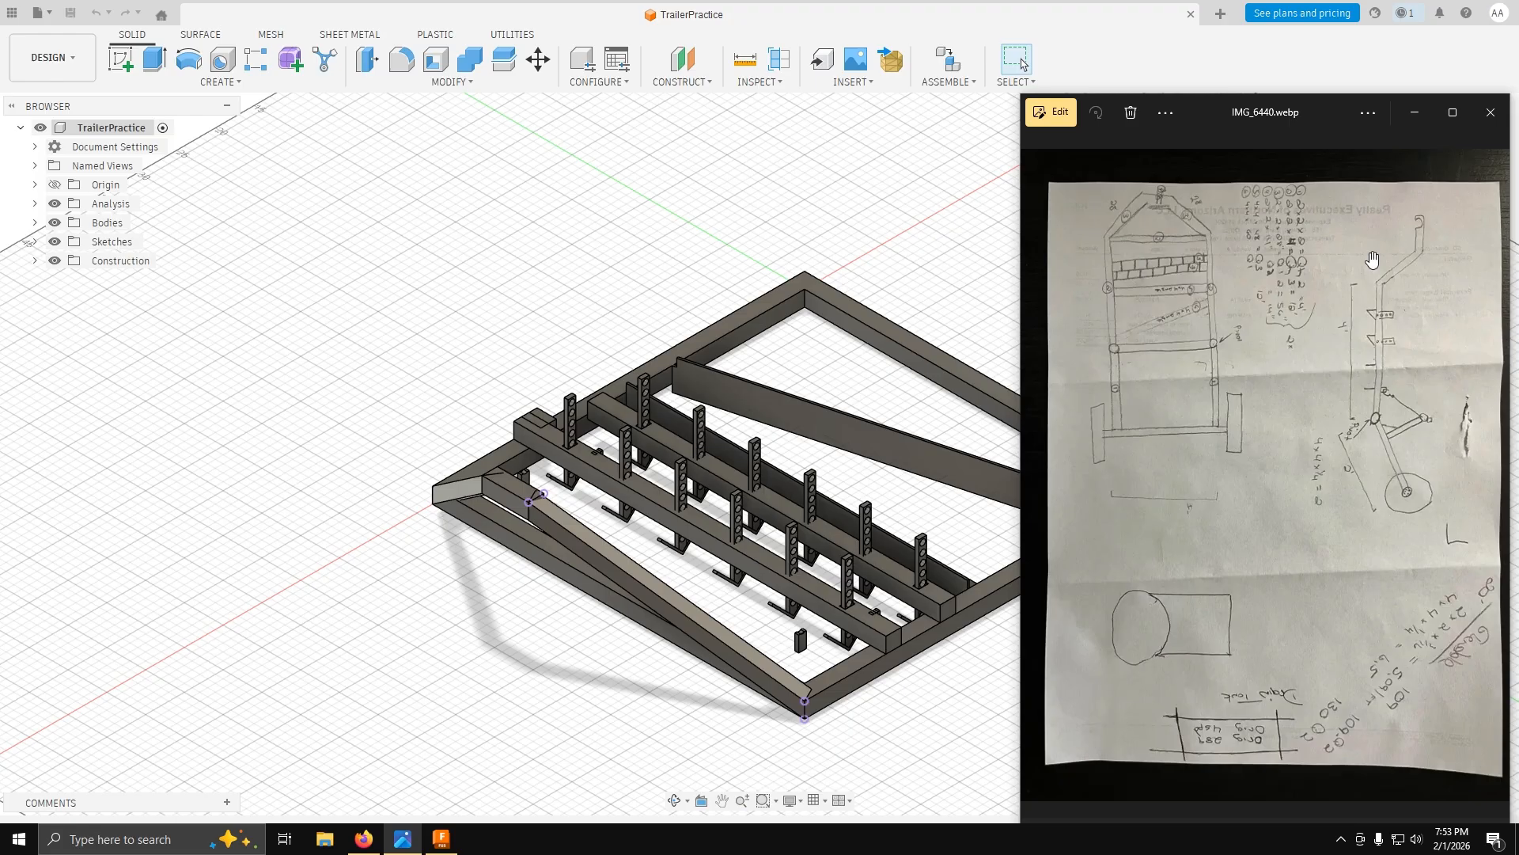
Examine the hand-drawn trailer sketch in the photo and compare it with the existing trailer model.
{"action": "scroll", "coordinate": [1372, 259], "scroll_direction": "up", "scroll_amount": 3}
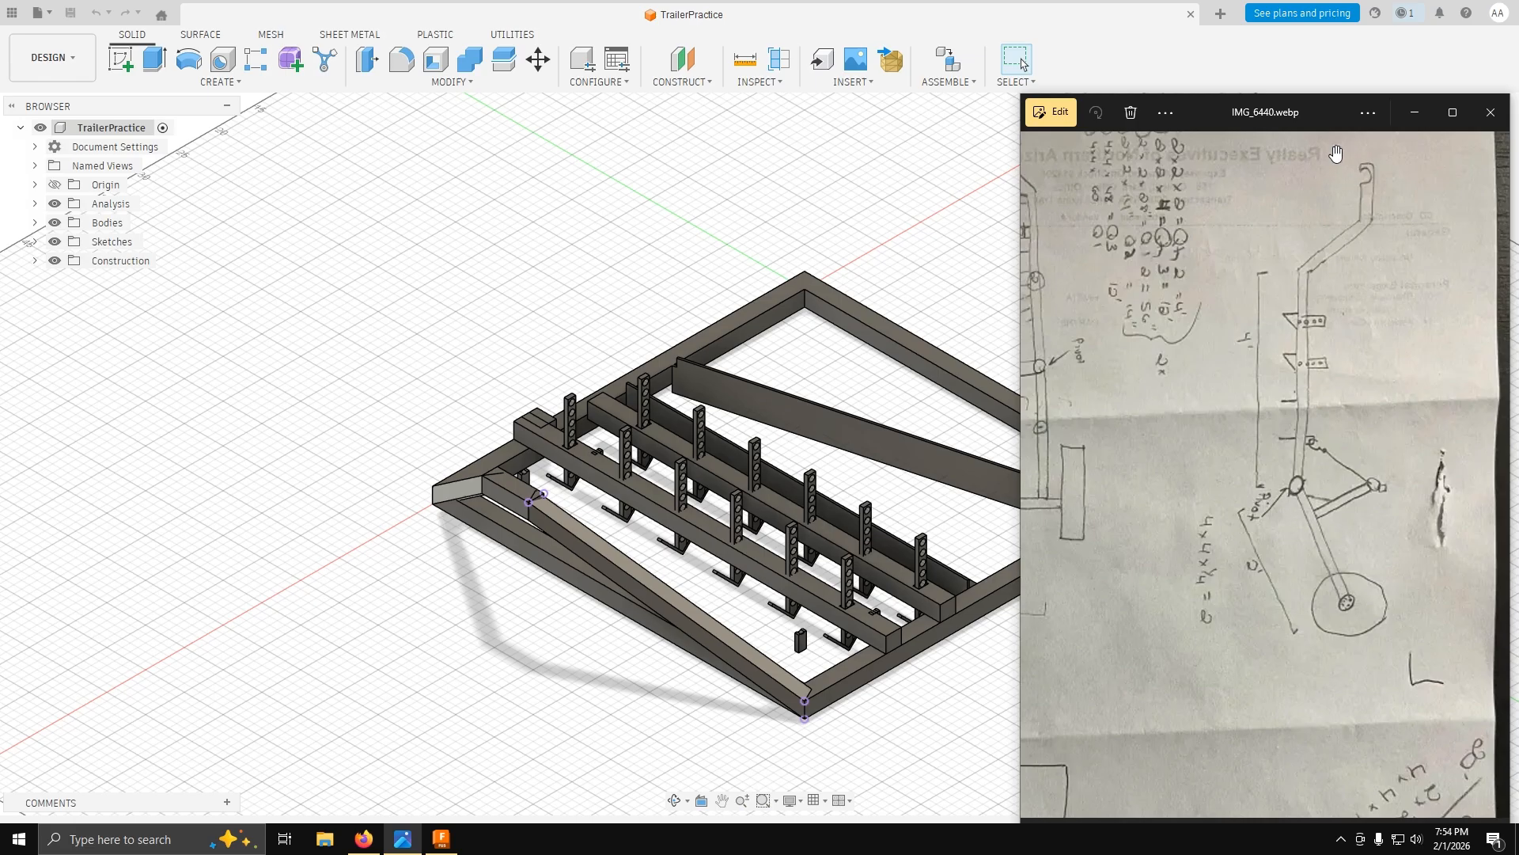
{"action": "scroll", "coordinate": [1181, 284], "scroll_direction": "down", "scroll_amount": 4}
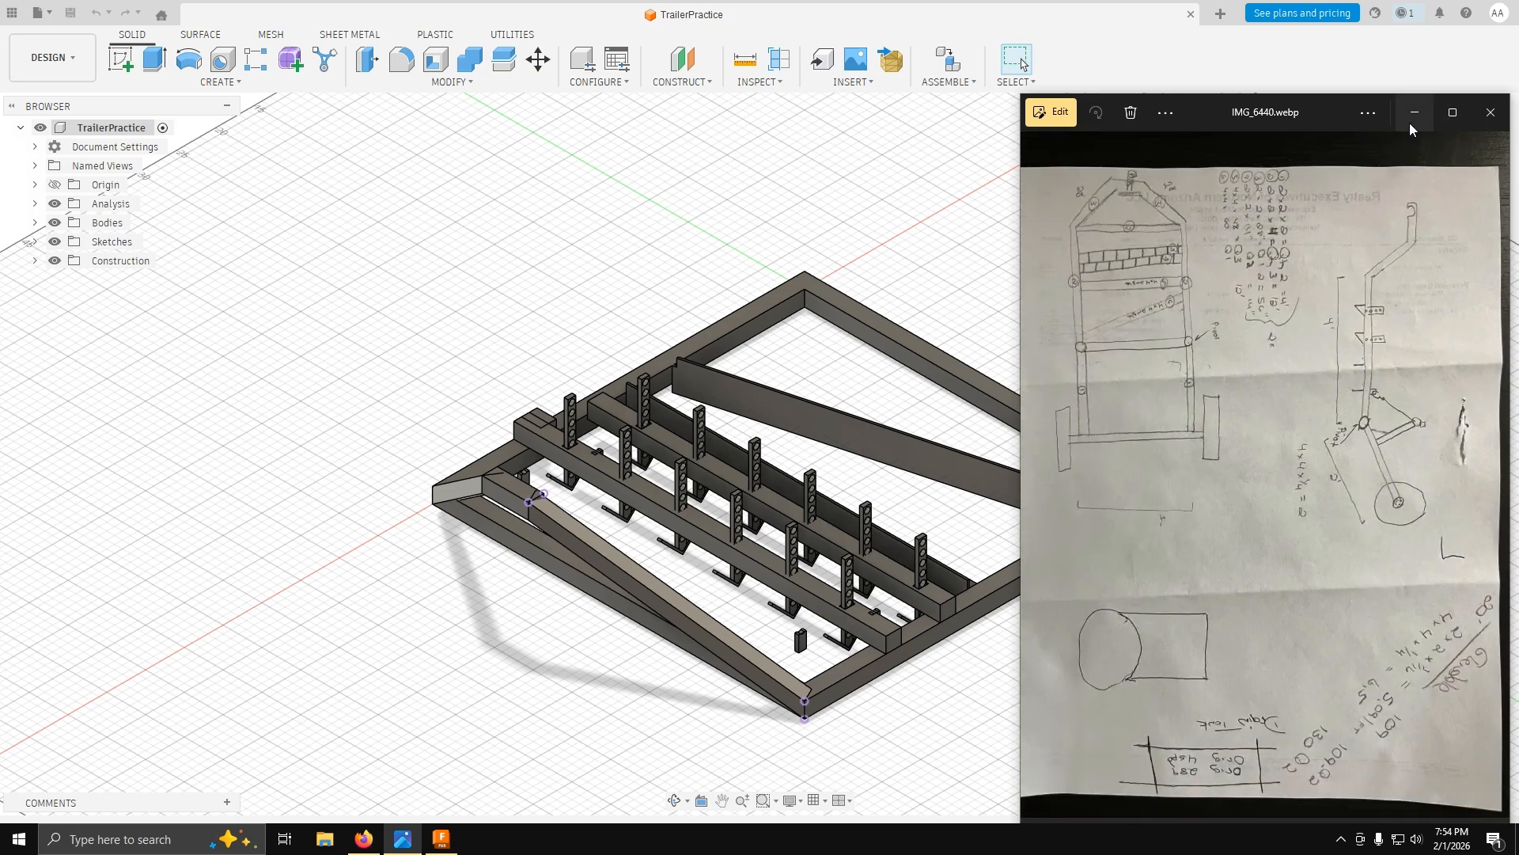
{"action": "left_click", "coordinate": [1415, 113]}
{"action": "middle_click_drag", "start_coordinate": [834, 312], "coordinate": [1197, 505], "text": "shift"}
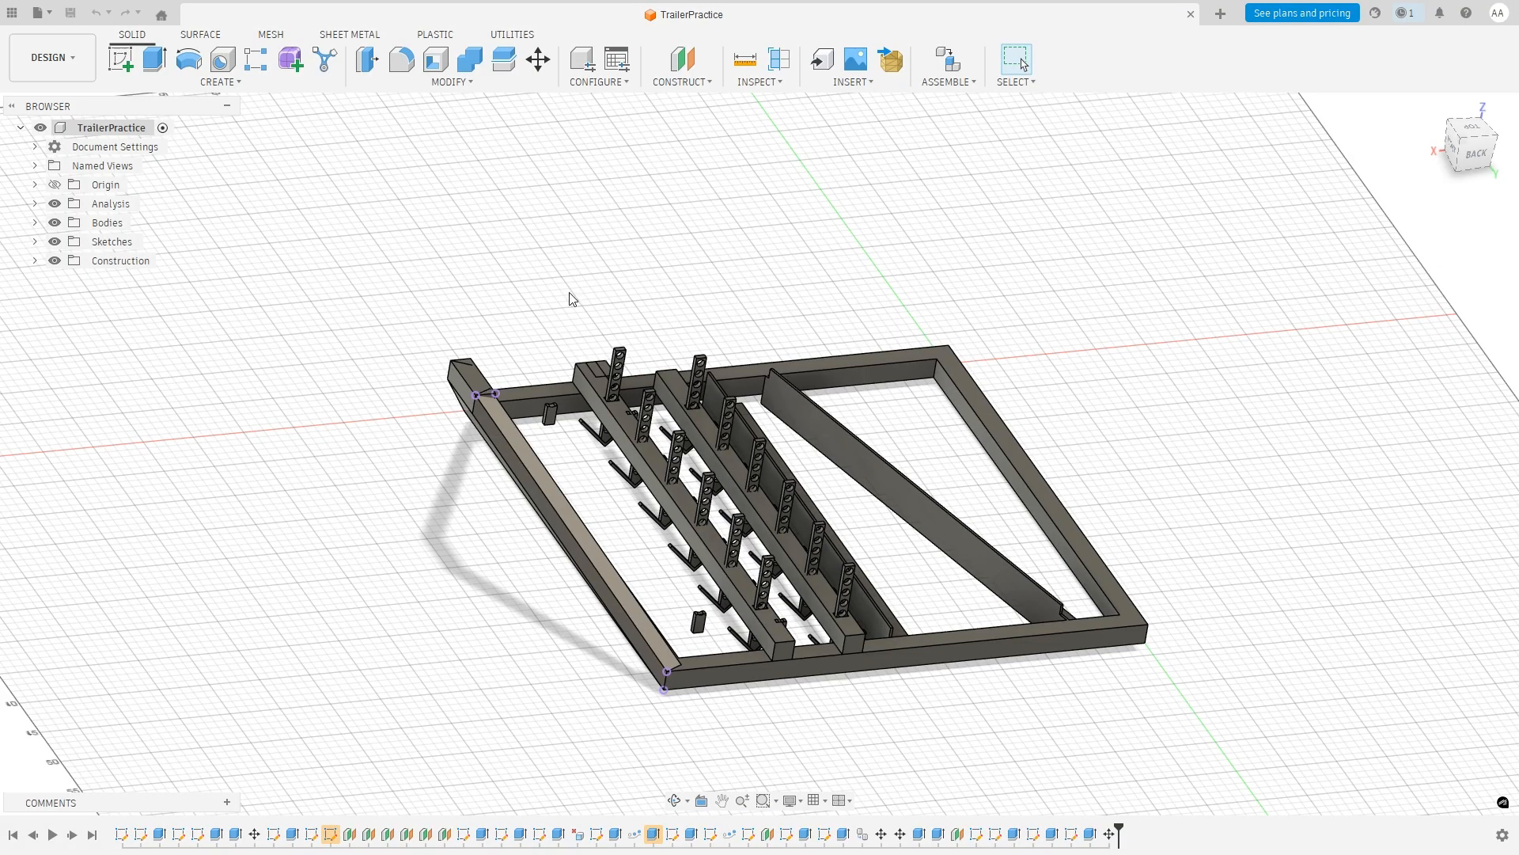
Create a new part design in inches and ouncemass, and check its active units.
{"action": "left_click", "coordinate": [1221, 14]}
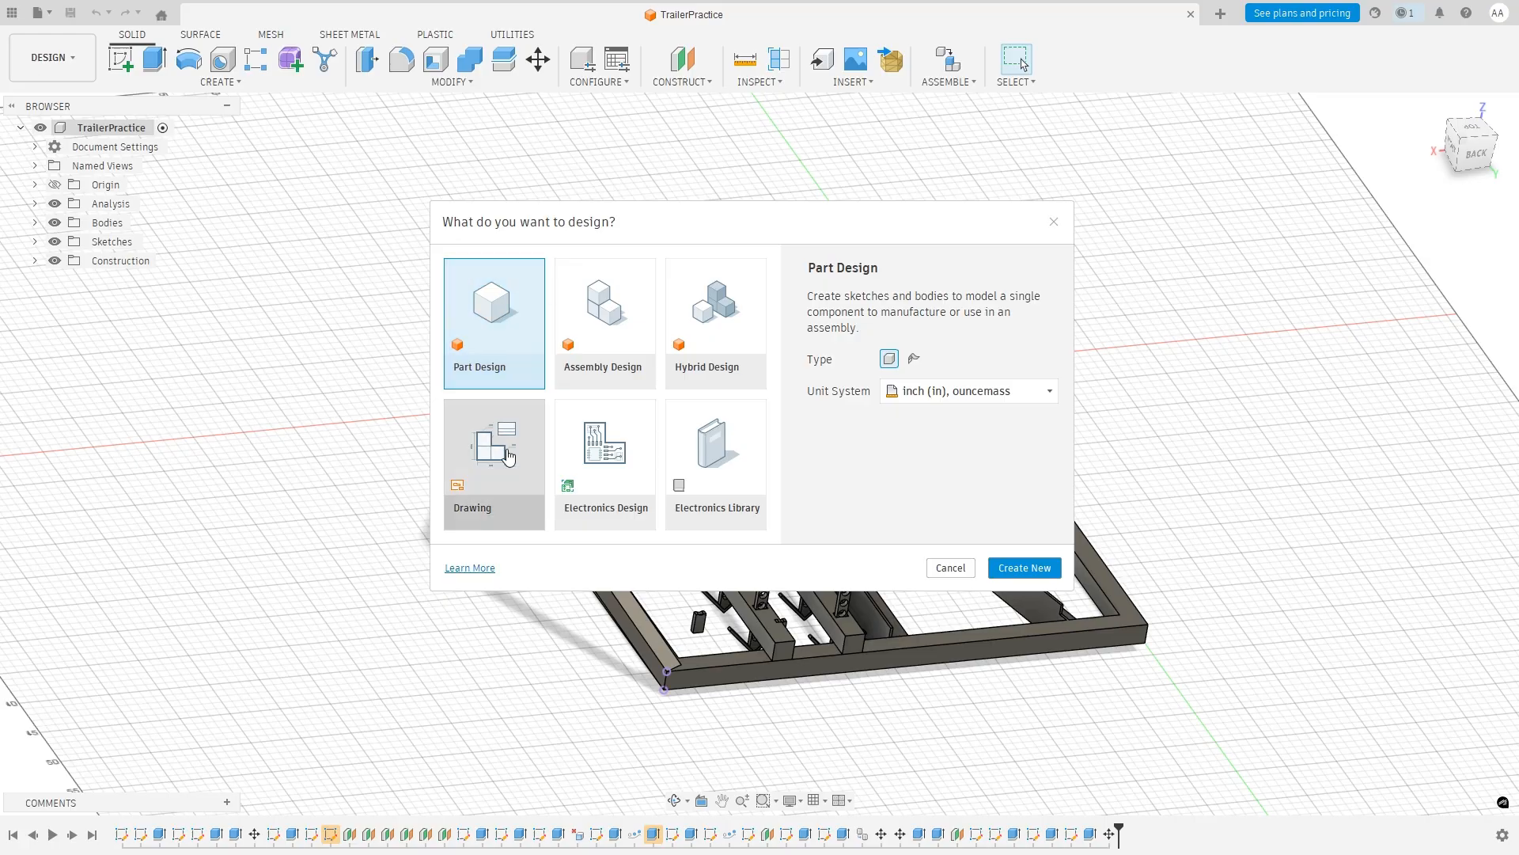
{"action": "left_click", "coordinate": [1027, 582]}
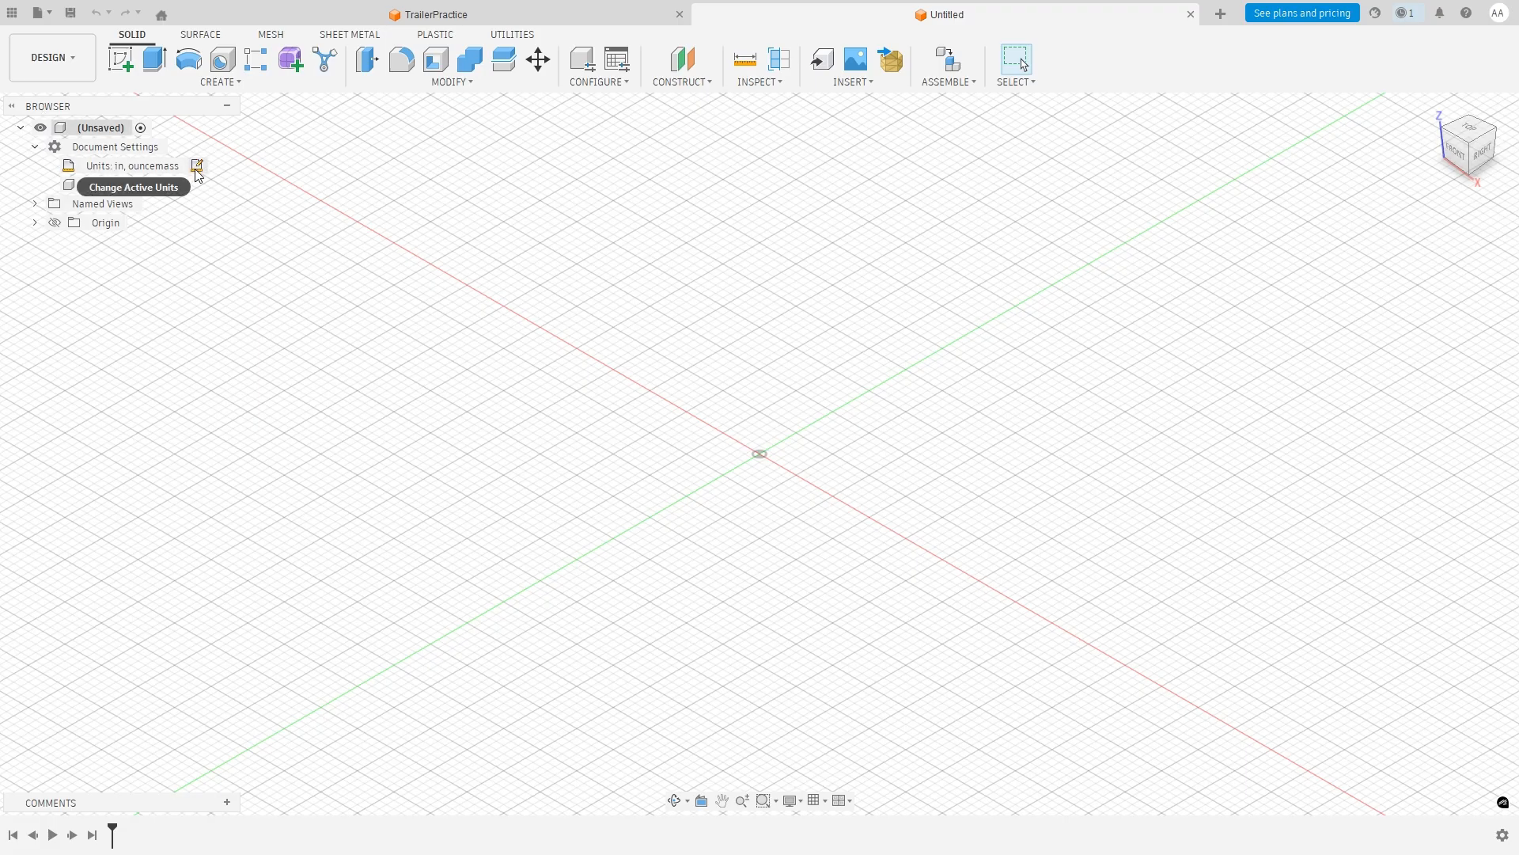
{"action": "left_click", "coordinate": [196, 167]}
{"action": "left_click", "coordinate": [1424, 225]}
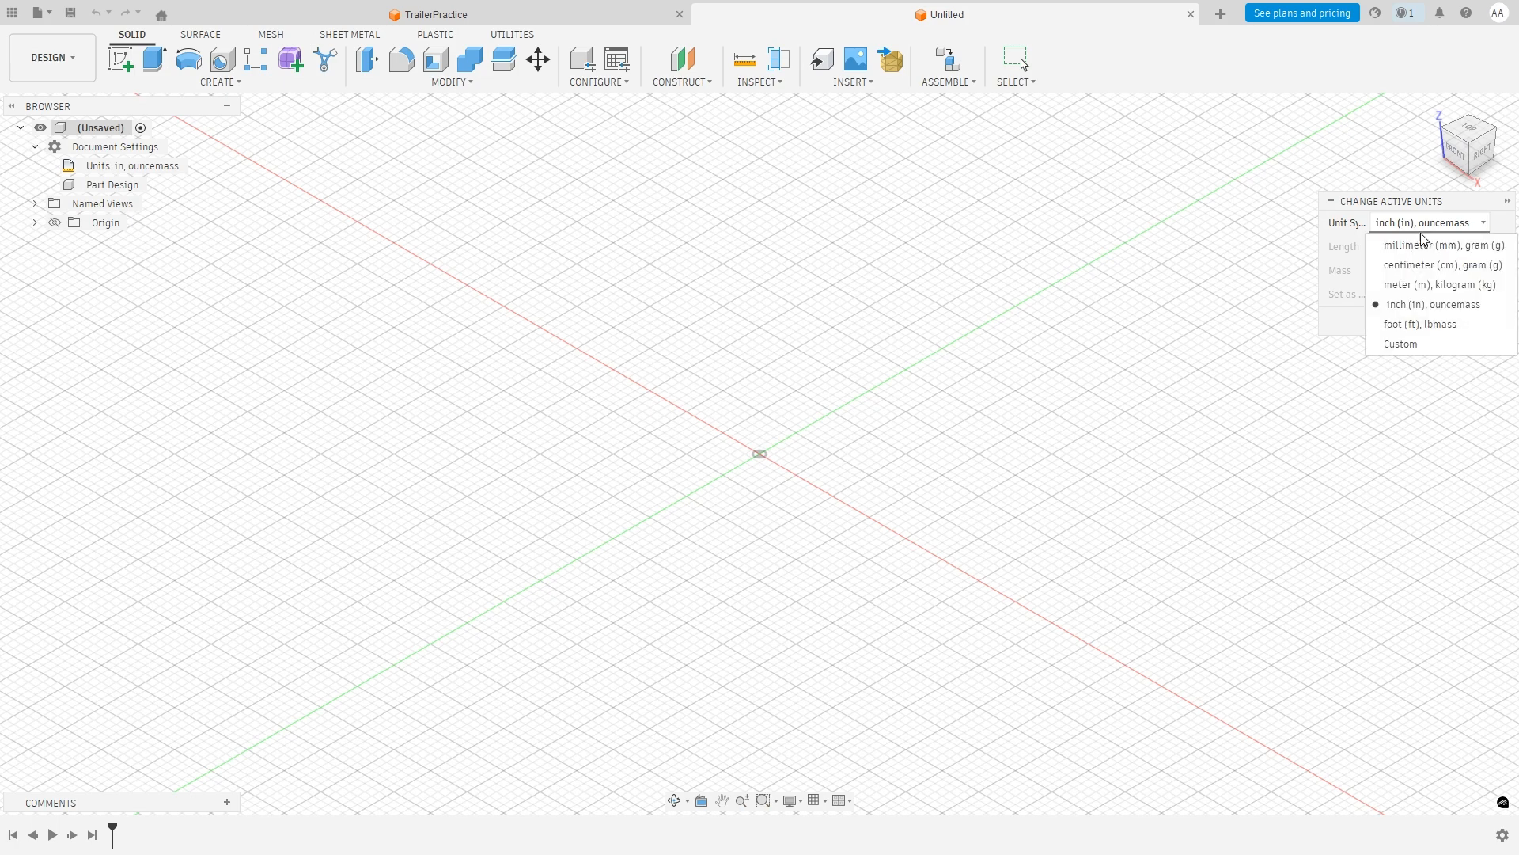
{"action": "left_click", "coordinate": [1437, 310]}
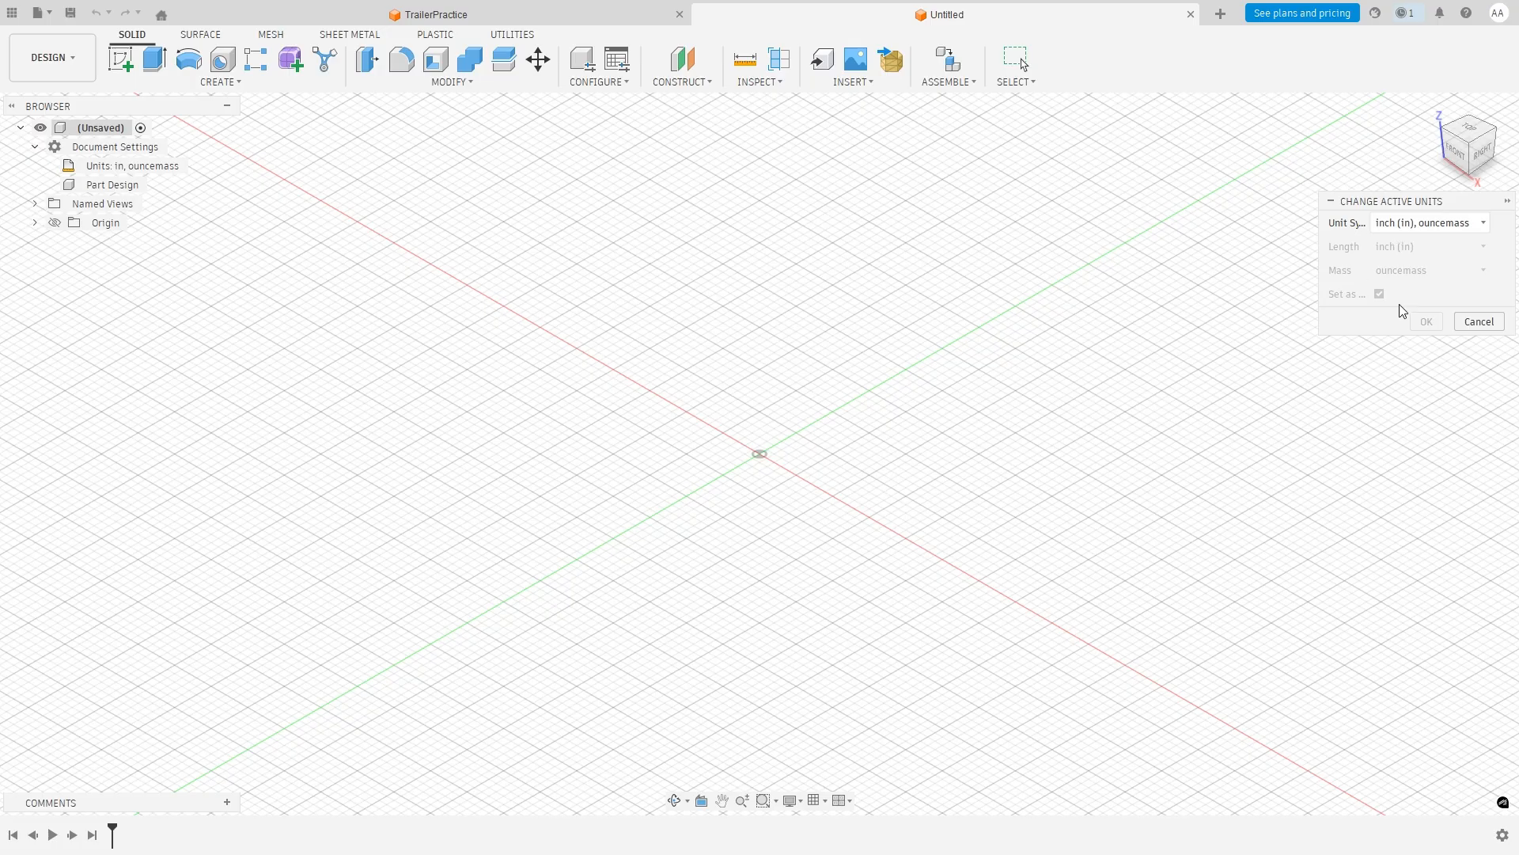
{"action": "left_click", "coordinate": [1477, 323]}
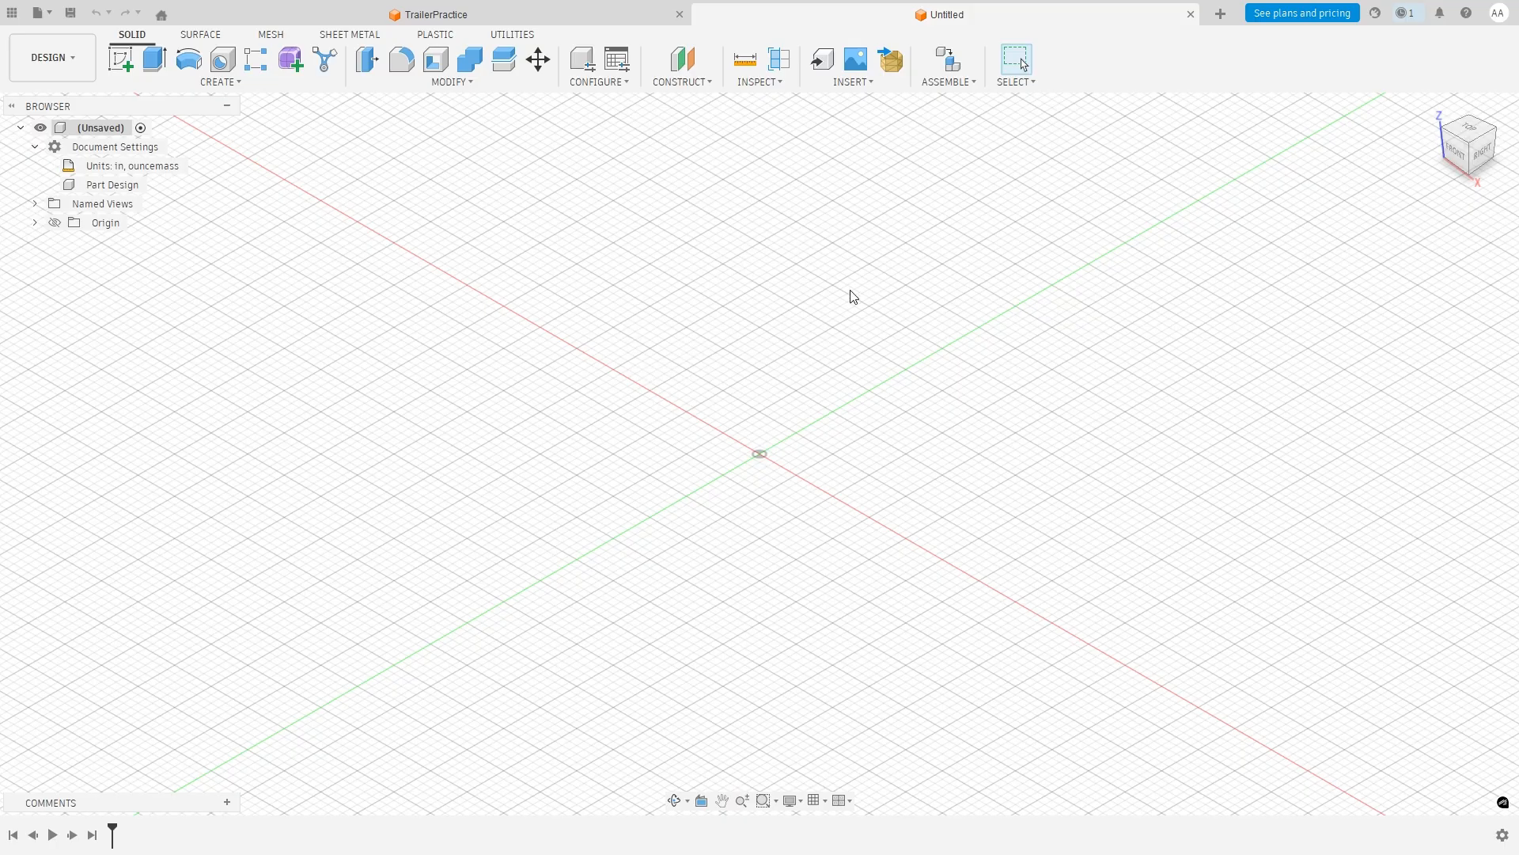
Check the general preferences for the Pan, Zoom, Orbit shortcuts without keeping any changes.
{"action": "left_click", "coordinate": [1498, 14]}
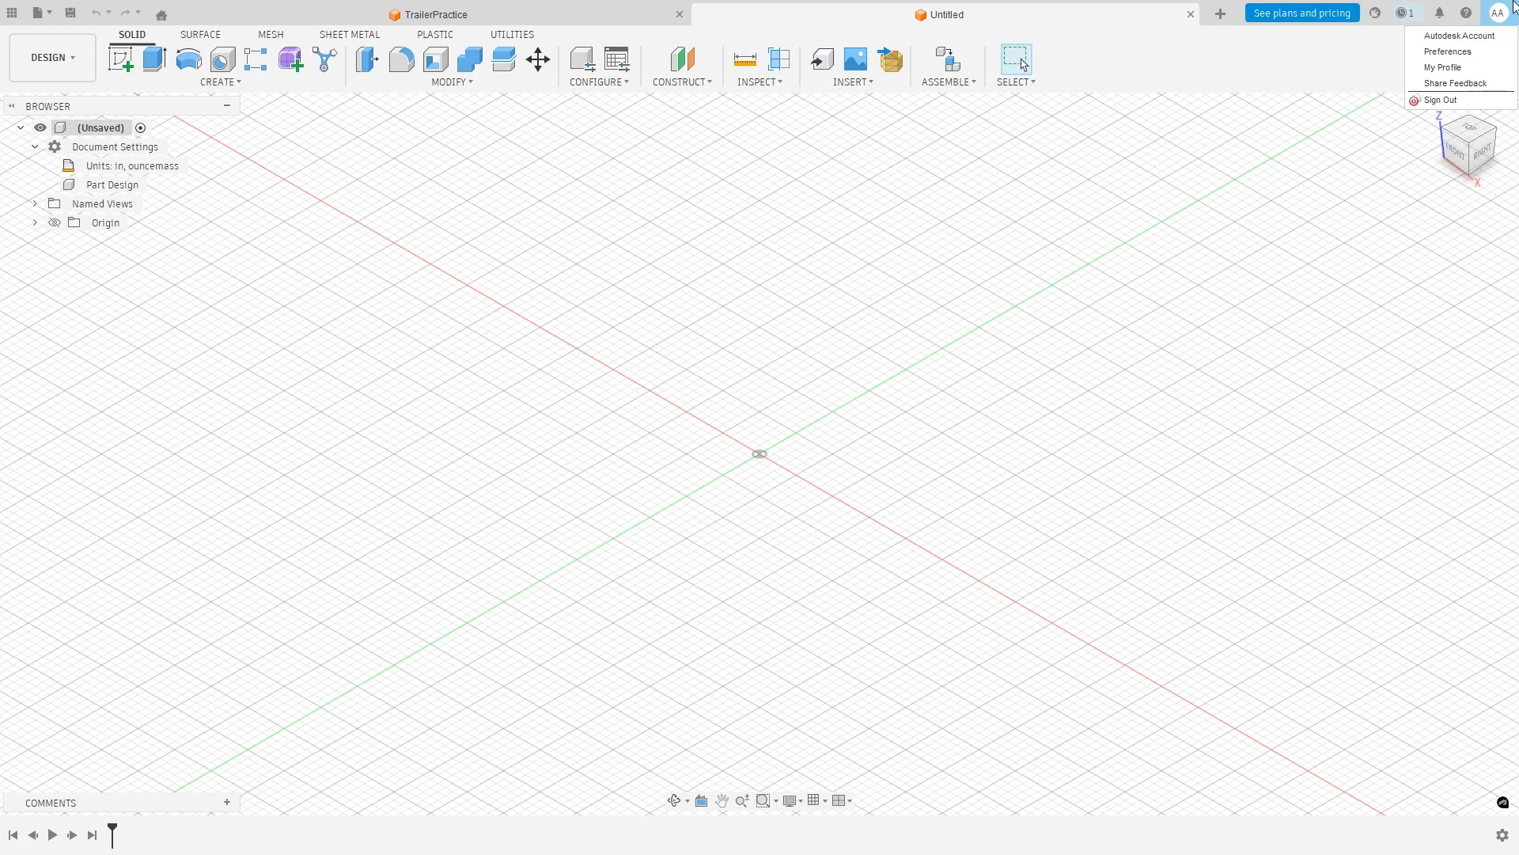
{"action": "left_click", "coordinate": [1448, 51]}
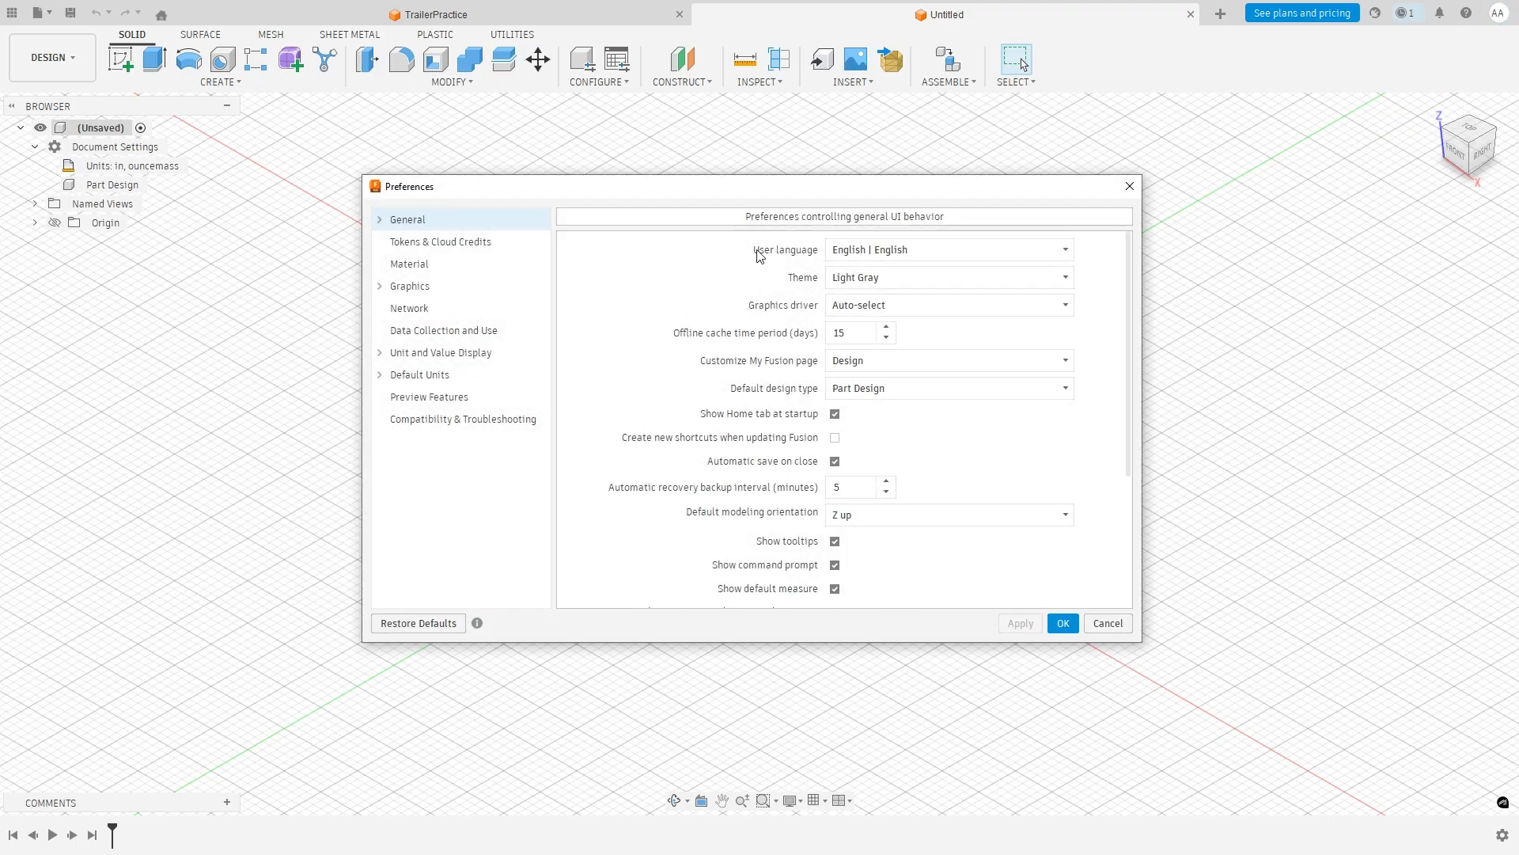
{"action": "scroll", "coordinate": [769, 285], "scroll_direction": "down", "scroll_amount": 3}
{"action": "scroll", "coordinate": [772, 300], "scroll_direction": "up", "scroll_amount": 3}
{"action": "scroll", "coordinate": [895, 355], "scroll_direction": "down", "scroll_amount": 1}
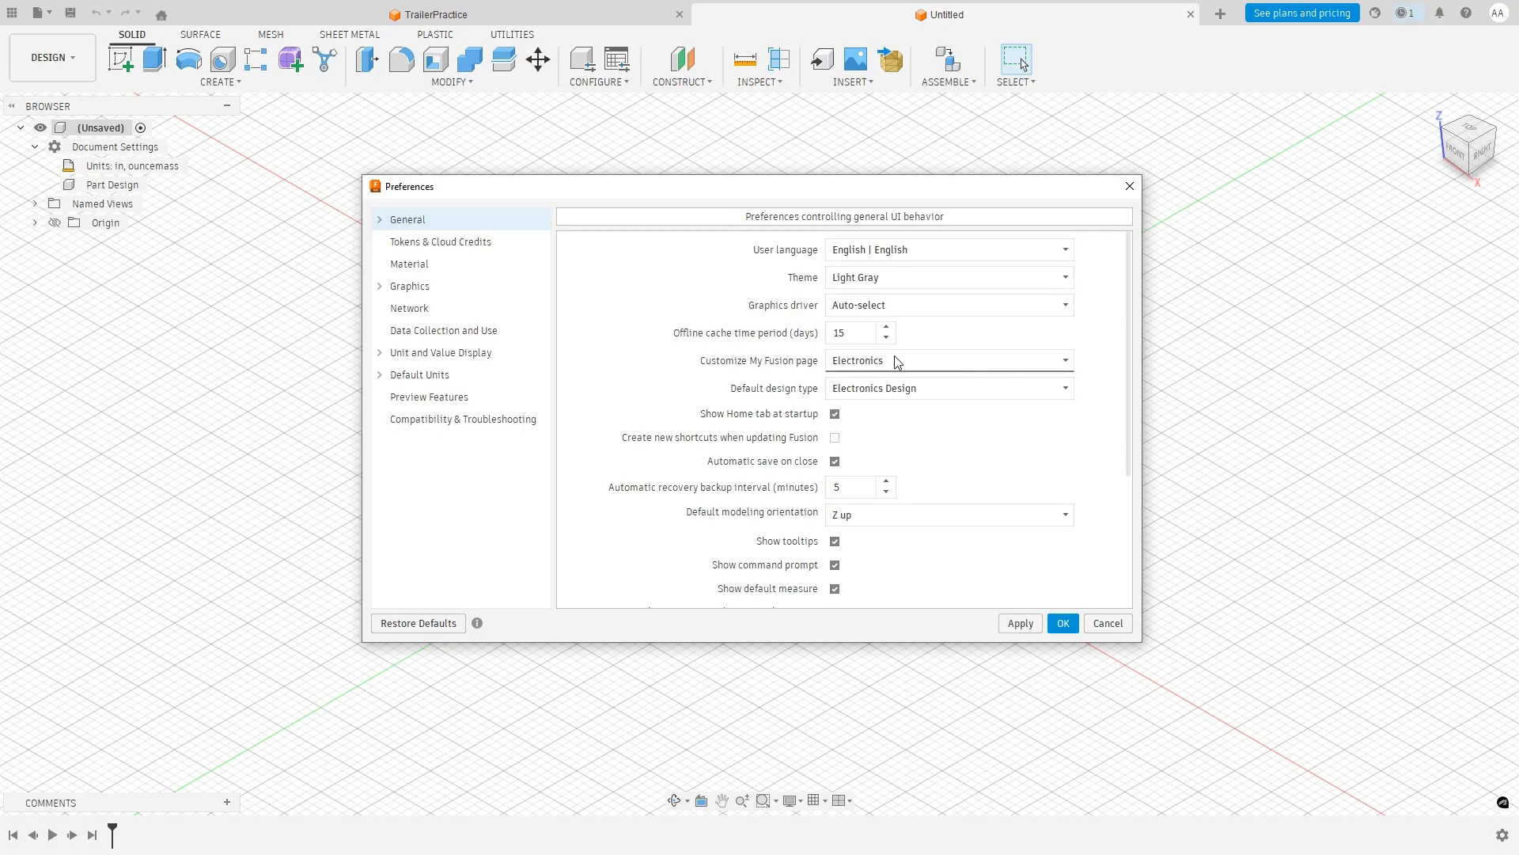
{"action": "scroll", "coordinate": [894, 361], "scroll_direction": "down", "scroll_amount": 1}
{"action": "scroll", "coordinate": [1025, 485], "scroll_direction": "down", "scroll_amount": 3}
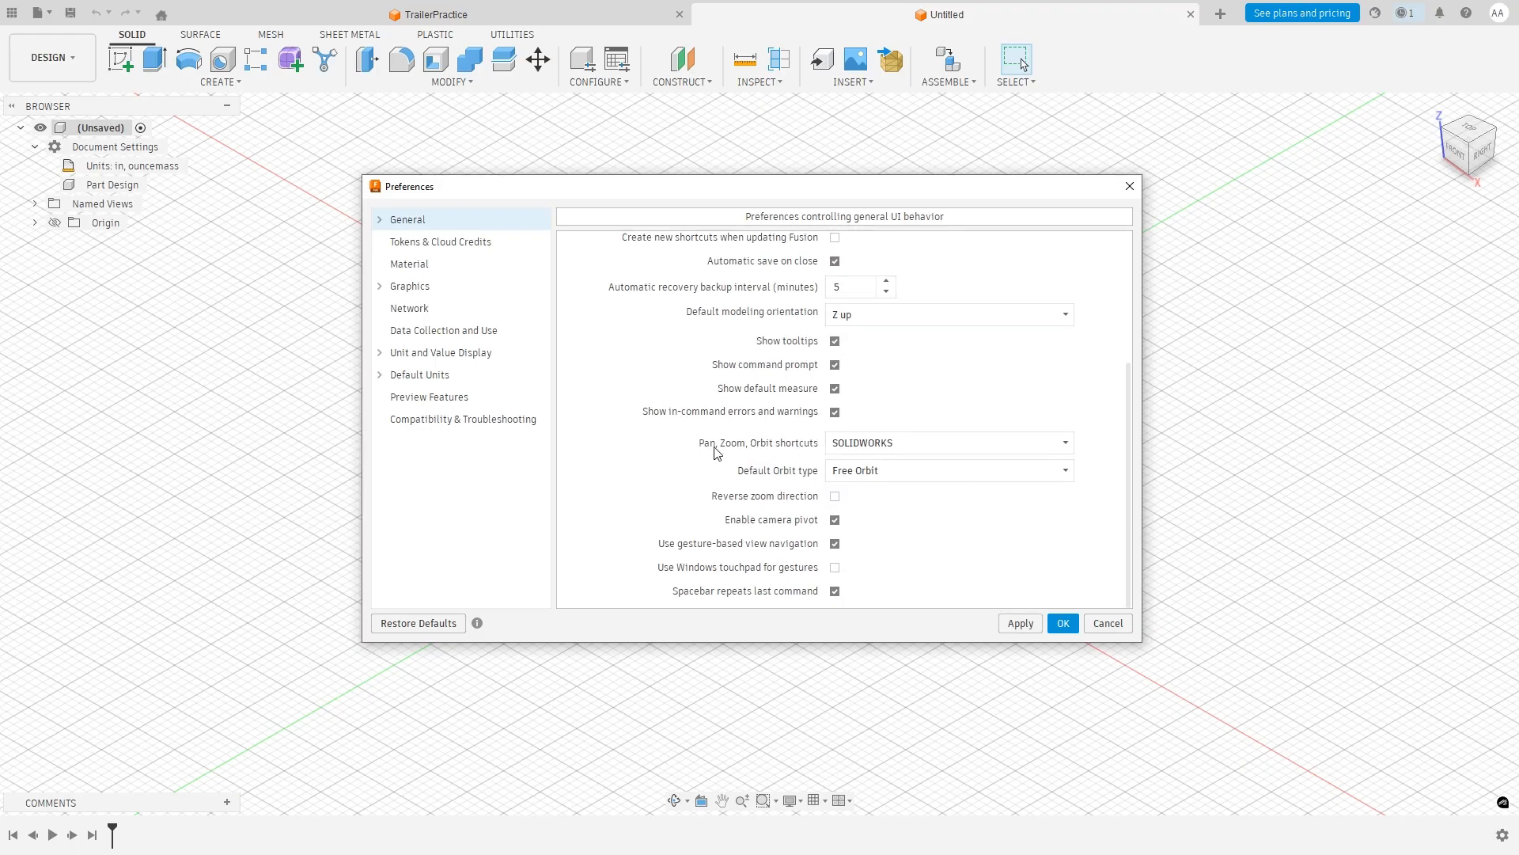
{"action": "left_click", "coordinate": [845, 445]}
{"action": "left_click", "coordinate": [849, 448]}
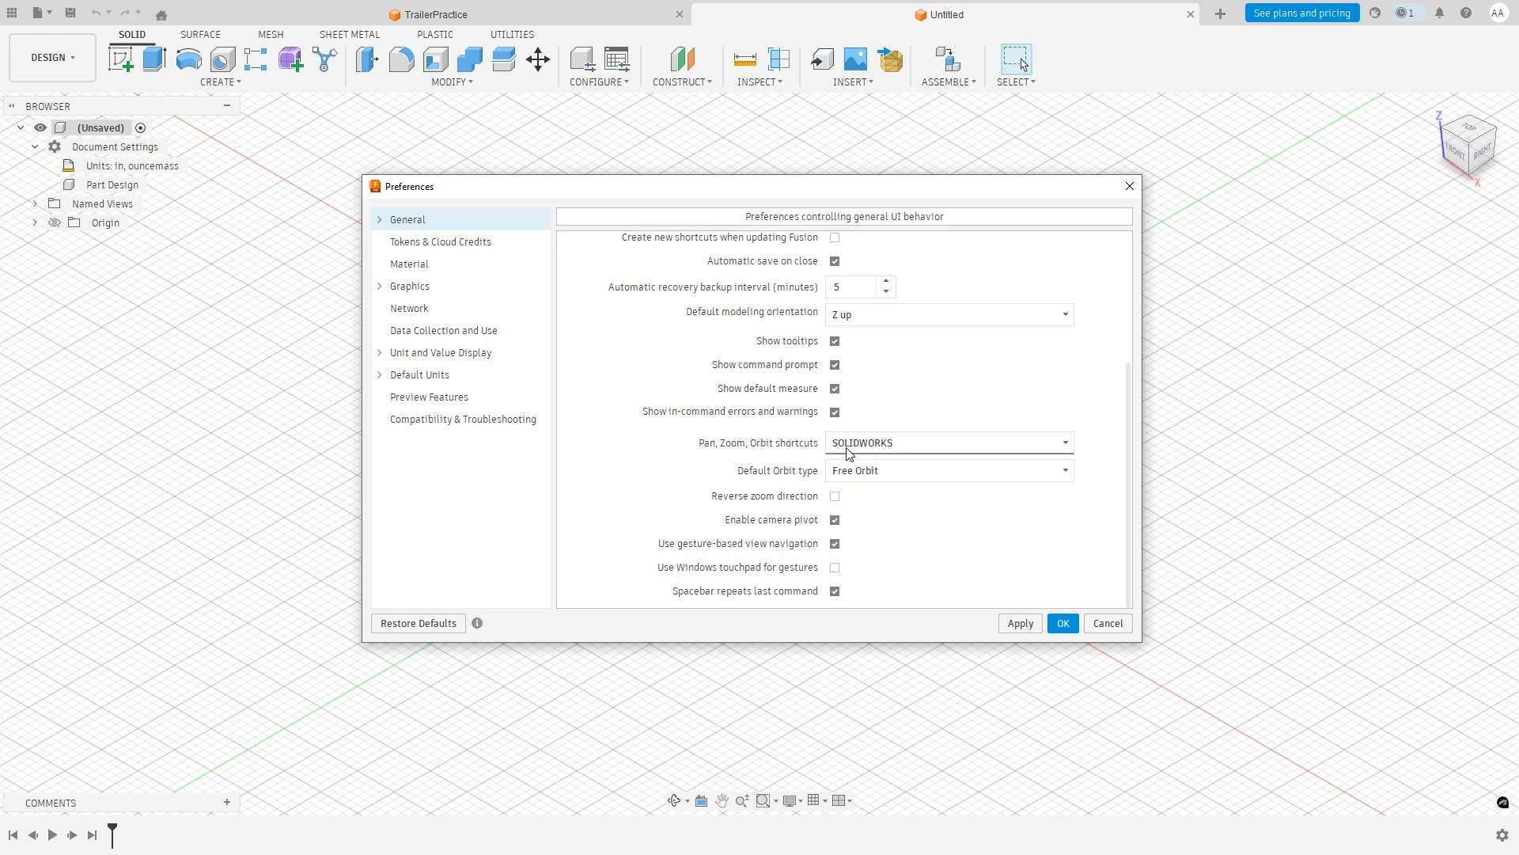
{"action": "left_click", "coordinate": [1108, 624]}
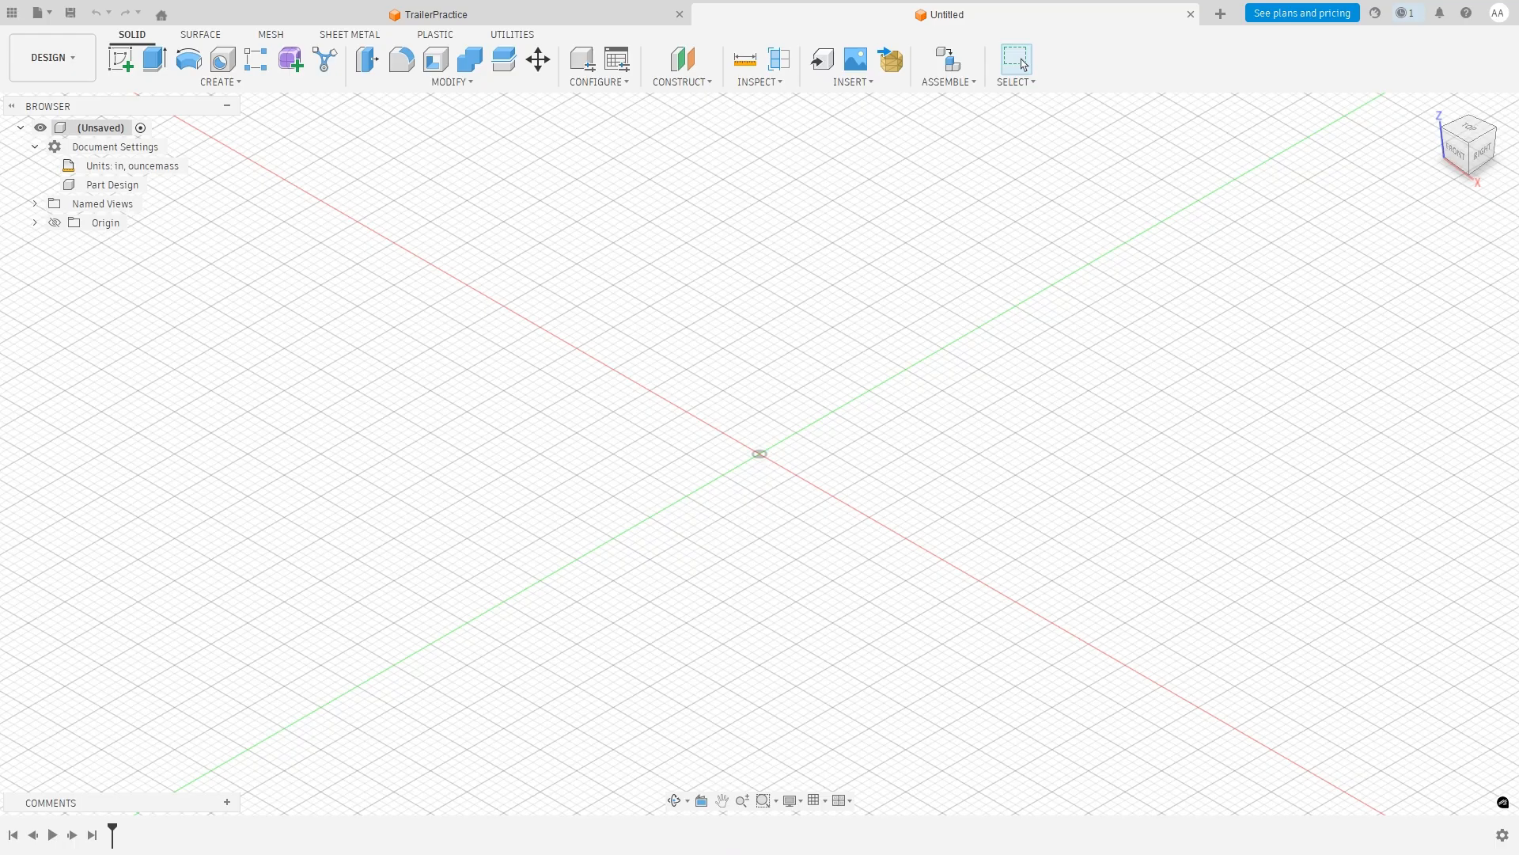
Examine the top view of the trailer frame in the hand-drawn reference photo.
{"action": "key", "text": "alt+Tab"}
{"action": "scroll", "coordinate": [1133, 279], "scroll_direction": "up", "scroll_amount": 3}
{"action": "left_click_drag", "start_coordinate": [1140, 279], "coordinate": [1214, 356]}
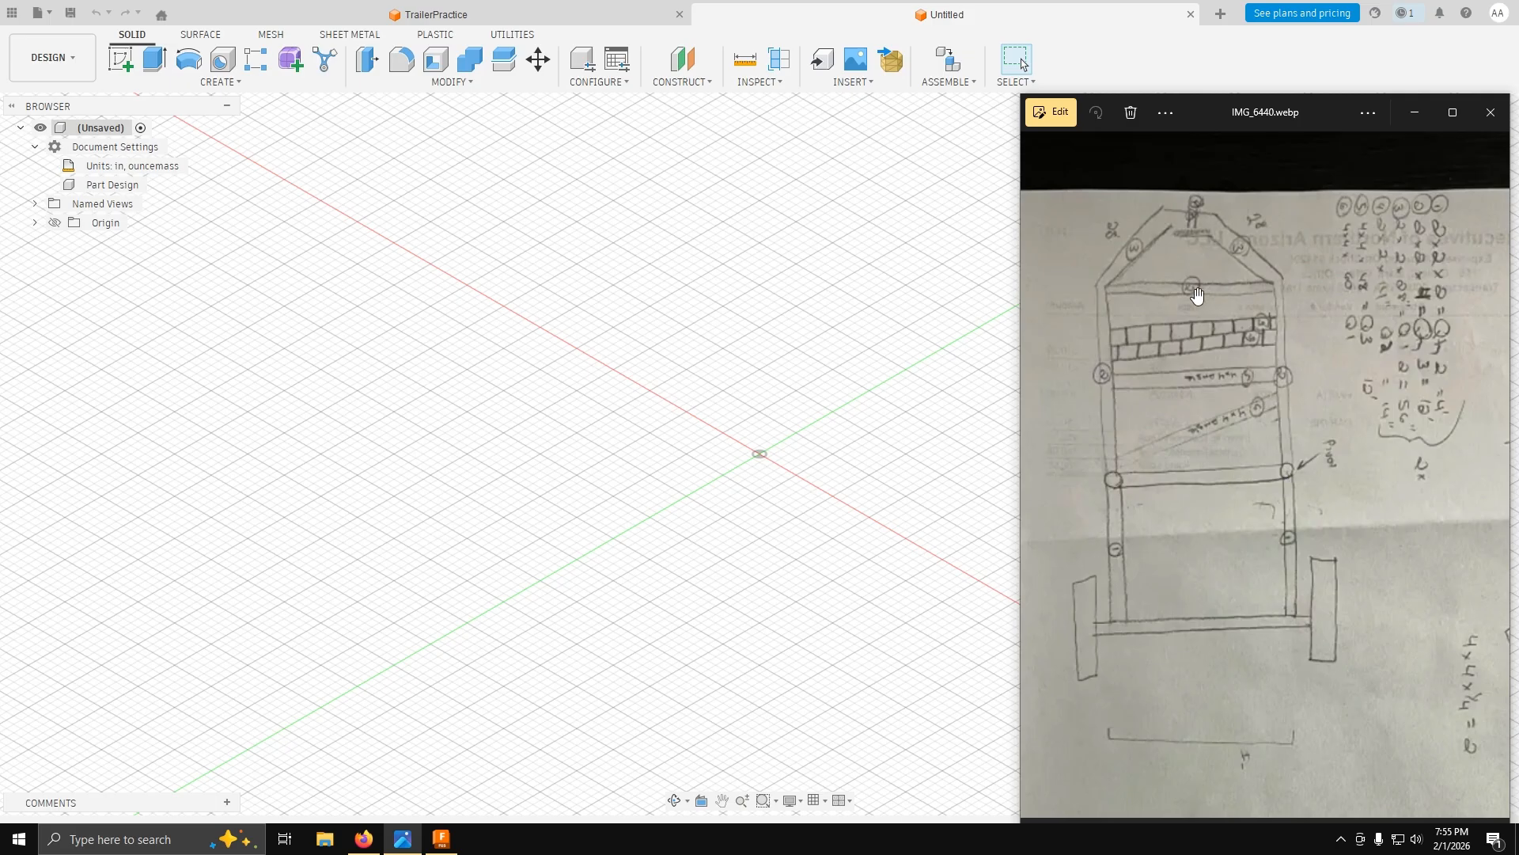
{"action": "left_click", "coordinate": [1418, 105]}
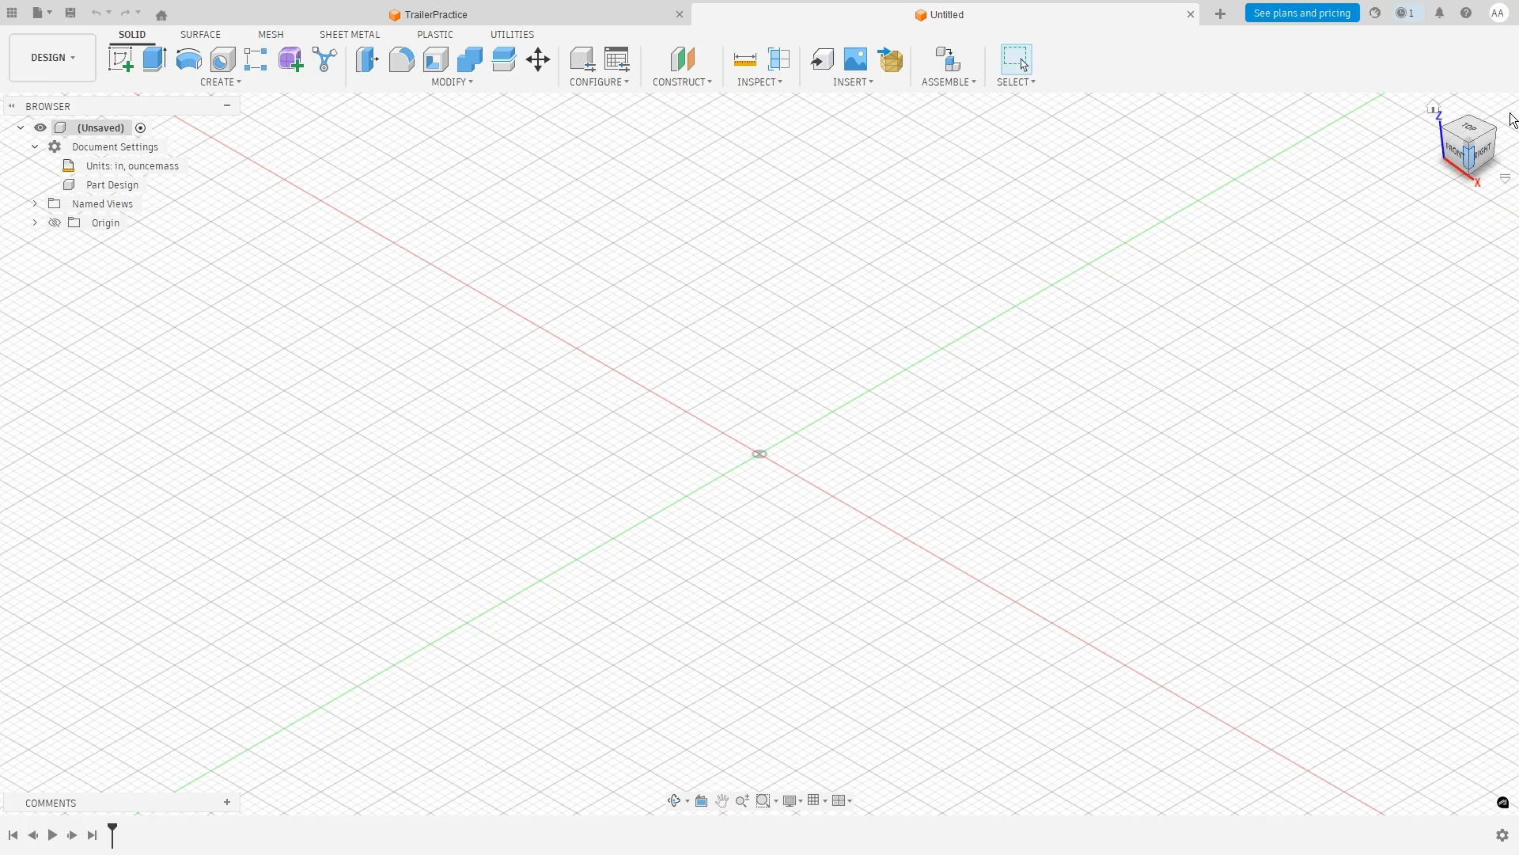
Start a sketch on the horizontal XY plane and draw a 48 in by 48 in rectangle with one corner at the origin.
{"action": "left_click", "coordinate": [1466, 133]}
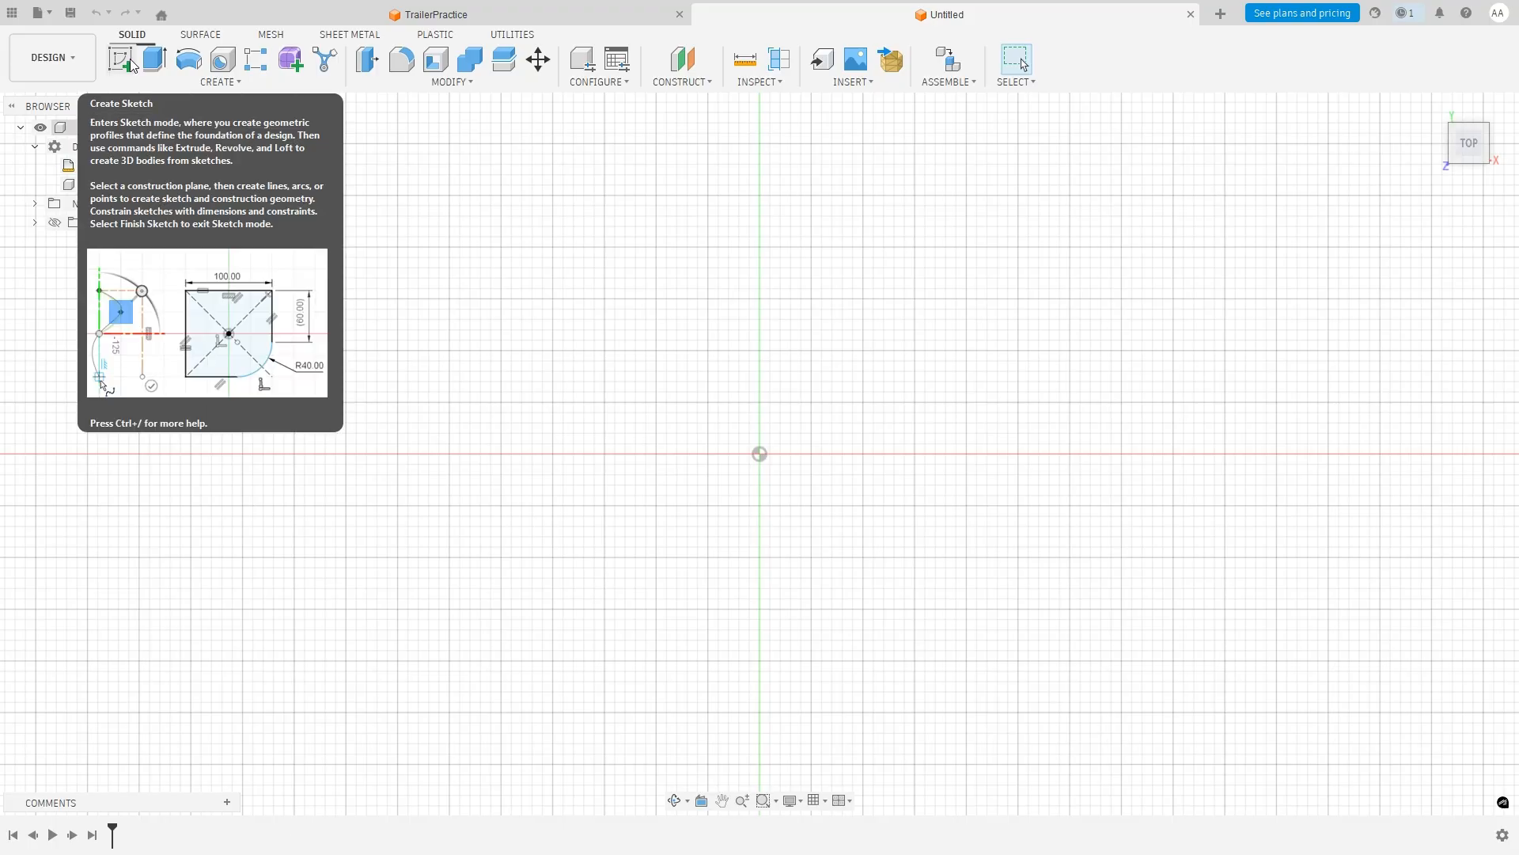
{"action": "left_click", "coordinate": [131, 64]}
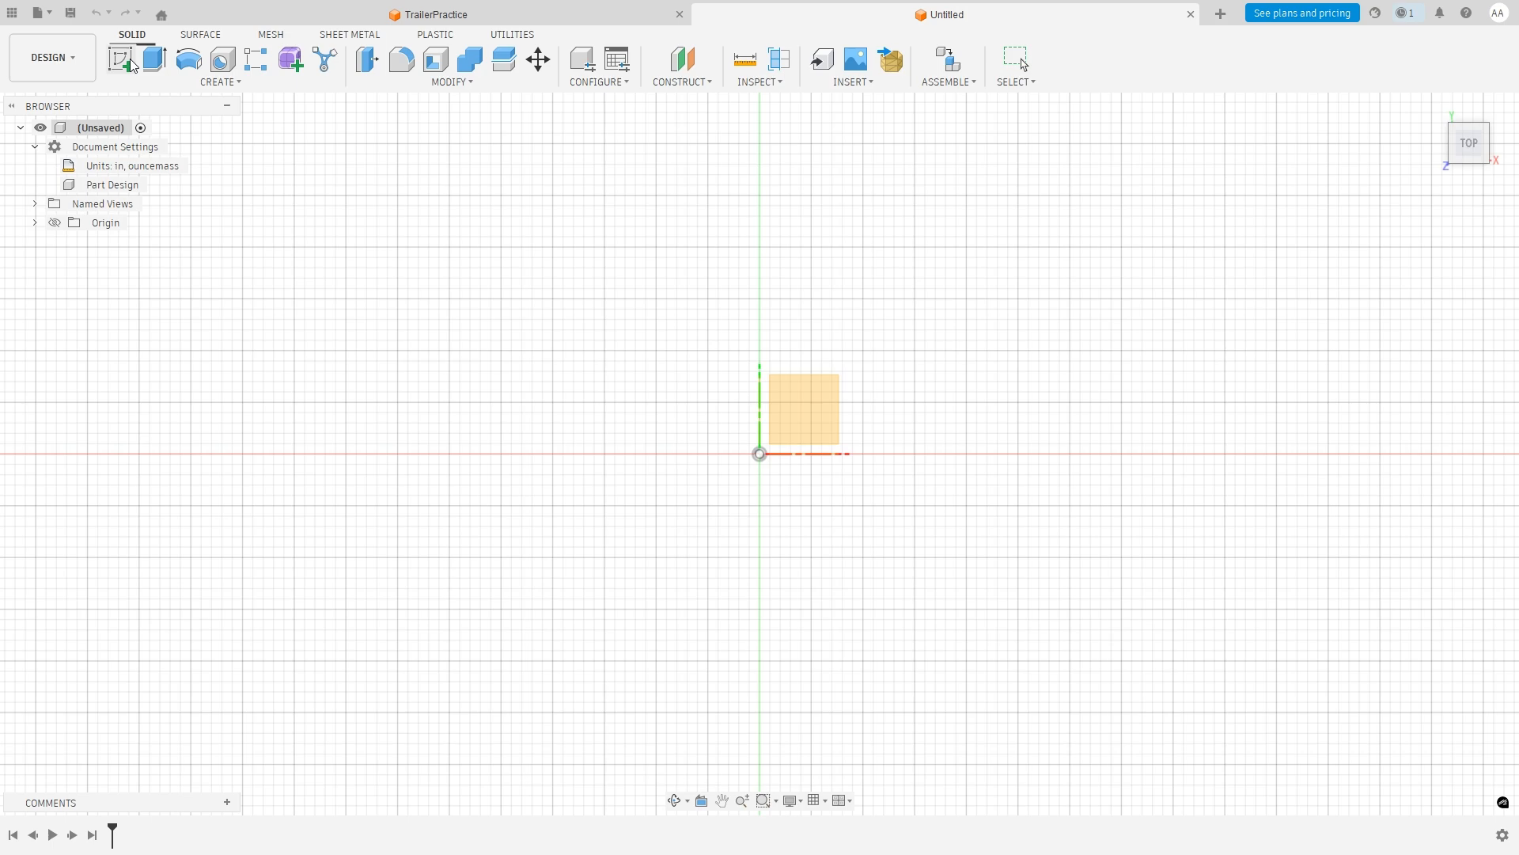
{"action": "left_click", "coordinate": [831, 398]}
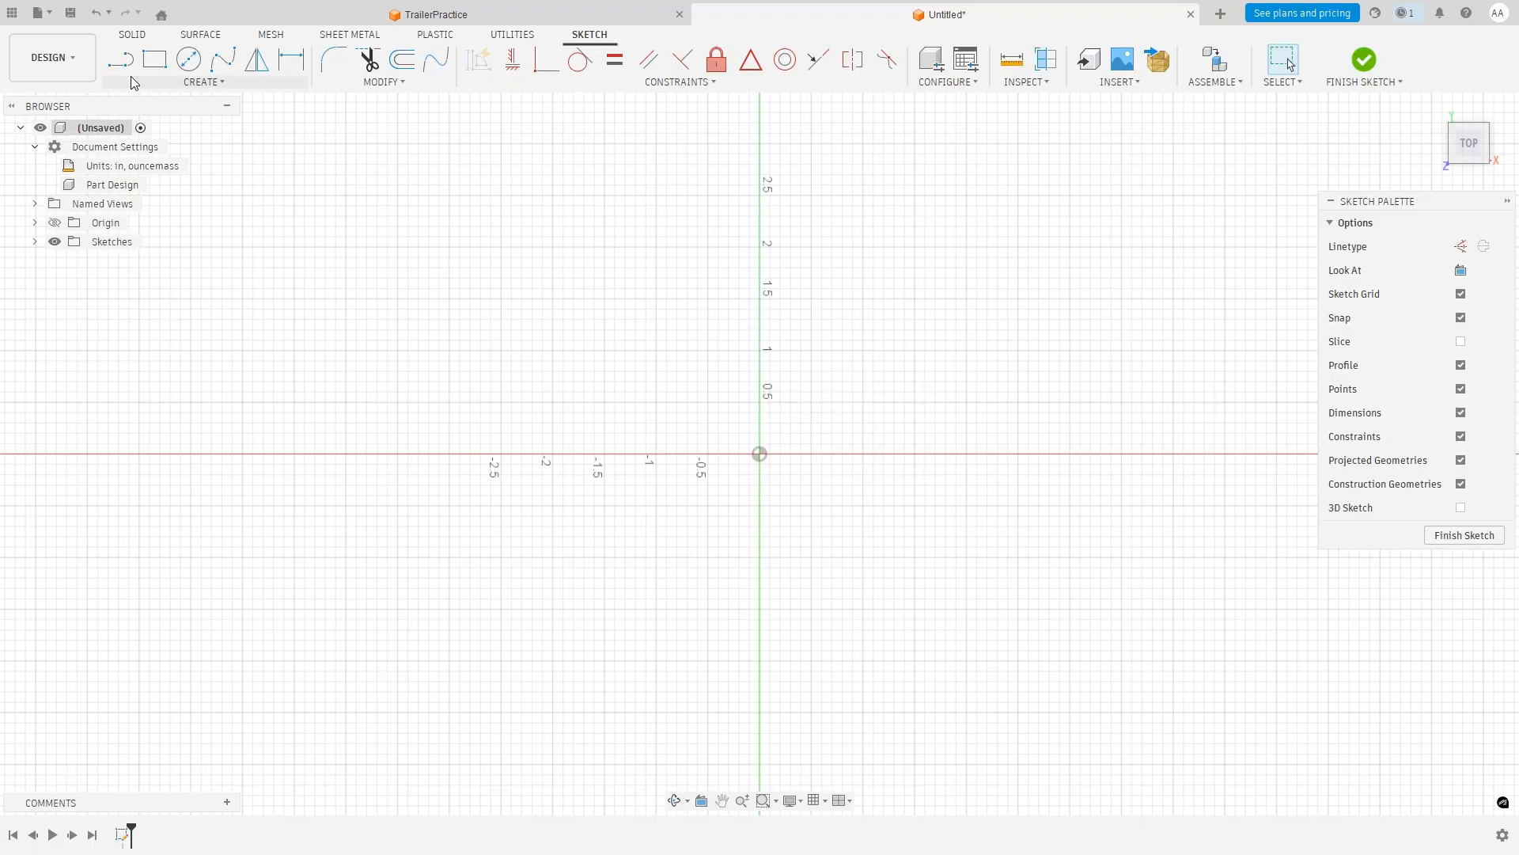
{"action": "left_click", "coordinate": [156, 67]}
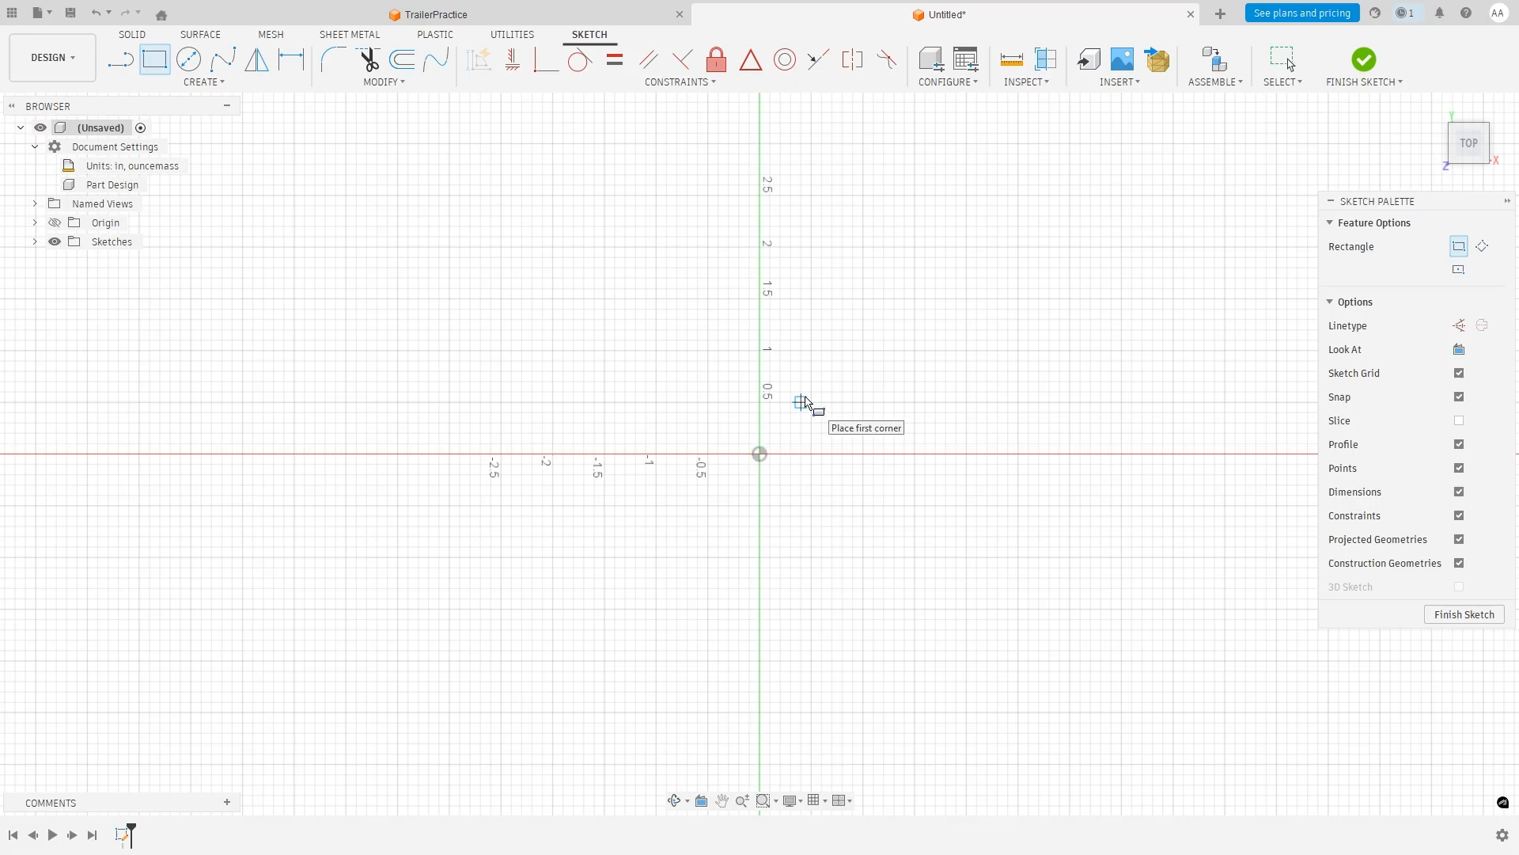
{"action": "left_click", "coordinate": [760, 454]}
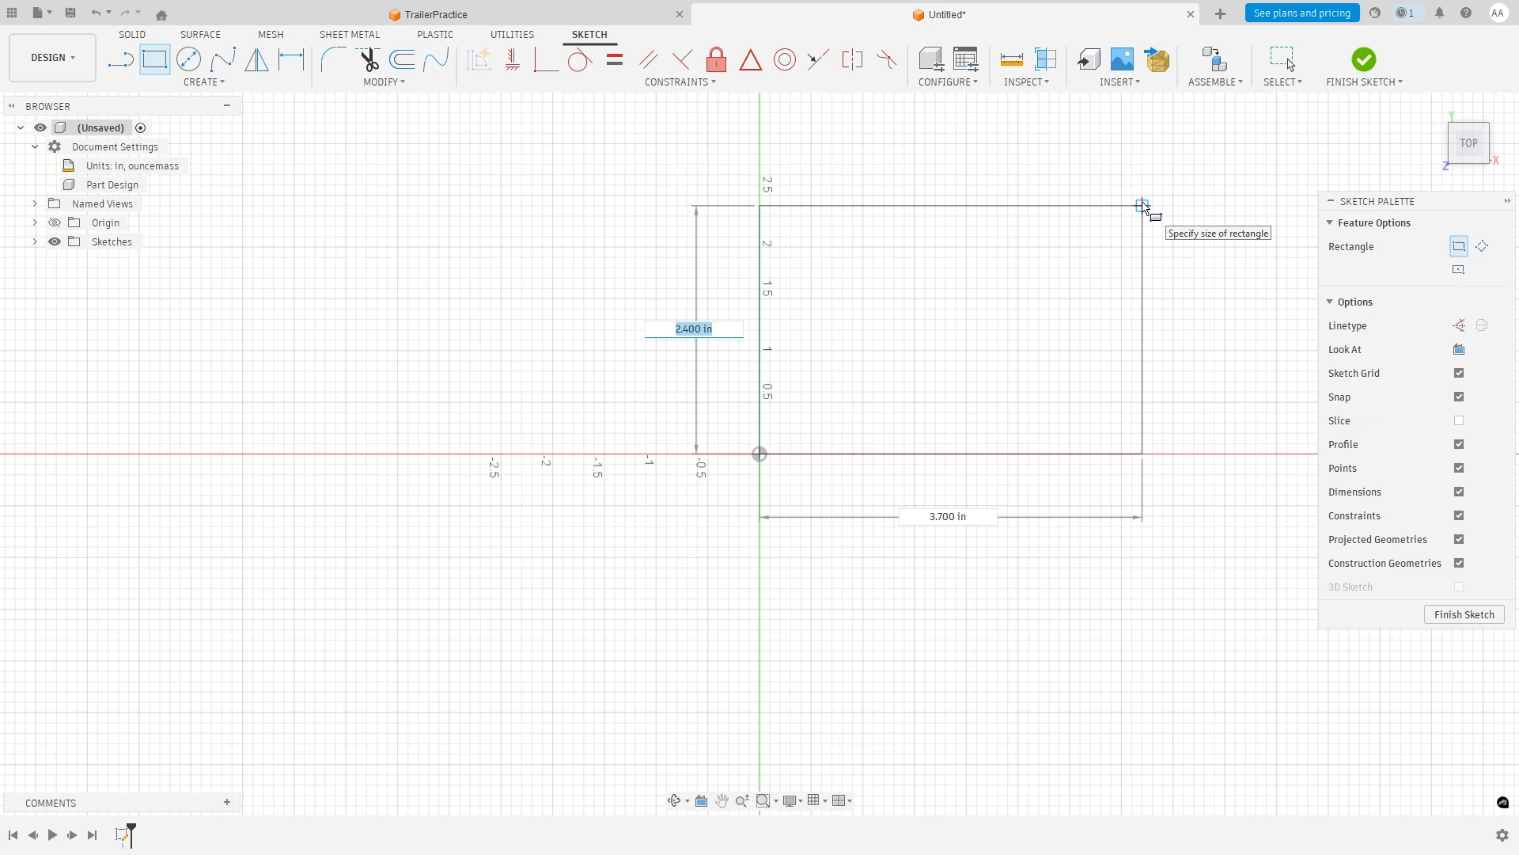
{"action": "type", "text": "48"}
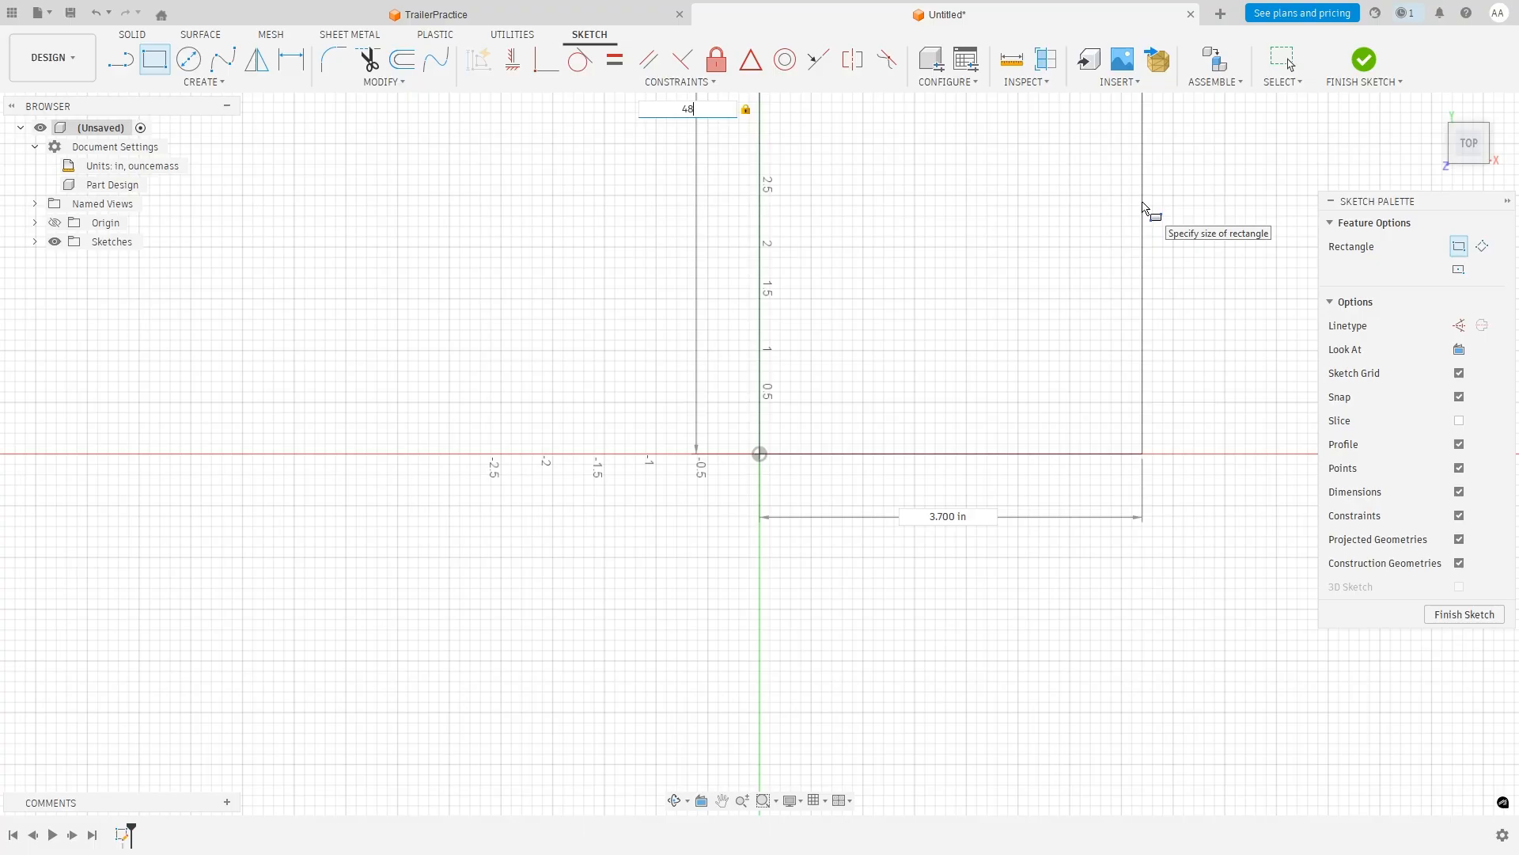
{"action": "key", "text": "Tab"}
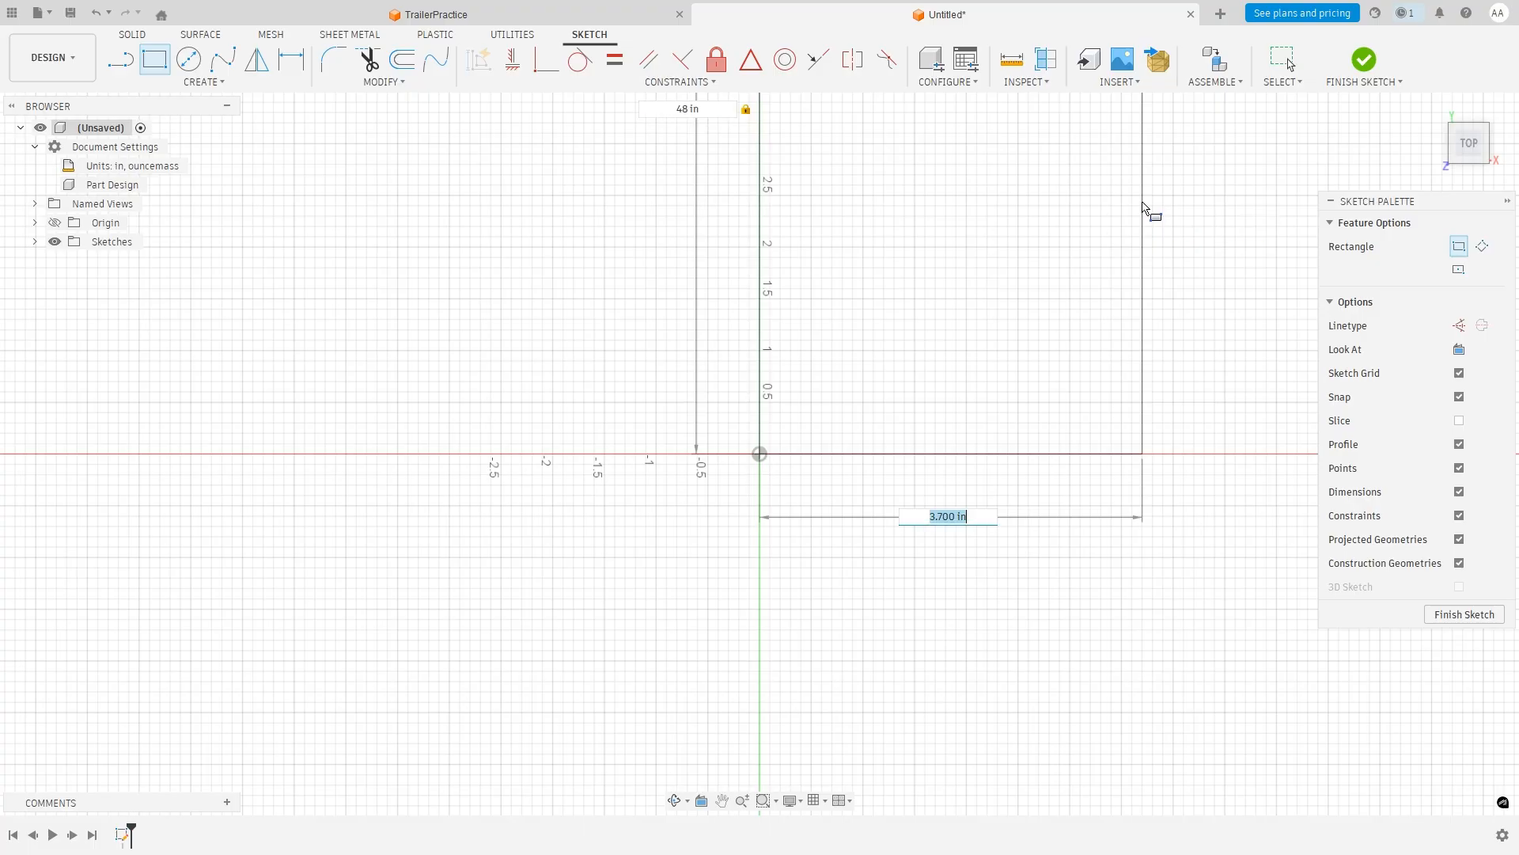
{"action": "type", "text": "48"}
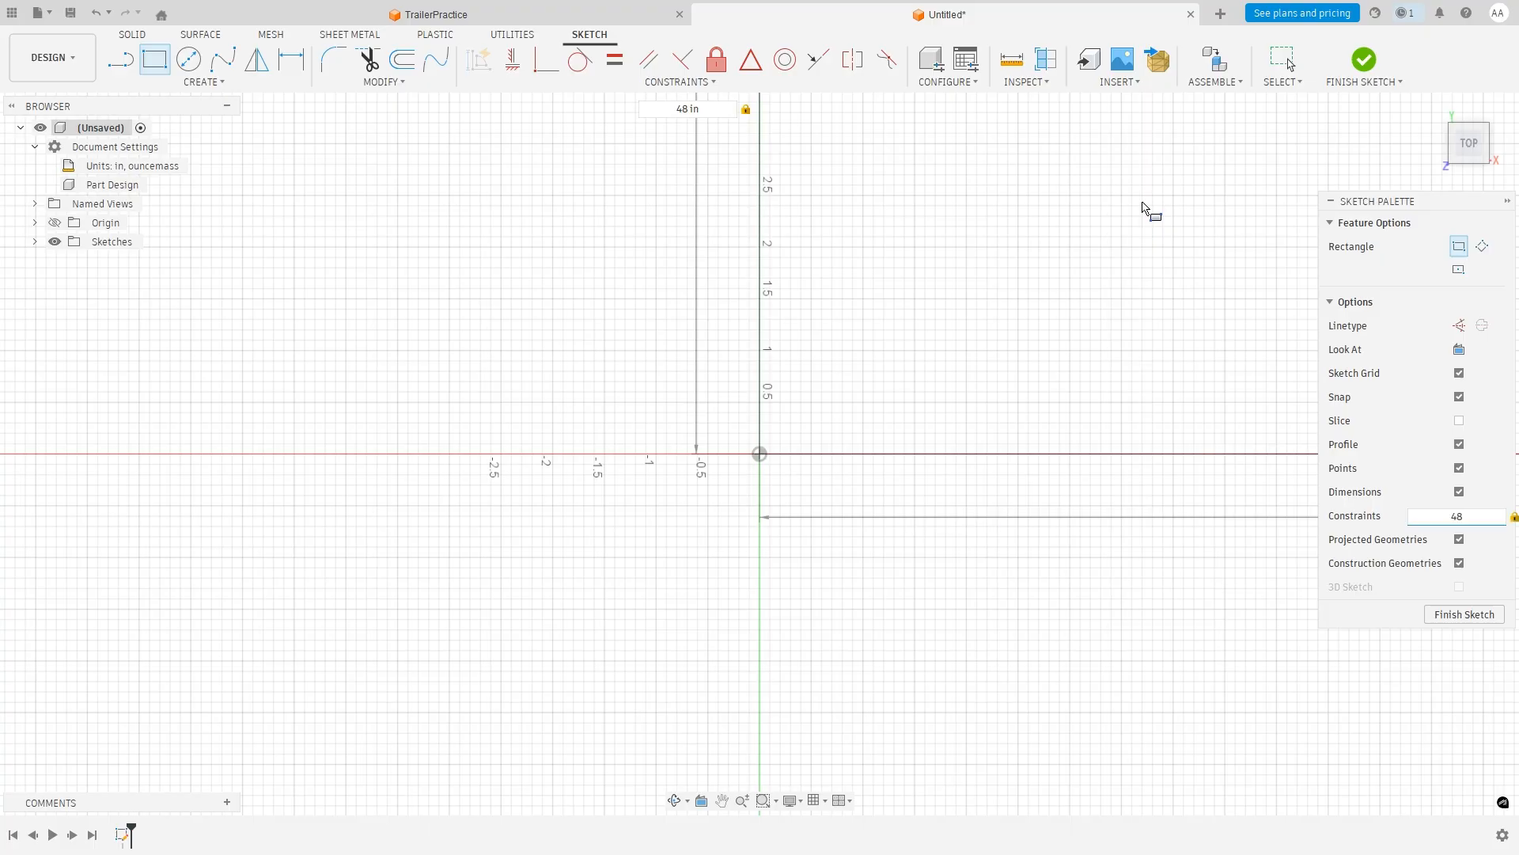
{"action": "key", "text": "Return"}
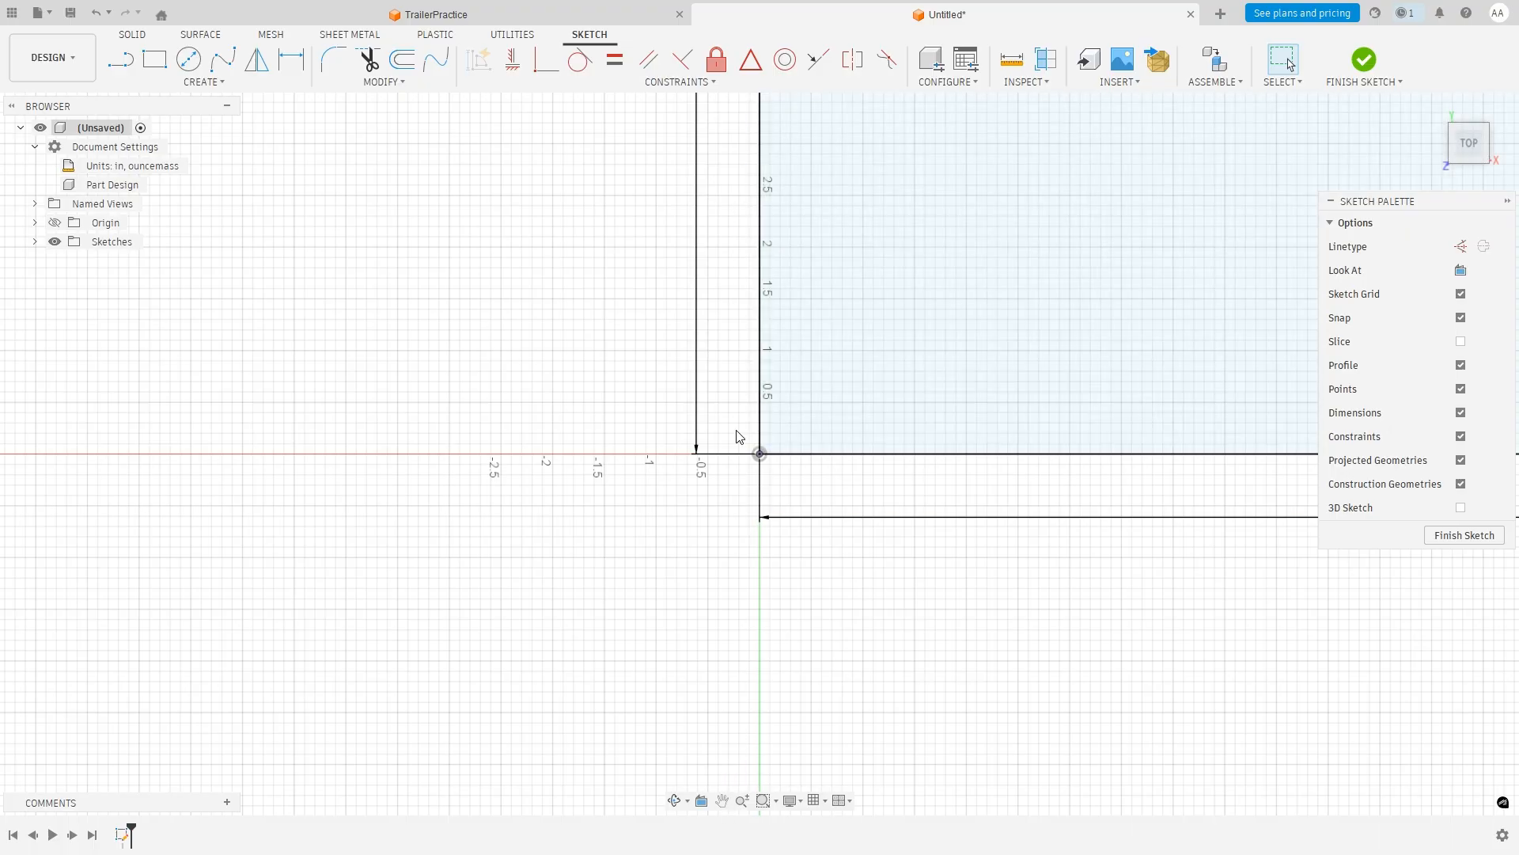
Offset the square's whole outline 2 in inward to form the frame's inner edge.
{"action": "left_click", "coordinate": [722, 801]}
{"action": "left_click_drag", "start_coordinate": [1108, 240], "coordinate": [629, 594]}
{"action": "mouse_move", "coordinate": [844, 372]}
{"action": "left_mouse_down"}
{"action": "mouse_move", "coordinate": [652, 470]}
{"action": "mouse_move", "coordinate": [557, 500]}
{"action": "mouse_move", "coordinate": [559, 485]}
{"action": "left_mouse_up"}
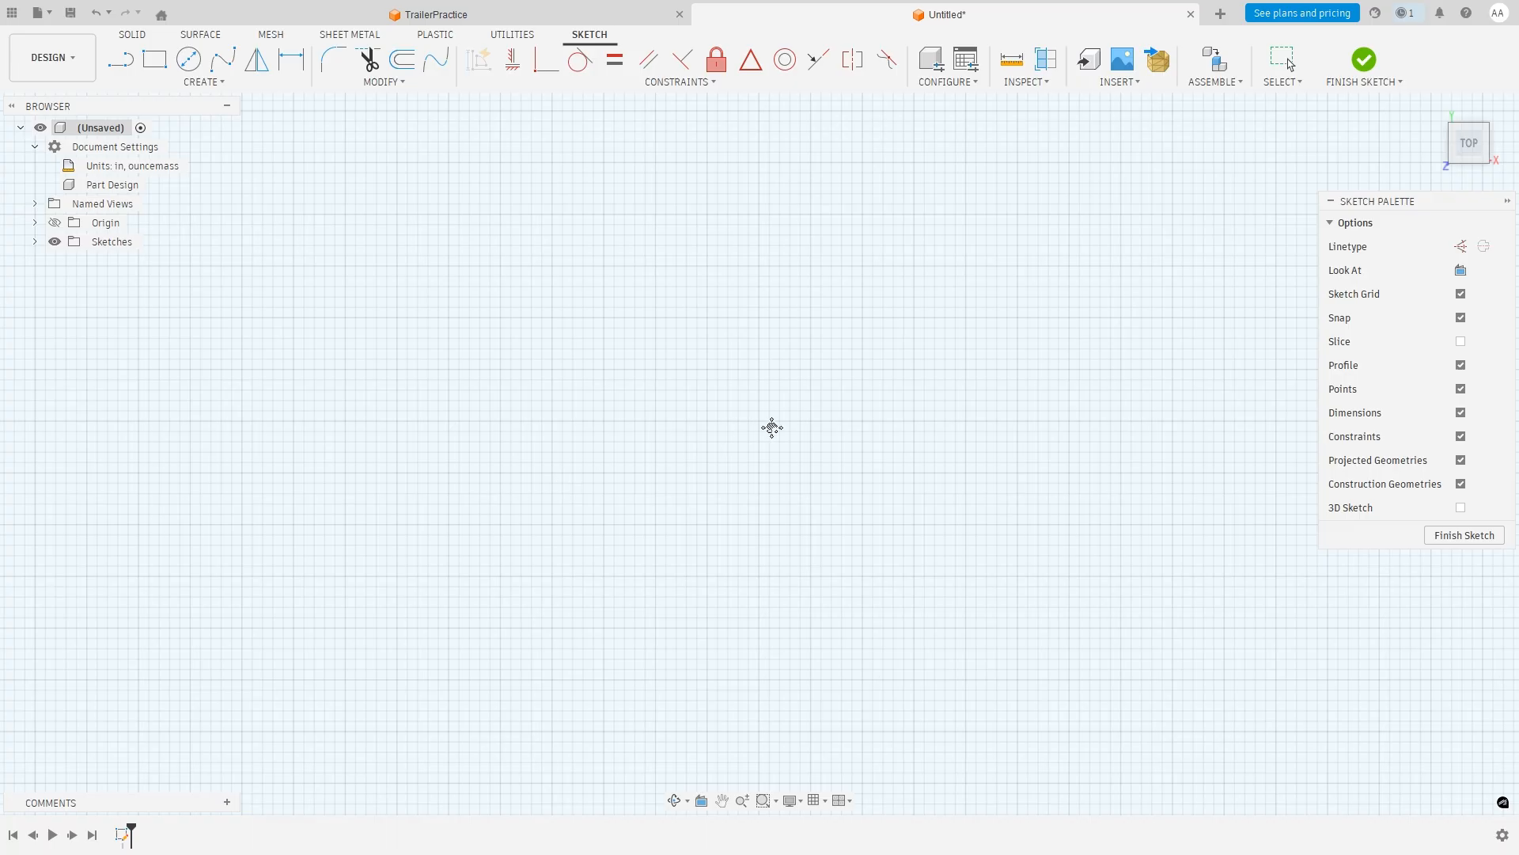
{"action": "scroll", "coordinate": [767, 430], "scroll_direction": "down", "scroll_amount": 1}
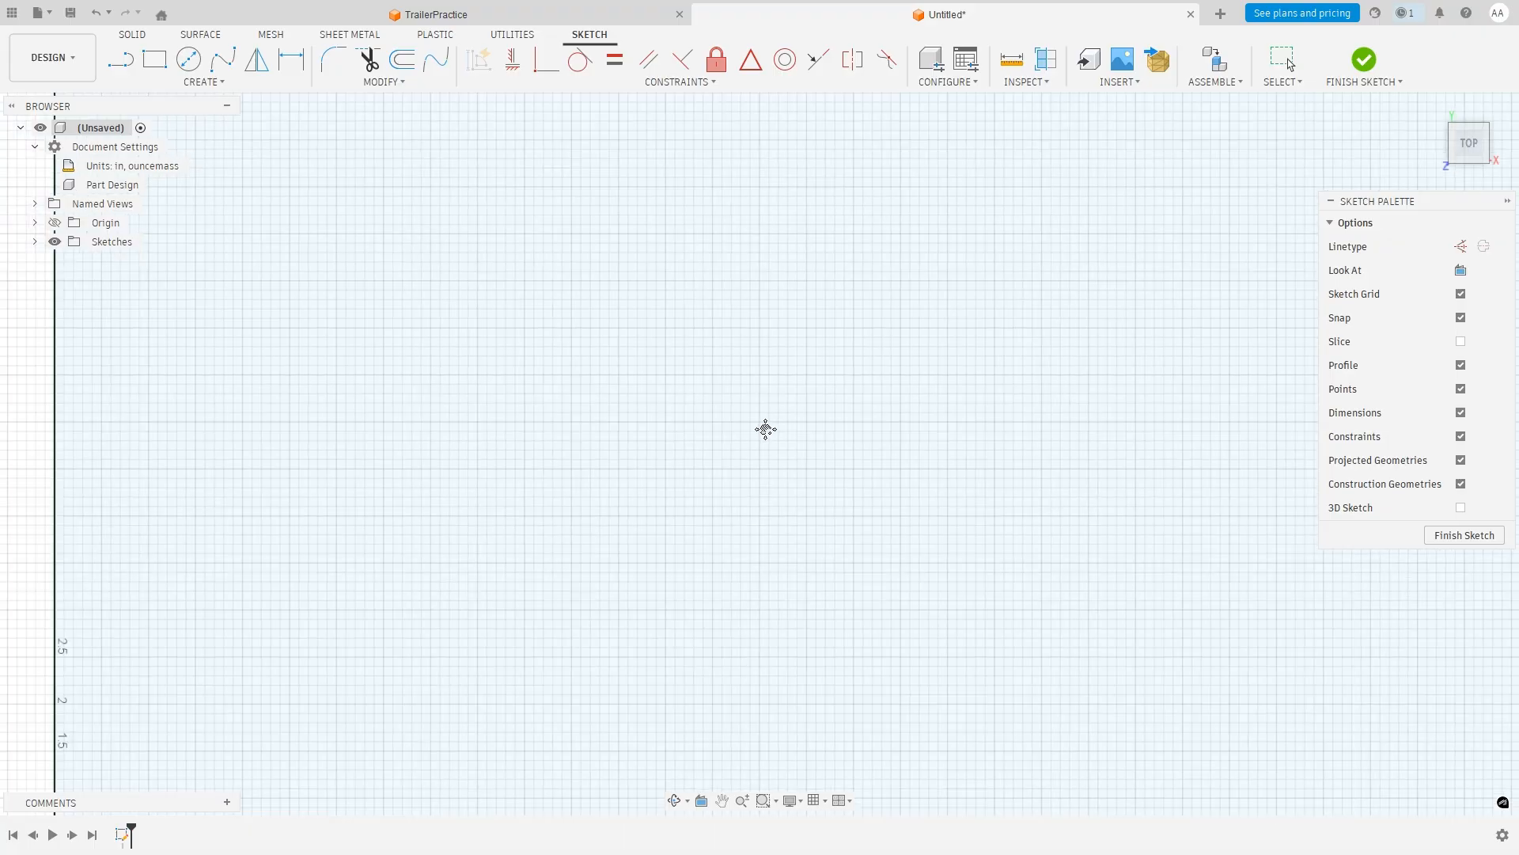
{"action": "scroll", "coordinate": [841, 408], "scroll_direction": "down", "scroll_amount": 3}
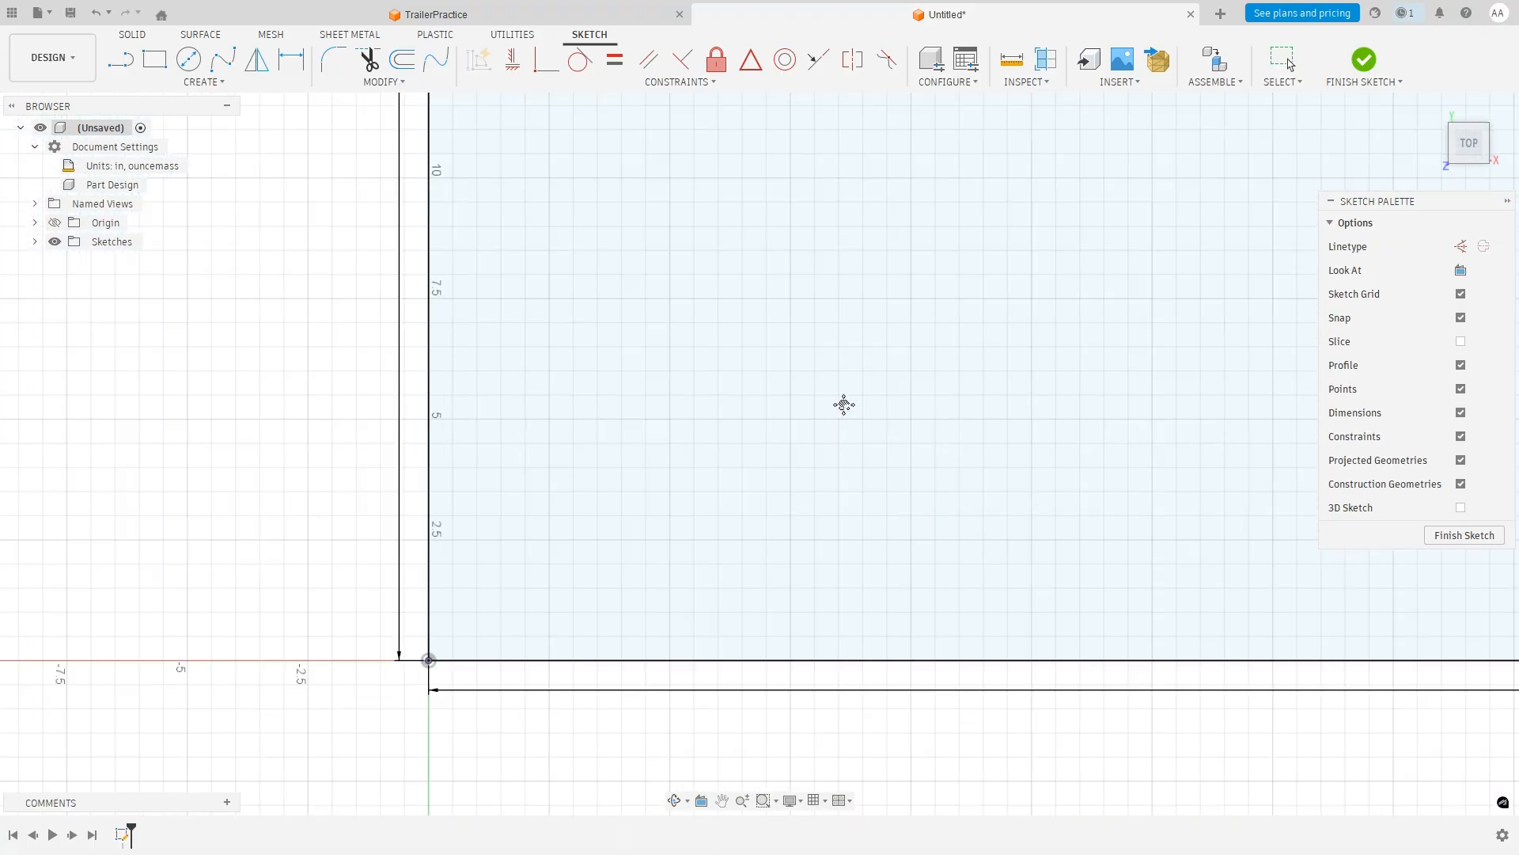
{"action": "scroll", "coordinate": [902, 366], "scroll_direction": "down", "scroll_amount": 1}
{"action": "left_click_drag", "start_coordinate": [1085, 285], "coordinate": [851, 426]}
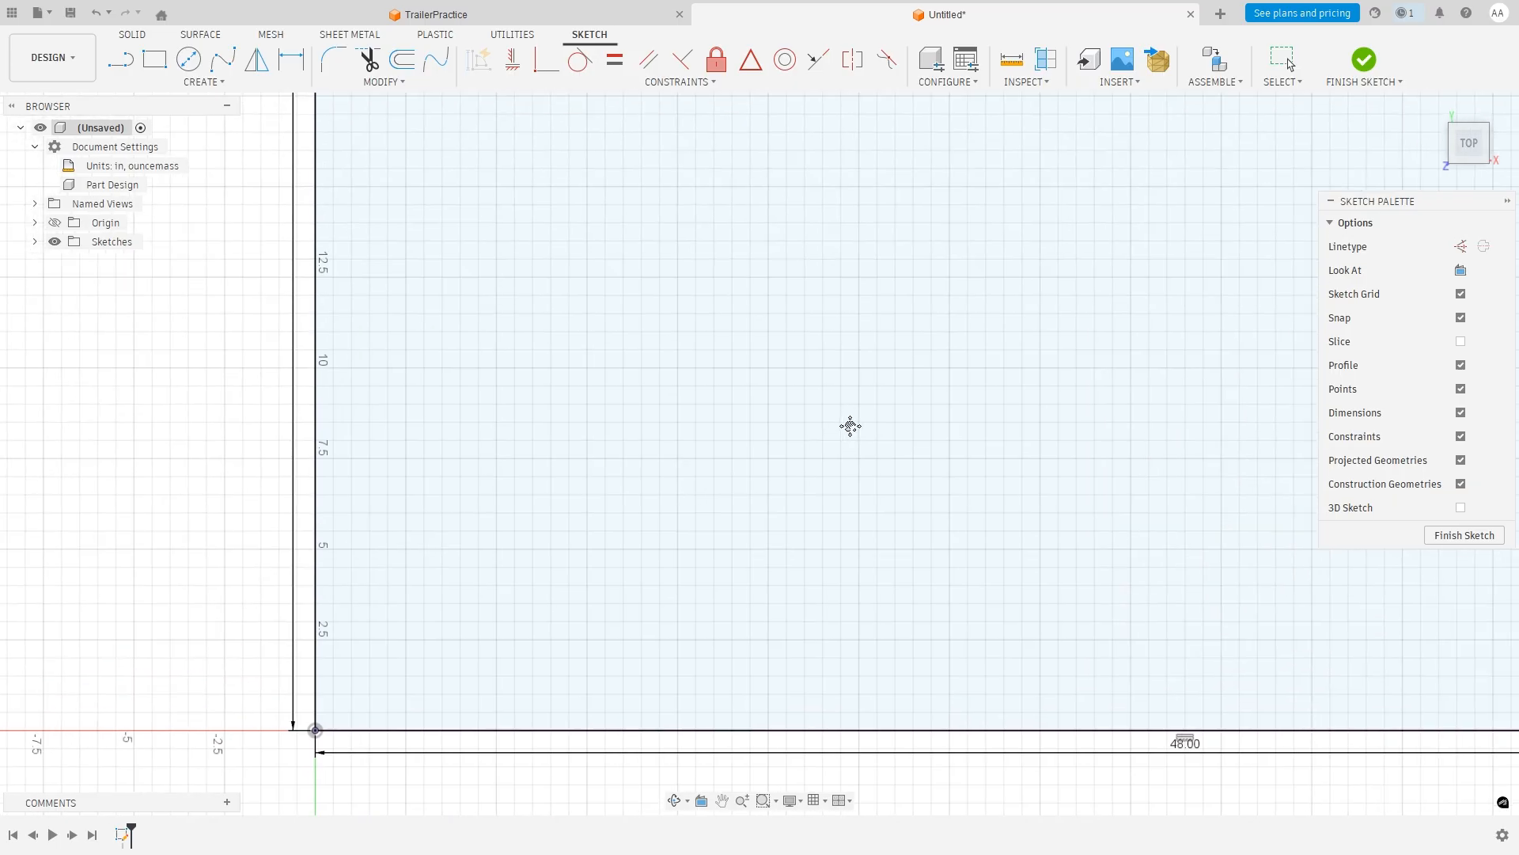
{"action": "scroll", "coordinate": [875, 403], "scroll_direction": "up", "scroll_amount": 1}
{"action": "scroll", "coordinate": [980, 285], "scroll_direction": "down", "scroll_amount": 3}
{"action": "mouse_move", "coordinate": [875, 363]}
{"action": "left_mouse_down"}
{"action": "mouse_move", "coordinate": [728, 528]}
{"action": "mouse_move", "coordinate": [689, 482]}
{"action": "left_mouse_up"}
{"action": "scroll", "coordinate": [702, 499], "scroll_direction": "down", "scroll_amount": 1}
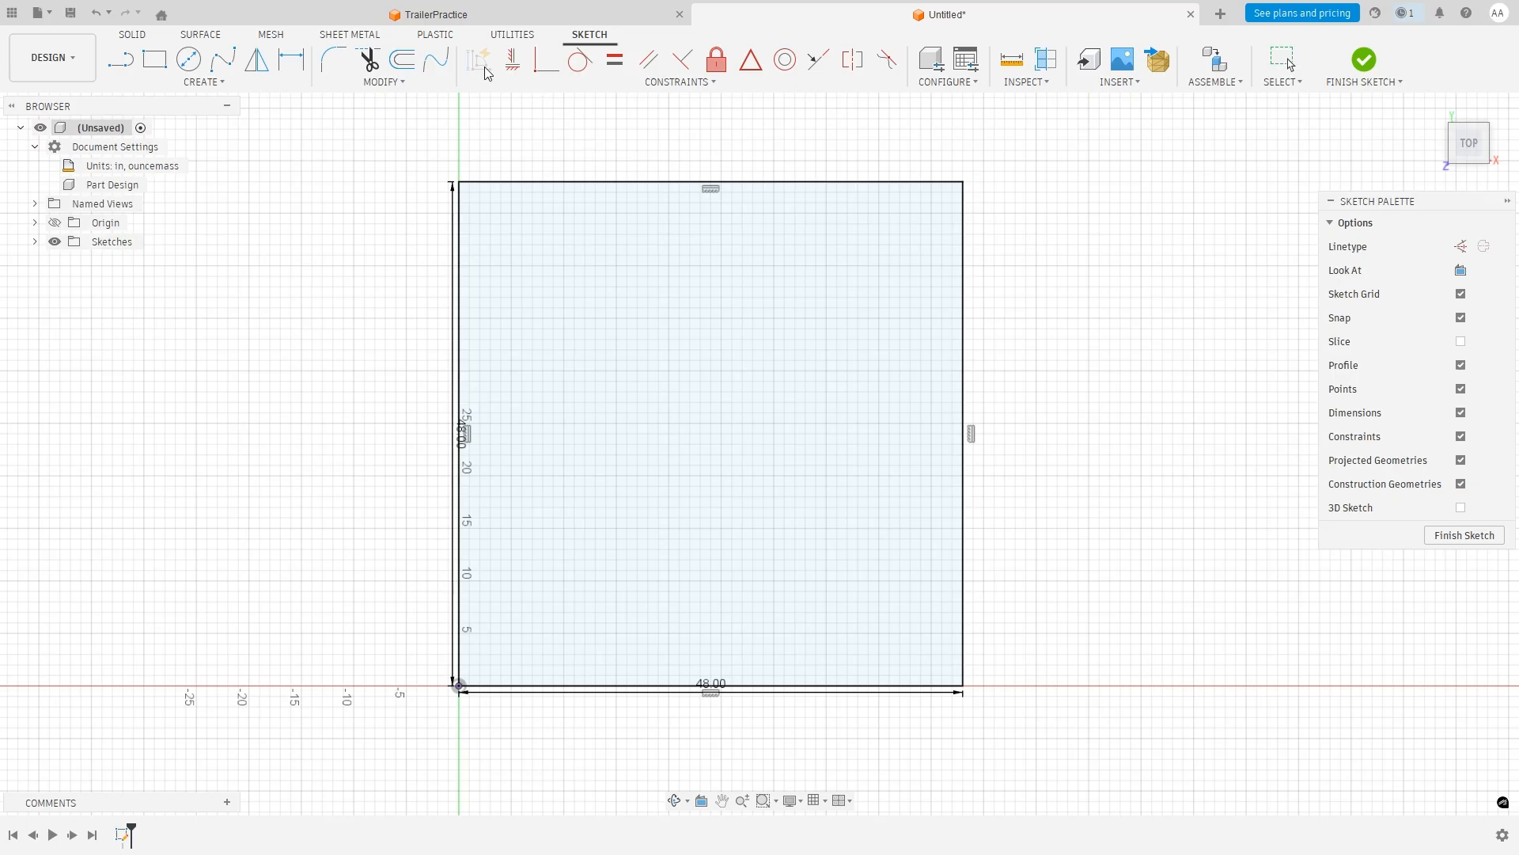
{"action": "left_click", "coordinate": [403, 62]}
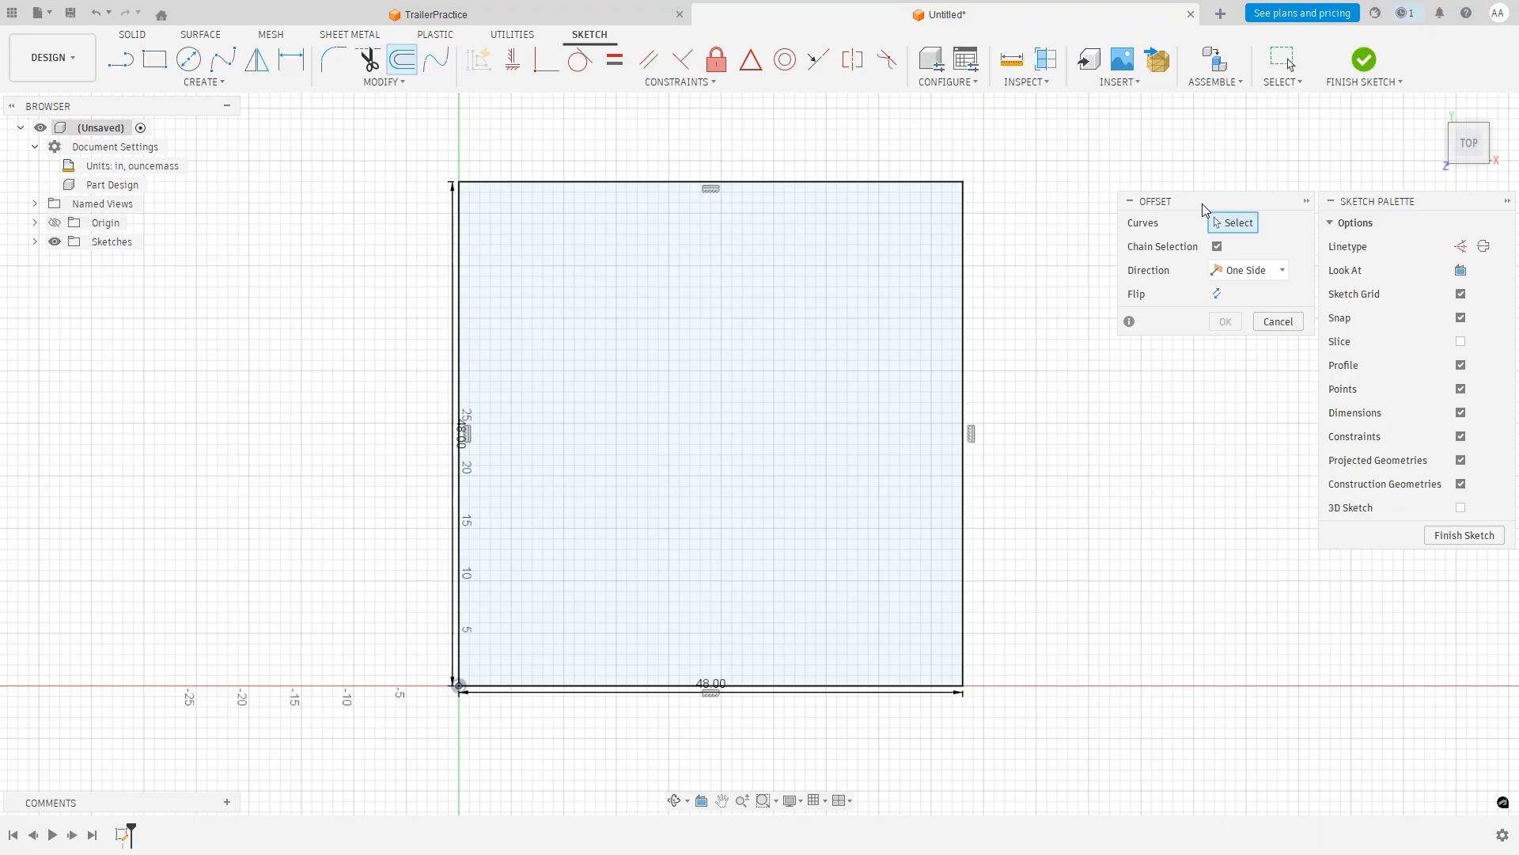
{"action": "left_click", "coordinate": [661, 182]}
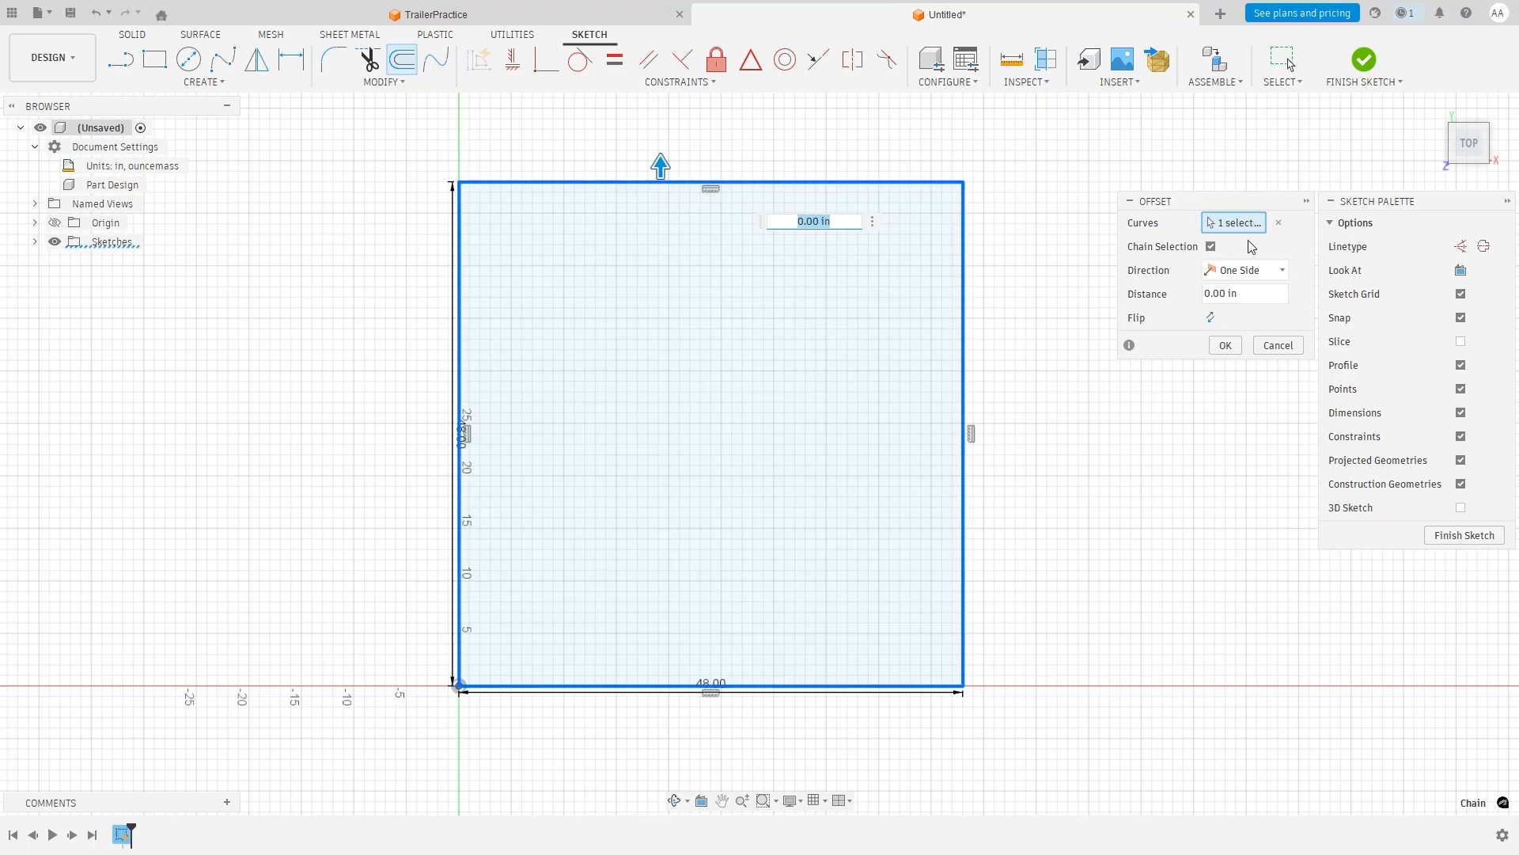
{"action": "left_click", "coordinate": [1251, 294]}
{"action": "type", "text": "2"}
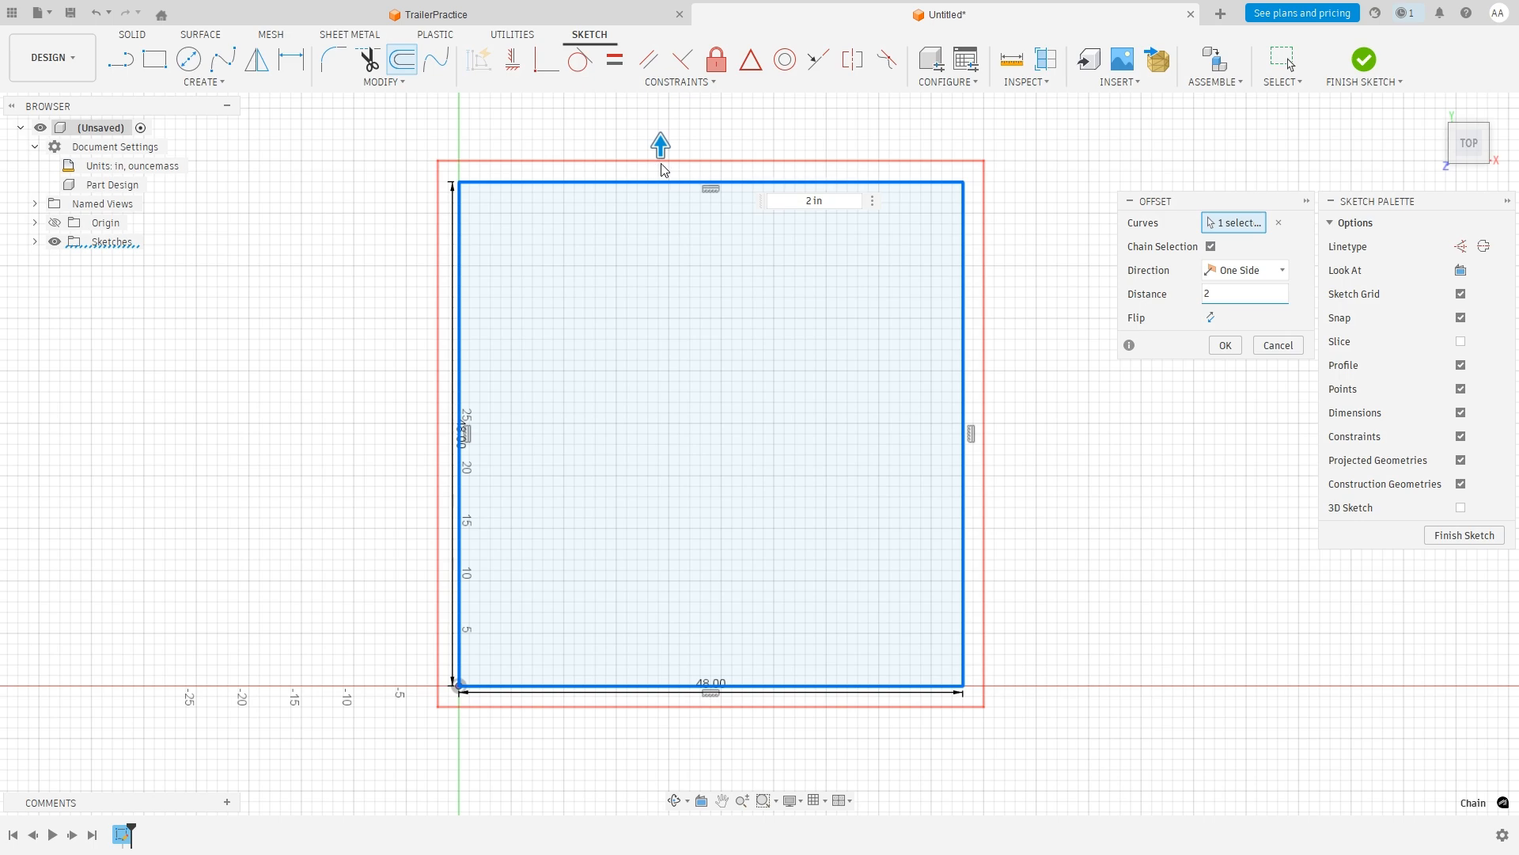
{"action": "left_click", "coordinate": [1212, 317]}
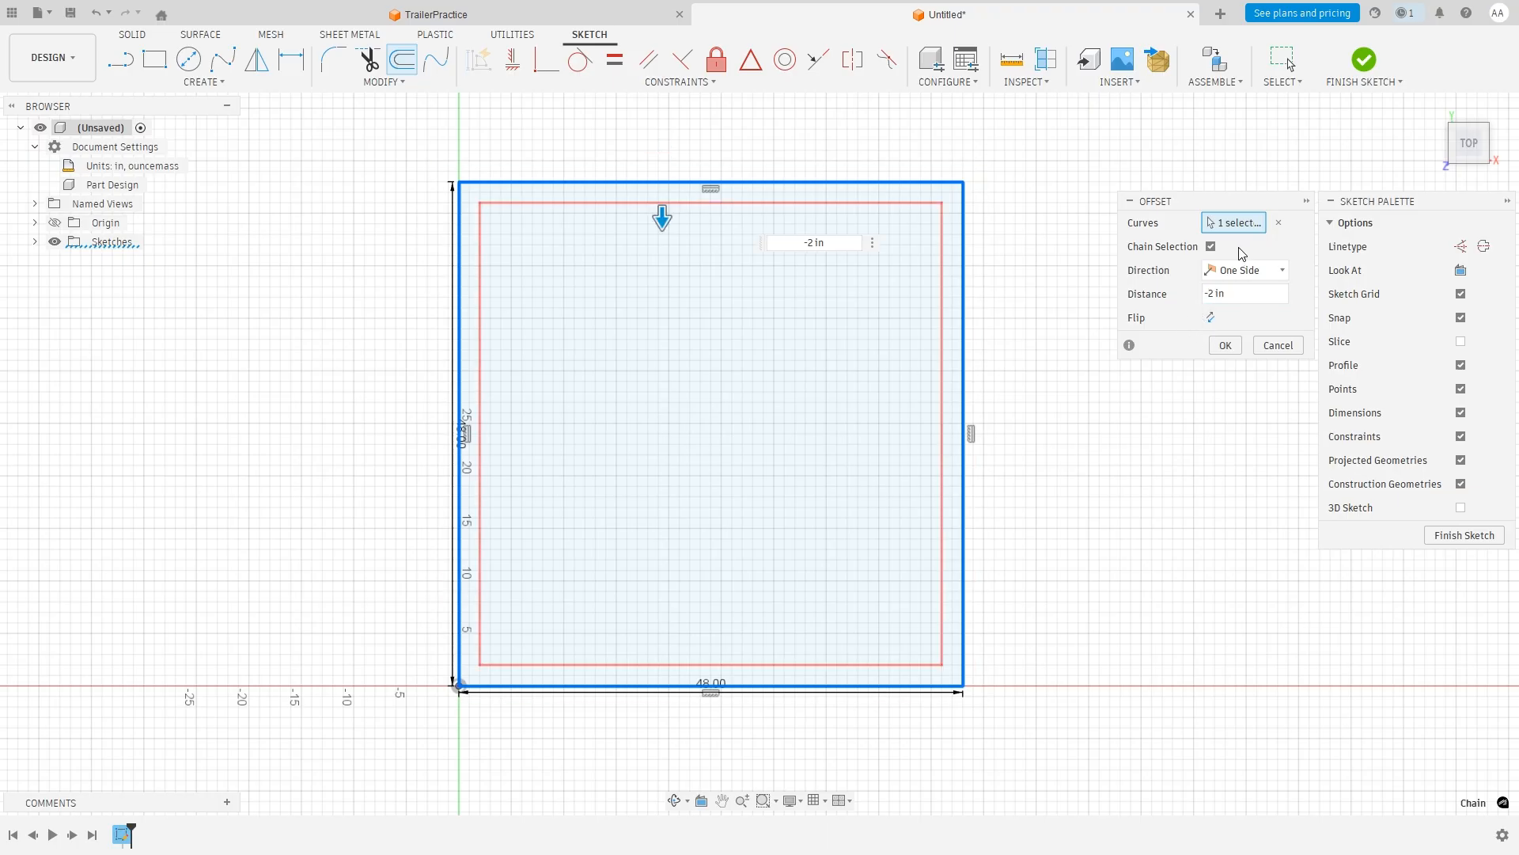
{"action": "left_click", "coordinate": [1226, 346]}
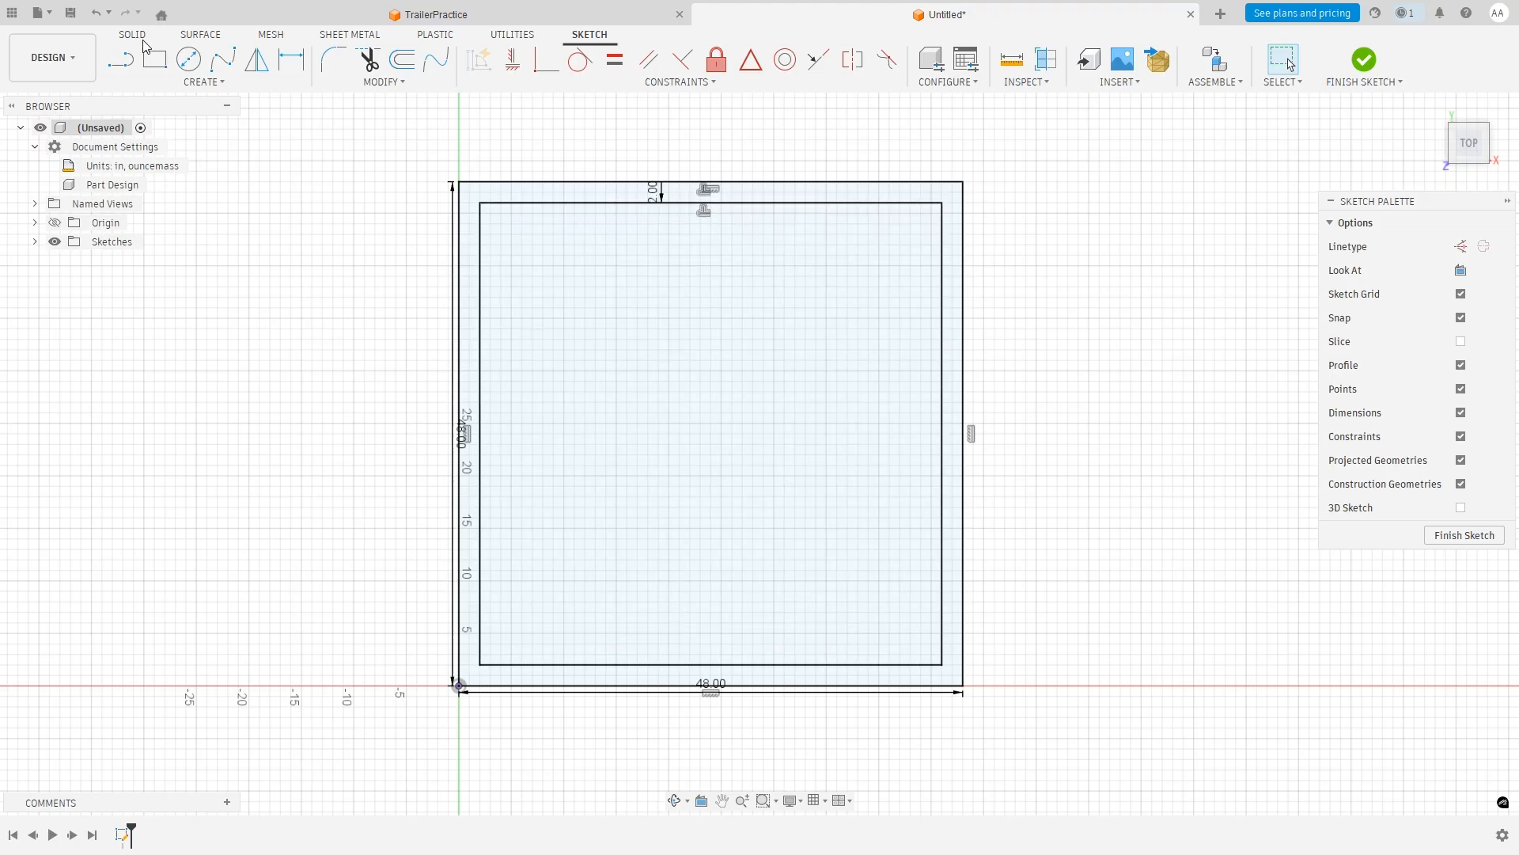
Extrude the 2 in wide border between the two squares 2 in as a new body.
{"action": "left_click", "coordinate": [664, 182]}
{"action": "left_click", "coordinate": [1005, 203]}
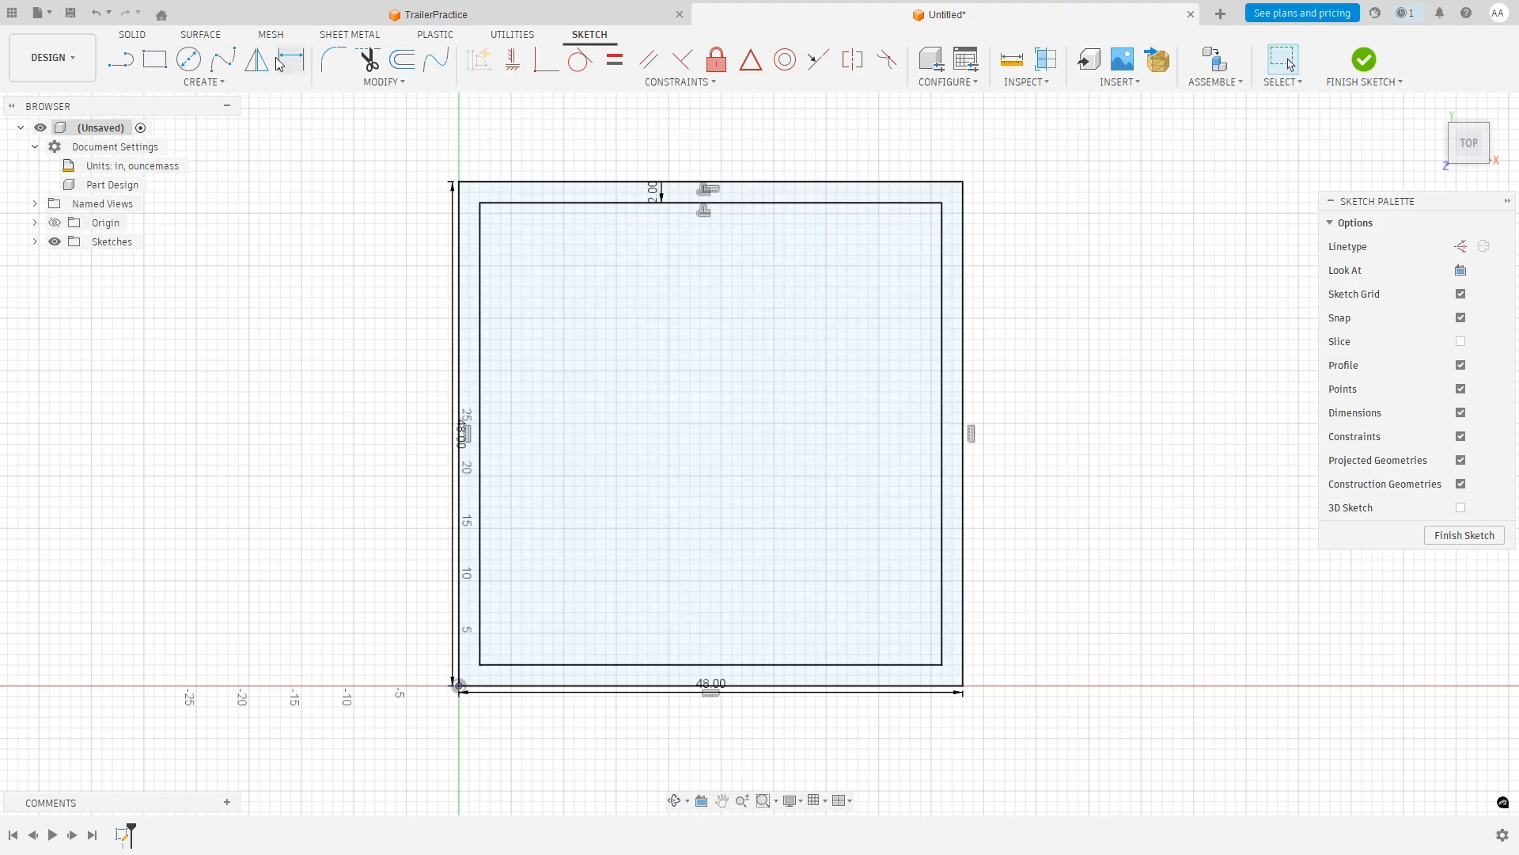
{"action": "left_click", "coordinate": [127, 35]}
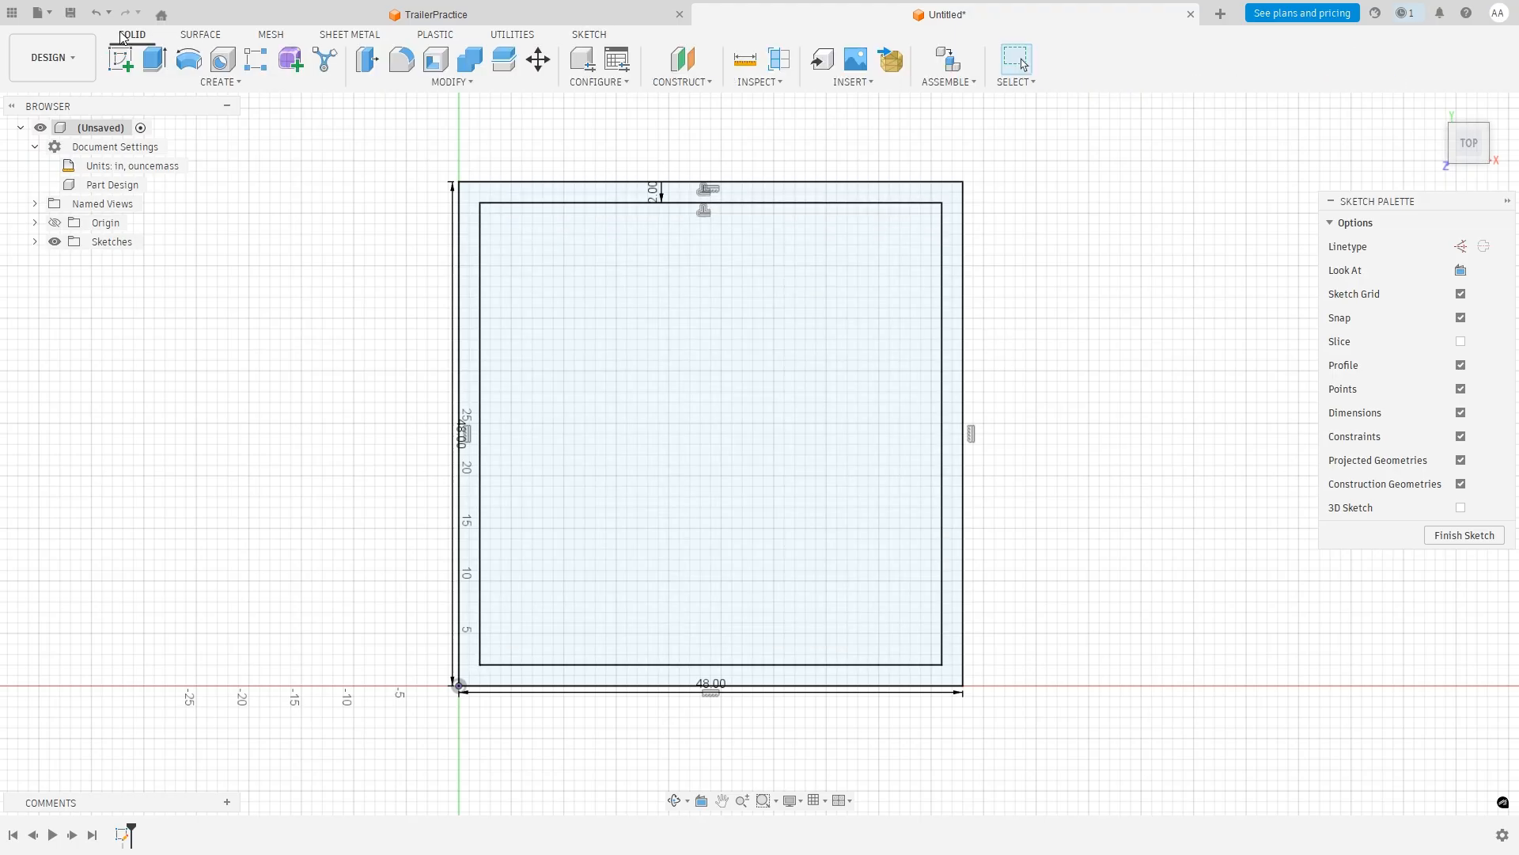
{"action": "left_click", "coordinate": [590, 35]}
{"action": "left_click", "coordinate": [146, 37]}
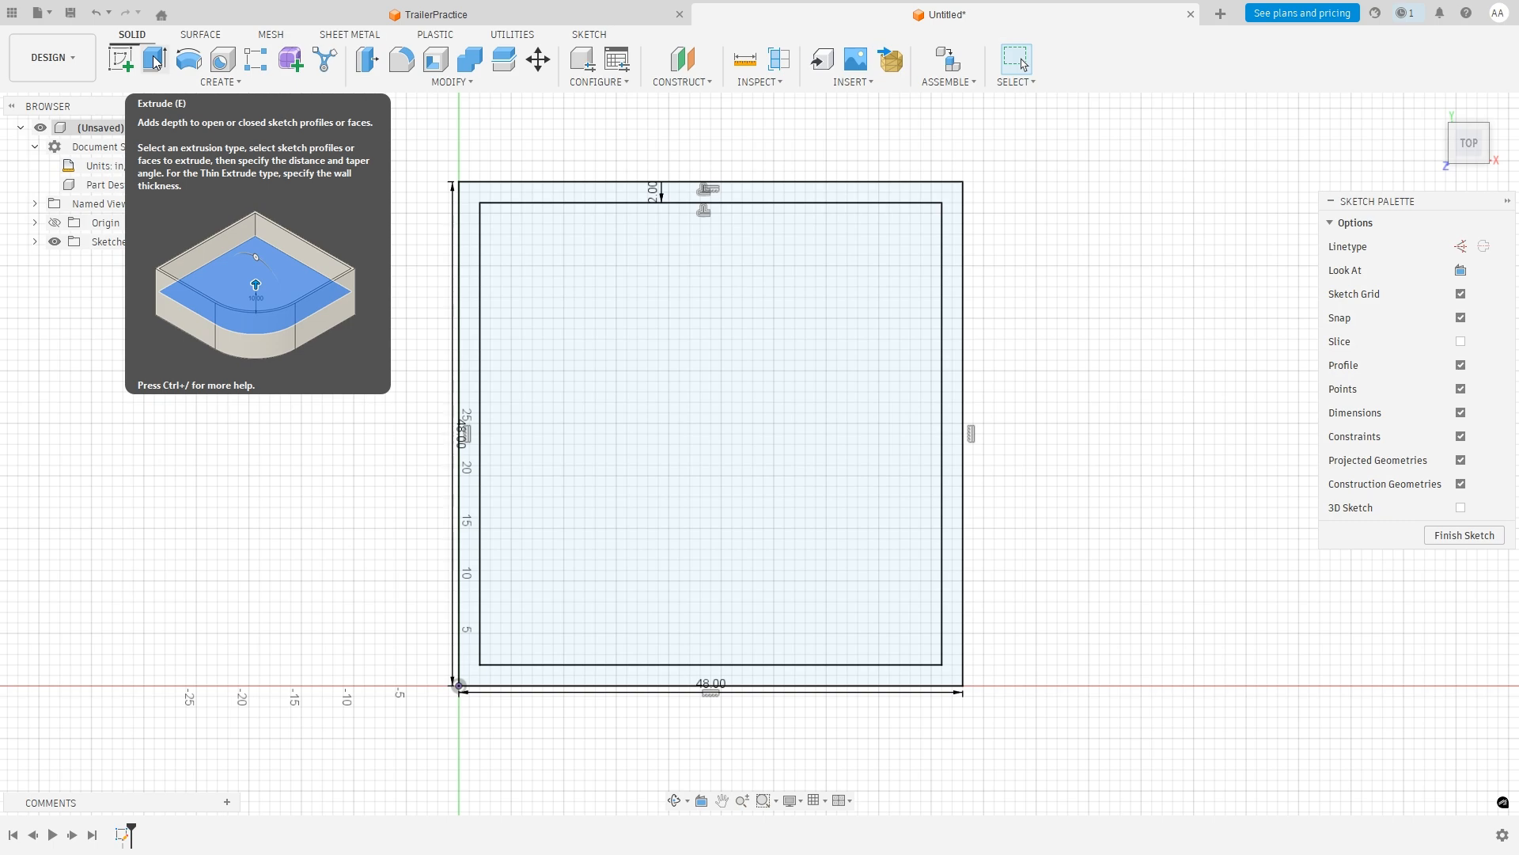
{"action": "left_click", "coordinate": [154, 60]}
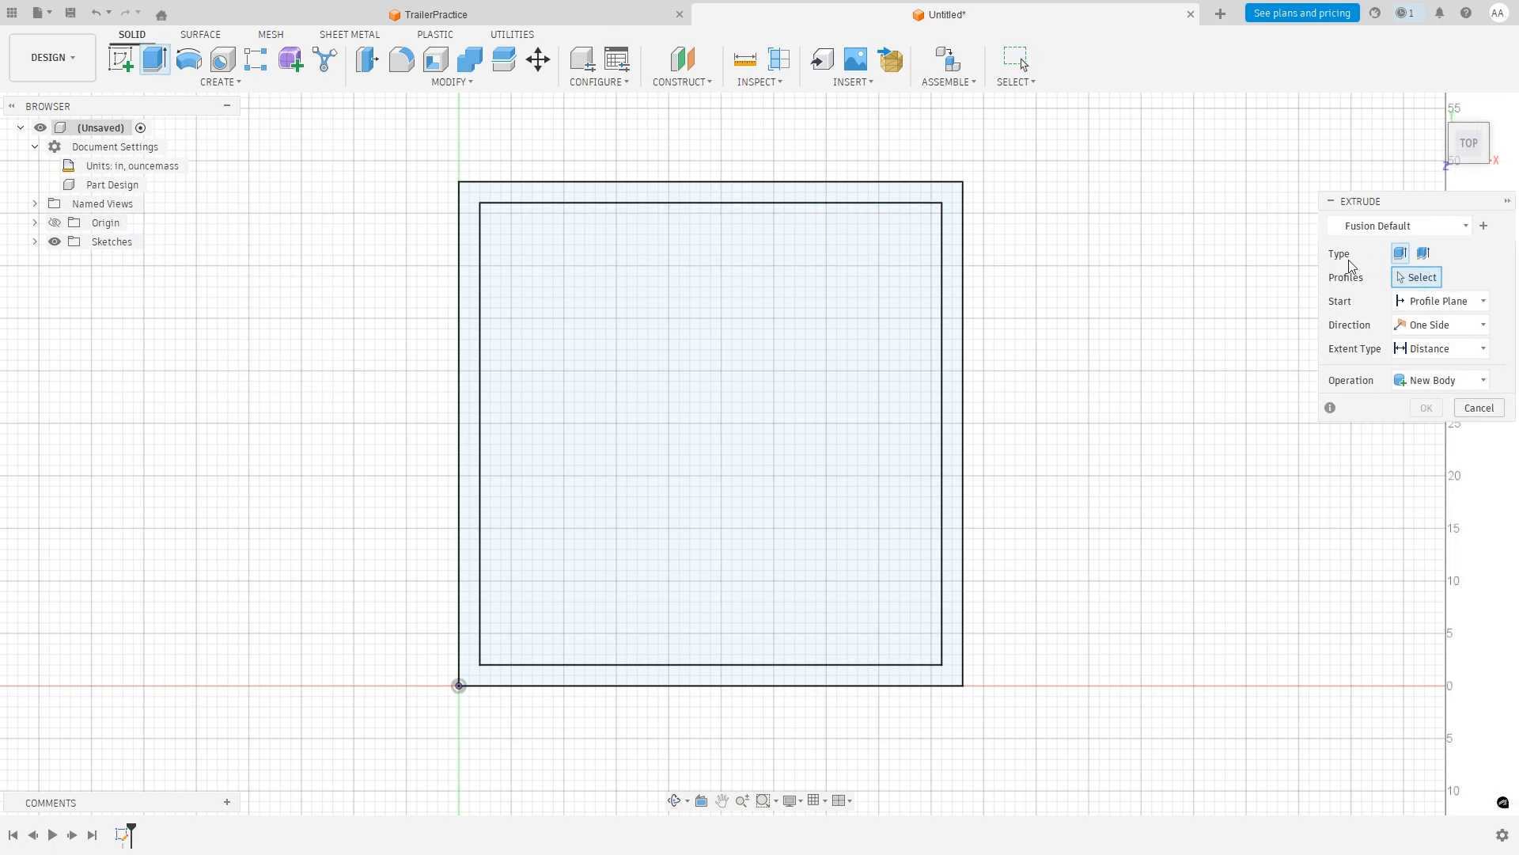
{"action": "left_click", "coordinate": [539, 194]}
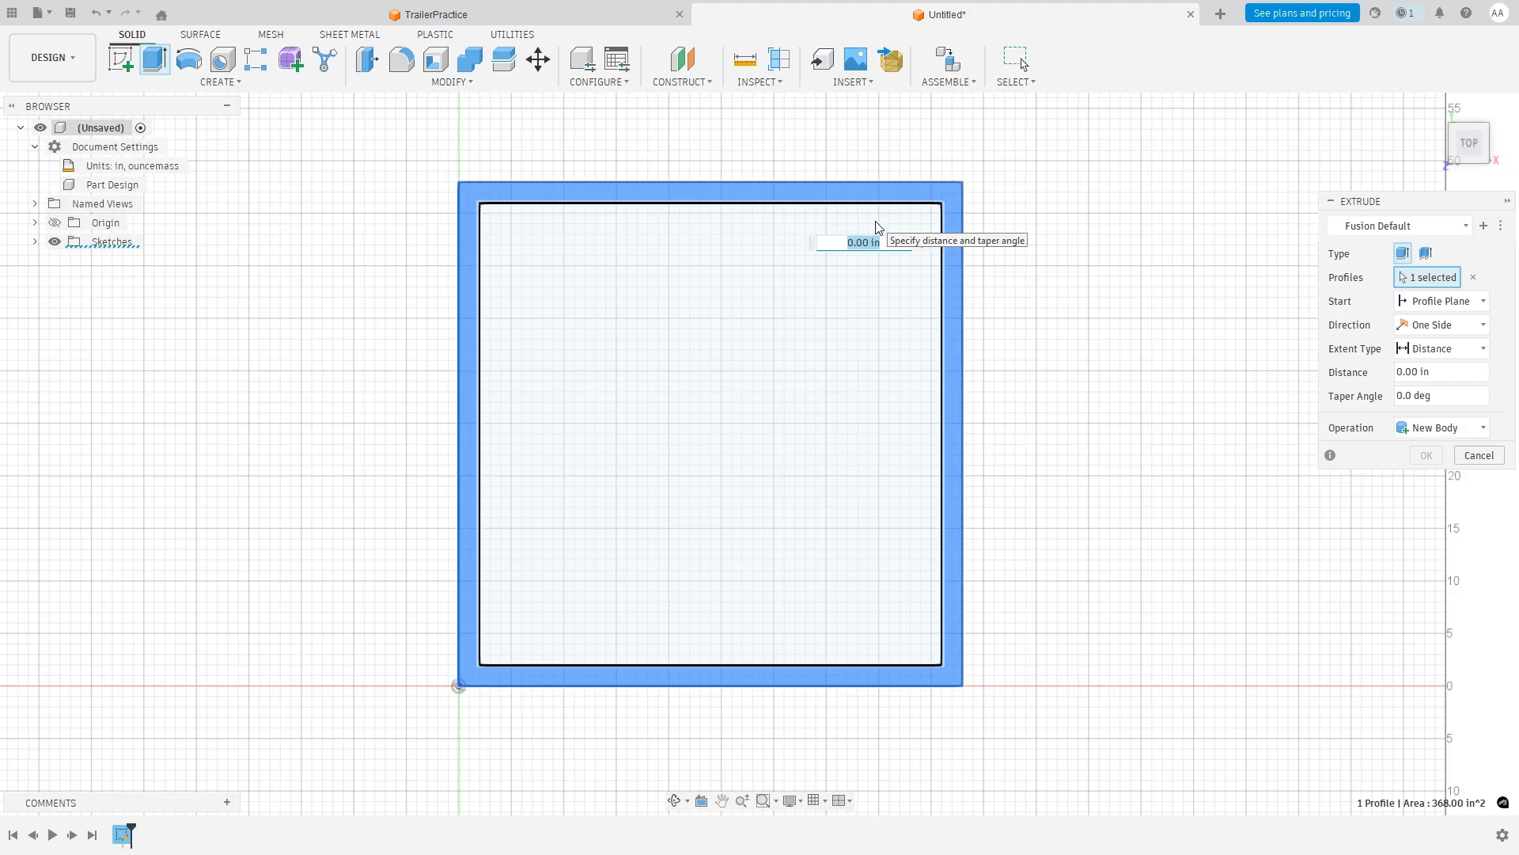
{"action": "type", "text": "2"}
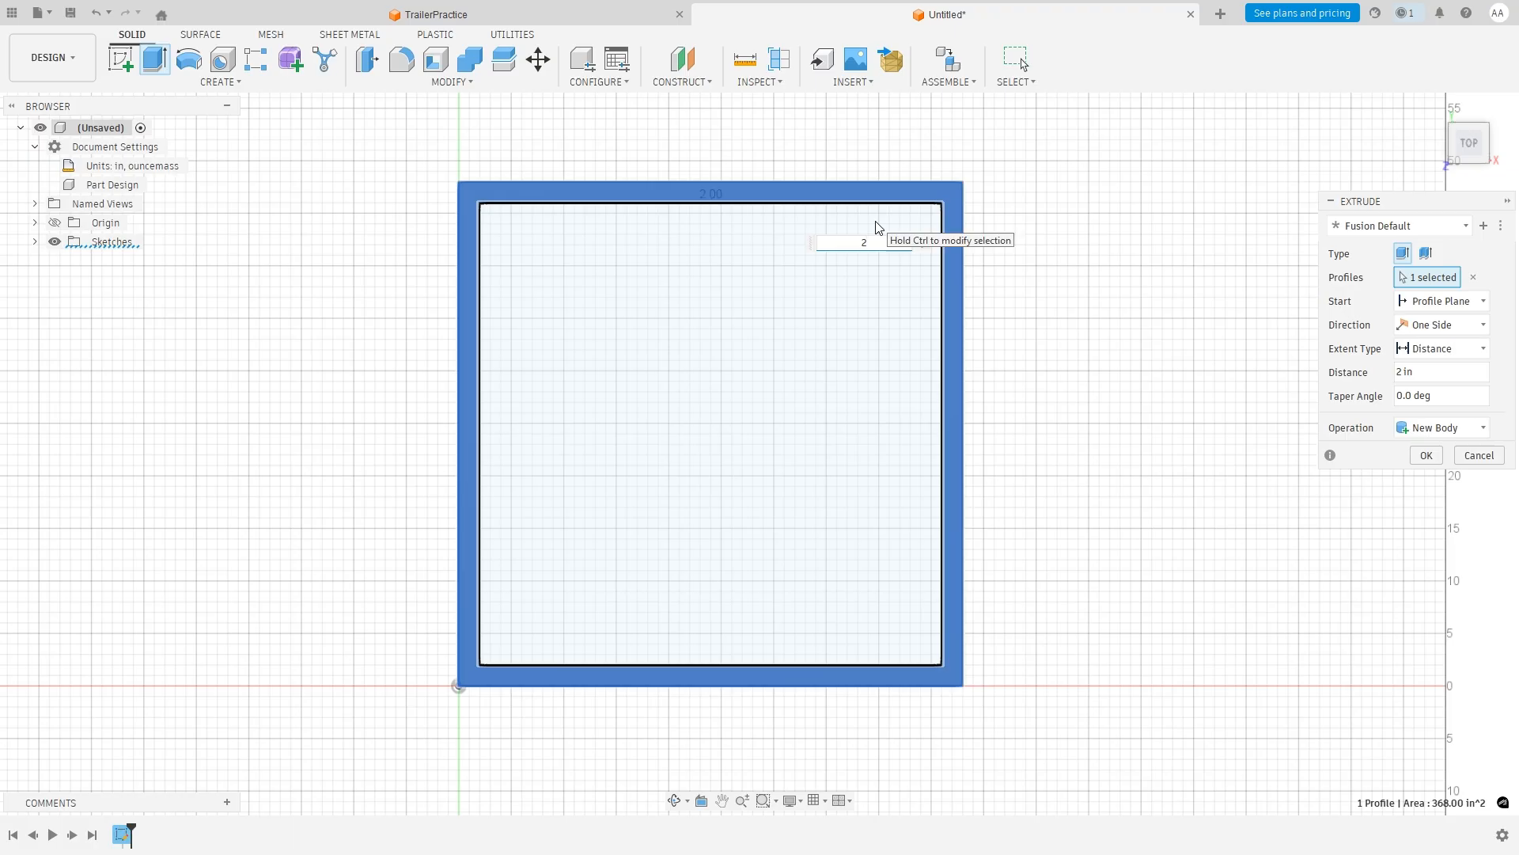
{"action": "key", "text": "Return"}
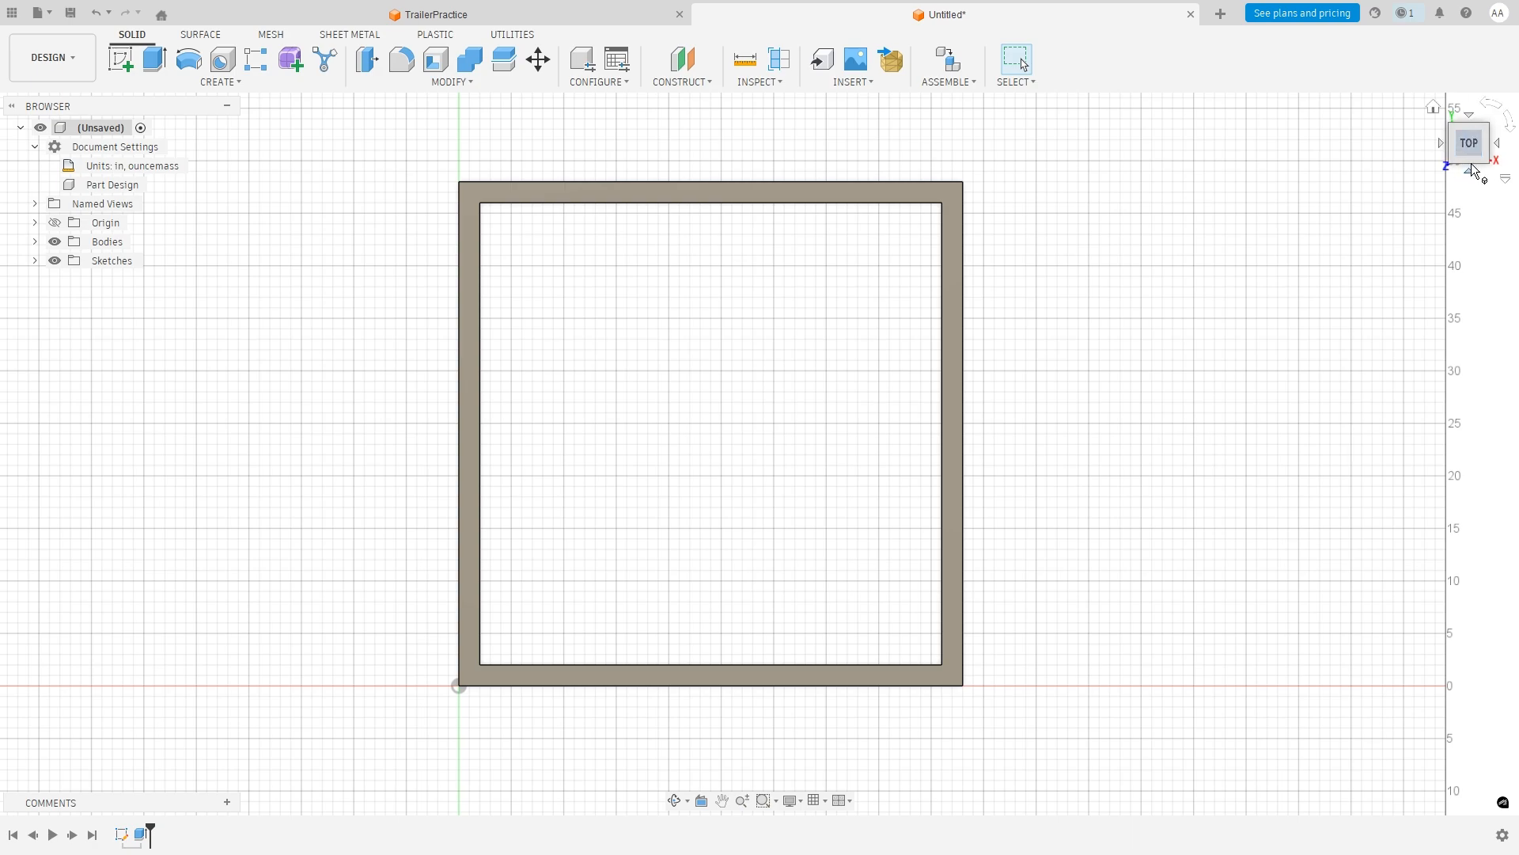
Examine the extruded square frame from above and from several oblique angles.
{"action": "left_click_drag", "start_coordinate": [1474, 170], "coordinate": [1500, 148]}
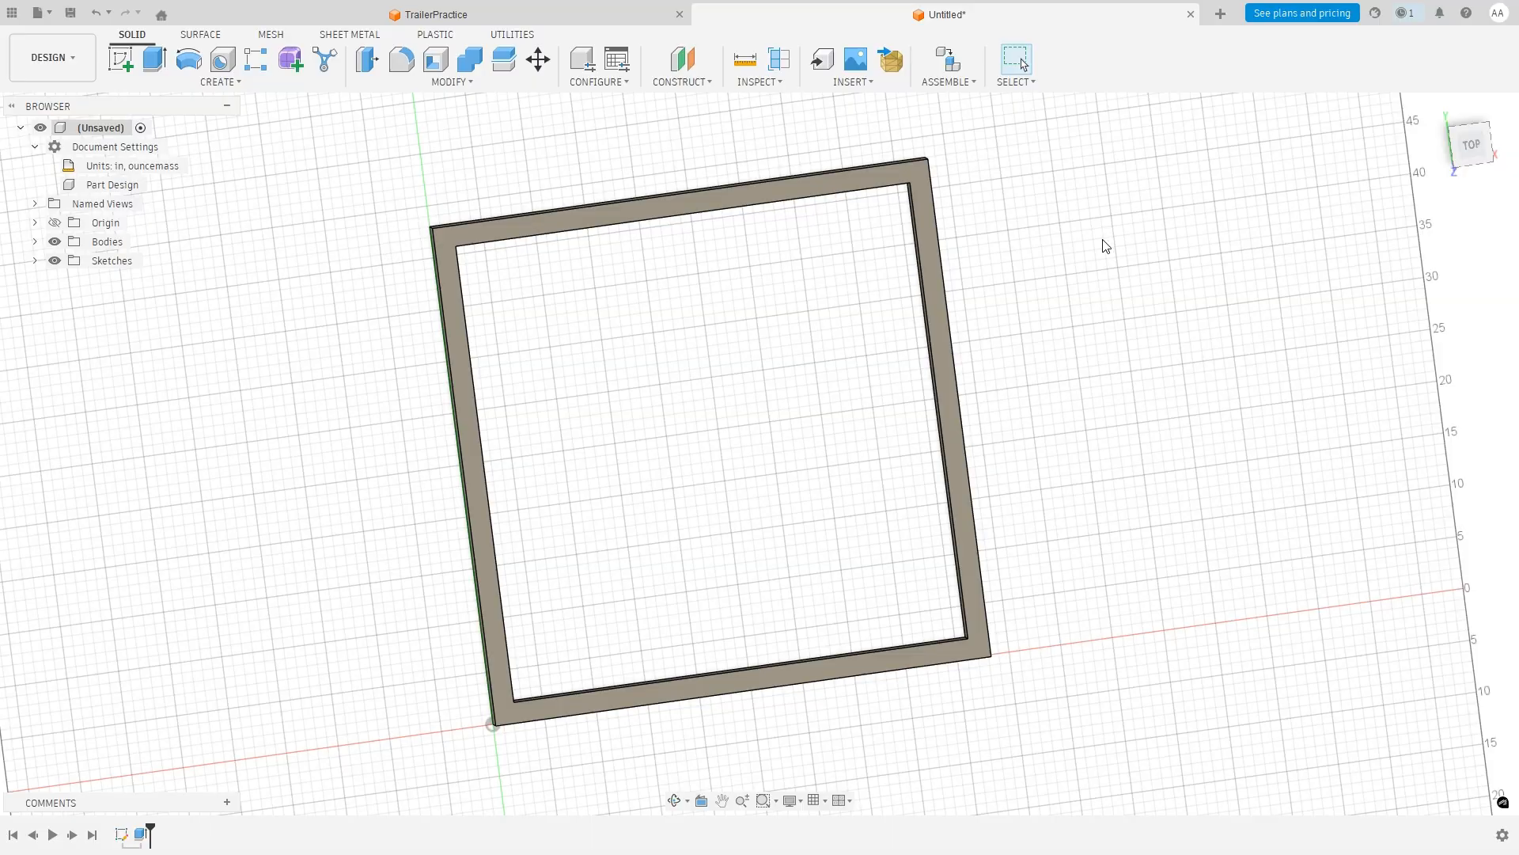
{"action": "mouse_move", "coordinate": [768, 384]}
{"action": "middle_mouse_down", "text": "shift"}
{"action": "mouse_move", "coordinate": [763, 257]}
{"action": "mouse_move", "coordinate": [625, 274]}
{"action": "mouse_move", "coordinate": [577, 316]}
{"action": "mouse_move", "coordinate": [625, 369]}
{"action": "mouse_move", "coordinate": [804, 465]}
{"action": "mouse_move", "coordinate": [739, 478]}
{"action": "mouse_move", "coordinate": [814, 475]}
{"action": "middle_mouse_up", "text": "shift"}
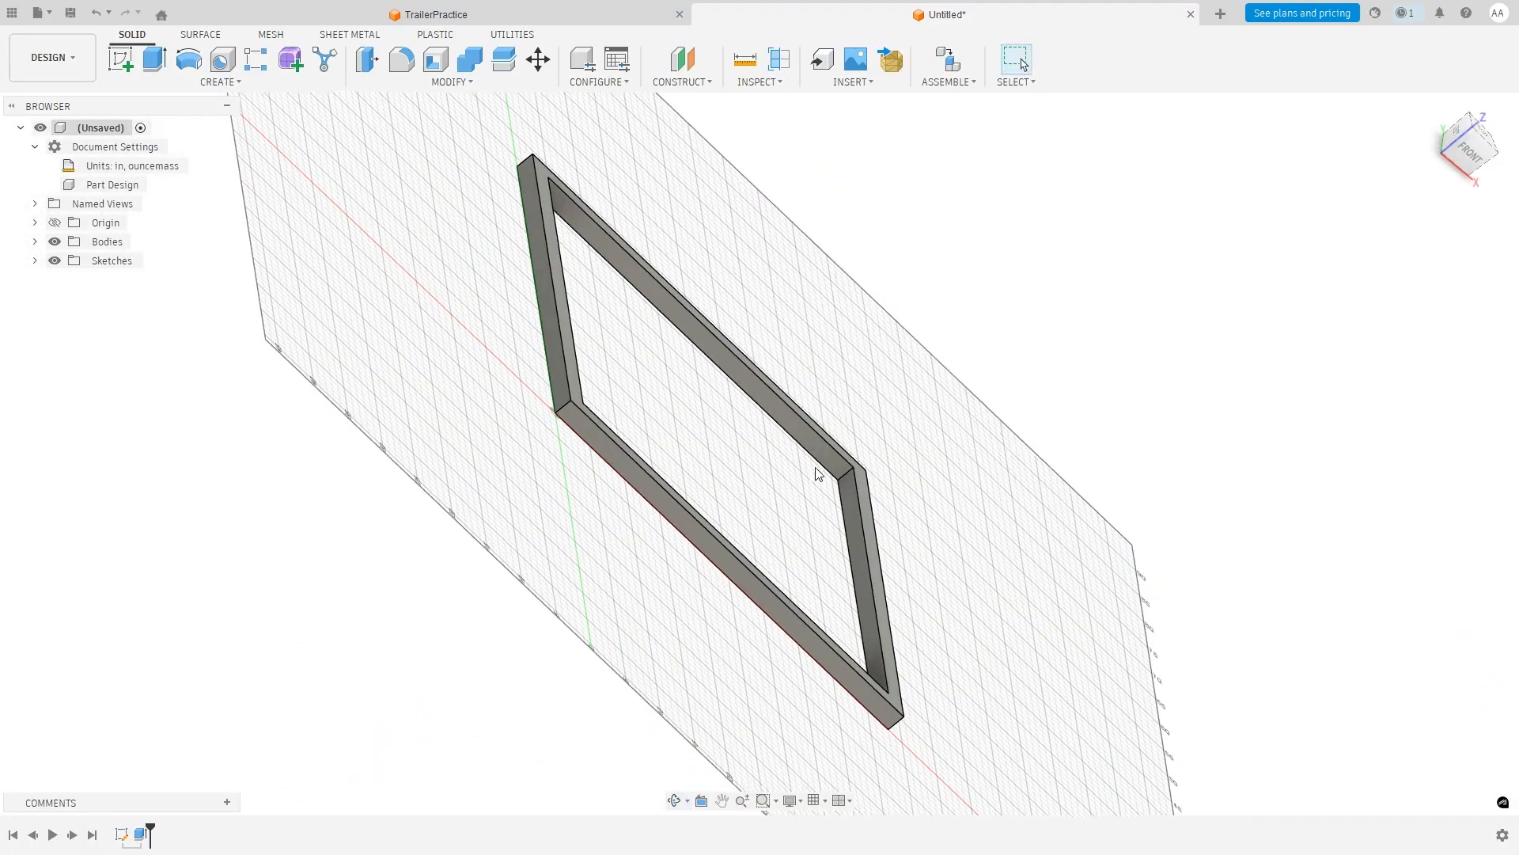
{"action": "left_click", "coordinate": [1471, 146]}
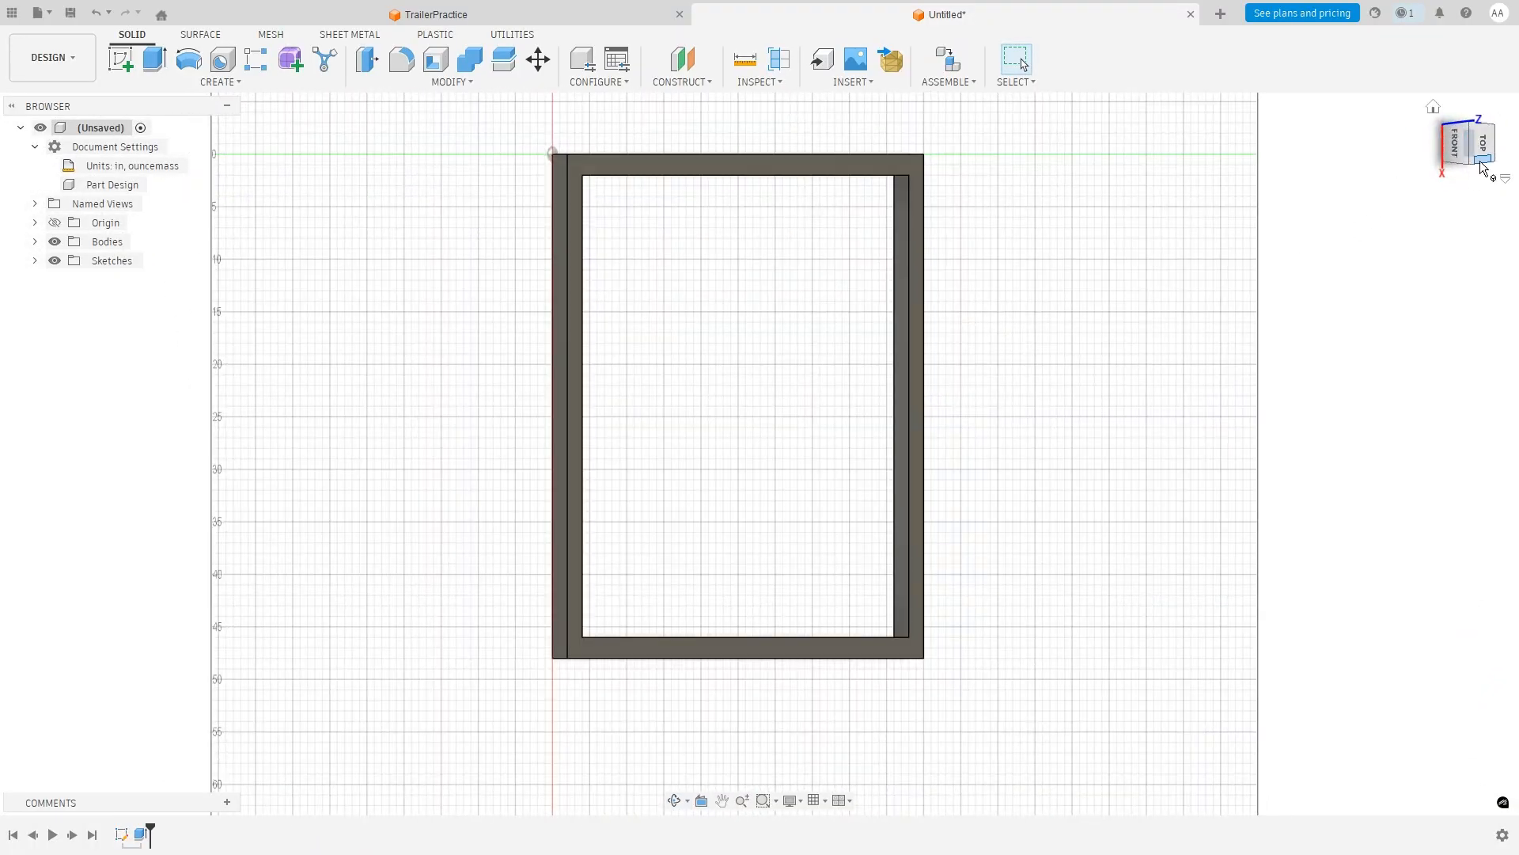
{"action": "left_click_drag", "start_coordinate": [1480, 149], "coordinate": [1485, 145]}
{"action": "left_click", "coordinate": [1472, 136]}
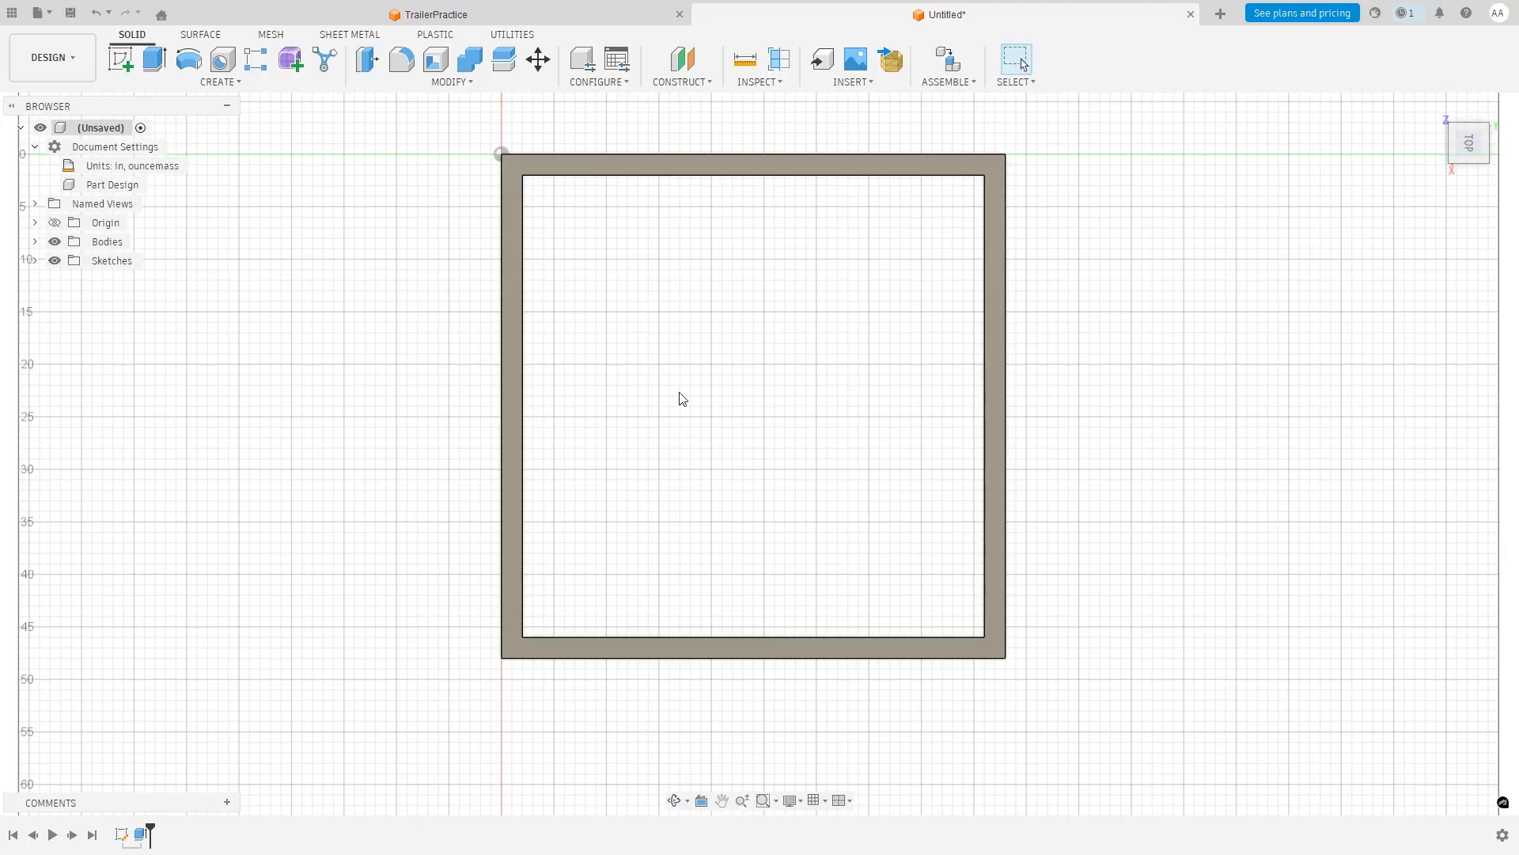
{"action": "mouse_move", "coordinate": [1445, 192]}
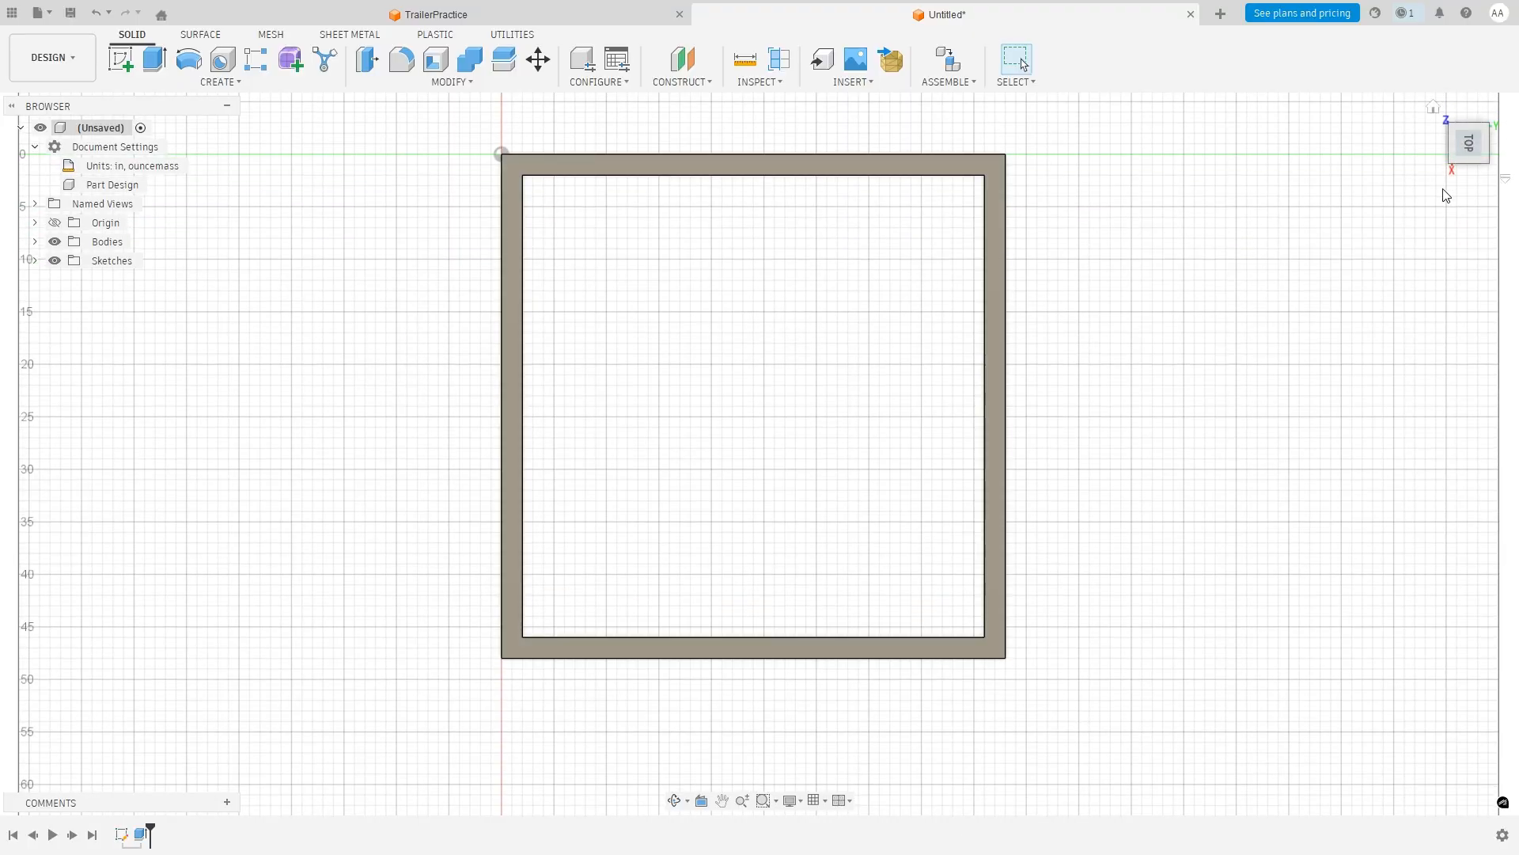
{"action": "left_click", "coordinate": [1493, 110]}
{"action": "middle_click_drag", "start_coordinate": [791, 468], "coordinate": [801, 393], "text": "shift"}
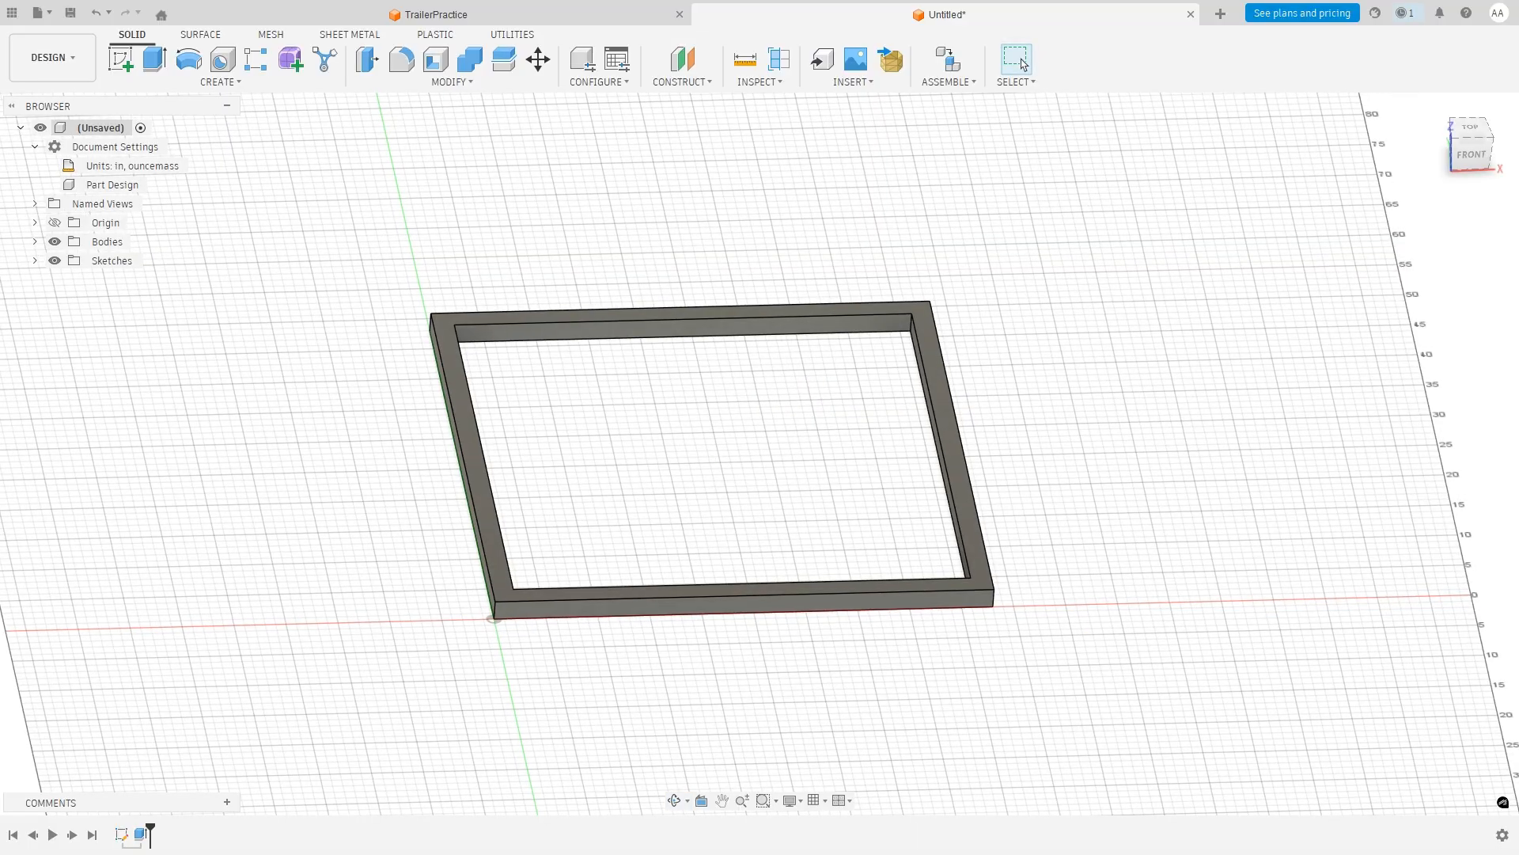
Check the trailer frame layout and member sizes in the hand-drawn reference photo and put the photo away again.
{"action": "key", "text": "alt+Tab"}
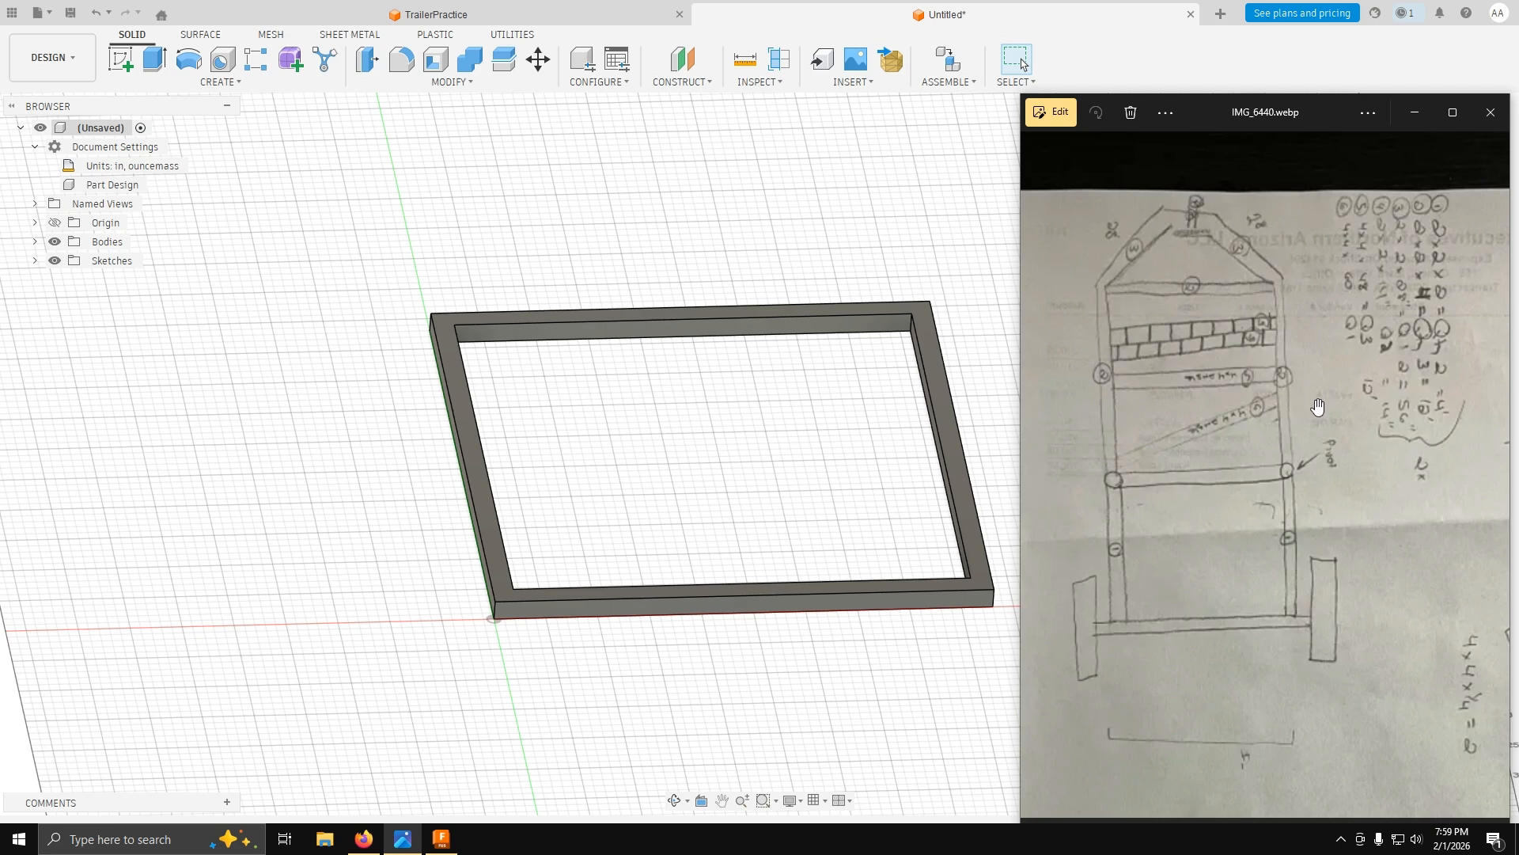
{"action": "mouse_move", "coordinate": [1320, 407]}
{"action": "left_mouse_down"}
{"action": "mouse_move", "coordinate": [1029, 412]}
{"action": "mouse_move", "coordinate": [1310, 433]}
{"action": "left_mouse_up"}
{"action": "left_click", "coordinate": [1414, 113]}
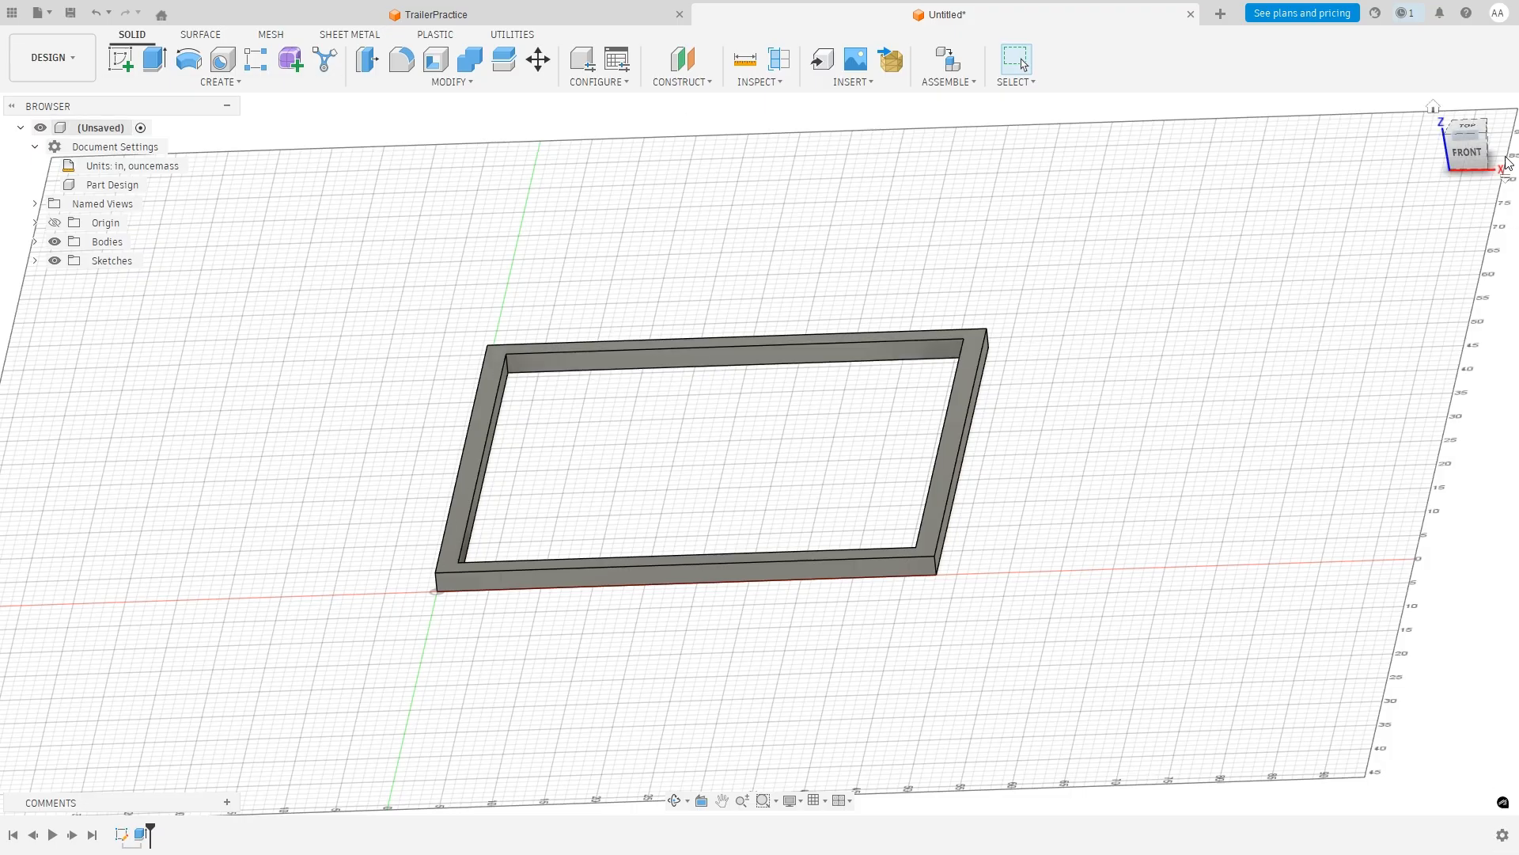
Create a section analysis of the frame on the XZ plane at a distance of 24 in.
{"action": "left_click", "coordinate": [1474, 157]}
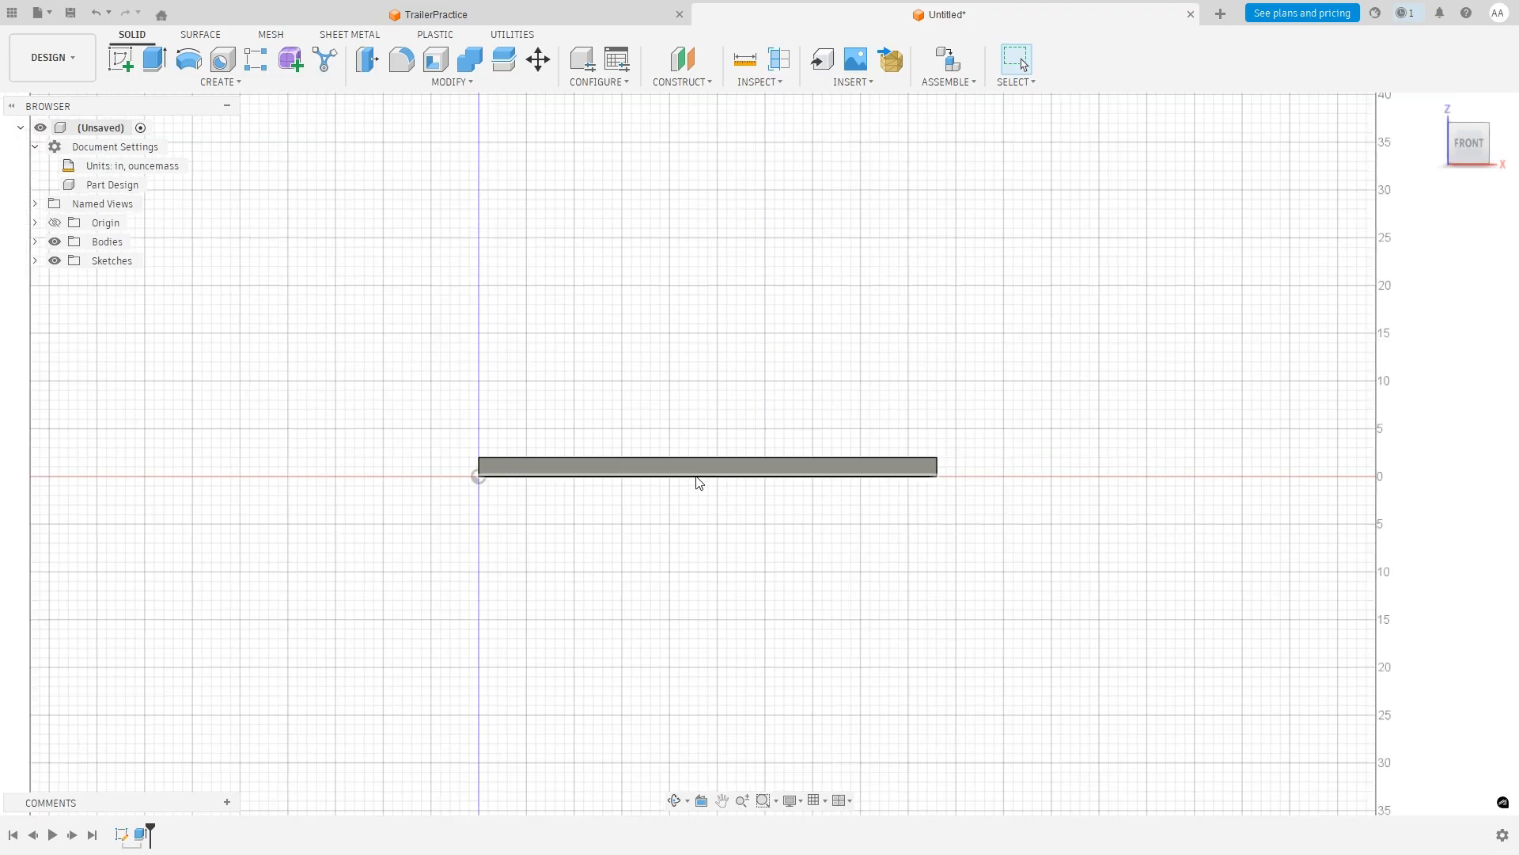
{"action": "middle_click_drag", "start_coordinate": [761, 396], "coordinate": [758, 407], "text": "shift"}
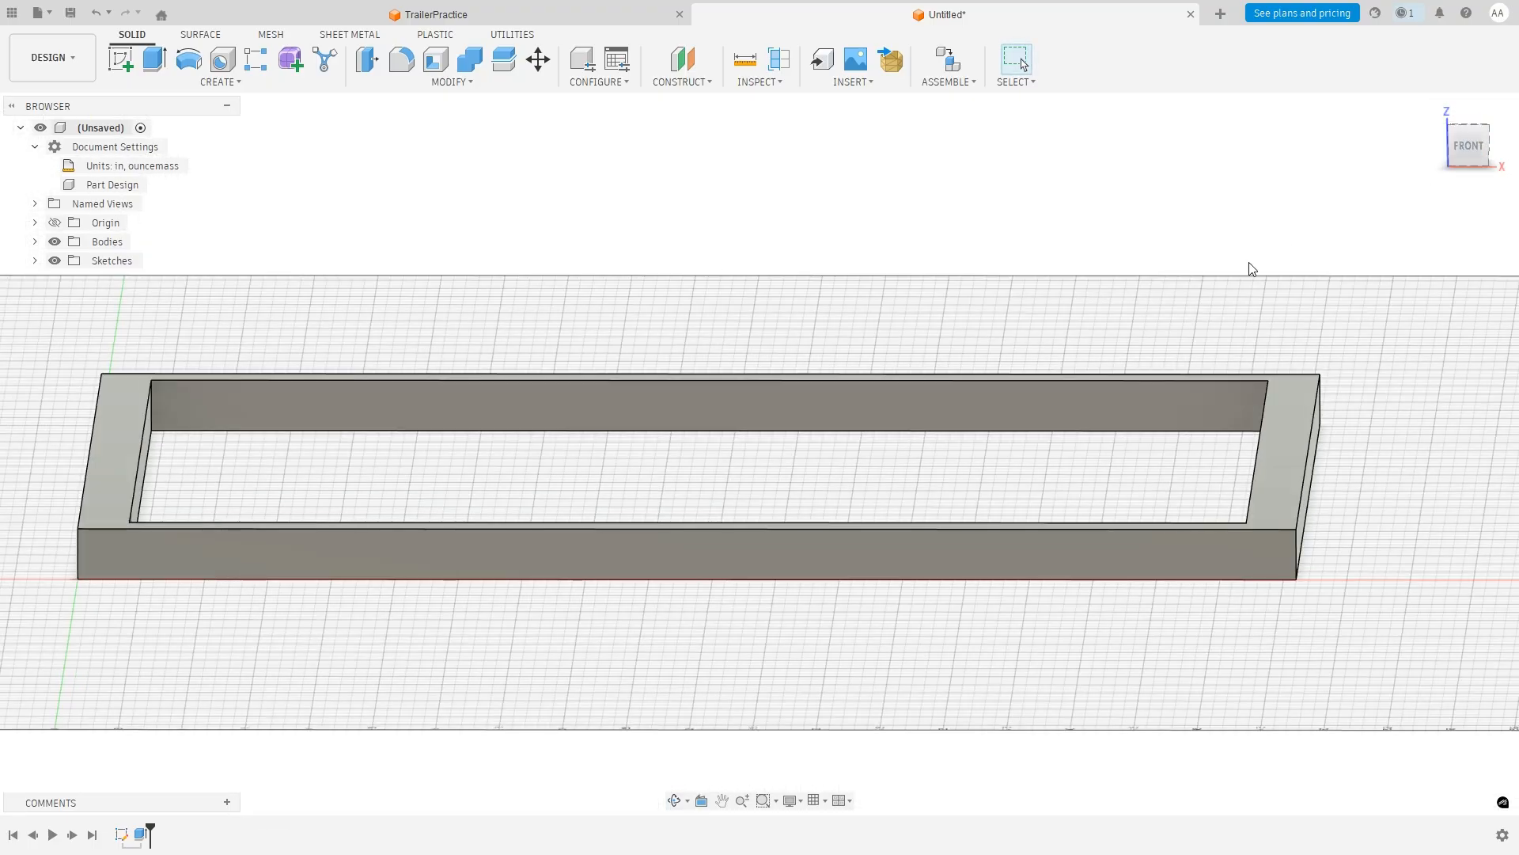
{"action": "middle_click_drag", "start_coordinate": [1251, 269], "coordinate": [861, 420], "text": "shift"}
{"action": "scroll", "coordinate": [862, 420], "scroll_direction": "down", "scroll_amount": 2}
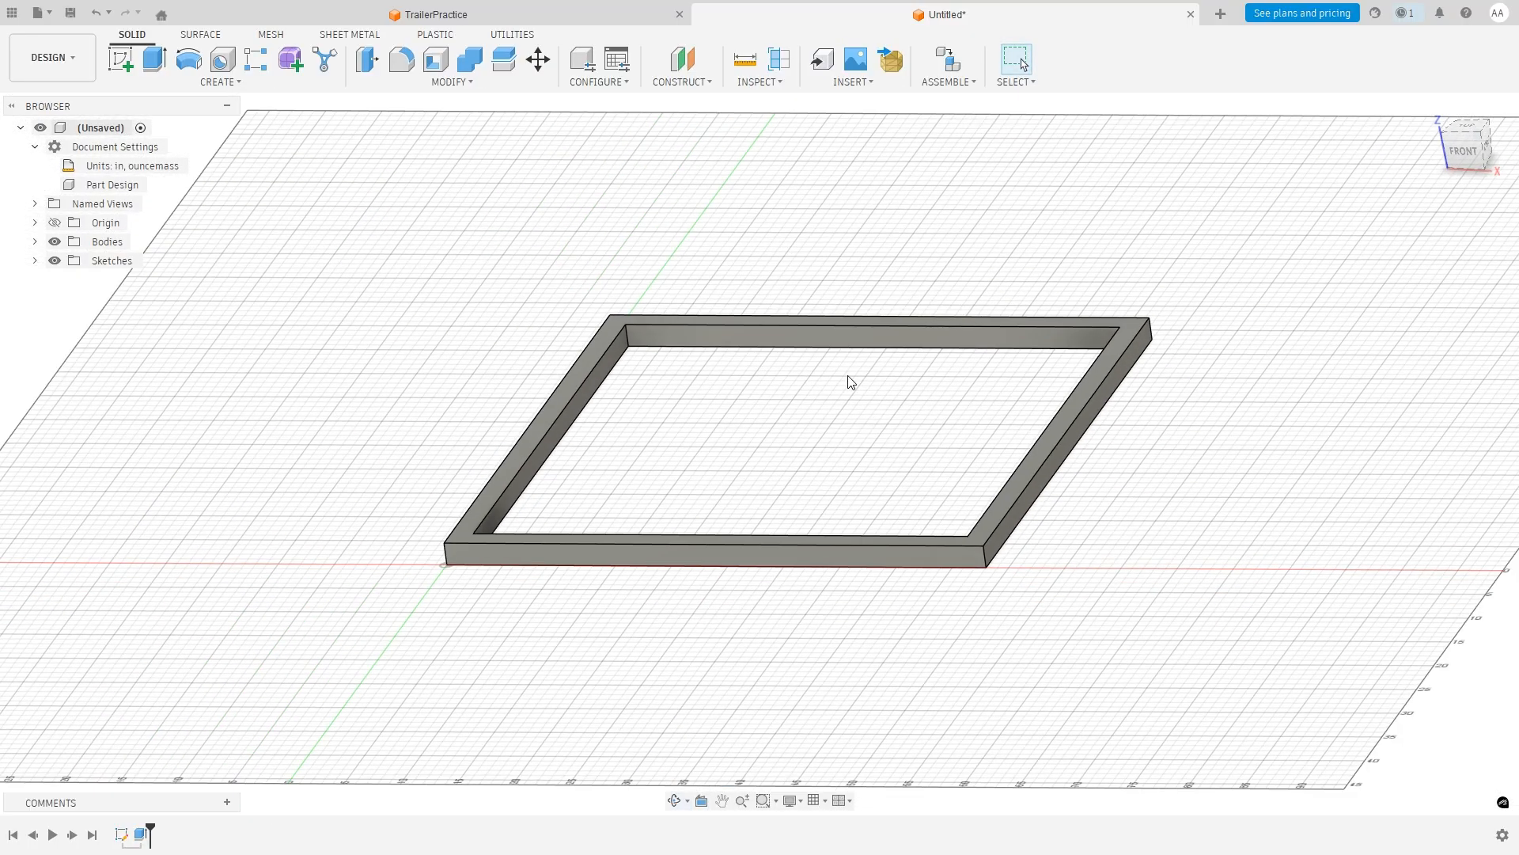
{"action": "left_click", "coordinate": [758, 83]}
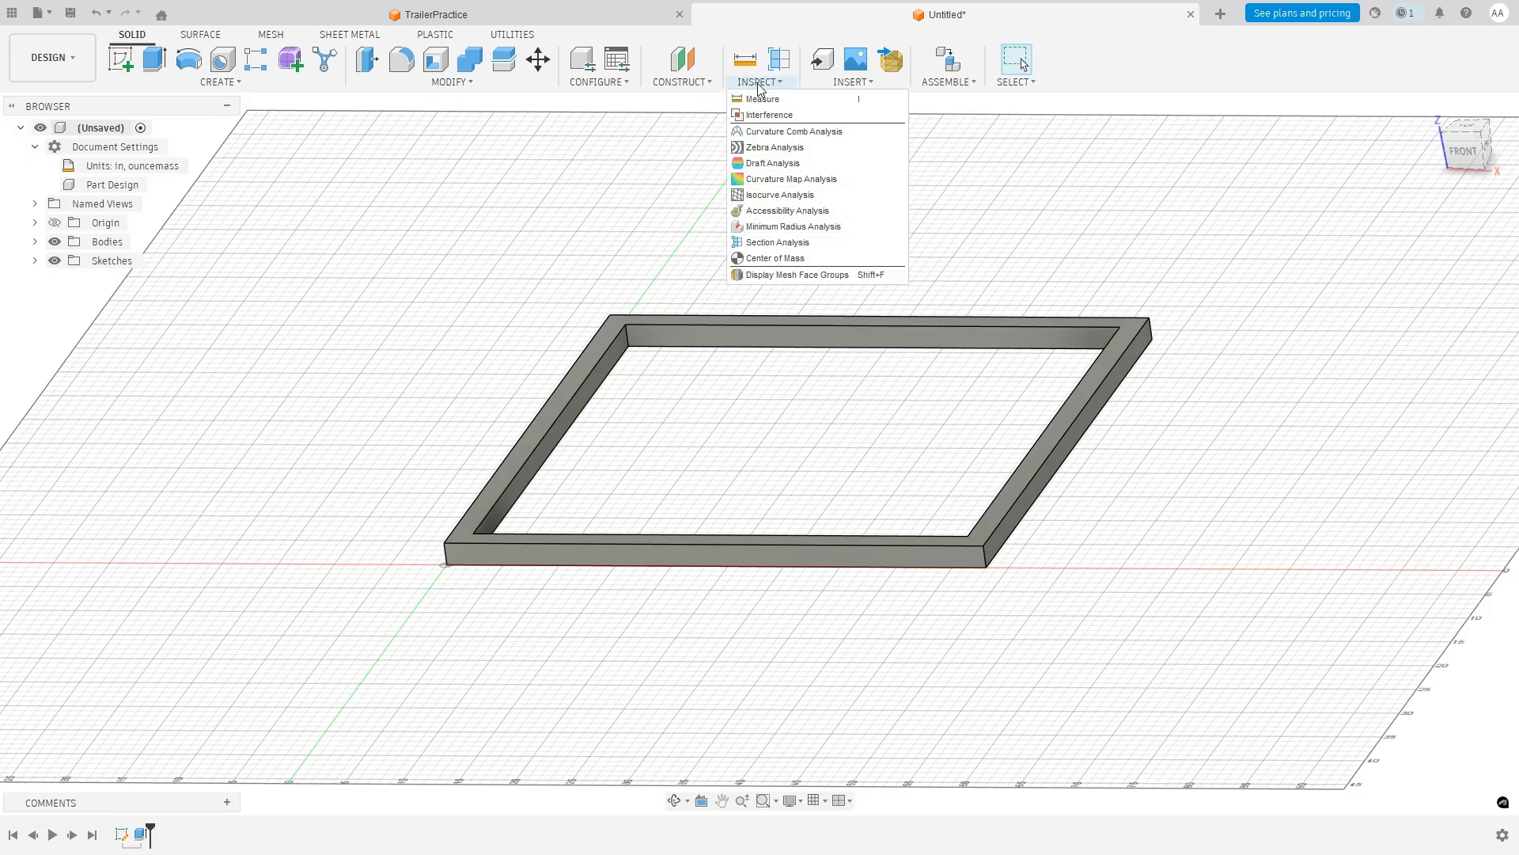
{"action": "left_click", "coordinate": [777, 243]}
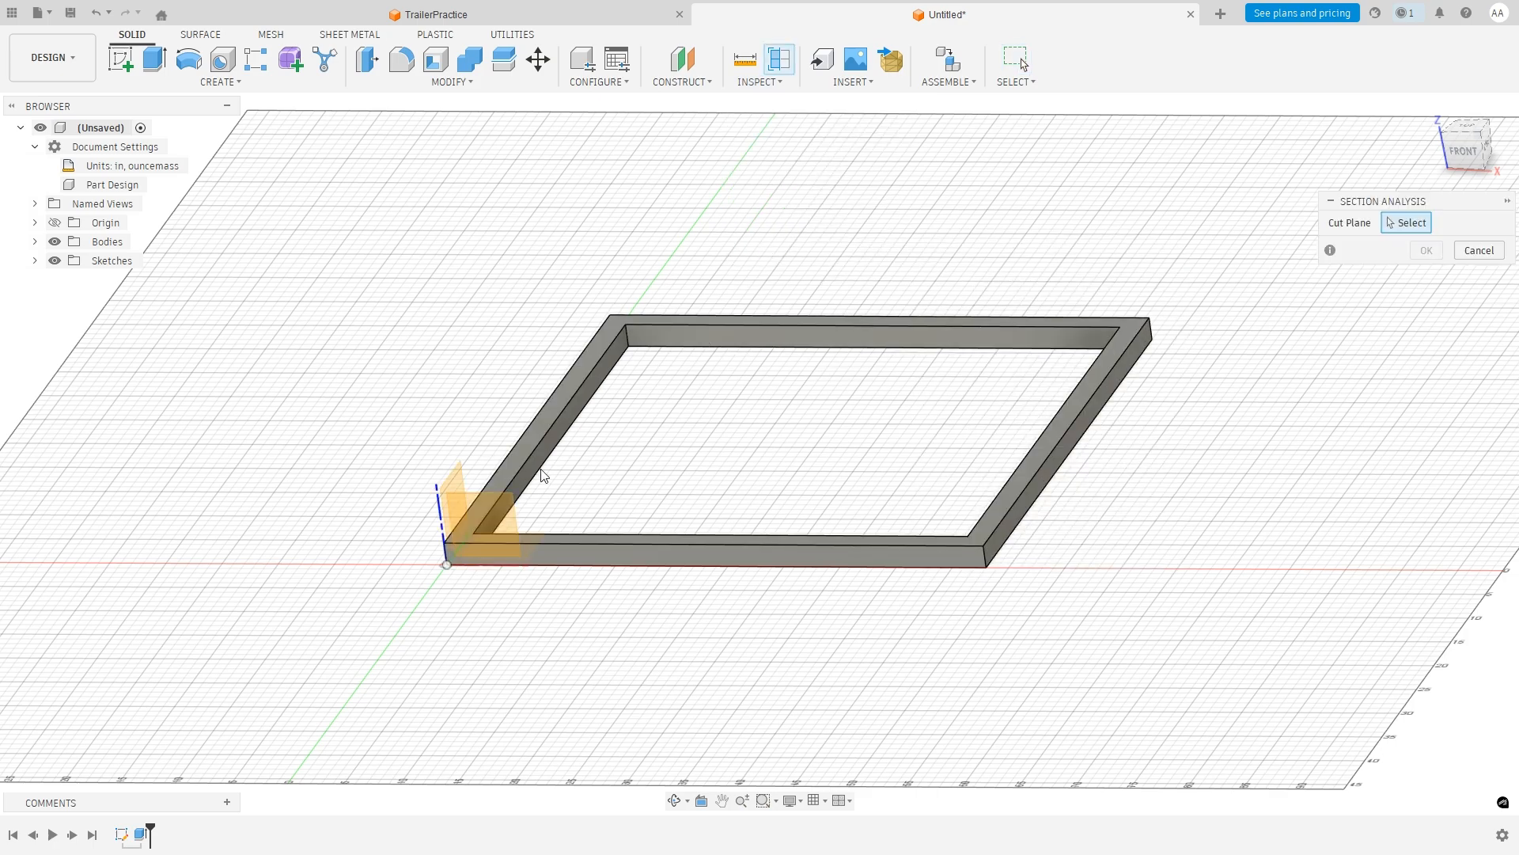
{"action": "middle_click_drag", "start_coordinate": [536, 493], "coordinate": [372, 532], "text": "shift"}
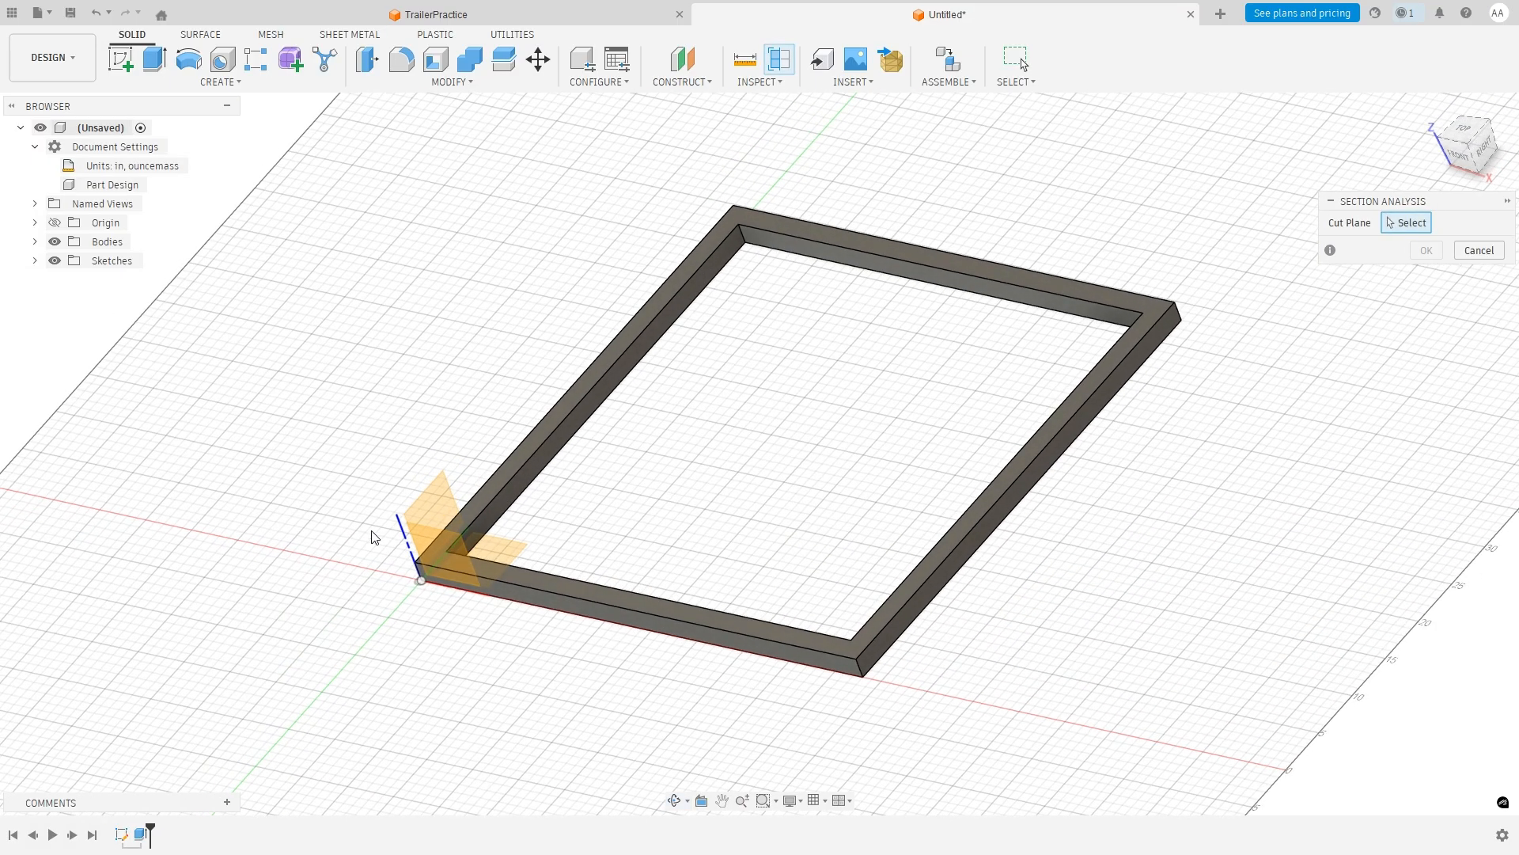
{"action": "left_click", "coordinate": [443, 557]}
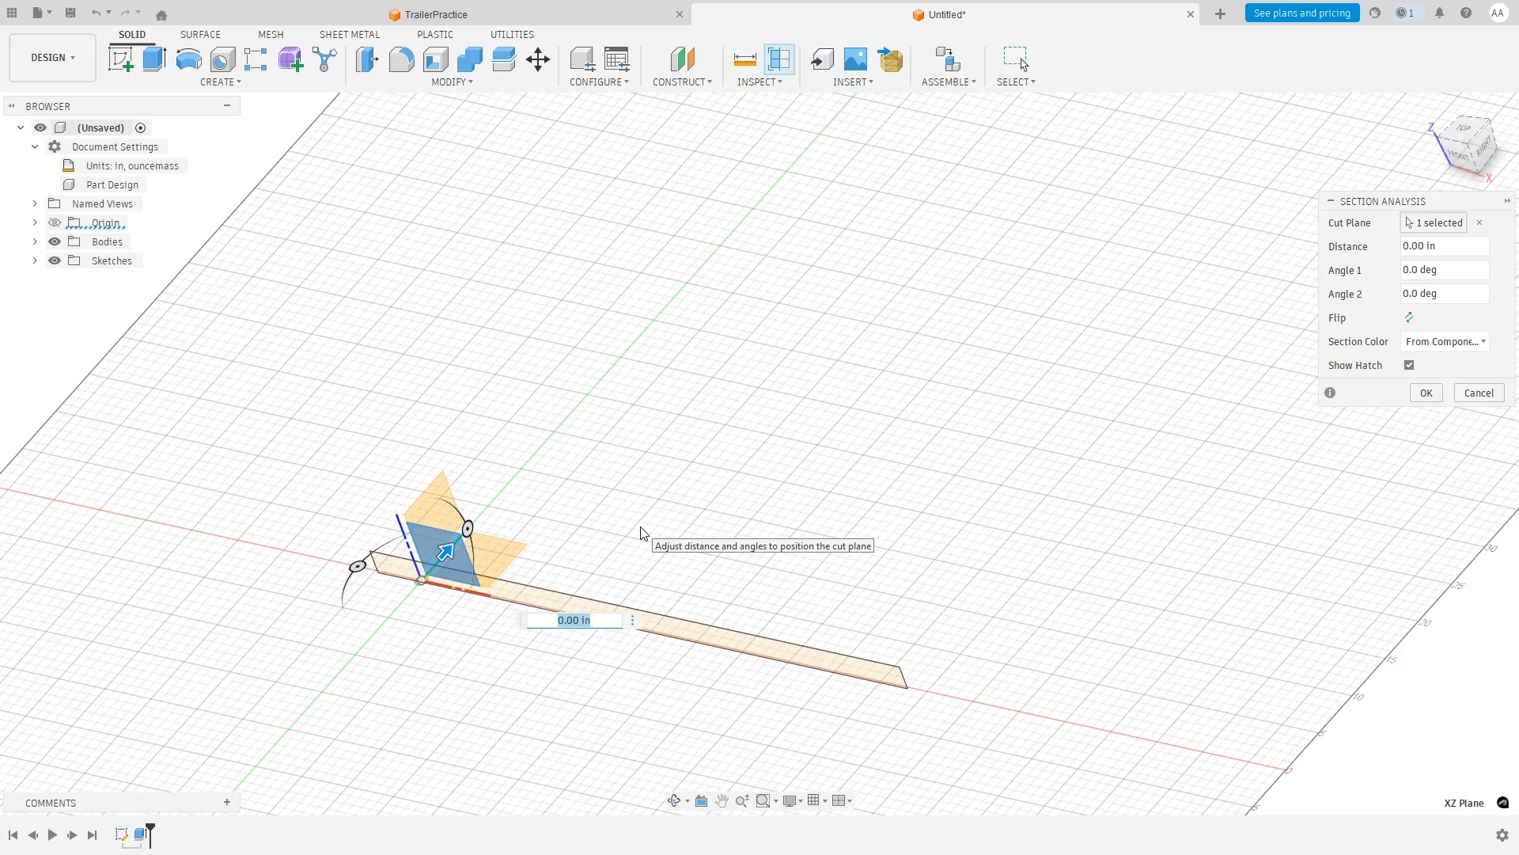
{"action": "type", "text": "24"}
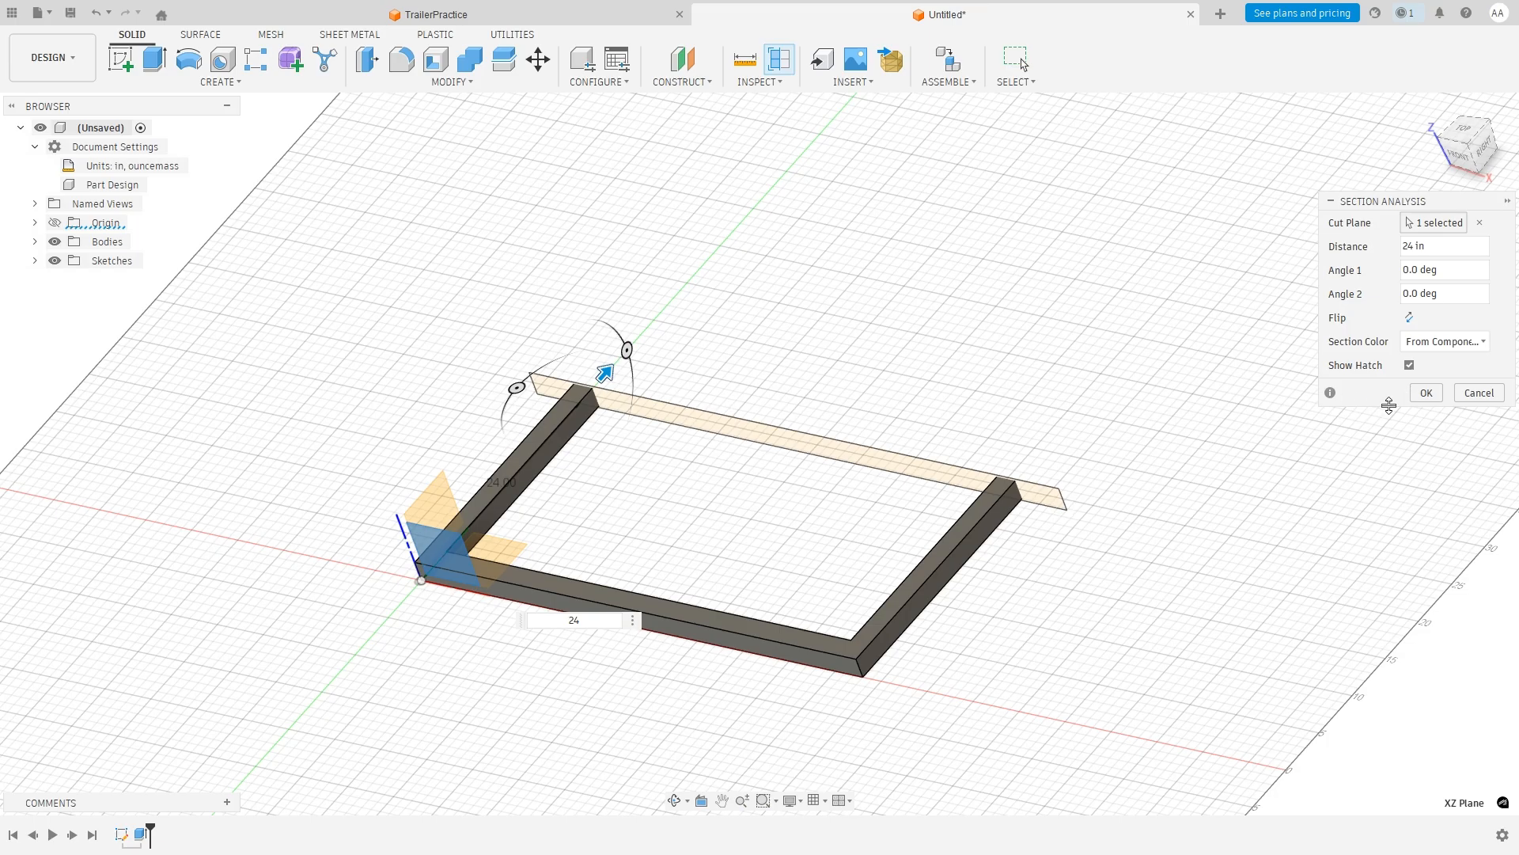
{"action": "left_click", "coordinate": [1427, 394]}
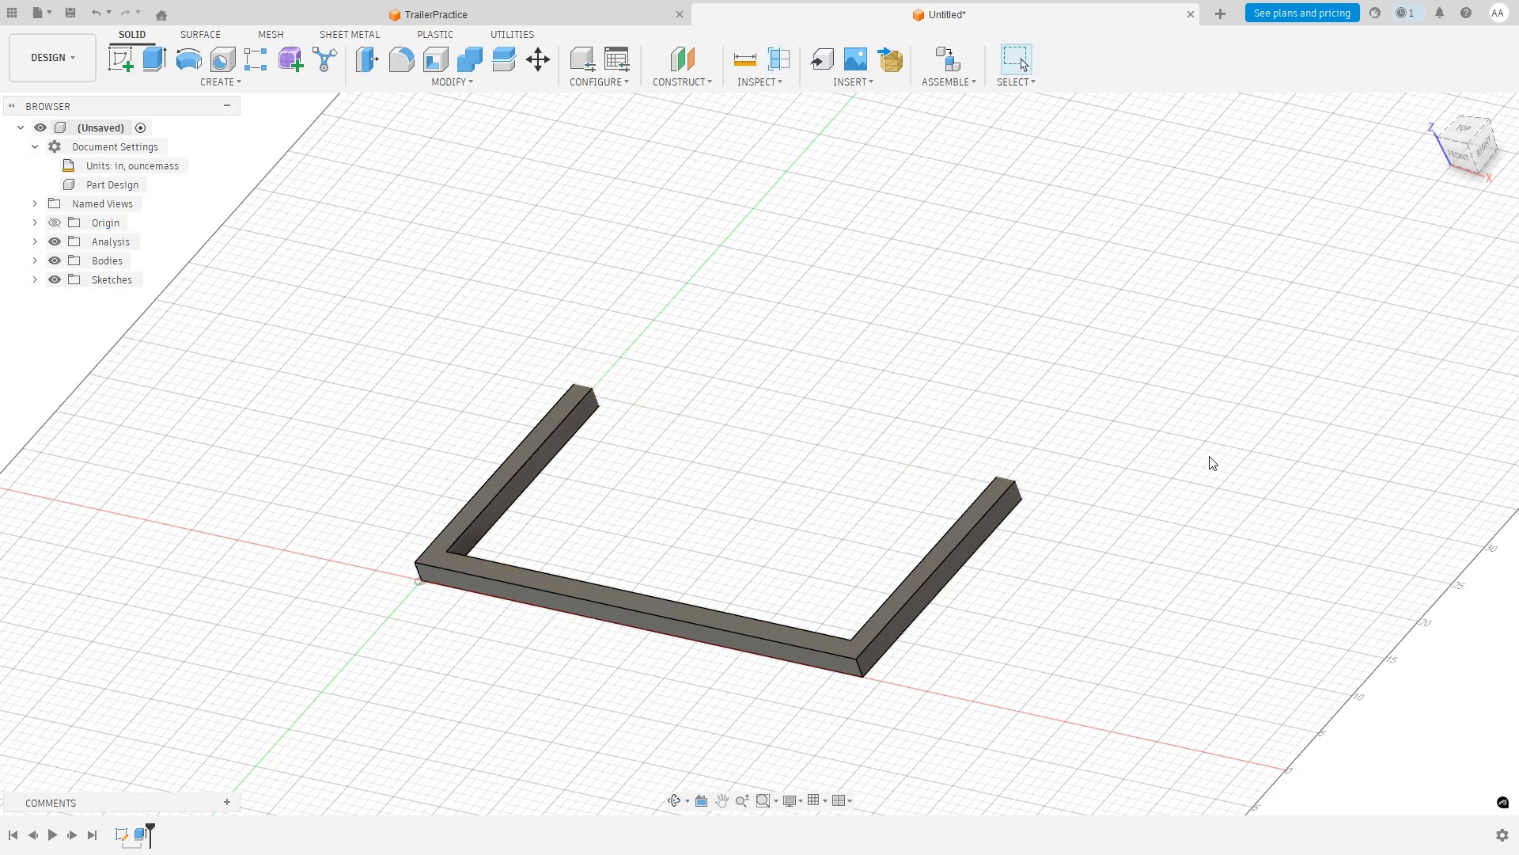
Toggle the section analysis off and back on to compare the whole frame with the cut view.
{"action": "middle_click_drag", "start_coordinate": [1208, 462], "coordinate": [1215, 448], "text": "shift"}
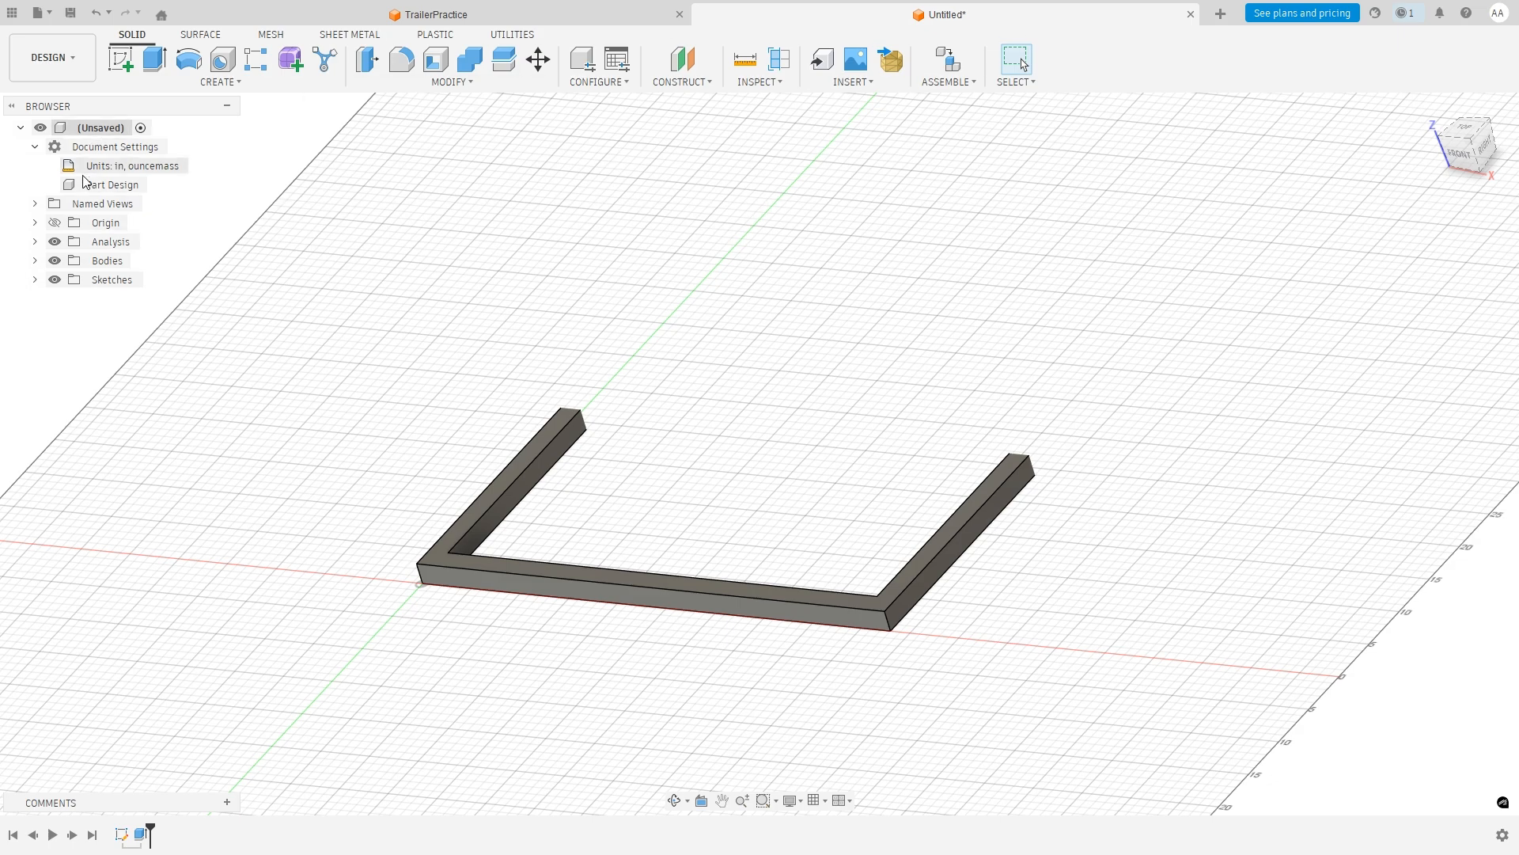
{"action": "left_click", "coordinate": [34, 243]}
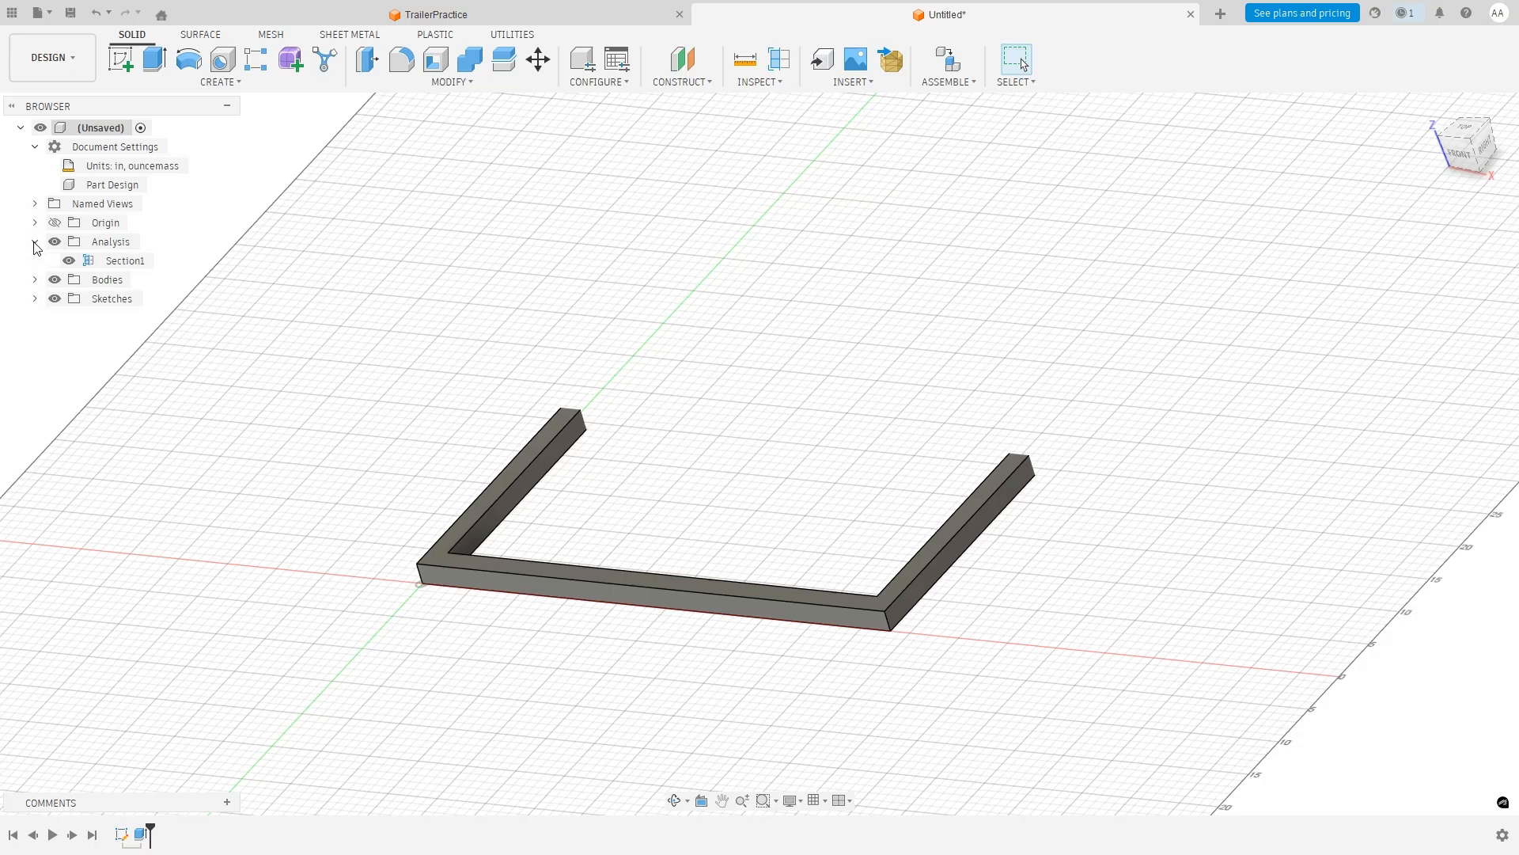
{"action": "left_click", "coordinate": [70, 261]}
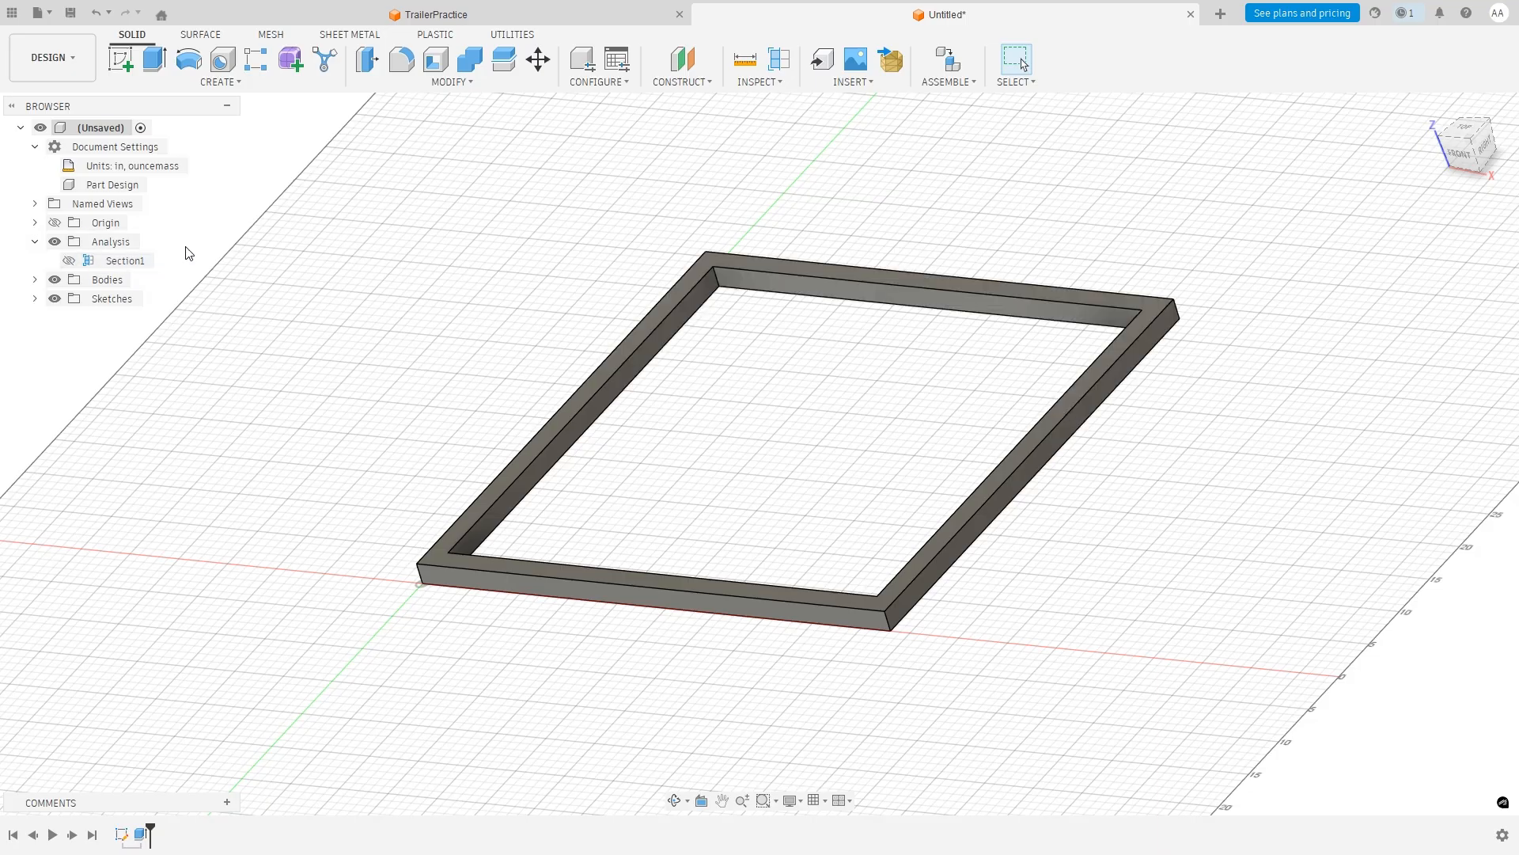
{"action": "left_click", "coordinate": [69, 262]}
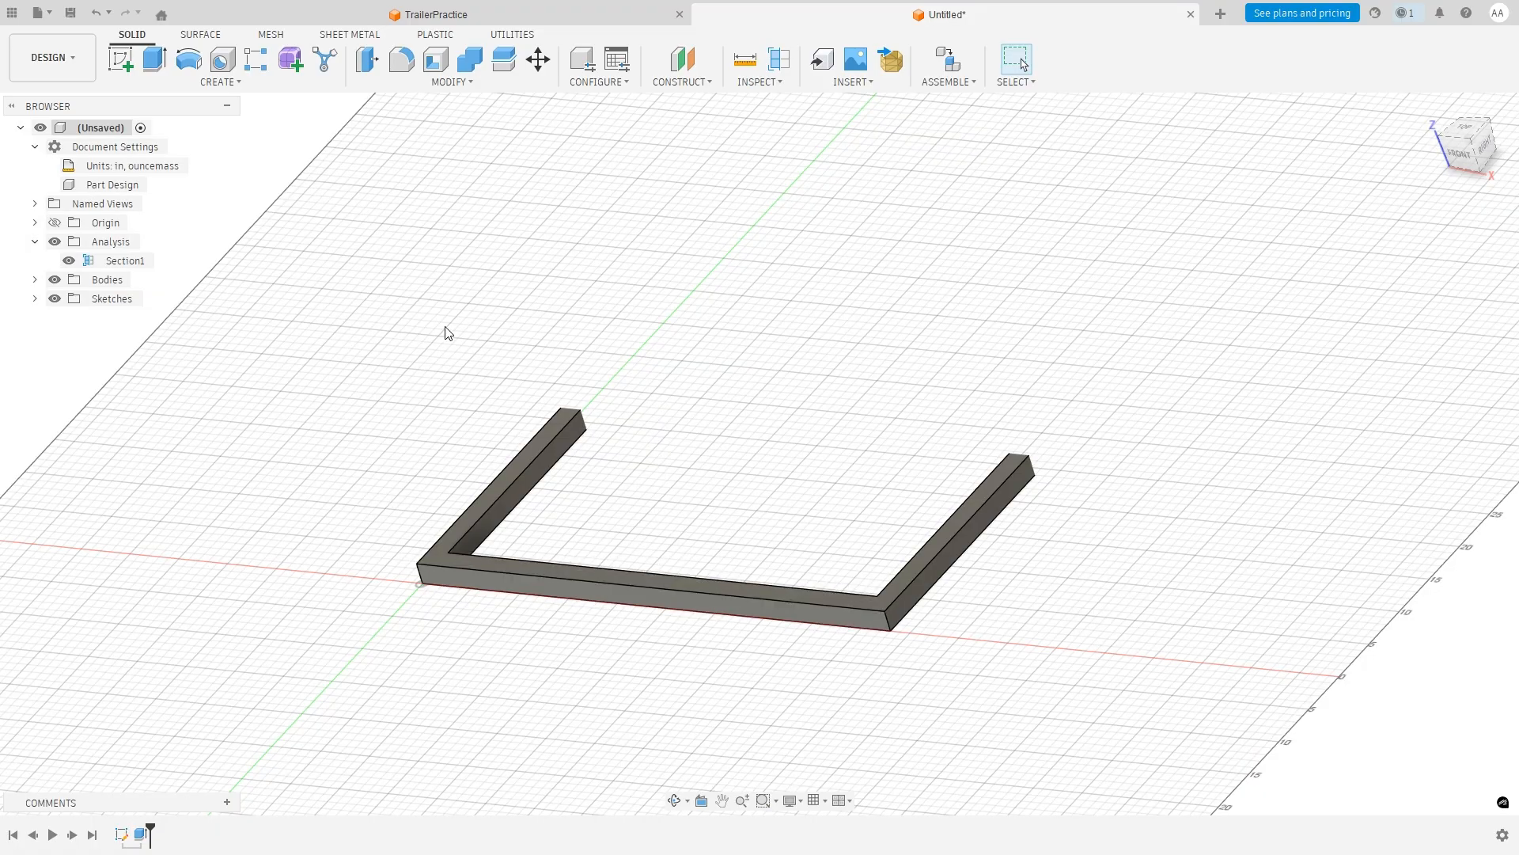
Start a new sketch on the inner face of the frame's front member left visible by the section cut.
{"action": "mouse_move", "coordinate": [1468, 136]}
{"action": "left_mouse_down"}
{"action": "mouse_move", "coordinate": [1474, 170]}
{"action": "mouse_move", "coordinate": [1081, 261]}
{"action": "left_mouse_up"}
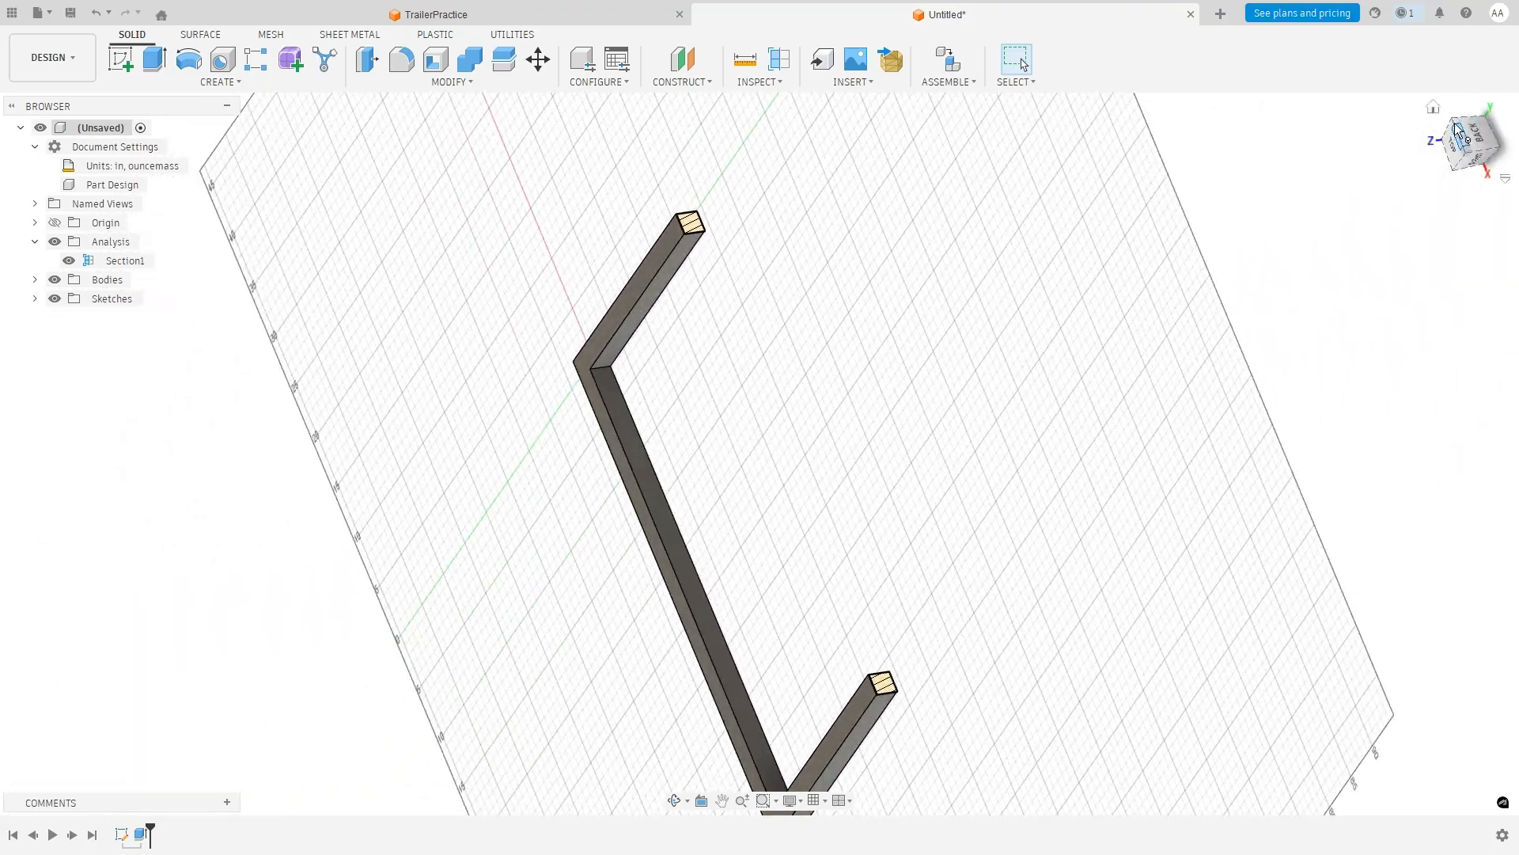
{"action": "left_click_drag", "start_coordinate": [1459, 127], "coordinate": [728, 458]}
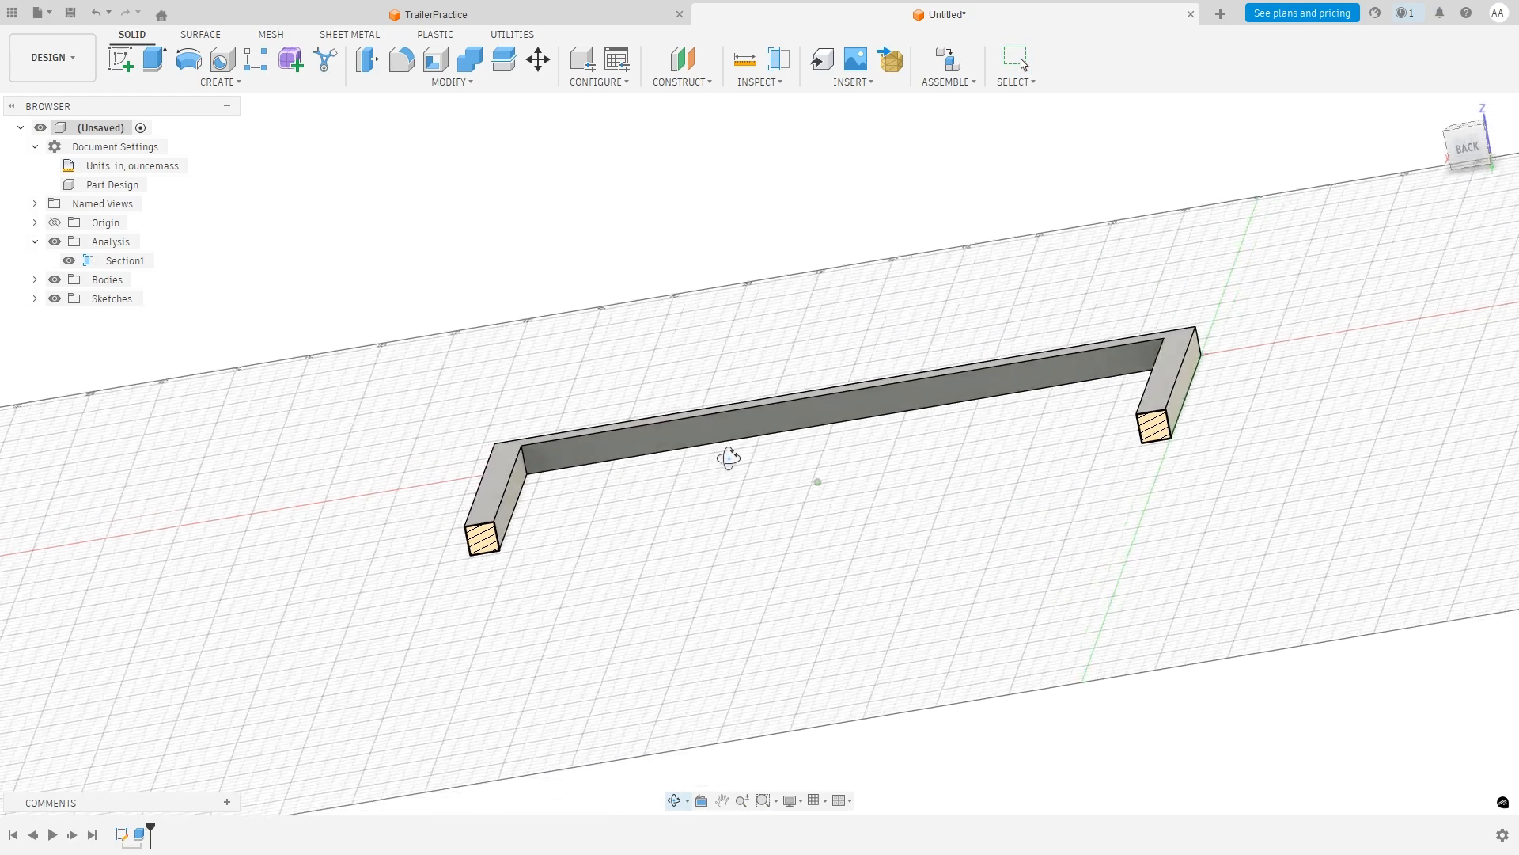
{"action": "middle_click_drag", "start_coordinate": [729, 458], "coordinate": [753, 468], "text": "shift"}
{"action": "scroll", "coordinate": [864, 425], "scroll_direction": "down", "scroll_amount": 2}
{"action": "scroll", "coordinate": [868, 423], "scroll_direction": "up", "scroll_amount": 3}
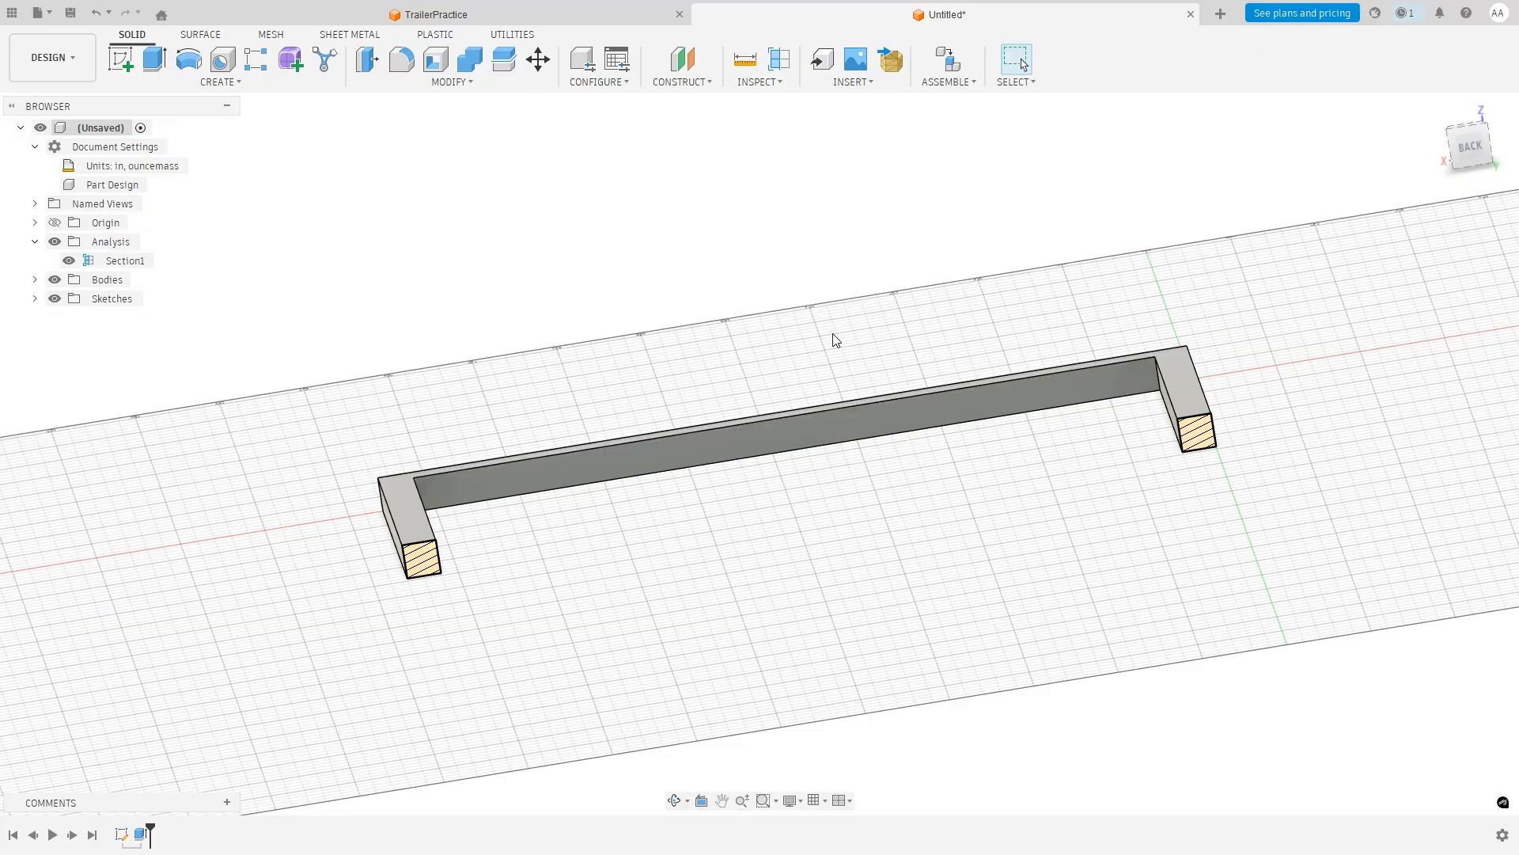
{"action": "middle_click_drag", "start_coordinate": [809, 370], "coordinate": [803, 374], "text": "shift"}
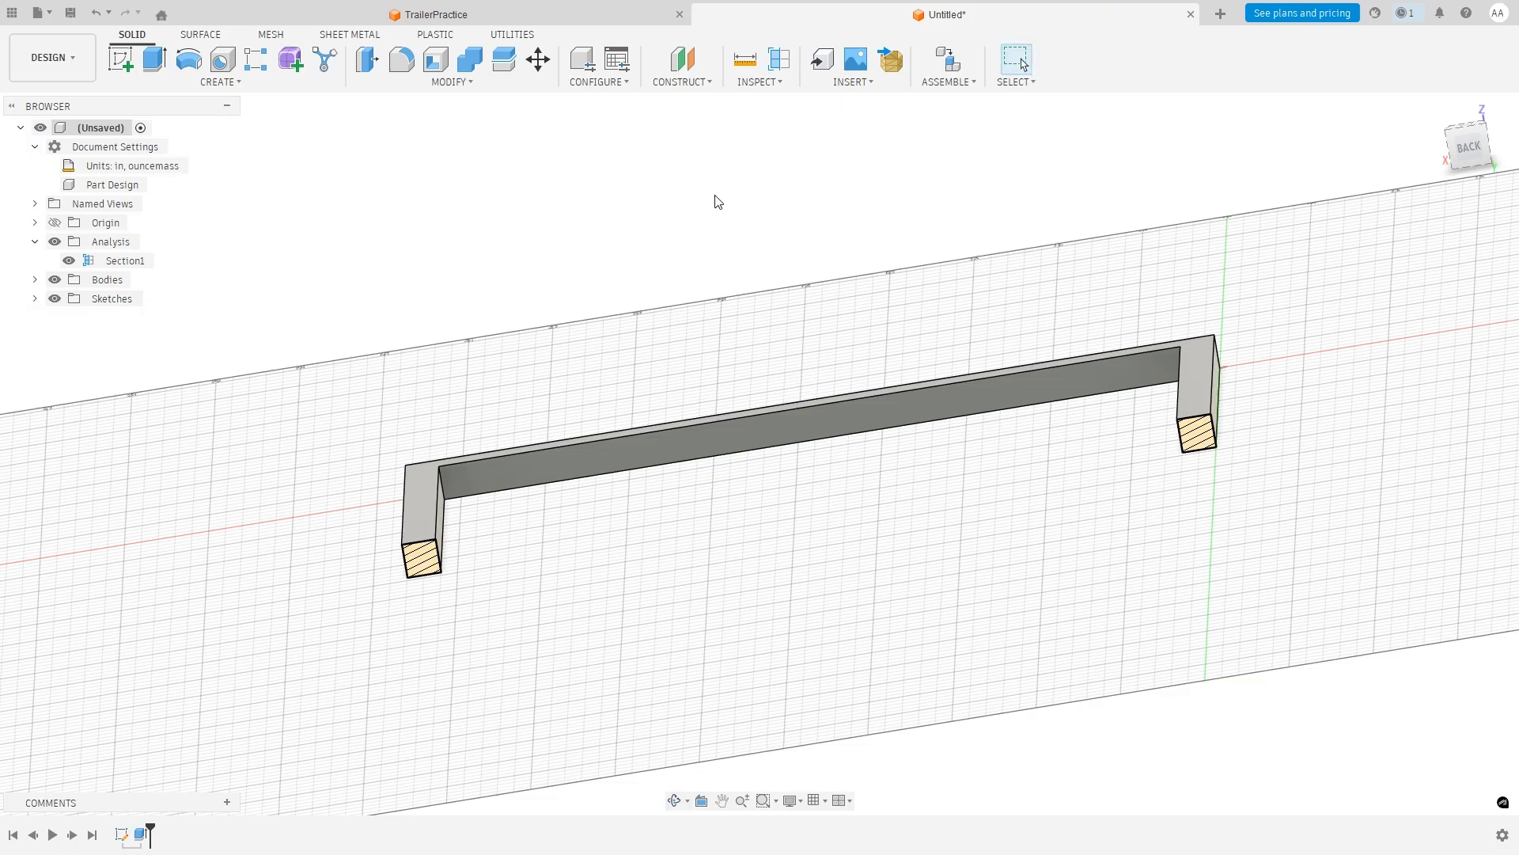
{"action": "left_click", "coordinate": [130, 68]}
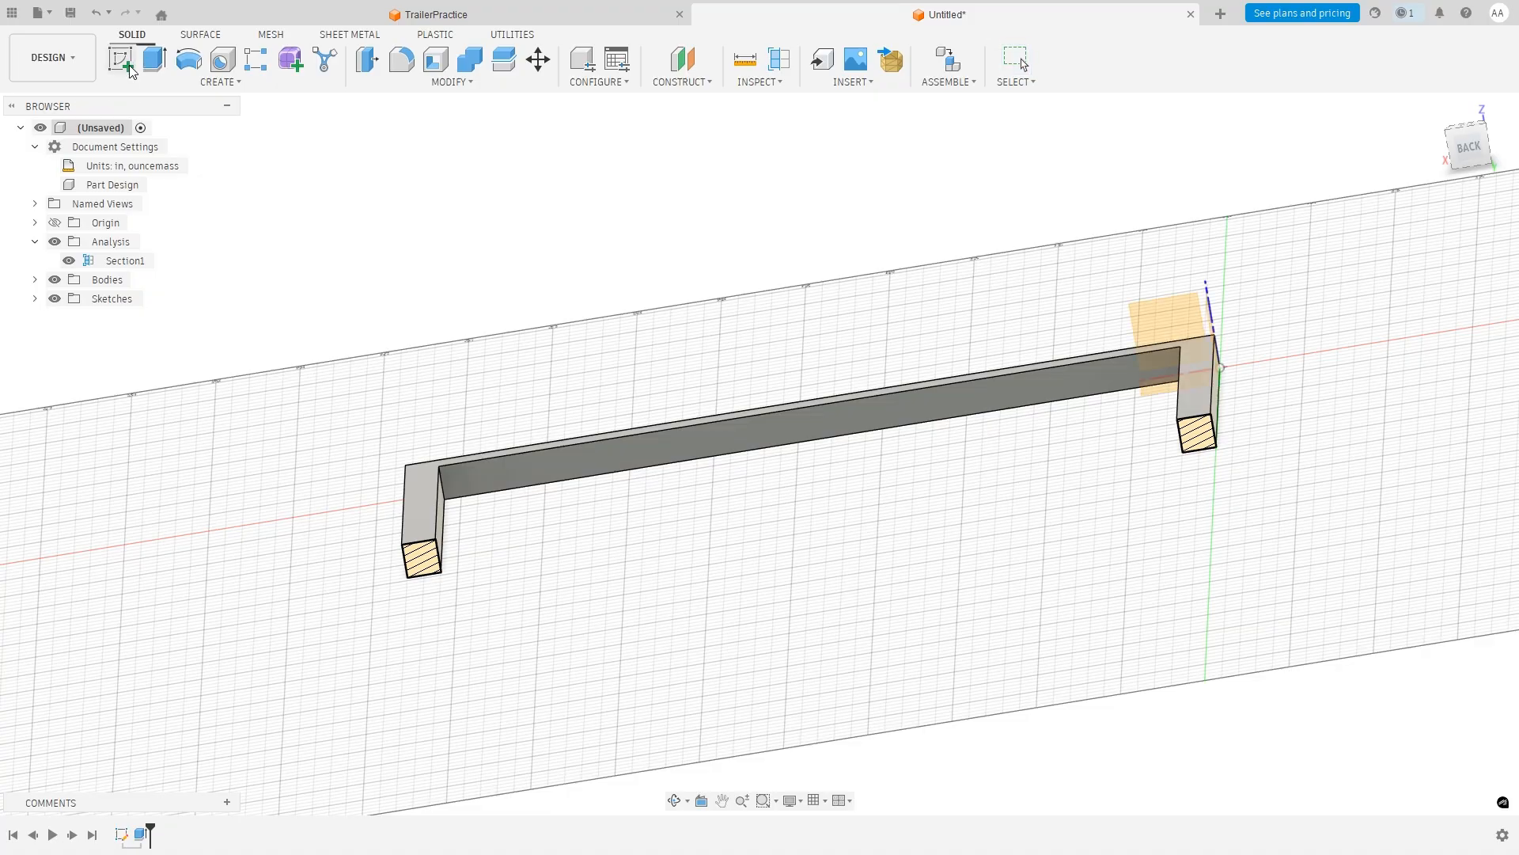
{"action": "left_click", "coordinate": [910, 427]}
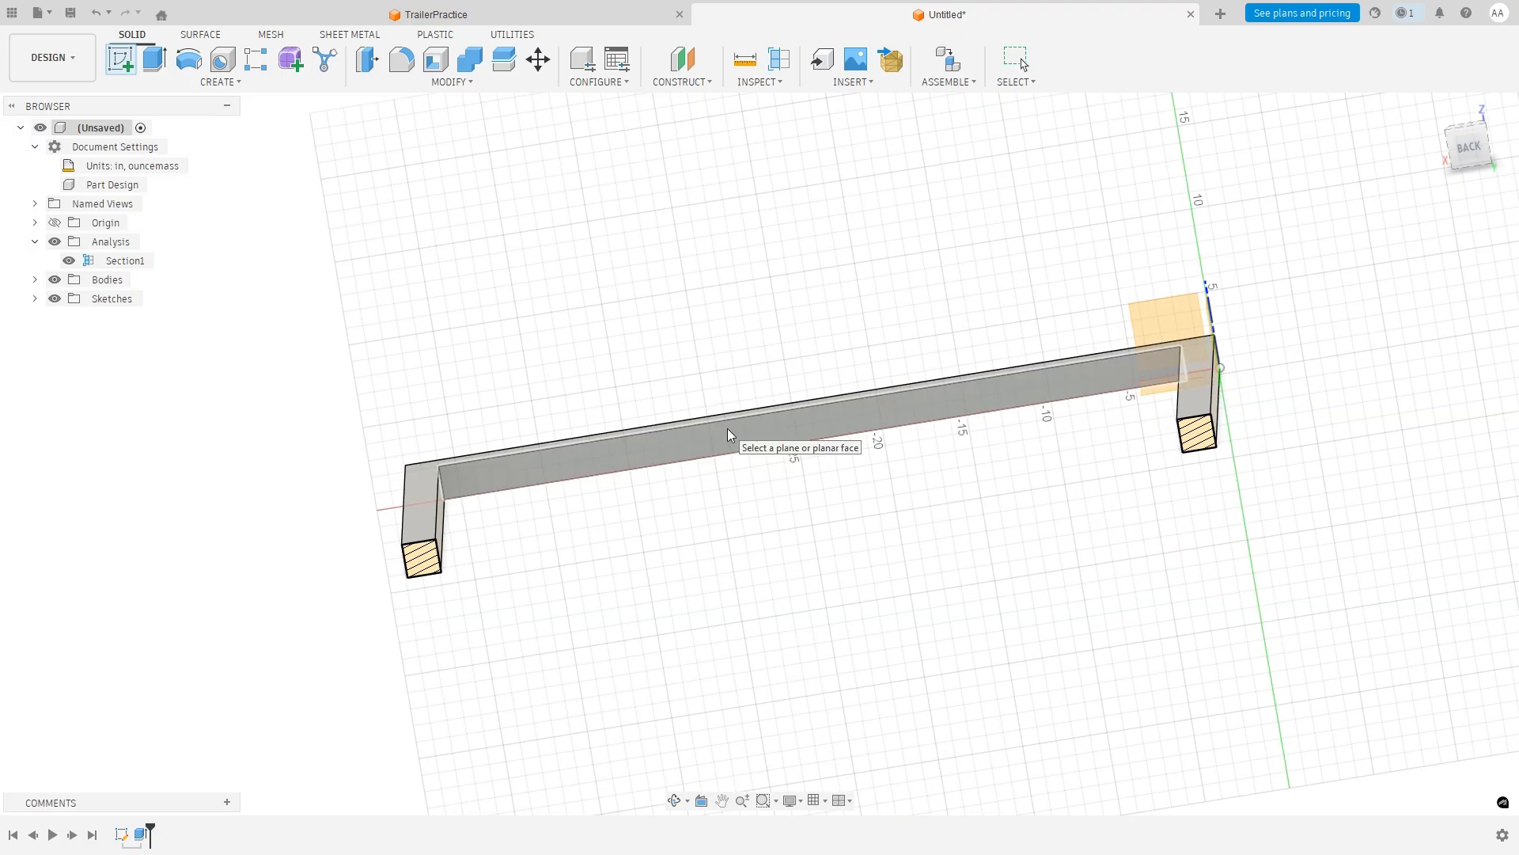
{"action": "left_click", "coordinate": [821, 425]}
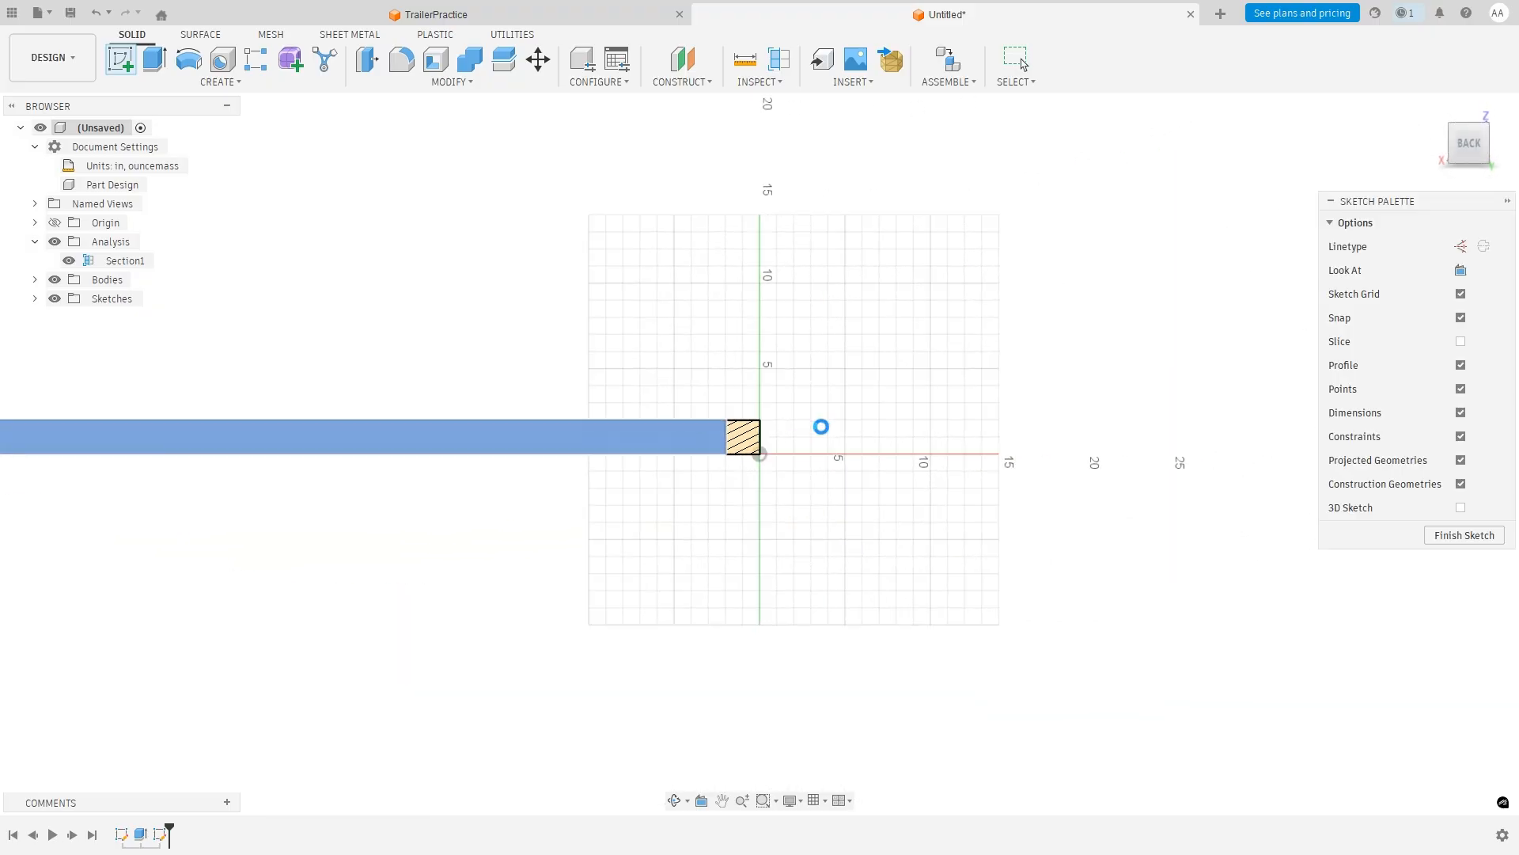
{"action": "left_click", "coordinate": [721, 800]}
{"action": "mouse_move", "coordinate": [285, 532]}
{"action": "left_mouse_down"}
{"action": "mouse_move", "coordinate": [543, 525]}
{"action": "mouse_move", "coordinate": [615, 552]}
{"action": "left_mouse_up"}
{"action": "scroll", "coordinate": [668, 496], "scroll_direction": "down", "scroll_amount": 1}
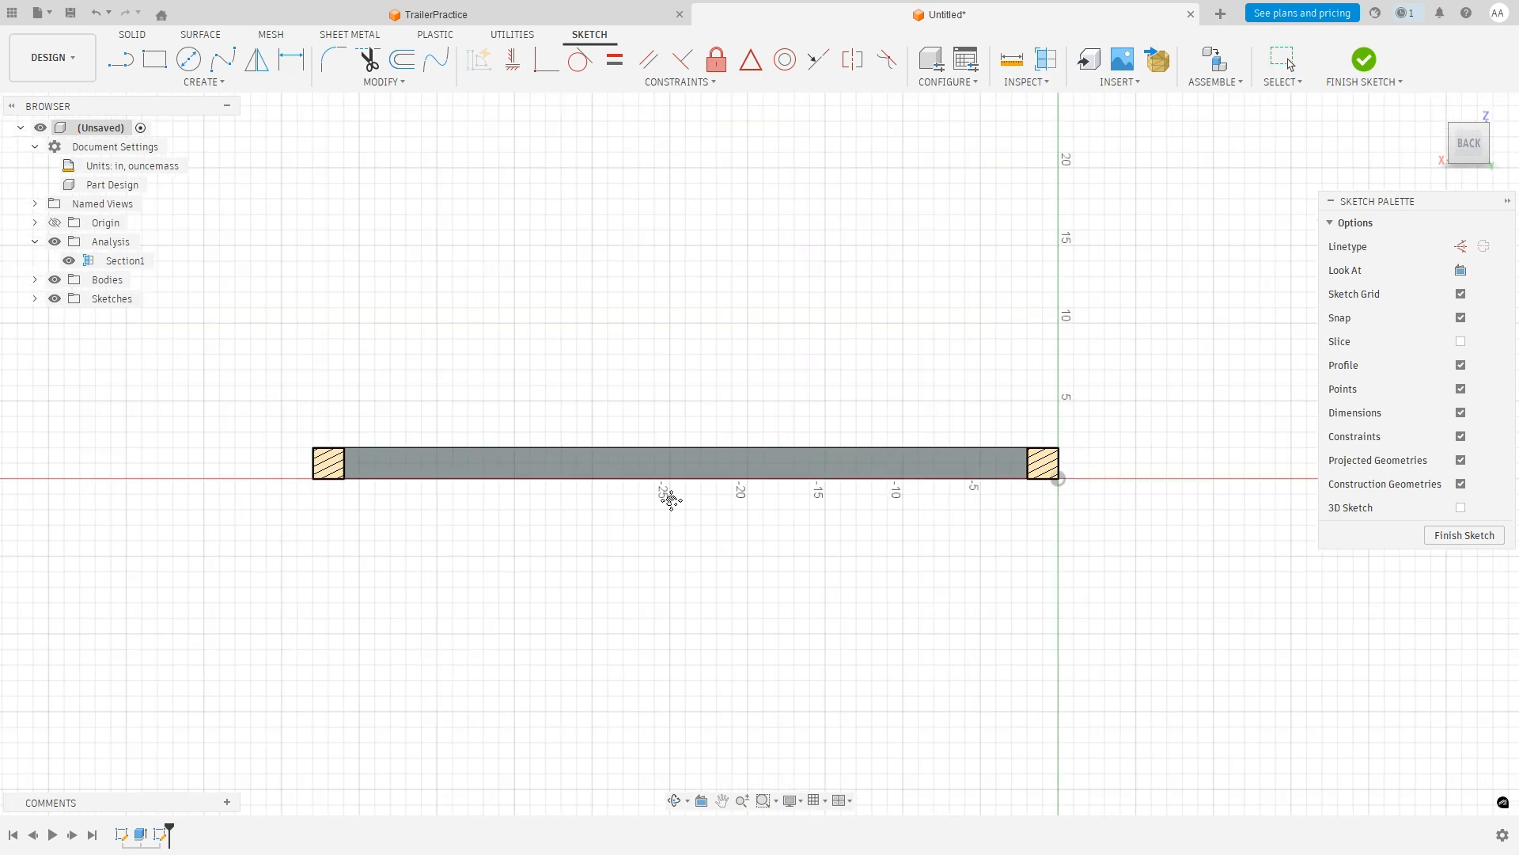
{"action": "scroll", "coordinate": [670, 497], "scroll_direction": "up", "scroll_amount": 3}
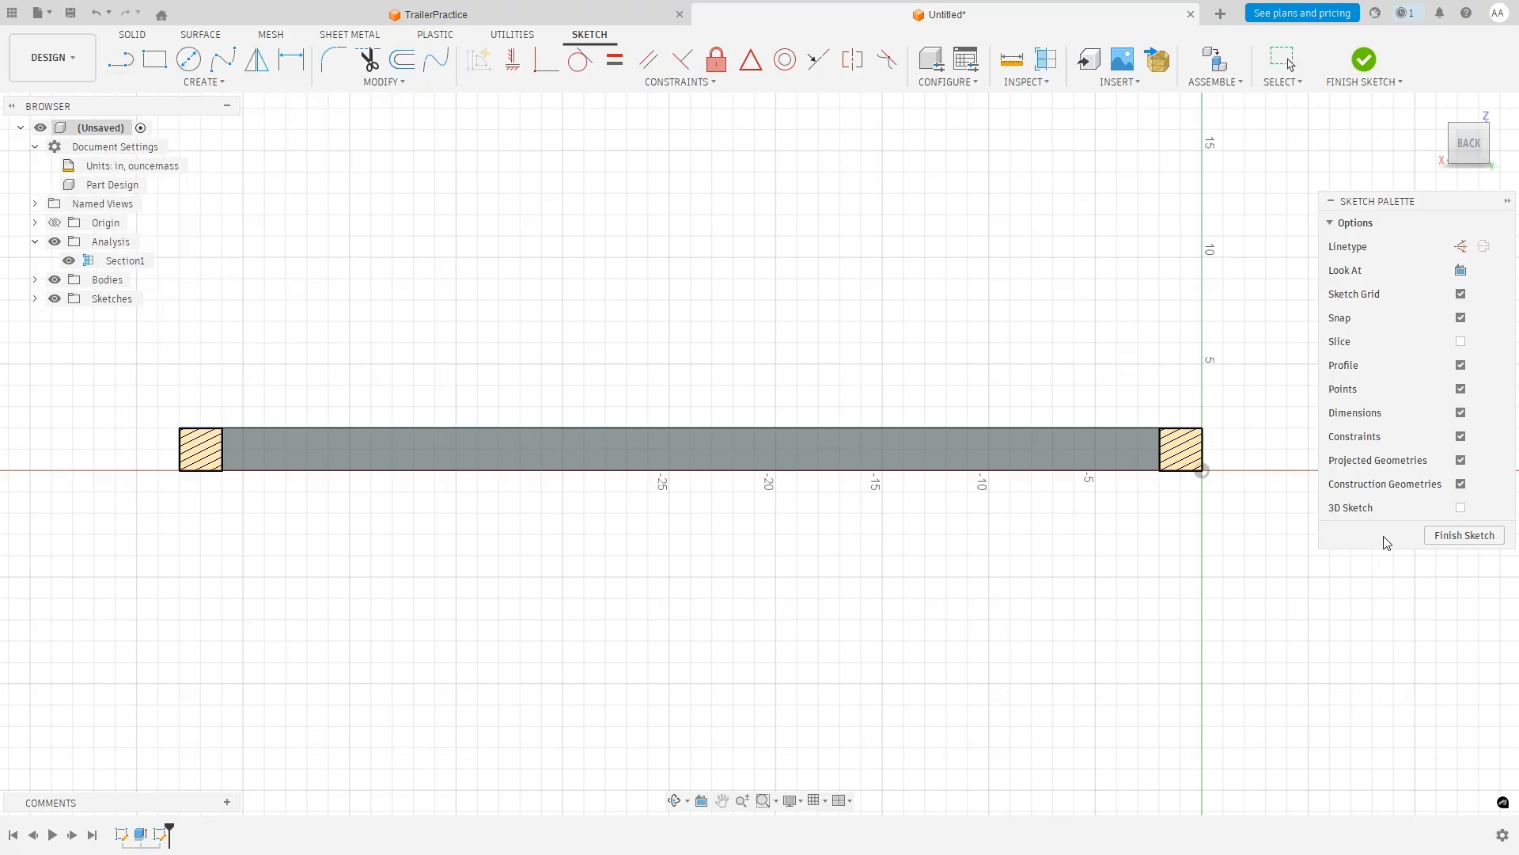
Consult the hand-drawn reference photo and draw a 24 in horizontal line from the origin along the member's lower edge.
{"action": "key", "text": "alt+Tab"}
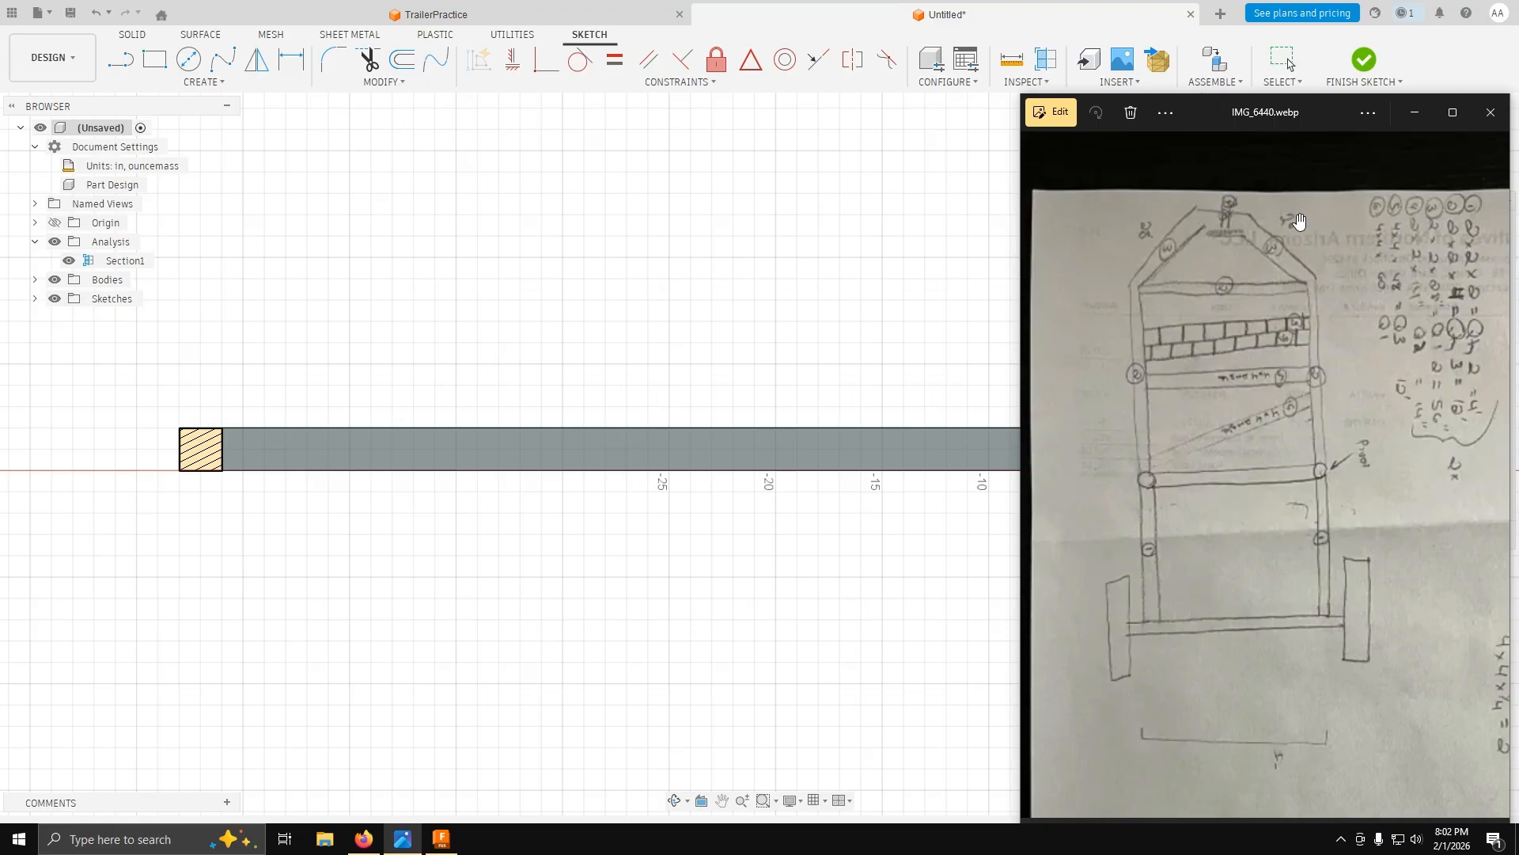
{"action": "left_click", "coordinate": [1414, 104]}
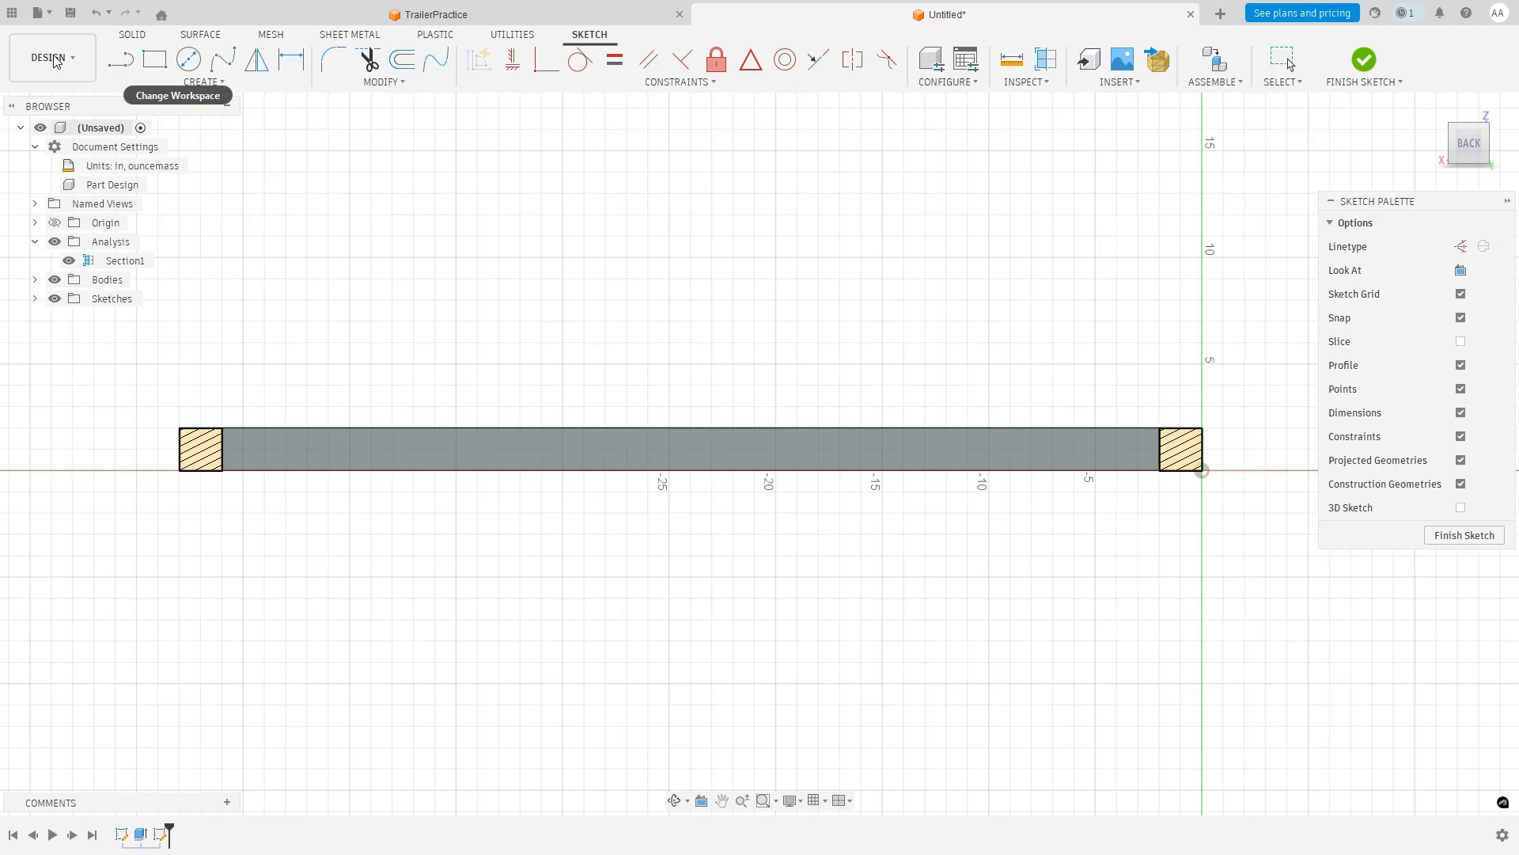
{"action": "left_click", "coordinate": [125, 63]}
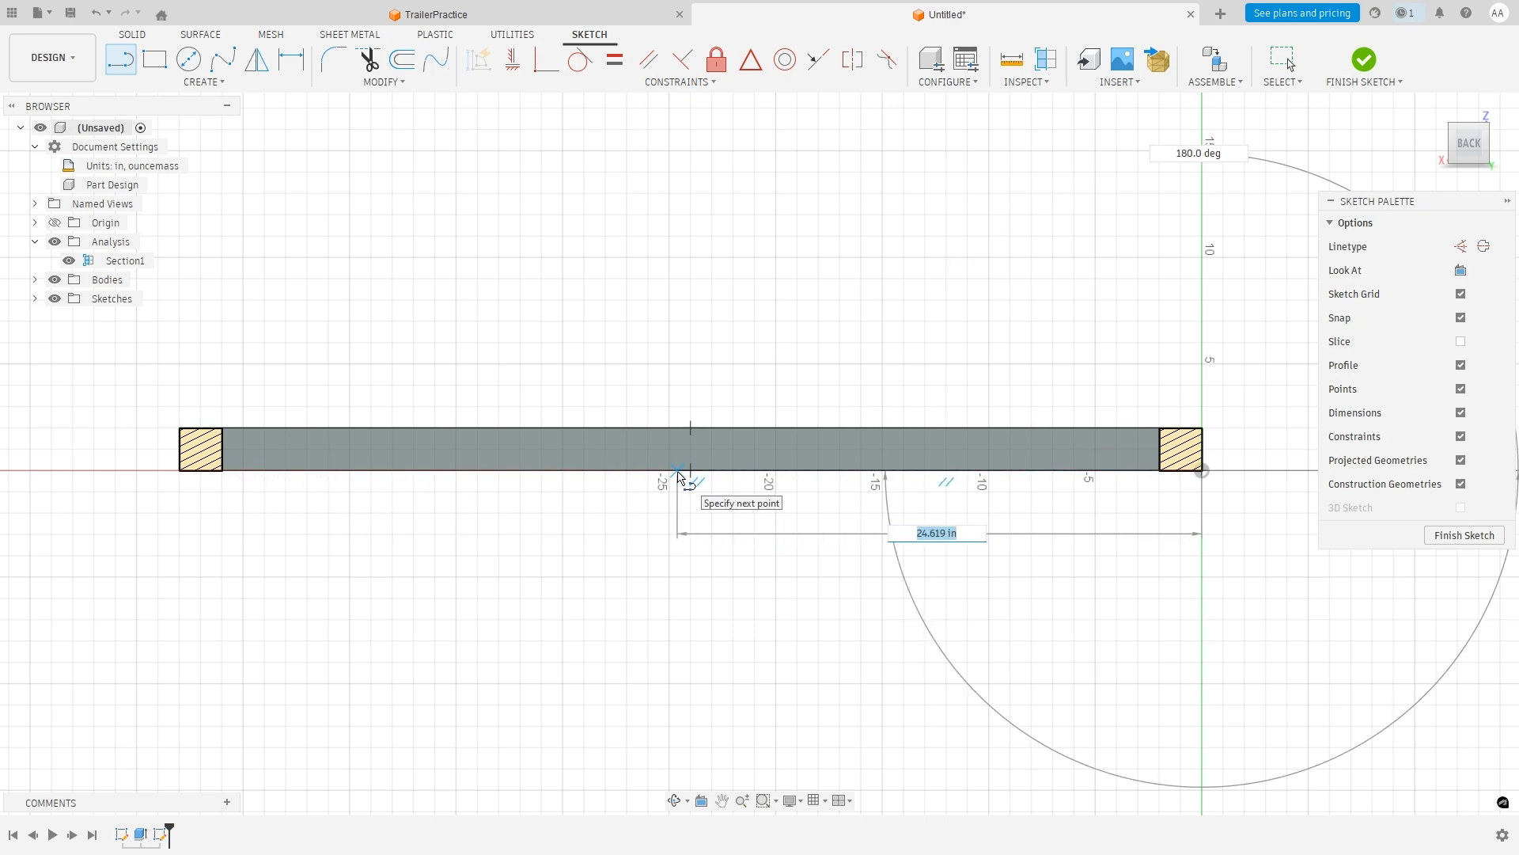
{"action": "type", "text": "24"}
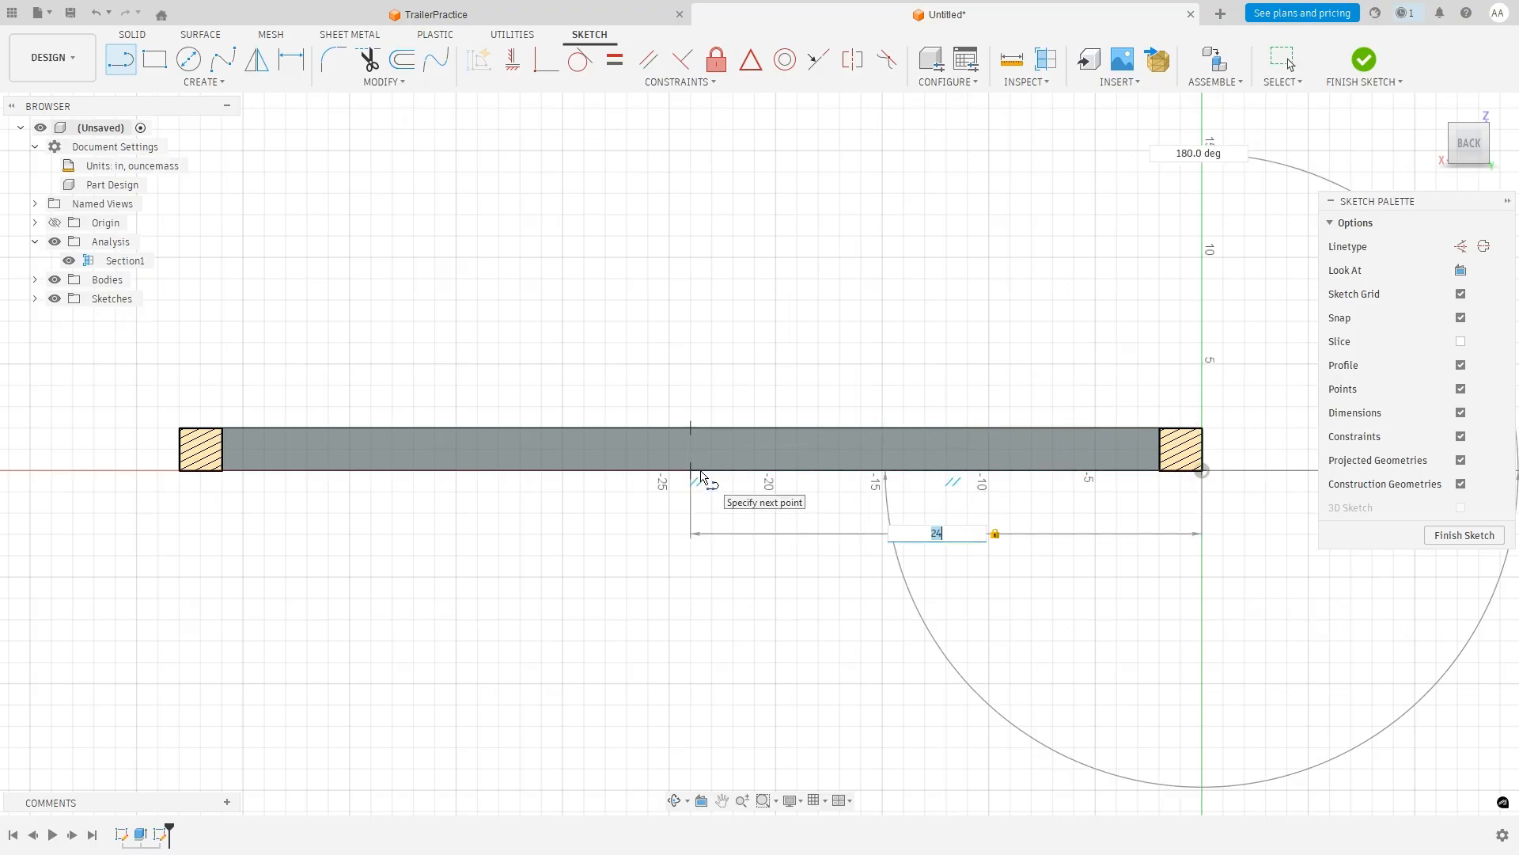
{"action": "left_click", "coordinate": [701, 475]}
{"action": "key", "text": "Escape"}
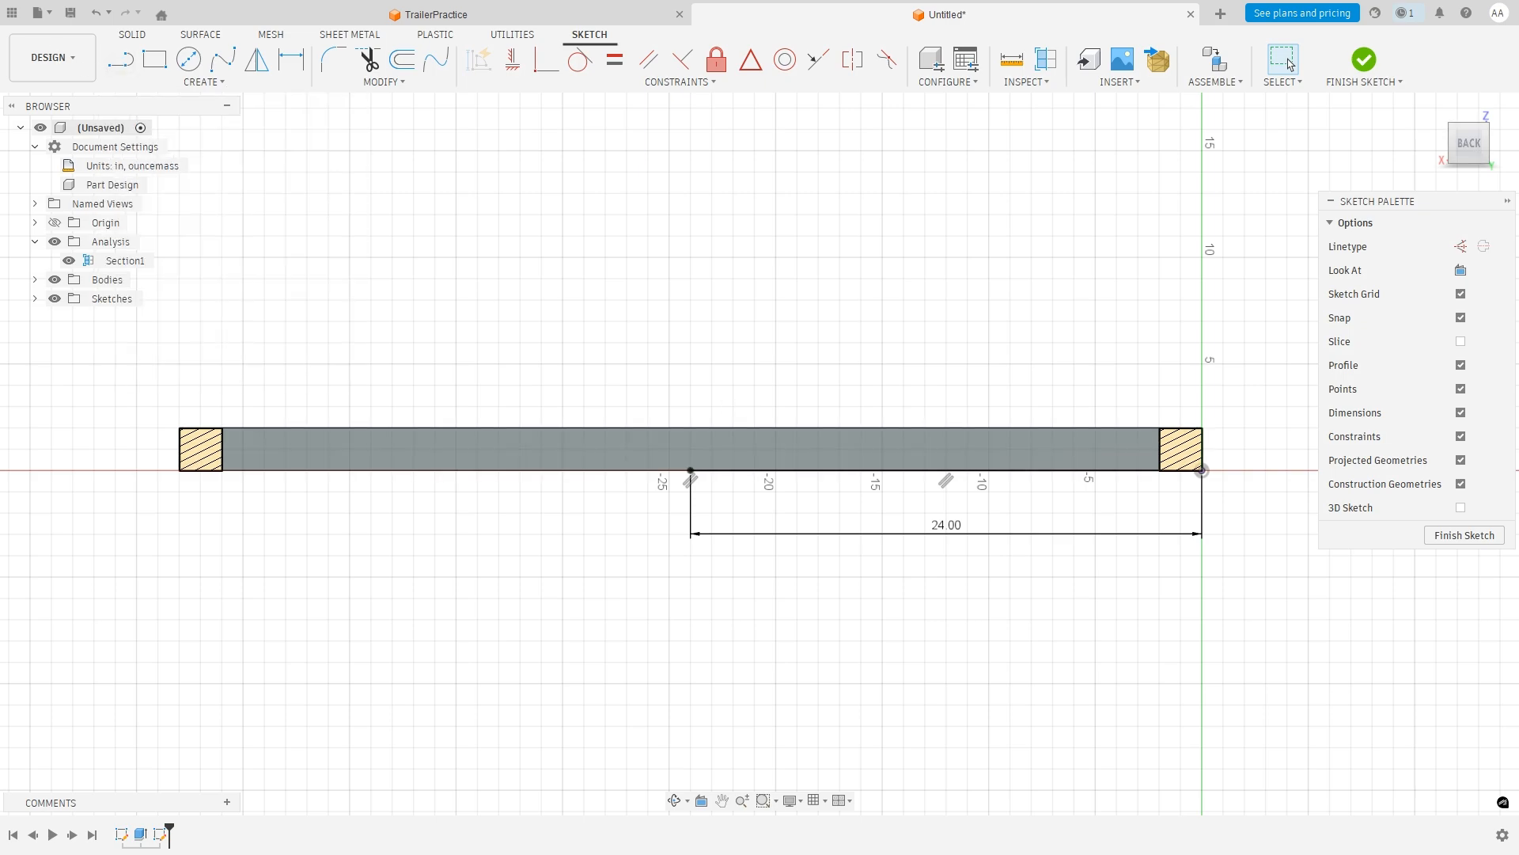
Check the angle iron sizes and the side view in the hand-drawn reference photo, and put the photo away again.
{"action": "key", "text": "alt+Tab"}
{"action": "left_click_drag", "start_coordinate": [1272, 425], "coordinate": [949, 381]}
{"action": "left_click_drag", "start_coordinate": [1186, 576], "coordinate": [1166, 632]}
{"action": "left_click_drag", "start_coordinate": [1184, 427], "coordinate": [1360, 430]}
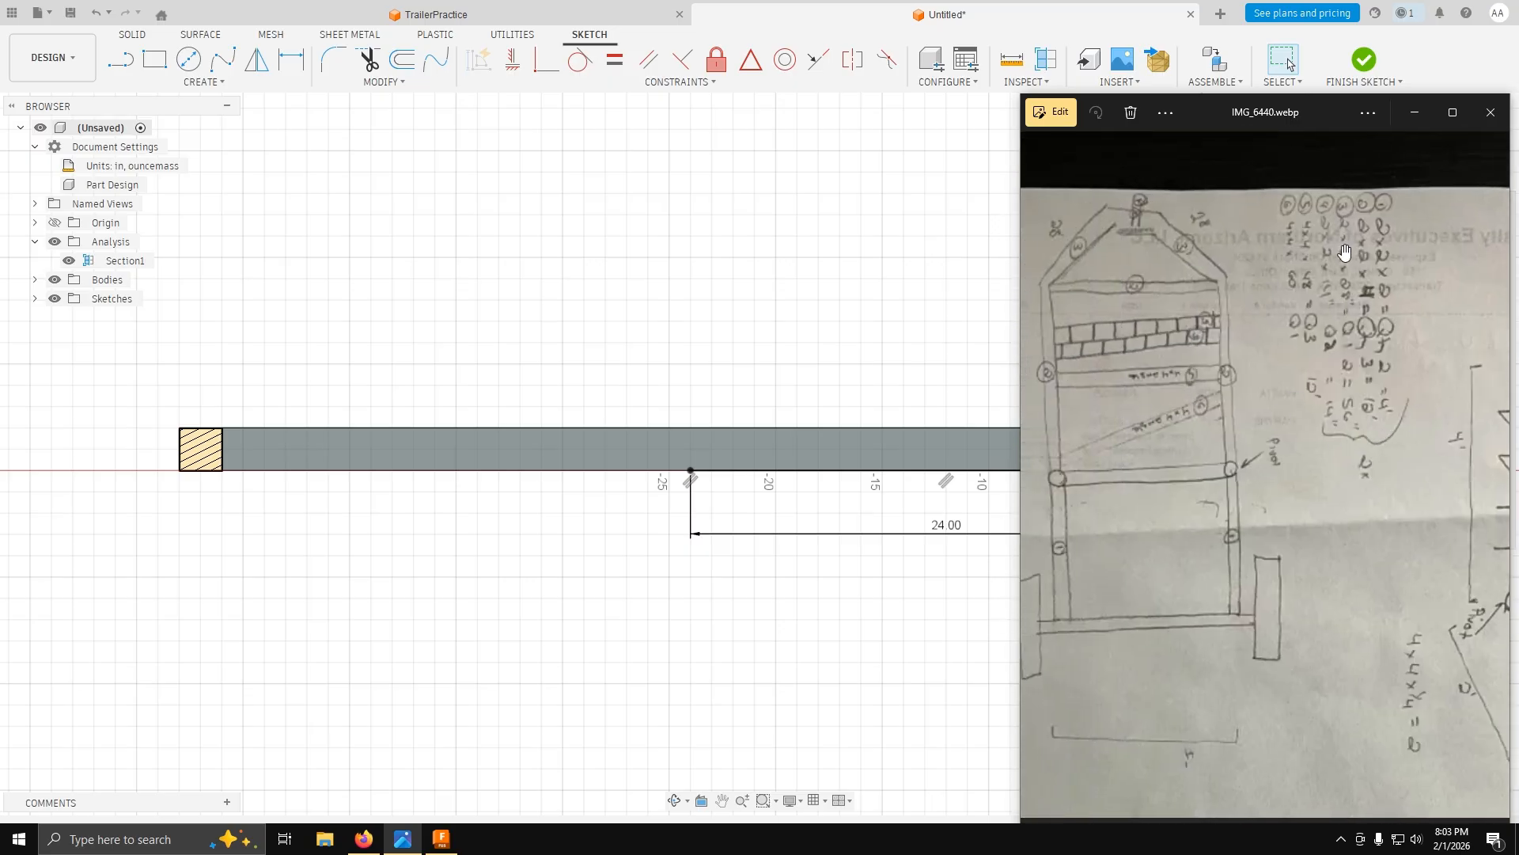
{"action": "left_click_drag", "start_coordinate": [1316, 371], "coordinate": [1214, 354]}
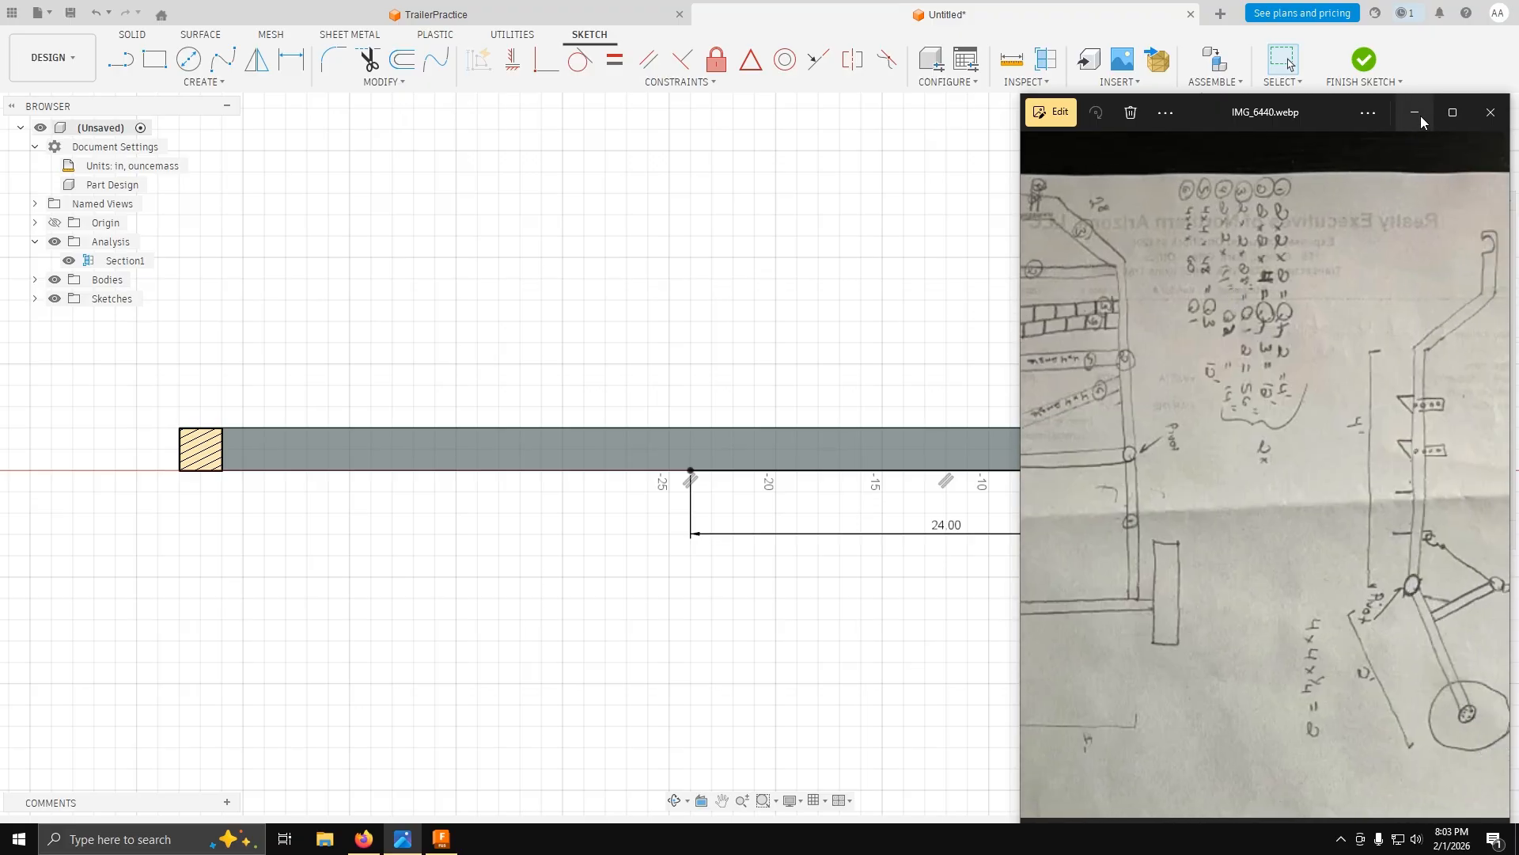
{"action": "left_click", "coordinate": [1416, 112]}
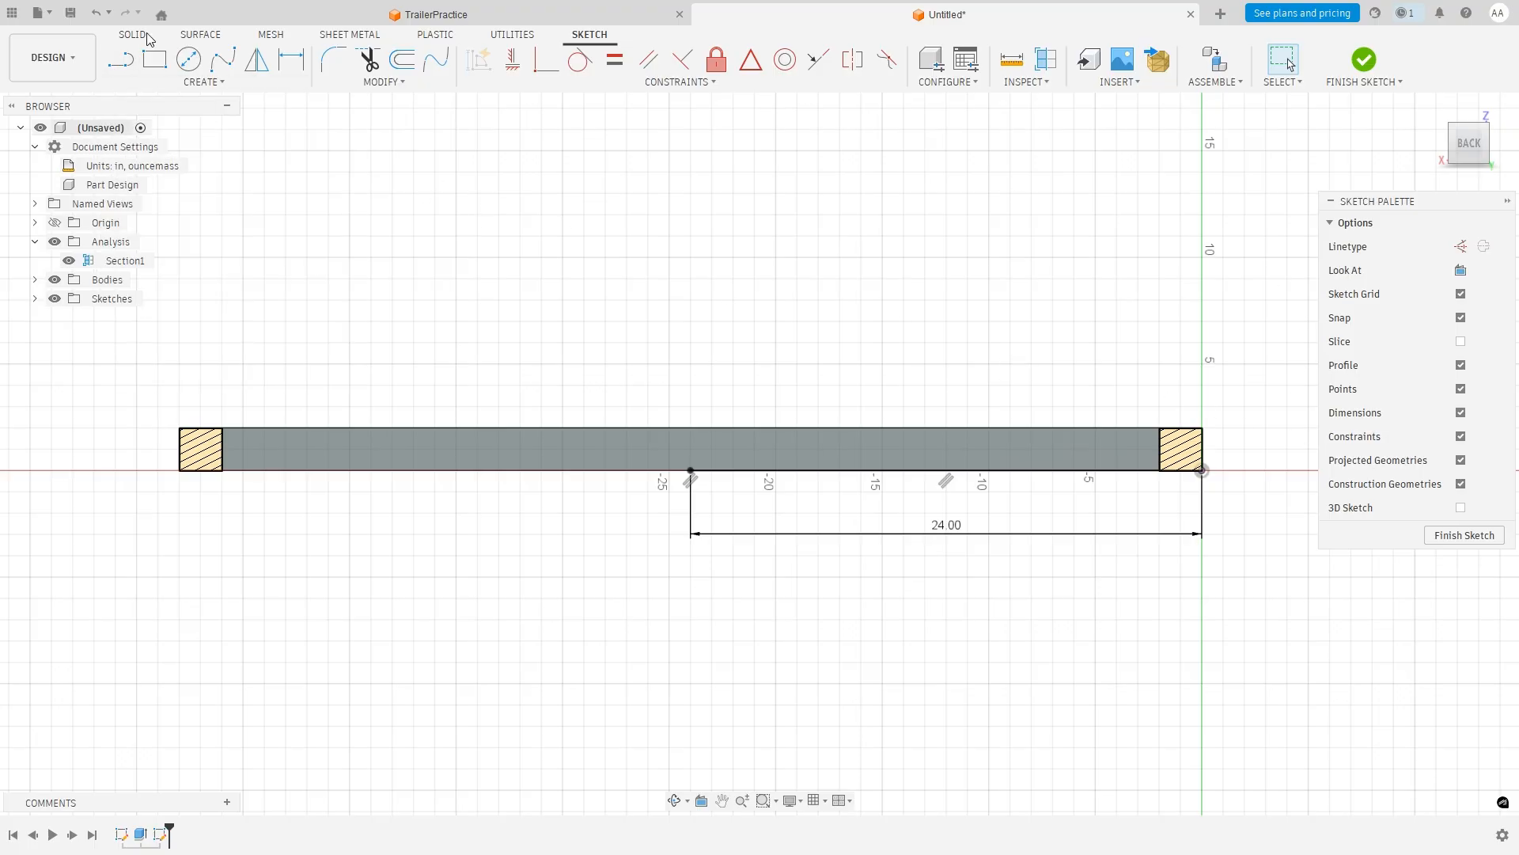
Draw a 3 in vertical line upward from the free end of the 24 in line.
{"action": "left_click", "coordinate": [121, 64]}
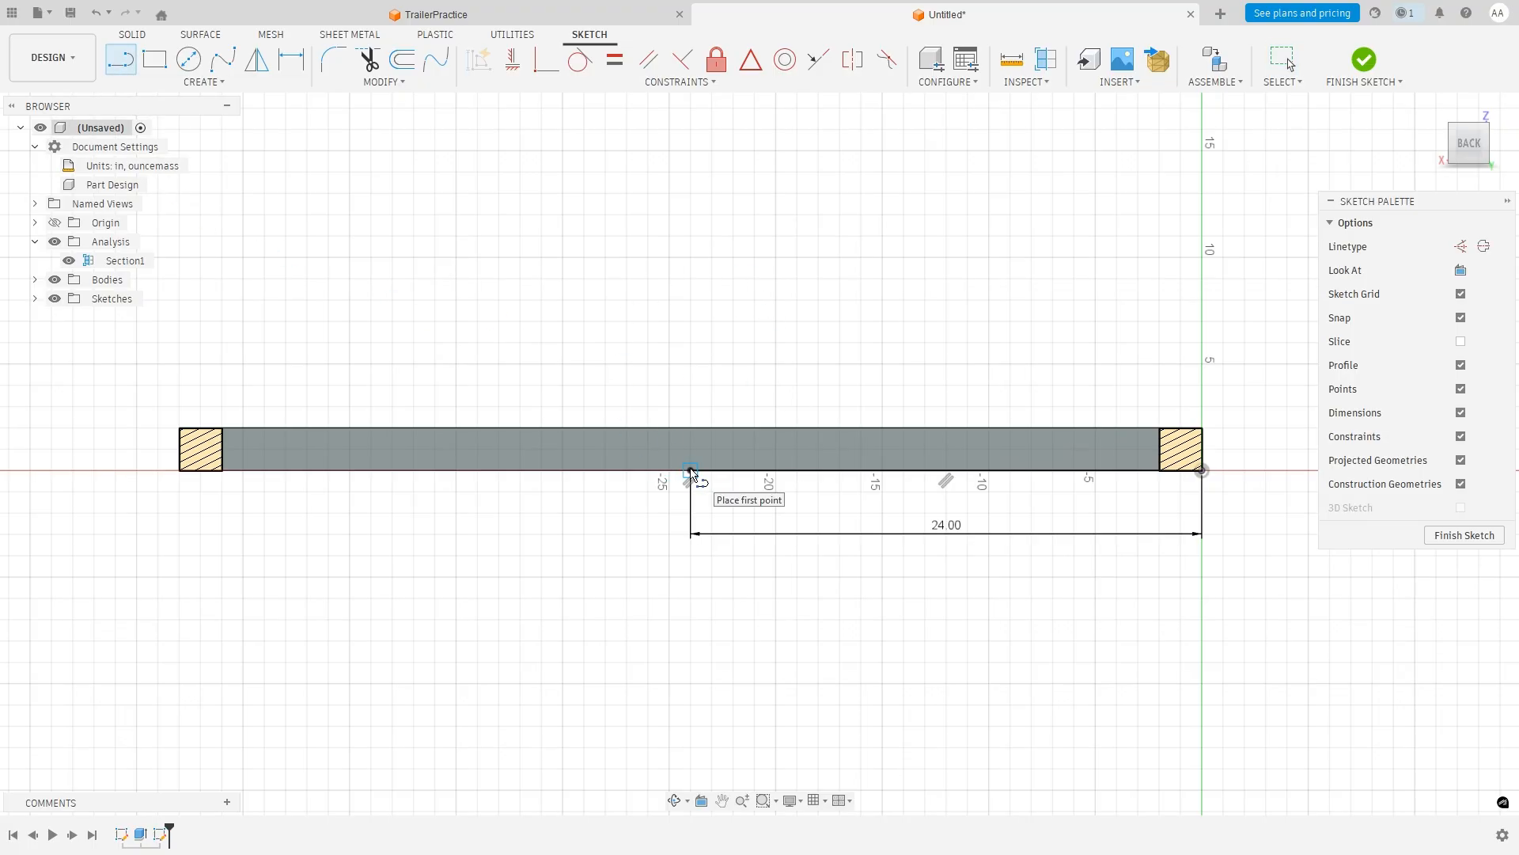
{"action": "left_click", "coordinate": [691, 472]}
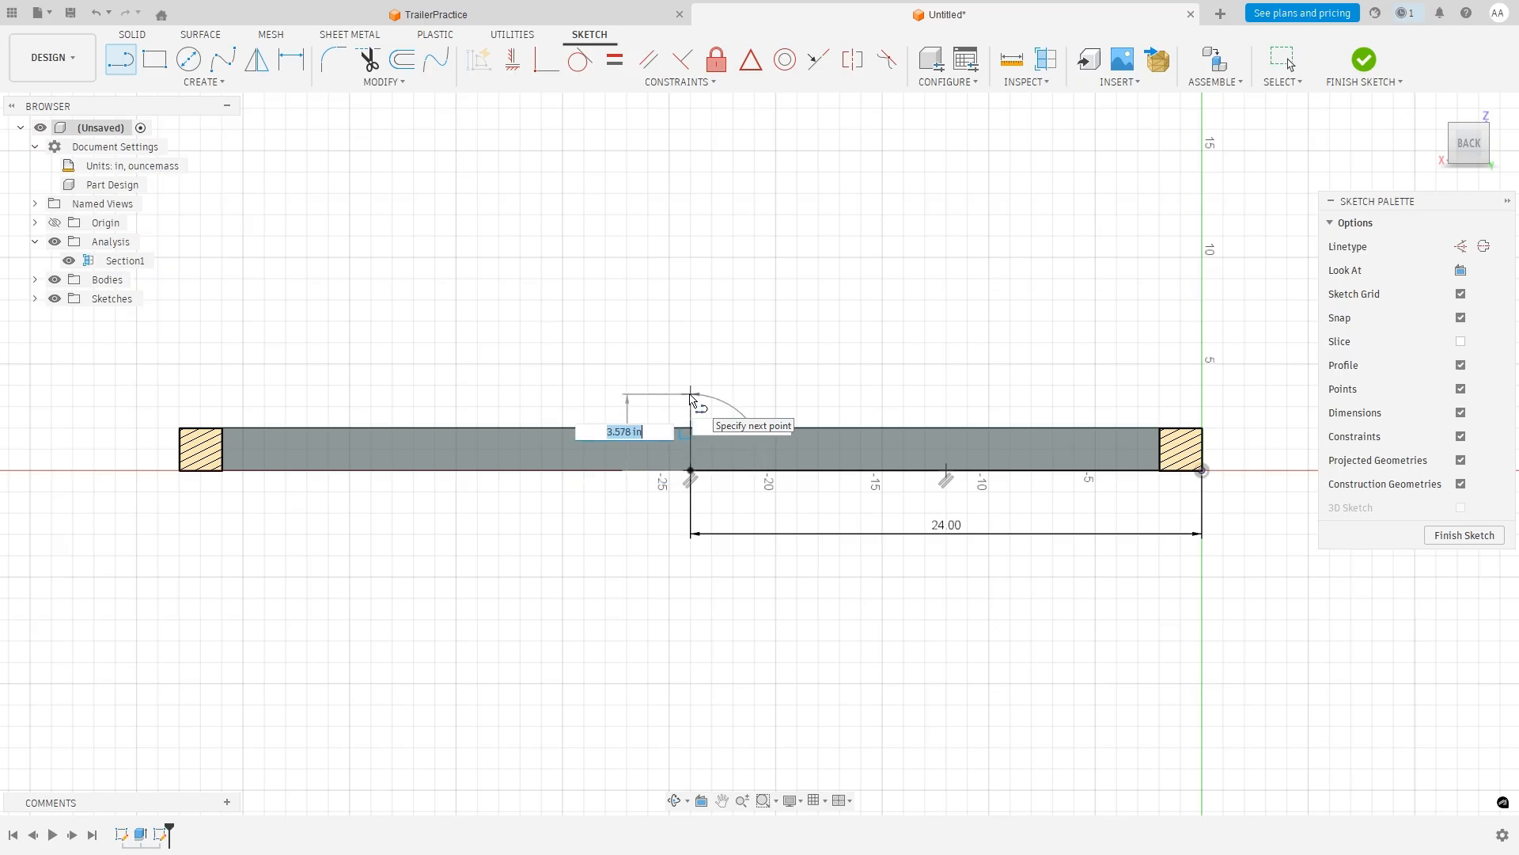
{"action": "type", "text": "3"}
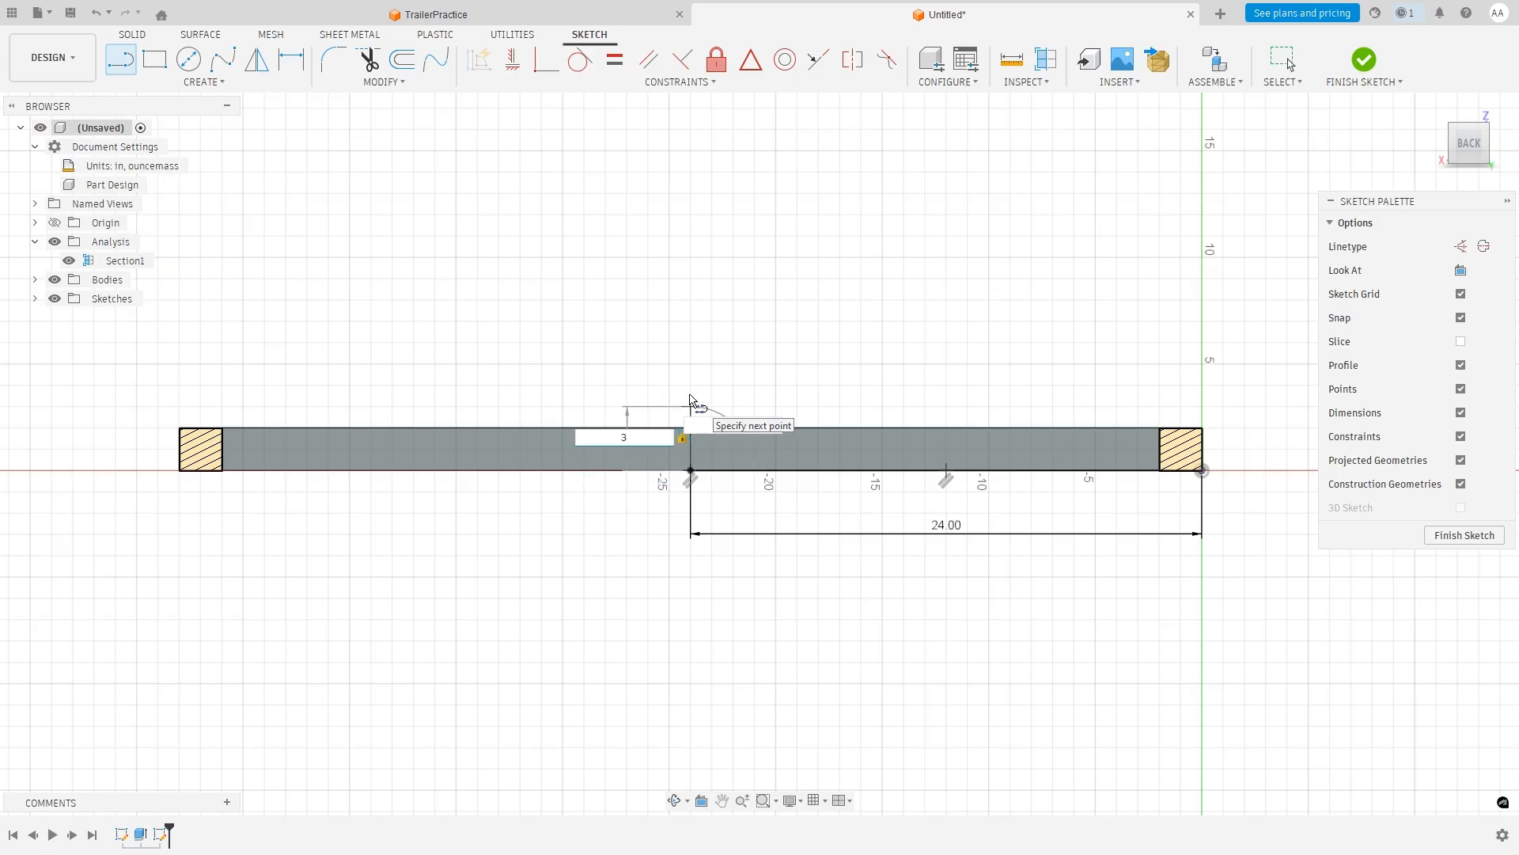
{"action": "key", "text": "Return"}
{"action": "key", "text": "Escape"}
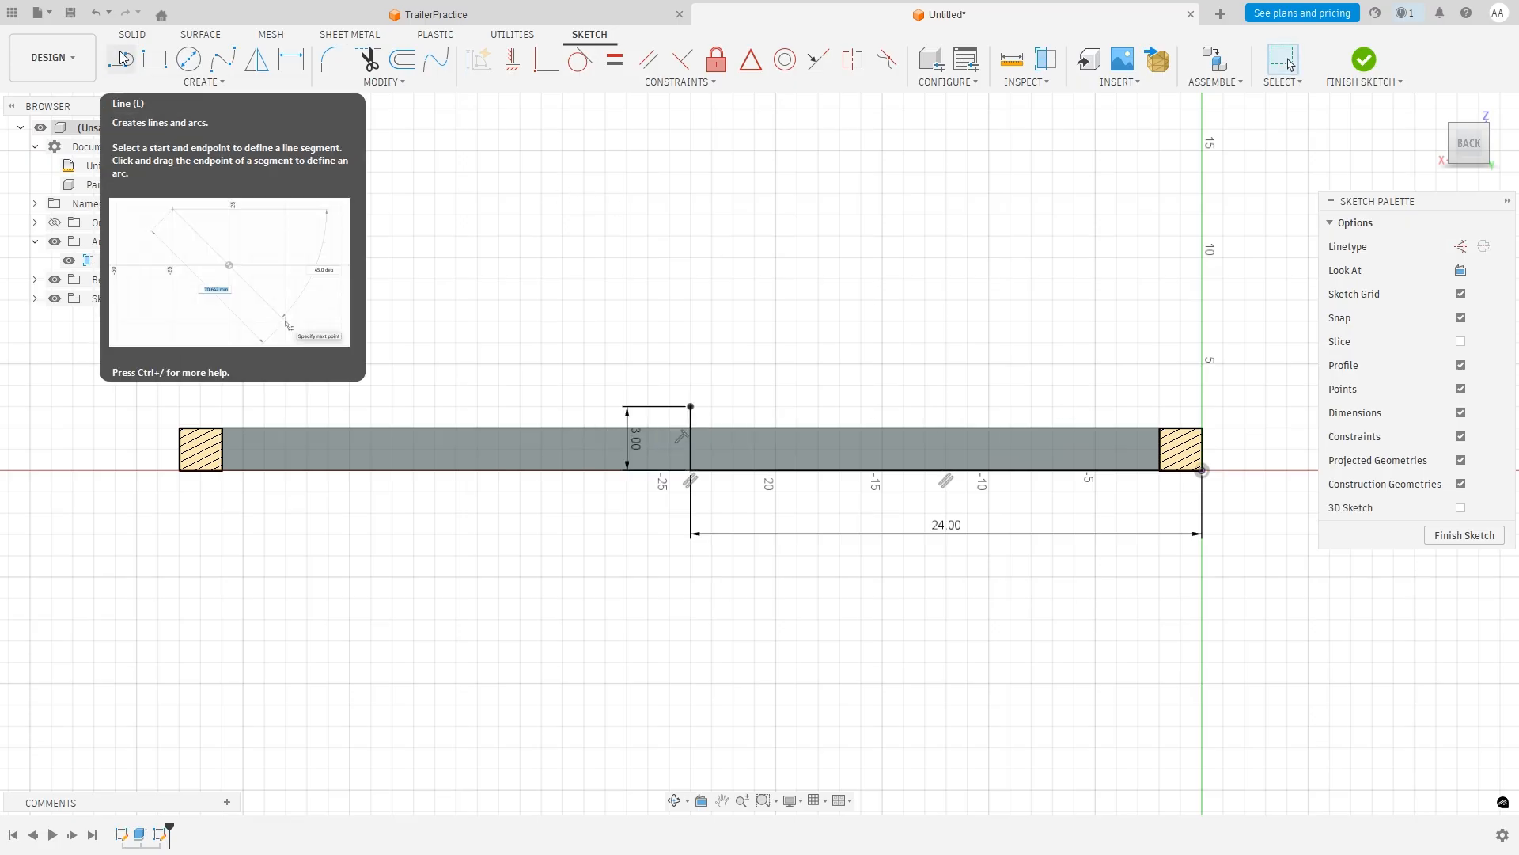
Trim away the 24 in horizontal line along the member's lower edge.
{"action": "left_click", "coordinate": [368, 62]}
{"action": "left_click", "coordinate": [368, 62]}
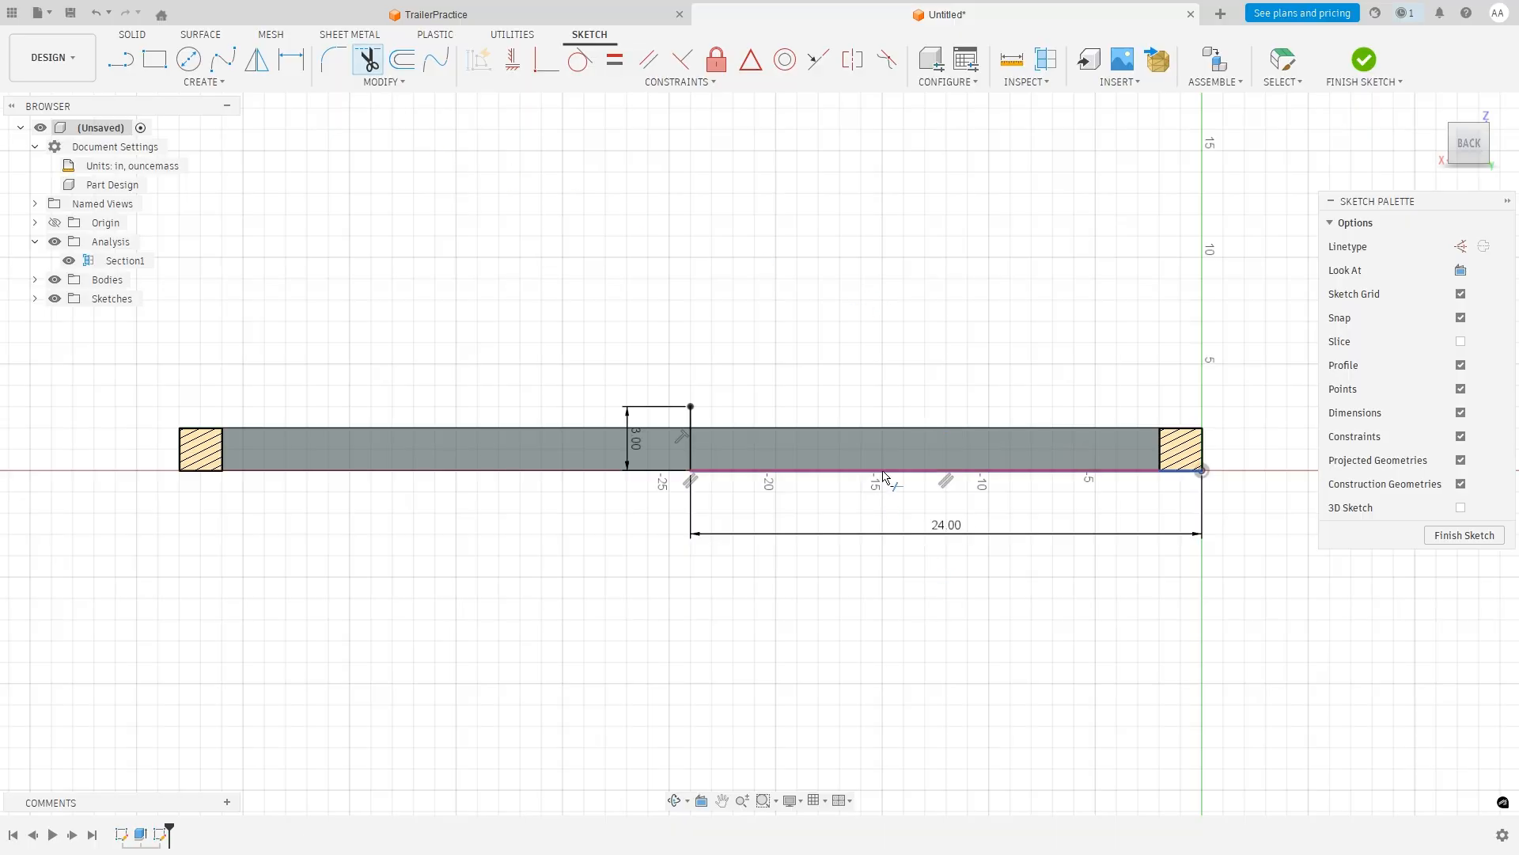
{"action": "left_click", "coordinate": [916, 471]}
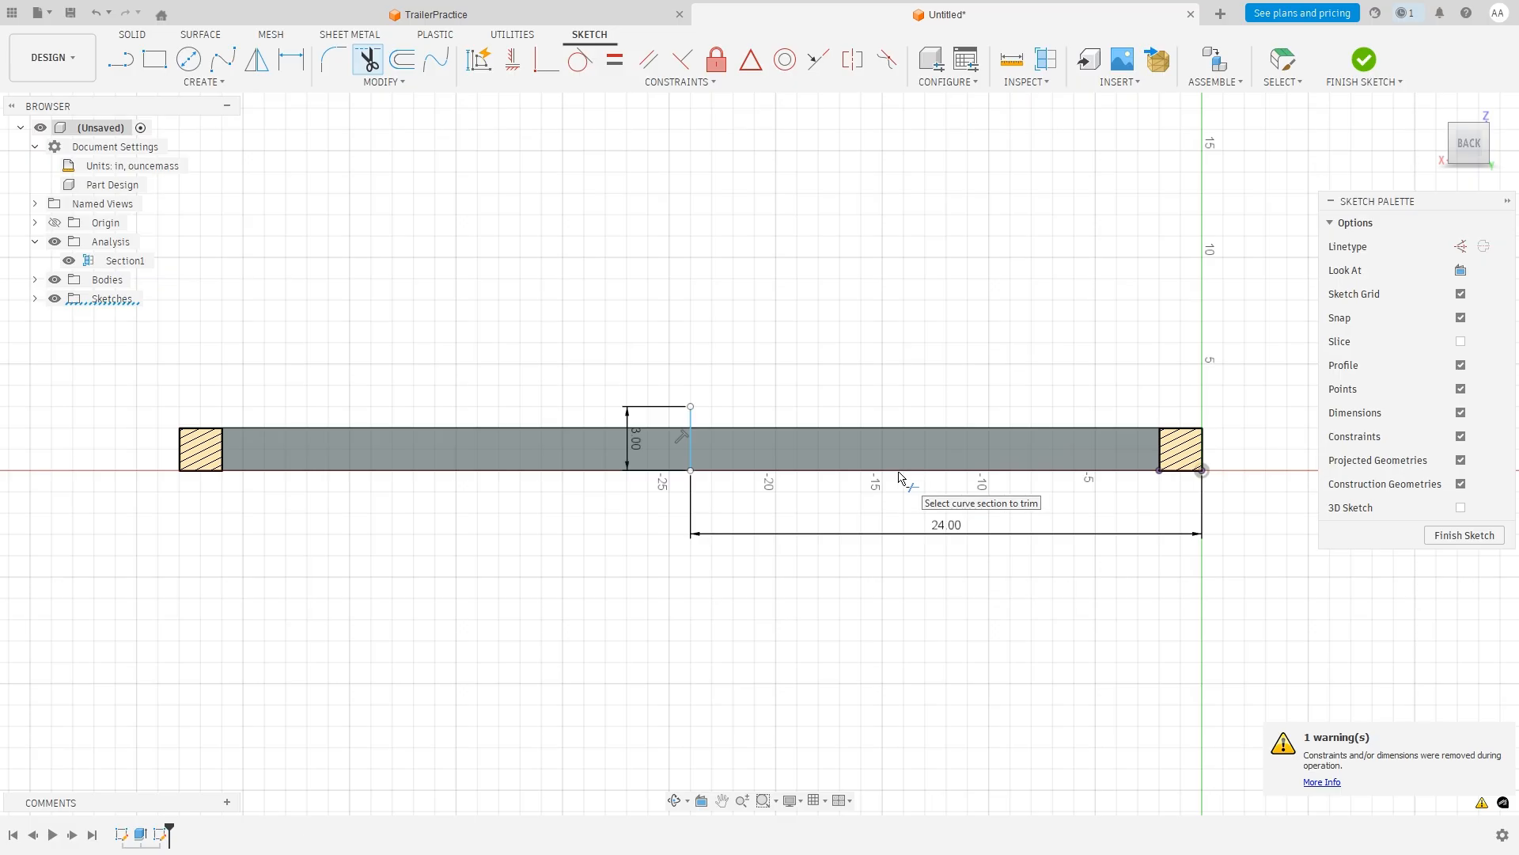
Draw a 1 in vertical line straight down from the lower end of the 3 in line.
{"action": "left_click", "coordinate": [121, 61]}
{"action": "left_click", "coordinate": [121, 61]}
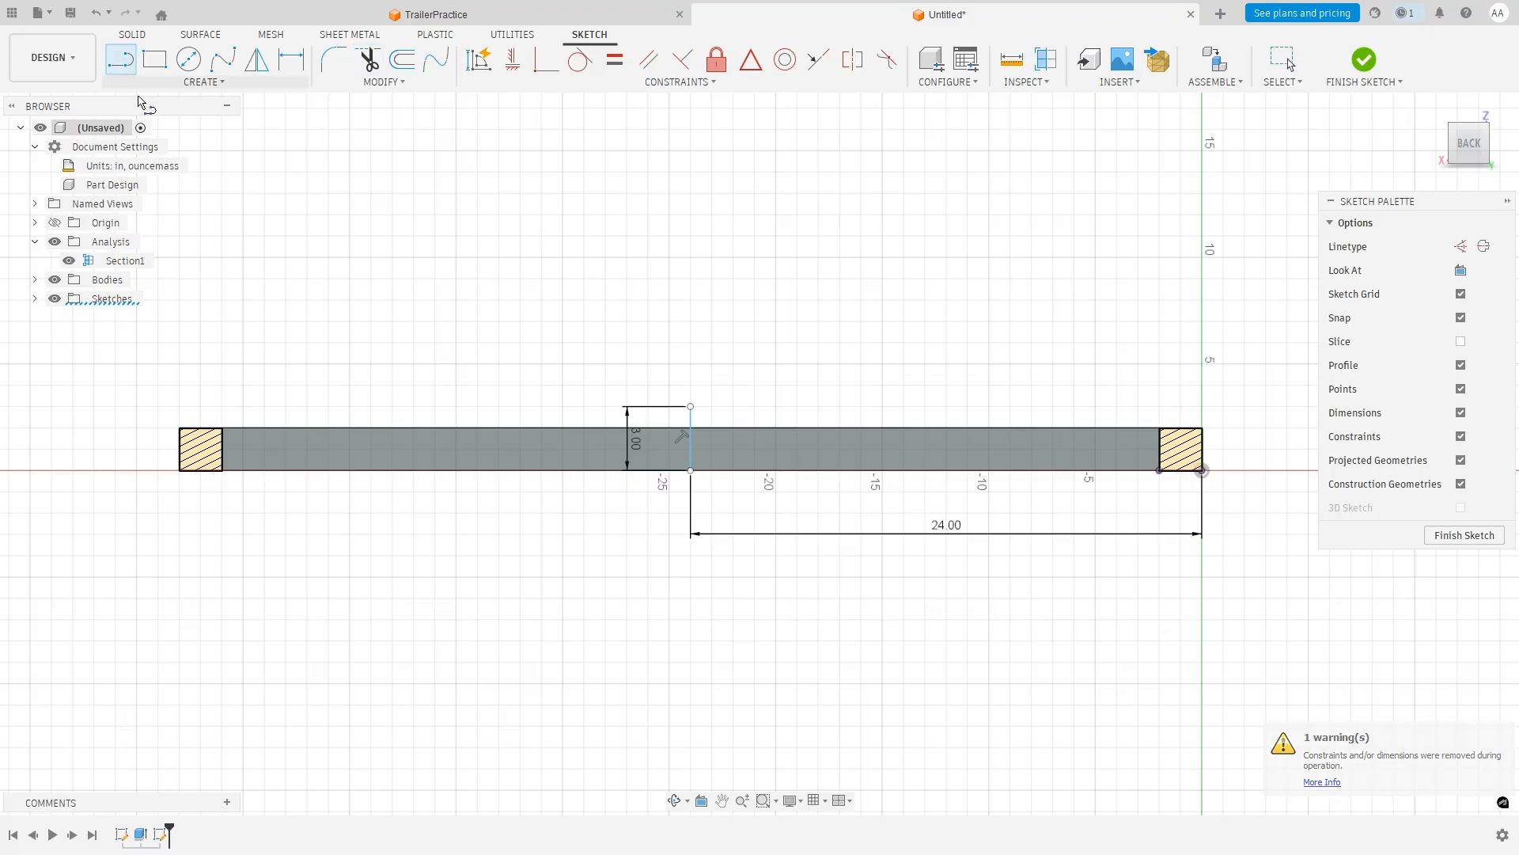
{"action": "left_click", "coordinate": [690, 471]}
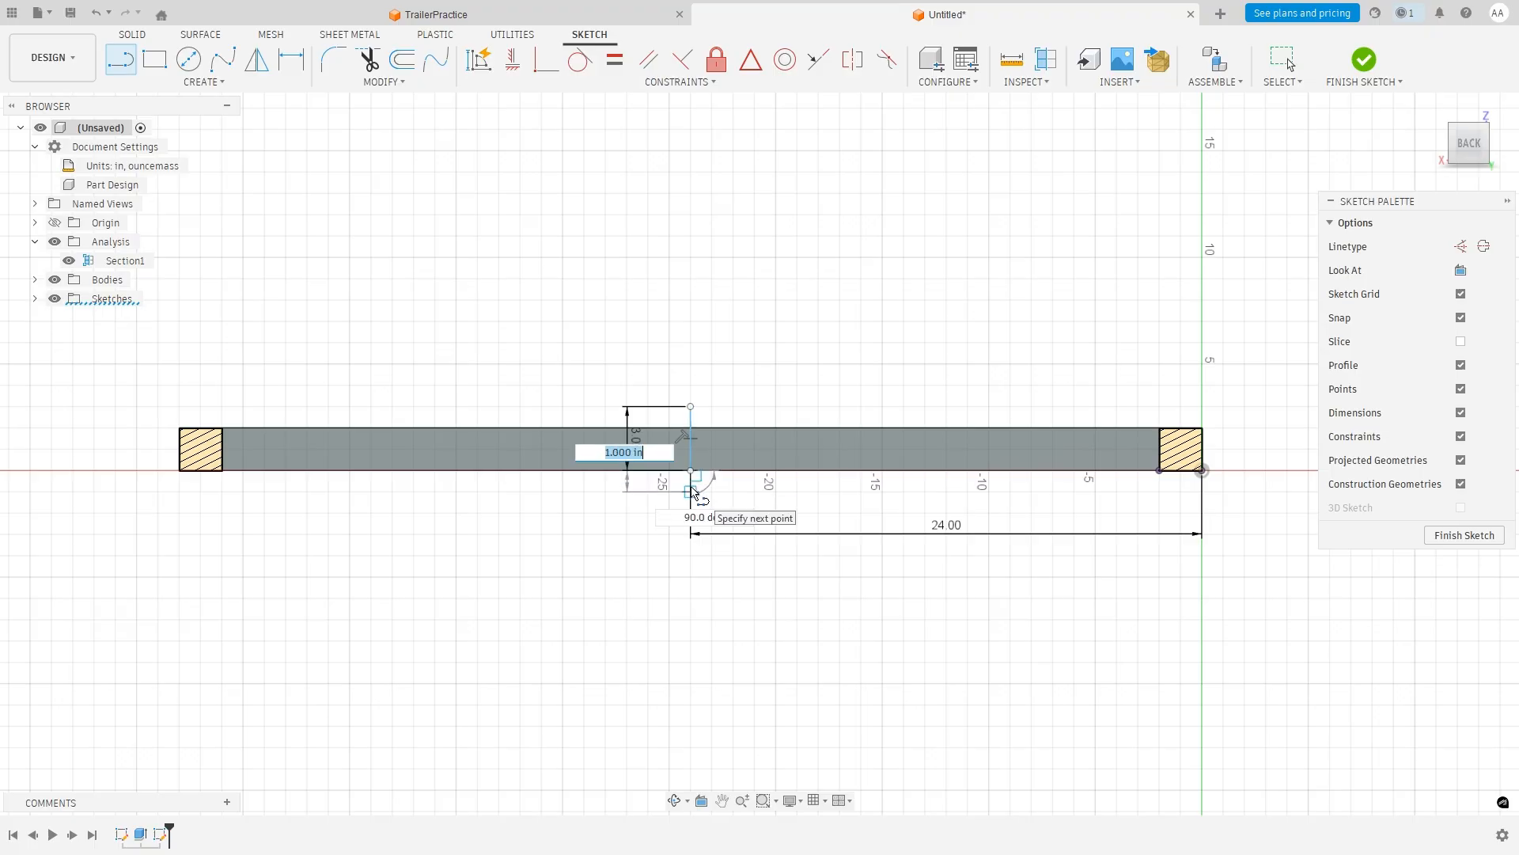
{"action": "type", "text": "1"}
{"action": "key", "text": "Return"}
{"action": "key", "text": "Escape"}
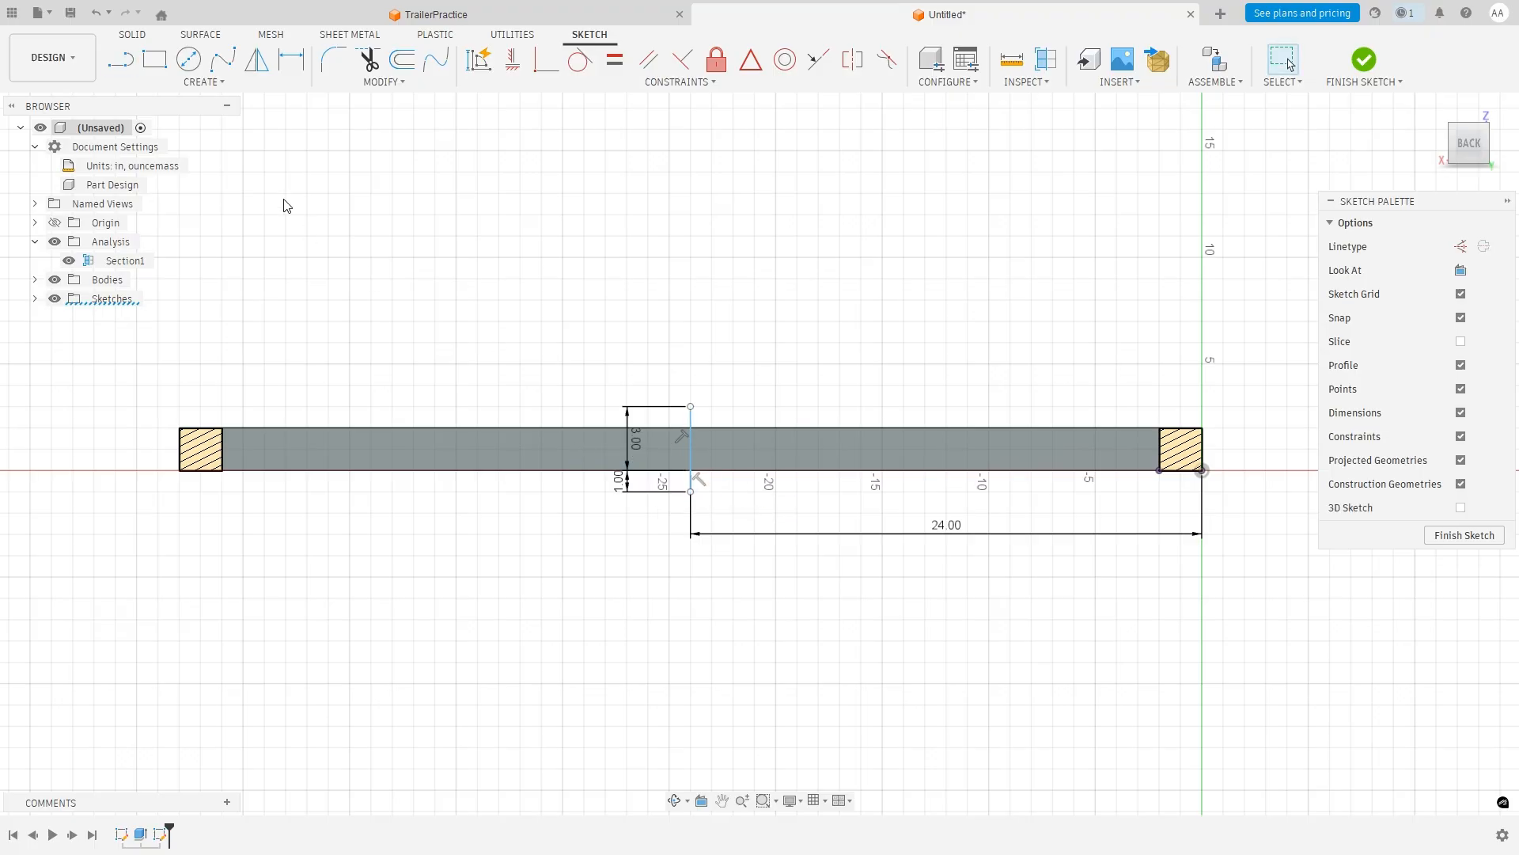
Draw the angle's base as a 4 in horizontal line from the lower endpoint toward the origin, ending in a 0.25 in vertical rise.
{"action": "left_click", "coordinate": [120, 59]}
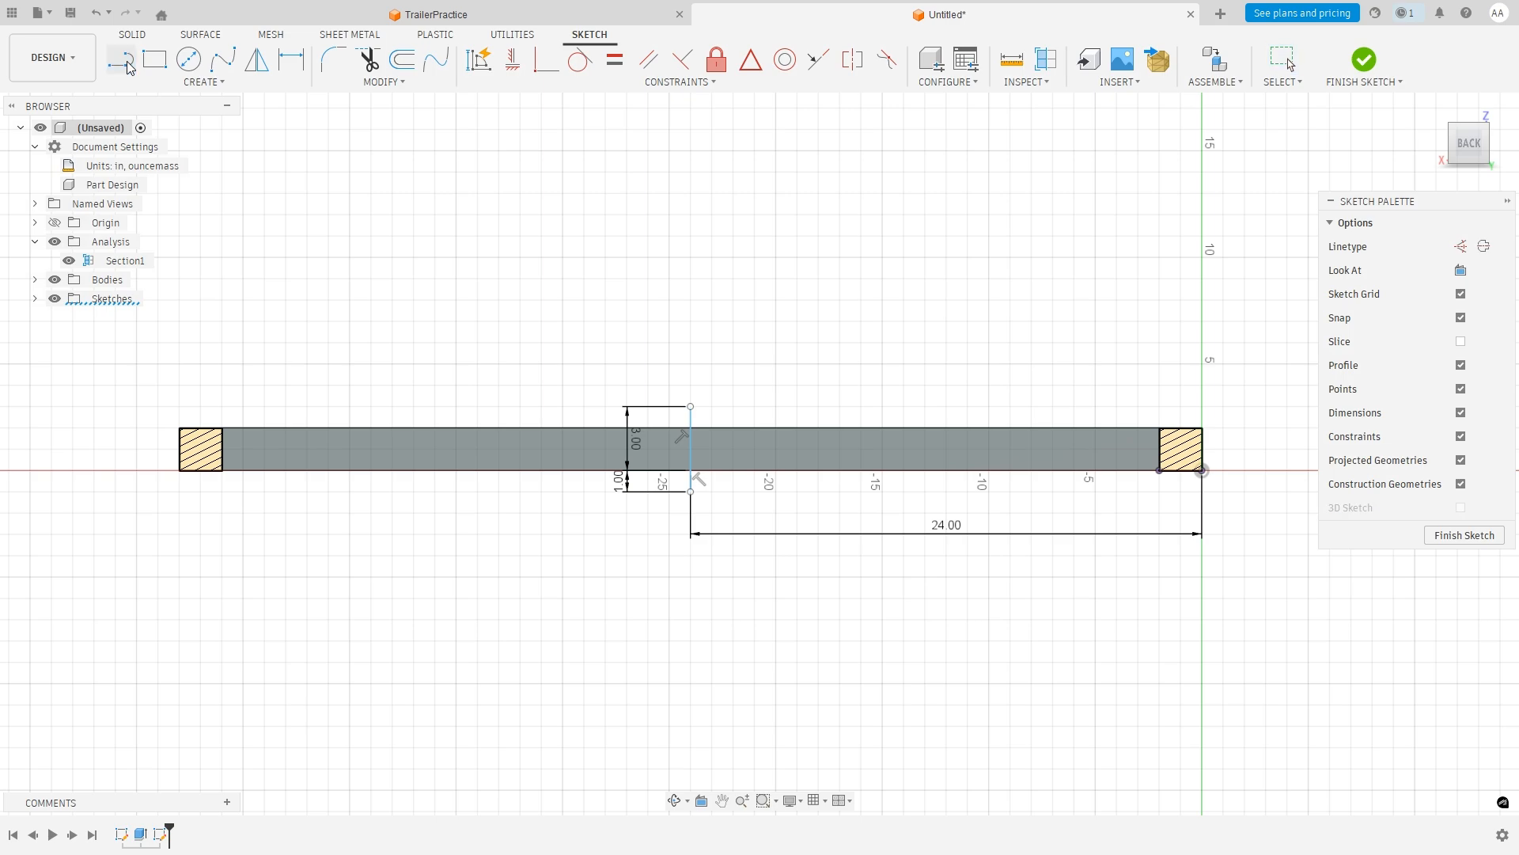
{"action": "left_click", "coordinate": [691, 491]}
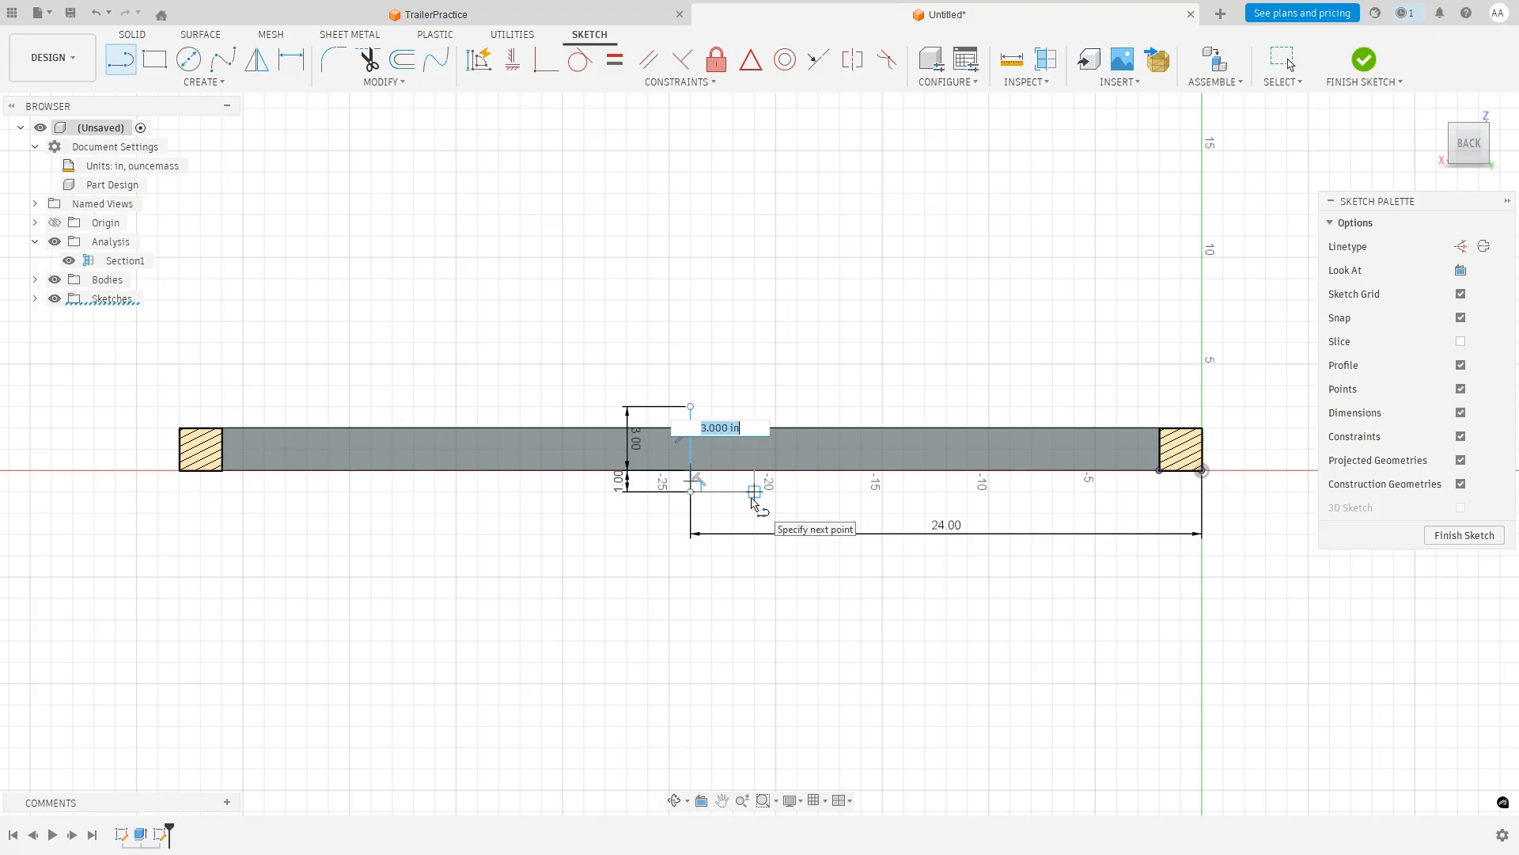
{"action": "type", "text": "4"}
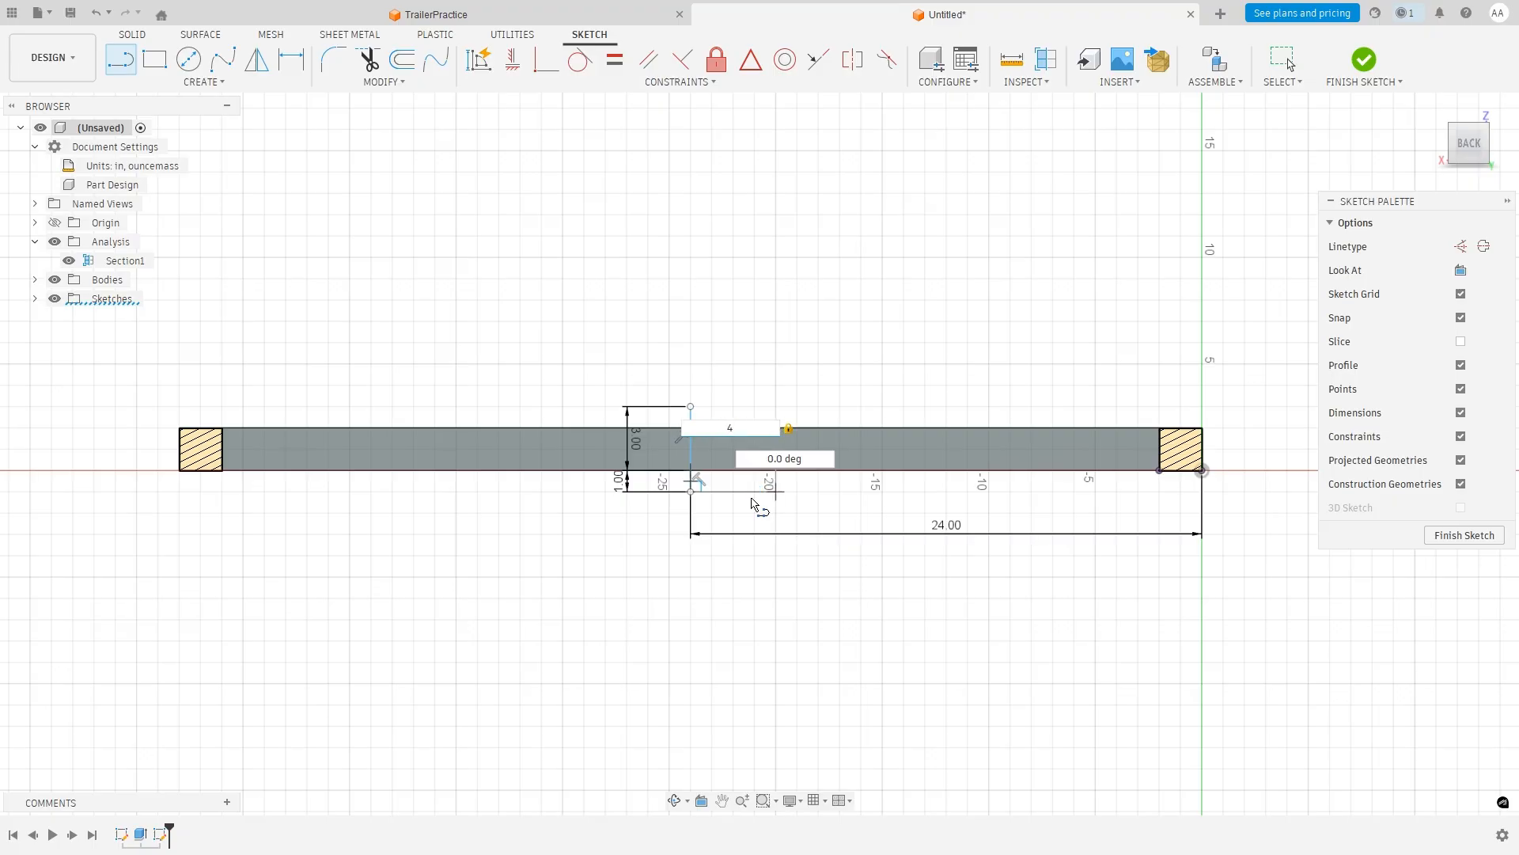
{"action": "key", "text": "Return"}
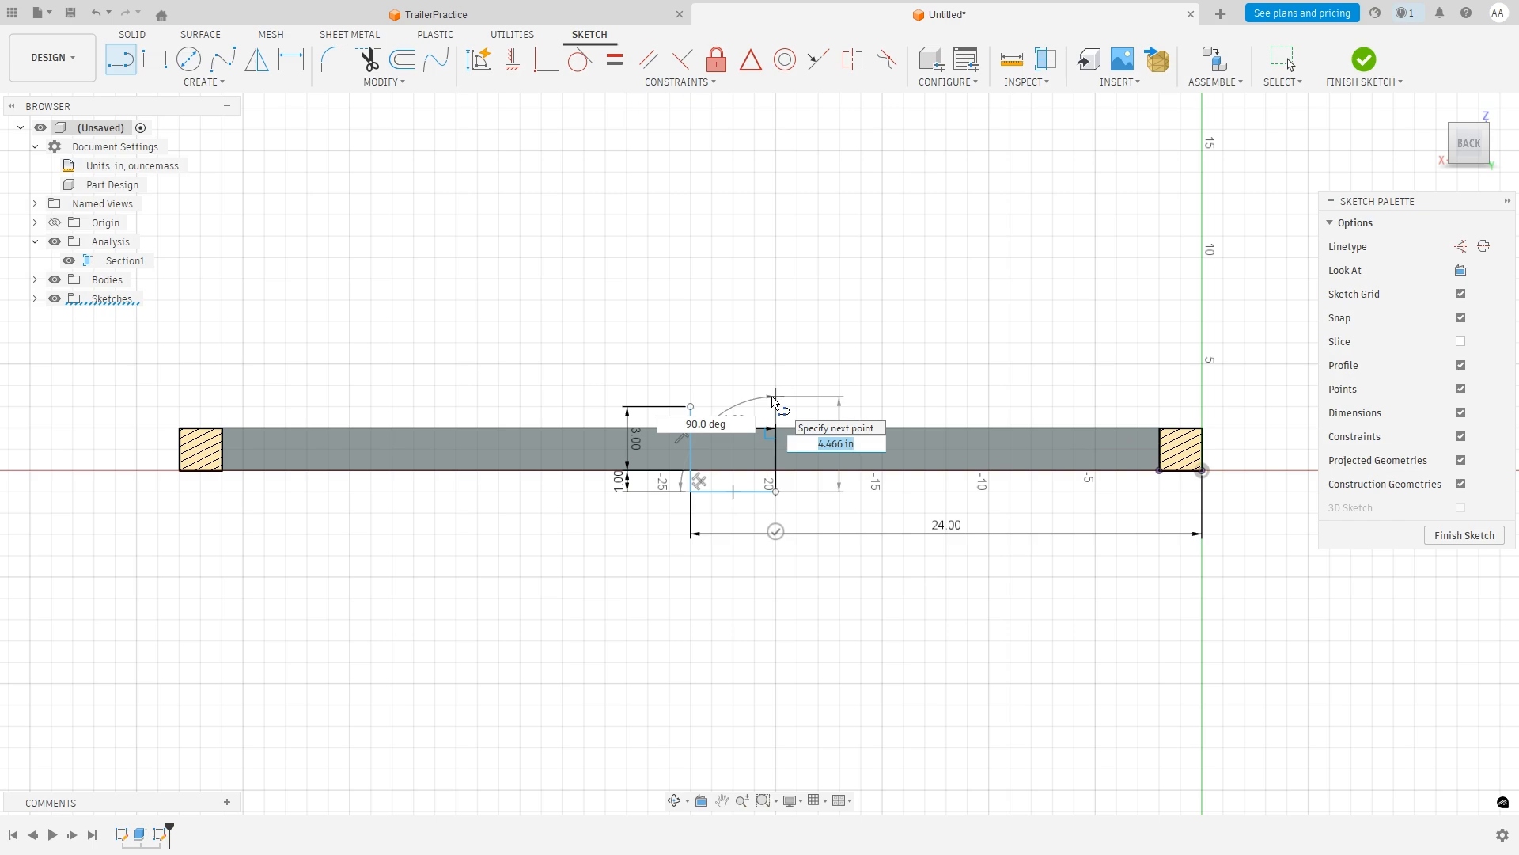
{"action": "key", "text": "BackSpace"}
{"action": "key", "text": "Tab"}
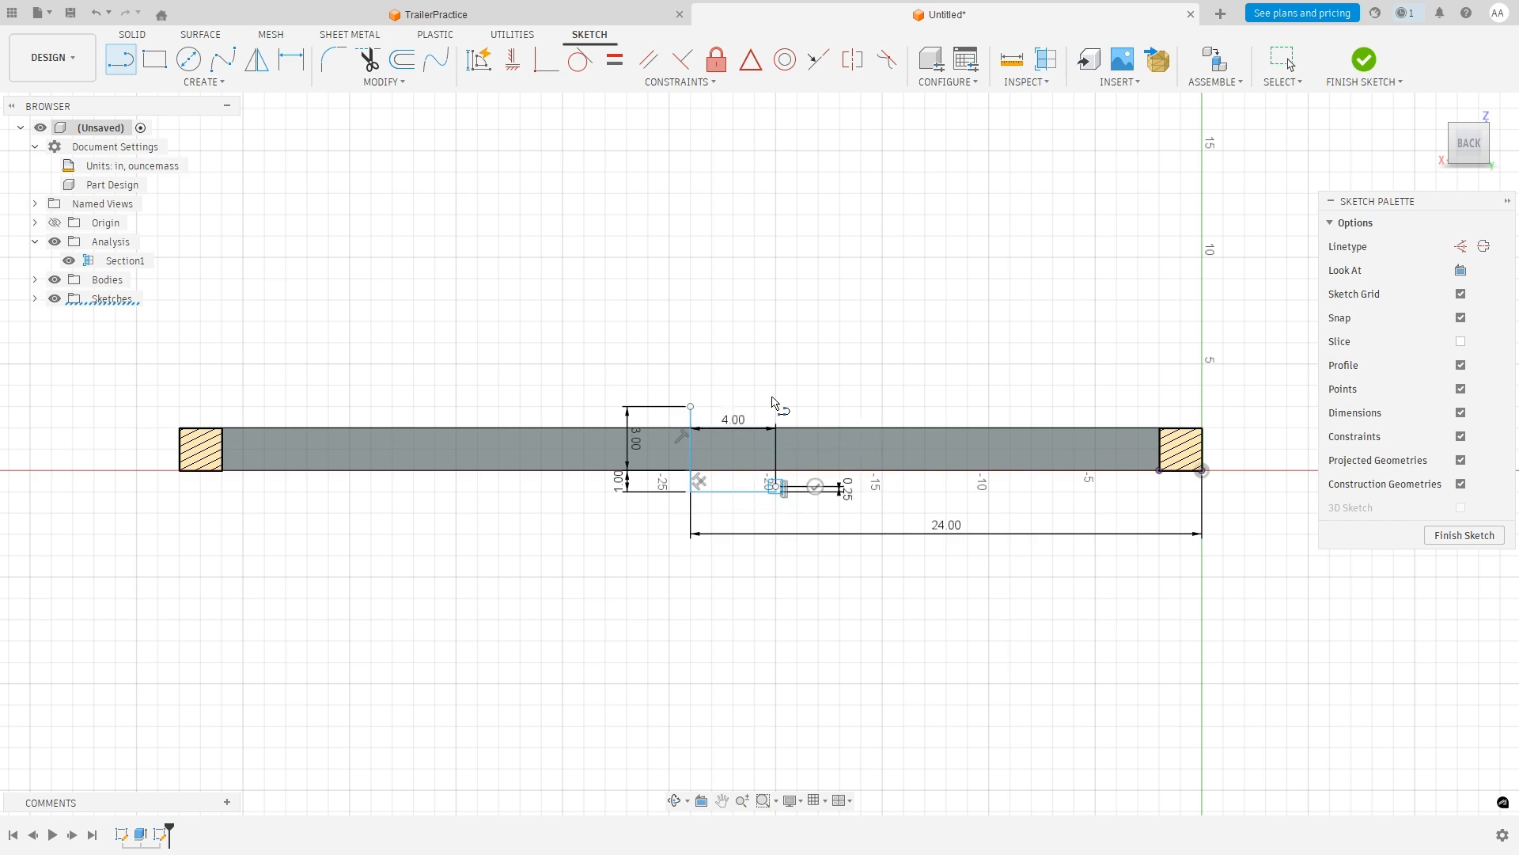
{"action": "key", "text": "Return"}
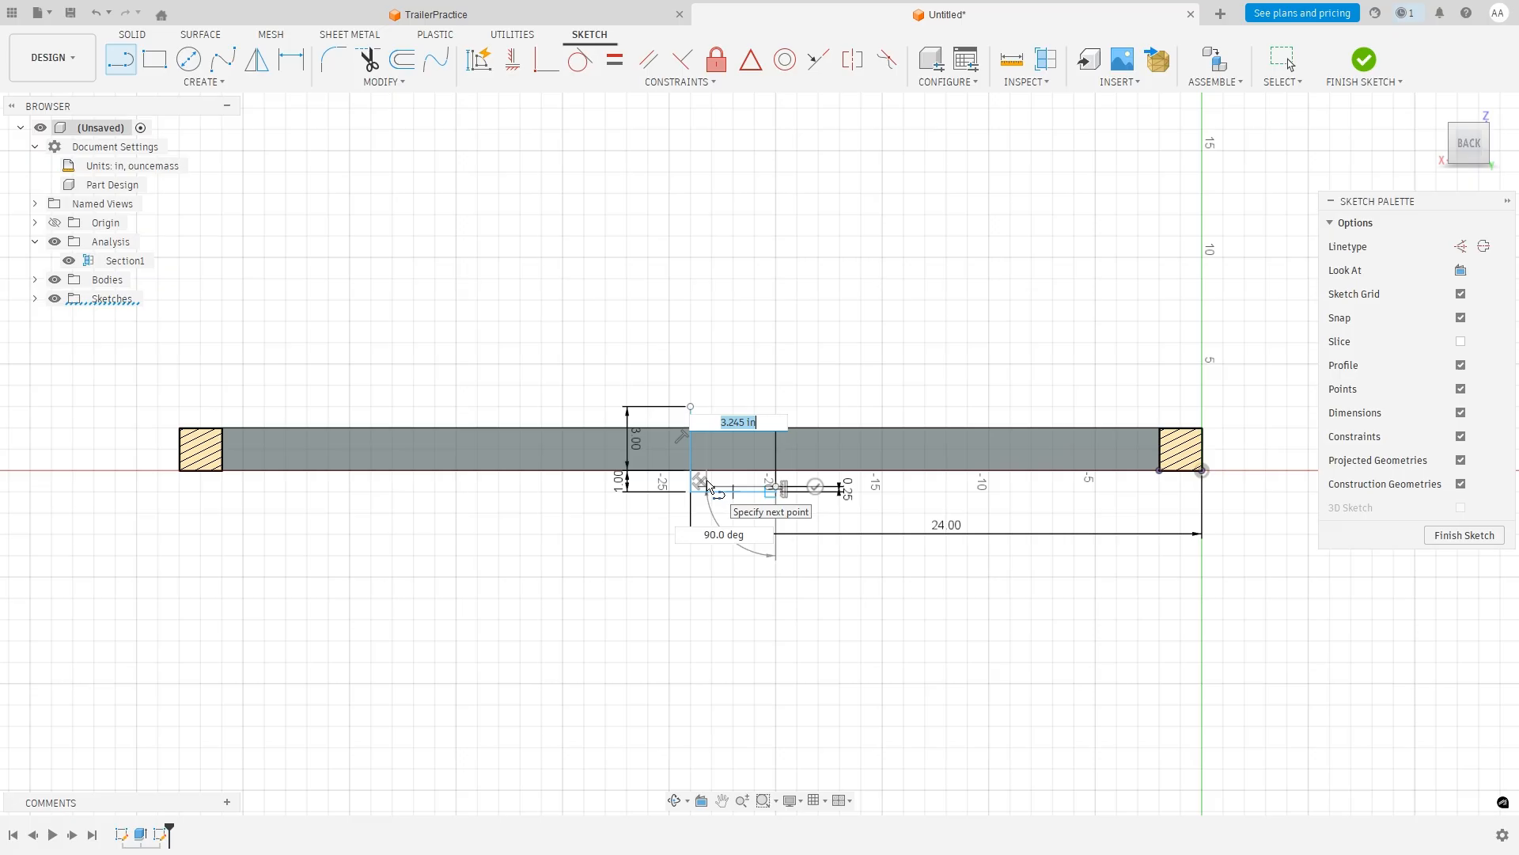
Draw the angle profile's inner edges with a 3.75 in horizontal line back toward the upright and a 3.75 in vertical line up.
{"action": "type", "text": "3.75"}
{"action": "key", "text": "Tab"}
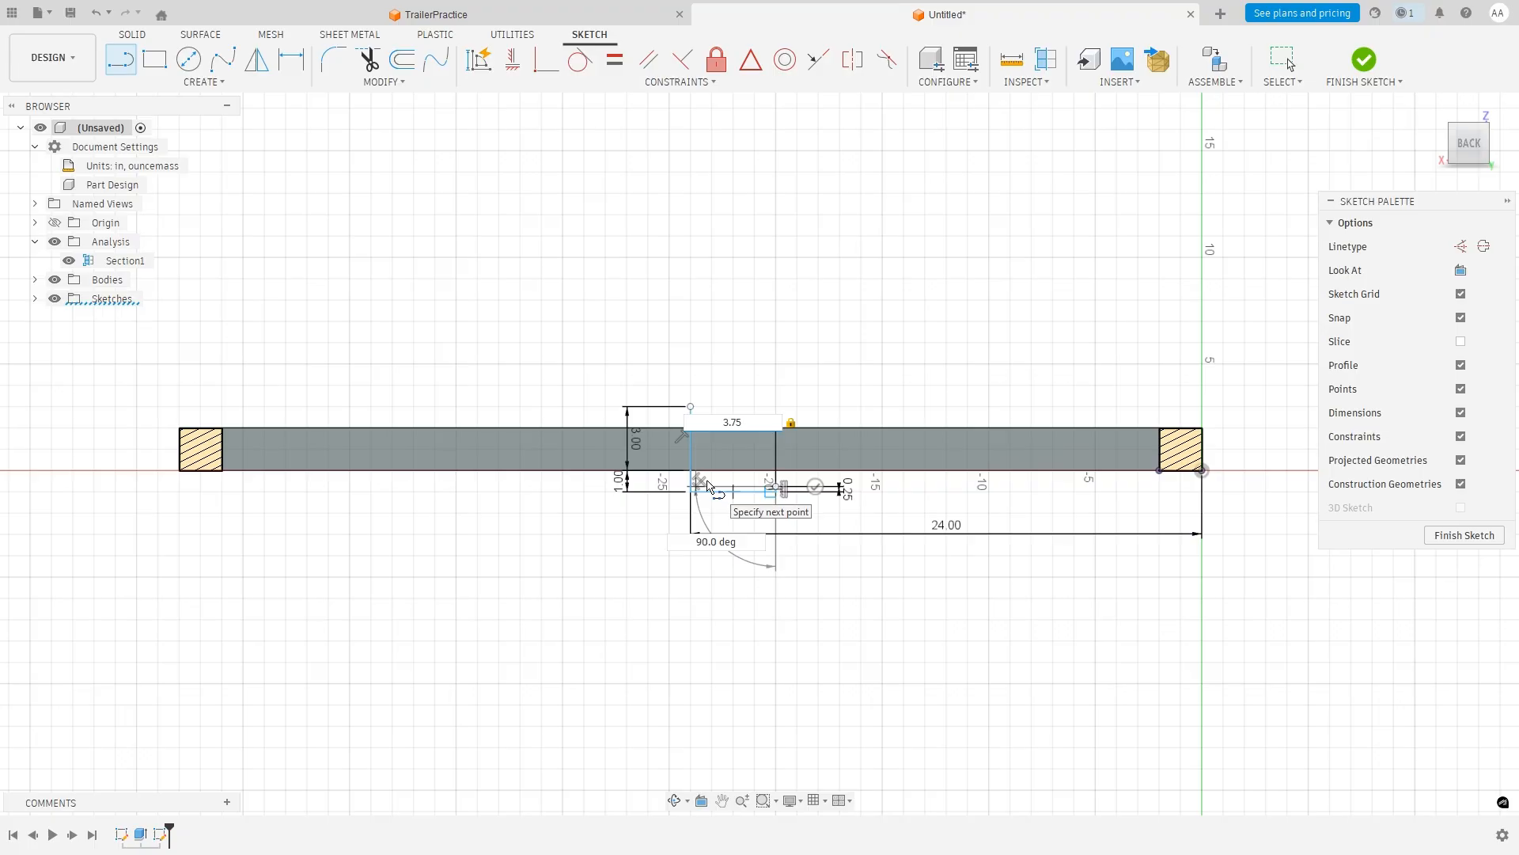
{"action": "key", "text": "Return"}
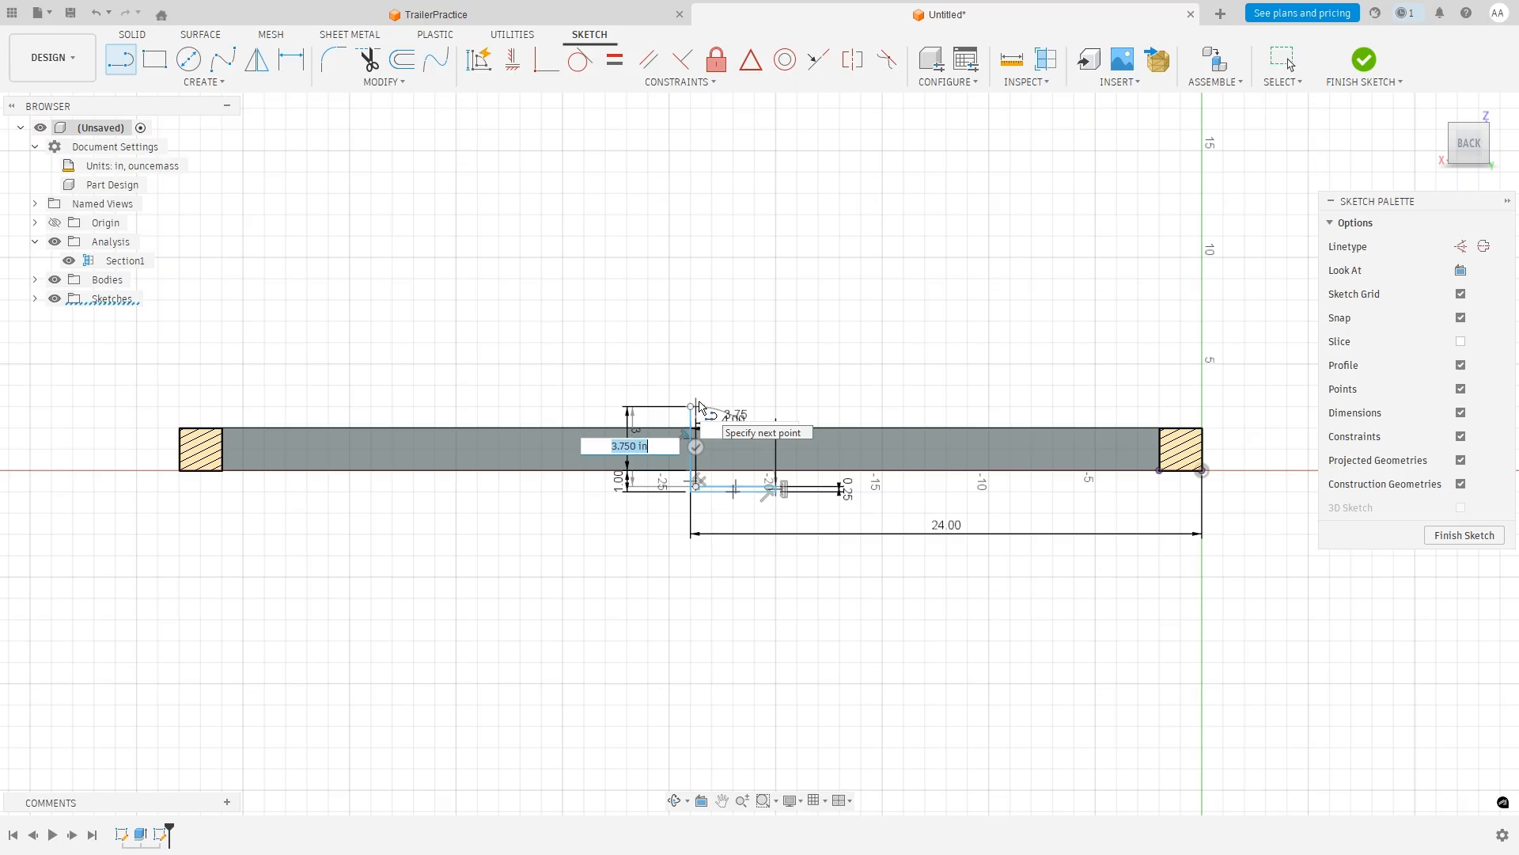
{"action": "type", "text": "3."}
{"action": "key", "text": "Return"}
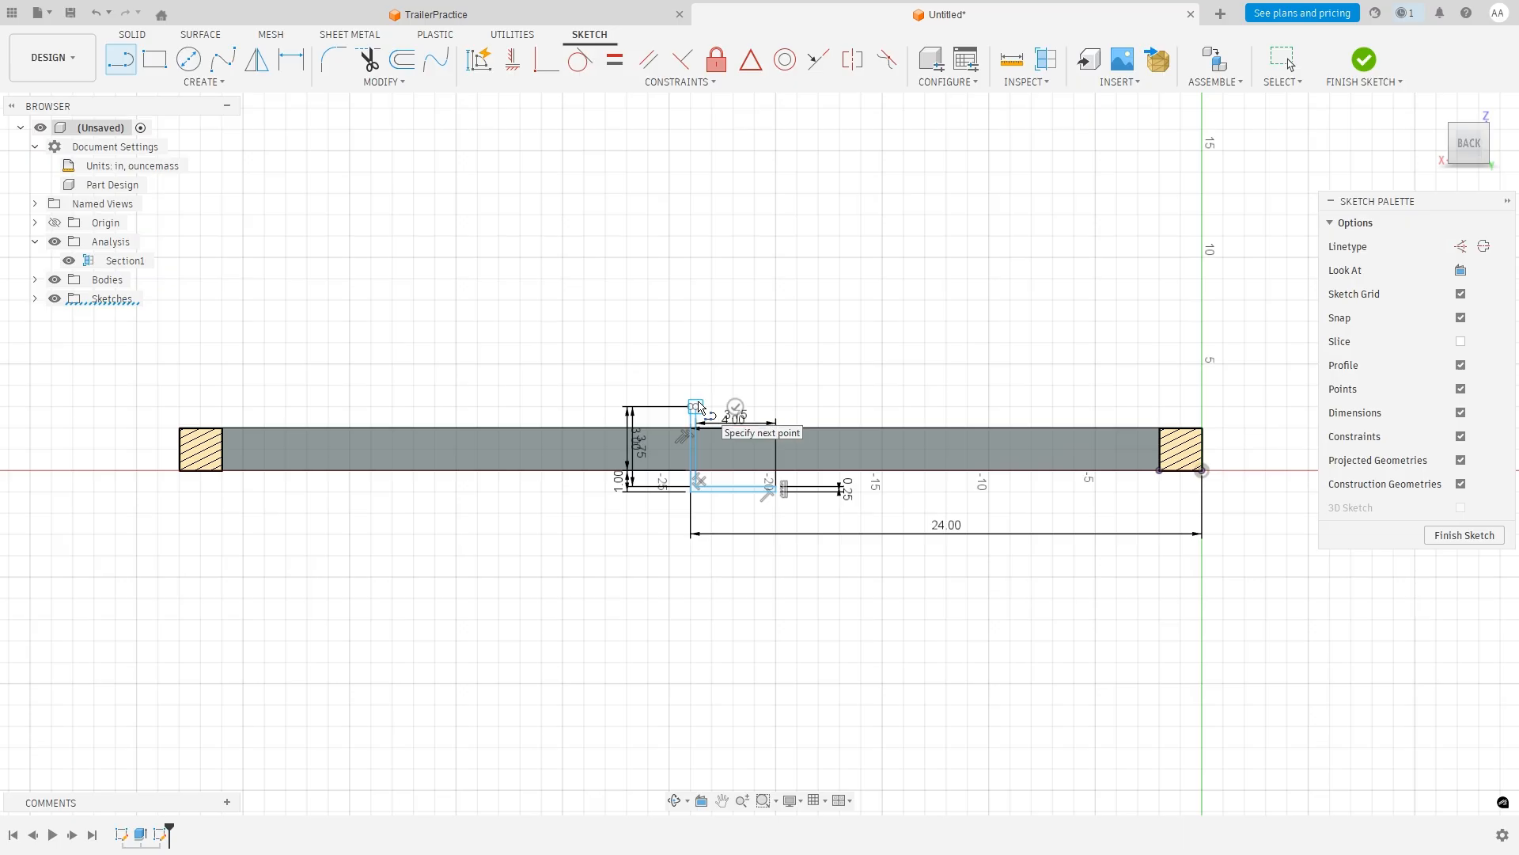
Close the angle profile with a 0.25 in horizontal line across the top of its upright.
{"action": "scroll", "coordinate": [688, 408], "scroll_direction": "up", "scroll_amount": 2}
{"action": "scroll", "coordinate": [679, 410], "scroll_direction": "up", "scroll_amount": 6}
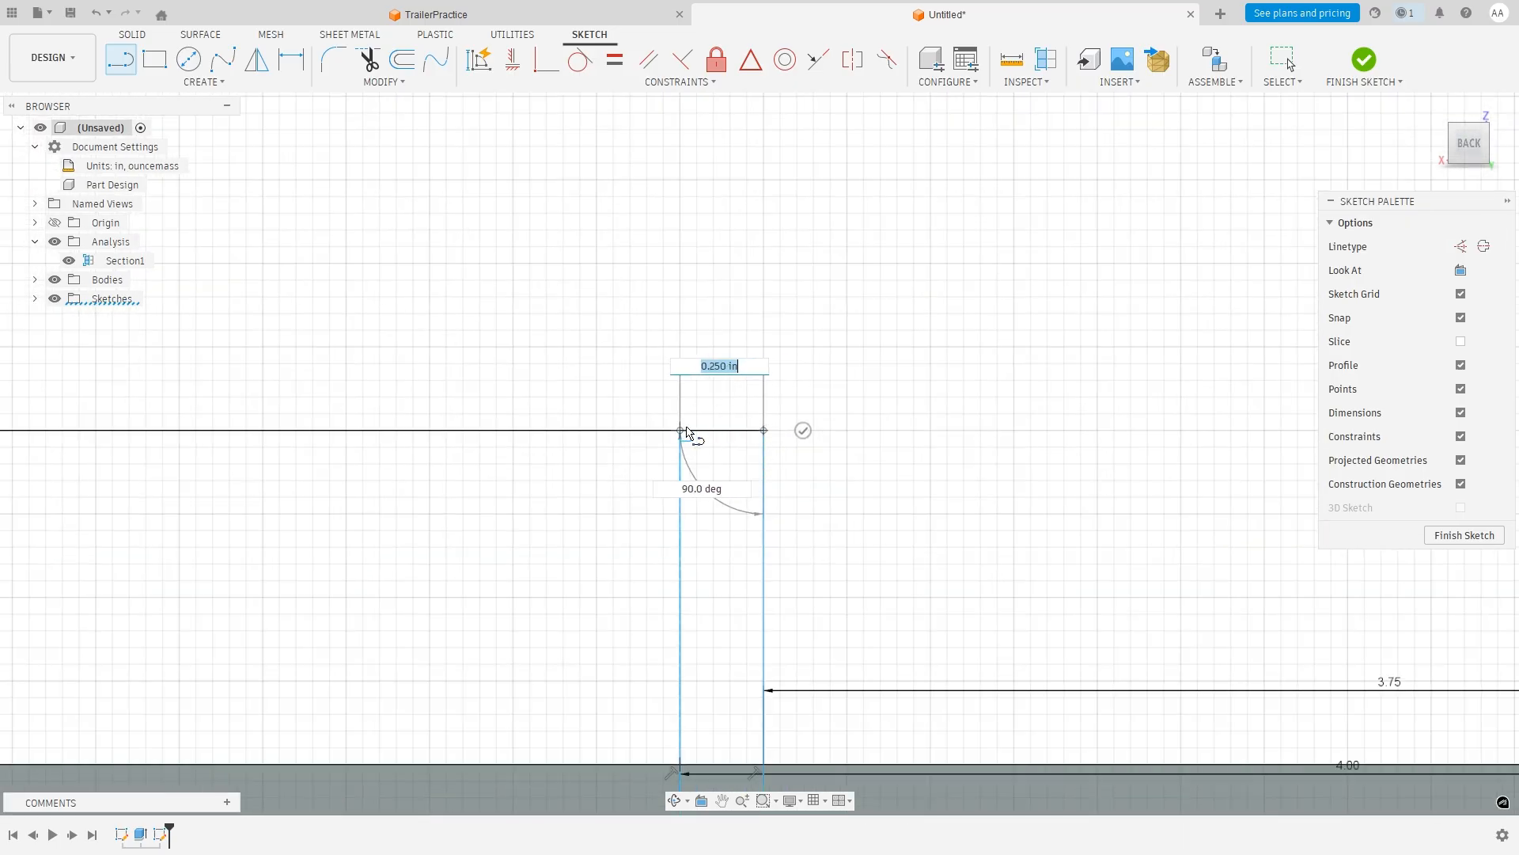
{"action": "left_click", "coordinate": [681, 431]}
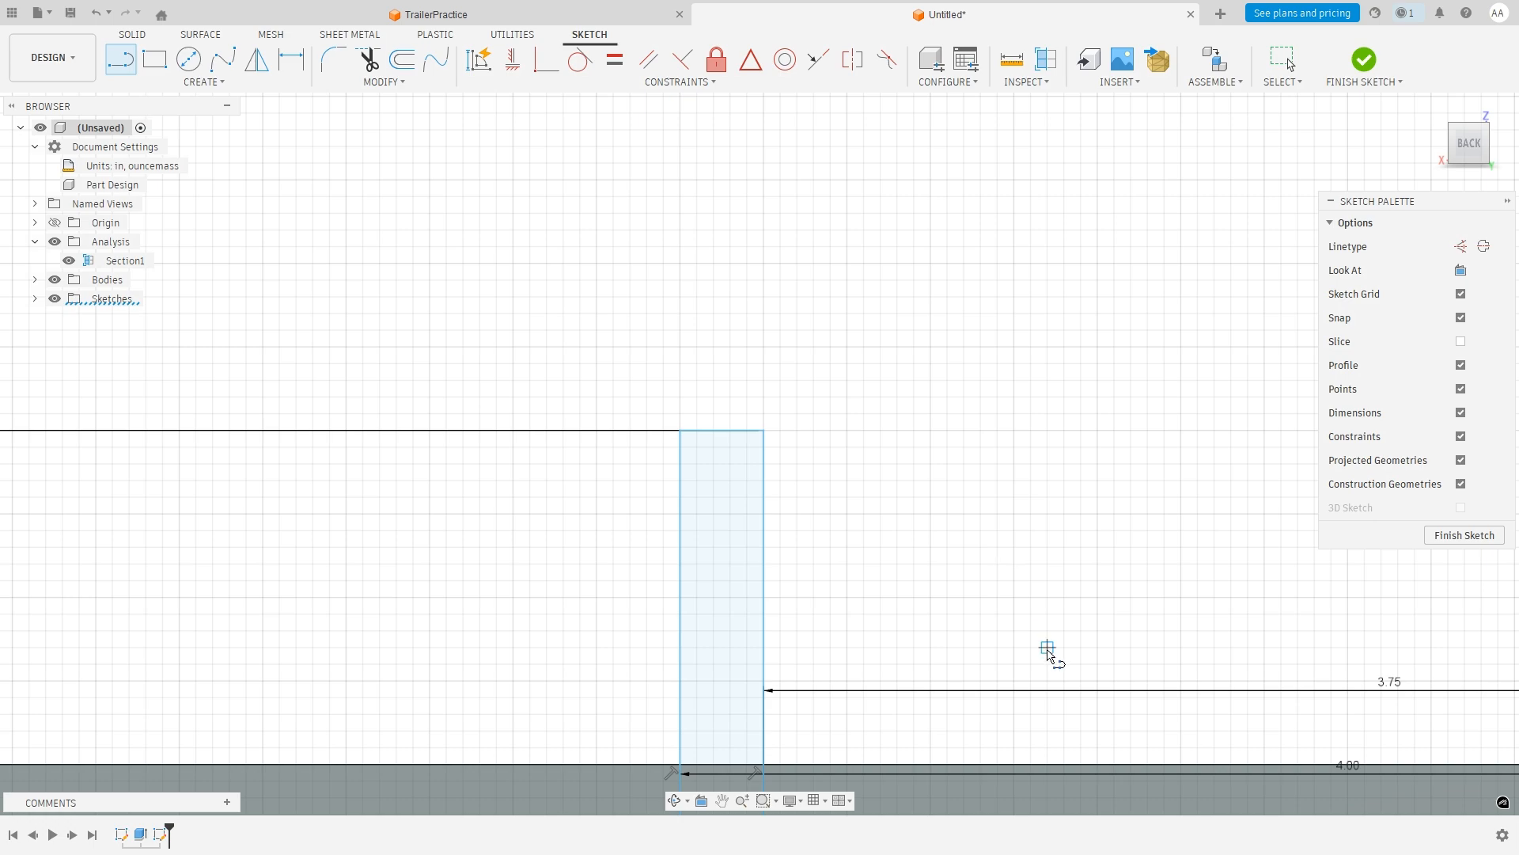
{"action": "scroll", "coordinate": [1058, 642], "scroll_direction": "down", "scroll_amount": 2}
{"action": "scroll", "coordinate": [1259, 736], "scroll_direction": "down", "scroll_amount": 6}
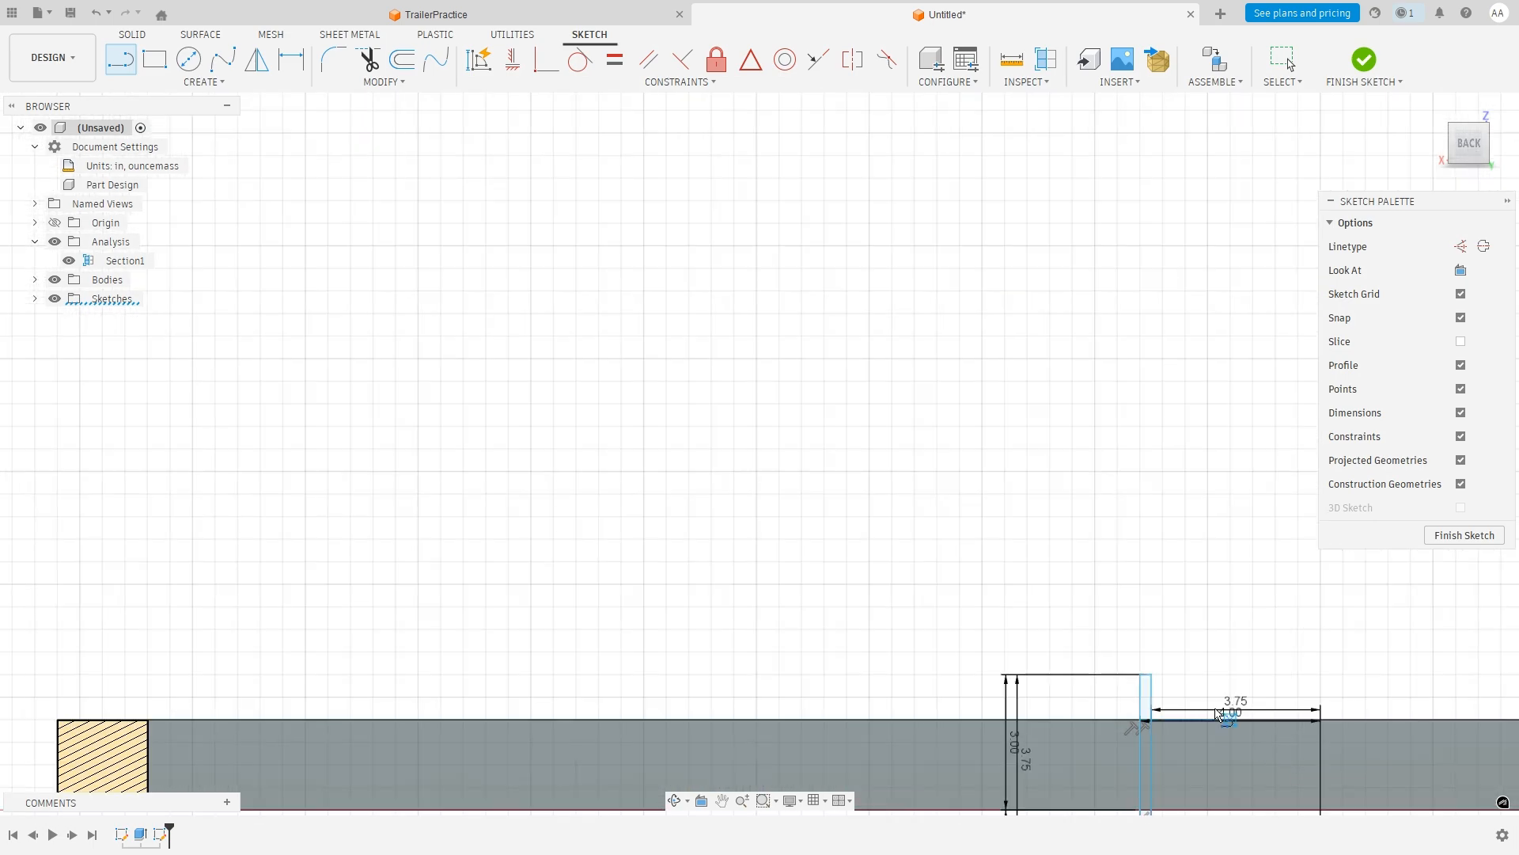
Draw a 1.5 in horizontal spacer line from the lower outer corner of the angle's base toward the origin.
{"action": "left_click", "coordinate": [722, 803]}
{"action": "left_click_drag", "start_coordinate": [1045, 599], "coordinate": [601, 211]}
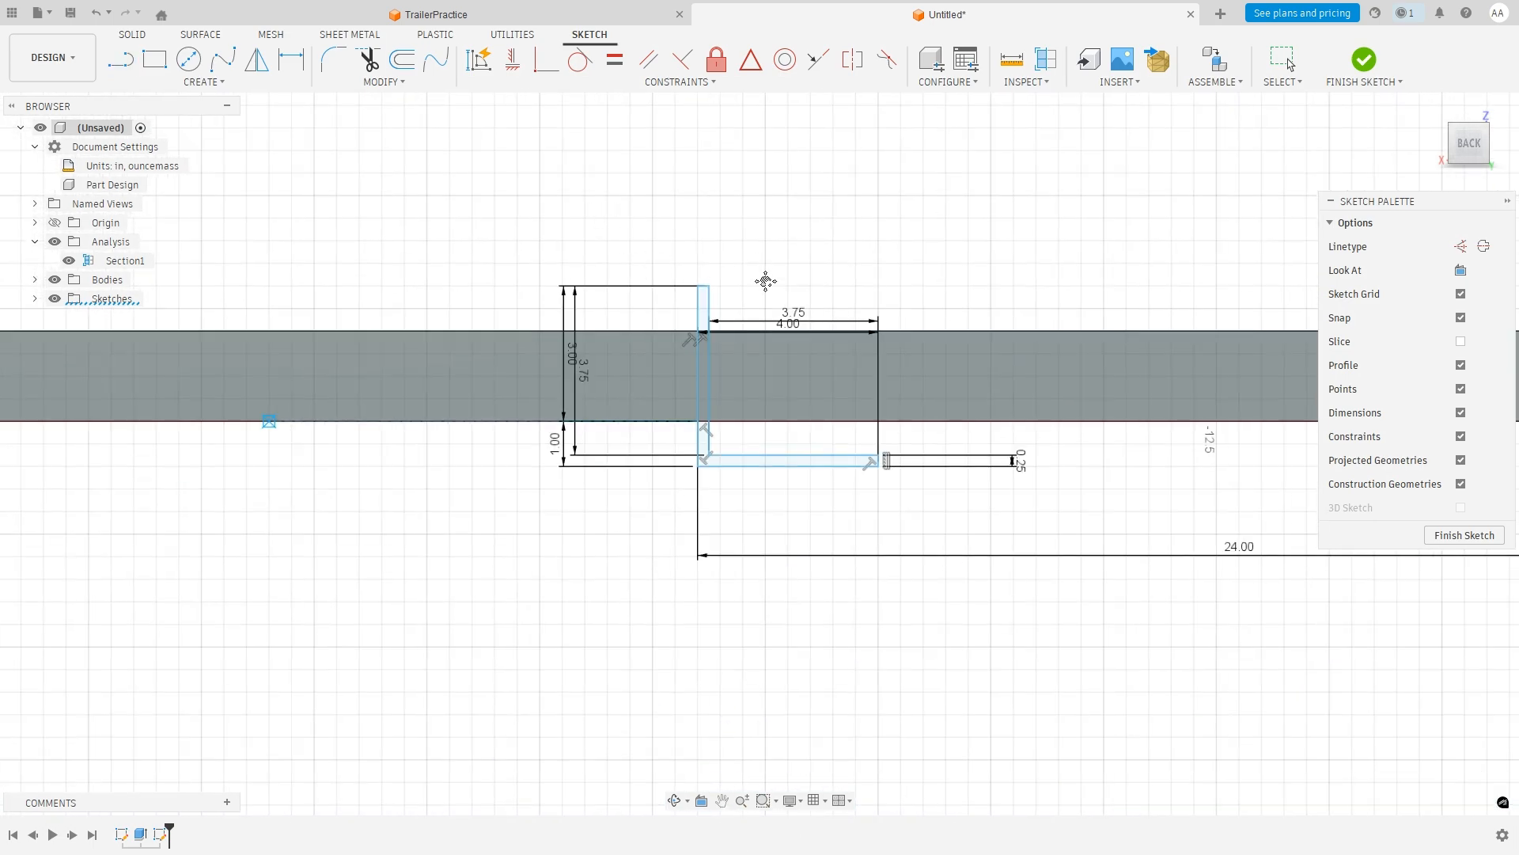
{"action": "middle_click_drag", "start_coordinate": [816, 592], "coordinate": [817, 600], "text": "shift"}
{"action": "key", "text": "l"}
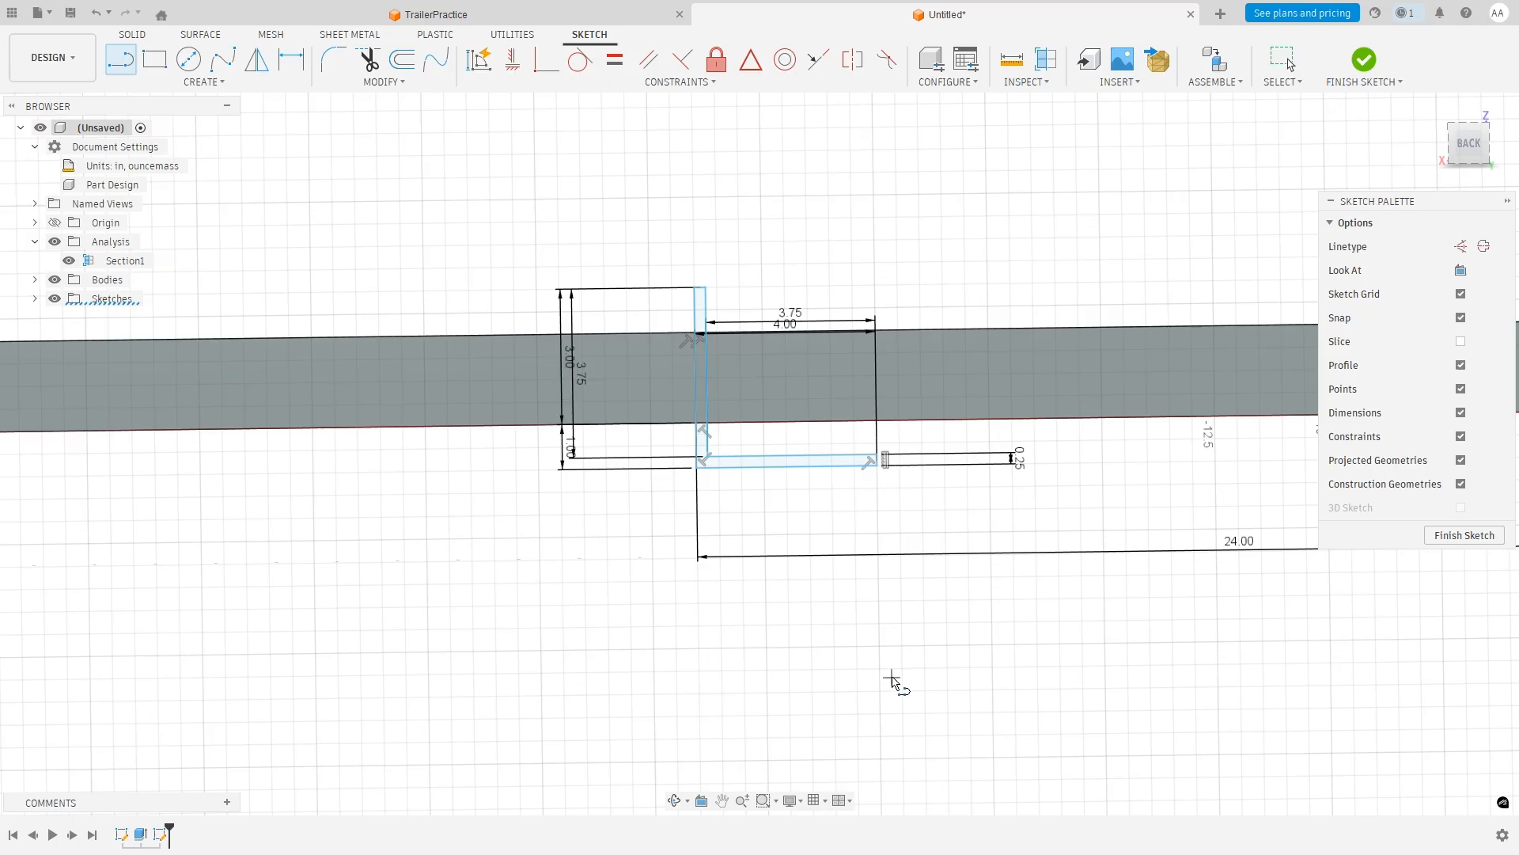
{"action": "mouse_move", "coordinate": [963, 616]}
{"action": "middle_mouse_down", "text": "shift"}
{"action": "mouse_move", "coordinate": [938, 617]}
{"action": "mouse_move", "coordinate": [984, 618]}
{"action": "mouse_move", "coordinate": [970, 618]}
{"action": "middle_mouse_up", "text": "shift"}
{"action": "left_click", "coordinate": [726, 802]}
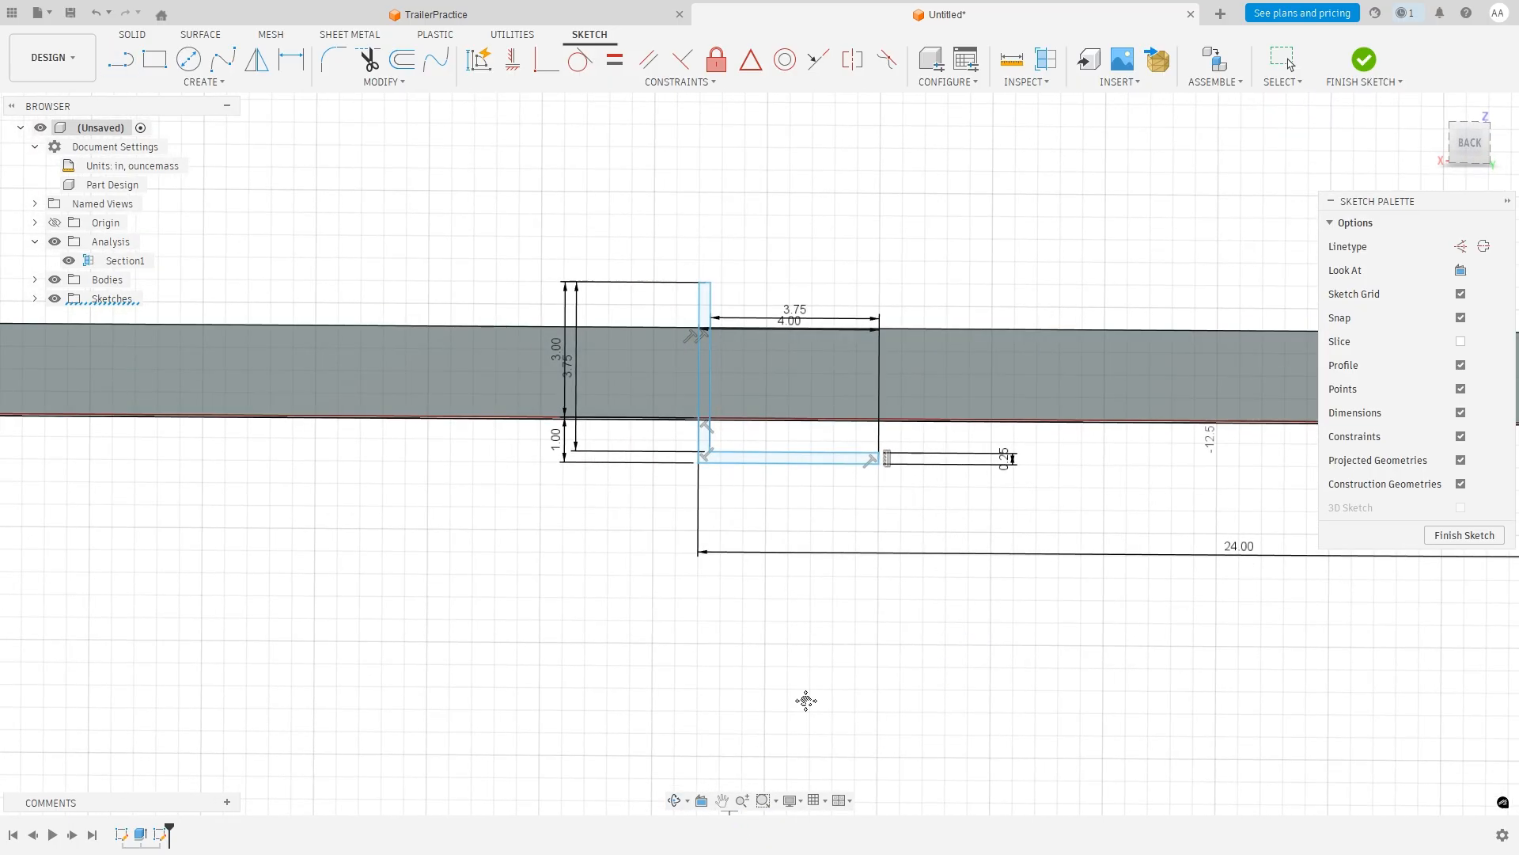
{"action": "left_click_drag", "start_coordinate": [937, 621], "coordinate": [532, 611]}
{"action": "left_click_drag", "start_coordinate": [671, 624], "coordinate": [649, 626]}
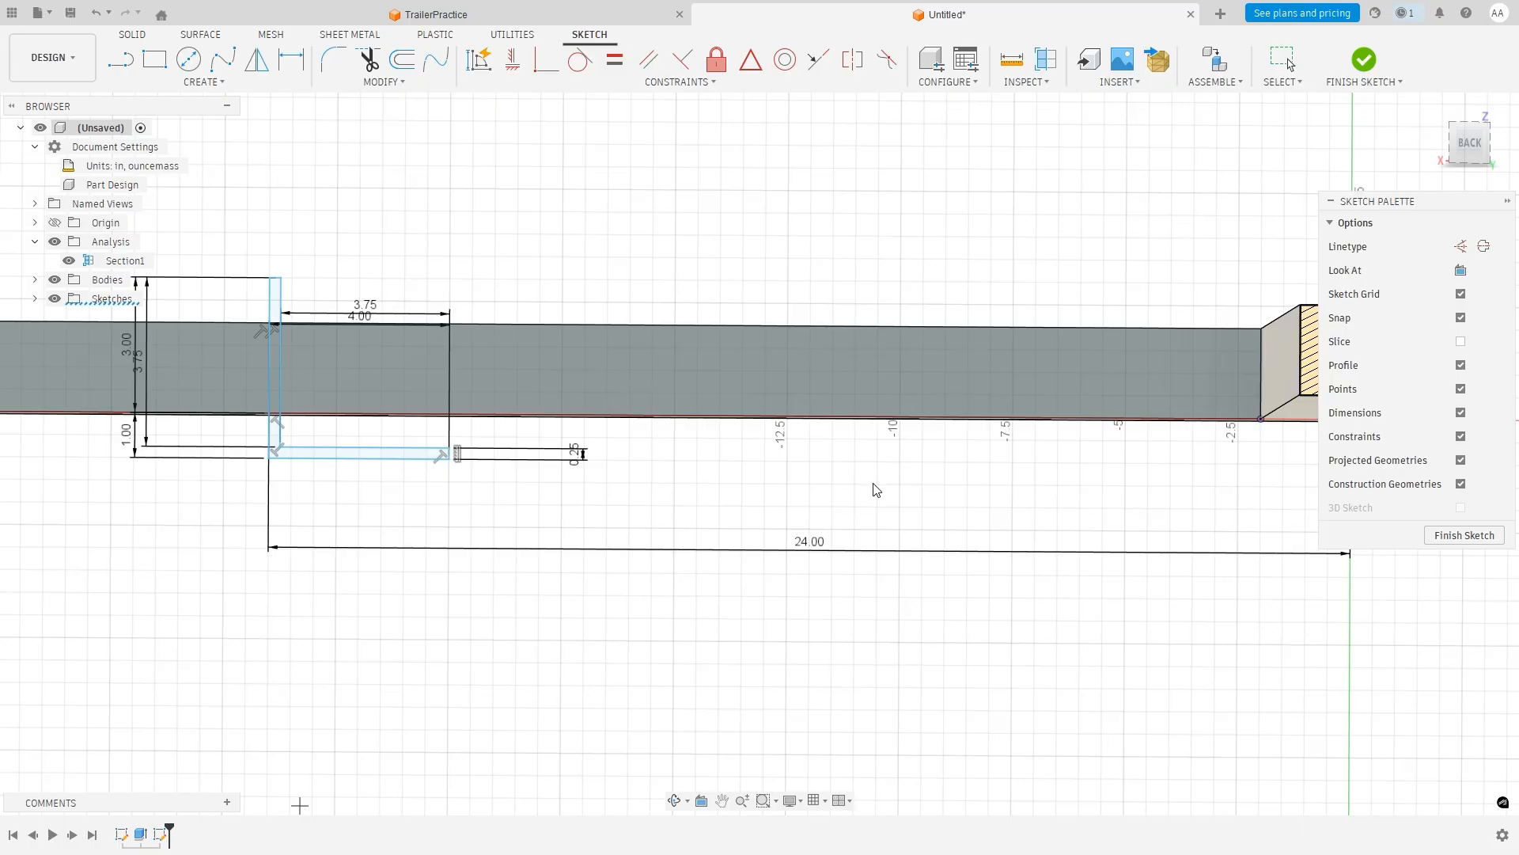
{"action": "middle_click_drag", "start_coordinate": [872, 484], "coordinate": [870, 485], "text": "shift"}
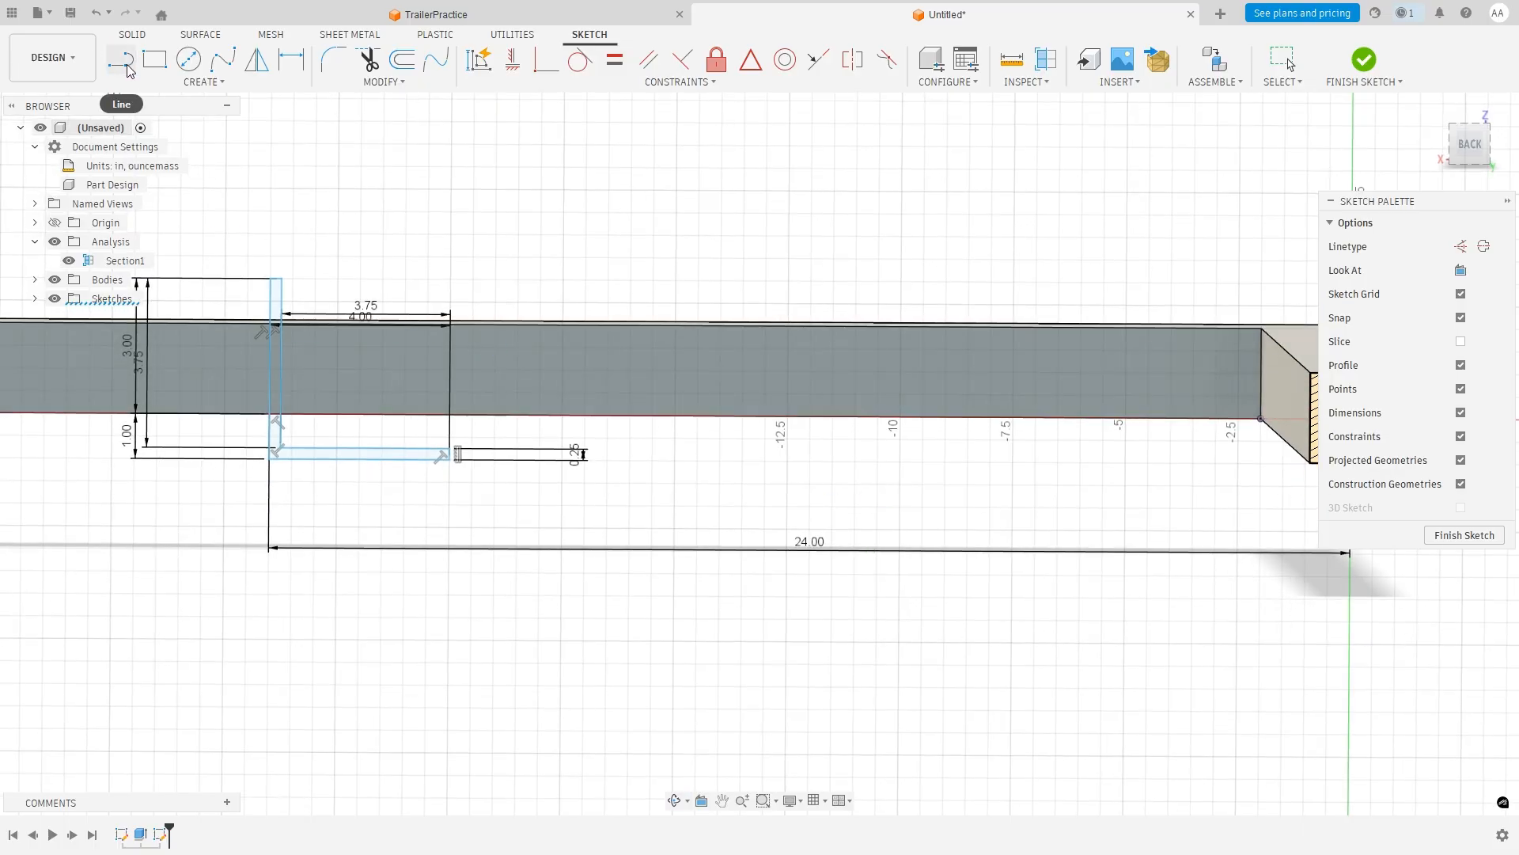
{"action": "left_click", "coordinate": [449, 465]}
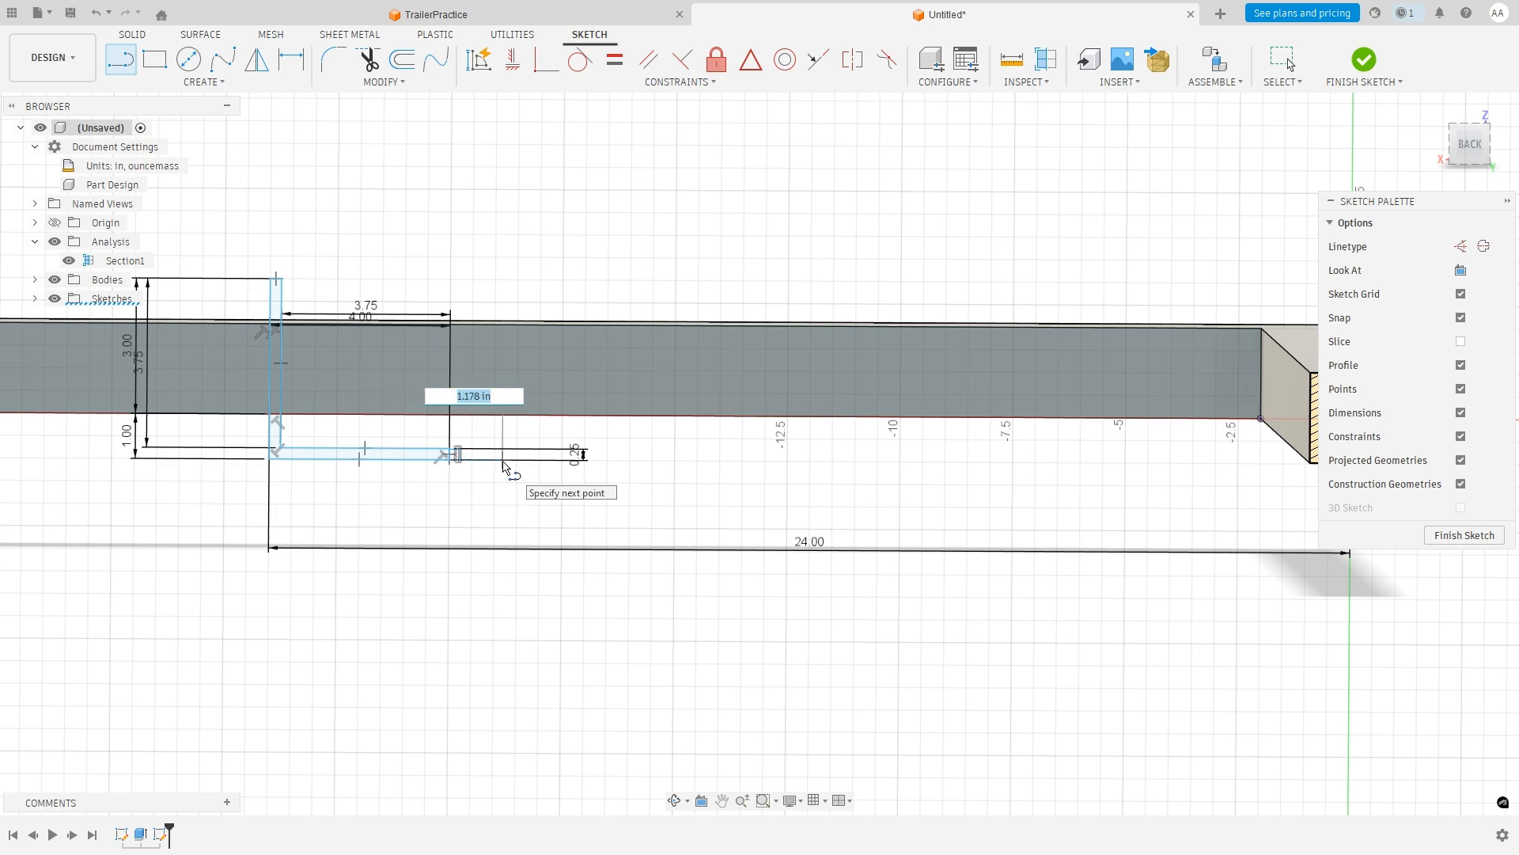
{"action": "type", "text": "1.5"}
{"action": "key", "text": "Tab"}
{"action": "key", "text": "Return"}
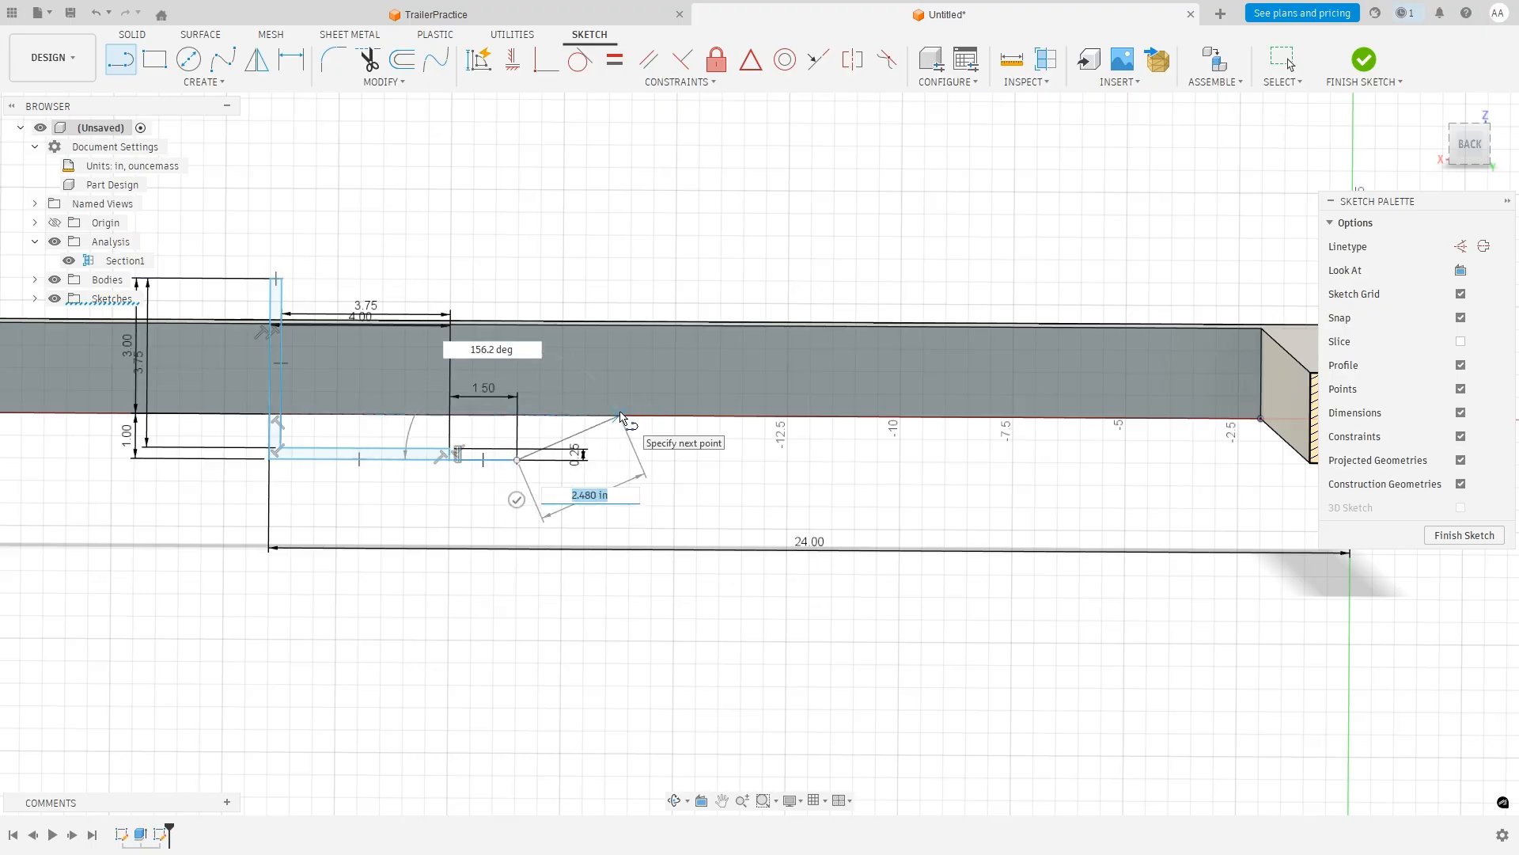
{"action": "key", "text": "Escape"}
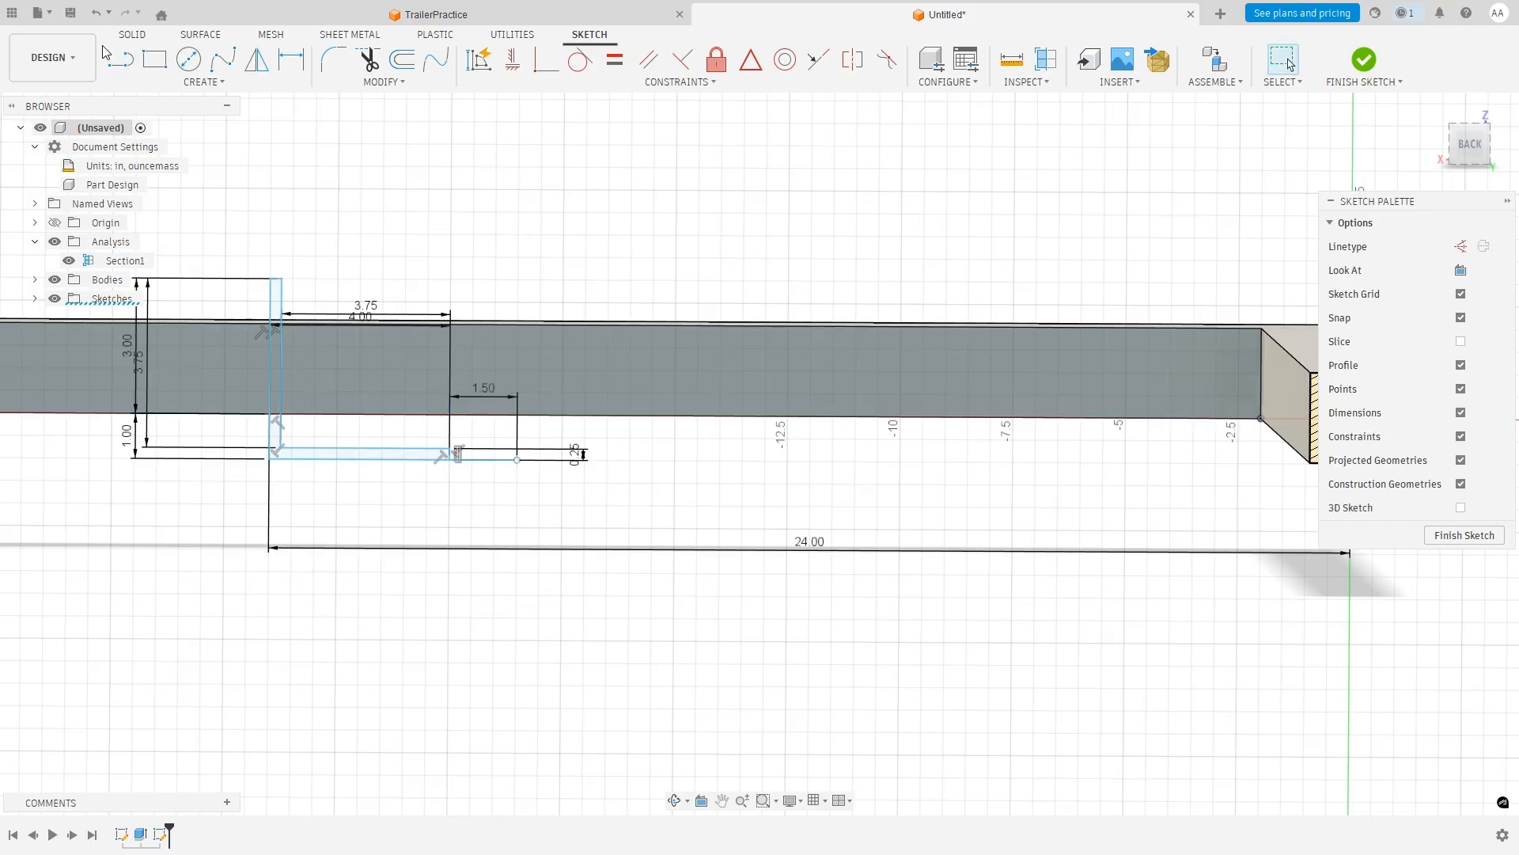
Draw a 4 in vertical line up from the free end of the 1.5 in spacer line.
{"action": "left_click", "coordinate": [125, 68]}
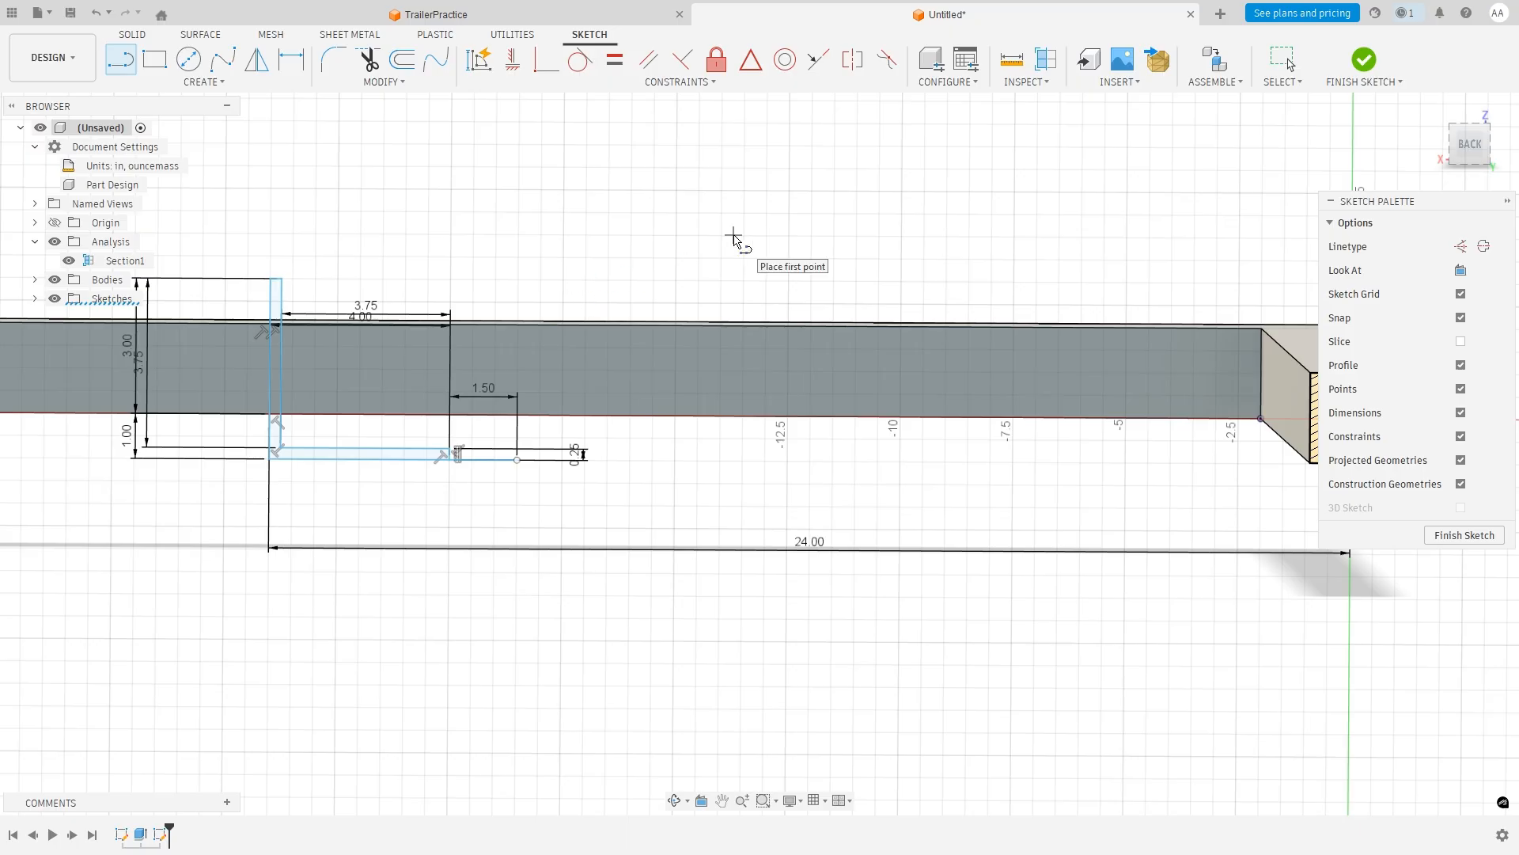
{"action": "left_click", "coordinate": [517, 460]}
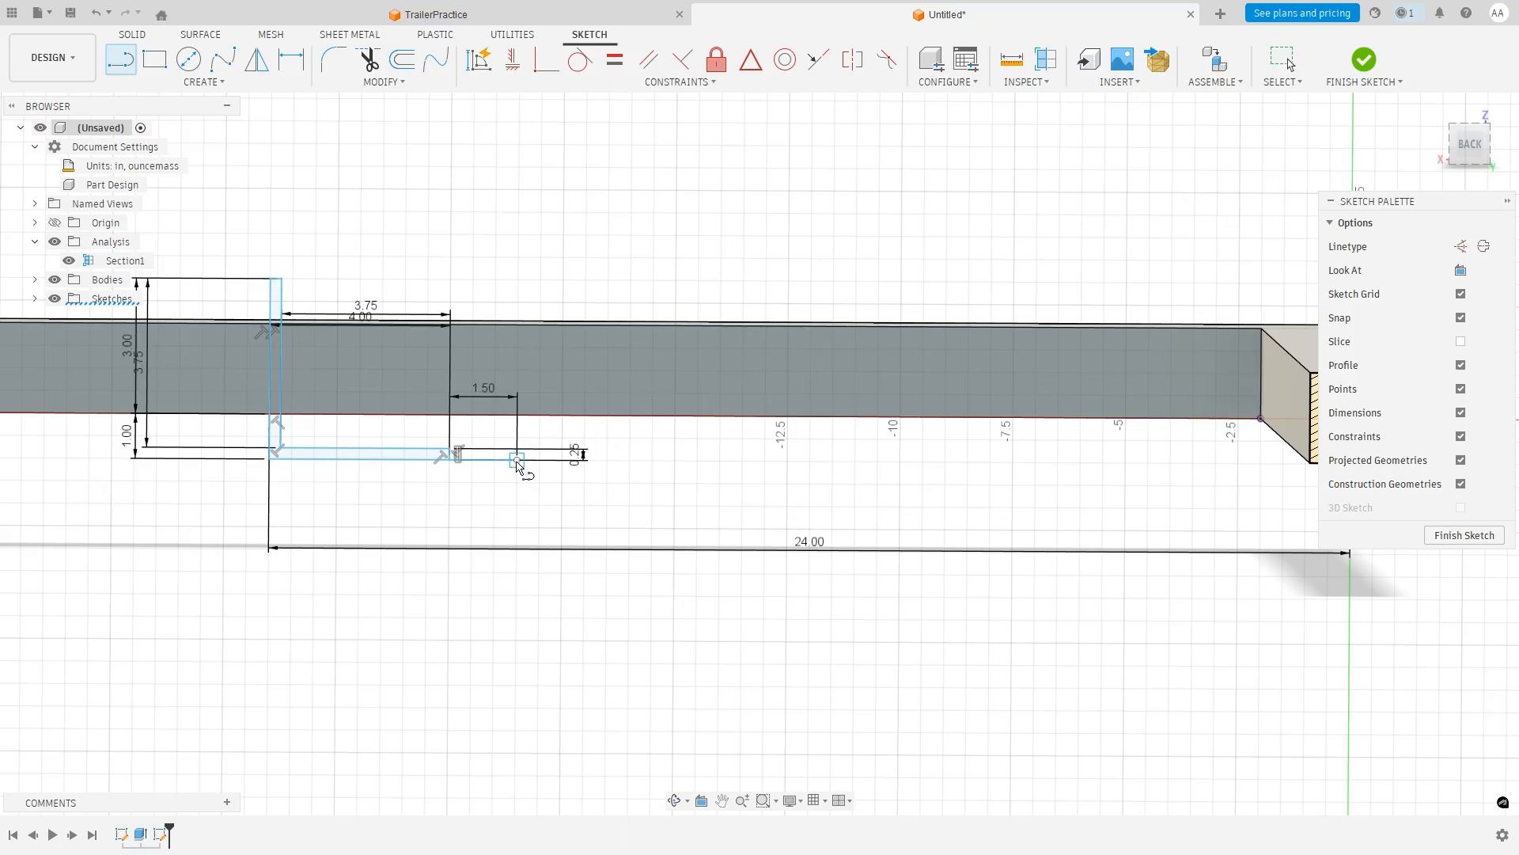
{"action": "left_click", "coordinate": [518, 280]}
{"action": "key", "text": "Escape"}
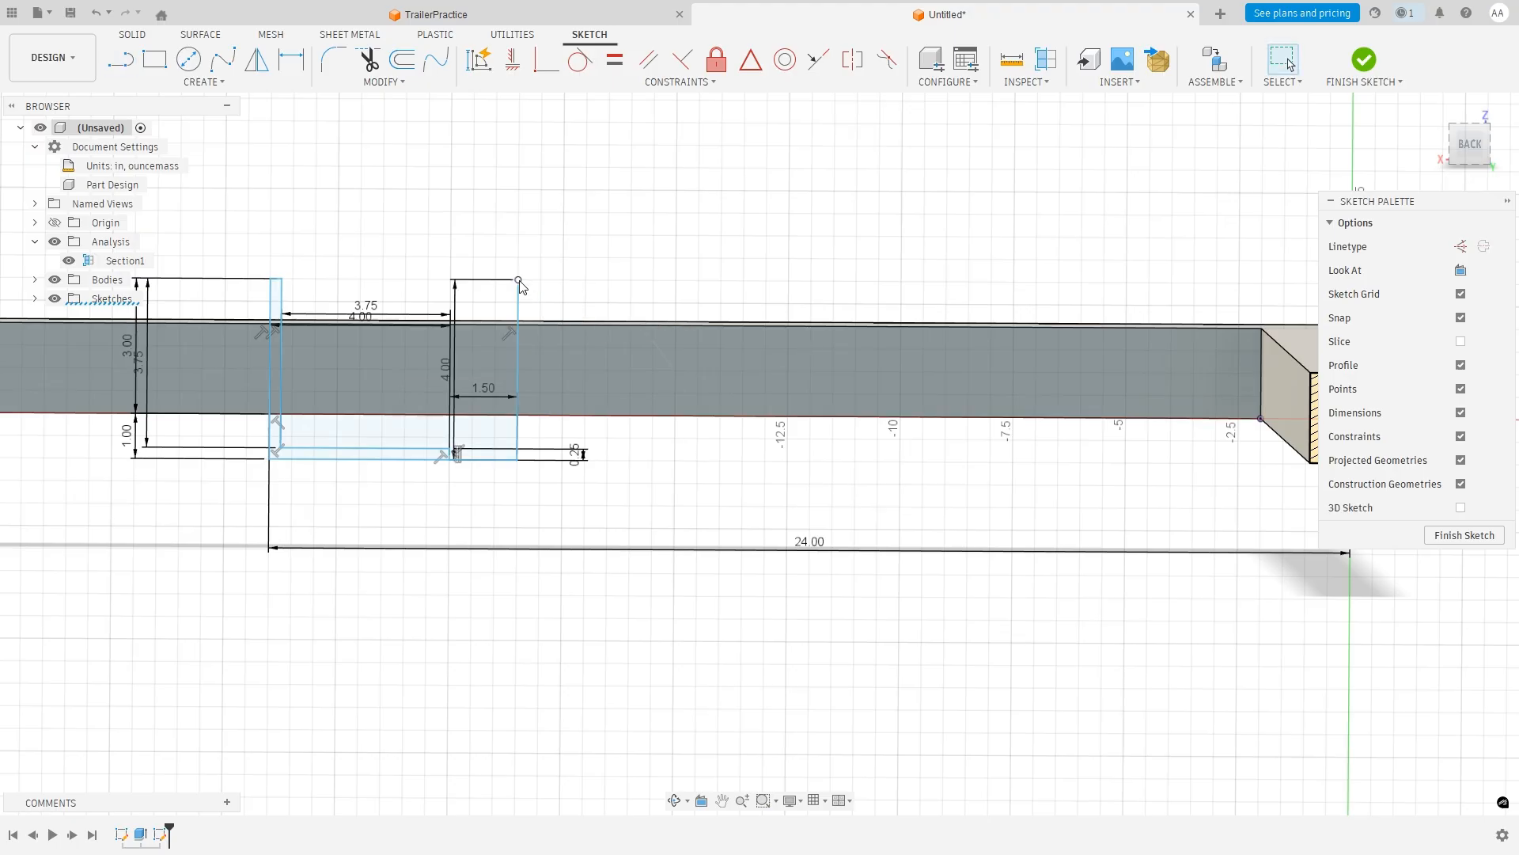
Continue the second angle's upright with a 0.25 in horizontal line across its top and a 3.75 in vertical line down.
{"action": "key", "text": "l"}
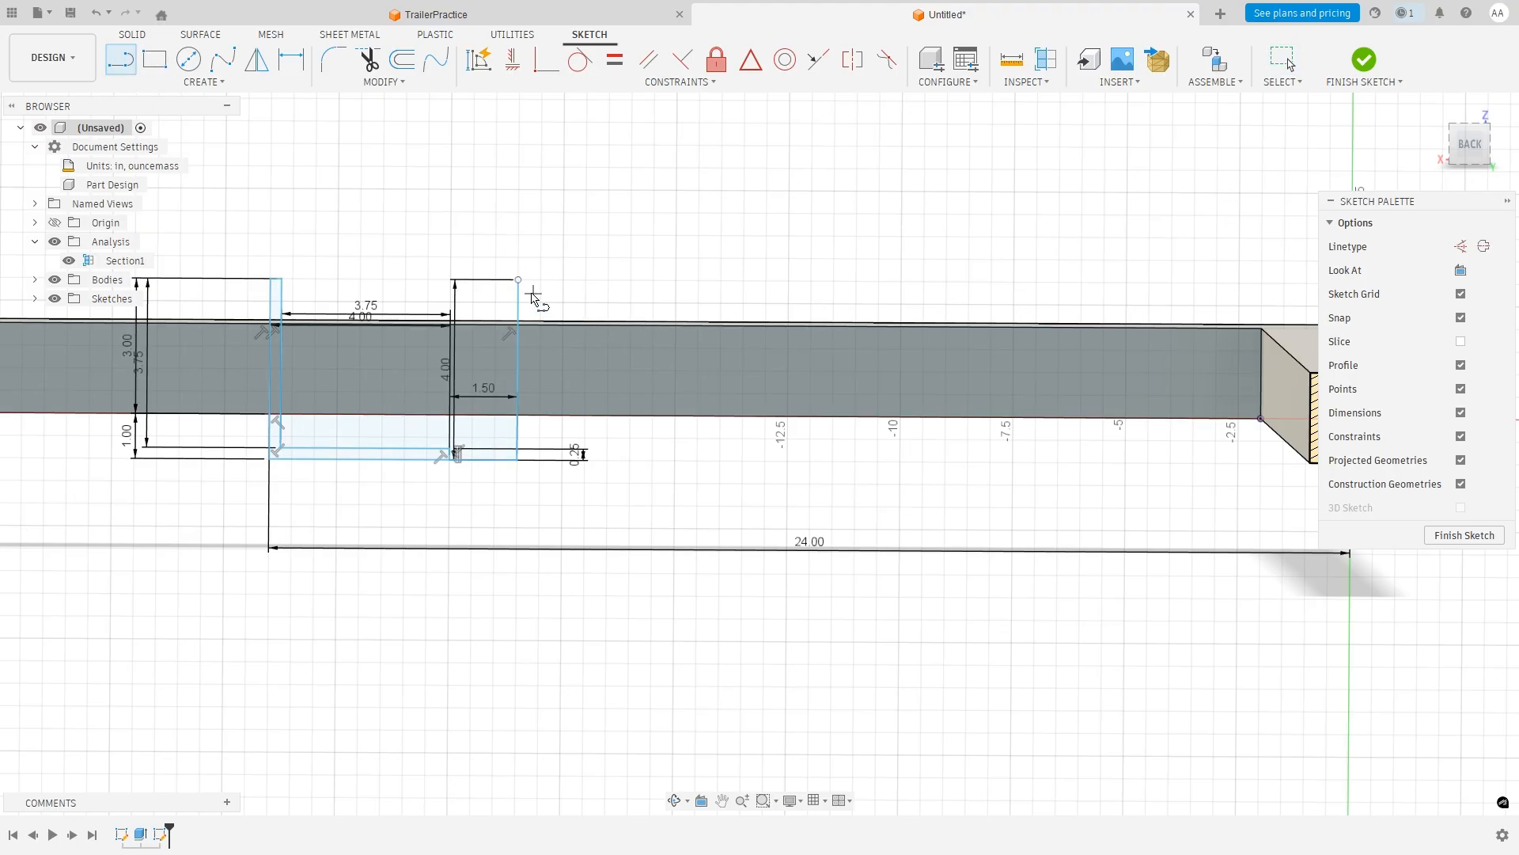
{"action": "left_click", "coordinate": [518, 279]}
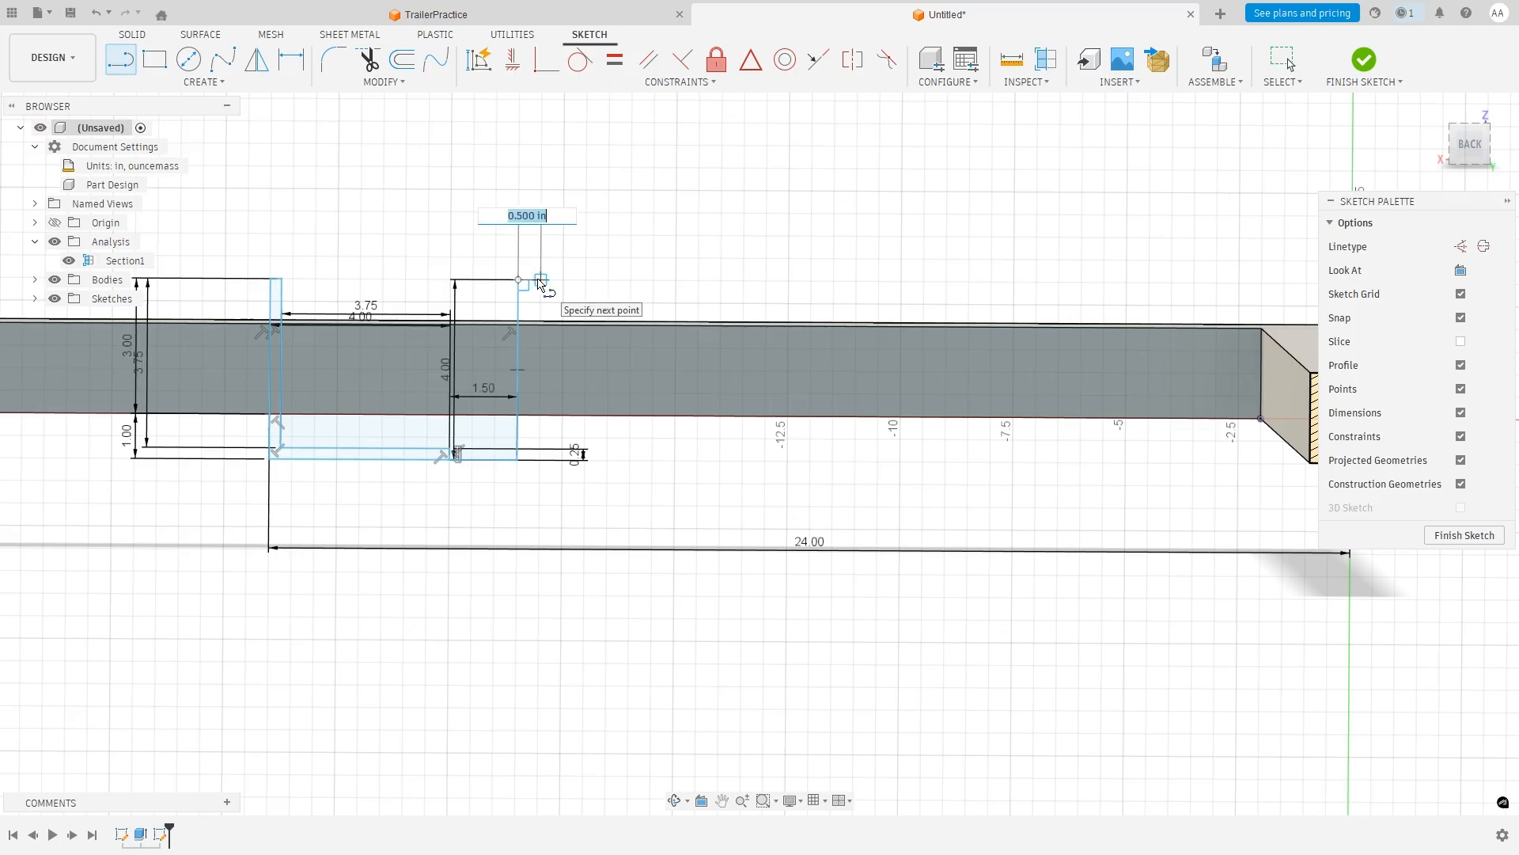
{"action": "type", "text": "0.25"}
{"action": "key", "text": "Return"}
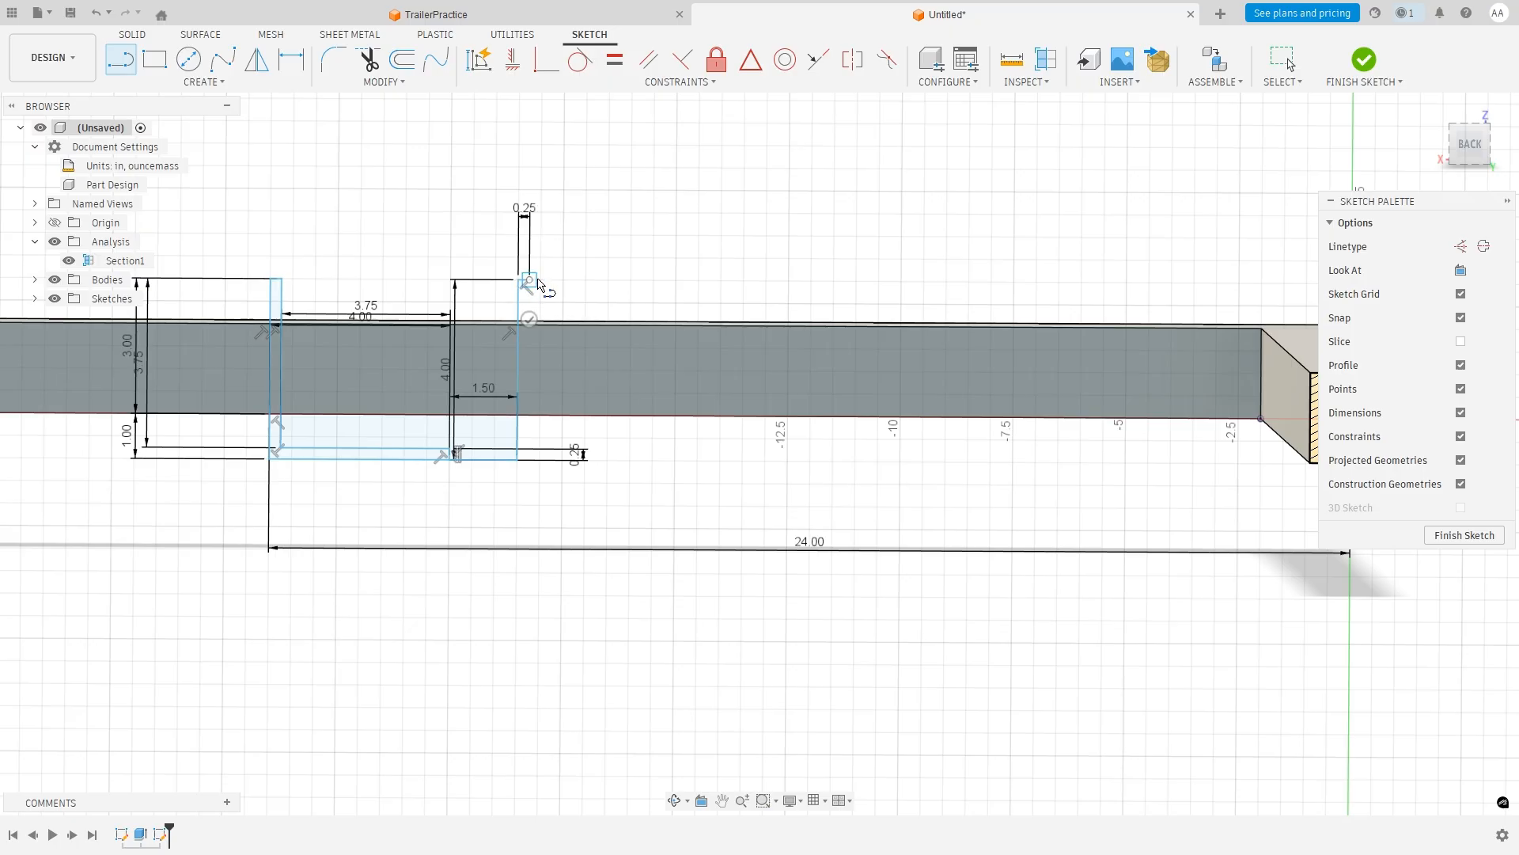
{"action": "type", "text": "3."}
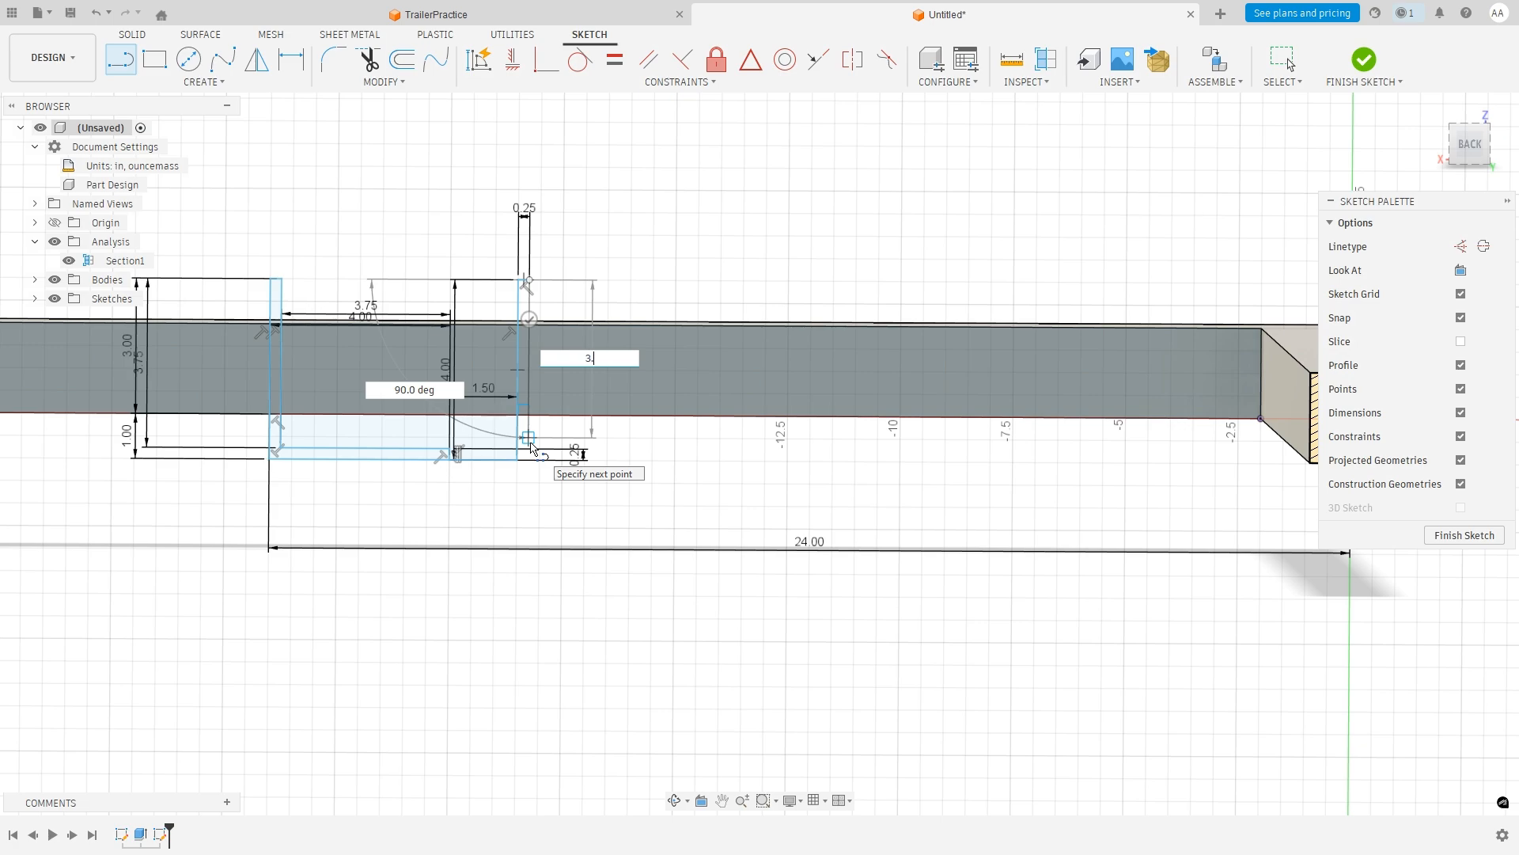
{"action": "type", "text": "75"}
{"action": "key", "text": "Return"}
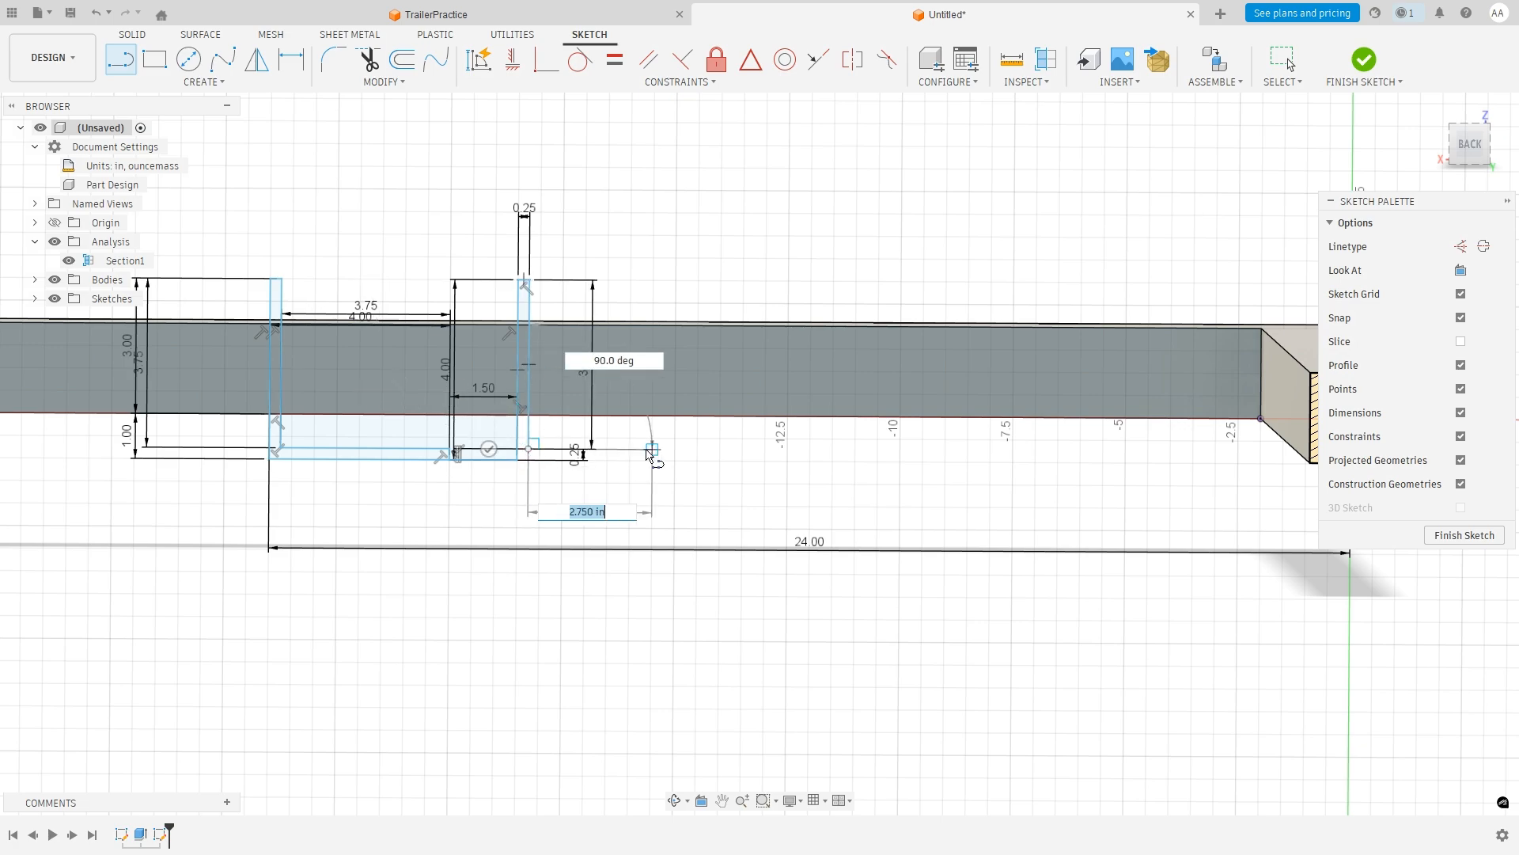
Complete the second angle's base with a 3.75 in horizontal line toward the origin, a 0.25 in drop, and a closing line to the upright's foot.
{"action": "type", "text": "3.75"}
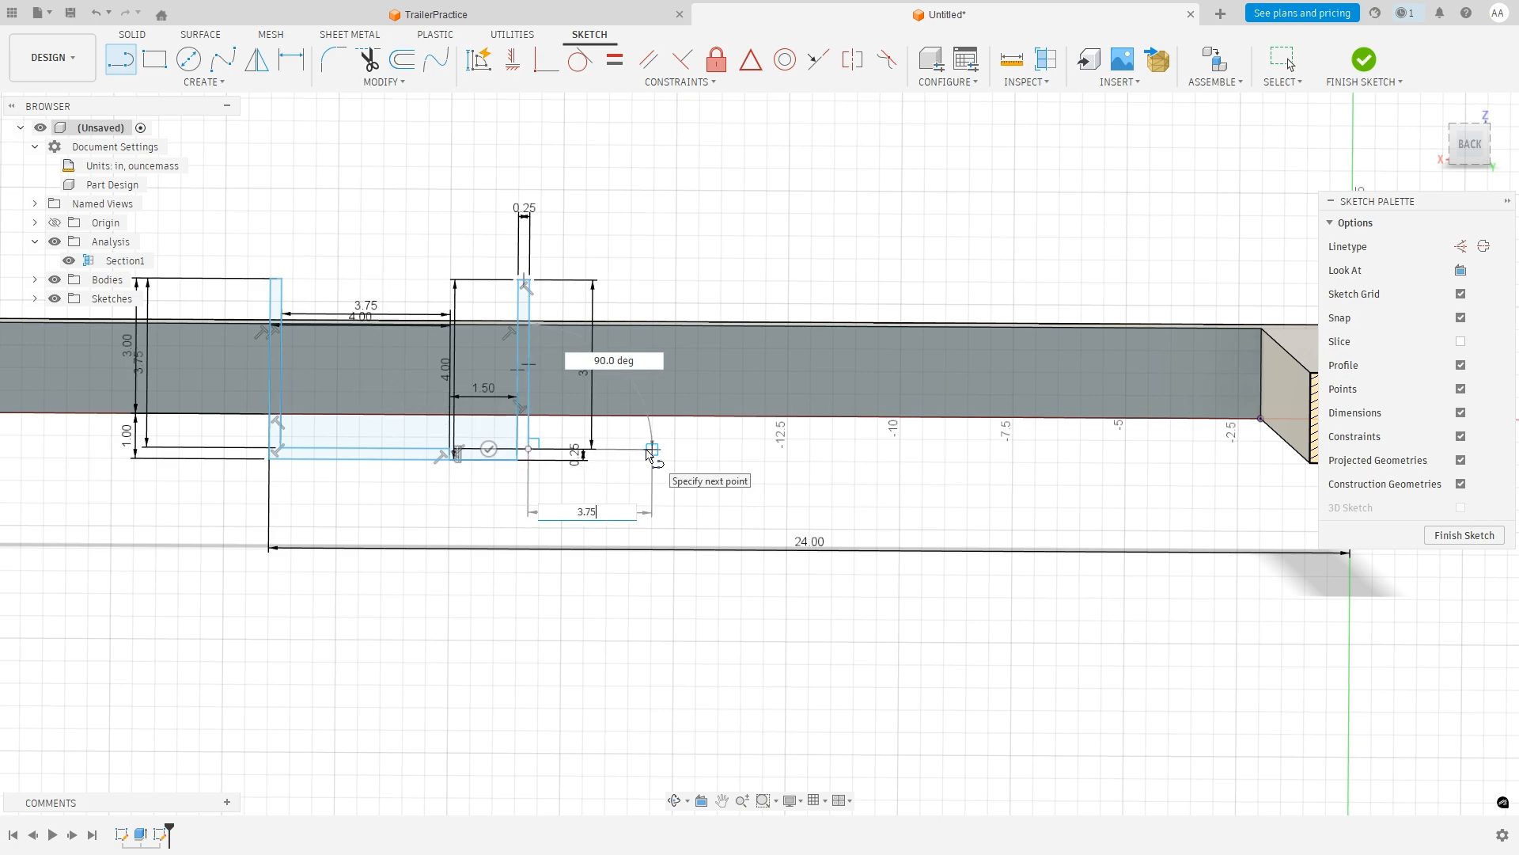
{"action": "key", "text": "Return"}
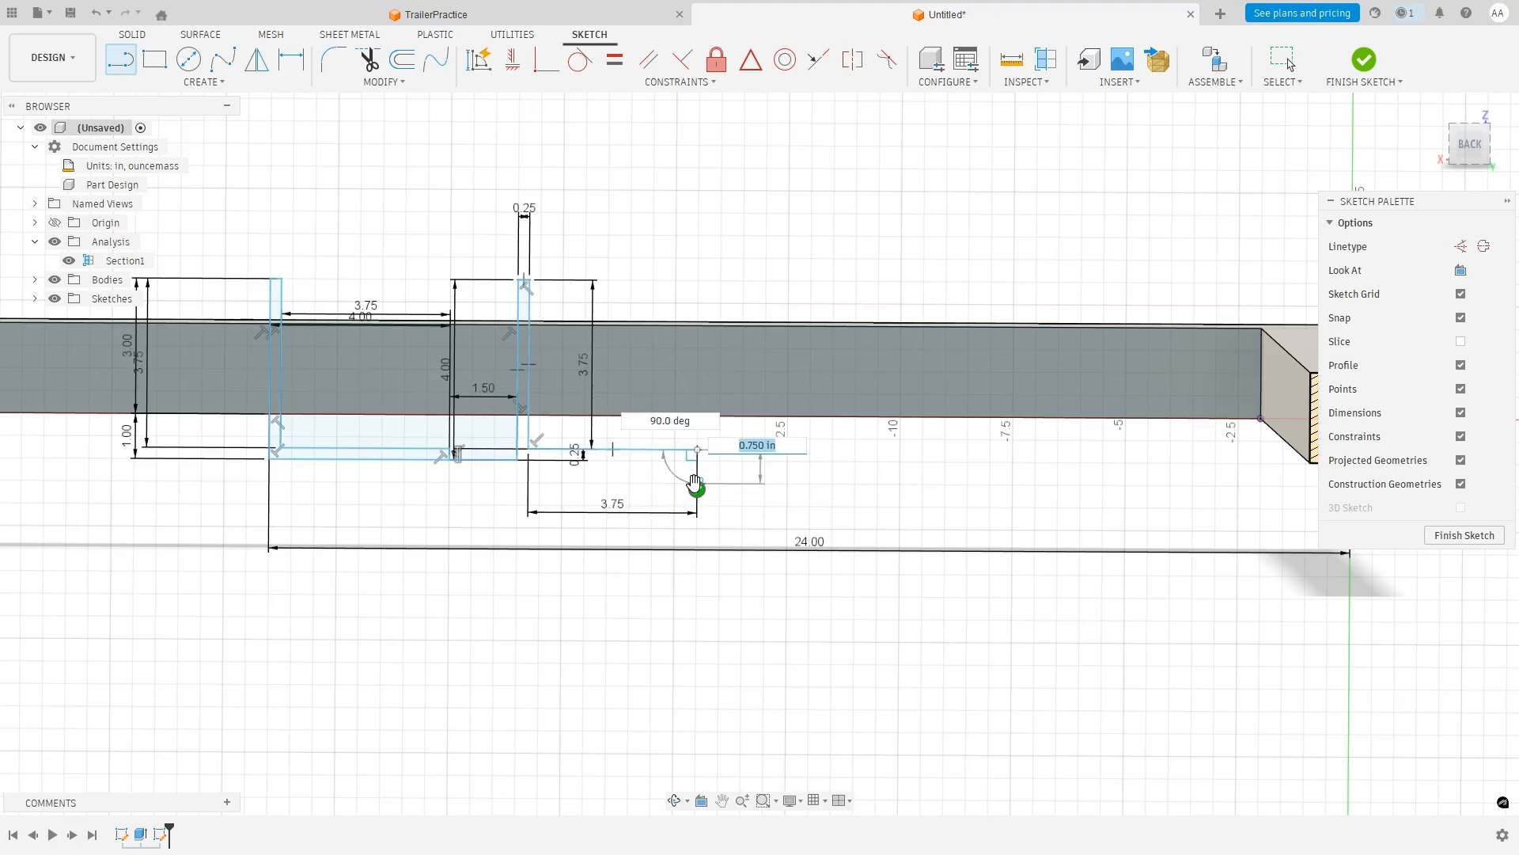
{"action": "key", "text": "BackSpace"}
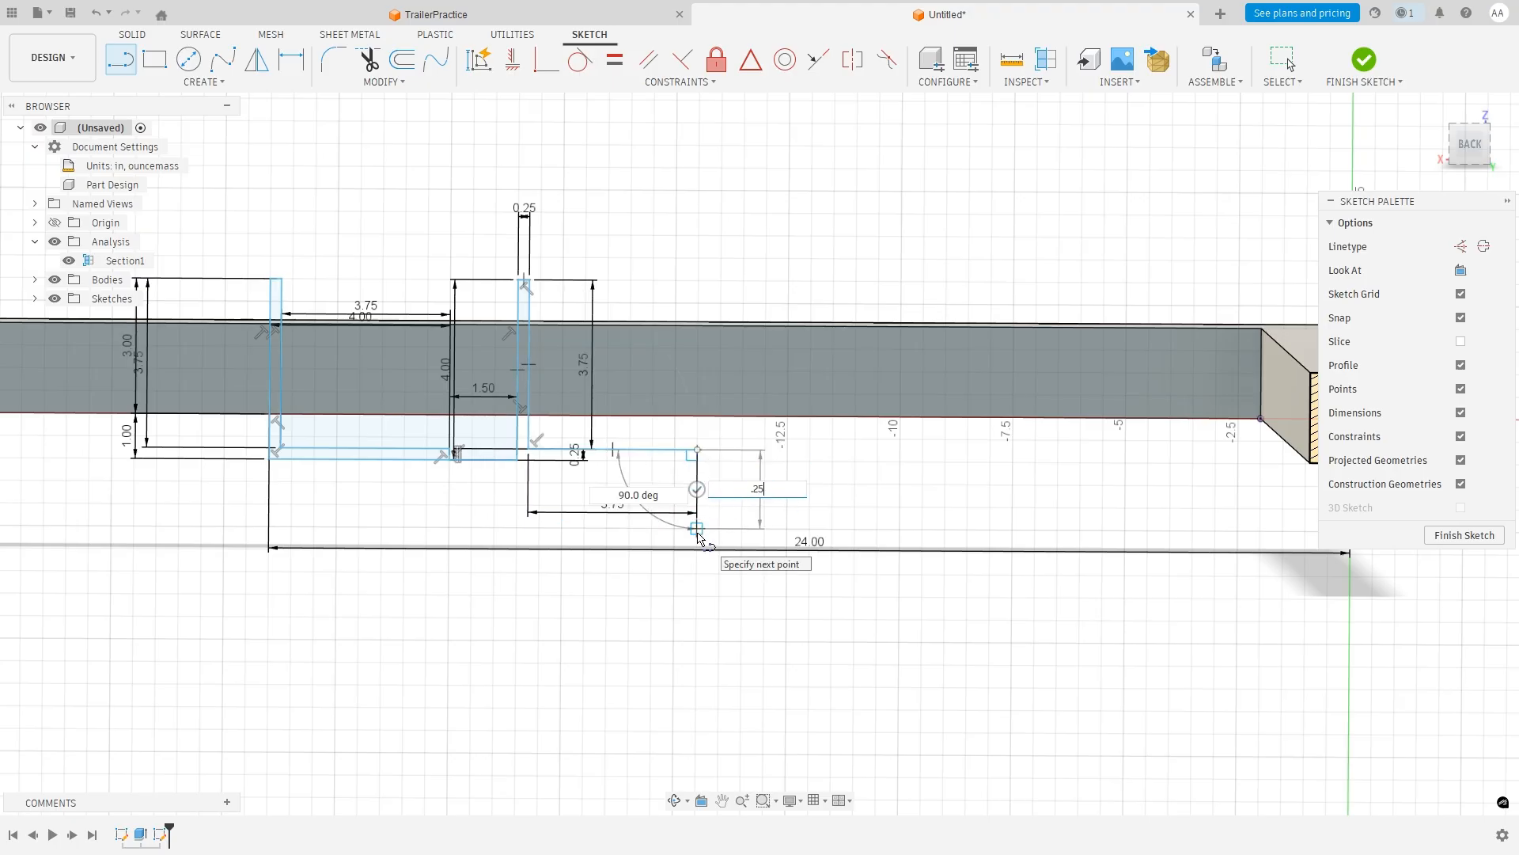
{"action": "type", "text": ".25"}
{"action": "key", "text": "Return"}
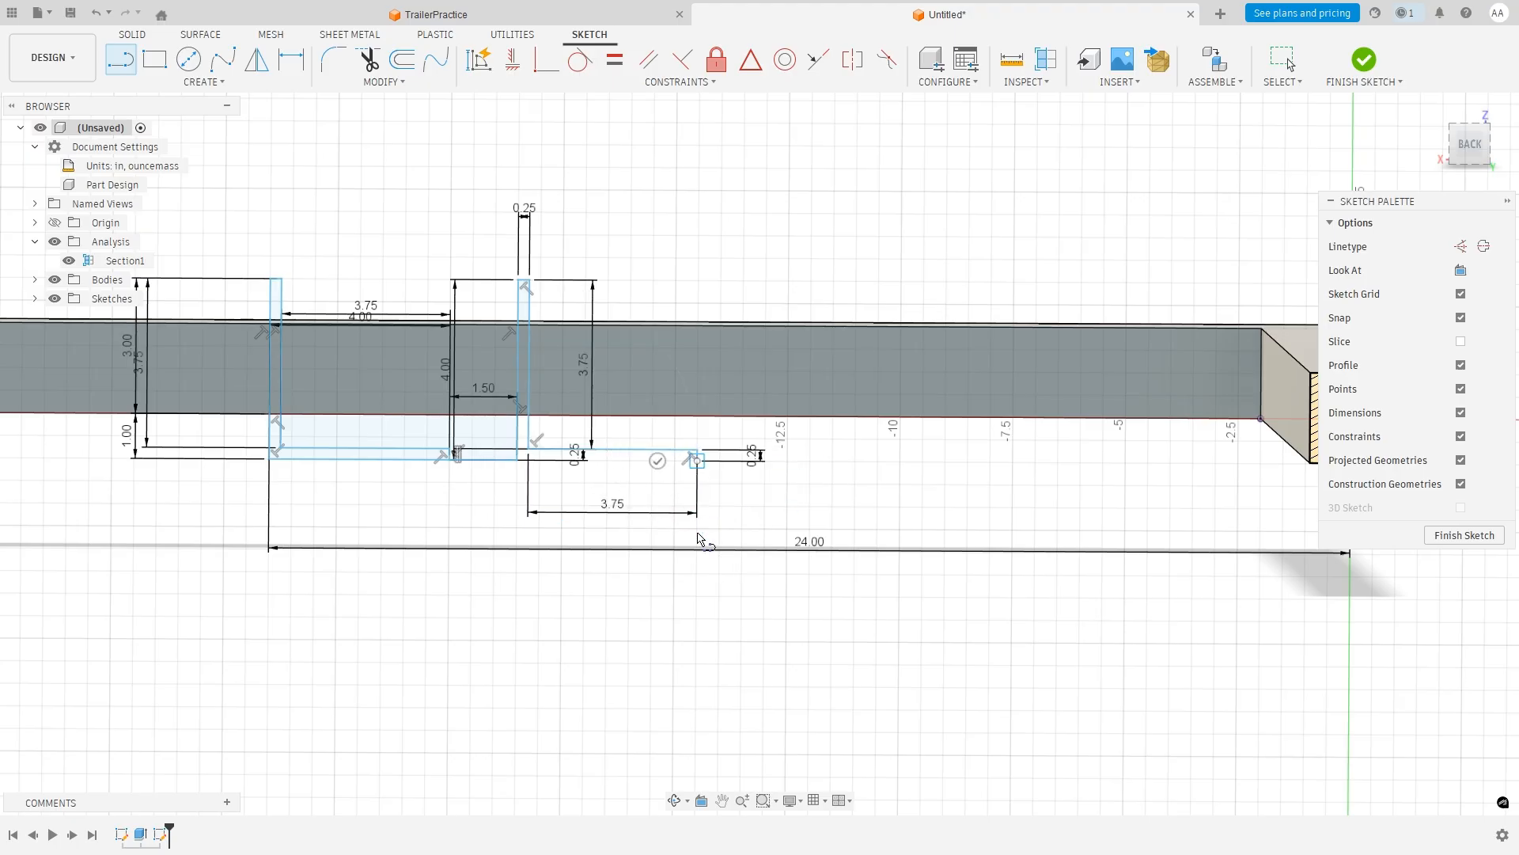
{"action": "left_click", "coordinate": [519, 461]}
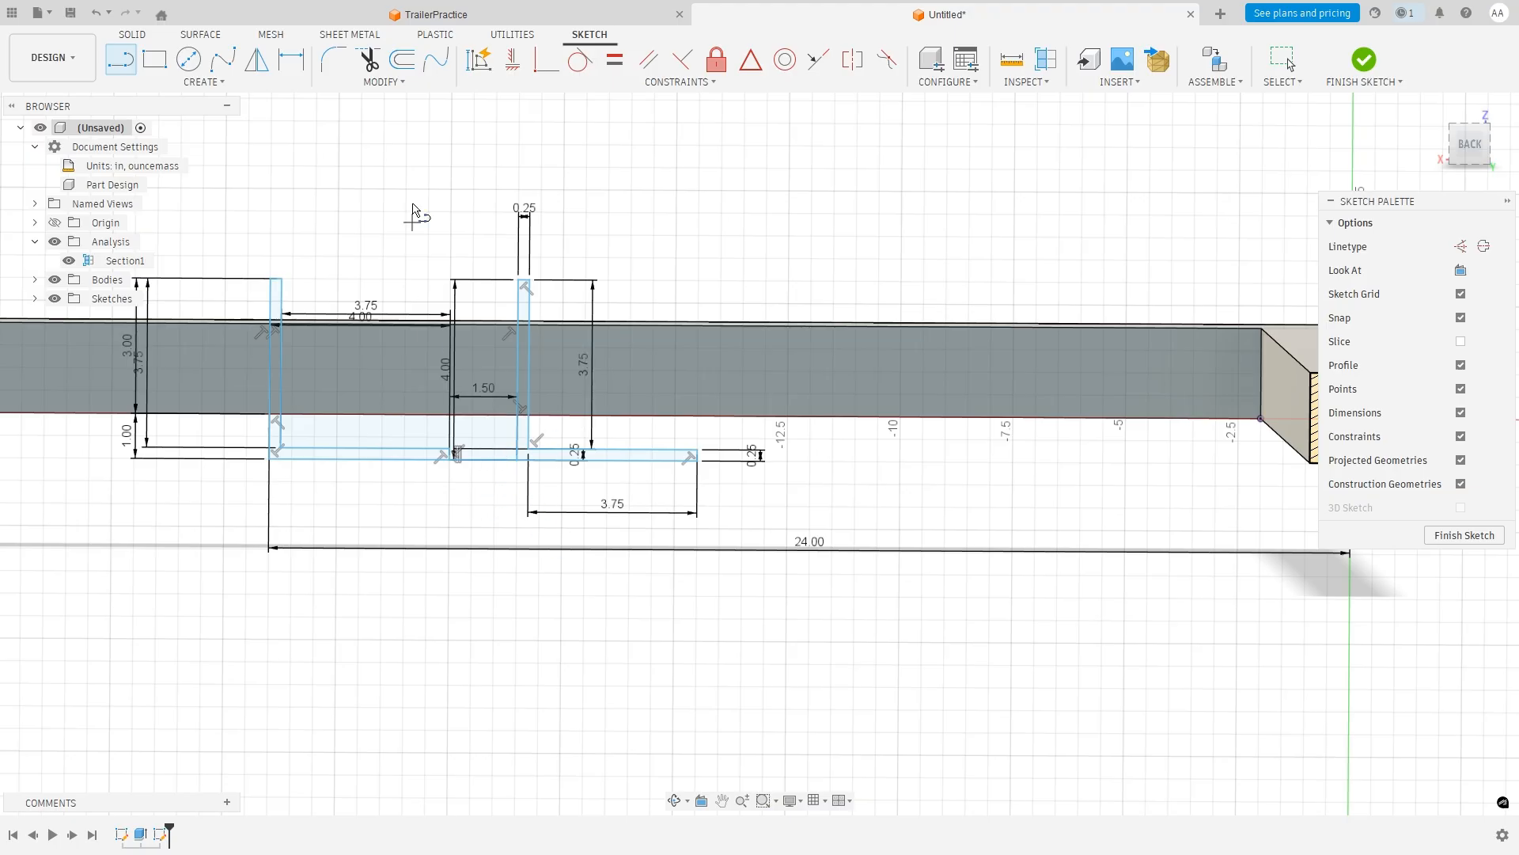
Trim away the 1.5 in spacer line between the two angle profiles and finish the sketch.
{"action": "left_click", "coordinate": [367, 62]}
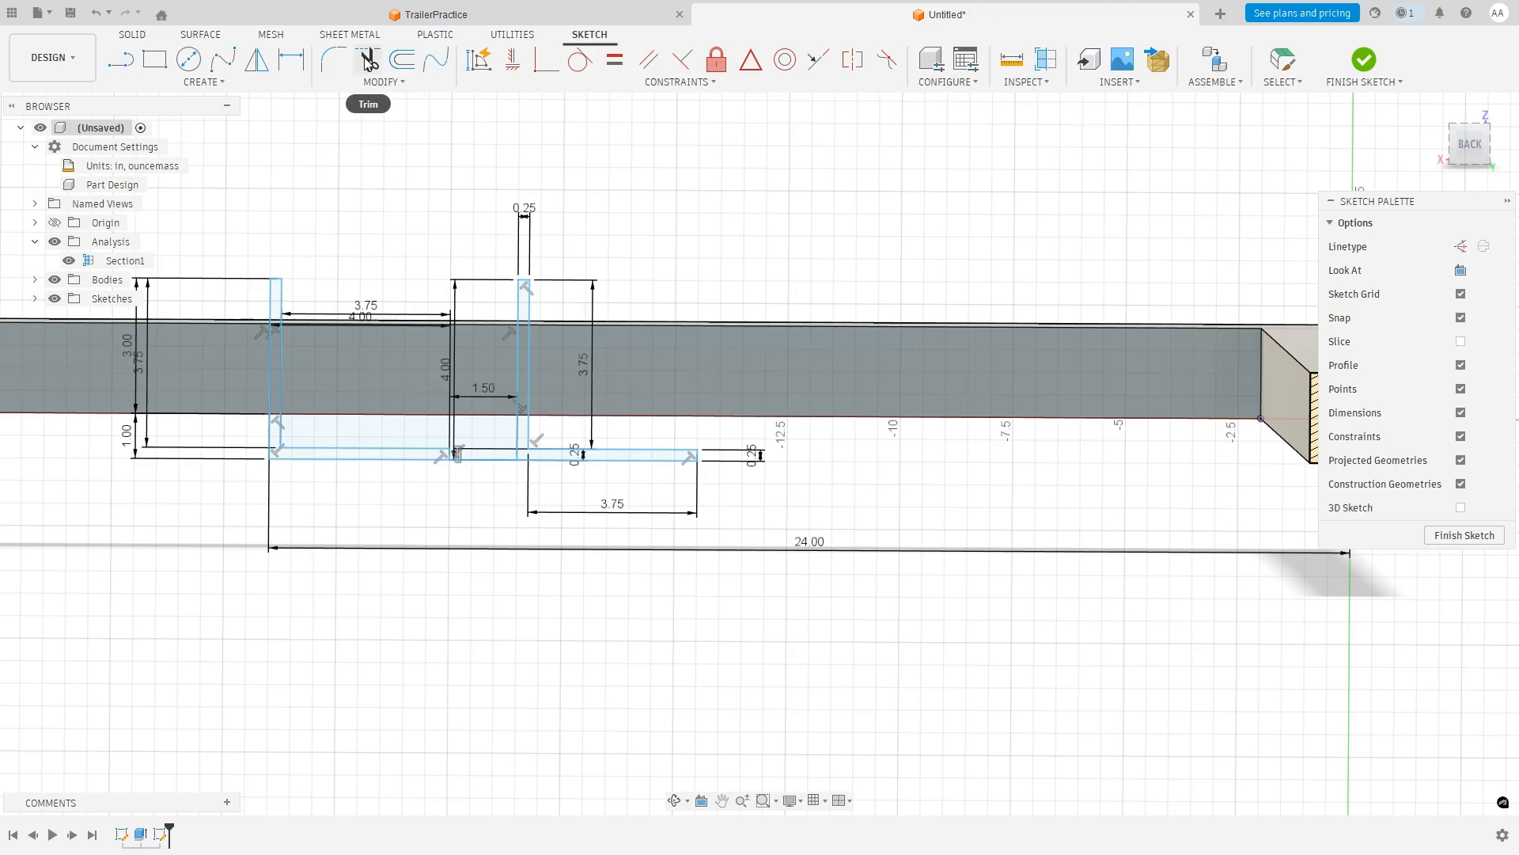
{"action": "left_click", "coordinate": [367, 62]}
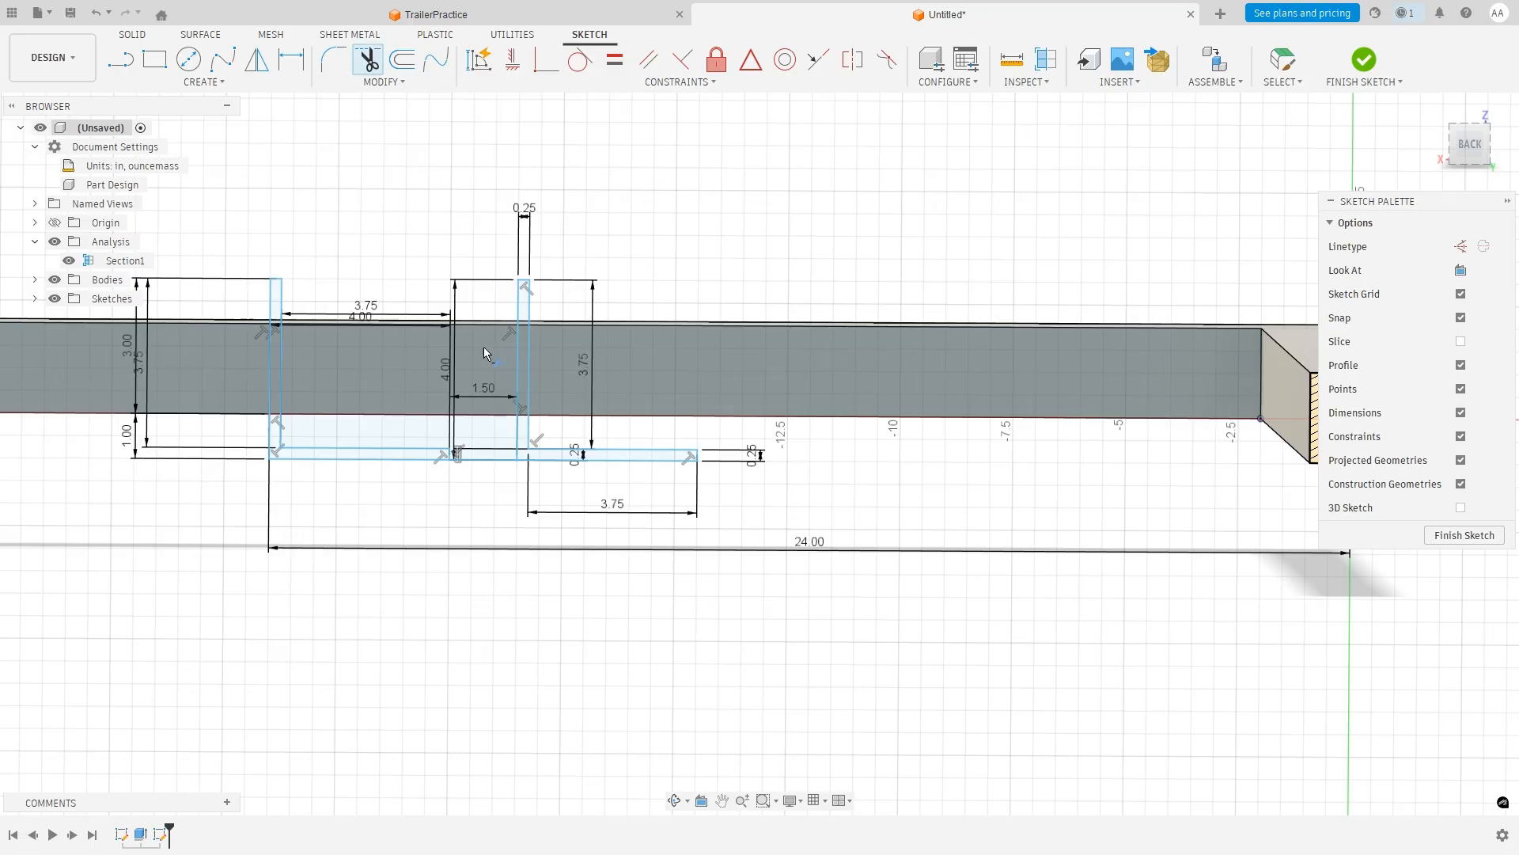
{"action": "left_click", "coordinate": [492, 461]}
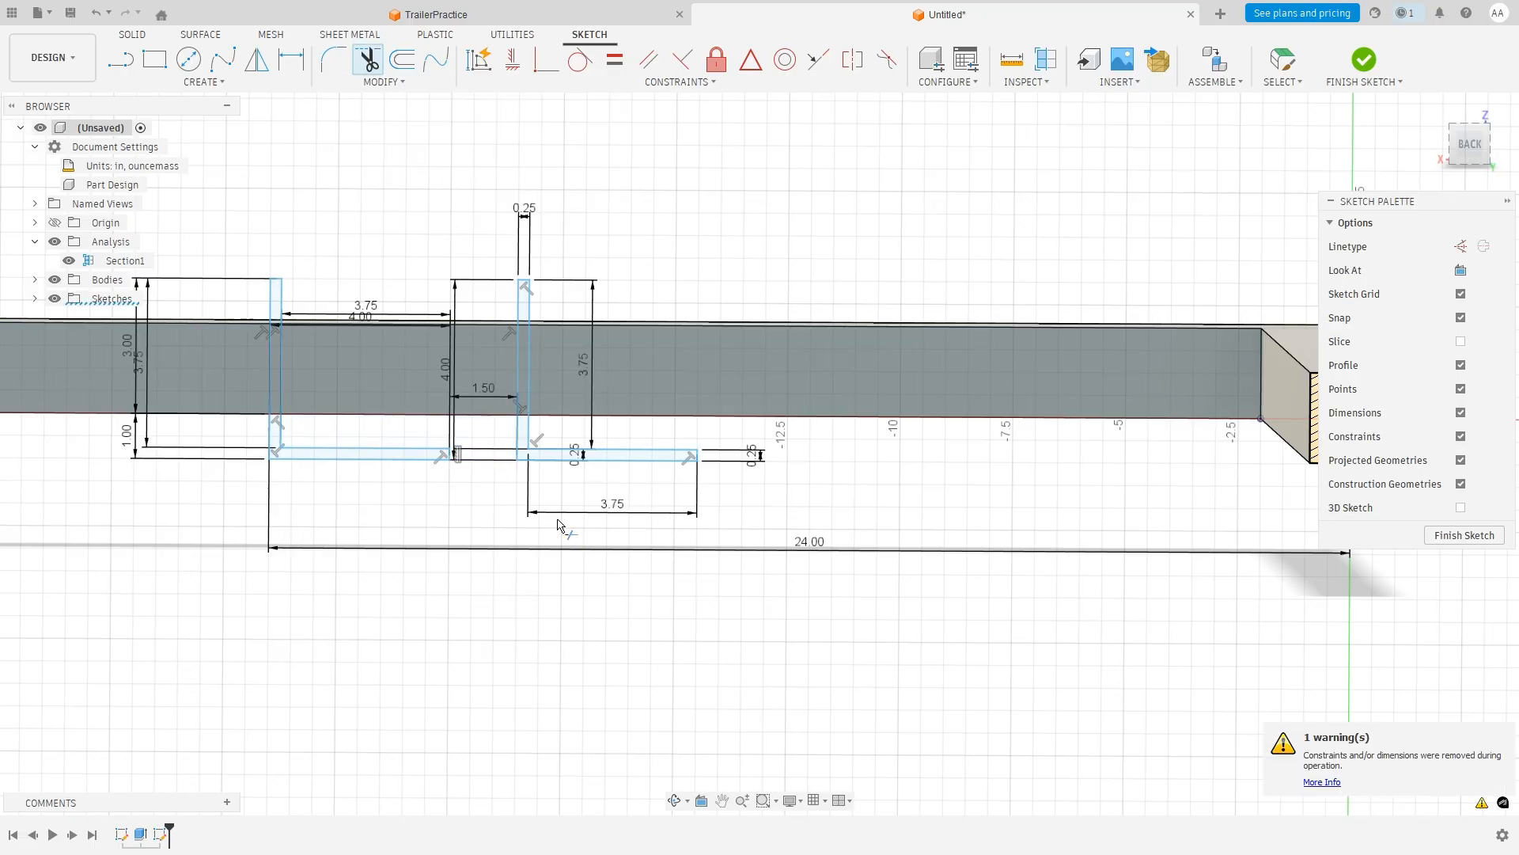
{"action": "left_click", "coordinate": [365, 64]}
{"action": "mouse_move", "coordinate": [573, 313]}
{"action": "middle_mouse_down", "text": "shift"}
{"action": "mouse_move", "coordinate": [529, 307]}
{"action": "mouse_move", "coordinate": [554, 323]}
{"action": "middle_mouse_up", "text": "shift"}
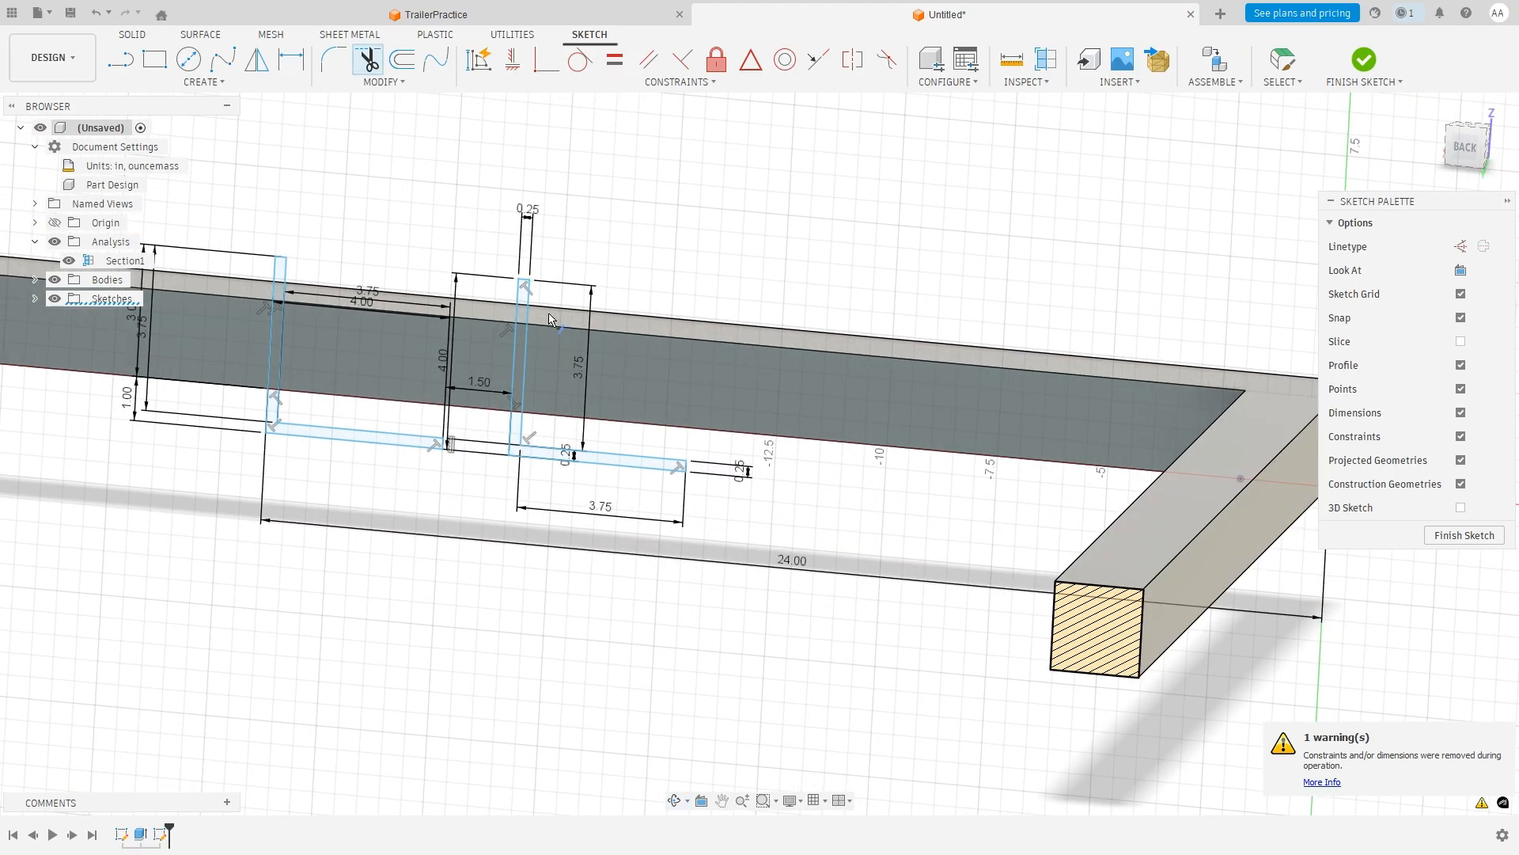
{"action": "left_click", "coordinate": [1472, 538]}
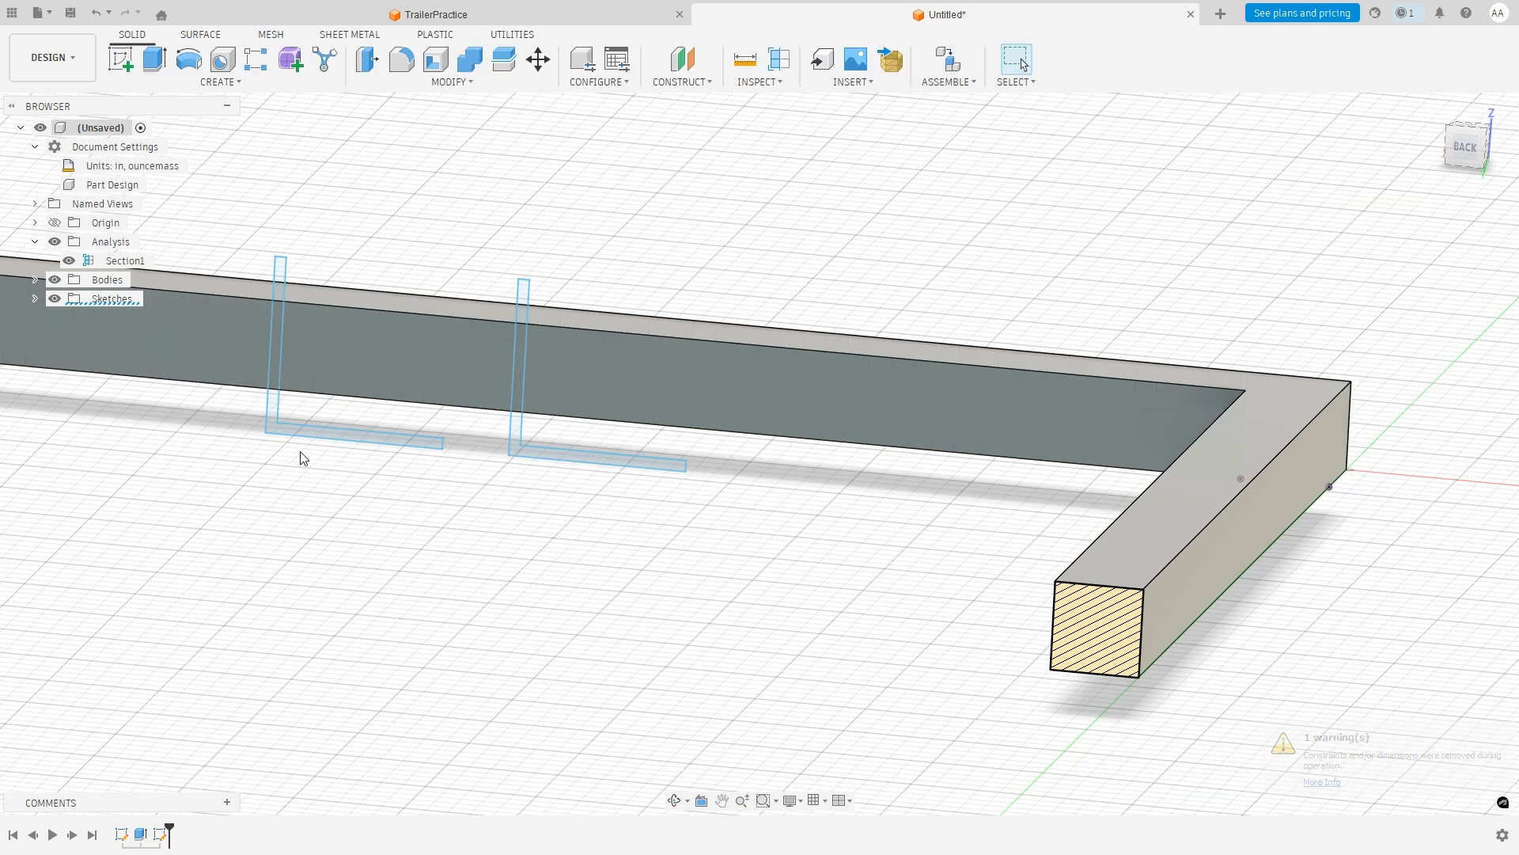
Hide the Section1 section analysis to show the whole square frame.
{"action": "scroll", "coordinate": [404, 459], "scroll_direction": "down", "scroll_amount": 6}
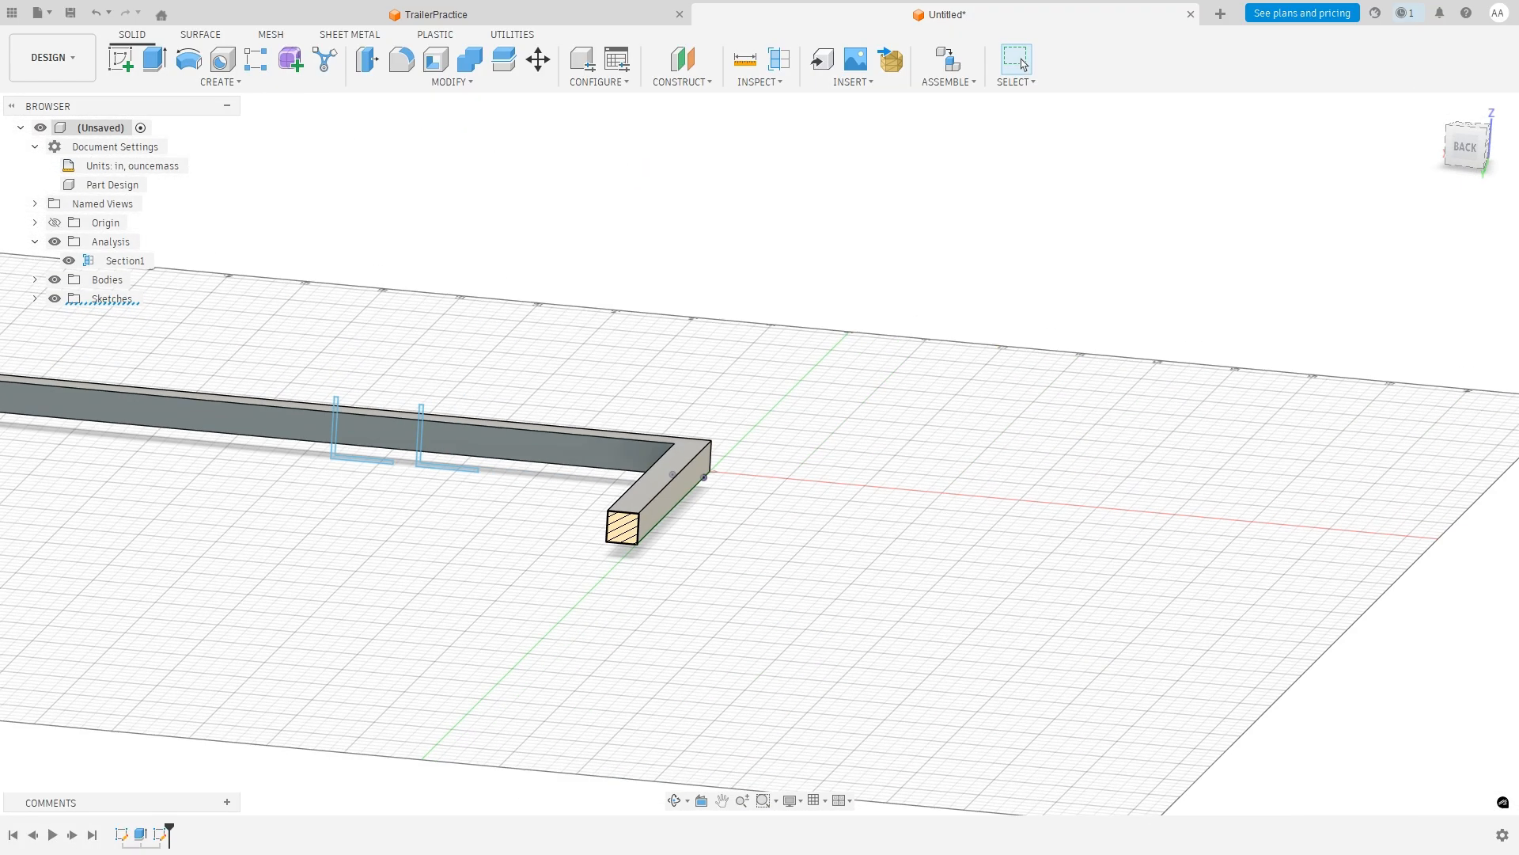
{"action": "left_click", "coordinate": [1469, 150]}
{"action": "middle_click_drag", "start_coordinate": [512, 532], "coordinate": [425, 559], "text": "shift"}
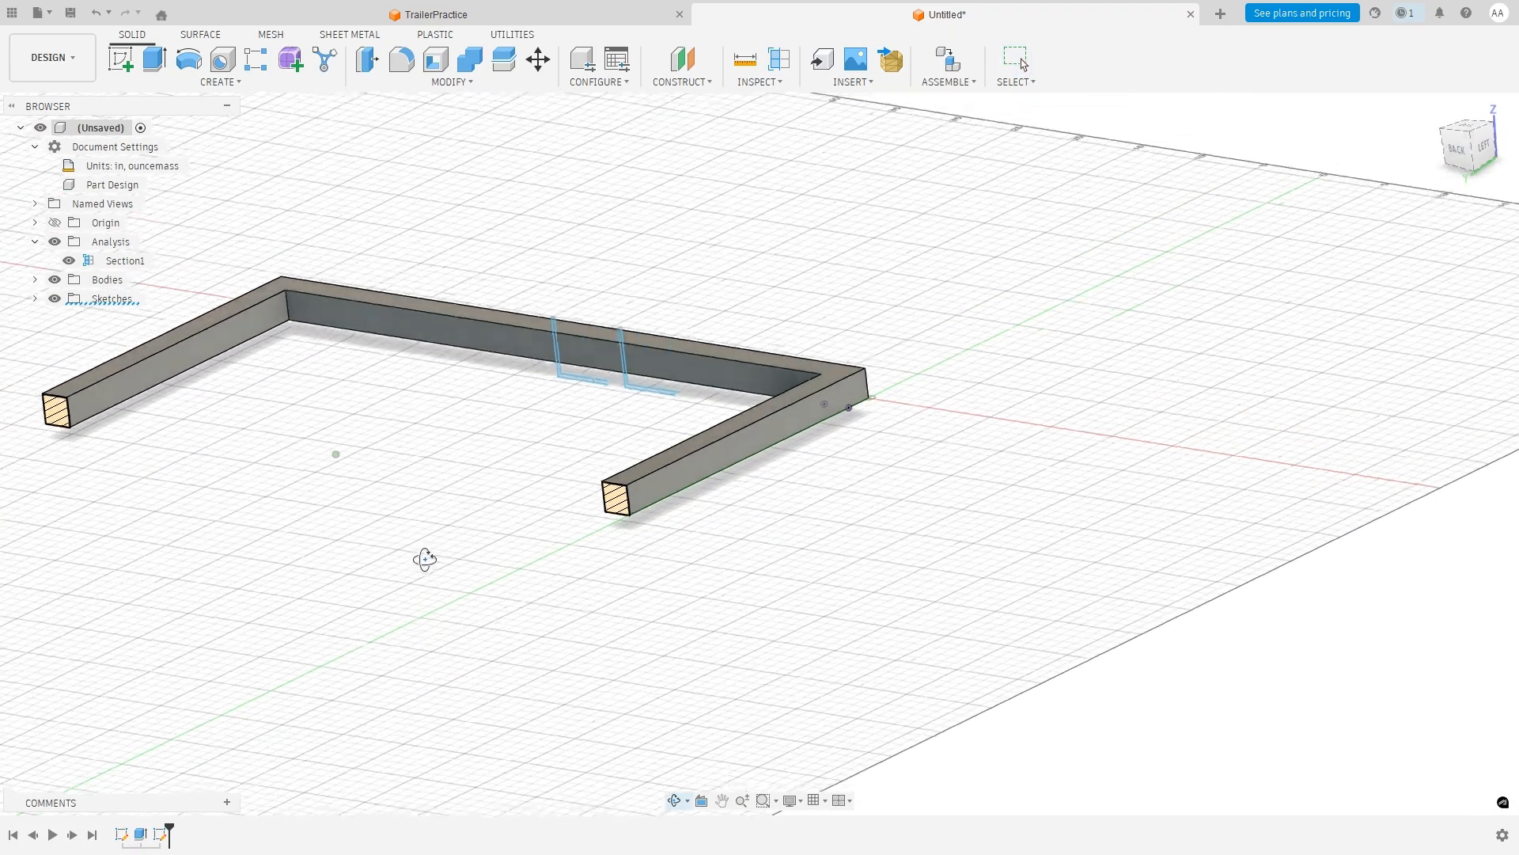
{"action": "scroll", "coordinate": [193, 441], "scroll_direction": "down", "scroll_amount": 3}
{"action": "scroll", "coordinate": [44, 414], "scroll_direction": "up", "scroll_amount": 5}
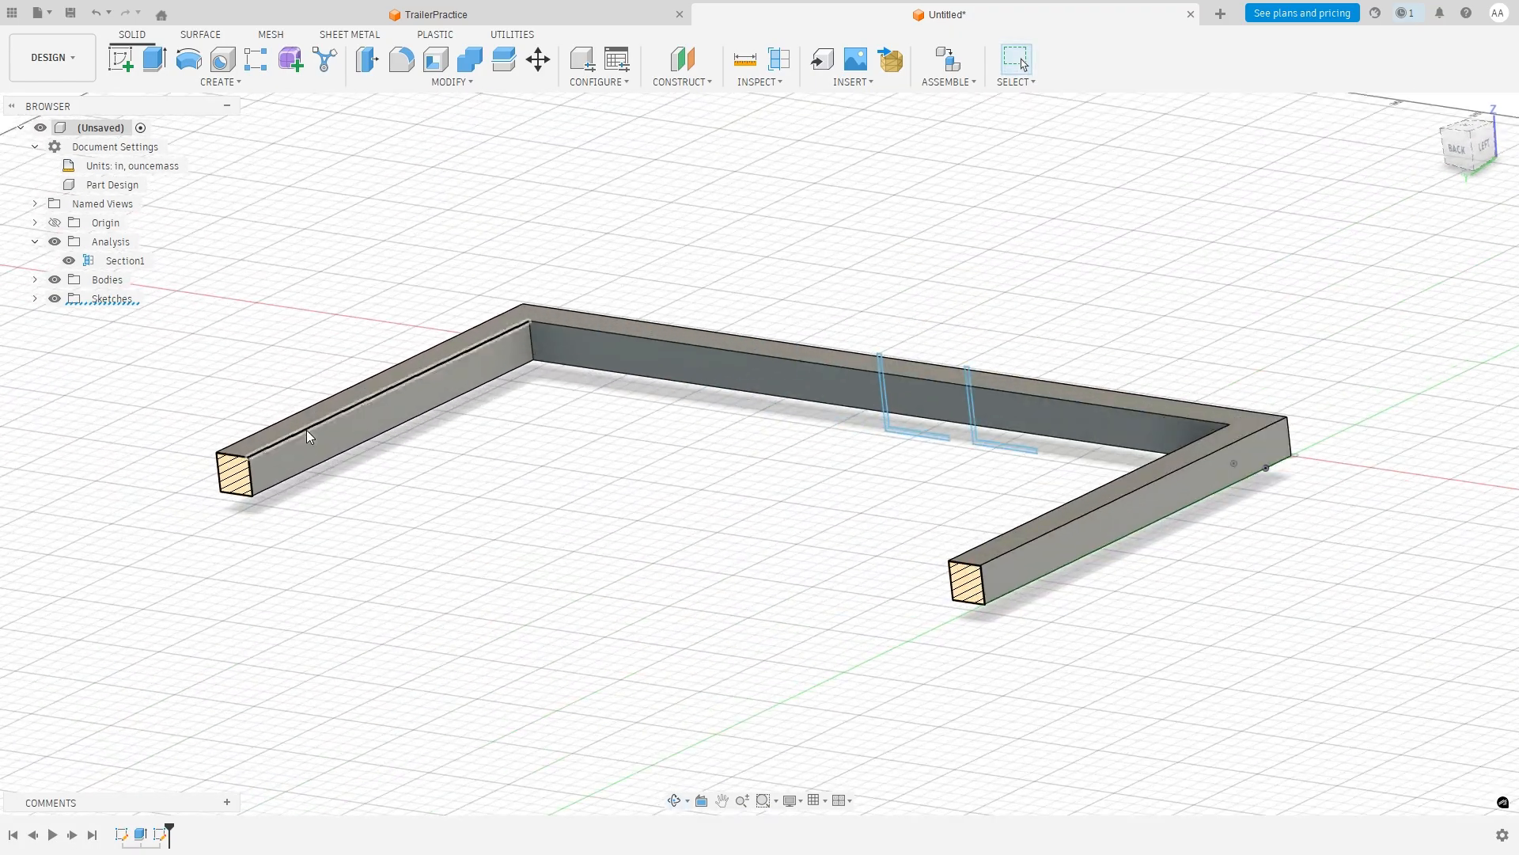
{"action": "middle_click_drag", "start_coordinate": [344, 422], "coordinate": [388, 409], "text": "shift"}
{"action": "scroll", "coordinate": [372, 472], "scroll_direction": "down", "scroll_amount": 3}
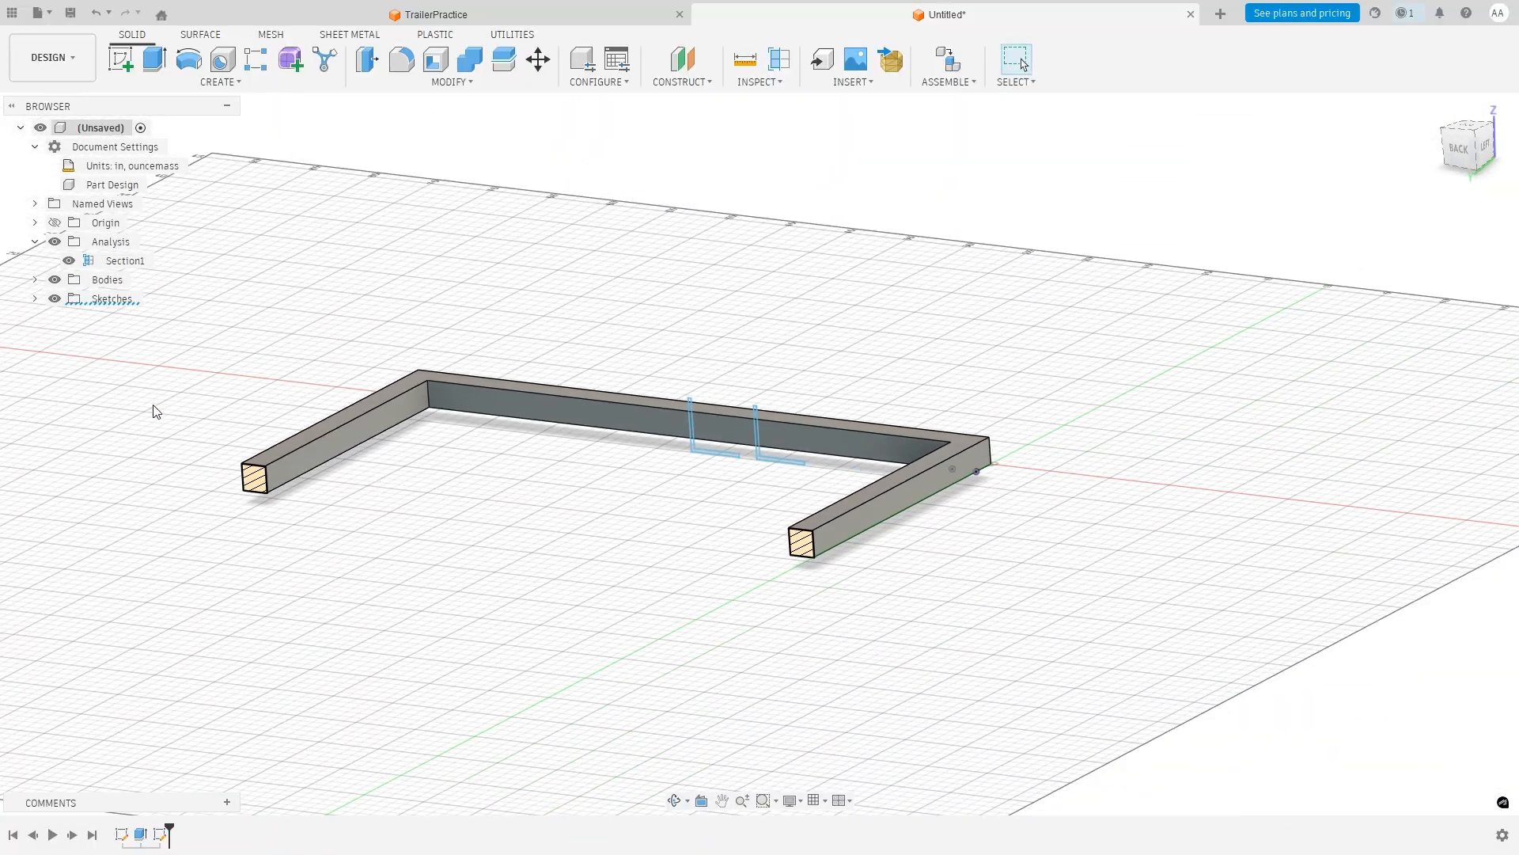
{"action": "left_click", "coordinate": [68, 260]}
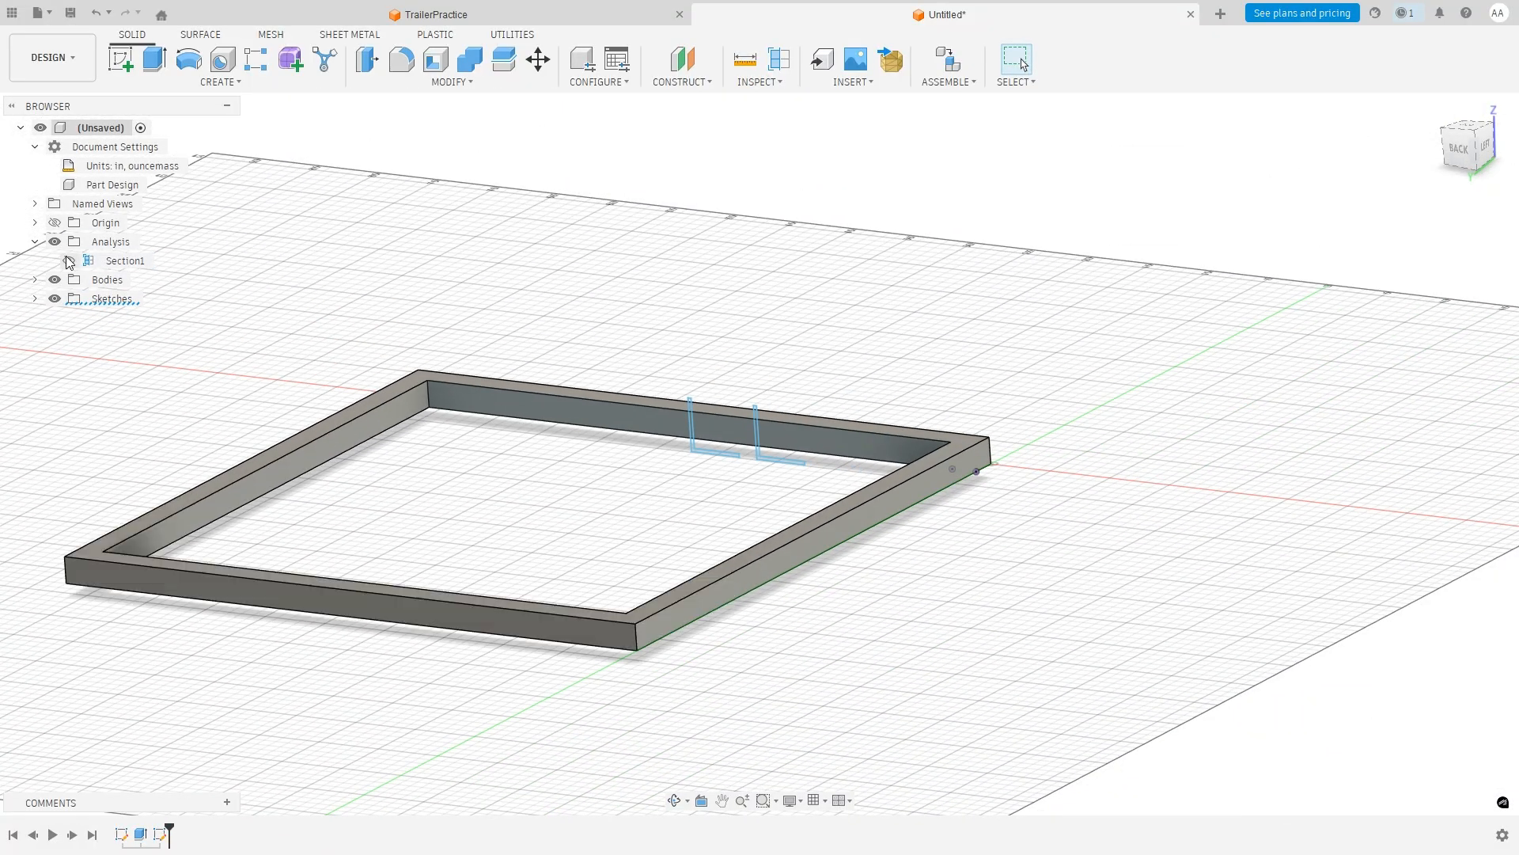
{"action": "middle_click_drag", "start_coordinate": [400, 485], "coordinate": [449, 488], "text": "shift"}
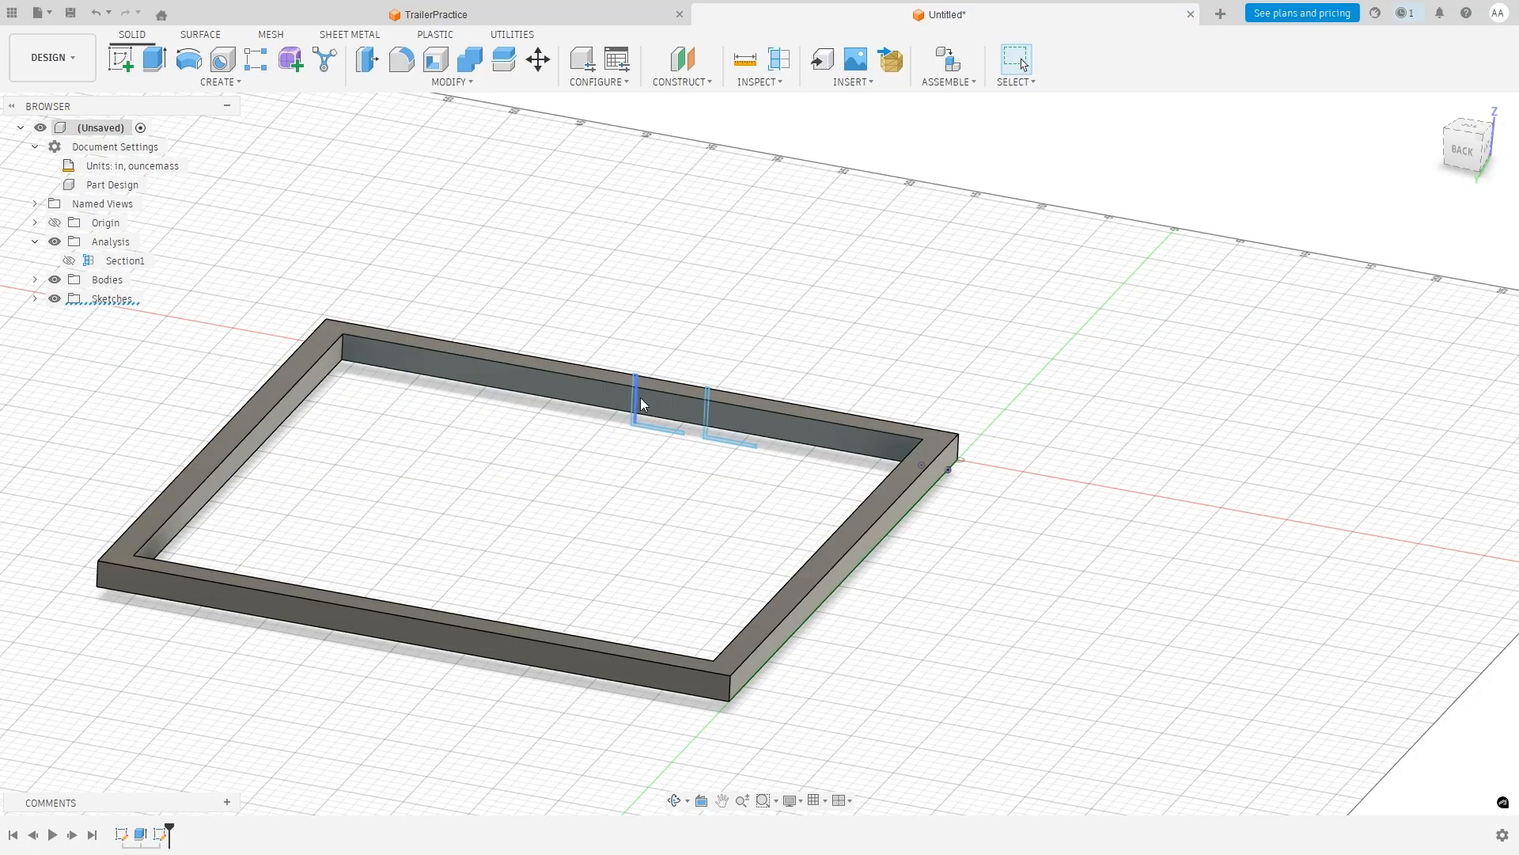
Start an extrusion with all three profile regions of the first angle, the one farther from the origin.
{"action": "scroll", "coordinate": [639, 406], "scroll_direction": "up", "scroll_amount": 8}
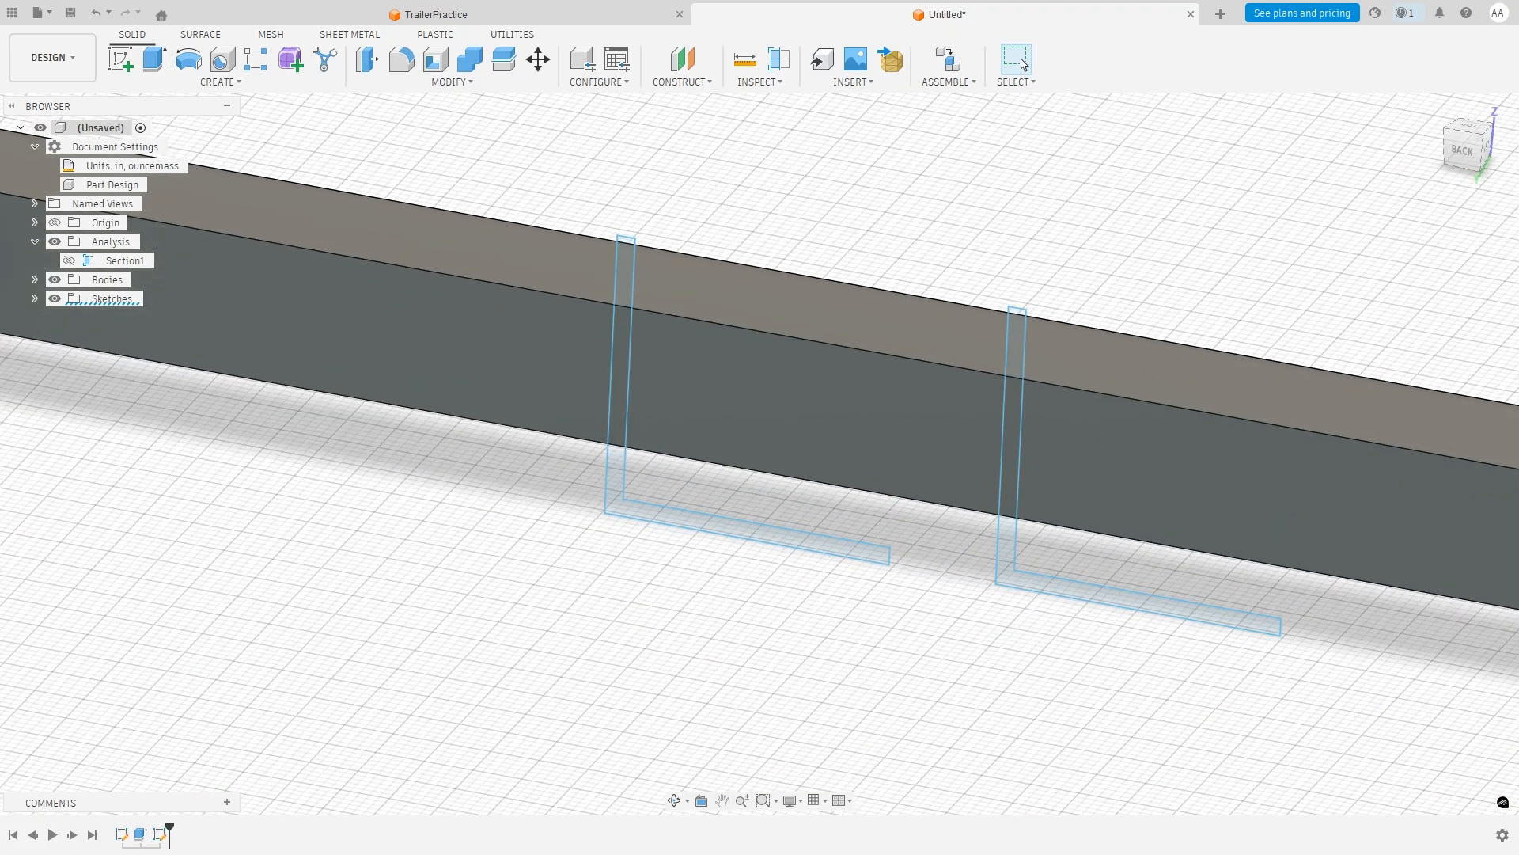
{"action": "key", "text": "alt+Tab"}
{"action": "left_click_drag", "start_coordinate": [1153, 325], "coordinate": [1346, 393]}
{"action": "left_click", "coordinate": [1415, 113]}
{"action": "left_click", "coordinate": [154, 72]}
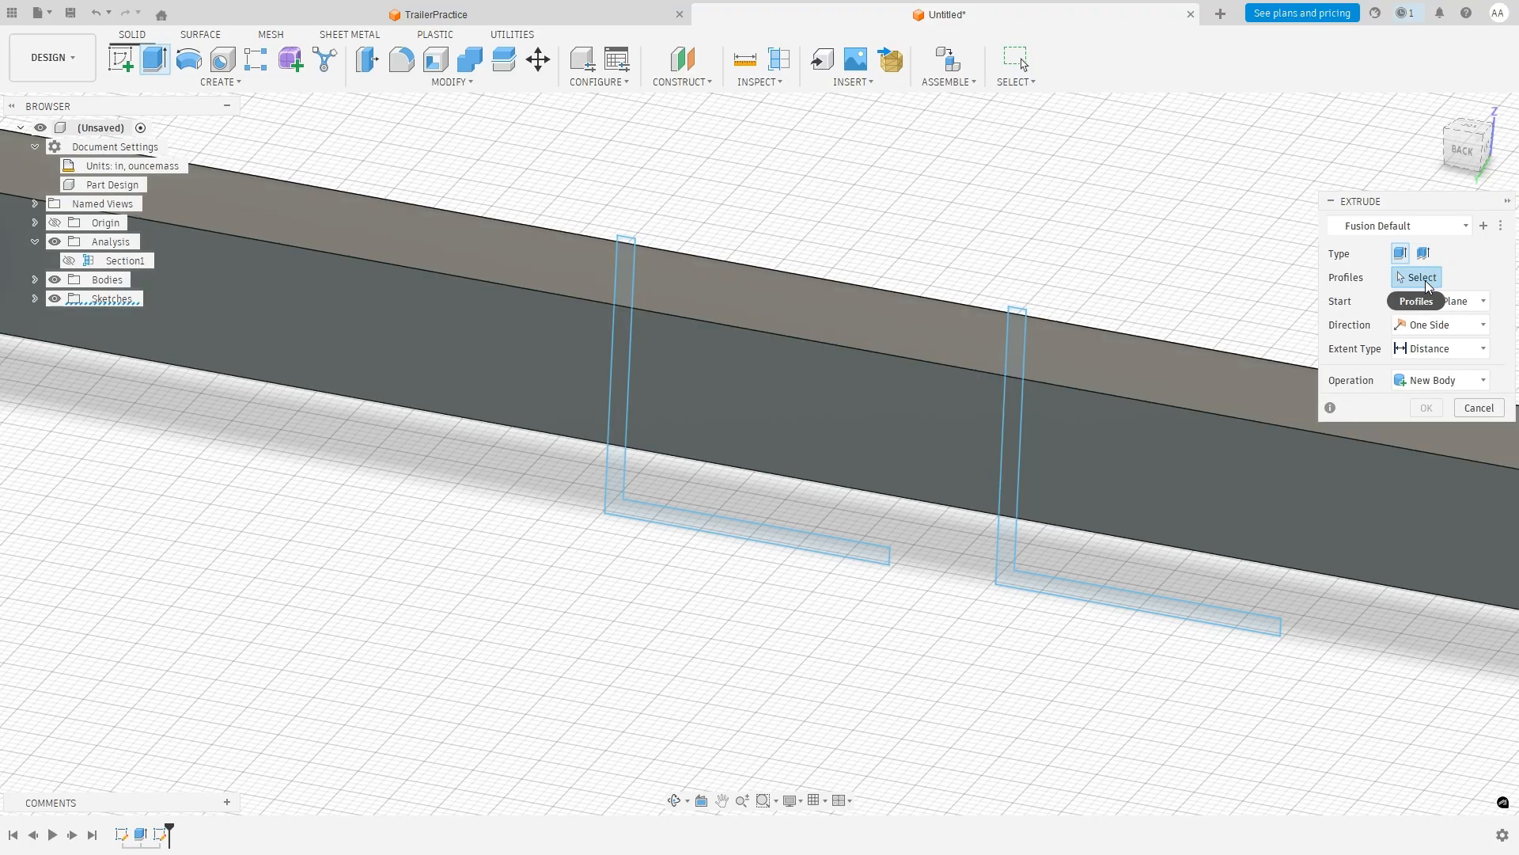
{"action": "left_click", "coordinate": [623, 268]}
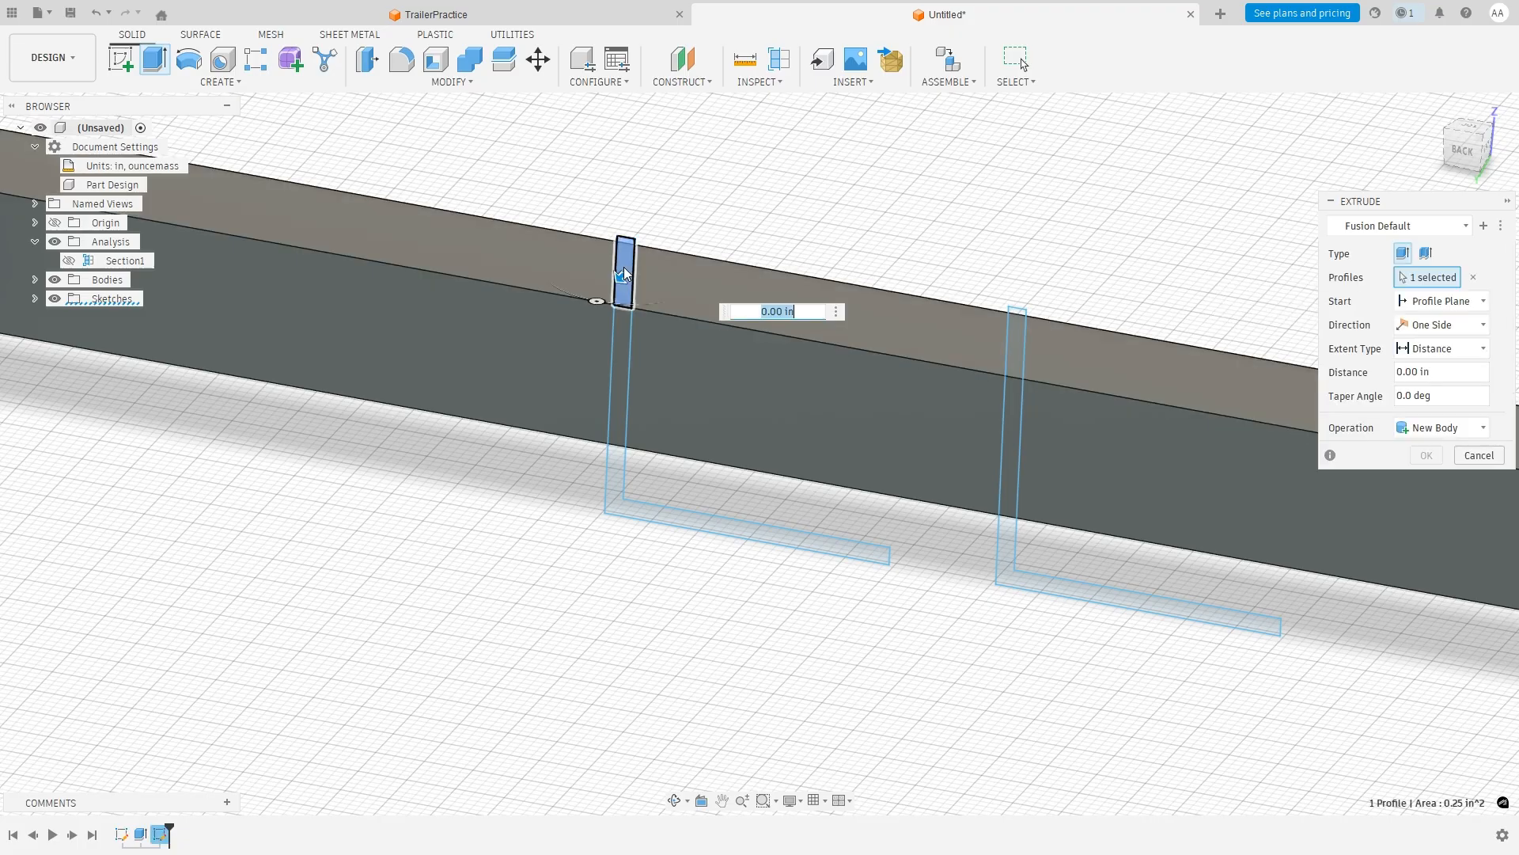
{"action": "left_click", "coordinate": [612, 475]}
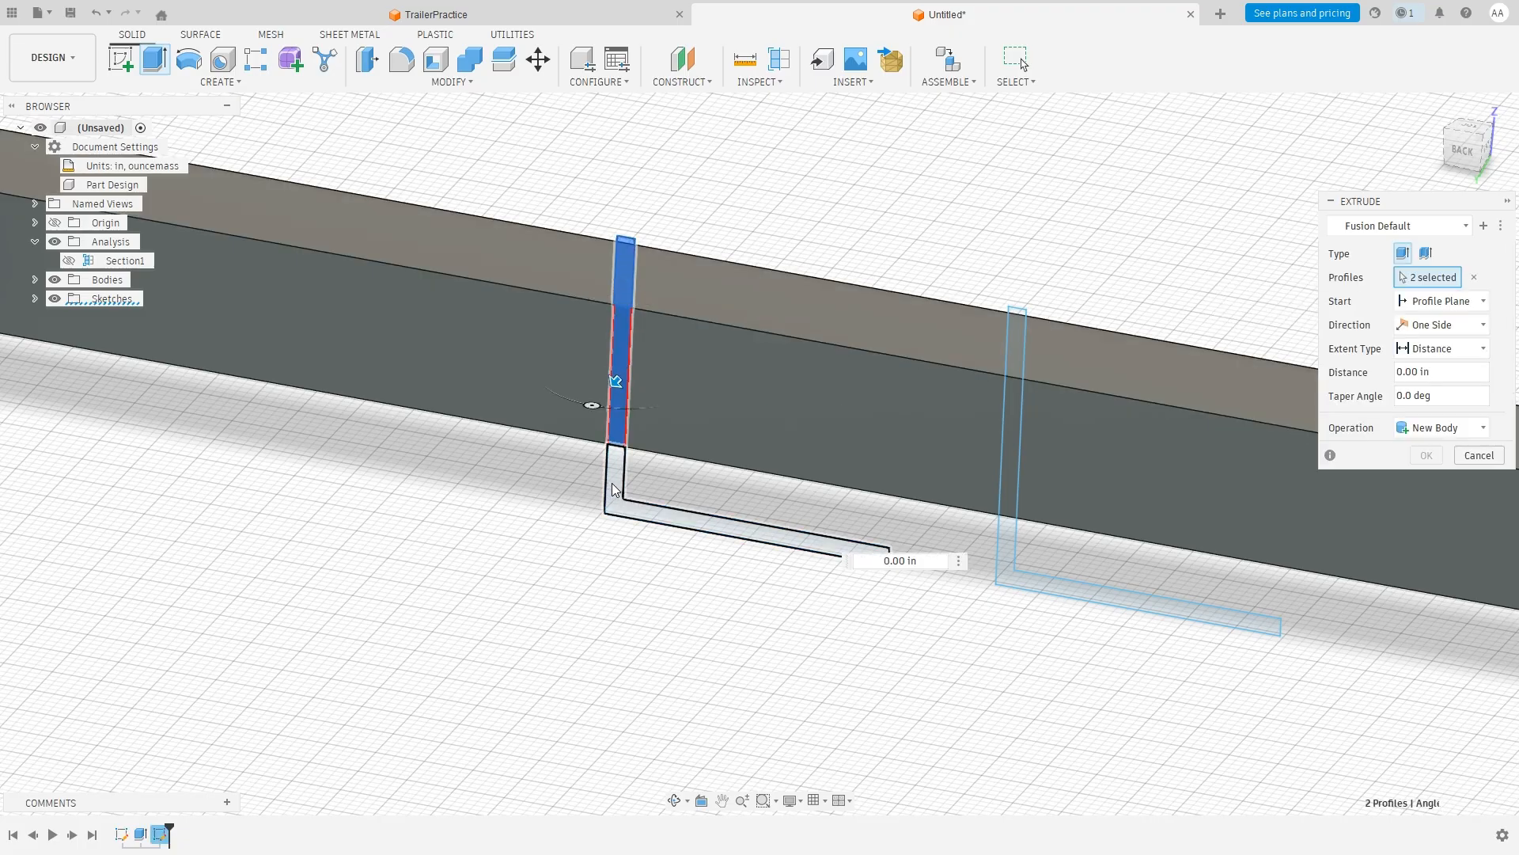
{"action": "scroll", "coordinate": [504, 602], "scroll_direction": "down", "scroll_amount": 5}
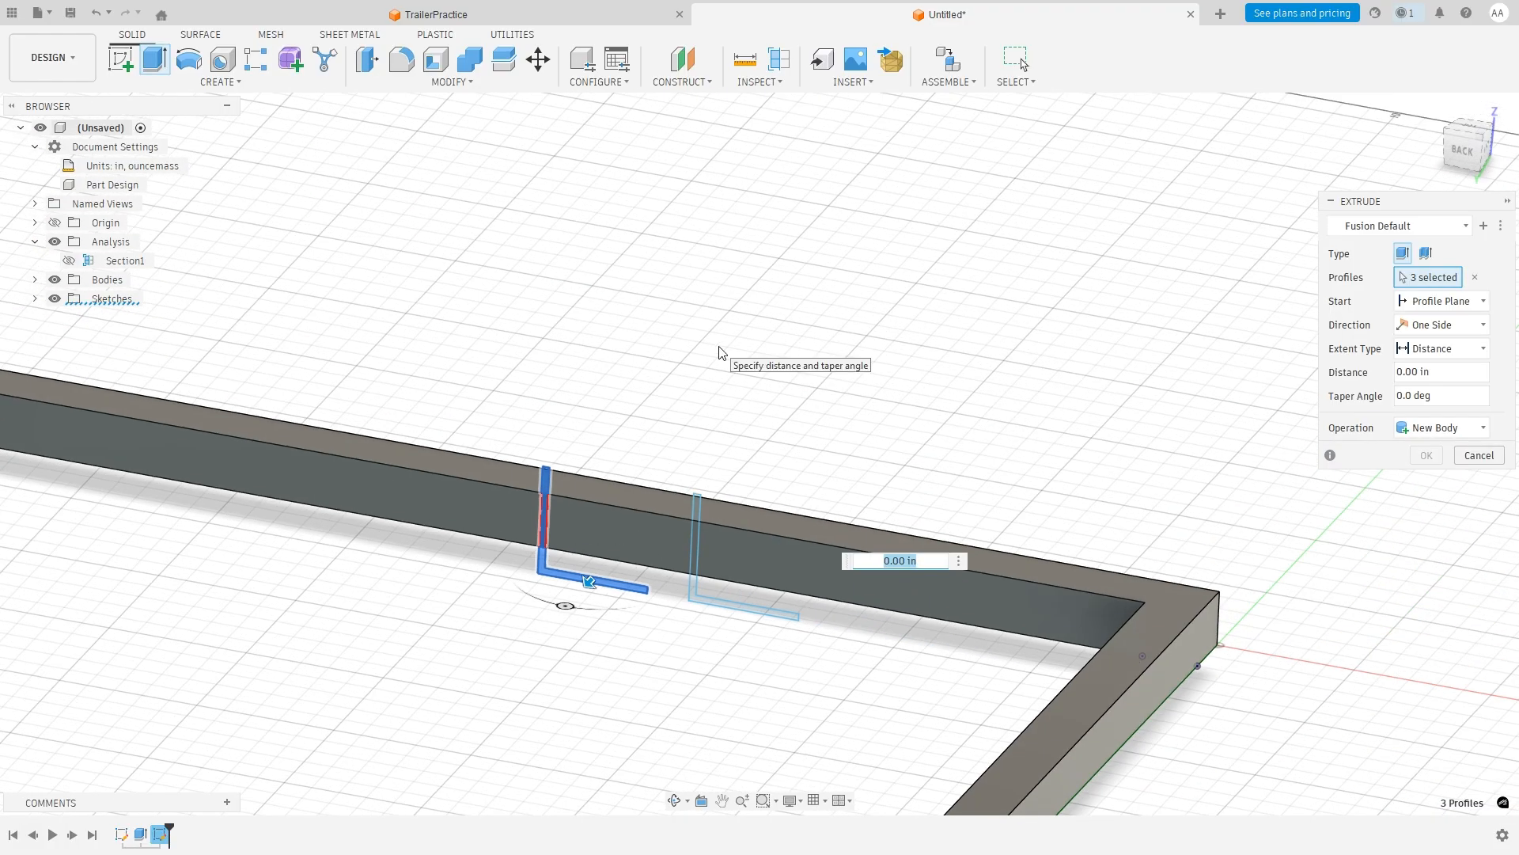
Set the extrusion's extent to To Object and end it at the inner face of the opposite frame side.
{"action": "left_click", "coordinate": [1452, 326]}
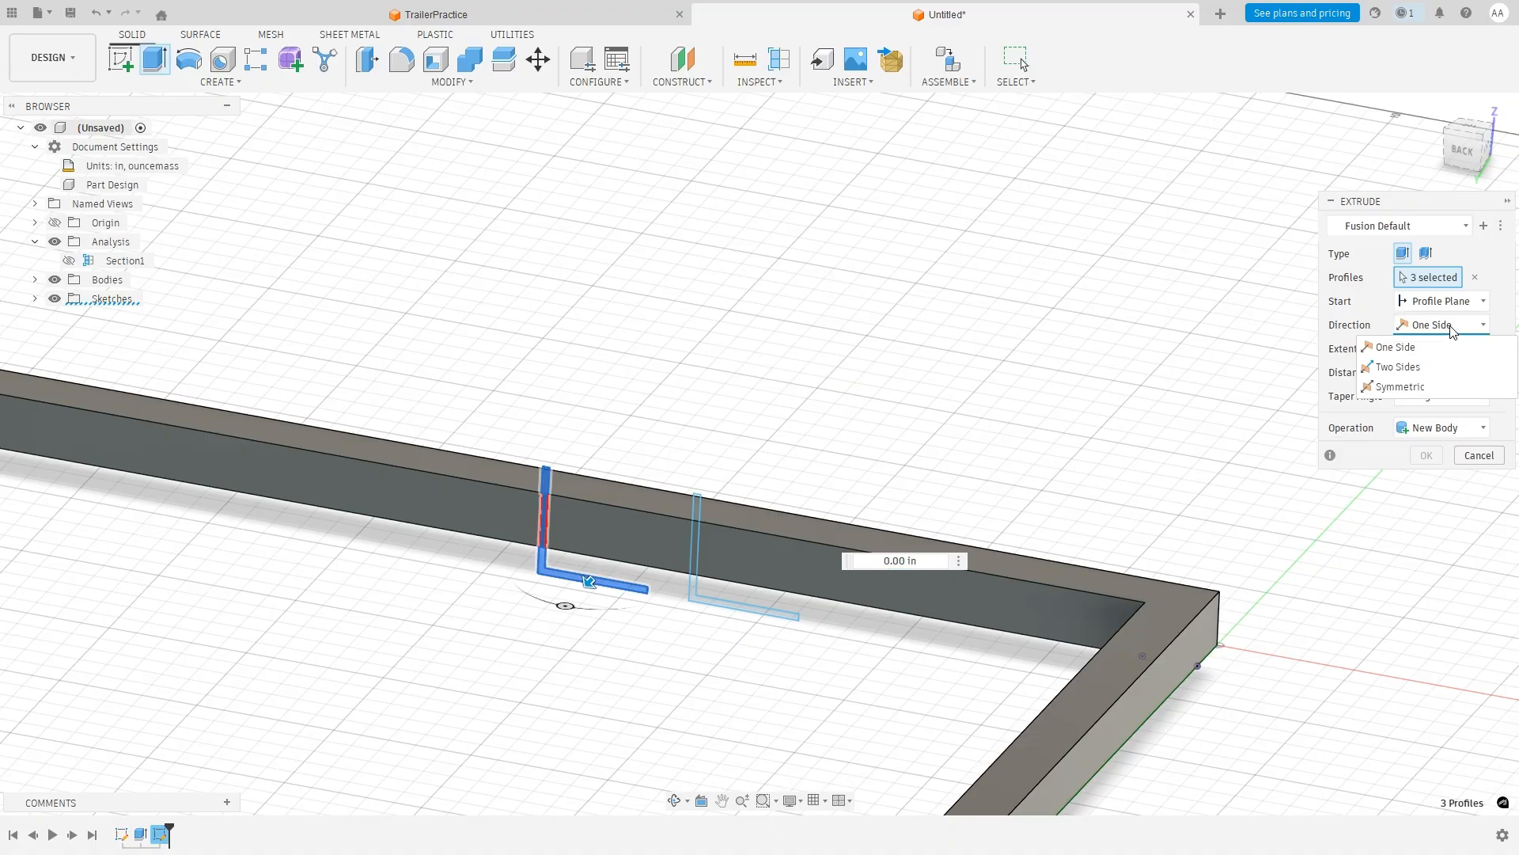
{"action": "left_click", "coordinate": [1452, 327]}
{"action": "left_click", "coordinate": [1448, 346]}
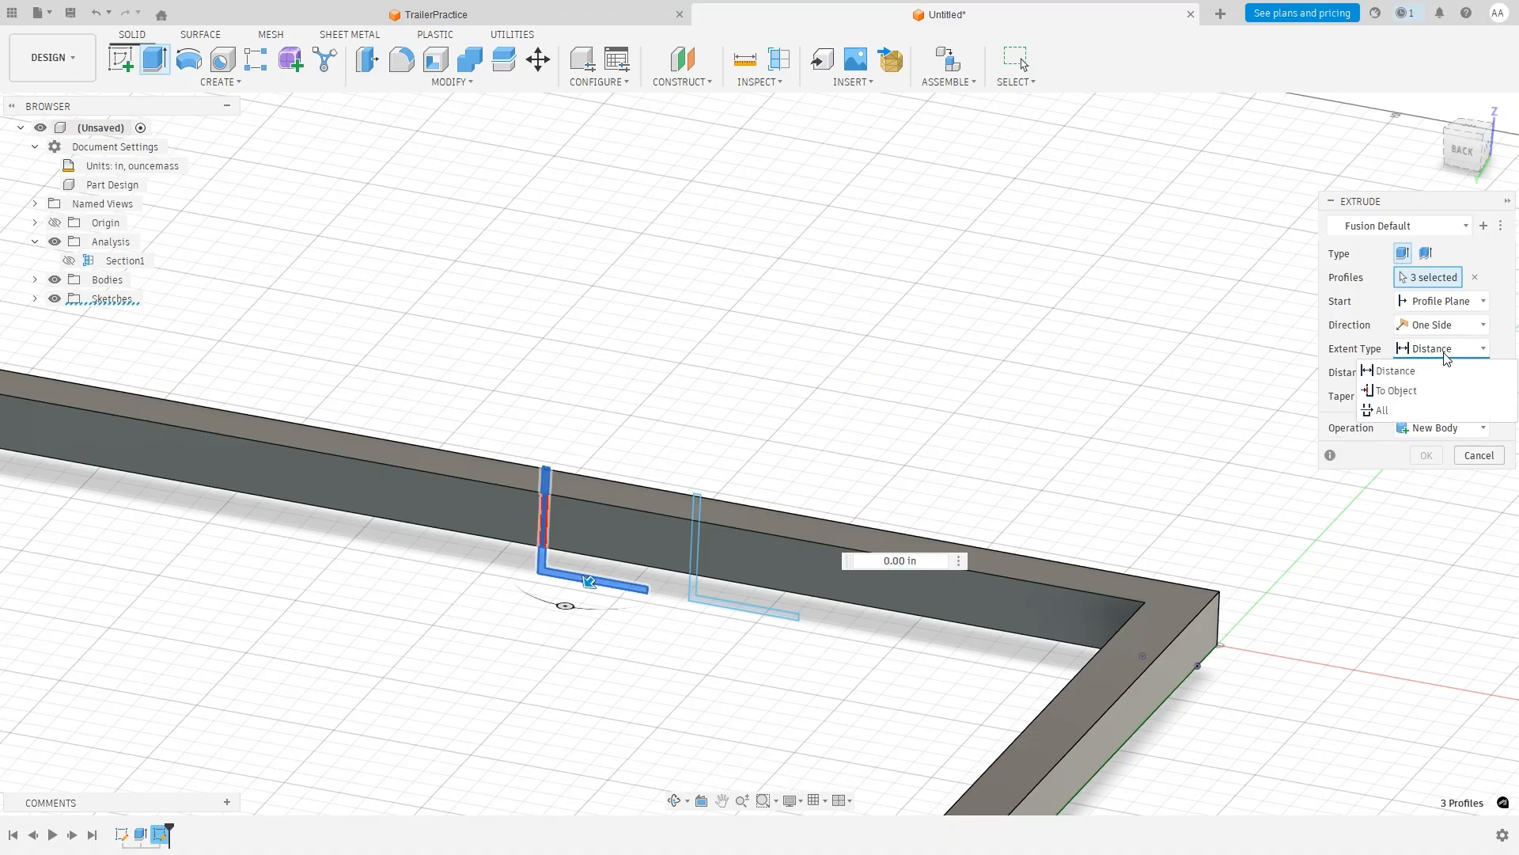
{"action": "left_click", "coordinate": [1425, 392]}
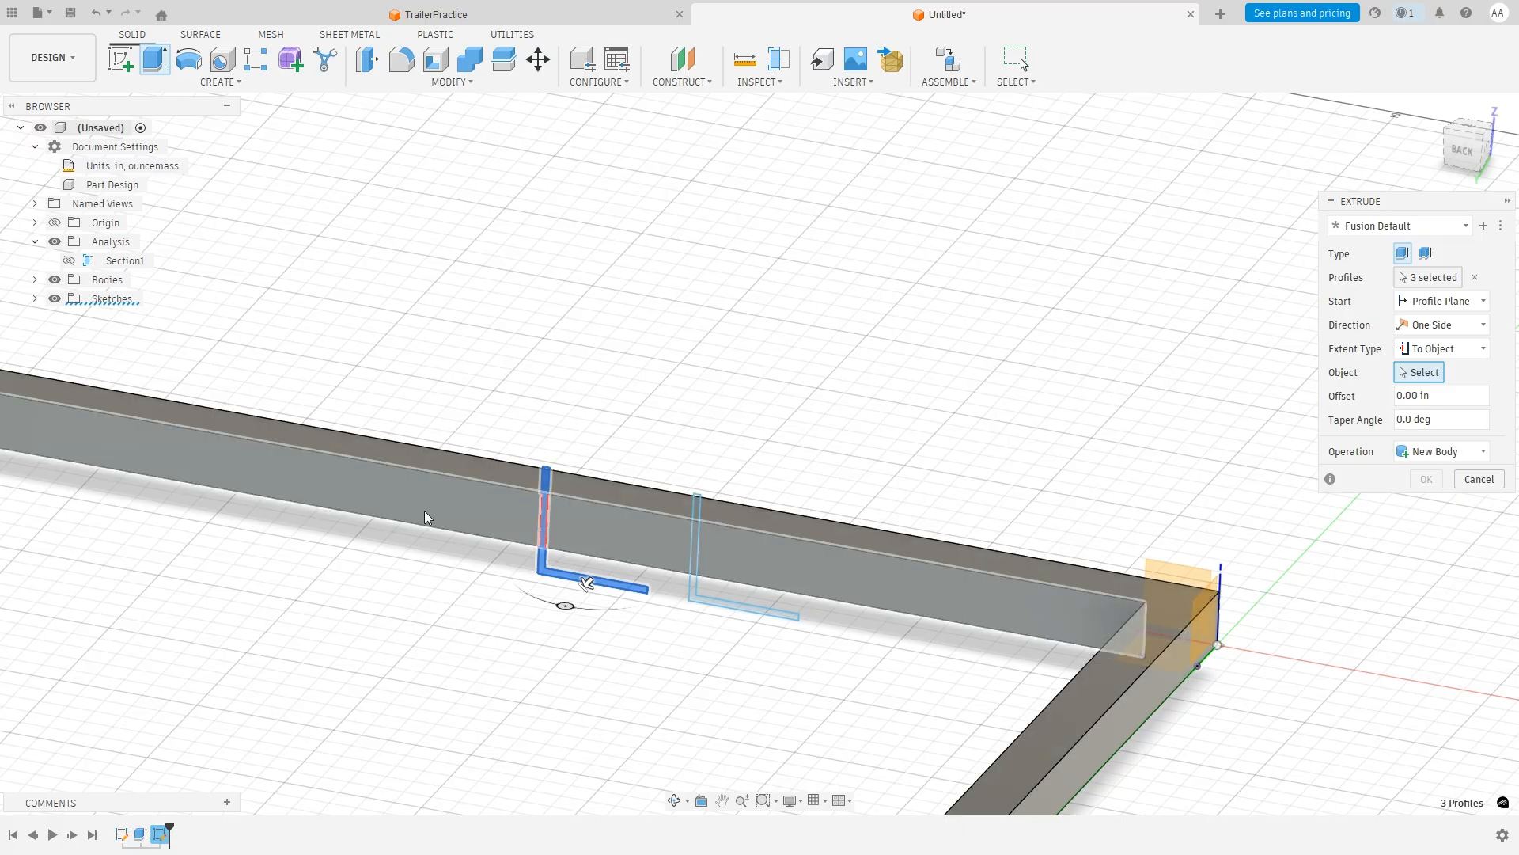
{"action": "scroll", "coordinate": [374, 569], "scroll_direction": "down", "scroll_amount": 3}
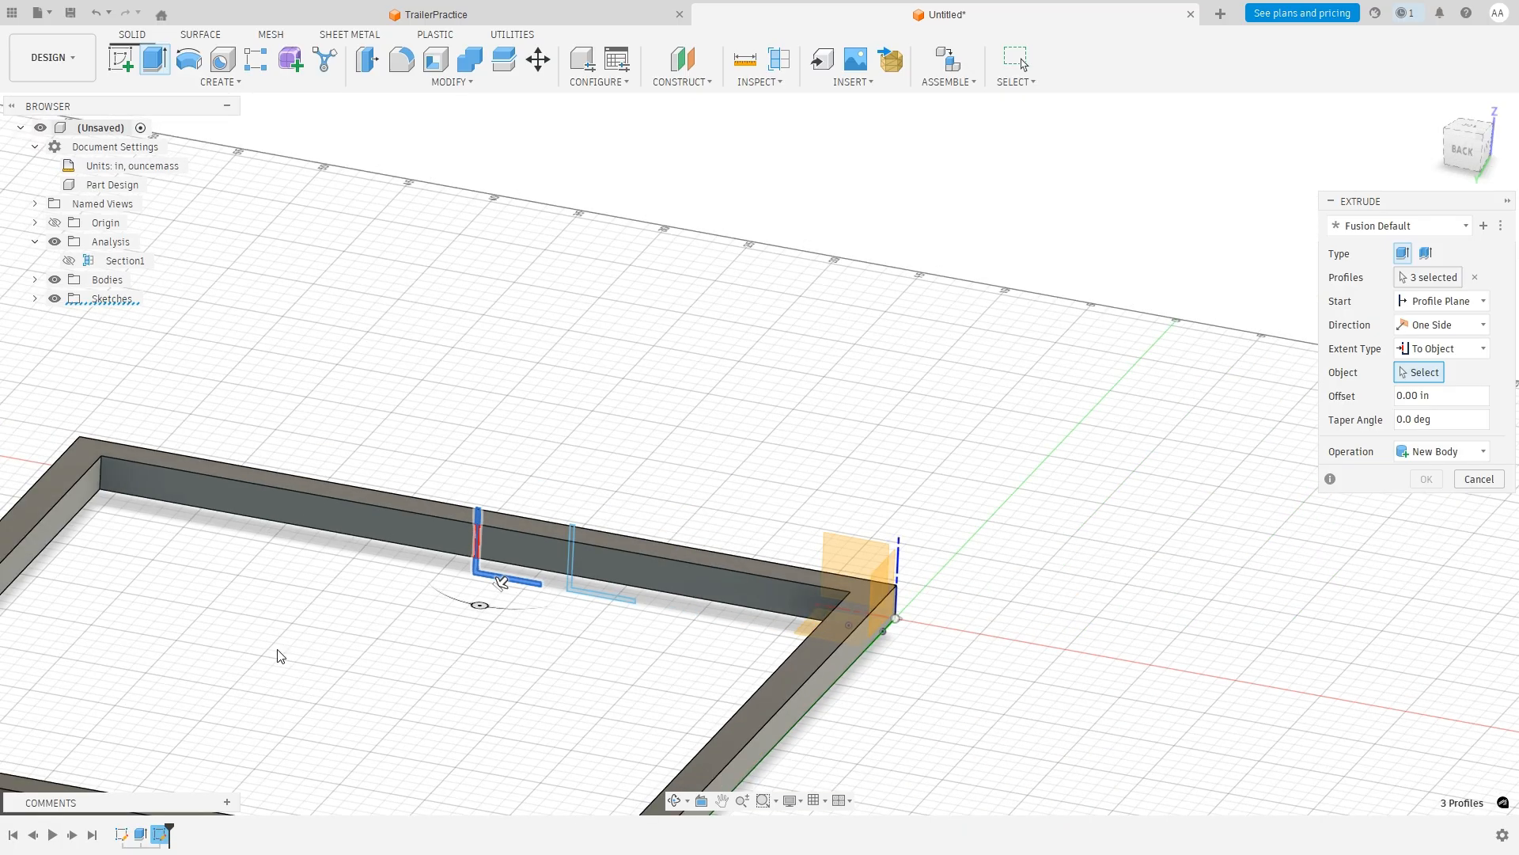
{"action": "middle_click_drag", "start_coordinate": [278, 654], "coordinate": [201, 716], "text": "shift"}
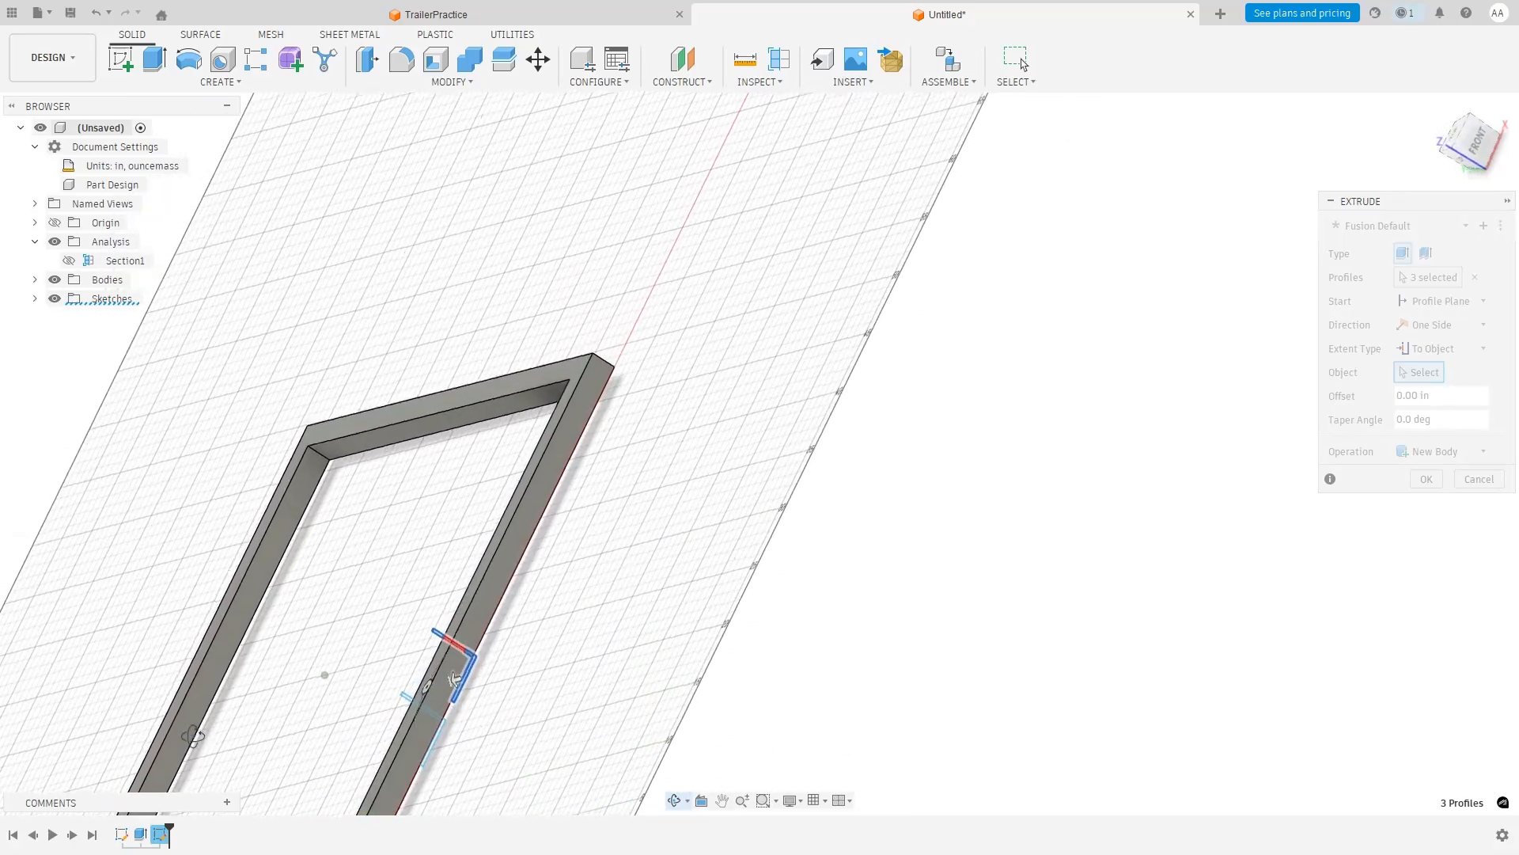
{"action": "left_click", "coordinate": [193, 702]}
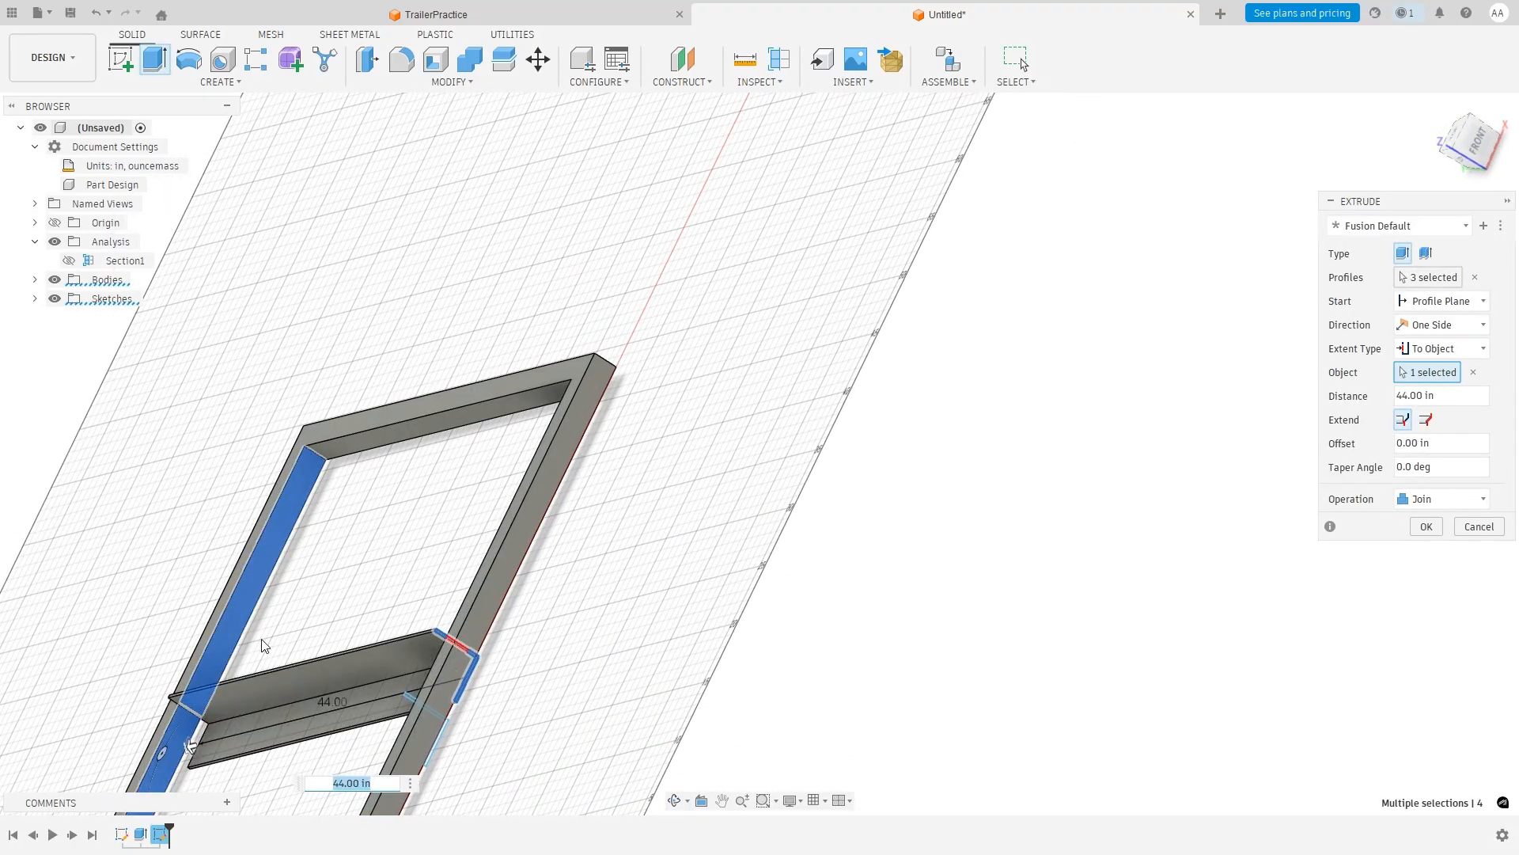
Make the first angle's extrusion a New Body and complete it.
{"action": "middle_click_drag", "start_coordinate": [261, 633], "coordinate": [382, 568], "text": "shift"}
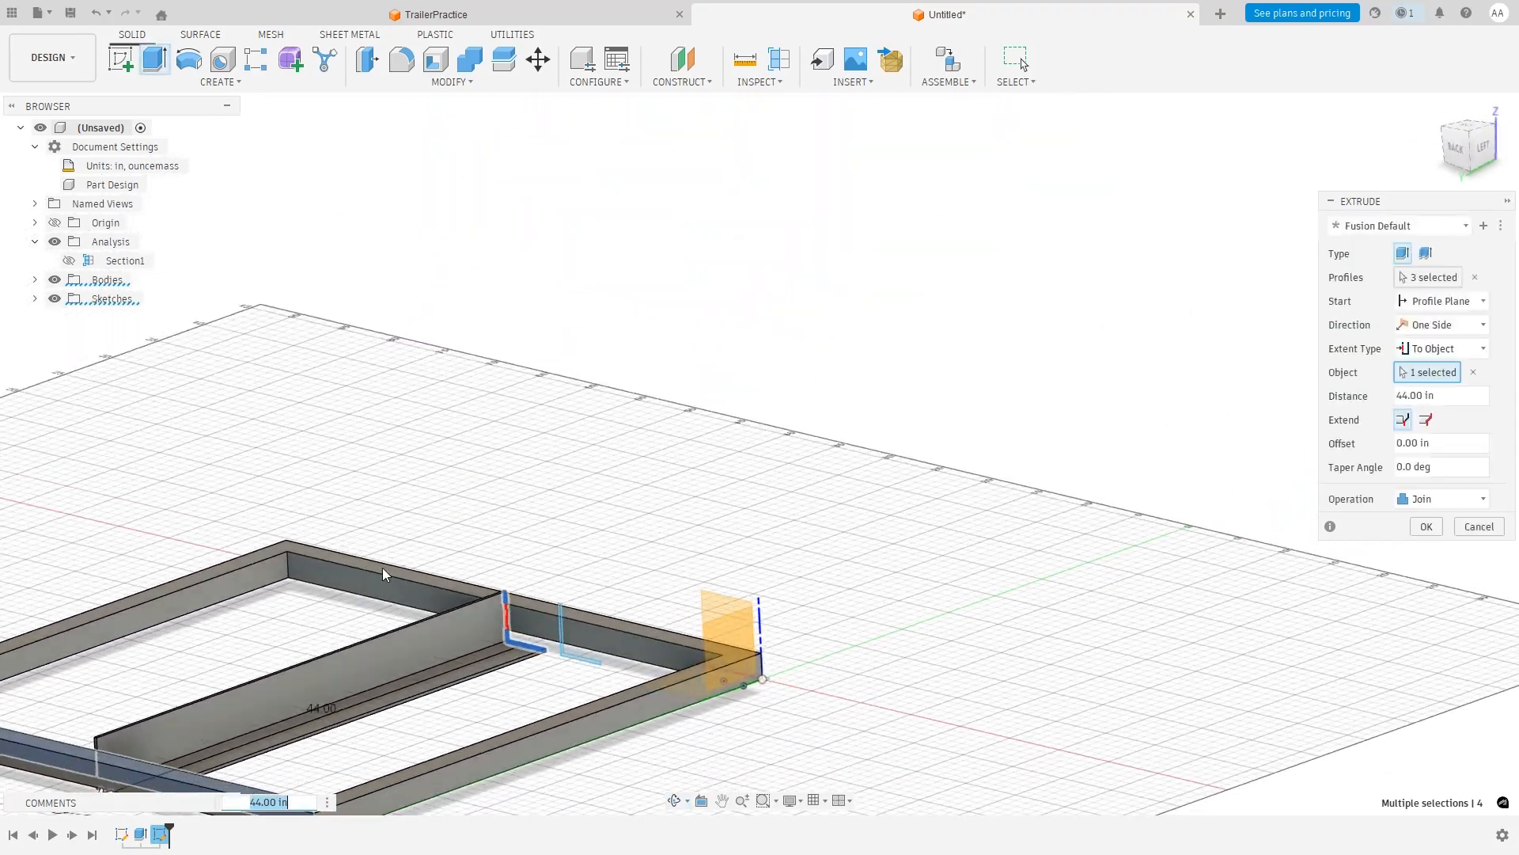
{"action": "scroll", "coordinate": [150, 707], "scroll_direction": "down", "scroll_amount": 3}
{"action": "scroll", "coordinate": [130, 716], "scroll_direction": "up", "scroll_amount": 3}
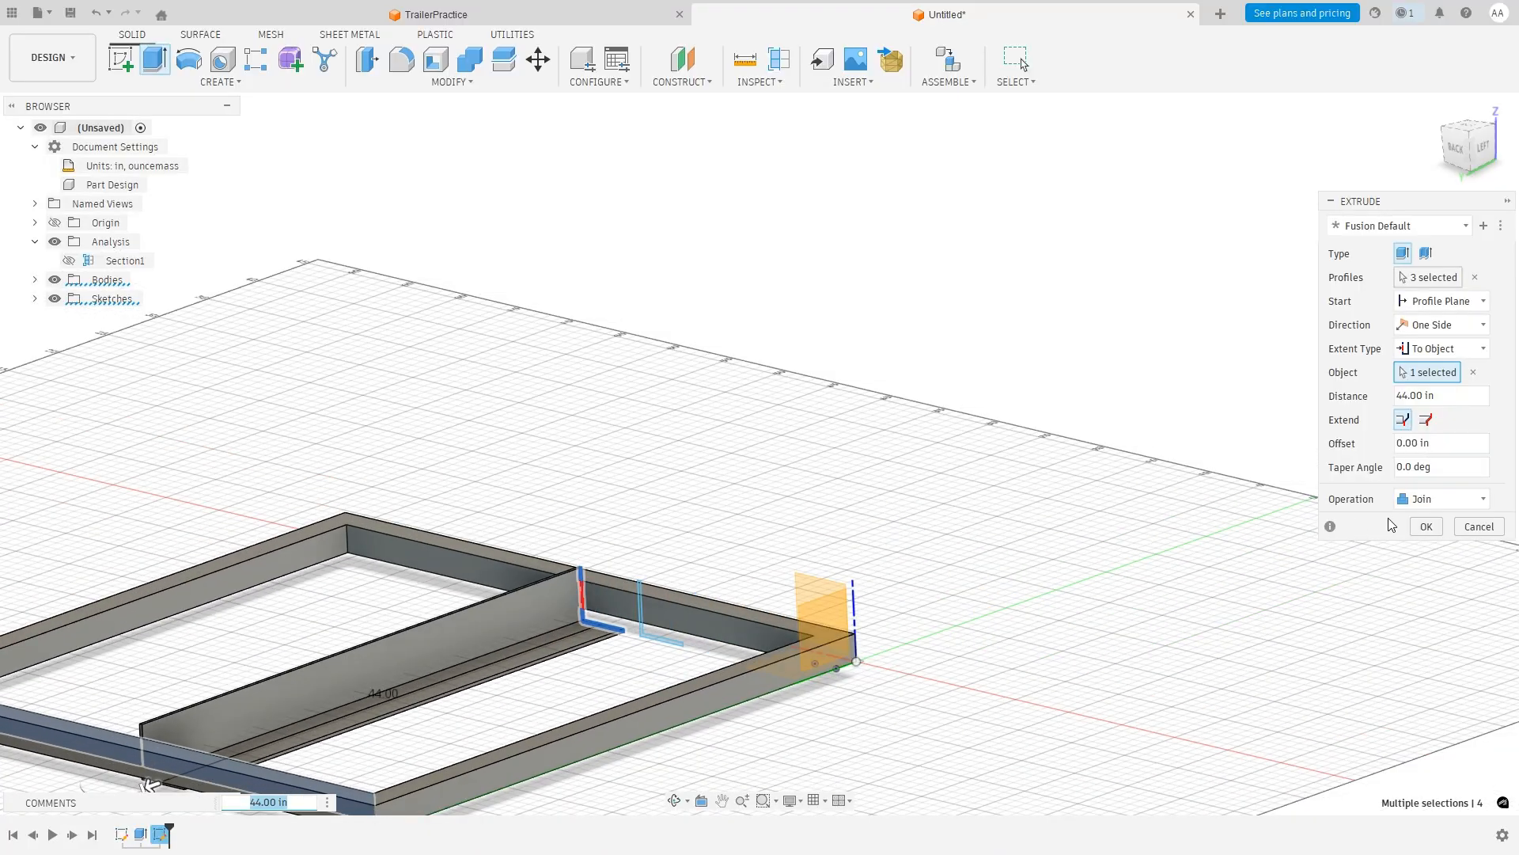
{"action": "left_click", "coordinate": [1425, 498]}
{"action": "left_click", "coordinate": [1422, 501]}
{"action": "left_click", "coordinate": [1423, 500]}
{"action": "left_click", "coordinate": [1424, 587]}
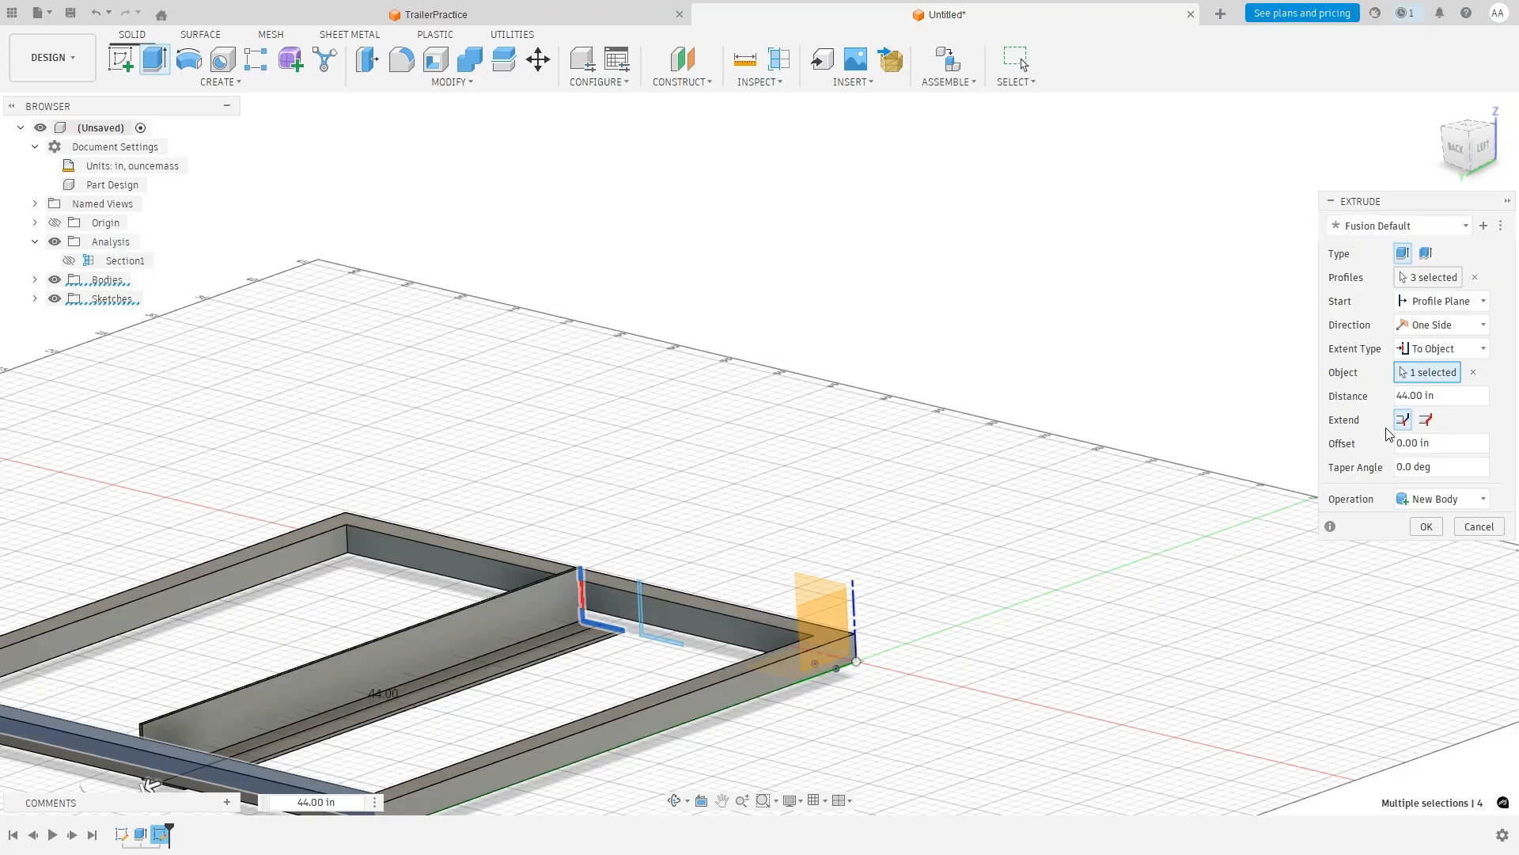
{"action": "left_click", "coordinate": [1427, 528]}
Make Sketch2 visible again to expose the second angle's profile.
{"action": "middle_click_drag", "start_coordinate": [571, 706], "coordinate": [630, 716], "text": "shift"}
{"action": "scroll", "coordinate": [364, 729], "scroll_direction": "down", "scroll_amount": 5}
{"action": "scroll", "coordinate": [103, 730], "scroll_direction": "up", "scroll_amount": 5}
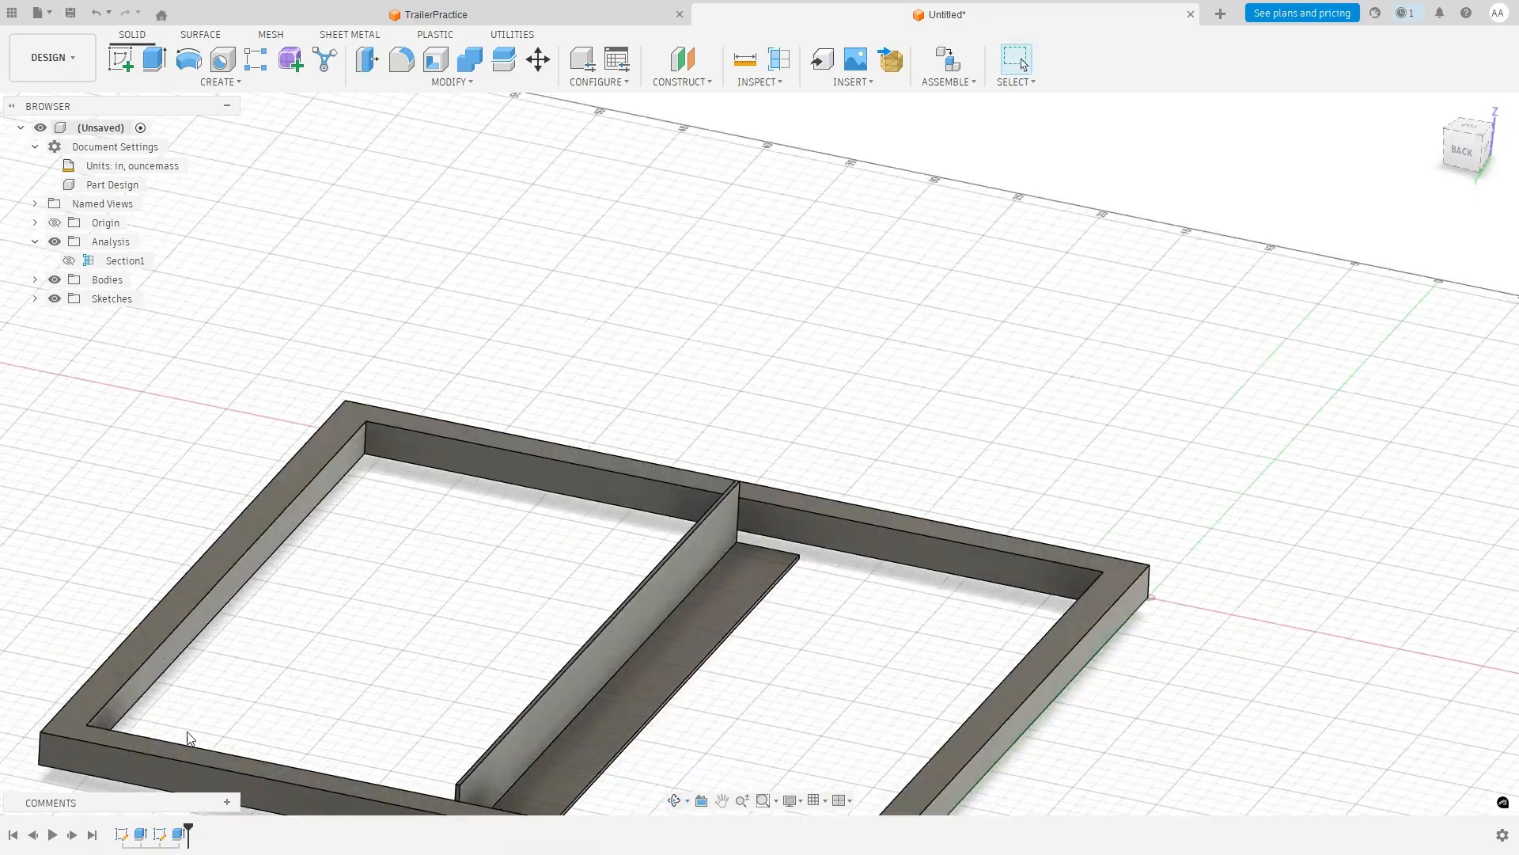
{"action": "mouse_move", "coordinate": [691, 762]}
{"action": "middle_mouse_down", "text": "shift"}
{"action": "mouse_move", "coordinate": [712, 736]}
{"action": "mouse_move", "coordinate": [647, 758]}
{"action": "mouse_move", "coordinate": [690, 754]}
{"action": "middle_mouse_up", "text": "shift"}
{"action": "scroll", "coordinate": [932, 596], "scroll_direction": "down", "scroll_amount": 3}
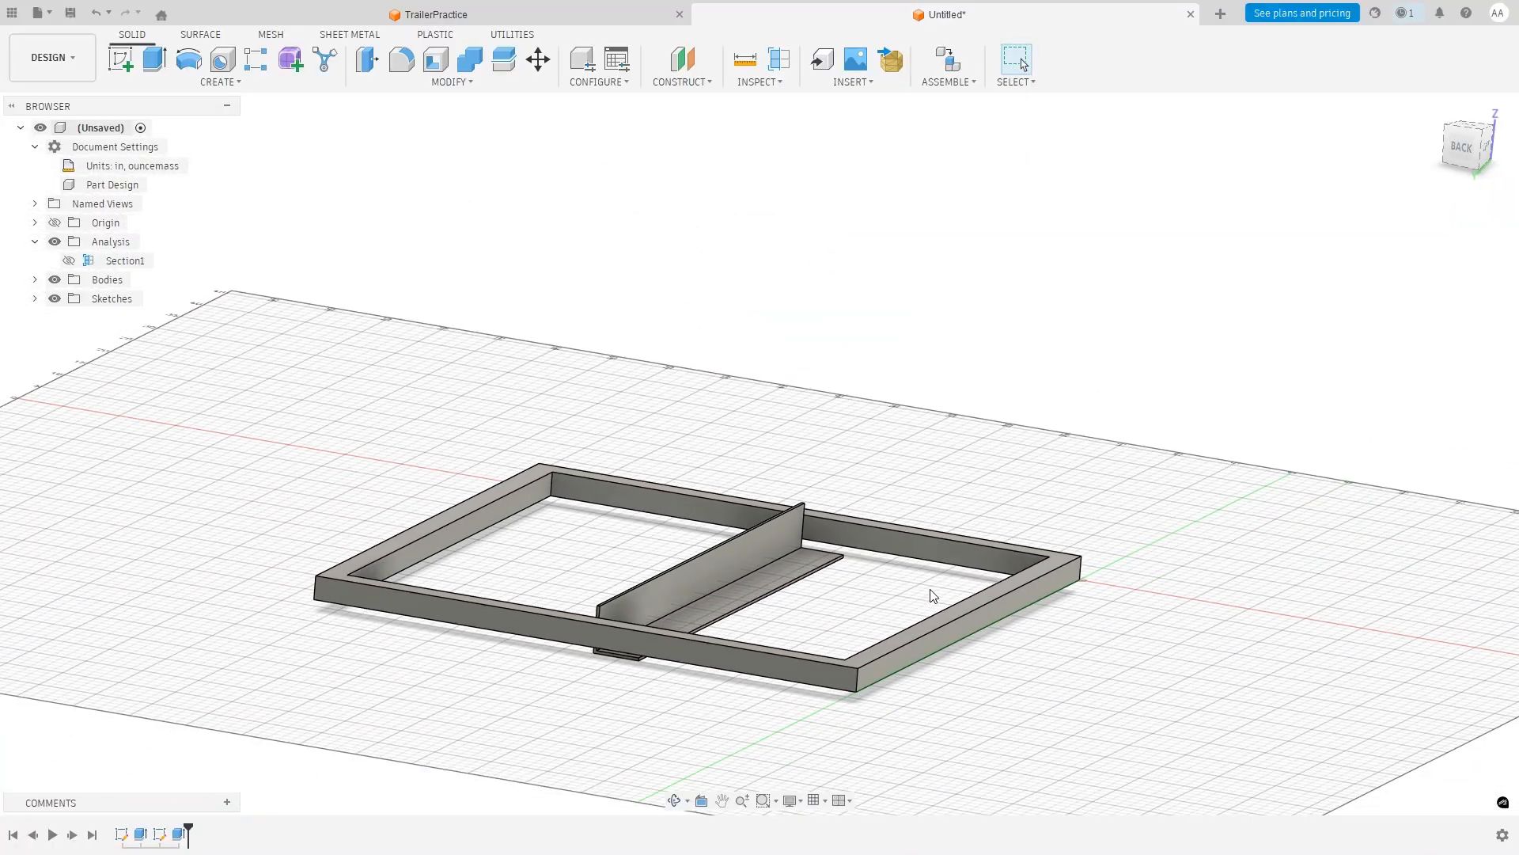
{"action": "scroll", "coordinate": [932, 595], "scroll_direction": "up", "scroll_amount": 4}
{"action": "left_click", "coordinate": [35, 298]}
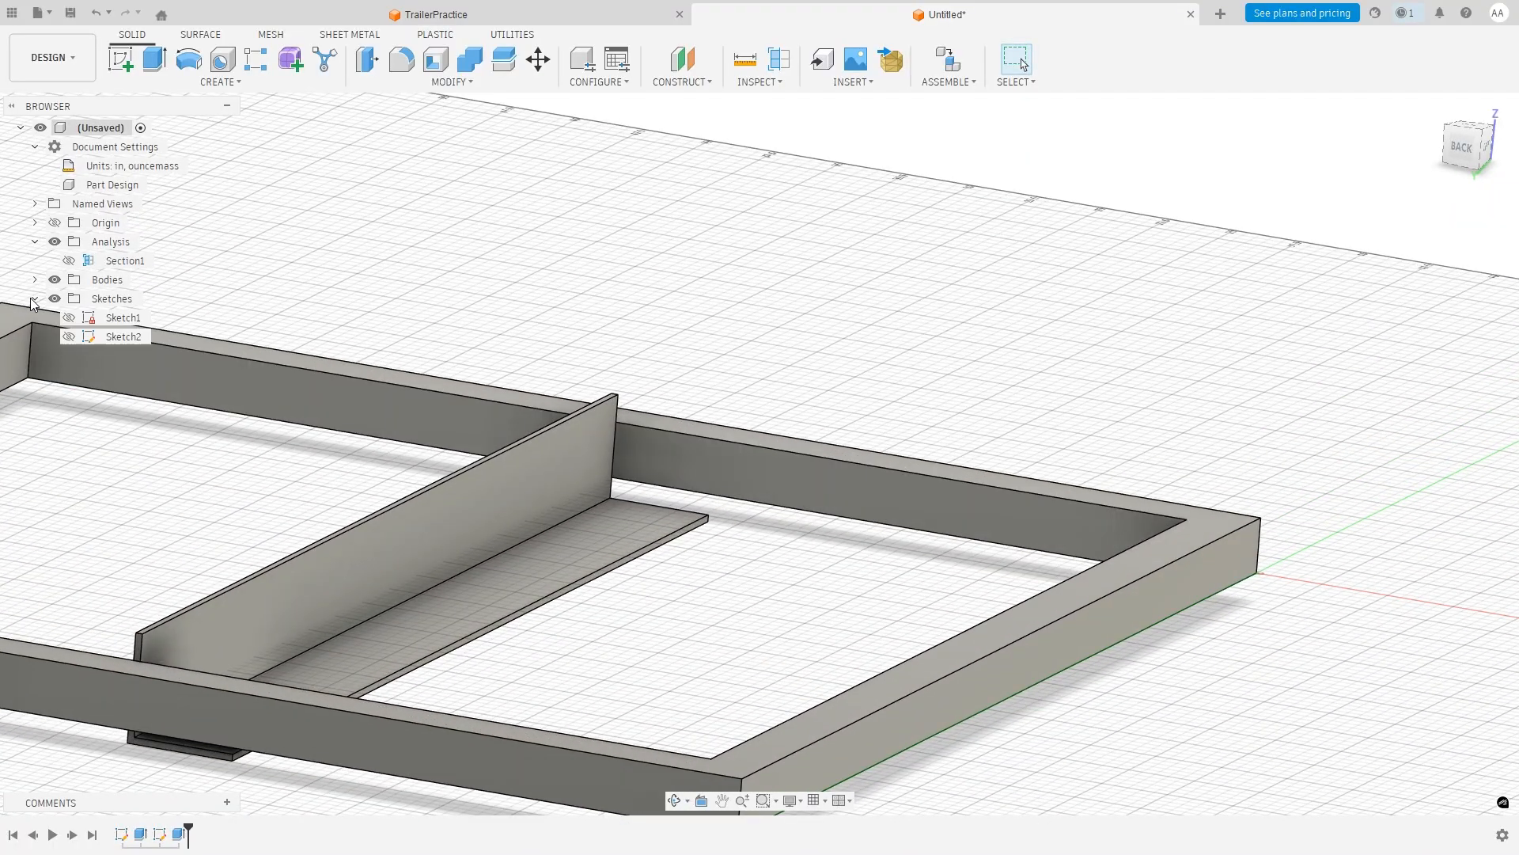
{"action": "left_click", "coordinate": [117, 339]}
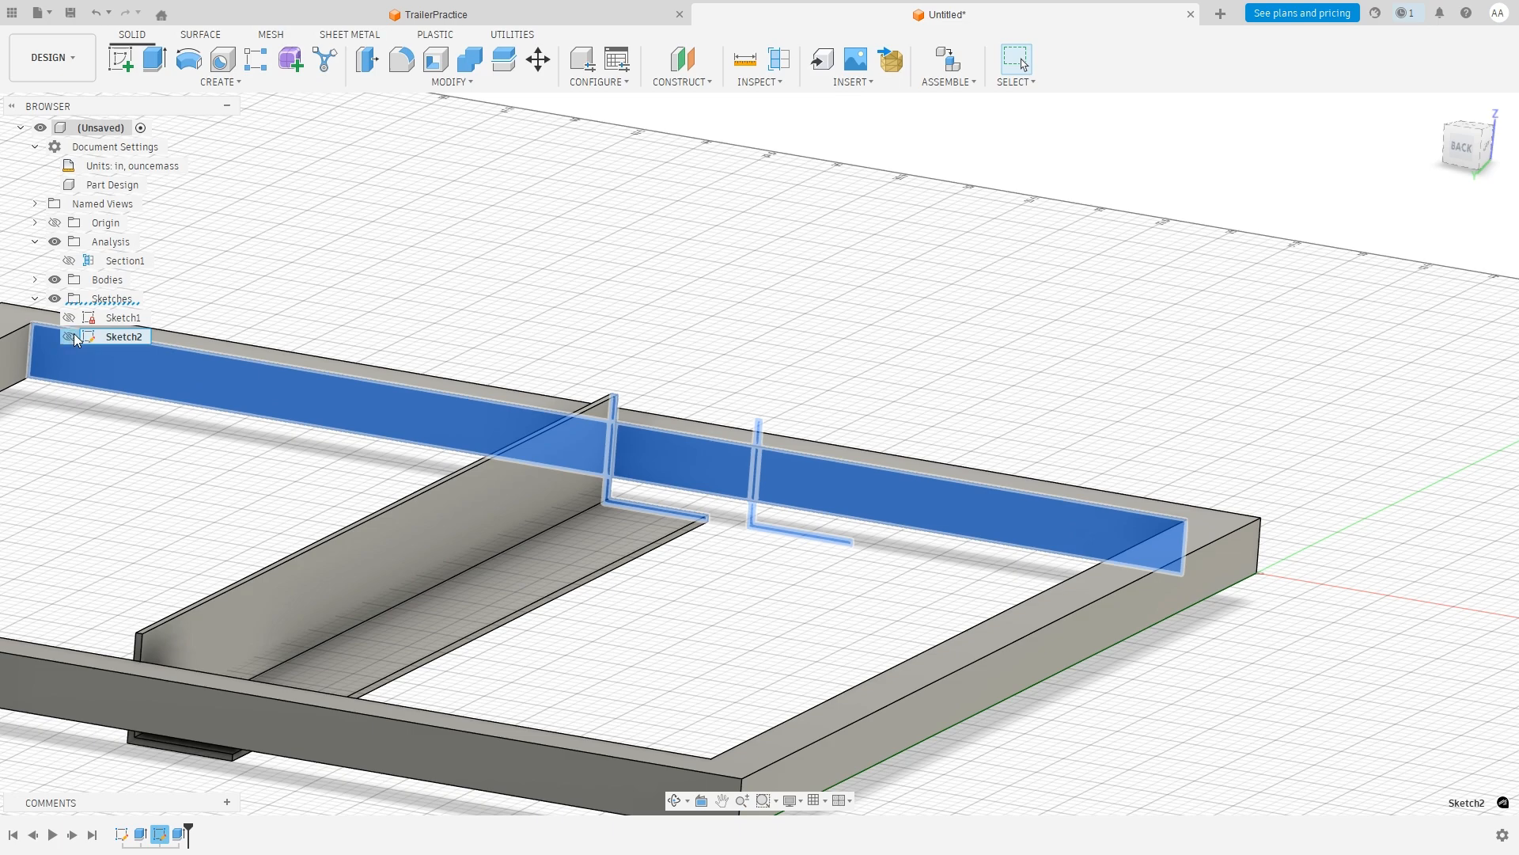
{"action": "left_click", "coordinate": [35, 299]}
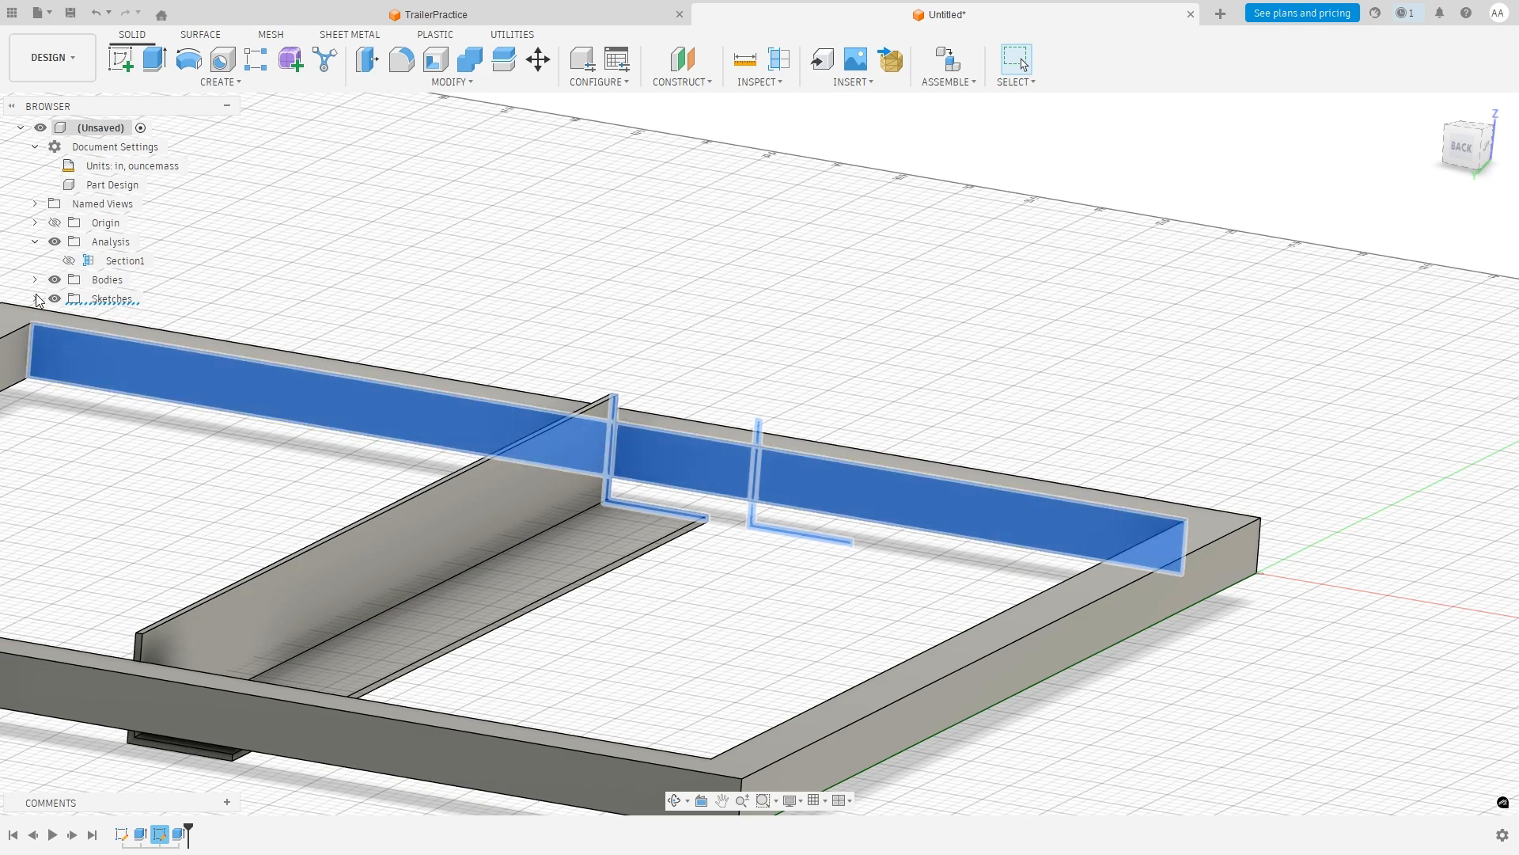
{"action": "left_click", "coordinate": [497, 274]}
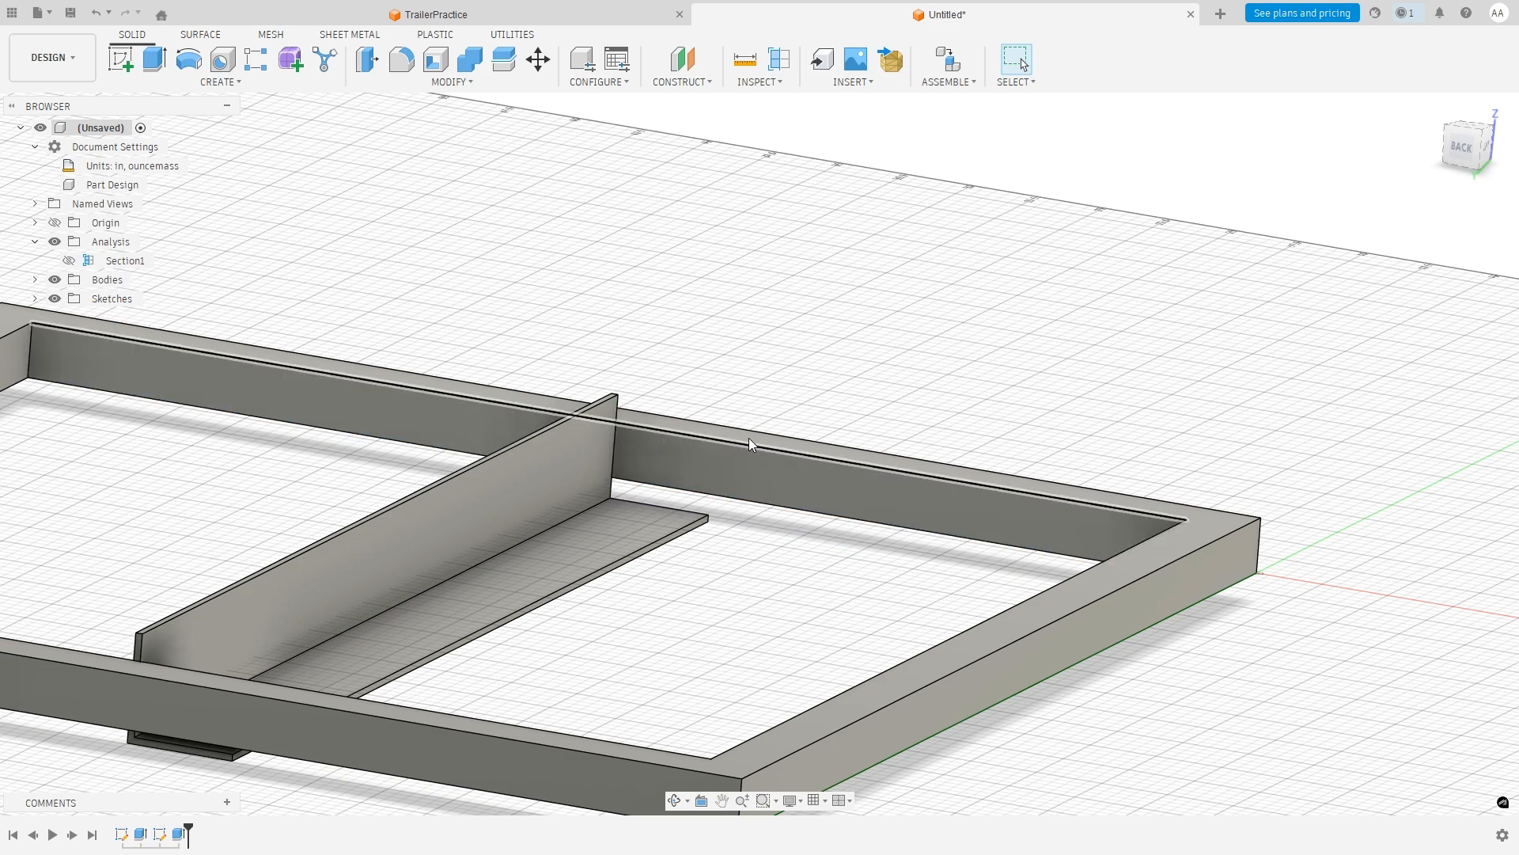
{"action": "left_click", "coordinate": [36, 300]}
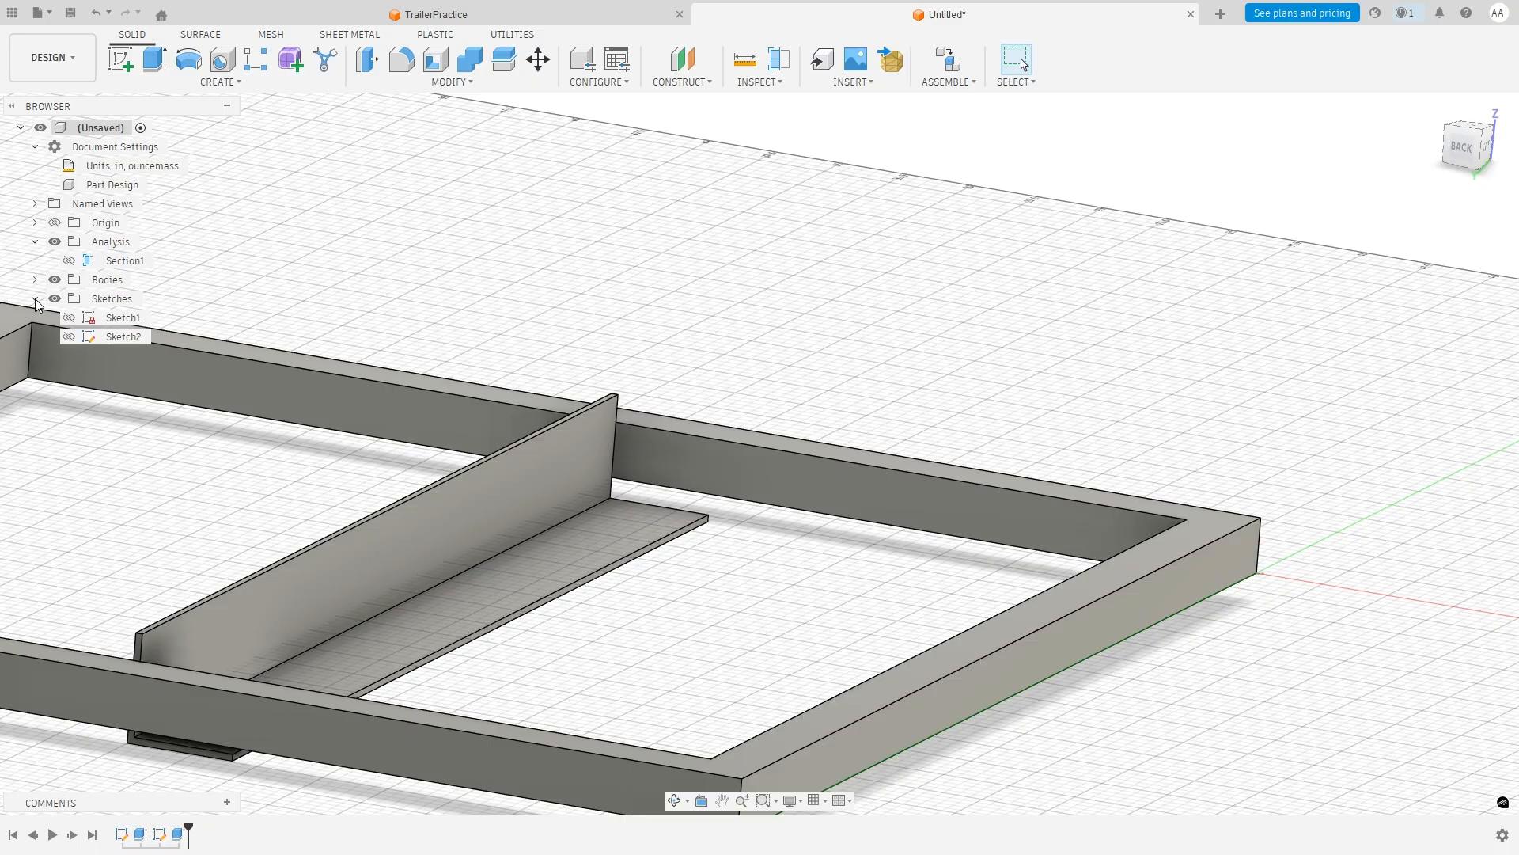
{"action": "left_click", "coordinate": [69, 336]}
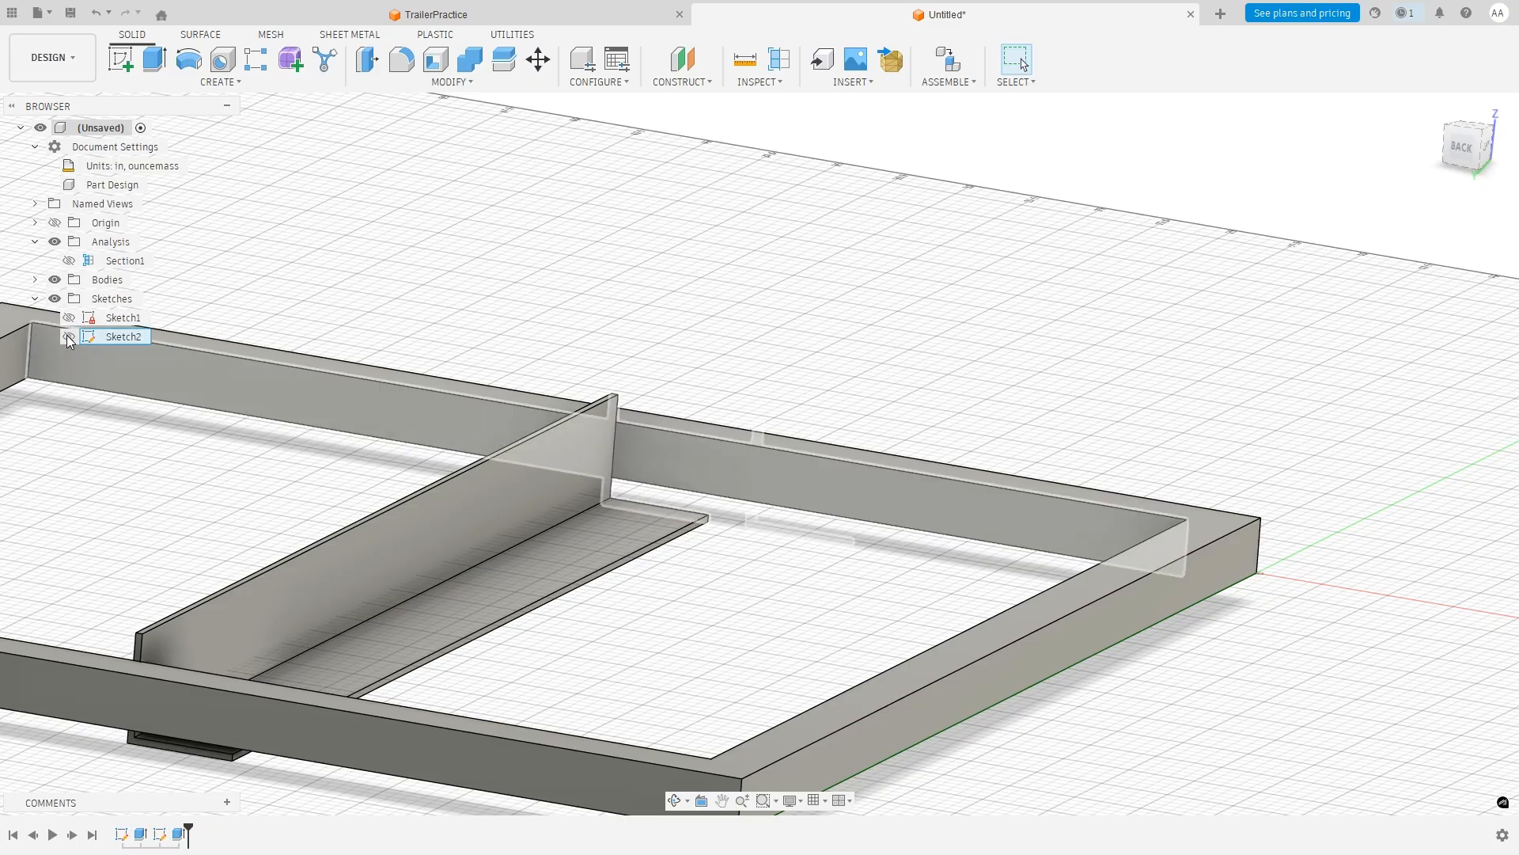
{"action": "left_click", "coordinate": [68, 337]}
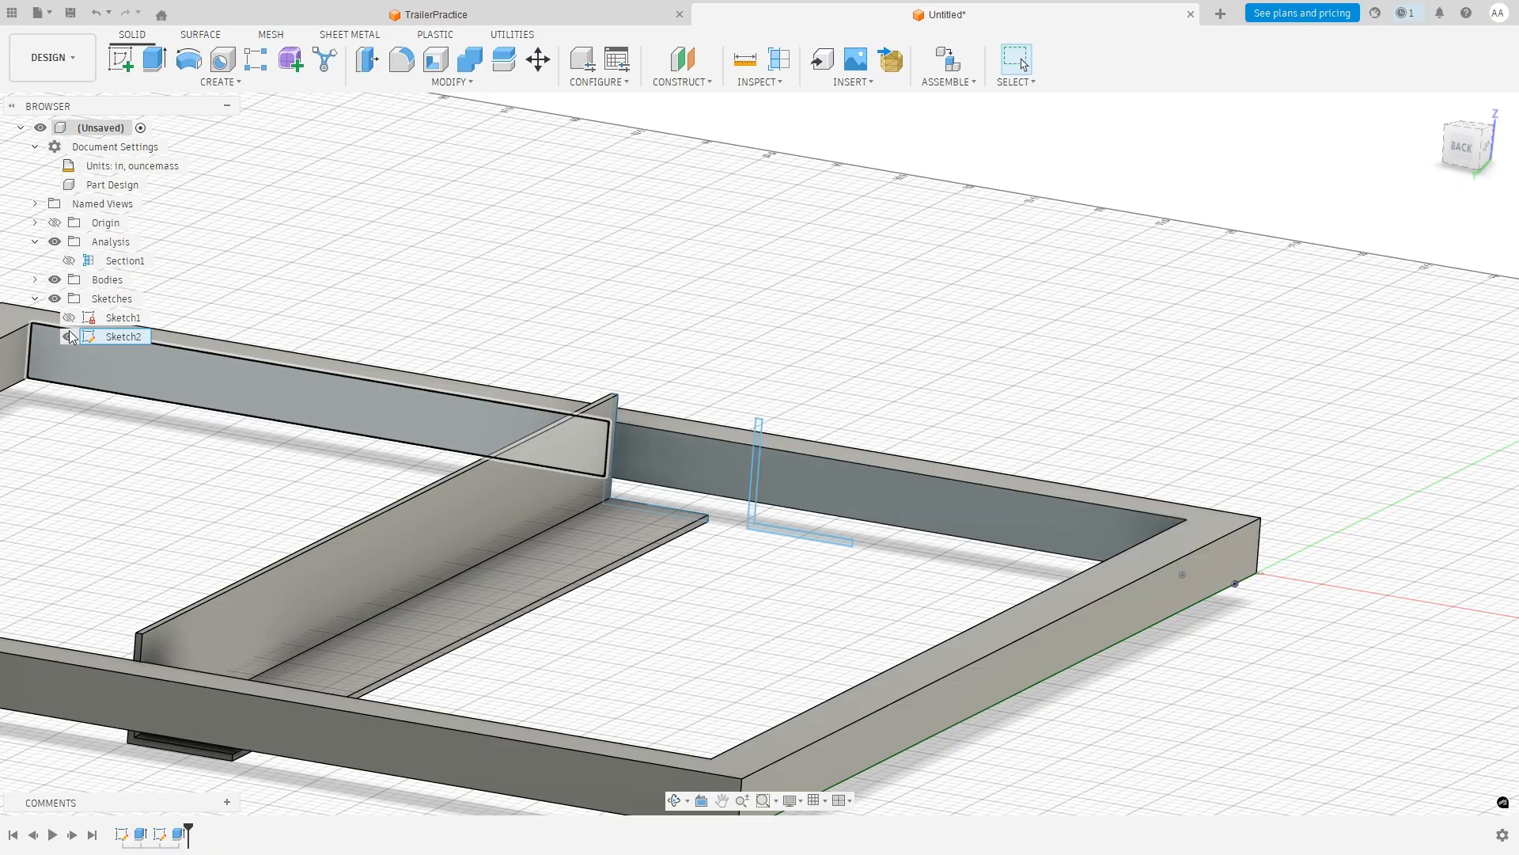
Start an extrusion with all three profile regions of the second angle, the one nearer the origin.
{"action": "scroll", "coordinate": [817, 532], "scroll_direction": "down", "scroll_amount": 3}
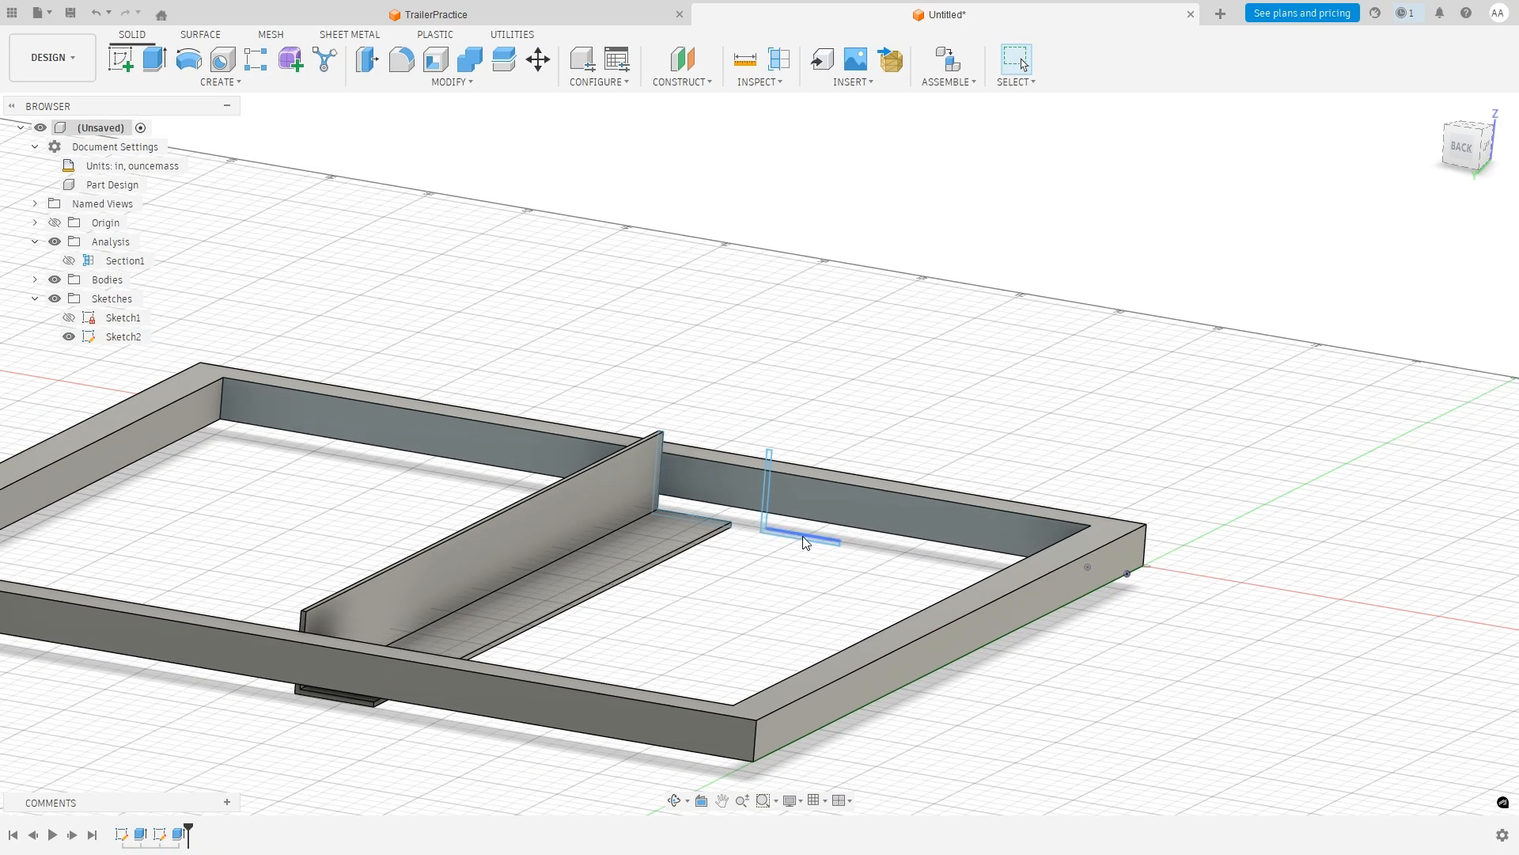
{"action": "scroll", "coordinate": [816, 538], "scroll_direction": "up", "scroll_amount": 8}
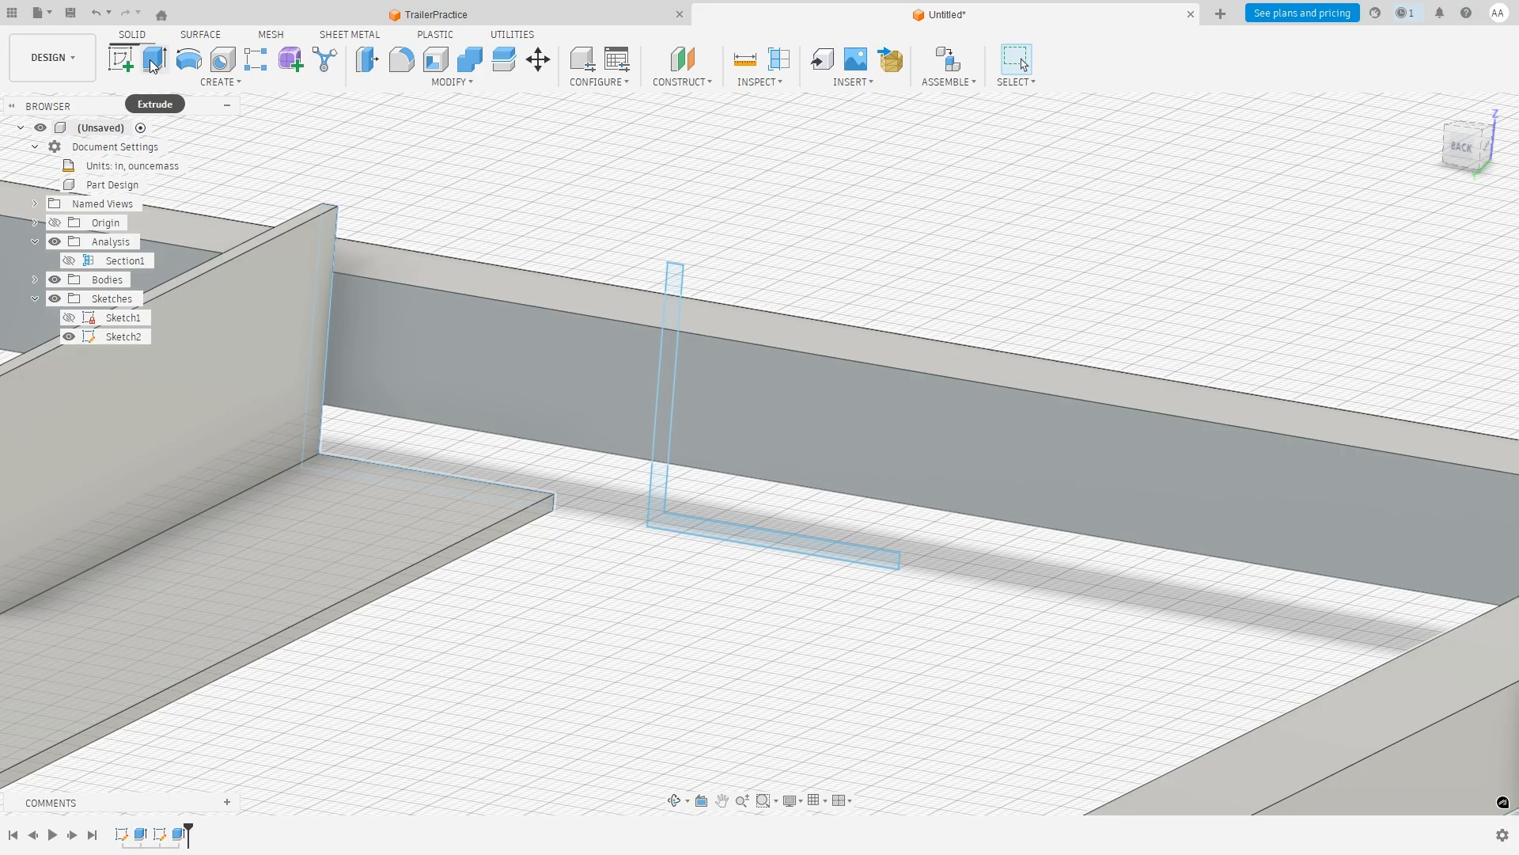
{"action": "left_click", "coordinate": [153, 66]}
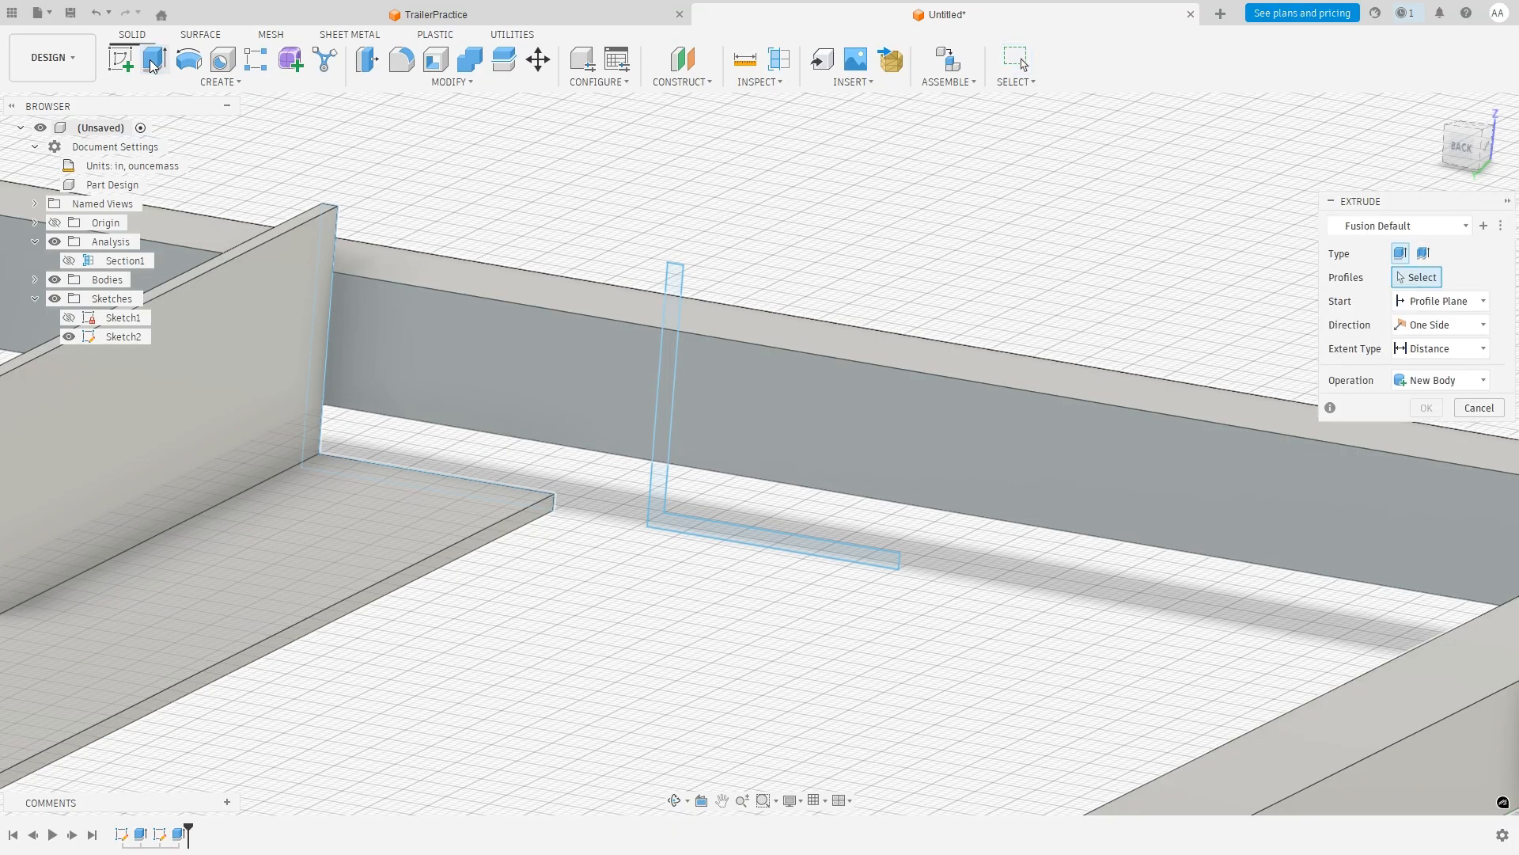
{"action": "left_click", "coordinate": [673, 295]}
{"action": "left_click", "coordinate": [671, 368]}
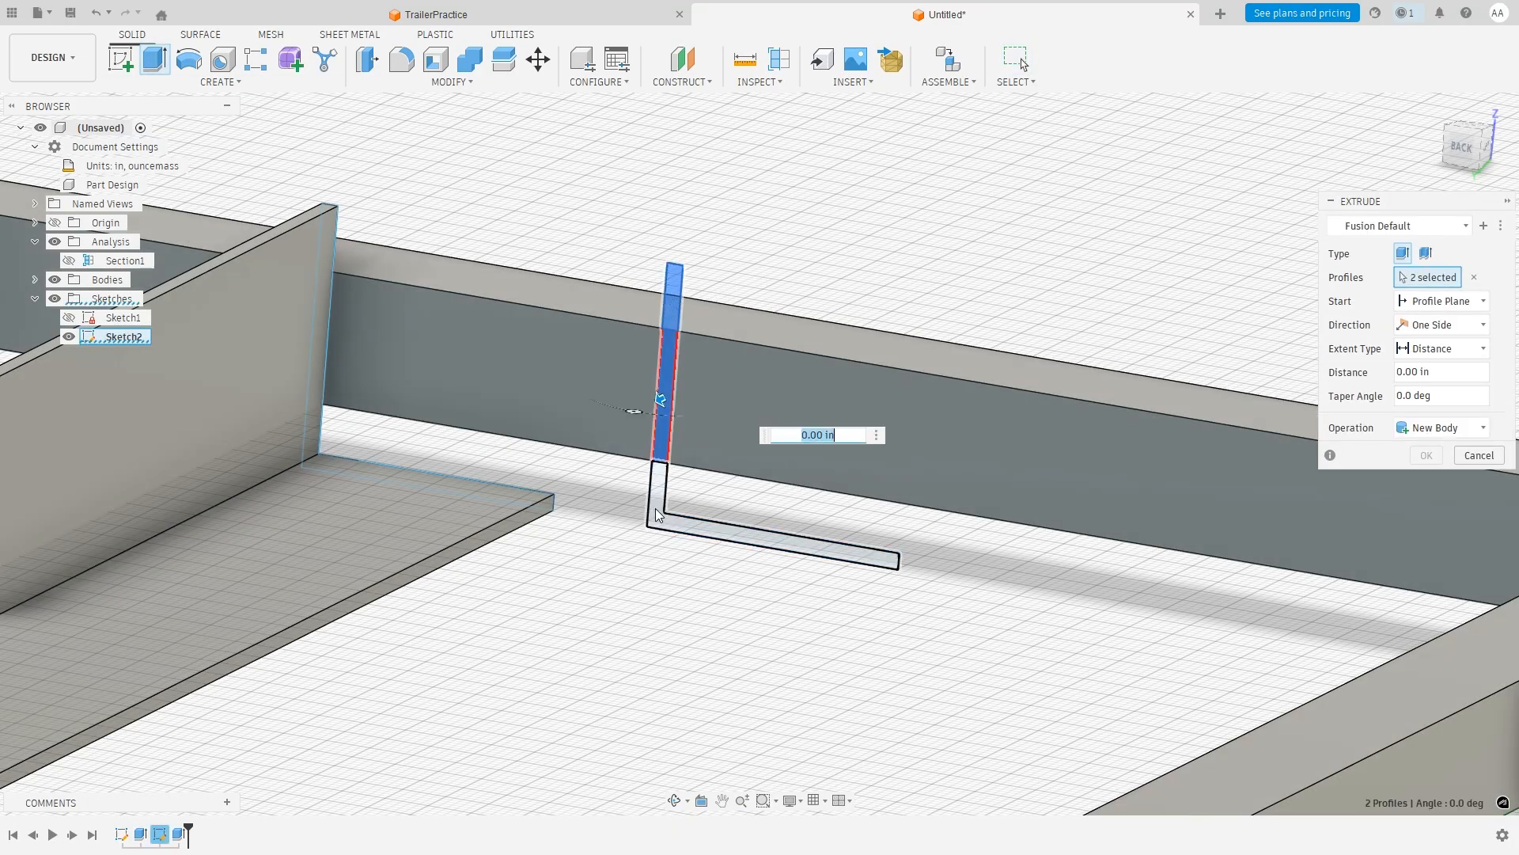
{"action": "left_click", "coordinate": [659, 492]}
{"action": "scroll", "coordinate": [736, 546], "scroll_direction": "down", "scroll_amount": 4}
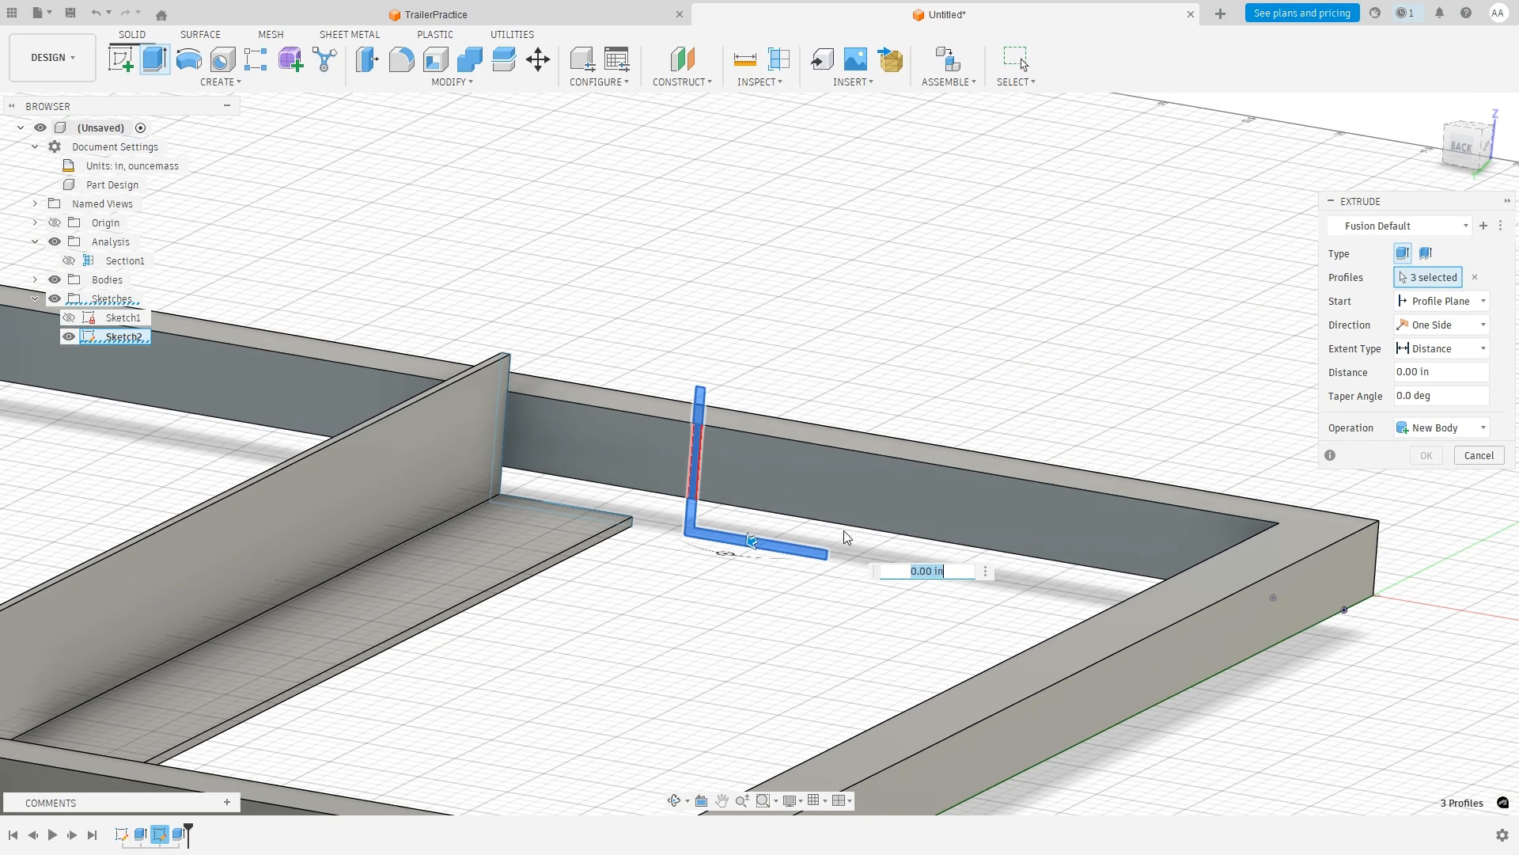
Extend the second angle to the inner face of the opposite frame side using the To Object extent.
{"action": "left_click", "coordinate": [1439, 350]}
{"action": "left_click", "coordinate": [1390, 388]}
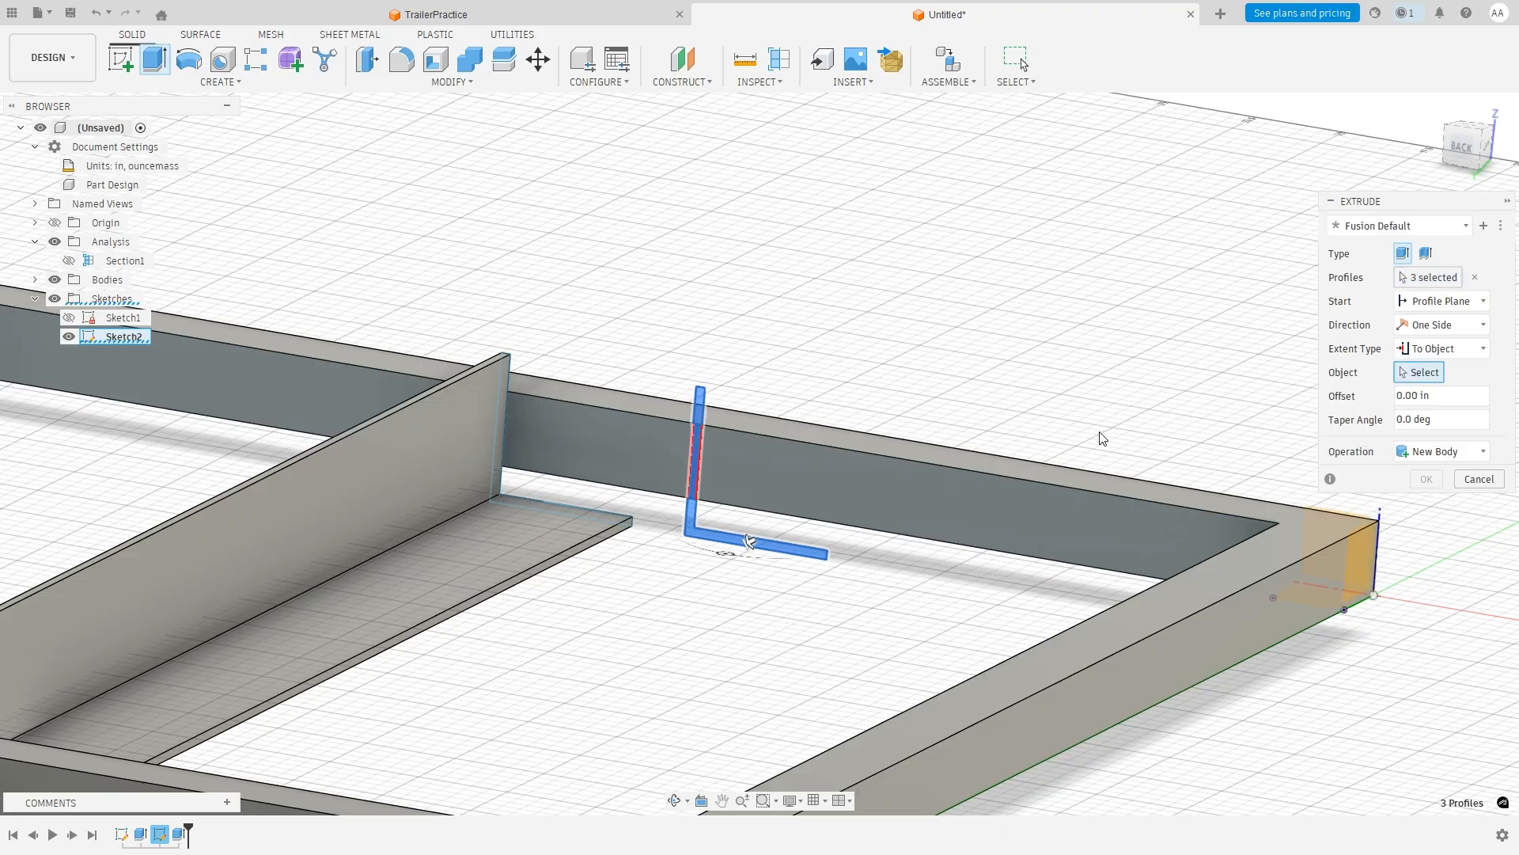
{"action": "left_click_drag", "start_coordinate": [1103, 438], "coordinate": [848, 495], "text": "shift"}
{"action": "middle_click_drag", "start_coordinate": [1104, 438], "coordinate": [699, 556], "text": "shift"}
{"action": "left_click", "coordinate": [378, 420]}
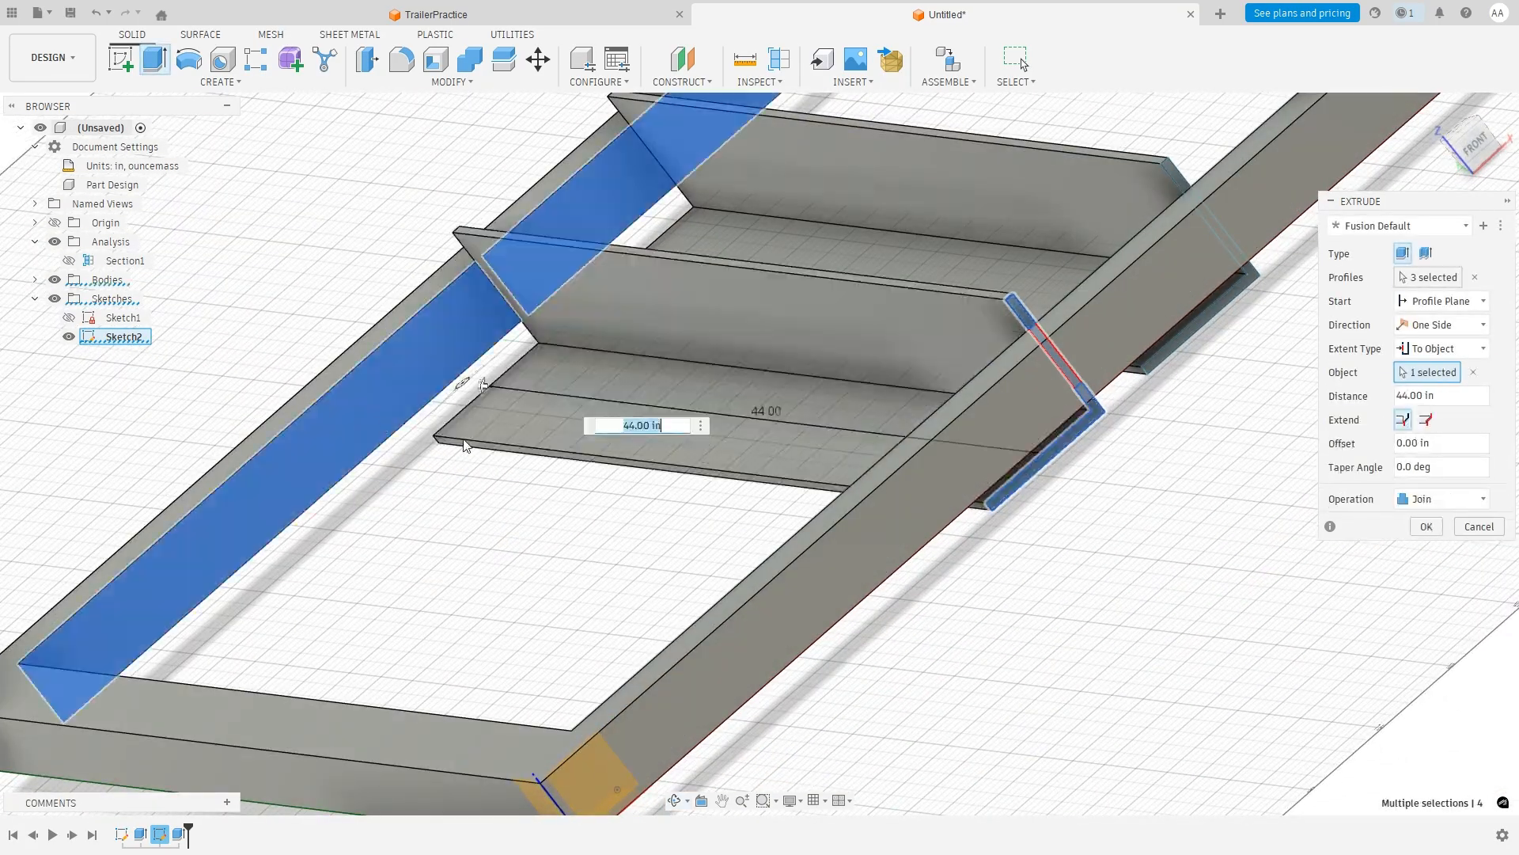
Make the second angle's extrusion a New Body and complete it.
{"action": "middle_click_drag", "start_coordinate": [464, 446], "coordinate": [854, 475], "text": "shift"}
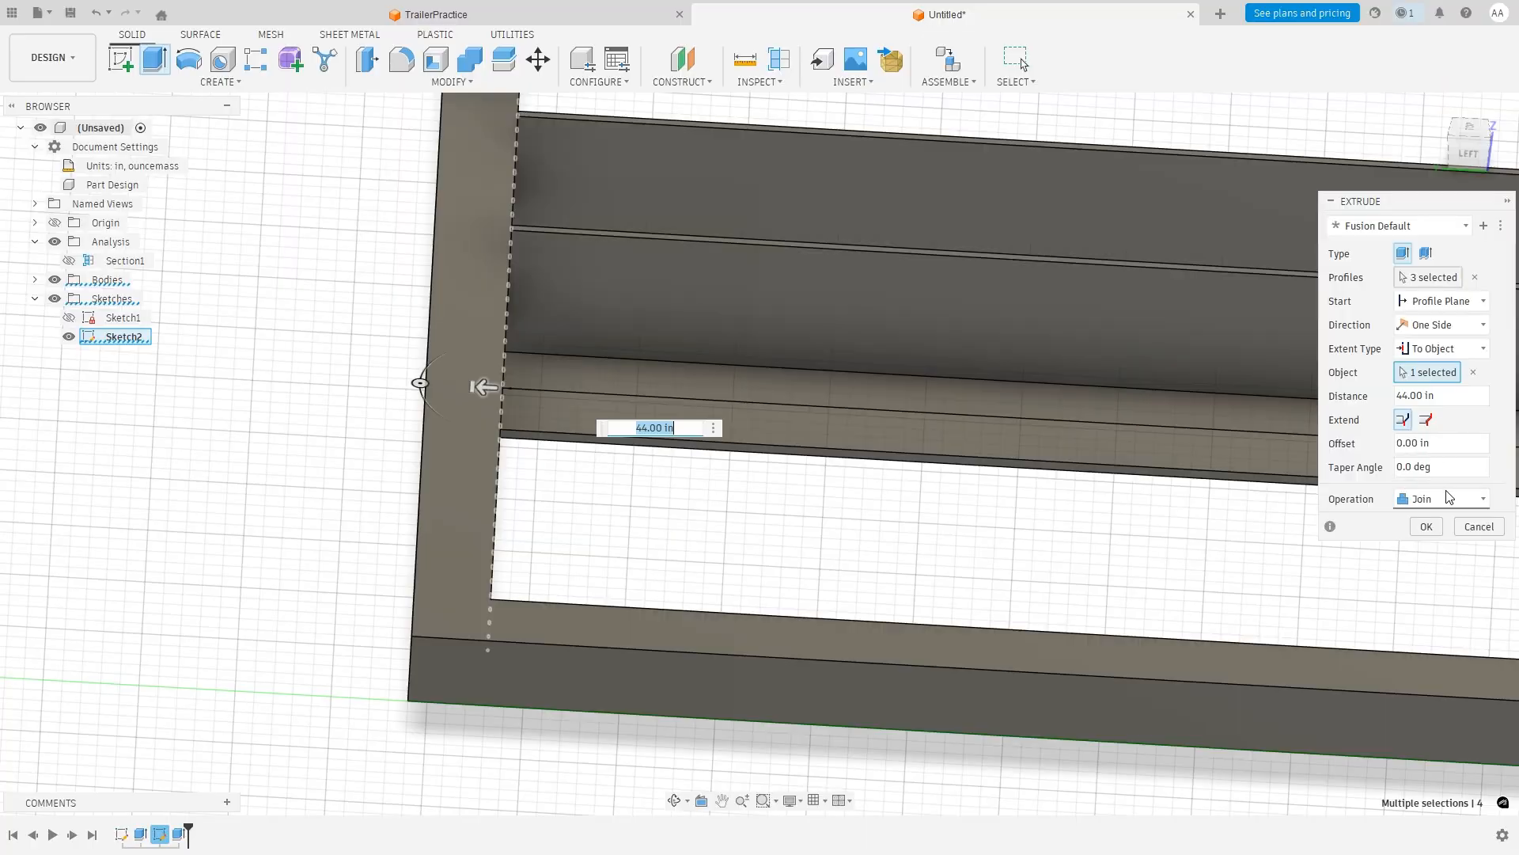
{"action": "scroll", "coordinate": [1092, 439], "scroll_direction": "down", "scroll_amount": 3}
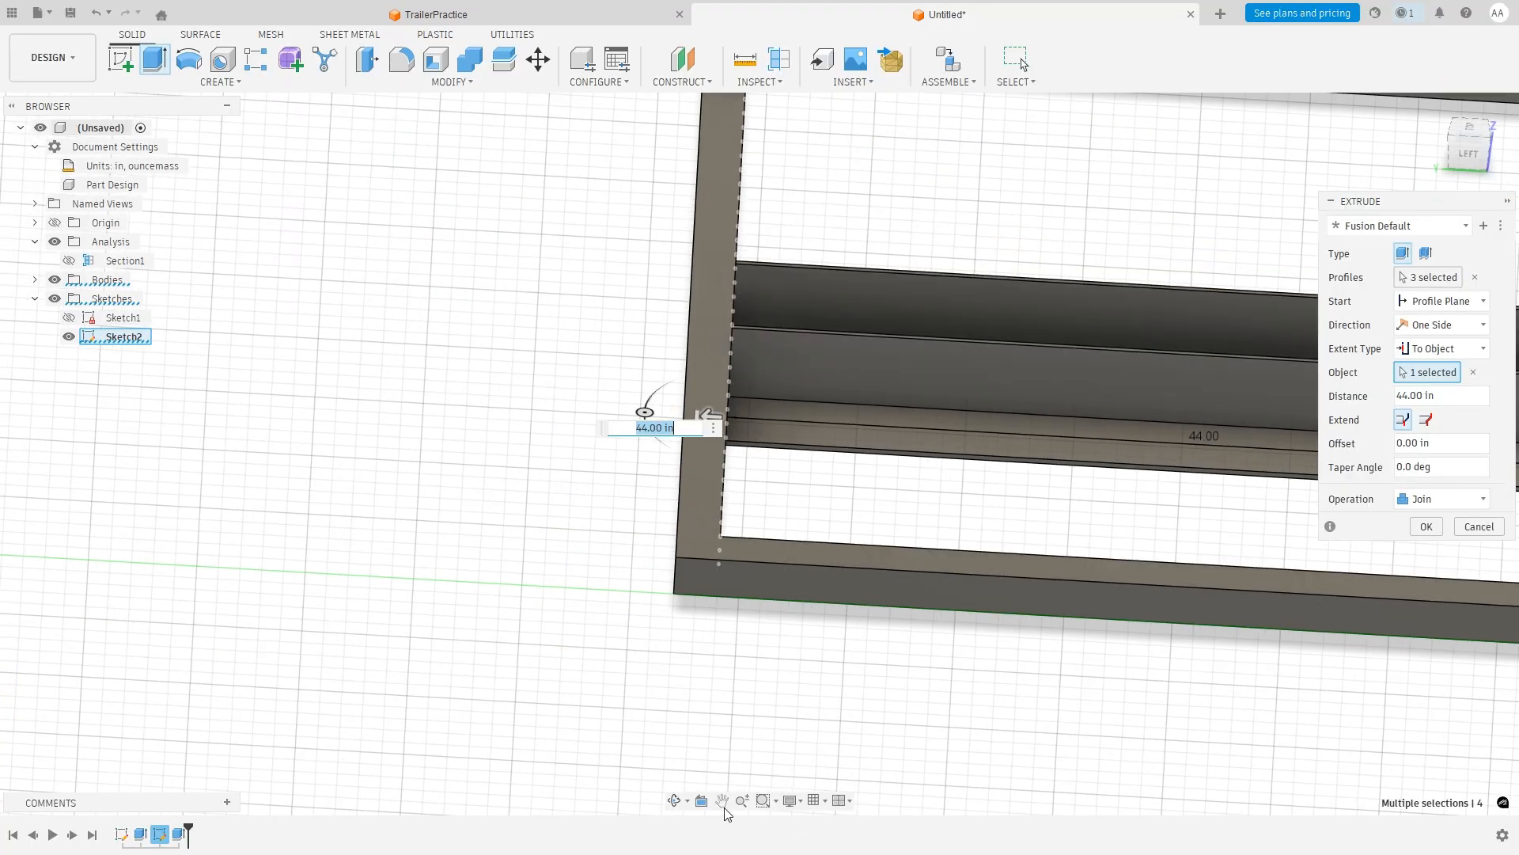
{"action": "middle_click_drag", "start_coordinate": [837, 658], "coordinate": [1182, 425], "text": "shift"}
{"action": "middle_click_drag", "start_coordinate": [1039, 365], "coordinate": [1018, 343], "text": "shift"}
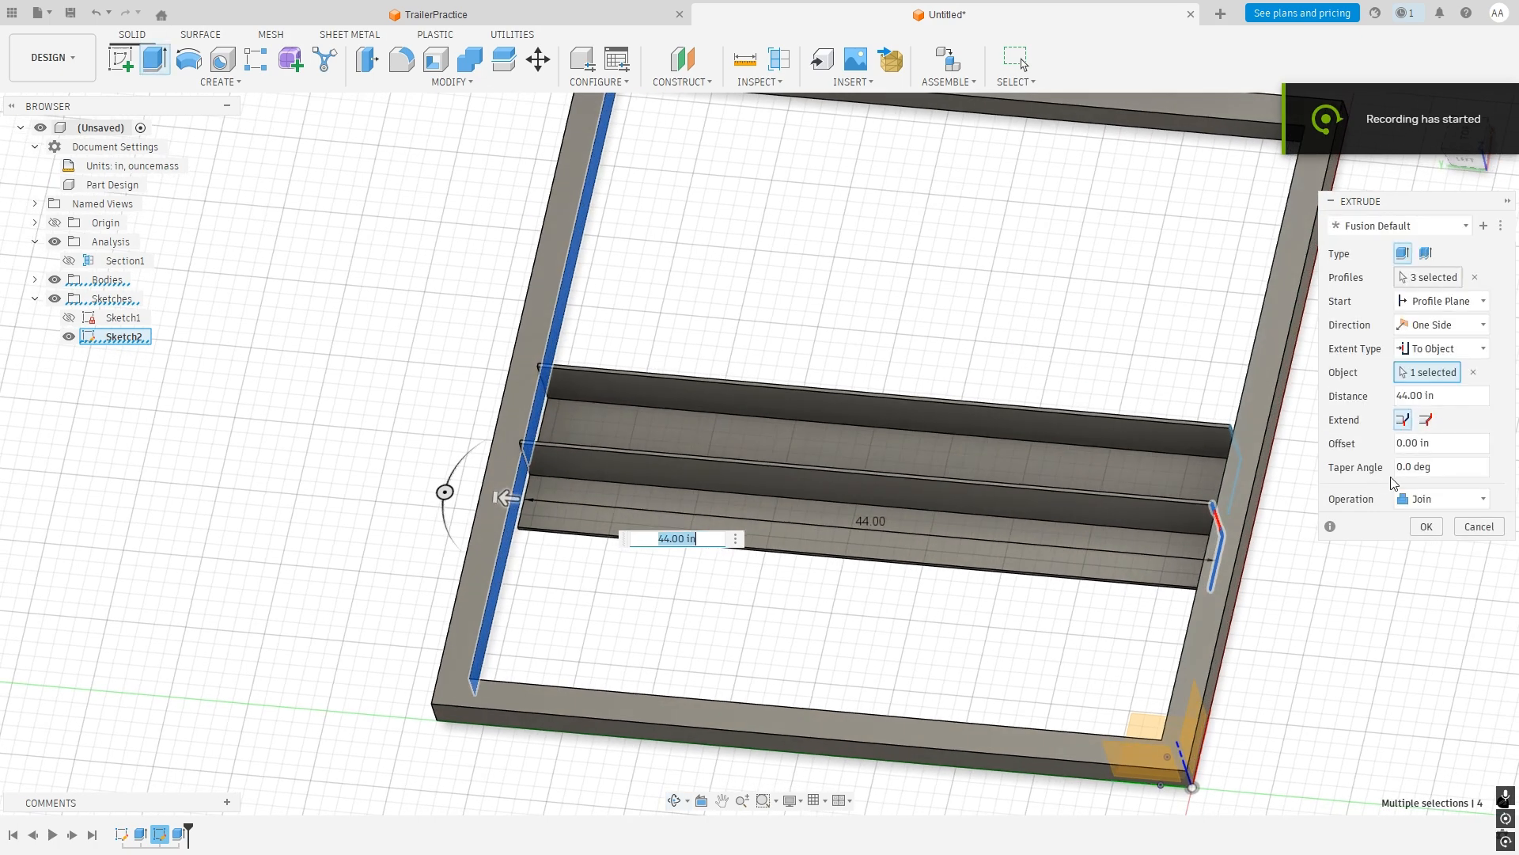
{"action": "left_click", "coordinate": [1442, 499]}
{"action": "left_click", "coordinate": [1398, 580]}
{"action": "left_click", "coordinate": [1427, 527]}
Compare the two angle crossmembers with the hand-drawn trailer reference.
{"action": "middle_click_drag", "start_coordinate": [899, 610], "coordinate": [926, 641], "text": "shift"}
{"action": "key", "text": "alt+Tab"}
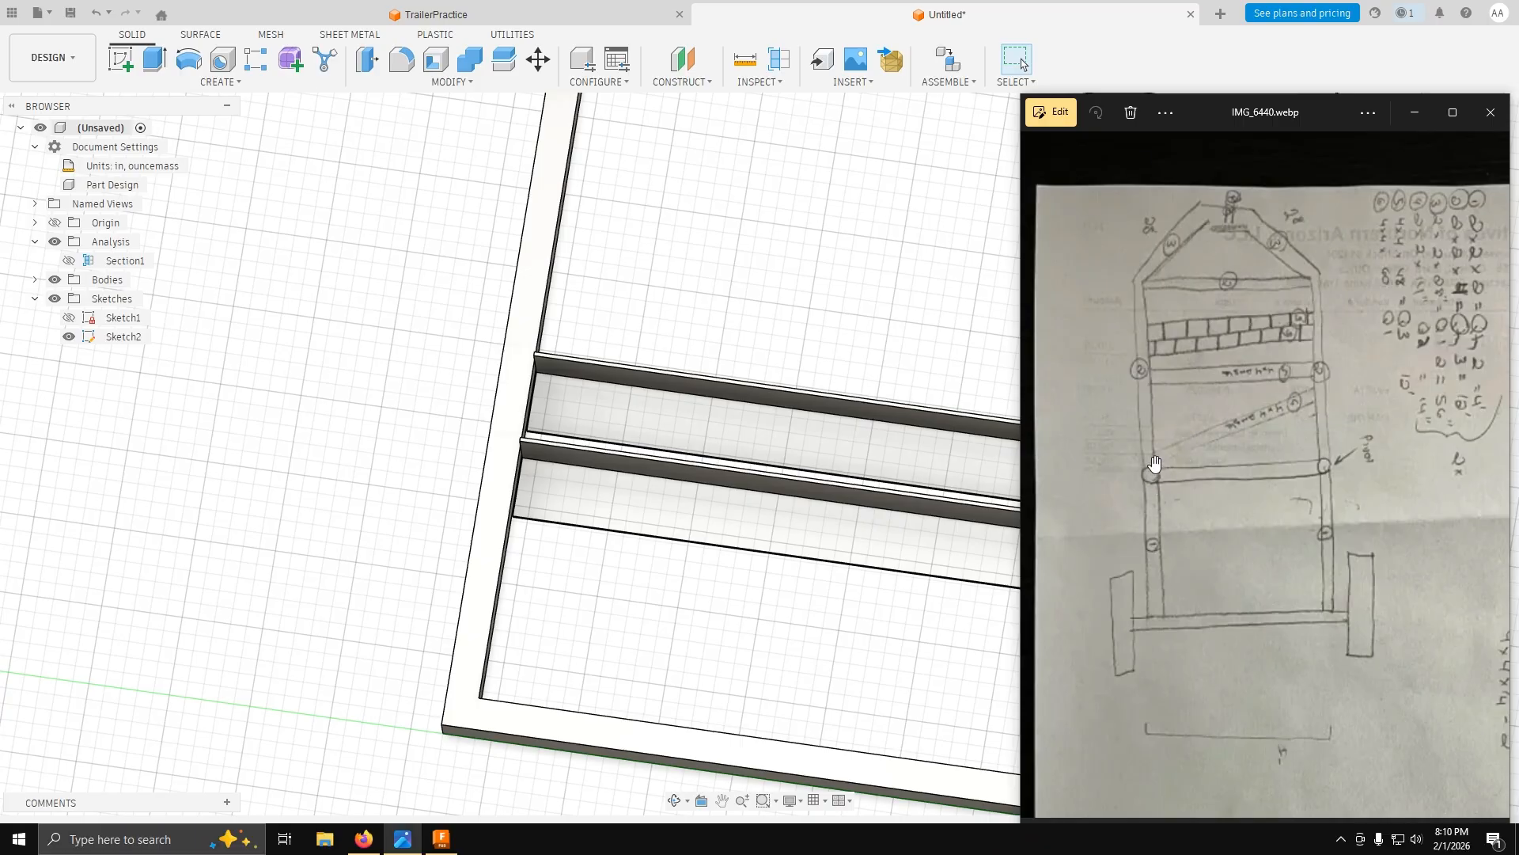
{"action": "left_click", "coordinate": [755, 487]}
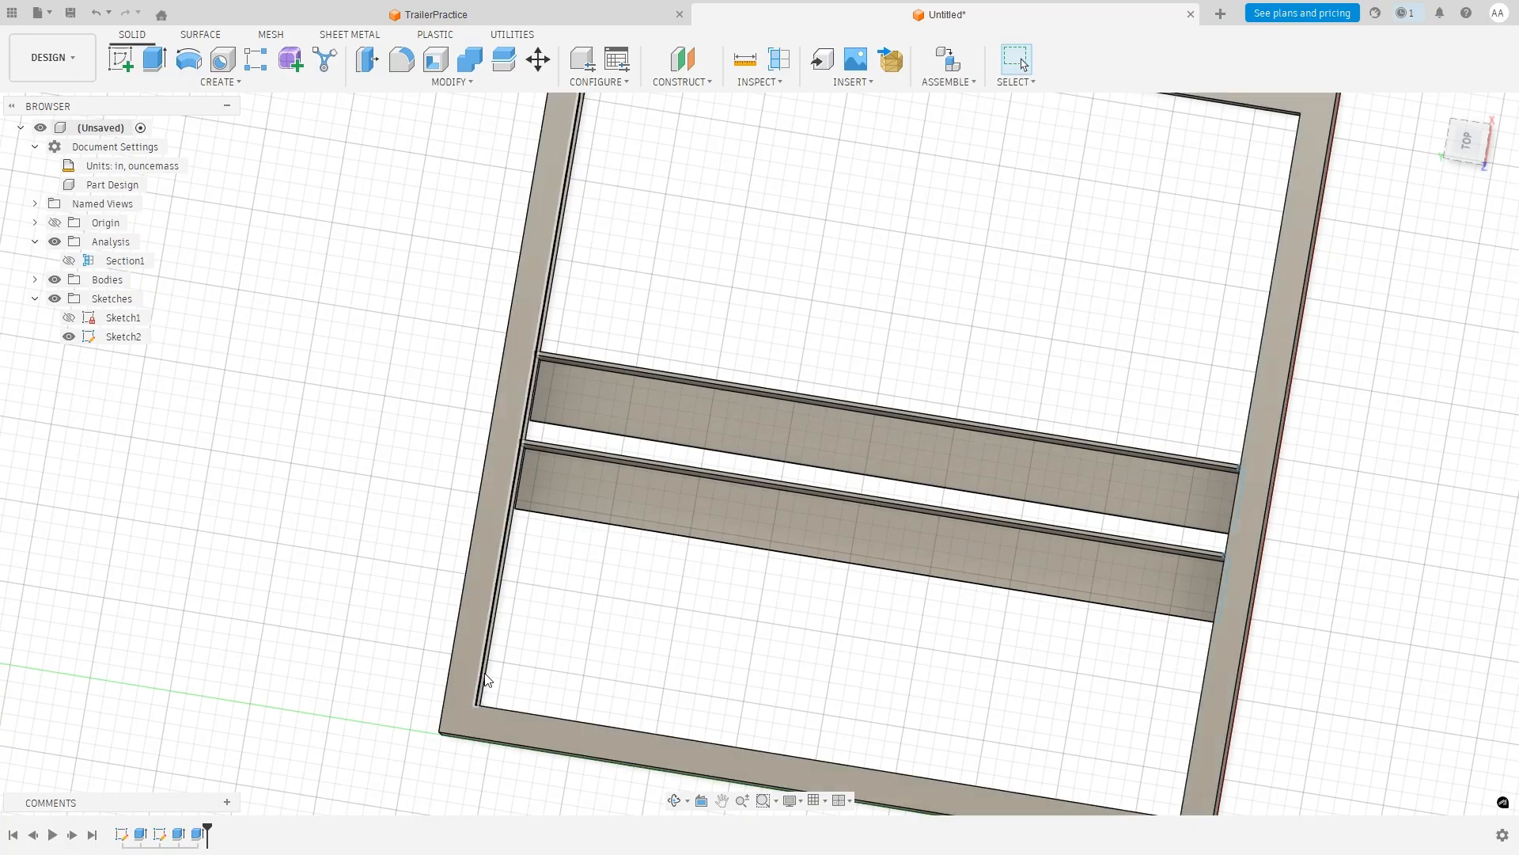
Check the hand-drawn reference, then rotate the angle crossmember nearer the origin 15 degrees about Z with Move/Copy.
{"action": "key", "text": "alt+Tab"}
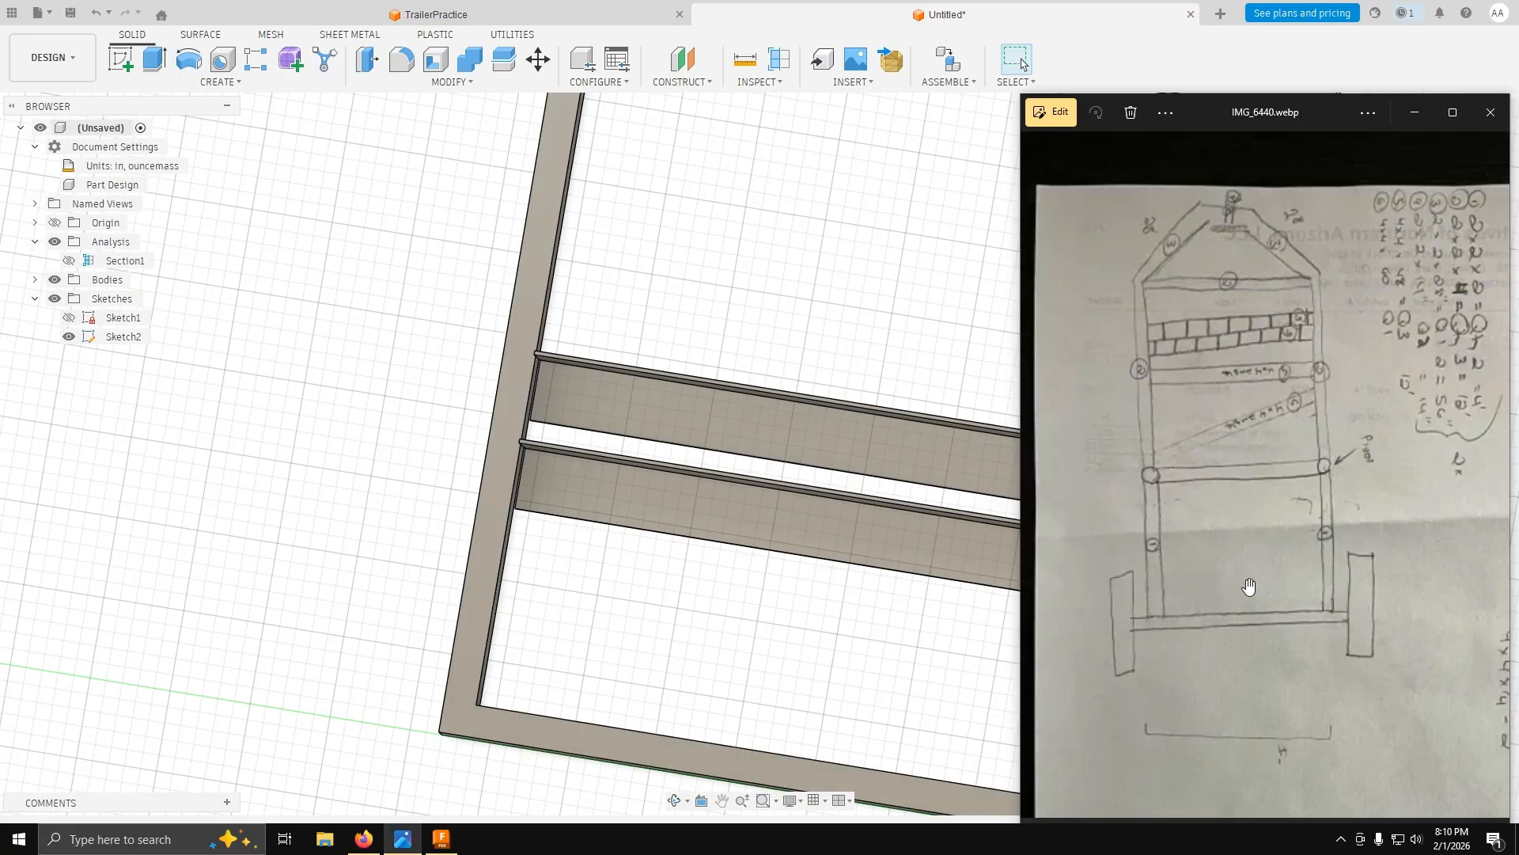
{"action": "left_click", "coordinate": [1400, 126]}
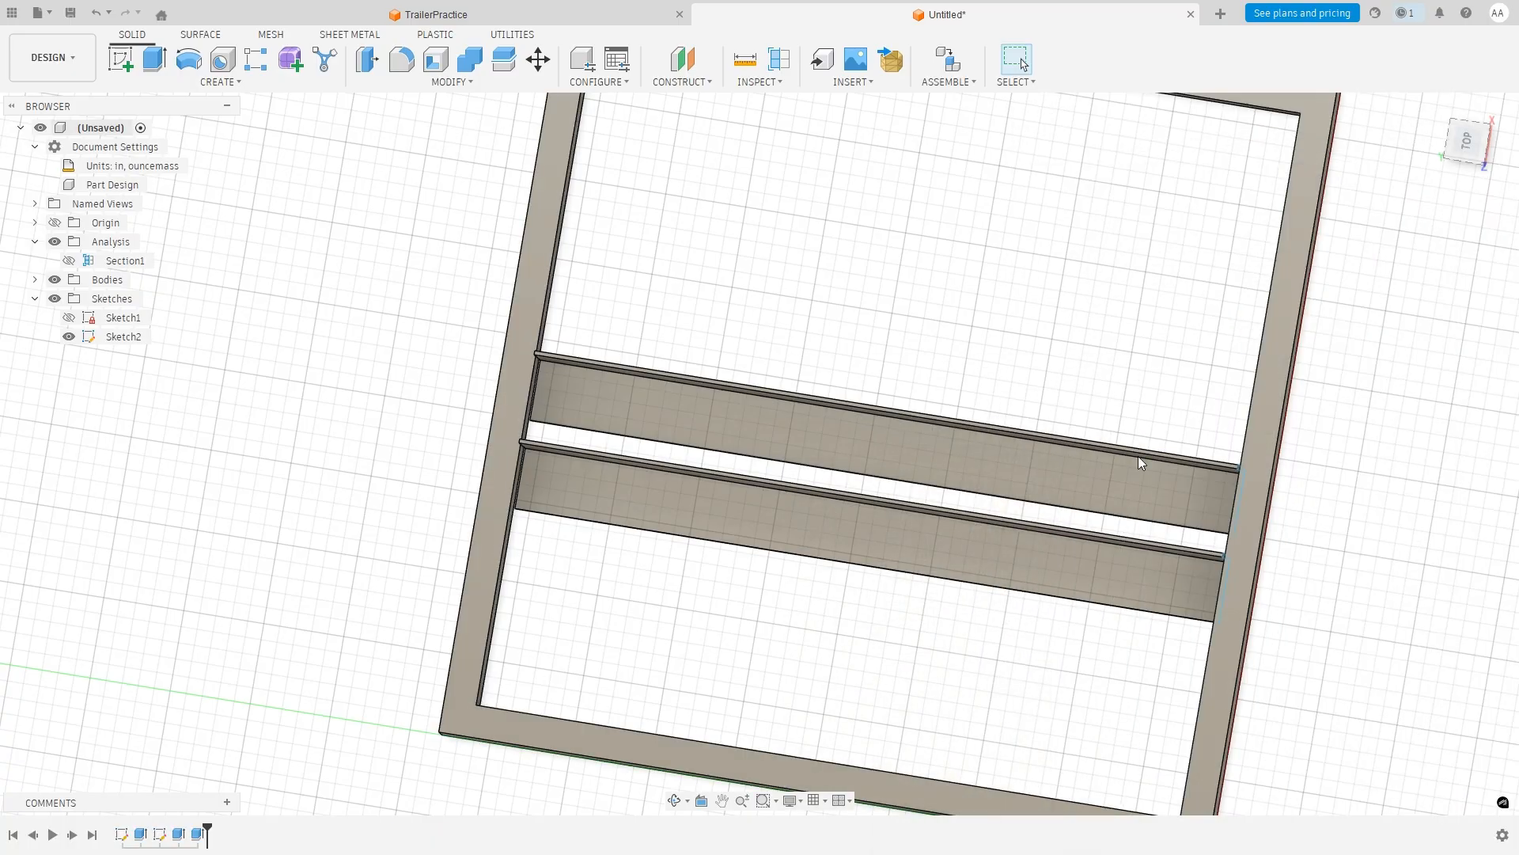
{"action": "middle_click_drag", "start_coordinate": [885, 543], "coordinate": [1021, 584], "text": "shift"}
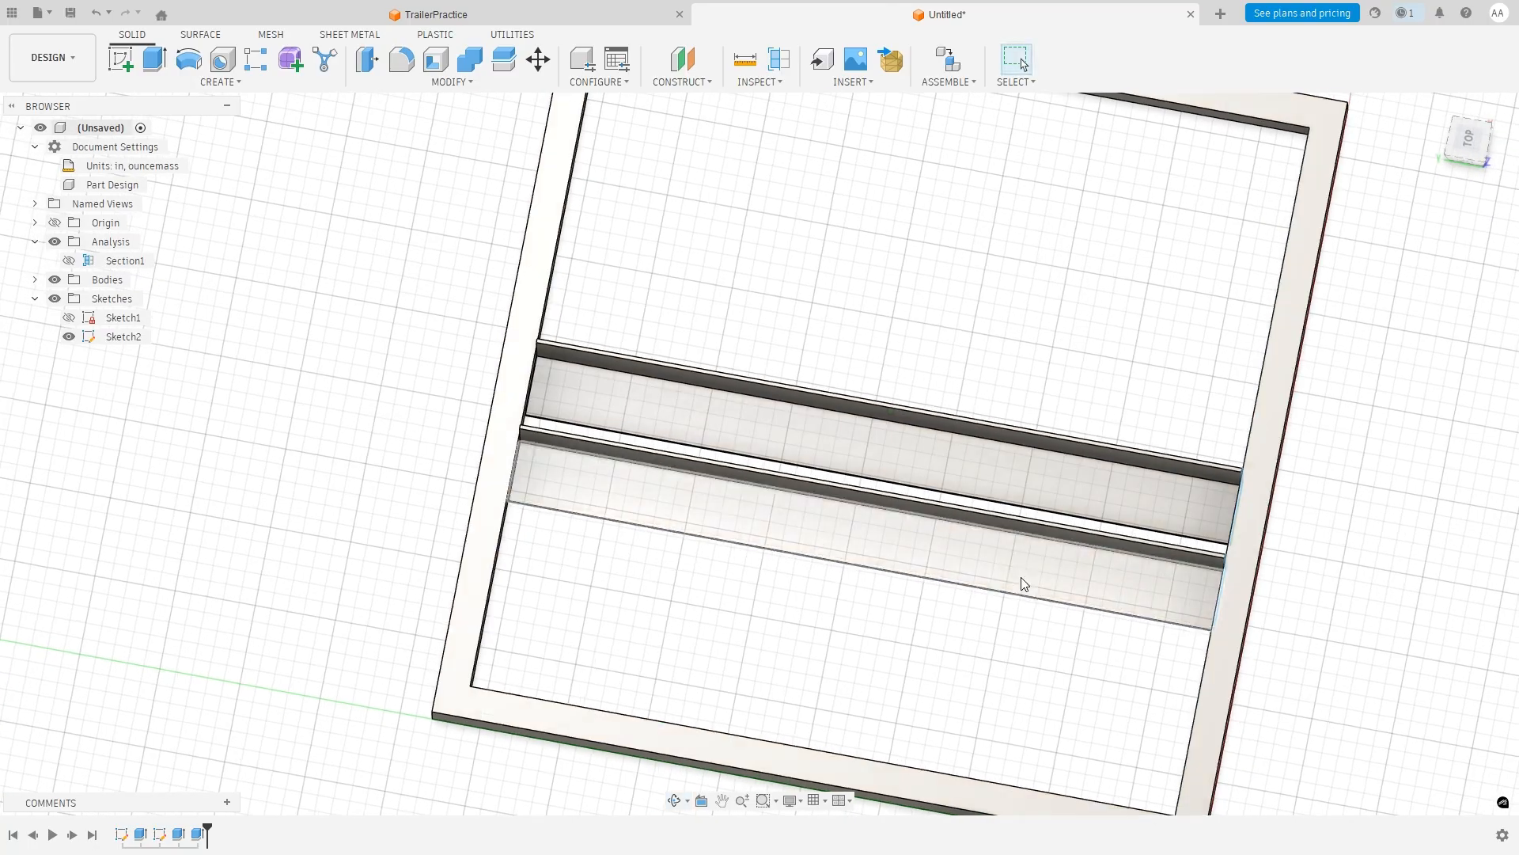
{"action": "right_click", "coordinate": [839, 502]}
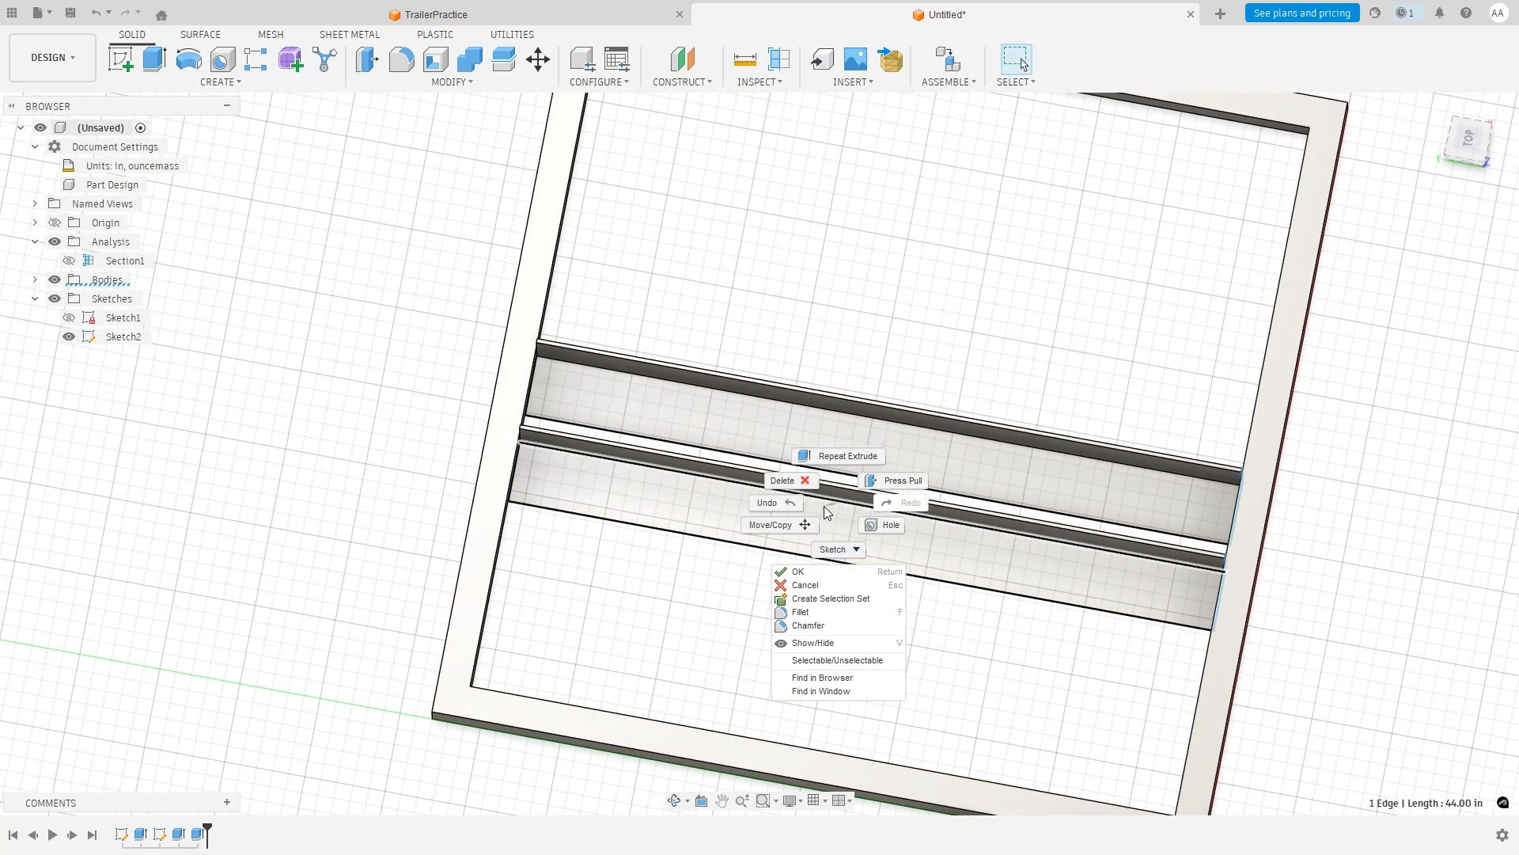
{"action": "left_click", "coordinate": [777, 524]}
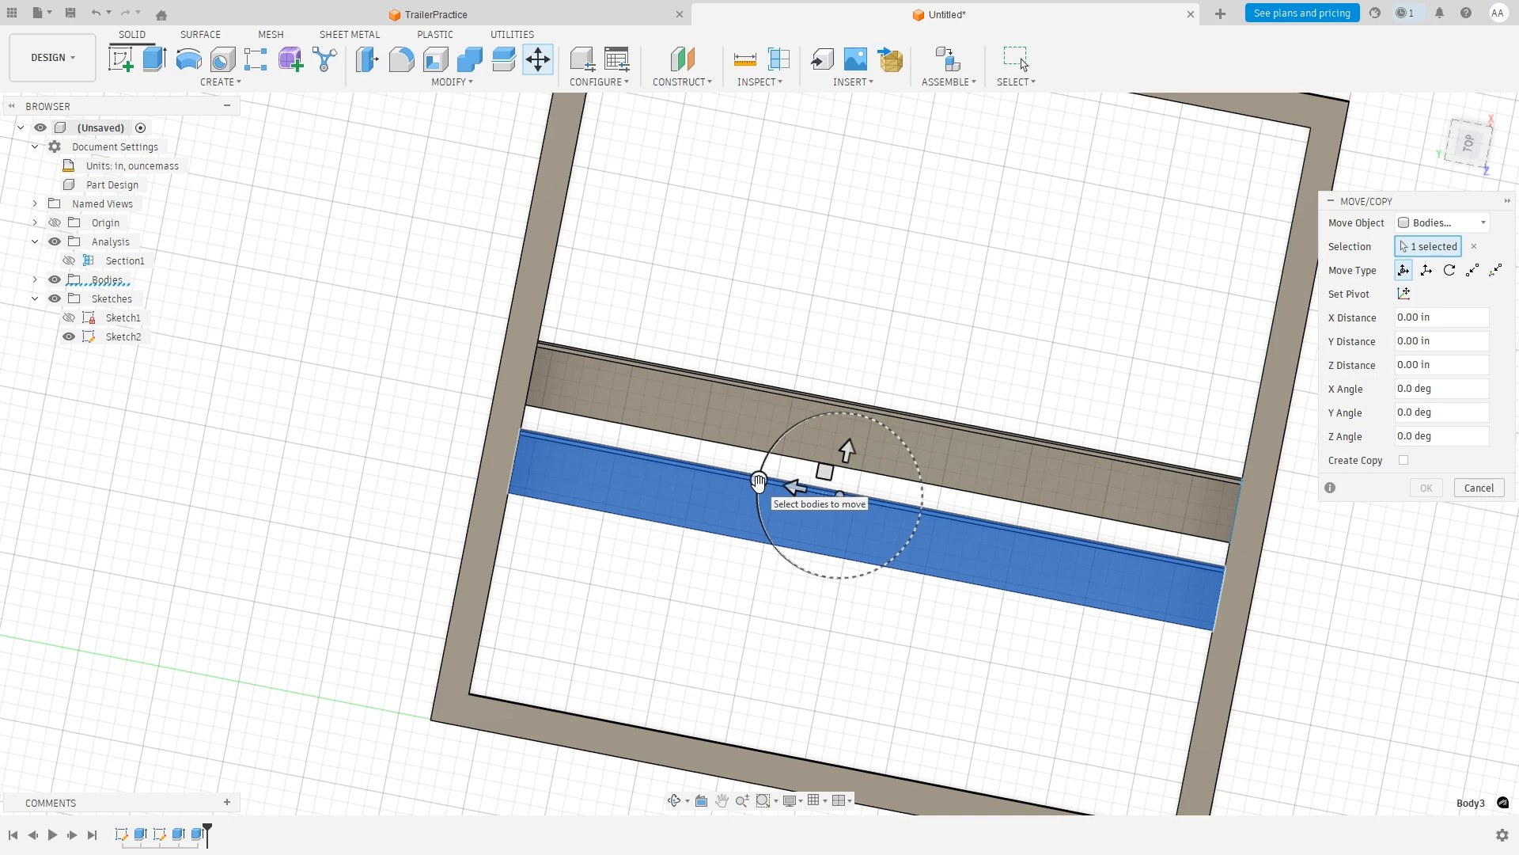
{"action": "left_click_drag", "start_coordinate": [758, 483], "coordinate": [749, 512]}
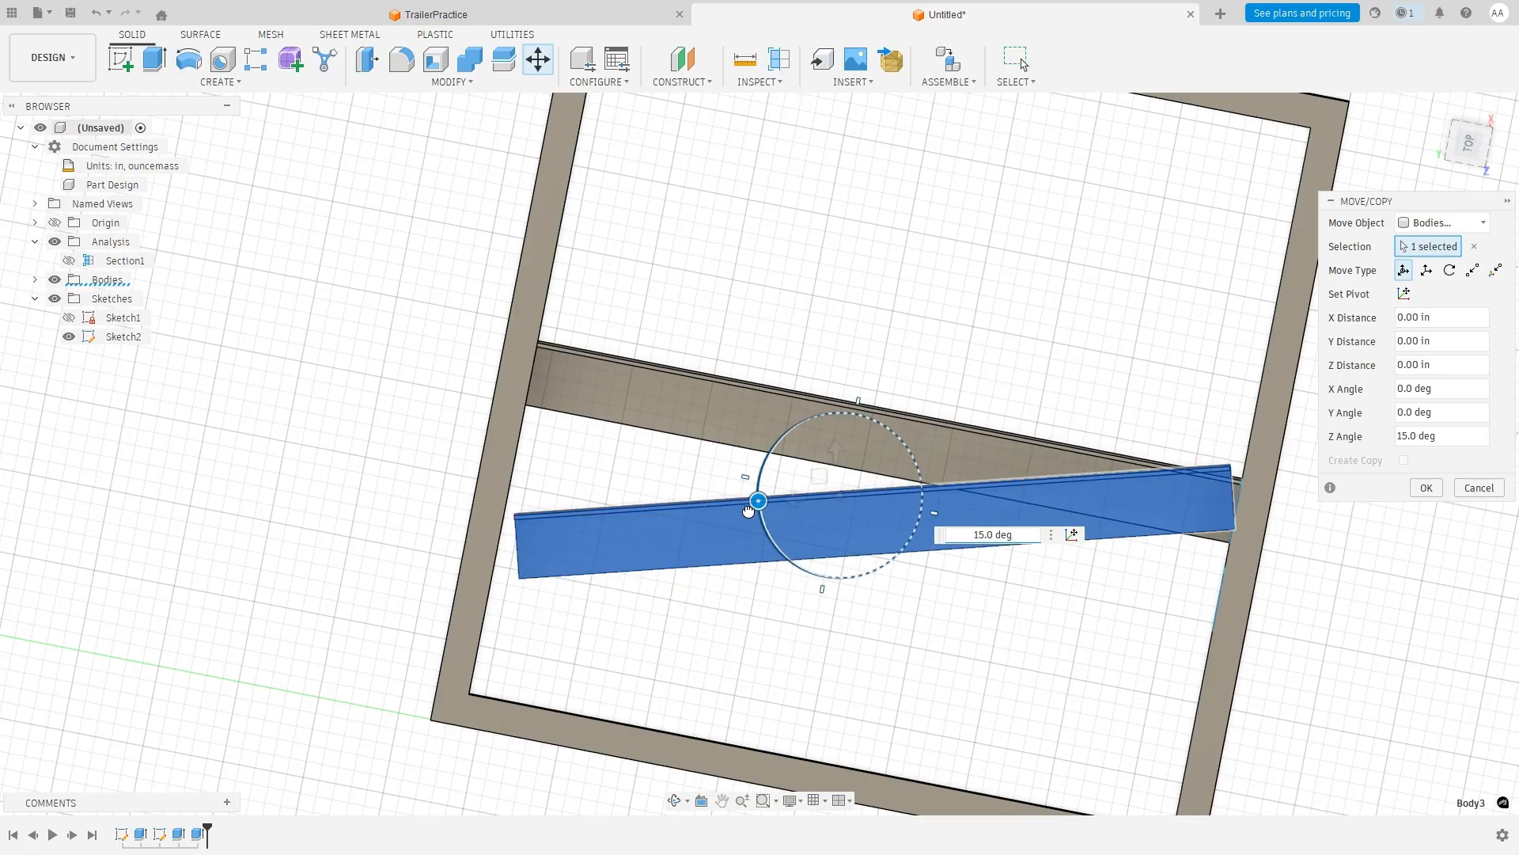
{"action": "type", "text": "20"}
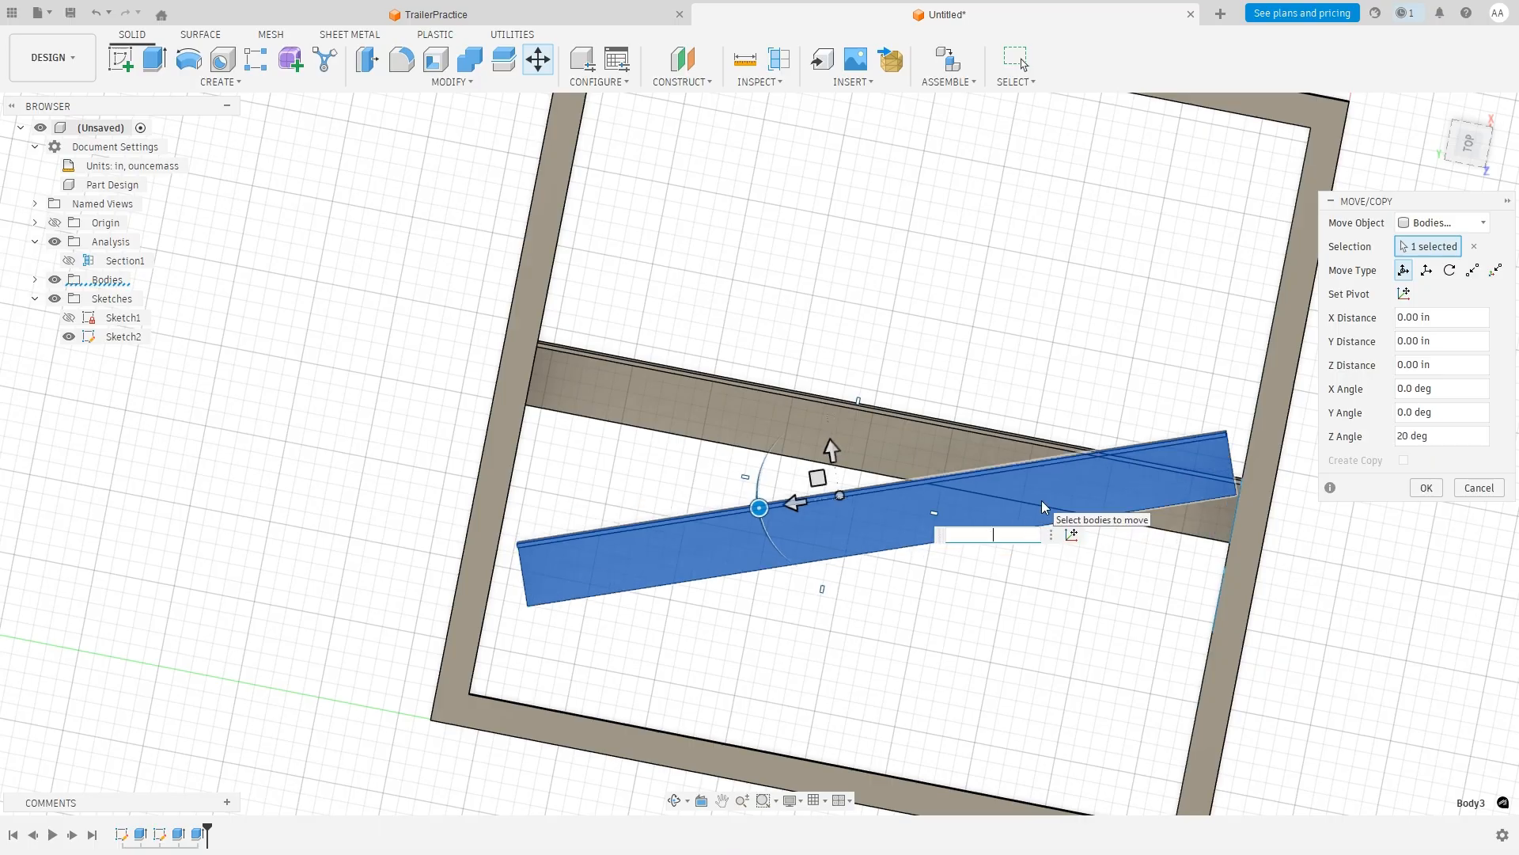
{"action": "type", "text": "15"}
{"action": "mouse_move", "coordinate": [1073, 425]}
{"action": "middle_mouse_down", "text": "shift"}
{"action": "mouse_move", "coordinate": [1080, 410]}
{"action": "mouse_move", "coordinate": [1077, 428]}
{"action": "middle_mouse_up", "text": "shift"}
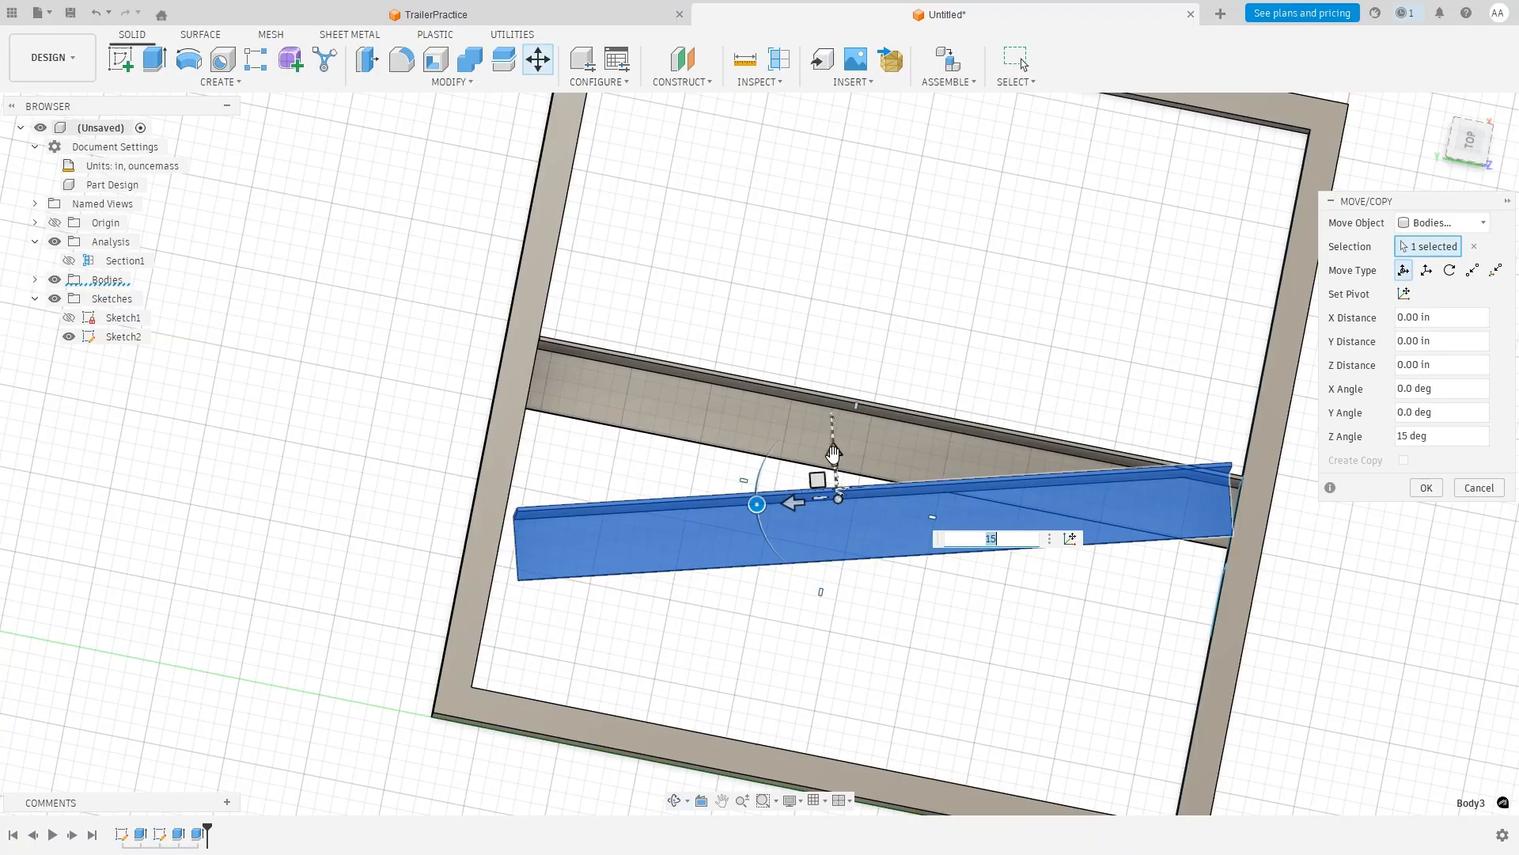
Shift the rotated angle -6 in along X and 2 in along Y, and complete the move.
{"action": "left_click_drag", "start_coordinate": [833, 453], "coordinate": [841, 550]}
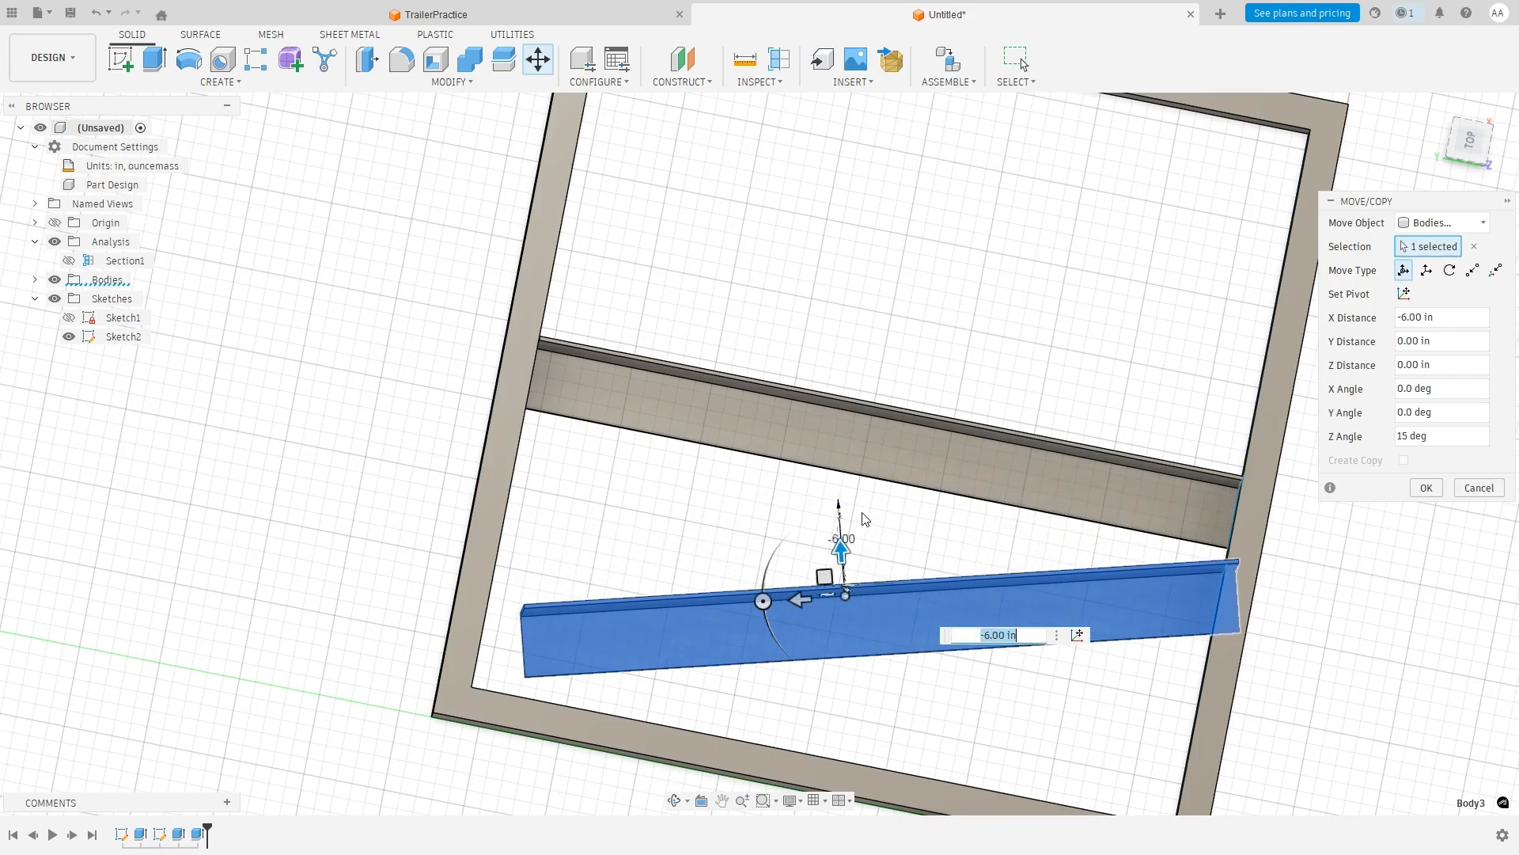
{"action": "left_click_drag", "start_coordinate": [799, 600], "coordinate": [768, 605]}
{"action": "mouse_move", "coordinate": [875, 542]}
{"action": "middle_mouse_down", "text": "shift"}
{"action": "mouse_move", "coordinate": [833, 525]}
{"action": "mouse_move", "coordinate": [858, 513]}
{"action": "mouse_move", "coordinate": [868, 526]}
{"action": "middle_mouse_up", "text": "shift"}
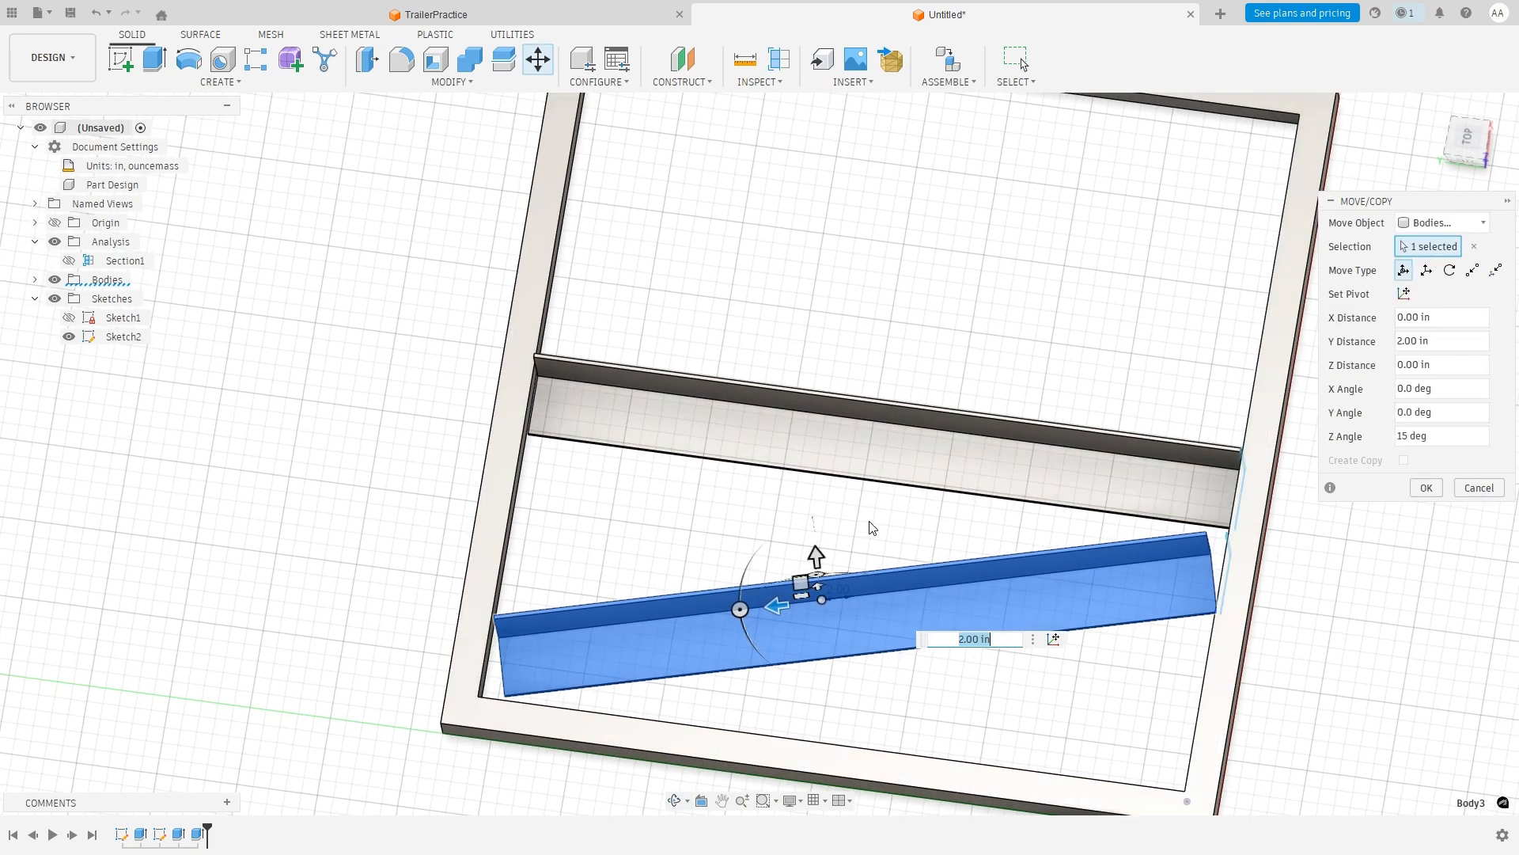
{"action": "left_click", "coordinate": [1427, 489]}
Hide Sketch2 and inspect both ends of the diagonal angle against the frame sides.
{"action": "middle_click_drag", "start_coordinate": [1374, 485], "coordinate": [1298, 578], "text": "shift"}
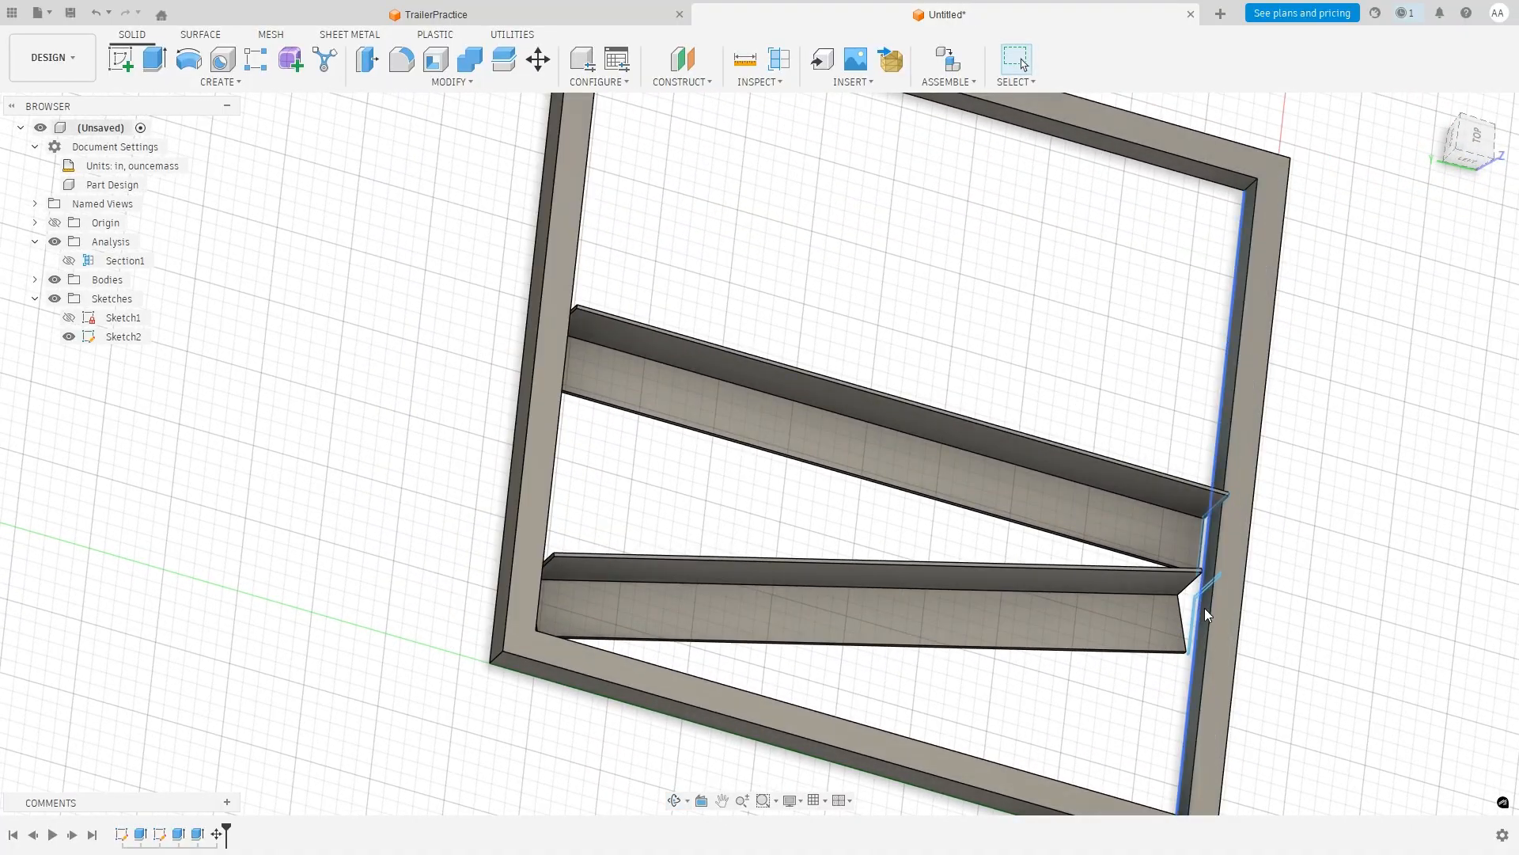
{"action": "left_click", "coordinate": [69, 336]}
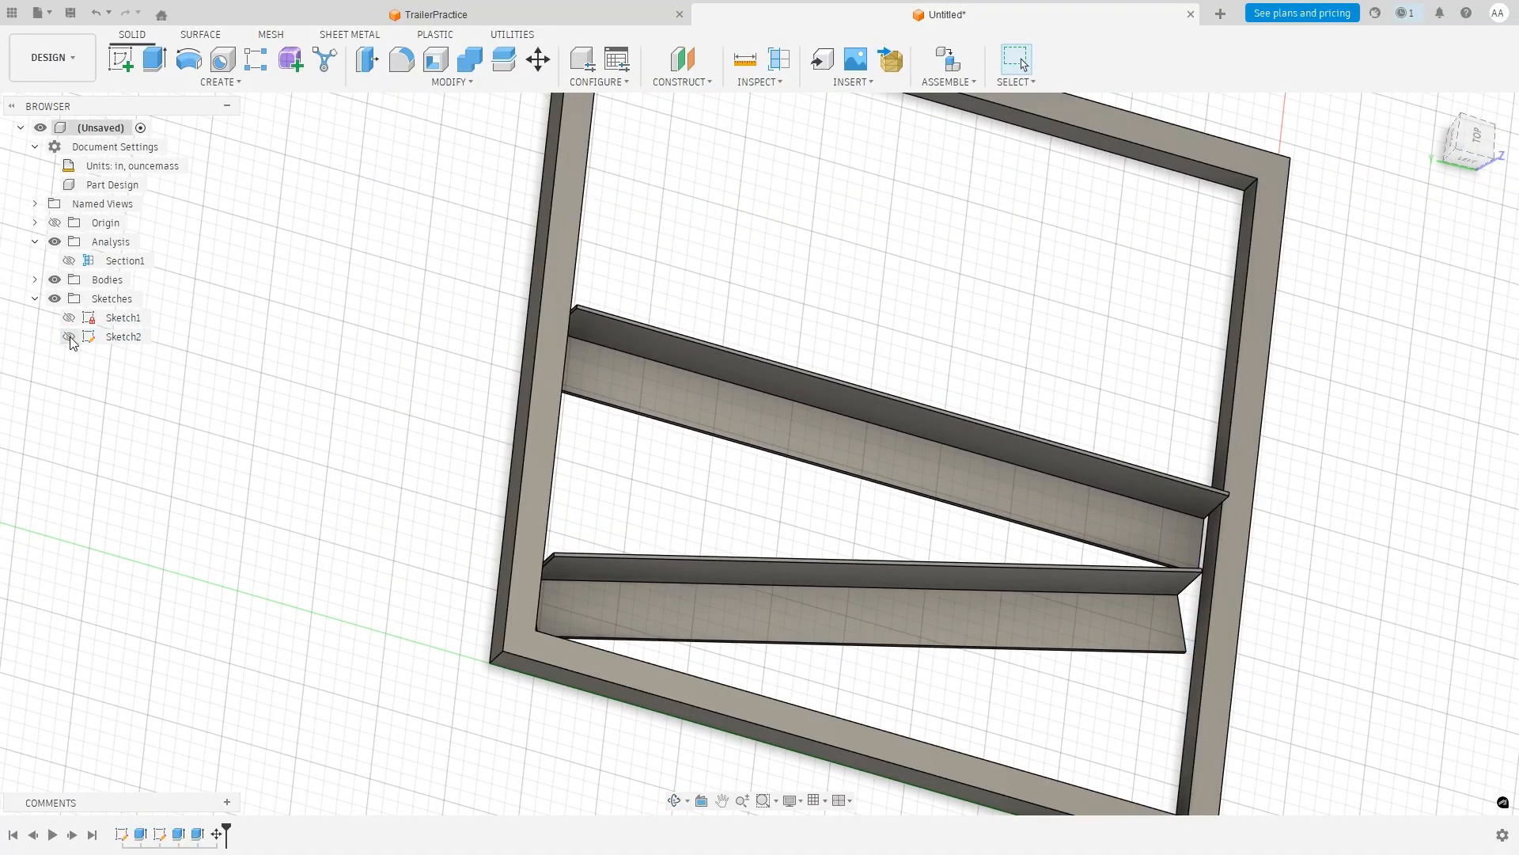
{"action": "middle_click_drag", "start_coordinate": [1310, 551], "coordinate": [1200, 623], "text": "shift"}
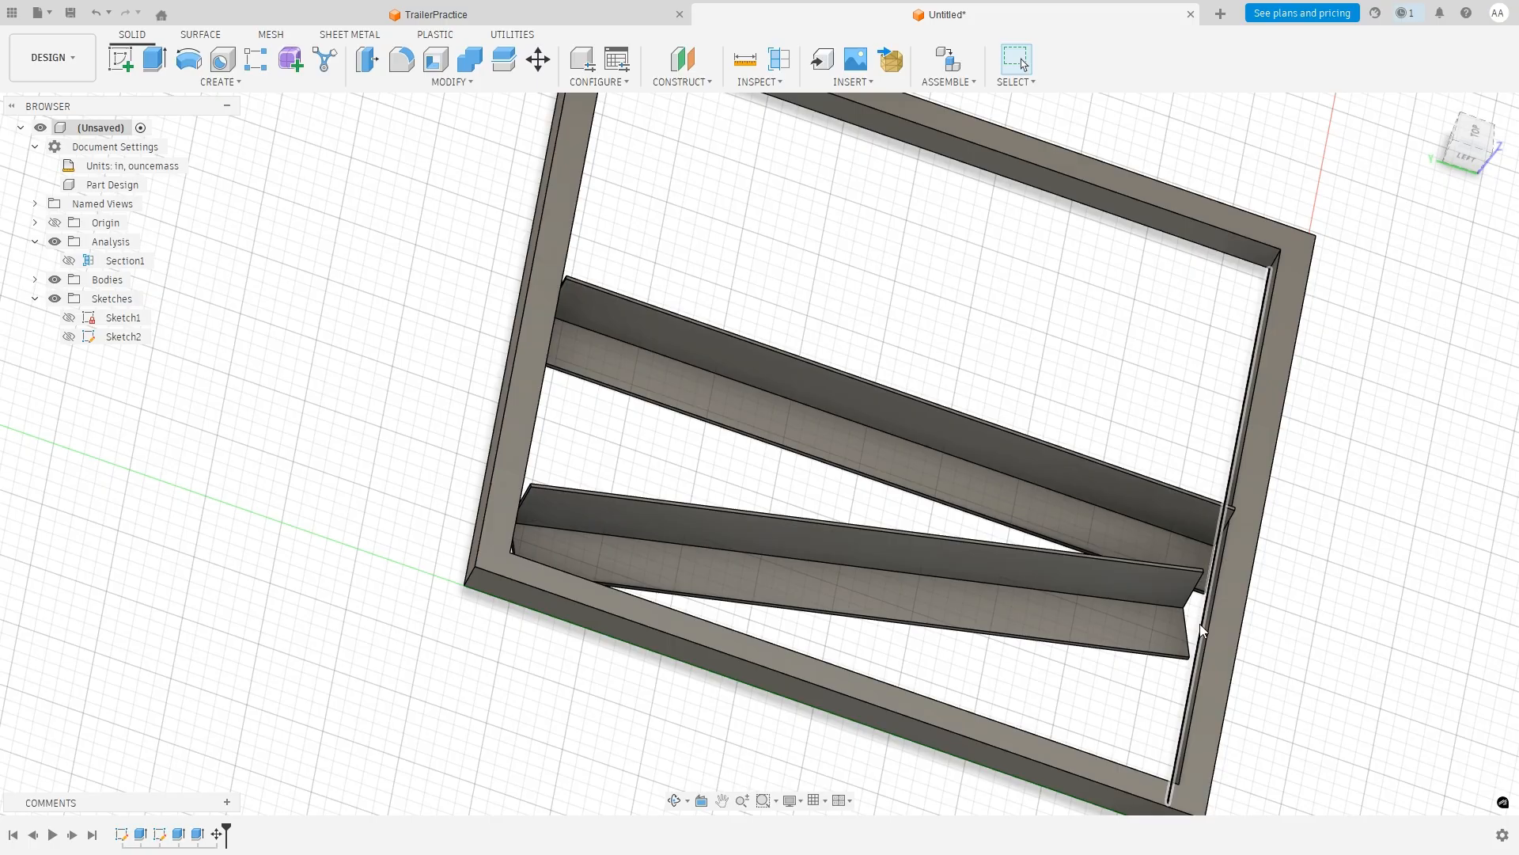
{"action": "middle_click_drag", "start_coordinate": [606, 589], "coordinate": [466, 590], "text": "shift"}
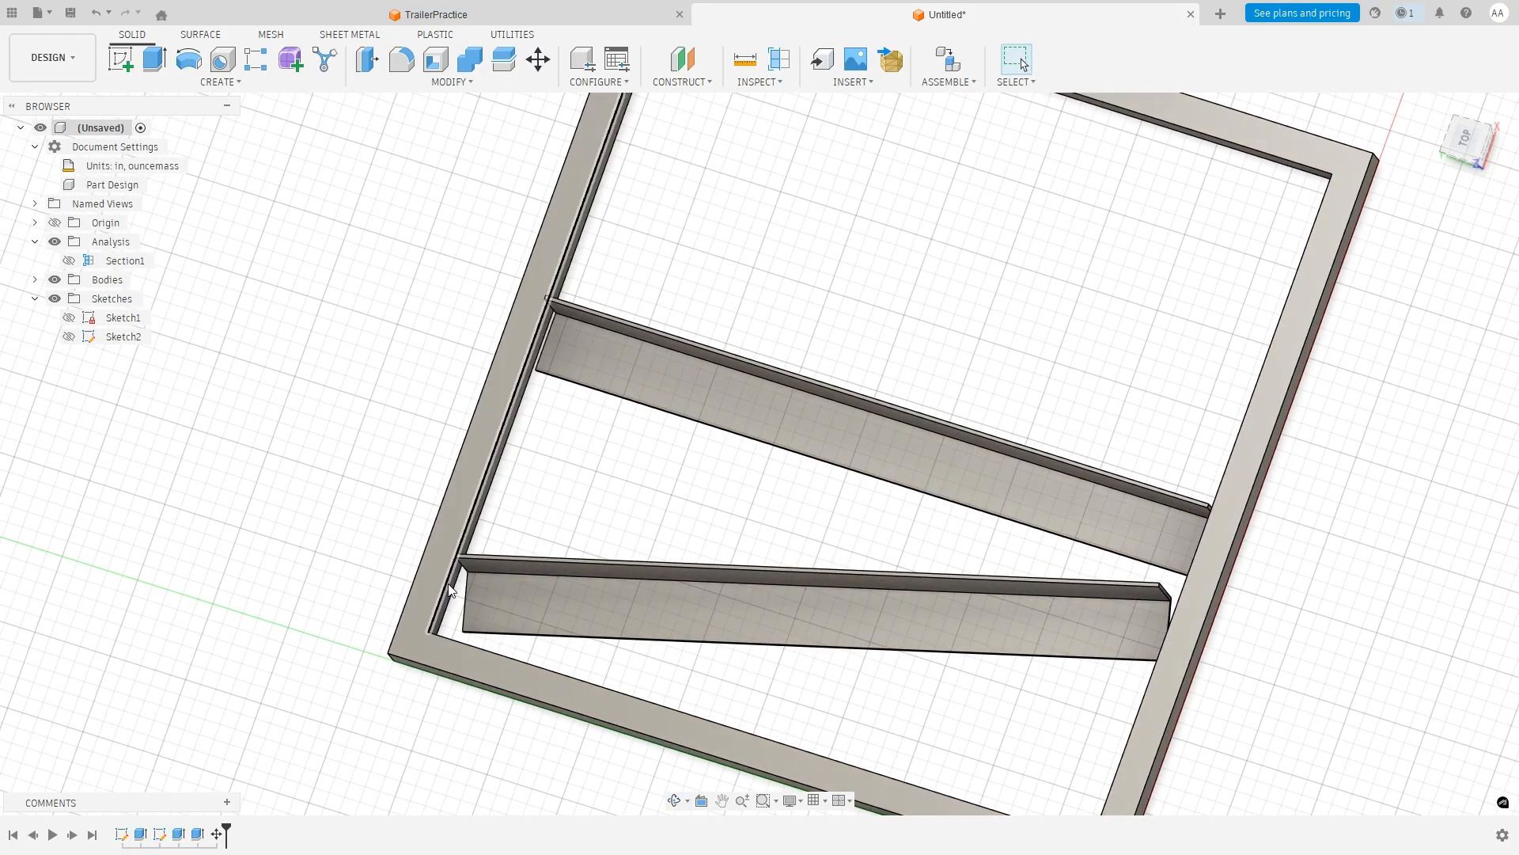
{"action": "scroll", "coordinate": [1174, 611], "scroll_direction": "down", "scroll_amount": 2}
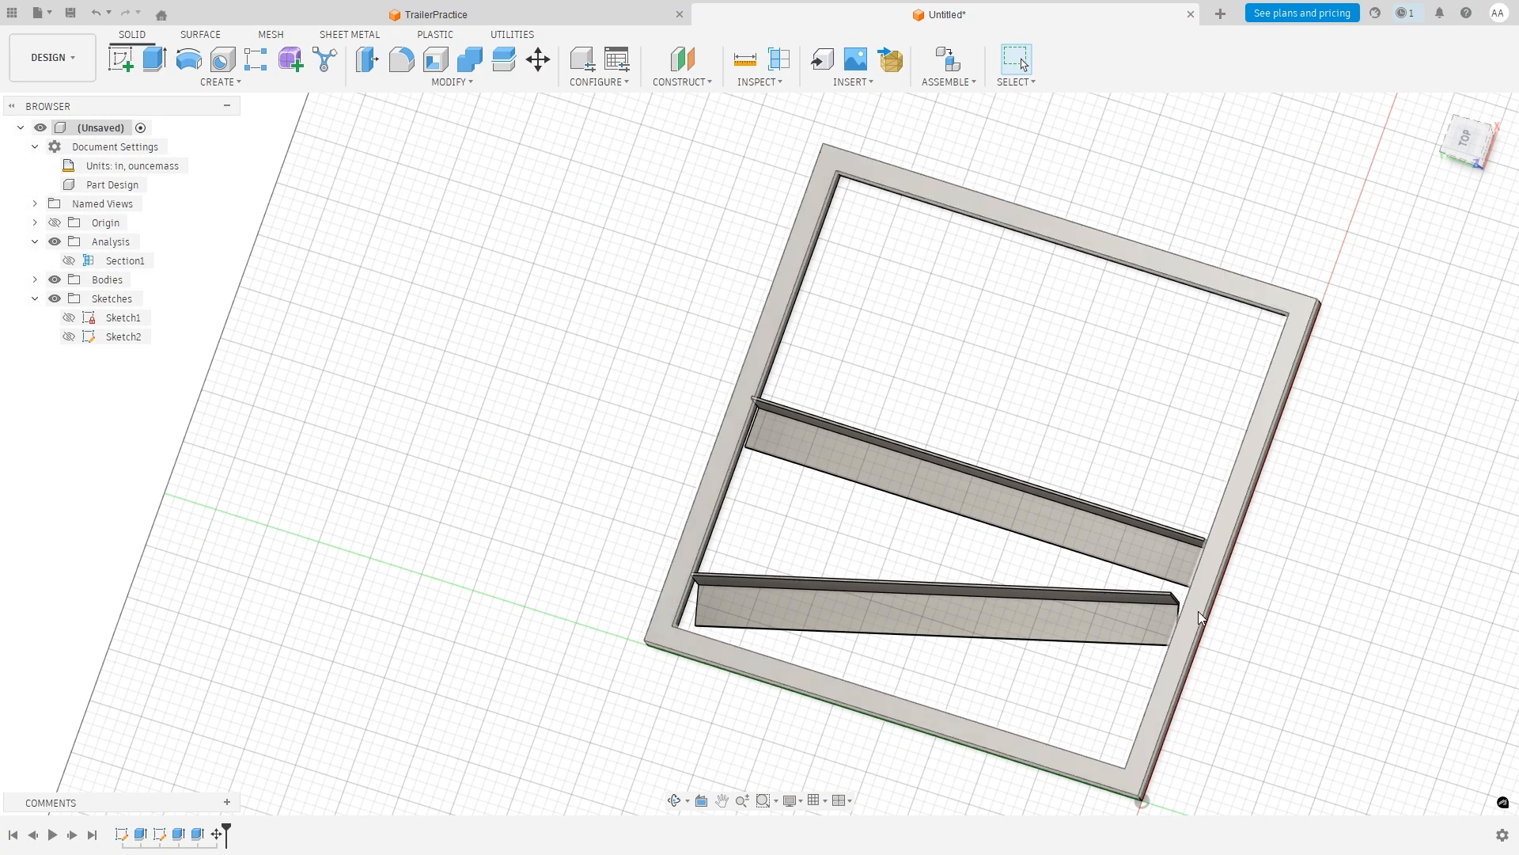
Extrude the diagonal angle's end face to the inner face of the frame side along the X axis, using To Object and Join.
{"action": "scroll", "coordinate": [1198, 611], "scroll_direction": "up", "scroll_amount": 8}
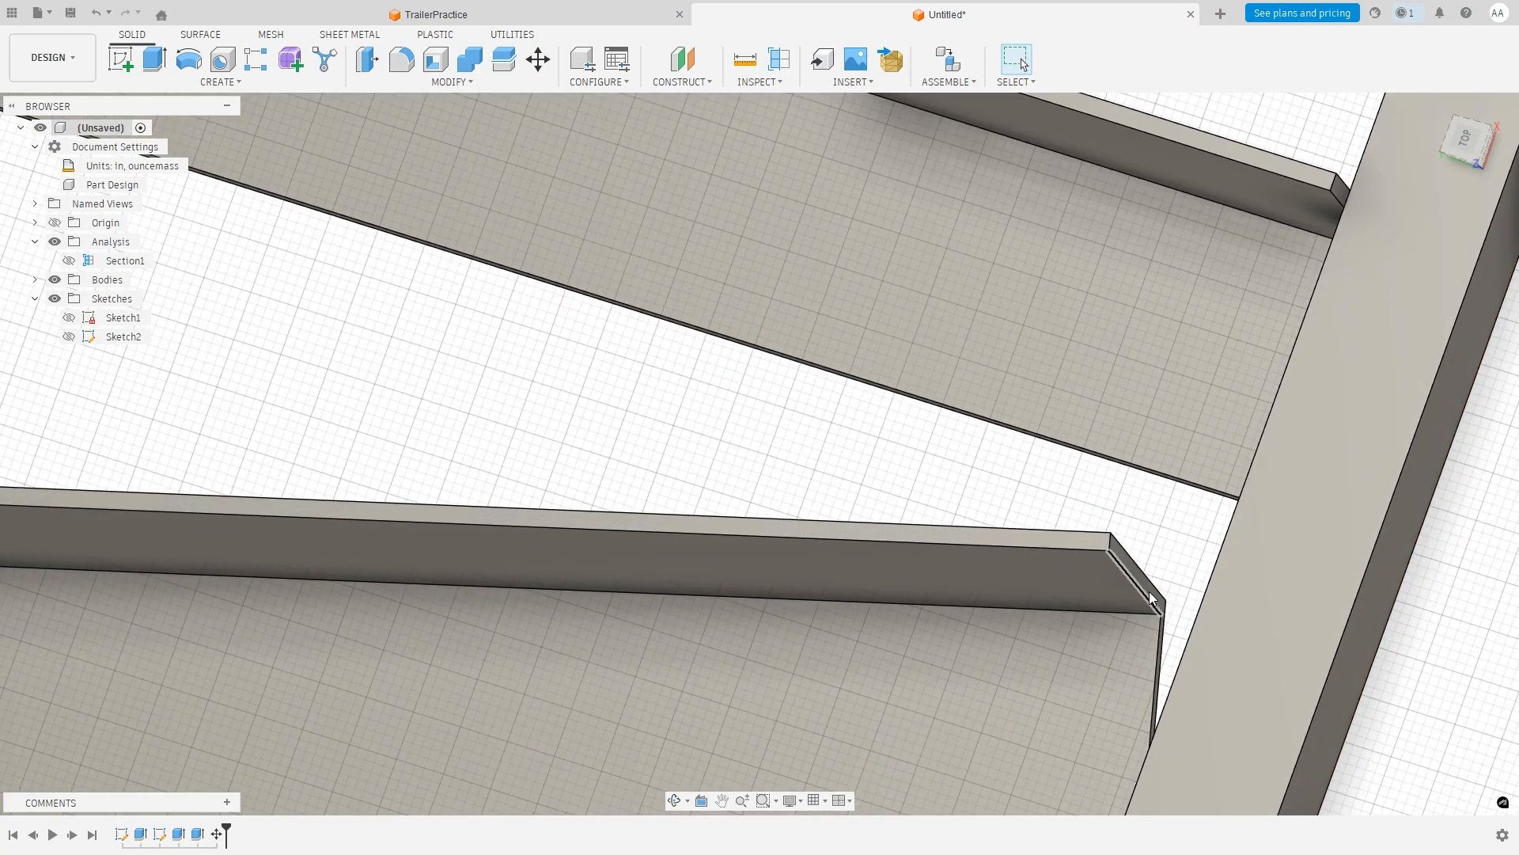
{"action": "right_click", "coordinate": [1152, 599]}
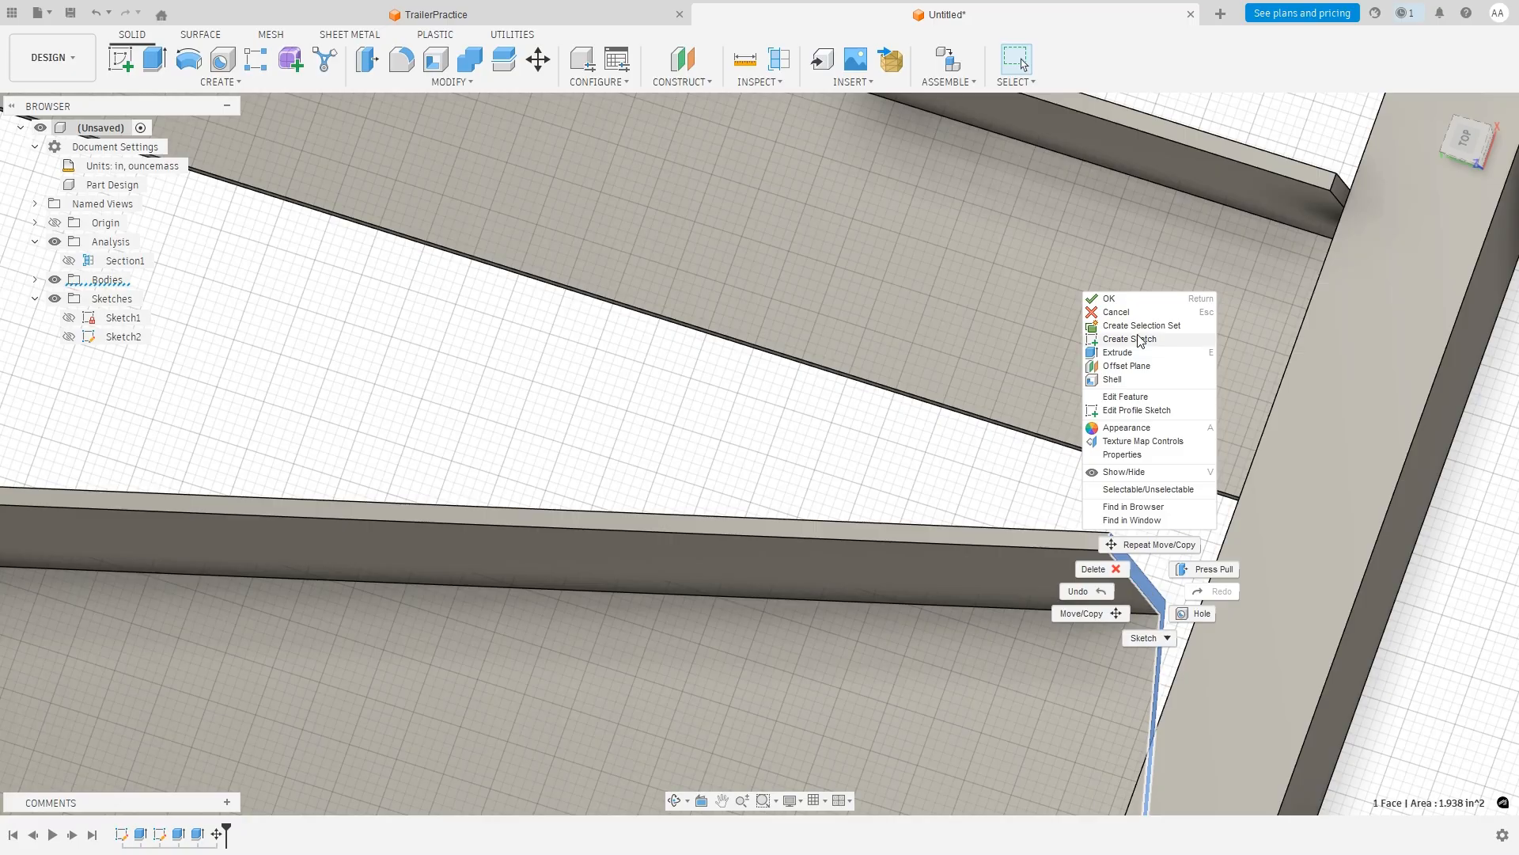
{"action": "left_click", "coordinate": [1131, 353]}
{"action": "middle_click_drag", "start_coordinate": [1147, 549], "coordinate": [1217, 526], "text": "shift"}
{"action": "left_click", "coordinate": [1427, 353]}
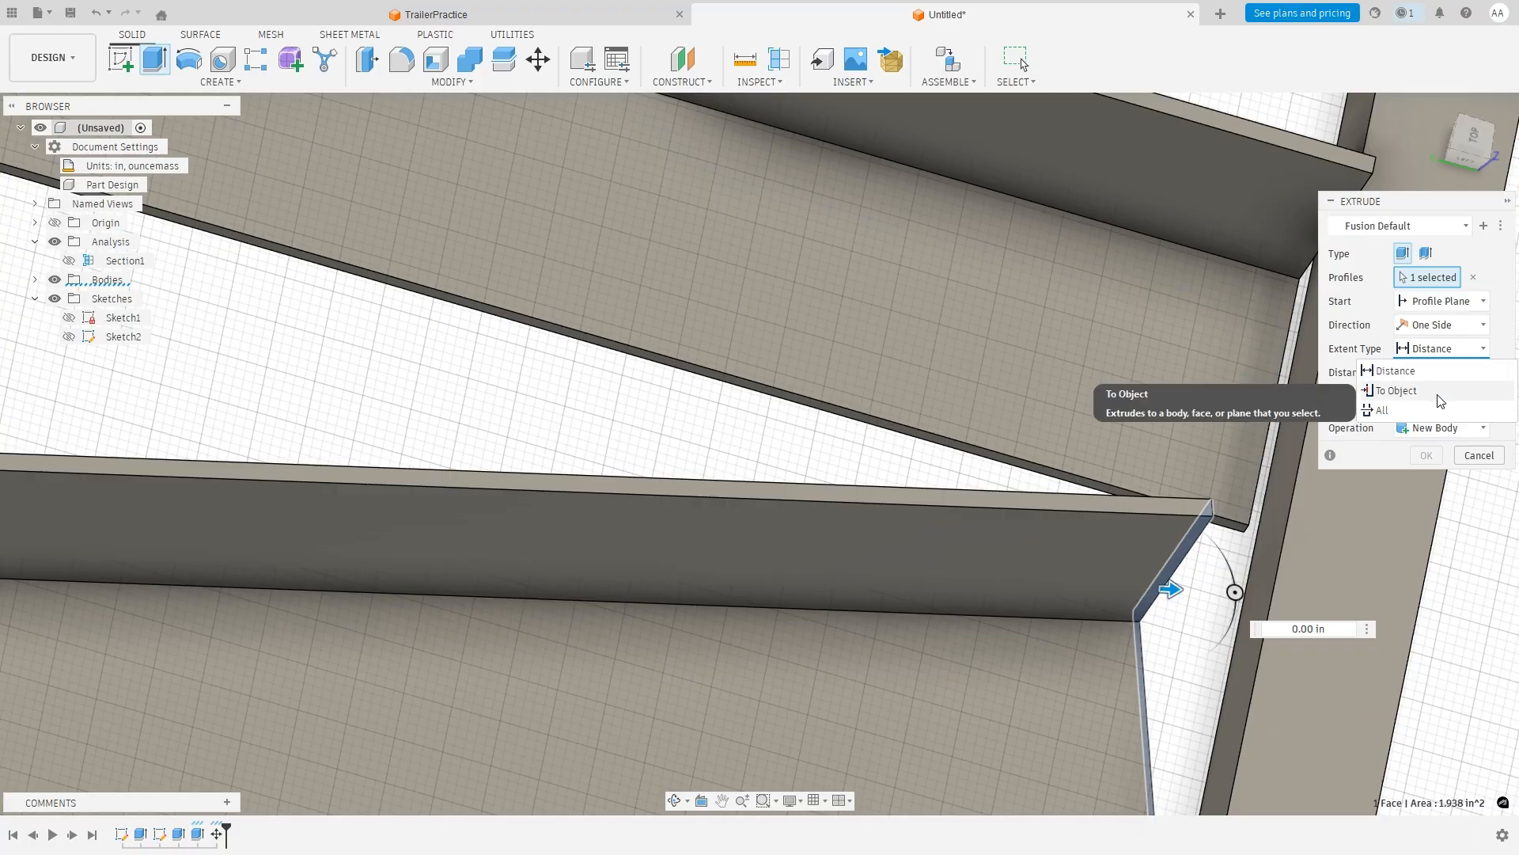
{"action": "left_click", "coordinate": [1417, 390]}
{"action": "left_click", "coordinate": [1256, 591]}
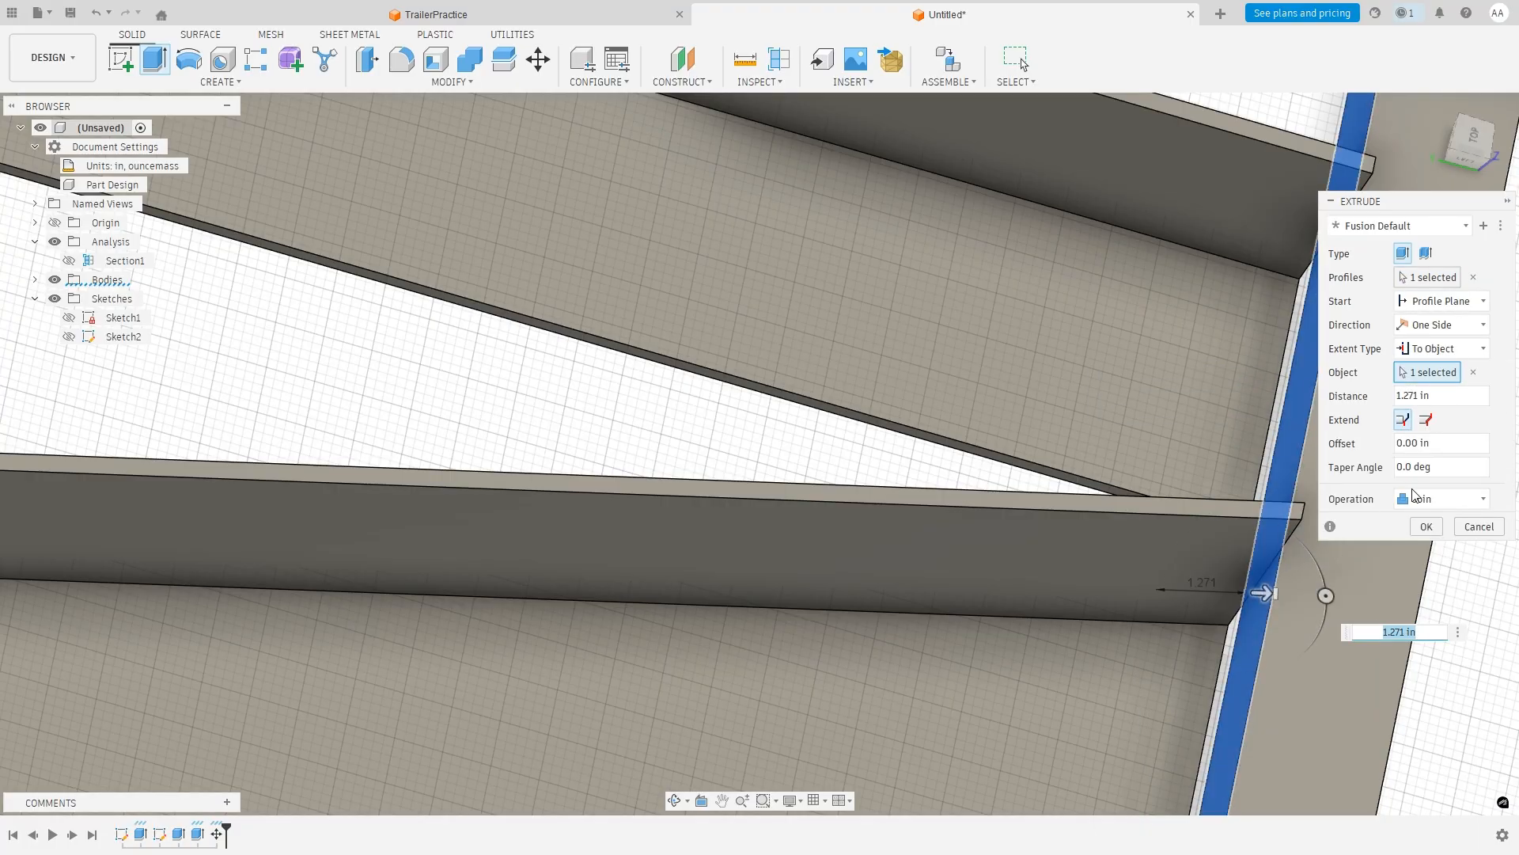
{"action": "left_click", "coordinate": [1436, 500]}
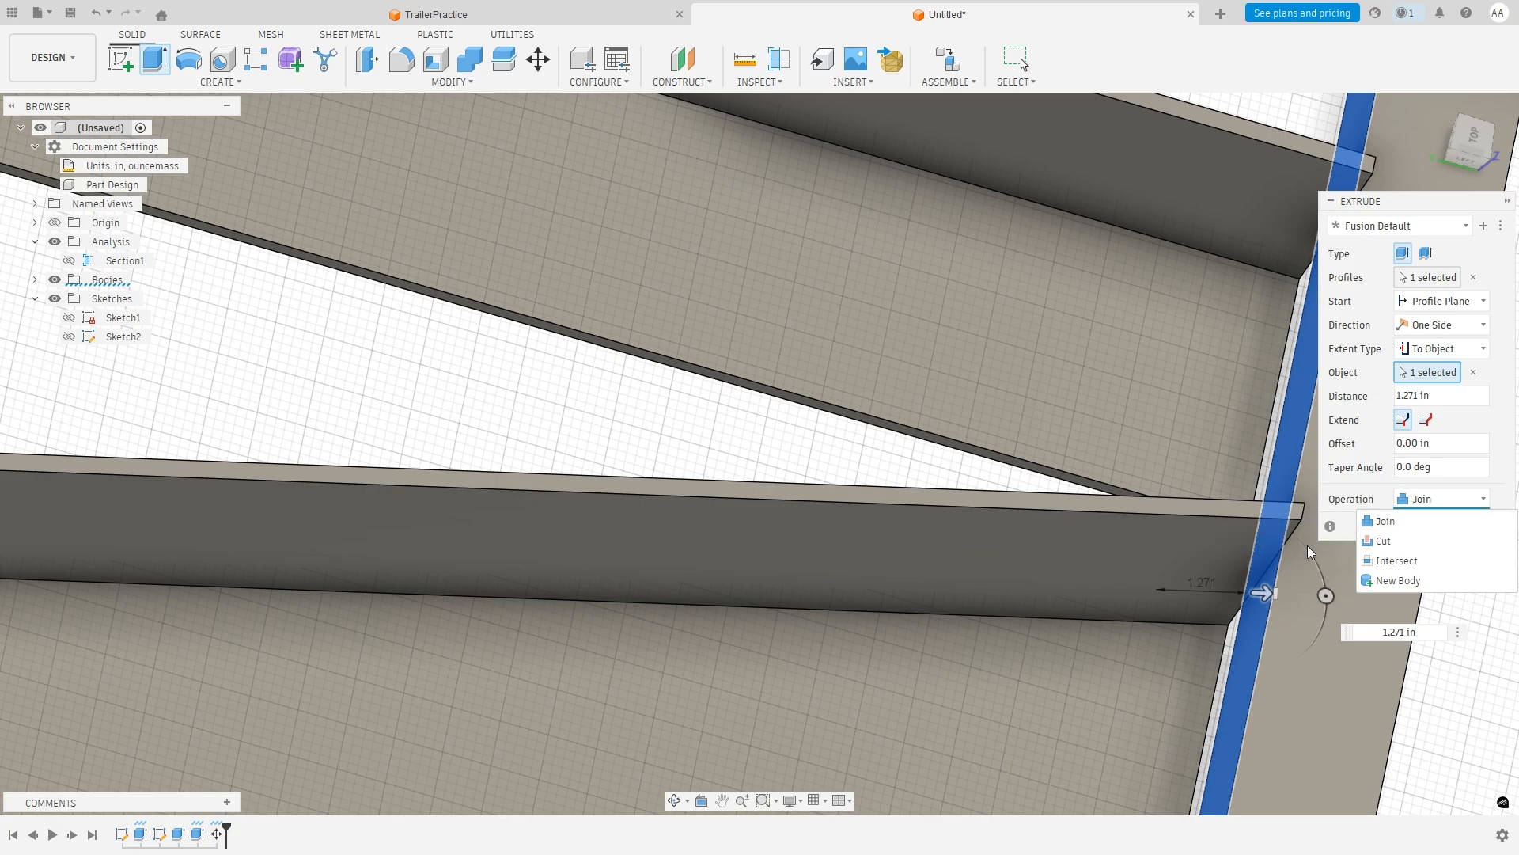
{"action": "left_click", "coordinate": [1424, 522]}
{"action": "left_click", "coordinate": [1426, 528]}
Extrude the diagonal angle's other end face to the inner face of the opposite frame side, using To Object and Join.
{"action": "middle_click_drag", "start_coordinate": [1336, 542], "coordinate": [1318, 666], "text": "shift"}
{"action": "scroll", "coordinate": [1276, 648], "scroll_direction": "down", "scroll_amount": 5}
{"action": "scroll", "coordinate": [427, 546], "scroll_direction": "down", "scroll_amount": 8}
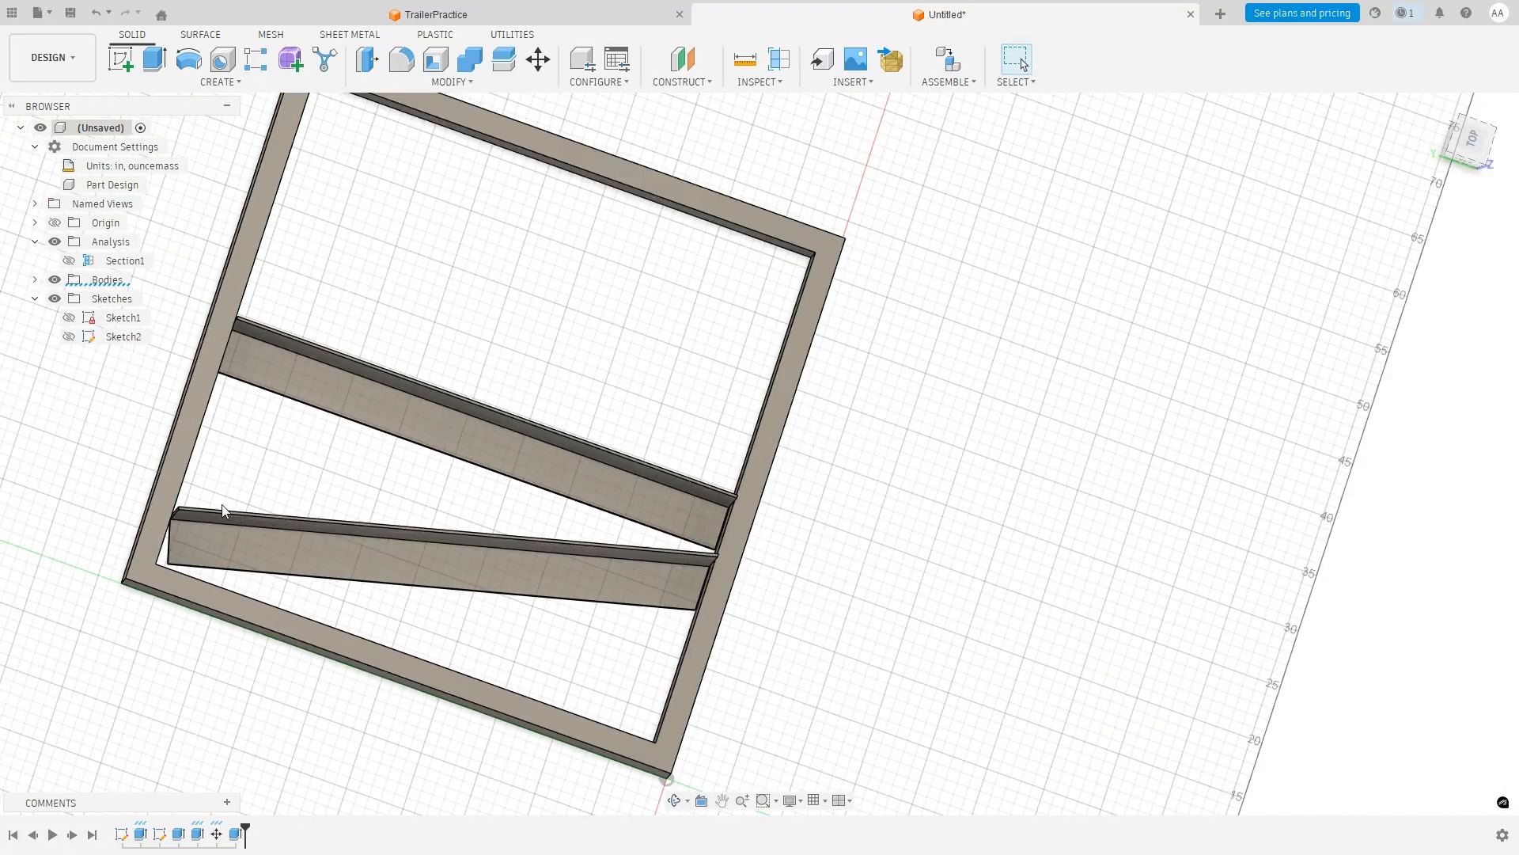
{"action": "scroll", "coordinate": [100, 536], "scroll_direction": "down", "scroll_amount": 3}
{"action": "scroll", "coordinate": [89, 520], "scroll_direction": "up", "scroll_amount": 4}
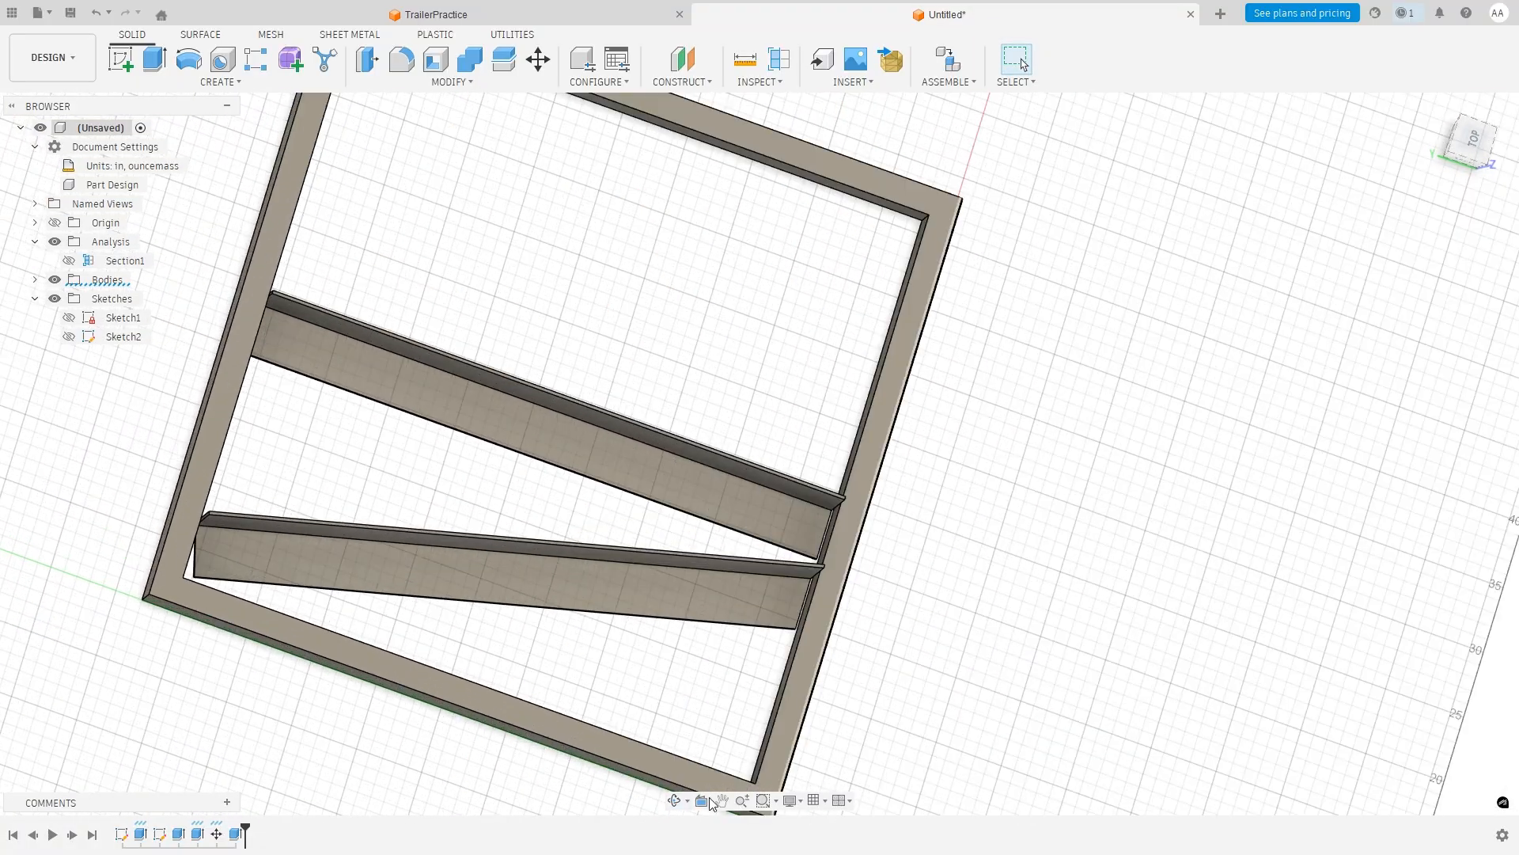
{"action": "left_click", "coordinate": [719, 801]}
{"action": "left_click_drag", "start_coordinate": [408, 511], "coordinate": [754, 490]}
{"action": "scroll", "coordinate": [605, 508], "scroll_direction": "up", "scroll_amount": 10}
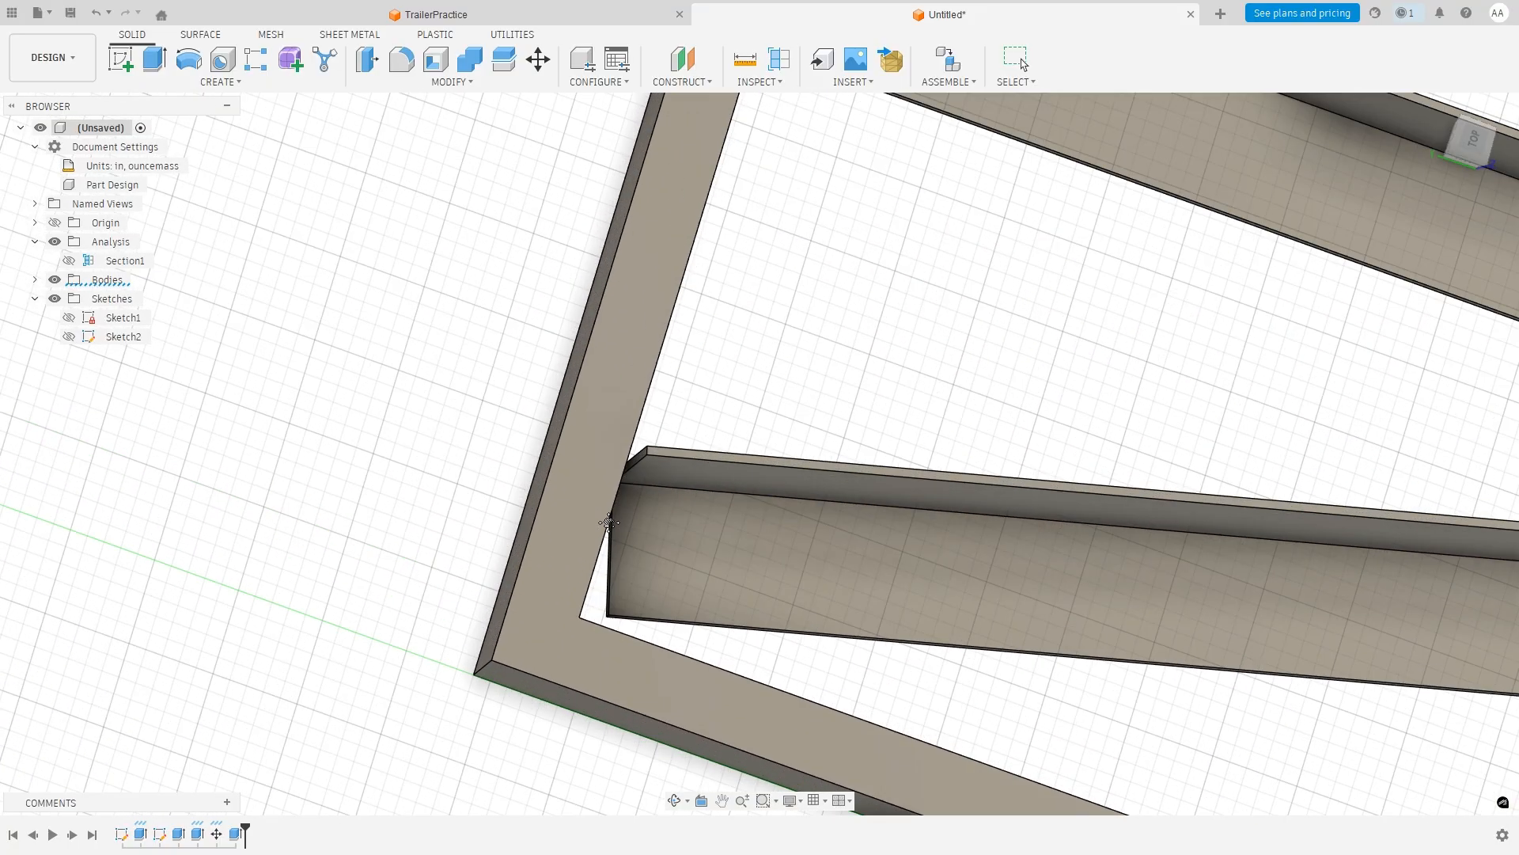
{"action": "key", "text": "Escape"}
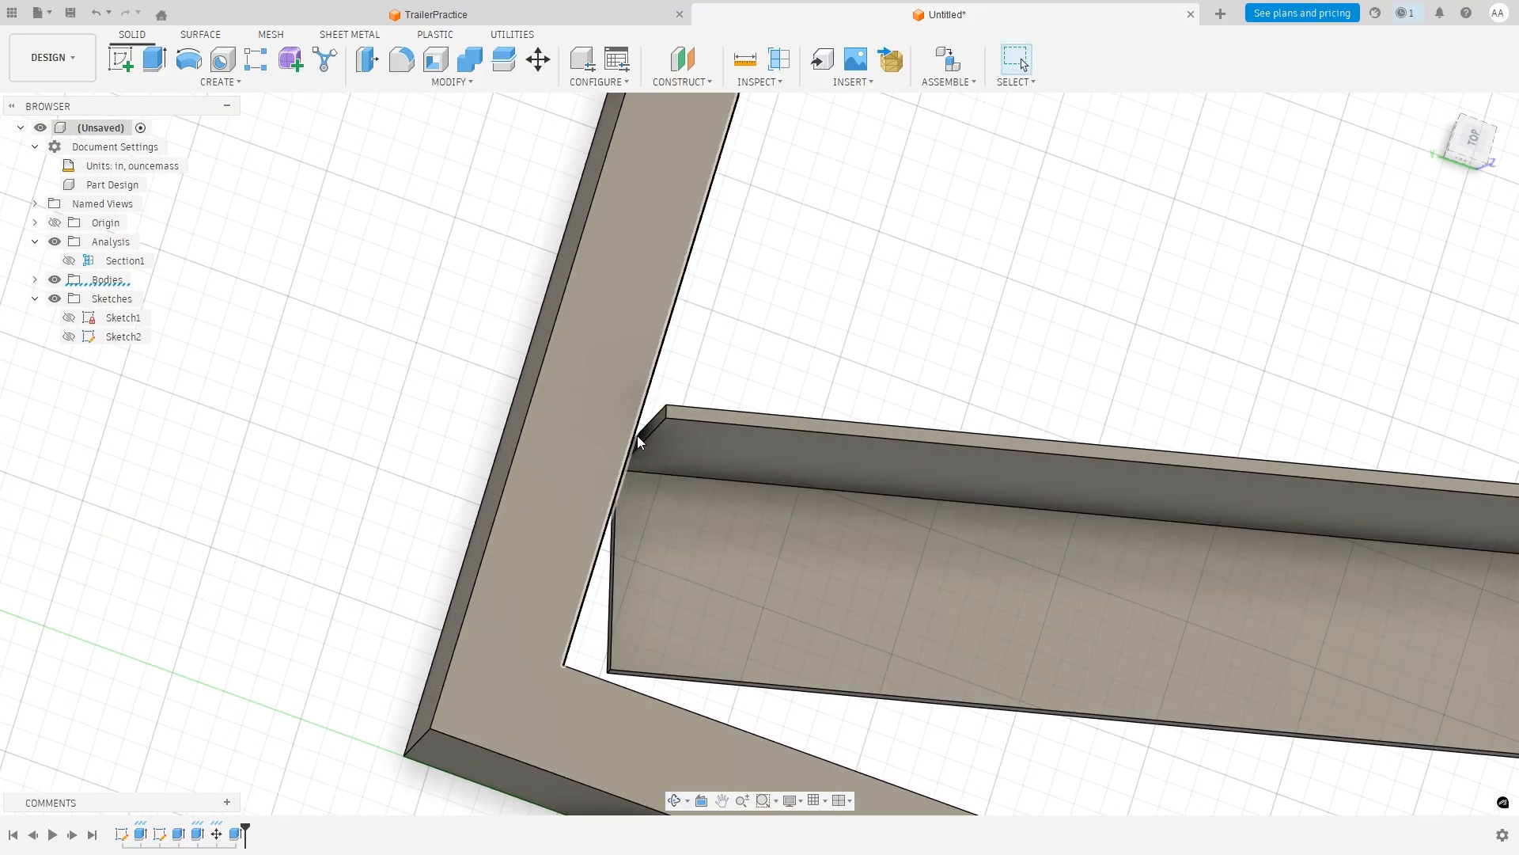
{"action": "scroll", "coordinate": [629, 465], "scroll_direction": "up", "scroll_amount": 5}
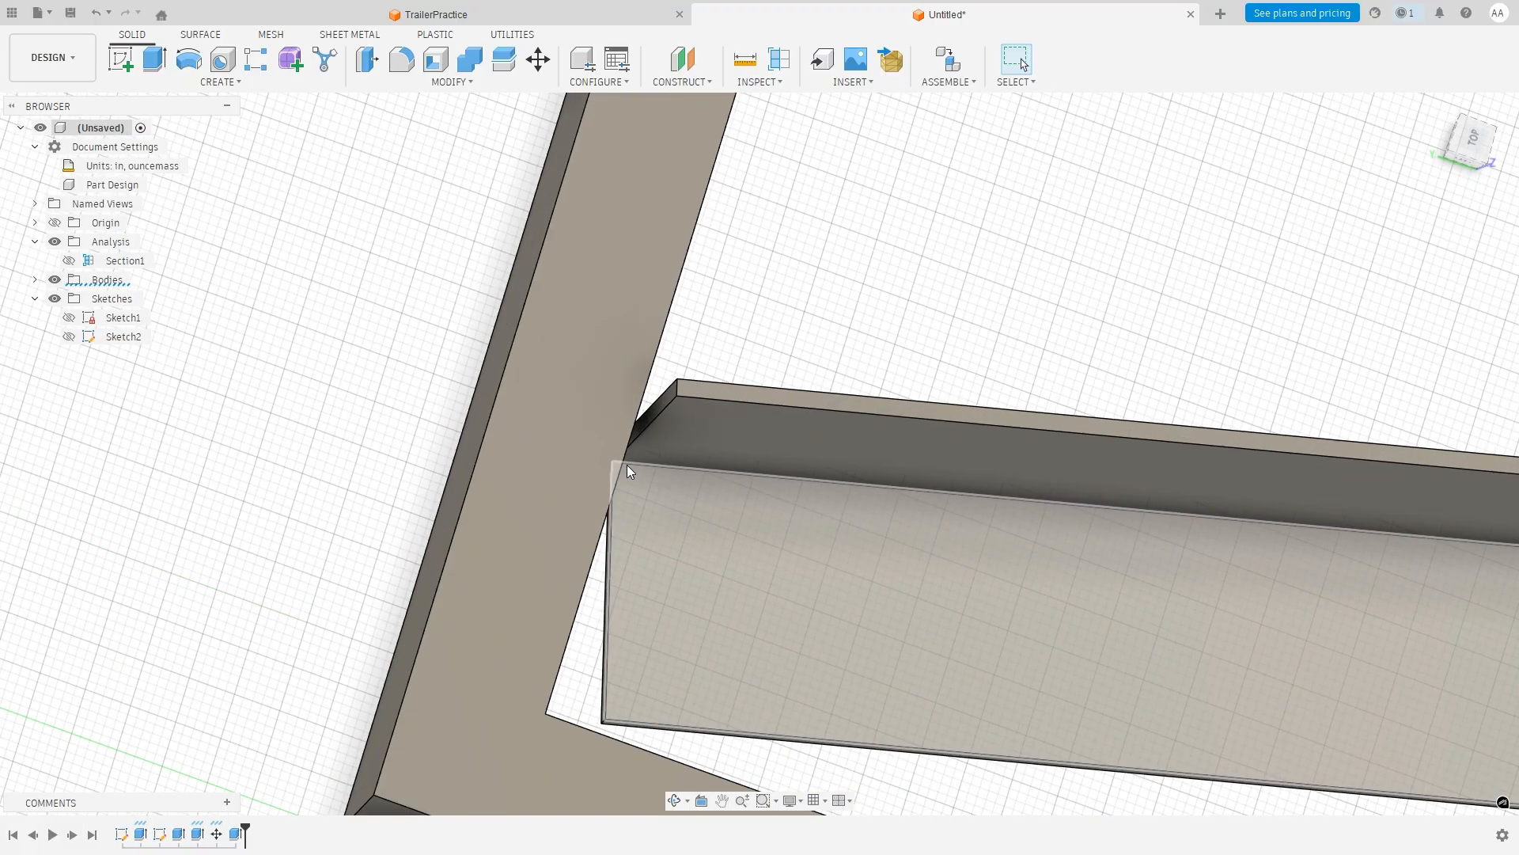
{"action": "scroll", "coordinate": [668, 401], "scroll_direction": "up", "scroll_amount": 2}
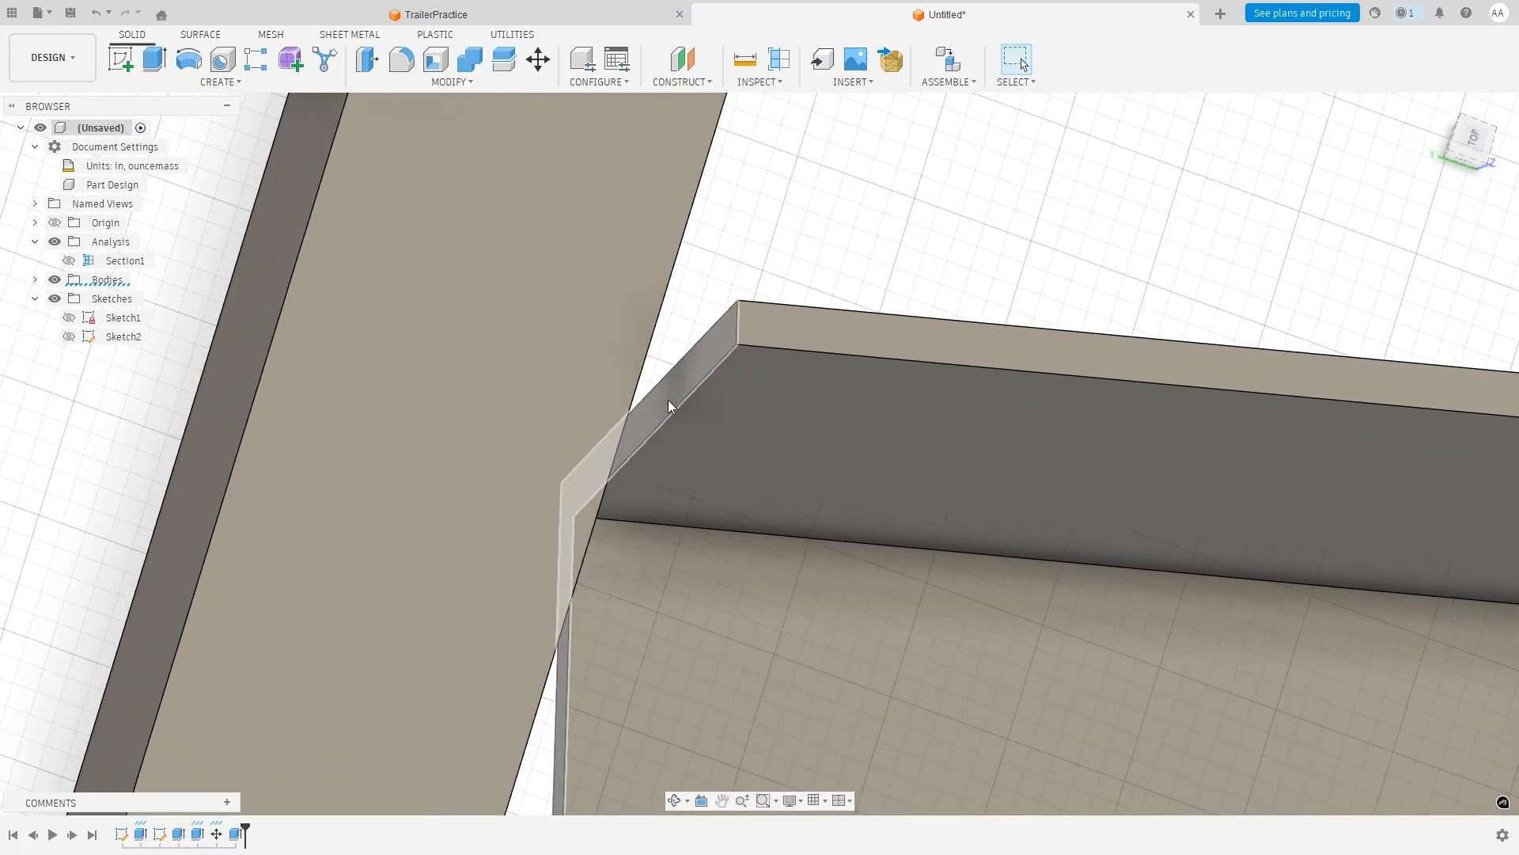
{"action": "right_click", "coordinate": [669, 402]}
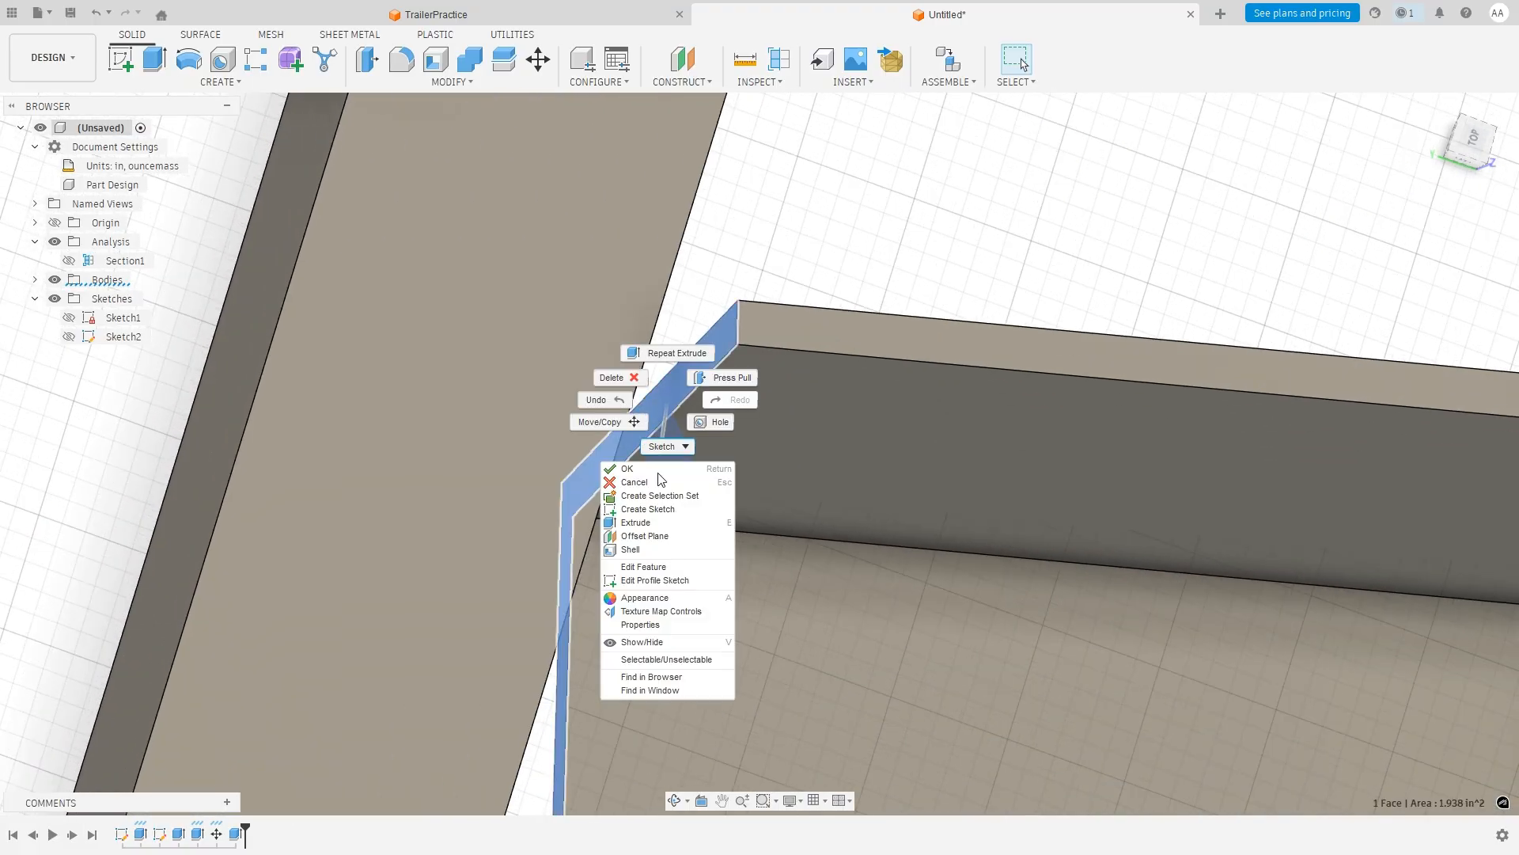
{"action": "left_click", "coordinate": [635, 523]}
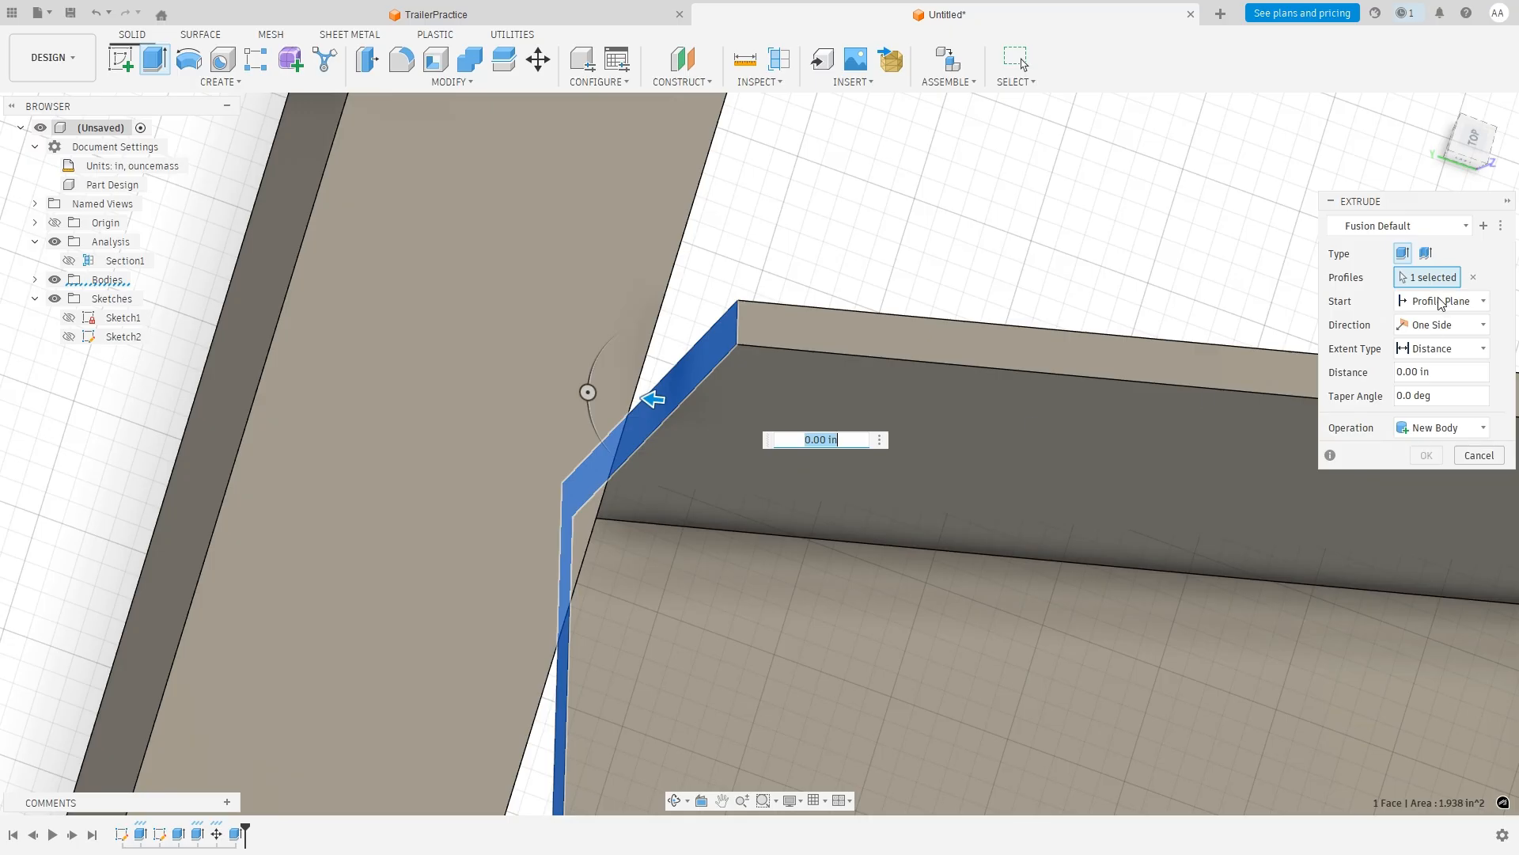
{"action": "left_click", "coordinate": [1440, 348]}
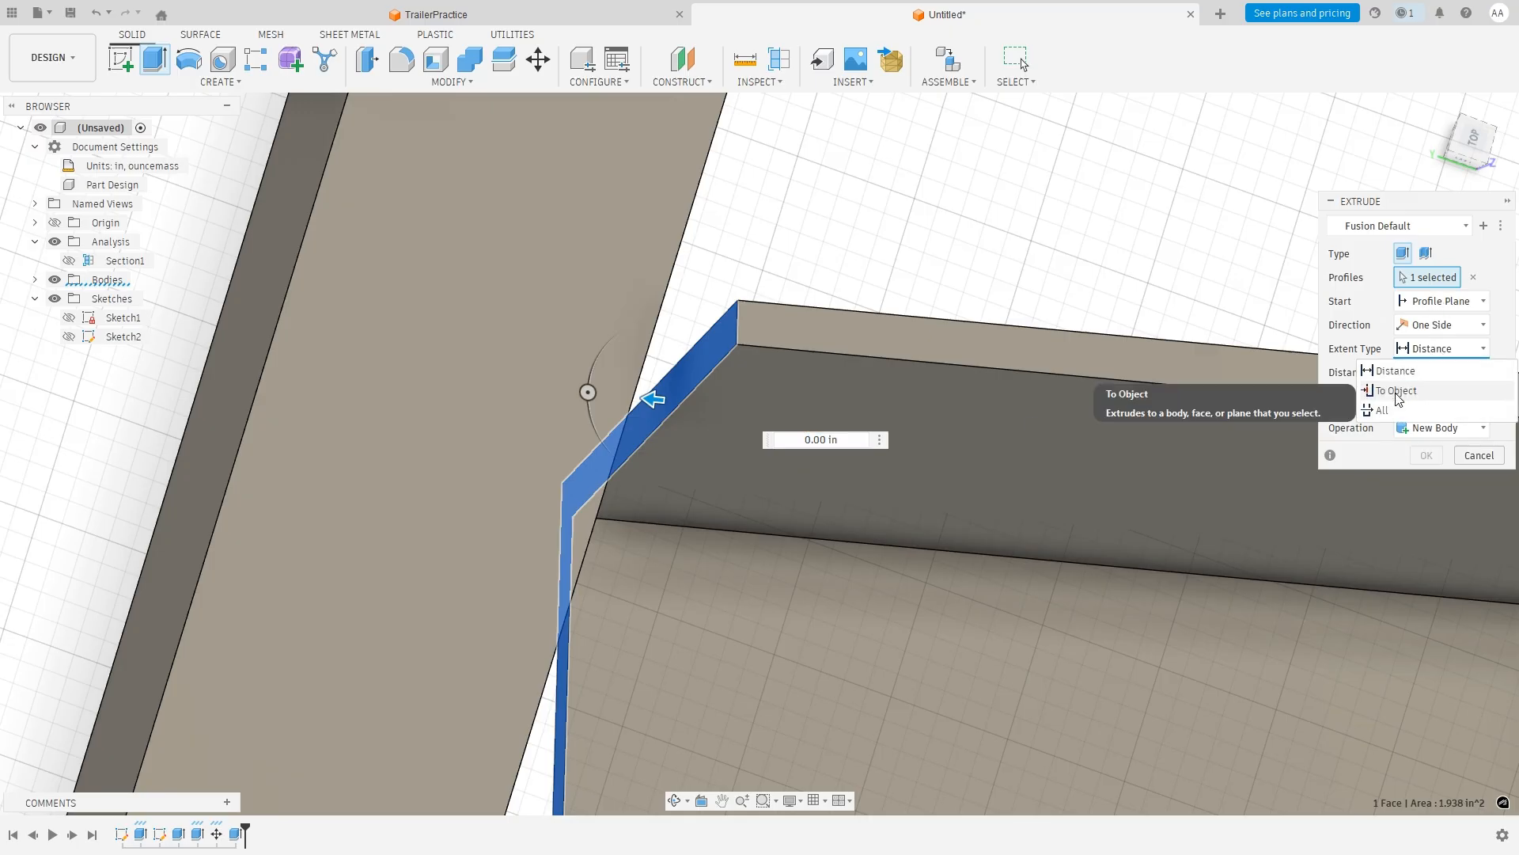
{"action": "left_click", "coordinate": [1425, 386]}
{"action": "middle_click_drag", "start_coordinate": [1186, 260], "coordinate": [1049, 270], "text": "shift"}
{"action": "left_click", "coordinate": [957, 220]}
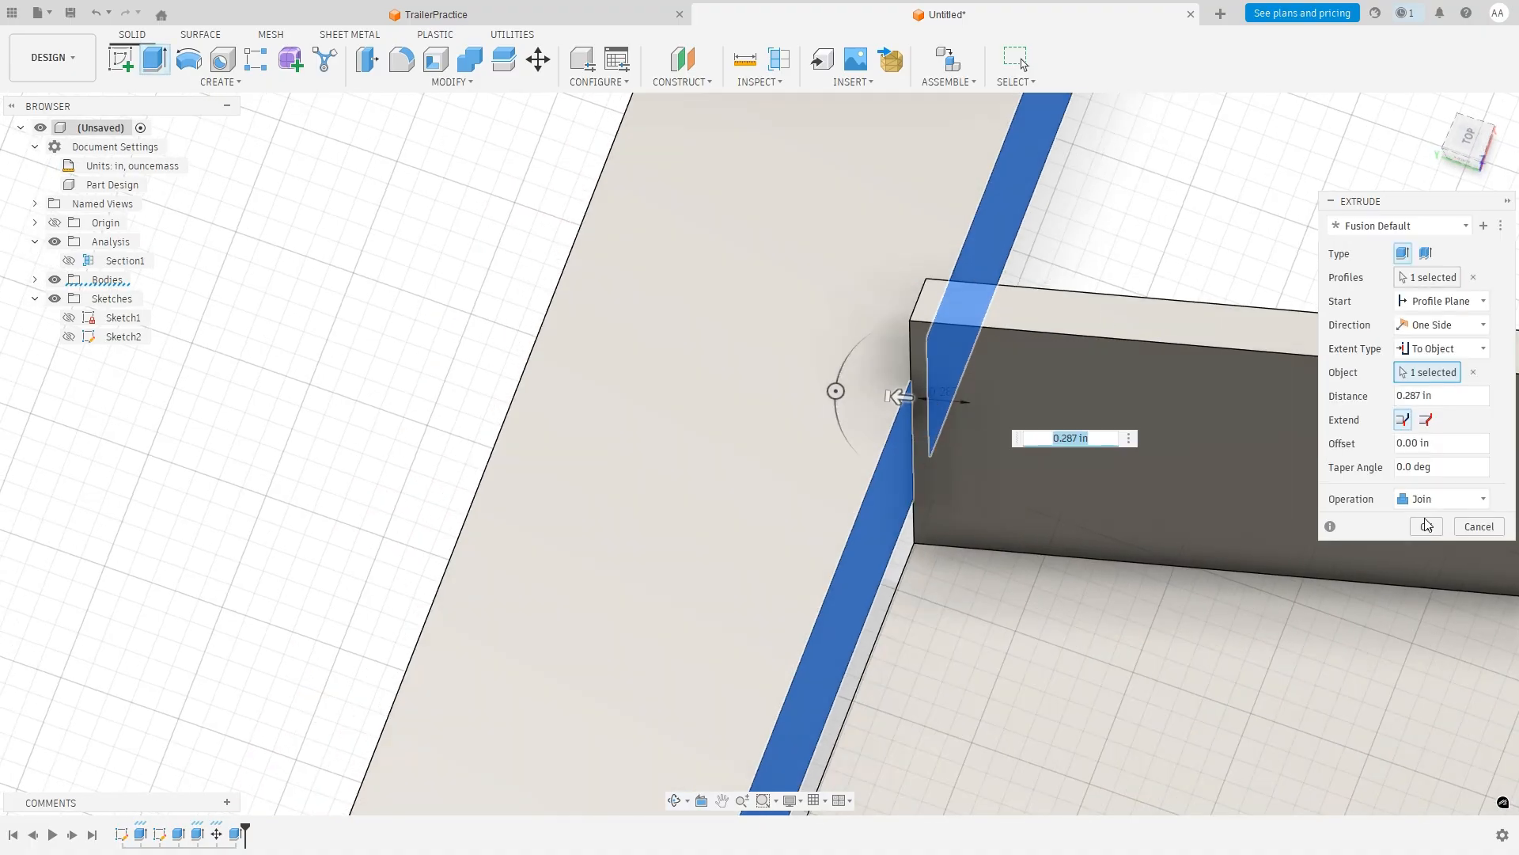
{"action": "left_click", "coordinate": [1427, 525]}
Examine the frame with its straight and diagonal angle crossmembers from above and at an angle.
{"action": "scroll", "coordinate": [1203, 427], "scroll_direction": "down", "scroll_amount": 3}
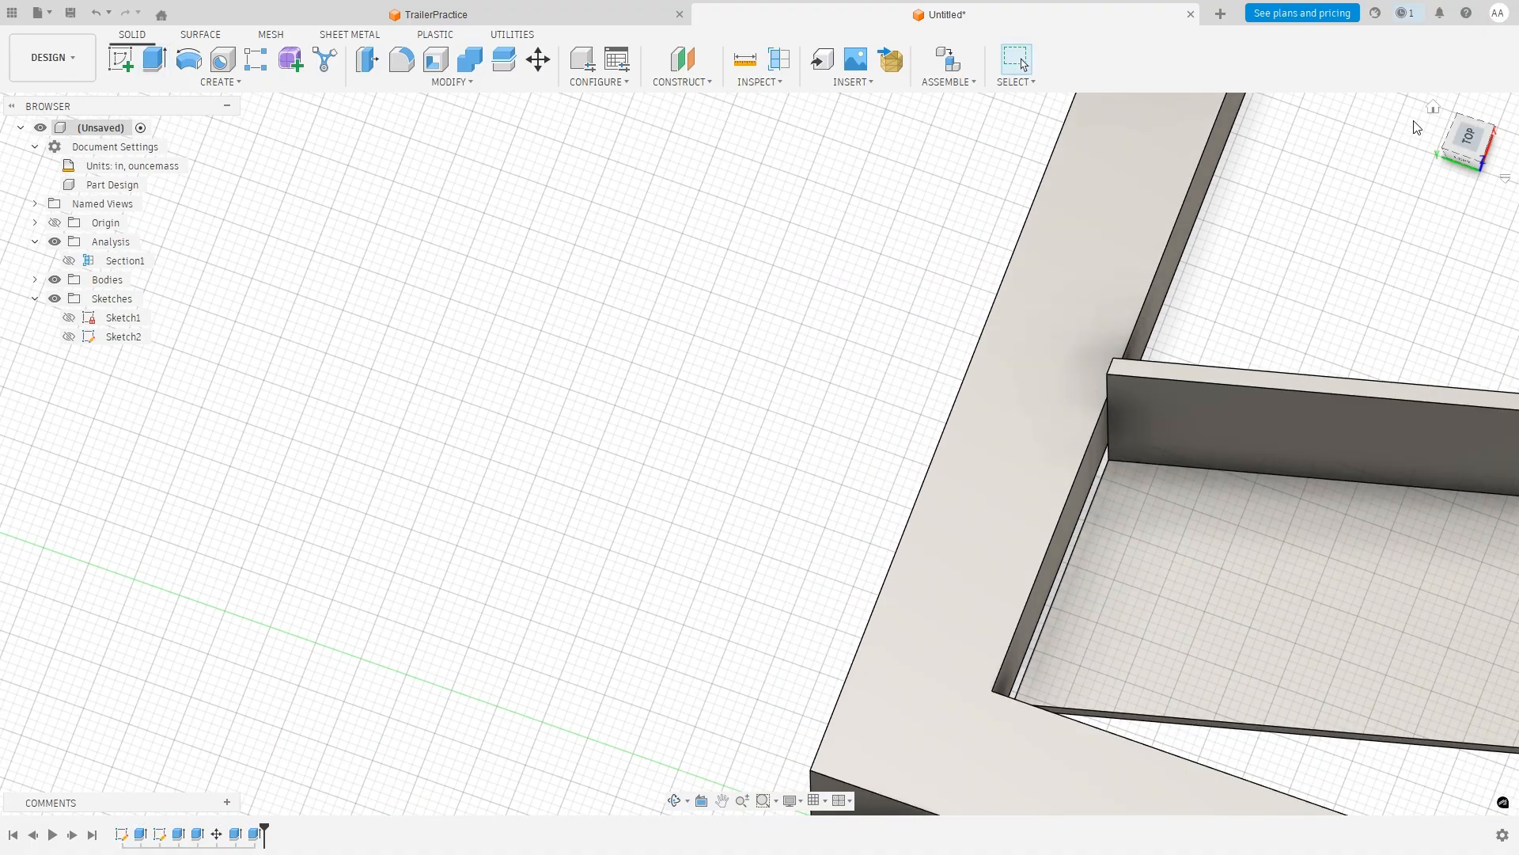
{"action": "left_click", "coordinate": [1468, 137]}
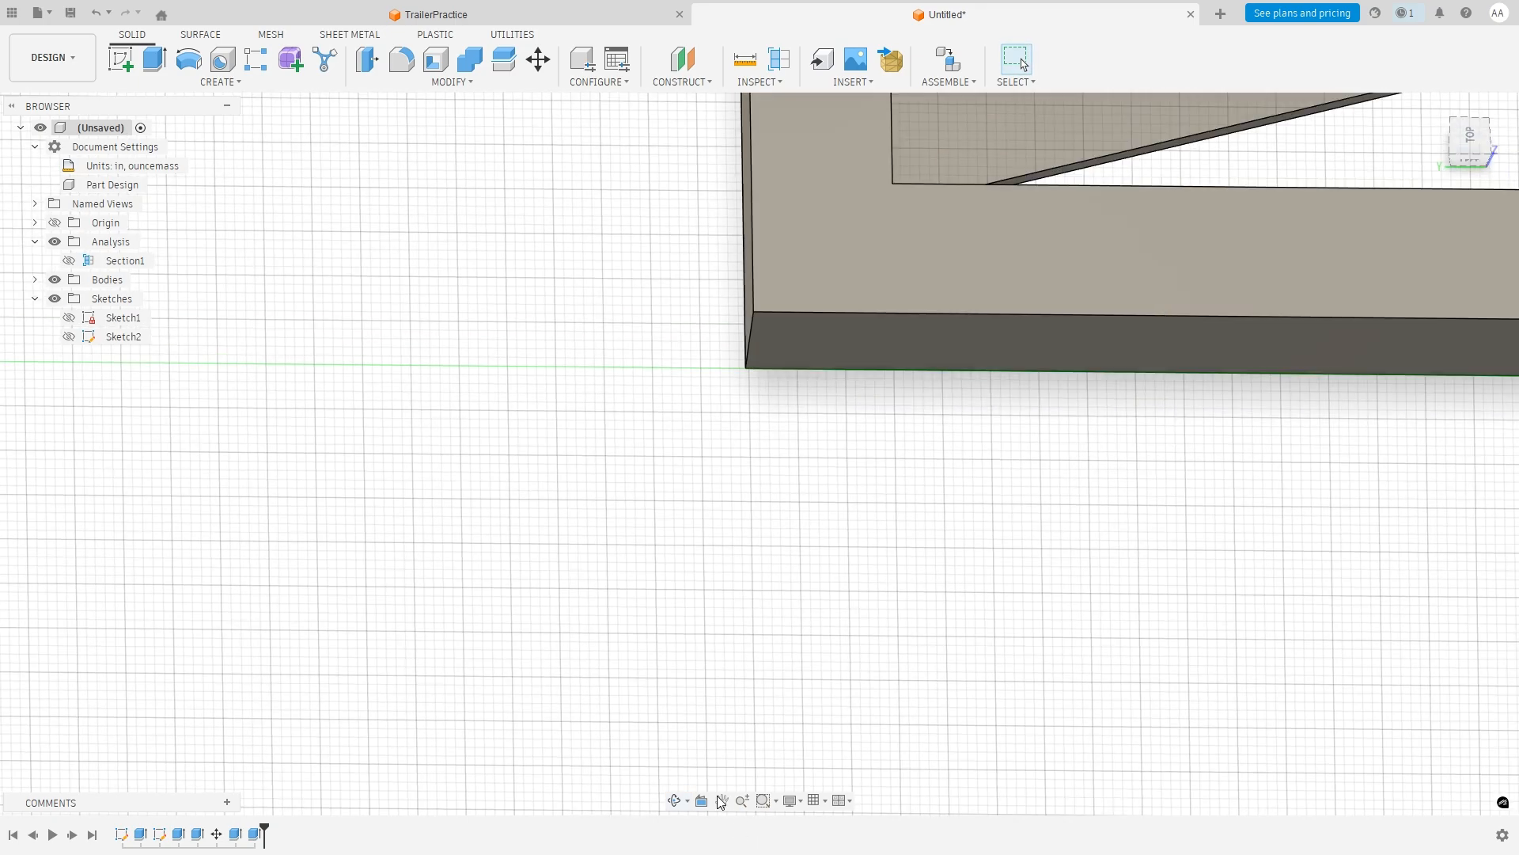
{"action": "middle_click_drag", "start_coordinate": [829, 636], "coordinate": [904, 394]}
{"action": "scroll", "coordinate": [905, 396], "scroll_direction": "down", "scroll_amount": 8}
{"action": "middle_click_drag", "start_coordinate": [1013, 290], "coordinate": [1071, 445]}
{"action": "scroll", "coordinate": [1044, 408], "scroll_direction": "down", "scroll_amount": 3}
{"action": "scroll", "coordinate": [1066, 413], "scroll_direction": "up", "scroll_amount": 4}
{"action": "scroll", "coordinate": [1075, 453], "scroll_direction": "up", "scroll_amount": 5}
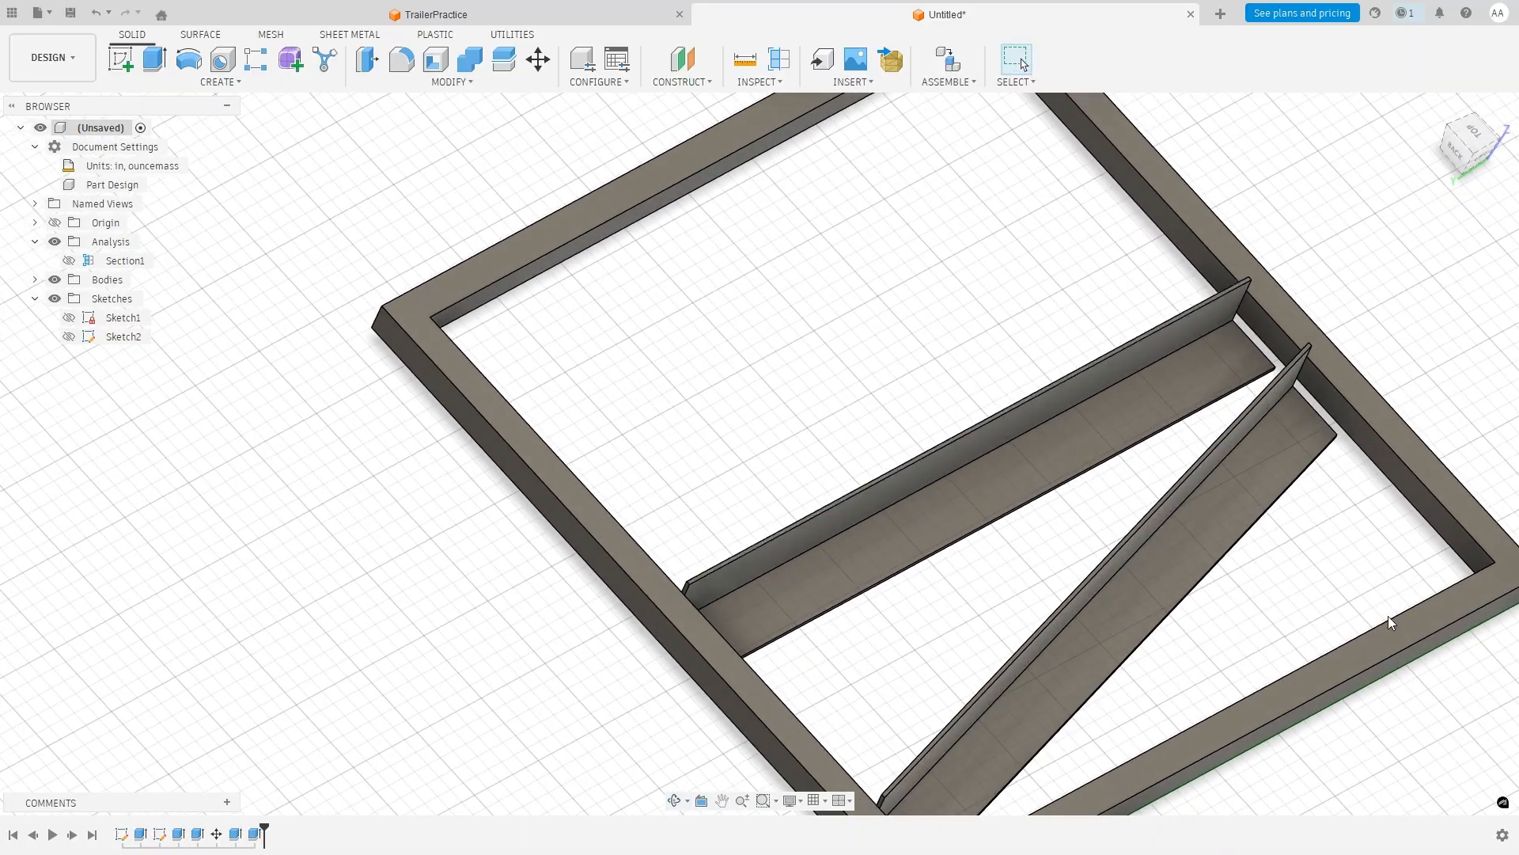
Switch to the TrailerPractice document and view the complete trailer model from several angles.
{"action": "left_click", "coordinate": [577, 14]}
{"action": "middle_click_drag", "start_coordinate": [1022, 417], "coordinate": [1004, 444], "text": "shift"}
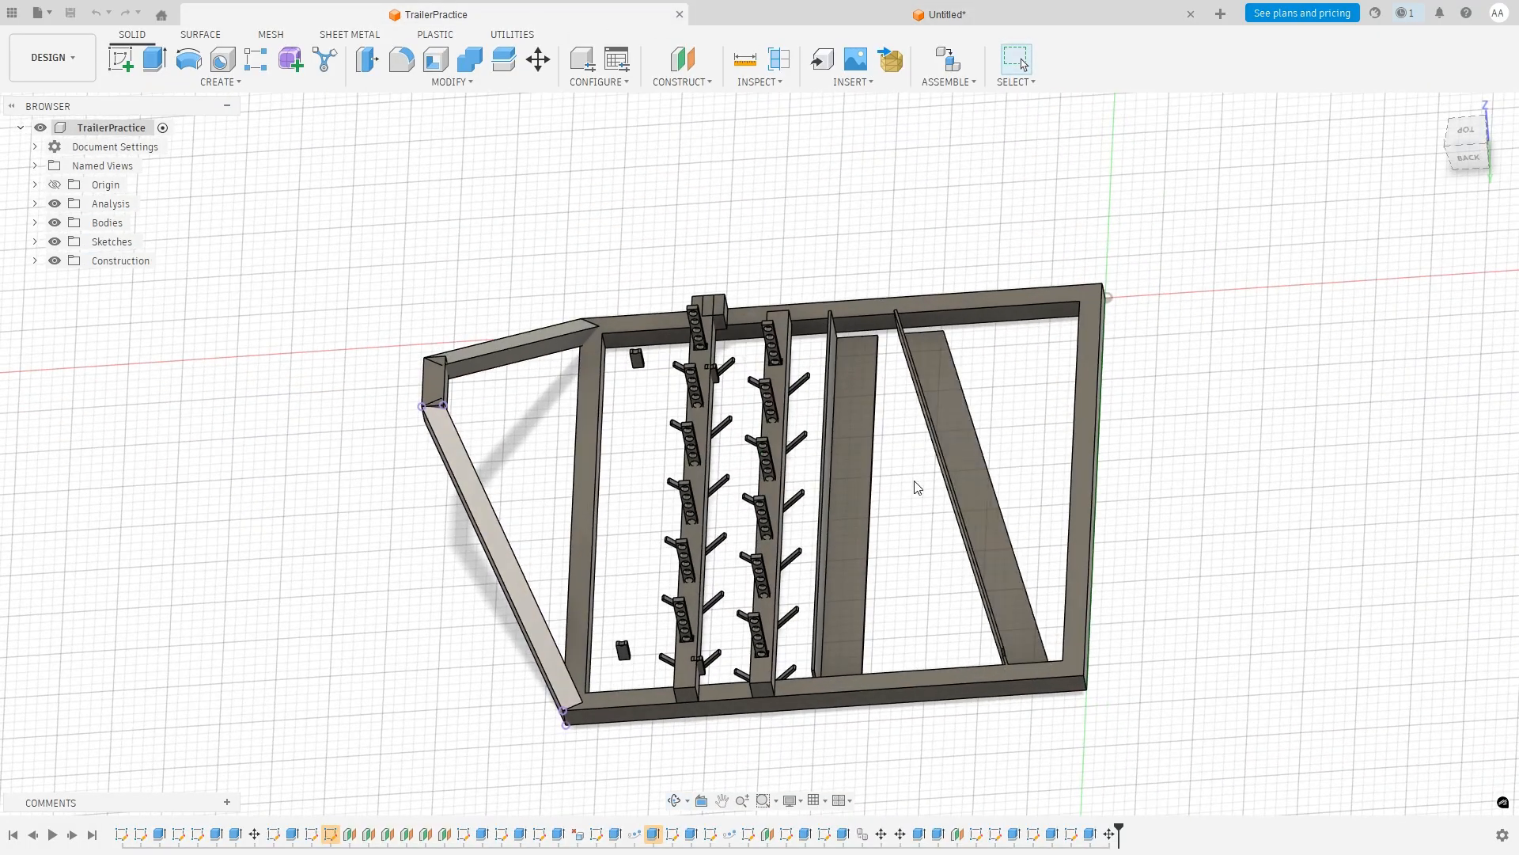
{"action": "middle_click_drag", "start_coordinate": [792, 587], "coordinate": [767, 512], "text": "shift"}
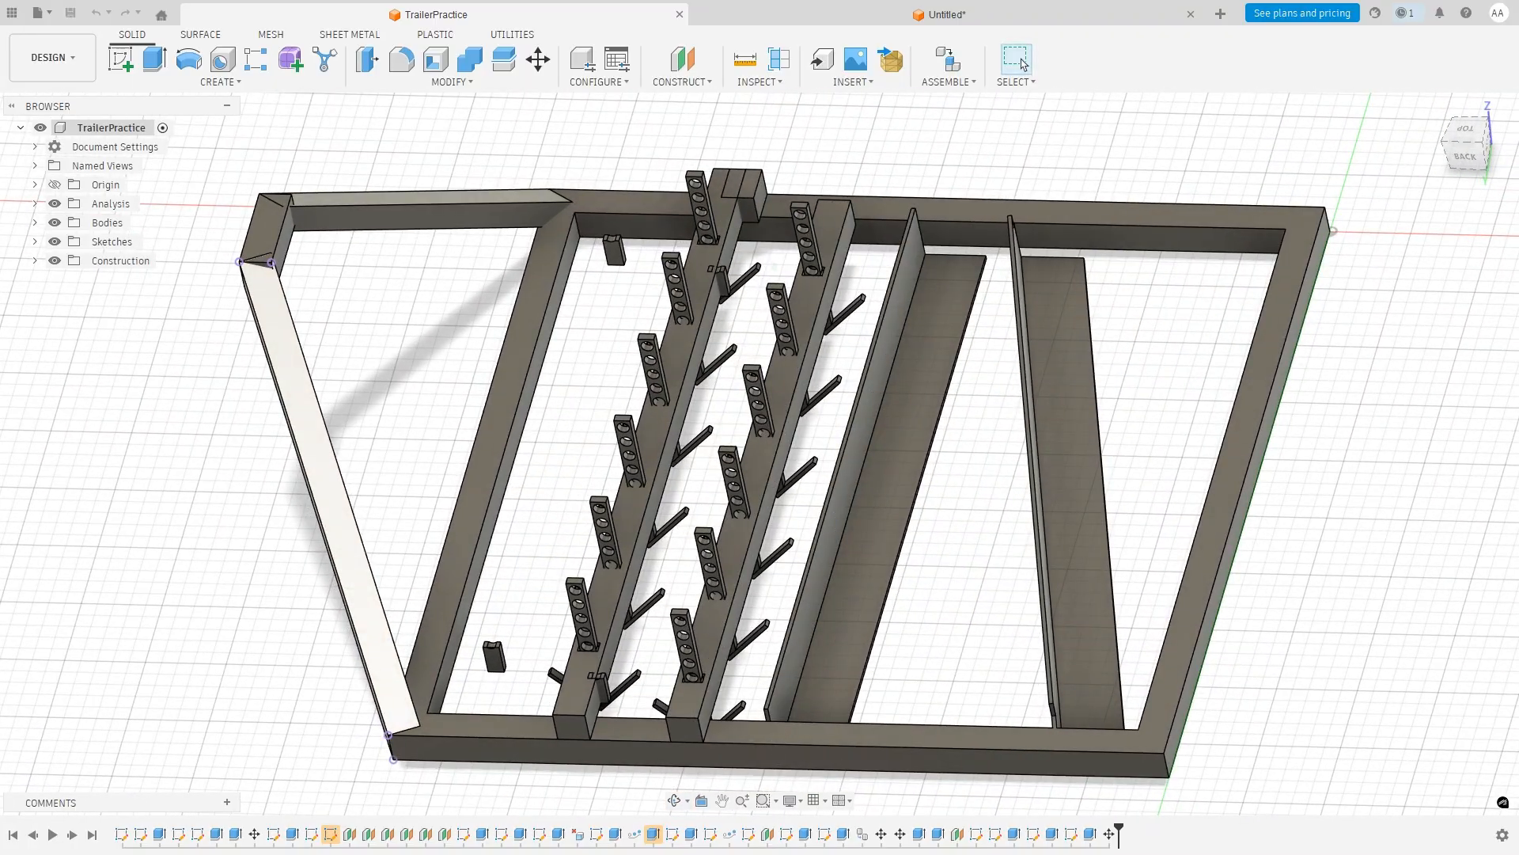
Examine the hand-drawn trailer reference, including the side view's triangular brackets and perforated bars and the plan view's crossmembers.
{"action": "key", "text": "alt+Tab"}
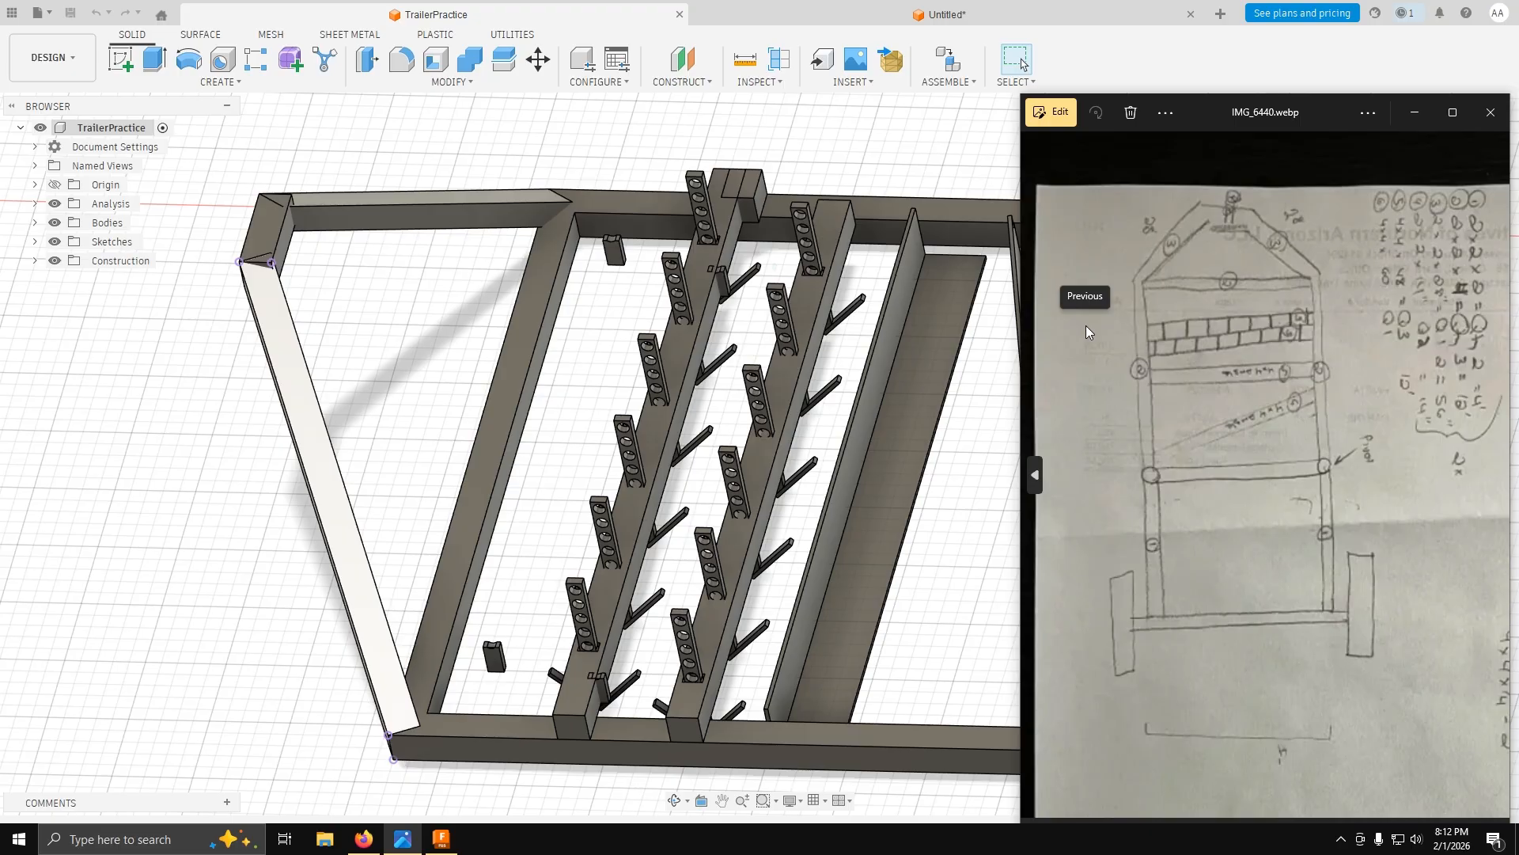
{"action": "left_click_drag", "start_coordinate": [1292, 363], "coordinate": [1099, 403]}
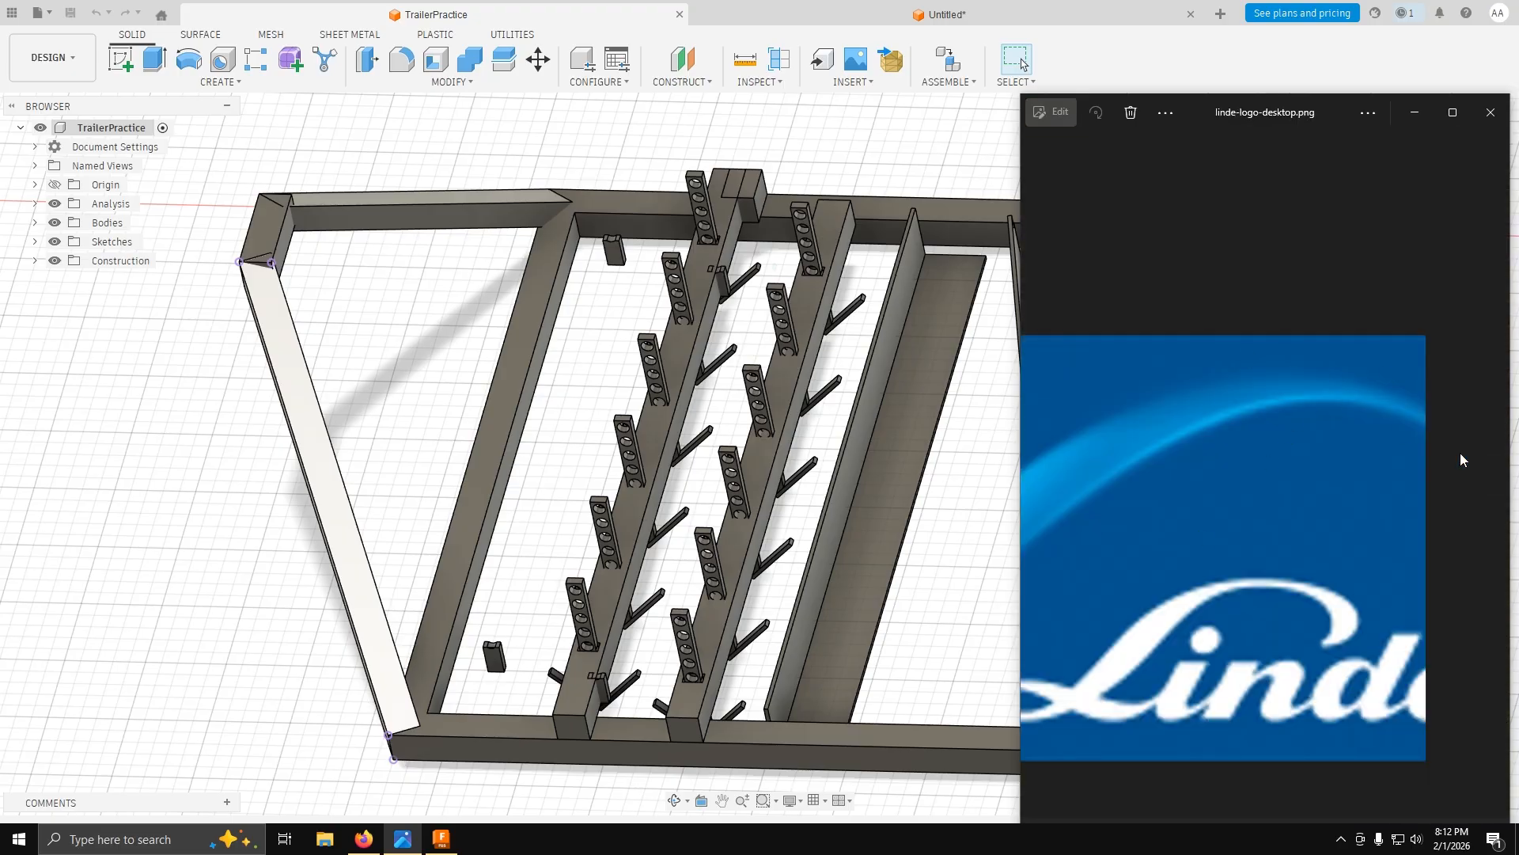
{"action": "left_click", "coordinate": [1043, 483]}
{"action": "left_click", "coordinate": [1043, 483]}
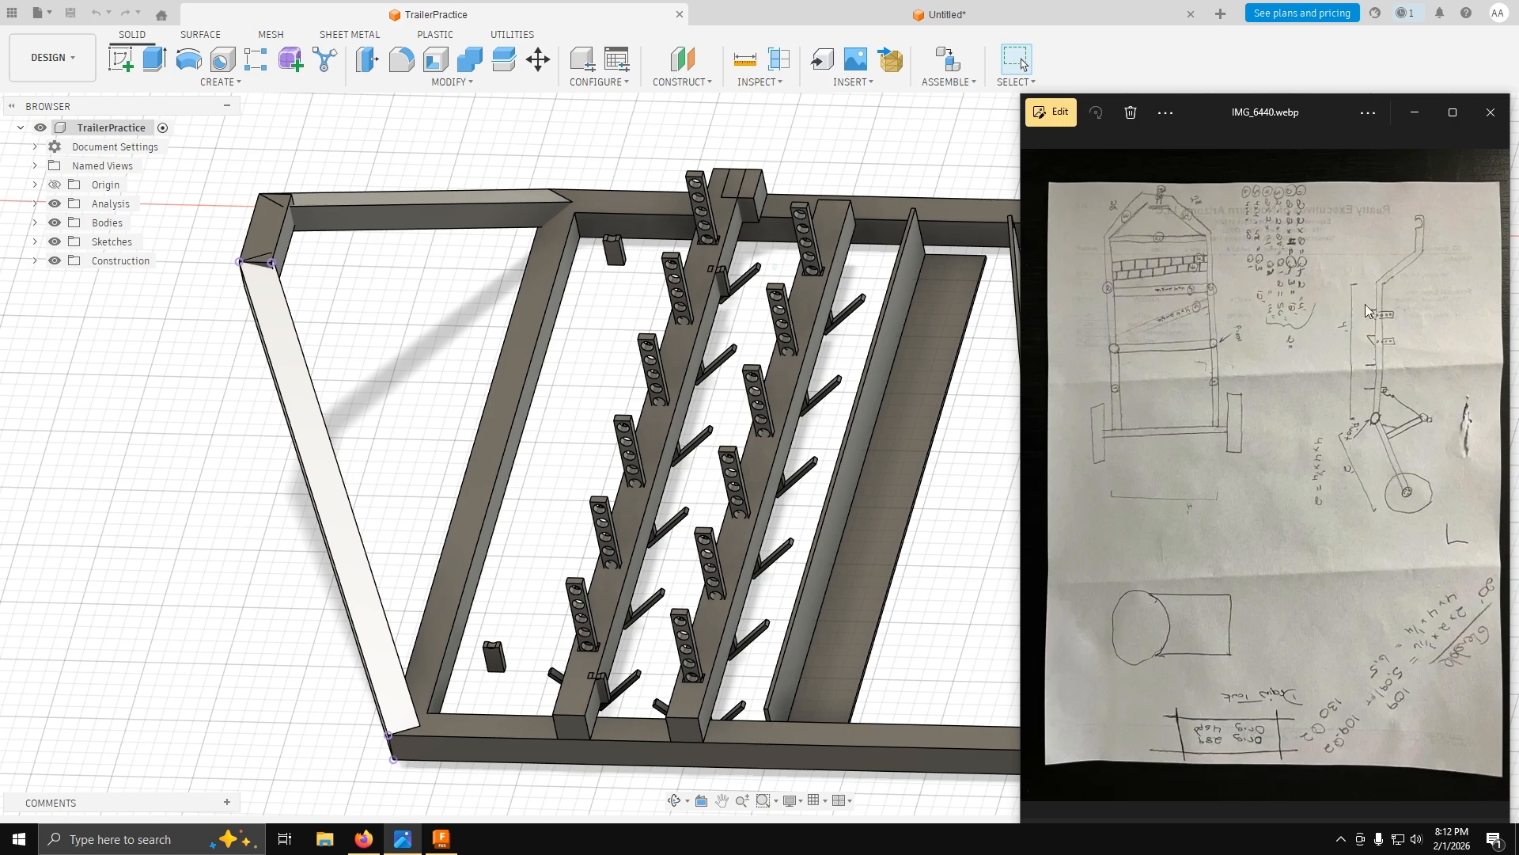
{"action": "scroll", "coordinate": [1365, 304], "scroll_direction": "up", "scroll_amount": 6}
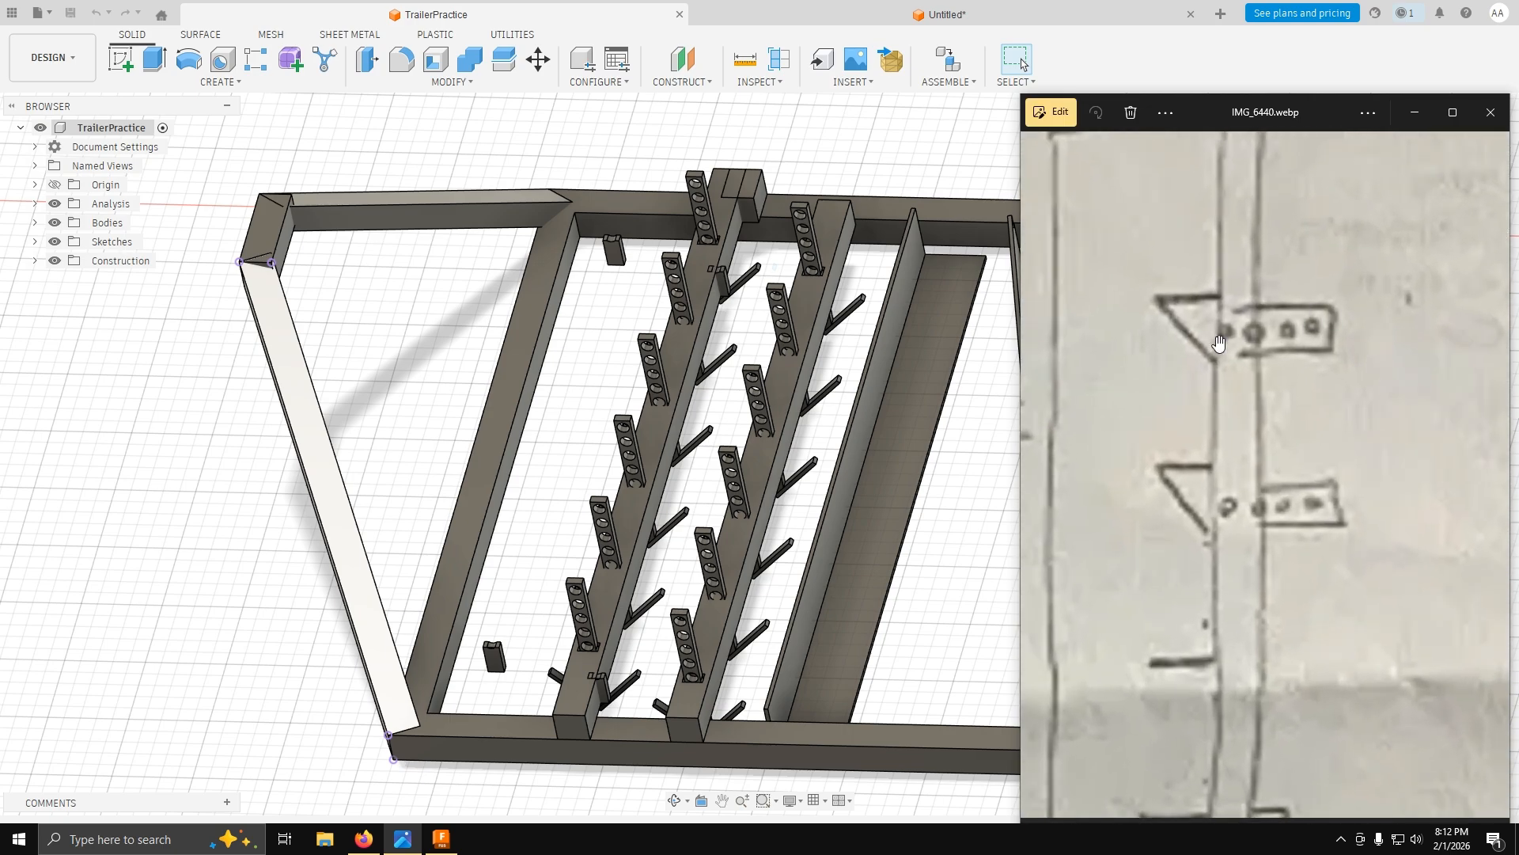
{"action": "scroll", "coordinate": [1219, 342], "scroll_direction": "down", "scroll_amount": 4}
{"action": "scroll", "coordinate": [1122, 379], "scroll_direction": "up", "scroll_amount": 3}
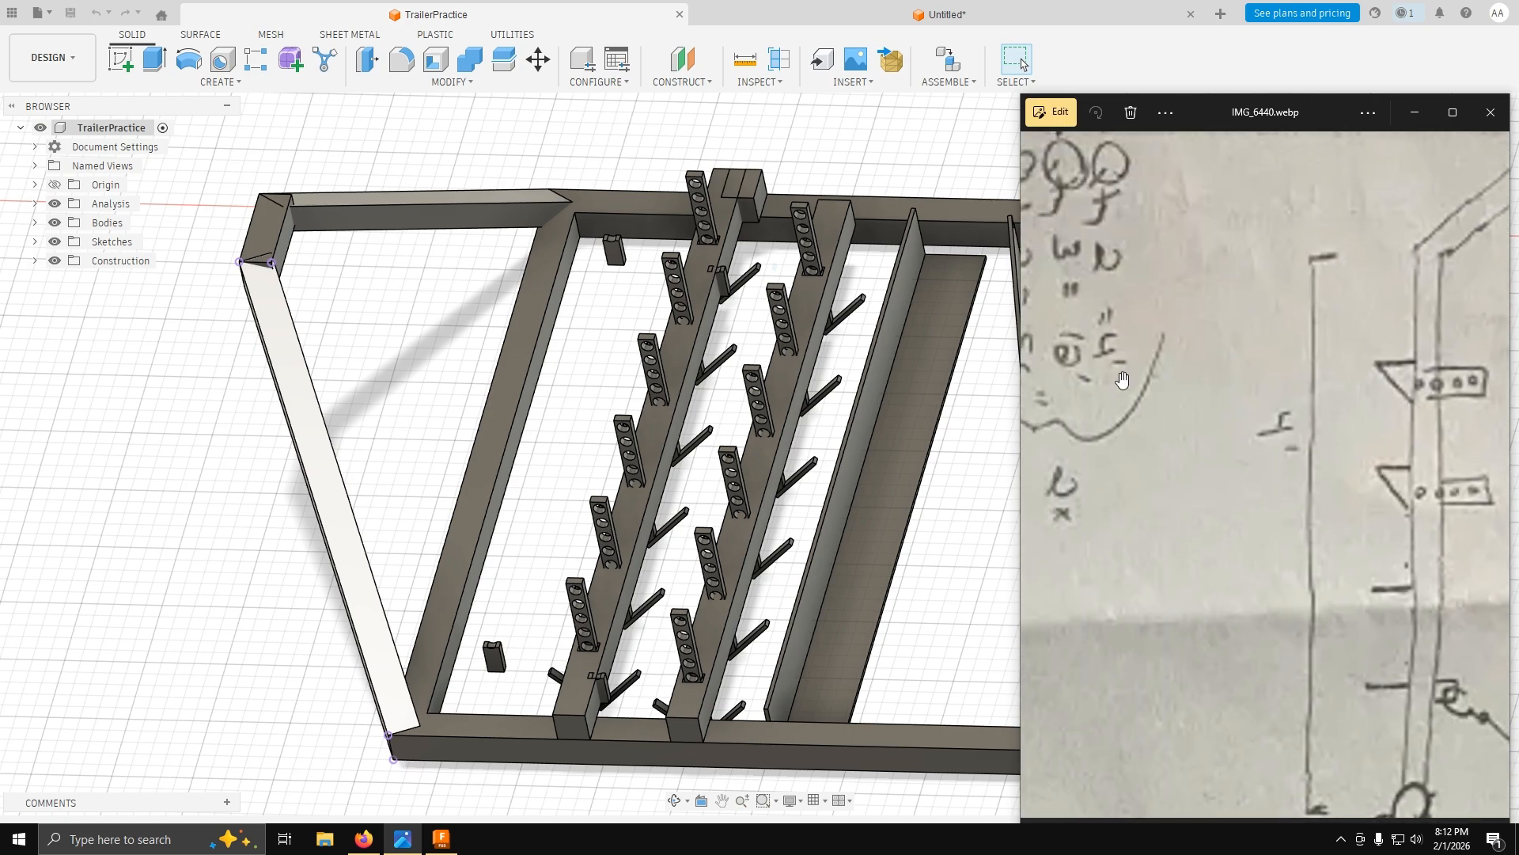
{"action": "scroll", "coordinate": [1122, 379], "scroll_direction": "down", "scroll_amount": 3}
{"action": "scroll", "coordinate": [1231, 418], "scroll_direction": "up", "scroll_amount": 4}
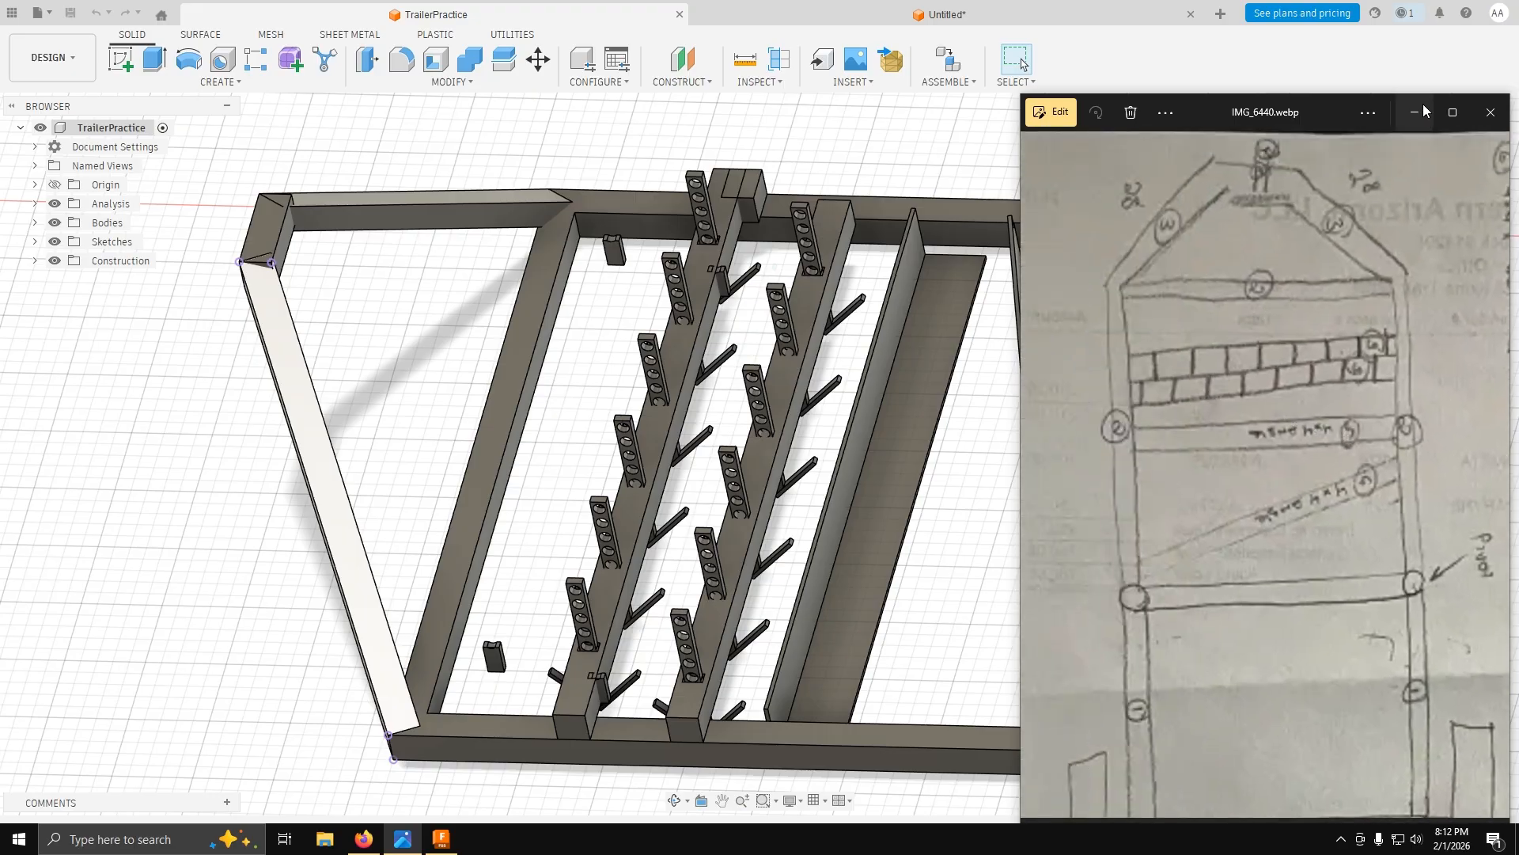
{"action": "left_click", "coordinate": [1423, 108]}
Examine the perforated upright bars and angled supports on the crossmembers of the TrailerPractice model from several angles.
{"action": "middle_click_drag", "start_coordinate": [707, 451], "coordinate": [756, 433], "text": "shift"}
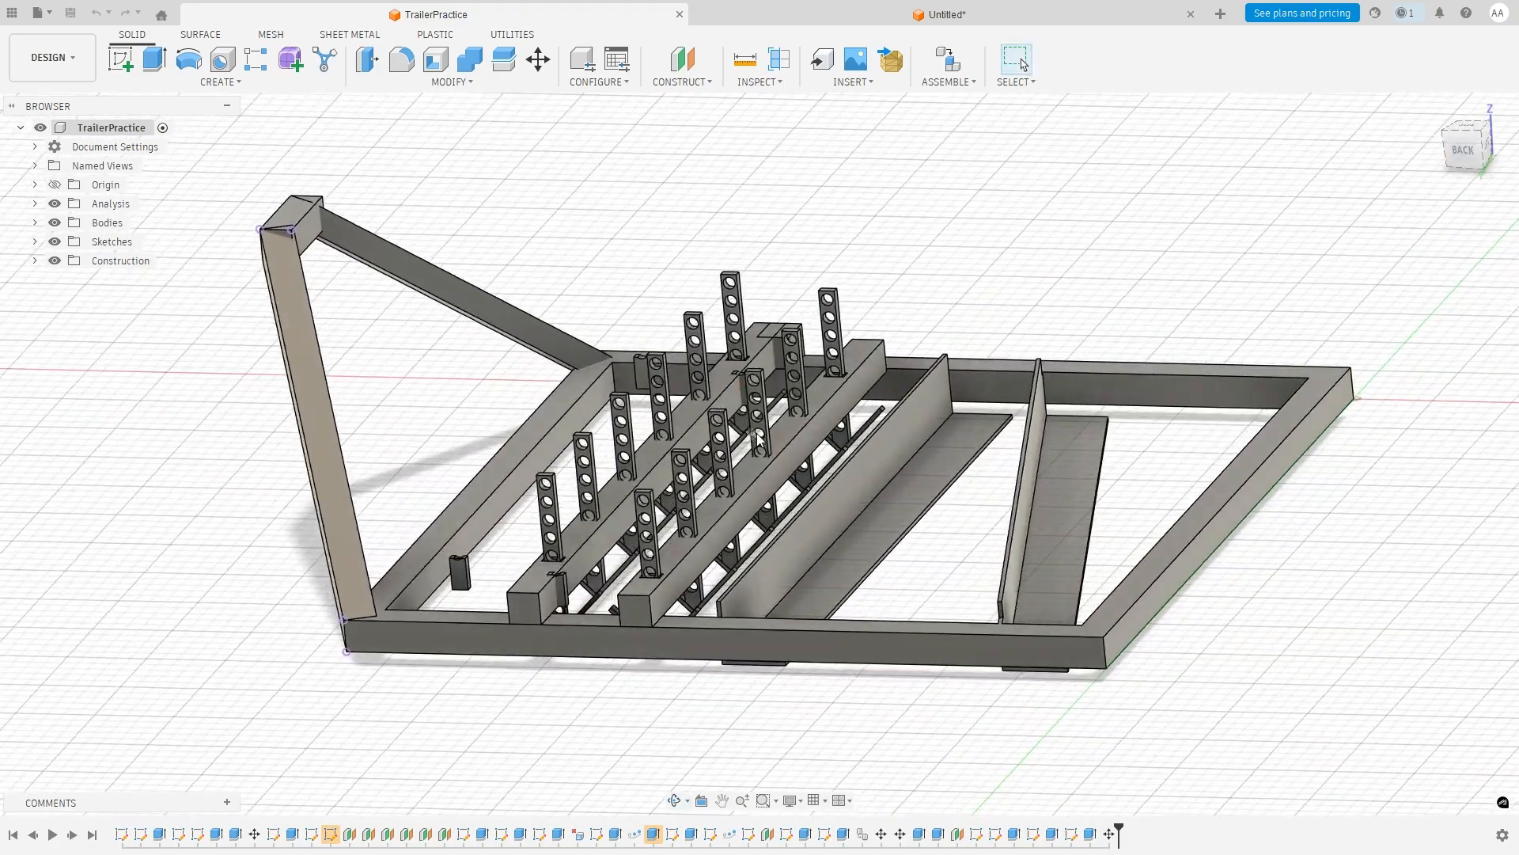
{"action": "scroll", "coordinate": [758, 439], "scroll_direction": "down", "scroll_amount": 2}
{"action": "scroll", "coordinate": [933, 240], "scroll_direction": "up", "scroll_amount": 6}
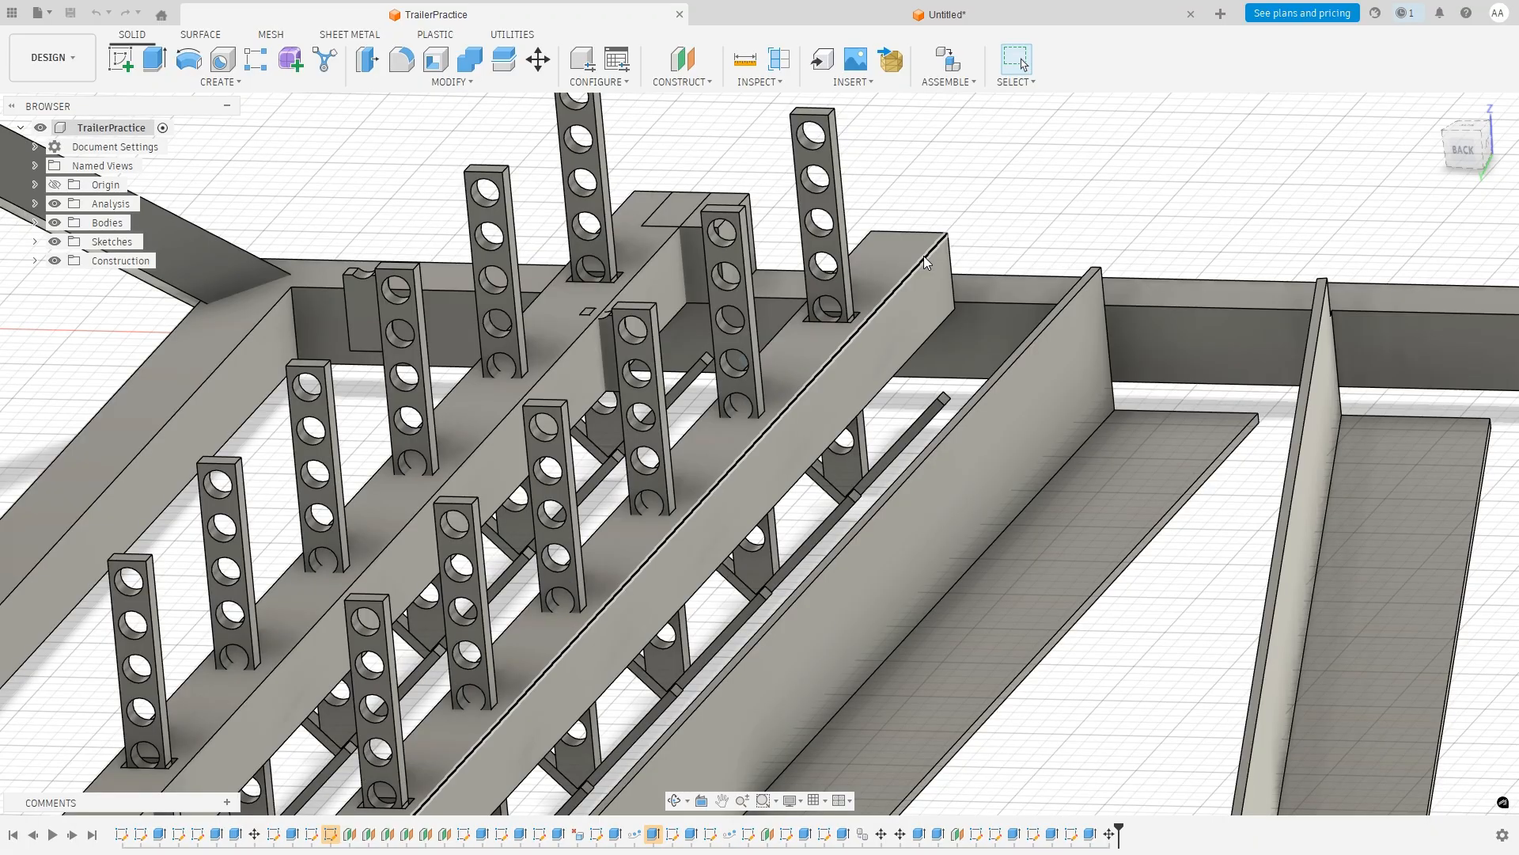
{"action": "middle_click_drag", "start_coordinate": [792, 350], "coordinate": [857, 387], "text": "shift"}
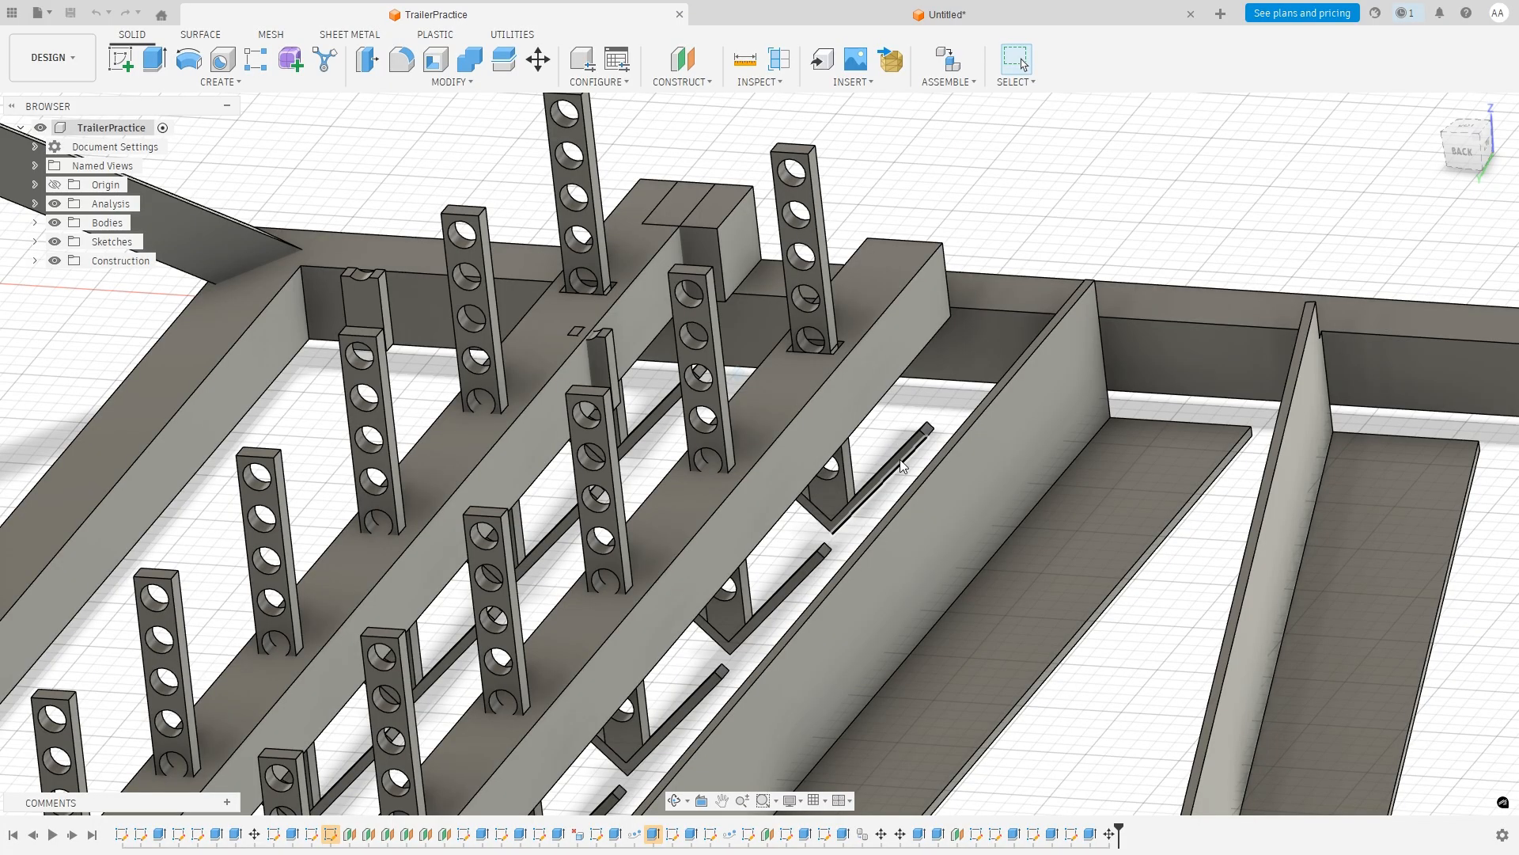
{"action": "middle_click_drag", "start_coordinate": [900, 459], "coordinate": [1016, 138], "text": "shift"}
{"action": "scroll", "coordinate": [989, 174], "scroll_direction": "up", "scroll_amount": 8}
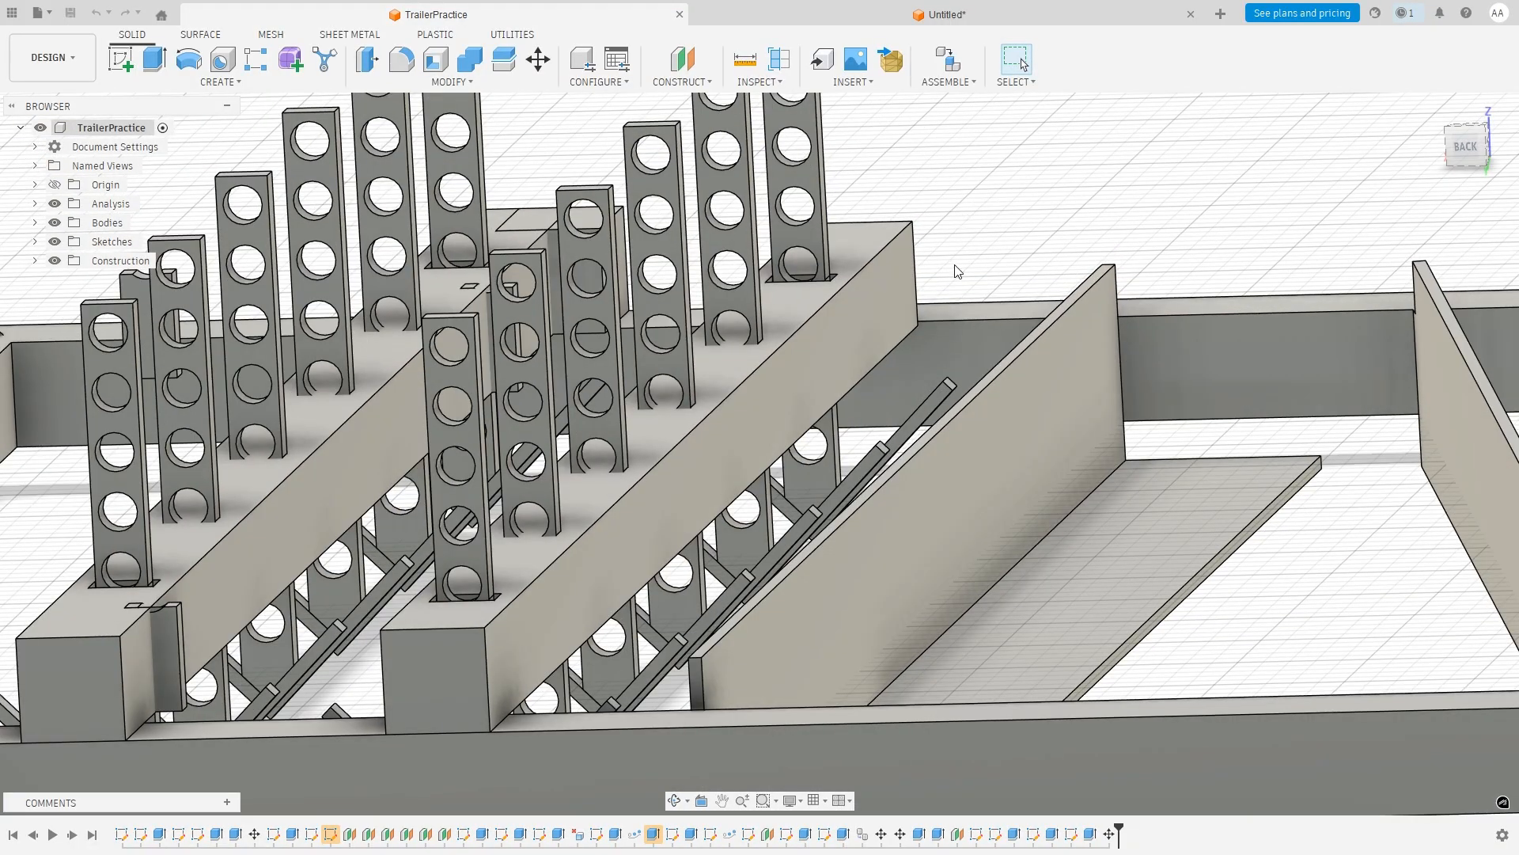
{"action": "mouse_move", "coordinate": [954, 265]}
{"action": "middle_mouse_down", "text": "shift"}
{"action": "mouse_move", "coordinate": [957, 248]}
{"action": "mouse_move", "coordinate": [956, 264]}
{"action": "middle_mouse_up", "text": "shift"}
{"action": "middle_click_drag", "start_coordinate": [918, 330], "coordinate": [787, 392], "text": "shift"}
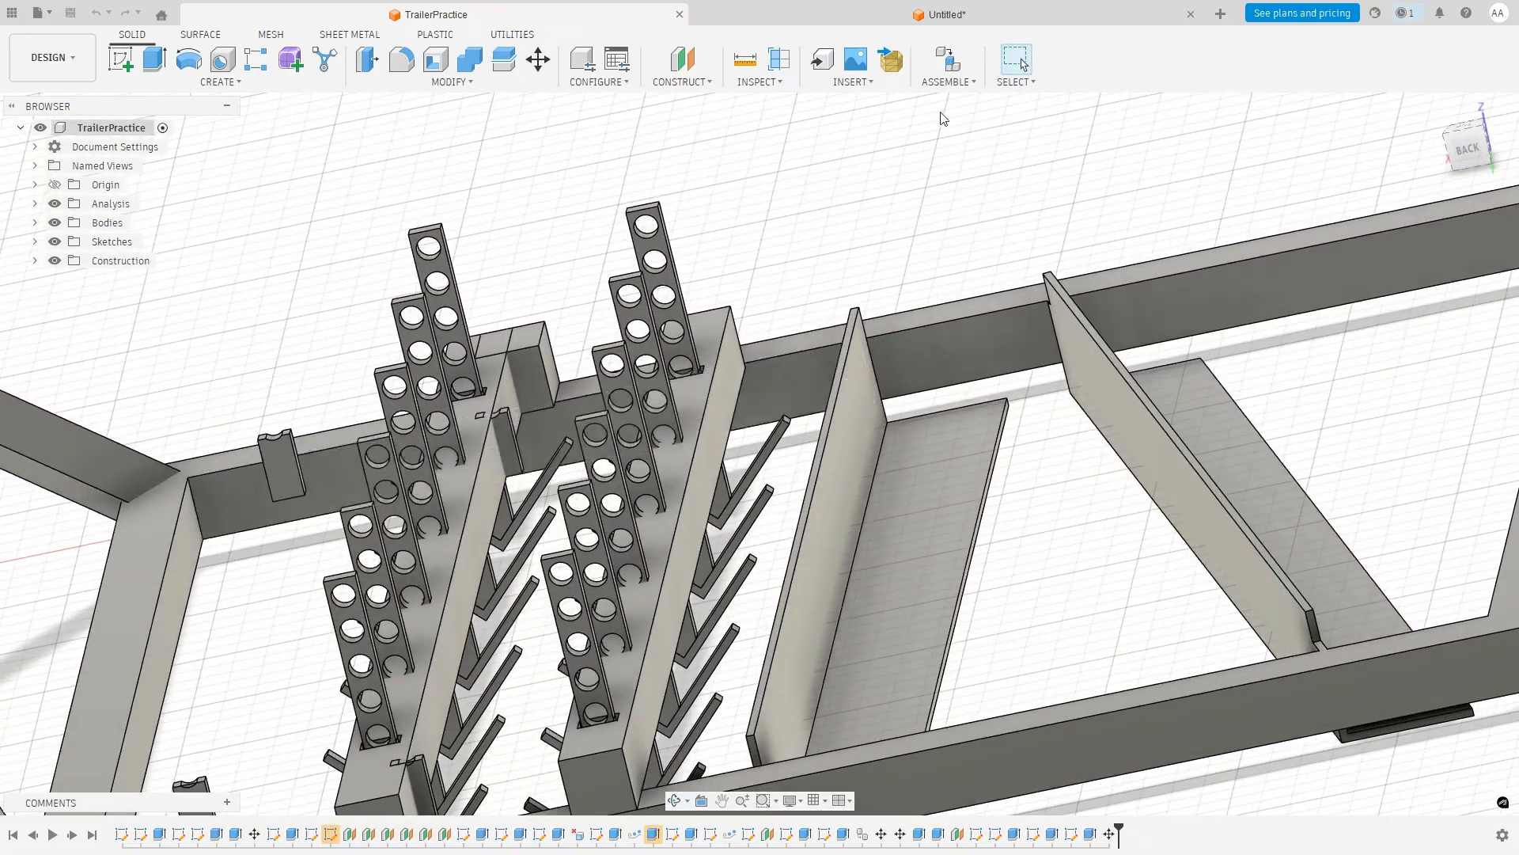
{"action": "scroll", "coordinate": [716, 676], "scroll_direction": "down", "scroll_amount": 3}
{"action": "scroll", "coordinate": [720, 680], "scroll_direction": "up", "scroll_amount": 4}
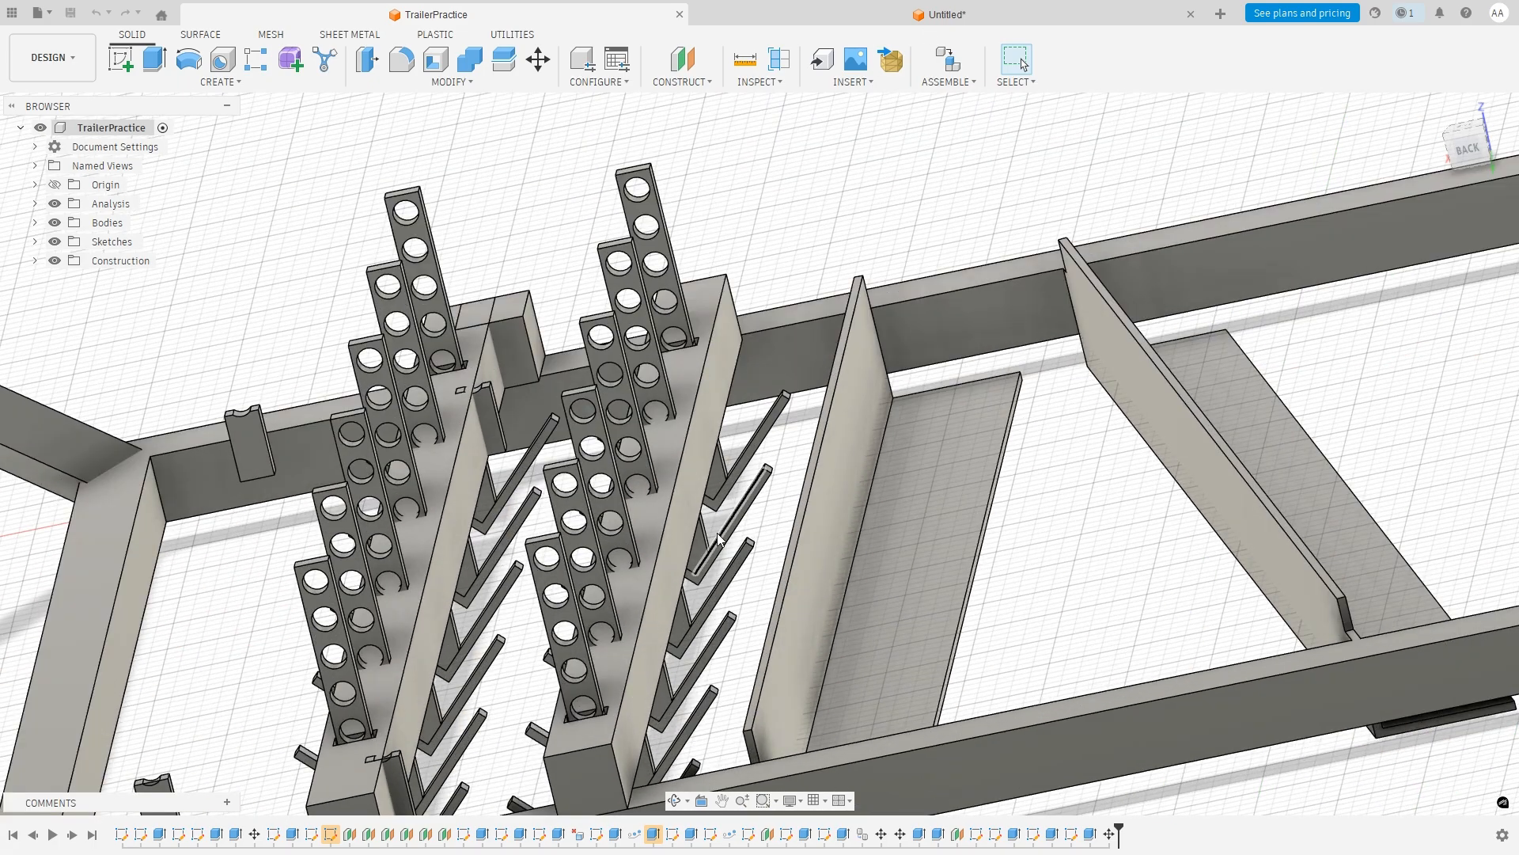
In the untitled frame document, create a construction plane offset 4 in inward from the inner face of the frame's long side.
{"action": "left_click", "coordinate": [906, 16]}
{"action": "middle_click_drag", "start_coordinate": [873, 373], "coordinate": [903, 133], "text": "shift"}
{"action": "scroll", "coordinate": [874, 301], "scroll_direction": "down", "scroll_amount": 1}
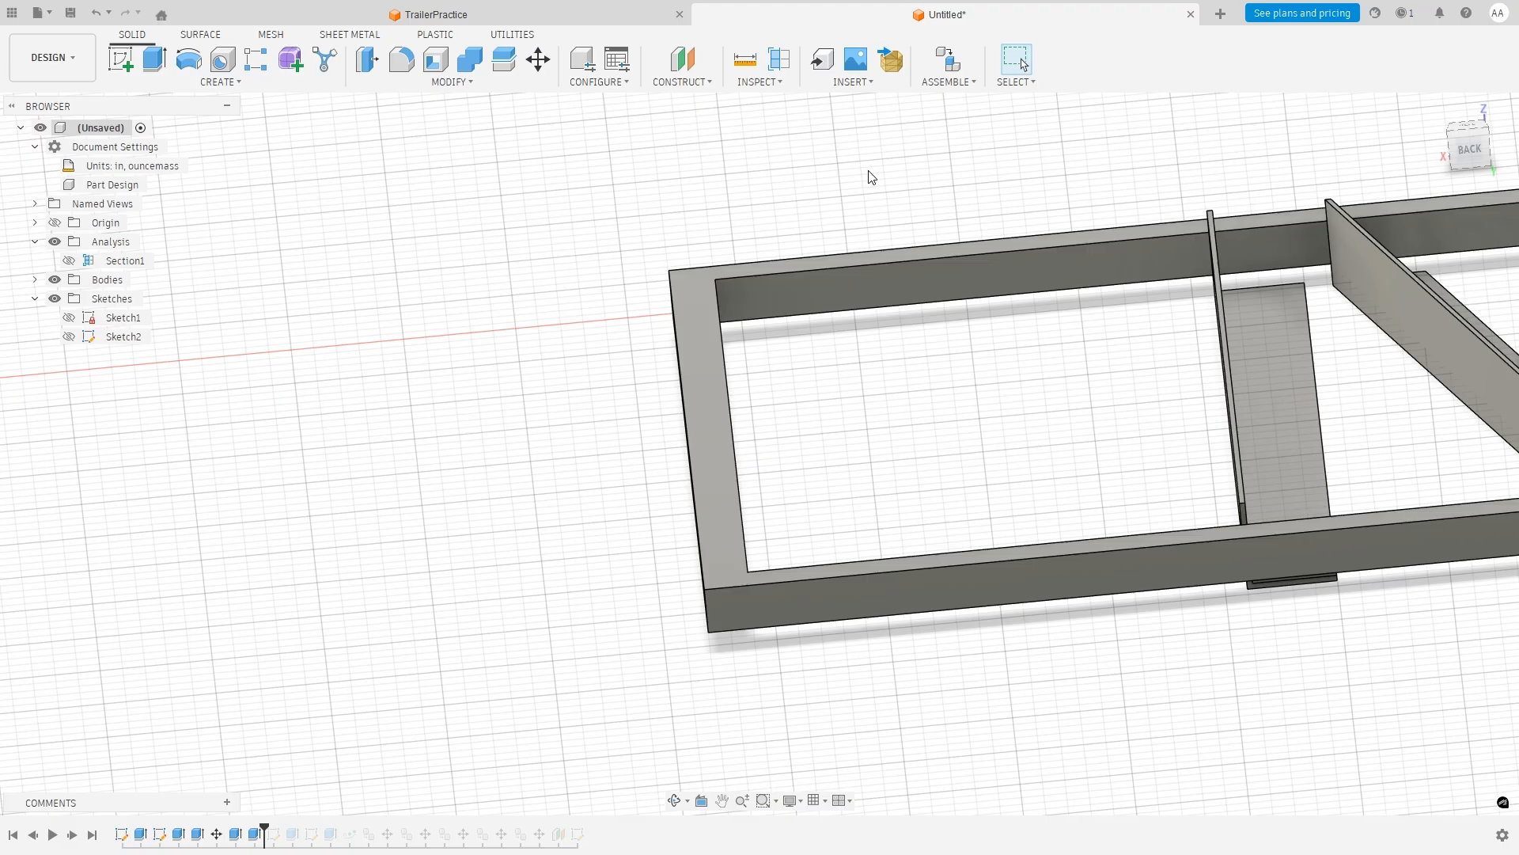
{"action": "left_click", "coordinate": [688, 91]}
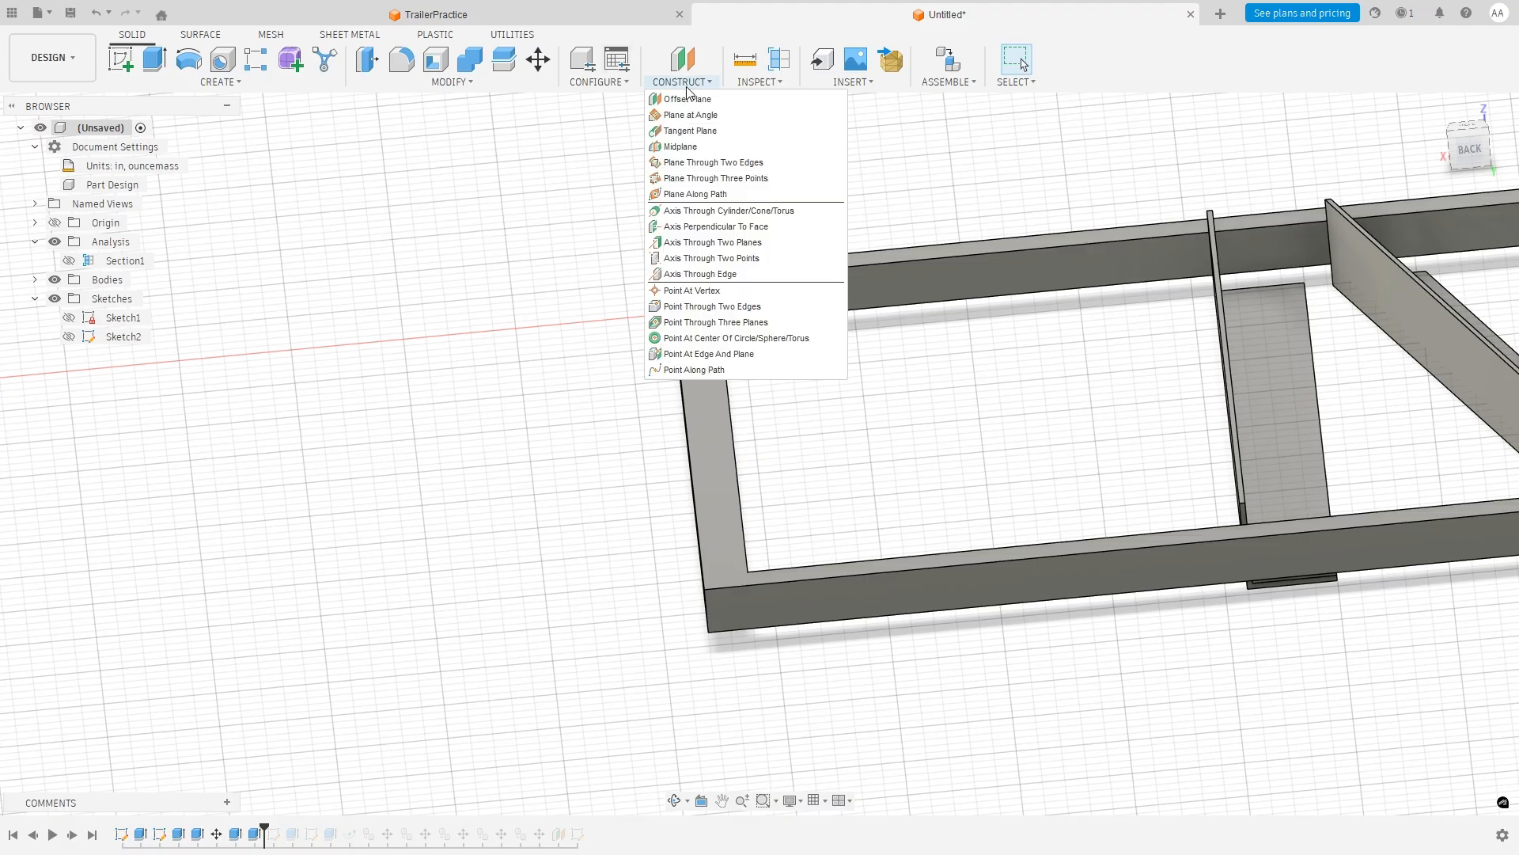
{"action": "left_click", "coordinate": [688, 99]}
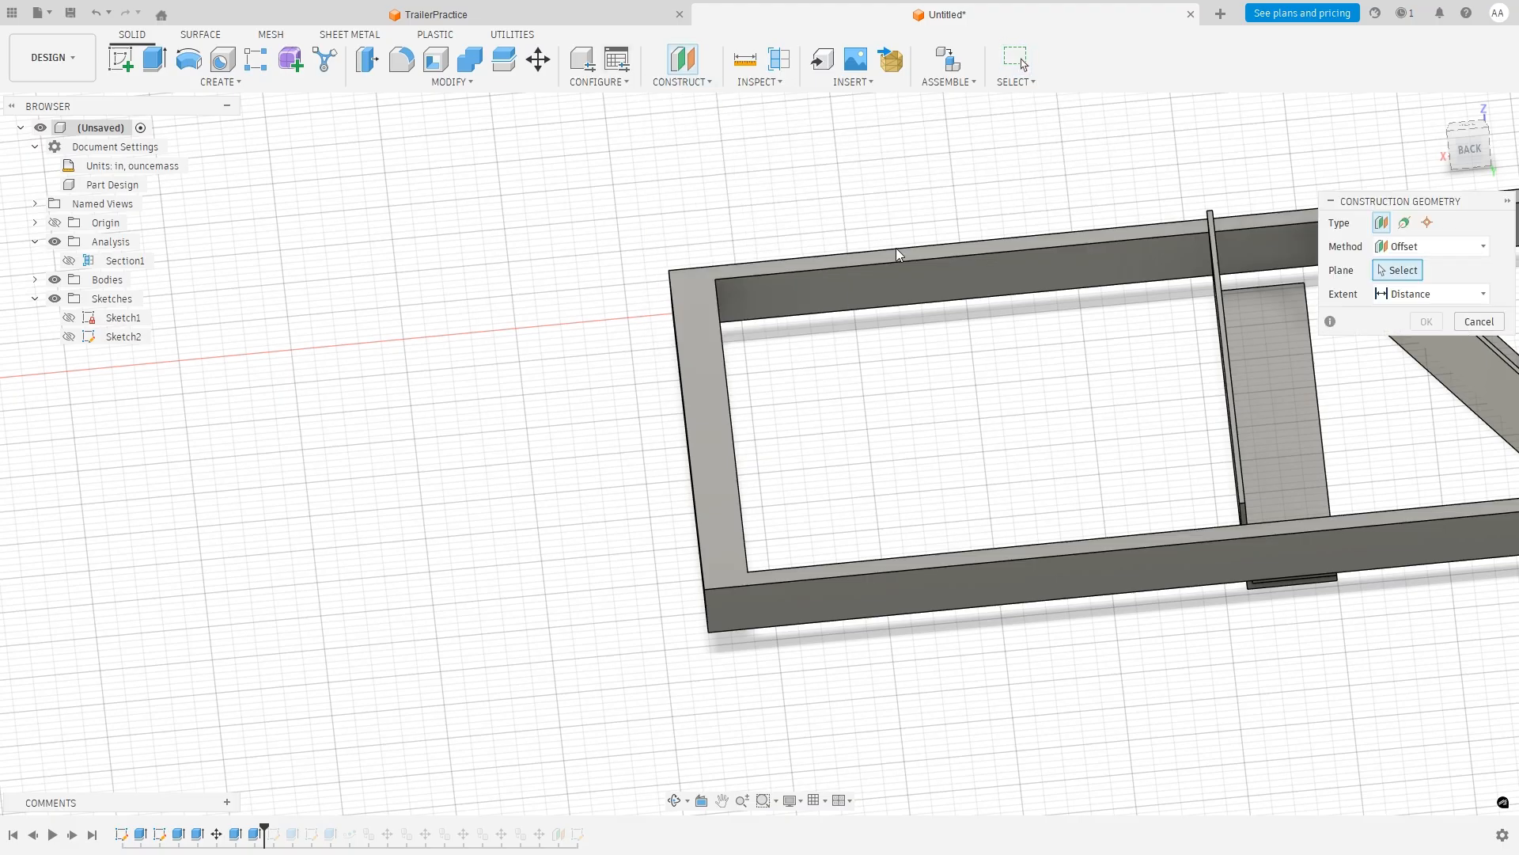
{"action": "middle_click_drag", "start_coordinate": [929, 329], "coordinate": [839, 329], "text": "shift"}
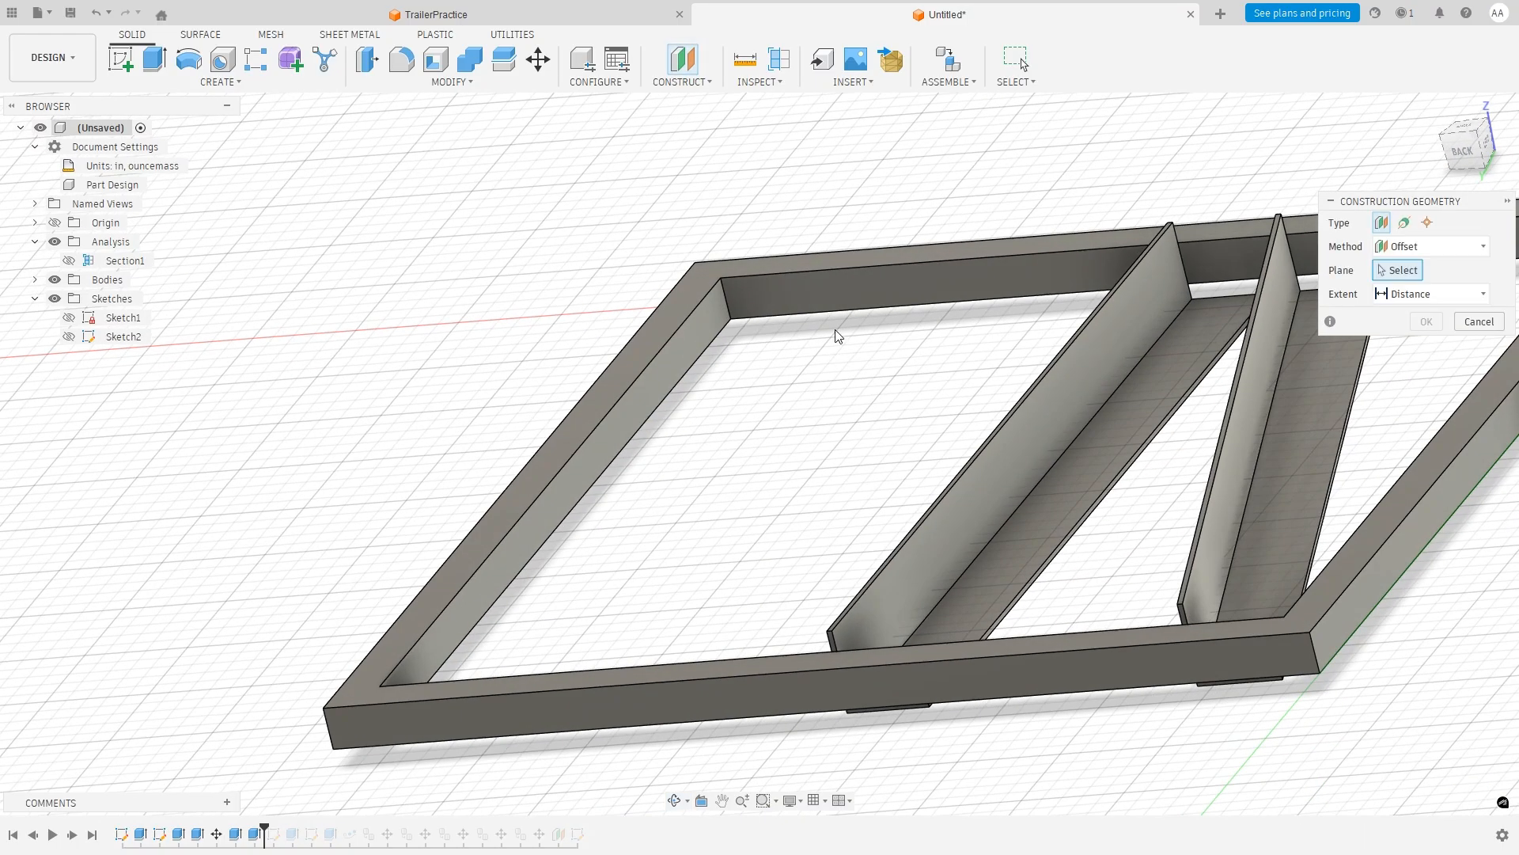
{"action": "left_click", "coordinate": [846, 283]}
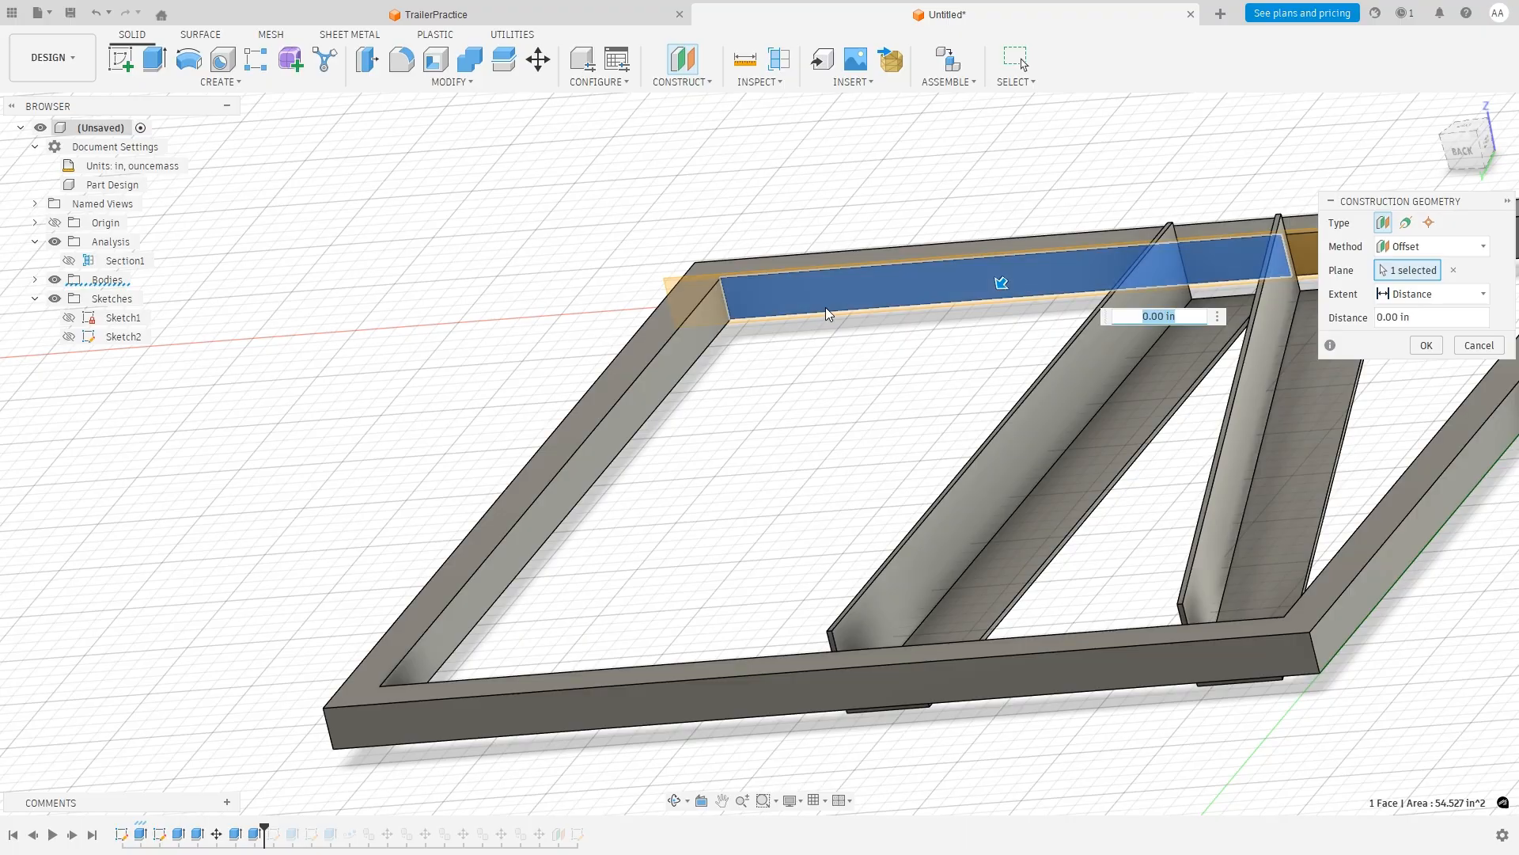
{"action": "middle_click_drag", "start_coordinate": [825, 307], "coordinate": [866, 383], "text": "shift"}
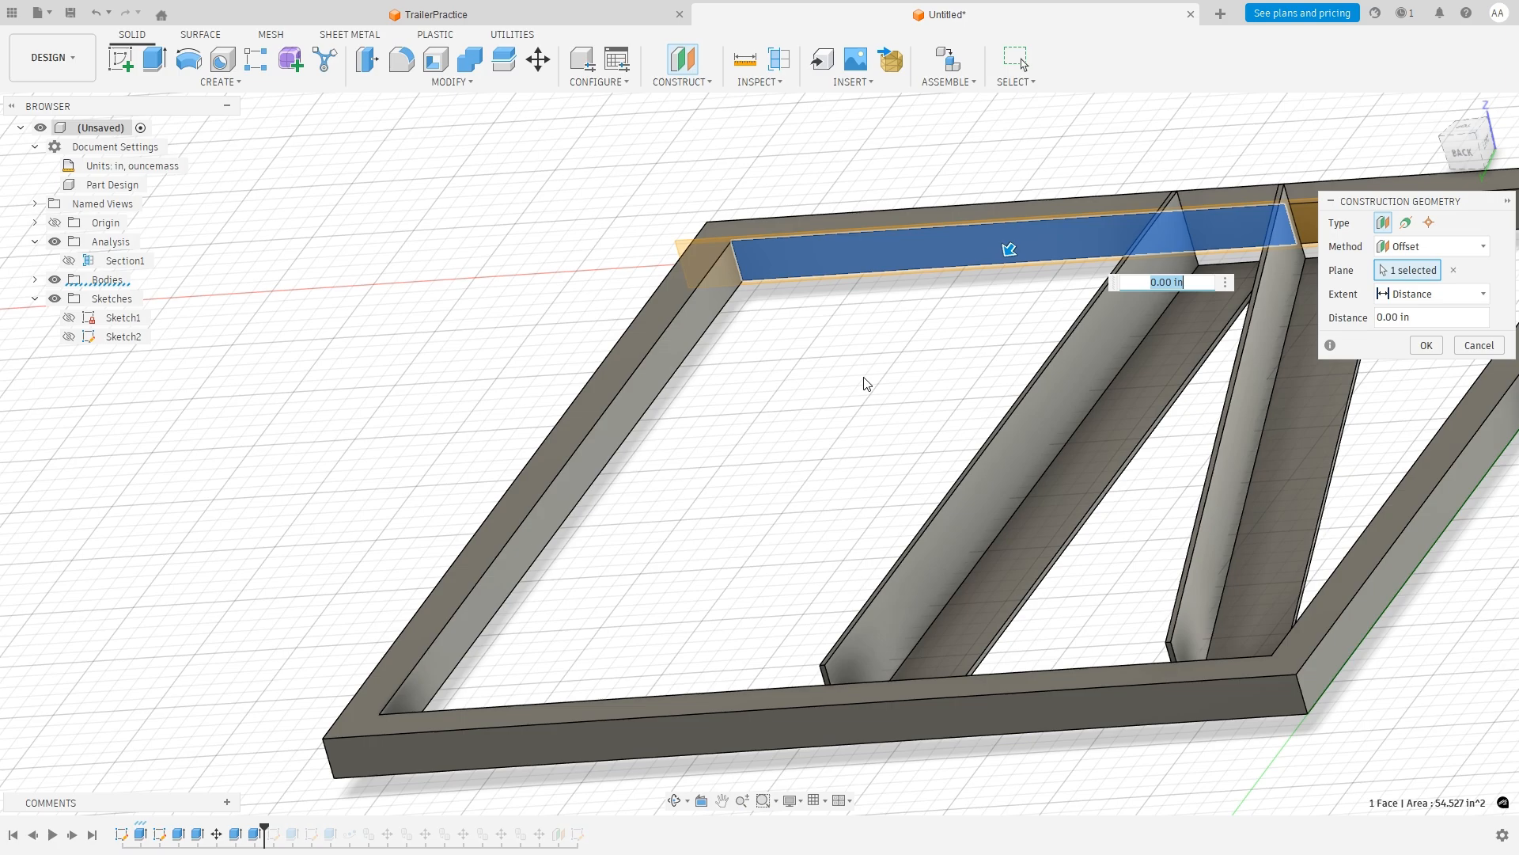
{"action": "scroll", "coordinate": [967, 306], "scroll_direction": "down", "scroll_amount": 3}
{"action": "scroll", "coordinate": [1016, 225], "scroll_direction": "up", "scroll_amount": 5}
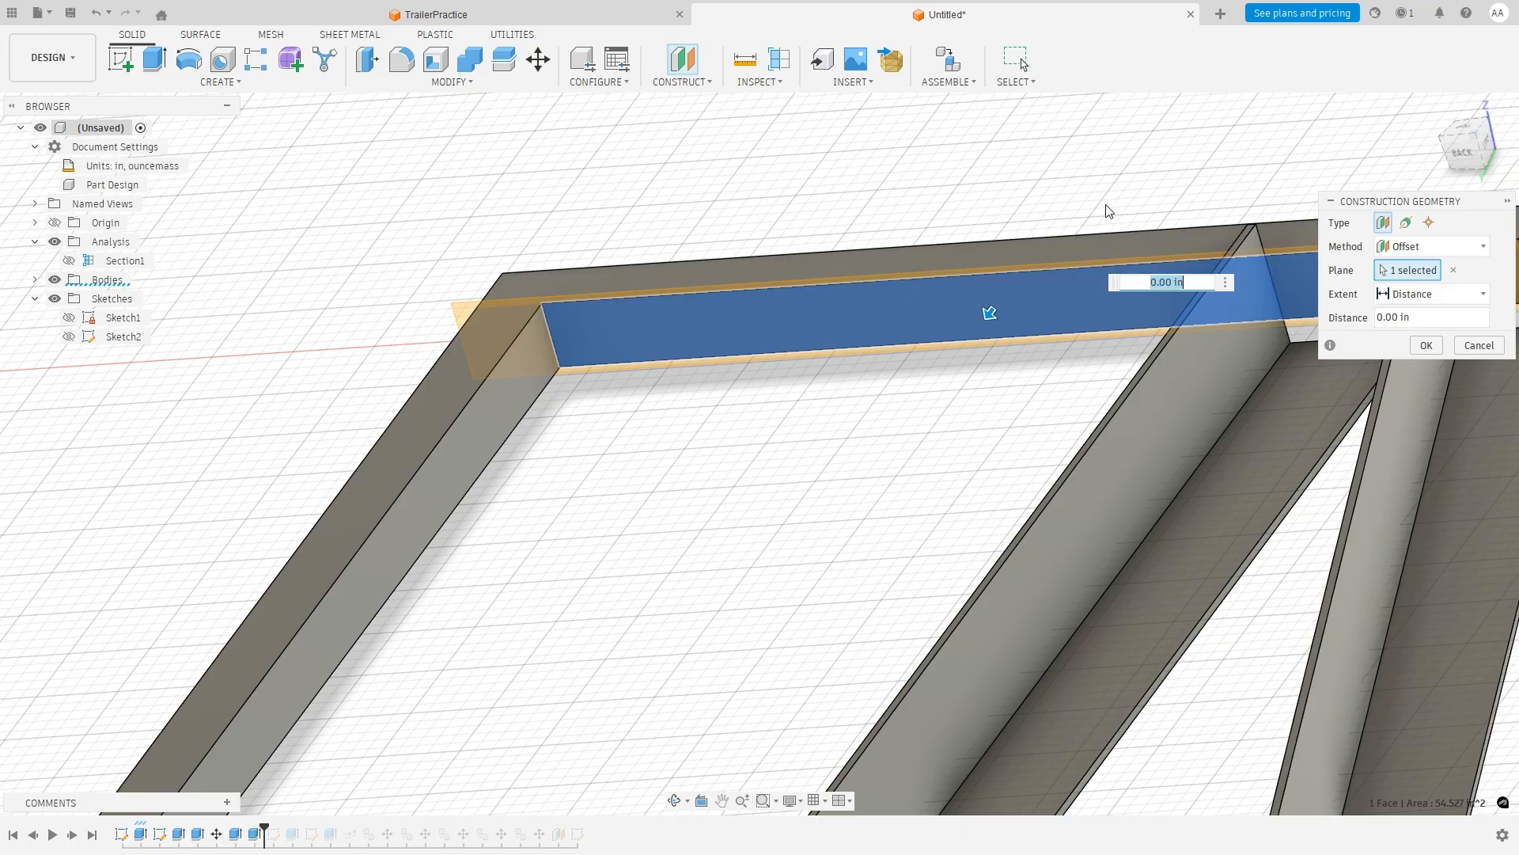
{"action": "type", "text": "4"}
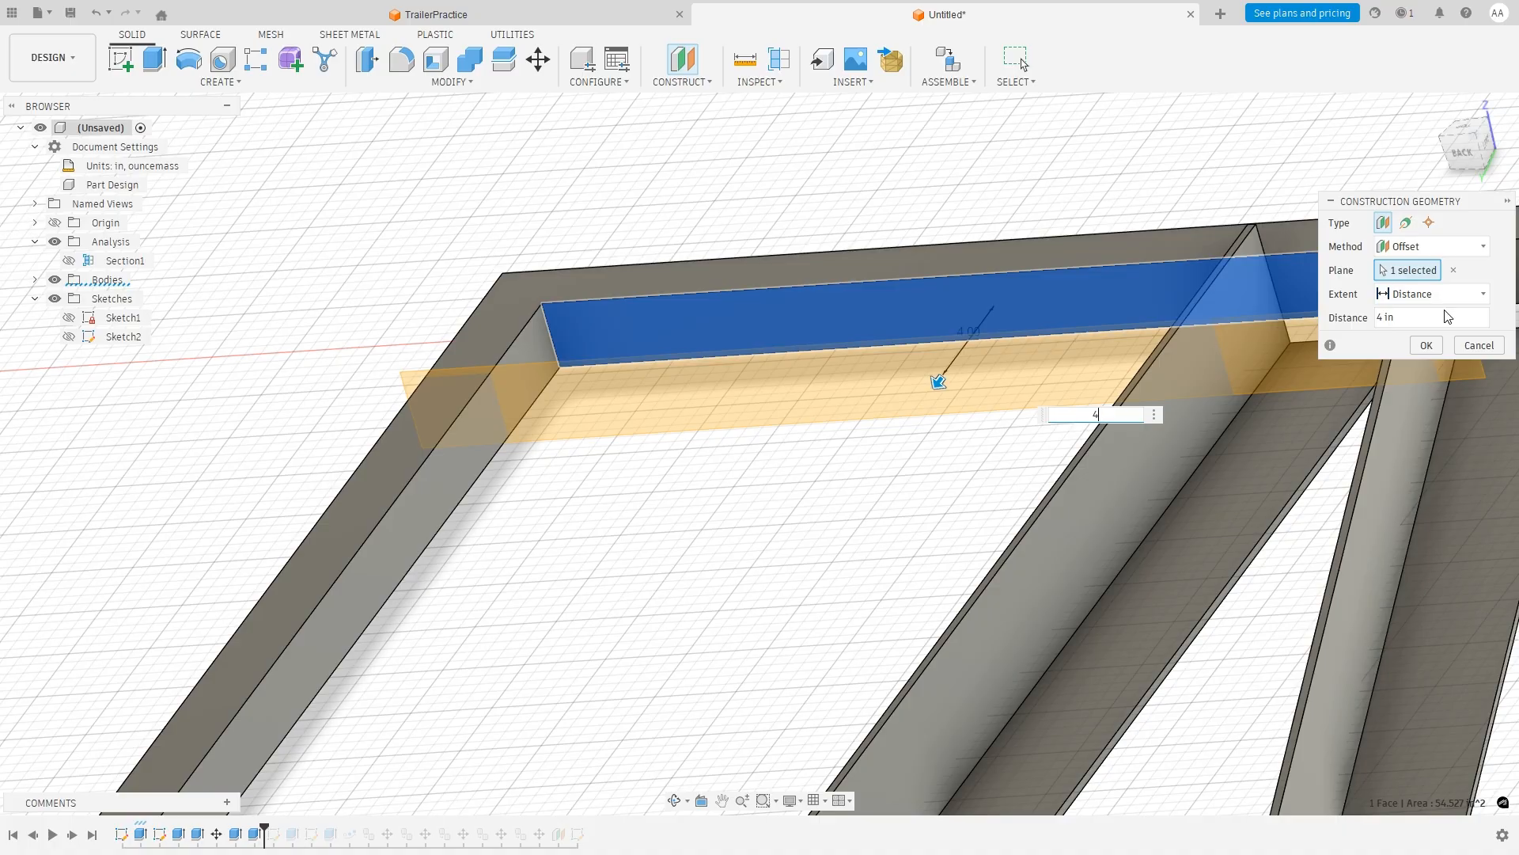
{"action": "left_click", "coordinate": [1426, 345]}
Start a sketch on the offset plane and show the Section1 analysis, facing the open bay beside the straight angle crossmember.
{"action": "middle_click_drag", "start_coordinate": [719, 566], "coordinate": [763, 560], "text": "shift"}
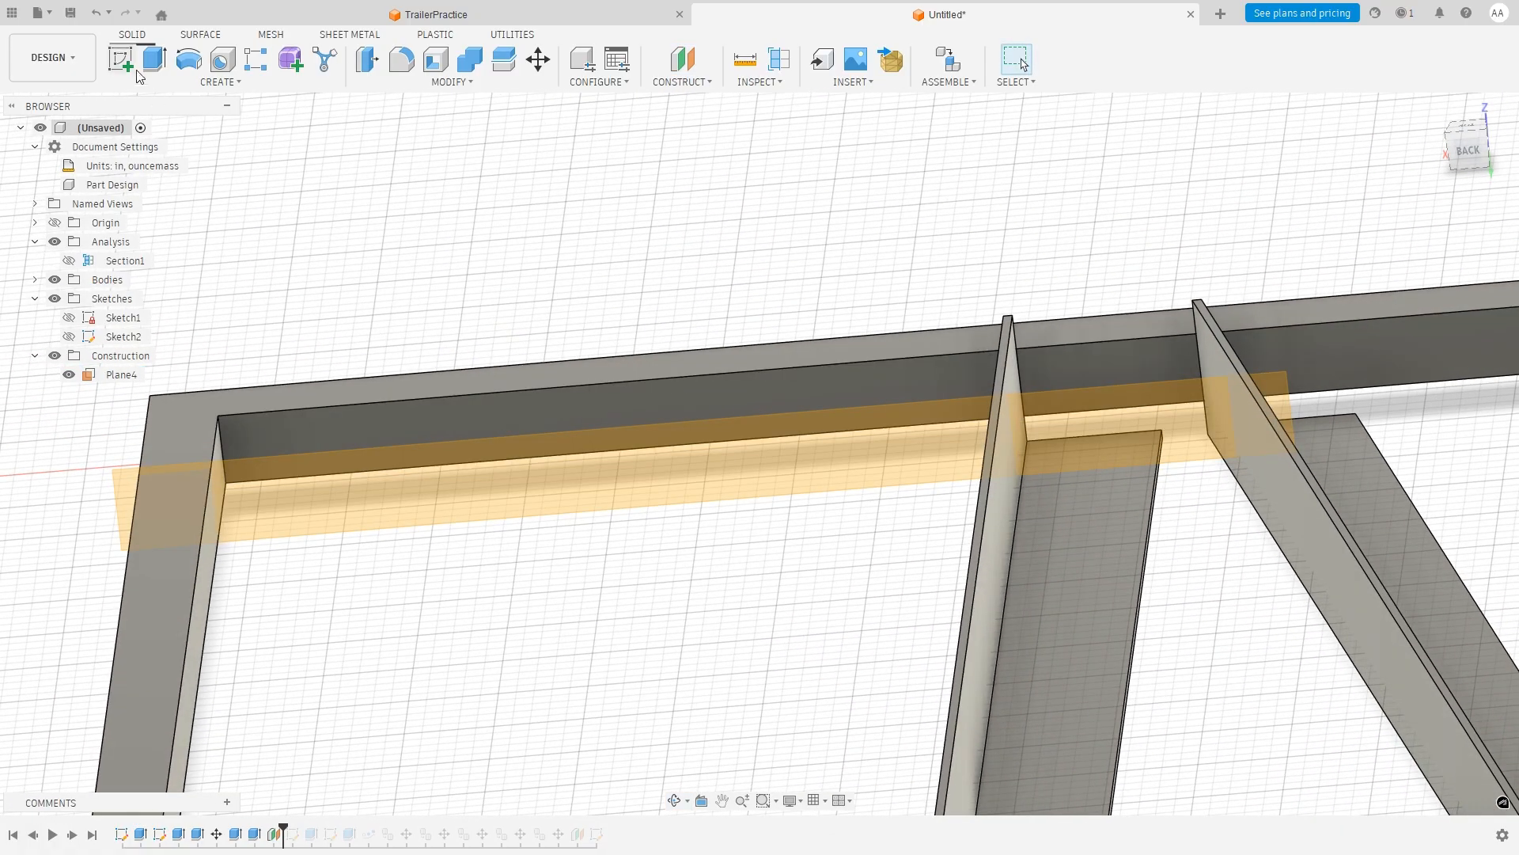
{"action": "left_click", "coordinate": [137, 69]}
{"action": "left_click", "coordinate": [491, 492]}
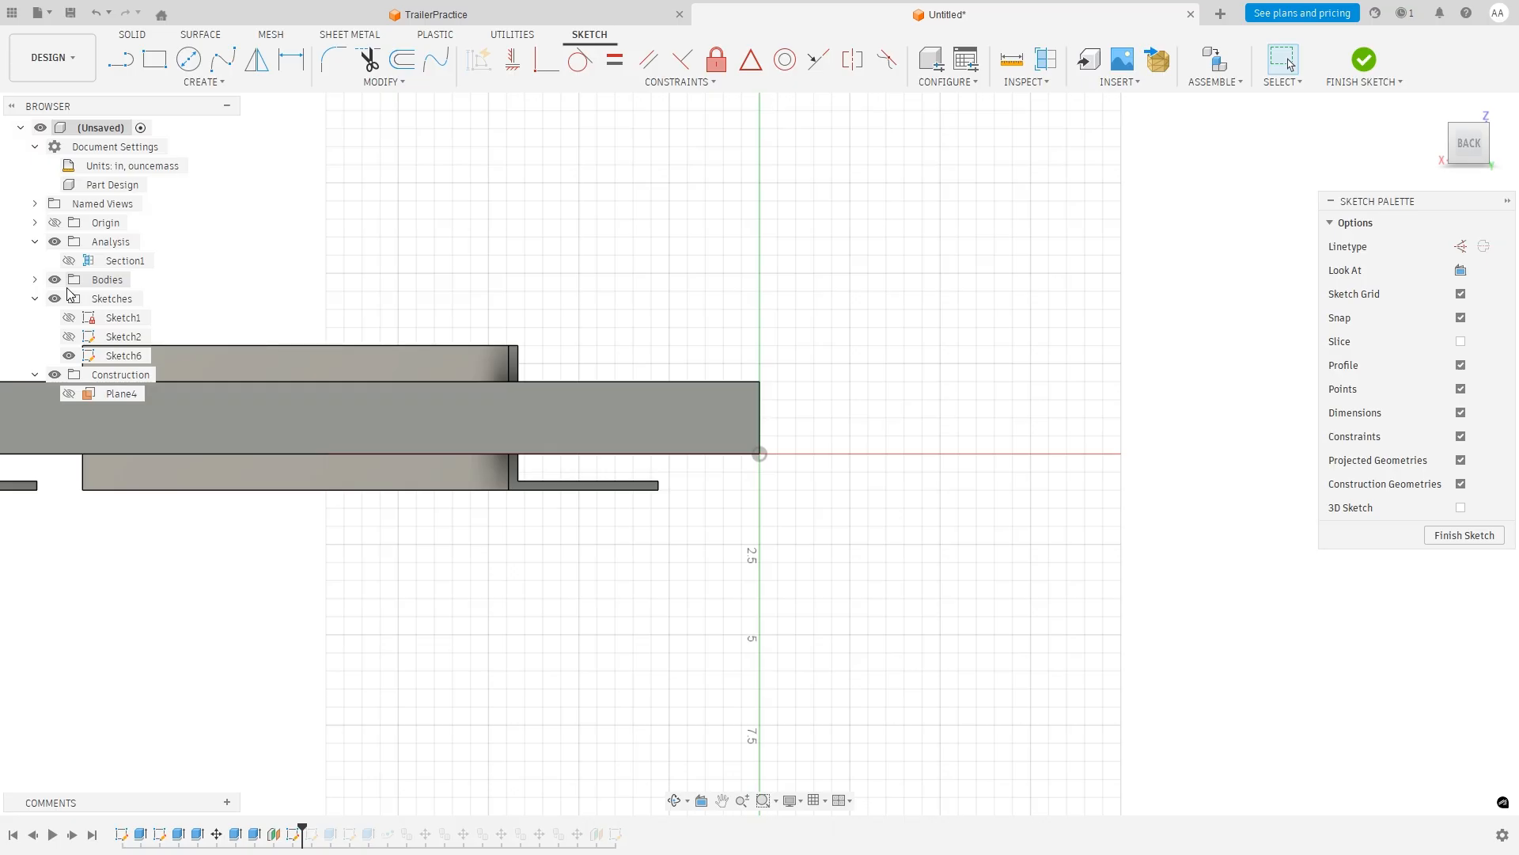
{"action": "left_click", "coordinate": [722, 800]}
{"action": "mouse_move", "coordinate": [339, 600]}
{"action": "left_mouse_down"}
{"action": "mouse_move", "coordinate": [448, 582]}
{"action": "mouse_move", "coordinate": [519, 604]}
{"action": "mouse_move", "coordinate": [577, 584]}
{"action": "left_mouse_up"}
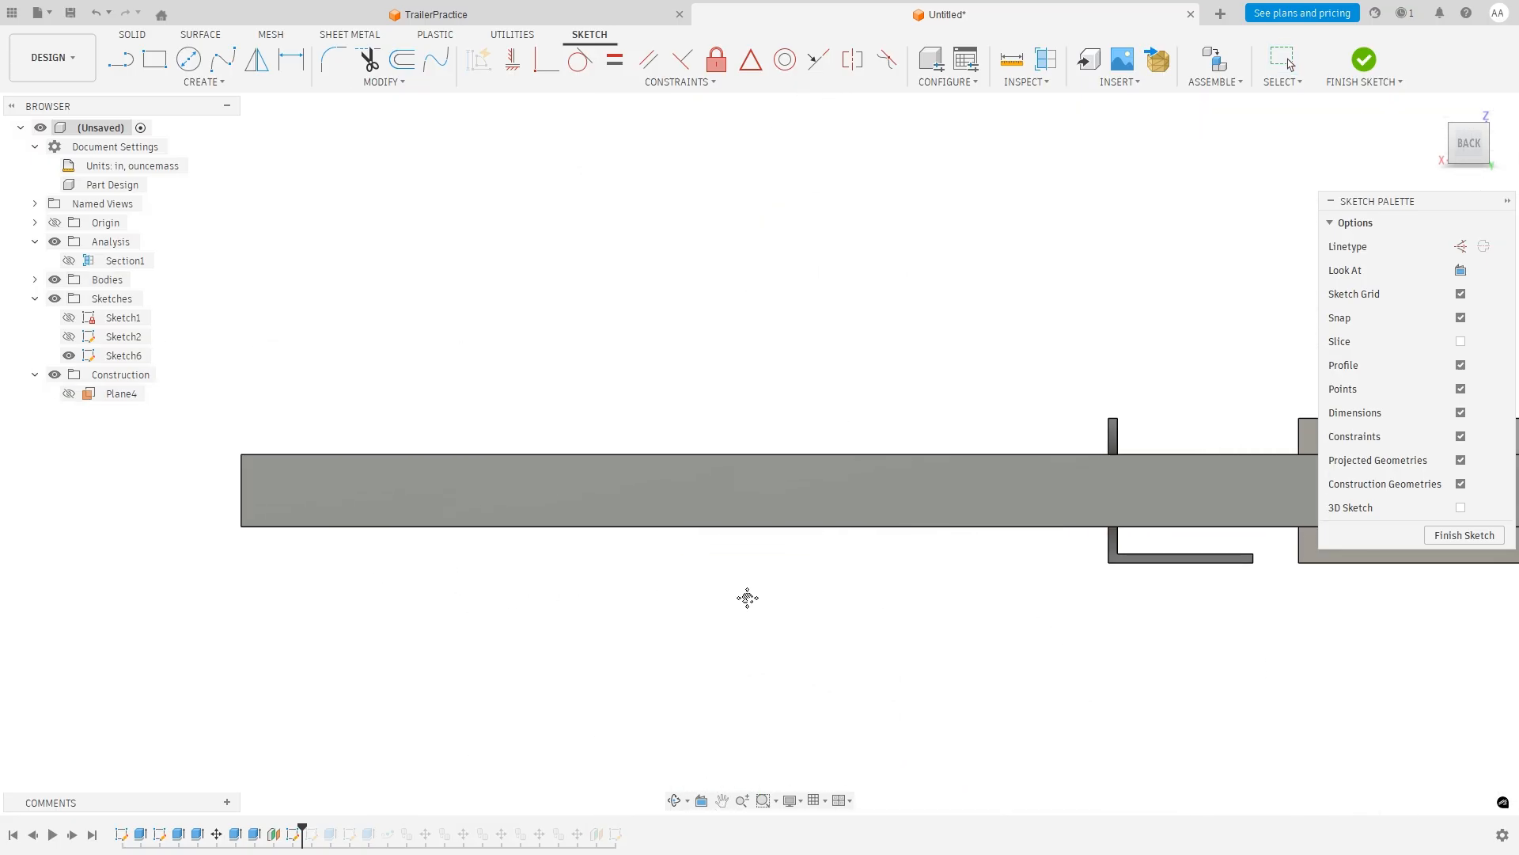
{"action": "left_click", "coordinate": [70, 264]}
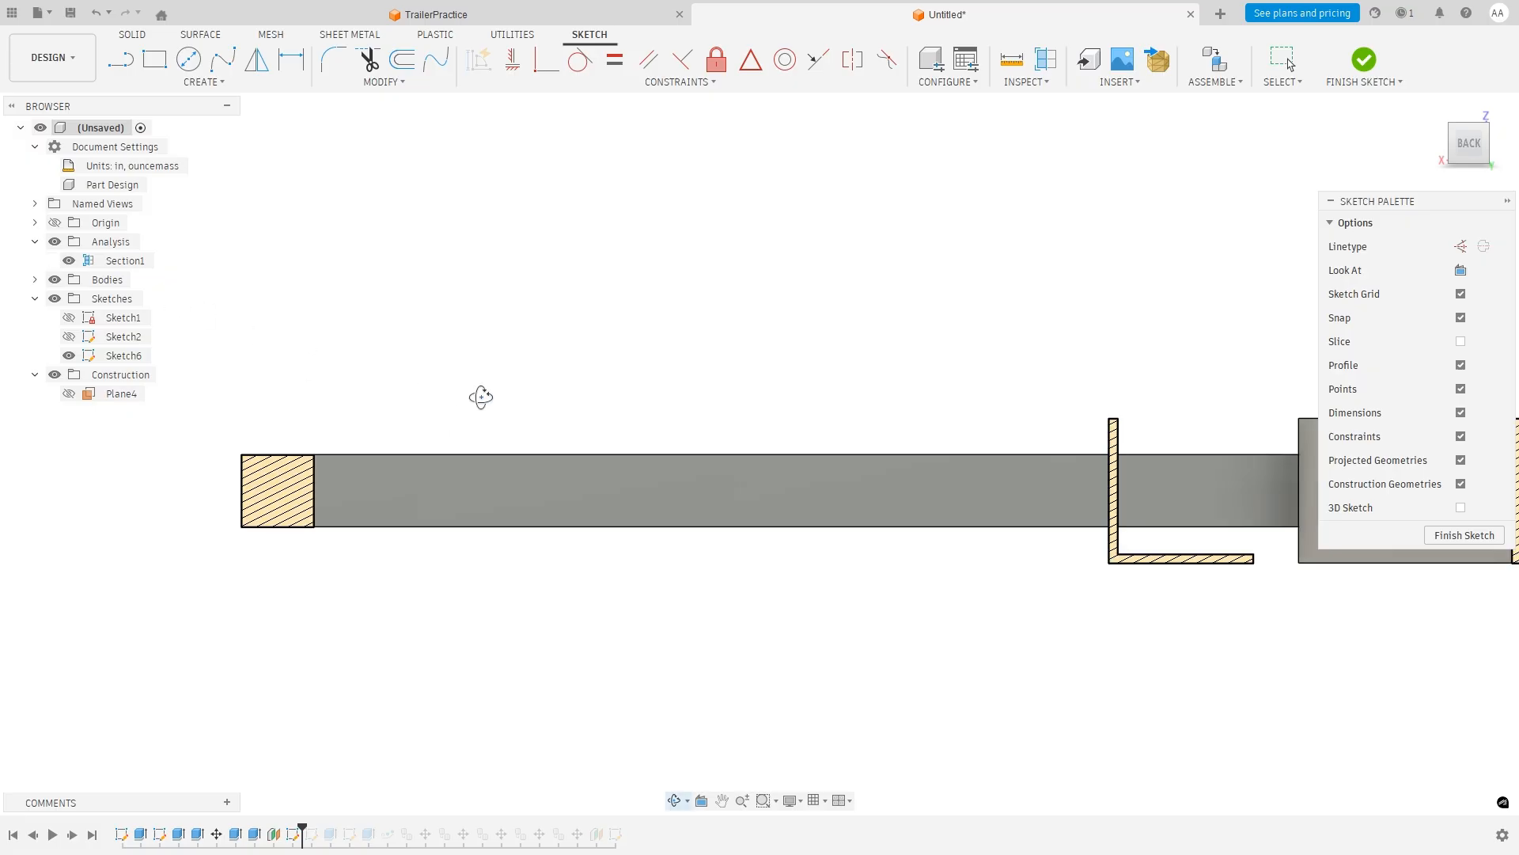
{"action": "middle_click_drag", "start_coordinate": [481, 396], "coordinate": [482, 397], "text": "shift"}
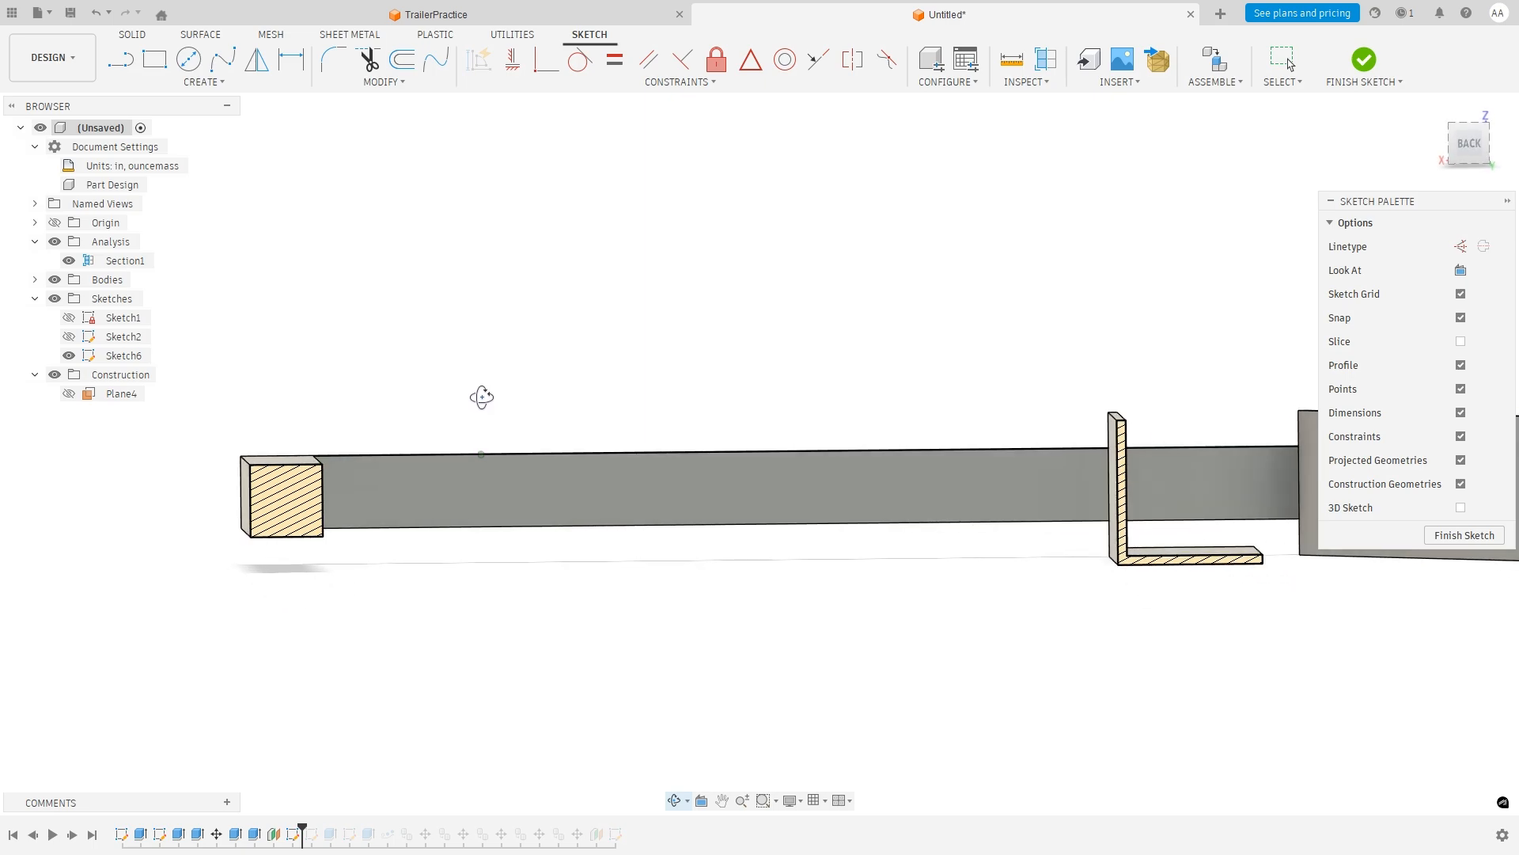
{"action": "left_click", "coordinate": [1469, 144]}
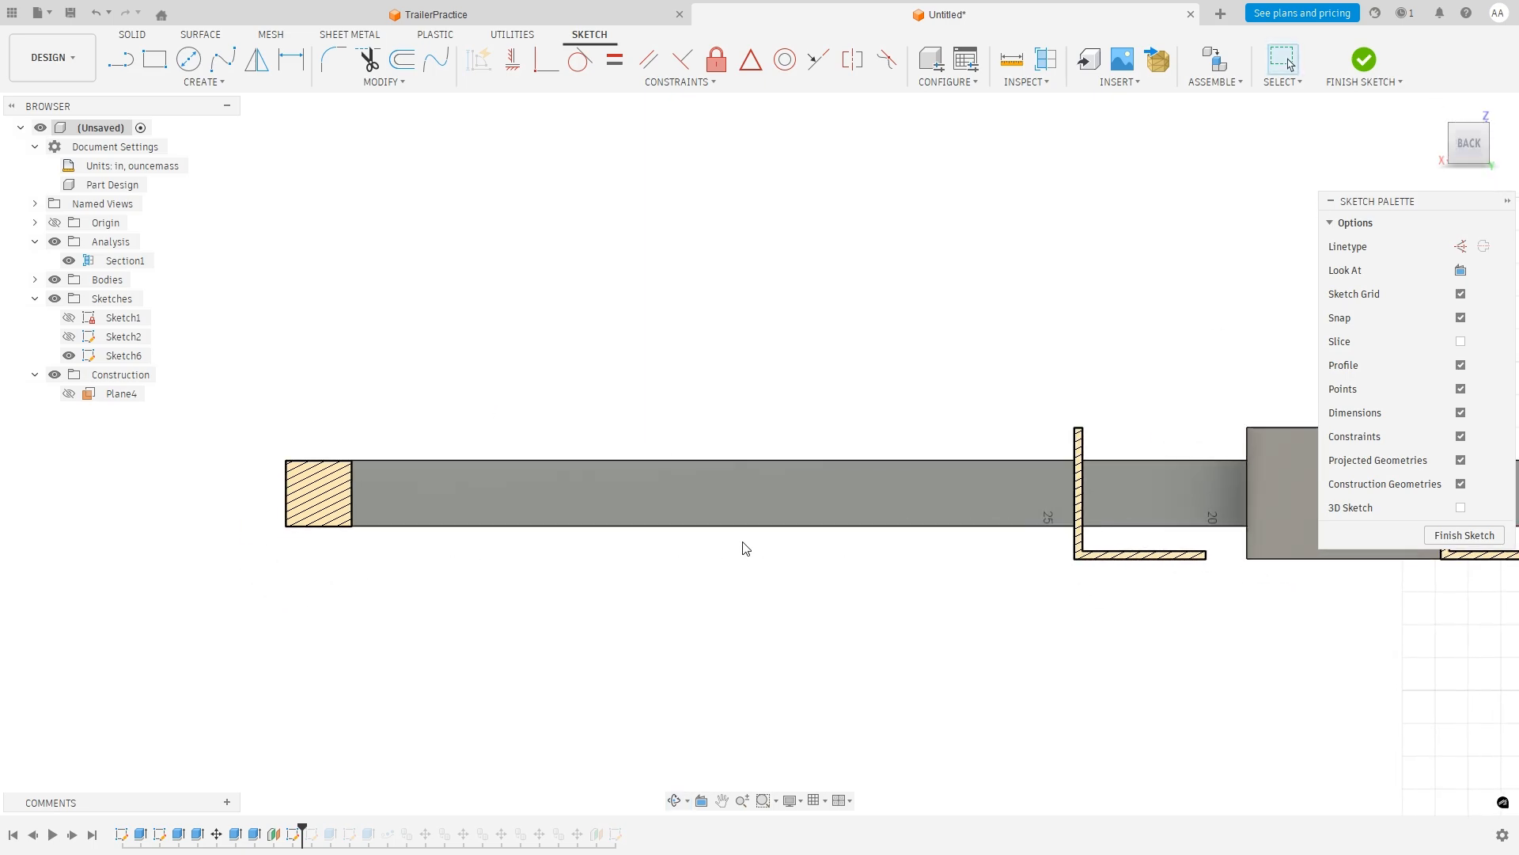
{"action": "scroll", "coordinate": [763, 517], "scroll_direction": "up", "scroll_amount": 3}
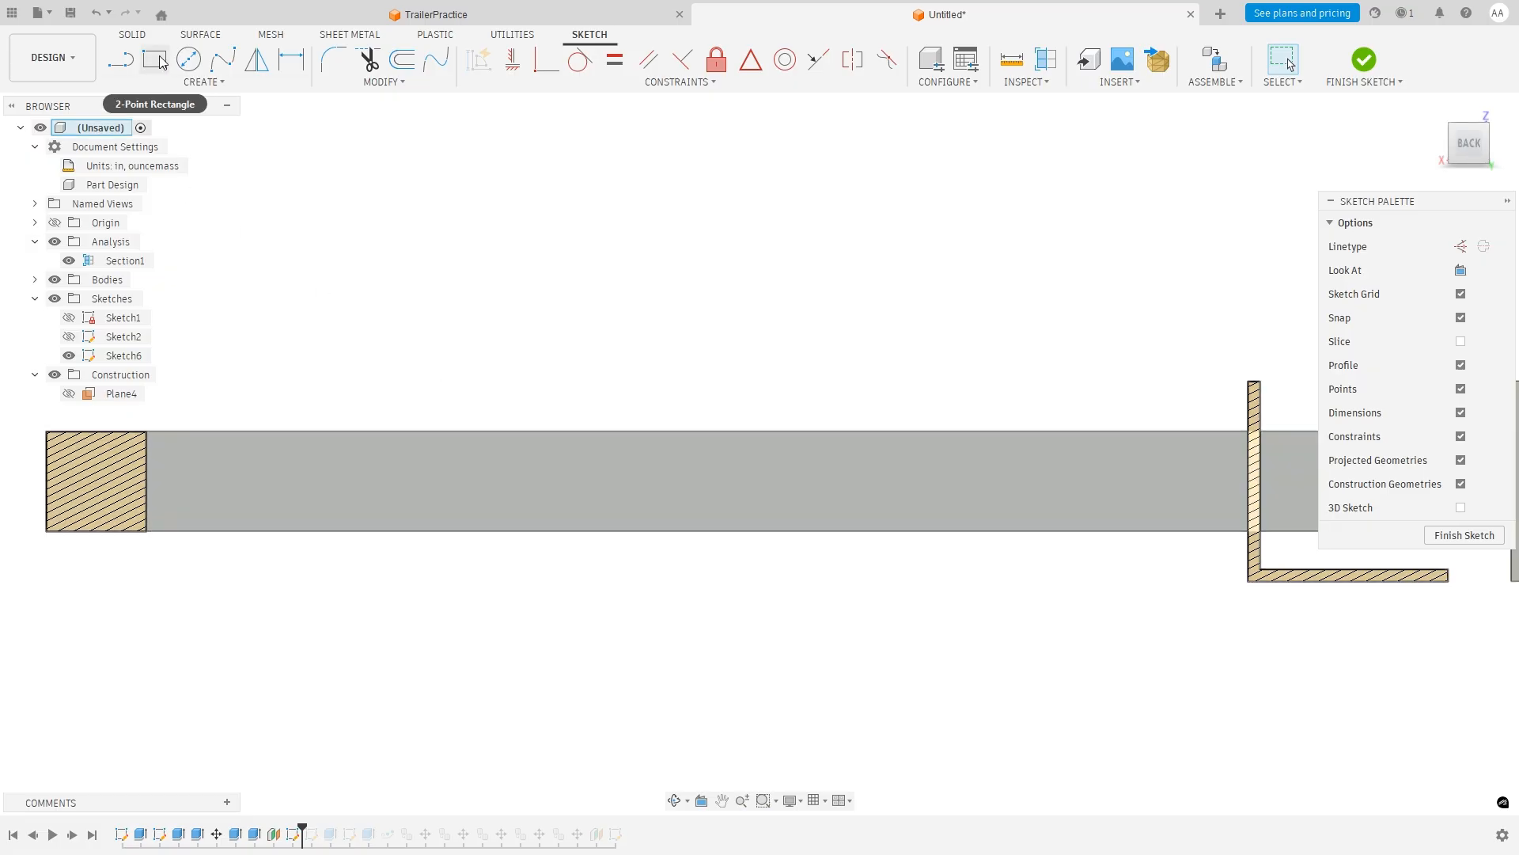
Draw a 4 in line at 45 degrees across the frame side, starting just below its lower edge in the open bay.
{"action": "key", "text": "l"}
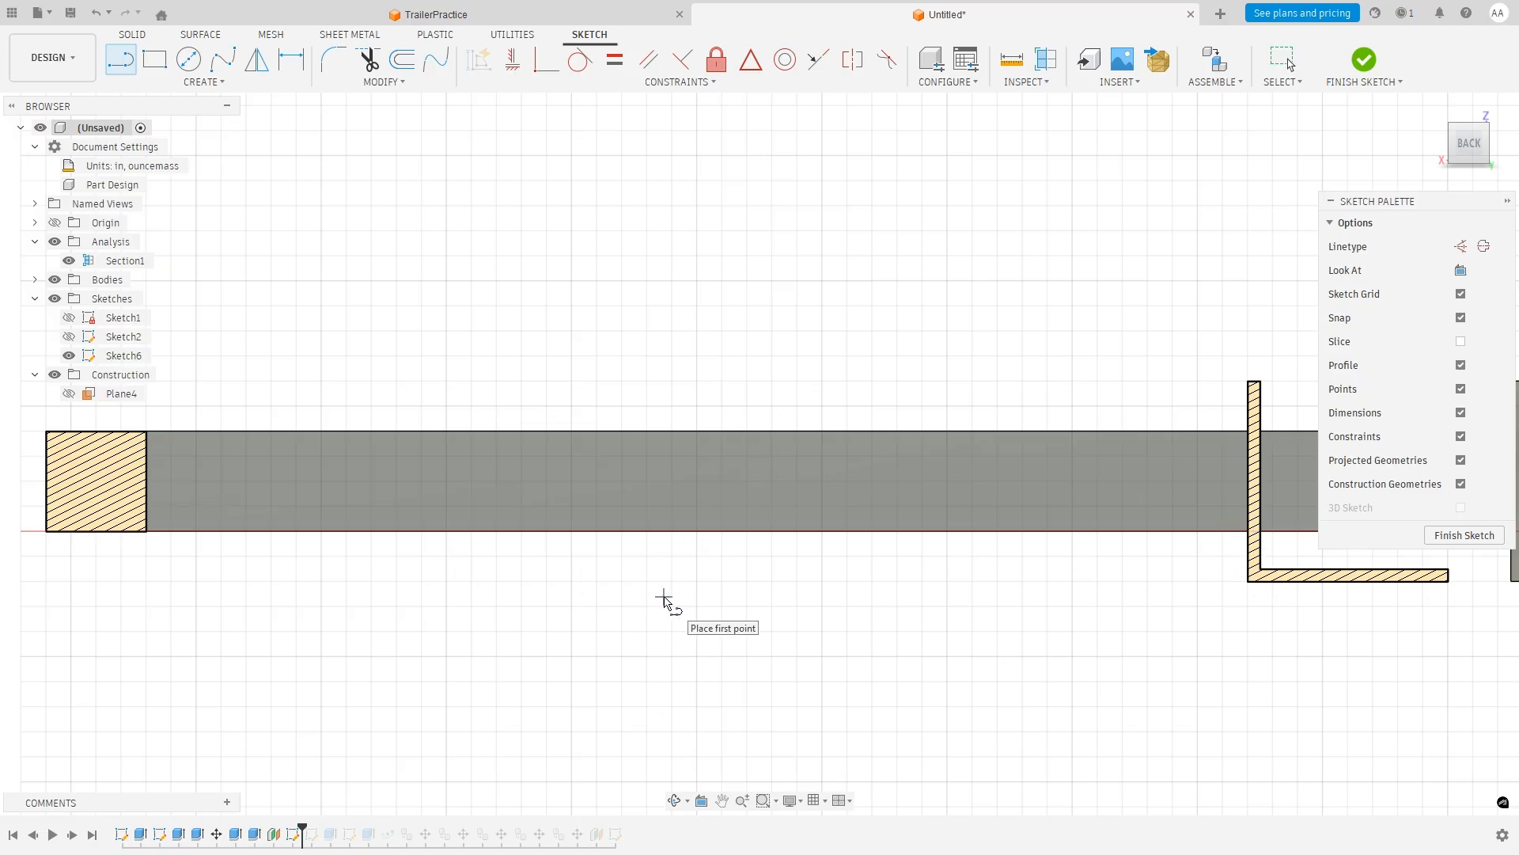
{"action": "left_click", "coordinate": [747, 582]}
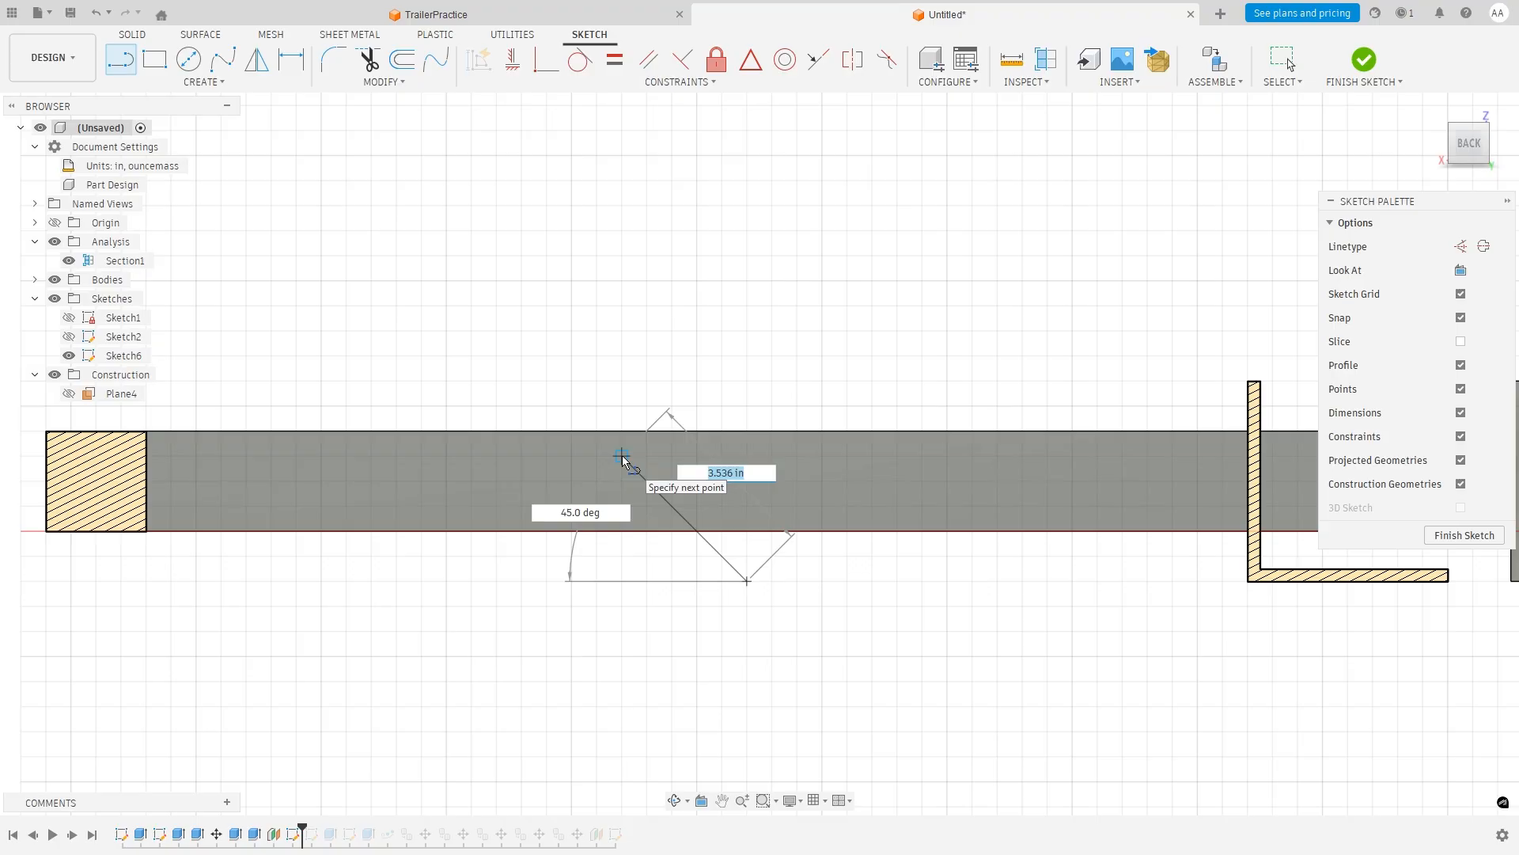
{"action": "type", "text": "4"}
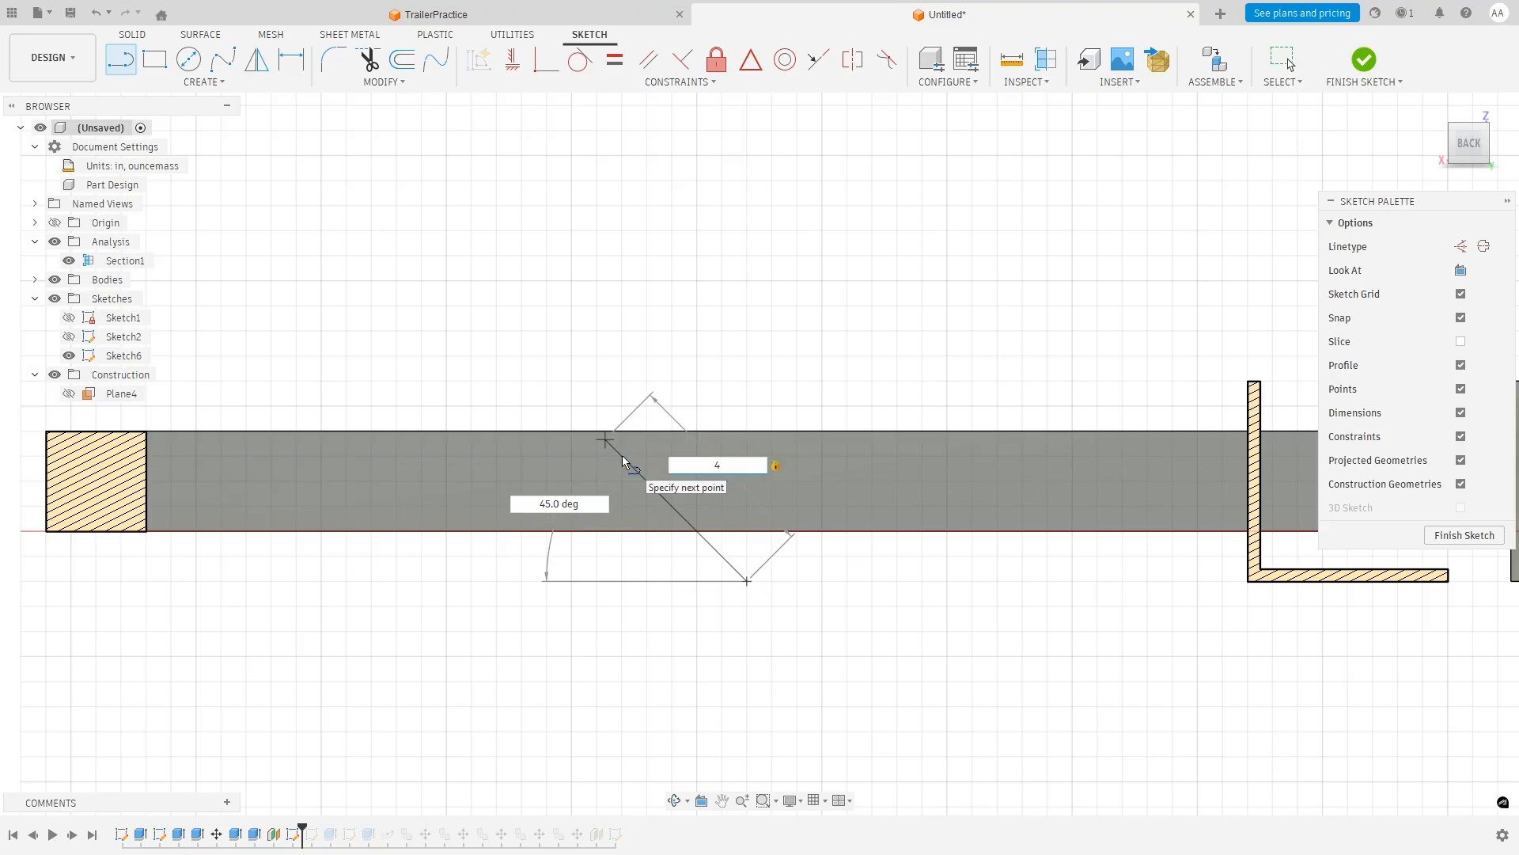
{"action": "key", "text": "Tab"}
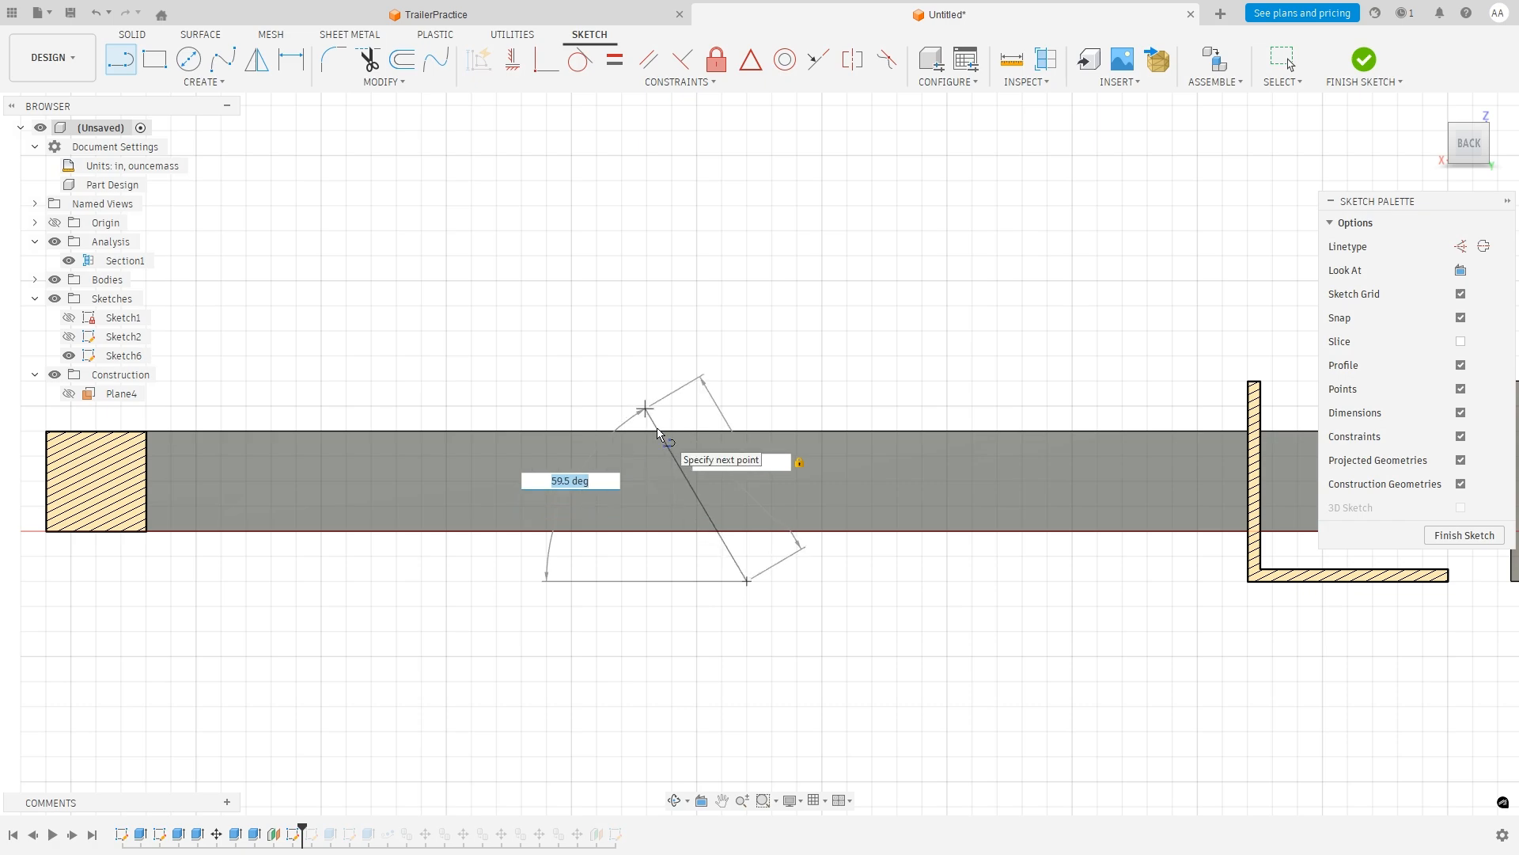
{"action": "type", "text": "45"}
{"action": "key", "text": "Return"}
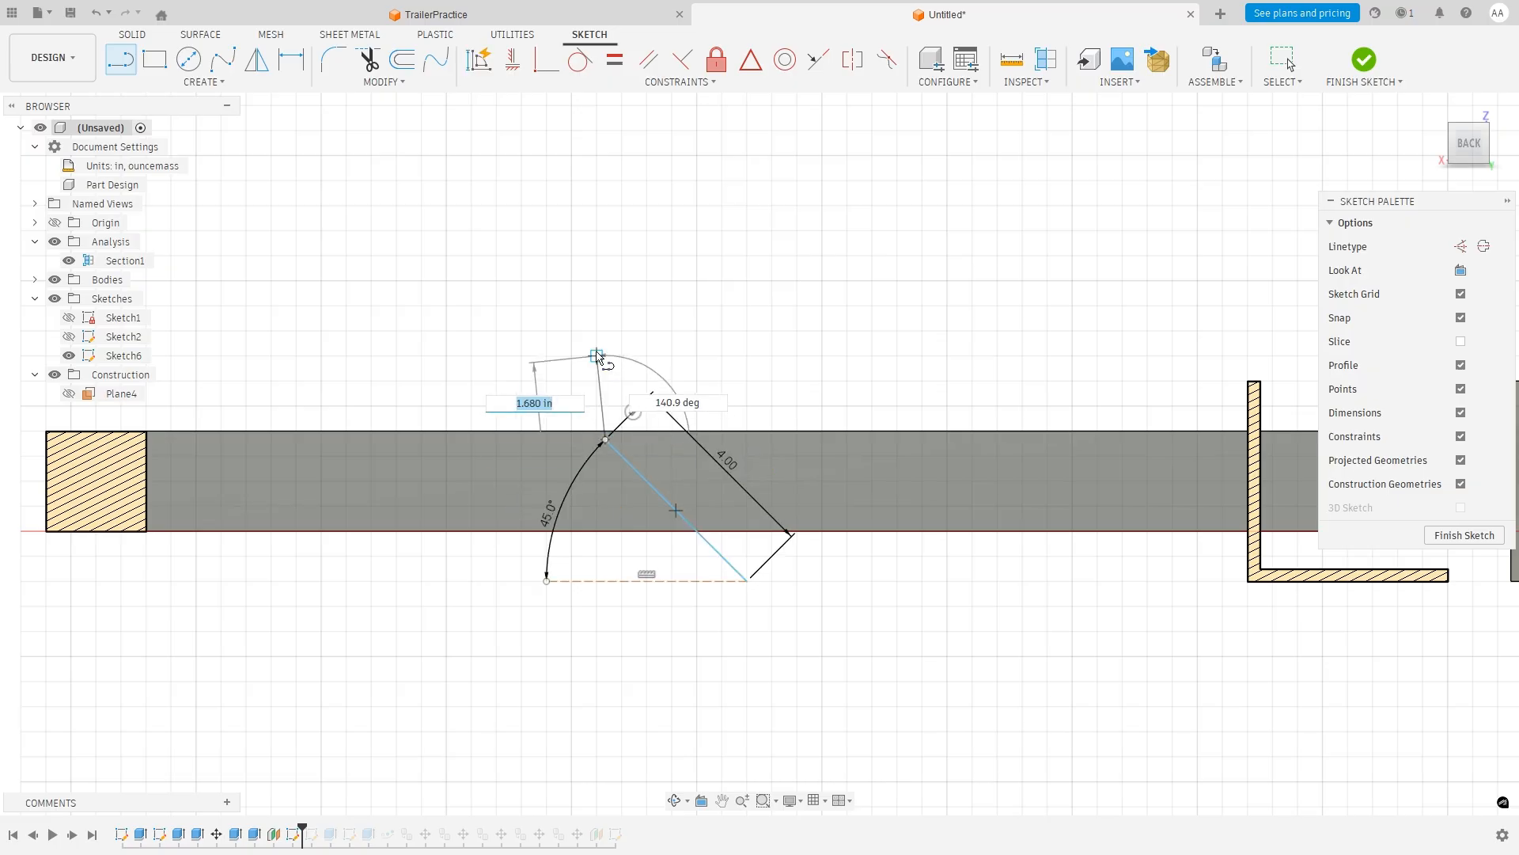
{"action": "key", "text": "Escape"}
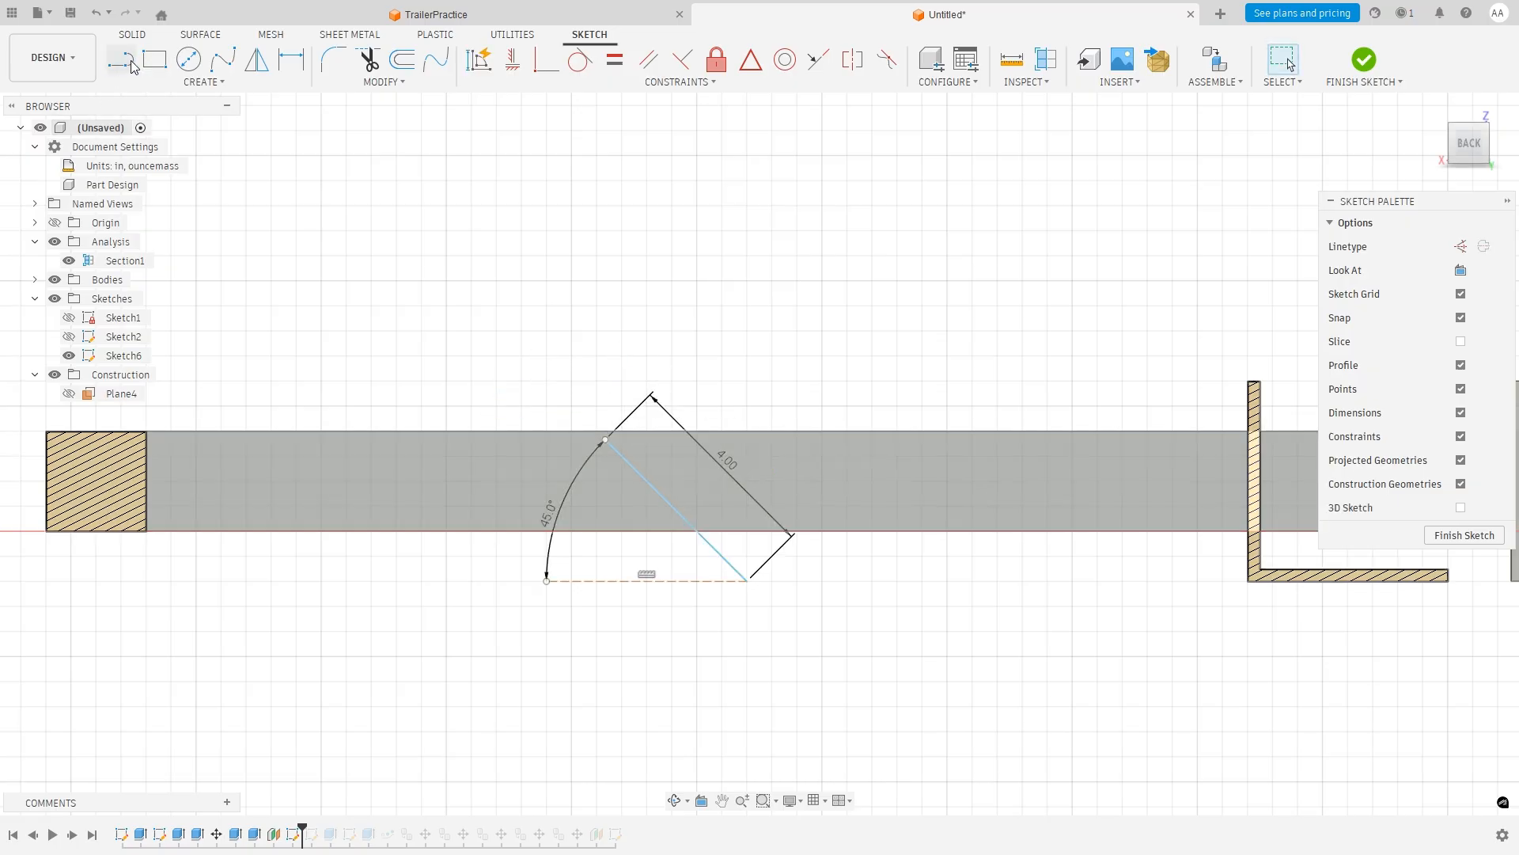
Draw a second 4 in line from the lower end of the 45-degree line, at 135 degrees to the horizontal construction line.
{"action": "left_click", "coordinate": [132, 65]}
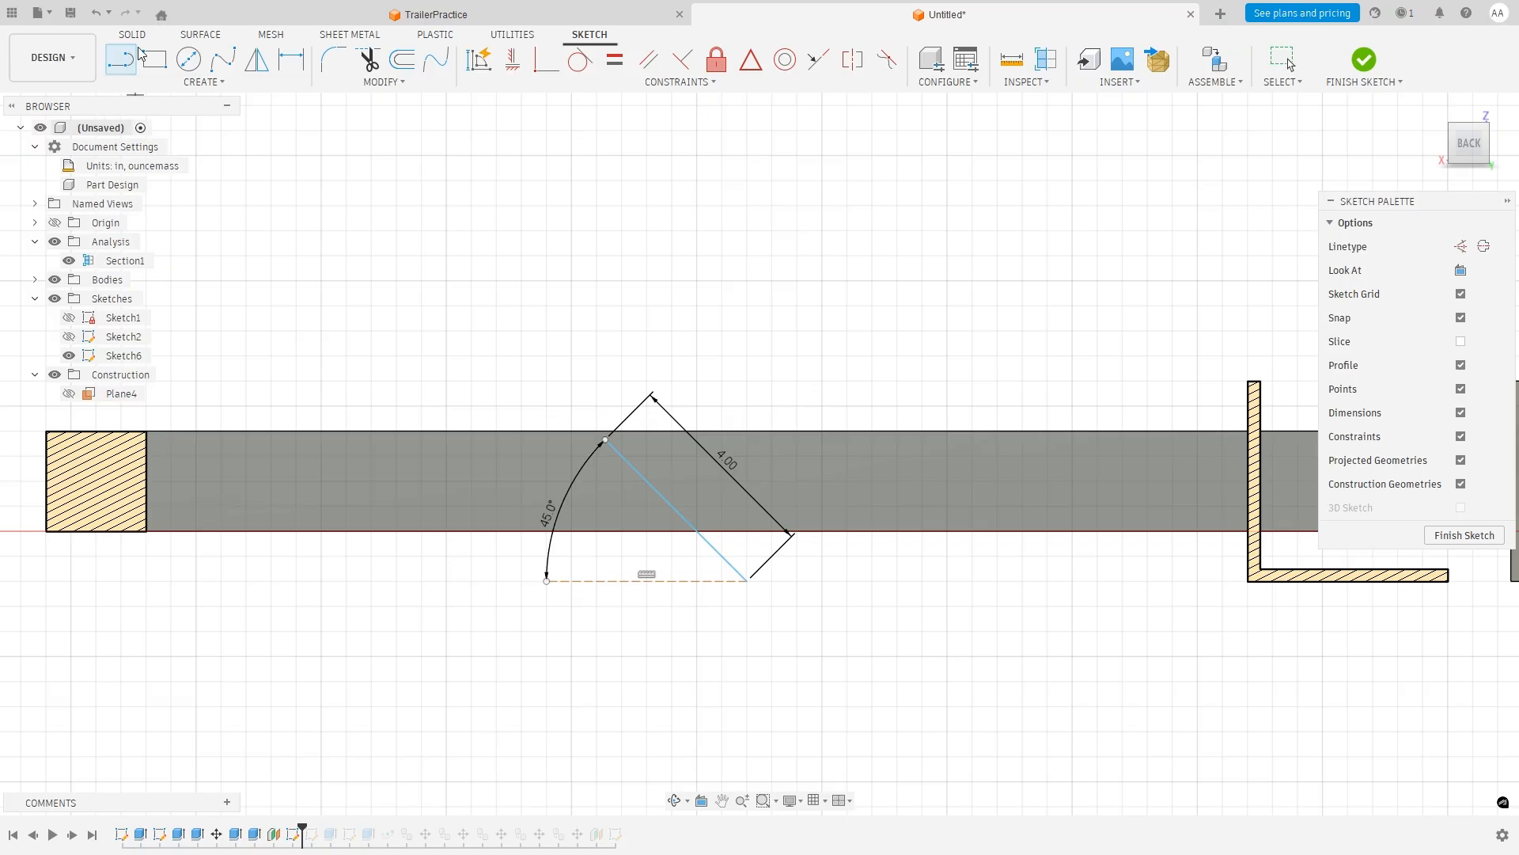
{"action": "left_click", "coordinate": [747, 582]}
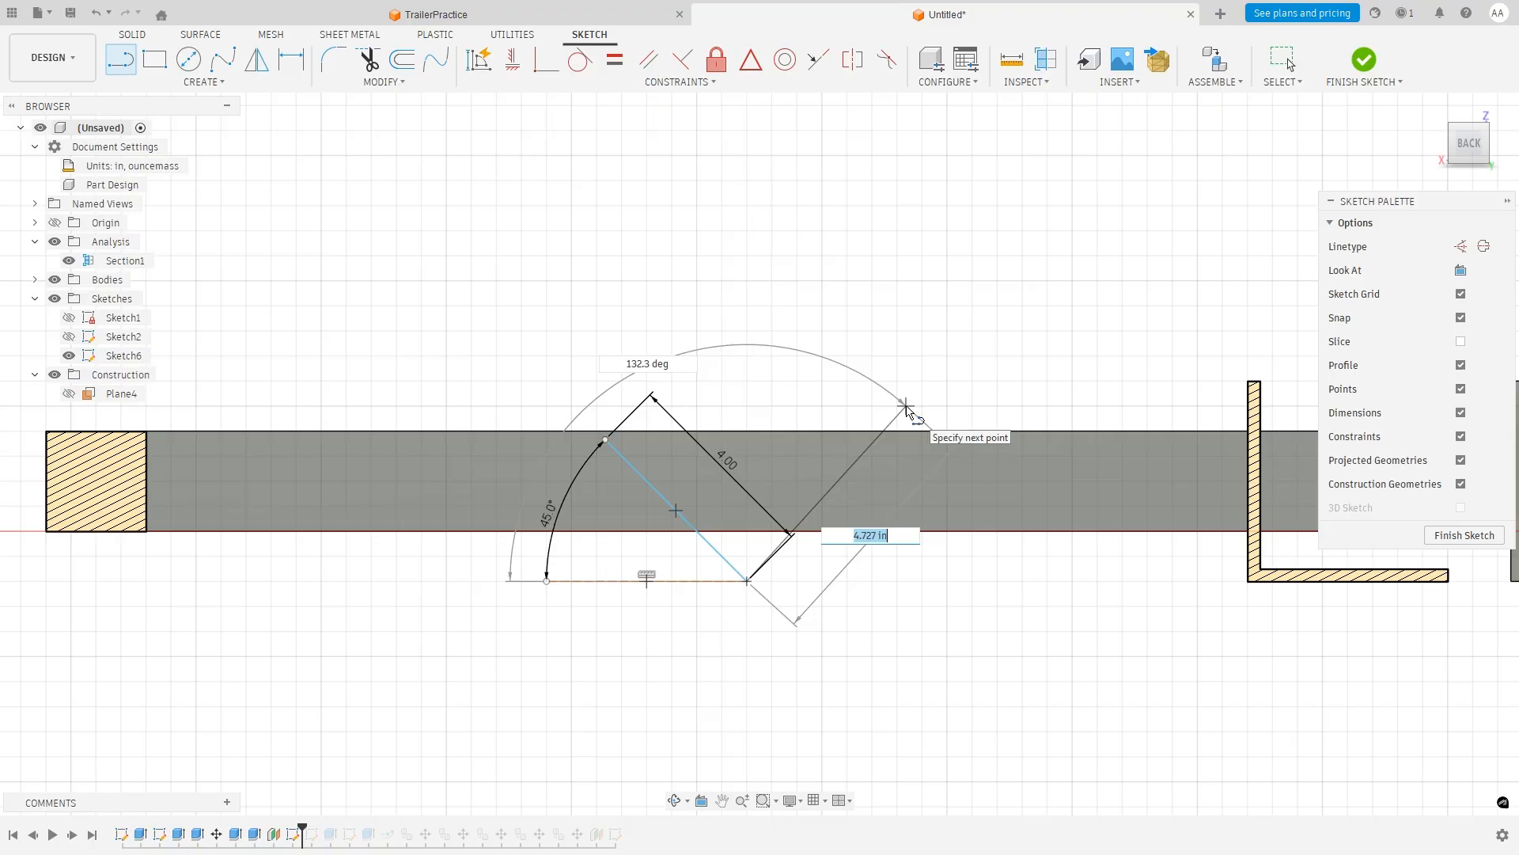
{"action": "type", "text": "4"}
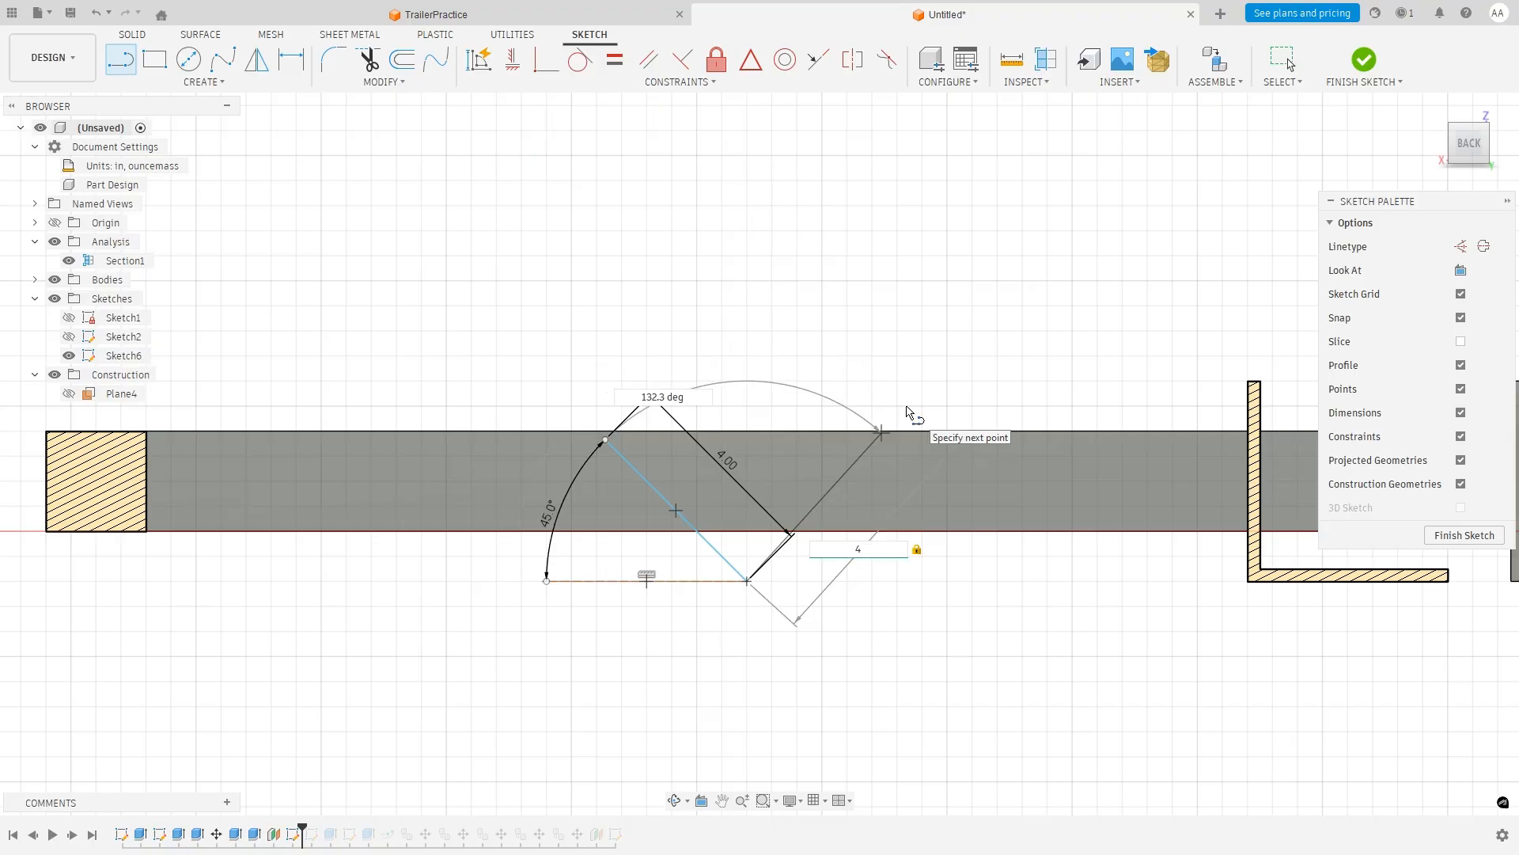
{"action": "key", "text": "Tab"}
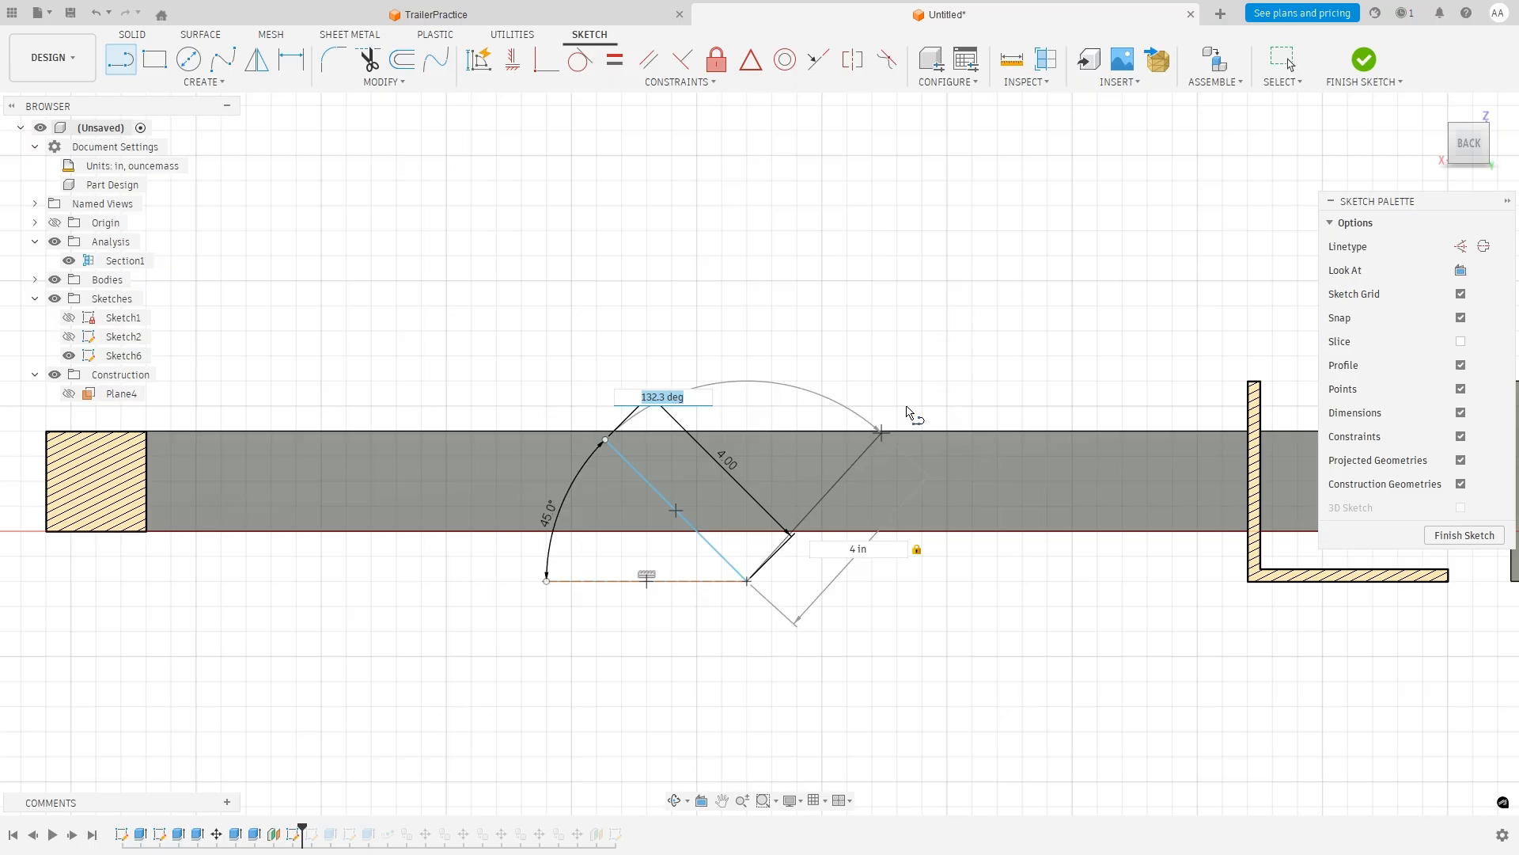
{"action": "type", "text": "135"}
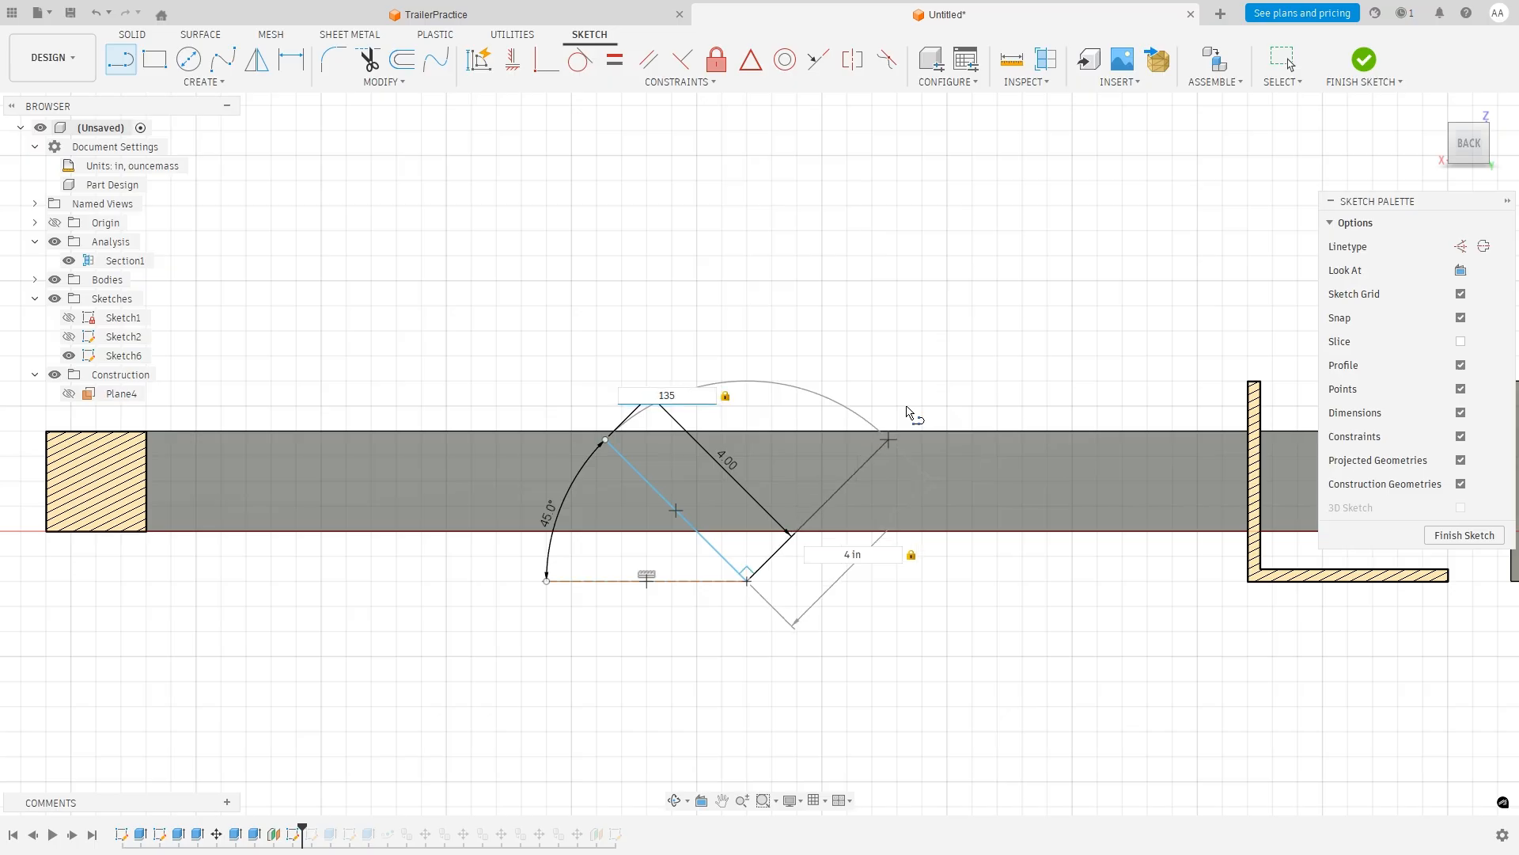
{"action": "key", "text": "Return"}
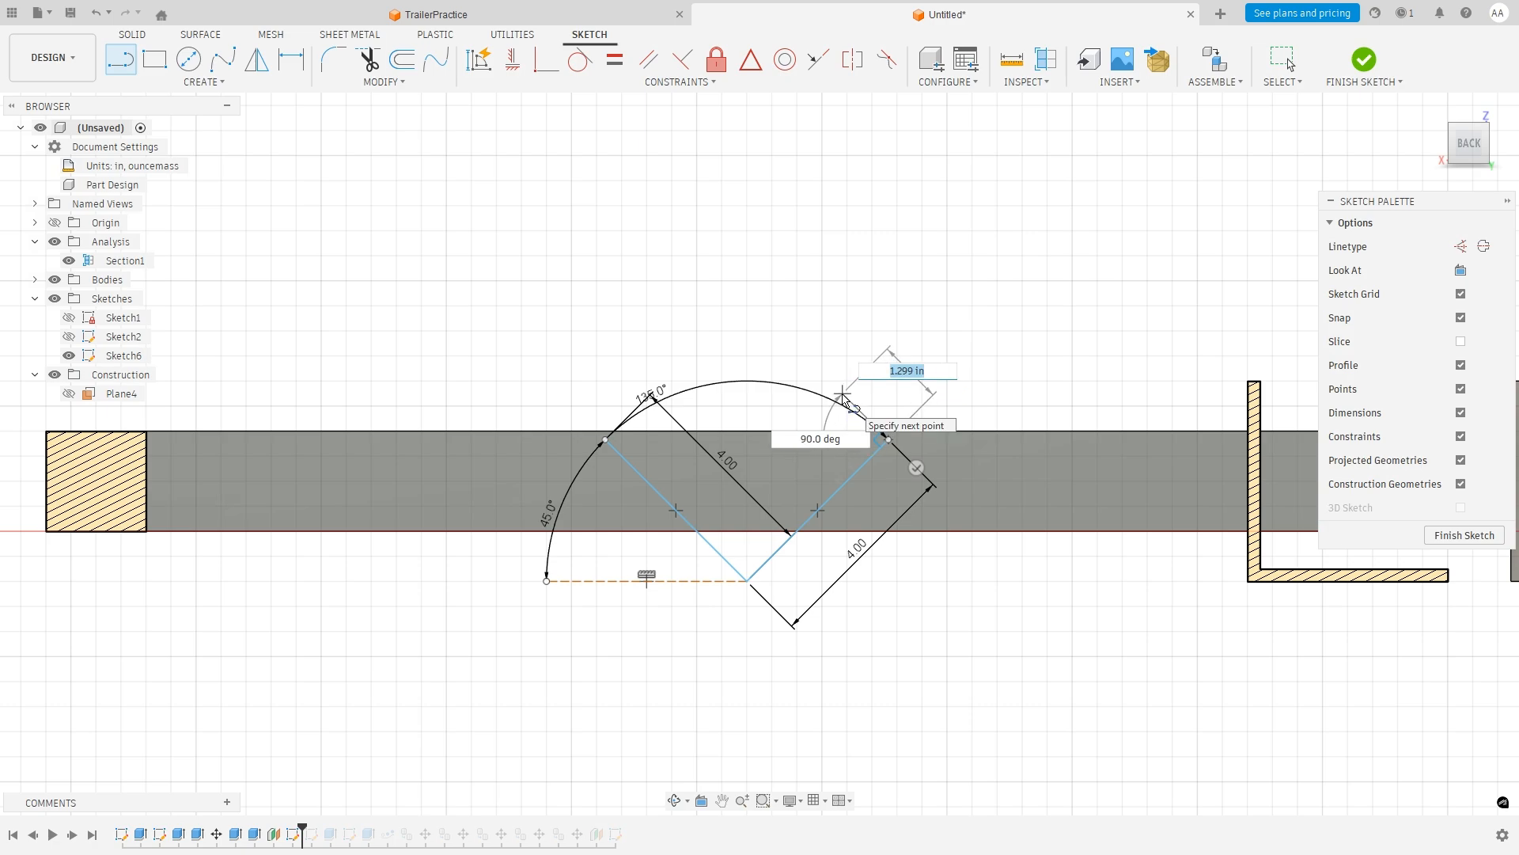
Continue the profile with a 0.25 in end line at 90 degrees and a 3.75 in inner line at 90 degrees back toward the corner.
{"action": "key", "text": "BackSpace"}
{"action": "type", "text": ".25"}
{"action": "key", "text": "Tab"}
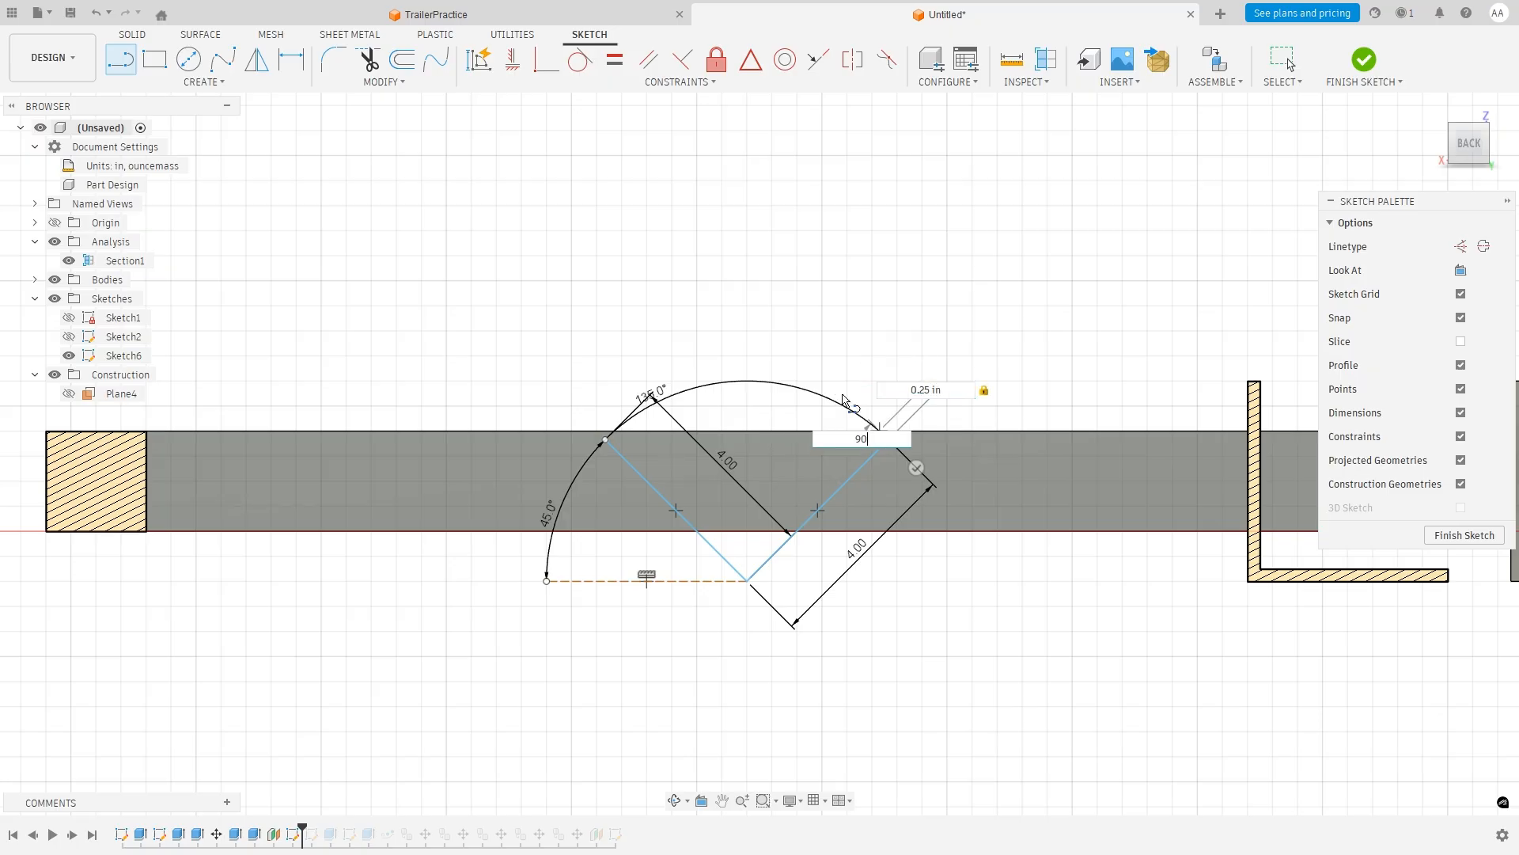
{"action": "key", "text": "Return"}
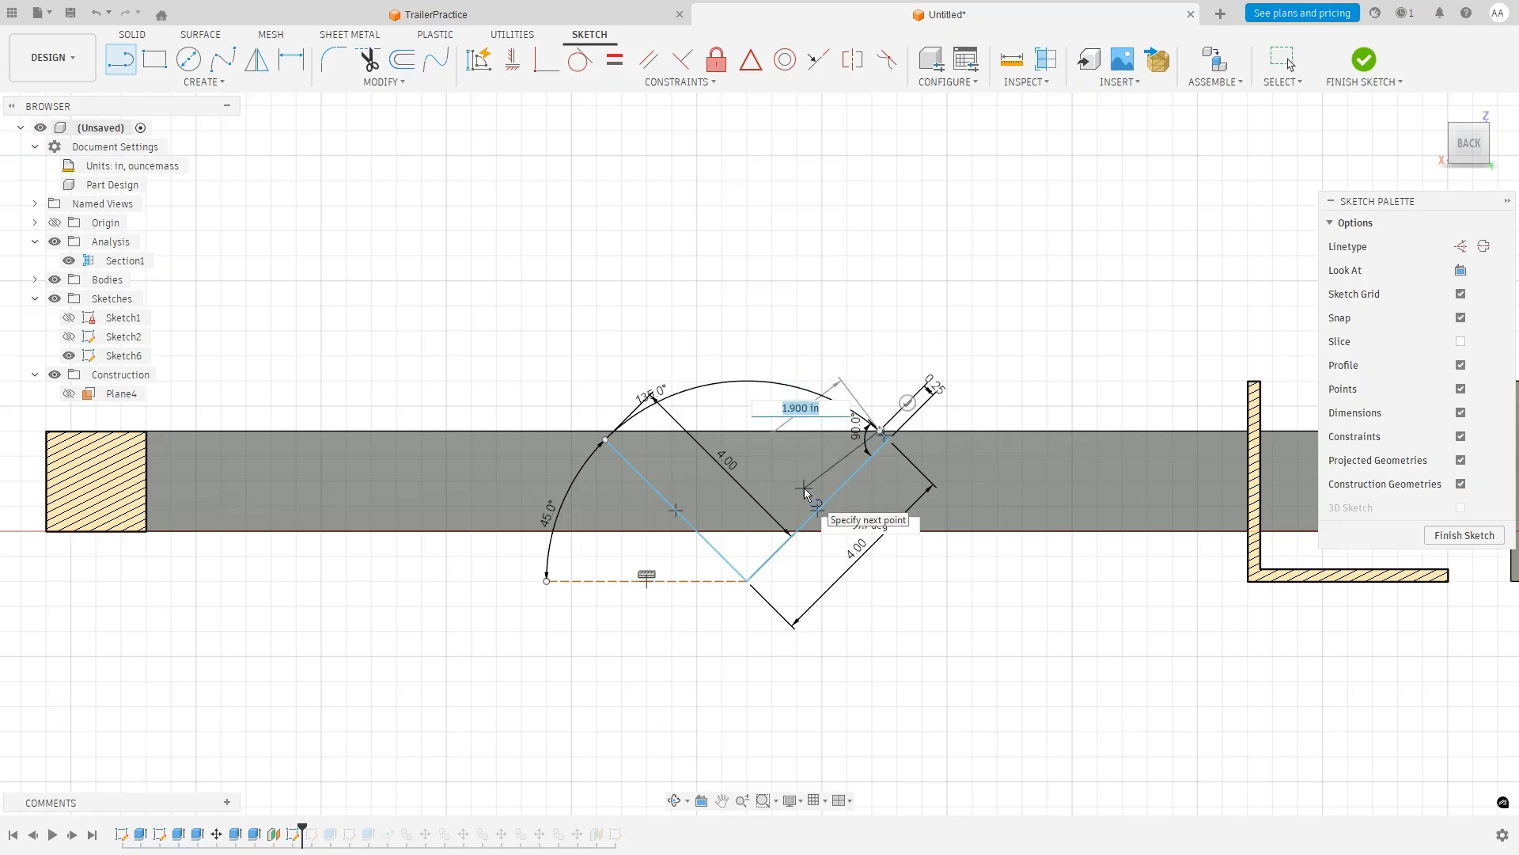
{"action": "type", "text": "3.75"}
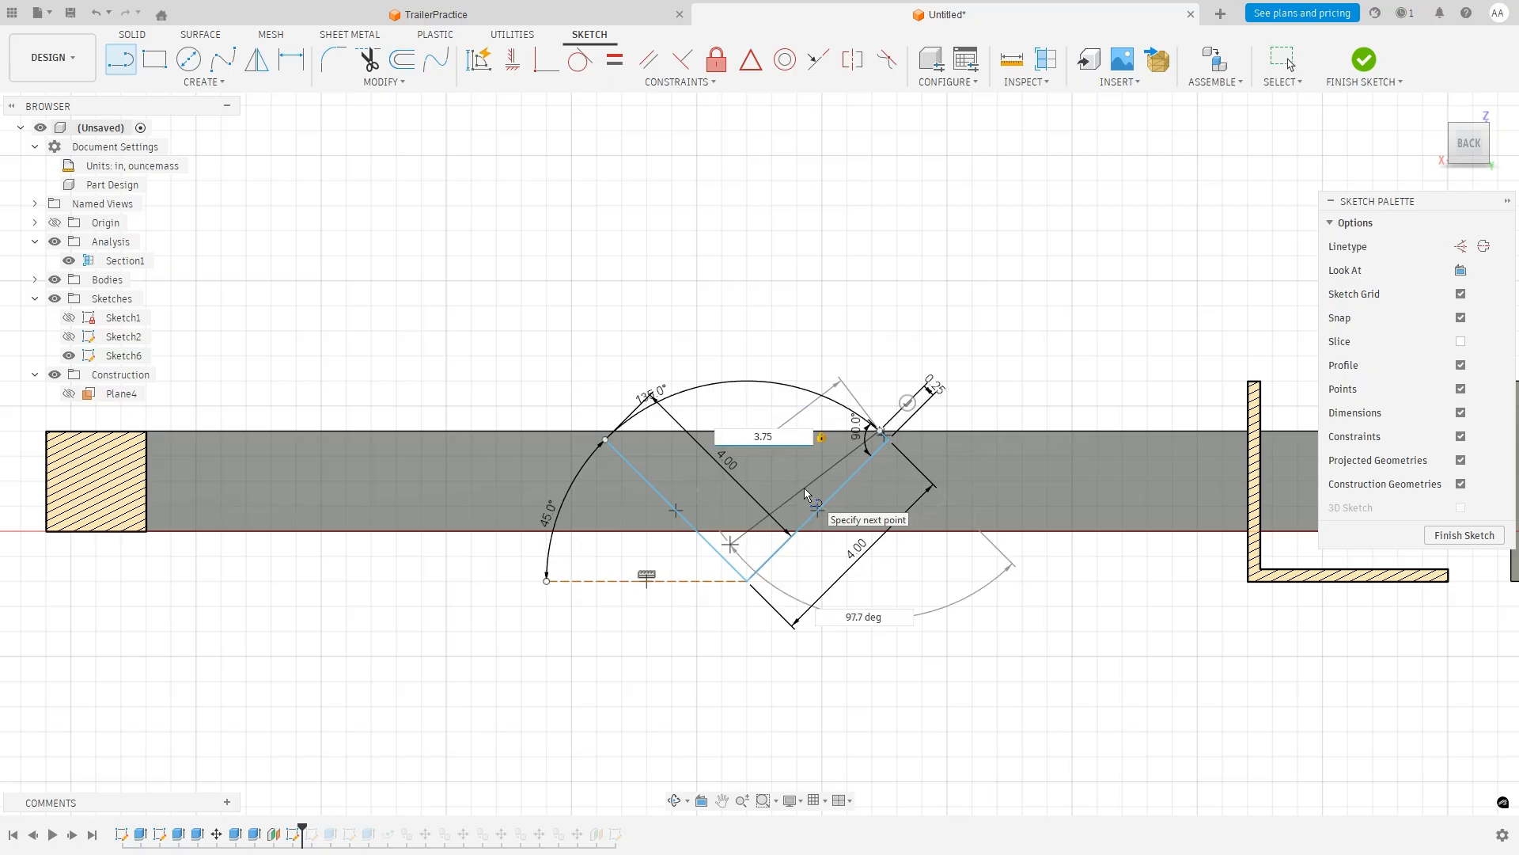
{"action": "key", "text": "Tab"}
{"action": "type", "text": "90"}
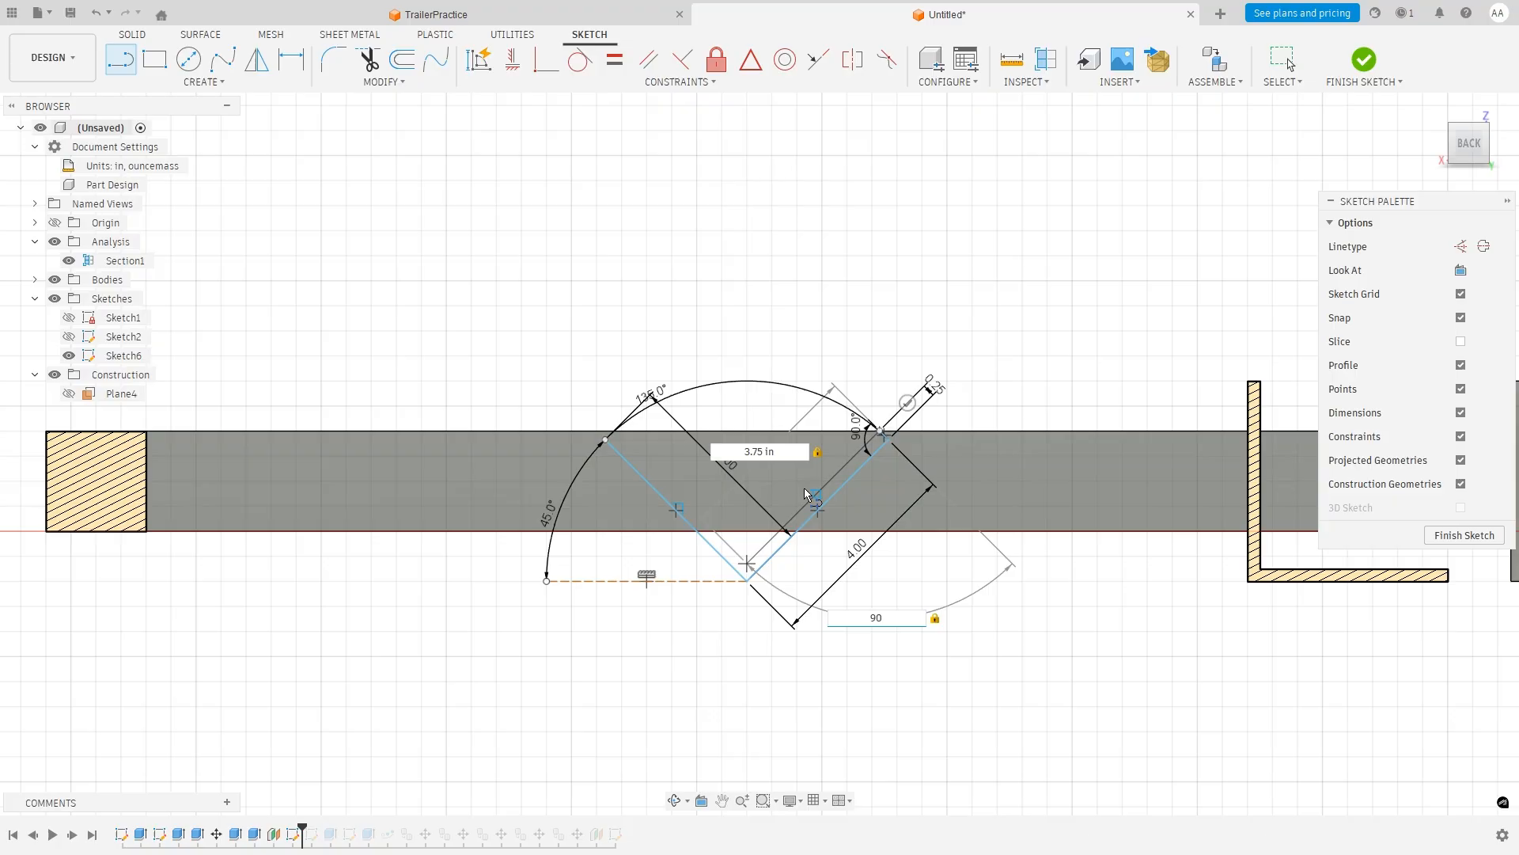
{"action": "key", "text": "Return"}
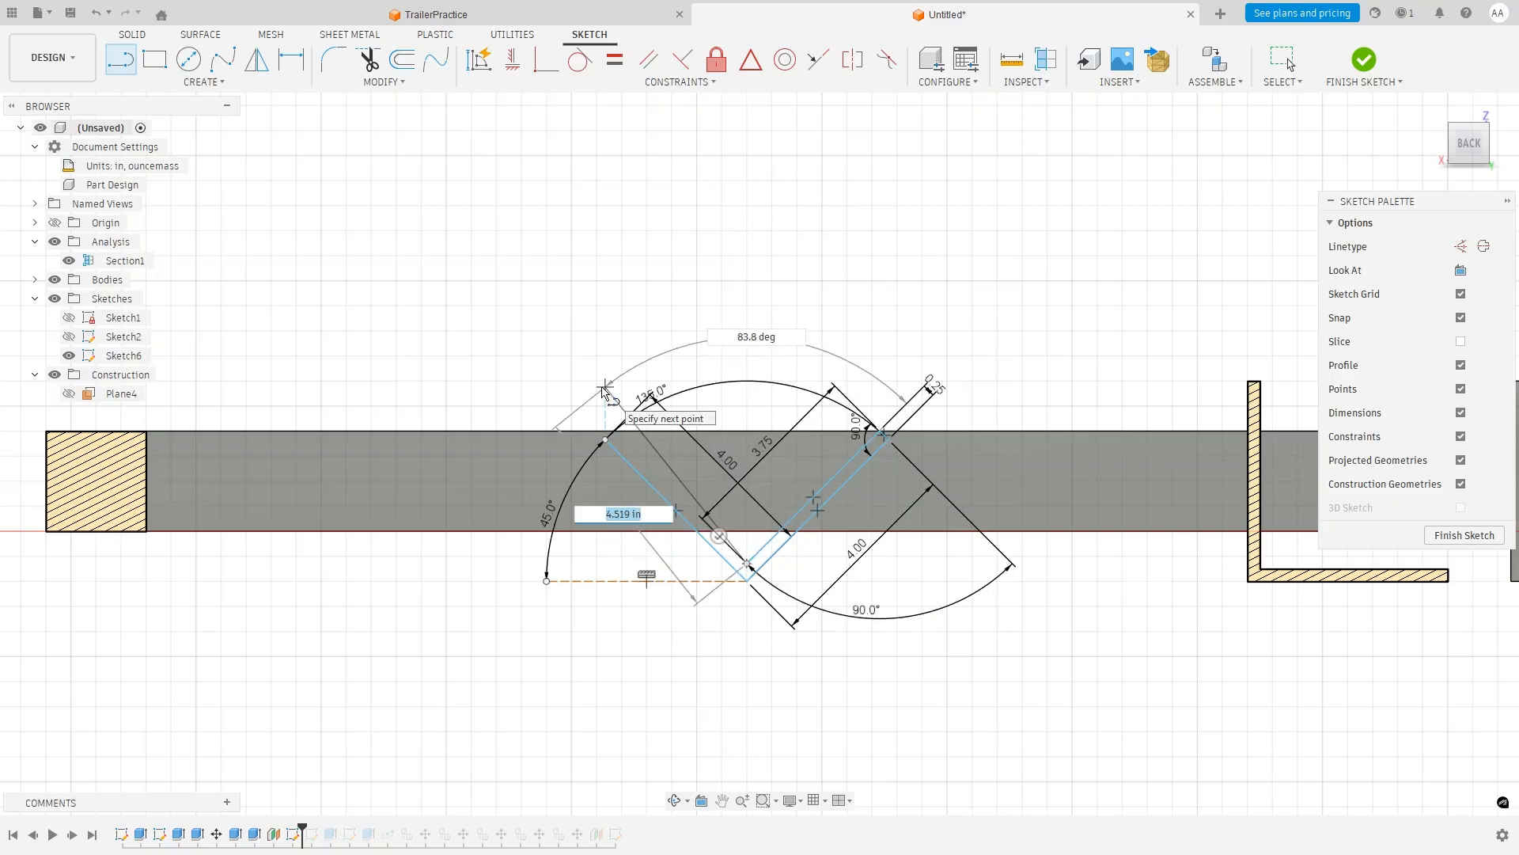
Try a 4 in inner line at 90 degrees from the inner corner of the V profile and delete it.
{"action": "type", "text": "4"}
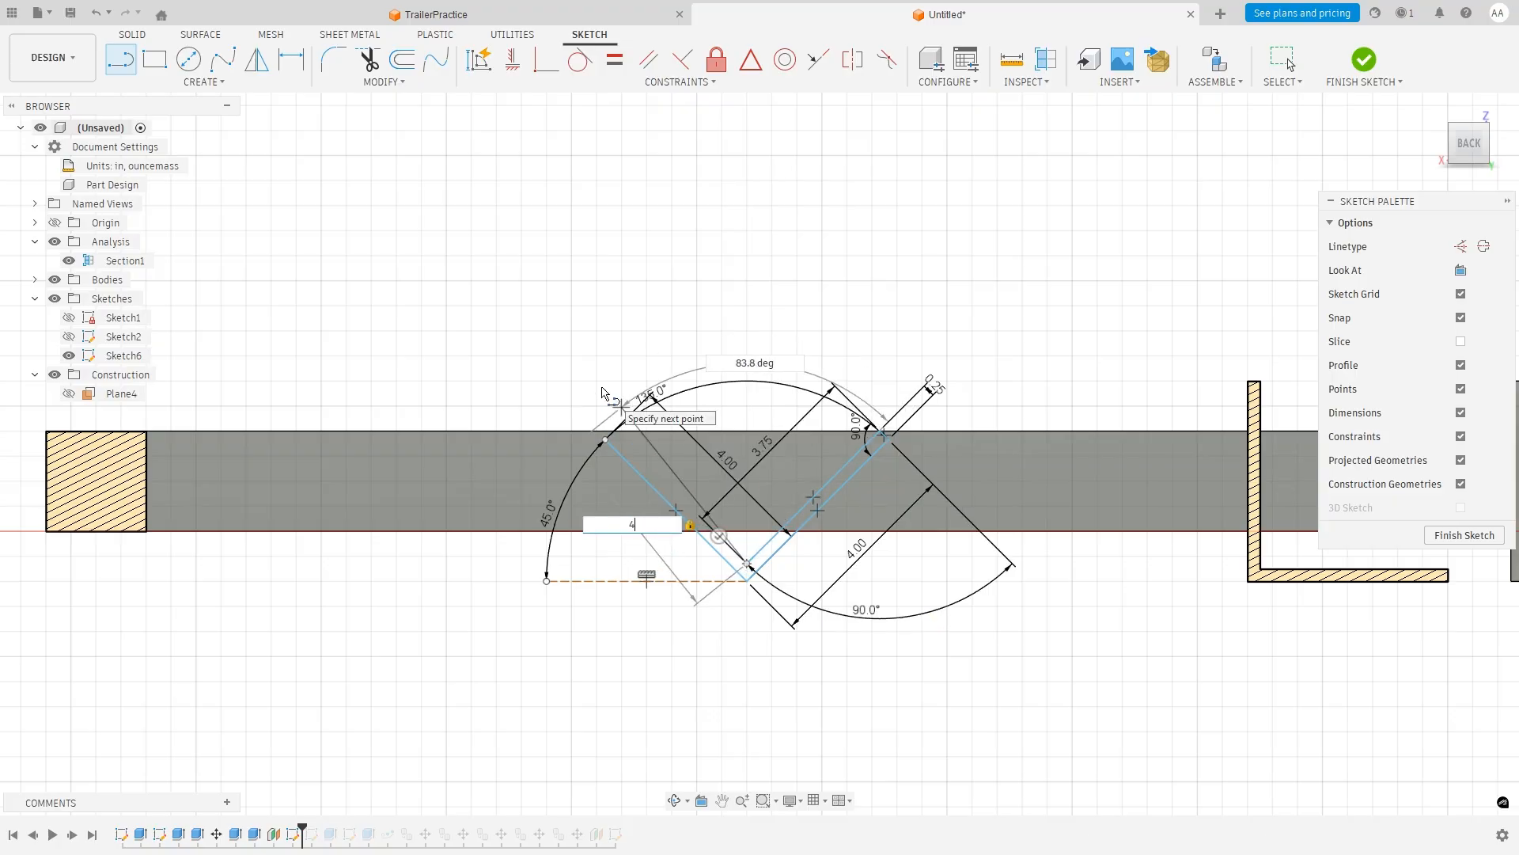
{"action": "key", "text": "Tab"}
{"action": "type", "text": "90"}
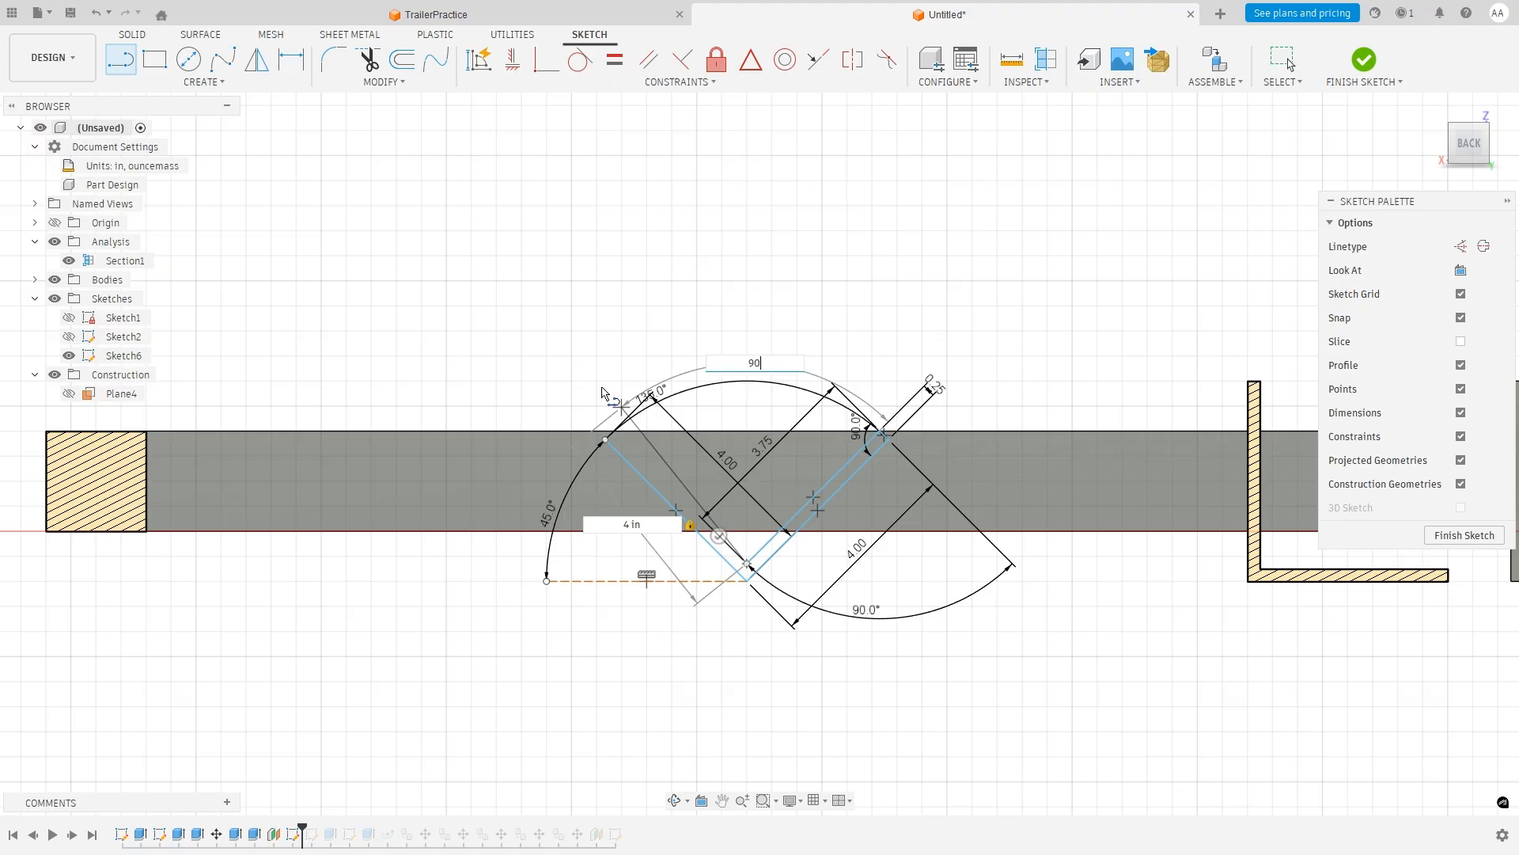
{"action": "key", "text": "Return"}
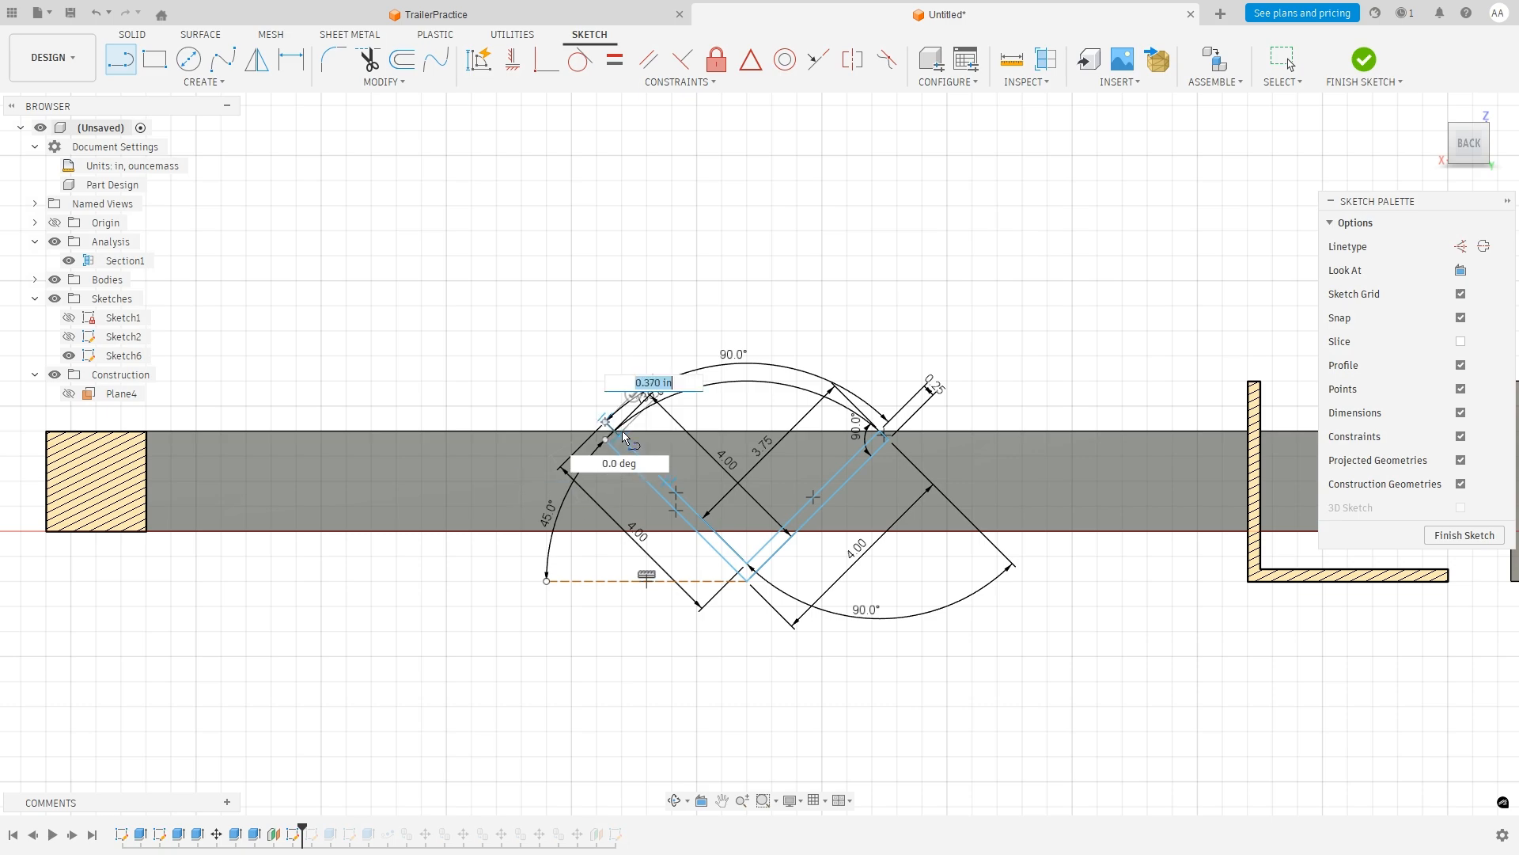
{"action": "key", "text": "Escape"}
{"action": "left_click", "coordinate": [644, 467]}
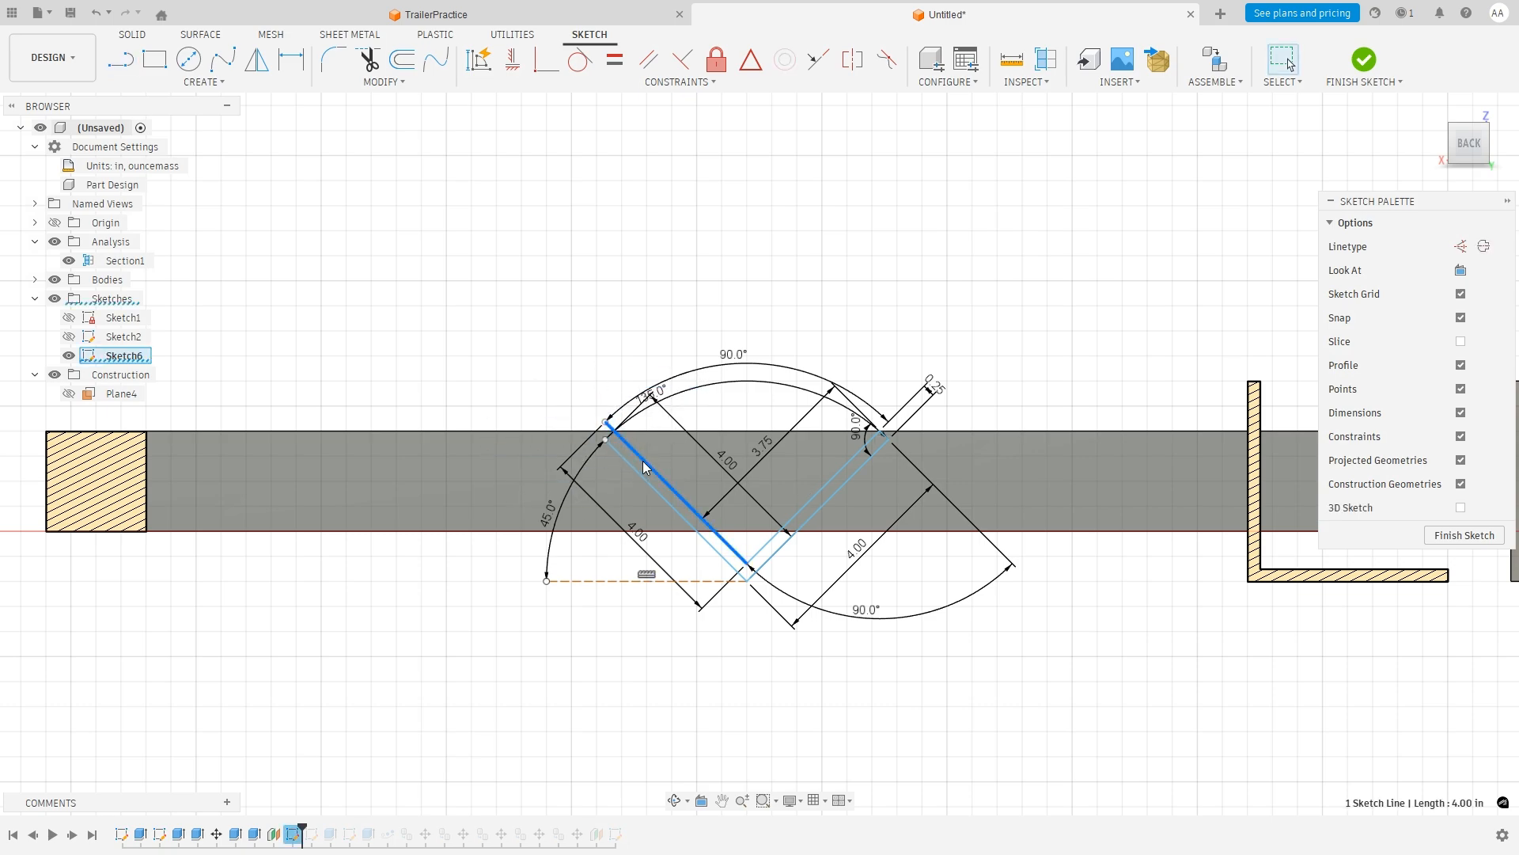
{"action": "key", "text": "Delete"}
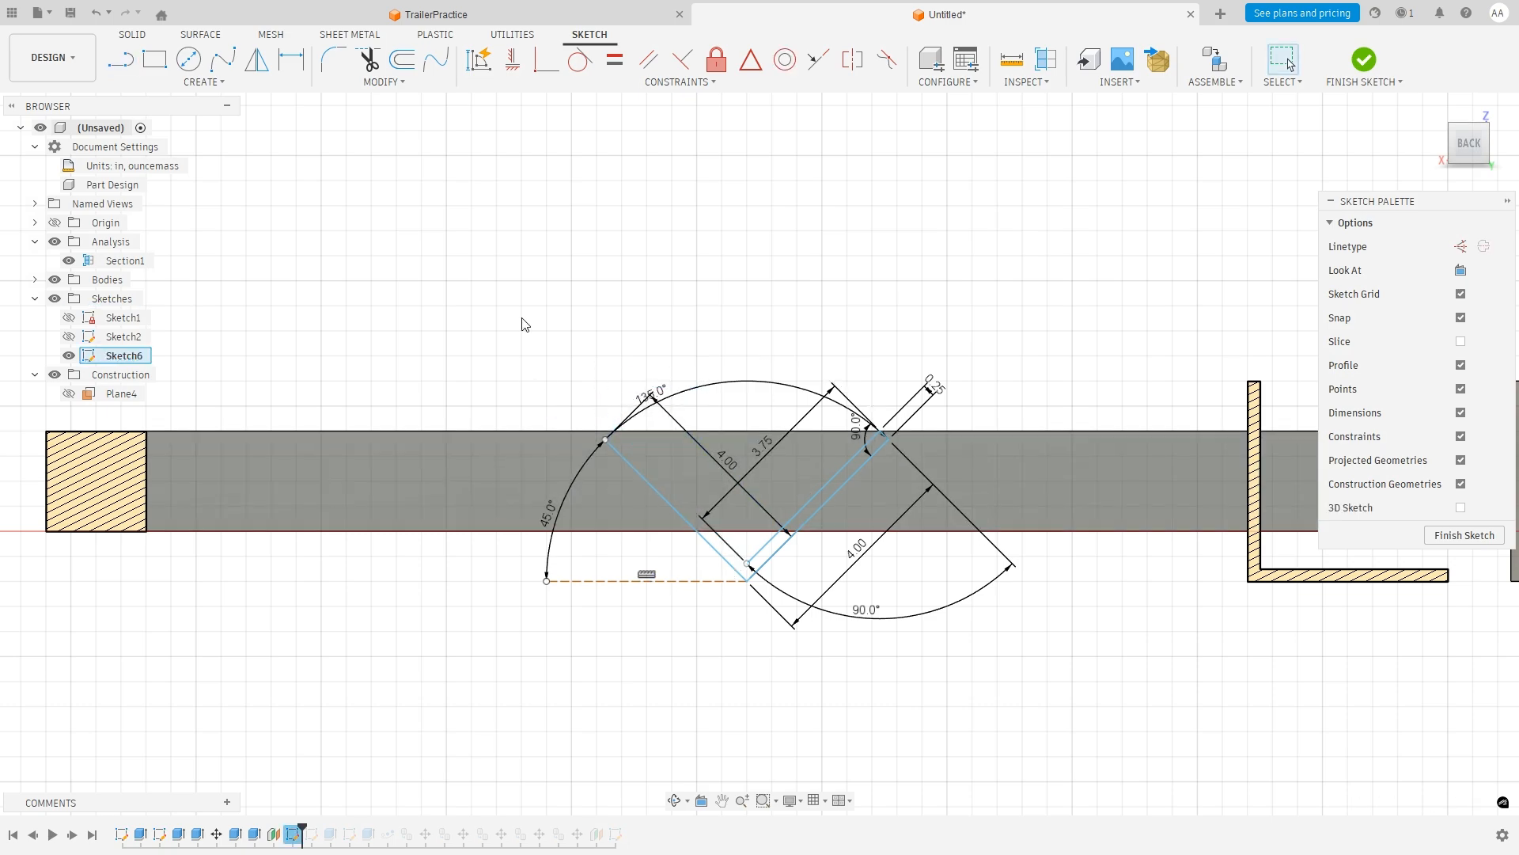
Try a 3.75 in line at a 90-degree angle from the inner corner of the V profile and delete it.
{"action": "left_click", "coordinate": [120, 58]}
{"action": "left_click", "coordinate": [748, 564]}
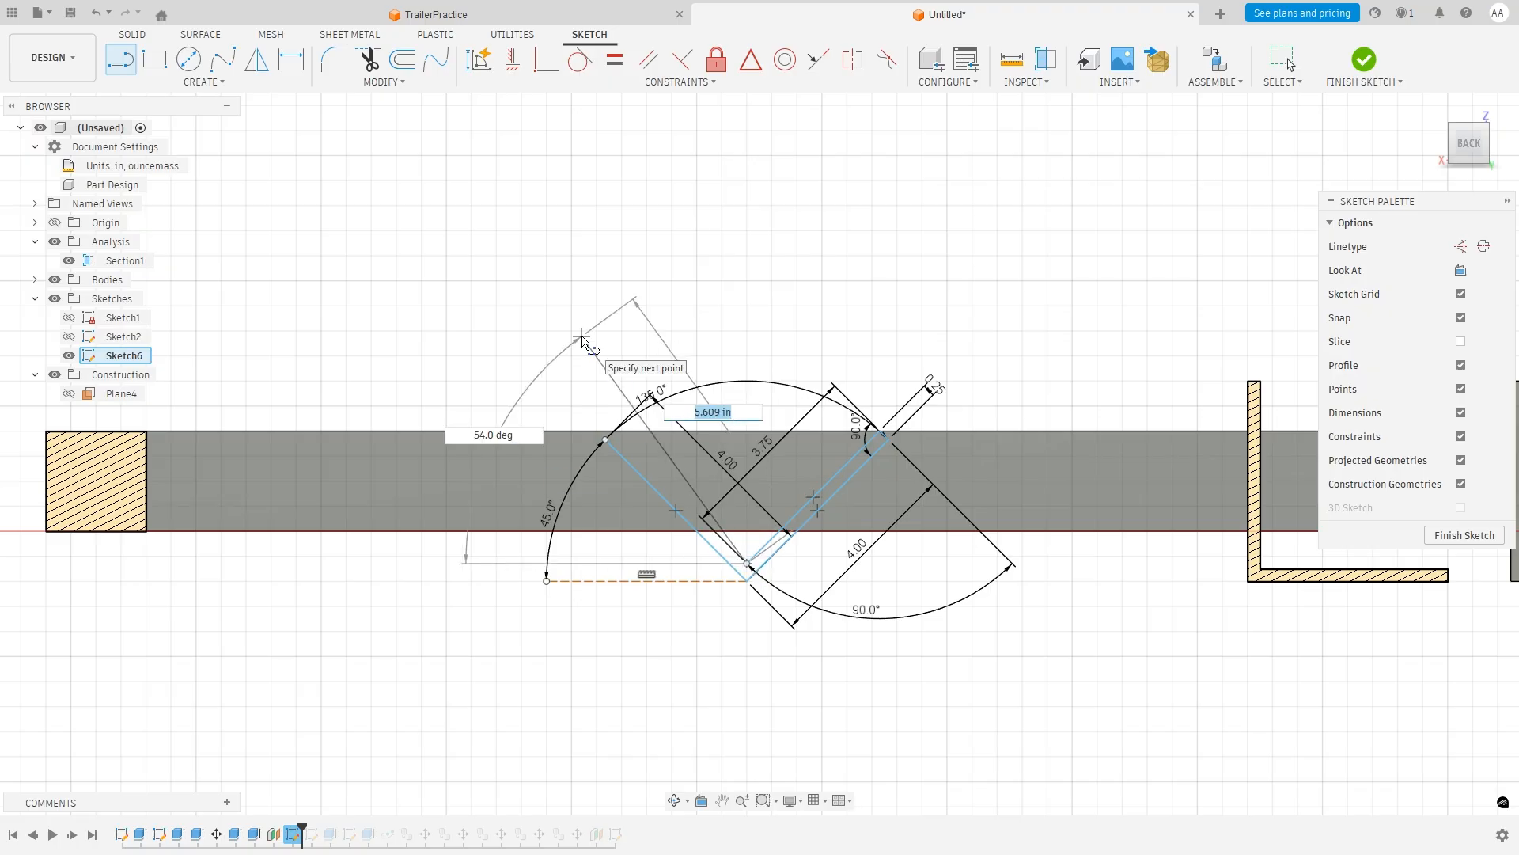
{"action": "type", "text": "3.75"}
{"action": "key", "text": "Tab"}
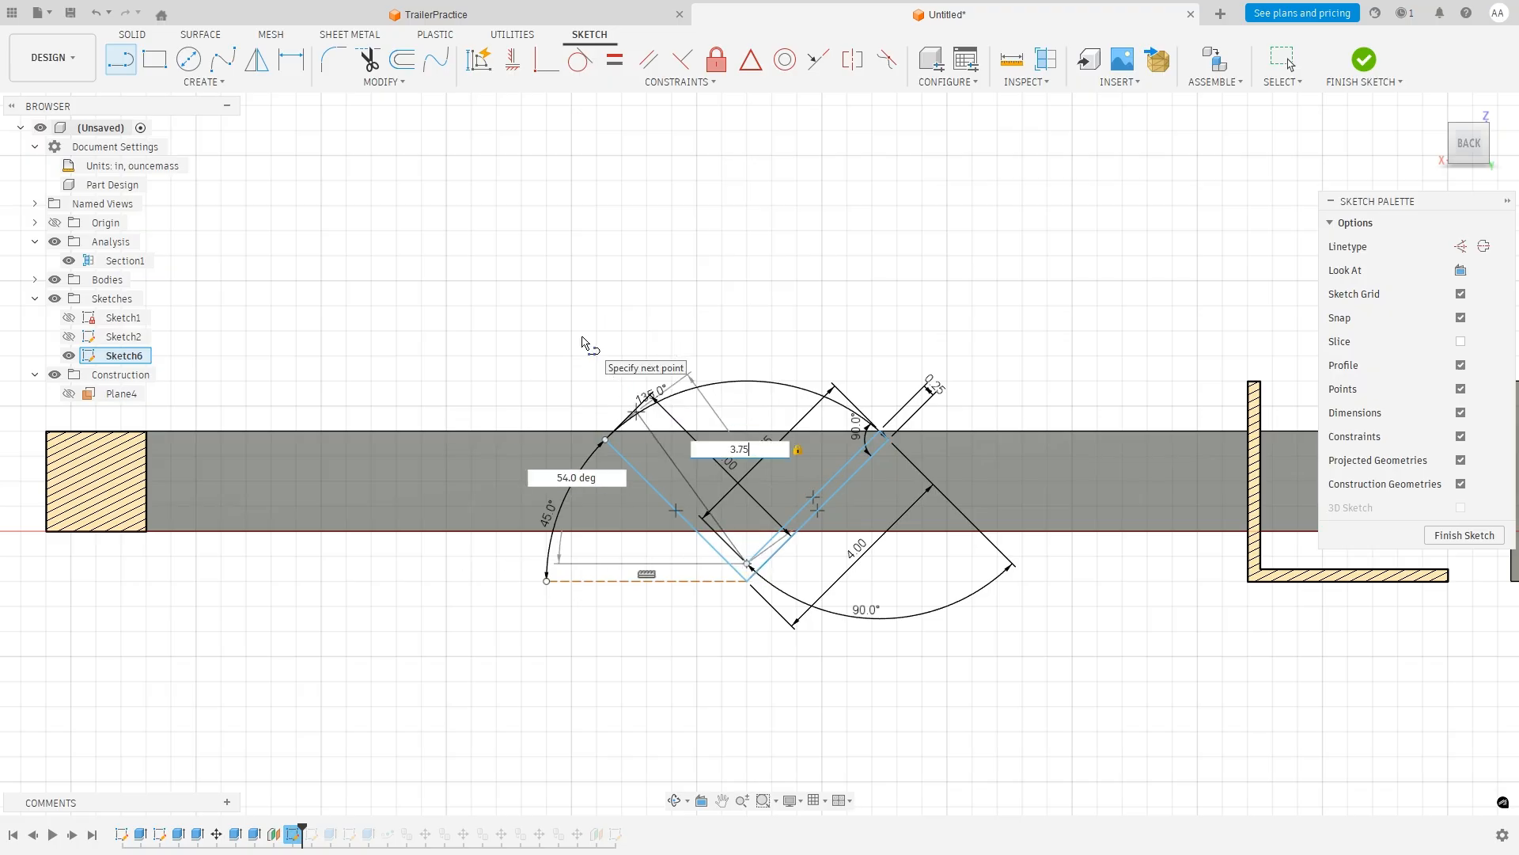
{"action": "type", "text": "90"}
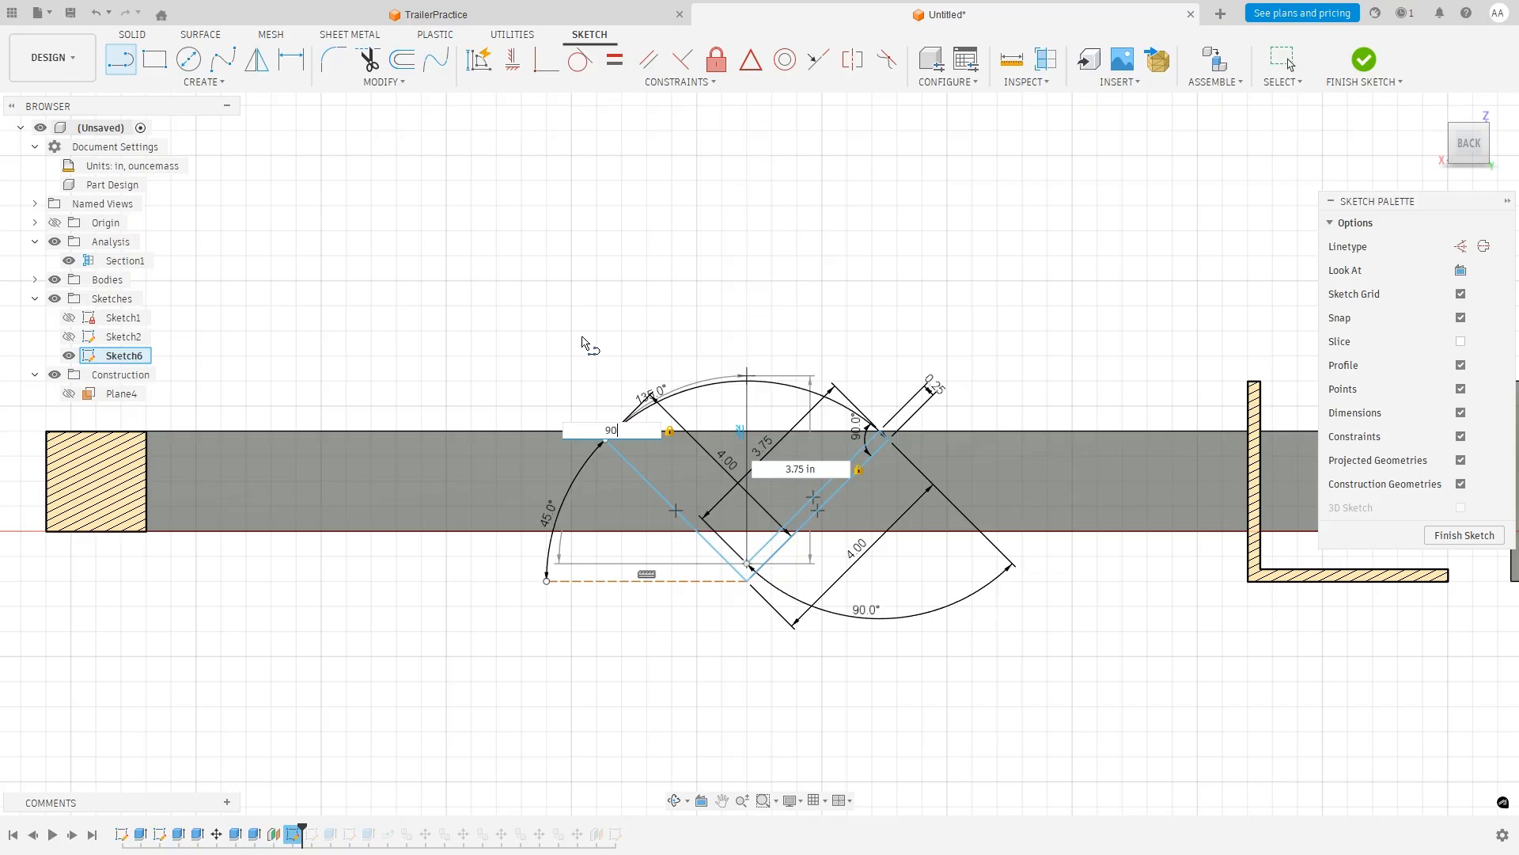
{"action": "key", "text": "Tab"}
{"action": "key", "text": "Return"}
{"action": "key", "text": "Escape"}
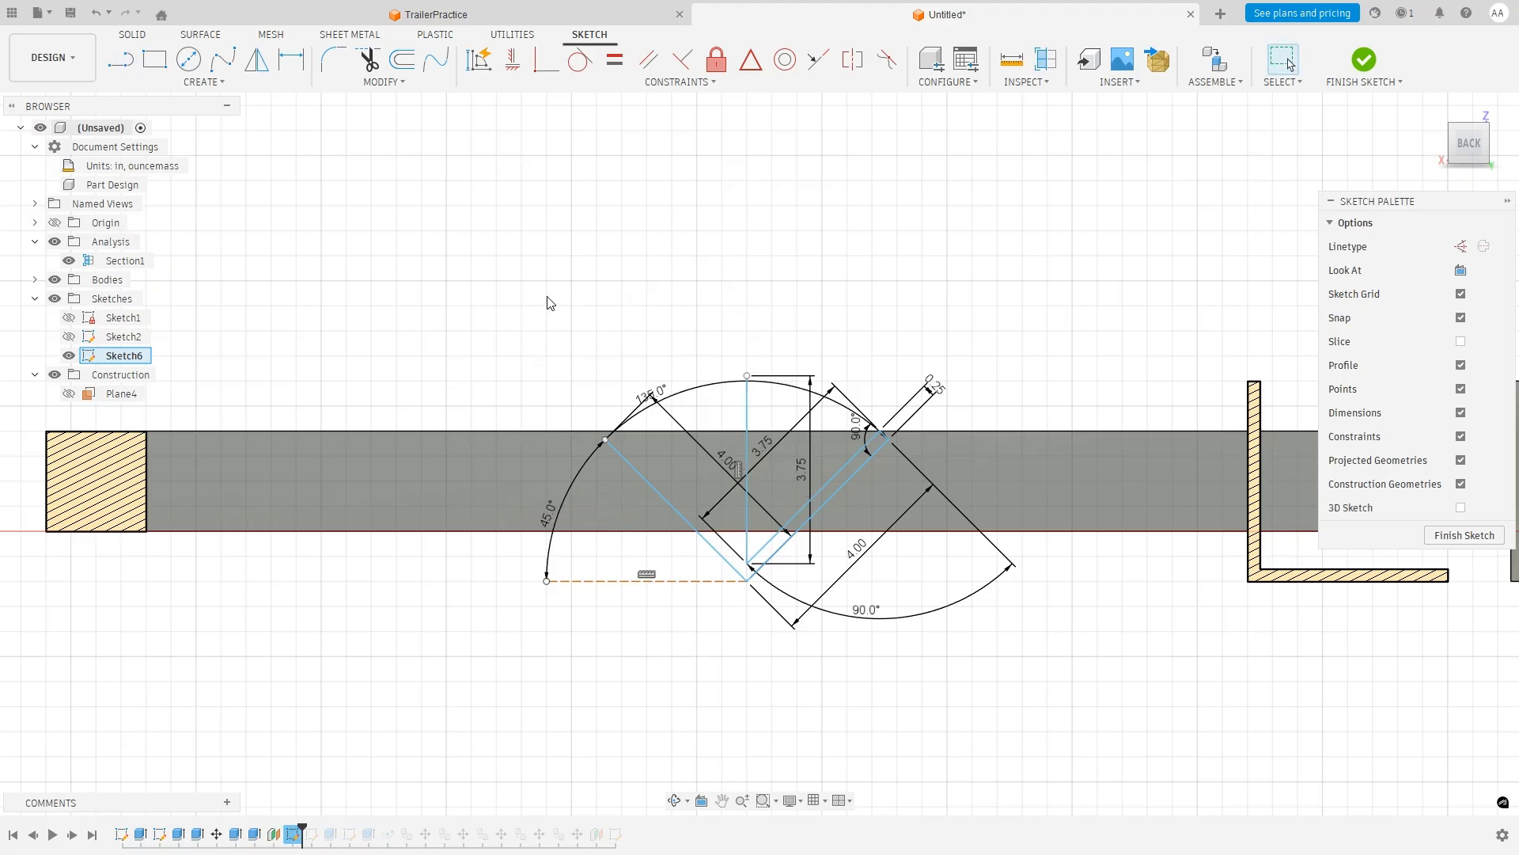
{"action": "left_click", "coordinate": [747, 396]}
{"action": "key", "text": "Delete"}
Draw a 3.75 in line at 45 degrees from the inner corner and close the V profile at the first line's upper end.
{"action": "left_click", "coordinate": [120, 59]}
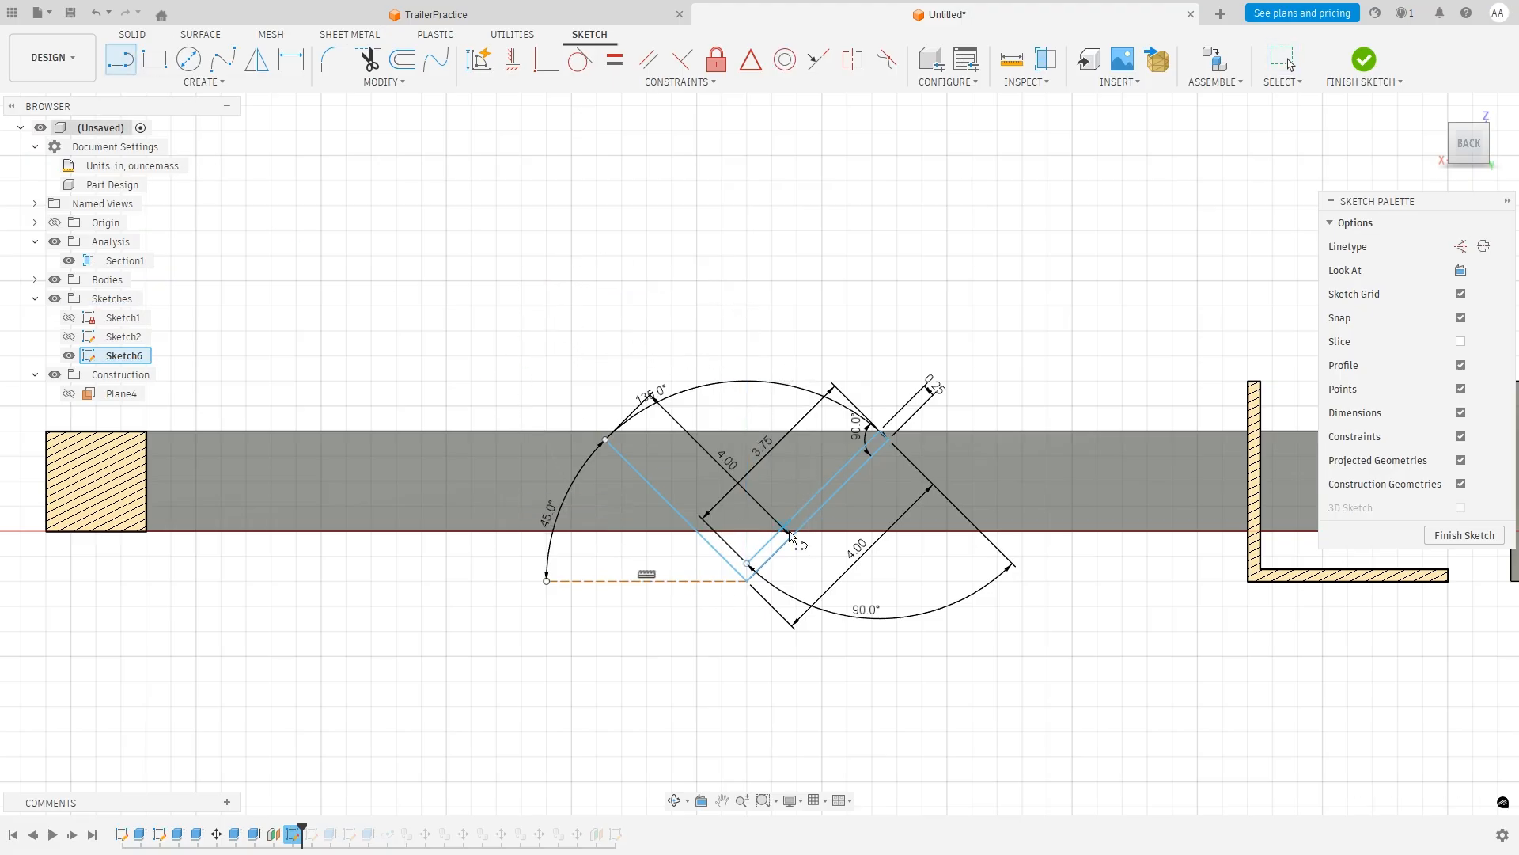
{"action": "left_click", "coordinate": [747, 563]}
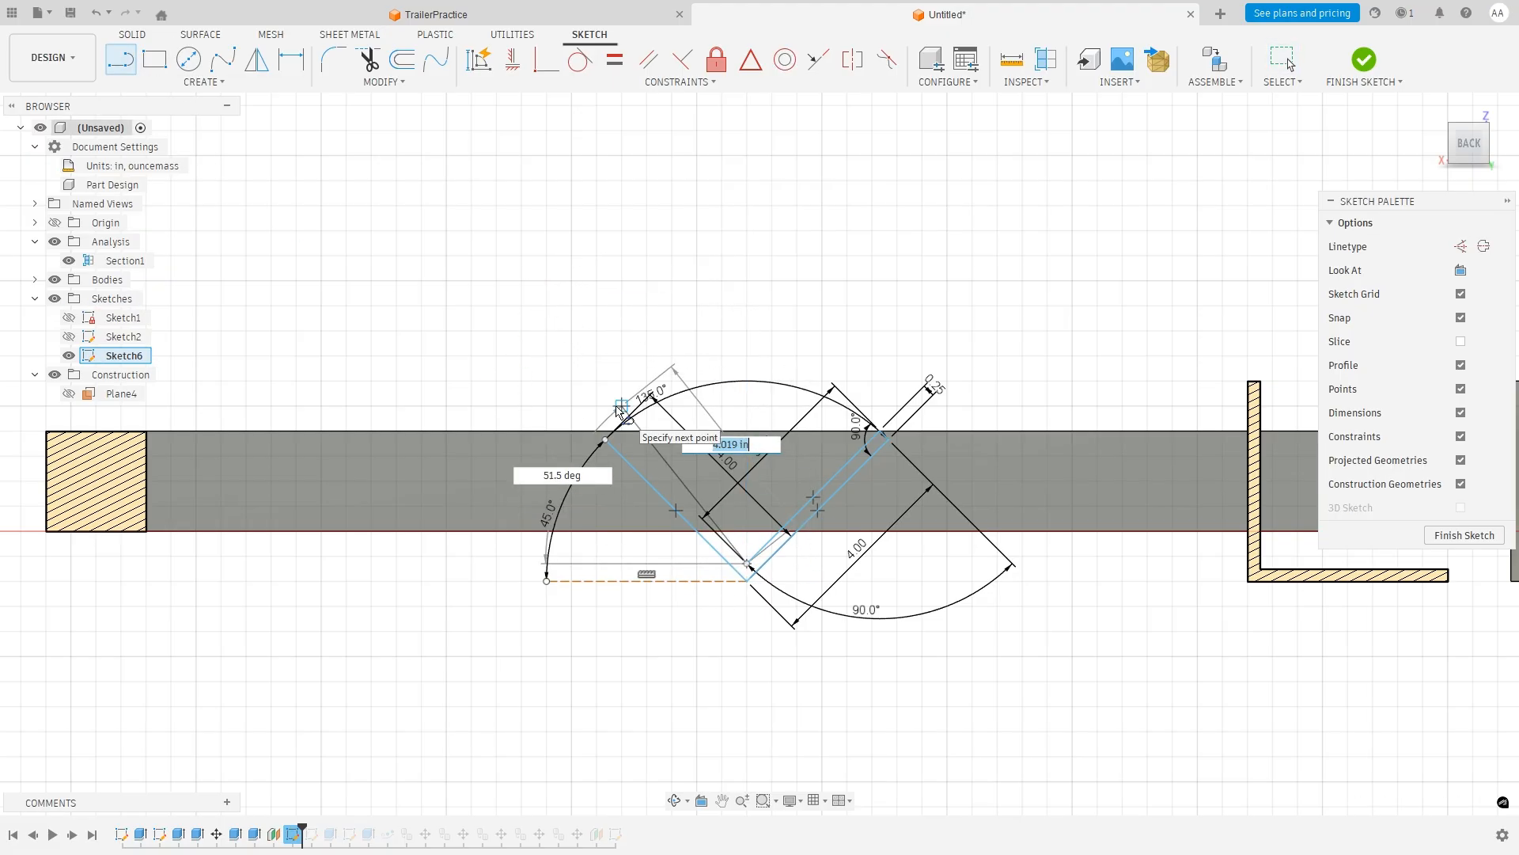
{"action": "type", "text": "3.75"}
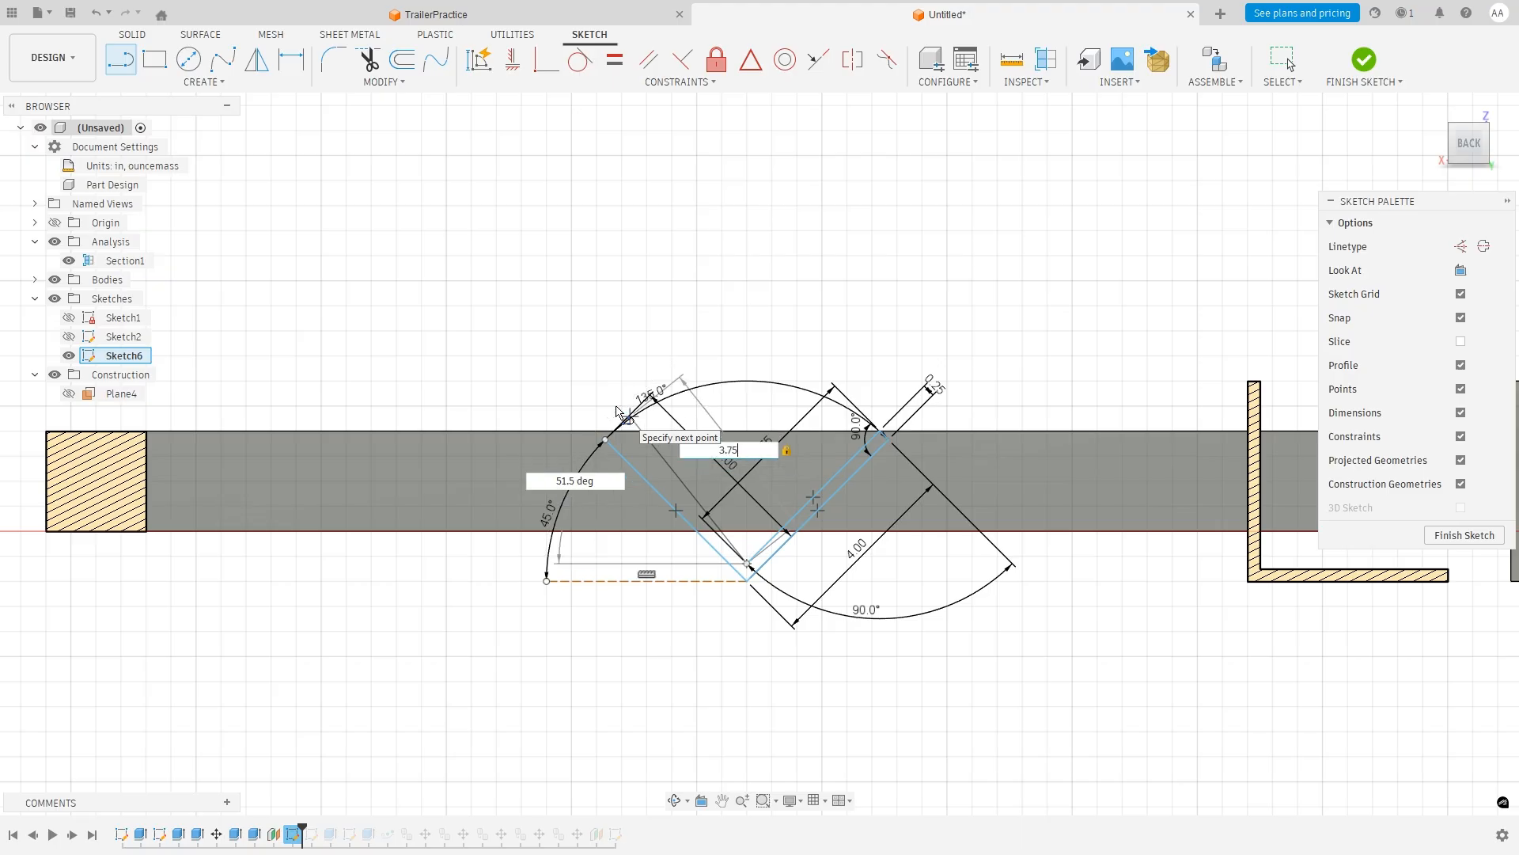
{"action": "key", "text": "Tab"}
{"action": "type", "text": "45"}
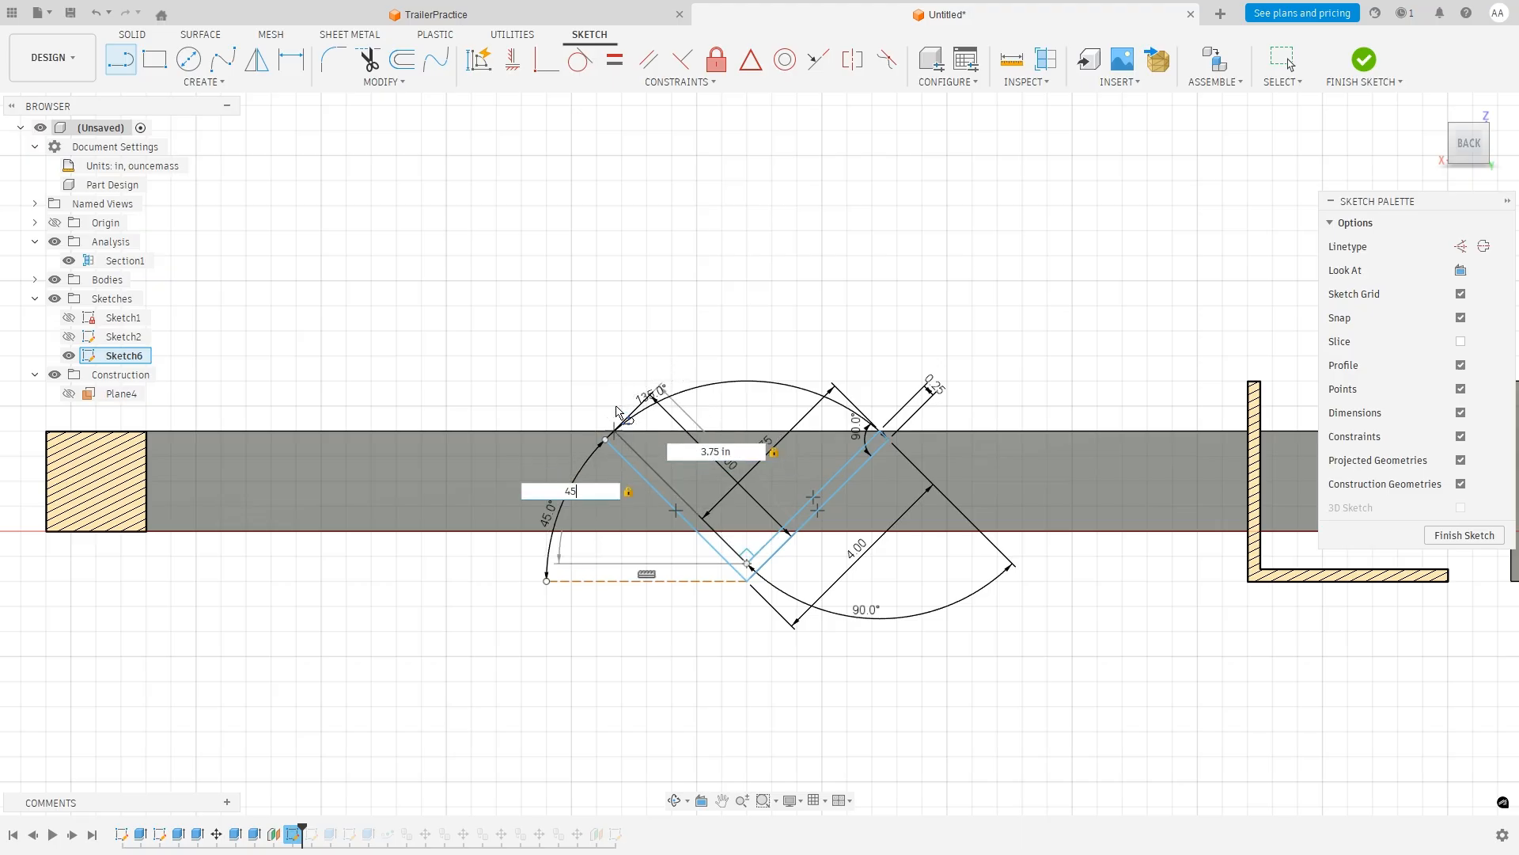
{"action": "key", "text": "Return"}
{"action": "scroll", "coordinate": [606, 441], "scroll_direction": "up", "scroll_amount": 6}
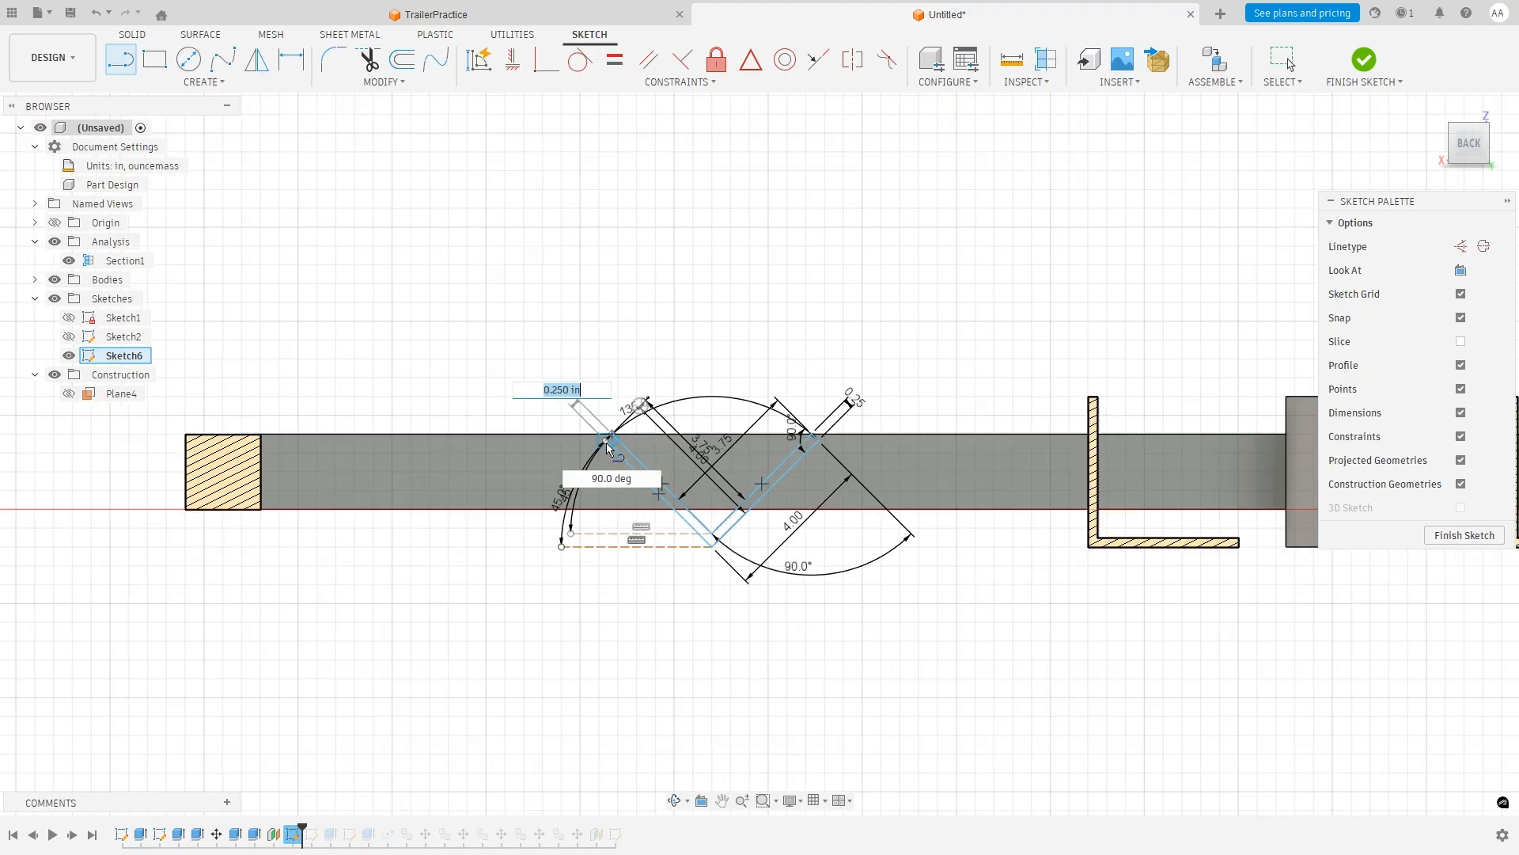
{"action": "left_click", "coordinate": [613, 435]}
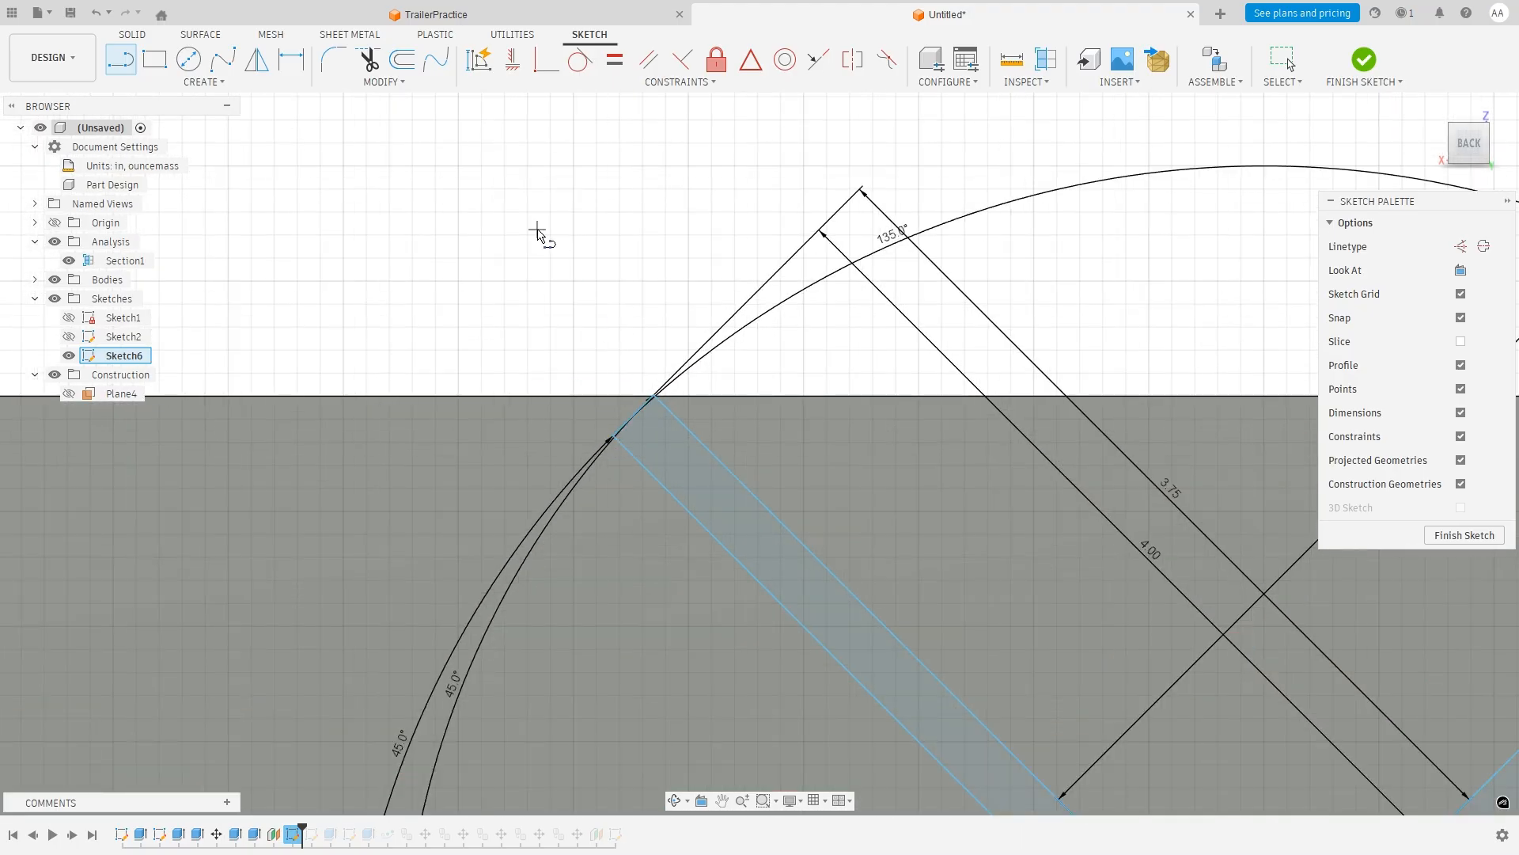
{"action": "scroll", "coordinate": [1082, 598], "scroll_direction": "down", "scroll_amount": 3}
{"action": "scroll", "coordinate": [1294, 706], "scroll_direction": "down", "scroll_amount": 4}
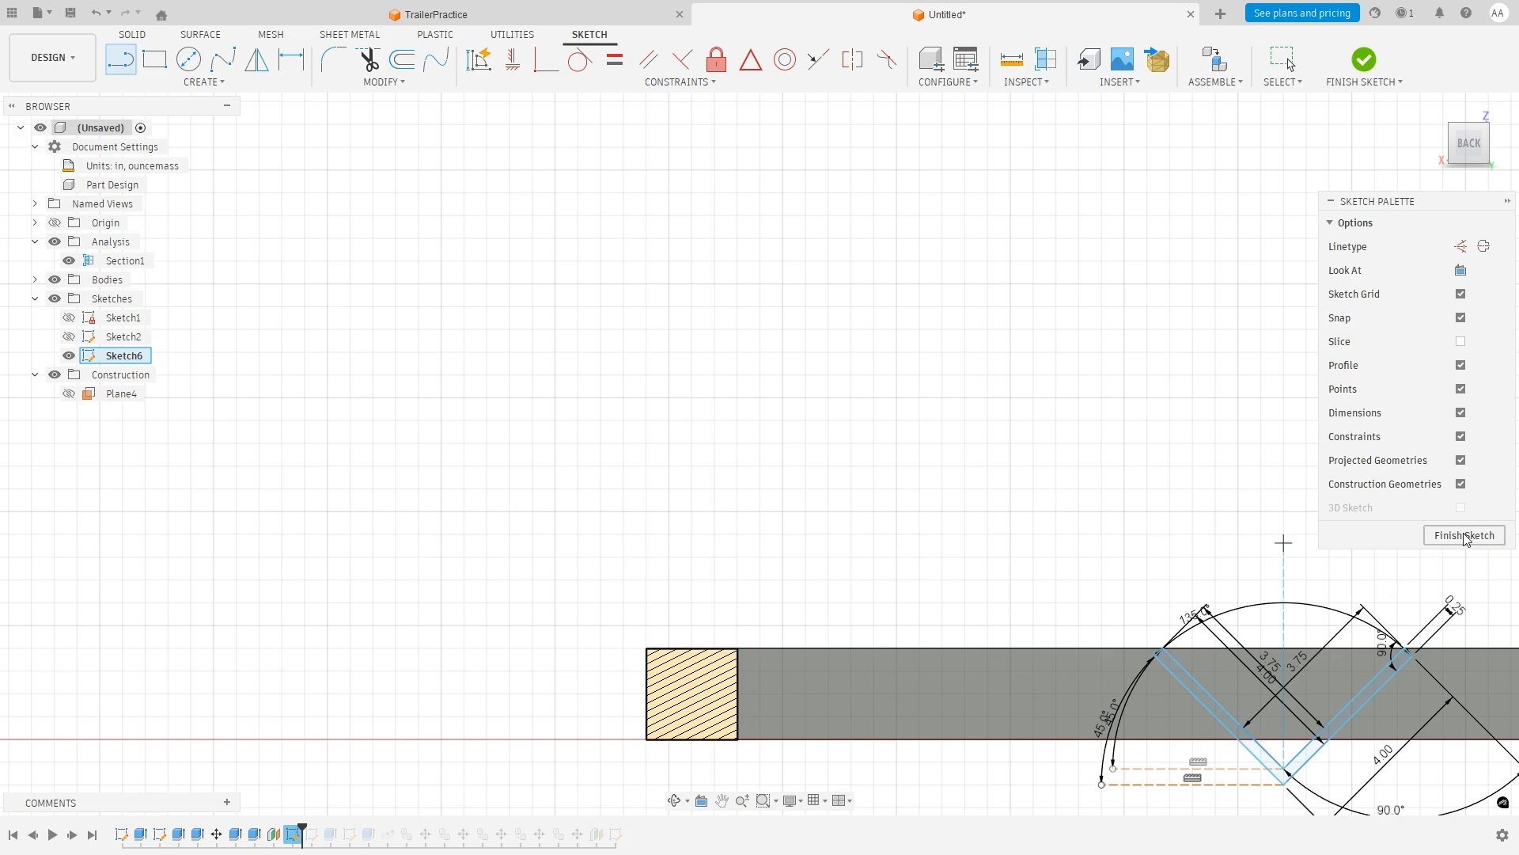
Extrude the closed V profile 0.5 in as a new body and view it straight on from the back.
{"action": "left_click", "coordinate": [133, 34]}
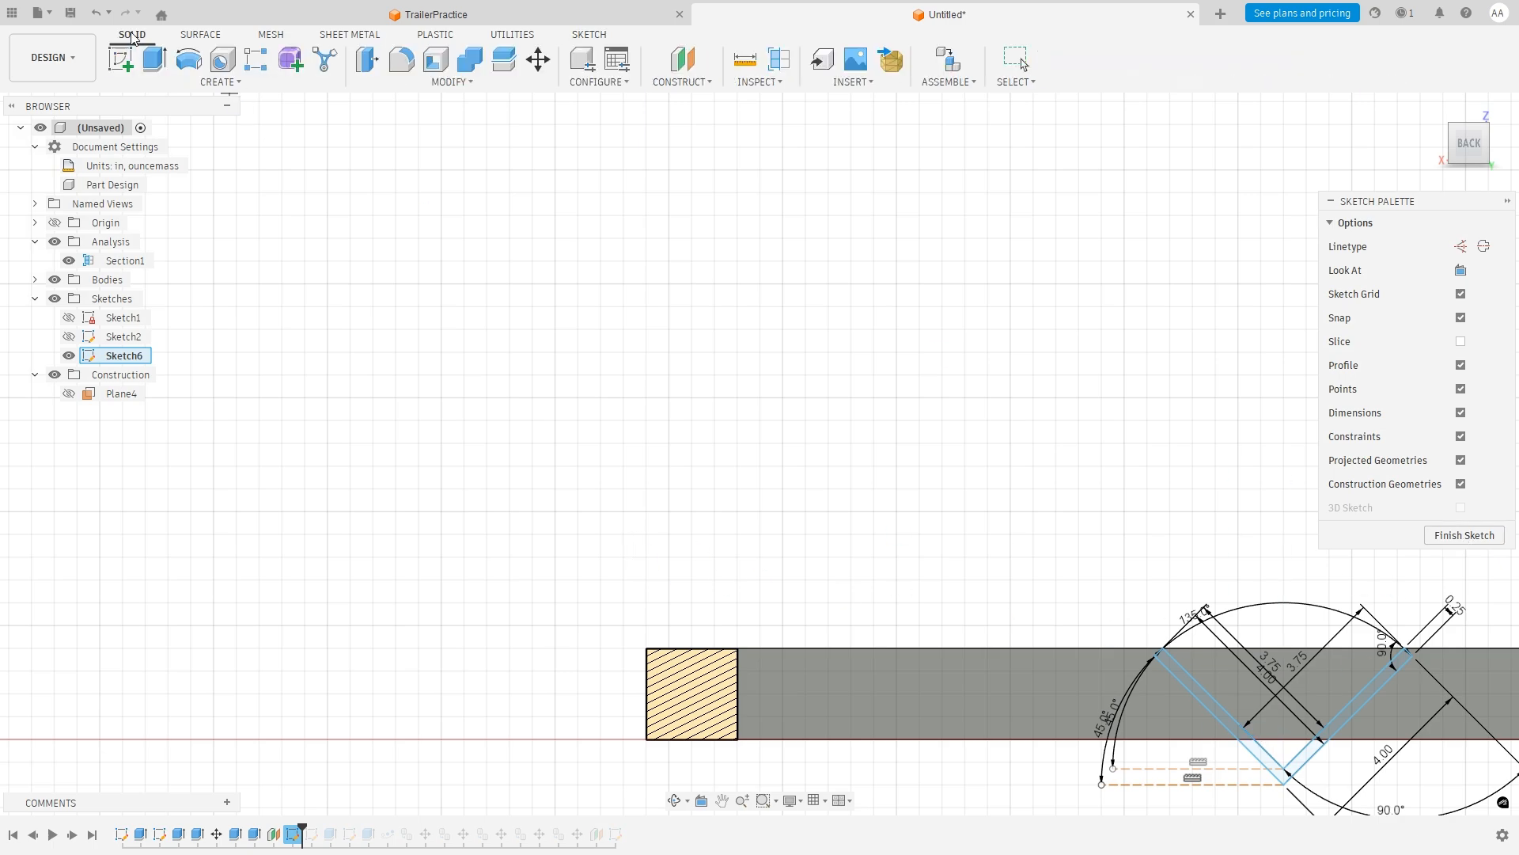
{"action": "left_click", "coordinate": [155, 59]}
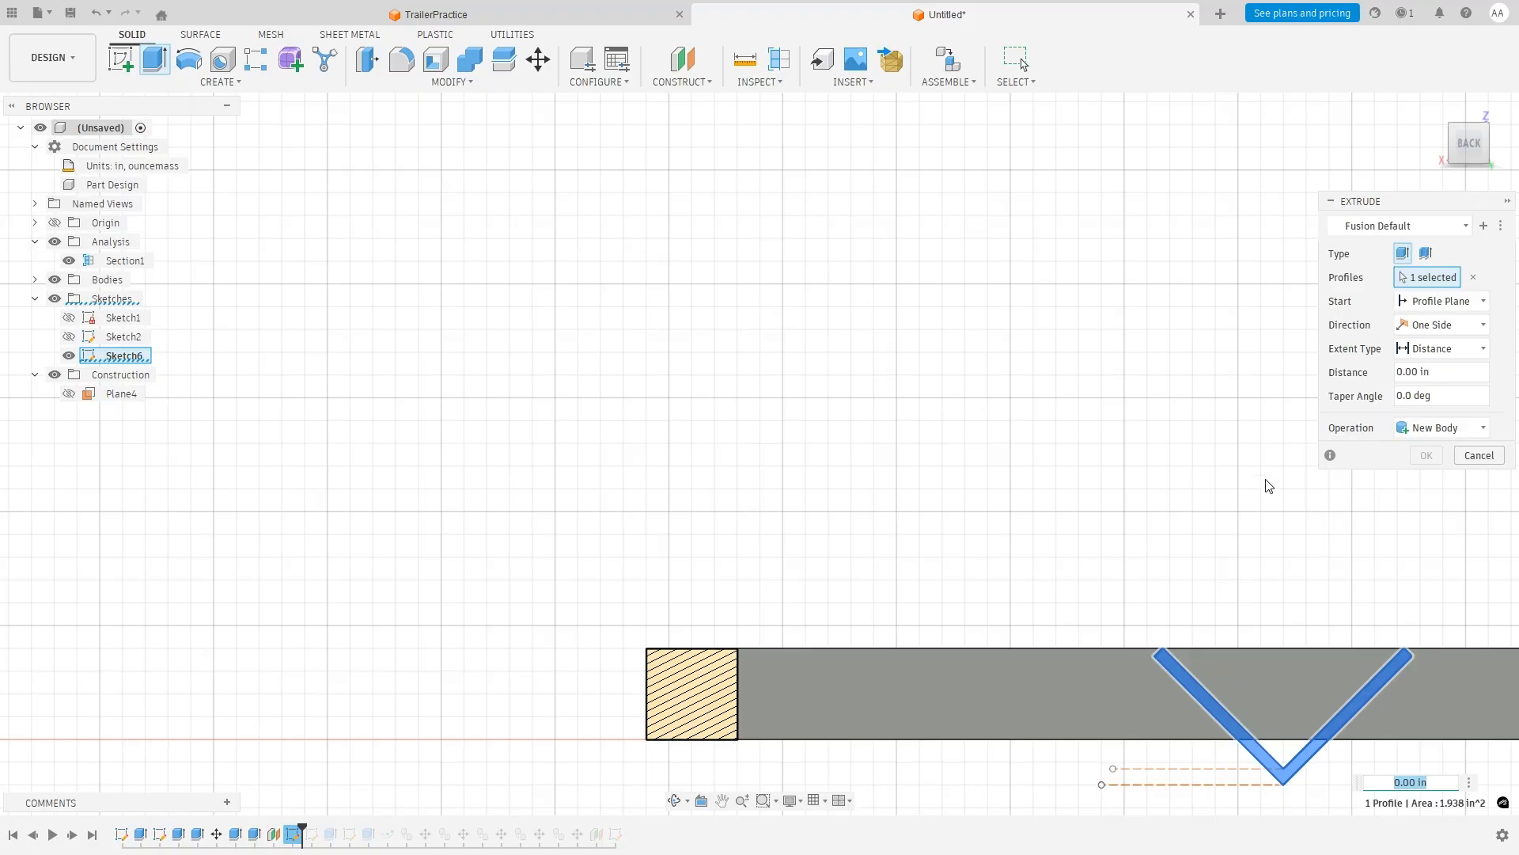
{"action": "middle_click_drag", "start_coordinate": [1267, 479], "coordinate": [1221, 522], "text": "shift"}
{"action": "scroll", "coordinate": [1347, 743], "scroll_direction": "up", "scroll_amount": 4}
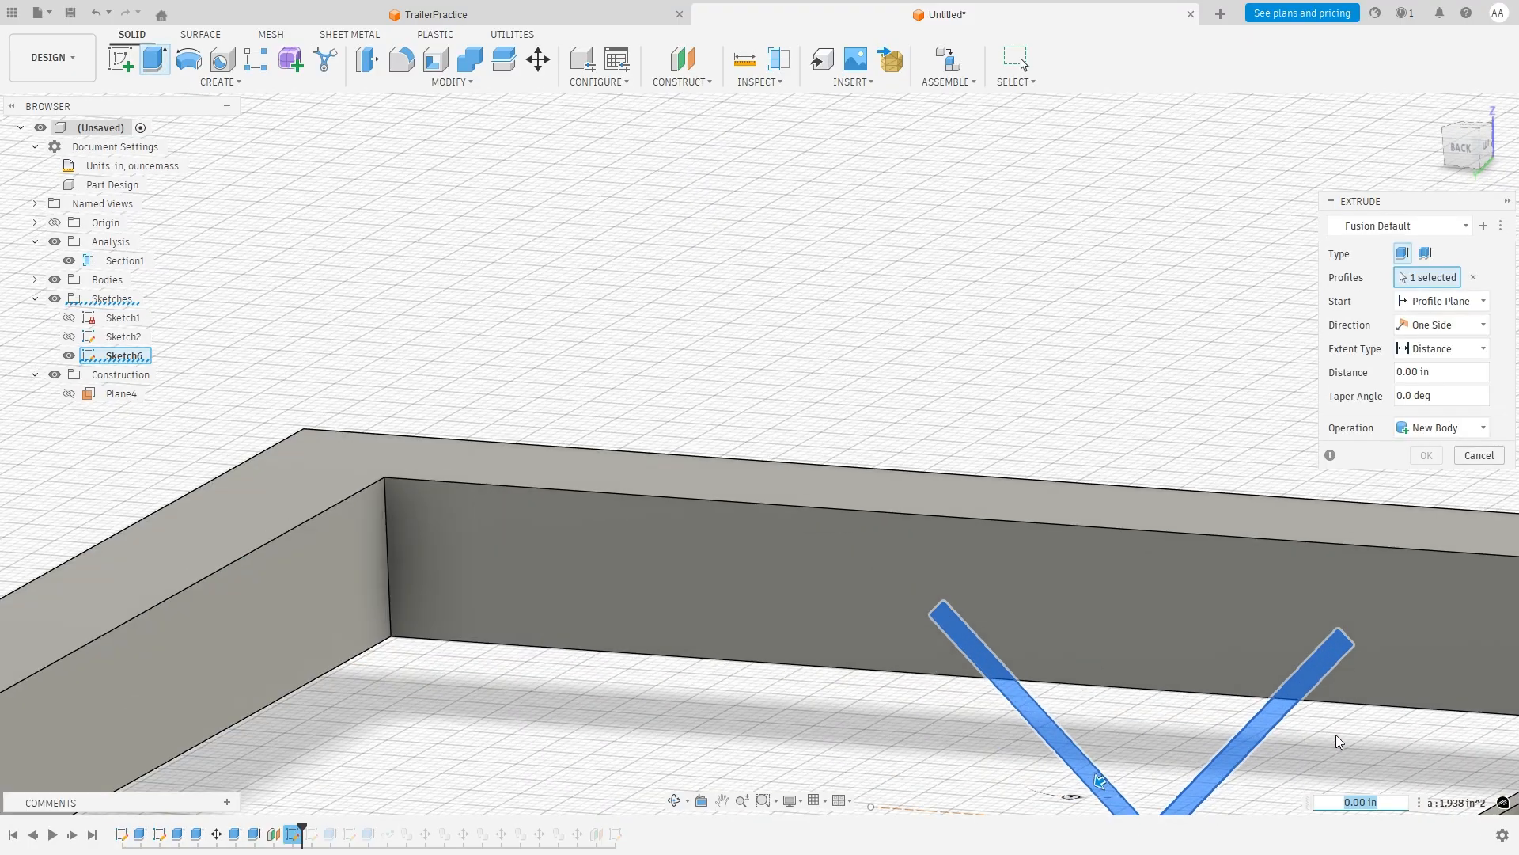
{"action": "scroll", "coordinate": [1336, 735], "scroll_direction": "up", "scroll_amount": 1}
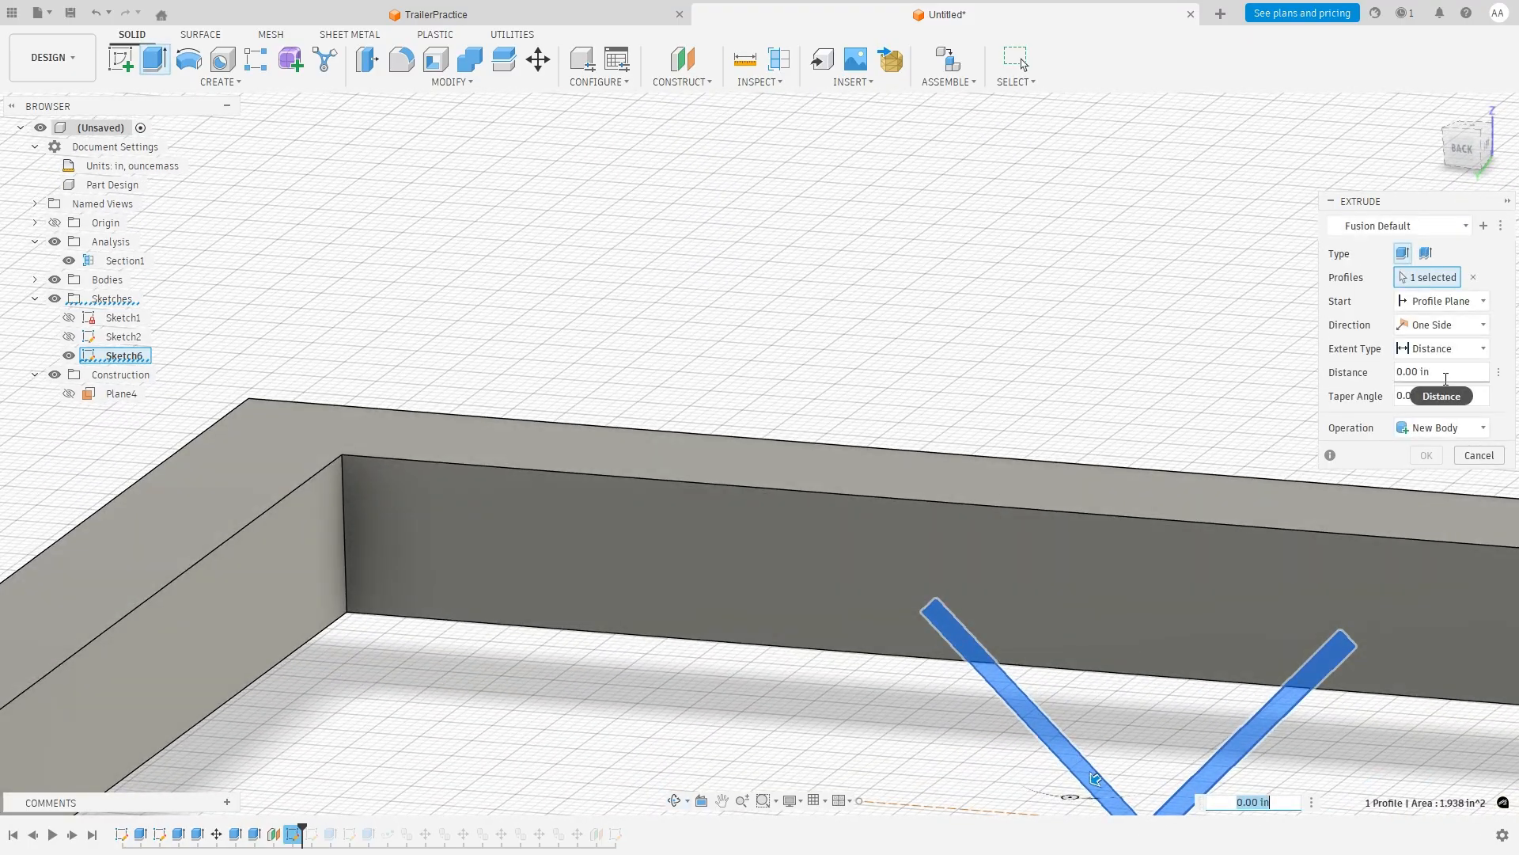
{"action": "left_click", "coordinate": [1446, 379]}
{"action": "type", "text": ".5"}
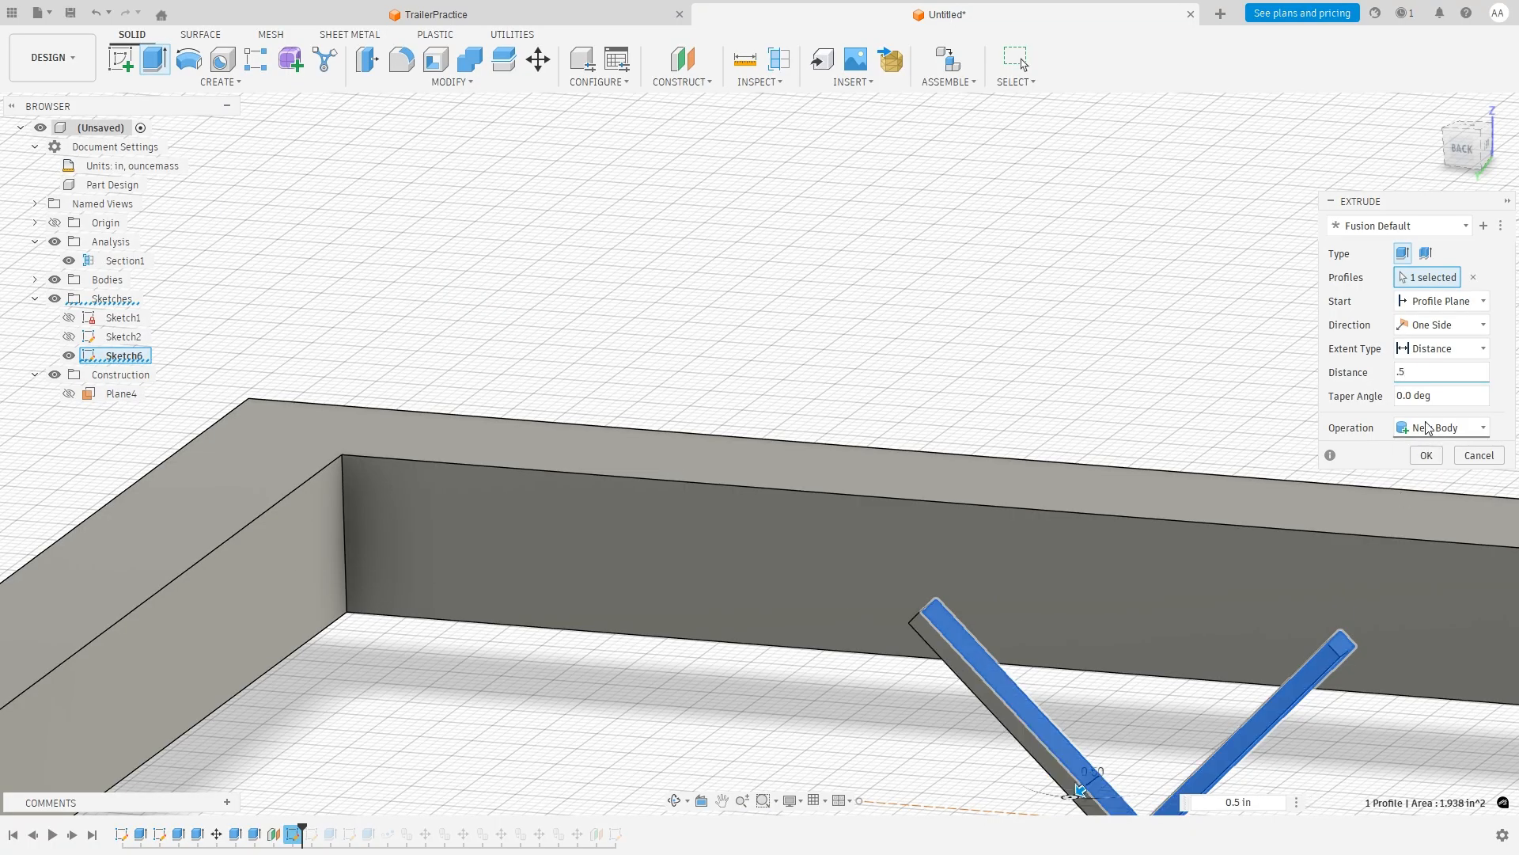
{"action": "left_click", "coordinate": [1426, 456]}
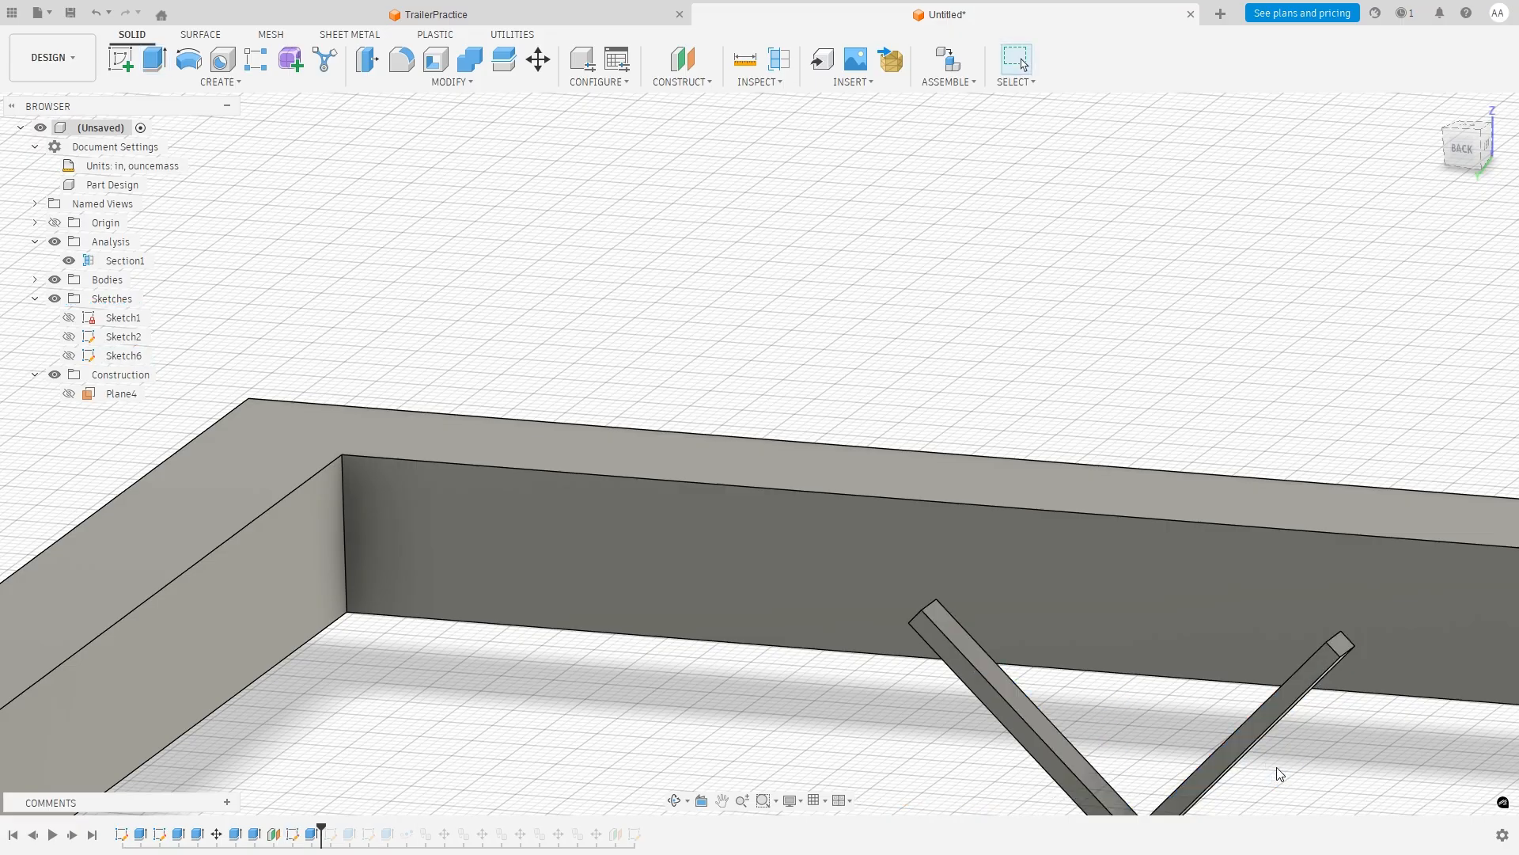
{"action": "scroll", "coordinate": [1276, 767], "scroll_direction": "down", "scroll_amount": 5}
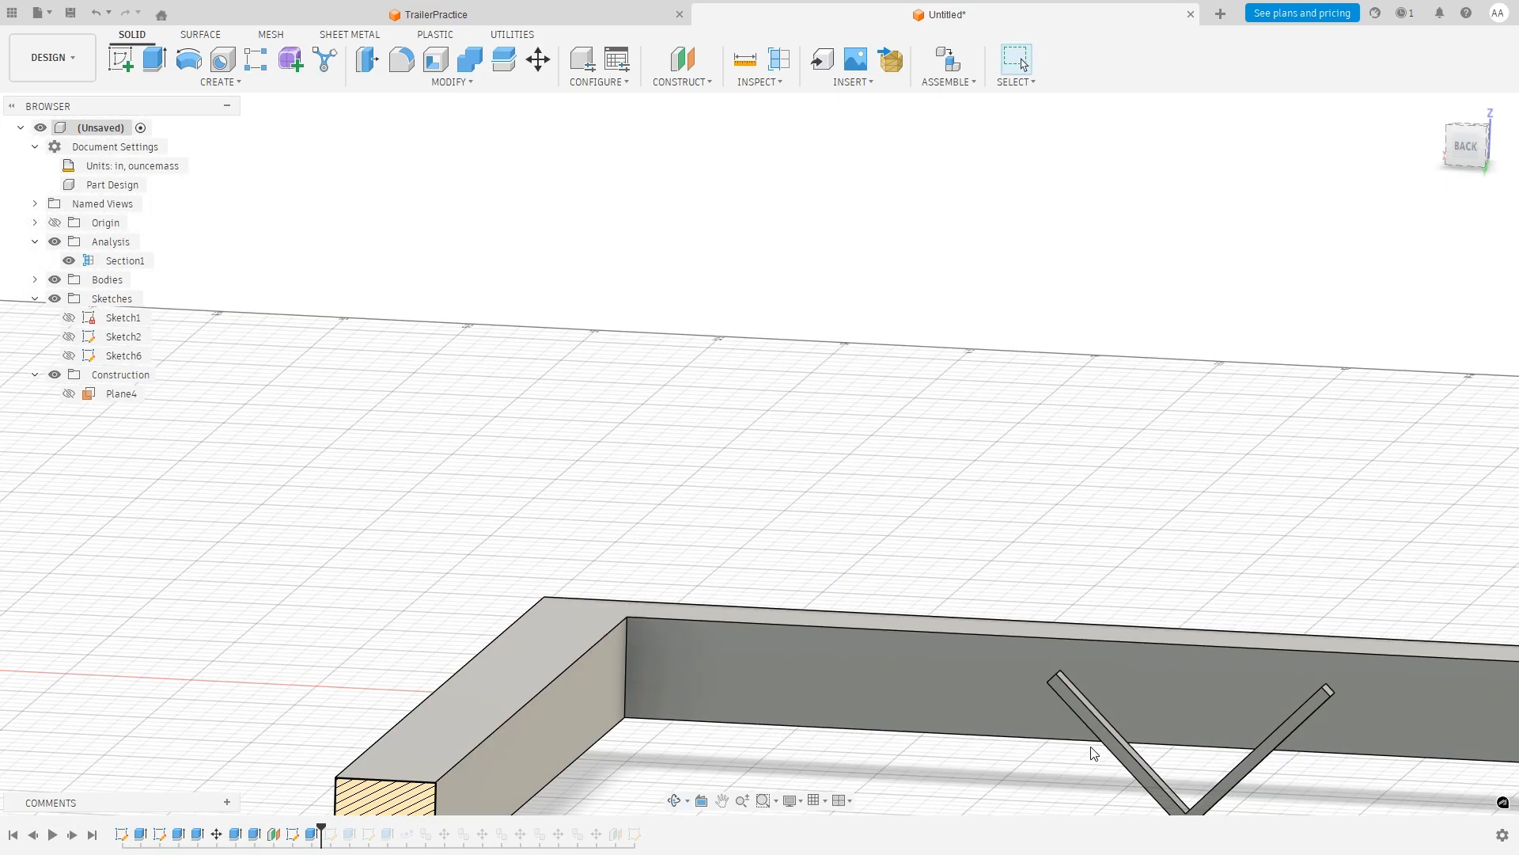
{"action": "left_click", "coordinate": [1465, 146]}
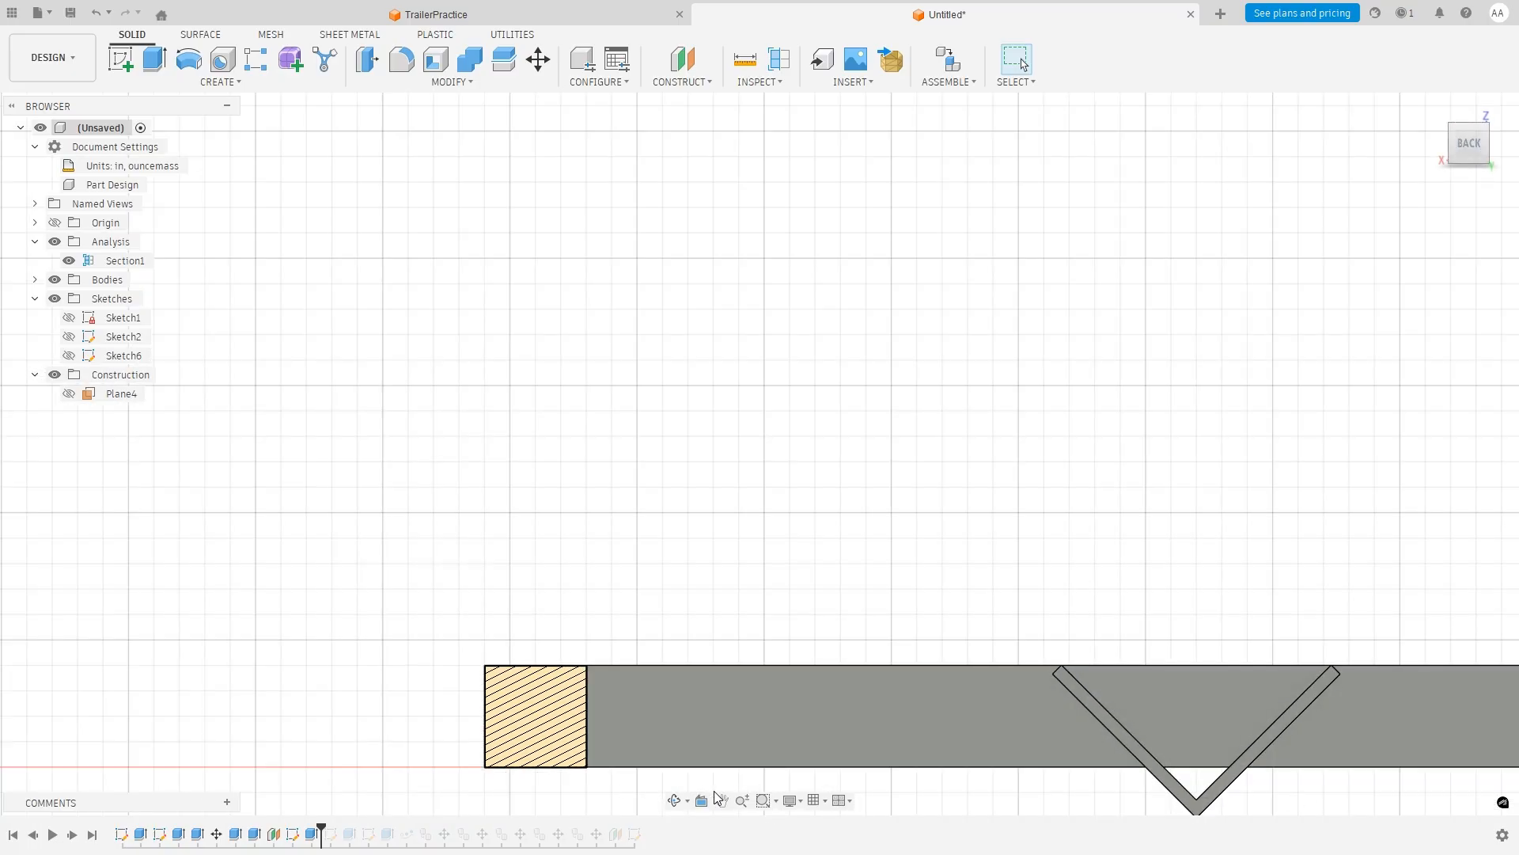
Show the offset construction plane and start a new sketch on it, facing the V-shaped body.
{"action": "middle_click_drag", "start_coordinate": [978, 666], "coordinate": [654, 478]}
{"action": "scroll", "coordinate": [926, 530], "scroll_direction": "up", "scroll_amount": 4}
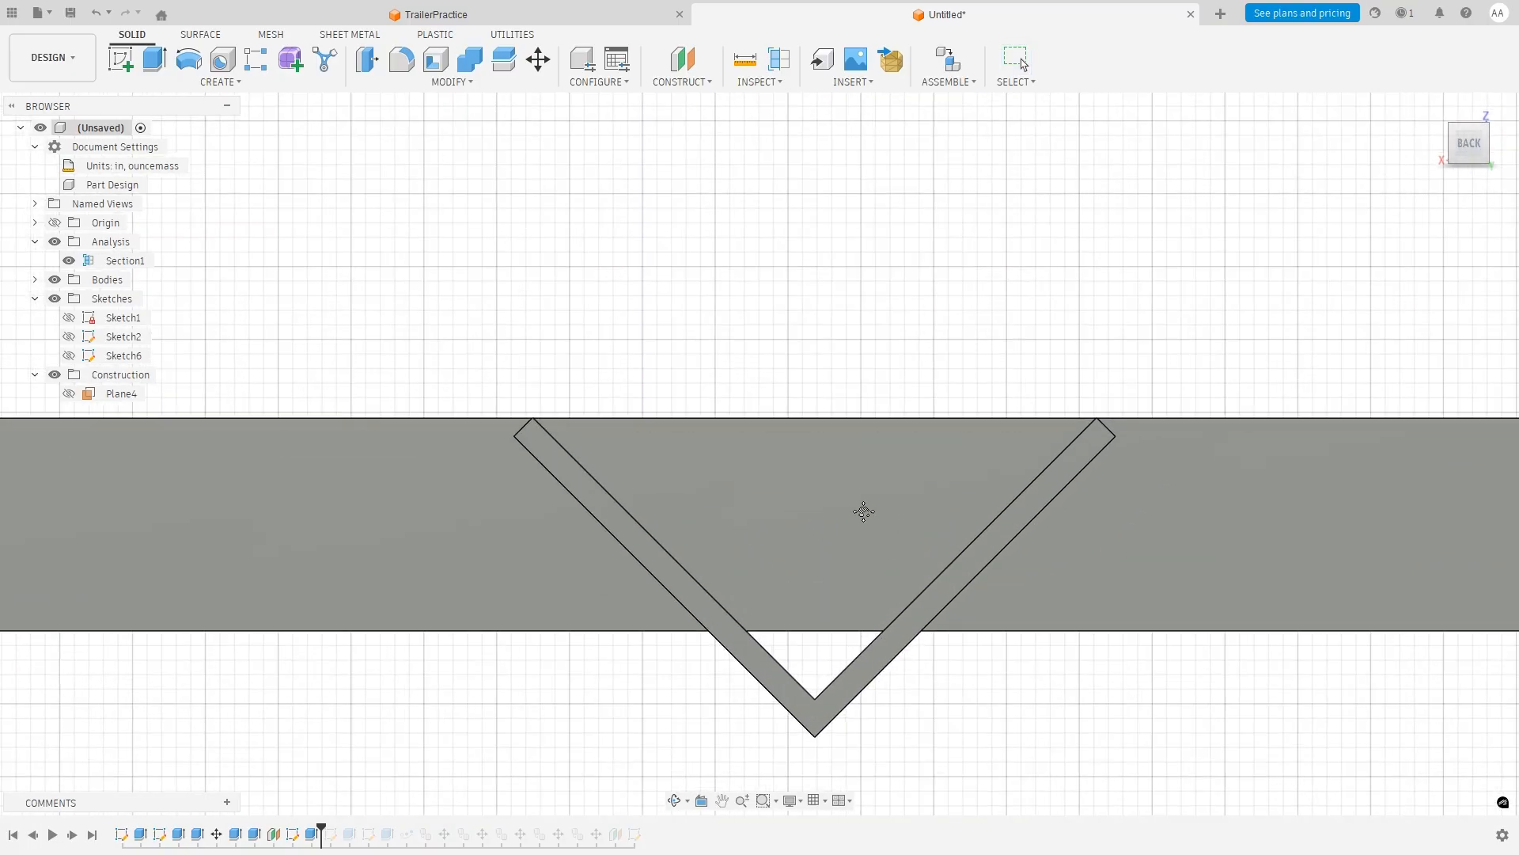
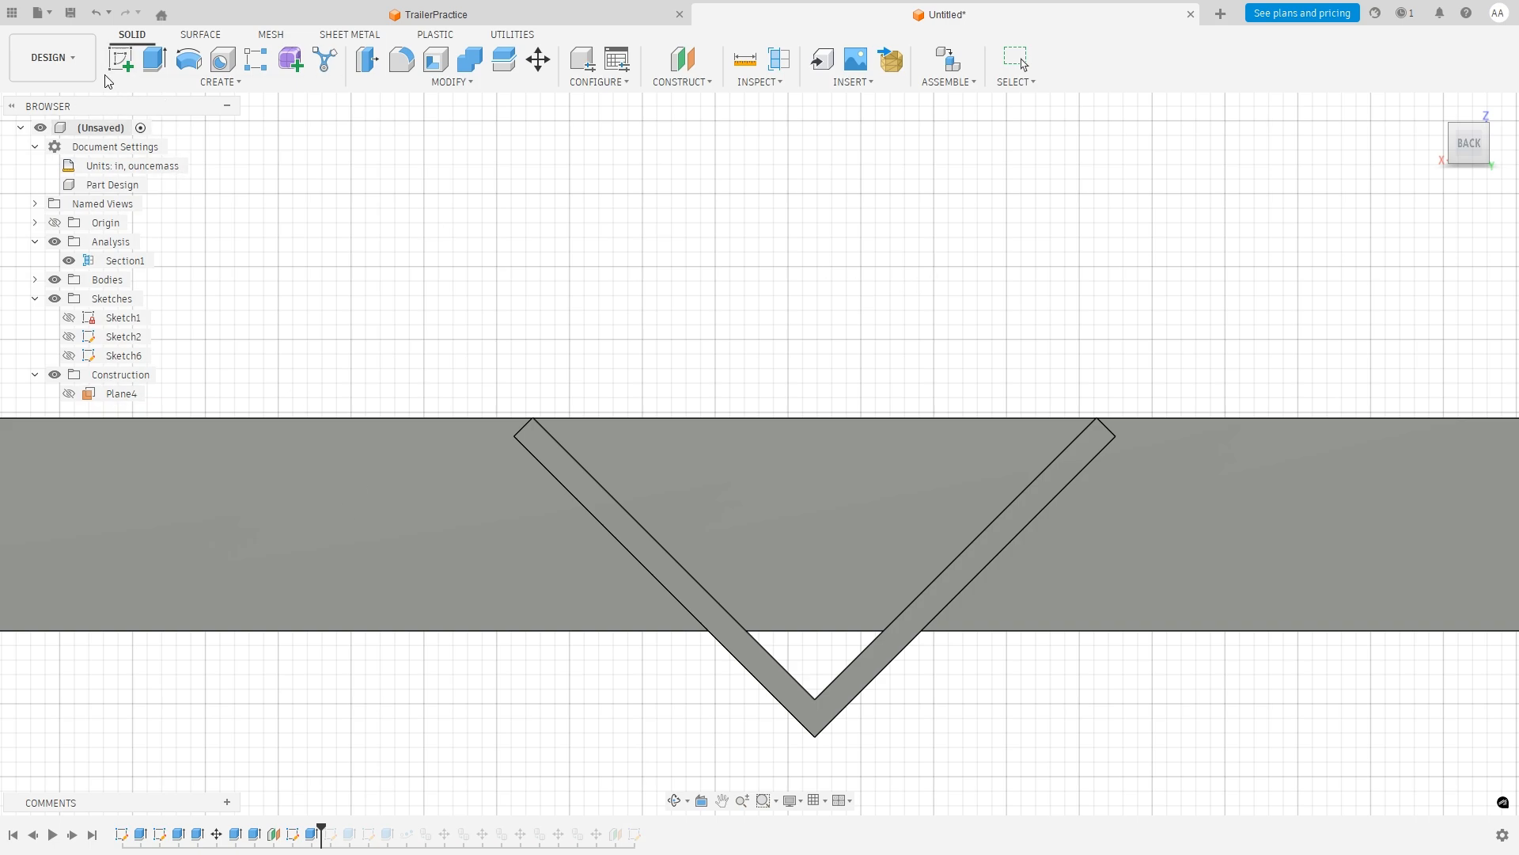
{"action": "left_click", "coordinate": [72, 400]}
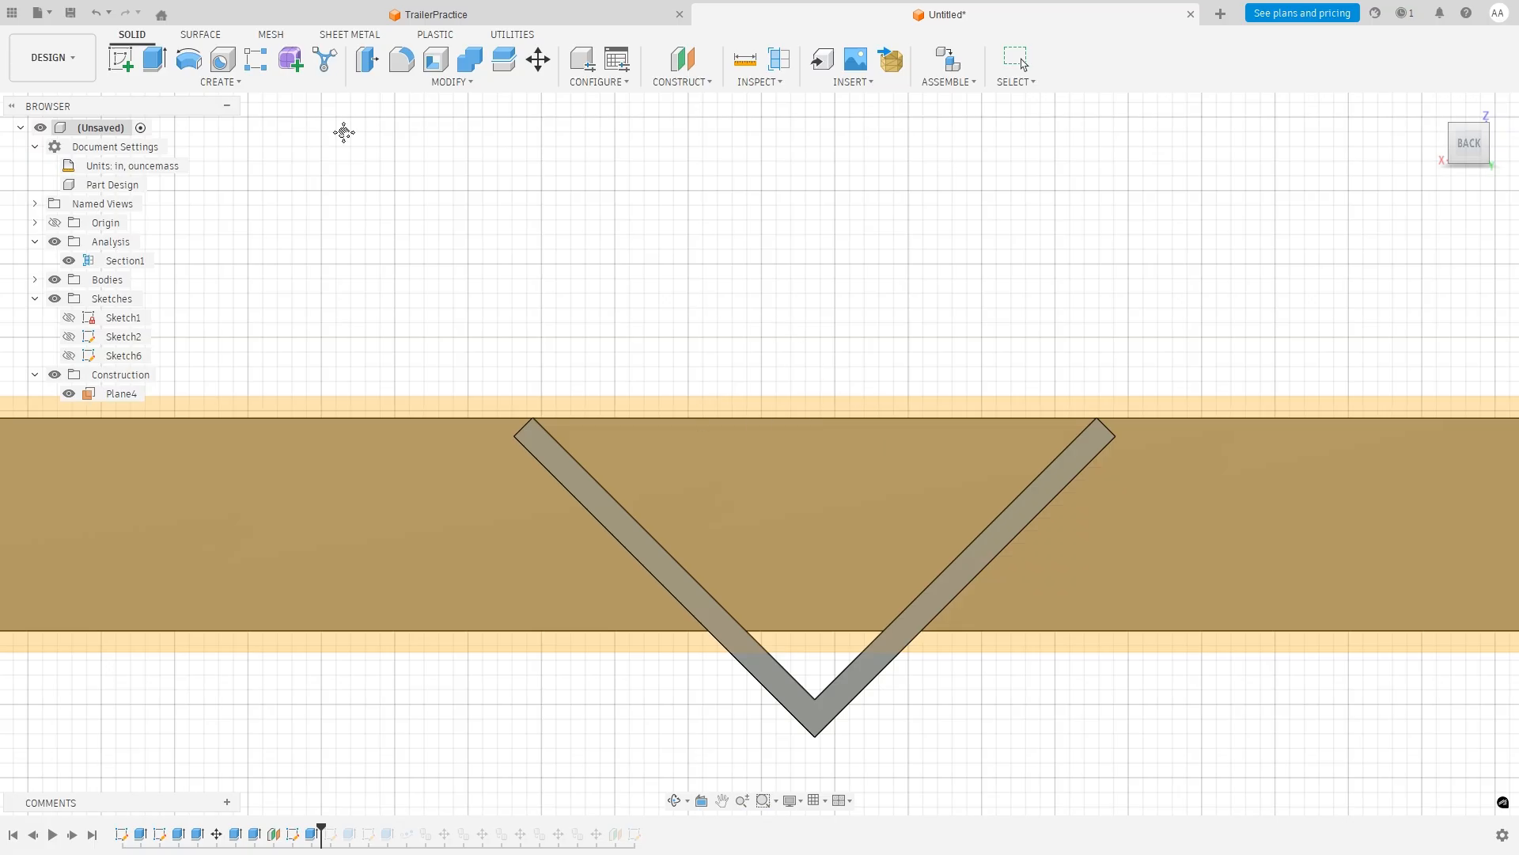
{"action": "left_click", "coordinate": [118, 62]}
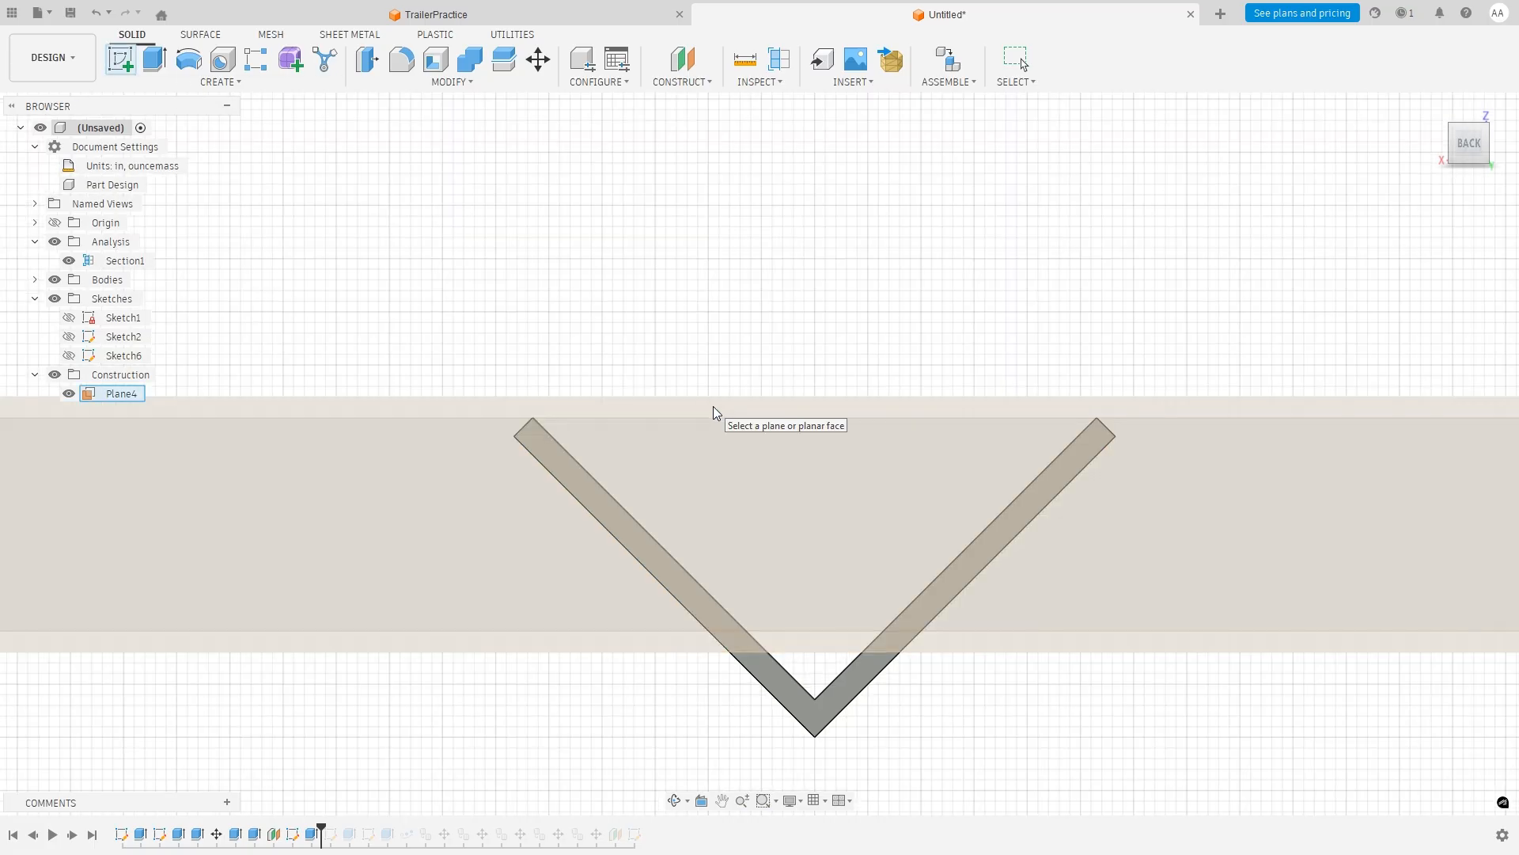
{"action": "left_click", "coordinate": [714, 406]}
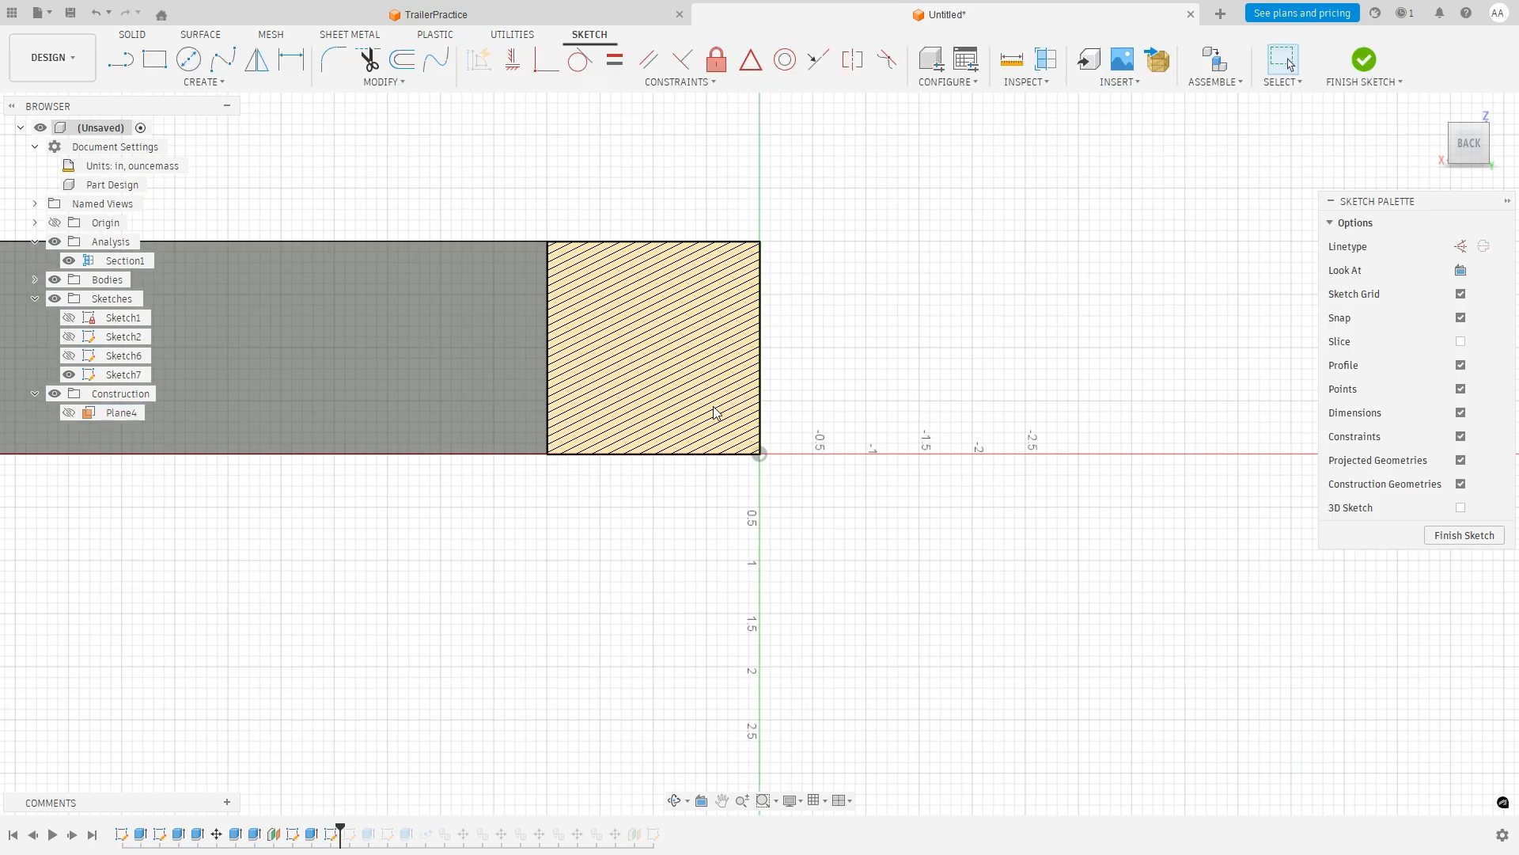
{"action": "left_click", "coordinate": [722, 804]}
{"action": "mouse_move", "coordinate": [341, 589]}
{"action": "left_mouse_down"}
{"action": "mouse_move", "coordinate": [845, 654]}
{"action": "mouse_move", "coordinate": [1171, 661]}
{"action": "left_mouse_up"}
{"action": "left_click_drag", "start_coordinate": [218, 476], "coordinate": [784, 448]}
{"action": "left_click_drag", "start_coordinate": [179, 425], "coordinate": [919, 428]}
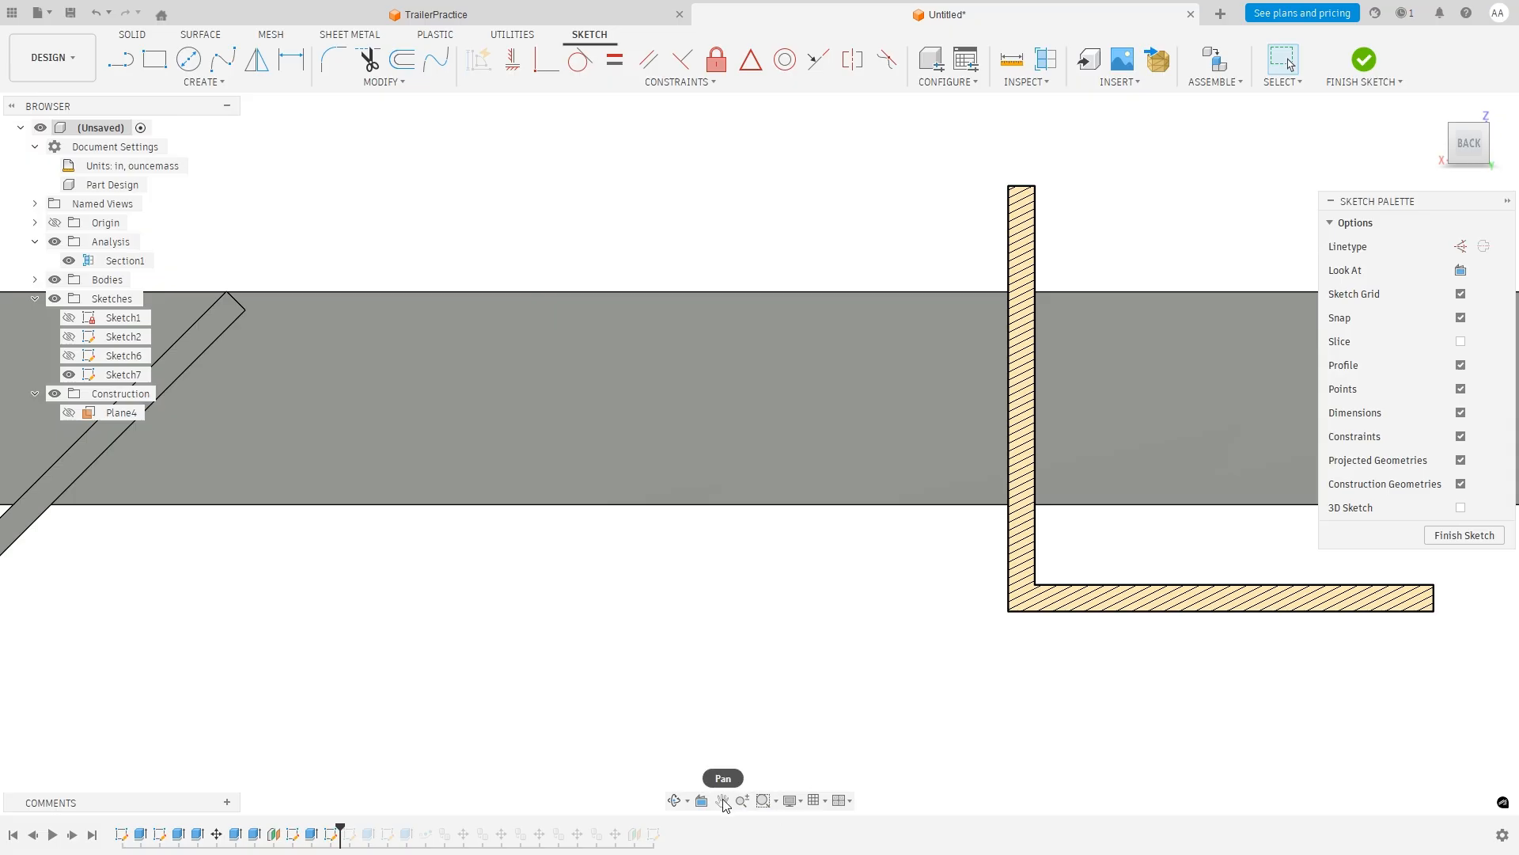
{"action": "mouse_move", "coordinate": [37, 502]}
{"action": "left_mouse_down"}
{"action": "mouse_move", "coordinate": [749, 448]}
{"action": "mouse_move", "coordinate": [732, 515]}
{"action": "left_mouse_up"}
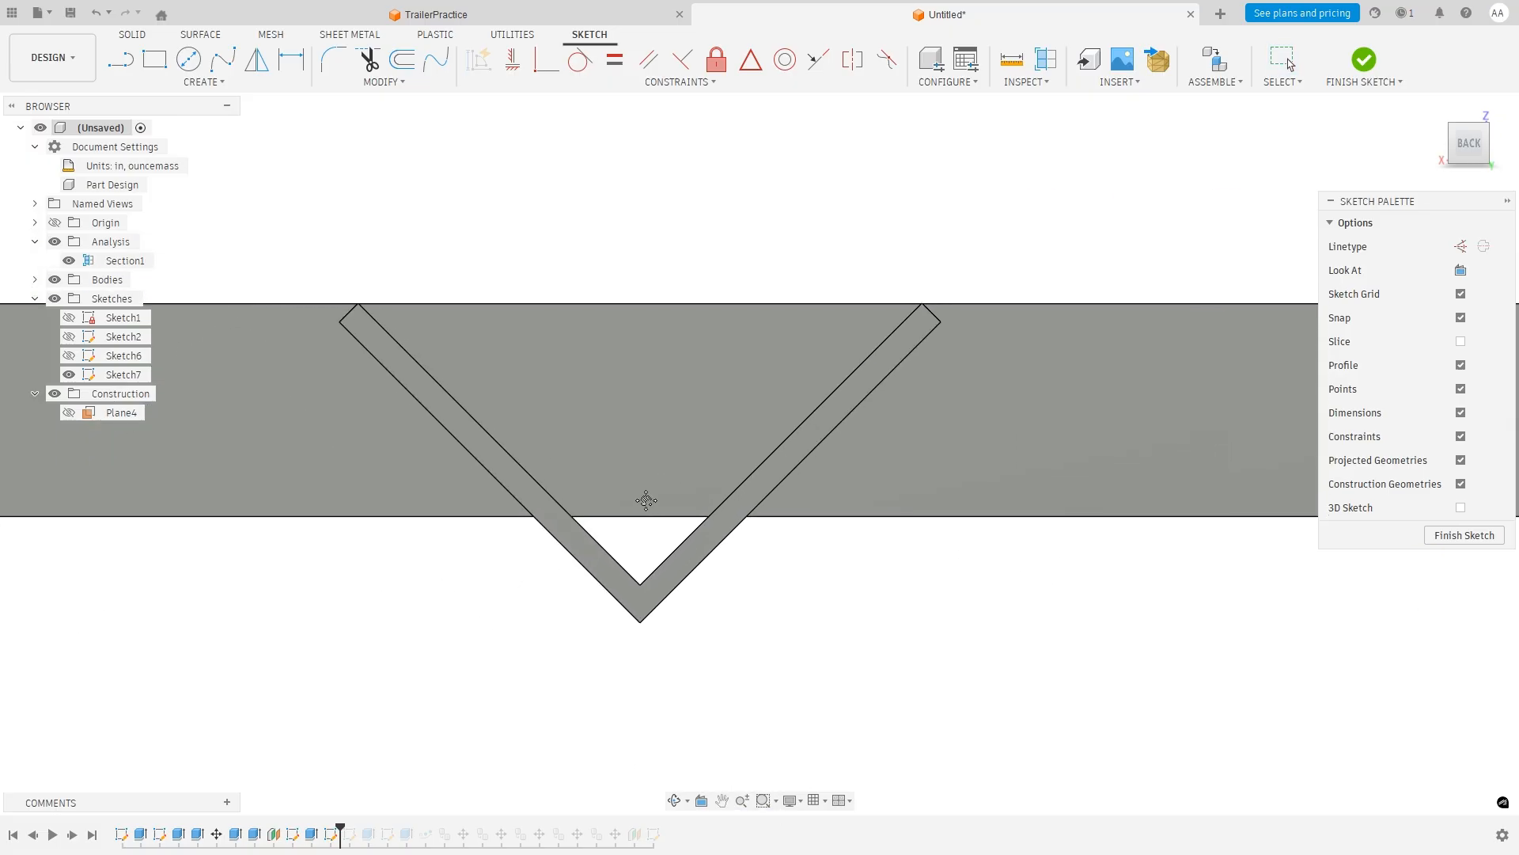
Draw a 0.5 in horizontal line leftward from the outer bottom tip of the V.
{"action": "left_click", "coordinate": [131, 69]}
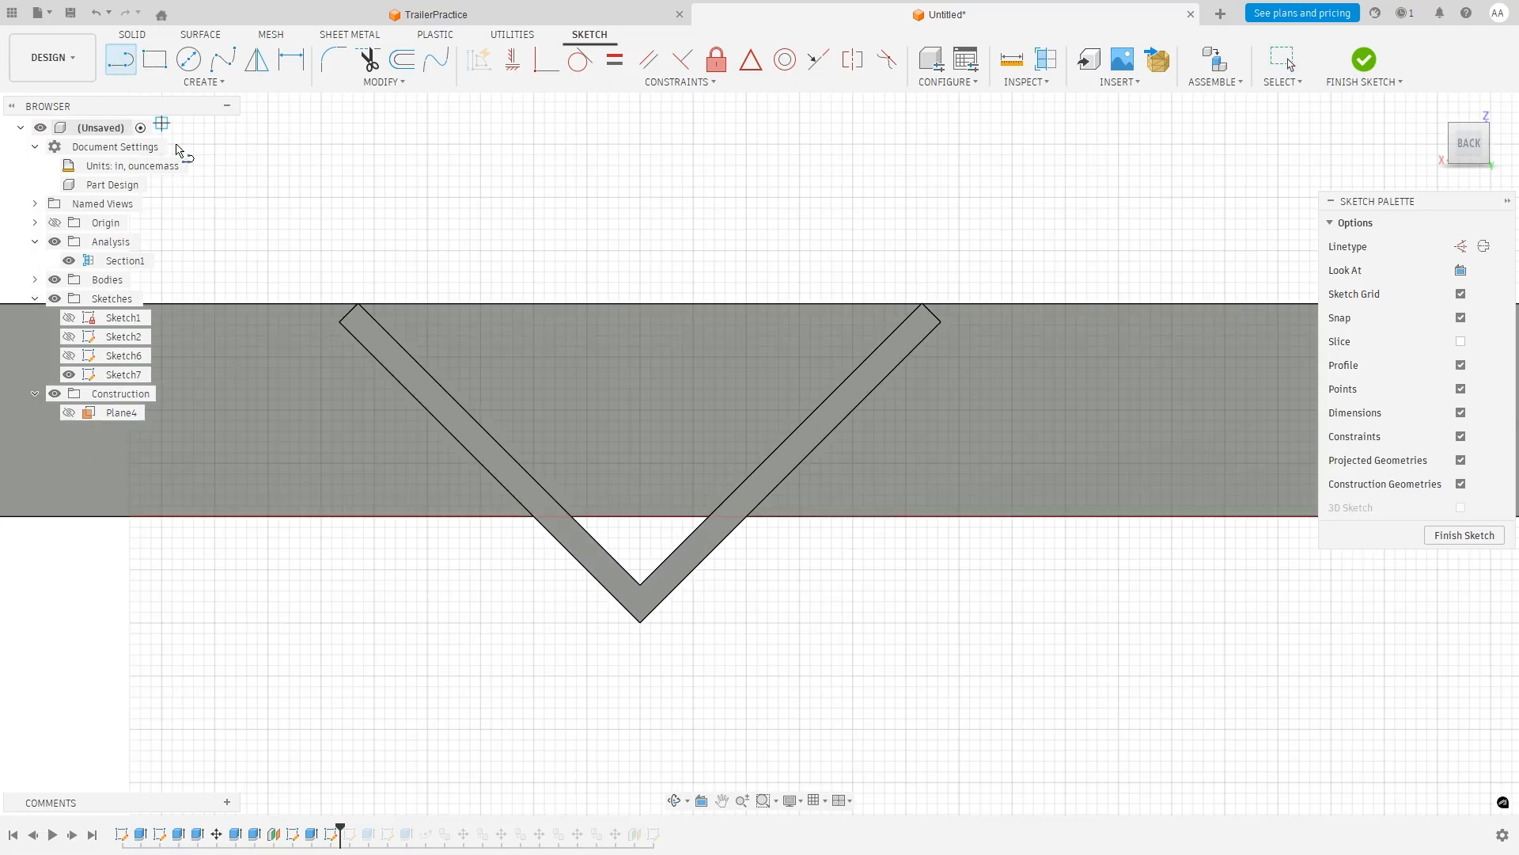
{"action": "left_click", "coordinate": [640, 622]}
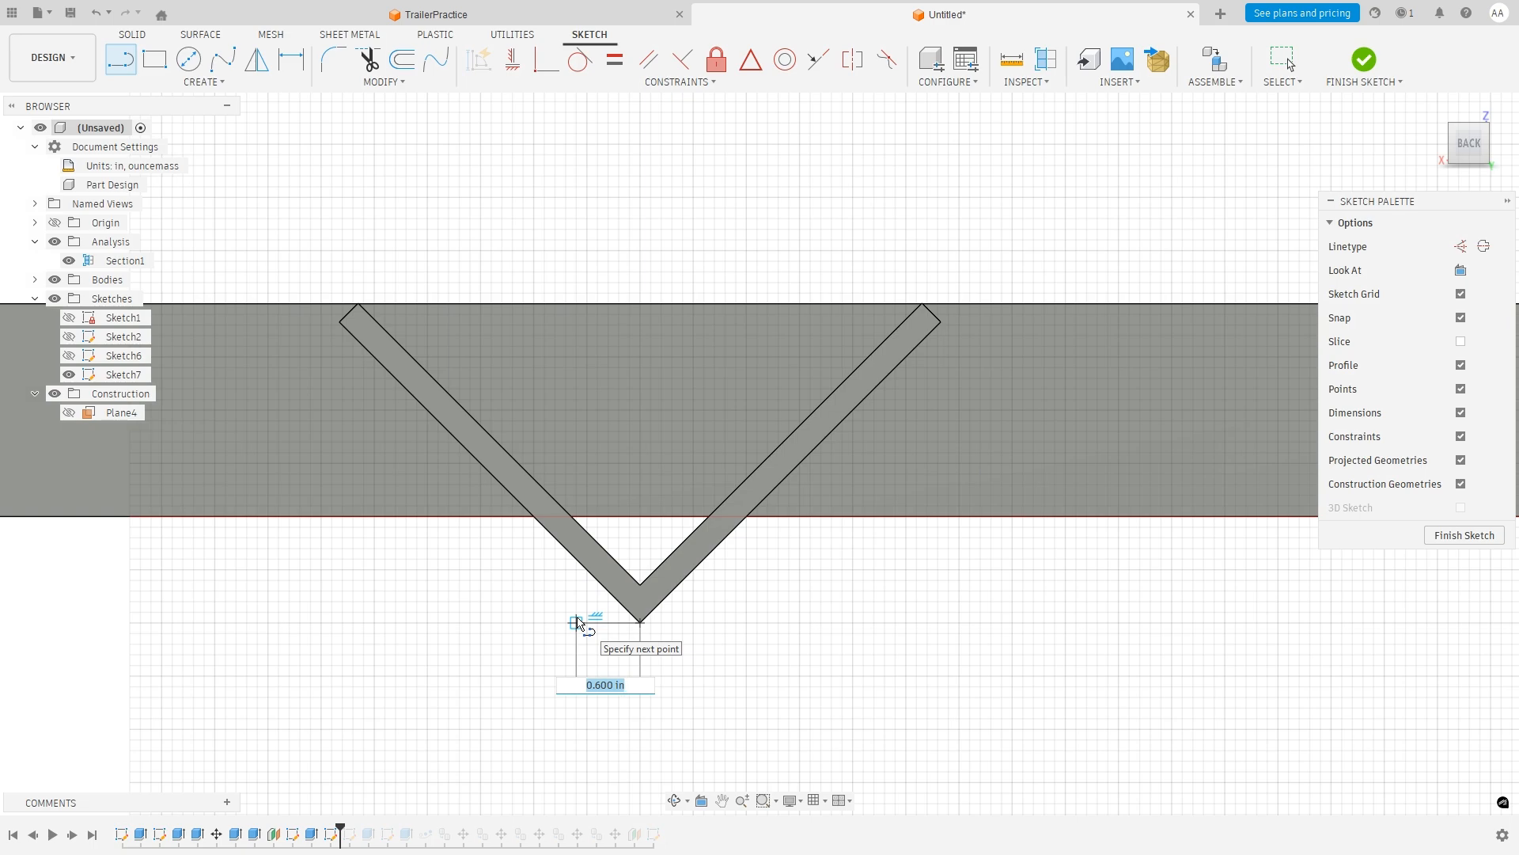
{"action": "type", "text": ".5"}
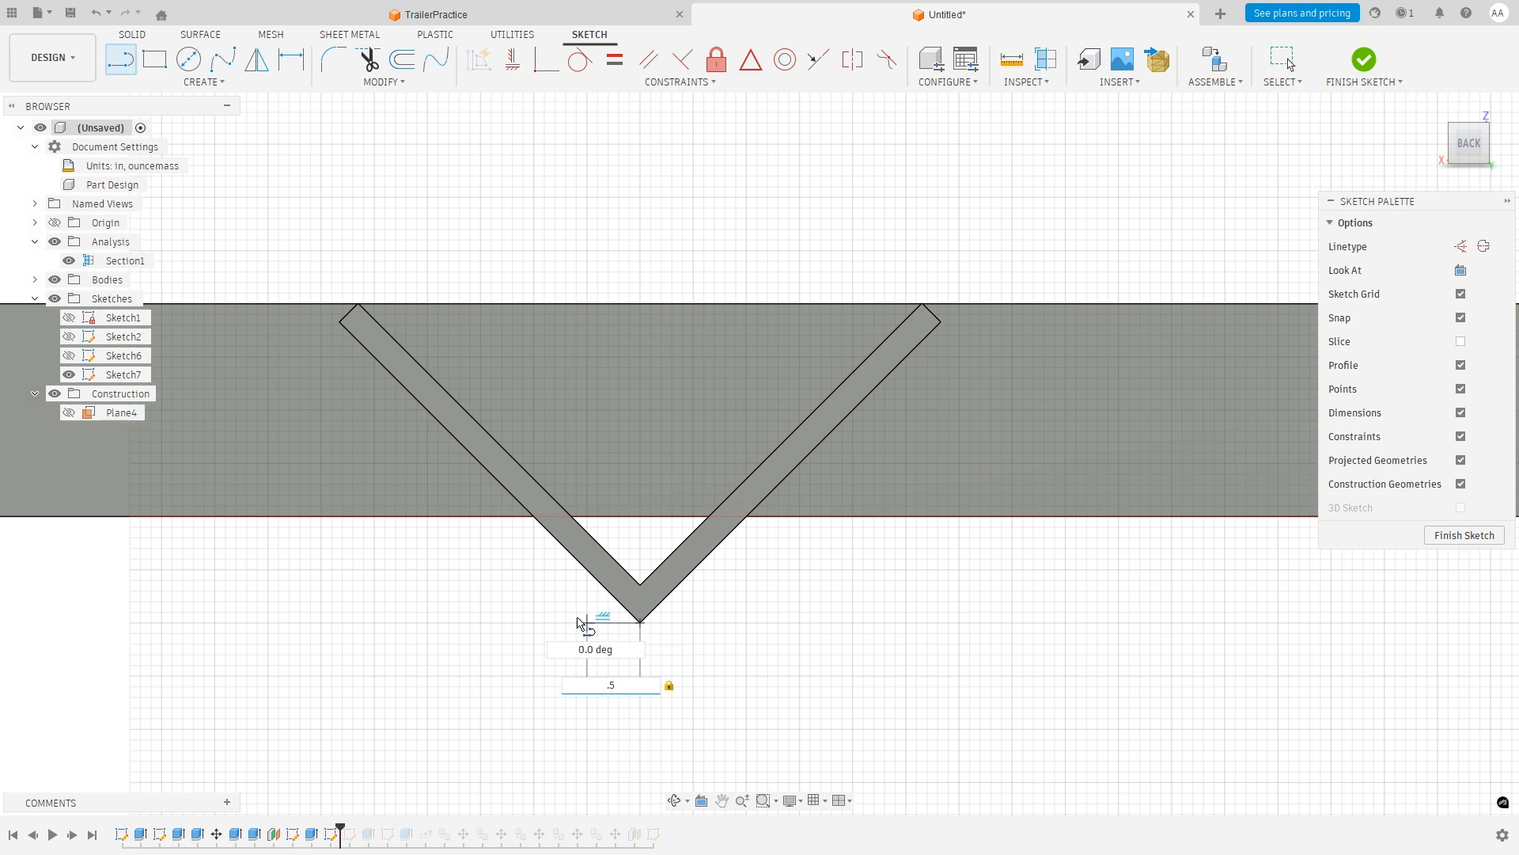
{"action": "key", "text": "Return"}
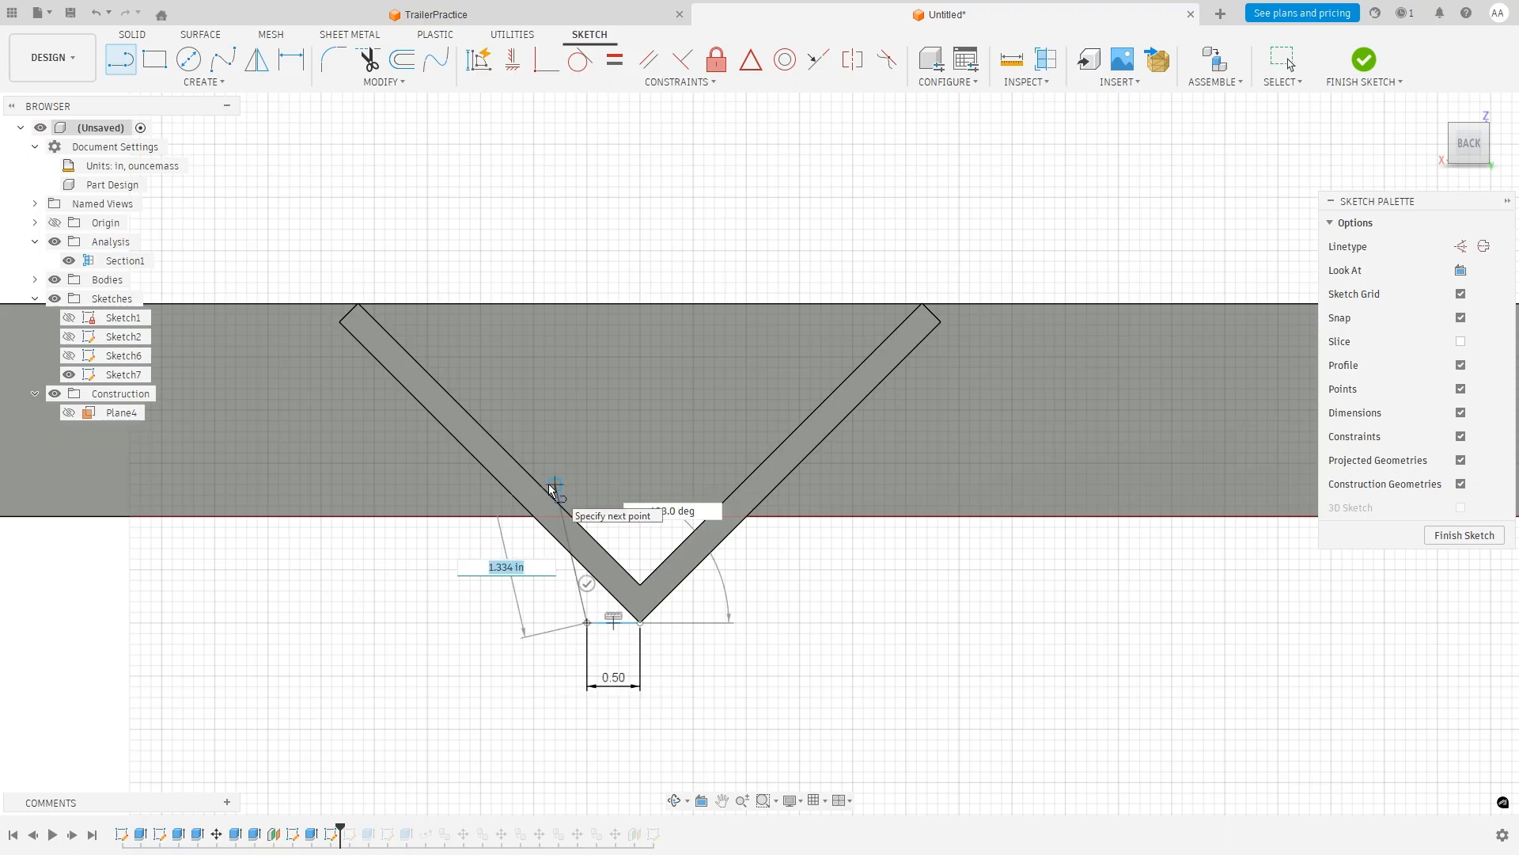
{"action": "key", "text": "Escape"}
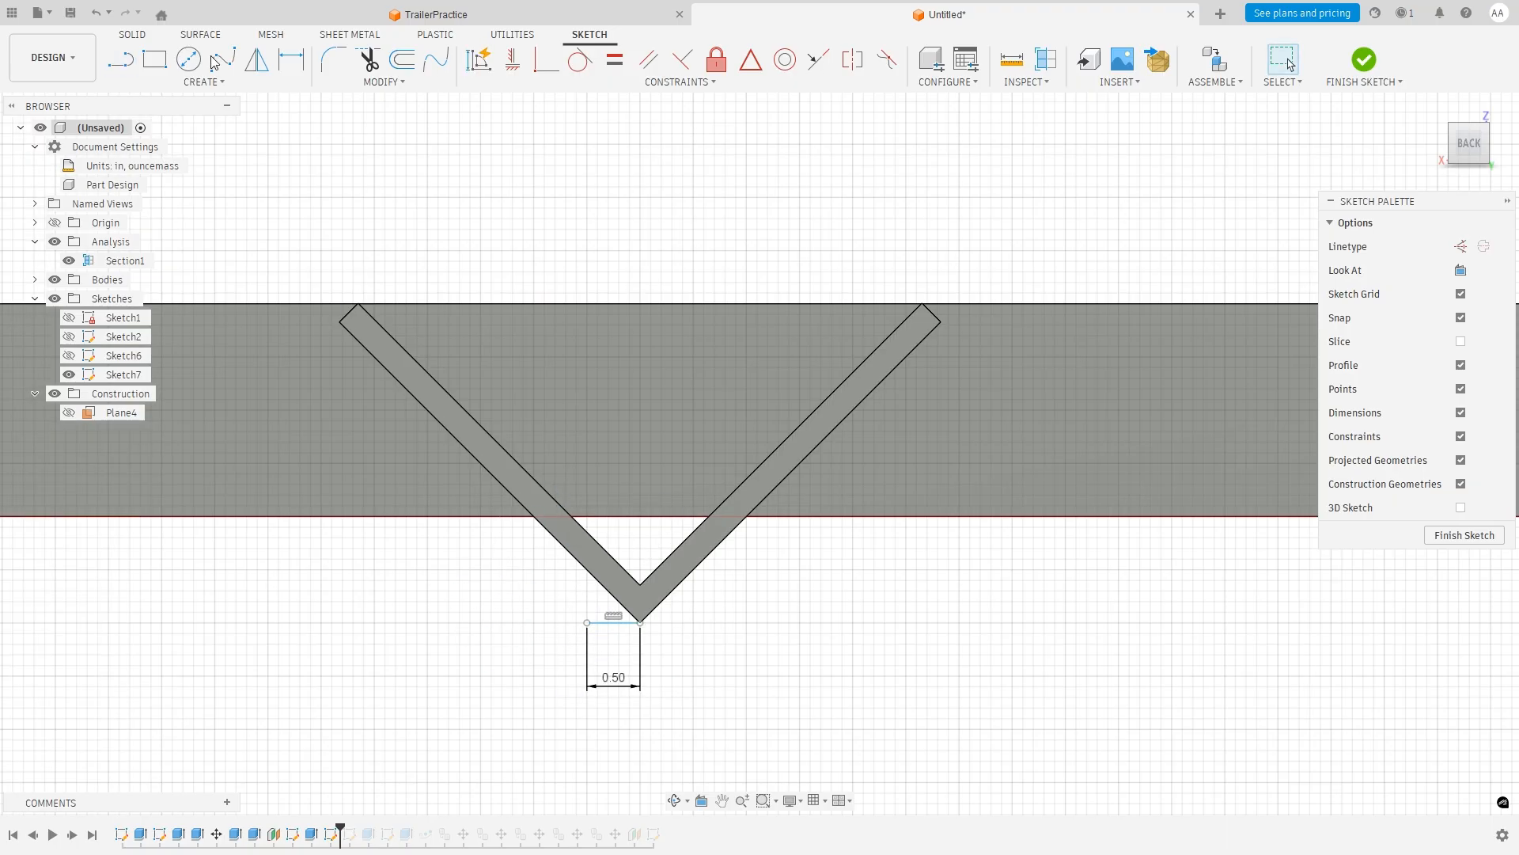
Draw a rectangle 10 in high and 1 in wide upward from the free end of the 0.5 in line.
{"action": "left_click", "coordinate": [154, 60]}
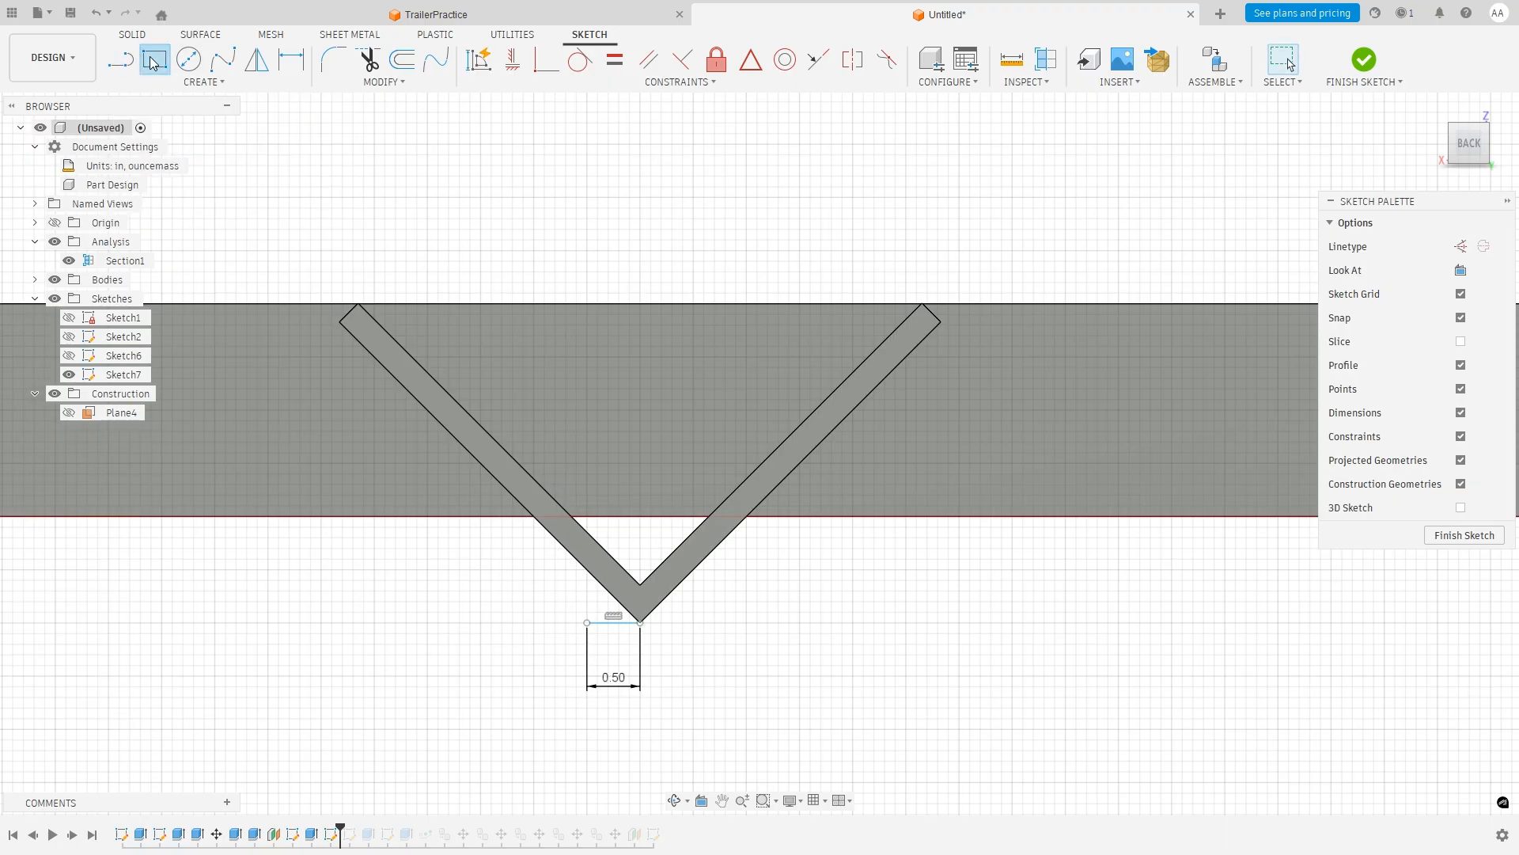
{"action": "left_click", "coordinate": [586, 622]}
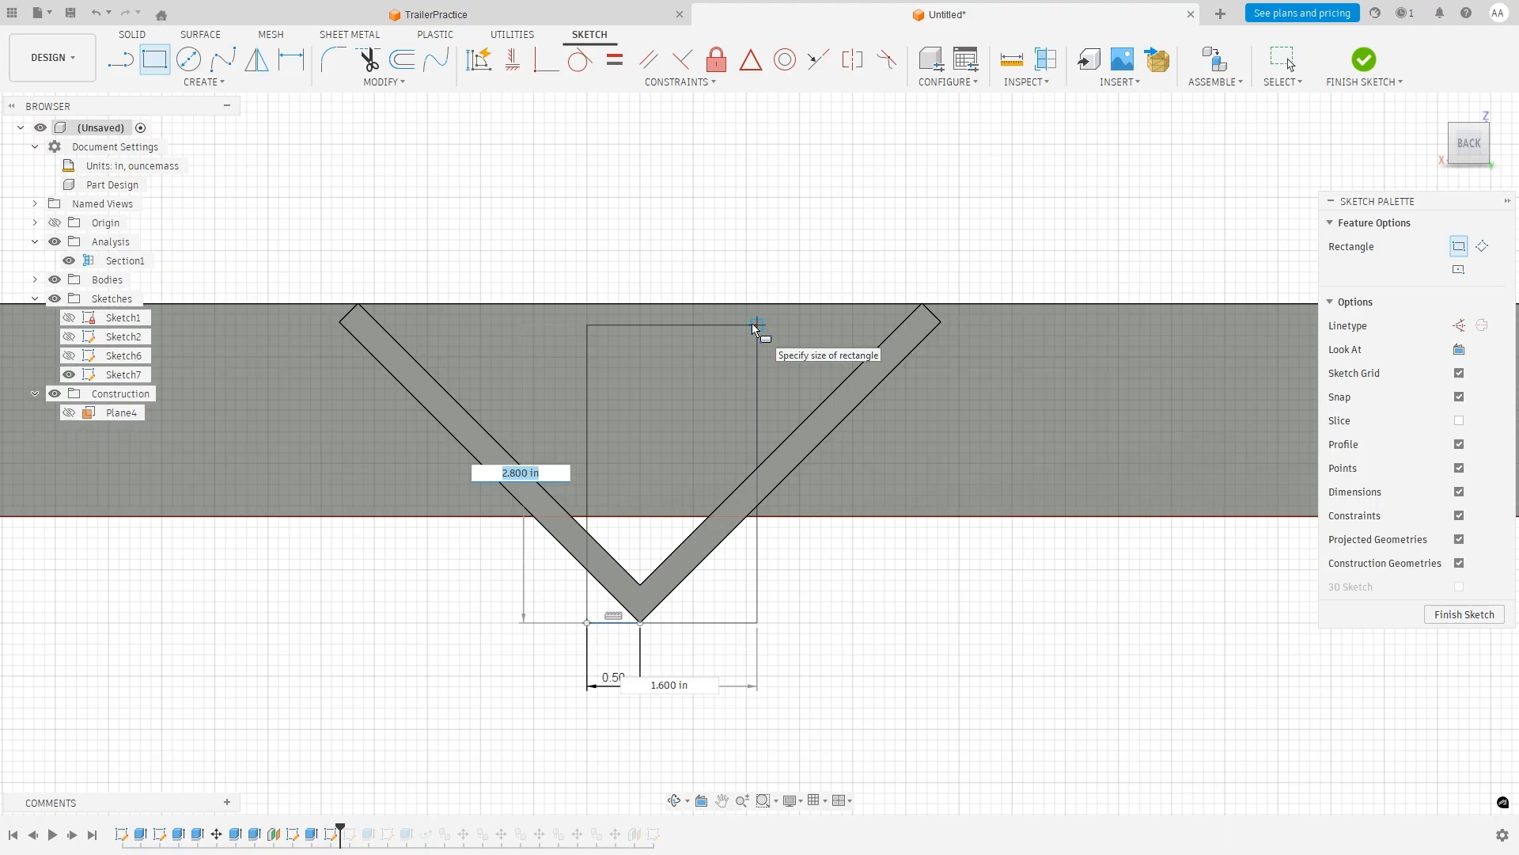
{"action": "type", "text": "10"}
{"action": "key", "text": "Tab"}
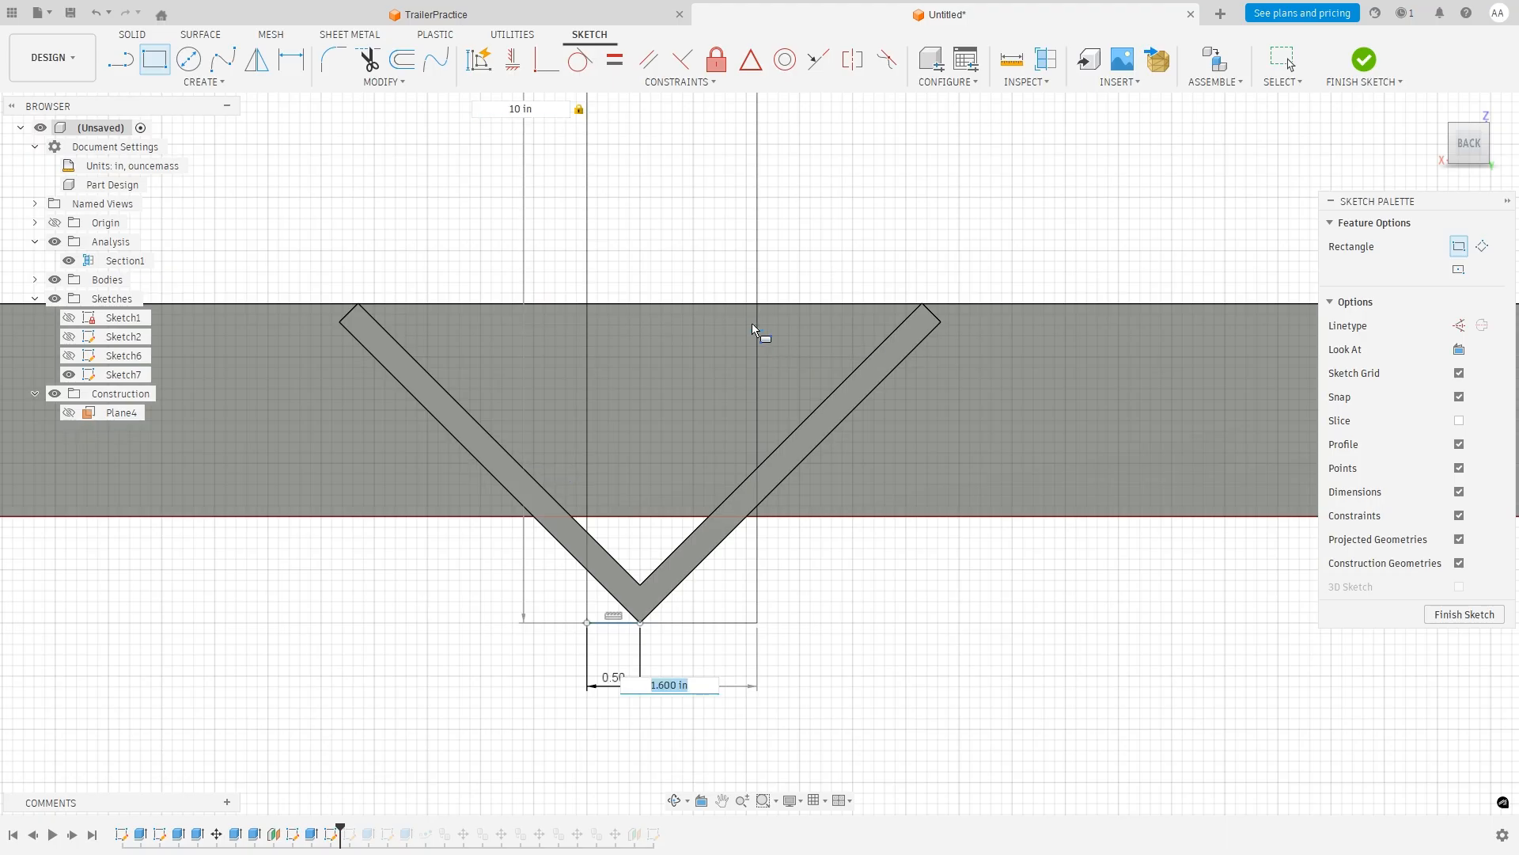
{"action": "type", "text": "1"}
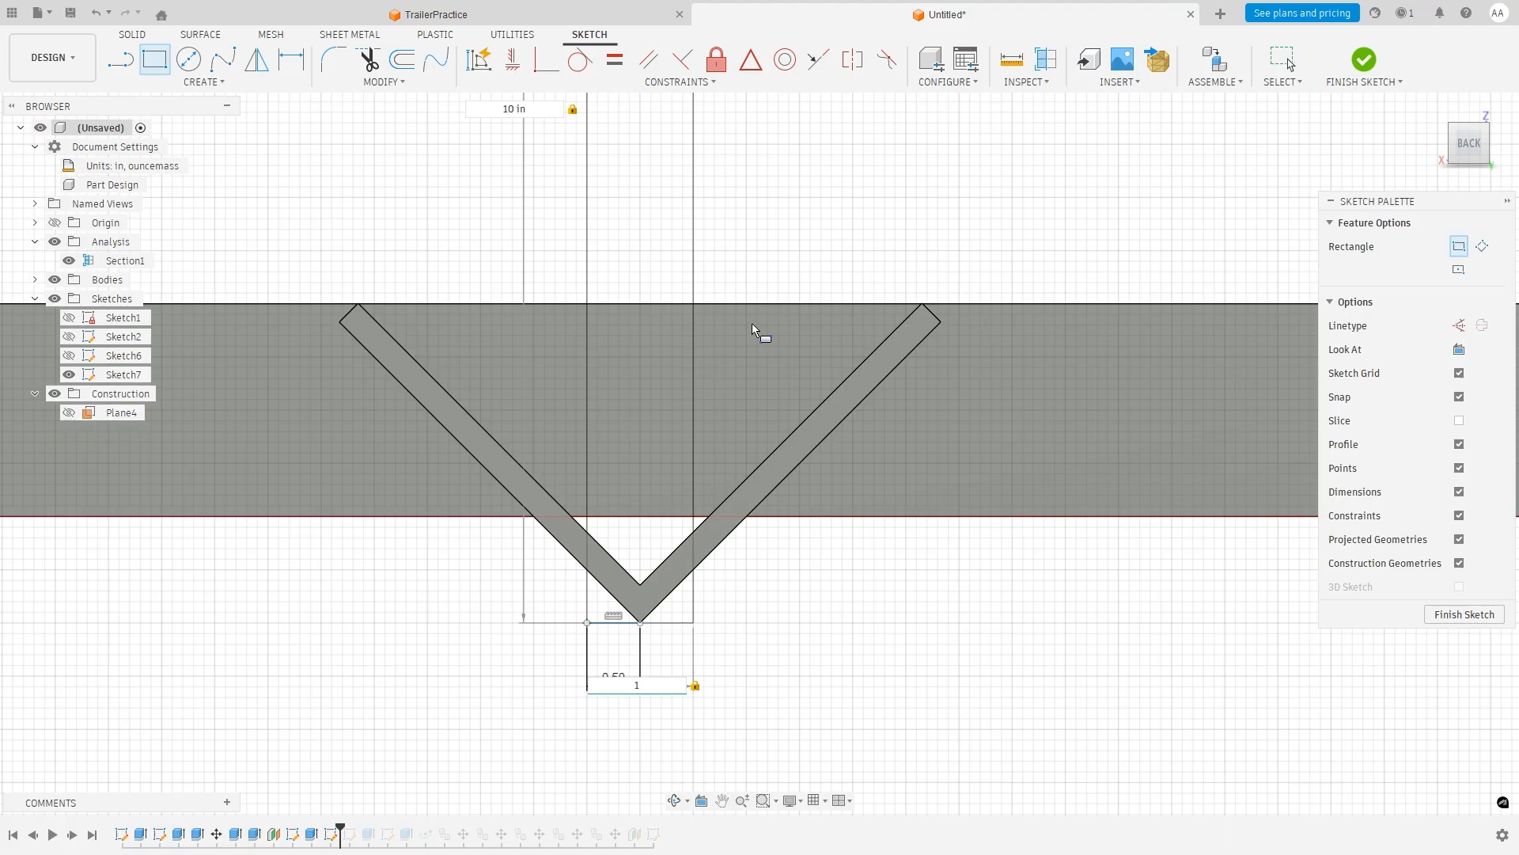
{"action": "key", "text": "Return"}
{"action": "key", "text": "Escape"}
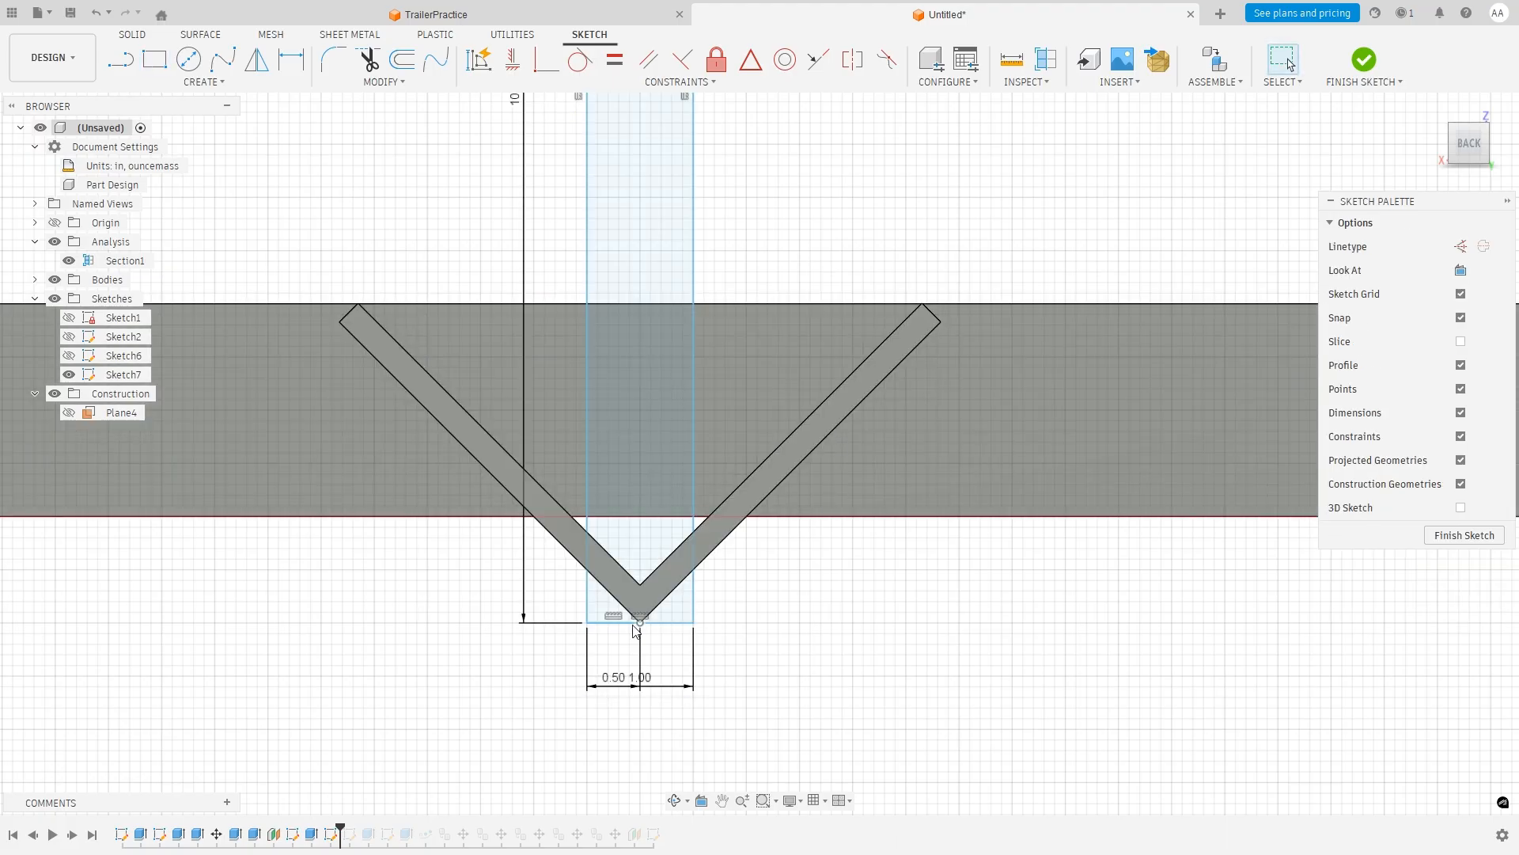
Draw lines from the V's outer tip to its inner corner and along both inner edges to the rectangle's sides.
{"action": "scroll", "coordinate": [645, 585], "scroll_direction": "up", "scroll_amount": 4}
{"action": "key", "text": "l"}
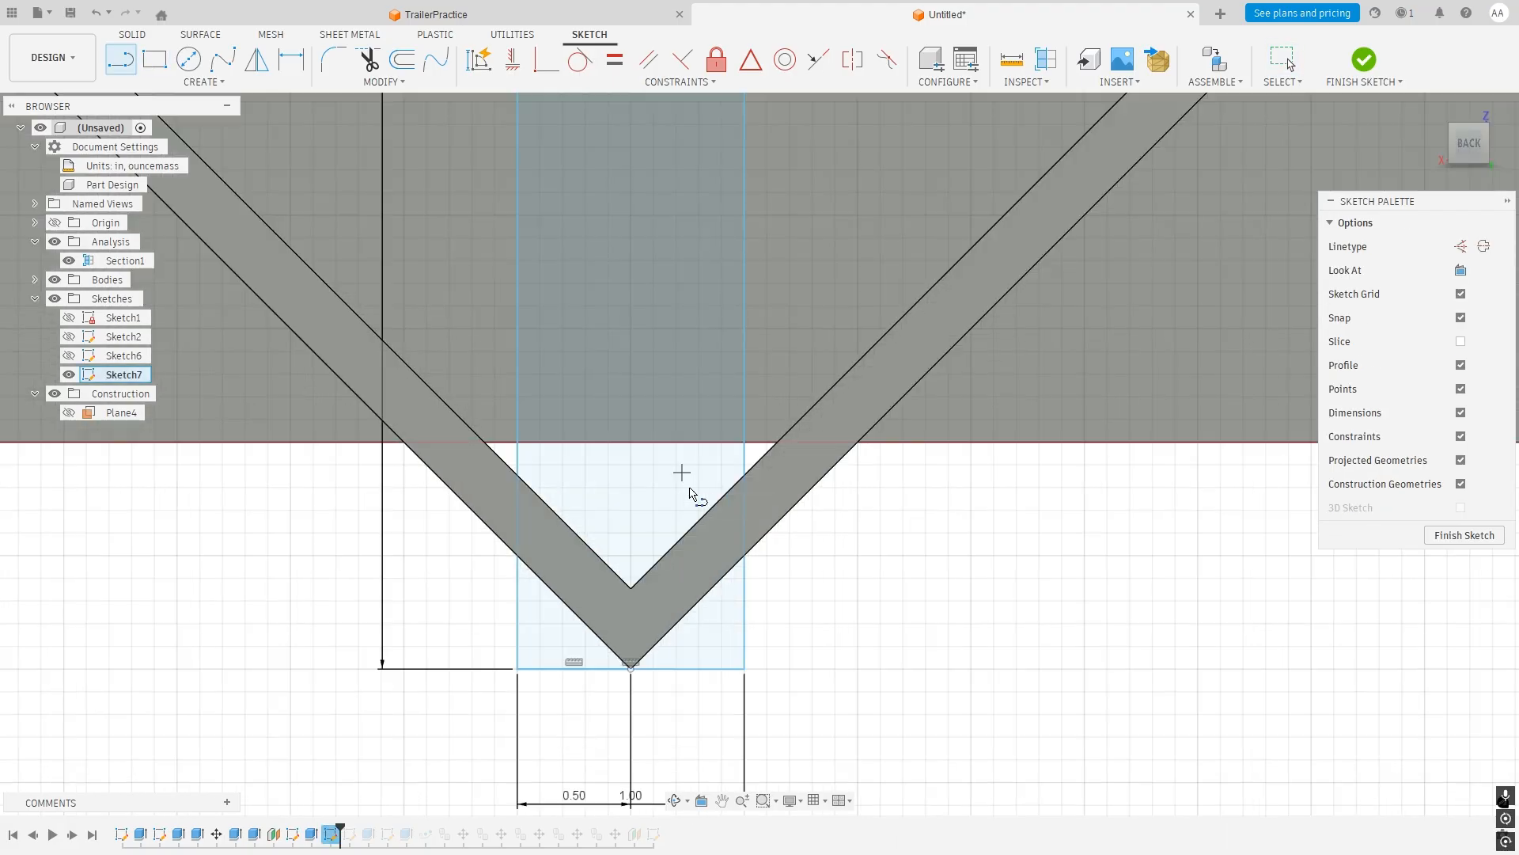
{"action": "left_click", "coordinate": [632, 669]}
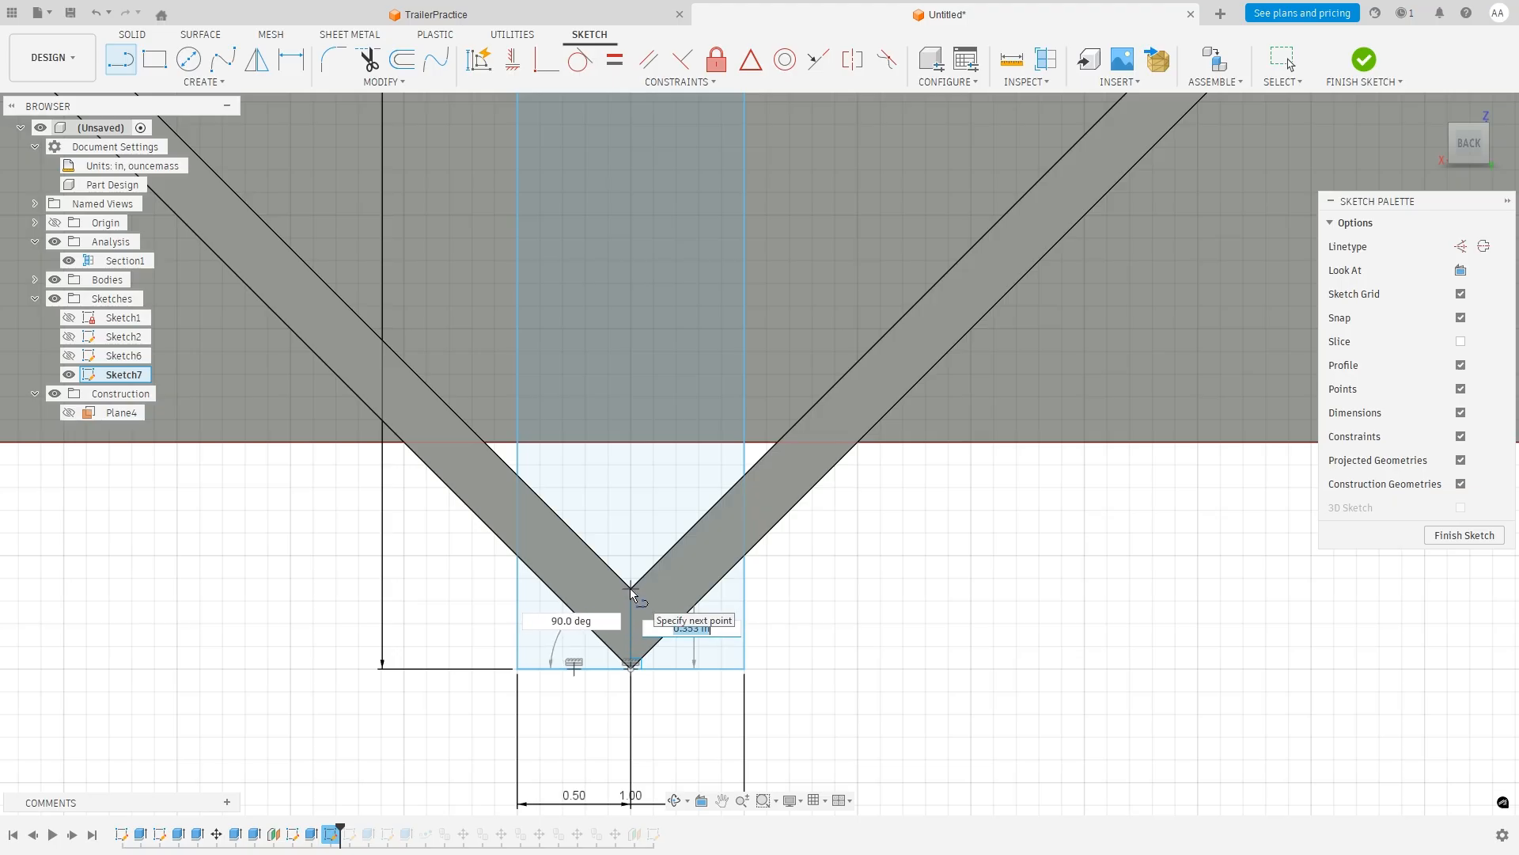
{"action": "left_click", "coordinate": [630, 587]}
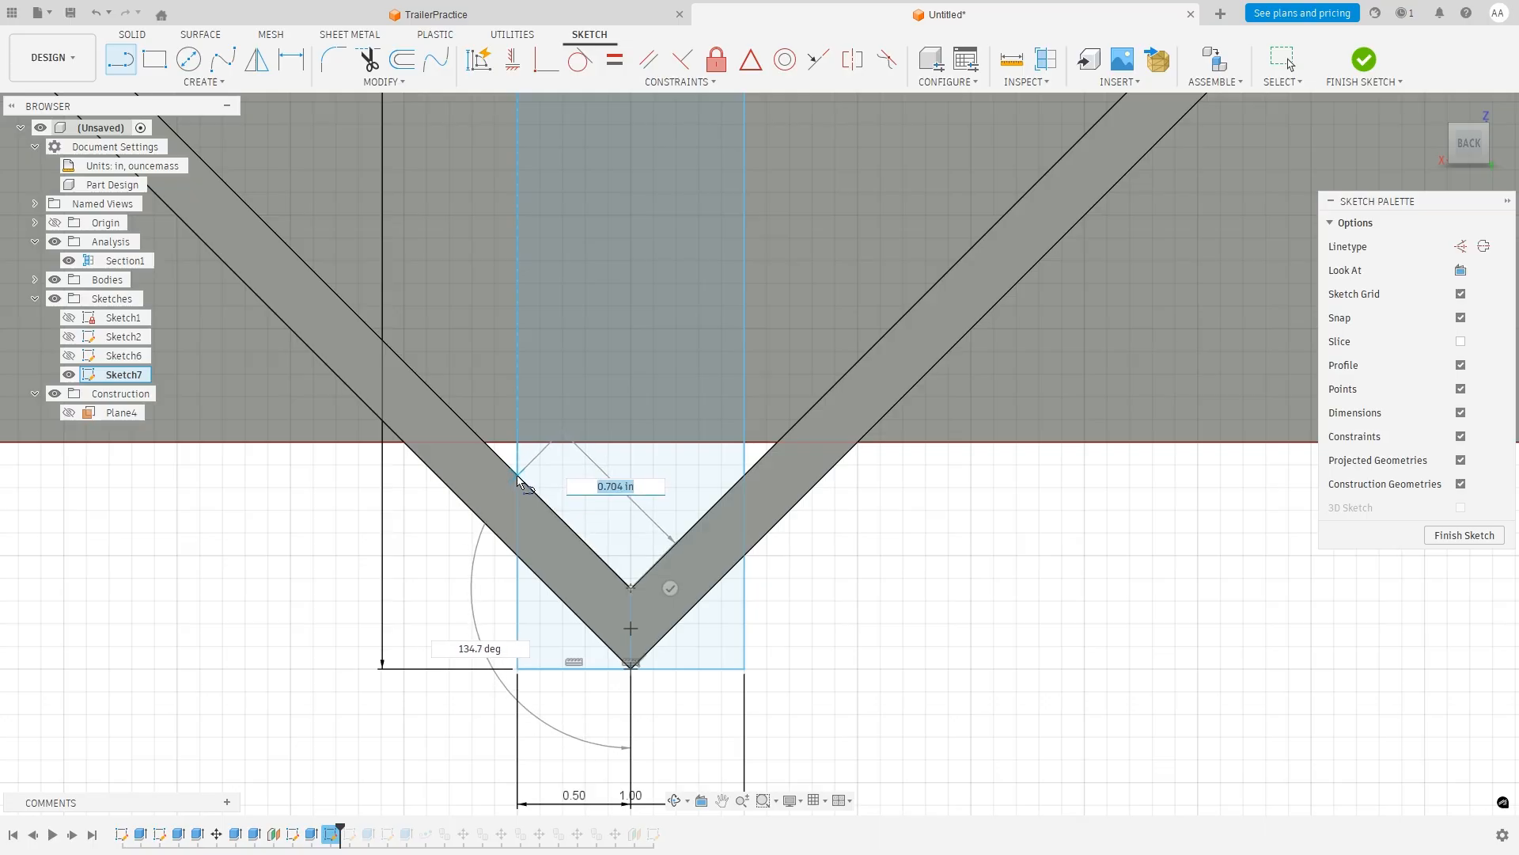
{"action": "key", "text": "Escape"}
{"action": "left_click", "coordinate": [632, 585]}
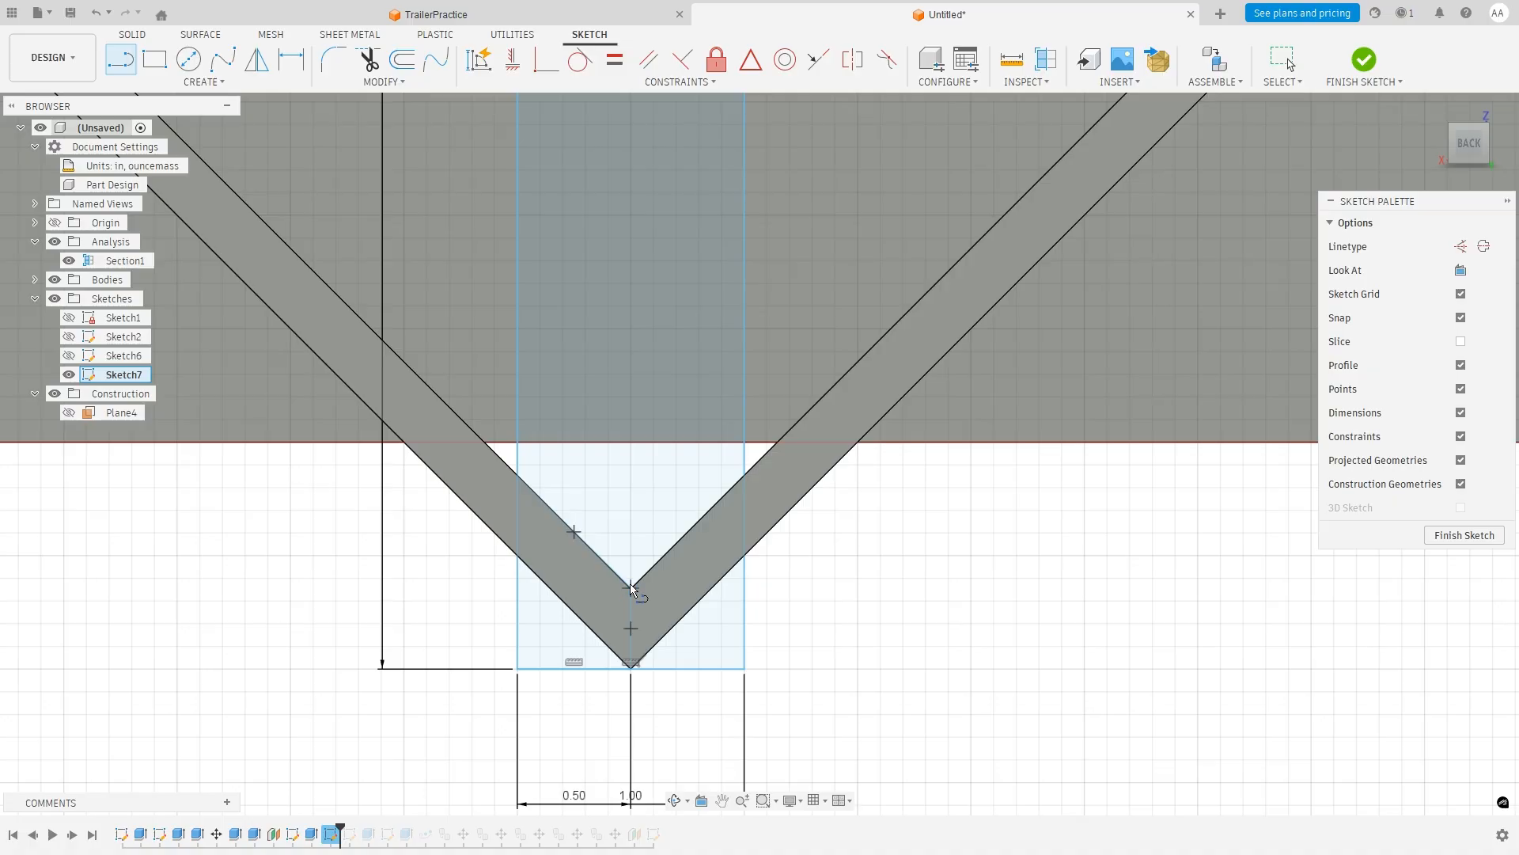
{"action": "double_click", "coordinate": [744, 473]}
Trim away all sketch lines below the V's inner edges, leaving the rectangle with a pointed lower end.
{"action": "left_click", "coordinate": [376, 70]}
{"action": "left_click", "coordinate": [537, 572]}
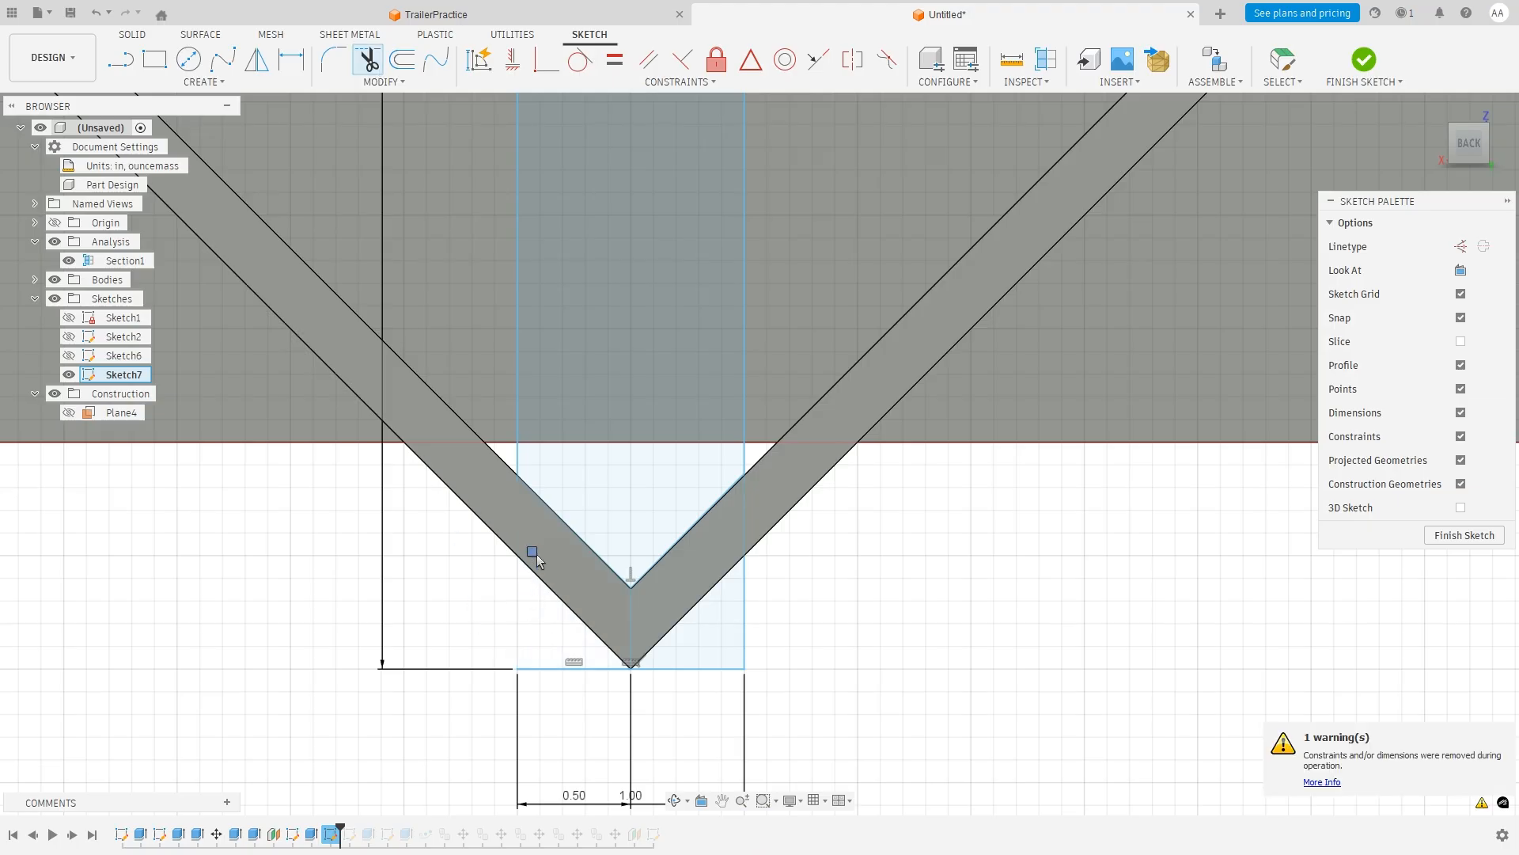
{"action": "mouse_move", "coordinate": [626, 617]}
{"action": "left_mouse_down"}
{"action": "mouse_move", "coordinate": [770, 622]}
{"action": "mouse_move", "coordinate": [552, 660]}
{"action": "mouse_move", "coordinate": [605, 667]}
{"action": "left_mouse_up"}
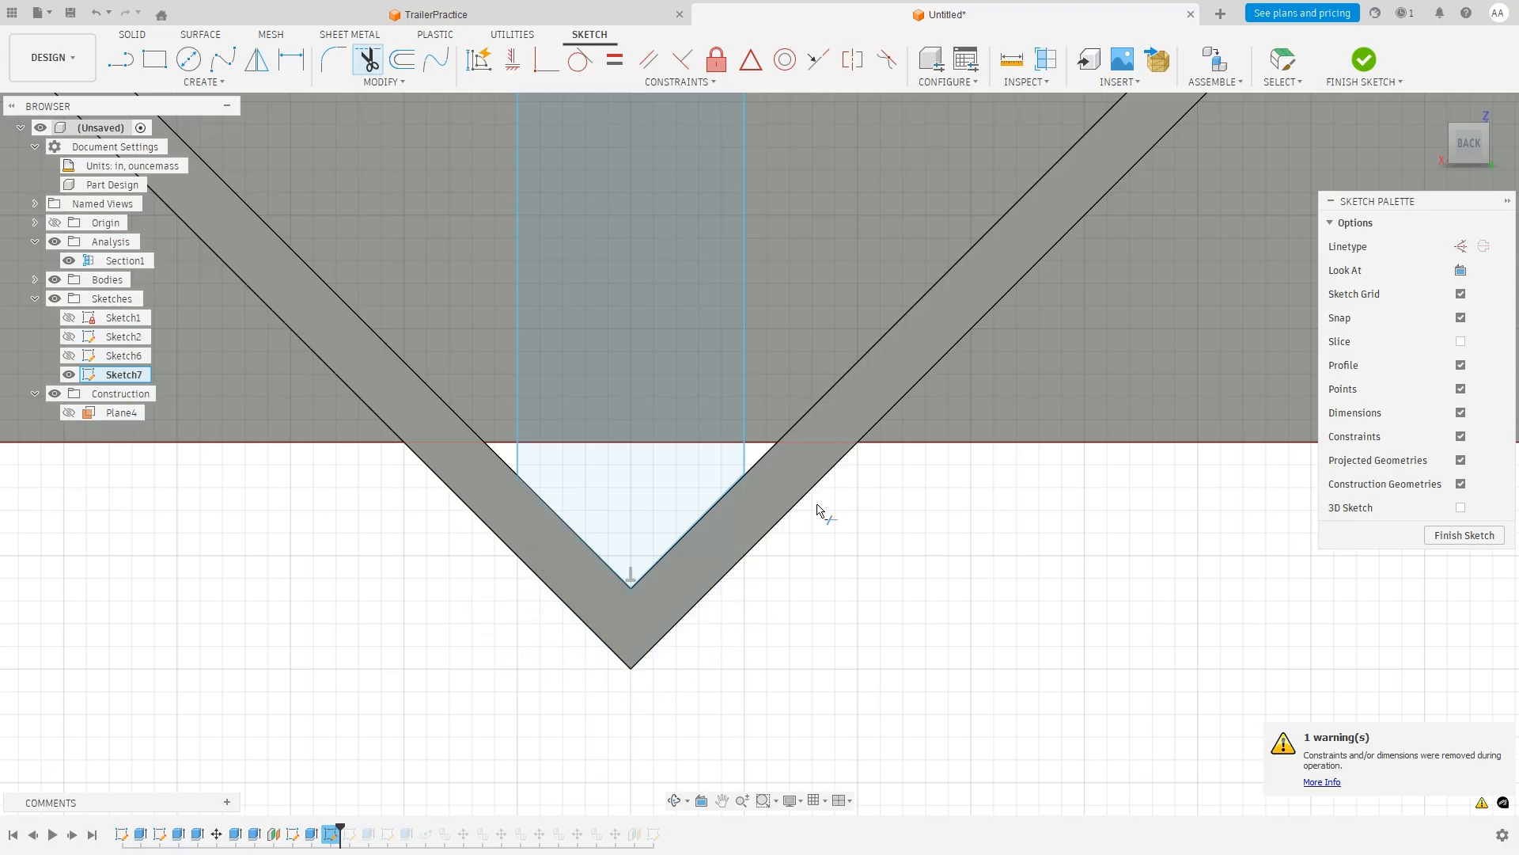
Start a new-body extrusion of the pointed rectangular profile and open its distance for editing.
{"action": "mouse_move", "coordinate": [804, 597]}
{"action": "middle_mouse_down", "text": "shift"}
{"action": "mouse_move", "coordinate": [753, 607]}
{"action": "mouse_move", "coordinate": [800, 600]}
{"action": "mouse_move", "coordinate": [783, 594]}
{"action": "middle_mouse_up", "text": "shift"}
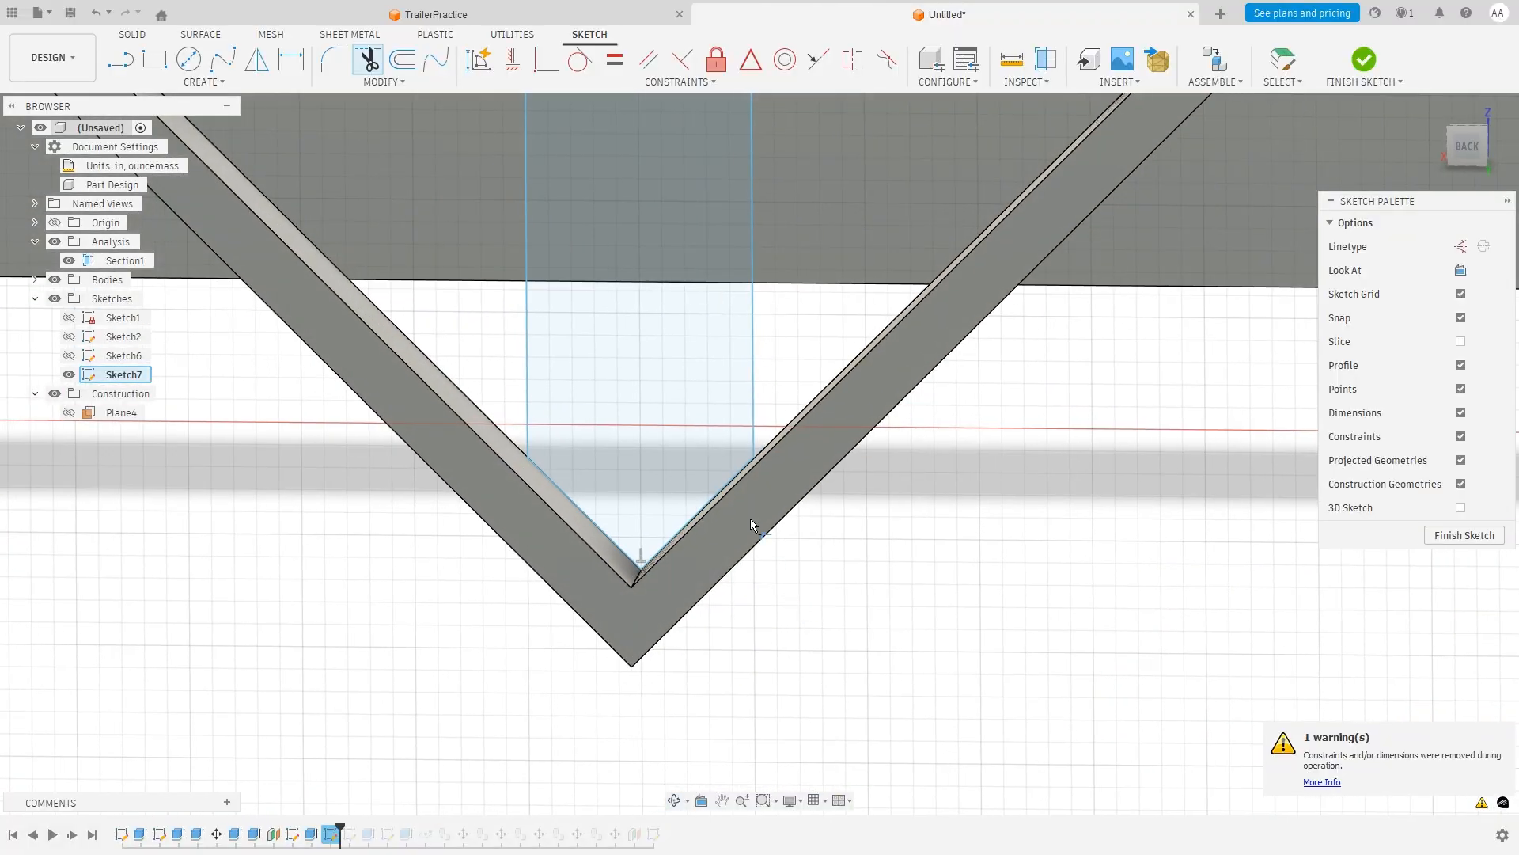
{"action": "scroll", "coordinate": [773, 363], "scroll_direction": "down", "scroll_amount": 4}
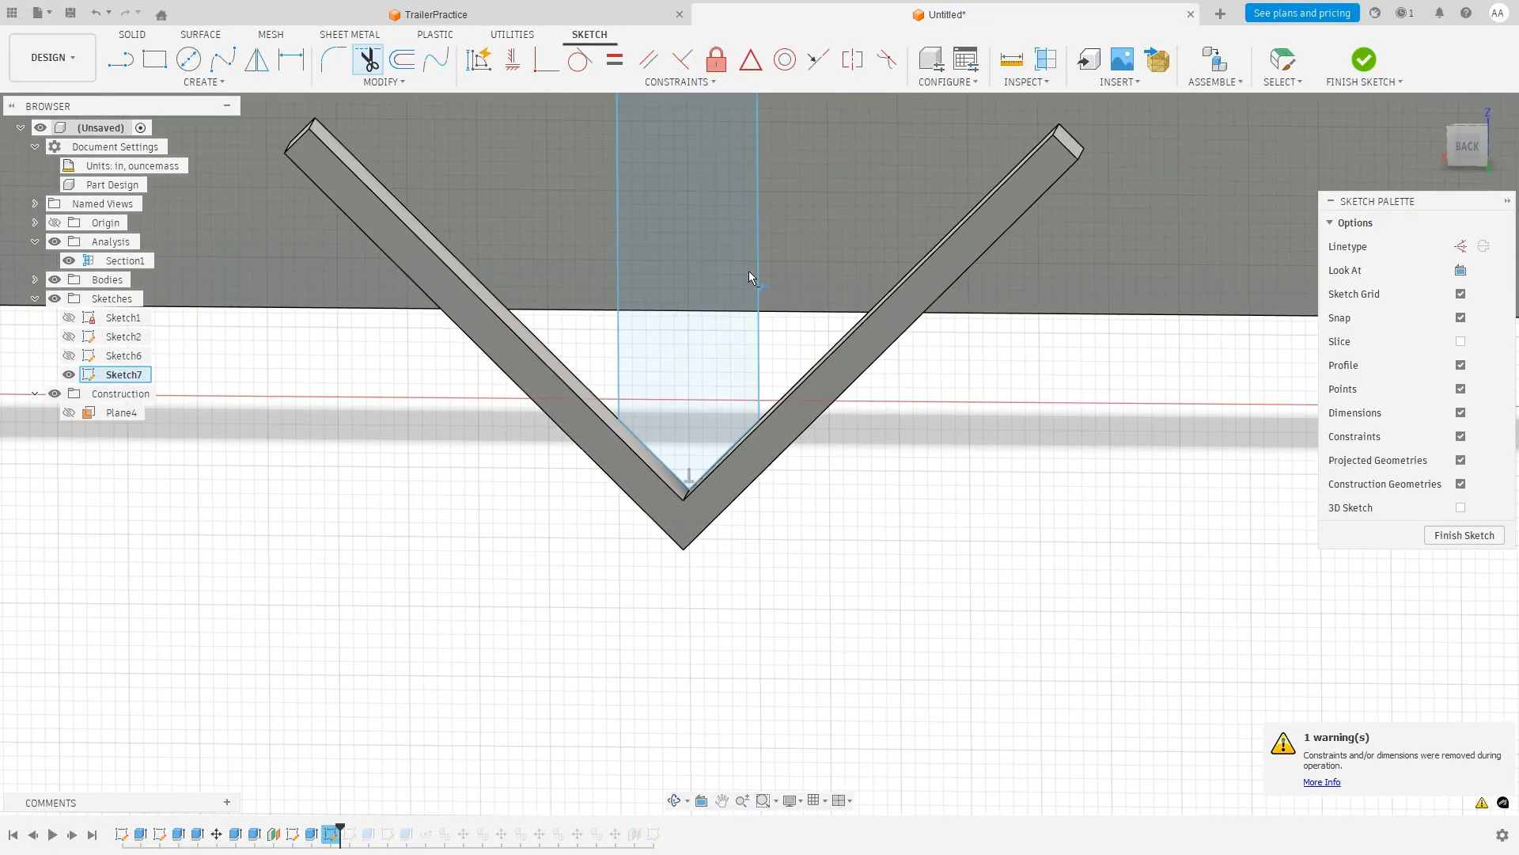
{"action": "left_click", "coordinate": [127, 37]}
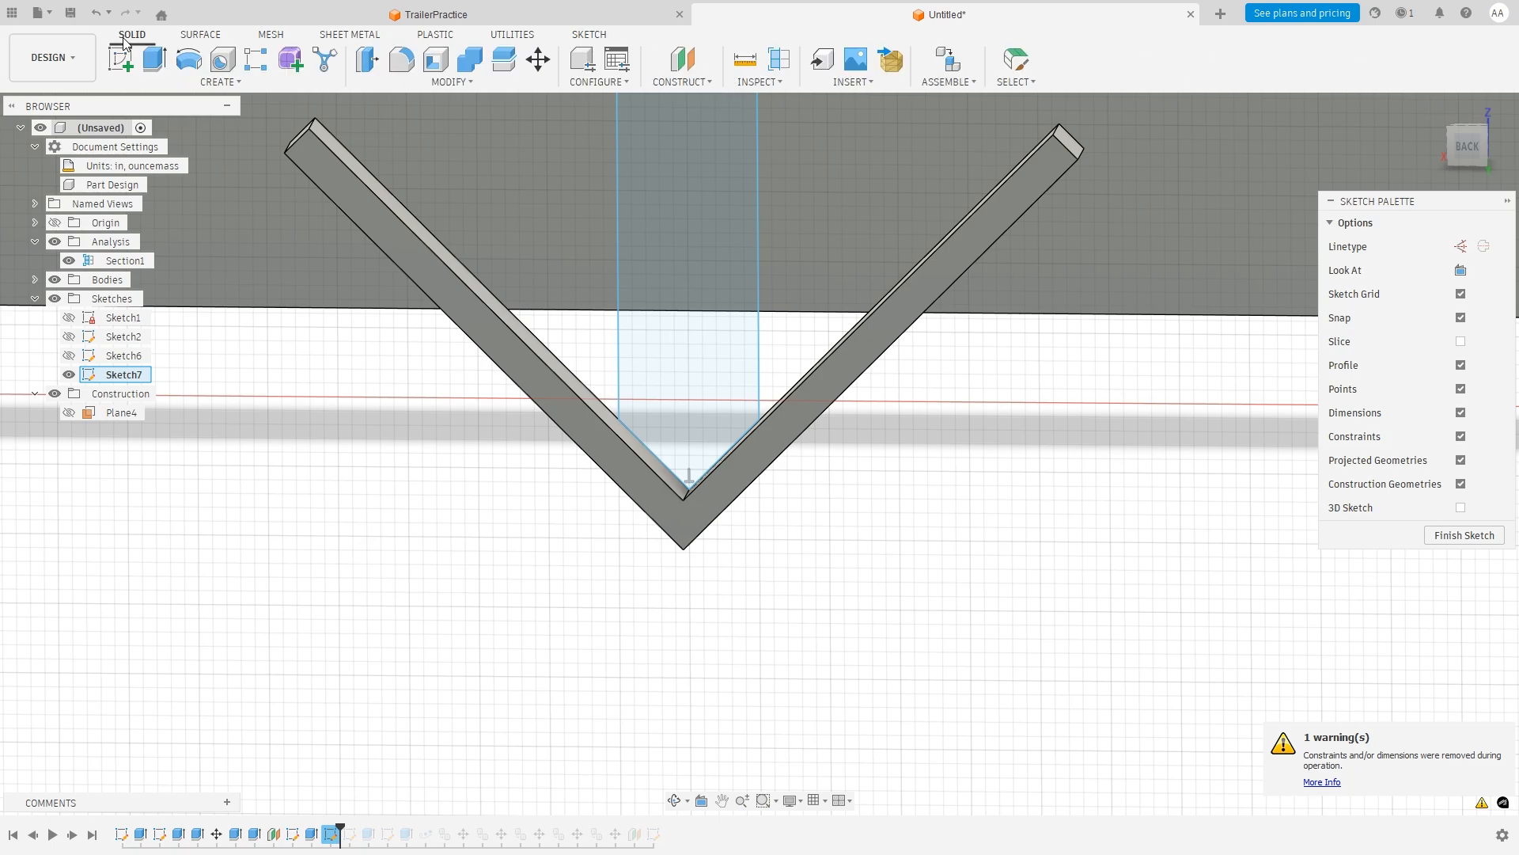
{"action": "left_click", "coordinate": [154, 59]}
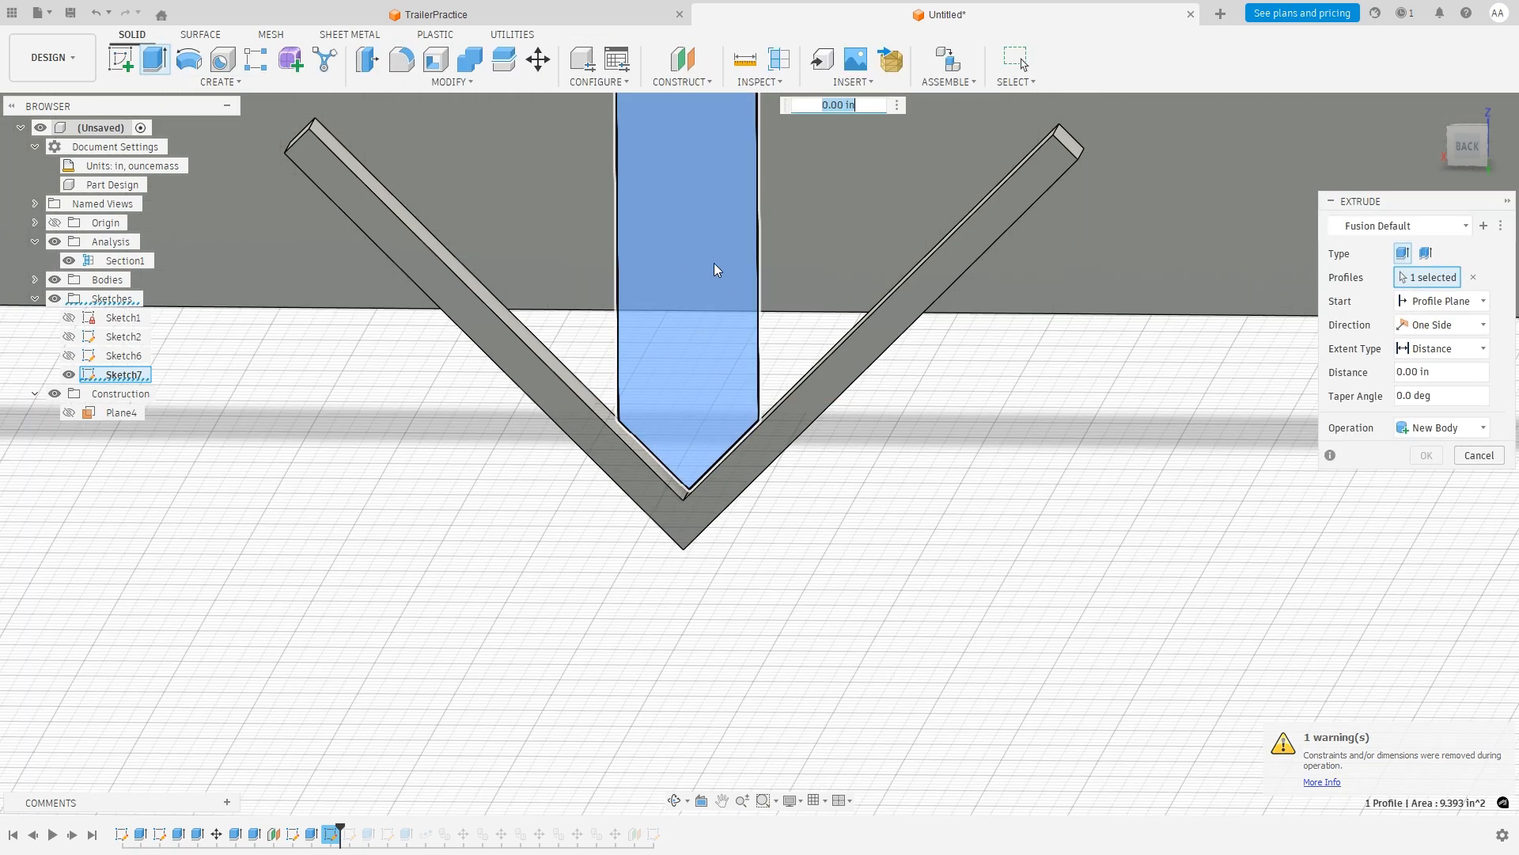
{"action": "left_click", "coordinate": [674, 387]}
{"action": "left_click", "coordinate": [730, 429]}
{"action": "middle_click_drag", "start_coordinate": [841, 557], "coordinate": [827, 555], "text": "shift"}
{"action": "left_click", "coordinate": [1440, 371]}
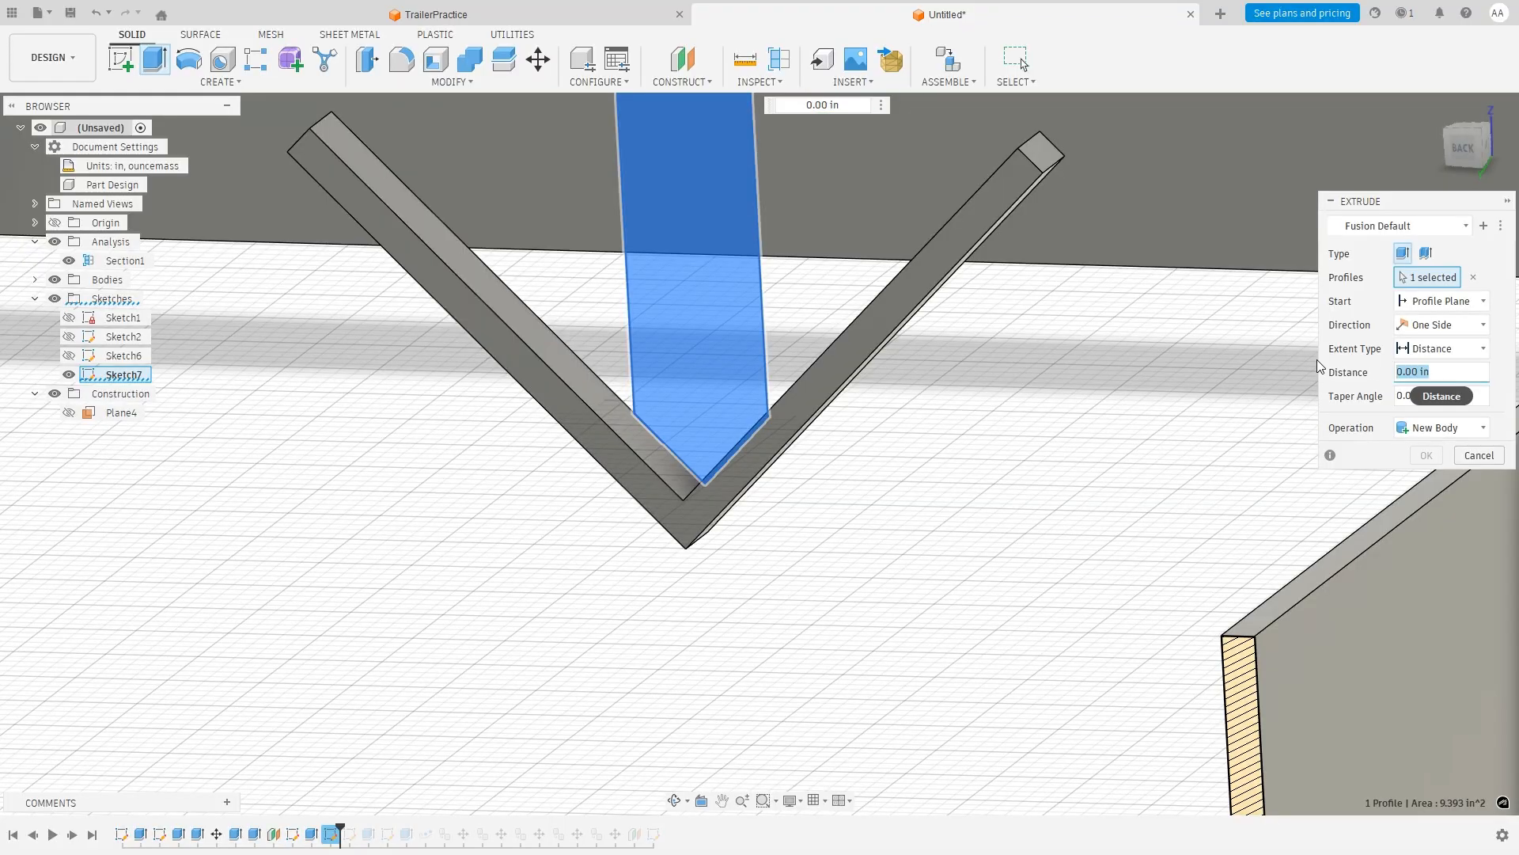
Extrude the selected pointed upright profile 0.5 in as a new body.
{"action": "type", "text": ".5"}
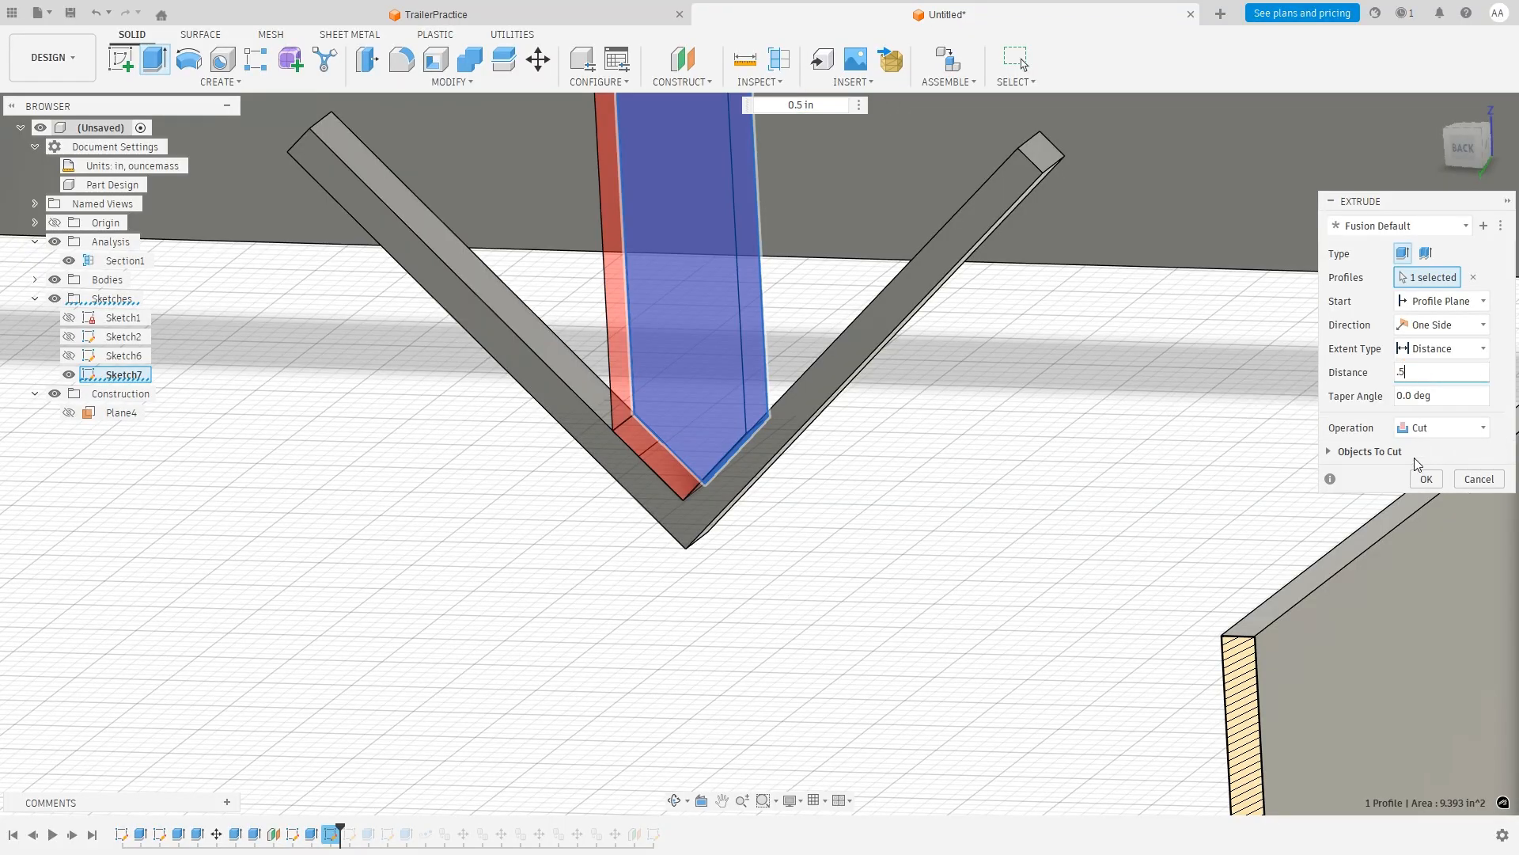
{"action": "left_click", "coordinate": [1440, 428]}
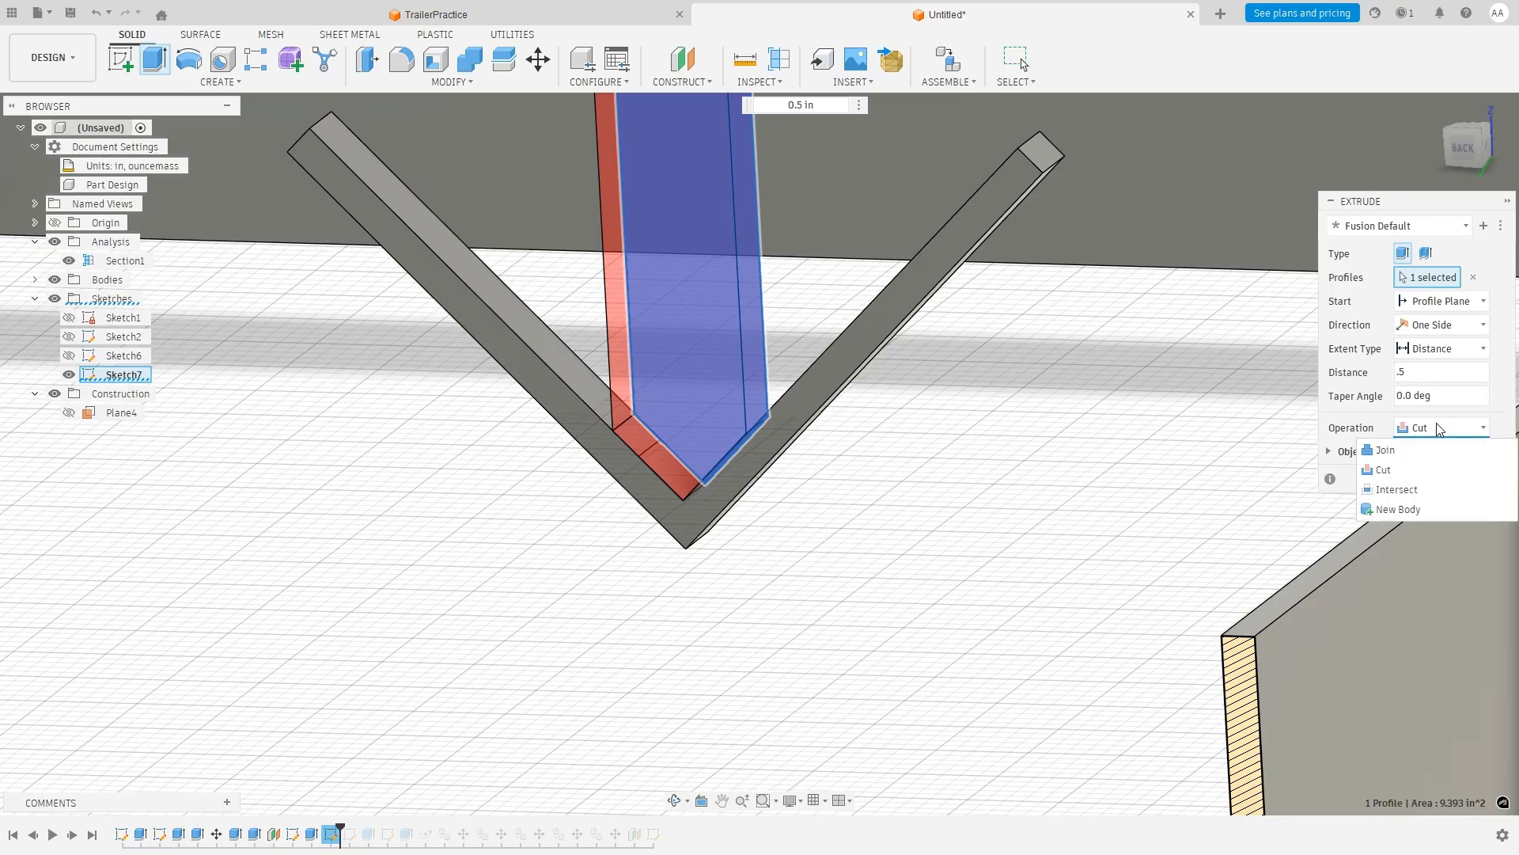
{"action": "left_click", "coordinate": [1410, 451]}
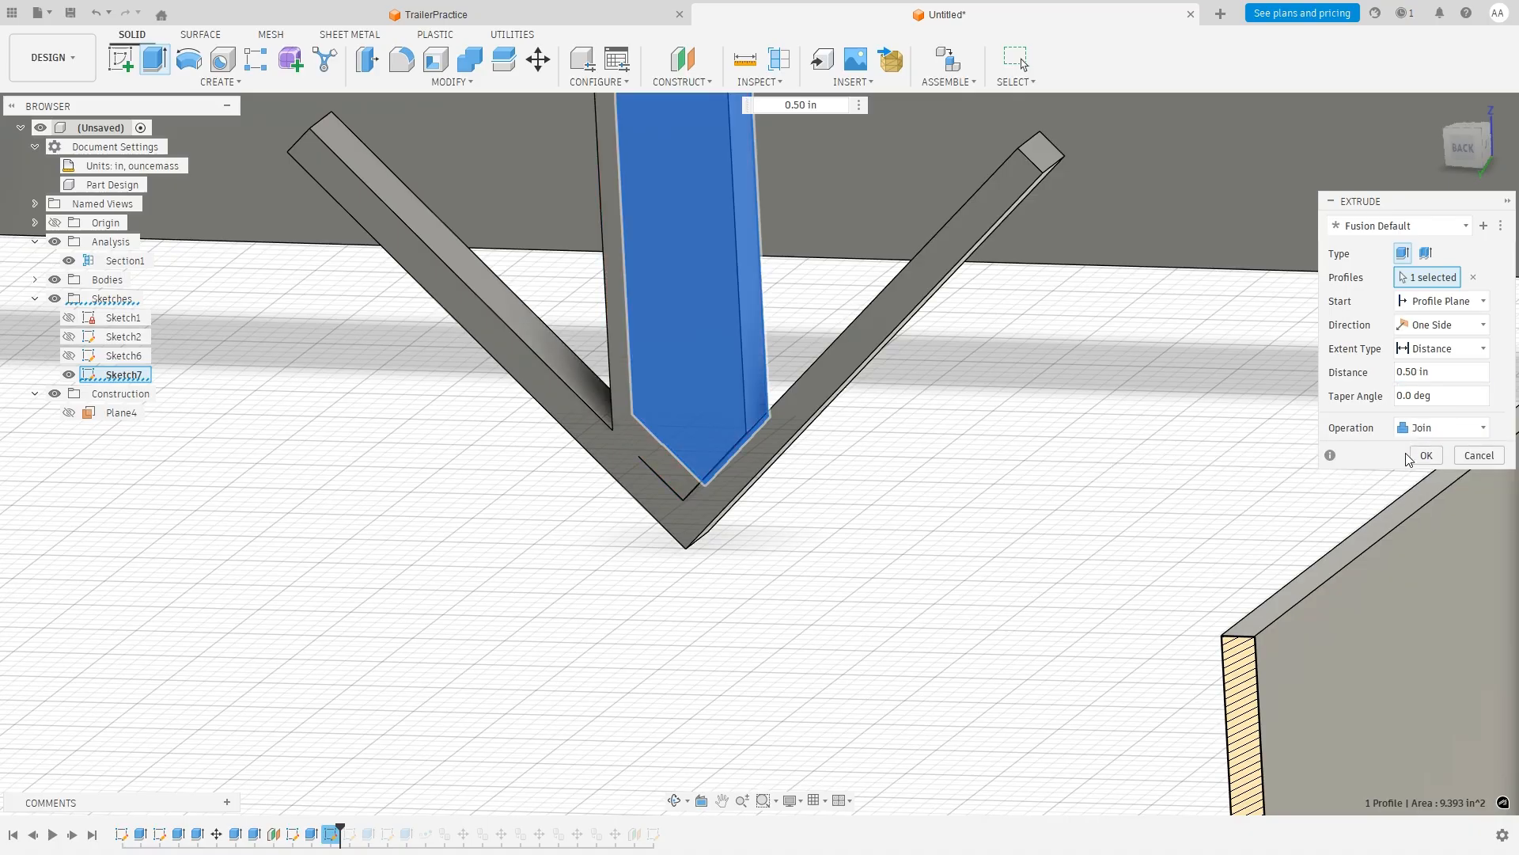
{"action": "left_click", "coordinate": [1436, 427]}
{"action": "left_click", "coordinate": [1417, 516]}
{"action": "left_click", "coordinate": [1427, 456]}
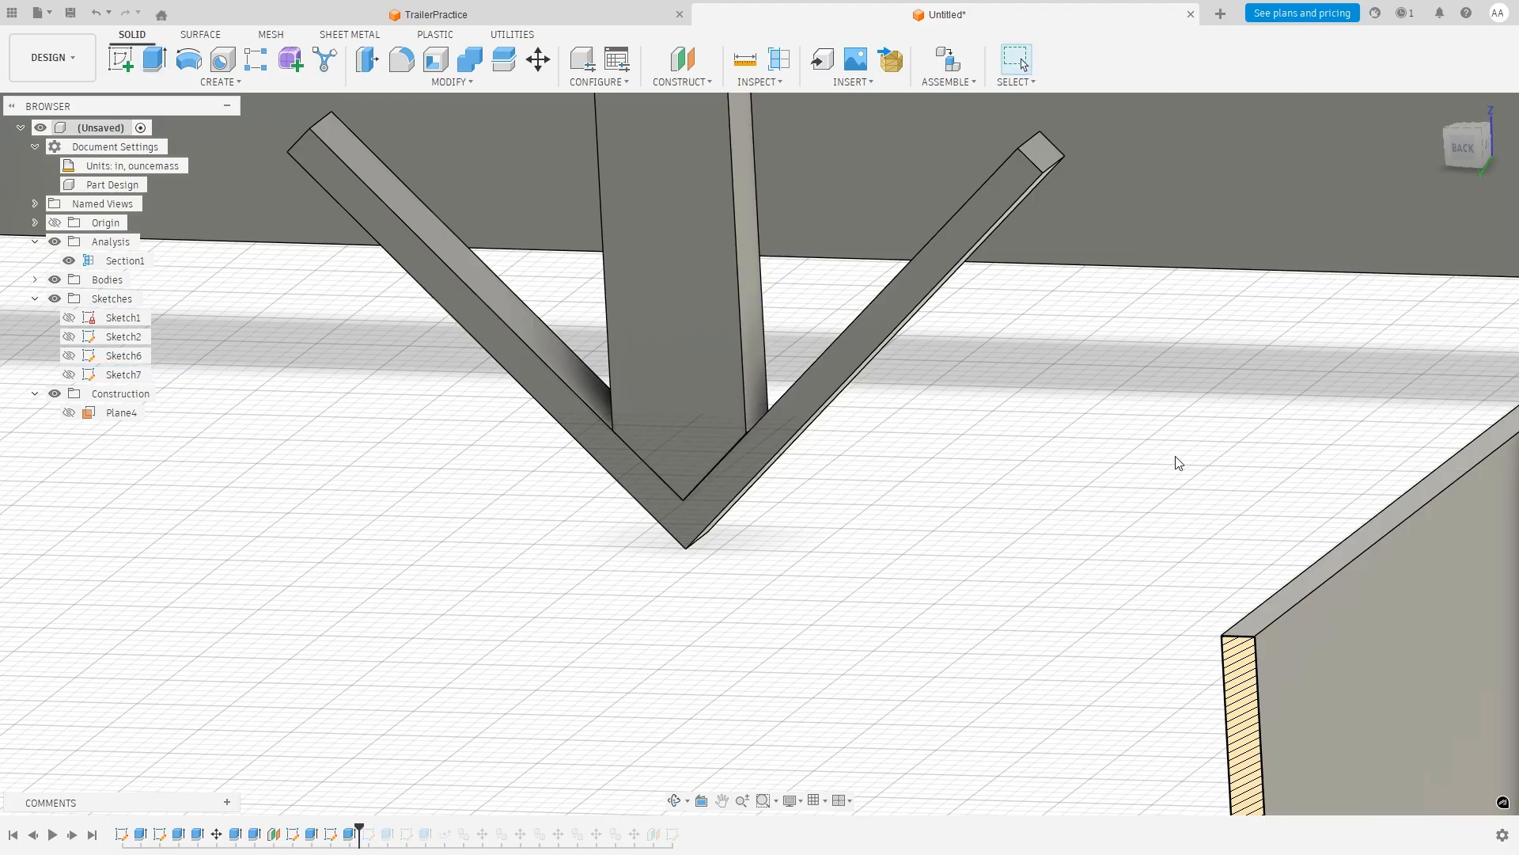
Inspect the new upright, view the perforated uprights in the TrailerPractice design for reference, and return to the untitled design.
{"action": "scroll", "coordinate": [1176, 455], "scroll_direction": "down", "scroll_amount": 5}
{"action": "scroll", "coordinate": [994, 316], "scroll_direction": "down", "scroll_amount": 4}
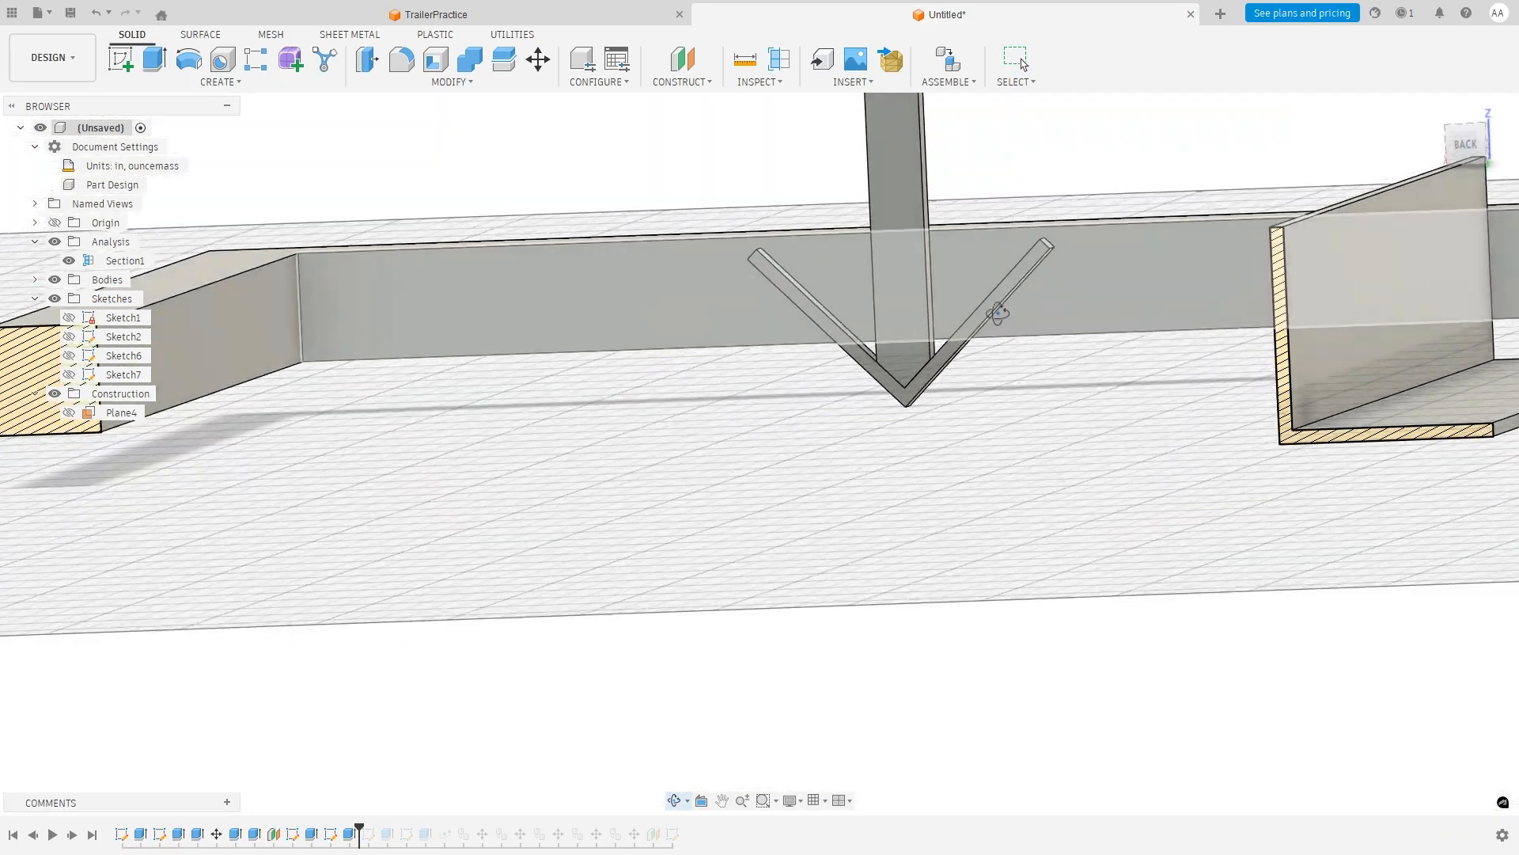
{"action": "scroll", "coordinate": [1054, 165], "scroll_direction": "up", "scroll_amount": 2}
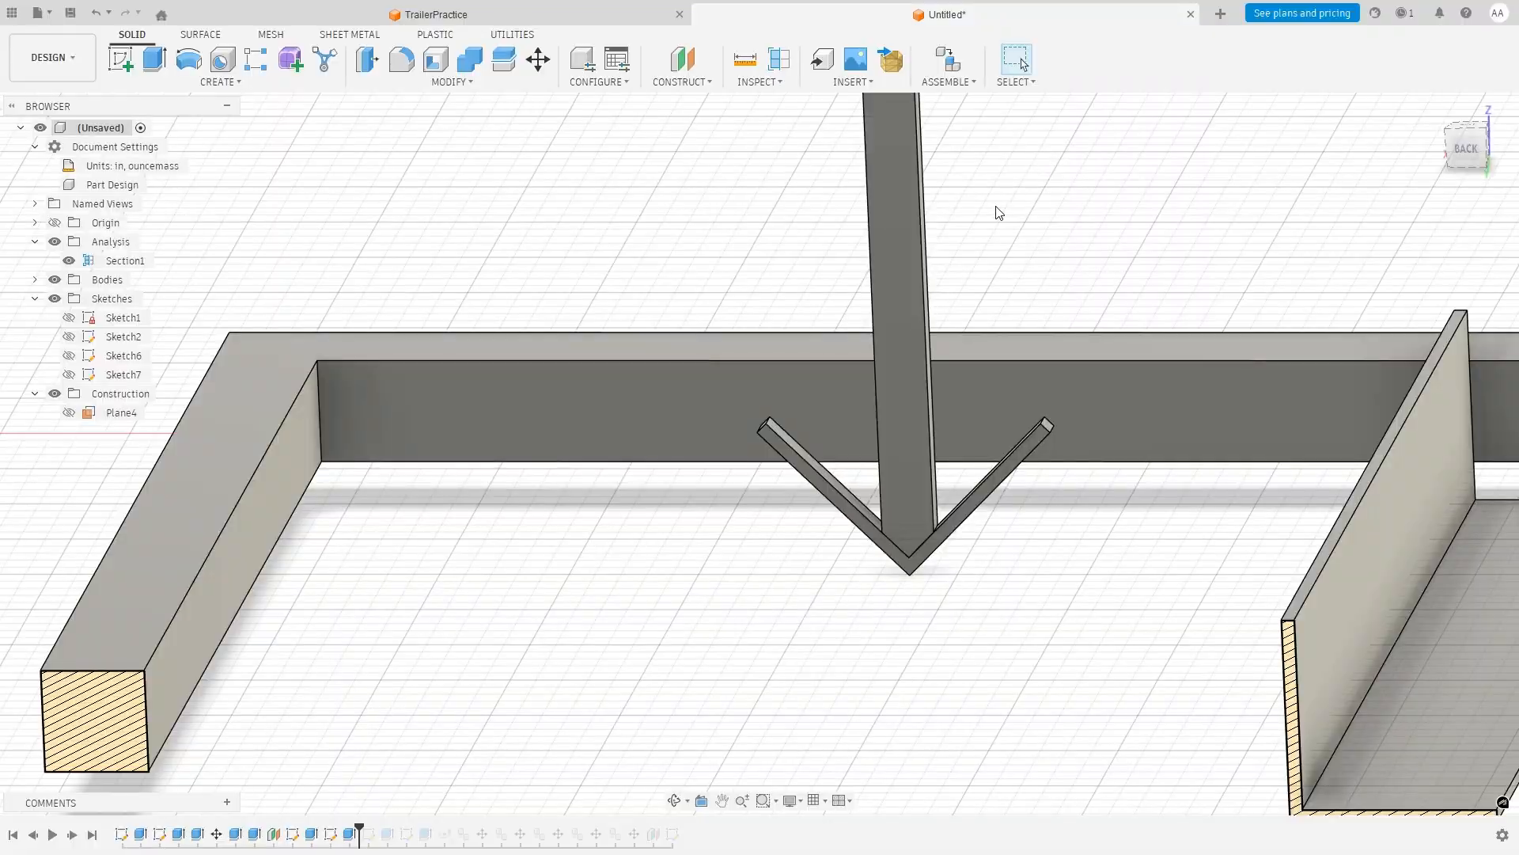
{"action": "scroll", "coordinate": [1000, 210], "scroll_direction": "down", "scroll_amount": 2}
{"action": "scroll", "coordinate": [990, 197], "scroll_direction": "up", "scroll_amount": 2}
{"action": "scroll", "coordinate": [983, 217], "scroll_direction": "up", "scroll_amount": 3}
{"action": "middle_click_drag", "start_coordinate": [1112, 324], "coordinate": [1109, 319], "text": "shift"}
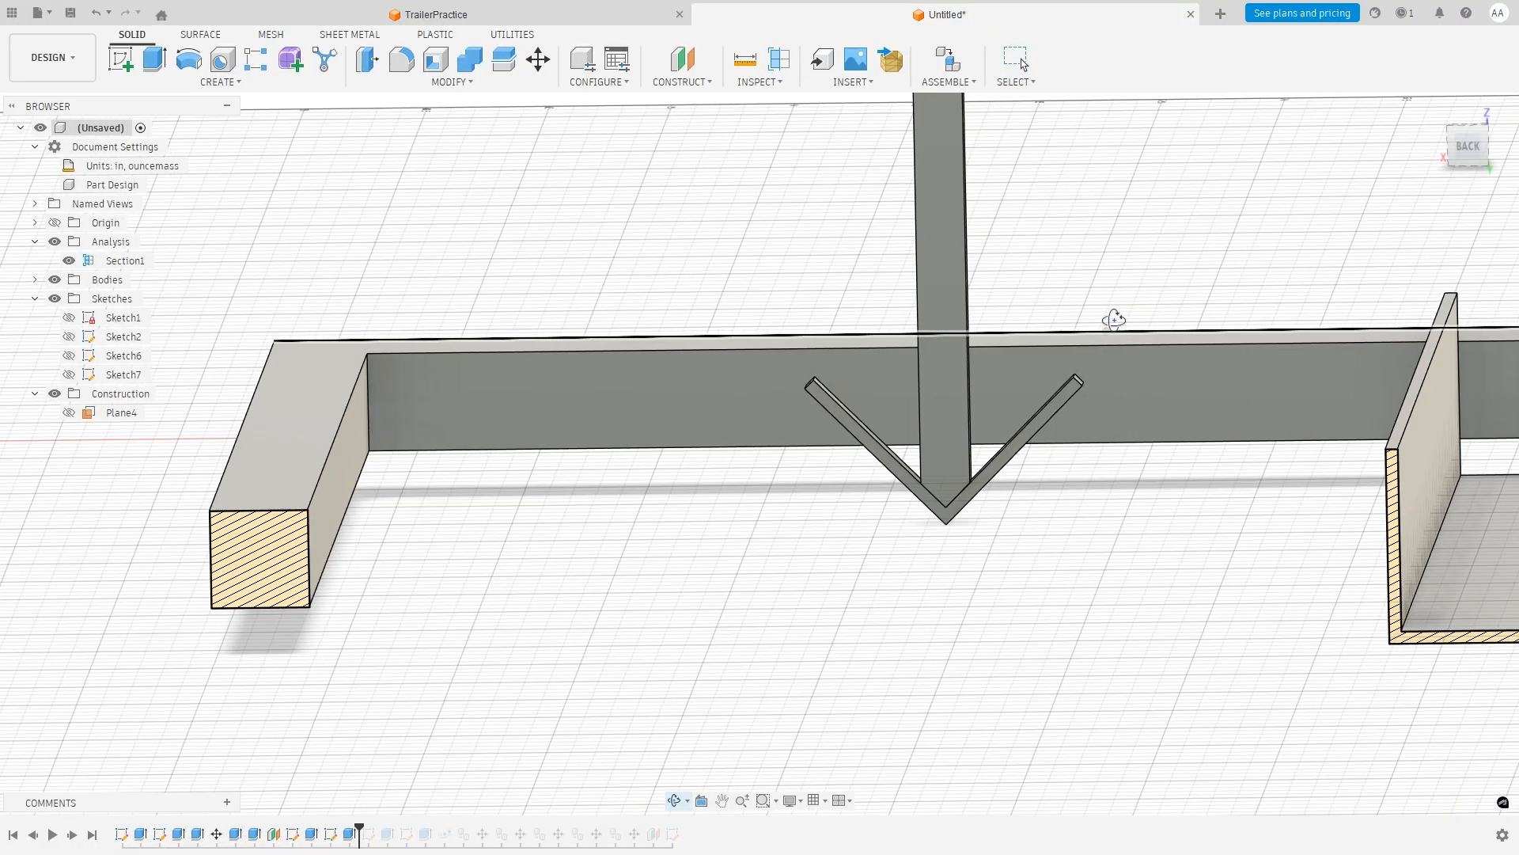
{"action": "left_click", "coordinate": [412, 15]}
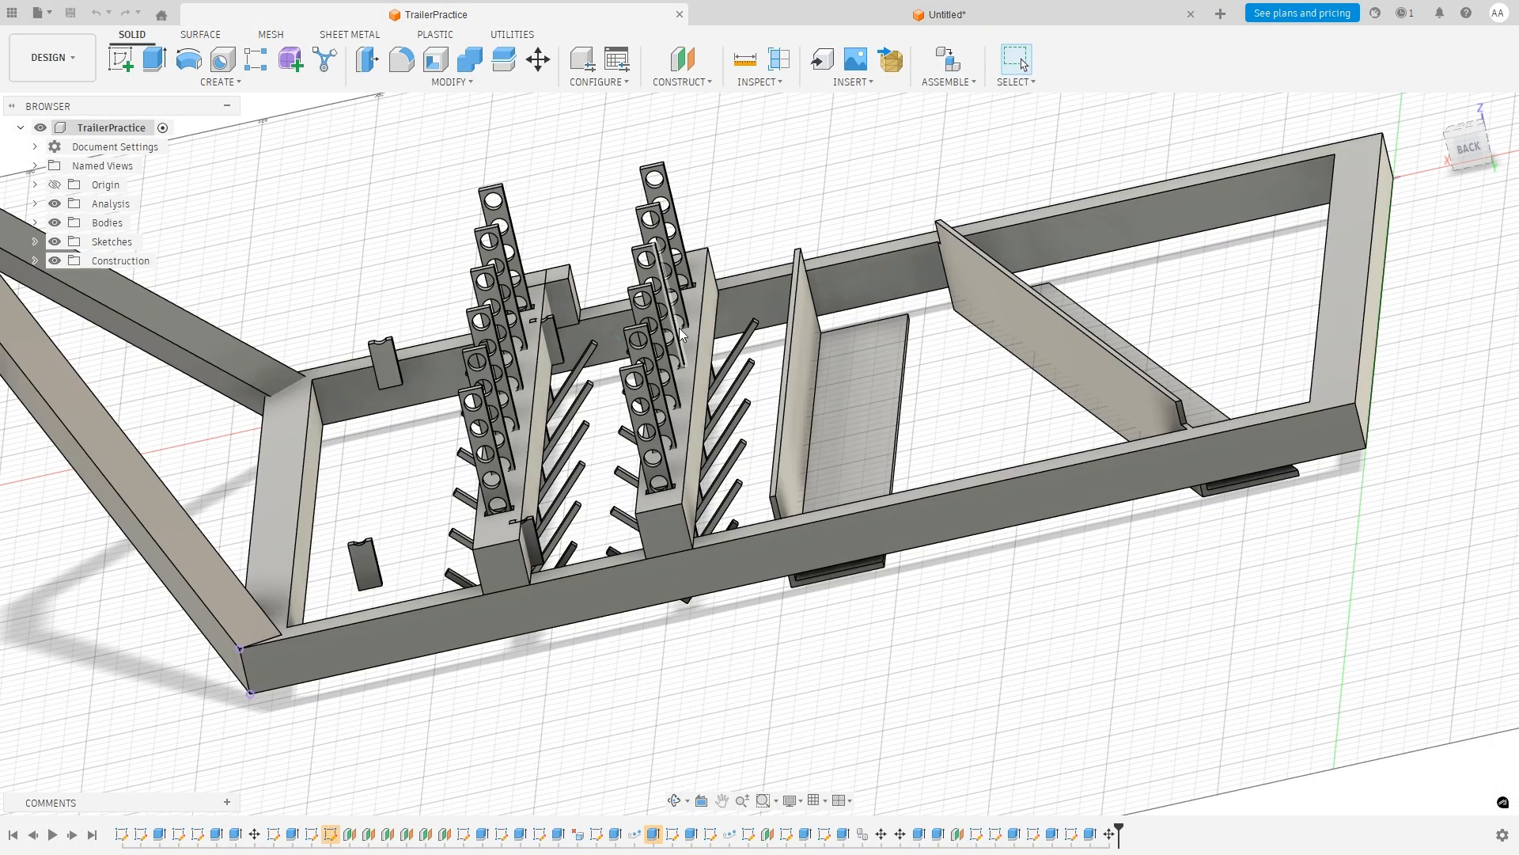
{"action": "middle_click_drag", "start_coordinate": [595, 246], "coordinate": [581, 207], "text": "shift"}
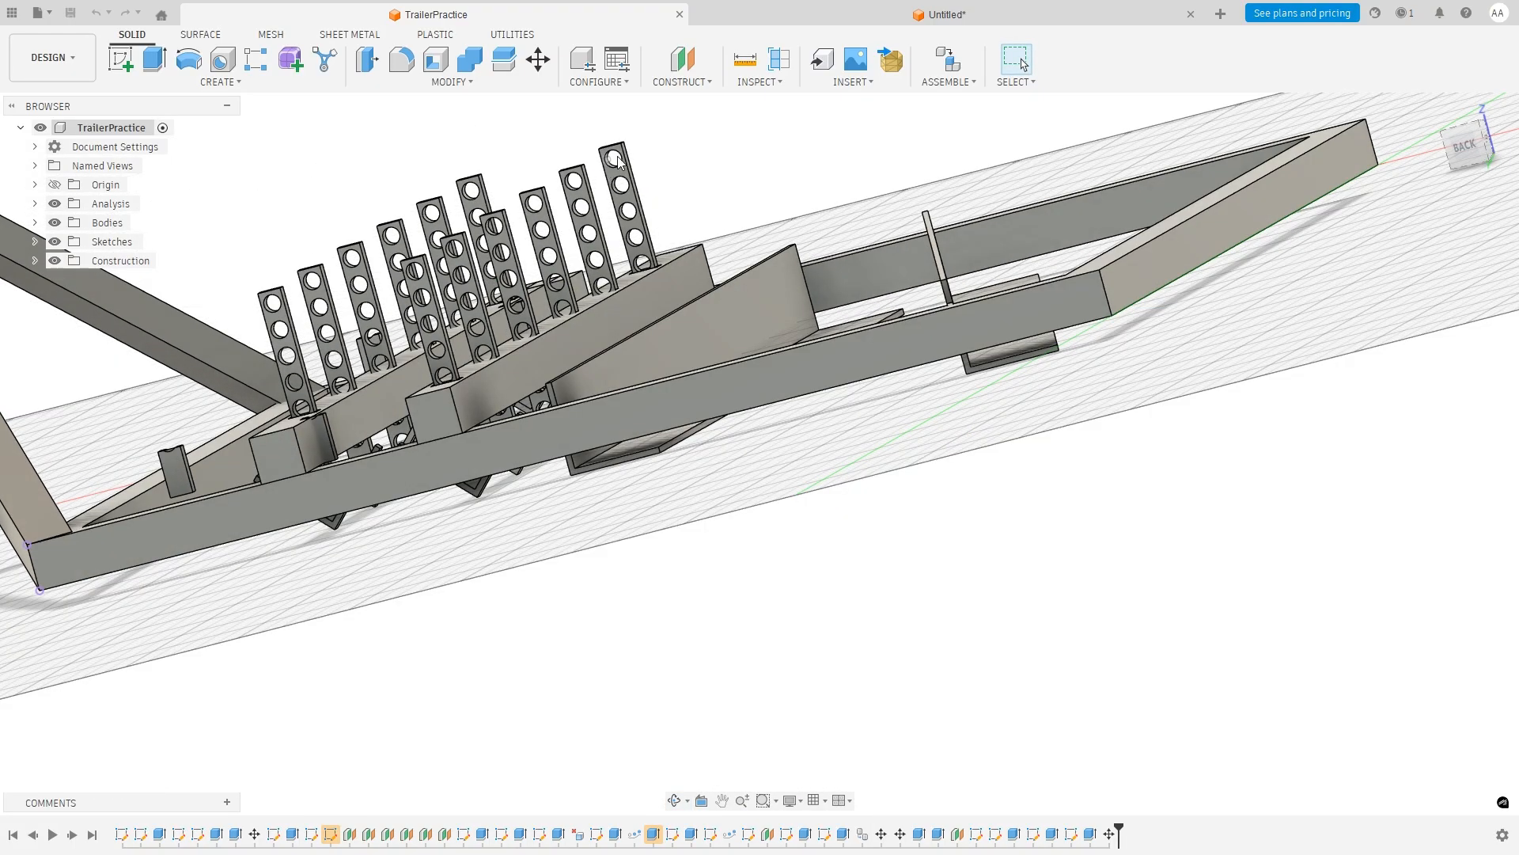
{"action": "left_click", "coordinate": [771, 6]}
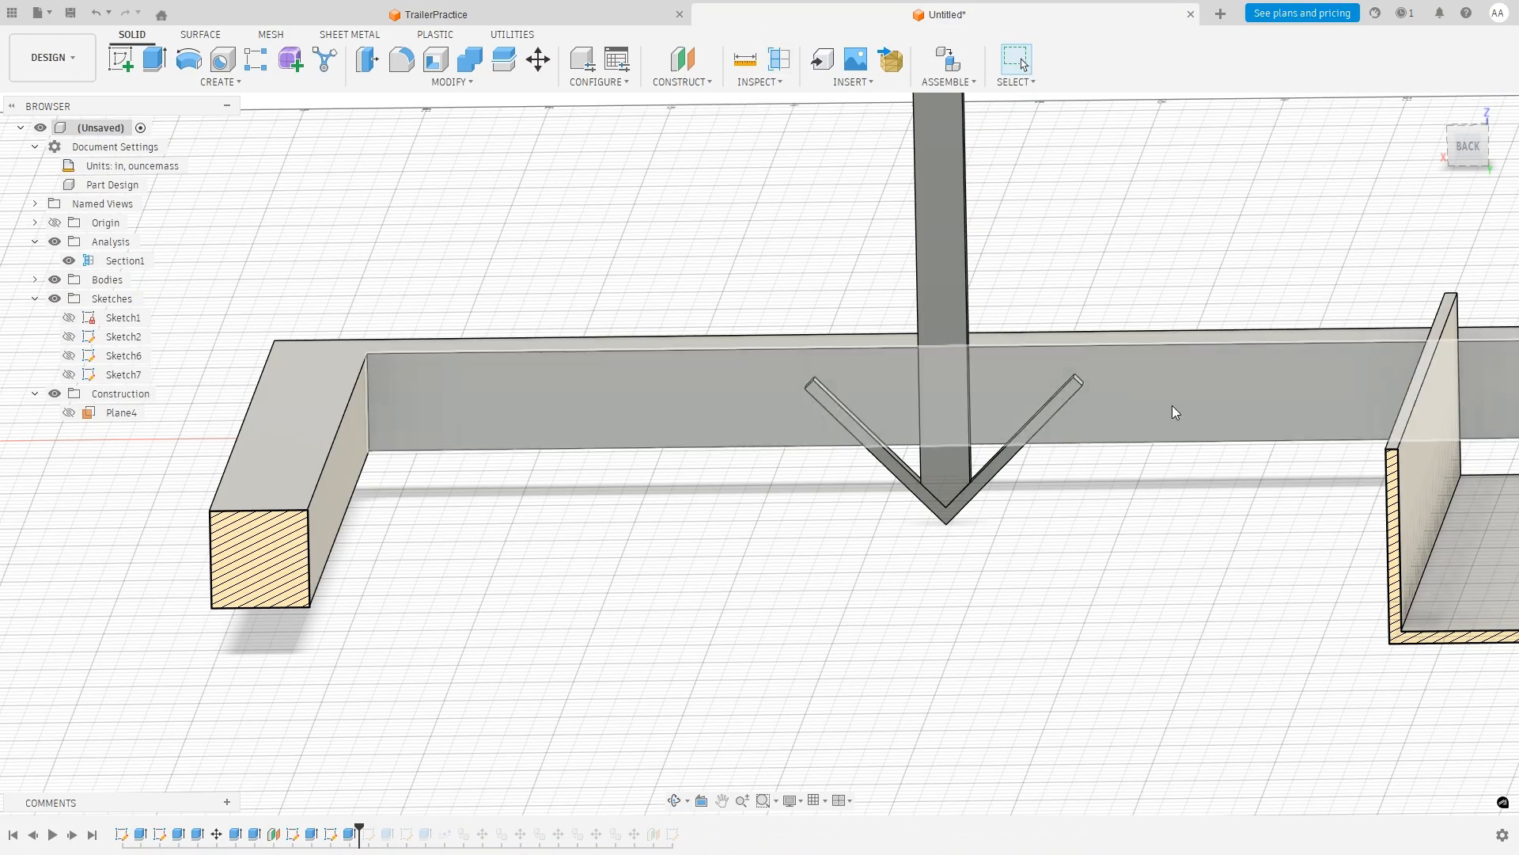
Start a sketch on the front face of the upright standing in the V-shaped bracket.
{"action": "scroll", "coordinate": [1115, 458], "scroll_direction": "down", "scroll_amount": 2}
{"action": "scroll", "coordinate": [1114, 457], "scroll_direction": "up", "scroll_amount": 2}
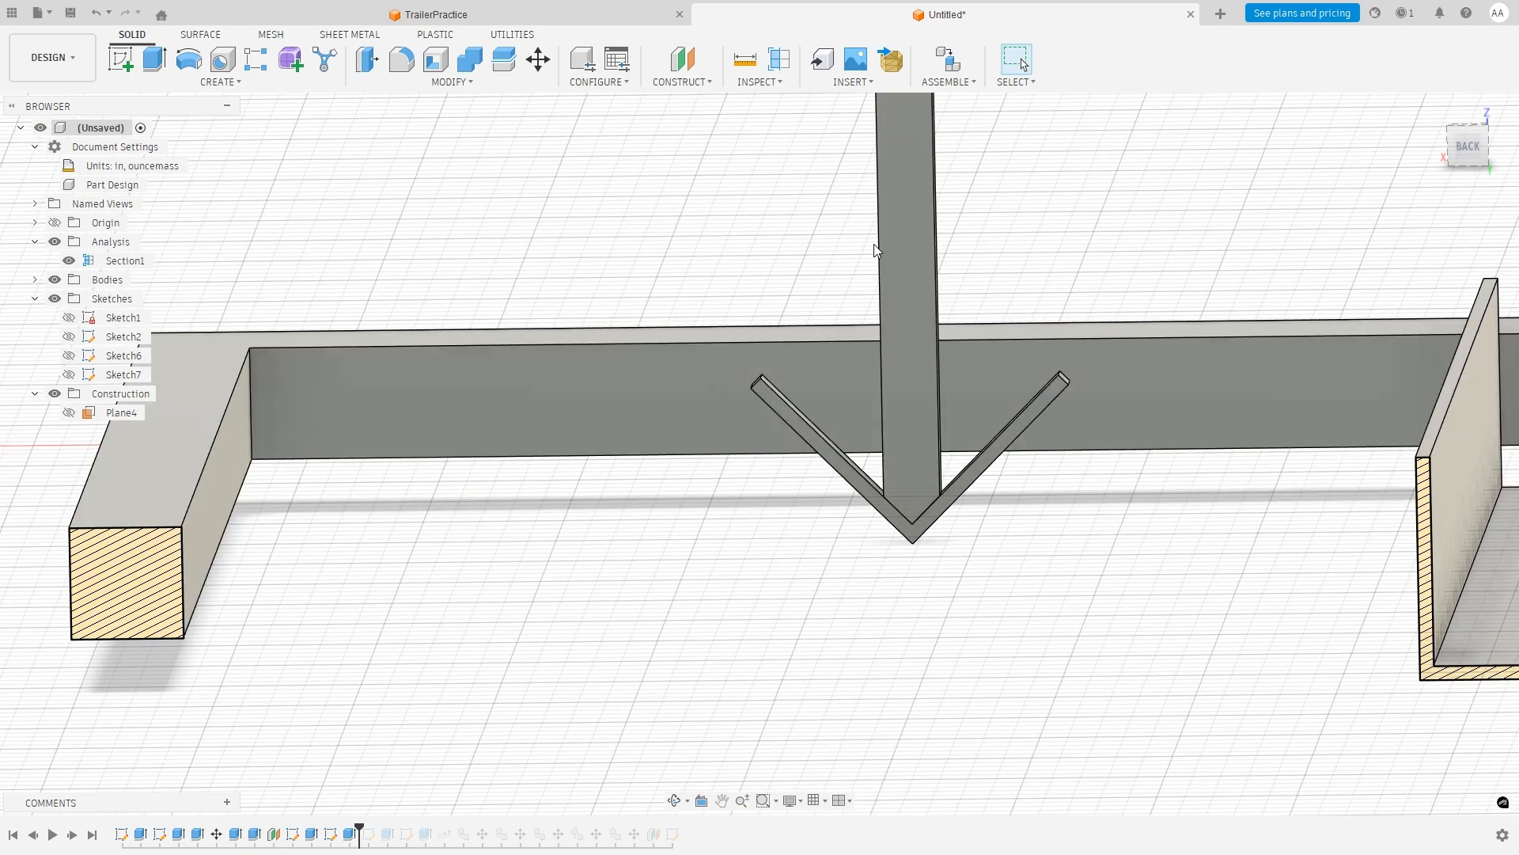
{"action": "left_click", "coordinate": [118, 60]}
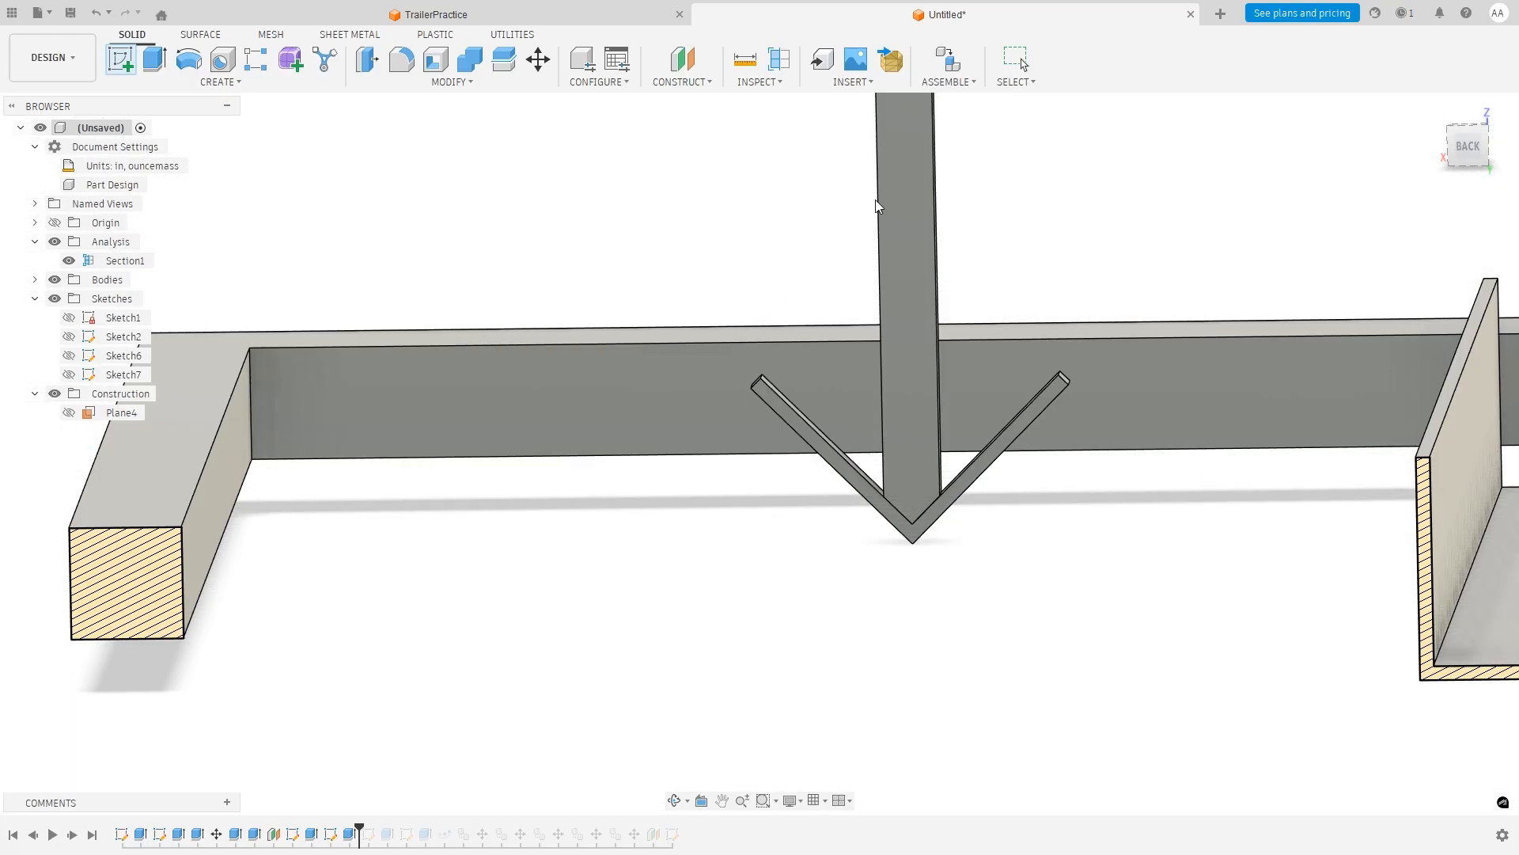
{"action": "left_click", "coordinate": [911, 228]}
{"action": "left_click", "coordinate": [721, 810]}
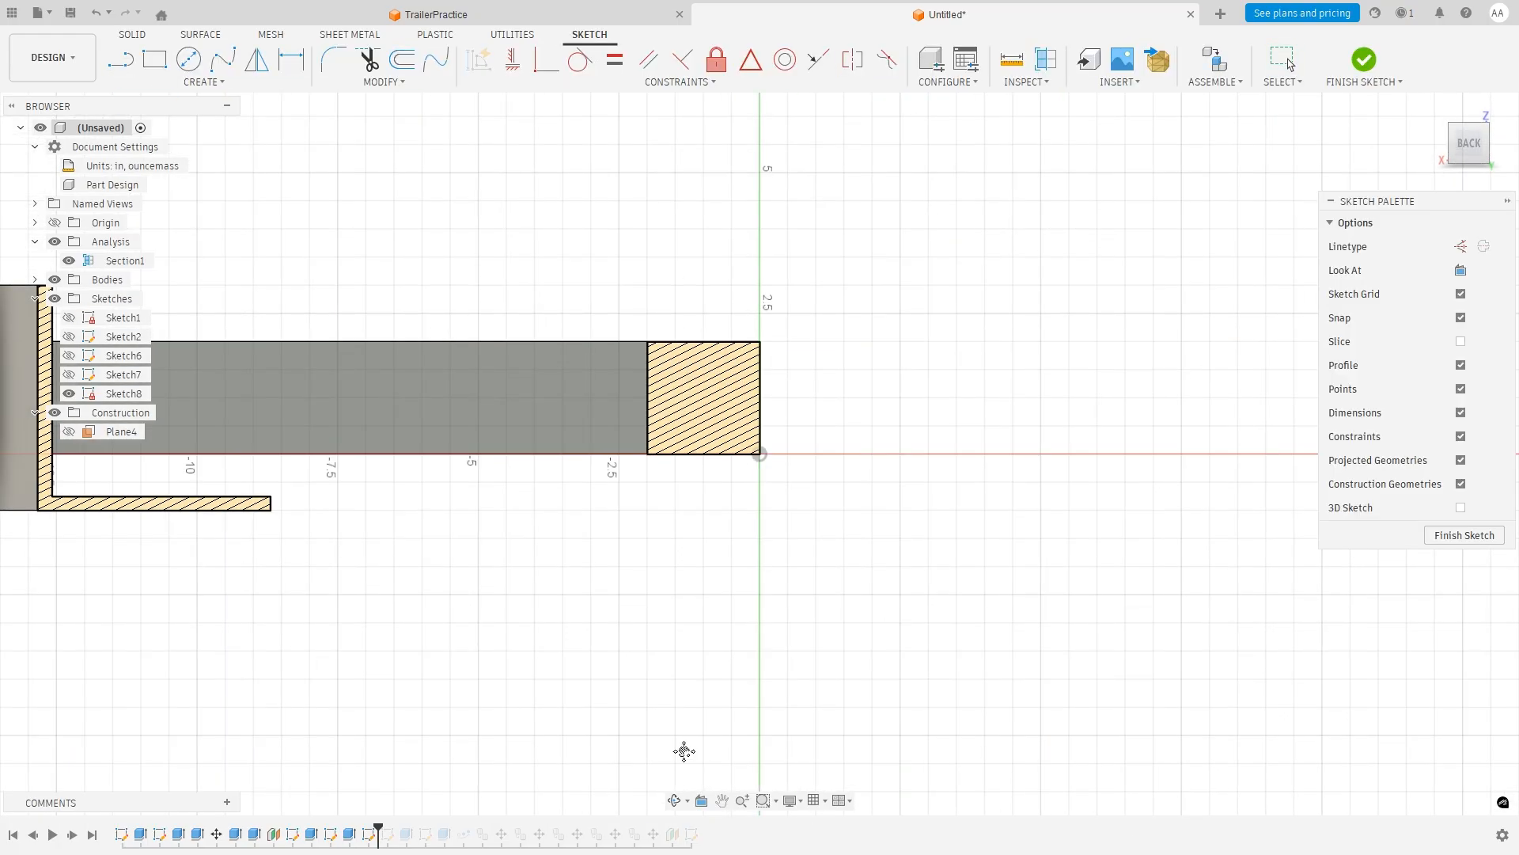
{"action": "left_click_drag", "start_coordinate": [506, 601], "coordinate": [1002, 576]}
{"action": "left_click_drag", "start_coordinate": [274, 512], "coordinate": [1124, 593]}
{"action": "left_click_drag", "start_coordinate": [95, 538], "coordinate": [1162, 524]}
{"action": "left_click_drag", "start_coordinate": [1069, 519], "coordinate": [892, 523]}
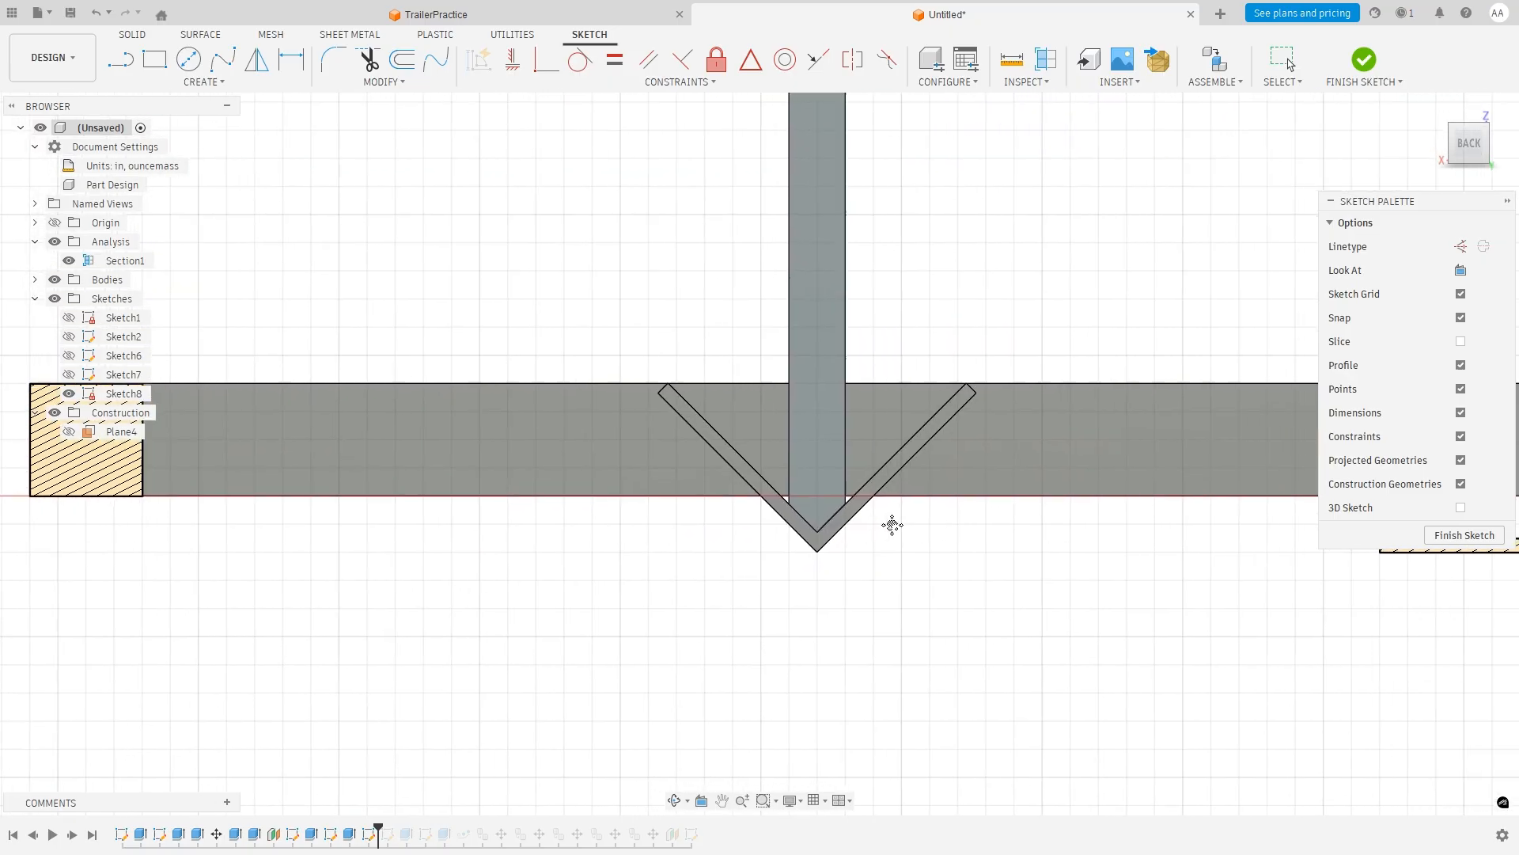
{"action": "scroll", "coordinate": [821, 513], "scroll_direction": "up", "scroll_amount": 6}
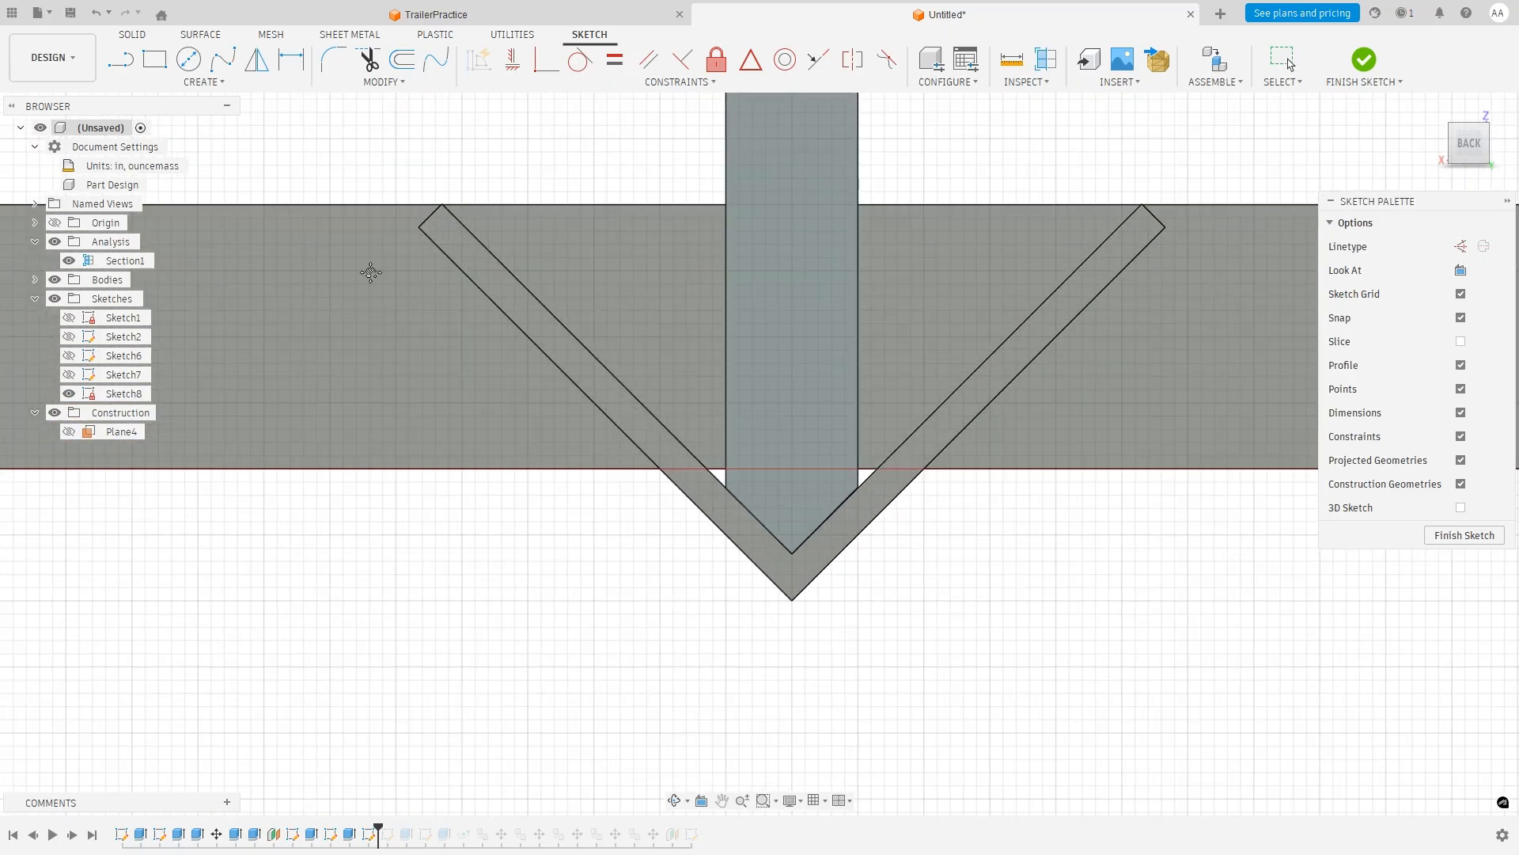
Draw a 1.5 in vertical guide line upward from the lowest tip of the V-shaped bracket.
{"action": "left_click", "coordinate": [120, 60]}
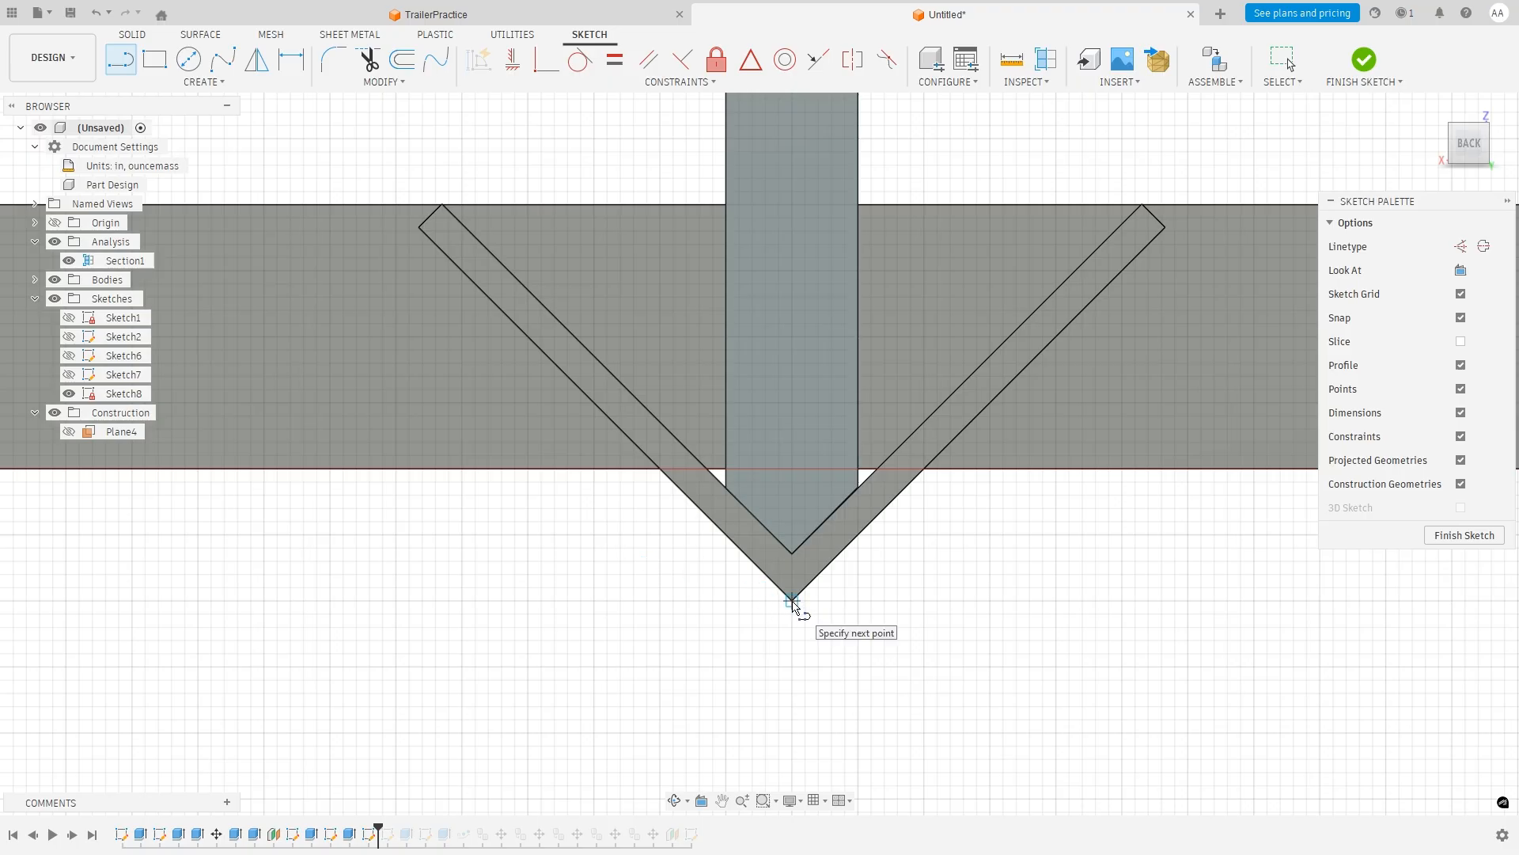
{"action": "left_click", "coordinate": [792, 601]}
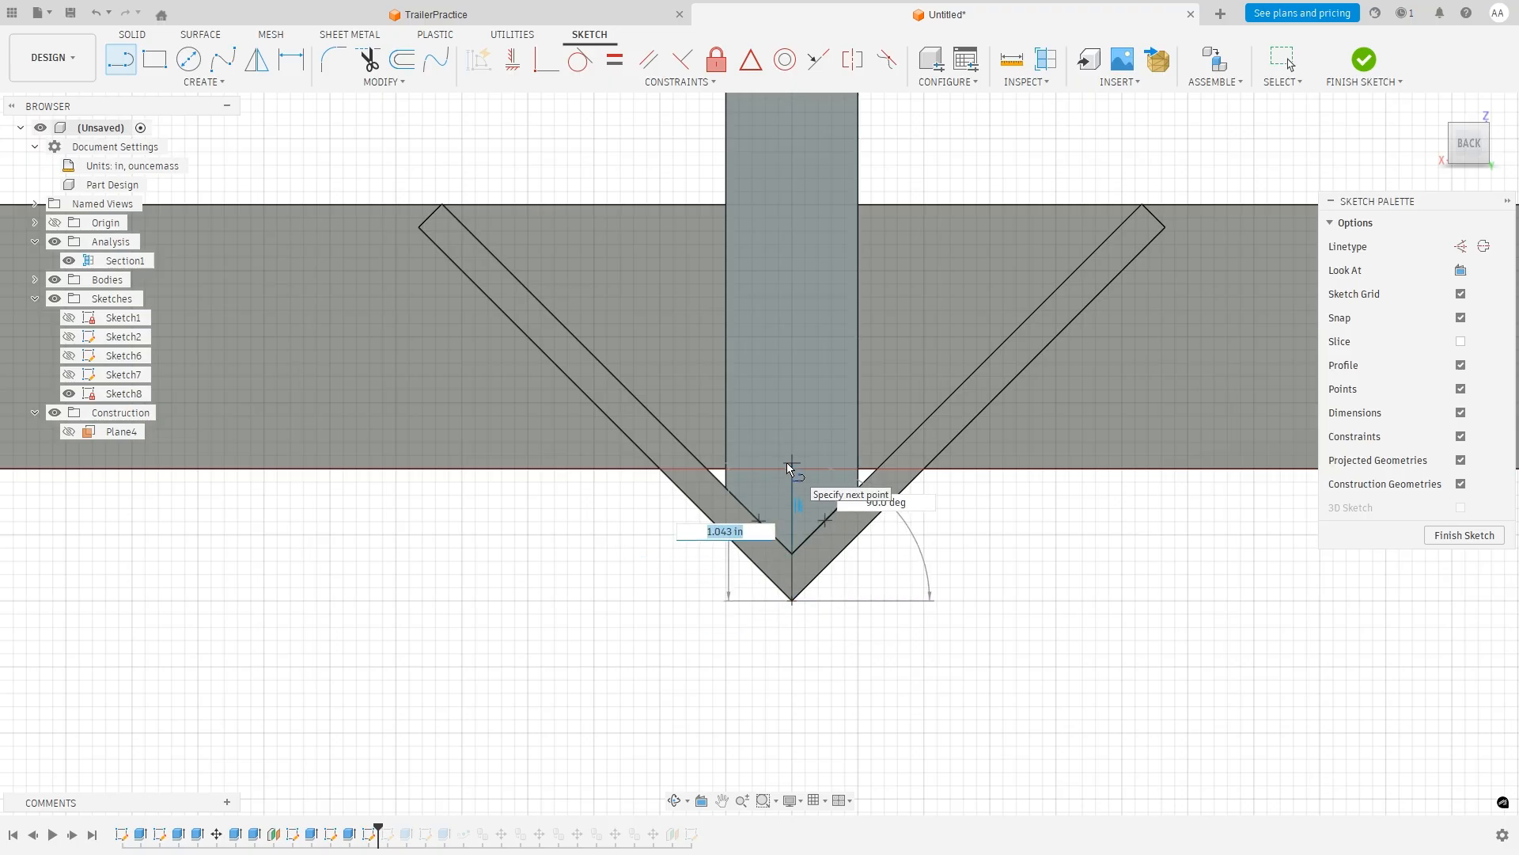
{"action": "type", "text": "1.5"}
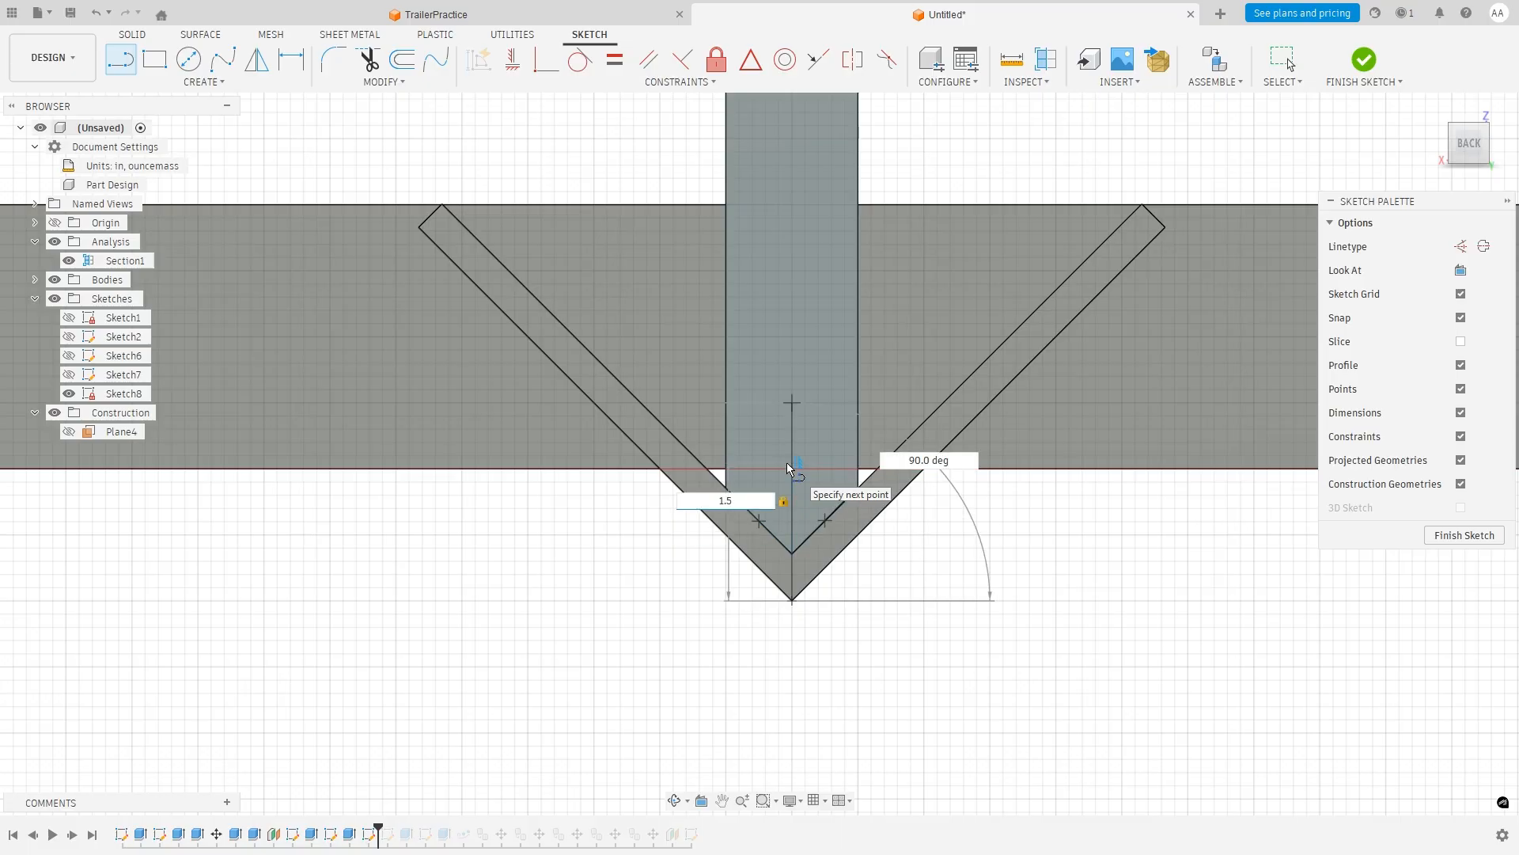
{"action": "key", "text": "Return"}
{"action": "key", "text": "Escape"}
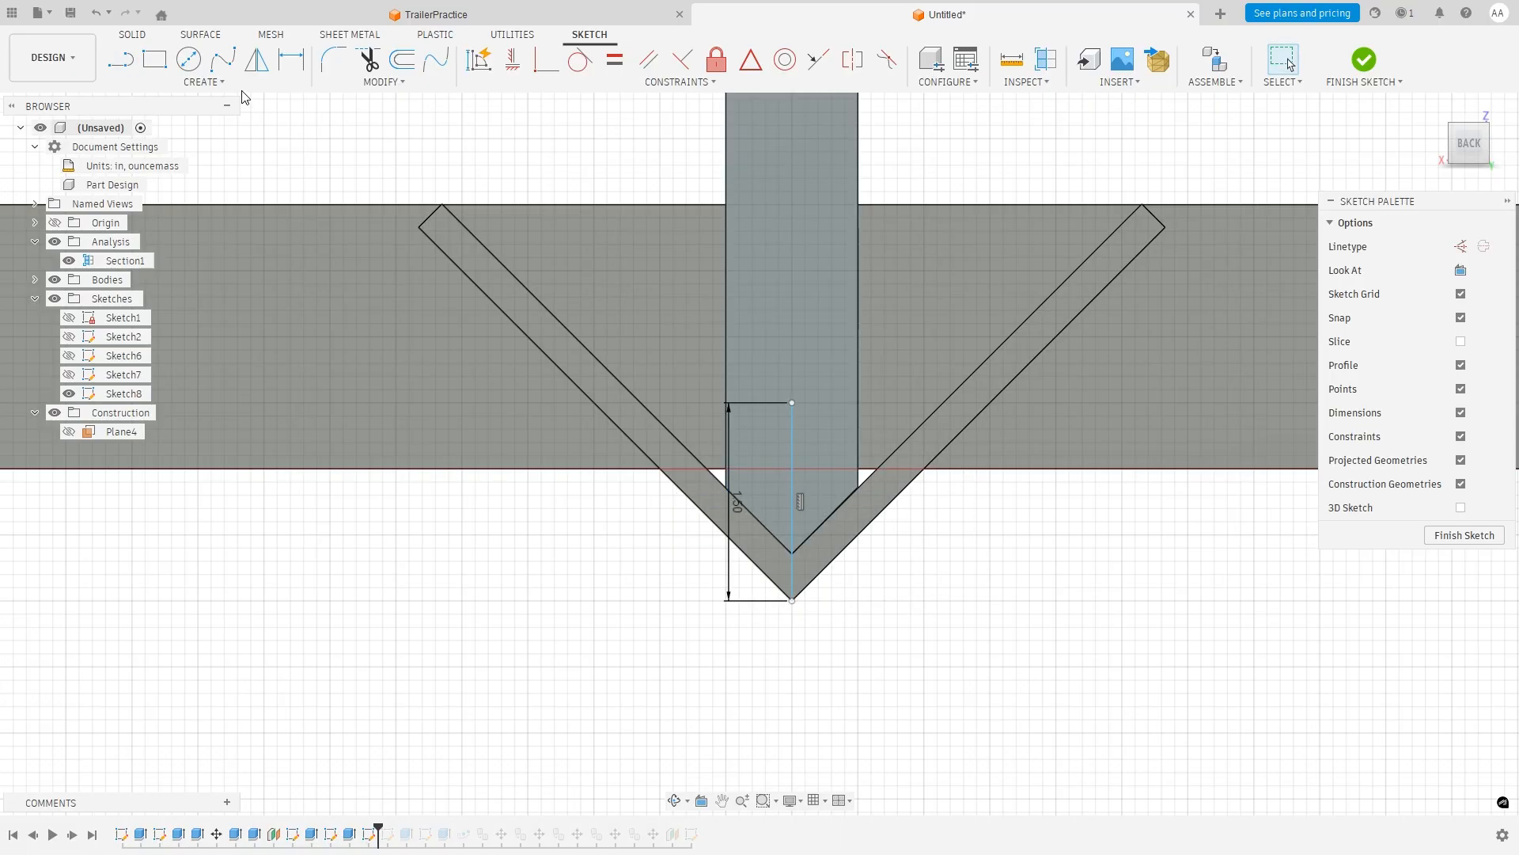
Draw a 0.75 in diameter circle centred on the upper end of the guide line.
{"action": "left_click", "coordinate": [199, 62]}
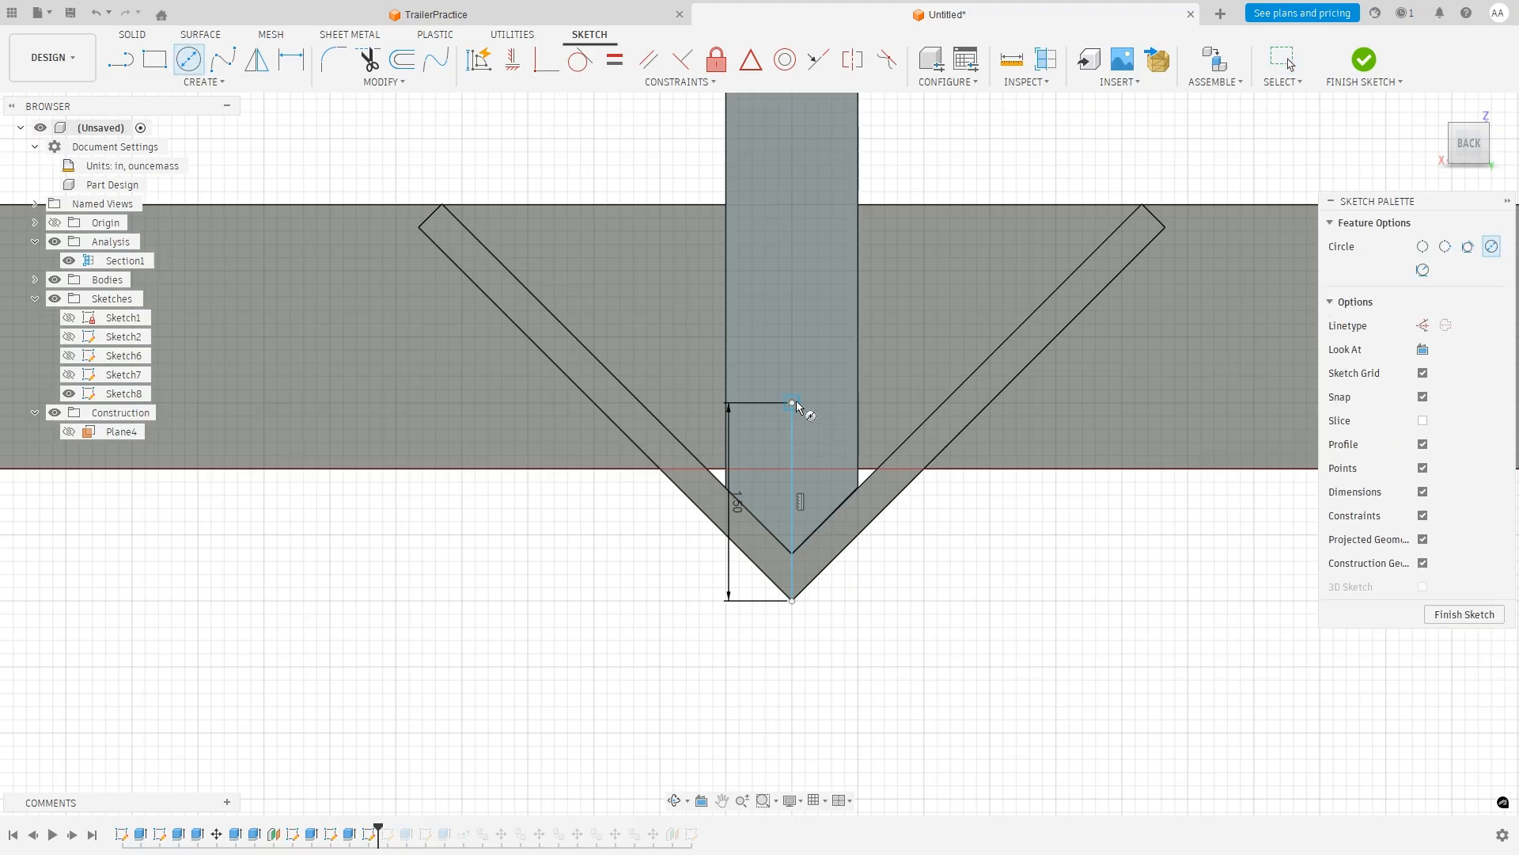
{"action": "left_click", "coordinate": [792, 402]}
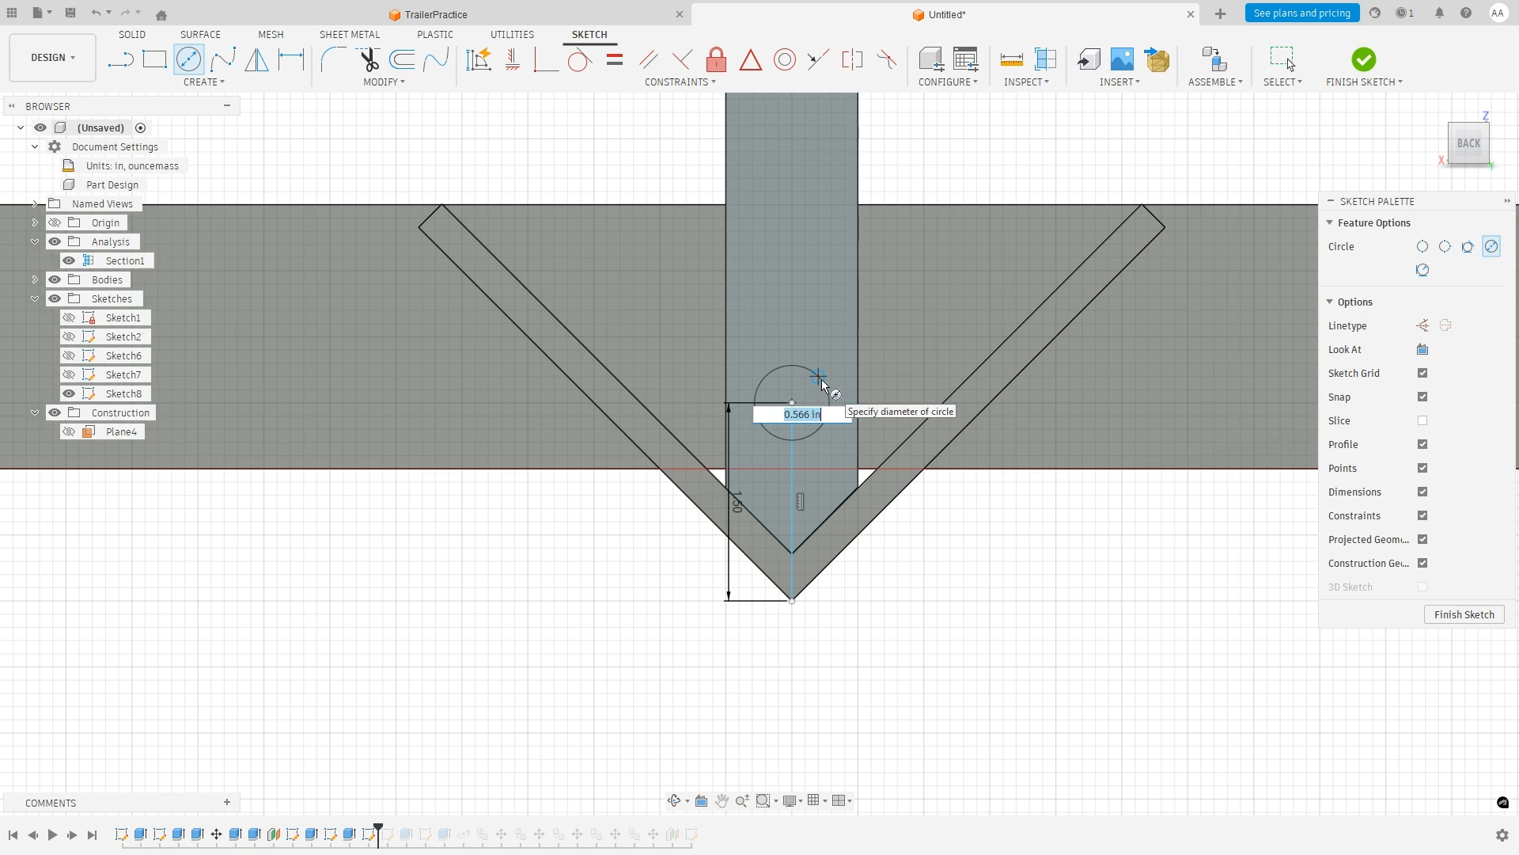
{"action": "type", "text": ".75"}
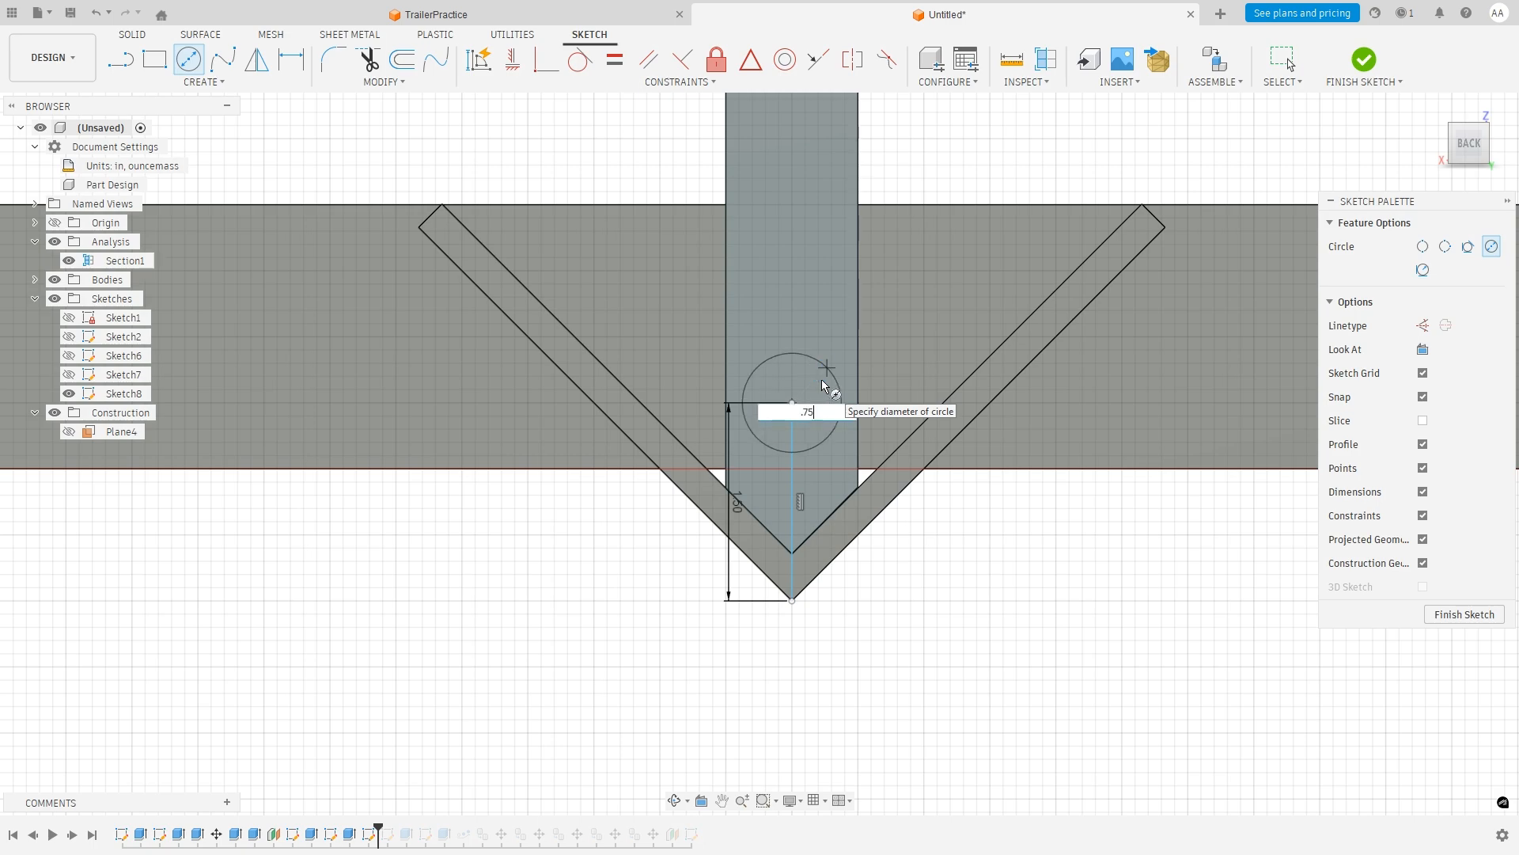
{"action": "key", "text": "Return"}
{"action": "key", "text": "Escape"}
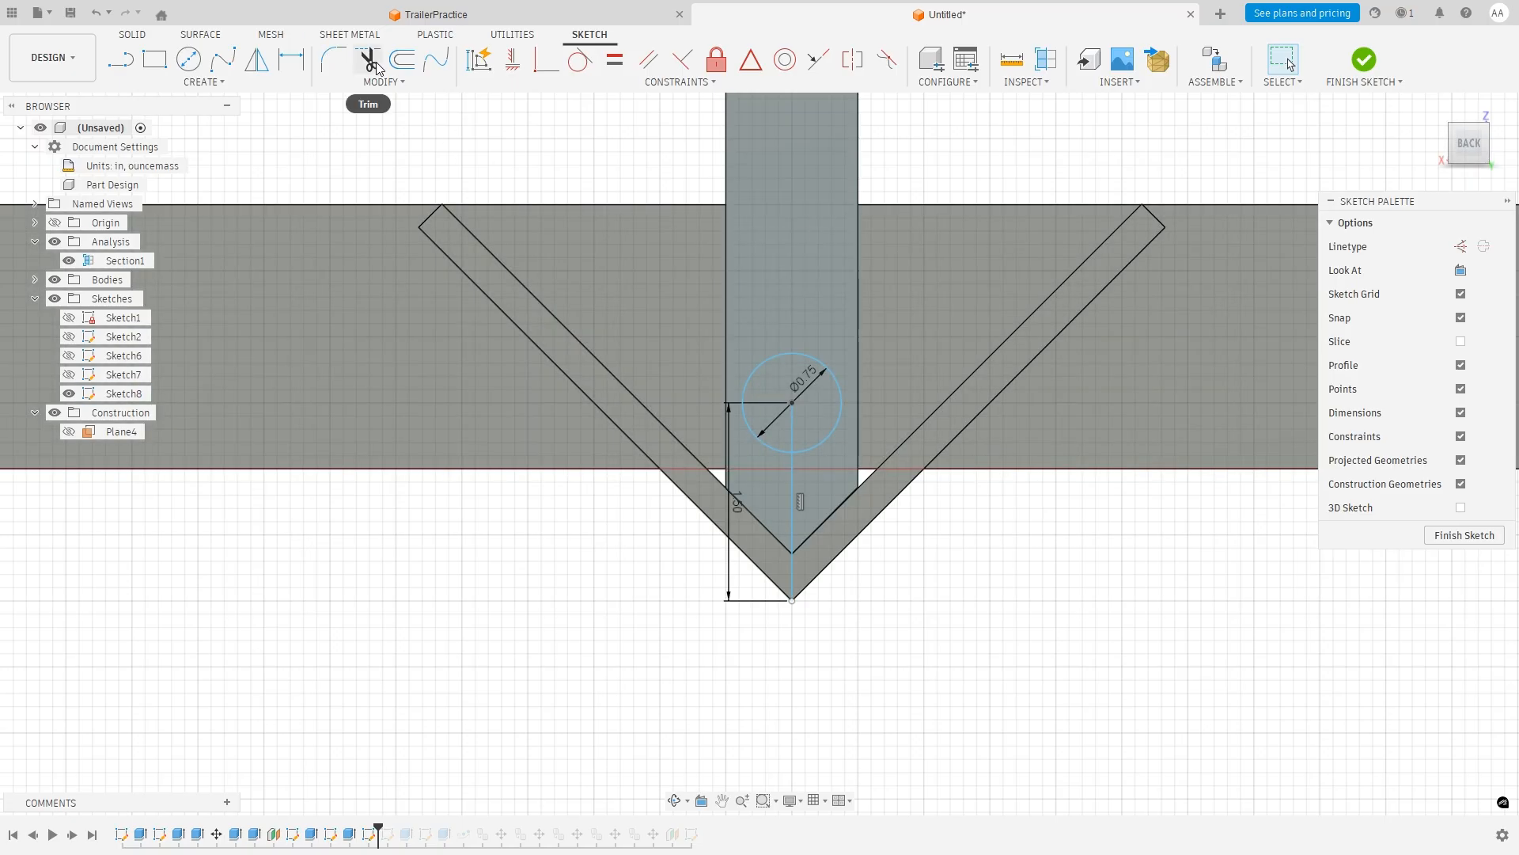
Trim the guide line inside the circle and between the circle and the bracket's inner corner.
{"action": "left_click", "coordinate": [375, 64]}
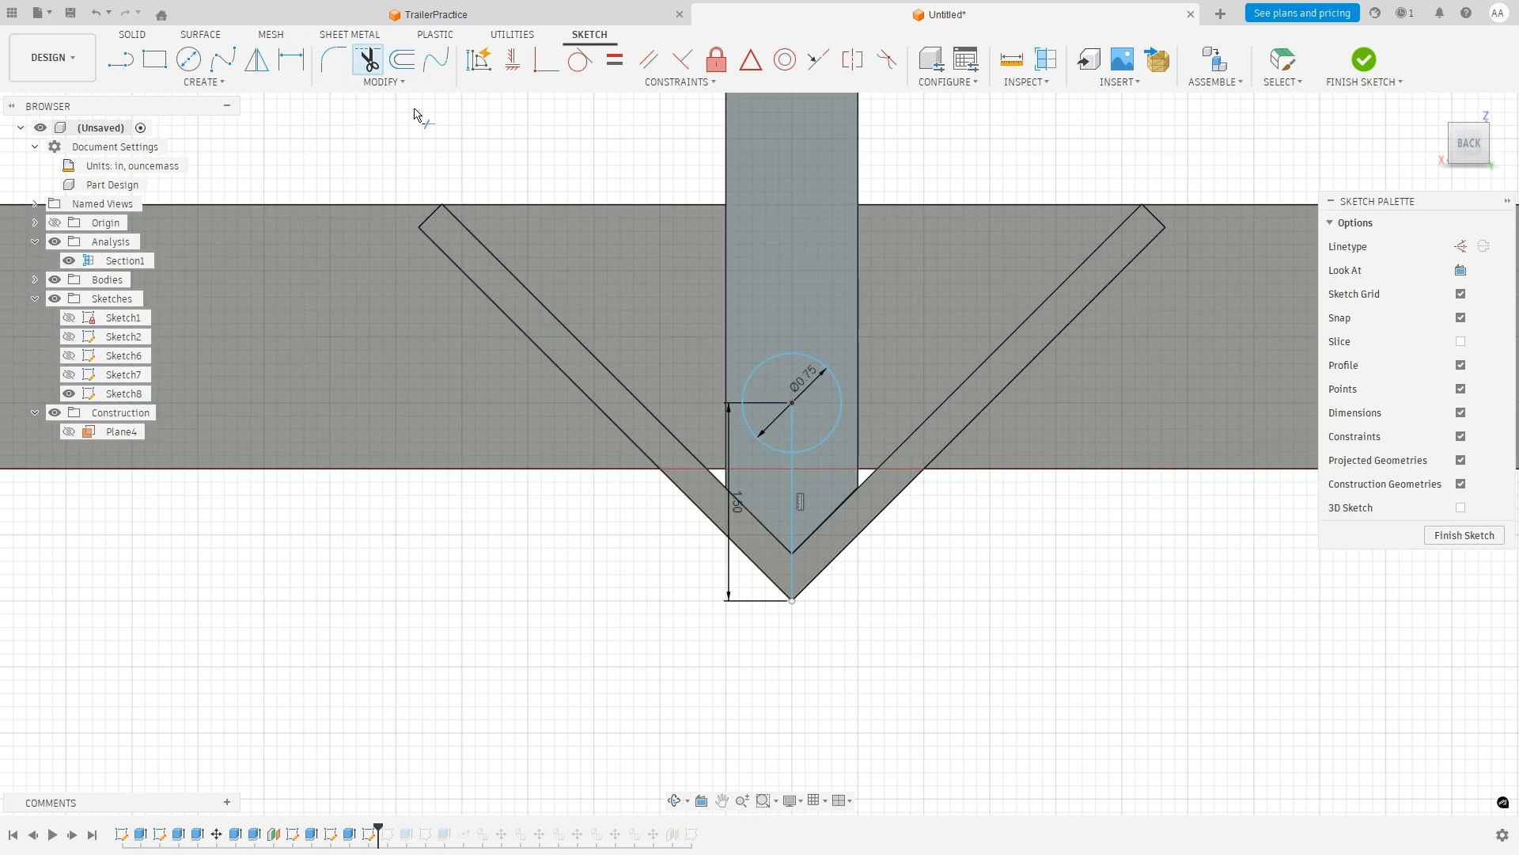
{"action": "left_click", "coordinate": [794, 427]}
{"action": "left_click", "coordinate": [794, 499]}
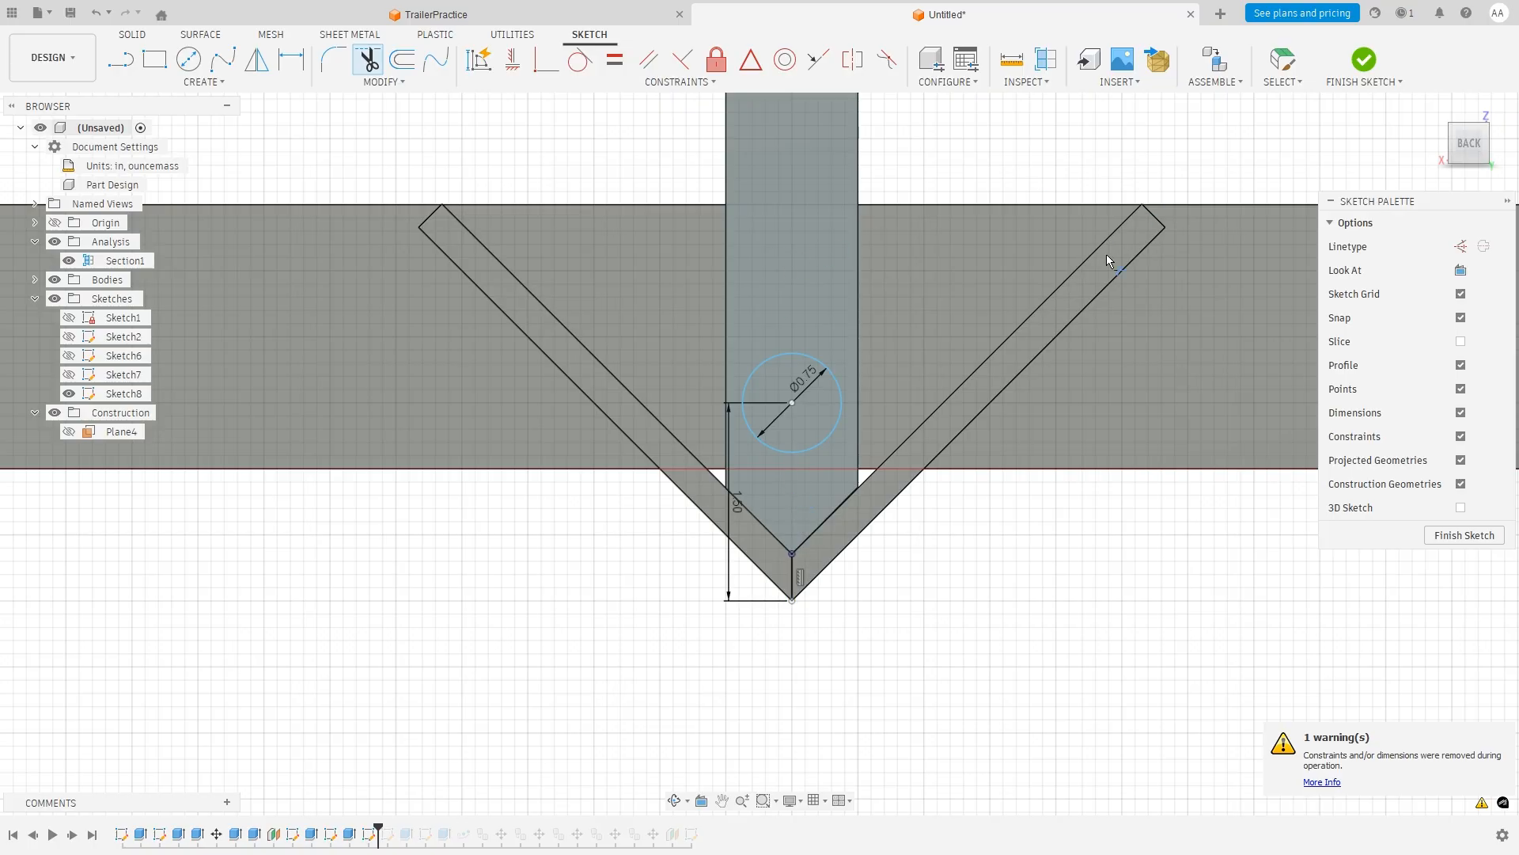
Extrude the circle as a cut with a distance of -0.5 in to make a hole through the upright.
{"action": "left_click", "coordinate": [135, 35]}
{"action": "left_click", "coordinate": [155, 60]}
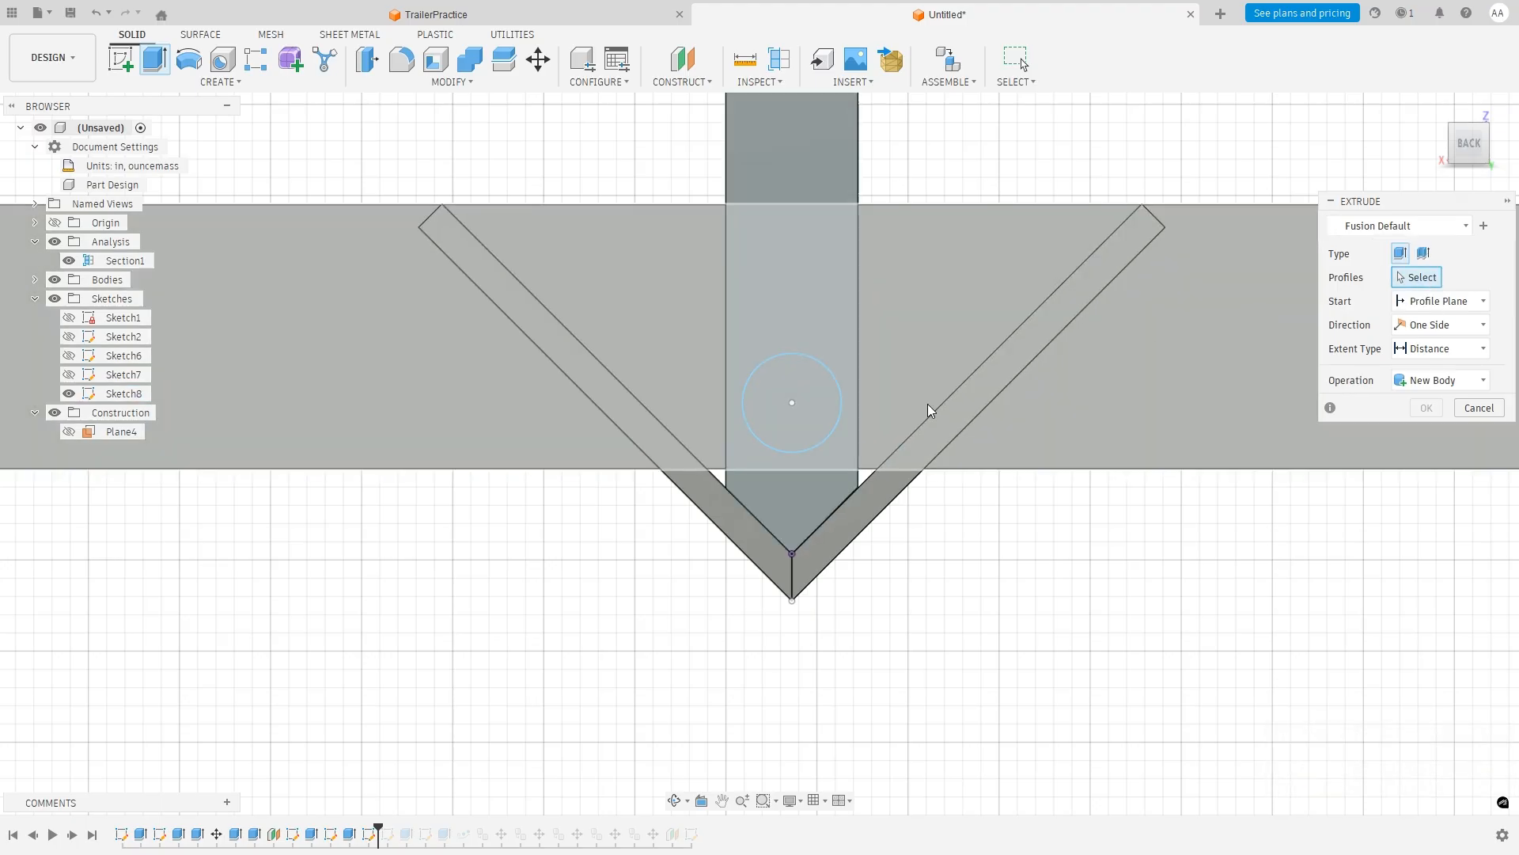
{"action": "left_click", "coordinate": [817, 386]}
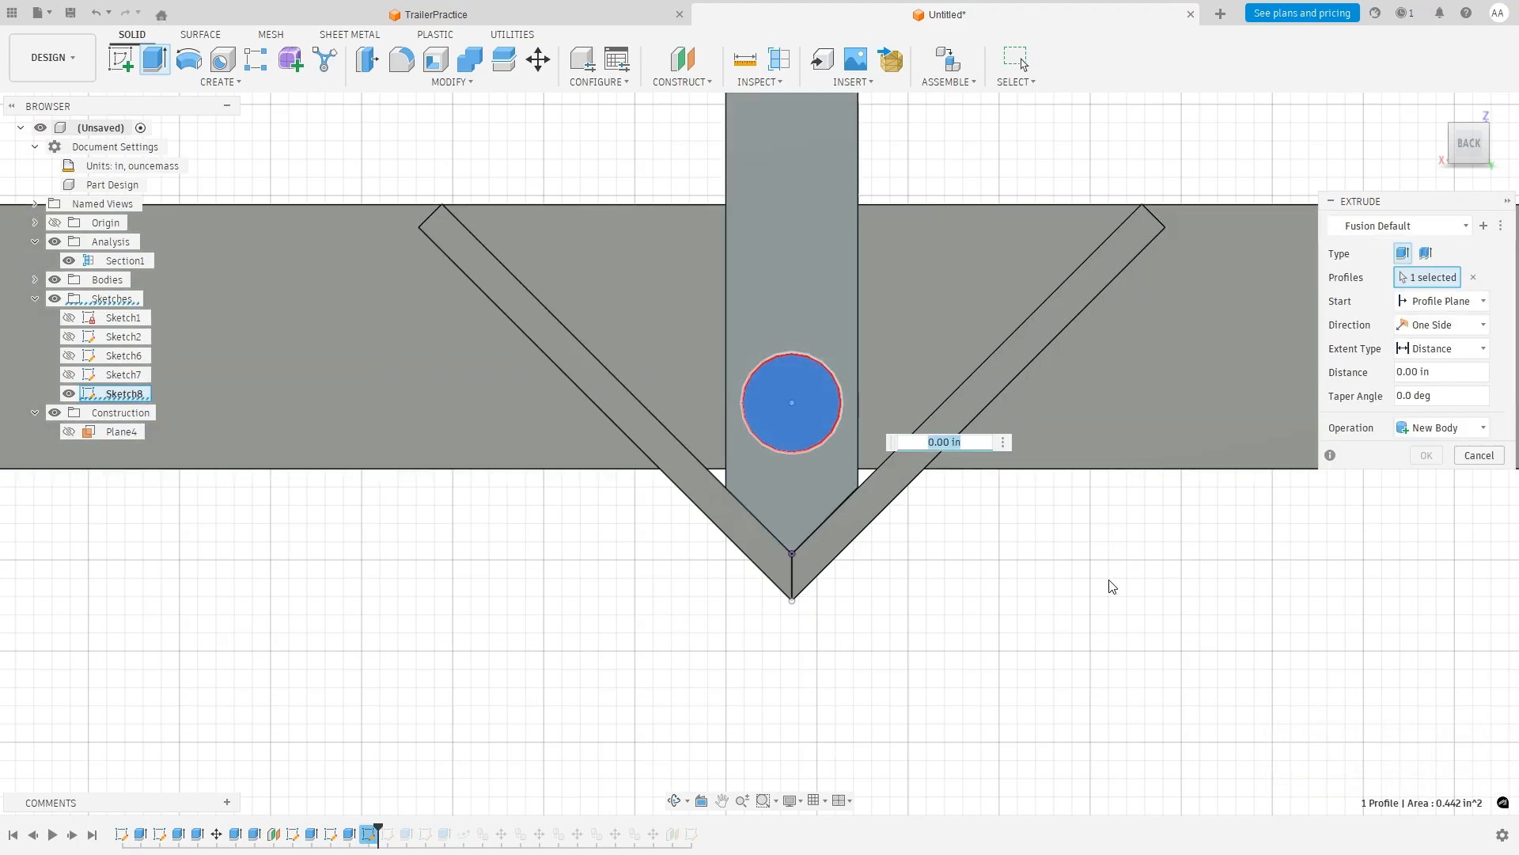
{"action": "middle_click_drag", "start_coordinate": [1079, 591], "coordinate": [1032, 608], "text": "shift"}
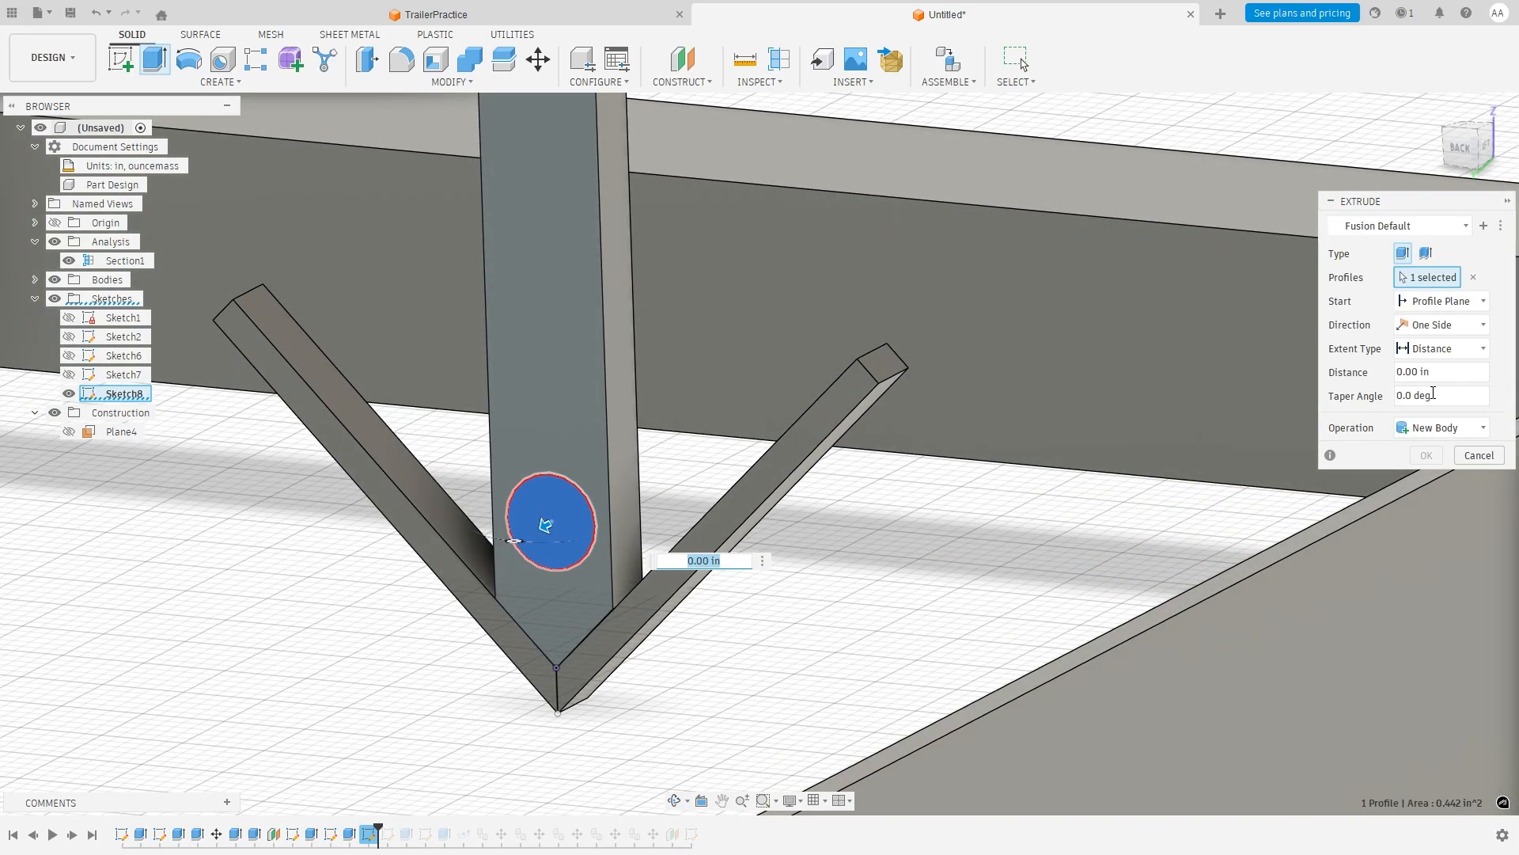
{"action": "left_click", "coordinate": [1429, 427]}
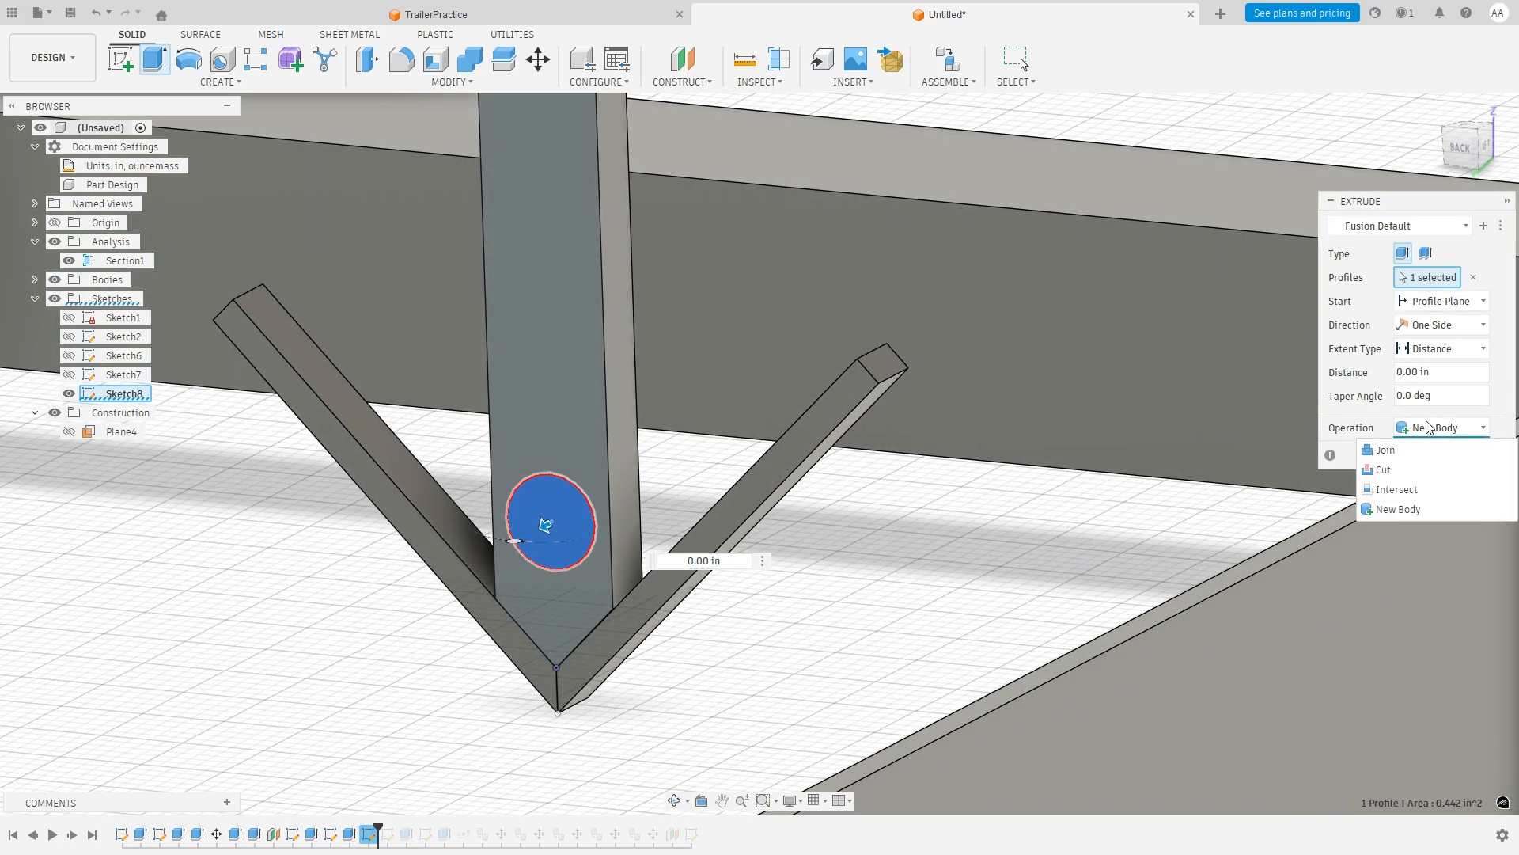
{"action": "left_click", "coordinate": [1401, 473]}
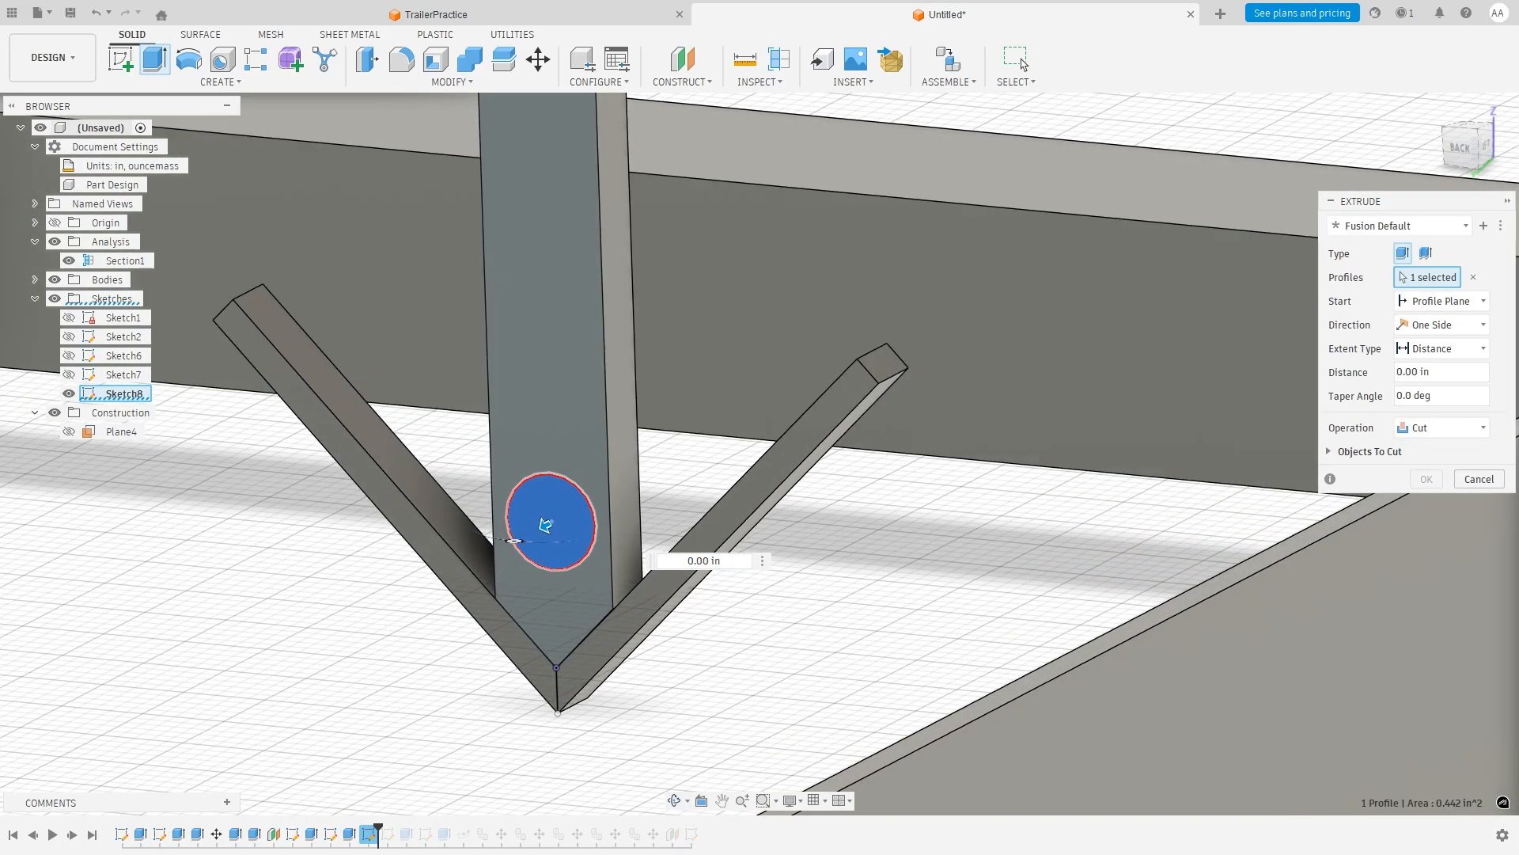
{"action": "left_click", "coordinate": [1442, 373]}
{"action": "left_click_drag", "start_coordinate": [1423, 372], "coordinate": [1377, 369]}
{"action": "type", "text": ".5"}
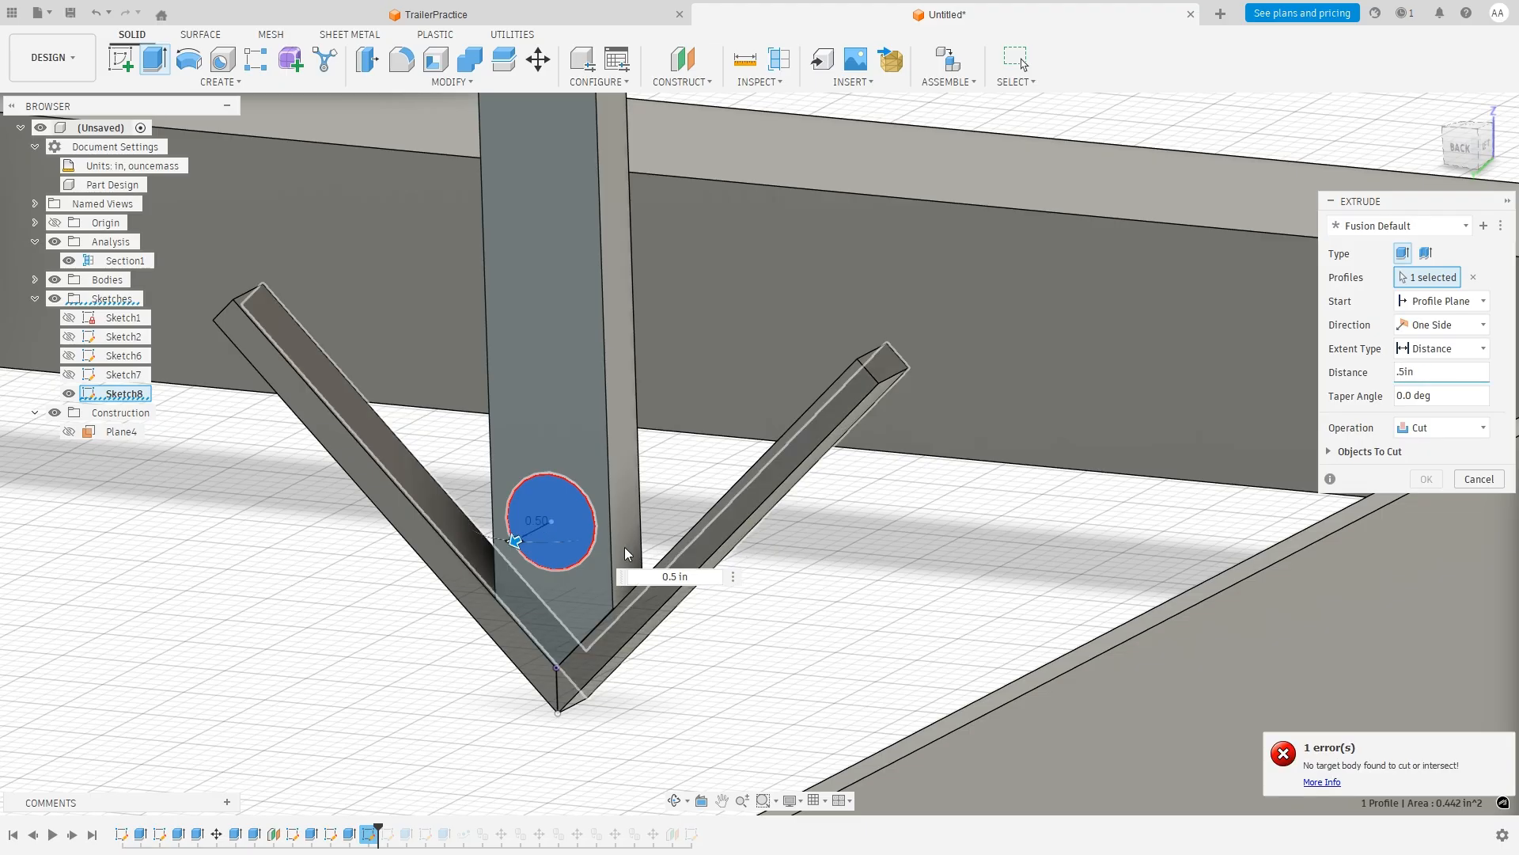
{"action": "left_click", "coordinate": [1398, 372]}
{"action": "type", "text": "-"}
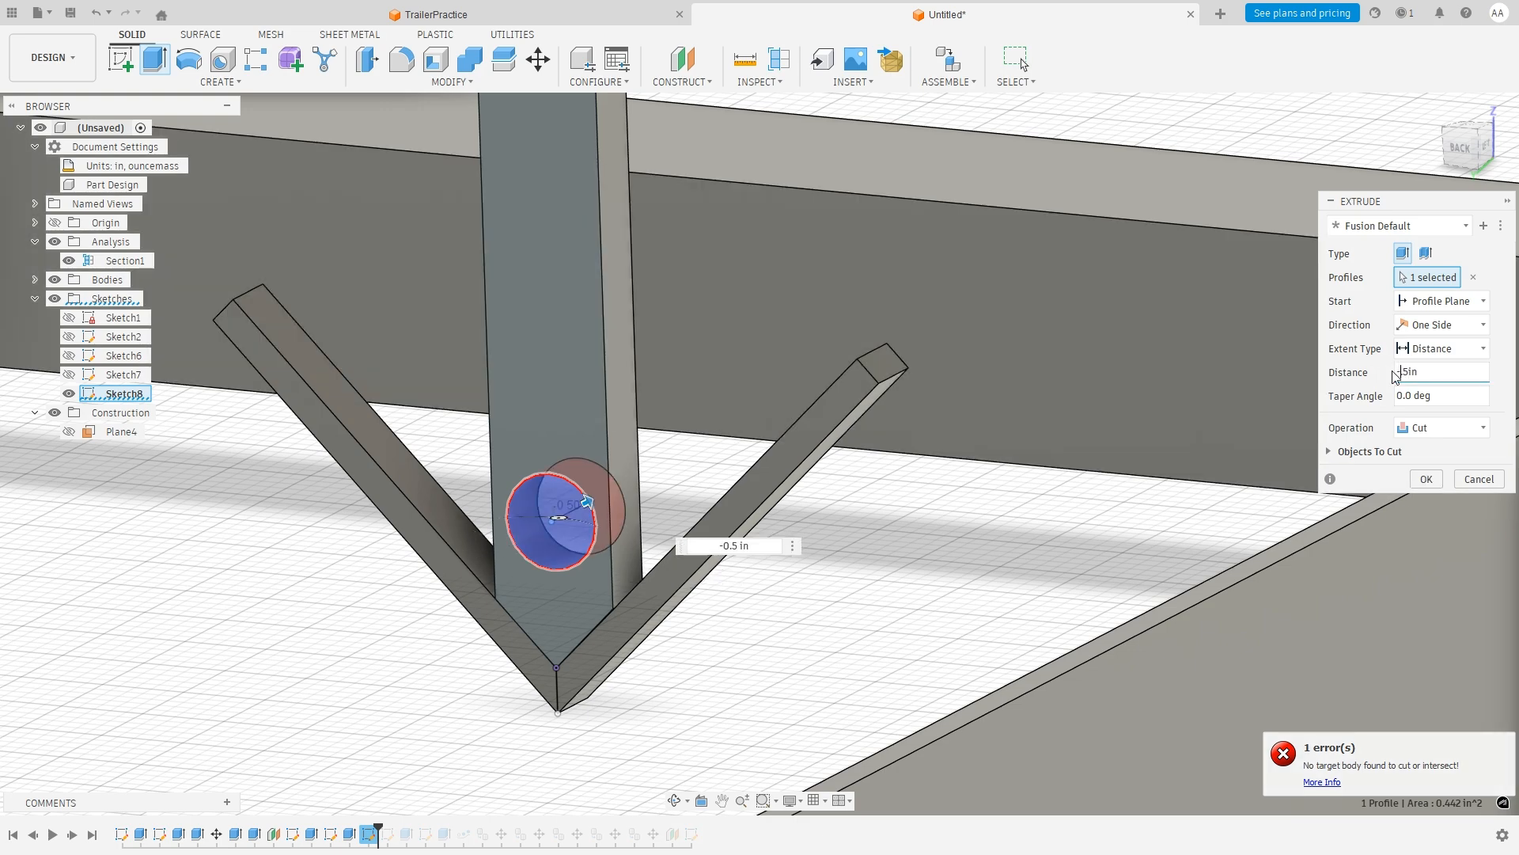
{"action": "left_click", "coordinate": [1426, 478]}
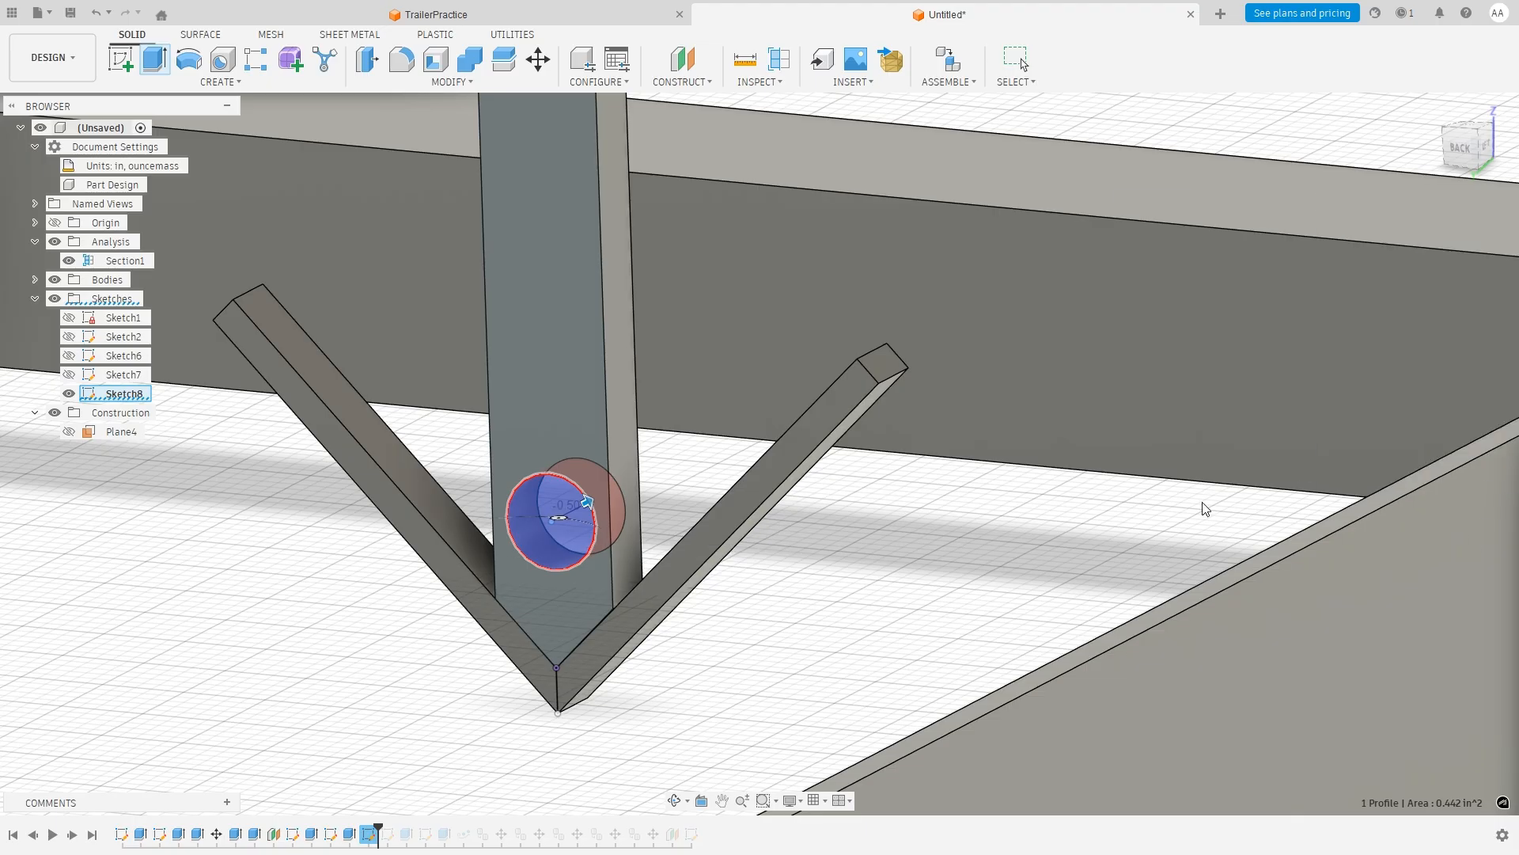
{"action": "middle_click_drag", "start_coordinate": [753, 651], "coordinate": [776, 638], "text": "shift"}
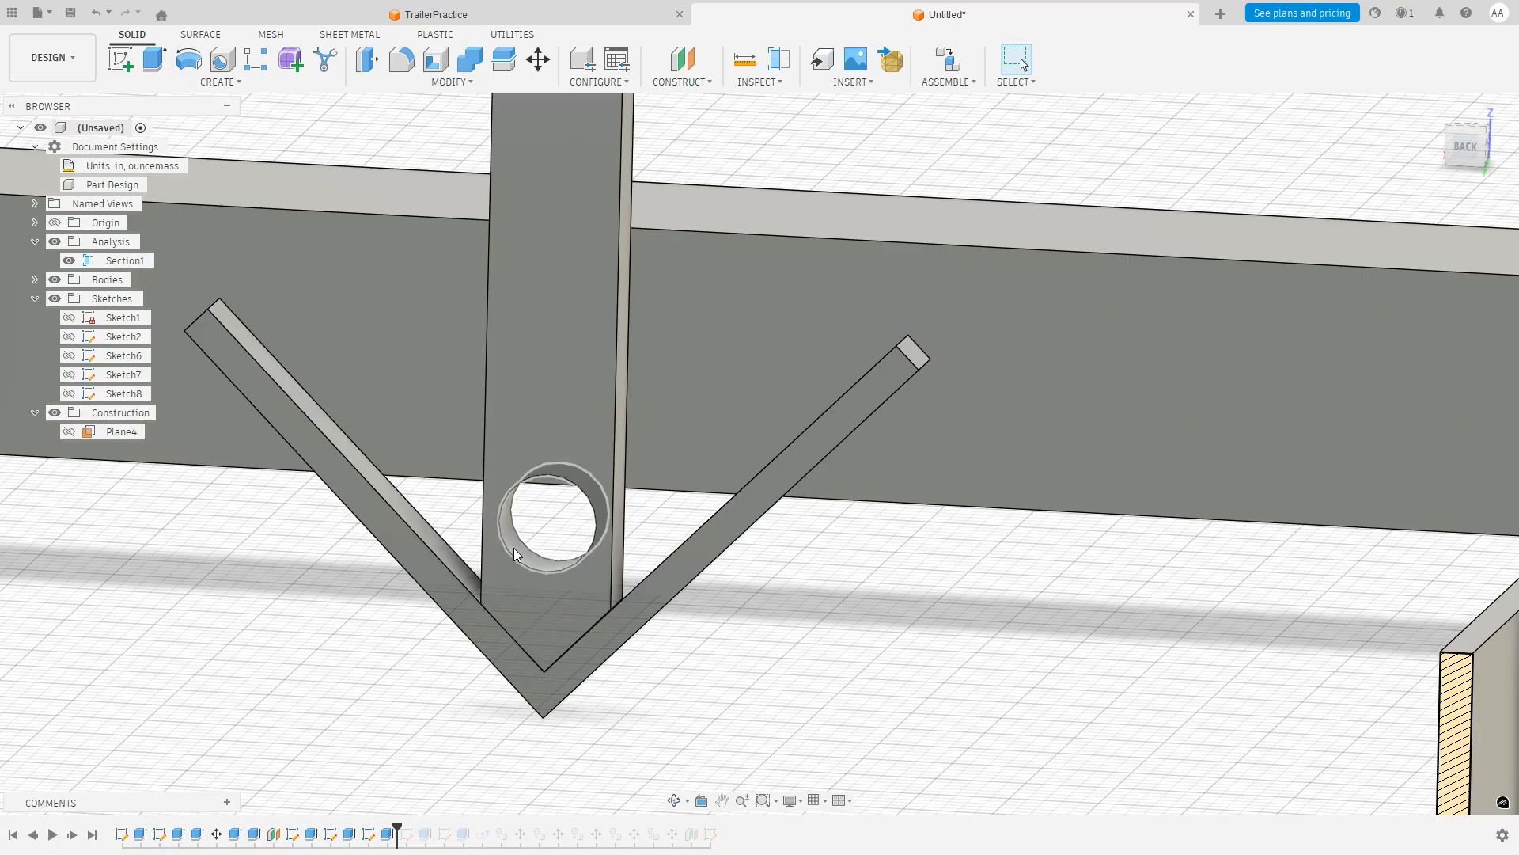
{"action": "left_click", "coordinate": [234, 82]}
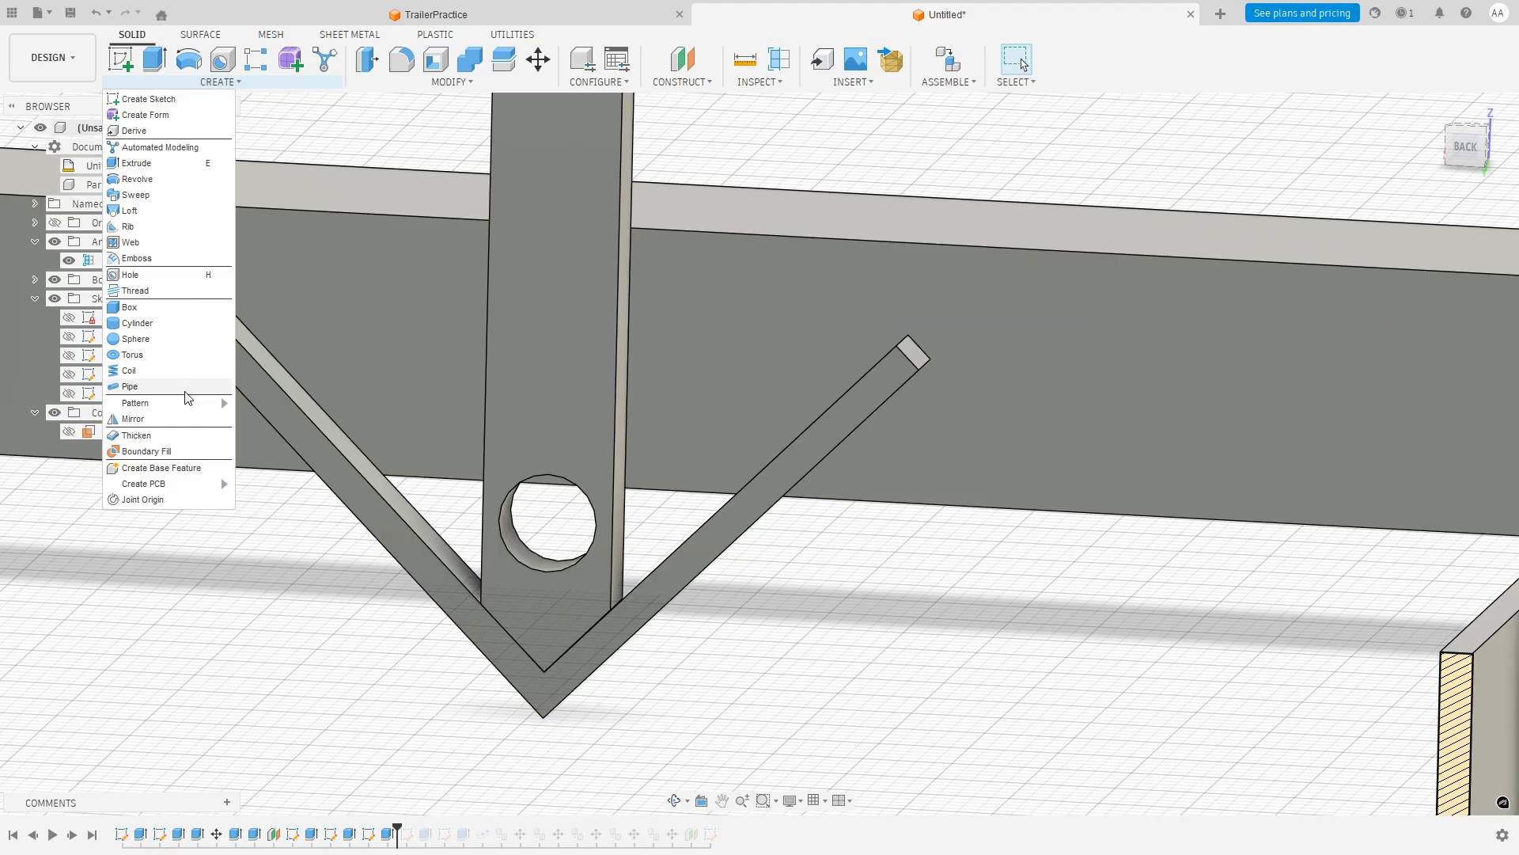
{"action": "mouse_move", "coordinate": [188, 403]}
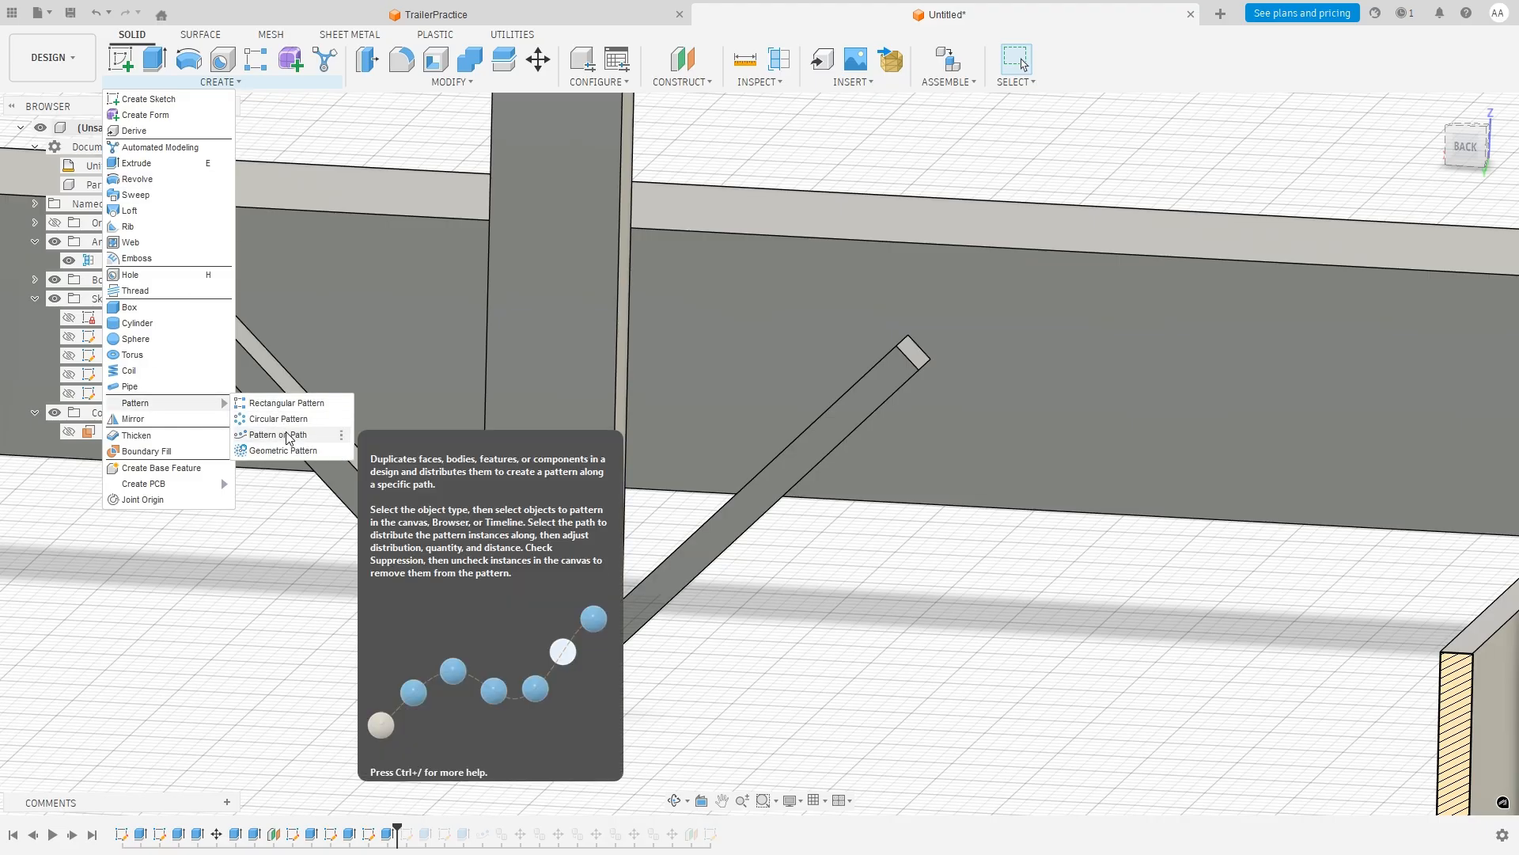
{"action": "left_click", "coordinate": [286, 434]}
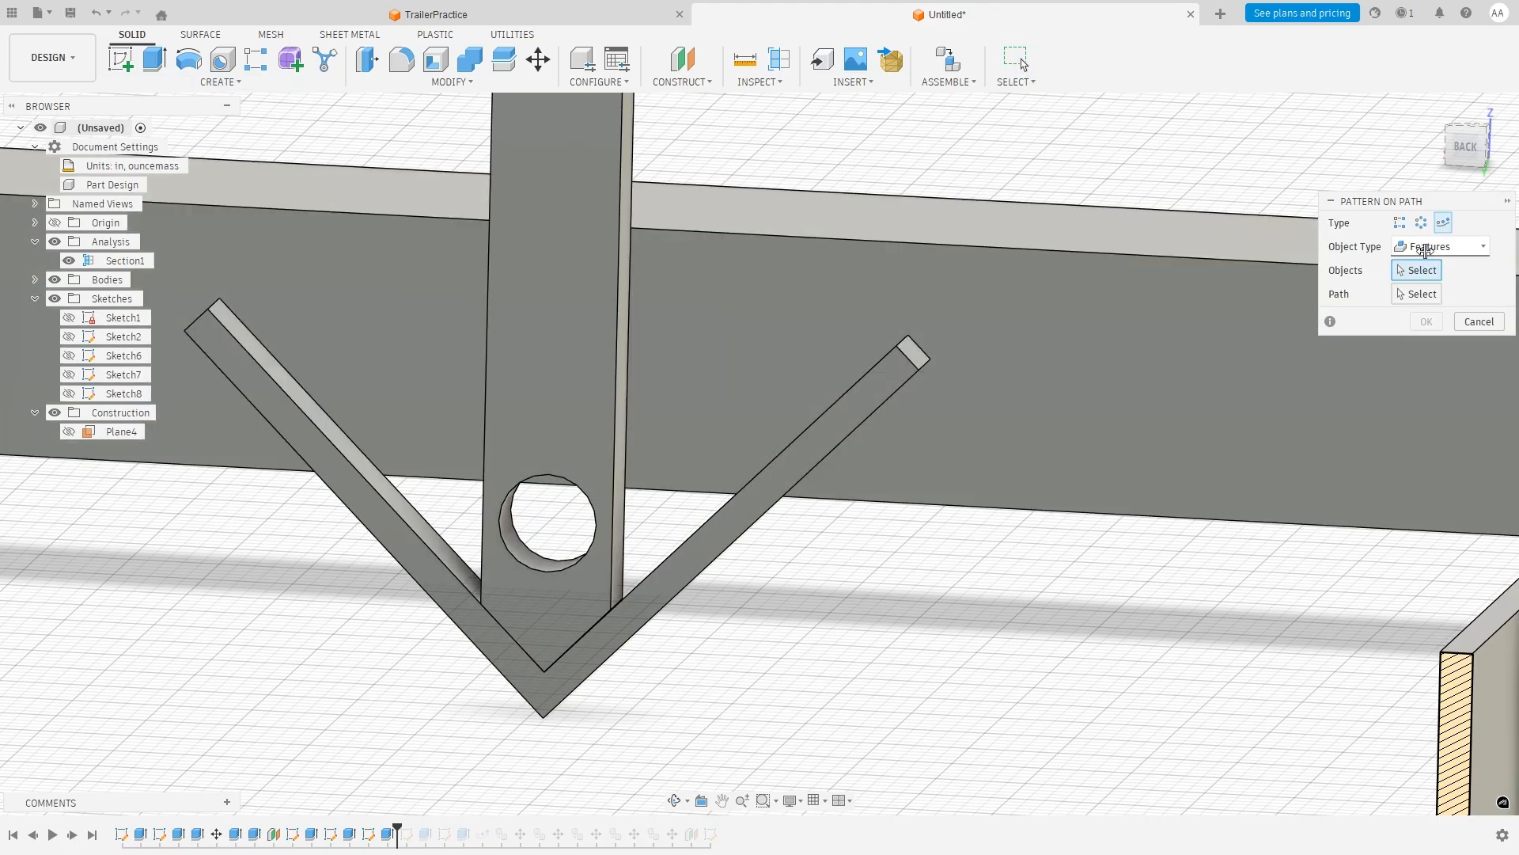
{"action": "left_click", "coordinate": [1426, 247]}
{"action": "left_click", "coordinate": [1425, 269]}
{"action": "left_click", "coordinate": [1441, 247]}
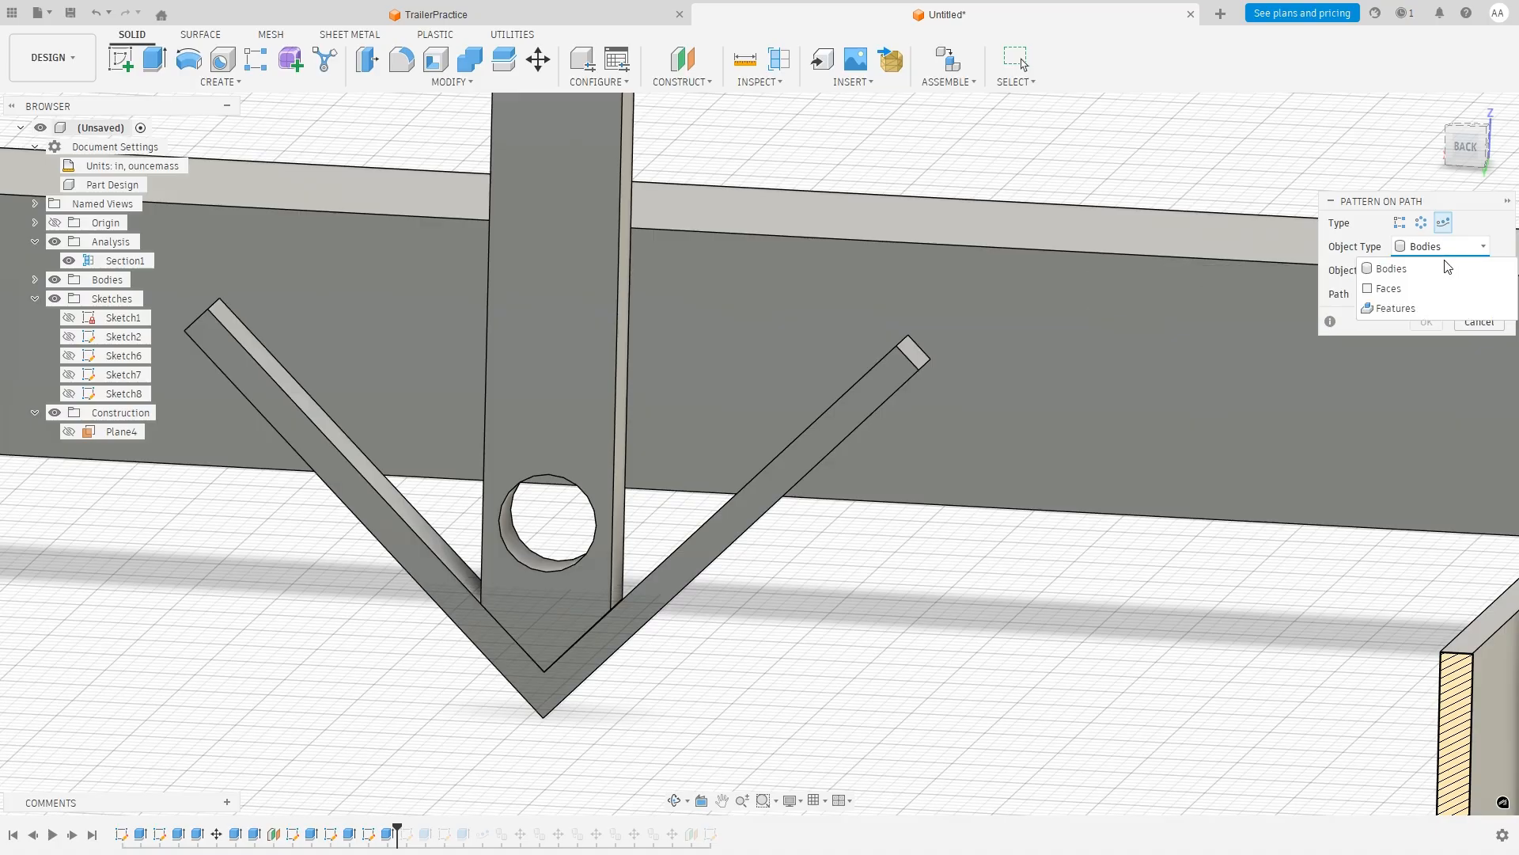
{"action": "left_click", "coordinate": [1429, 305]}
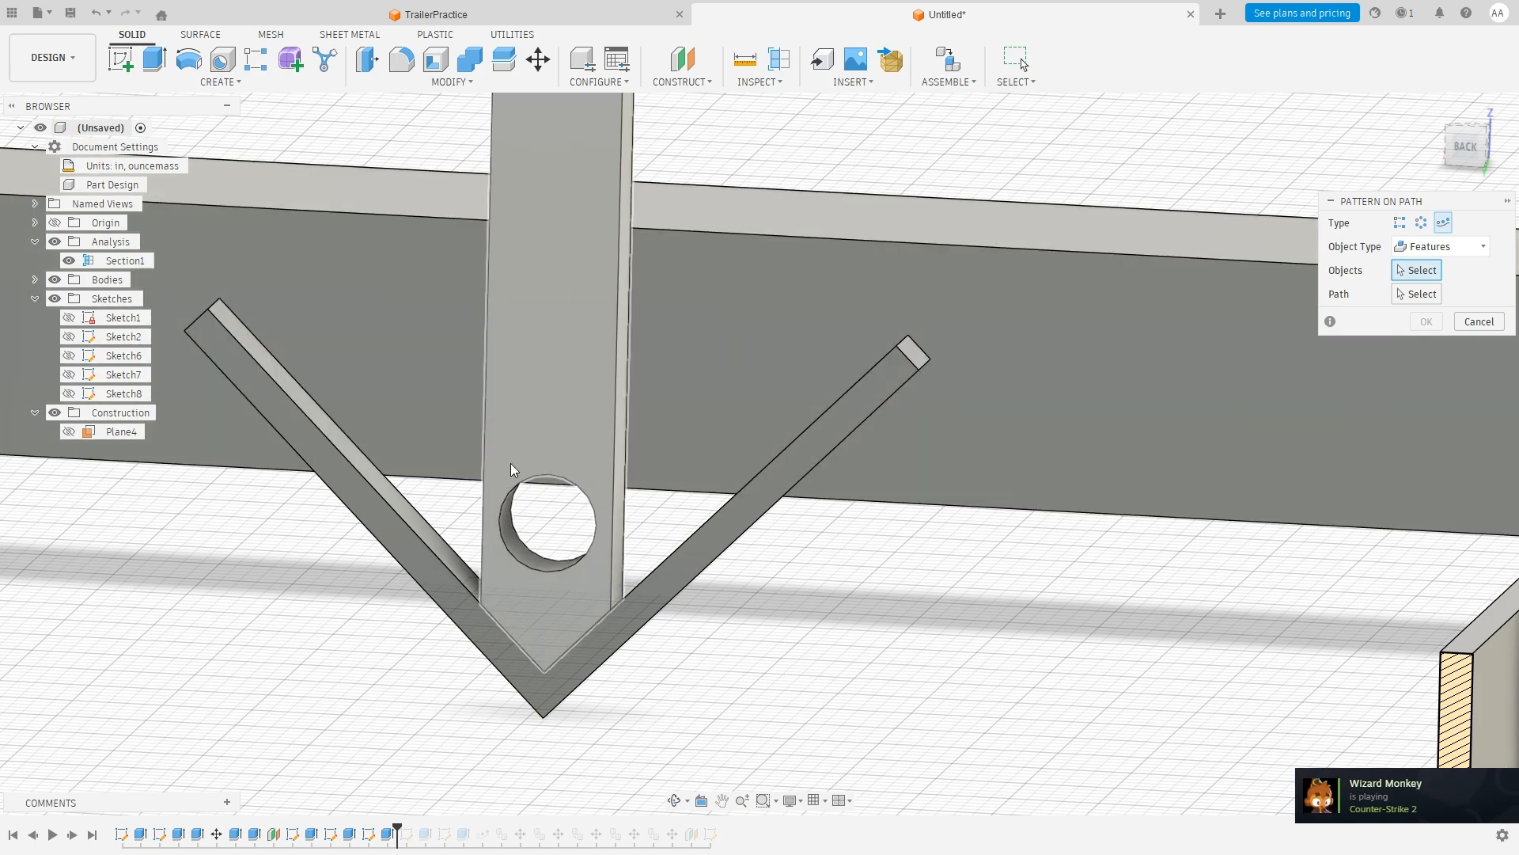
{"action": "left_click", "coordinate": [513, 552]}
{"action": "left_click", "coordinate": [1428, 294]}
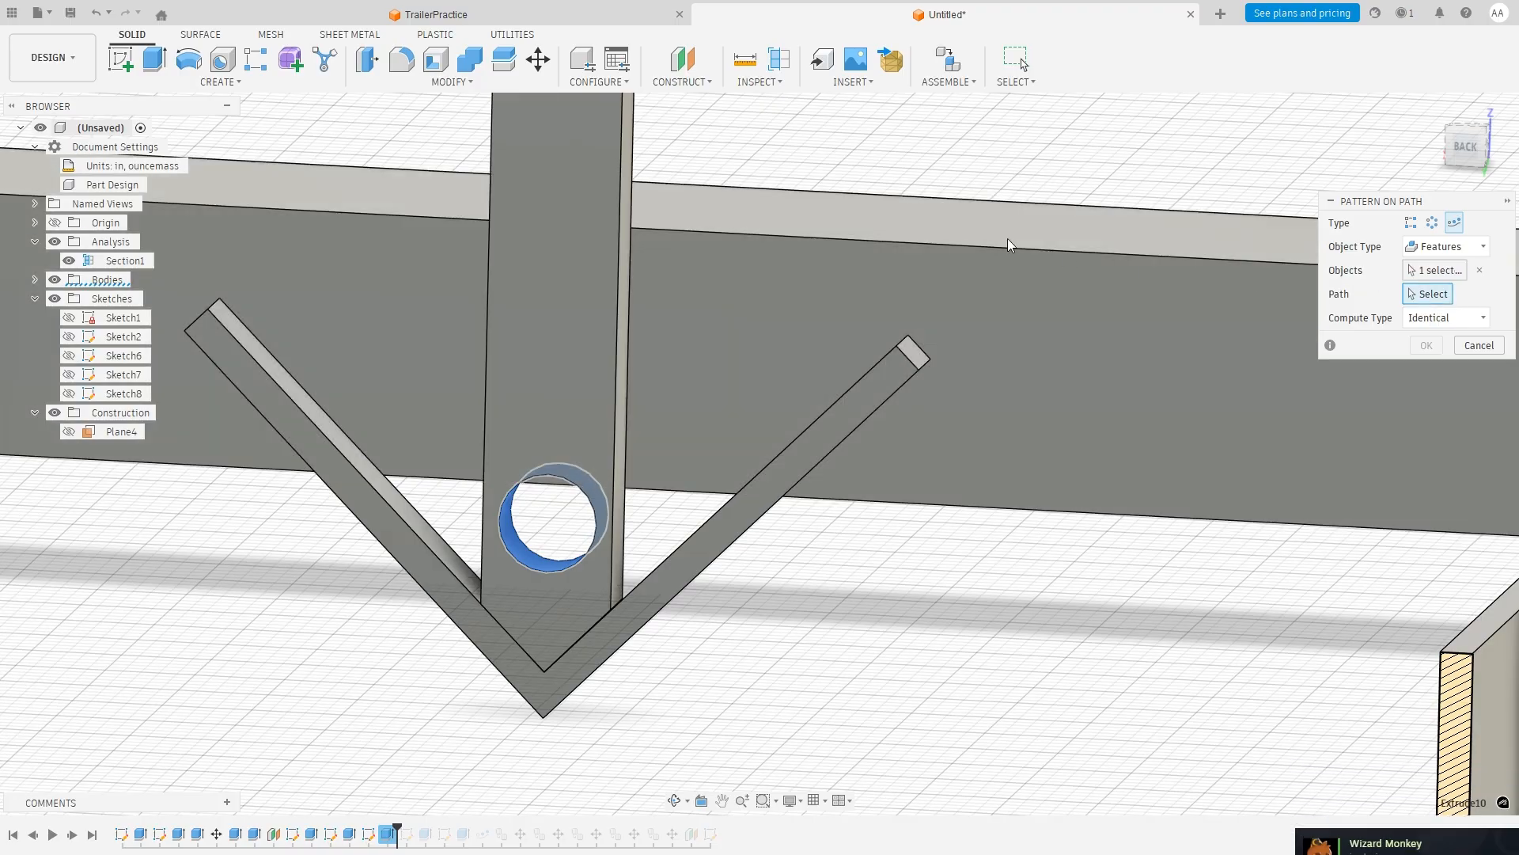
{"action": "scroll", "coordinate": [786, 157], "scroll_direction": "down", "scroll_amount": 2}
{"action": "scroll", "coordinate": [786, 157], "scroll_direction": "down", "scroll_amount": 2}
{"action": "scroll", "coordinate": [663, 164], "scroll_direction": "up", "scroll_amount": 3}
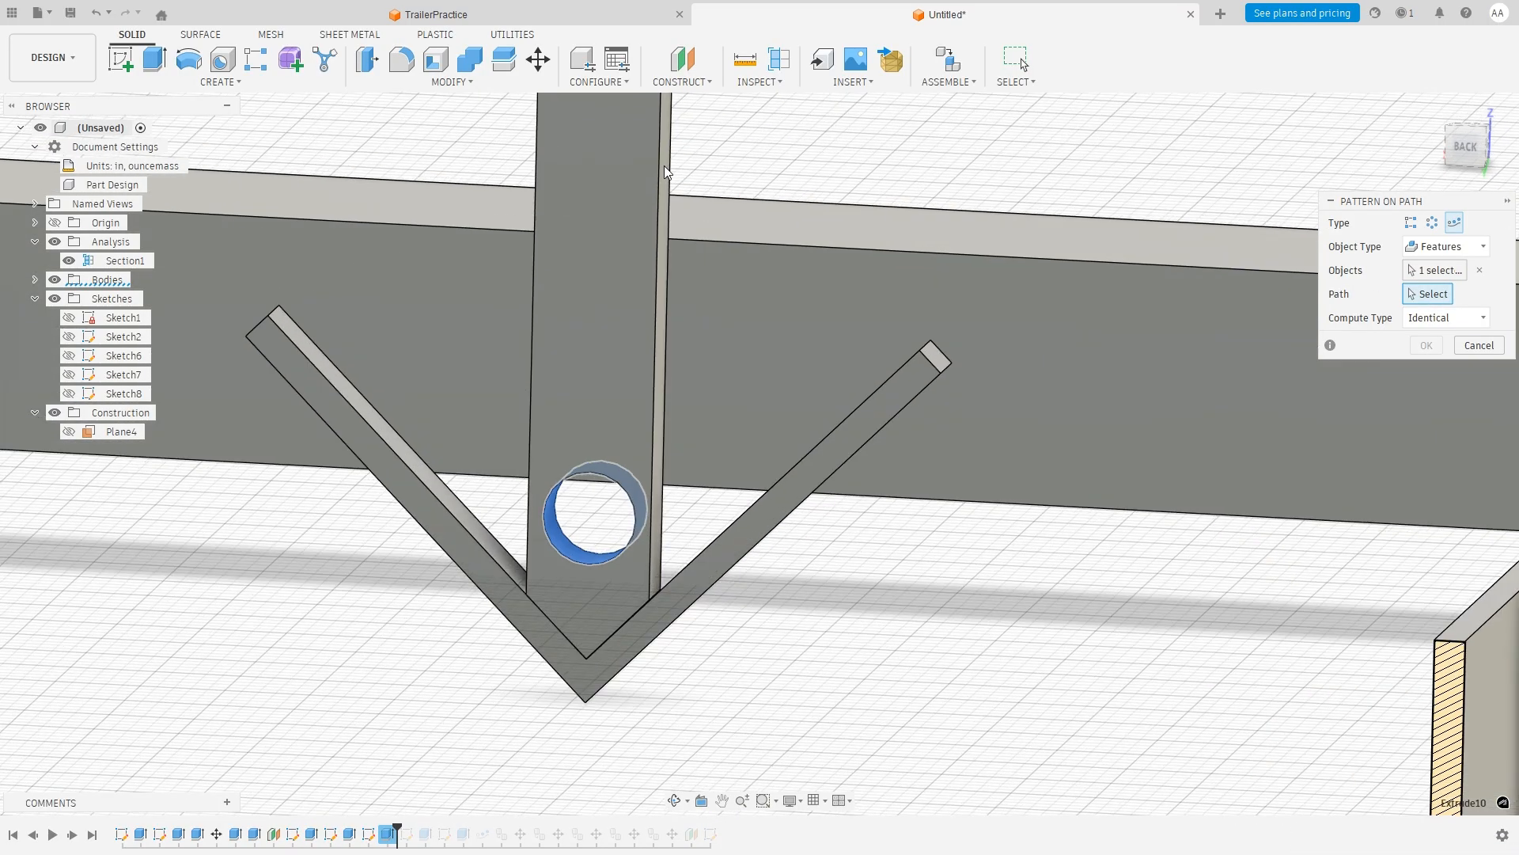
{"action": "left_click", "coordinate": [727, 803]}
{"action": "left_click_drag", "start_coordinate": [701, 442], "coordinate": [747, 615]}
{"action": "scroll", "coordinate": [711, 310], "scroll_direction": "up", "scroll_amount": 3}
{"action": "scroll", "coordinate": [711, 310], "scroll_direction": "down", "scroll_amount": 5}
{"action": "left_click_drag", "start_coordinate": [726, 212], "coordinate": [704, 357]}
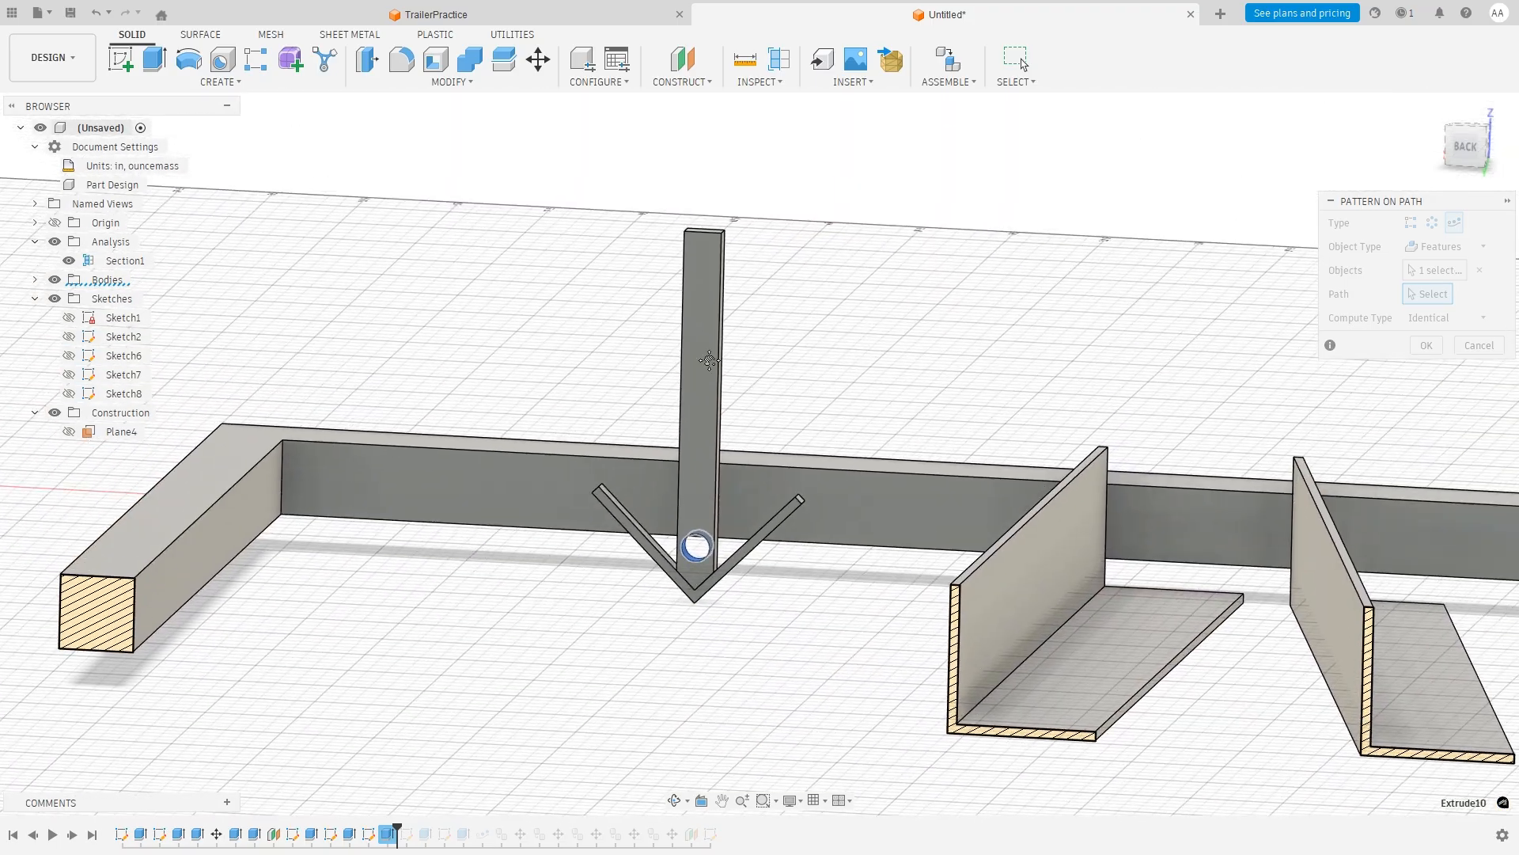
{"action": "scroll", "coordinate": [698, 370], "scroll_direction": "up", "scroll_amount": 2}
{"action": "scroll", "coordinate": [697, 371], "scroll_direction": "up", "scroll_amount": 1}
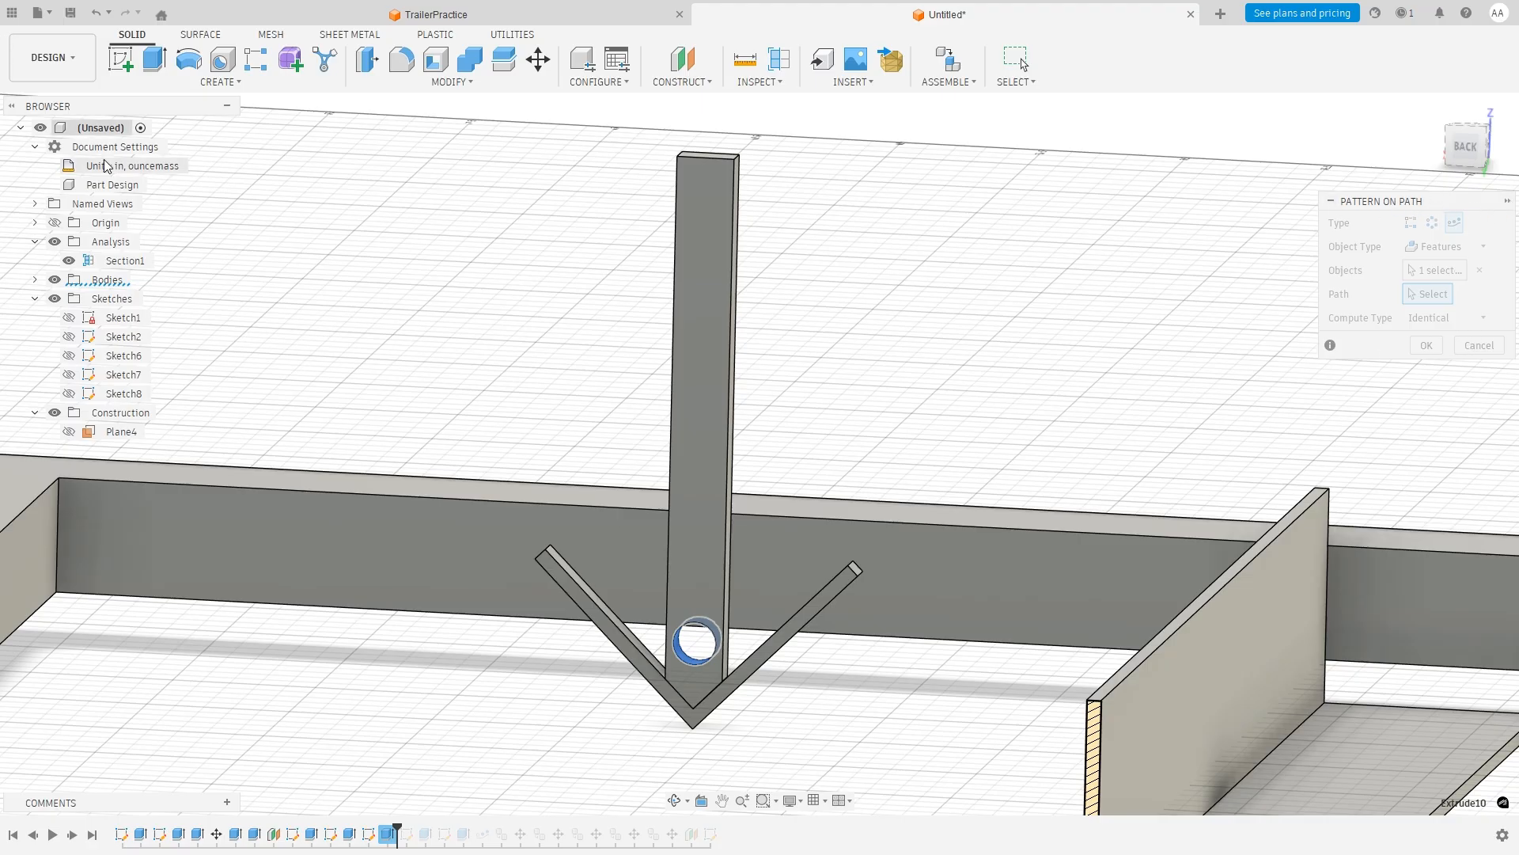
{"action": "left_click", "coordinate": [222, 59]}
Set up a Pattern on Path of the hole's cut feature, using the upright's long vertical edge as the path.
{"action": "left_click", "coordinate": [221, 82]}
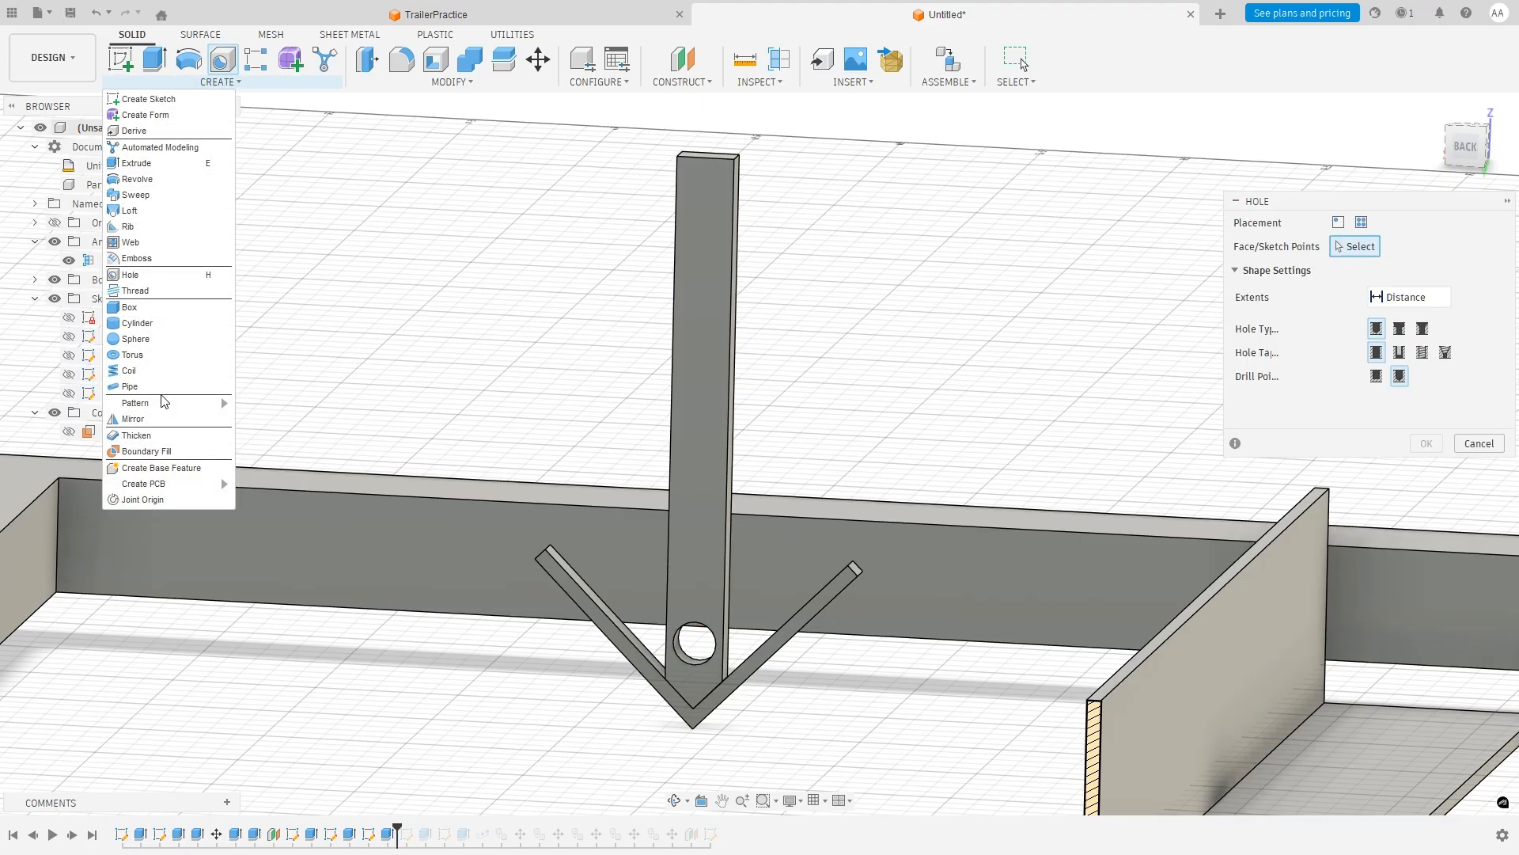
{"action": "mouse_move", "coordinate": [213, 403]}
{"action": "left_click", "coordinate": [317, 435]}
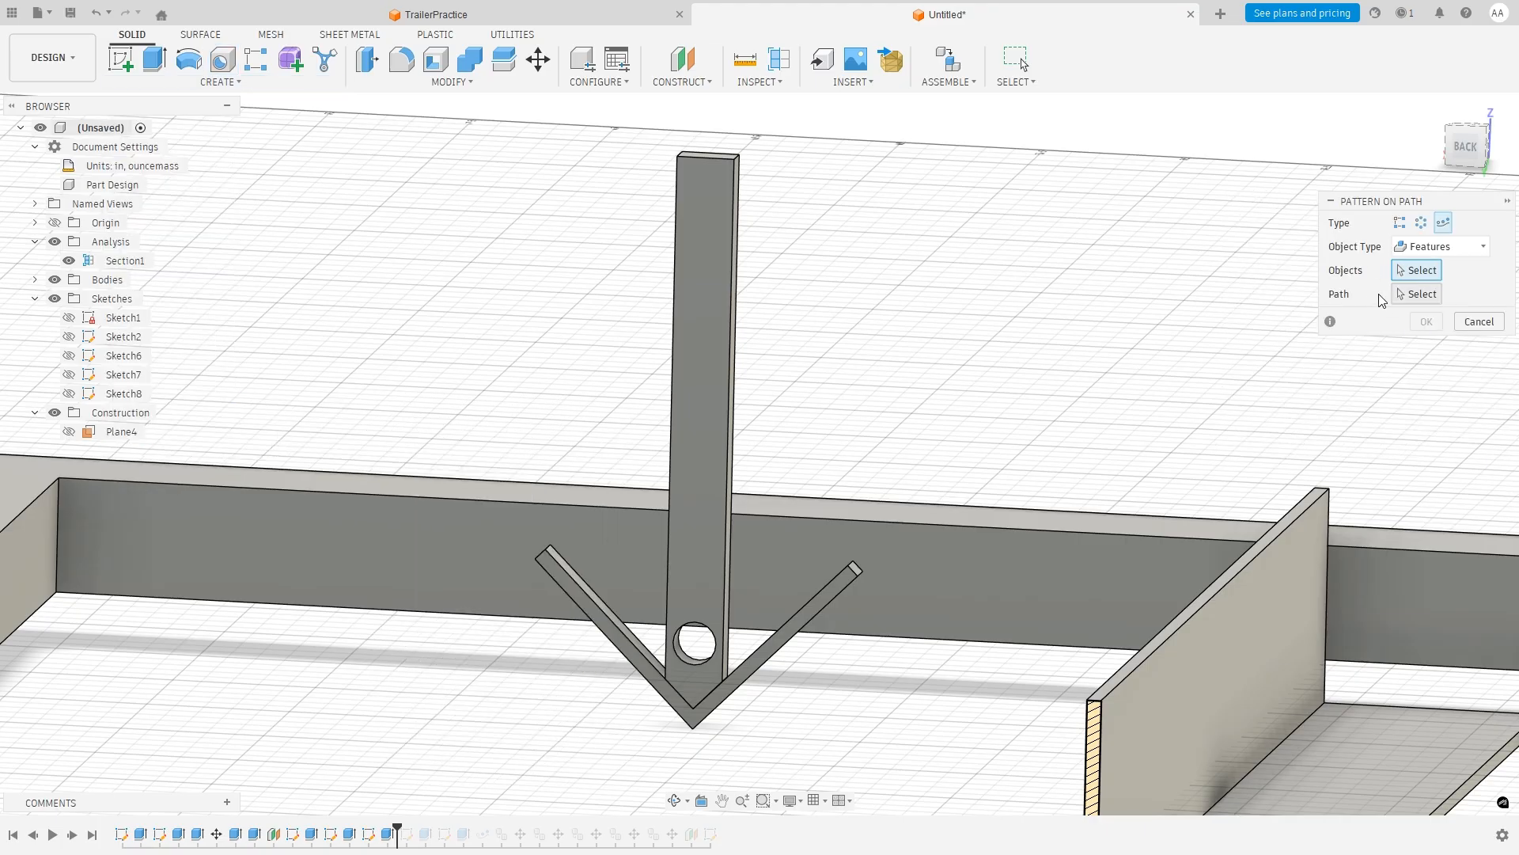
{"action": "left_click", "coordinate": [1450, 243]}
{"action": "left_click", "coordinate": [1449, 248]}
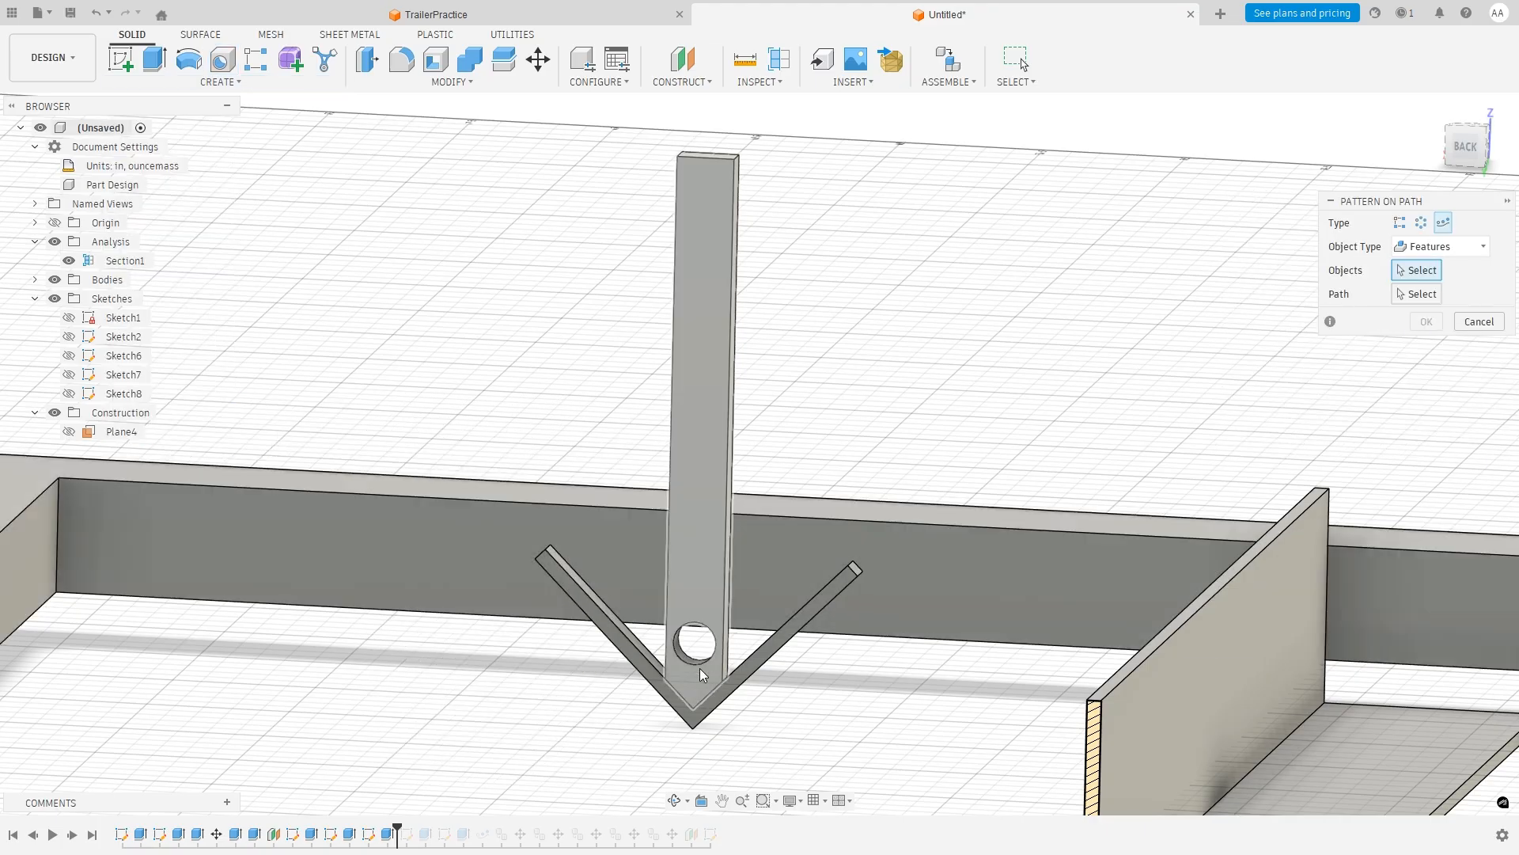
{"action": "left_click", "coordinate": [690, 658]}
{"action": "left_click", "coordinate": [1431, 294]}
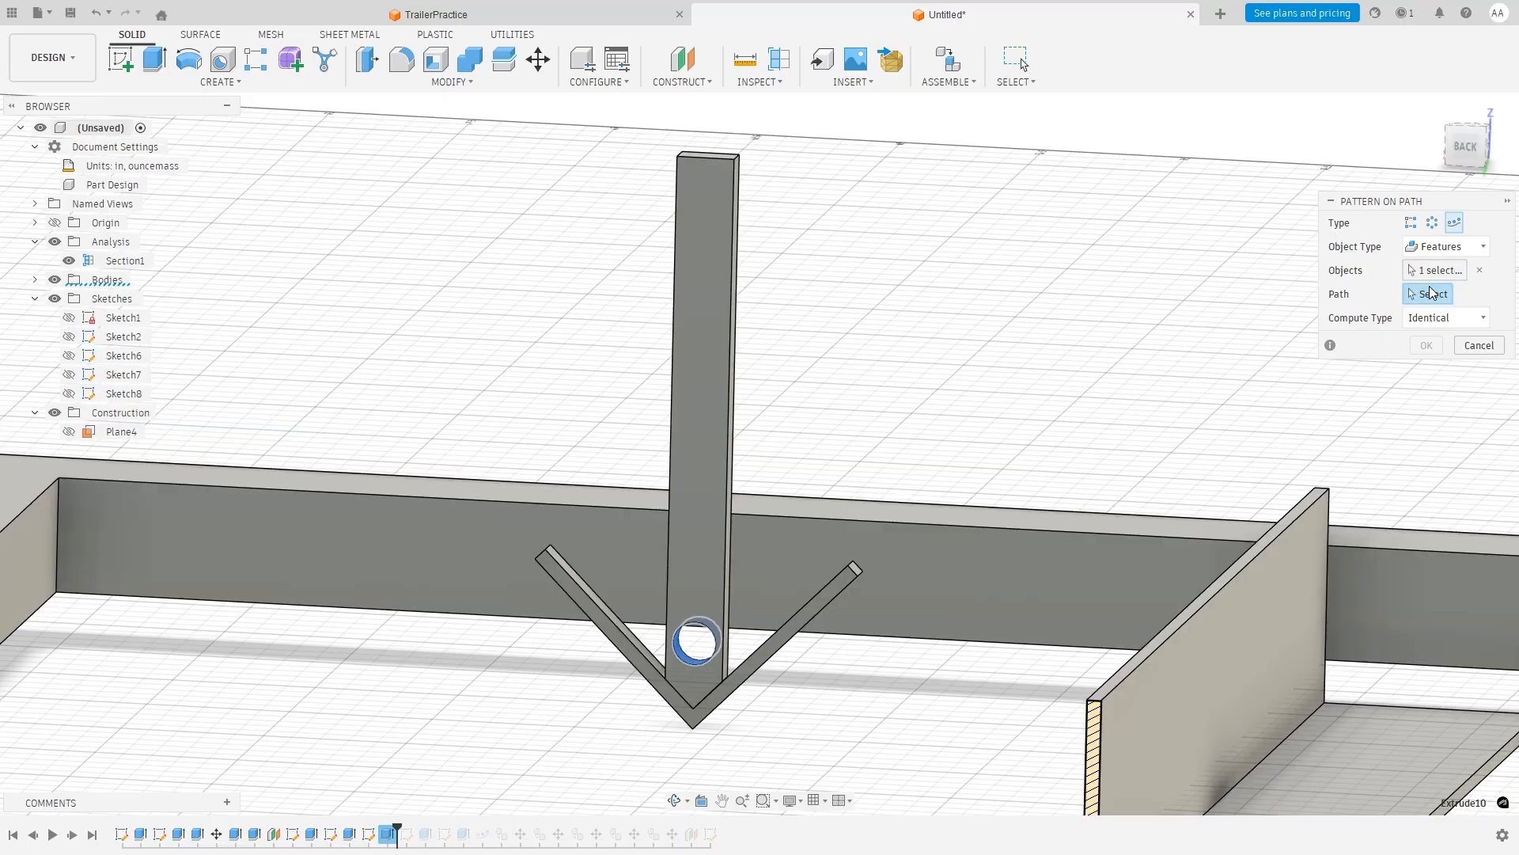
{"action": "left_click", "coordinate": [723, 577]}
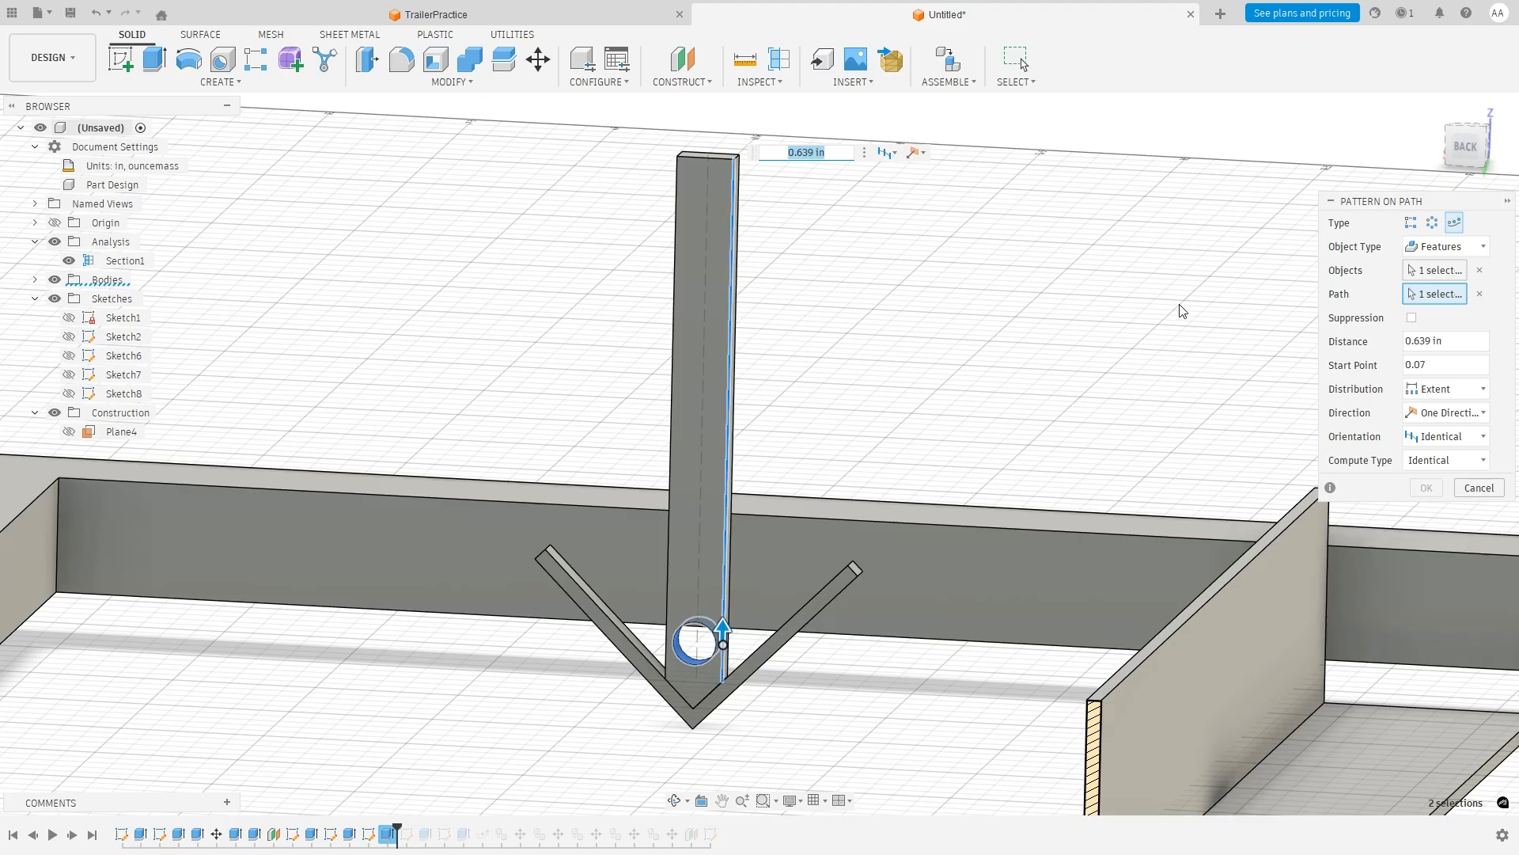
Set the path pattern's distance to 8 in and its quantity to 8, and create the row of holes.
{"action": "key", "text": "Tab"}
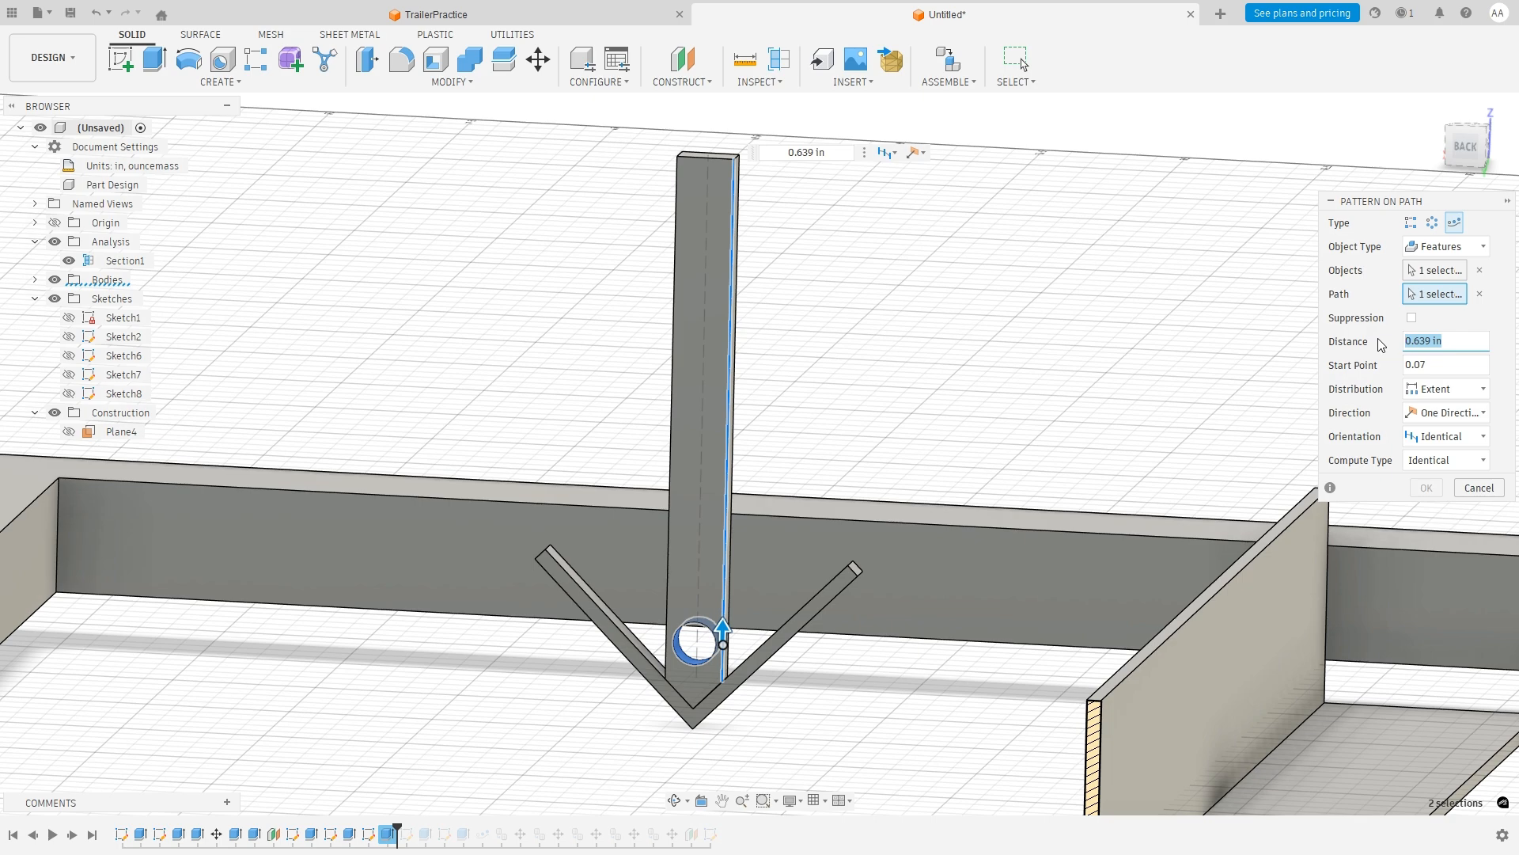
{"action": "type", "text": "8"}
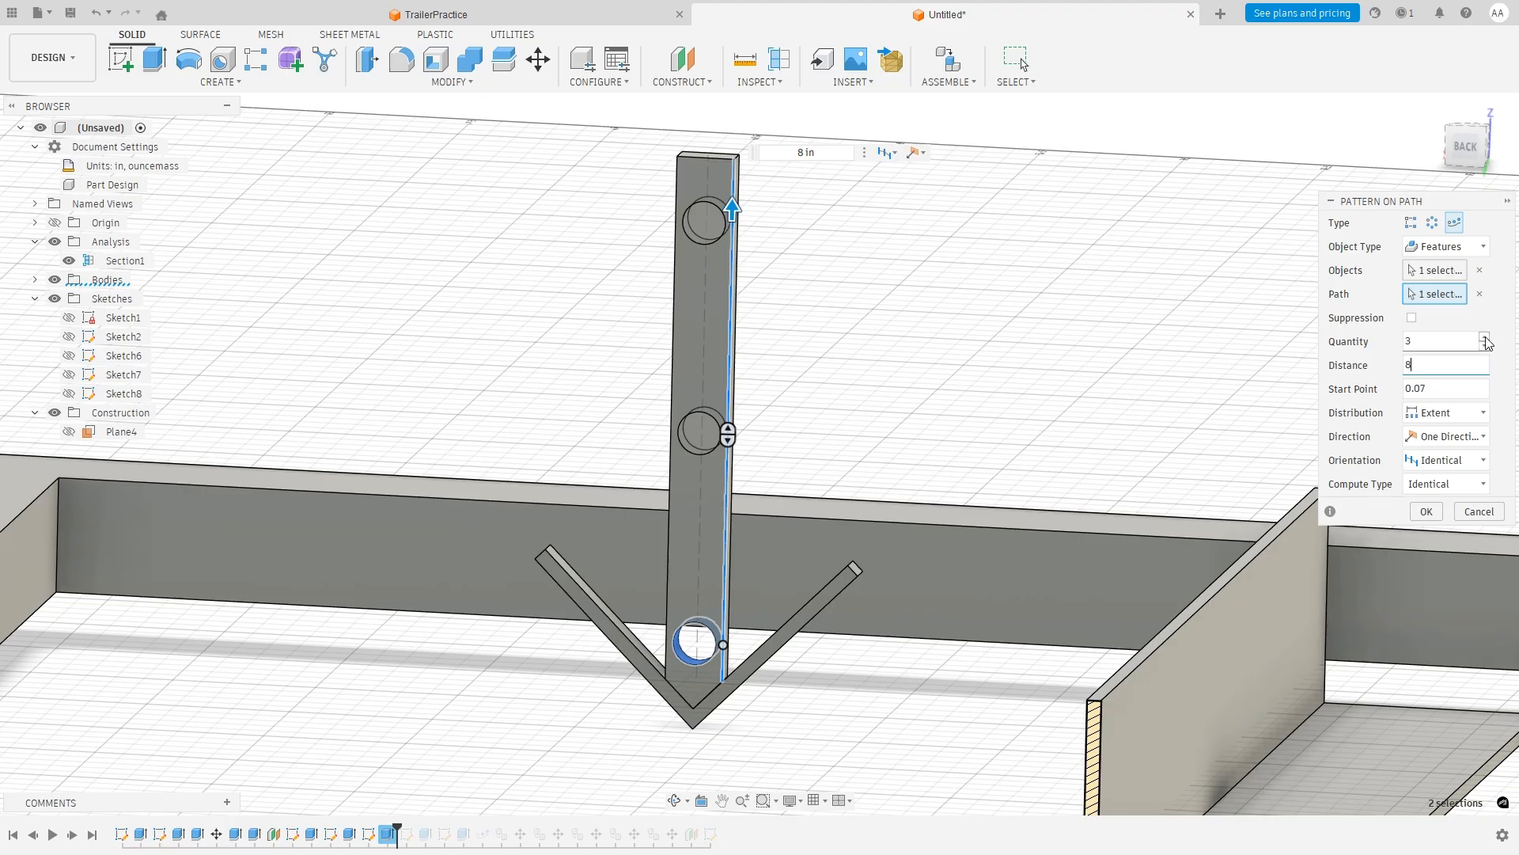
{"action": "left_click", "coordinate": [1485, 337]}
{"action": "left_click", "coordinate": [1486, 337]}
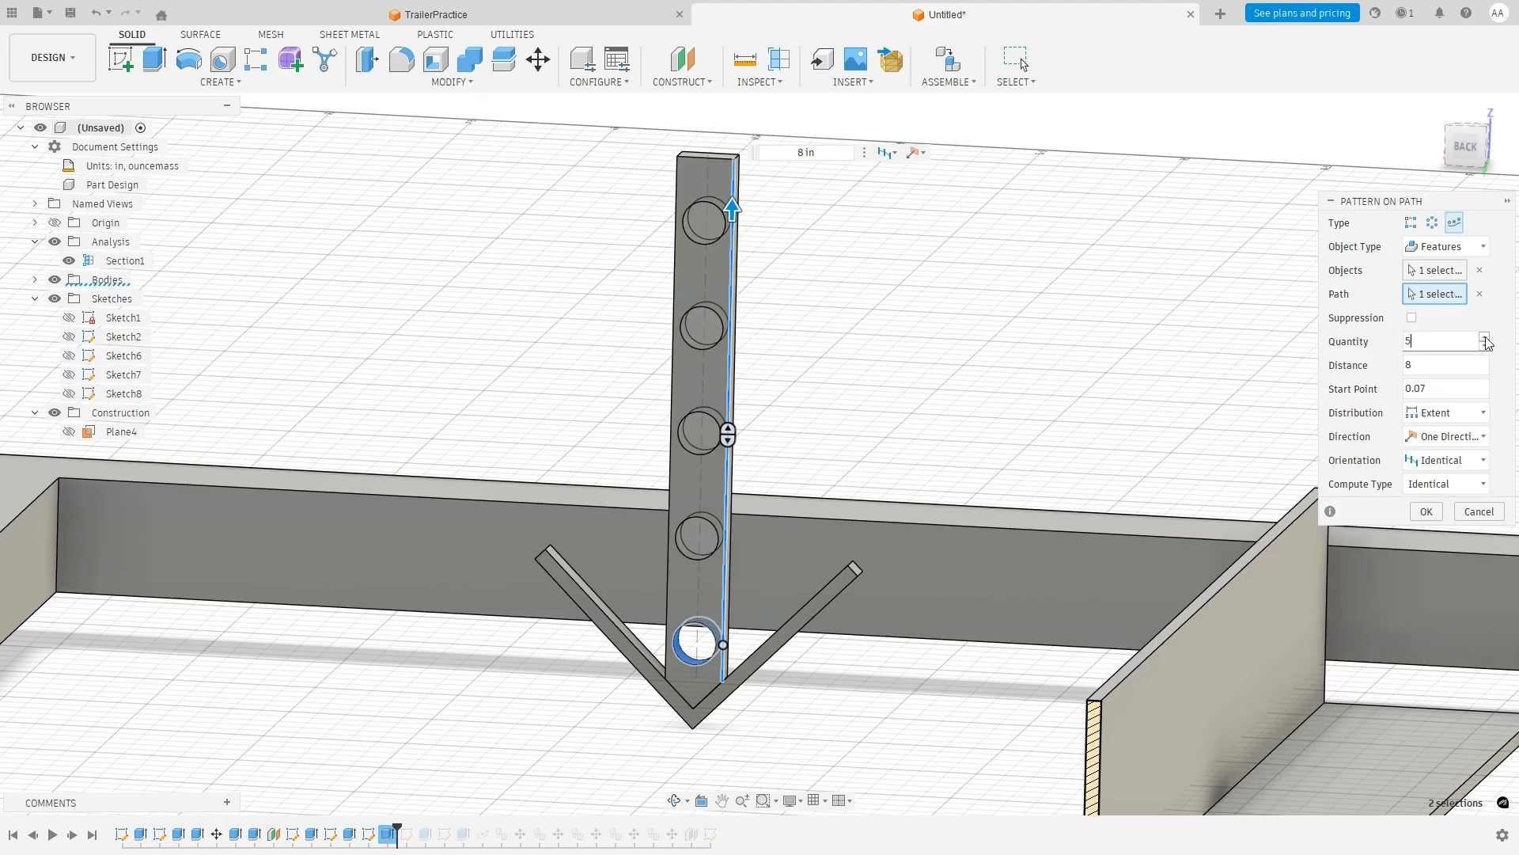
{"action": "left_click", "coordinate": [1486, 337]}
{"action": "left_click", "coordinate": [1486, 346]}
{"action": "left_click", "coordinate": [1485, 346]}
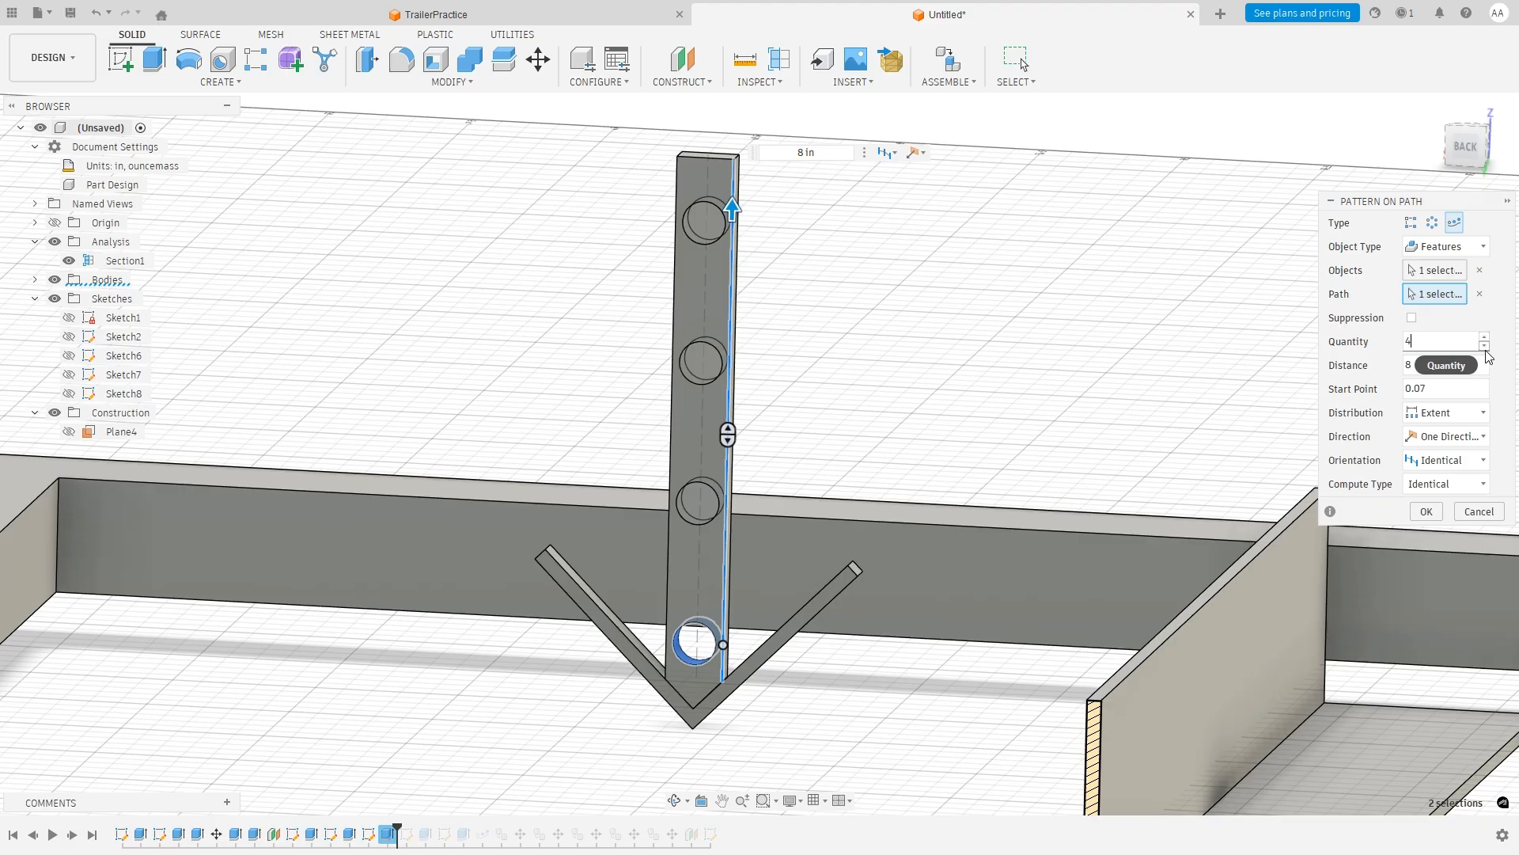
{"action": "left_click", "coordinate": [1486, 337]}
{"action": "left_click", "coordinate": [1486, 337]}
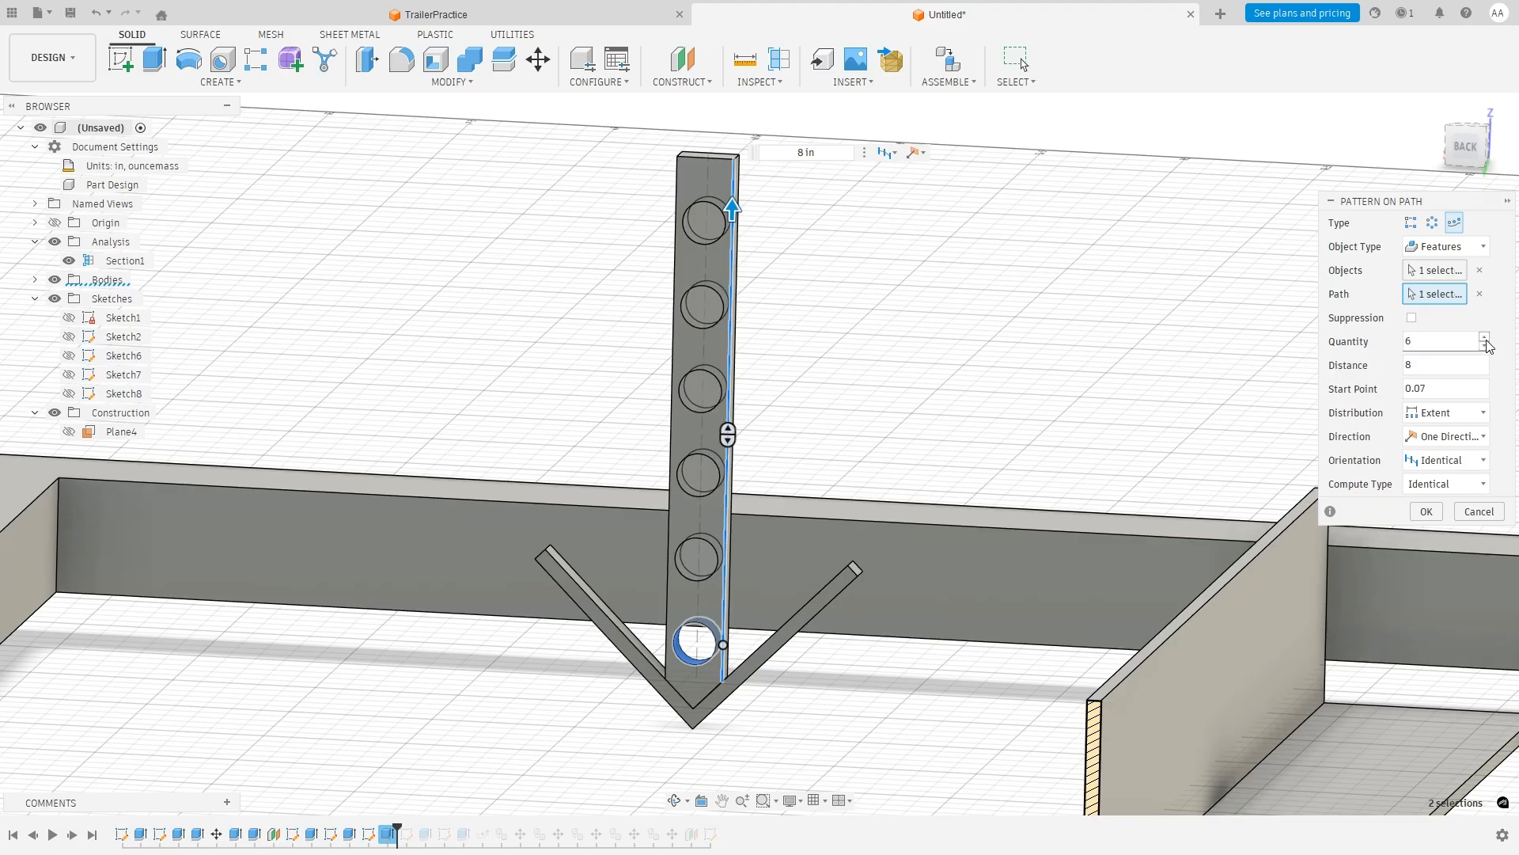
{"action": "left_click", "coordinate": [1487, 338]}
{"action": "left_click", "coordinate": [1486, 338]}
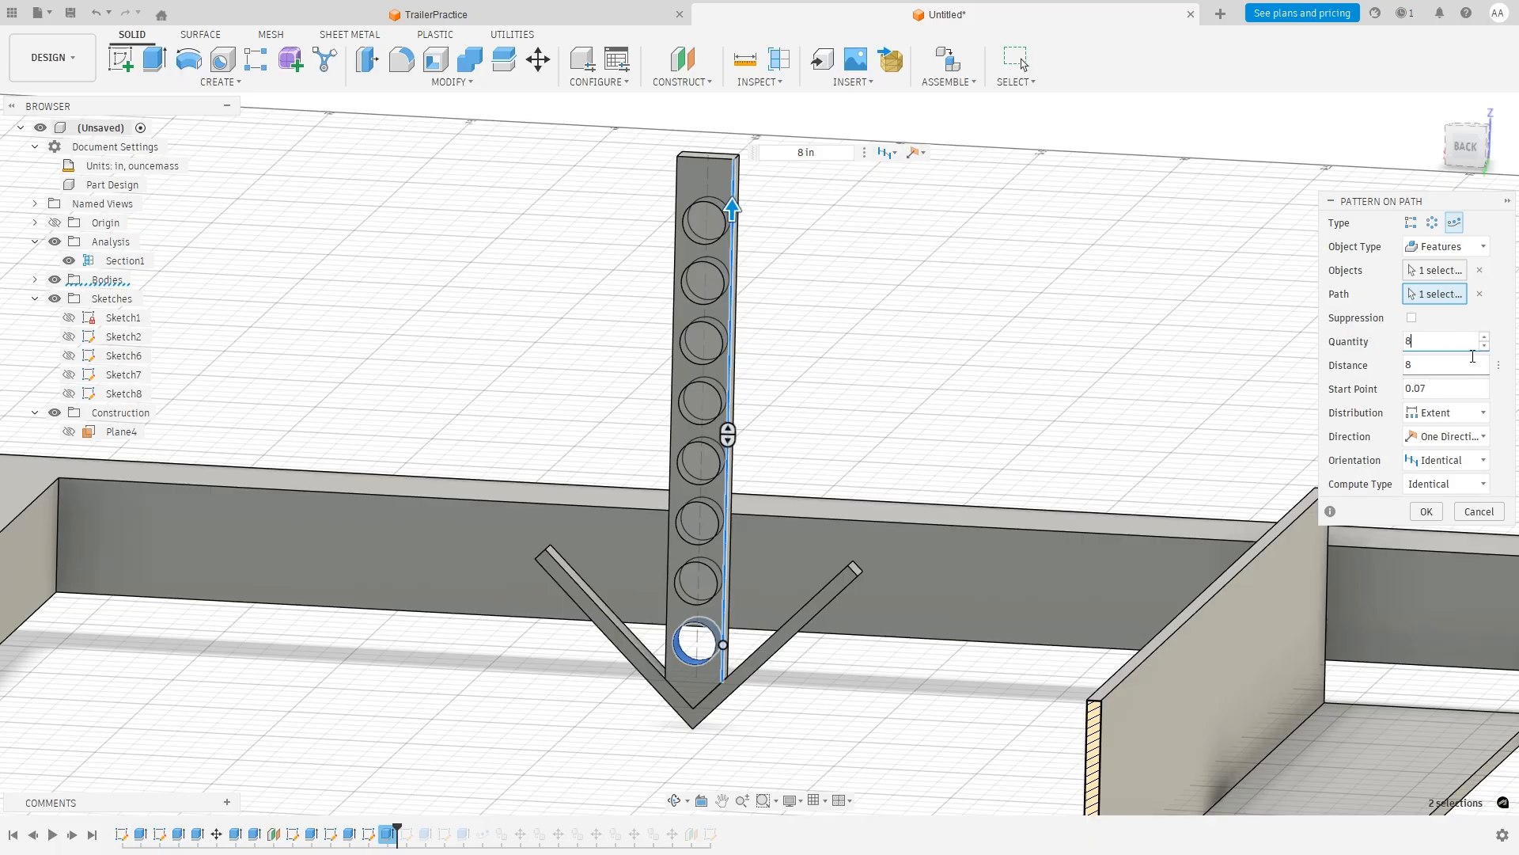
{"action": "left_click", "coordinate": [1427, 513]}
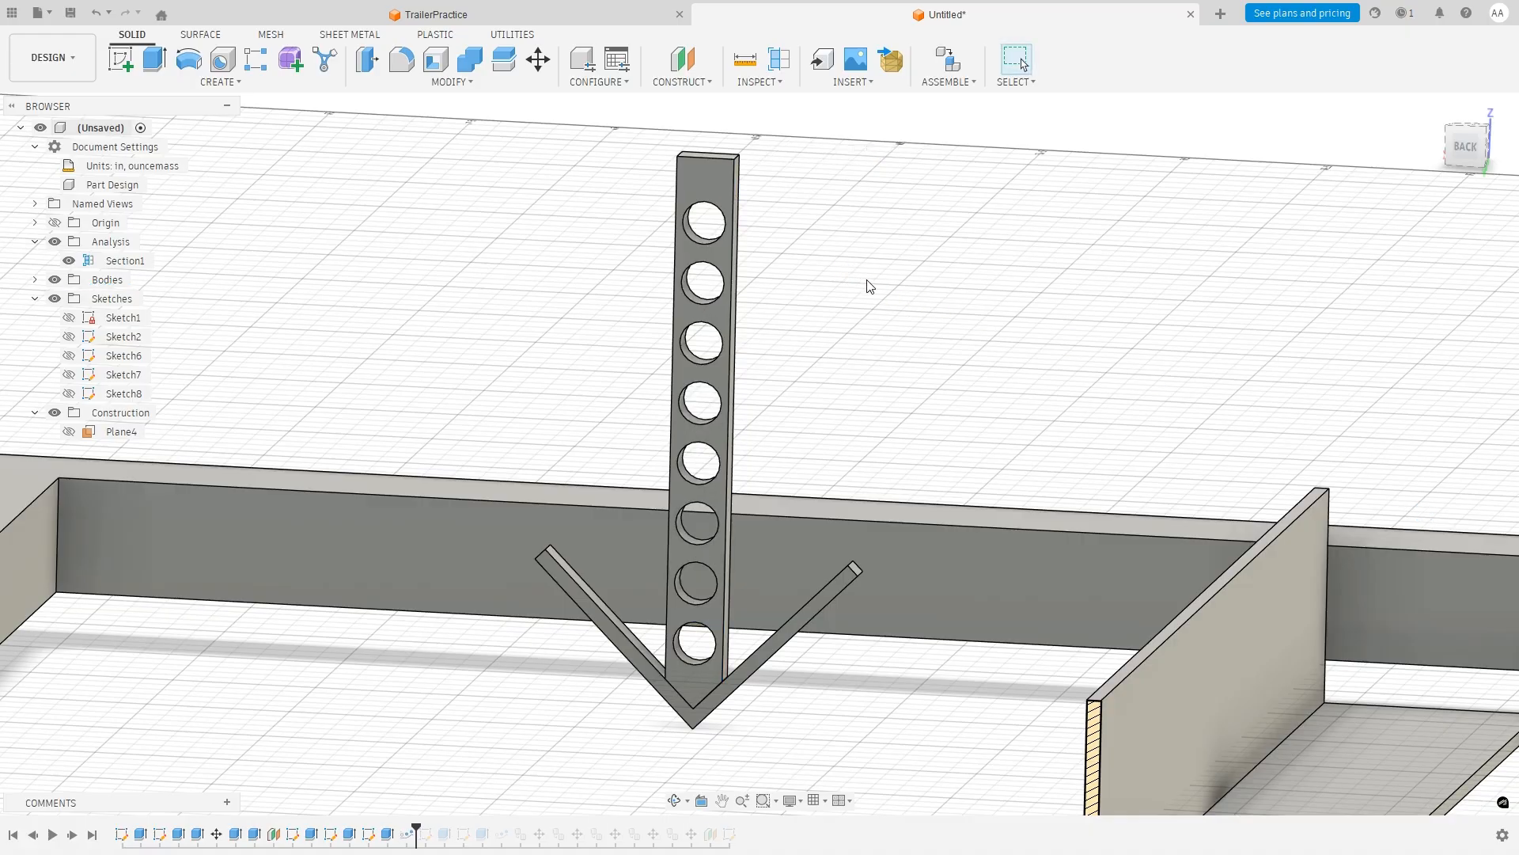
Hide the Section1 analysis so the whole trailer frame is displayed uncut.
{"action": "middle_click_drag", "start_coordinate": [884, 337], "coordinate": [898, 365], "text": "shift"}
{"action": "scroll", "coordinate": [894, 370], "scroll_direction": "down", "scroll_amount": 3}
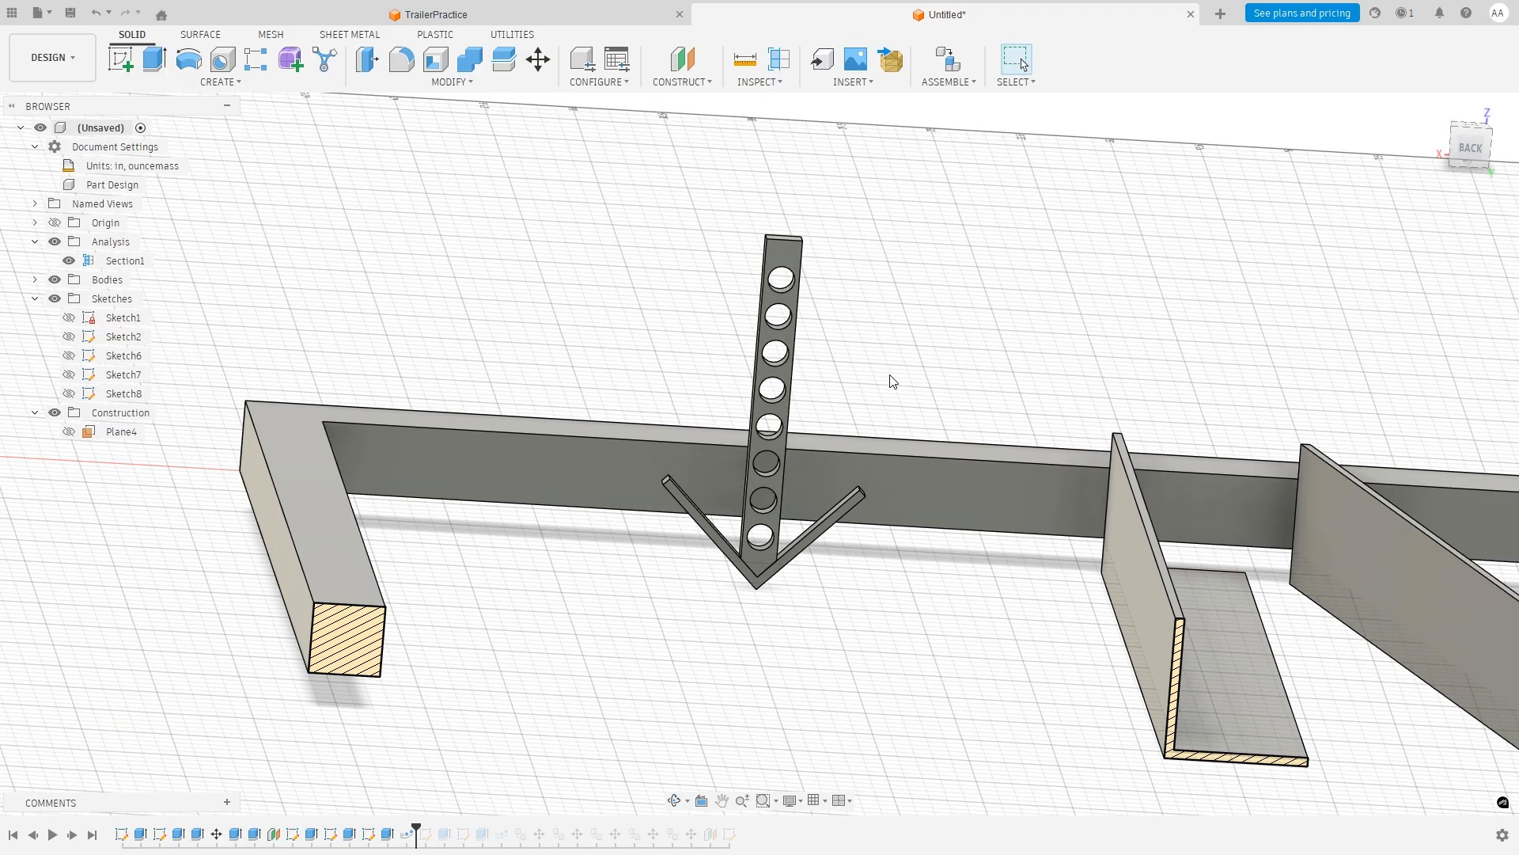
{"action": "scroll", "coordinate": [898, 380], "scroll_direction": "down", "scroll_amount": 3}
{"action": "scroll", "coordinate": [1200, 415], "scroll_direction": "down", "scroll_amount": 3}
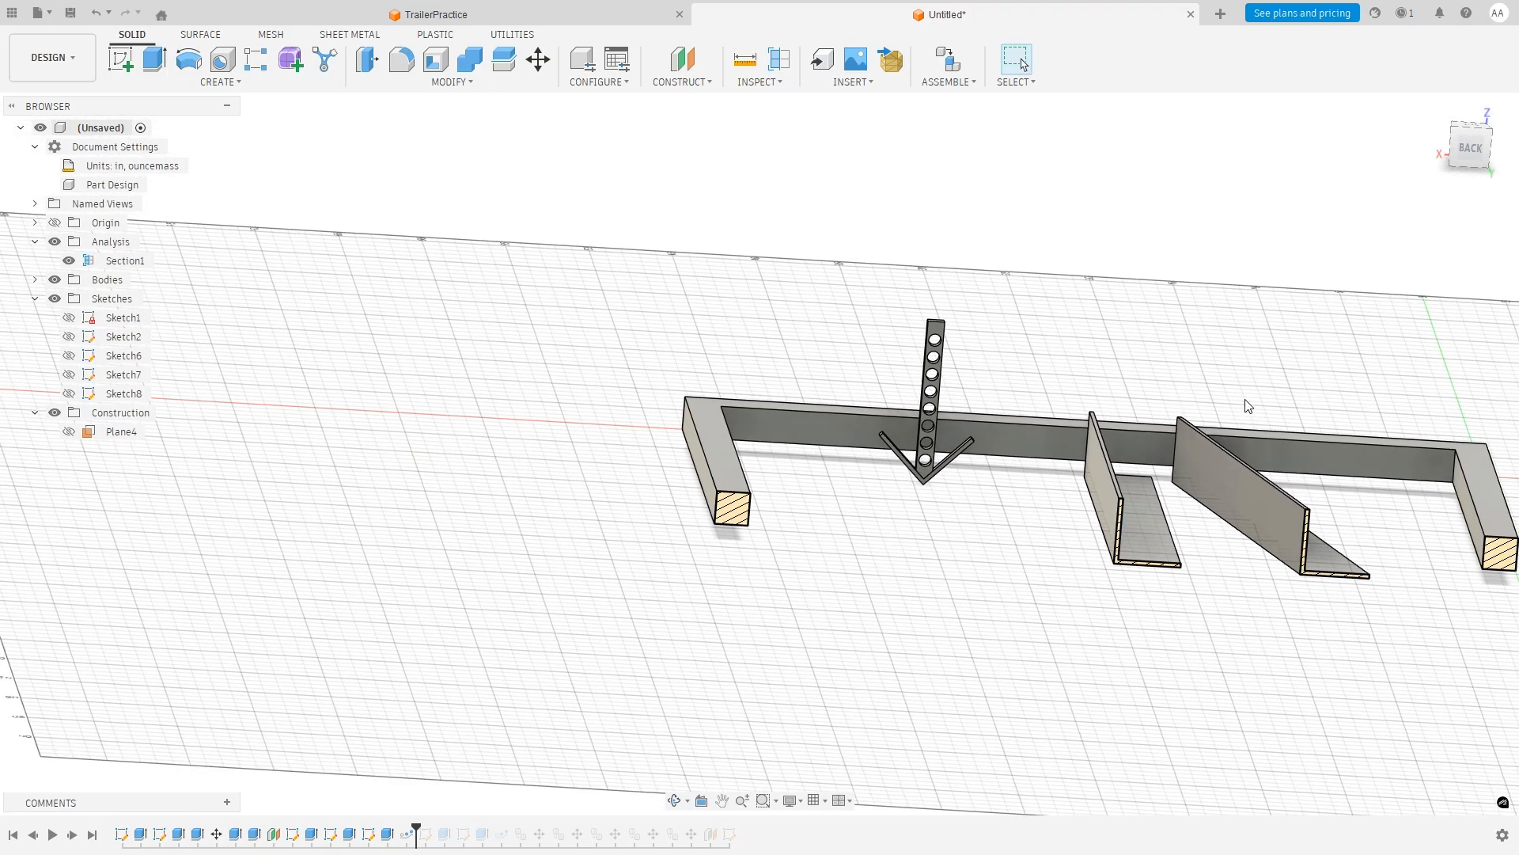
{"action": "left_click", "coordinate": [722, 801]}
{"action": "left_click_drag", "start_coordinate": [993, 657], "coordinate": [848, 692]}
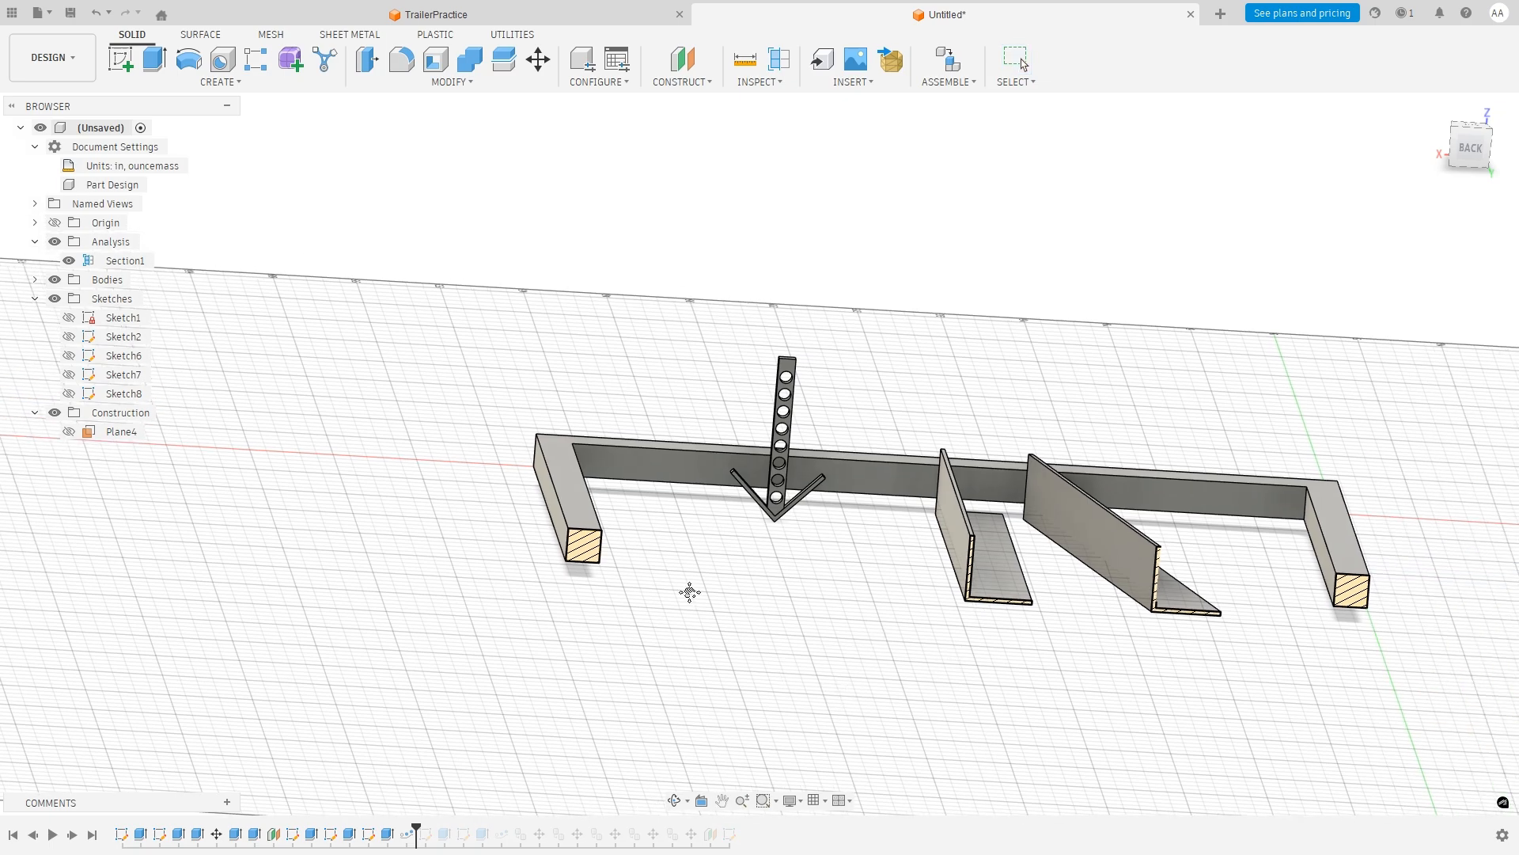
{"action": "left_click", "coordinate": [70, 261]}
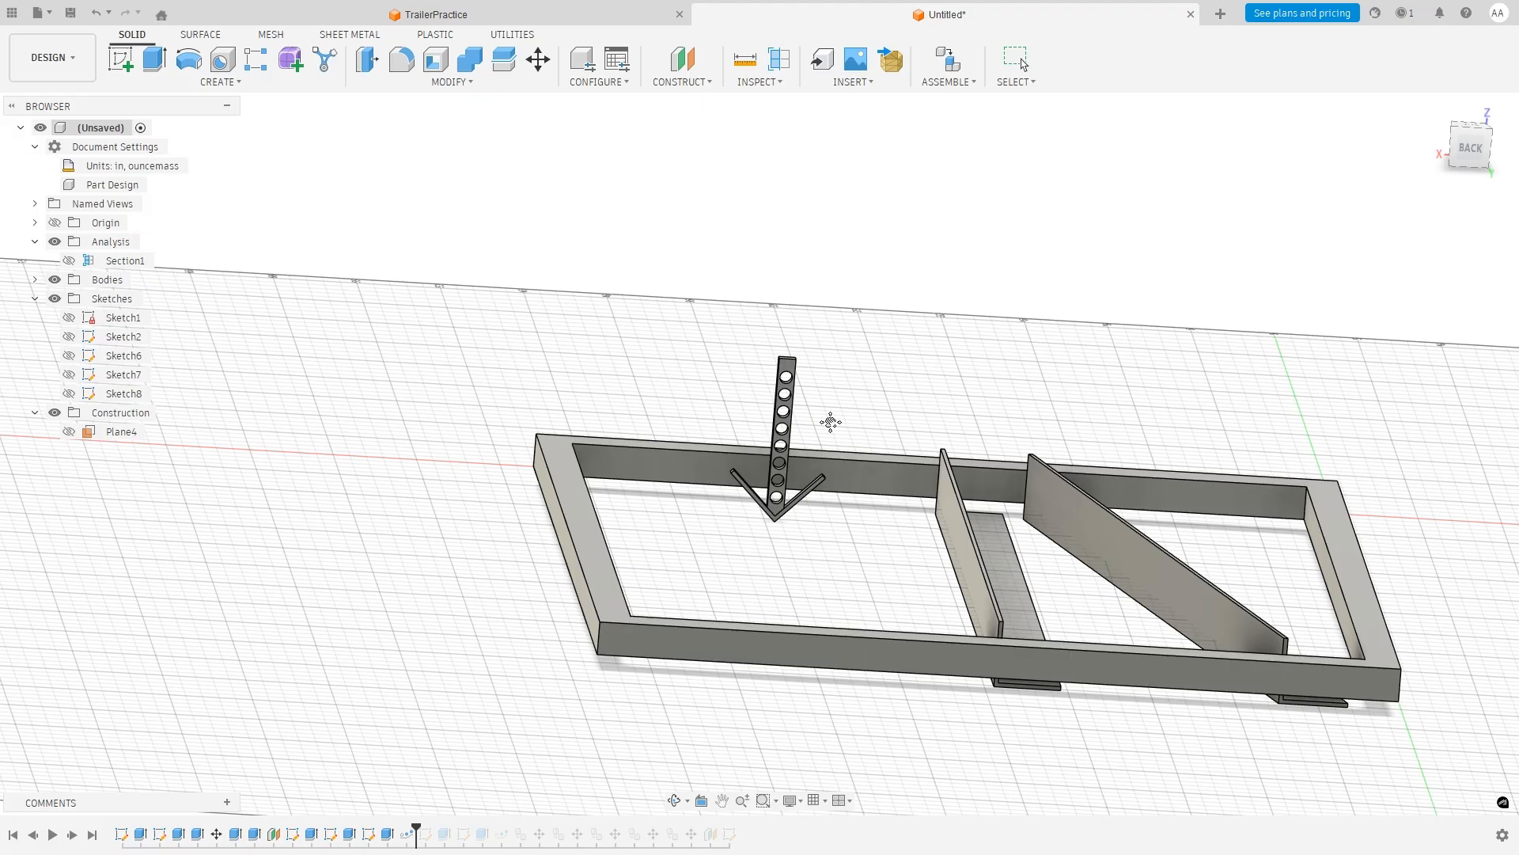
{"action": "scroll", "coordinate": [926, 547], "scroll_direction": "down", "scroll_amount": 1}
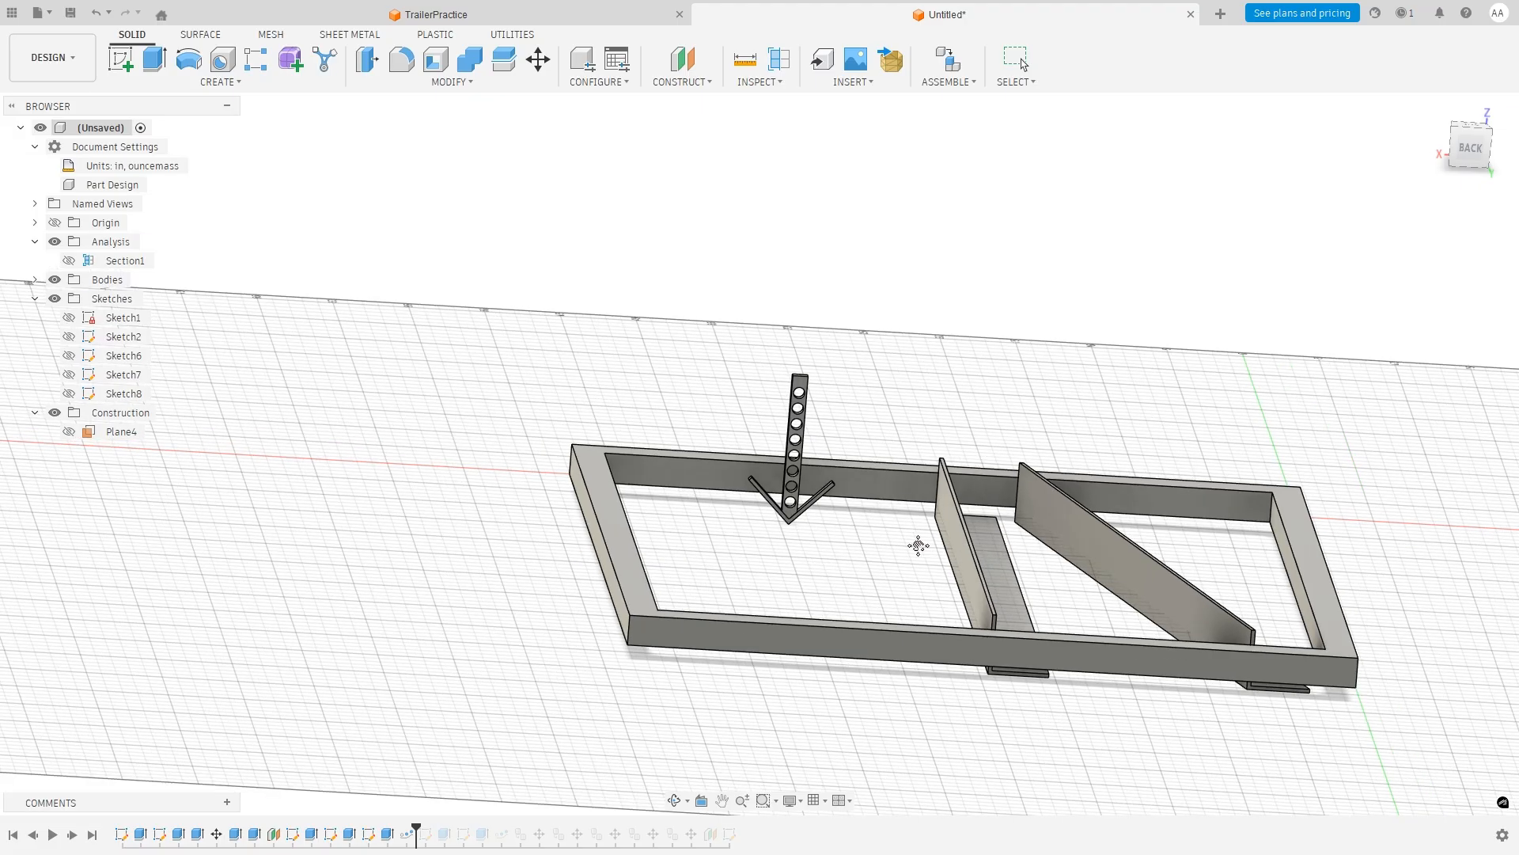
{"action": "scroll", "coordinate": [918, 546], "scroll_direction": "up", "scroll_amount": 3}
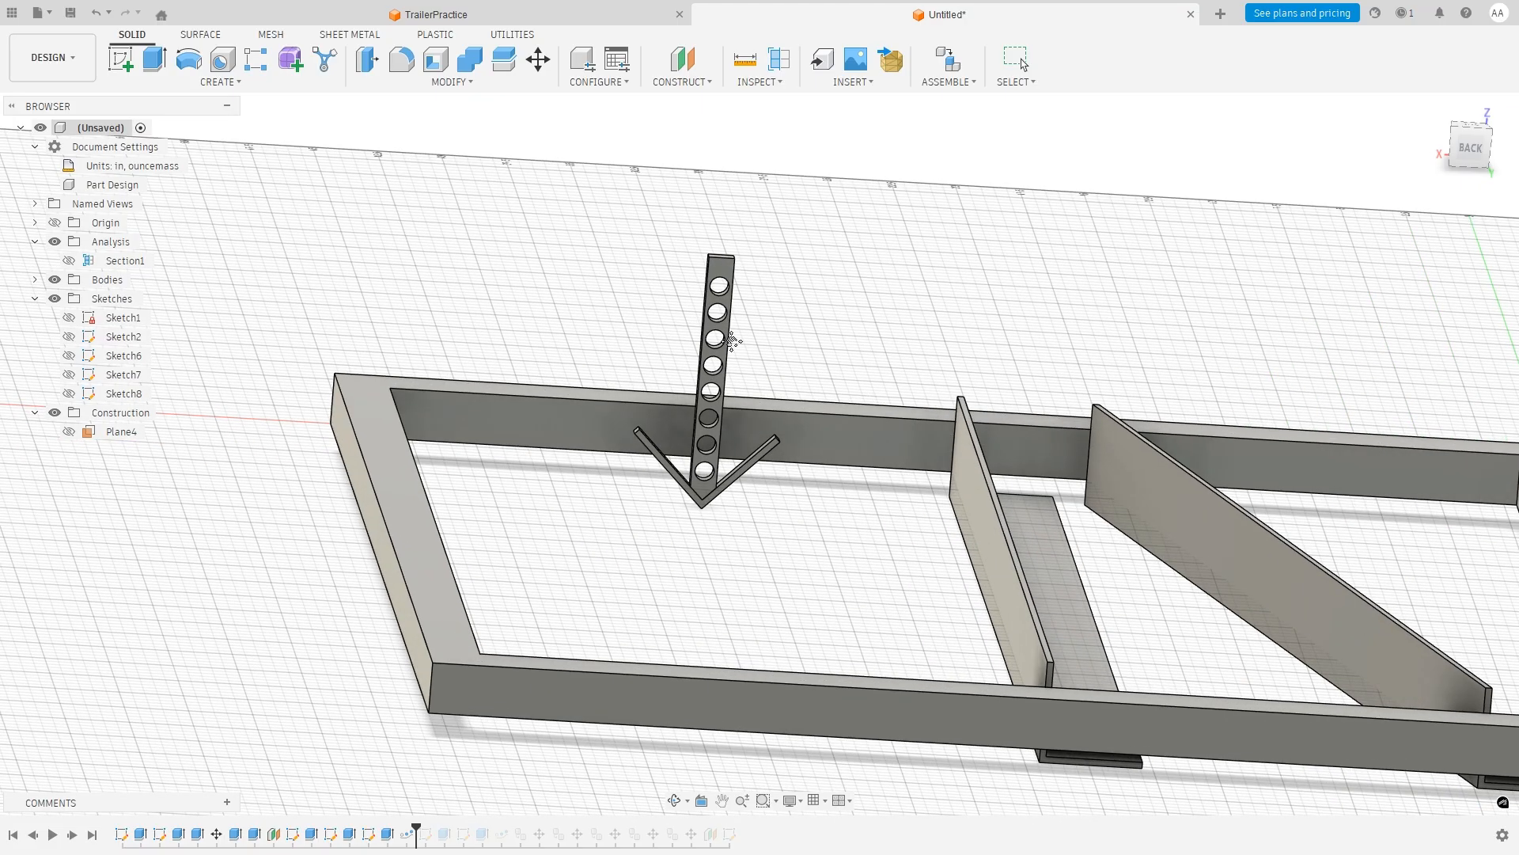
{"action": "scroll", "coordinate": [807, 325], "scroll_direction": "up", "scroll_amount": 2}
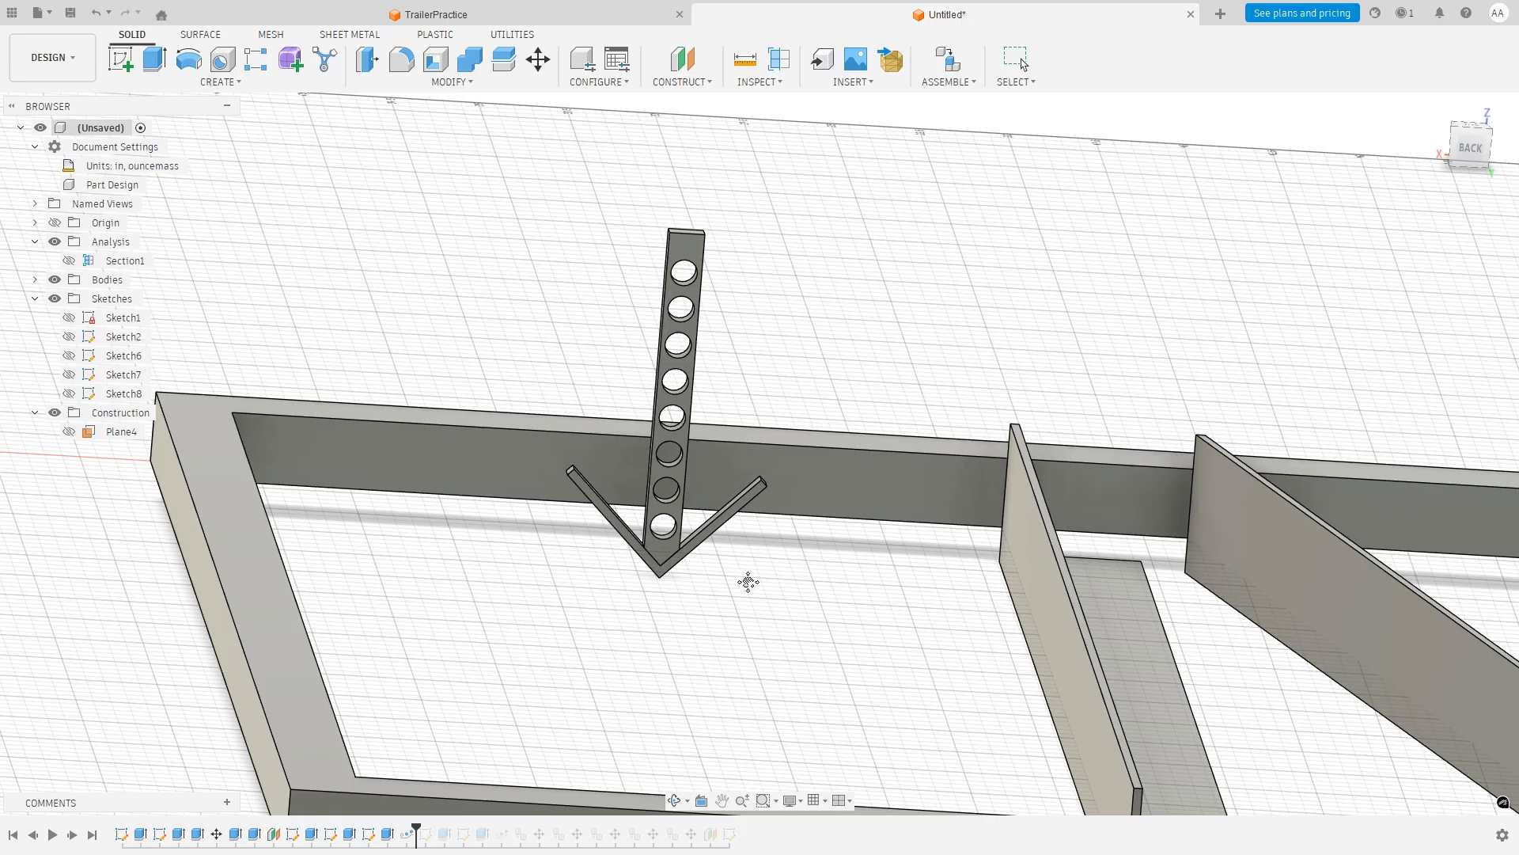
Set up a Move/Copy of the perforated upright and its V-shaped bracket as bodies, using the Translate move type.
{"action": "right_click", "coordinate": [818, 231]}
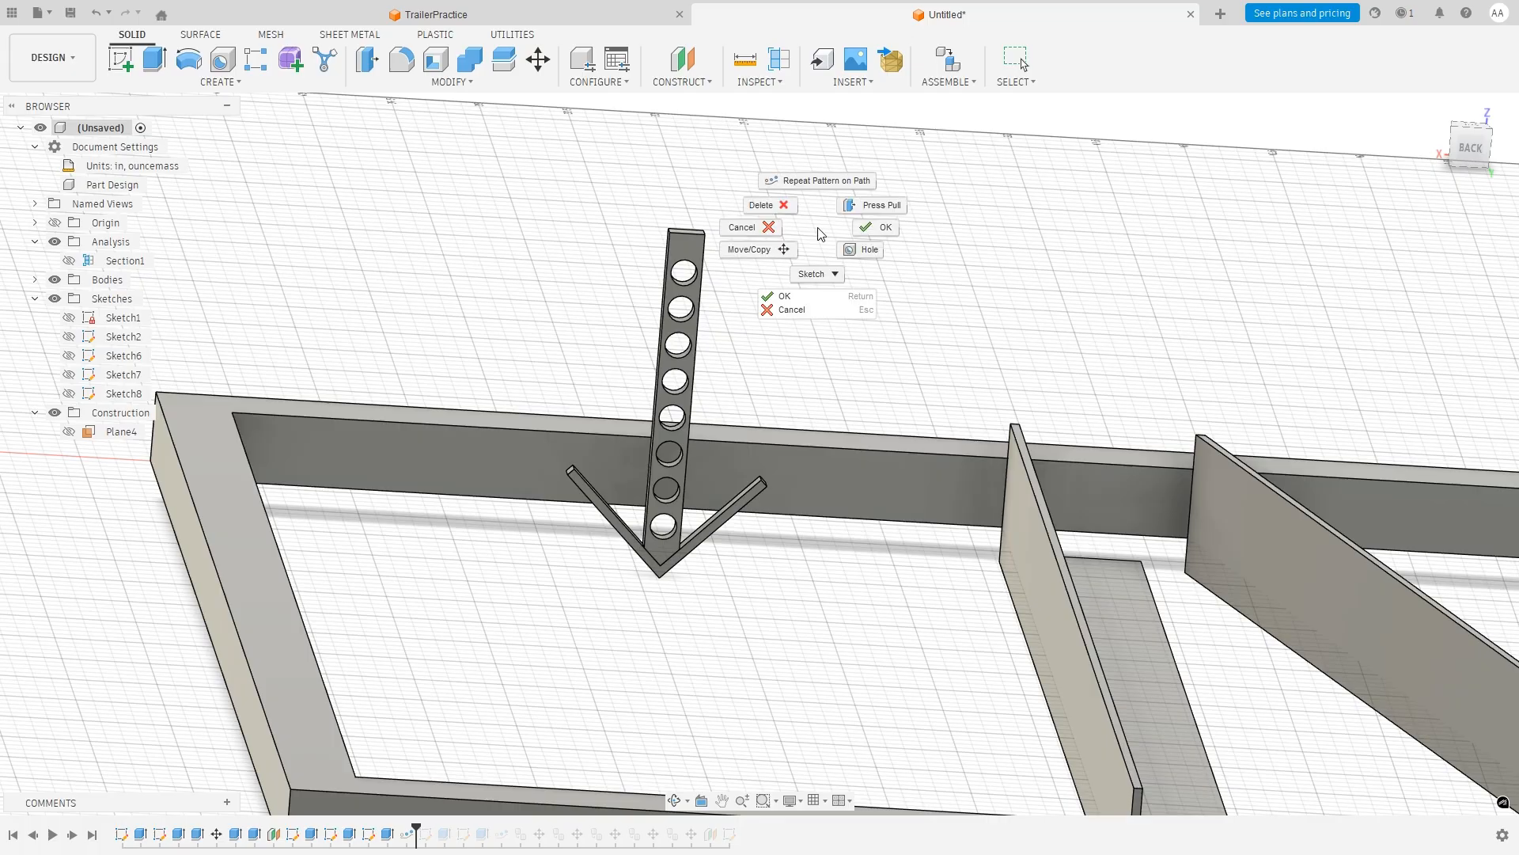
{"action": "left_click", "coordinate": [780, 250]}
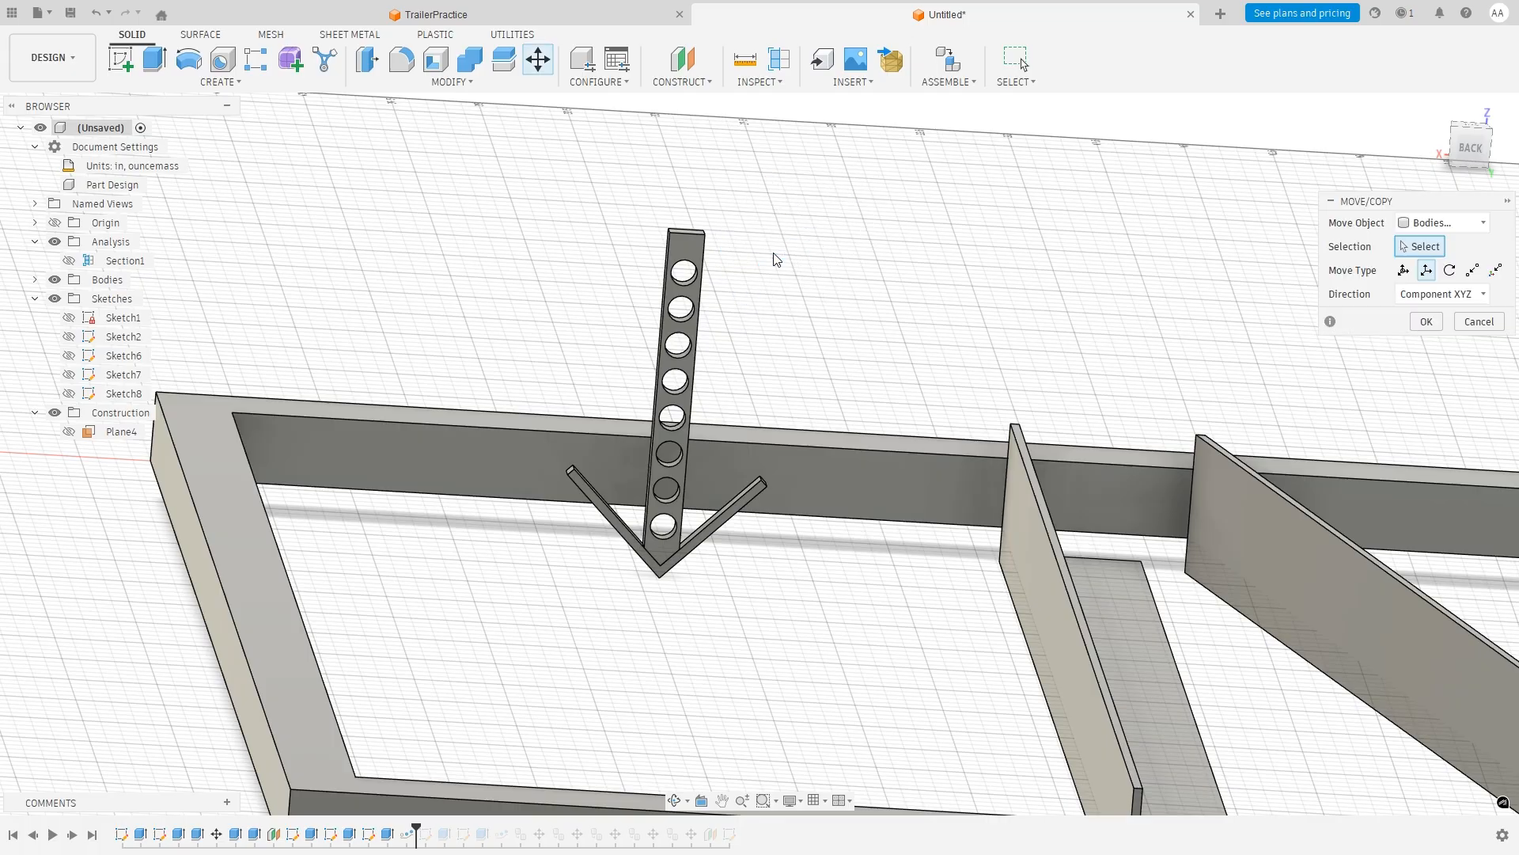
{"action": "left_click", "coordinate": [1431, 225]}
{"action": "left_click", "coordinate": [1415, 244]}
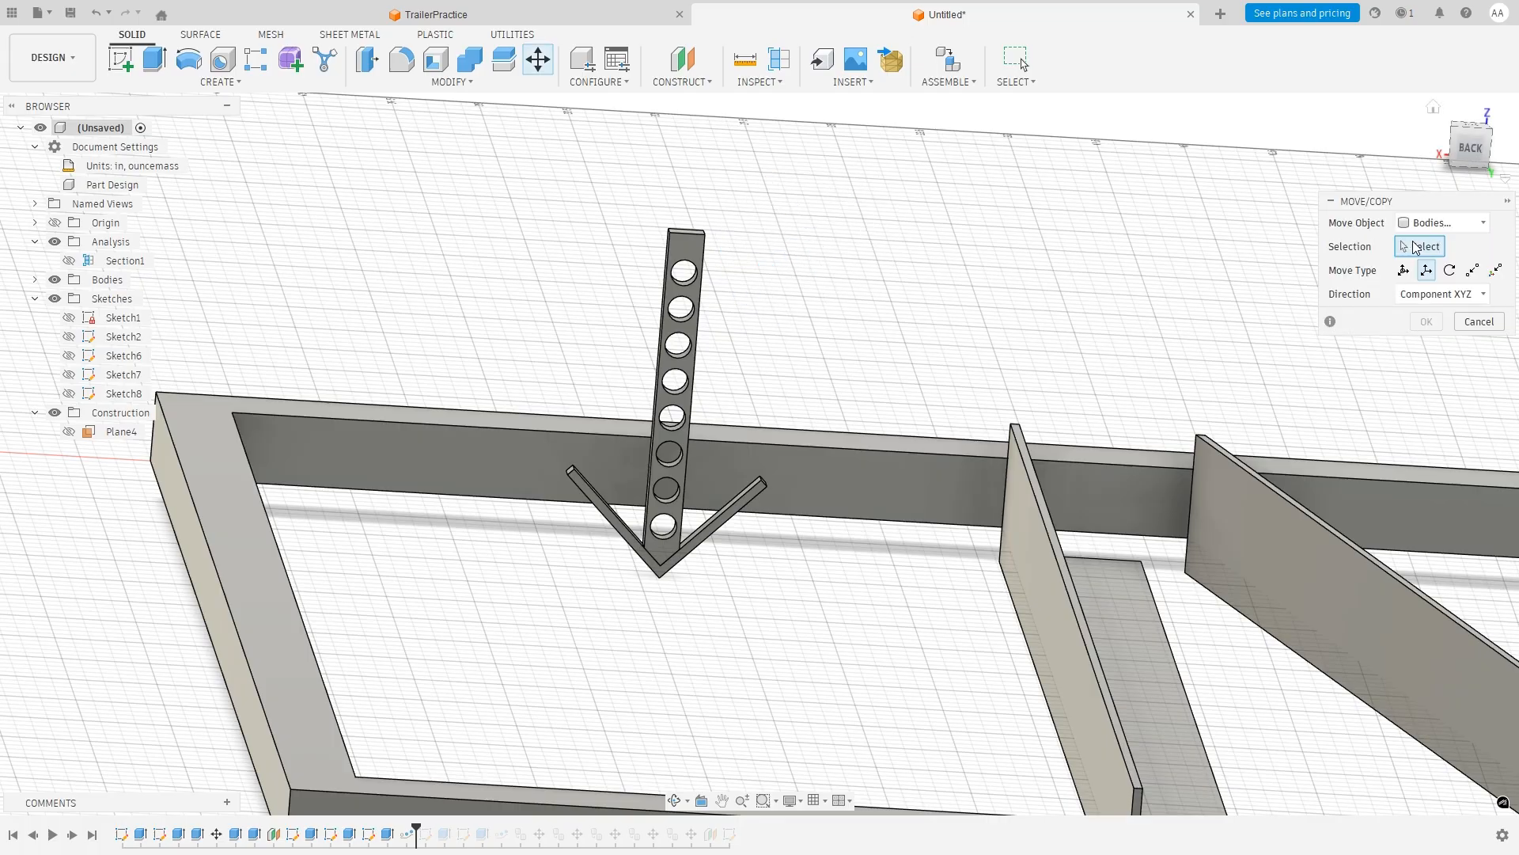
{"action": "left_click", "coordinate": [688, 257]}
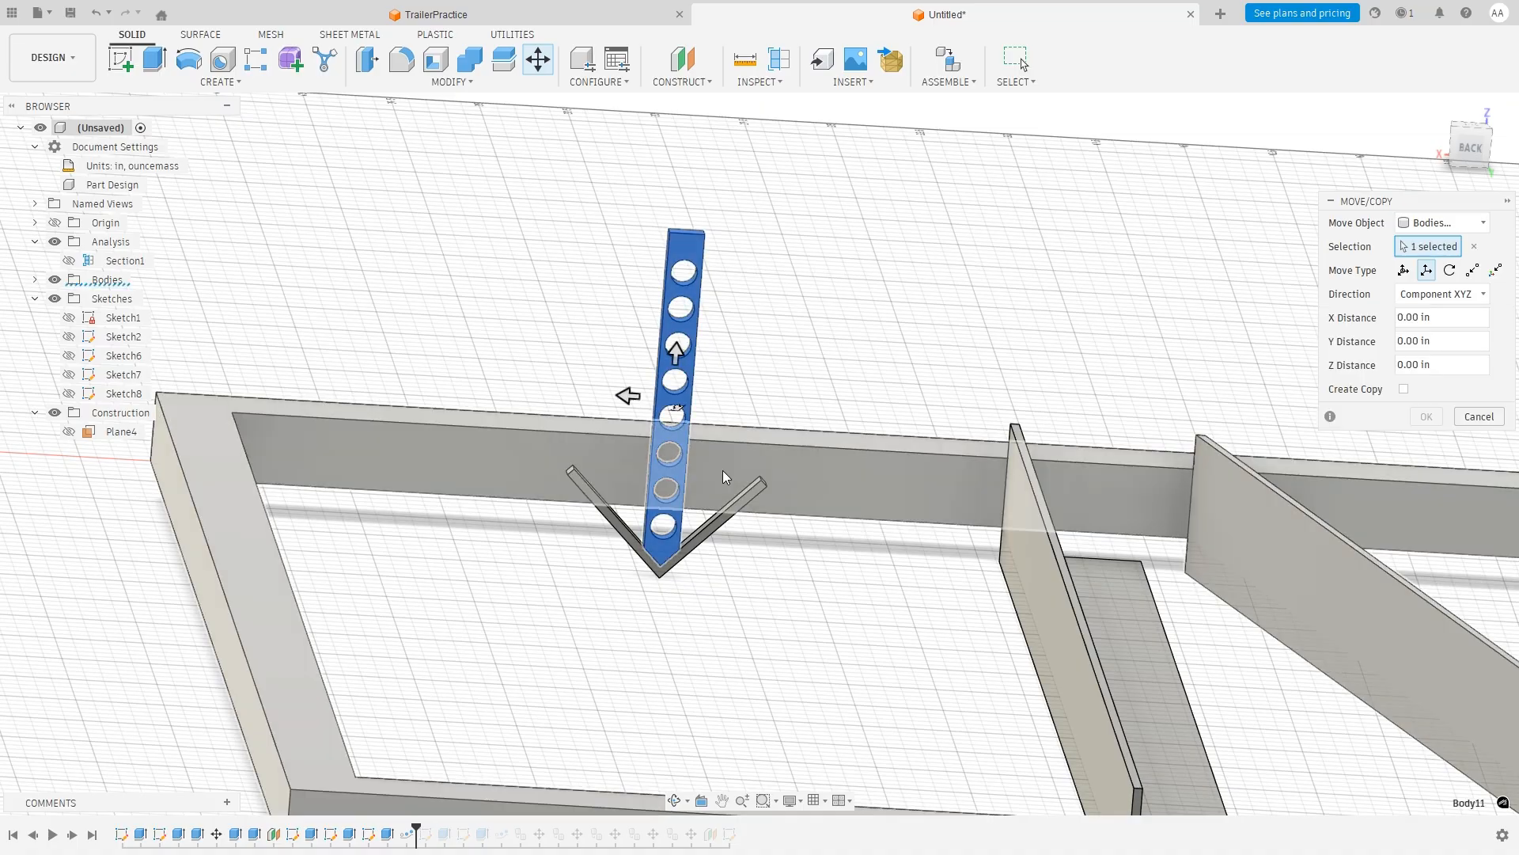
{"action": "left_click", "coordinate": [706, 542]}
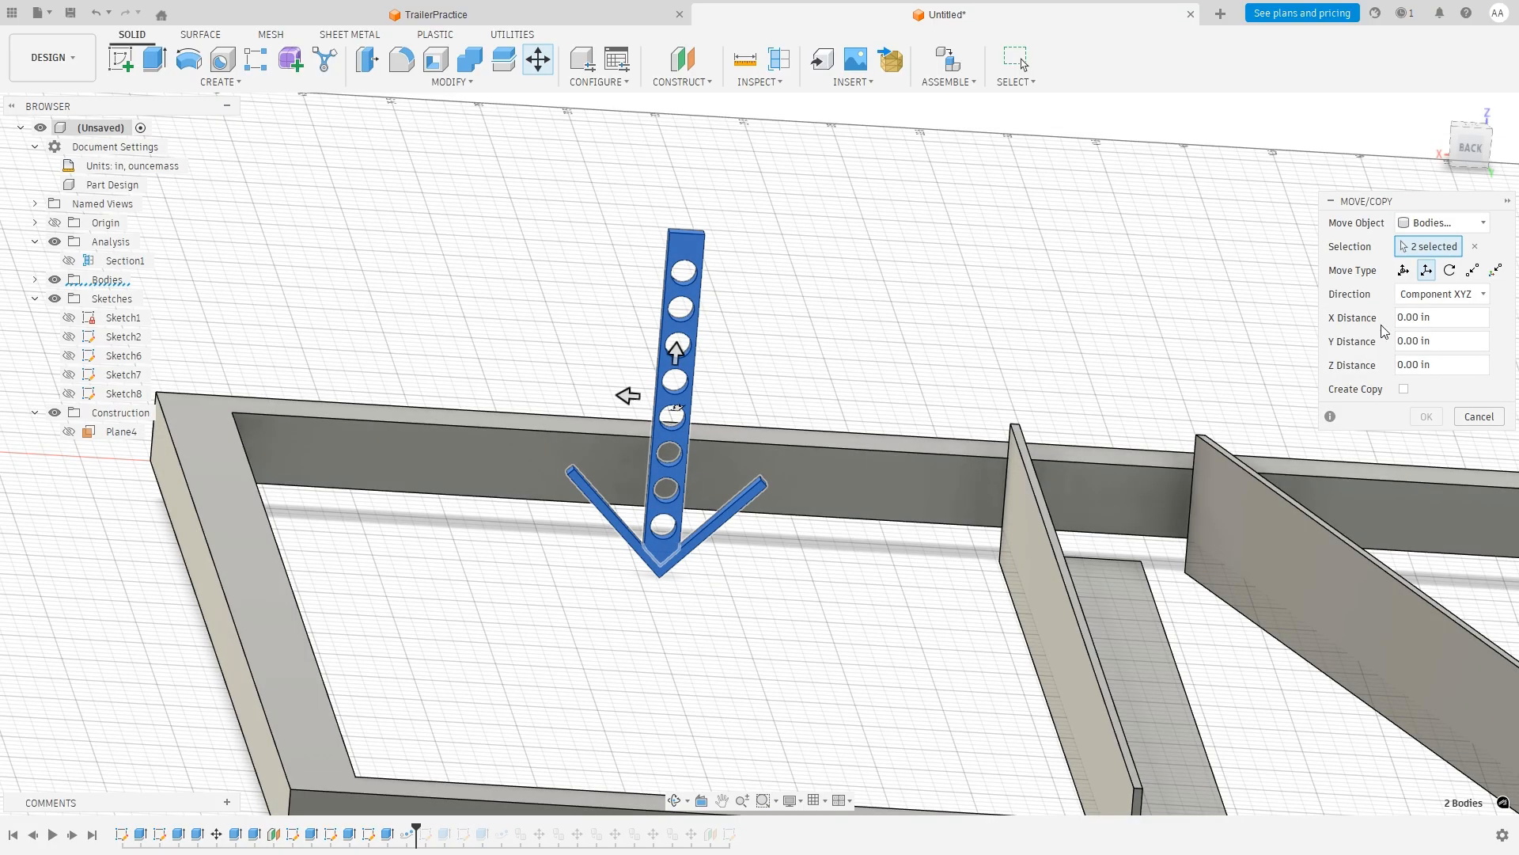
{"action": "left_click", "coordinate": [1408, 272]}
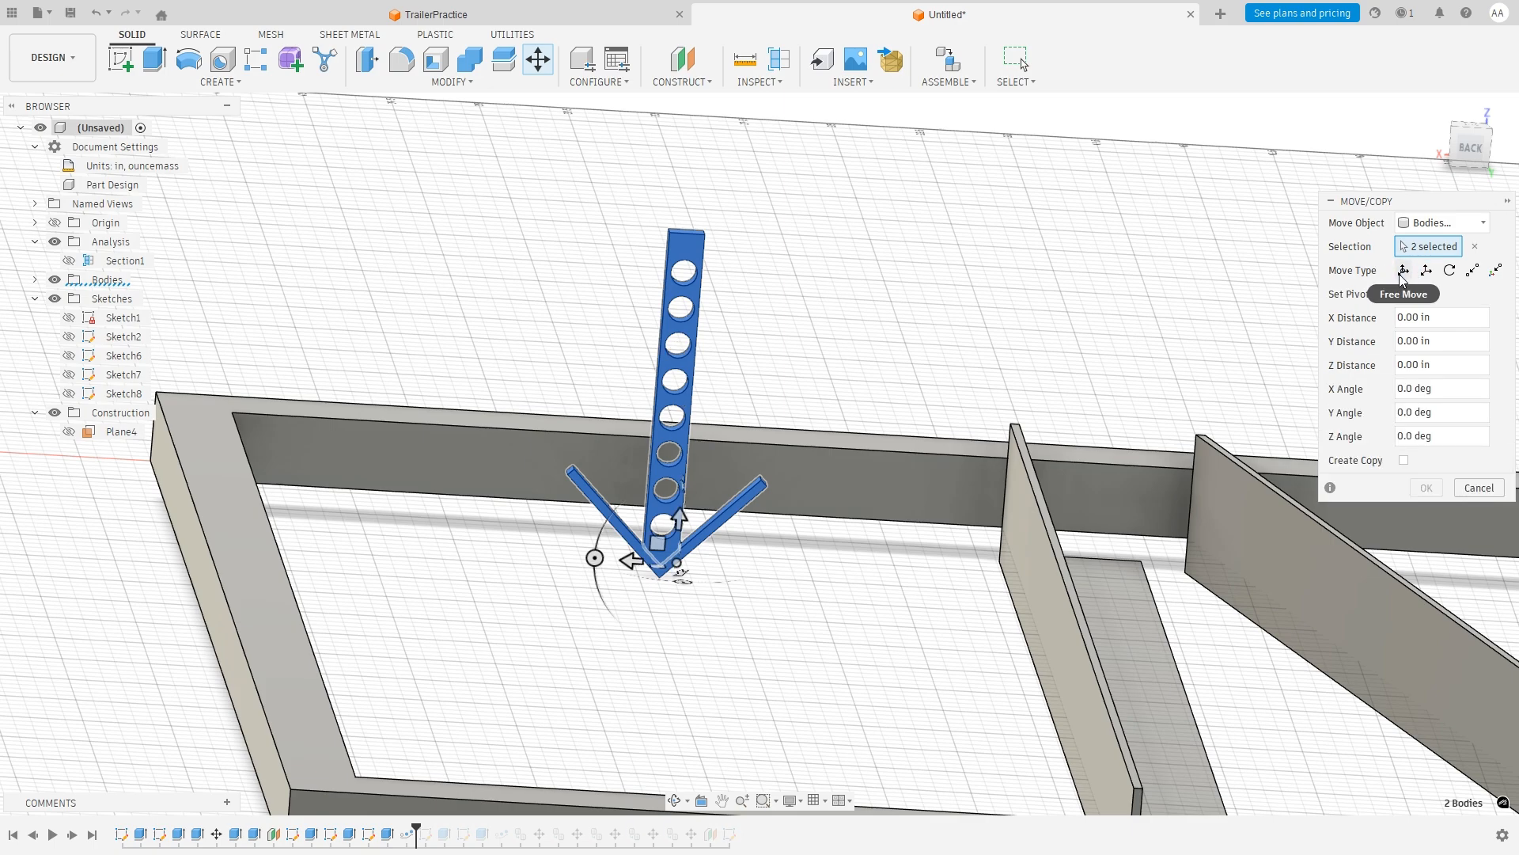
{"action": "left_click", "coordinate": [1427, 271]}
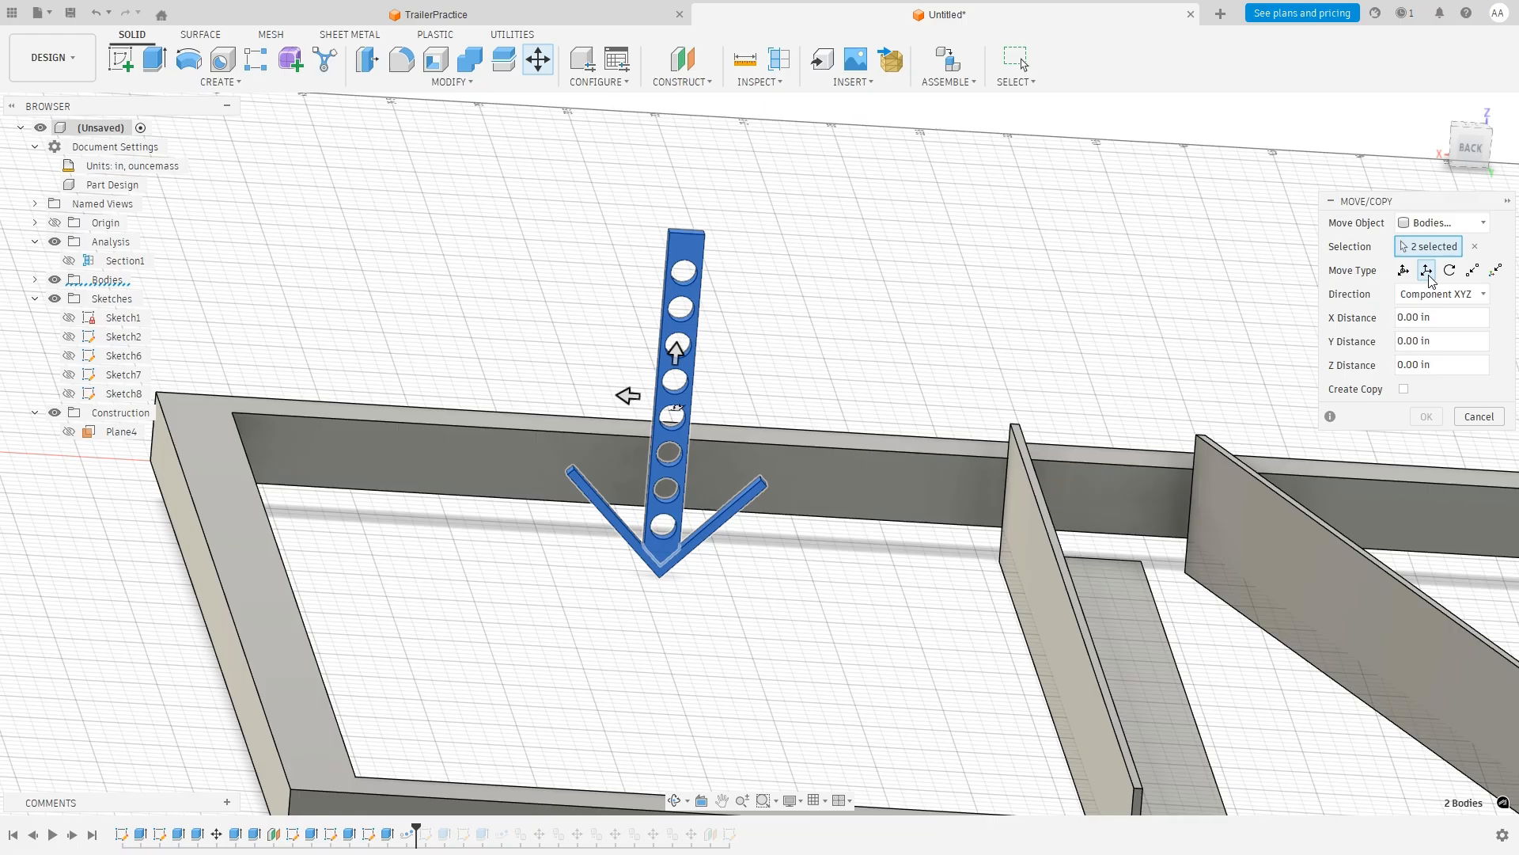
Create a copy of the upright and bracket at a Y distance of 6 in, keeping the Component XYZ direction.
{"action": "left_click", "coordinate": [1431, 298]}
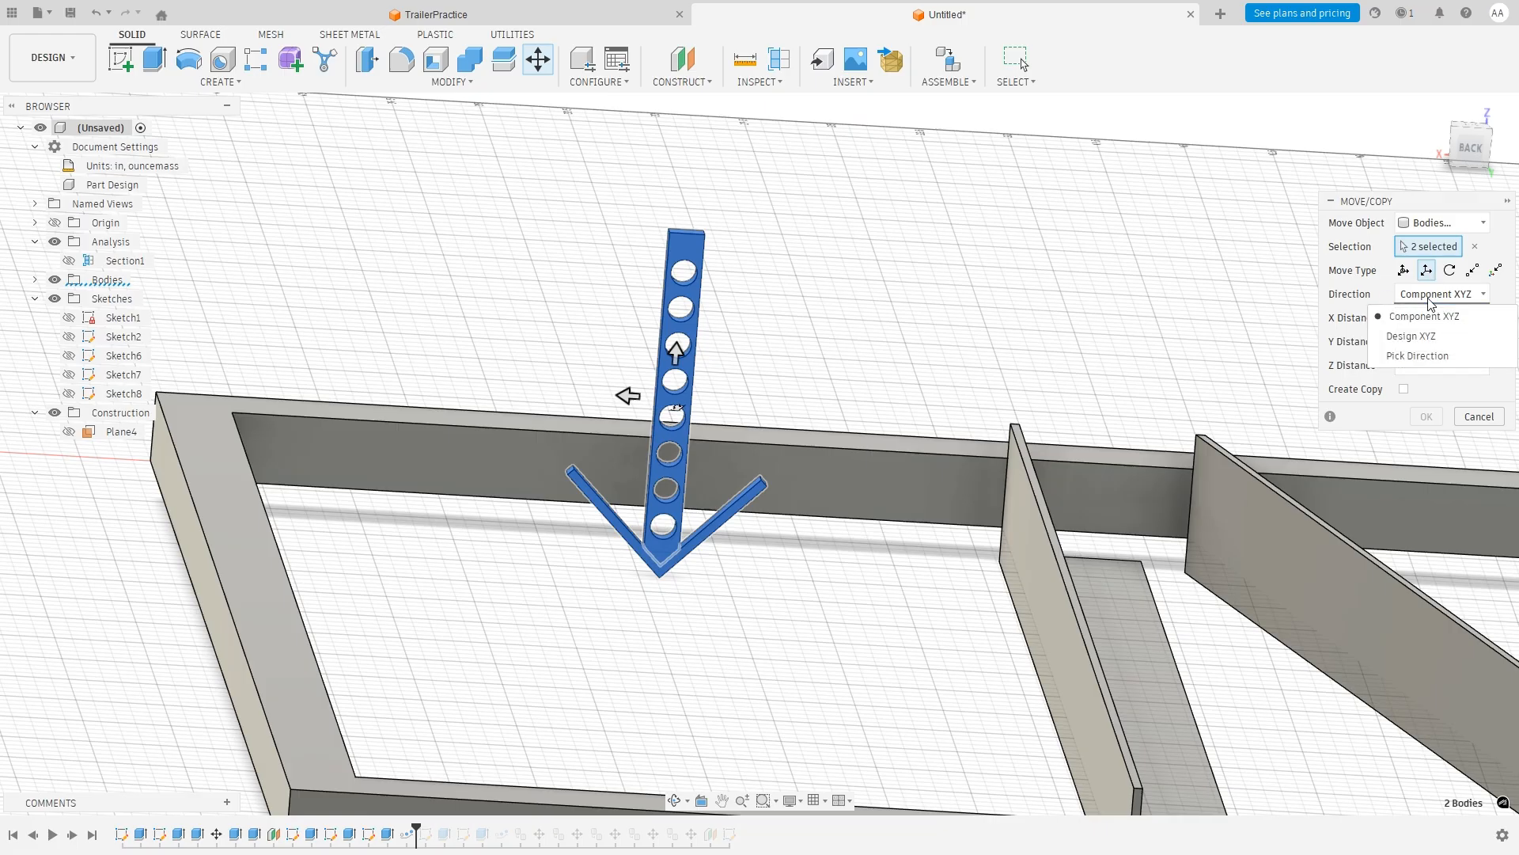
{"action": "left_click", "coordinate": [1431, 298]}
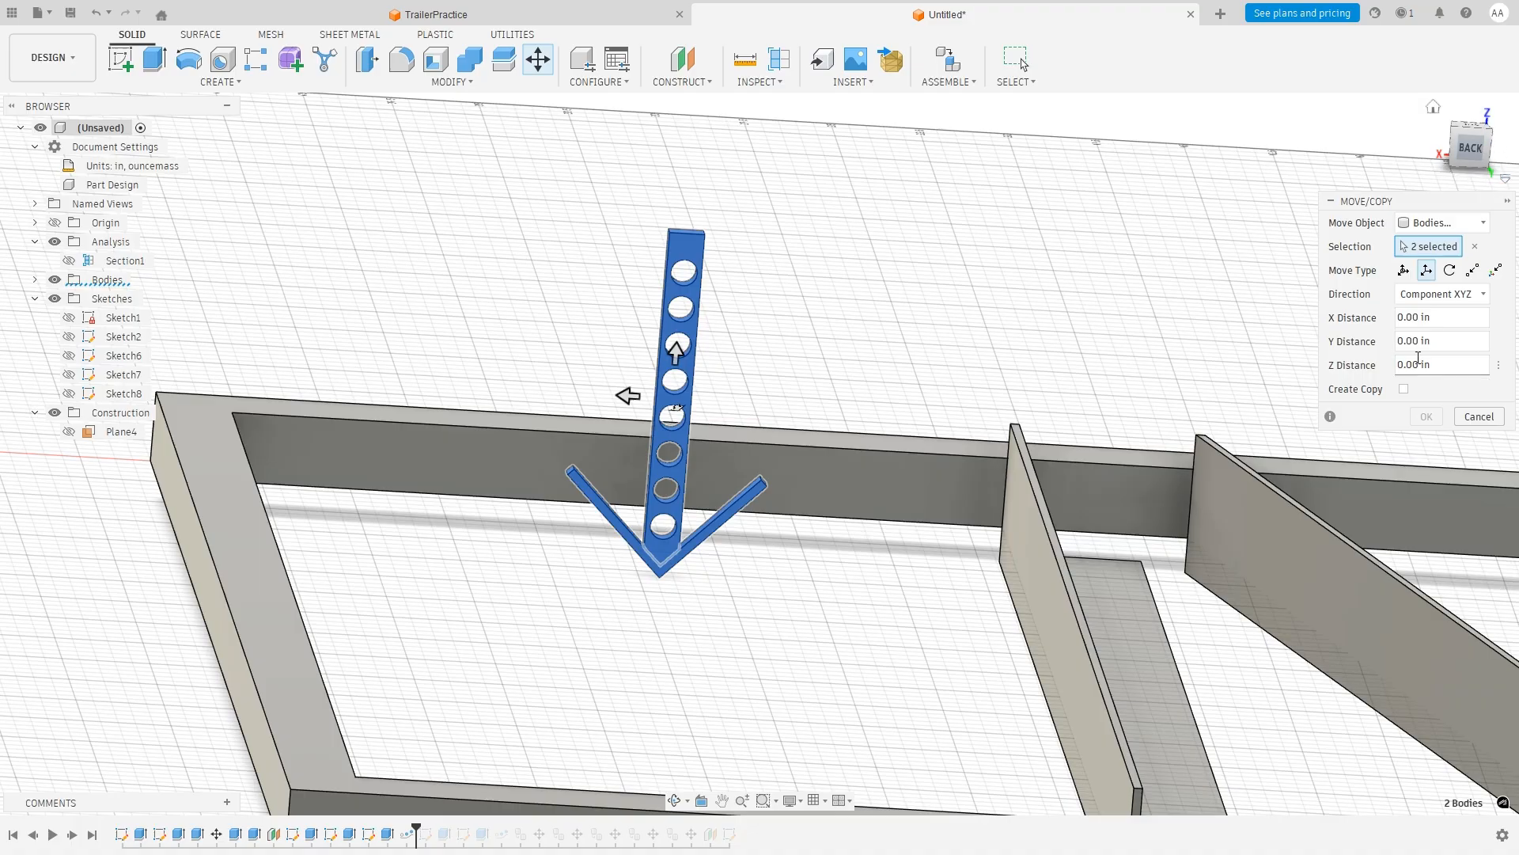
{"action": "left_click", "coordinate": [1453, 342]}
{"action": "type", "text": "6"}
{"action": "left_click", "coordinate": [1405, 389]}
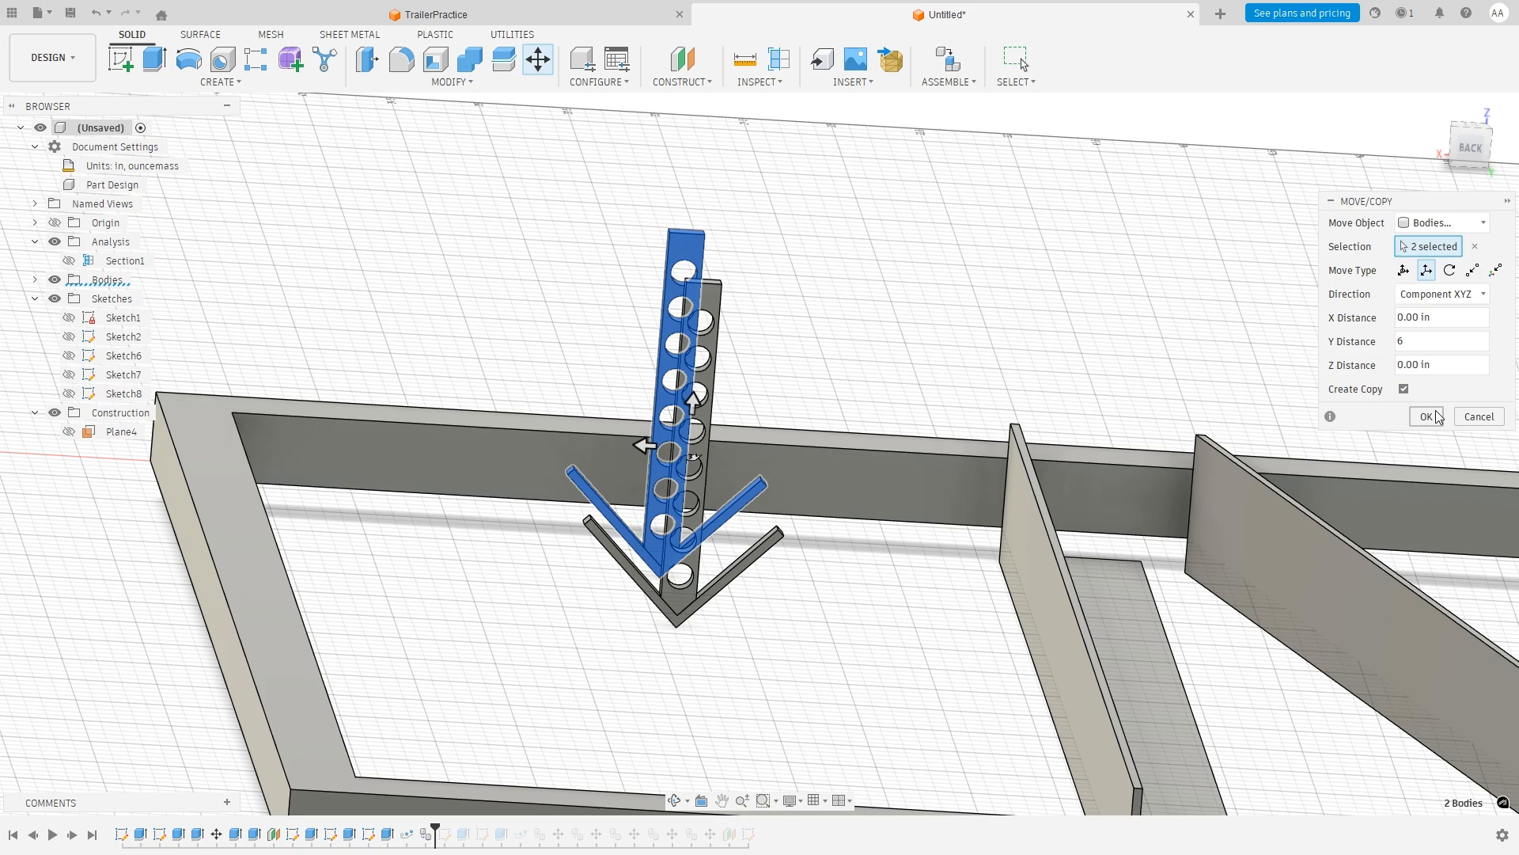
{"action": "left_click", "coordinate": [1427, 417]}
Copy the second upright and its bracket by a Y distance of 6 in to make a third set.
{"action": "scroll", "coordinate": [994, 360], "scroll_direction": "down", "scroll_amount": 3}
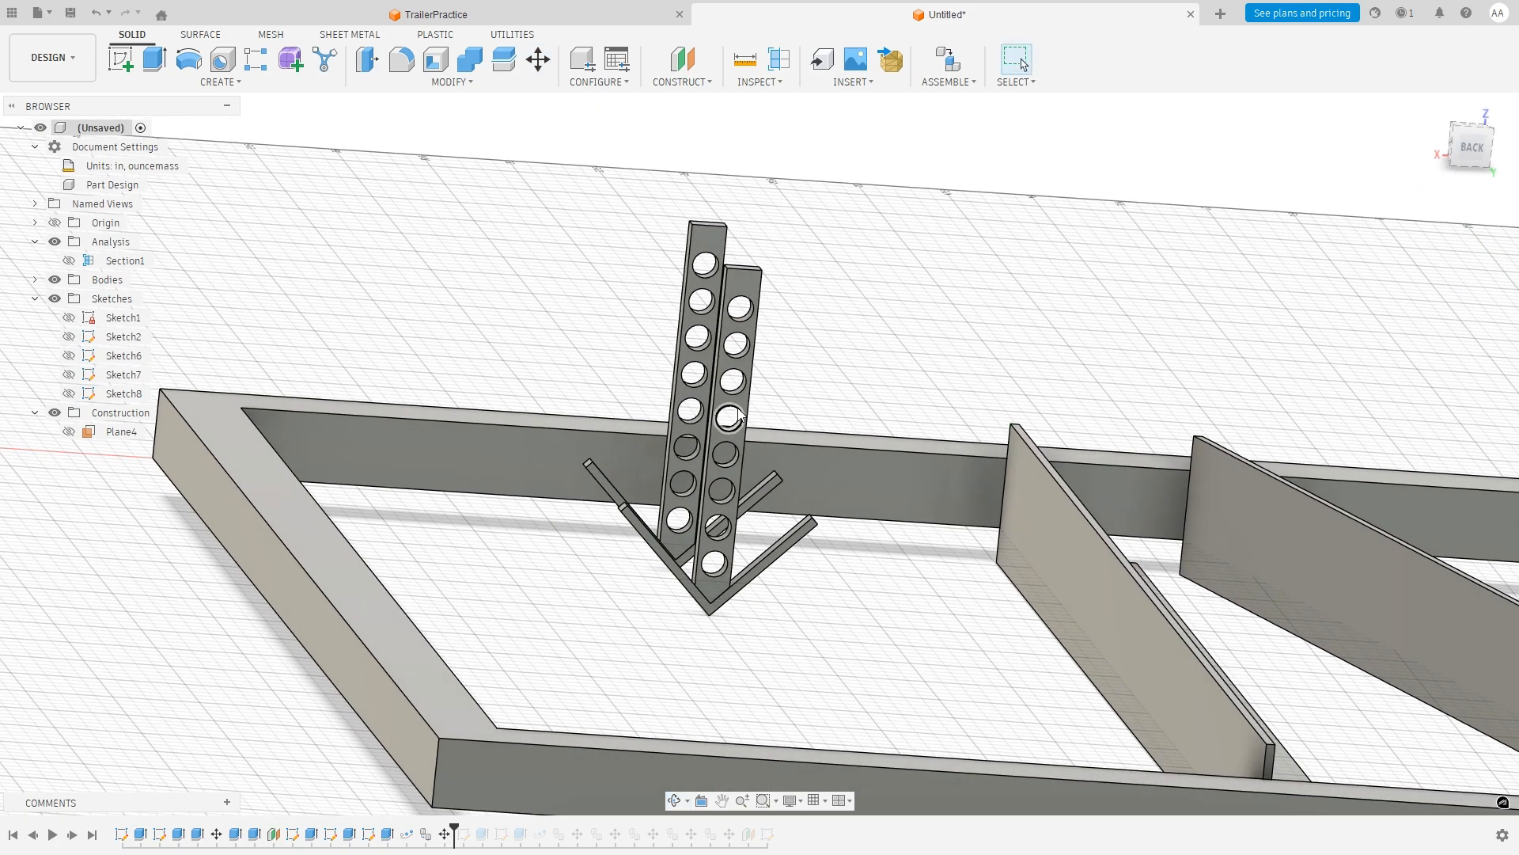
{"action": "right_click", "coordinate": [855, 281]}
{"action": "left_click", "coordinate": [798, 303]}
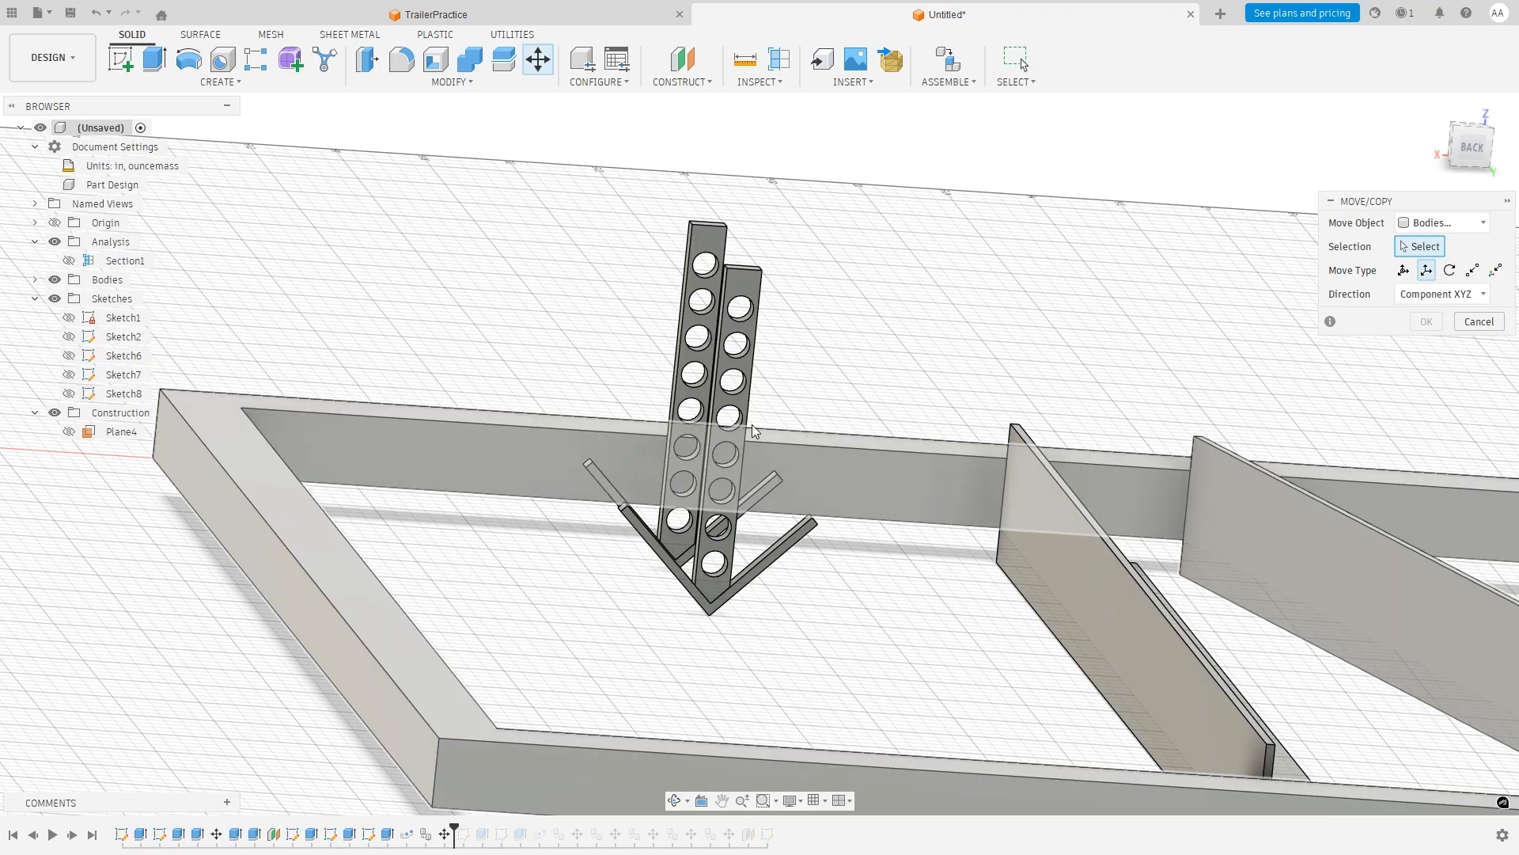
{"action": "left_click", "coordinate": [748, 379]}
{"action": "left_click", "coordinate": [784, 556]}
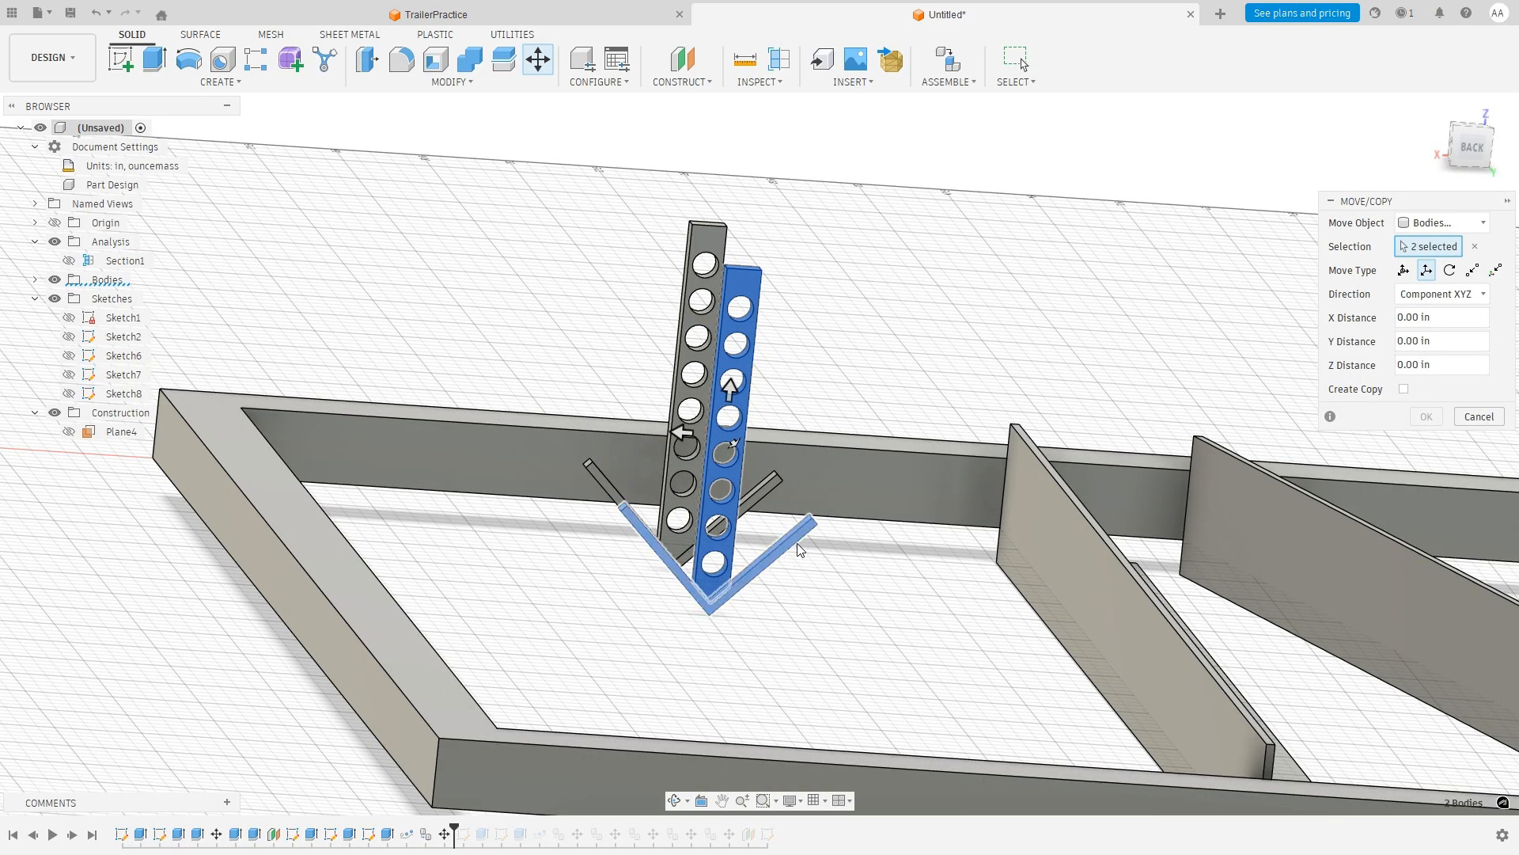
{"action": "left_click", "coordinate": [1425, 342]}
{"action": "type", "text": "6"}
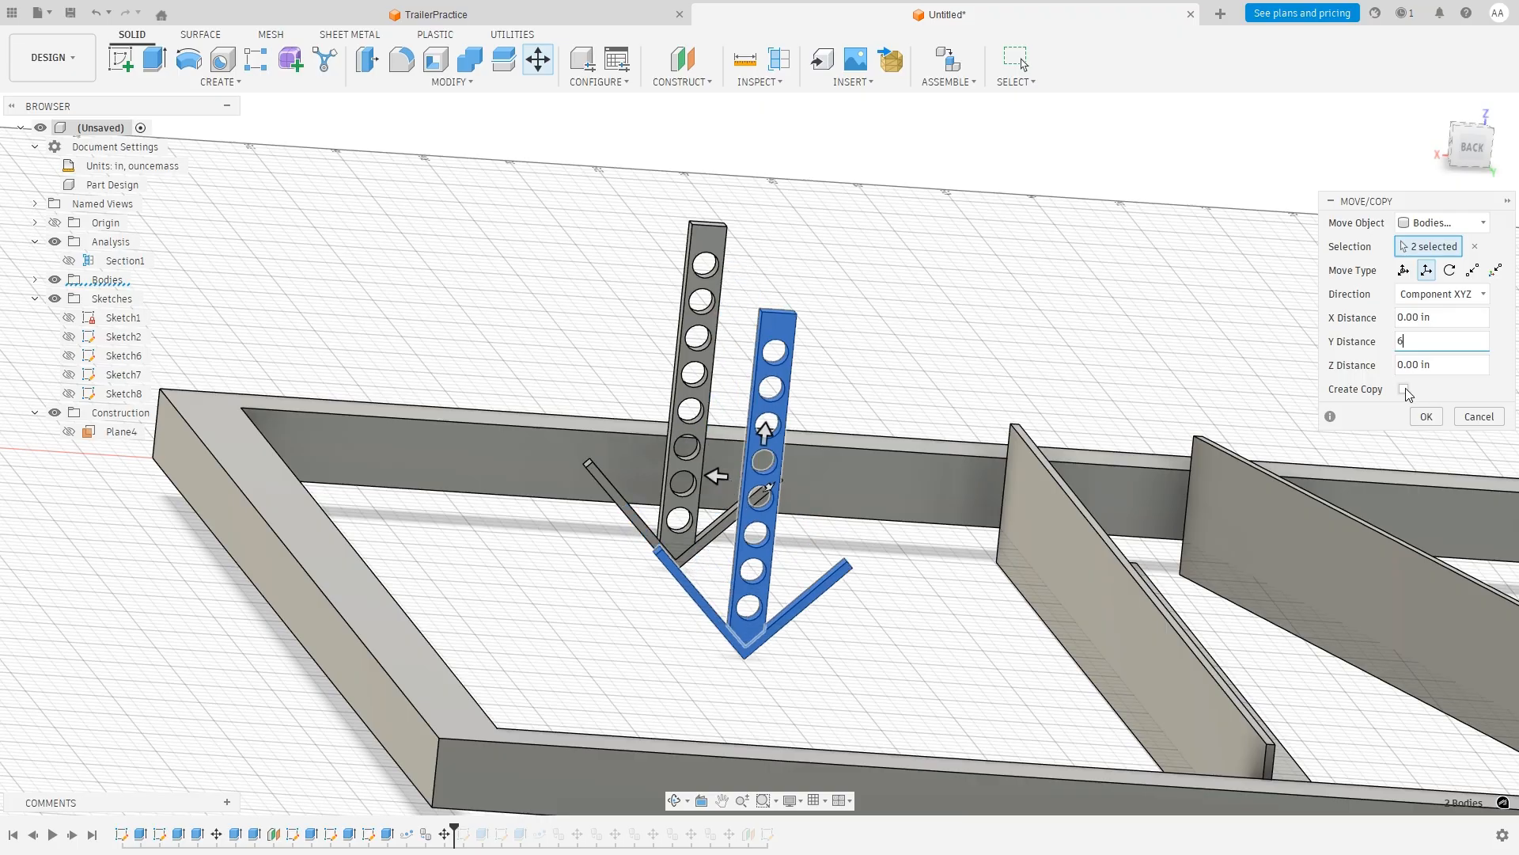
{"action": "left_click", "coordinate": [1426, 416]}
Copy the third upright and its bracket by a Y distance of 6 in to make a fourth set.
{"action": "right_click", "coordinate": [860, 317]}
{"action": "left_click", "coordinate": [830, 337]}
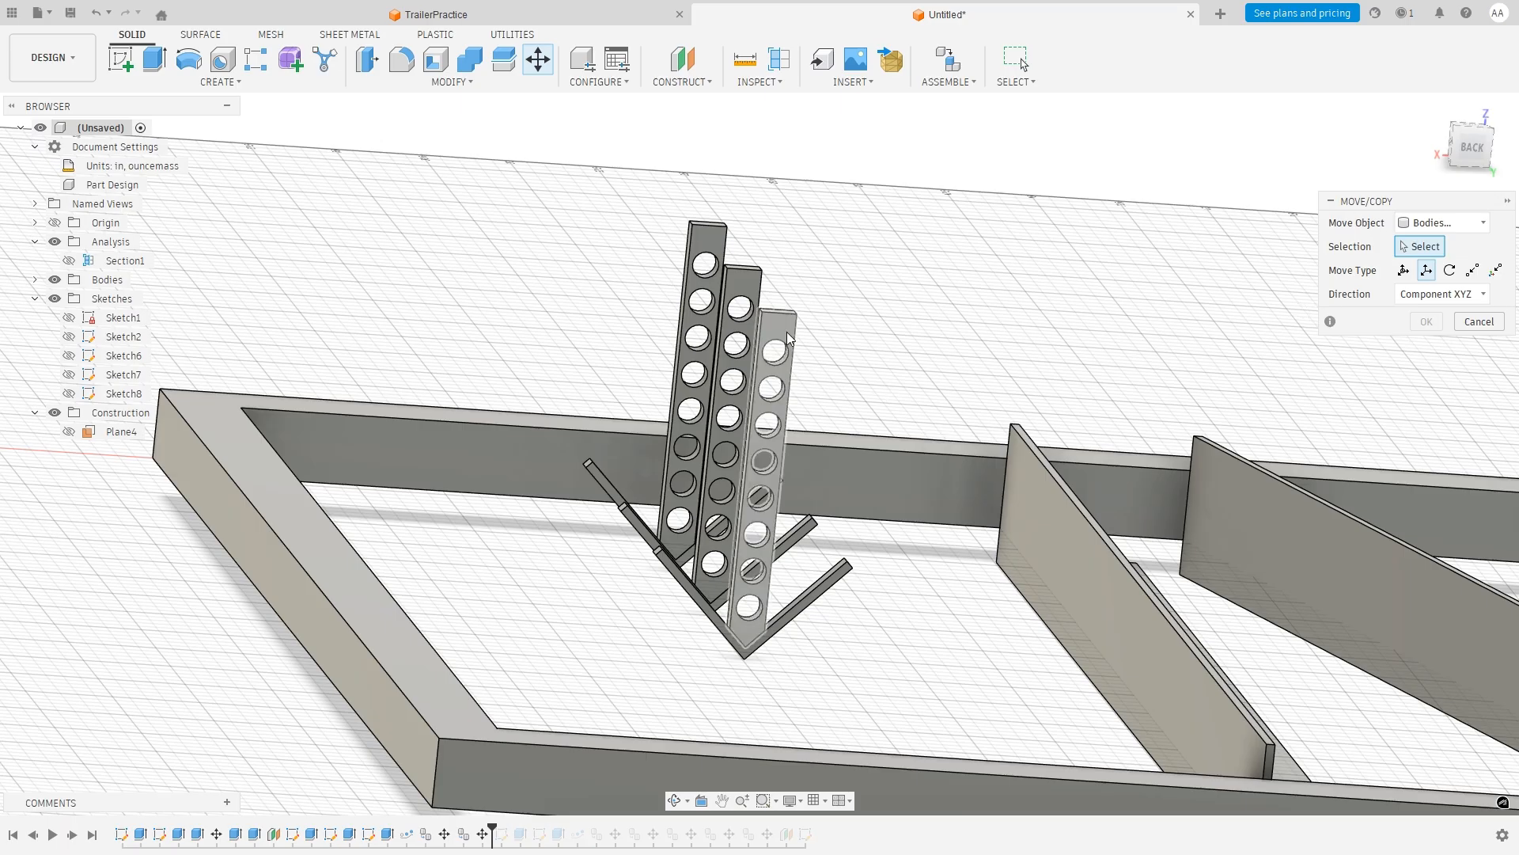
{"action": "left_click", "coordinate": [780, 372]}
{"action": "left_click", "coordinate": [799, 607]}
{"action": "type", "text": "6"}
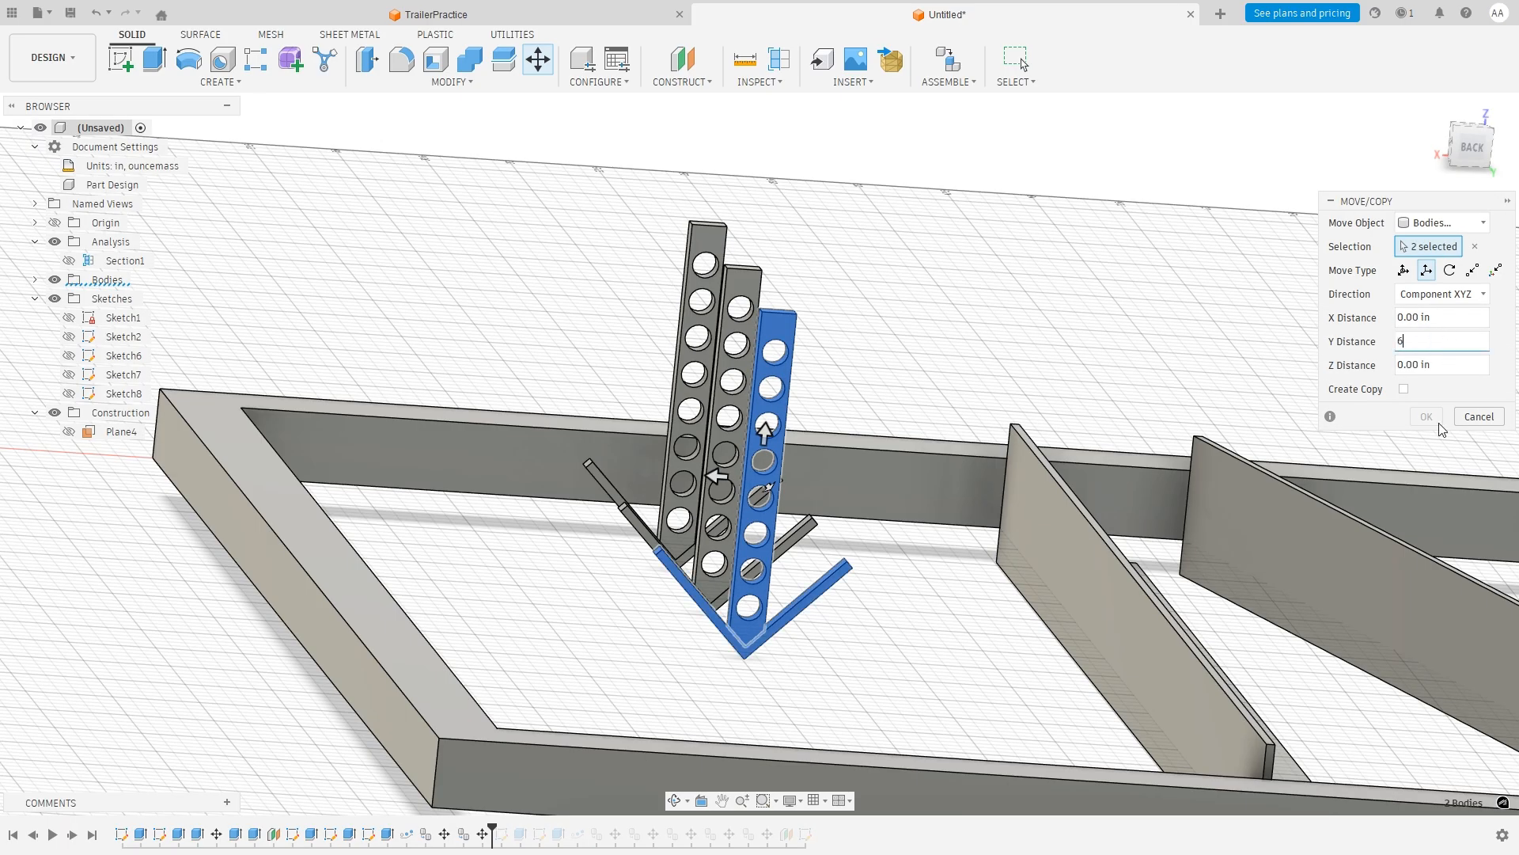
{"action": "left_click", "coordinate": [1404, 390]}
{"action": "left_click", "coordinate": [1431, 418]}
Copy the fourth upright and its bracket by a Y distance of 6 in to make a fifth set.
{"action": "right_click", "coordinate": [833, 375]}
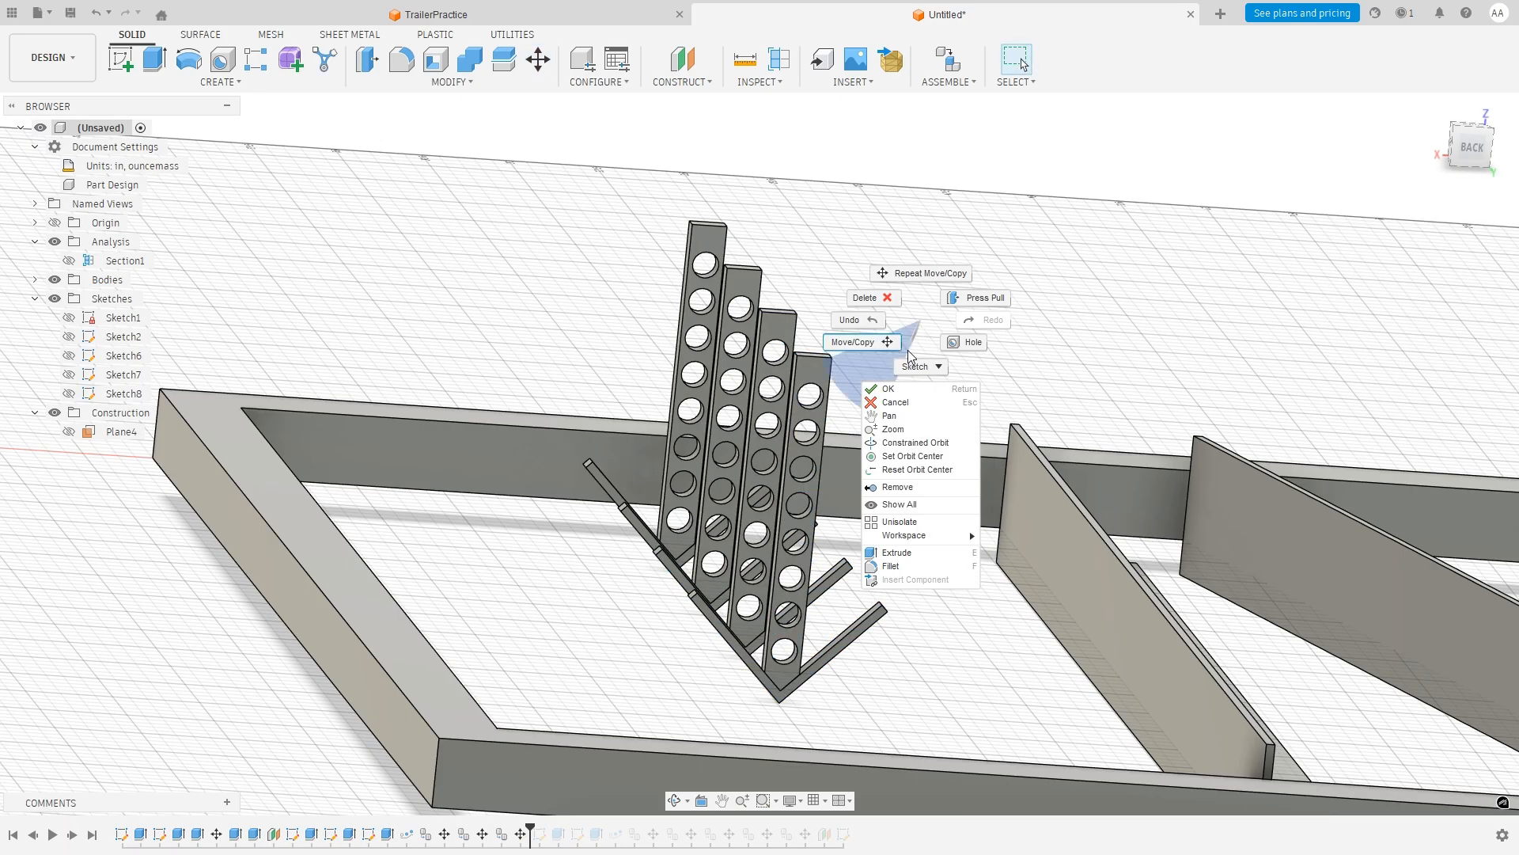
{"action": "left_click", "coordinate": [922, 261]}
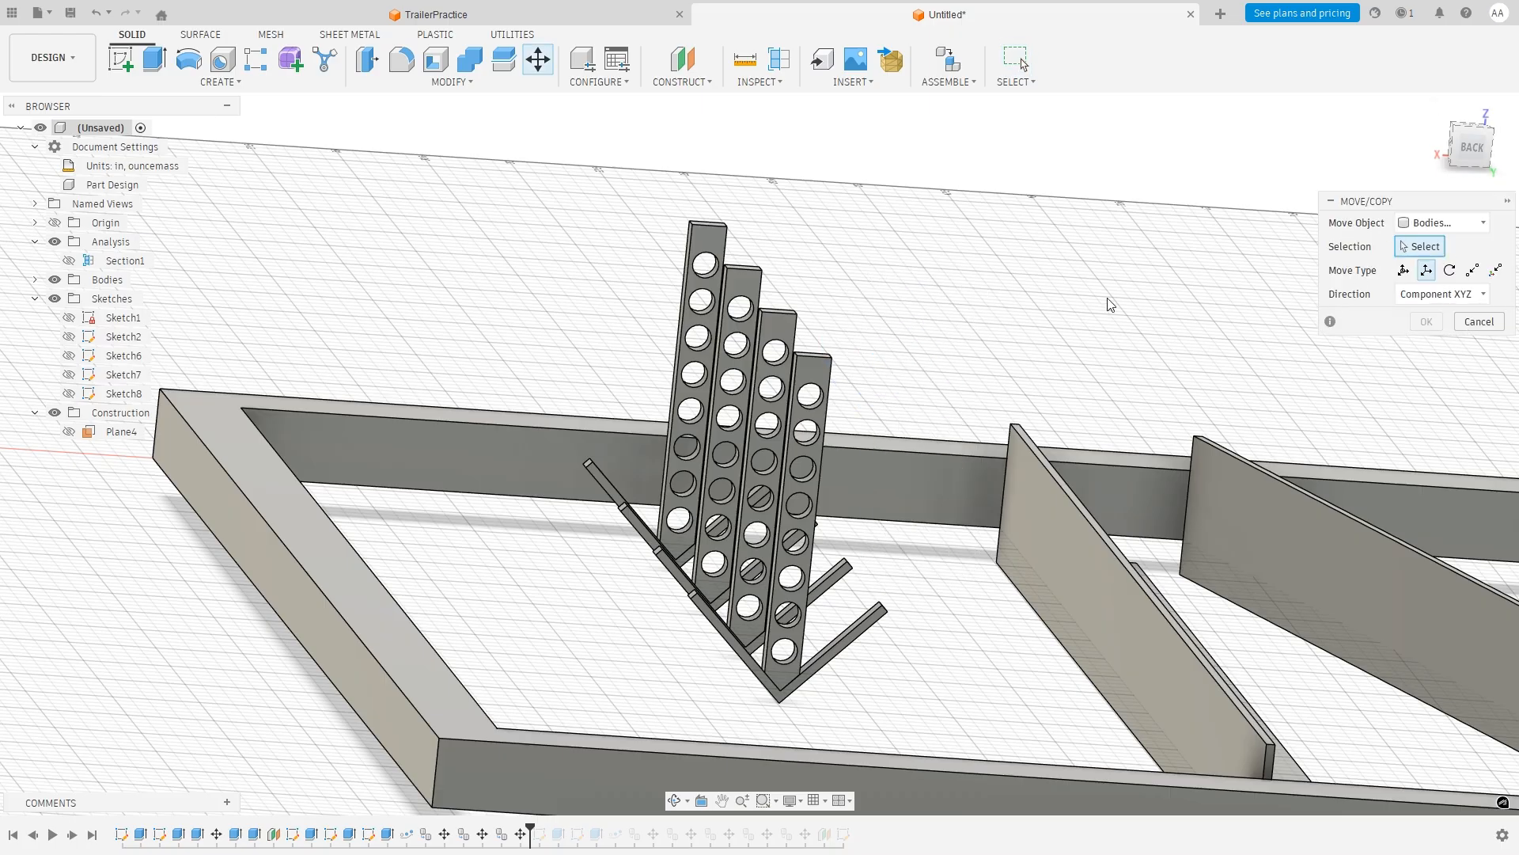
{"action": "left_click", "coordinate": [805, 369]}
{"action": "left_click", "coordinate": [858, 626]}
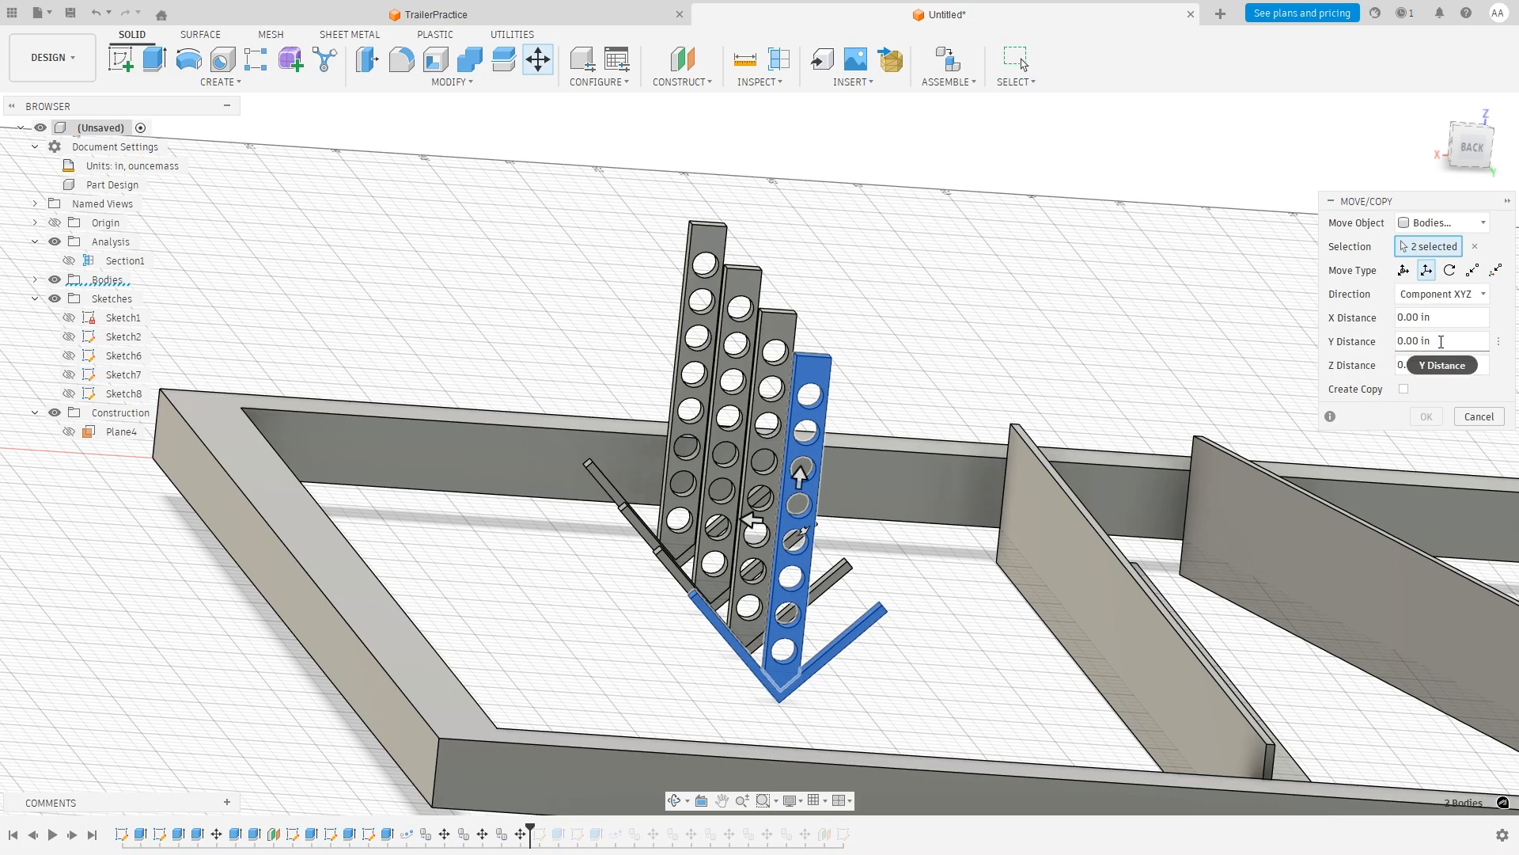
{"action": "left_click", "coordinate": [1442, 342]}
{"action": "type", "text": "6"}
{"action": "left_click", "coordinate": [1404, 389]}
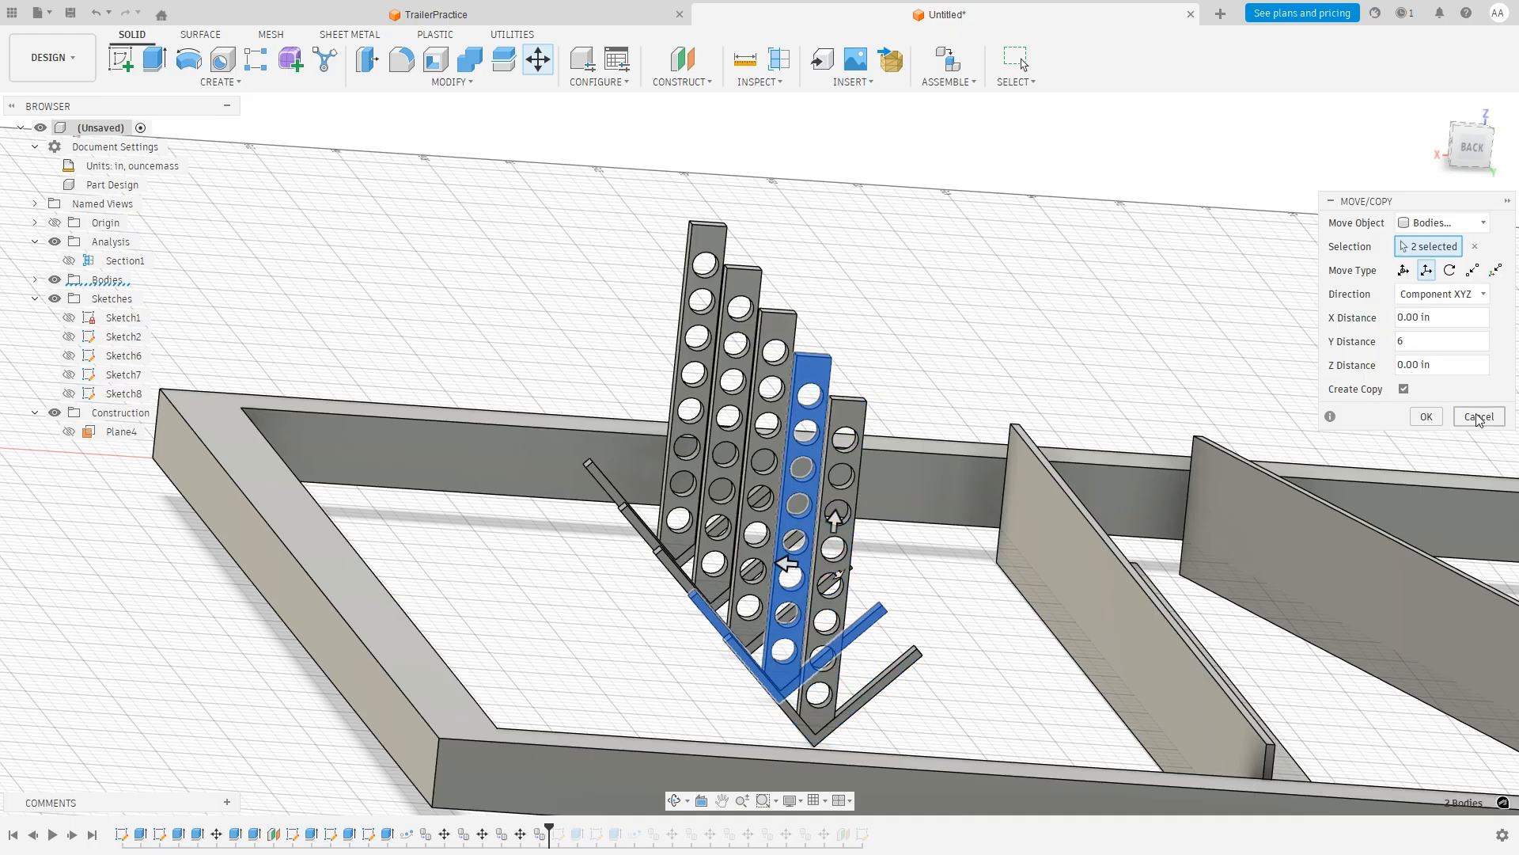
{"action": "left_click", "coordinate": [1478, 418]}
Copy the fifth upright and its bracket by a Y distance of 6 in to make a sixth set.
{"action": "right_click", "coordinate": [1064, 261]}
{"action": "left_click", "coordinate": [1064, 200]}
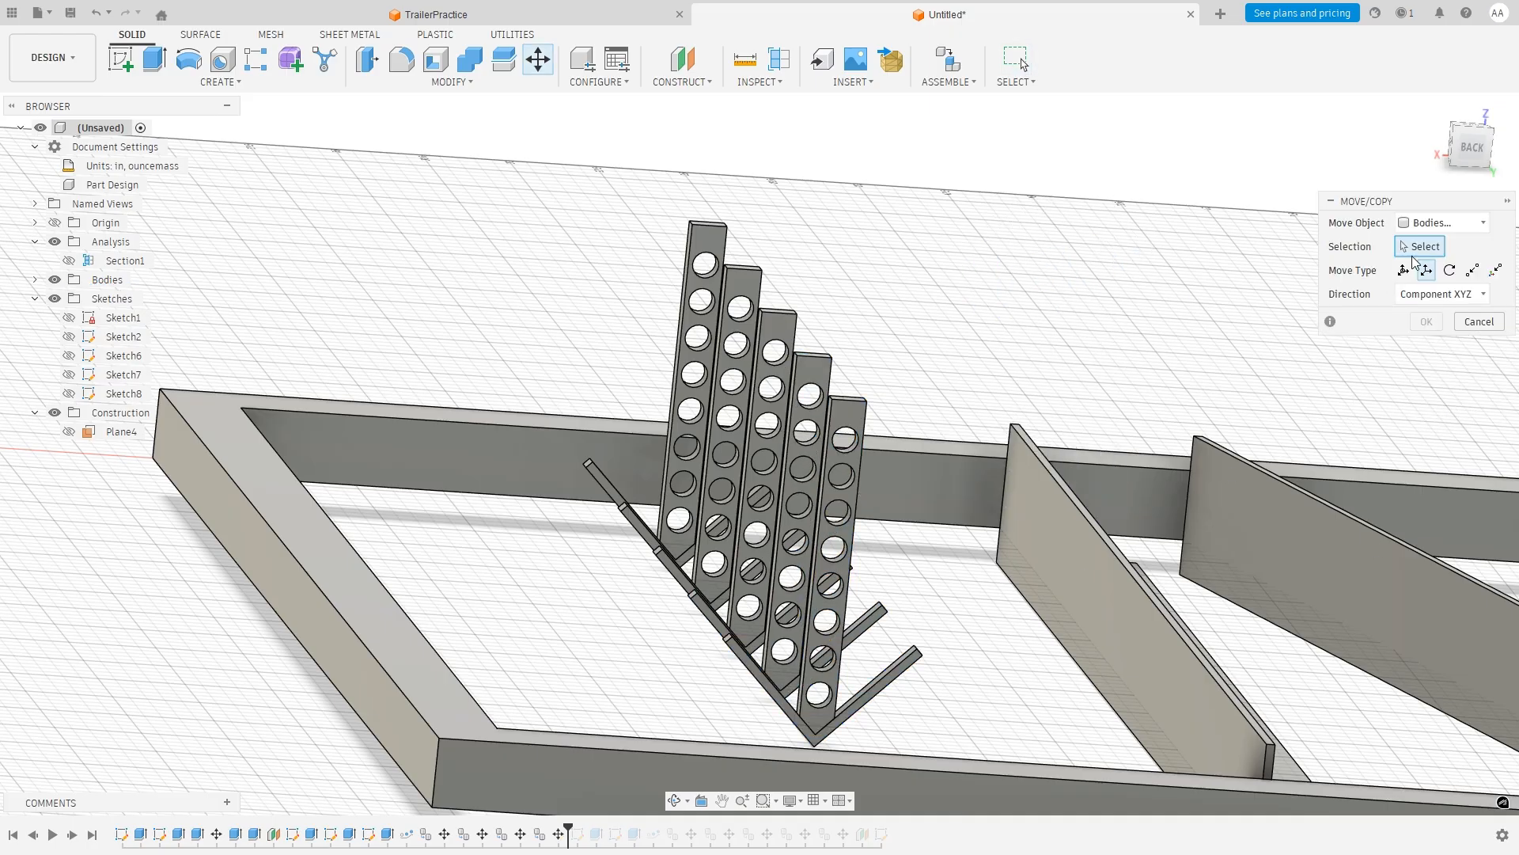
{"action": "left_click", "coordinate": [861, 418]}
{"action": "left_click", "coordinate": [905, 674]}
{"action": "left_click", "coordinate": [1444, 341]}
{"action": "type", "text": "6"}
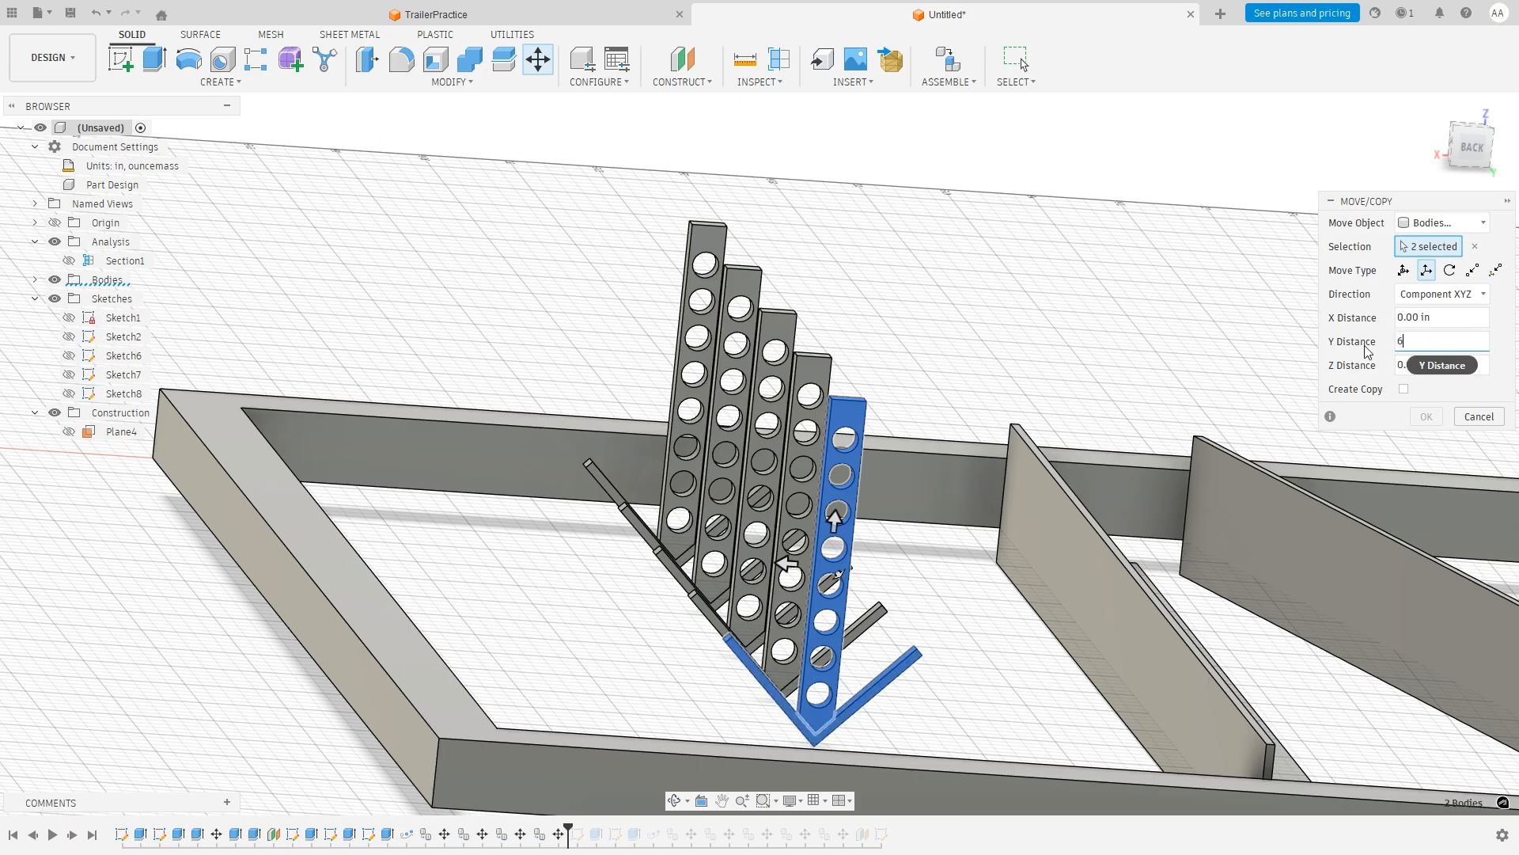
{"action": "left_click", "coordinate": [1426, 416]}
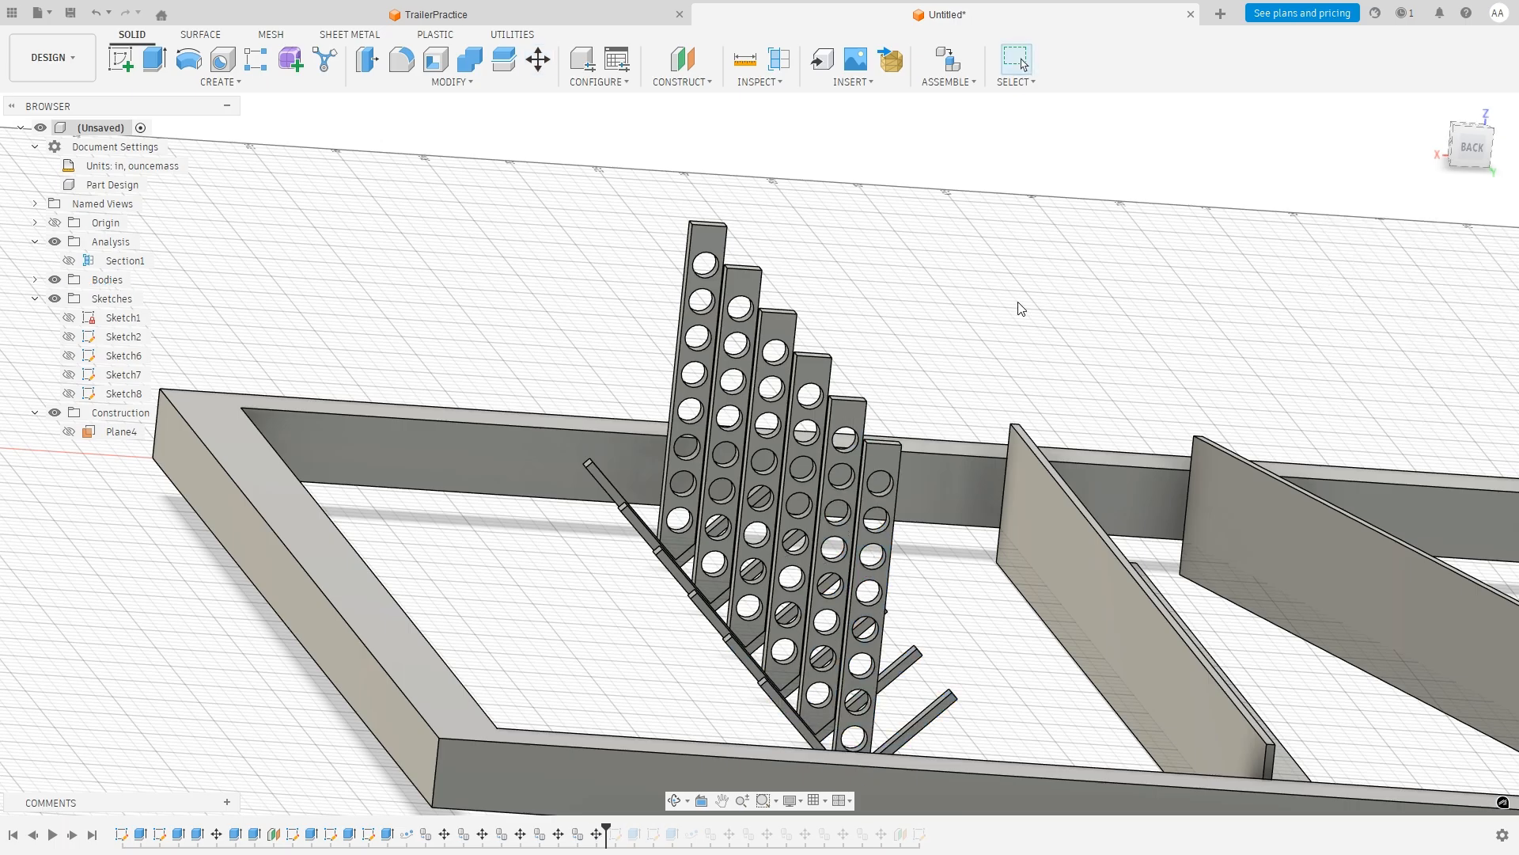
Examine the row of six uprights from the right side and at an angle to check their spacing within the frame.
{"action": "middle_click_drag", "start_coordinate": [991, 302], "coordinate": [1091, 307], "text": "shift"}
{"action": "scroll", "coordinate": [1044, 329], "scroll_direction": "down", "scroll_amount": 3}
{"action": "scroll", "coordinate": [1112, 372], "scroll_direction": "down", "scroll_amount": 3}
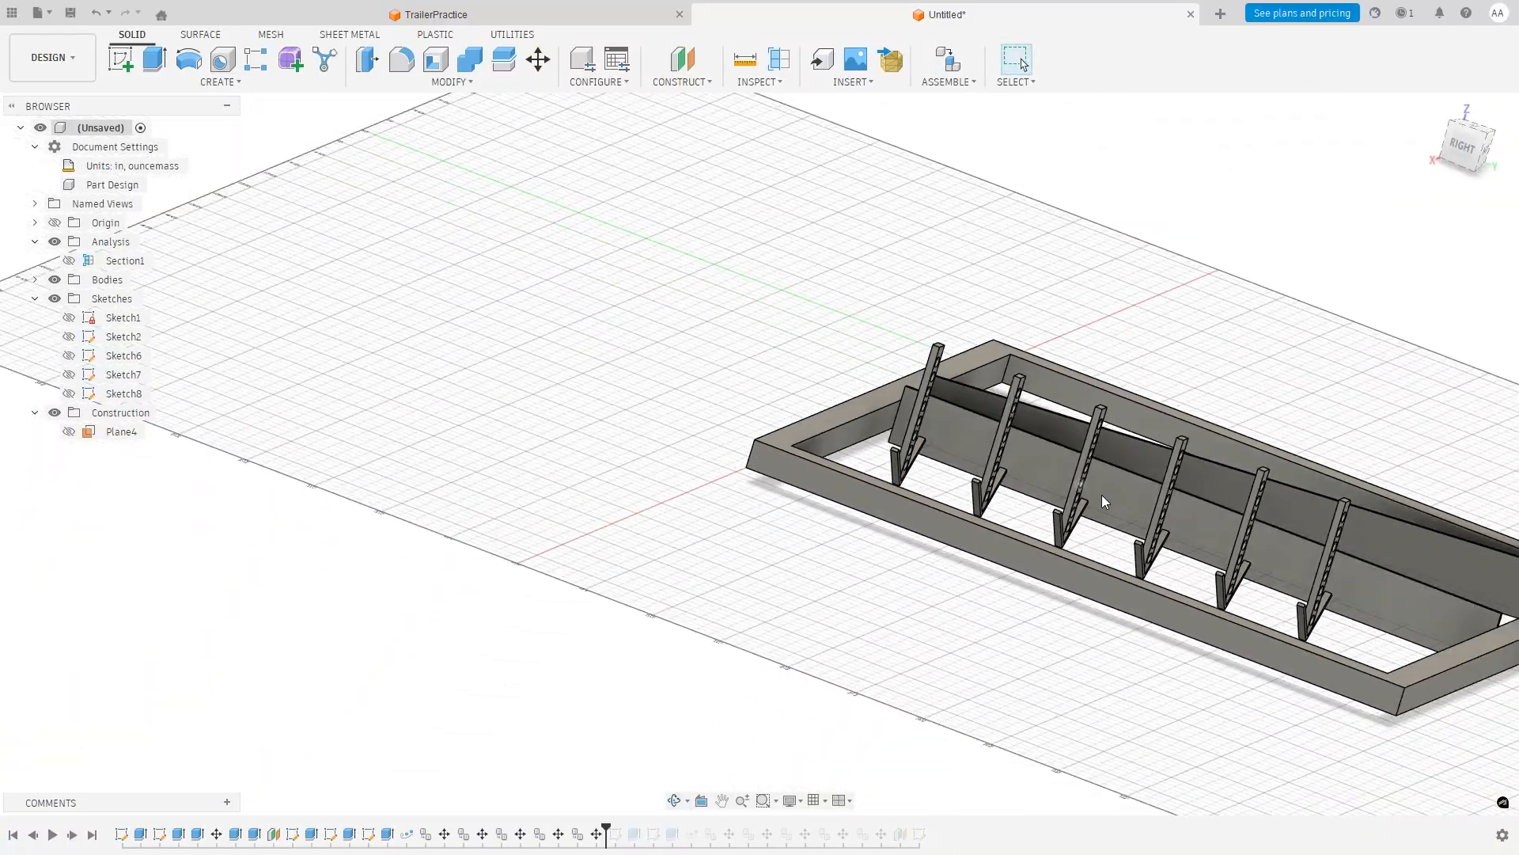
{"action": "left_click", "coordinate": [1462, 163]}
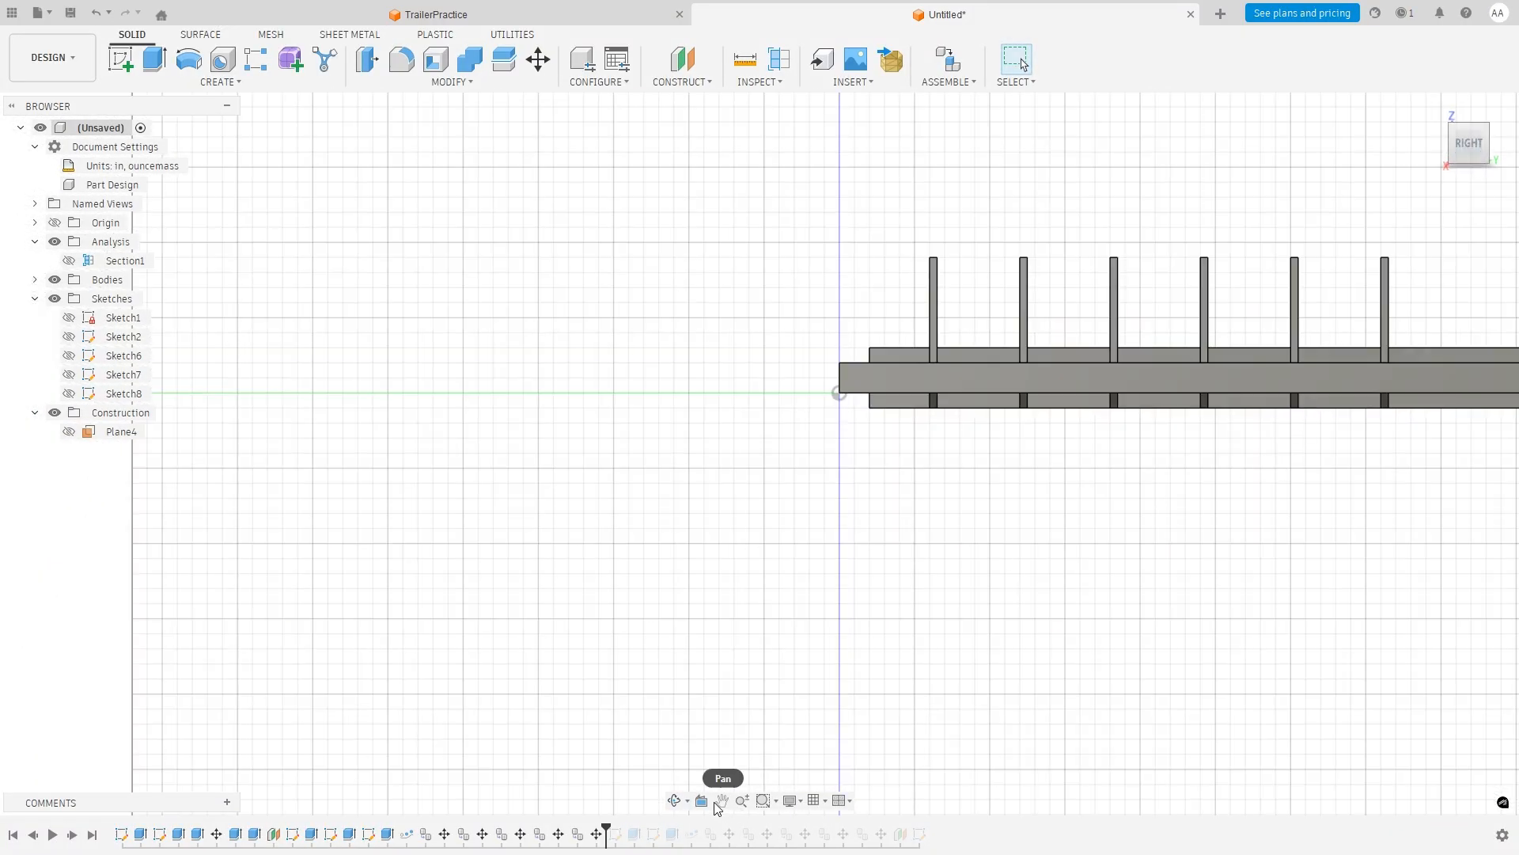
{"action": "left_click", "coordinate": [719, 800]}
{"action": "left_click_drag", "start_coordinate": [998, 586], "coordinate": [790, 667]}
{"action": "middle_click_drag", "start_coordinate": [1083, 308], "coordinate": [986, 414], "text": "shift"}
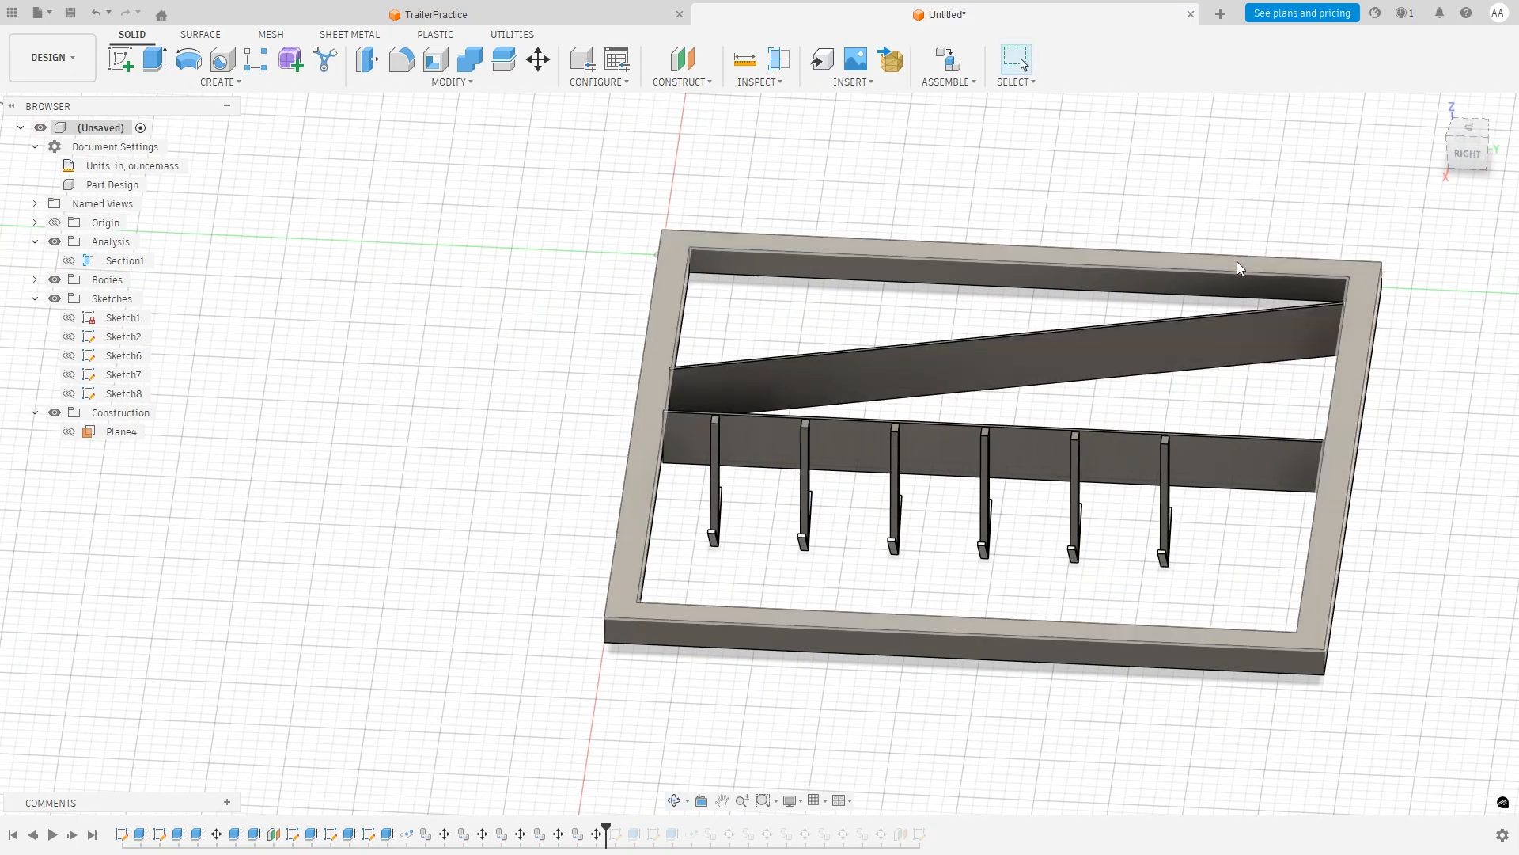
{"action": "scroll", "coordinate": [1237, 261], "scroll_direction": "down", "scroll_amount": 2}
{"action": "scroll", "coordinate": [1213, 285], "scroll_direction": "up", "scroll_amount": 3}
{"action": "left_click_drag", "start_coordinate": [1284, 437], "coordinate": [1221, 448], "text": "shift"}
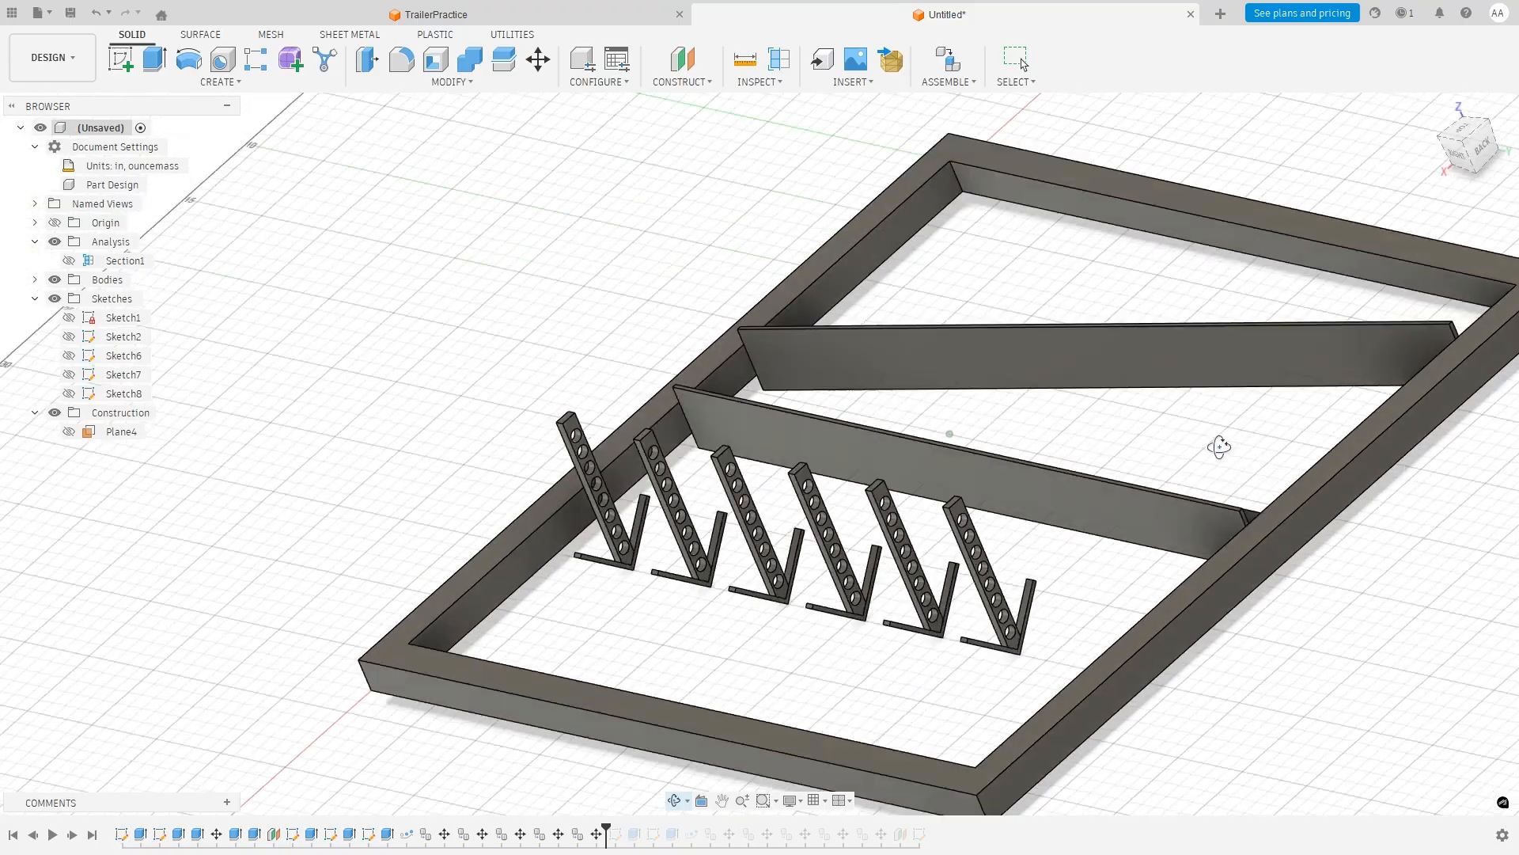
{"action": "middle_click_drag", "start_coordinate": [1221, 448], "coordinate": [1228, 454], "text": "shift"}
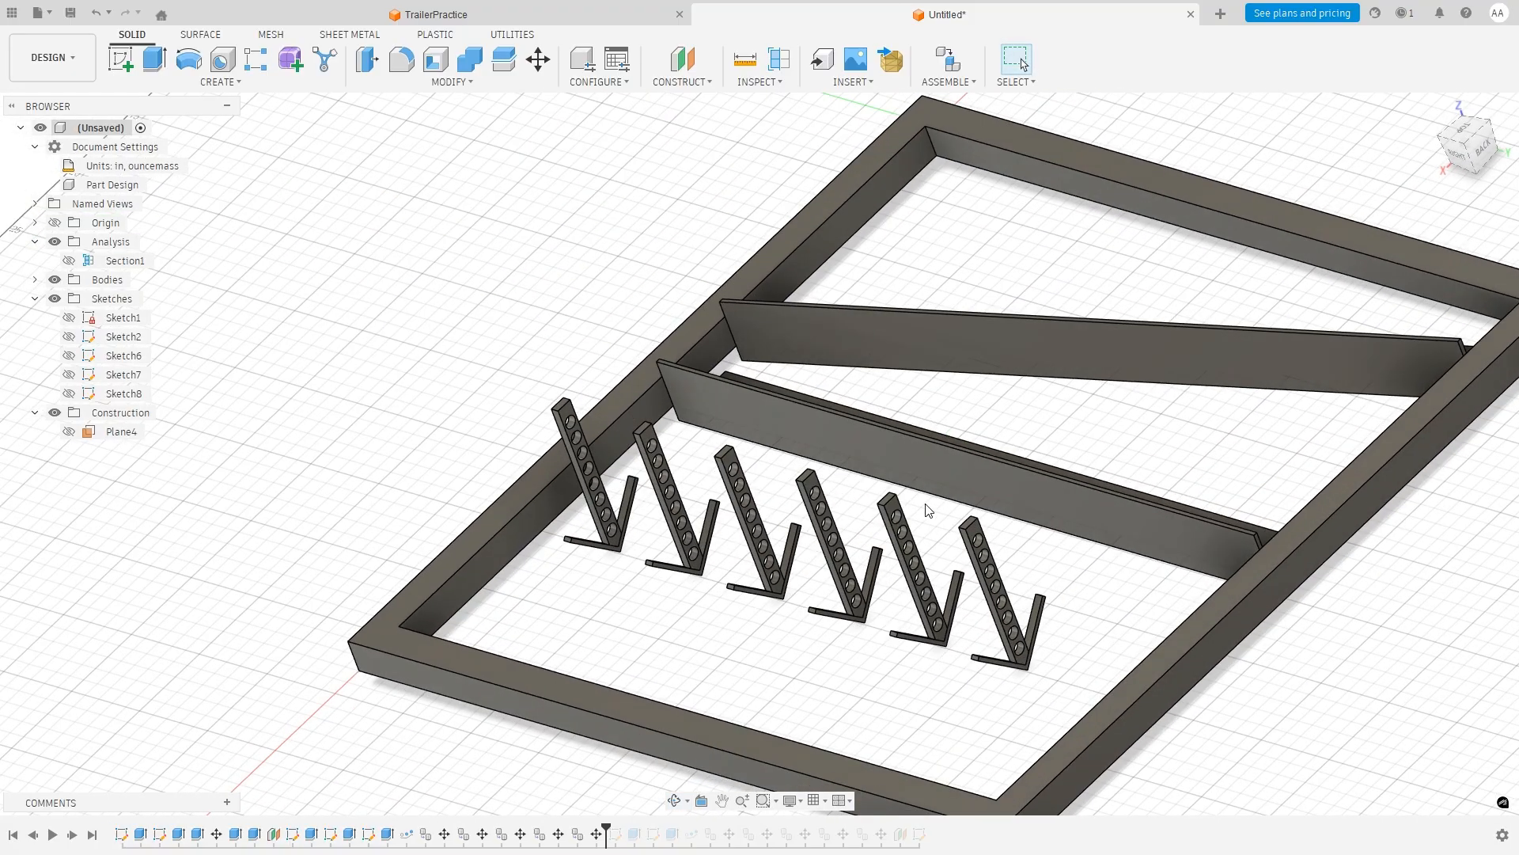
Copy the sixth upright and its bracket by a Y distance of 6 in to make a seventh set.
{"action": "right_click", "coordinate": [601, 281]}
{"action": "left_click", "coordinate": [538, 302]}
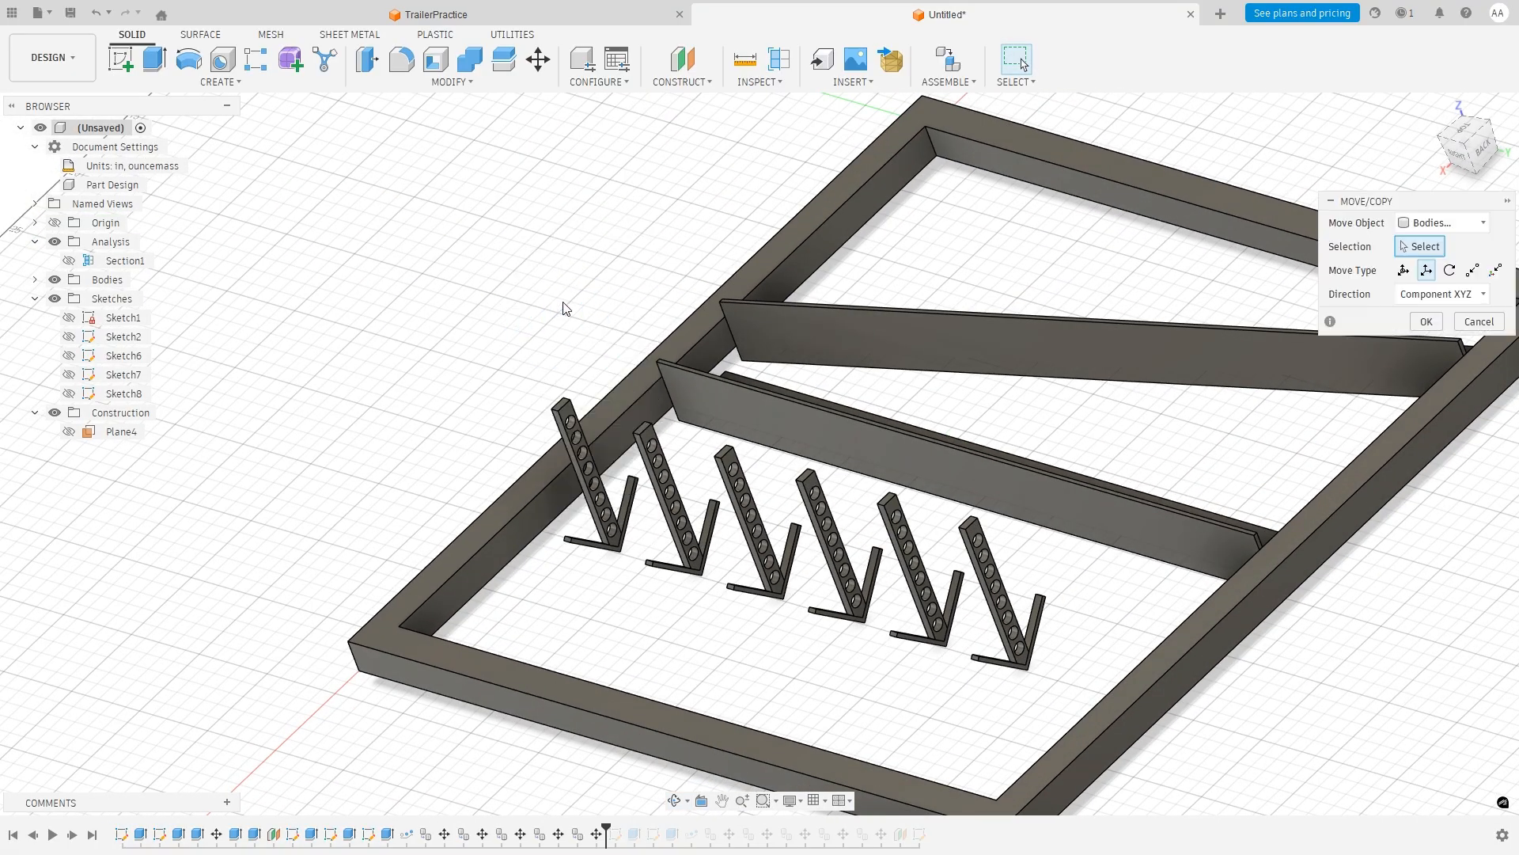
{"action": "left_click", "coordinate": [969, 528]}
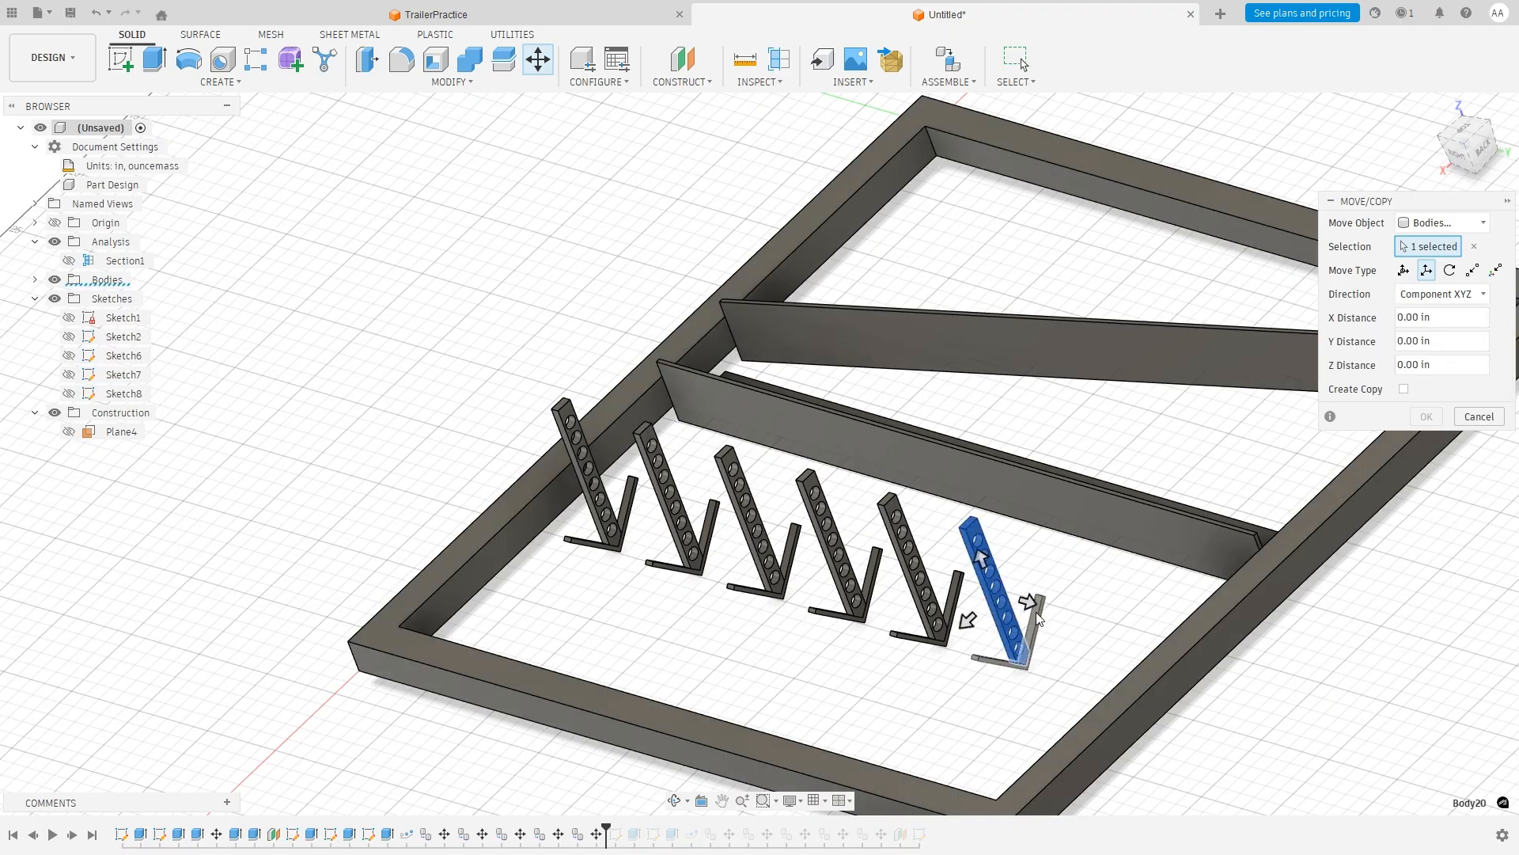
{"action": "left_click", "coordinate": [1041, 617]}
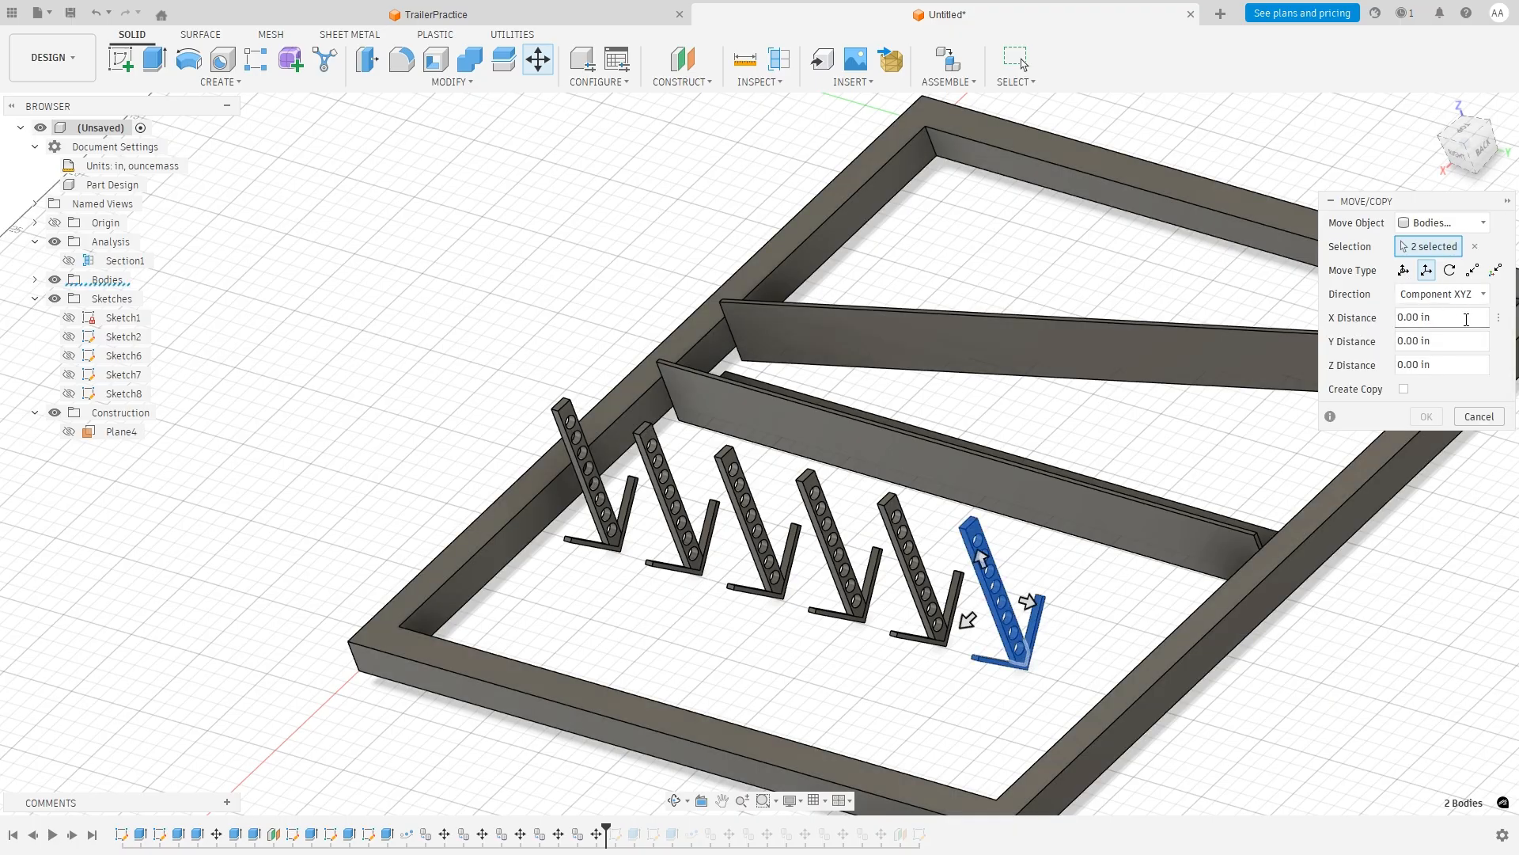
{"action": "left_click", "coordinate": [1437, 341]}
{"action": "type", "text": "6"}
{"action": "left_click", "coordinate": [1404, 388]}
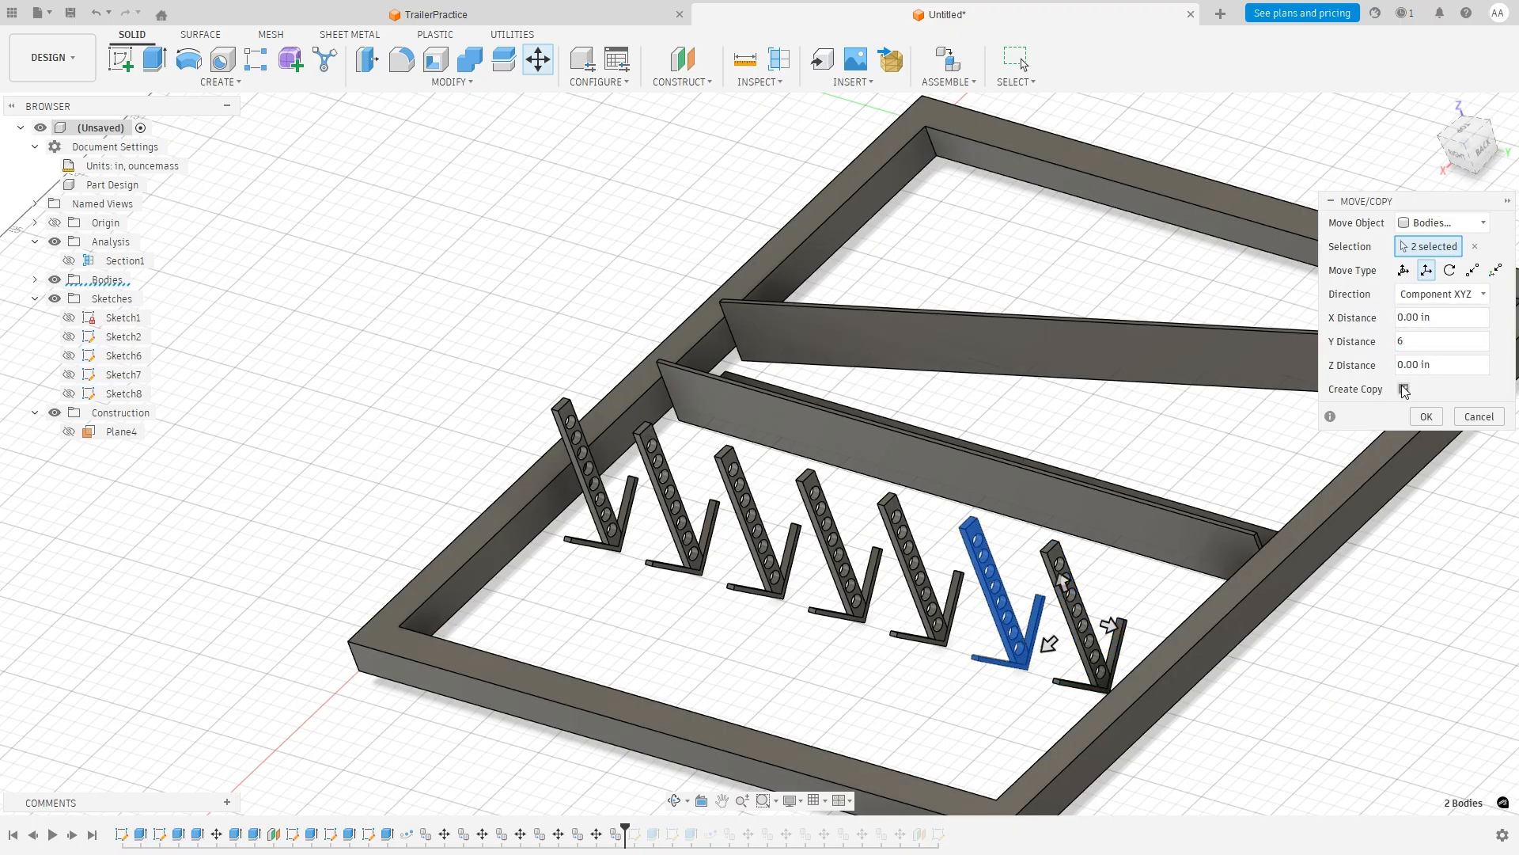
{"action": "left_click", "coordinate": [1426, 416]}
Create a construction plane at zero offset on the frame's top face and start a sketch on it.
{"action": "middle_click_drag", "start_coordinate": [1381, 625], "coordinate": [1119, 774], "text": "shift"}
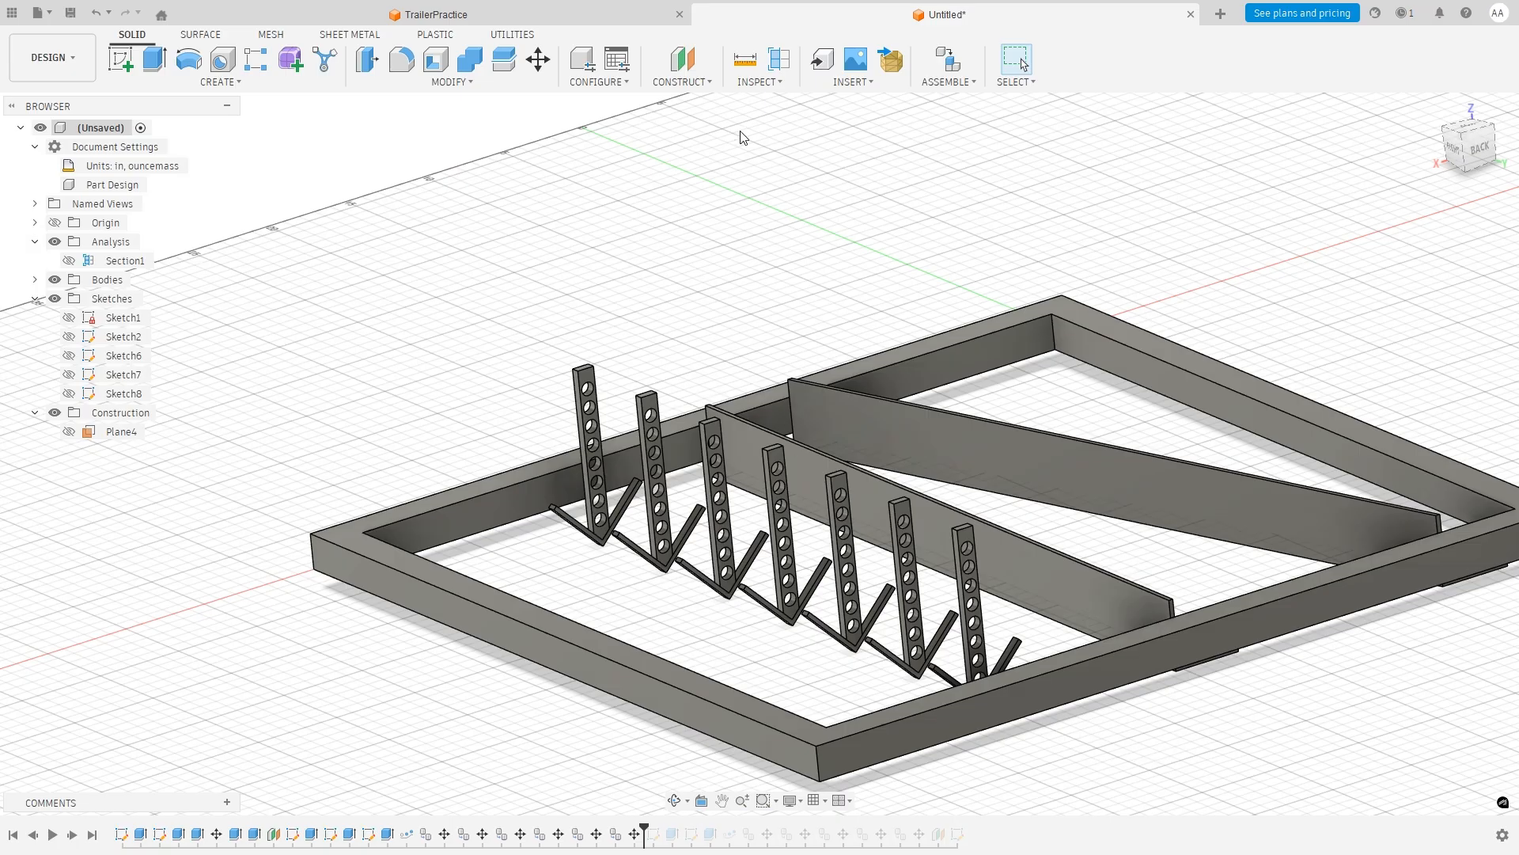
{"action": "left_click", "coordinate": [687, 84]}
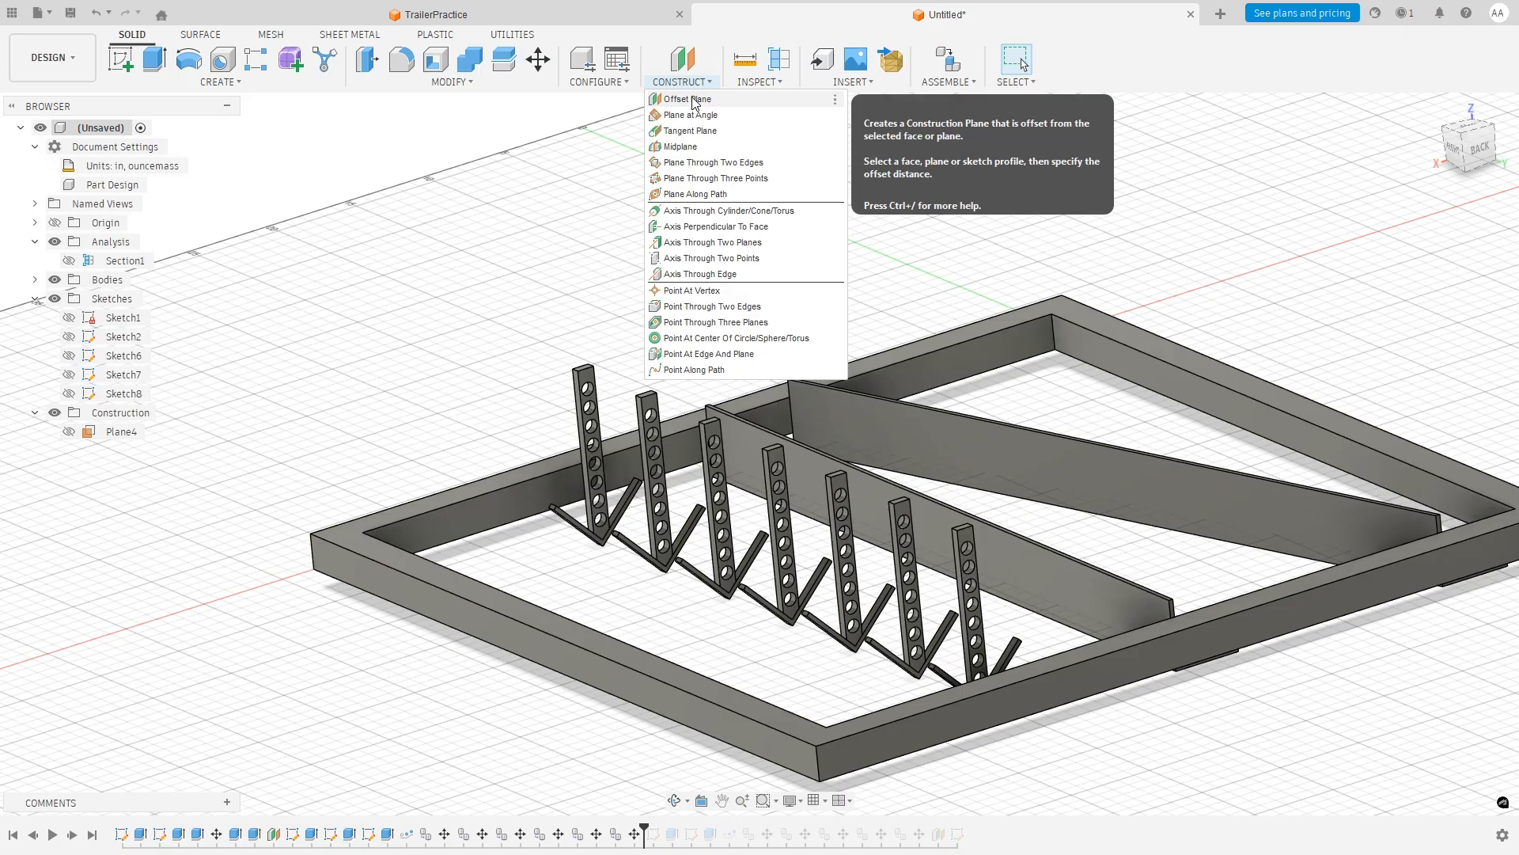
{"action": "left_click", "coordinate": [693, 98]}
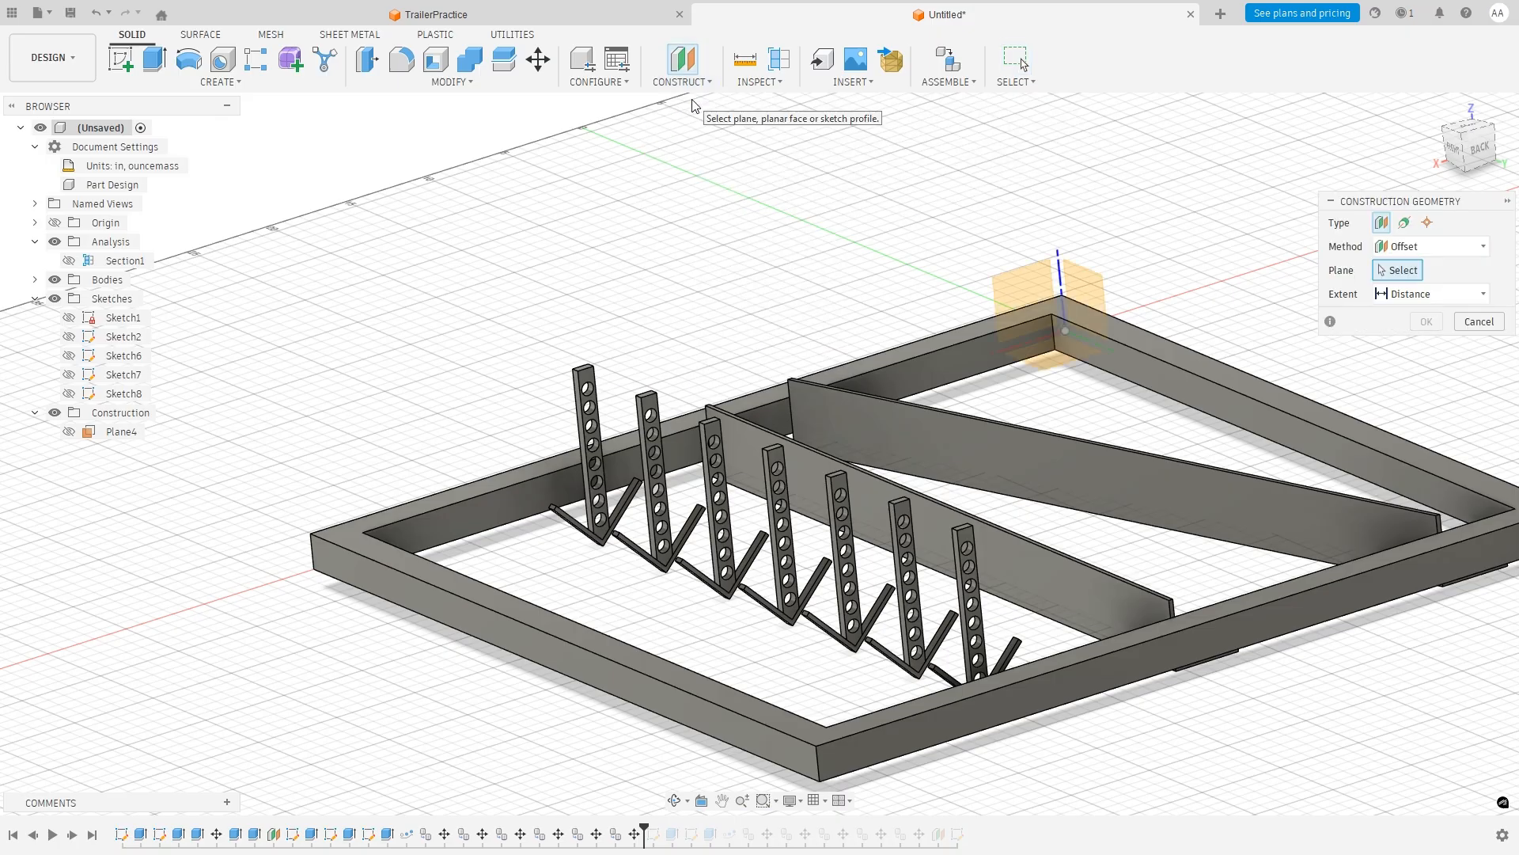
{"action": "left_click", "coordinate": [867, 724]}
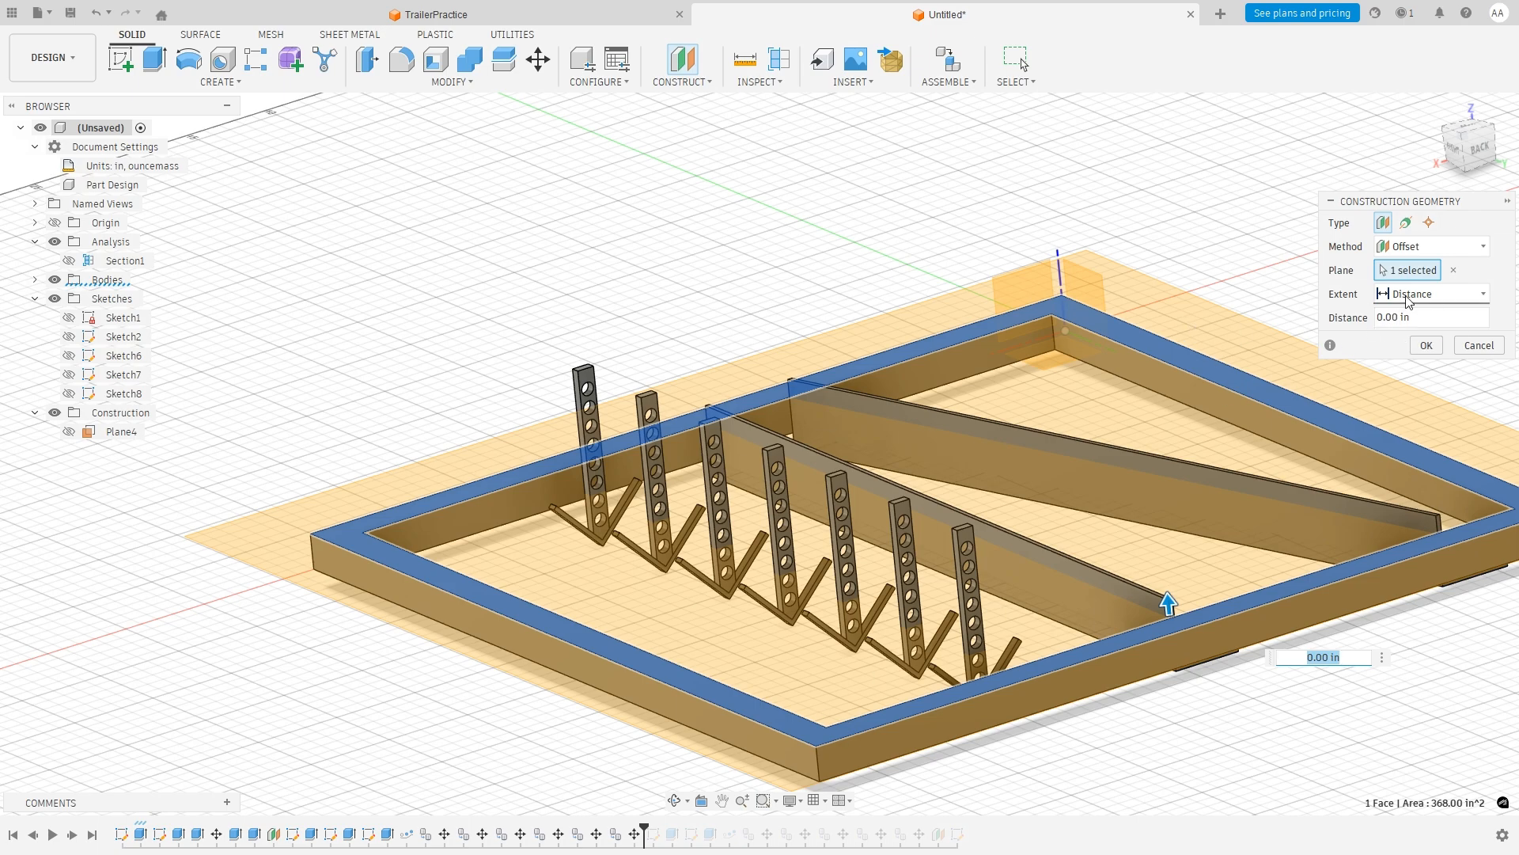
{"action": "left_click", "coordinate": [1426, 346]}
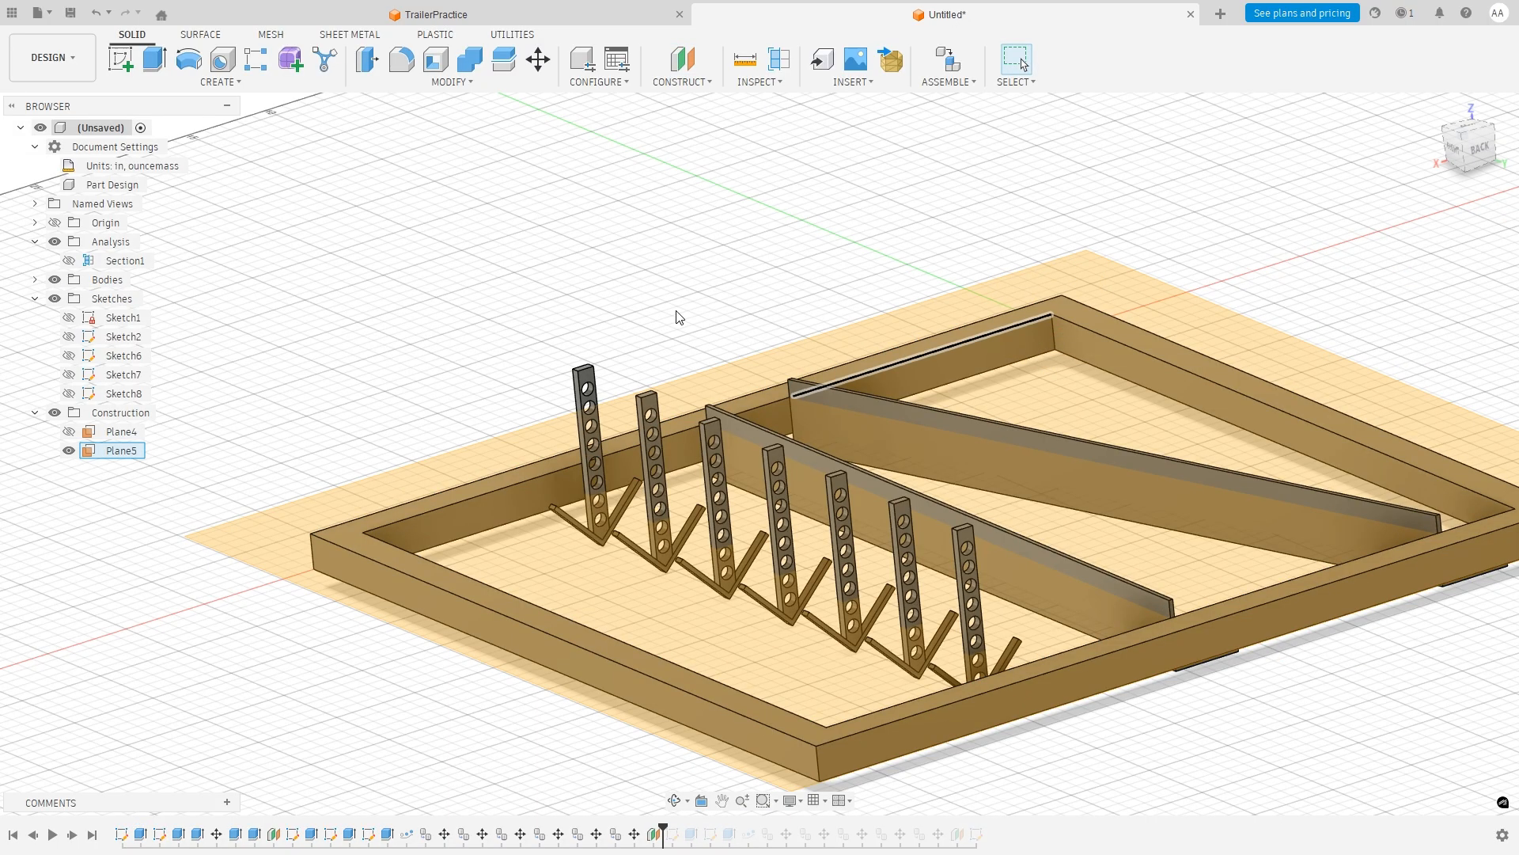
{"action": "left_click", "coordinate": [113, 63]}
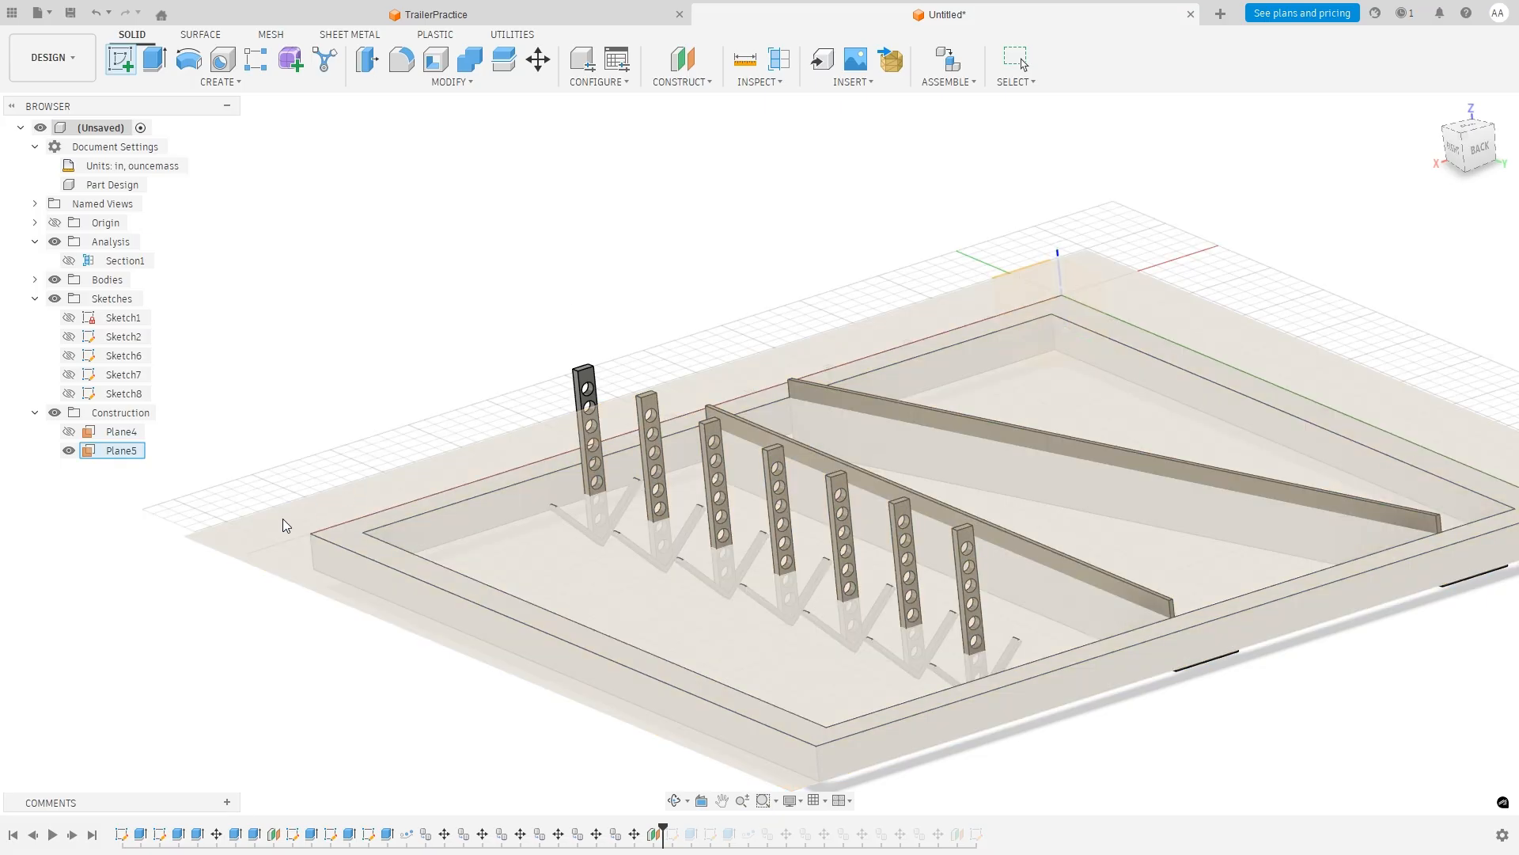
{"action": "left_click", "coordinate": [118, 451]}
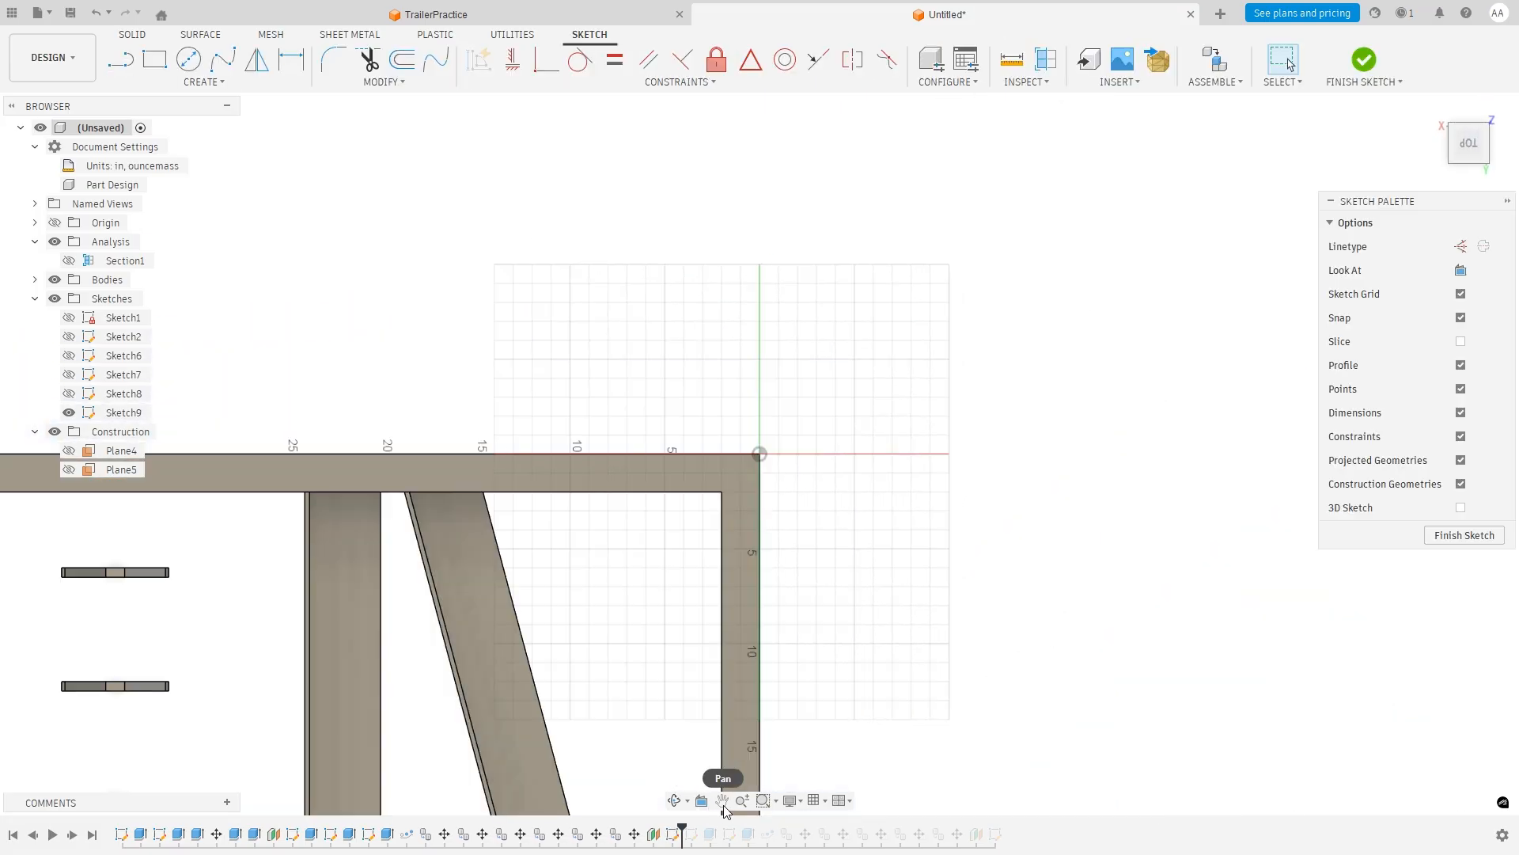
Draw a horizontal 0.5 in line outward from the top corner of the end upright nearest the frame's back member.
{"action": "middle_click_drag", "start_coordinate": [544, 564], "coordinate": [986, 247]}
{"action": "middle_click_drag", "start_coordinate": [687, 608], "coordinate": [850, 235]}
{"action": "scroll", "coordinate": [738, 604], "scroll_direction": "down", "scroll_amount": 1}
{"action": "scroll", "coordinate": [737, 604], "scroll_direction": "up", "scroll_amount": 10}
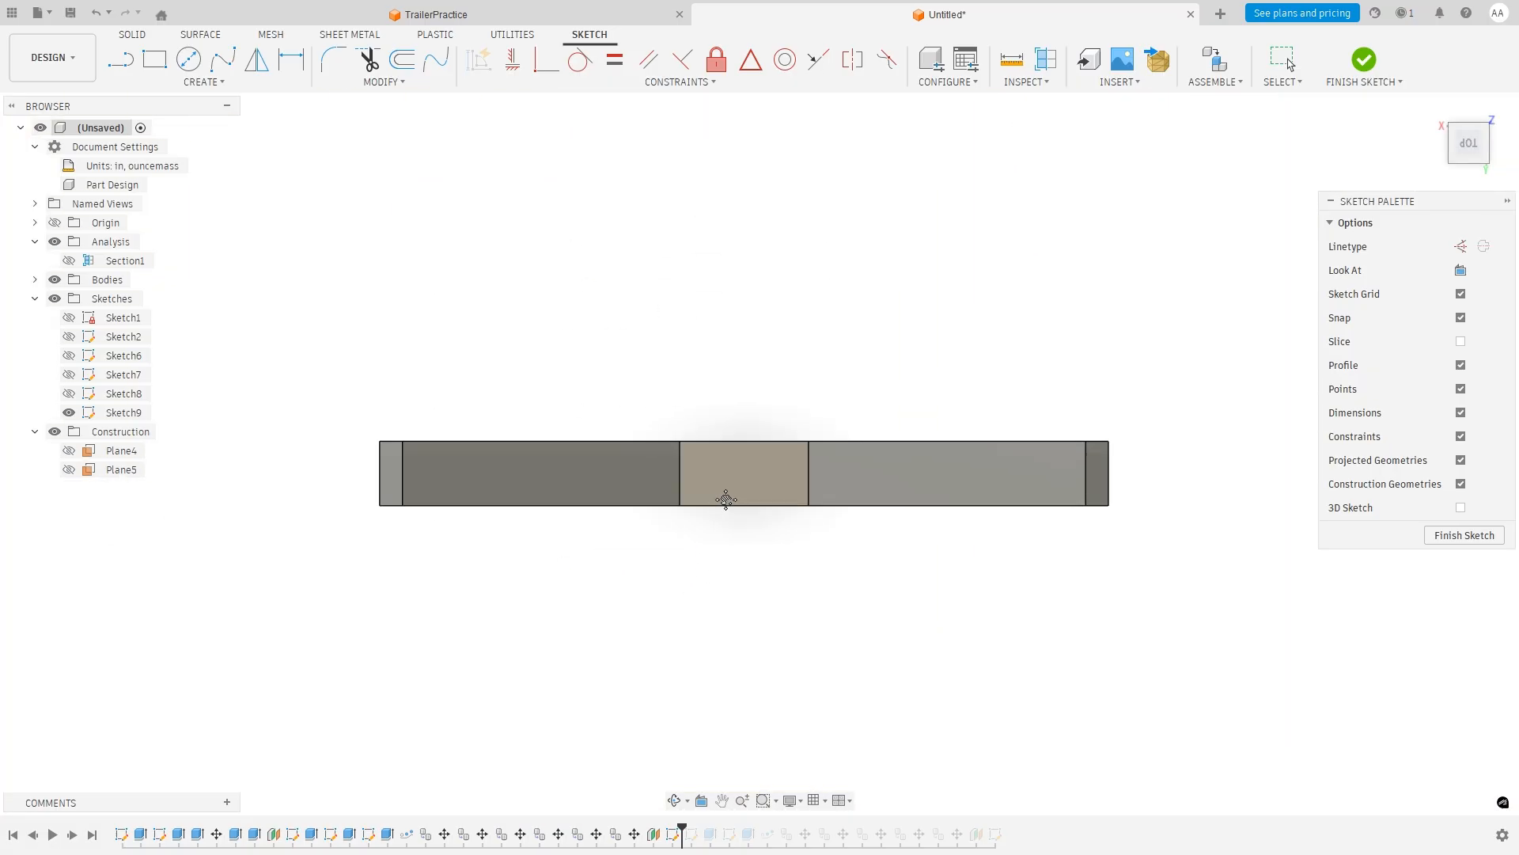
{"action": "scroll", "coordinate": [724, 502], "scroll_direction": "down", "scroll_amount": 5}
{"action": "scroll", "coordinate": [737, 486], "scroll_direction": "up", "scroll_amount": 4}
{"action": "scroll", "coordinate": [751, 490], "scroll_direction": "down", "scroll_amount": 2}
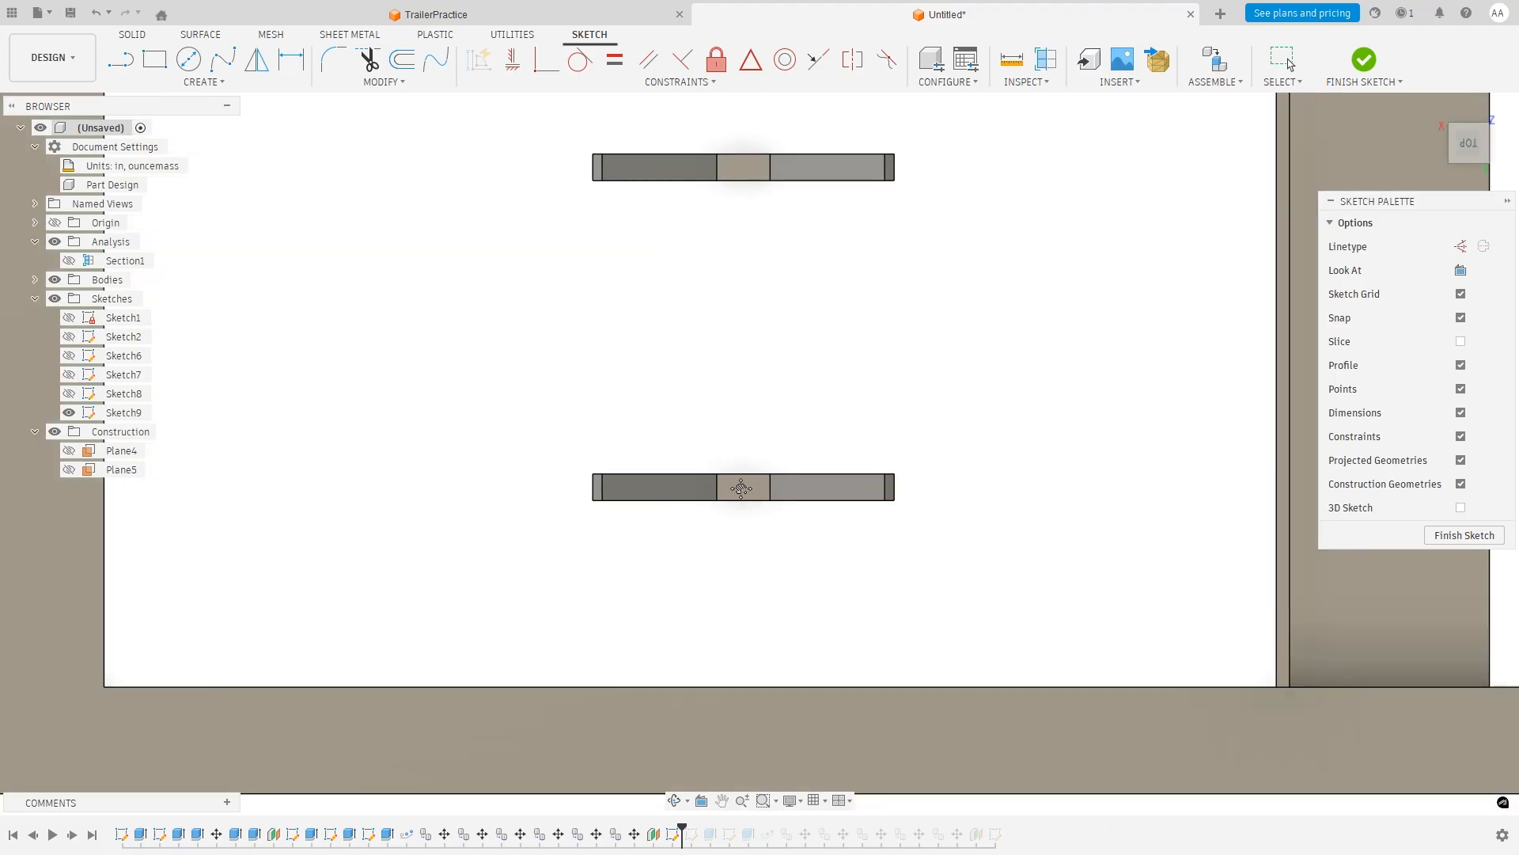
{"action": "scroll", "coordinate": [753, 492], "scroll_direction": "up", "scroll_amount": 2}
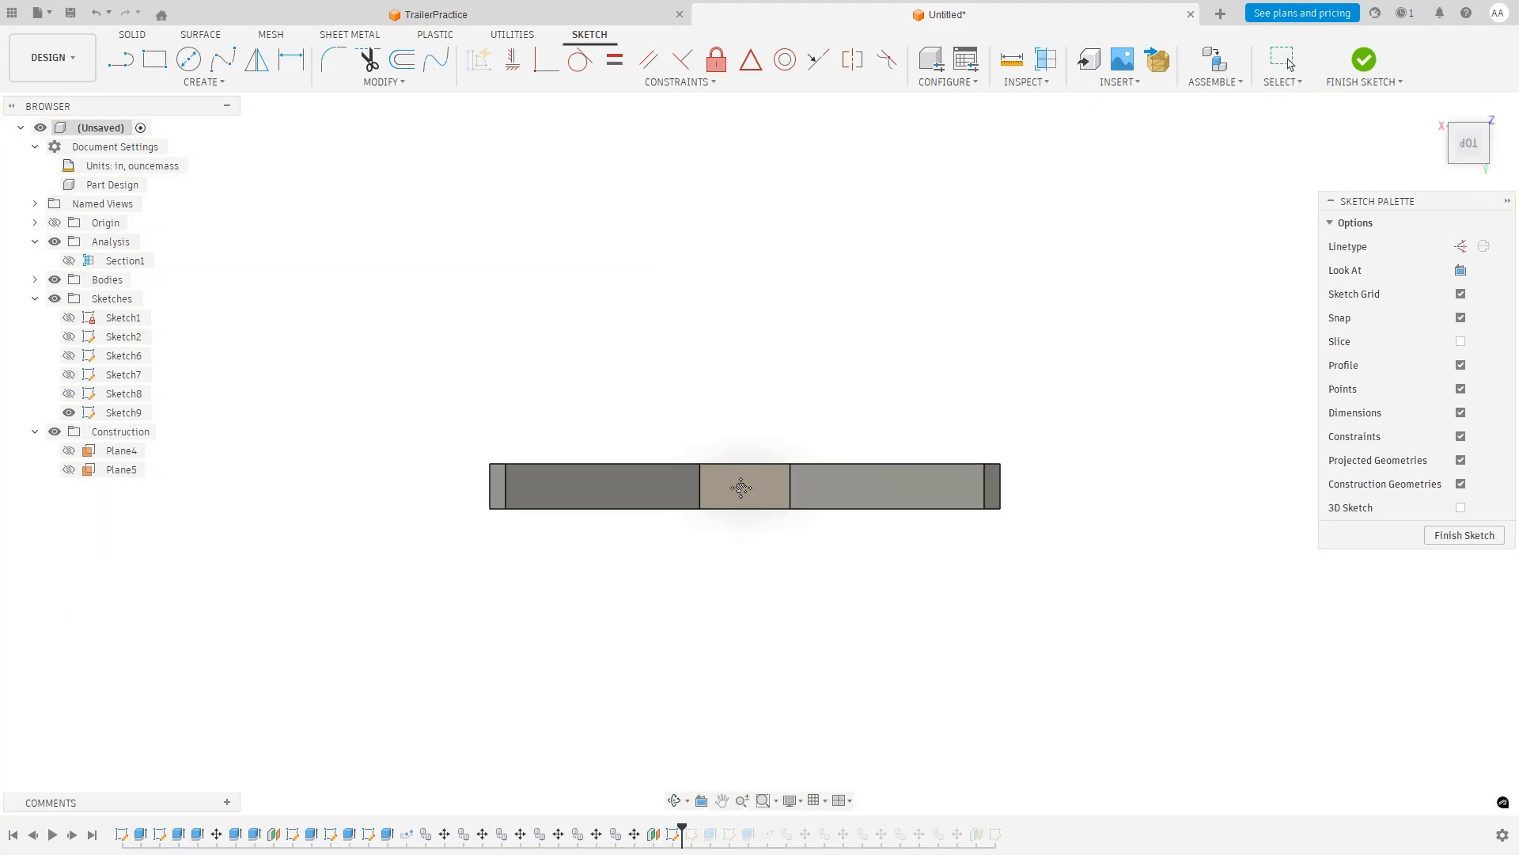
{"action": "left_click", "coordinate": [120, 59]}
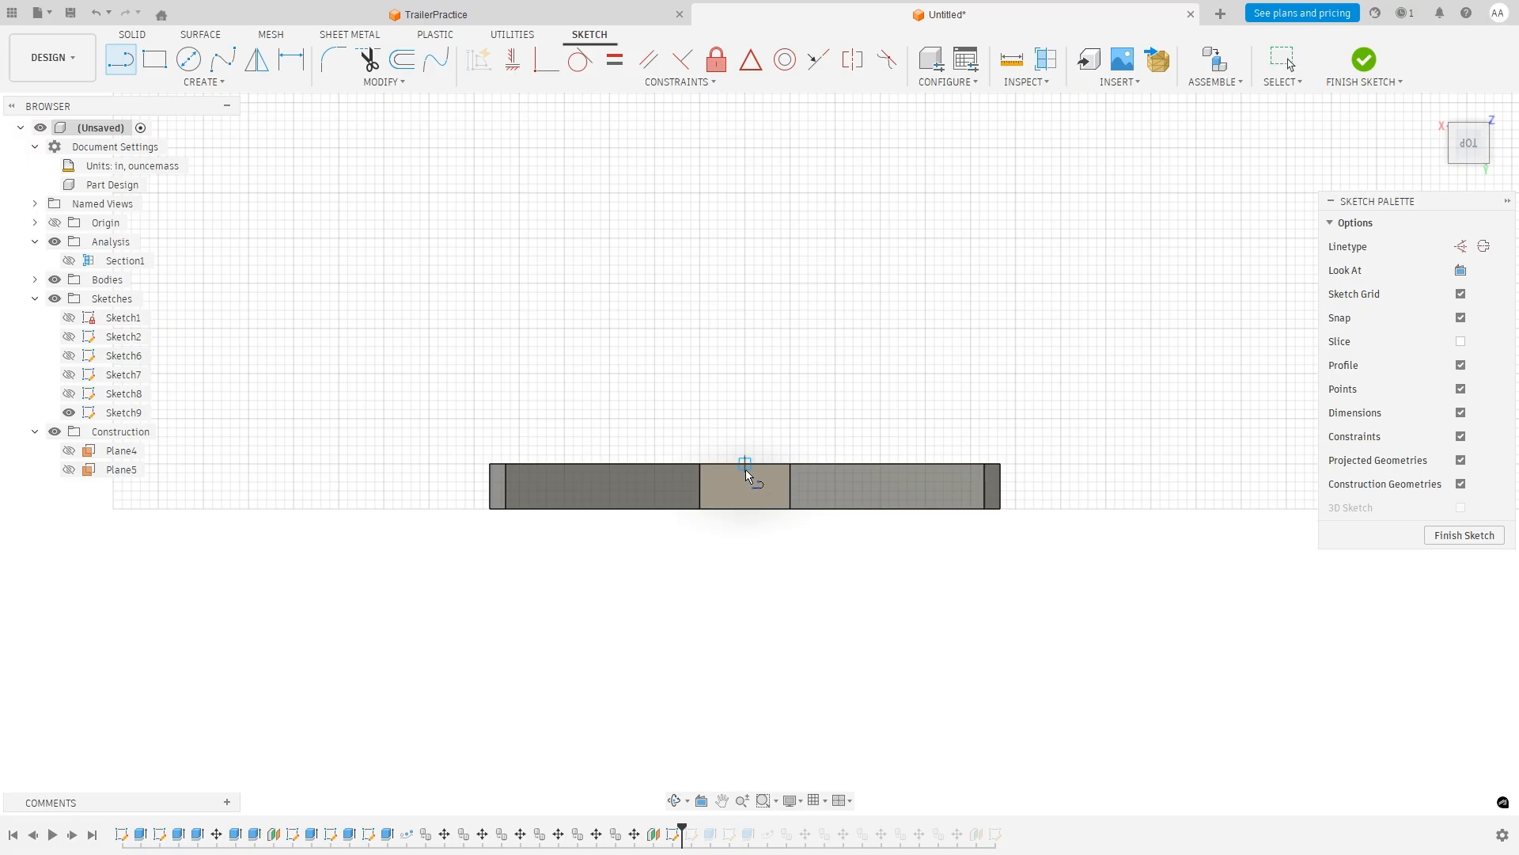
{"action": "scroll", "coordinate": [748, 465], "scroll_direction": "up", "scroll_amount": 4}
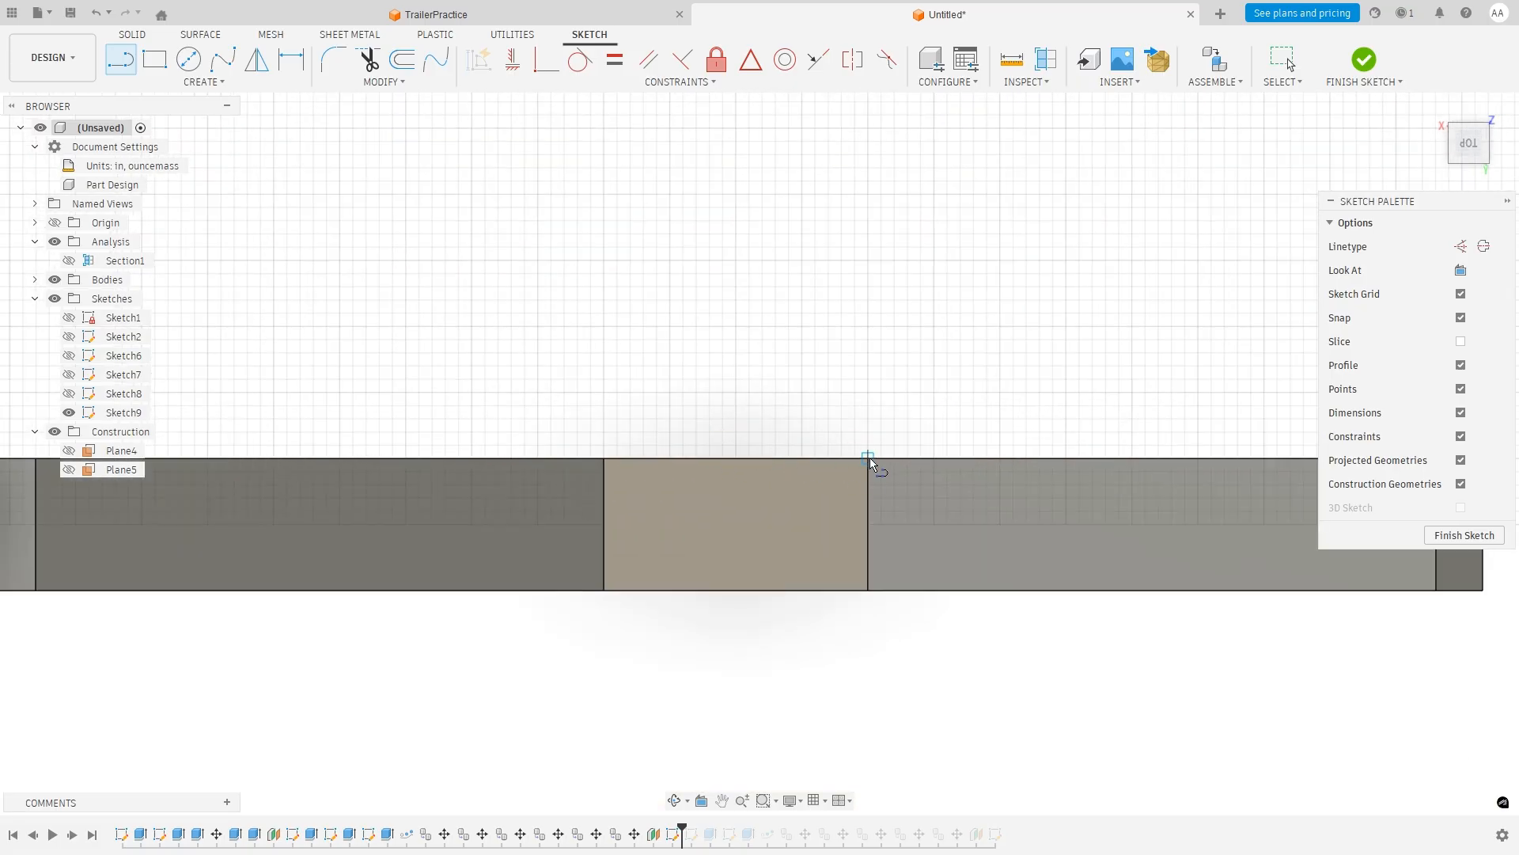
{"action": "left_click", "coordinate": [869, 457]}
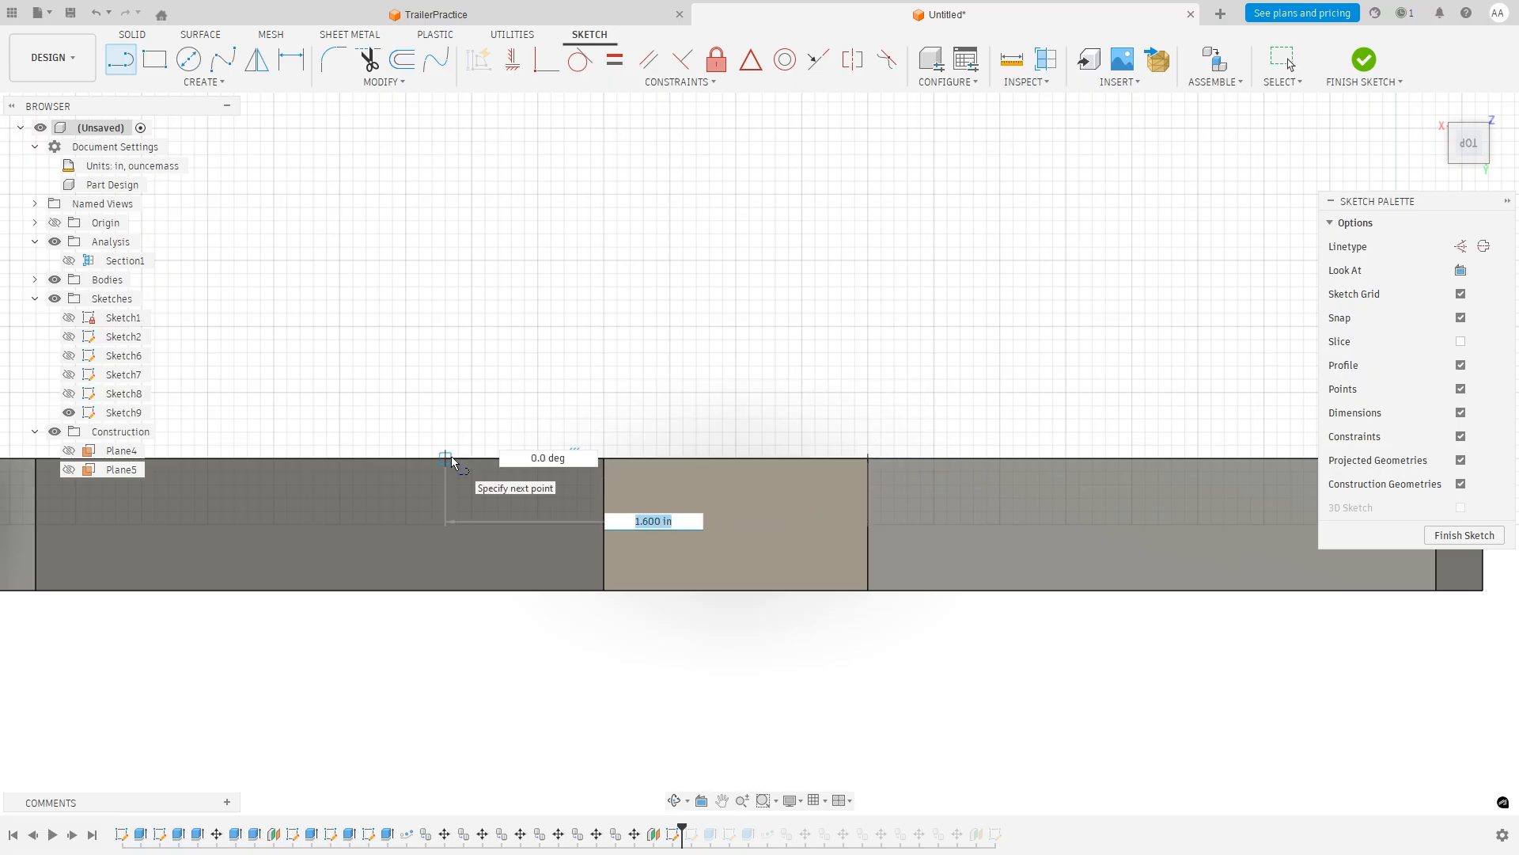
{"action": "type", "text": ".5"}
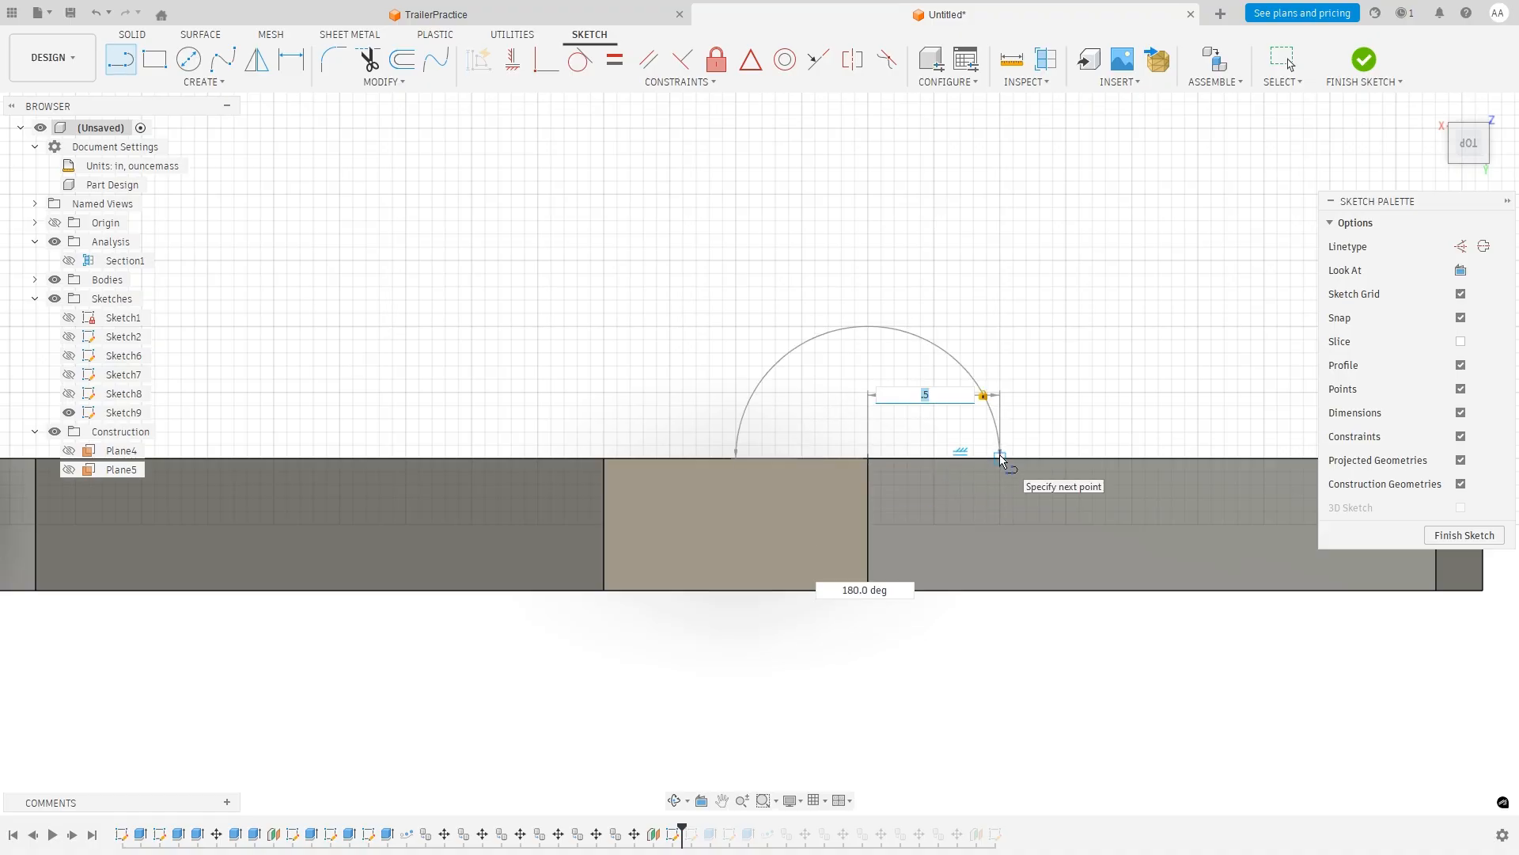
{"action": "left_click", "coordinate": [999, 454]}
Draw a vertical line from the short offset line's outer end to the frame's nearest outer edge.
{"action": "scroll", "coordinate": [1013, 504], "scroll_direction": "down", "scroll_amount": 5}
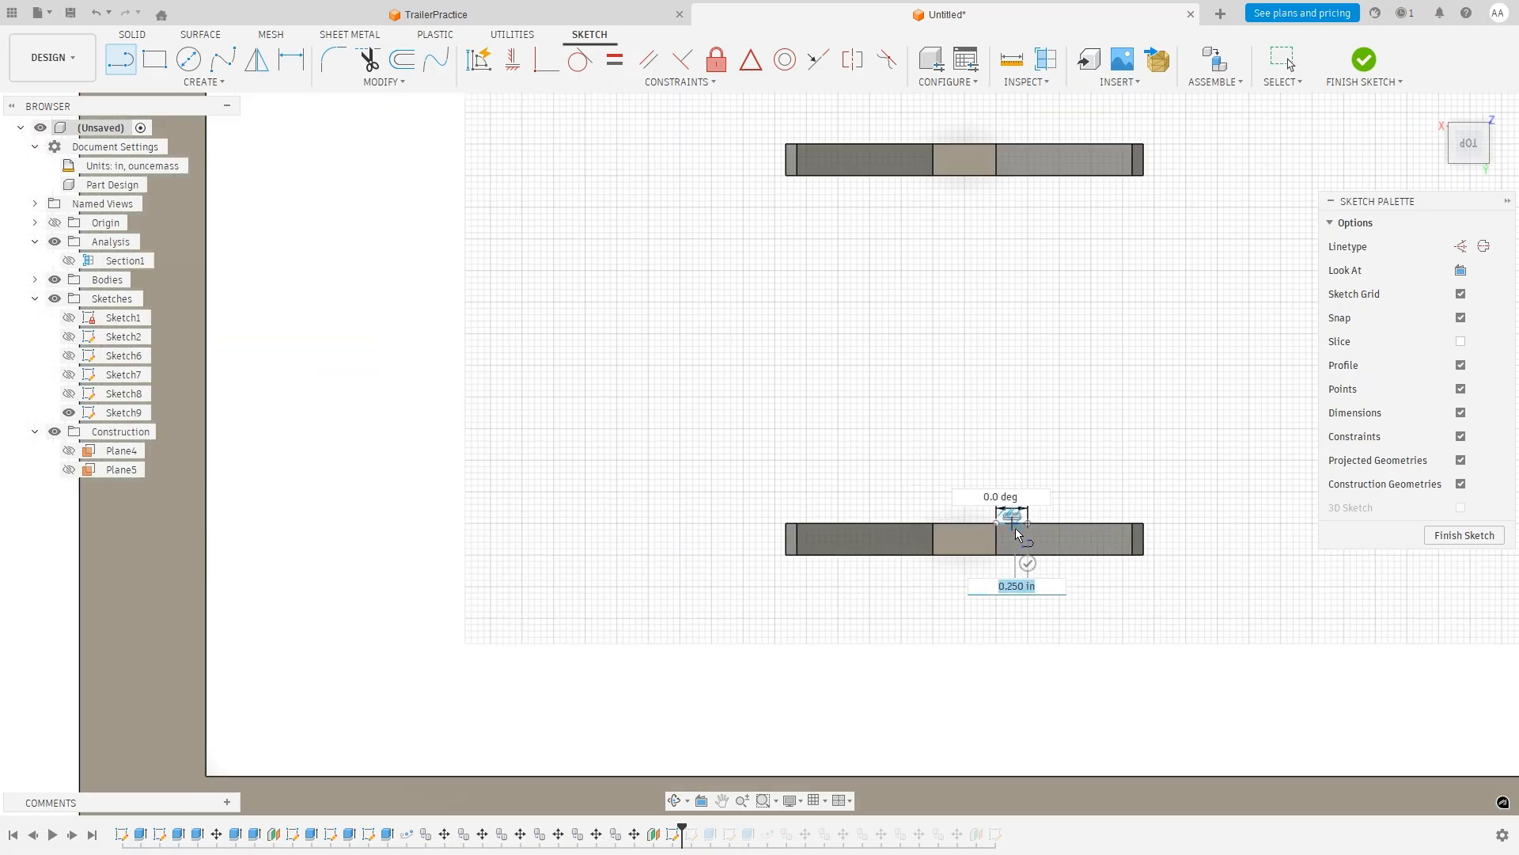
{"action": "scroll", "coordinate": [1042, 751], "scroll_direction": "down", "scroll_amount": 2}
{"action": "scroll", "coordinate": [1042, 761], "scroll_direction": "down", "scroll_amount": 2}
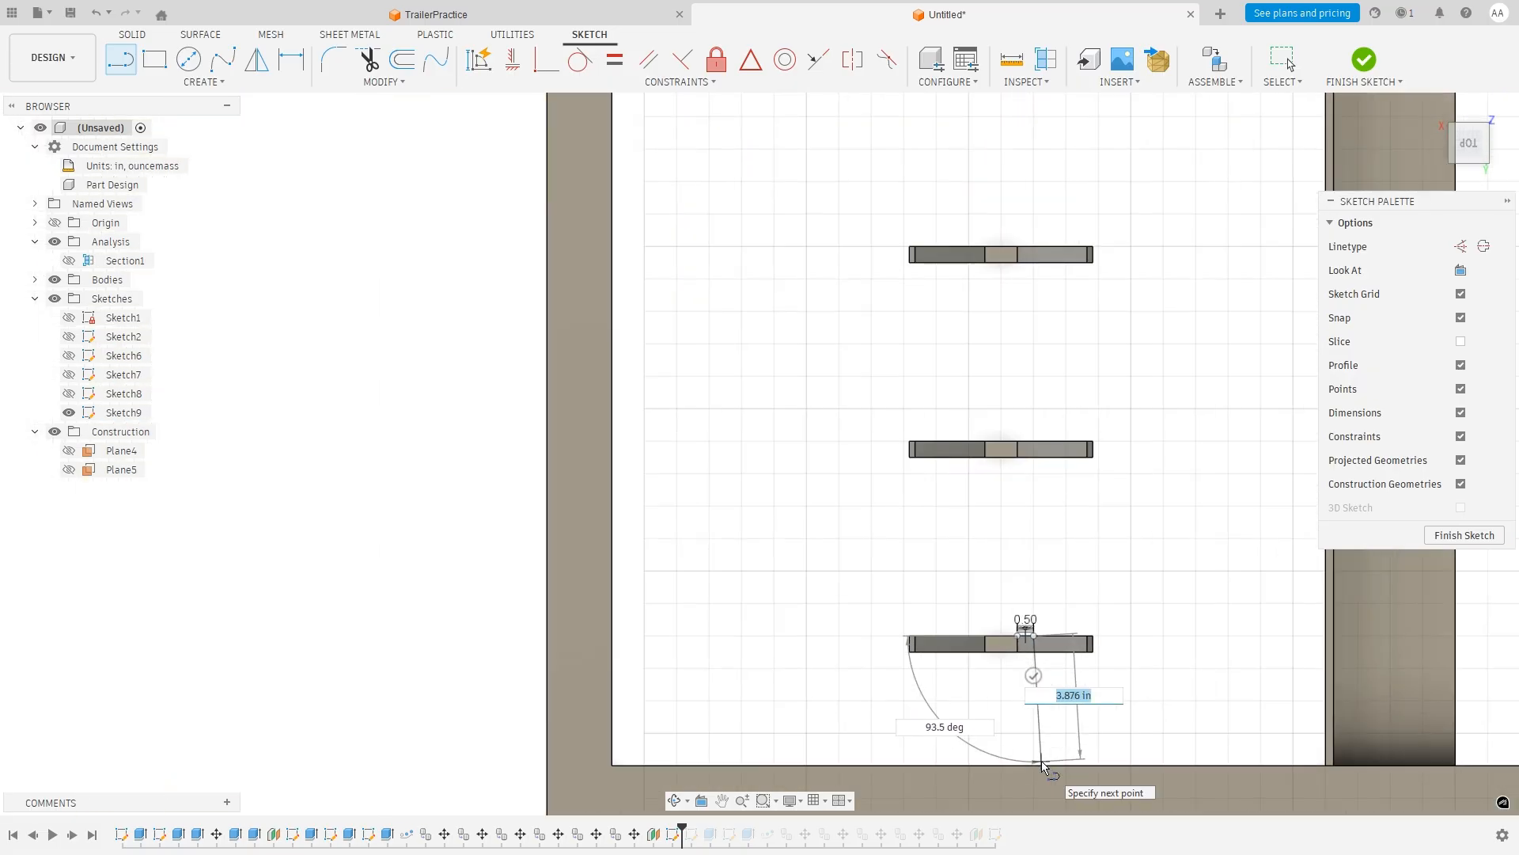
{"action": "scroll", "coordinate": [1042, 787], "scroll_direction": "down", "scroll_amount": 2}
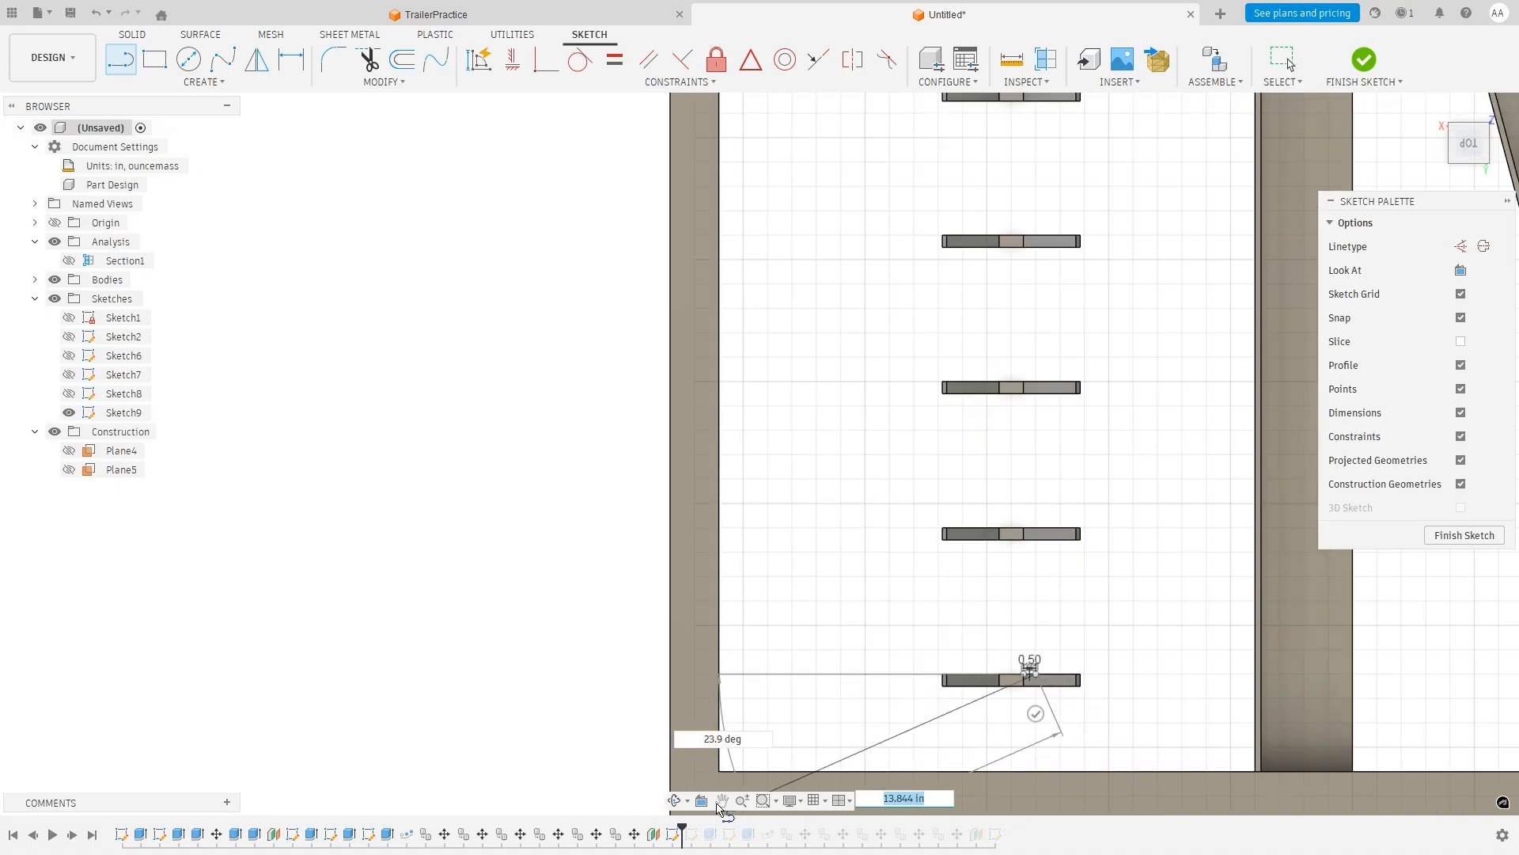
{"action": "middle_click_drag", "start_coordinate": [1126, 705], "coordinate": [947, 465]}
{"action": "scroll", "coordinate": [885, 550], "scroll_direction": "down", "scroll_amount": 2}
{"action": "scroll", "coordinate": [885, 550], "scroll_direction": "up", "scroll_amount": 5}
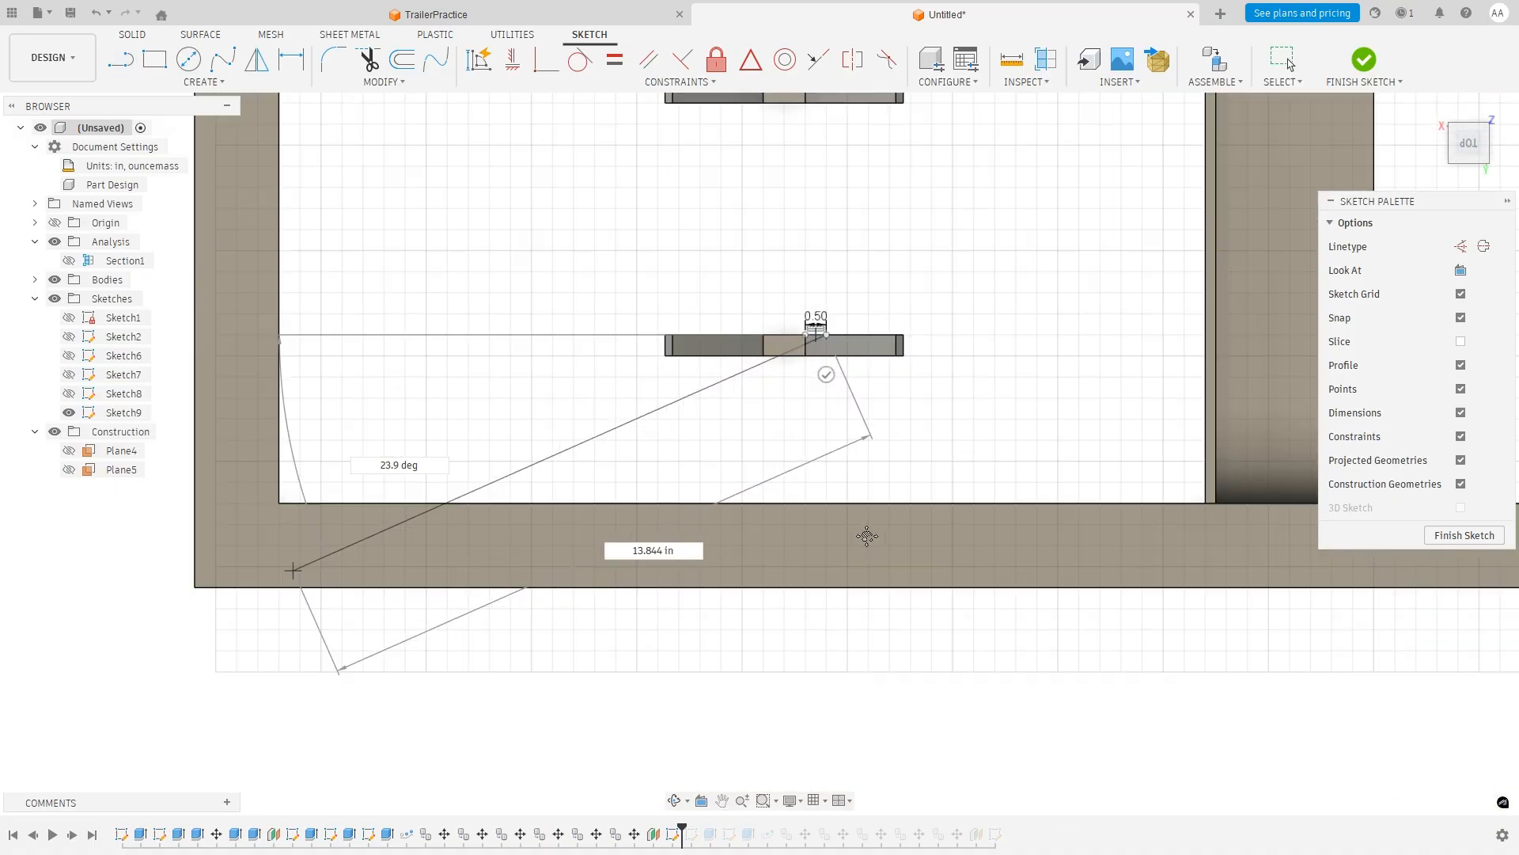
{"action": "key", "text": "Escape"}
{"action": "key", "text": "l"}
{"action": "left_click", "coordinate": [818, 289]}
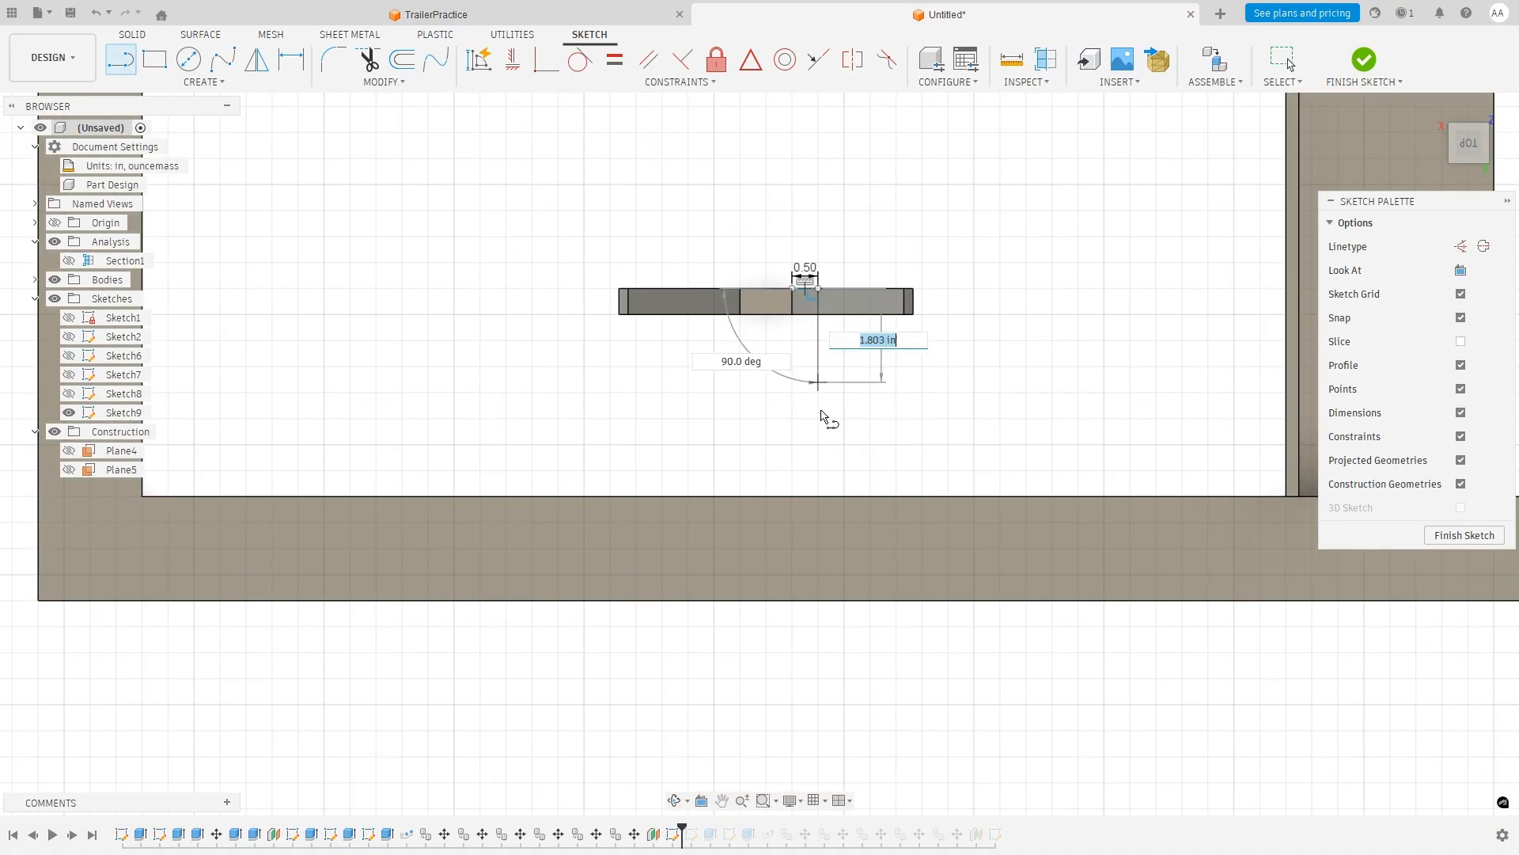
{"action": "left_click", "coordinate": [820, 602]}
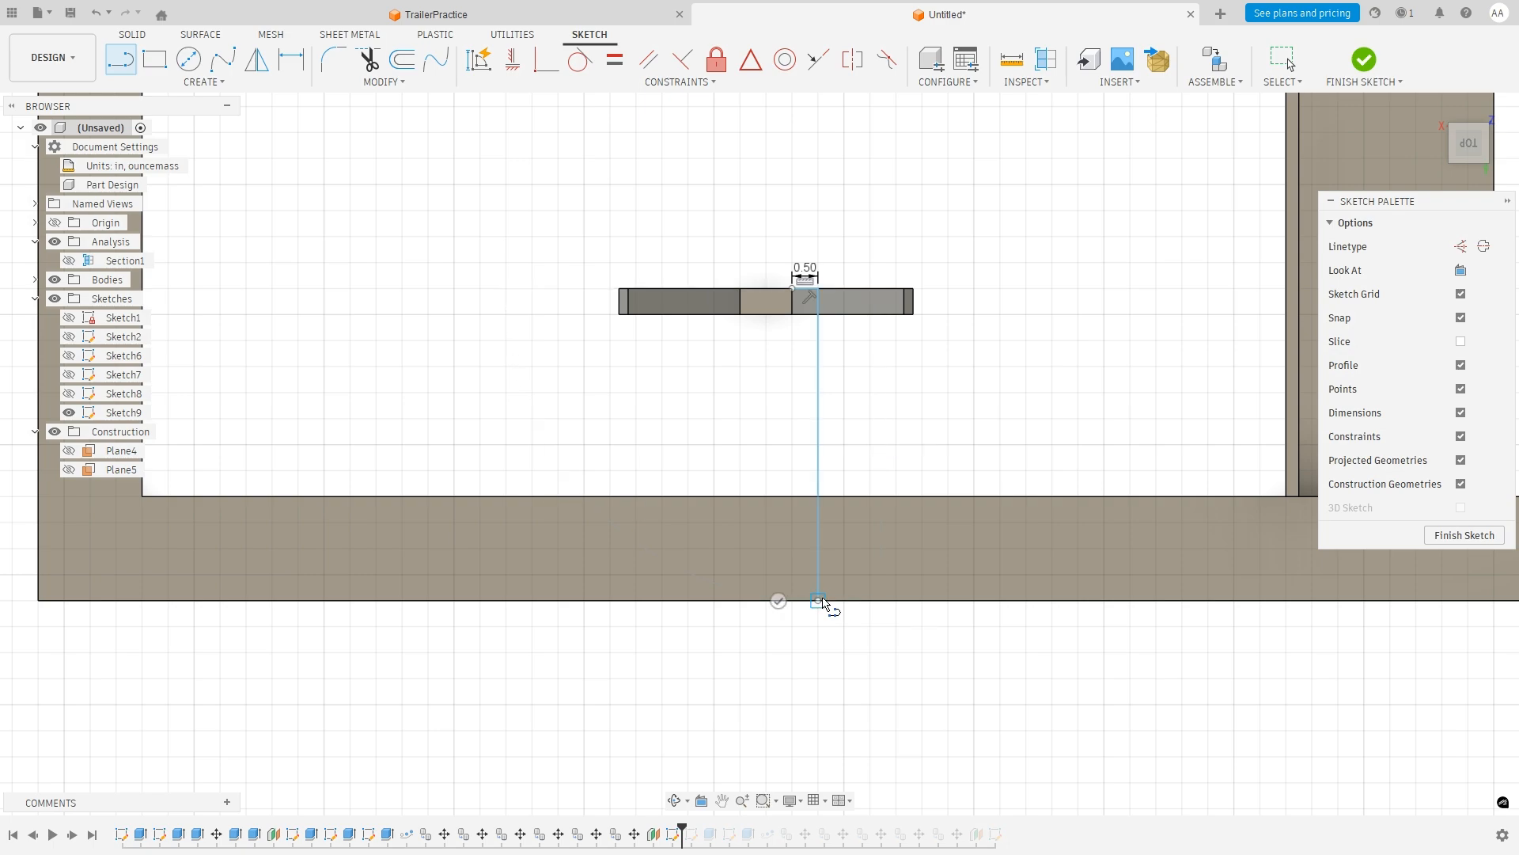
{"action": "key", "text": "Escape"}
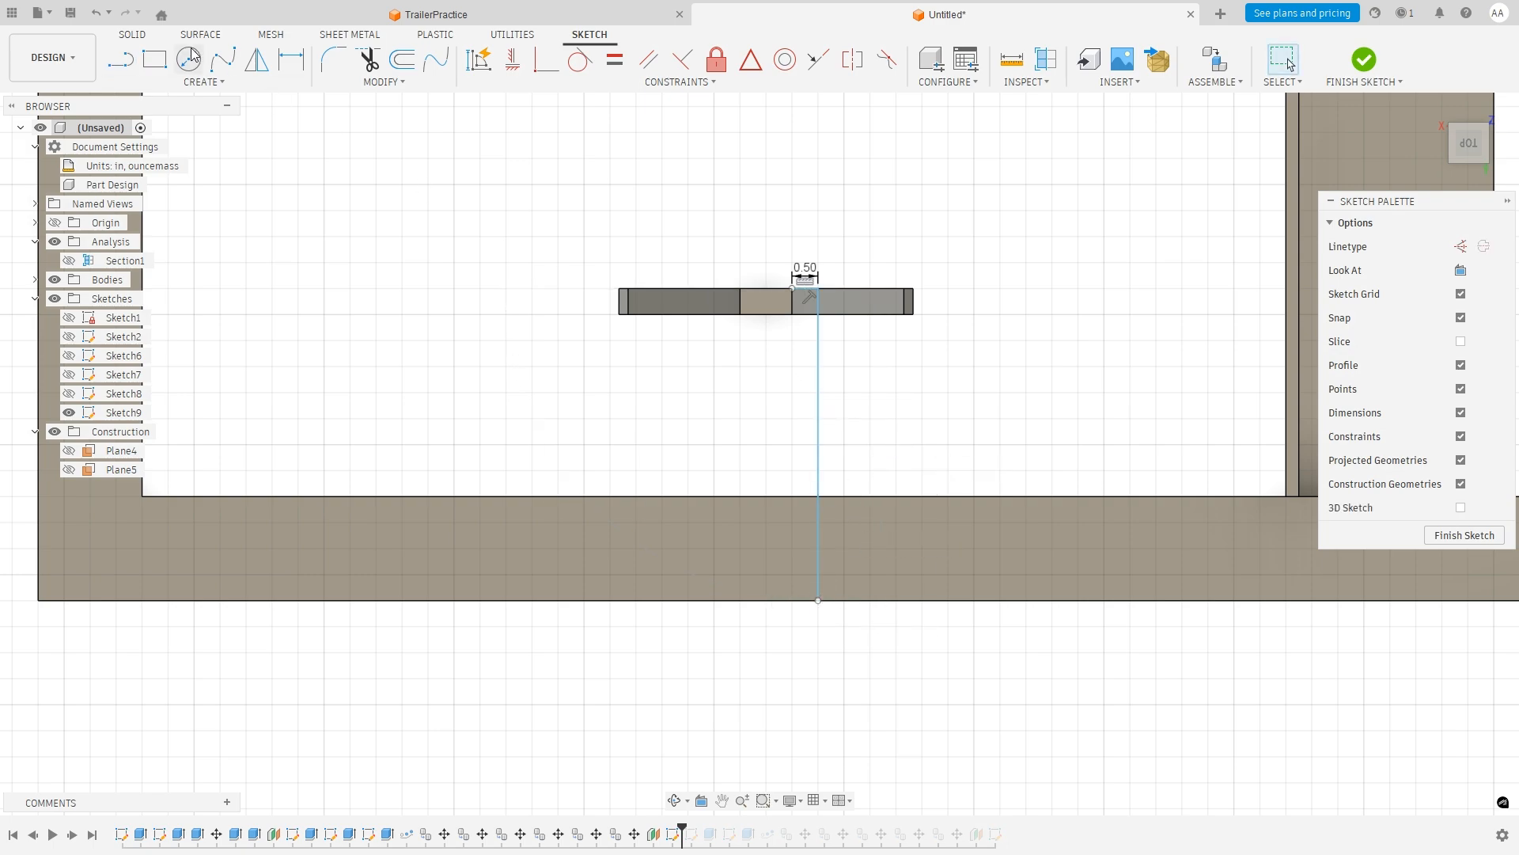
Draw a rectangle 2 in wide and 48 in long from the vertical line's end across the frame, enclosing the uprights.
{"action": "left_click", "coordinate": [154, 58]}
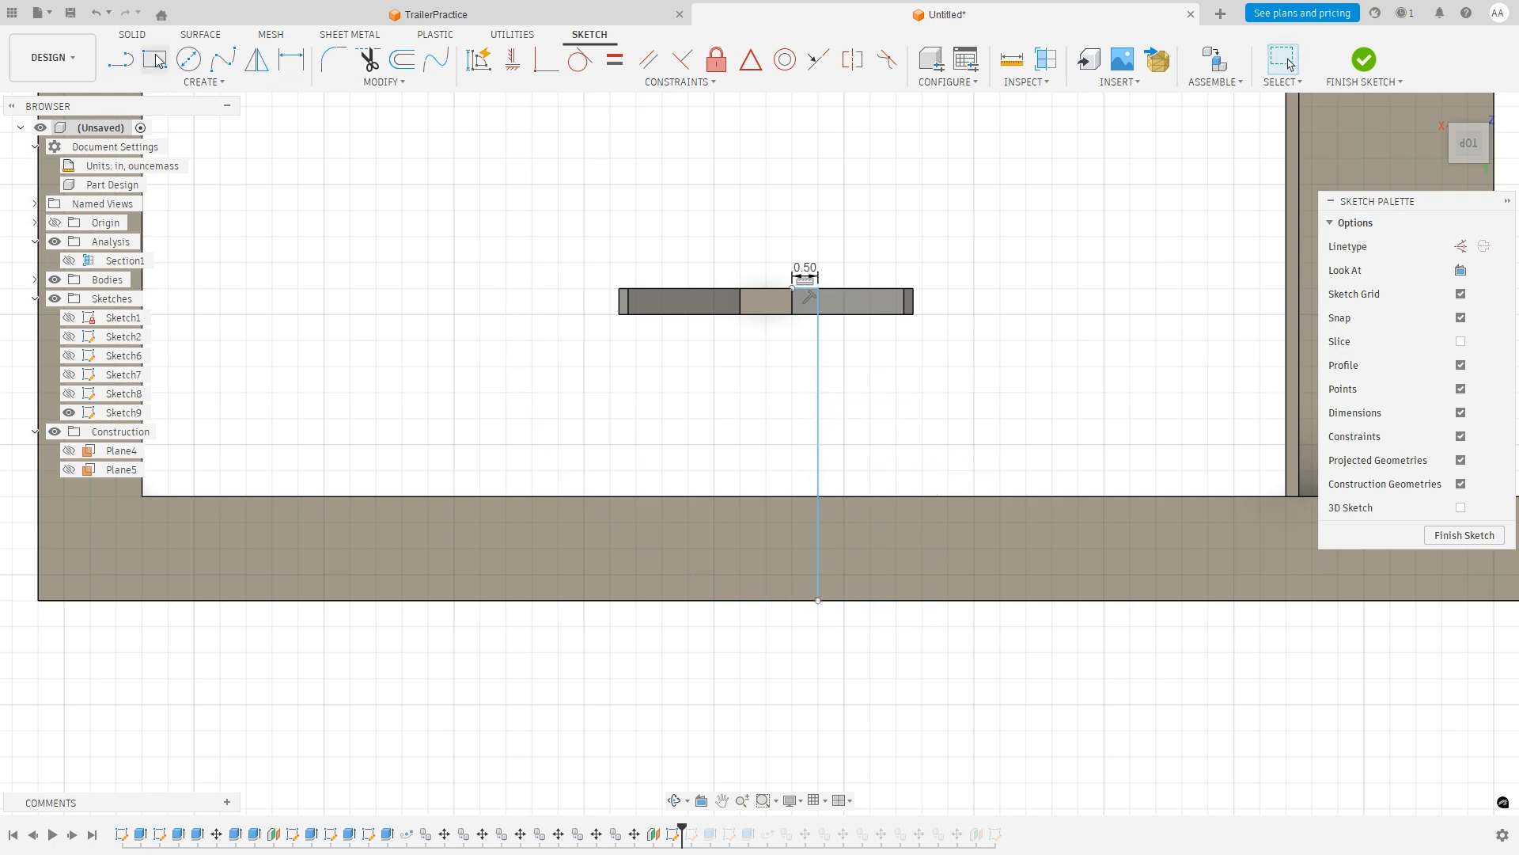
{"action": "left_click", "coordinate": [818, 600]}
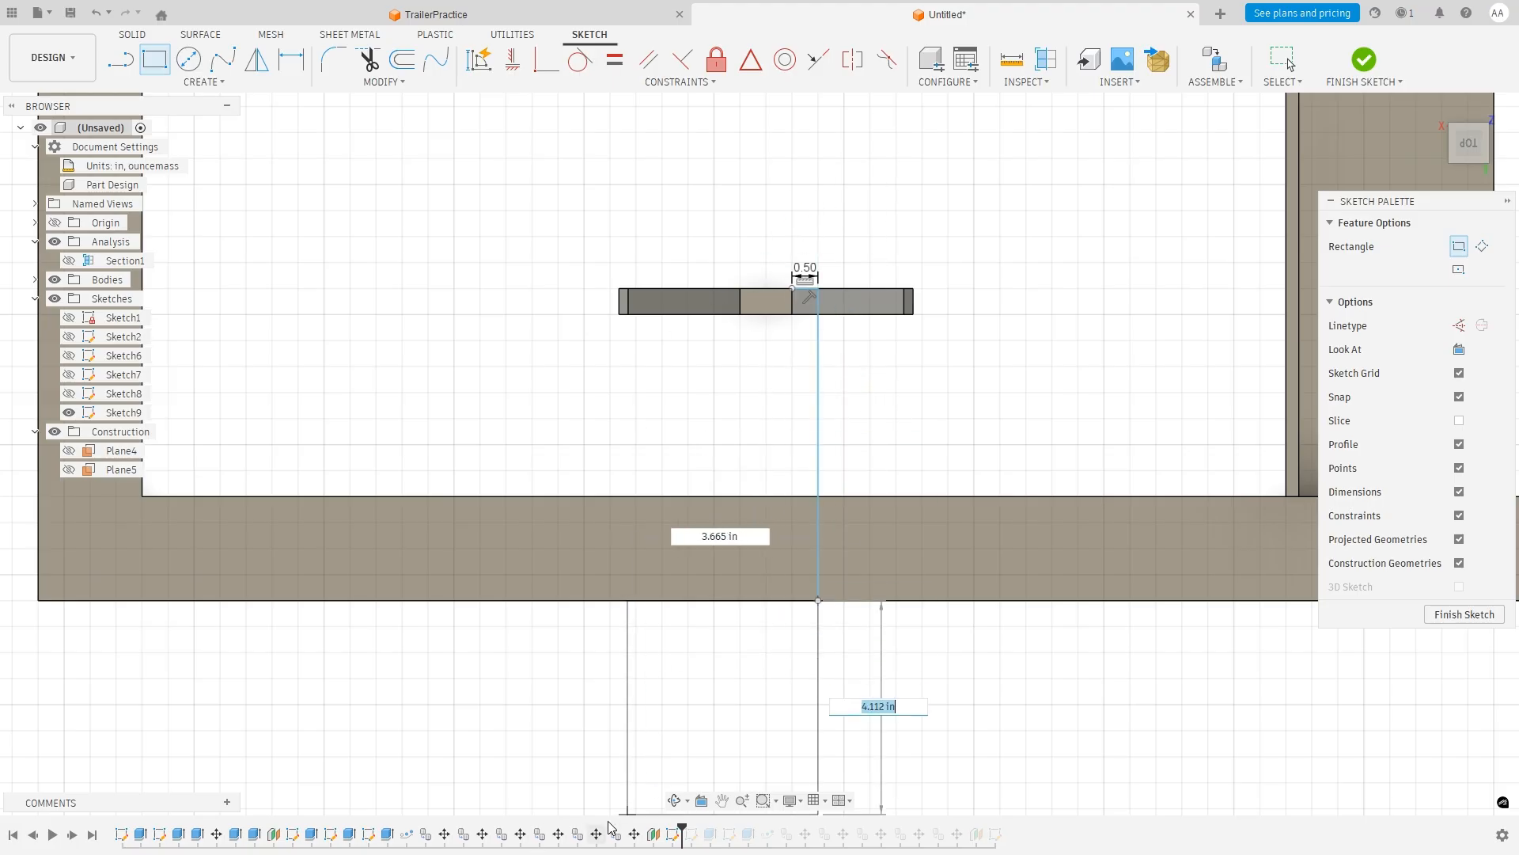
{"action": "middle_click_drag", "start_coordinate": [837, 119], "coordinate": [804, 637]}
{"action": "middle_click_drag", "start_coordinate": [819, 229], "coordinate": [812, 680]}
{"action": "mouse_move", "coordinate": [816, 284]}
{"action": "middle_mouse_down"}
{"action": "mouse_move", "coordinate": [814, 523]}
{"action": "mouse_move", "coordinate": [811, 451]}
{"action": "mouse_move", "coordinate": [865, 546]}
{"action": "middle_mouse_up"}
{"action": "scroll", "coordinate": [617, 356], "scroll_direction": "up", "scroll_amount": 2}
{"action": "scroll", "coordinate": [692, 434], "scroll_direction": "down", "scroll_amount": 6}
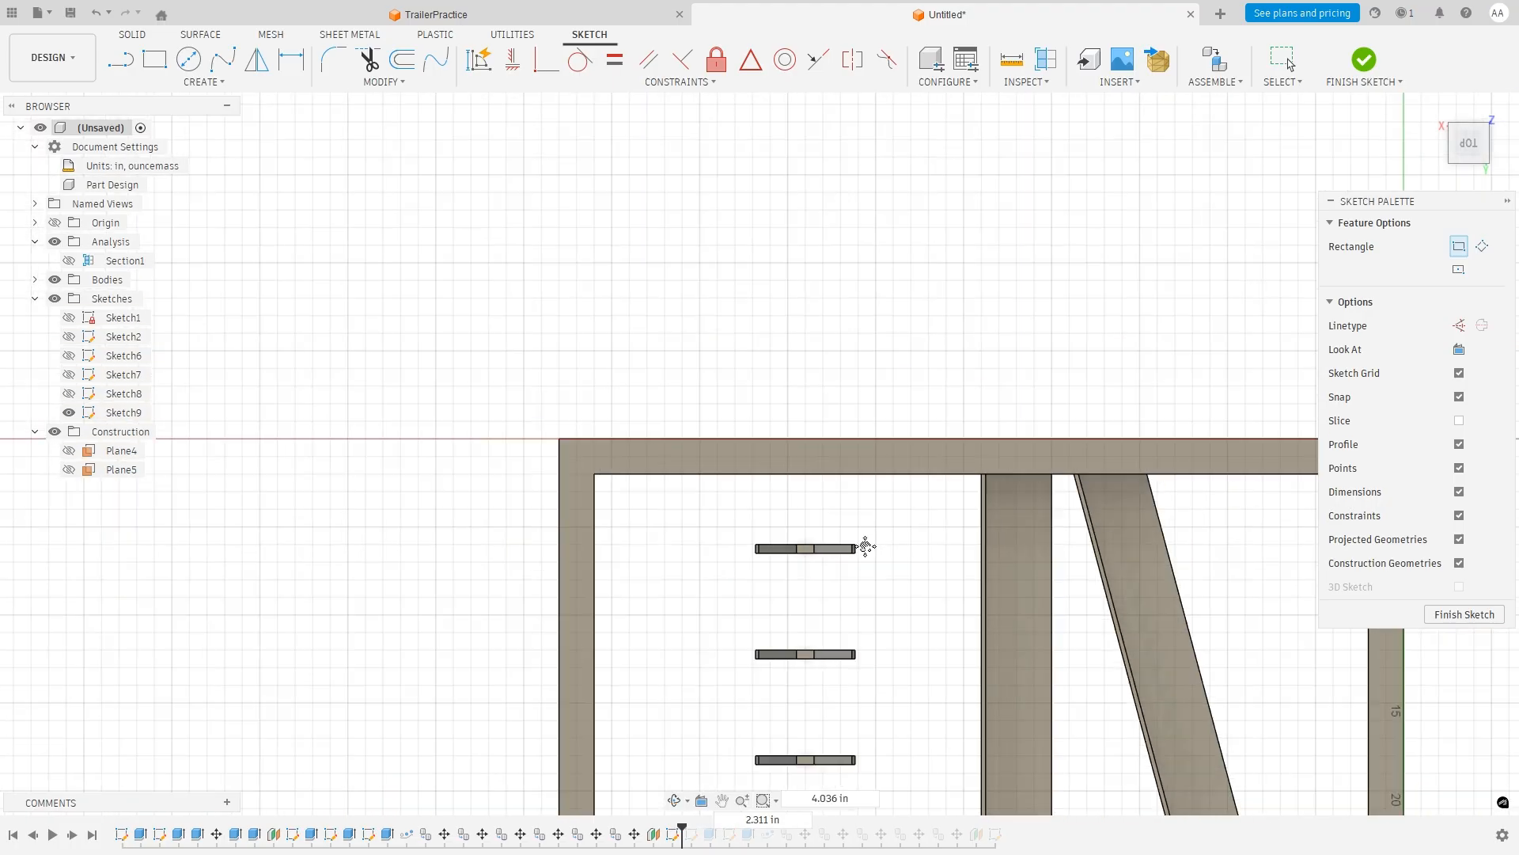
{"action": "scroll", "coordinate": [865, 546], "scroll_direction": "down", "scroll_amount": 4}
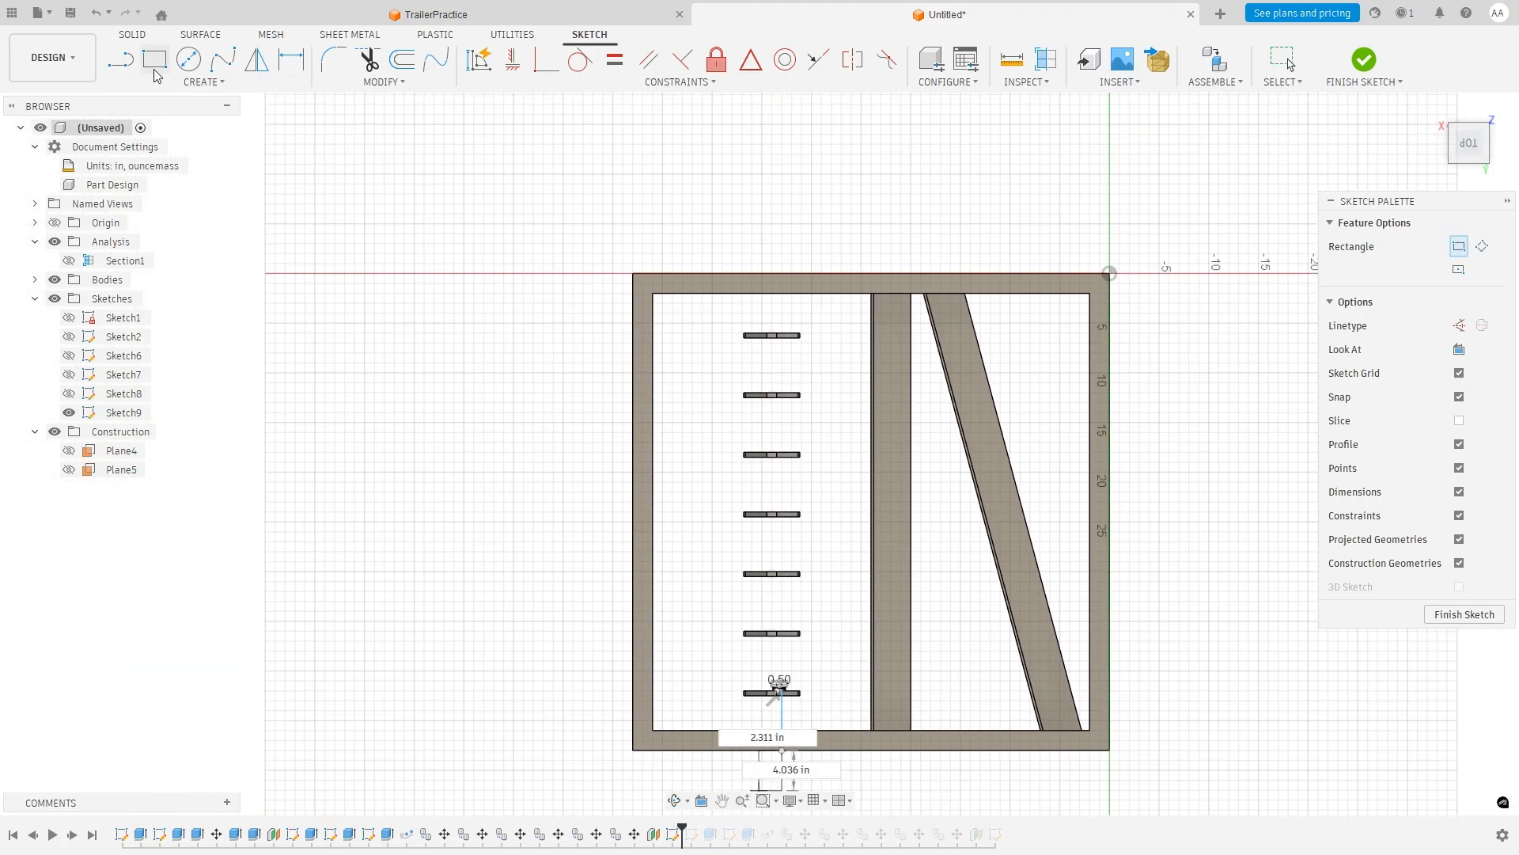
{"action": "left_click", "coordinate": [156, 63]}
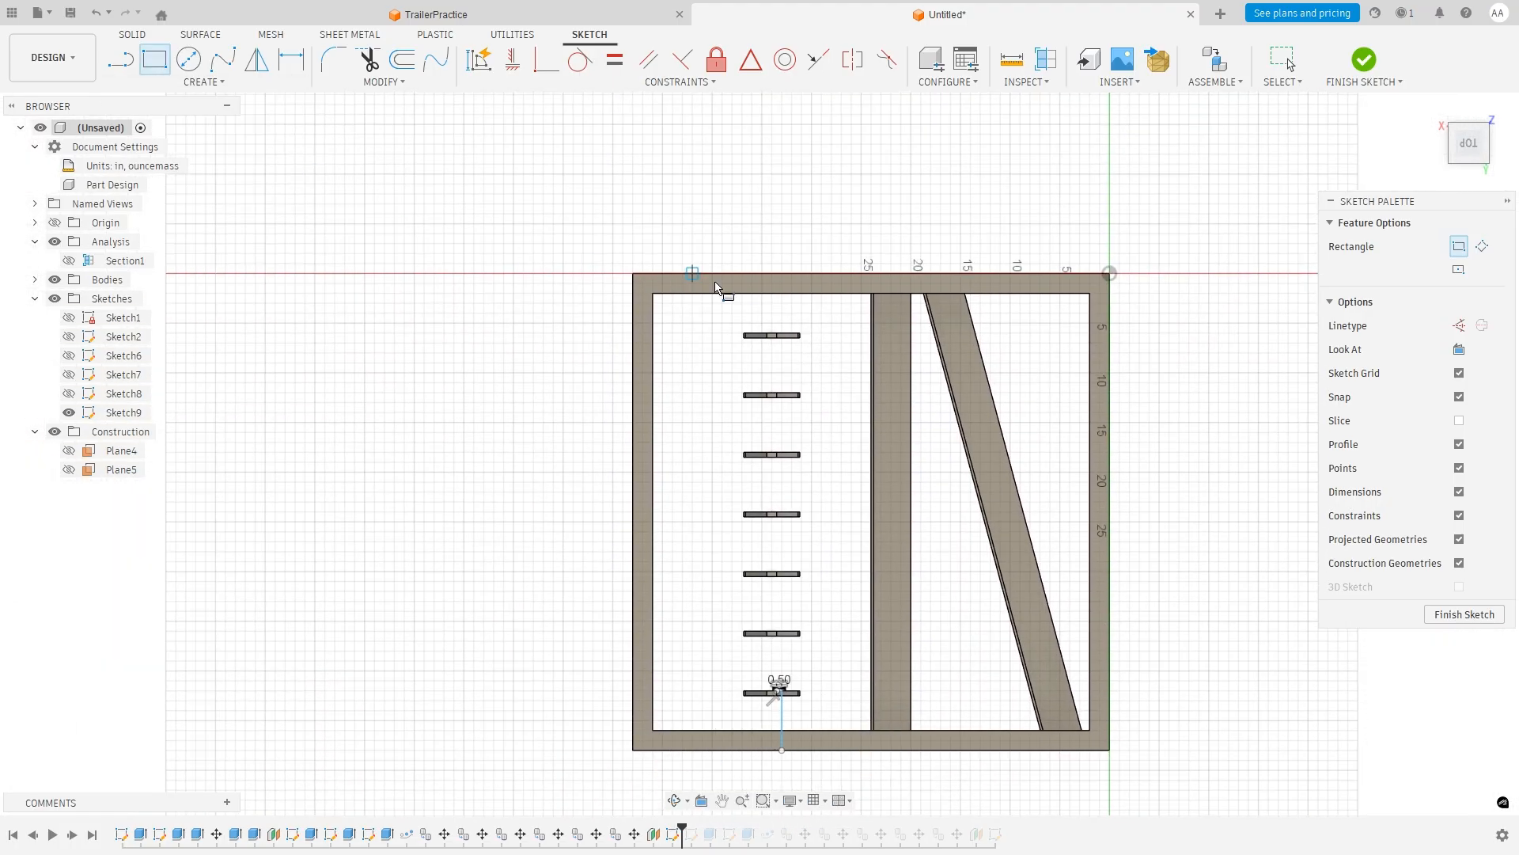
{"action": "left_click", "coordinate": [781, 272]}
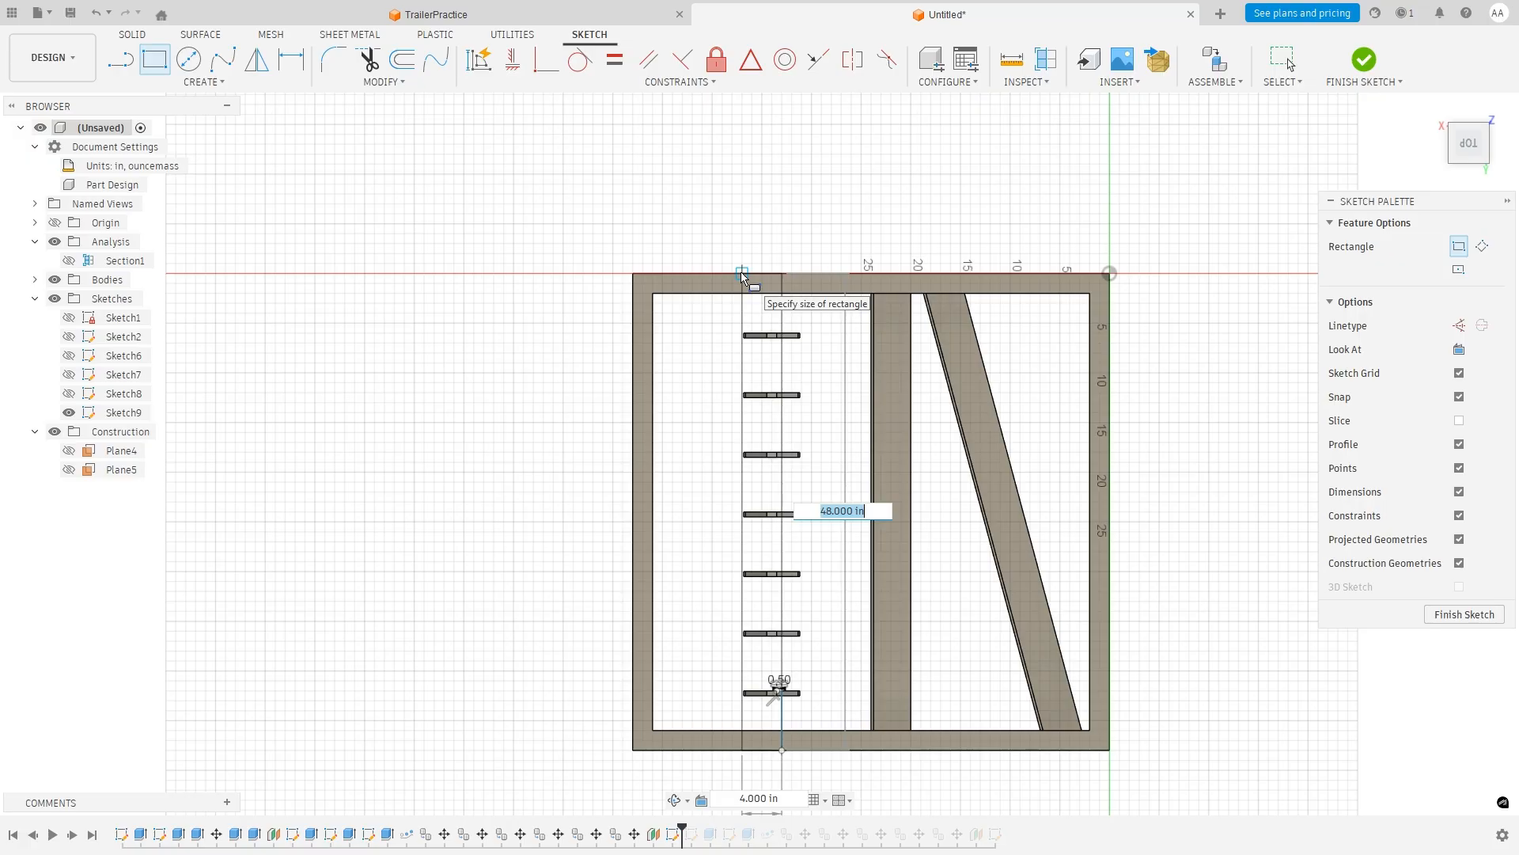
{"action": "key", "text": "Tab"}
{"action": "type", "text": "2"}
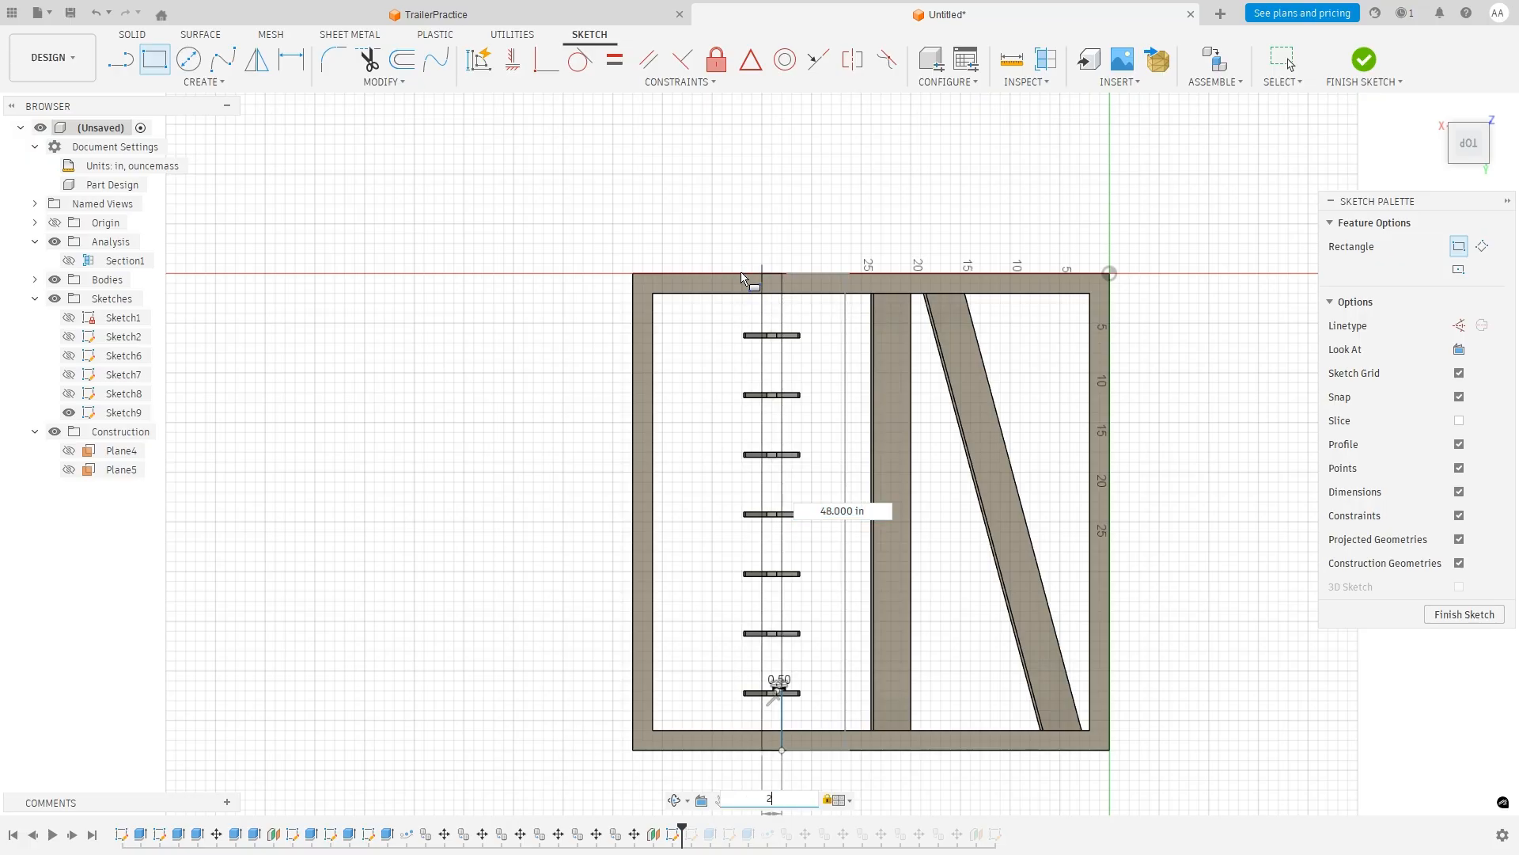
{"action": "key", "text": "Return"}
Trim away the short 0.5 in offset line at the end upright.
{"action": "scroll", "coordinate": [773, 694], "scroll_direction": "up", "scroll_amount": 8}
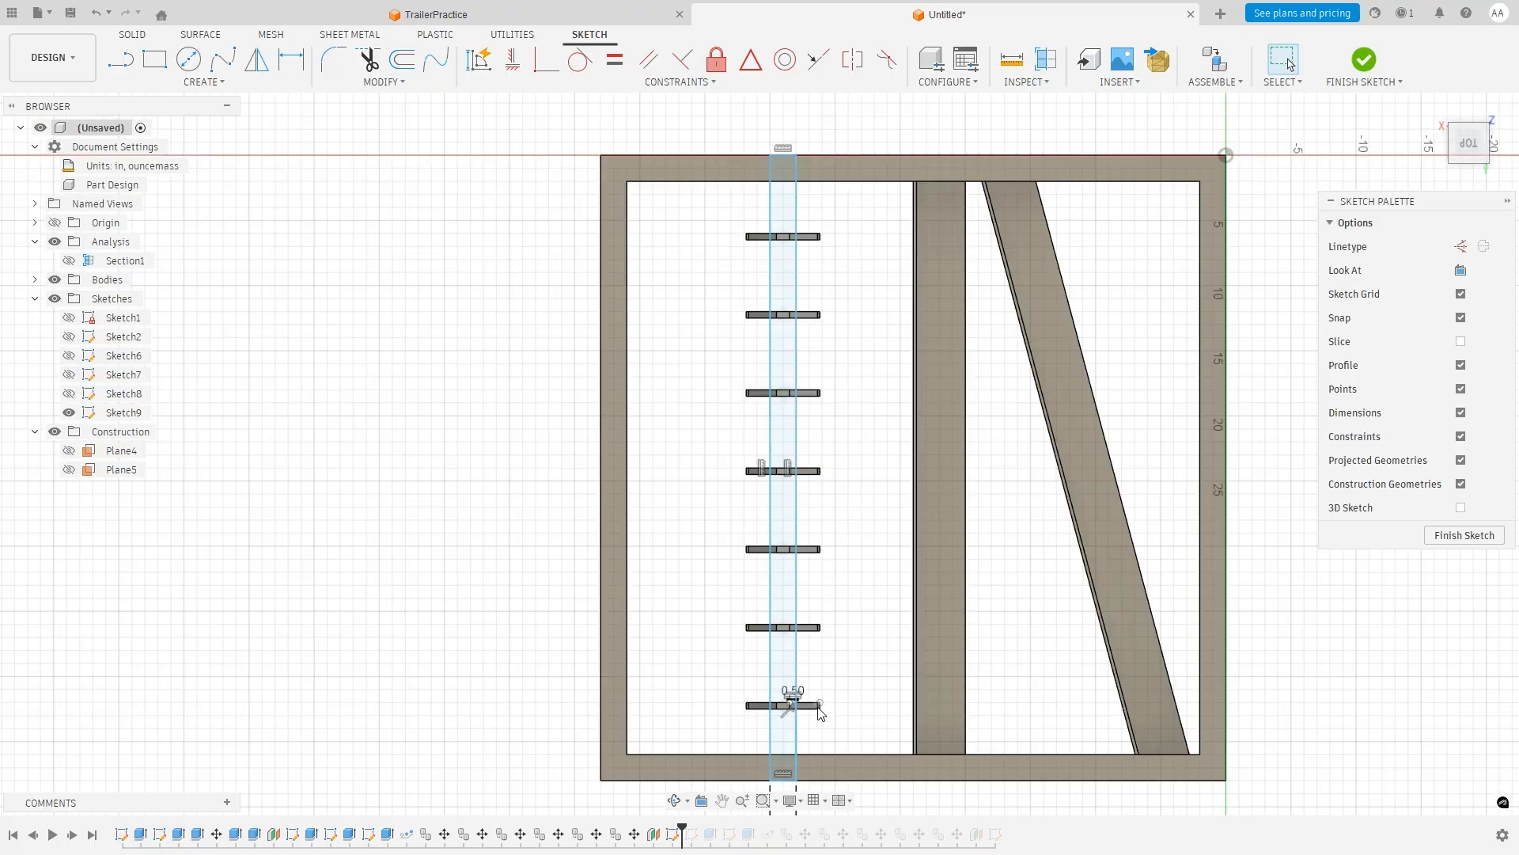
{"action": "scroll", "coordinate": [724, 665], "scroll_direction": "up", "scroll_amount": 10}
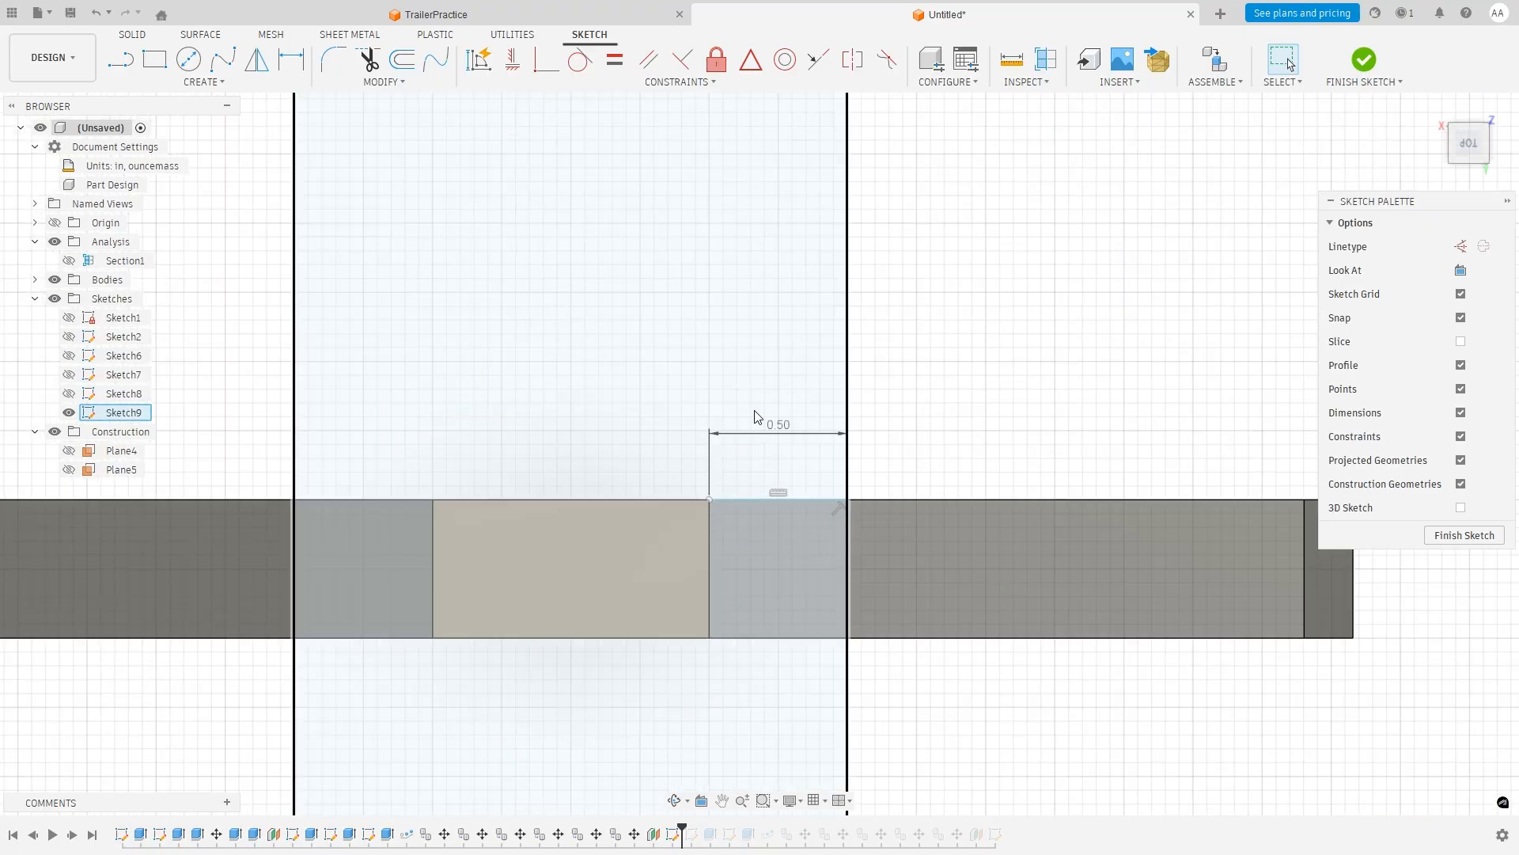
{"action": "left_click", "coordinate": [773, 498]}
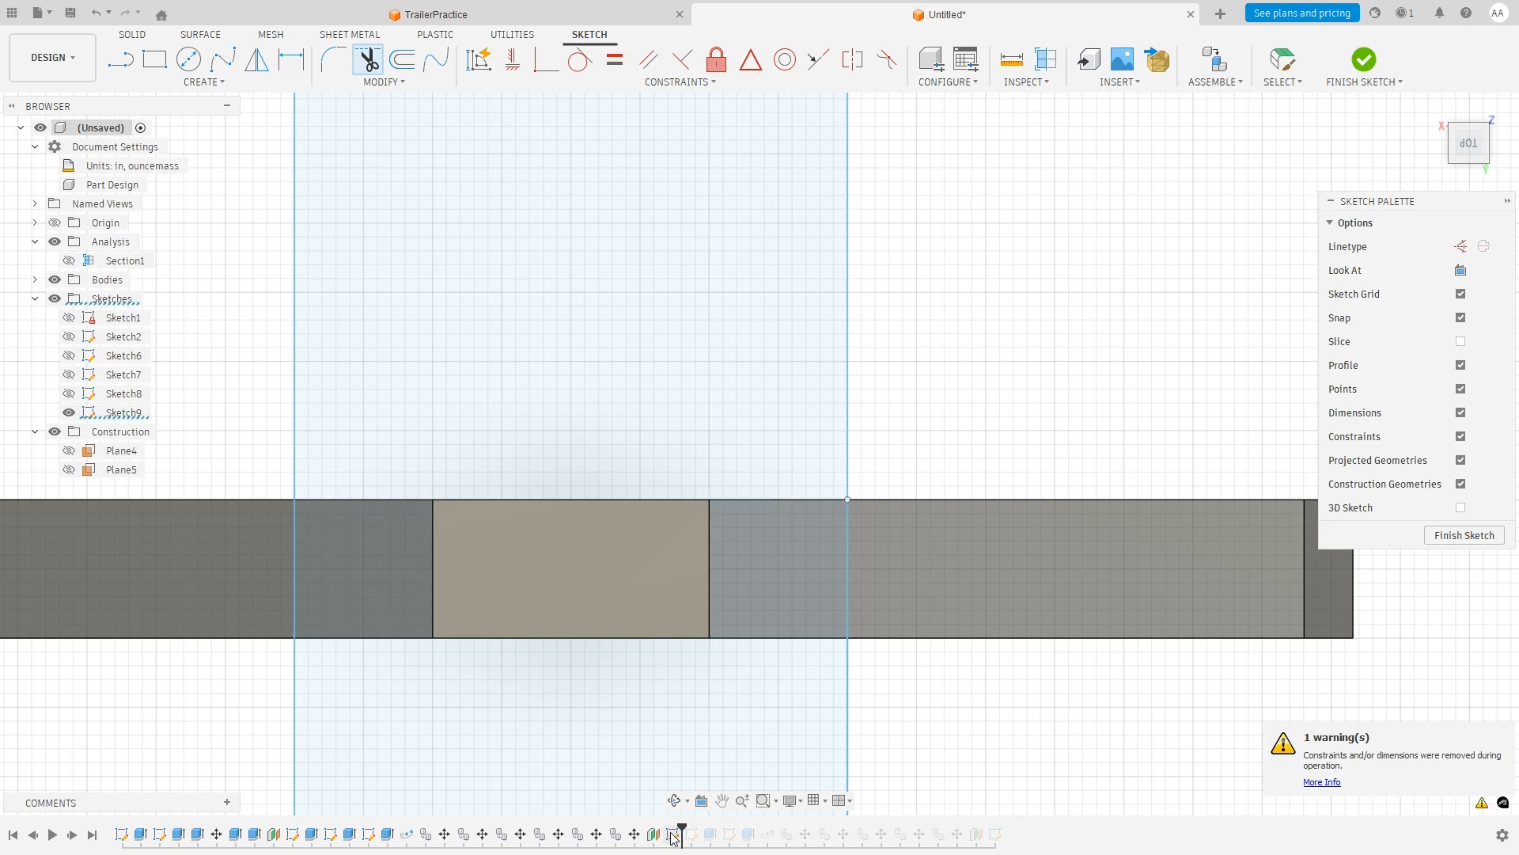
Extrude the 2 in wide strip profile across the uprights by 2 in as a new body.
{"action": "middle_click_drag", "start_coordinate": [933, 659], "coordinate": [912, 625], "text": "shift"}
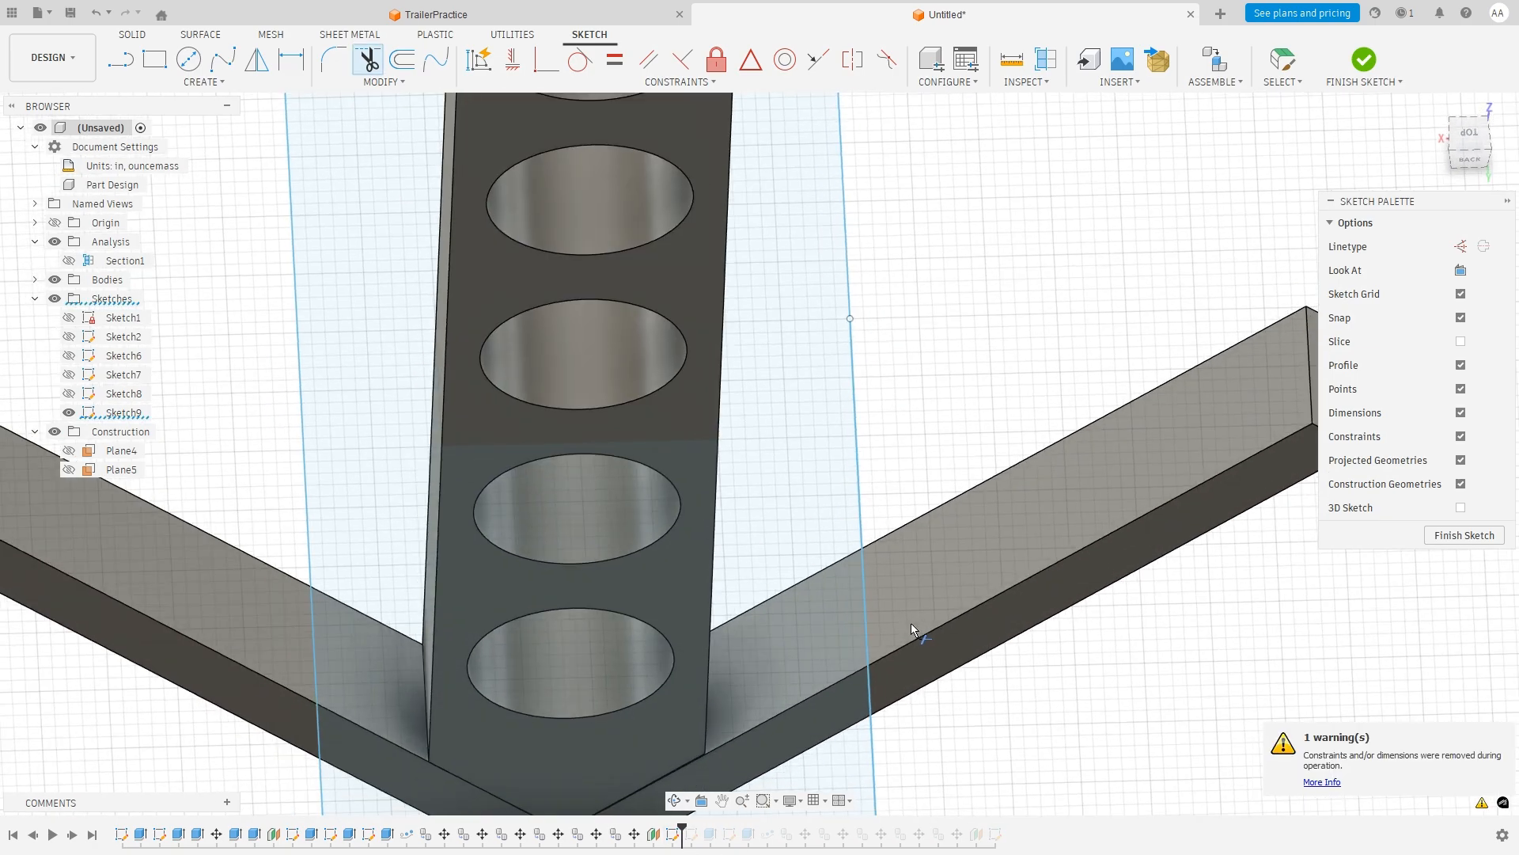
{"action": "scroll", "coordinate": [910, 616], "scroll_direction": "down", "scroll_amount": 8}
{"action": "middle_click_drag", "start_coordinate": [1149, 500], "coordinate": [914, 489], "text": "shift"}
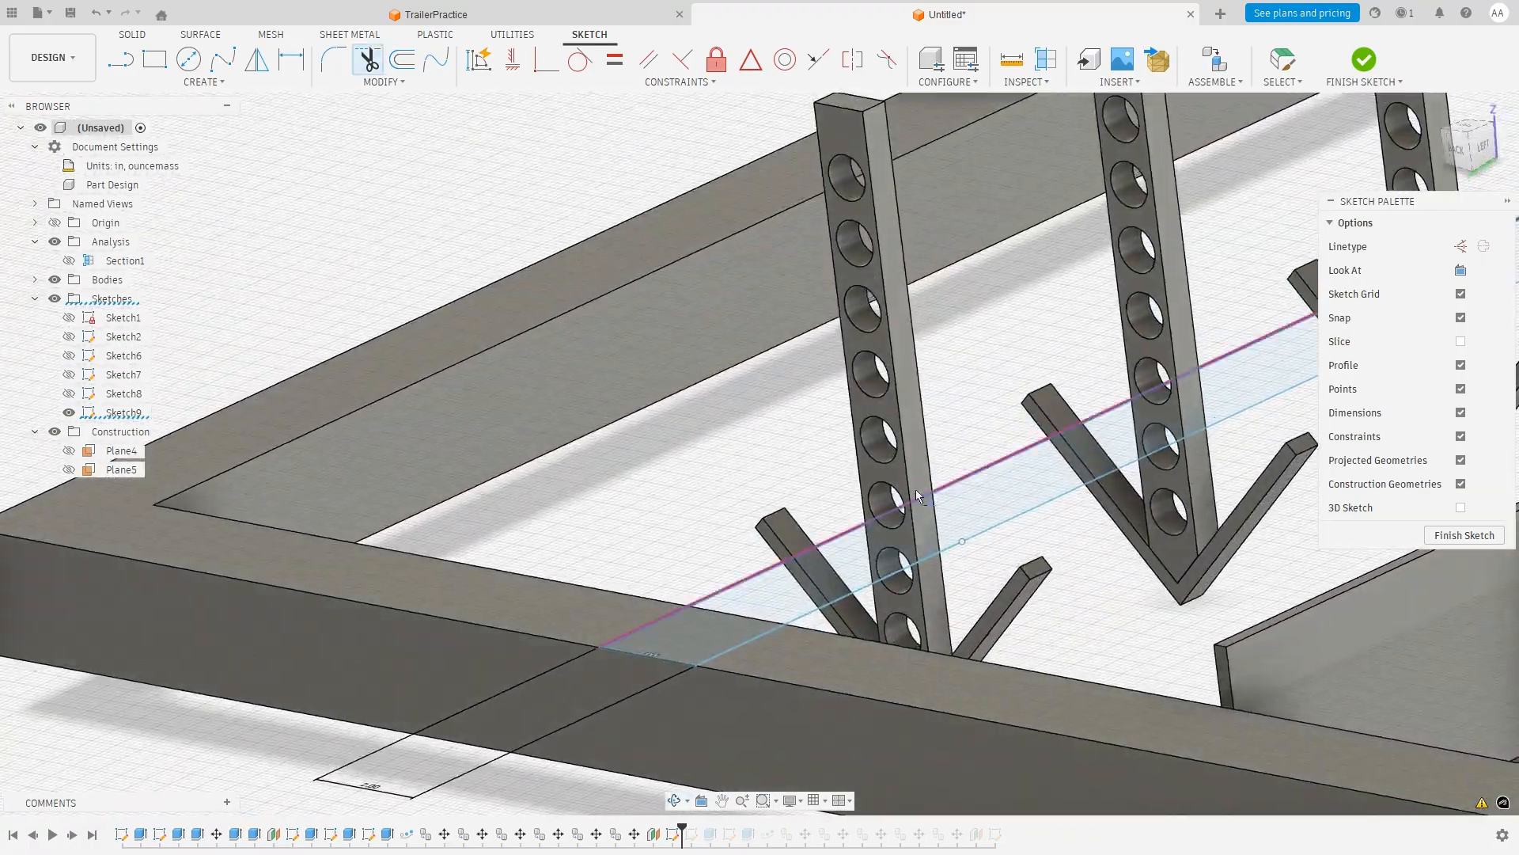
{"action": "key", "text": "t"}
{"action": "middle_click_drag", "start_coordinate": [719, 704], "coordinate": [786, 693], "text": "shift"}
{"action": "left_click", "coordinate": [126, 35]}
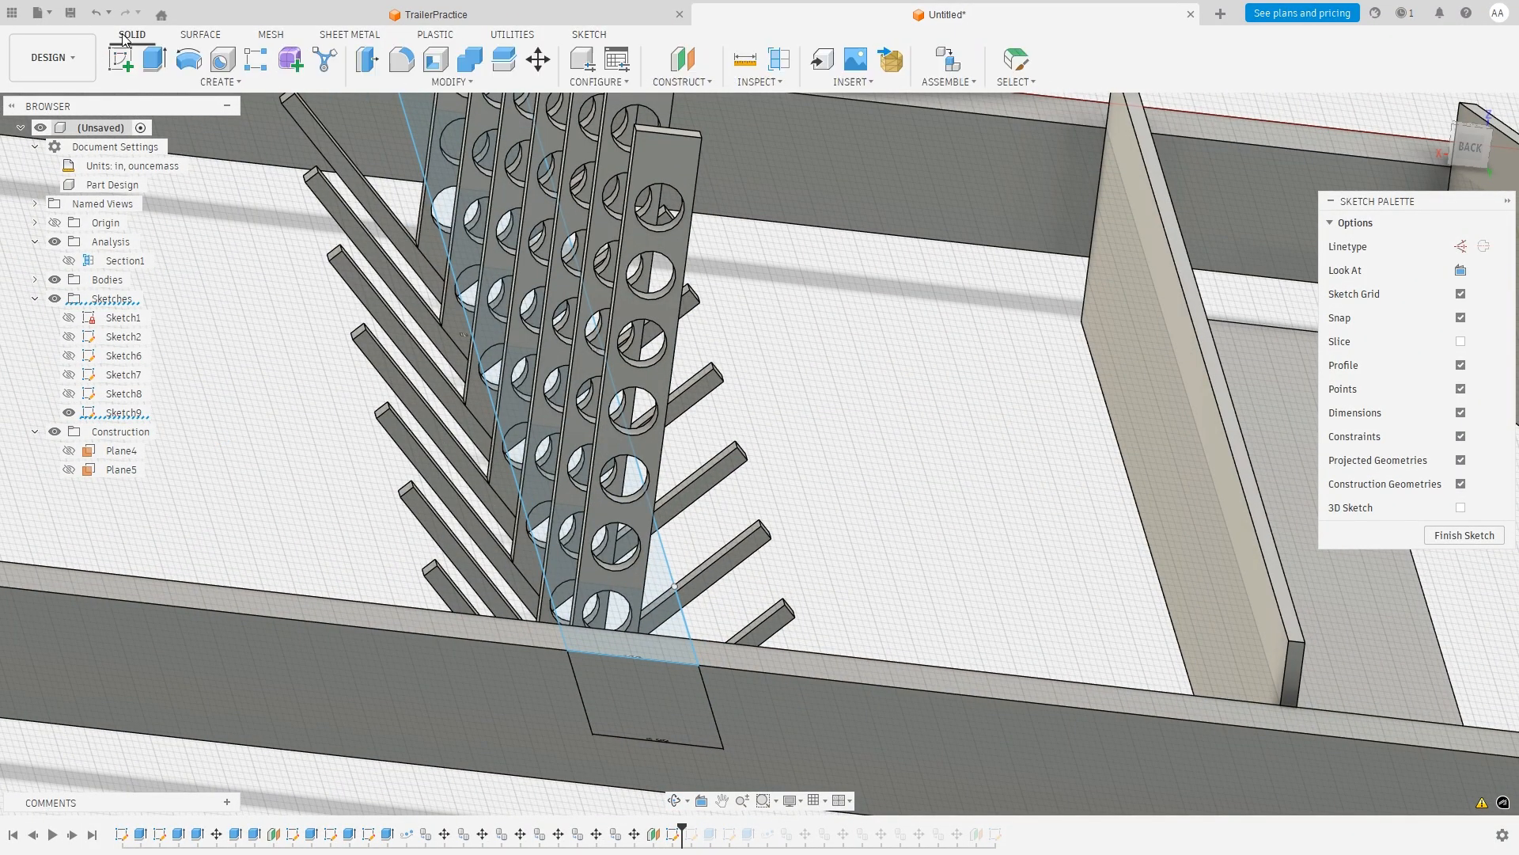
{"action": "left_click", "coordinate": [151, 68]}
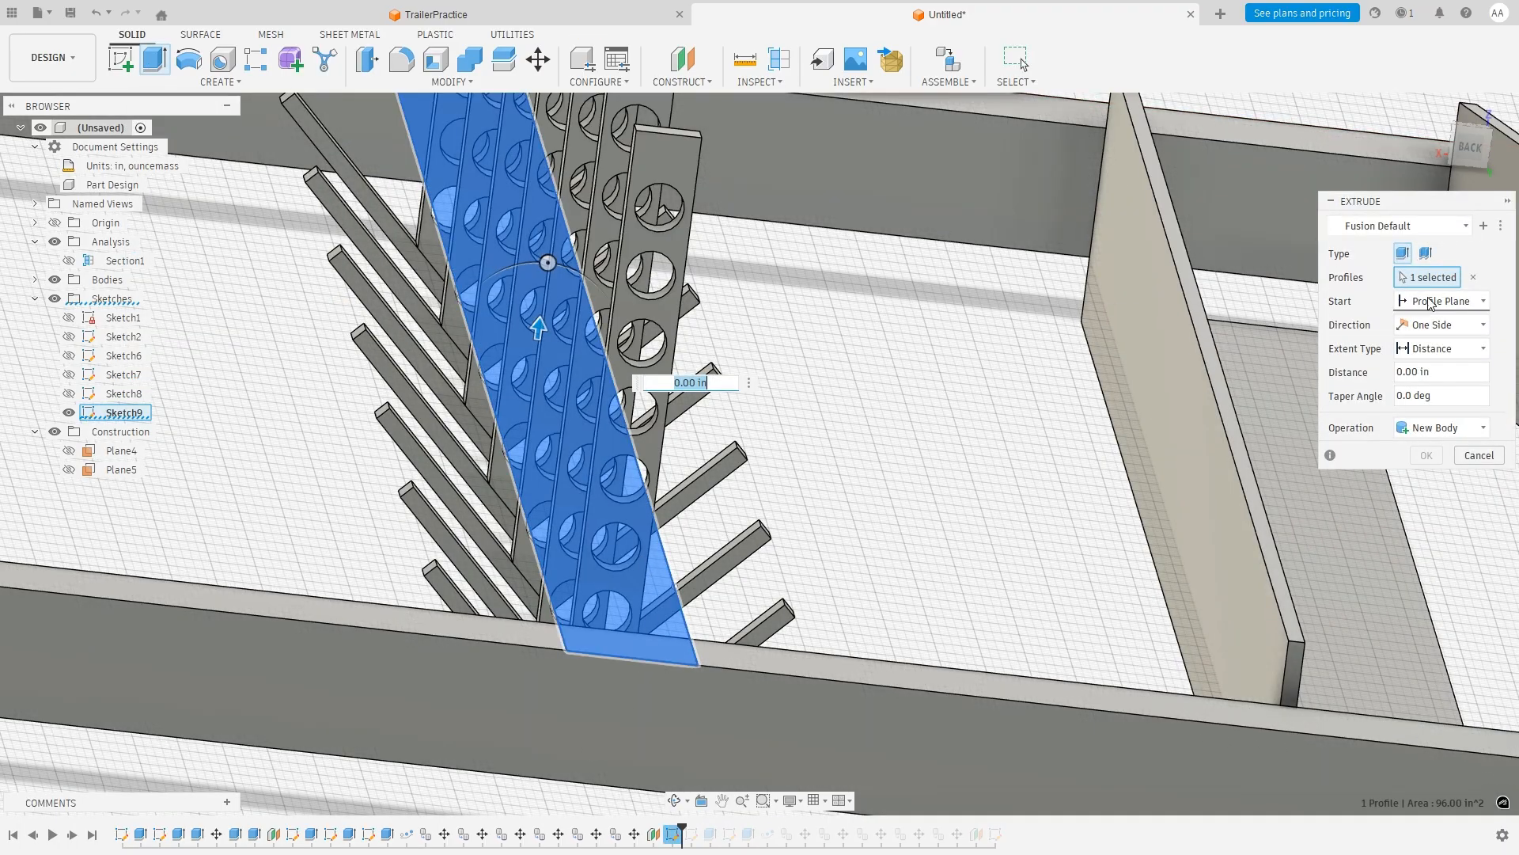
{"action": "mouse_move", "coordinate": [965, 316]}
{"action": "middle_mouse_down", "text": "shift"}
{"action": "mouse_move", "coordinate": [943, 299]}
{"action": "mouse_move", "coordinate": [953, 327]}
{"action": "middle_mouse_up", "text": "shift"}
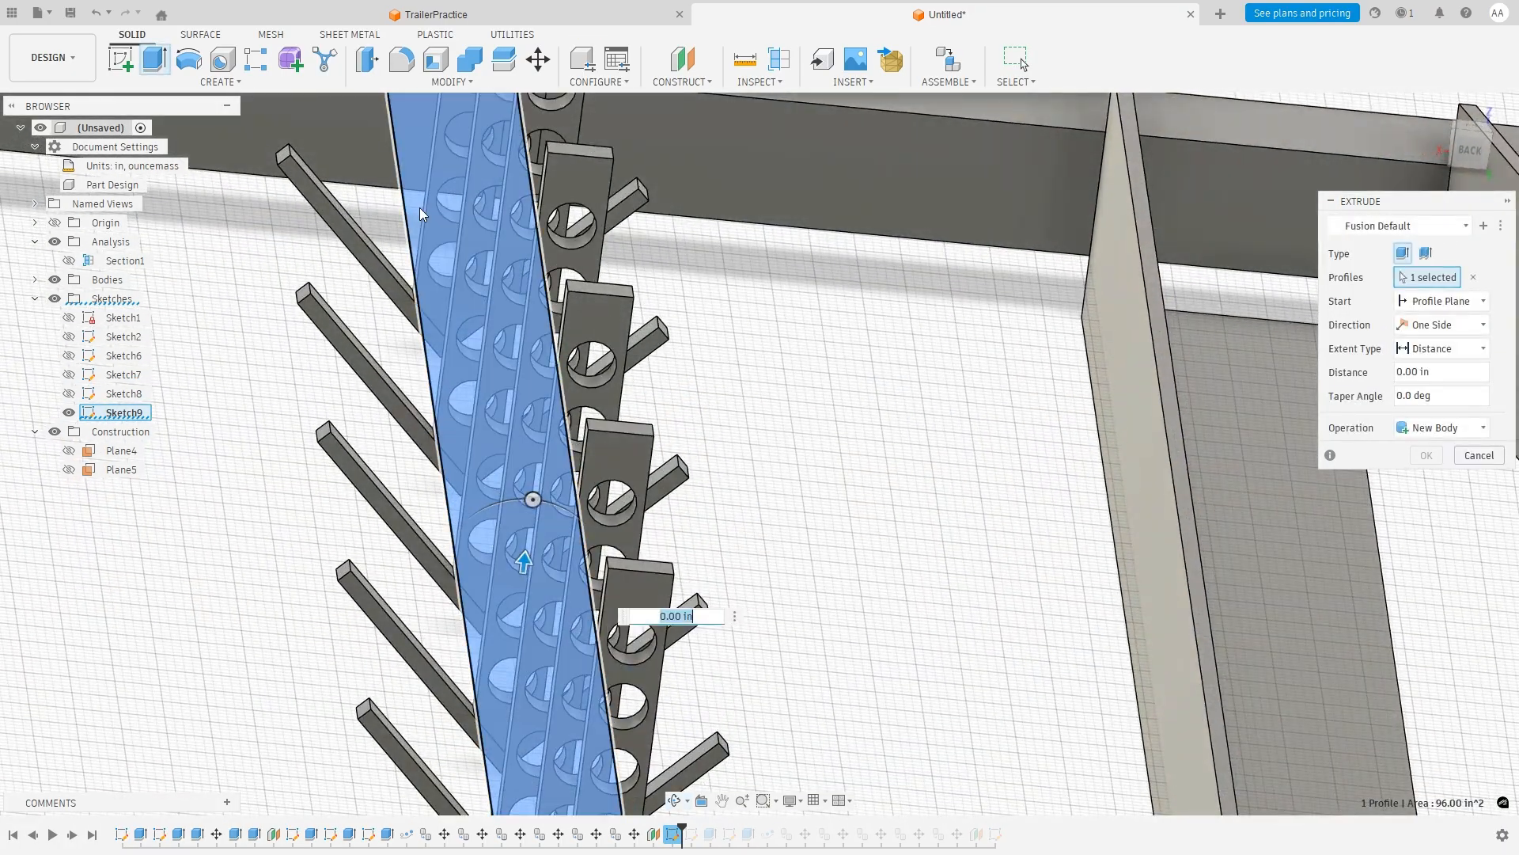
{"action": "scroll", "coordinate": [782, 385], "scroll_direction": "down", "scroll_amount": 5}
{"action": "scroll", "coordinate": [583, 500], "scroll_direction": "up", "scroll_amount": 4}
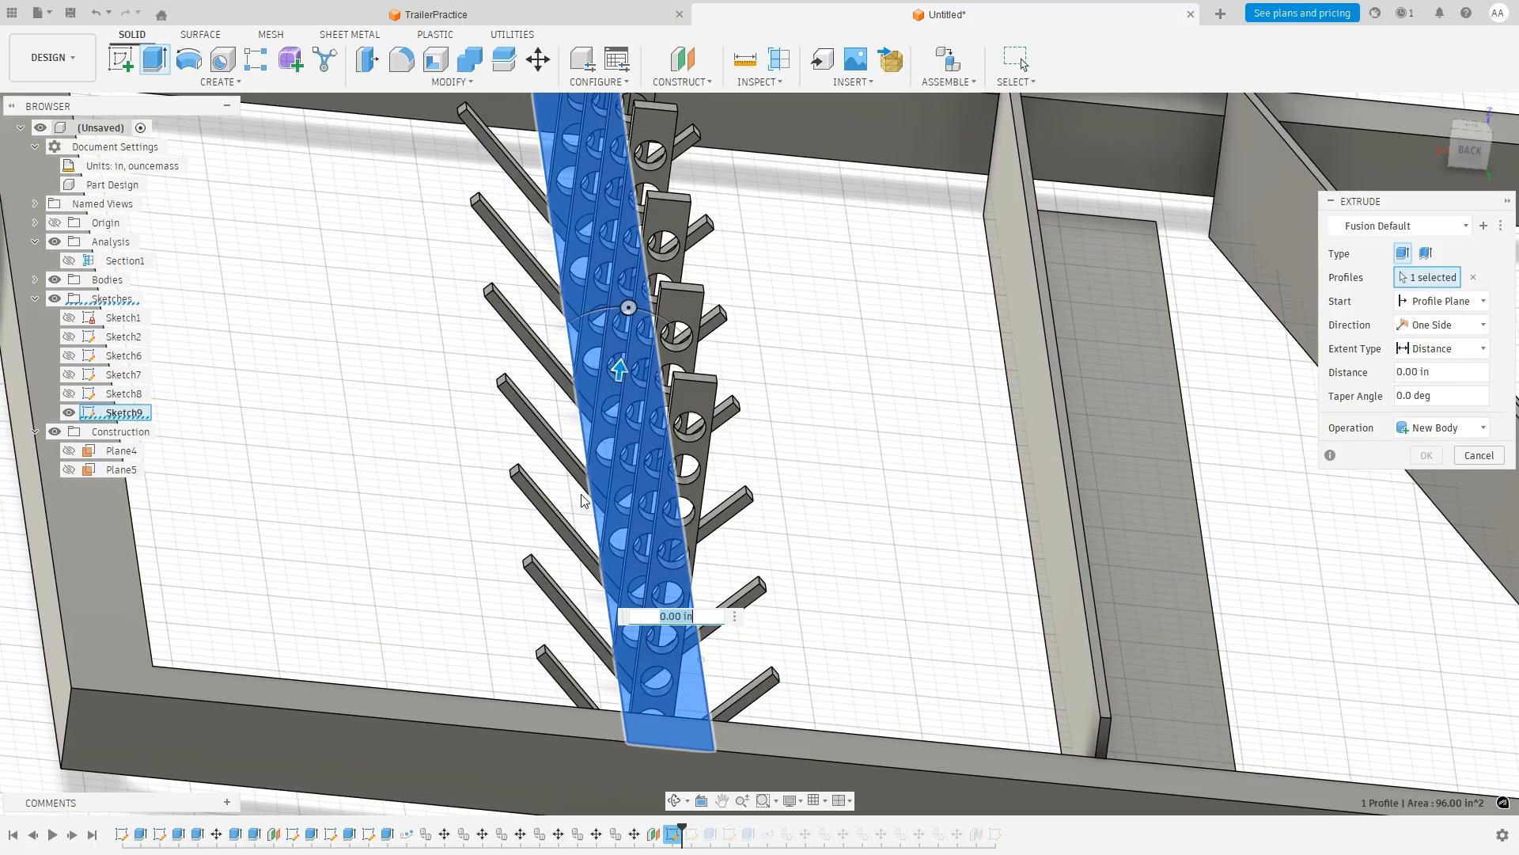
{"action": "type", "text": "2"}
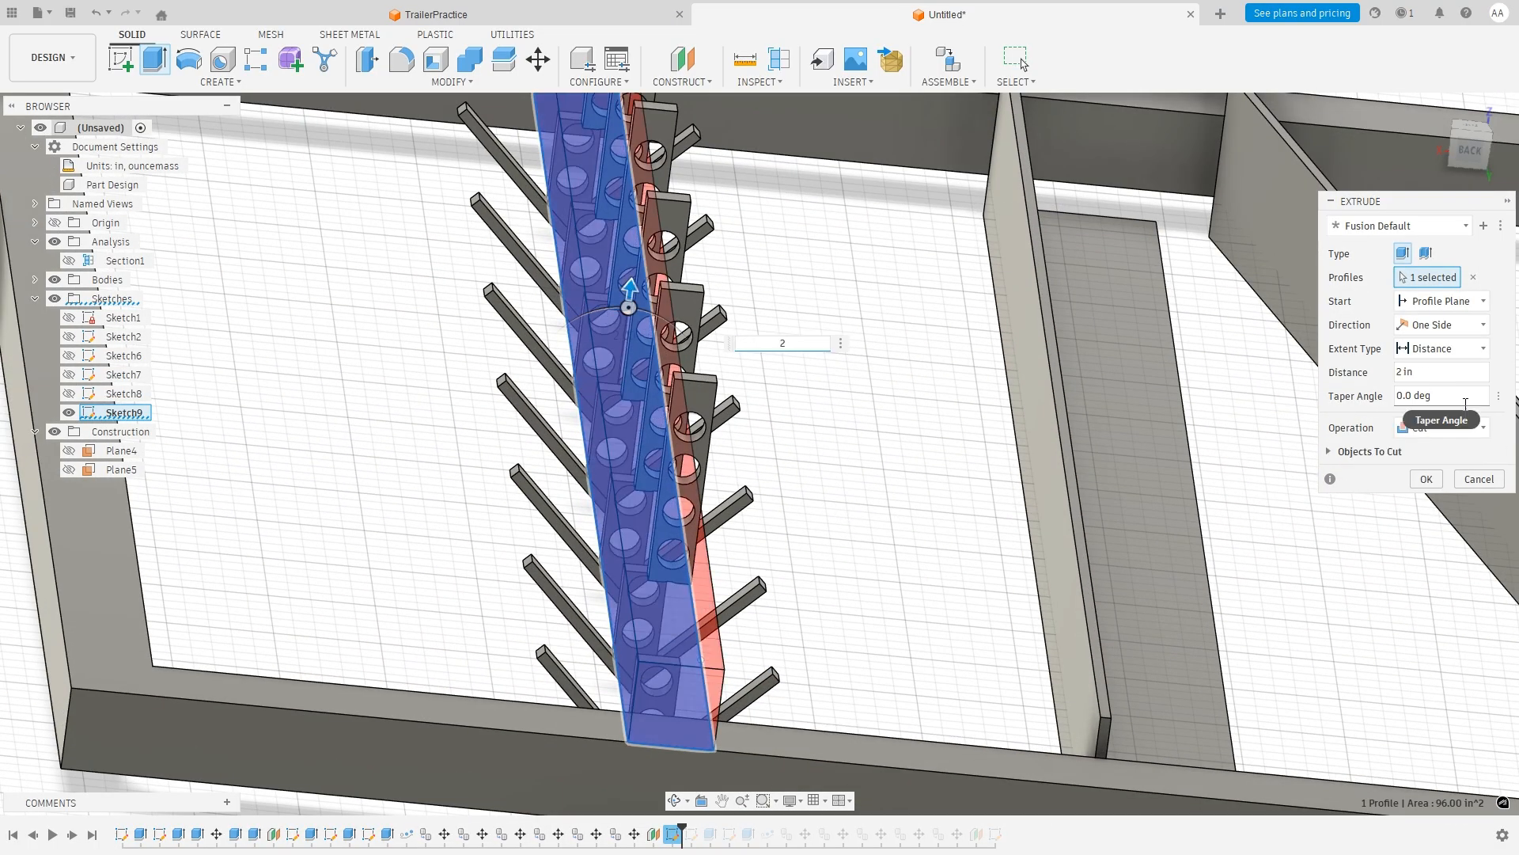
{"action": "left_click", "coordinate": [1459, 431]}
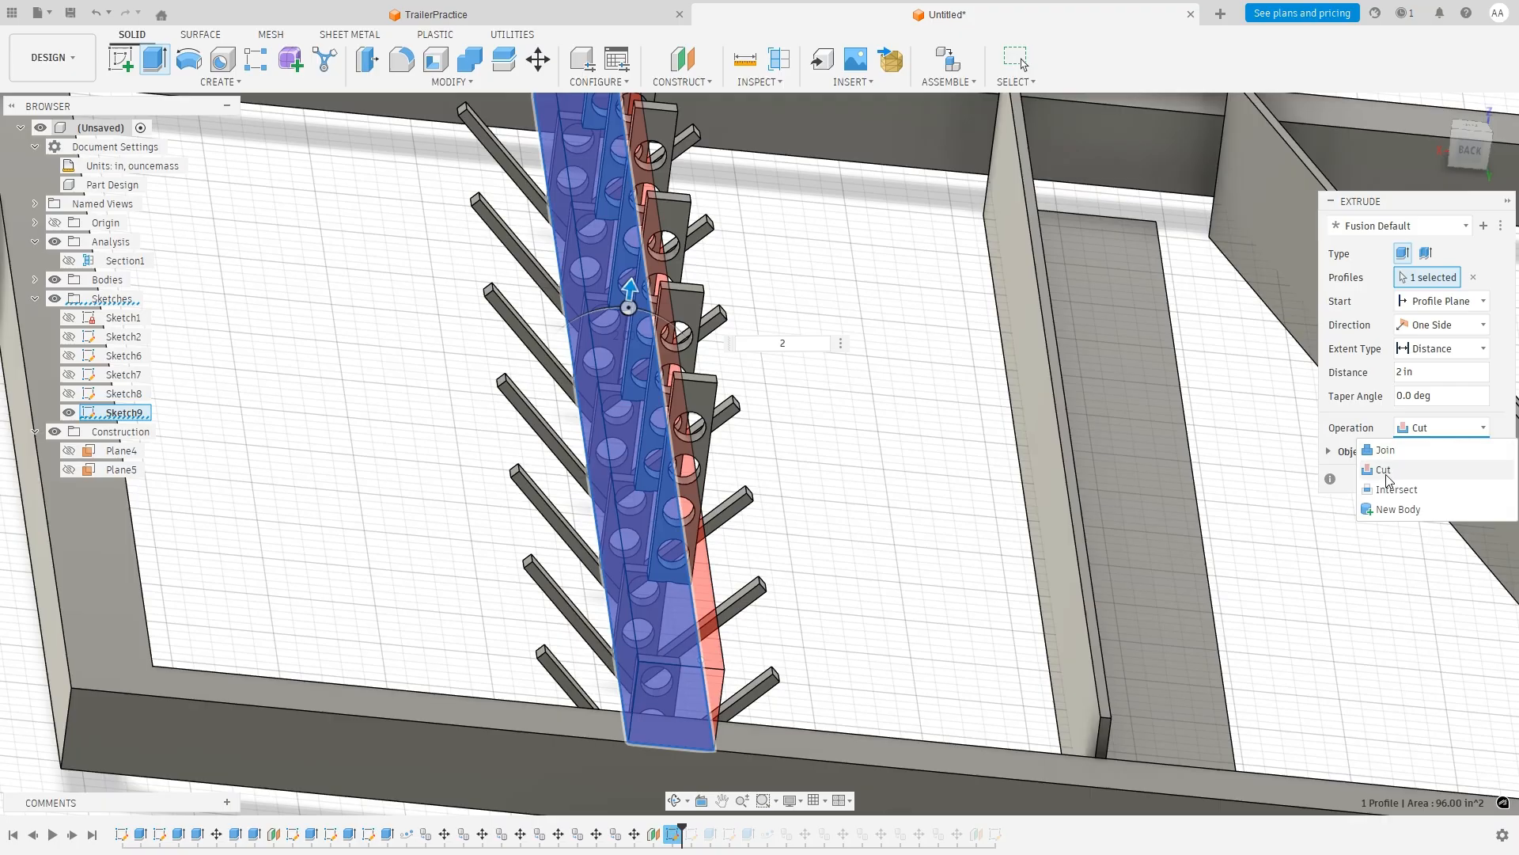
{"action": "left_click", "coordinate": [1408, 509]}
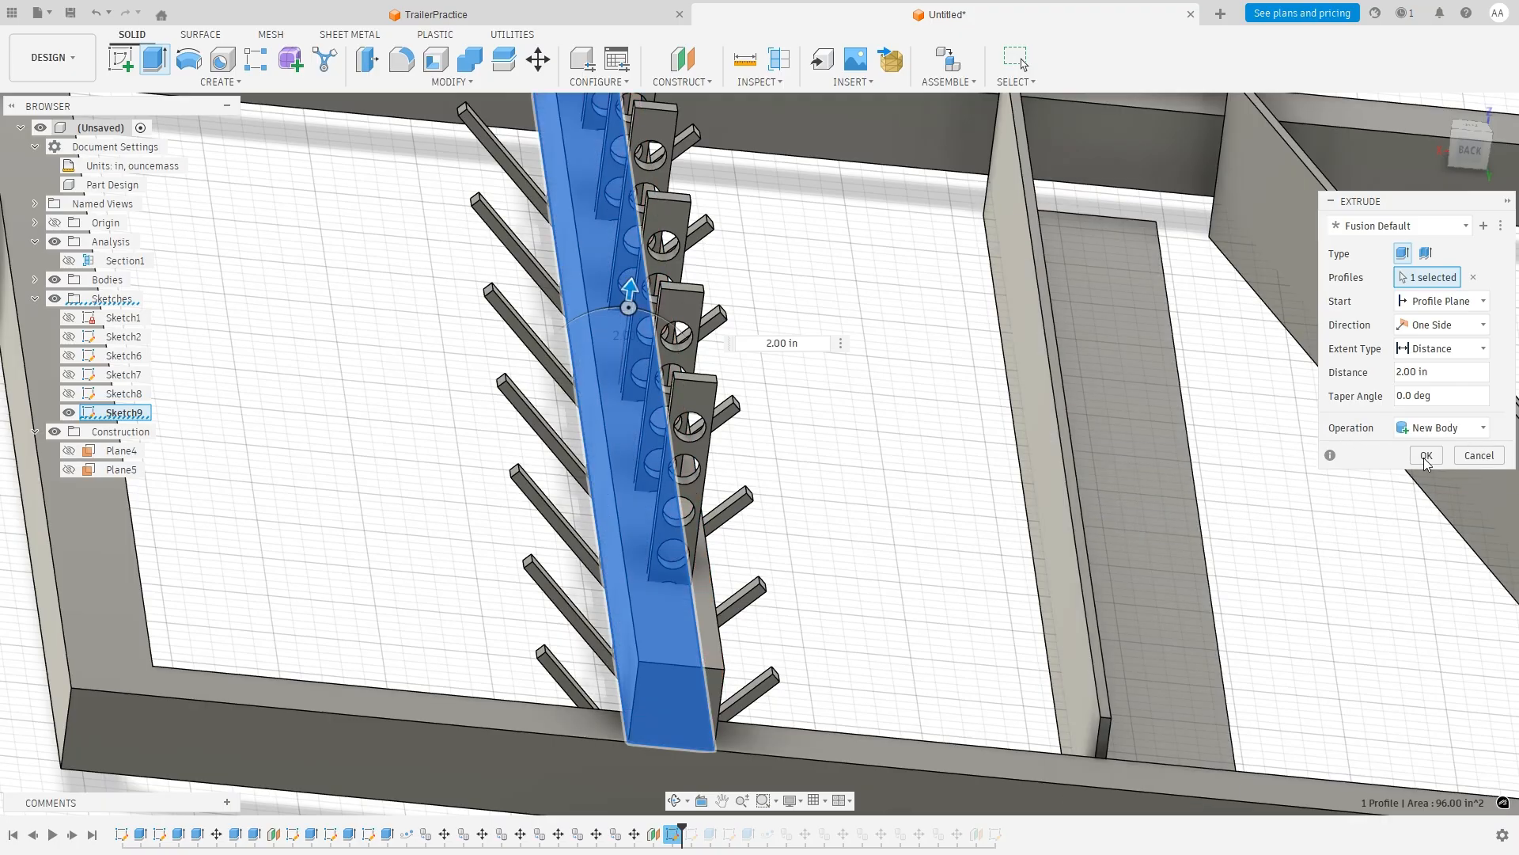
{"action": "left_click", "coordinate": [1449, 428]}
{"action": "left_click", "coordinate": [1408, 510]}
{"action": "key", "text": "Return"}
Create a construction plane with 0 in offset on the new crossbar's top face.
{"action": "middle_click_drag", "start_coordinate": [895, 519], "coordinate": [809, 470], "text": "shift"}
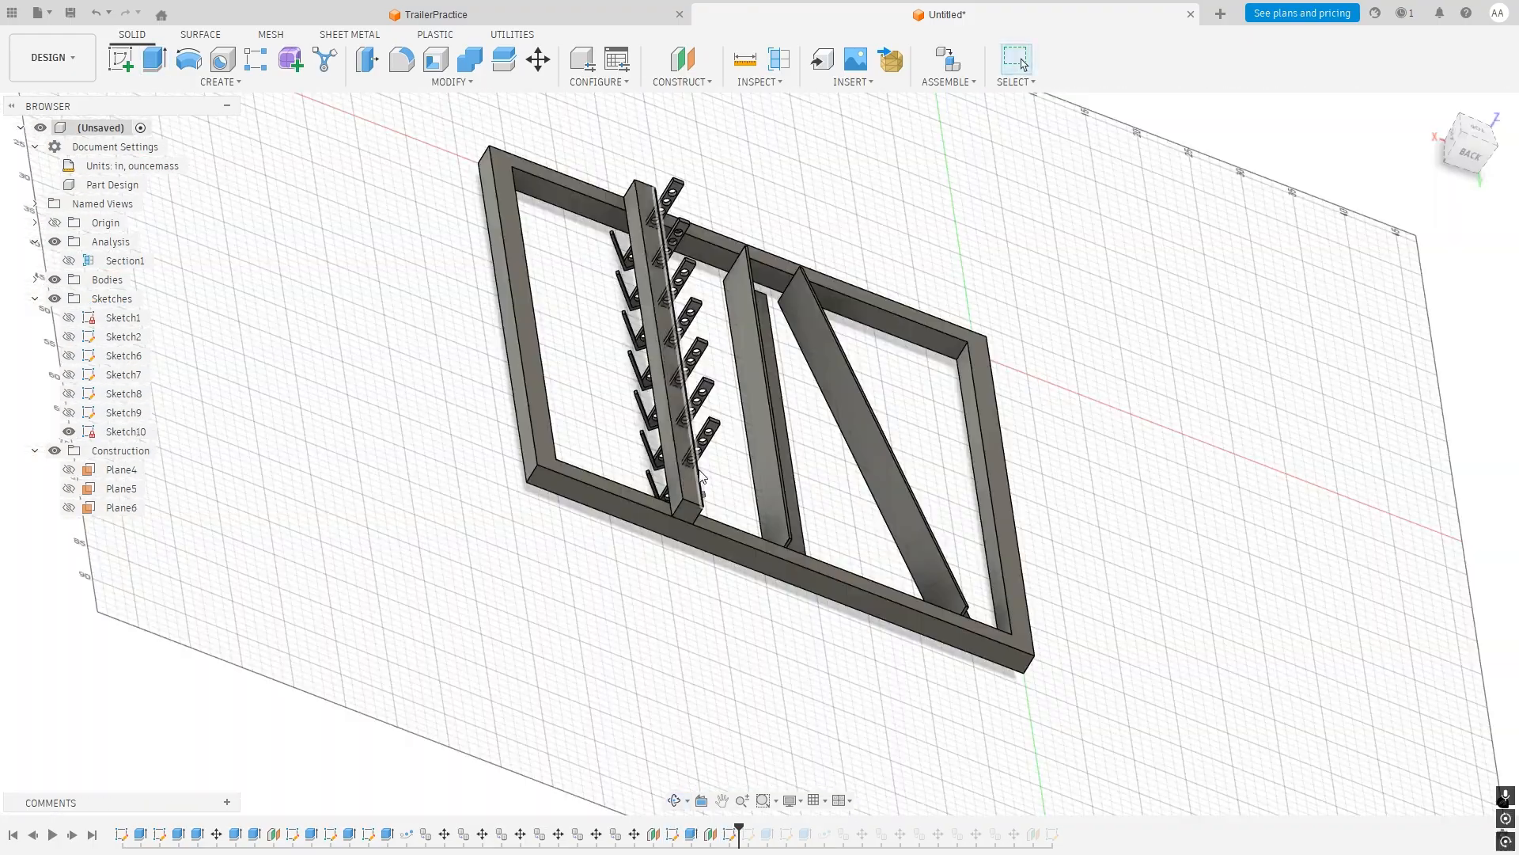
{"action": "scroll", "coordinate": [697, 475], "scroll_direction": "up", "scroll_amount": 8}
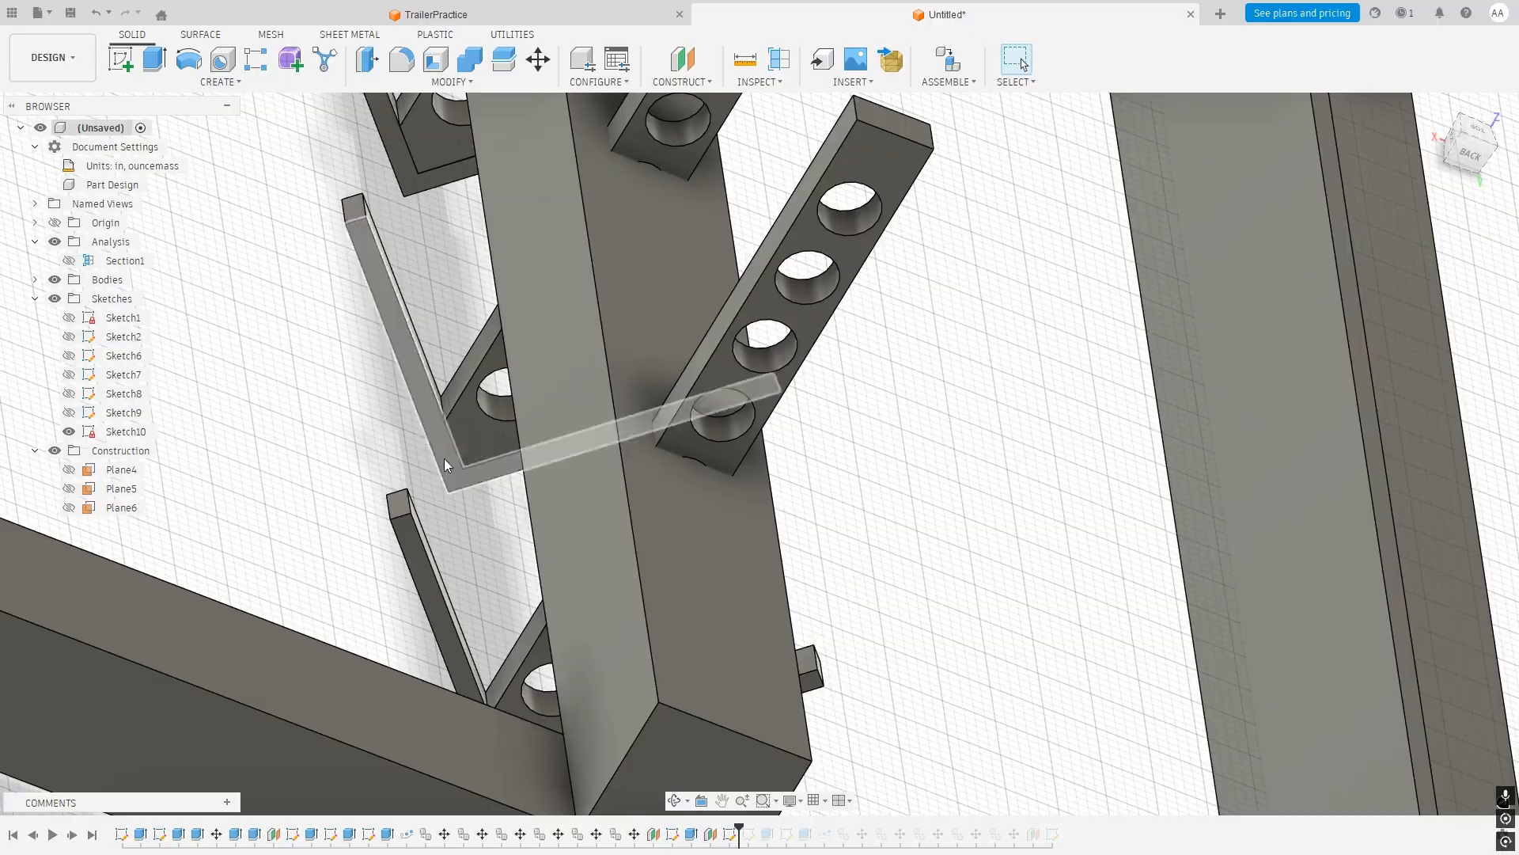
{"action": "middle_click_drag", "start_coordinate": [444, 466], "coordinate": [333, 469], "text": "shift"}
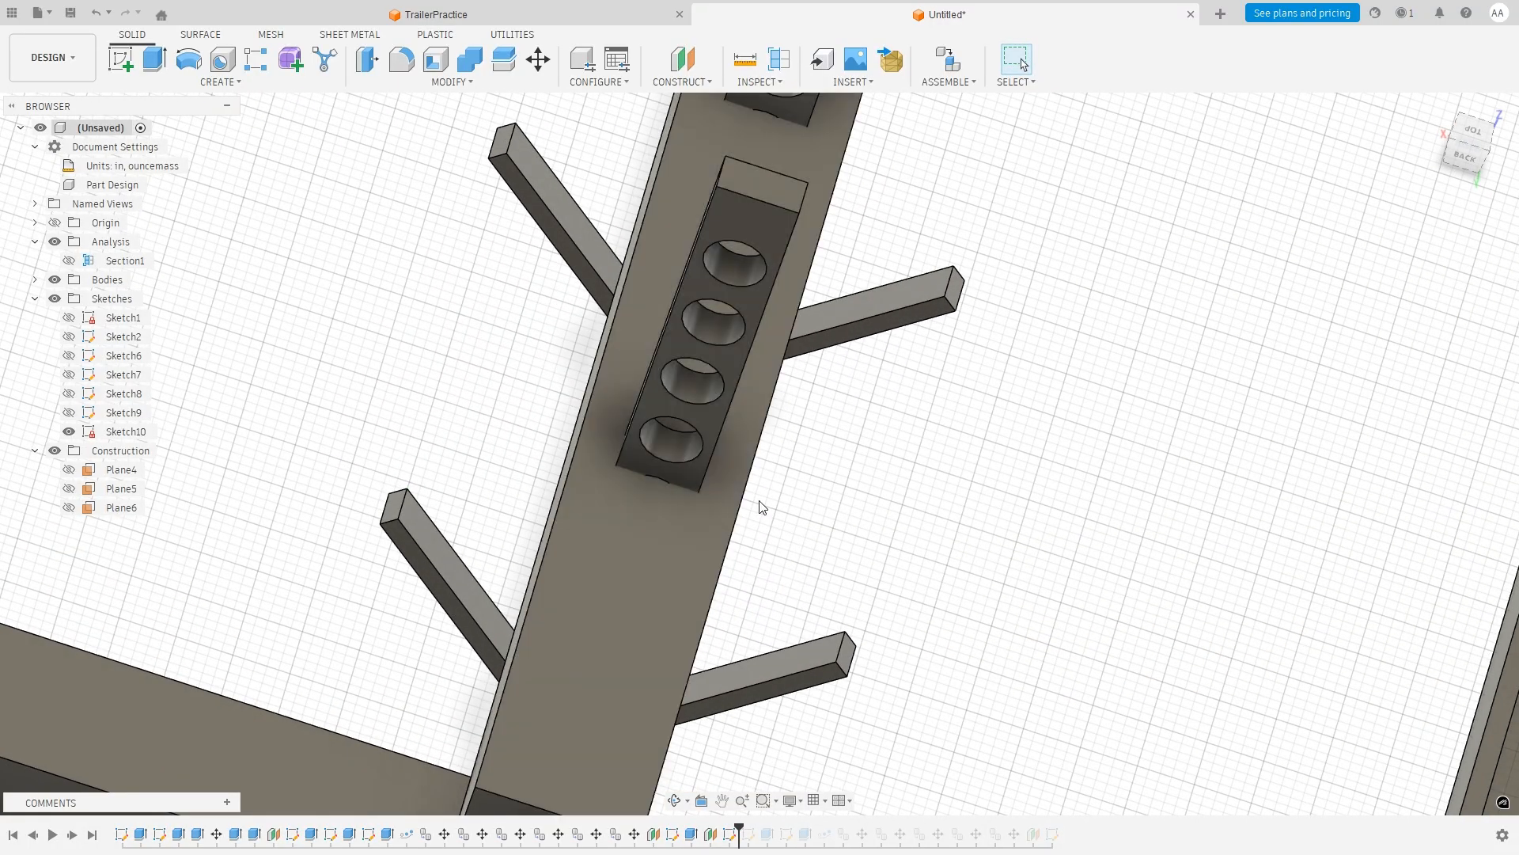
{"action": "scroll", "coordinate": [777, 468], "scroll_direction": "down", "scroll_amount": 5}
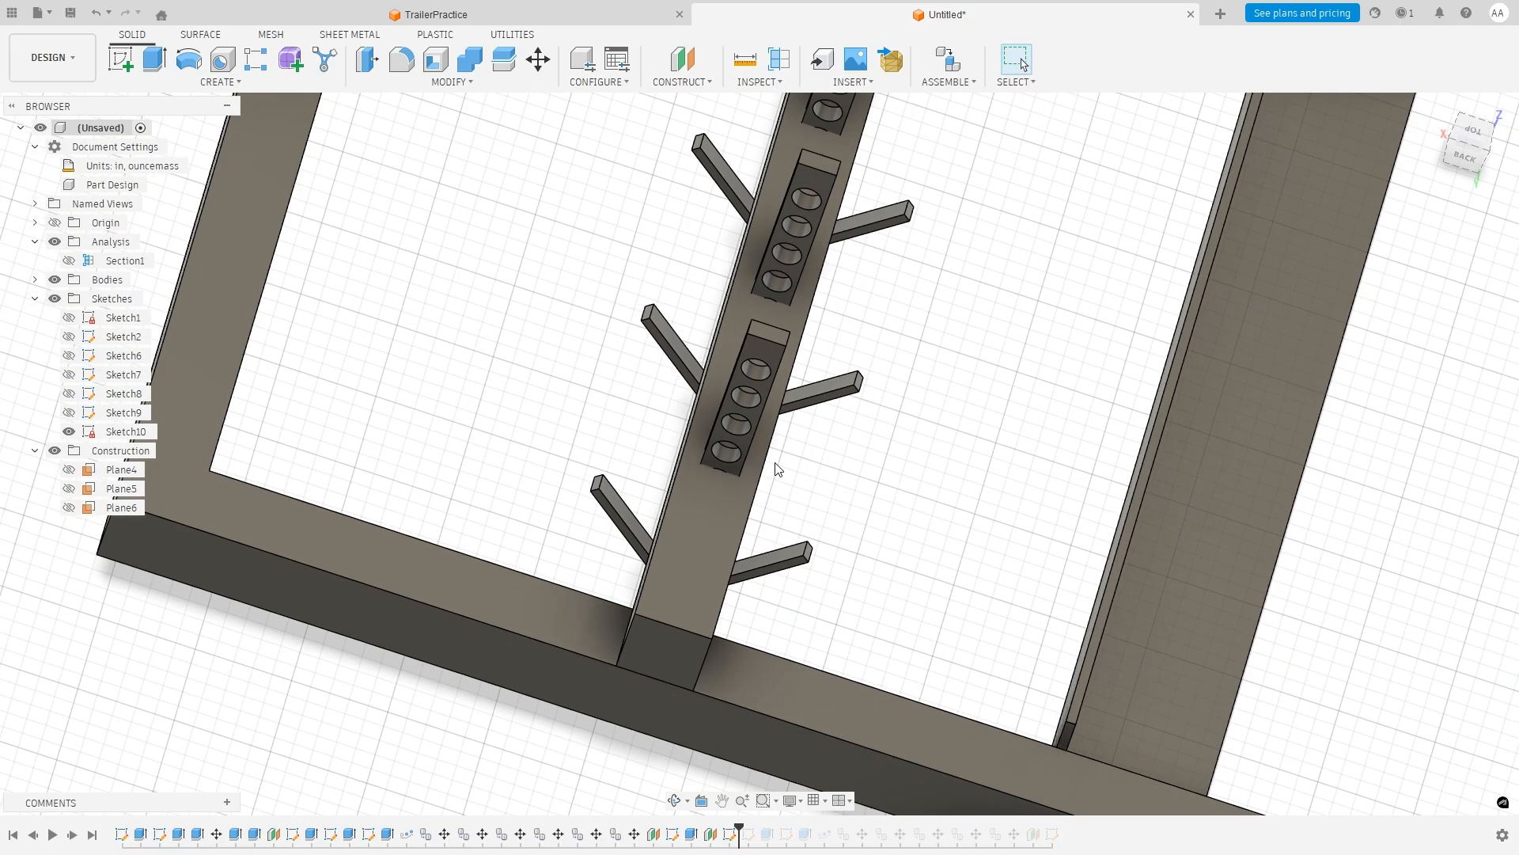
{"action": "left_click", "coordinate": [683, 82]}
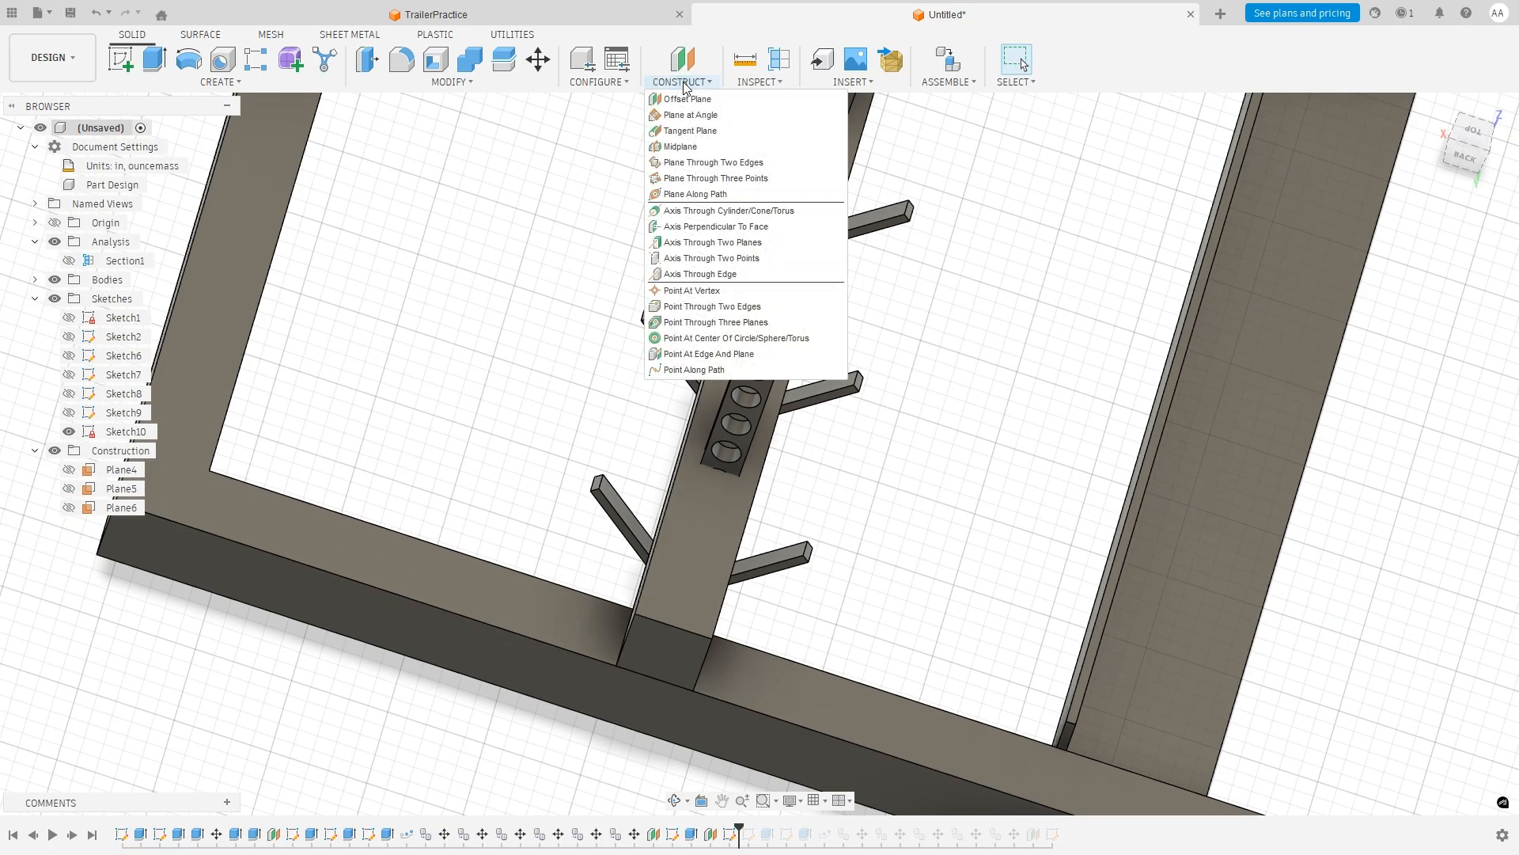
{"action": "left_click", "coordinate": [685, 99]}
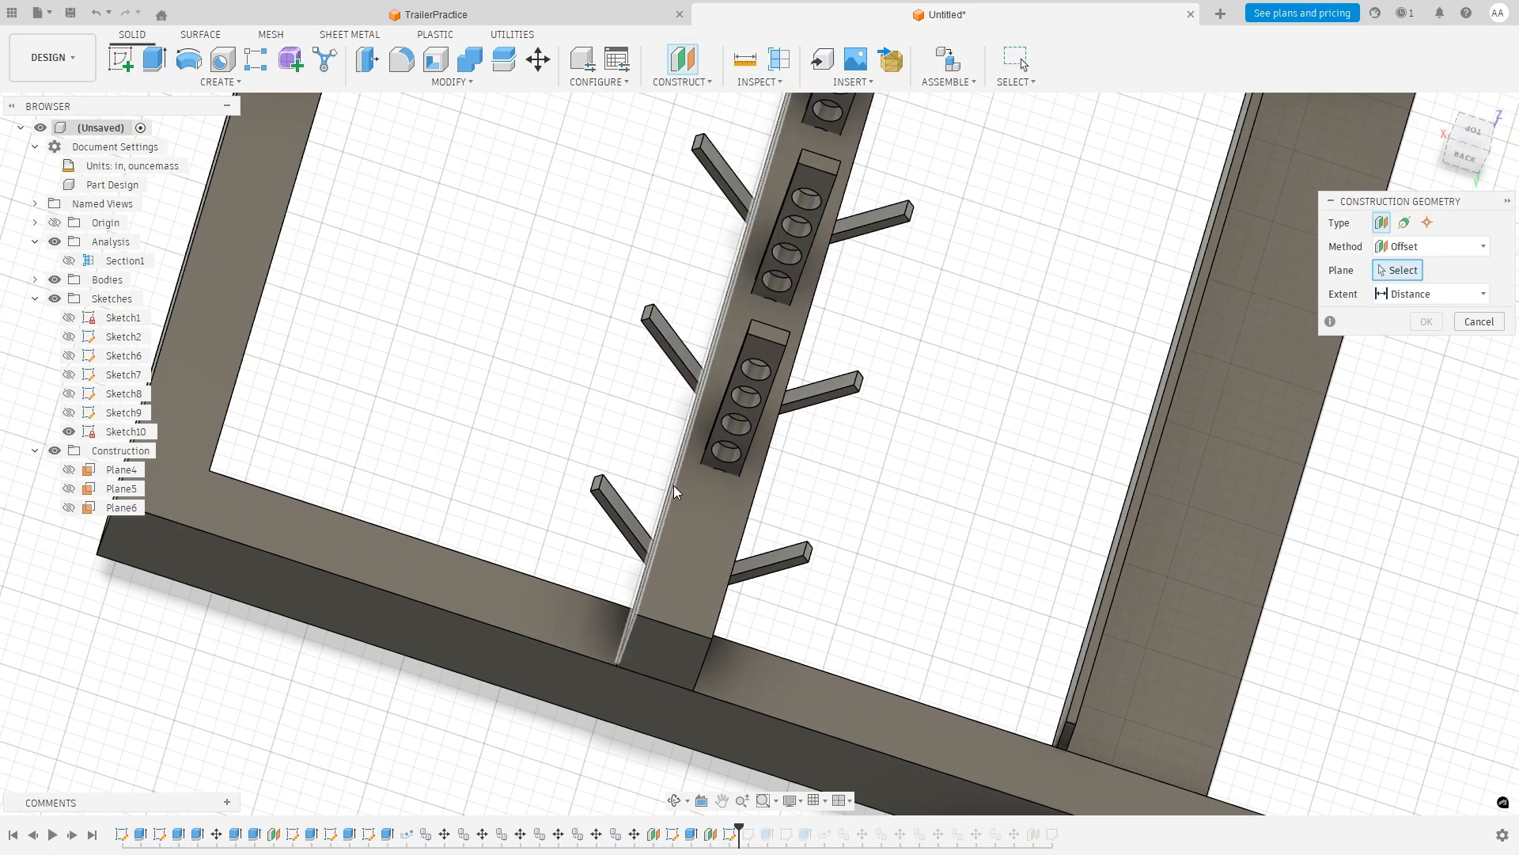
{"action": "left_click", "coordinate": [708, 572]}
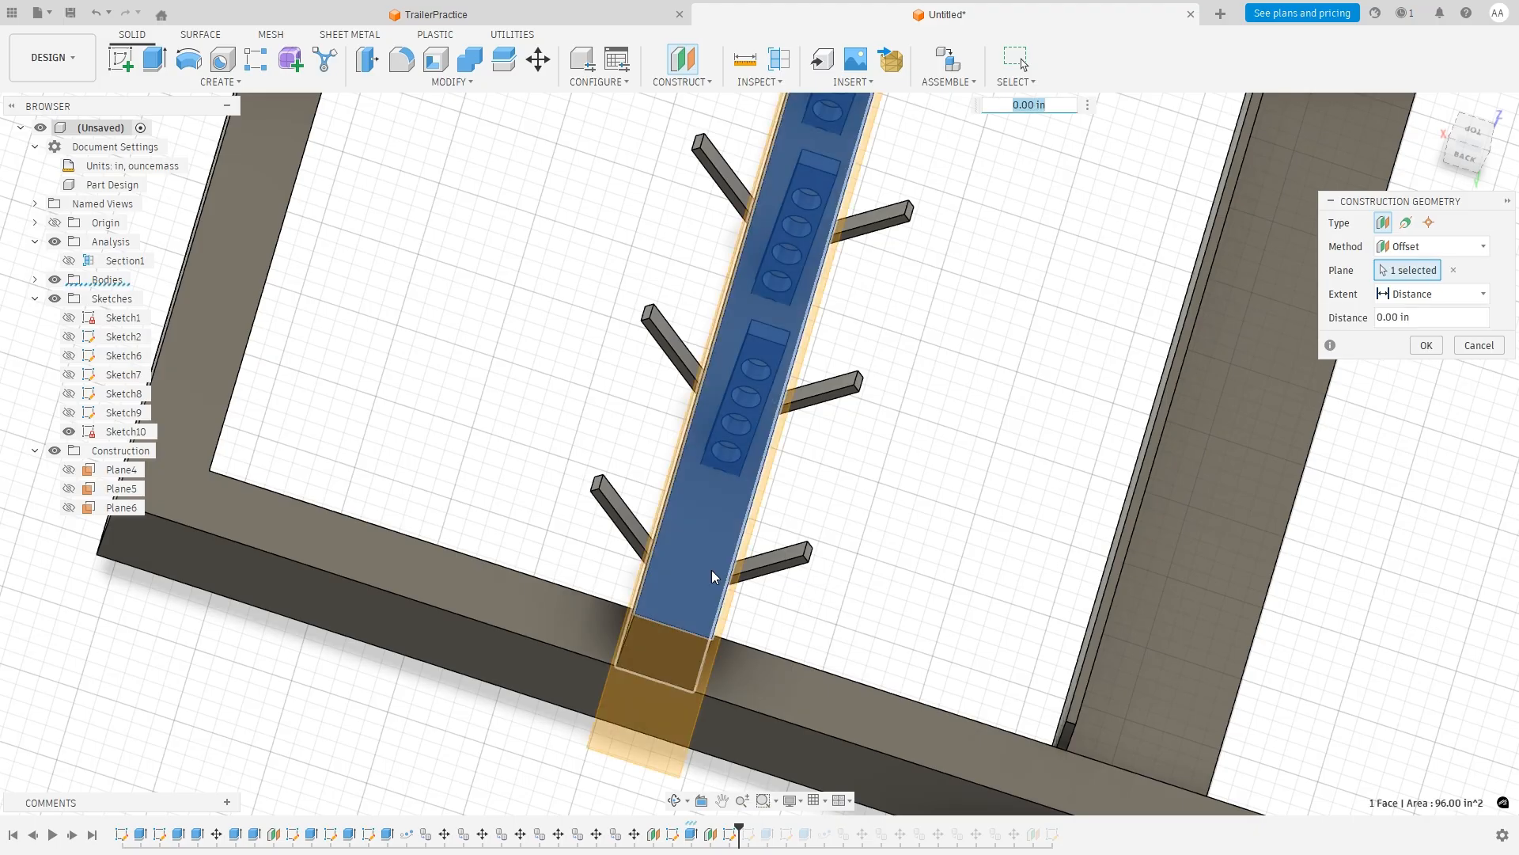
{"action": "left_click", "coordinate": [1427, 346]}
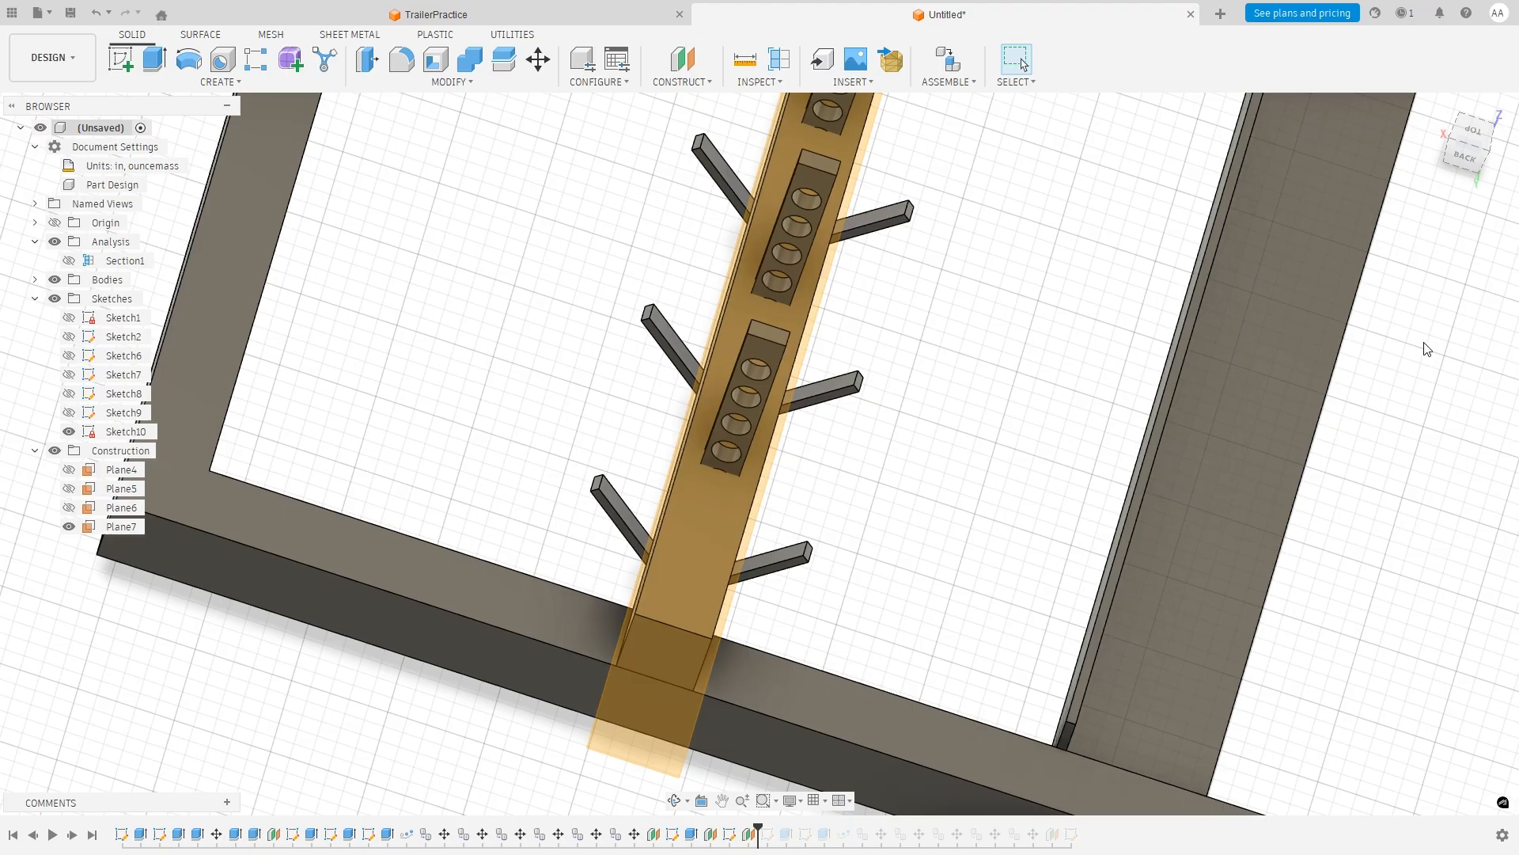
Start a sketch on the crossbar's top plane and draw a 1 by 0.5 in rectangle tracing the end upright's outline.
{"action": "left_click", "coordinate": [120, 62]}
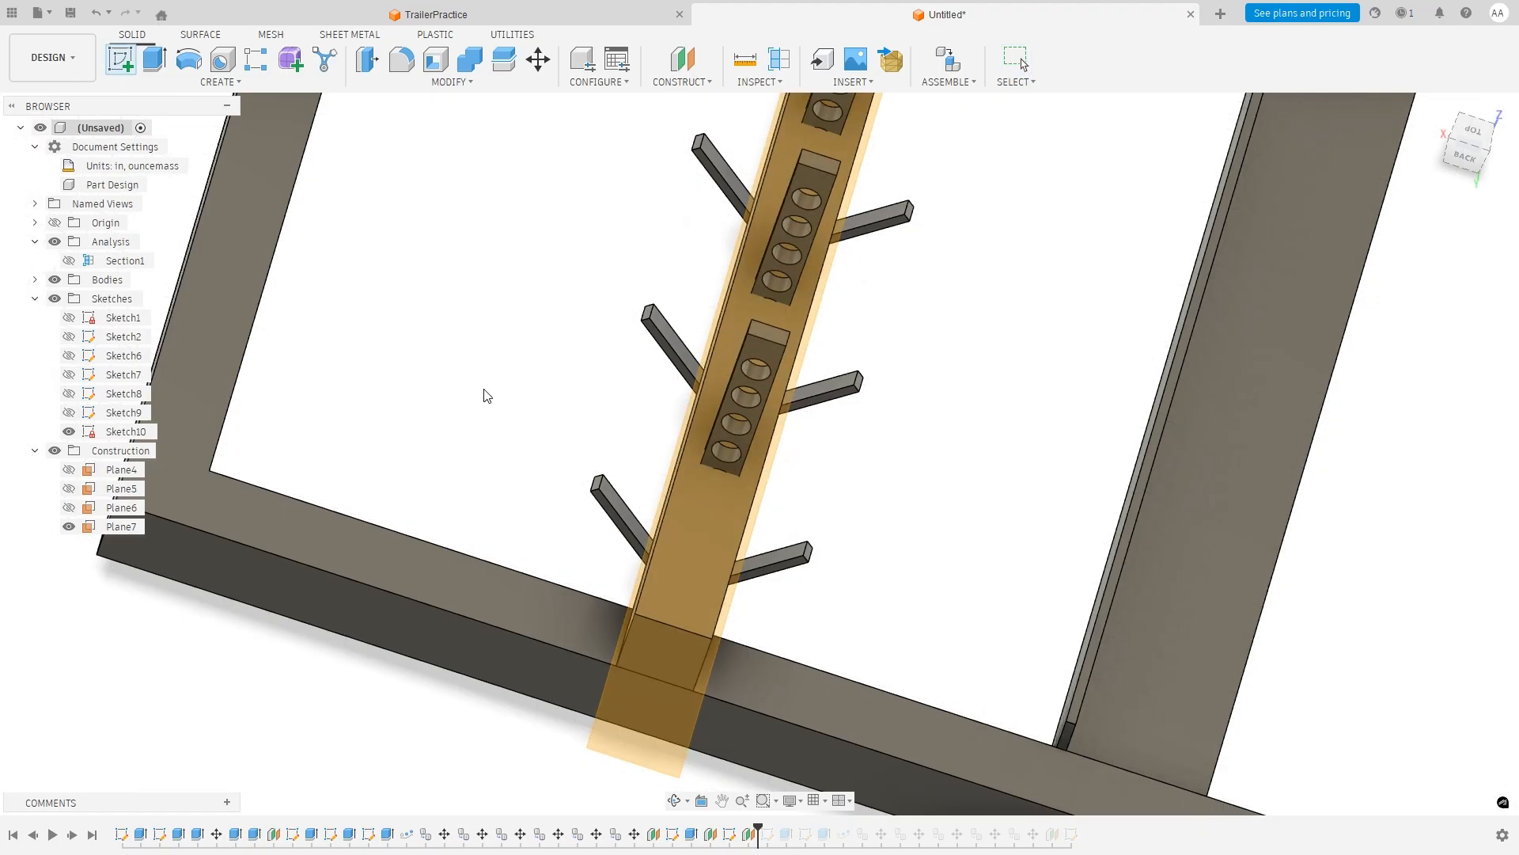
{"action": "left_click", "coordinate": [759, 602]}
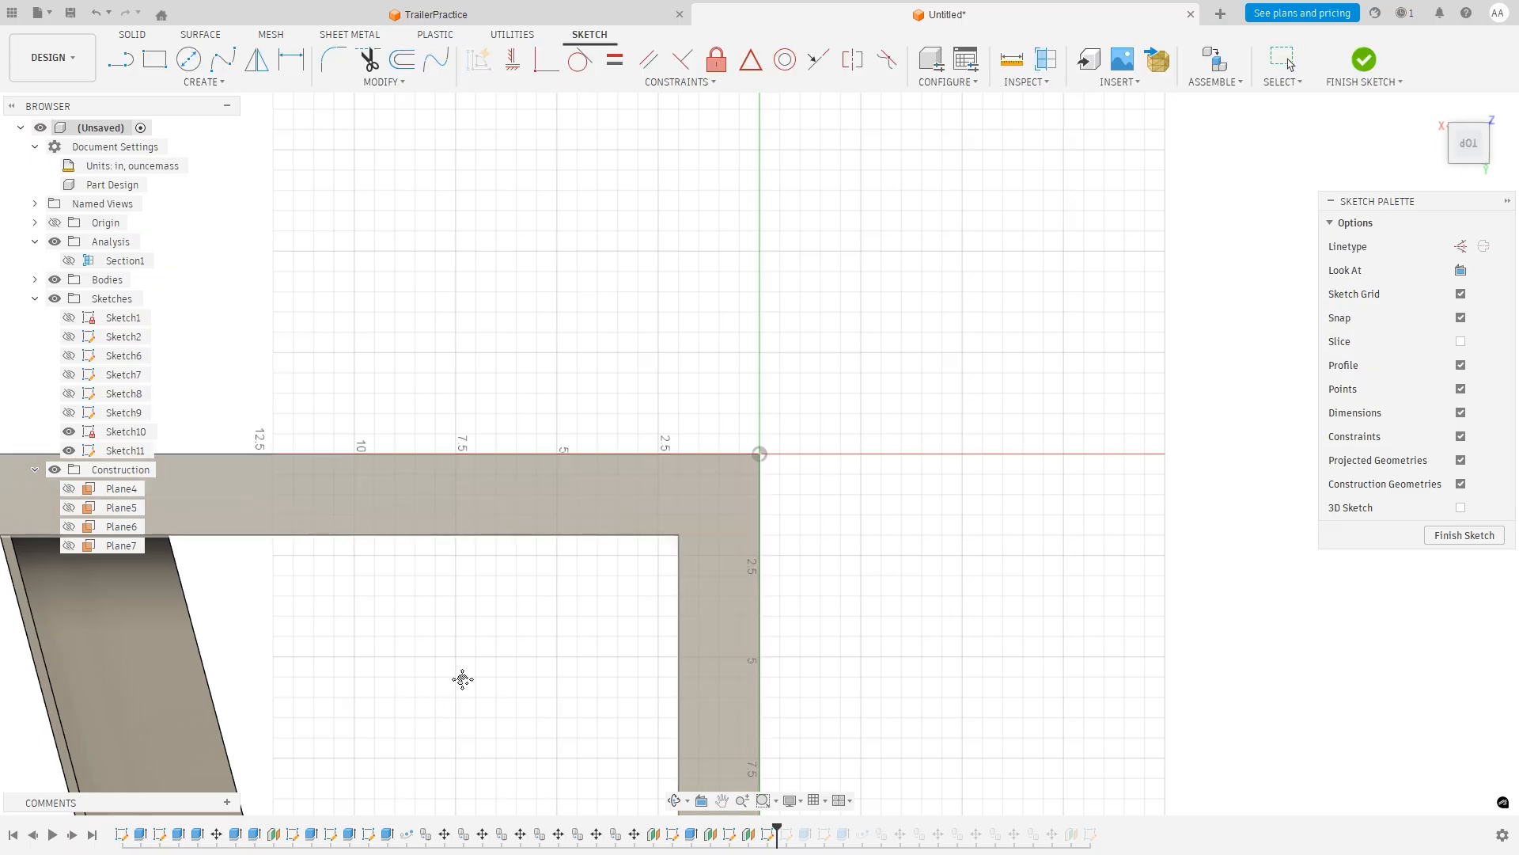
{"action": "middle_click_drag", "start_coordinate": [463, 679], "coordinate": [926, 241]}
{"action": "middle_click_drag", "start_coordinate": [377, 335], "coordinate": [828, 156]}
{"action": "middle_click_drag", "start_coordinate": [879, 349], "coordinate": [848, 203]}
{"action": "scroll", "coordinate": [836, 421], "scroll_direction": "up", "scroll_amount": 2}
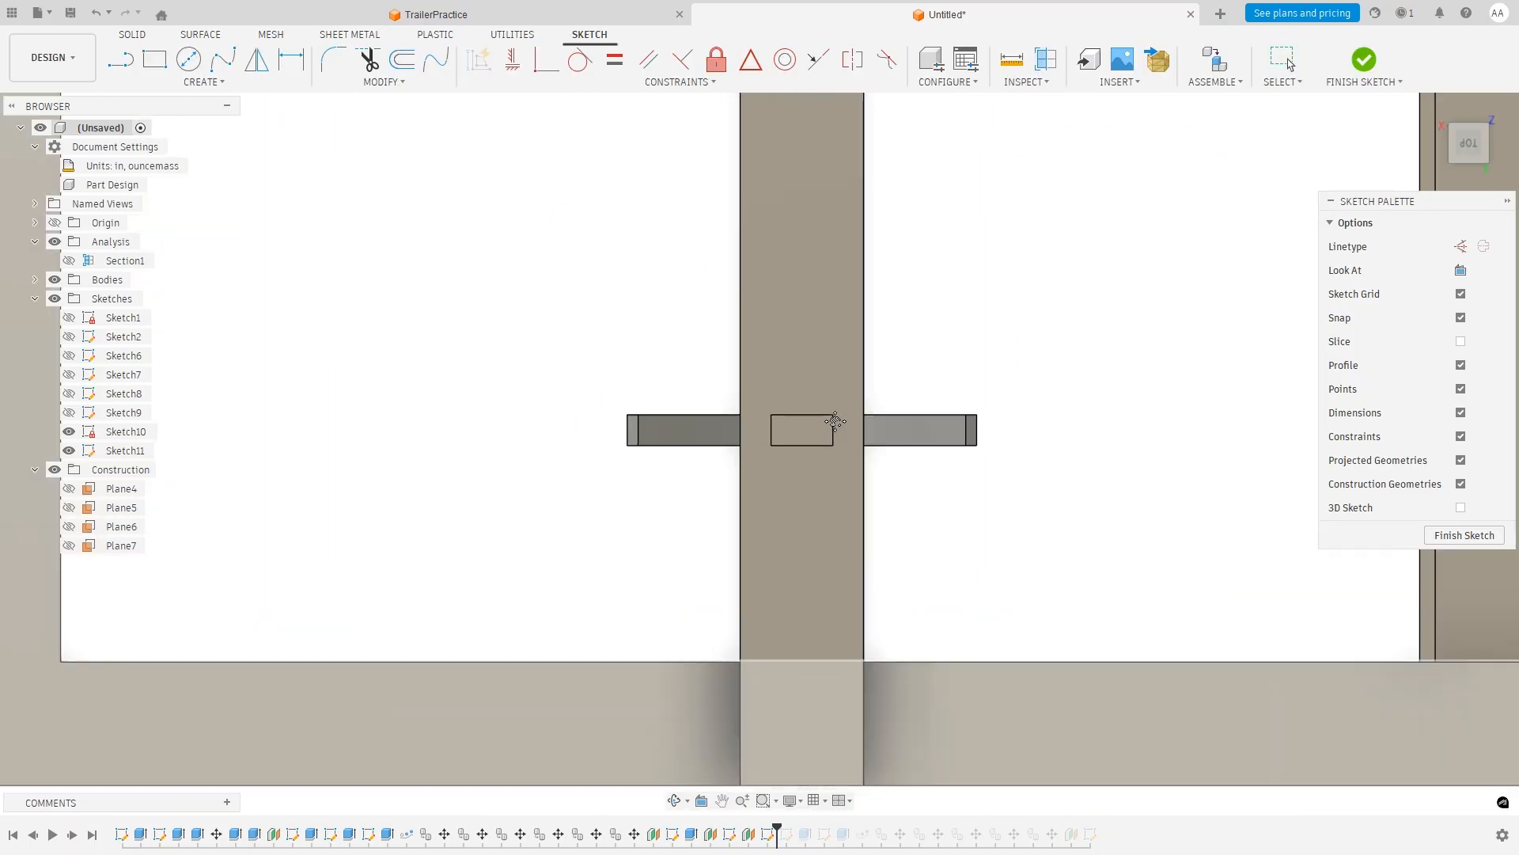
{"action": "scroll", "coordinate": [835, 421], "scroll_direction": "up", "scroll_amount": 4}
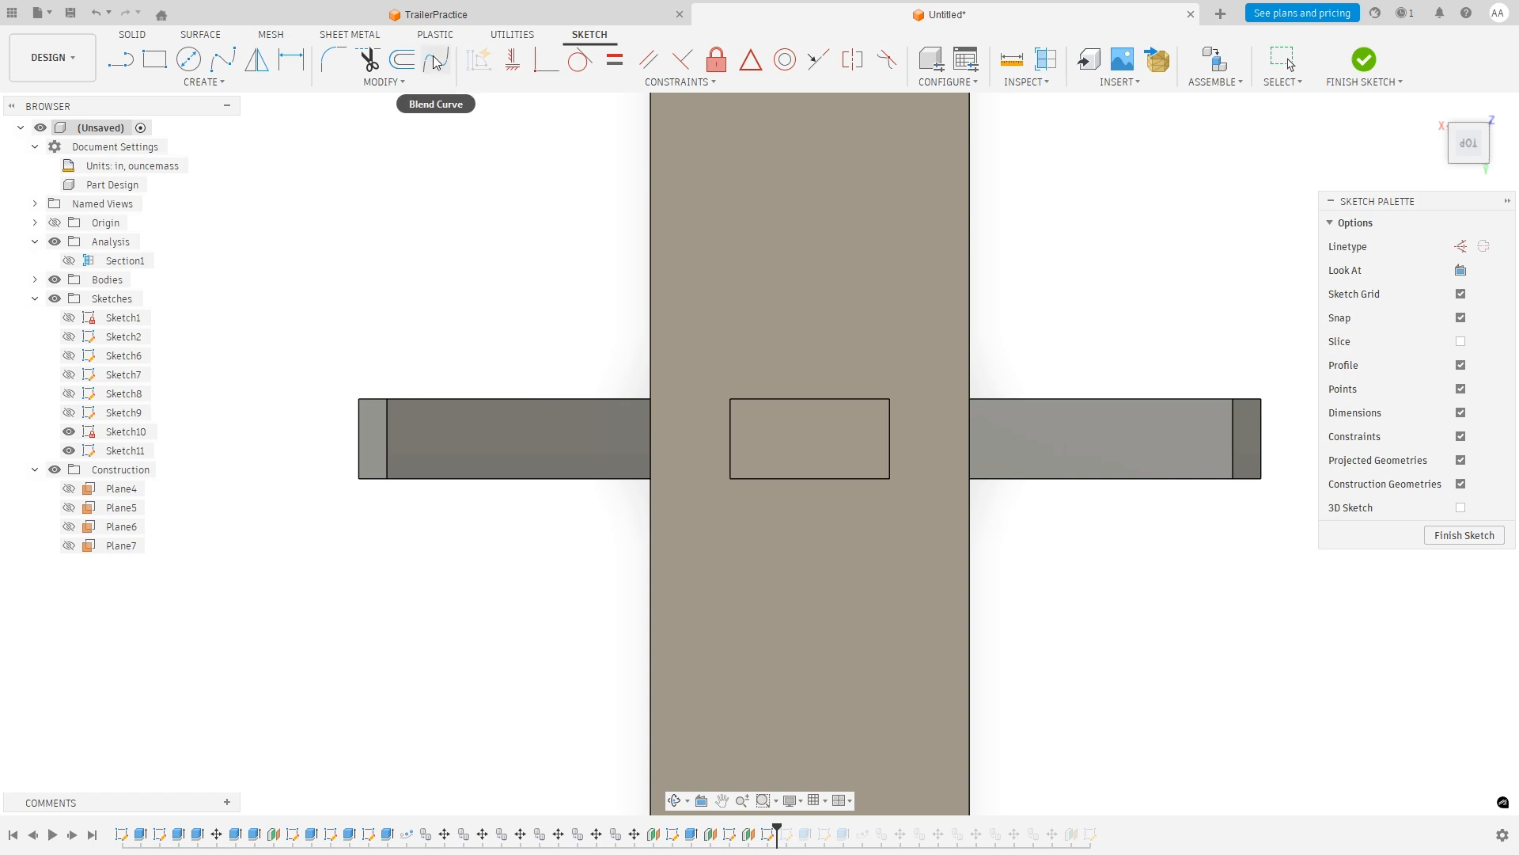
{"action": "left_click", "coordinate": [165, 65]}
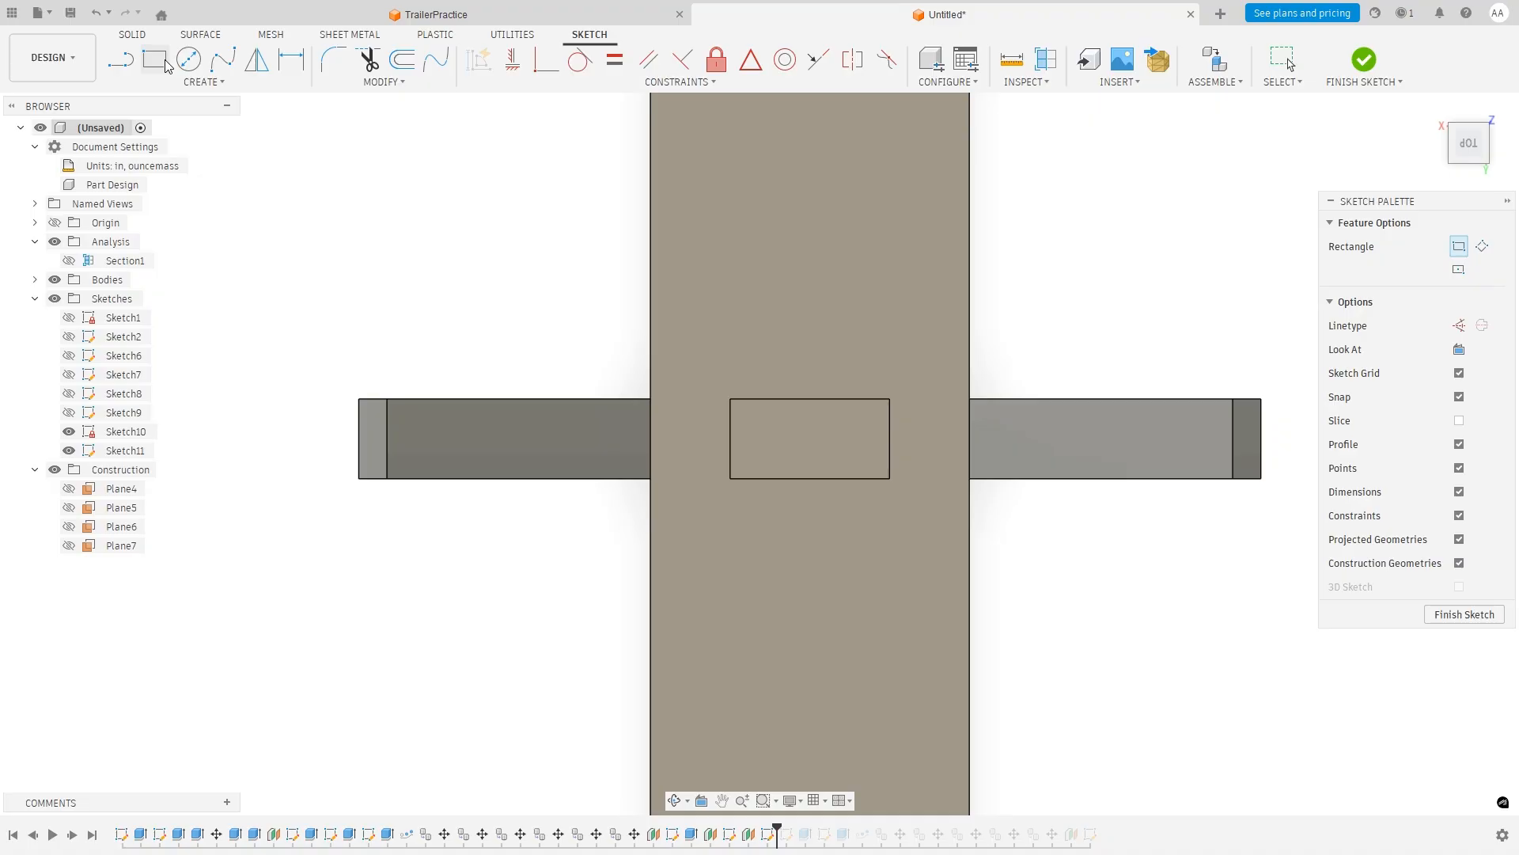
{"action": "left_click", "coordinate": [731, 398]}
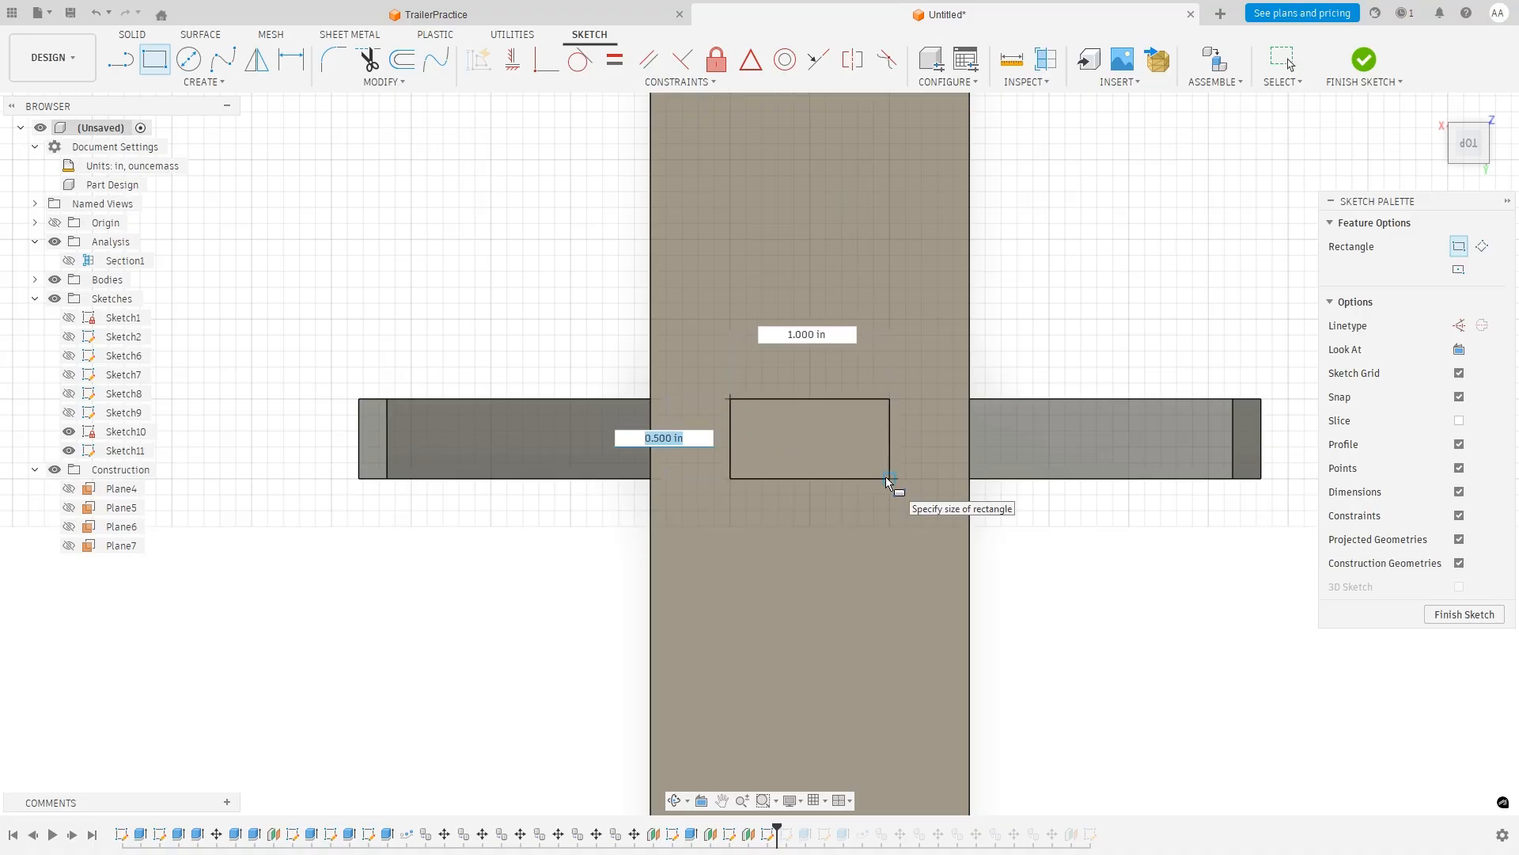
{"action": "left_click", "coordinate": [886, 477]}
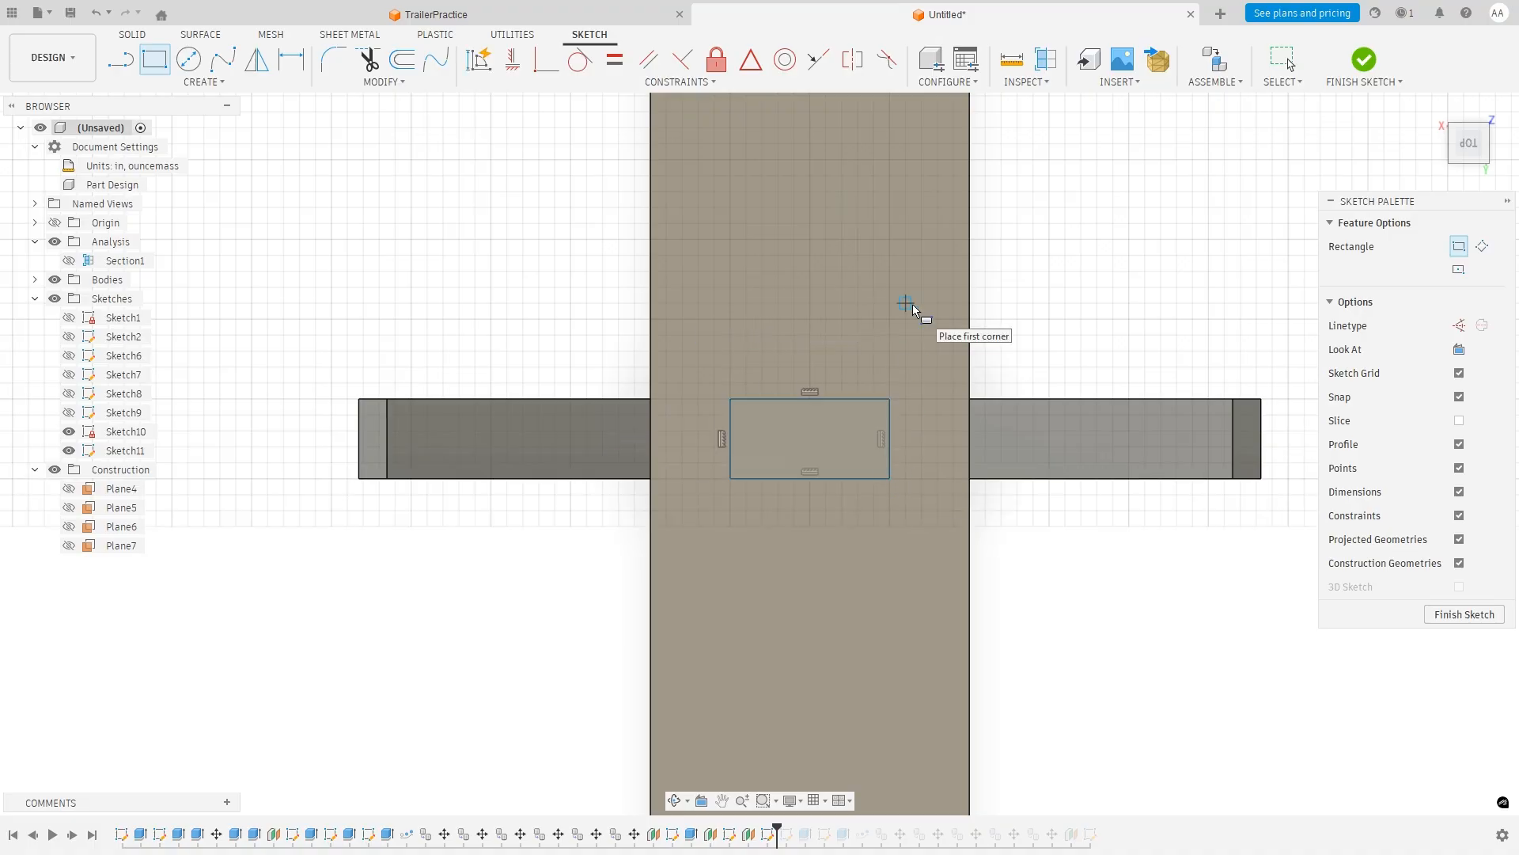
Offset the rectangle around the end upright outward by 0.125 in.
{"action": "left_click", "coordinate": [402, 59]}
{"action": "left_click", "coordinate": [863, 400]}
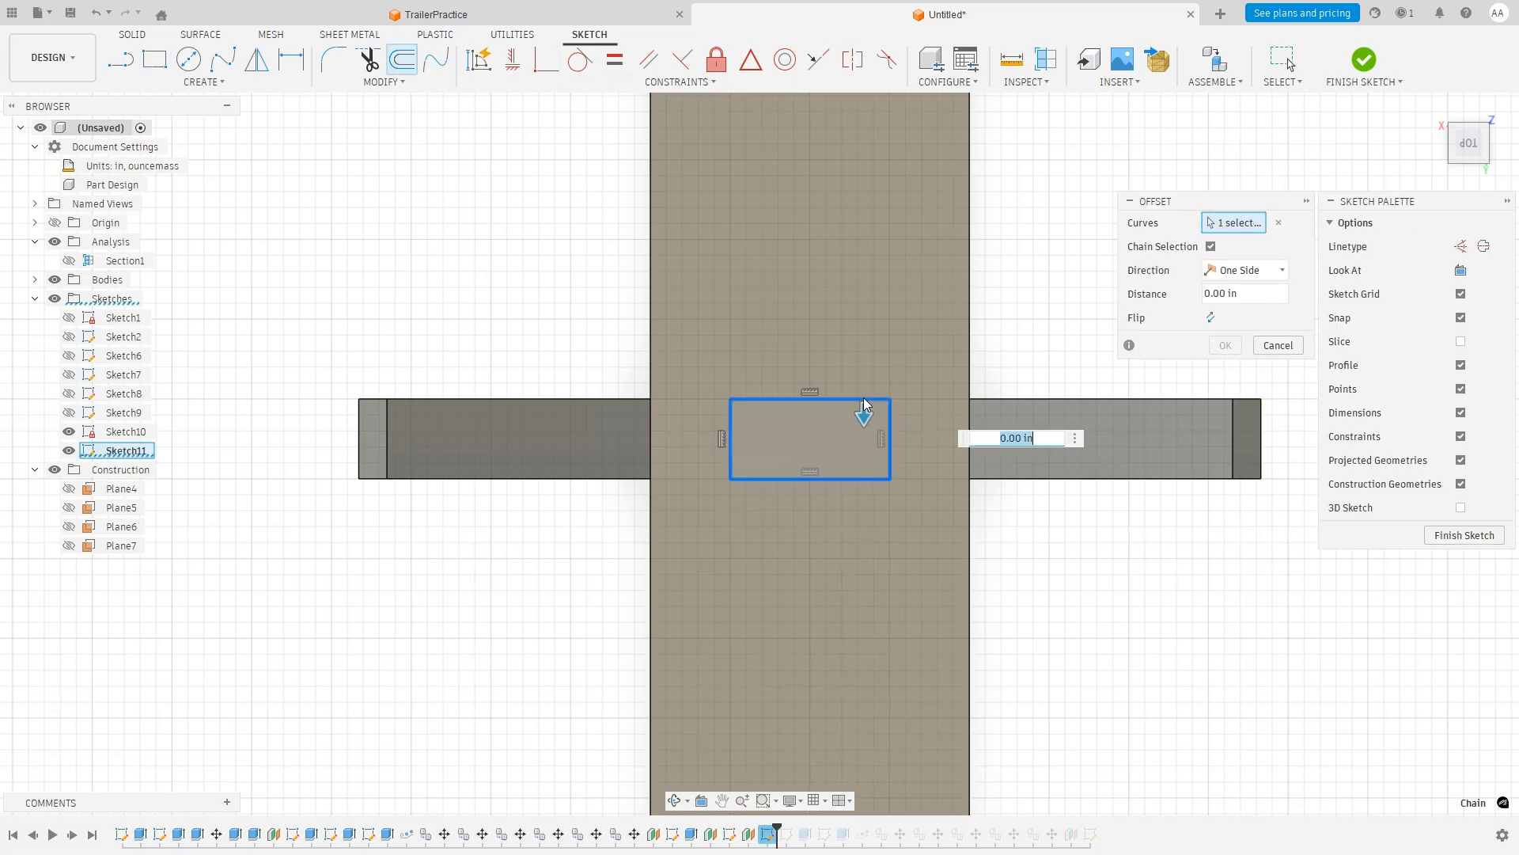
{"action": "left_click", "coordinate": [1253, 299]}
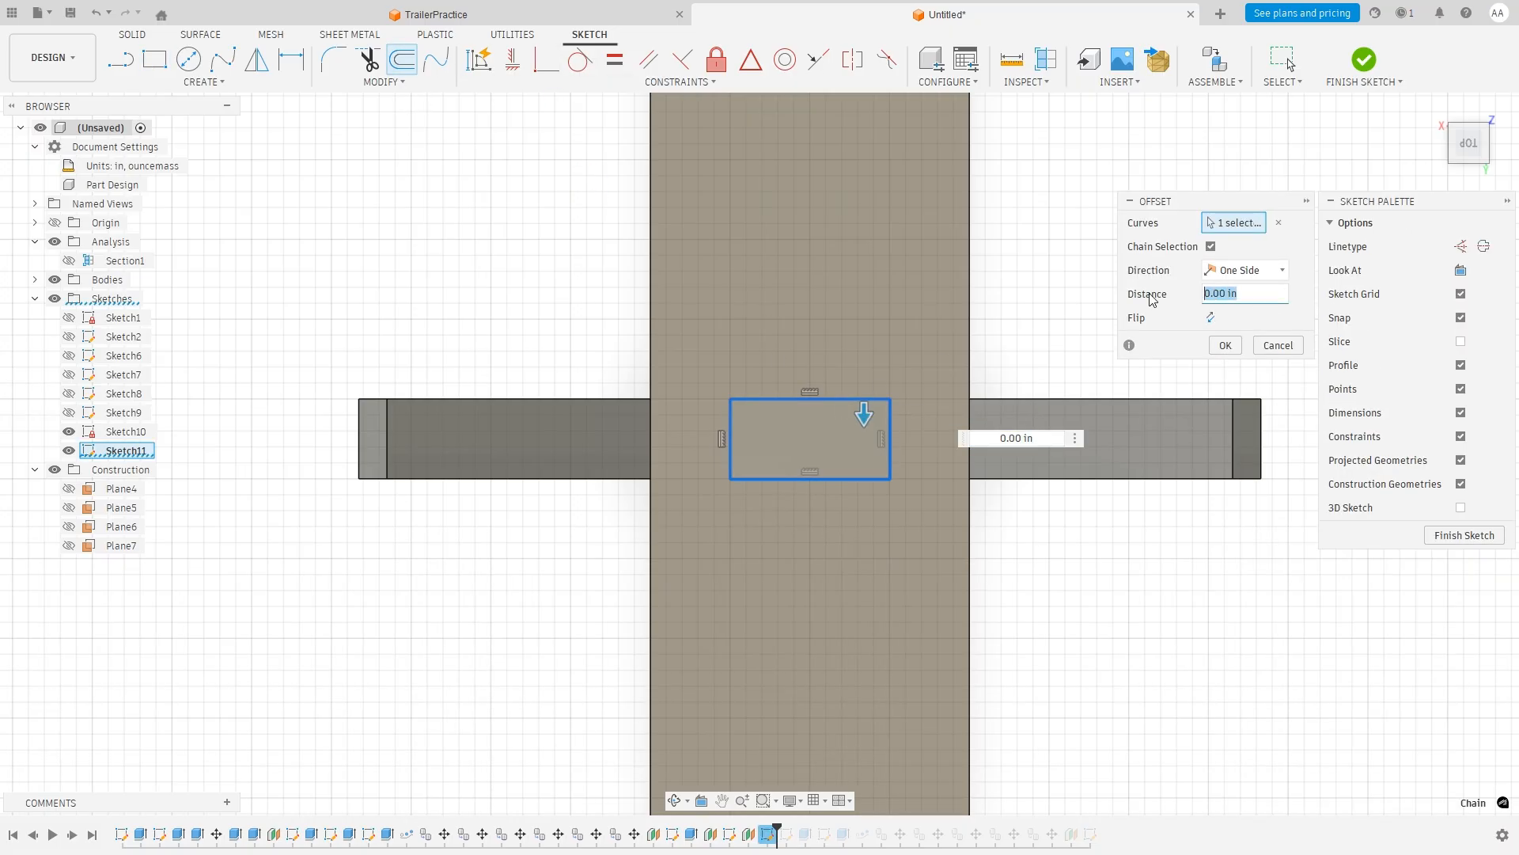
{"action": "type", "text": ".125"}
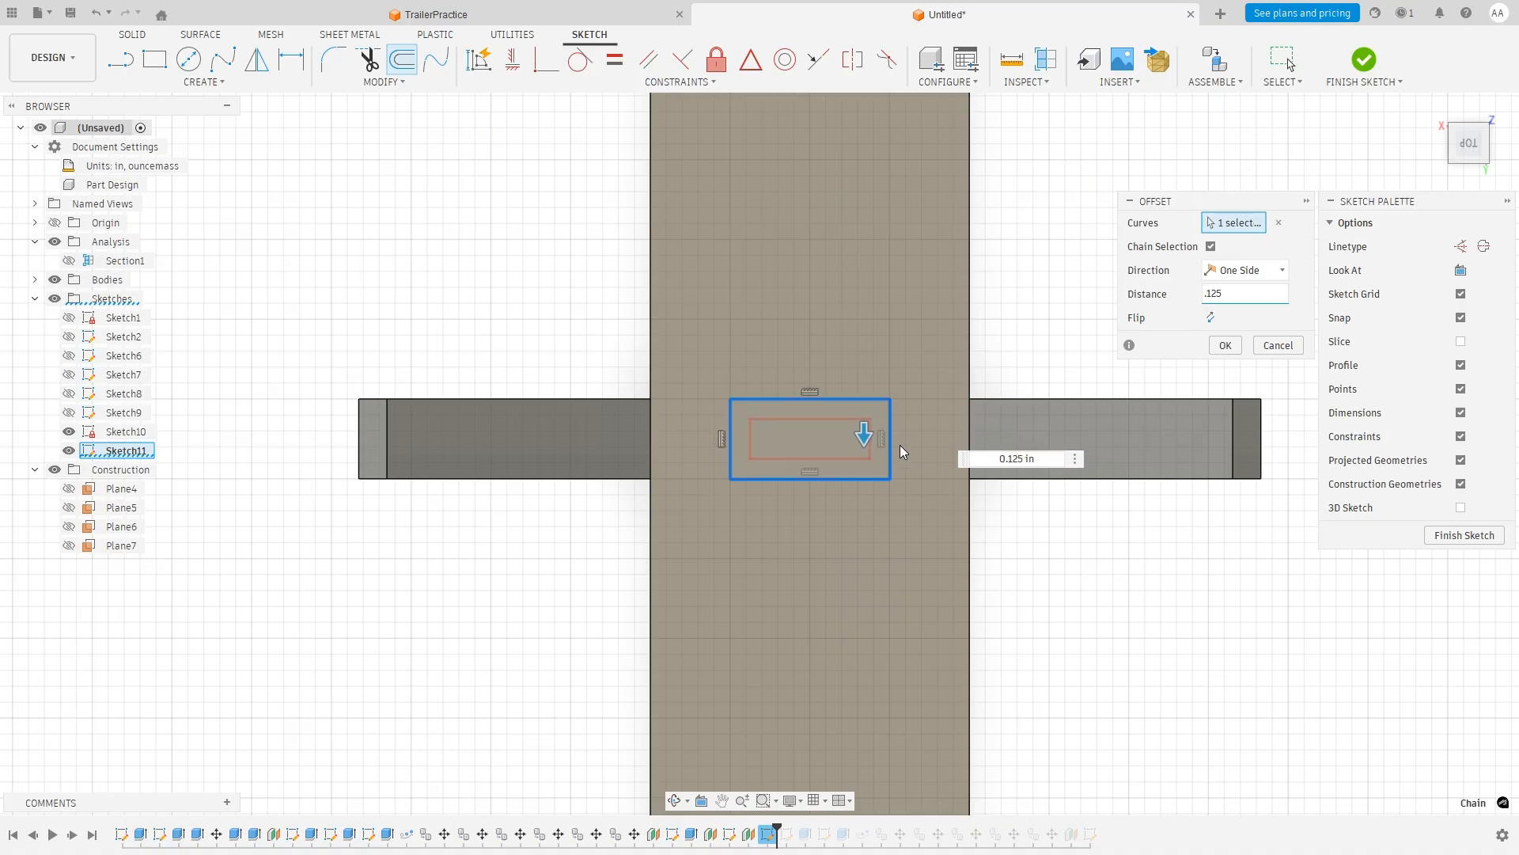
{"action": "left_click", "coordinate": [1212, 318]}
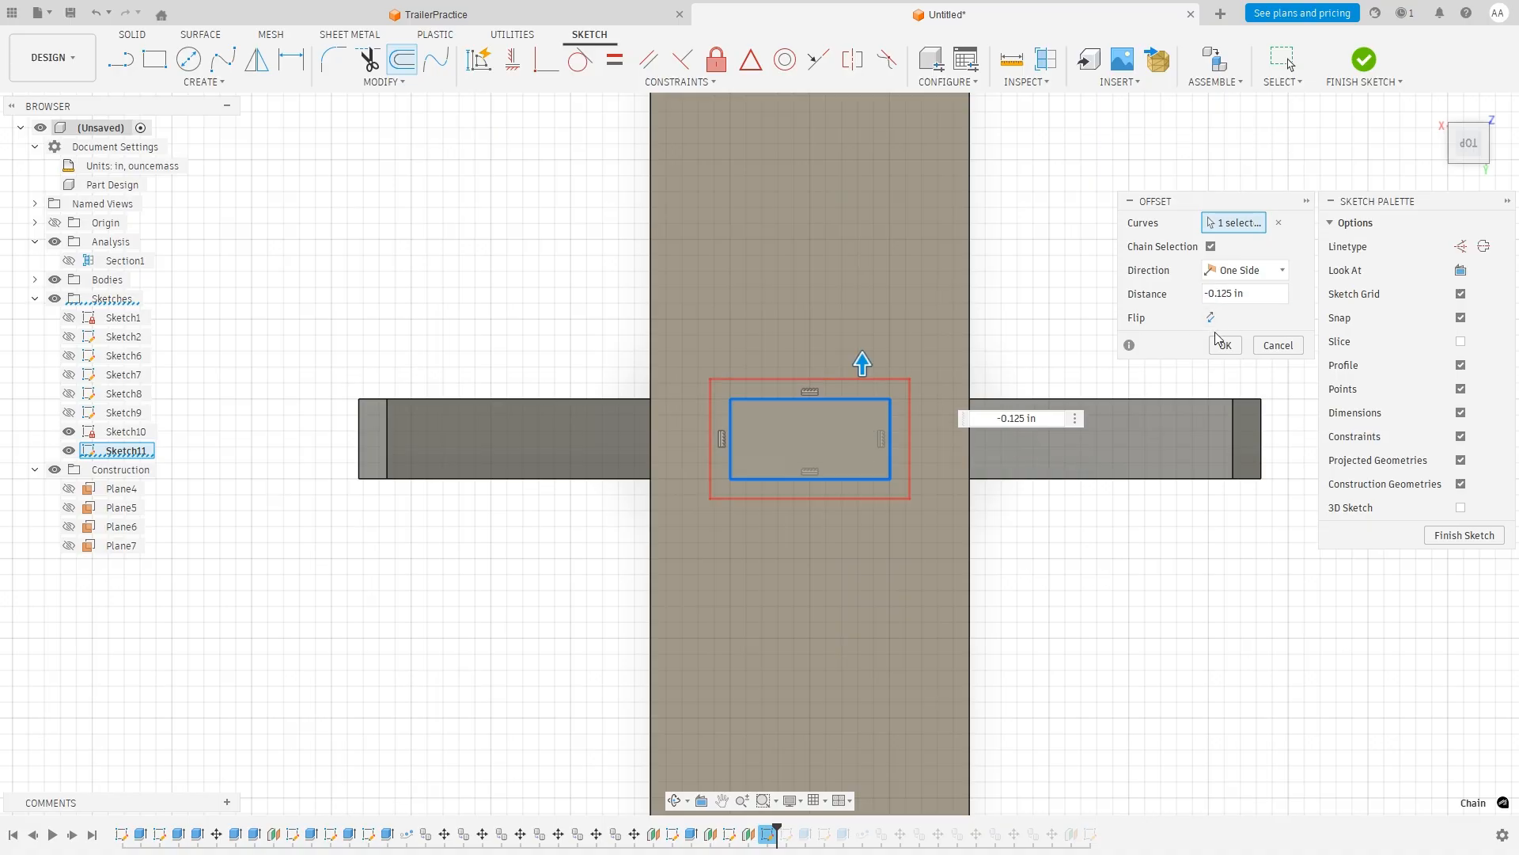
{"action": "left_click", "coordinate": [1221, 345]}
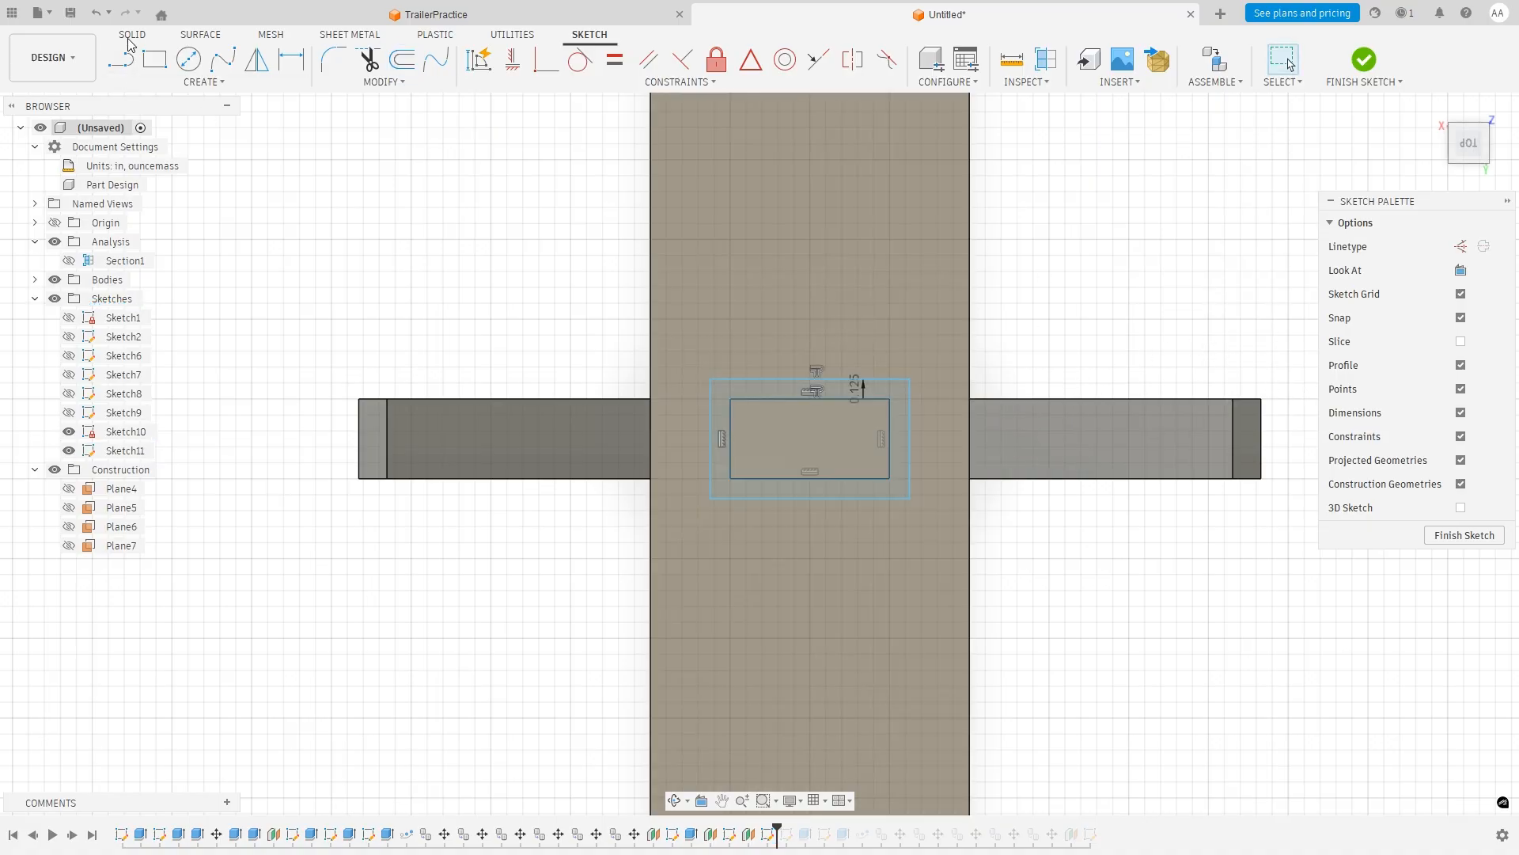
Cut the ring between the two rectangles through the crossbar with a distance of -2 in.
{"action": "left_click", "coordinate": [132, 34]}
{"action": "left_click", "coordinate": [154, 59]}
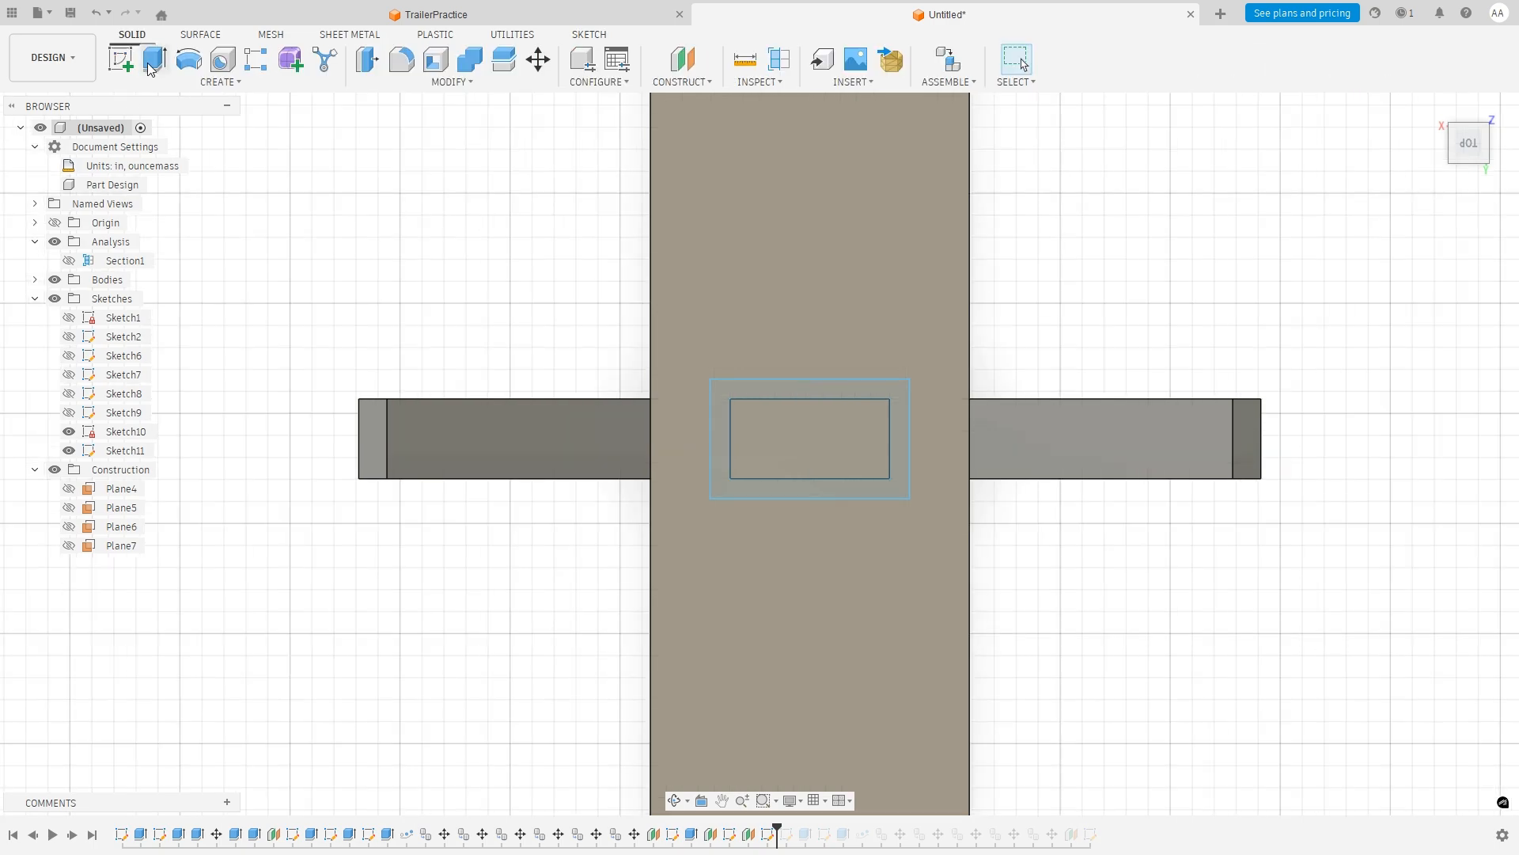
{"action": "left_click", "coordinate": [899, 391]}
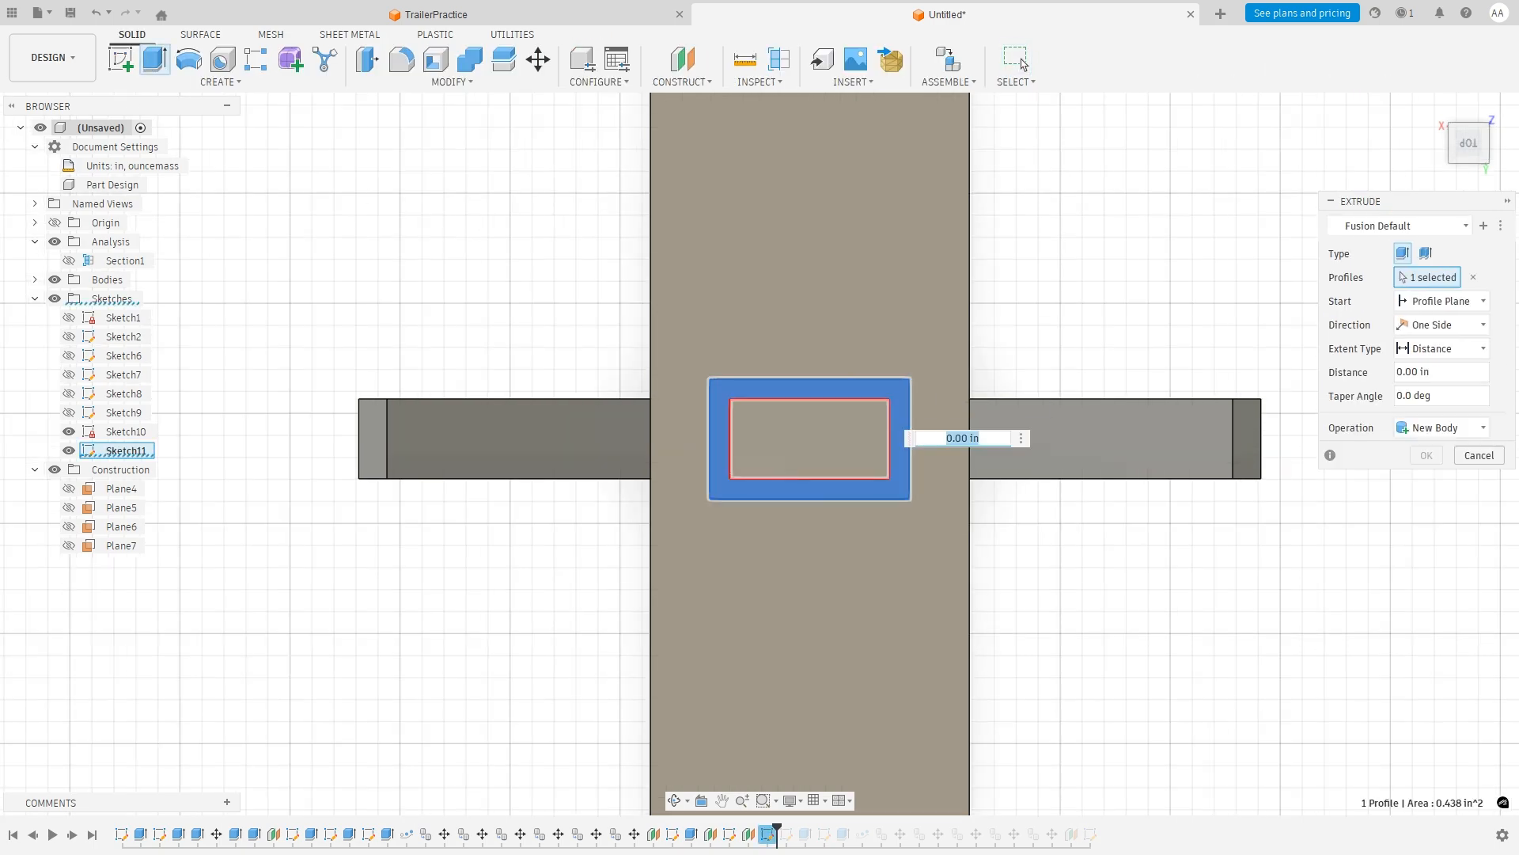
{"action": "left_click", "coordinate": [1451, 427]}
{"action": "left_click", "coordinate": [1410, 473]}
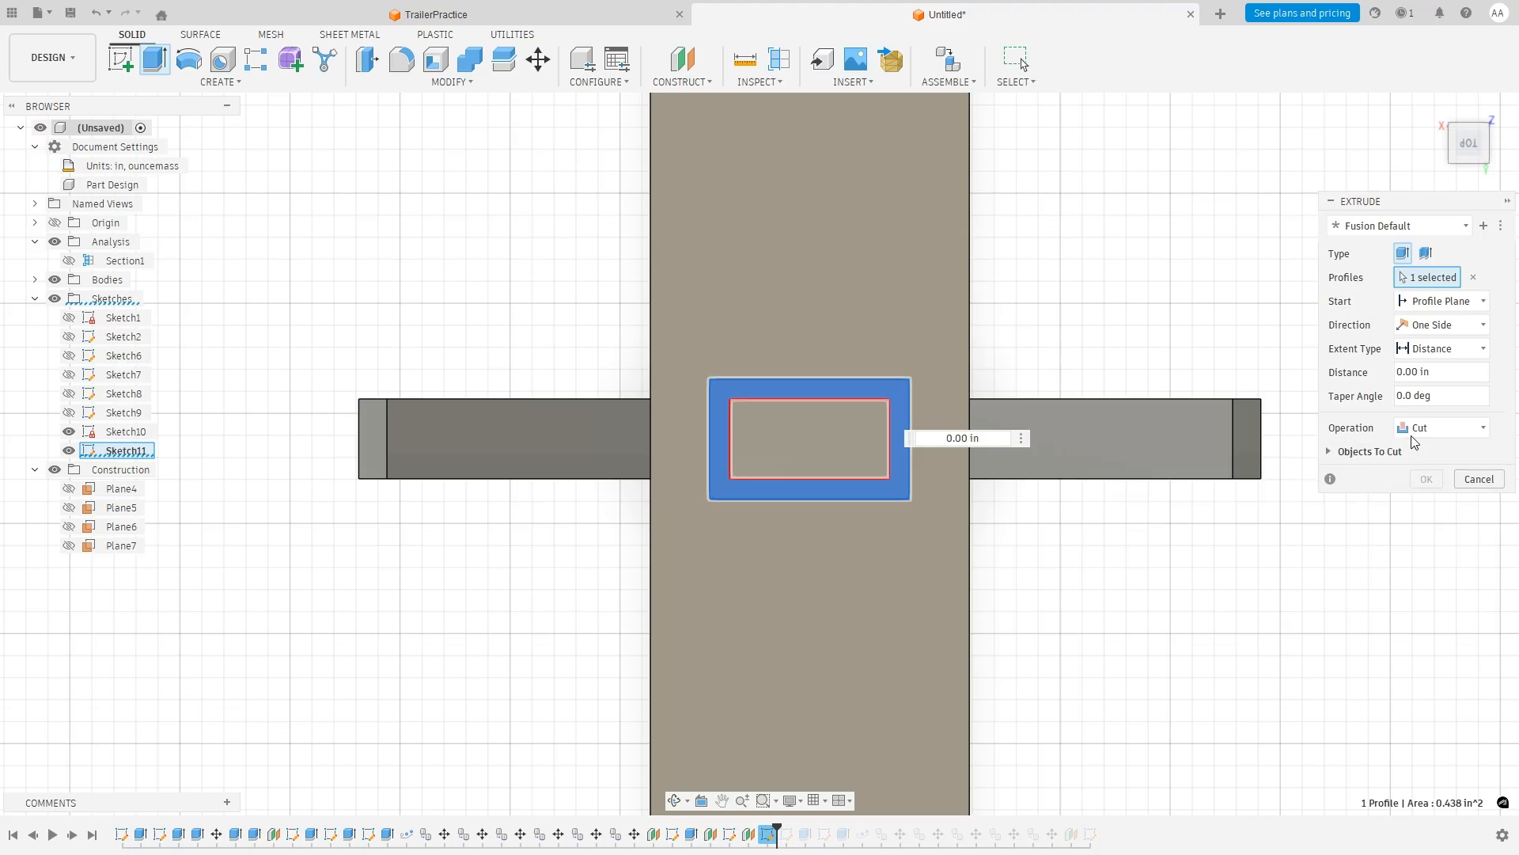
{"action": "middle_click_drag", "start_coordinate": [1232, 362], "coordinate": [1149, 364], "text": "shift"}
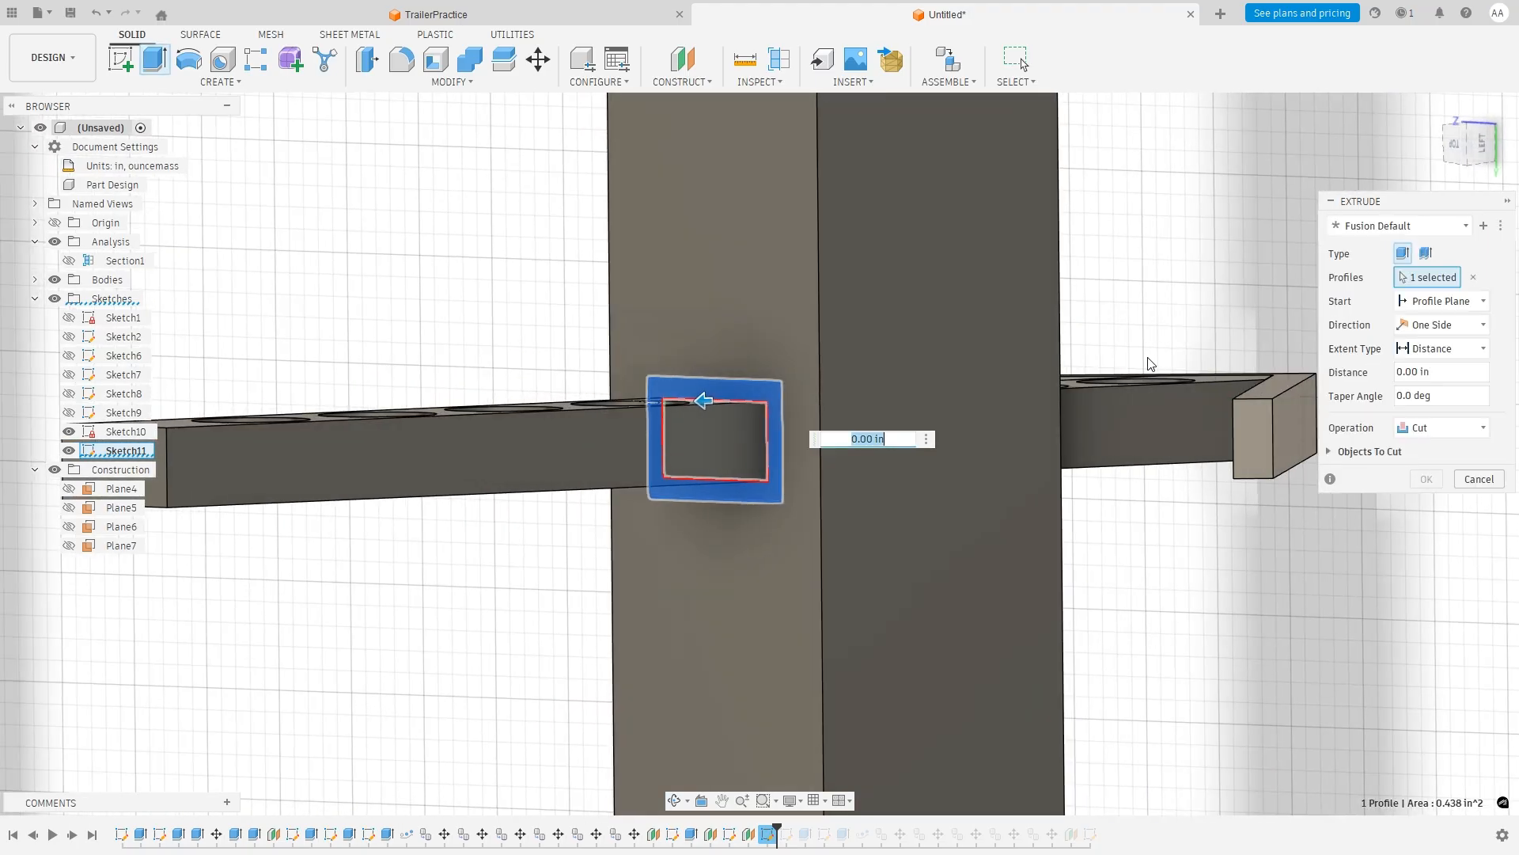
{"action": "left_click_drag", "start_coordinate": [1443, 381], "coordinate": [1406, 371]}
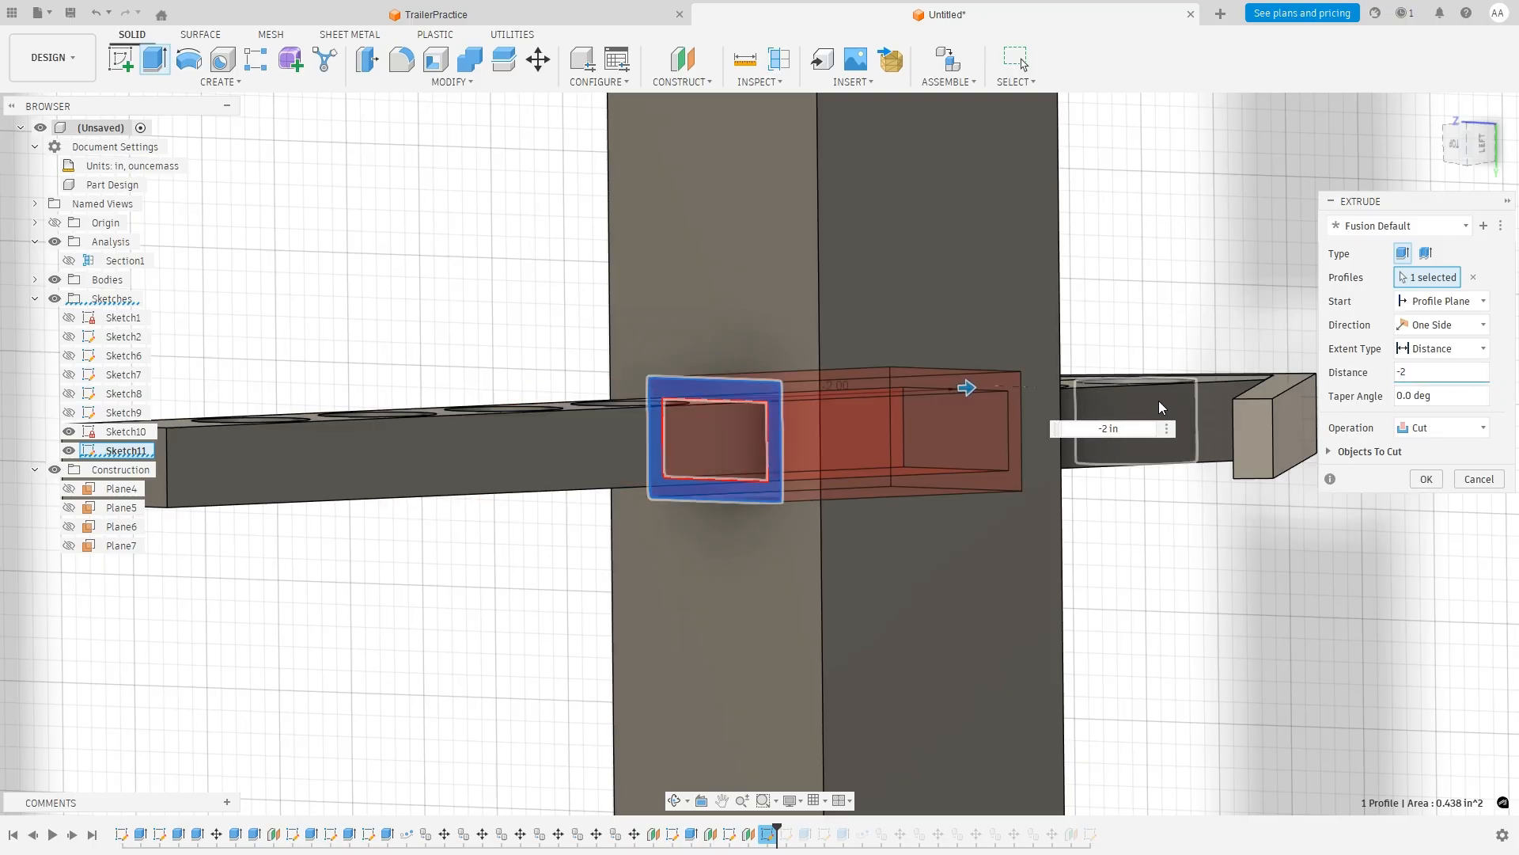
{"action": "left_click", "coordinate": [1422, 480]}
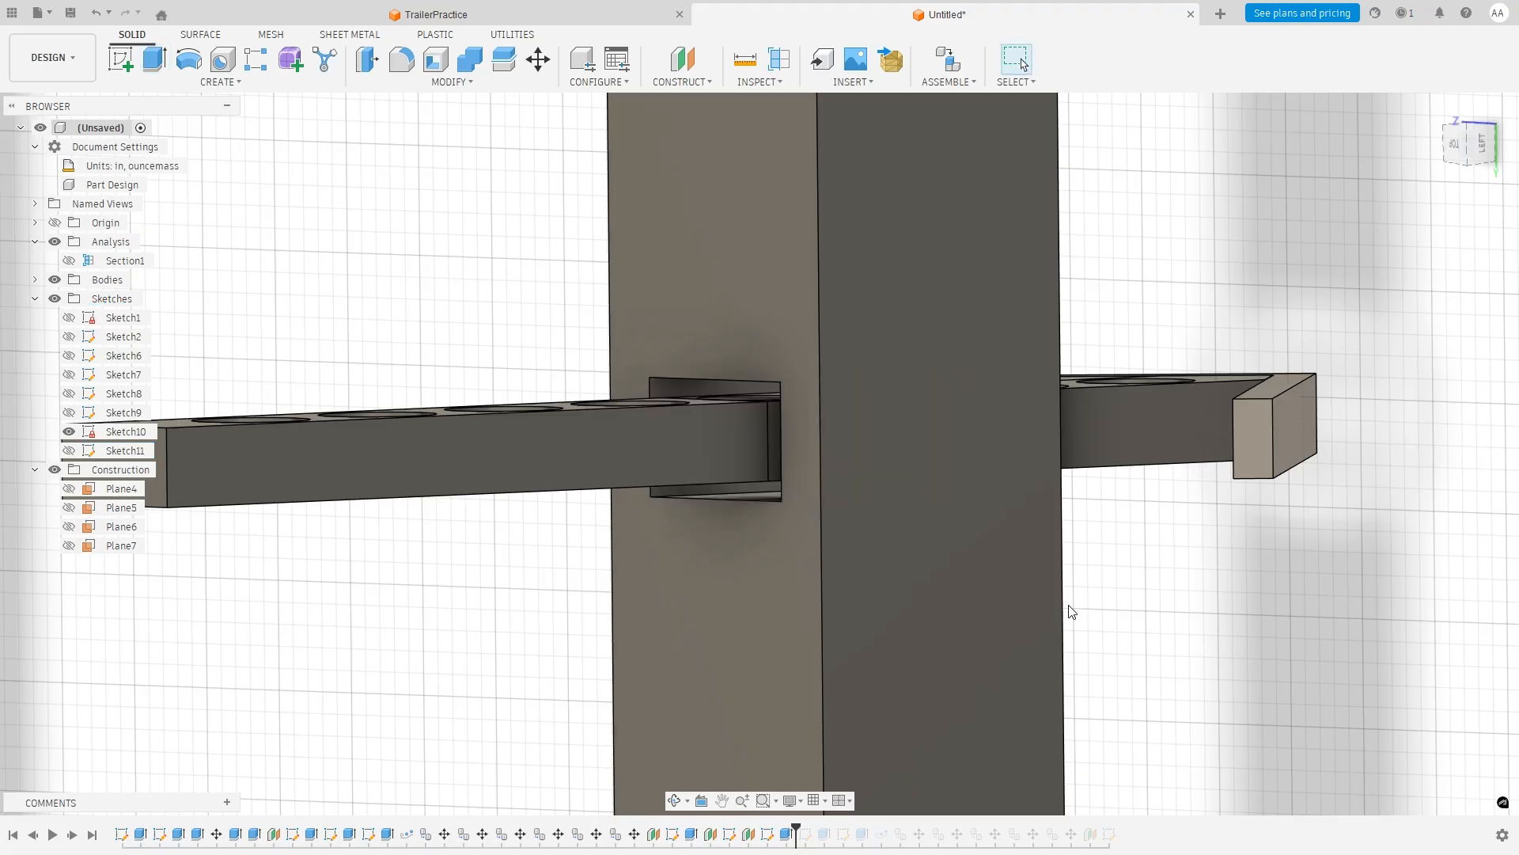
Inspect the clearance slots around the uprights along the crossbar from several angles.
{"action": "middle_click_drag", "start_coordinate": [1068, 610], "coordinate": [1214, 387], "text": "shift"}
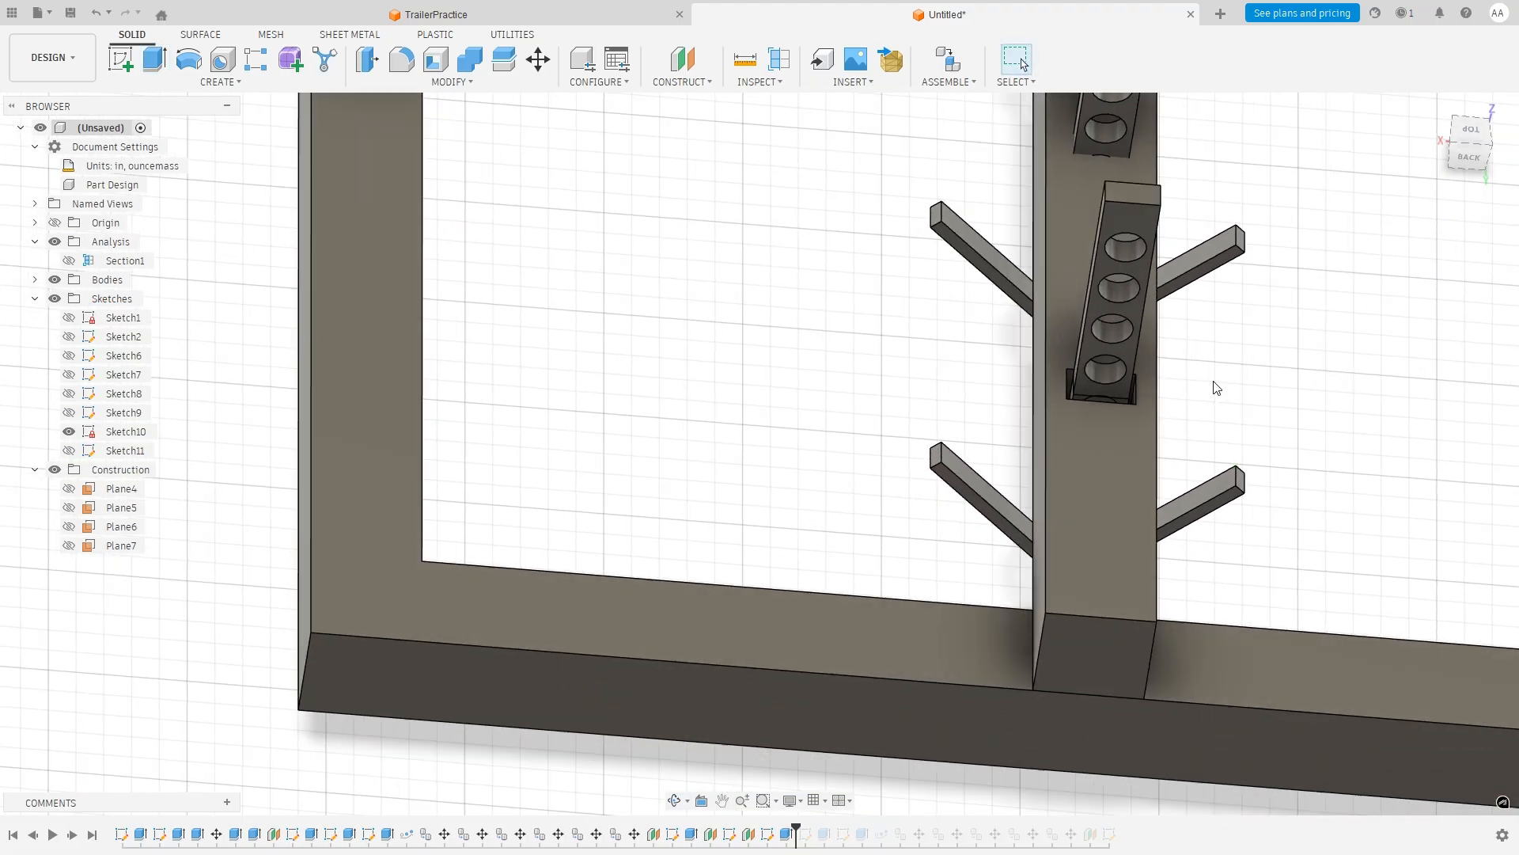
{"action": "scroll", "coordinate": [1223, 383], "scroll_direction": "down", "scroll_amount": 3}
{"action": "scroll", "coordinate": [1237, 378], "scroll_direction": "down", "scroll_amount": 2}
{"action": "scroll", "coordinate": [1308, 212], "scroll_direction": "up", "scroll_amount": 2}
{"action": "scroll", "coordinate": [1320, 215], "scroll_direction": "down", "scroll_amount": 2}
{"action": "middle_click_drag", "start_coordinate": [1327, 218], "coordinate": [1284, 314], "text": "shift"}
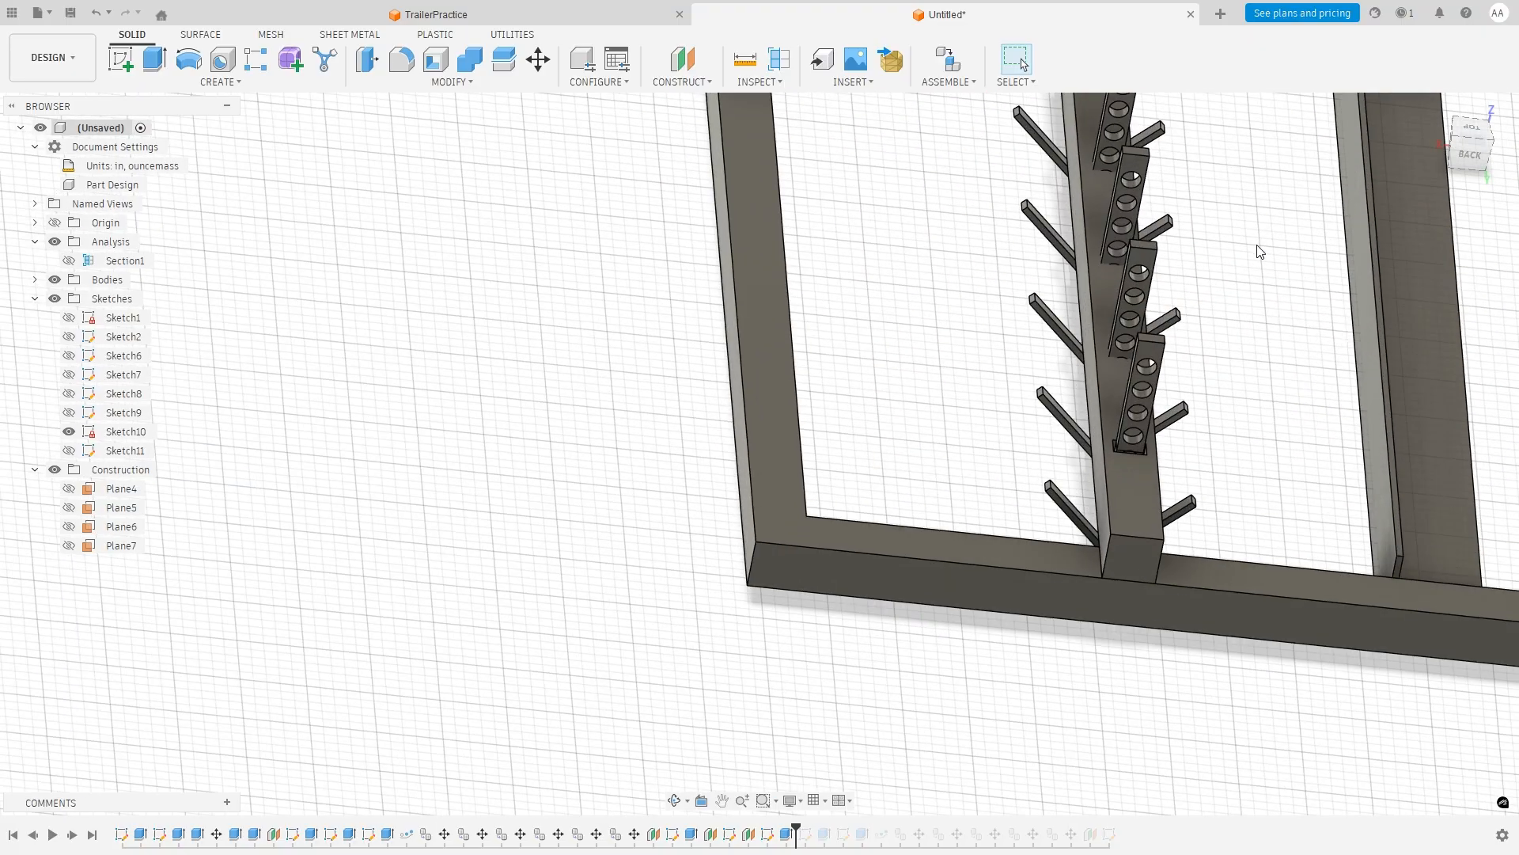
{"action": "scroll", "coordinate": [1260, 252], "scroll_direction": "up", "scroll_amount": 2}
{"action": "middle_click_drag", "start_coordinate": [1197, 457], "coordinate": [1223, 541], "text": "shift"}
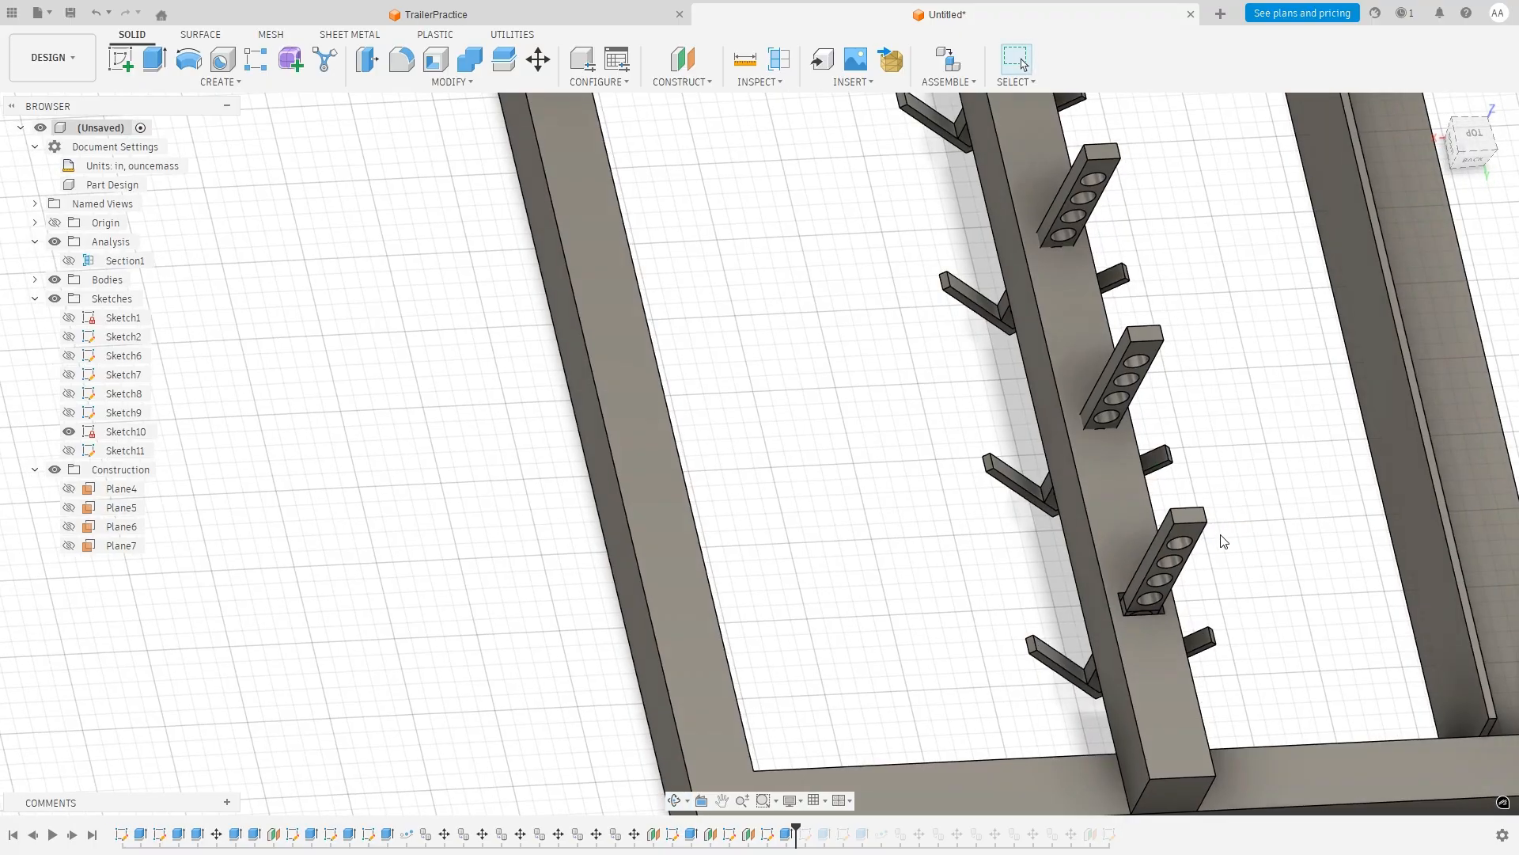
{"action": "middle_click_drag", "start_coordinate": [1140, 606], "coordinate": [1248, 553], "text": "shift"}
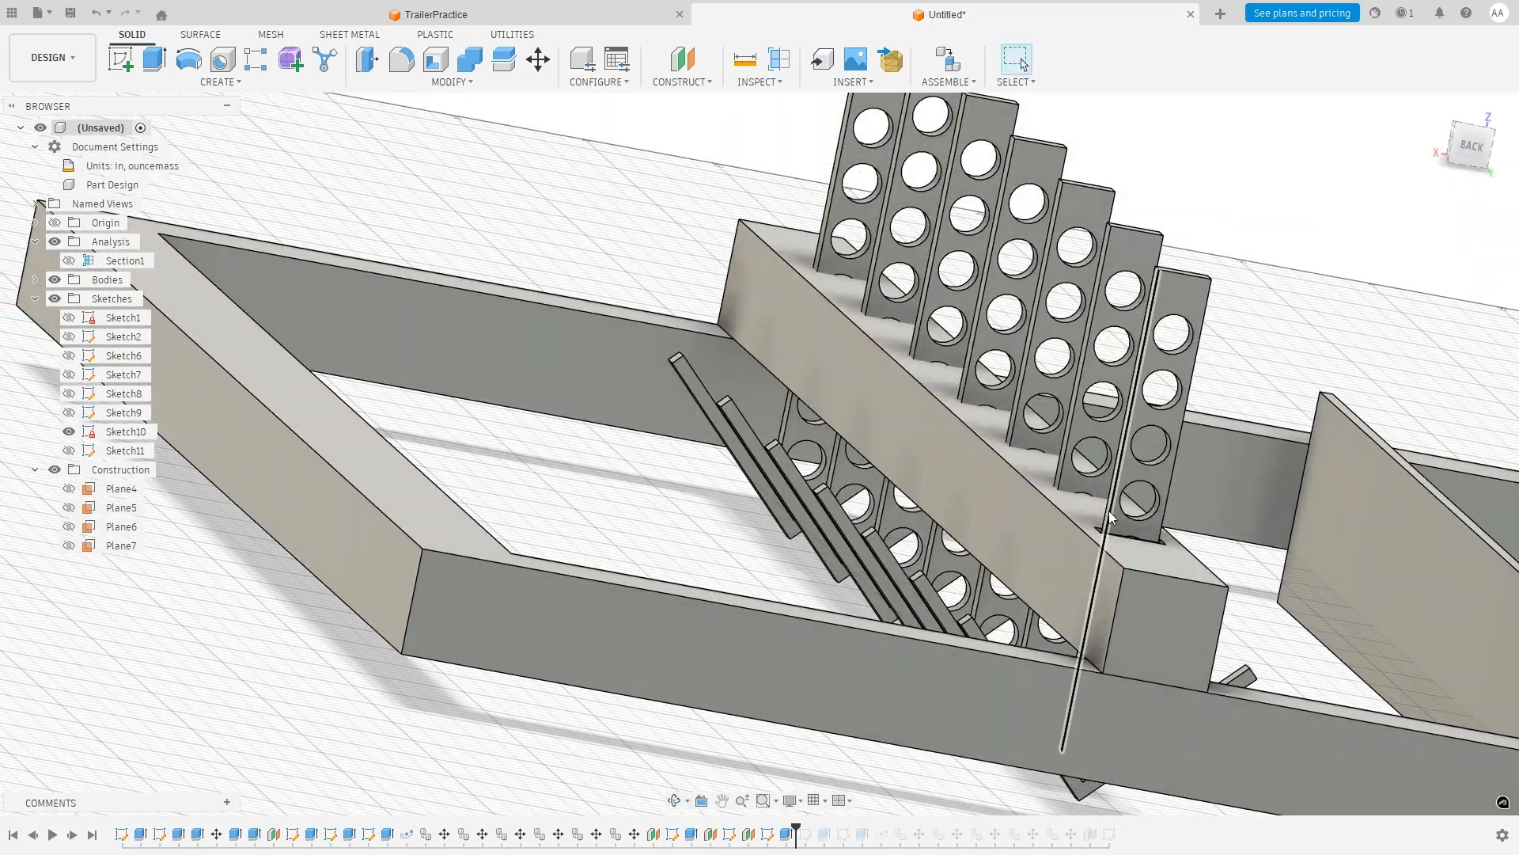
{"action": "middle_click_drag", "start_coordinate": [1148, 317], "coordinate": [967, 665], "text": "shift"}
{"action": "scroll", "coordinate": [866, 725], "scroll_direction": "down", "scroll_amount": 4}
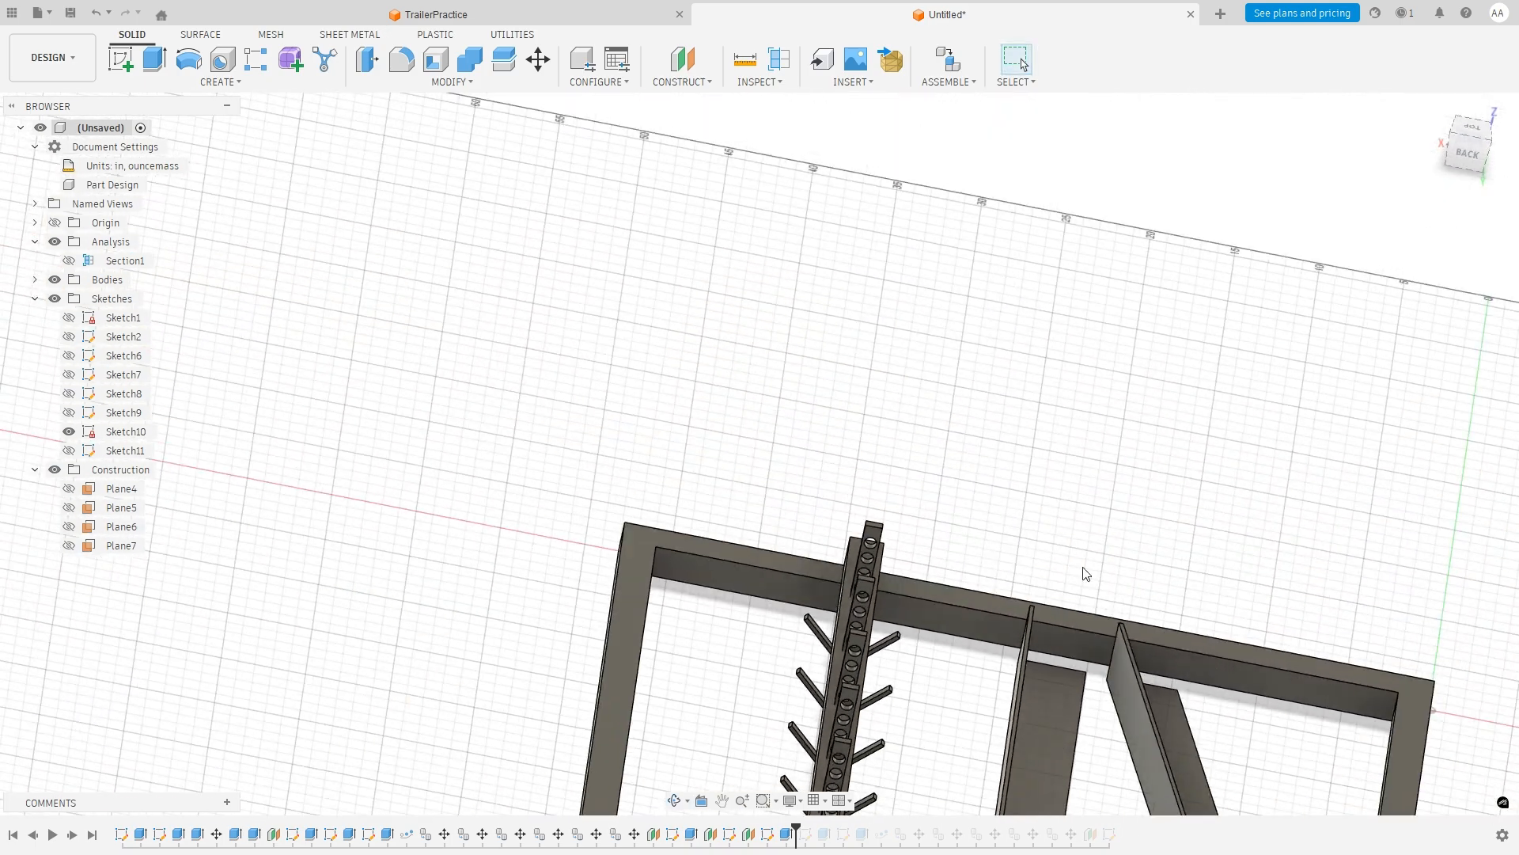
{"action": "scroll", "coordinate": [771, 746], "scroll_direction": "up", "scroll_amount": 8}
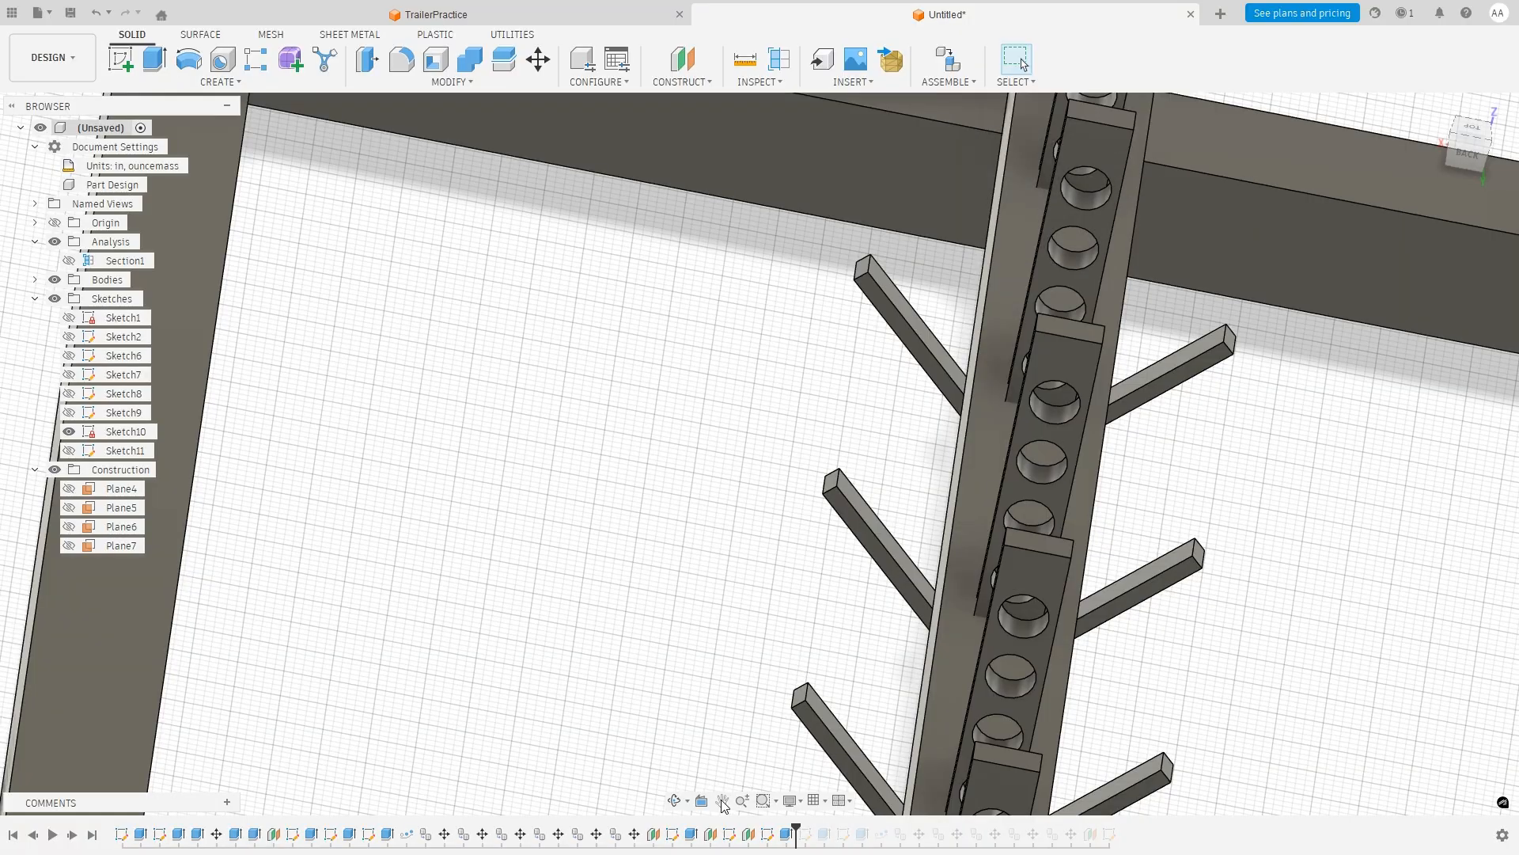
{"action": "middle_click_drag", "start_coordinate": [721, 806], "coordinate": [682, 266]}
{"action": "middle_click_drag", "start_coordinate": [634, 513], "coordinate": [637, 550], "text": "shift"}
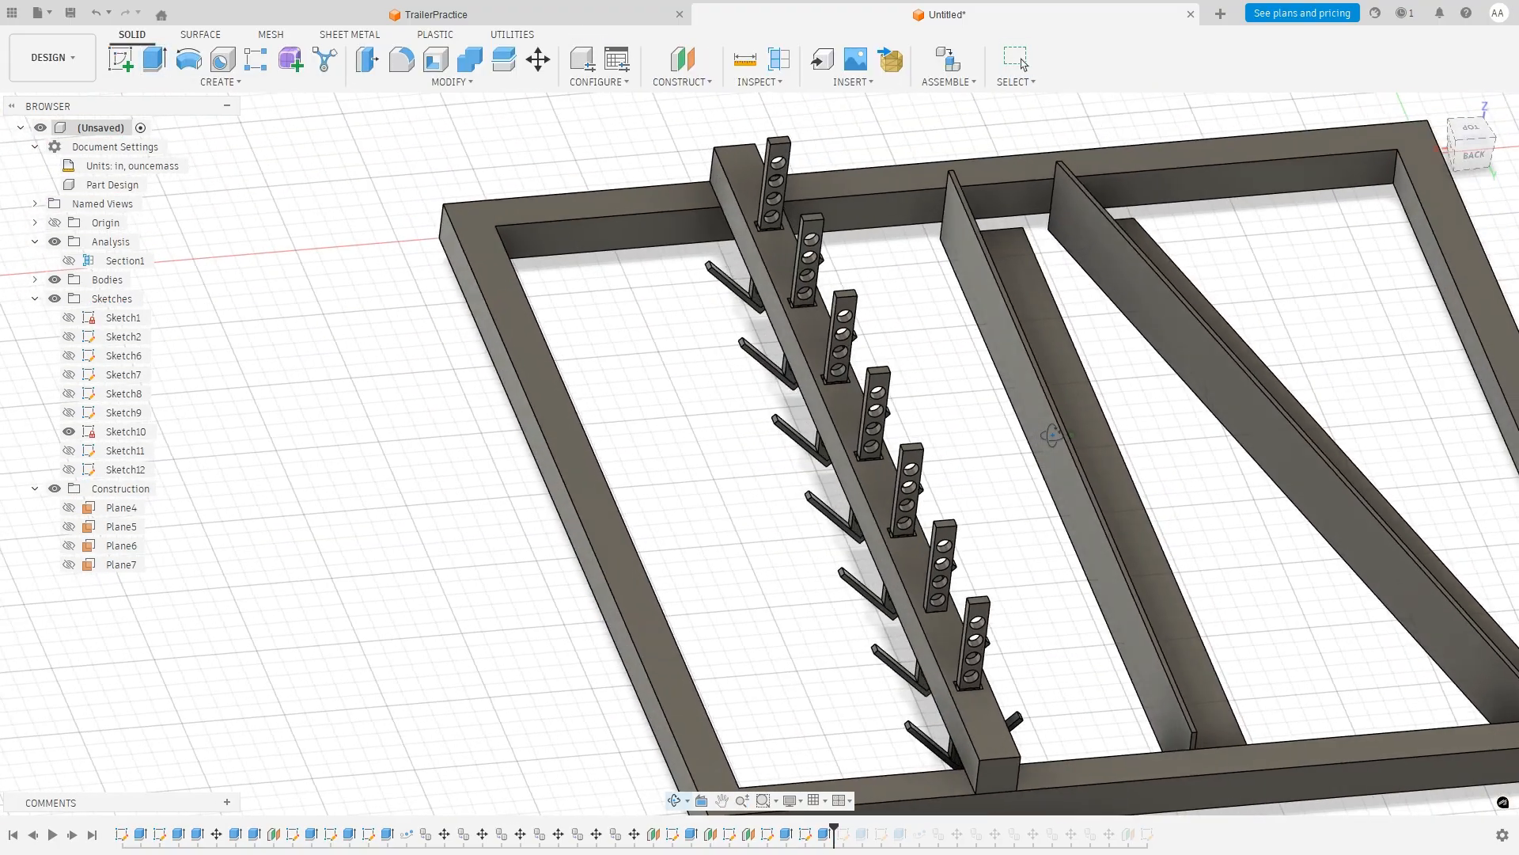
{"action": "mouse_move", "coordinate": [1060, 427]}
{"action": "middle_mouse_down", "text": "shift"}
{"action": "mouse_move", "coordinate": [1028, 414]}
{"action": "mouse_move", "coordinate": [1072, 435]}
{"action": "mouse_move", "coordinate": [1004, 417]}
{"action": "mouse_move", "coordinate": [1042, 440]}
{"action": "middle_mouse_up", "text": "shift"}
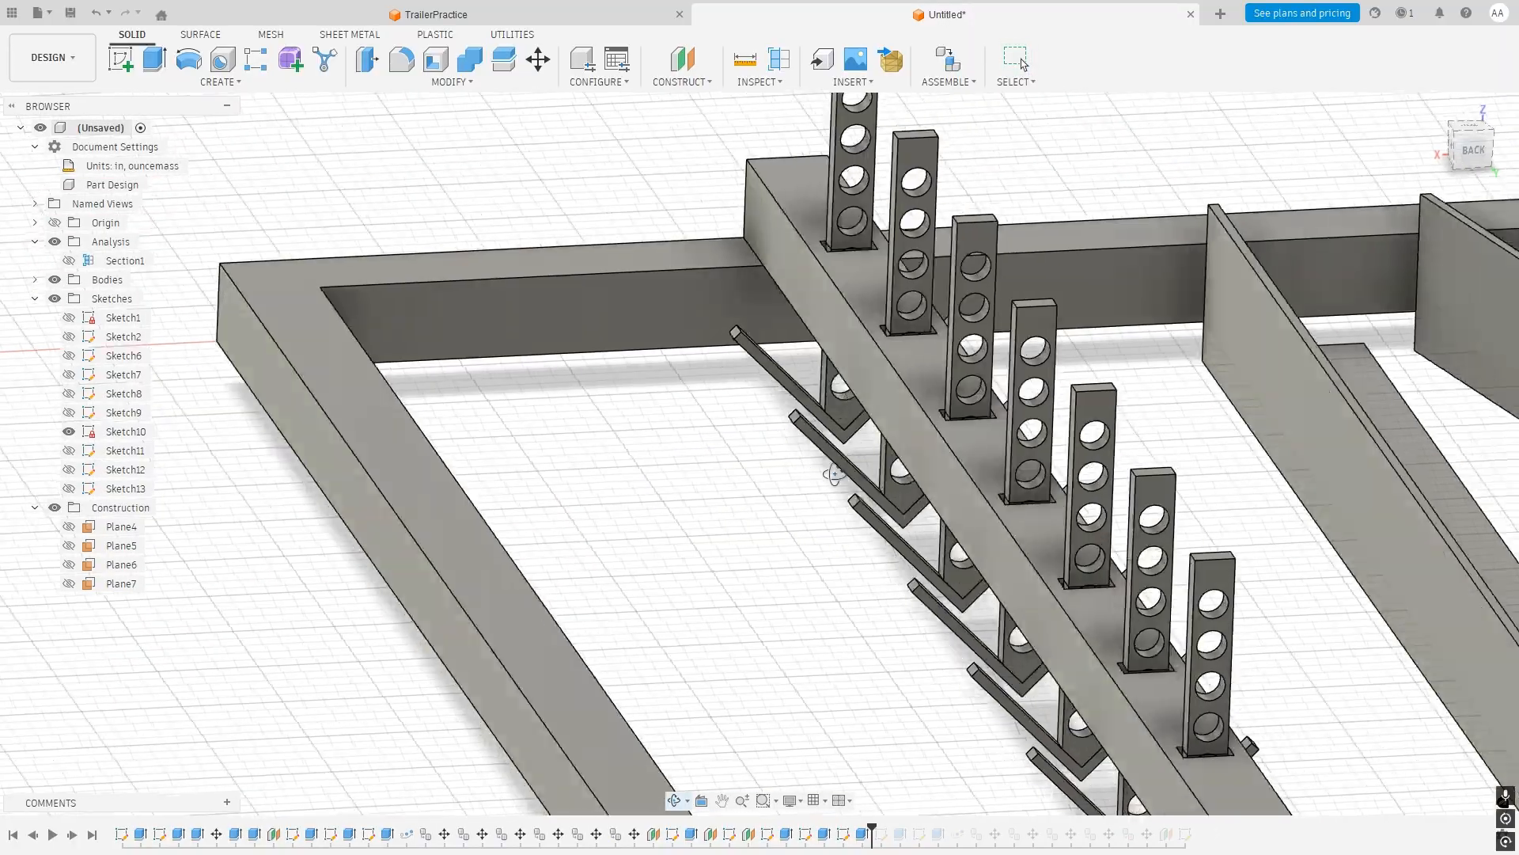
{"action": "mouse_move", "coordinate": [823, 475]}
{"action": "middle_mouse_down", "text": "shift"}
{"action": "mouse_move", "coordinate": [838, 488]}
{"action": "mouse_move", "coordinate": [819, 468]}
{"action": "middle_mouse_up", "text": "shift"}
{"action": "scroll", "coordinate": [1124, 639], "scroll_direction": "down", "scroll_amount": 3}
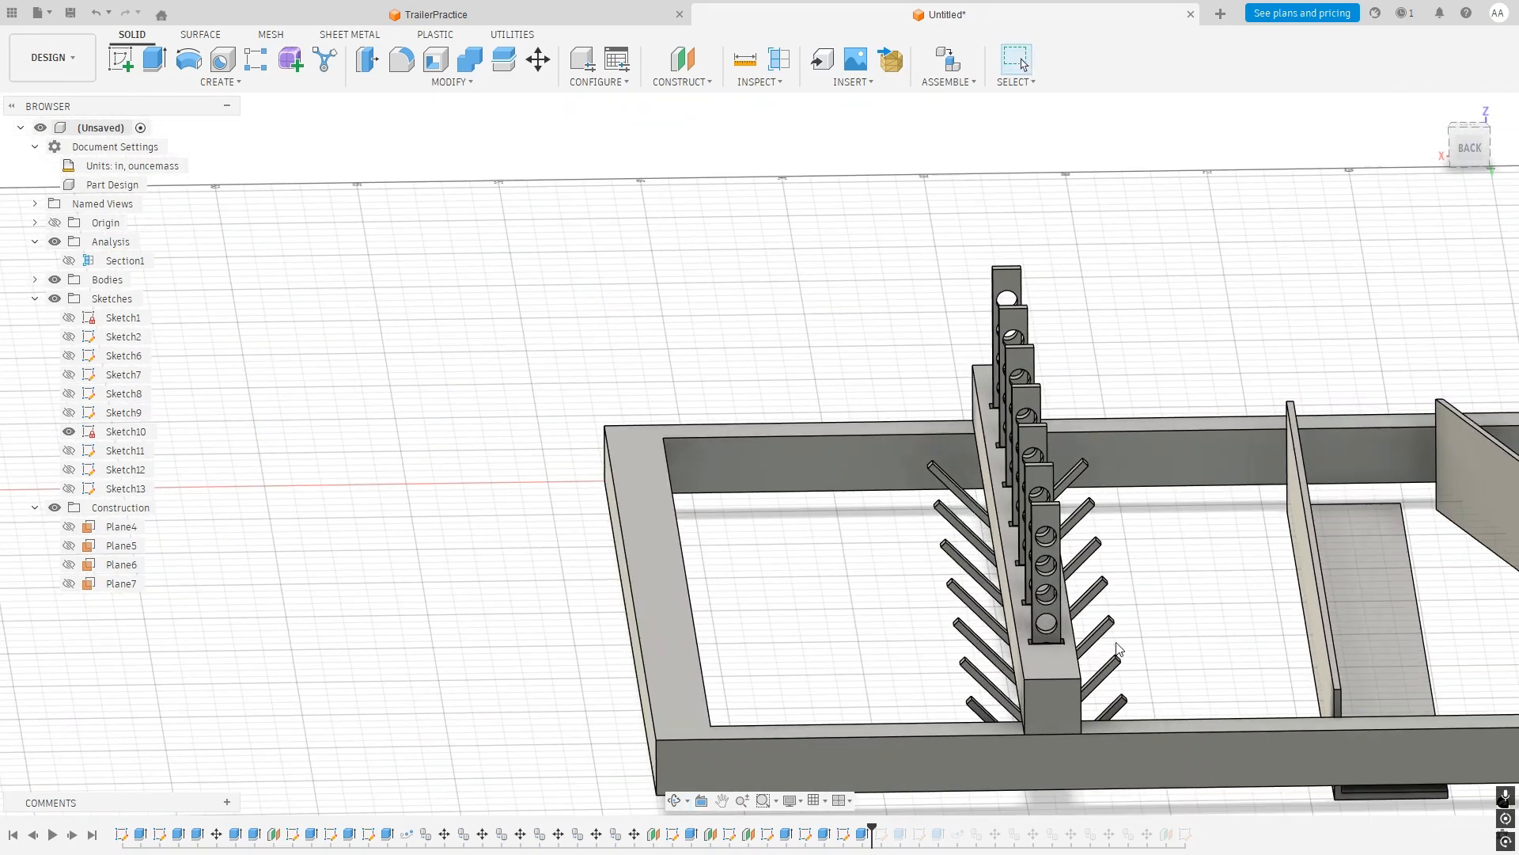
{"action": "scroll", "coordinate": [1099, 654], "scroll_direction": "up", "scroll_amount": 8}
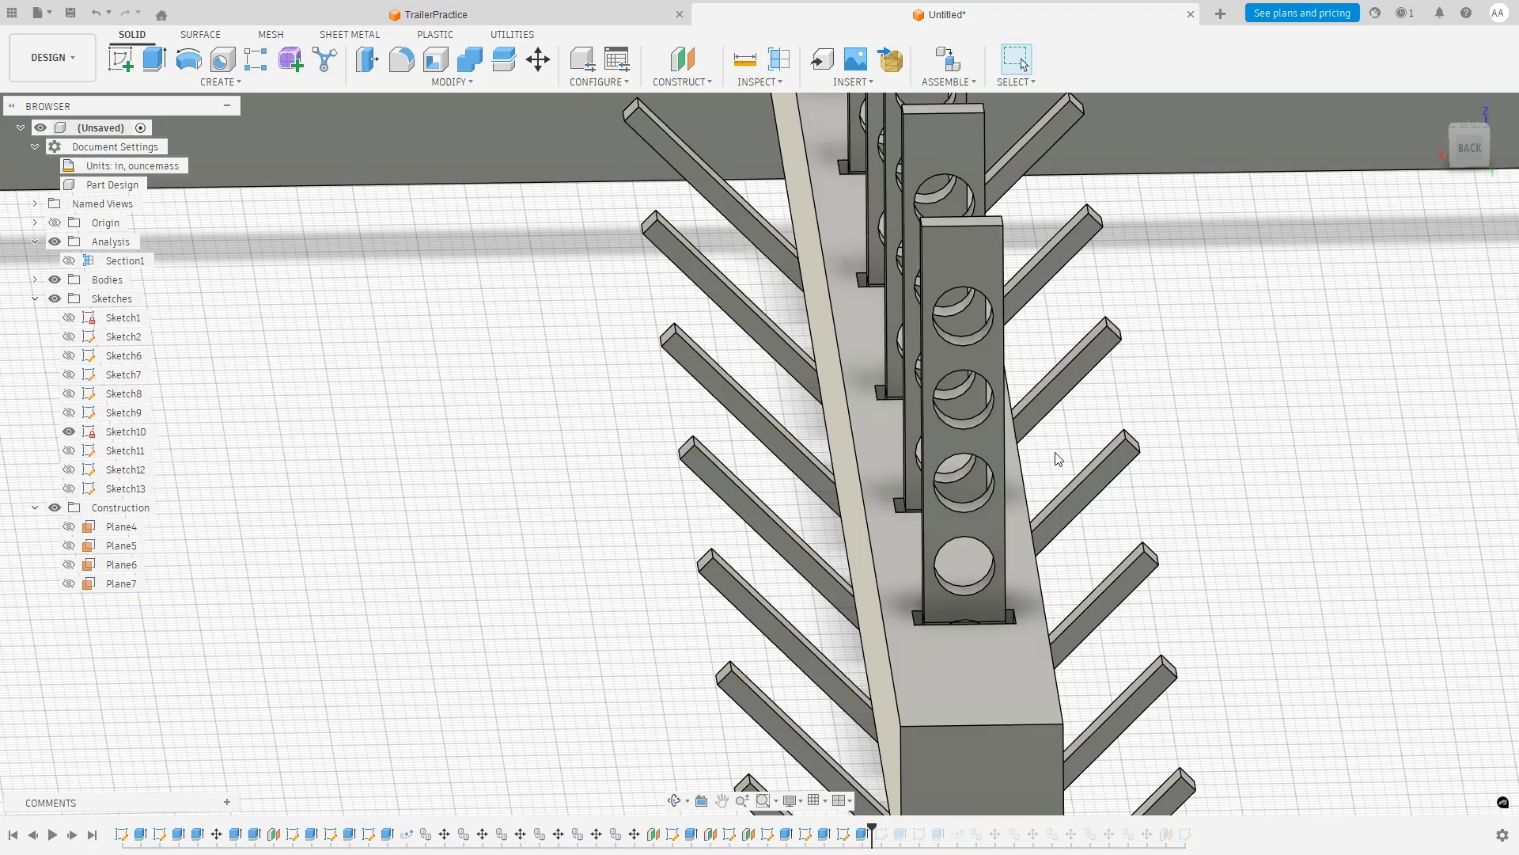
{"action": "middle_click_drag", "start_coordinate": [1210, 570], "coordinate": [1241, 584], "text": "shift"}
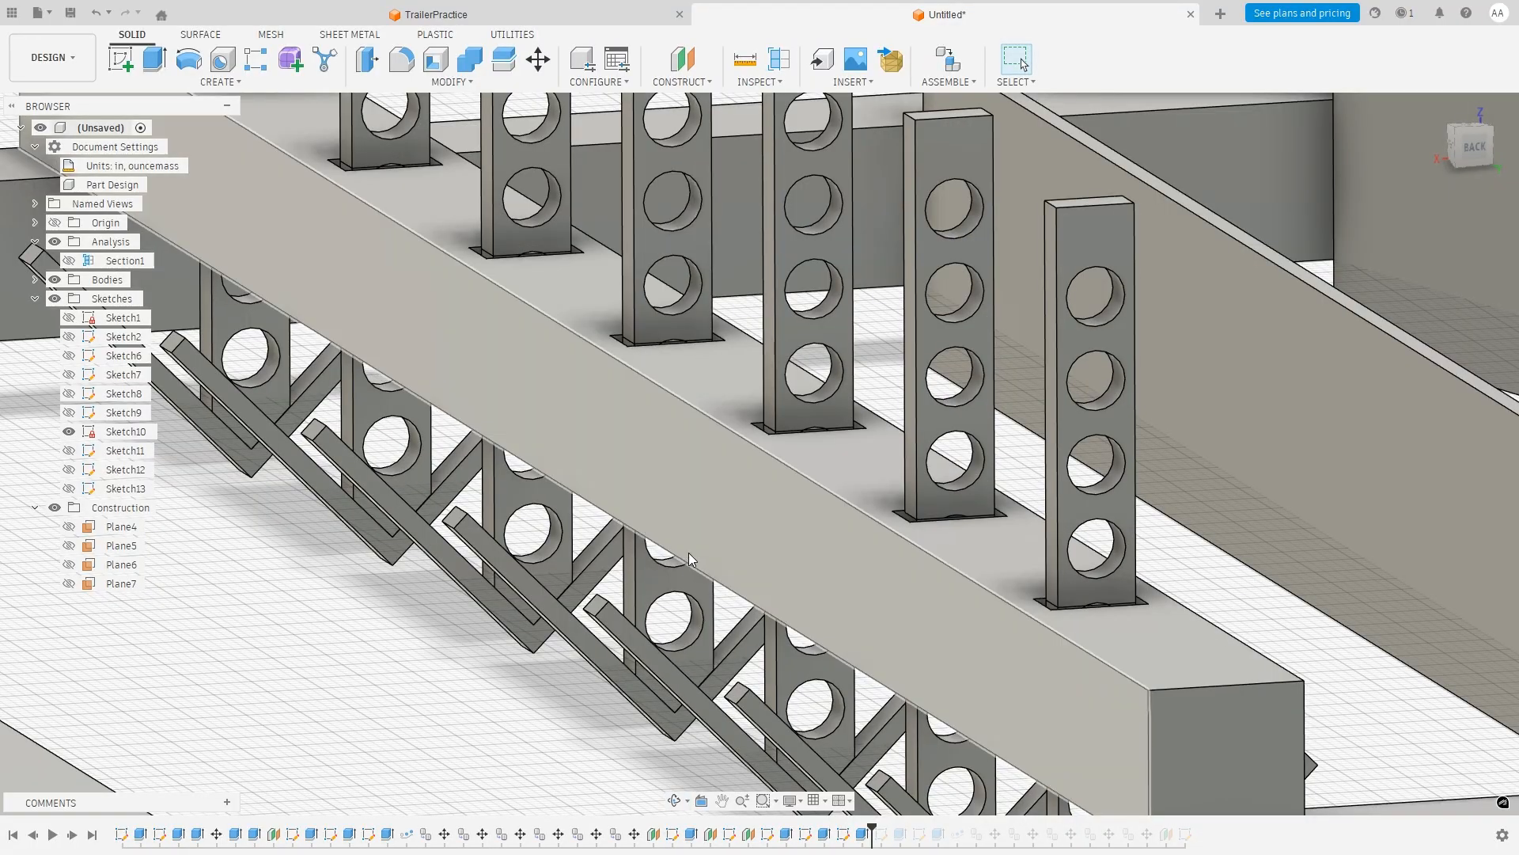
{"action": "middle_click_drag", "start_coordinate": [1312, 501], "coordinate": [1147, 639], "text": "shift"}
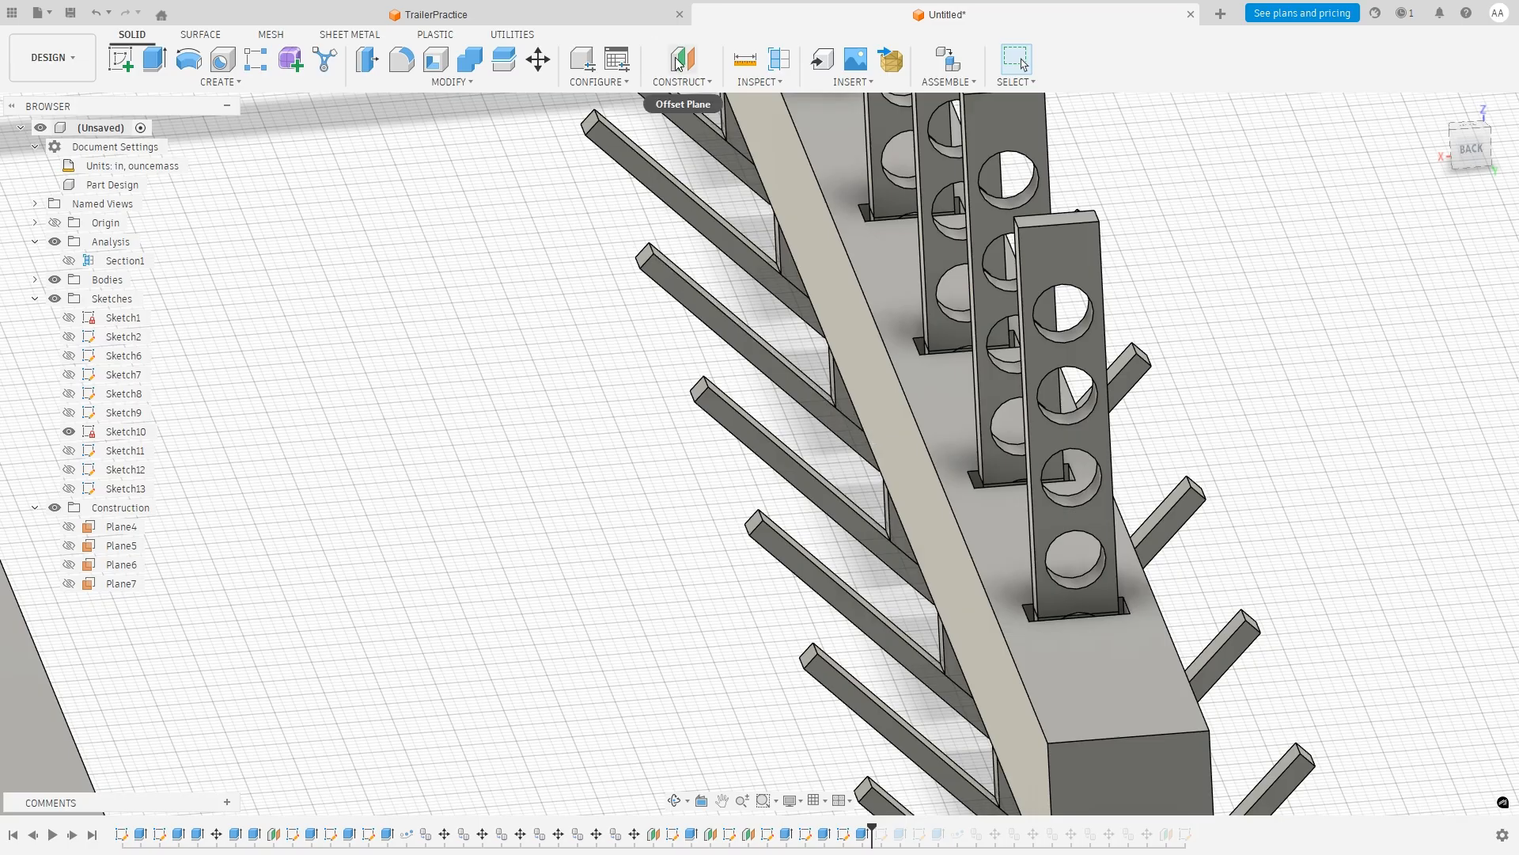
Create a construction plane with 0 in offset on the crossbar's top face and start a sketch on it.
{"action": "left_click", "coordinate": [682, 81]}
{"action": "left_click", "coordinate": [685, 100]}
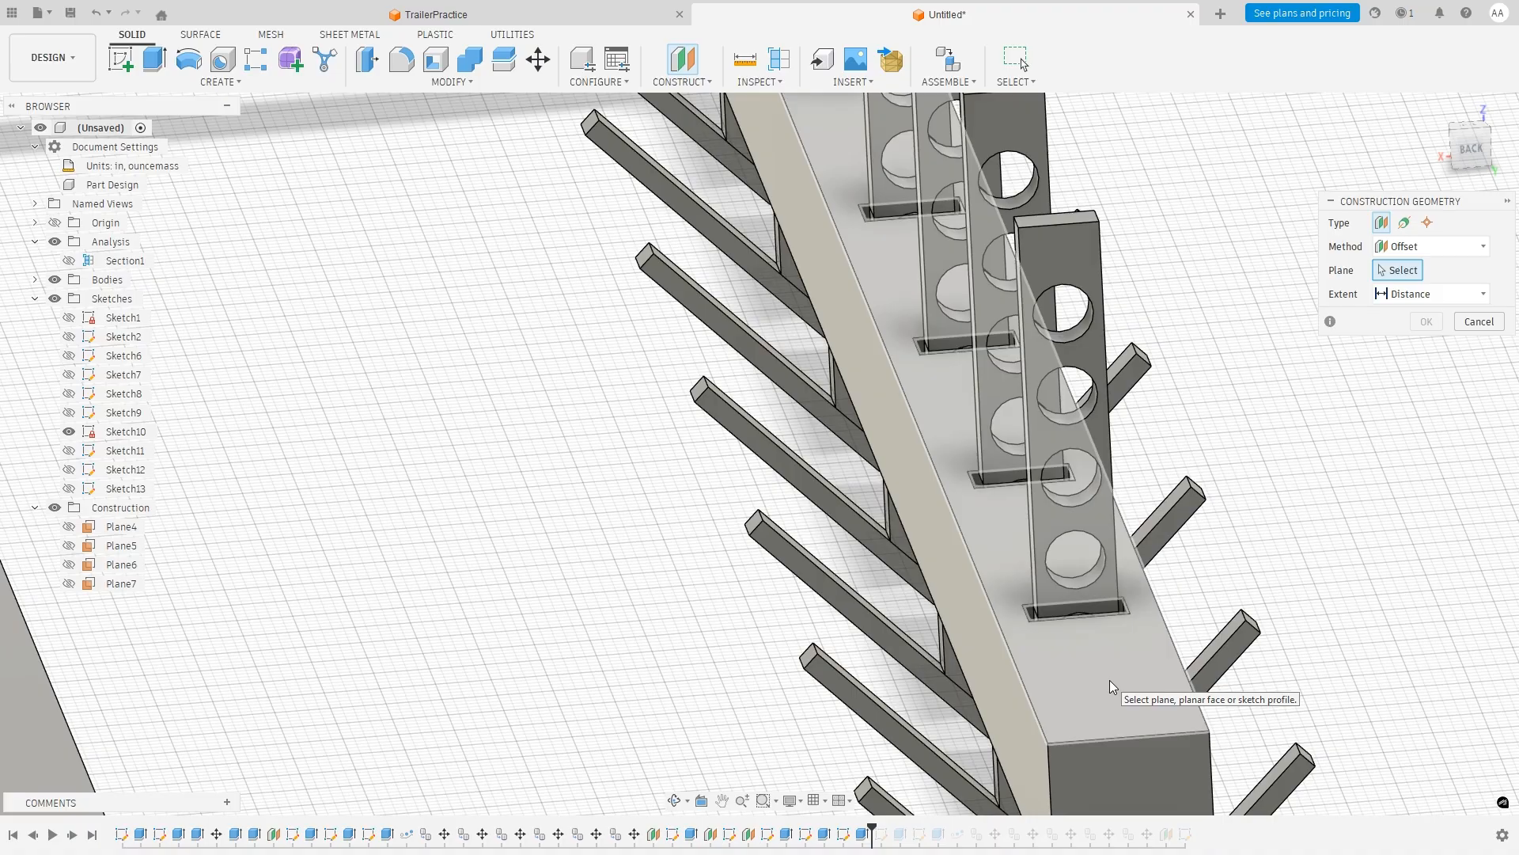
{"action": "left_click", "coordinate": [1109, 680]}
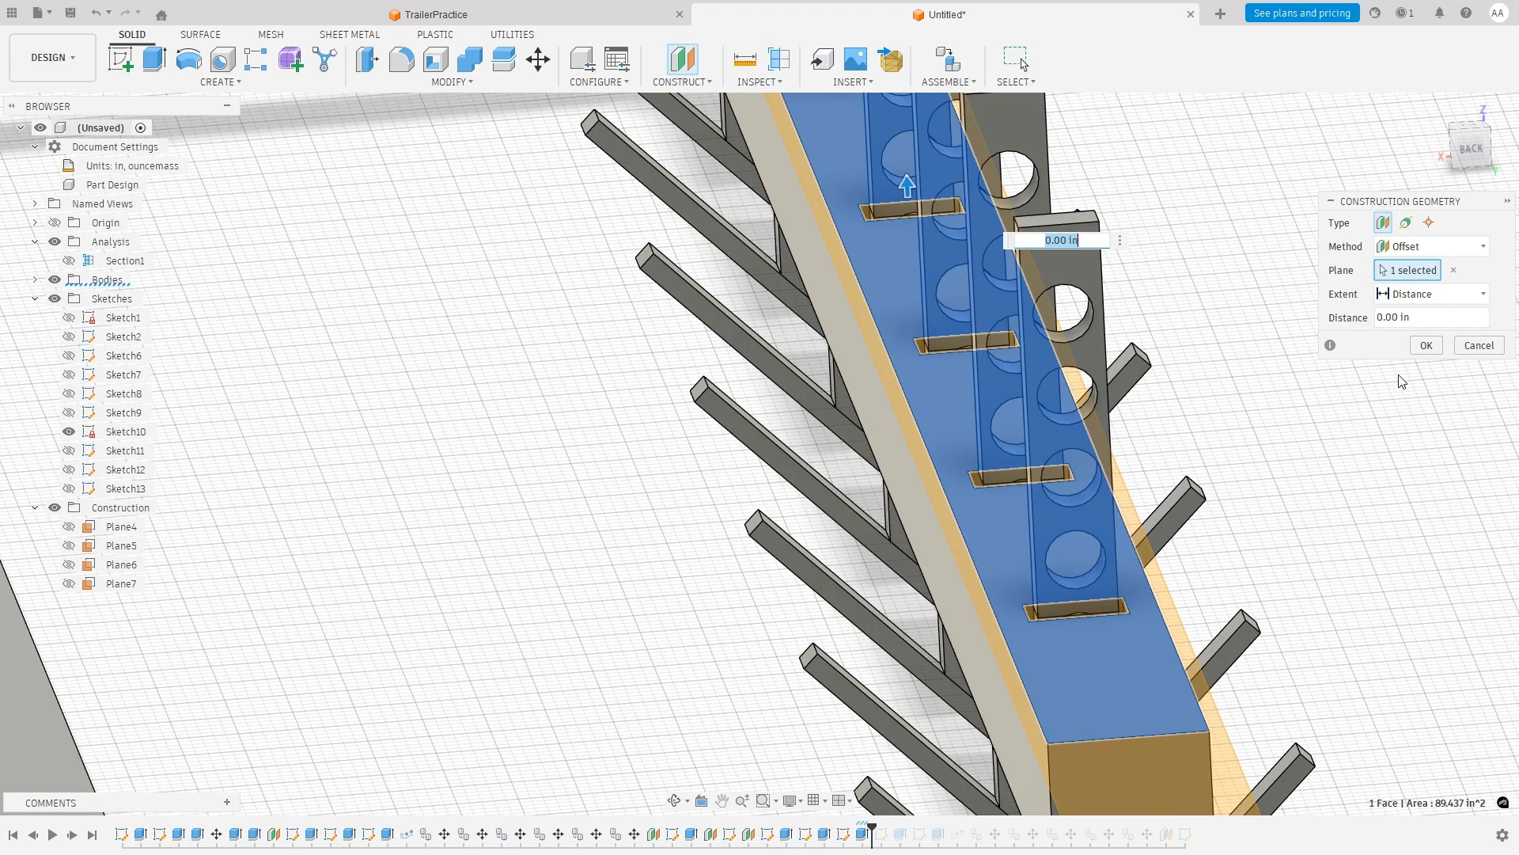
{"action": "left_click", "coordinate": [1428, 346]}
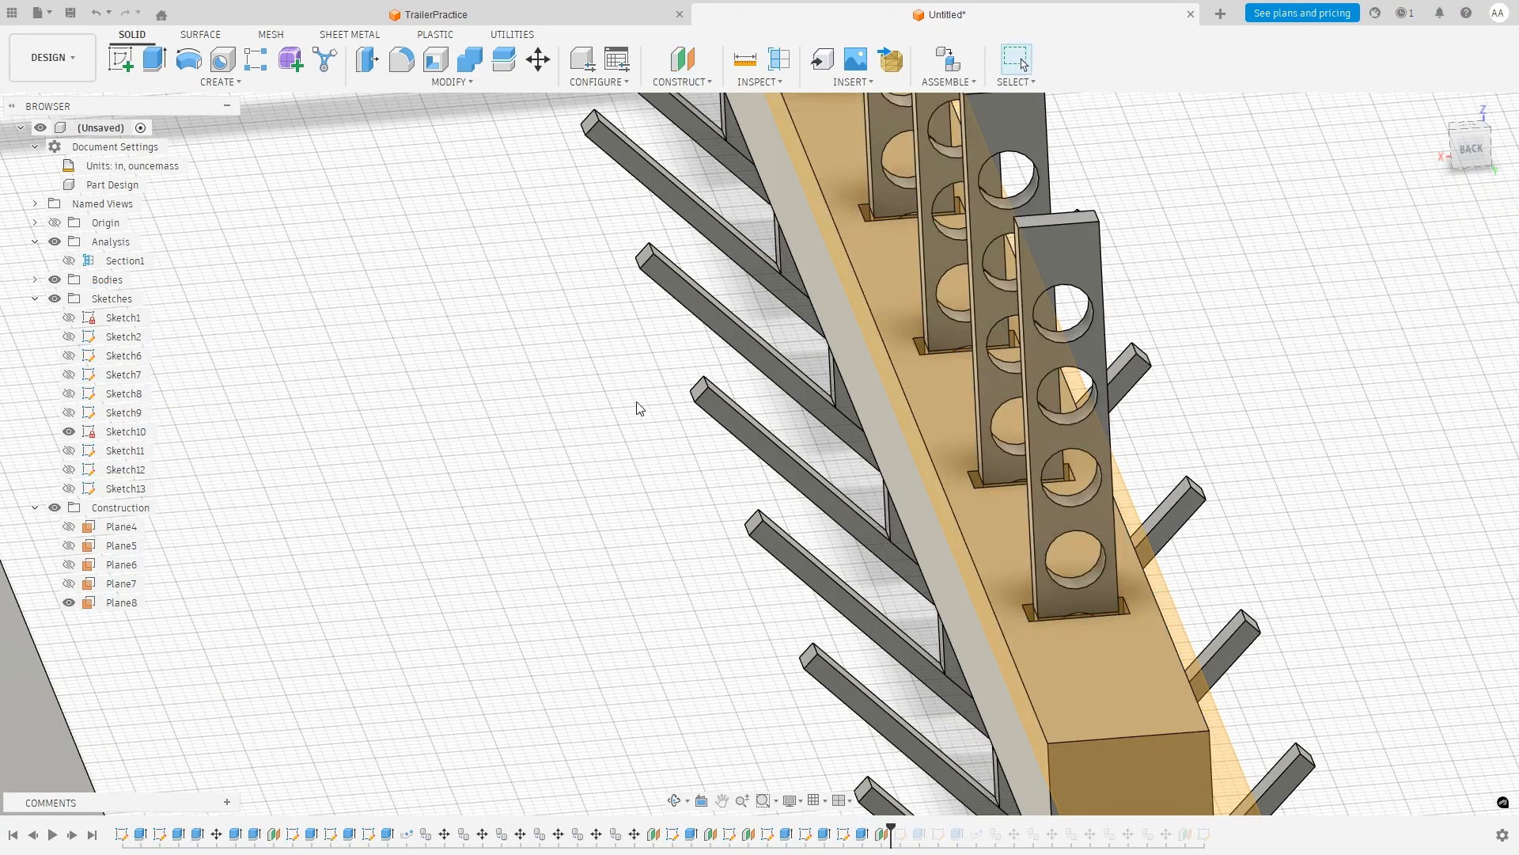
{"action": "left_click", "coordinate": [120, 57]}
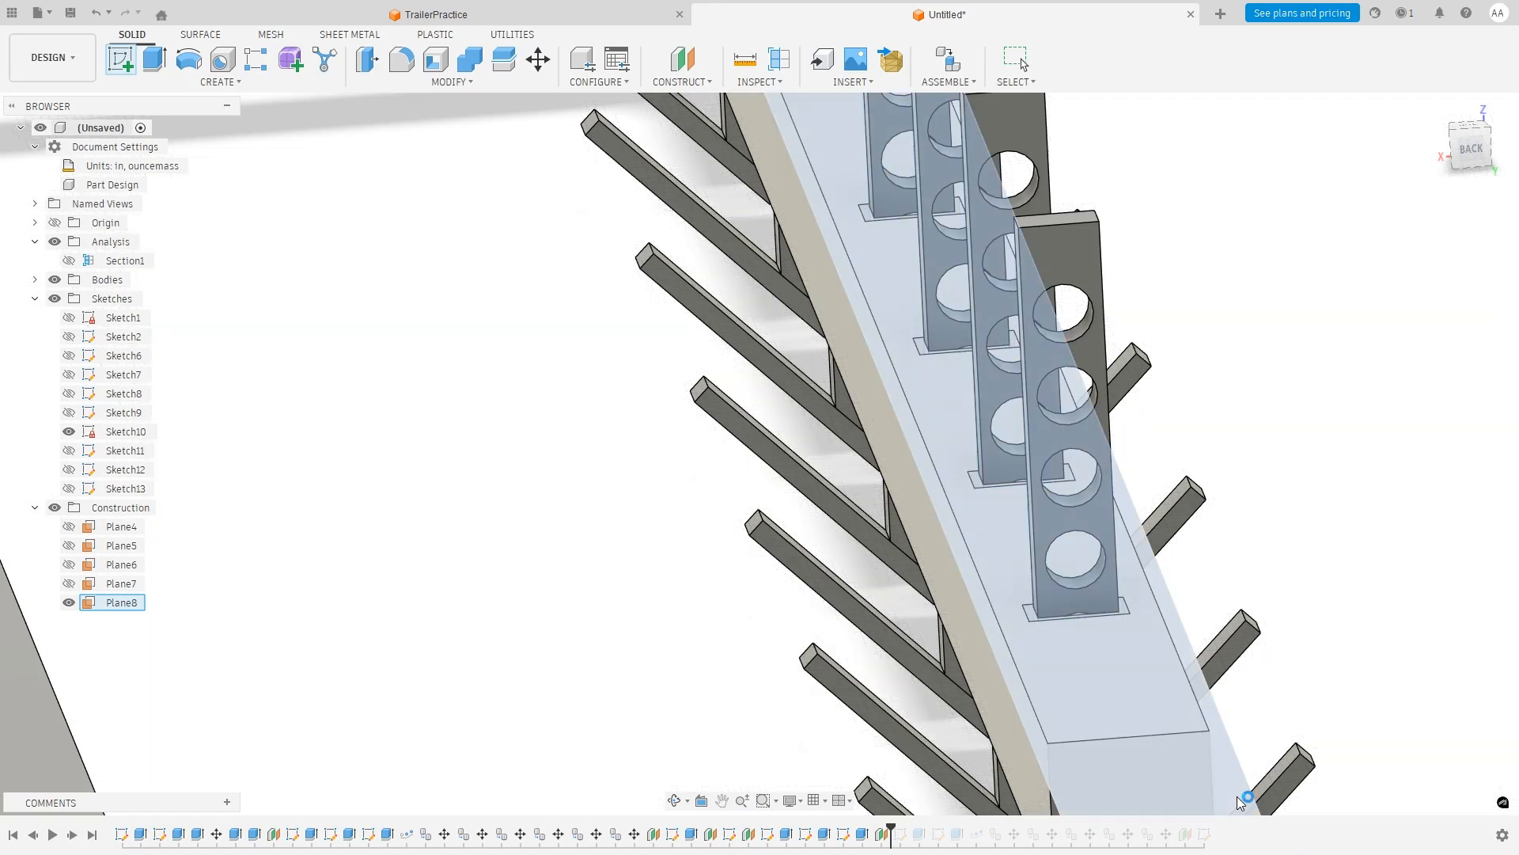
{"action": "left_click", "coordinate": [1240, 802]}
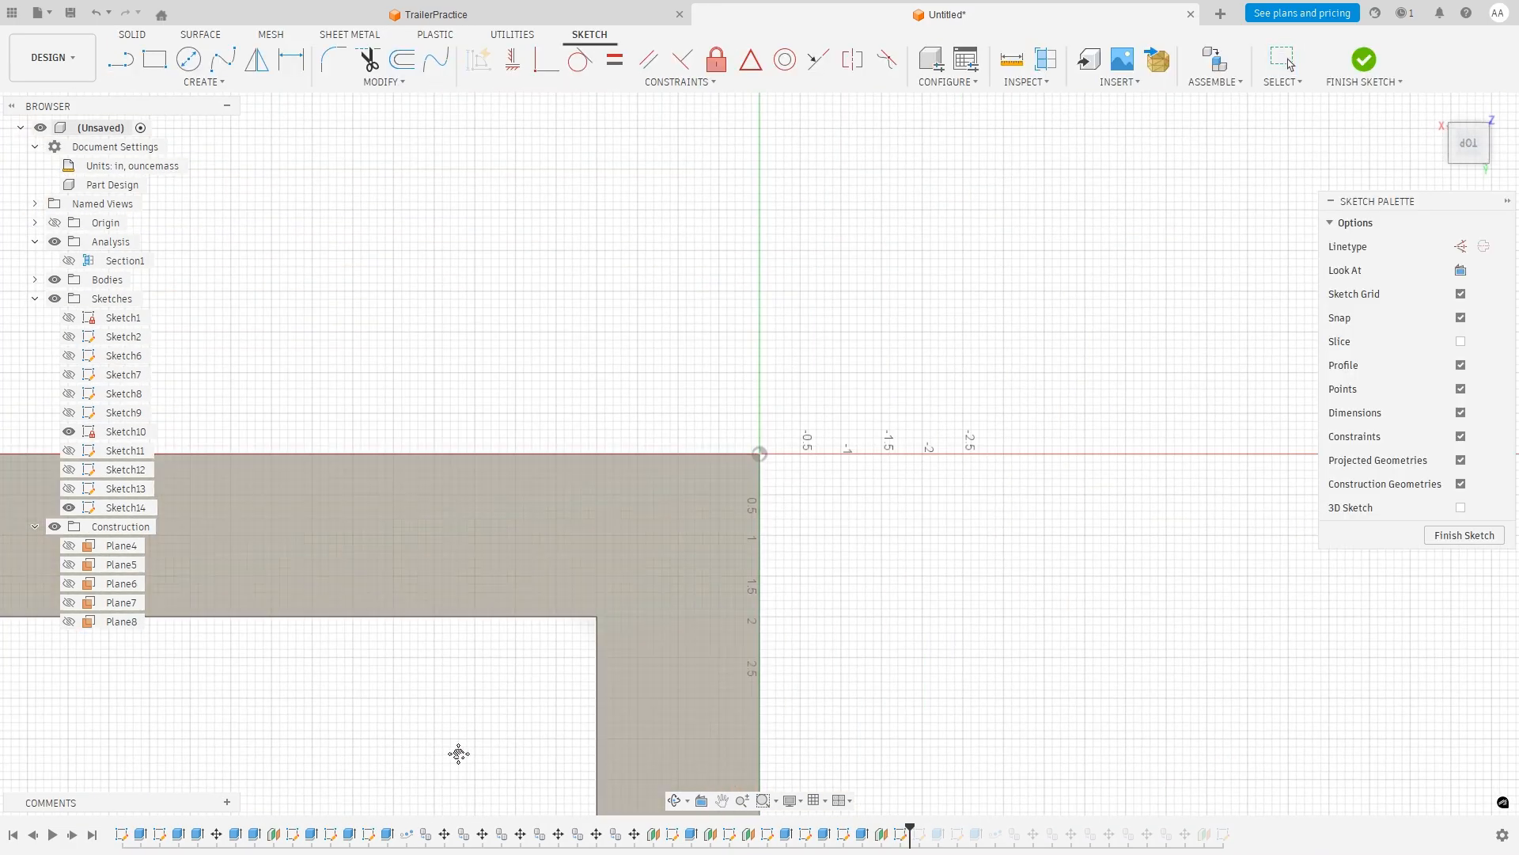
Draw a 1.25 by 0.25 in rectangle along the outer edge of the end upright's clearance slot.
{"action": "middle_click_drag", "start_coordinate": [398, 762], "coordinate": [1164, 254]}
{"action": "middle_click_drag", "start_coordinate": [270, 752], "coordinate": [910, 333]}
{"action": "scroll", "coordinate": [743, 516], "scroll_direction": "up", "scroll_amount": 3}
{"action": "scroll", "coordinate": [793, 551], "scroll_direction": "down", "scroll_amount": 5}
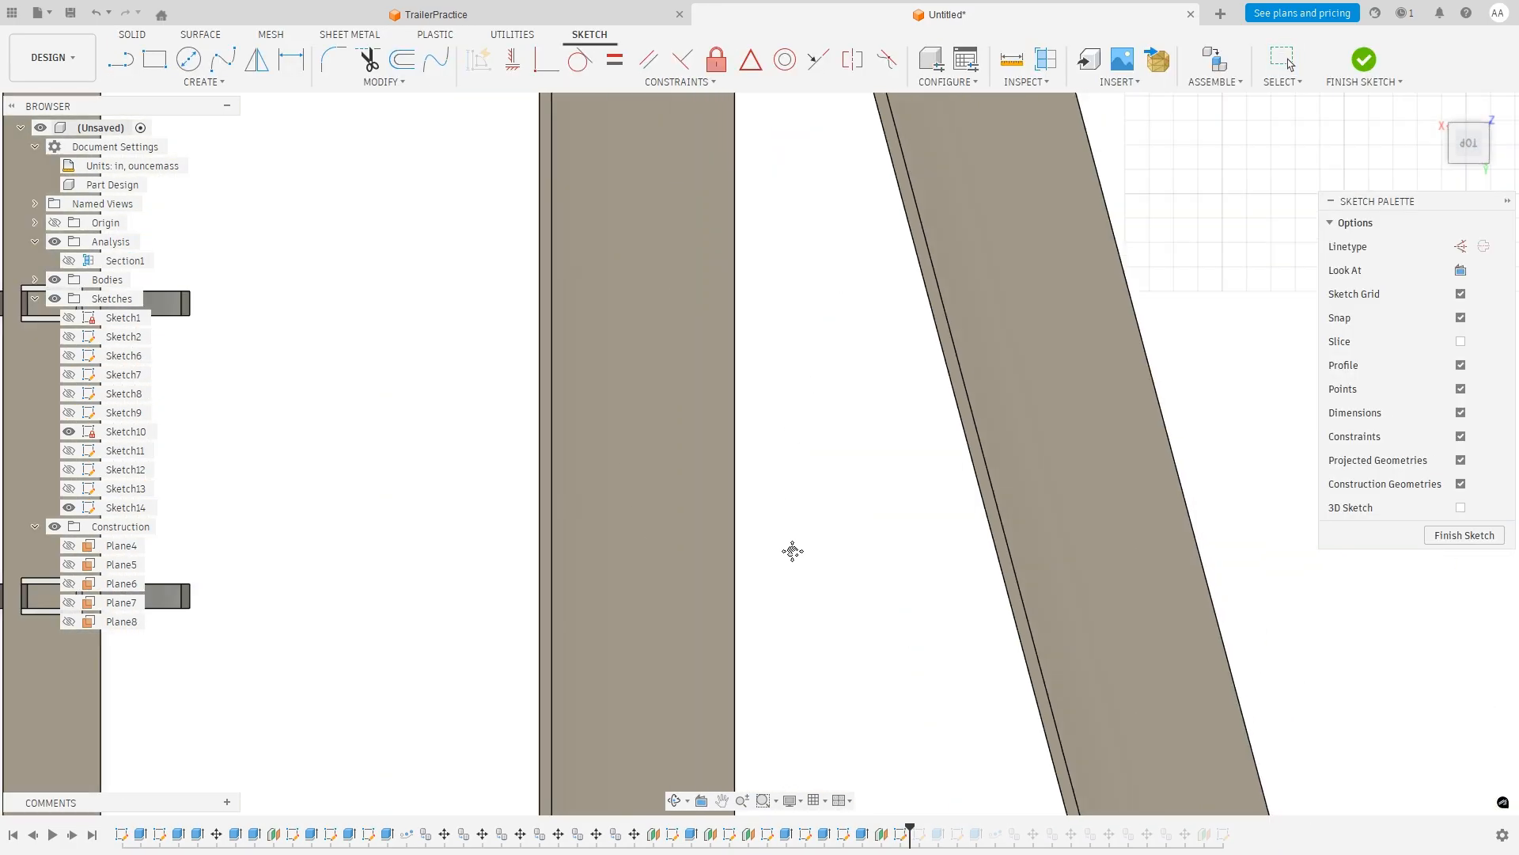
{"action": "scroll", "coordinate": [793, 550], "scroll_direction": "down", "scroll_amount": 3}
{"action": "middle_click_drag", "start_coordinate": [480, 660], "coordinate": [1075, 243]}
{"action": "middle_click_drag", "start_coordinate": [1045, 686], "coordinate": [984, 341]}
{"action": "scroll", "coordinate": [857, 633], "scroll_direction": "up", "scroll_amount": 5}
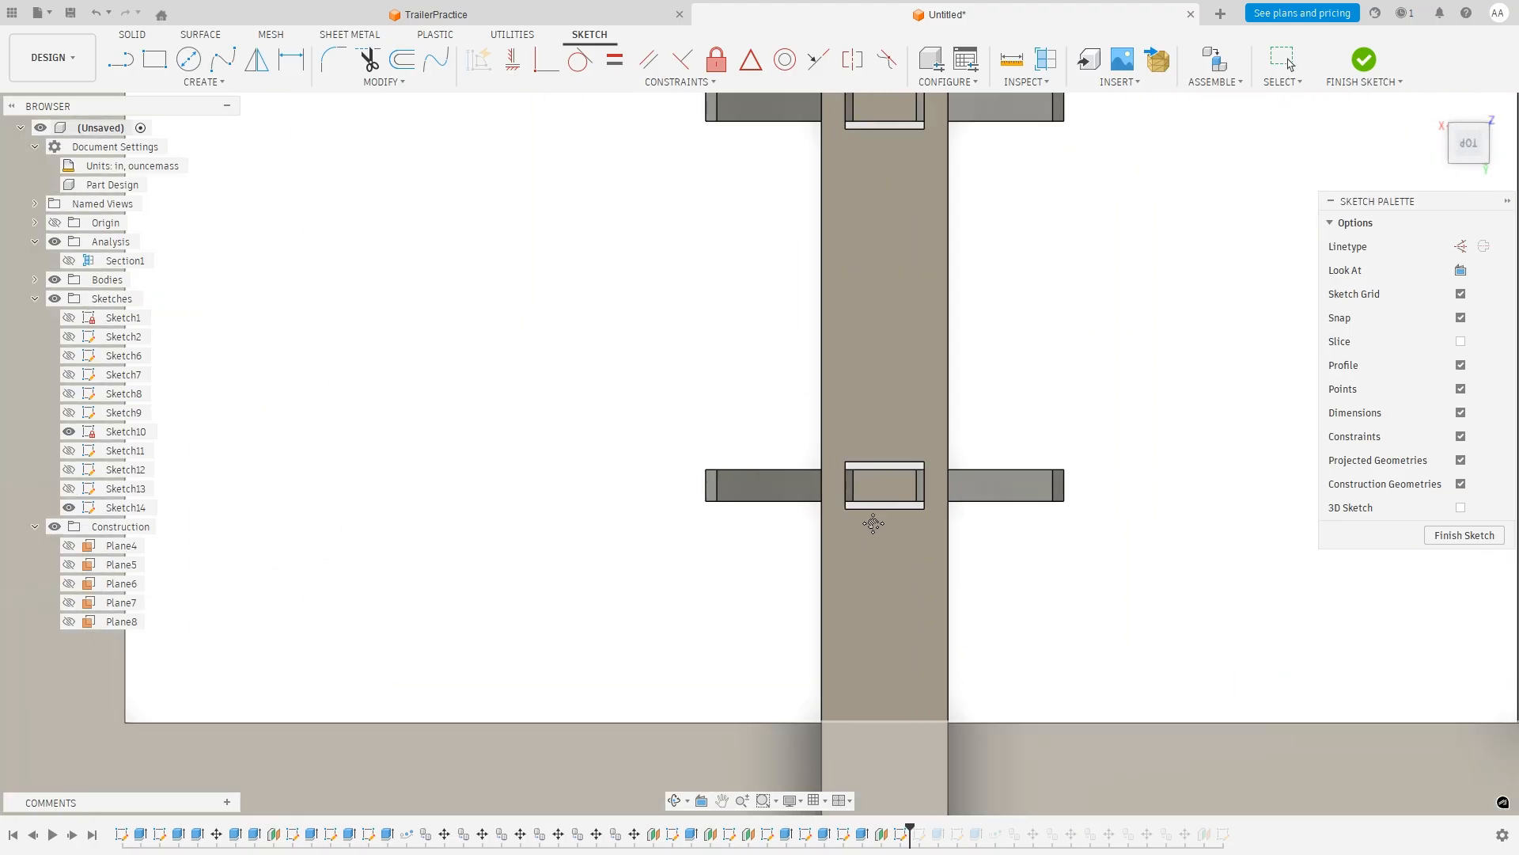
{"action": "scroll", "coordinate": [873, 523], "scroll_direction": "up", "scroll_amount": 5}
{"action": "scroll", "coordinate": [1021, 577], "scroll_direction": "up", "scroll_amount": 2}
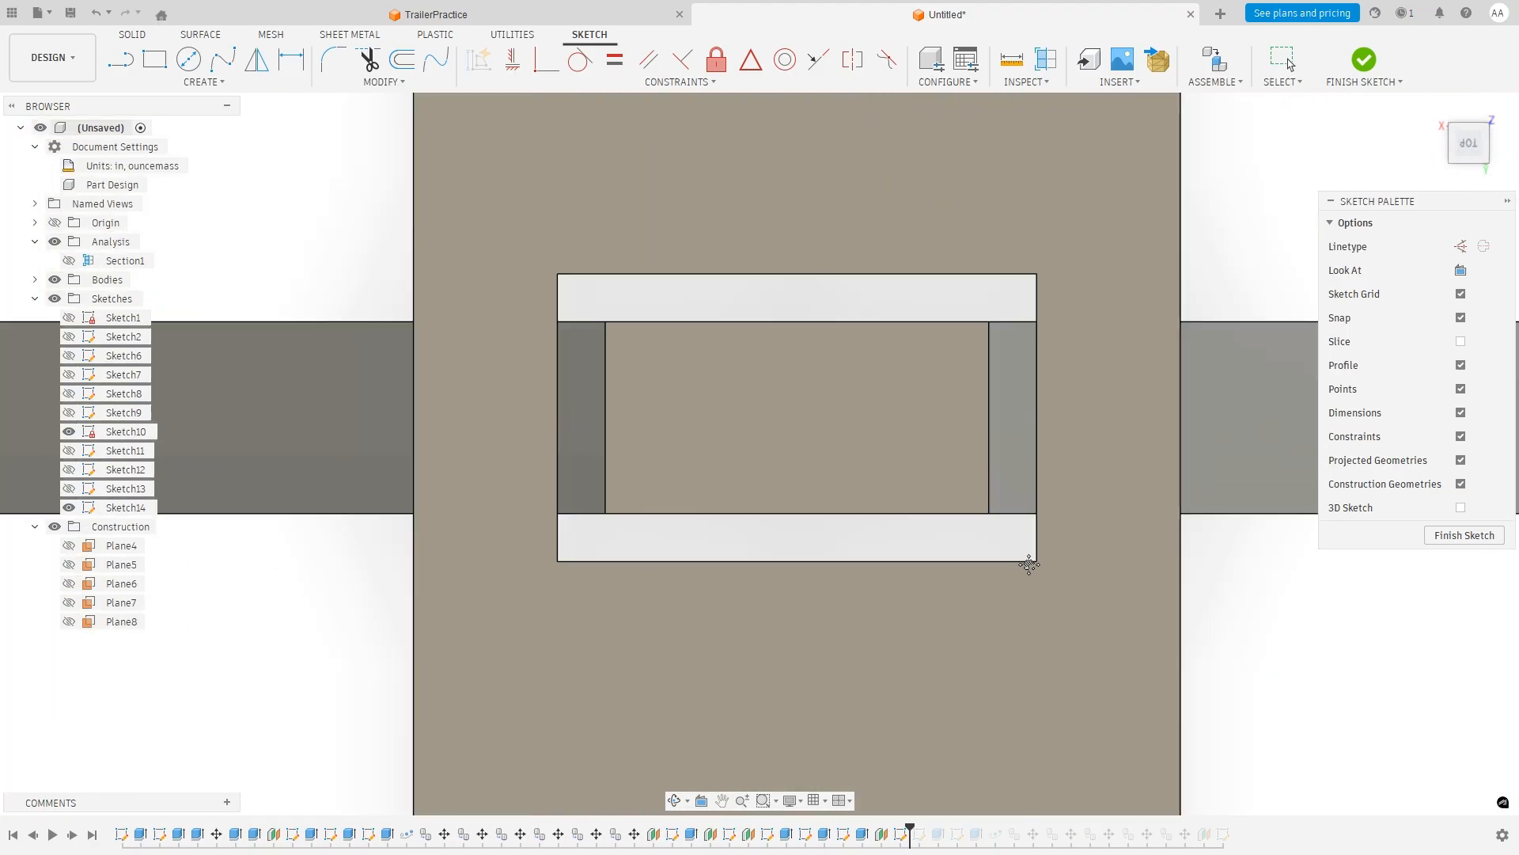
{"action": "left_click", "coordinate": [154, 59]}
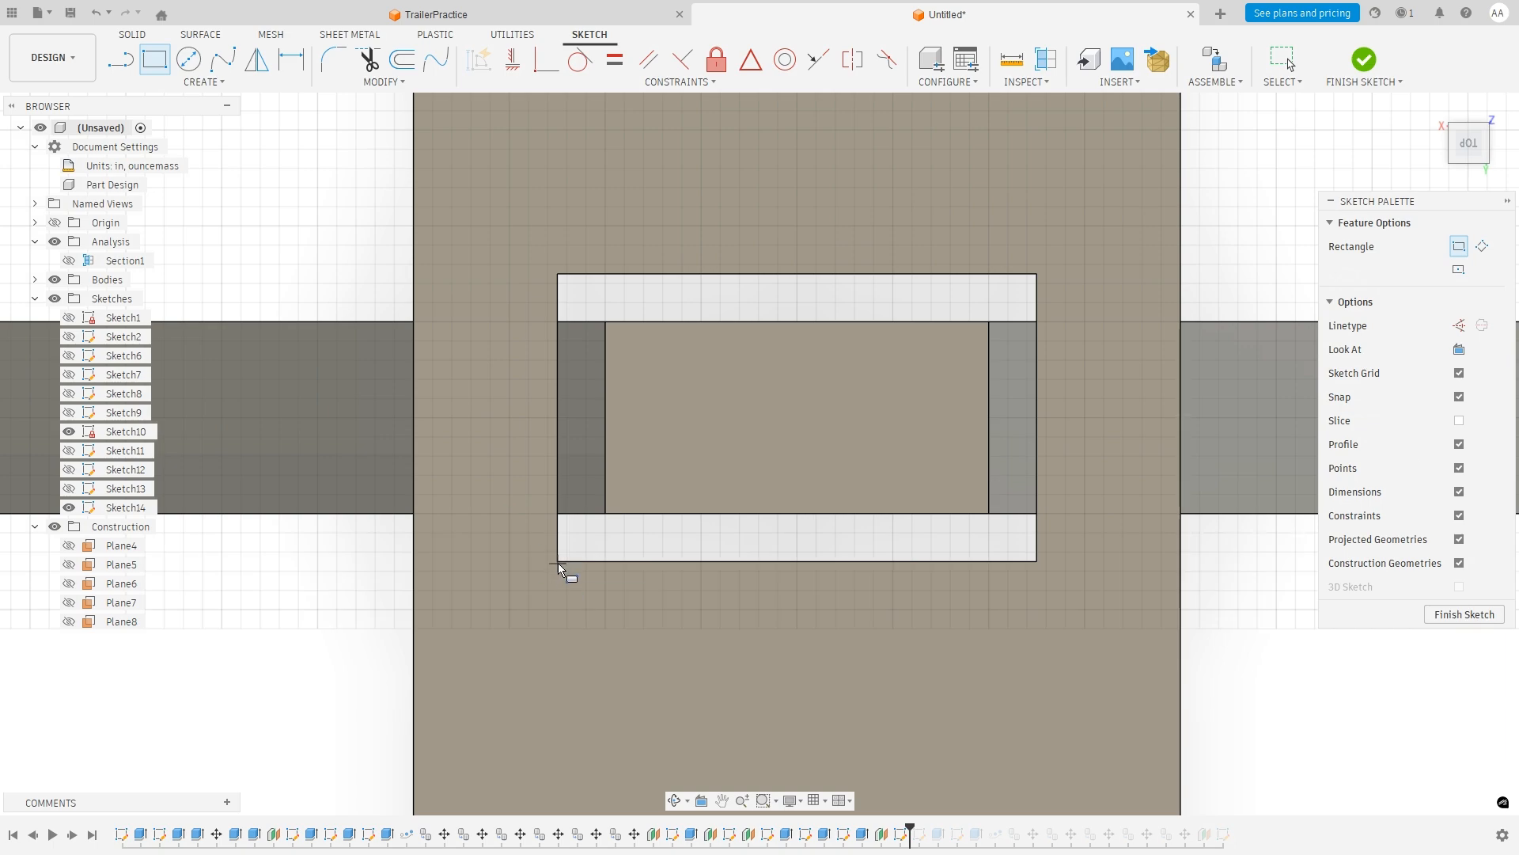
{"action": "scroll", "coordinate": [570, 566], "scroll_direction": "up", "scroll_amount": 4}
{"action": "scroll", "coordinate": [554, 567], "scroll_direction": "up", "scroll_amount": 5}
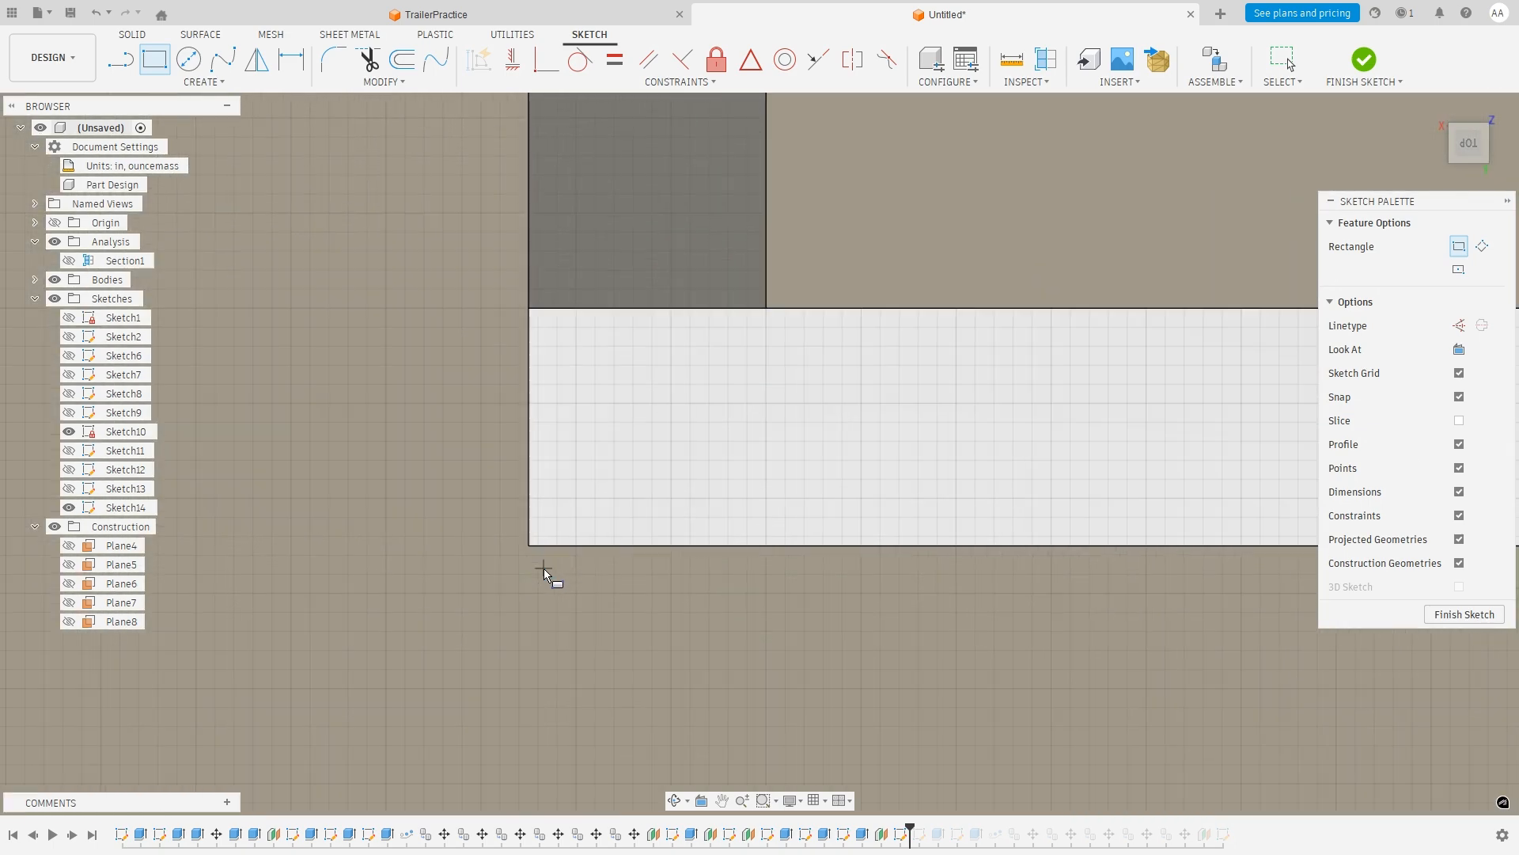
{"action": "left_click", "coordinate": [518, 532]}
{"action": "scroll", "coordinate": [562, 541], "scroll_direction": "down", "scroll_amount": 6}
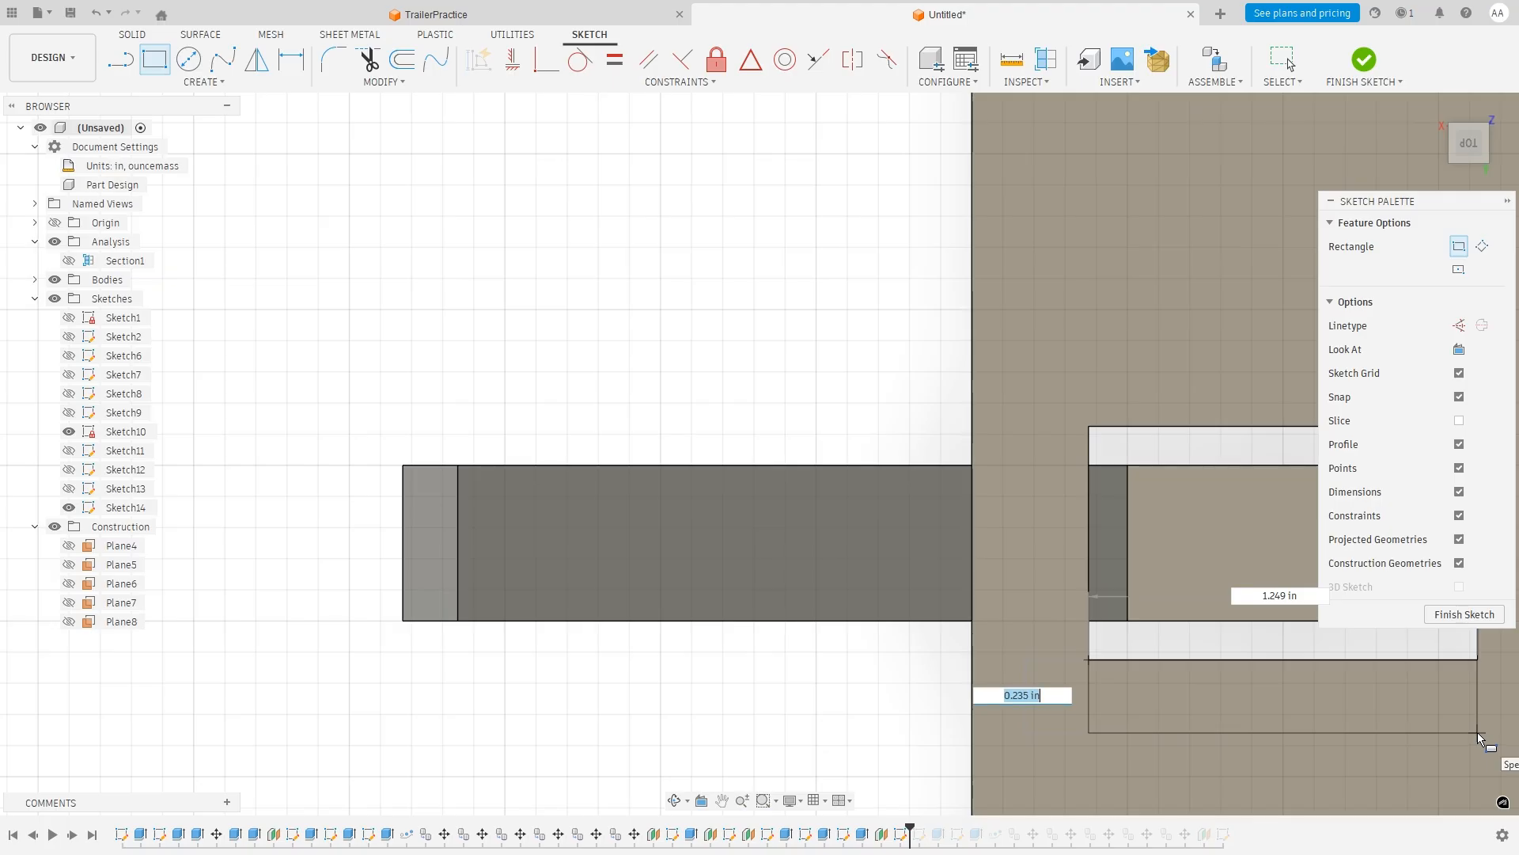
{"action": "type", "text": ".25"}
{"action": "key", "text": "Tab"}
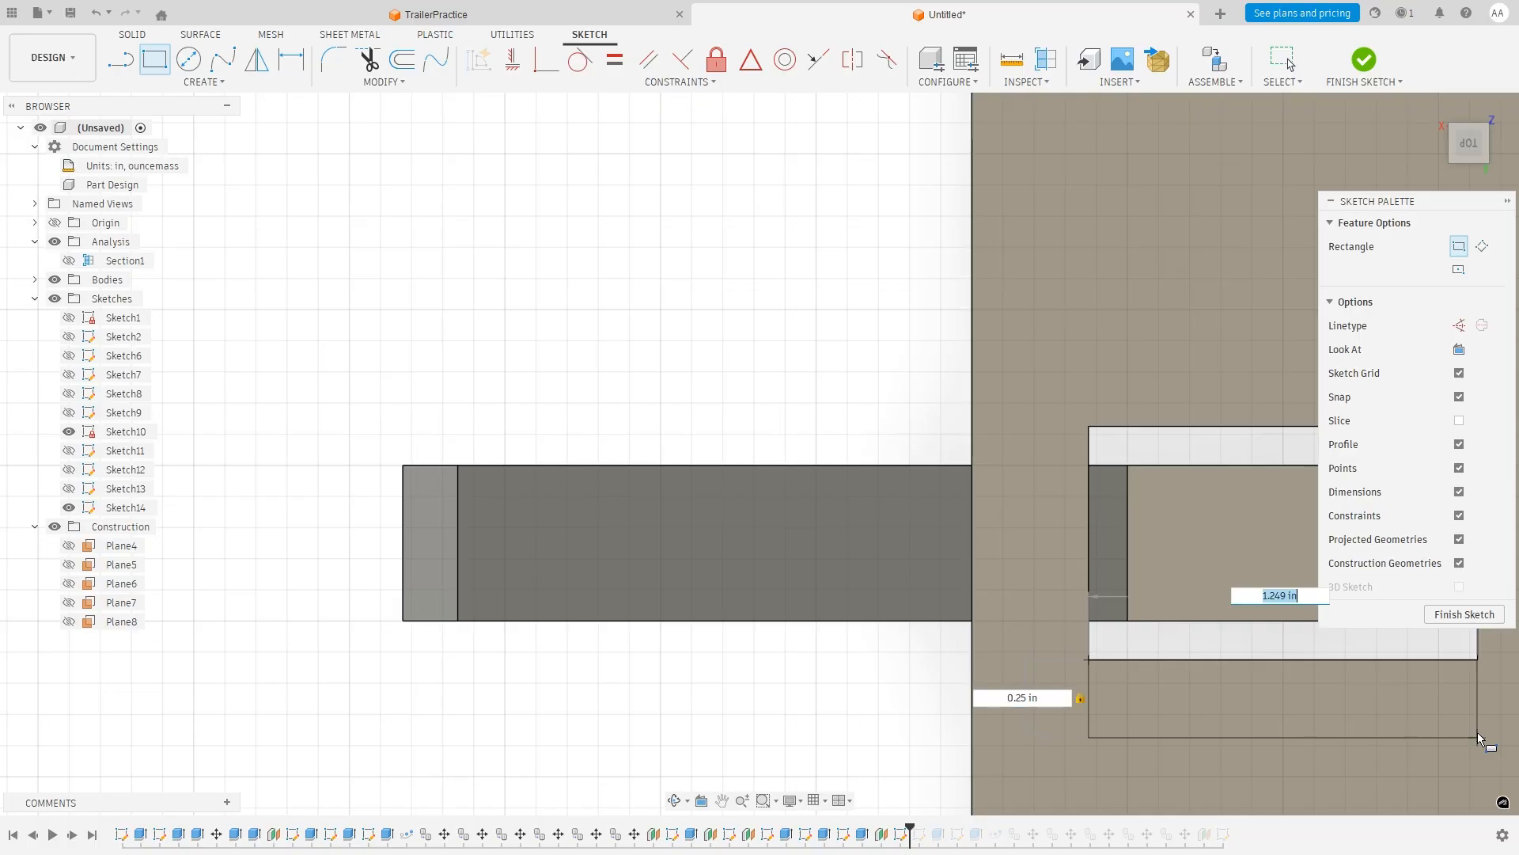
{"action": "type", "text": "1.25"}
{"action": "key", "text": "Return"}
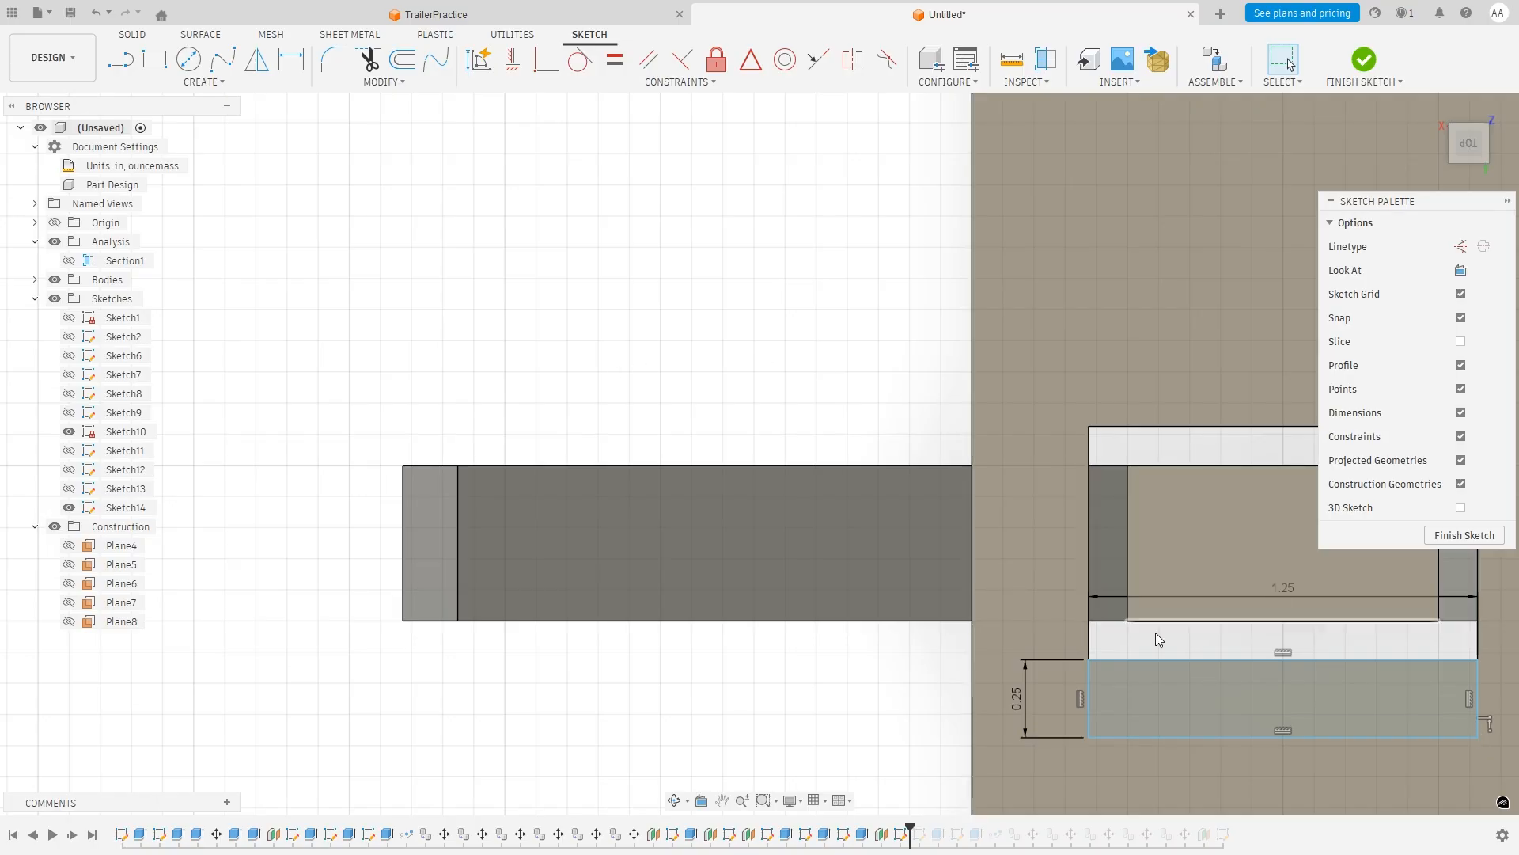
Extrude the rectangle beside the end upright's slot 1.25 in upward as a new body.
{"action": "mouse_move", "coordinate": [1402, 770]}
{"action": "middle_mouse_down", "text": "shift"}
{"action": "mouse_move", "coordinate": [1411, 729]}
{"action": "mouse_move", "coordinate": [1400, 738]}
{"action": "middle_mouse_up", "text": "shift"}
{"action": "key", "text": "e"}
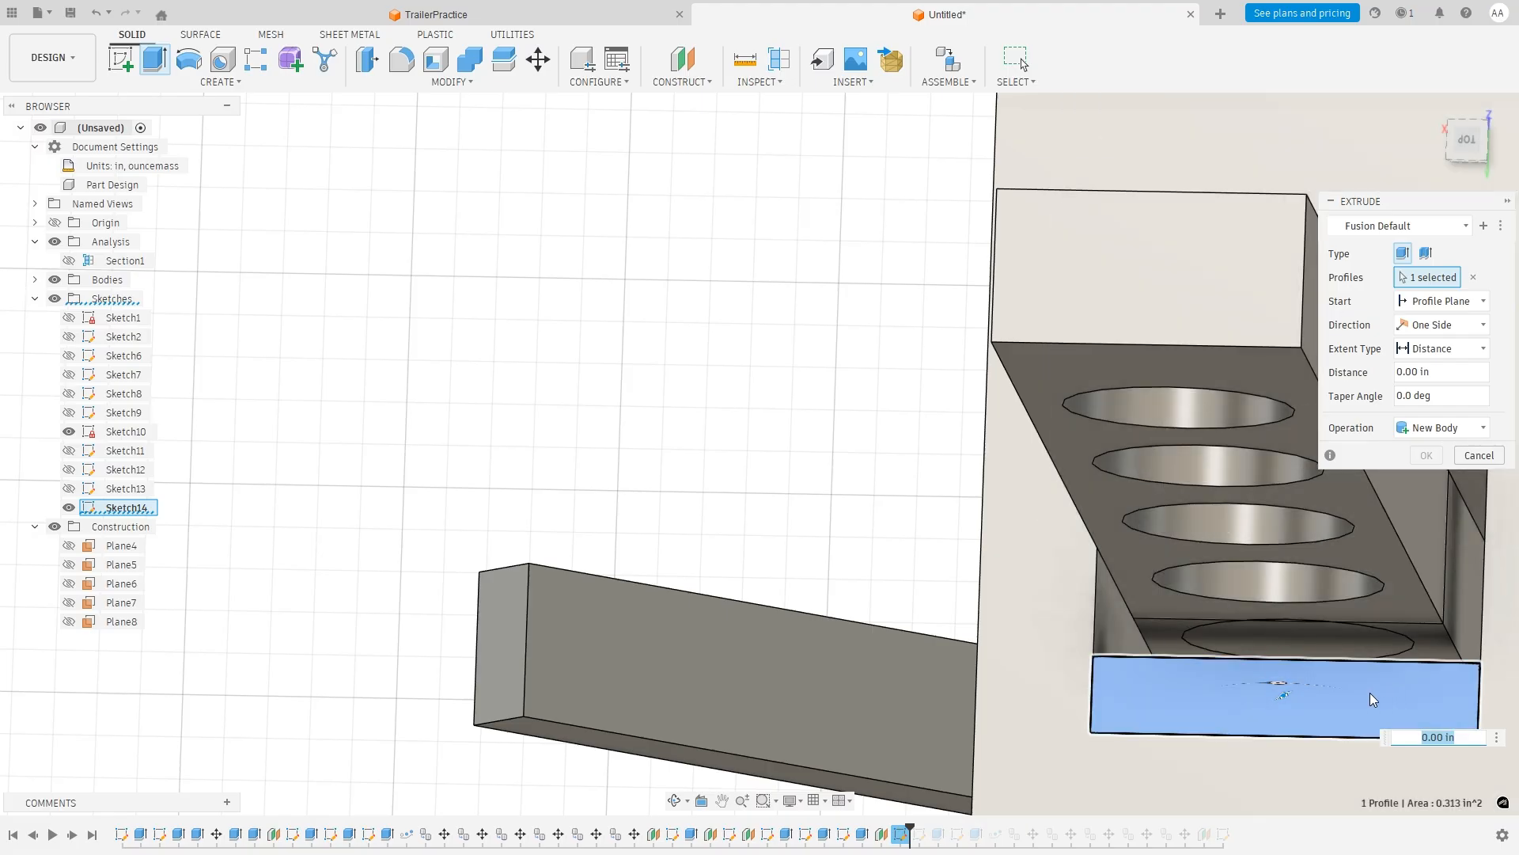
{"action": "left_click", "coordinate": [1450, 372]}
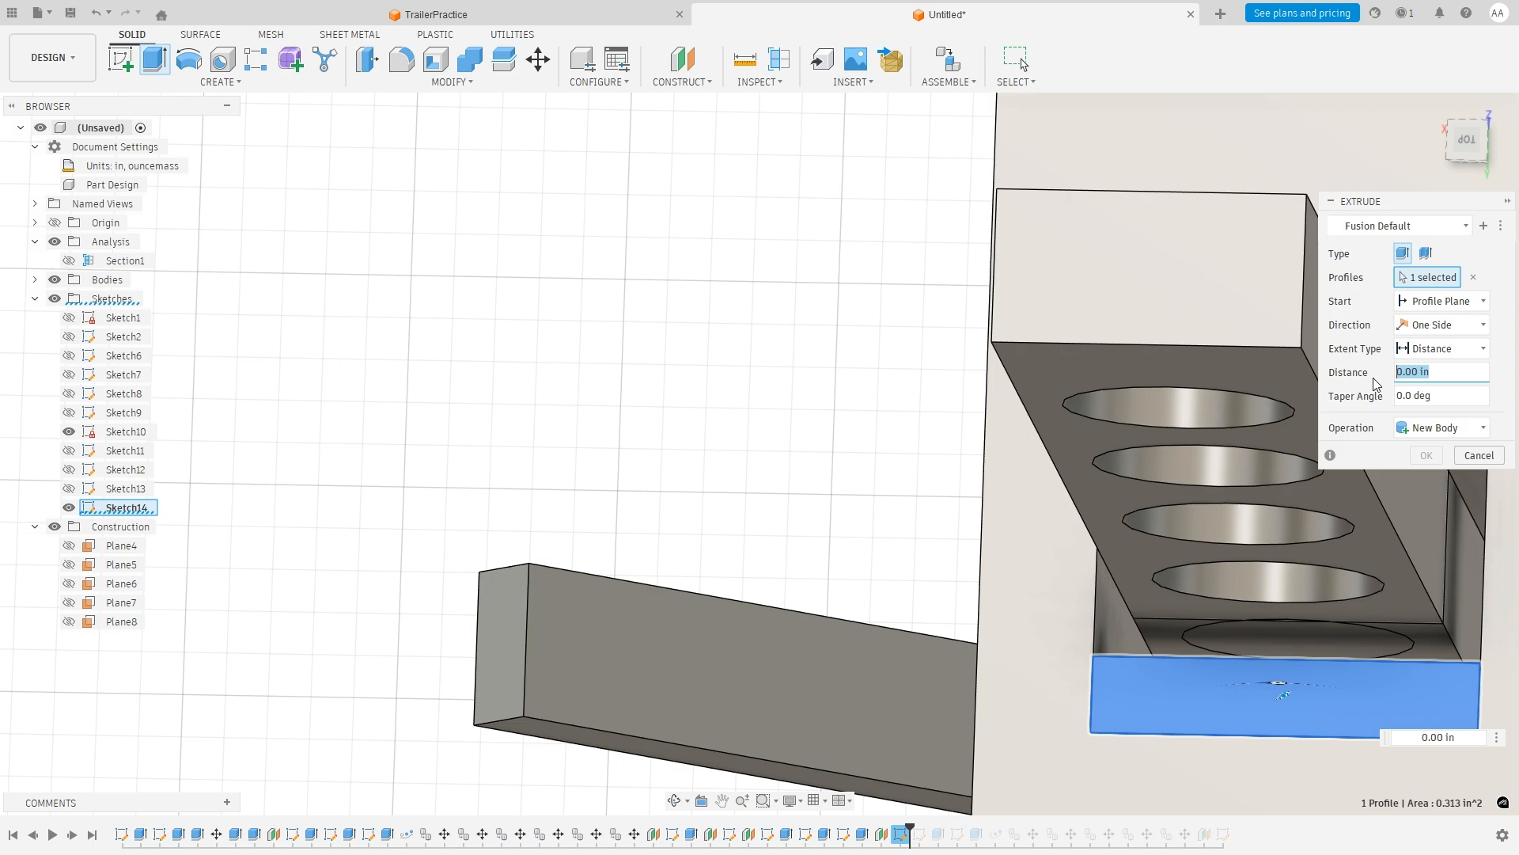
{"action": "type", "text": "1.25"}
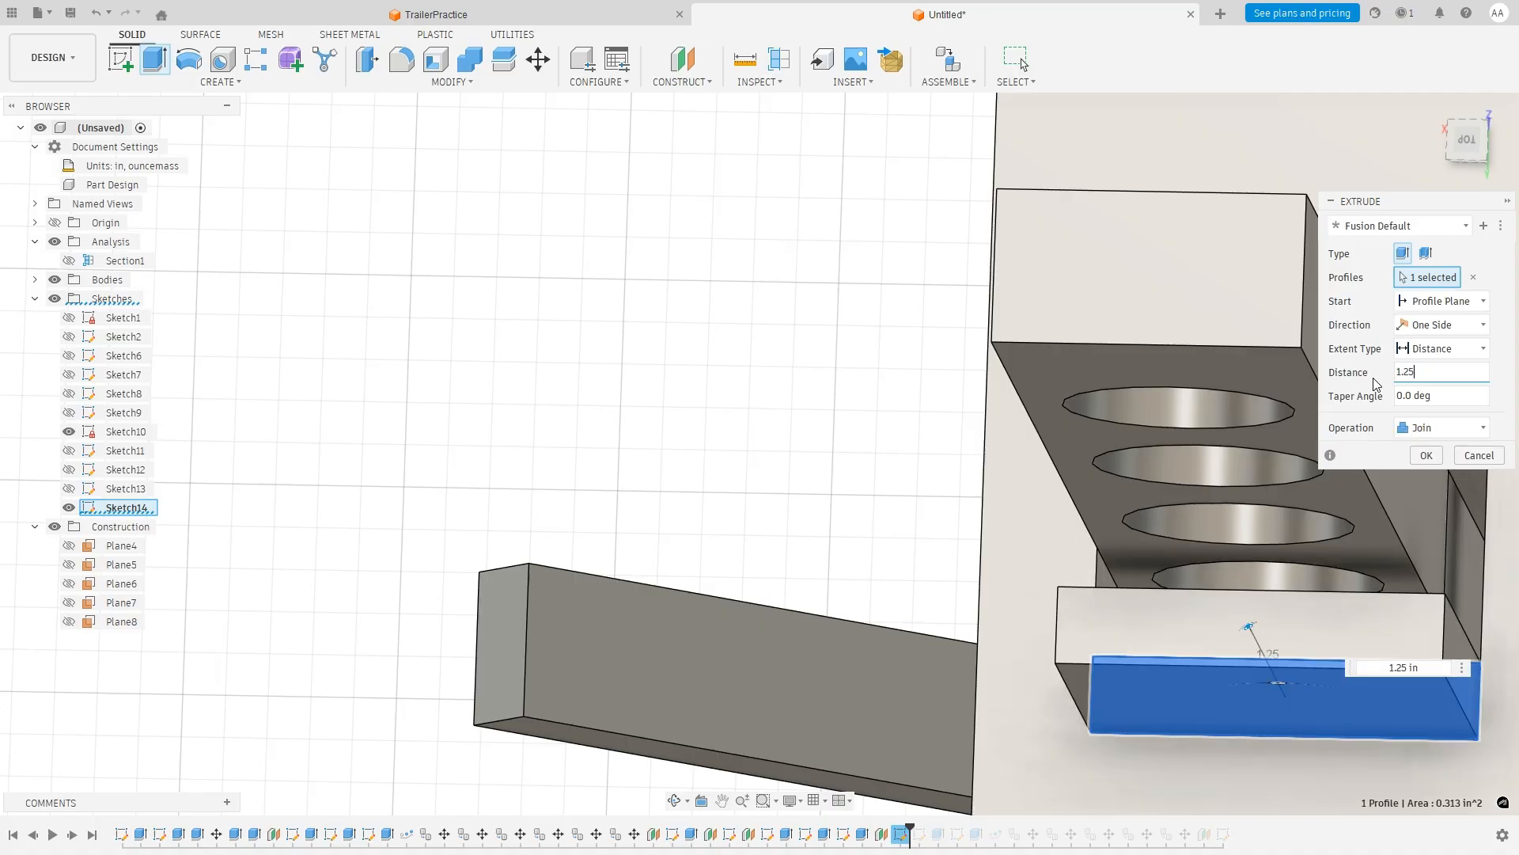
{"action": "middle_click_drag", "start_coordinate": [981, 543], "coordinate": [868, 481], "text": "shift"}
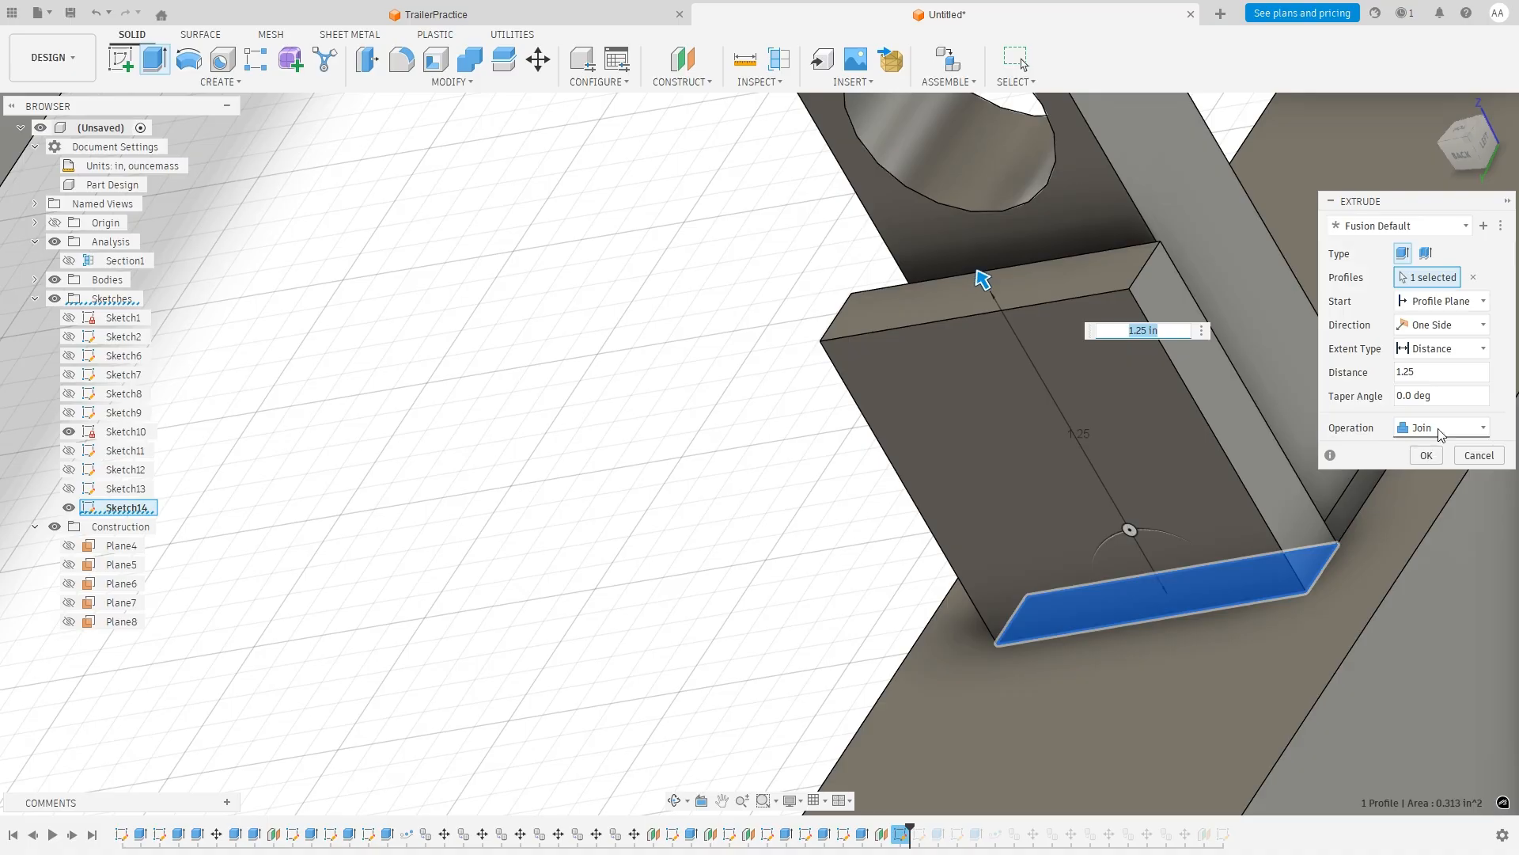
{"action": "left_click", "coordinate": [1438, 428]}
{"action": "left_click", "coordinate": [1432, 508]}
{"action": "left_click", "coordinate": [1426, 456]}
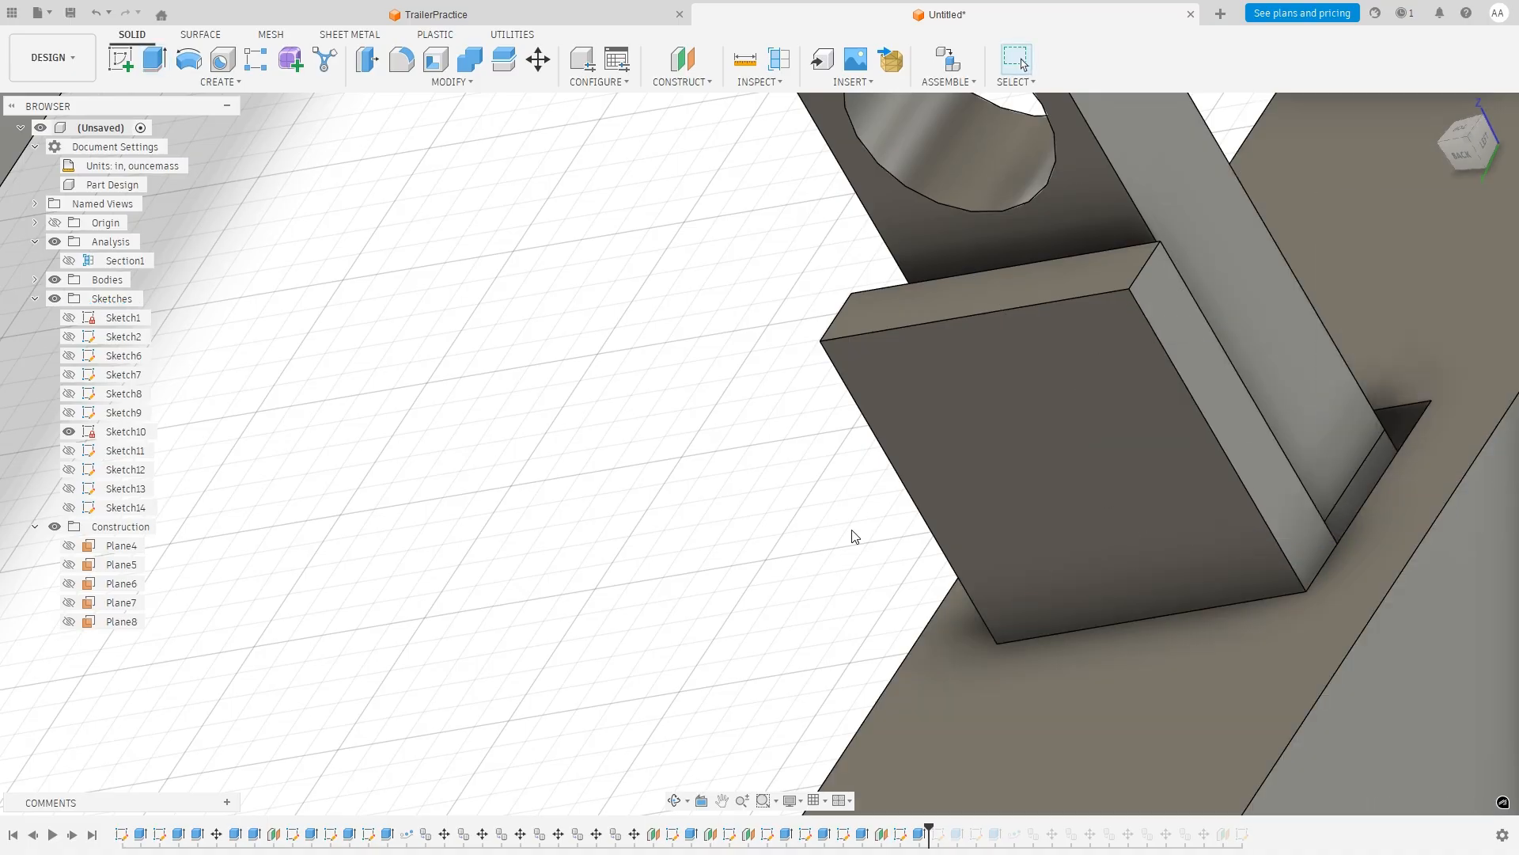
Start a sketch on the outer face of the block beside the end upright.
{"action": "middle_click_drag", "start_coordinate": [729, 539], "coordinate": [808, 483], "text": "shift"}
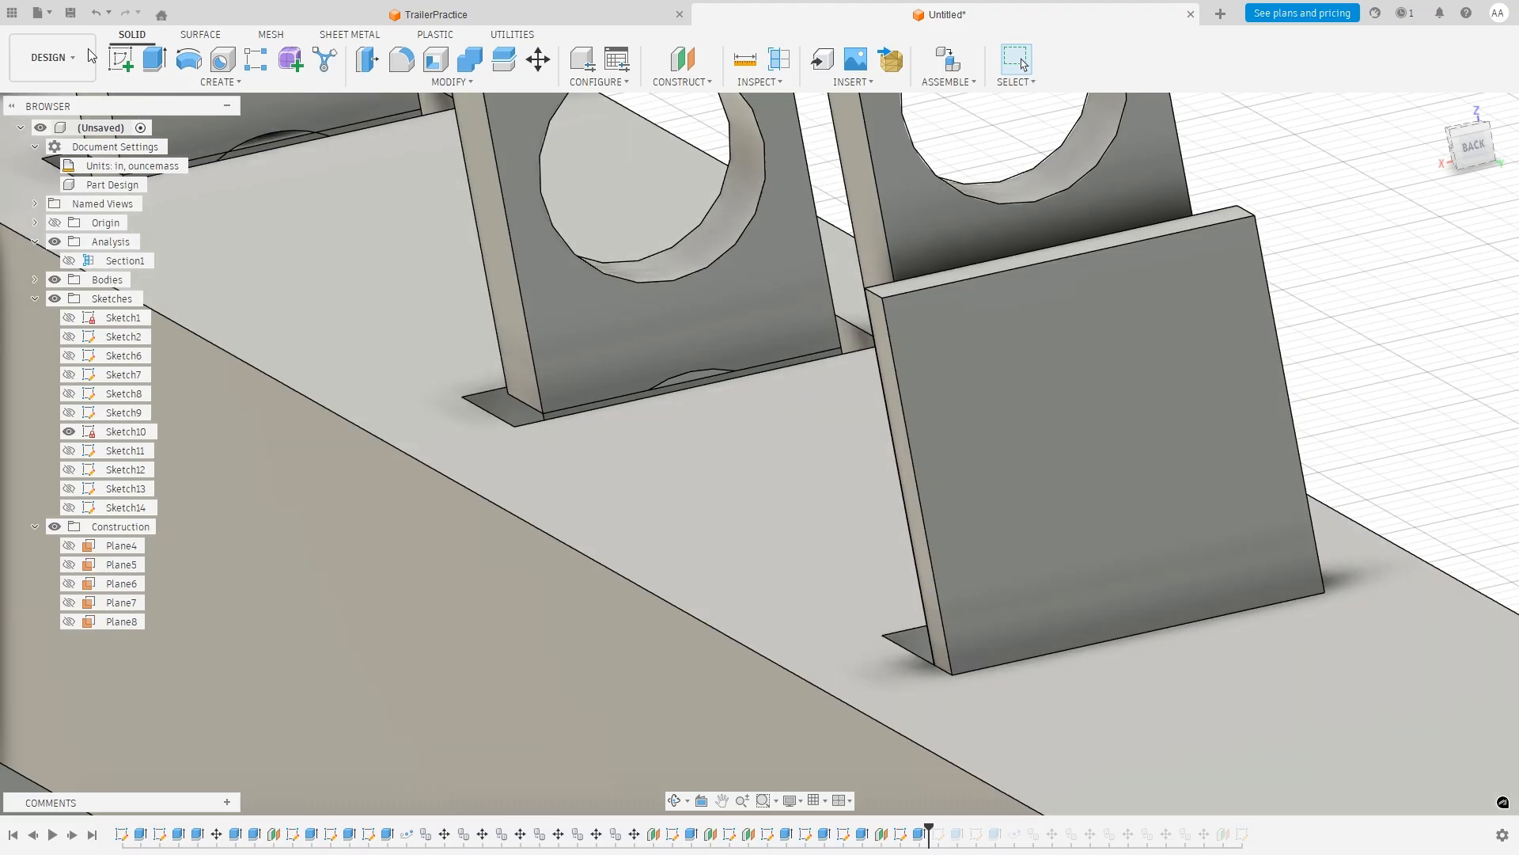
{"action": "left_click", "coordinate": [120, 59]}
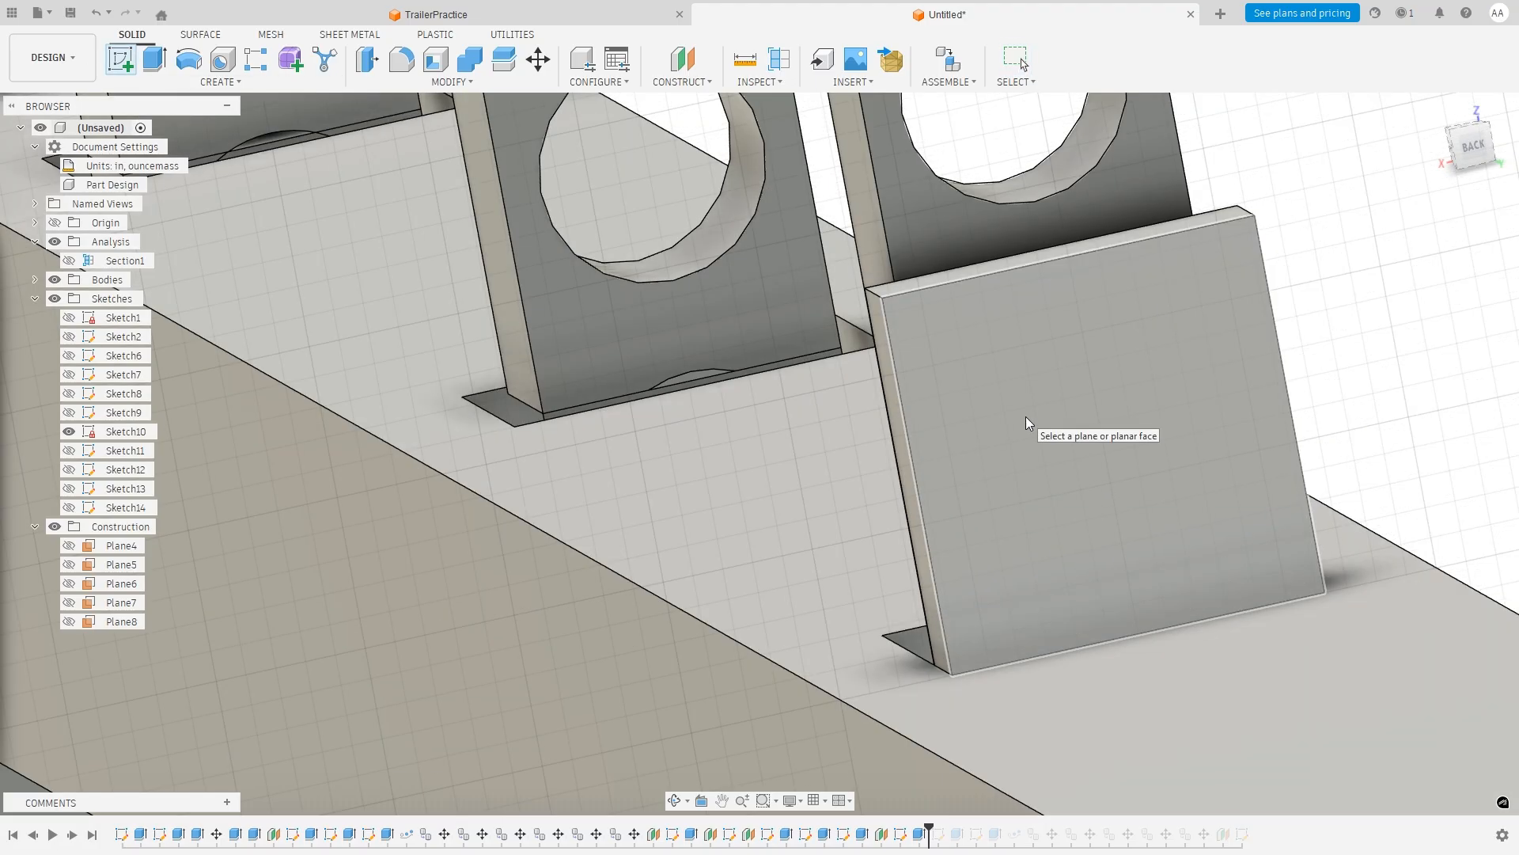
{"action": "left_click", "coordinate": [1025, 417]}
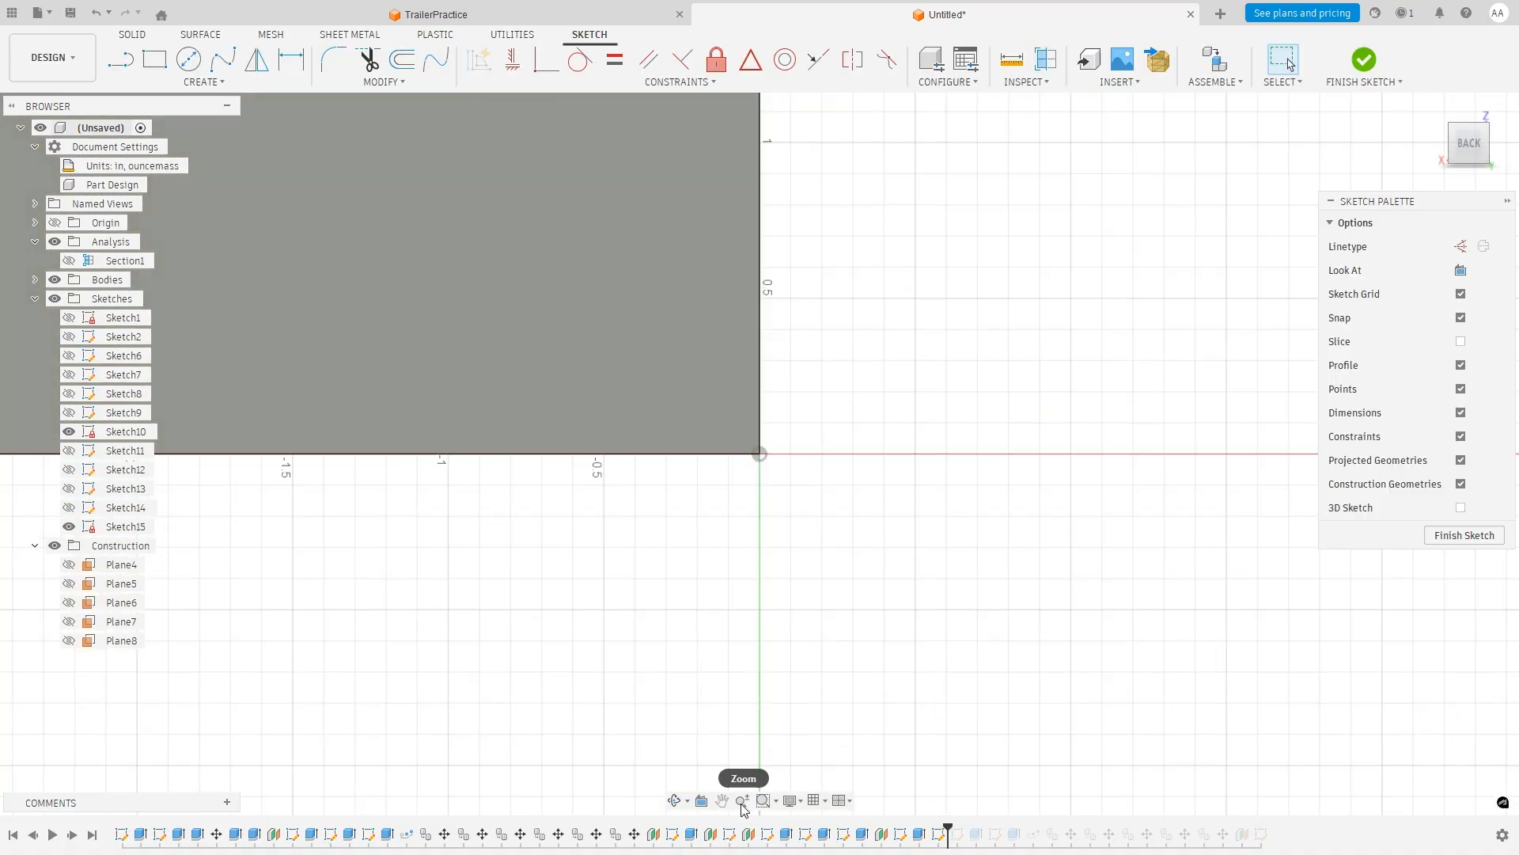
{"action": "left_click", "coordinate": [725, 802]}
{"action": "scroll", "coordinate": [736, 557], "scroll_direction": "down", "scroll_amount": 8}
{"action": "left_click_drag", "start_coordinate": [387, 515], "coordinate": [1373, 522]}
{"action": "mouse_move", "coordinate": [421, 349]}
{"action": "left_mouse_down"}
{"action": "mouse_move", "coordinate": [716, 454]}
{"action": "mouse_move", "coordinate": [831, 441]}
{"action": "left_mouse_up"}
{"action": "scroll", "coordinate": [1010, 459], "scroll_direction": "up", "scroll_amount": 3}
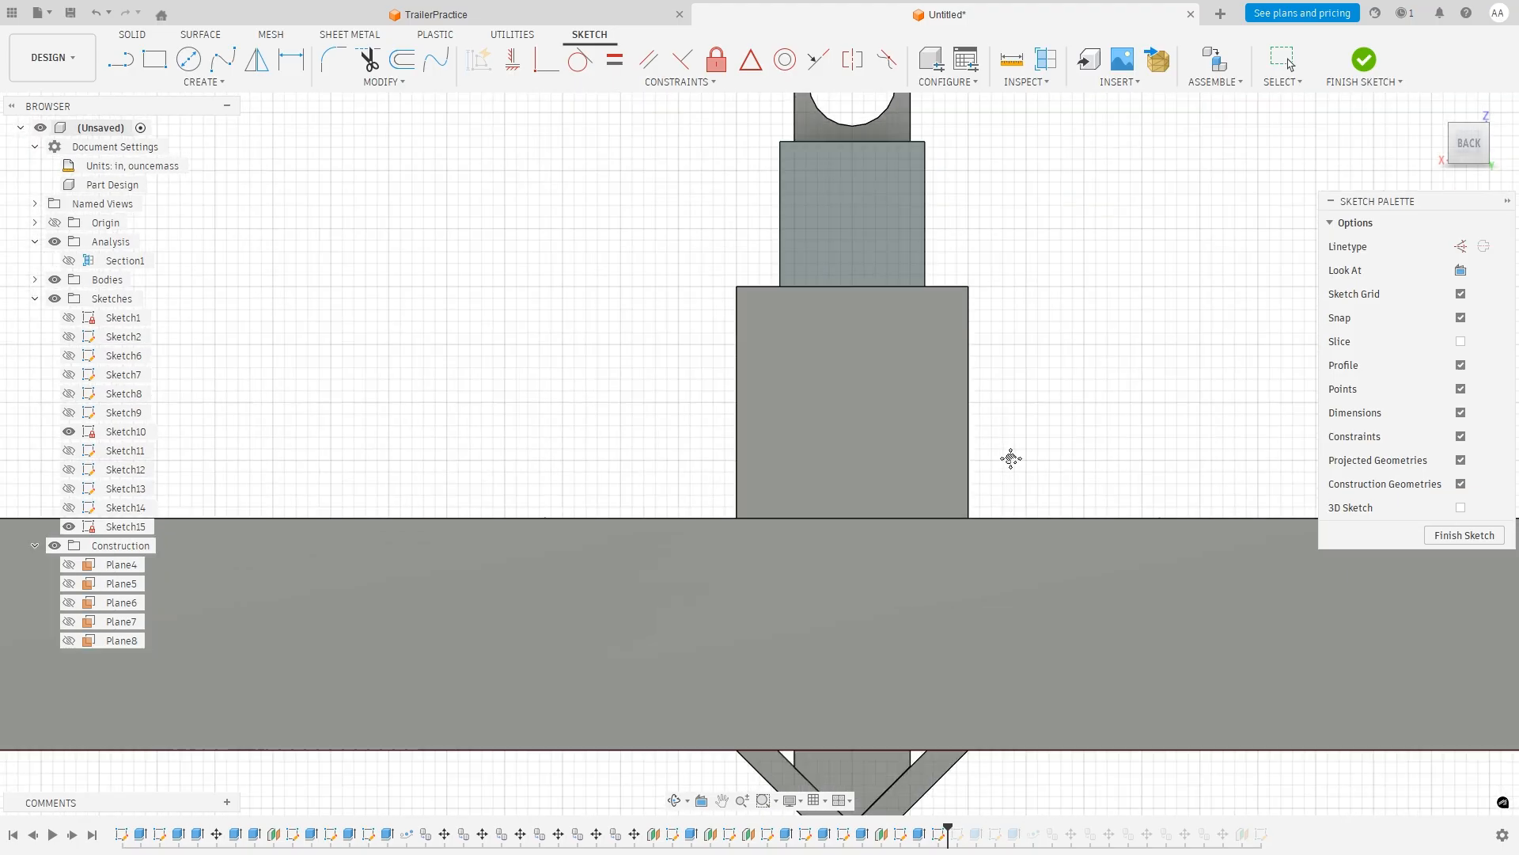
{"action": "scroll", "coordinate": [916, 441], "scroll_direction": "up", "scroll_amount": 4}
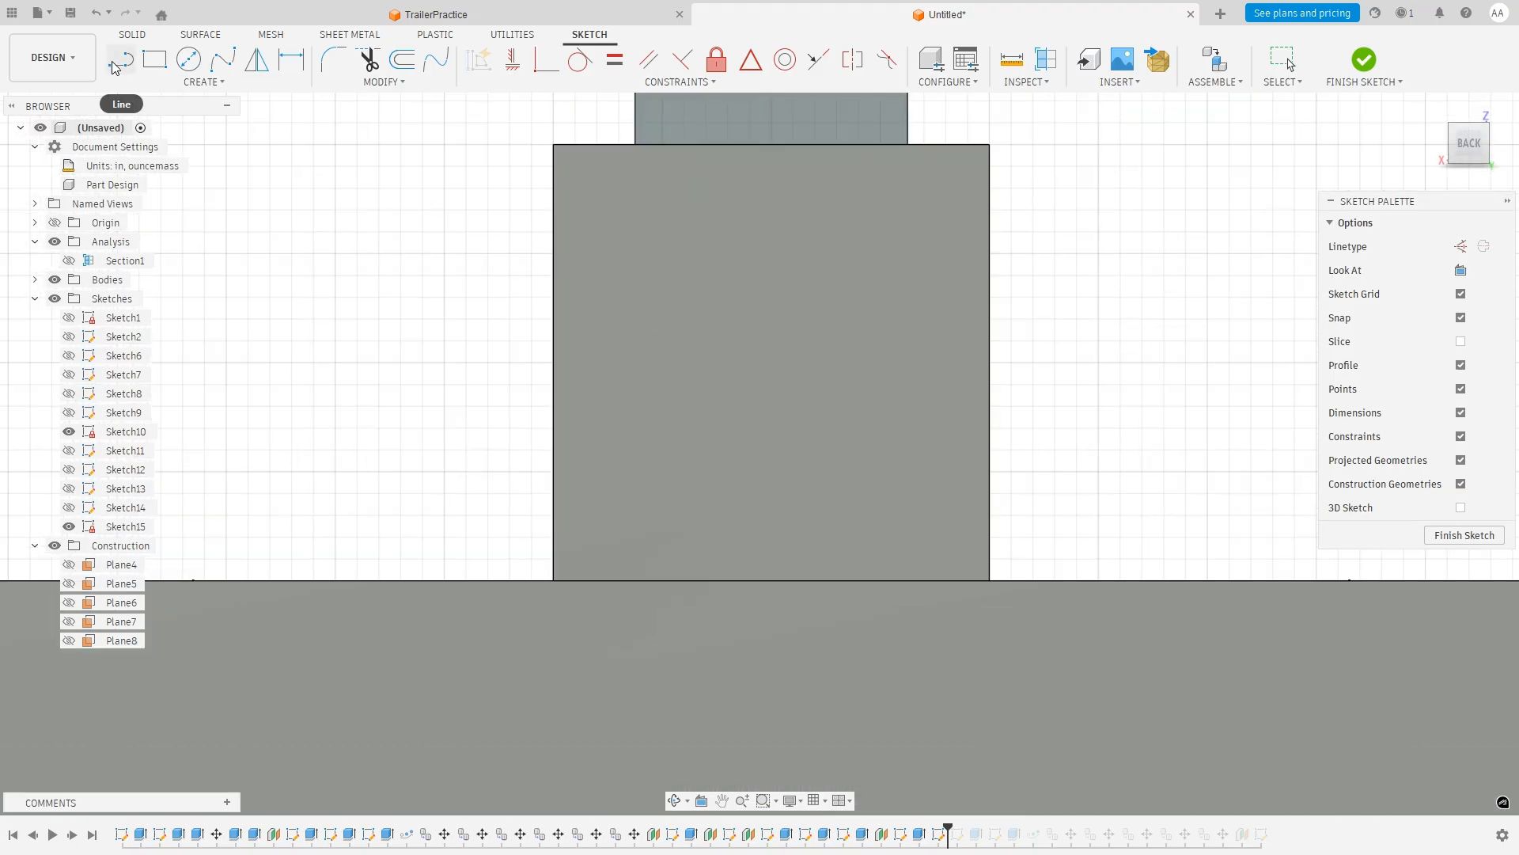
{"action": "left_click", "coordinate": [188, 59]}
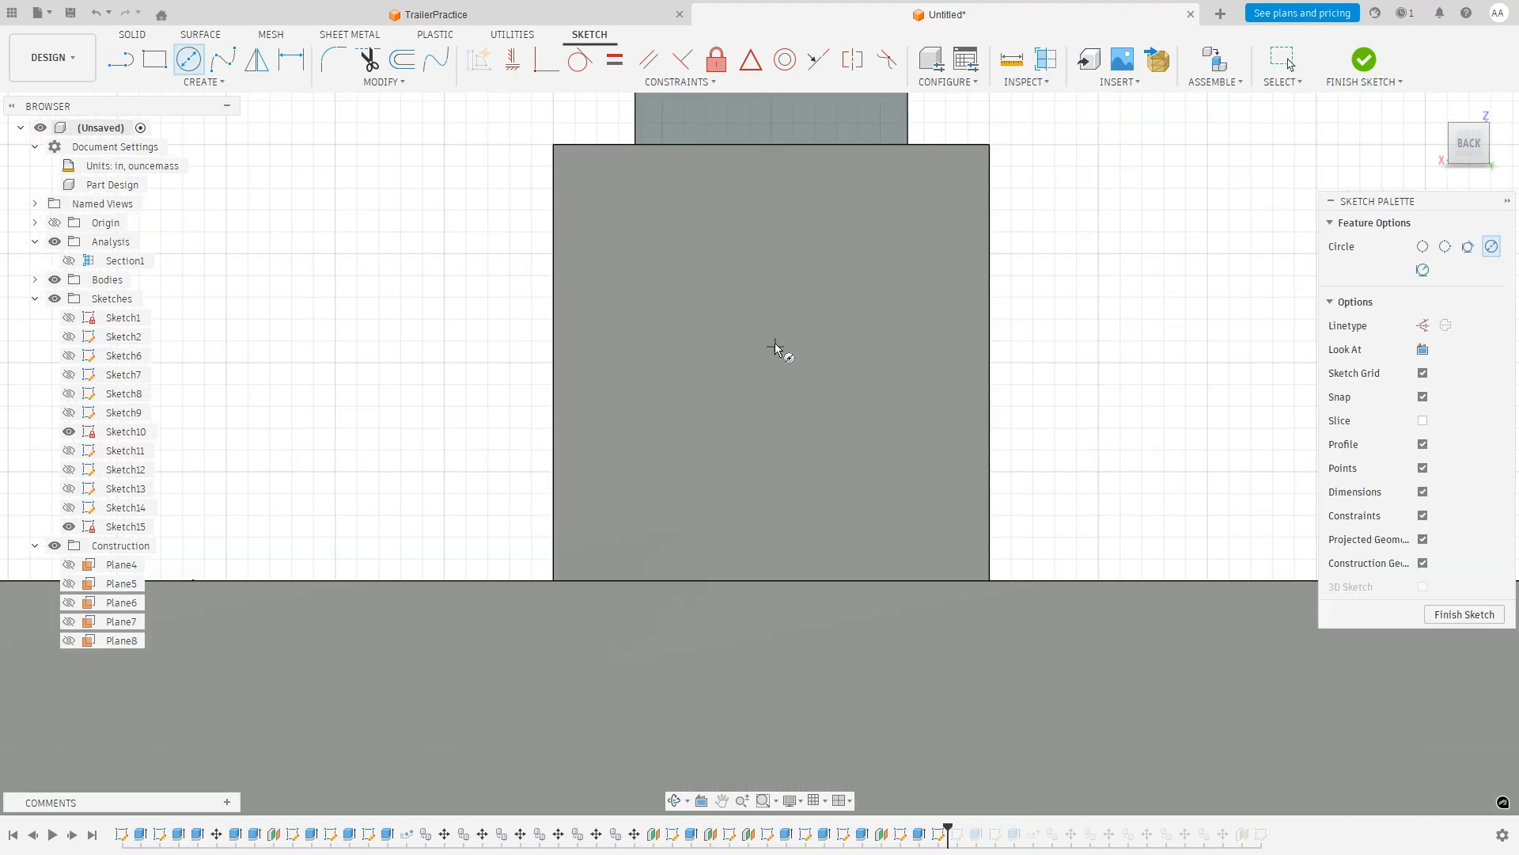
{"action": "left_click", "coordinate": [122, 60]}
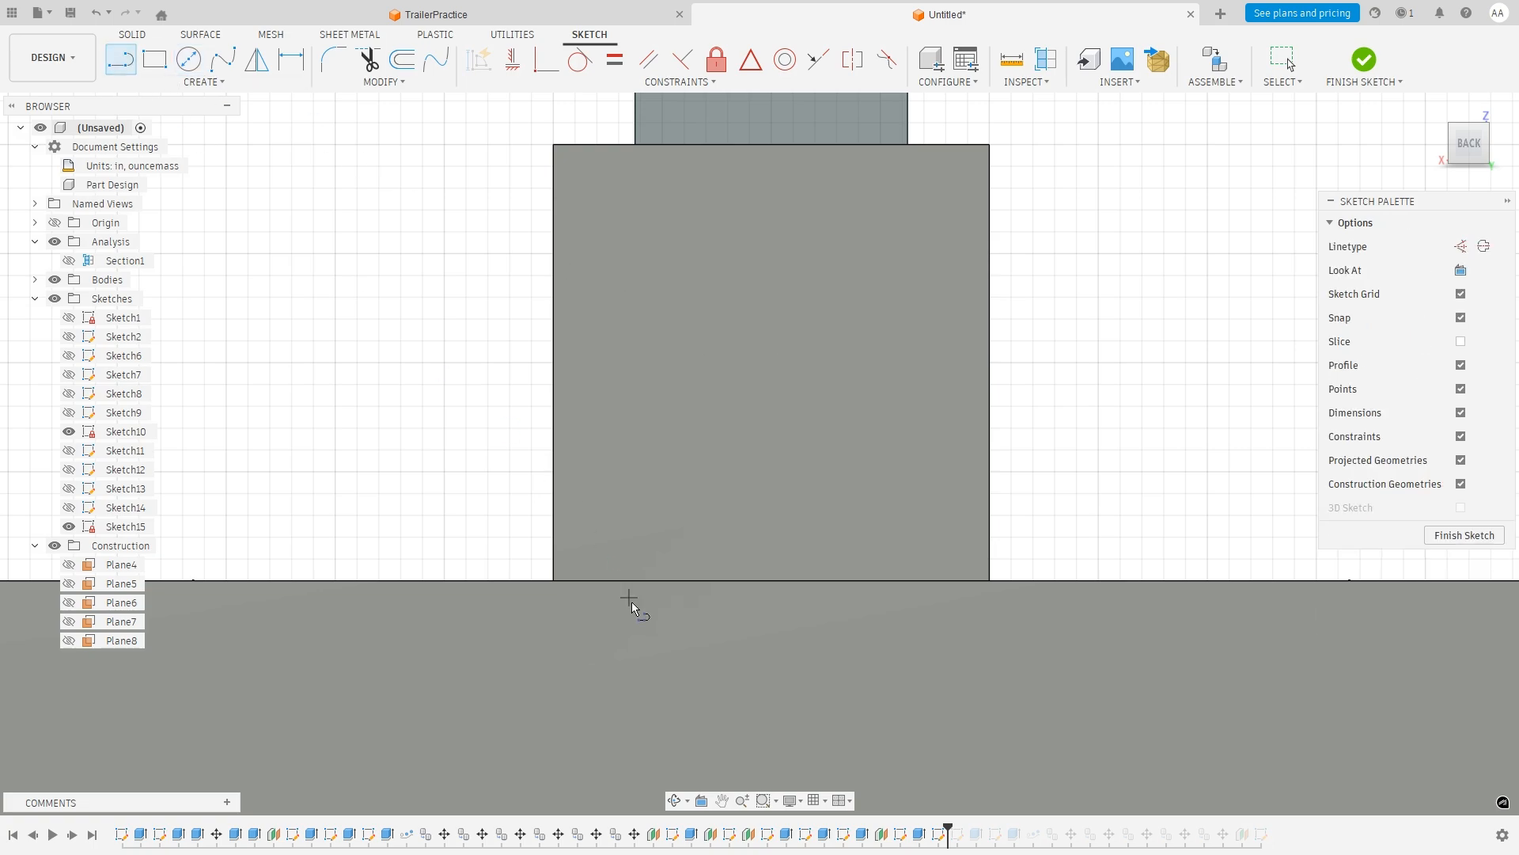
{"action": "left_click", "coordinate": [554, 580]}
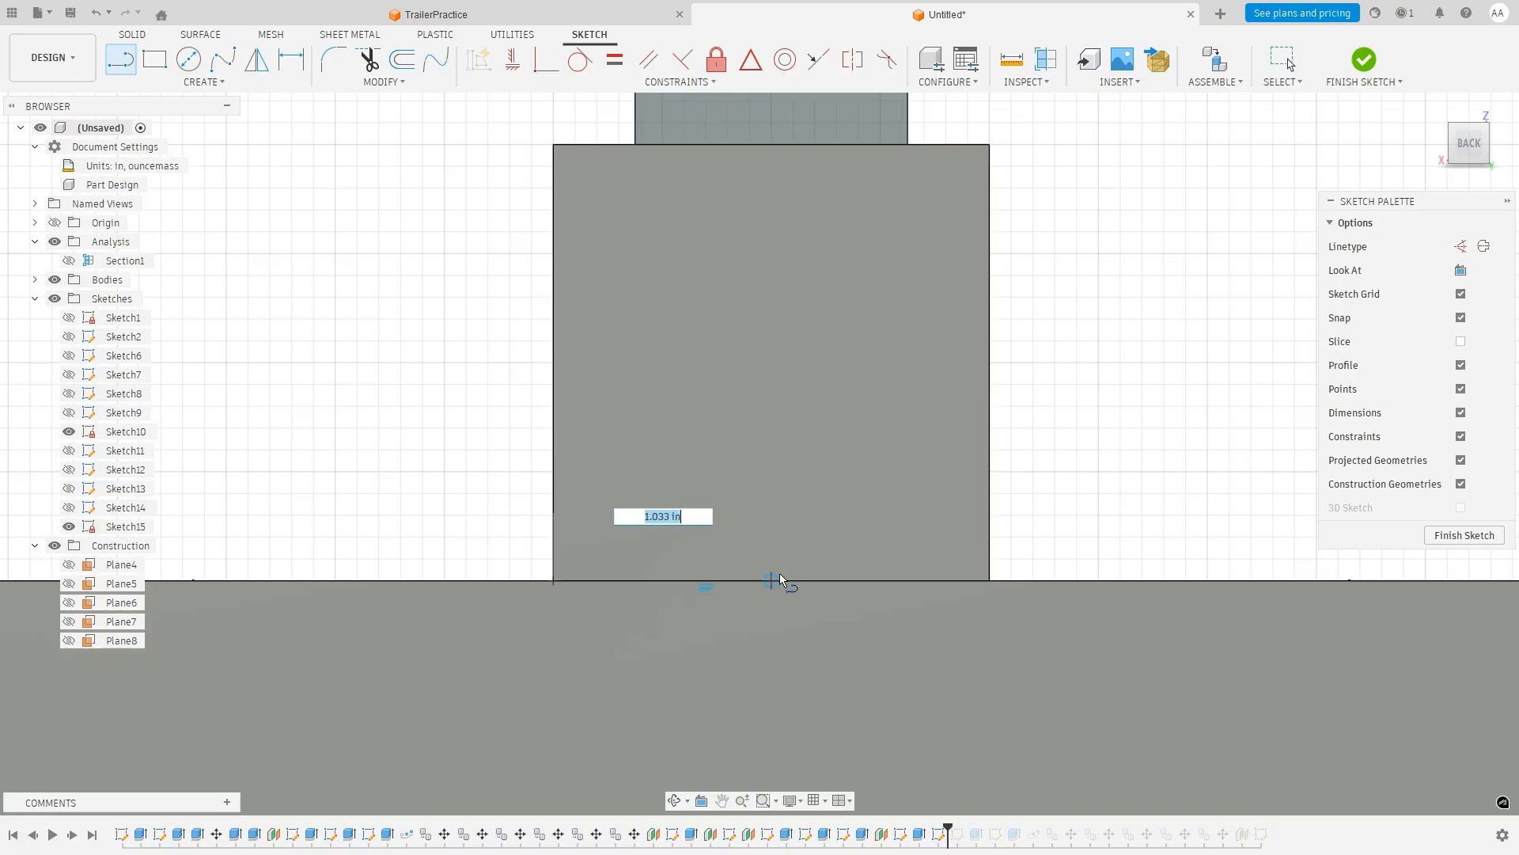
{"action": "key", "text": "Escape"}
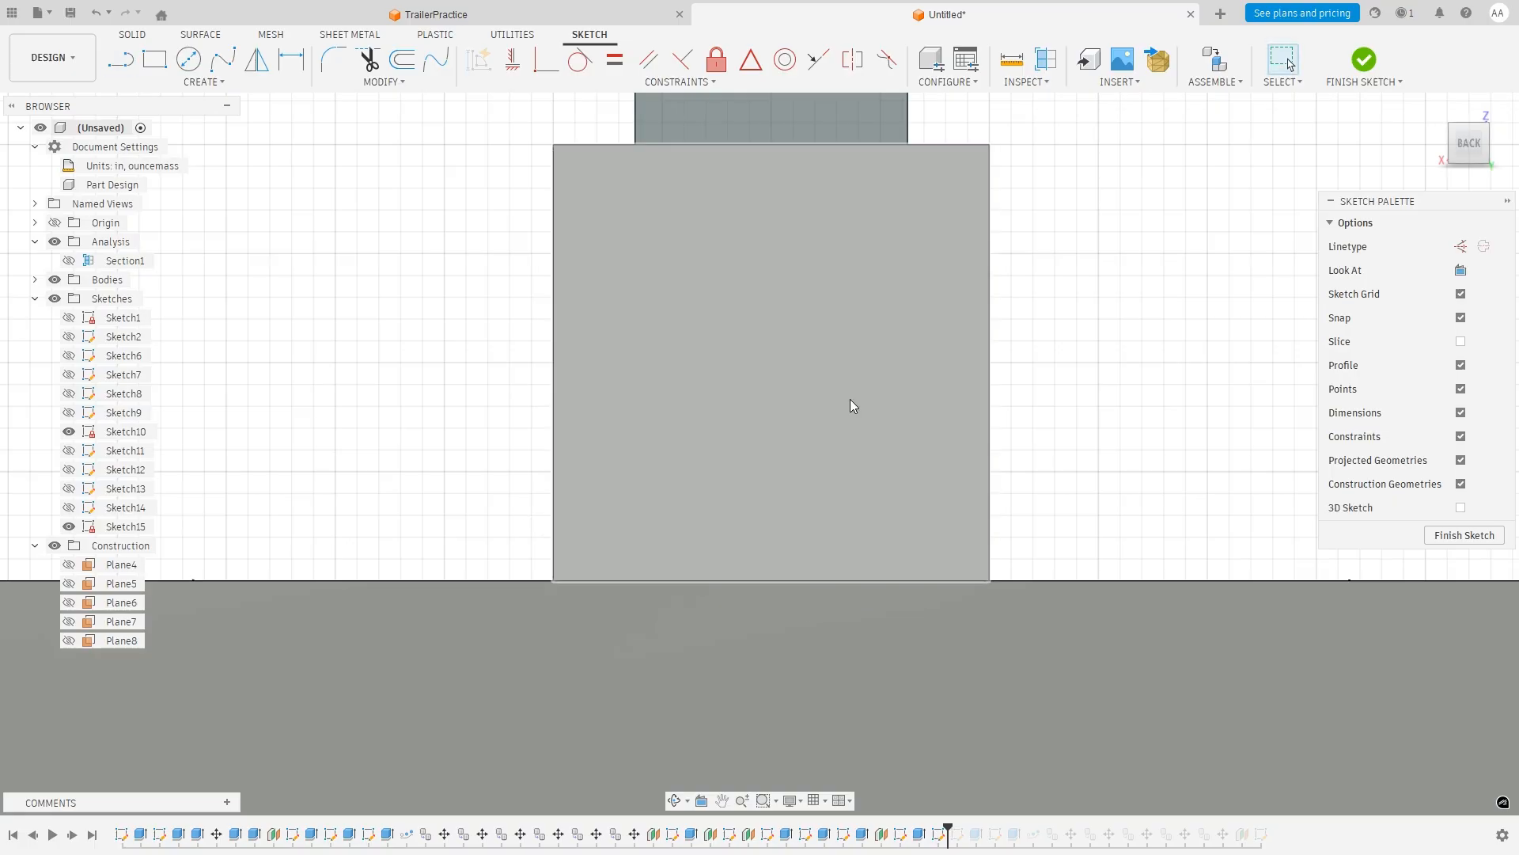
Sketch a guide line from the block's lower corner to its bottom edge's midpoint, plus a 0.6 in vertical line up the block's centre.
{"action": "left_click", "coordinate": [720, 799]}
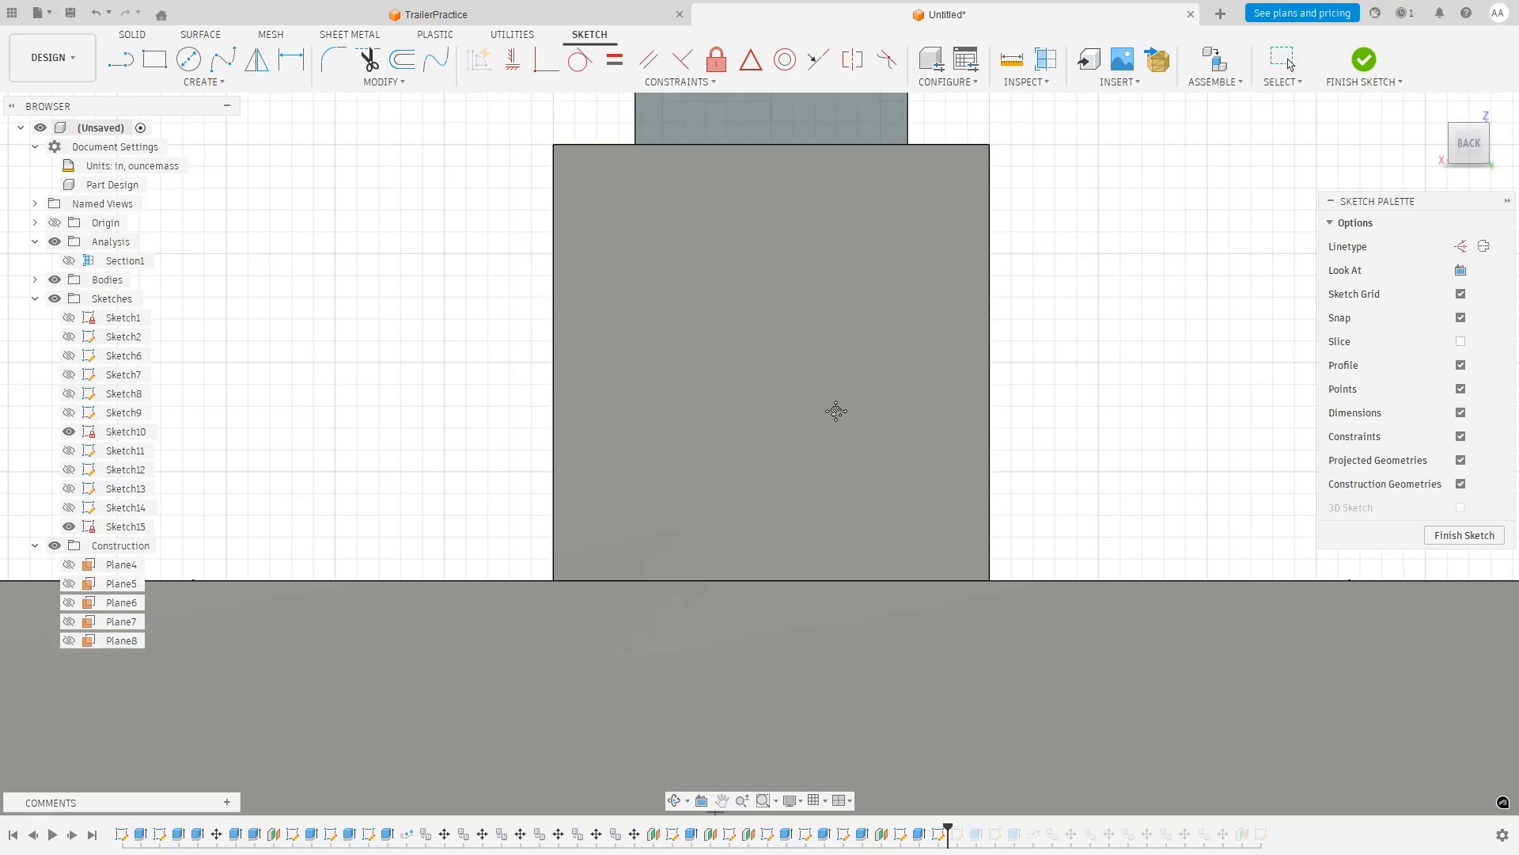
{"action": "left_click_drag", "start_coordinate": [817, 167], "coordinate": [797, 549]}
{"action": "scroll", "coordinate": [762, 390], "scroll_direction": "down", "scroll_amount": 1}
{"action": "scroll", "coordinate": [760, 395], "scroll_direction": "up", "scroll_amount": 4}
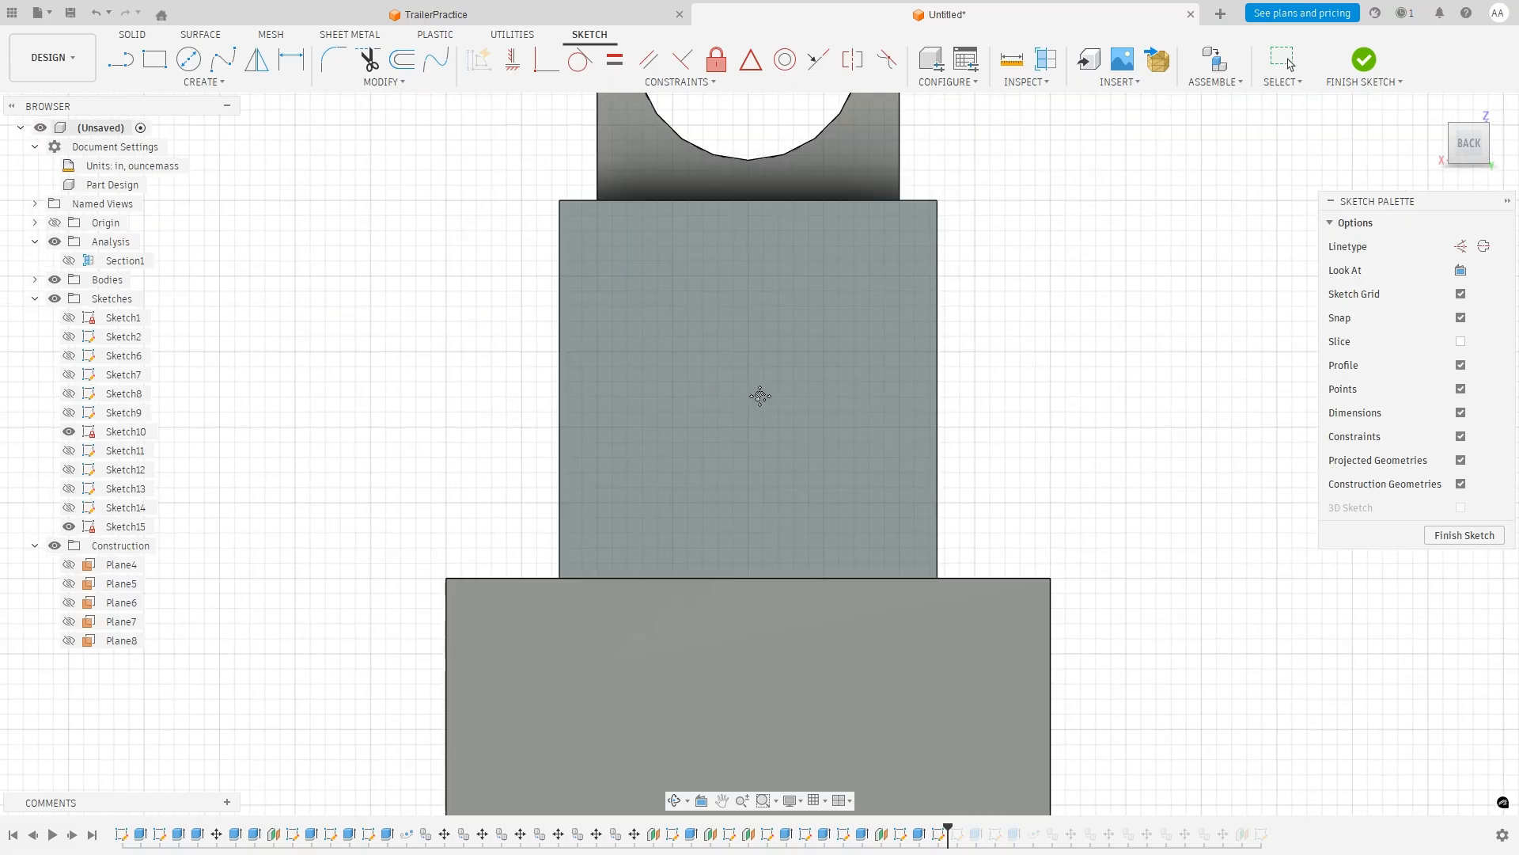
{"action": "left_click", "coordinate": [120, 58]}
{"action": "left_click", "coordinate": [561, 577]}
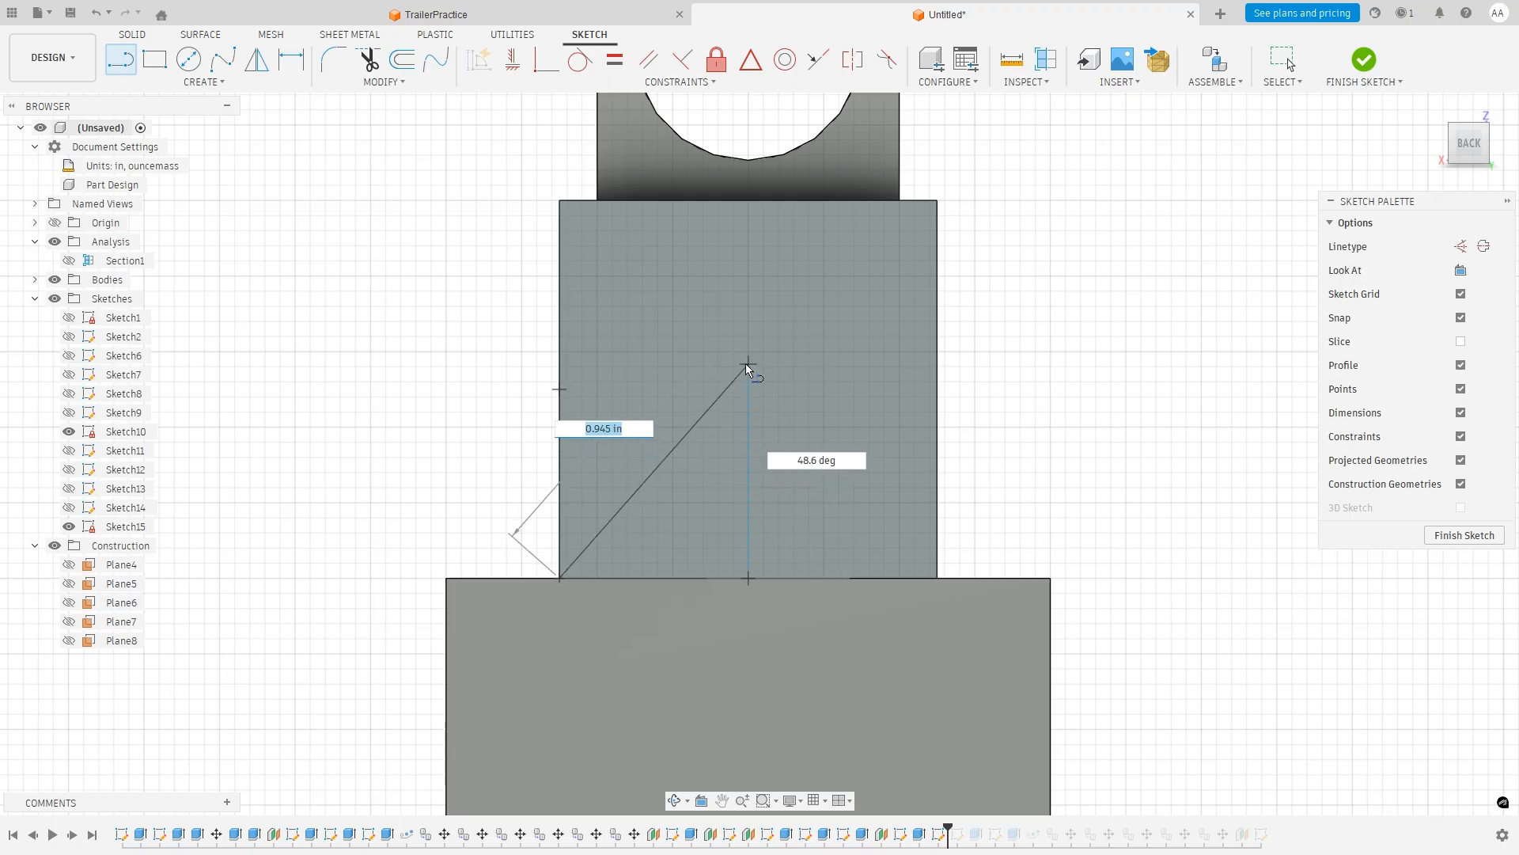
{"action": "double_click", "coordinate": [752, 572]}
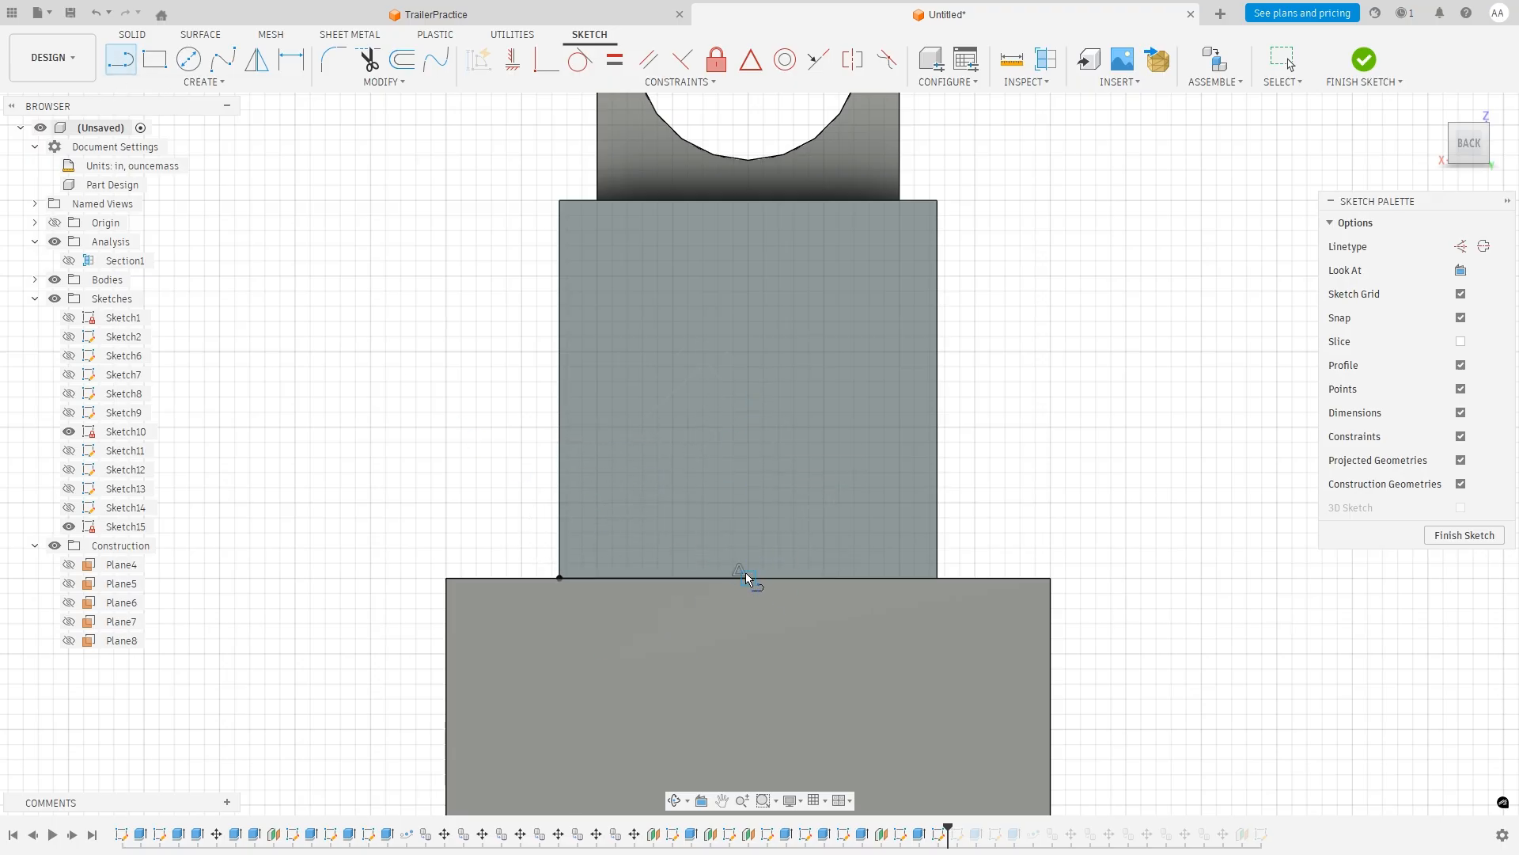
{"action": "left_click", "coordinate": [749, 567]}
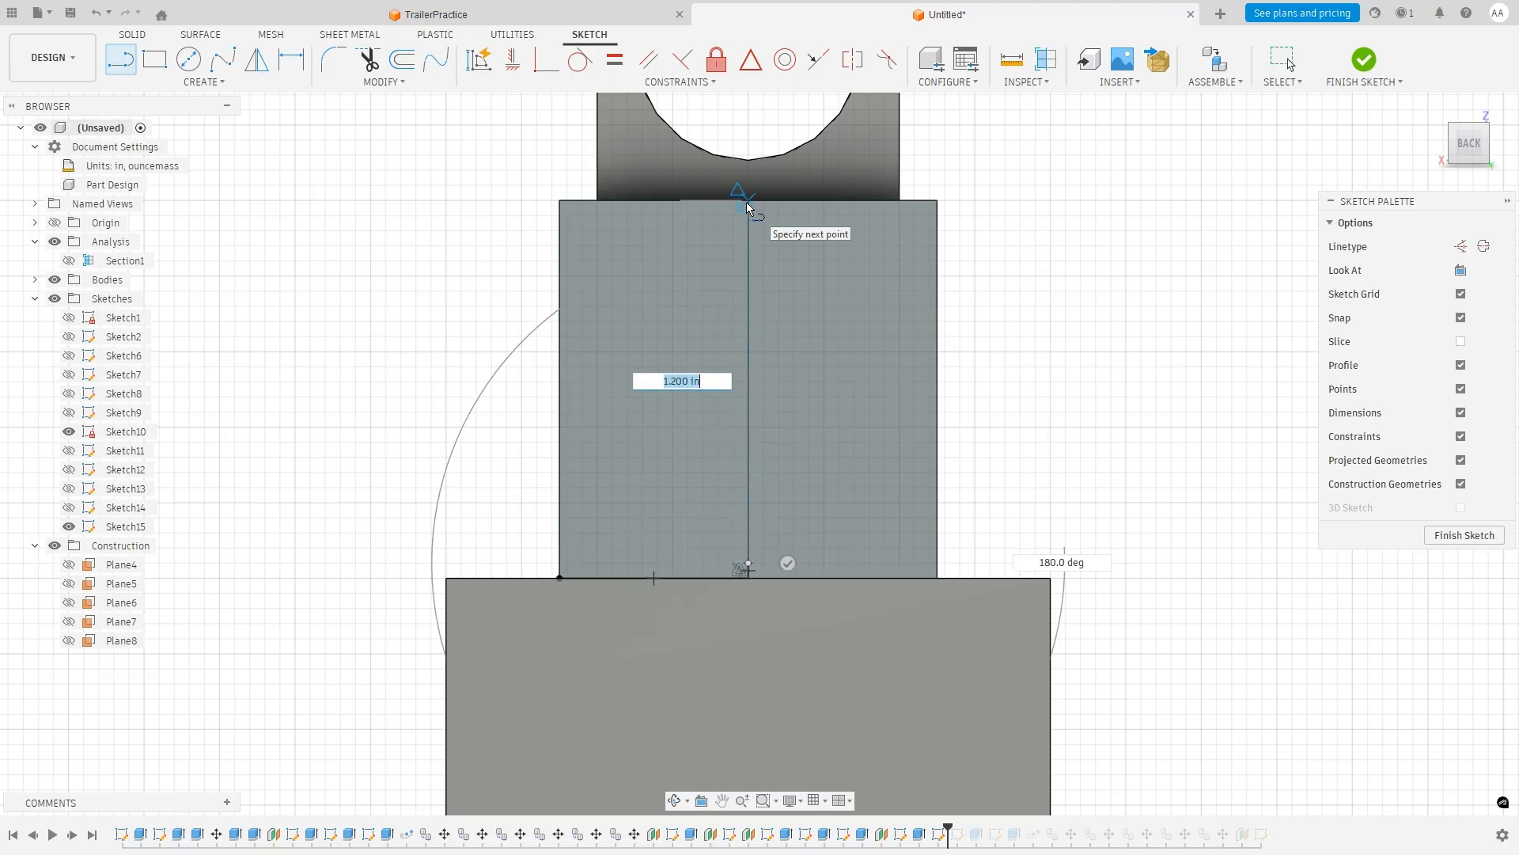
{"action": "type", "text": "0.6"}
{"action": "key", "text": "Return"}
{"action": "key", "text": "Escape"}
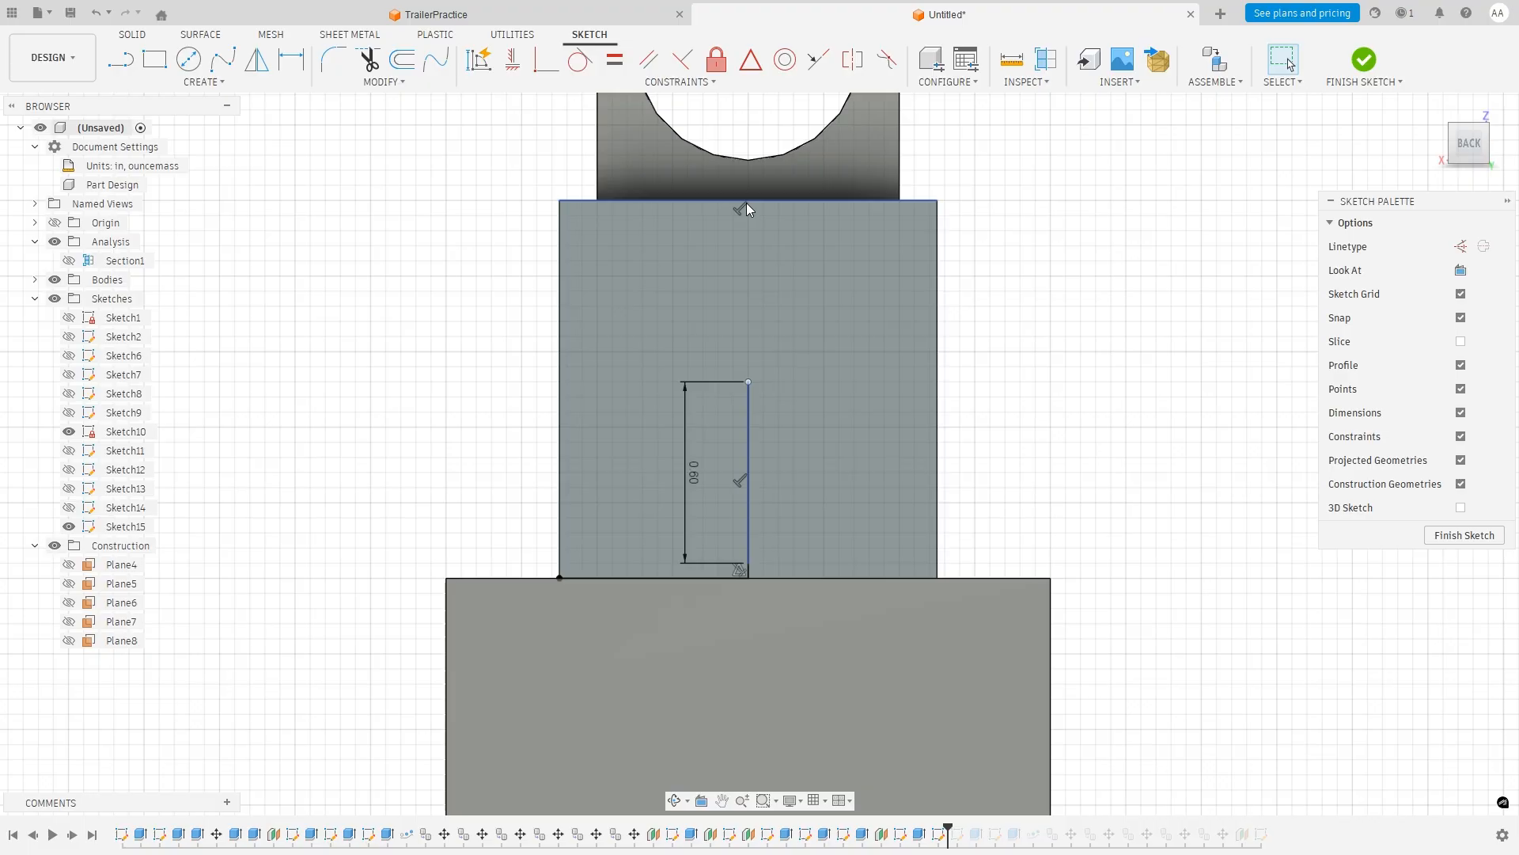
Draw a 0.75 in diameter circle centred on the upper end of the vertical guide line.
{"action": "left_click", "coordinate": [188, 59]}
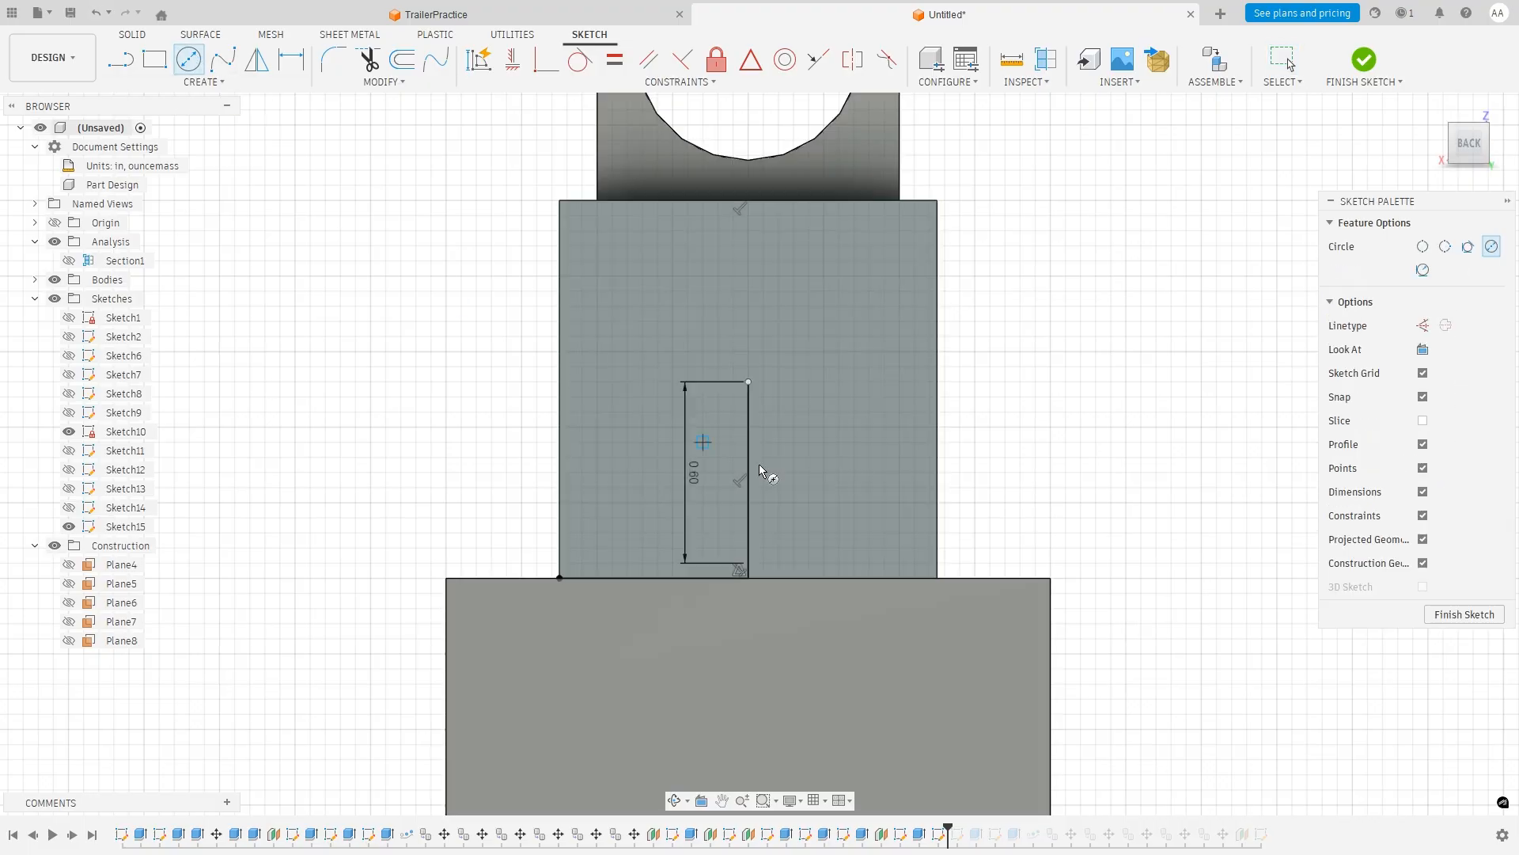
{"action": "left_click", "coordinate": [748, 382]}
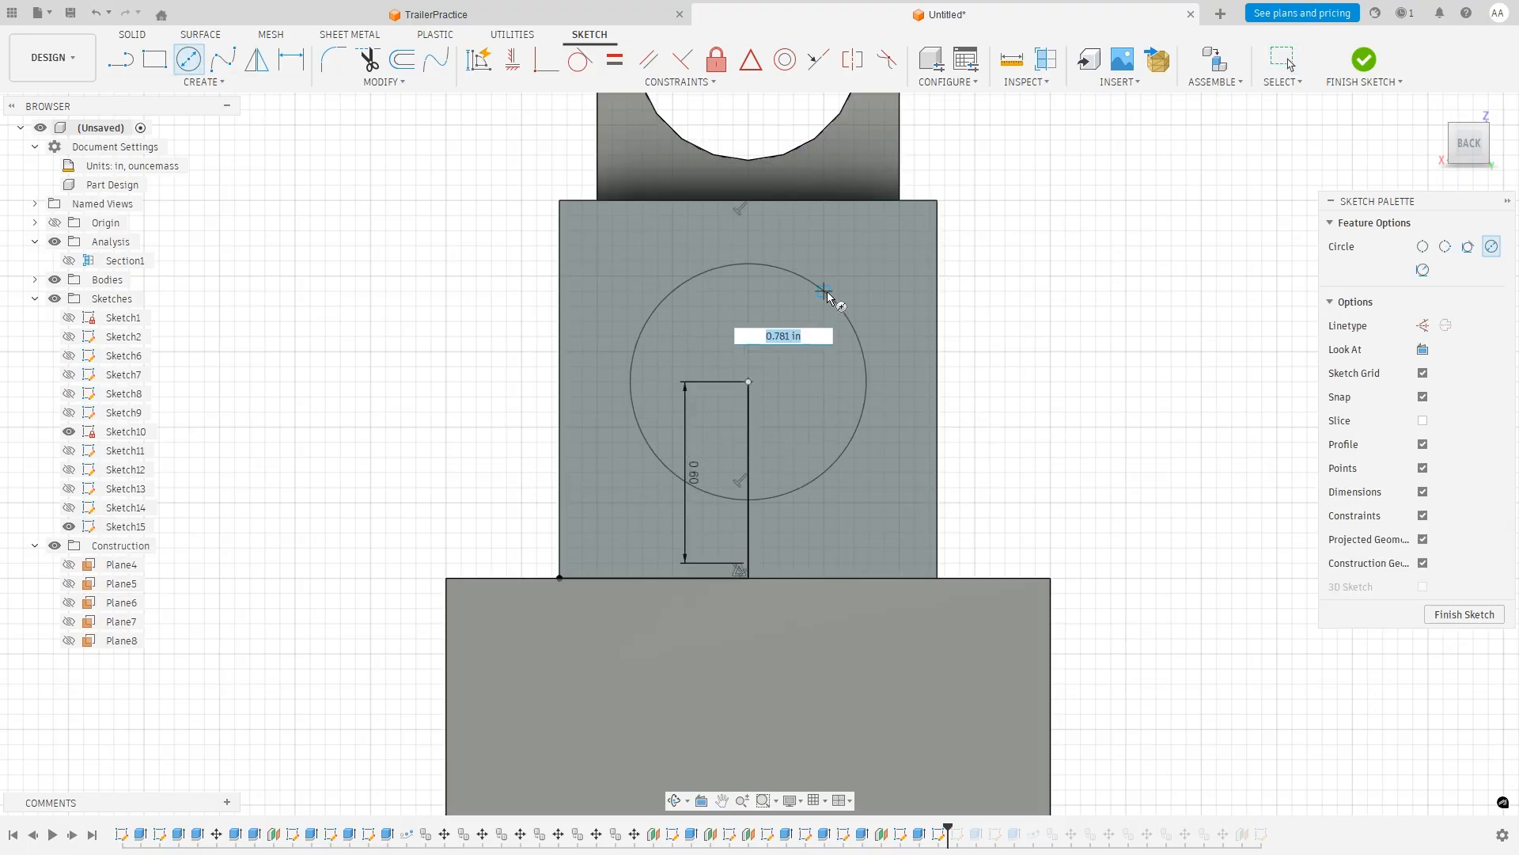
{"action": "type", "text": "."}
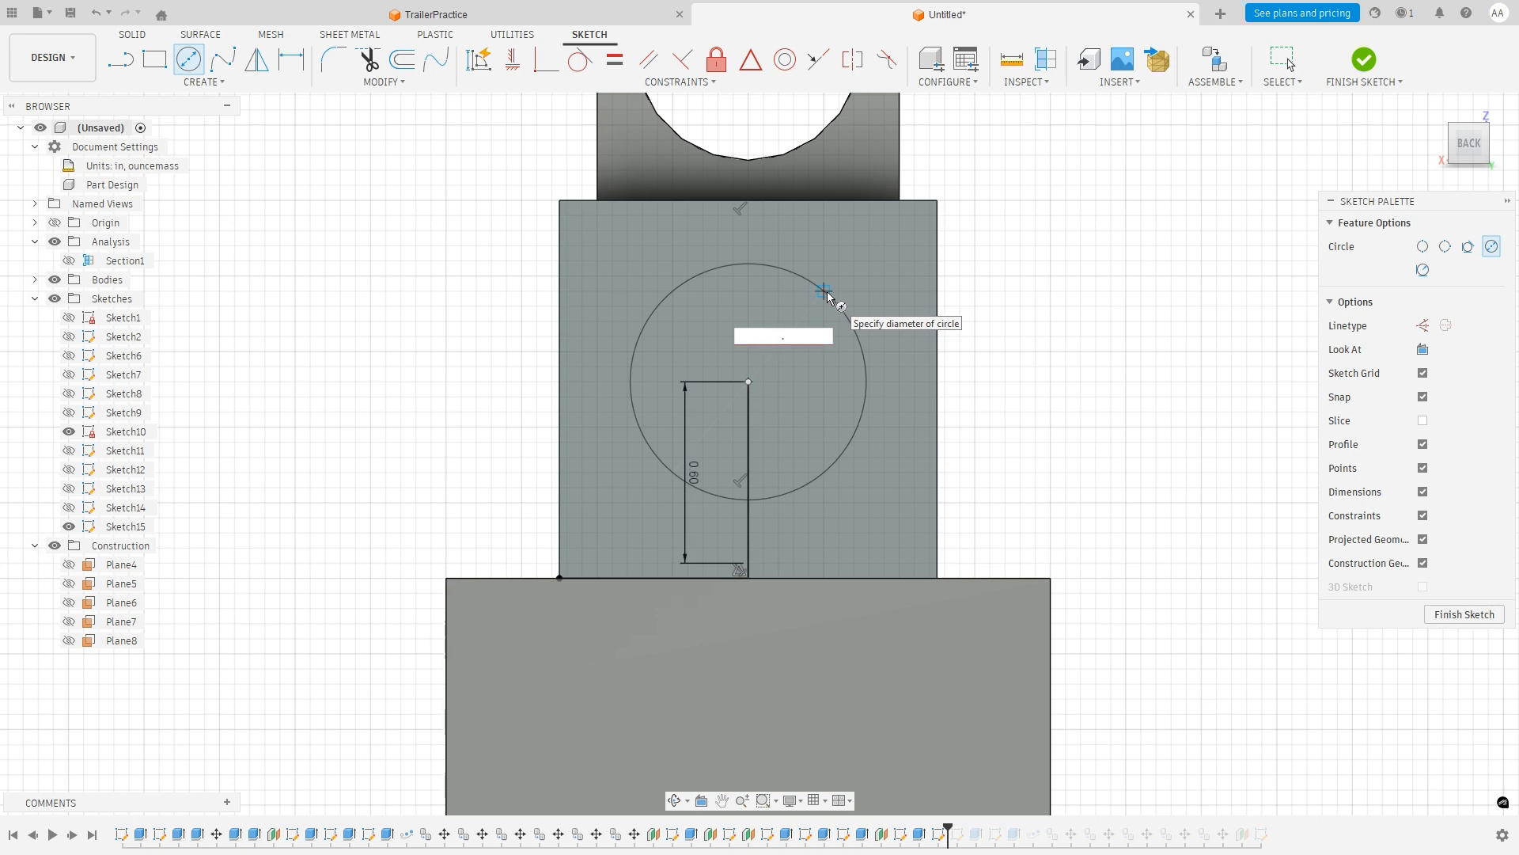
{"action": "type", "text": "75"}
{"action": "key", "text": "Return"}
{"action": "key", "text": "Escape"}
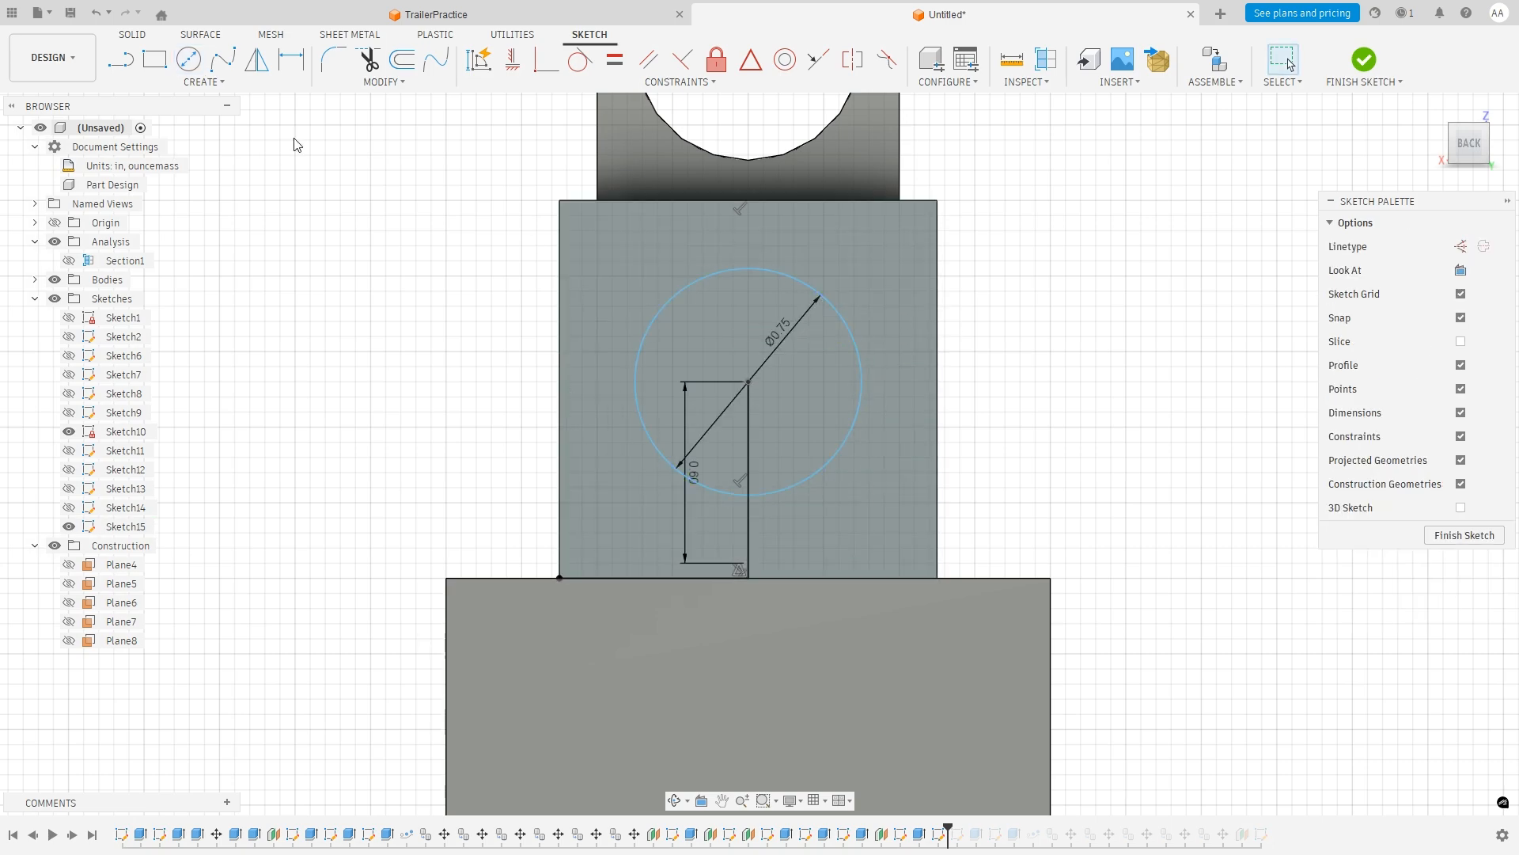
Trim away the vertical and horizontal guide lines, leaving only the circle in the sketch.
{"action": "left_click", "coordinate": [369, 59]}
{"action": "left_click", "coordinate": [748, 430]}
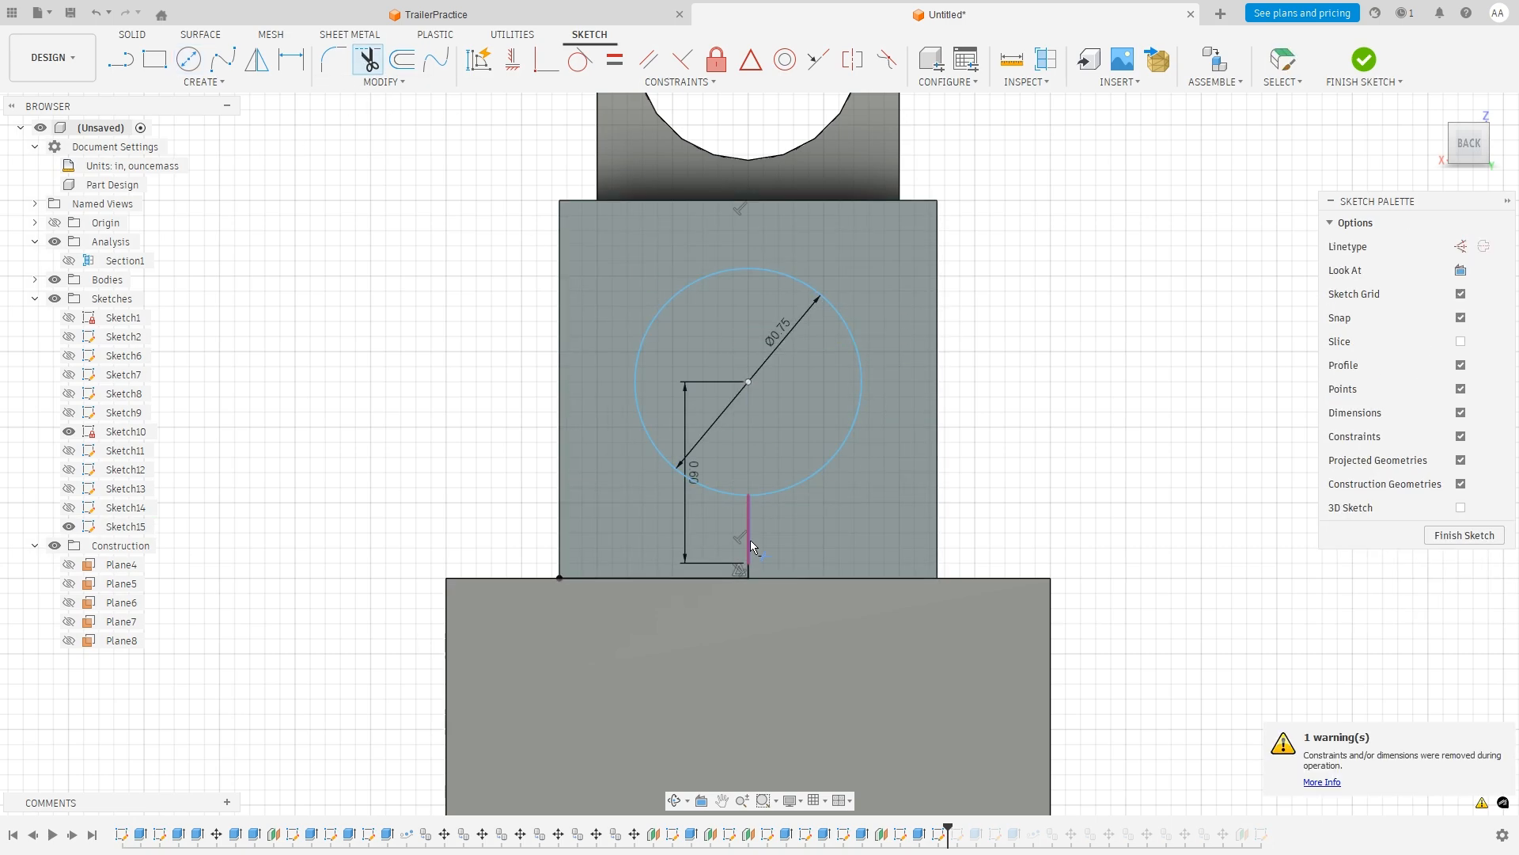
{"action": "left_click", "coordinate": [749, 554]}
{"action": "left_click", "coordinate": [748, 573]}
{"action": "left_click", "coordinate": [687, 578]}
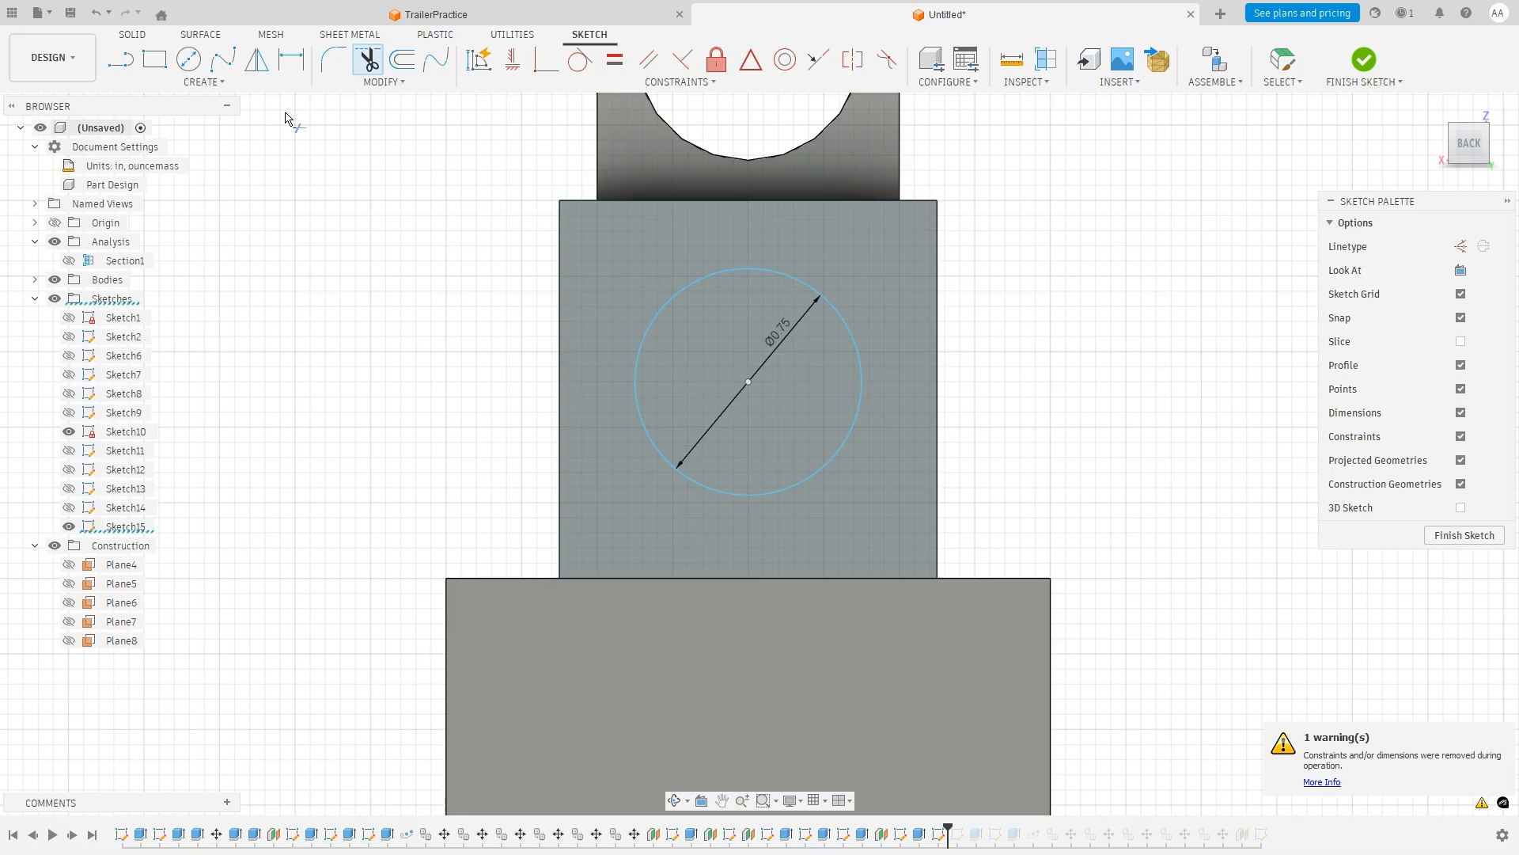
Extrude the circle as a cut with a distance of -0.25 in to make a hole through the block.
{"action": "left_click", "coordinate": [131, 34]}
{"action": "left_click", "coordinate": [155, 59]}
{"action": "left_click", "coordinate": [820, 367]}
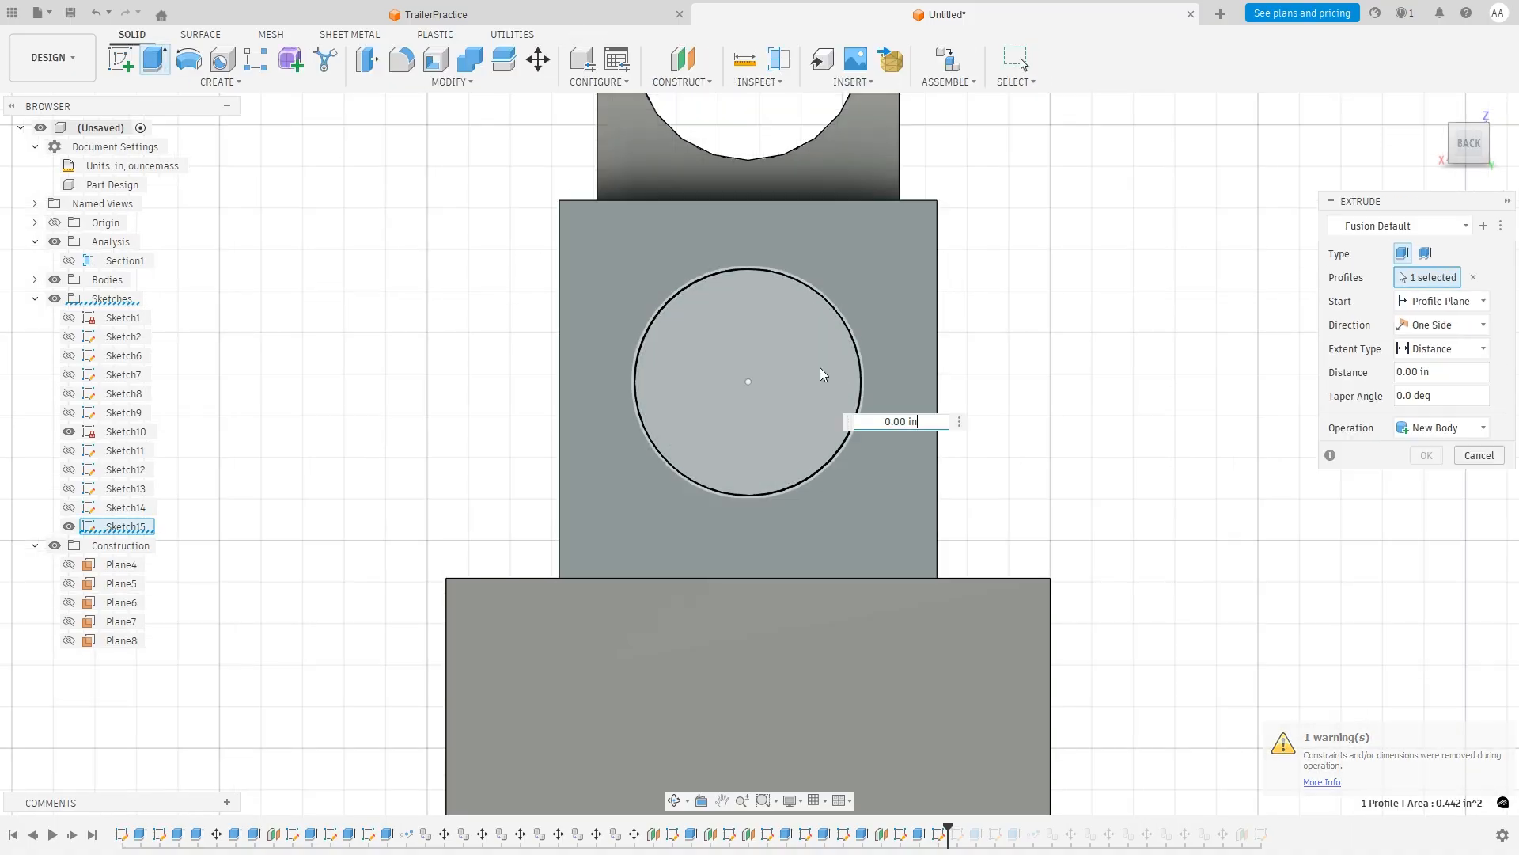
{"action": "middle_click_drag", "start_coordinate": [823, 374], "coordinate": [1245, 319], "text": "shift"}
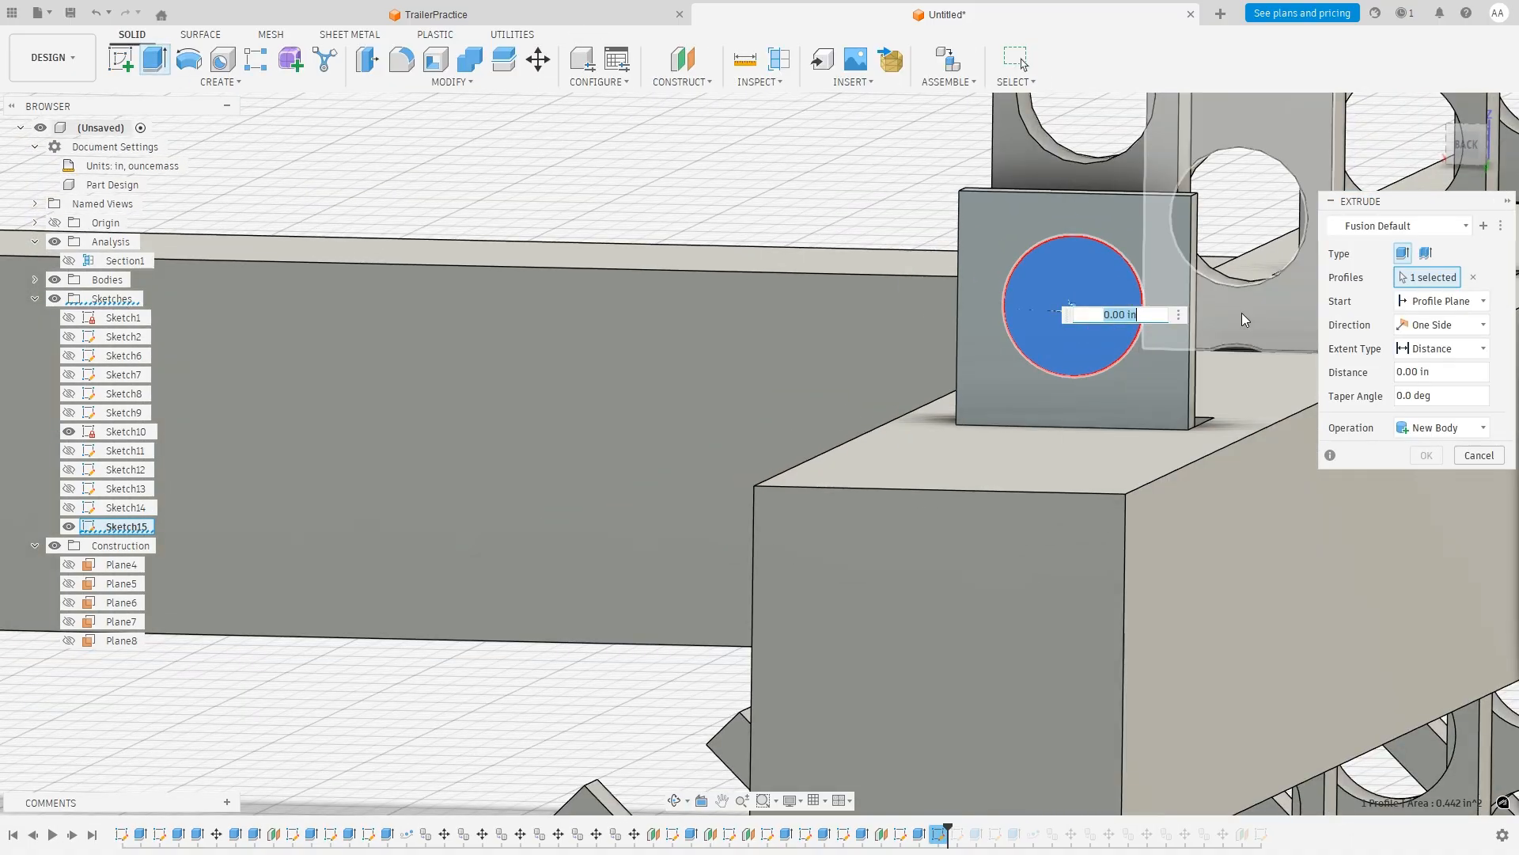
{"action": "scroll", "coordinate": [1242, 312], "scroll_direction": "up", "scroll_amount": 4}
{"action": "middle_click_drag", "start_coordinate": [1186, 264], "coordinate": [1177, 265], "text": "shift"}
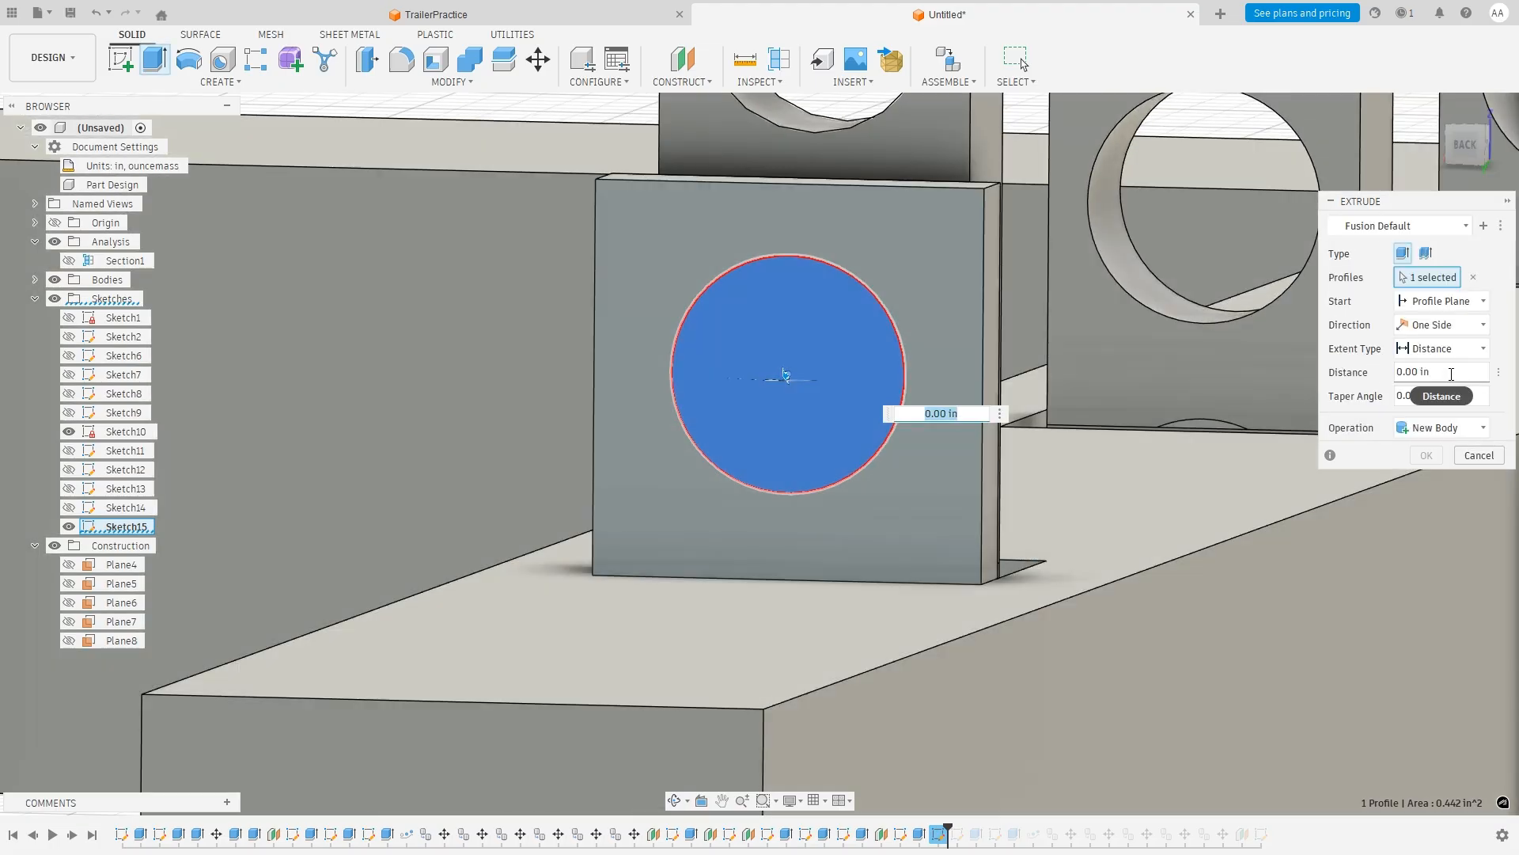
{"action": "left_click", "coordinate": [1451, 374]}
{"action": "type", "text": "."}
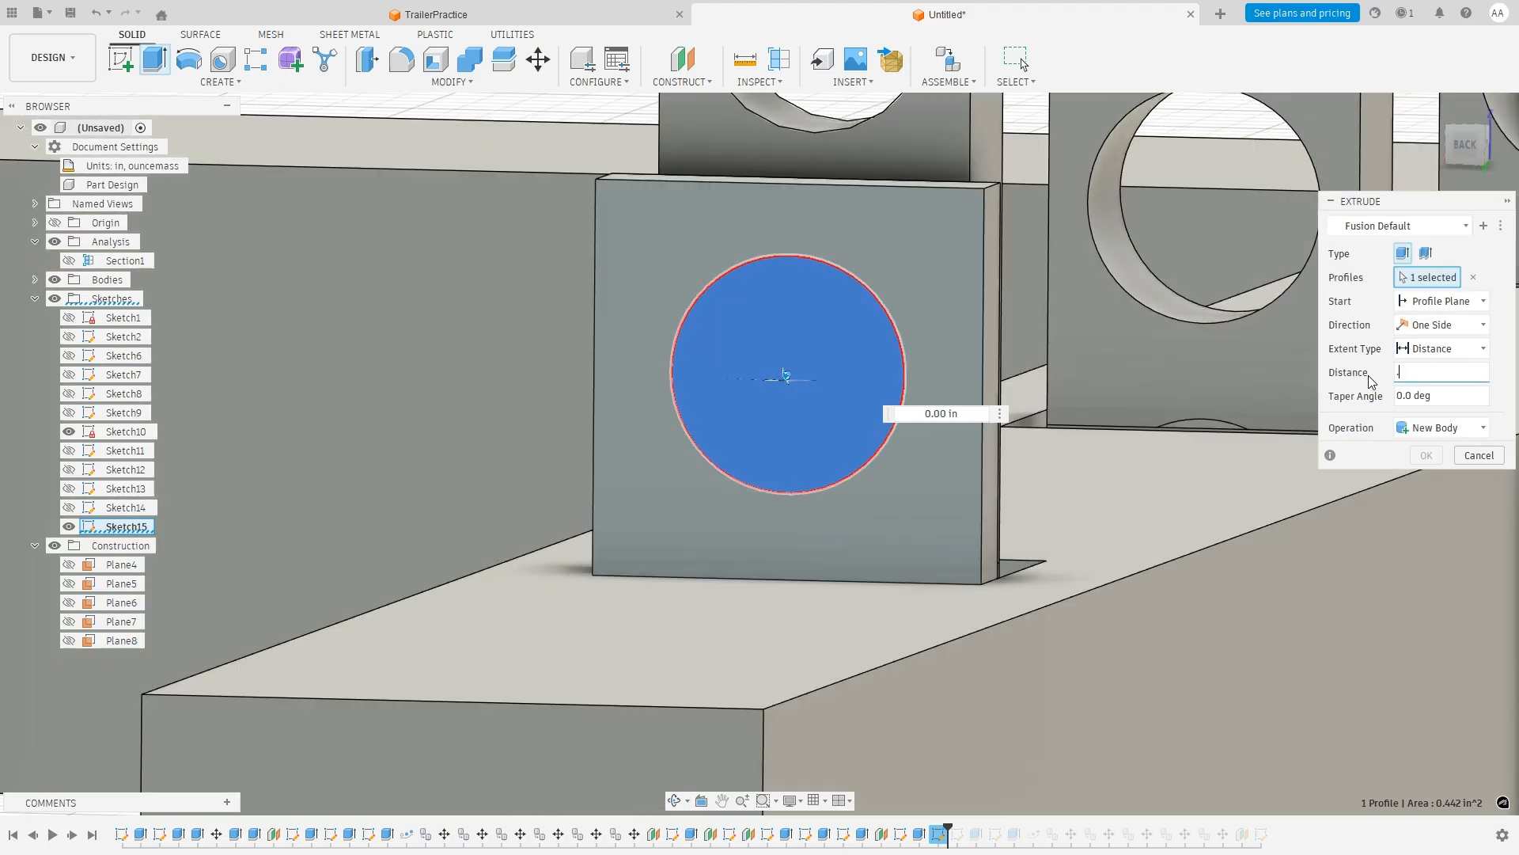
{"action": "type", "text": "25"}
{"action": "left_click", "coordinate": [1441, 427]}
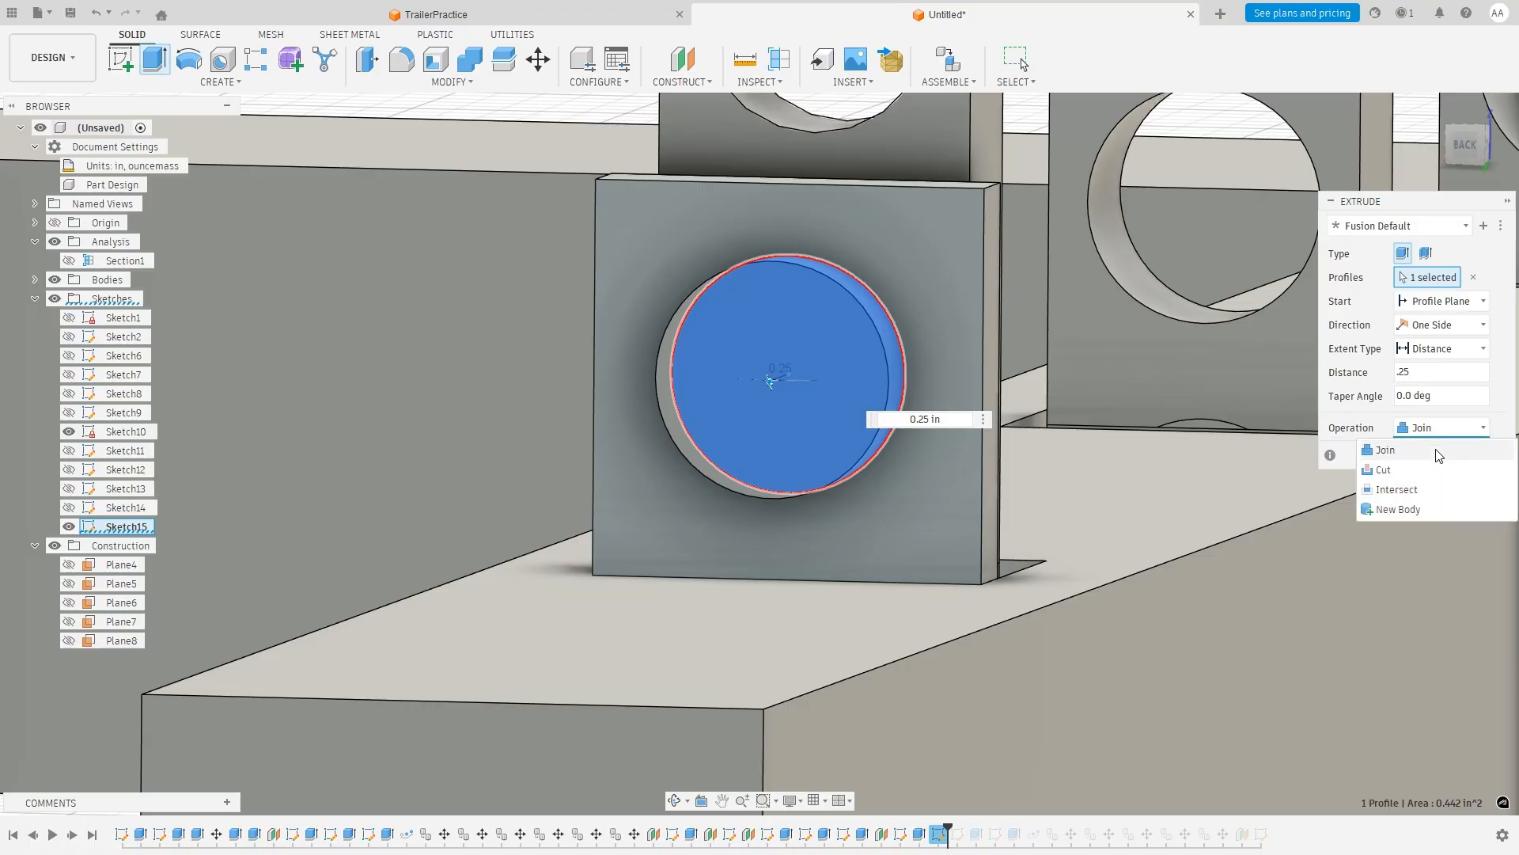
{"action": "left_click", "coordinate": [1383, 469]}
{"action": "left_click", "coordinate": [1434, 373]}
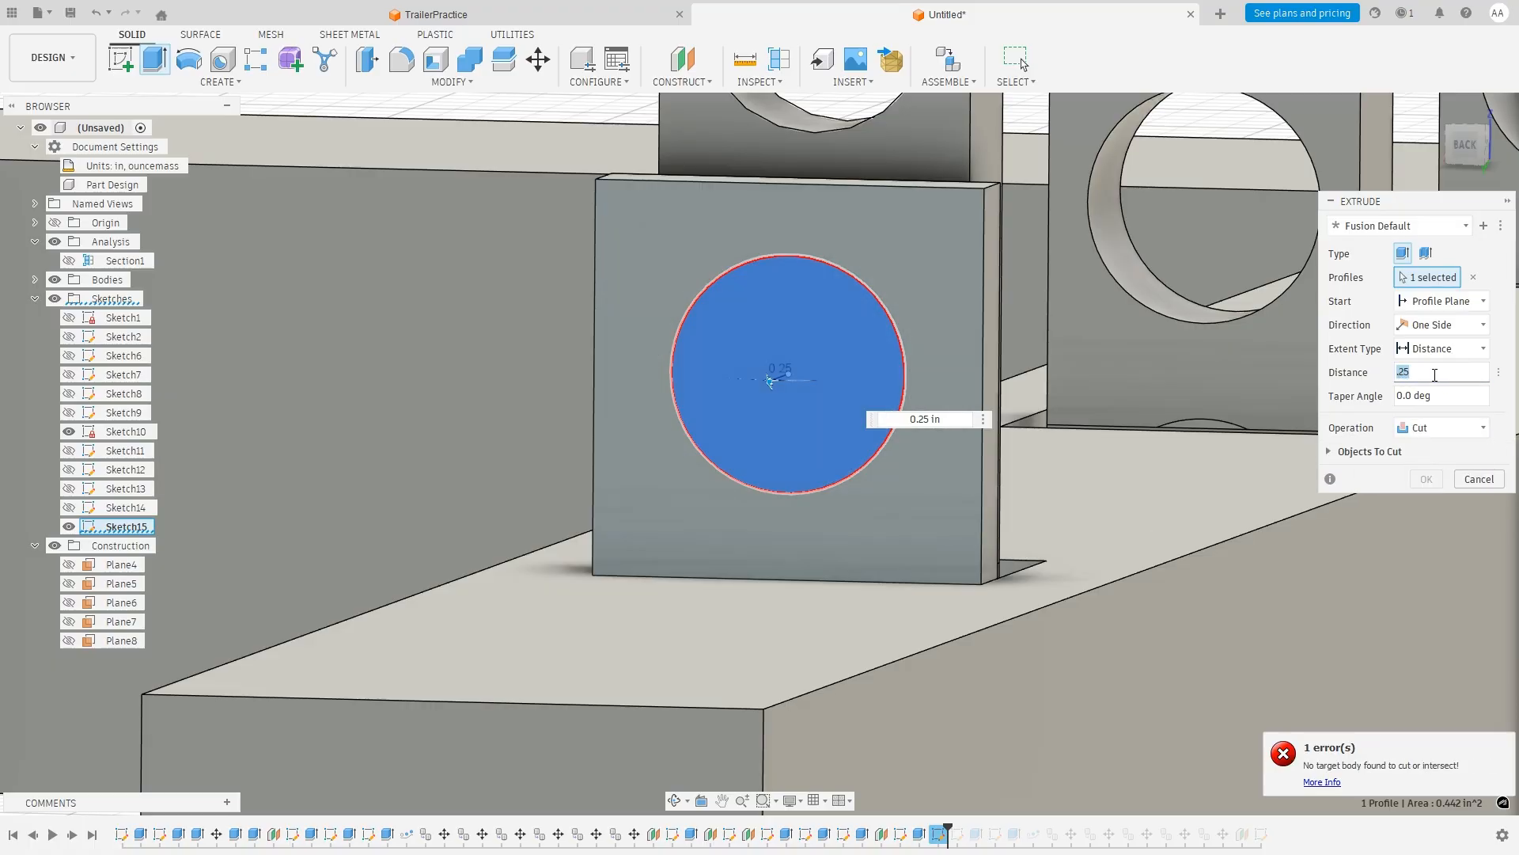
{"action": "type", "text": "-.25"}
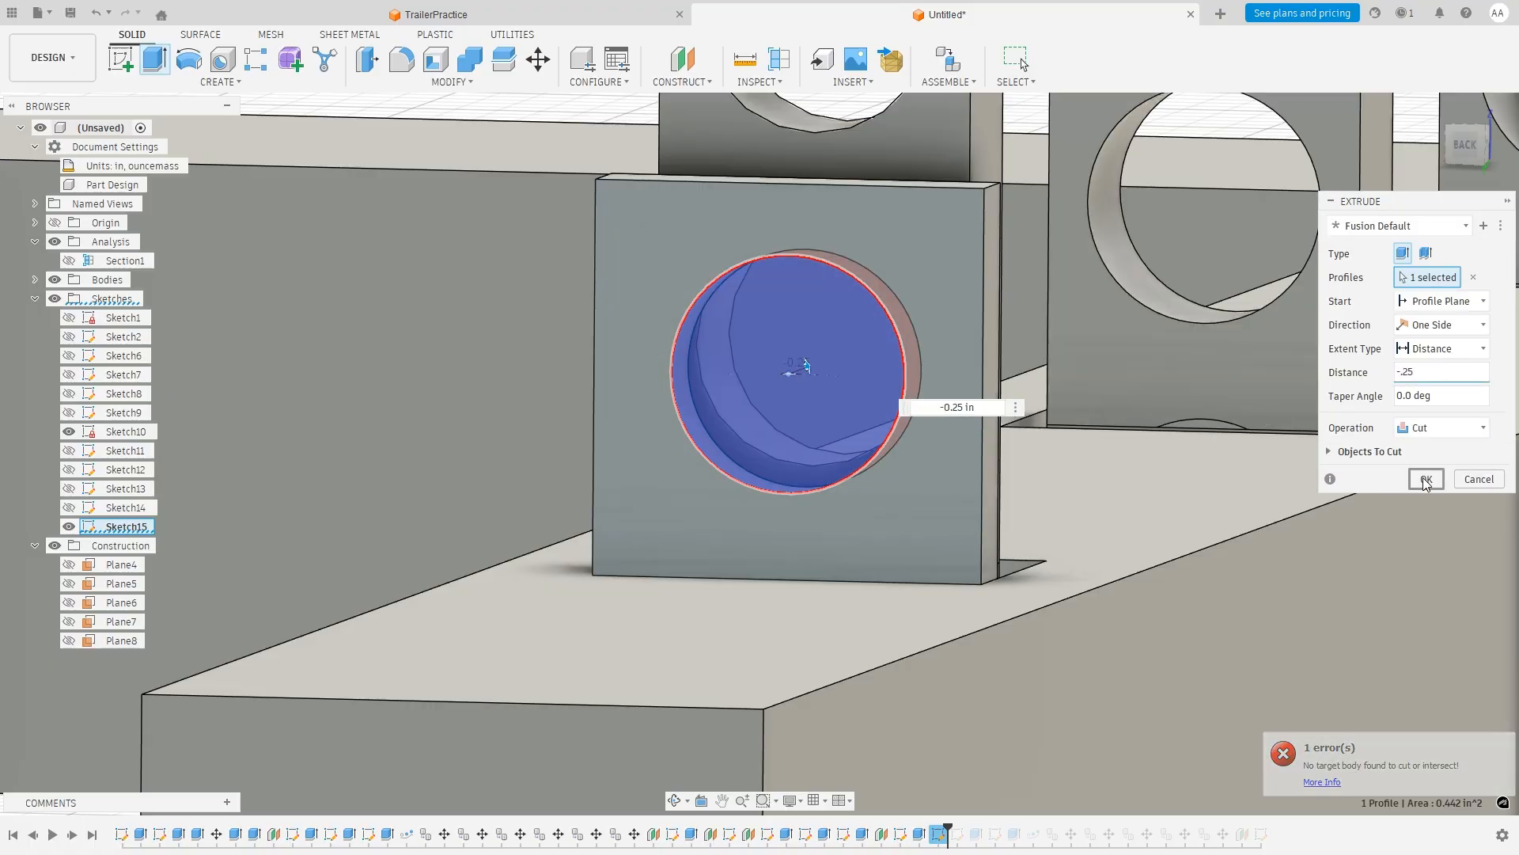
{"action": "left_click", "coordinate": [1427, 478]}
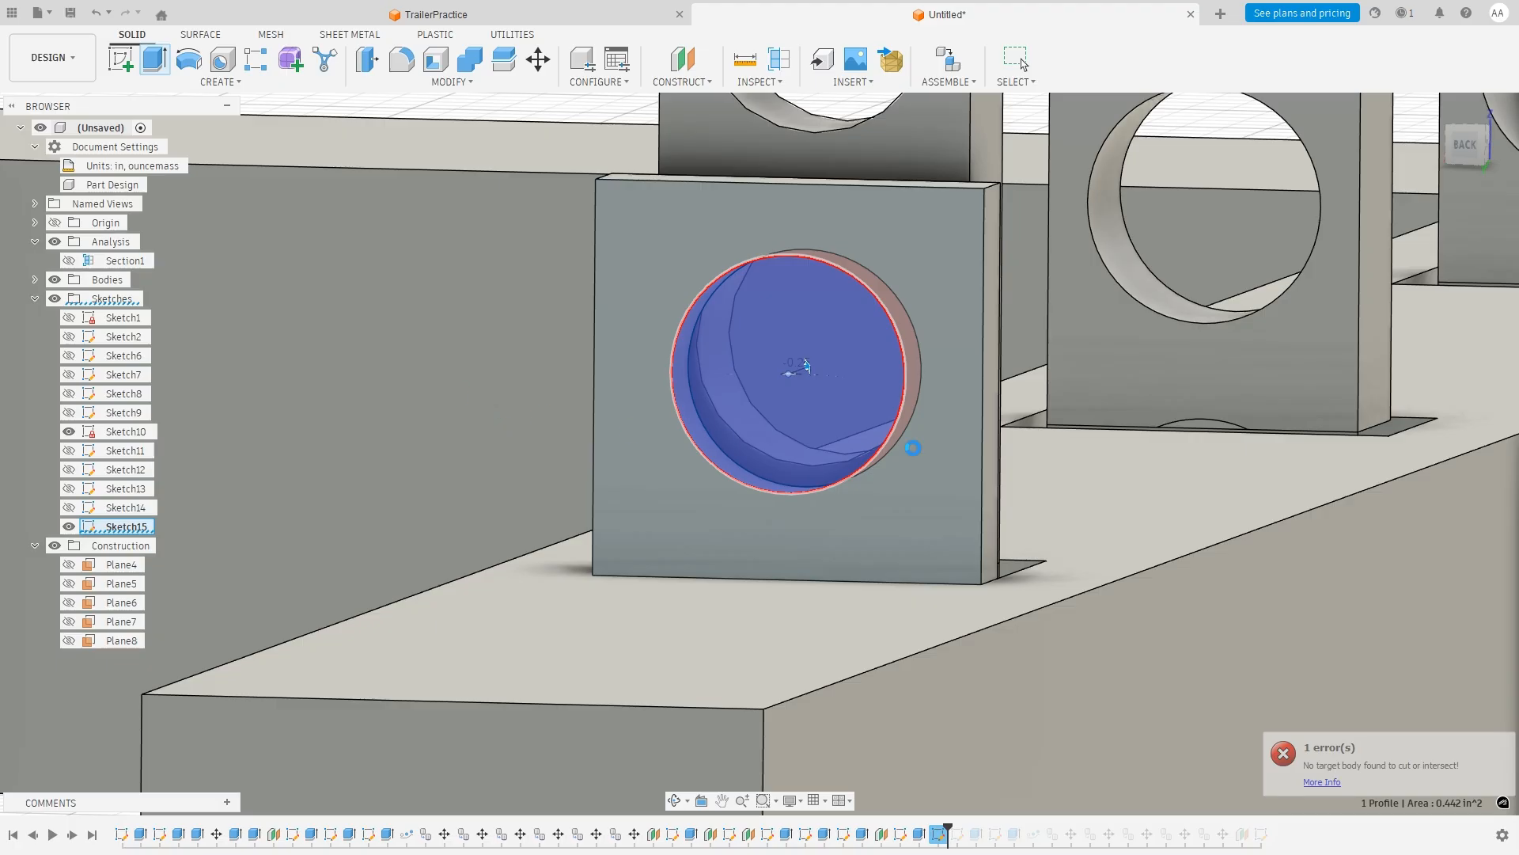
Create a copy of the drilled block body beside the first upright, moved -0.75 in along Y.
{"action": "middle_click_drag", "start_coordinate": [625, 325], "coordinate": [554, 385], "text": "shift"}
{"action": "scroll", "coordinate": [555, 387], "scroll_direction": "down", "scroll_amount": 7}
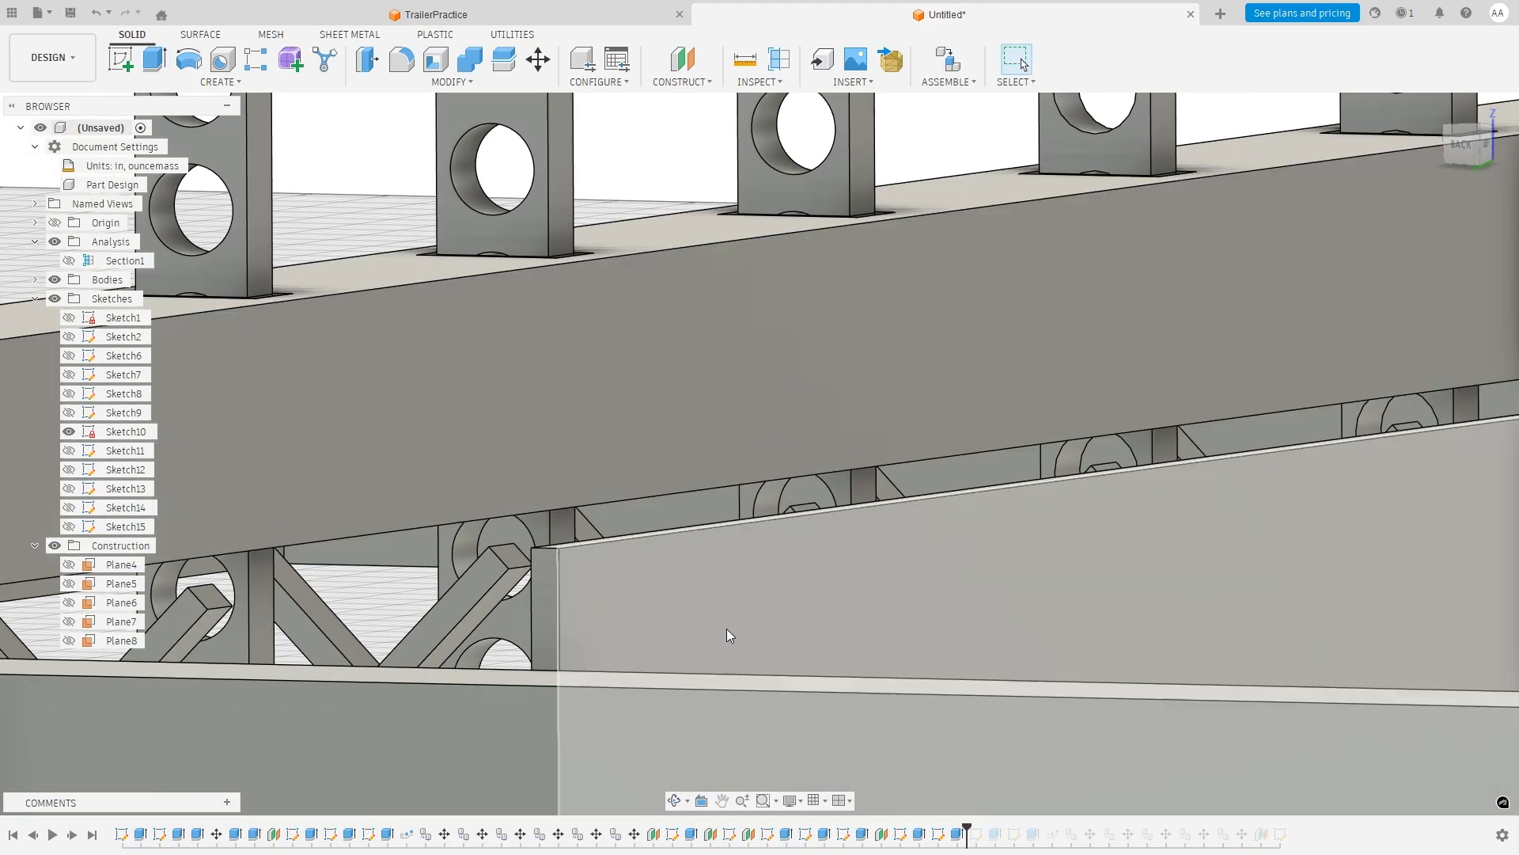
{"action": "left_click", "coordinate": [722, 801]}
{"action": "left_click_drag", "start_coordinate": [467, 360], "coordinate": [1415, 538]}
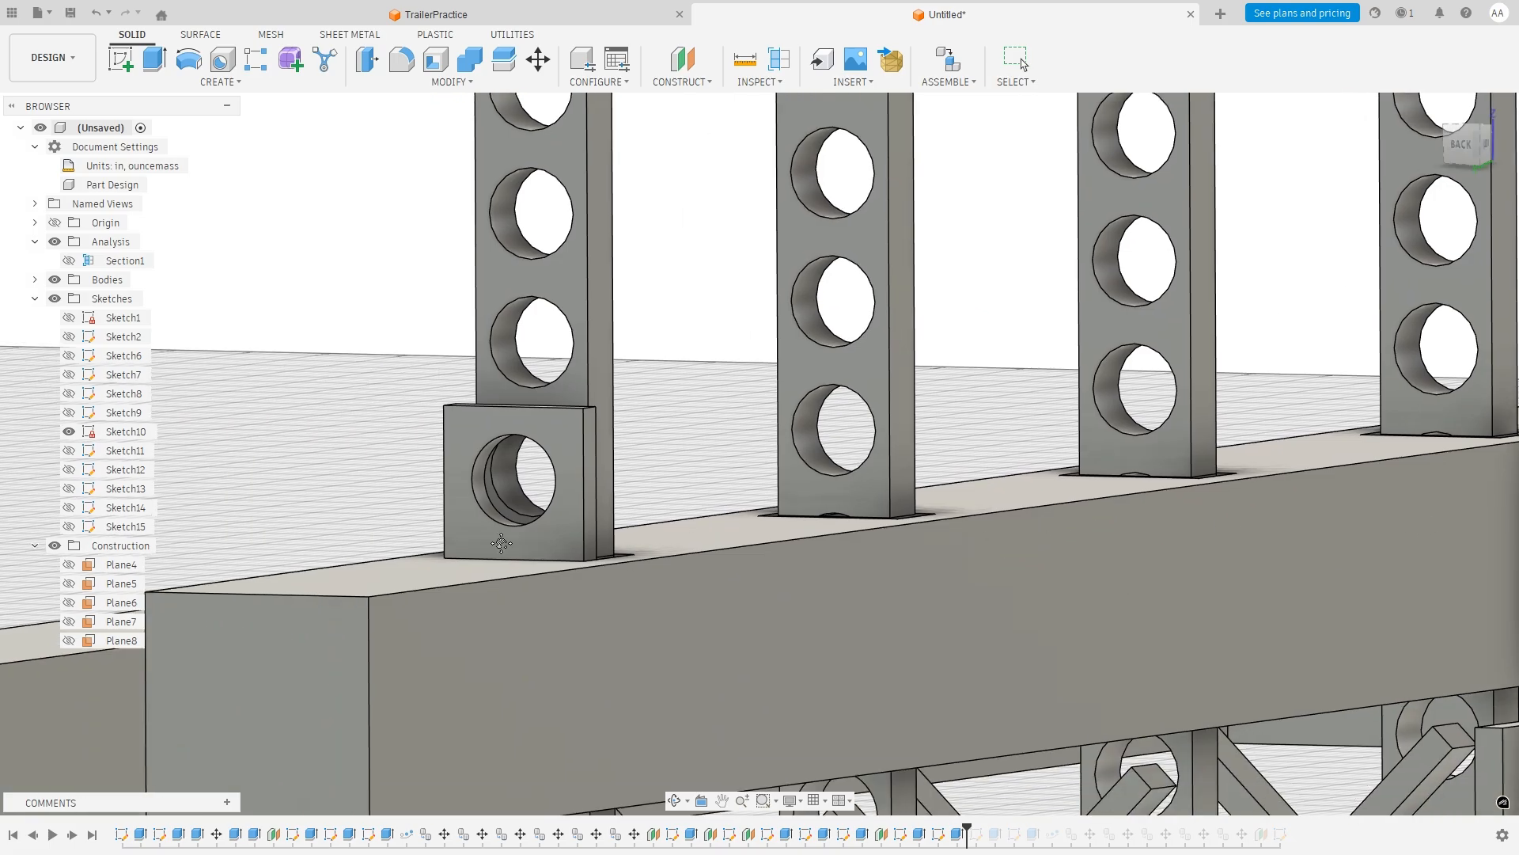
{"action": "scroll", "coordinate": [463, 464], "scroll_direction": "down", "scroll_amount": 2}
{"action": "scroll", "coordinate": [465, 458], "scroll_direction": "up", "scroll_amount": 7}
{"action": "mouse_move", "coordinate": [447, 456]}
{"action": "middle_mouse_down", "text": "shift"}
{"action": "mouse_move", "coordinate": [430, 451]}
{"action": "mouse_move", "coordinate": [481, 447]}
{"action": "mouse_move", "coordinate": [444, 464]}
{"action": "middle_mouse_up", "text": "shift"}
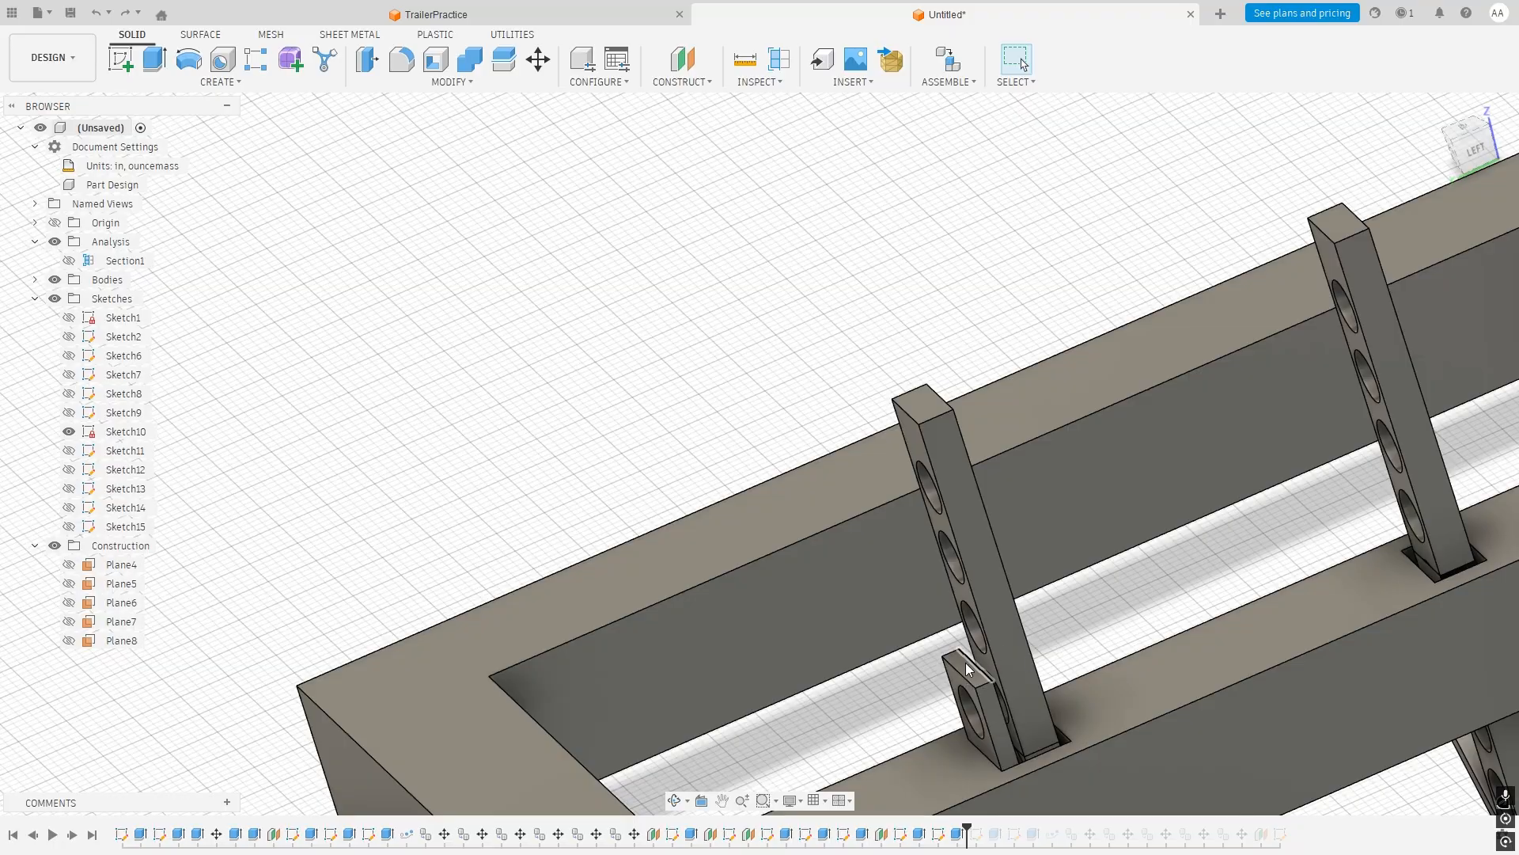
{"action": "right_click", "coordinate": [966, 663]}
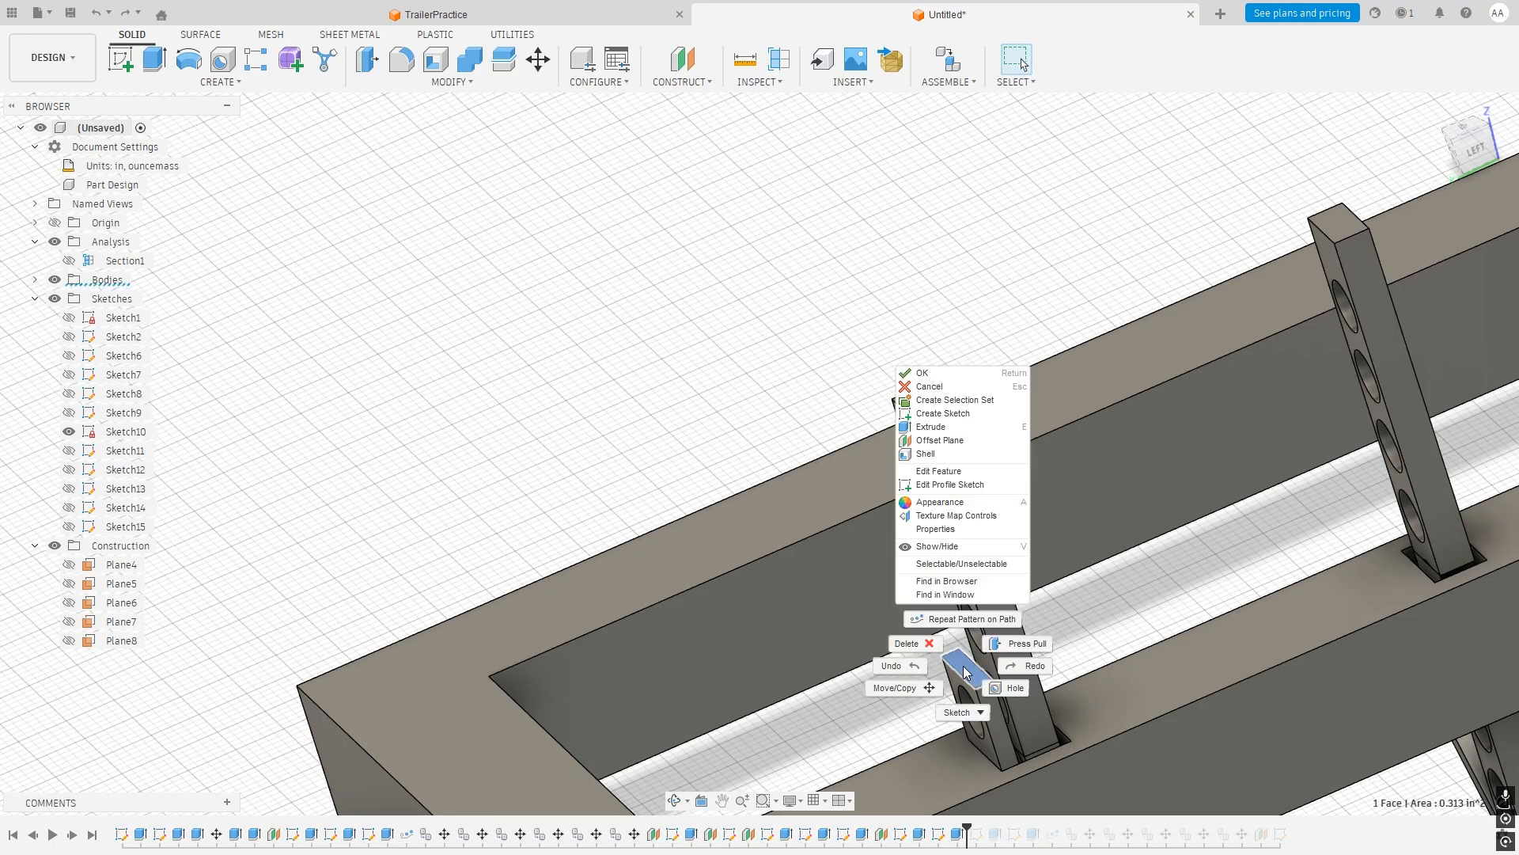
{"action": "left_click", "coordinate": [914, 685]}
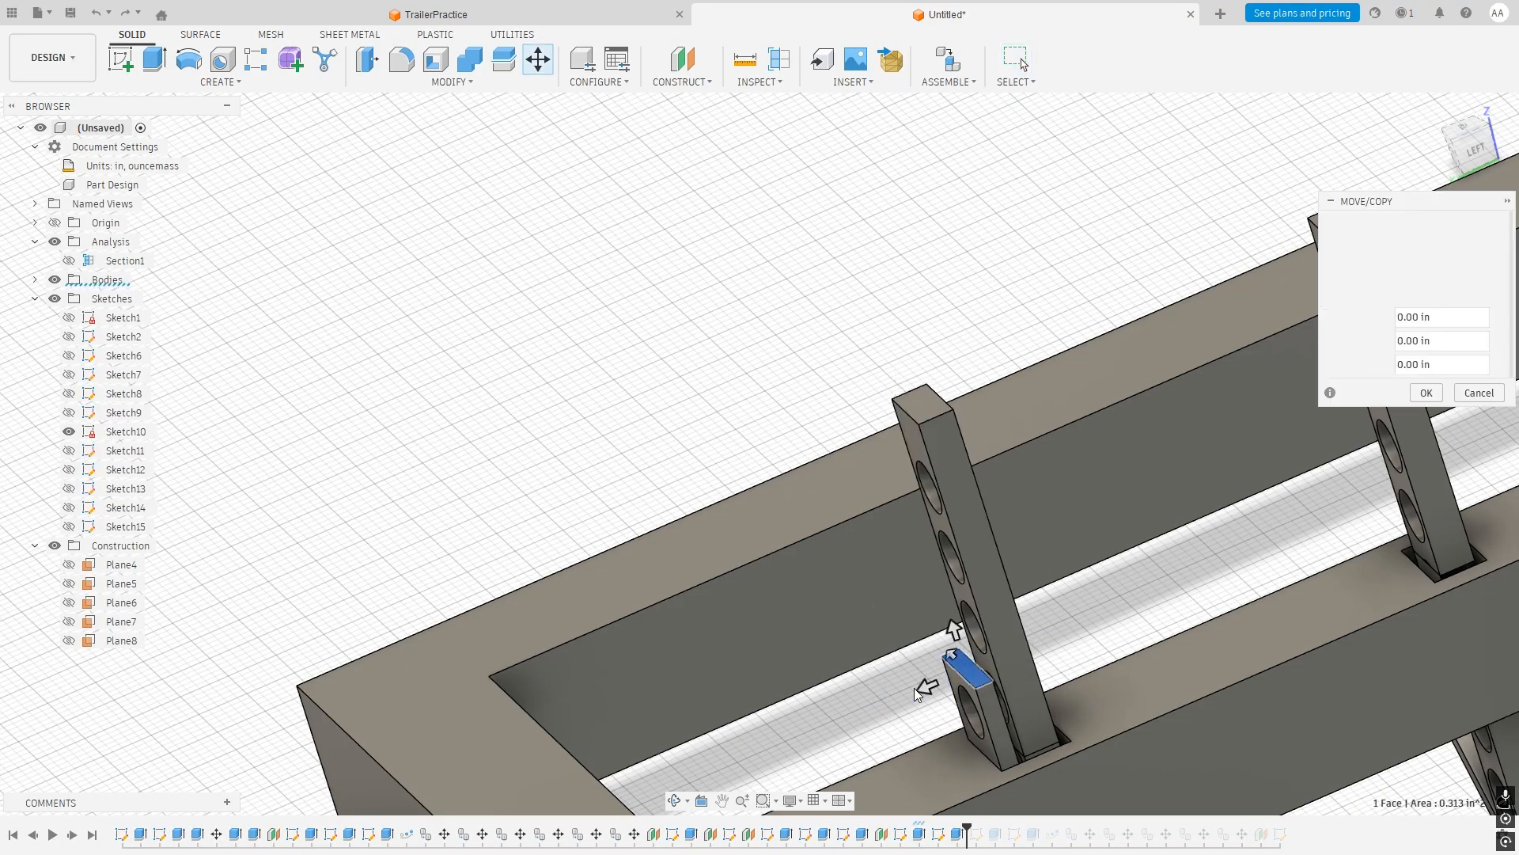
{"action": "left_click", "coordinate": [1440, 223]}
{"action": "left_click", "coordinate": [1393, 246]}
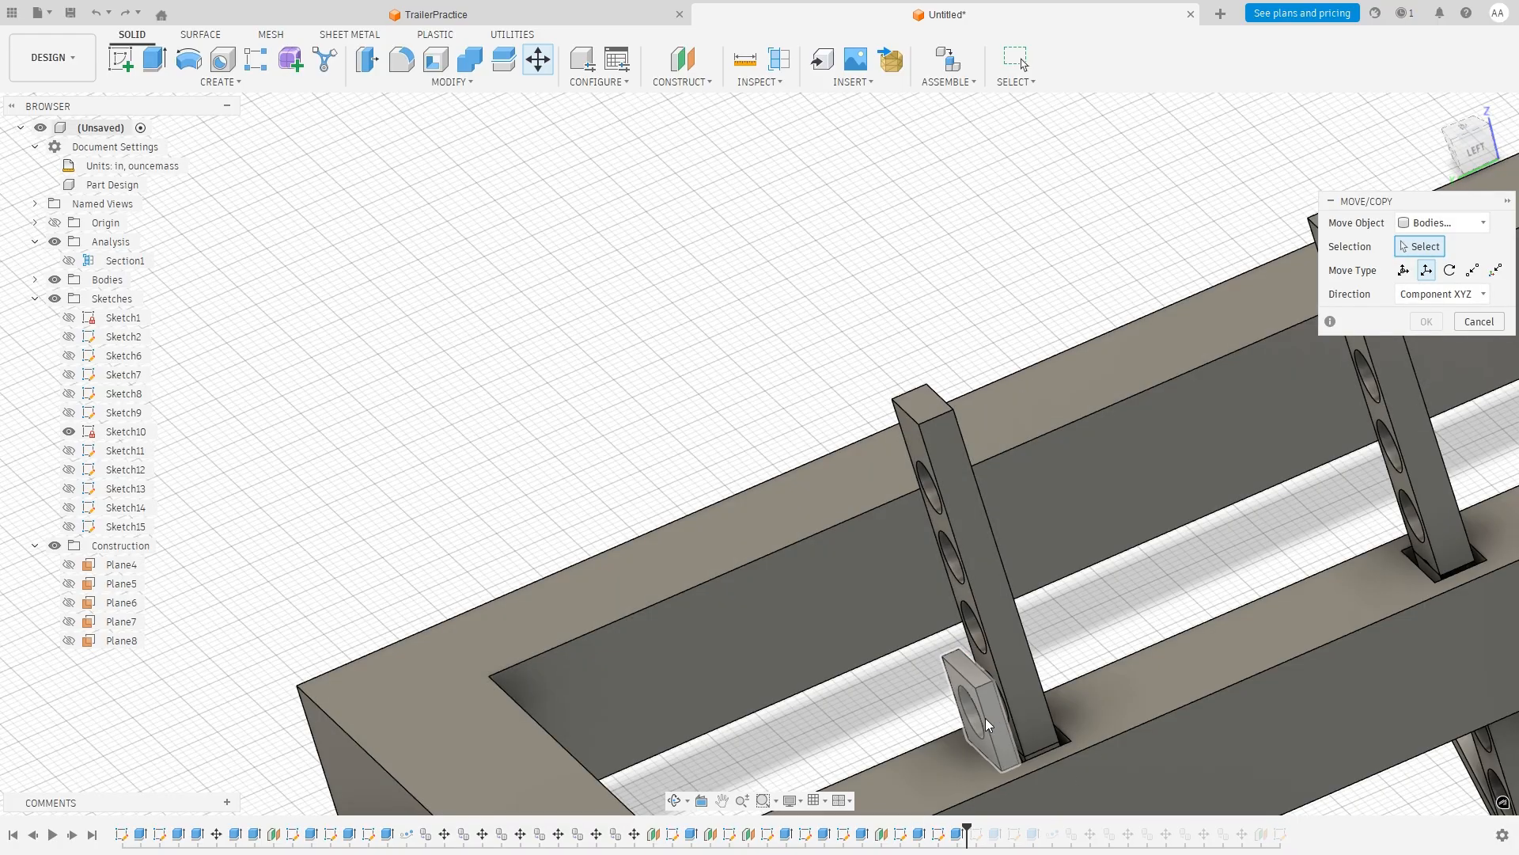
{"action": "left_click", "coordinate": [969, 687]}
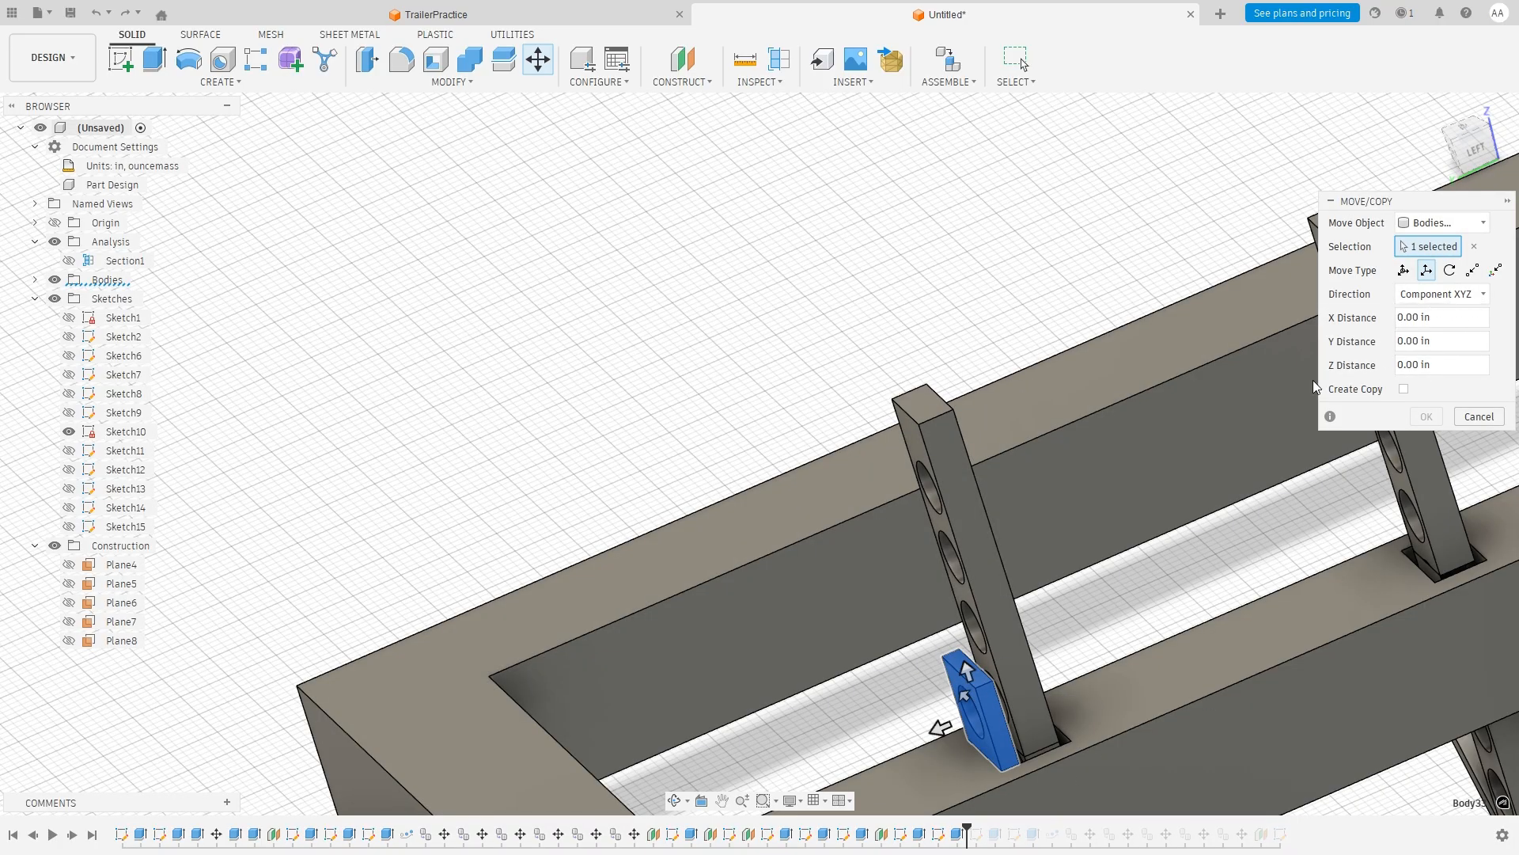
{"action": "middle_click_drag", "start_coordinate": [1043, 572], "coordinate": [1082, 582], "text": "shift"}
{"action": "scroll", "coordinate": [1081, 581], "scroll_direction": "down", "scroll_amount": 5}
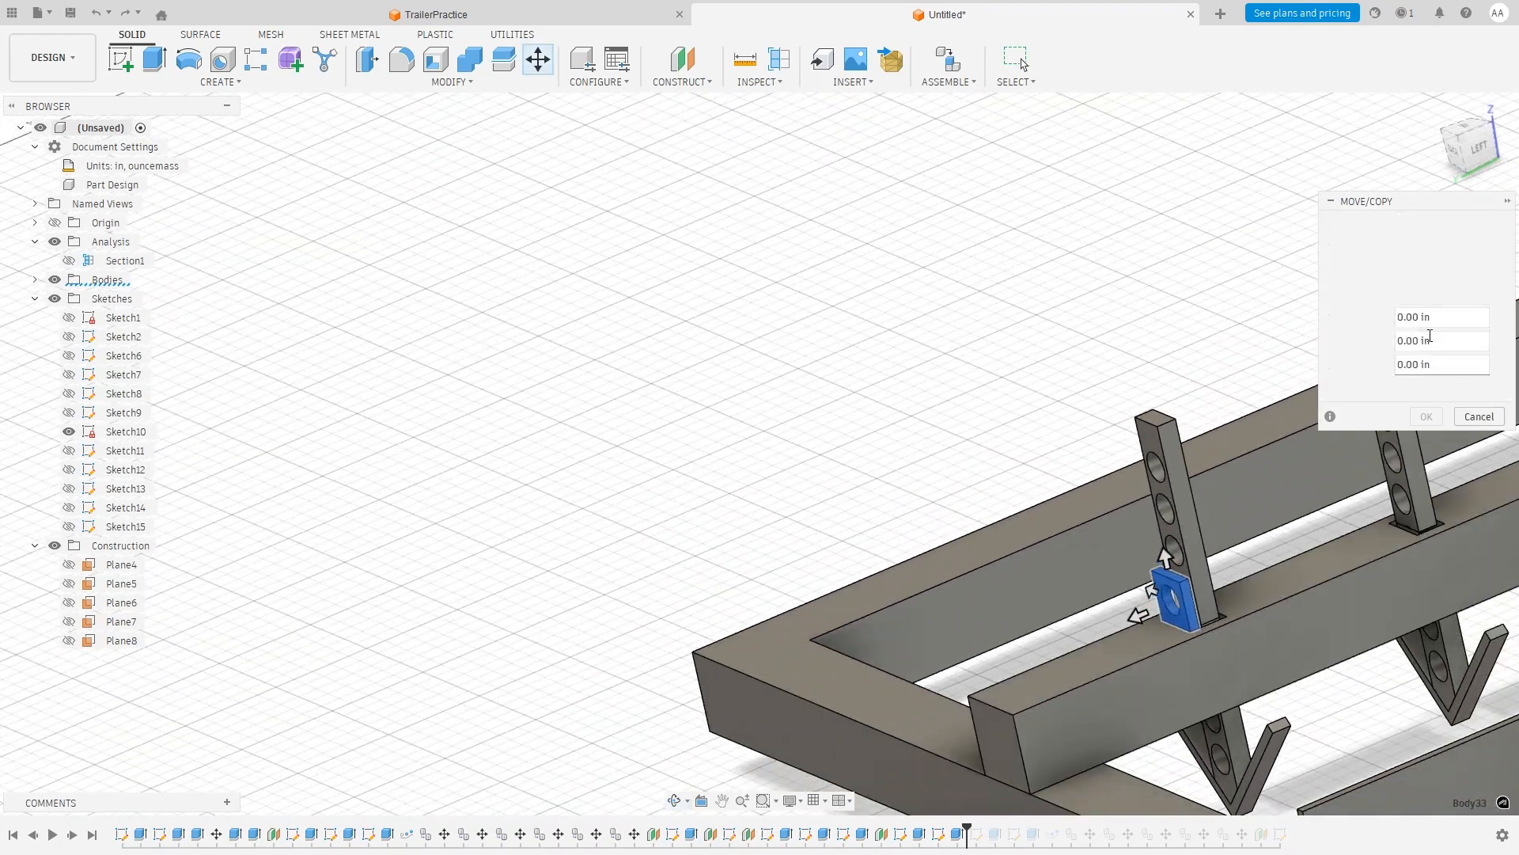
{"action": "left_click", "coordinate": [1475, 159]}
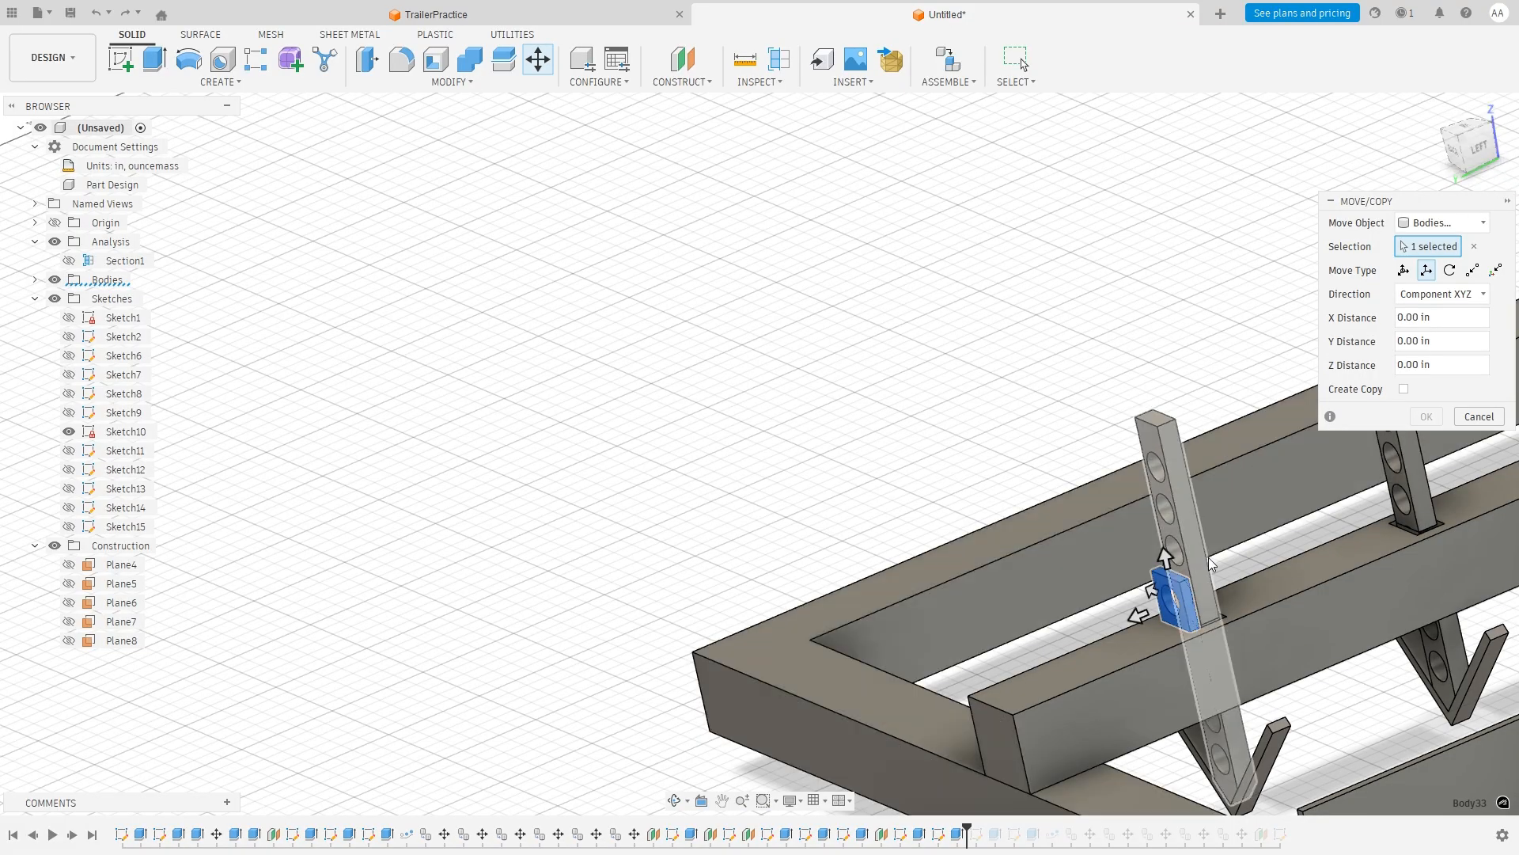
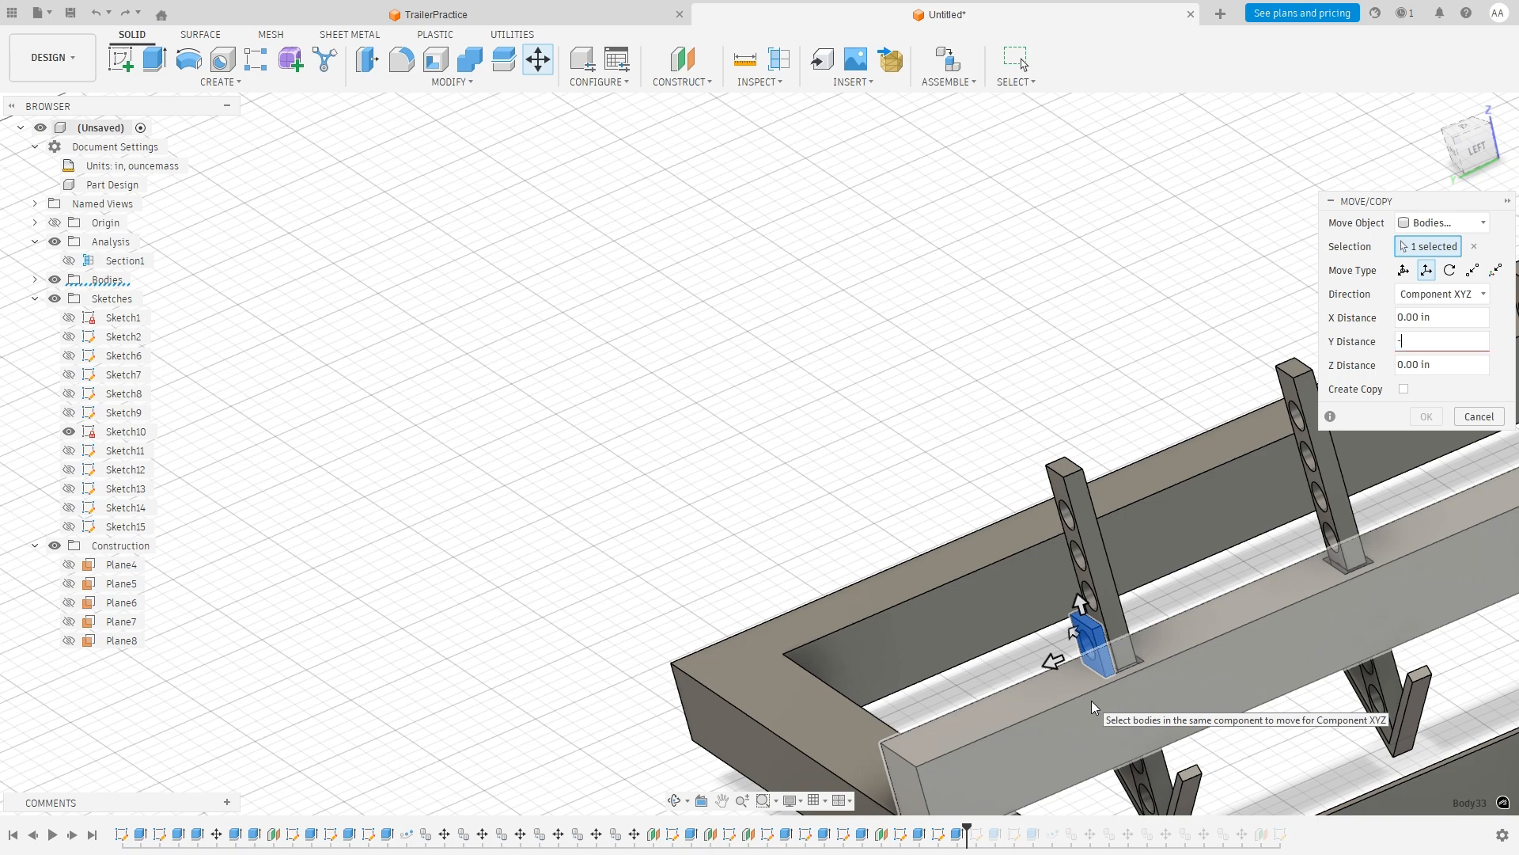
{"action": "type", "text": ".75"}
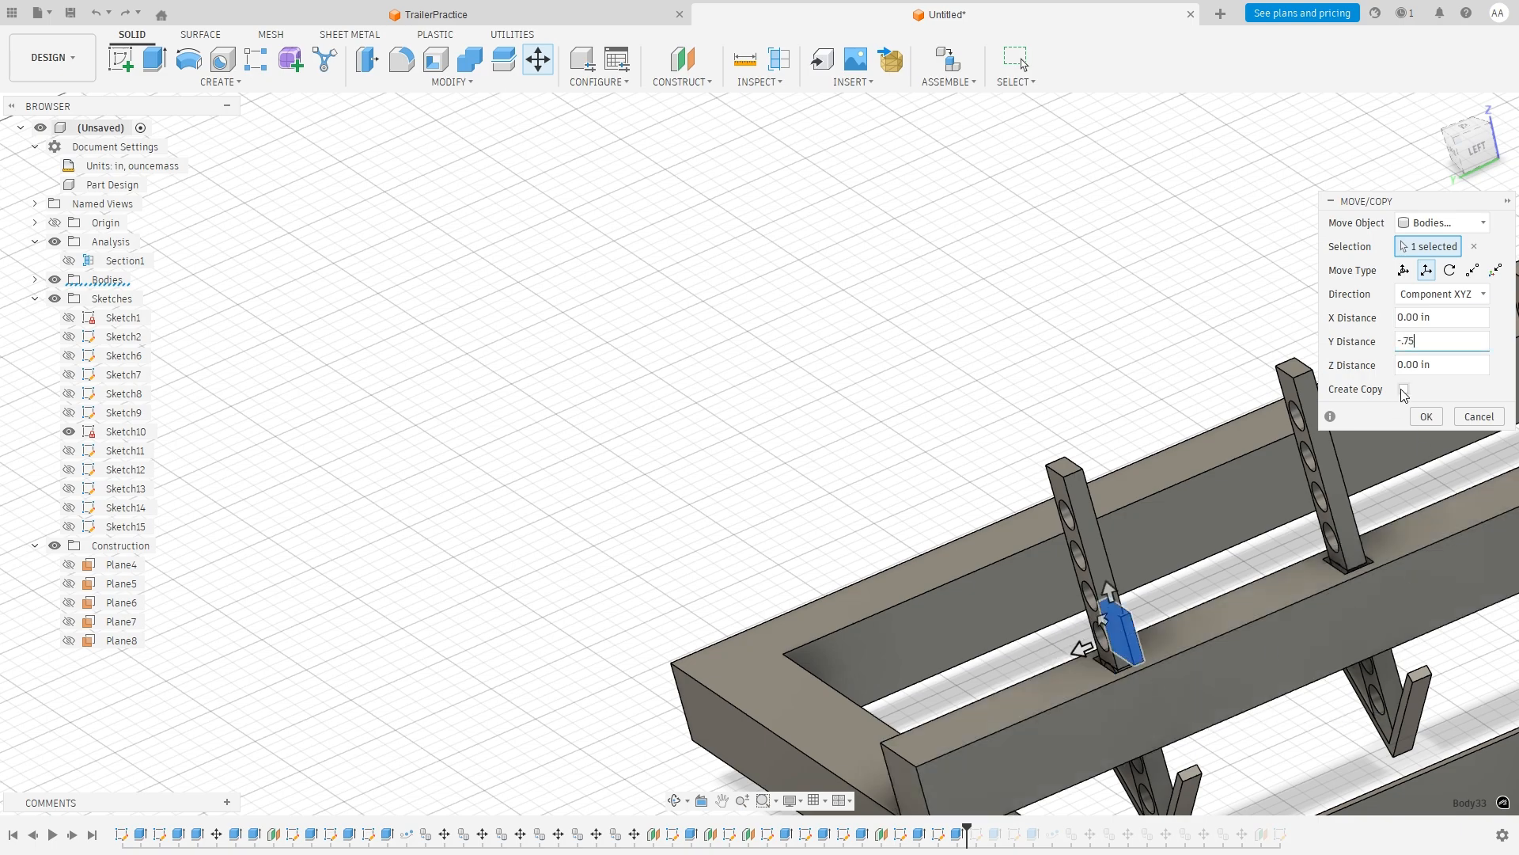
{"action": "left_click", "coordinate": [1404, 390]}
Set the block copy's Y distance to -1 in, placing it on the opposite side of the upright, and finish the copy.
{"action": "middle_click_drag", "start_coordinate": [1043, 407], "coordinate": [1106, 375], "text": "shift"}
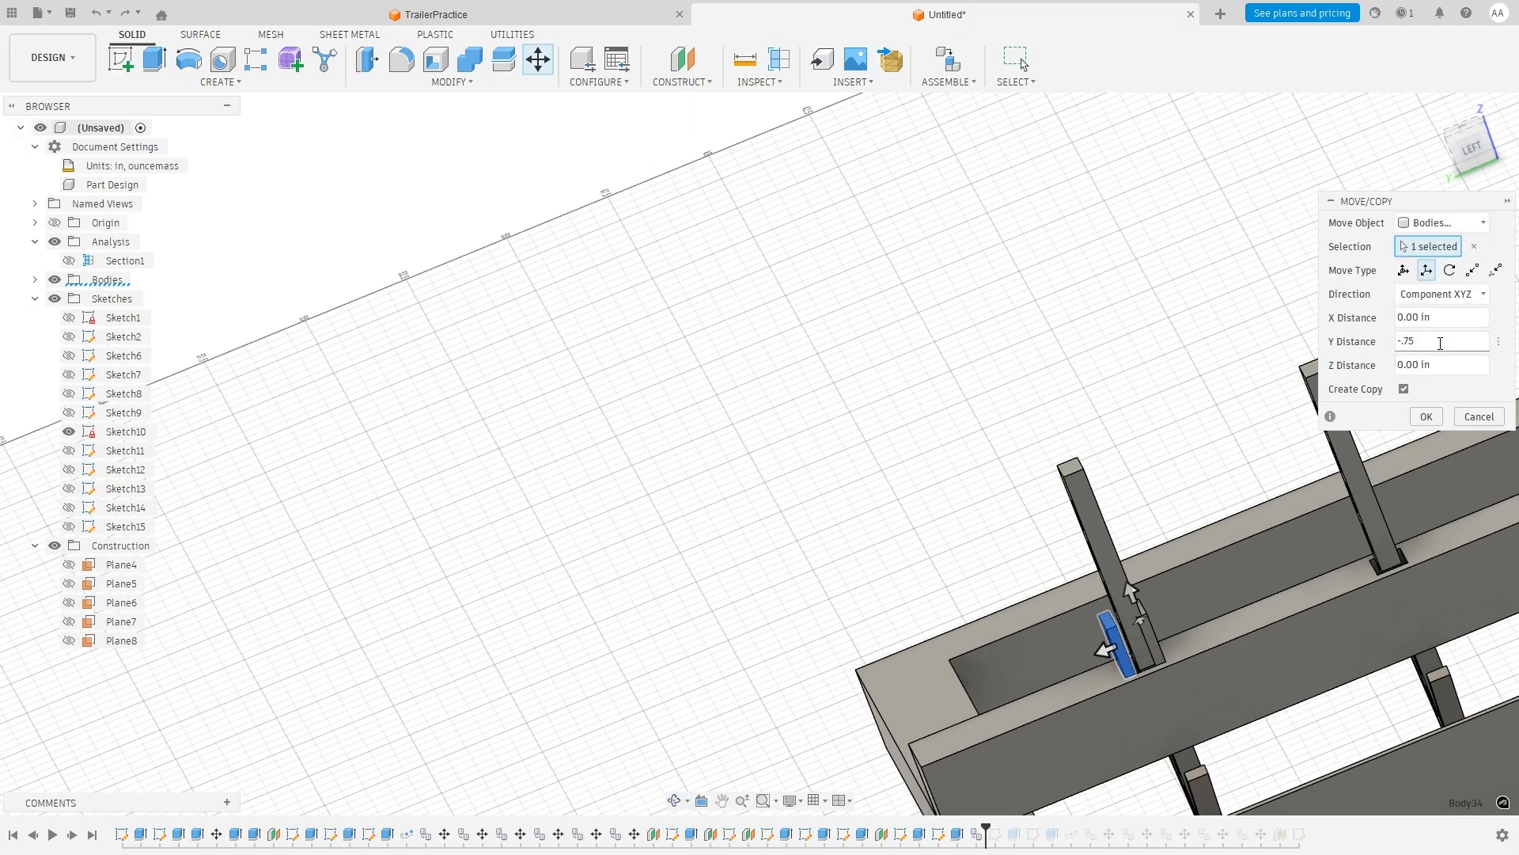
{"action": "key", "text": "BackSpace"}
{"action": "key", "text": "BackSpace"}
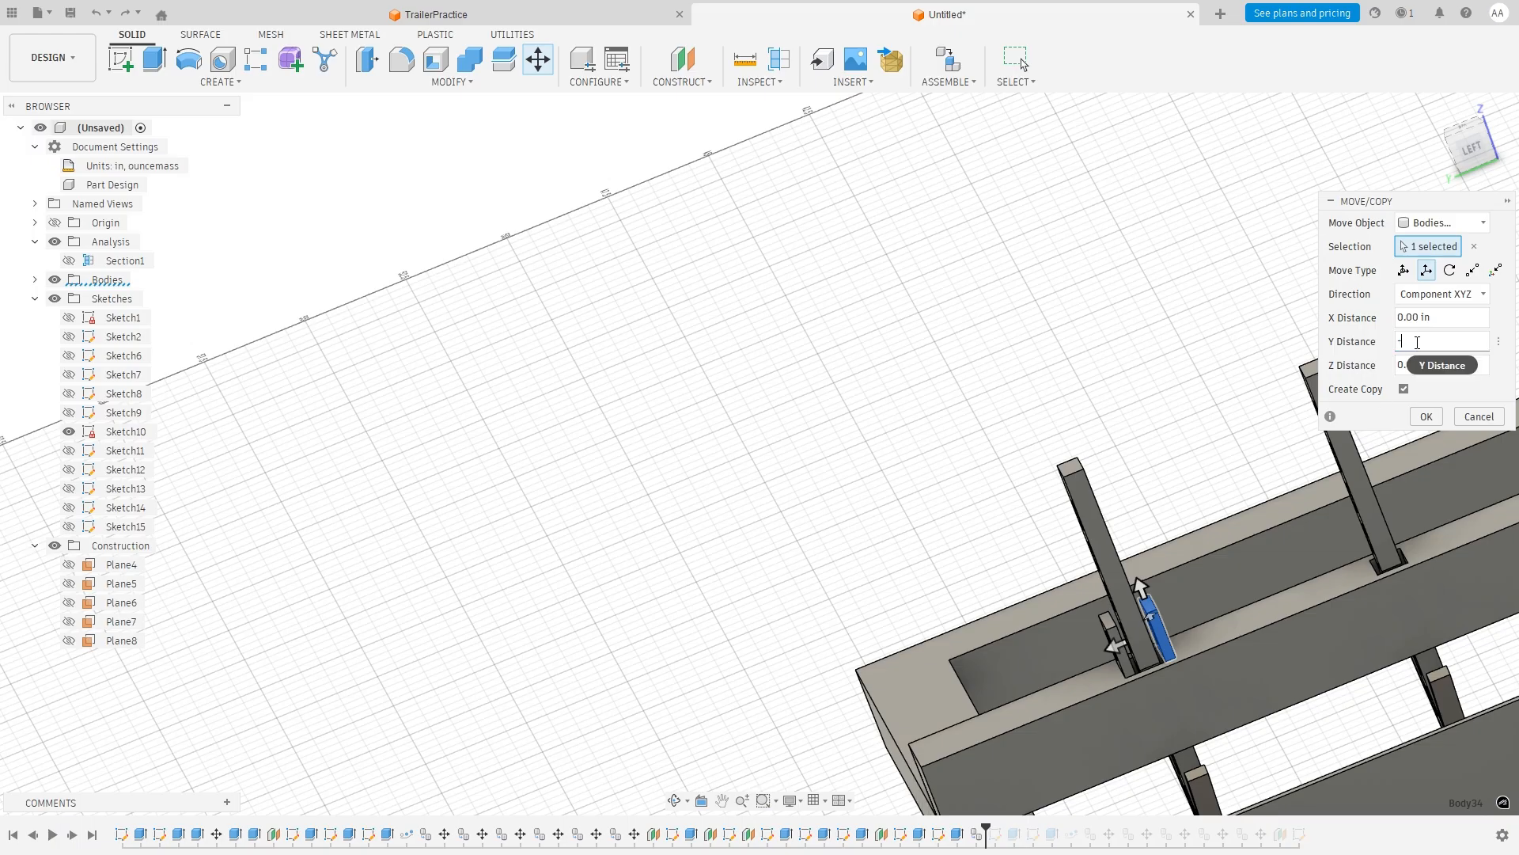
{"action": "type", "text": "0.85"}
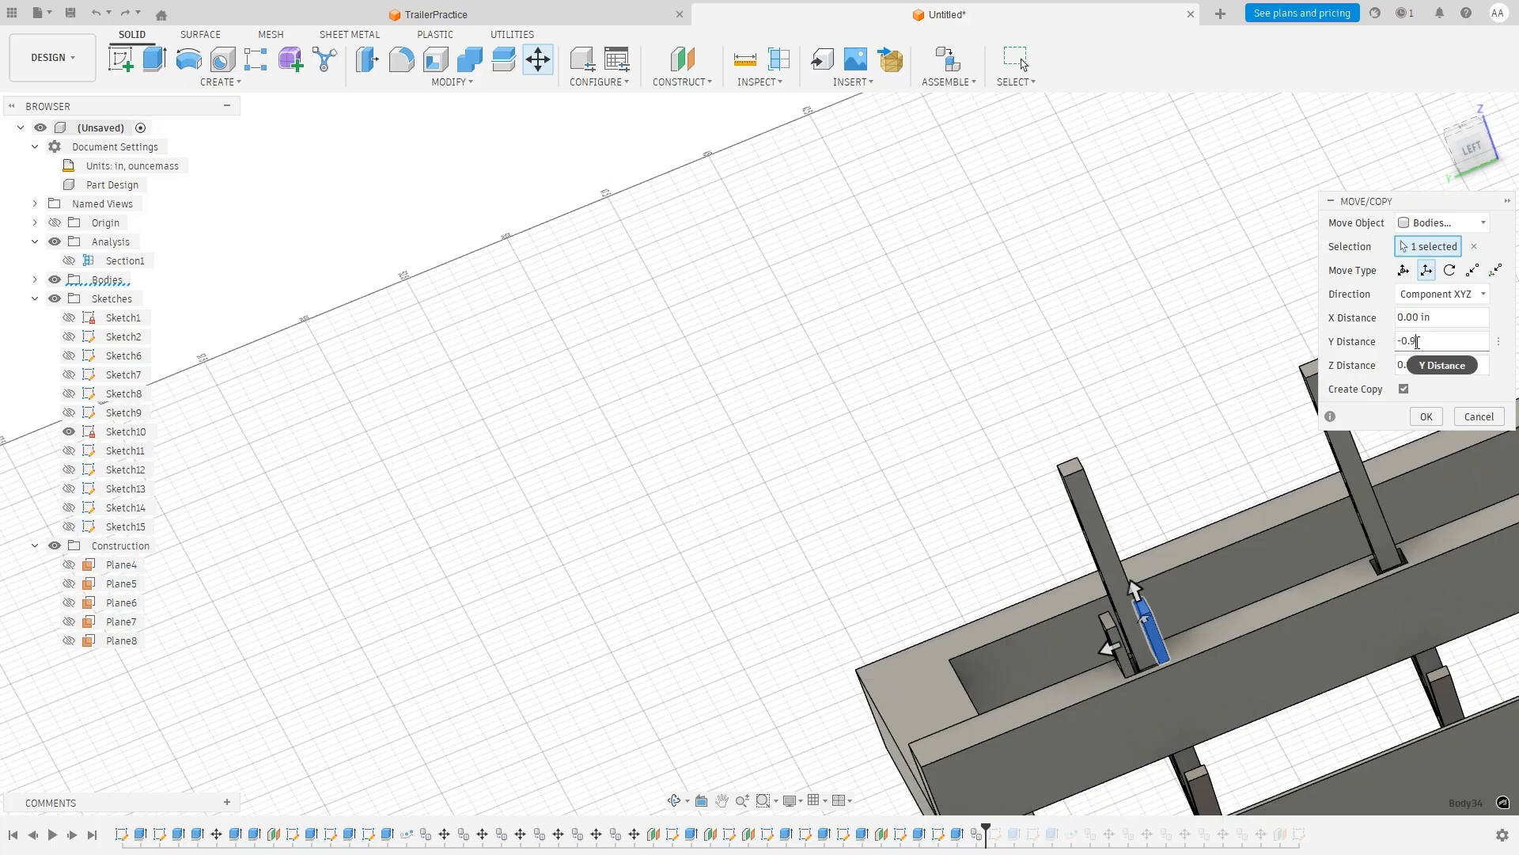
{"action": "scroll", "coordinate": [1185, 595], "scroll_direction": "up", "scroll_amount": 5}
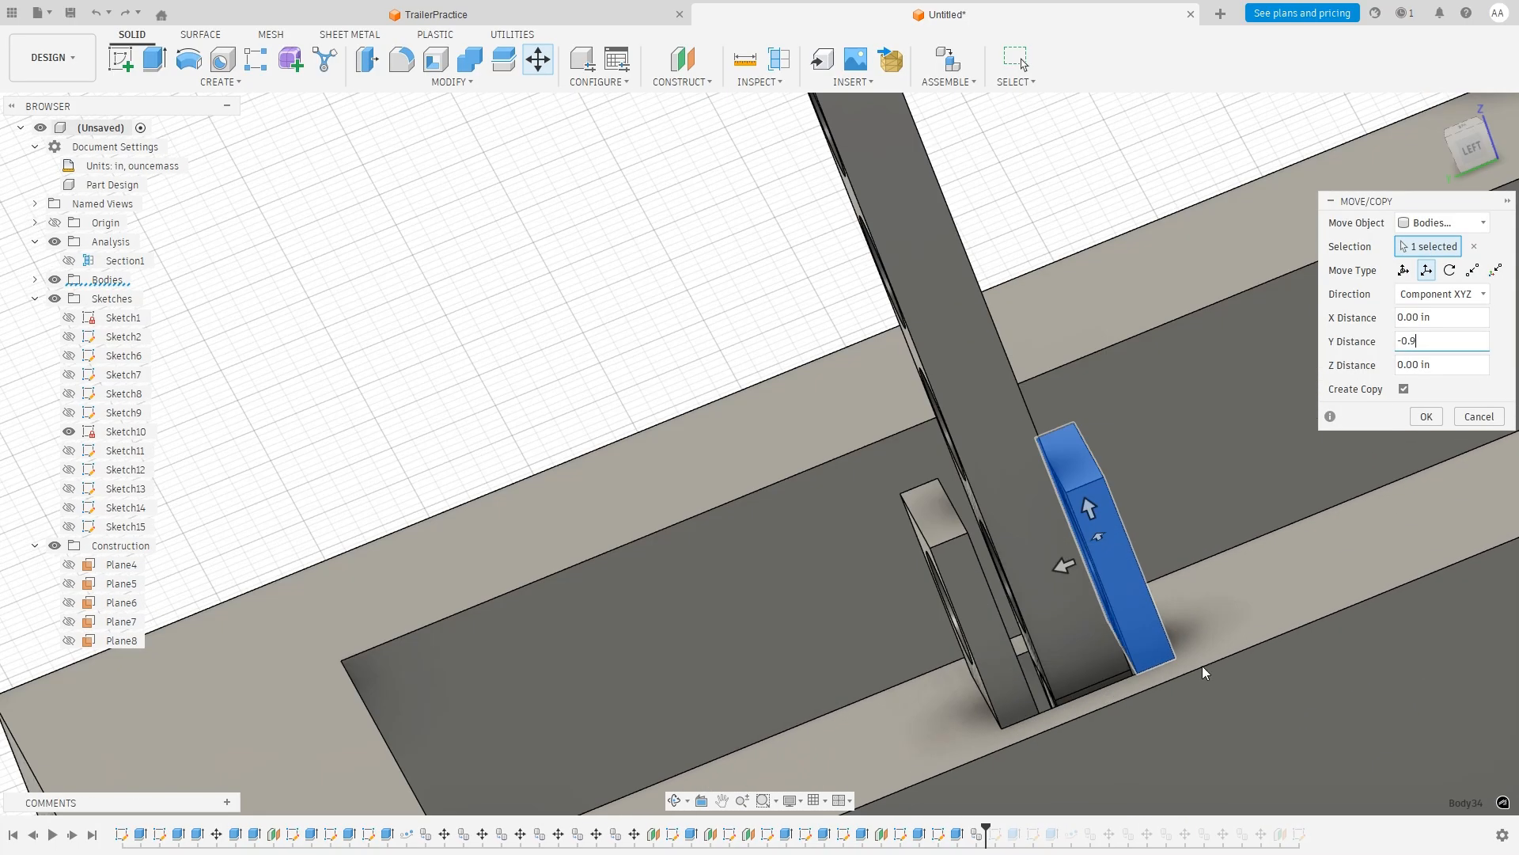
{"action": "mouse_move", "coordinate": [1203, 667]}
{"action": "middle_mouse_down", "text": "shift"}
{"action": "mouse_move", "coordinate": [1190, 665]}
{"action": "mouse_move", "coordinate": [1202, 674]}
{"action": "middle_mouse_up", "text": "shift"}
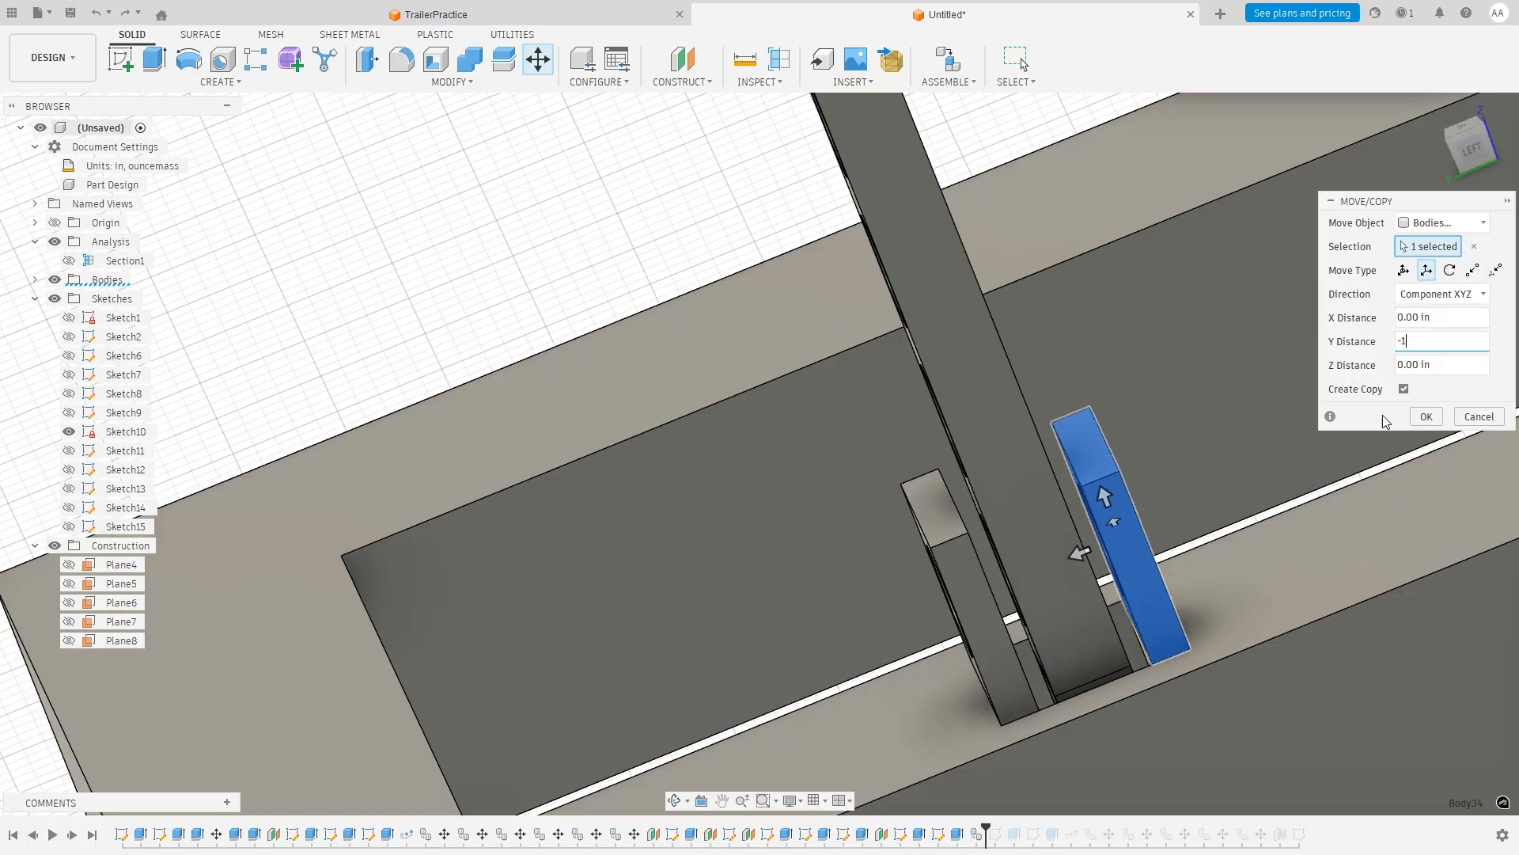
{"action": "key", "text": "Return"}
{"action": "scroll", "coordinate": [1178, 544], "scroll_direction": "down", "scroll_amount": 3}
{"action": "middle_click_drag", "start_coordinate": [1272, 736], "coordinate": [1302, 737], "text": "shift"}
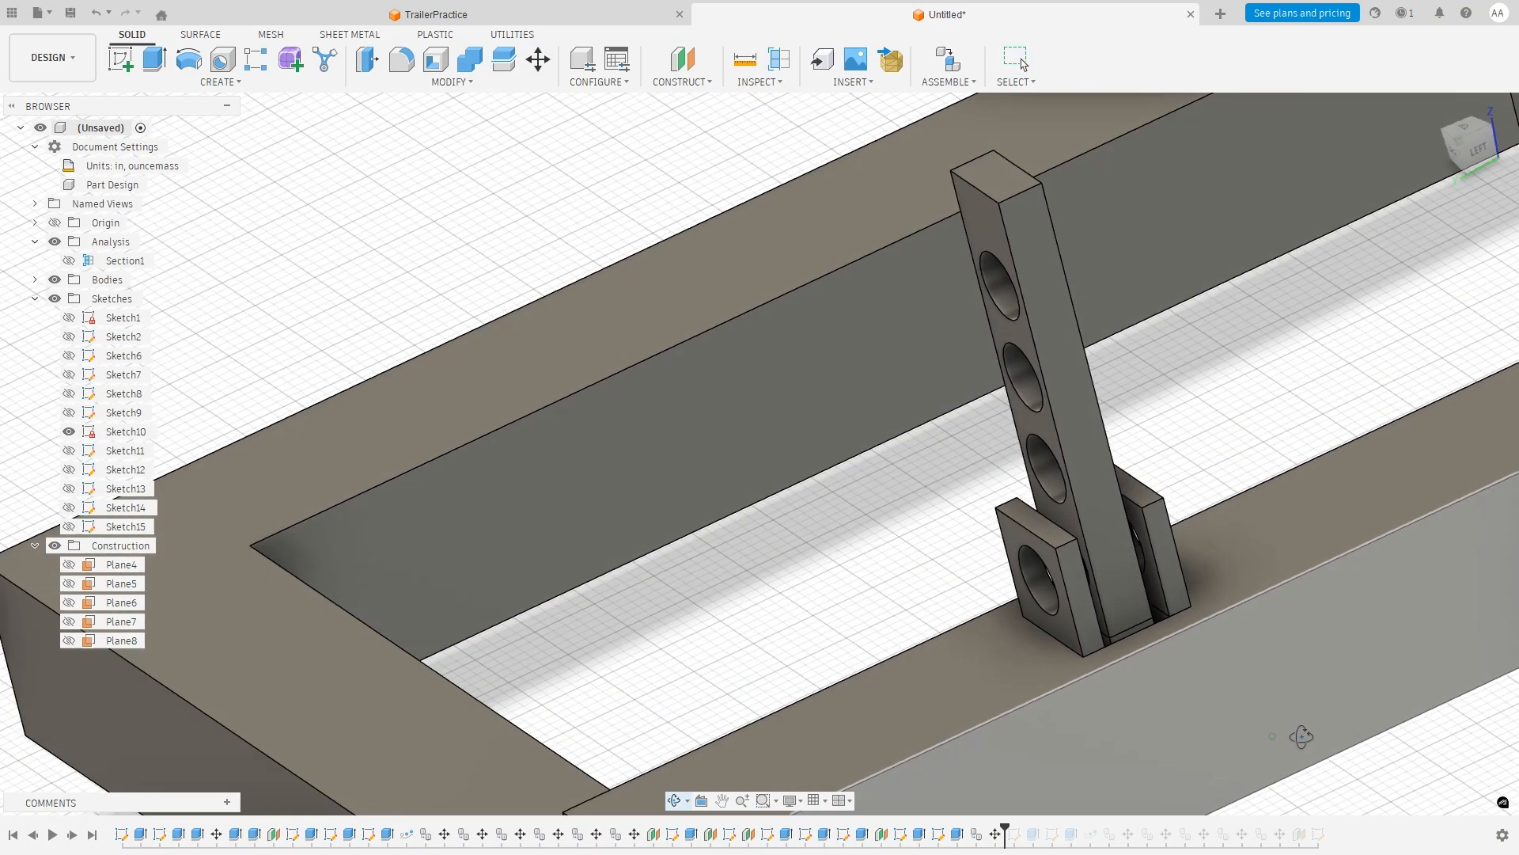
Set up a Move/Copy of the two drilled block bodies flanking the first upright, with copying enabled.
{"action": "scroll", "coordinate": [1325, 406], "scroll_direction": "down", "scroll_amount": 5}
{"action": "key", "text": "m"}
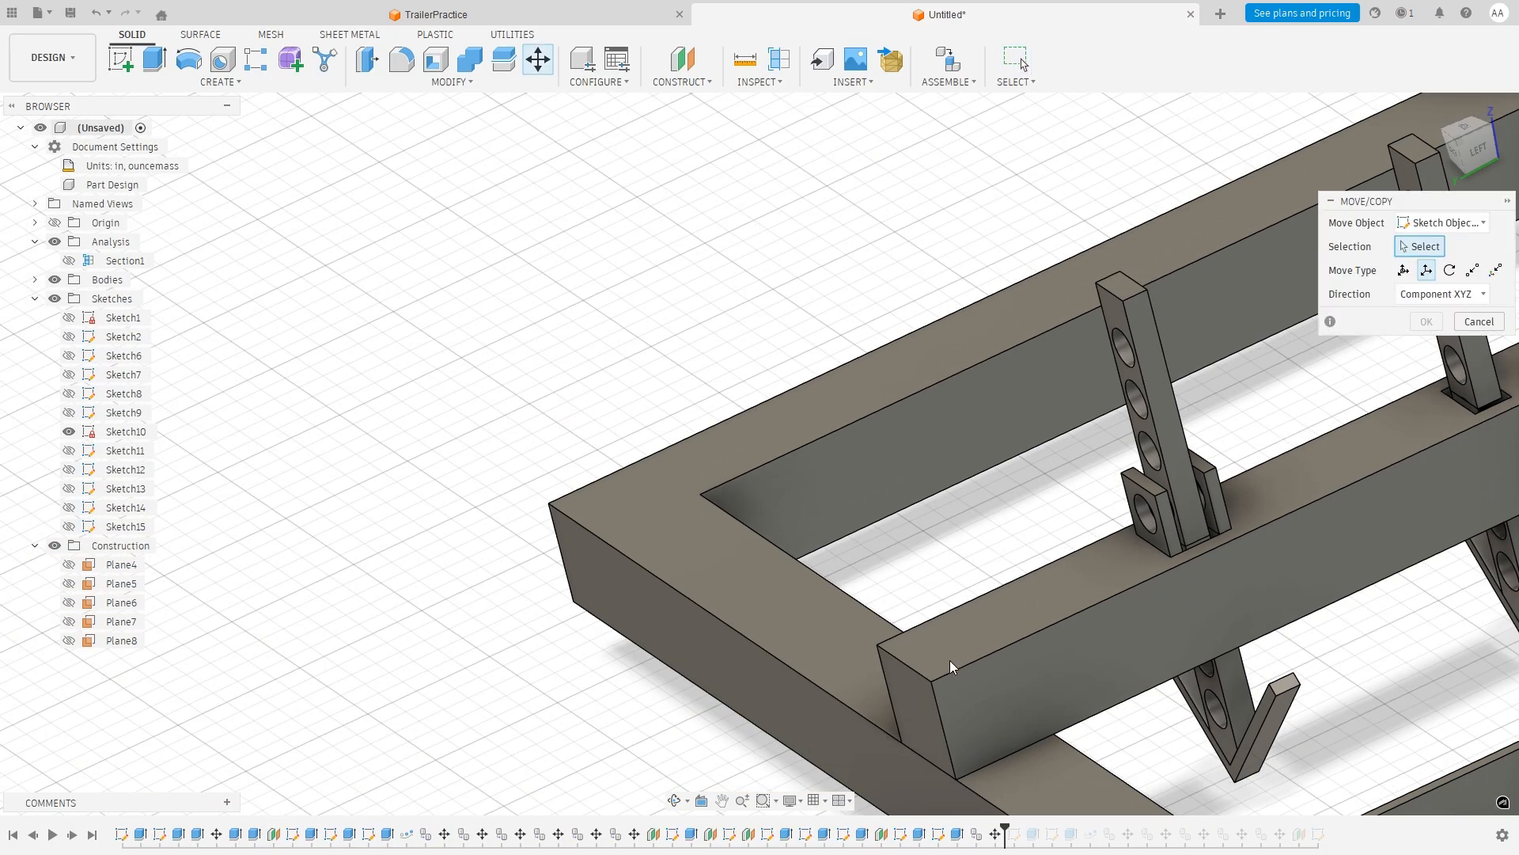
{"action": "left_click", "coordinate": [718, 803]}
{"action": "left_click_drag", "start_coordinate": [1371, 491], "coordinate": [991, 553]}
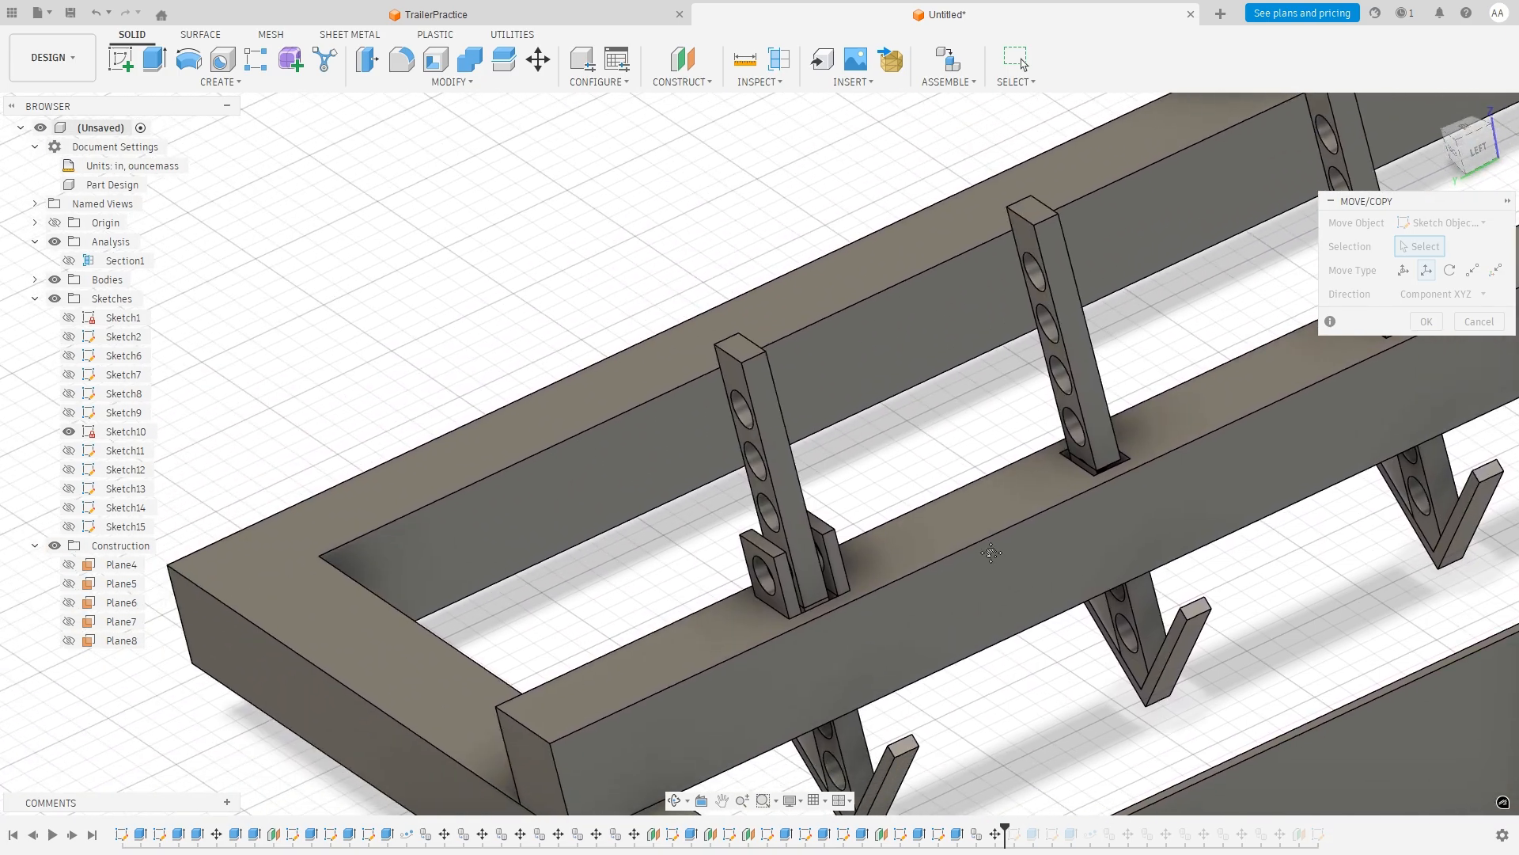
{"action": "scroll", "coordinate": [992, 552], "scroll_direction": "up", "scroll_amount": 5}
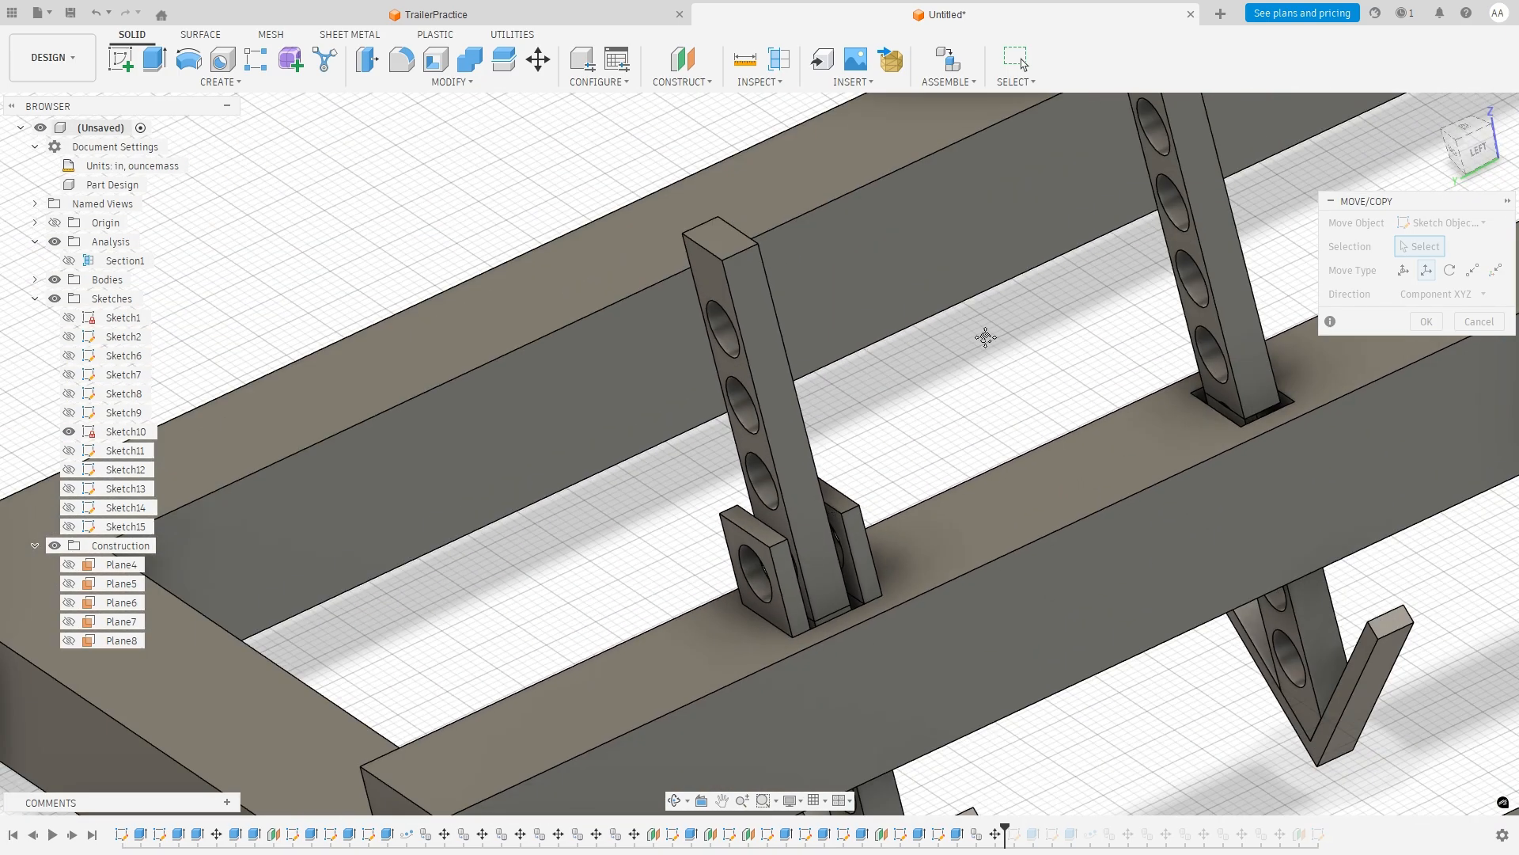
{"action": "right_click", "coordinate": [987, 337]}
{"action": "left_click", "coordinate": [944, 357]}
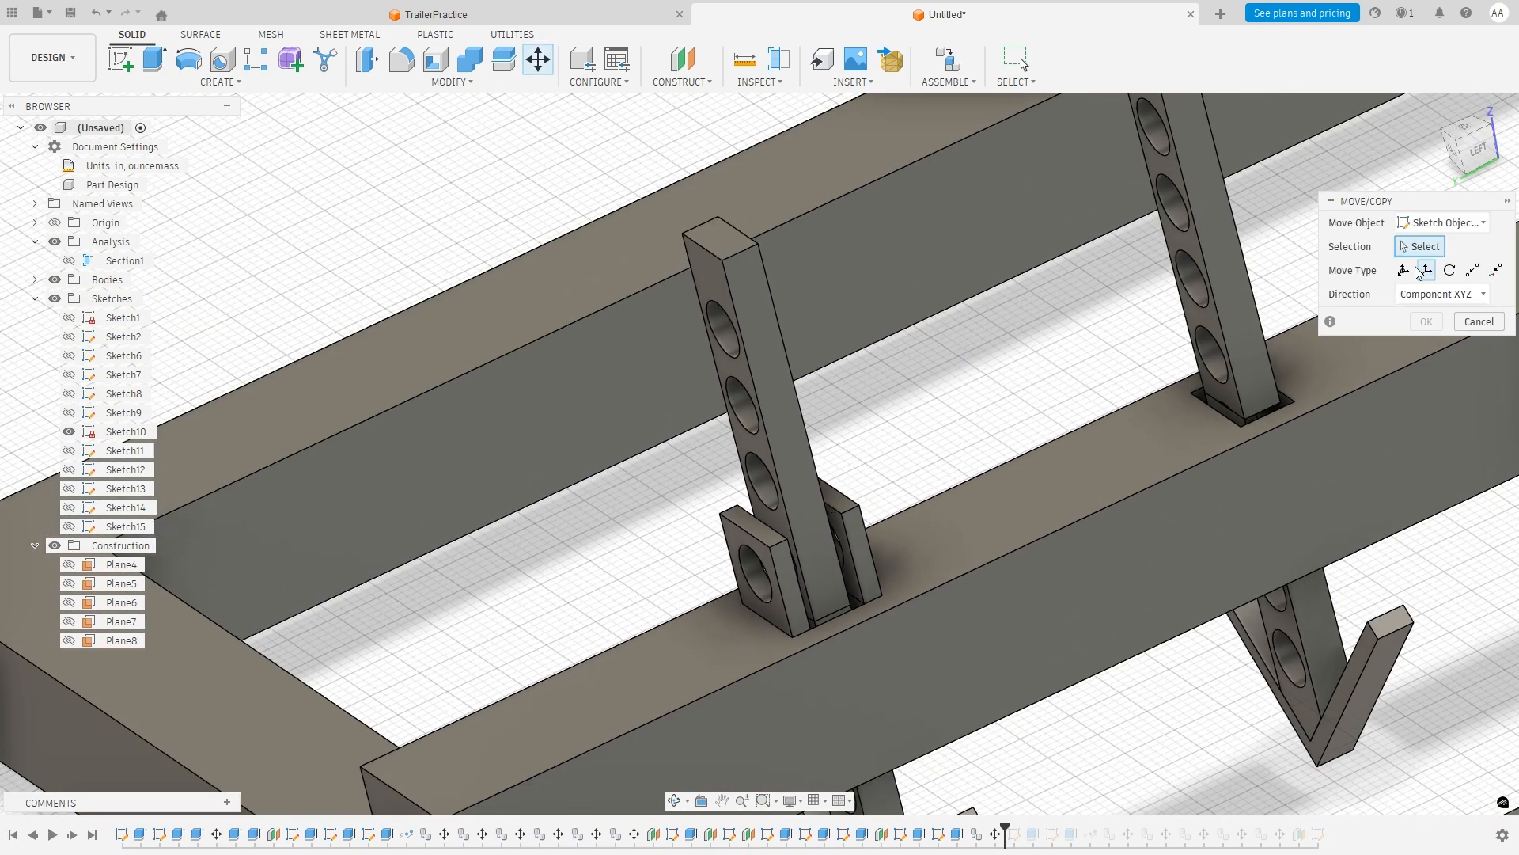
{"action": "left_click", "coordinate": [1442, 223]}
{"action": "left_click", "coordinate": [1425, 238]}
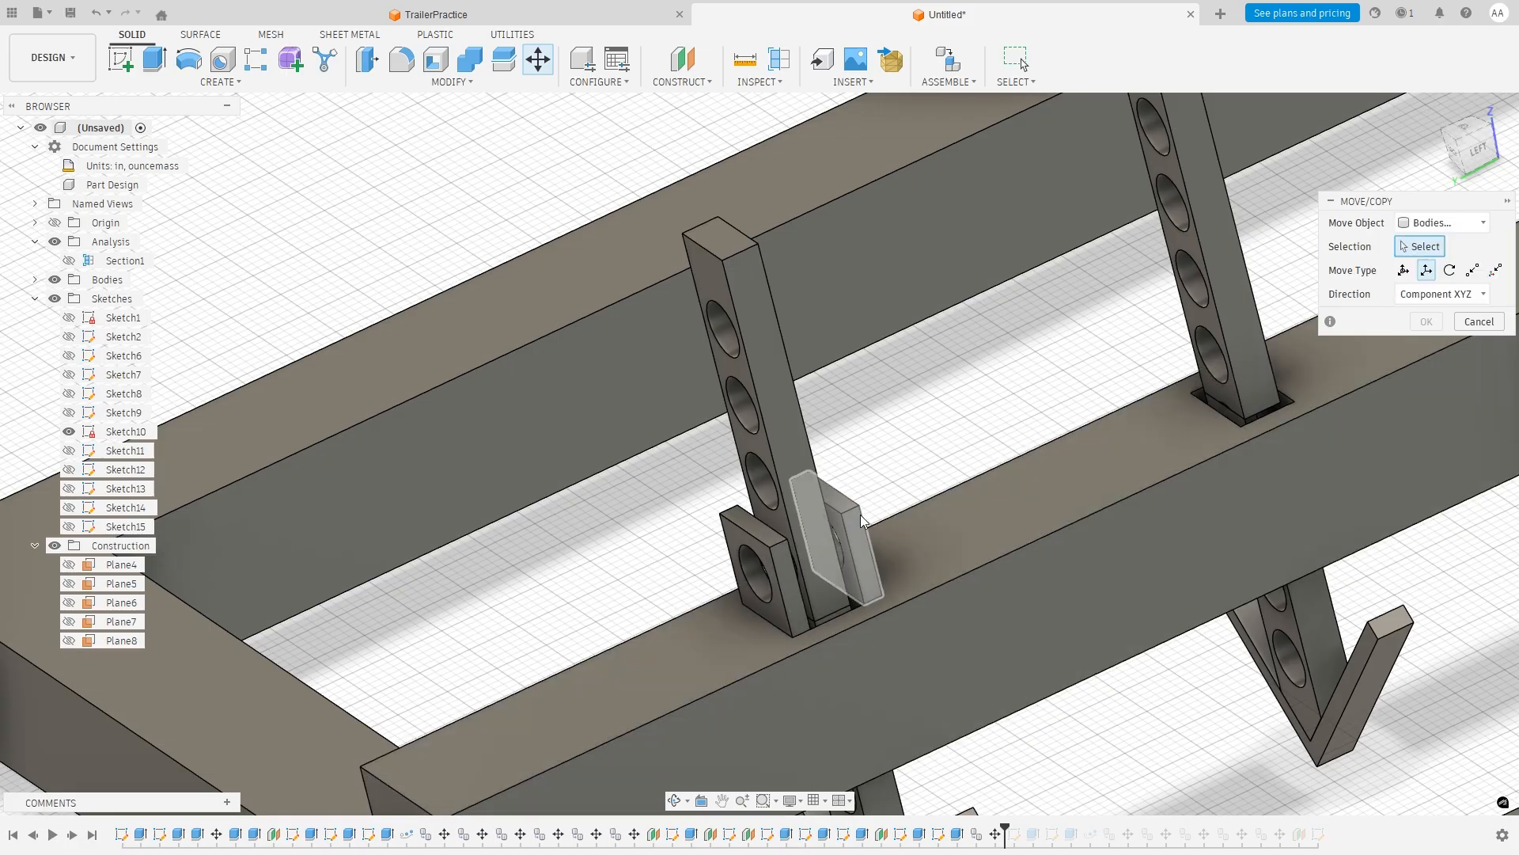
{"action": "left_click", "coordinate": [863, 521]}
{"action": "left_click", "coordinate": [738, 525]}
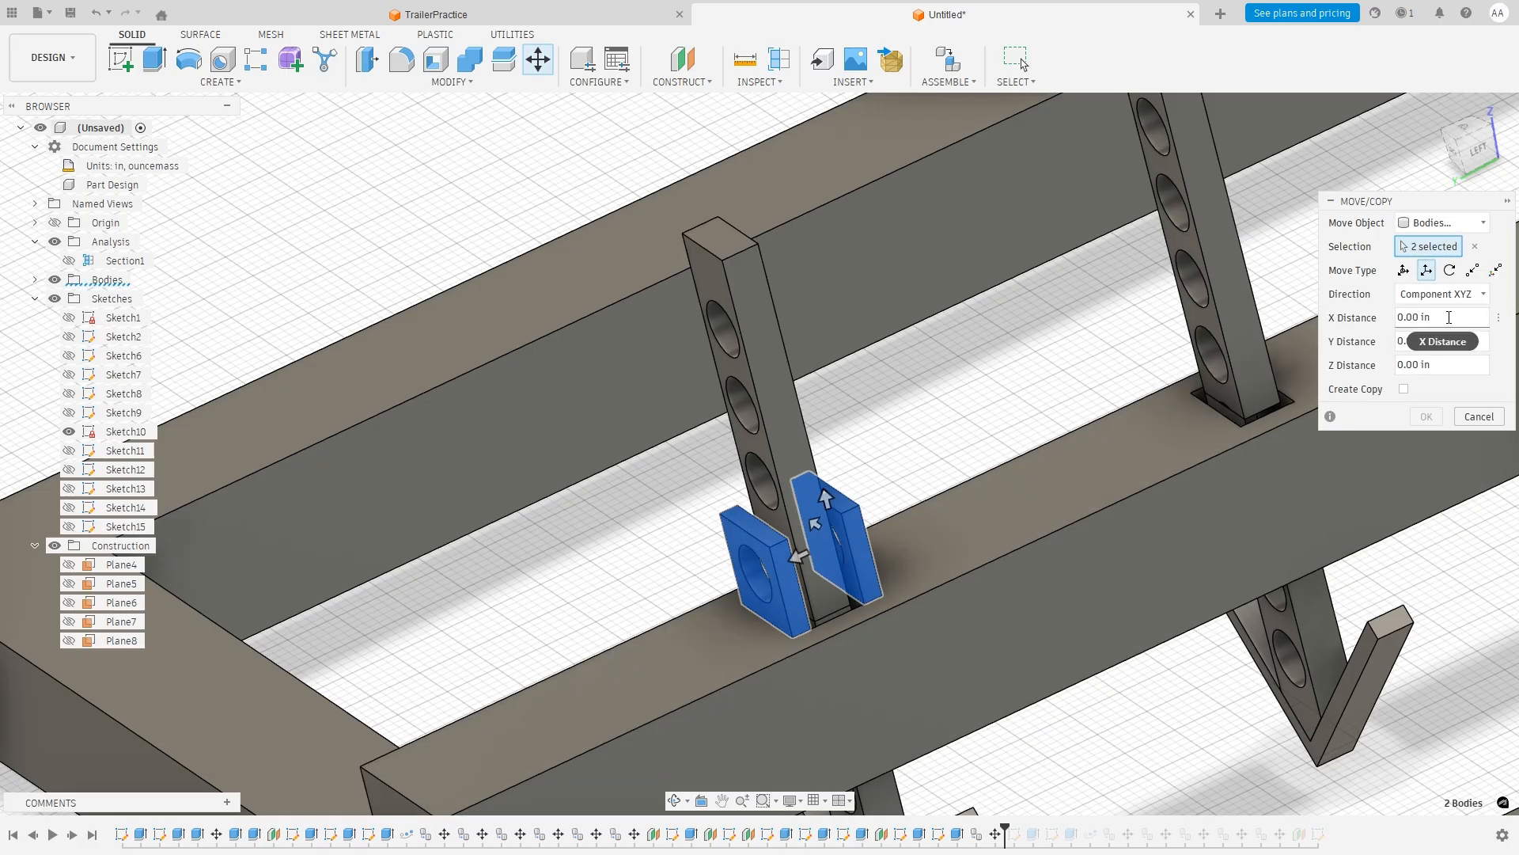
{"action": "left_click", "coordinate": [1405, 390]}
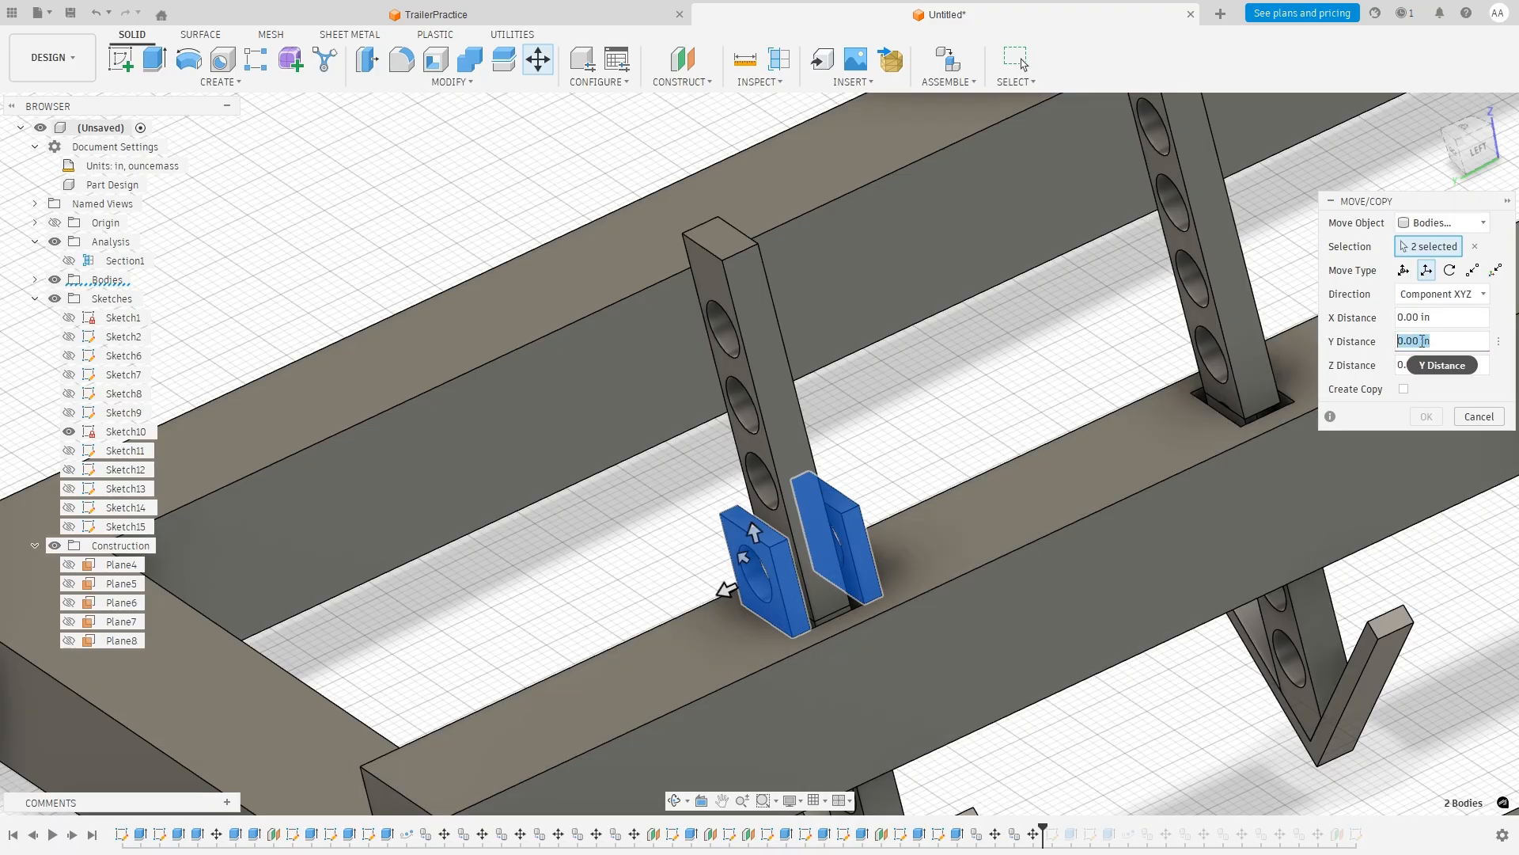
Copy the pair of drilled blocks -6 in along Y so that it flanks the second upright.
{"action": "left_click", "coordinate": [1404, 390]}
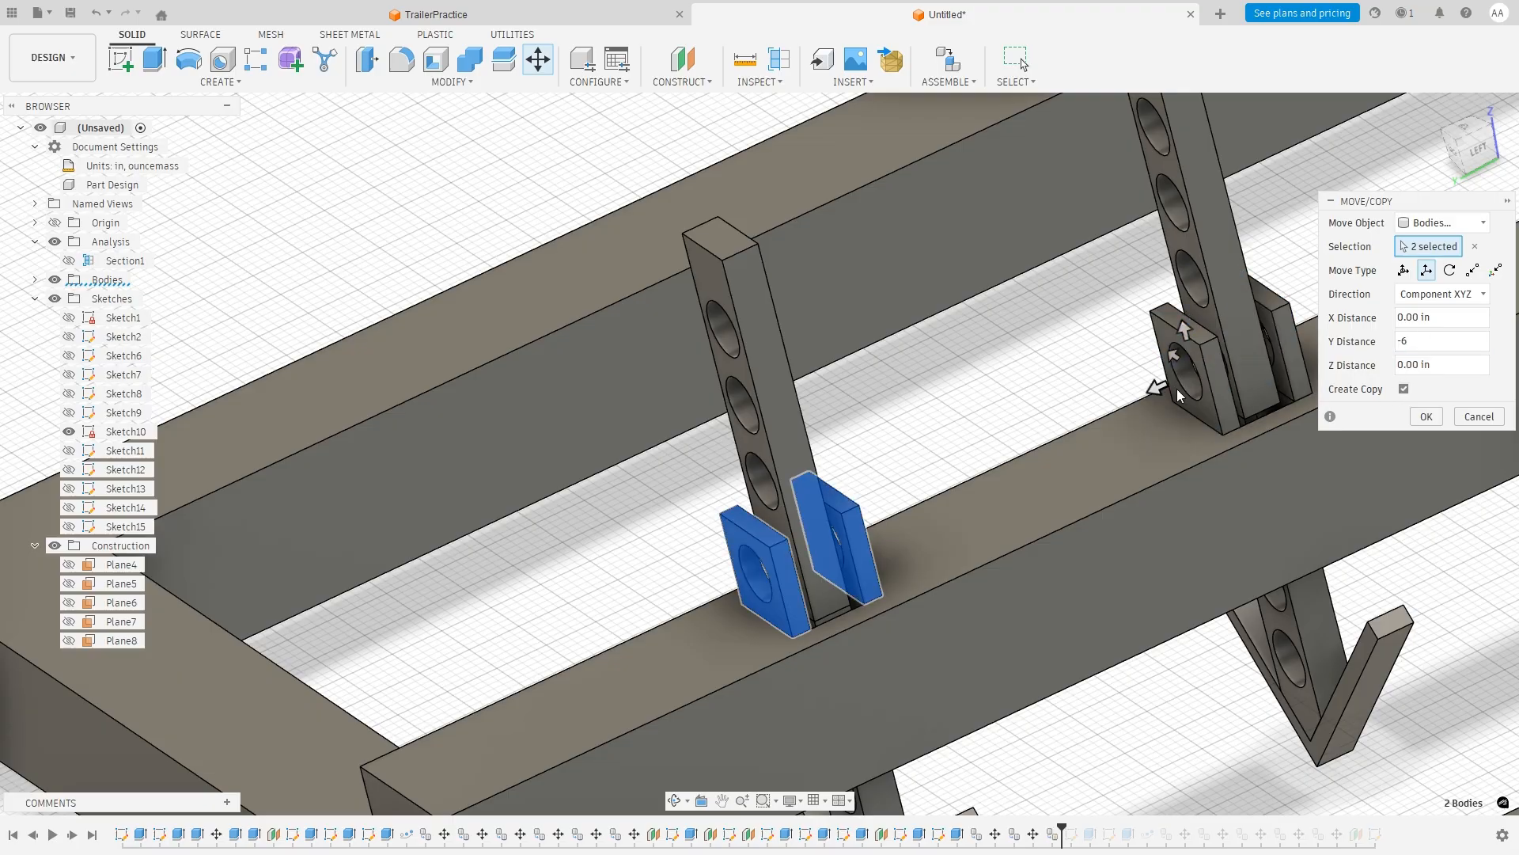
{"action": "mouse_move", "coordinate": [1116, 390]}
{"action": "middle_mouse_down", "text": "shift"}
{"action": "mouse_move", "coordinate": [1081, 384]}
{"action": "mouse_move", "coordinate": [1108, 384]}
{"action": "middle_mouse_up", "text": "shift"}
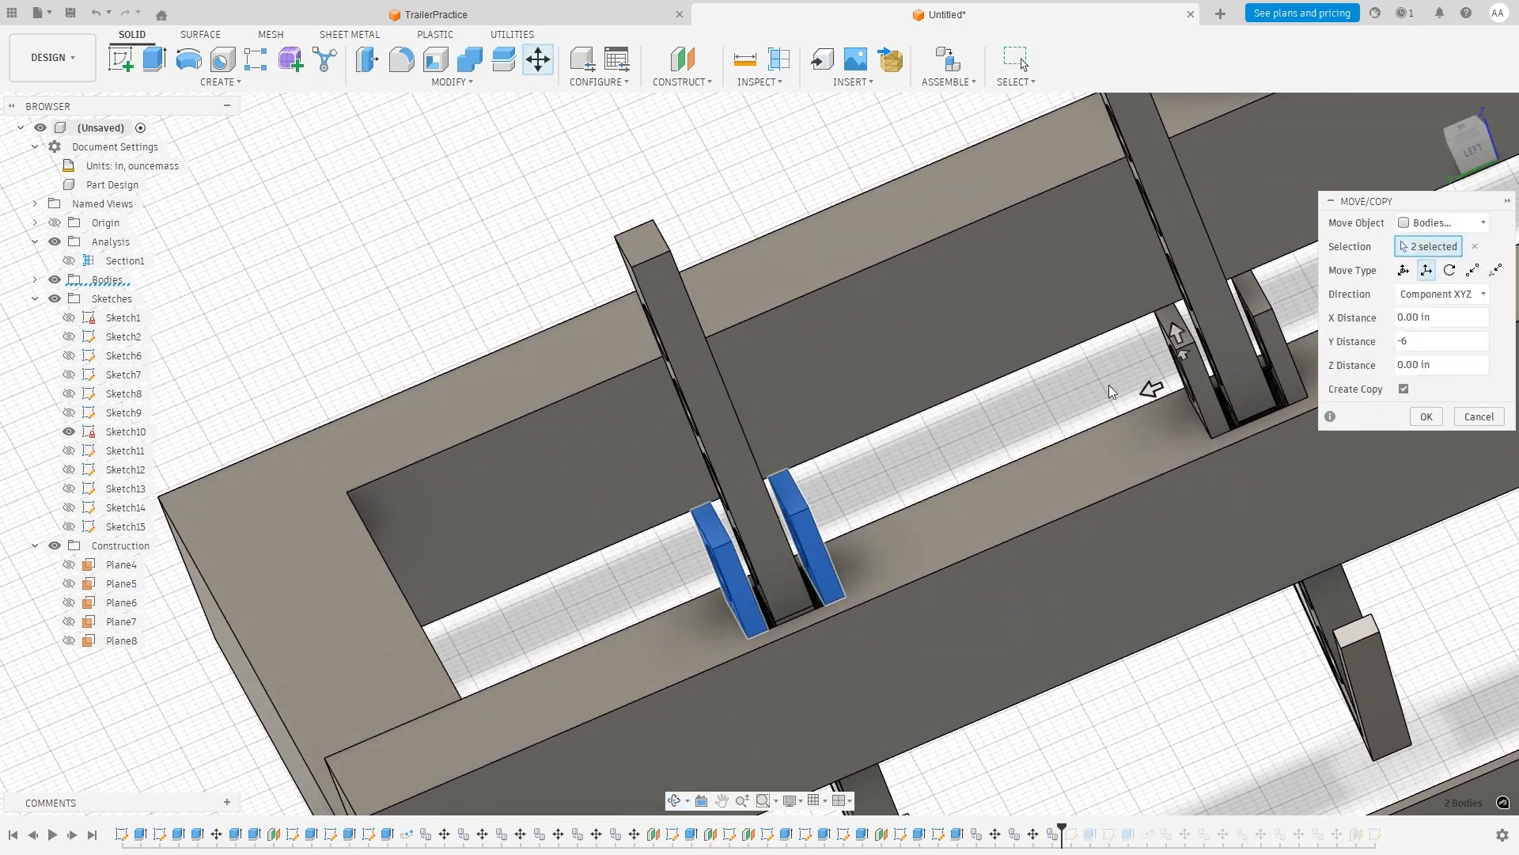
{"action": "middle_click_drag", "start_coordinate": [1345, 483], "coordinate": [1390, 448], "text": "shift"}
{"action": "scroll", "coordinate": [1391, 450], "scroll_direction": "down", "scroll_amount": 3}
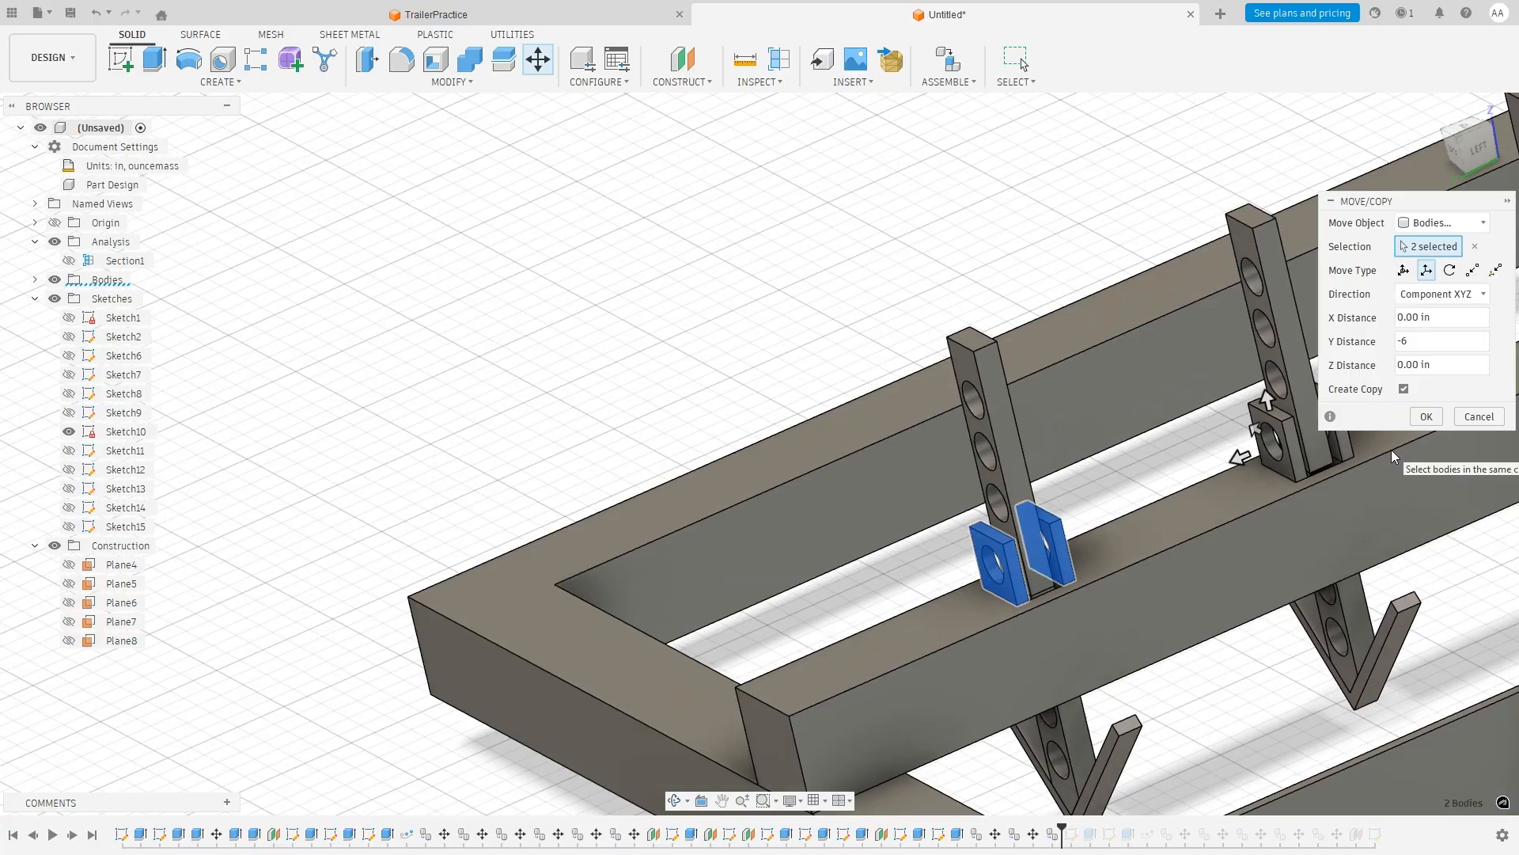
{"action": "scroll", "coordinate": [1305, 453], "scroll_direction": "up", "scroll_amount": 5}
{"action": "scroll", "coordinate": [1284, 455], "scroll_direction": "down", "scroll_amount": 4}
{"action": "scroll", "coordinate": [1195, 322], "scroll_direction": "up", "scroll_amount": 3}
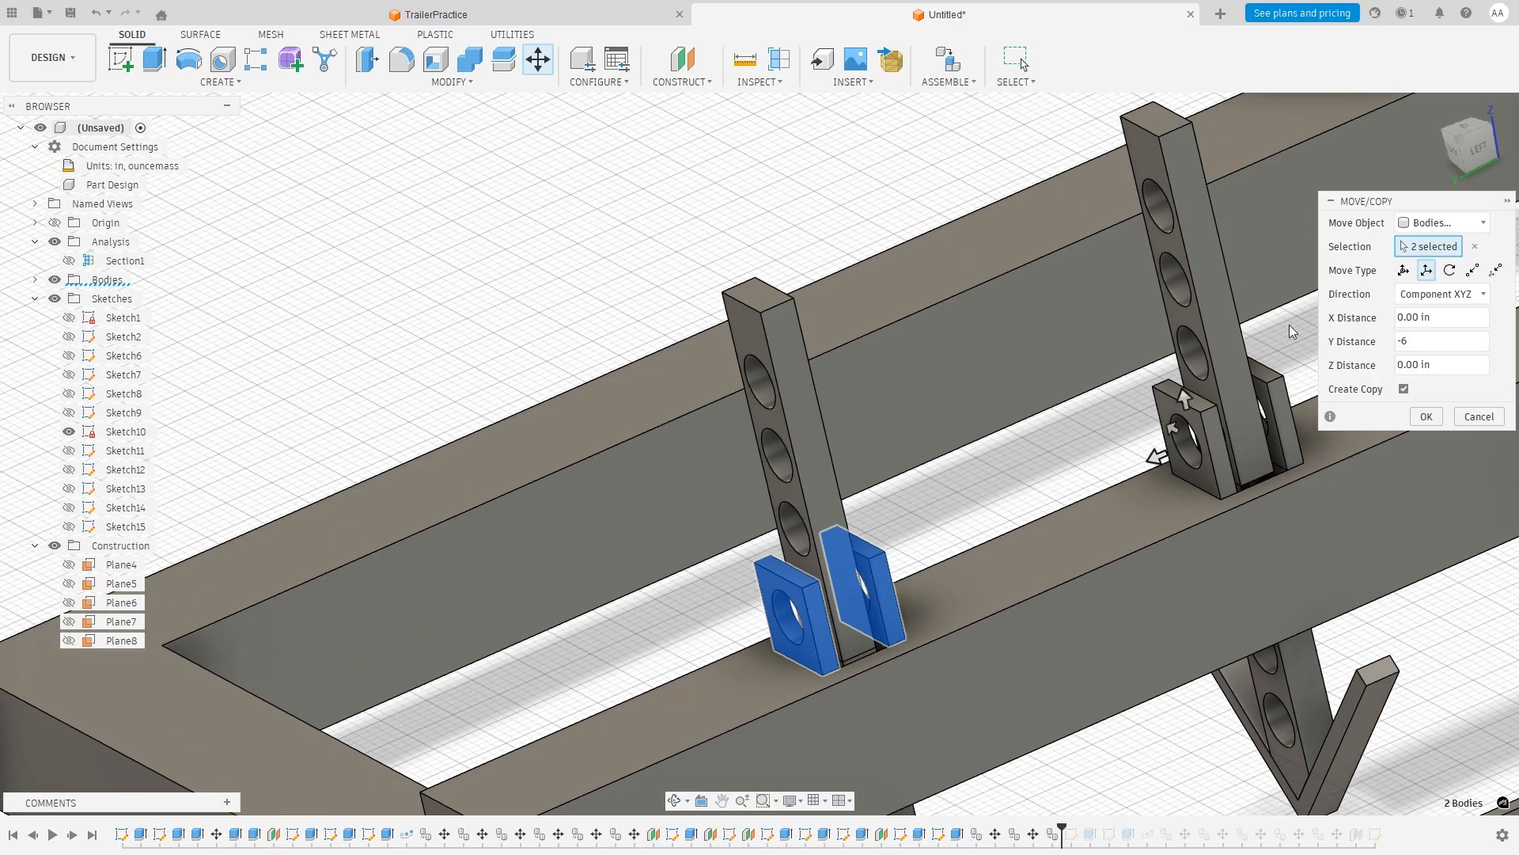
{"action": "left_click", "coordinate": [1426, 417]}
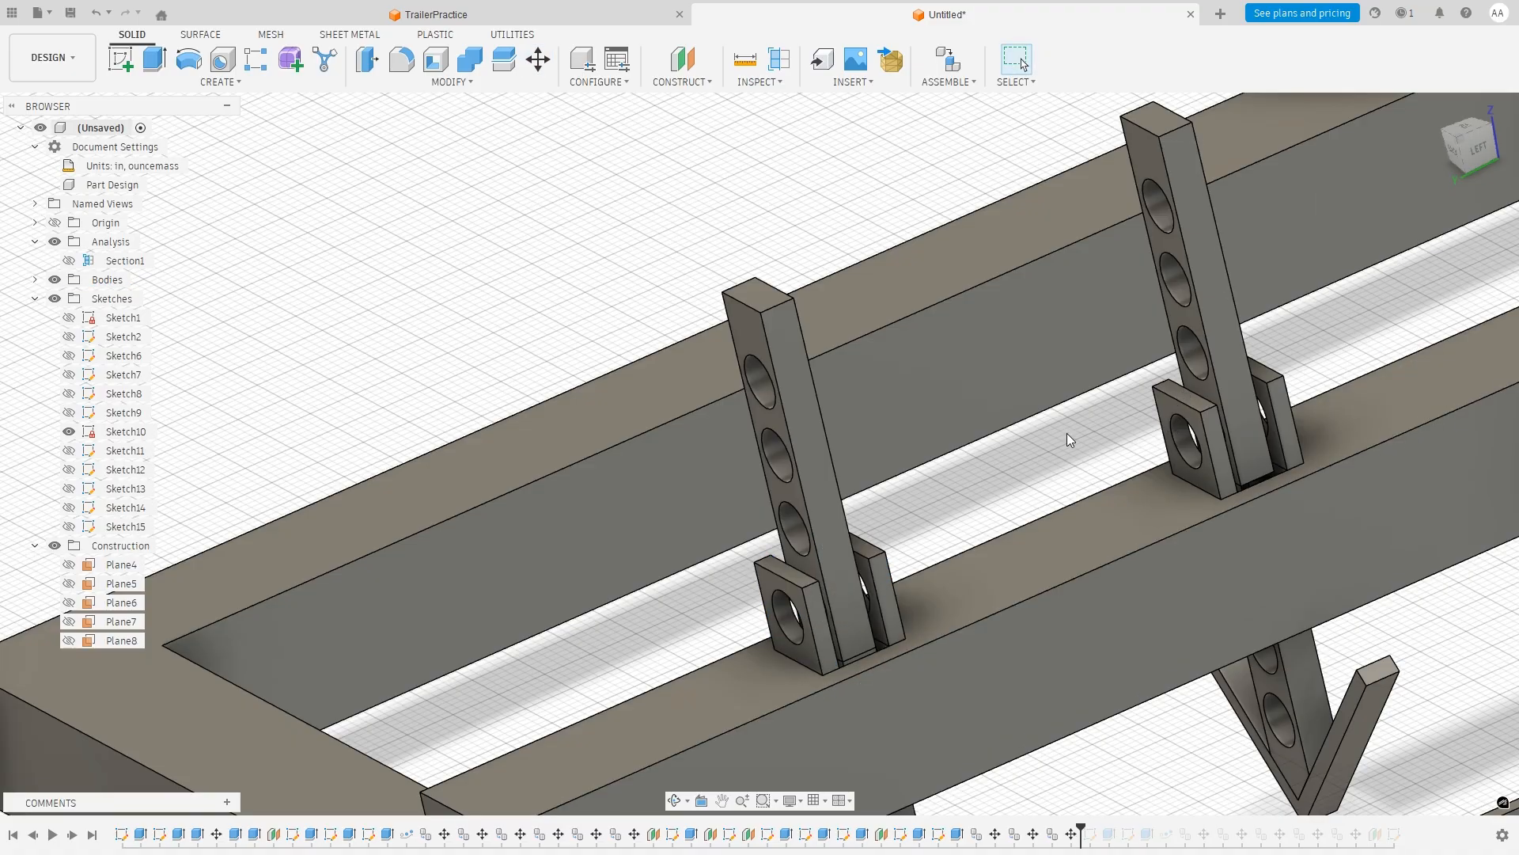
Repeat the block pair copy along the crossbar until all seven uprights are flanked by drilled blocks.
{"action": "scroll", "coordinate": [1113, 439], "scroll_direction": "down", "scroll_amount": 2}
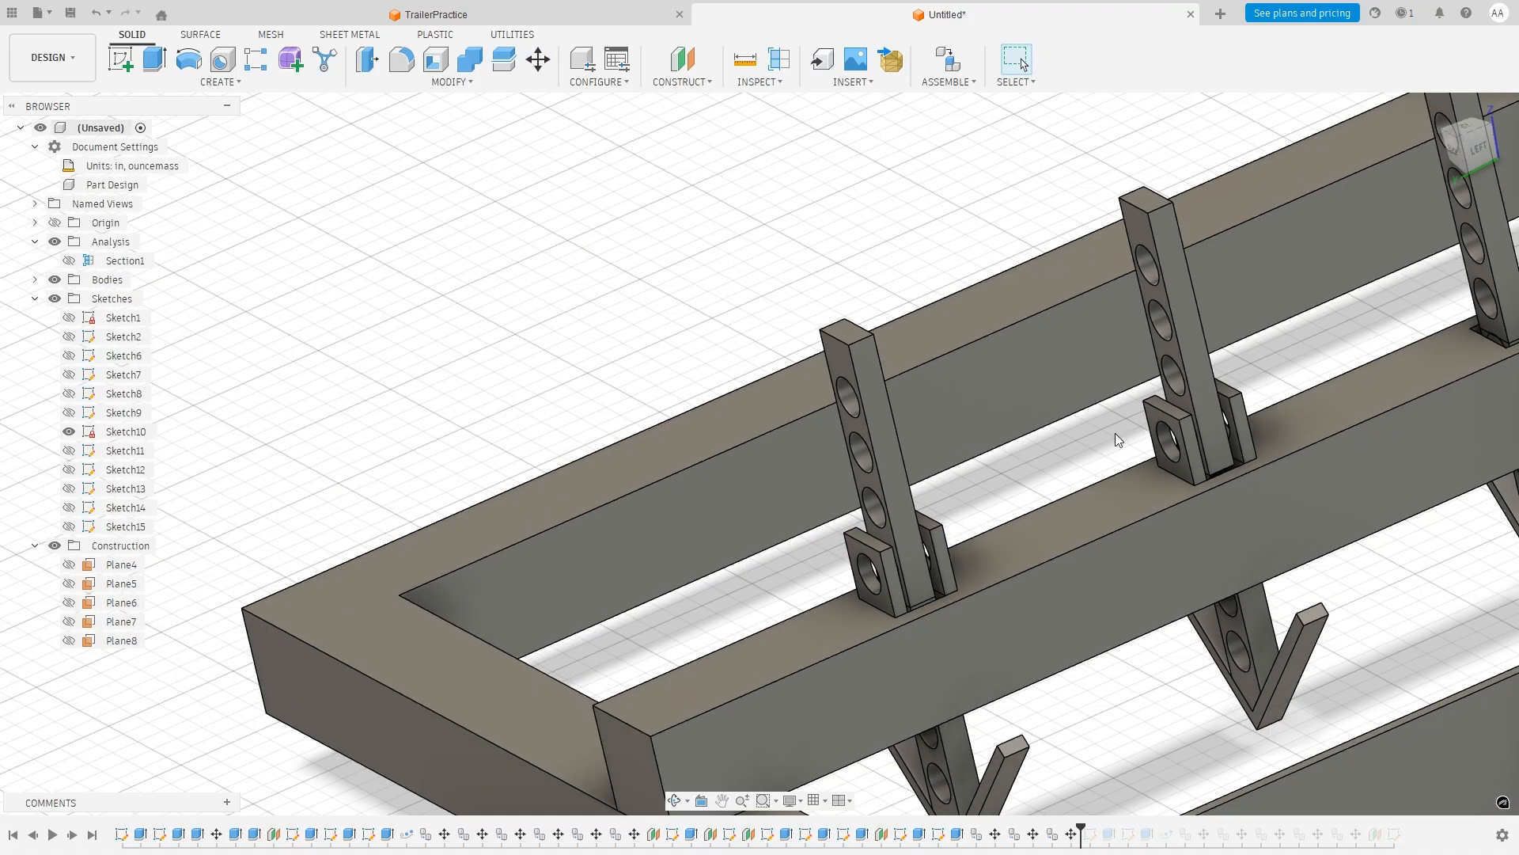
{"action": "key", "text": "m"}
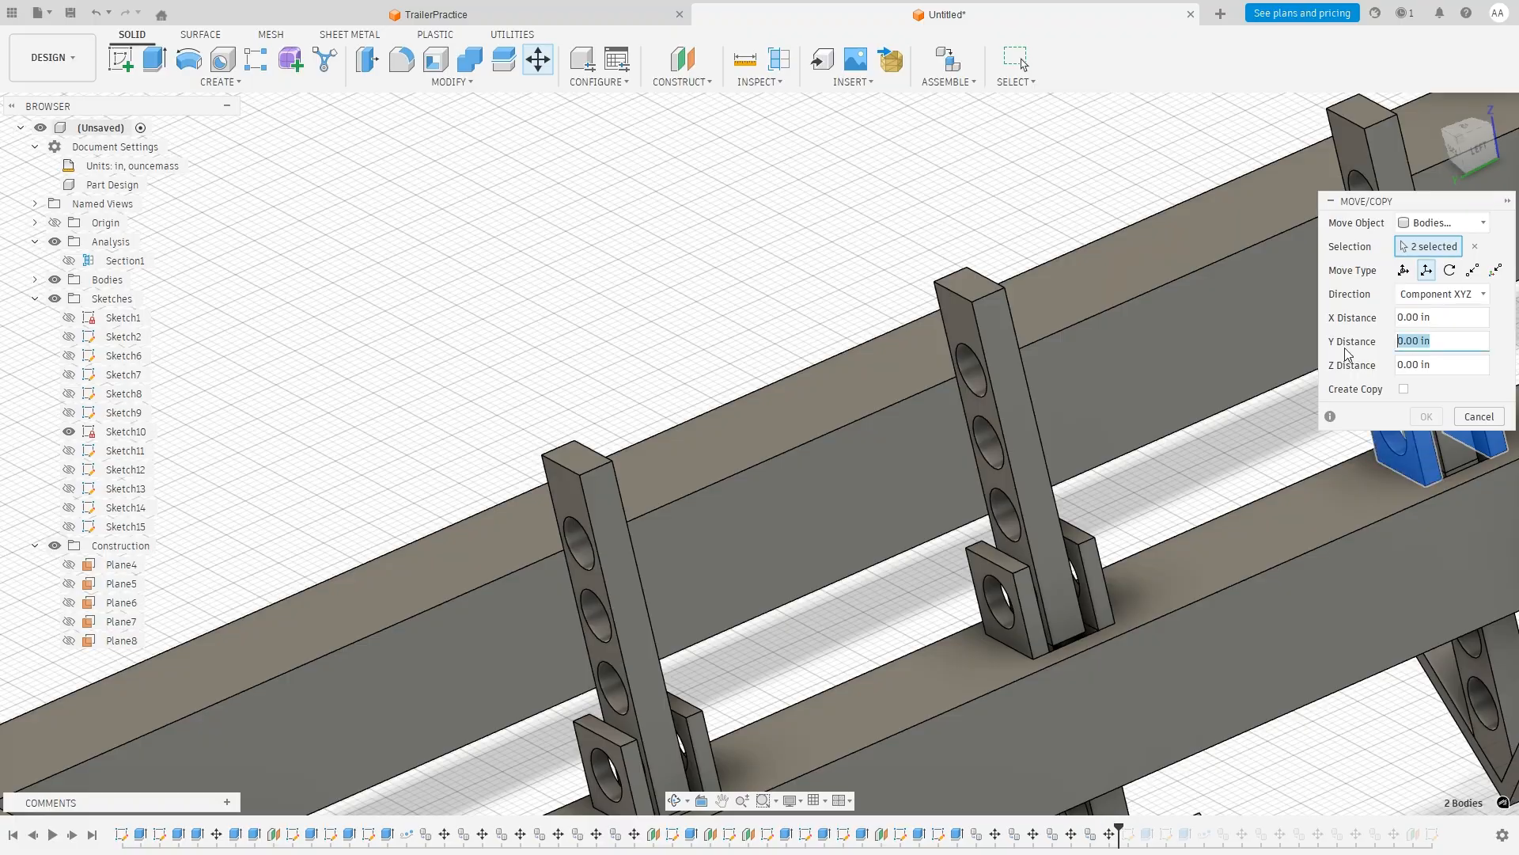
{"action": "right_click", "coordinate": [972, 467]}
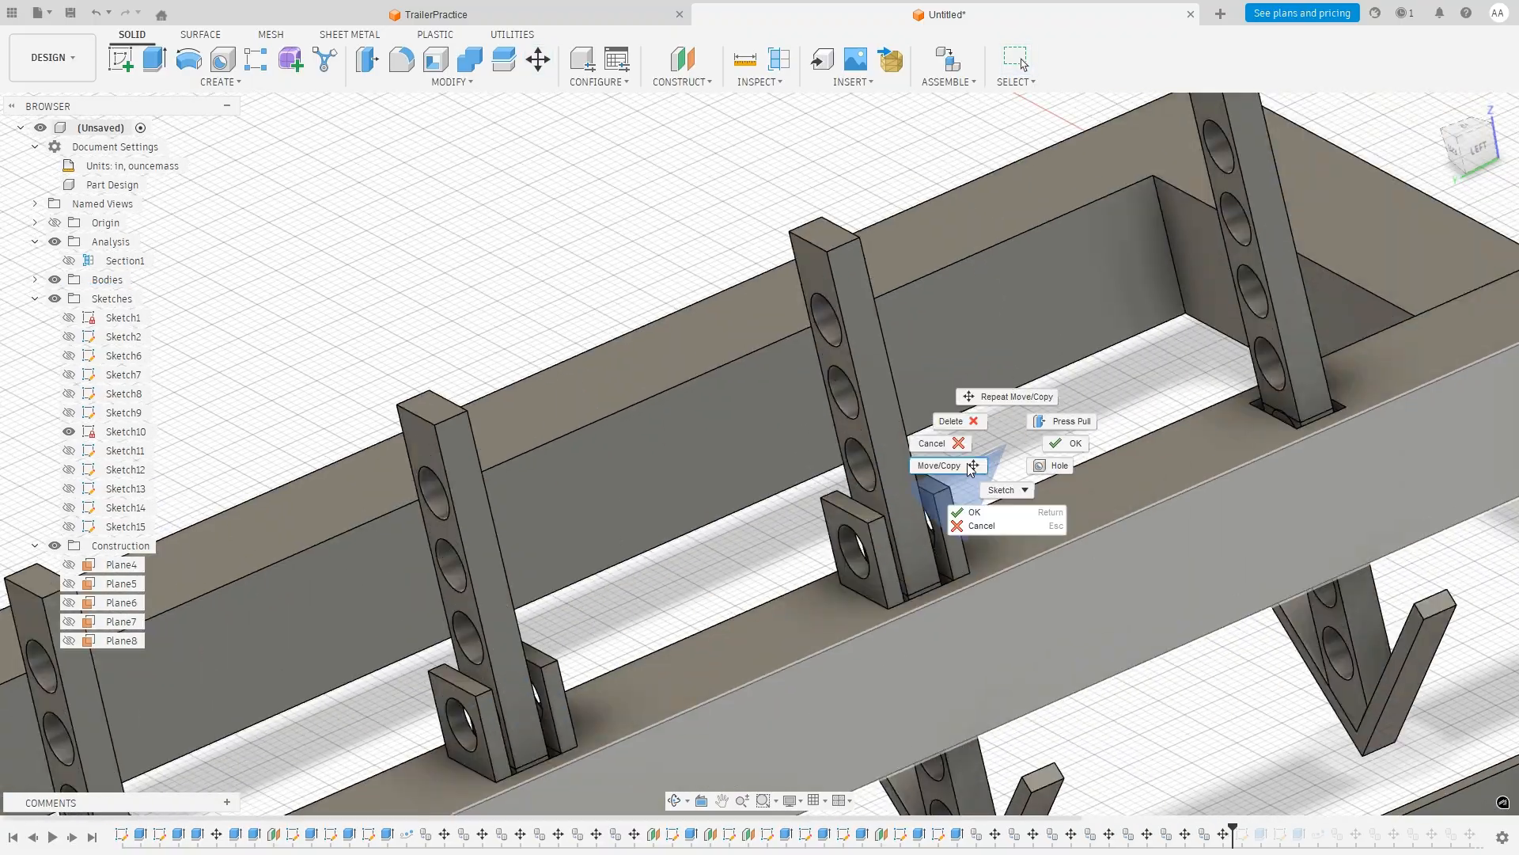
{"action": "left_click", "coordinate": [940, 466]}
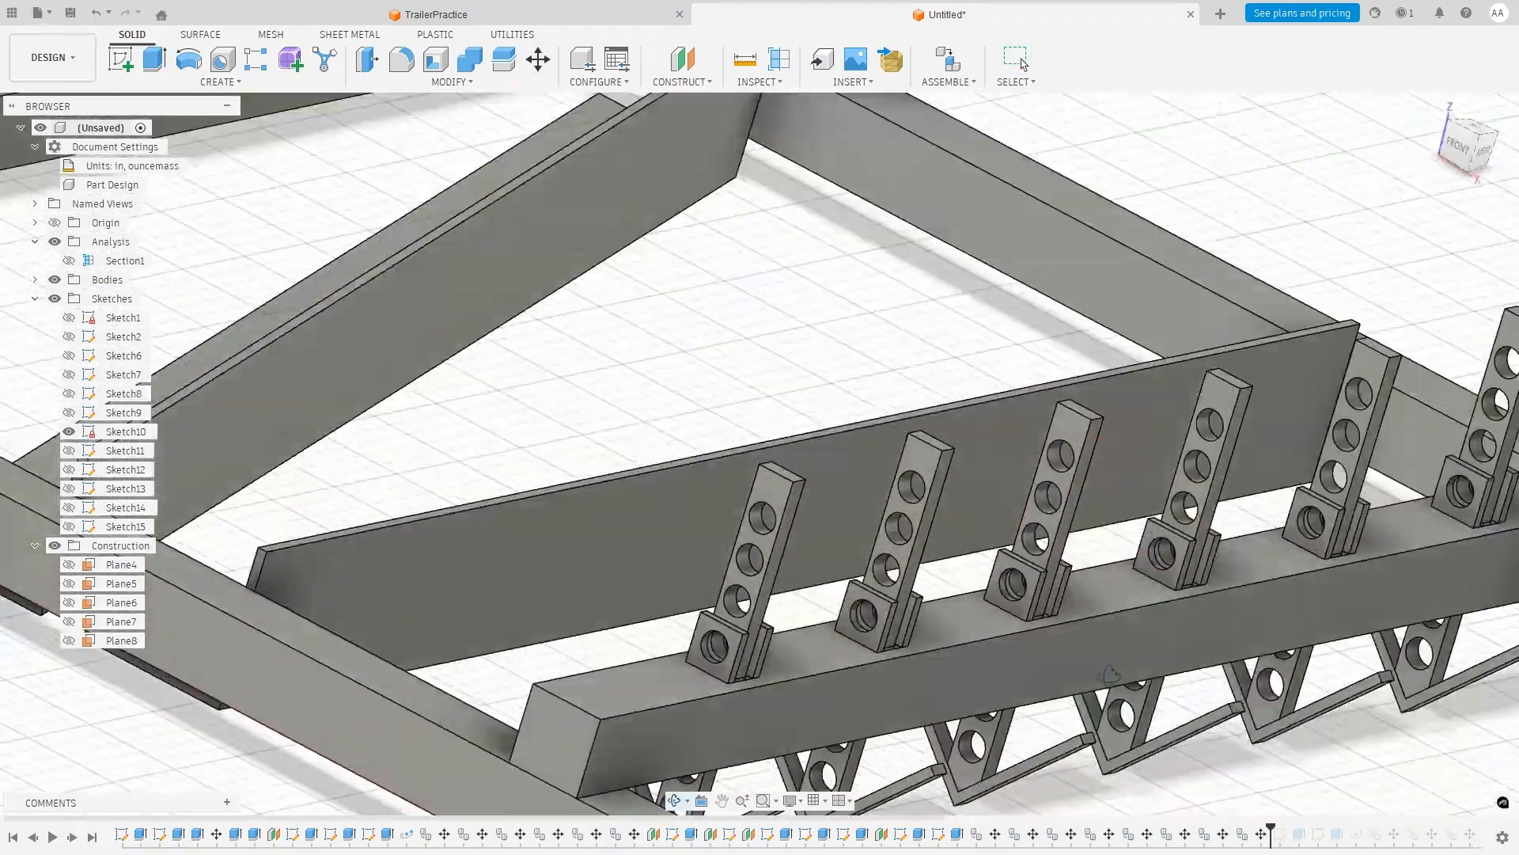
{"action": "mouse_move", "coordinate": [1109, 674]}
{"action": "middle_mouse_down", "text": "shift"}
{"action": "mouse_move", "coordinate": [1080, 645]}
{"action": "mouse_move", "coordinate": [985, 636]}
{"action": "mouse_move", "coordinate": [1212, 695]}
{"action": "mouse_move", "coordinate": [1123, 690]}
{"action": "middle_mouse_up", "text": "shift"}
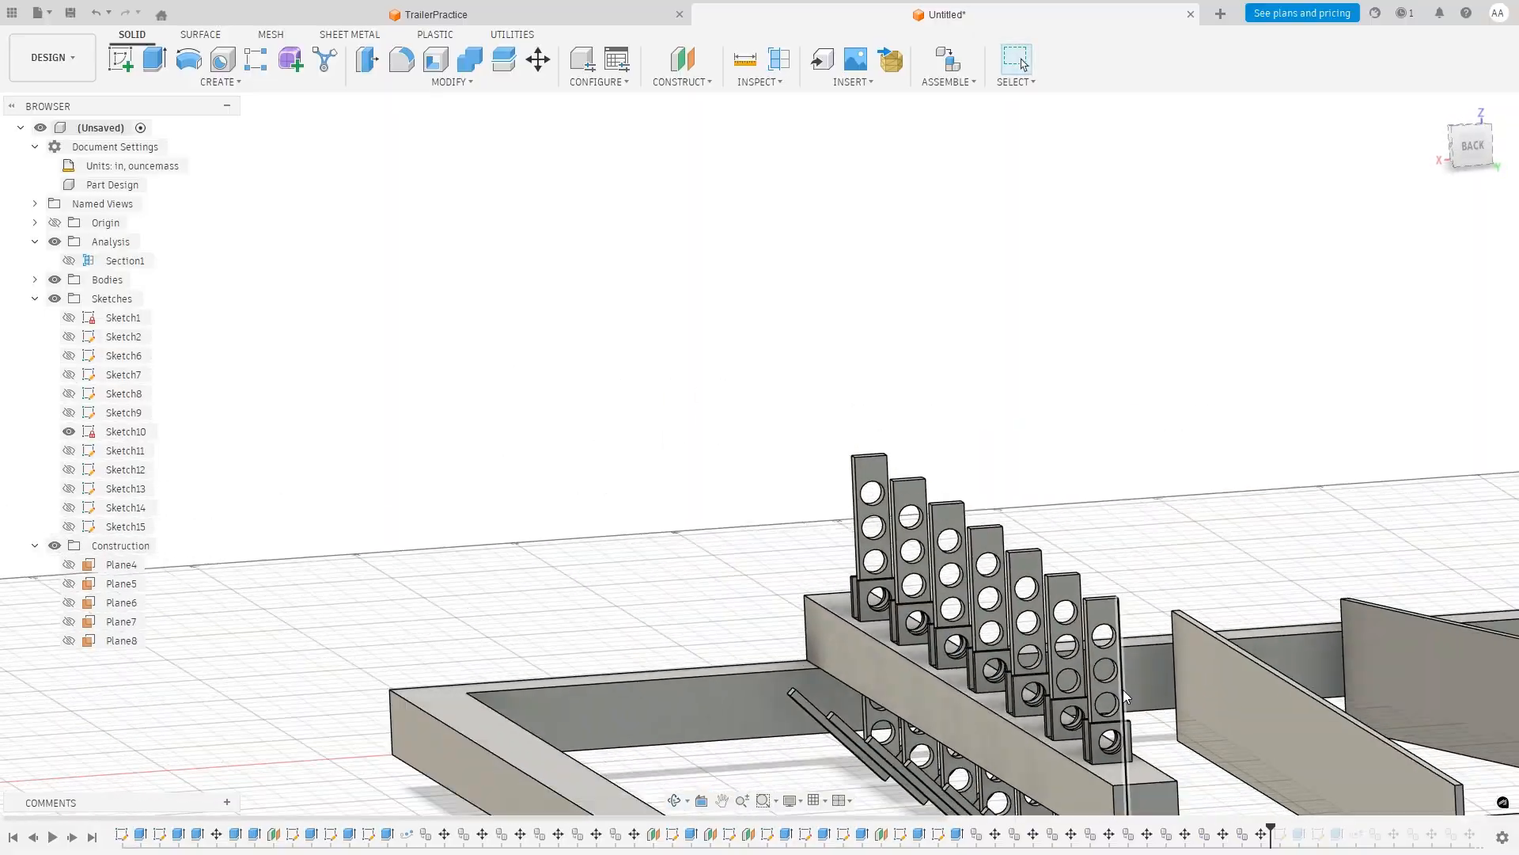
{"action": "scroll", "coordinate": [1123, 690], "scroll_direction": "up", "scroll_amount": 5}
{"action": "scroll", "coordinate": [1117, 747], "scroll_direction": "down", "scroll_amount": 3}
{"action": "scroll", "coordinate": [1118, 747], "scroll_direction": "up", "scroll_amount": 6}
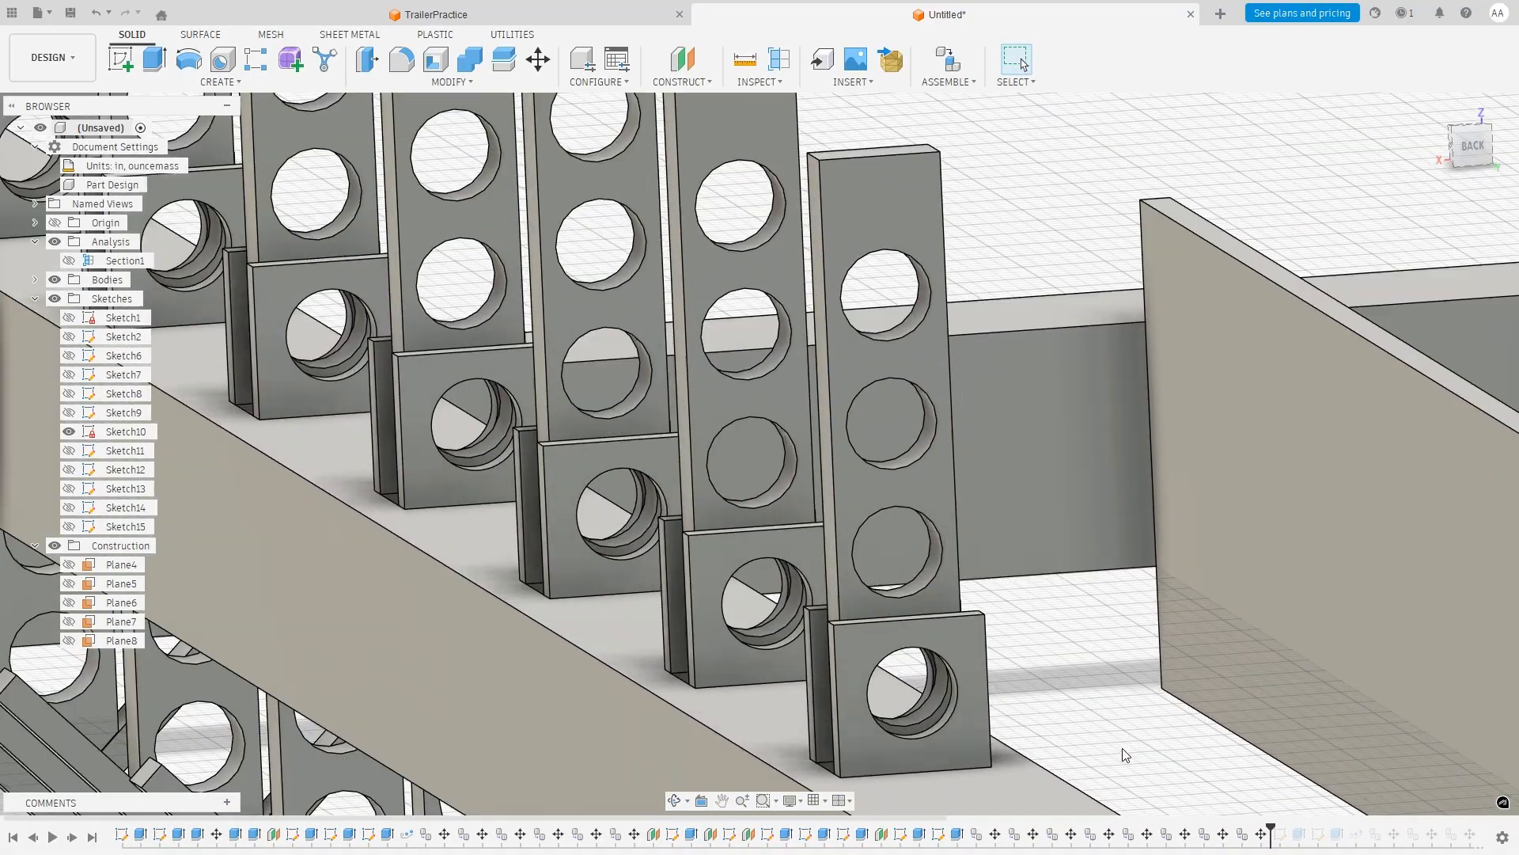
Examine the drilled block pairs flanking the uprights along the crossbar, ending at the end upright.
{"action": "scroll", "coordinate": [1115, 708], "scroll_direction": "down", "scroll_amount": 1}
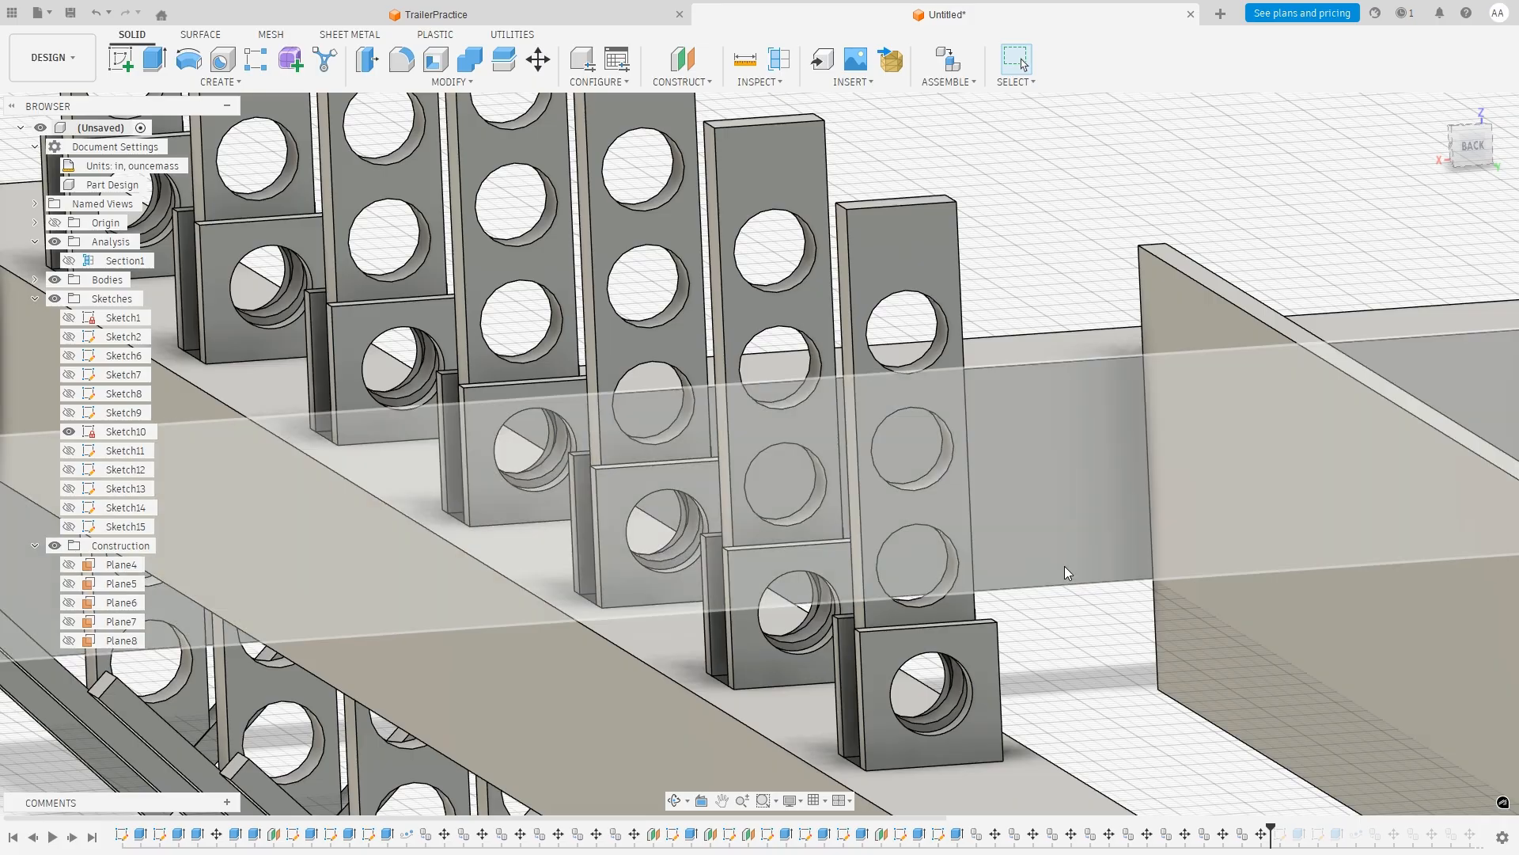
{"action": "scroll", "coordinate": [1026, 638], "scroll_direction": "down", "scroll_amount": 8}
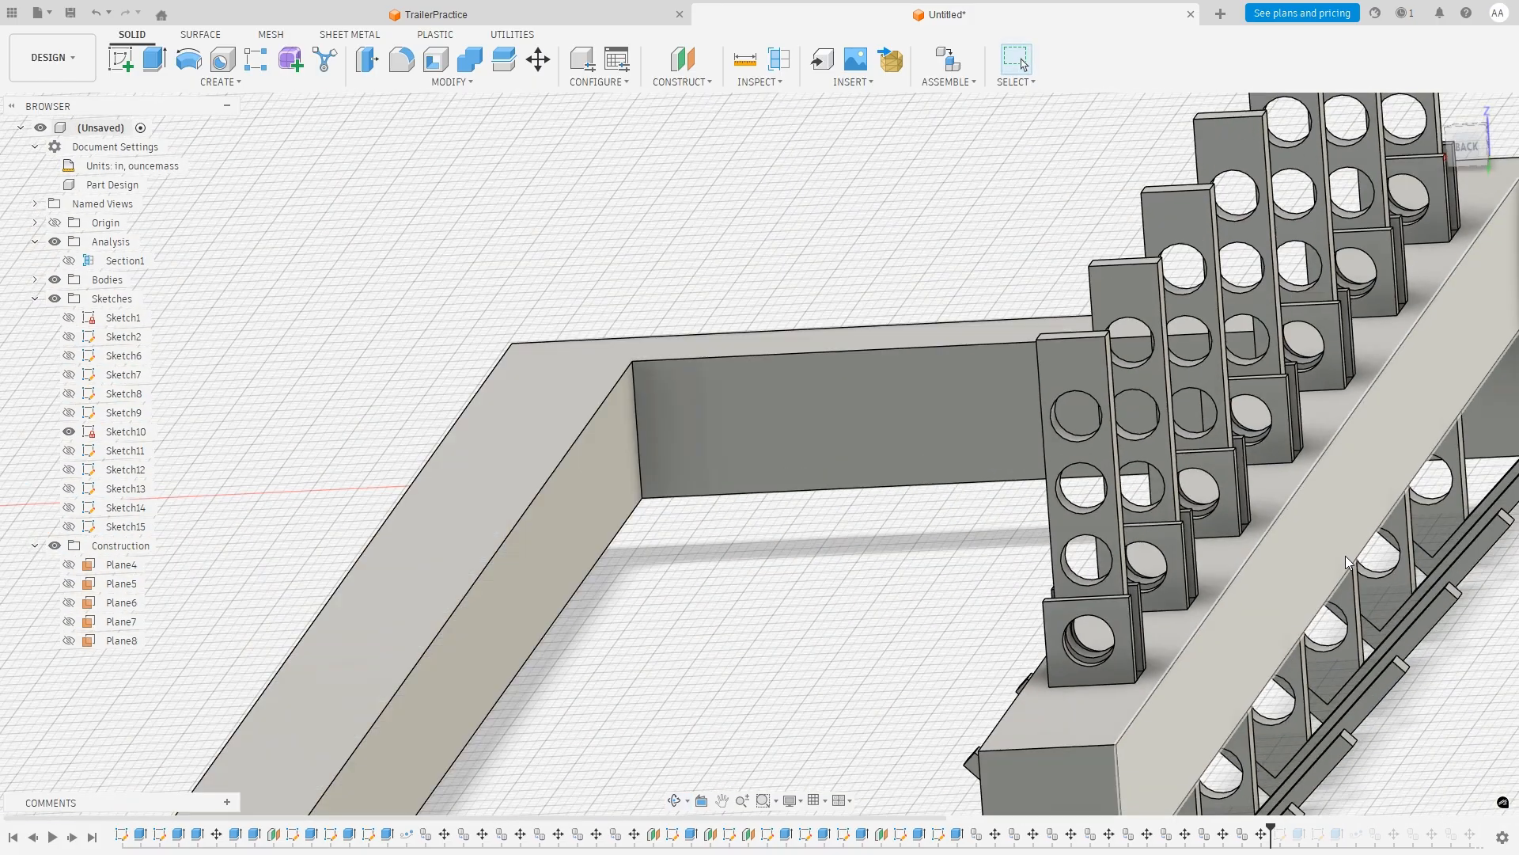
{"action": "scroll", "coordinate": [1343, 550], "scroll_direction": "up", "scroll_amount": 3}
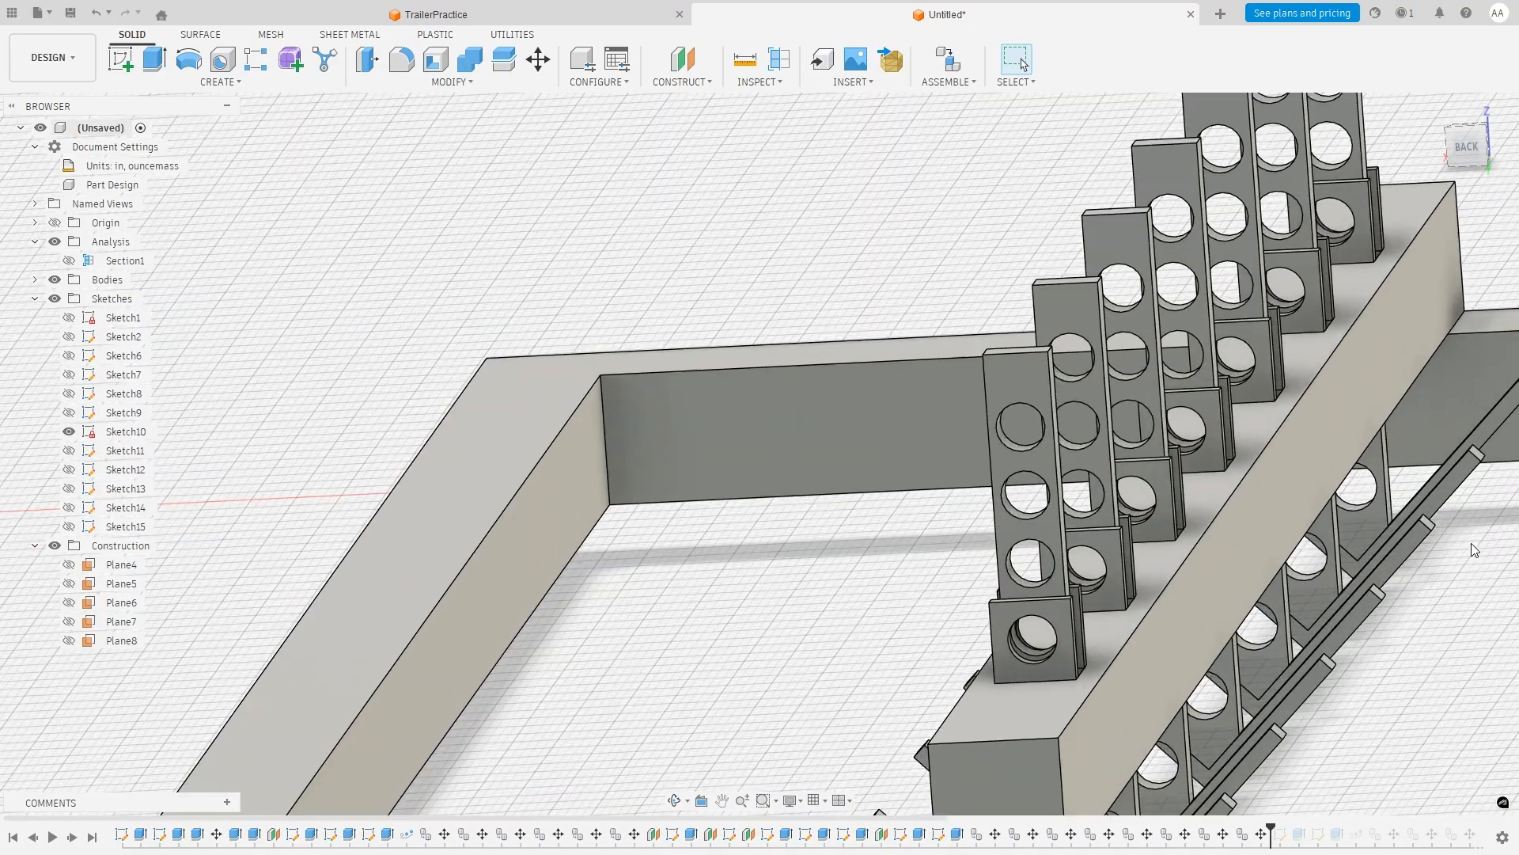
{"action": "middle_click_drag", "start_coordinate": [1418, 660], "coordinate": [1403, 691], "text": "shift"}
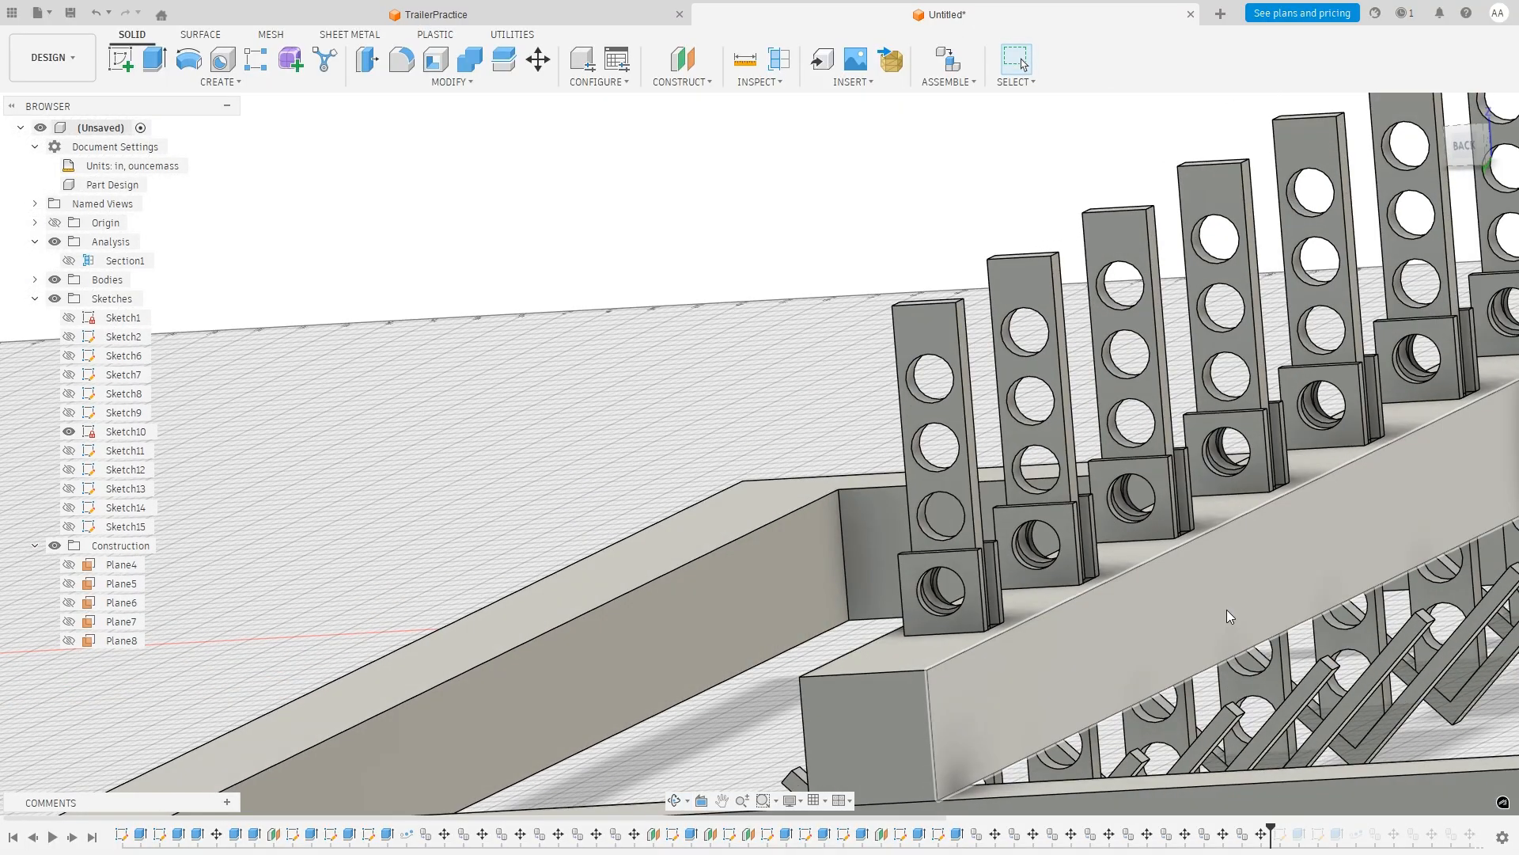
{"action": "scroll", "coordinate": [1015, 633], "scroll_direction": "down", "scroll_amount": 3}
{"action": "scroll", "coordinate": [1018, 617], "scroll_direction": "up", "scroll_amount": 3}
{"action": "scroll", "coordinate": [1017, 617], "scroll_direction": "up", "scroll_amount": 3}
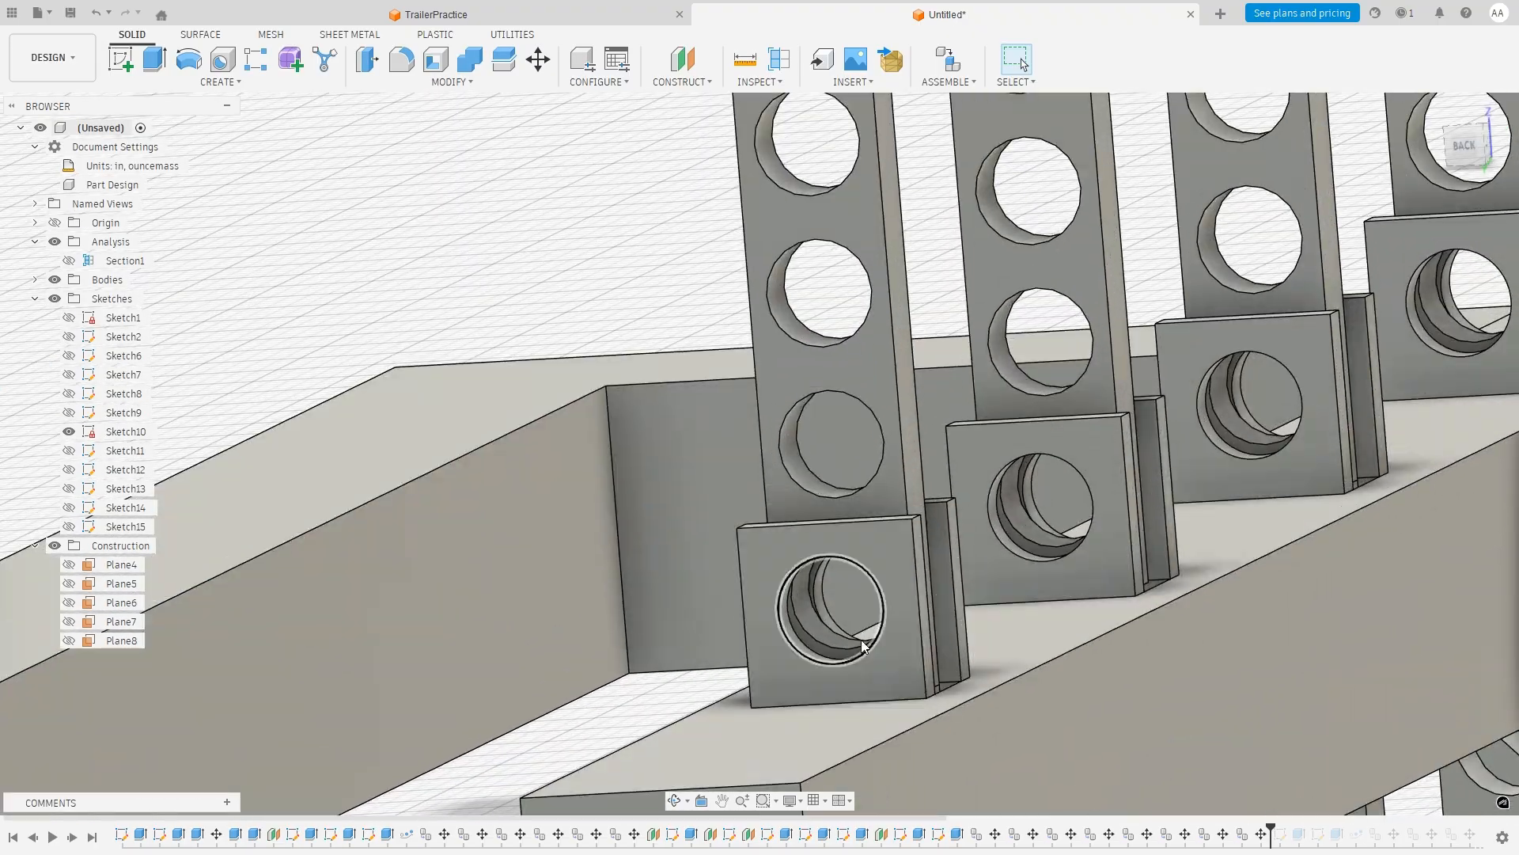
{"action": "scroll", "coordinate": [696, 620], "scroll_direction": "up", "scroll_amount": 4}
{"action": "middle_click_drag", "start_coordinate": [642, 625], "coordinate": [682, 674], "text": "shift"}
Set up an offset construction plane from the broad face of the end upright instead of the block face.
{"action": "right_click", "coordinate": [669, 709]}
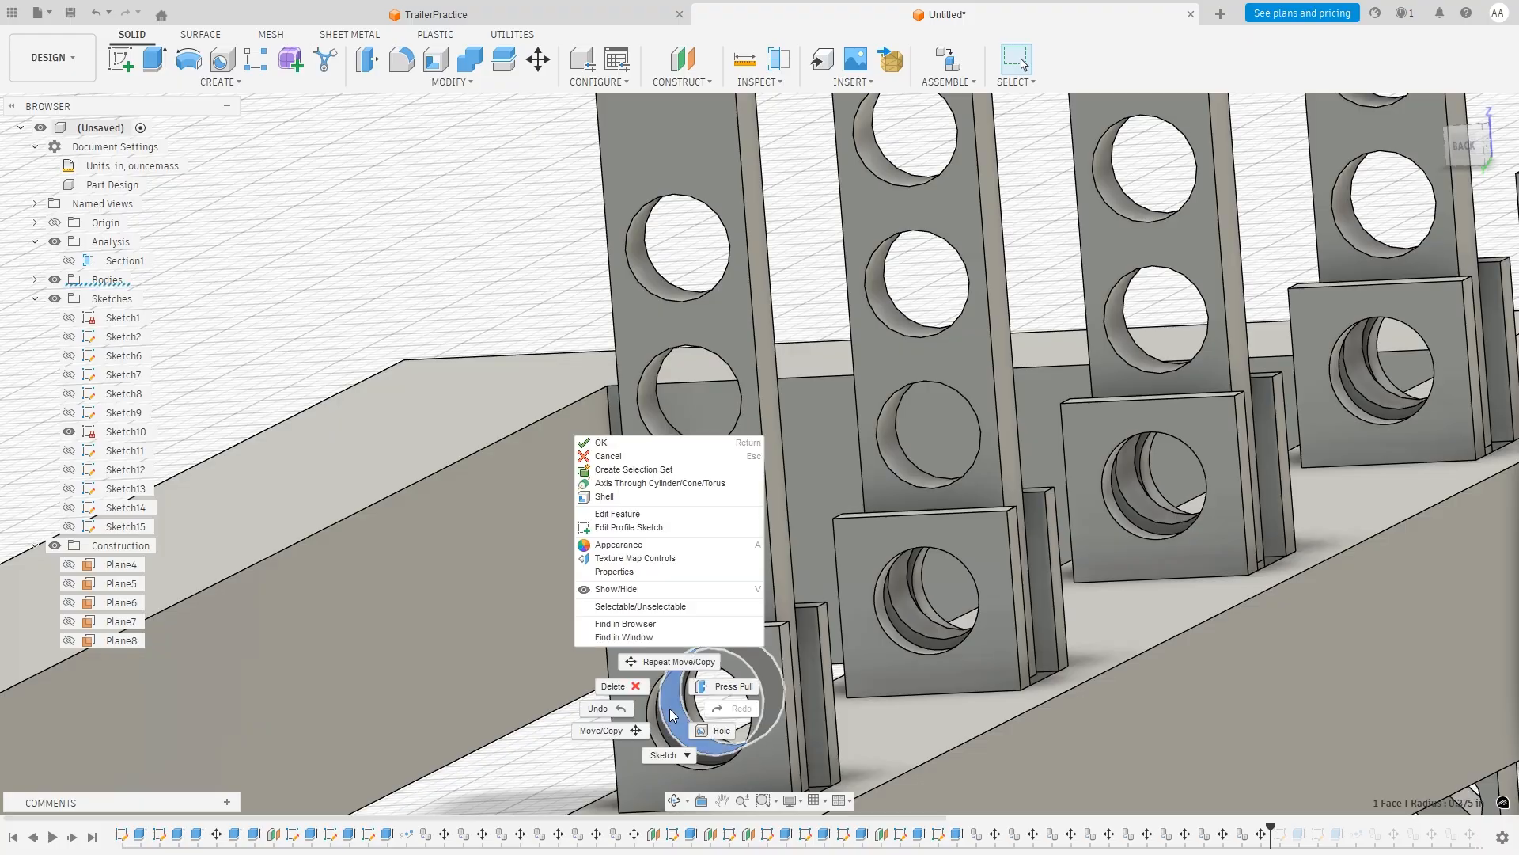
{"action": "key", "text": "Escape"}
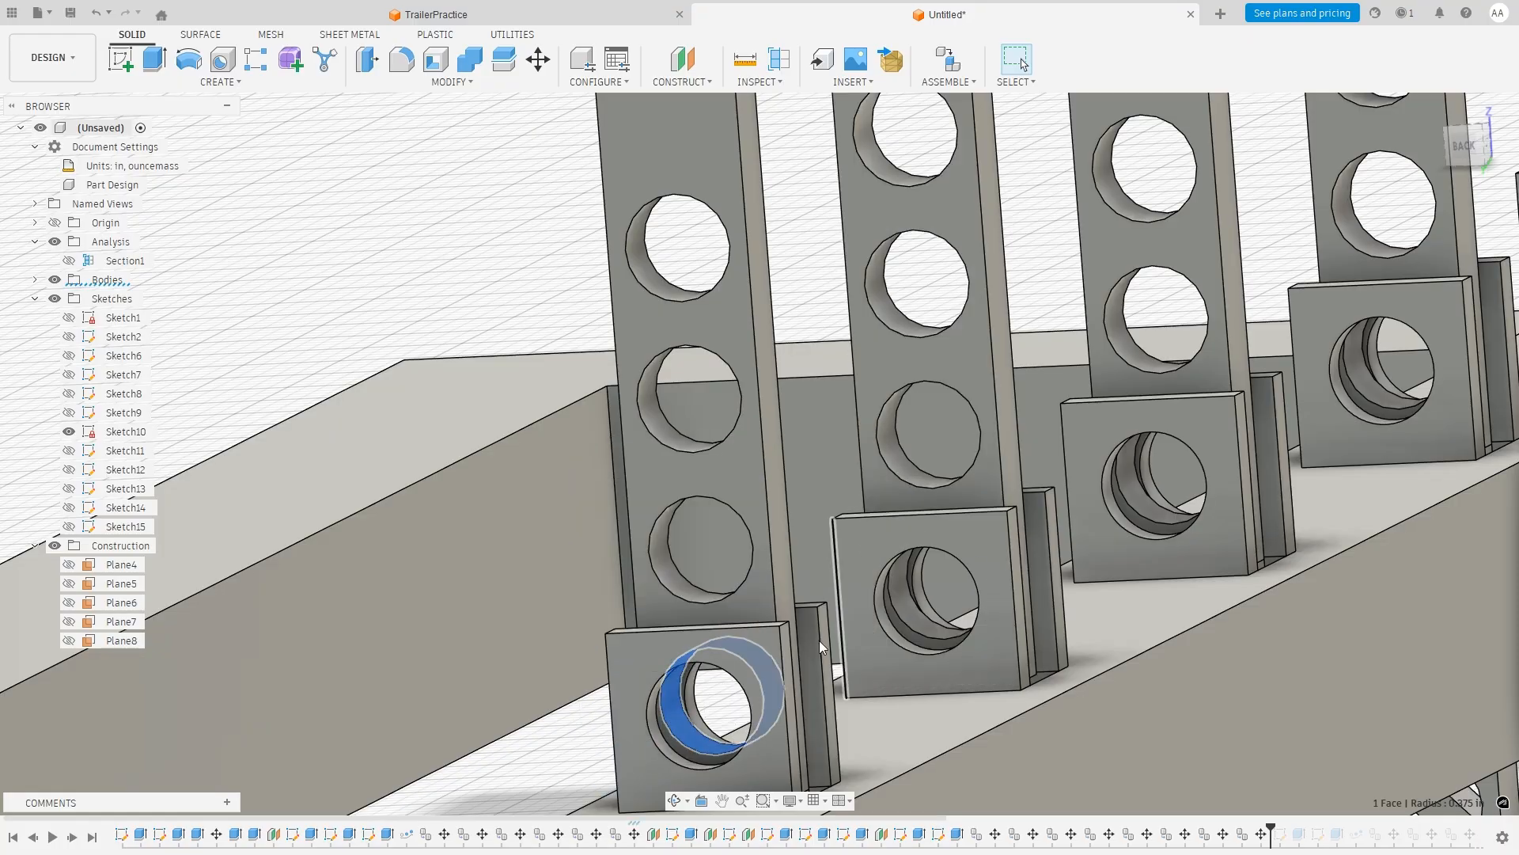
{"action": "left_click", "coordinate": [630, 685]}
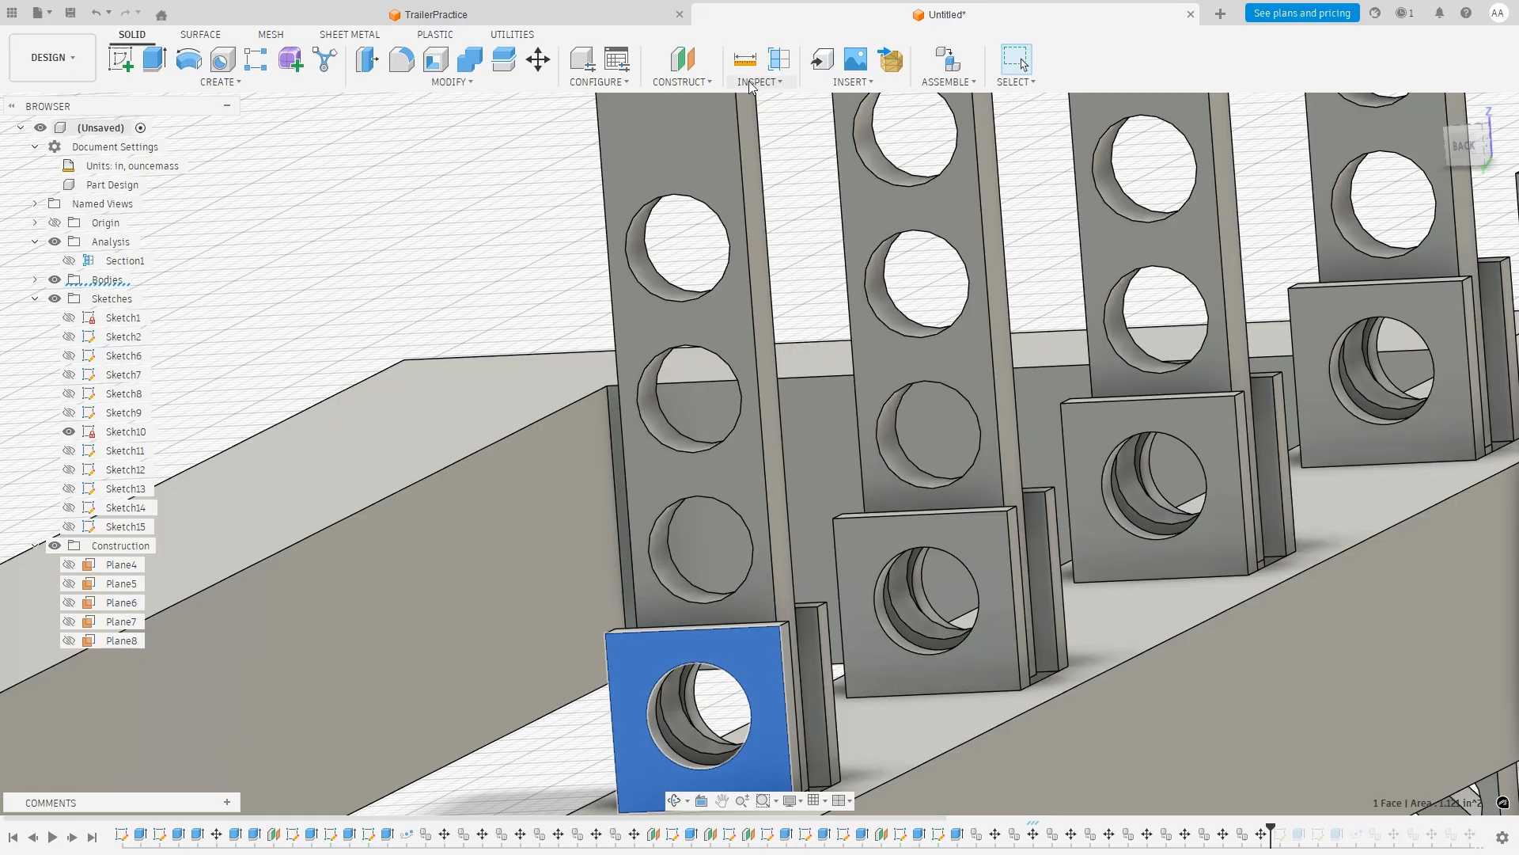
{"action": "left_click", "coordinate": [682, 82]}
{"action": "left_click", "coordinate": [692, 98]}
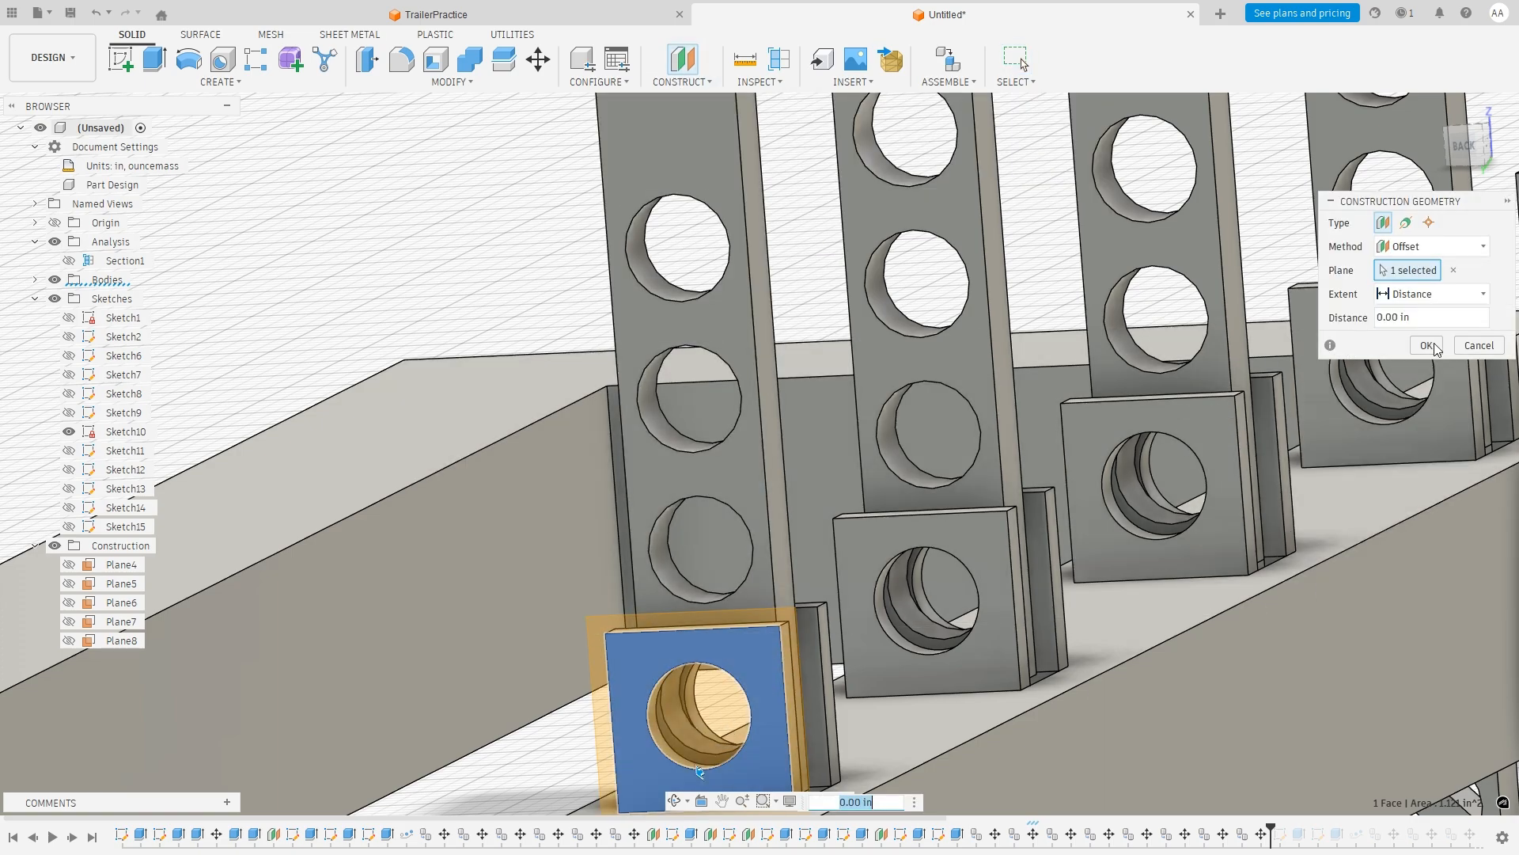
{"action": "left_click", "coordinate": [1453, 270]}
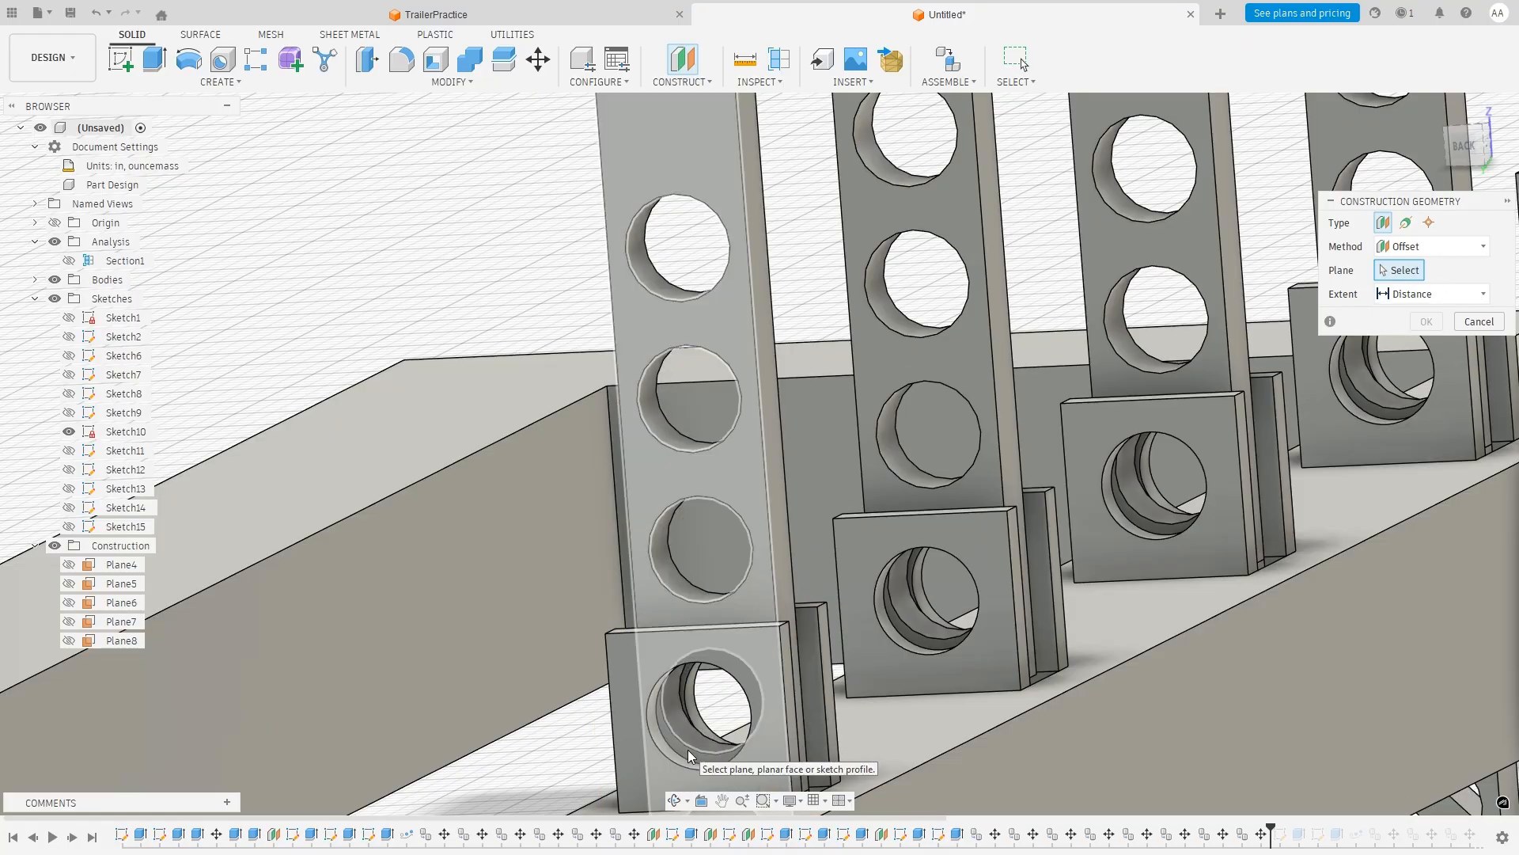
{"action": "left_click", "coordinate": [648, 591]}
{"action": "left_click_drag", "start_coordinate": [1423, 319], "coordinate": [1347, 327]}
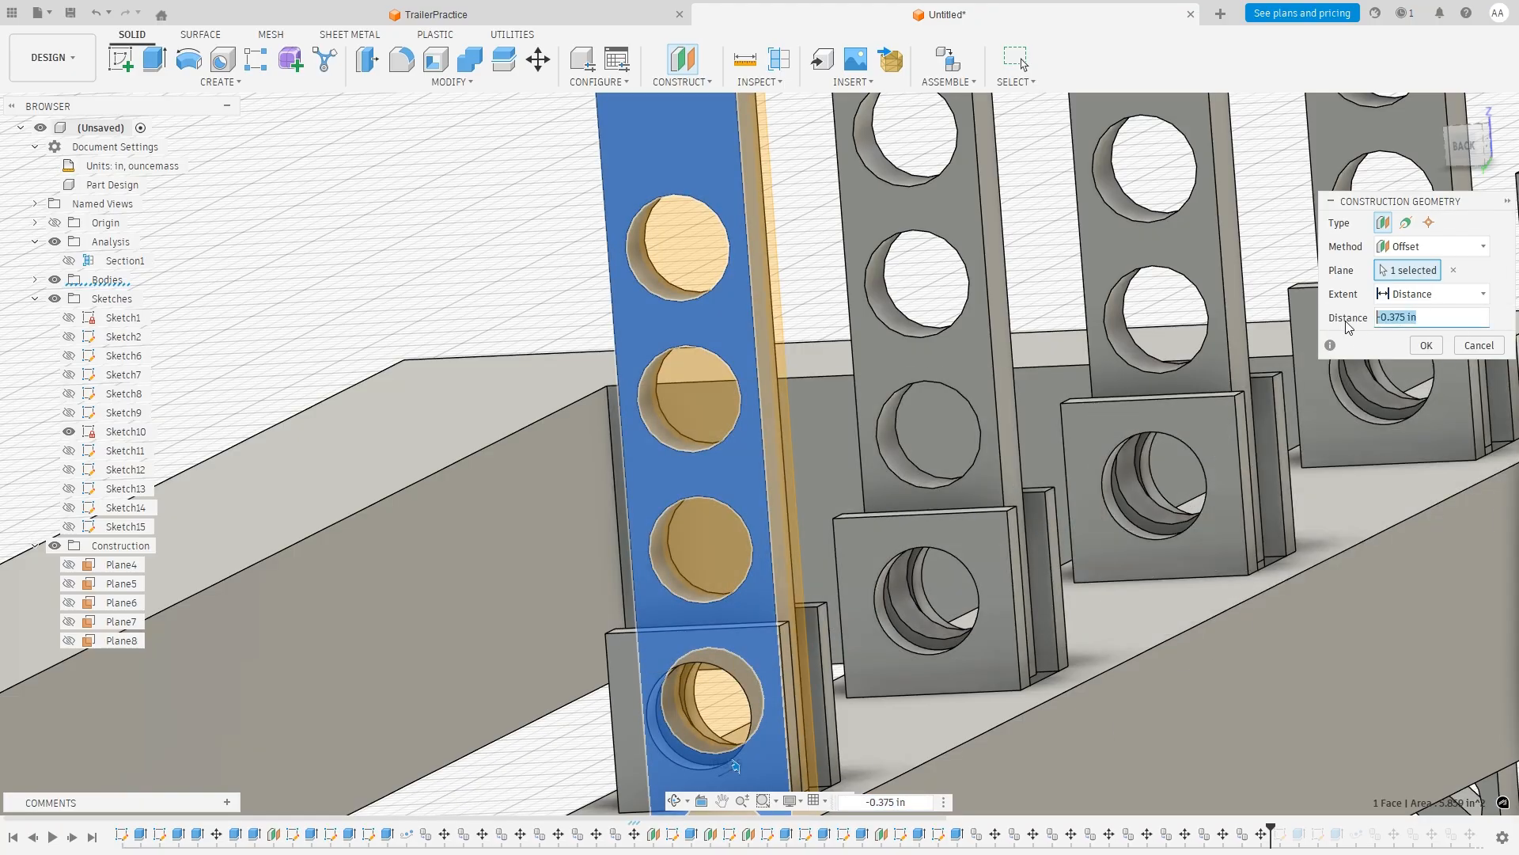
{"action": "middle_click_drag", "start_coordinate": [1017, 507], "coordinate": [414, 572], "text": "shift"}
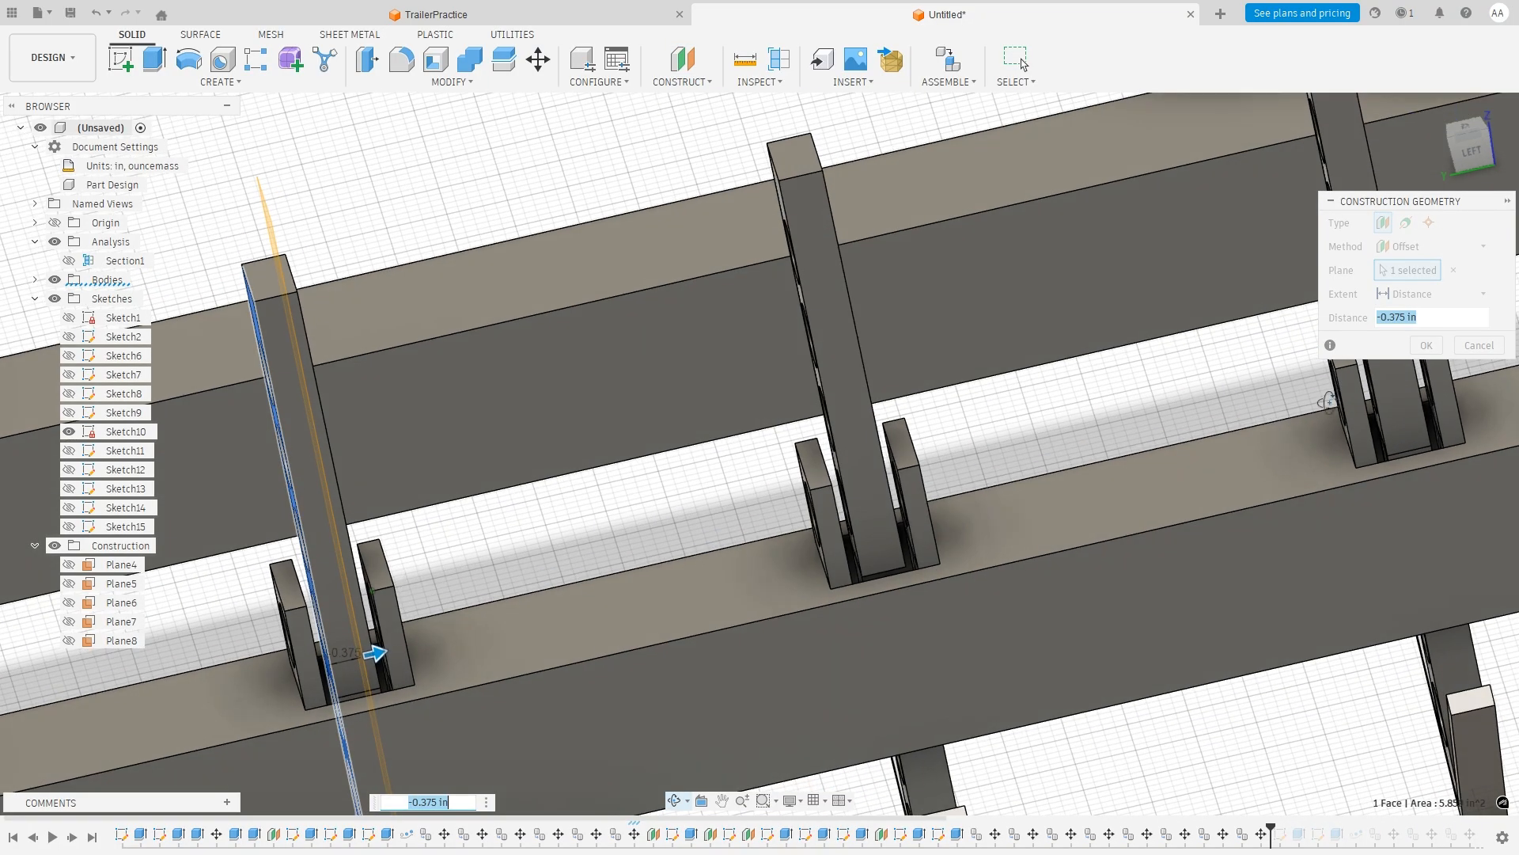
Set the plane's offset distance to -0.25 in, placing it inside the end upright, and create the plane.
{"action": "left_click", "coordinate": [1423, 317]}
{"action": "key", "text": "BackSpace"}
{"action": "key", "text": "BackSpace"}
{"action": "key", "text": "BackSpace"}
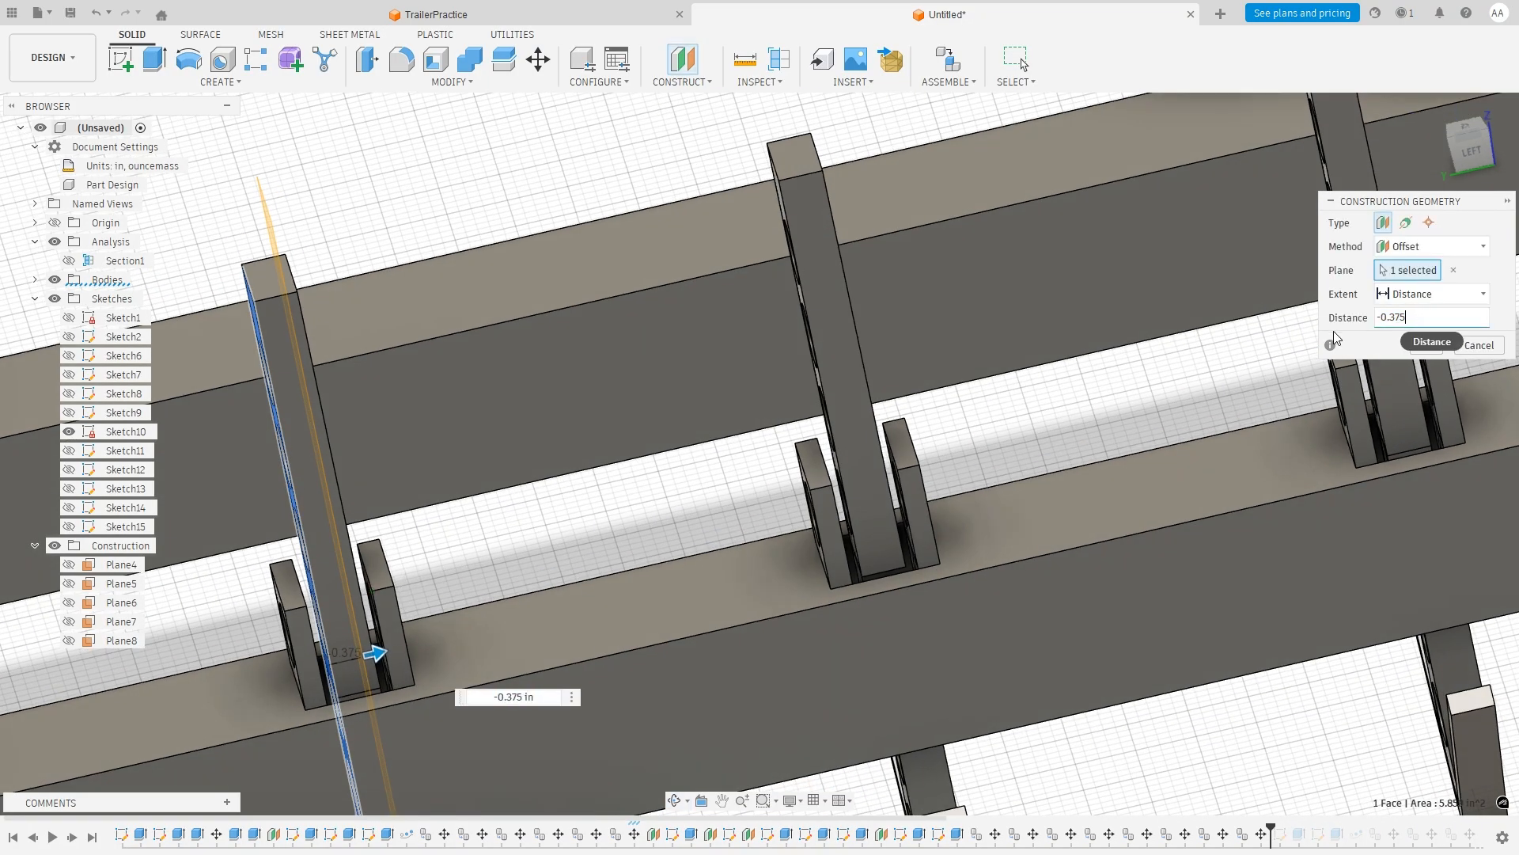
{"action": "key", "text": "BackSpace"}
{"action": "key", "text": "BackSpace"}
{"action": "key", "text": "BackSpace"}
{"action": "type", "text": "25"}
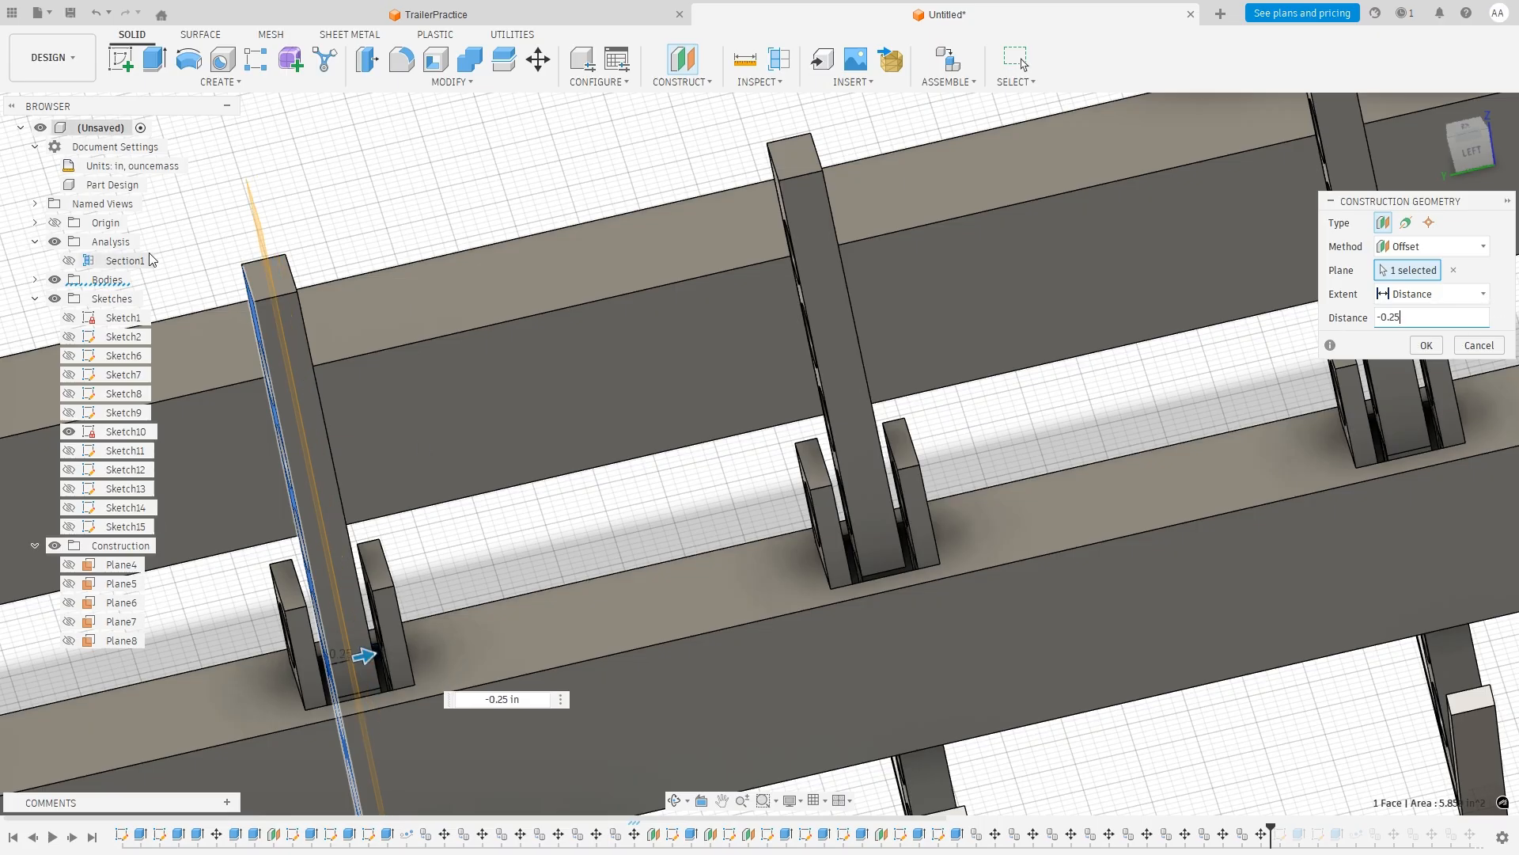
{"action": "left_click", "coordinate": [1433, 343]}
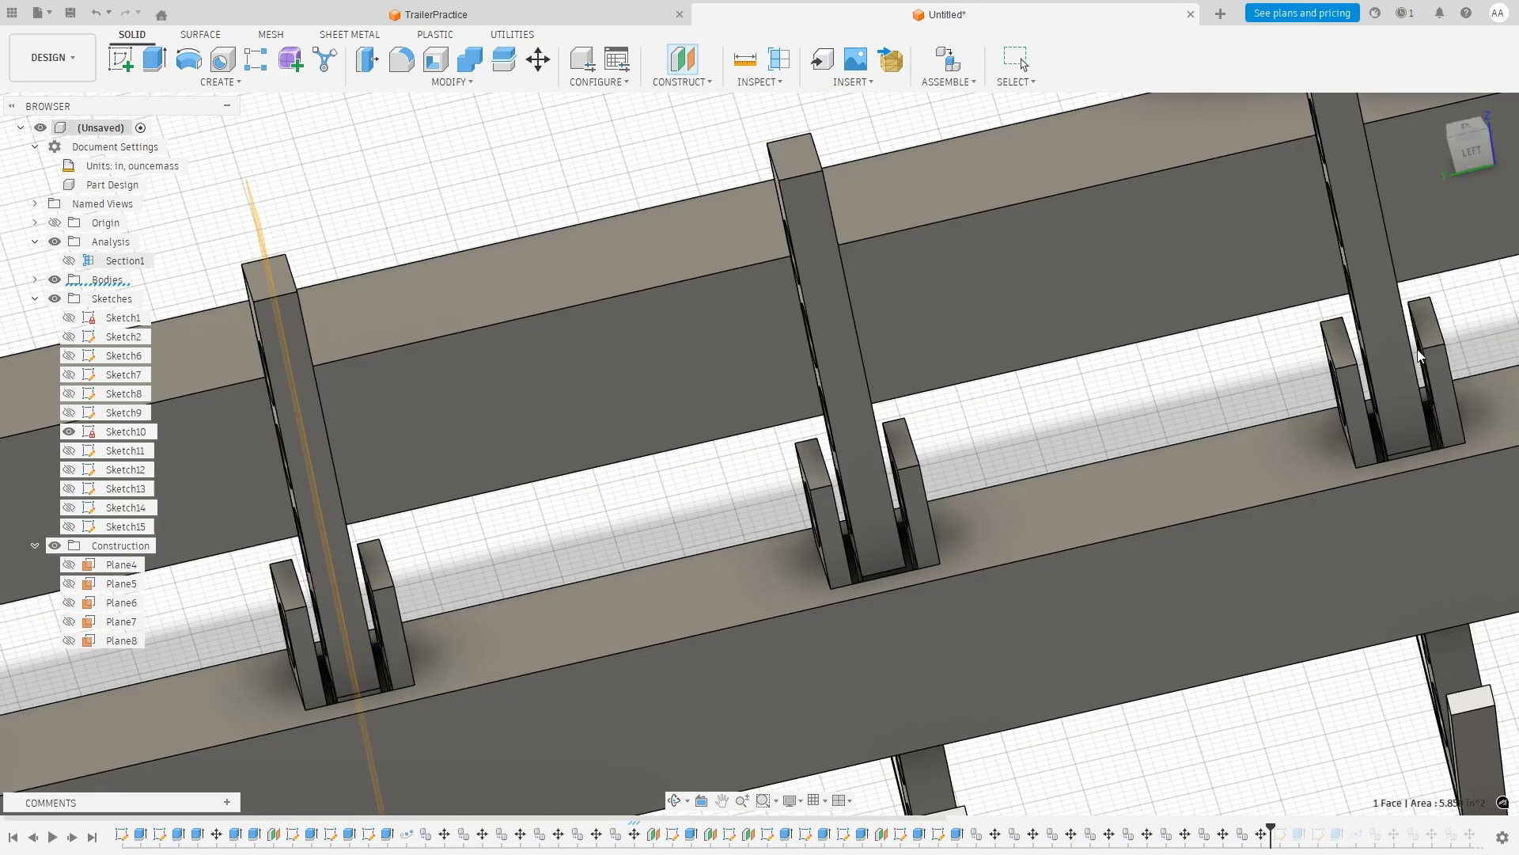
Start a sketch on the new construction plane inside the end upright, facing the drilled block's hole.
{"action": "middle_click_drag", "start_coordinate": [449, 643], "coordinate": [600, 640], "text": "shift"}
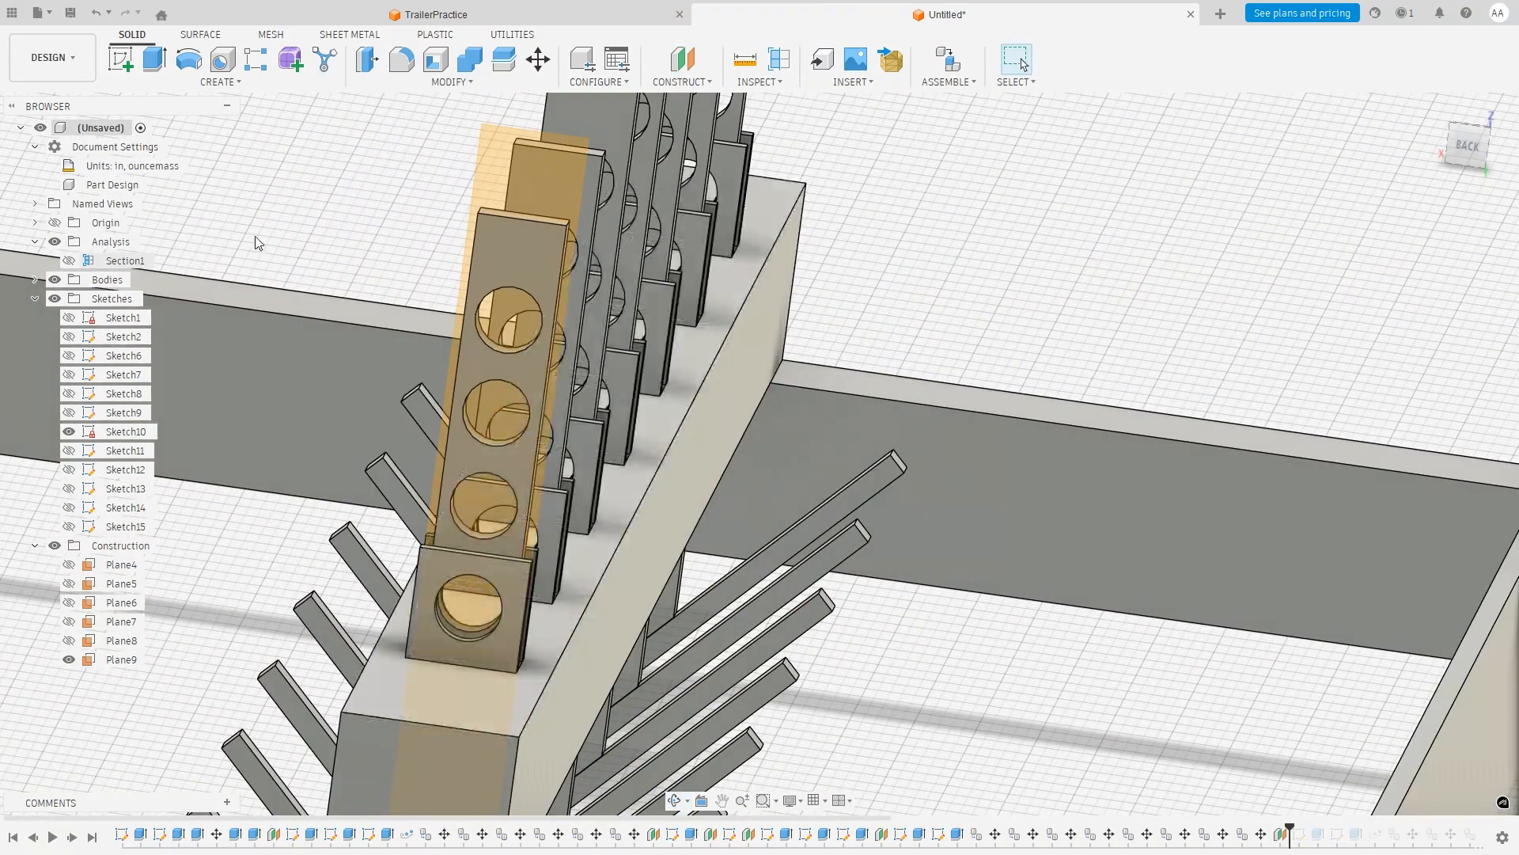
{"action": "left_click", "coordinate": [121, 58]}
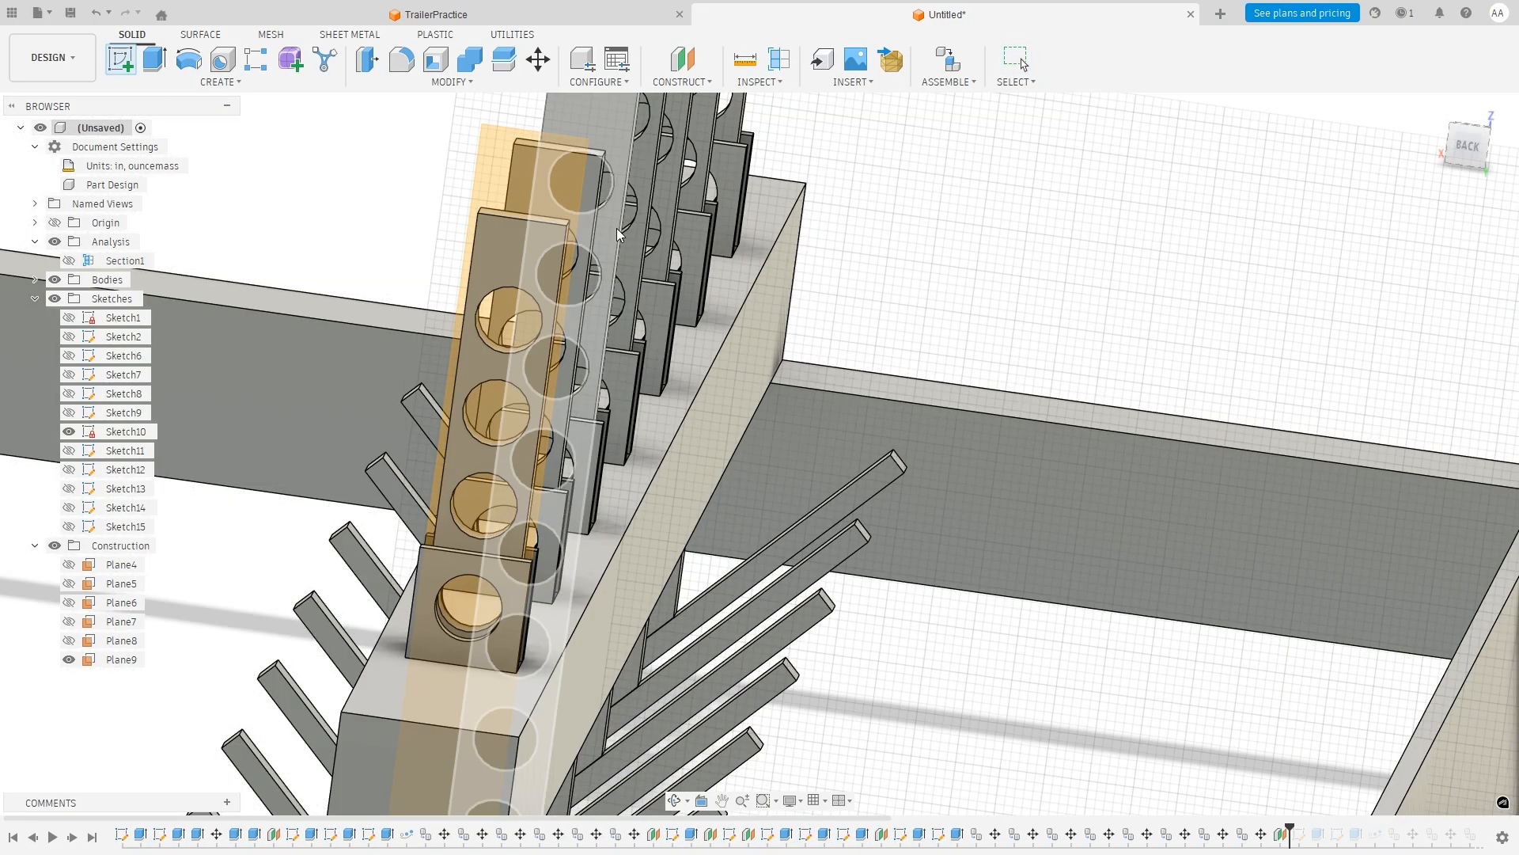
{"action": "left_click", "coordinate": [505, 160]}
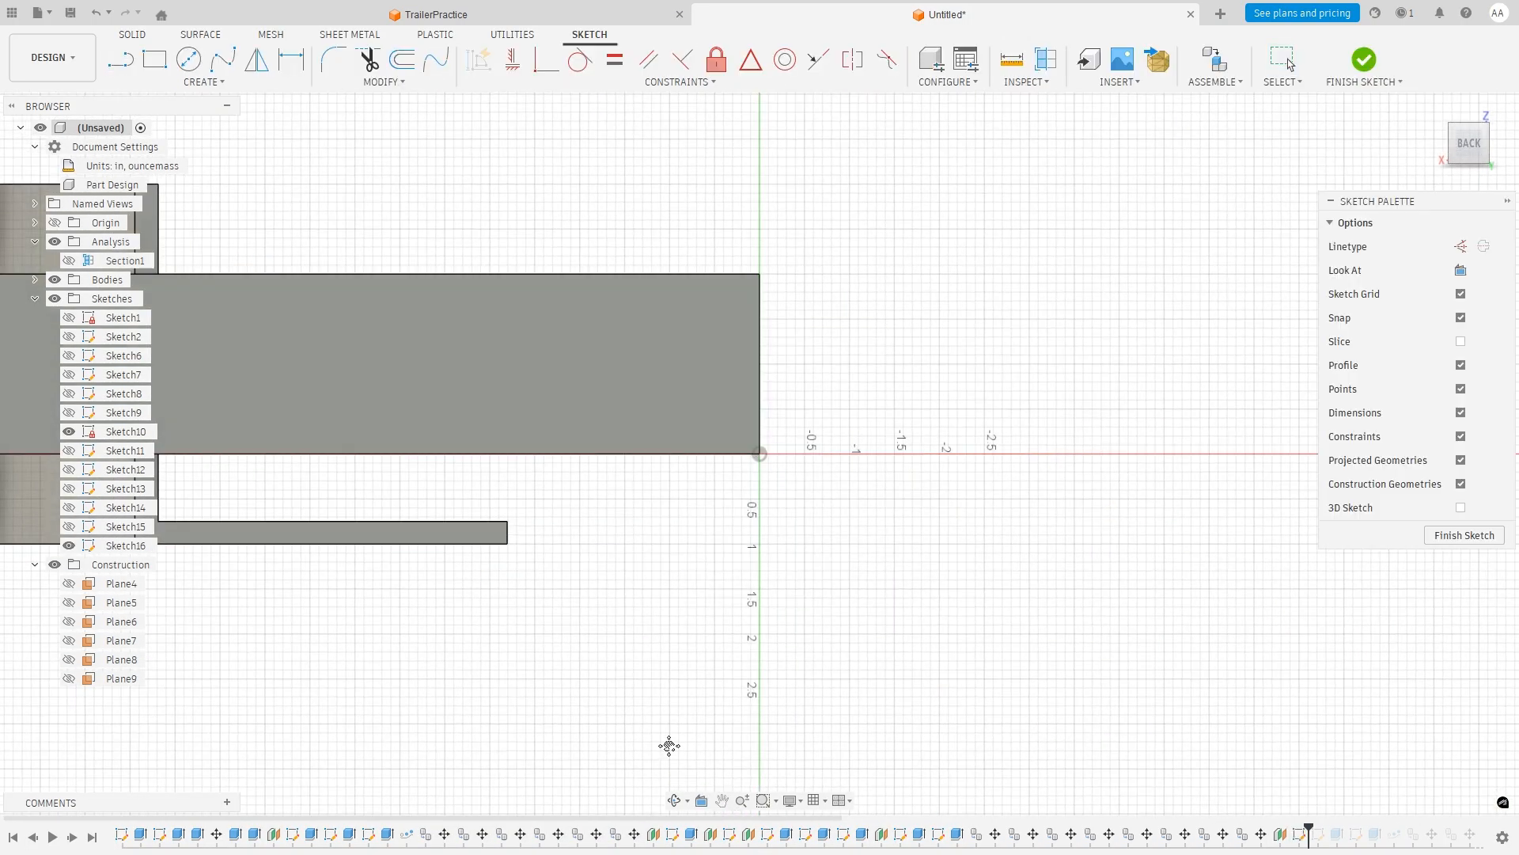
{"action": "middle_click_drag", "start_coordinate": [669, 745], "coordinate": [1504, 763]}
{"action": "mouse_move", "coordinate": [378, 326]}
{"action": "middle_mouse_down"}
{"action": "mouse_move", "coordinate": [495, 471]}
{"action": "mouse_move", "coordinate": [1267, 491]}
{"action": "middle_mouse_up"}
{"action": "mouse_move", "coordinate": [707, 426]}
{"action": "middle_mouse_down"}
{"action": "mouse_move", "coordinate": [1163, 522]}
{"action": "mouse_move", "coordinate": [1464, 528]}
{"action": "middle_mouse_up"}
{"action": "middle_click_drag", "start_coordinate": [237, 363], "coordinate": [580, 380]}
{"action": "mouse_move", "coordinate": [1017, 260]}
{"action": "middle_mouse_down"}
{"action": "mouse_move", "coordinate": [865, 450]}
{"action": "mouse_move", "coordinate": [753, 478]}
{"action": "middle_mouse_up"}
{"action": "scroll", "coordinate": [743, 496], "scroll_direction": "up", "scroll_amount": 5}
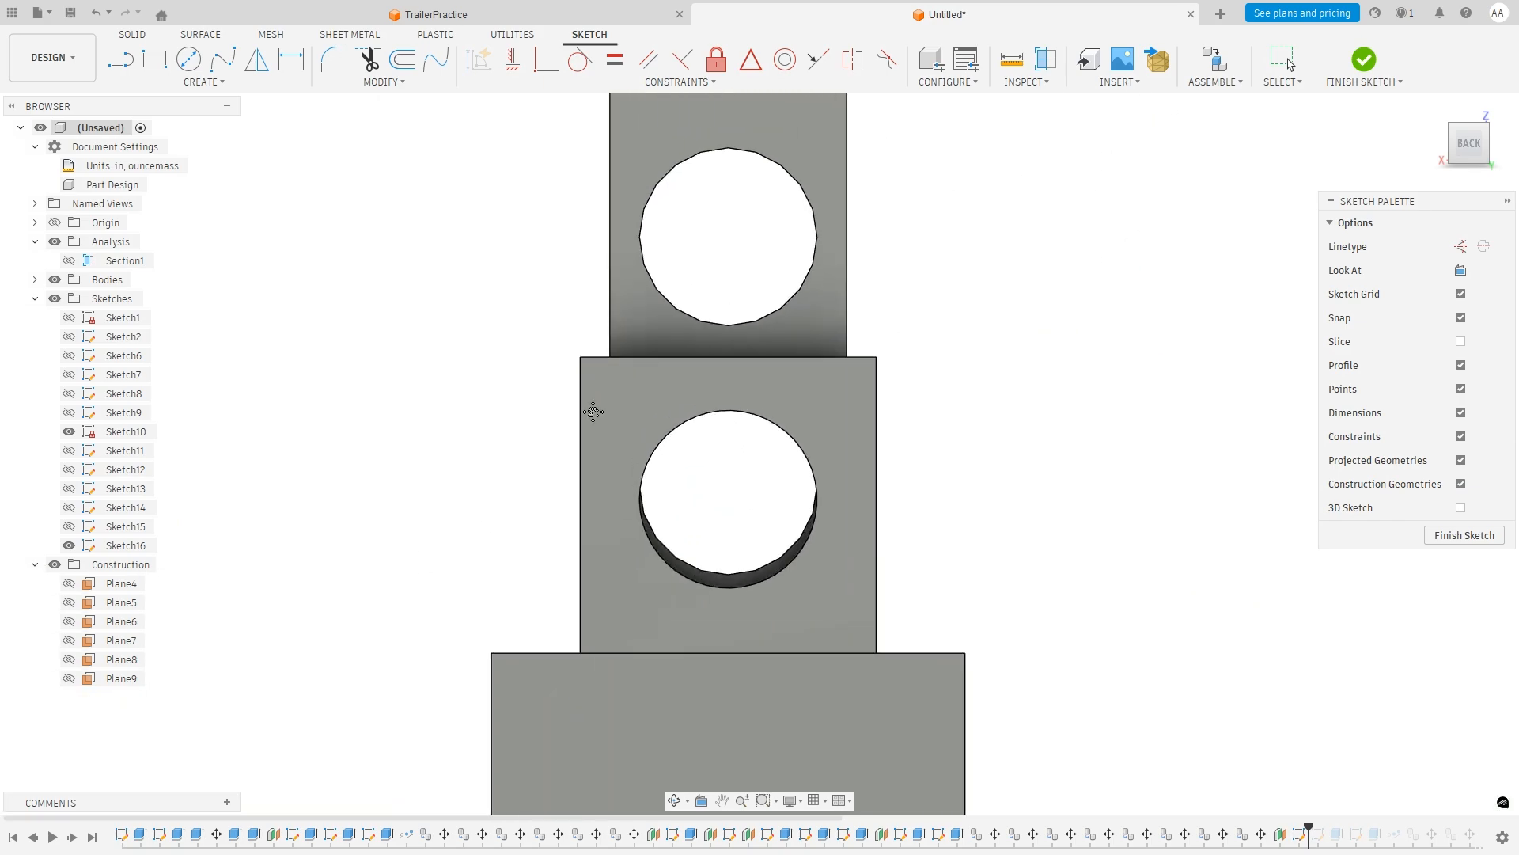
Draw a 0.5 in diameter circle centred in the upright's hole within the drilled block.
{"action": "left_click", "coordinate": [117, 62]}
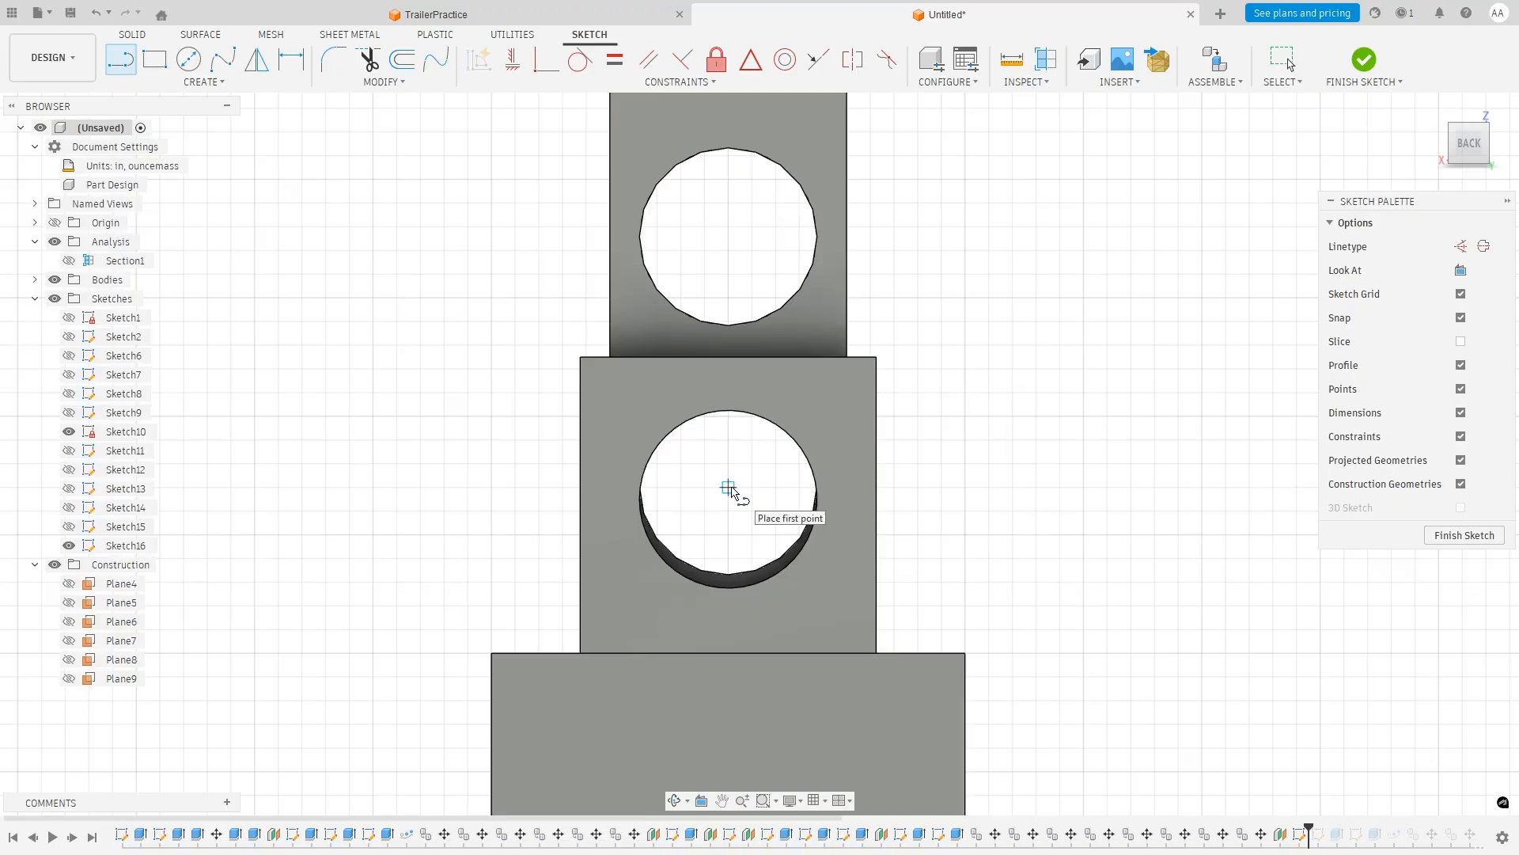
{"action": "key", "text": "c"}
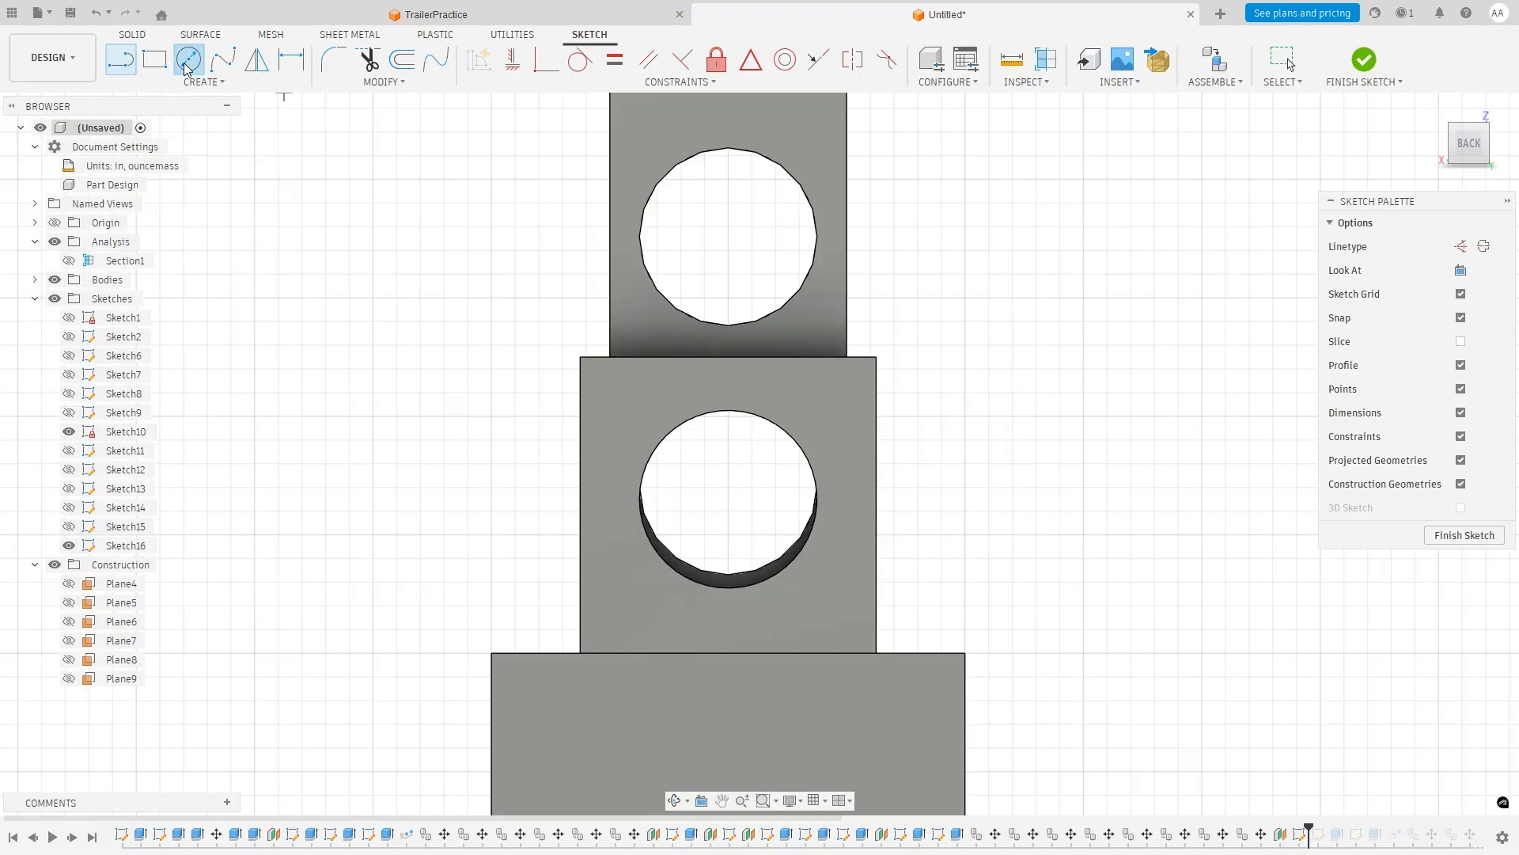
{"action": "left_click", "coordinate": [728, 487]}
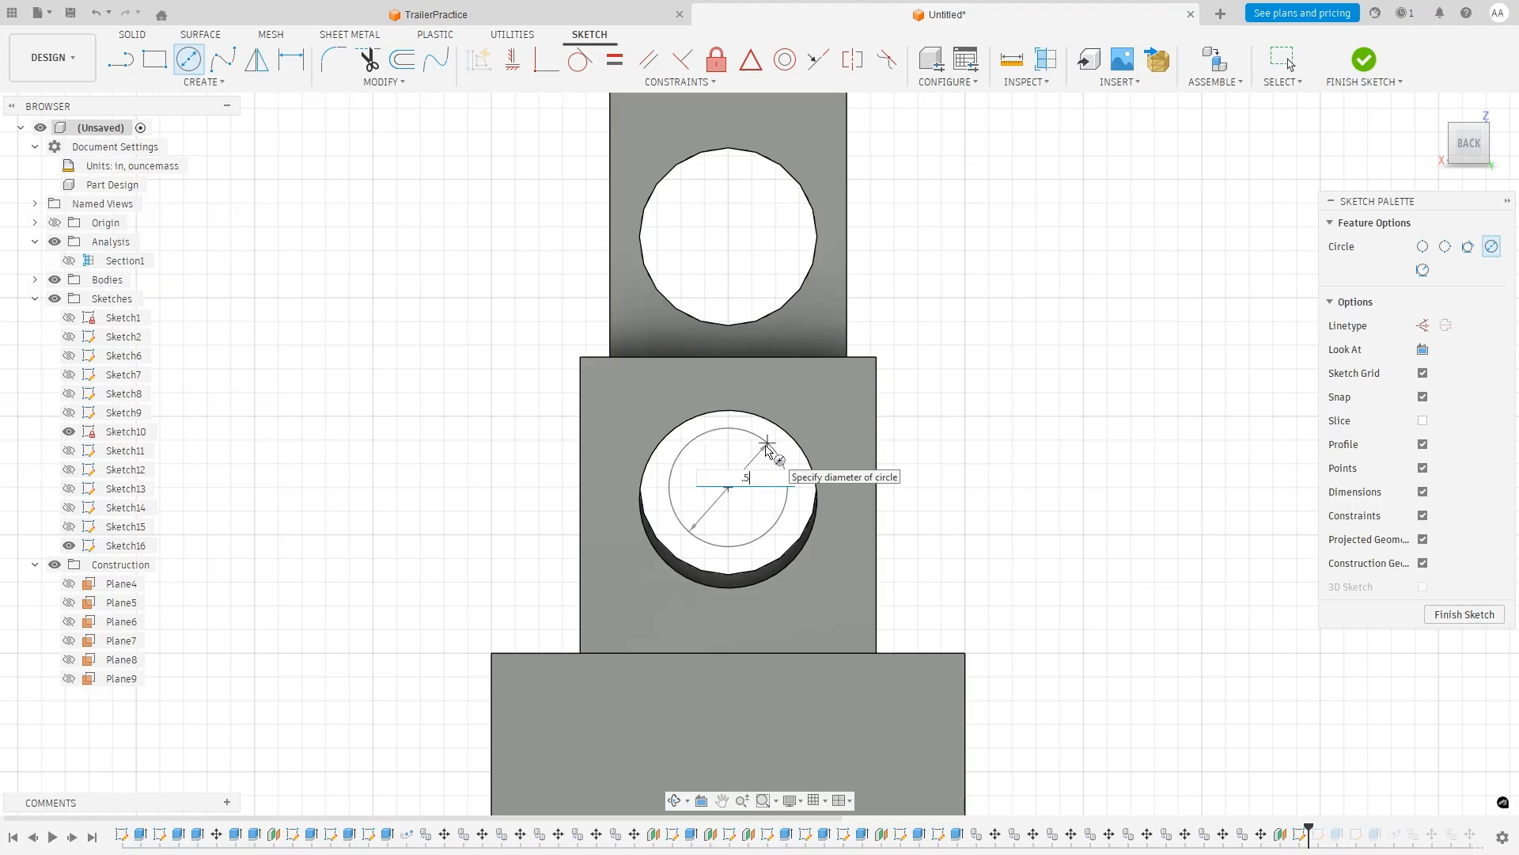
{"action": "key", "text": "Return"}
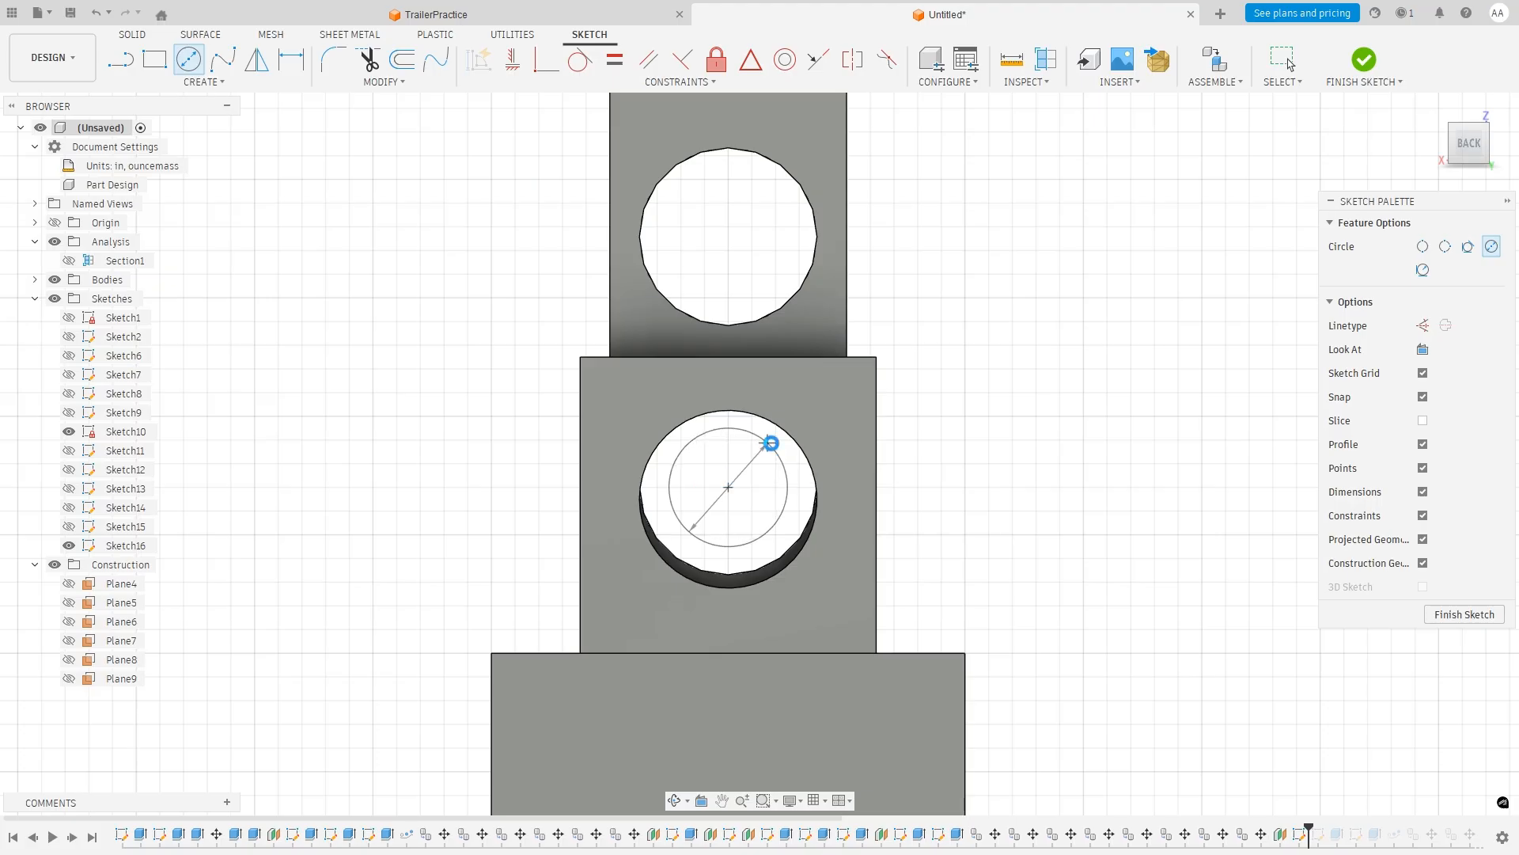
{"action": "key", "text": "Escape"}
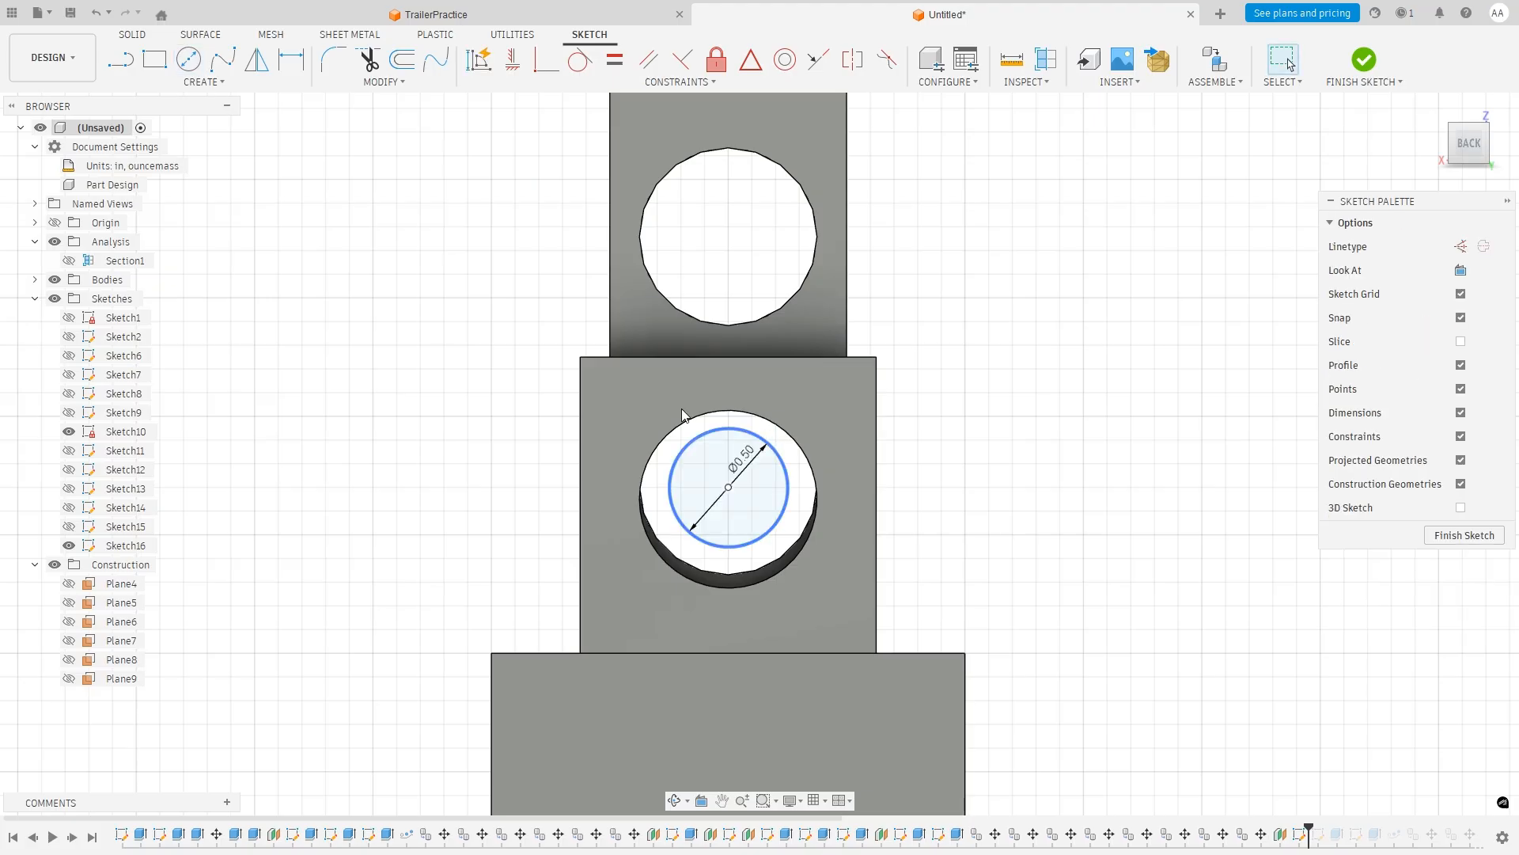
Set up a two-sided distance extrusion of the 0.5 in circle as a new body.
{"action": "key", "text": "e"}
{"action": "left_click", "coordinate": [736, 459]}
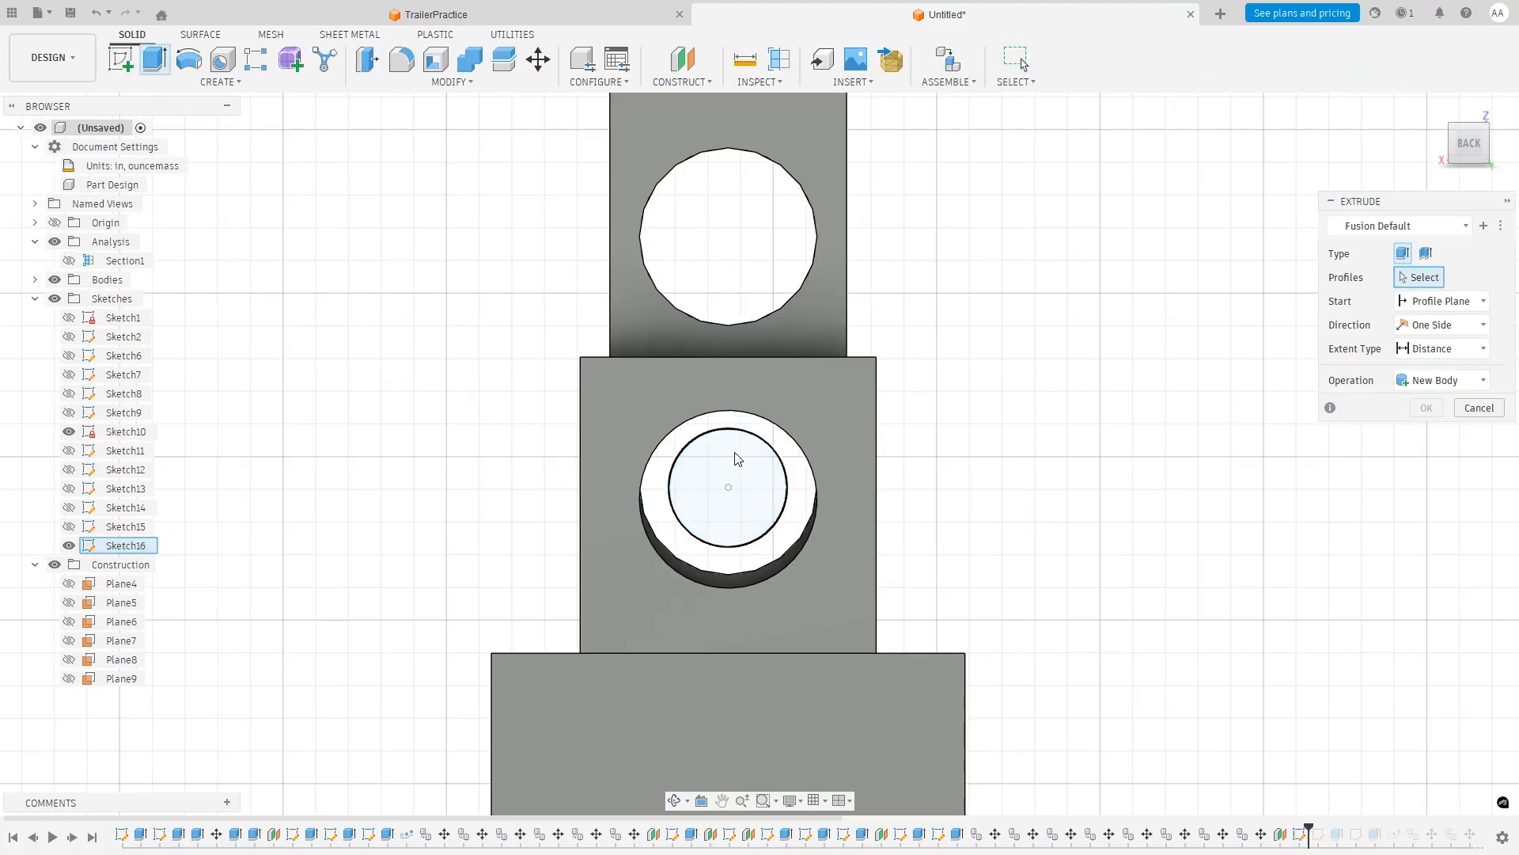
{"action": "middle_click_drag", "start_coordinate": [1126, 441], "coordinate": [1181, 434], "text": "shift"}
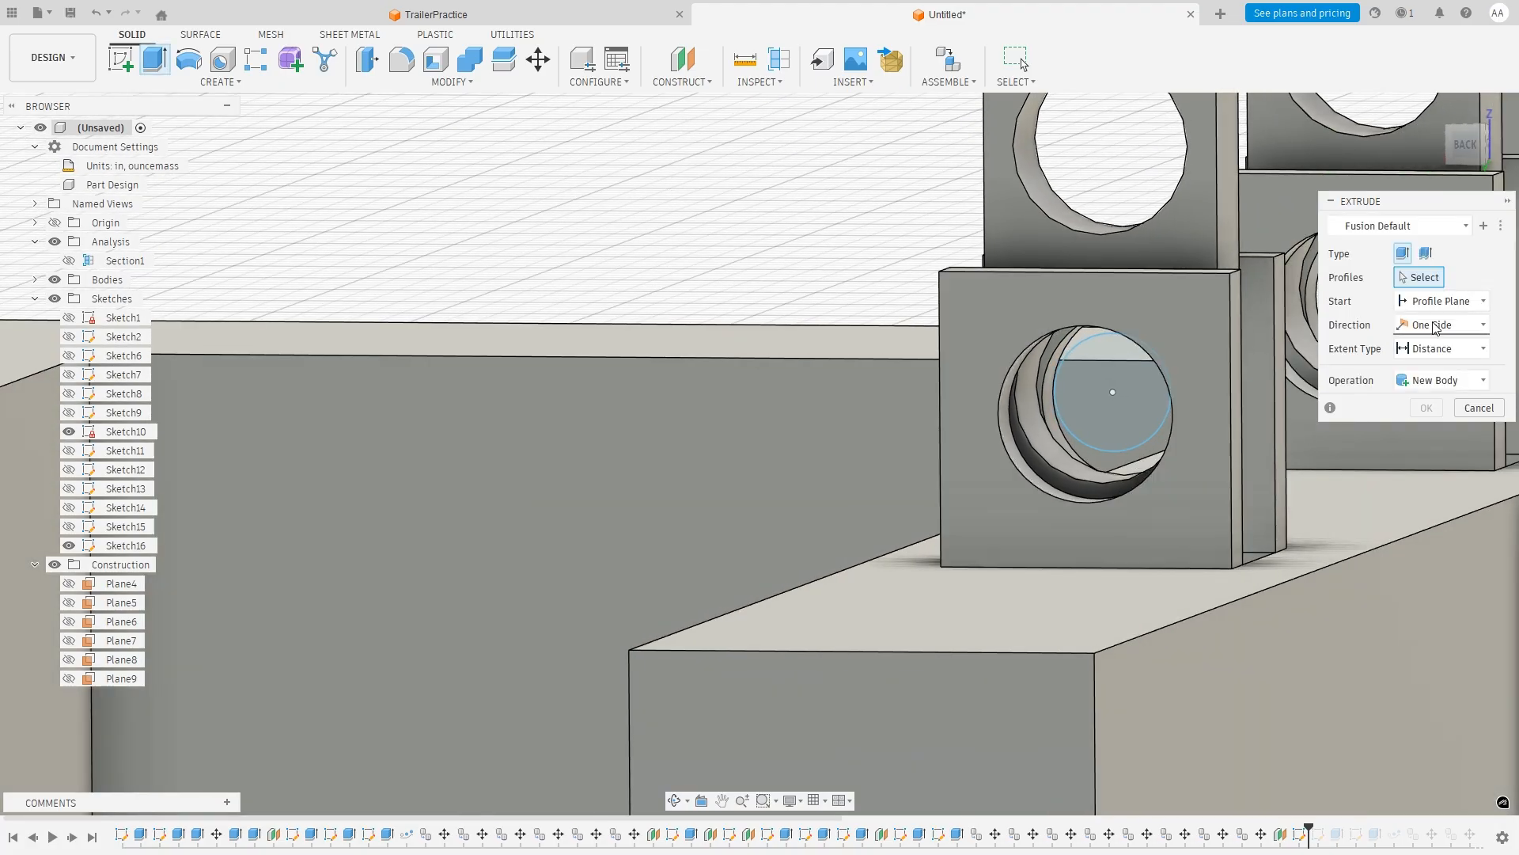
{"action": "left_click", "coordinate": [1436, 326]}
{"action": "left_click", "coordinate": [1423, 369]}
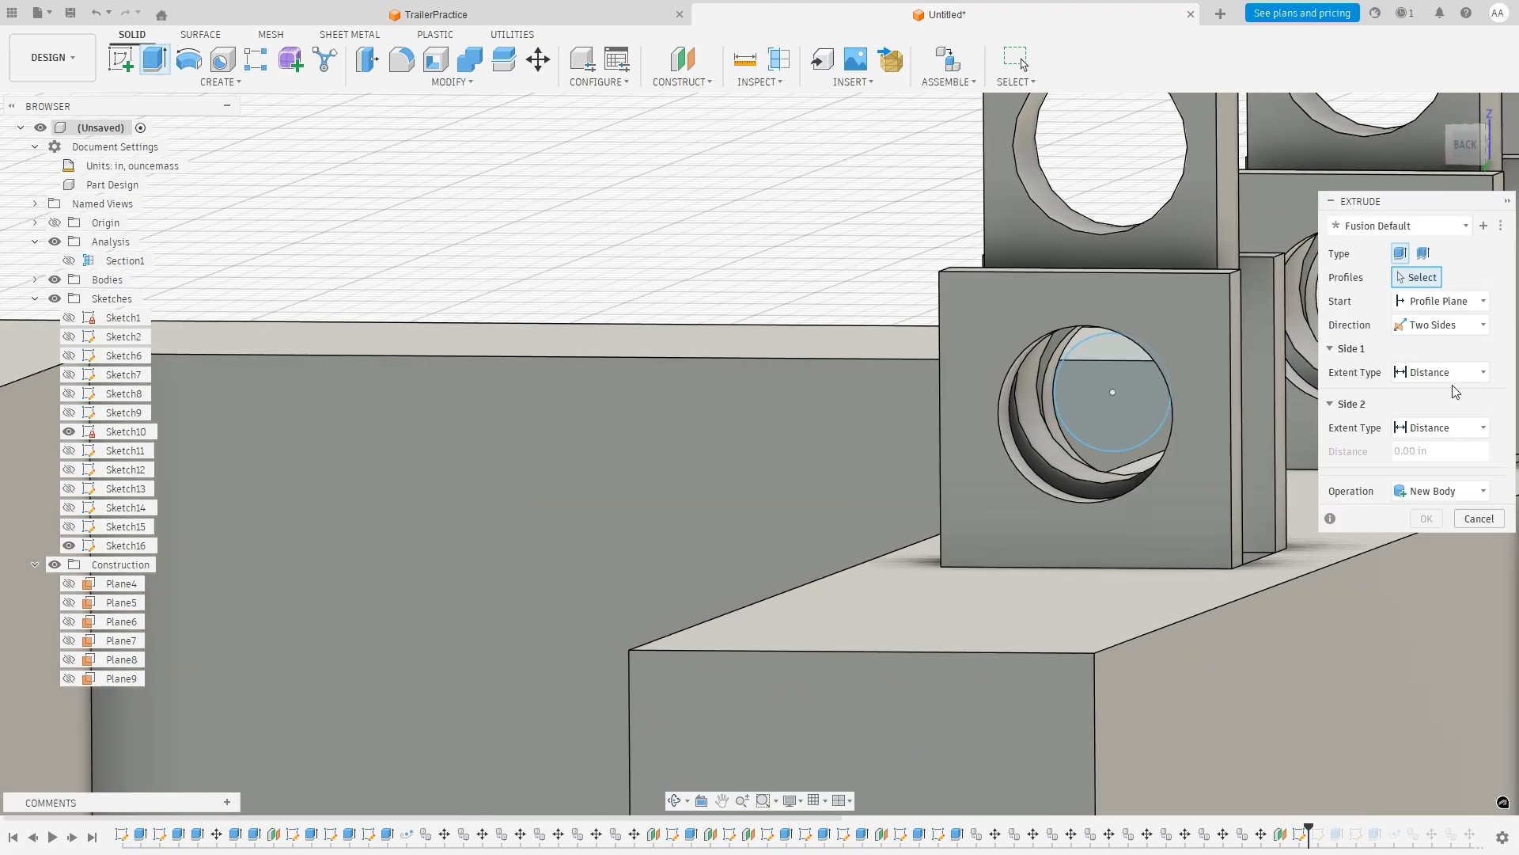
{"action": "left_click", "coordinate": [1455, 374]}
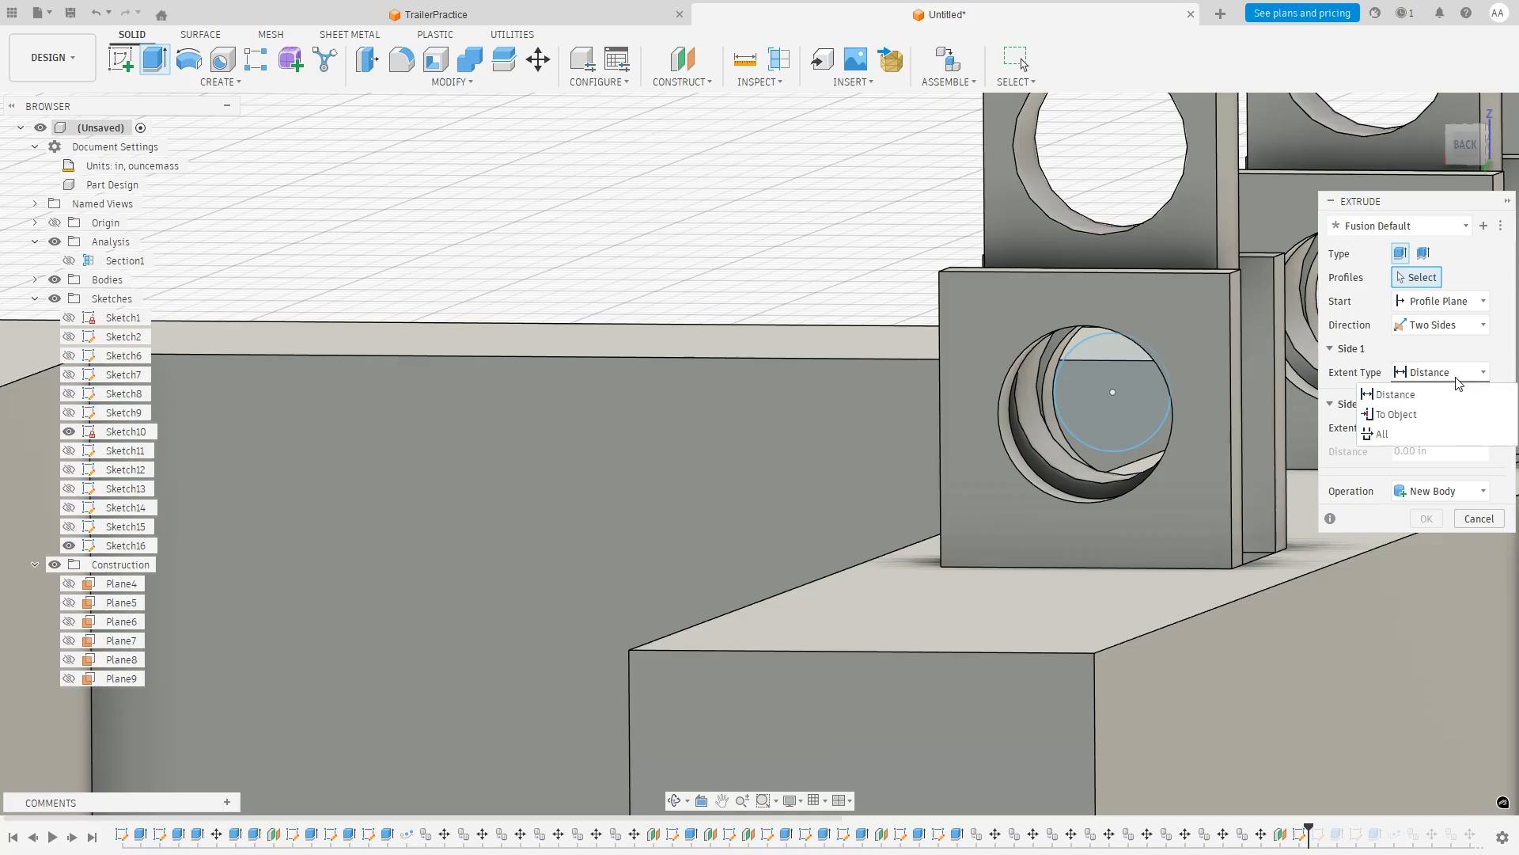
{"action": "left_click", "coordinate": [1456, 379]}
{"action": "left_click", "coordinate": [1437, 373]}
{"action": "left_click", "coordinate": [1434, 384]}
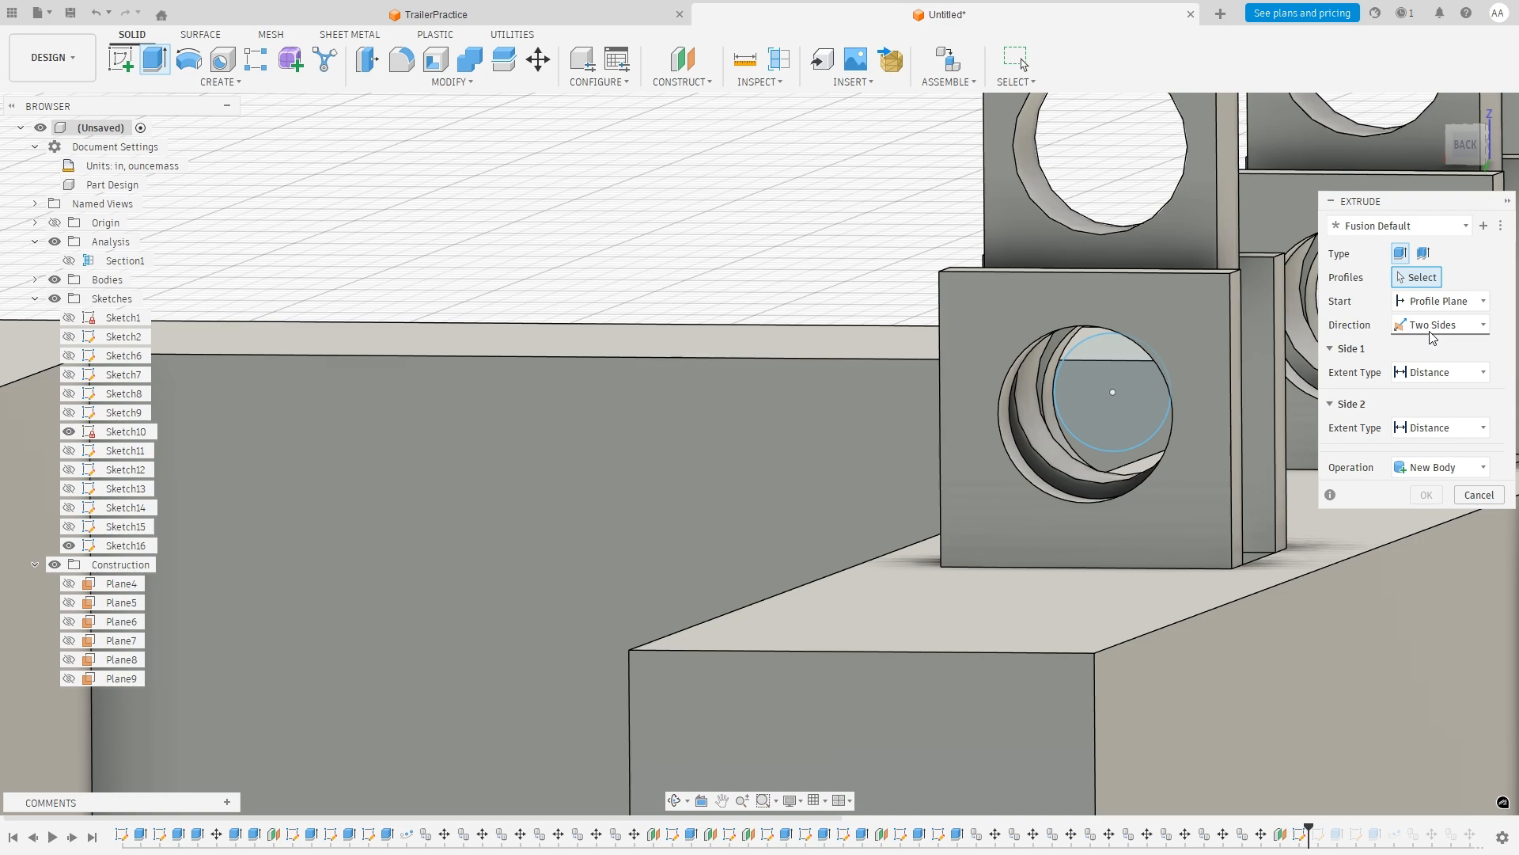
{"action": "left_click", "coordinate": [1161, 418]}
Extrude the circle 1 in on each side to form a pin through the upright and both drilled blocks.
{"action": "left_click", "coordinate": [1447, 398]}
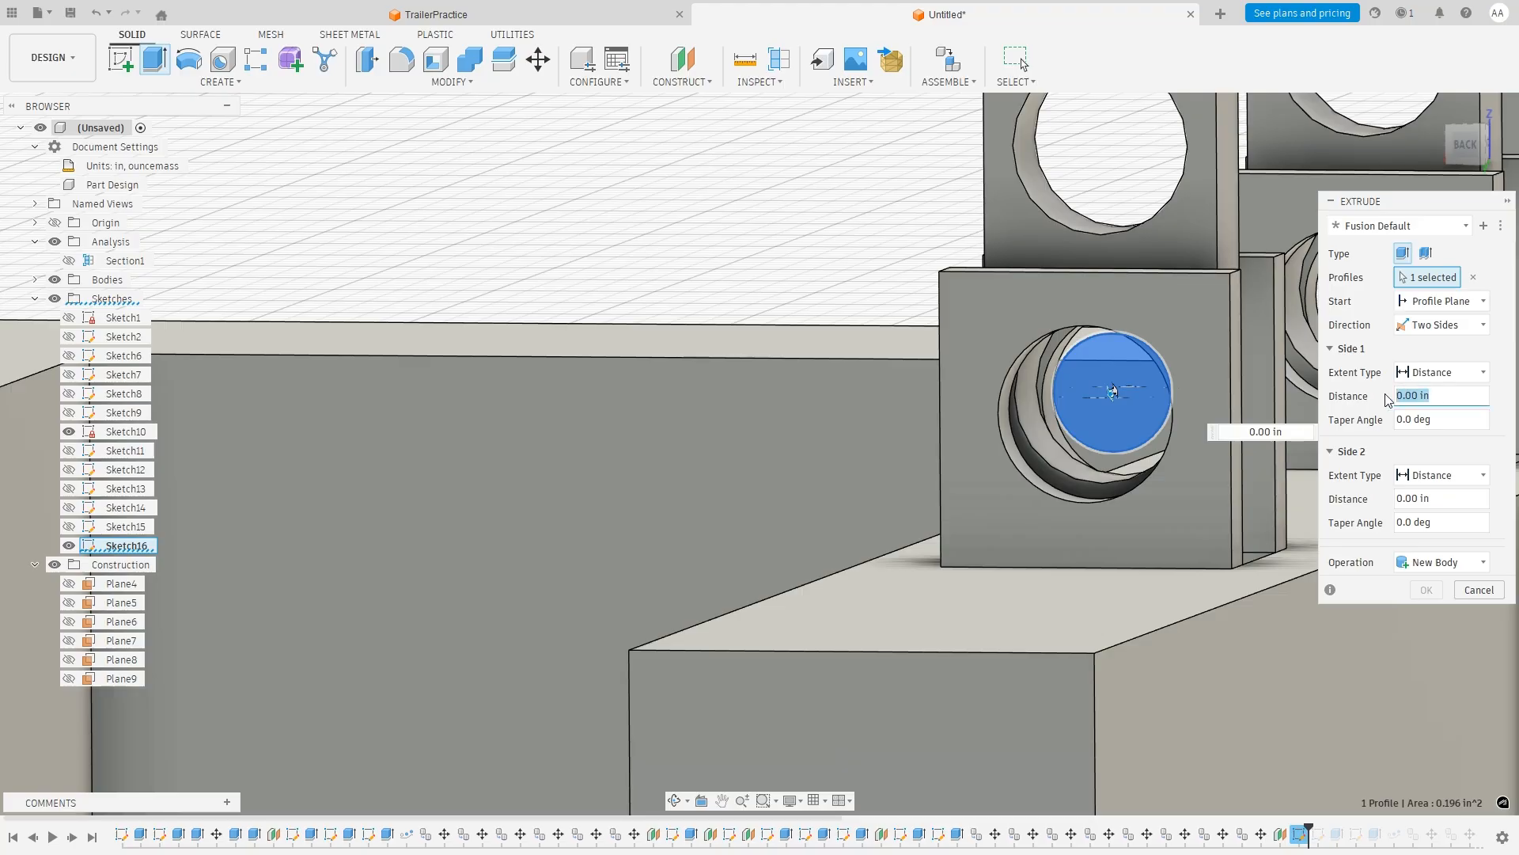
{"action": "type", "text": "1"}
{"action": "middle_click_drag", "start_coordinate": [1298, 391], "coordinate": [1219, 415], "text": "shift"}
{"action": "left_click_drag", "start_coordinate": [1453, 504], "coordinate": [1332, 504]}
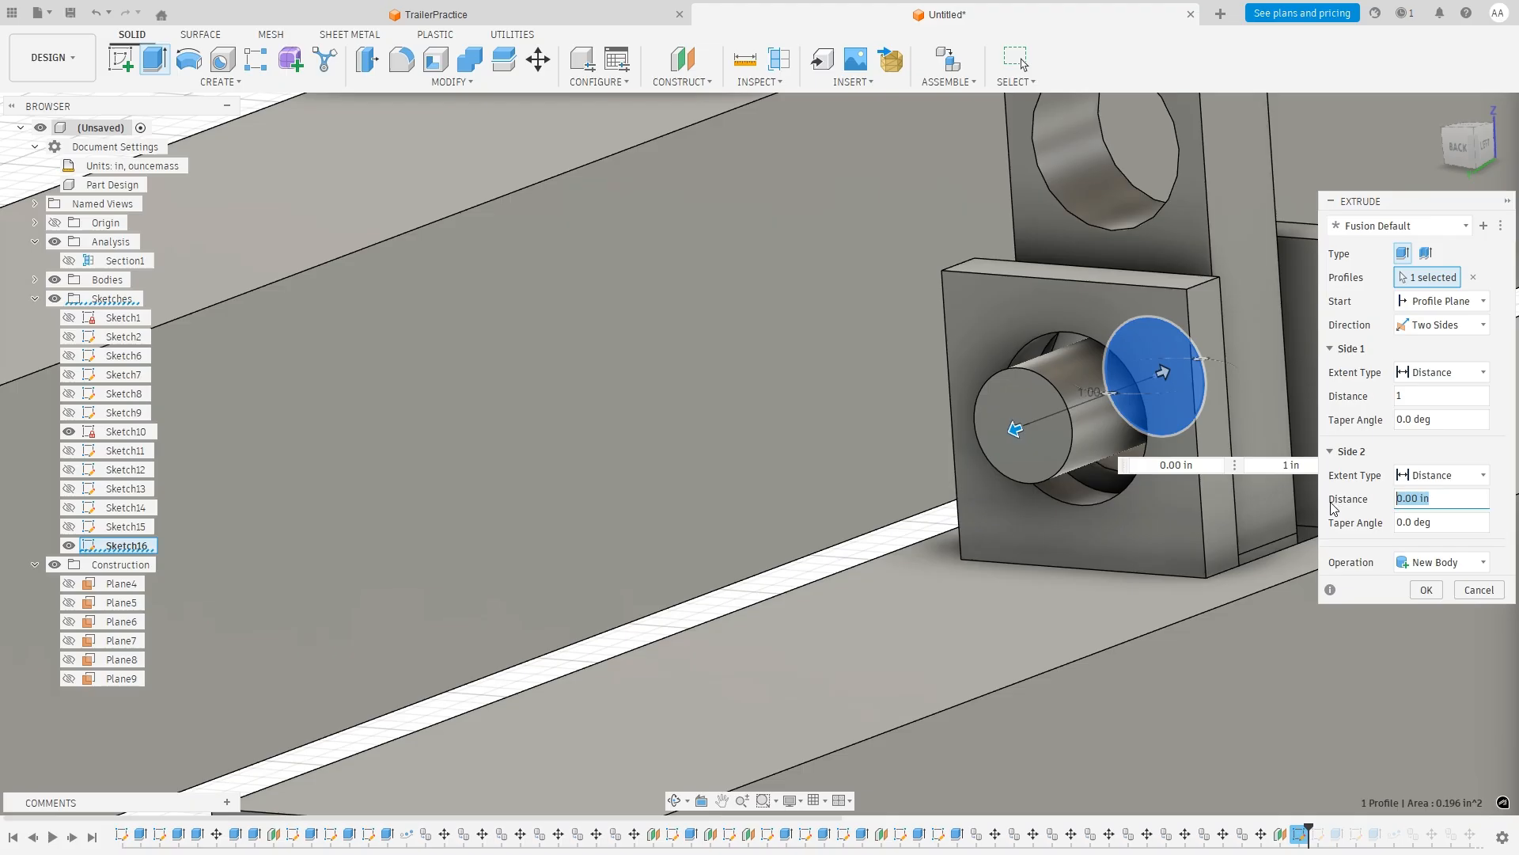
{"action": "type", "text": "1"}
{"action": "middle_click_drag", "start_coordinate": [1100, 337], "coordinate": [967, 329], "text": "shift"}
{"action": "scroll", "coordinate": [1044, 307], "scroll_direction": "down", "scroll_amount": 3}
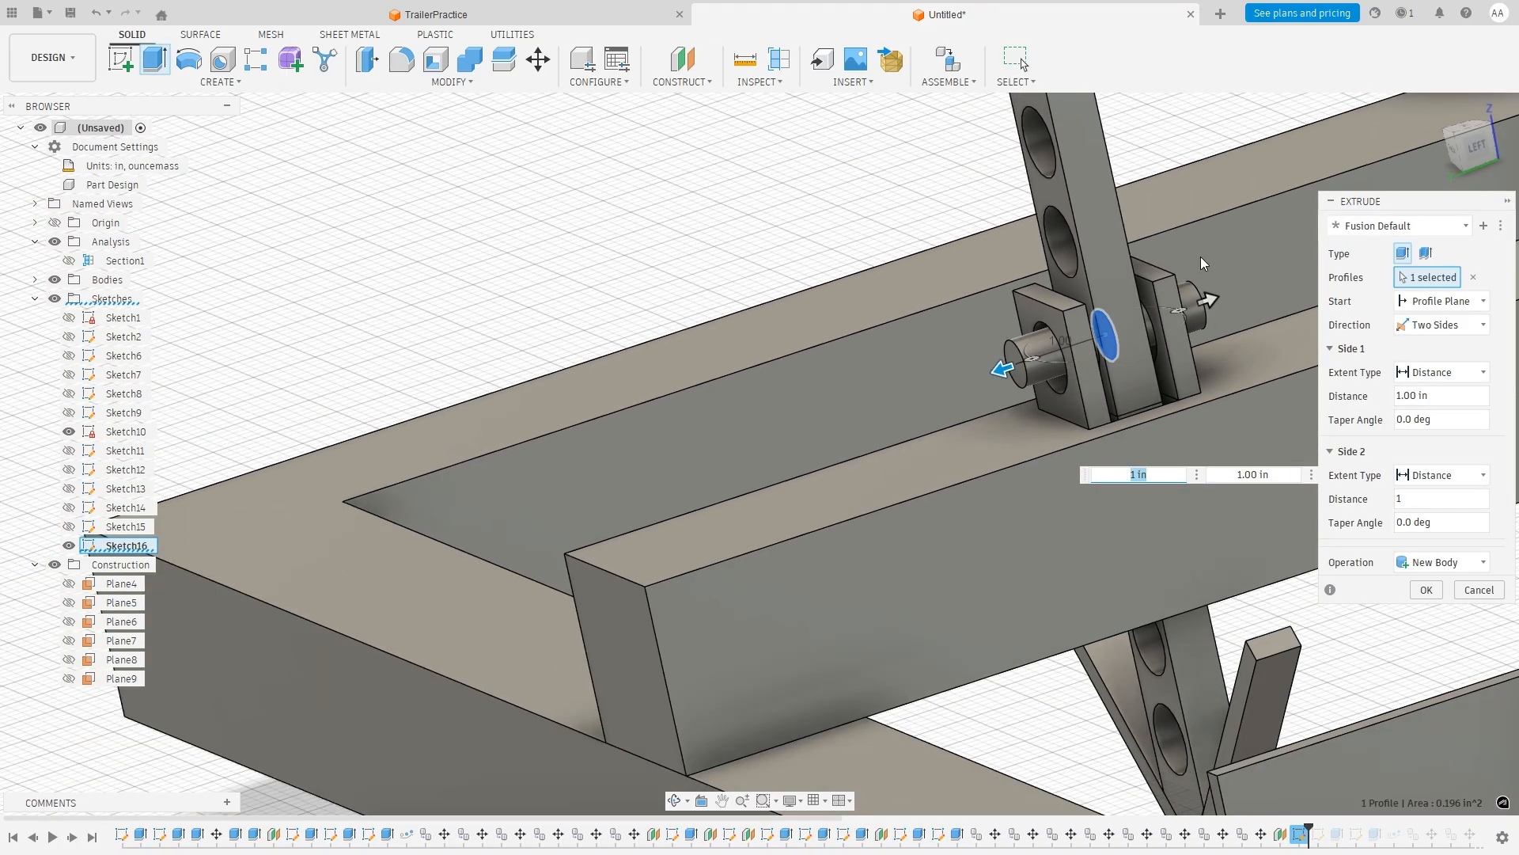
{"action": "middle_click_drag", "start_coordinate": [1200, 256], "coordinate": [1108, 269], "text": "shift"}
{"action": "left_click", "coordinate": [1426, 592]}
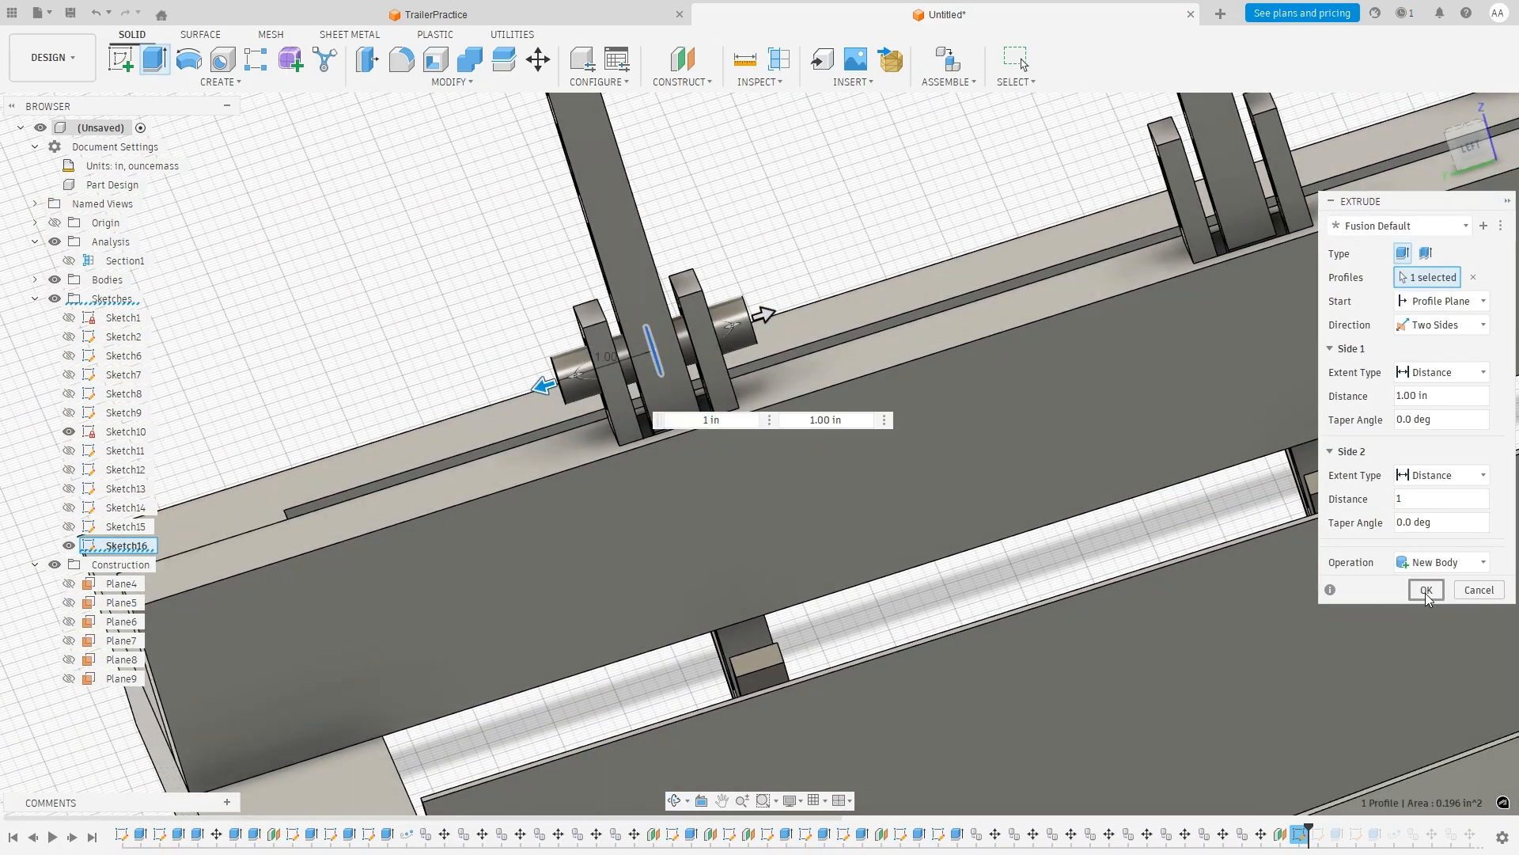
{"action": "middle_click_drag", "start_coordinate": [831, 216], "coordinate": [950, 237], "text": "shift"}
{"action": "scroll", "coordinate": [1108, 192], "scroll_direction": "down", "scroll_amount": 3}
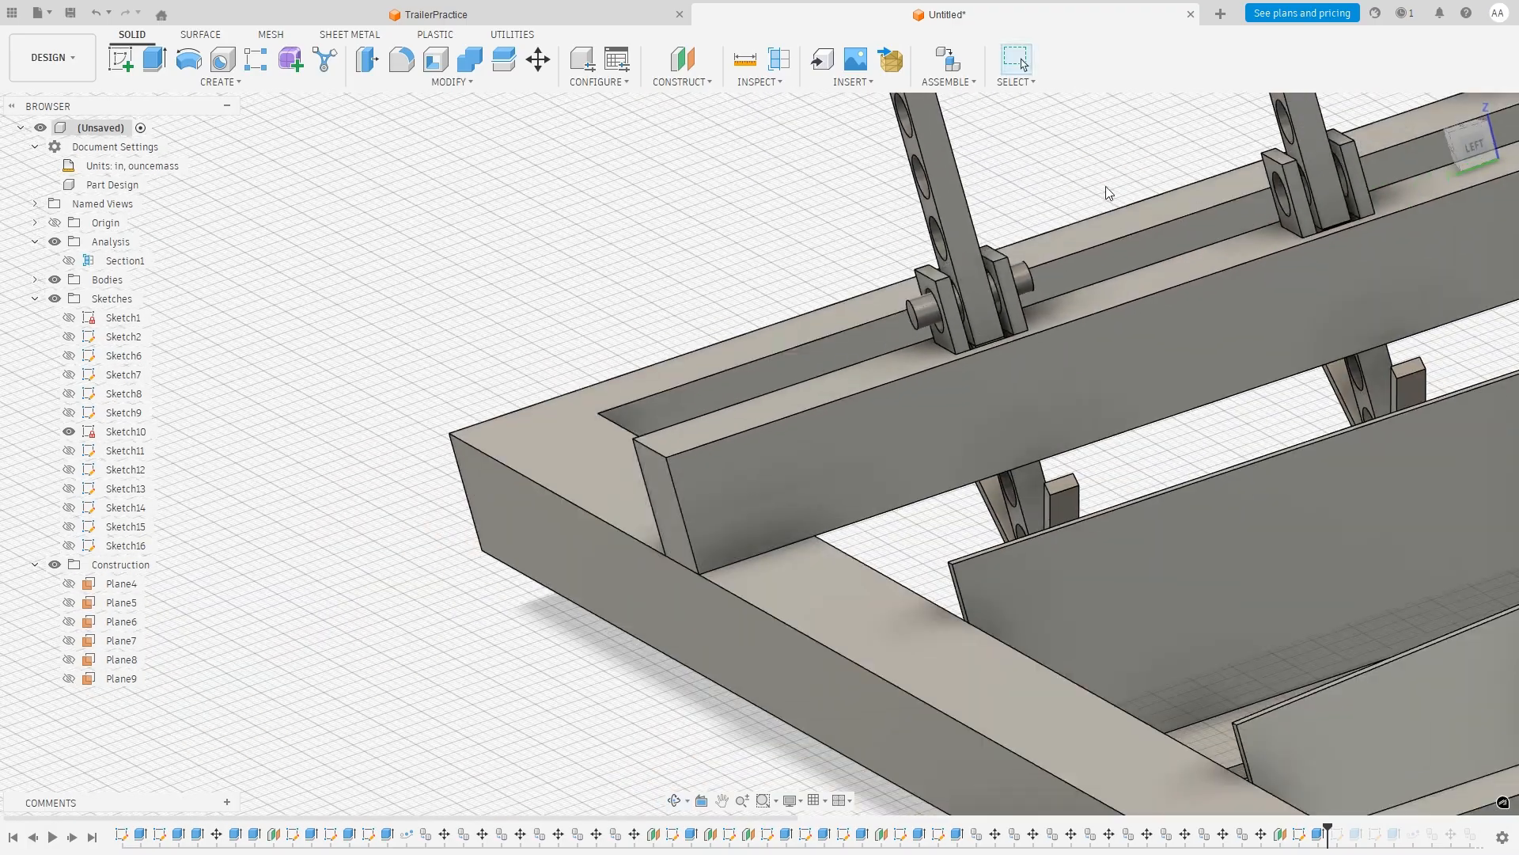
{"action": "scroll", "coordinate": [1108, 175], "scroll_direction": "up", "scroll_amount": 6}
{"action": "middle_click_drag", "start_coordinate": [947, 339], "coordinate": [977, 319], "text": "shift"}
{"action": "scroll", "coordinate": [1306, 310], "scroll_direction": "down", "scroll_amount": 3}
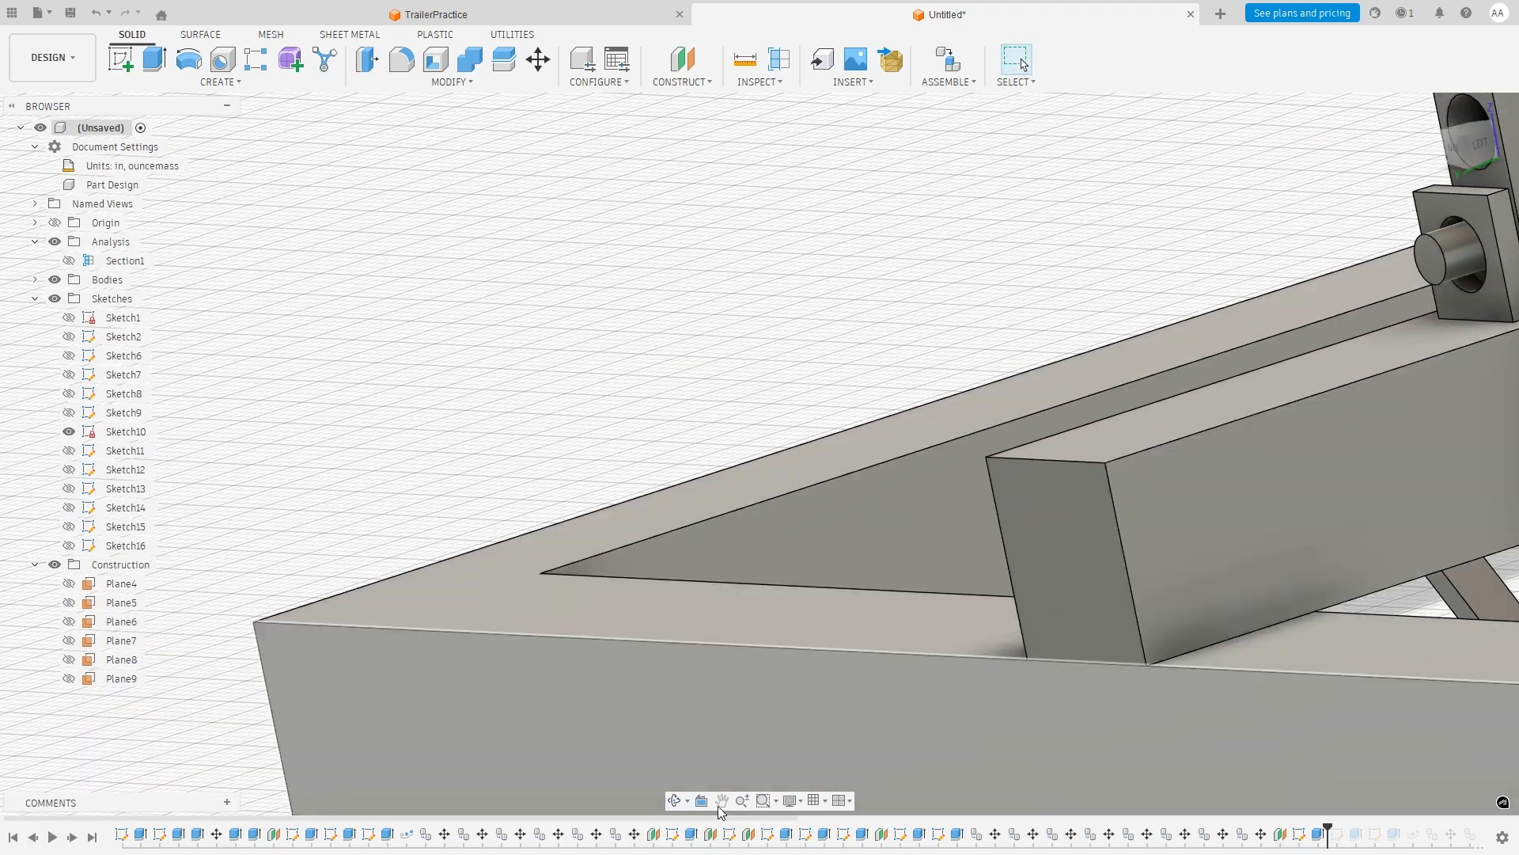
Inspect the new pin's fit through the end upright and its two drilled blocks, and compare it with the neighbouring uprights.
{"action": "middle_click_drag", "start_coordinate": [831, 724], "coordinate": [496, 655]}
{"action": "scroll", "coordinate": [554, 618], "scroll_direction": "down", "scroll_amount": 1}
{"action": "scroll", "coordinate": [824, 487], "scroll_direction": "up", "scroll_amount": 5}
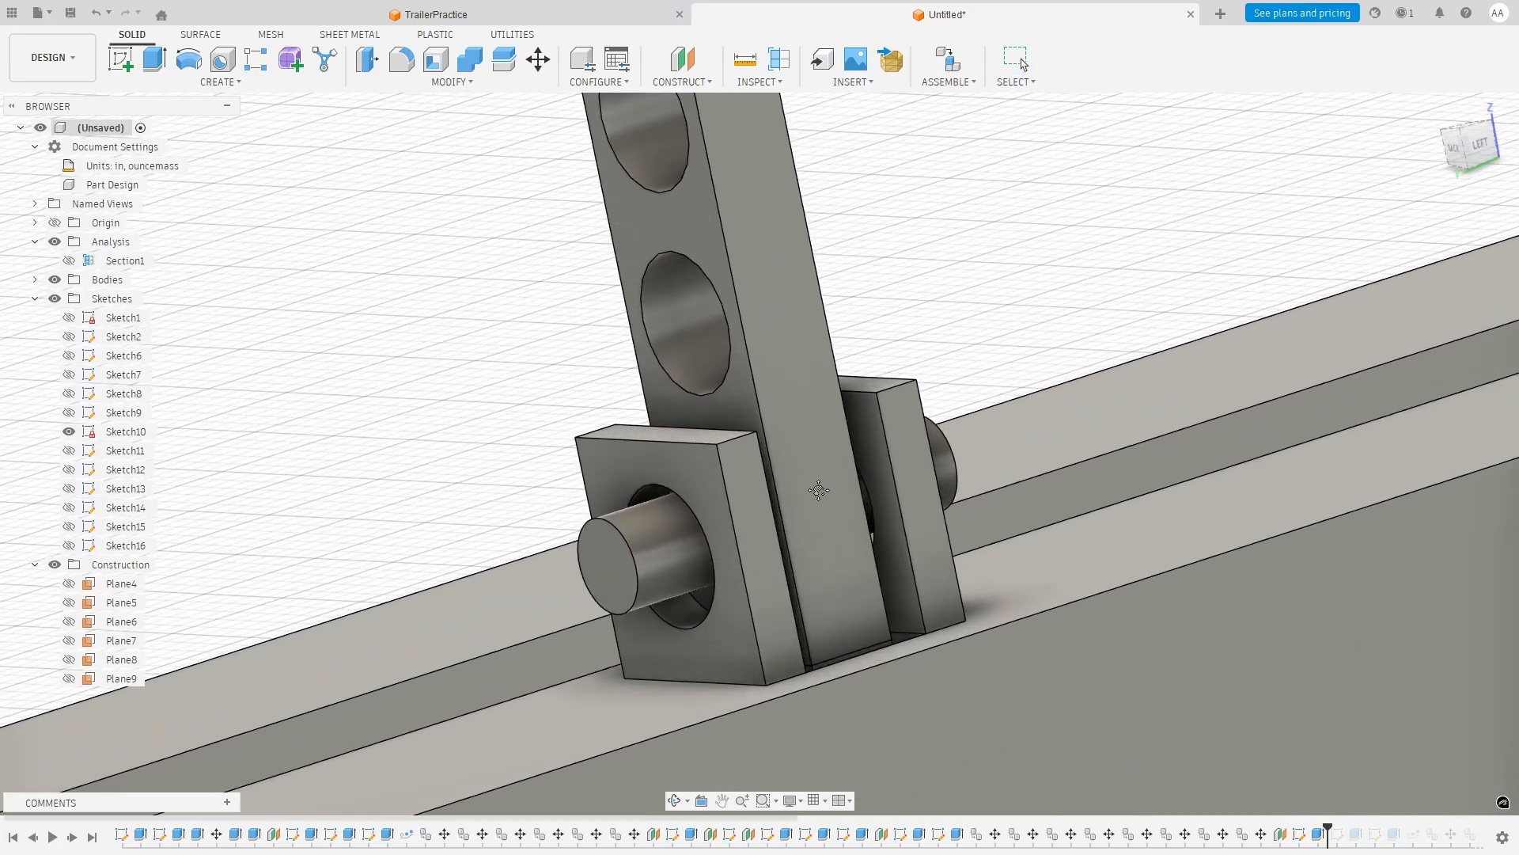
{"action": "middle_click_drag", "start_coordinate": [881, 453], "coordinate": [918, 440], "text": "shift"}
{"action": "scroll", "coordinate": [927, 440], "scroll_direction": "down", "scroll_amount": 2}
{"action": "scroll", "coordinate": [1129, 355], "scroll_direction": "down", "scroll_amount": 6}
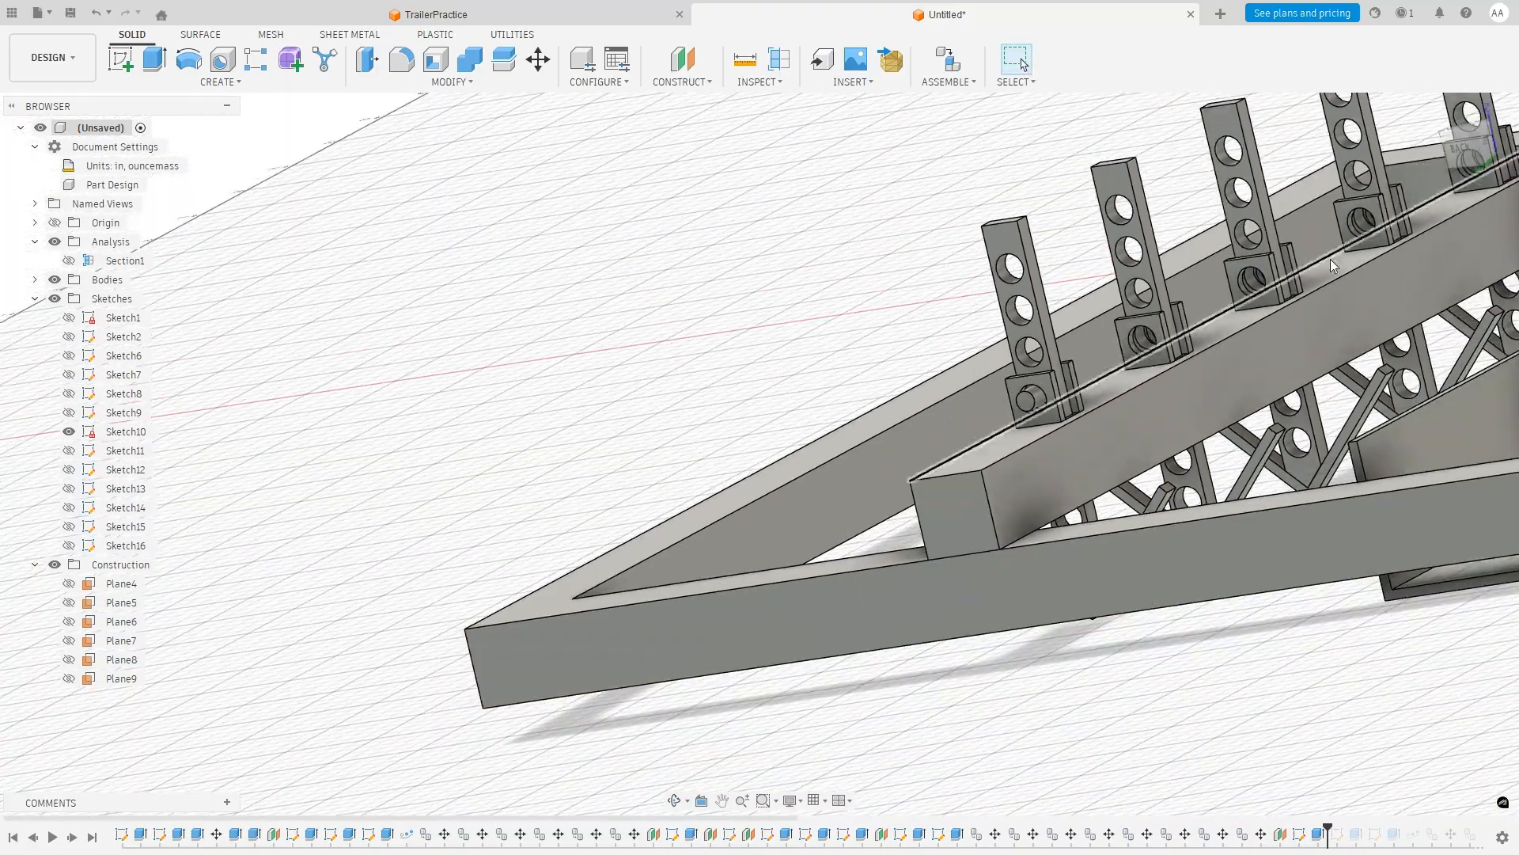
{"action": "scroll", "coordinate": [1337, 260], "scroll_direction": "up", "scroll_amount": 1}
{"action": "scroll", "coordinate": [1371, 276], "scroll_direction": "down", "scroll_amount": 1}
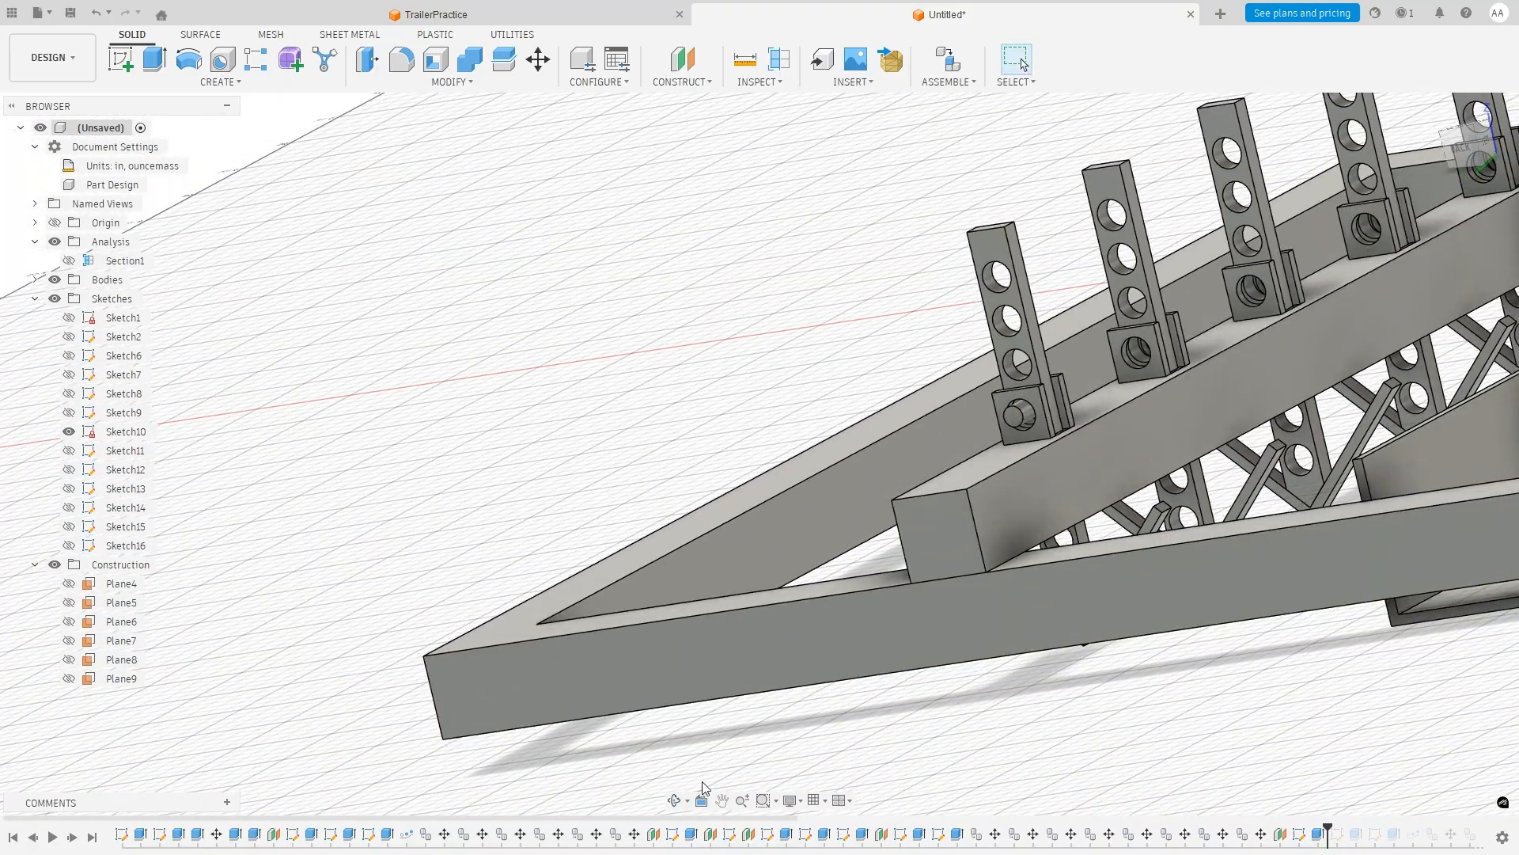
Set up a Move/Copy of the end upright's pin, with Bodies as the move object.
{"action": "left_click_drag", "start_coordinate": [1083, 353], "coordinate": [829, 562]}
{"action": "left_click_drag", "start_coordinate": [1102, 549], "coordinate": [898, 582]}
{"action": "scroll", "coordinate": [1013, 561], "scroll_direction": "down", "scroll_amount": 1}
{"action": "scroll", "coordinate": [1013, 560], "scroll_direction": "up", "scroll_amount": 2}
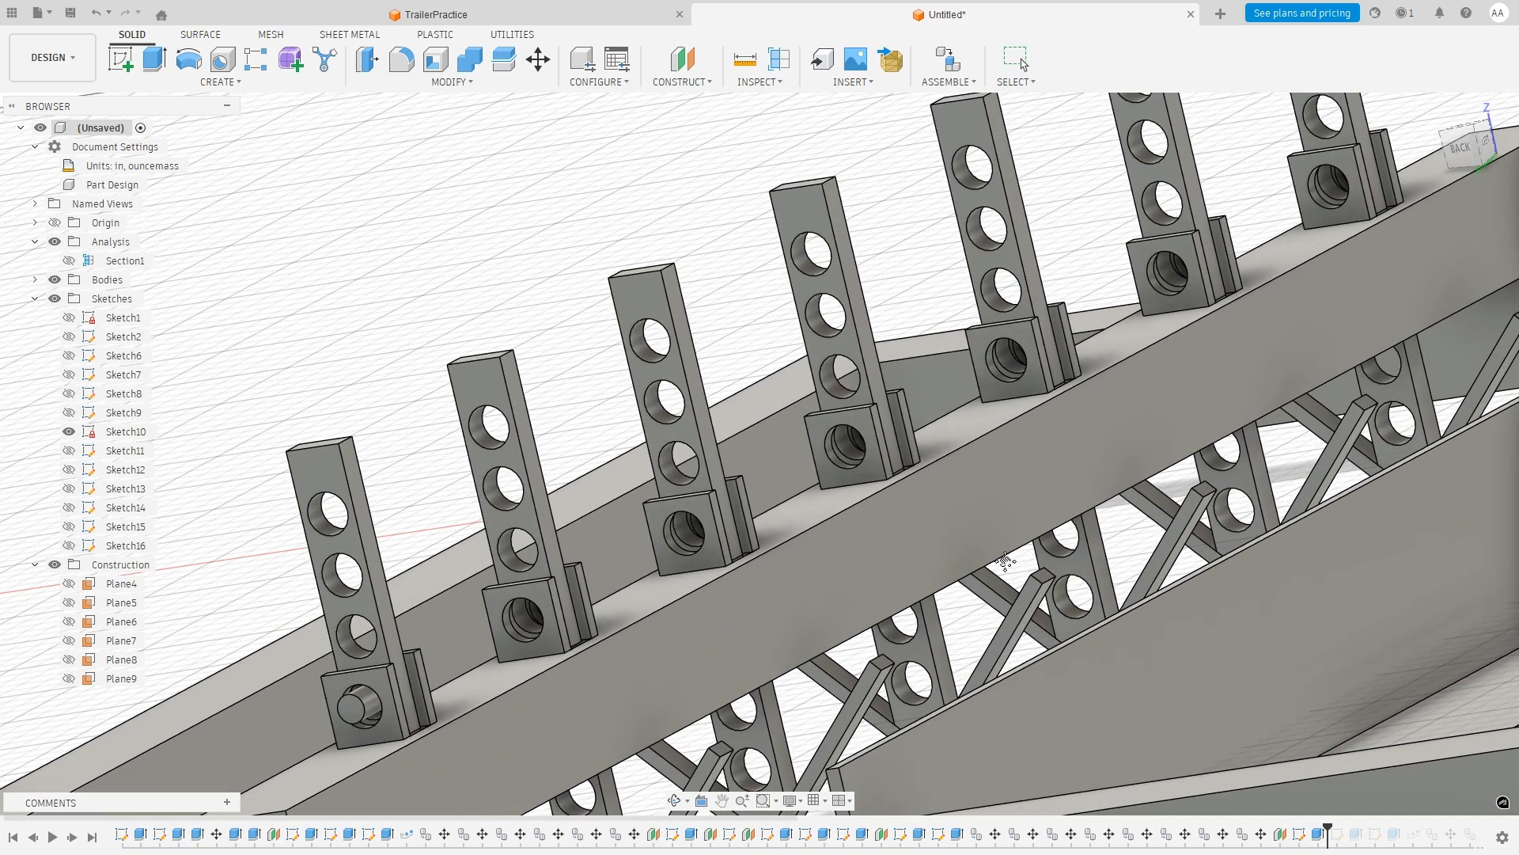
{"action": "left_click", "coordinate": [360, 708]}
{"action": "right_click", "coordinate": [359, 707]}
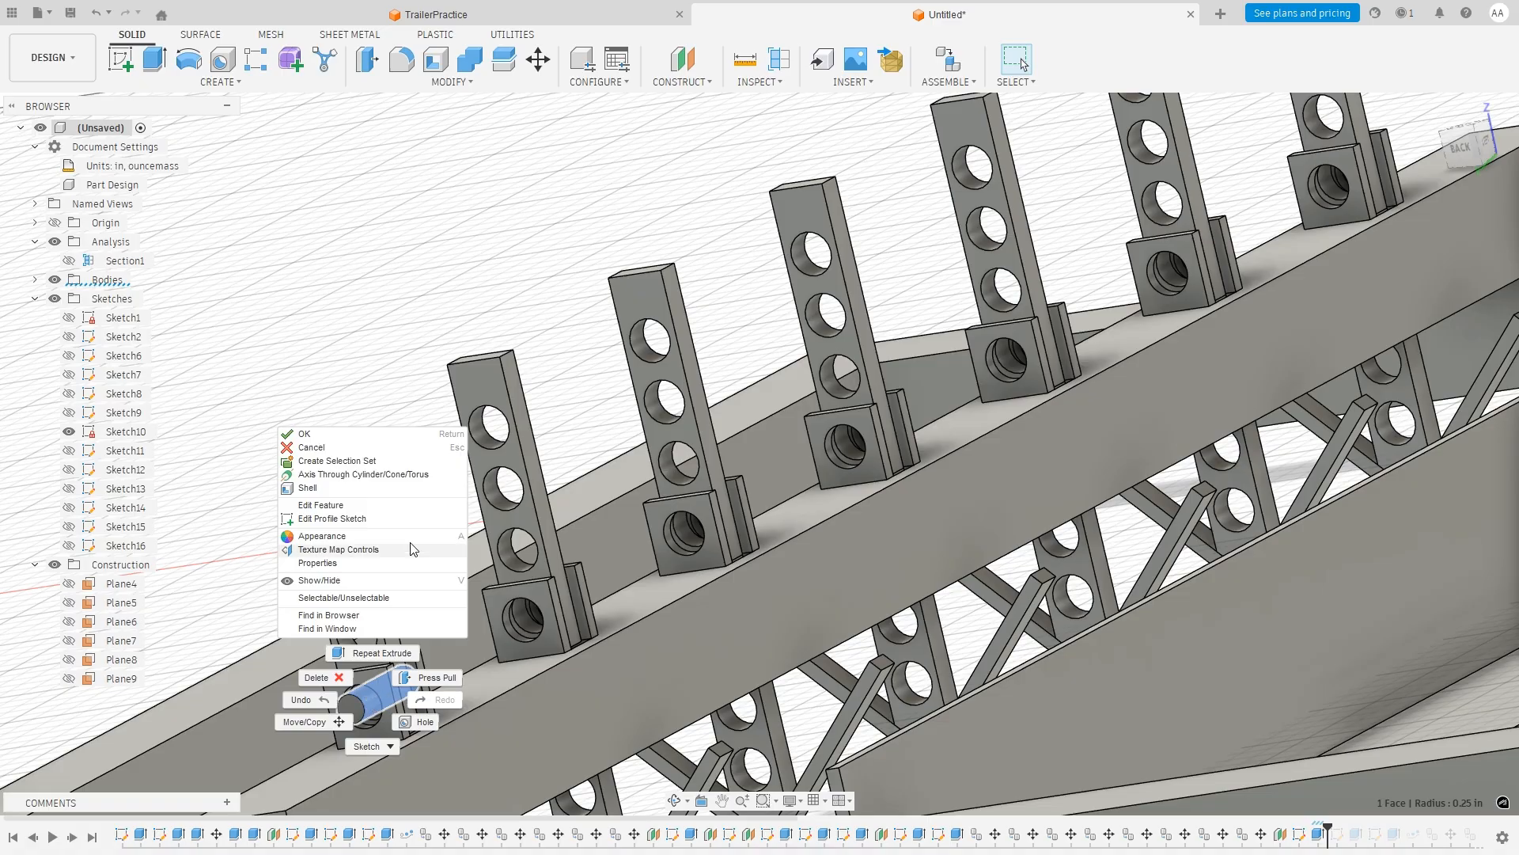
{"action": "right_click", "coordinate": [388, 302]}
{"action": "left_click", "coordinate": [330, 320]}
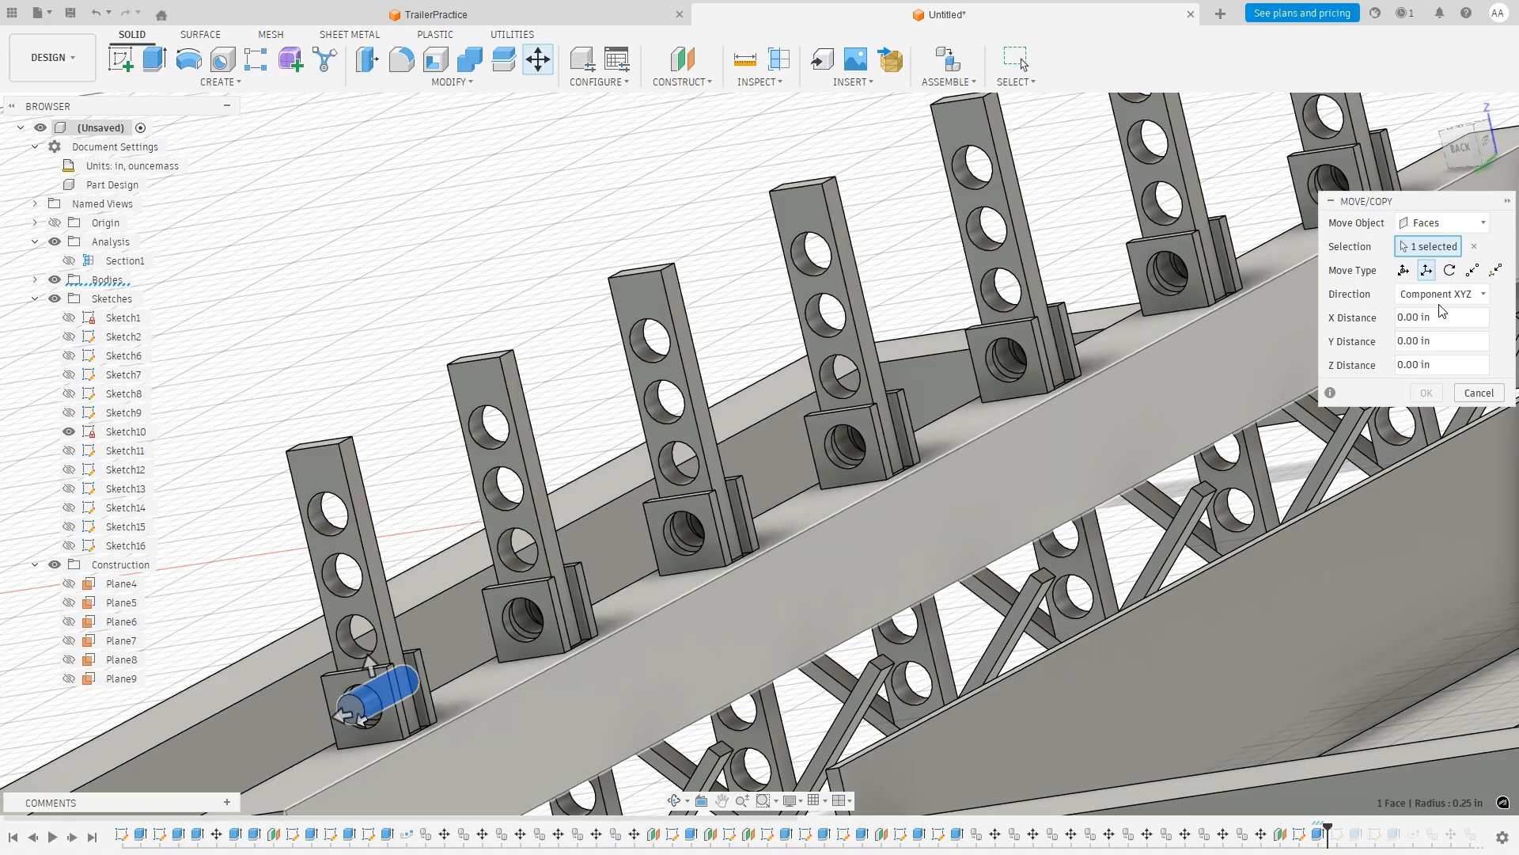
{"action": "left_click", "coordinate": [1442, 222]}
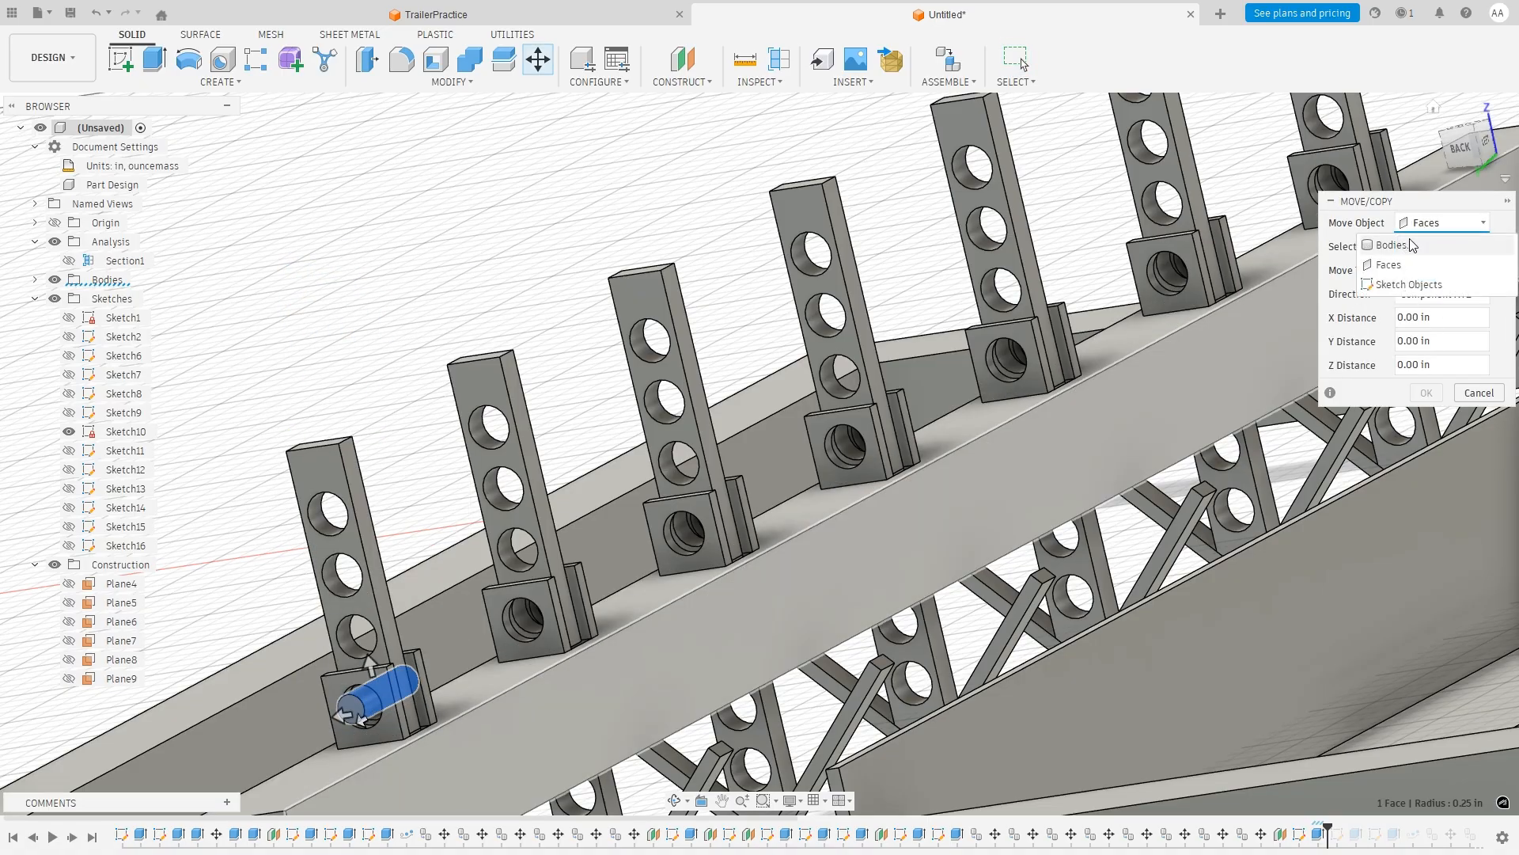
{"action": "left_click", "coordinate": [1425, 238]}
{"action": "left_click", "coordinate": [368, 709]}
Create a copy of the pin offset -6 in along Y, in the second upright's drilled blocks.
{"action": "left_click", "coordinate": [1352, 345]}
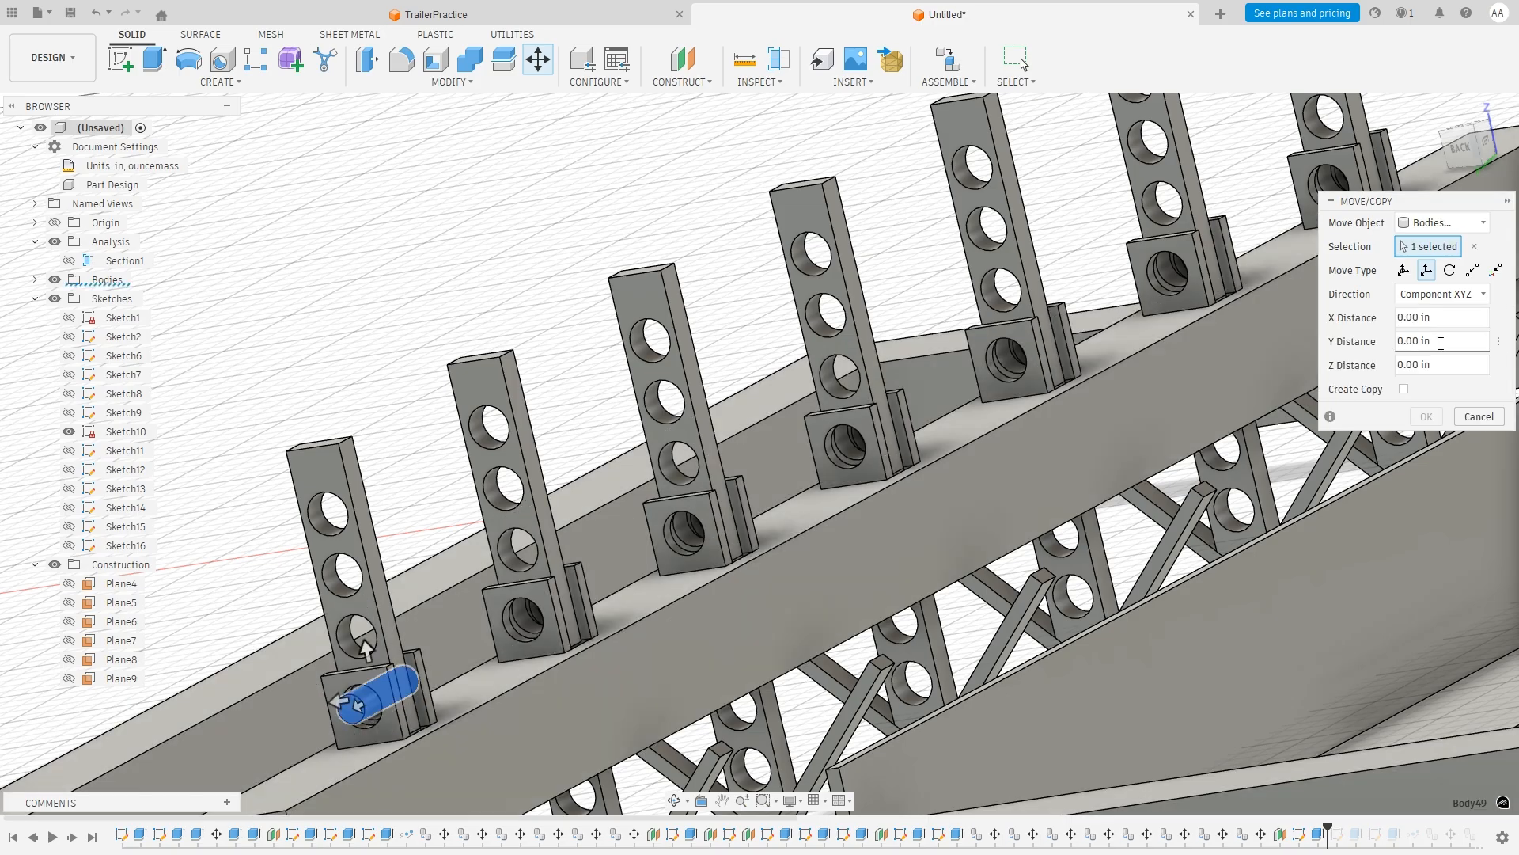
{"action": "type", "text": "-6"}
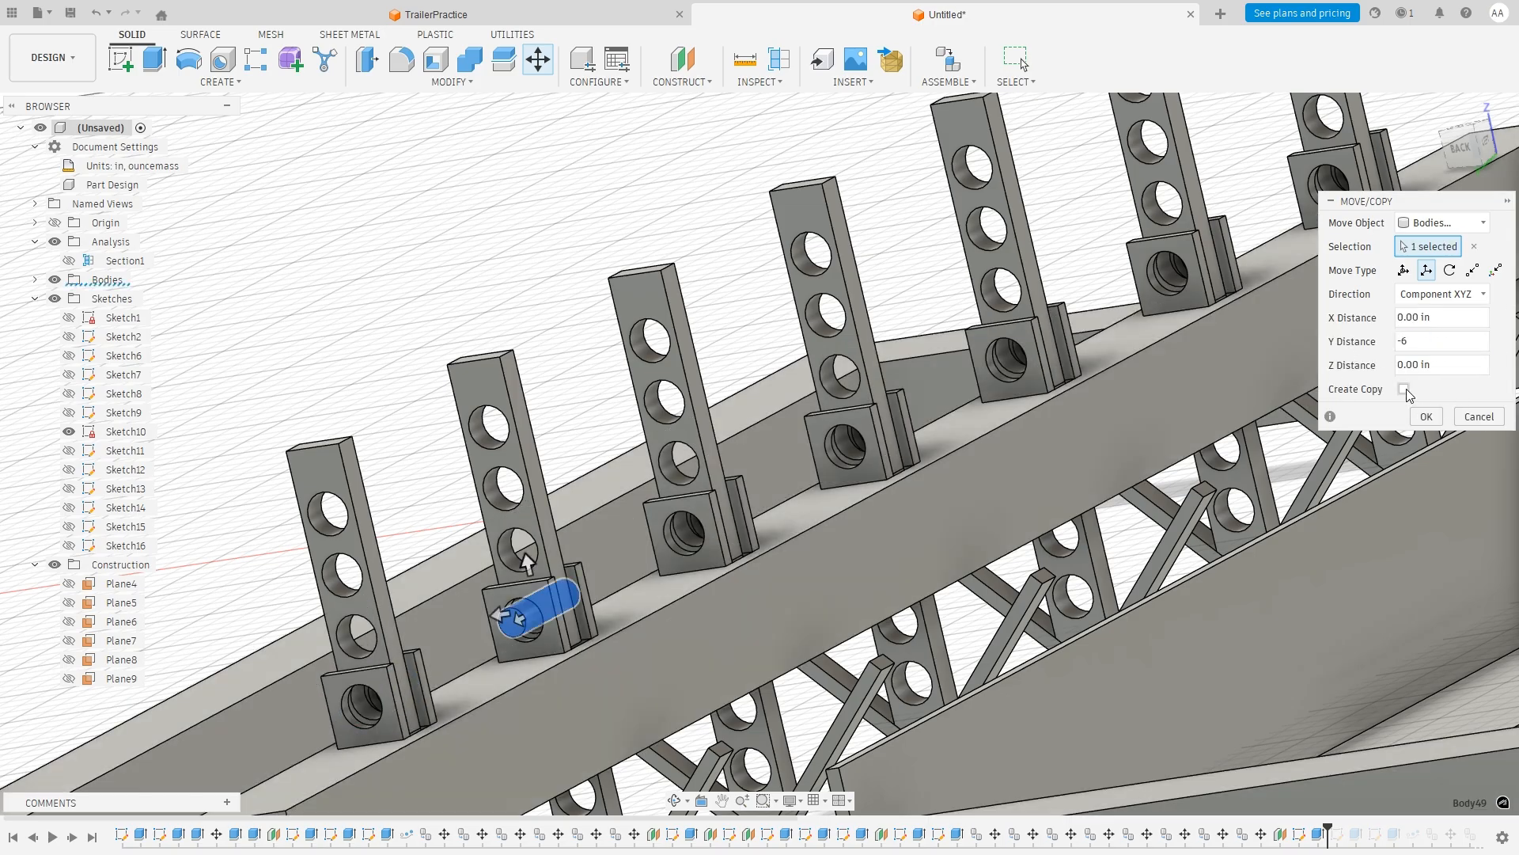
{"action": "left_click", "coordinate": [1405, 389]}
{"action": "left_click", "coordinate": [1439, 419]}
Begin a Move/Copy of the copied pin in the second upright.
{"action": "right_click", "coordinate": [519, 614]}
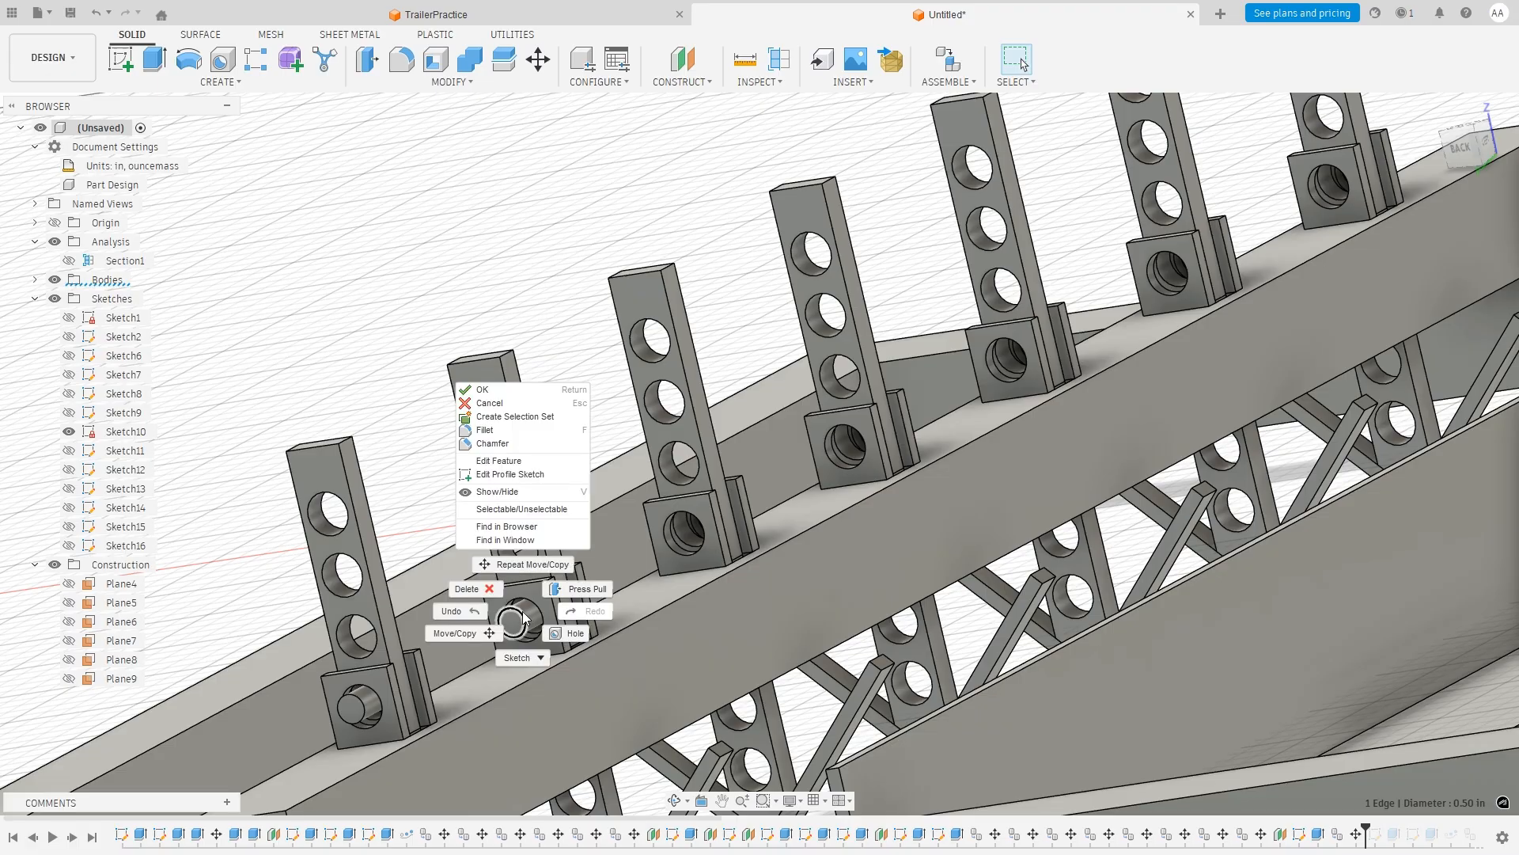
Copy the pin body in the second bracket -6 in along Y, into the third bracket.
{"action": "left_click", "coordinate": [469, 632]}
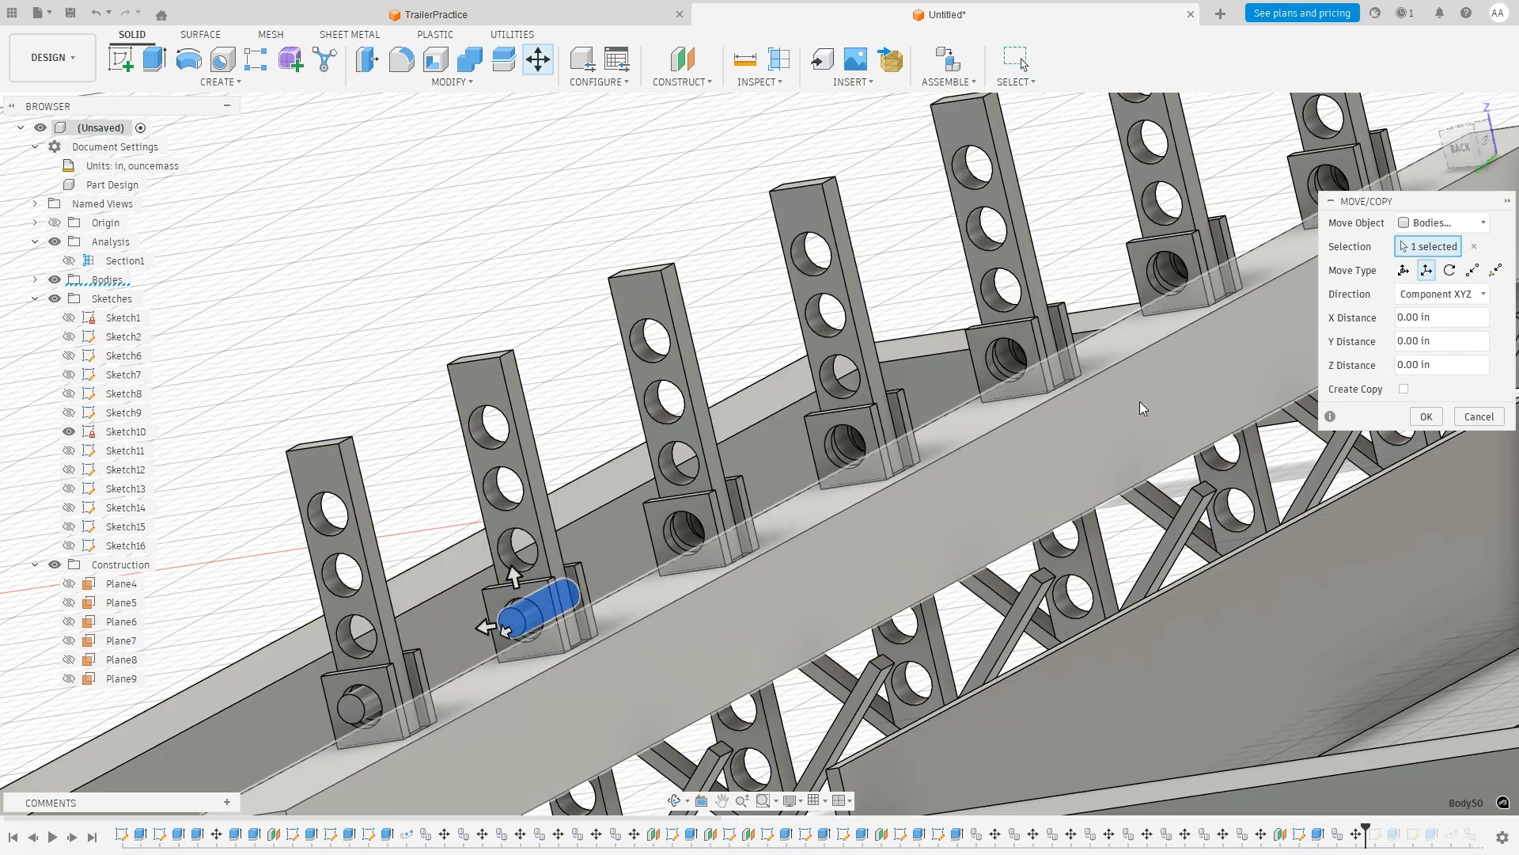
{"action": "left_click", "coordinate": [1426, 341]}
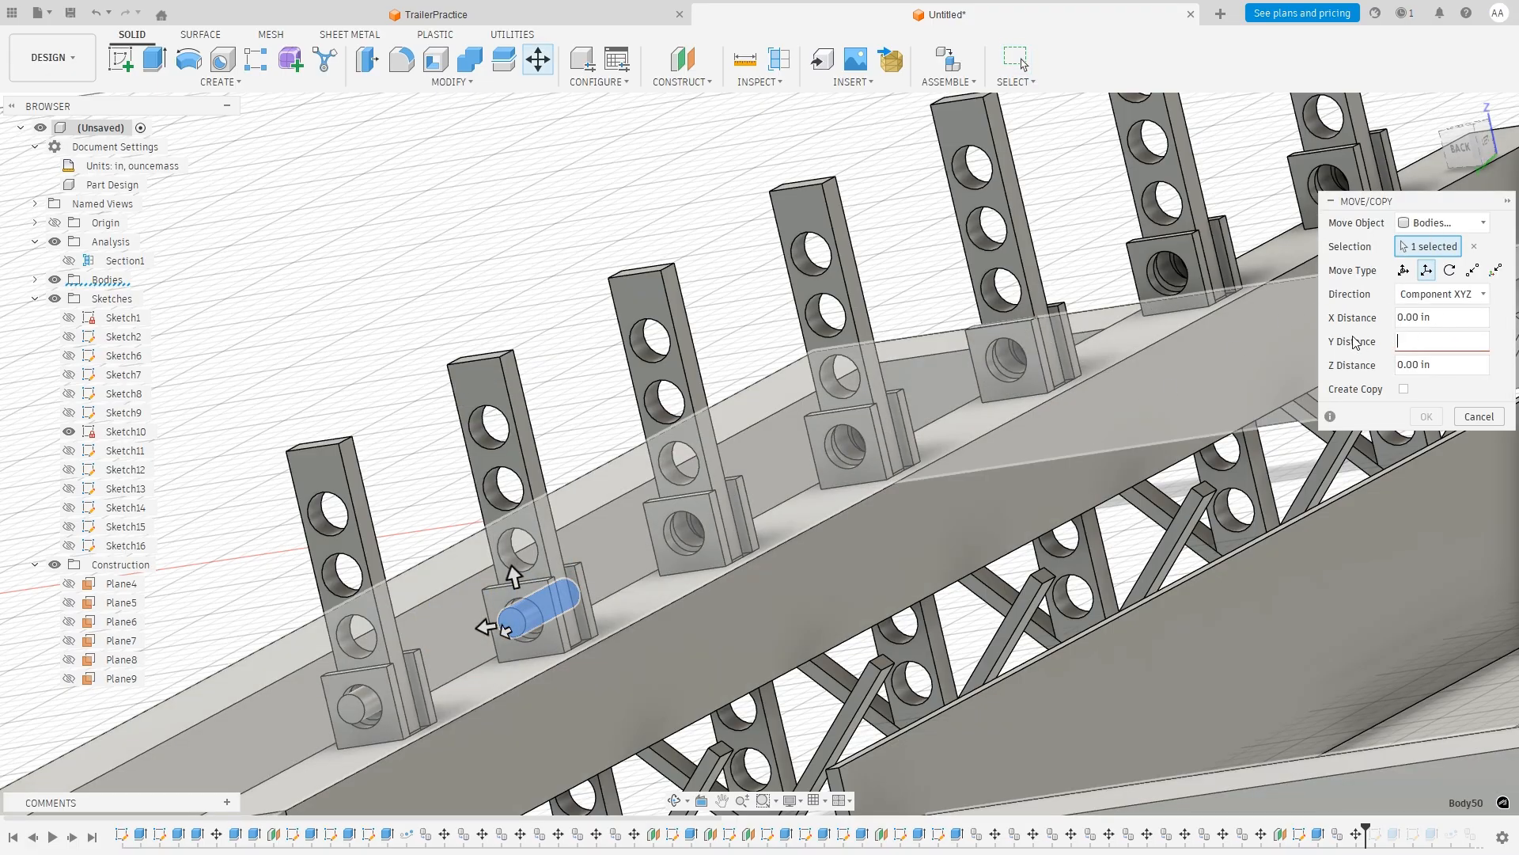
{"action": "left_click", "coordinate": [1404, 389]}
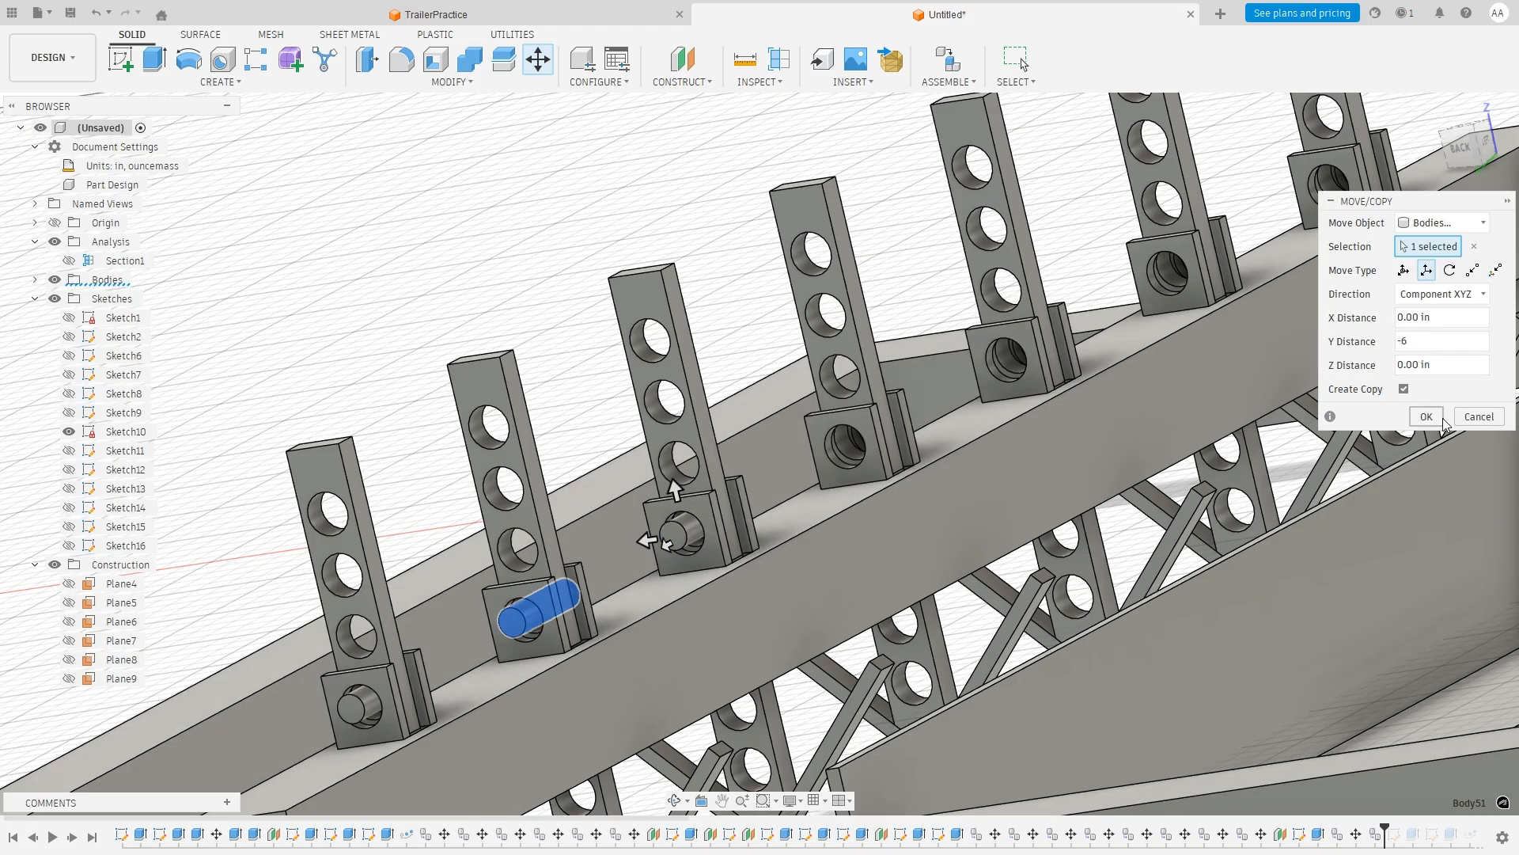
{"action": "left_click", "coordinate": [1441, 423]}
Copy the third bracket's pin body -6 in along Y, into the fourth bracket.
{"action": "right_click", "coordinate": [678, 526]}
{"action": "left_click", "coordinate": [677, 479]}
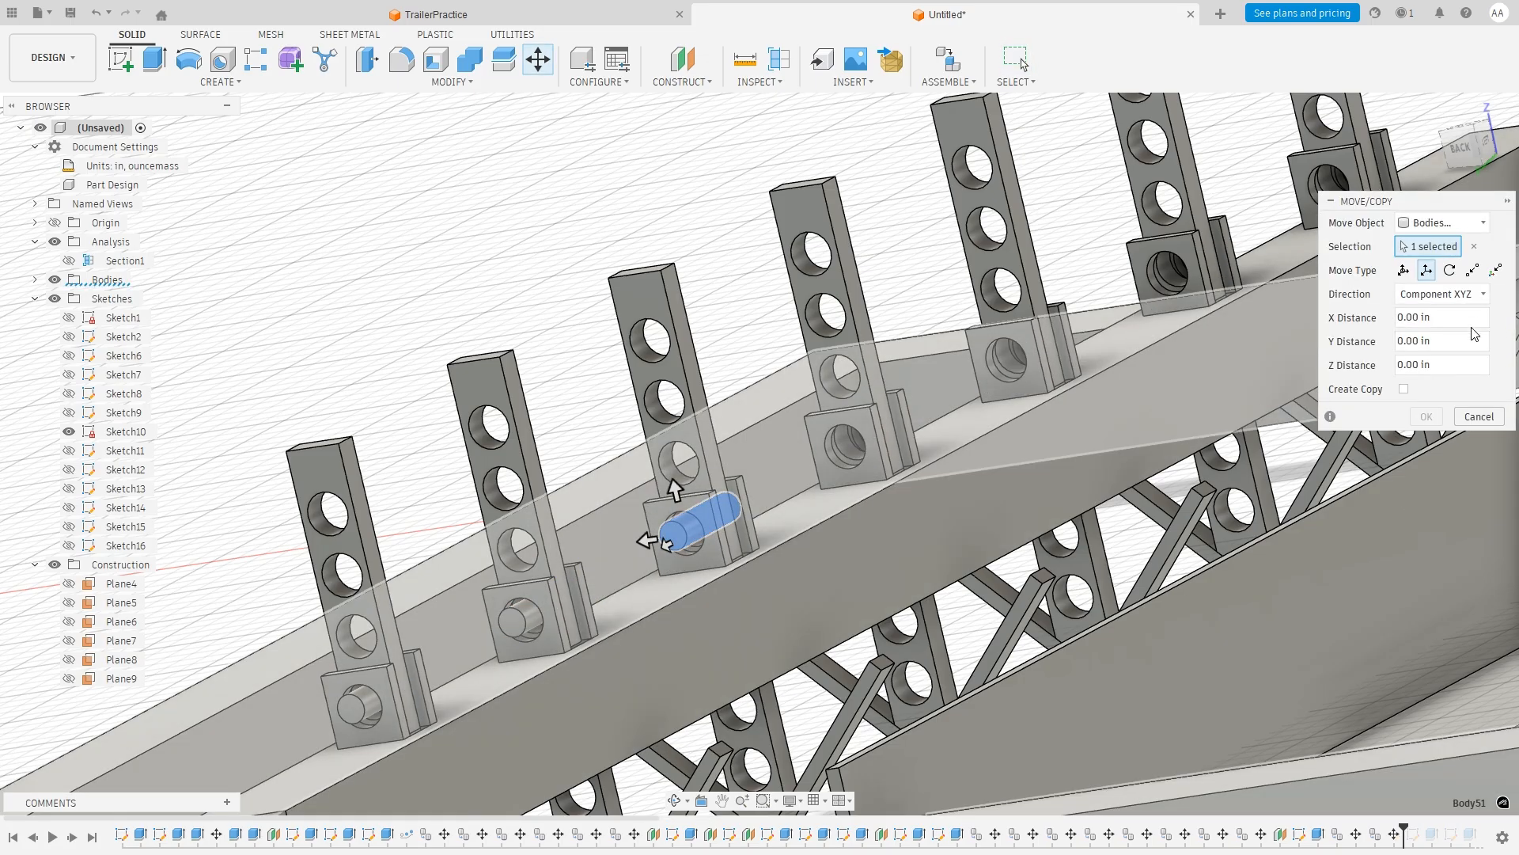
{"action": "left_click", "coordinate": [1465, 339]}
{"action": "key", "text": "BackSpace"}
{"action": "key", "text": "BackSpace"}
{"action": "key", "text": "BackSpace"}
{"action": "key", "text": "BackSpace"}
{"action": "key", "text": "BackSpace"}
{"action": "key", "text": "BackSpace"}
{"action": "key", "text": "BackSpace"}
{"action": "type", "text": "-"}
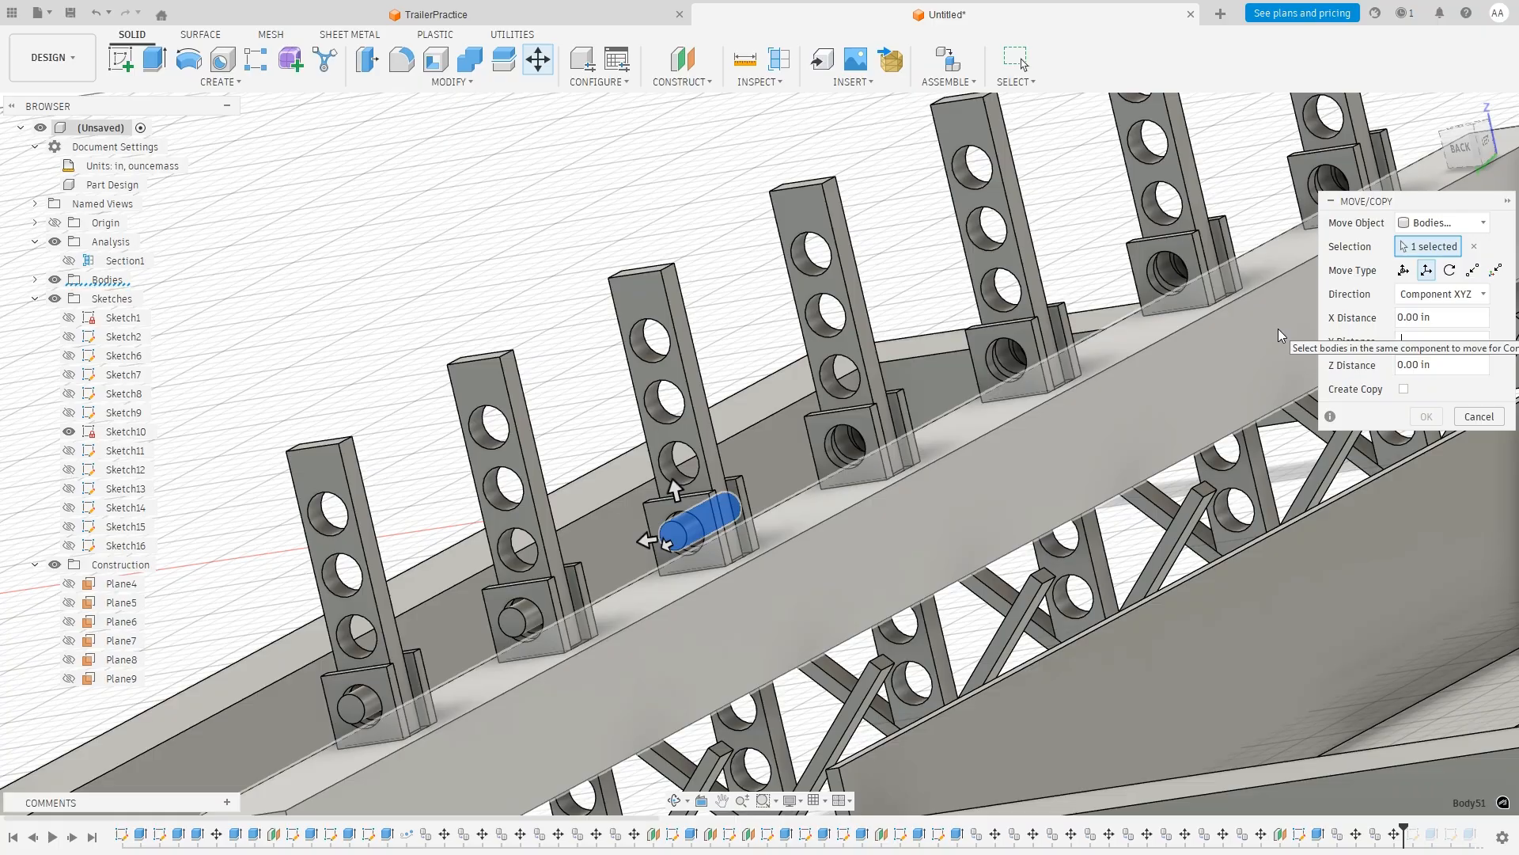
{"action": "type", "text": "6"}
{"action": "left_click", "coordinate": [1404, 389]}
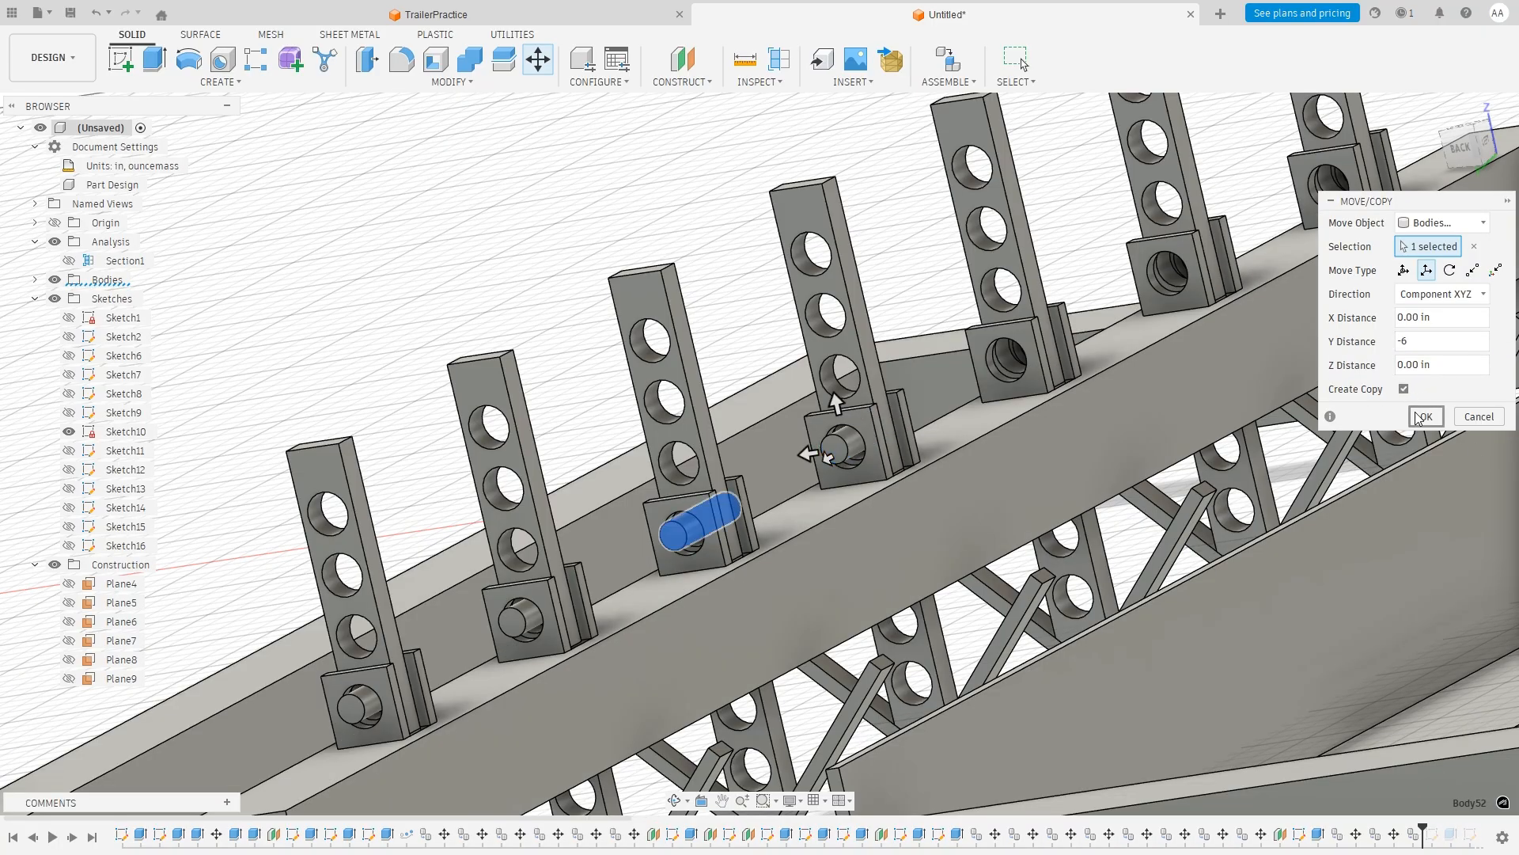
{"action": "left_click", "coordinate": [1425, 416]}
Copy the fourth bracket's pin body -6 in along Y, into the fifth bracket.
{"action": "right_click", "coordinate": [823, 455]}
{"action": "left_click", "coordinate": [821, 408]}
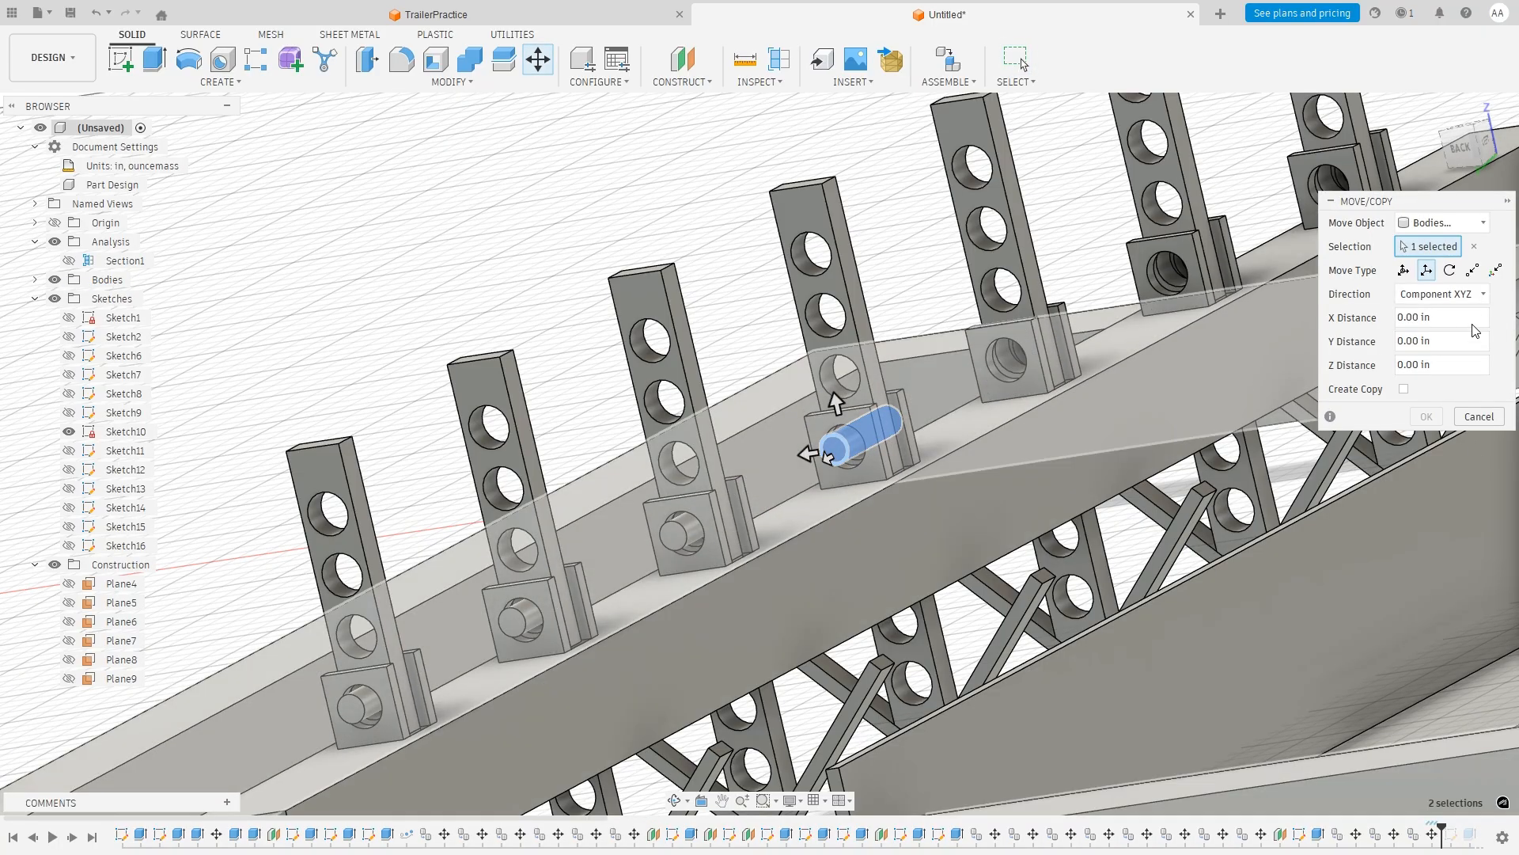
{"action": "left_click", "coordinate": [1441, 342]}
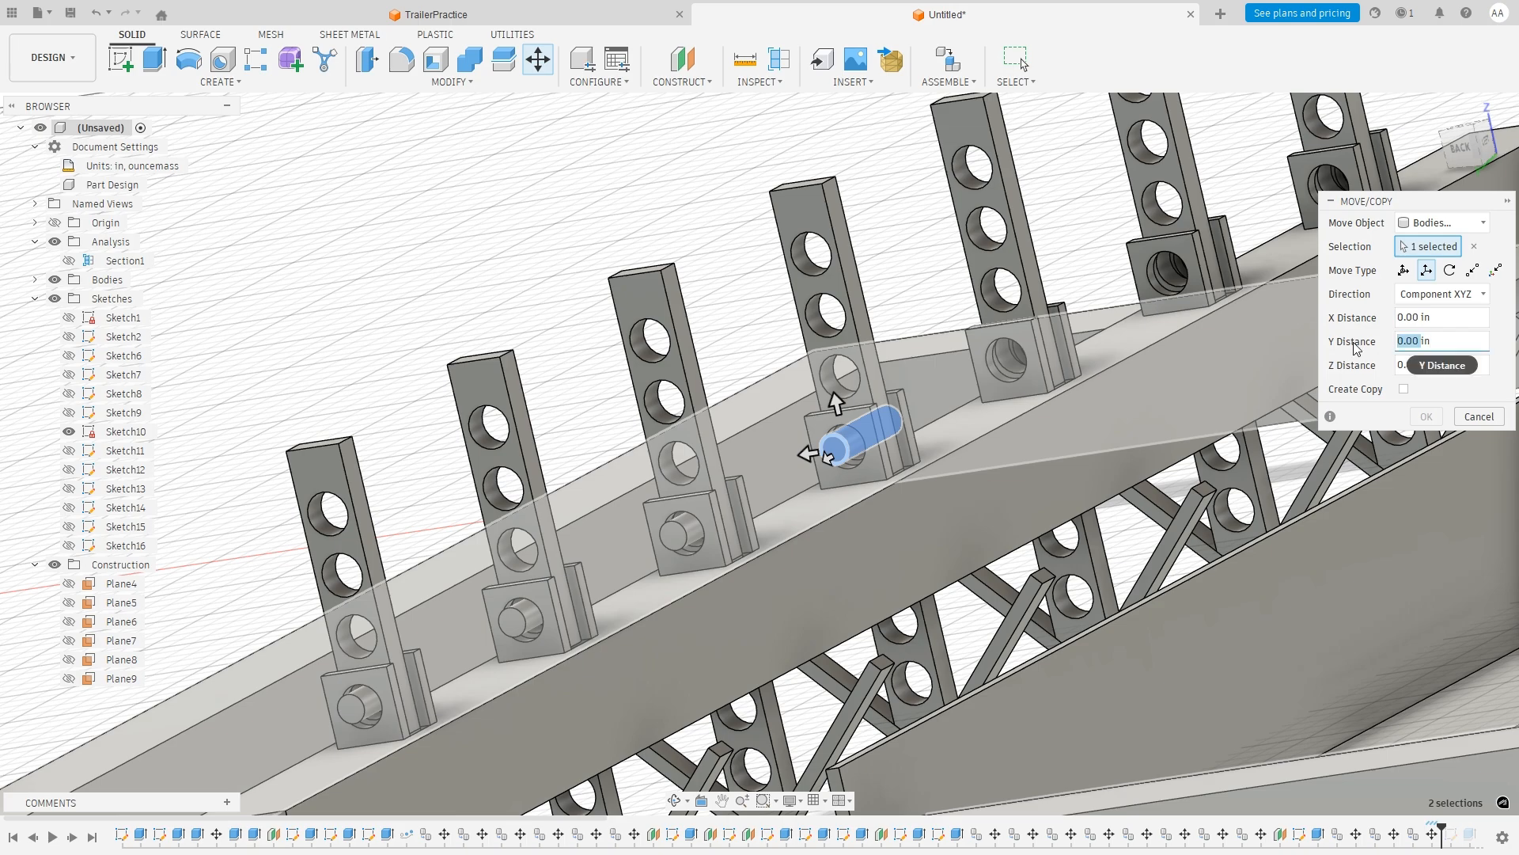
{"action": "type", "text": "-6"}
{"action": "left_click", "coordinate": [1426, 416]}
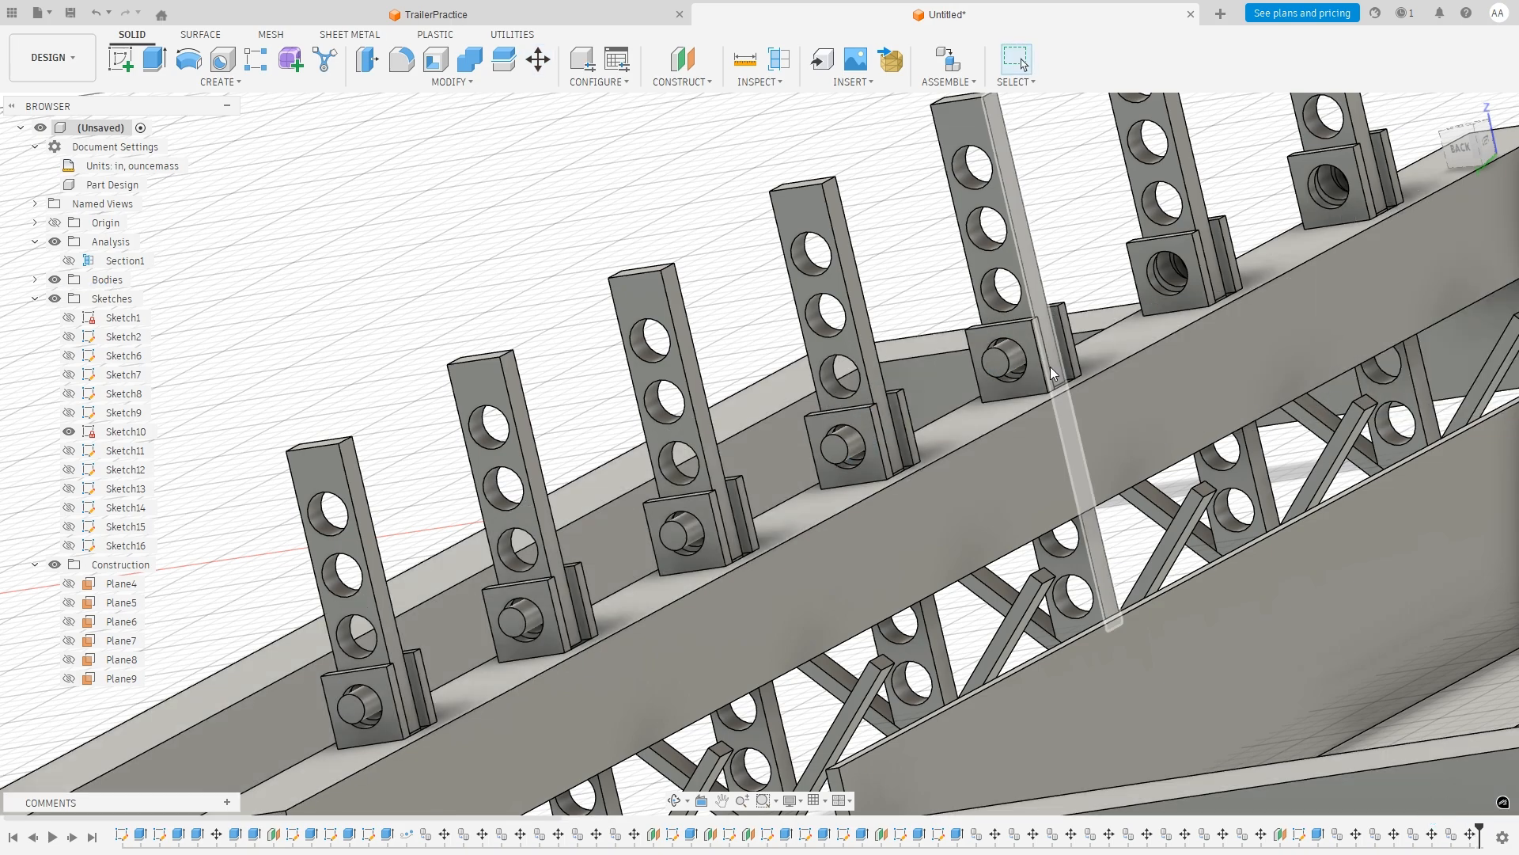
Copy the fifth bracket's pin as a body, not a face, -6 in along Y into the sixth bracket.
{"action": "right_click", "coordinate": [1018, 363]}
{"action": "left_click", "coordinate": [958, 378]}
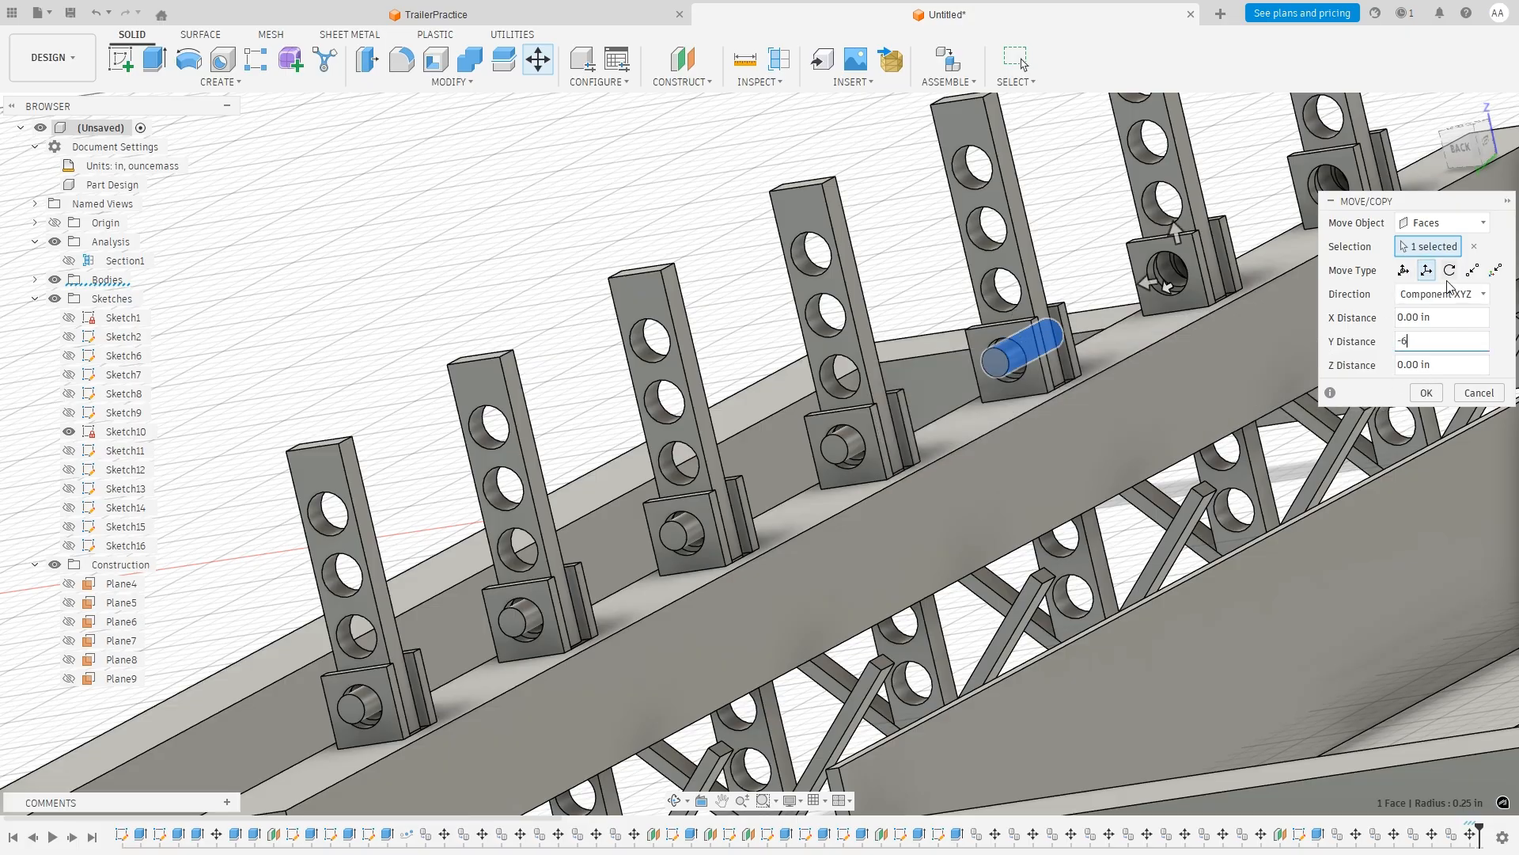
{"action": "left_click", "coordinate": [1445, 223]}
{"action": "left_click", "coordinate": [1424, 245]}
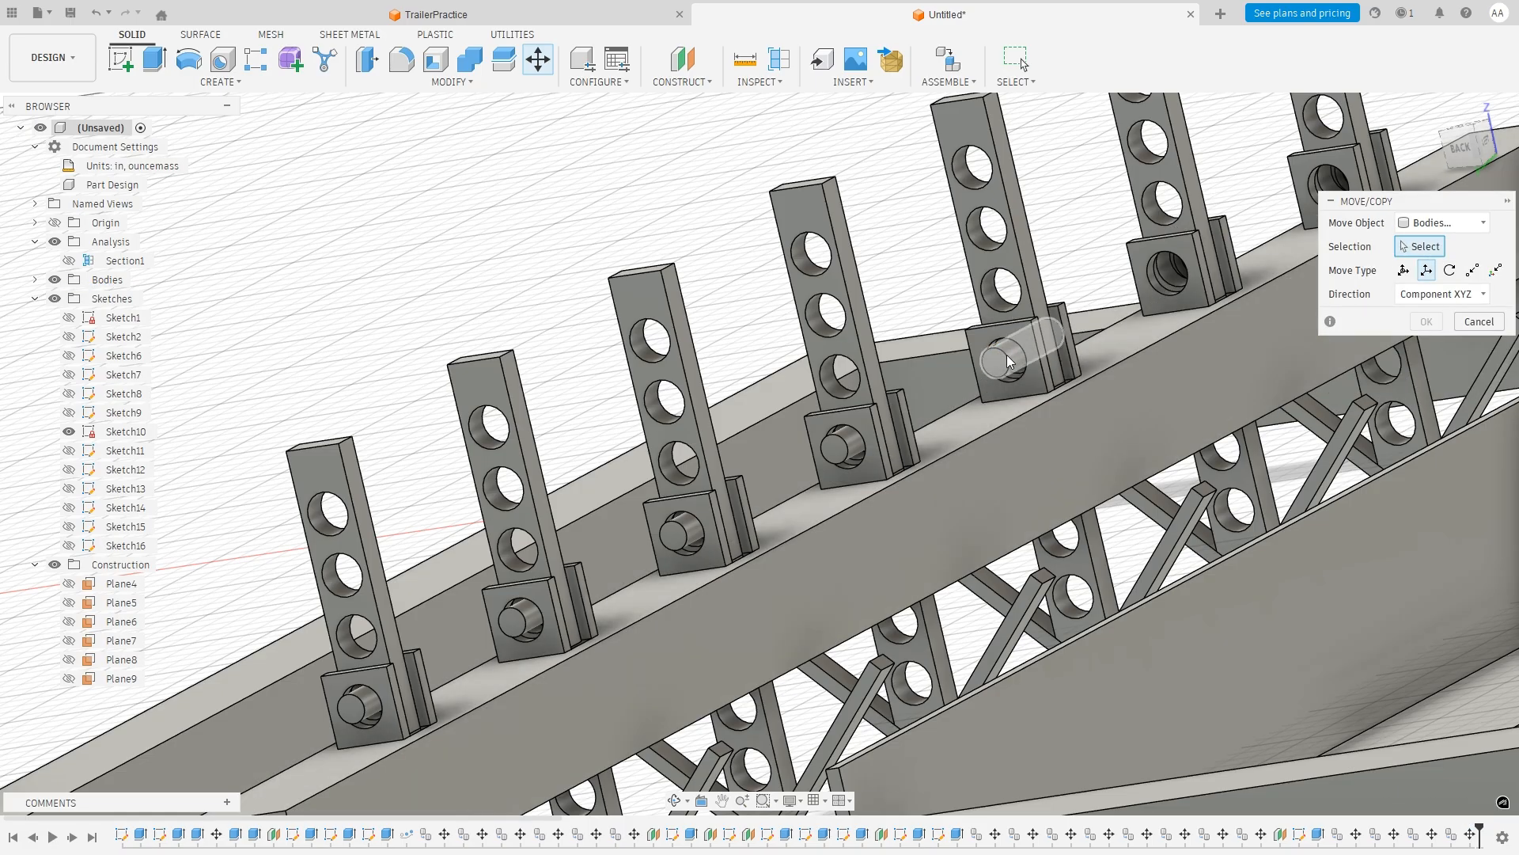
{"action": "left_click", "coordinate": [1010, 362]}
{"action": "left_click", "coordinate": [1404, 388]}
{"action": "left_click", "coordinate": [1430, 334]}
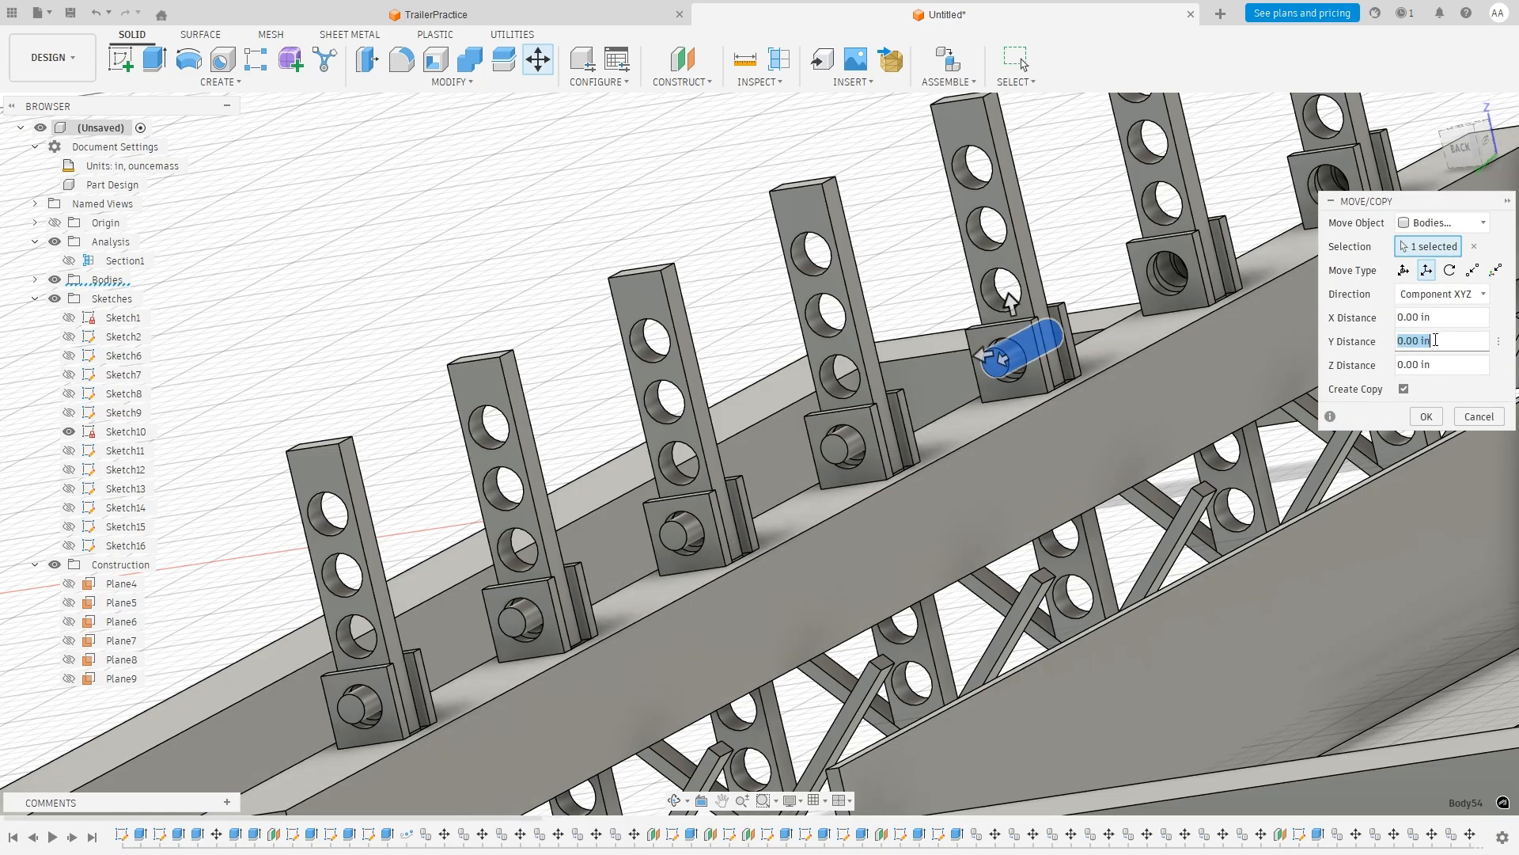
{"action": "type", "text": "-6"}
{"action": "left_click", "coordinate": [1425, 416]}
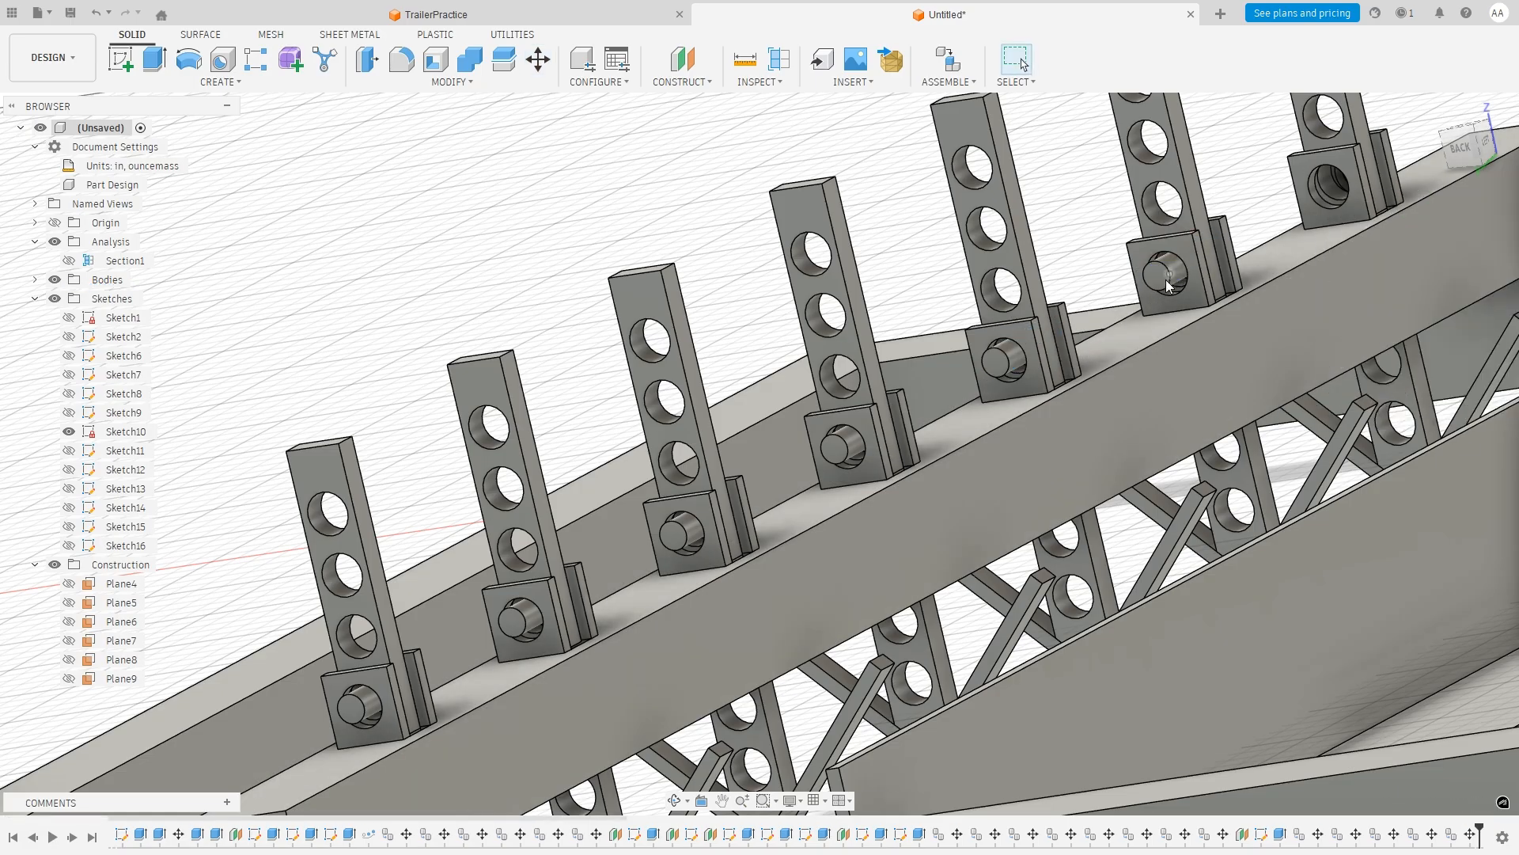
Copy the sixth bracket's pin body -6 in along Y, into the seventh and last bracket.
{"action": "right_click", "coordinate": [1173, 268]}
{"action": "left_click", "coordinate": [1110, 285]}
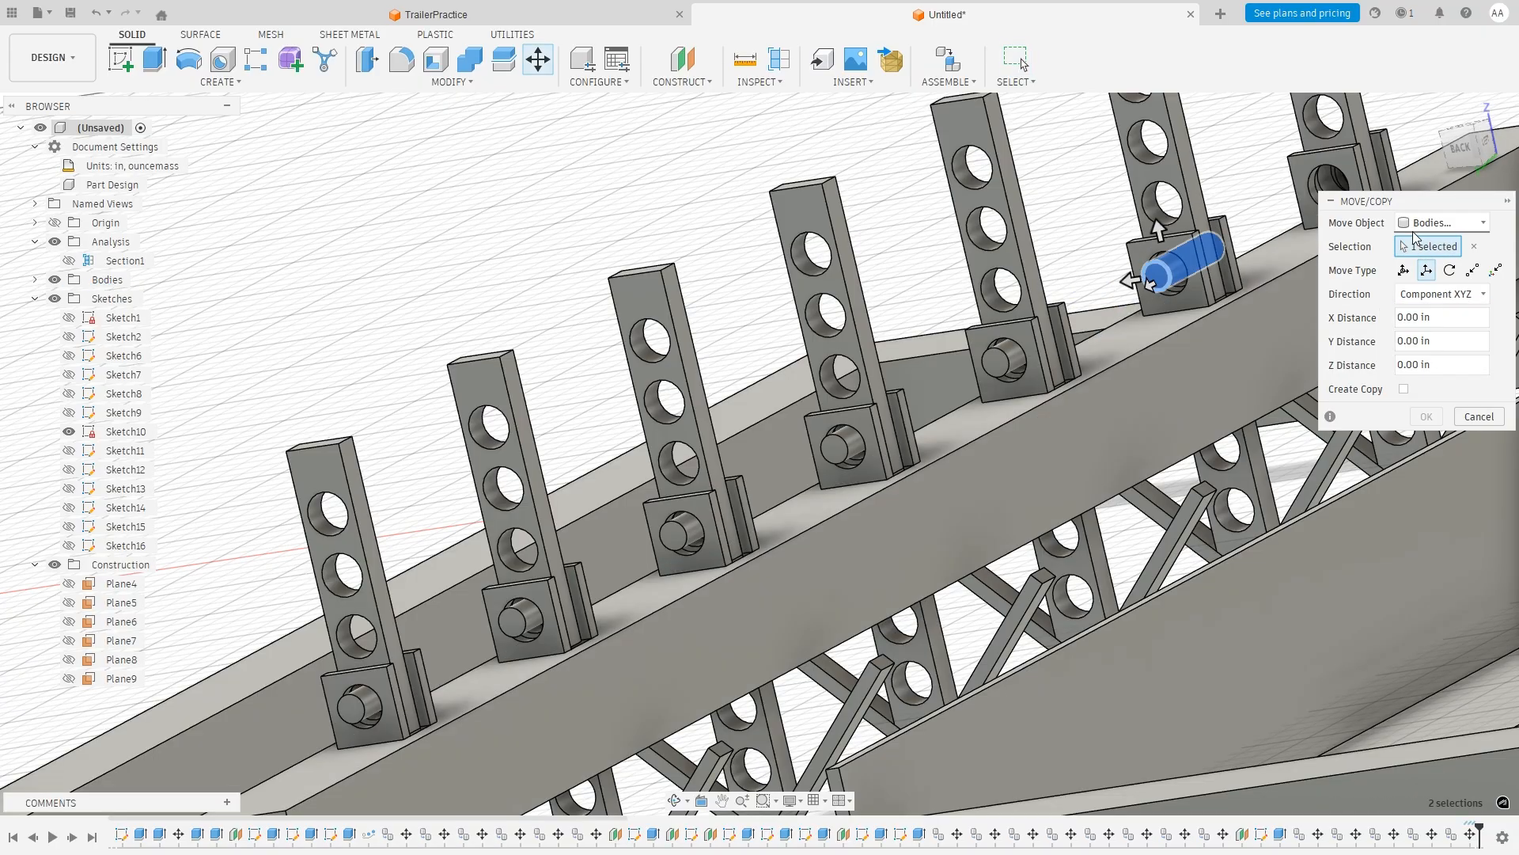
{"action": "left_click", "coordinate": [1332, 339]}
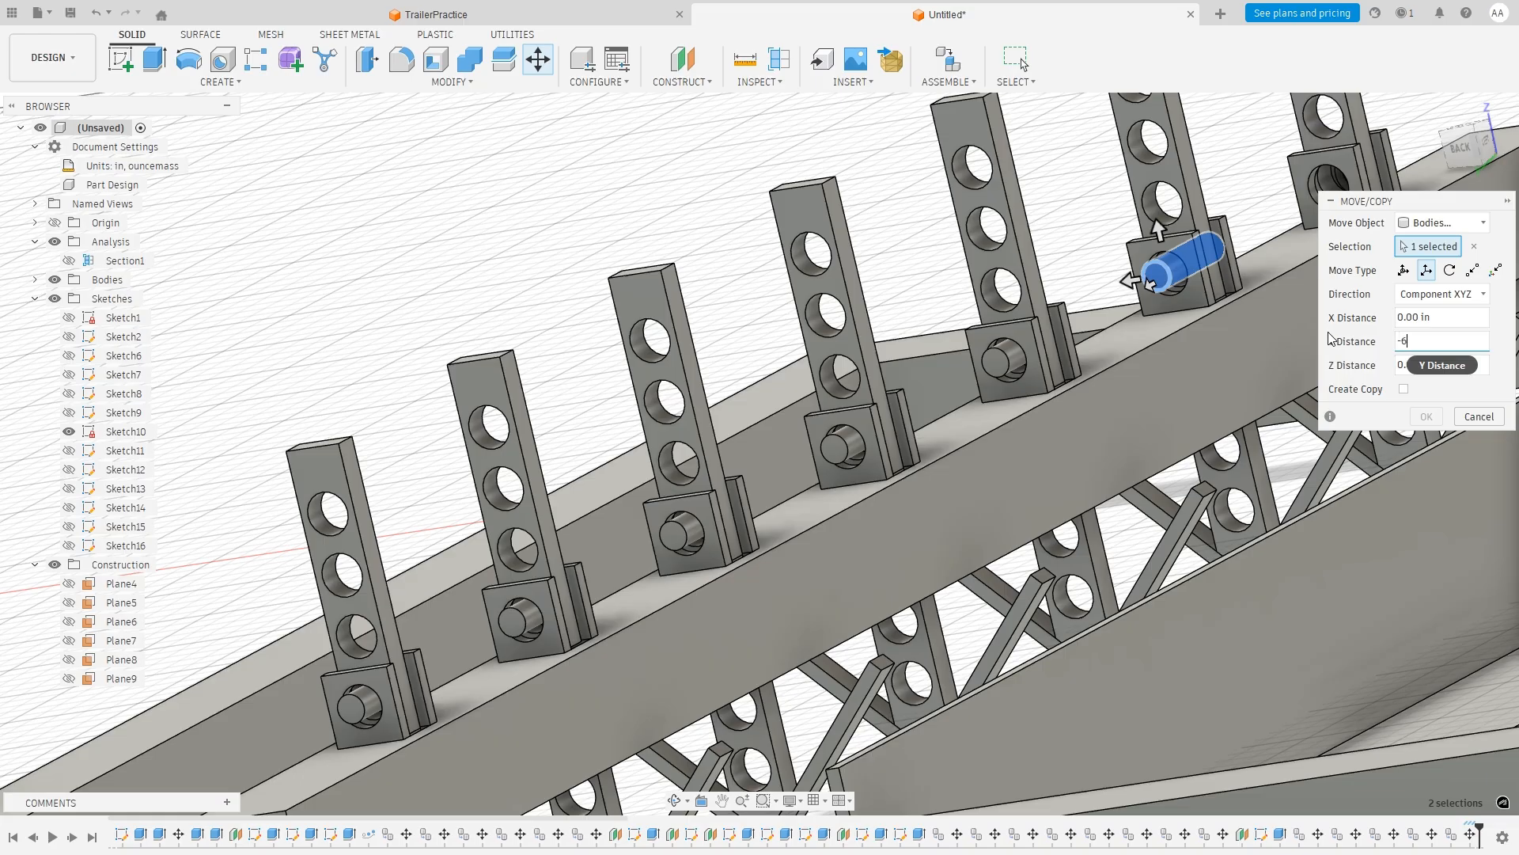
{"action": "left_click", "coordinate": [1404, 388]}
{"action": "left_click", "coordinate": [1427, 417]}
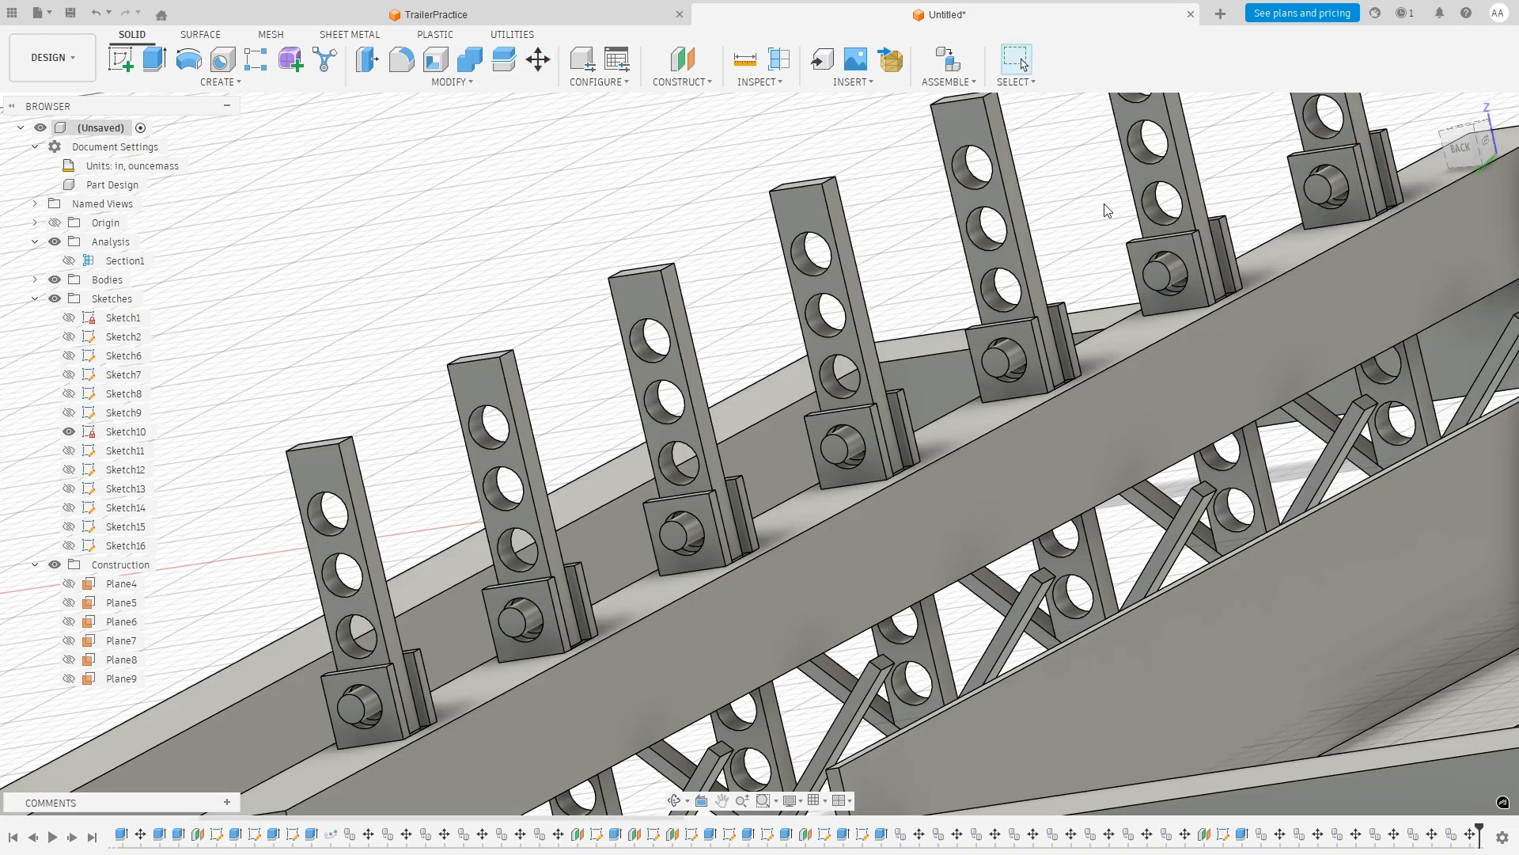
Set up a copy of the whole crossbeam assembly, with its seven perforated bars, brackets, pins and feet, offset 7 in along X.
{"action": "middle_click_drag", "start_coordinate": [920, 505], "coordinate": [1100, 489], "text": "shift"}
{"action": "scroll", "coordinate": [1021, 476], "scroll_direction": "down", "scroll_amount": 5}
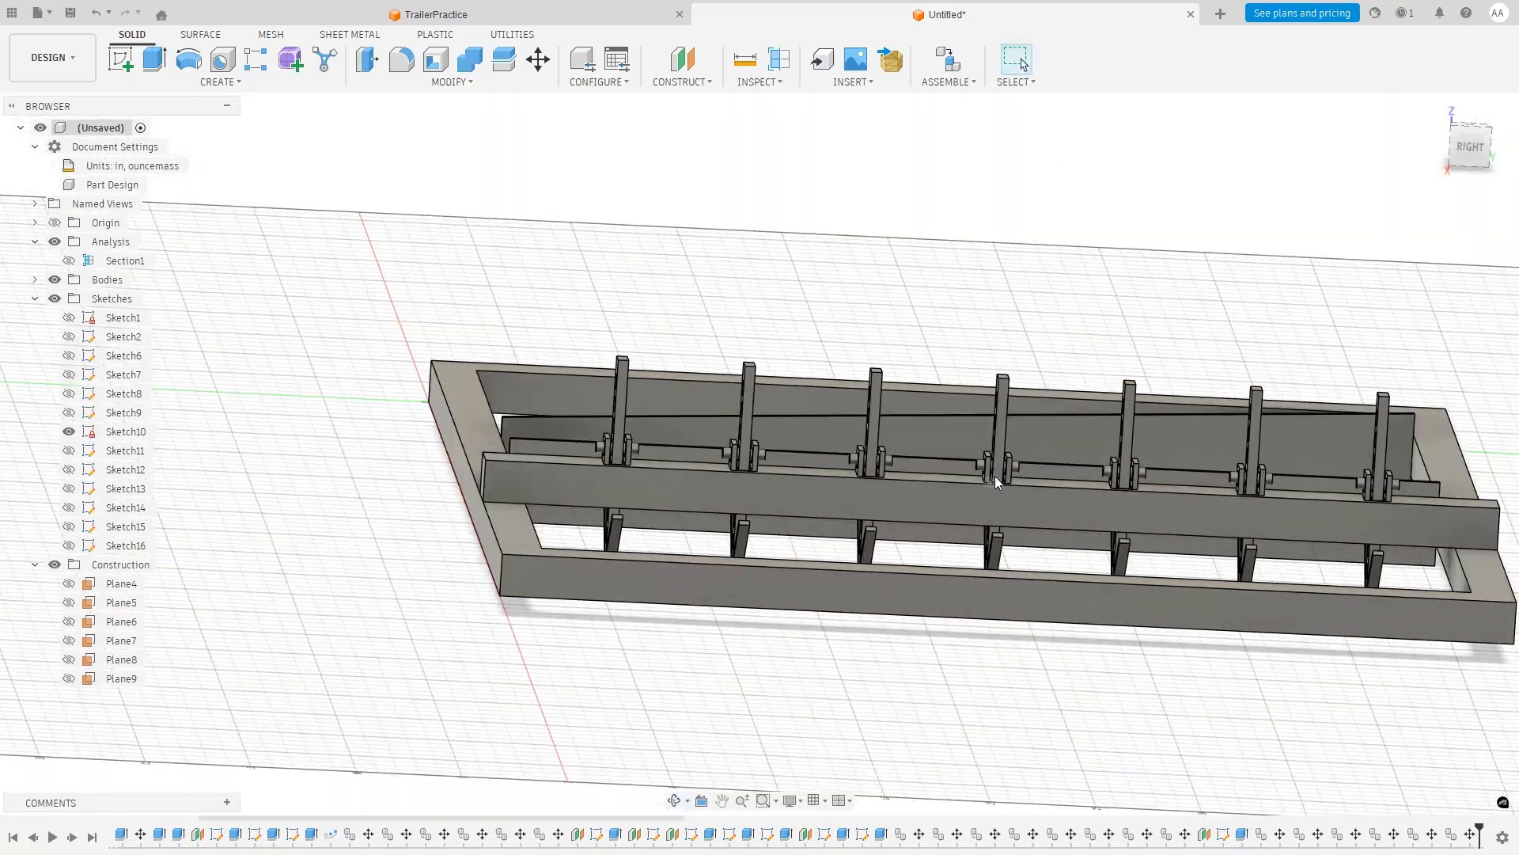
{"action": "middle_click_drag", "start_coordinate": [995, 476], "coordinate": [995, 515], "text": "shift"}
{"action": "scroll", "coordinate": [994, 506], "scroll_direction": "down", "scroll_amount": 4}
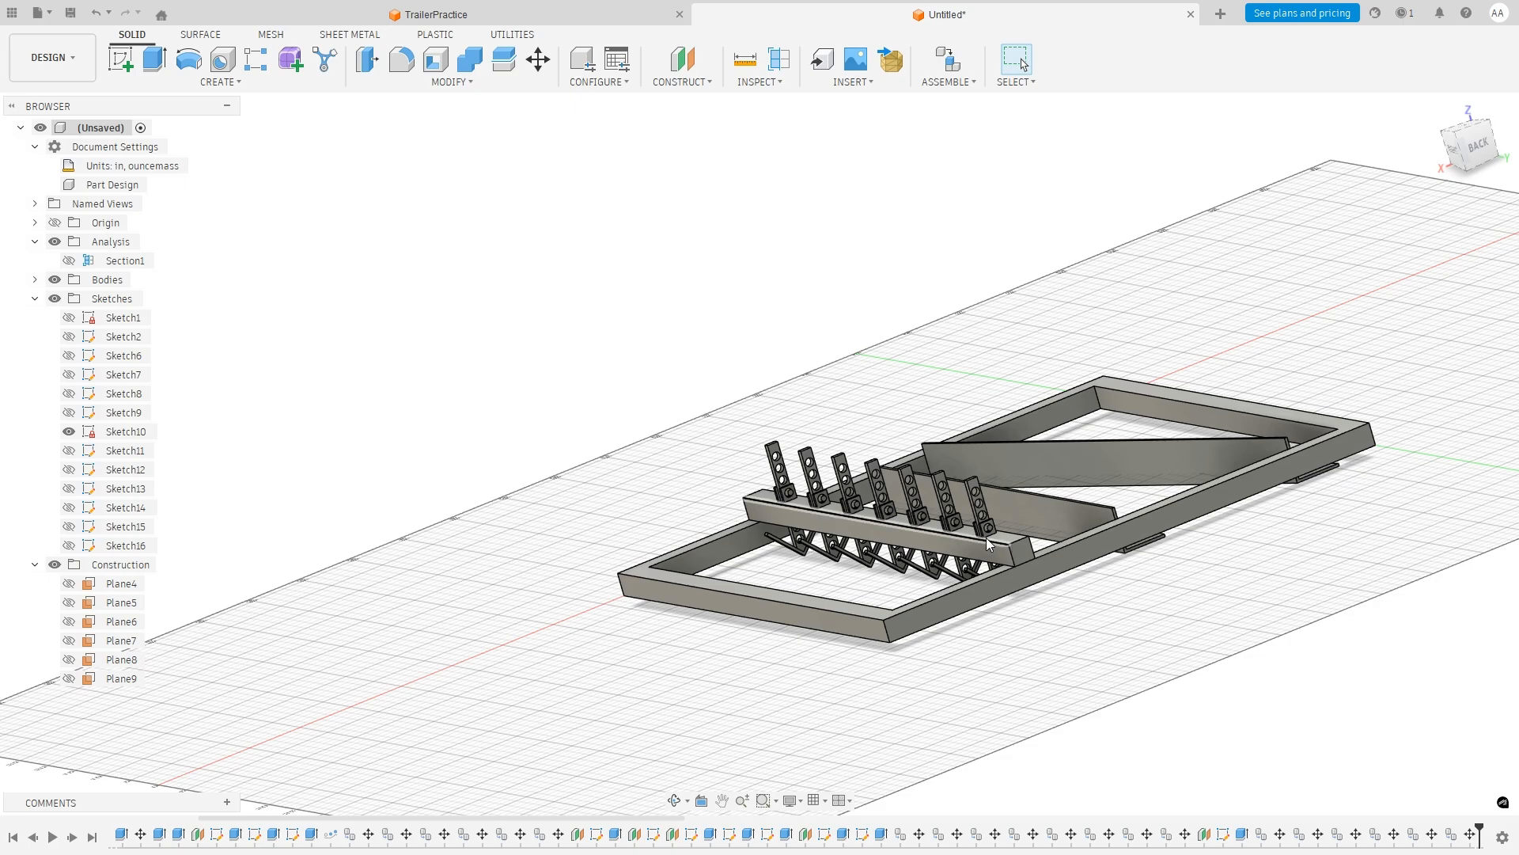
{"action": "scroll", "coordinate": [986, 538], "scroll_direction": "up", "scroll_amount": 4}
{"action": "scroll", "coordinate": [881, 527], "scroll_direction": "up", "scroll_amount": 3}
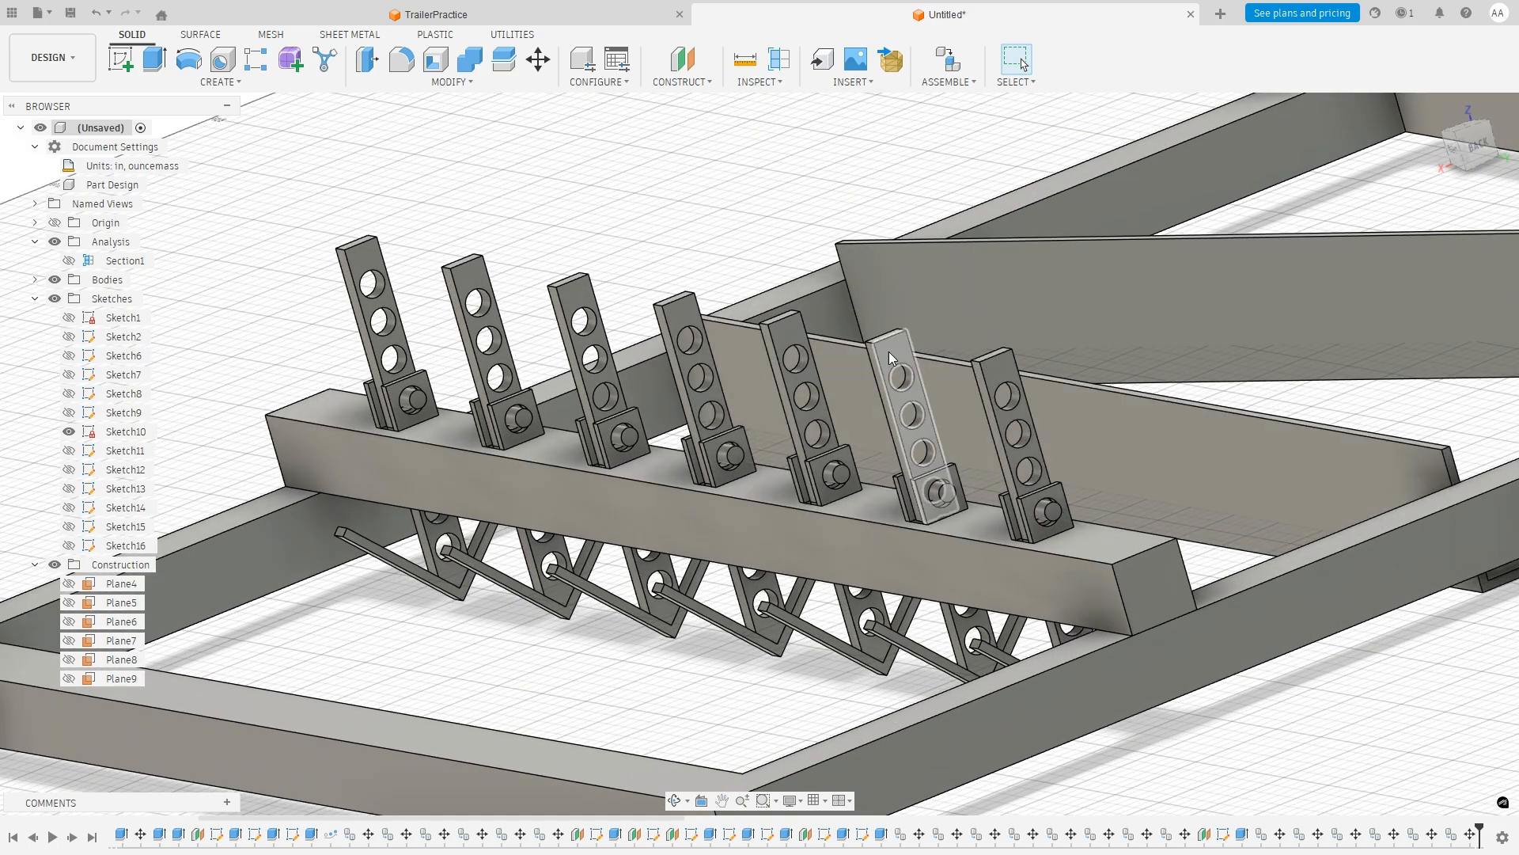
{"action": "left_click", "coordinate": [1478, 150]}
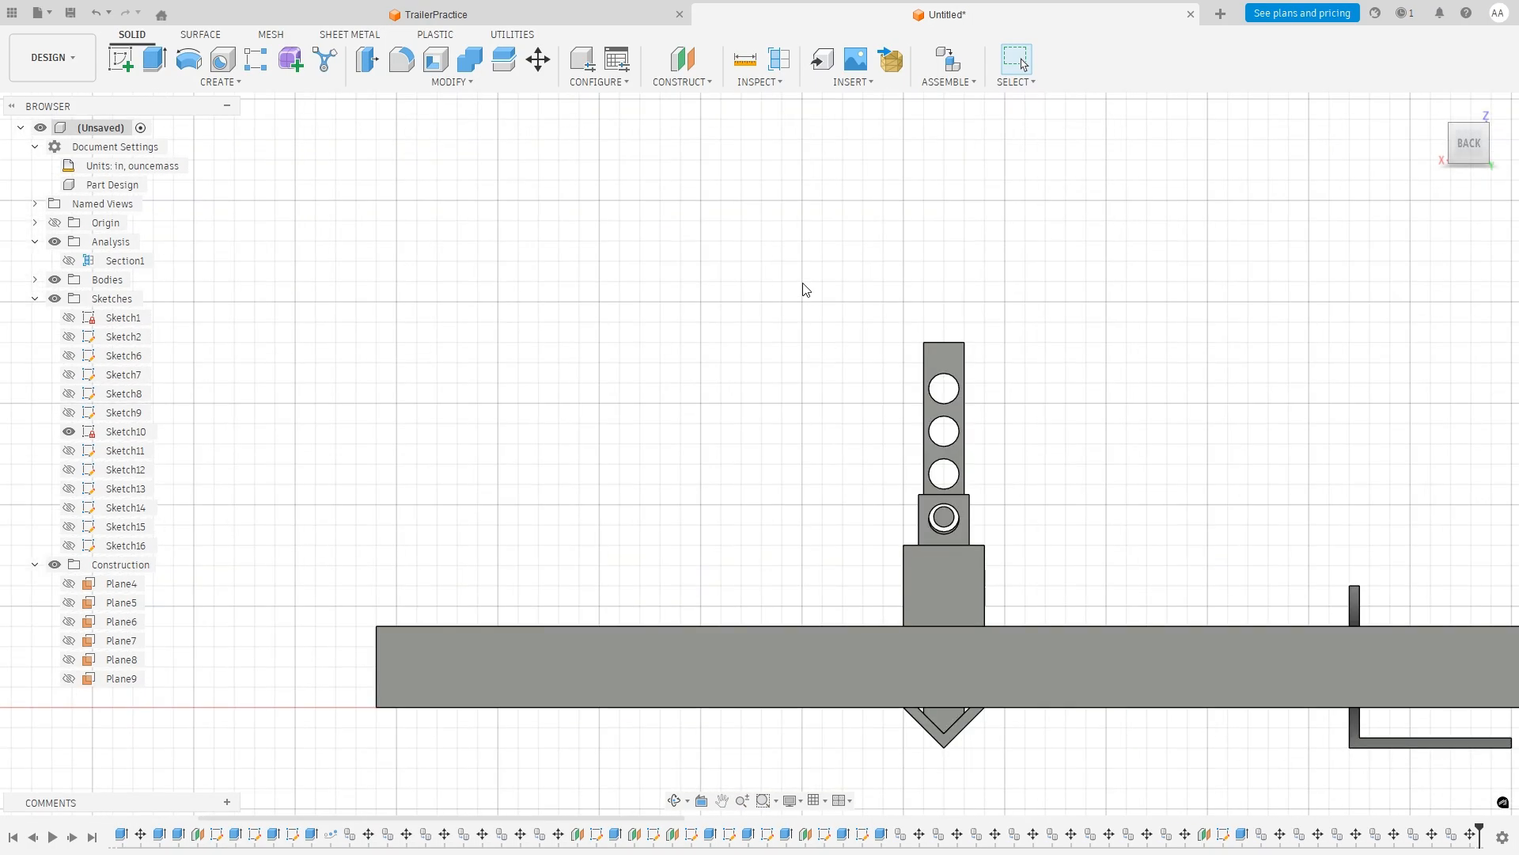
{"action": "left_click_drag", "start_coordinate": [803, 289], "coordinate": [1097, 787]}
{"action": "middle_click_drag", "start_coordinate": [1202, 488], "coordinate": [1204, 491], "text": "shift"}
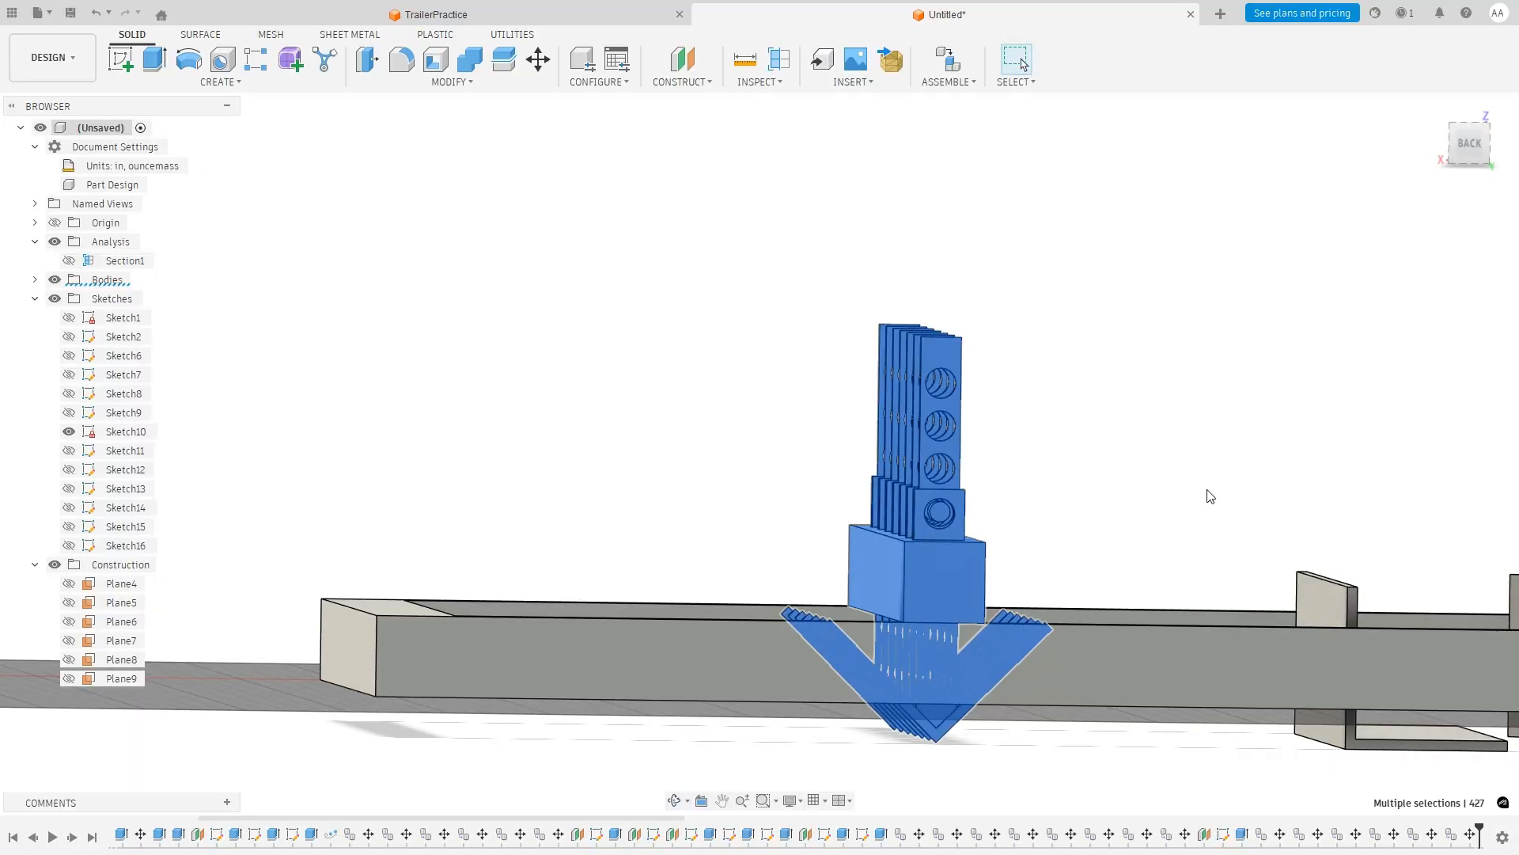
{"action": "right_click", "coordinate": [1117, 304]}
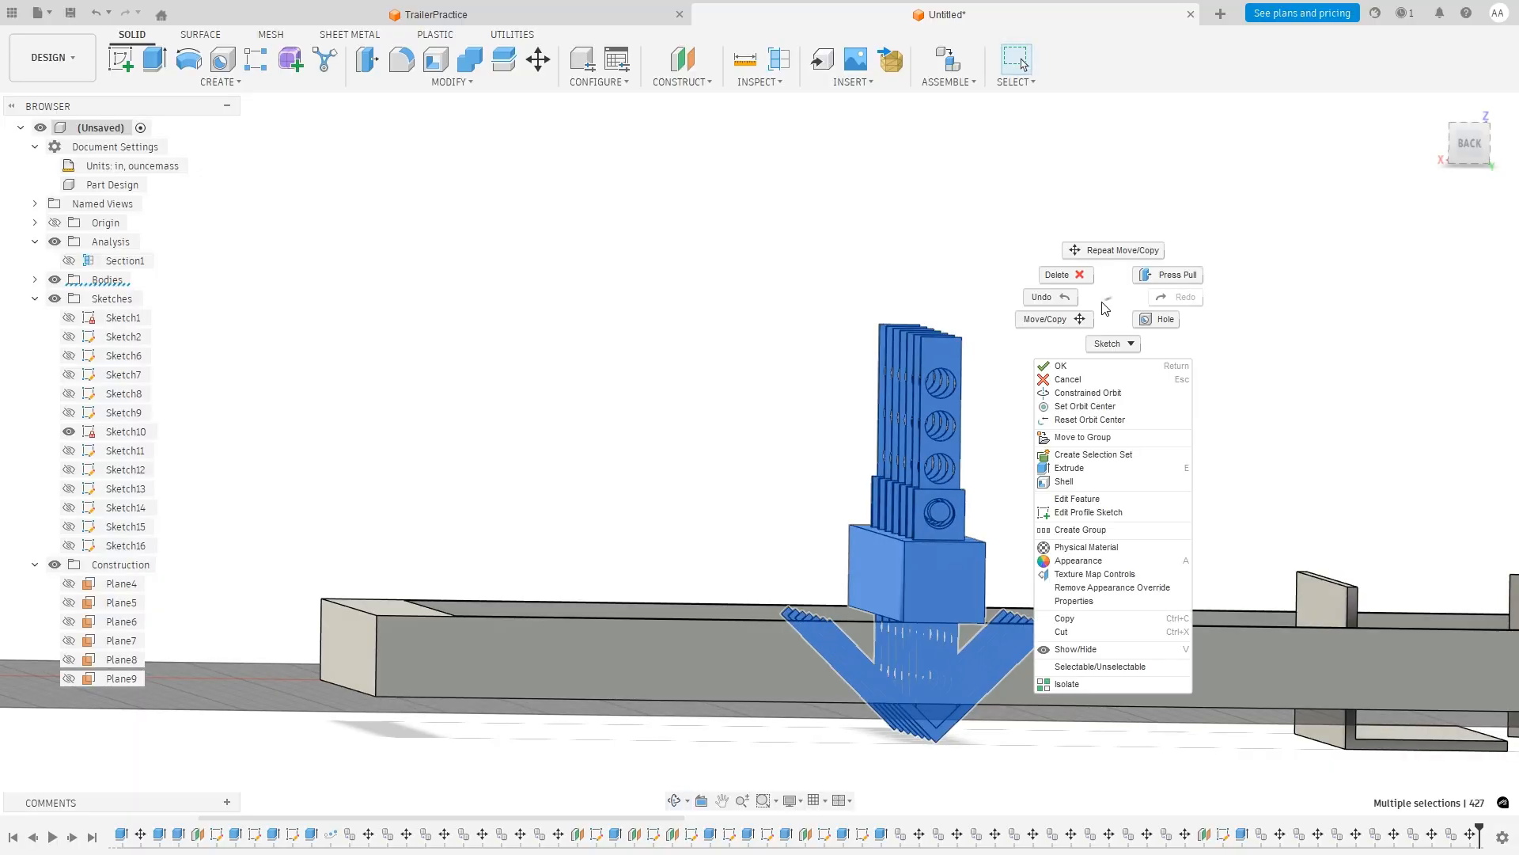
{"action": "left_click", "coordinate": [1057, 322]}
{"action": "mouse_move", "coordinate": [1172, 323]}
{"action": "middle_mouse_down", "text": "shift"}
{"action": "mouse_move", "coordinate": [1163, 332]}
{"action": "mouse_move", "coordinate": [1170, 322]}
{"action": "middle_mouse_up", "text": "shift"}
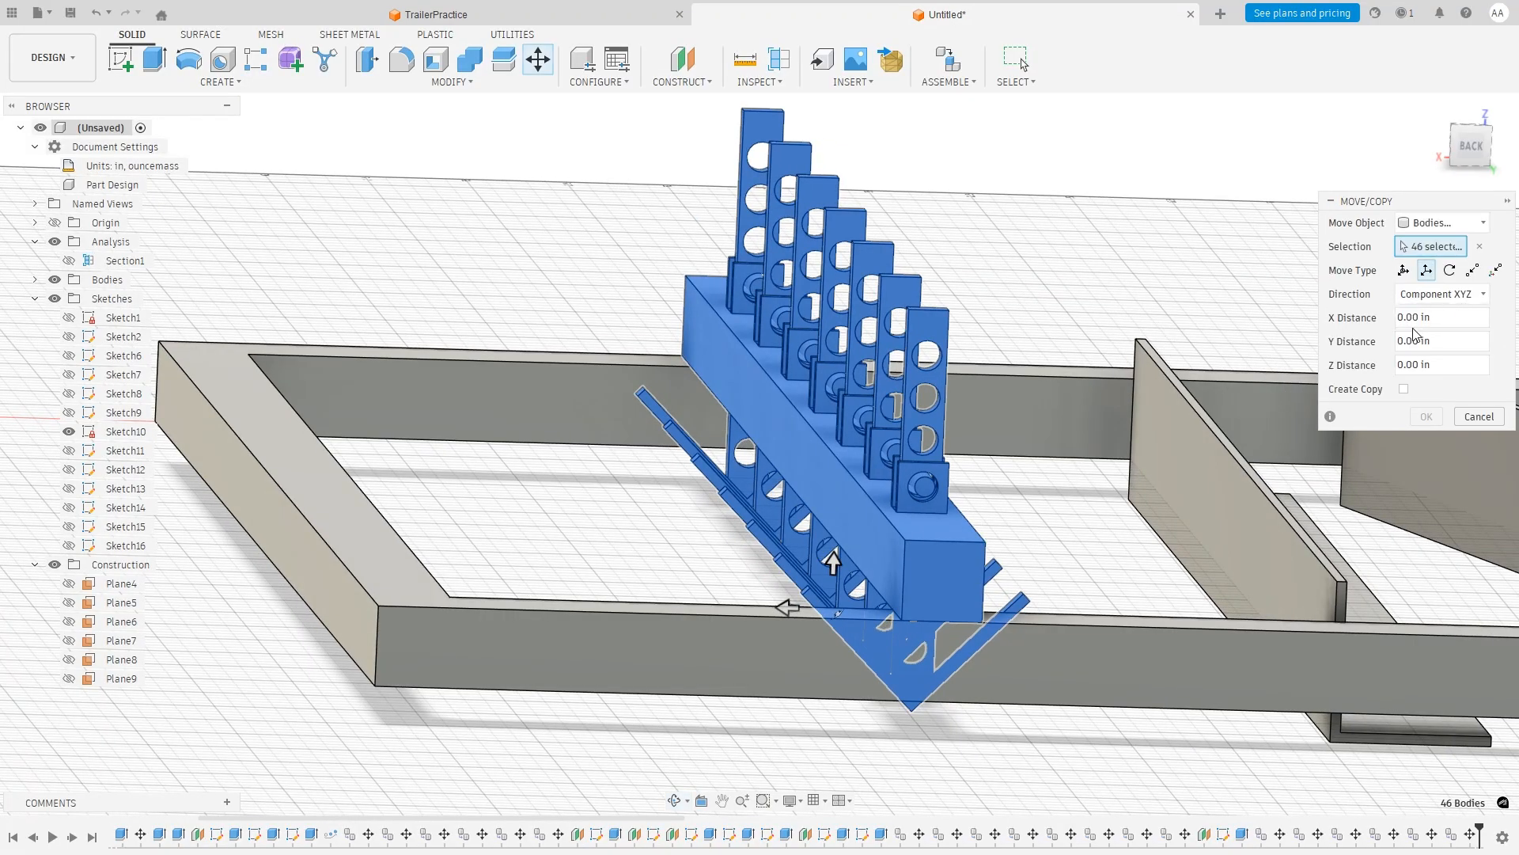
{"action": "scroll", "coordinate": [1005, 304], "scroll_direction": "up", "scroll_amount": 3}
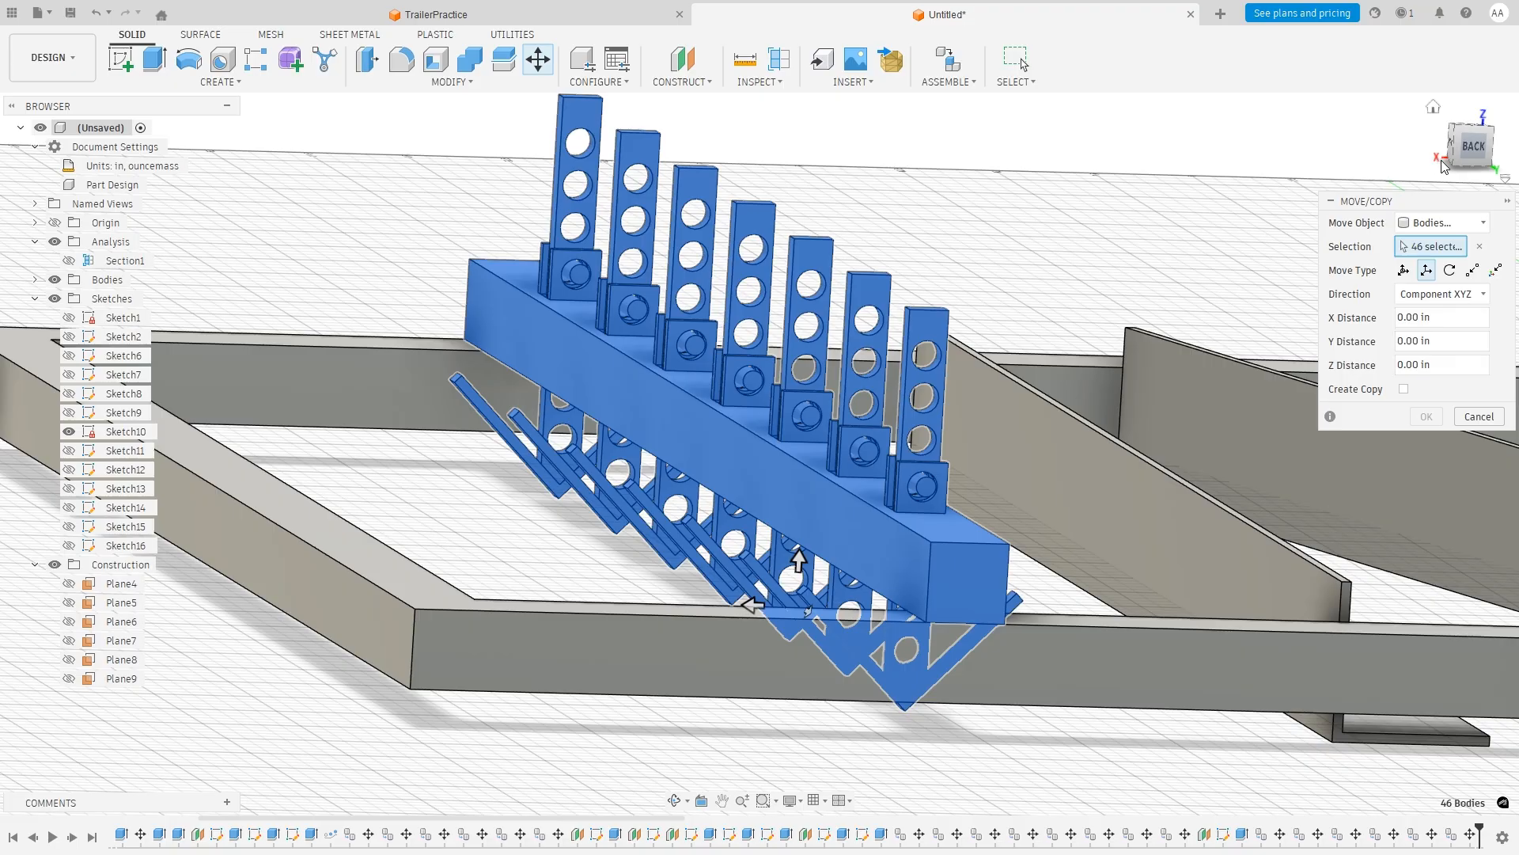
{"action": "middle_click_drag", "start_coordinate": [1300, 176], "coordinate": [1317, 174], "text": "shift"}
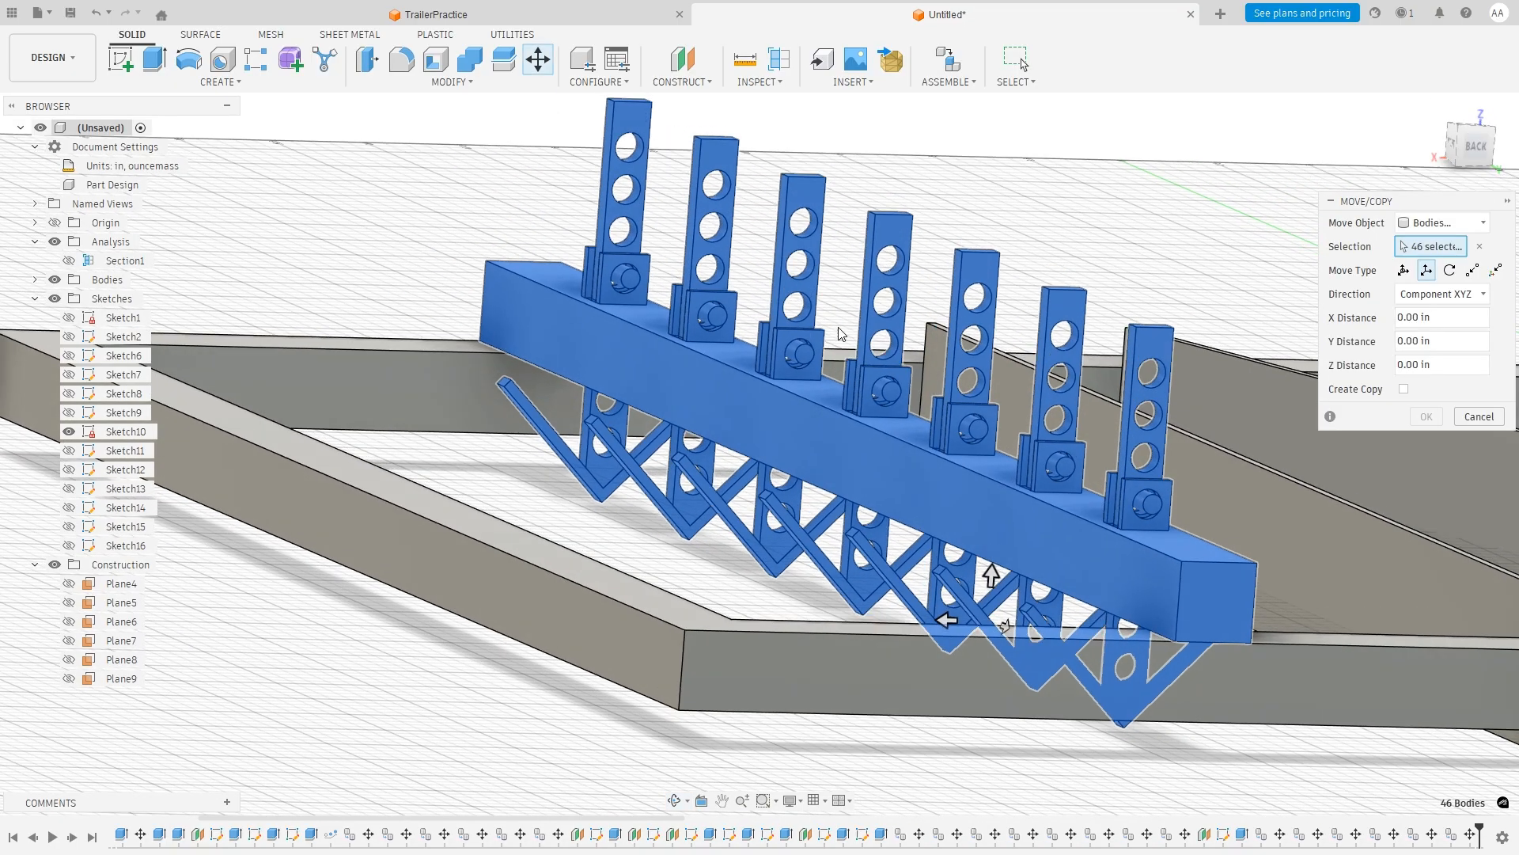
{"action": "left_click", "coordinate": [1457, 323]}
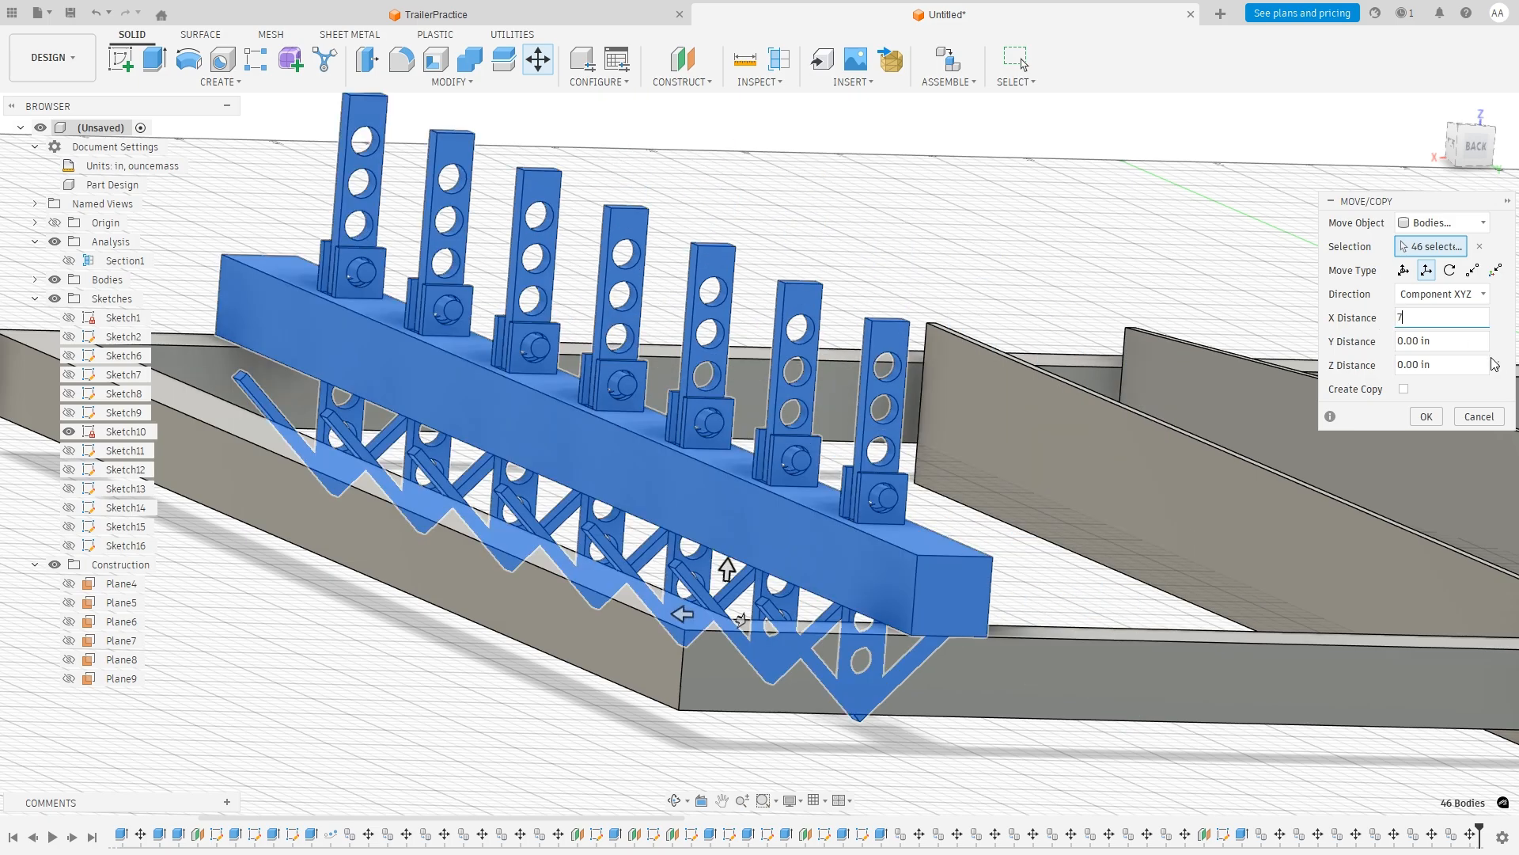
{"action": "left_click", "coordinate": [1404, 388]}
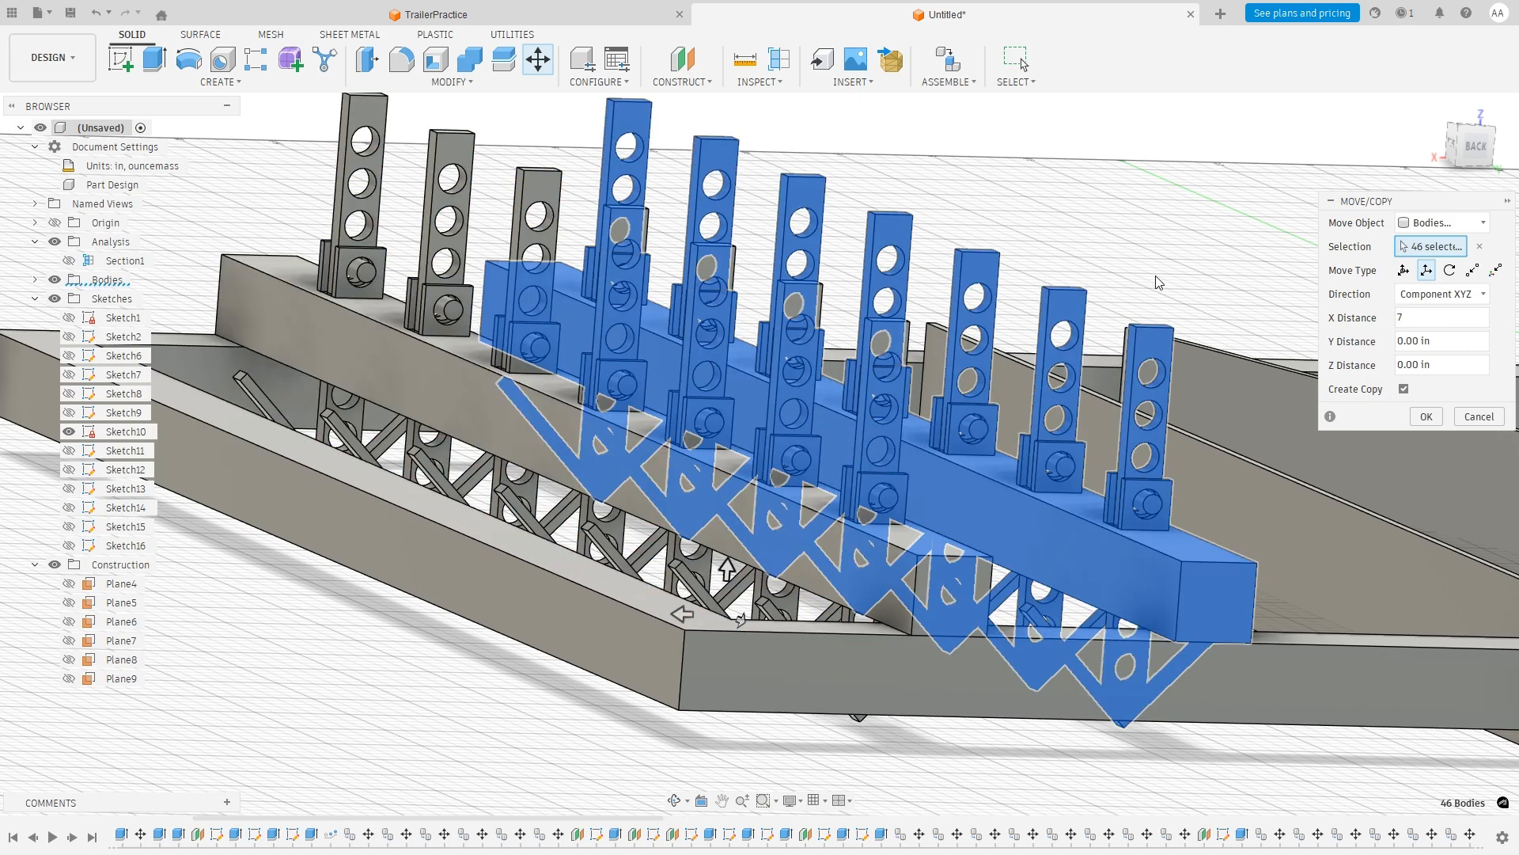
Set the crossbeam assembly copy's Y distance to 2.25 in and create the staggered second row.
{"action": "middle_click_drag", "start_coordinate": [1158, 282], "coordinate": [1316, 336], "text": "shift"}
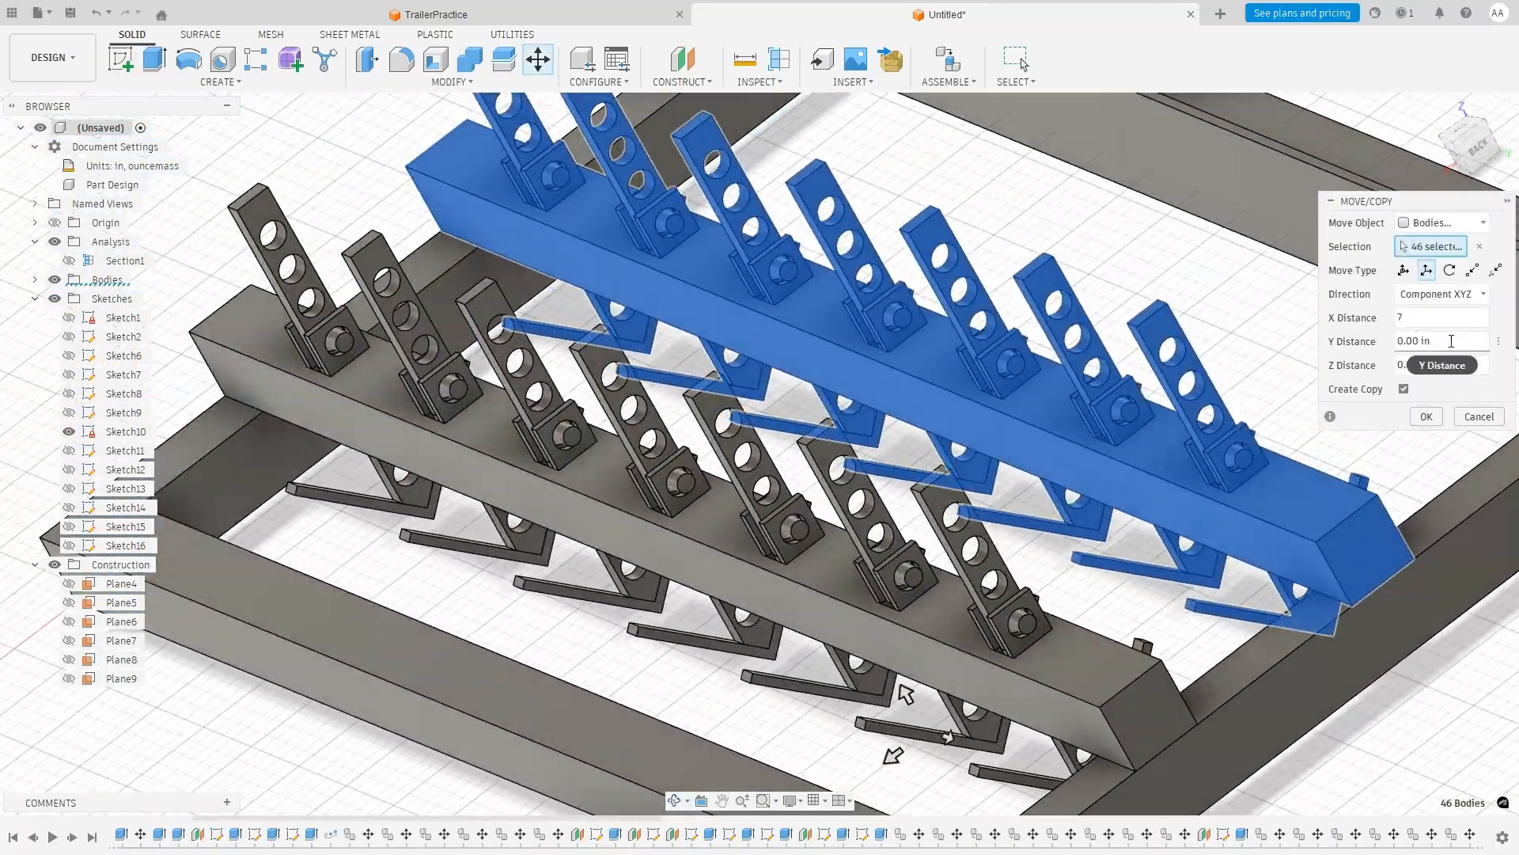
{"action": "middle_click_drag", "start_coordinate": [937, 414], "coordinate": [1048, 436], "text": "shift"}
{"action": "scroll", "coordinate": [1049, 435], "scroll_direction": "down", "scroll_amount": 6}
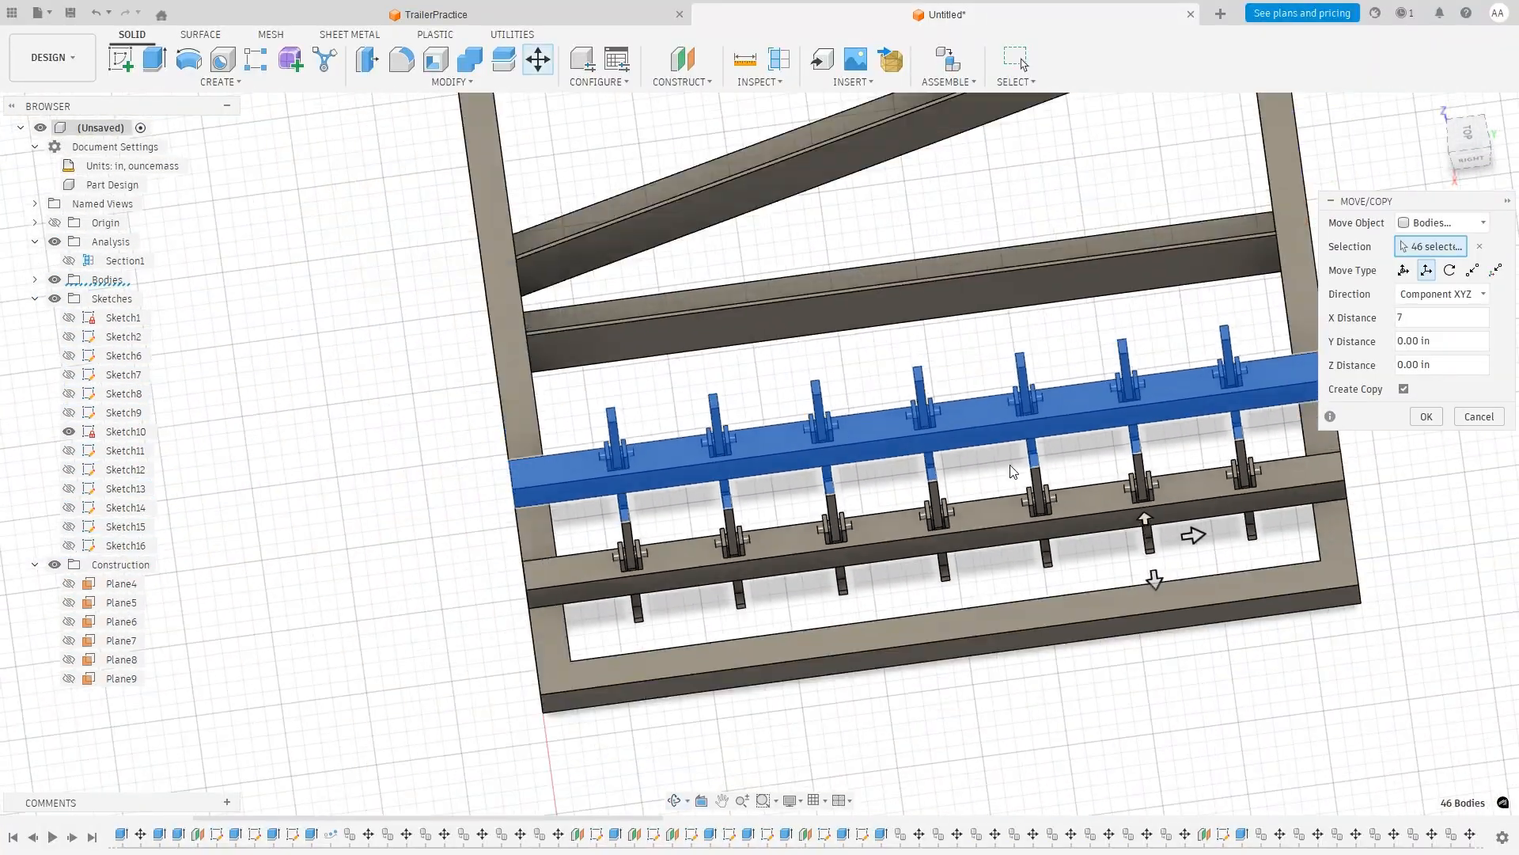
{"action": "scroll", "coordinate": [1114, 475], "scroll_direction": "up", "scroll_amount": 2}
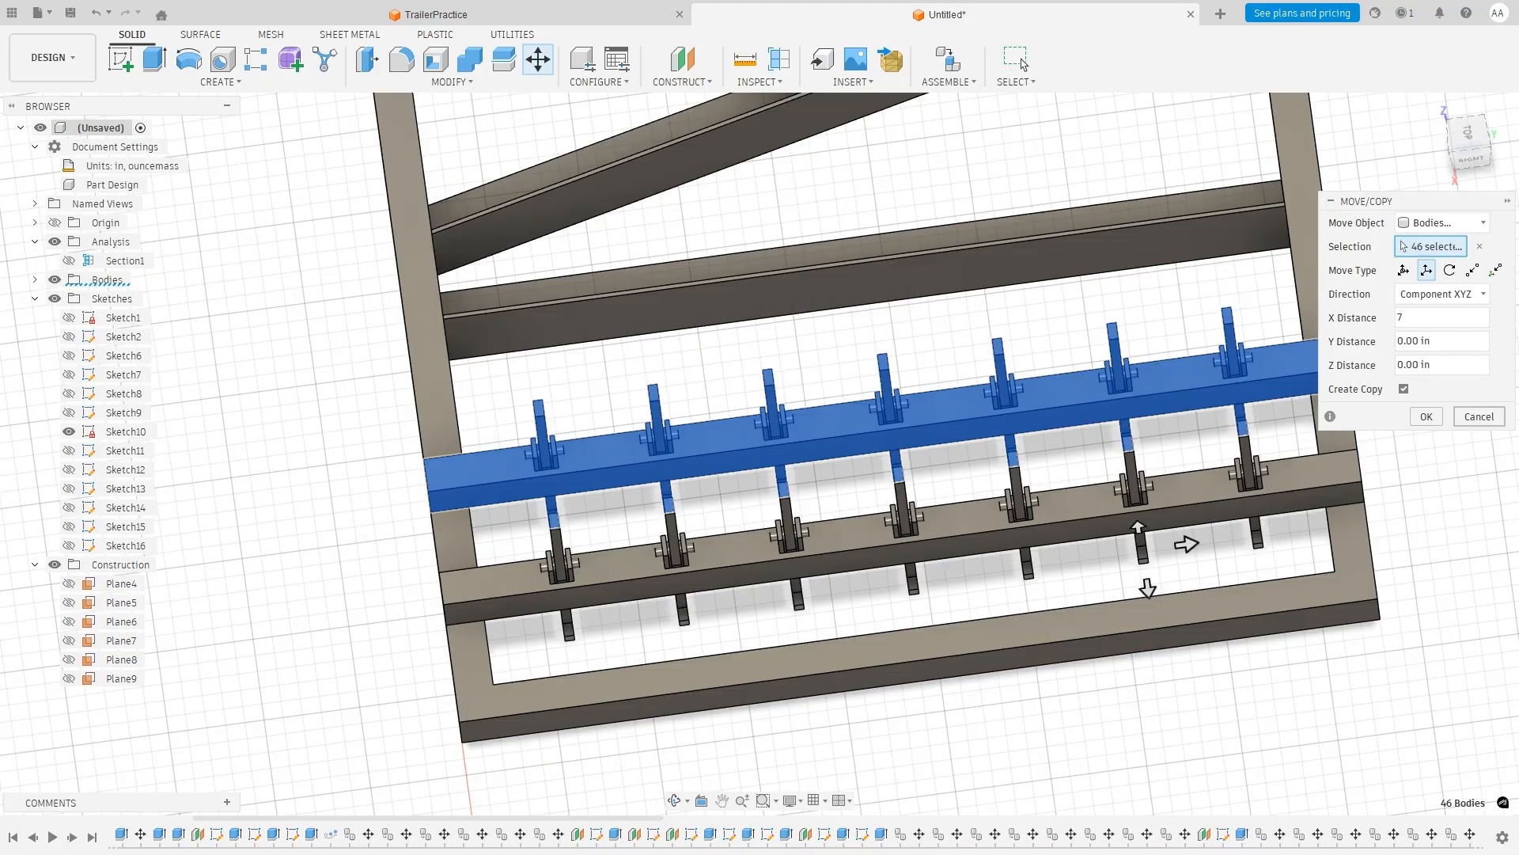
{"action": "left_click", "coordinate": [1438, 341]}
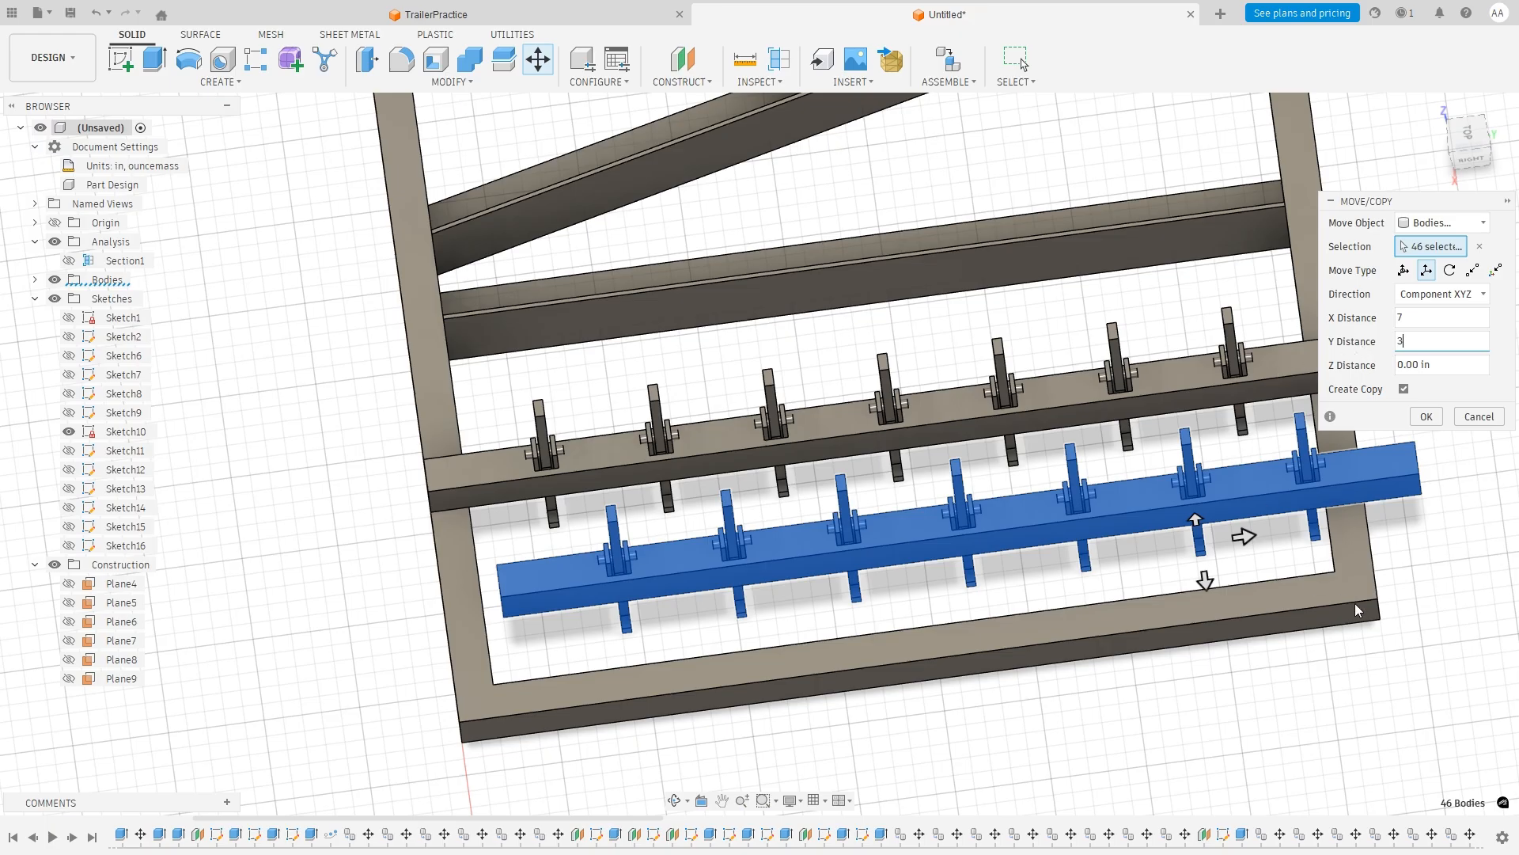
{"action": "type", "text": "2.25"}
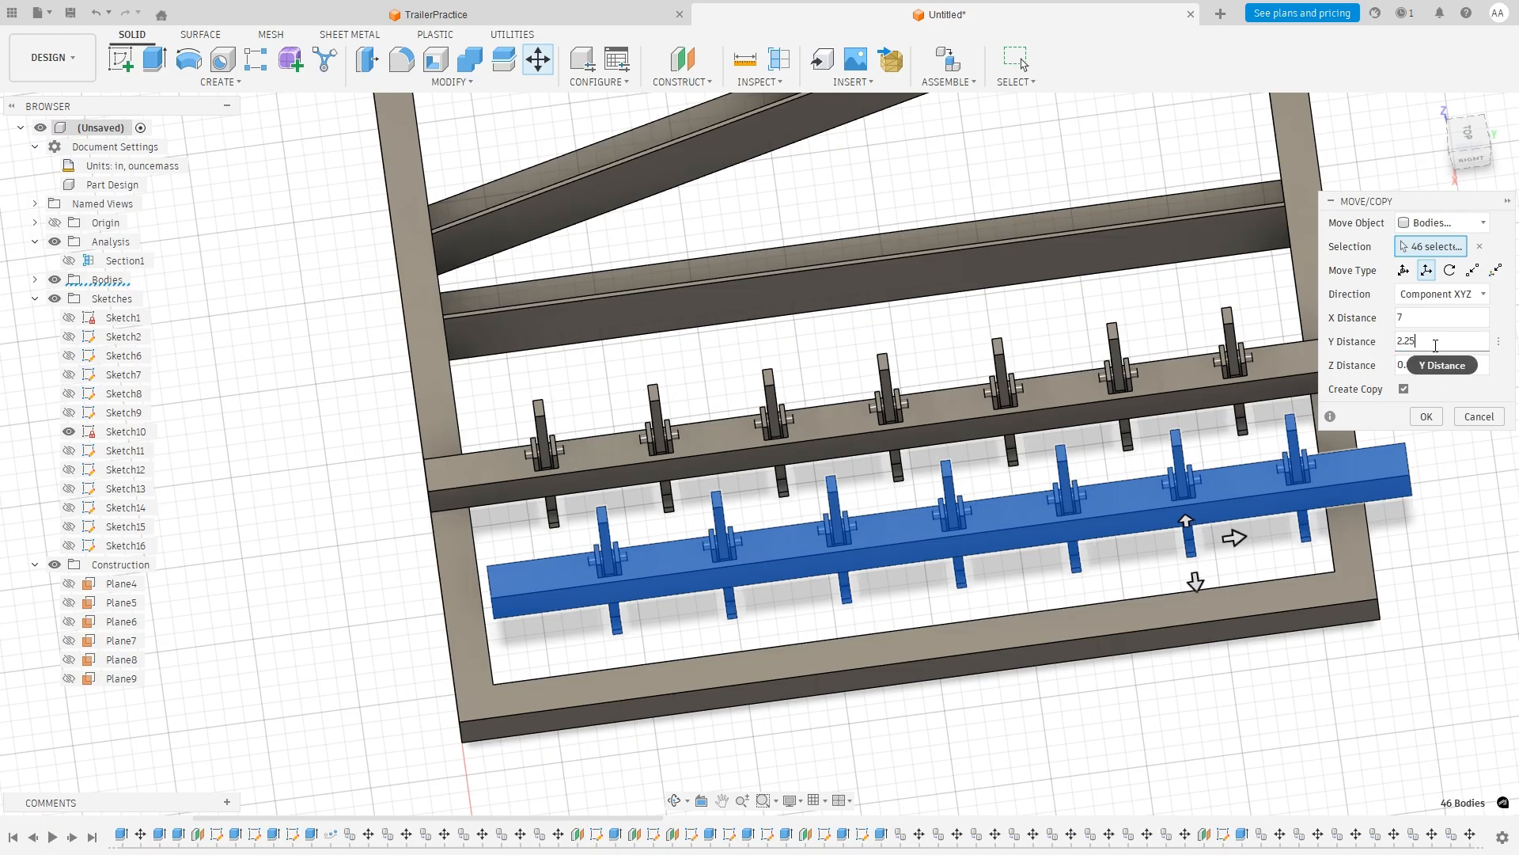
{"action": "left_click", "coordinate": [1428, 417]}
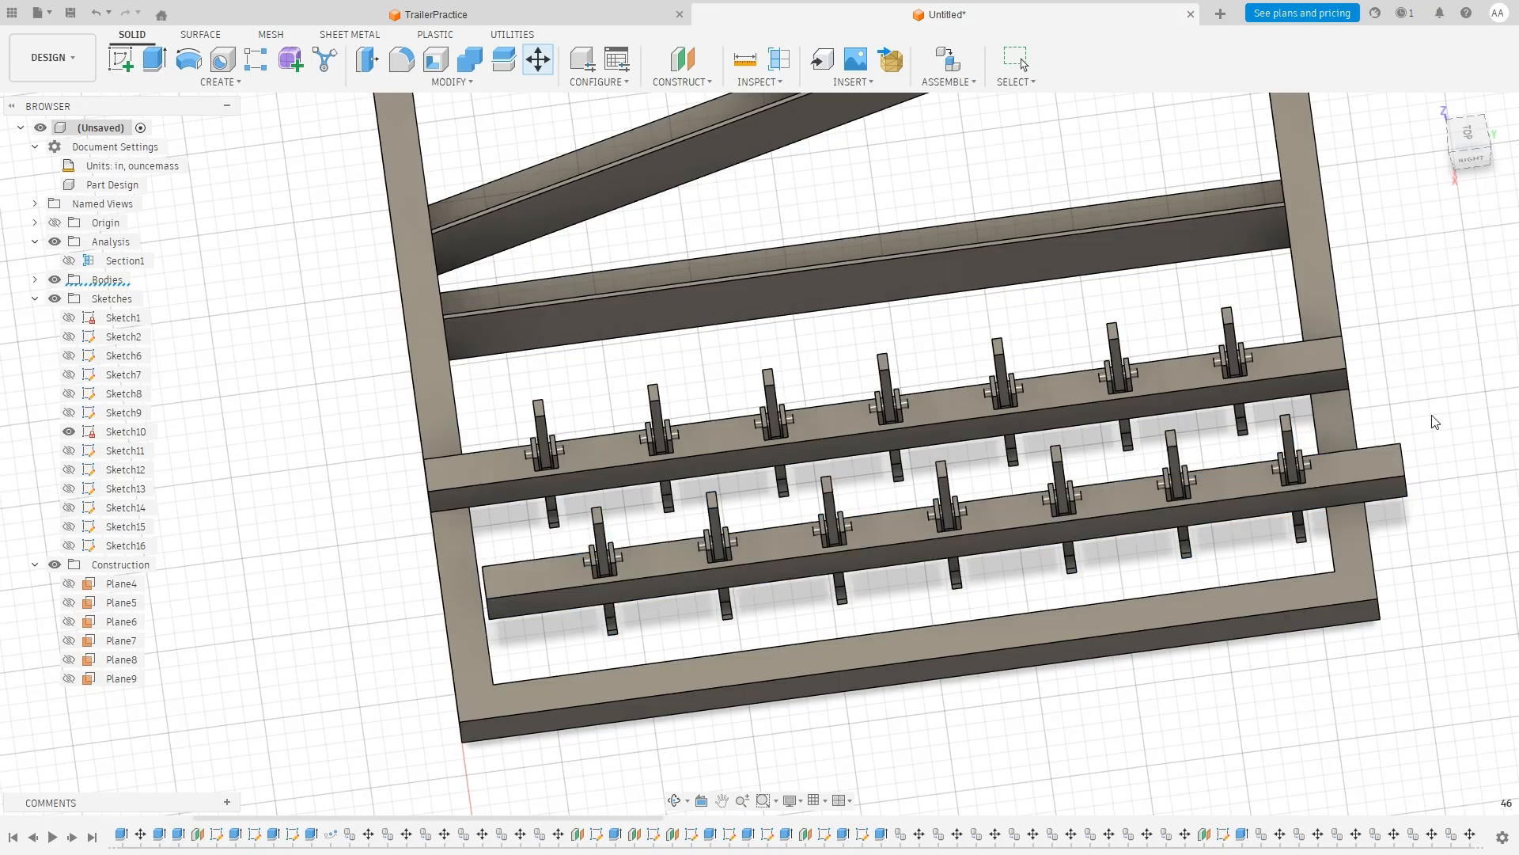
{"action": "middle_click_drag", "start_coordinate": [1031, 752], "coordinate": [1028, 655], "text": "shift"}
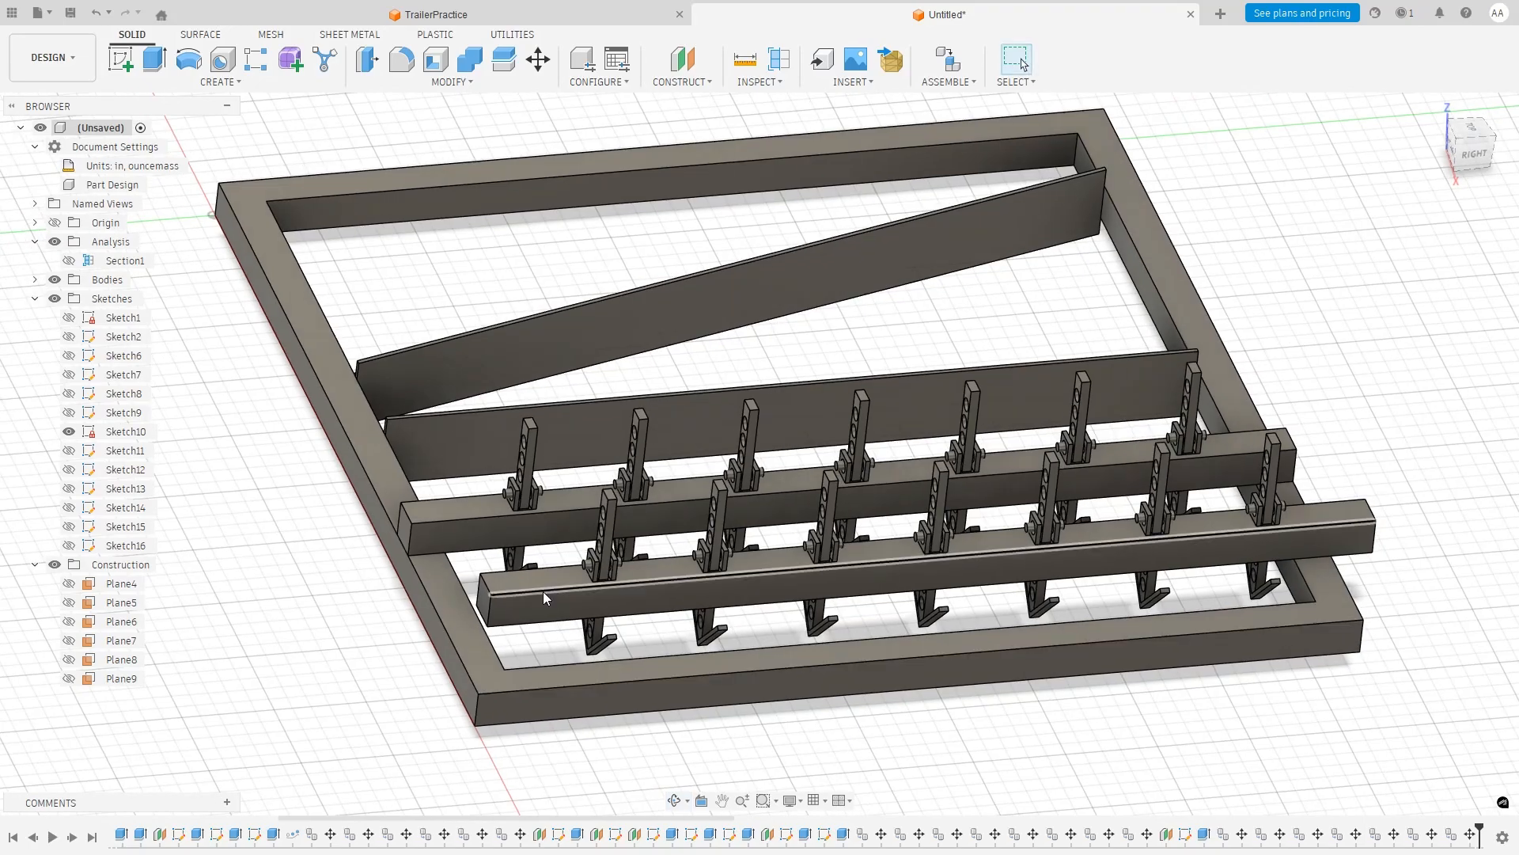
{"action": "scroll", "coordinate": [501, 586], "scroll_direction": "up", "scroll_amount": 6}
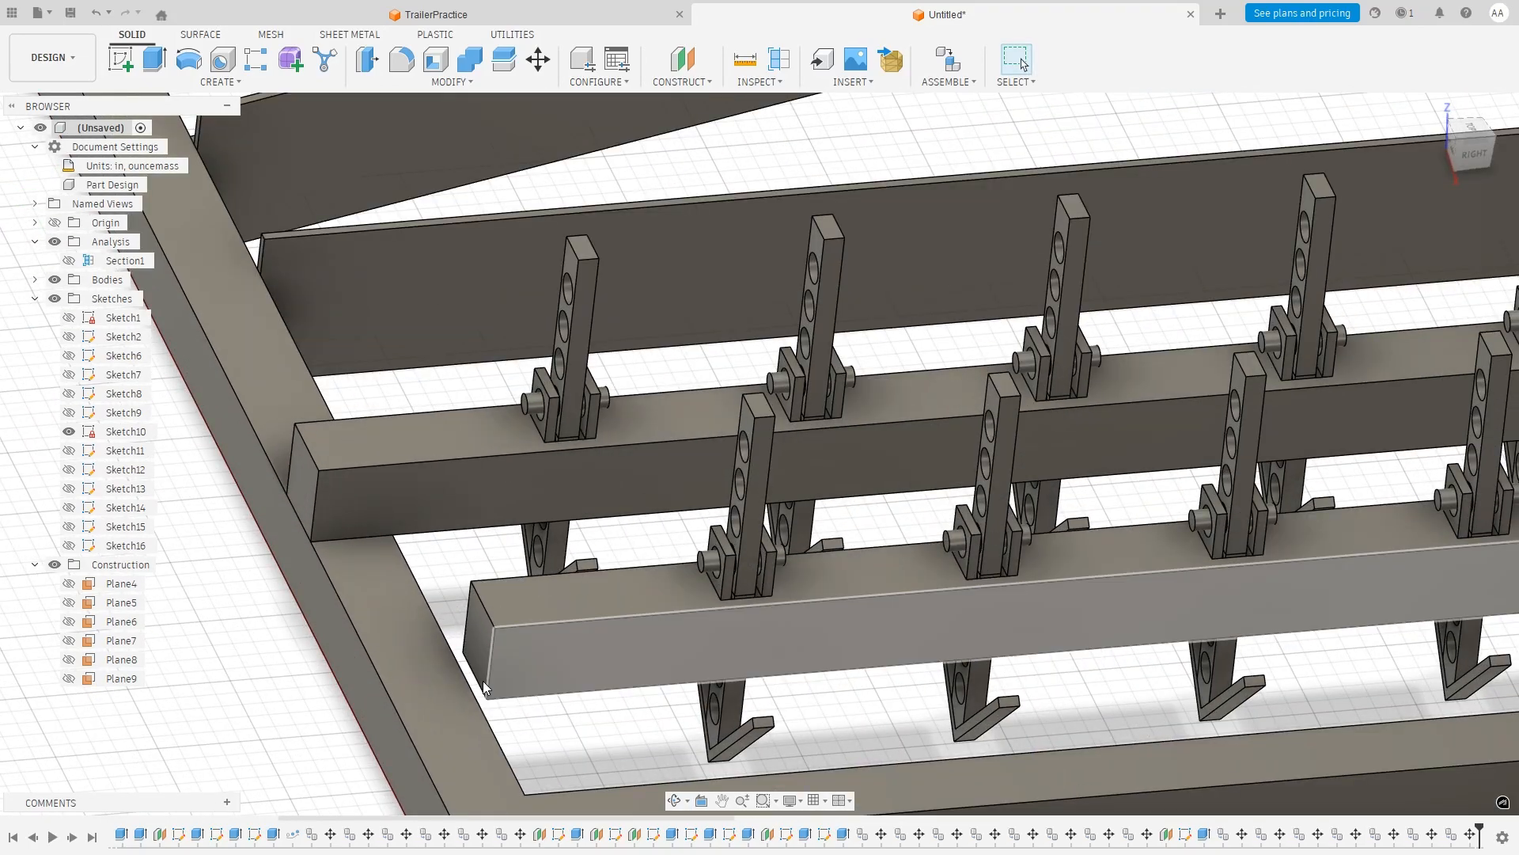
Extrude the short end of the second crossbeam up to the frame rail's outer face, using To Object extent and joining it.
{"action": "middle_click_drag", "start_coordinate": [567, 630], "coordinate": [483, 598], "text": "shift"}
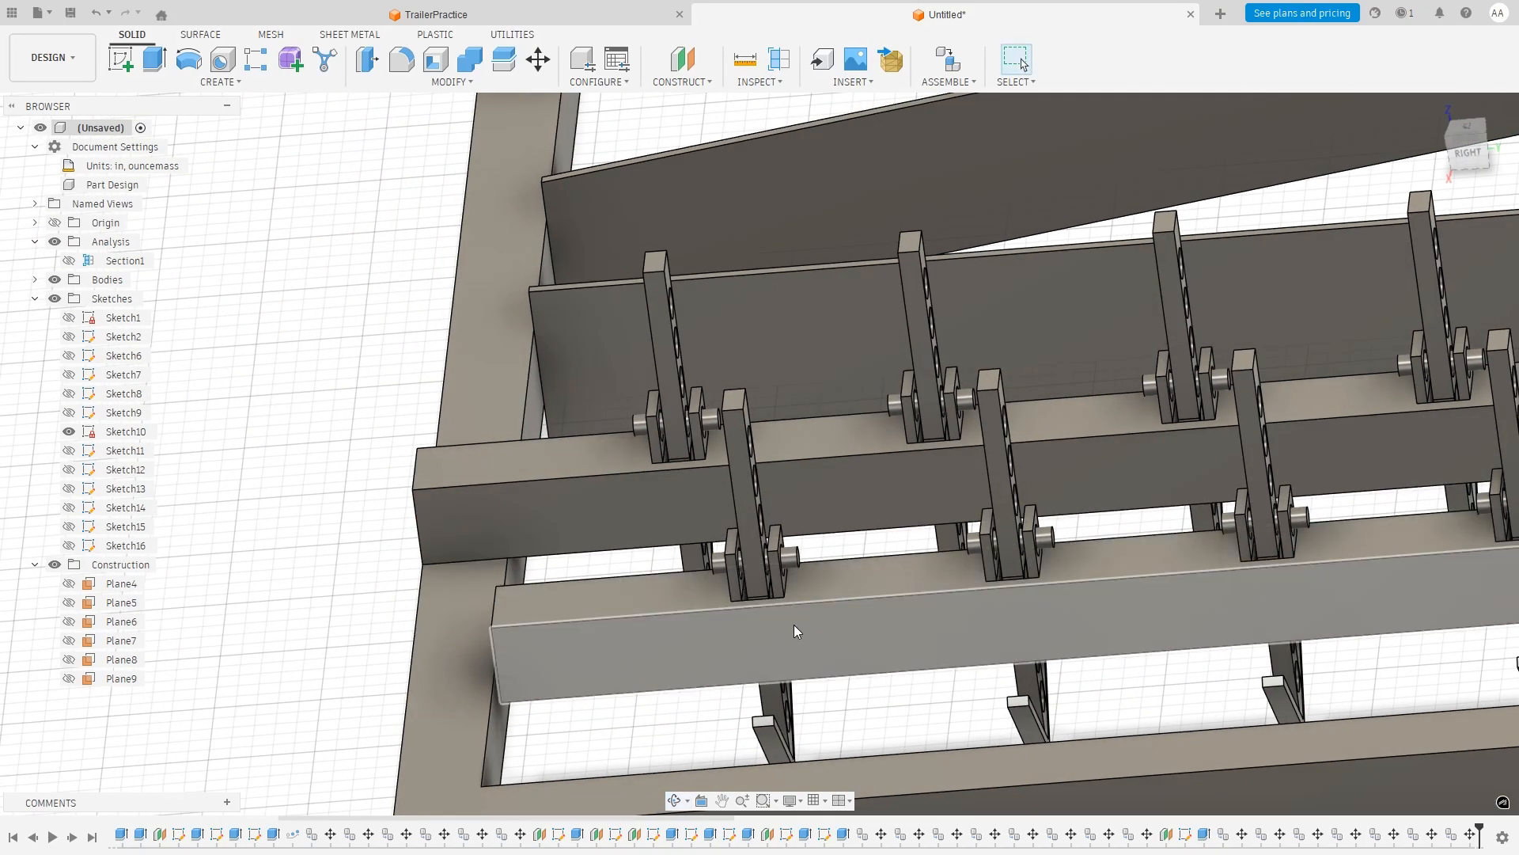
{"action": "middle_click_drag", "start_coordinate": [795, 624], "coordinate": [897, 622], "text": "shift"}
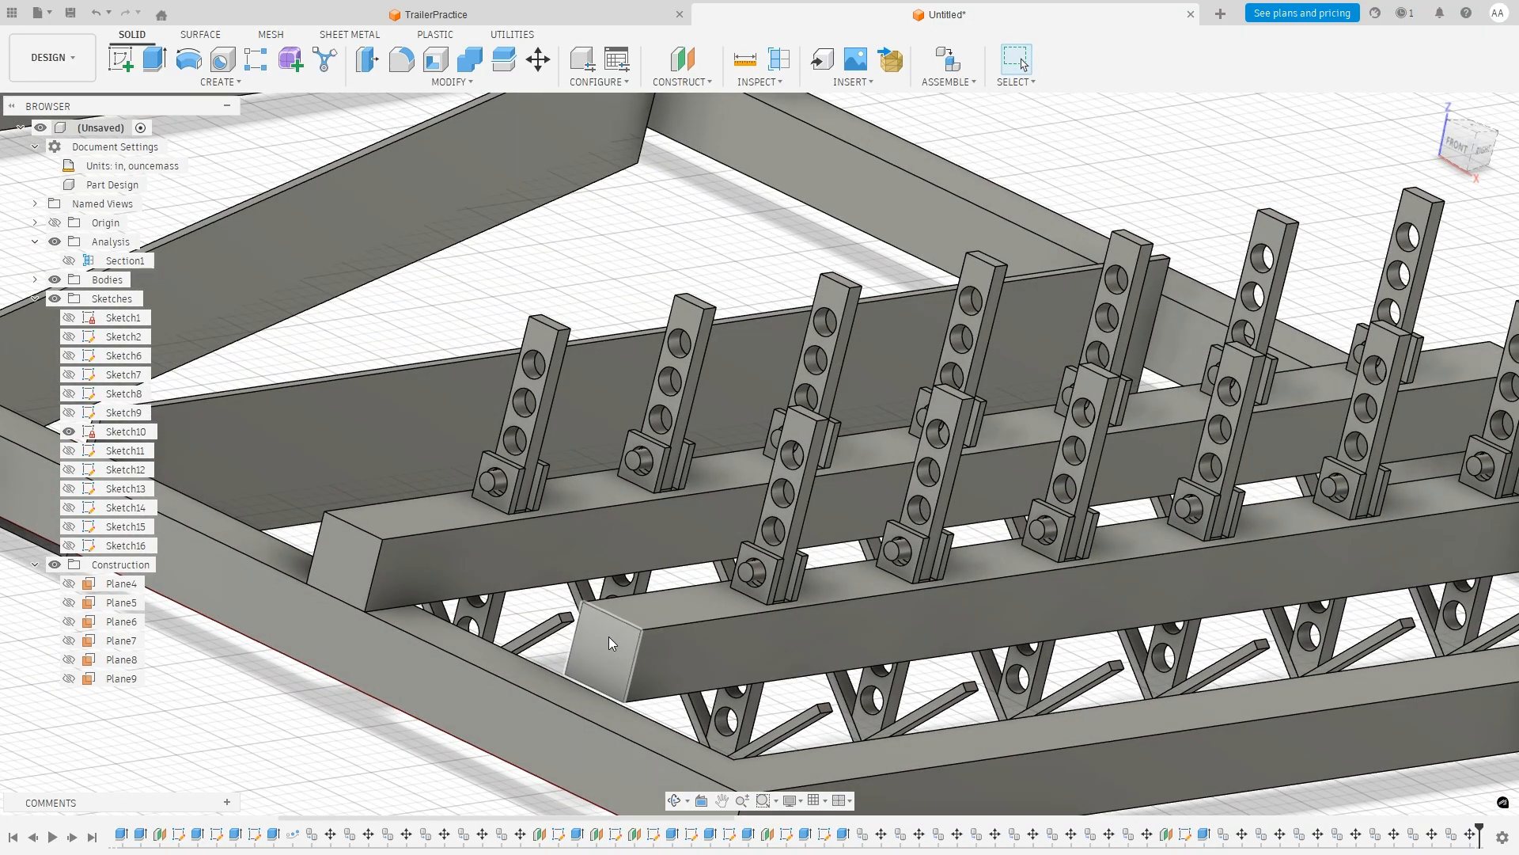
{"action": "right_click", "coordinate": [610, 636]}
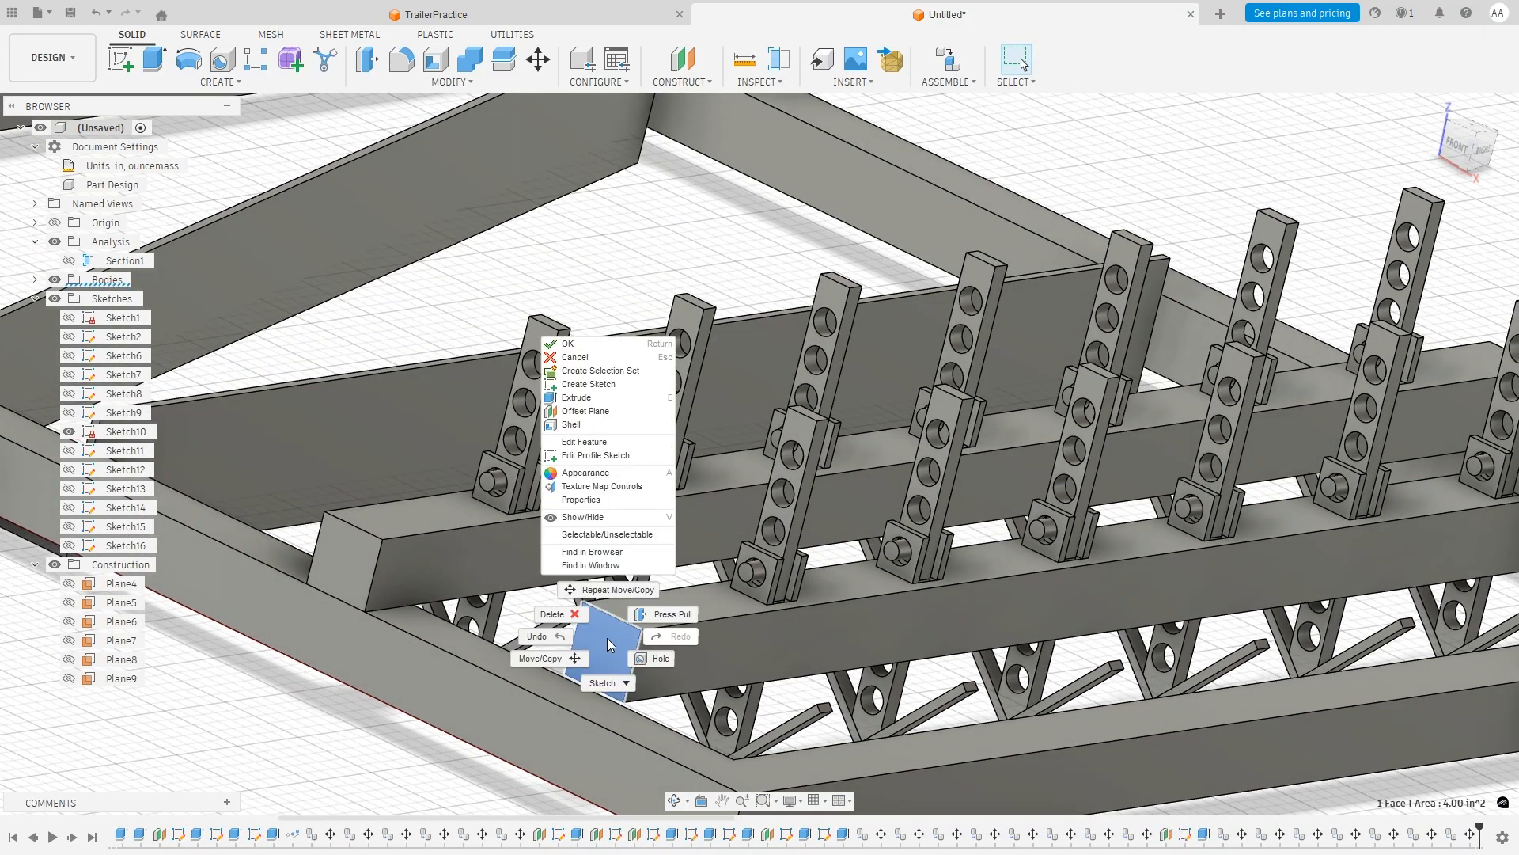
{"action": "left_click", "coordinate": [594, 398]}
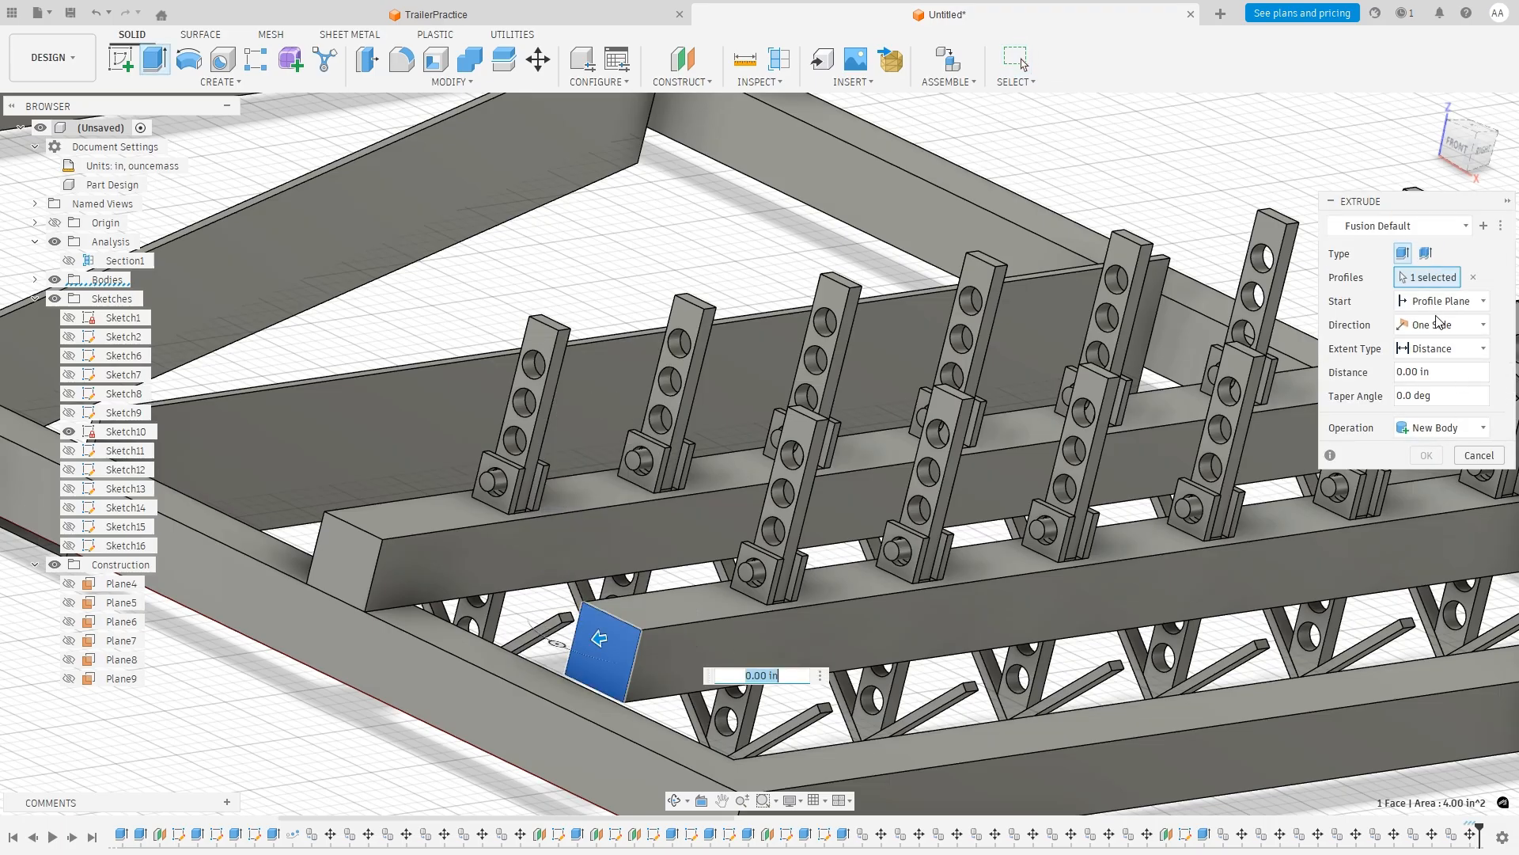
{"action": "left_click", "coordinate": [1448, 354]}
{"action": "left_click", "coordinate": [1421, 387]}
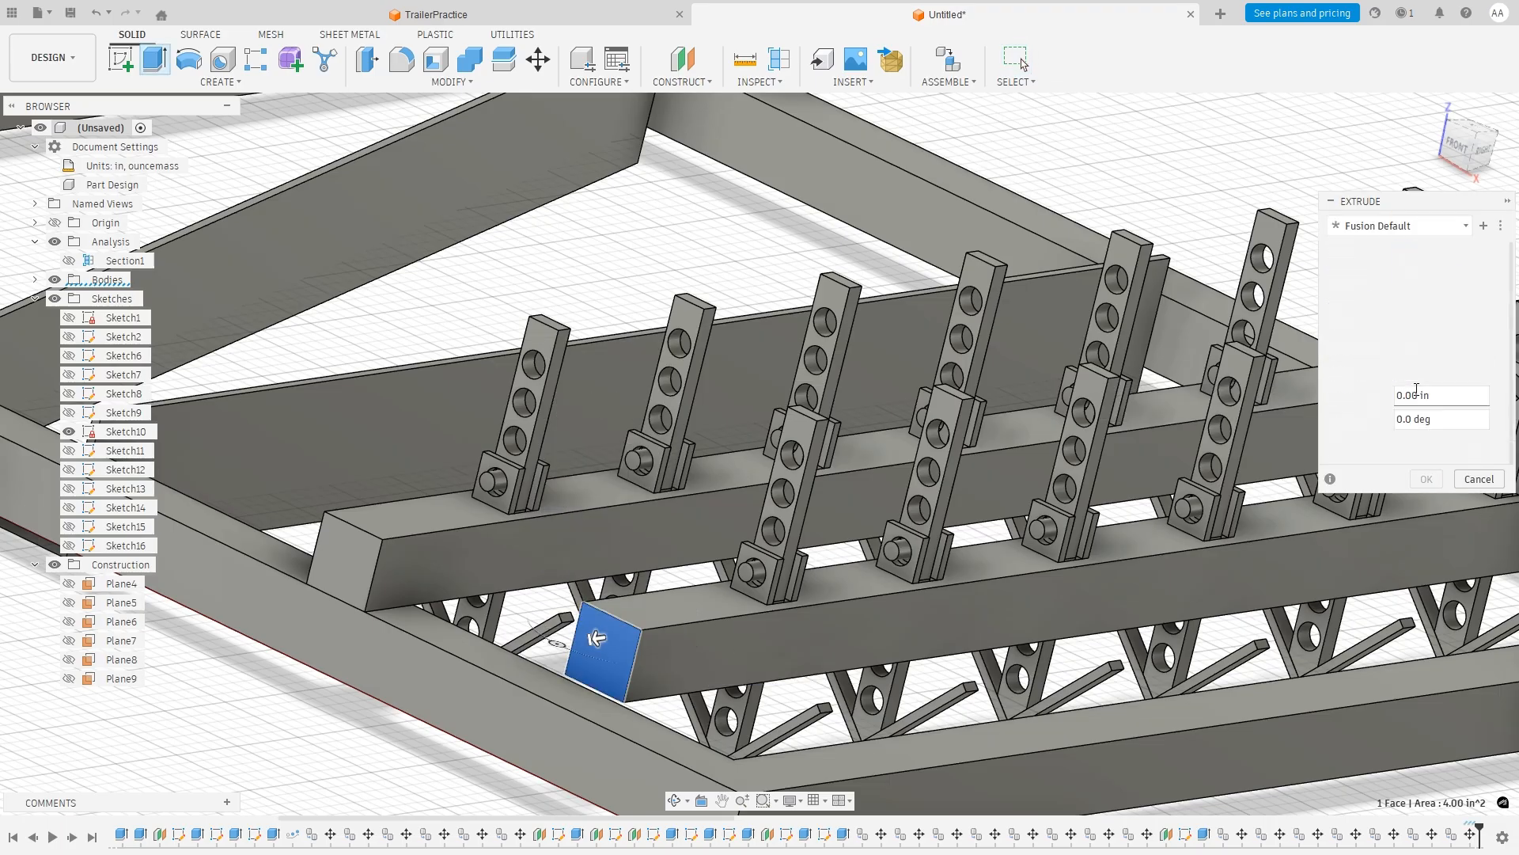
{"action": "left_click", "coordinate": [491, 725]}
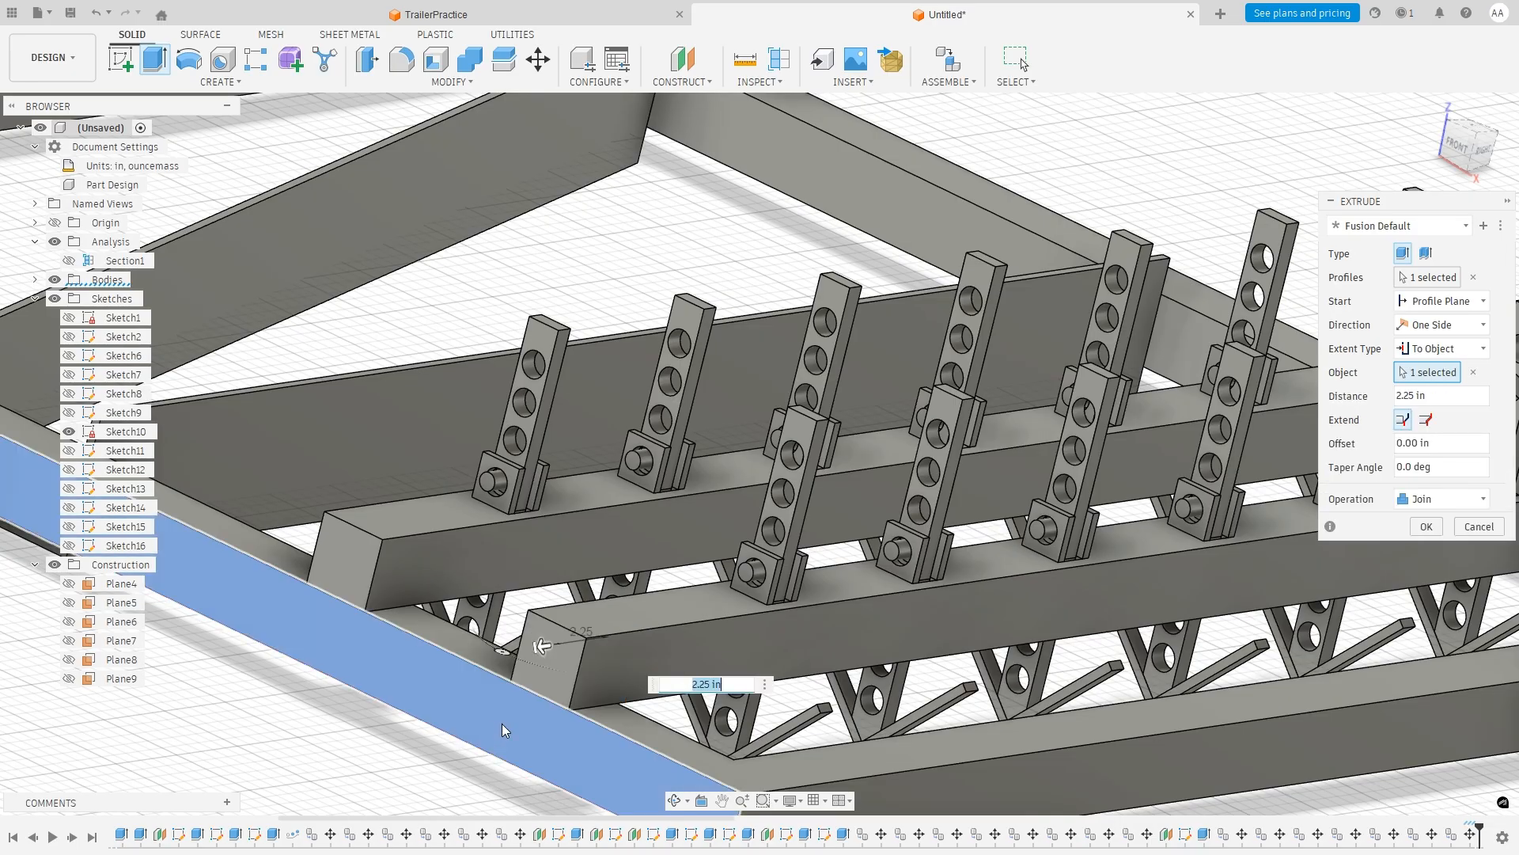
{"action": "left_click", "coordinate": [1429, 524]}
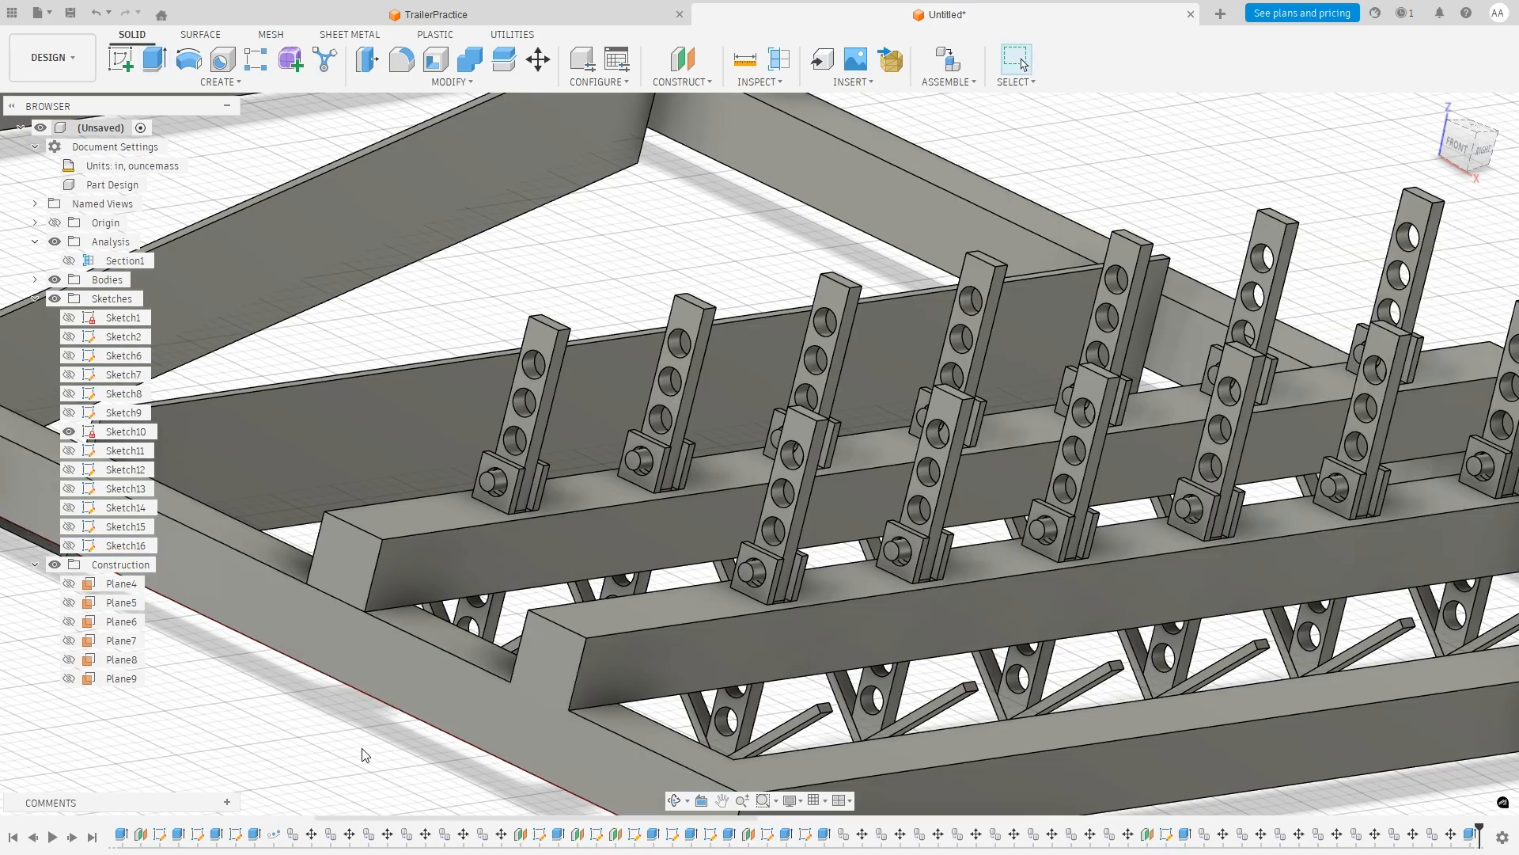
Cut the second crossbeam's overhanging opposite end back to the frame rail's outer face with a To Object extrude.
{"action": "middle_click_drag", "start_coordinate": [362, 749], "coordinate": [287, 715], "text": "shift"}
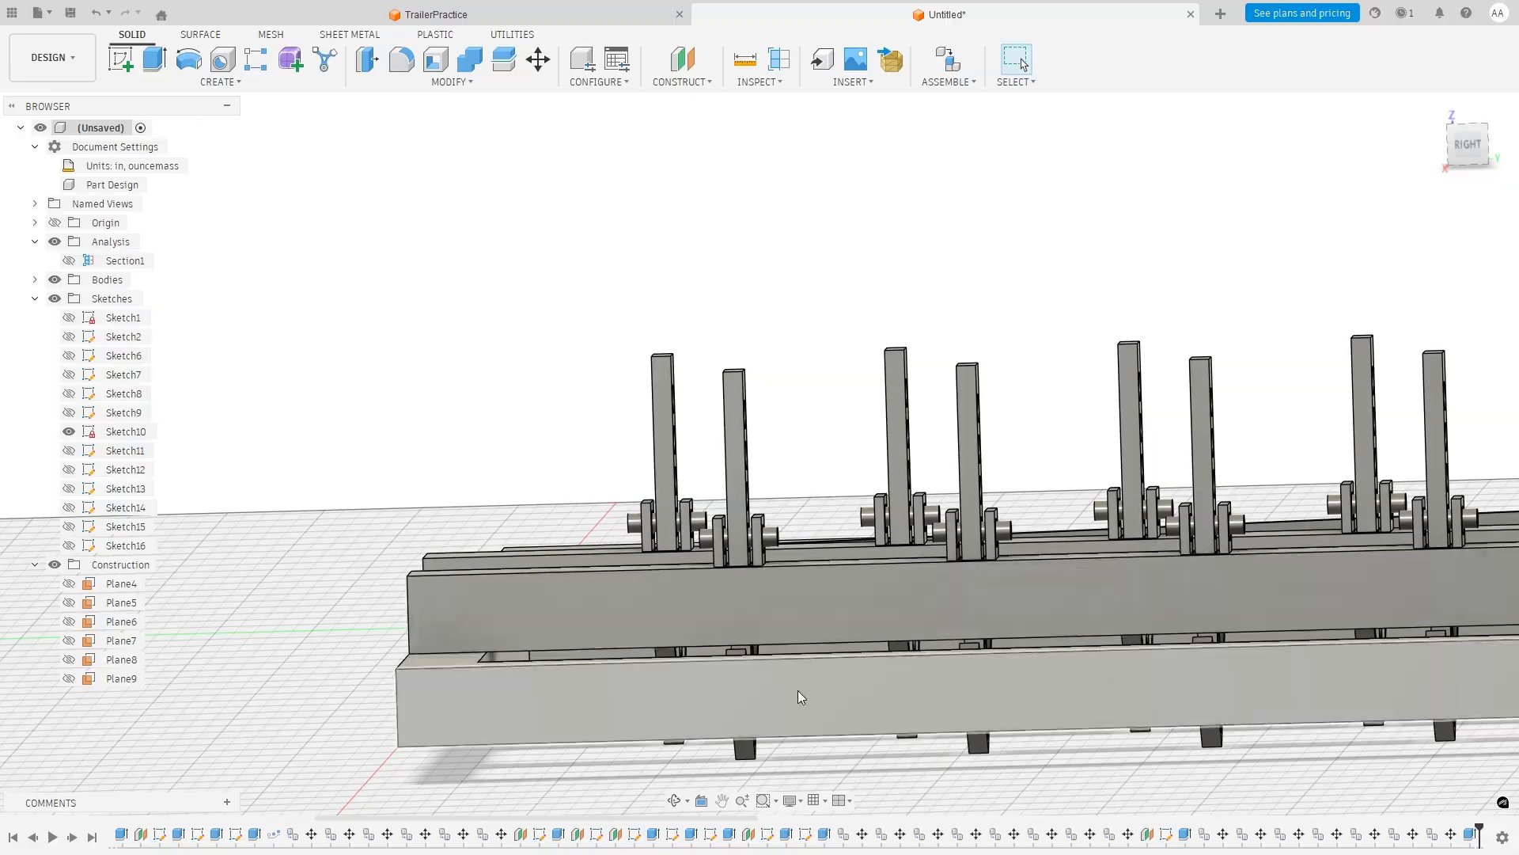
{"action": "scroll", "coordinate": [798, 690], "scroll_direction": "down", "scroll_amount": 5}
{"action": "middle_click_drag", "start_coordinate": [1199, 701], "coordinate": [1345, 721], "text": "shift"}
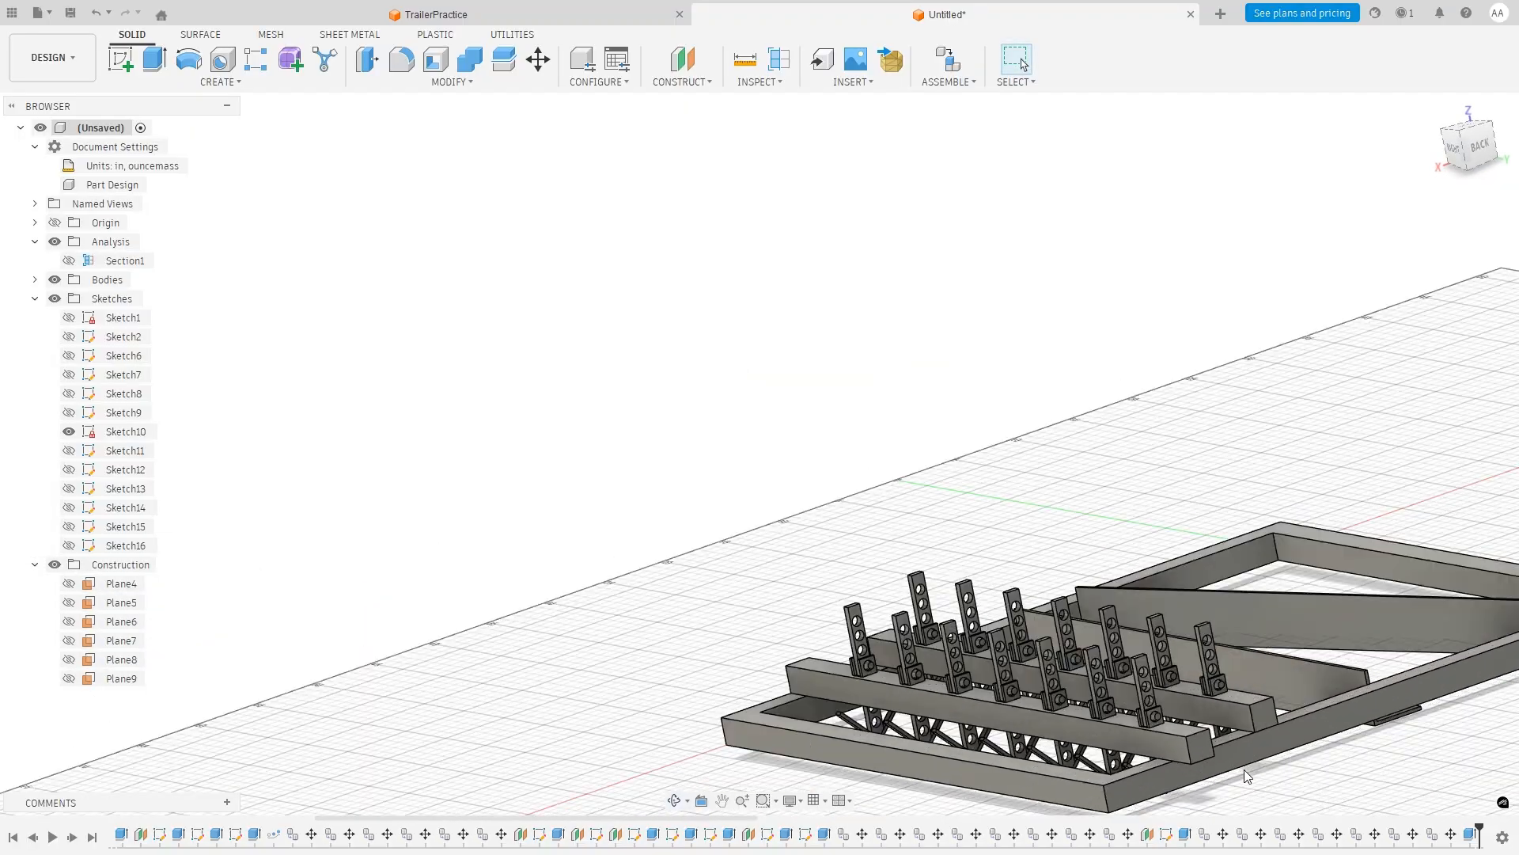
{"action": "scroll", "coordinate": [1274, 768], "scroll_direction": "up", "scroll_amount": 5}
{"action": "mouse_move", "coordinate": [1274, 768]}
{"action": "middle_mouse_down", "text": "shift"}
{"action": "mouse_move", "coordinate": [1243, 716]}
{"action": "mouse_move", "coordinate": [1316, 753]}
{"action": "mouse_move", "coordinate": [1300, 752]}
{"action": "middle_mouse_up", "text": "shift"}
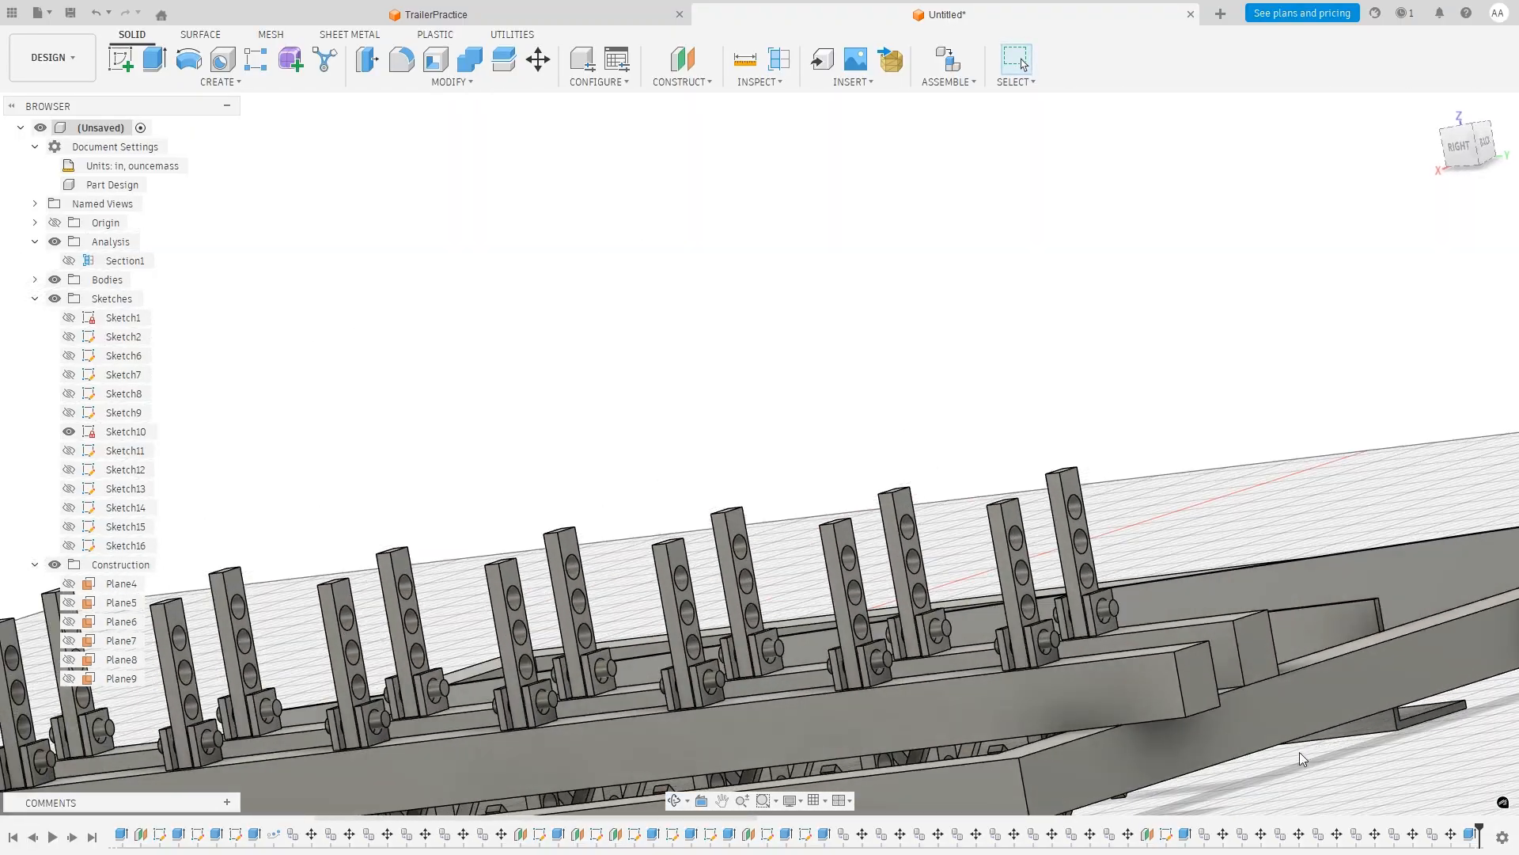
{"action": "right_click", "coordinate": [1203, 679]}
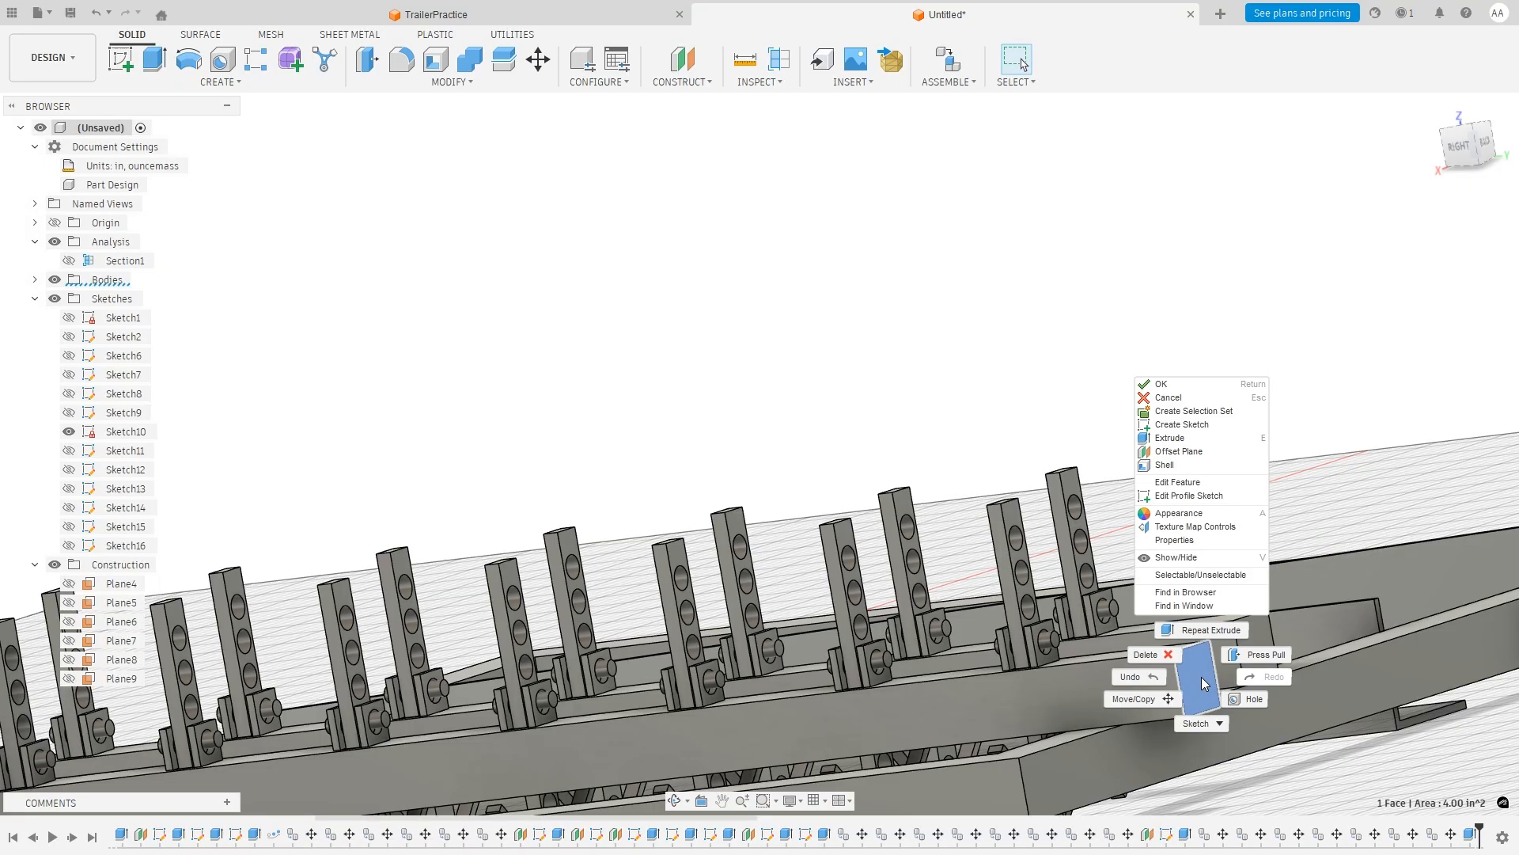
{"action": "left_click", "coordinate": [1189, 440]}
{"action": "left_click", "coordinate": [1434, 432]}
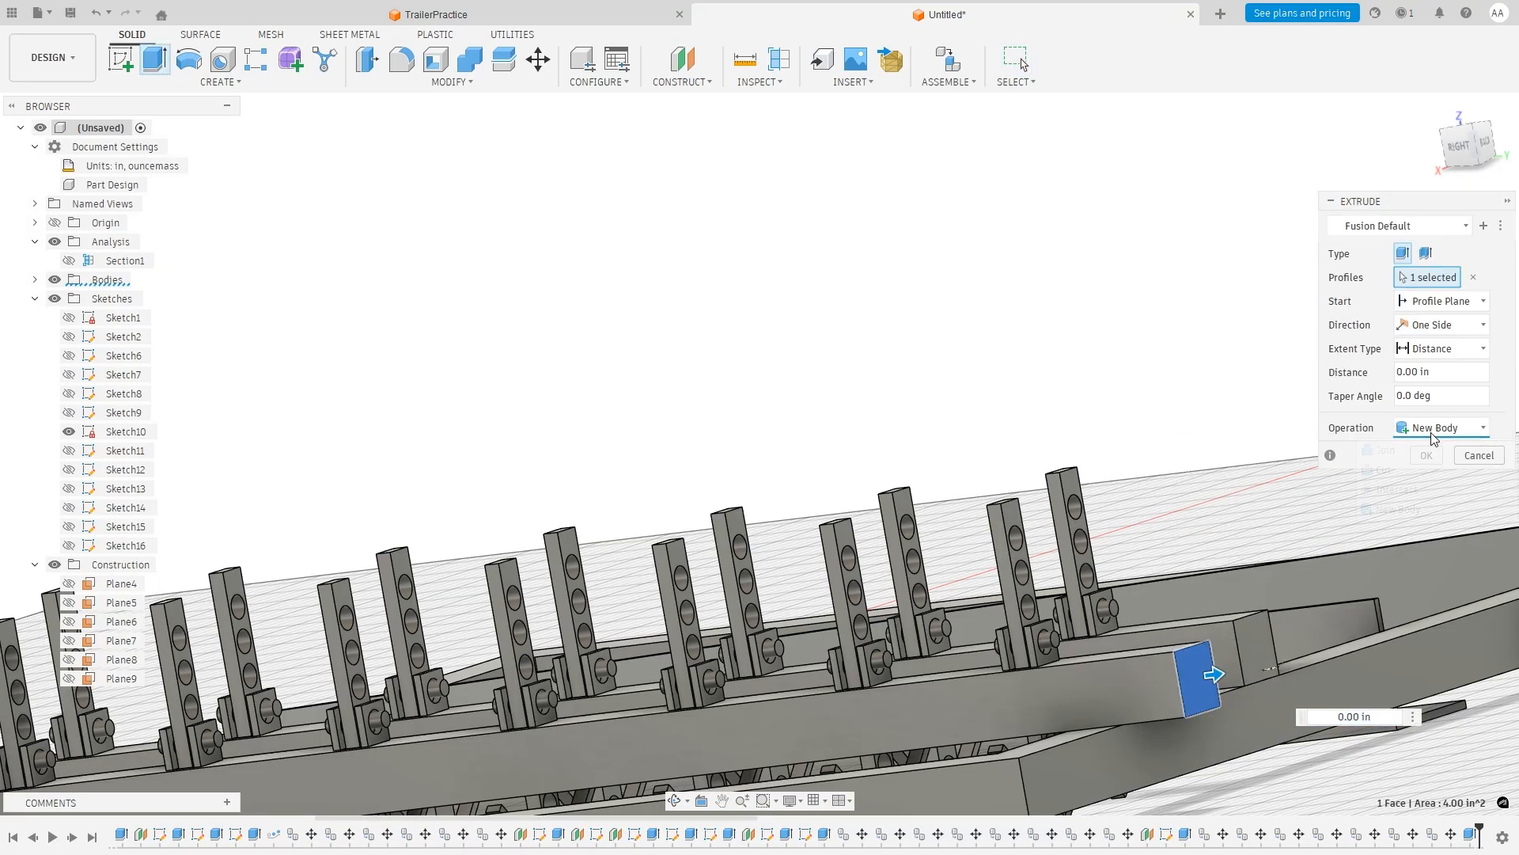
{"action": "left_click", "coordinate": [1417, 471]}
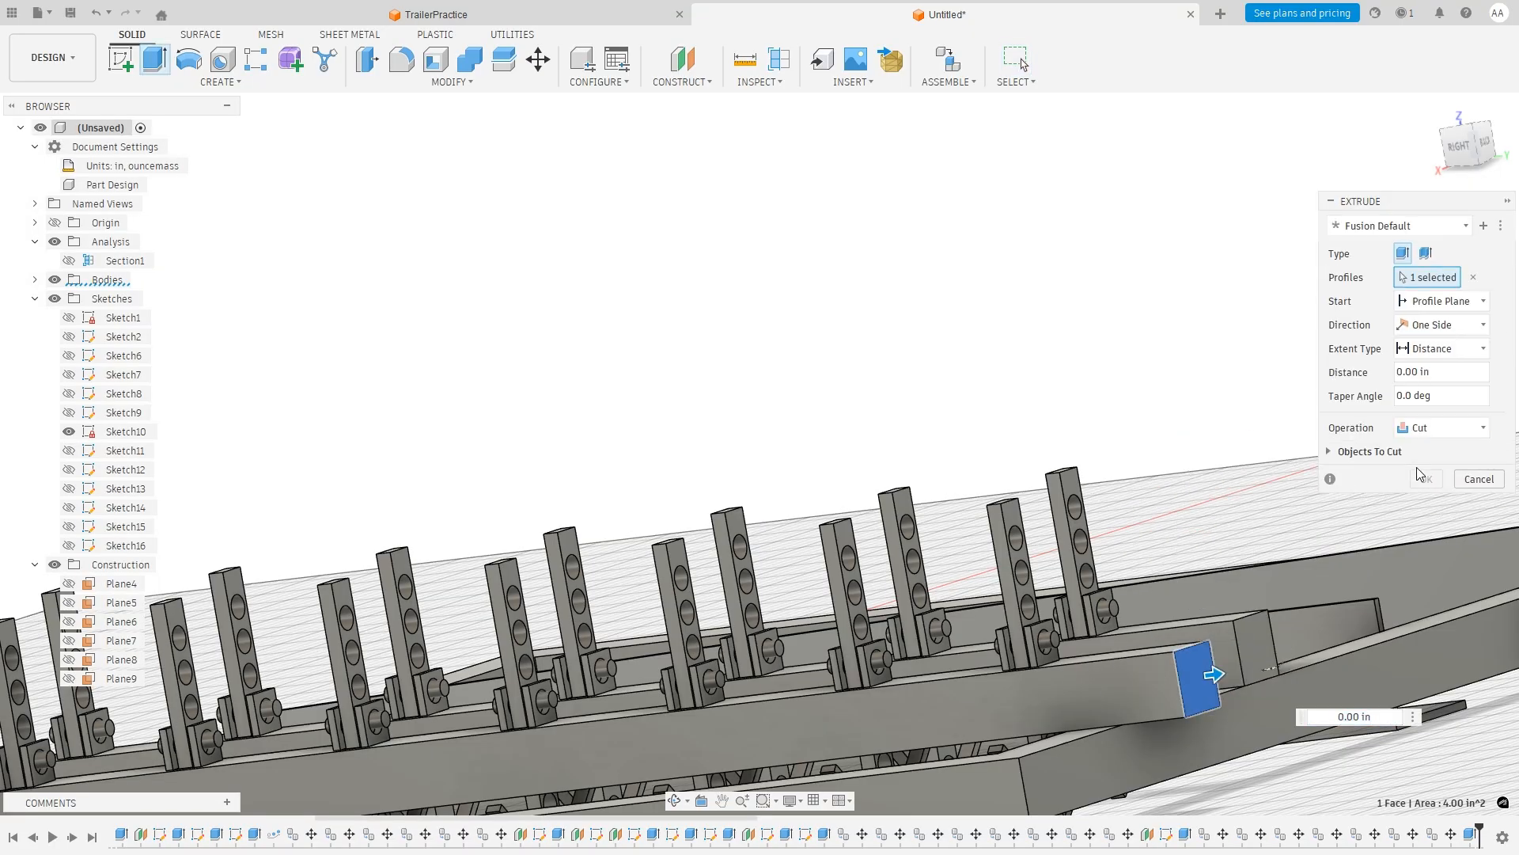
{"action": "left_click", "coordinate": [1428, 351]}
{"action": "left_click", "coordinate": [1434, 385]}
{"action": "left_click", "coordinate": [1137, 744]}
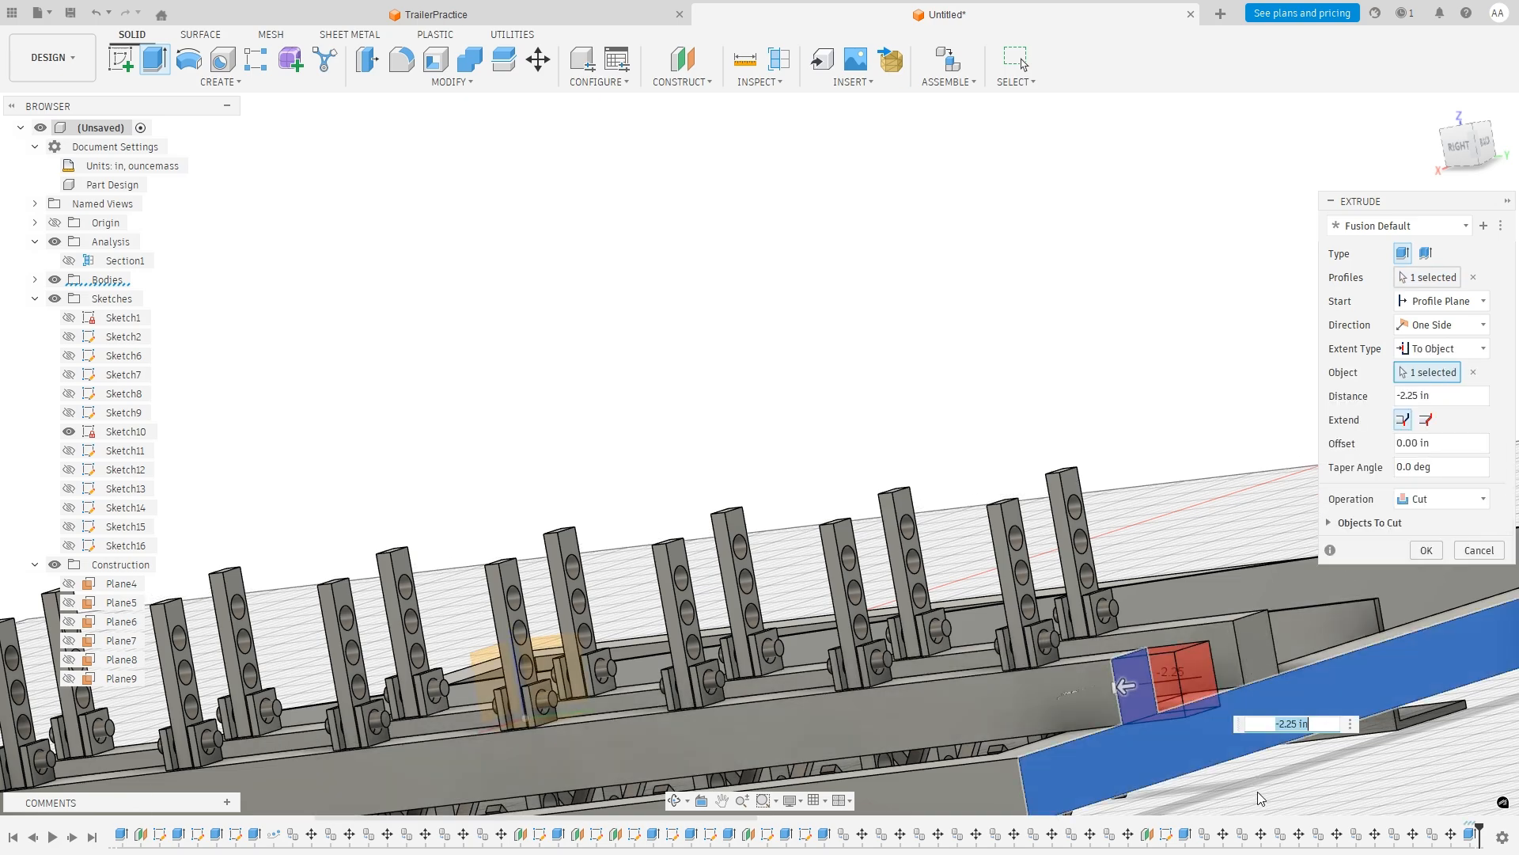
{"action": "middle_click_drag", "start_coordinate": [1257, 792], "coordinate": [1297, 766], "text": "shift"}
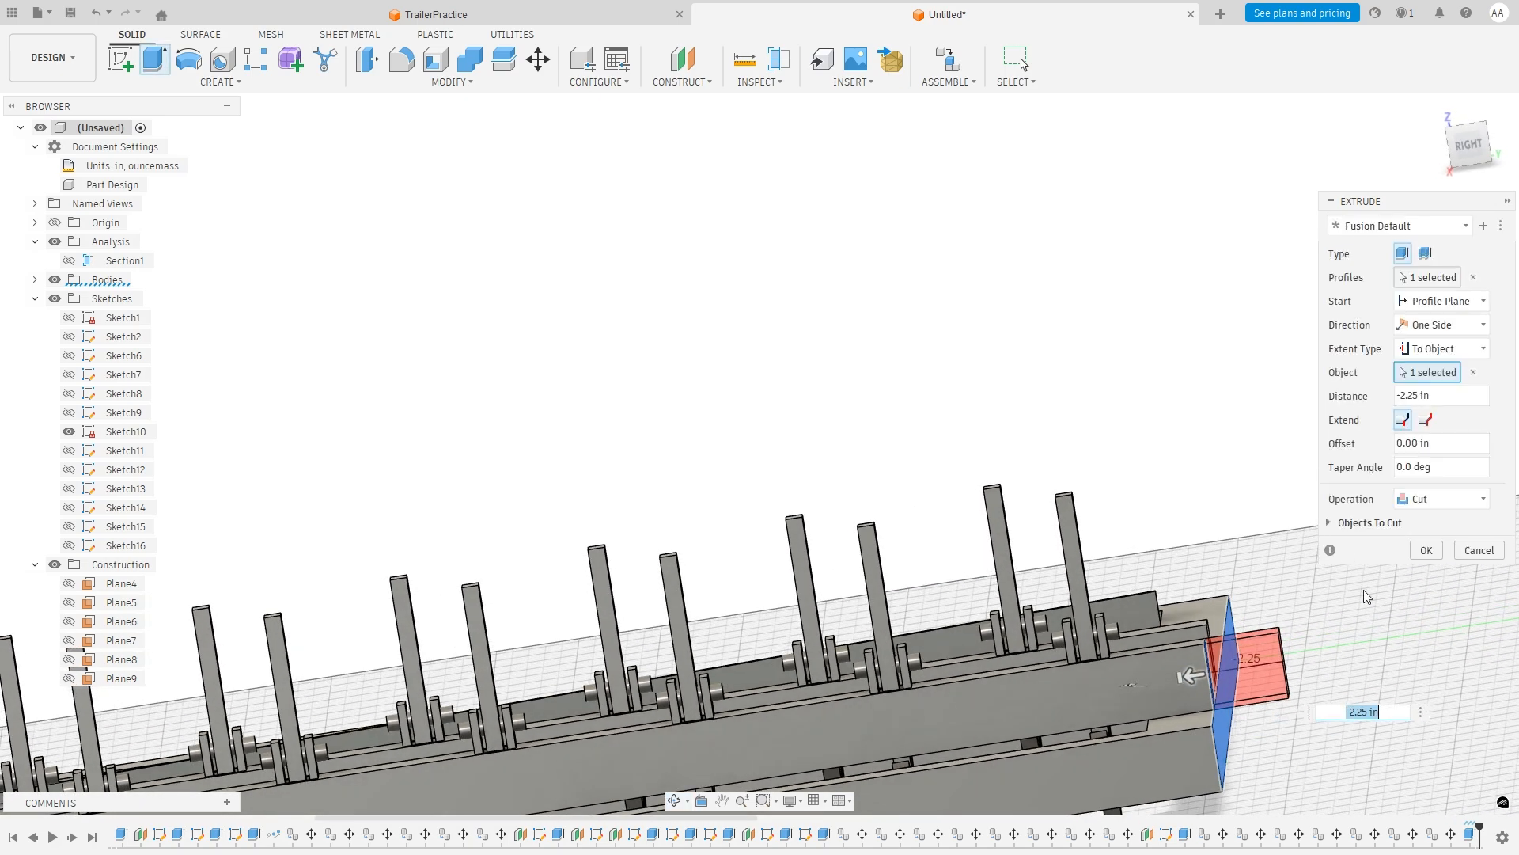
{"action": "left_click", "coordinate": [1421, 552]}
Inspect the whole frame with both staggered rows and compare its layout with the hand-drawn trailer sketch in IMG_6440.webp.
{"action": "middle_click_drag", "start_coordinate": [1342, 692], "coordinate": [1329, 721], "text": "shift"}
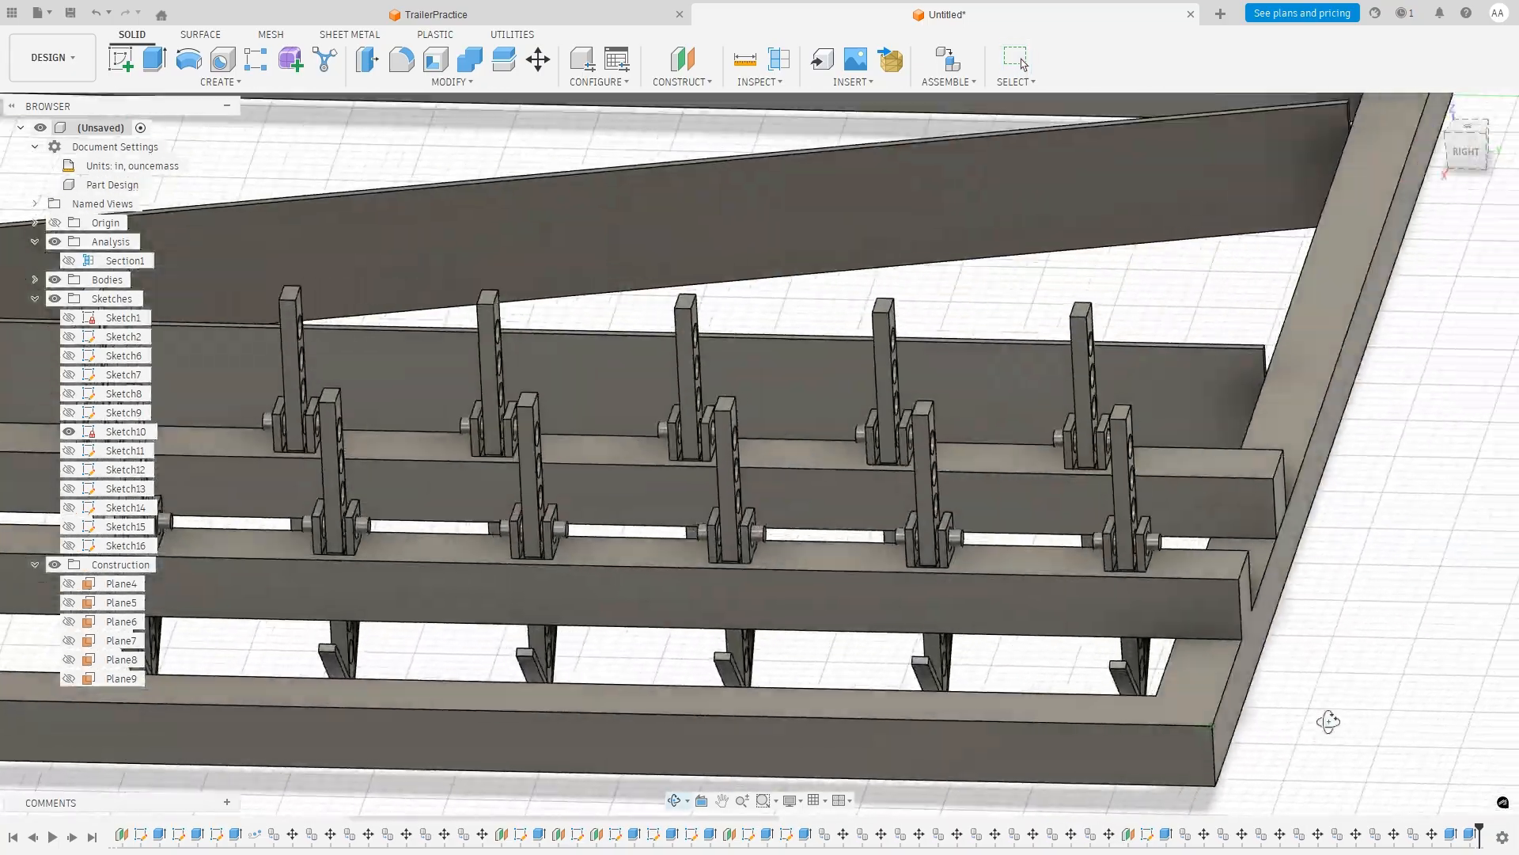
{"action": "scroll", "coordinate": [1329, 721], "scroll_direction": "down", "scroll_amount": 10}
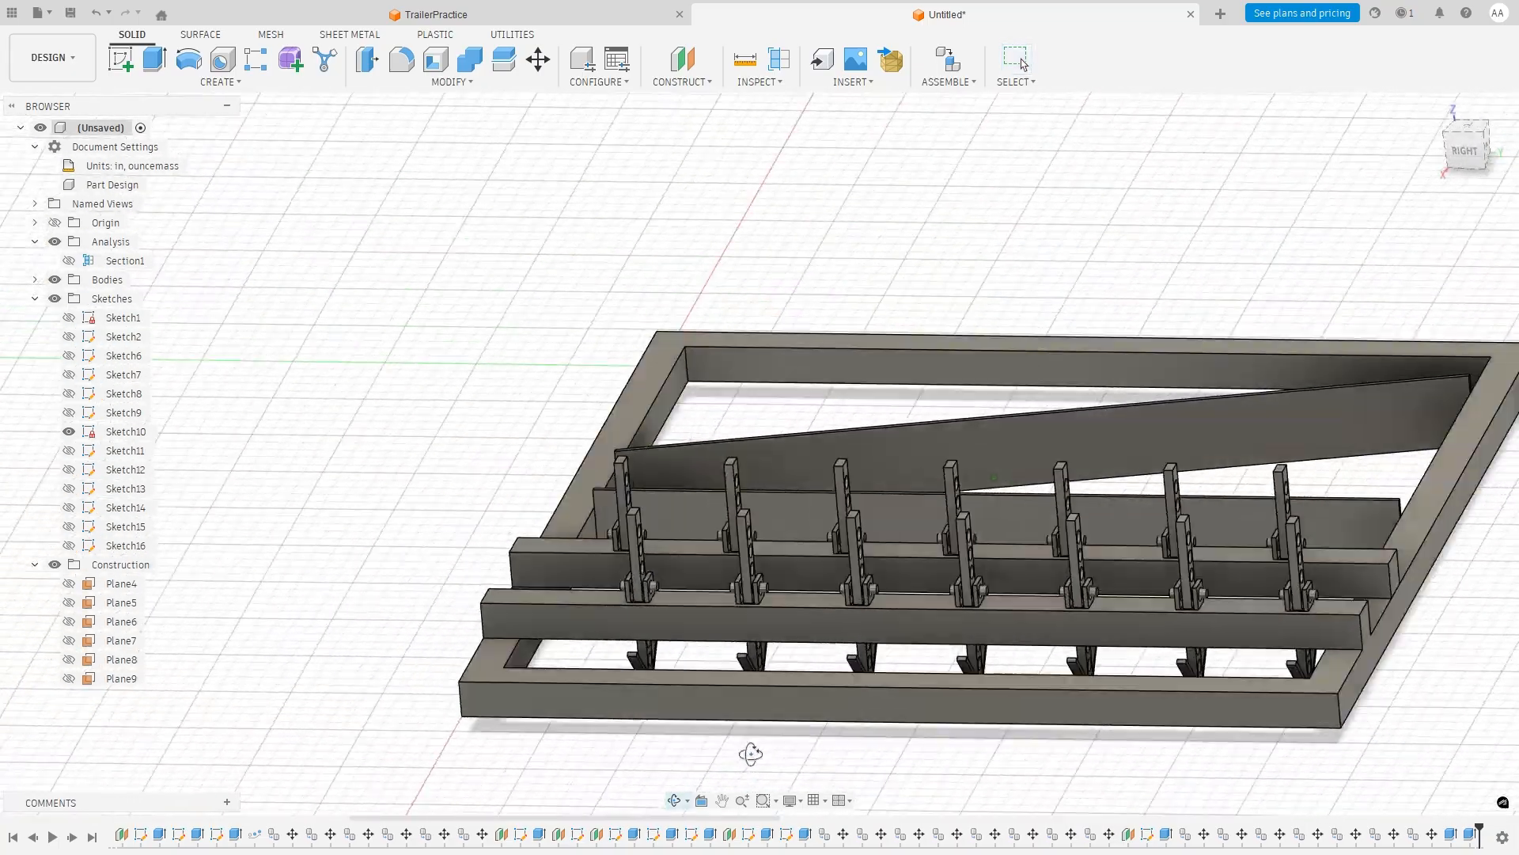
{"action": "middle_click_drag", "start_coordinate": [750, 753], "coordinate": [697, 752], "text": "shift"}
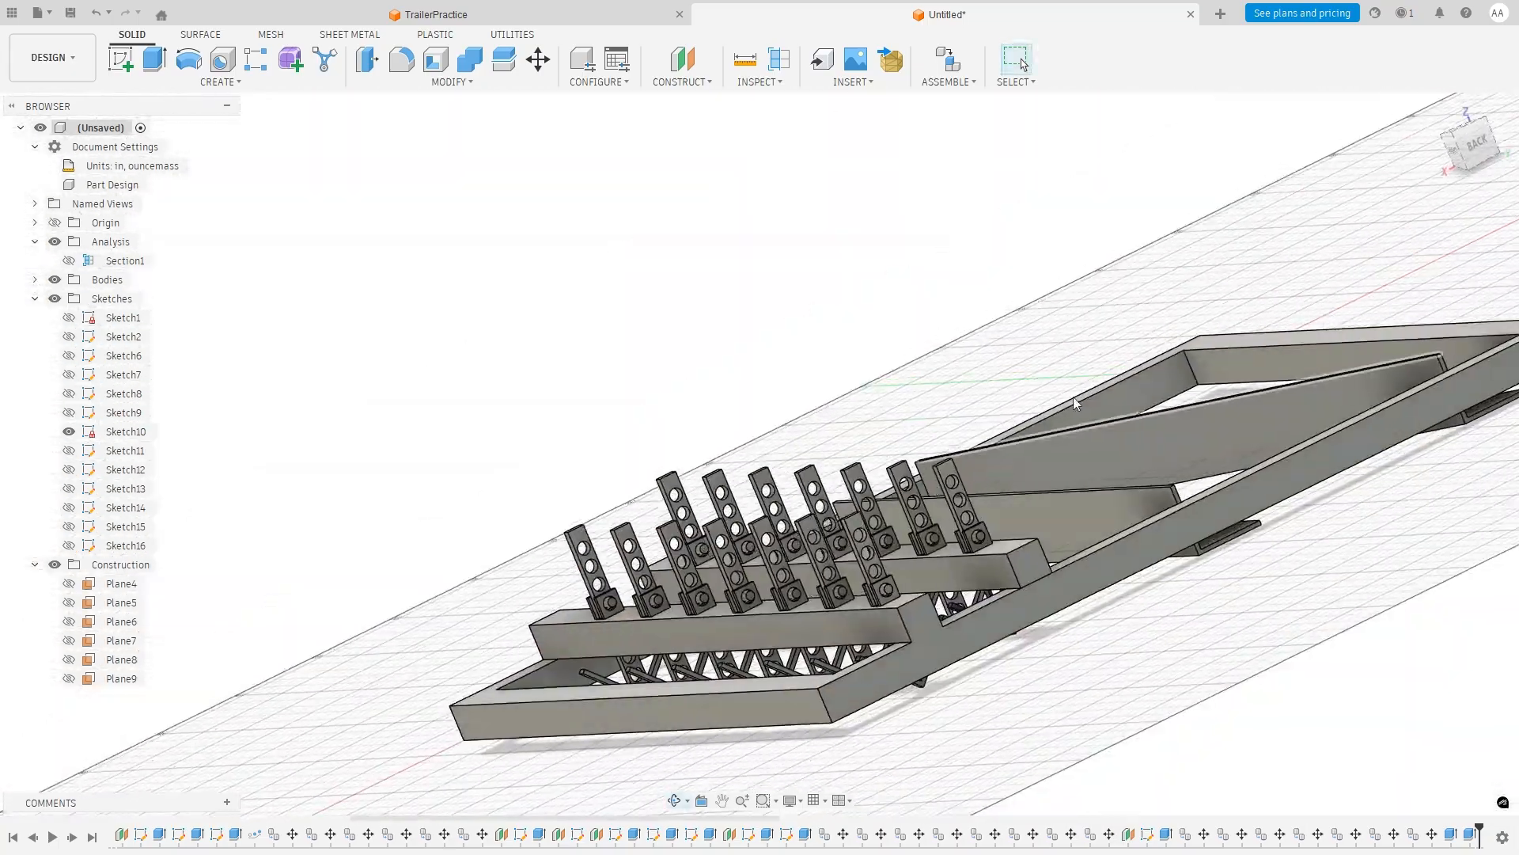
{"action": "left_click", "coordinate": [1441, 141]}
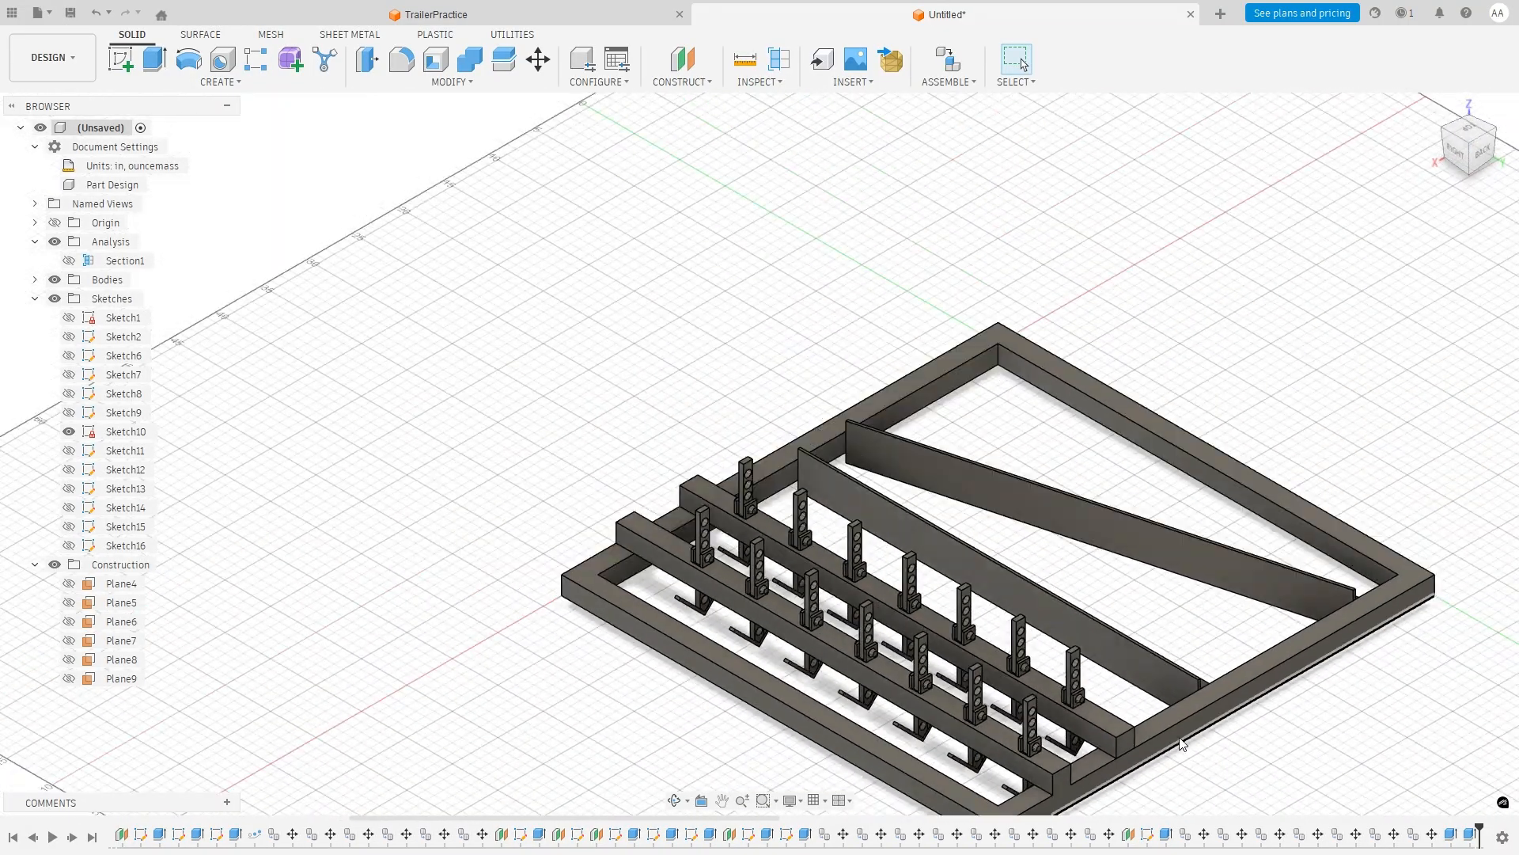
{"action": "scroll", "coordinate": [1348, 794], "scroll_direction": "down", "scroll_amount": 3}
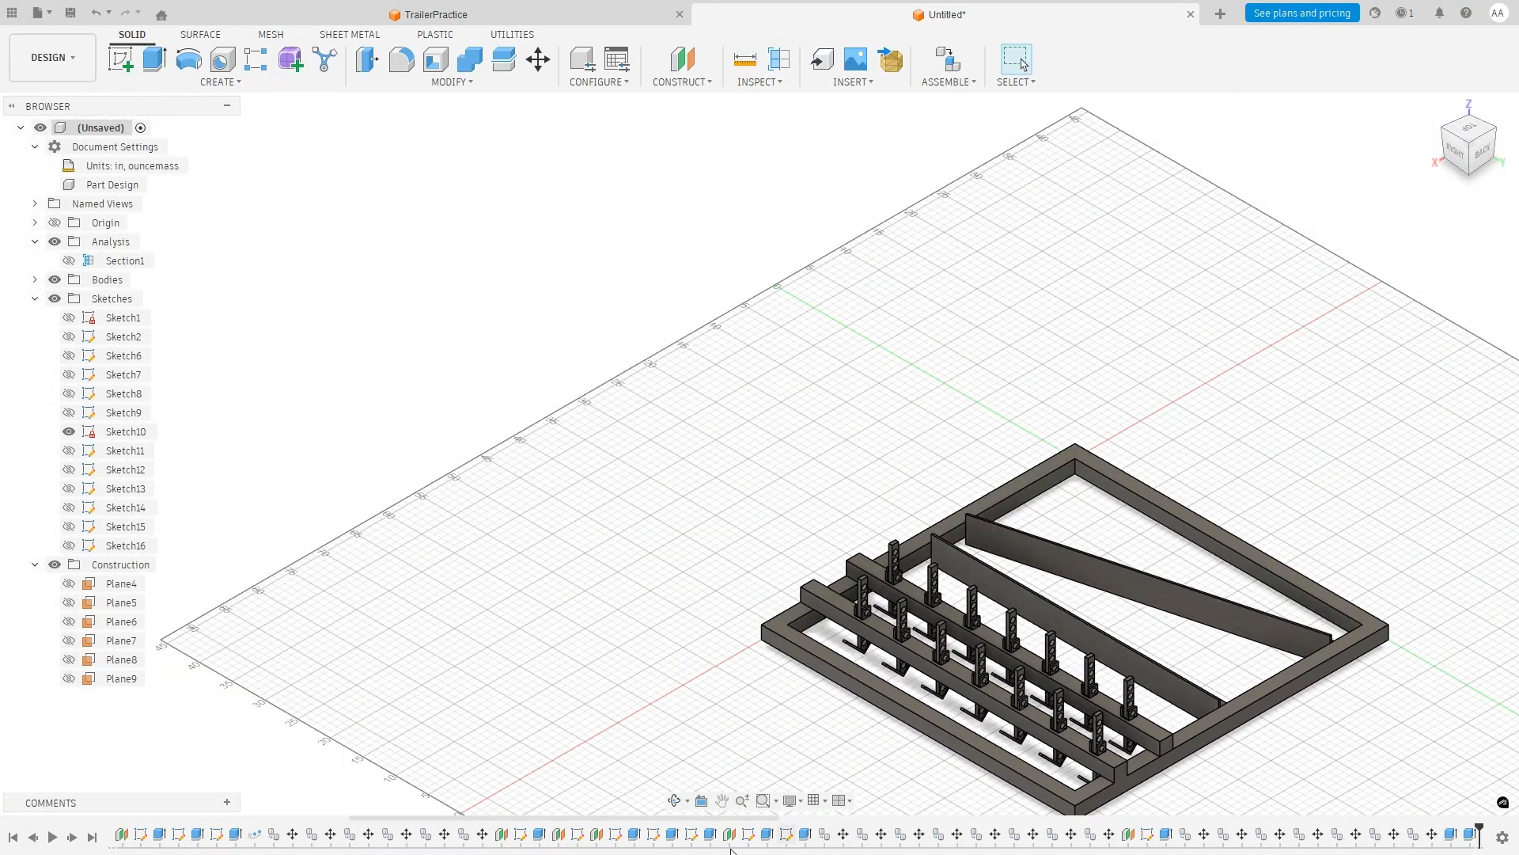
{"action": "middle_click_drag", "start_coordinate": [664, 736], "coordinate": [193, 657]}
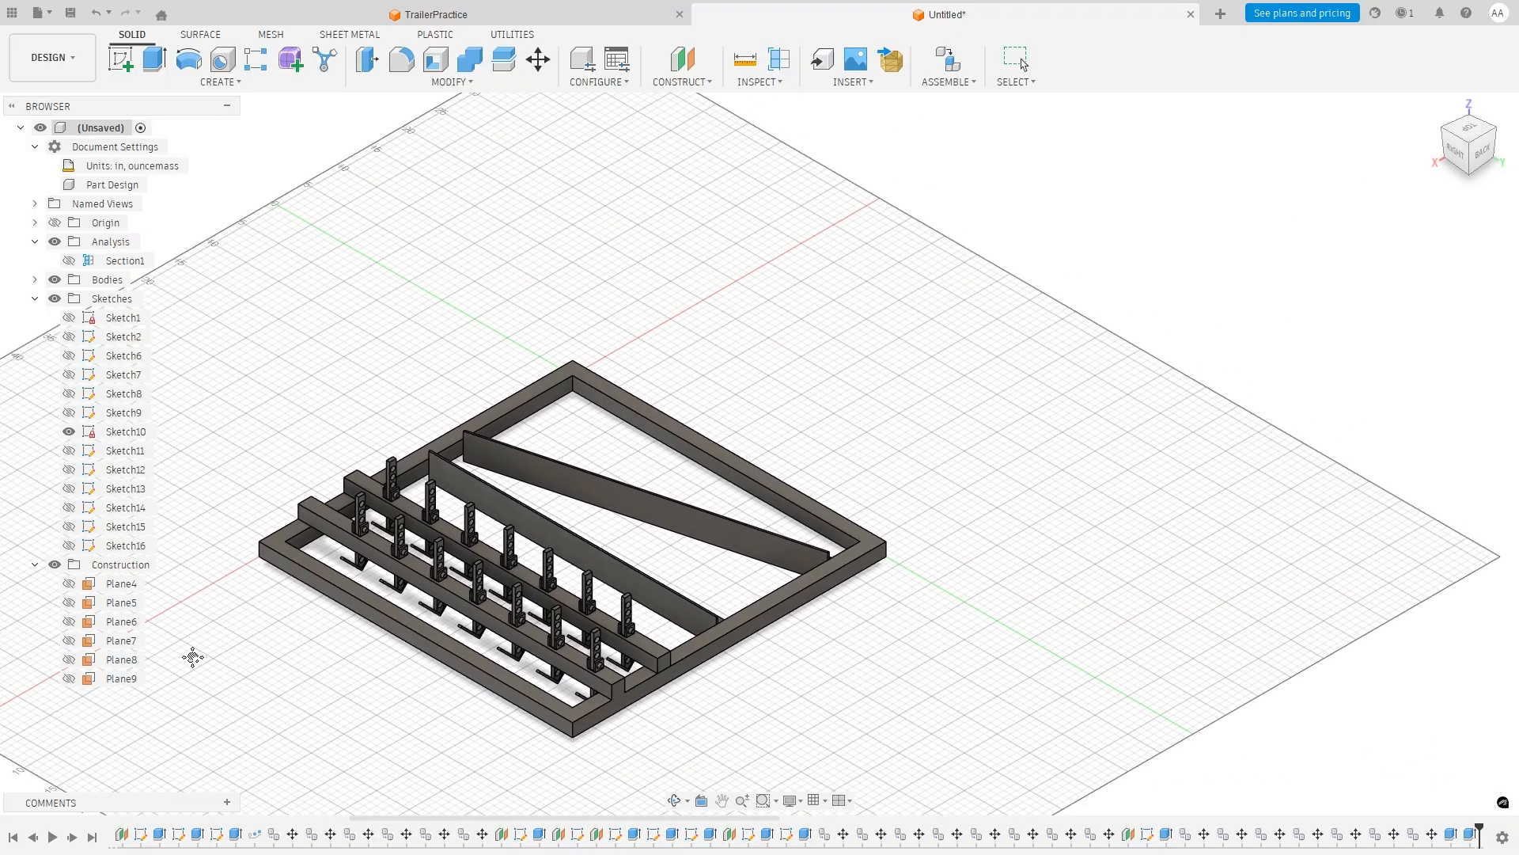
{"action": "key", "text": "alt+Tab"}
{"action": "scroll", "coordinate": [1222, 388], "scroll_direction": "down", "scroll_amount": 8}
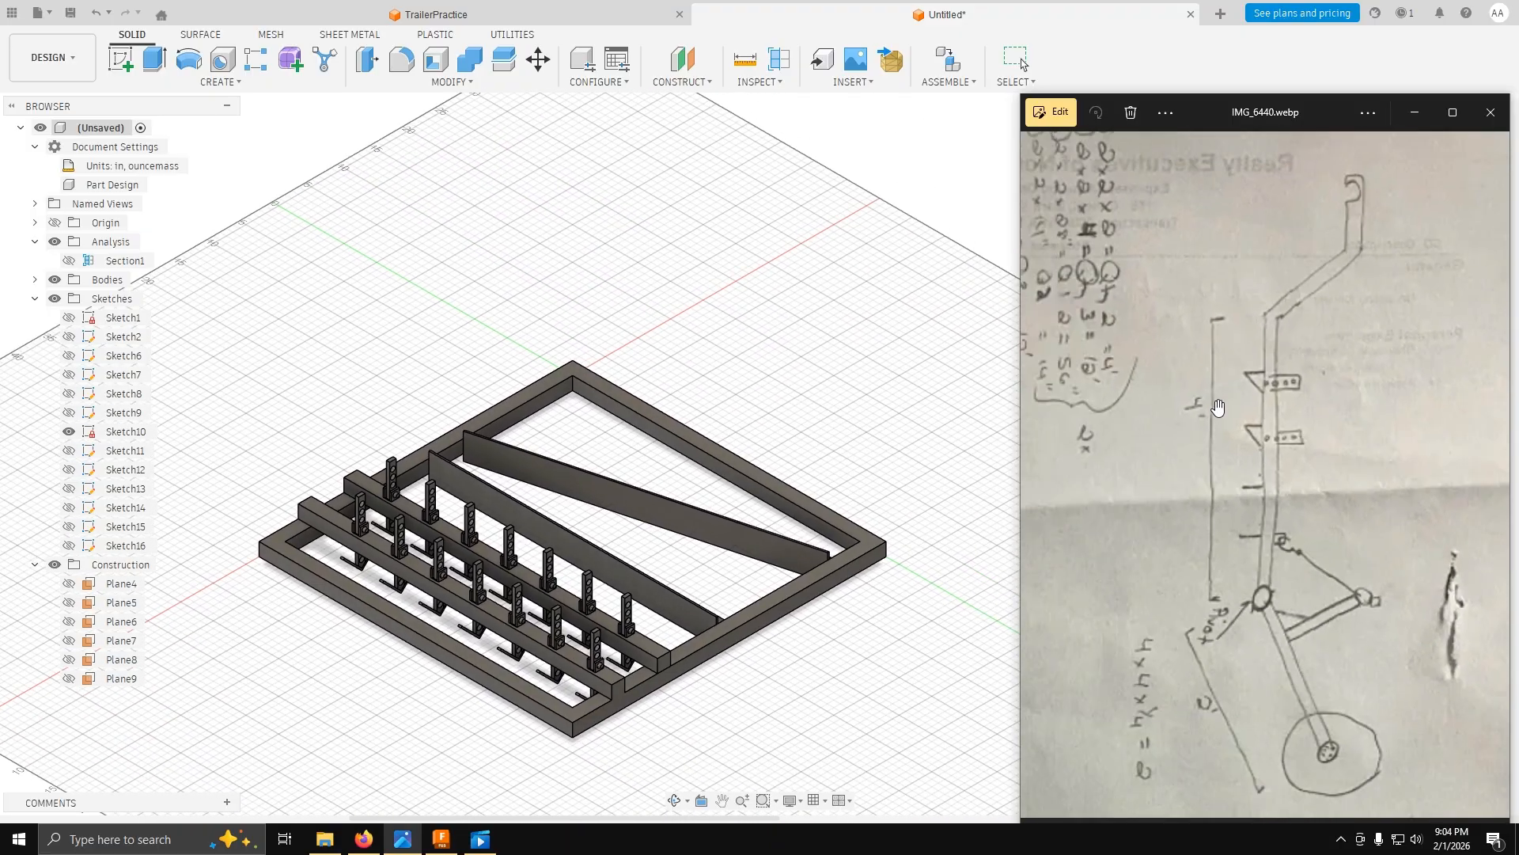
{"action": "scroll", "coordinate": [1199, 348], "scroll_direction": "up", "scroll_amount": 3}
{"action": "scroll", "coordinate": [1176, 305], "scroll_direction": "up", "scroll_amount": 5}
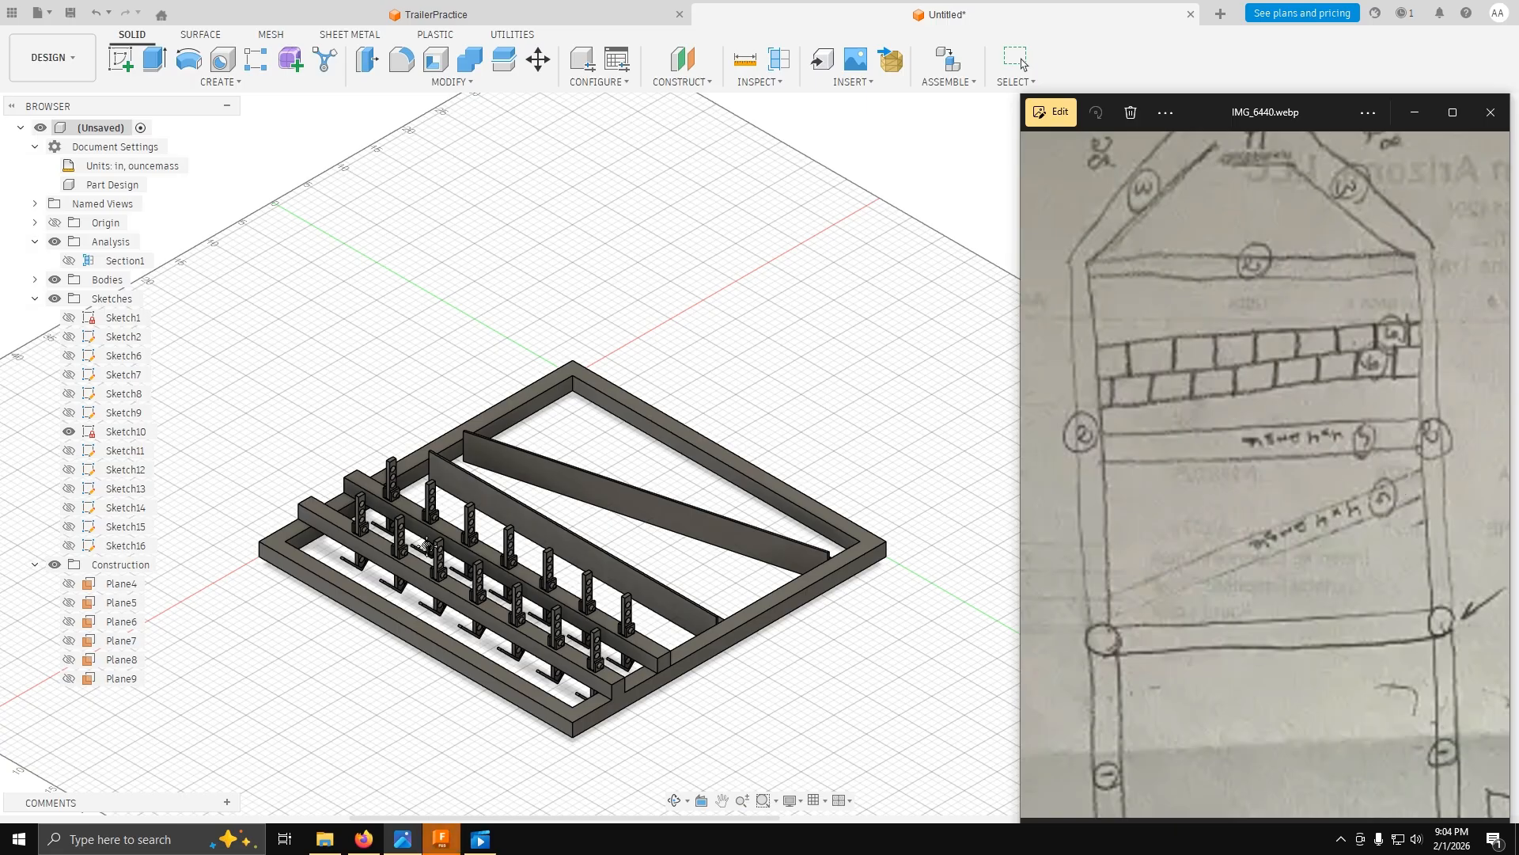
Save the design as Trailer Demo in the Default Project.
{"action": "left_click", "coordinate": [70, 24]}
{"action": "left_click", "coordinate": [70, 19]}
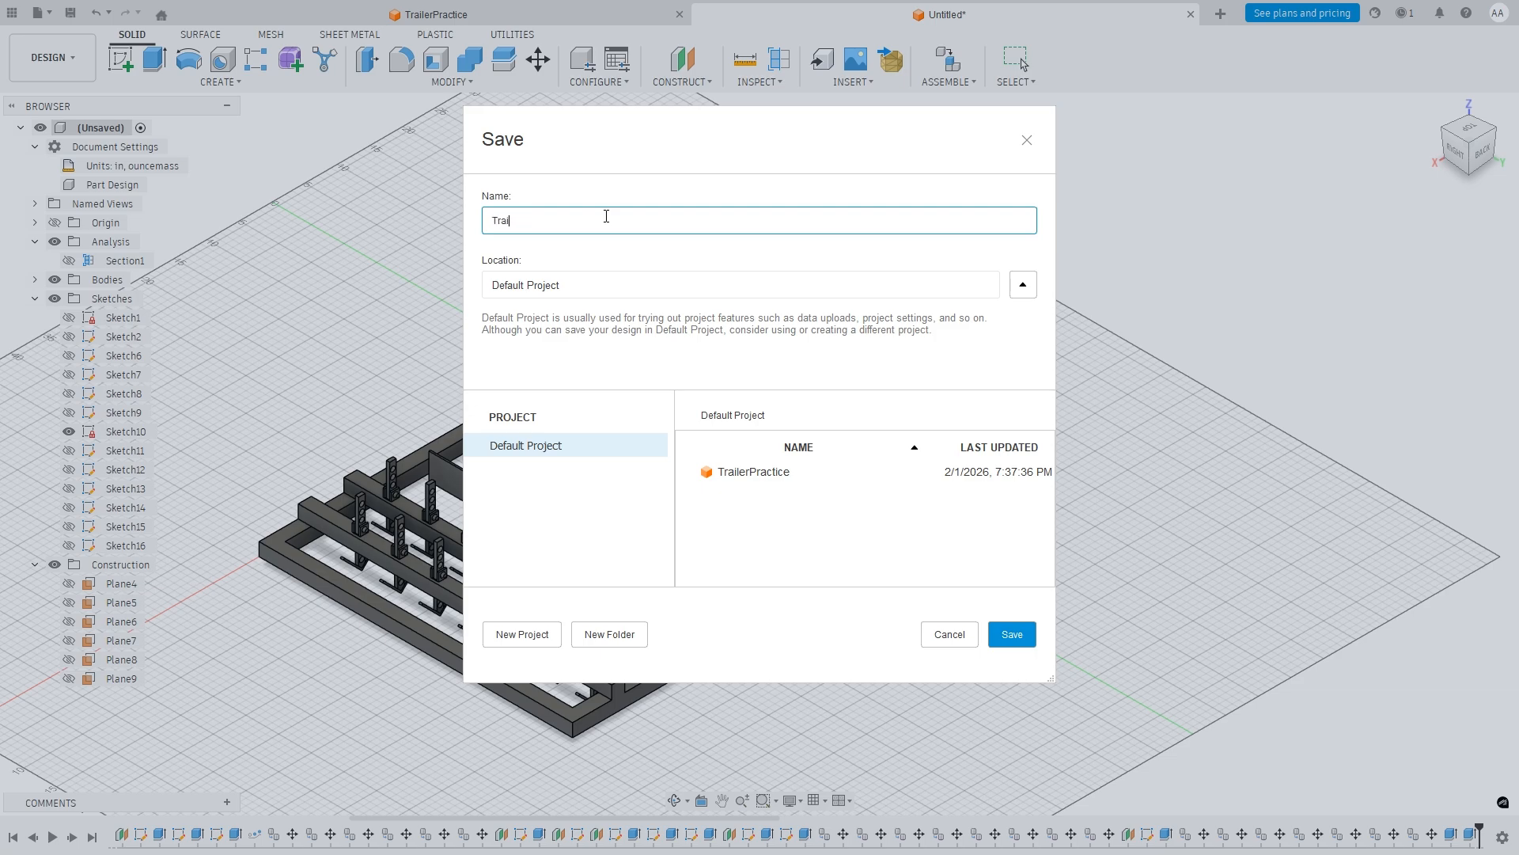
{"action": "left_click", "coordinate": [1013, 634]}
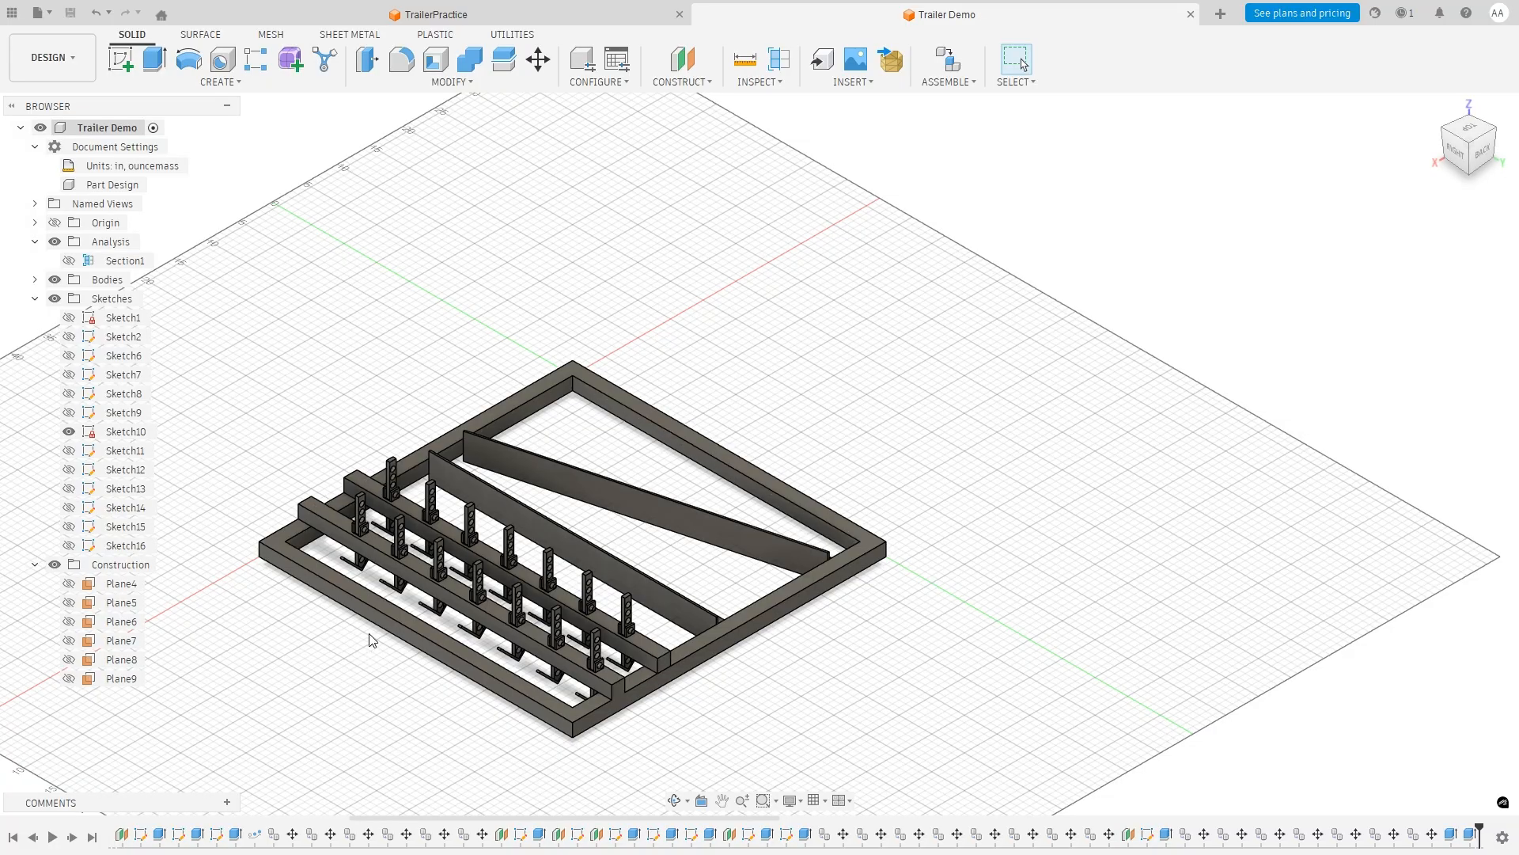
Examine the bent hitch arm in the hand-drawn side view and compare it with the modelled frame seen from the side.
{"action": "mouse_move", "coordinate": [370, 640]}
{"action": "middle_mouse_down", "text": "shift"}
{"action": "mouse_move", "coordinate": [373, 688]}
{"action": "mouse_move", "coordinate": [312, 668]}
{"action": "mouse_move", "coordinate": [370, 630]}
{"action": "mouse_move", "coordinate": [366, 645]}
{"action": "middle_mouse_up", "text": "shift"}
{"action": "scroll", "coordinate": [598, 621], "scroll_direction": "up", "scroll_amount": 5}
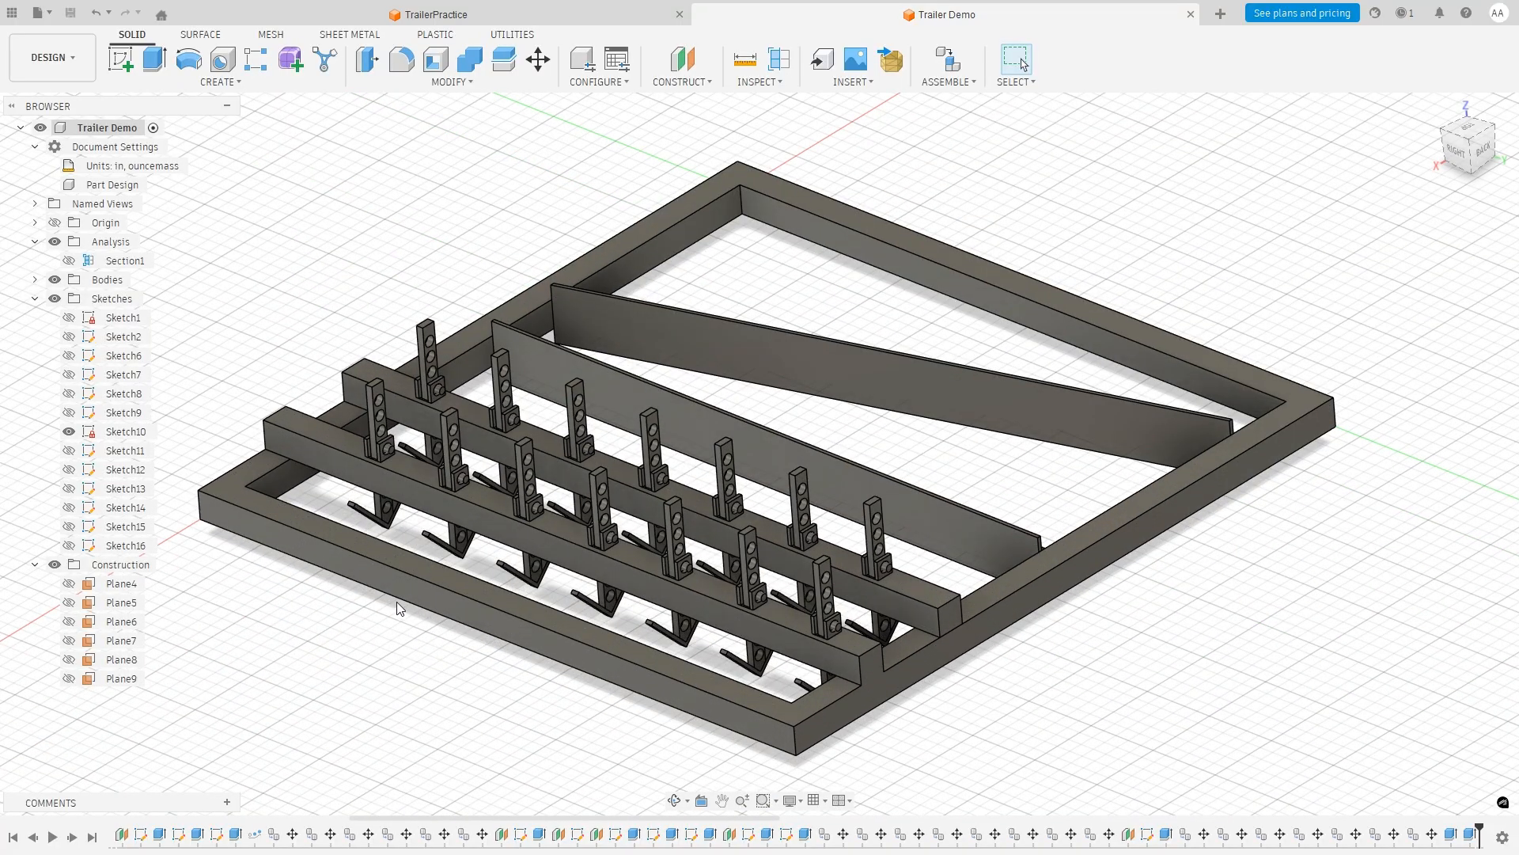
{"action": "key", "text": "alt+Tab"}
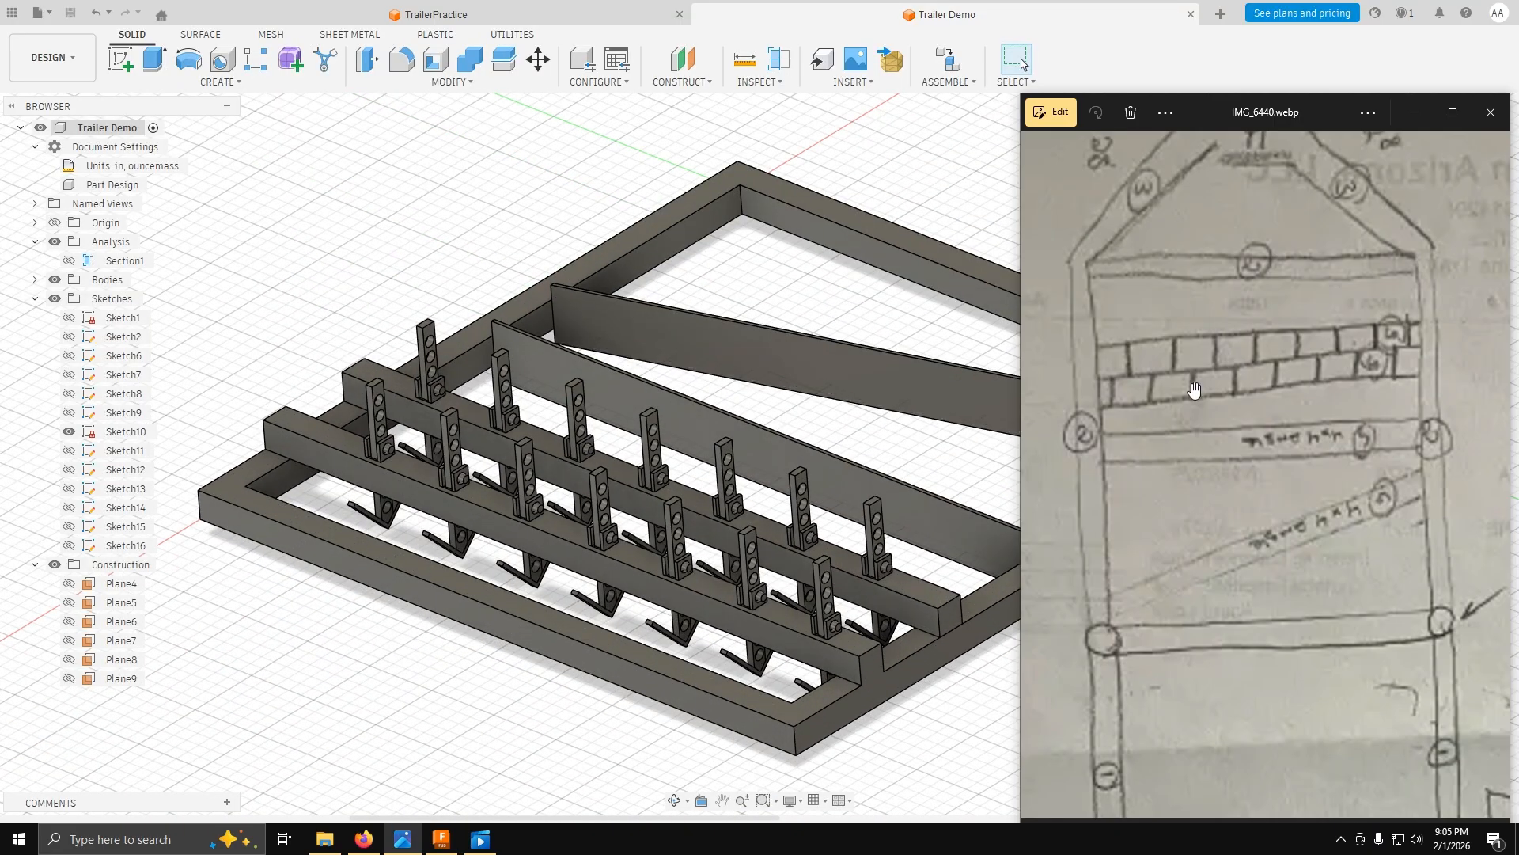
{"action": "scroll", "coordinate": [1195, 390], "scroll_direction": "down", "scroll_amount": 3}
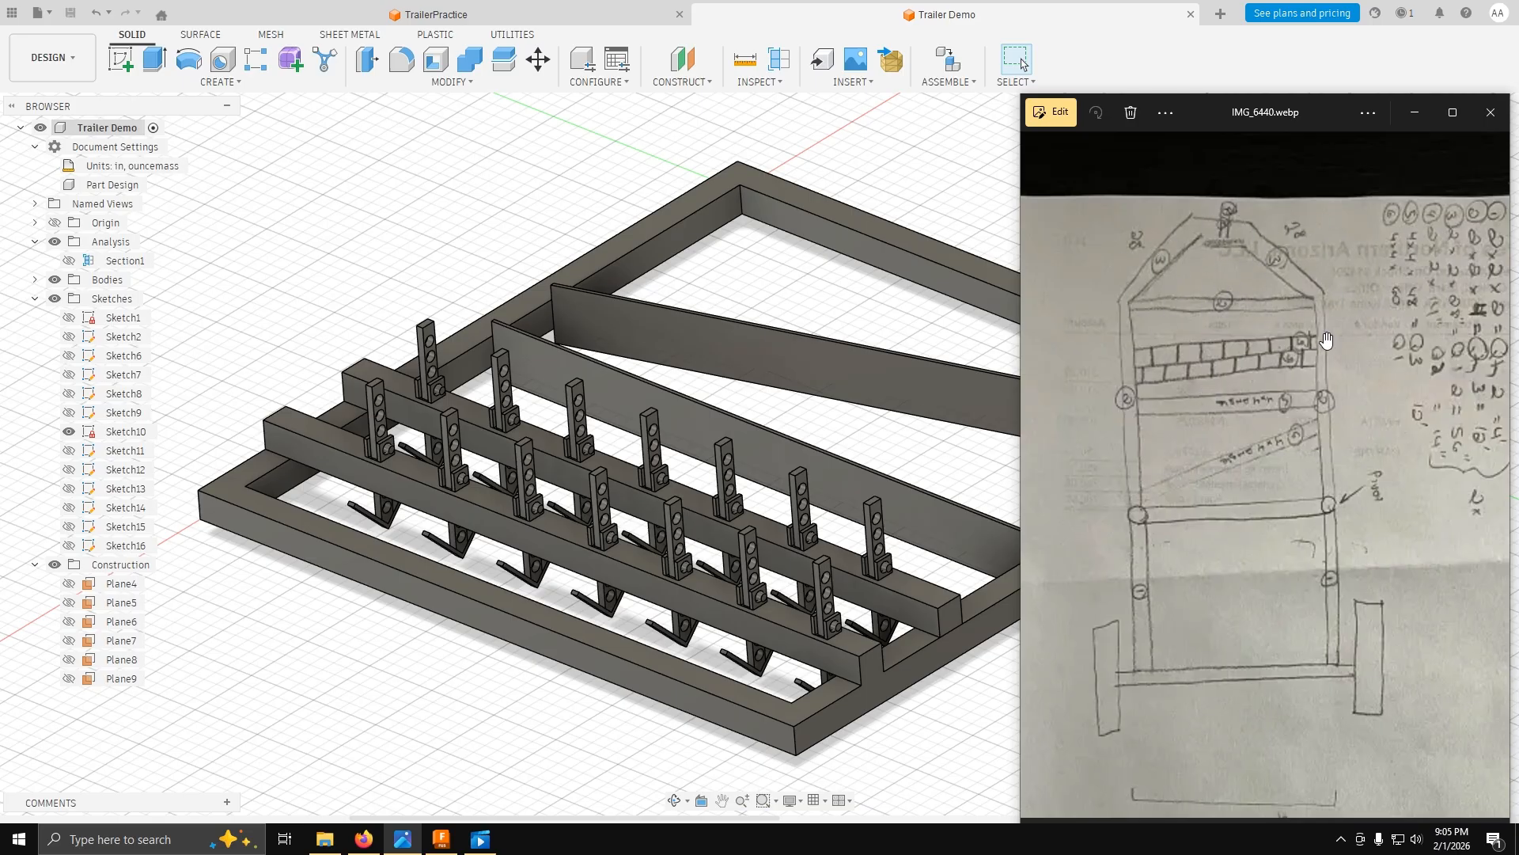
{"action": "left_click_drag", "start_coordinate": [1327, 340], "coordinate": [1100, 333]}
{"action": "scroll", "coordinate": [1337, 293], "scroll_direction": "up", "scroll_amount": 4}
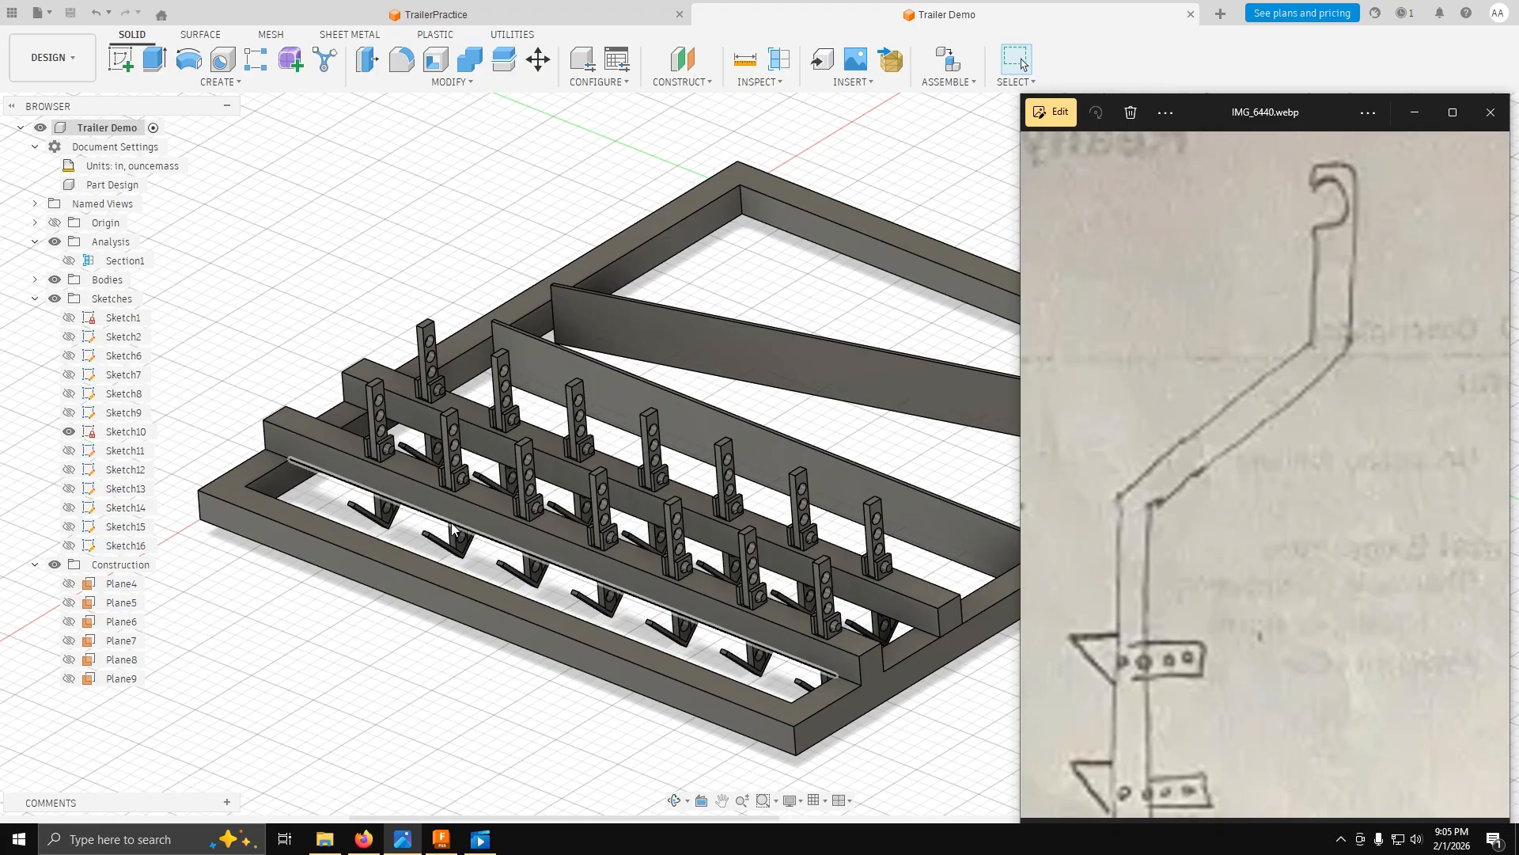
{"action": "middle_click_drag", "start_coordinate": [428, 666], "coordinate": [361, 643], "text": "shift"}
{"action": "middle_click_drag", "start_coordinate": [524, 661], "coordinate": [922, 617]}
{"action": "middle_click_drag", "start_coordinate": [790, 626], "coordinate": [787, 620], "text": "shift"}
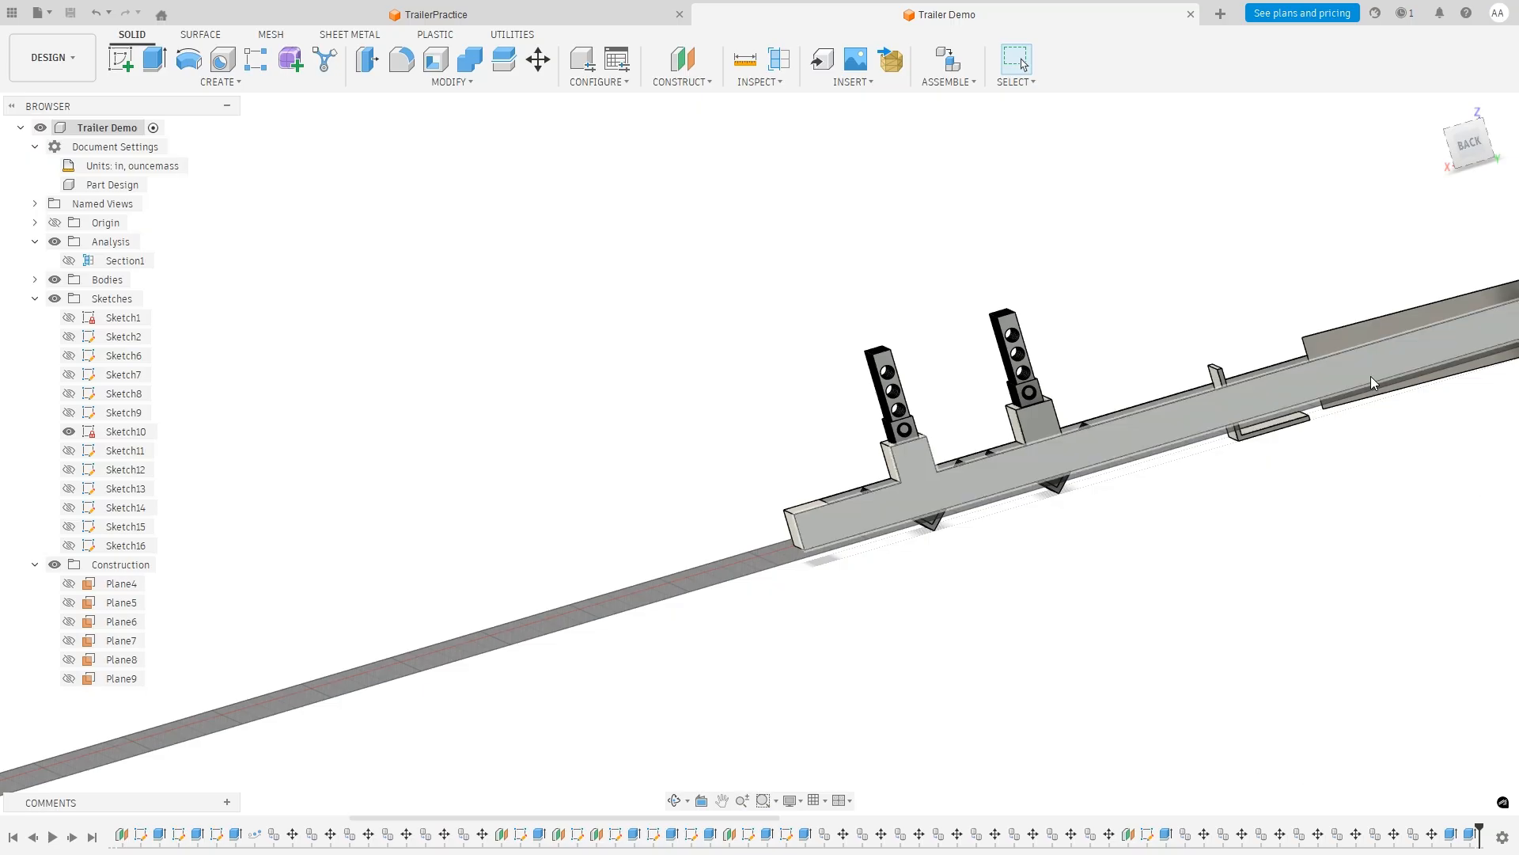
{"action": "key", "text": "alt+Tab"}
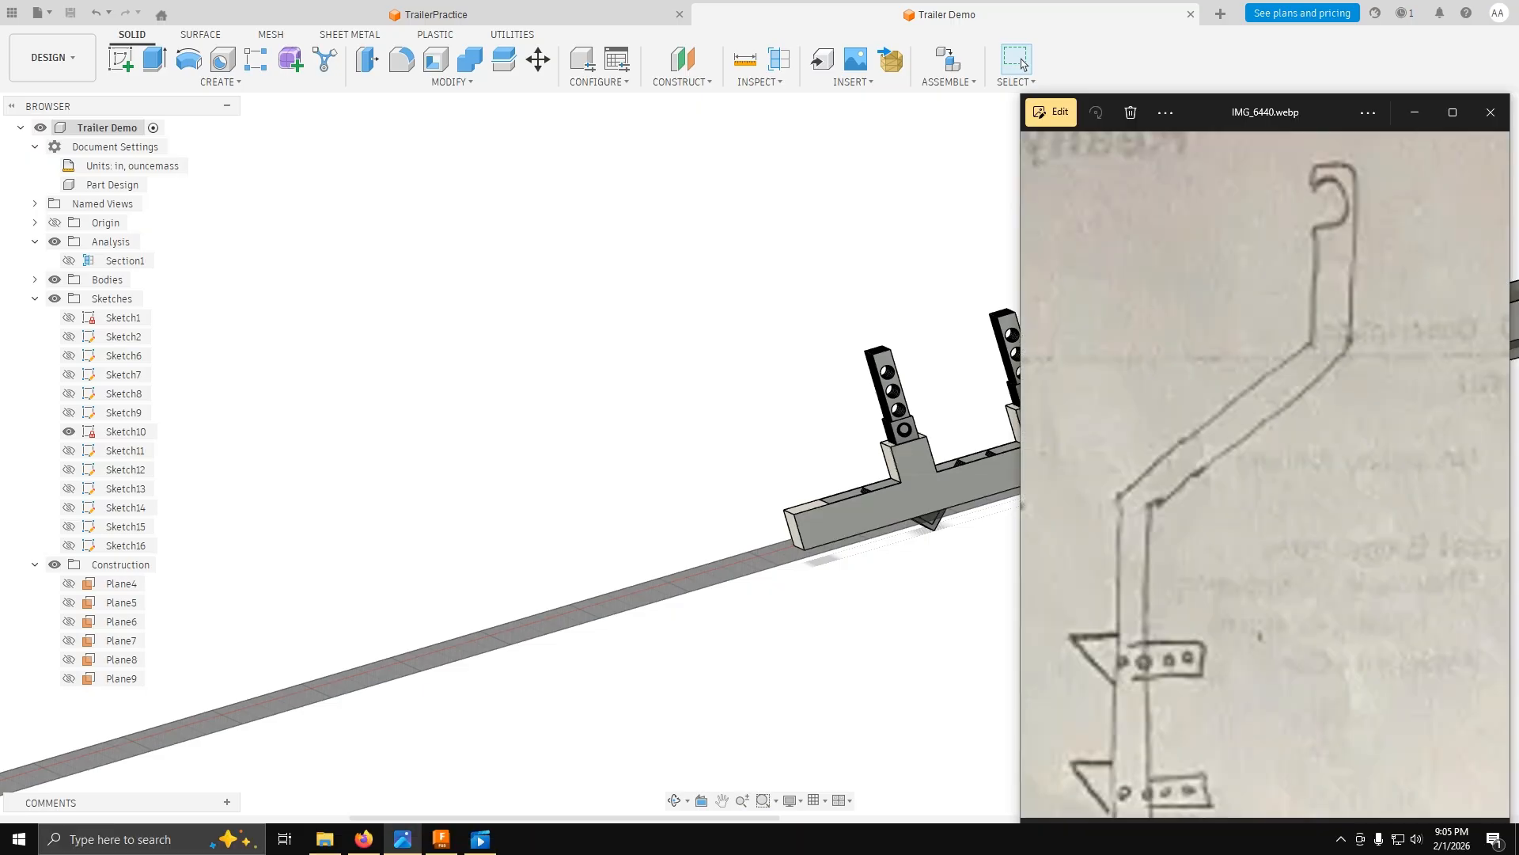
{"action": "scroll", "coordinate": [1261, 441], "scroll_direction": "down", "scroll_amount": 3}
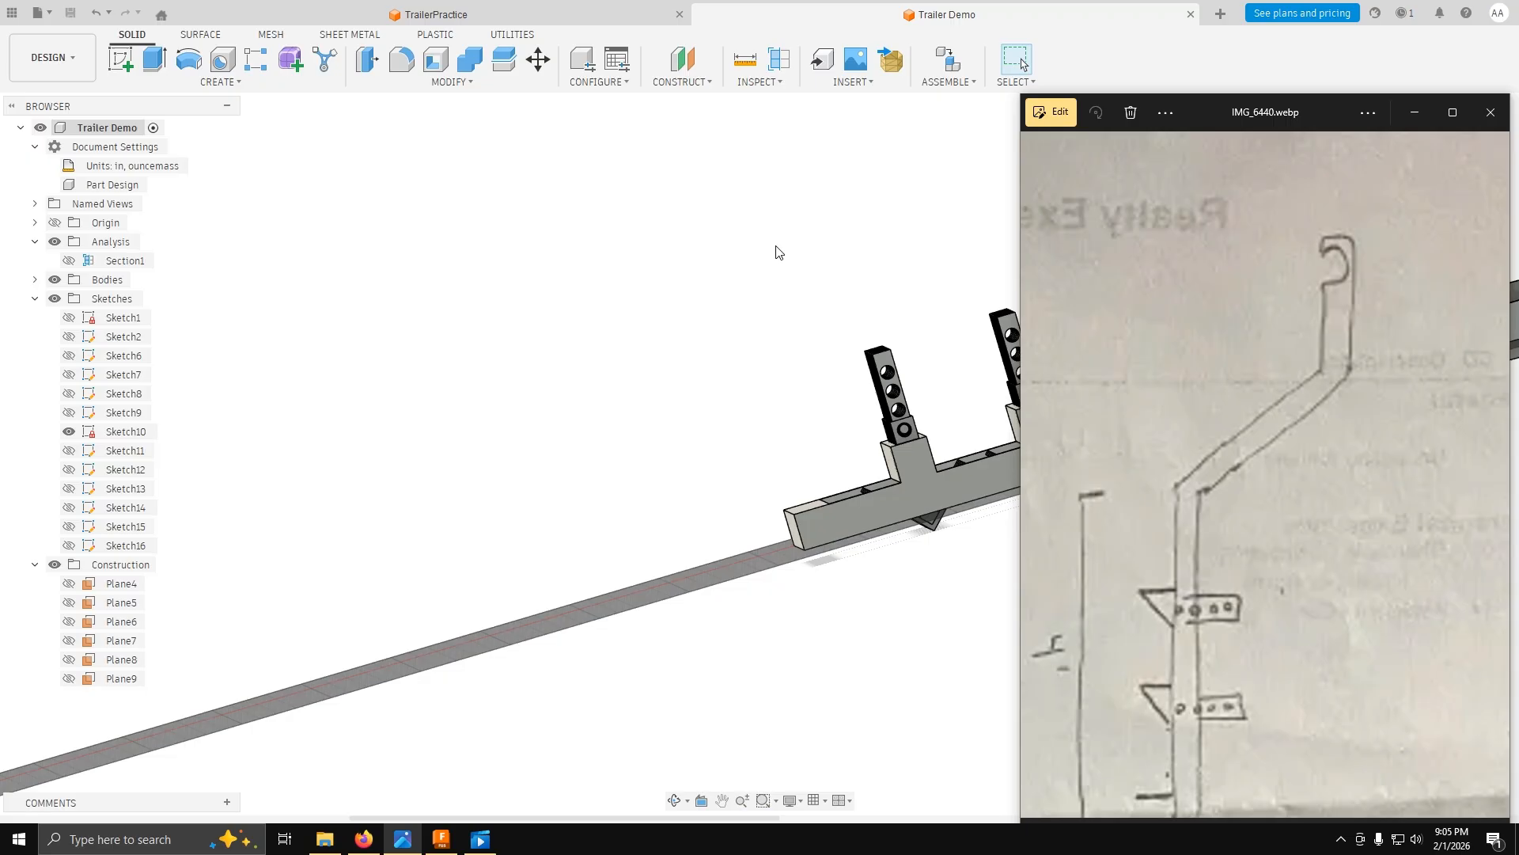
{"action": "left_click", "coordinate": [1419, 113]}
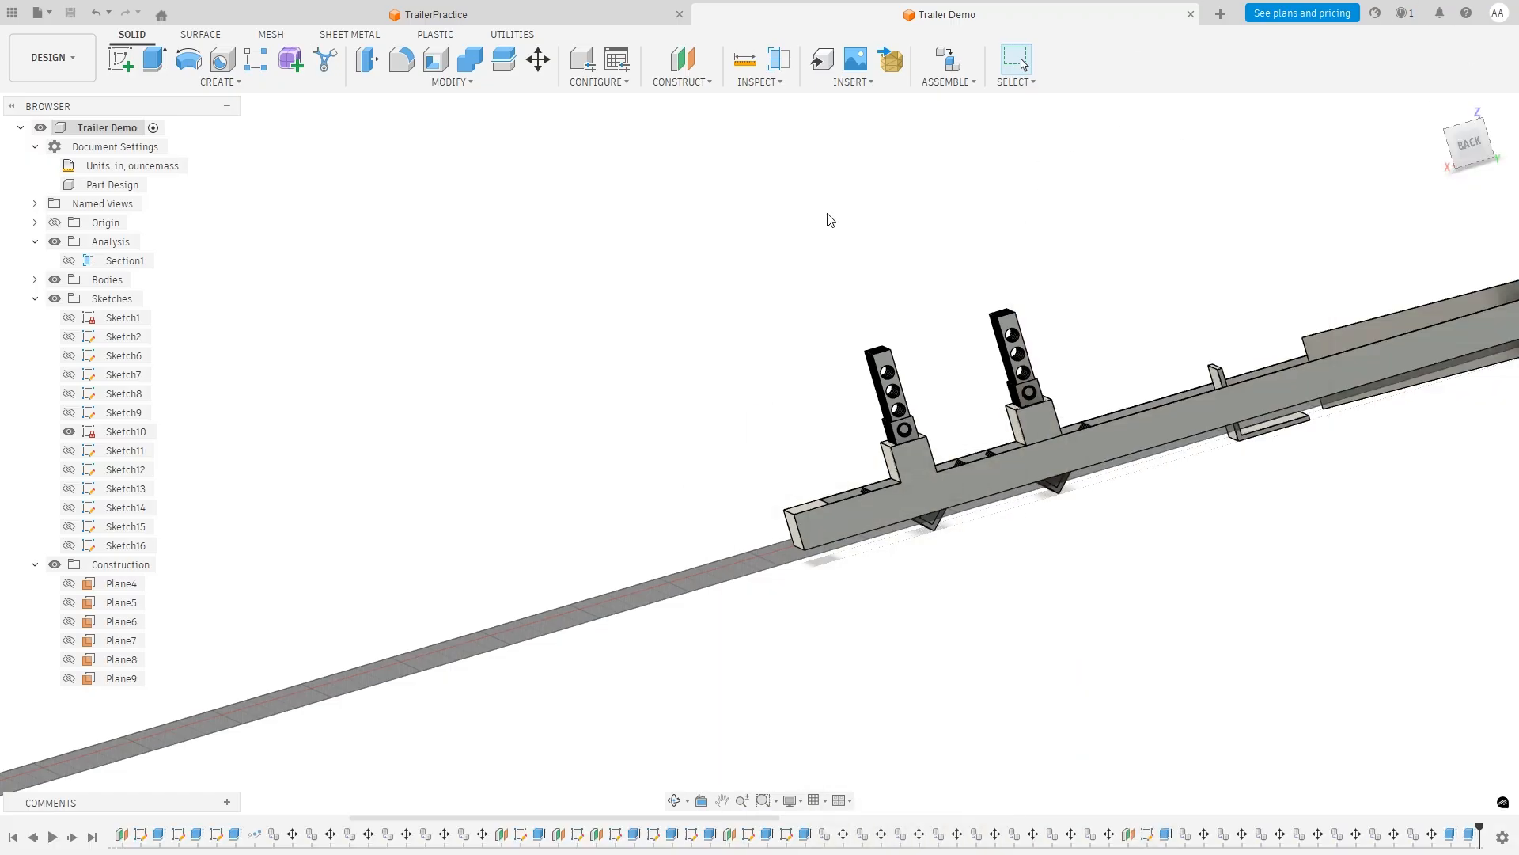
{"action": "middle_click_drag", "start_coordinate": [895, 260], "coordinate": [1016, 541], "text": "shift"}
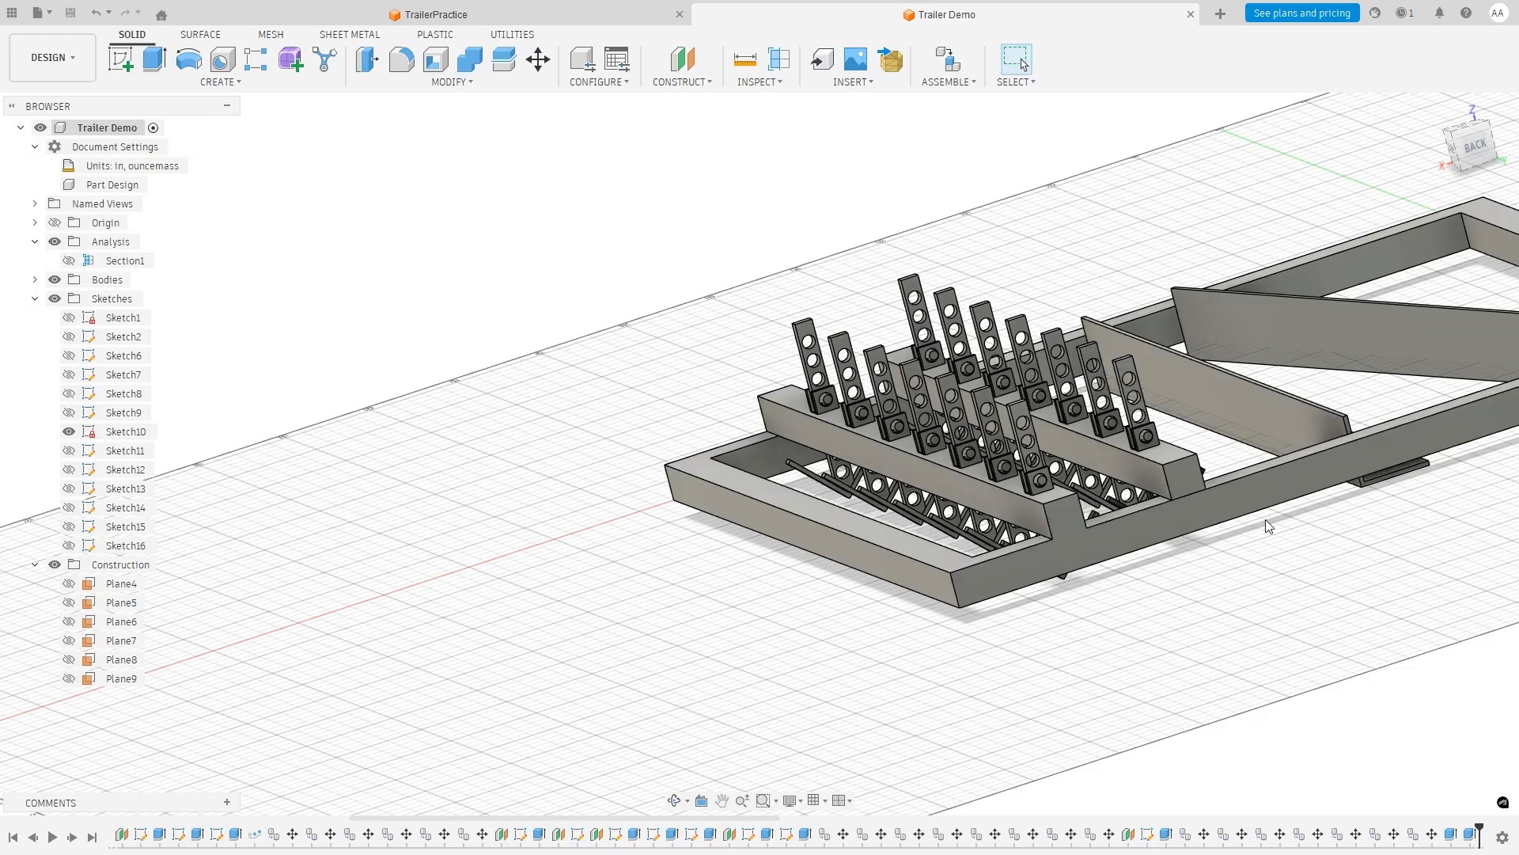
{"action": "middle_click_drag", "start_coordinate": [1266, 521], "coordinate": [1263, 553], "text": "shift"}
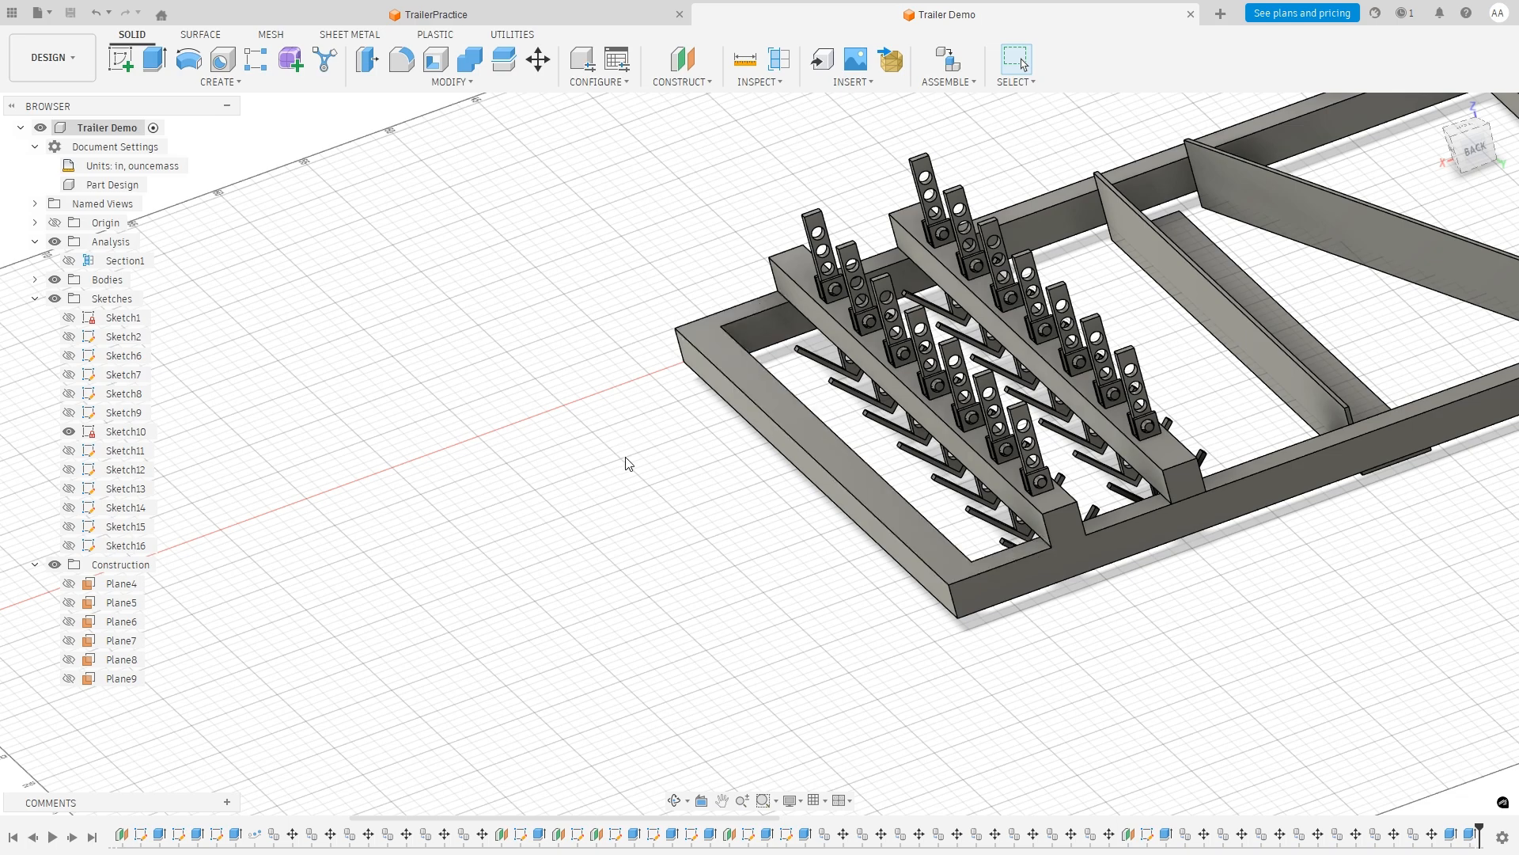
Create a construction plane offset 18 in above the top face of the frame's end beam.
{"action": "left_click", "coordinate": [702, 81]}
{"action": "left_click", "coordinate": [705, 99]}
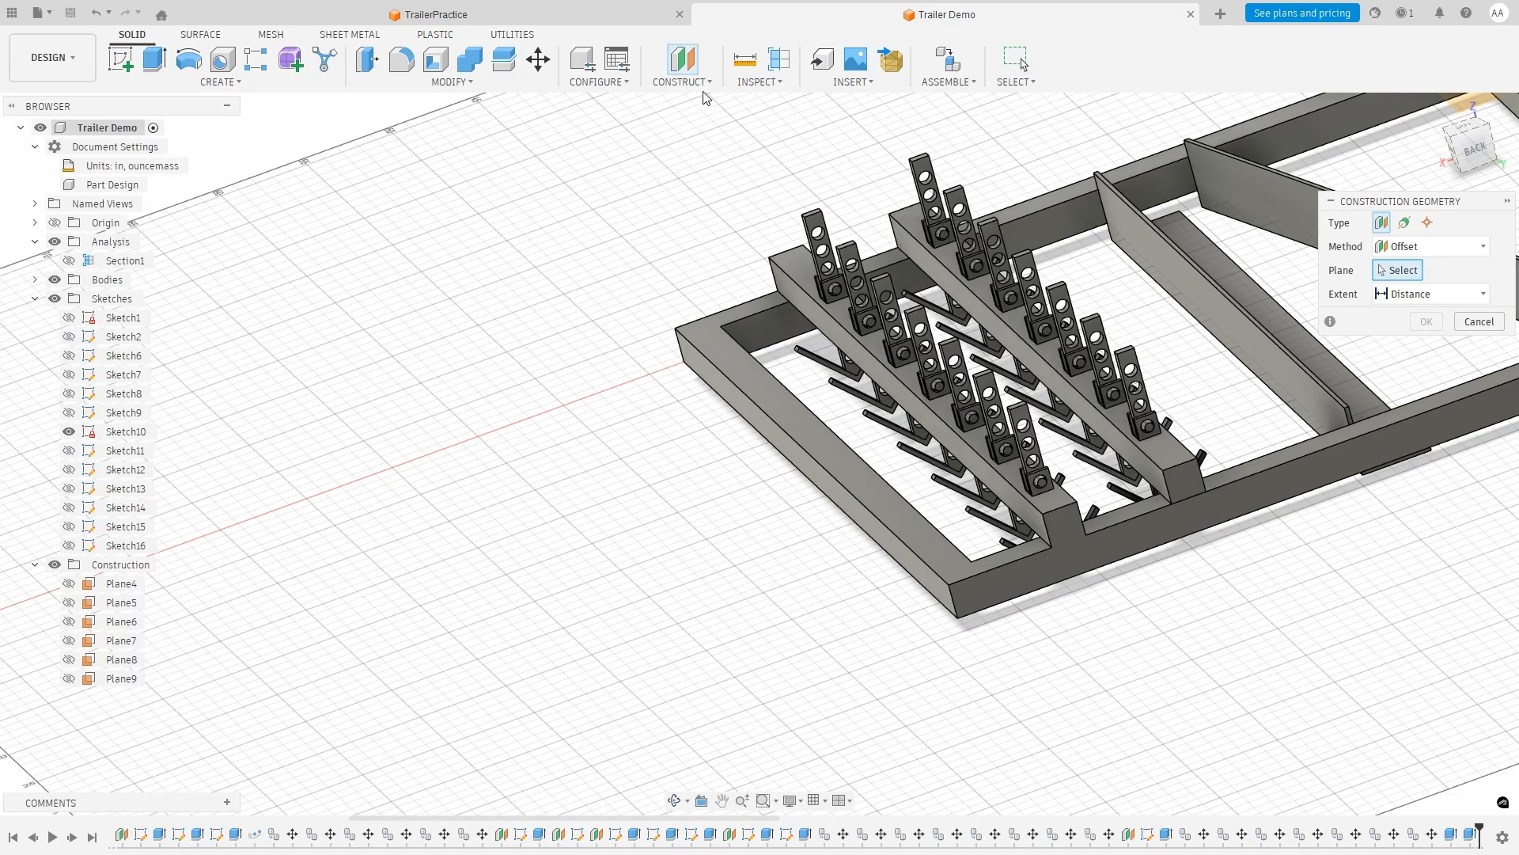
{"action": "left_click", "coordinate": [853, 476]}
{"action": "middle_click_drag", "start_coordinate": [774, 539], "coordinate": [752, 570], "text": "shift"}
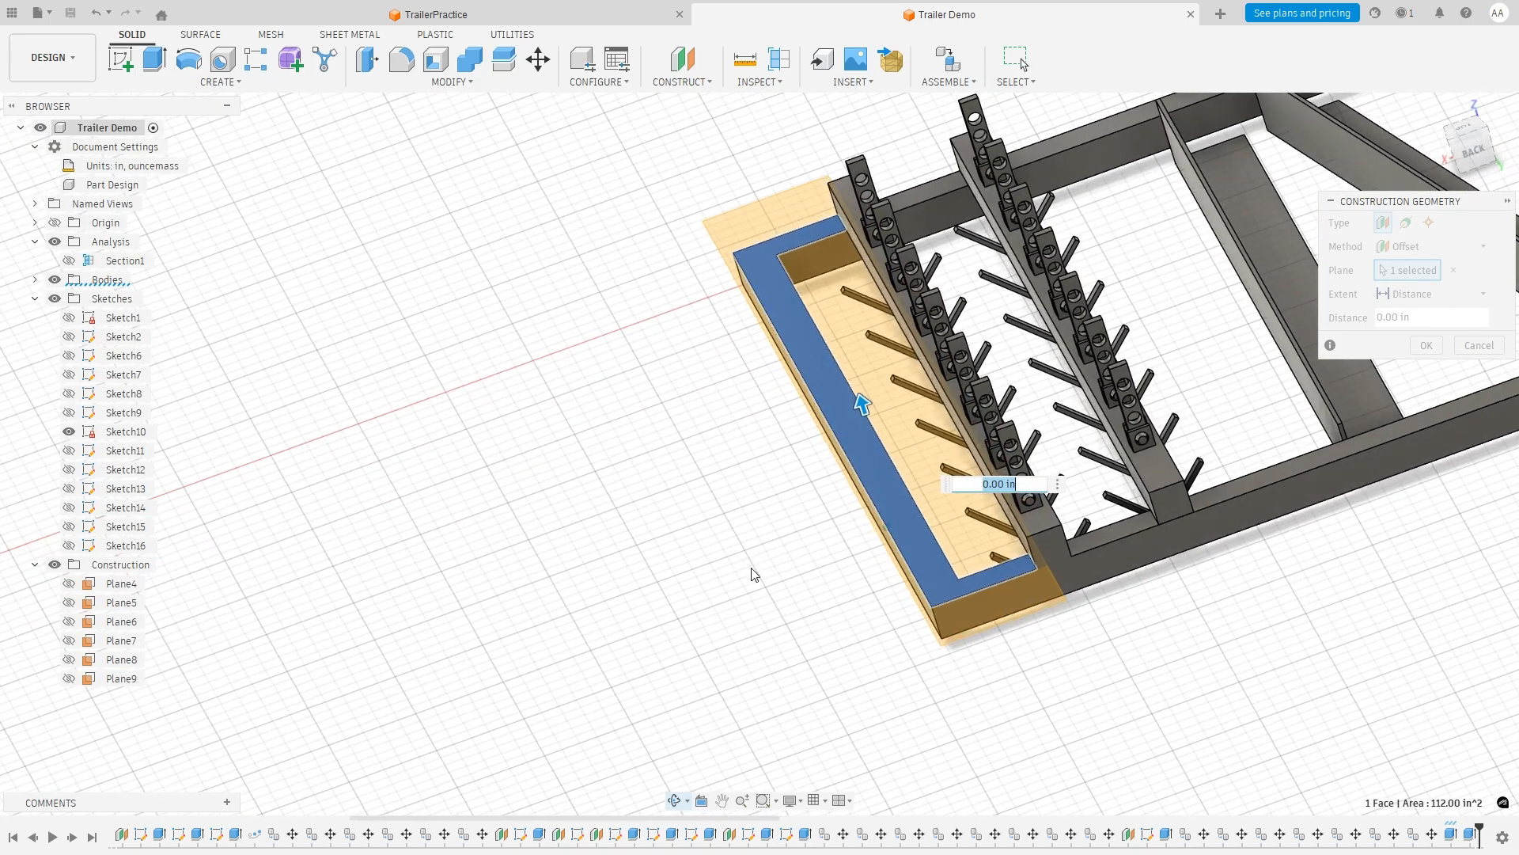
{"action": "left_click", "coordinate": [1458, 317]}
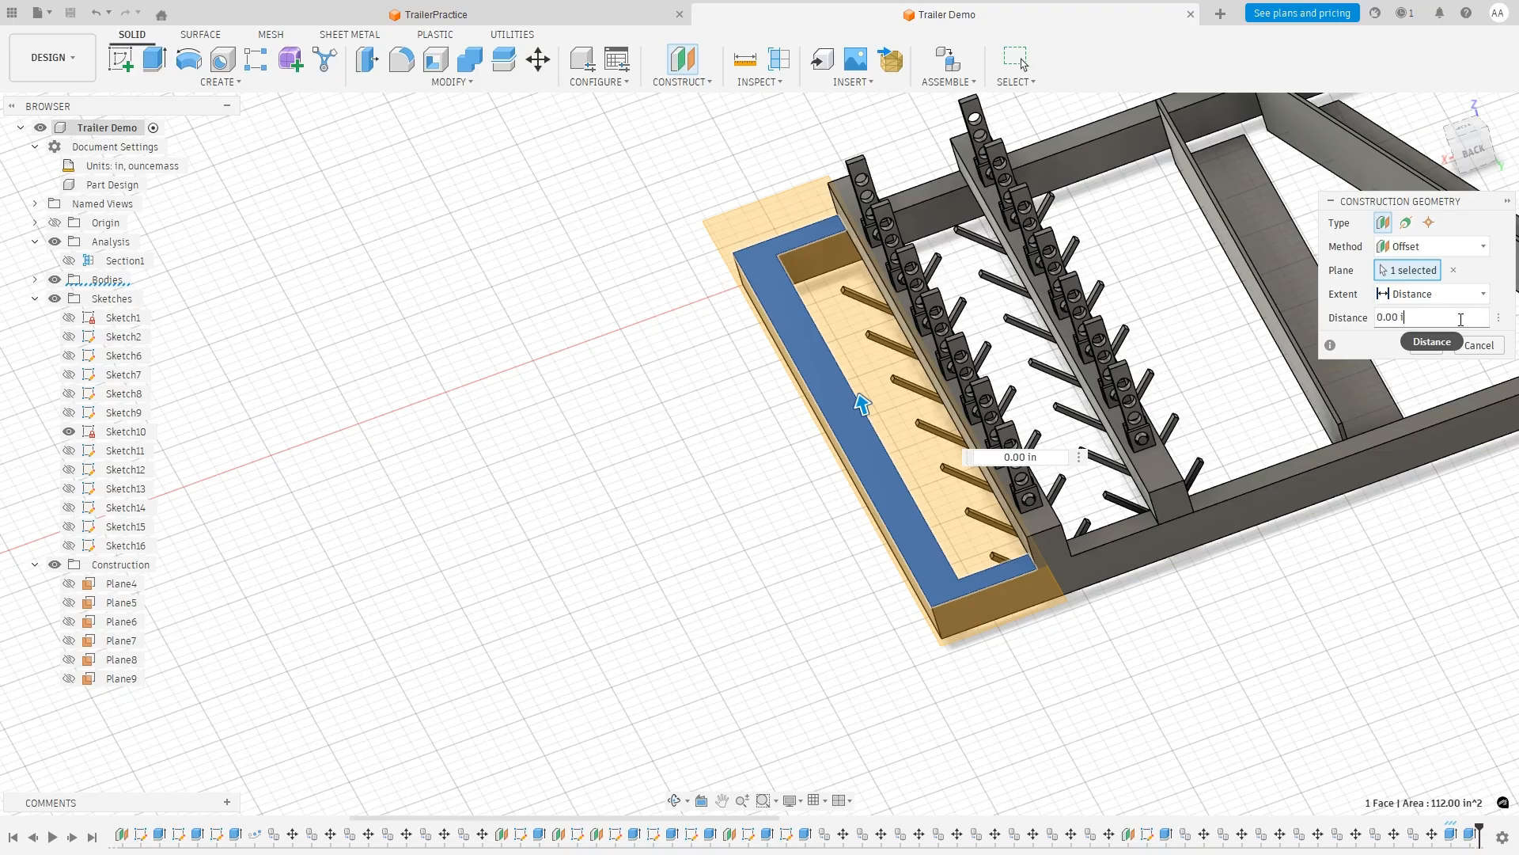
{"action": "key", "text": "BackSpace"}
{"action": "key", "text": "BackSpace"}
{"action": "key", "text": "BackSpace"}
{"action": "key", "text": "BackSpace"}
{"action": "key", "text": "BackSpace"}
{"action": "type", "text": "18"}
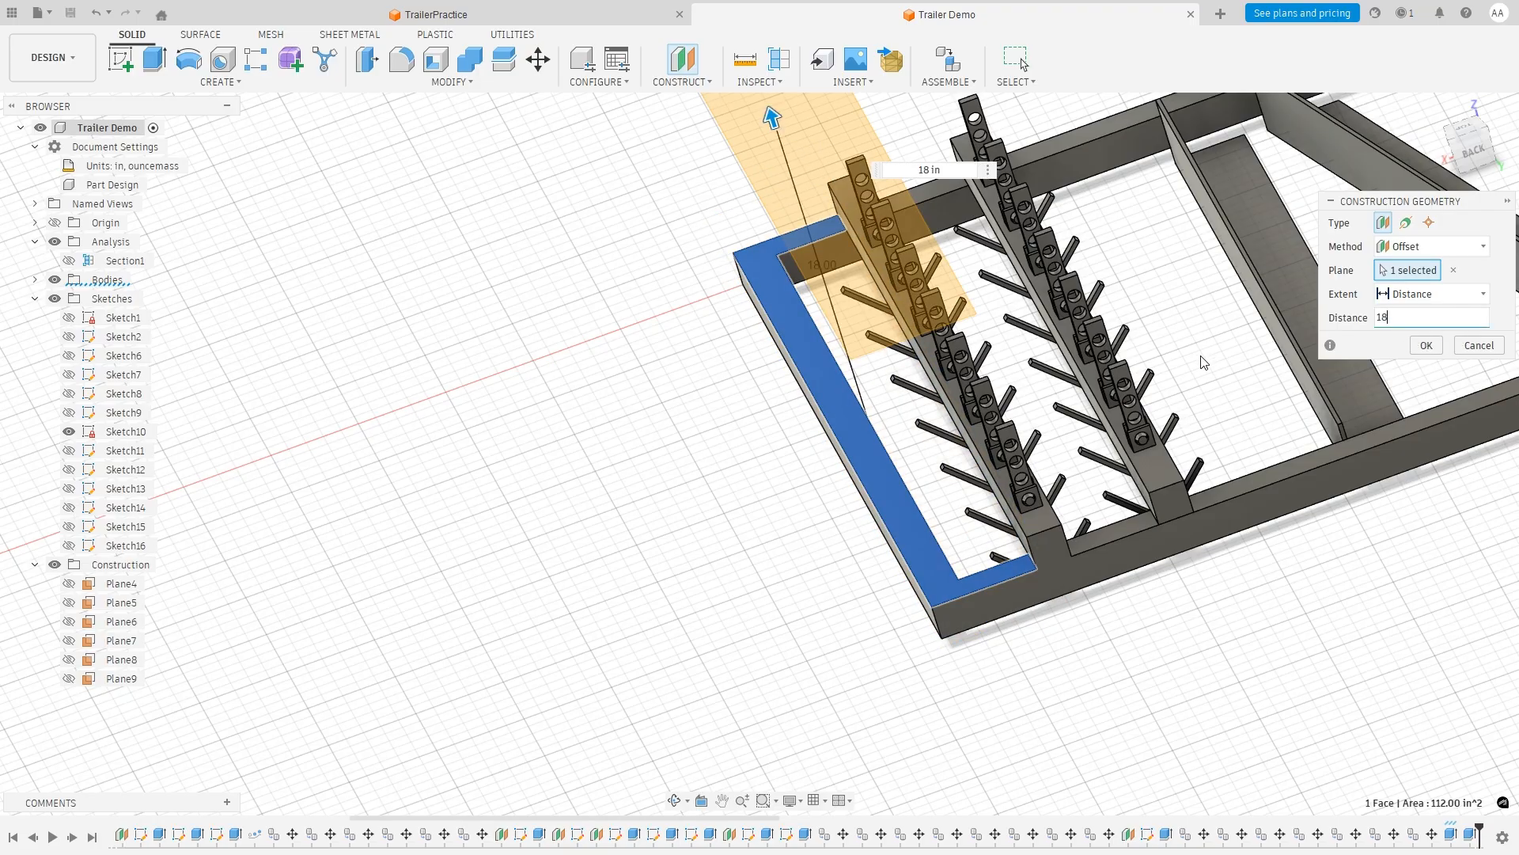
{"action": "middle_click_drag", "start_coordinate": [1120, 327], "coordinate": [1201, 282], "text": "shift"}
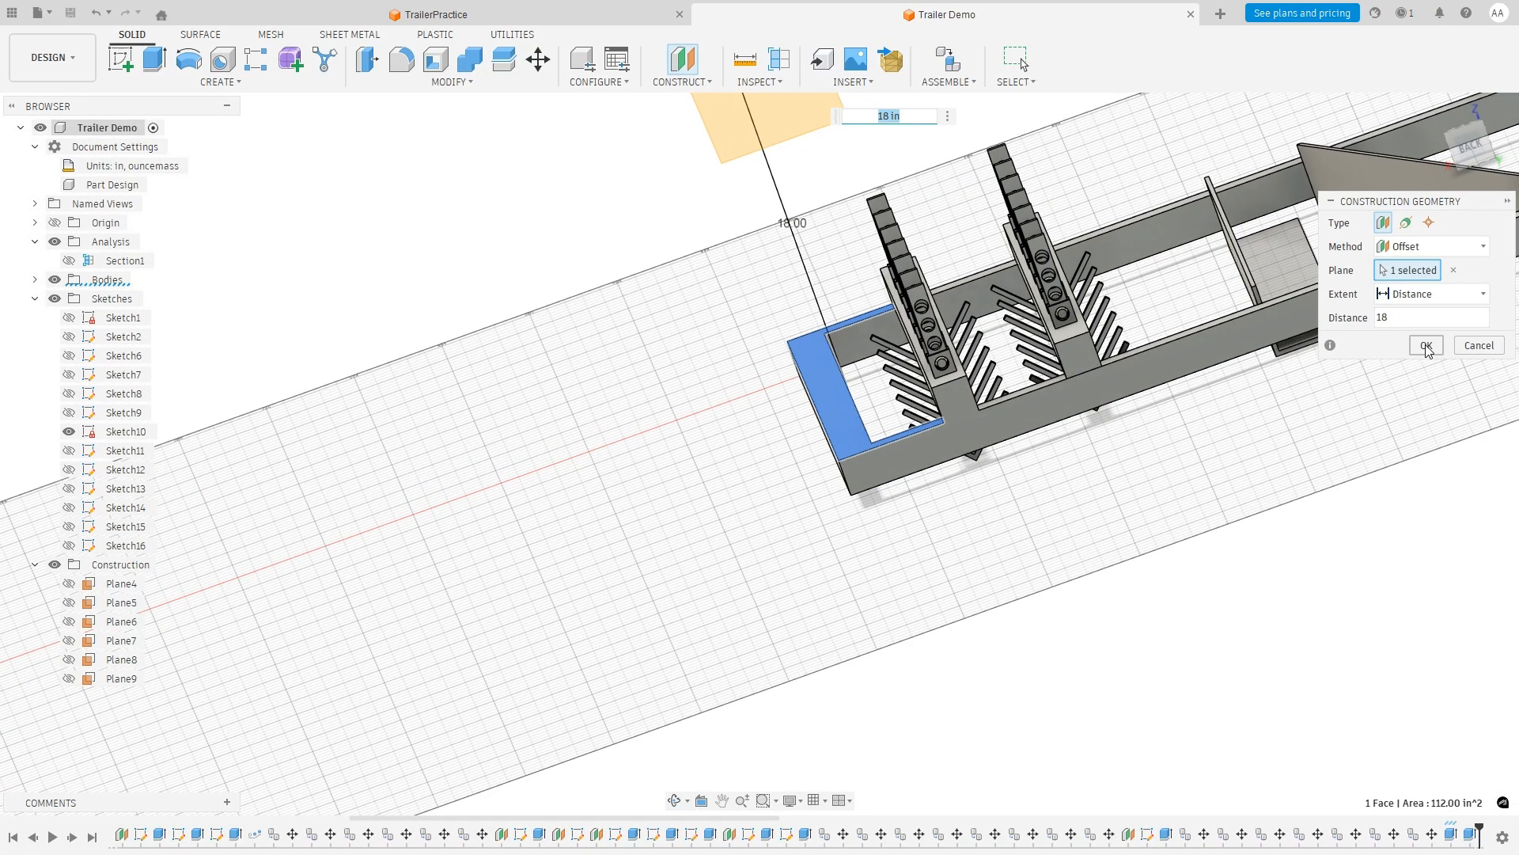
{"action": "left_click", "coordinate": [1426, 346]}
{"action": "scroll", "coordinate": [1078, 259], "scroll_direction": "down", "scroll_amount": 5}
{"action": "scroll", "coordinate": [945, 164], "scroll_direction": "up", "scroll_amount": 6}
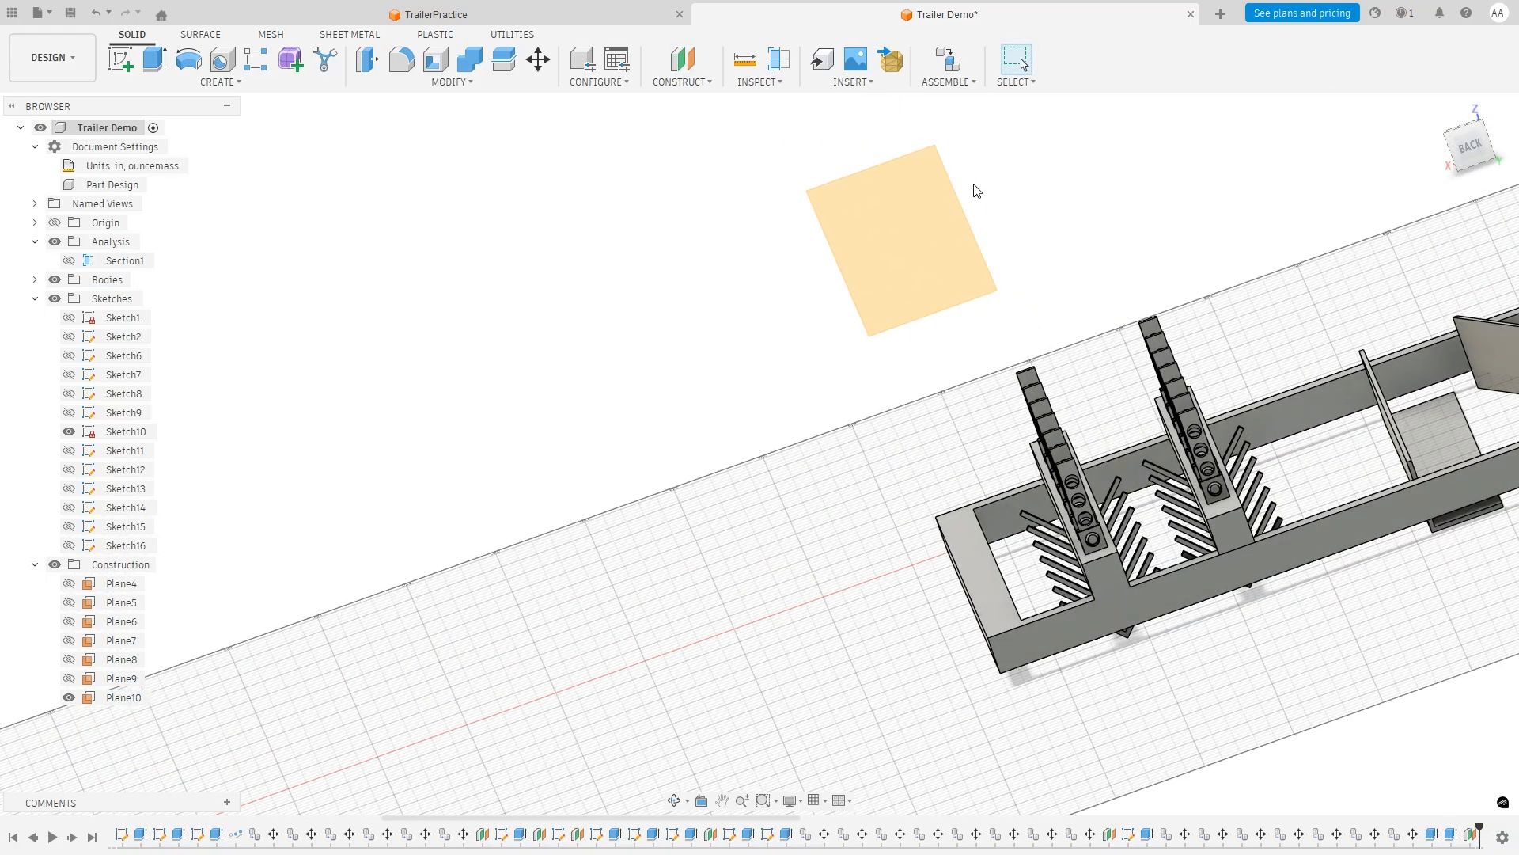
Start a sketch on the plane 18 in above the frame and check the hitch layout in the hand-drawn IMG_6440.webp.
{"action": "left_click", "coordinate": [129, 67]}
{"action": "left_click", "coordinate": [880, 234]}
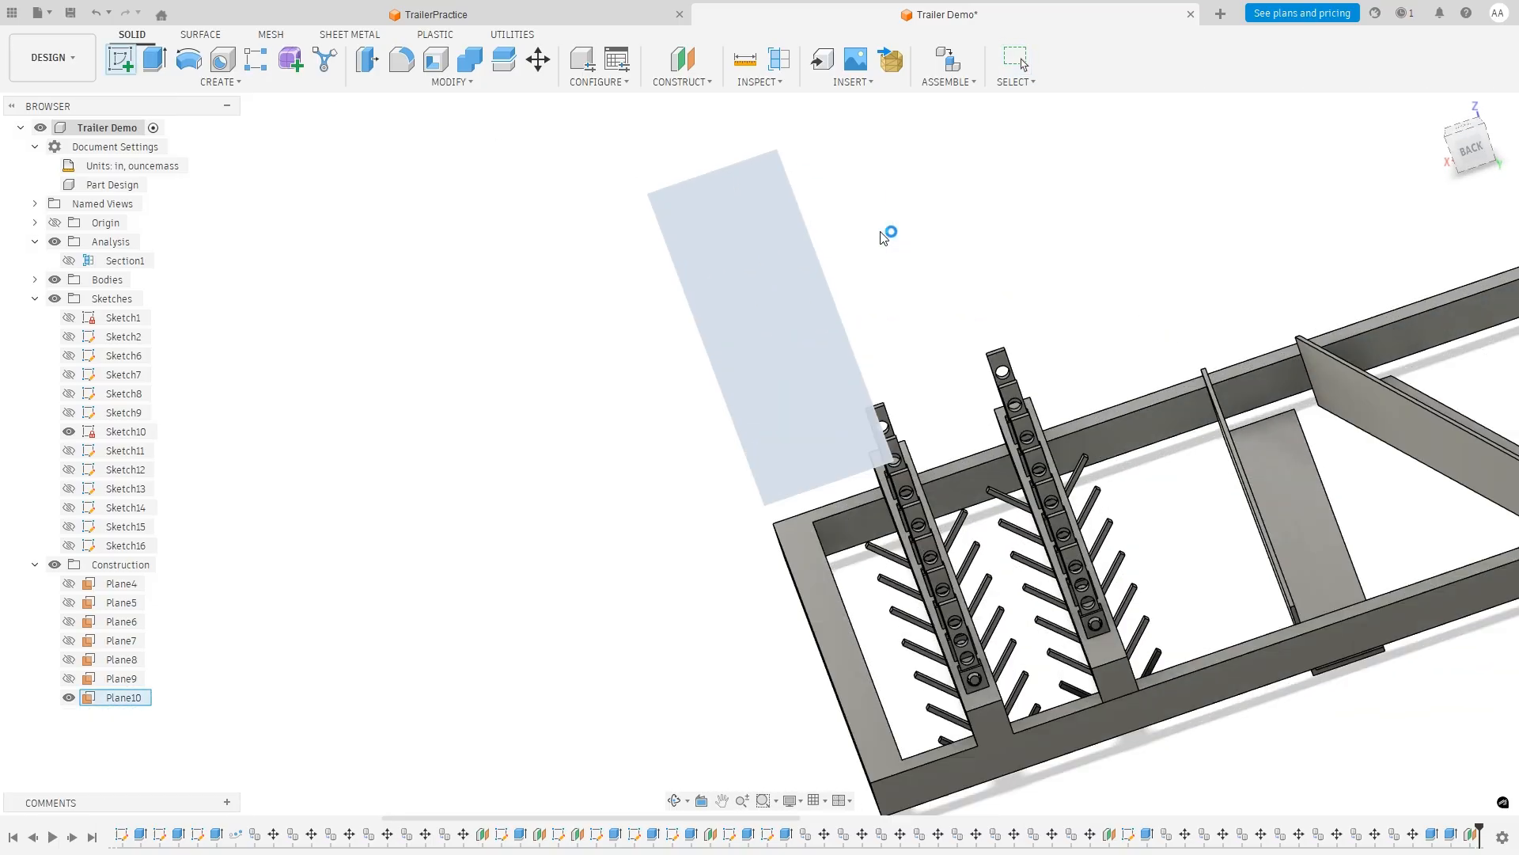
{"action": "middle_click_drag", "start_coordinate": [457, 724], "coordinate": [1258, 431]}
{"action": "scroll", "coordinate": [1010, 473], "scroll_direction": "up", "scroll_amount": 2}
{"action": "scroll", "coordinate": [1010, 473], "scroll_direction": "down", "scroll_amount": 5}
{"action": "middle_click_drag", "start_coordinate": [681, 530], "coordinate": [880, 450]}
{"action": "scroll", "coordinate": [918, 432], "scroll_direction": "up", "scroll_amount": 2}
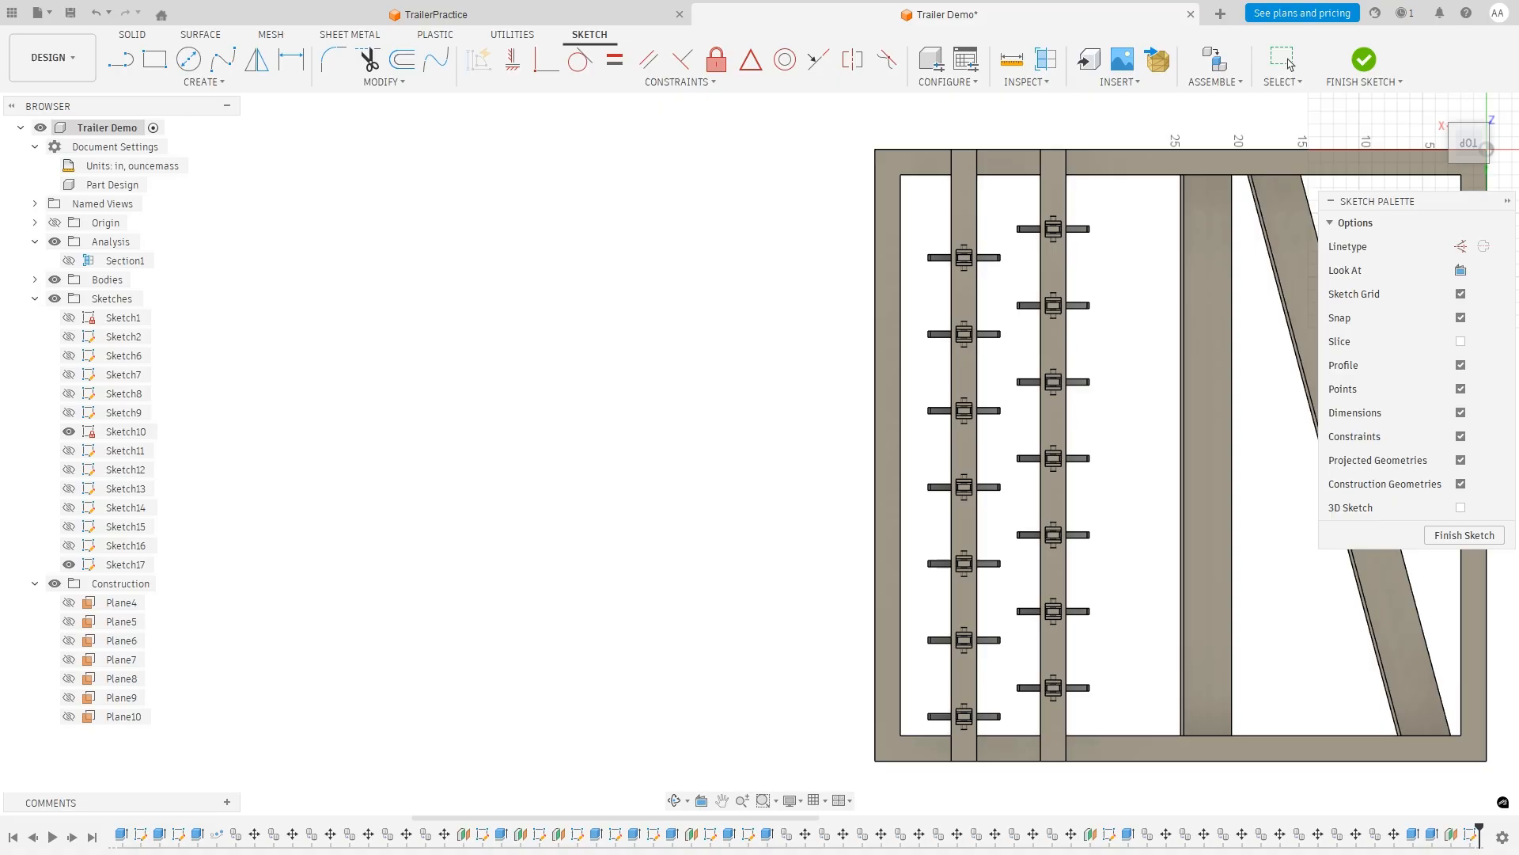
{"action": "key", "text": "alt+Tab"}
{"action": "scroll", "coordinate": [1217, 329], "scroll_direction": "down", "scroll_amount": 5}
{"action": "left_click_drag", "start_coordinate": [1134, 397], "coordinate": [1311, 437]}
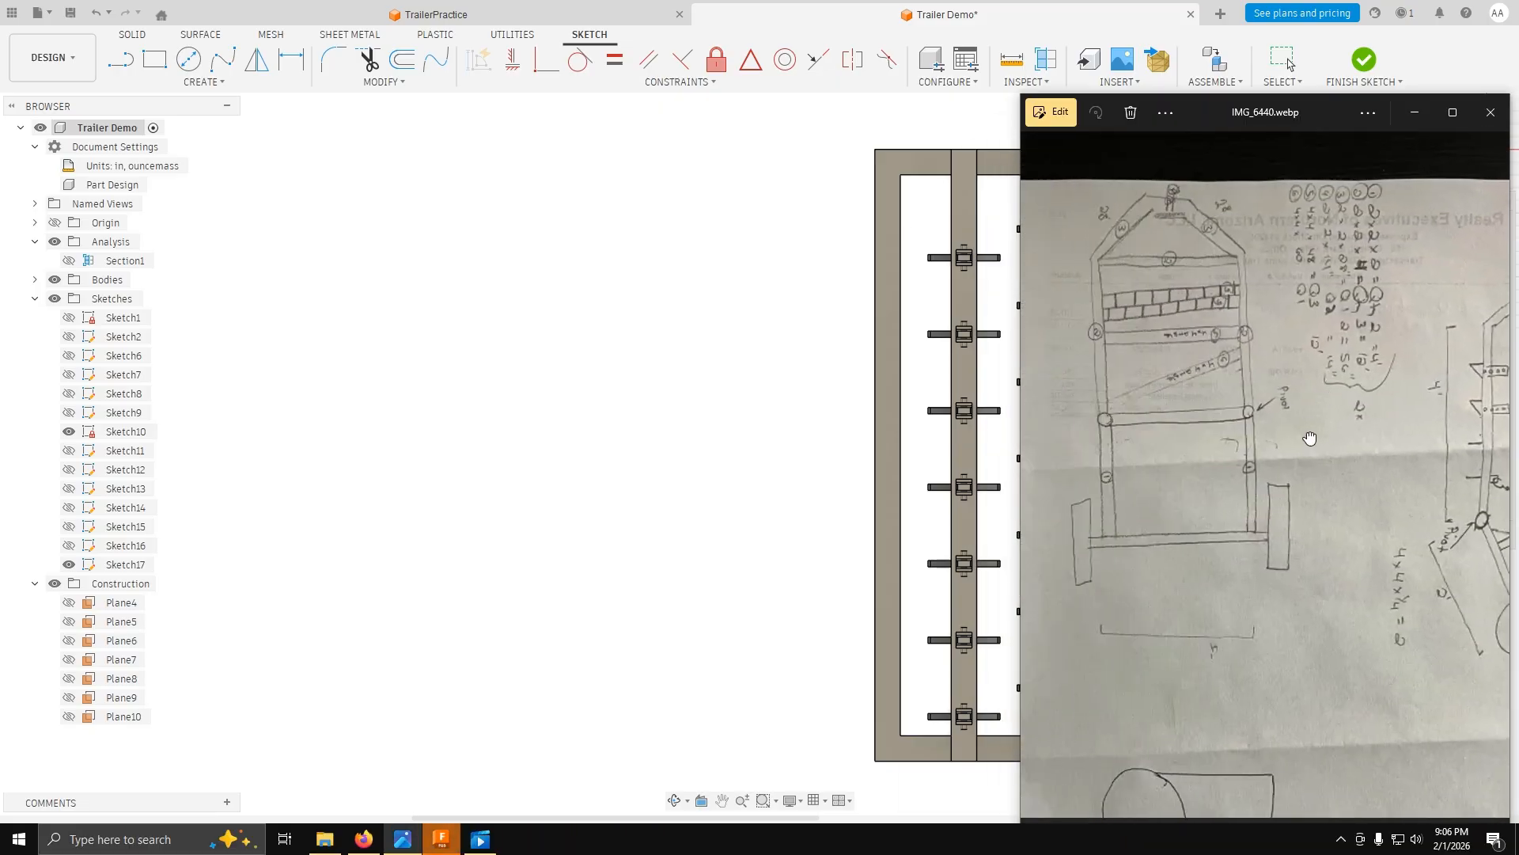
{"action": "left_click", "coordinate": [1415, 111]}
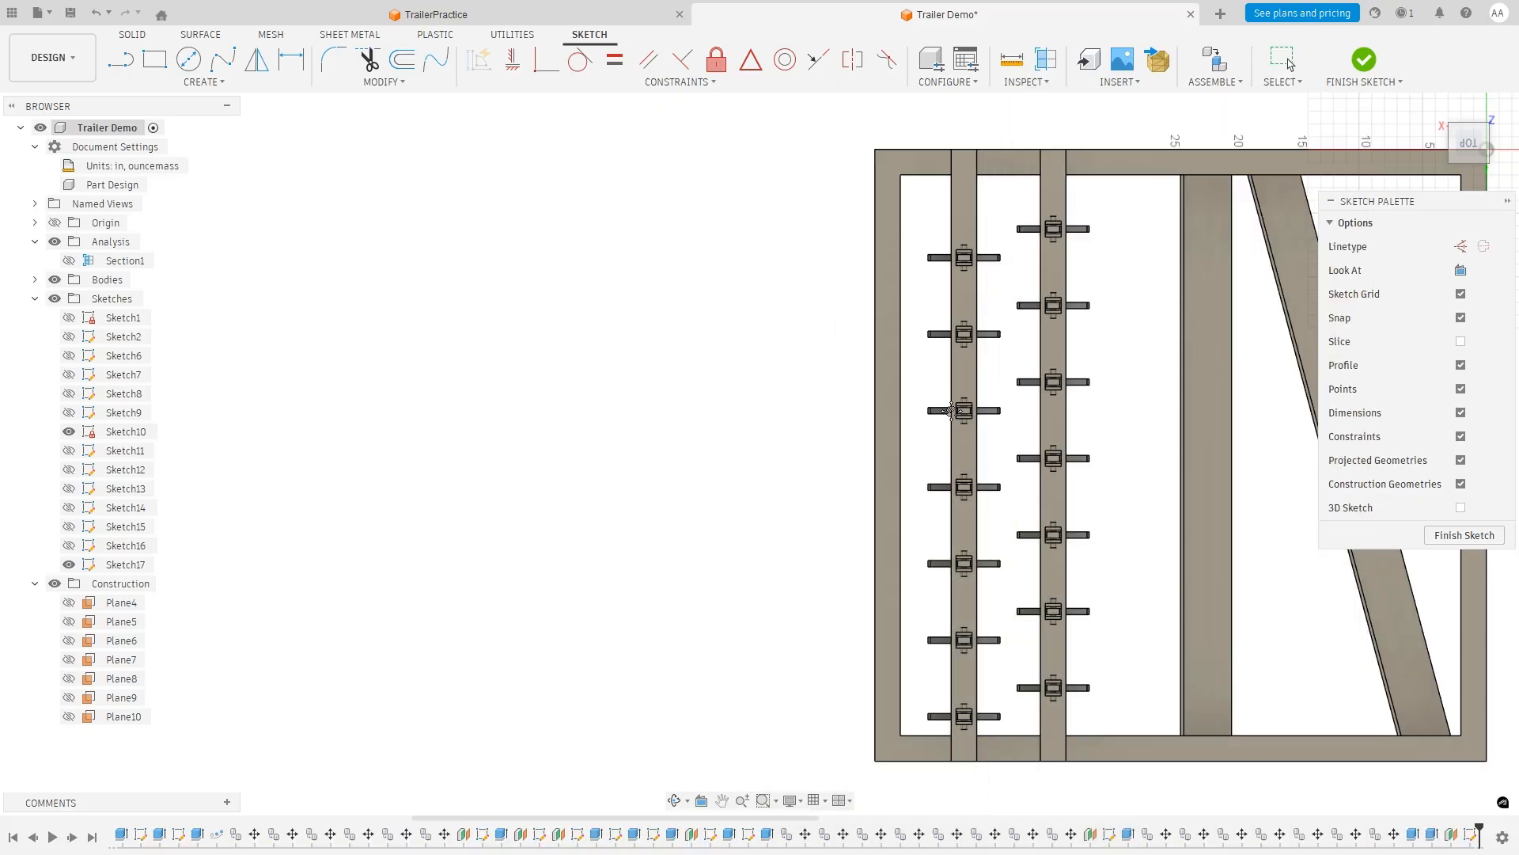
Draw a 24 in line from the frame's corner along the end beam's outer edge to its midpoint.
{"action": "left_click", "coordinate": [123, 64]}
{"action": "left_click", "coordinate": [876, 761]}
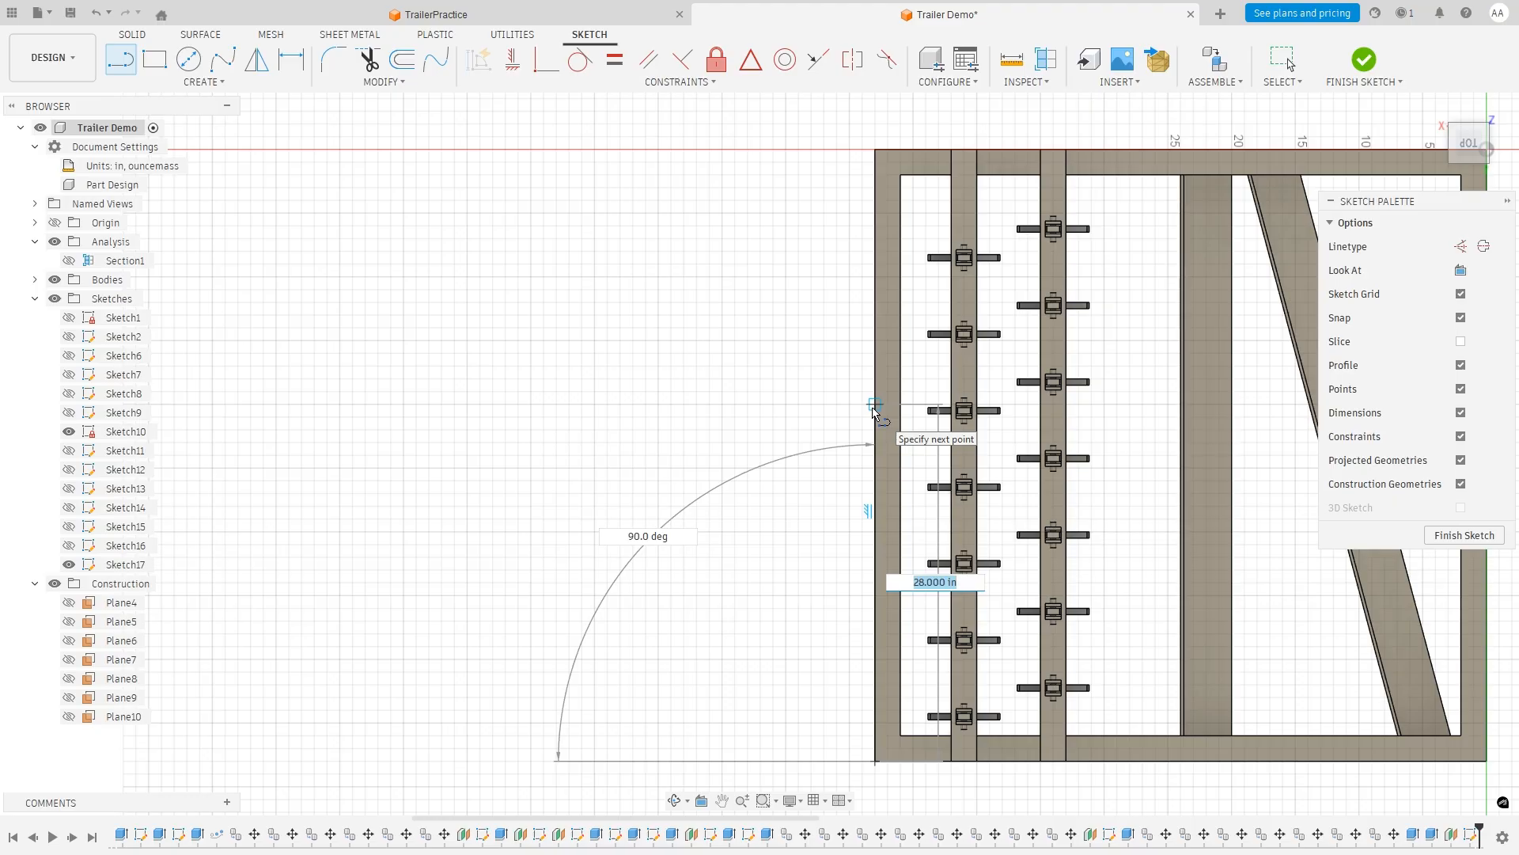
{"action": "type", "text": "24"}
{"action": "key", "text": "Return"}
{"action": "key", "text": "Escape"}
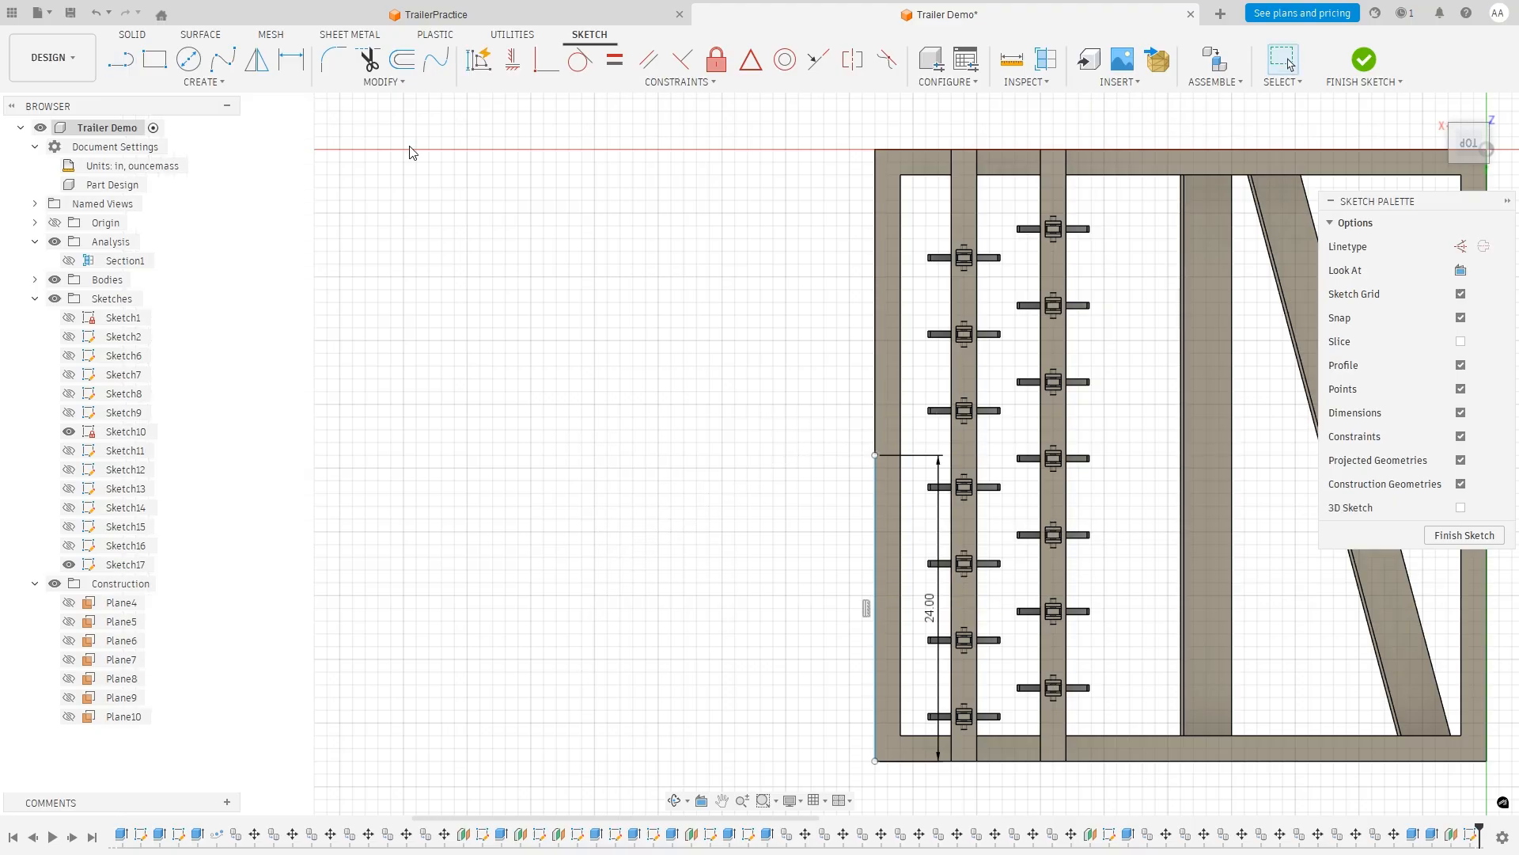
Draw a 36 in line outward from the end beam's midpoint, perpendicular to the beam.
{"action": "left_click", "coordinate": [120, 59]}
{"action": "left_click", "coordinate": [873, 457]}
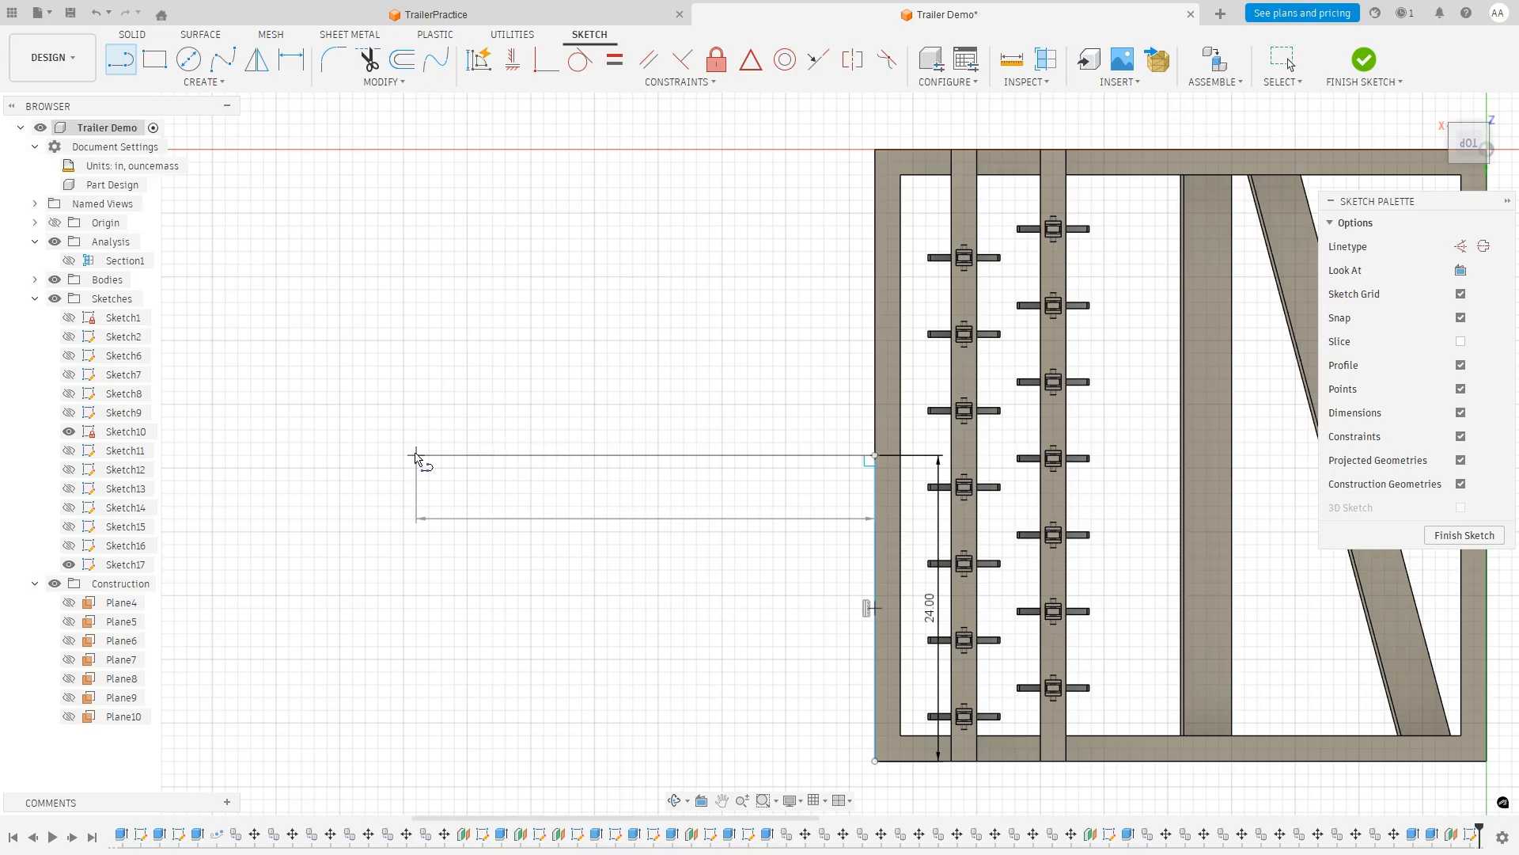
{"action": "left_click", "coordinate": [416, 456]}
{"action": "key", "text": "Escape"}
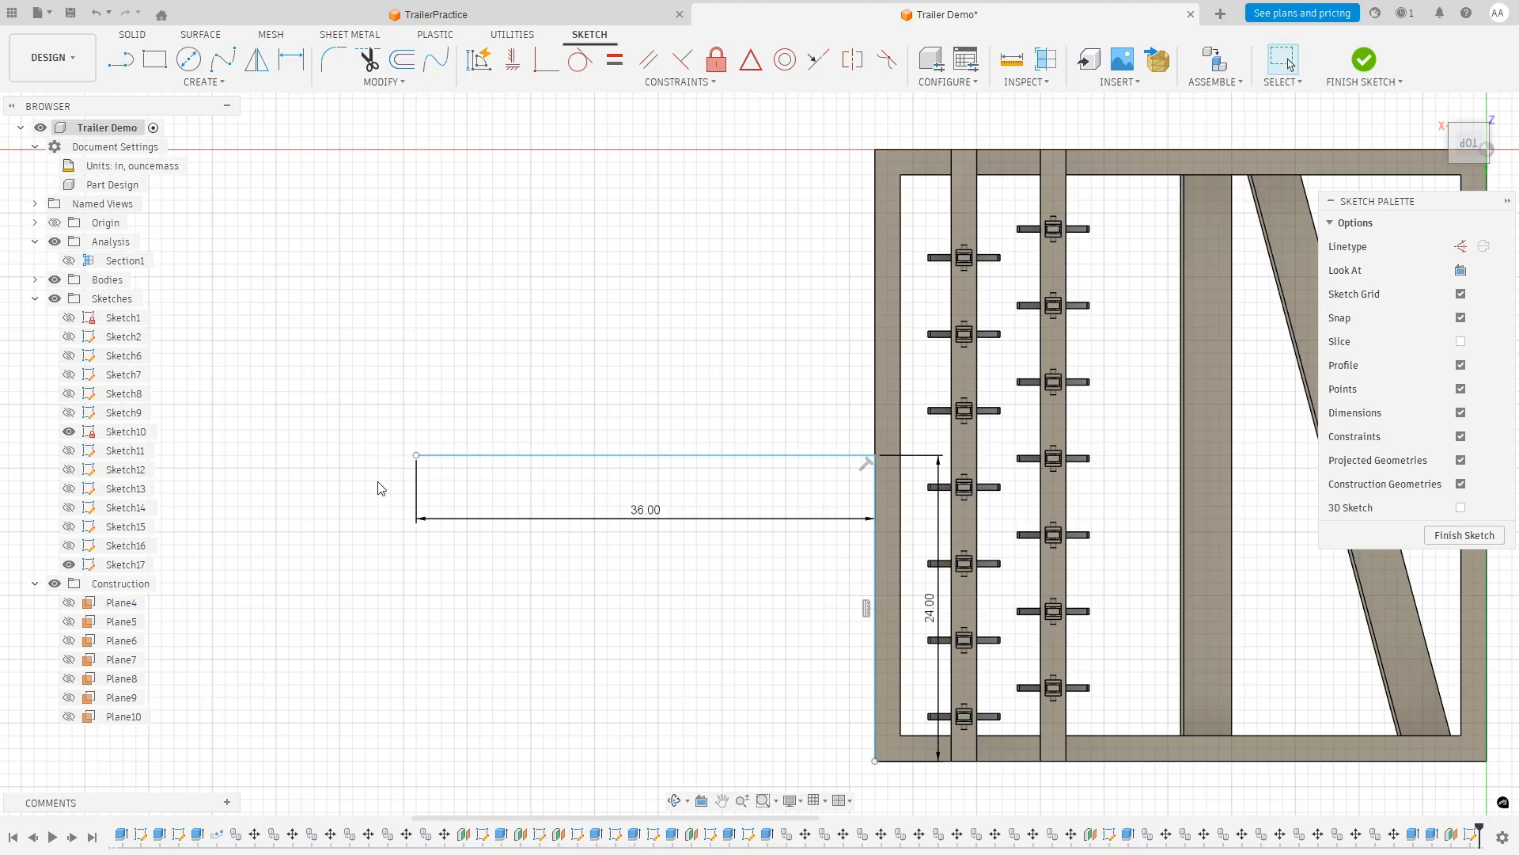
Draw a perpendicular 6 in line from the outer end of the 36 in line.
{"action": "scroll", "coordinate": [282, 482], "scroll_direction": "up", "scroll_amount": 2}
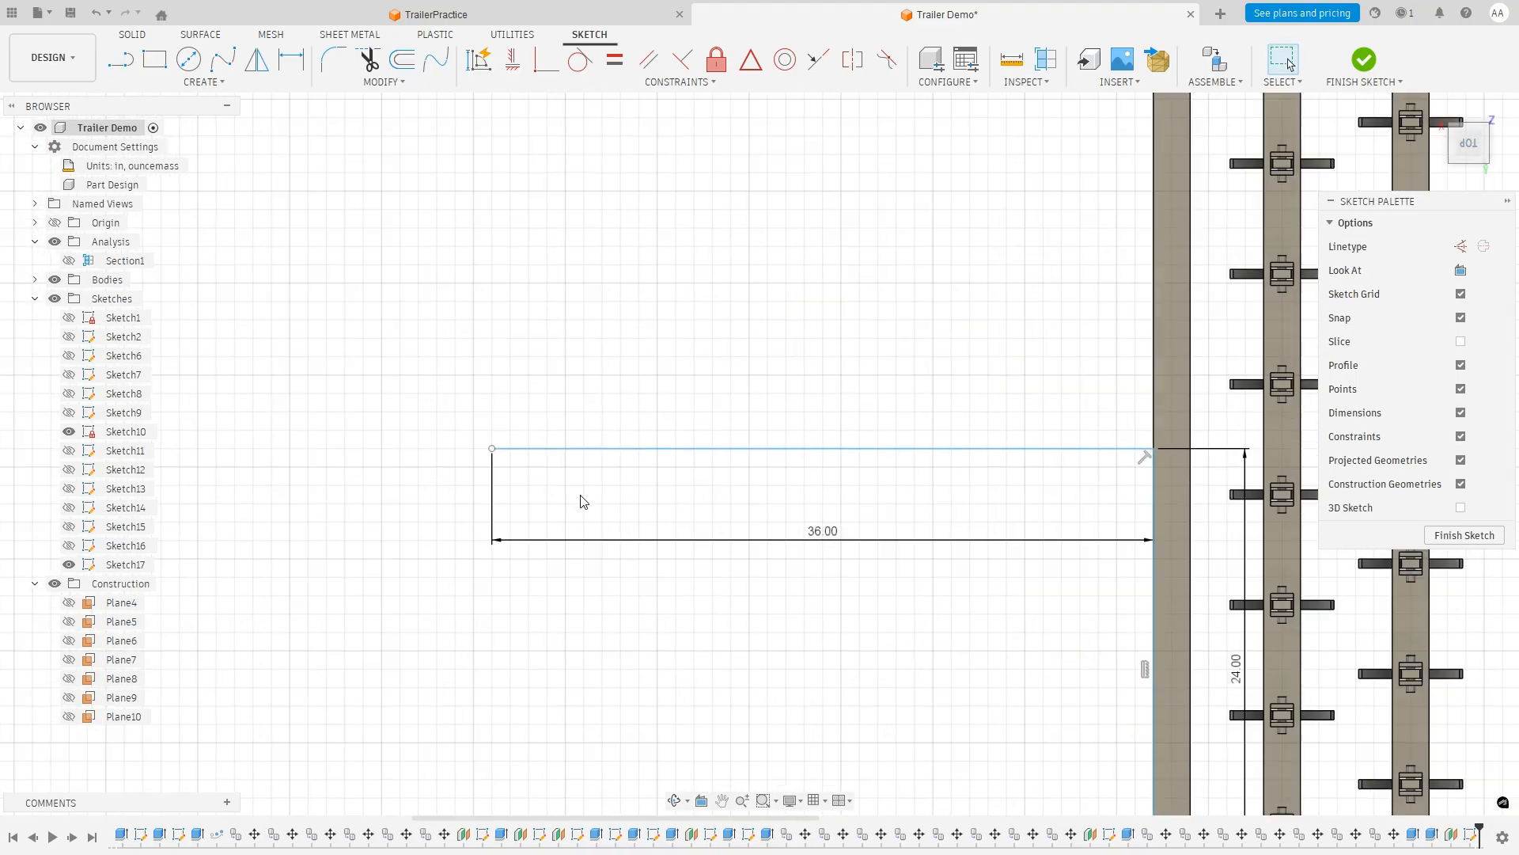
{"action": "left_click", "coordinate": [154, 60]}
{"action": "left_click", "coordinate": [119, 59]}
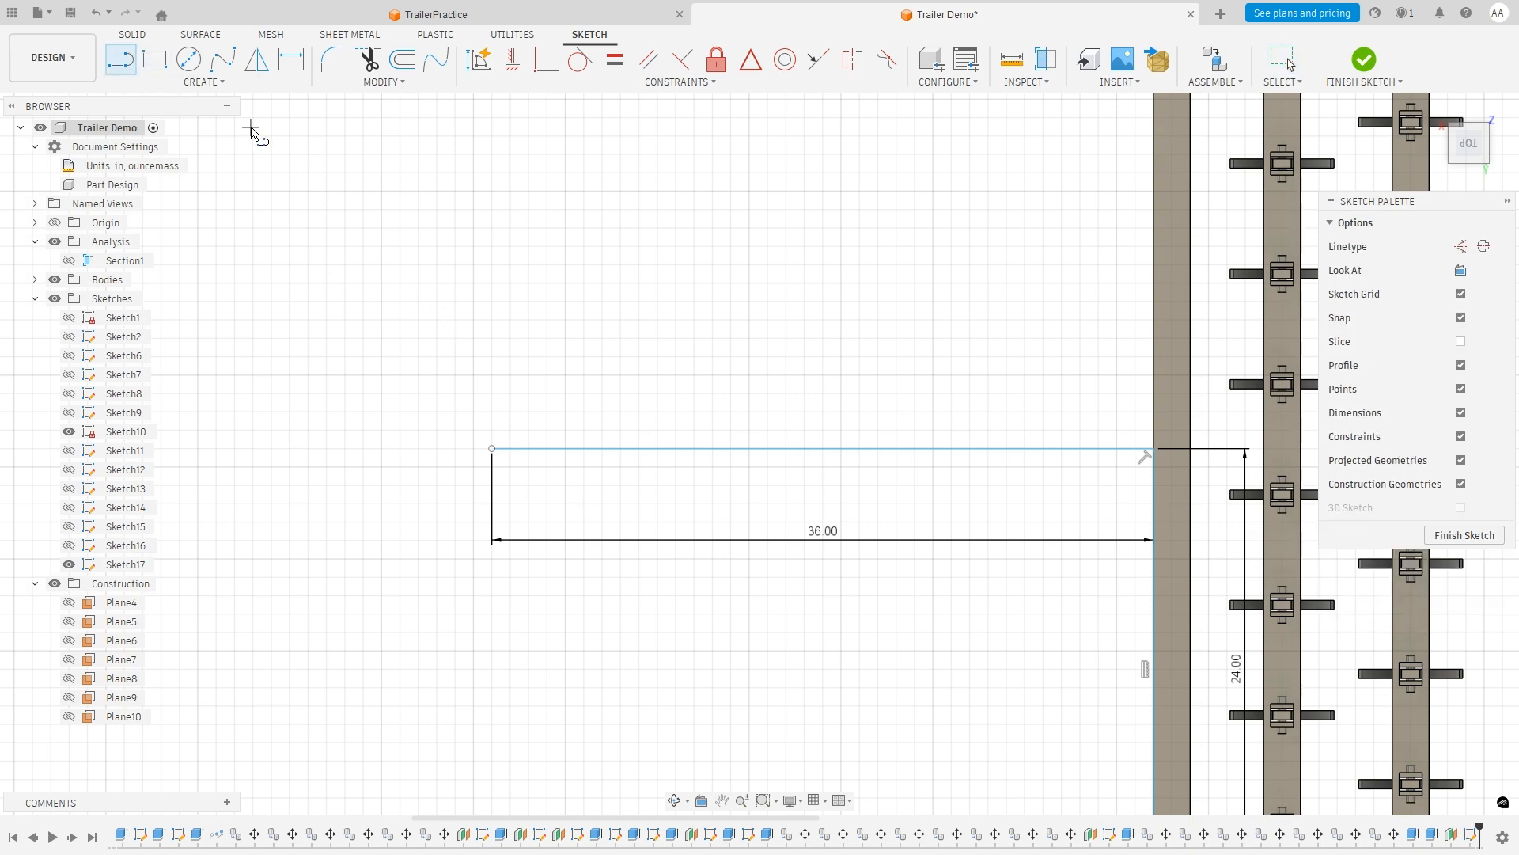
{"action": "left_click", "coordinate": [156, 61]}
{"action": "key", "text": "l"}
{"action": "left_click", "coordinate": [490, 448]}
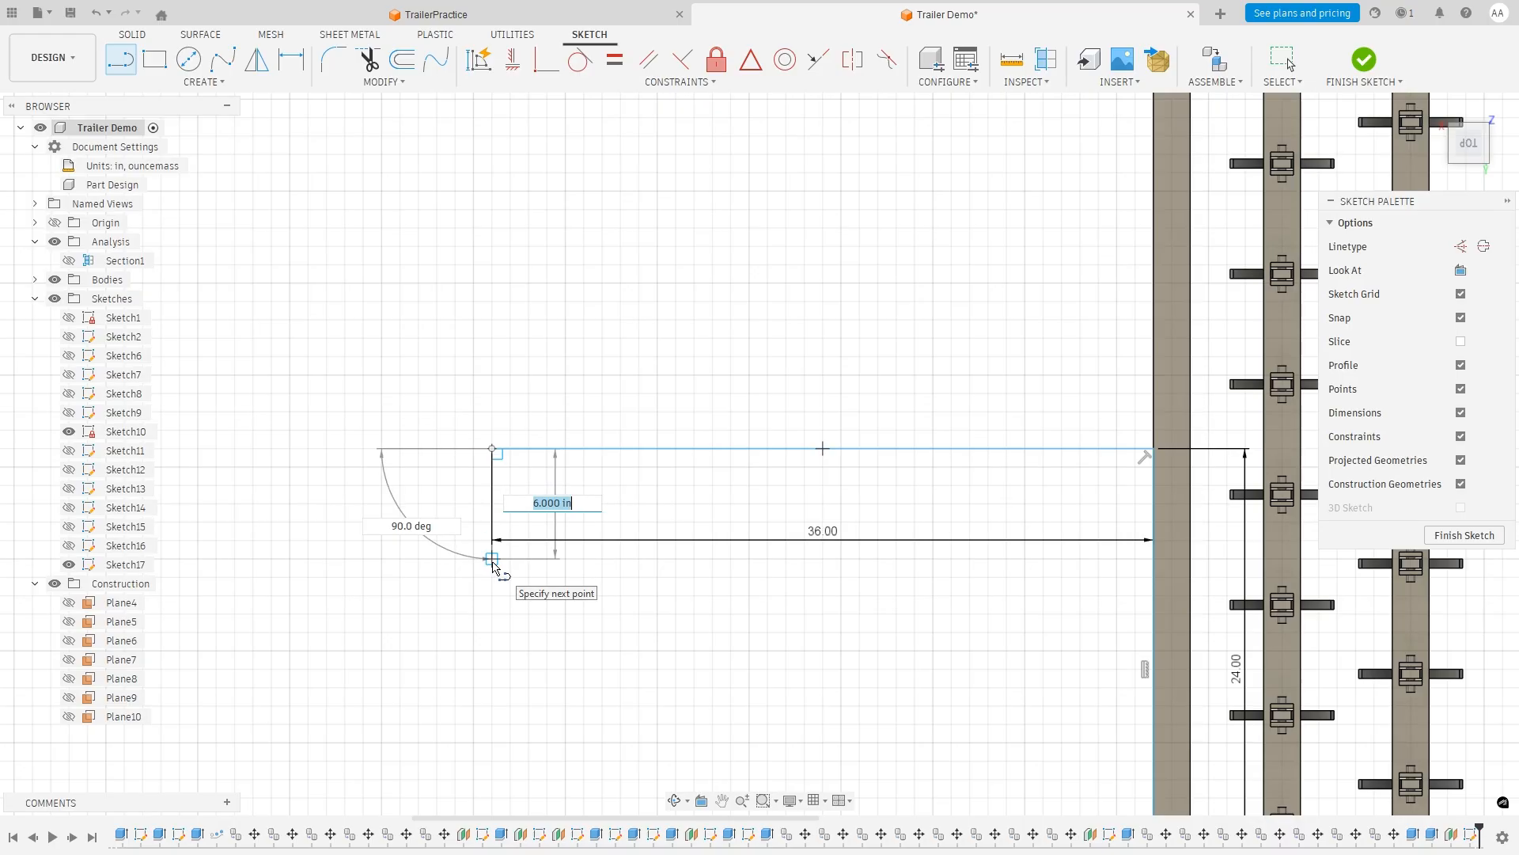
{"action": "left_click", "coordinate": [491, 560]}
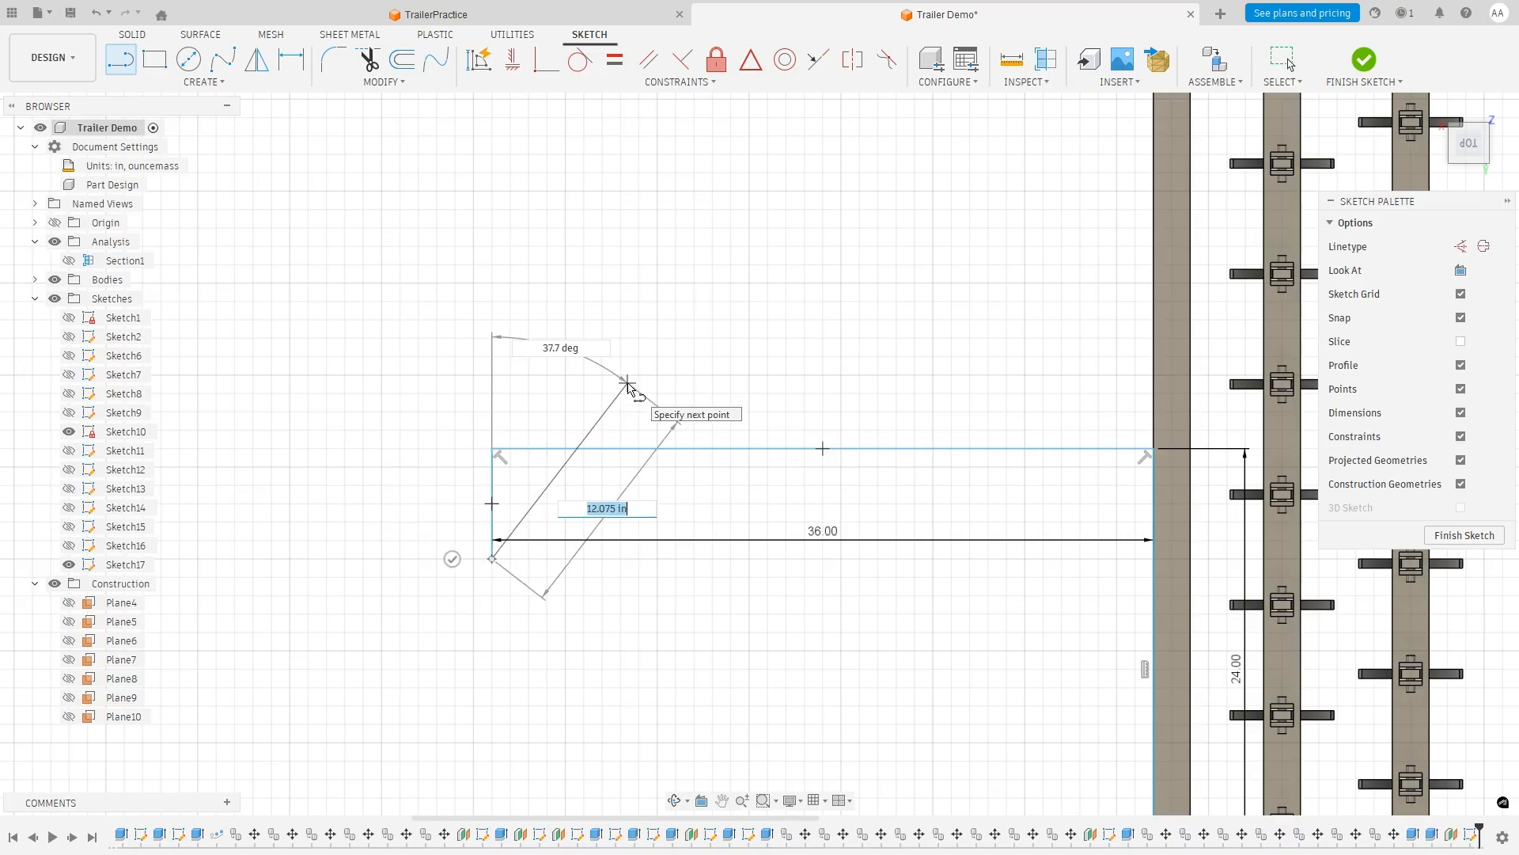
{"action": "key", "text": "Escape"}
Draw a 12 in by 2 in rectangle from the free end of the 6 in line, centred across the 36 in line.
{"action": "left_click", "coordinate": [155, 59]}
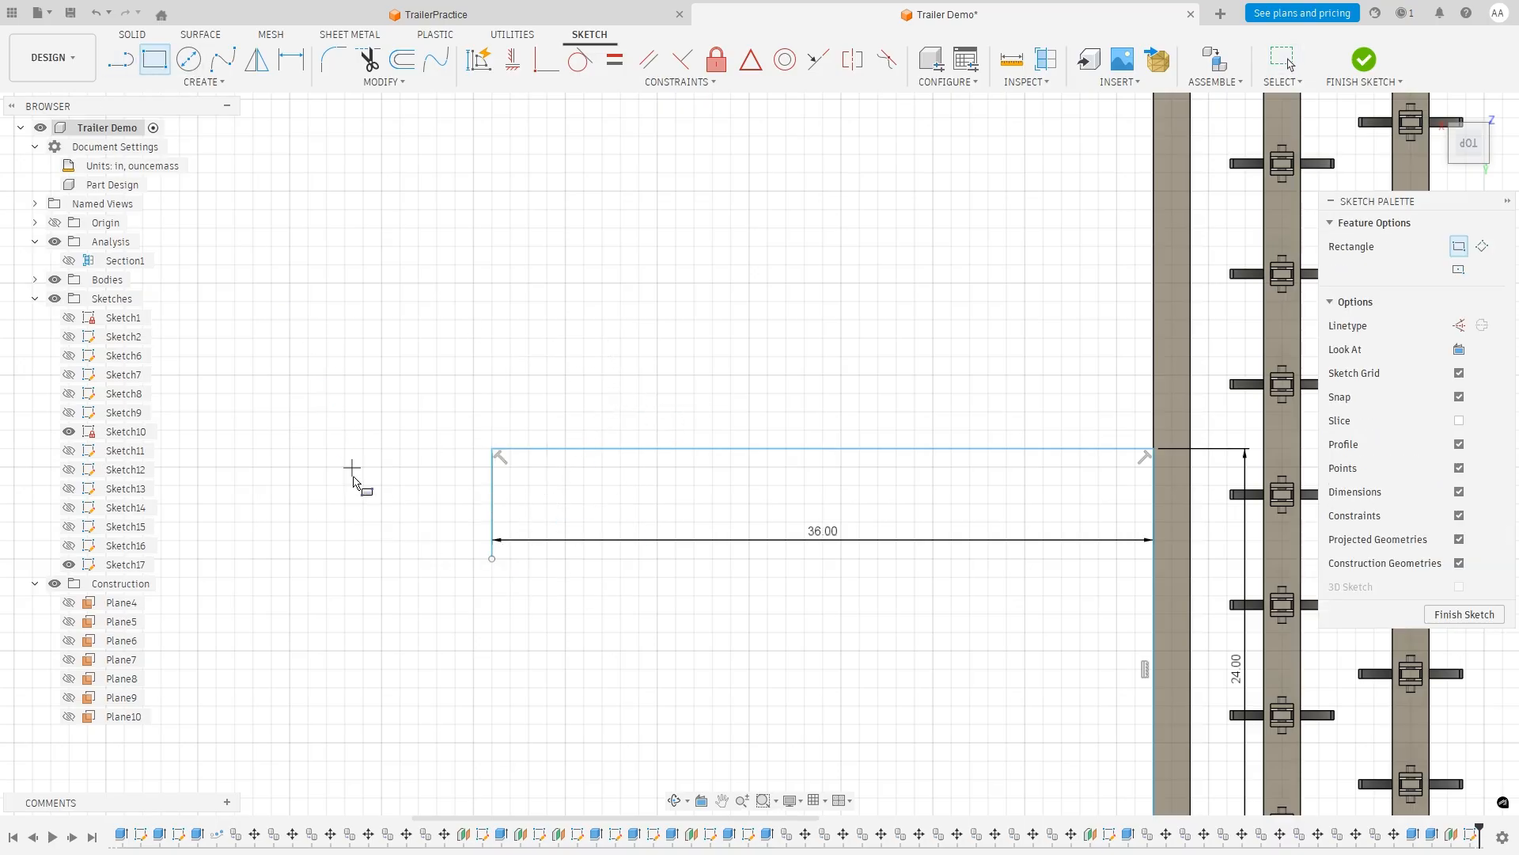
{"action": "left_click", "coordinate": [493, 559]}
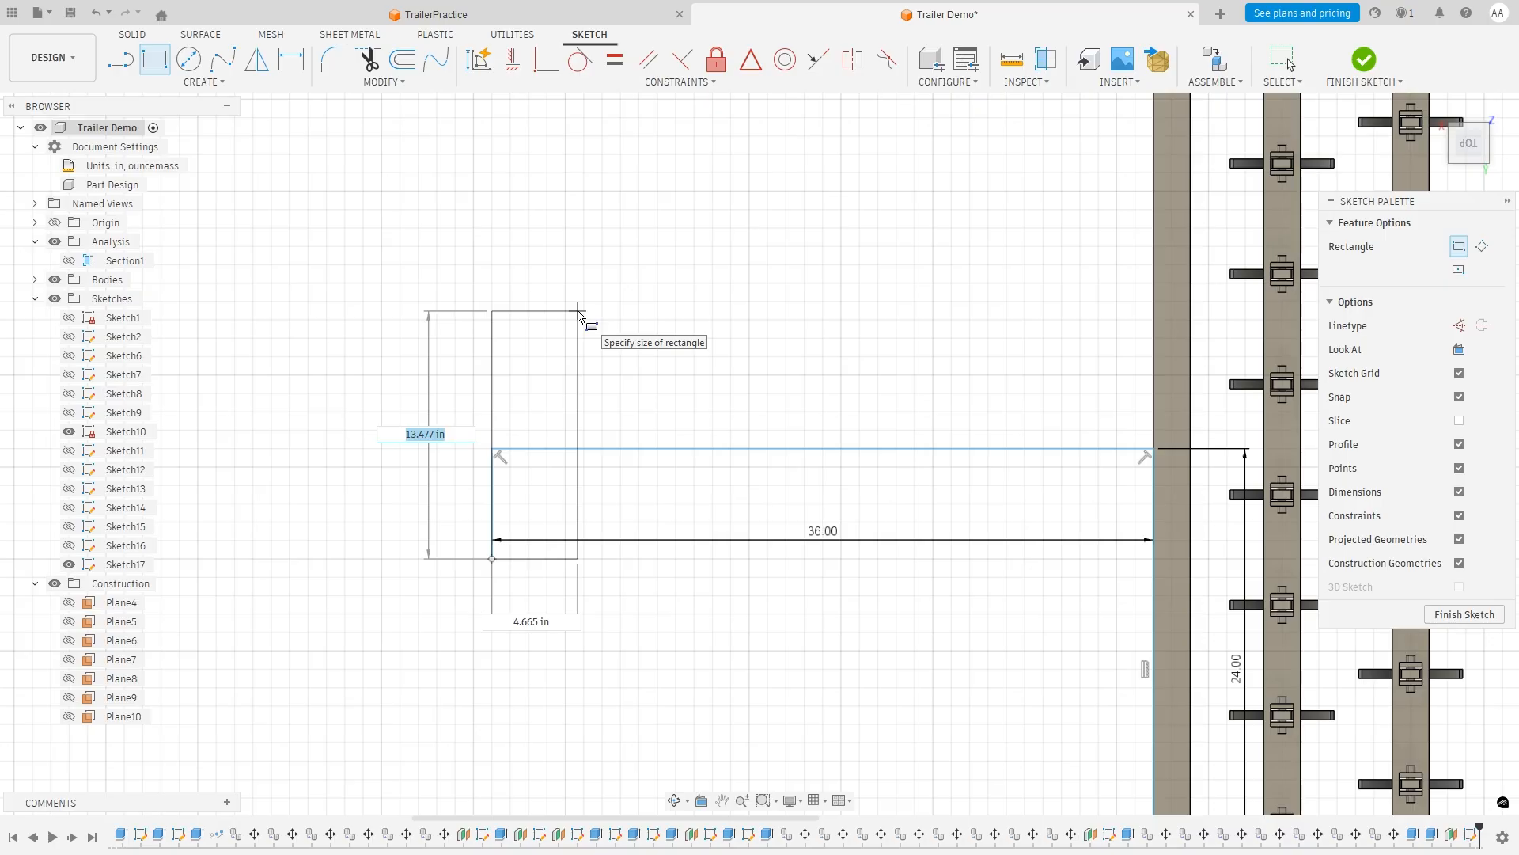
{"action": "type", "text": "12"}
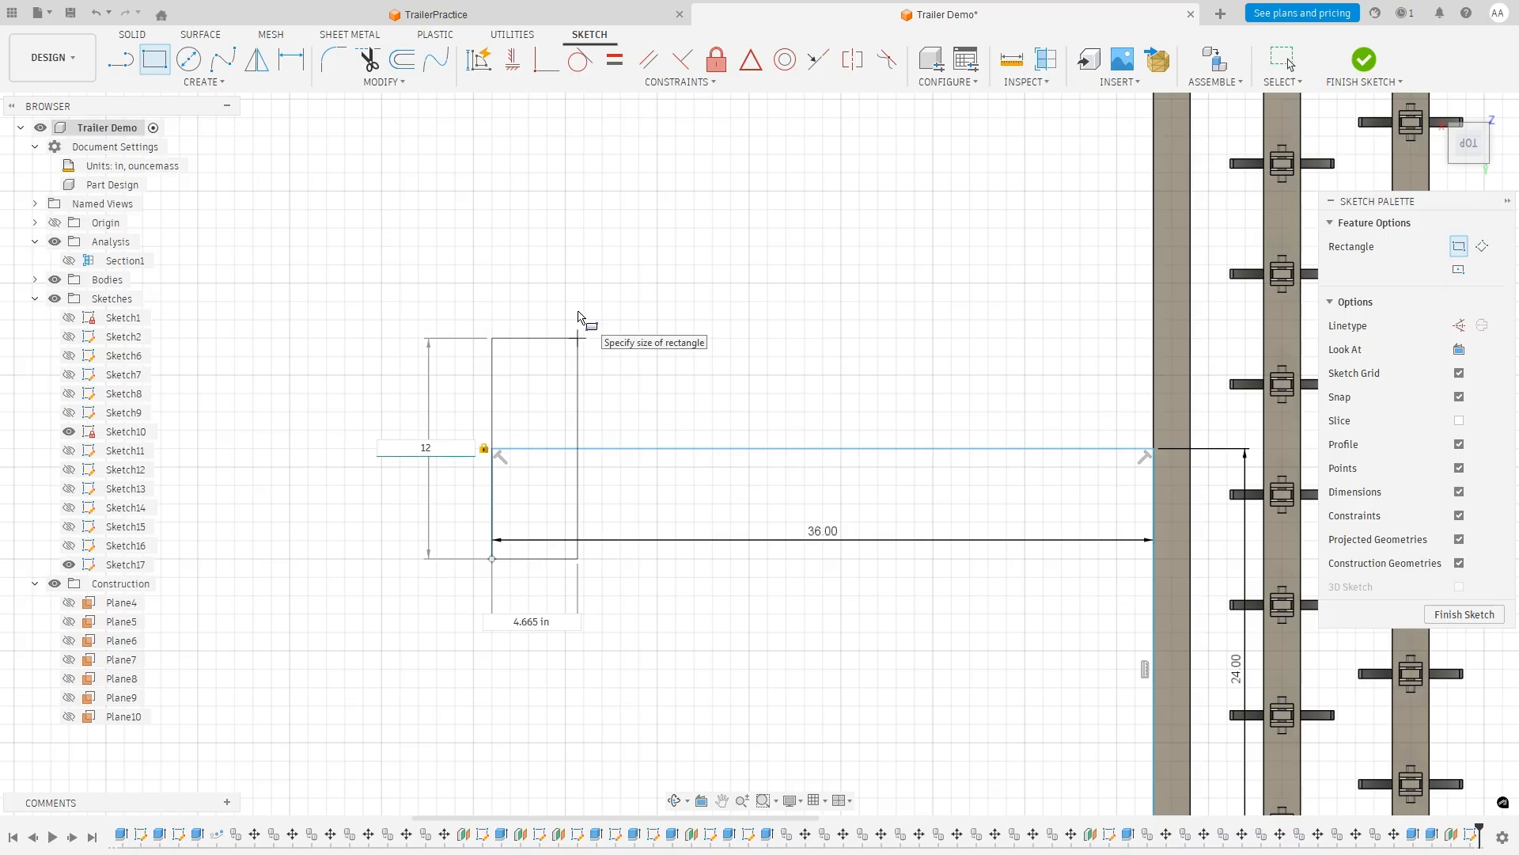
{"action": "key", "text": "Tab"}
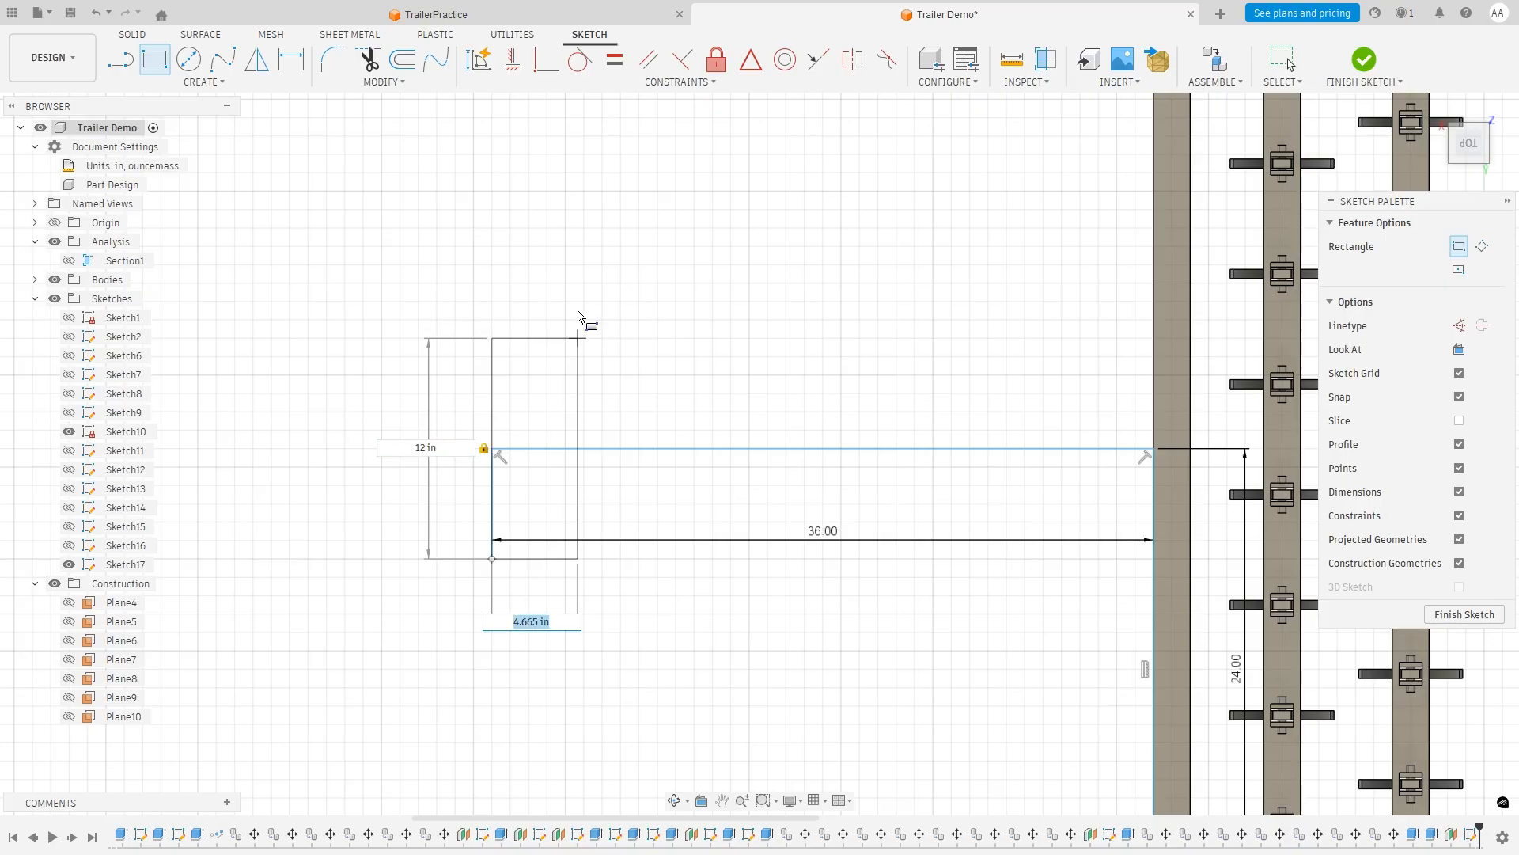
{"action": "type", "text": "2"}
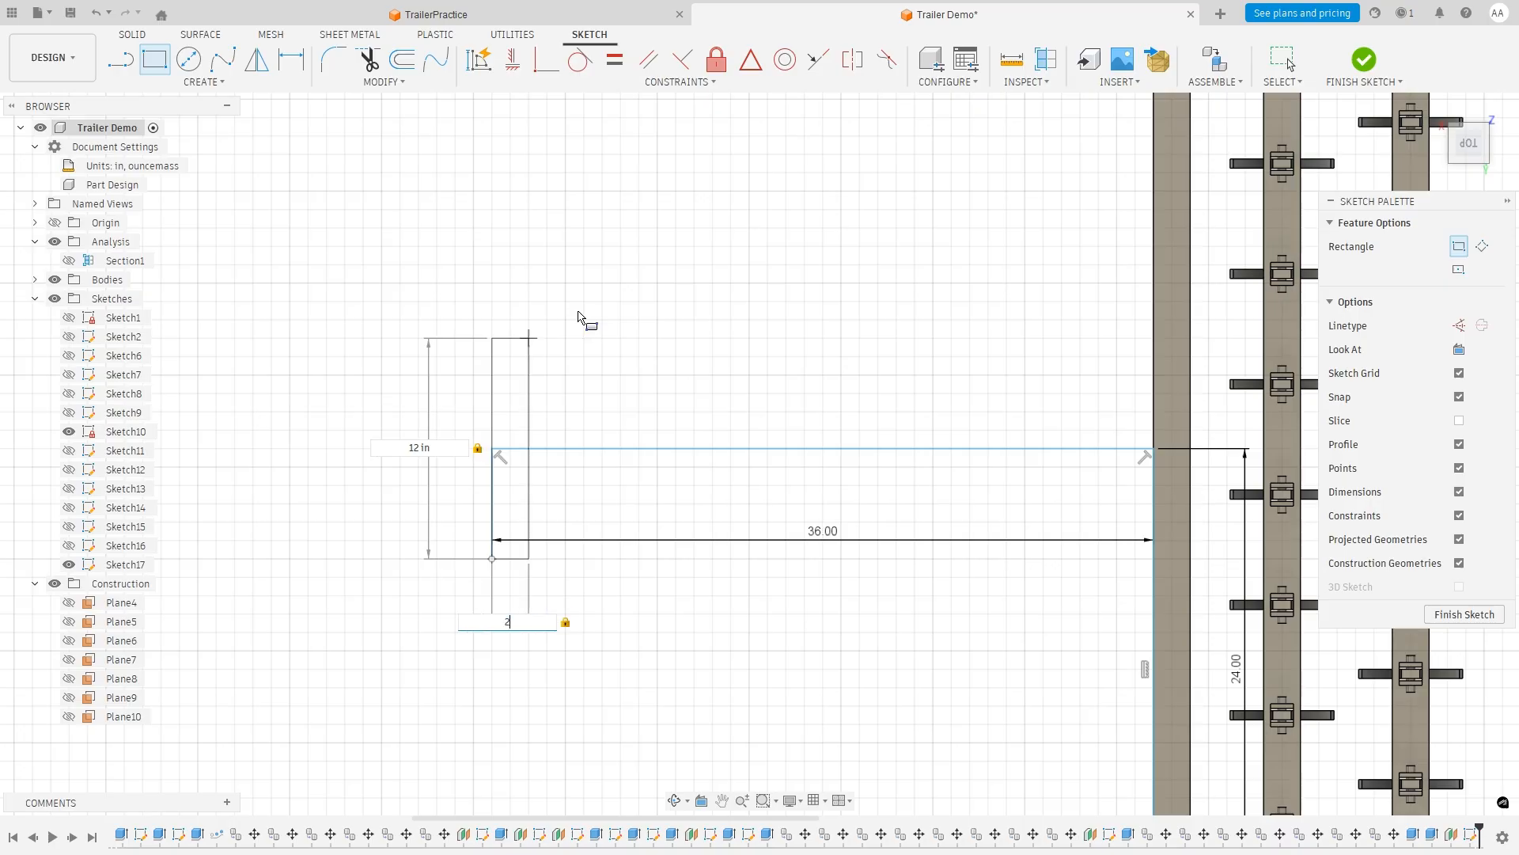
{"action": "key", "text": "Return"}
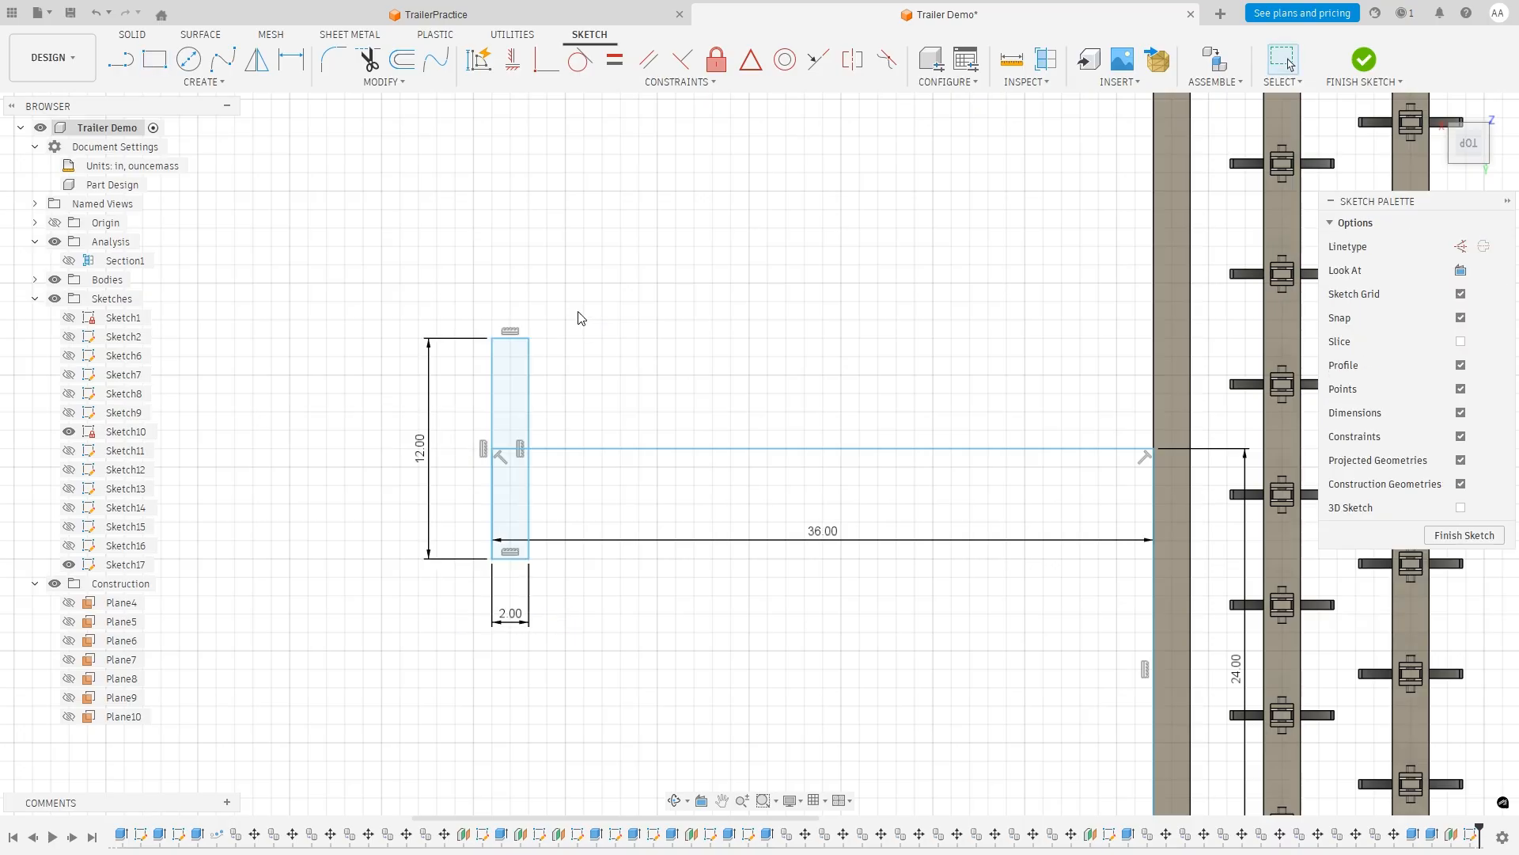
Trim away the 24 in and 36 in reference lines around the rectangle.
{"action": "left_click", "coordinate": [368, 59]}
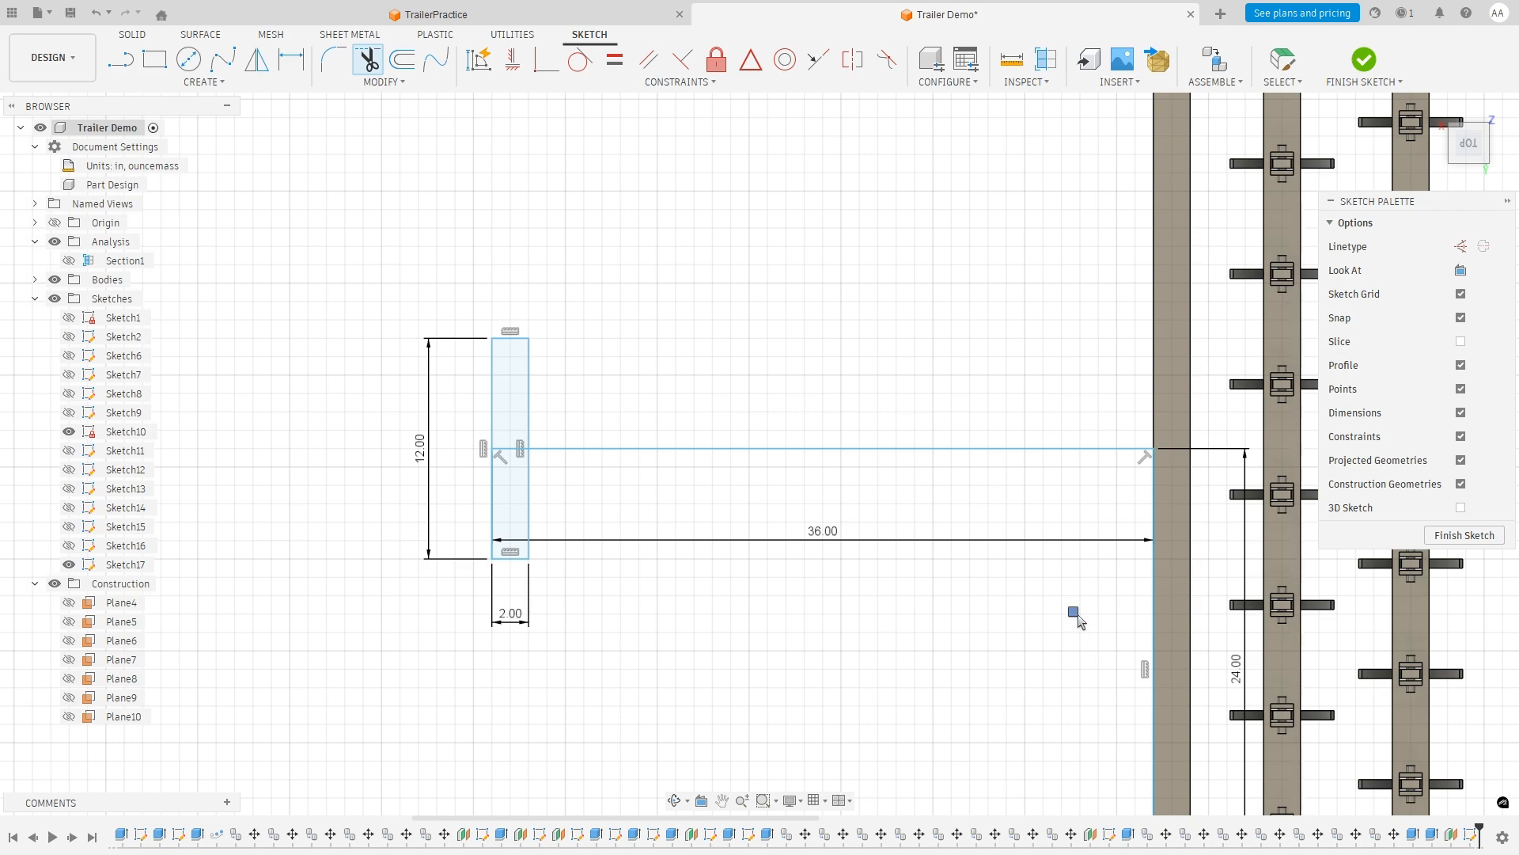
{"action": "left_click", "coordinate": [1155, 591]}
{"action": "left_click", "coordinate": [1014, 449]}
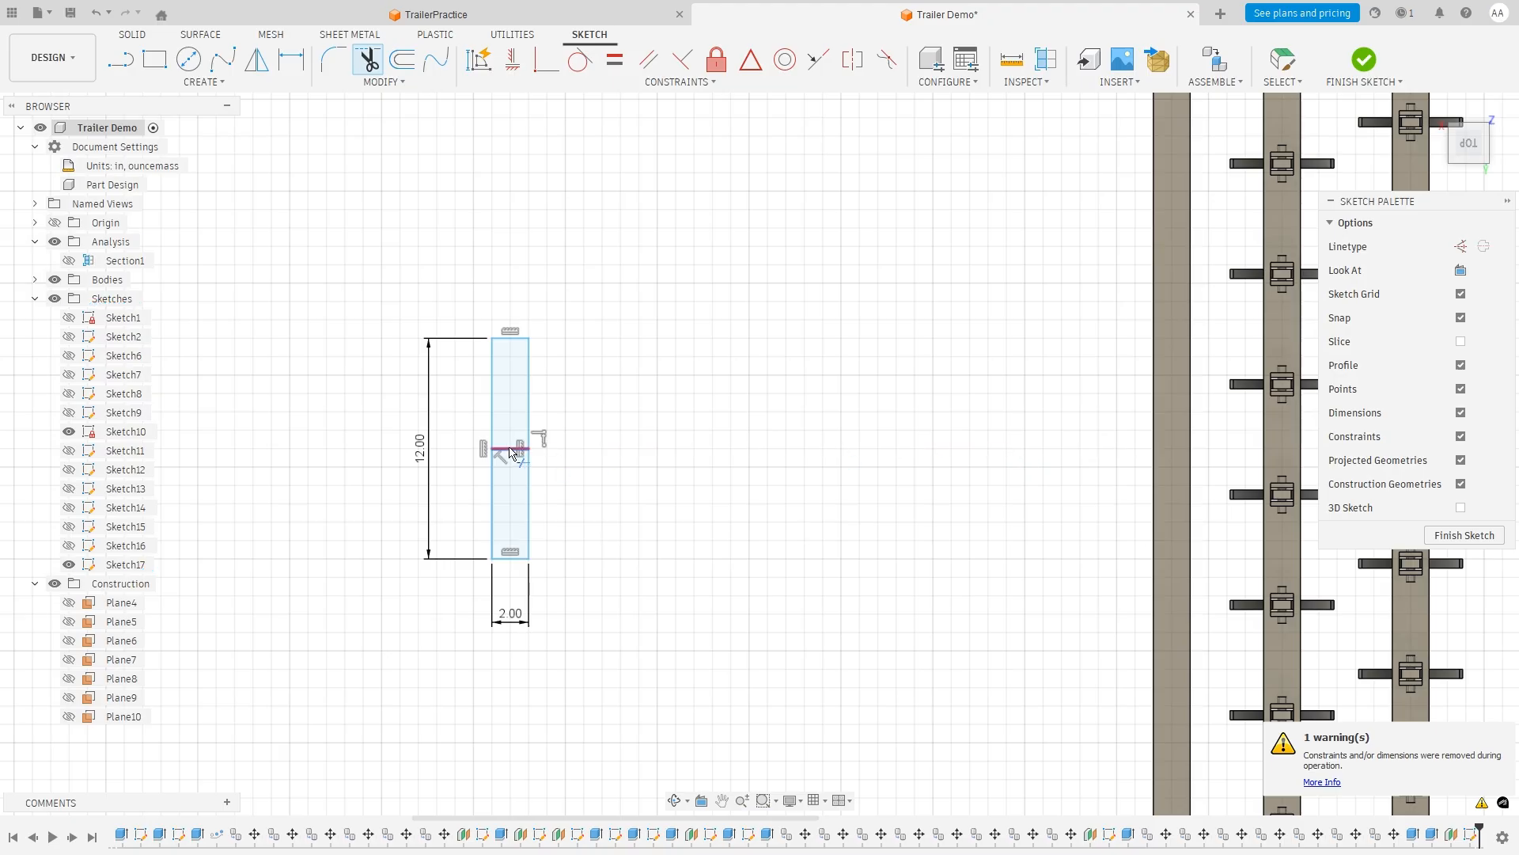
Extrude the 12 by 2 in rectangle symmetrically as a new body with a distance of 1 in per side.
{"action": "left_click", "coordinate": [132, 34]}
{"action": "scroll", "coordinate": [760, 457], "scroll_direction": "down", "scroll_amount": 3}
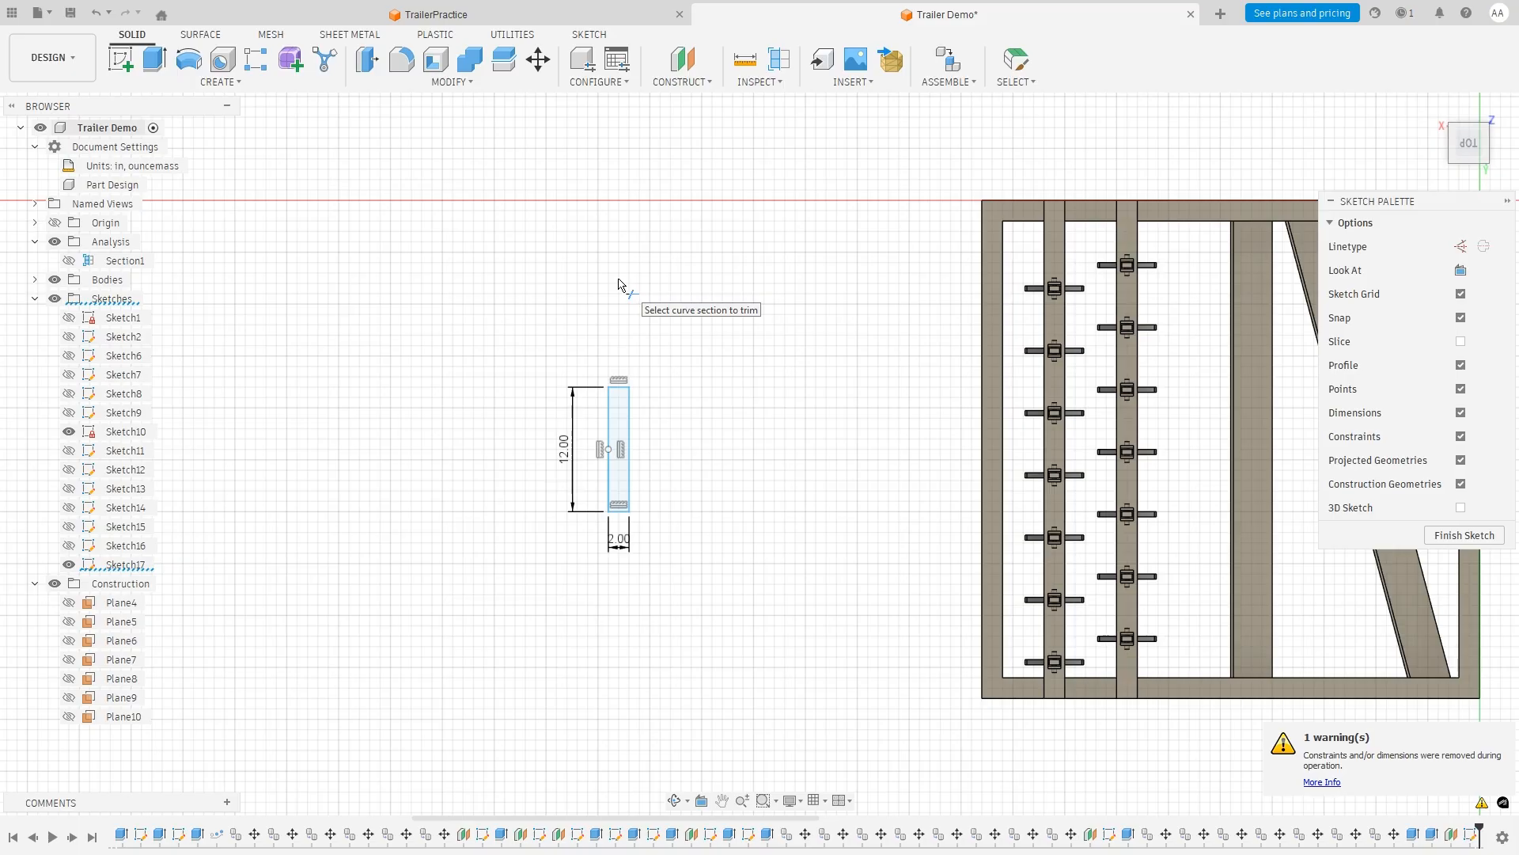
{"action": "scroll", "coordinate": [665, 451], "scroll_direction": "up", "scroll_amount": 2}
{"action": "middle_click_drag", "start_coordinate": [621, 511], "coordinate": [635, 471], "text": "shift"}
{"action": "scroll", "coordinate": [636, 472], "scroll_direction": "down", "scroll_amount": 1}
{"action": "scroll", "coordinate": [635, 472], "scroll_direction": "up", "scroll_amount": 3}
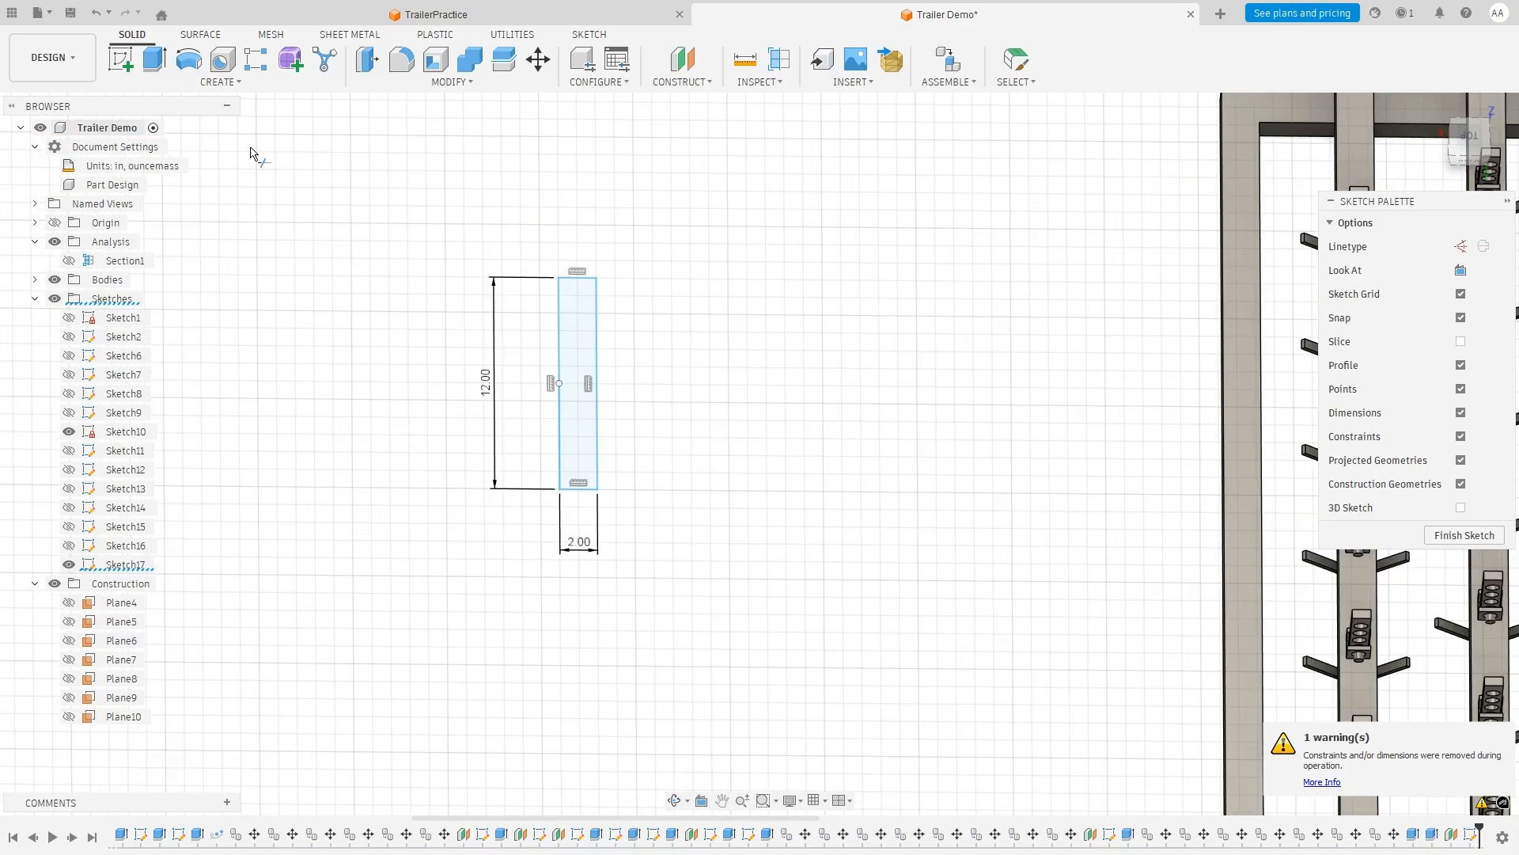
{"action": "left_click", "coordinate": [159, 69]}
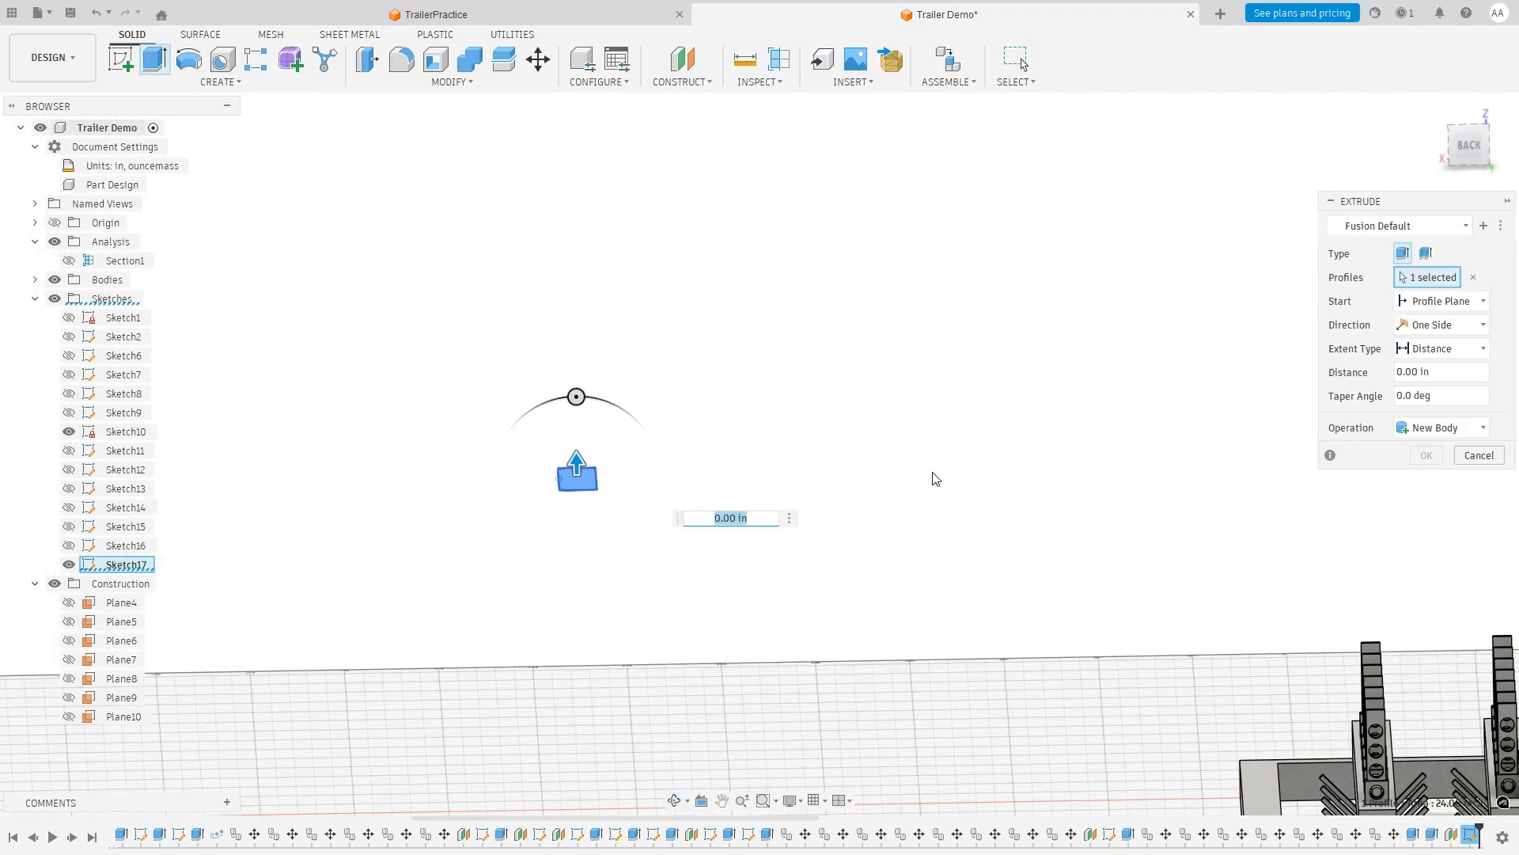
{"action": "left_click", "coordinate": [1442, 325]}
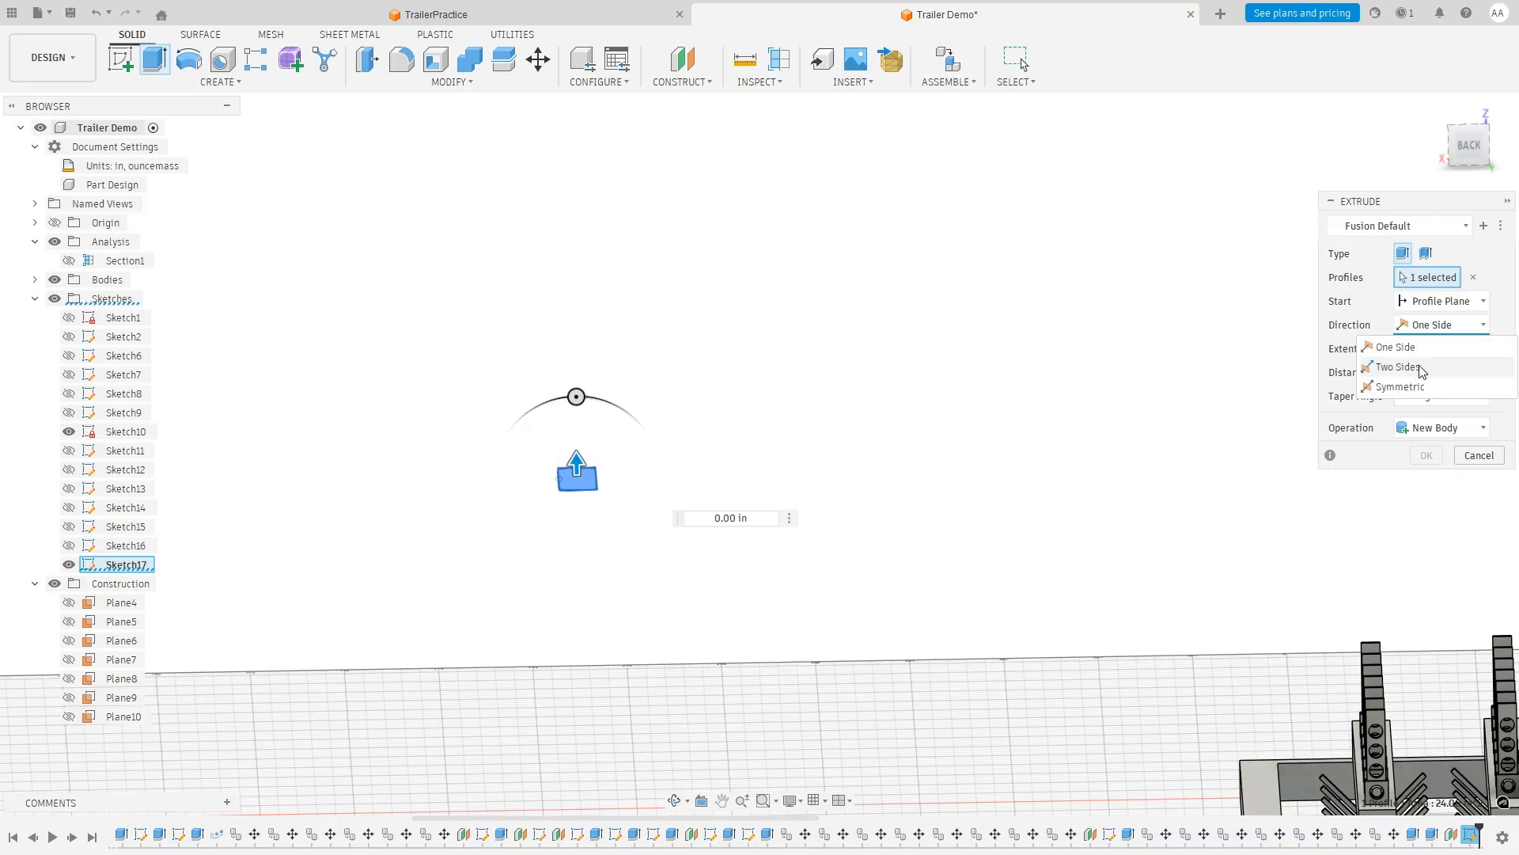
{"action": "left_click", "coordinate": [1399, 387]}
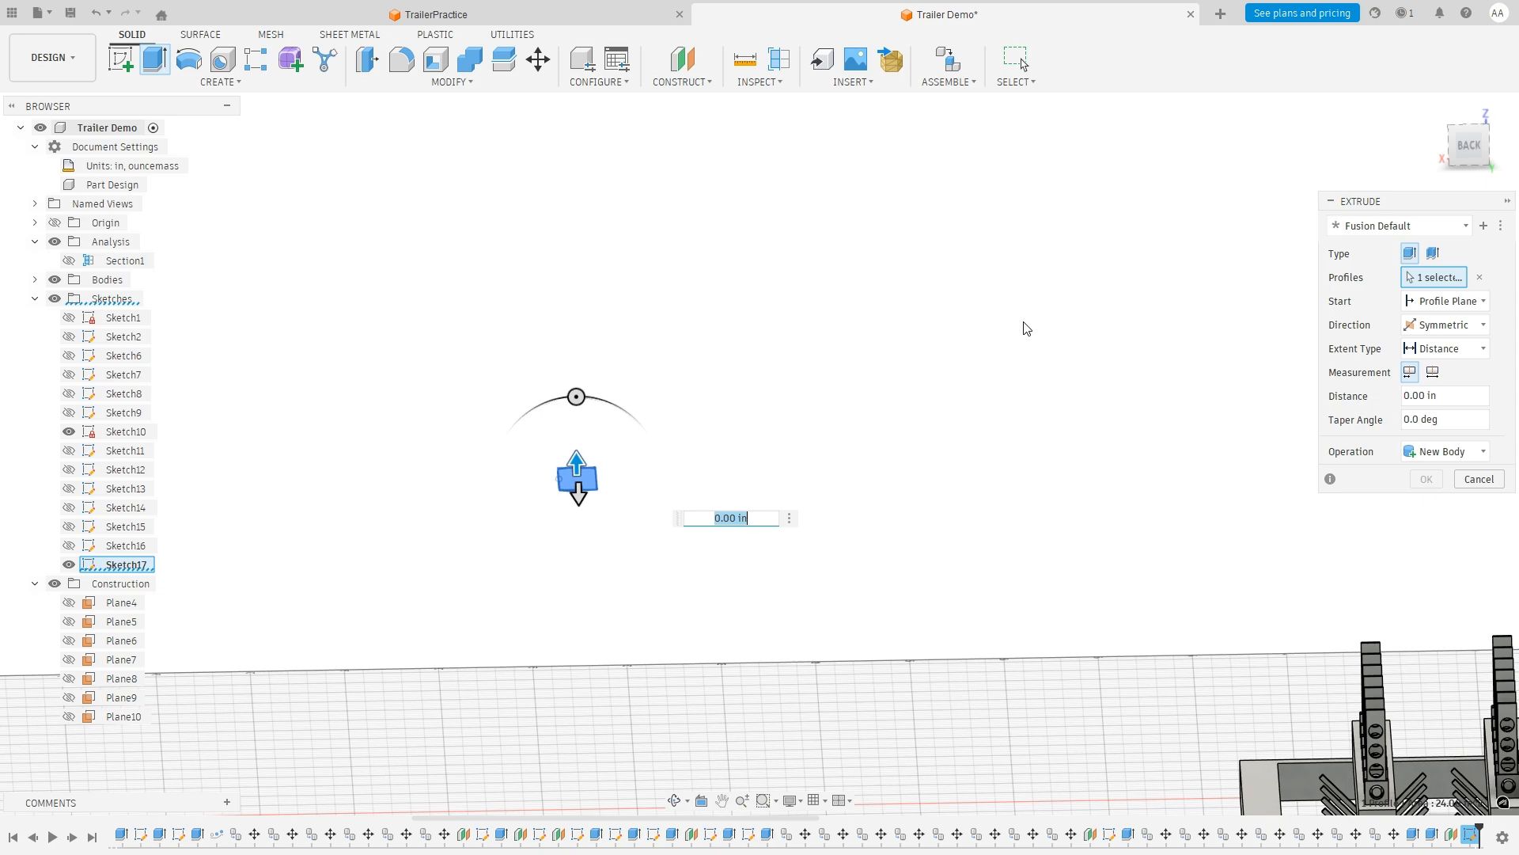
{"action": "type", "text": "2"}
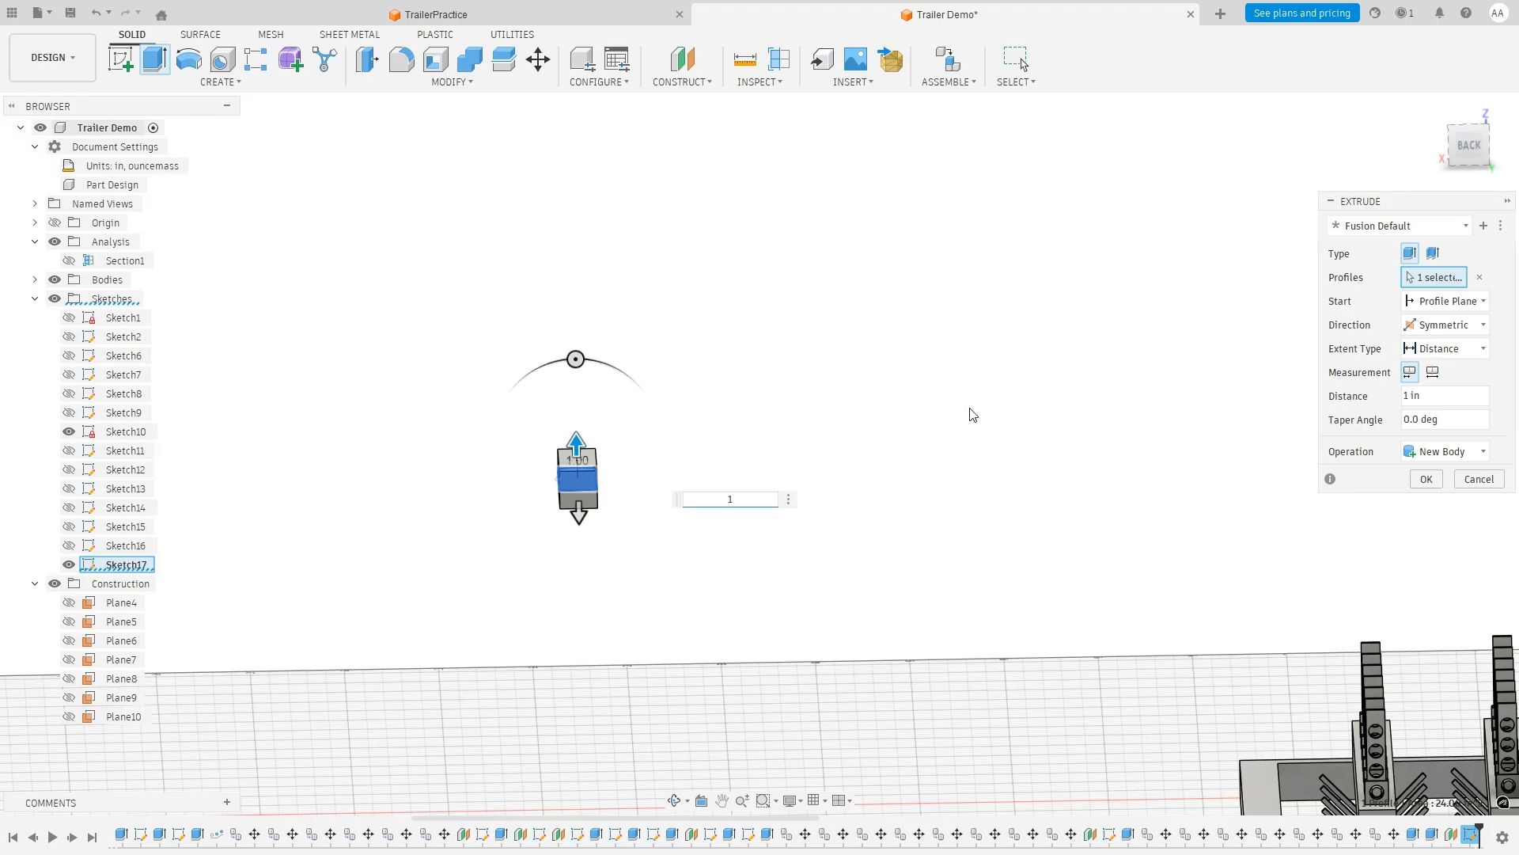
{"action": "left_click", "coordinate": [1427, 481]}
{"action": "mouse_move", "coordinate": [918, 545]}
{"action": "middle_mouse_down", "text": "shift"}
{"action": "mouse_move", "coordinate": [923, 533]}
{"action": "mouse_move", "coordinate": [933, 564]}
{"action": "middle_mouse_up", "text": "shift"}
{"action": "scroll", "coordinate": [1078, 689], "scroll_direction": "down", "scroll_amount": 5}
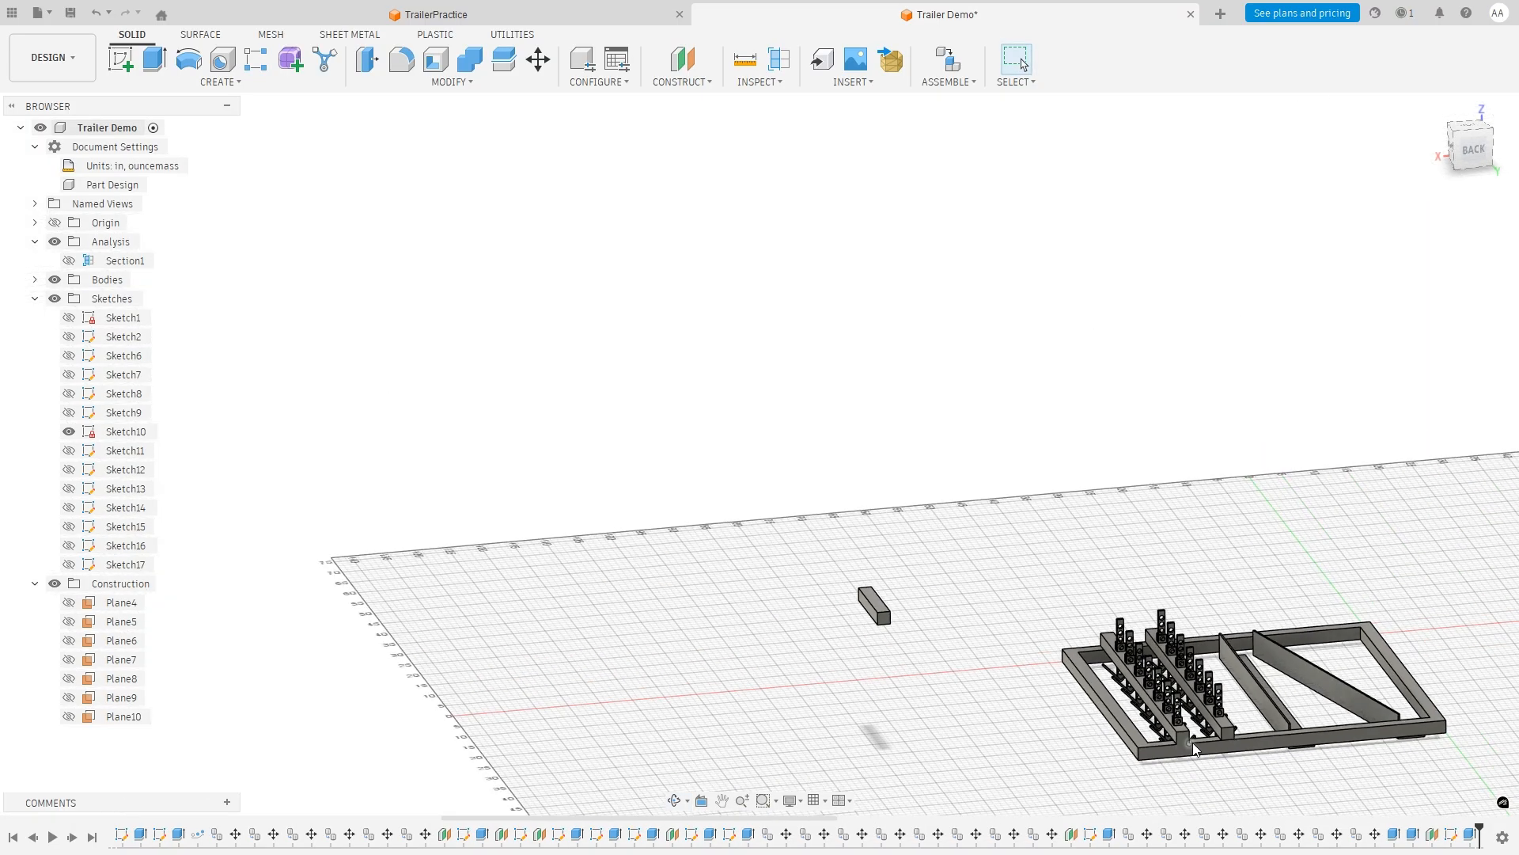
Start a sketch on the frame's outer side face at the back and enable 3D sketching.
{"action": "scroll", "coordinate": [1193, 743], "scroll_direction": "up", "scroll_amount": 8}
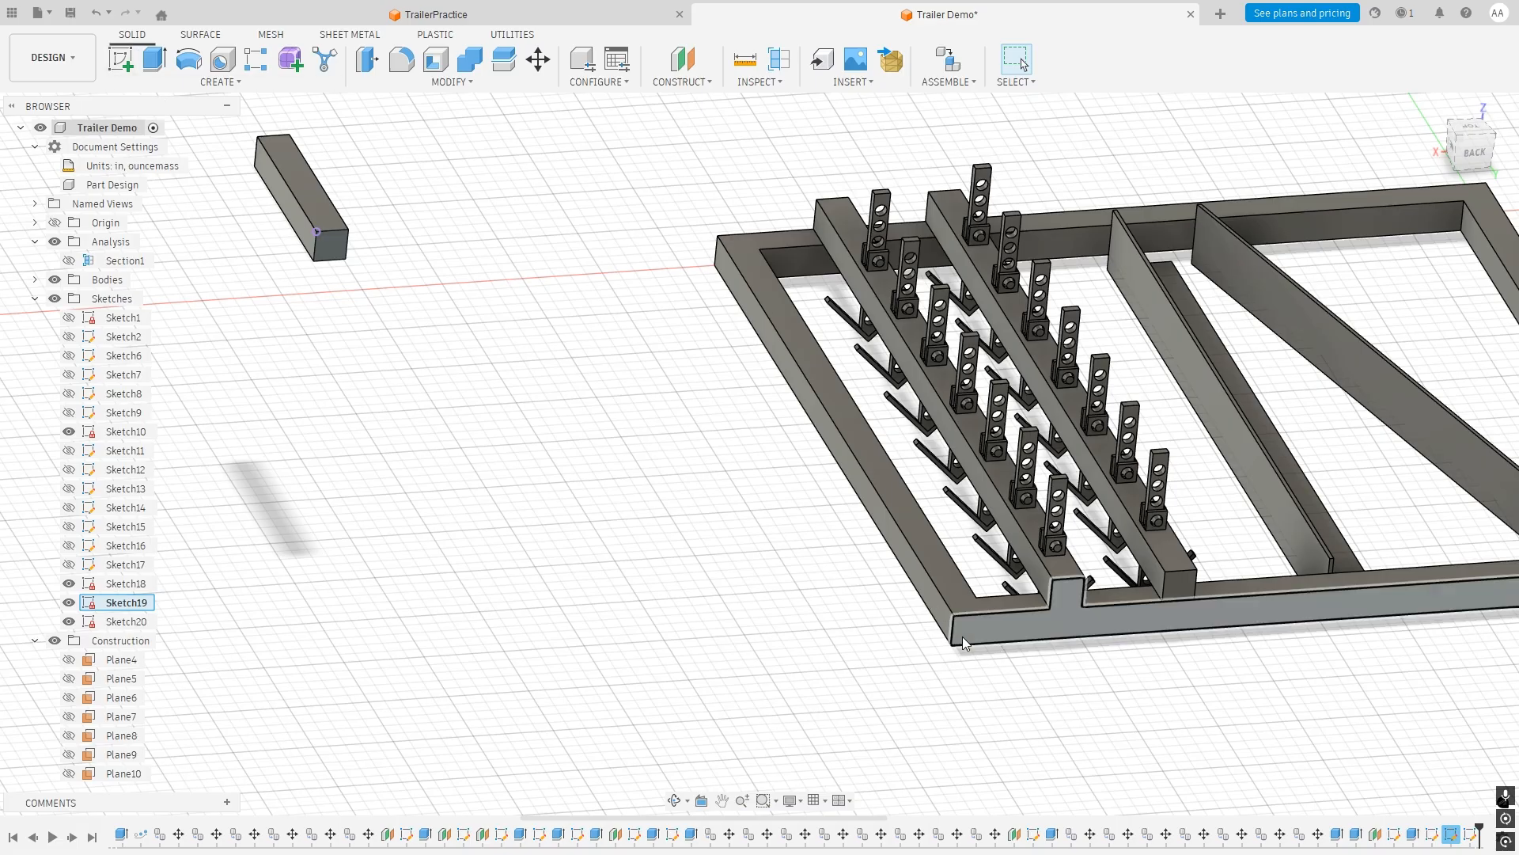
{"action": "left_click", "coordinate": [124, 61]}
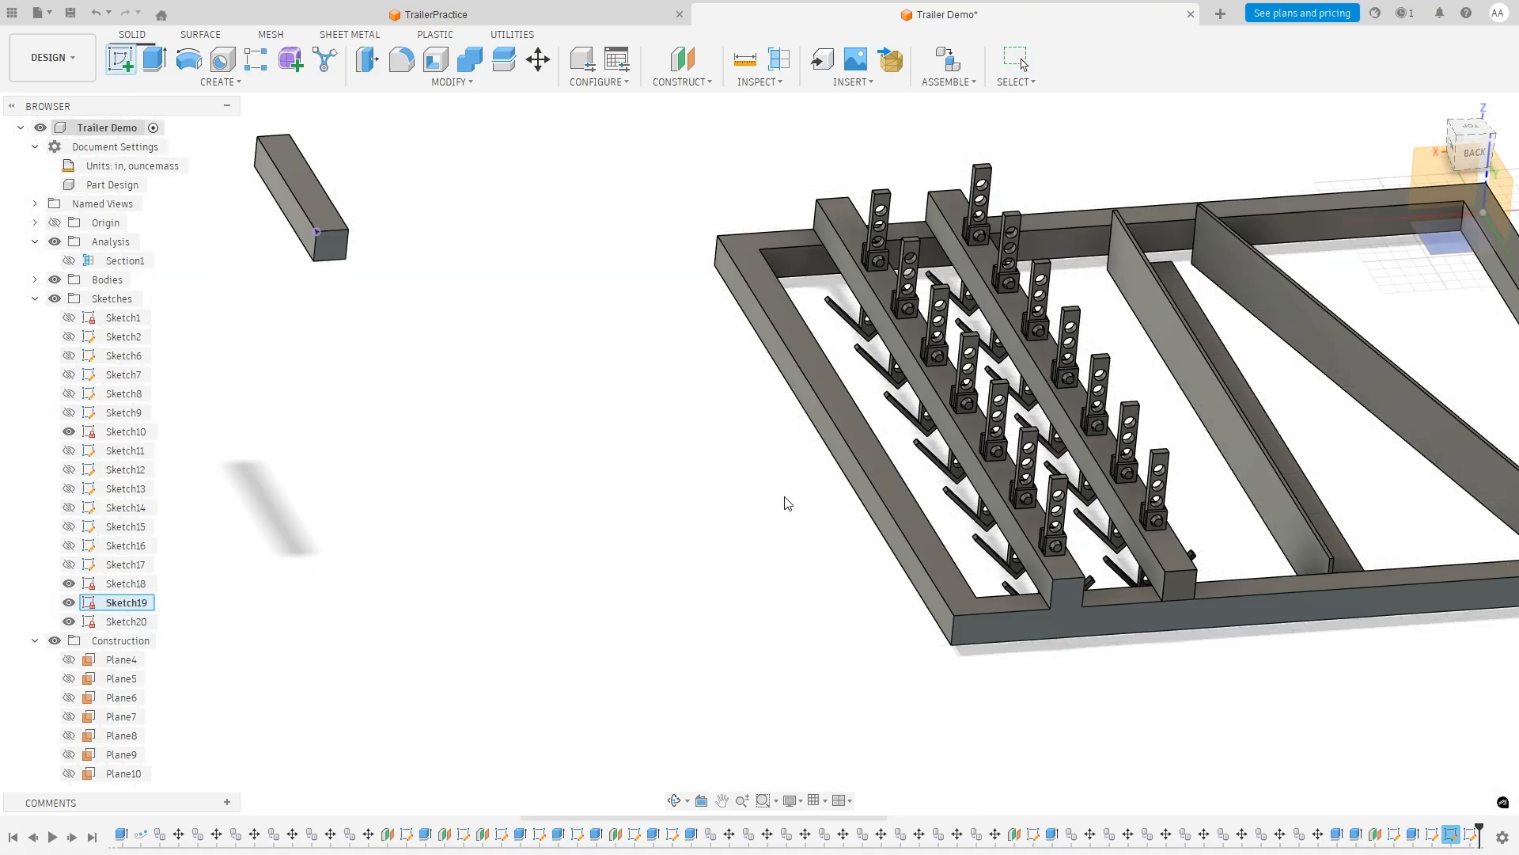
{"action": "left_click", "coordinate": [1028, 628]}
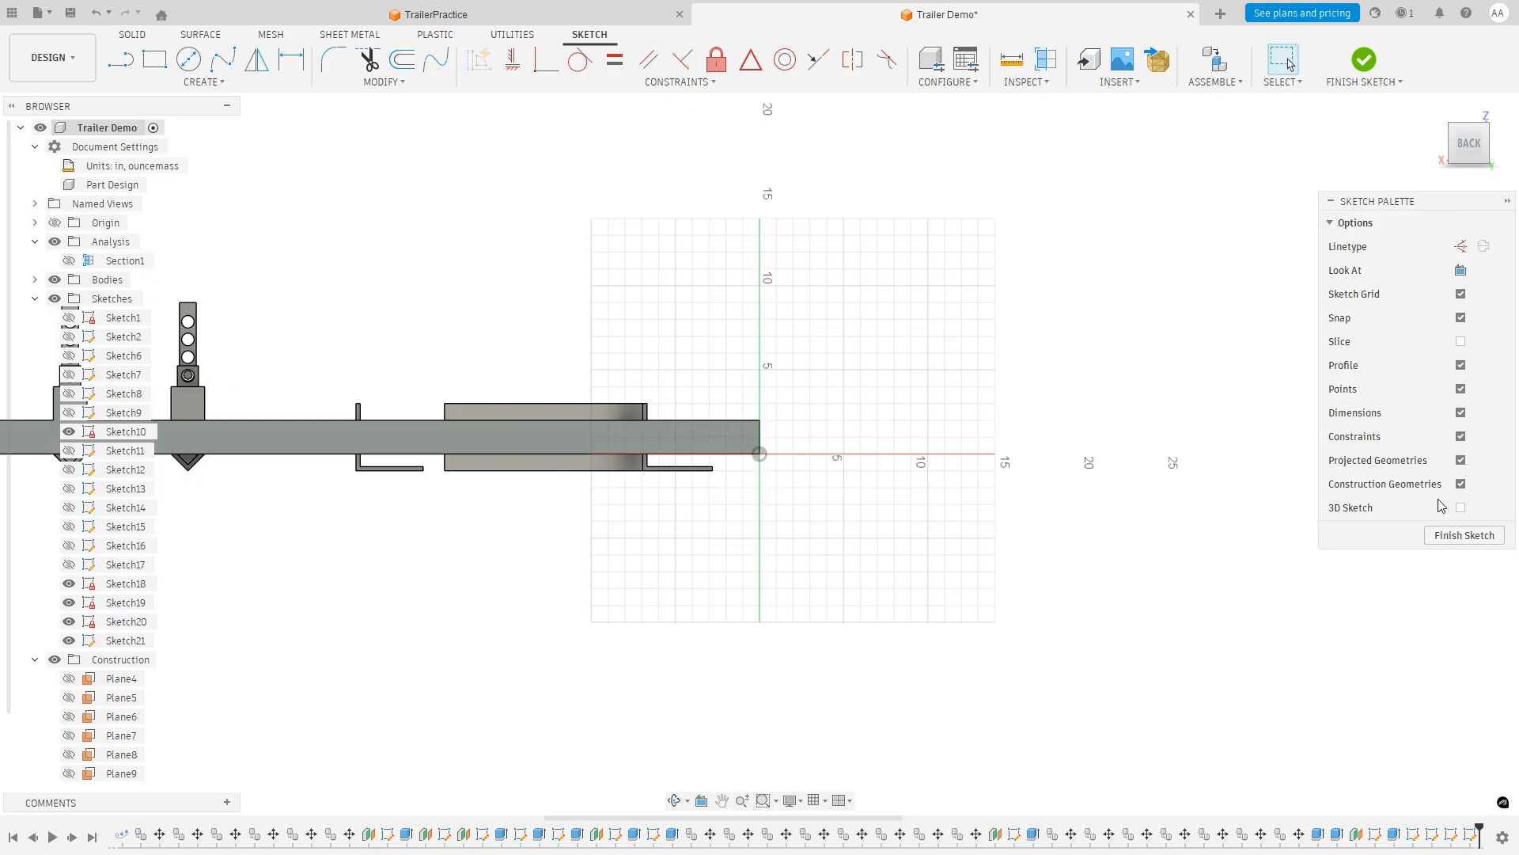
{"action": "left_click", "coordinate": [721, 800]}
{"action": "left_click_drag", "start_coordinate": [426, 635], "coordinate": [519, 651]}
{"action": "middle_click_drag", "start_coordinate": [520, 651], "coordinate": [1393, 792]}
{"action": "middle_click_drag", "start_coordinate": [713, 432], "coordinate": [753, 472], "text": "shift"}
{"action": "scroll", "coordinate": [966, 665], "scroll_direction": "down", "scroll_amount": 1}
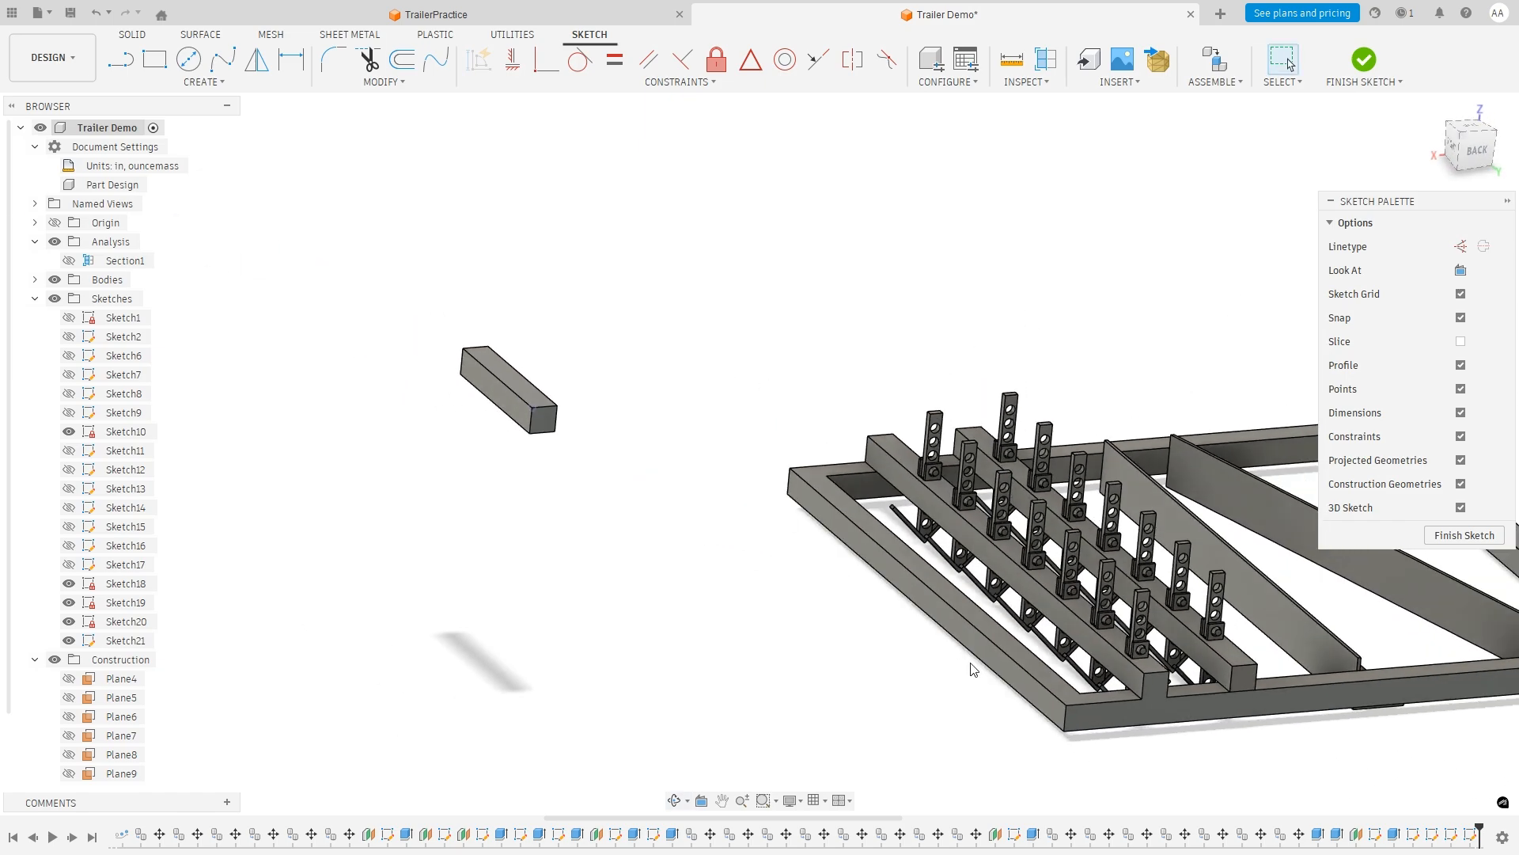
{"action": "scroll", "coordinate": [967, 664], "scroll_direction": "up", "scroll_amount": 2}
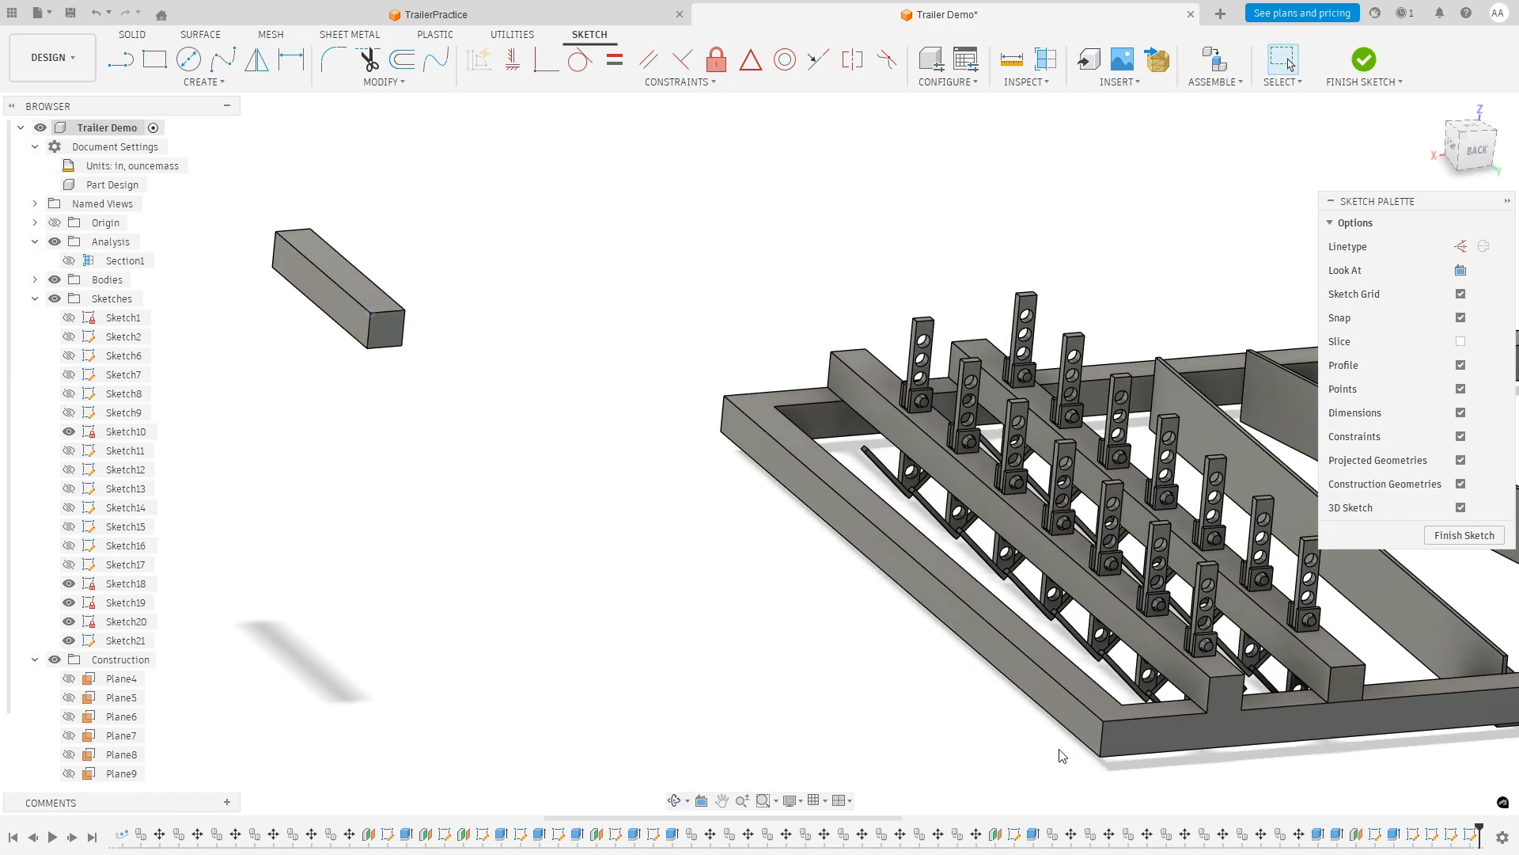
Draw a closed four-line outline connecting the frame's hitch-end corner edge to the near vertical end edge of the raised crosspiece.
{"action": "left_click", "coordinate": [120, 59]}
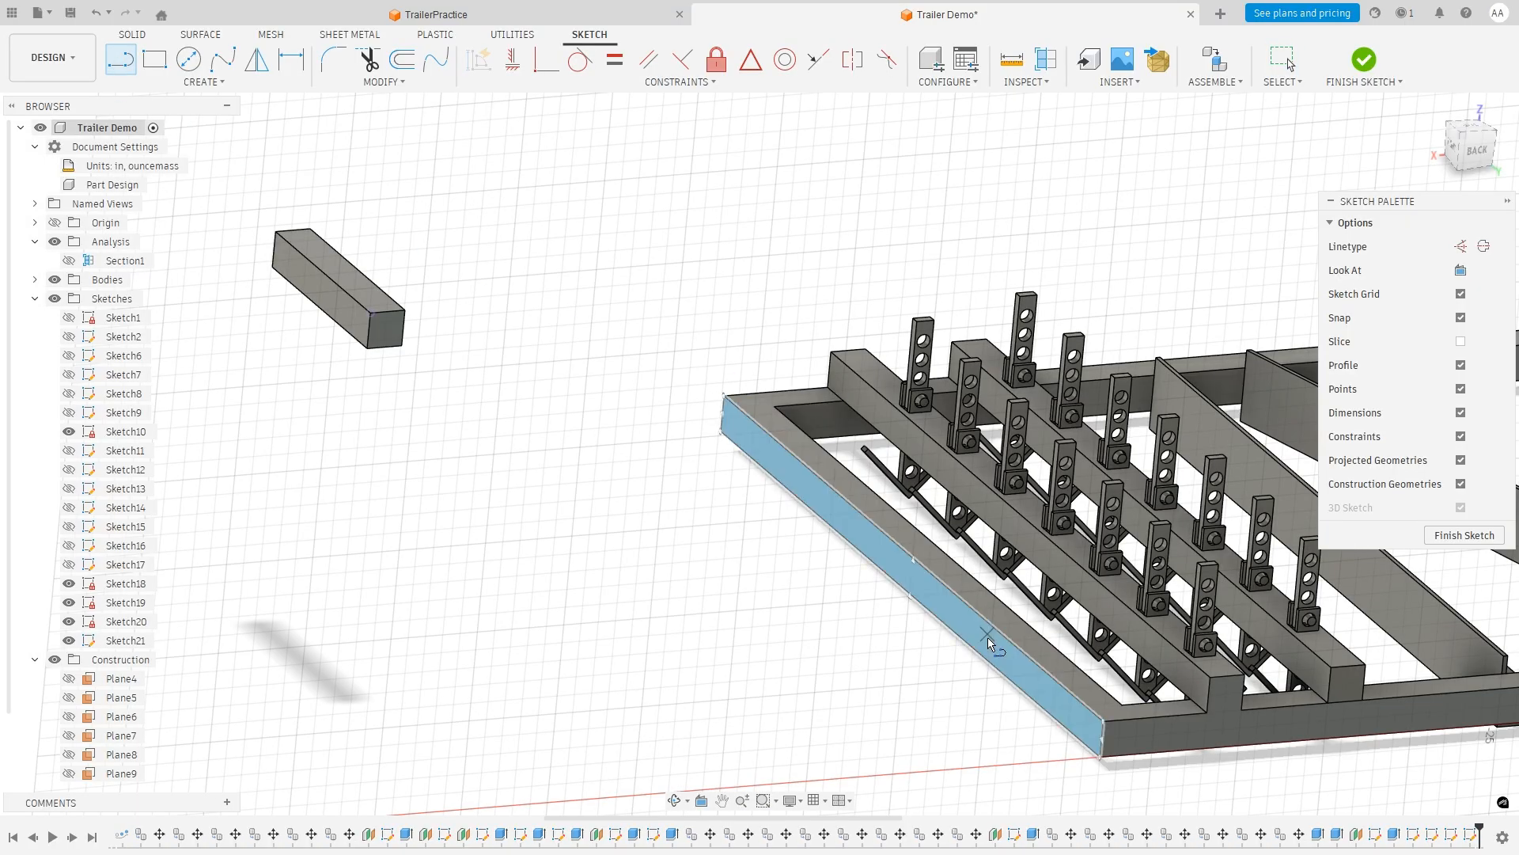
{"action": "left_click", "coordinate": [1104, 722]}
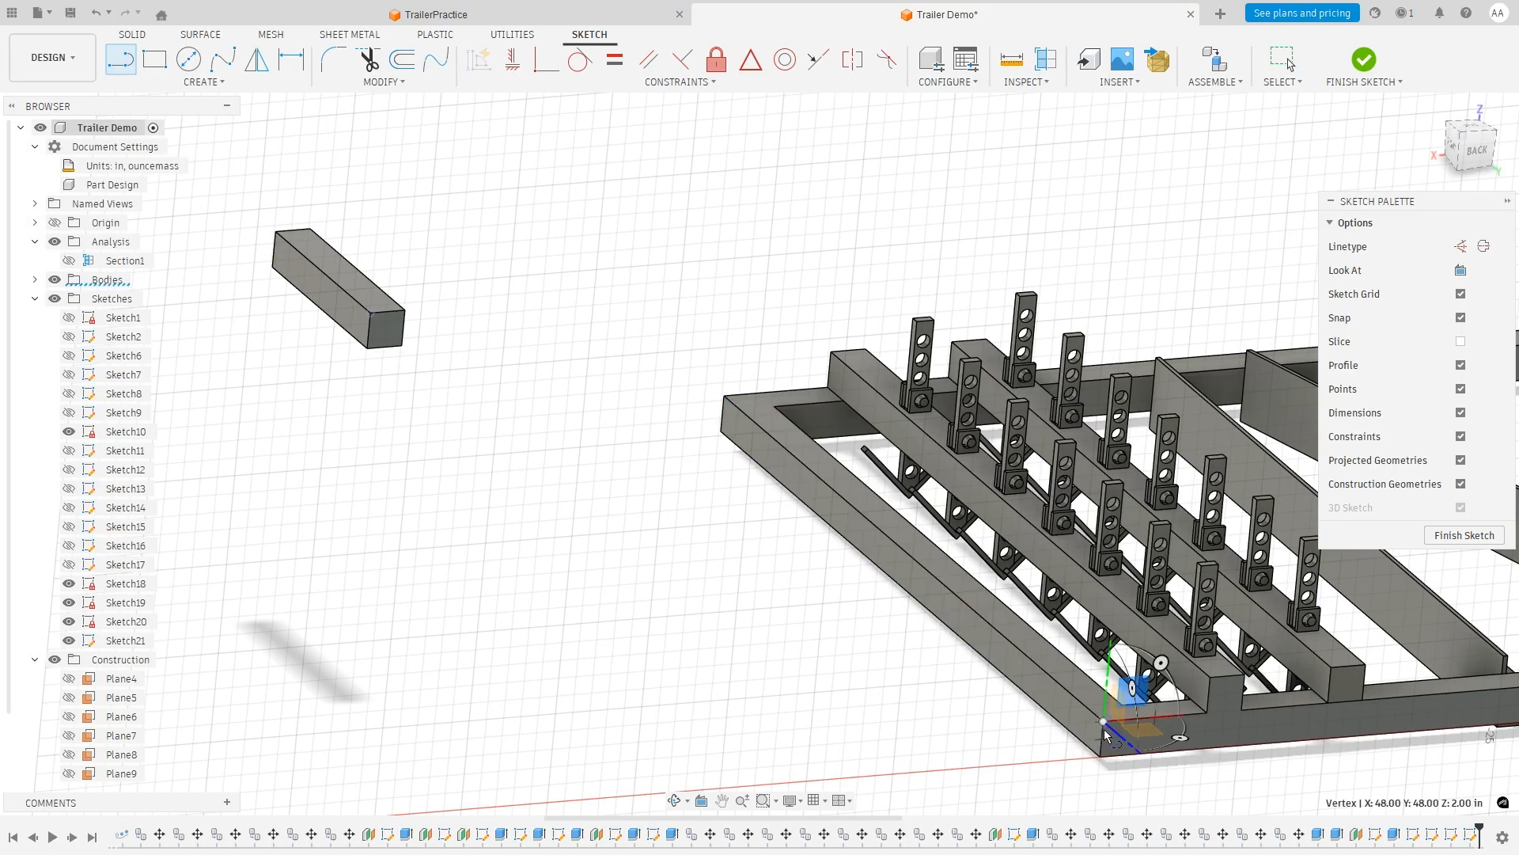
{"action": "left_click", "coordinate": [1100, 757]}
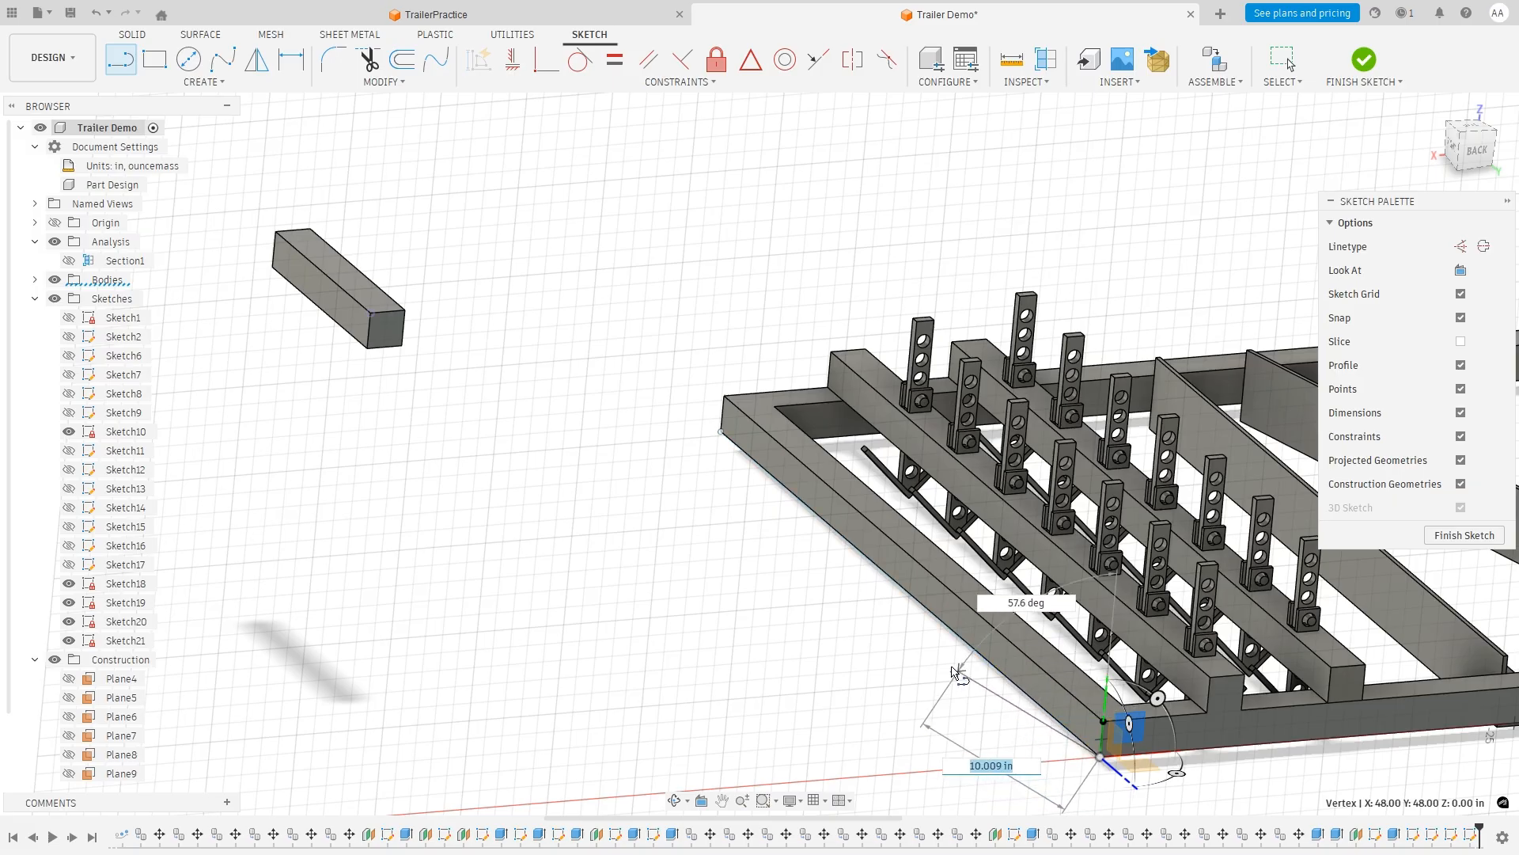
{"action": "left_click", "coordinate": [367, 349]}
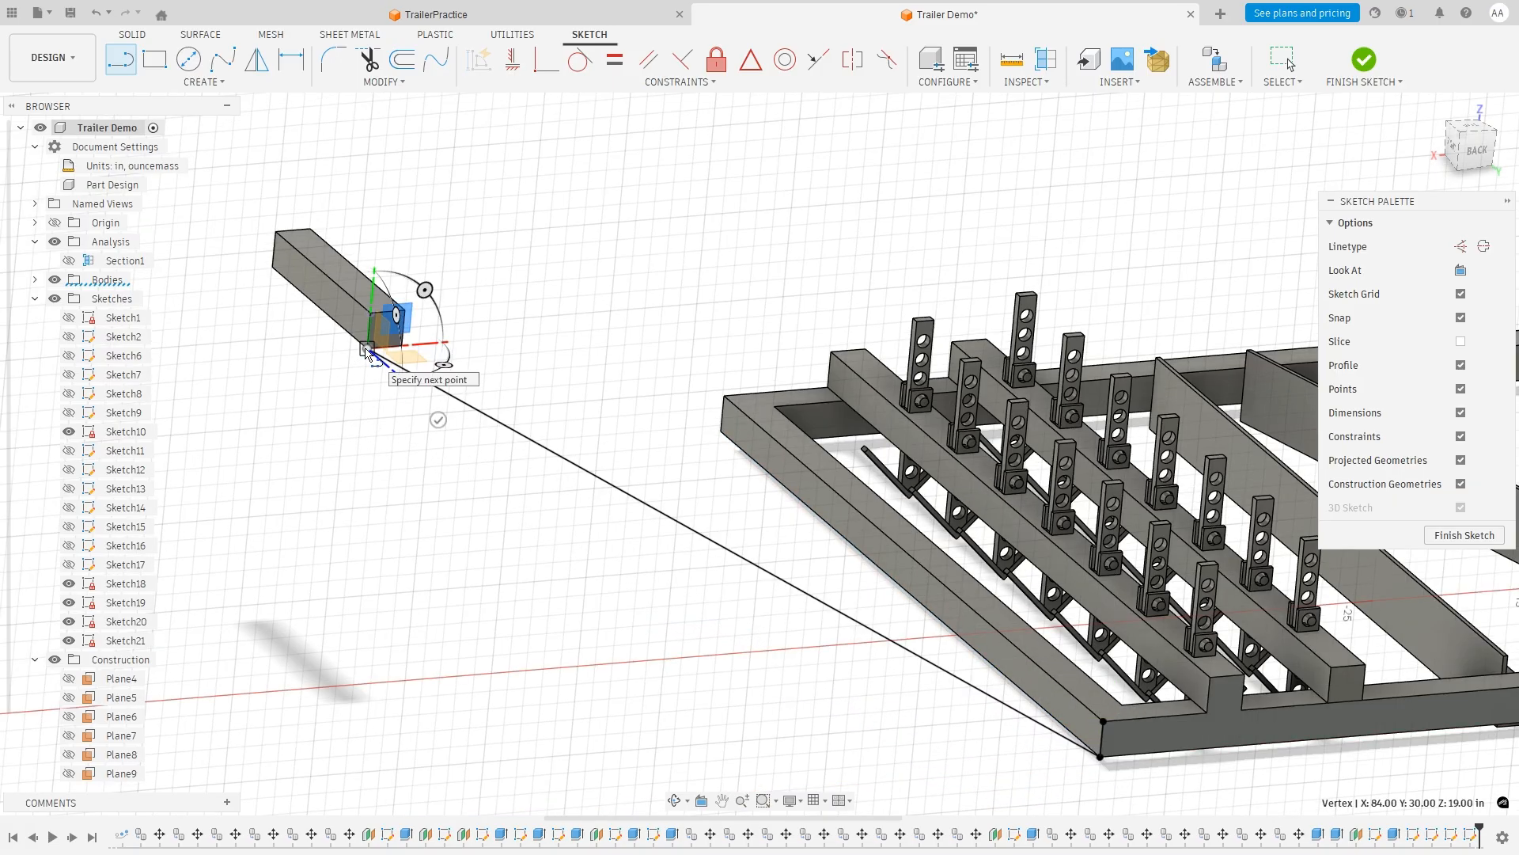
{"action": "left_click", "coordinate": [370, 312]}
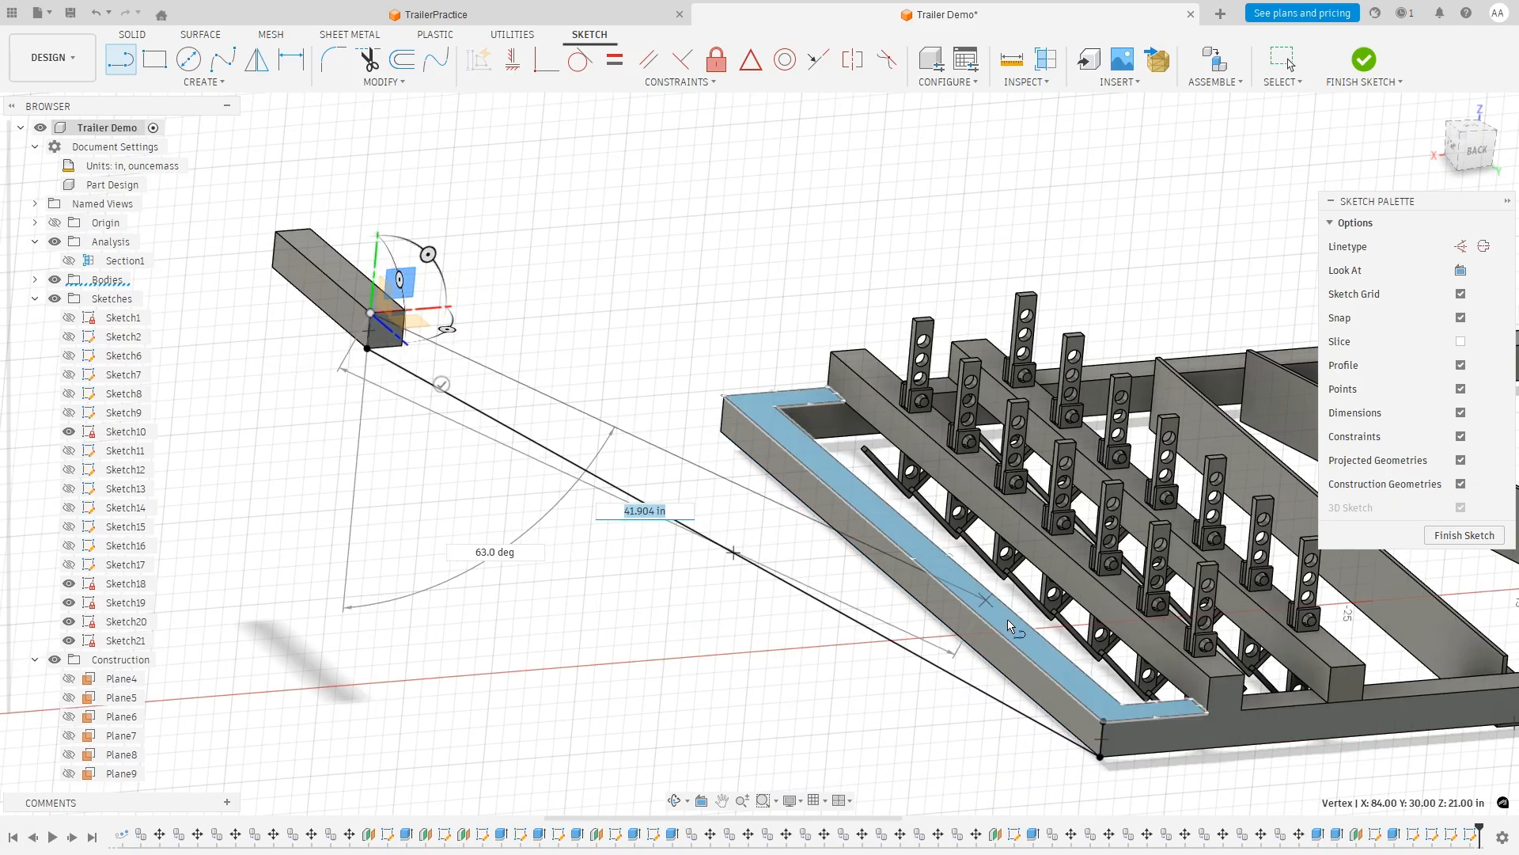
{"action": "left_click", "coordinate": [1104, 722]}
{"action": "middle_click_drag", "start_coordinate": [557, 324], "coordinate": [613, 395], "text": "shift"}
{"action": "middle_click_drag", "start_coordinate": [604, 412], "coordinate": [550, 334], "text": "shift"}
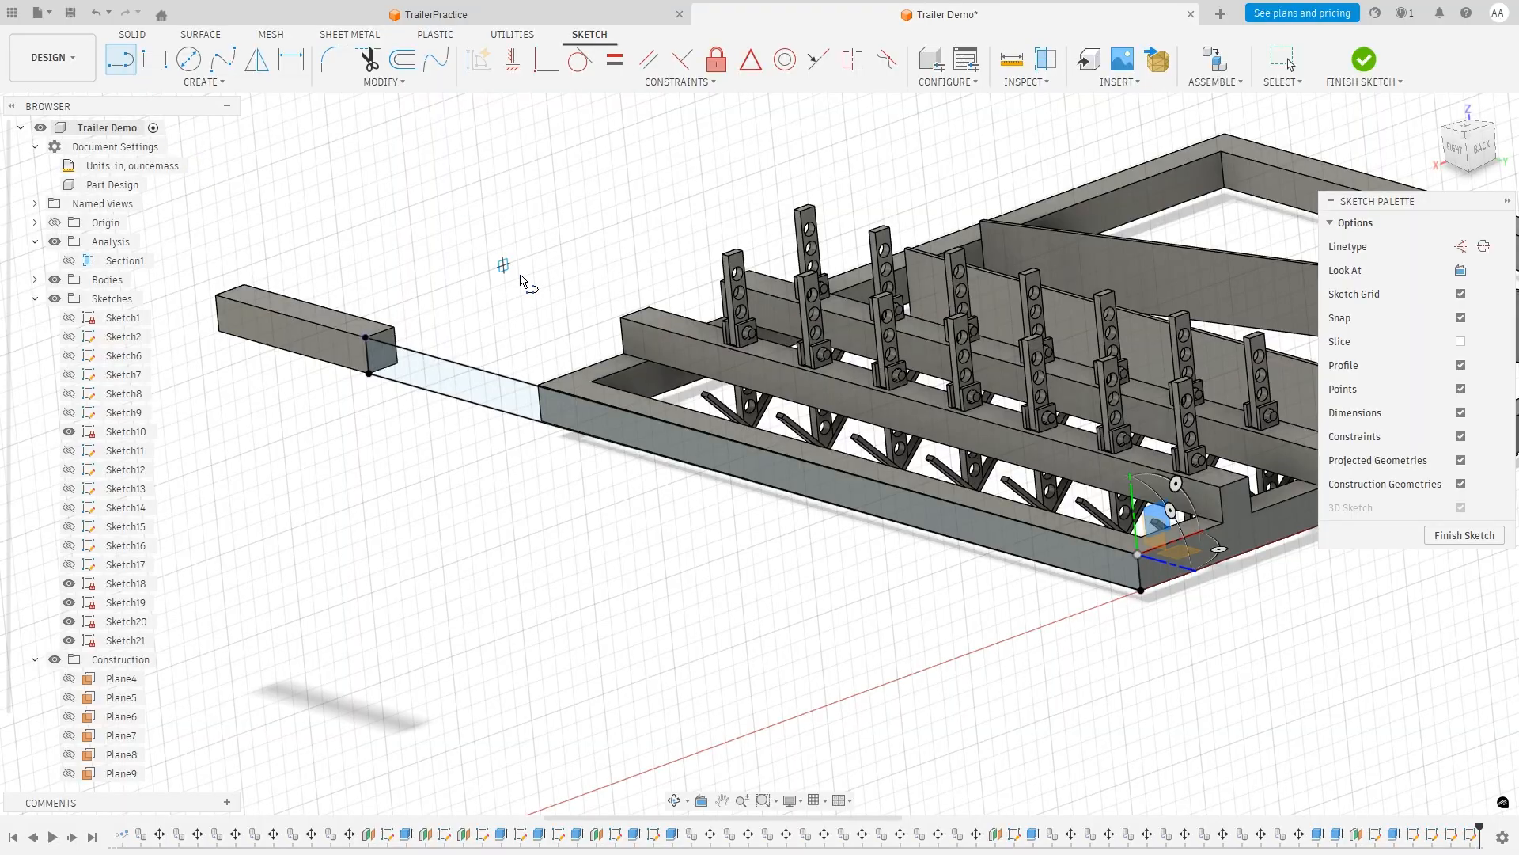
Extrude the slanted outline one-sided by -2 in as a new body to form the first hitch arm.
{"action": "left_click", "coordinate": [139, 35]}
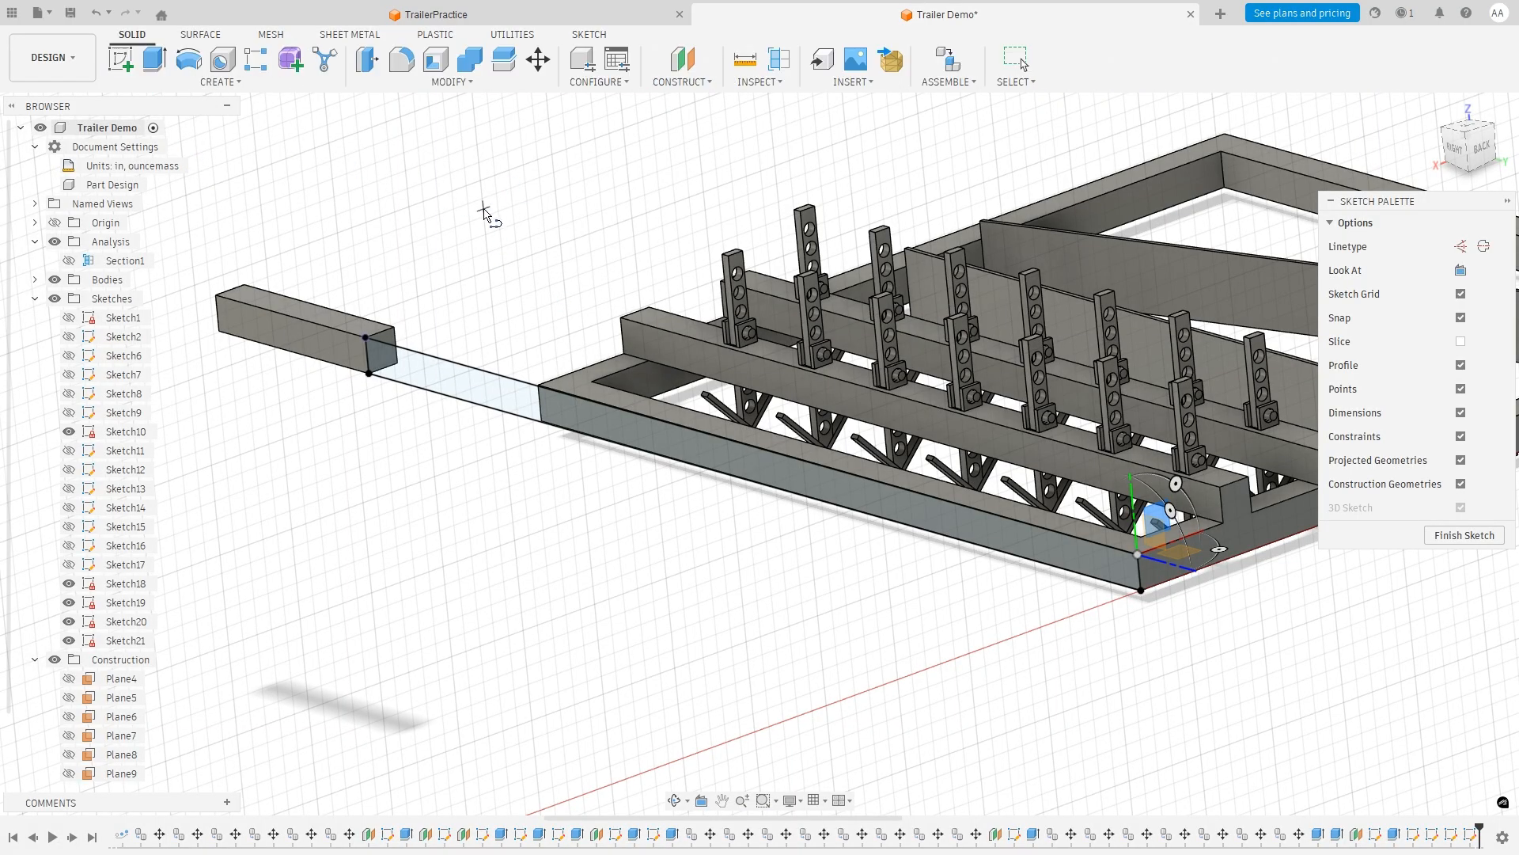
{"action": "mouse_move", "coordinate": [484, 214]}
{"action": "middle_mouse_down", "text": "shift"}
{"action": "mouse_move", "coordinate": [421, 245]}
{"action": "mouse_move", "coordinate": [462, 228]}
{"action": "middle_mouse_up", "text": "shift"}
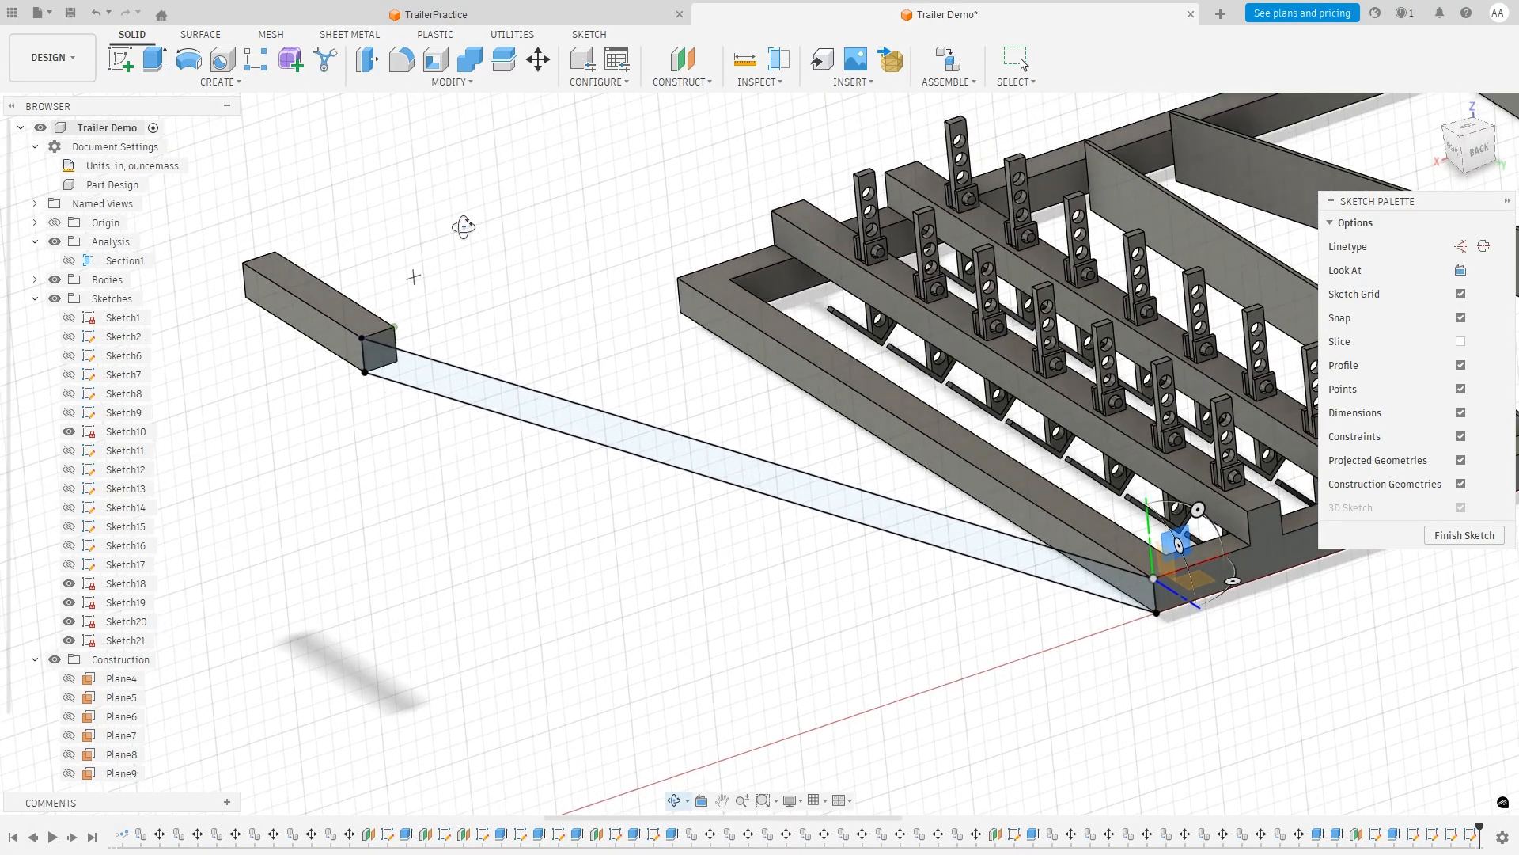
{"action": "left_click", "coordinate": [157, 60]}
{"action": "left_click", "coordinate": [515, 393]}
{"action": "middle_click_drag", "start_coordinate": [546, 343], "coordinate": [543, 296], "text": "shift"}
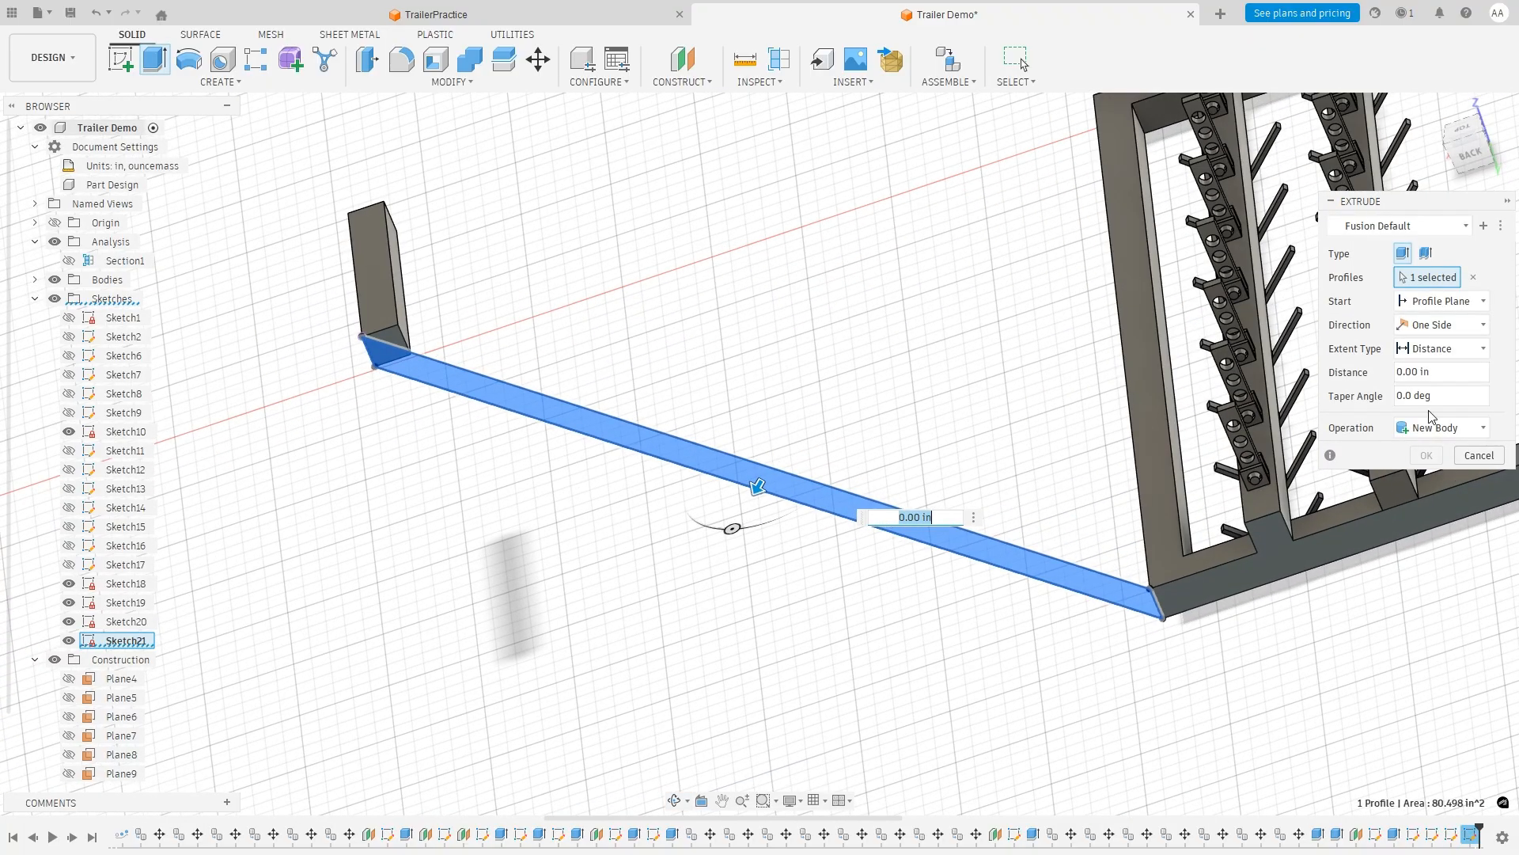
{"action": "left_click", "coordinate": [1424, 372]}
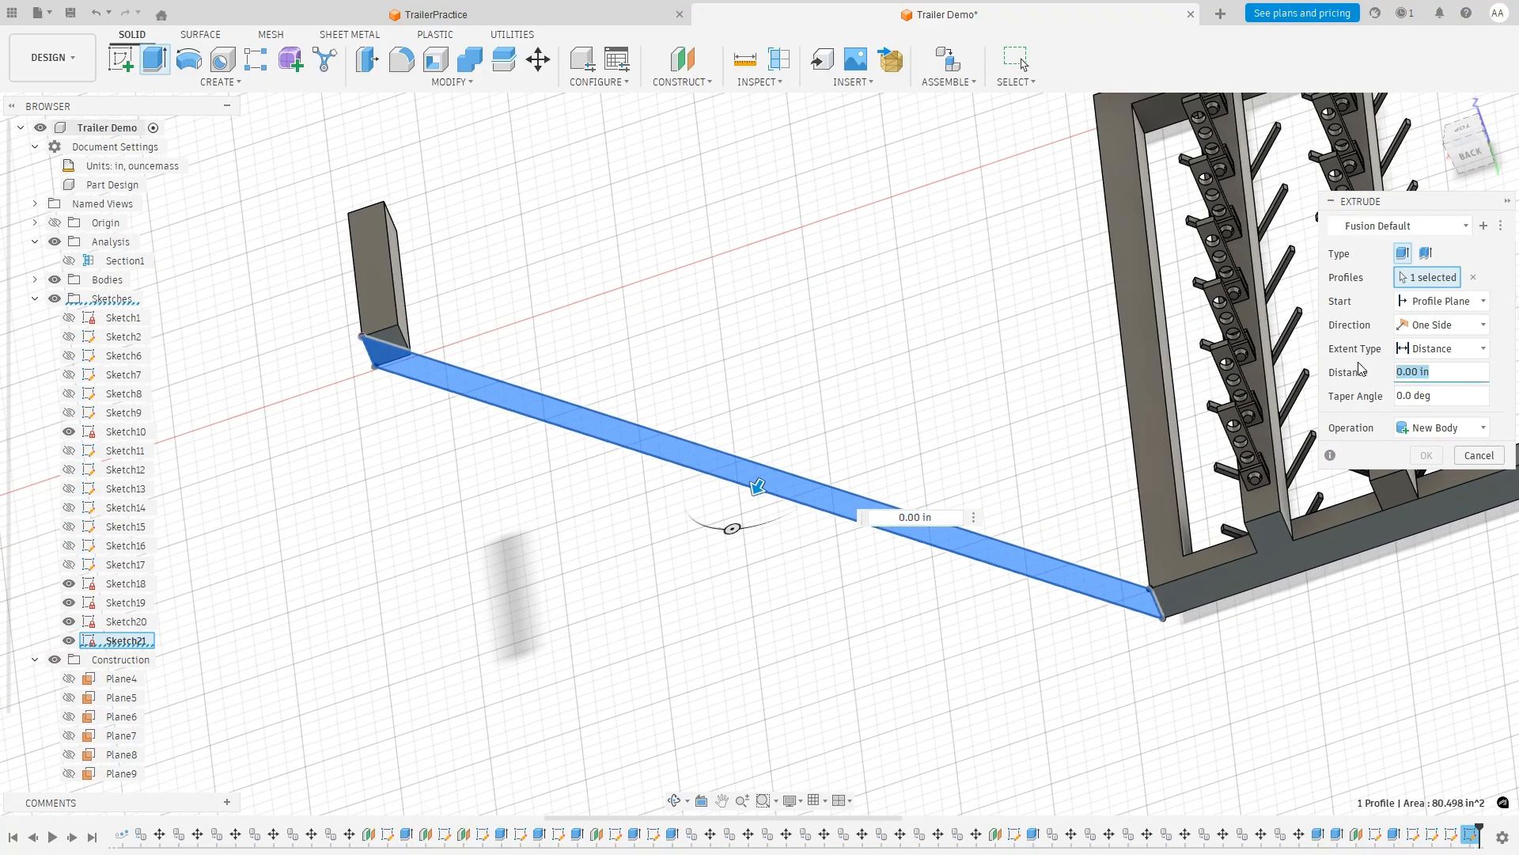
{"action": "type", "text": "2"}
{"action": "middle_click_drag", "start_coordinate": [997, 340], "coordinate": [916, 330], "text": "shift"}
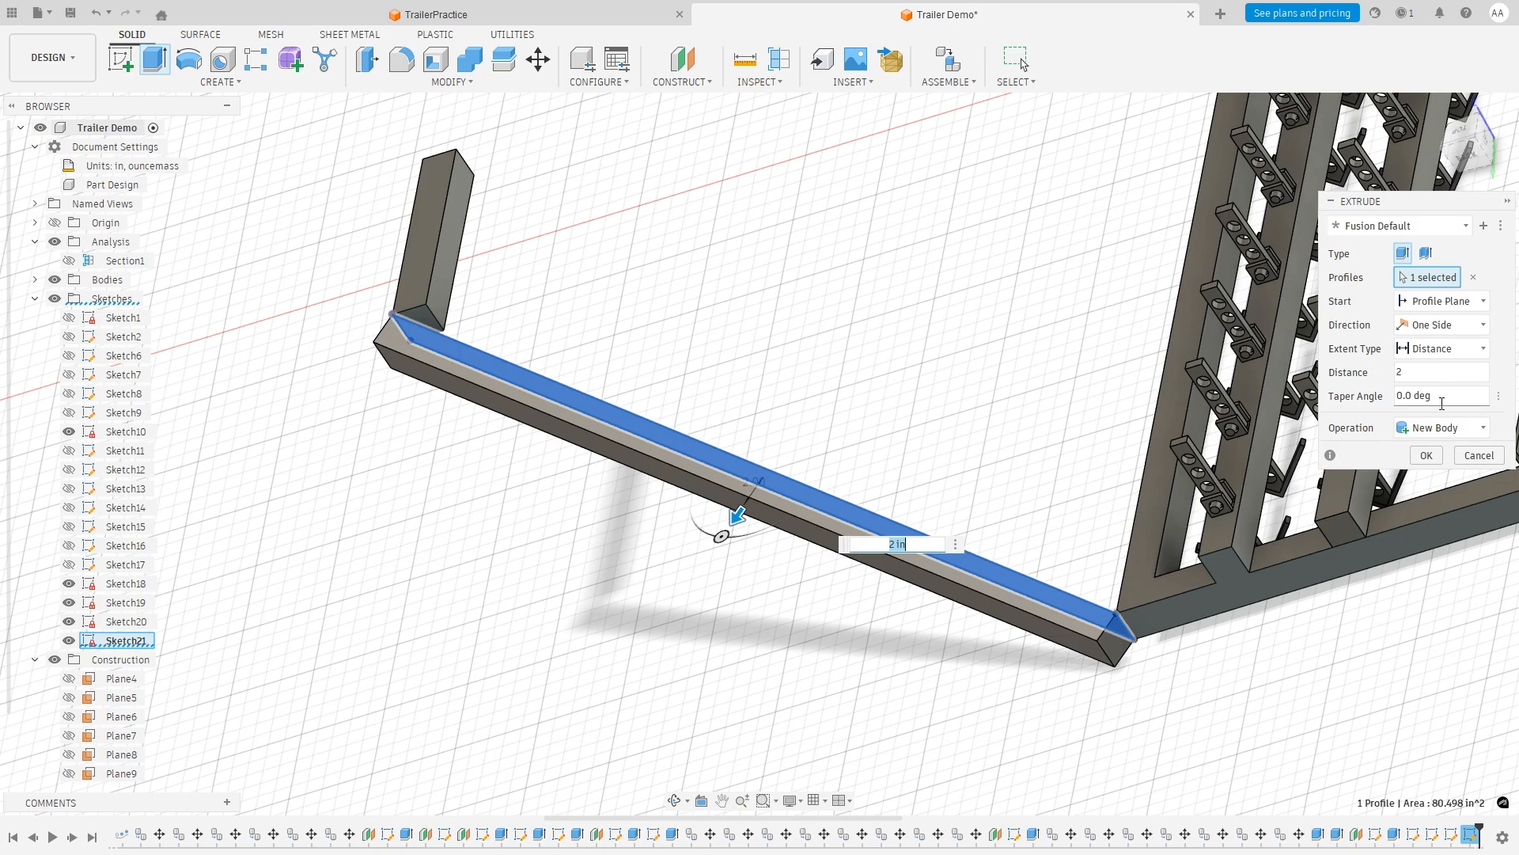
{"action": "left_click_drag", "start_coordinate": [1431, 372], "coordinate": [1347, 368]}
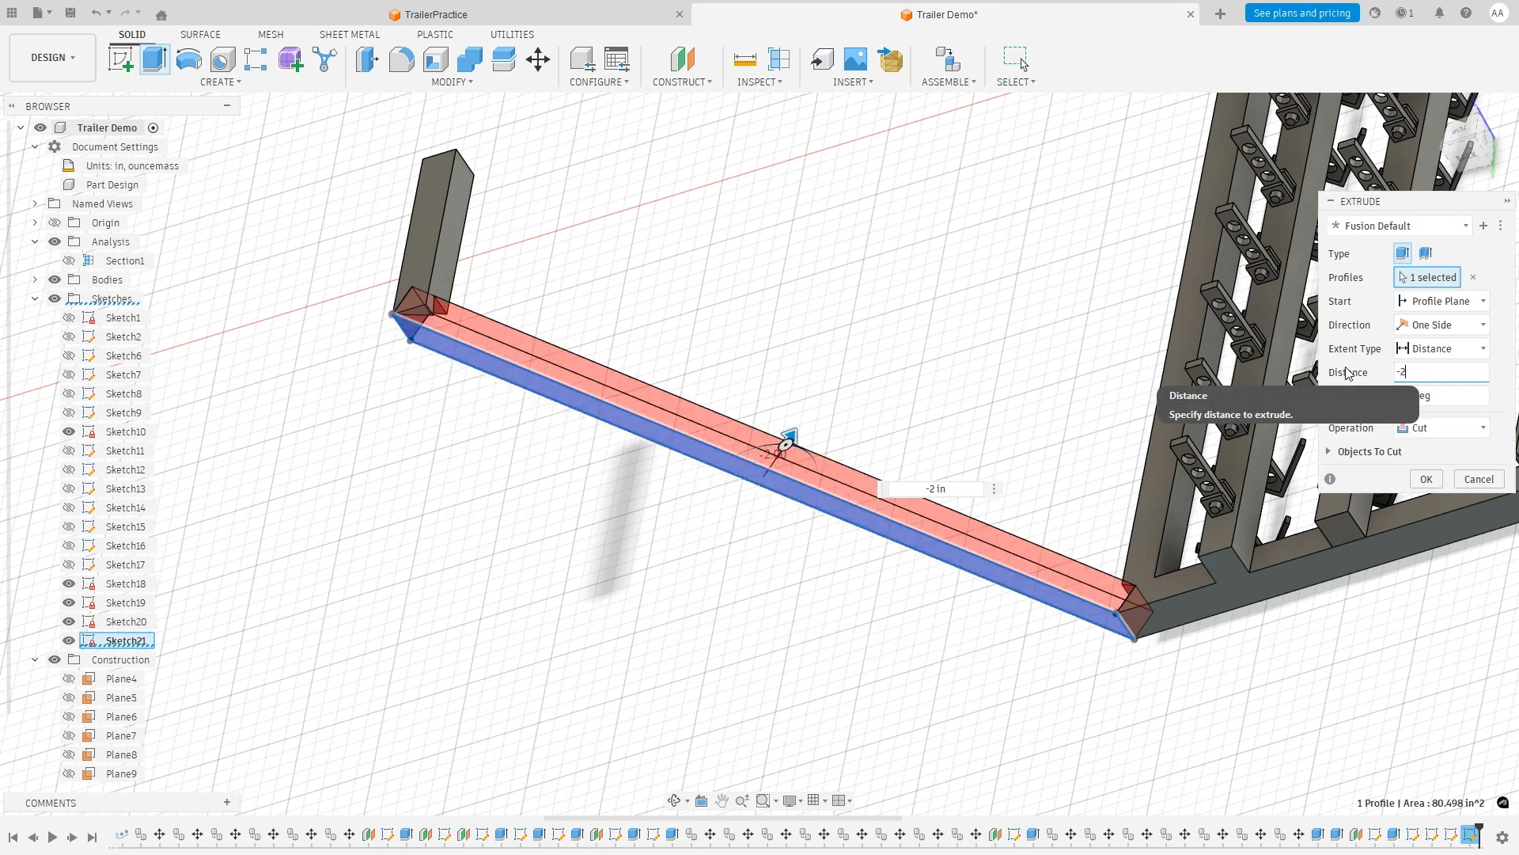
{"action": "left_click", "coordinate": [1458, 430]}
{"action": "left_click", "coordinate": [1411, 510]}
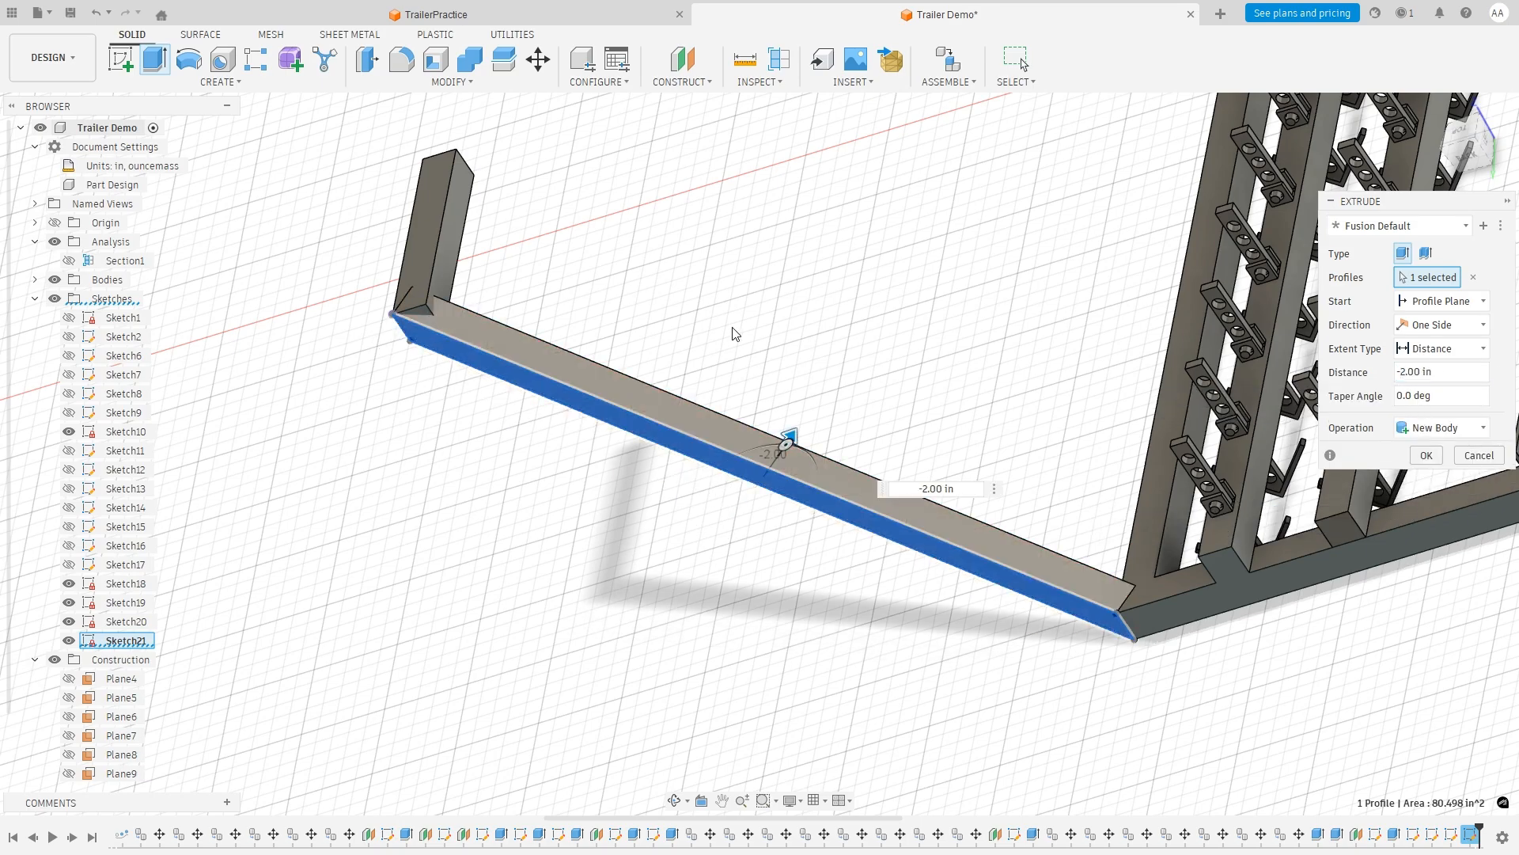
{"action": "middle_click_drag", "start_coordinate": [735, 333], "coordinate": [950, 372], "text": "shift"}
{"action": "key", "text": "Return"}
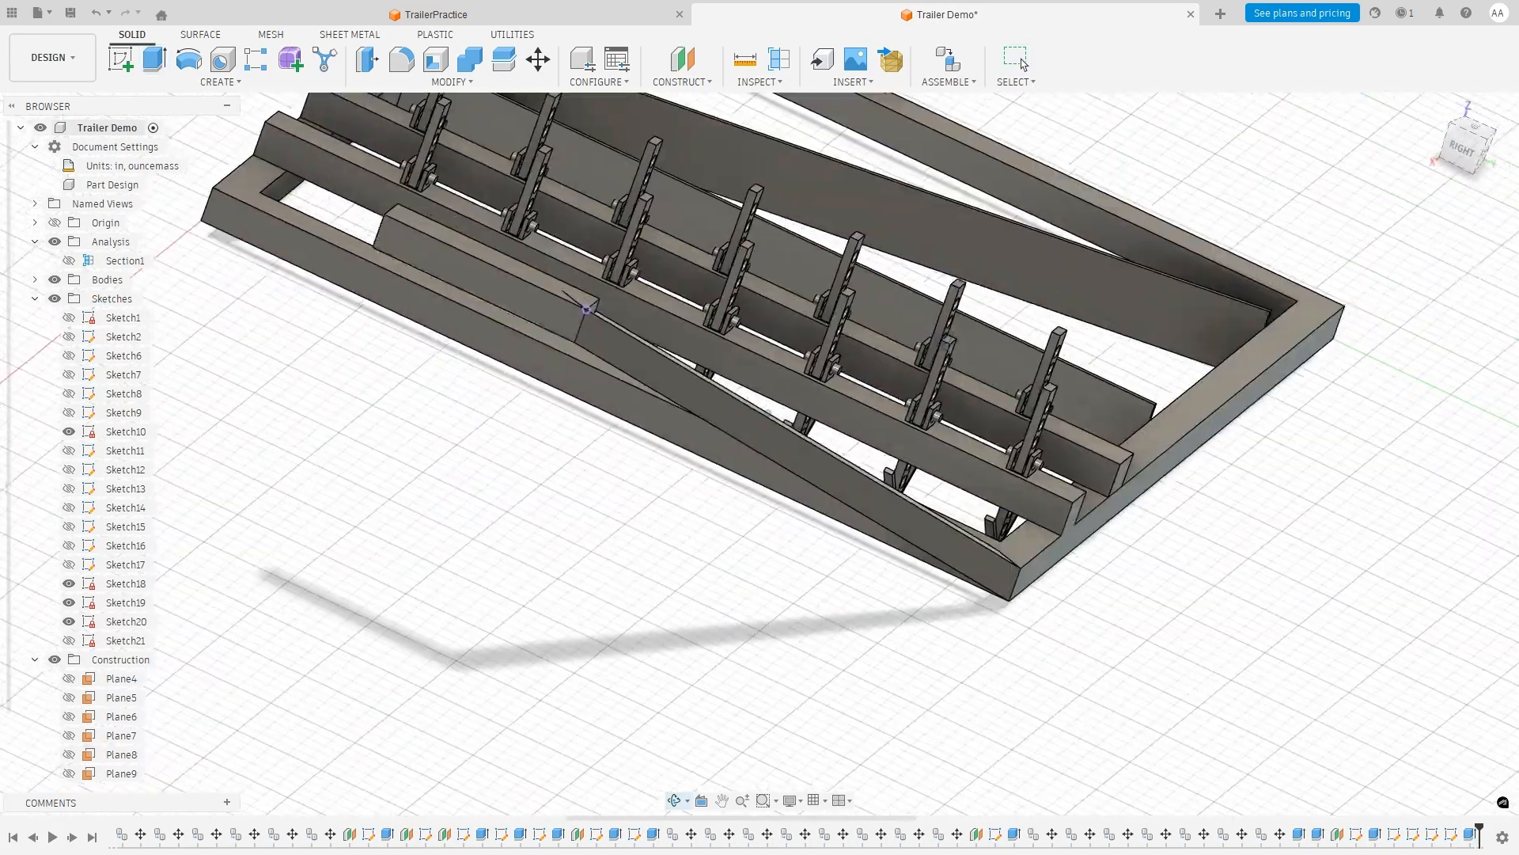
Start a sketch on the frame's opposite outer side face, at the front, with 3D sketching enabled.
{"action": "middle_click_drag", "start_coordinate": [768, 411], "coordinate": [960, 362], "text": "shift"}
{"action": "scroll", "coordinate": [681, 352], "scroll_direction": "down", "scroll_amount": 6}
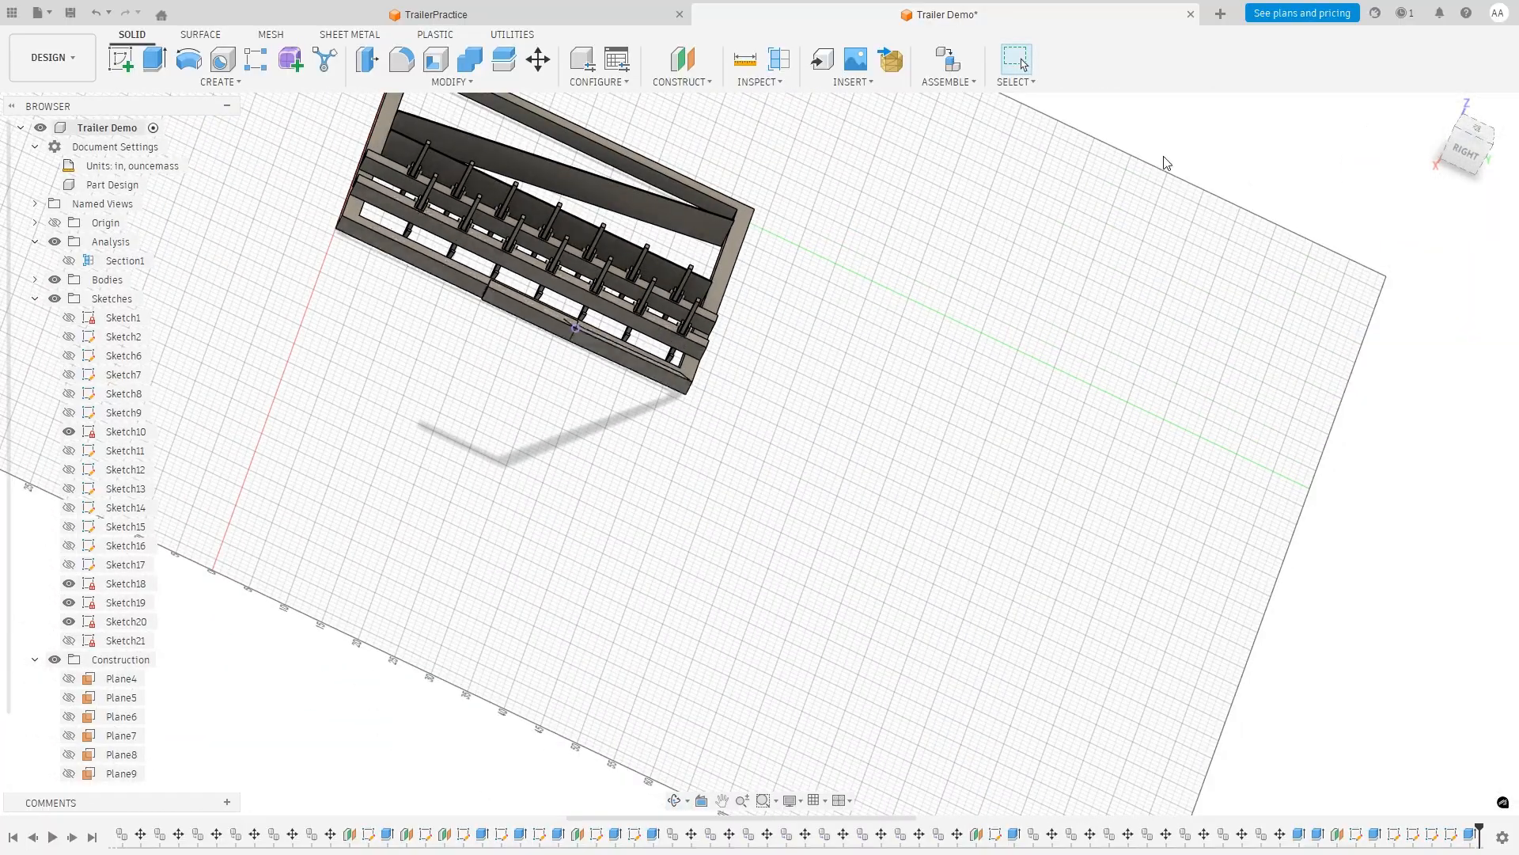
{"action": "left_click", "coordinate": [1456, 148]}
{"action": "middle_click_drag", "start_coordinate": [555, 469], "coordinate": [596, 492], "text": "shift"}
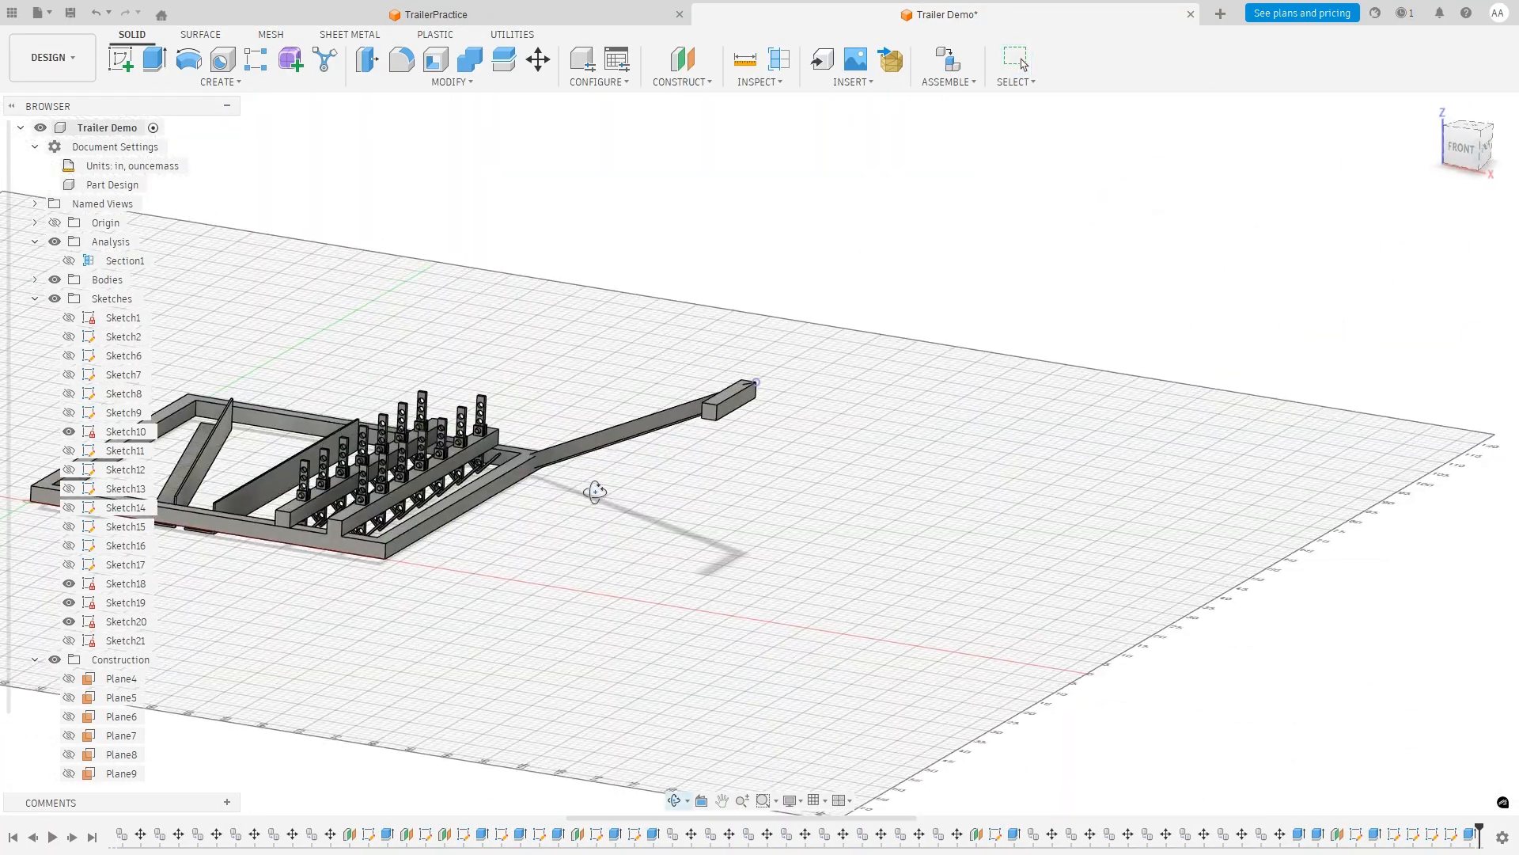
{"action": "scroll", "coordinate": [454, 498], "scroll_direction": "down", "scroll_amount": 3}
{"action": "scroll", "coordinate": [454, 500], "scroll_direction": "up", "scroll_amount": 5}
{"action": "scroll", "coordinate": [538, 484], "scroll_direction": "up", "scroll_amount": 4}
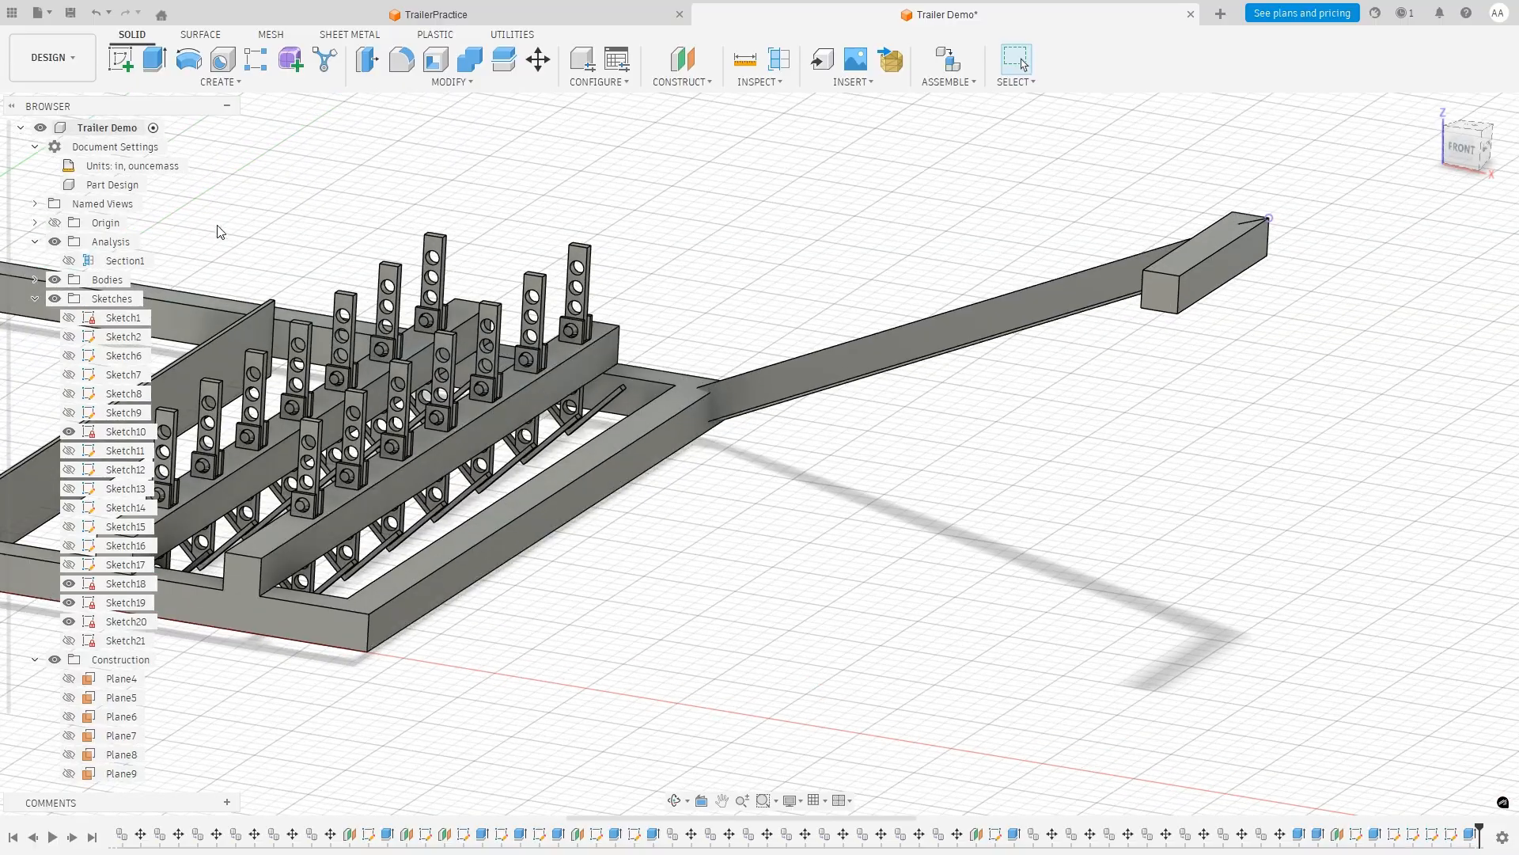
{"action": "left_click", "coordinate": [115, 63]}
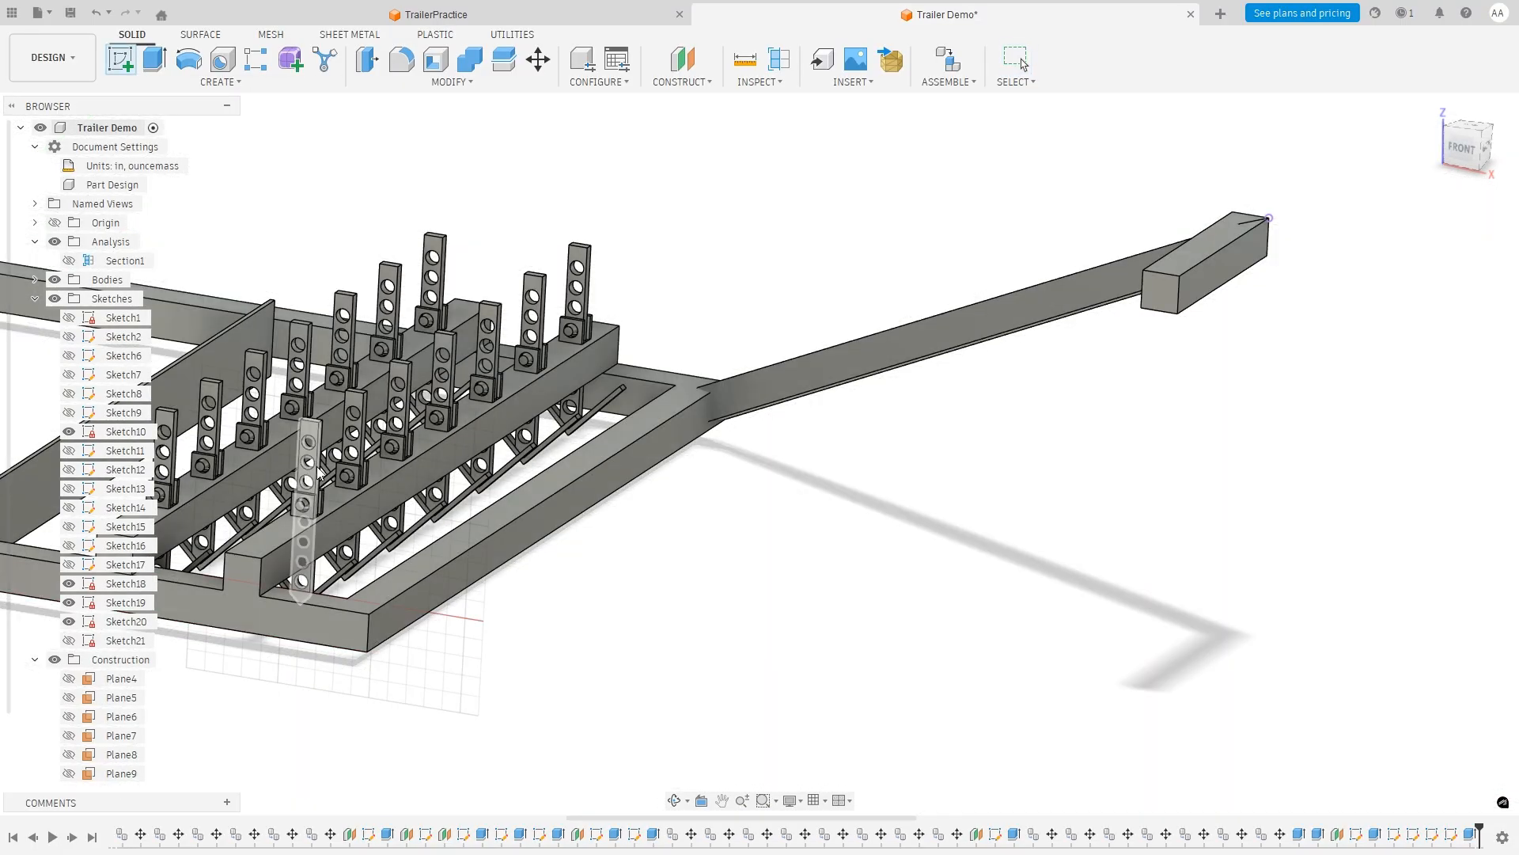
{"action": "left_click", "coordinate": [330, 639]}
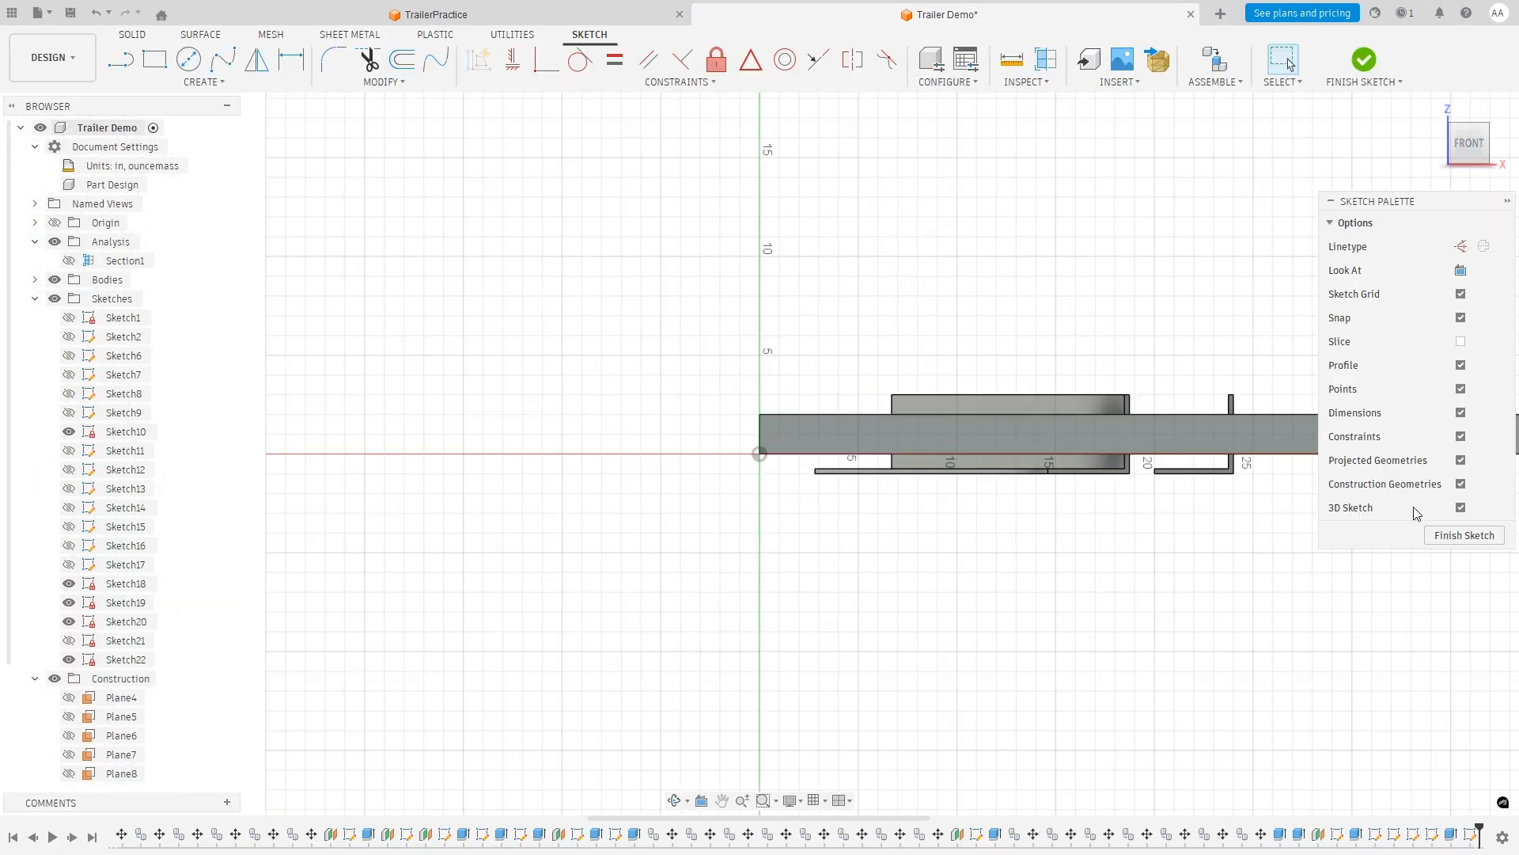
{"action": "left_click", "coordinate": [1485, 147]}
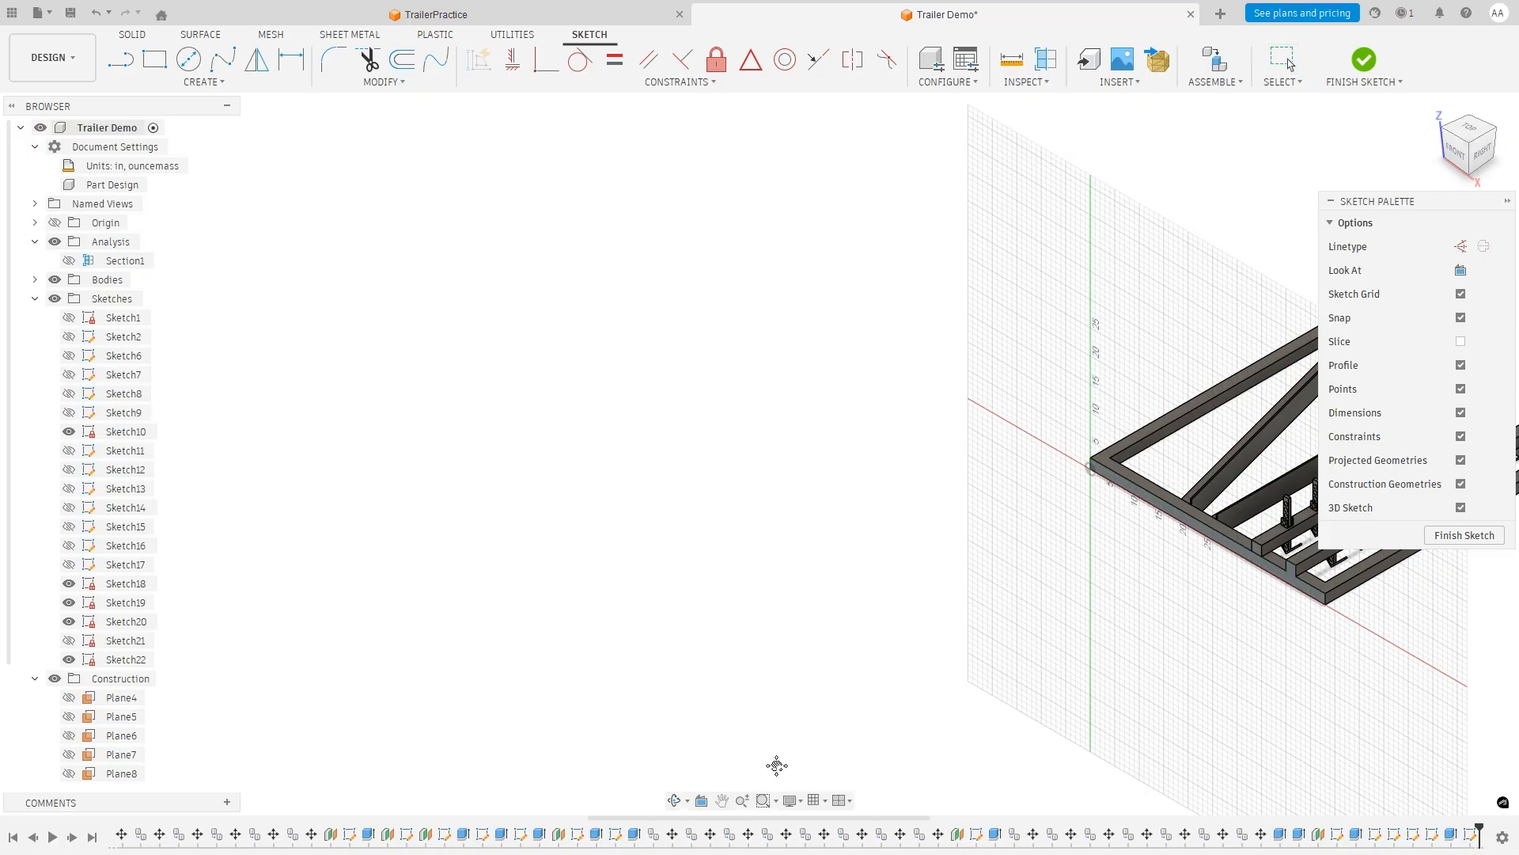
{"action": "middle_click_drag", "start_coordinate": [777, 763], "coordinate": [508, 571]}
{"action": "scroll", "coordinate": [1058, 451], "scroll_direction": "down", "scroll_amount": 1}
{"action": "scroll", "coordinate": [1053, 467], "scroll_direction": "up", "scroll_amount": 6}
{"action": "scroll", "coordinate": [1051, 475], "scroll_direction": "down", "scroll_amount": 3}
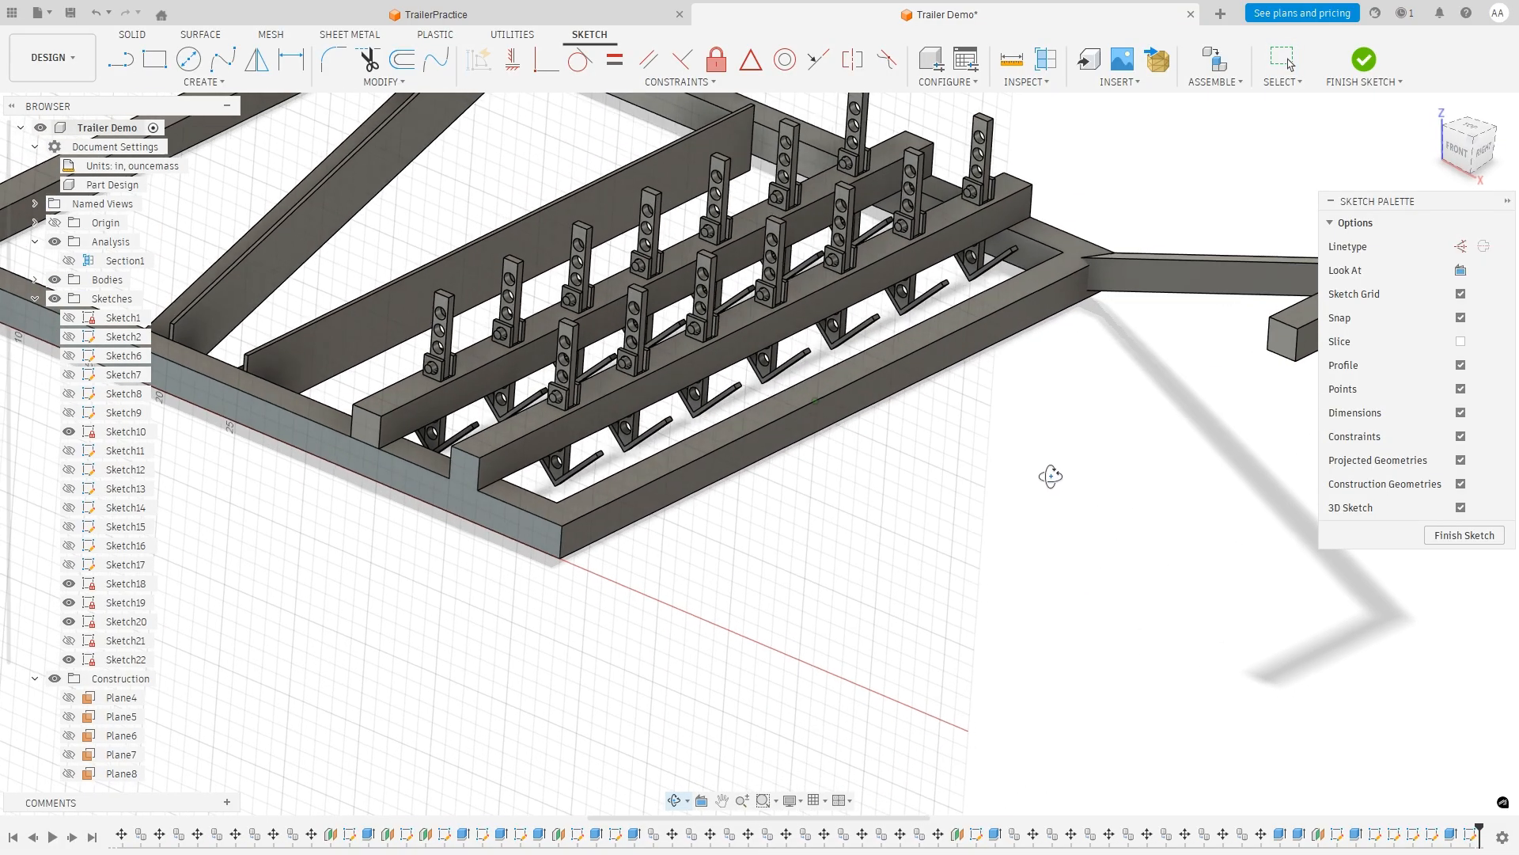
{"action": "scroll", "coordinate": [1061, 481], "scroll_direction": "down", "scroll_amount": 2}
{"action": "scroll", "coordinate": [1071, 458], "scroll_direction": "up", "scroll_amount": 4}
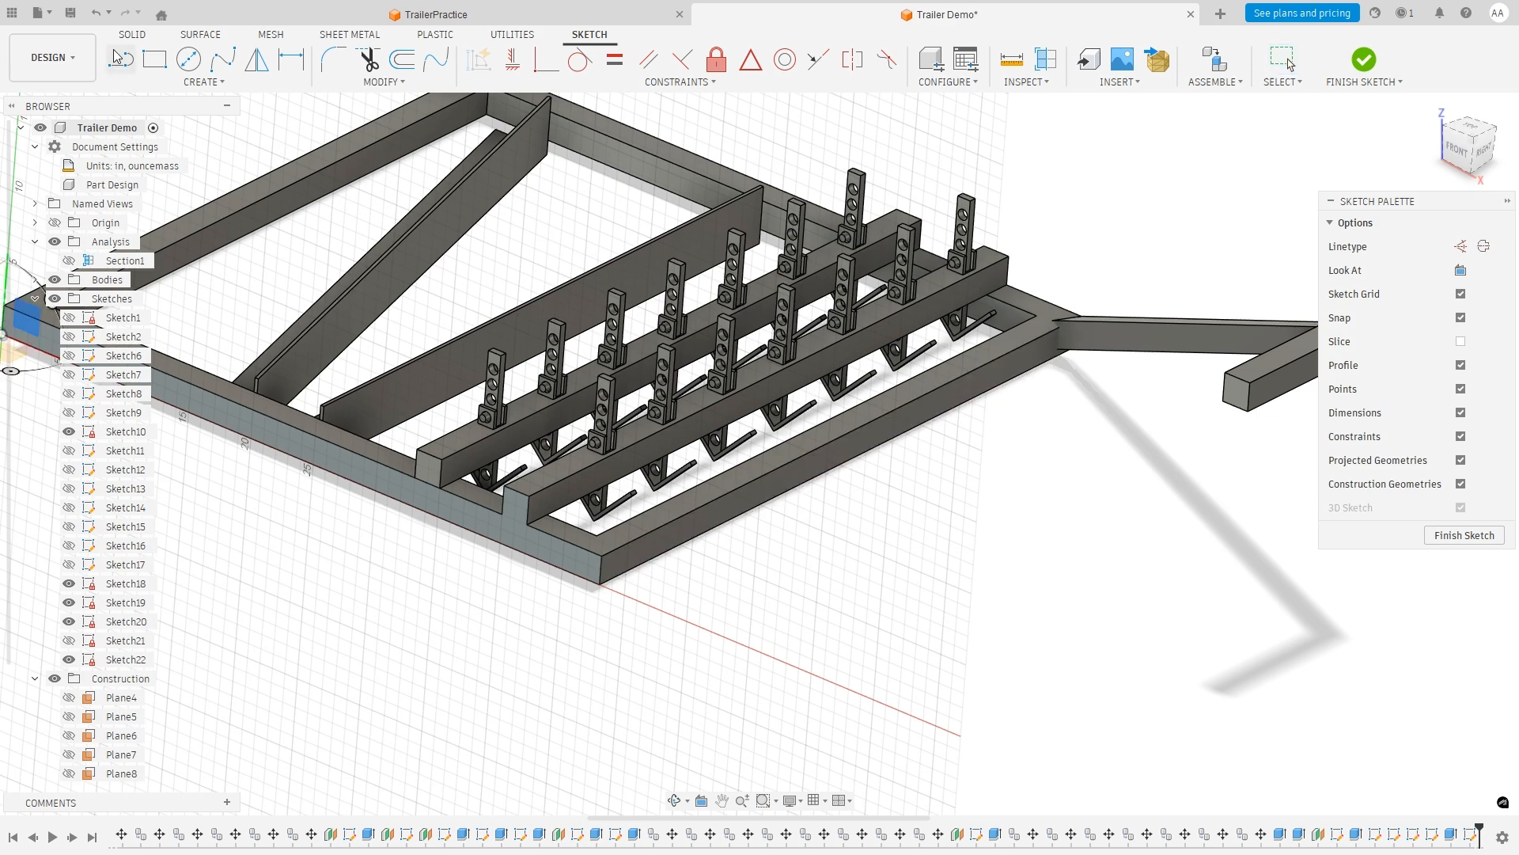
Draw a closed four-line outline from the frame's other hitch-end corner edge to the crosspiece's opposite end edge.
{"action": "key", "text": "l"}
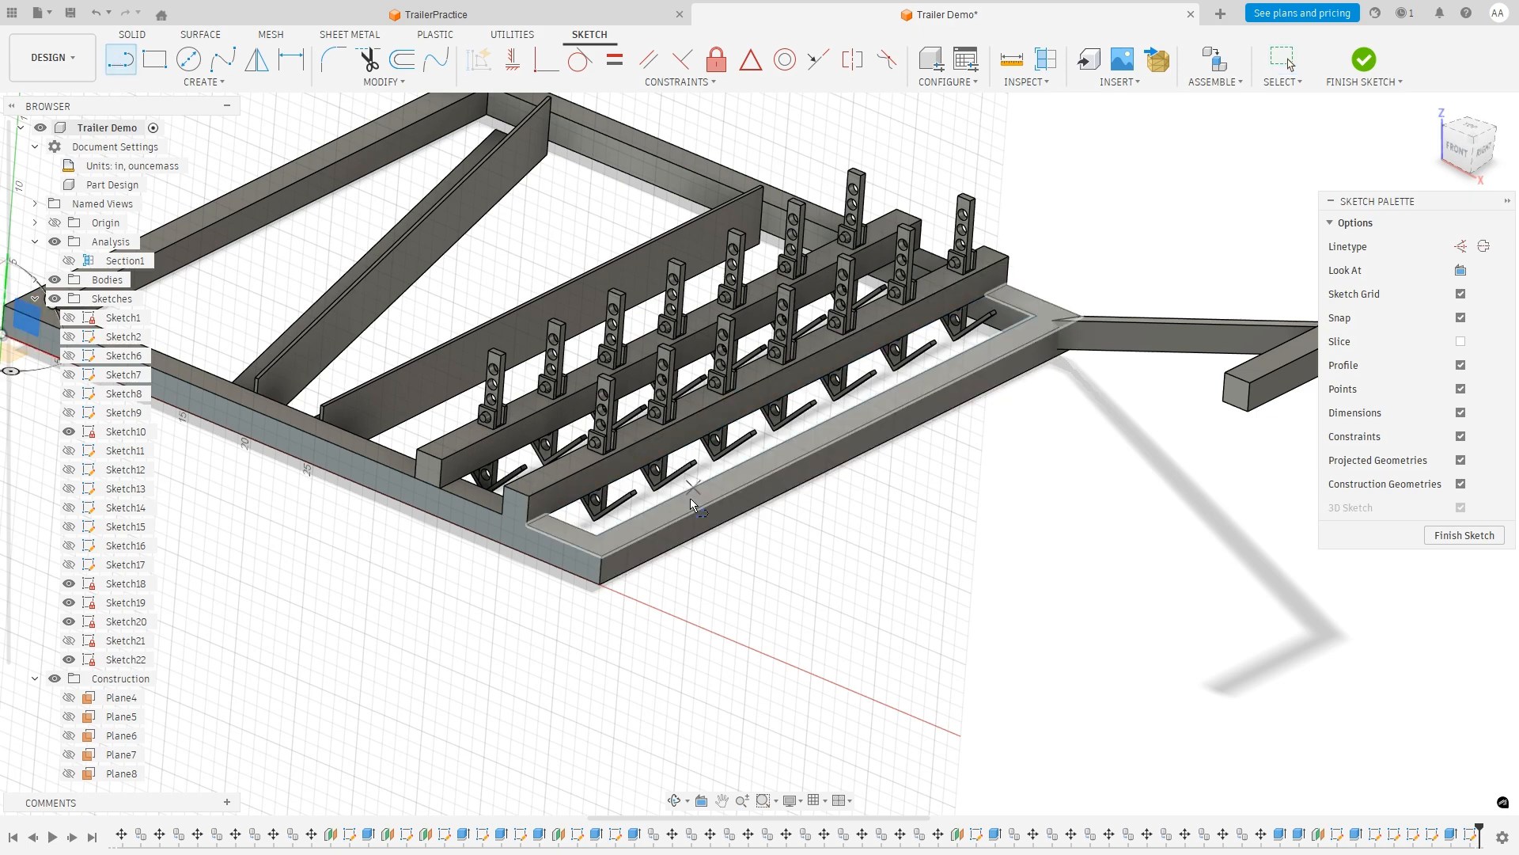
{"action": "left_click", "coordinate": [596, 567]}
{"action": "left_click", "coordinate": [600, 586]}
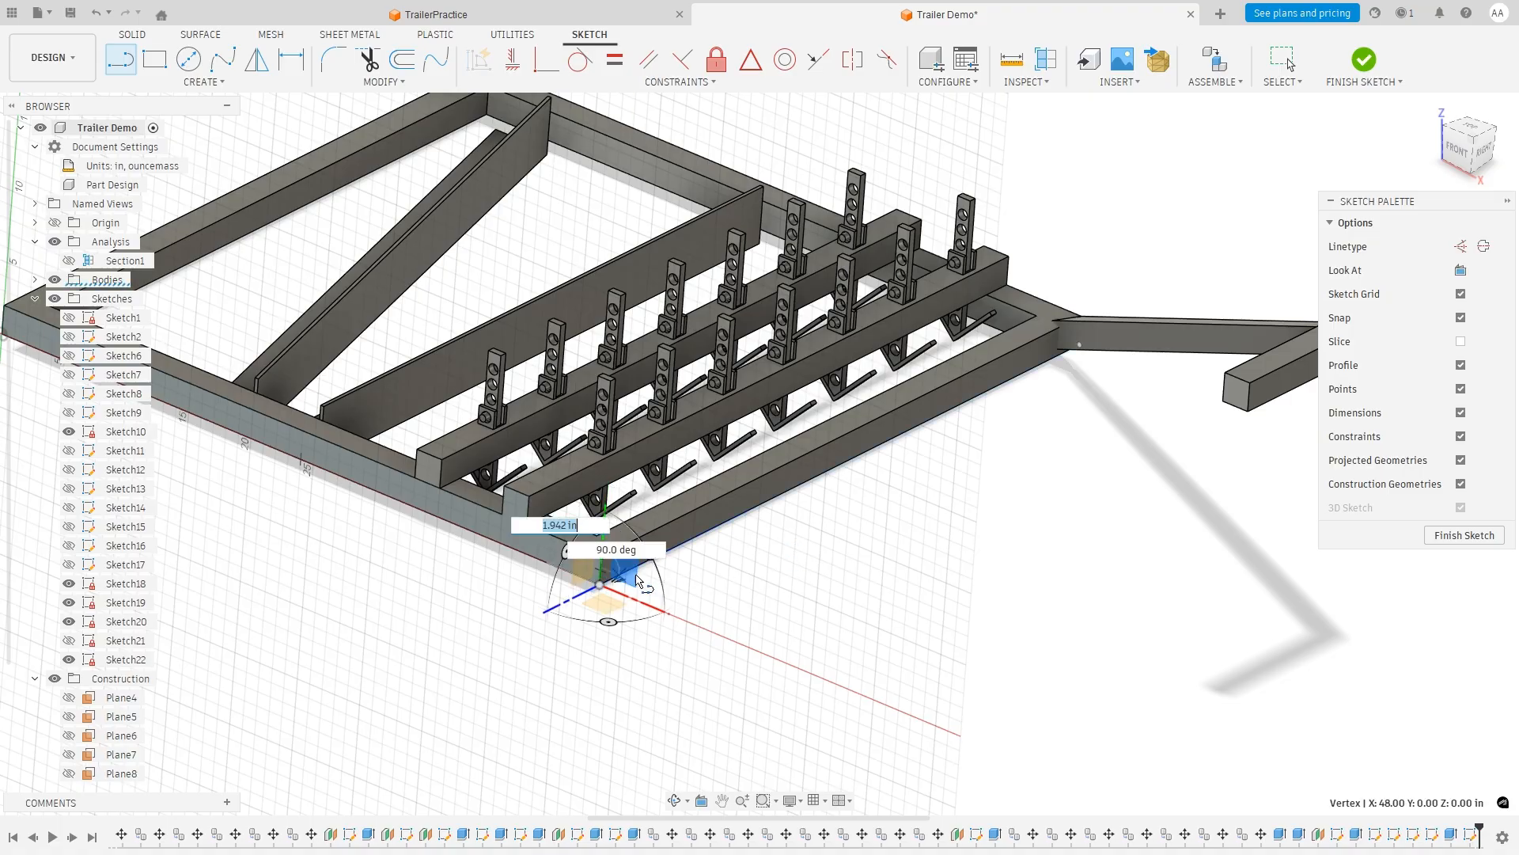
{"action": "left_click", "coordinate": [1249, 411]}
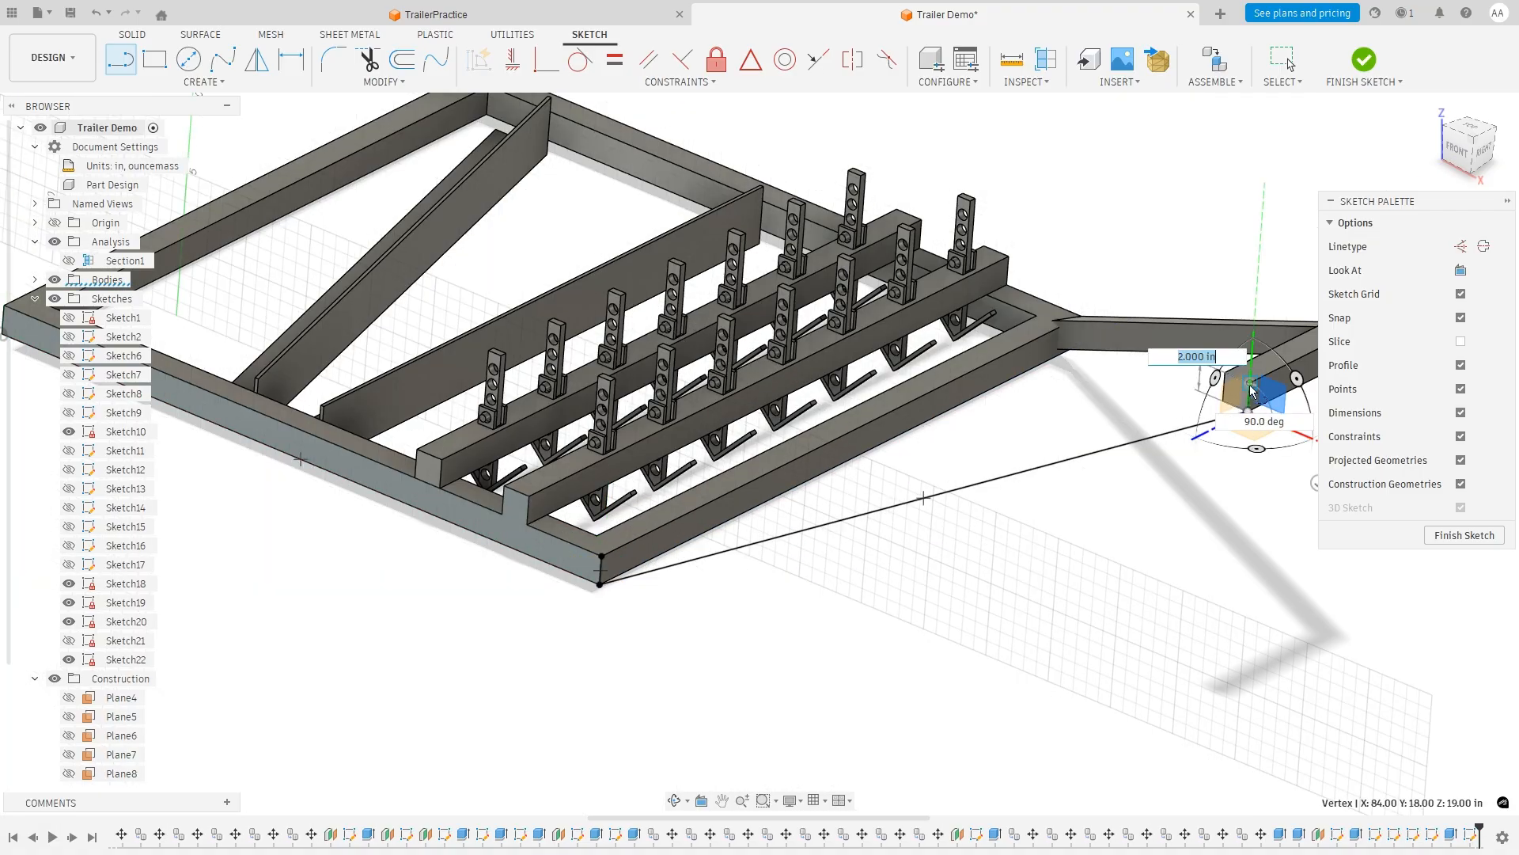
{"action": "left_click", "coordinate": [1249, 384]}
{"action": "left_click", "coordinate": [601, 556]}
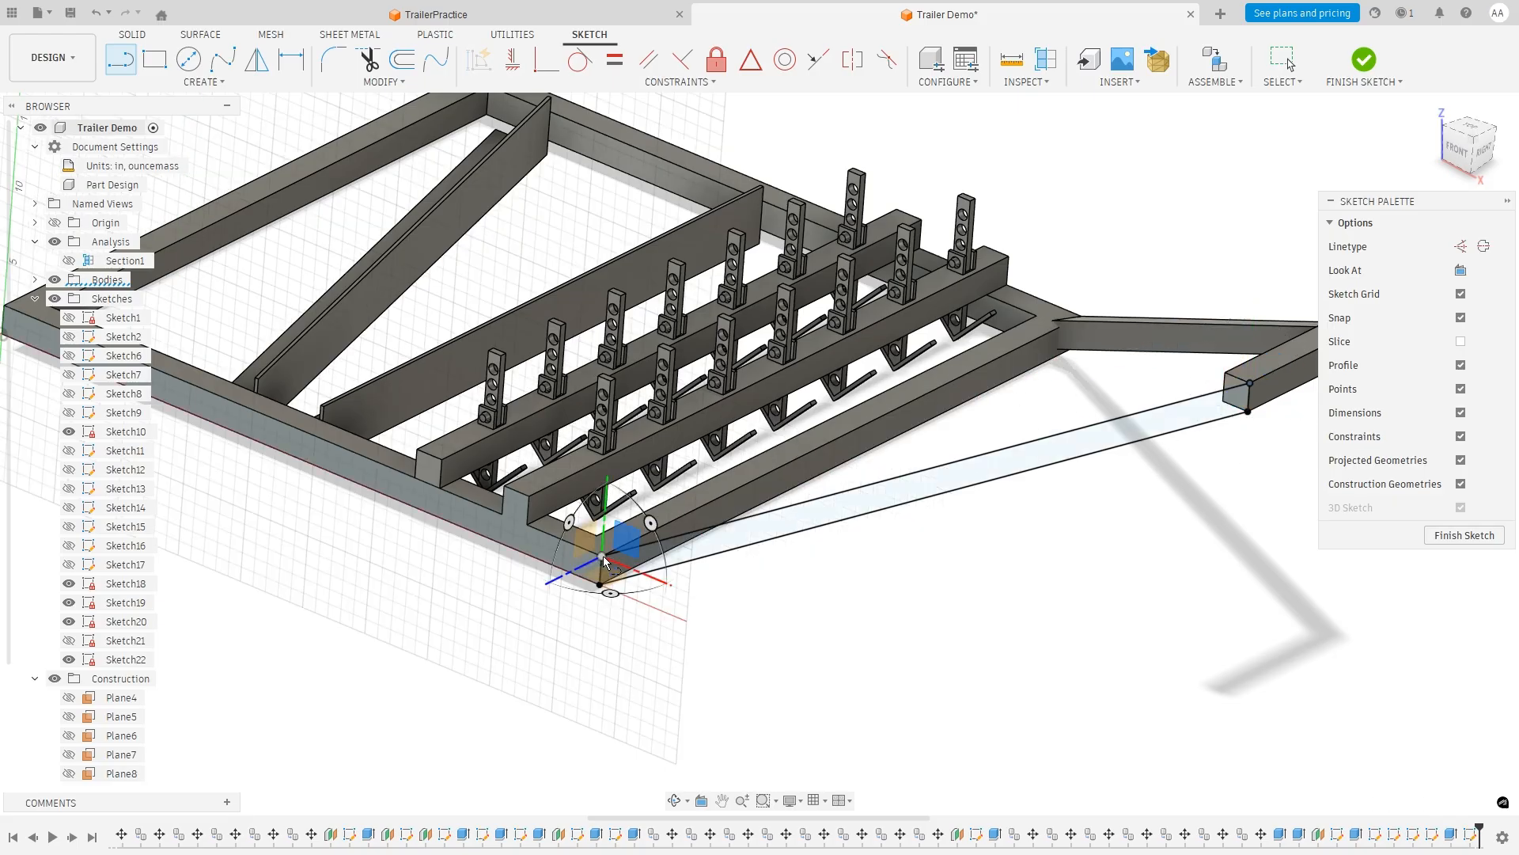
Extrude the second slanted outline one-sided by -2 in as a new body to form the matching hitch arm.
{"action": "left_click", "coordinate": [132, 34]}
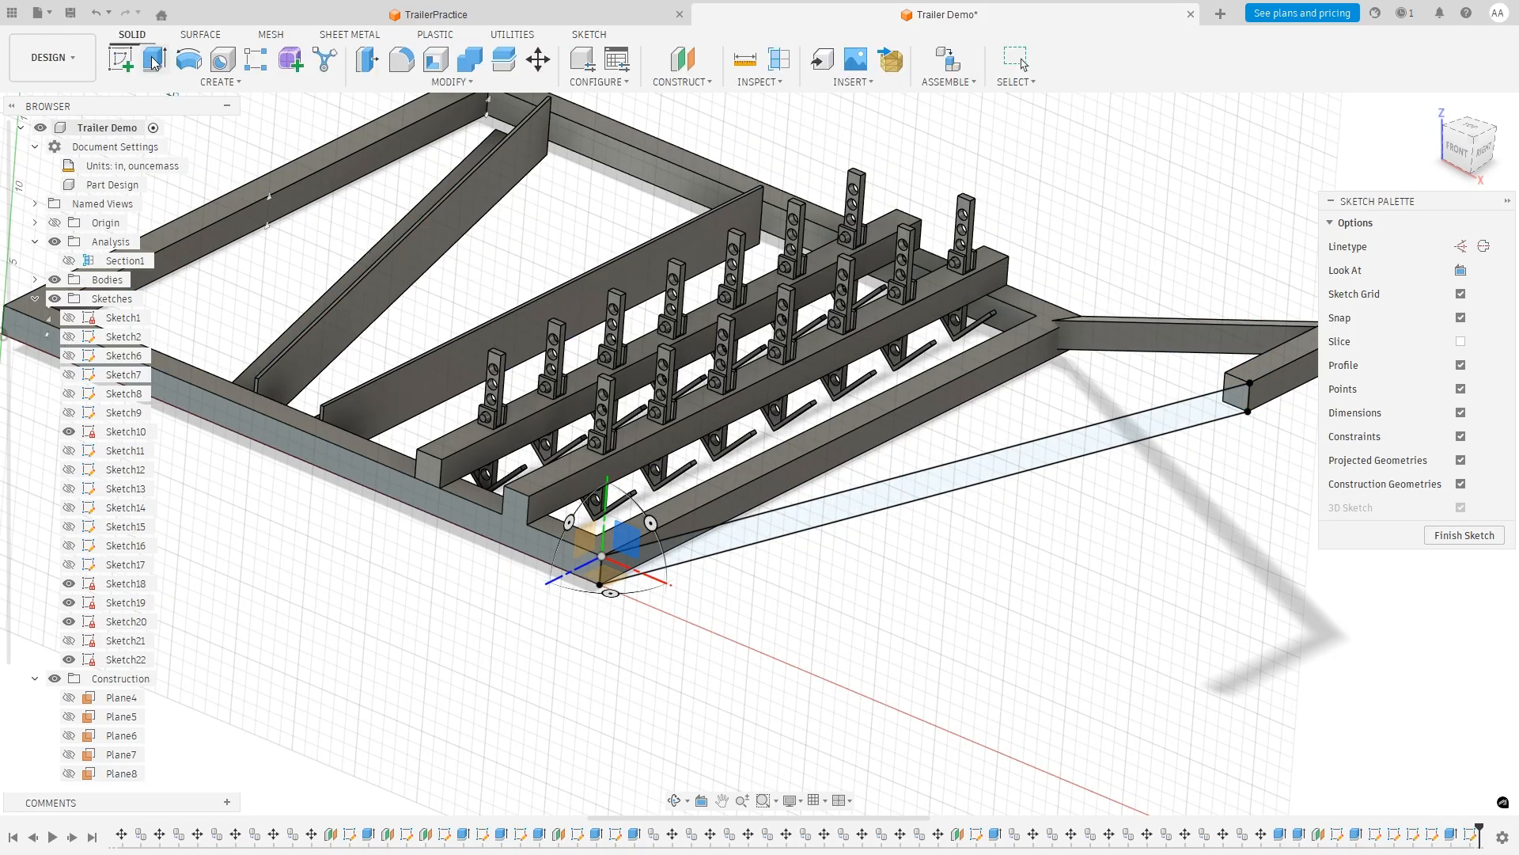
{"action": "left_click", "coordinate": [155, 59]}
{"action": "left_click", "coordinate": [965, 488]}
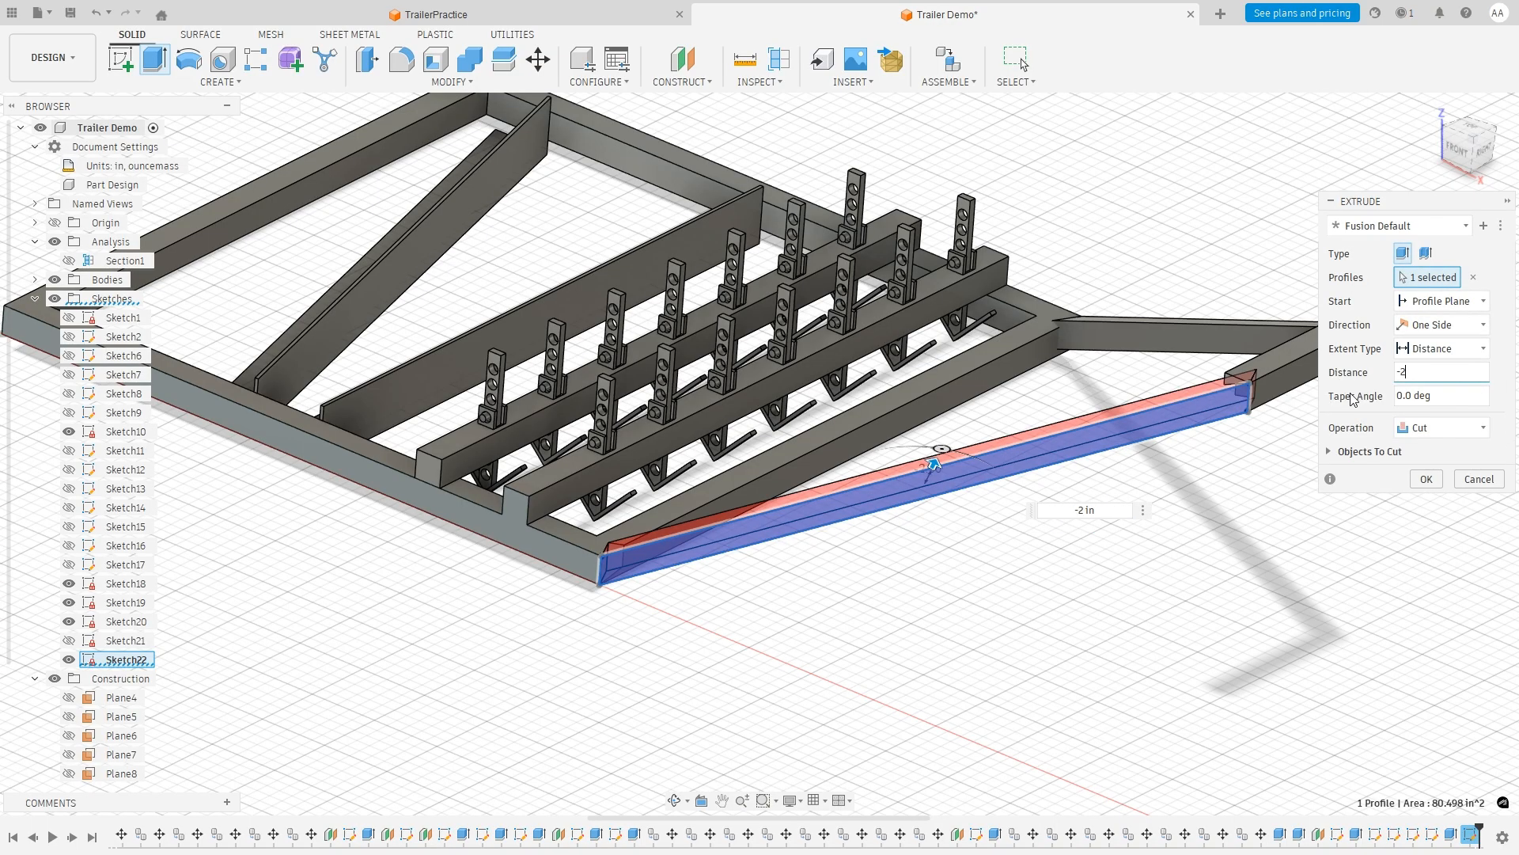
{"action": "left_click", "coordinate": [1424, 431]}
{"action": "left_click", "coordinate": [1408, 510]}
{"action": "left_click", "coordinate": [1106, 510]}
{"action": "middle_click_drag", "start_coordinate": [1089, 559], "coordinate": [1051, 614], "text": "shift"}
{"action": "left_click", "coordinate": [1433, 456]}
{"action": "middle_click_drag", "start_coordinate": [1172, 558], "coordinate": [960, 536], "text": "shift"}
{"action": "middle_click_drag", "start_coordinate": [874, 419], "coordinate": [811, 295], "text": "shift"}
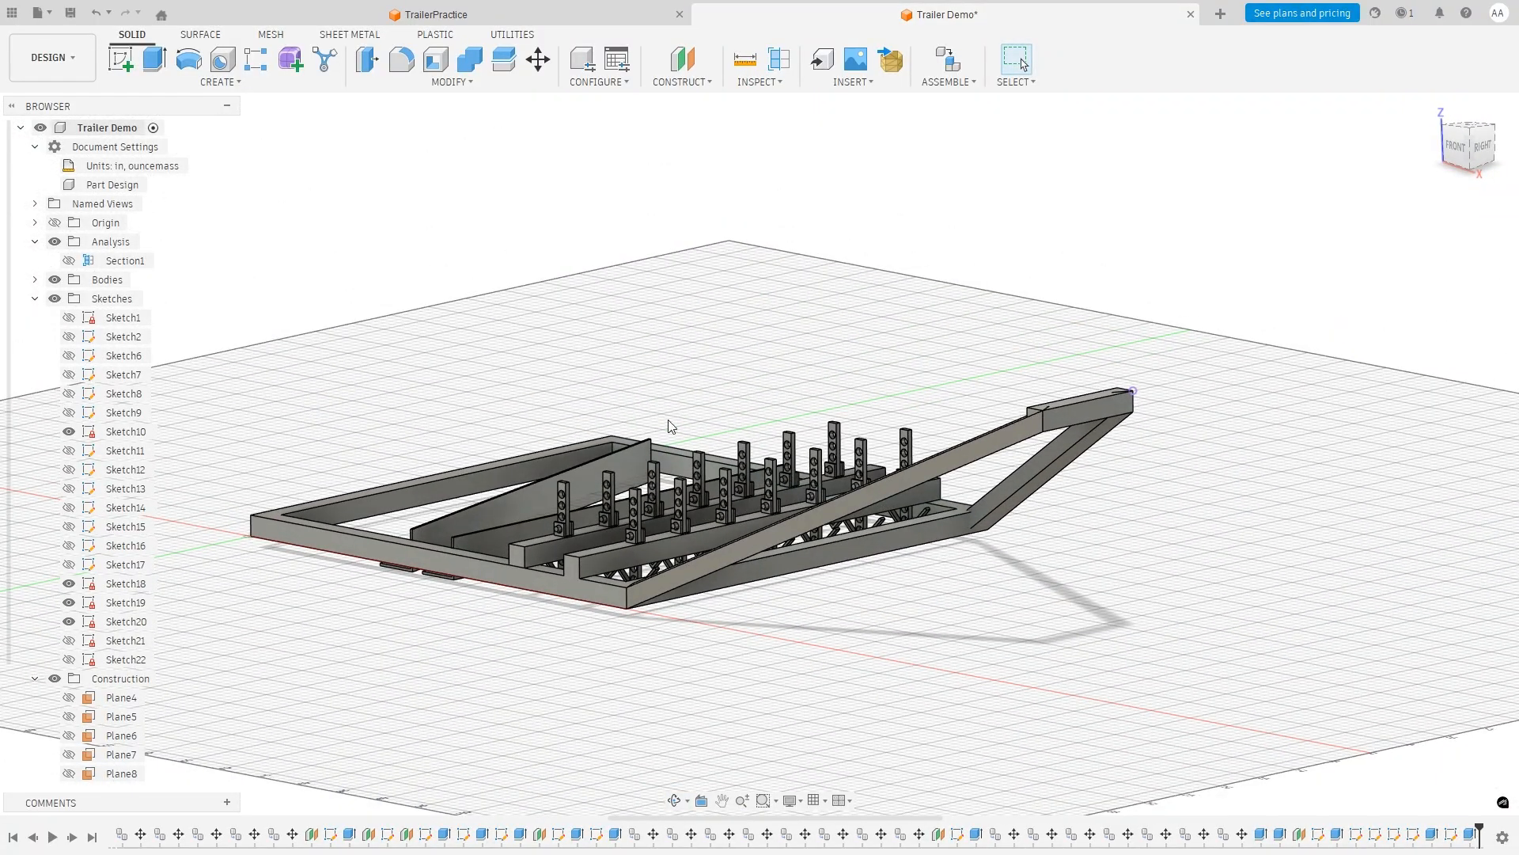
{"action": "mouse_move", "coordinate": [669, 425]}
{"action": "middle_mouse_down", "text": "shift"}
{"action": "mouse_move", "coordinate": [610, 420]}
{"action": "mouse_move", "coordinate": [646, 443]}
{"action": "middle_mouse_up", "text": "shift"}
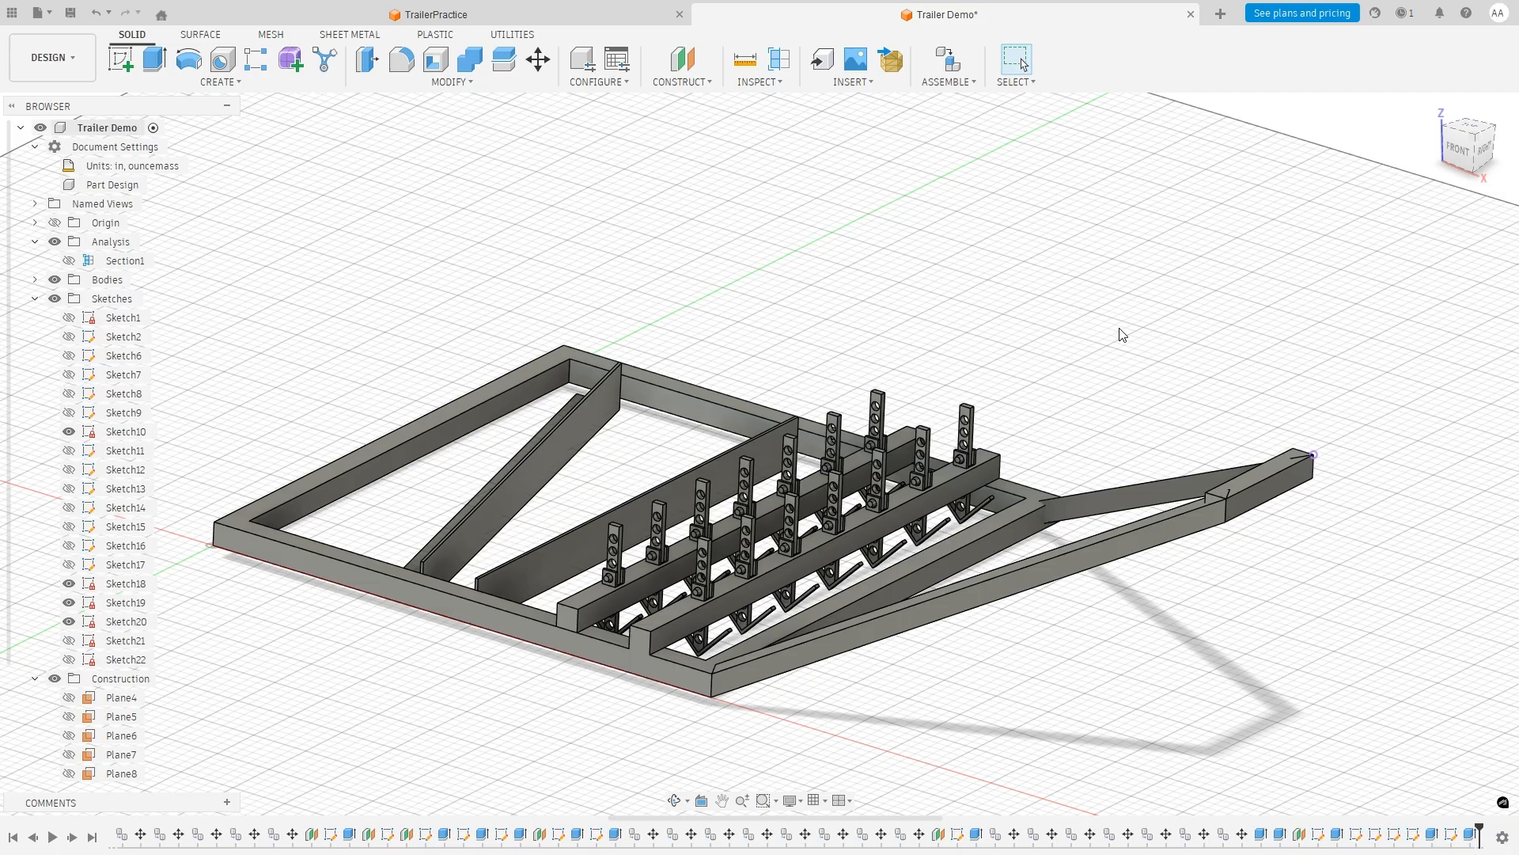
{"action": "left_click", "coordinate": [846, 84]}
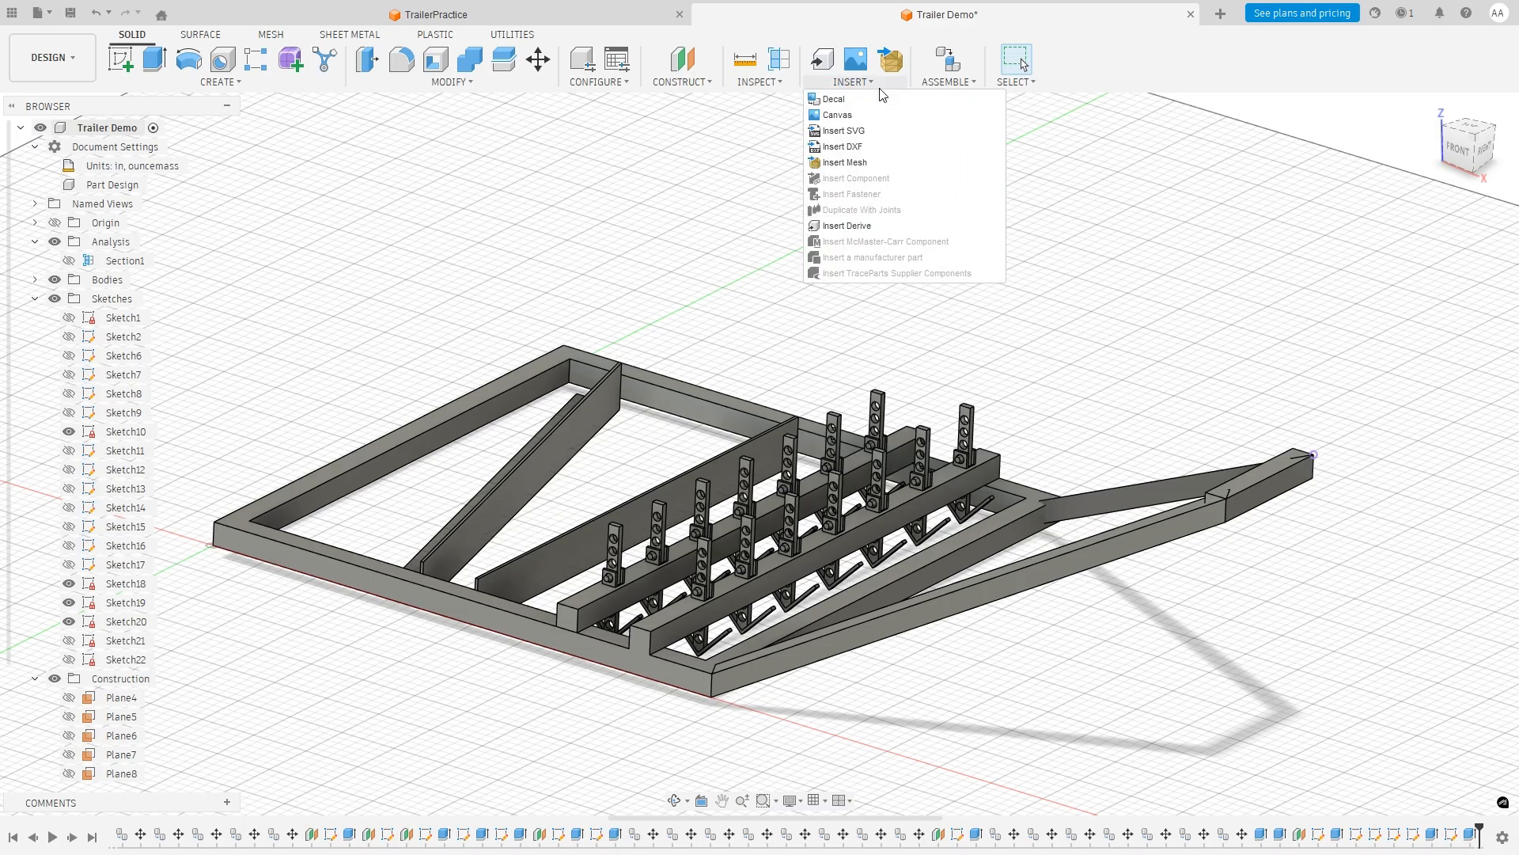
{"action": "left_click", "coordinate": [938, 76]}
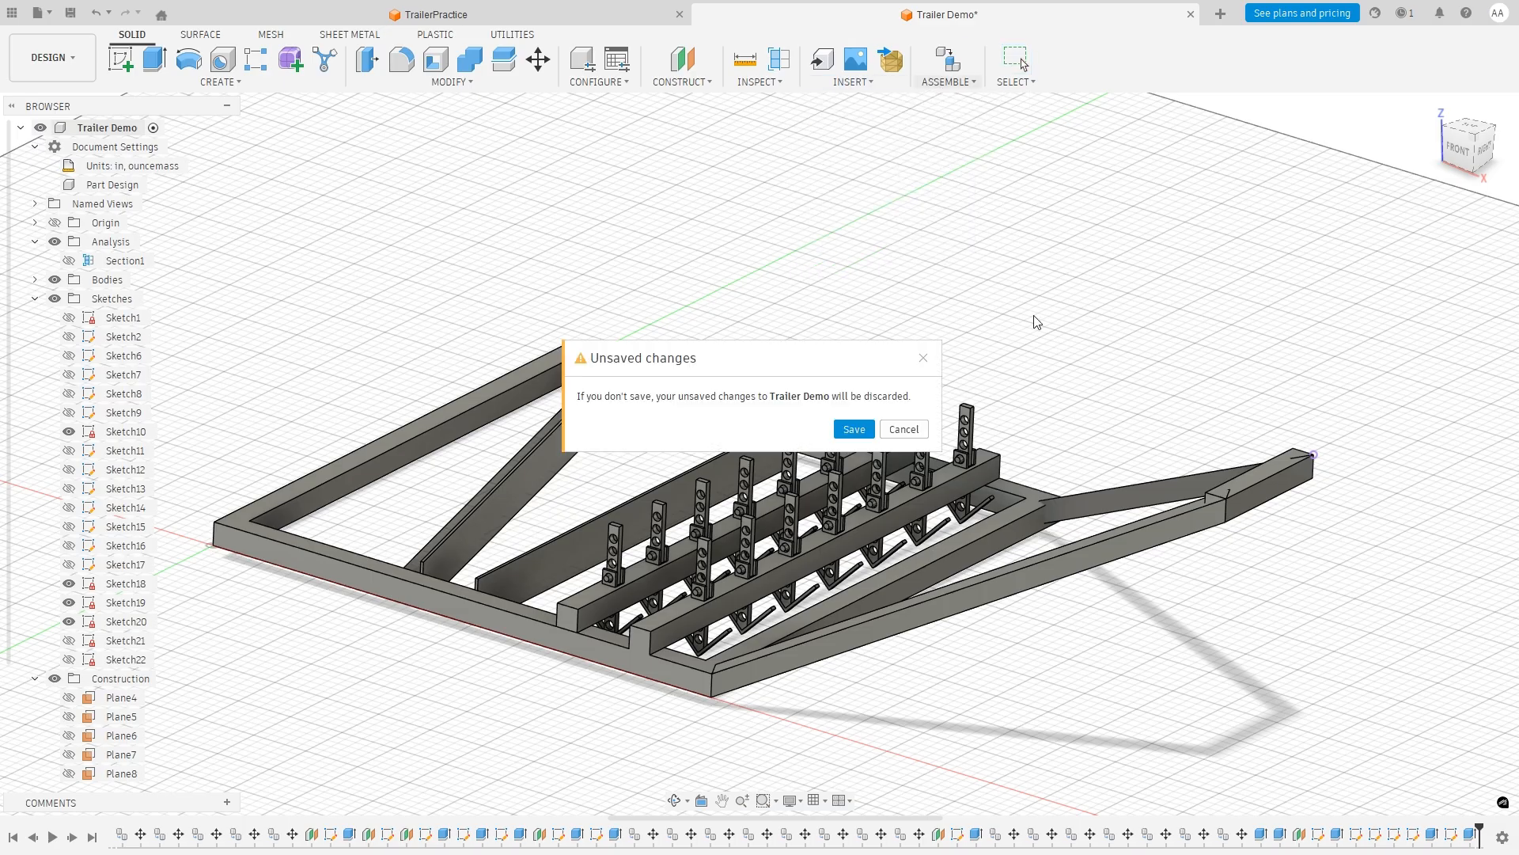
{"action": "left_click", "coordinate": [924, 358]}
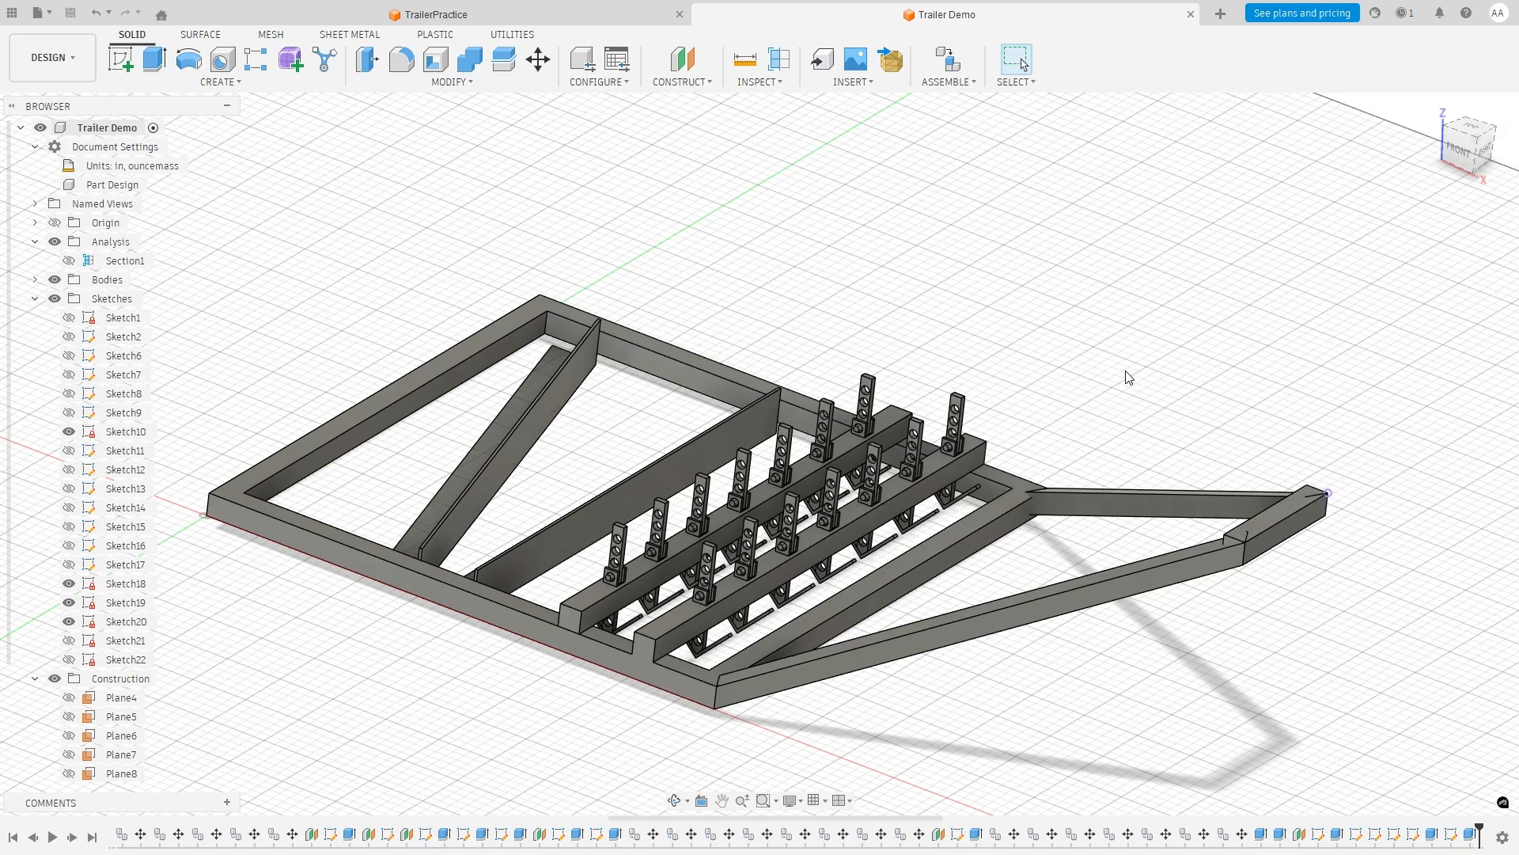
Switch to the photo viewer with the hand-drawn sketch IMG_6440.webp and compare its layout with the trailer model from several angles.
{"action": "scroll", "coordinate": [1155, 370], "scroll_direction": "down", "scroll_amount": 4}
{"action": "key", "text": "alt+Tab"}
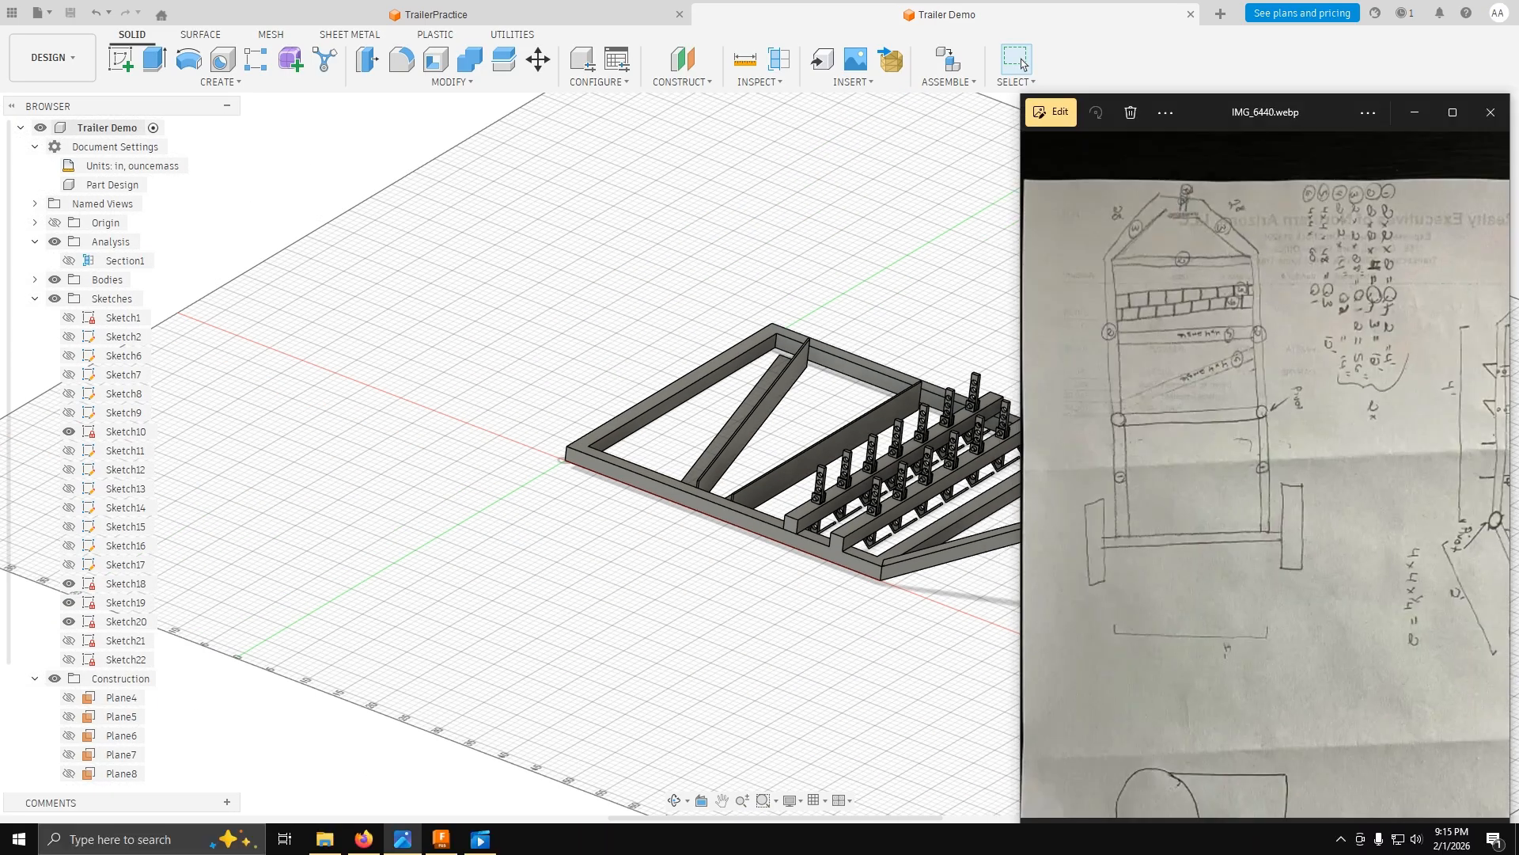
{"action": "left_click_drag", "start_coordinate": [1217, 117], "coordinate": [217, 77]}
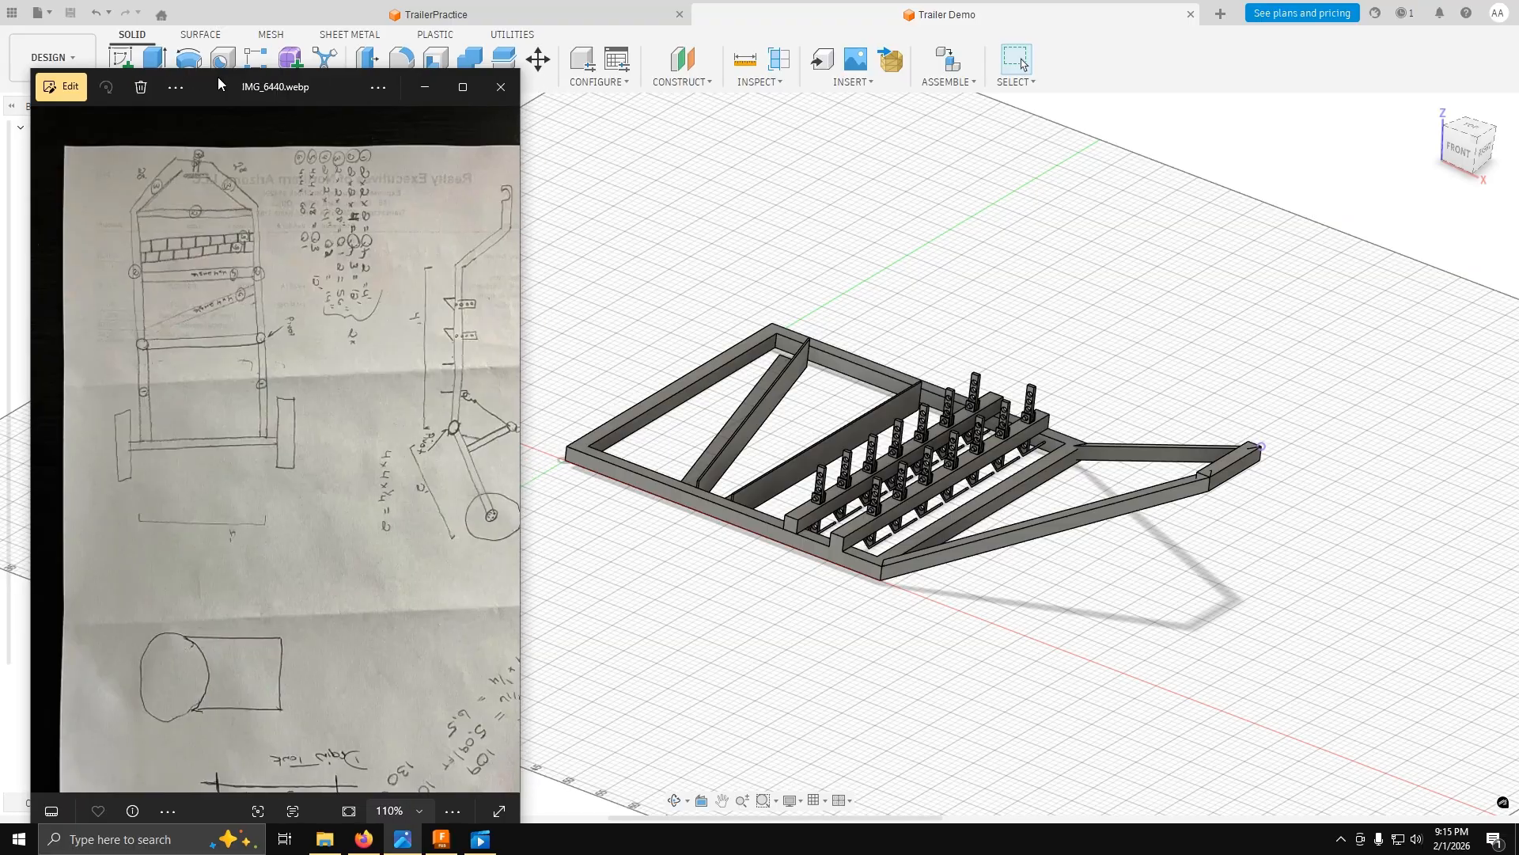
{"action": "scroll", "coordinate": [317, 265], "scroll_direction": "up", "scroll_amount": 3}
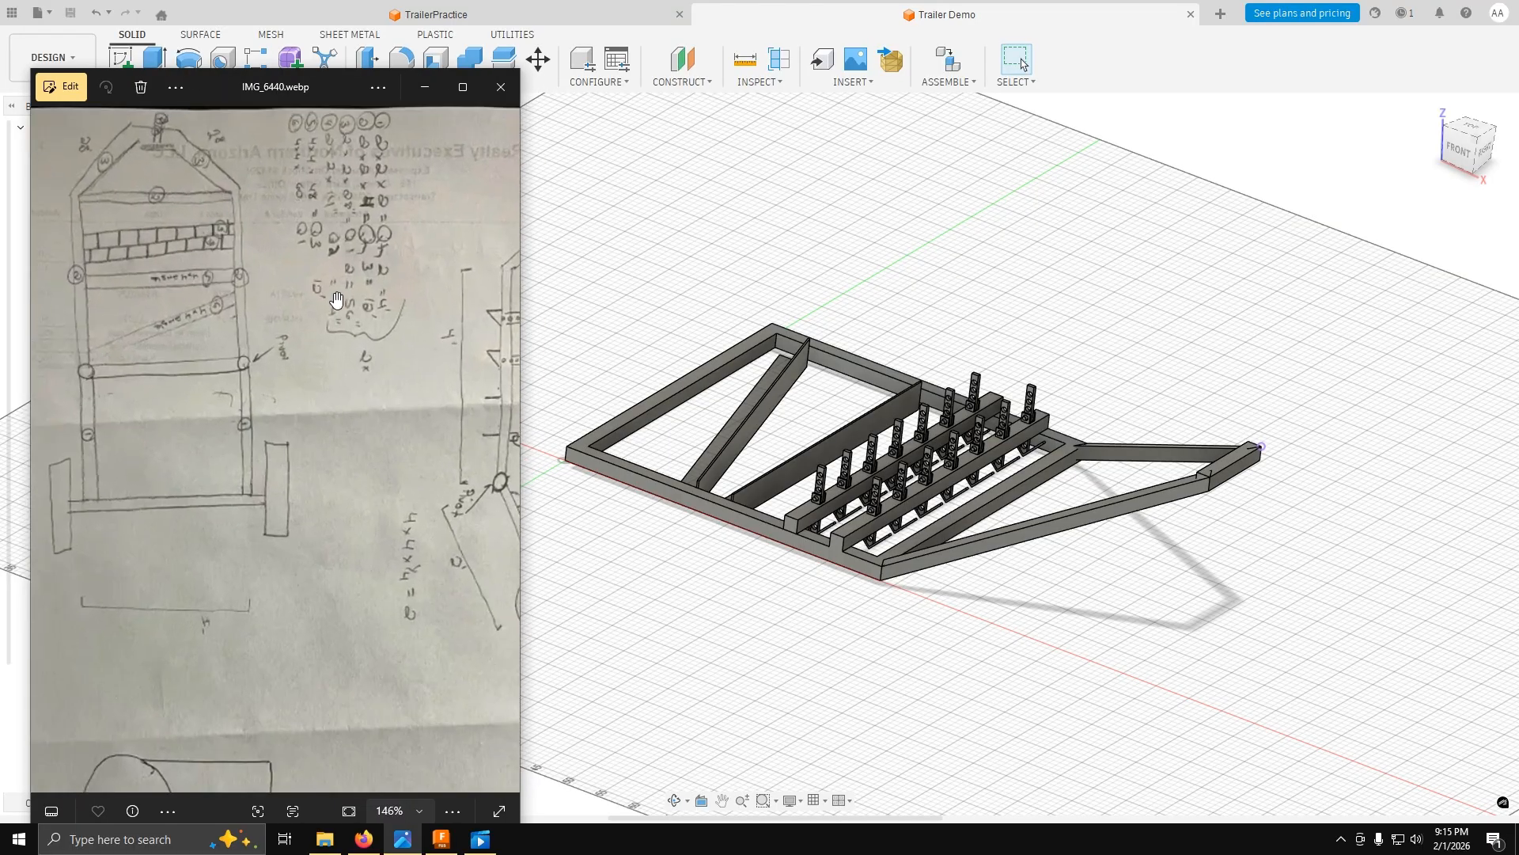
{"action": "mouse_move", "coordinate": [1174, 681]}
{"action": "middle_mouse_down", "text": "shift"}
{"action": "mouse_move", "coordinate": [1063, 679]}
{"action": "mouse_move", "coordinate": [1116, 678]}
{"action": "mouse_move", "coordinate": [1045, 696]}
{"action": "middle_mouse_up", "text": "shift"}
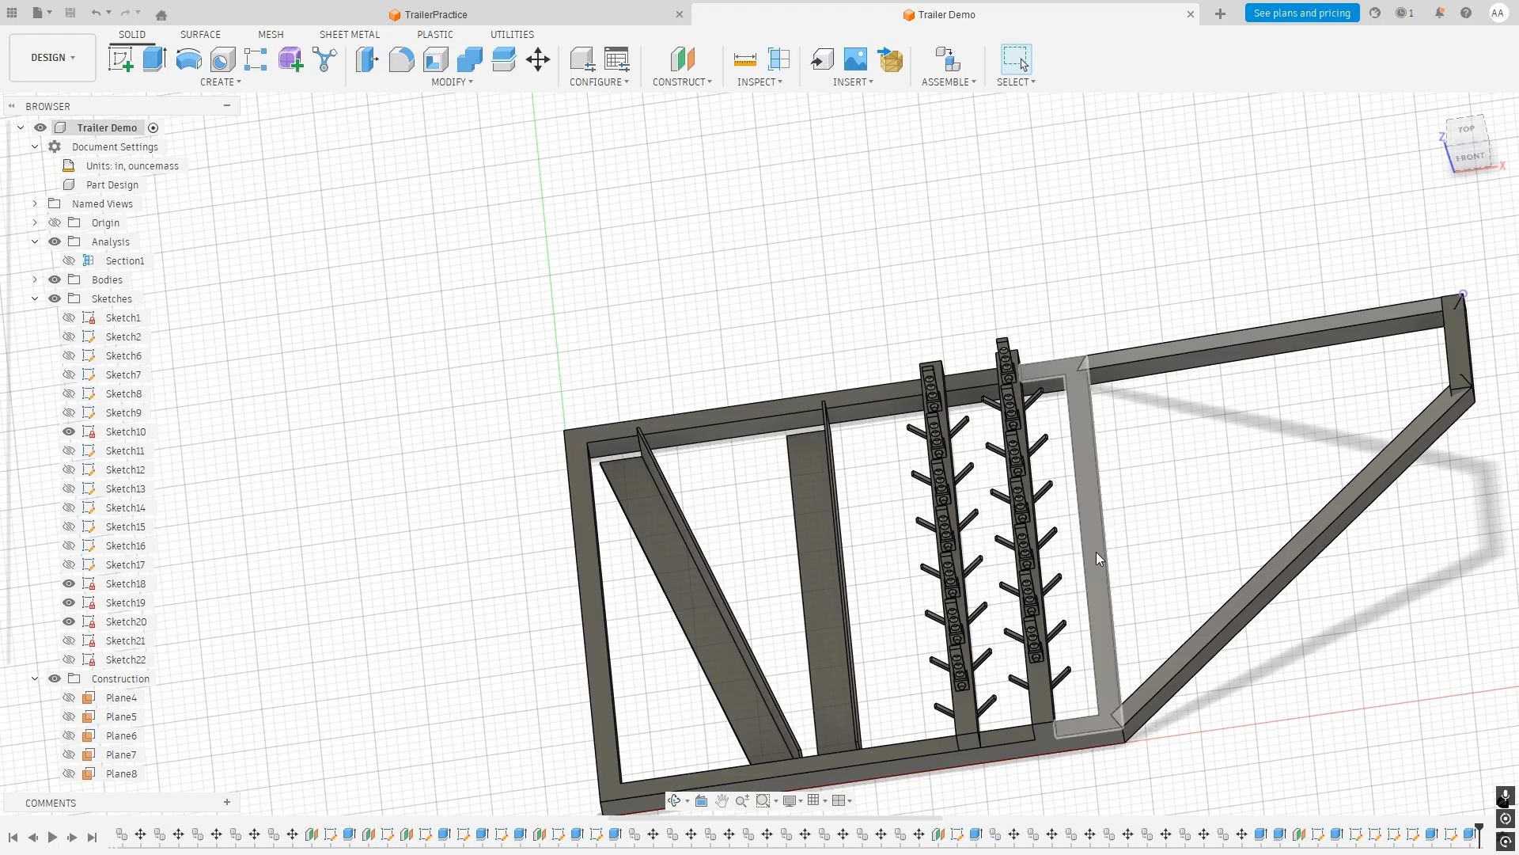
{"action": "scroll", "coordinate": [1146, 617], "scroll_direction": "down", "scroll_amount": 3}
{"action": "scroll", "coordinate": [1145, 617], "scroll_direction": "up", "scroll_amount": 3}
{"action": "scroll", "coordinate": [1252, 663], "scroll_direction": "down", "scroll_amount": 2}
{"action": "middle_click_drag", "start_coordinate": [1256, 665], "coordinate": [1371, 740], "text": "shift"}
{"action": "scroll", "coordinate": [1370, 740], "scroll_direction": "up", "scroll_amount": 3}
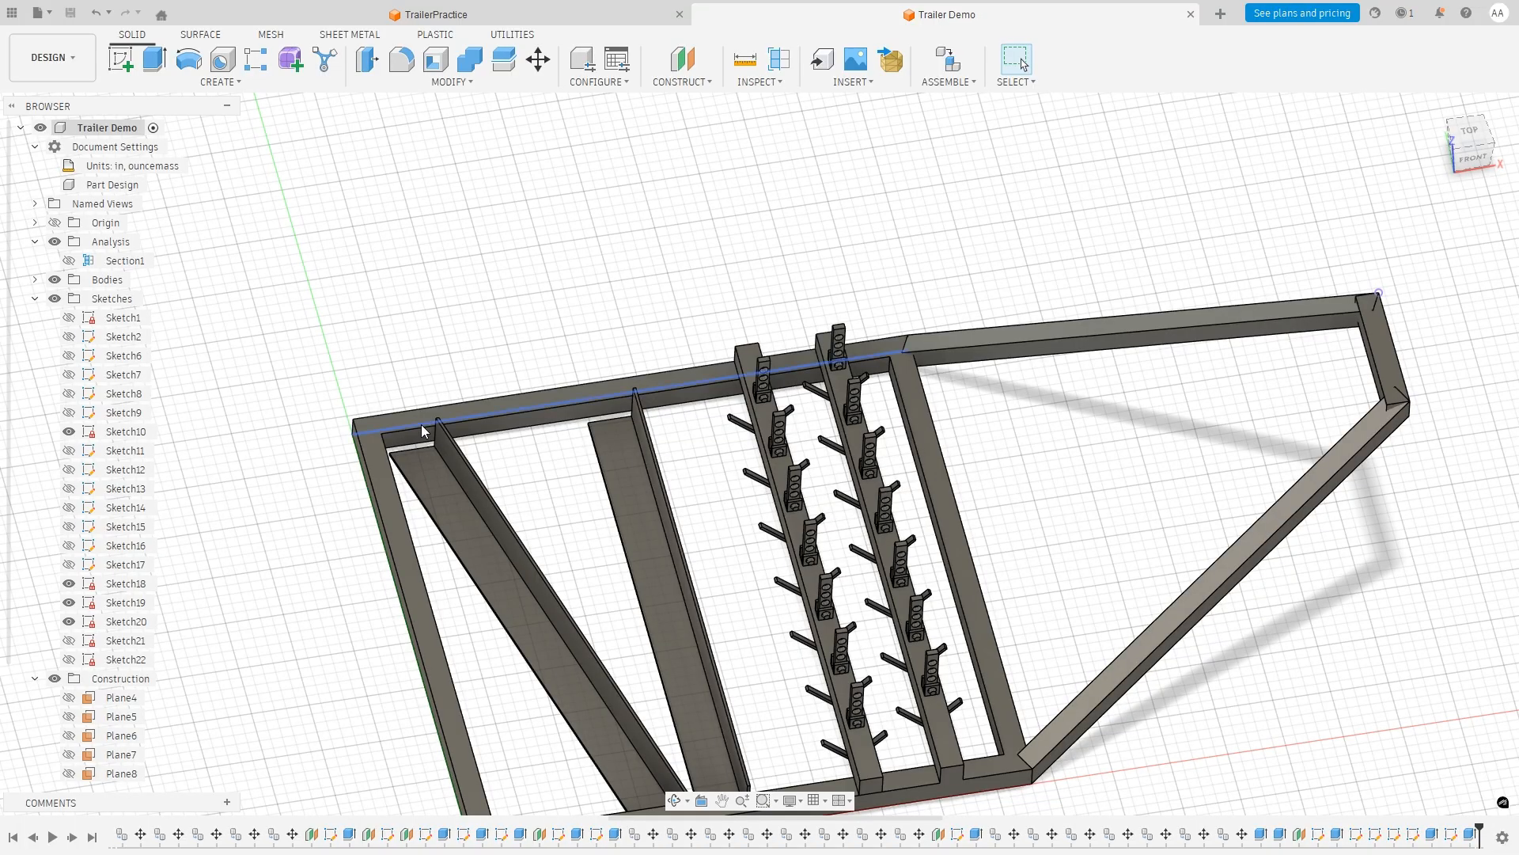
{"action": "middle_click_drag", "start_coordinate": [421, 424], "coordinate": [329, 553], "text": "shift"}
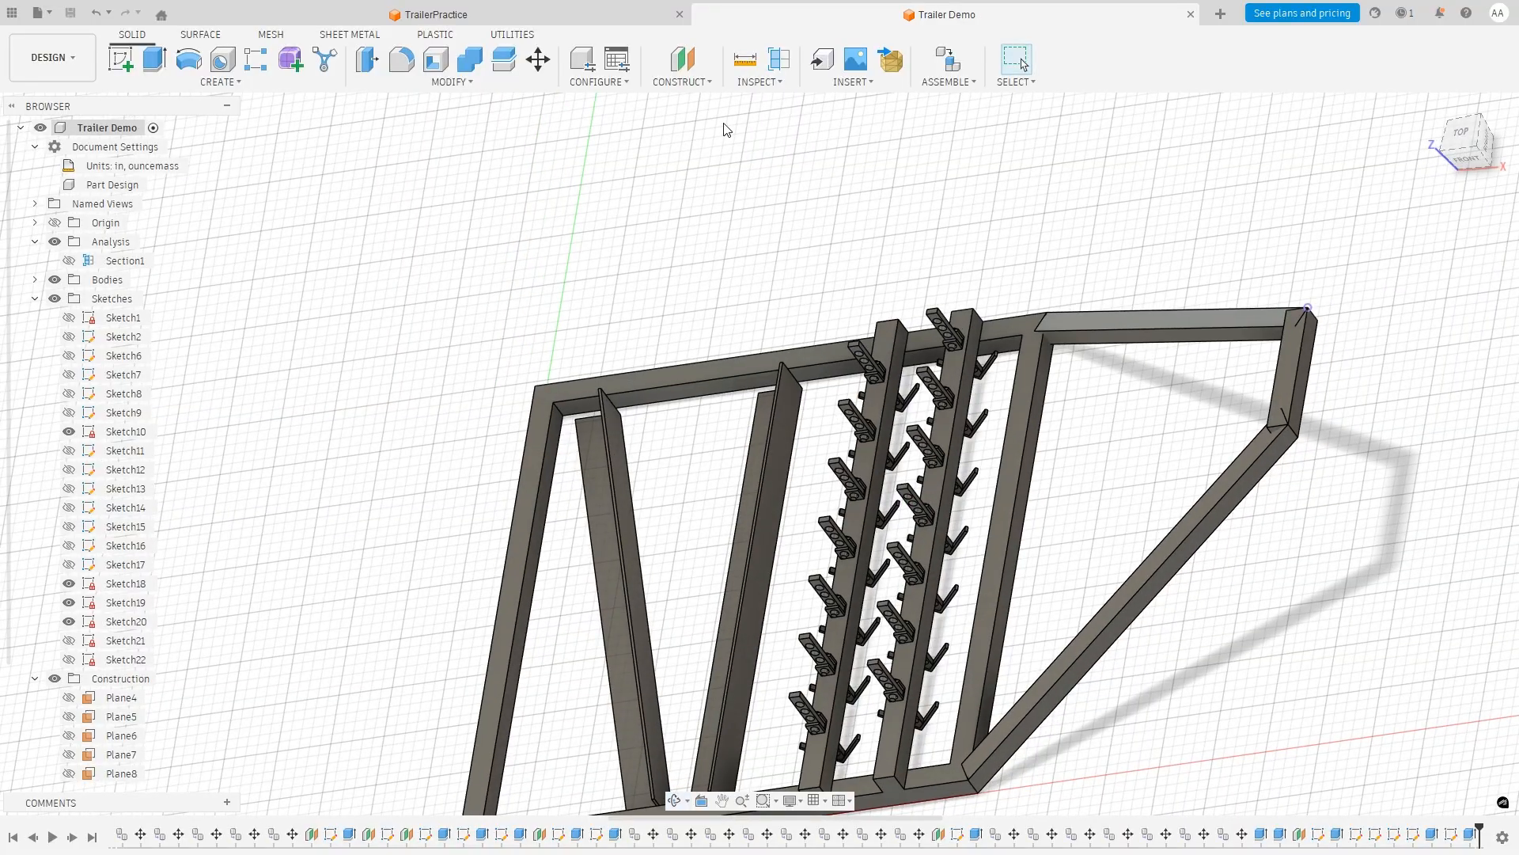
Measure the angle between the frame side rail's inner face and the straight angle-iron crossbar's upright face, and clear the selection.
{"action": "left_click", "coordinate": [781, 87]}
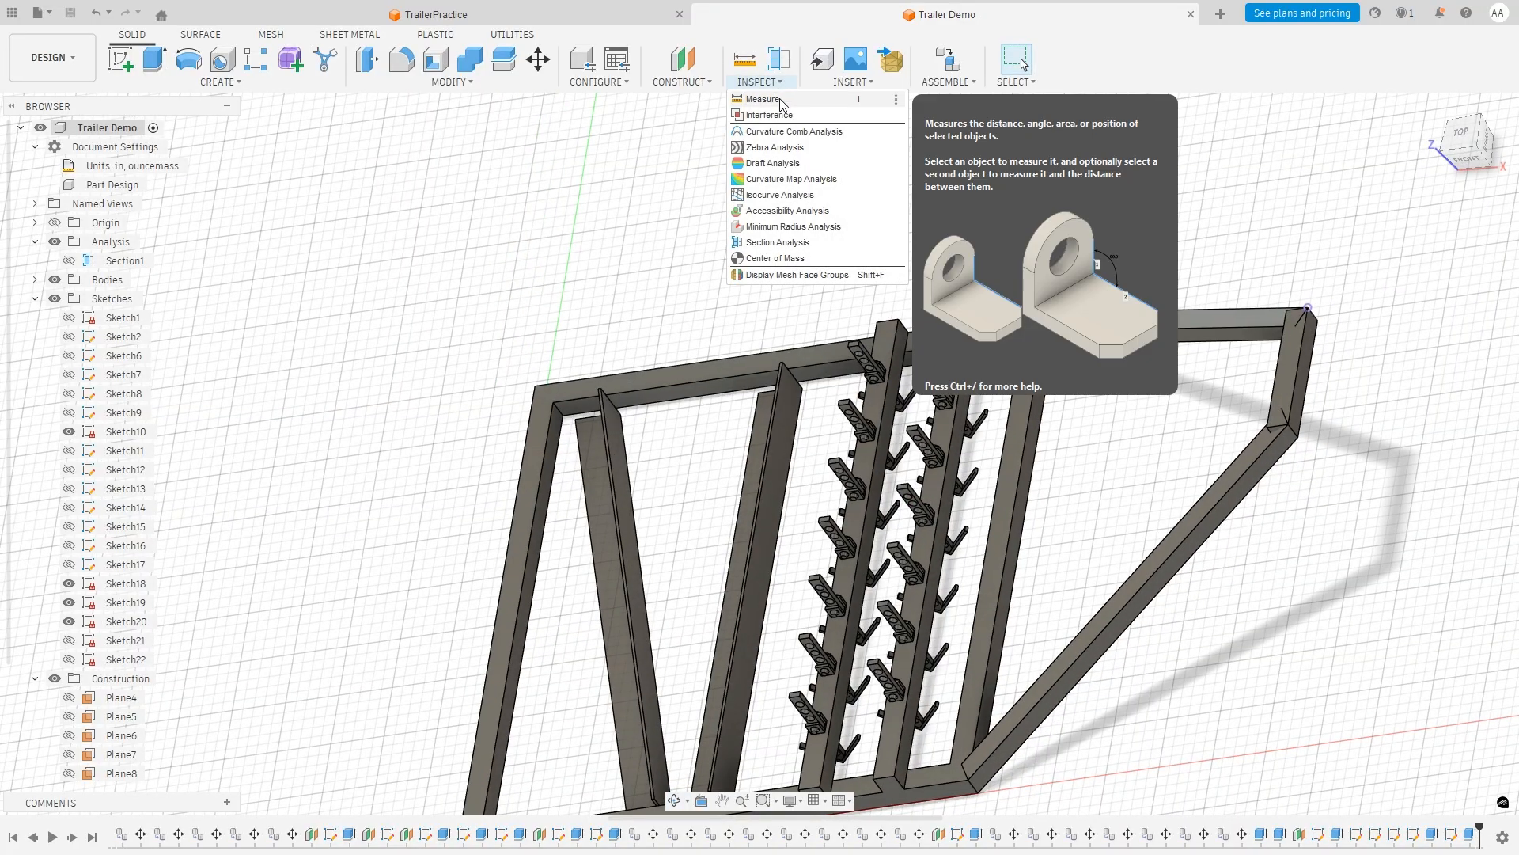
{"action": "left_click", "coordinate": [780, 99]}
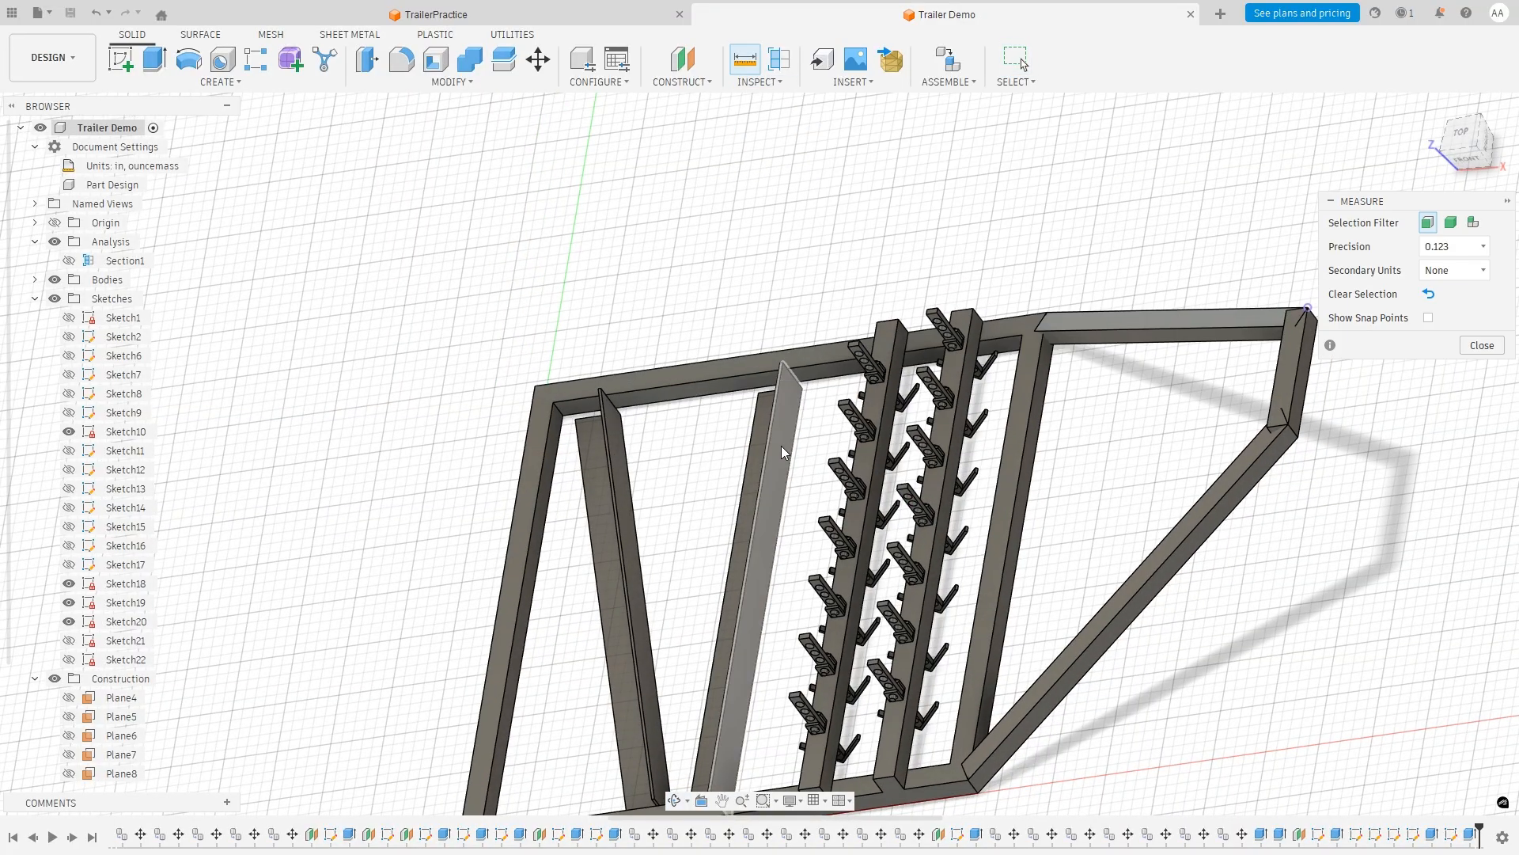
{"action": "scroll", "coordinate": [781, 412], "scroll_direction": "up", "scroll_amount": 5}
{"action": "scroll", "coordinate": [776, 372], "scroll_direction": "up", "scroll_amount": 2}
{"action": "left_click", "coordinate": [722, 297]}
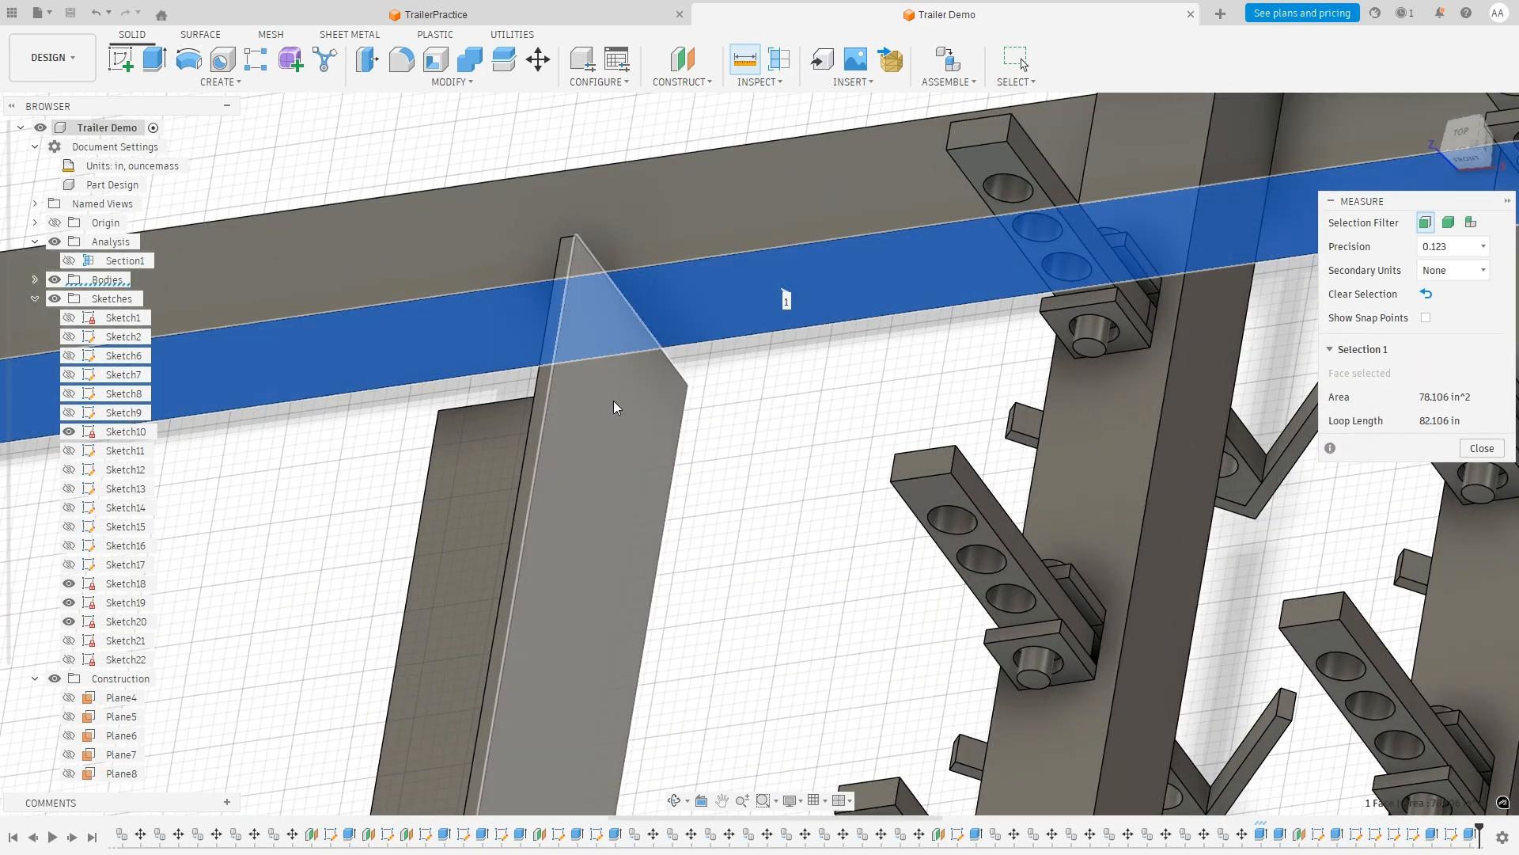
{"action": "left_click", "coordinate": [614, 401]}
{"action": "scroll", "coordinate": [812, 541], "scroll_direction": "down", "scroll_amount": 4}
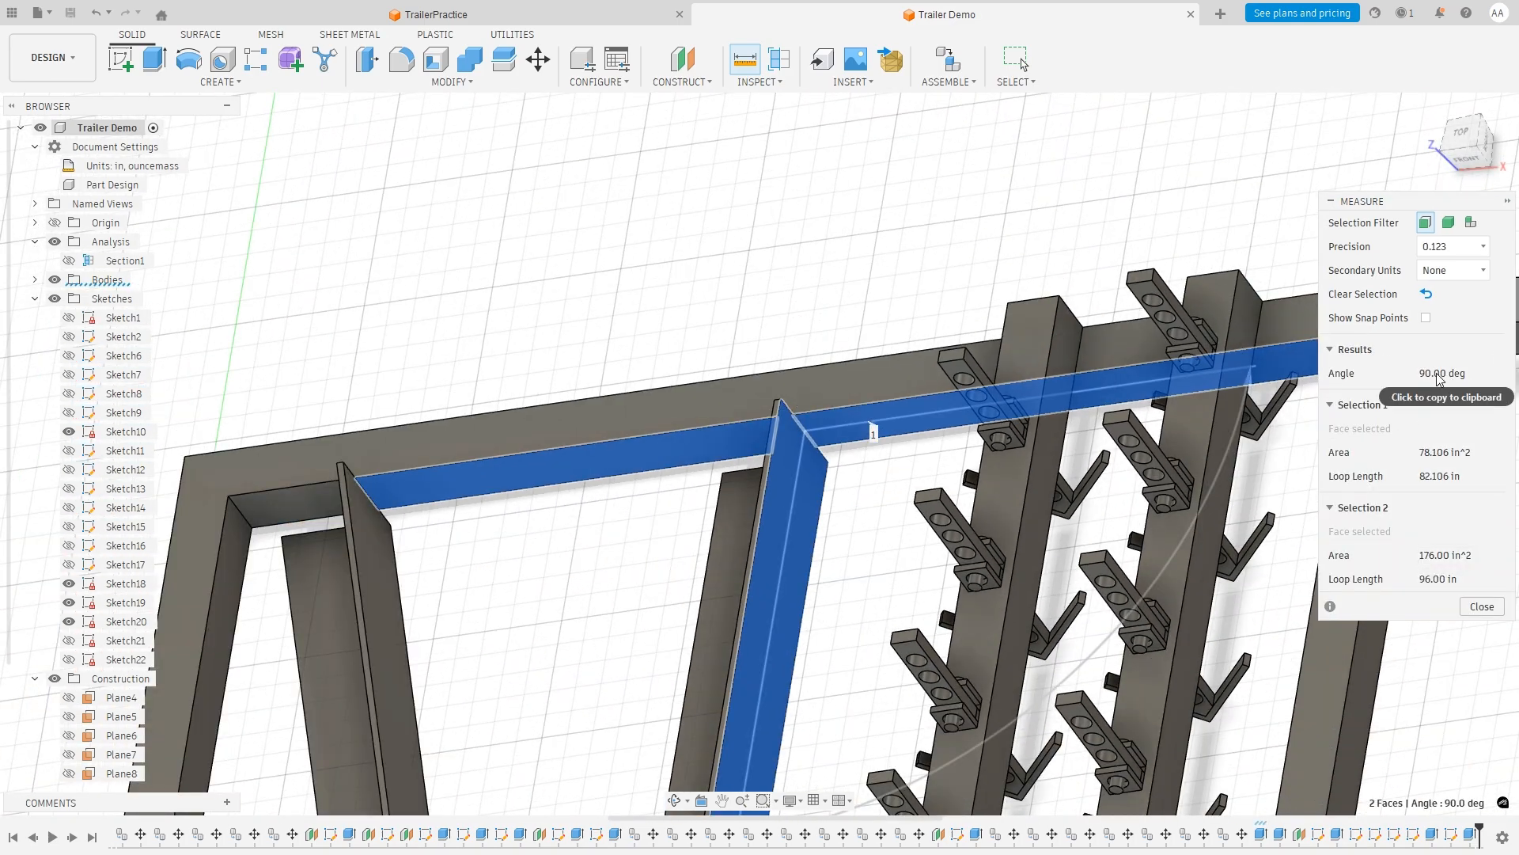
{"action": "left_click", "coordinate": [1427, 294]}
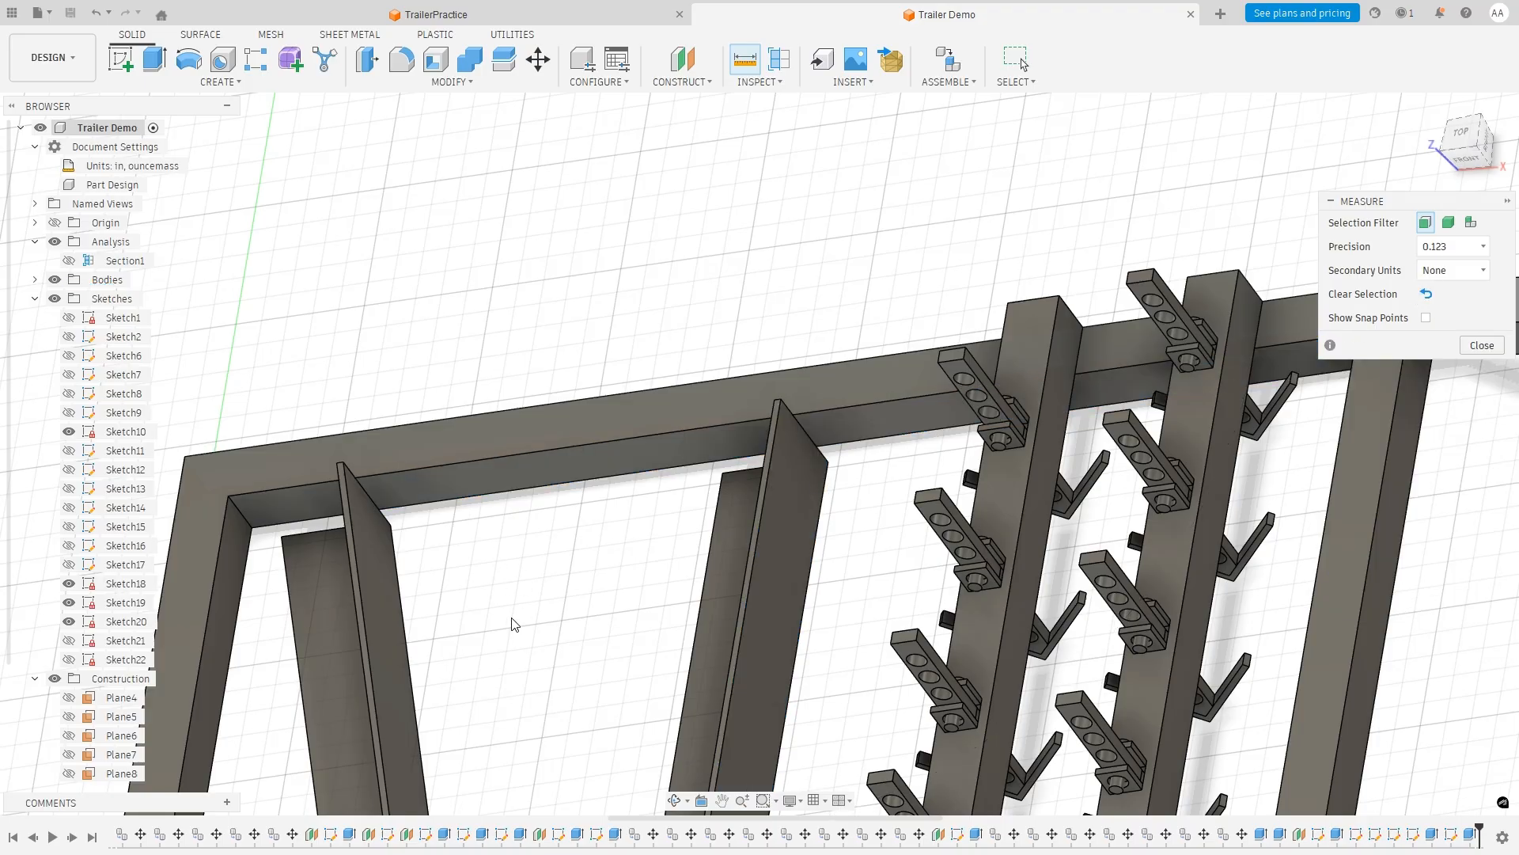
Measure the angle between the slanted angle-iron brace's upright face and the side rail's inner face, and clear the selection.
{"action": "middle_click_drag", "start_coordinate": [513, 625], "coordinate": [387, 587], "text": "shift"}
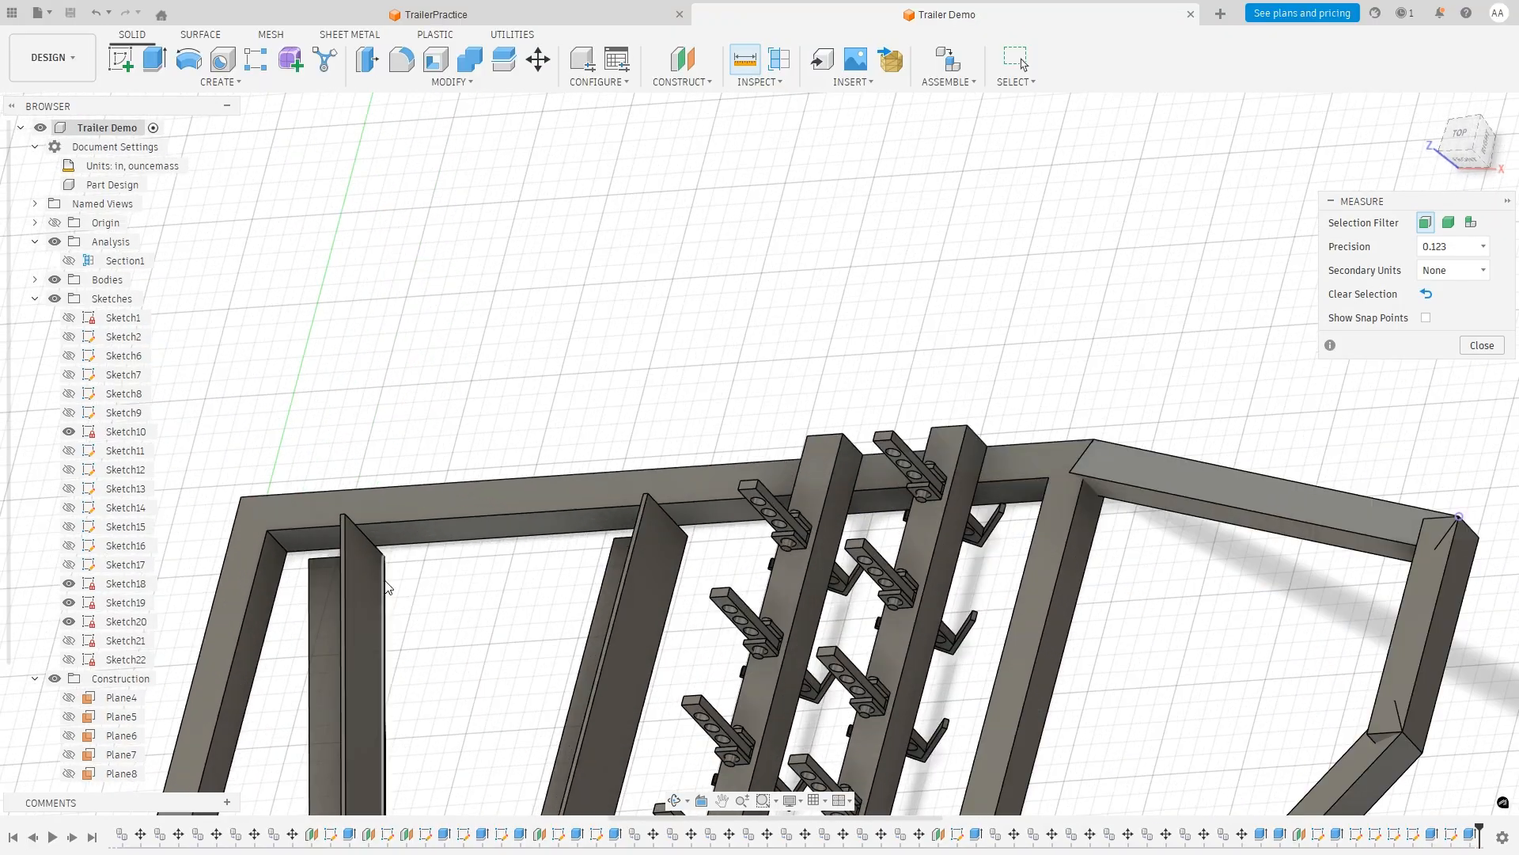
{"action": "scroll", "coordinate": [388, 587], "scroll_direction": "up", "scroll_amount": 2}
{"action": "left_click", "coordinate": [354, 550]}
{"action": "left_click", "coordinate": [429, 511]}
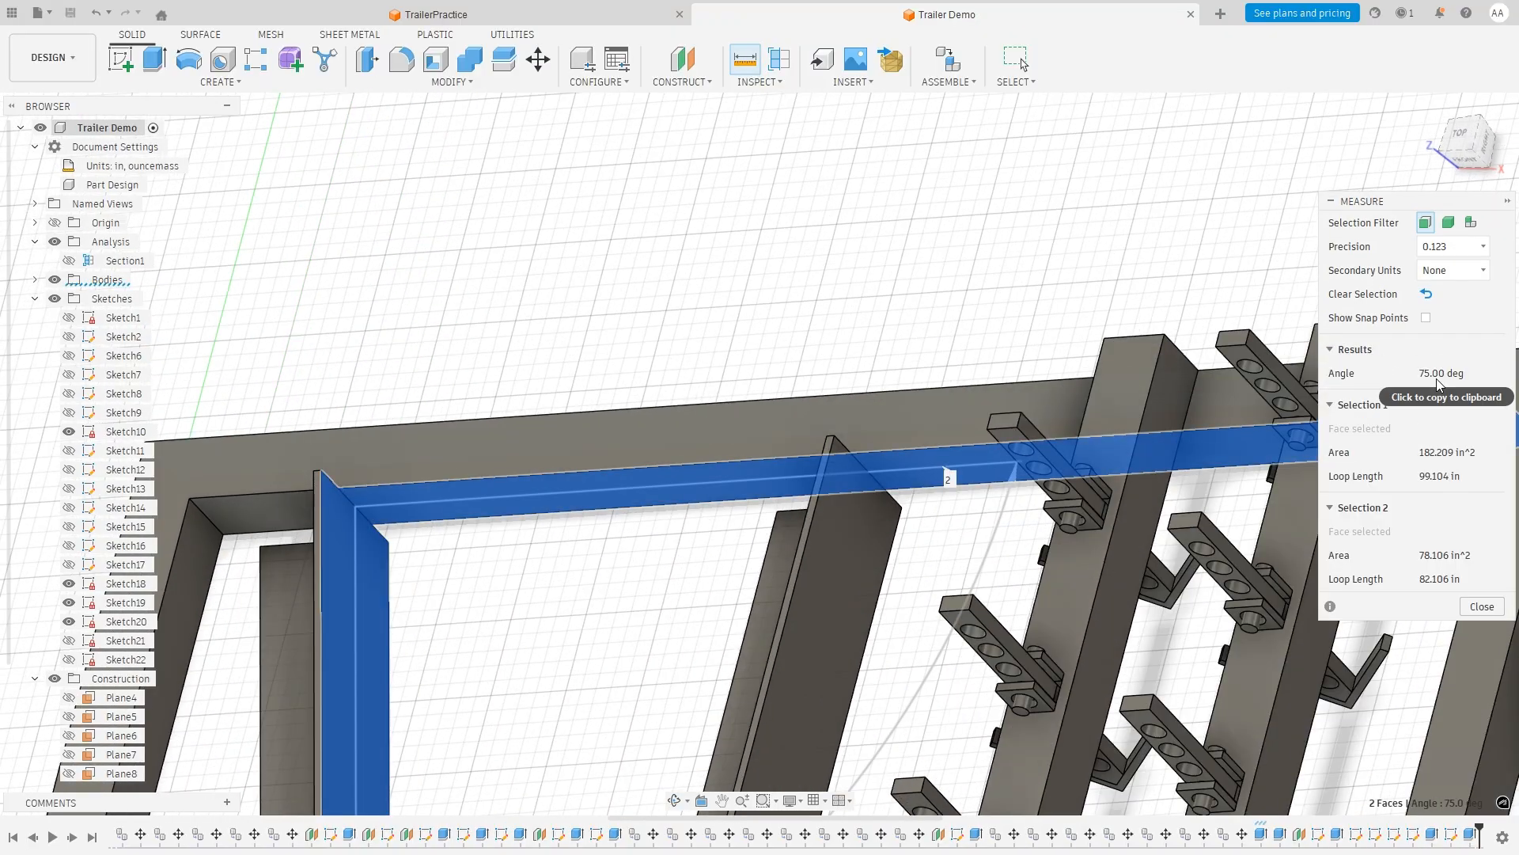
{"action": "left_click", "coordinate": [1424, 294]}
Measure the angle between a hitch arm's edge and the frame's hitch-end crossbar face, and finish measuring.
{"action": "scroll", "coordinate": [1371, 523], "scroll_direction": "down", "scroll_amount": 2}
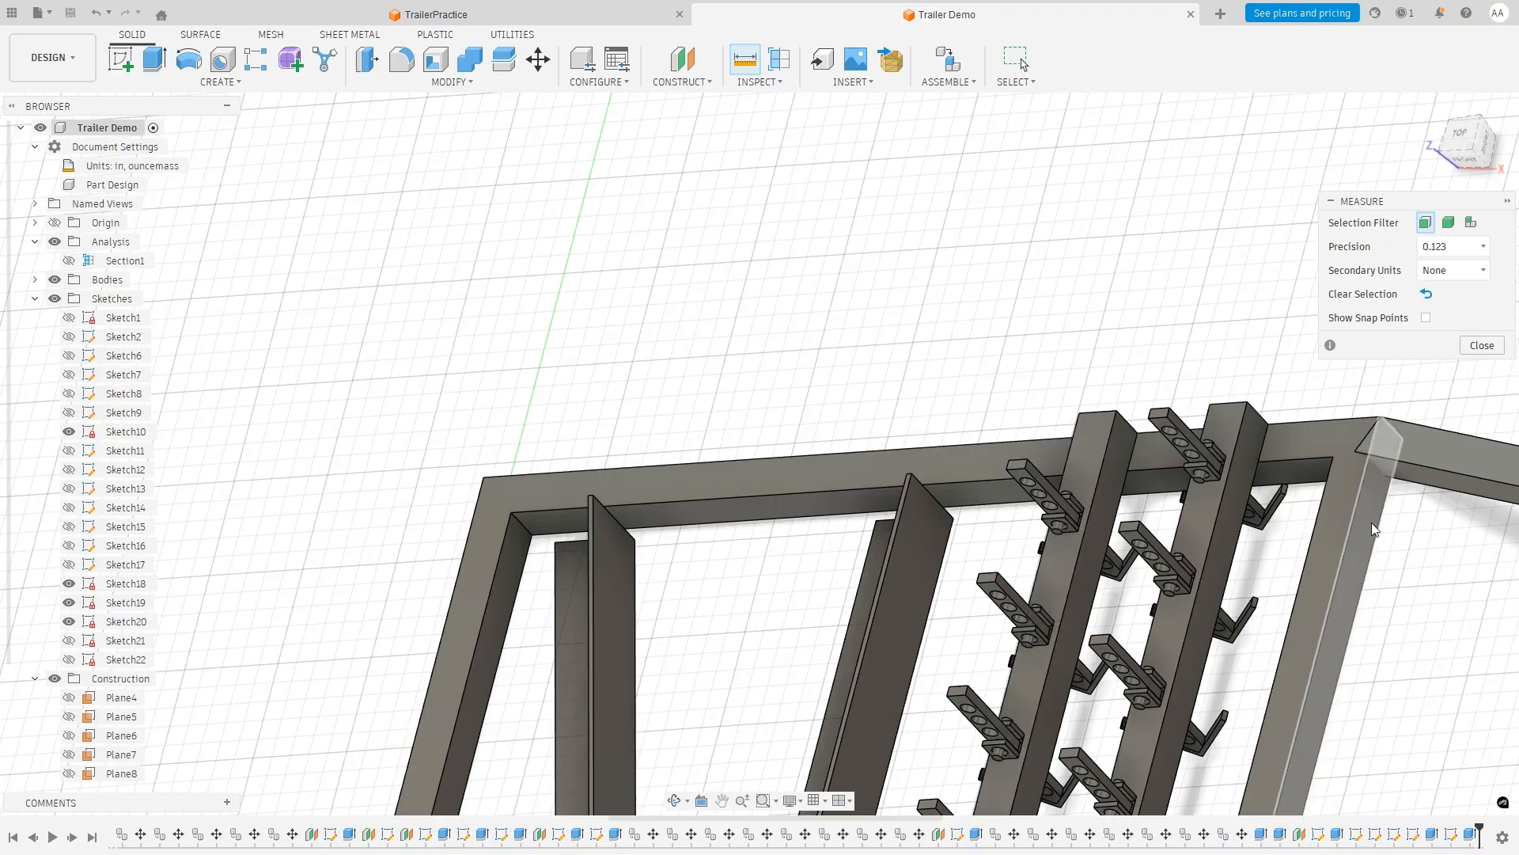
{"action": "left_click", "coordinate": [1401, 466]}
{"action": "left_click", "coordinate": [1375, 488]}
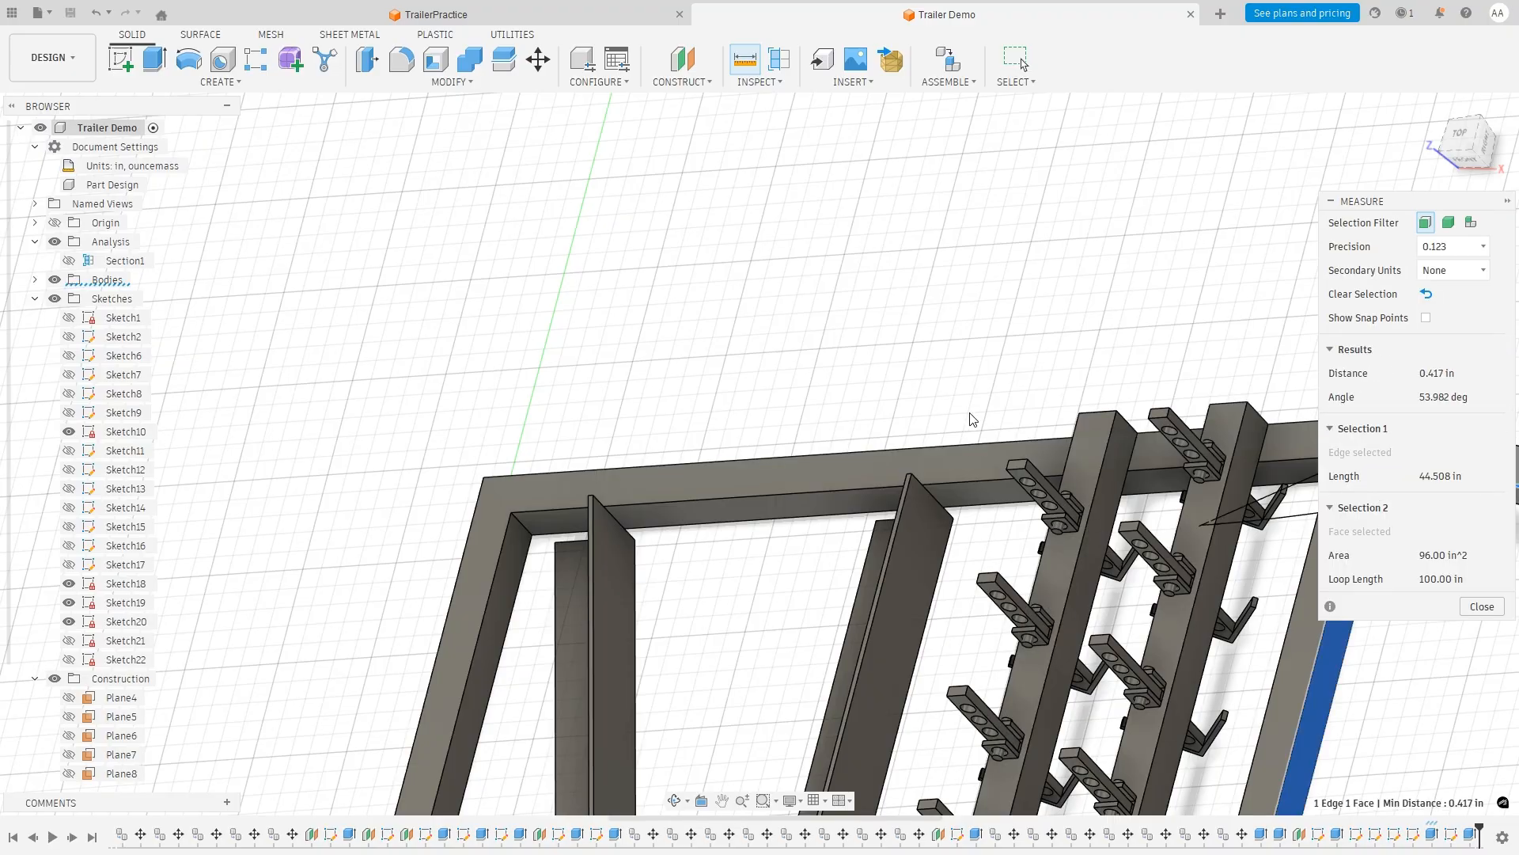
{"action": "middle_click_drag", "start_coordinate": [973, 419], "coordinate": [1273, 417], "text": "shift"}
{"action": "middle_click_drag", "start_coordinate": [1176, 452], "coordinate": [1256, 470], "text": "shift"}
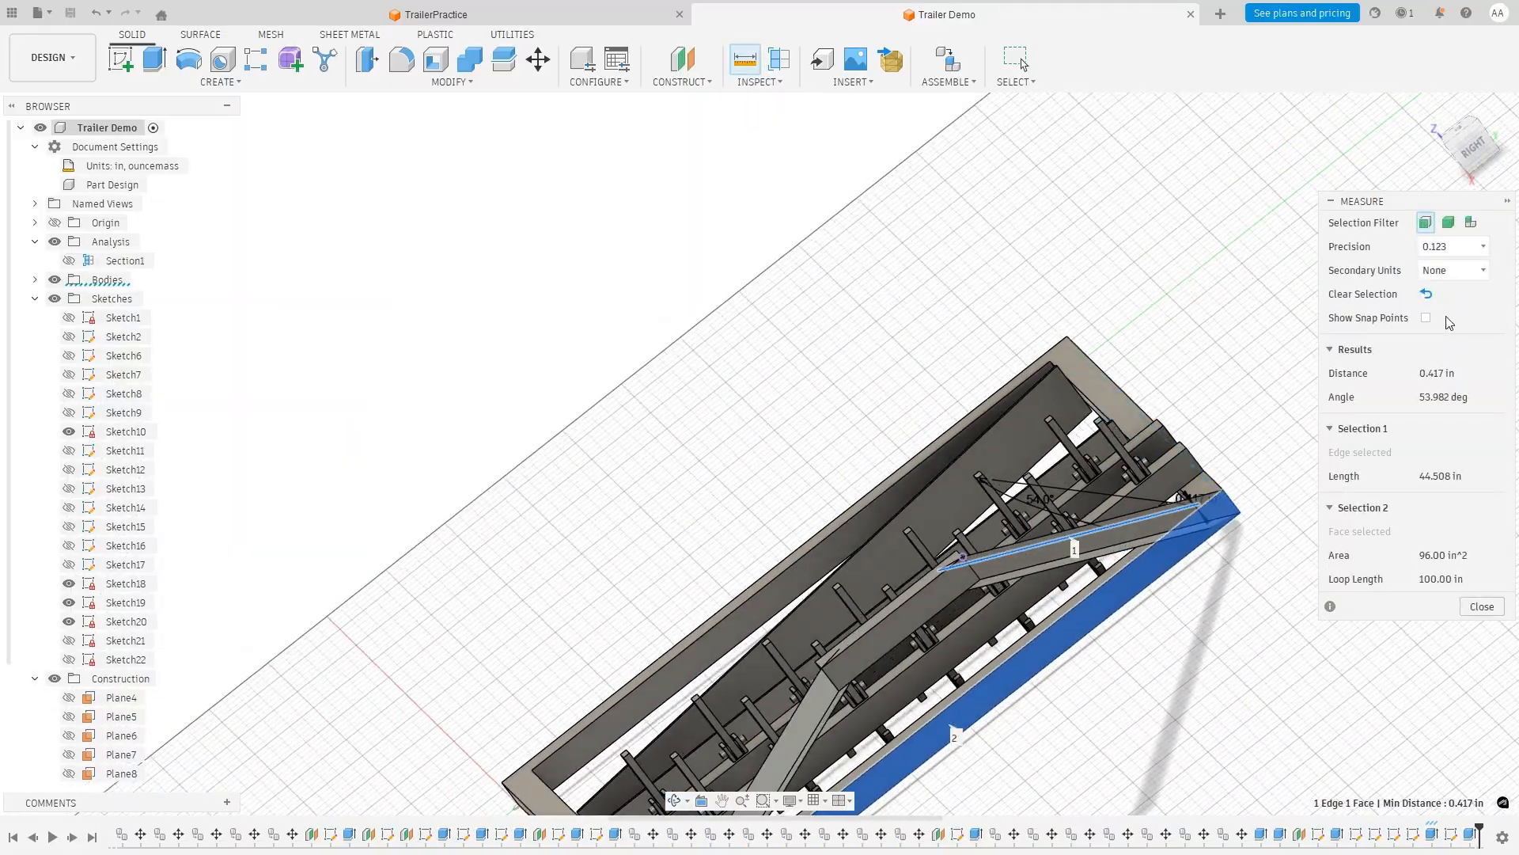
{"action": "left_click", "coordinate": [1426, 294]}
{"action": "middle_click_drag", "start_coordinate": [1118, 387], "coordinate": [1310, 354], "text": "shift"}
{"action": "left_click", "coordinate": [1476, 342]}
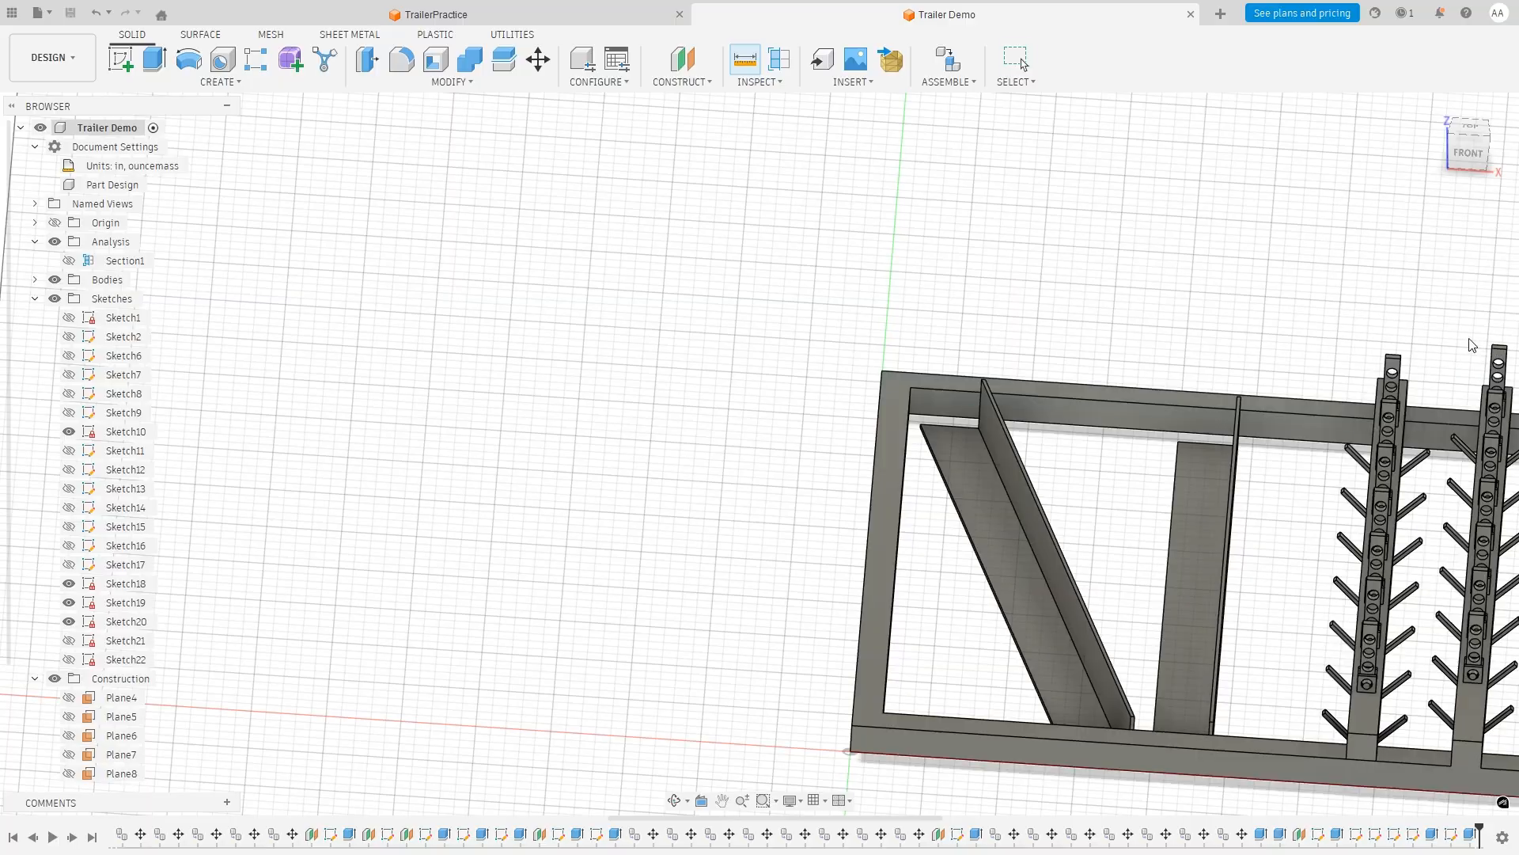
Start a new drawing from the trailer design with the Automatic drawing type and the ASME standard.
{"action": "scroll", "coordinate": [1014, 564], "scroll_direction": "down", "scroll_amount": 3}
{"action": "left_click", "coordinate": [1483, 141]}
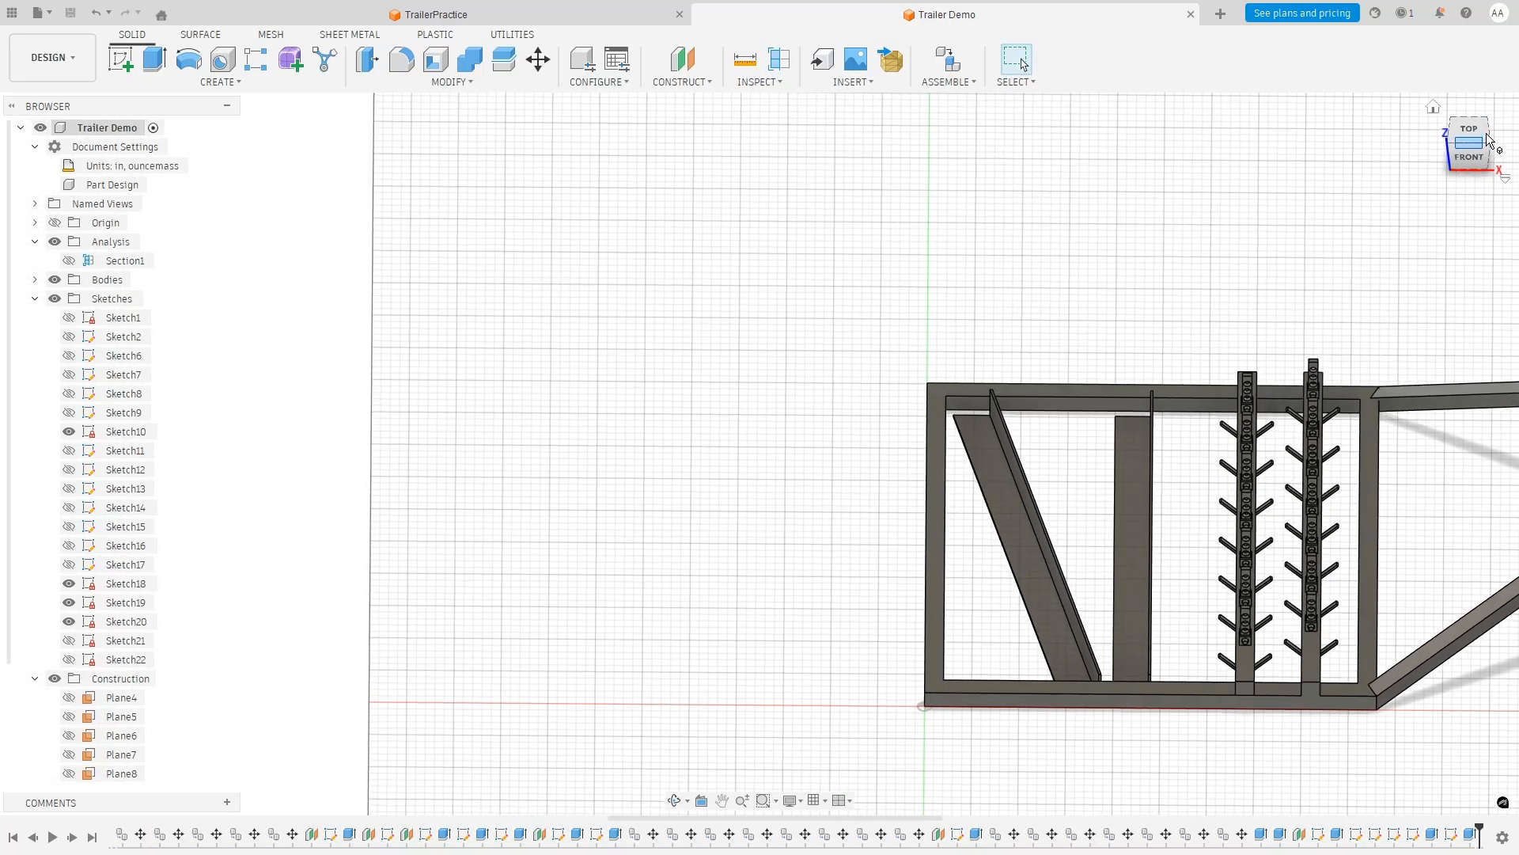
{"action": "middle_click_drag", "start_coordinate": [1207, 703], "coordinate": [1233, 694], "text": "shift"}
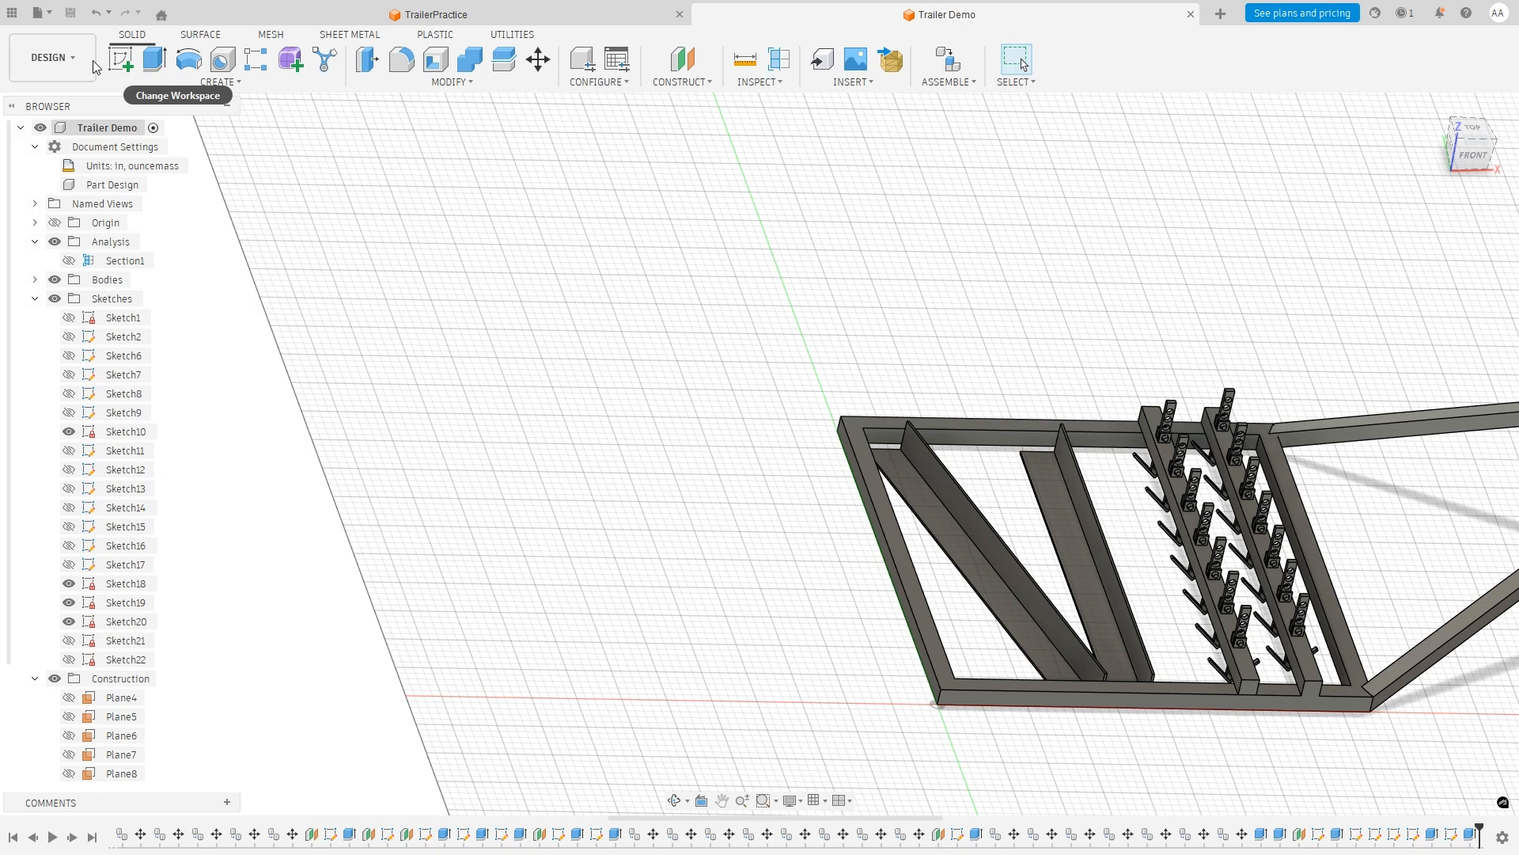
{"action": "left_click", "coordinate": [56, 67]}
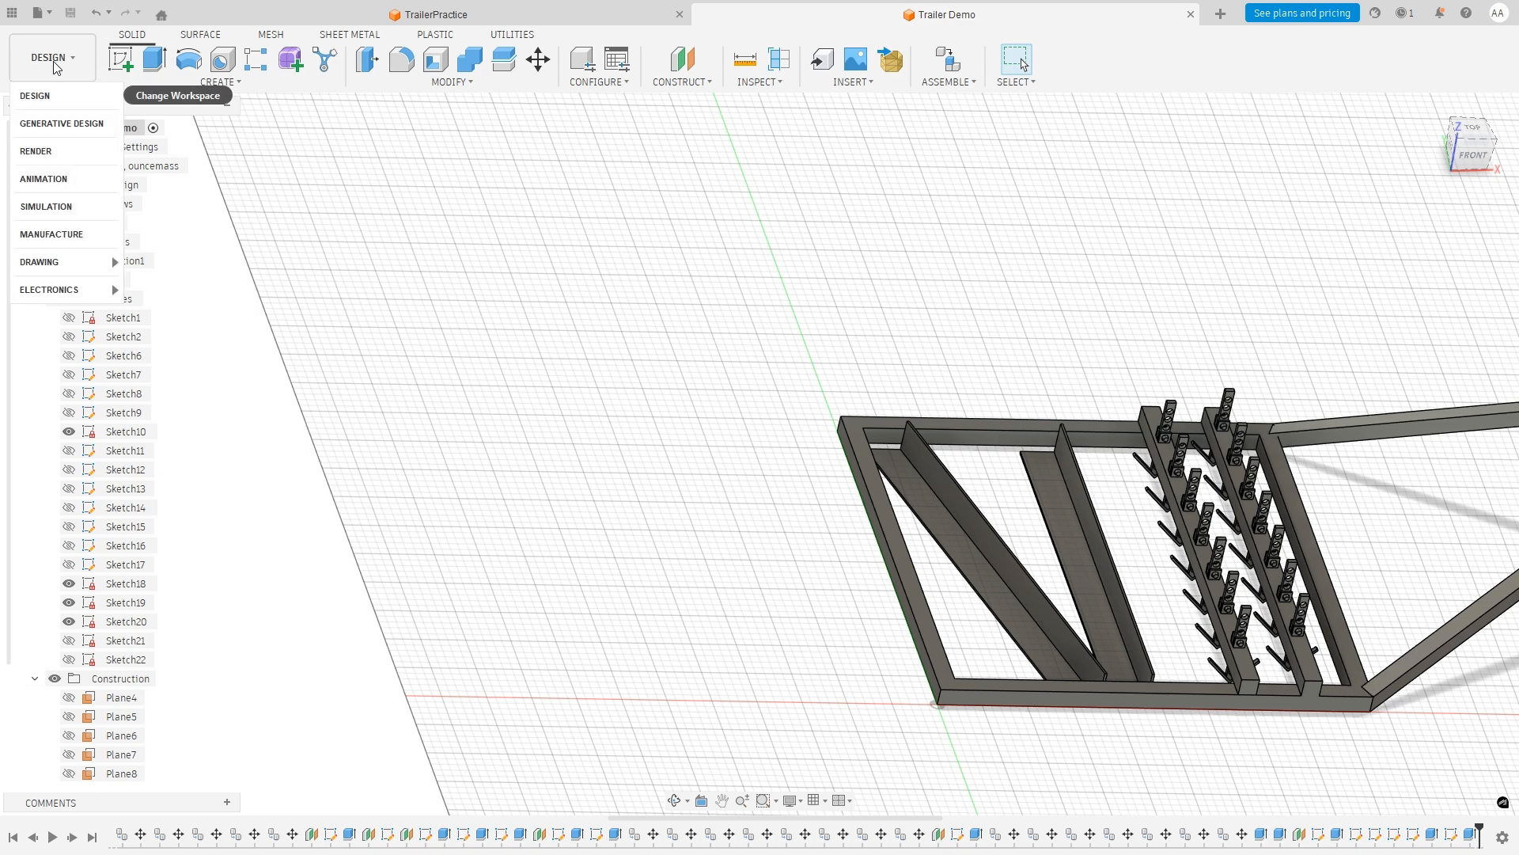
{"action": "mouse_move", "coordinate": [73, 263]}
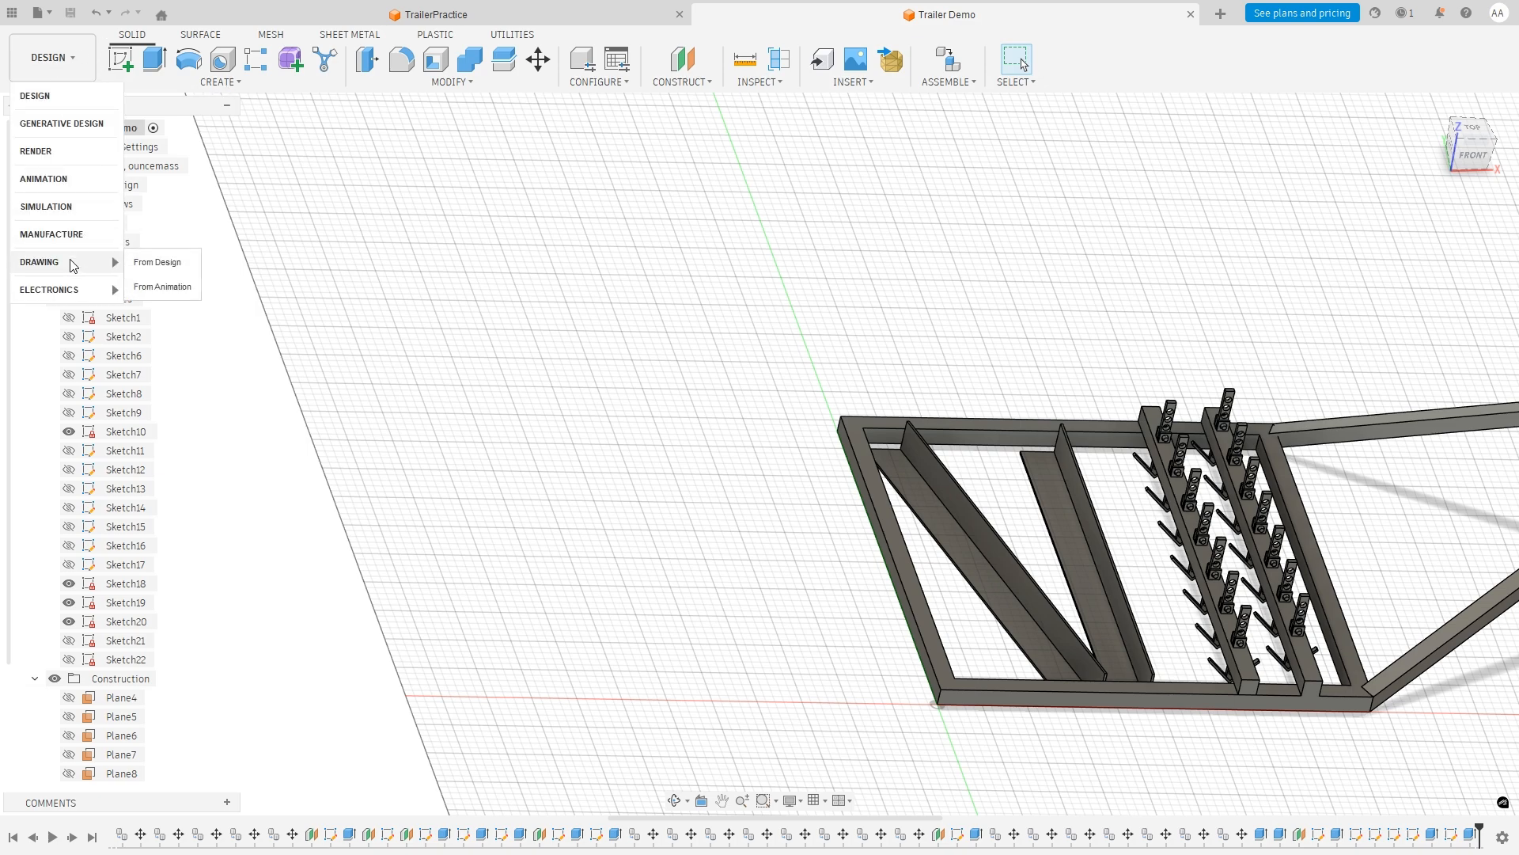
{"action": "left_click", "coordinate": [153, 263]}
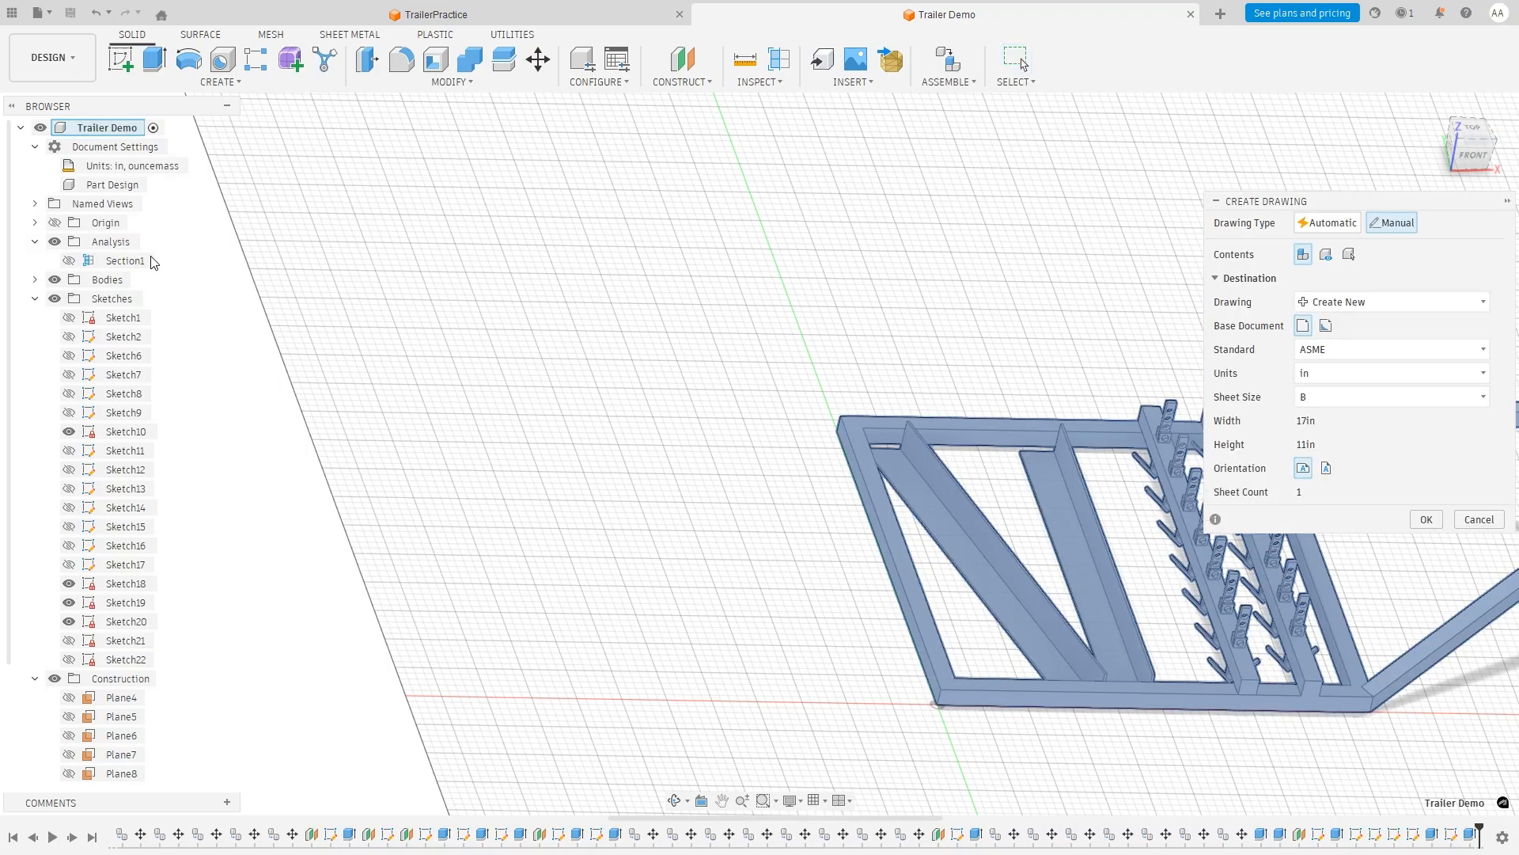
{"action": "left_click", "coordinate": [1335, 225]}
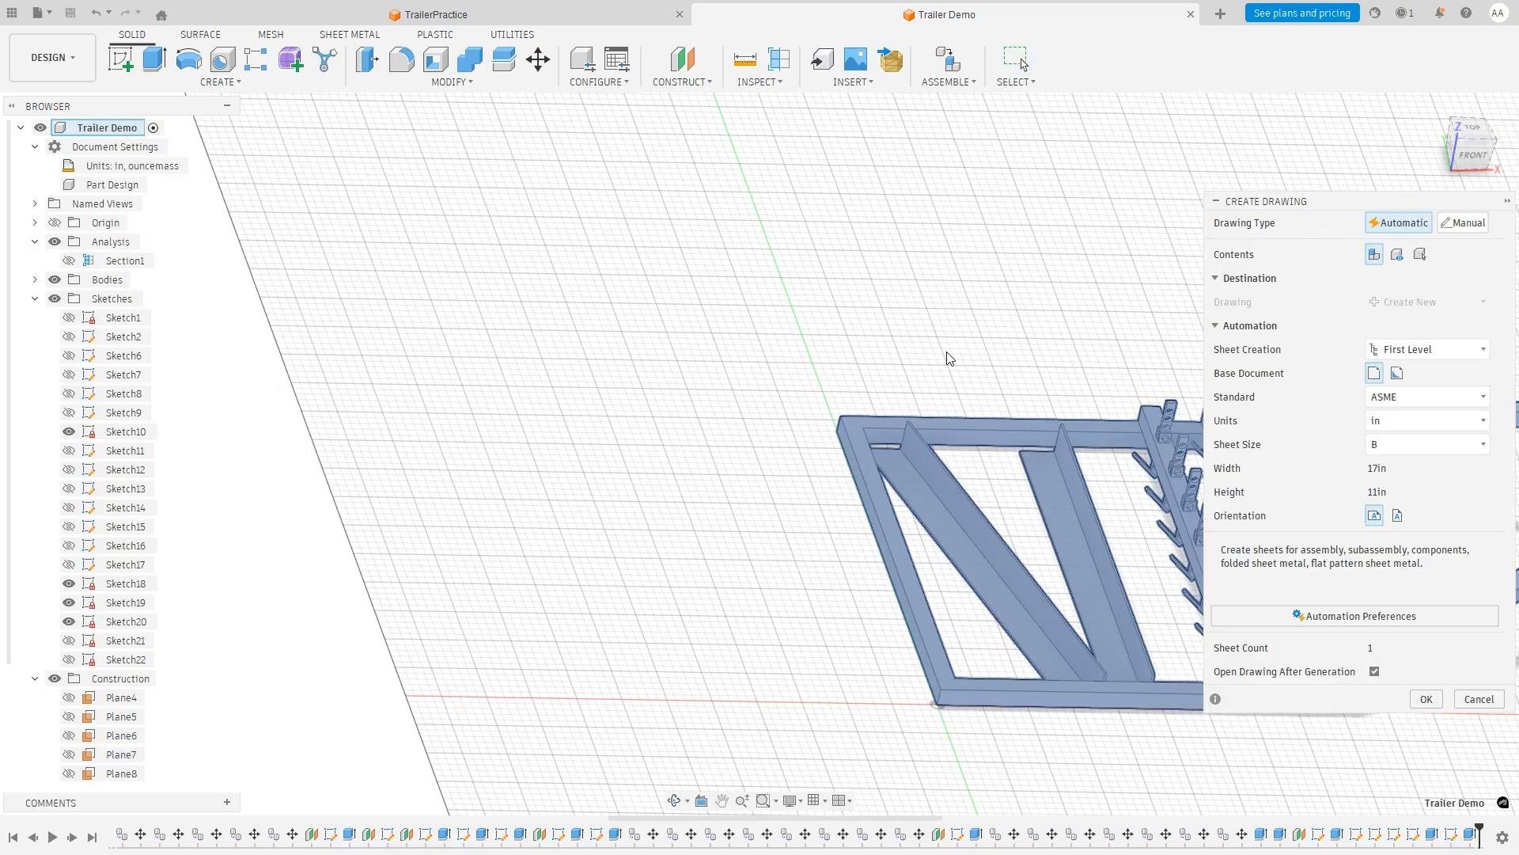
{"action": "left_click", "coordinate": [1464, 223]}
{"action": "left_click", "coordinate": [1398, 222]}
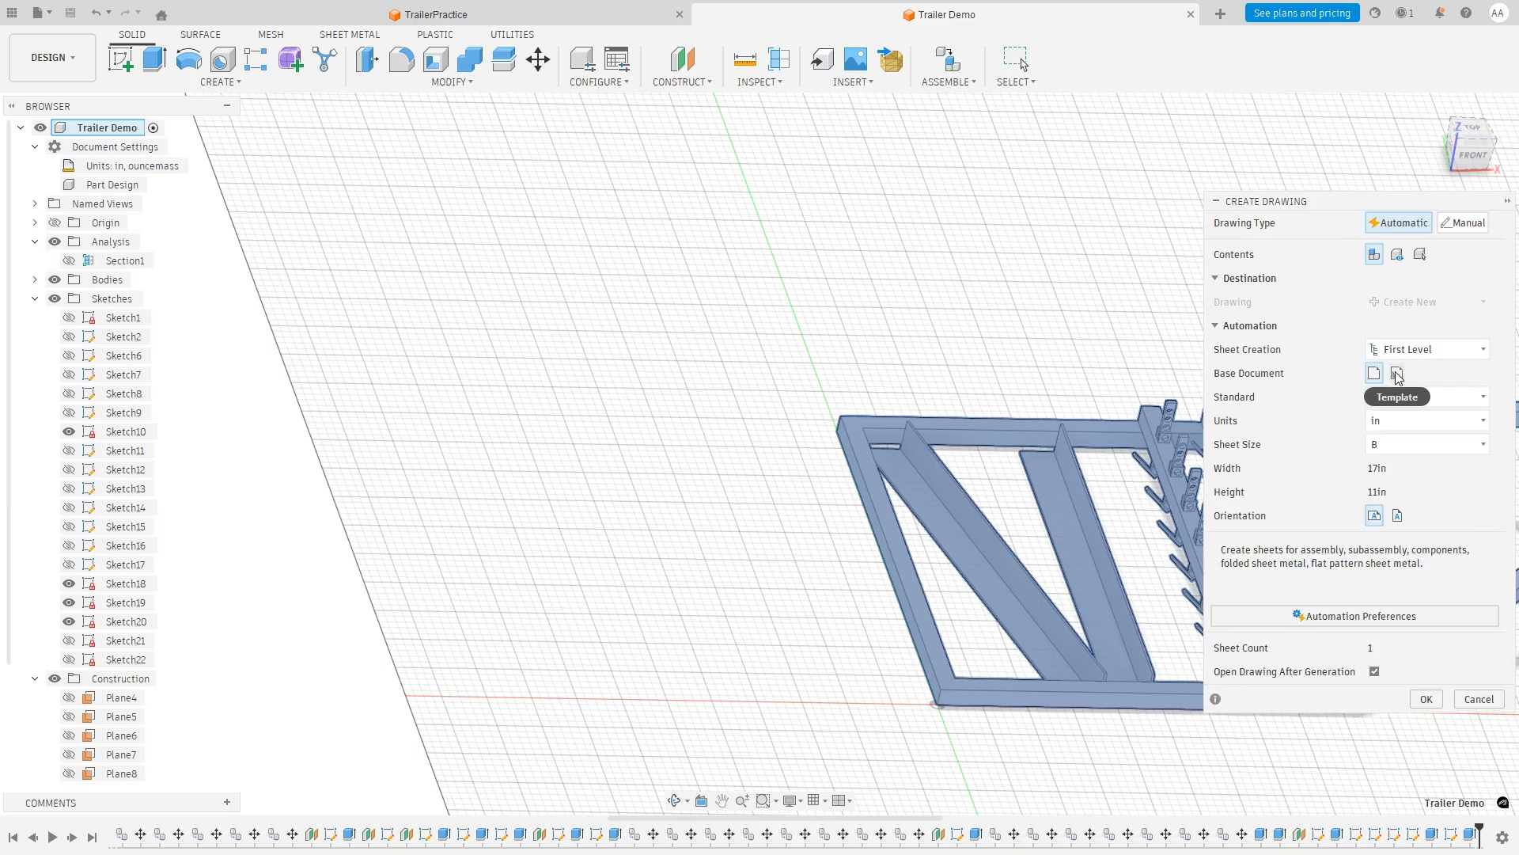
{"action": "left_click", "coordinate": [1392, 400]}
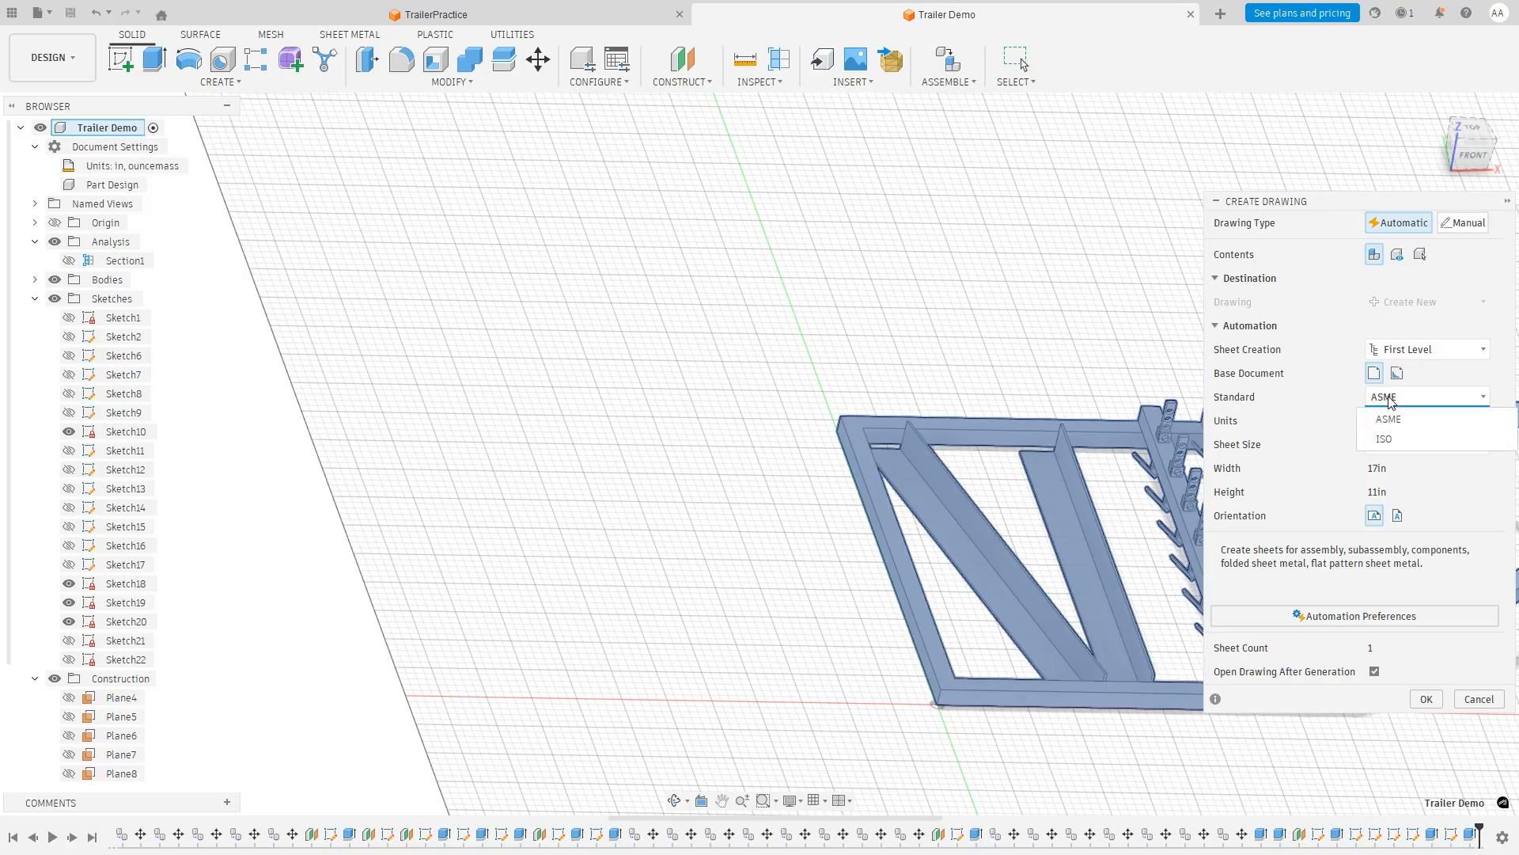
{"action": "left_click", "coordinate": [1390, 418]}
Generate the automatic drawing on sheet size E and open its drawing automation job status.
{"action": "left_click", "coordinate": [1399, 443]}
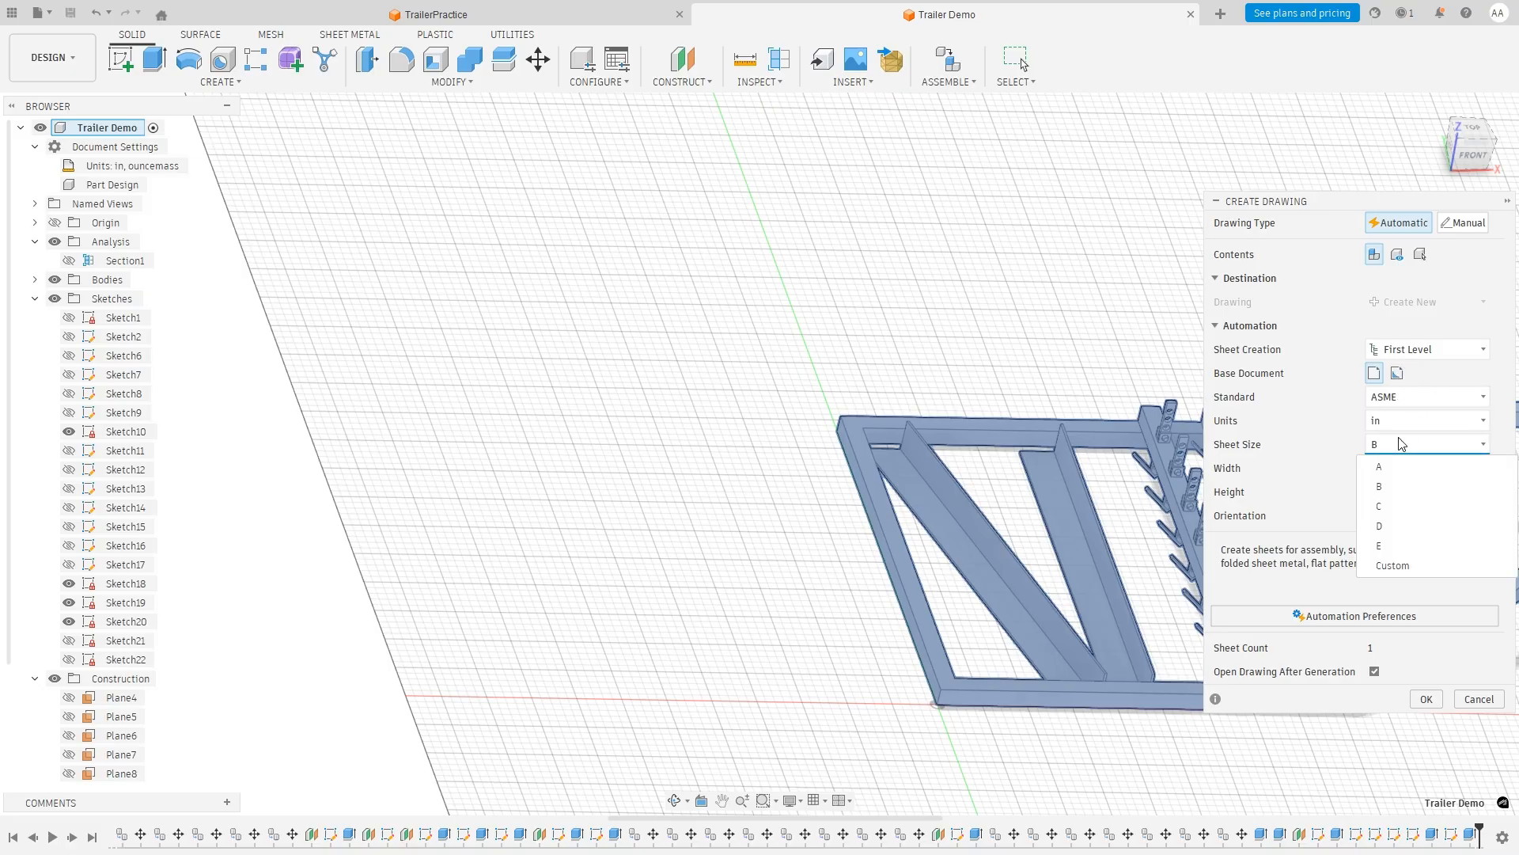
{"action": "left_click", "coordinate": [1399, 442]}
{"action": "left_click", "coordinate": [1399, 446]}
{"action": "left_click", "coordinate": [1388, 544]}
{"action": "left_click", "coordinate": [1408, 449]}
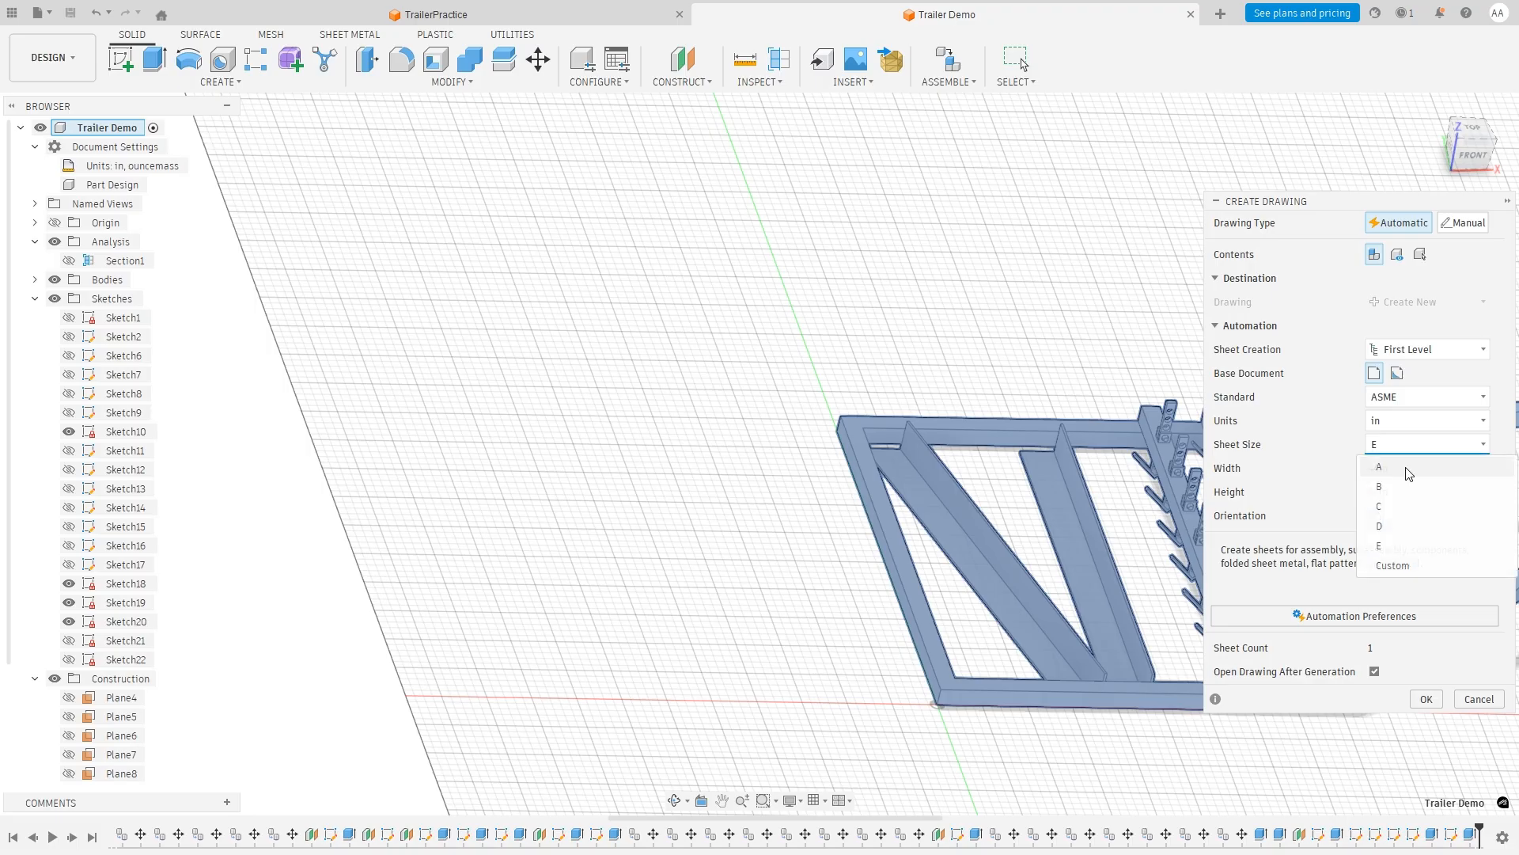
{"action": "left_click", "coordinate": [1399, 544]}
{"action": "left_click", "coordinate": [1402, 449]}
{"action": "left_click", "coordinate": [1395, 446]}
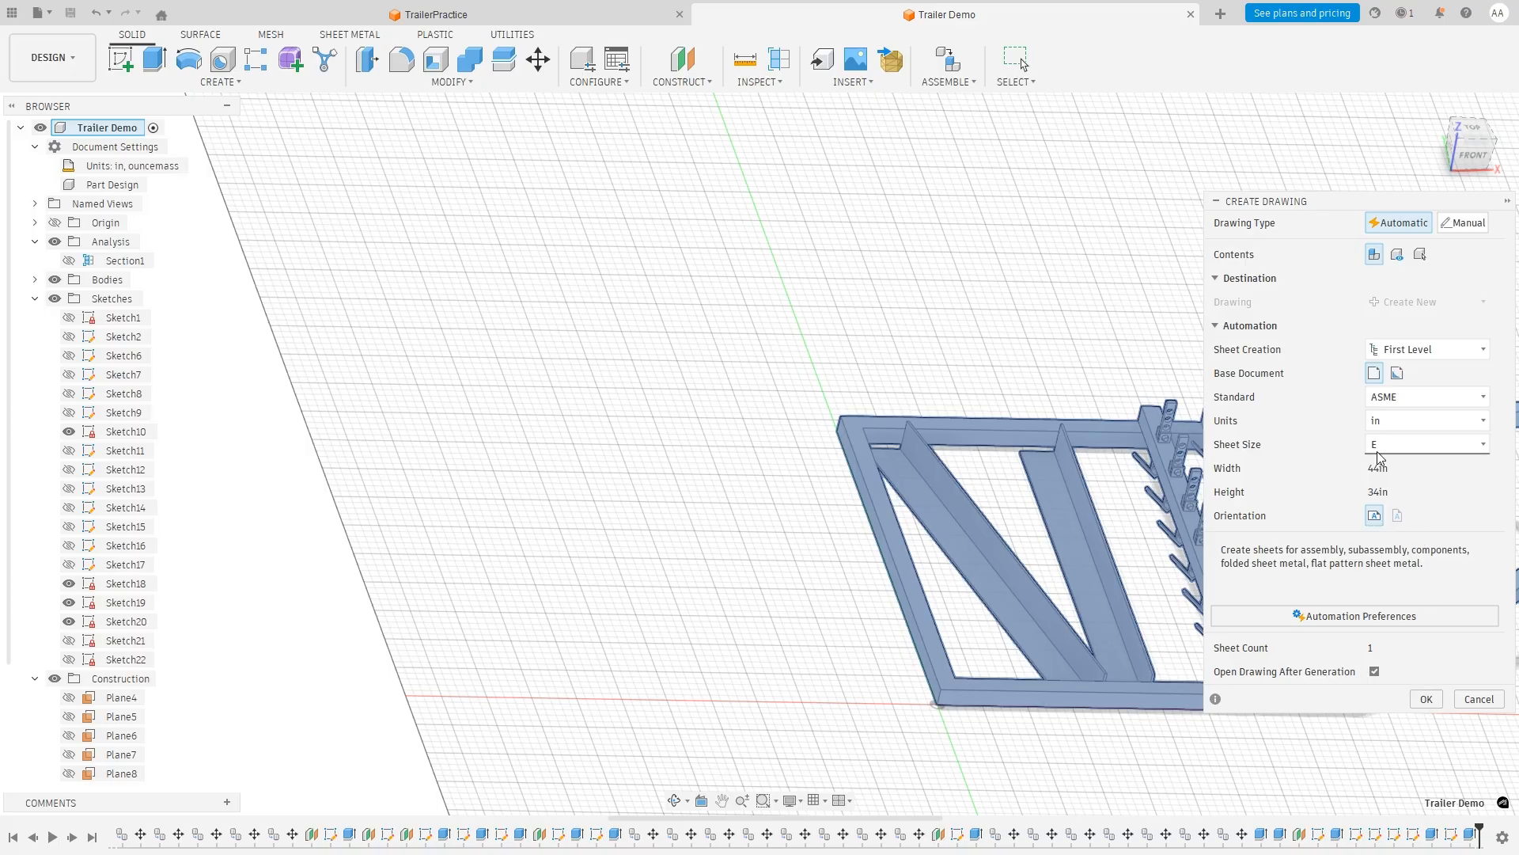
{"action": "left_click", "coordinate": [1417, 444]}
{"action": "left_click", "coordinate": [1393, 465]}
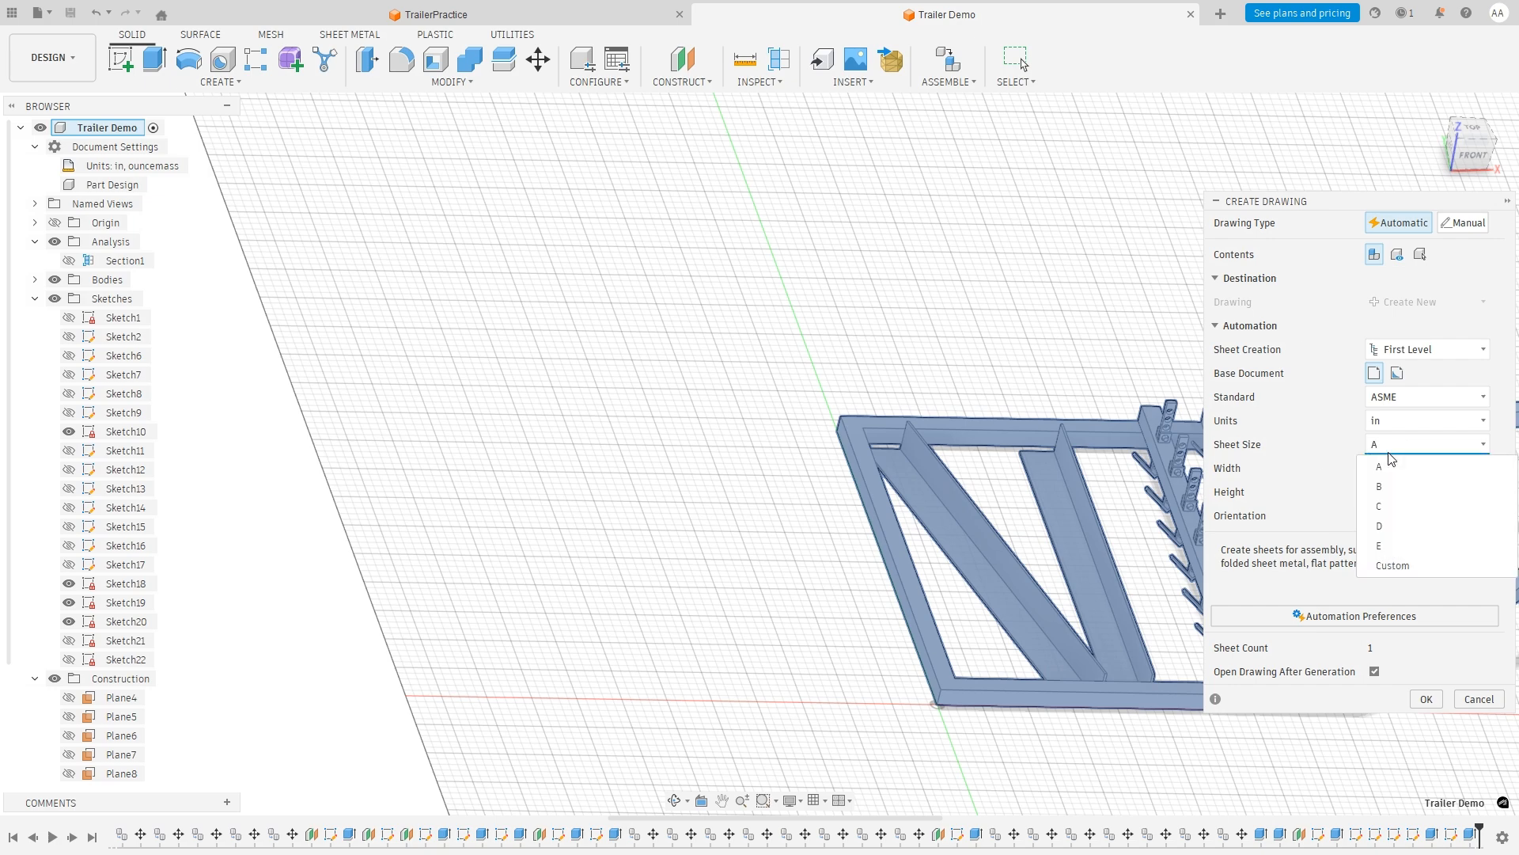
{"action": "left_click", "coordinate": [1393, 546]}
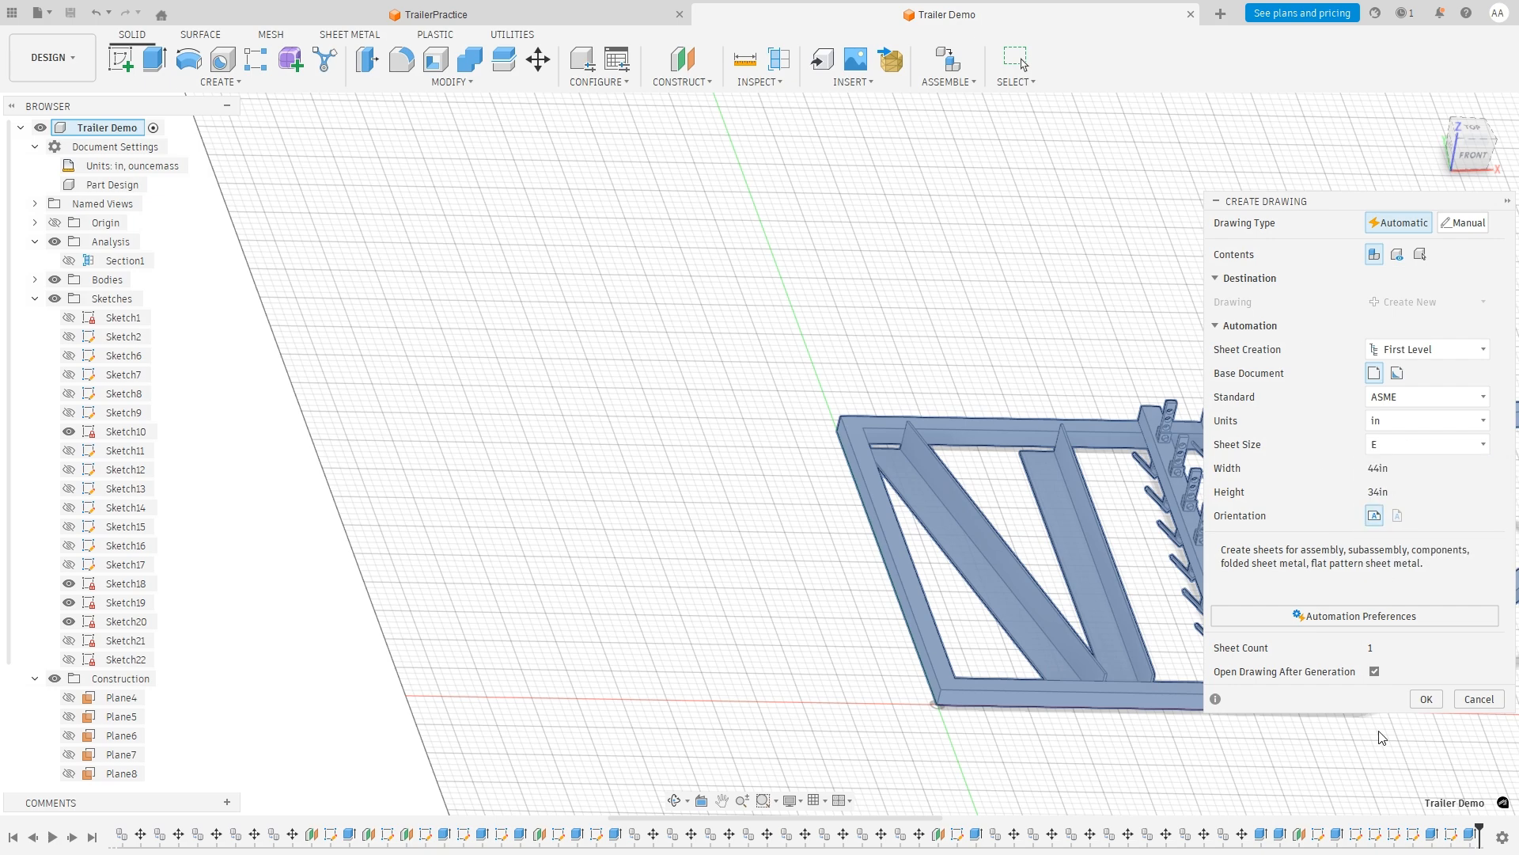
{"action": "left_click", "coordinate": [1428, 698]}
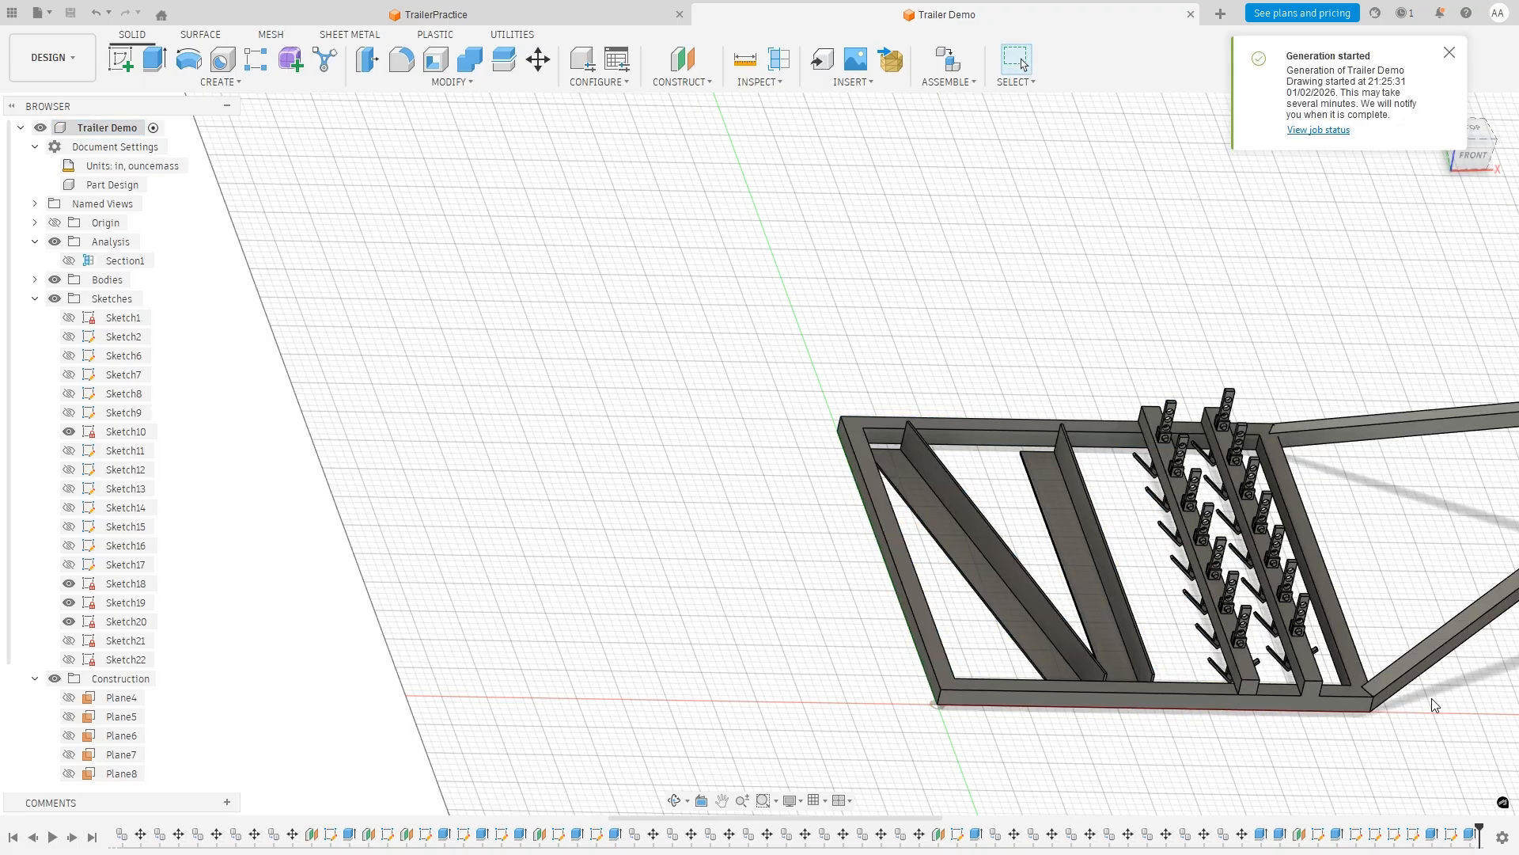
{"action": "left_click", "coordinate": [1320, 130]}
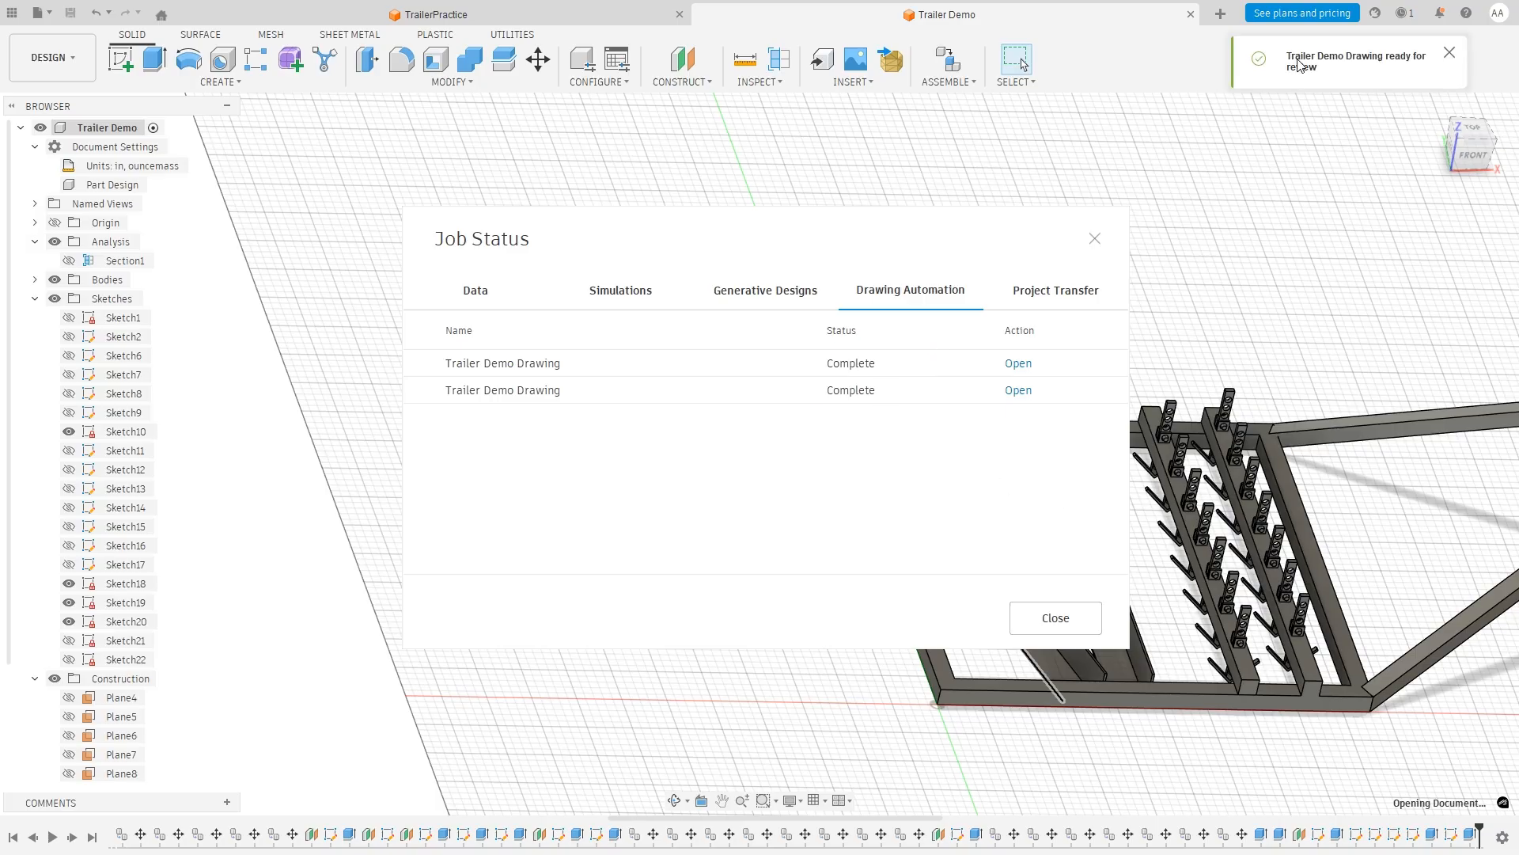
Open the most recent completed Trailer Demo Drawing, dismiss the job status list, and look over the auto dimension recipes.
{"action": "left_click", "coordinate": [1019, 362]}
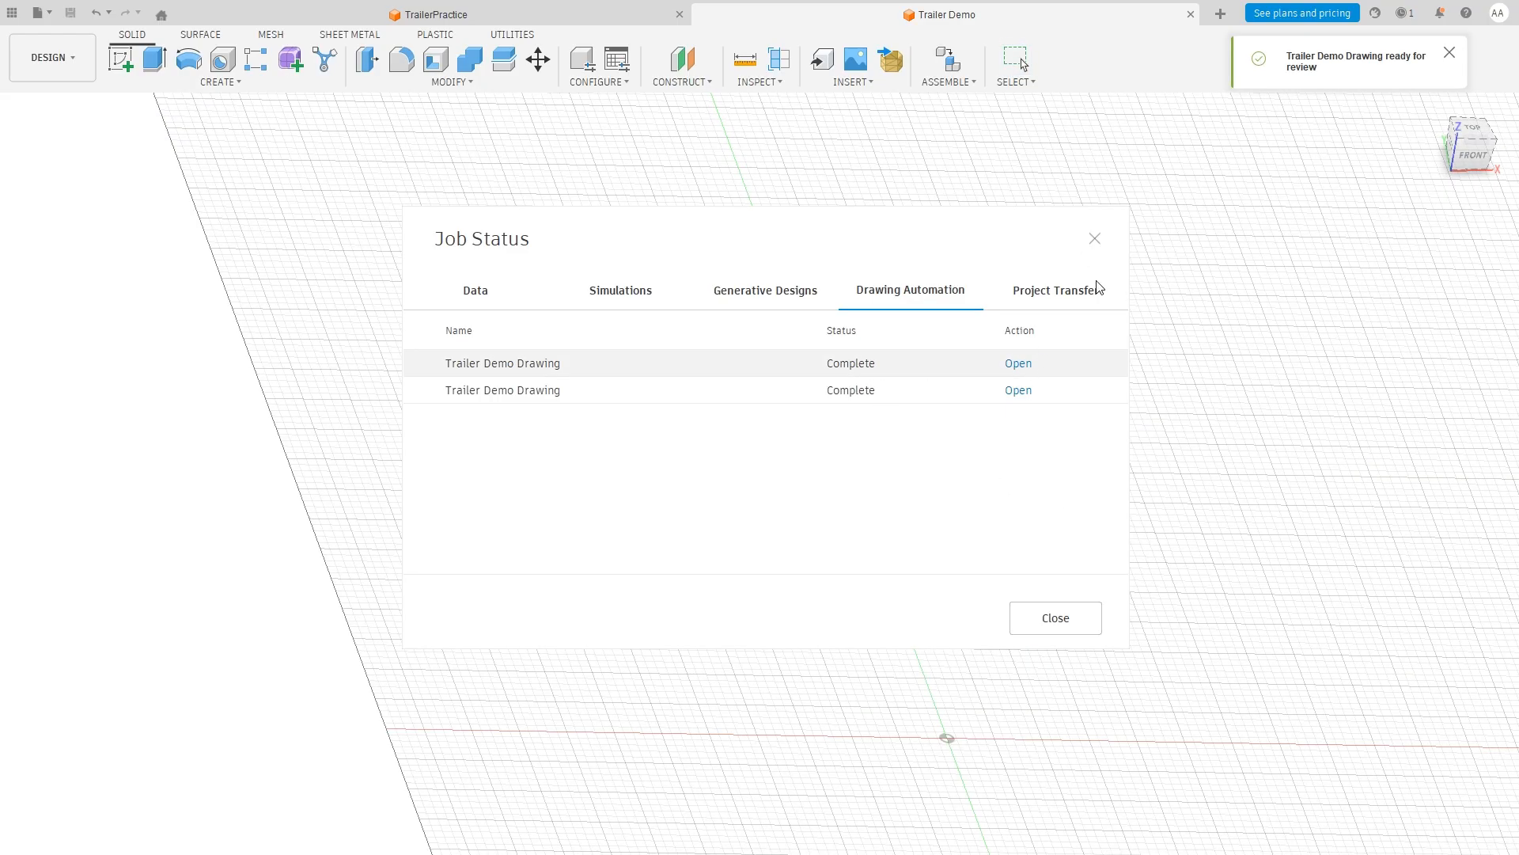
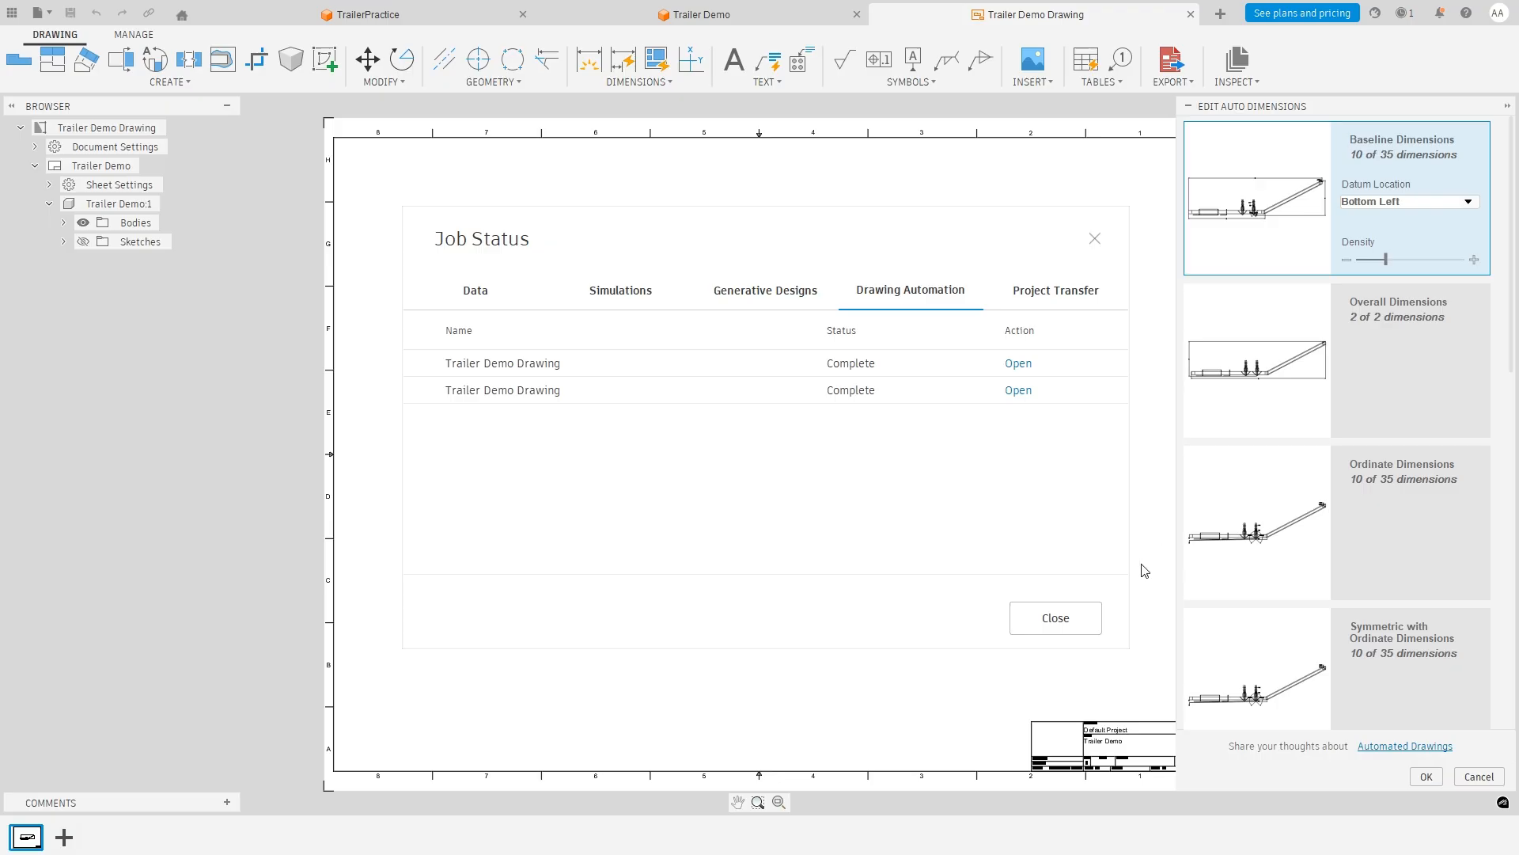
{"action": "left_click", "coordinate": [1032, 627]}
{"action": "scroll", "coordinate": [1061, 565], "scroll_direction": "down", "scroll_amount": 2}
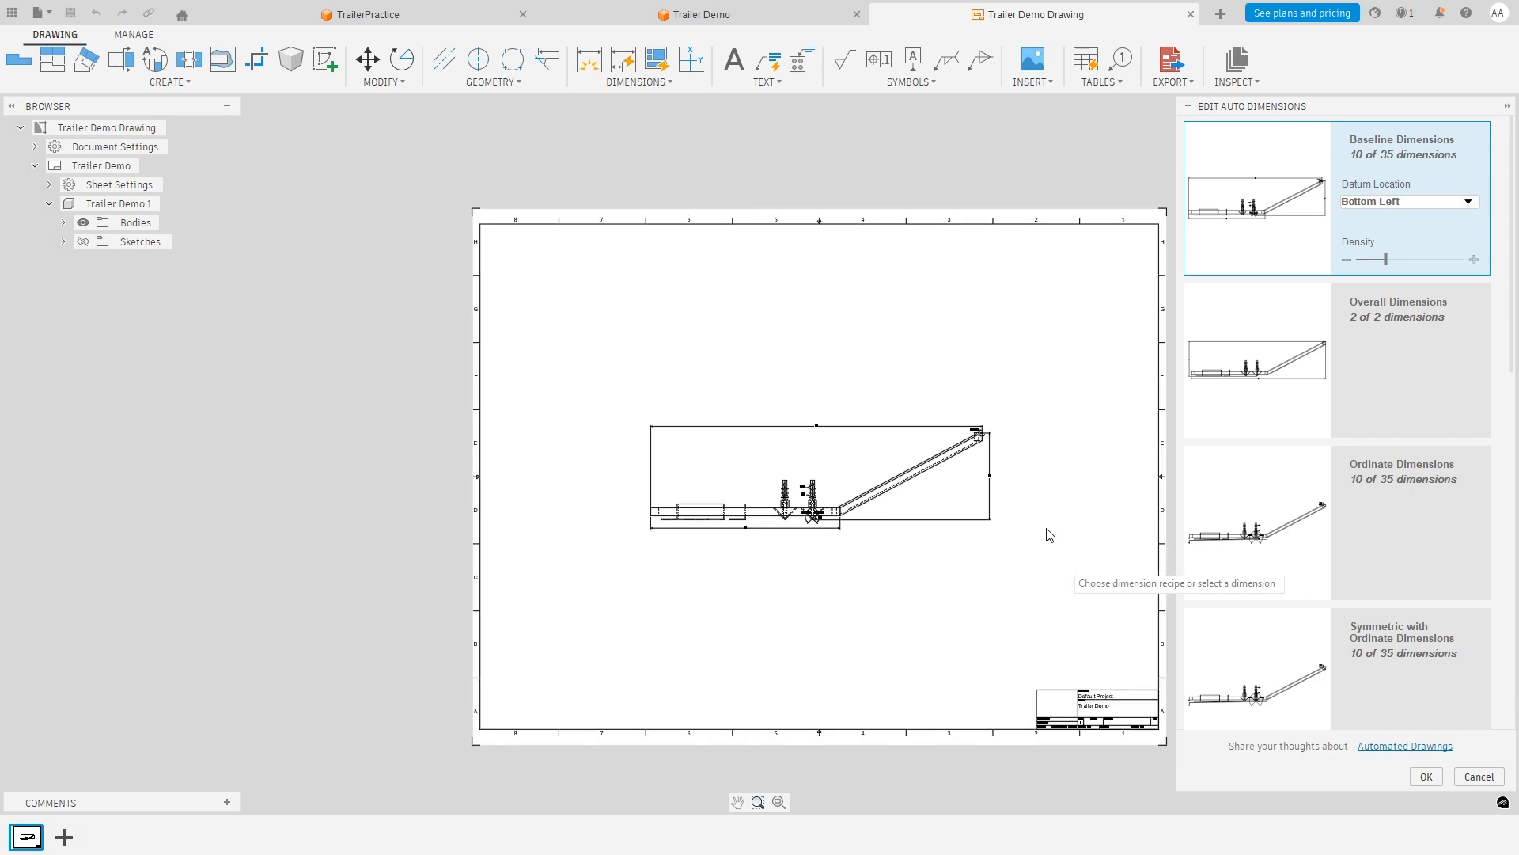
{"action": "scroll", "coordinate": [1046, 526], "scroll_direction": "up", "scroll_amount": 4}
{"action": "scroll", "coordinate": [1307, 467], "scroll_direction": "down", "scroll_amount": 4}
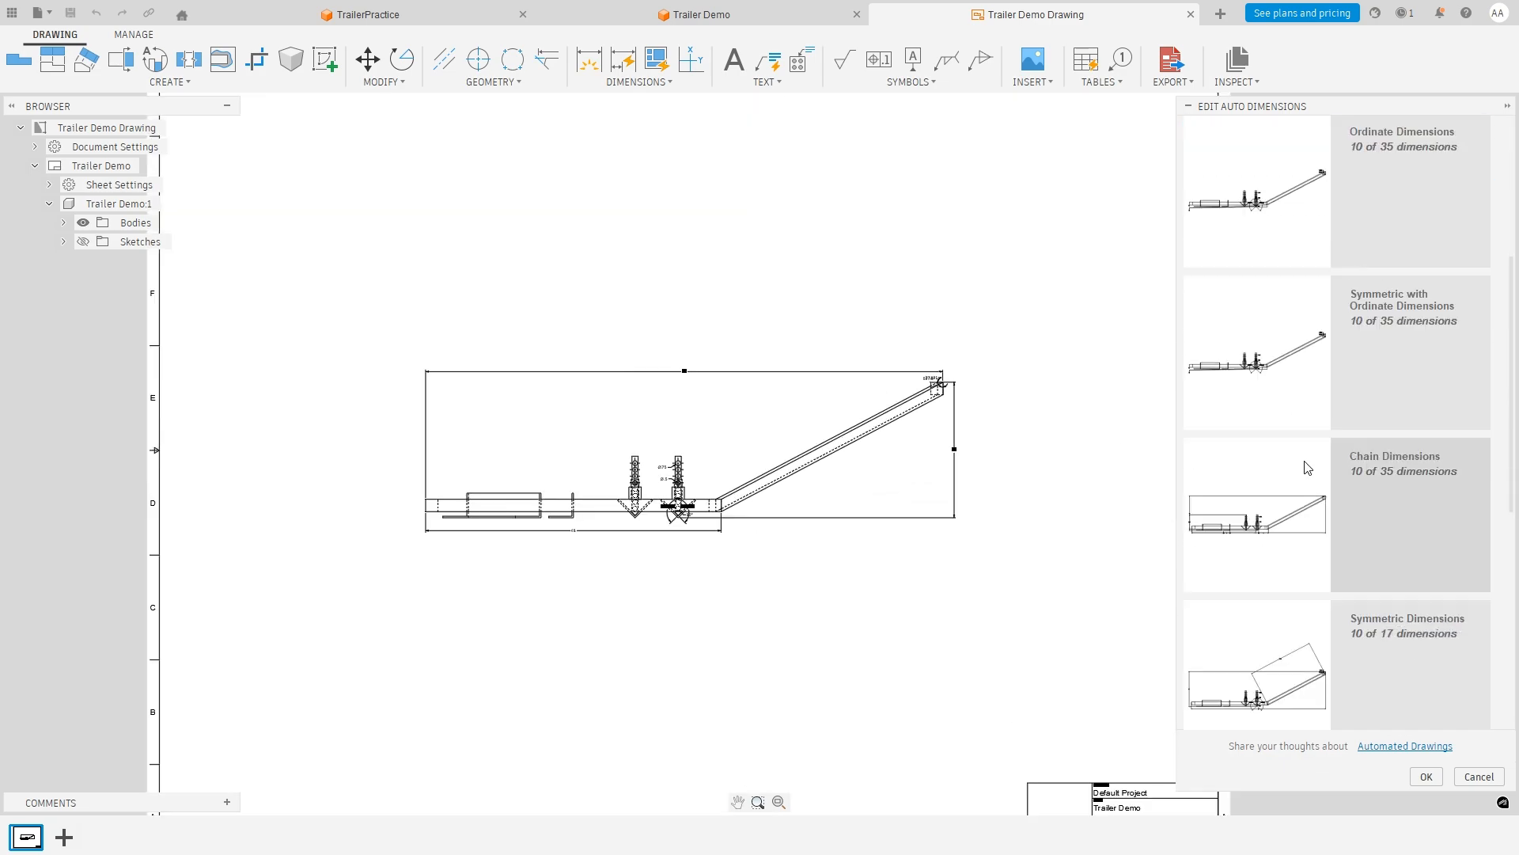
{"action": "scroll", "coordinate": [1401, 508], "scroll_direction": "down", "scroll_amount": 6}
{"action": "scroll", "coordinate": [1295, 448], "scroll_direction": "up", "scroll_amount": 11}
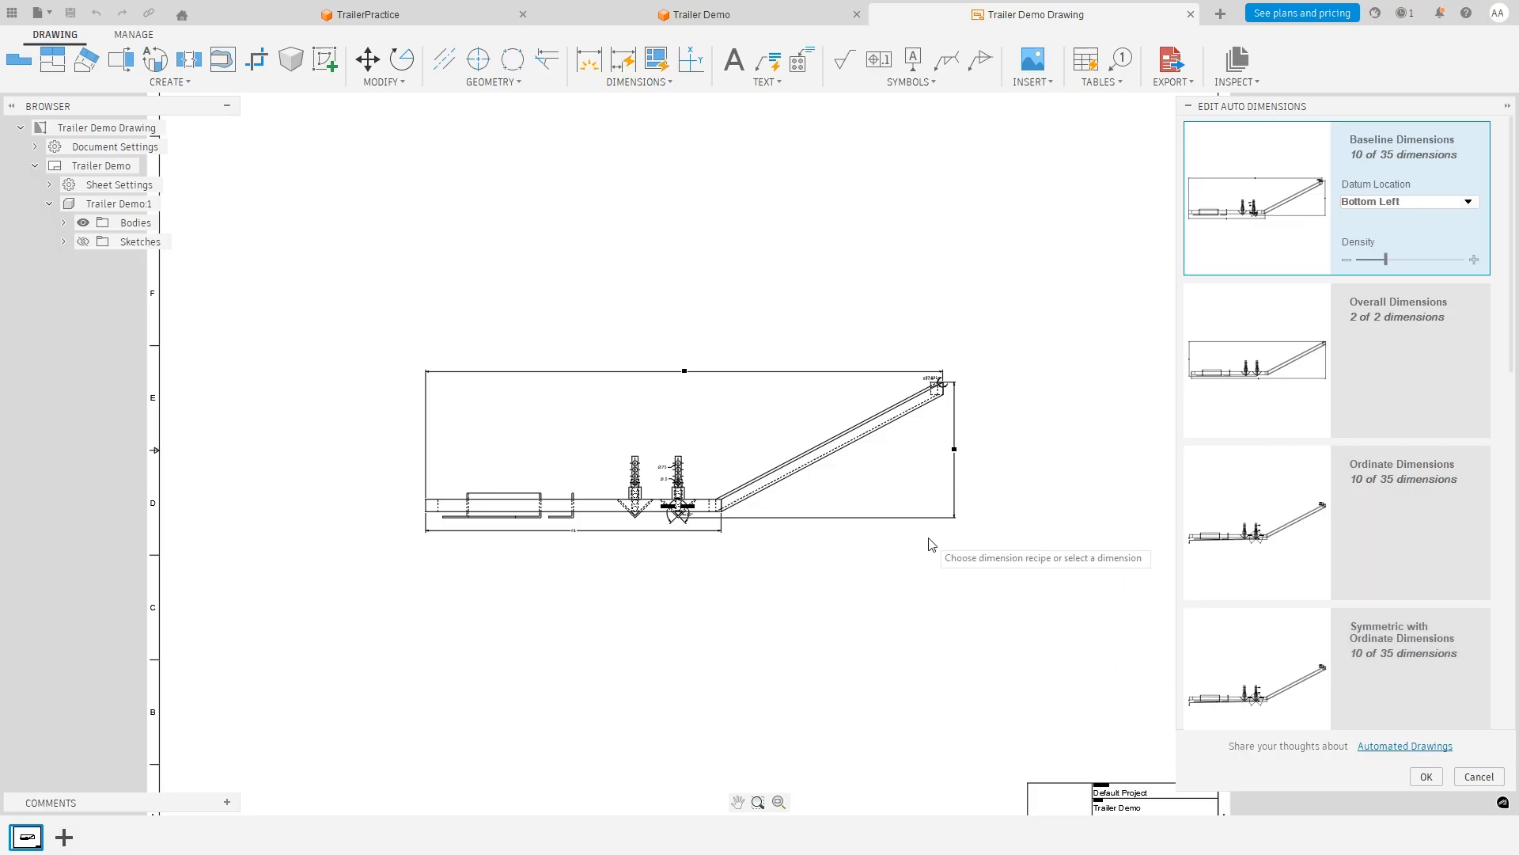
Set the Baseline Dimensions density to 14 of 35 dimensions with the Bottom Left datum, and accept the auto dimensions.
{"action": "left_click", "coordinate": [1410, 201]}
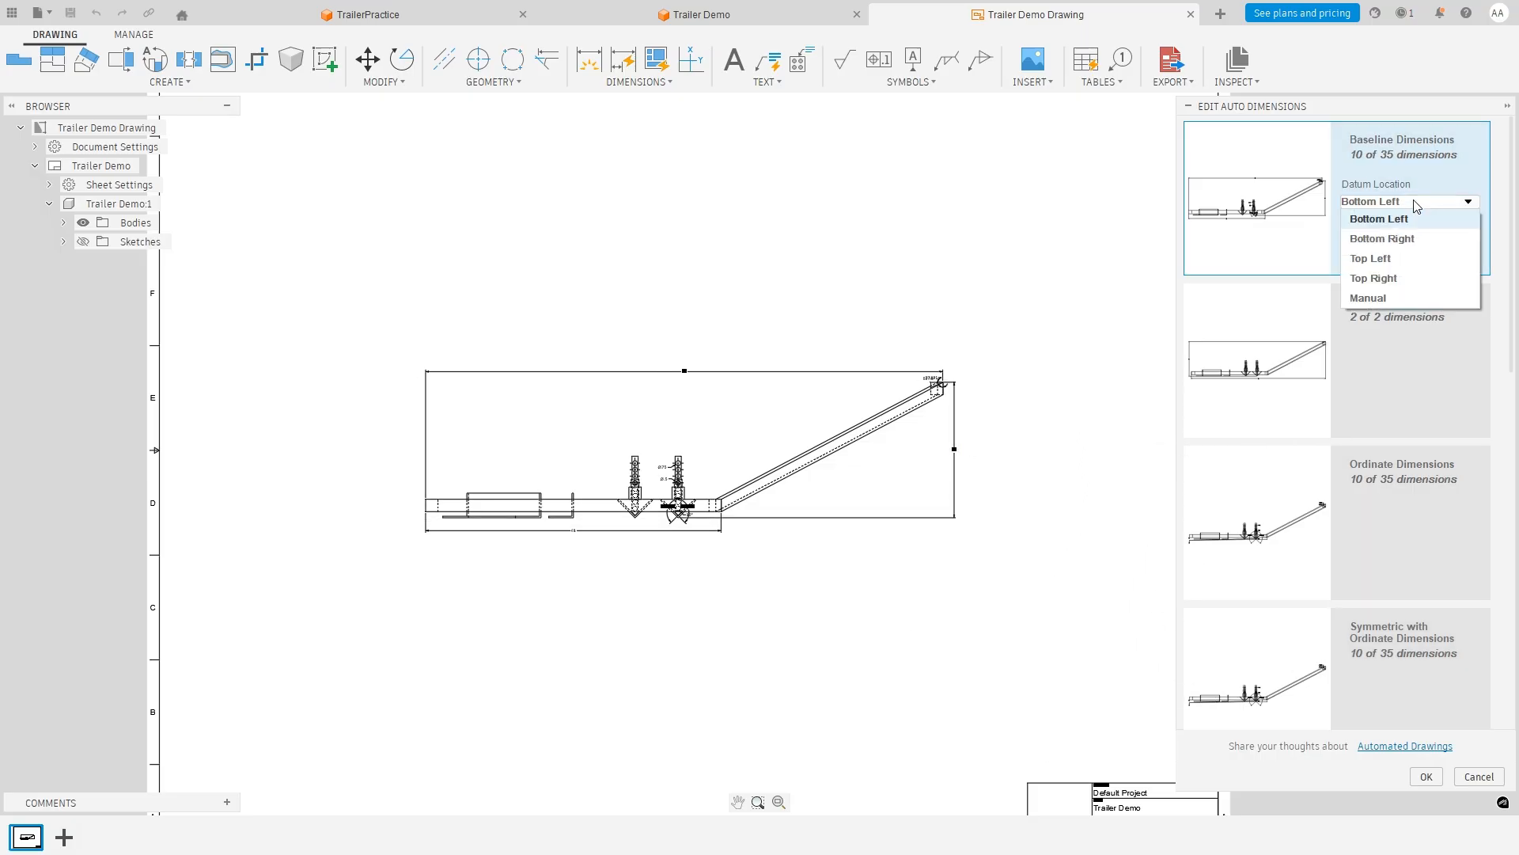
{"action": "left_click", "coordinate": [1414, 200]}
{"action": "left_click", "coordinate": [1403, 259]}
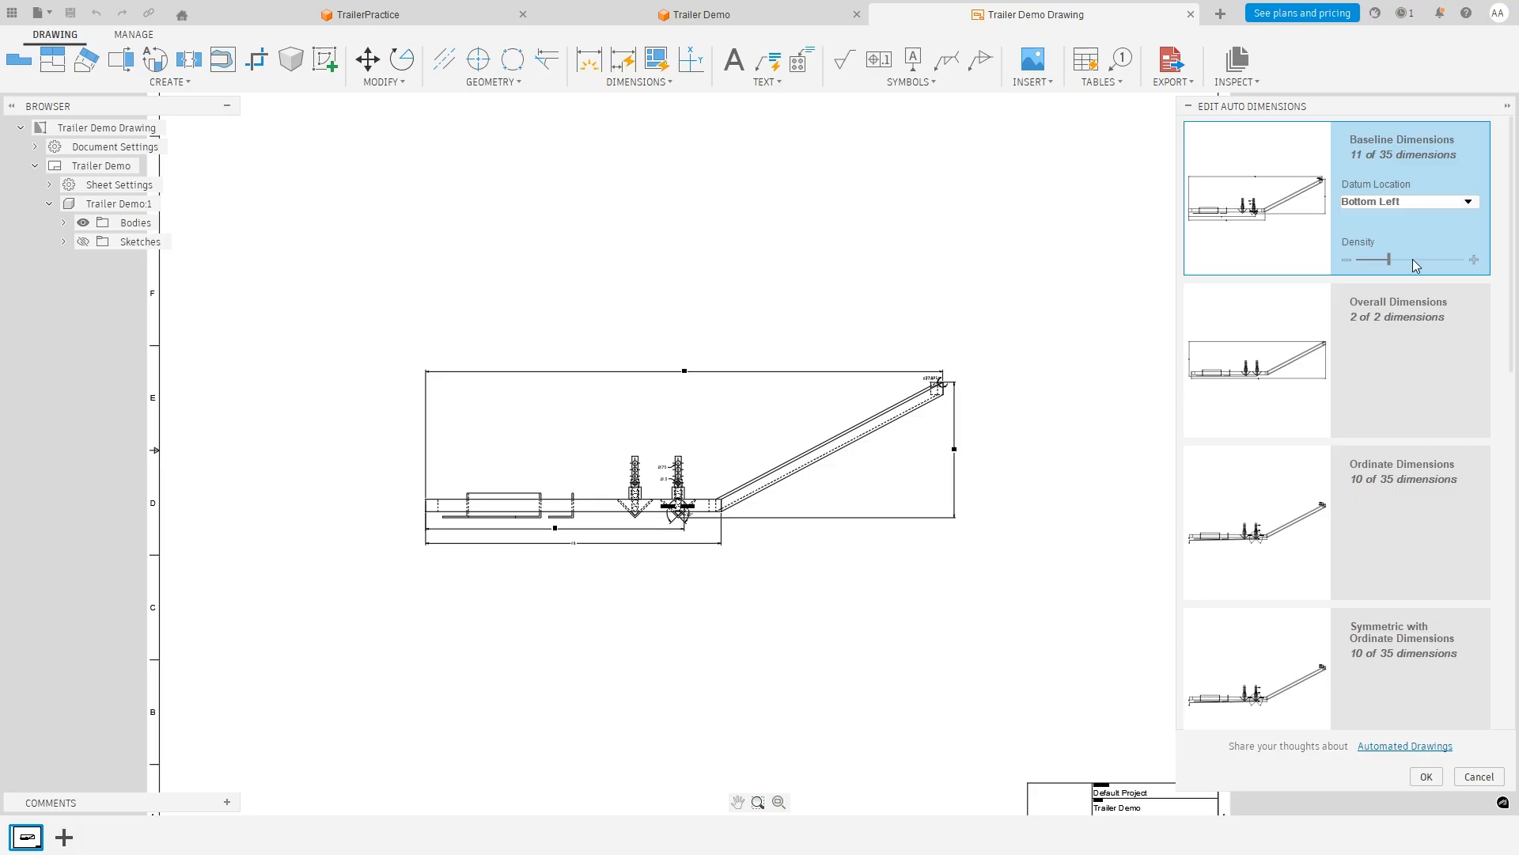
{"action": "left_click_drag", "start_coordinate": [1391, 260], "coordinate": [1436, 259]}
{"action": "left_click", "coordinate": [954, 492]}
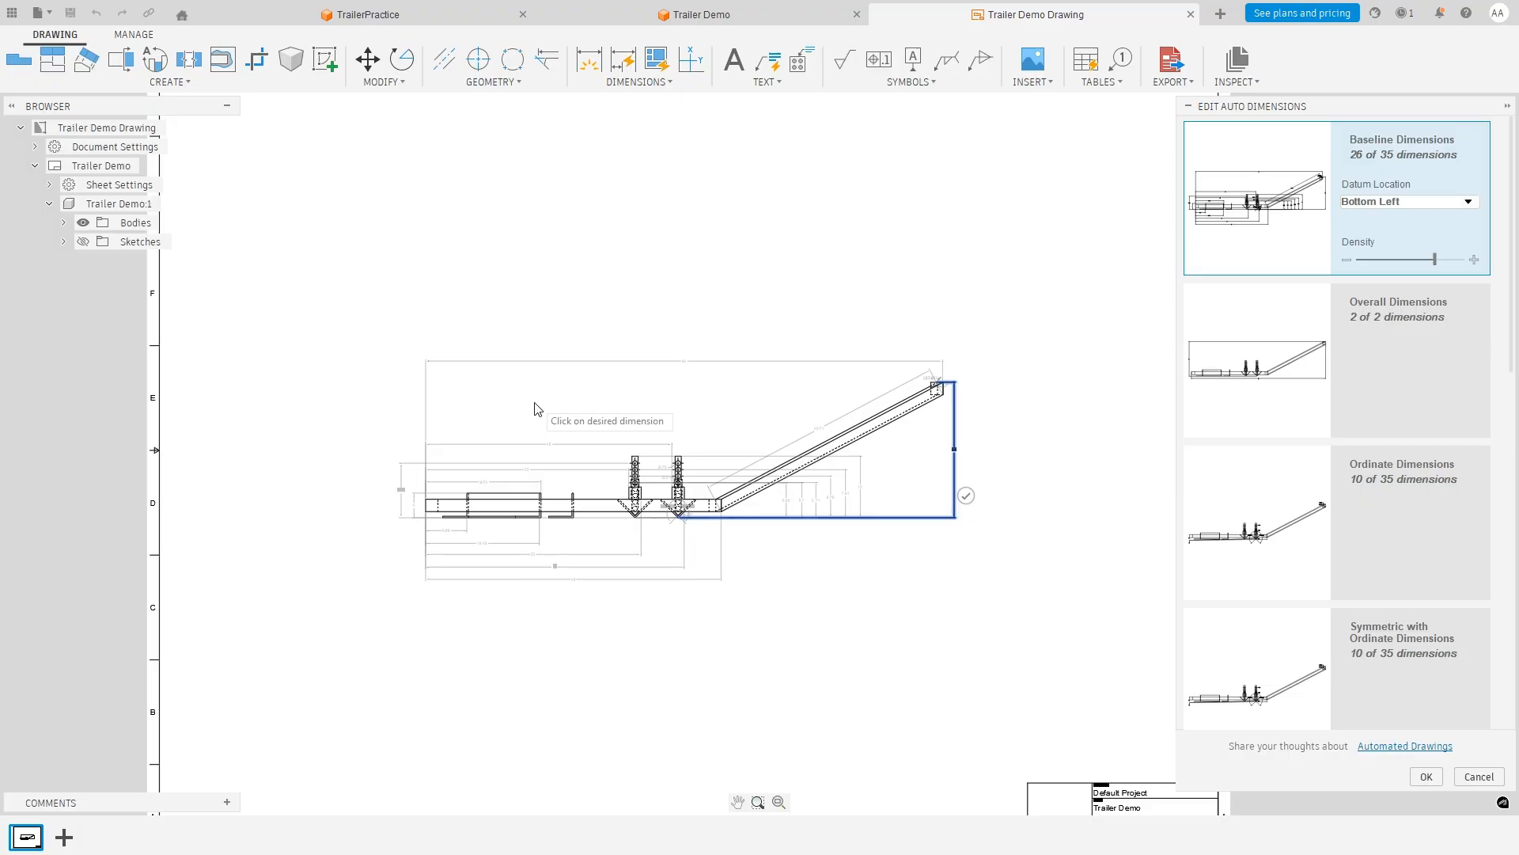
{"action": "left_click", "coordinate": [1405, 260]}
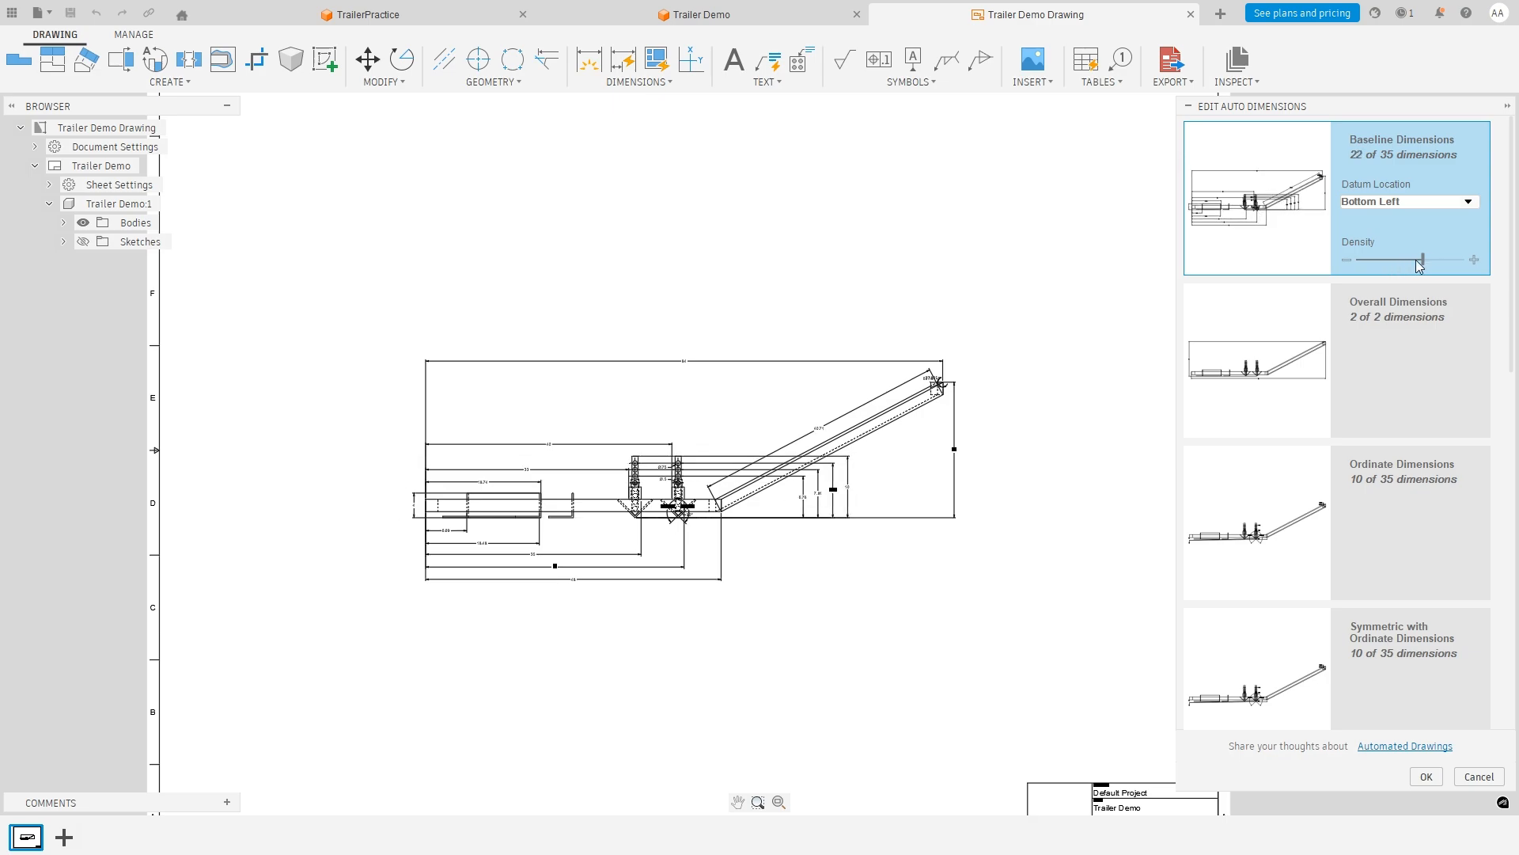
{"action": "left_click", "coordinate": [1398, 260]}
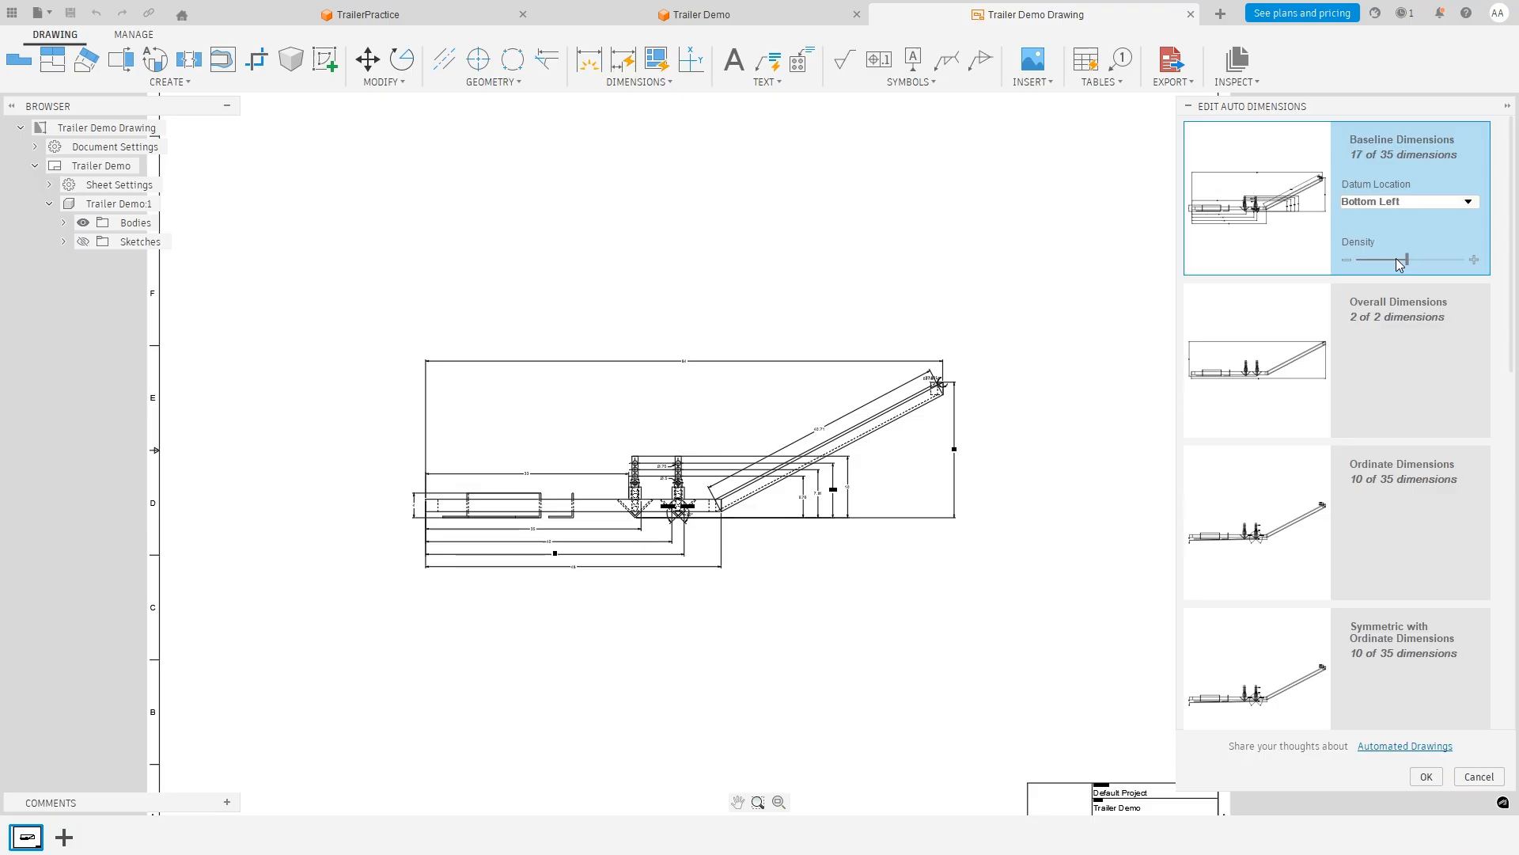
{"action": "left_click", "coordinate": [1398, 259]}
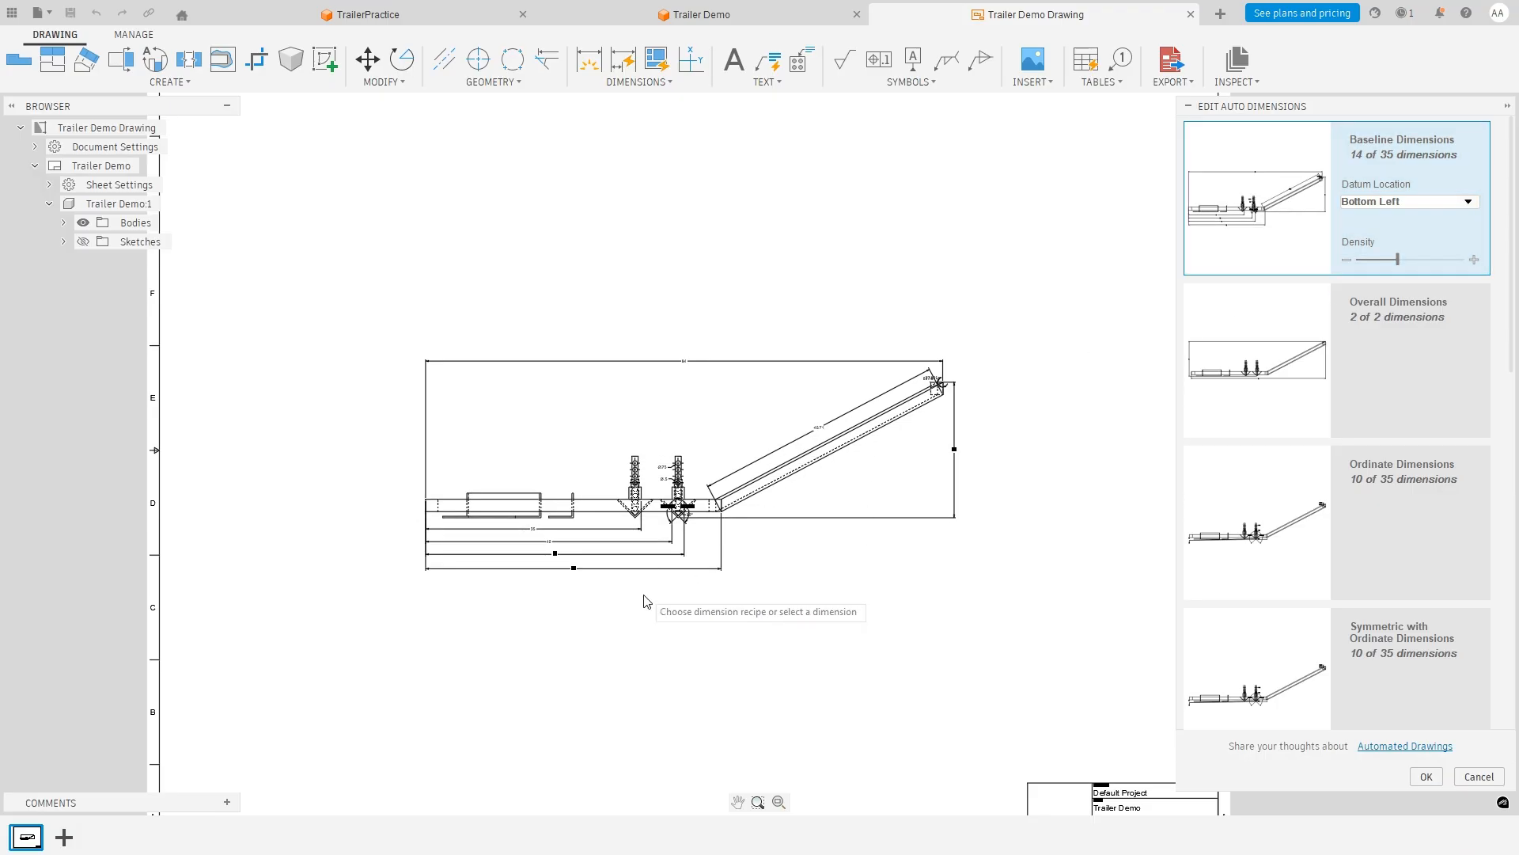
{"action": "left_click", "coordinate": [1426, 776]}
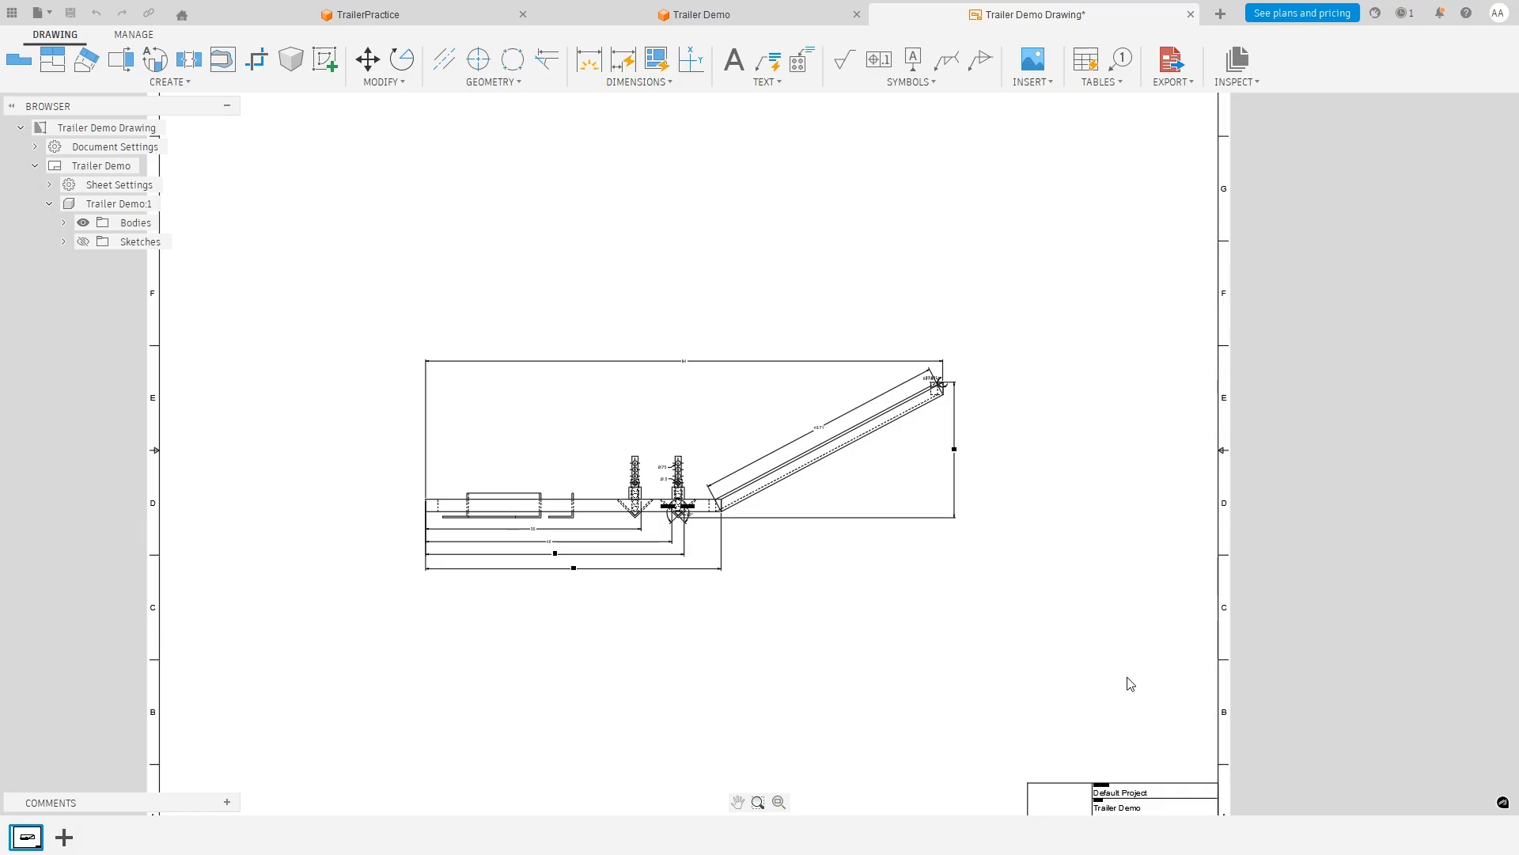
{"action": "left_click", "coordinate": [684, 366]}
{"action": "key", "text": "Escape"}
{"action": "left_click", "coordinate": [740, 802]}
{"action": "left_click_drag", "start_coordinate": [778, 744], "coordinate": [804, 616]}
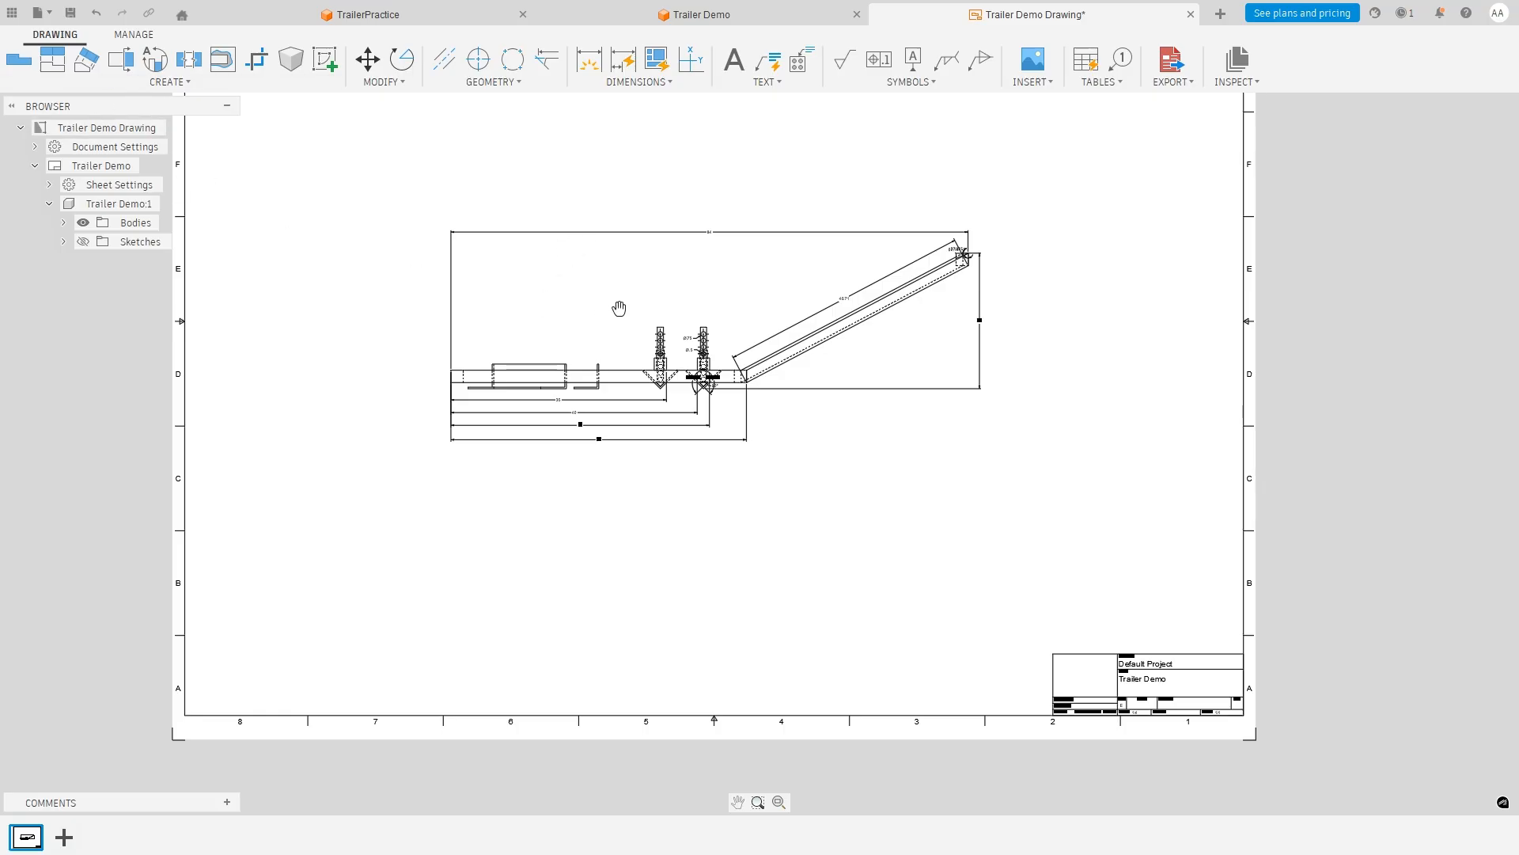
{"action": "left_click_drag", "start_coordinate": [620, 310], "coordinate": [626, 340]}
{"action": "left_click", "coordinate": [368, 59]}
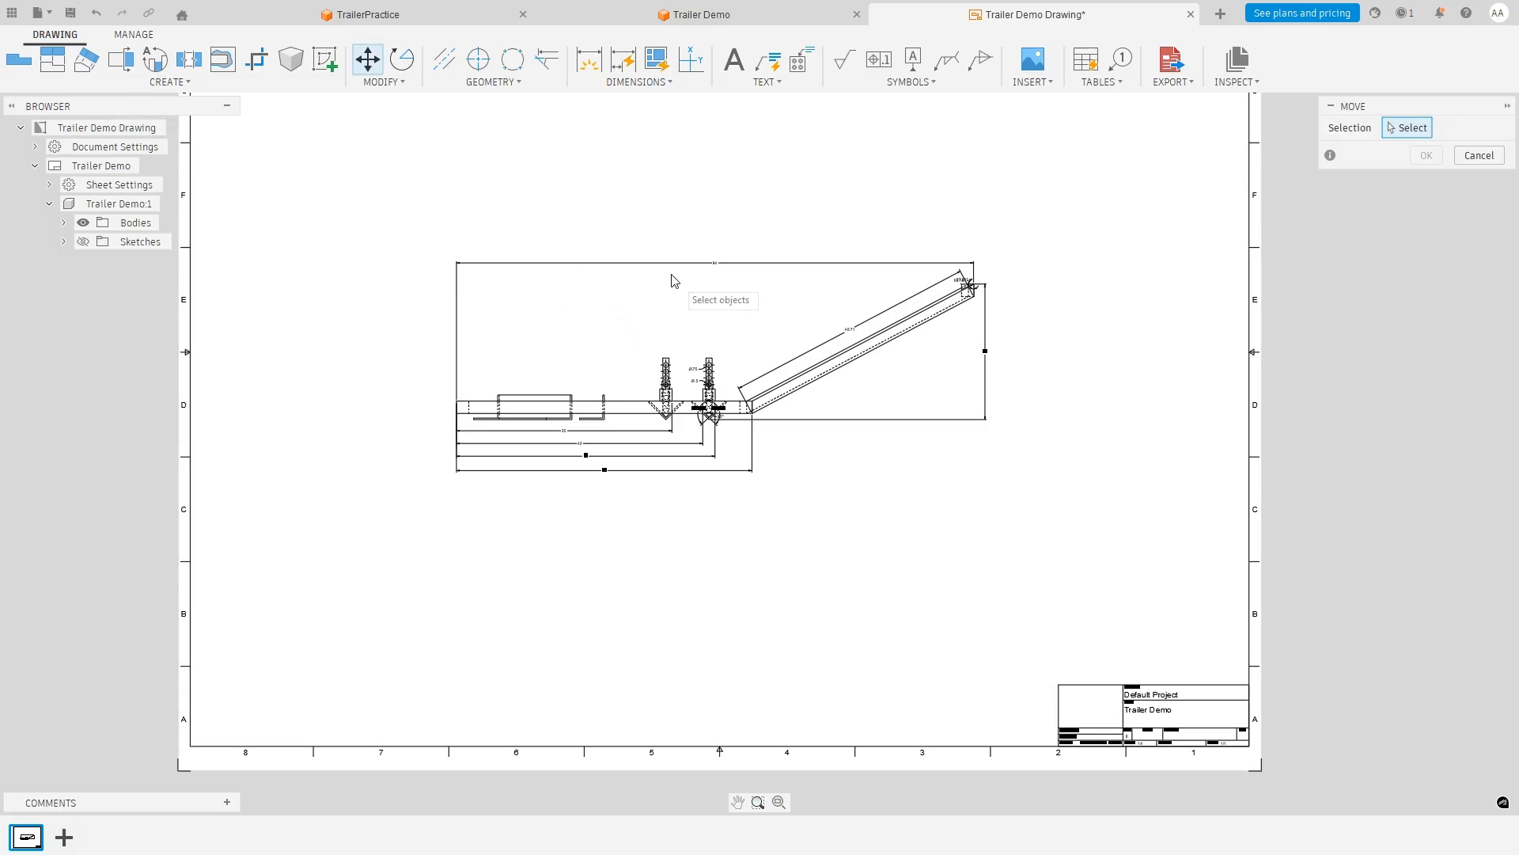
{"action": "left_click", "coordinate": [868, 383]}
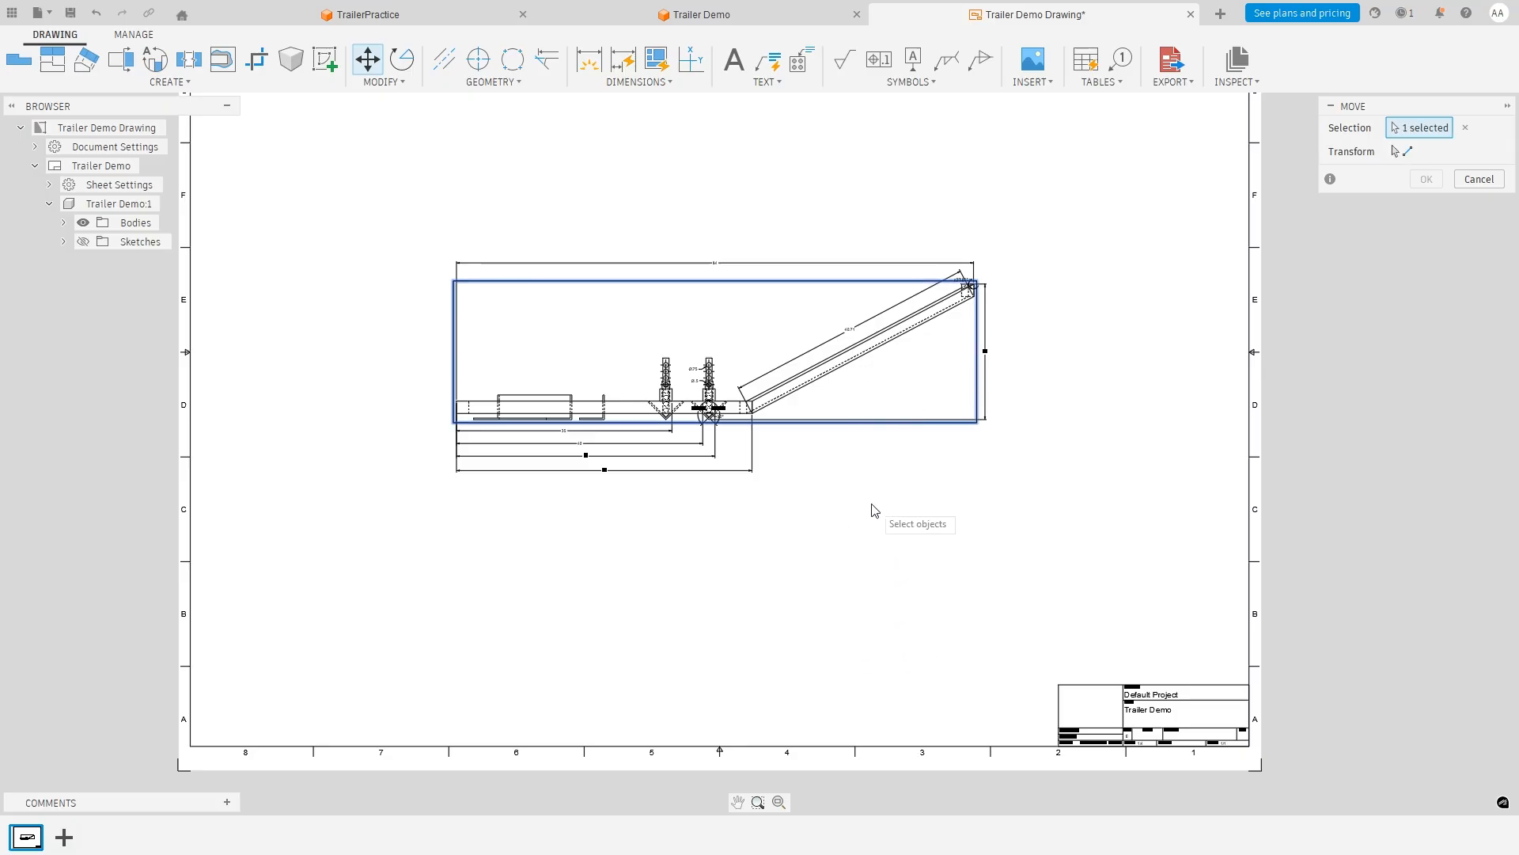
{"action": "scroll", "coordinate": [763, 496], "scroll_direction": "down", "scroll_amount": 1}
{"action": "scroll", "coordinate": [766, 475], "scroll_direction": "up", "scroll_amount": 2}
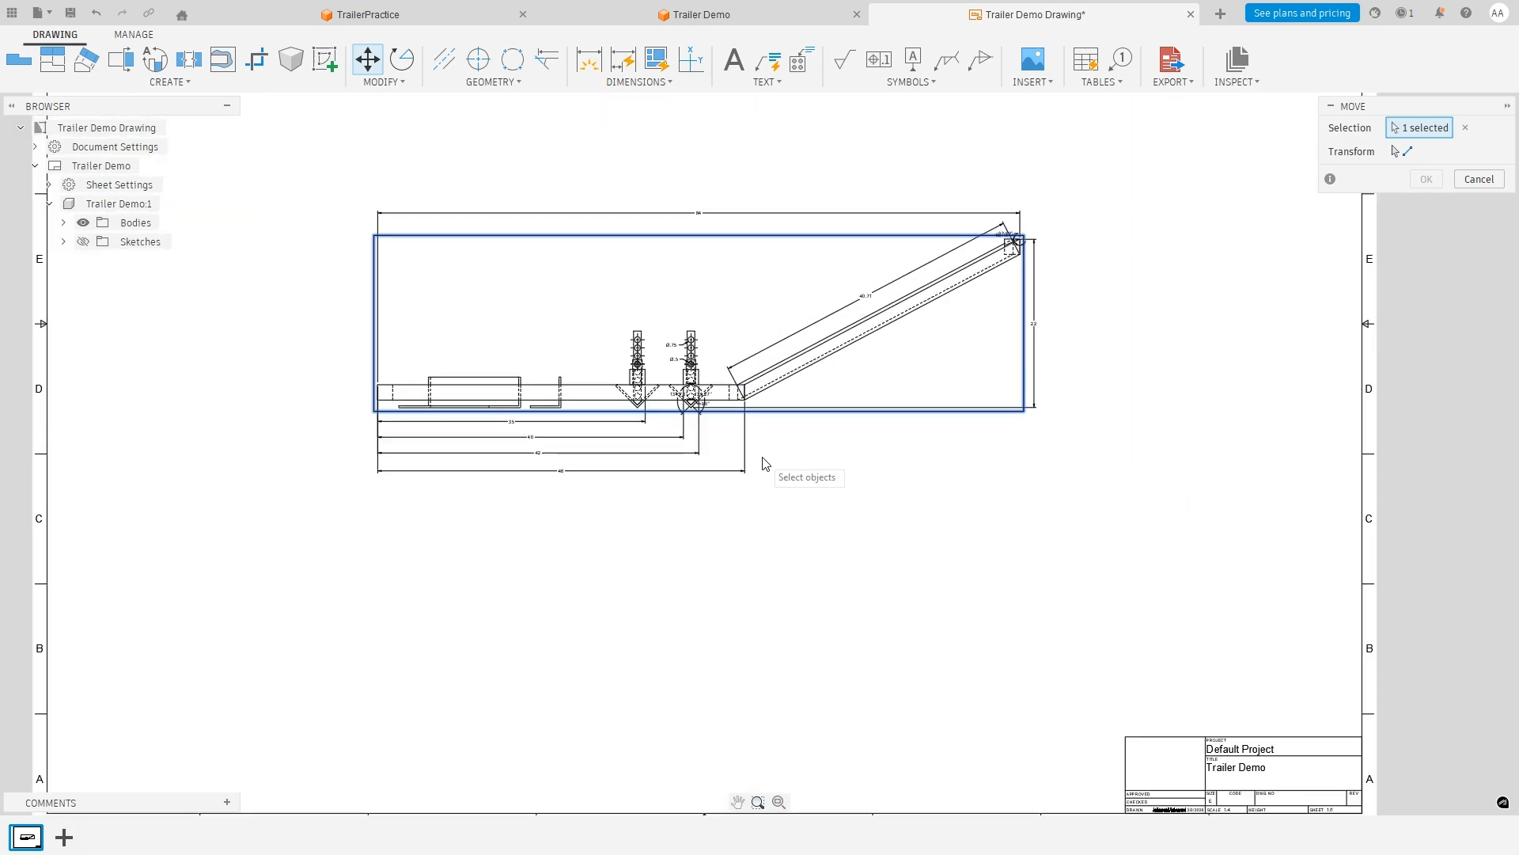
{"action": "scroll", "coordinate": [725, 390], "scroll_direction": "up", "scroll_amount": 3}
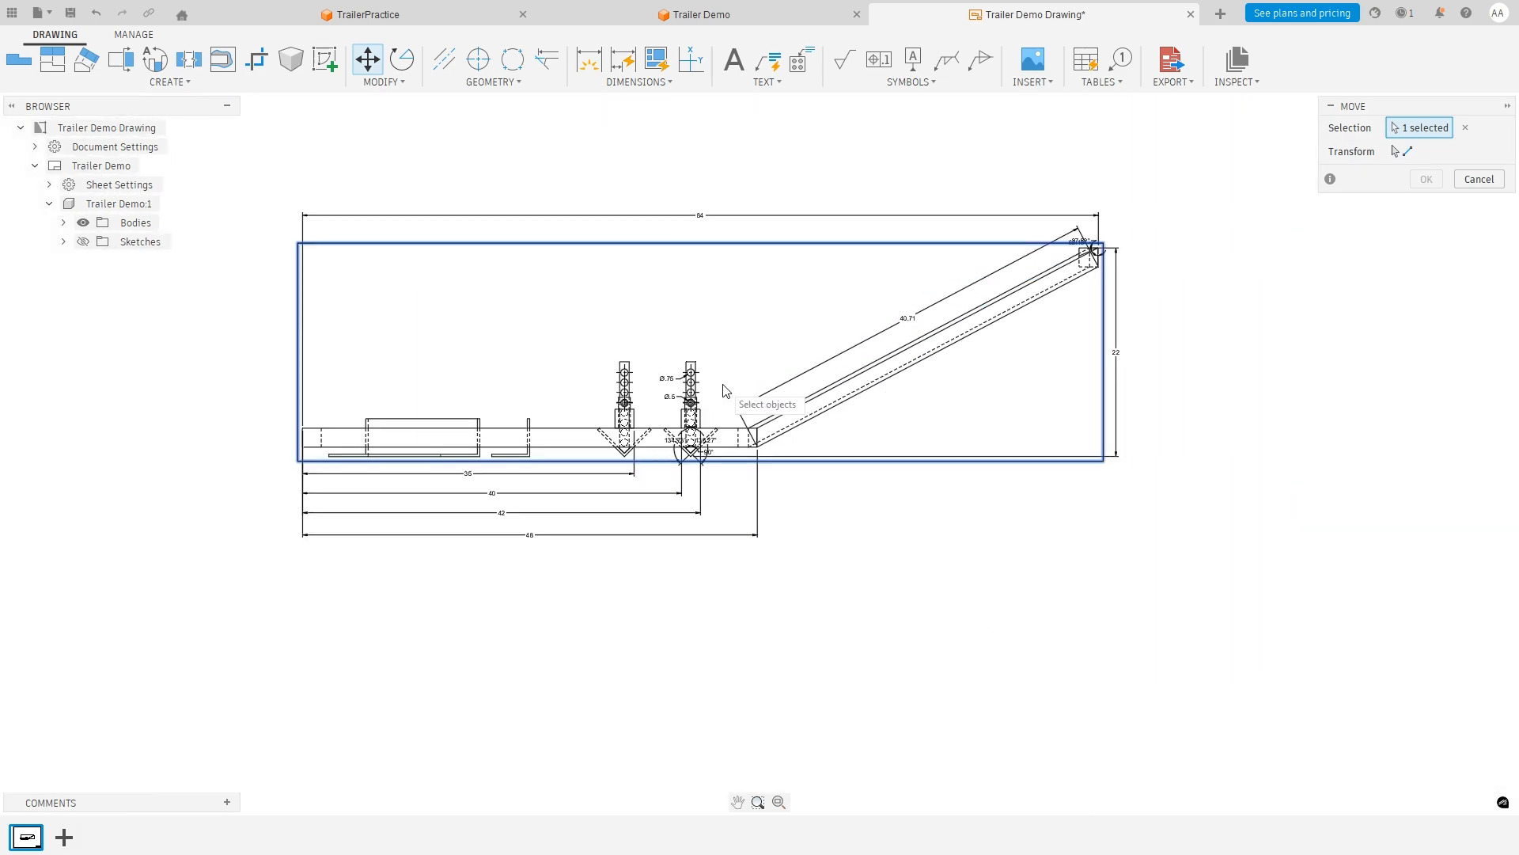
{"action": "scroll", "coordinate": [723, 396], "scroll_direction": "down", "scroll_amount": 4}
{"action": "scroll", "coordinate": [700, 359], "scroll_direction": "up", "scroll_amount": 3}
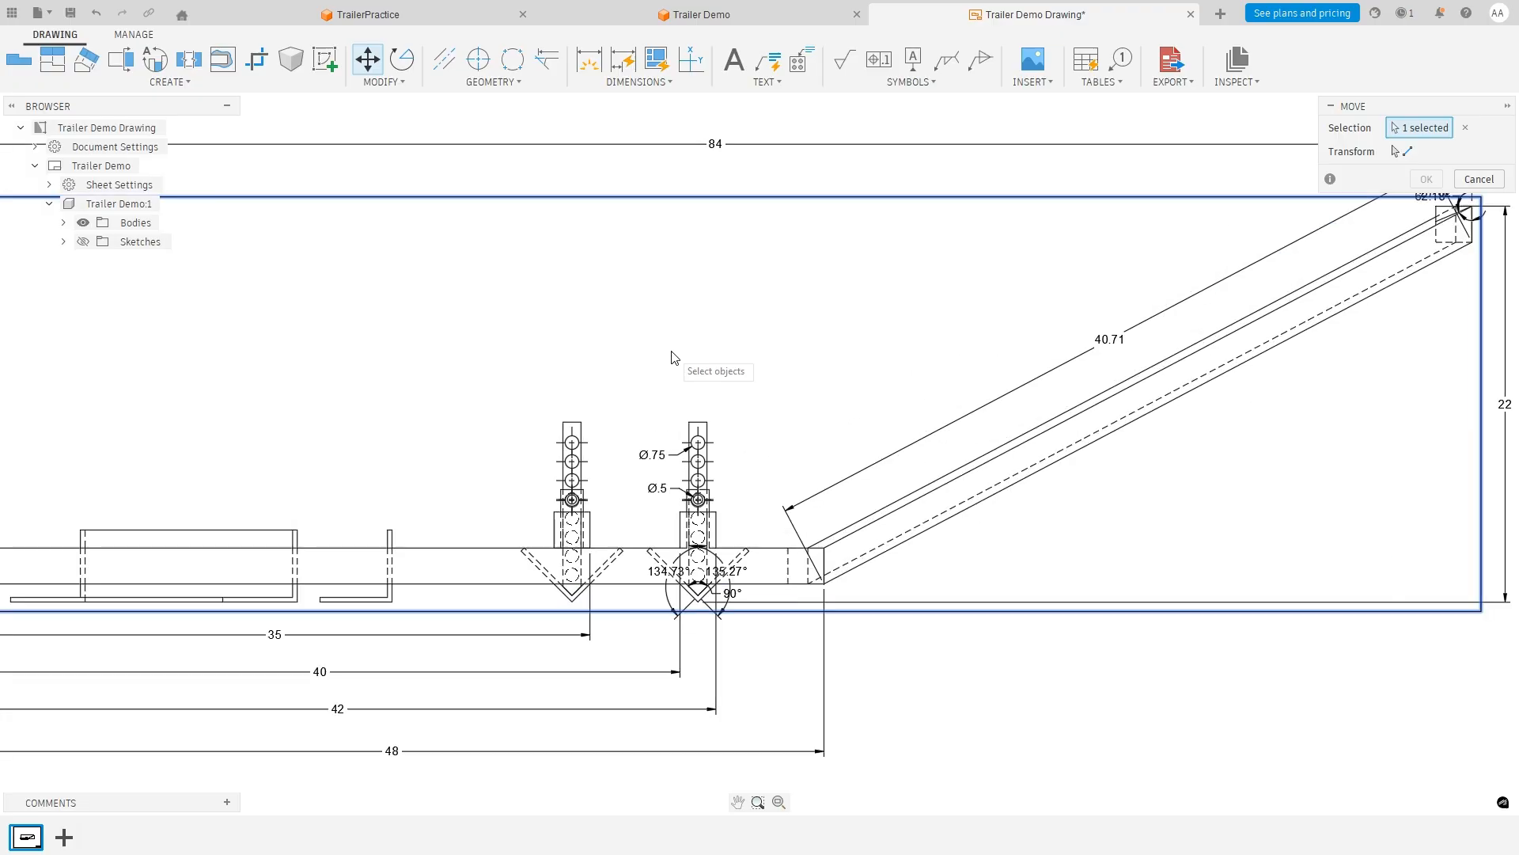
{"action": "scroll", "coordinate": [688, 376], "scroll_direction": "down", "scroll_amount": 2}
{"action": "scroll", "coordinate": [696, 391], "scroll_direction": "up", "scroll_amount": 2}
{"action": "scroll", "coordinate": [724, 362], "scroll_direction": "down", "scroll_amount": 3}
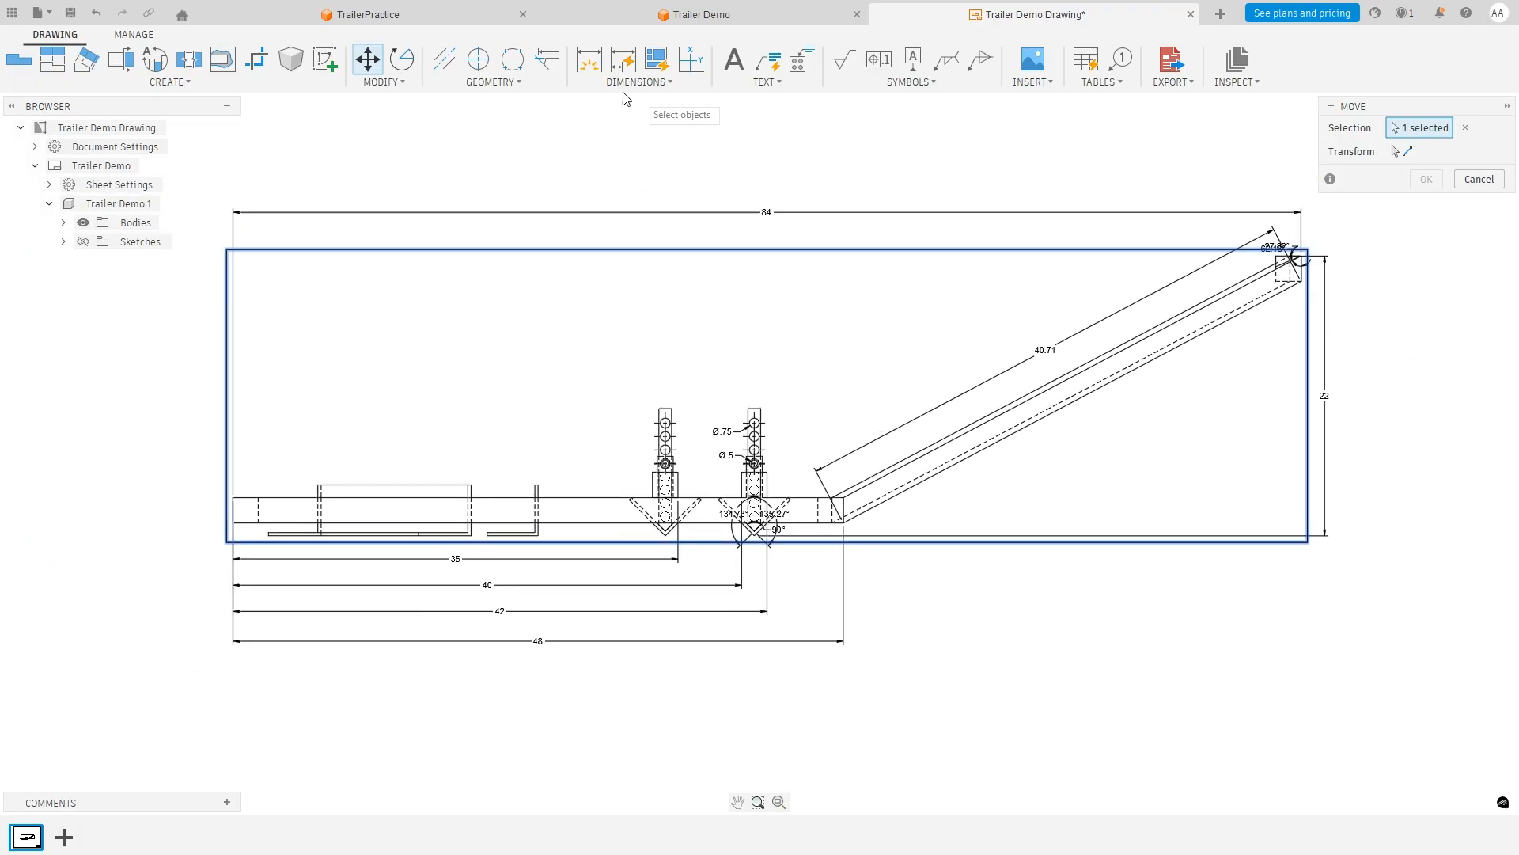
{"action": "left_click", "coordinate": [386, 81]}
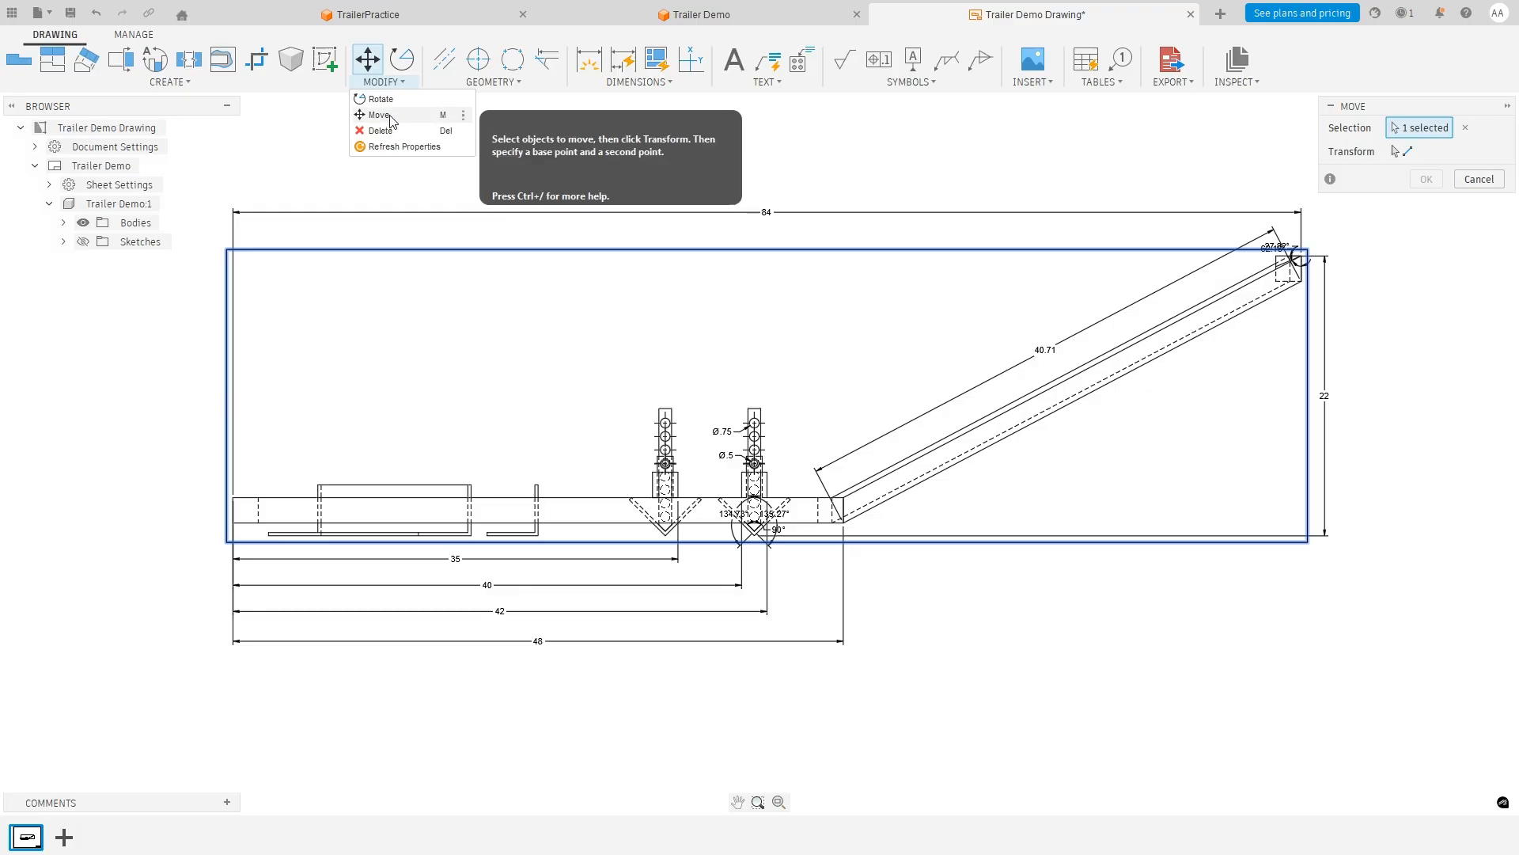
{"action": "left_click", "coordinate": [380, 116]}
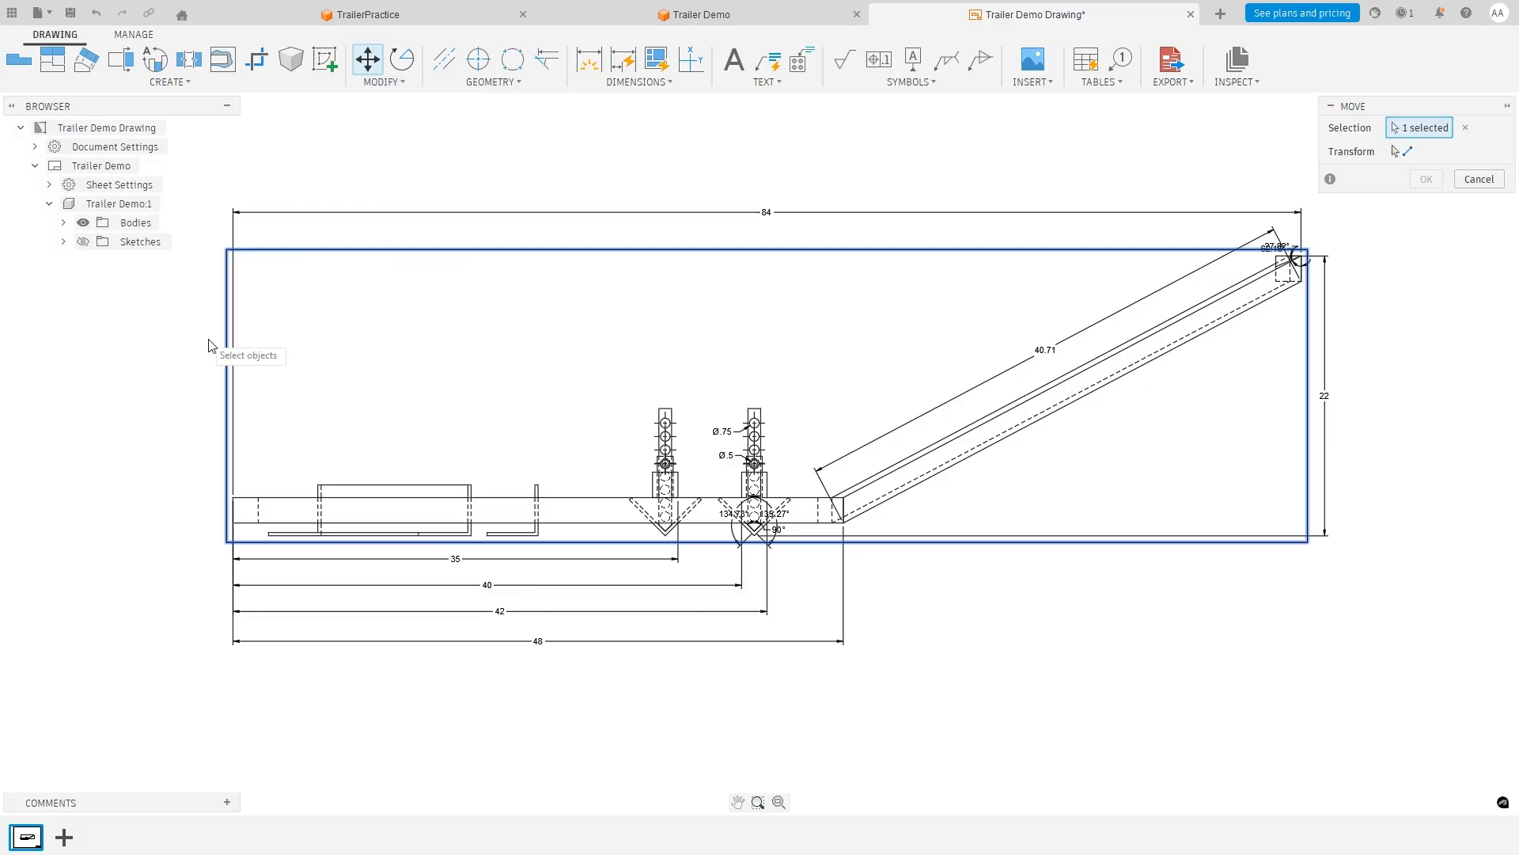
{"action": "left_click", "coordinate": [1479, 179]}
Move the dimensioned trailer side view down into the lower half of the sheet.
{"action": "mouse_move", "coordinate": [1055, 538]}
{"action": "left_mouse_down"}
{"action": "mouse_move", "coordinate": [1068, 729]}
{"action": "mouse_move", "coordinate": [1004, 809]}
{"action": "left_mouse_up"}
{"action": "scroll", "coordinate": [1051, 678], "scroll_direction": "down", "scroll_amount": 3}
{"action": "scroll", "coordinate": [965, 781], "scroll_direction": "up", "scroll_amount": 4}
{"action": "scroll", "coordinate": [963, 783], "scroll_direction": "down", "scroll_amount": 4}
{"action": "scroll", "coordinate": [953, 794], "scroll_direction": "up", "scroll_amount": 4}
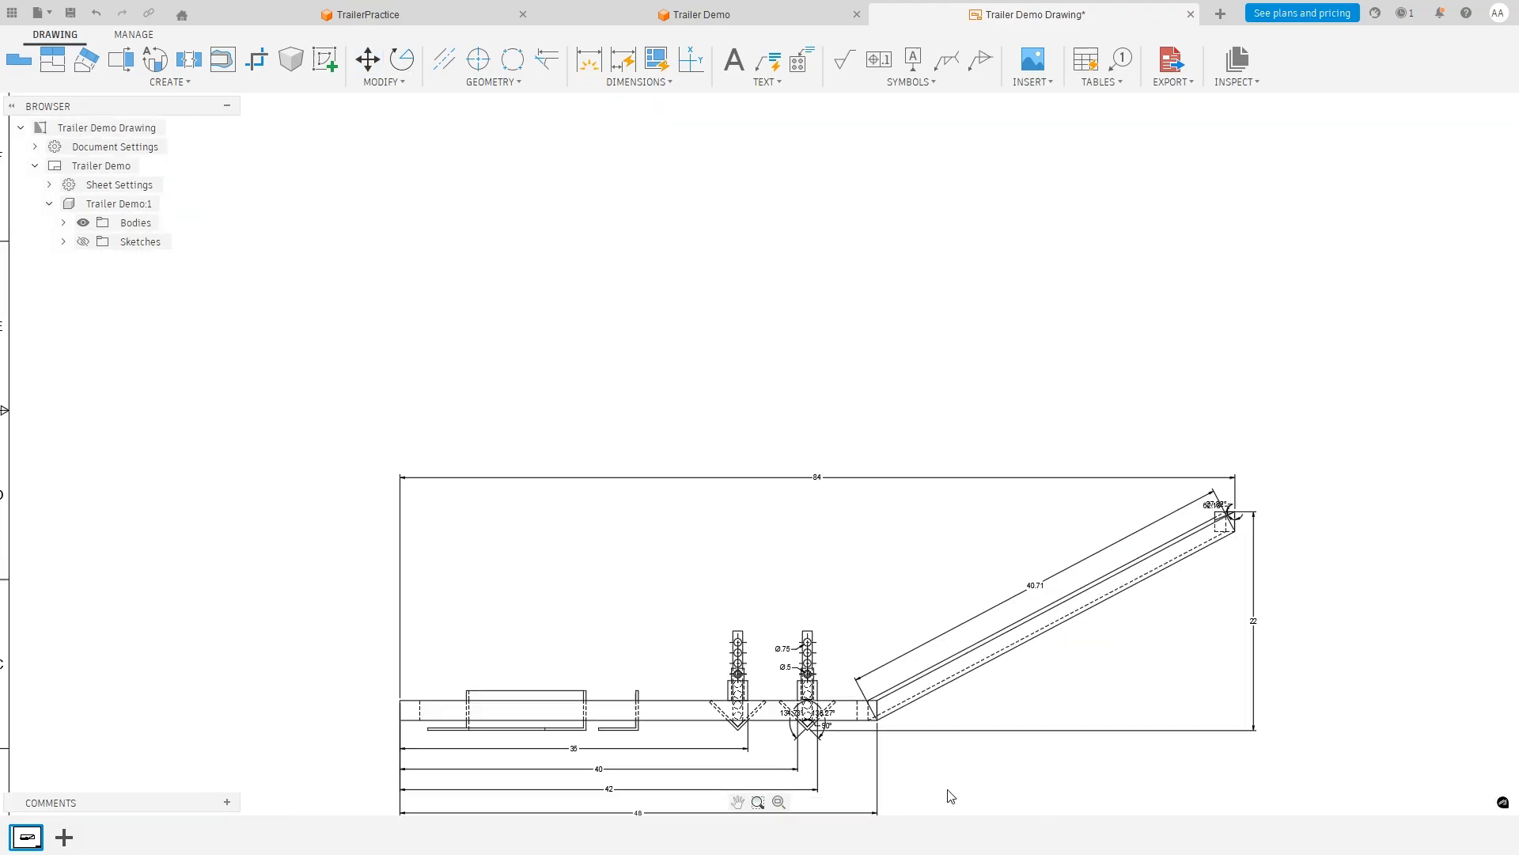
{"action": "left_click", "coordinate": [738, 805]}
{"action": "left_click_drag", "start_coordinate": [926, 778], "coordinate": [922, 577]}
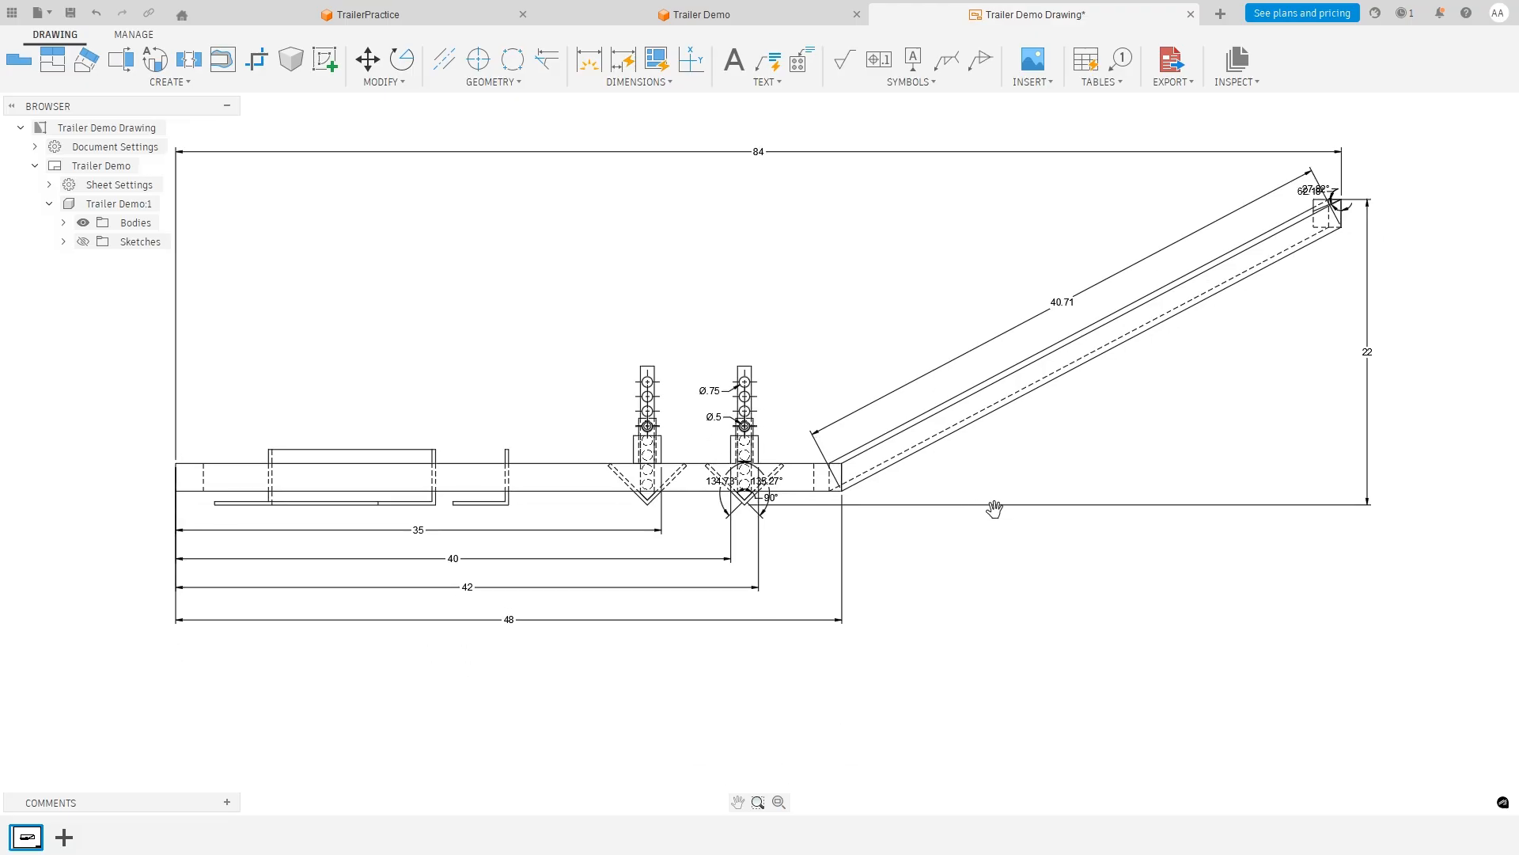
Shift the trailer side view slightly further down and toward the title block side of the sheet.
{"action": "left_click", "coordinate": [367, 58]}
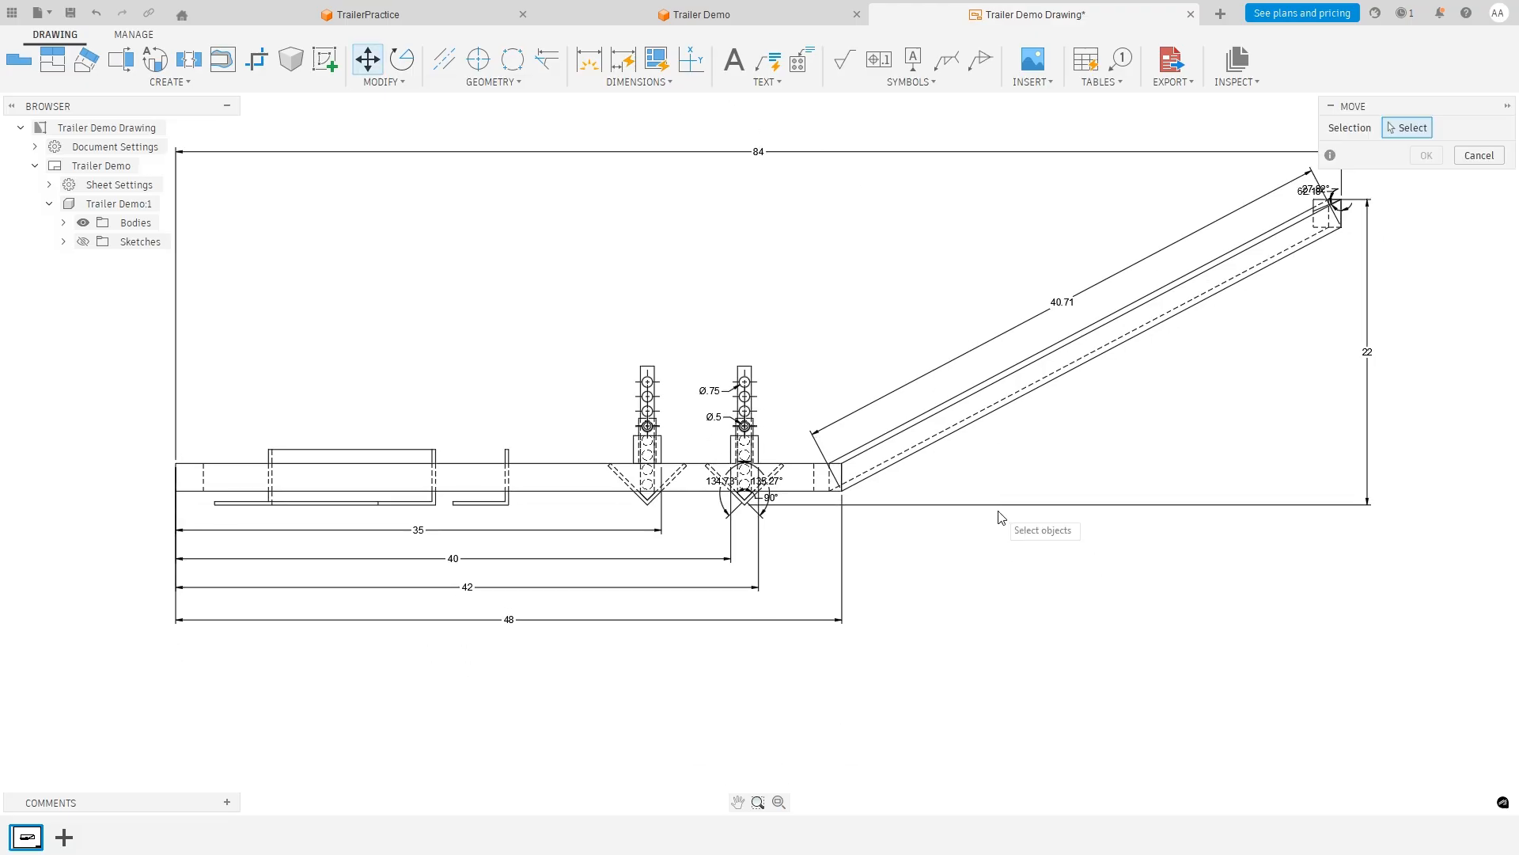
{"action": "left_click", "coordinate": [1021, 513]}
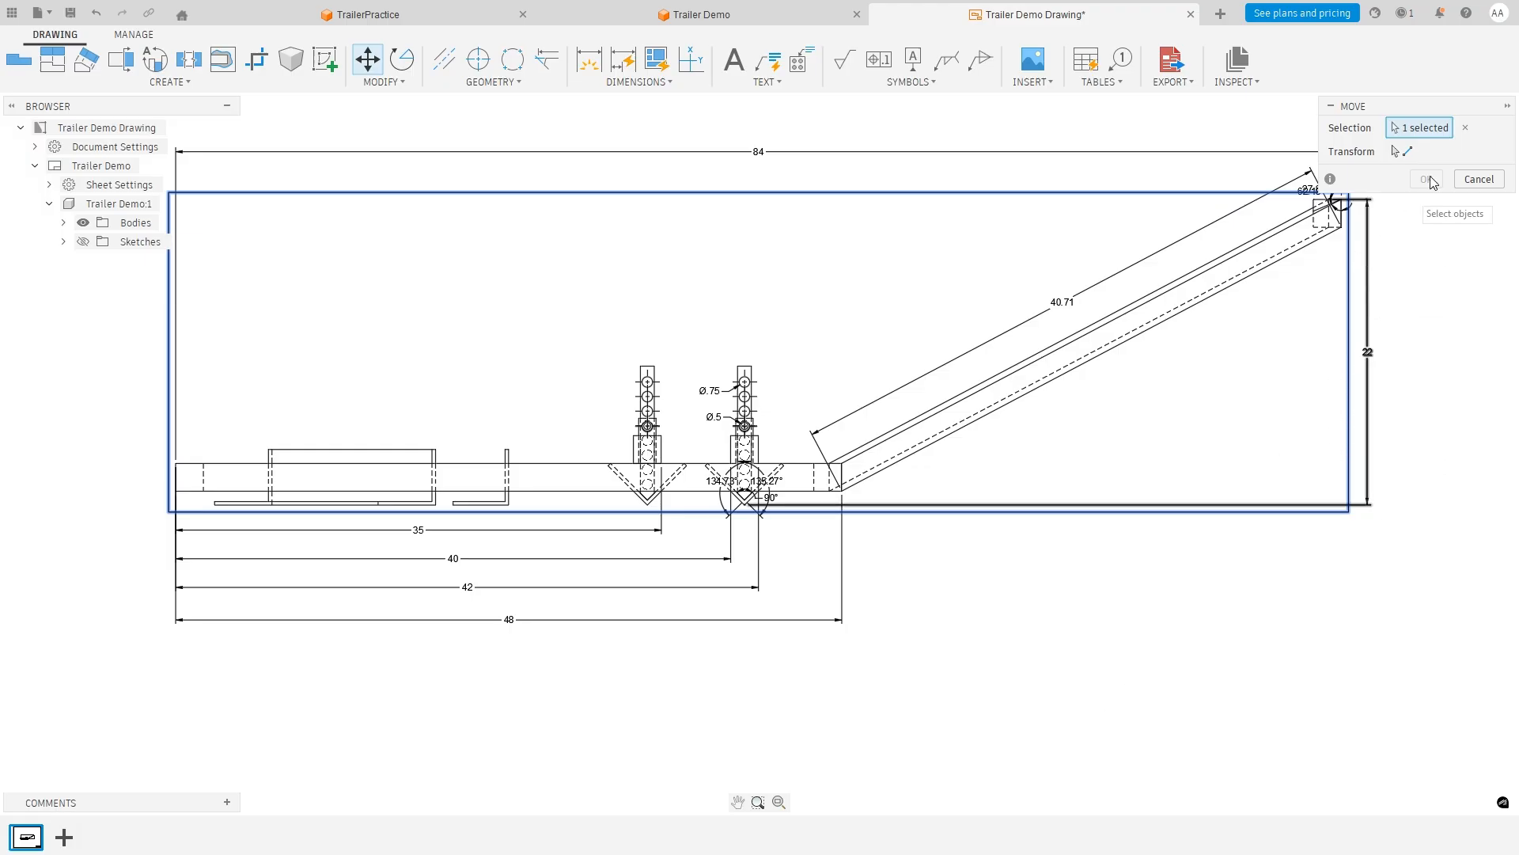
{"action": "key", "text": "Escape"}
{"action": "mouse_move", "coordinate": [1359, 287]}
{"action": "left_mouse_down"}
{"action": "mouse_move", "coordinate": [1370, 424]}
{"action": "mouse_move", "coordinate": [1378, 354]}
{"action": "left_mouse_up"}
Examine the baseline dimensions, hole diameters and angle labels along the trailer frame, and check the view's placement on the sheet.
{"action": "scroll", "coordinate": [743, 520], "scroll_direction": "down", "scroll_amount": 3}
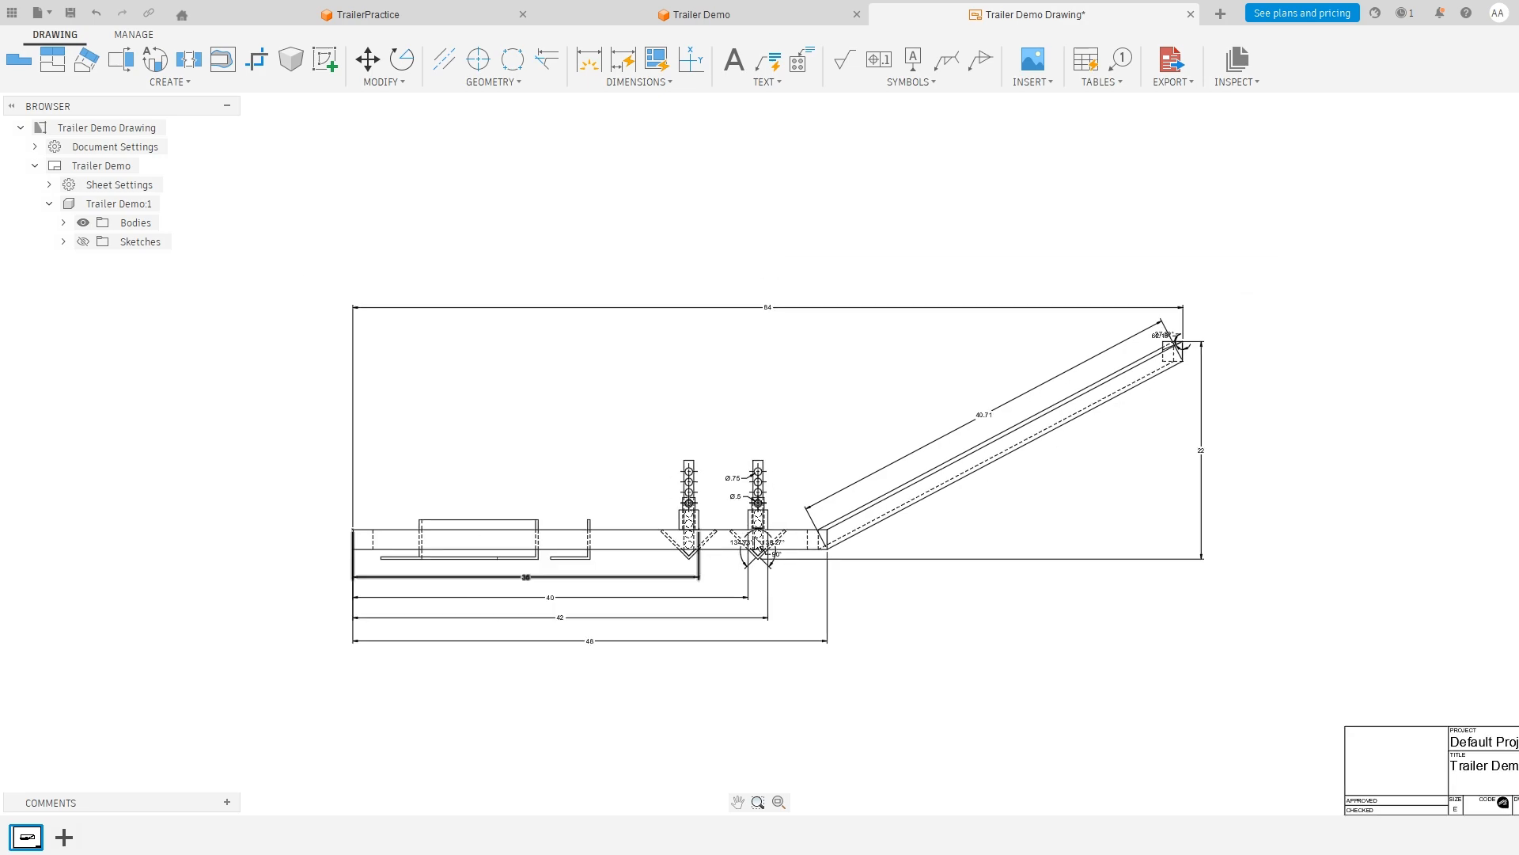
{"action": "scroll", "coordinate": [420, 502], "scroll_direction": "up", "scroll_amount": 2}
{"action": "scroll", "coordinate": [421, 502], "scroll_direction": "up", "scroll_amount": 3}
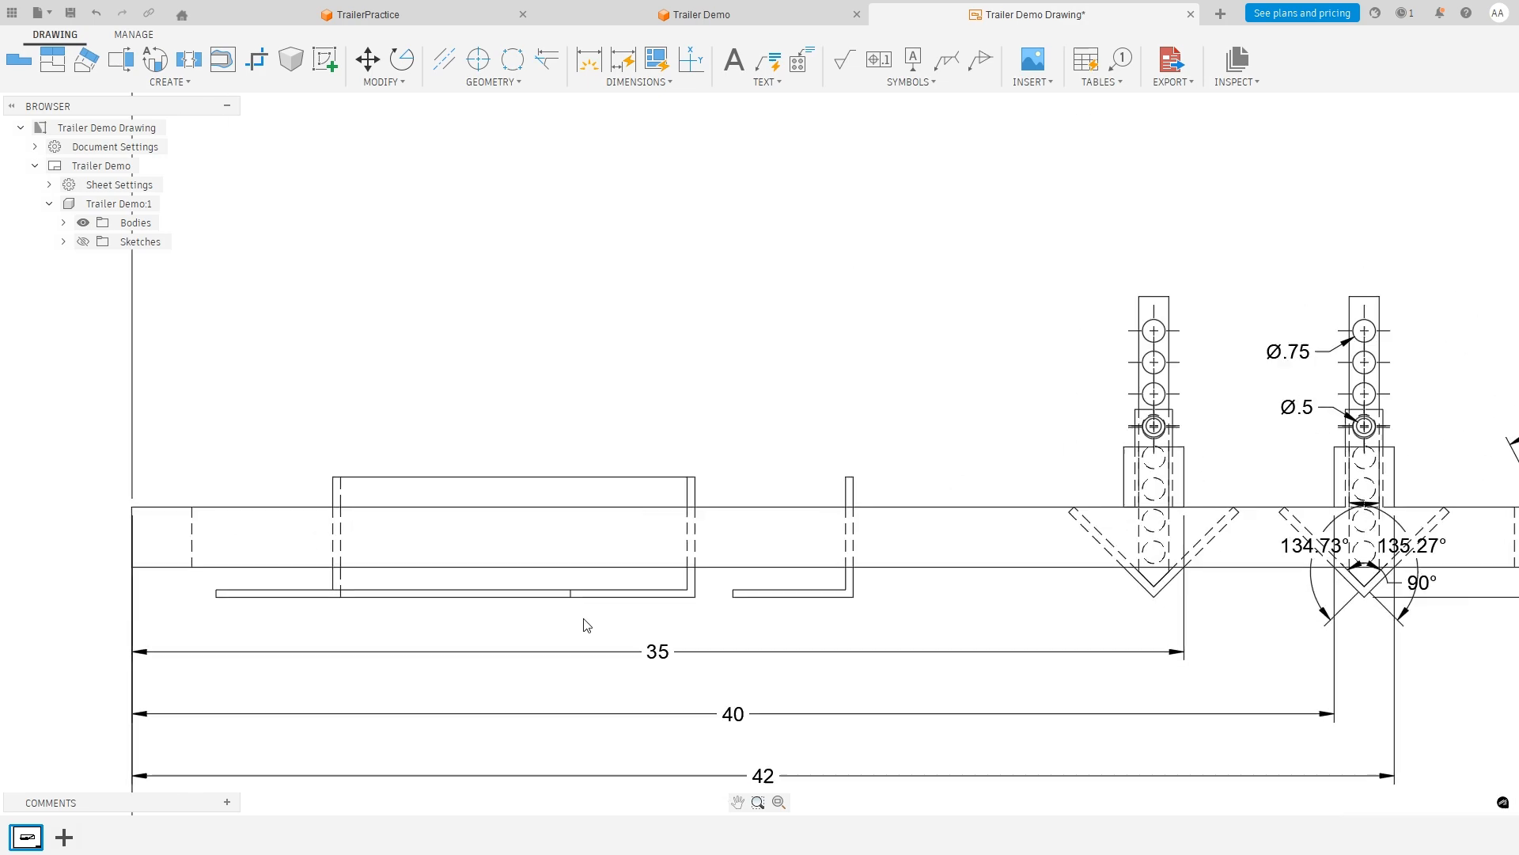
{"action": "scroll", "coordinate": [1360, 610], "scroll_direction": "down", "scroll_amount": 2}
{"action": "scroll", "coordinate": [1445, 687], "scroll_direction": "up", "scroll_amount": 2}
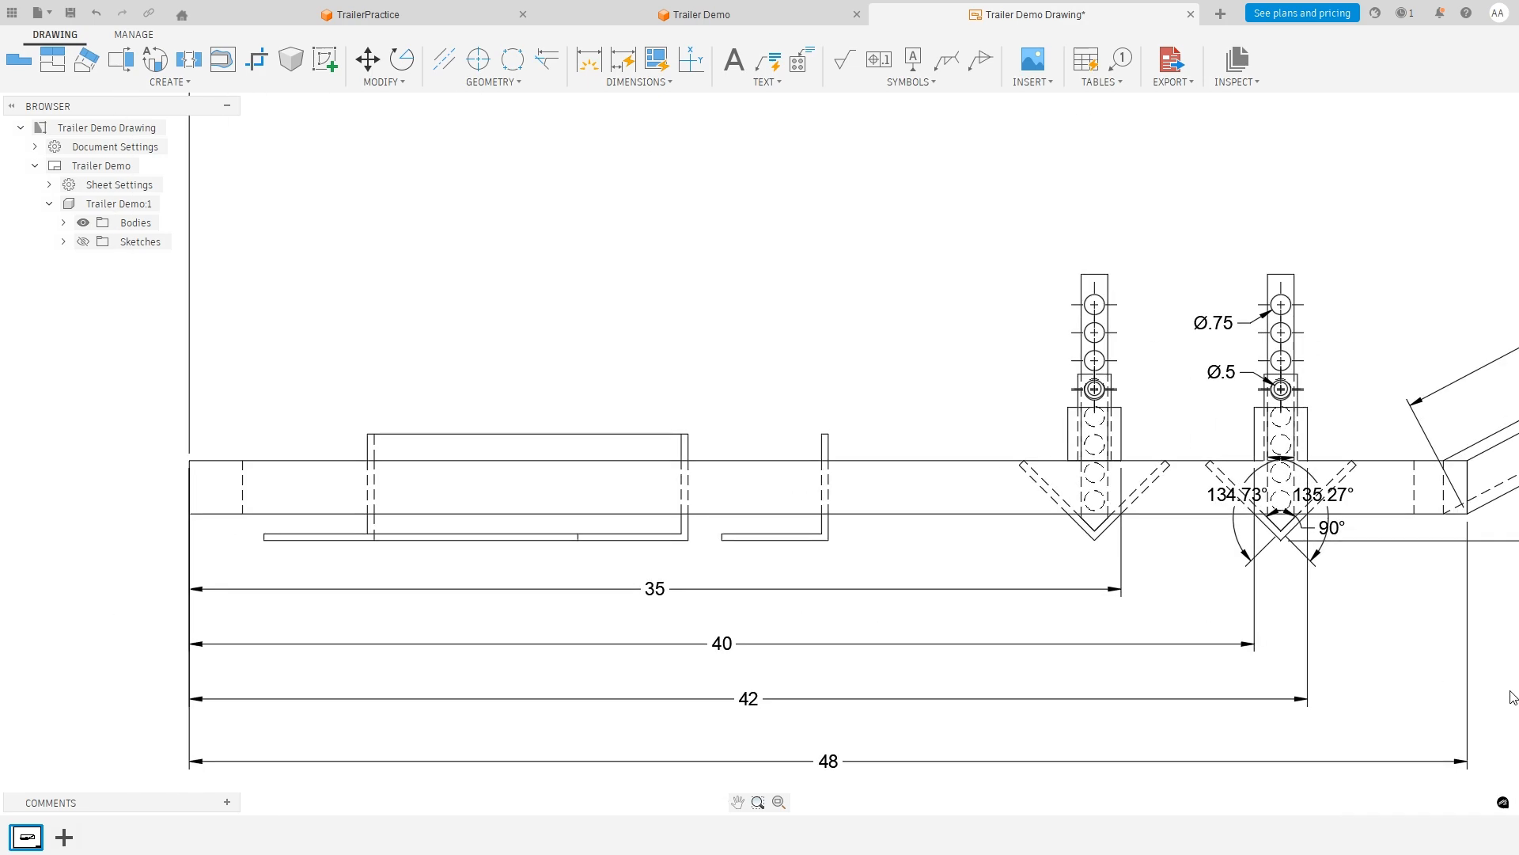
{"action": "scroll", "coordinate": [1511, 697], "scroll_direction": "down", "scroll_amount": 2}
{"action": "scroll", "coordinate": [1510, 669], "scroll_direction": "up", "scroll_amount": 2}
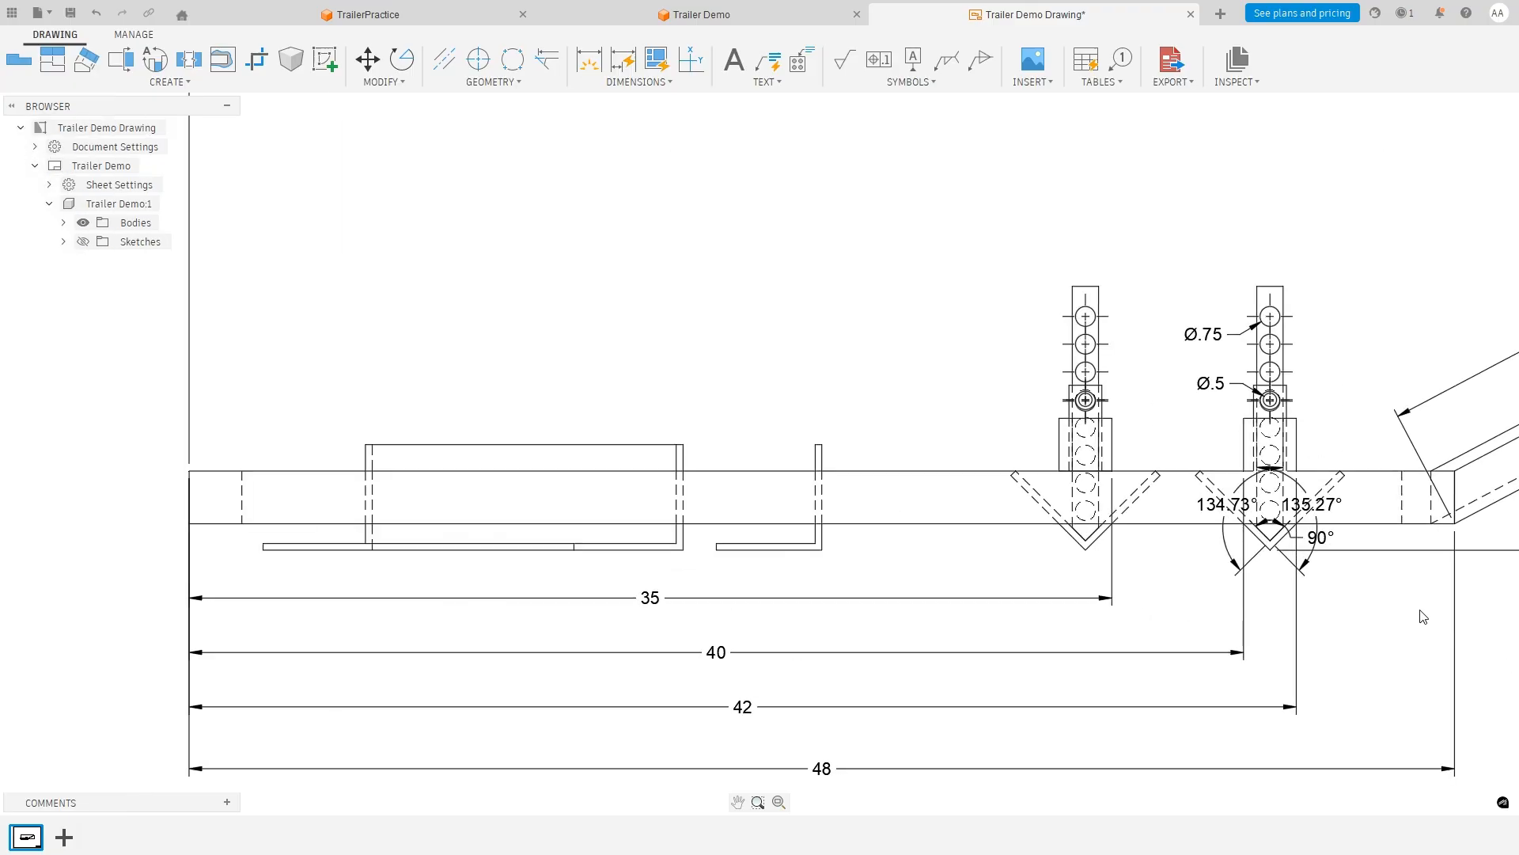
{"action": "scroll", "coordinate": [1377, 554], "scroll_direction": "down", "scroll_amount": 5}
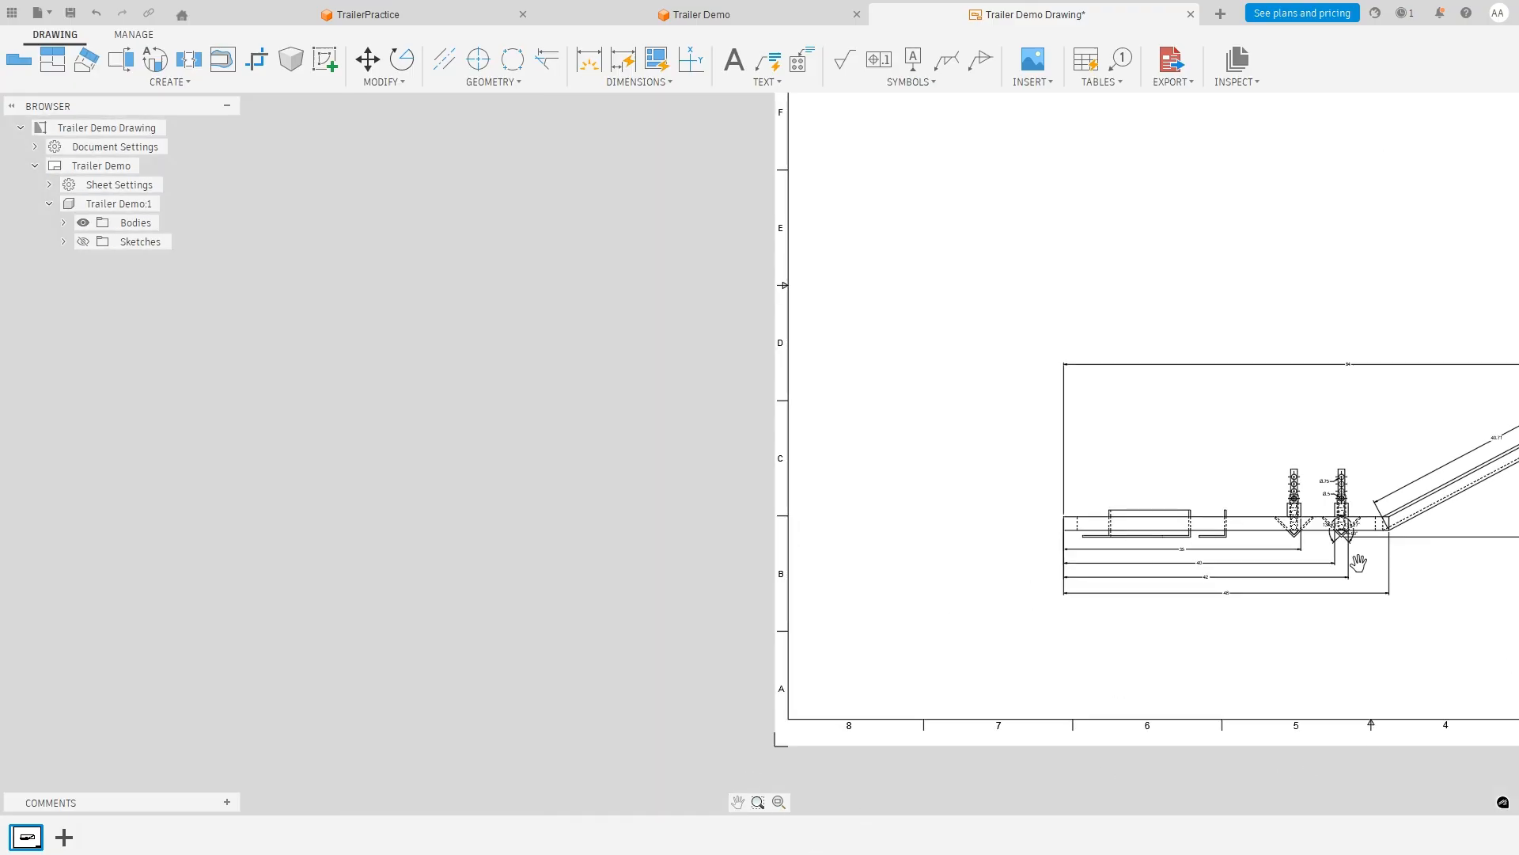
{"action": "mouse_move", "coordinate": [1359, 562]}
{"action": "middle_mouse_down"}
{"action": "mouse_move", "coordinate": [848, 675]}
{"action": "mouse_move", "coordinate": [792, 673]}
{"action": "middle_mouse_up"}
{"action": "scroll", "coordinate": [885, 602], "scroll_direction": "down", "scroll_amount": 1}
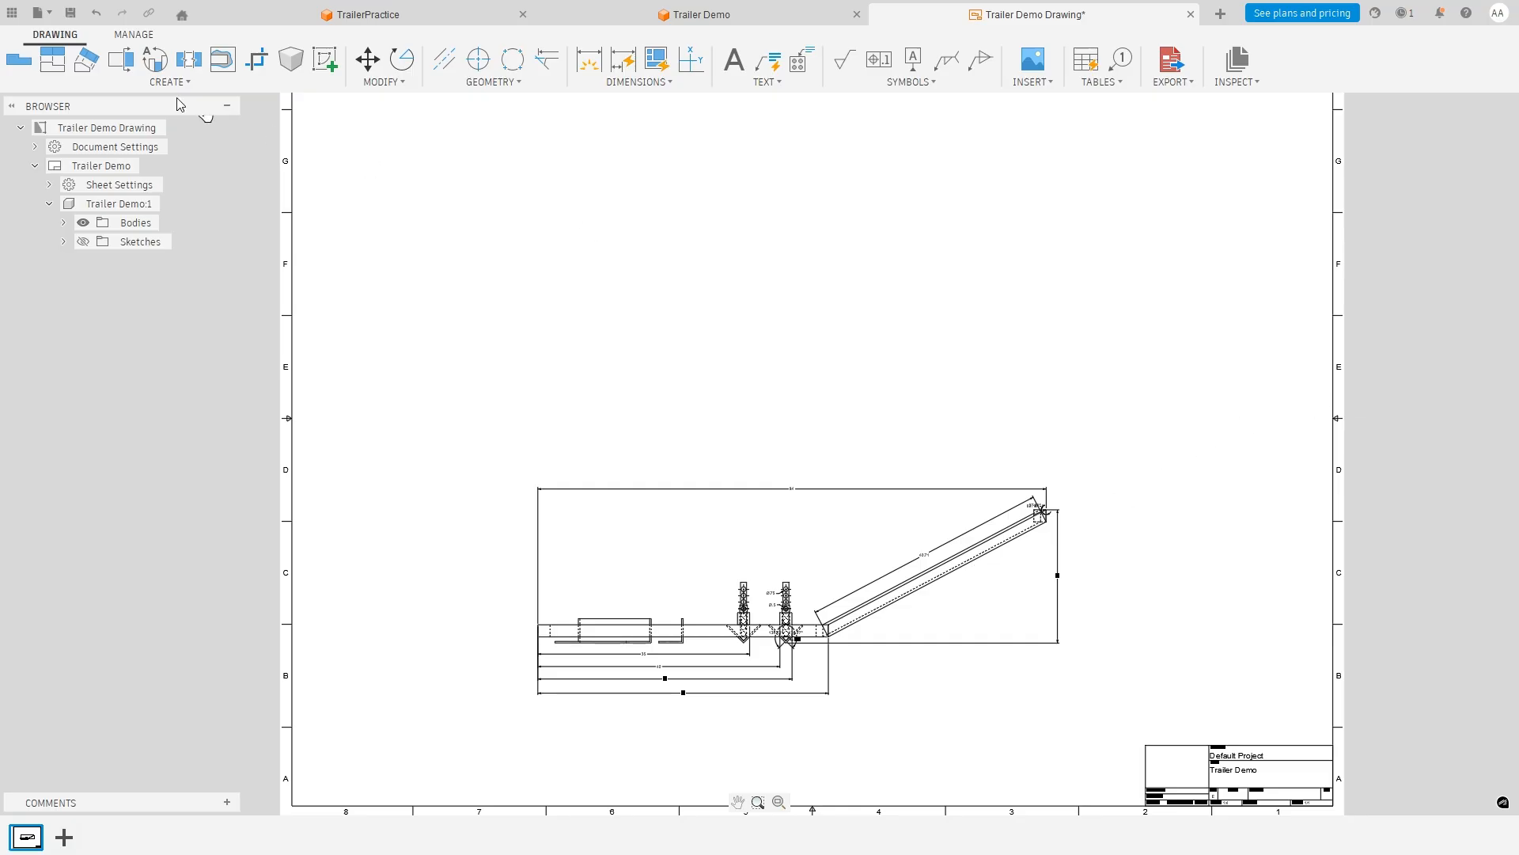
Place a projected top view of the trailer directly above the dimensioned side view.
{"action": "left_click", "coordinate": [53, 62]}
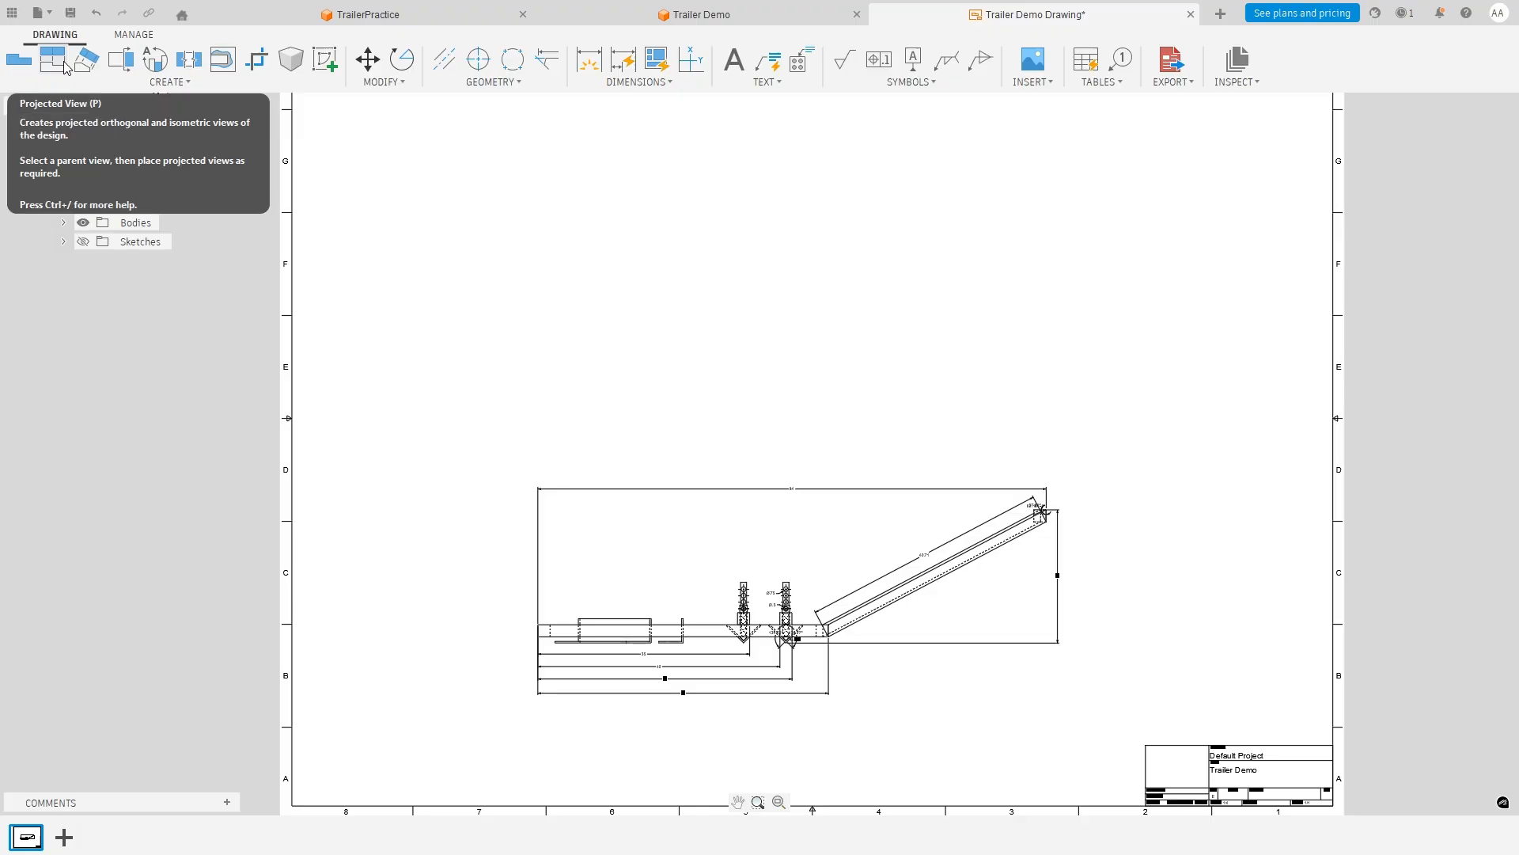
{"action": "left_click", "coordinate": [63, 68]}
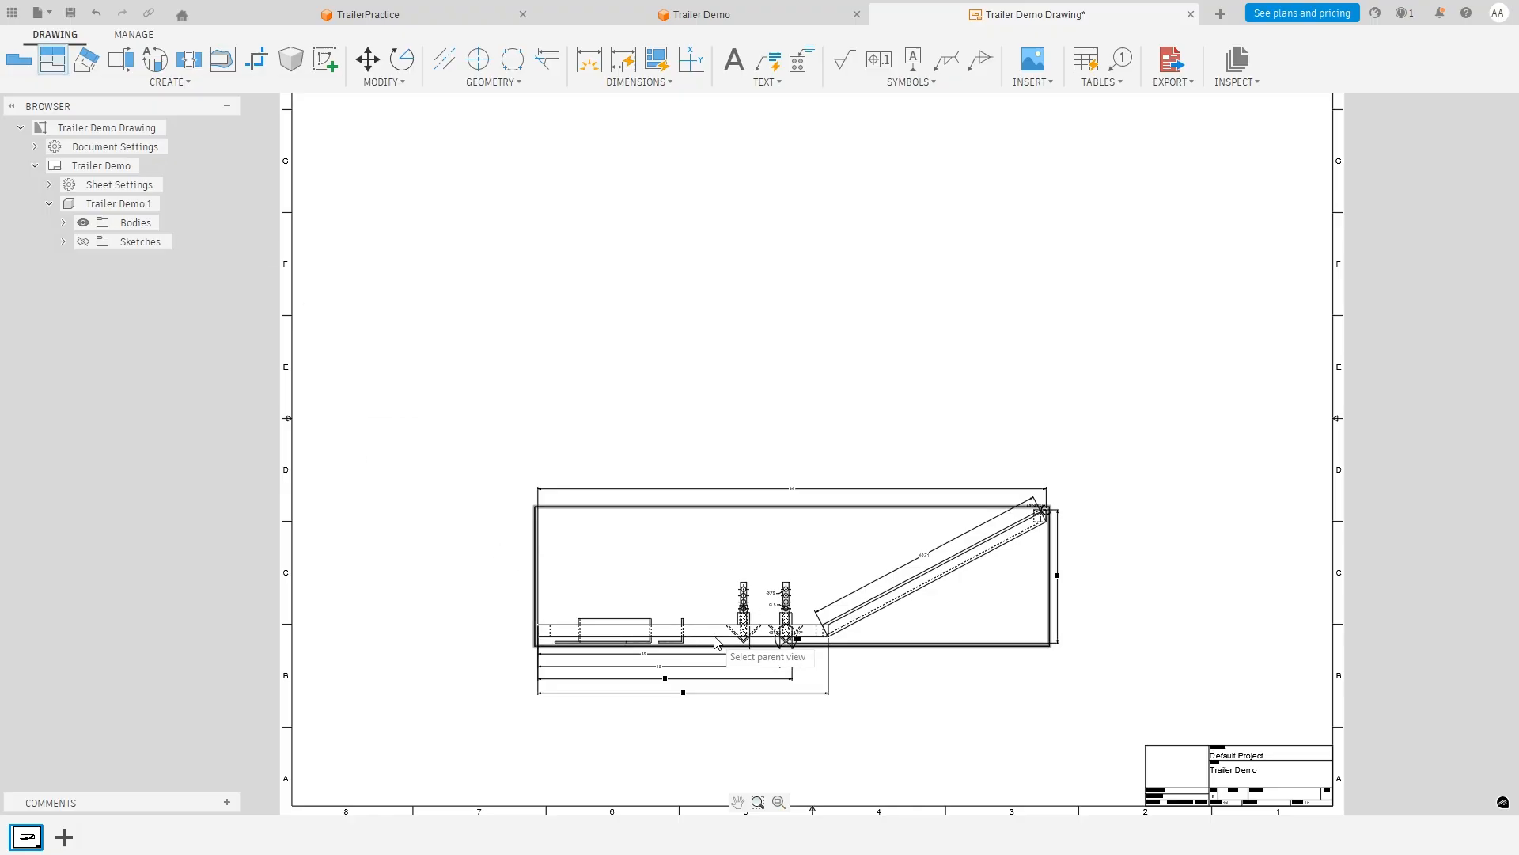
{"action": "scroll", "coordinate": [693, 637], "scroll_direction": "up", "scroll_amount": 5}
{"action": "scroll", "coordinate": [653, 638], "scroll_direction": "up", "scroll_amount": 3}
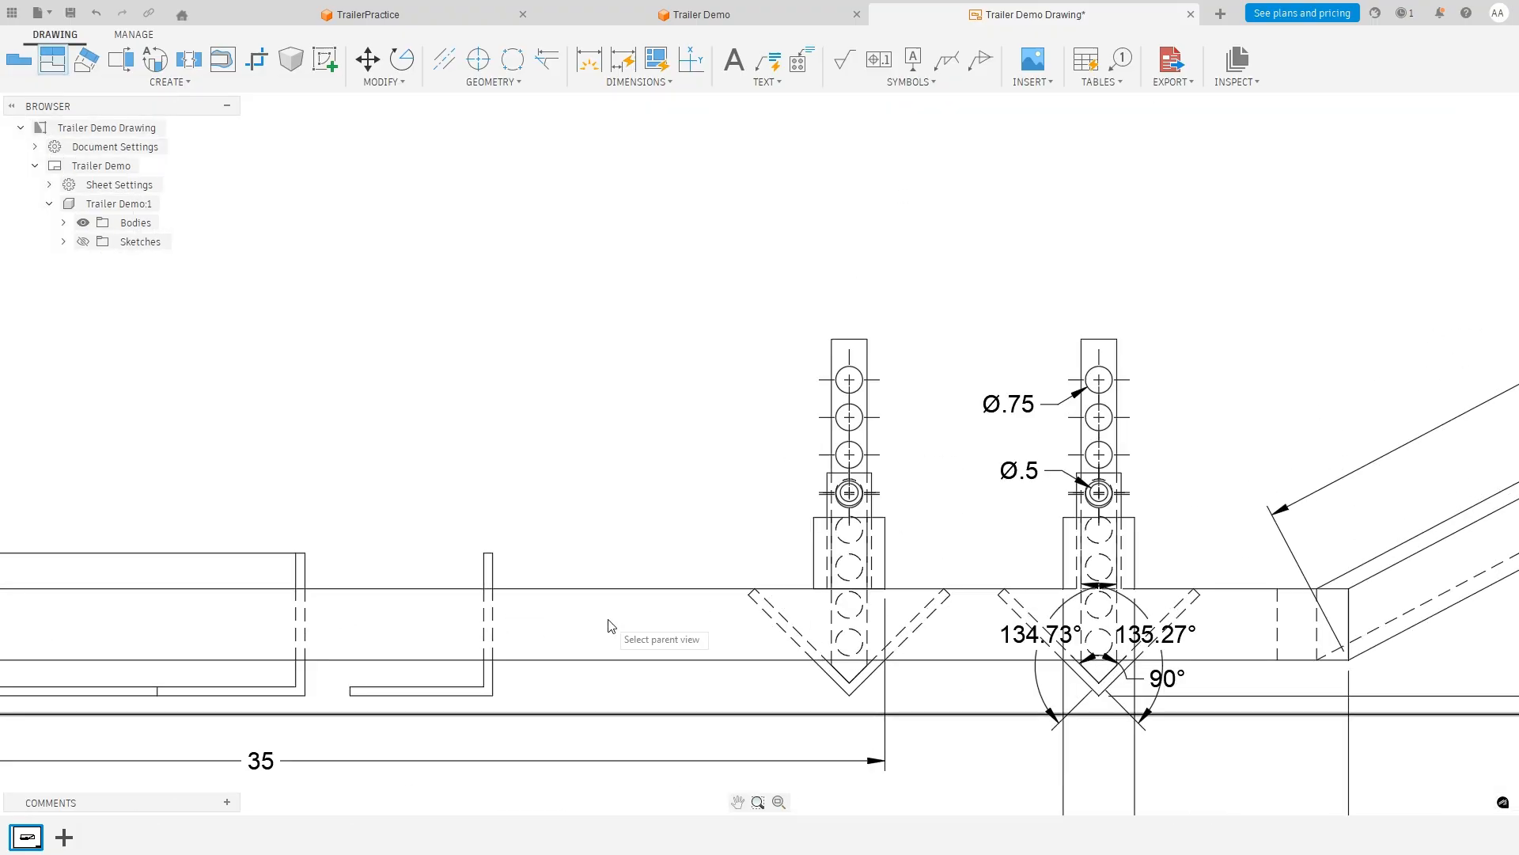
{"action": "left_click", "coordinate": [612, 663]}
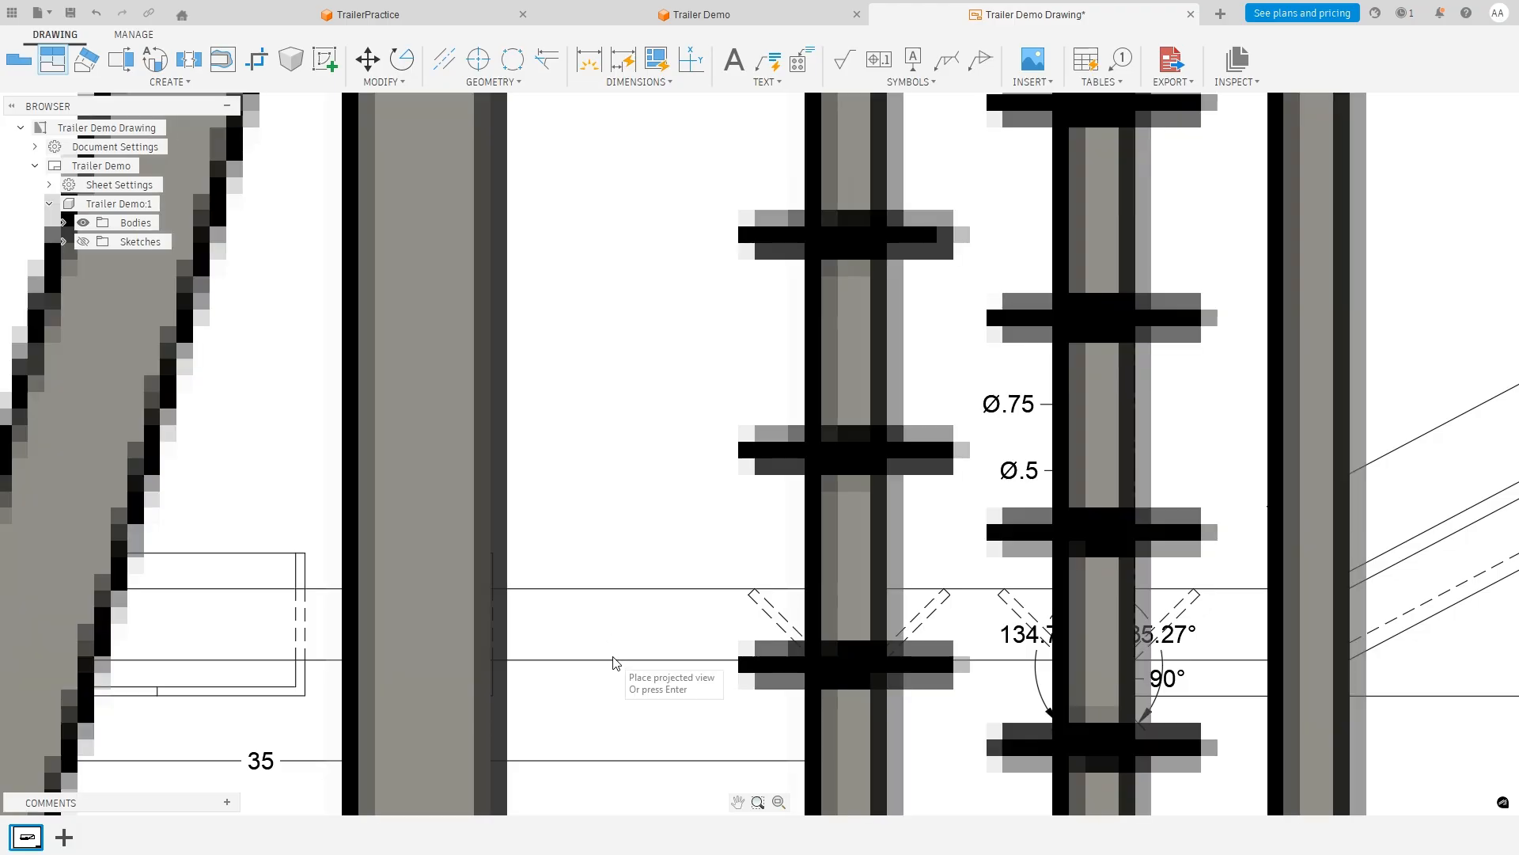
{"action": "scroll", "coordinate": [741, 477], "scroll_direction": "up", "scroll_amount": 3}
{"action": "scroll", "coordinate": [742, 477], "scroll_direction": "down", "scroll_amount": 10}
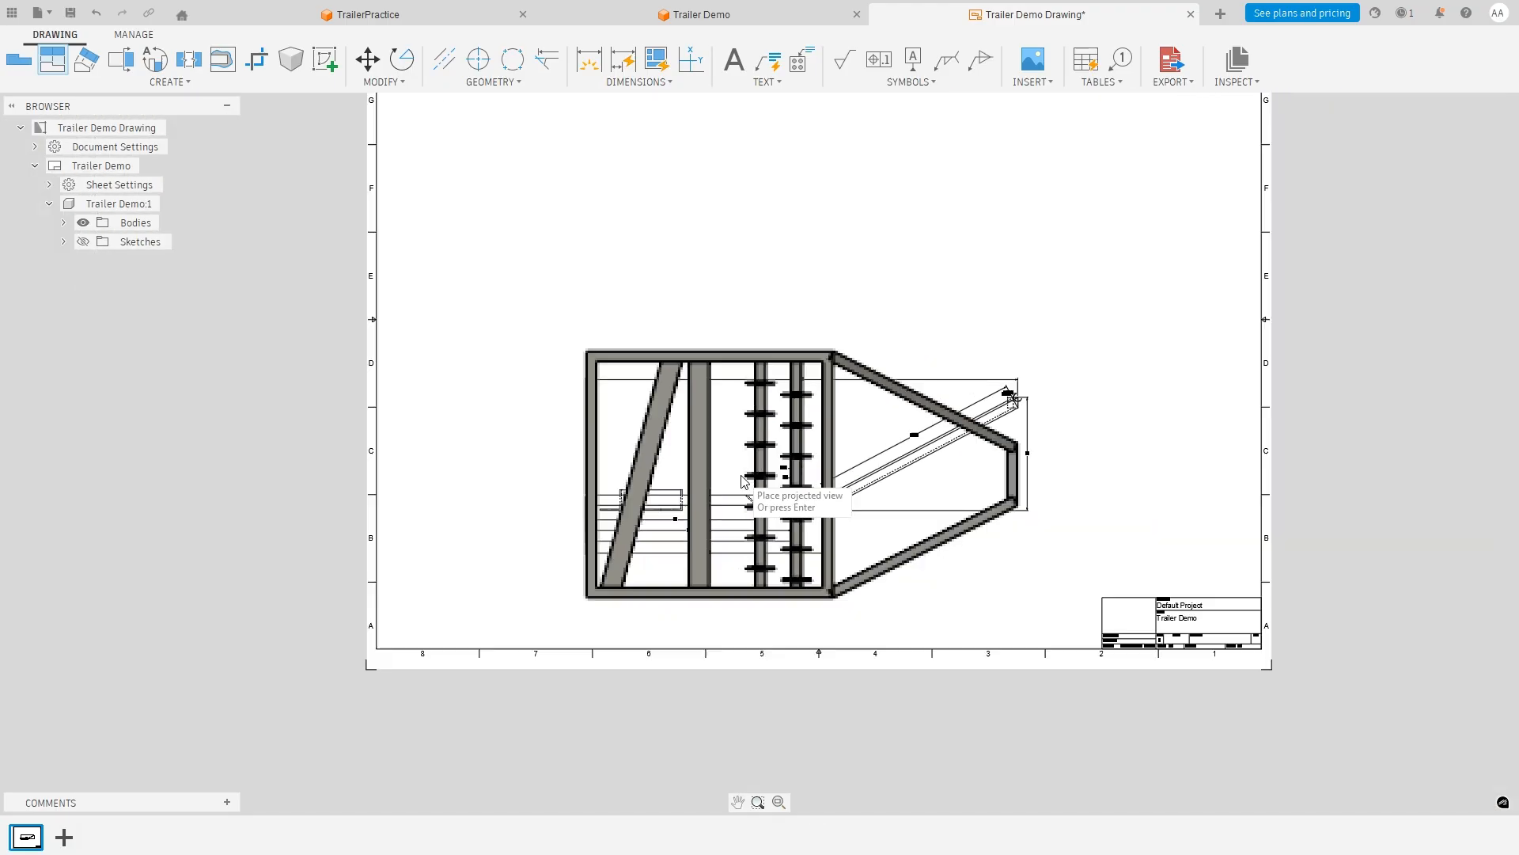
{"action": "left_click", "coordinate": [761, 157]}
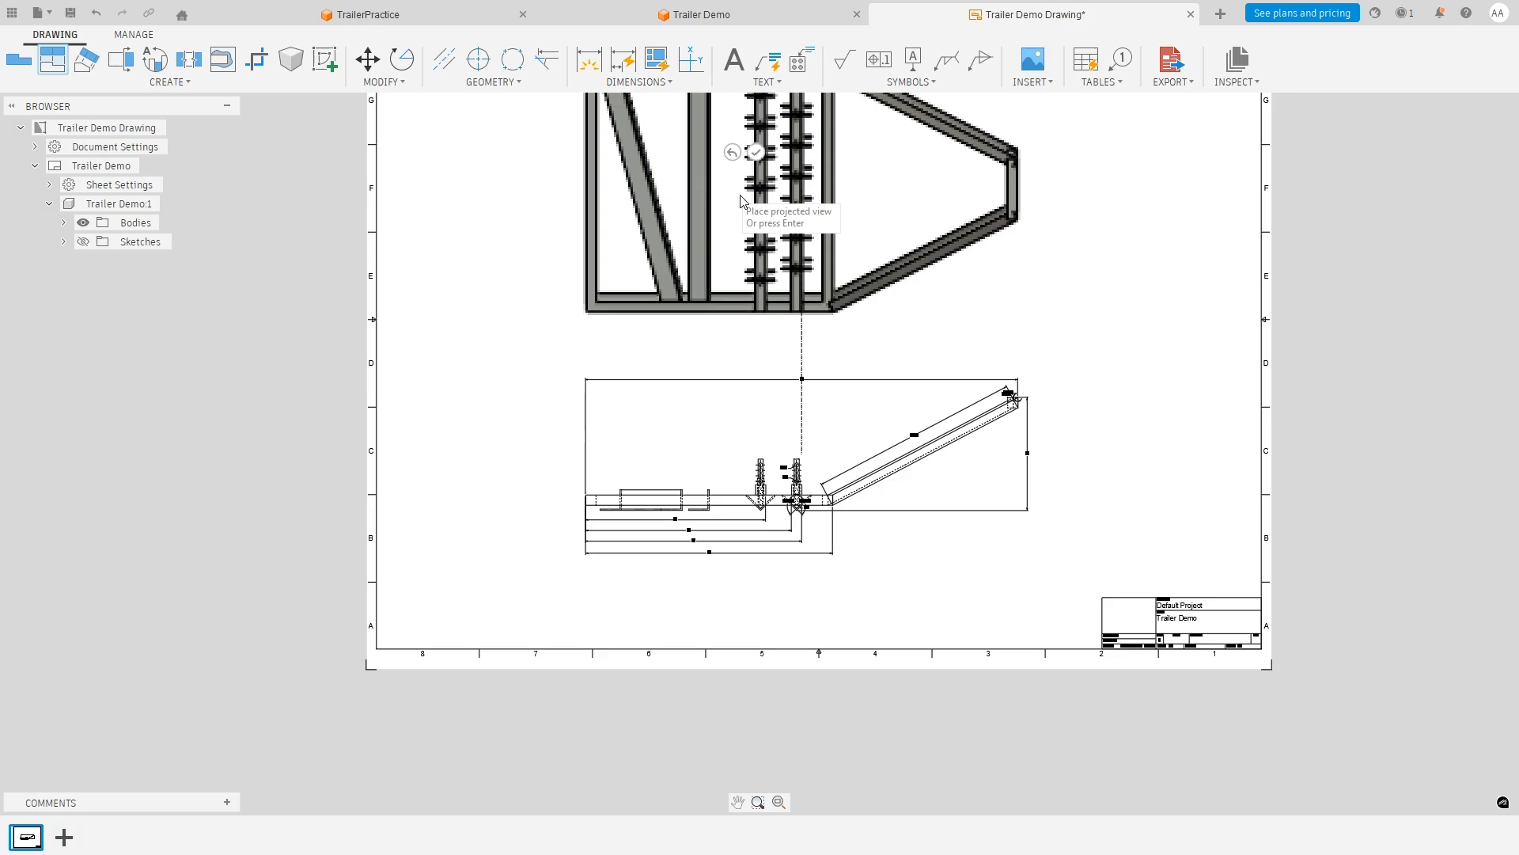
{"action": "left_click", "coordinate": [756, 152]}
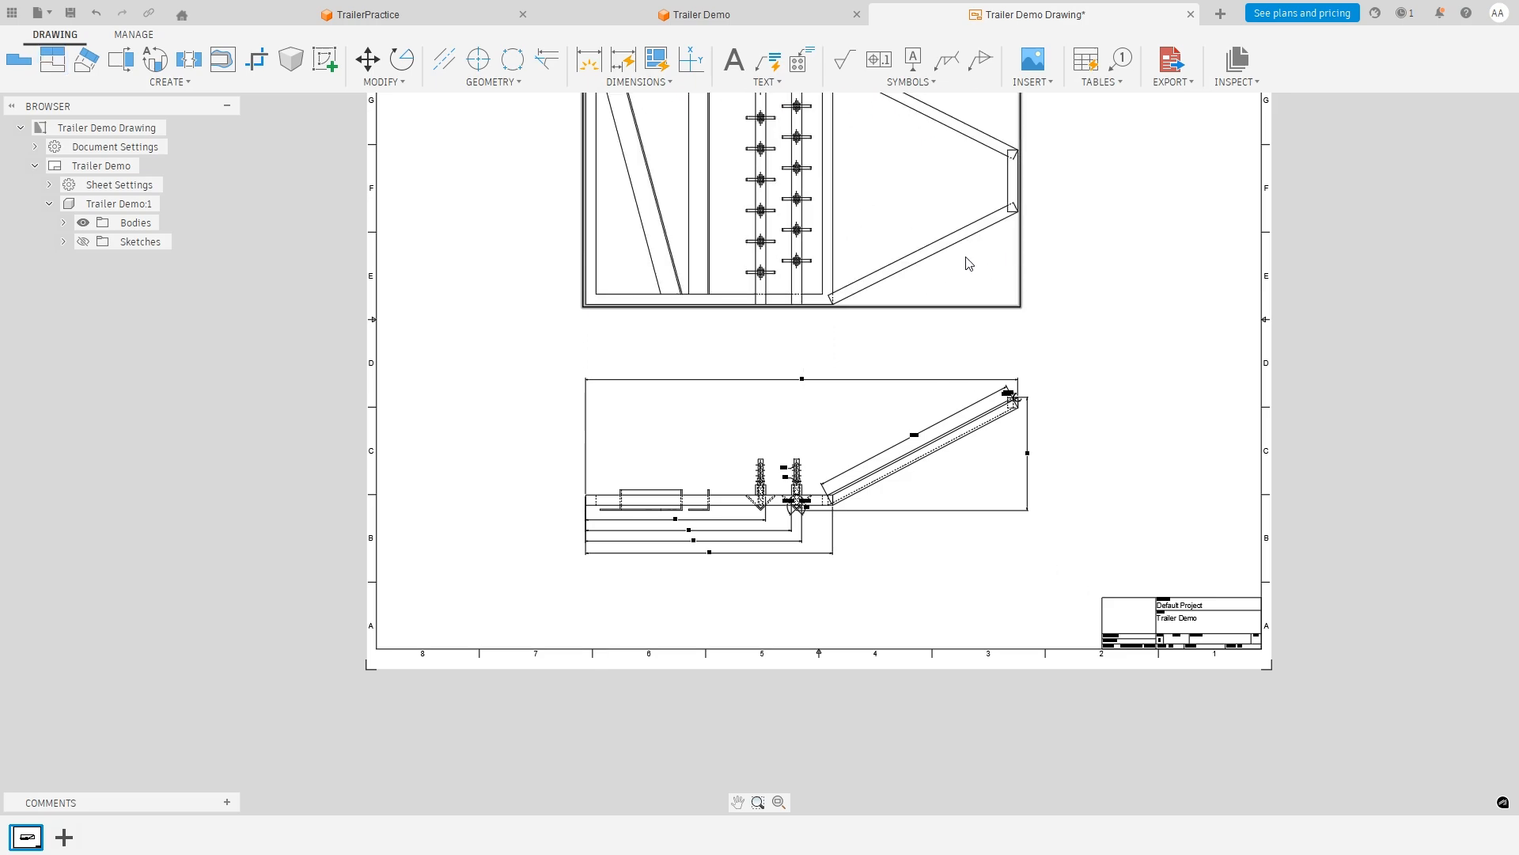
Place a projected end view of the trailer beyond the hitch end of the side view, and delete it again.
{"action": "scroll", "coordinate": [966, 261], "scroll_direction": "down", "scroll_amount": 4}
{"action": "scroll", "coordinate": [865, 156], "scroll_direction": "up", "scroll_amount": 5}
{"action": "scroll", "coordinate": [865, 156], "scroll_direction": "down", "scroll_amount": 3}
{"action": "scroll", "coordinate": [862, 158], "scroll_direction": "up", "scroll_amount": 5}
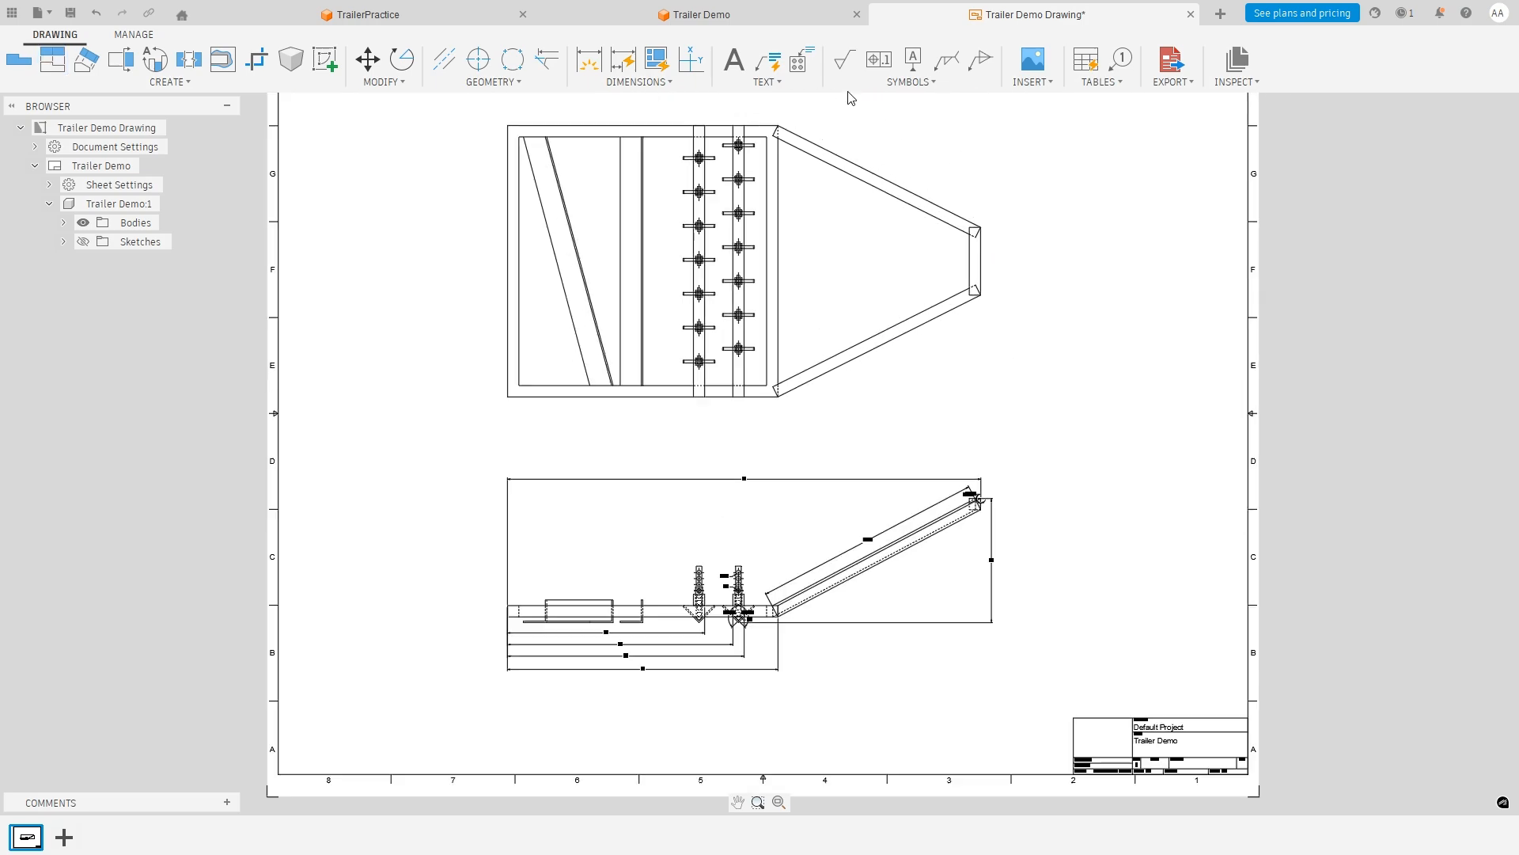
{"action": "left_click_drag", "start_coordinate": [1042, 212], "coordinate": [844, 193]}
{"action": "left_click_drag", "start_coordinate": [831, 663], "coordinate": [613, 602]}
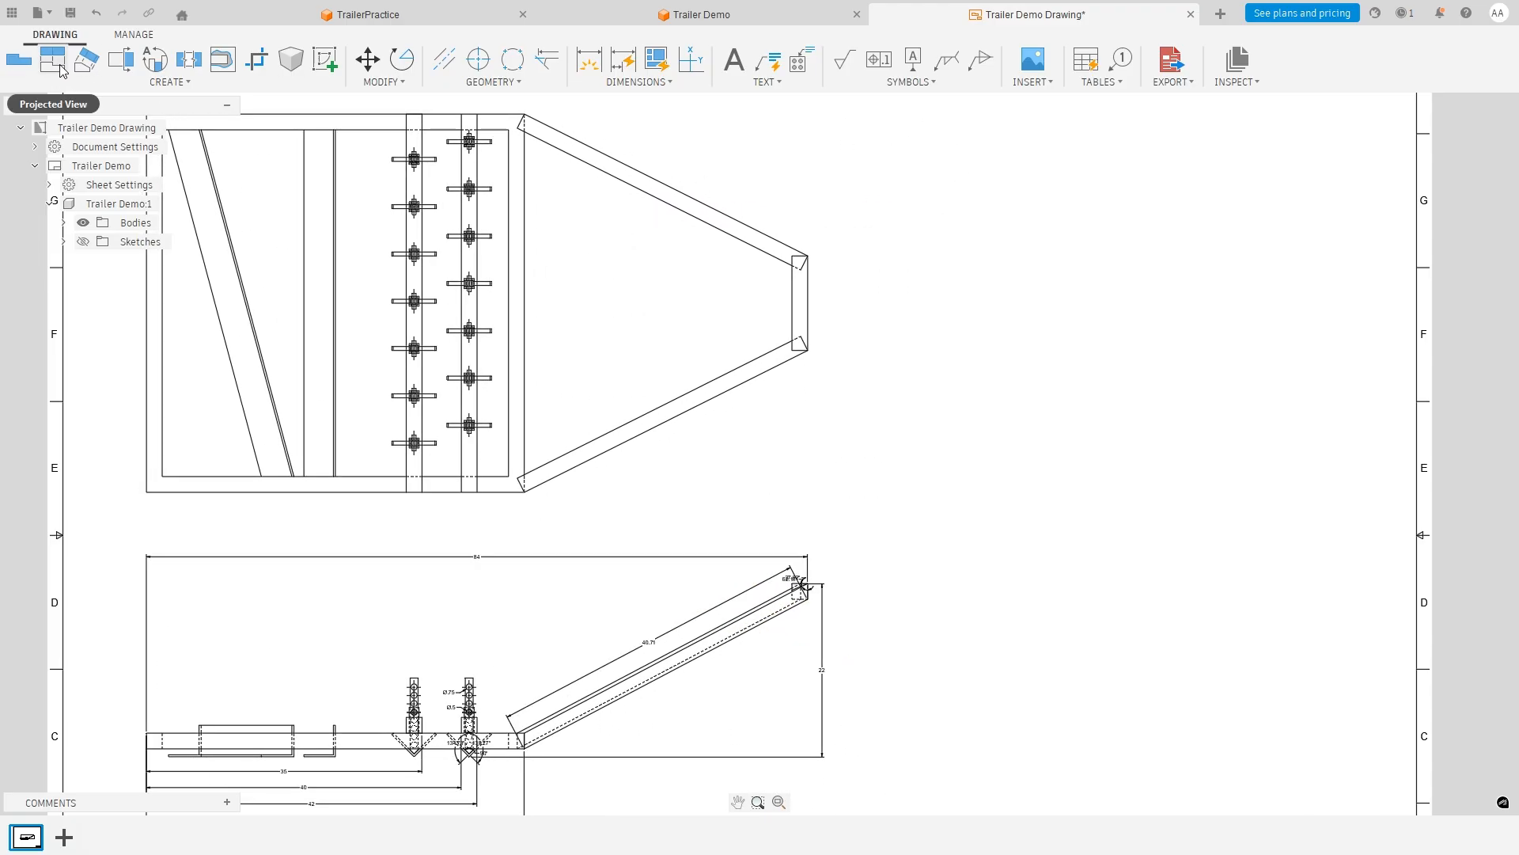
{"action": "left_click", "coordinate": [52, 60]}
{"action": "scroll", "coordinate": [774, 613], "scroll_direction": "down", "scroll_amount": 2}
{"action": "scroll", "coordinate": [774, 613], "scroll_direction": "up", "scroll_amount": 5}
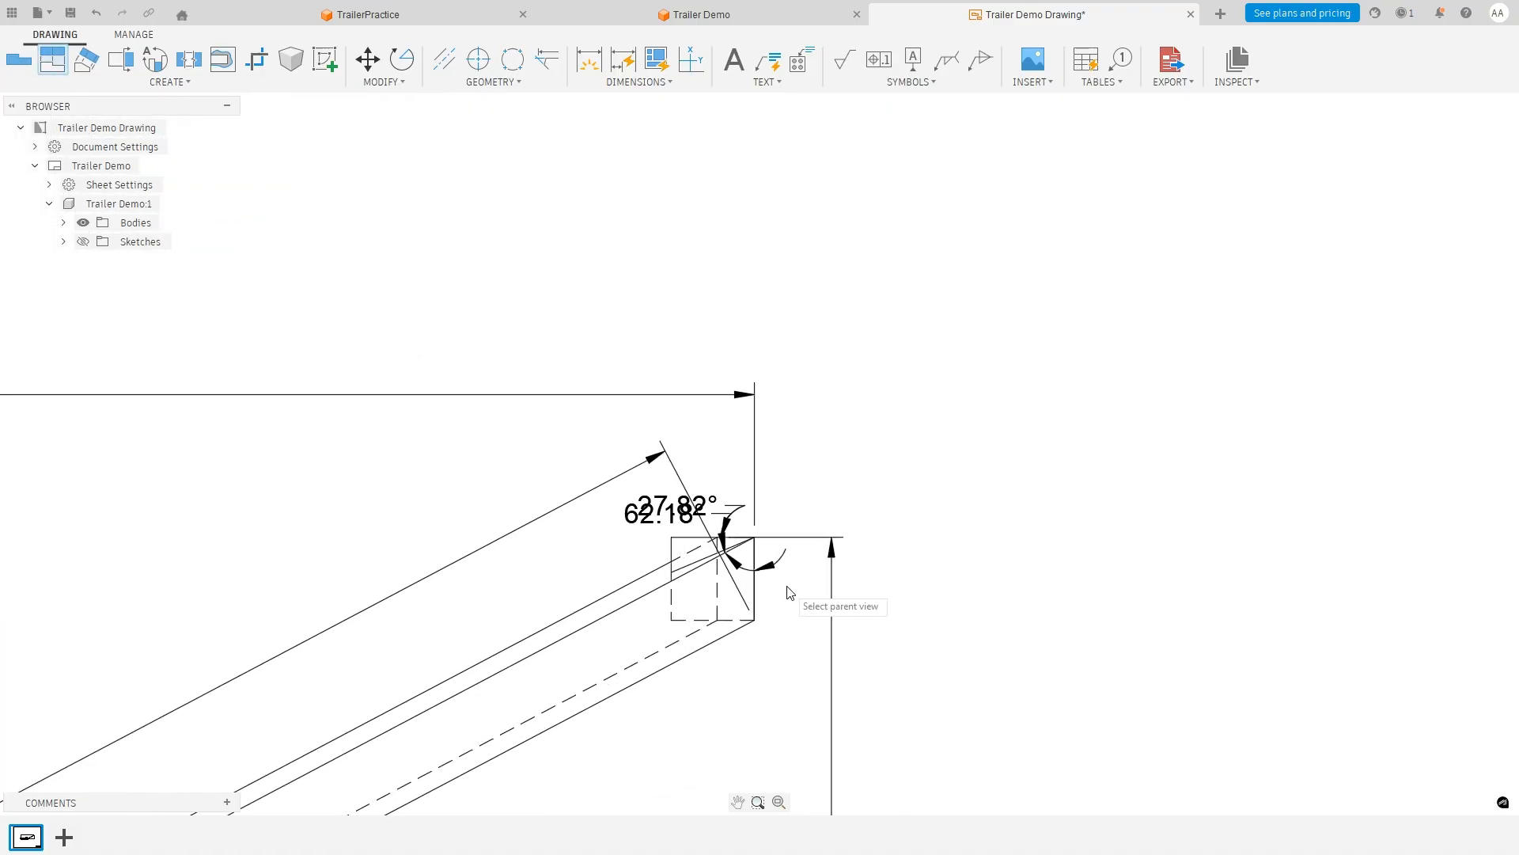
{"action": "left_click", "coordinate": [753, 587]}
{"action": "scroll", "coordinate": [999, 543], "scroll_direction": "up", "scroll_amount": 3}
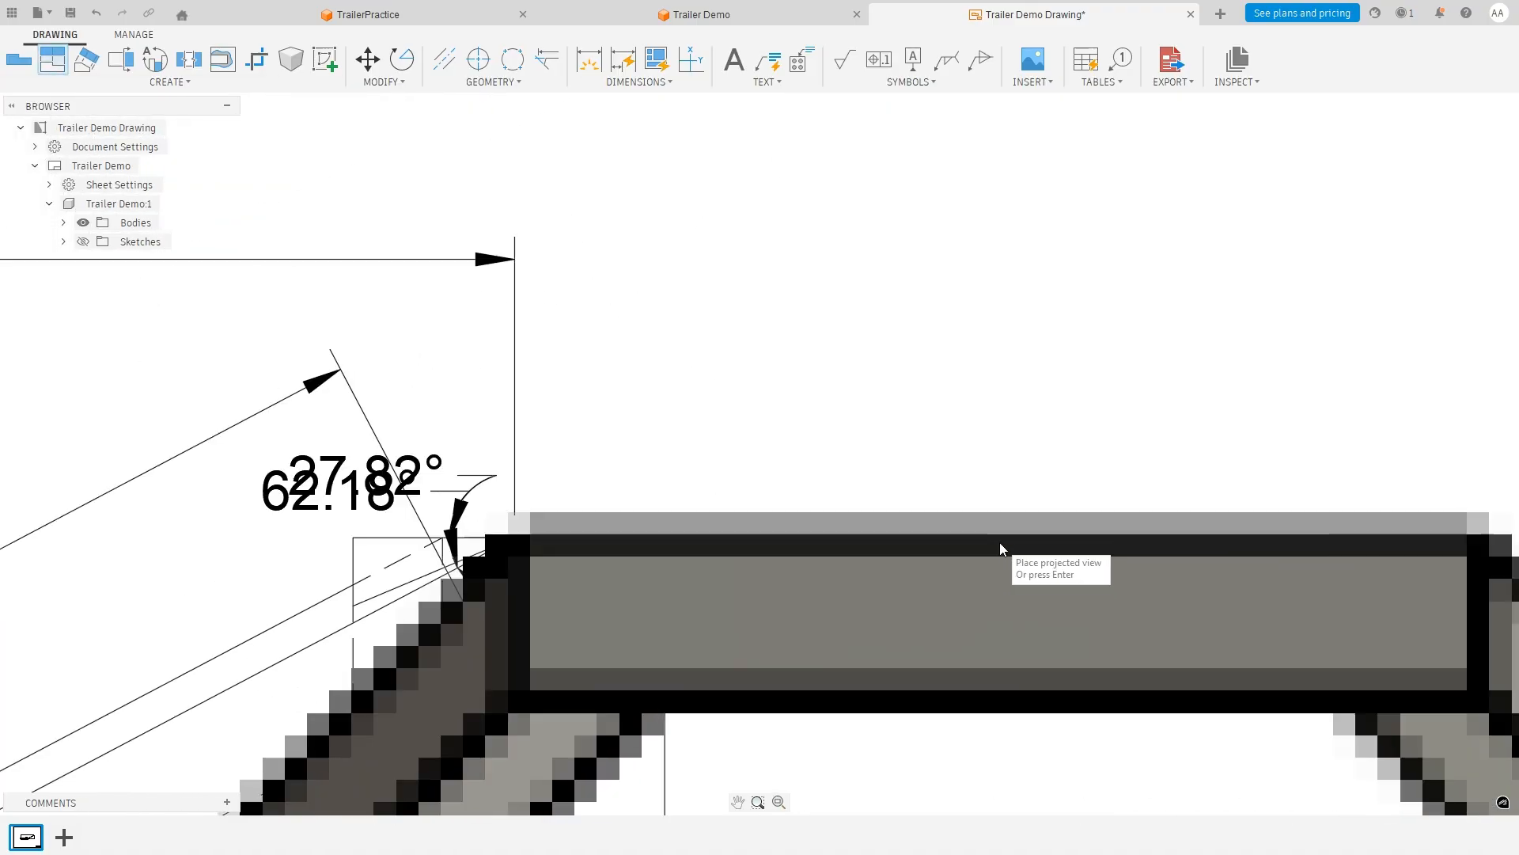
{"action": "scroll", "coordinate": [1061, 563], "scroll_direction": "down", "scroll_amount": 10}
{"action": "left_click", "coordinate": [1259, 581]}
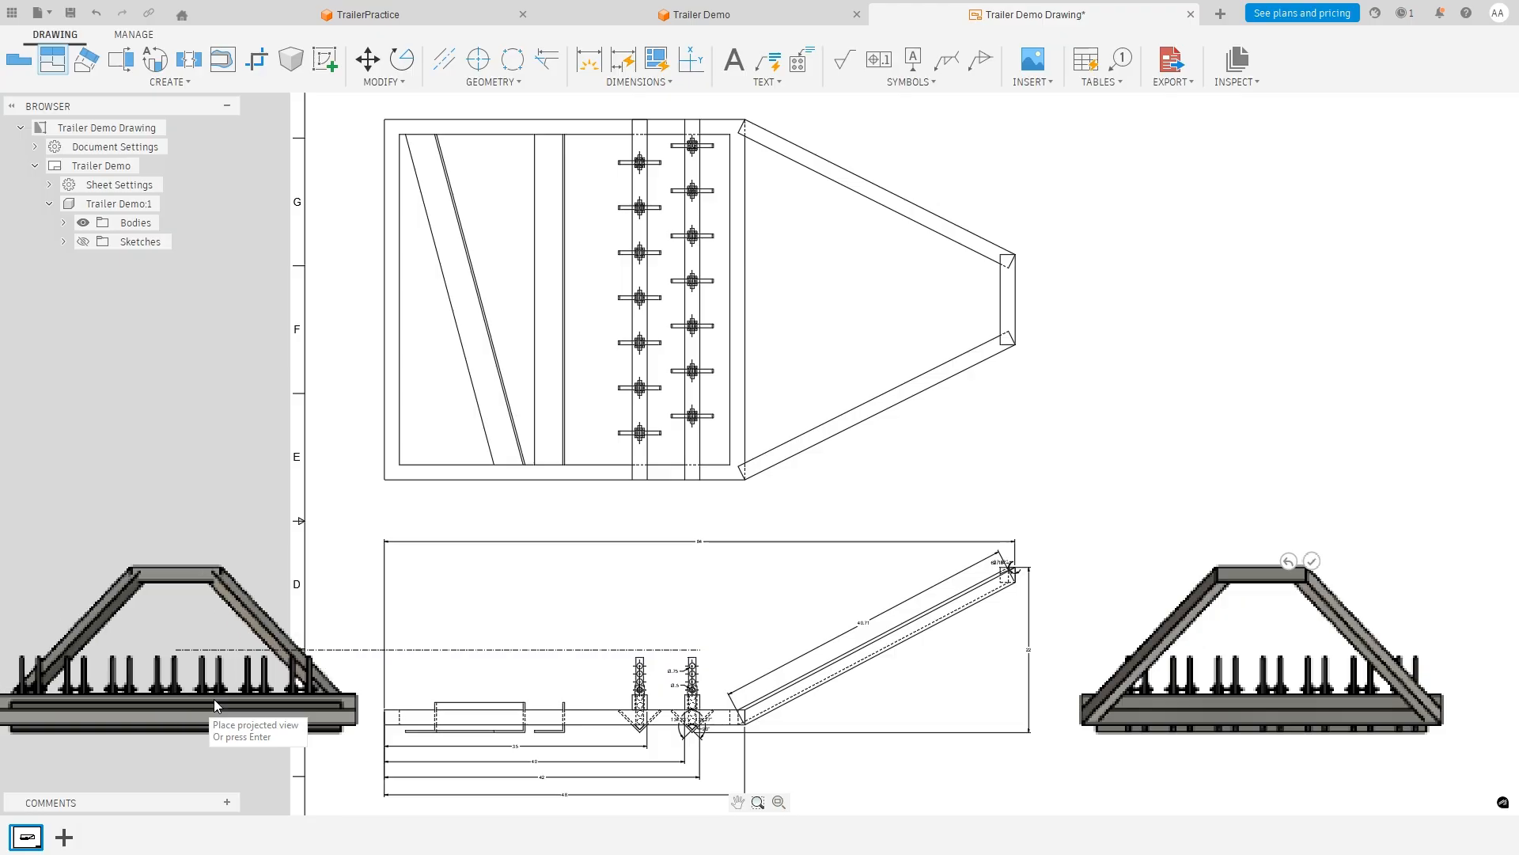
{"action": "left_click", "coordinate": [1311, 567]}
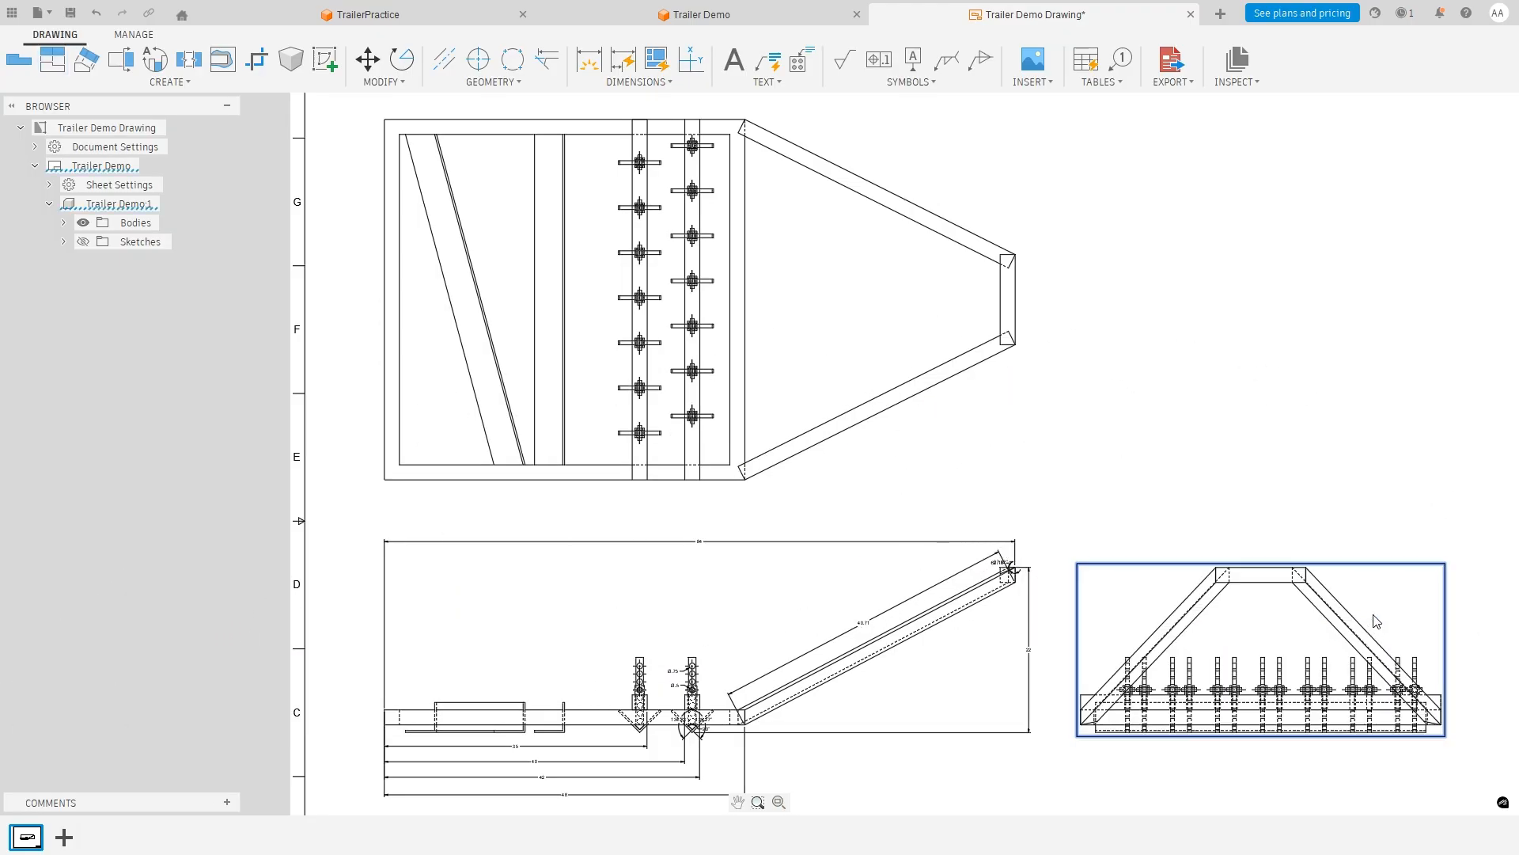
{"action": "key", "text": "Delete"}
{"action": "scroll", "coordinate": [691, 340], "scroll_direction": "down", "scroll_amount": 4}
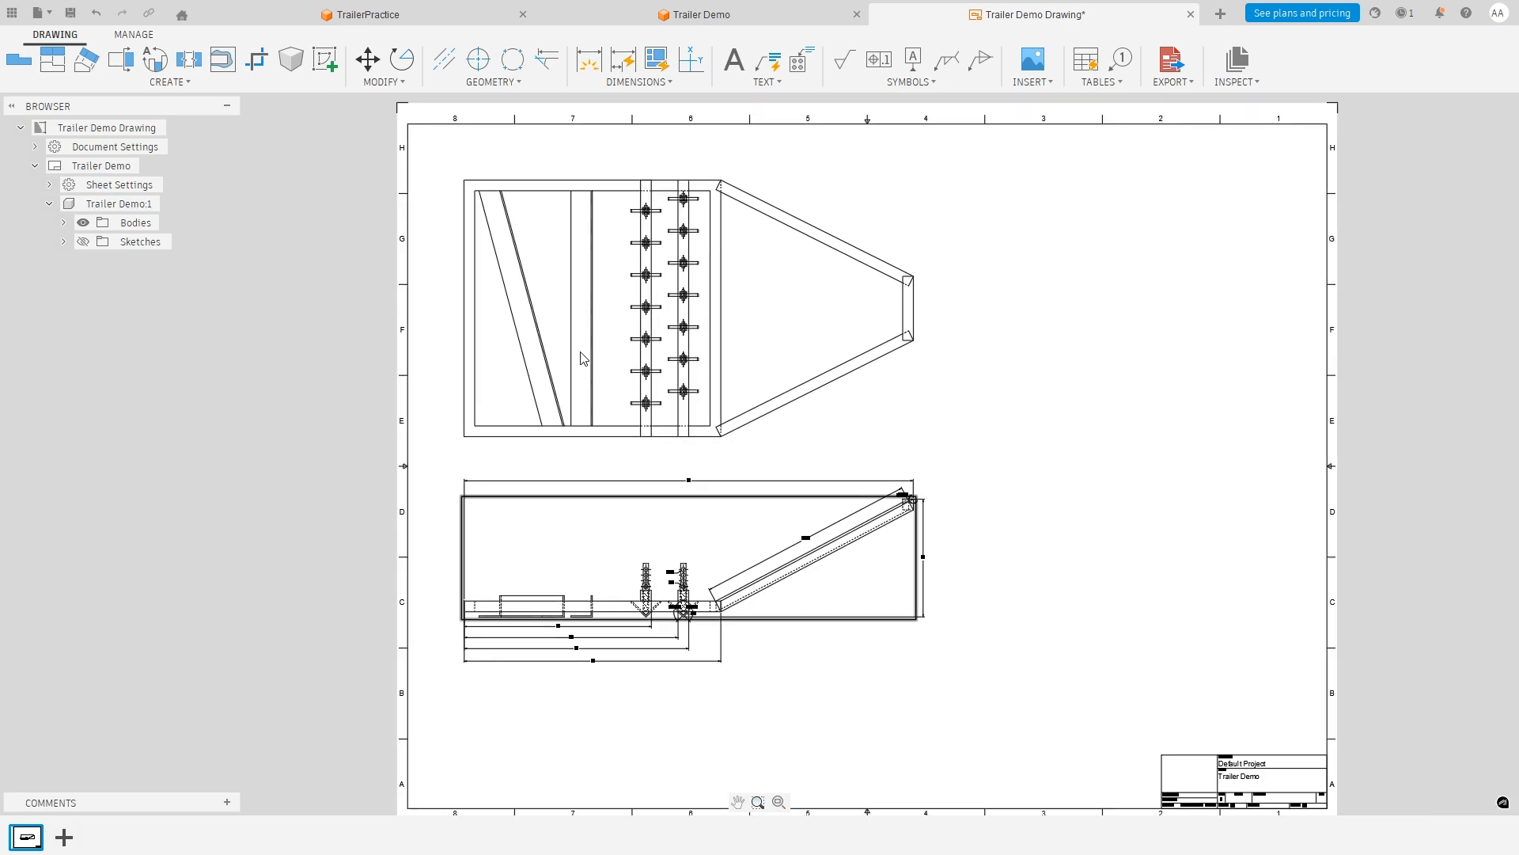
{"action": "scroll", "coordinate": [557, 224], "scroll_direction": "up", "scroll_amount": 1}
{"action": "scroll", "coordinate": [562, 221], "scroll_direction": "up", "scroll_amount": 3}
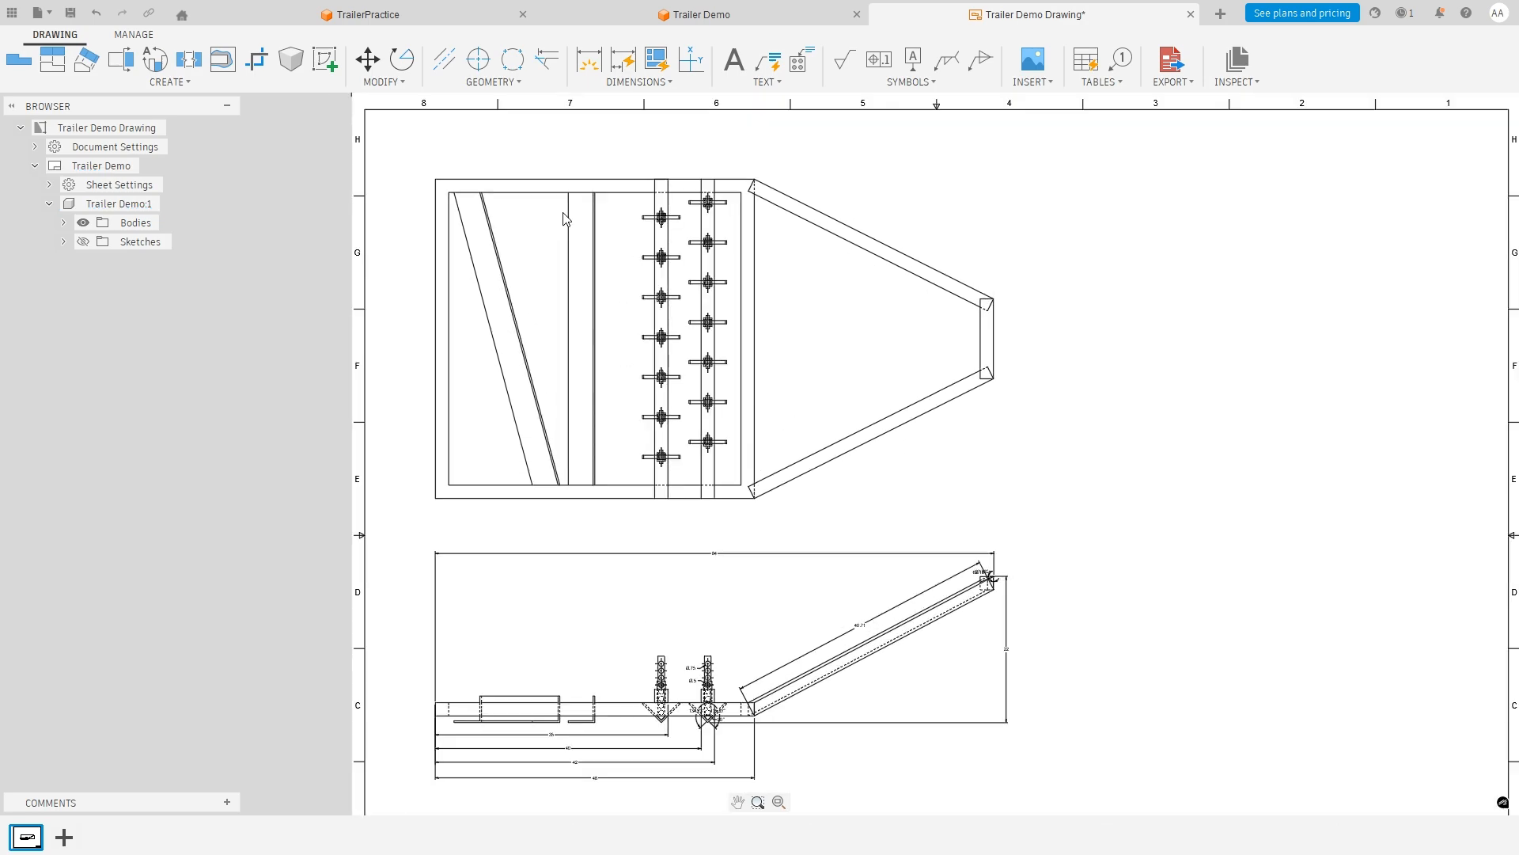
{"action": "scroll", "coordinate": [956, 190], "scroll_direction": "down", "scroll_amount": 1}
{"action": "scroll", "coordinate": [801, 177], "scroll_direction": "up", "scroll_amount": 1}
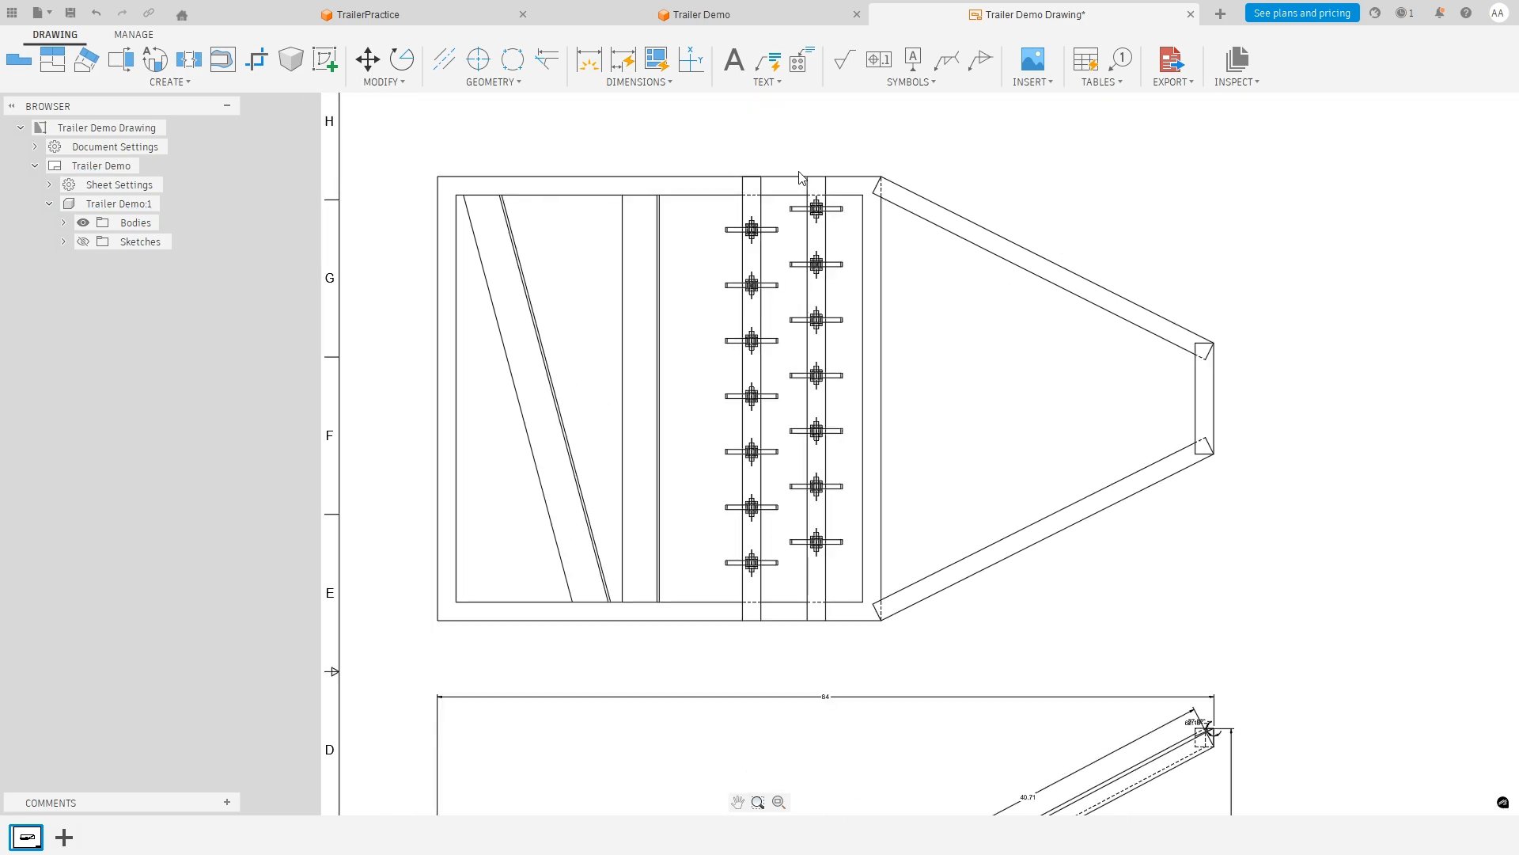
{"action": "left_click", "coordinate": [622, 61]}
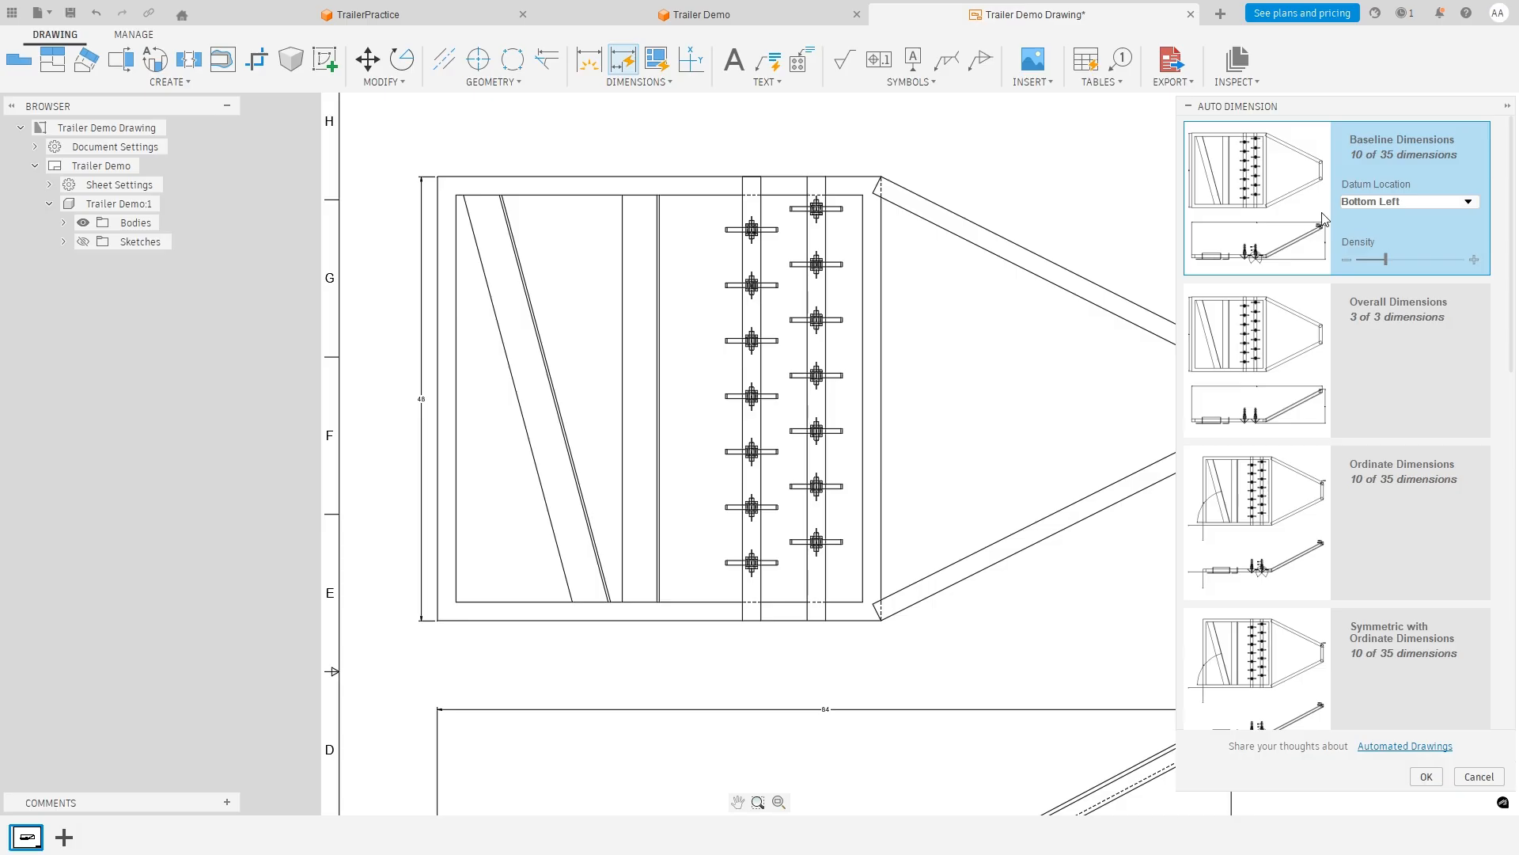
{"action": "left_click", "coordinate": [1479, 776]}
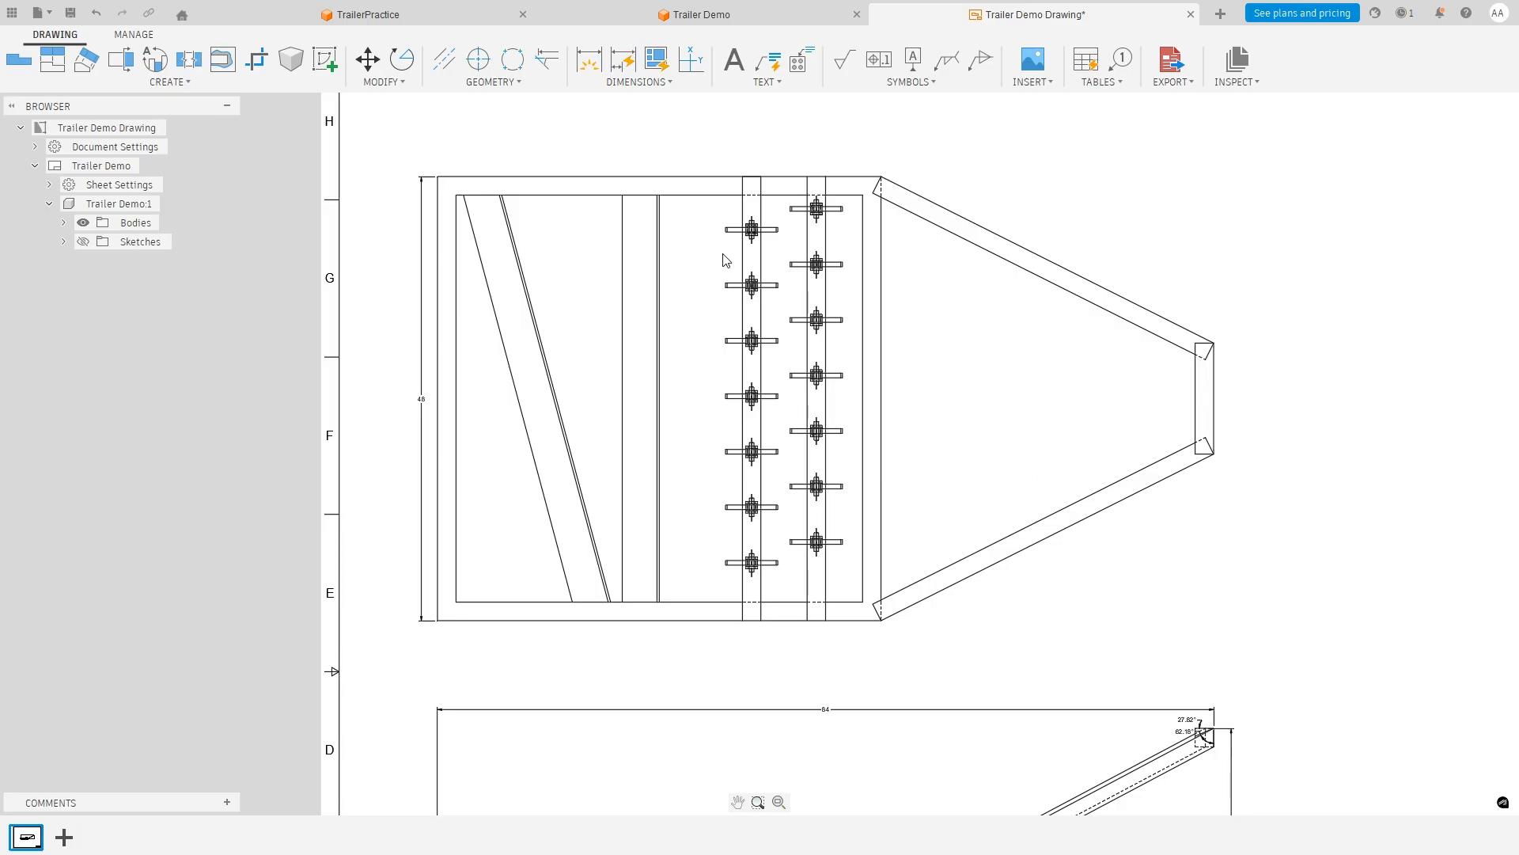
Try dimensioning the upper frame edge in the top view up to the second crossbar, and delete that dimension.
{"action": "left_click", "coordinate": [597, 65]}
{"action": "scroll", "coordinate": [570, 424], "scroll_direction": "down", "scroll_amount": 2}
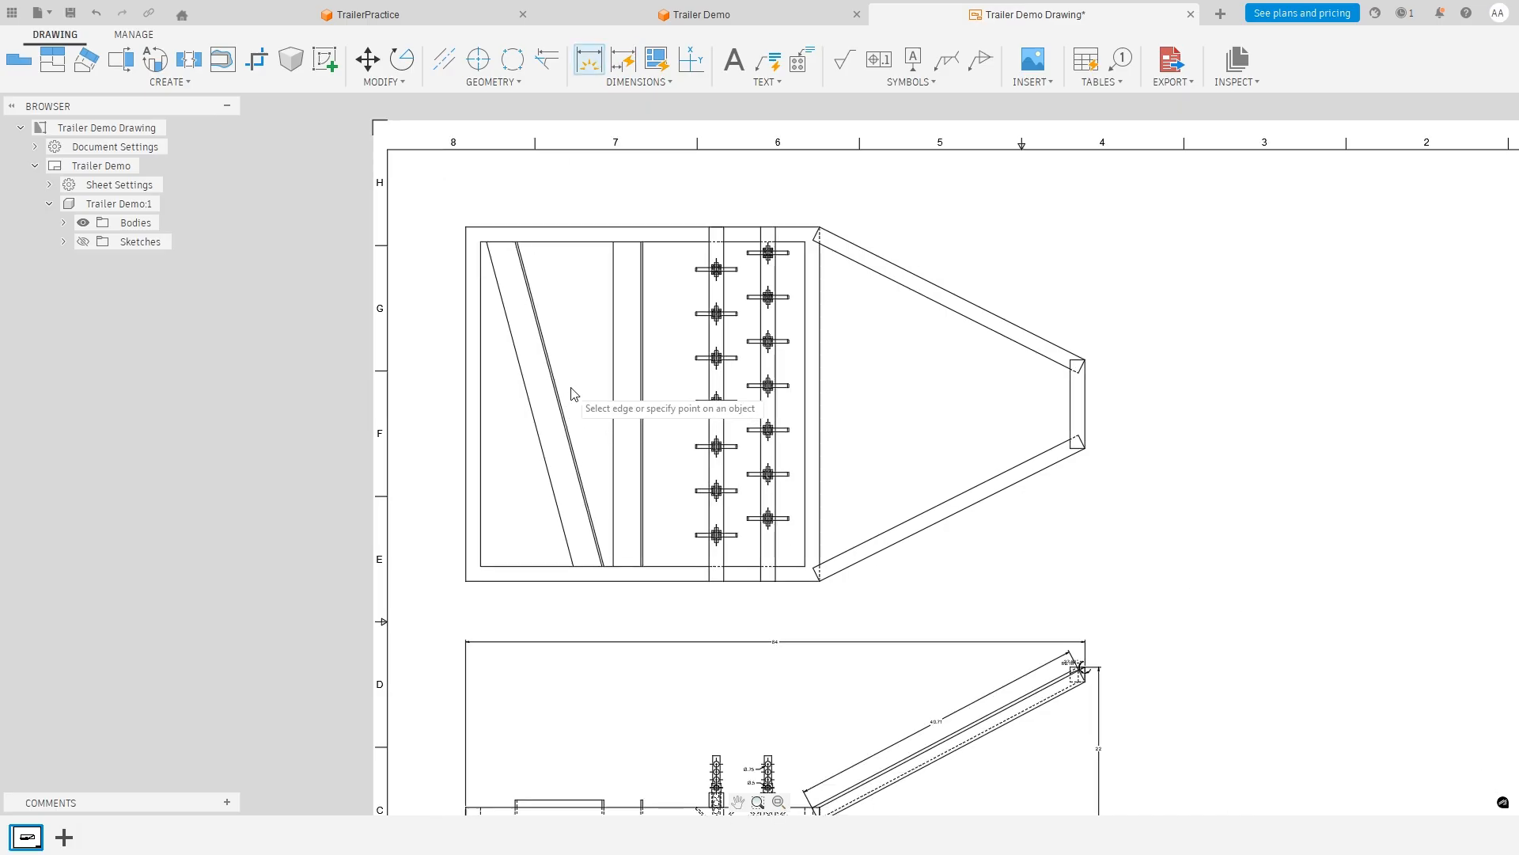
{"action": "scroll", "coordinate": [577, 393], "scroll_direction": "up", "scroll_amount": 2}
{"action": "scroll", "coordinate": [561, 375], "scroll_direction": "up", "scroll_amount": 4}
{"action": "scroll", "coordinate": [553, 381], "scroll_direction": "down", "scroll_amount": 3}
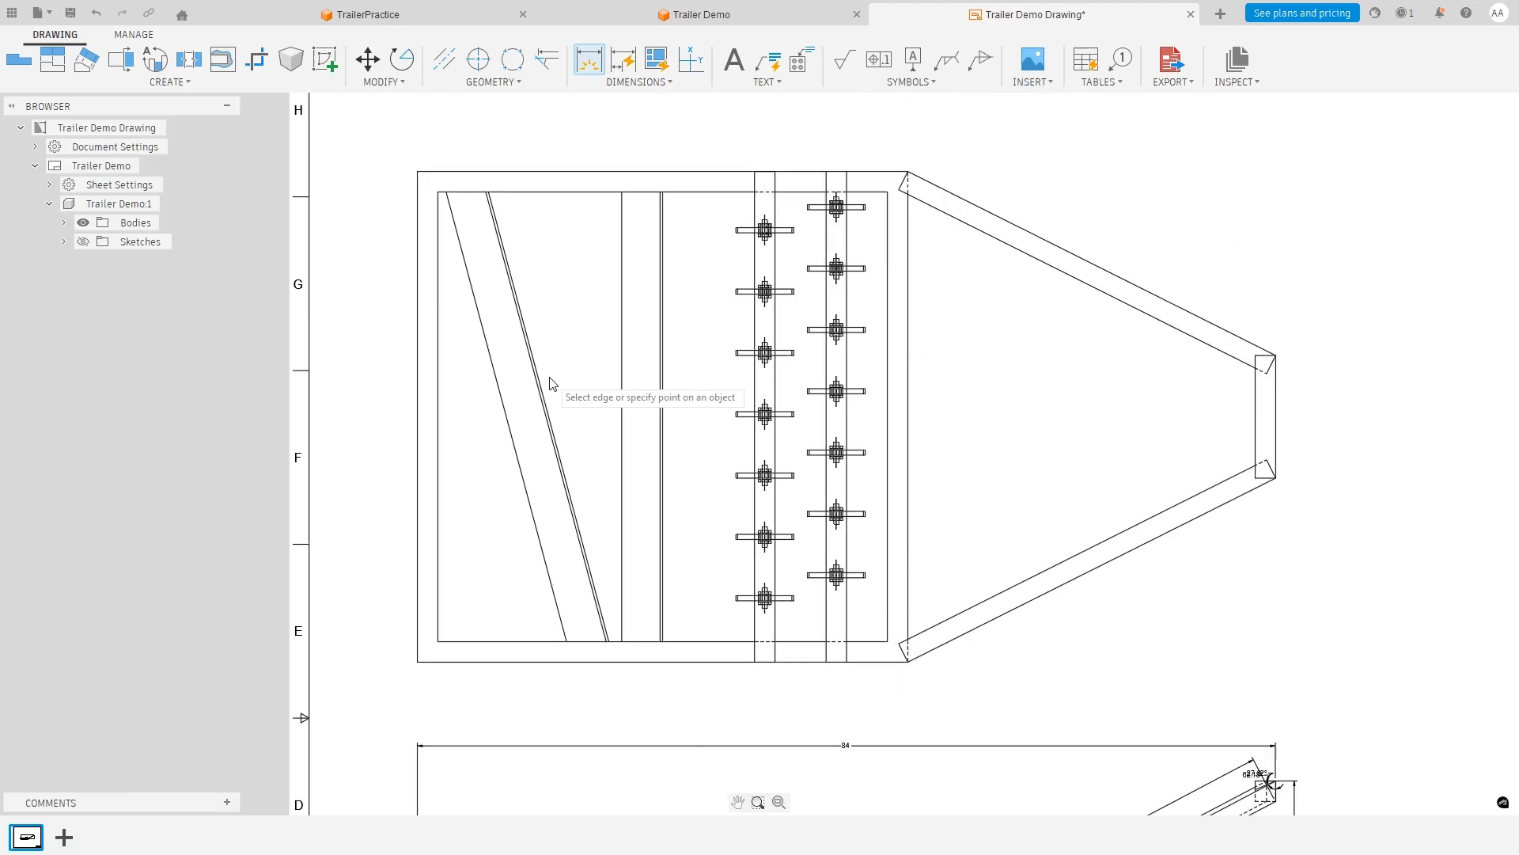
{"action": "left_click", "coordinate": [1274, 417]}
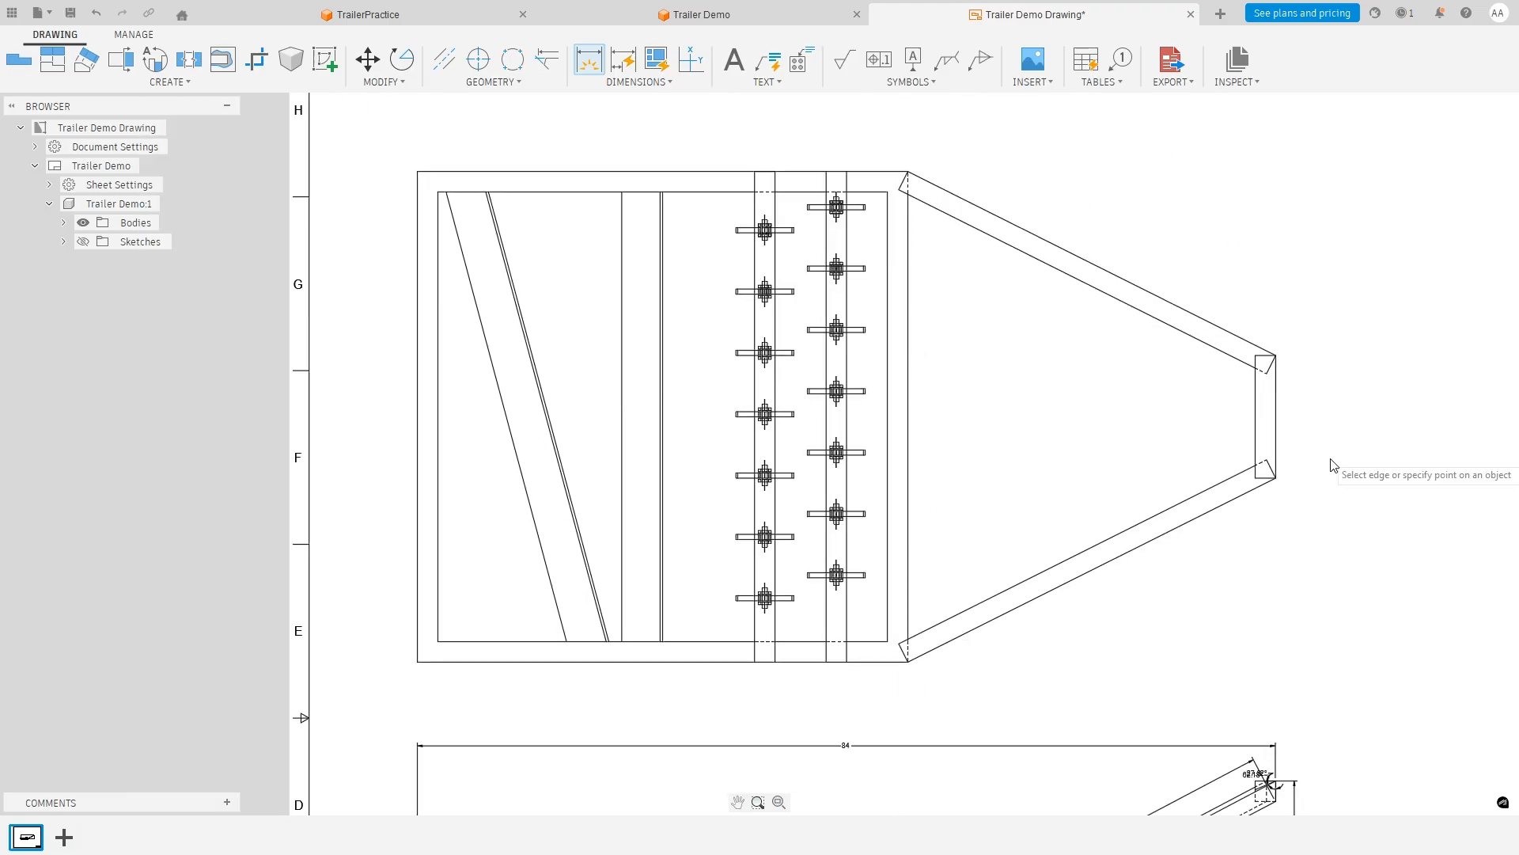
{"action": "scroll", "coordinate": [1337, 468], "scroll_direction": "down", "scroll_amount": 2}
{"action": "scroll", "coordinate": [841, 254], "scroll_direction": "up", "scroll_amount": 3}
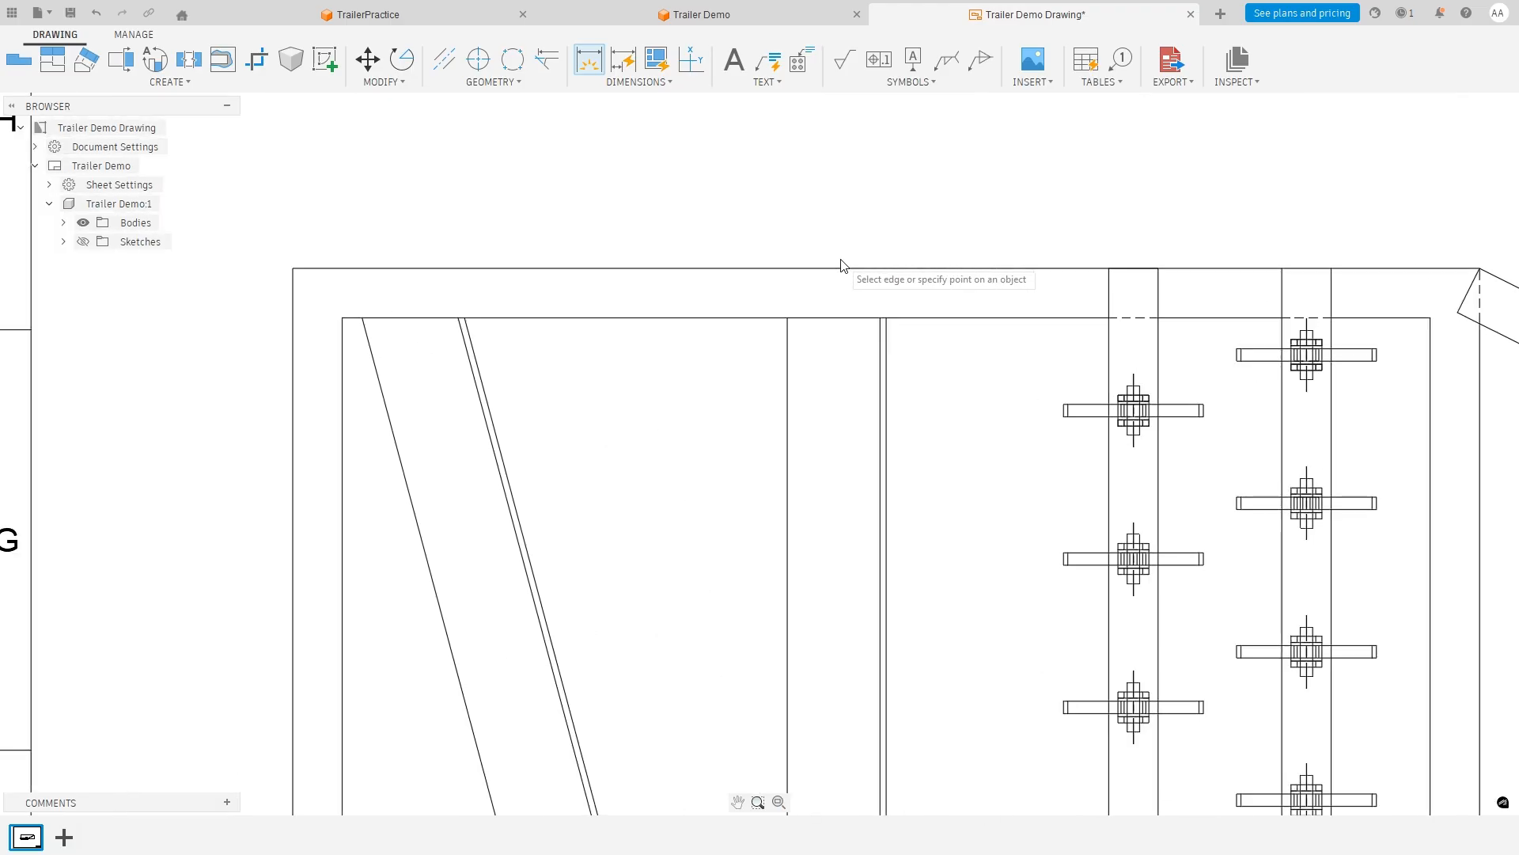
{"action": "left_click", "coordinate": [848, 258]}
{"action": "scroll", "coordinate": [858, 141], "scroll_direction": "down", "scroll_amount": 3}
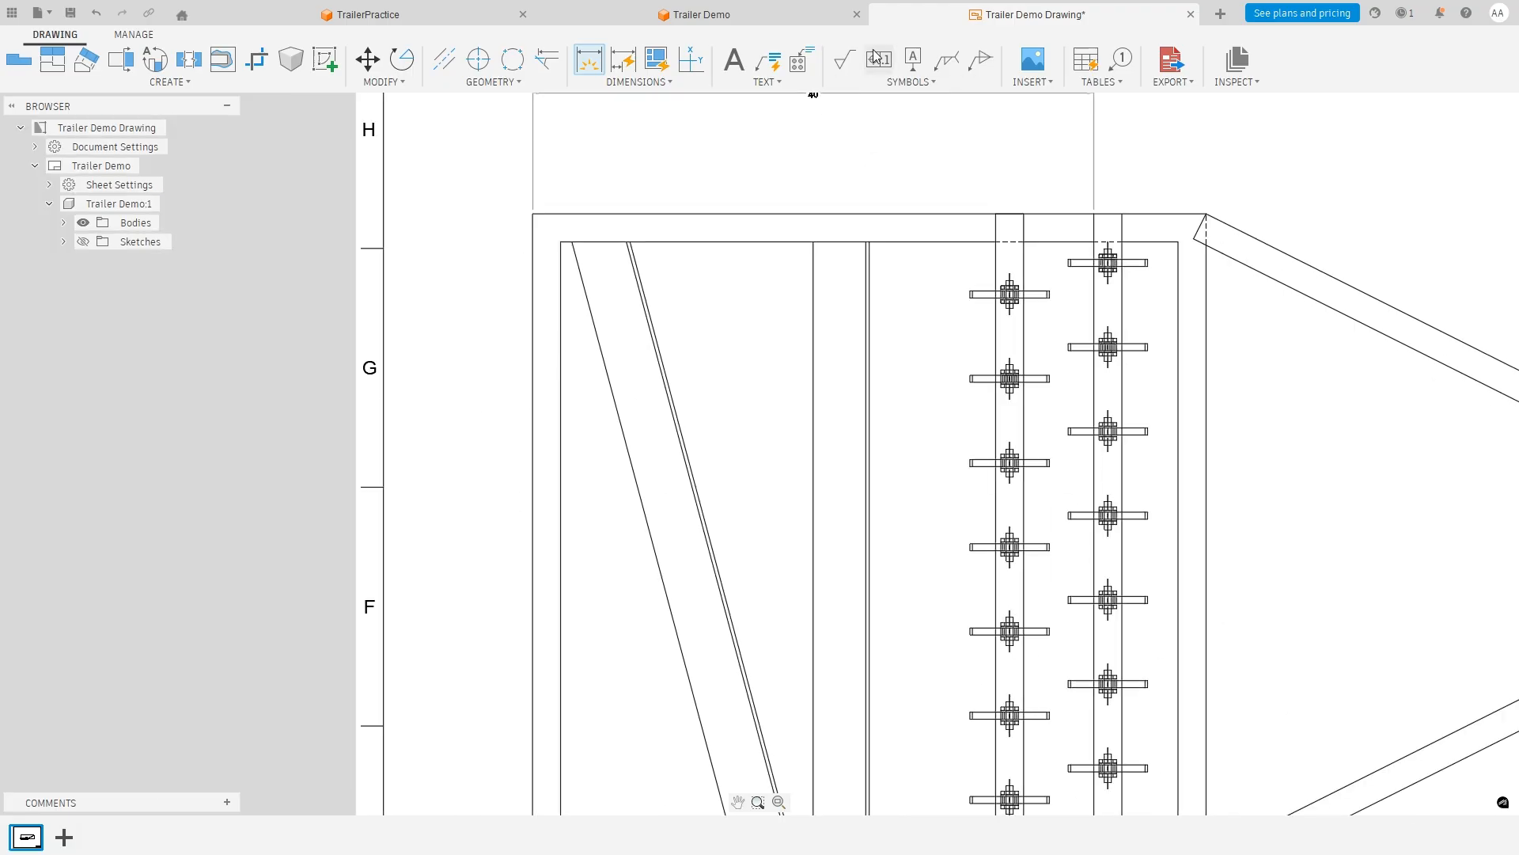
{"action": "left_click", "coordinate": [873, 131]}
{"action": "left_click", "coordinate": [1165, 216]}
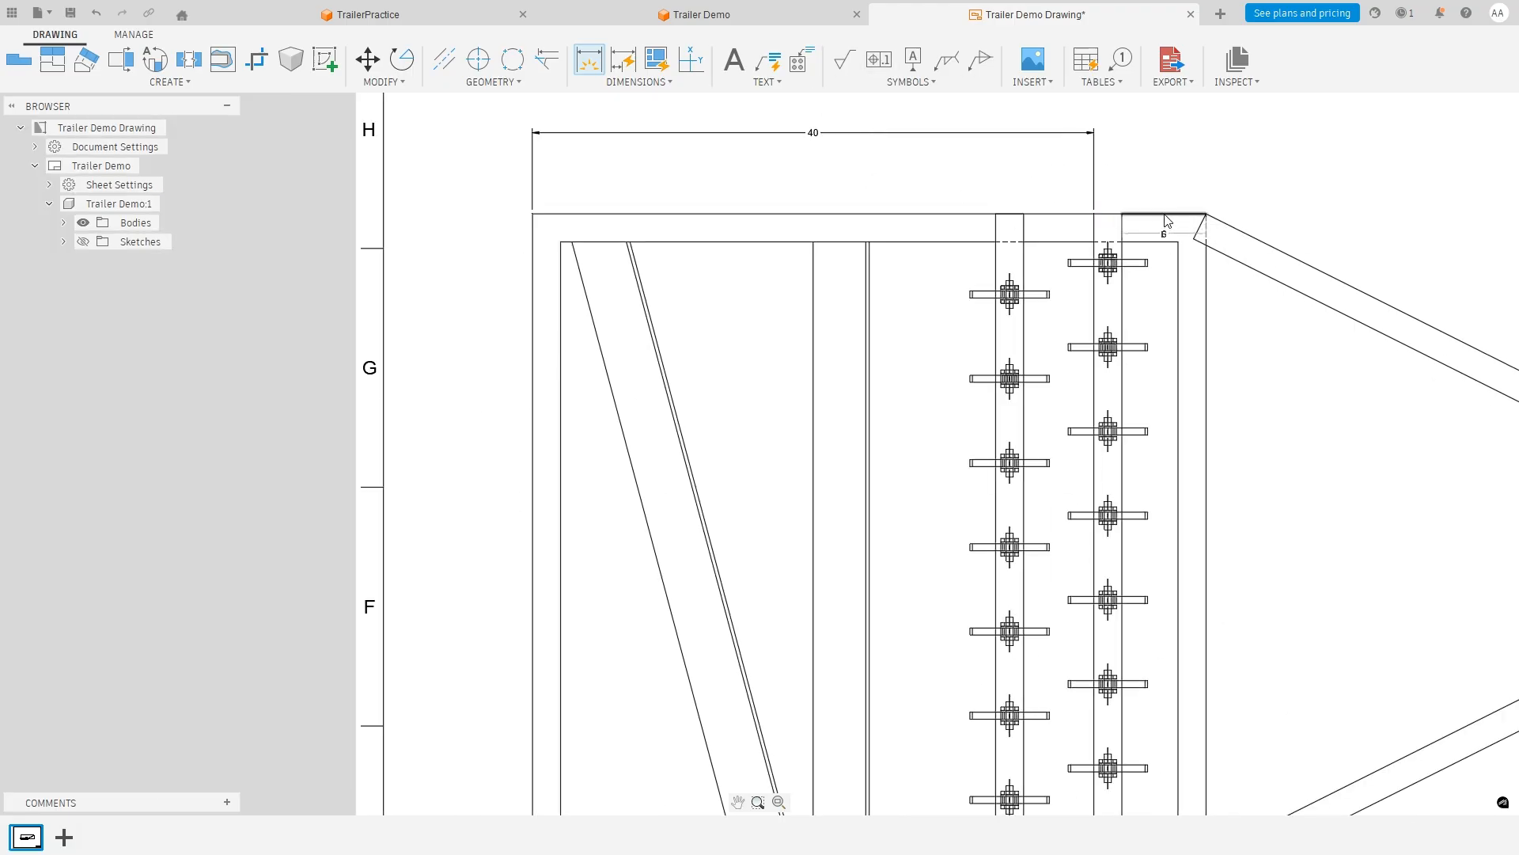
{"action": "left_click", "coordinate": [1006, 135]}
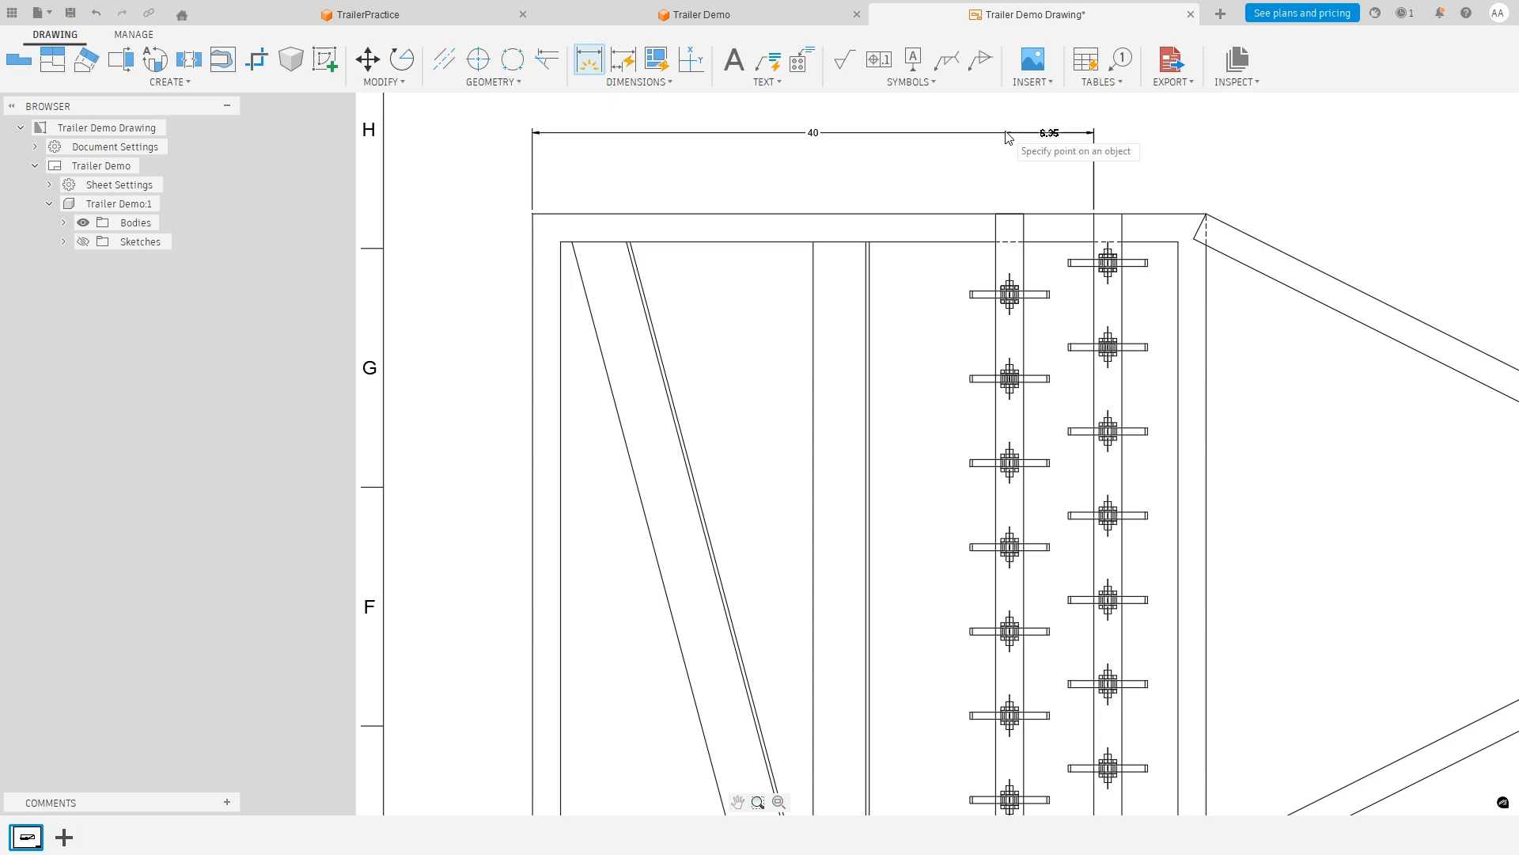
{"action": "key", "text": "Escape"}
{"action": "left_click", "coordinate": [926, 136]}
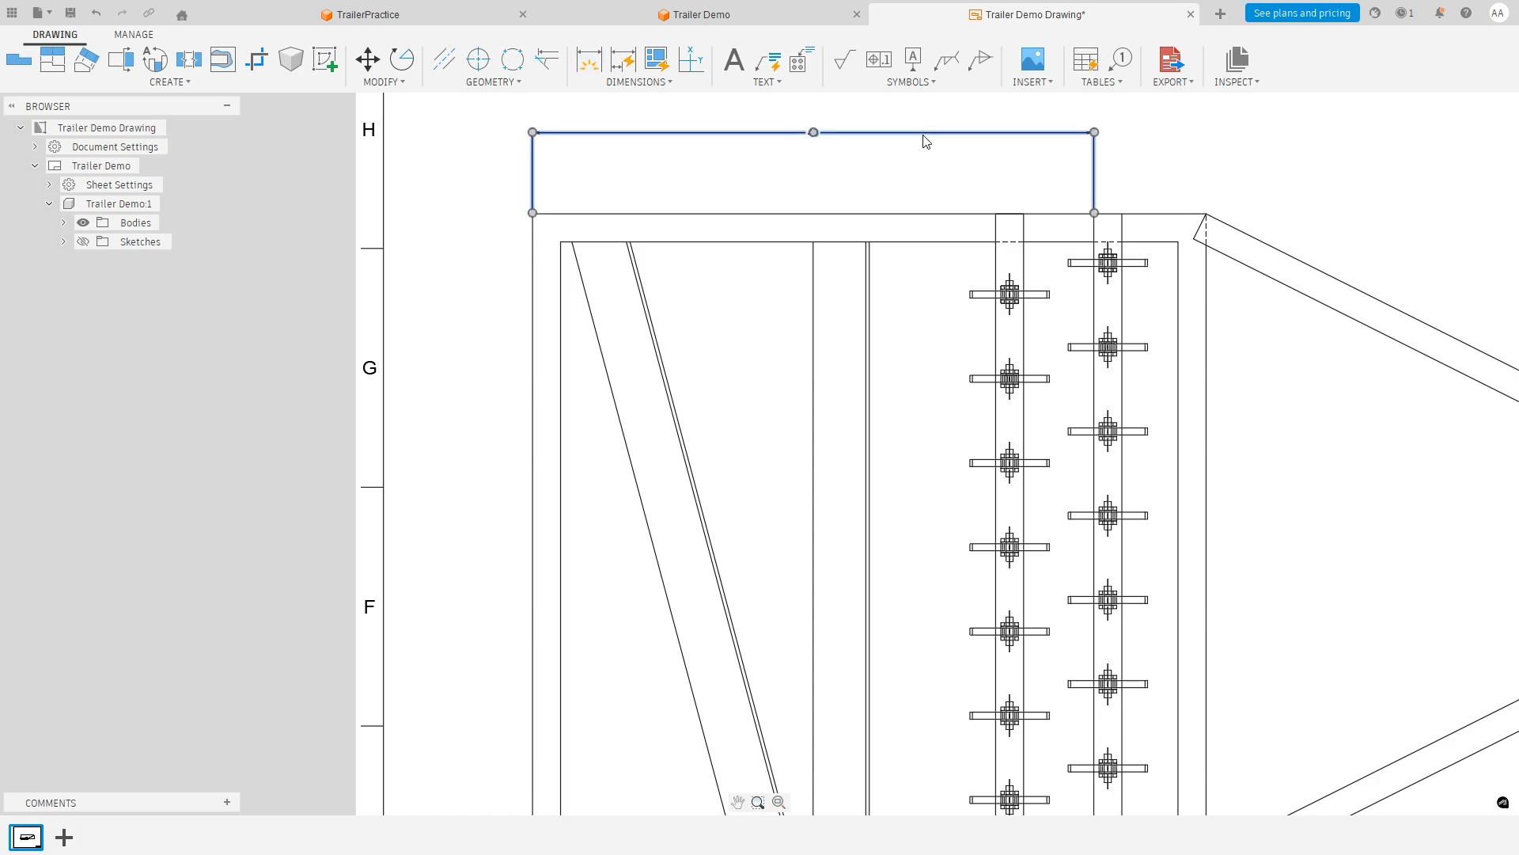
{"action": "key", "text": "Delete"}
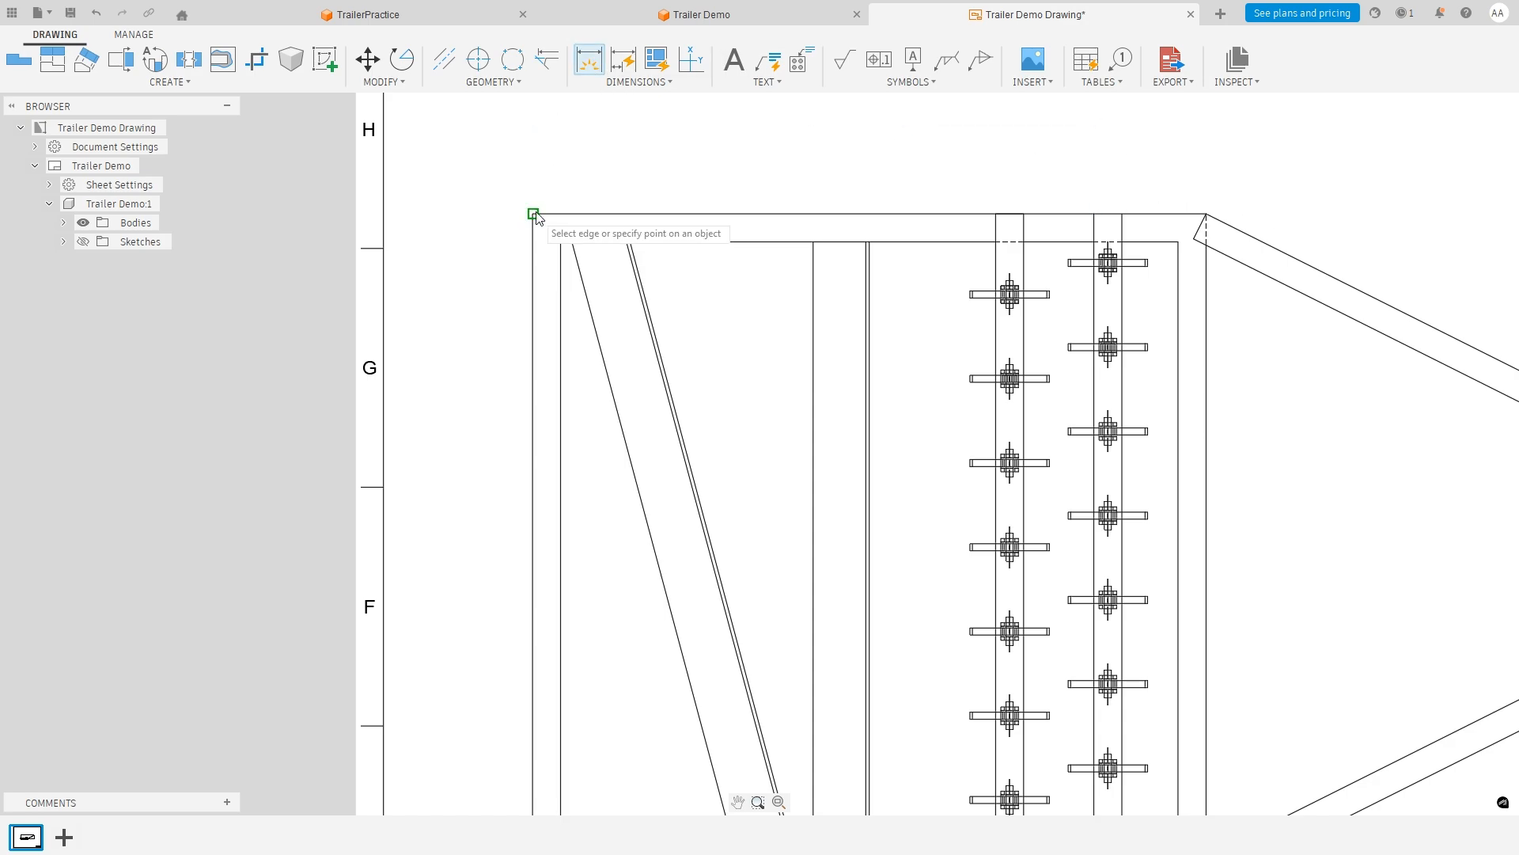
Dimension the rectangular frame's full length between its two upper outer corners, placing the dimension above the top view.
{"action": "left_click", "coordinate": [554, 217]}
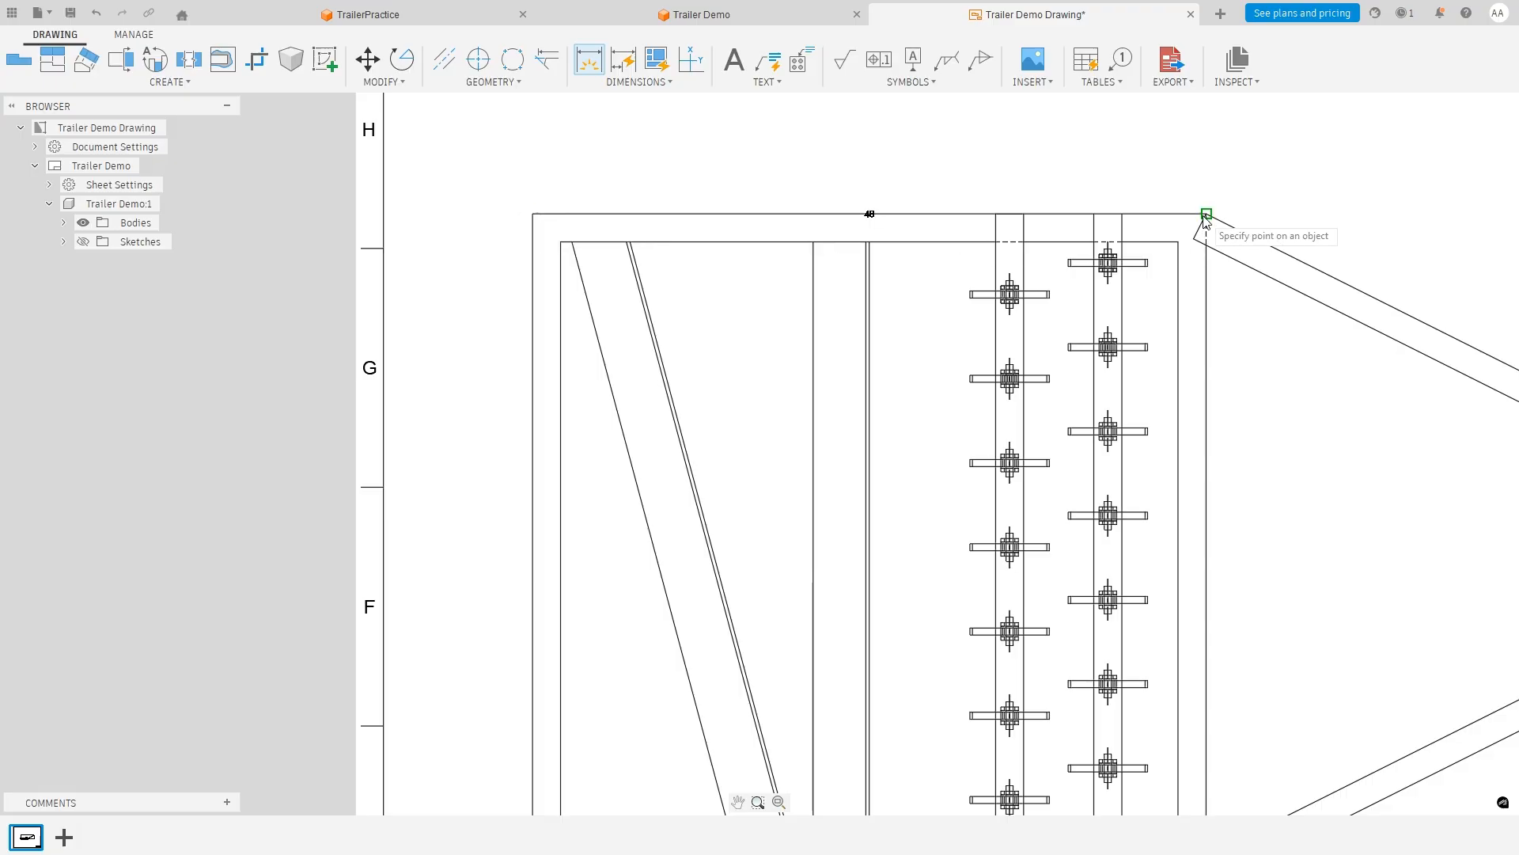
{"action": "left_click", "coordinate": [1206, 213]}
{"action": "left_click", "coordinate": [887, 154]}
Dimension the frame's rear outer edge in the top view, placing the dimension outside the frame.
{"action": "left_click", "coordinate": [534, 485]}
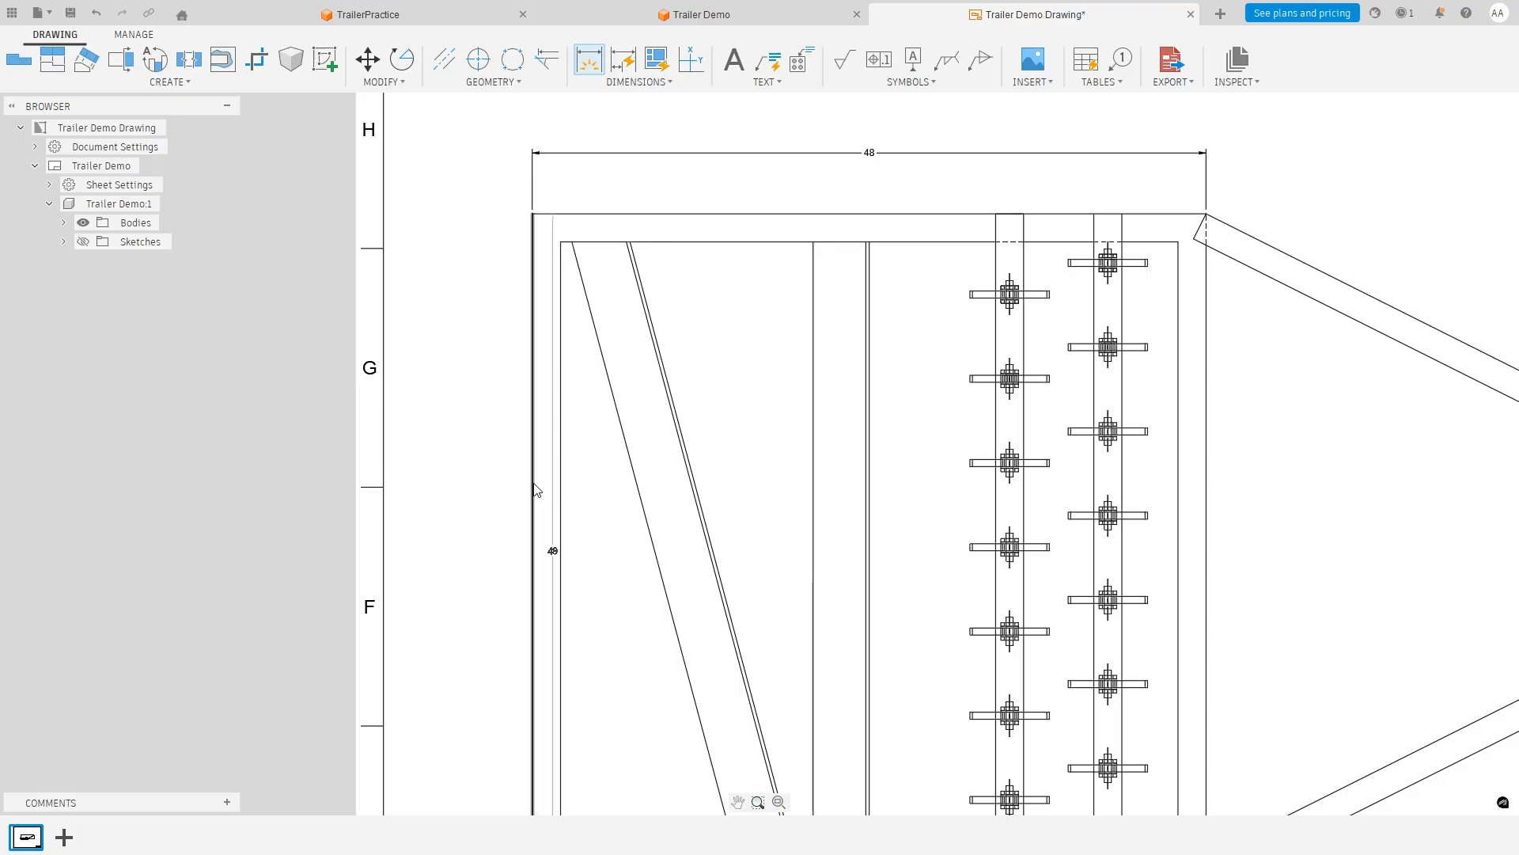
{"action": "scroll", "coordinate": [631, 631], "scroll_direction": "down", "scroll_amount": 5}
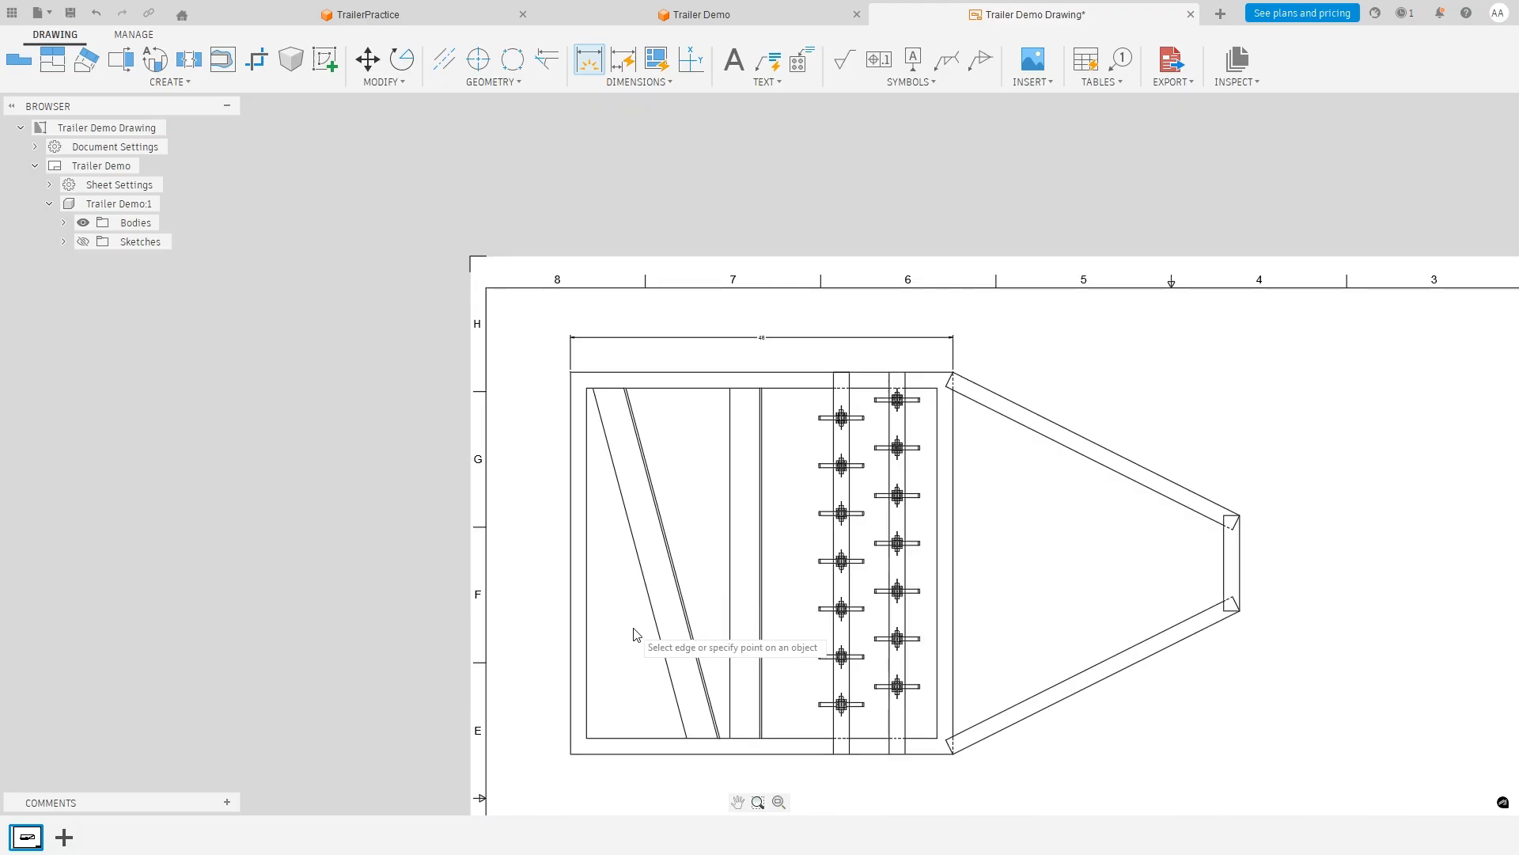
{"action": "scroll", "coordinate": [554, 679], "scroll_direction": "up", "scroll_amount": 5}
{"action": "left_click", "coordinate": [564, 631]}
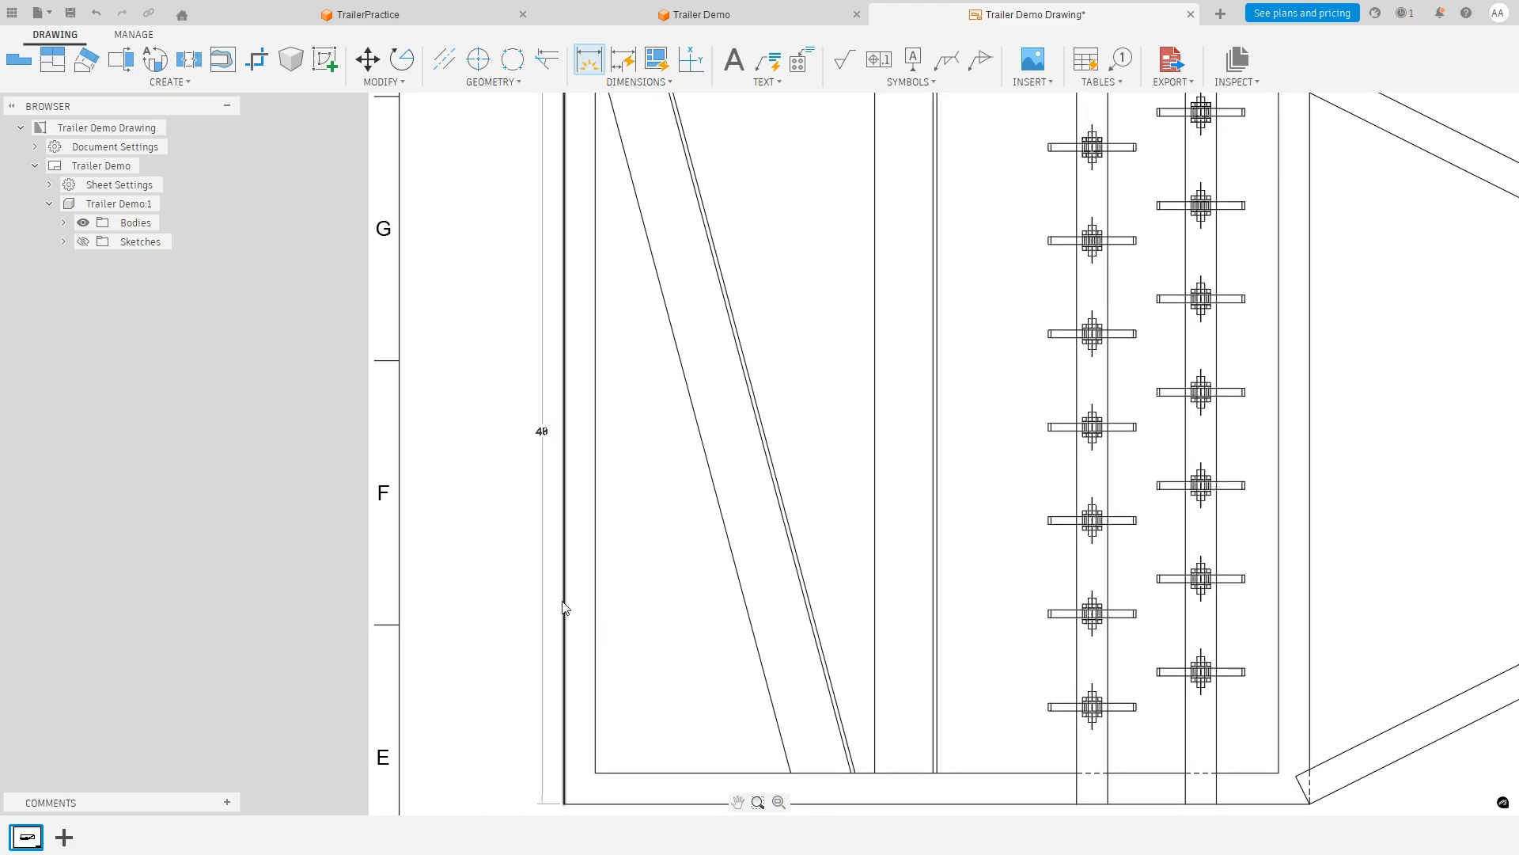
{"action": "left_click", "coordinate": [509, 429]}
Dimension the full length of the straight middle crossbar's hitch-side edge in the top view, placing the dimension beside it toward the hitch.
{"action": "scroll", "coordinate": [742, 526], "scroll_direction": "down", "scroll_amount": 4}
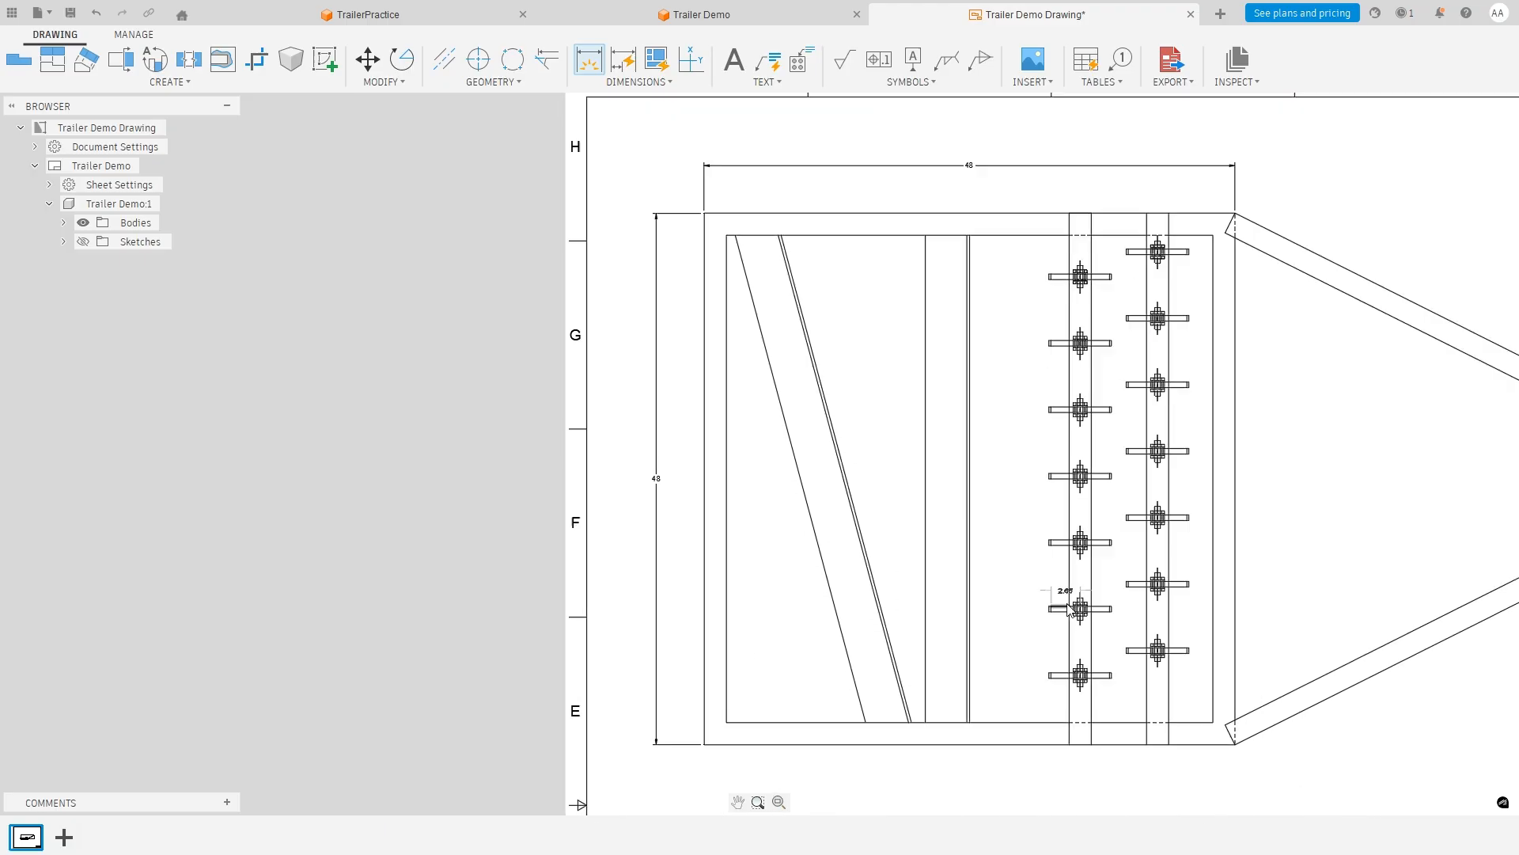
{"action": "scroll", "coordinate": [1108, 531], "scroll_direction": "up", "scroll_amount": 2}
{"action": "scroll", "coordinate": [1227, 728], "scroll_direction": "down", "scroll_amount": 3}
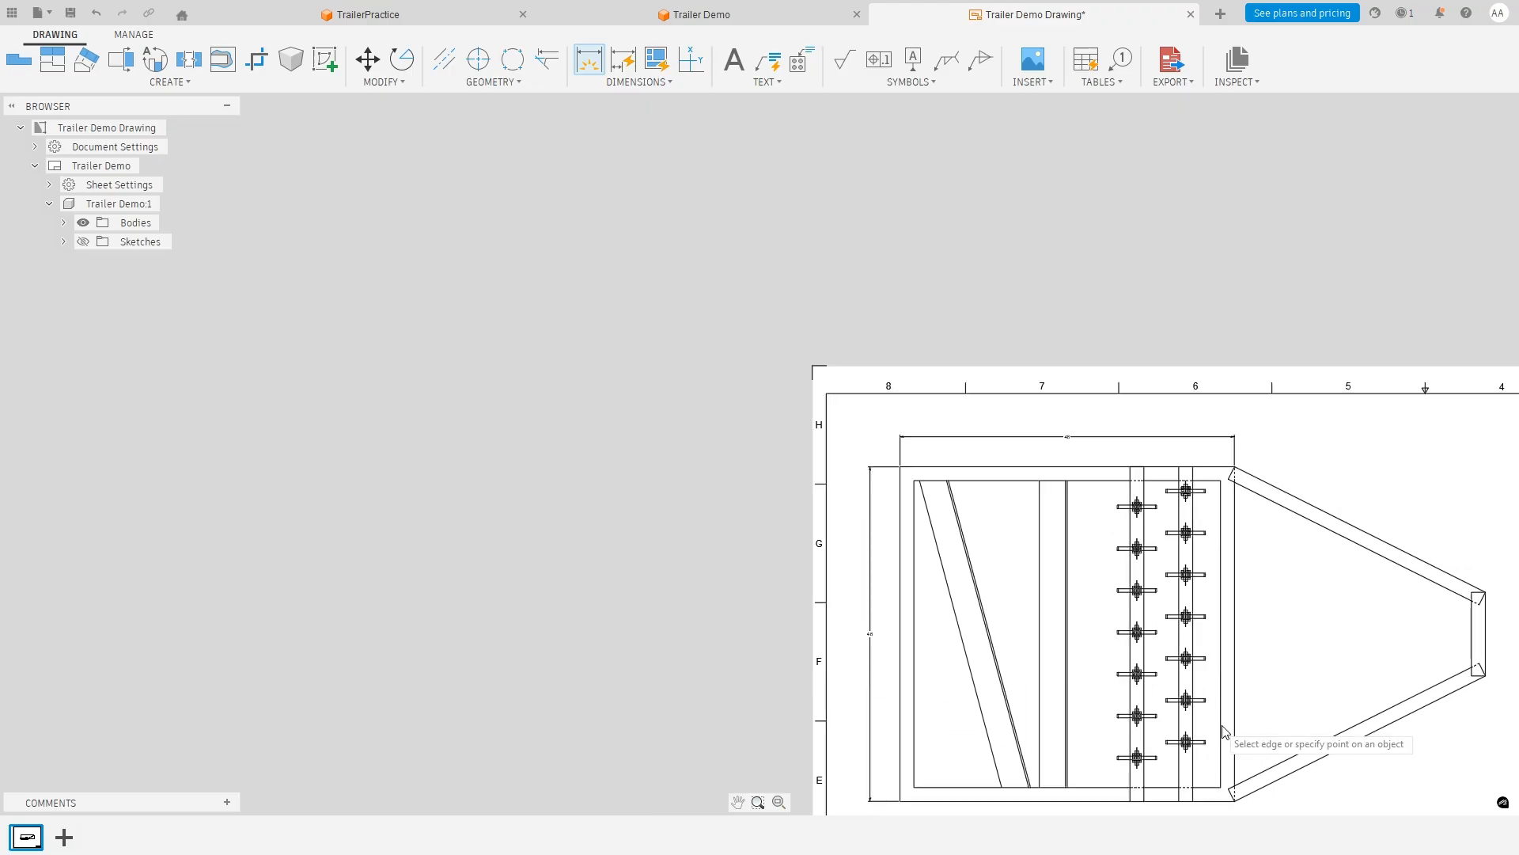
{"action": "scroll", "coordinate": [1254, 740], "scroll_direction": "up", "scroll_amount": 6}
{"action": "scroll", "coordinate": [800, 543], "scroll_direction": "down", "scroll_amount": 3}
{"action": "scroll", "coordinate": [767, 434], "scroll_direction": "up", "scroll_amount": 2}
{"action": "left_click", "coordinate": [763, 434]}
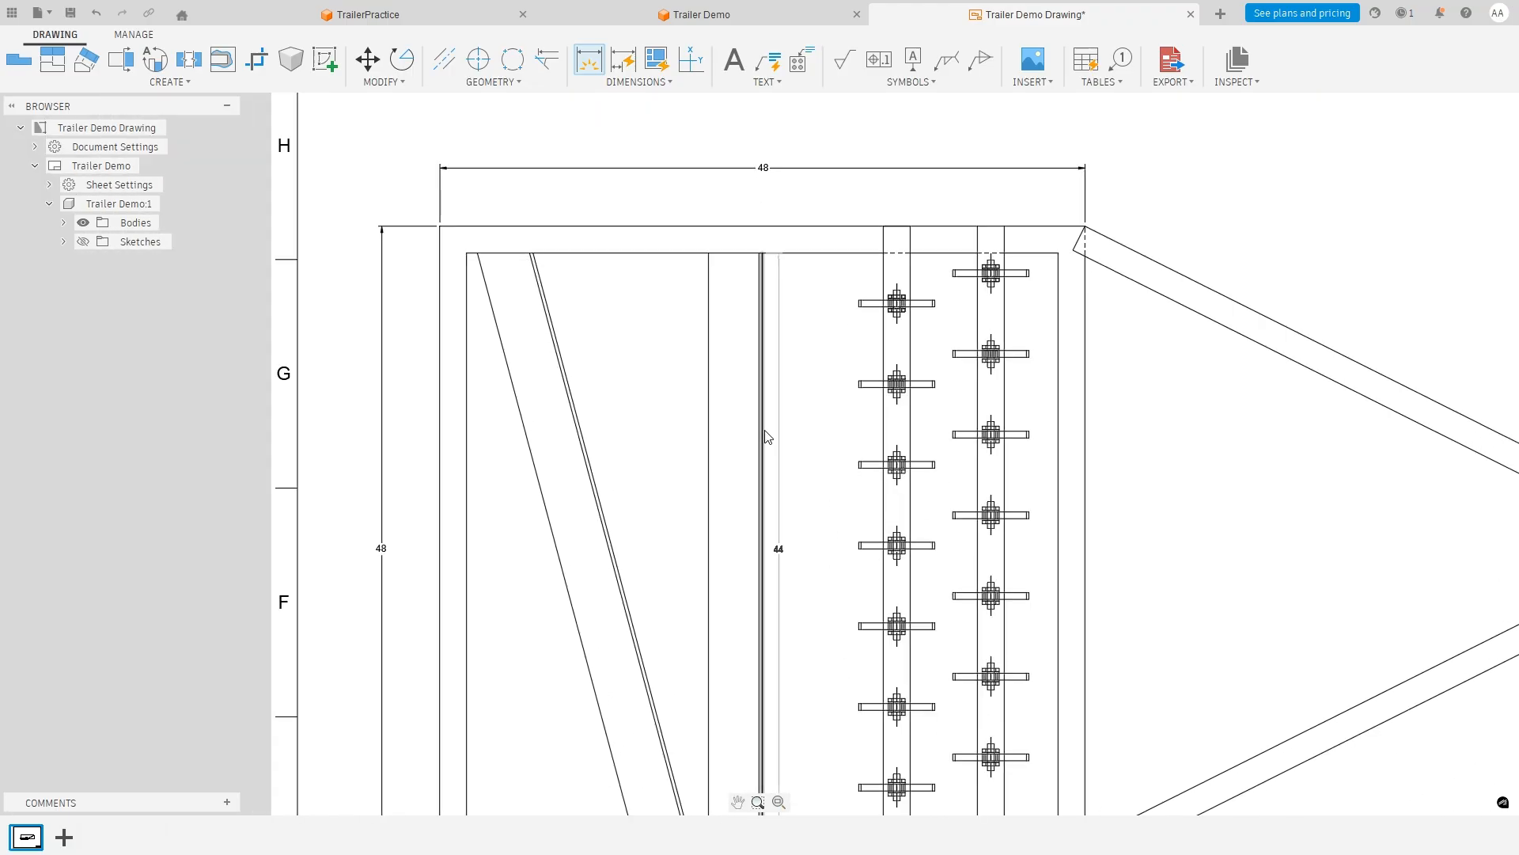
{"action": "scroll", "coordinate": [765, 434], "scroll_direction": "up", "scroll_amount": 3}
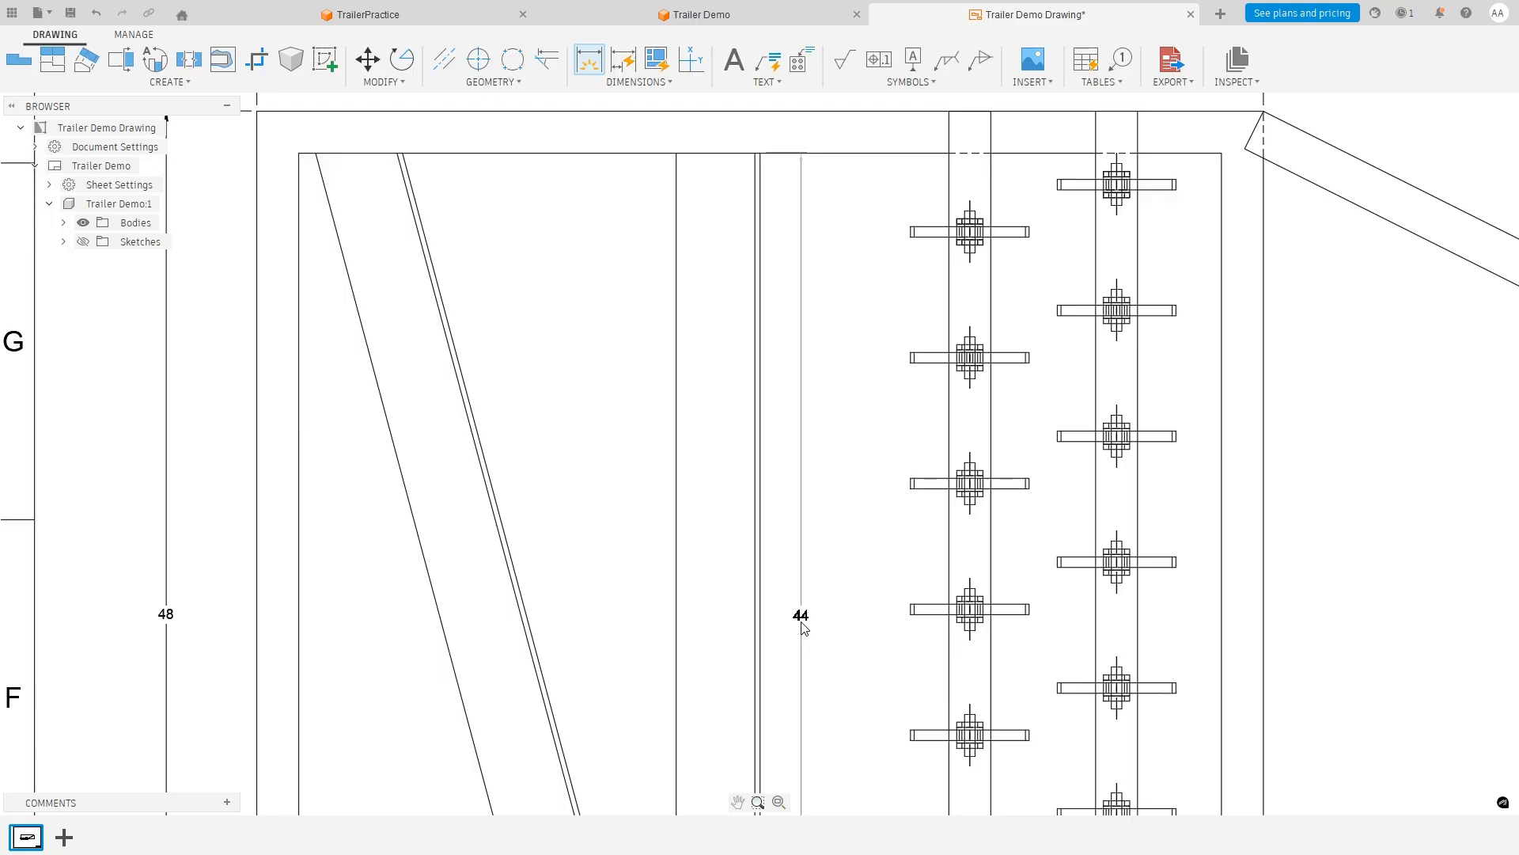
{"action": "left_click", "coordinate": [801, 614]}
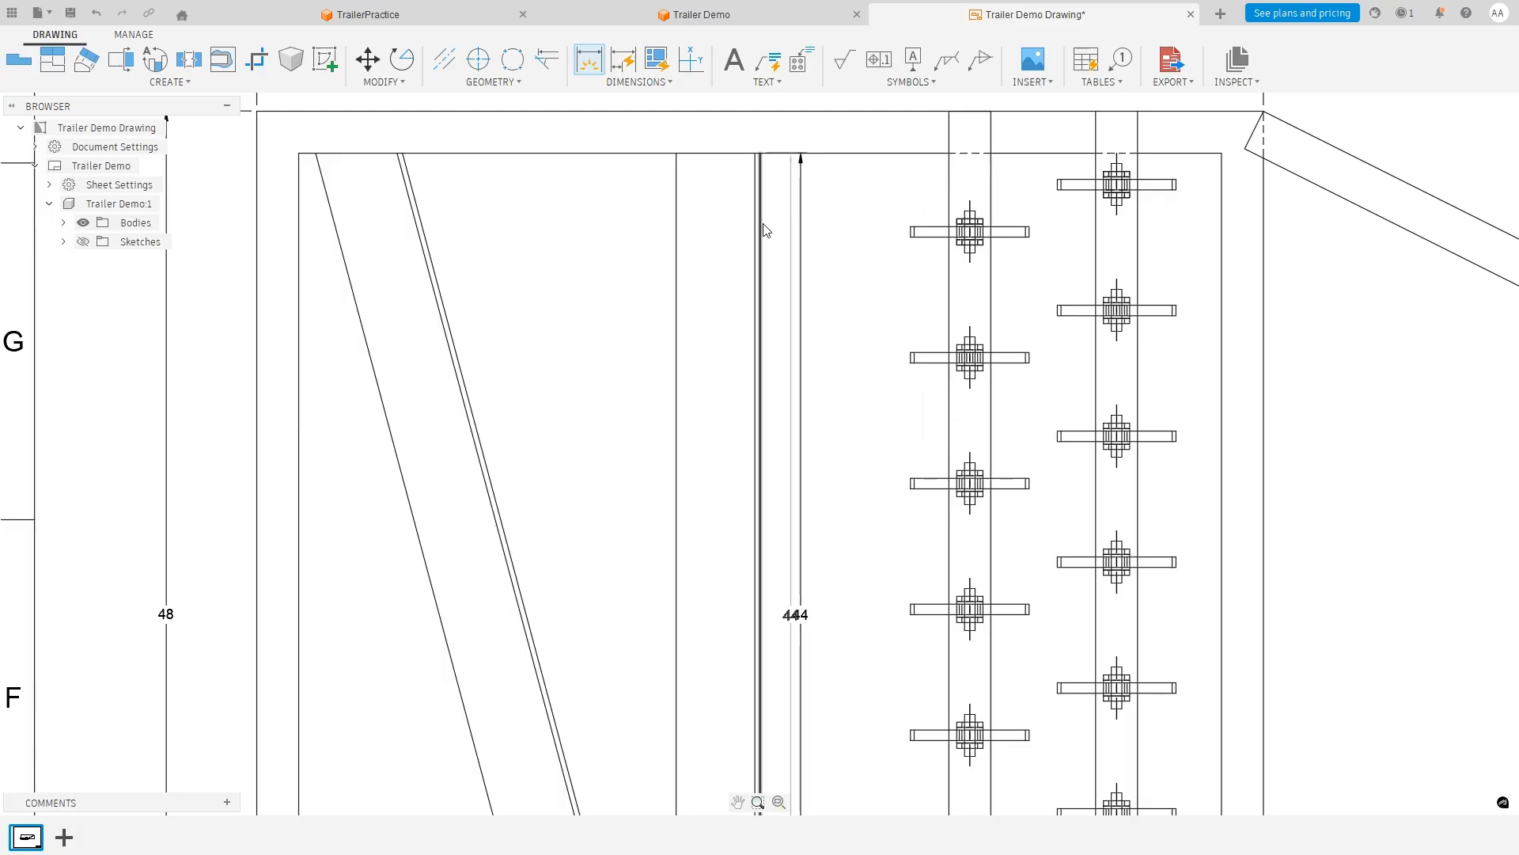
Dimension the angle between the slanted crossbar's hitch-side edge and the frame's upper inner edge in the top view.
{"action": "scroll", "coordinate": [495, 585], "scroll_direction": "down", "scroll_amount": 1}
{"action": "scroll", "coordinate": [451, 627], "scroll_direction": "up", "scroll_amount": 1}
{"action": "scroll", "coordinate": [559, 240], "scroll_direction": "down", "scroll_amount": 3}
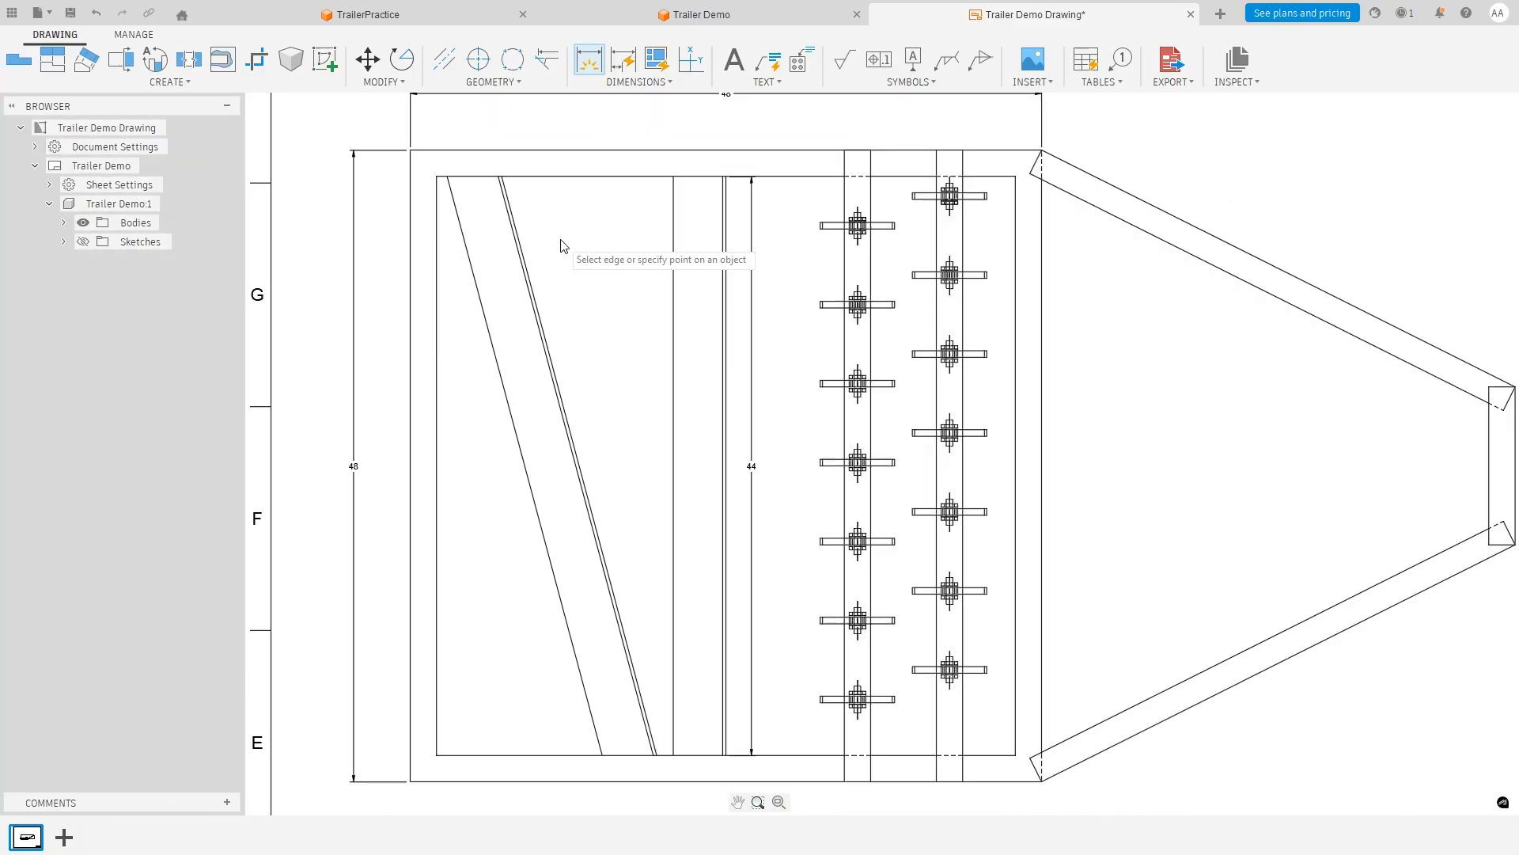
{"action": "scroll", "coordinate": [509, 193], "scroll_direction": "up", "scroll_amount": 5}
{"action": "left_click", "coordinate": [479, 227]}
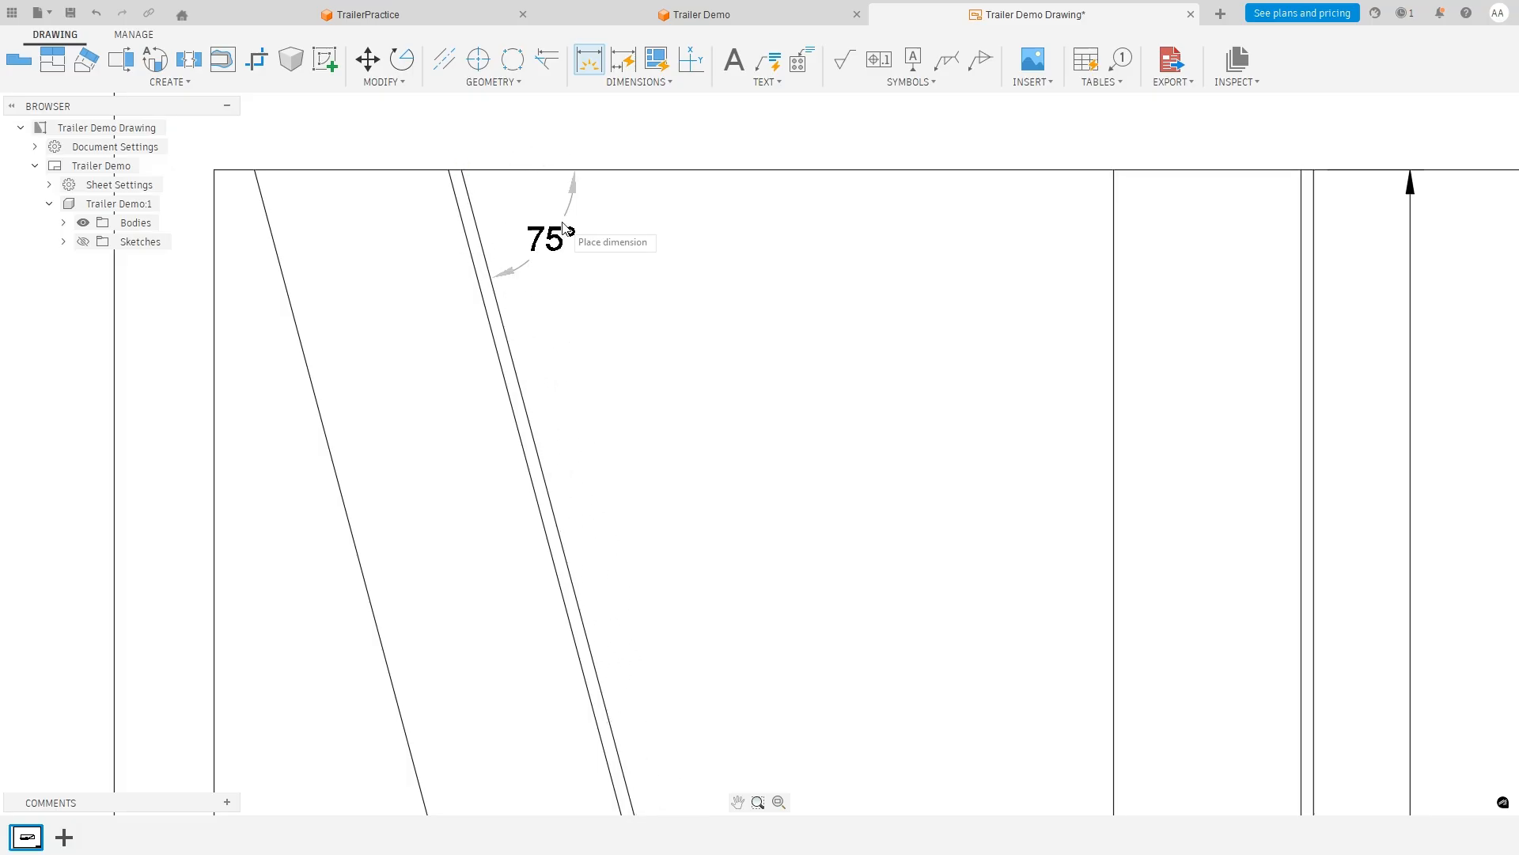
{"action": "left_click", "coordinate": [571, 227]}
{"action": "scroll", "coordinate": [625, 554], "scroll_direction": "down", "scroll_amount": 2}
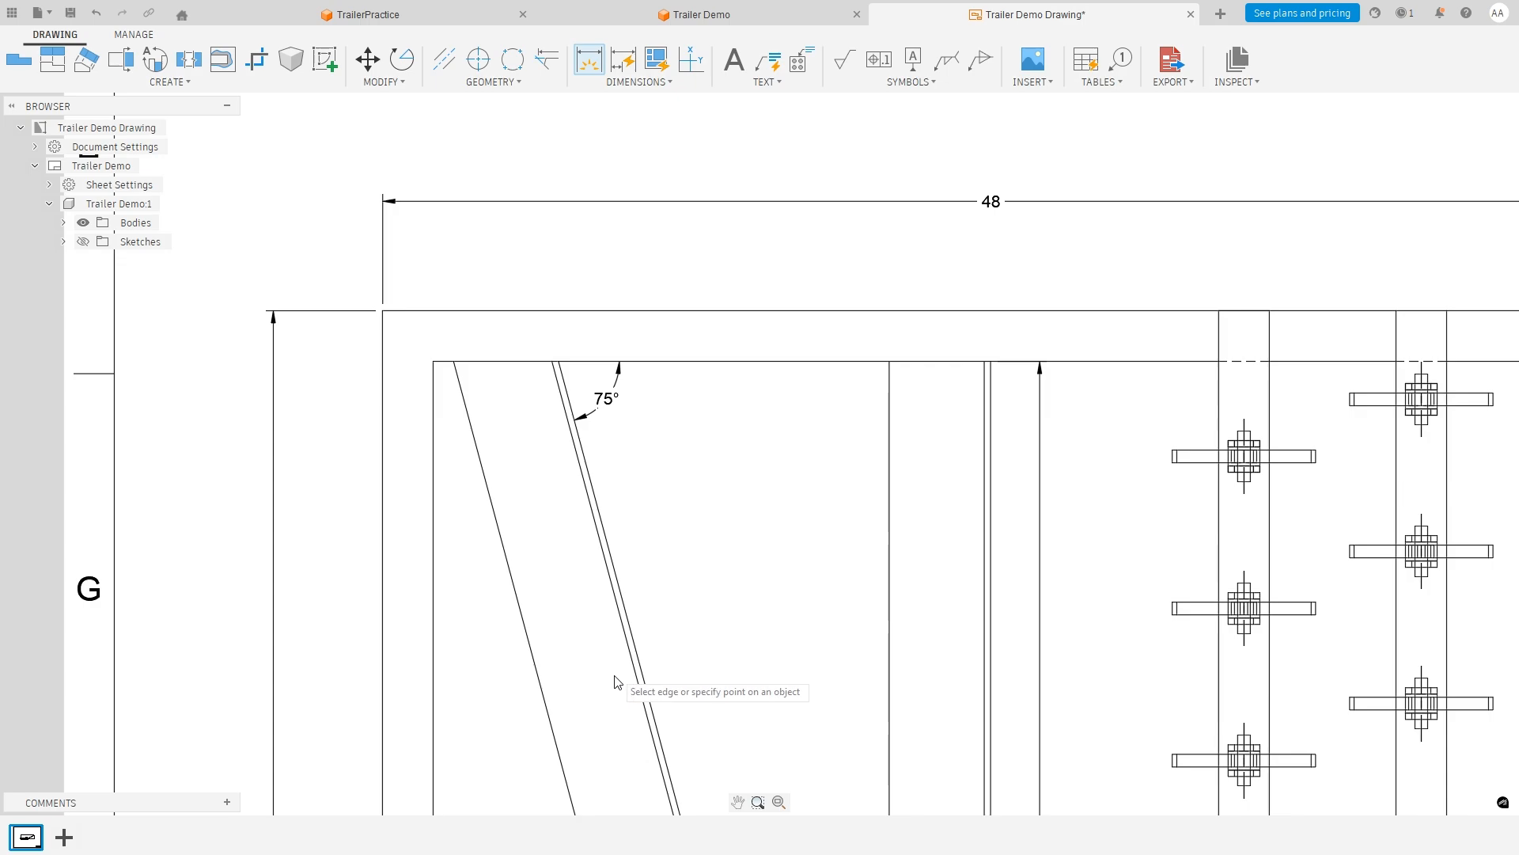
Dimension the lengths of the slanted crossbar's two long edges in the top view, placing one dimension on each side of the bar.
{"action": "scroll", "coordinate": [587, 791], "scroll_direction": "up", "scroll_amount": 1}
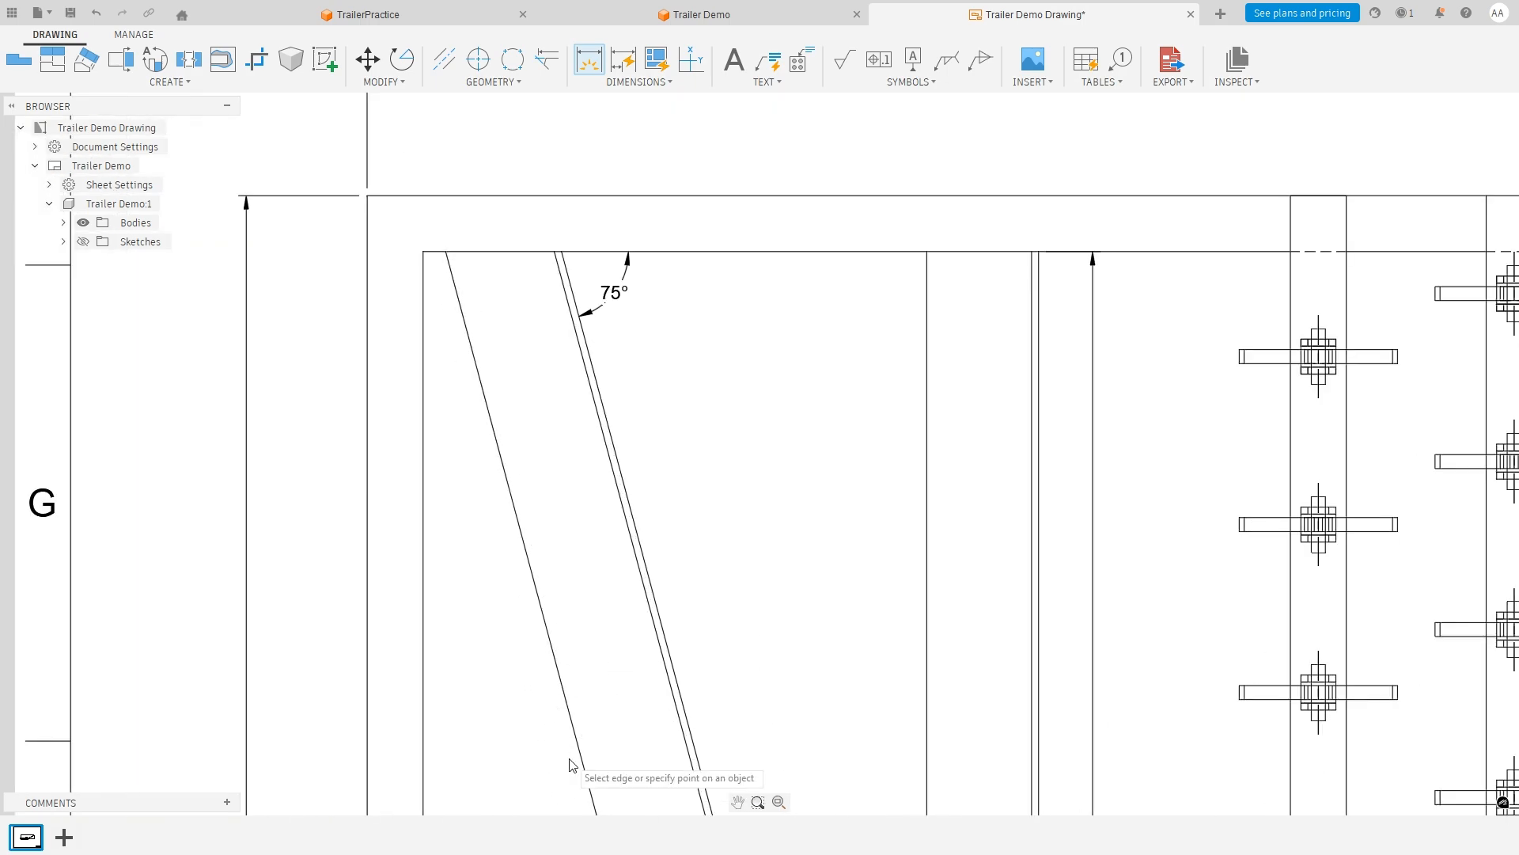
{"action": "middle_click_drag", "start_coordinate": [732, 760], "coordinate": [800, 526]}
{"action": "scroll", "coordinate": [800, 527], "scroll_direction": "down", "scroll_amount": 1}
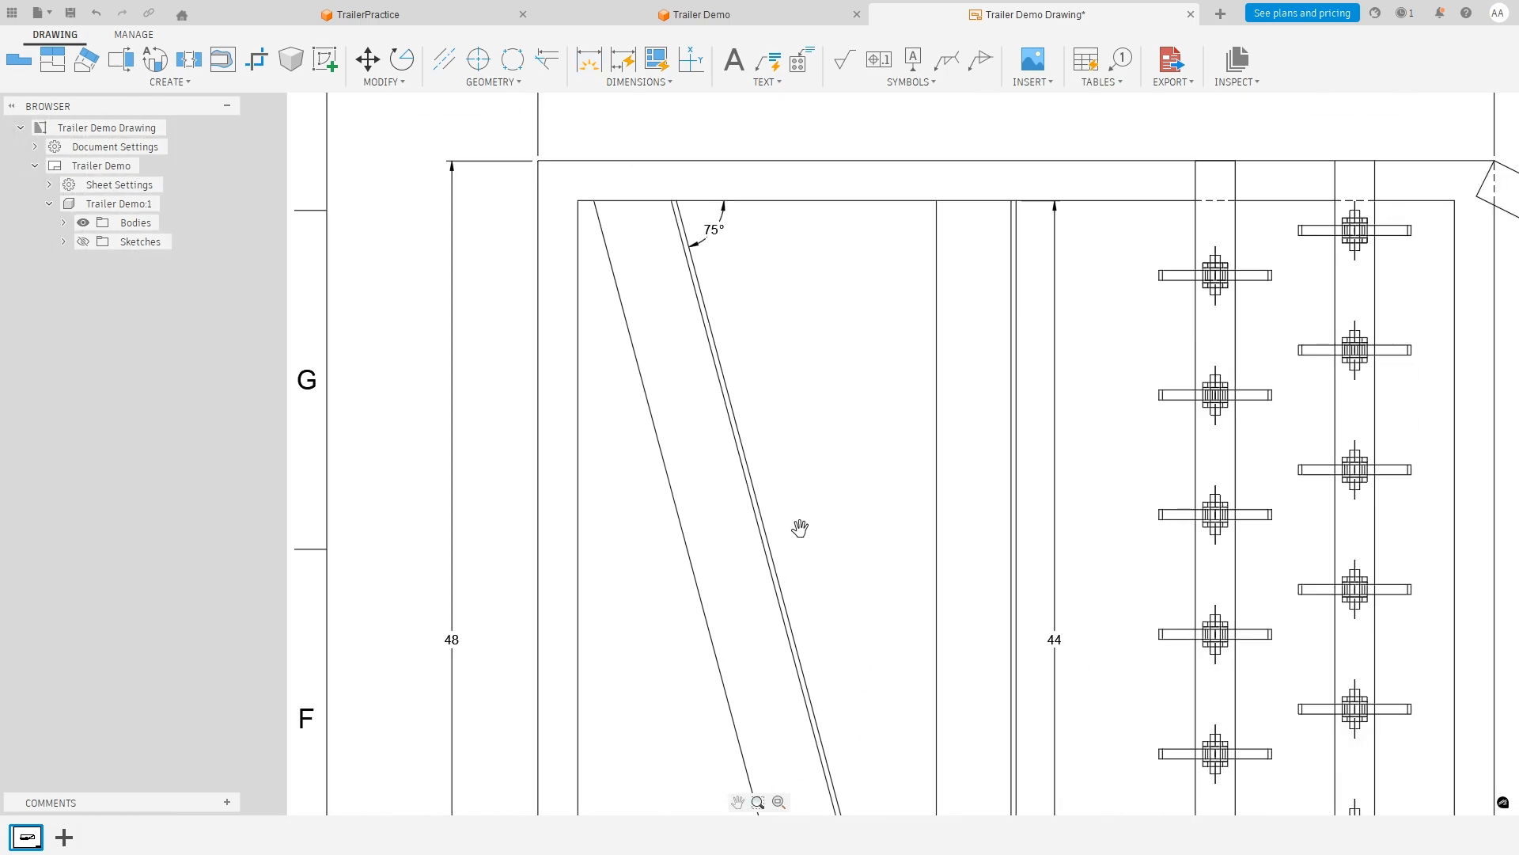
{"action": "scroll", "coordinate": [830, 590], "scroll_direction": "down", "scroll_amount": 1}
{"action": "mouse_move", "coordinate": [832, 618]}
{"action": "middle_mouse_down"}
{"action": "mouse_move", "coordinate": [808, 408]}
{"action": "mouse_move", "coordinate": [802, 456]}
{"action": "middle_mouse_up"}
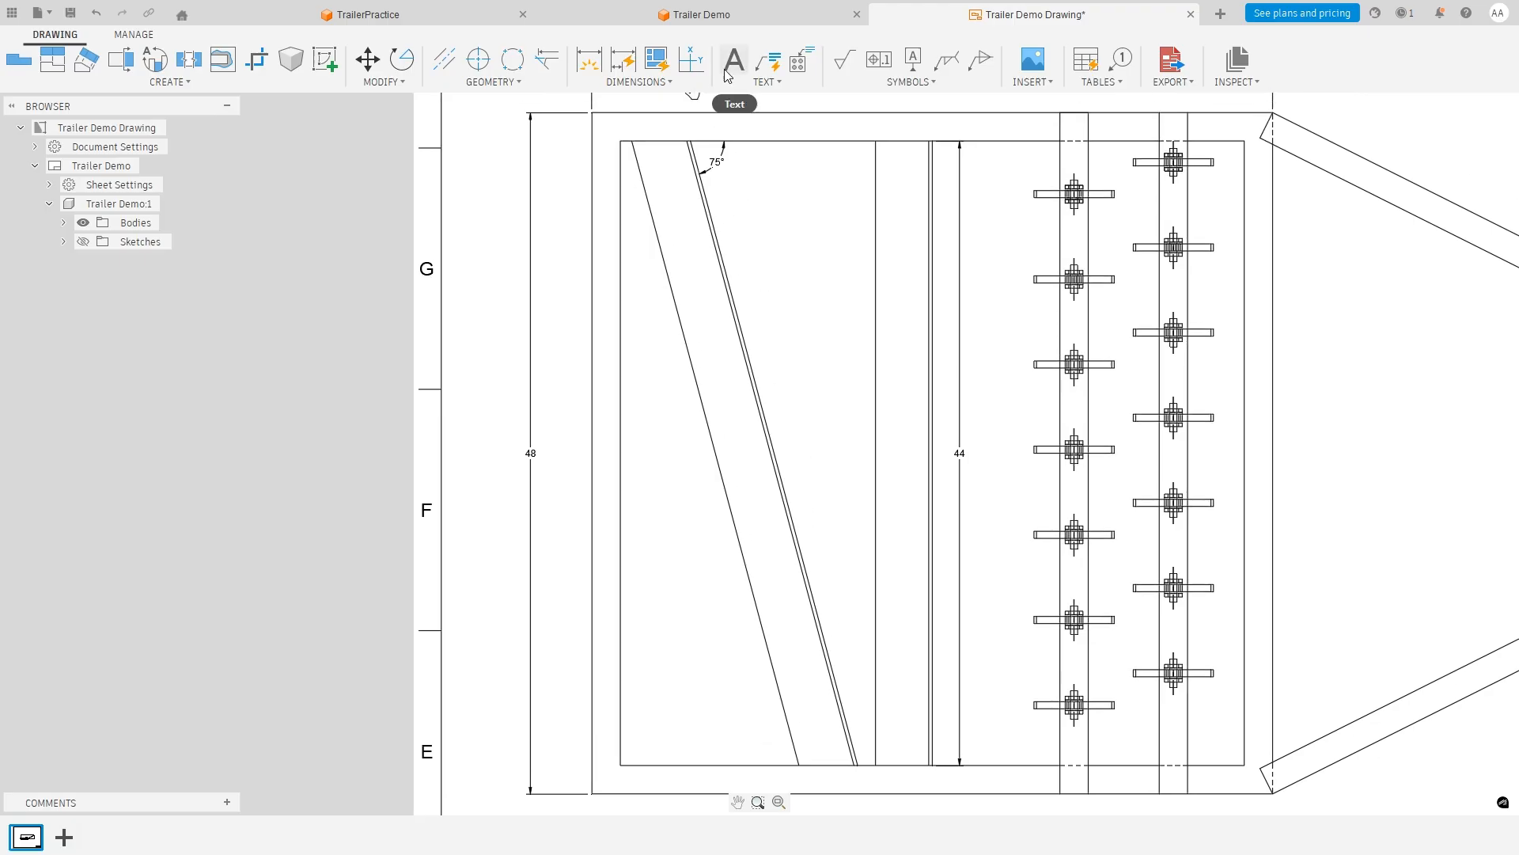
{"action": "left_click", "coordinate": [588, 69]}
{"action": "left_click", "coordinate": [715, 448]}
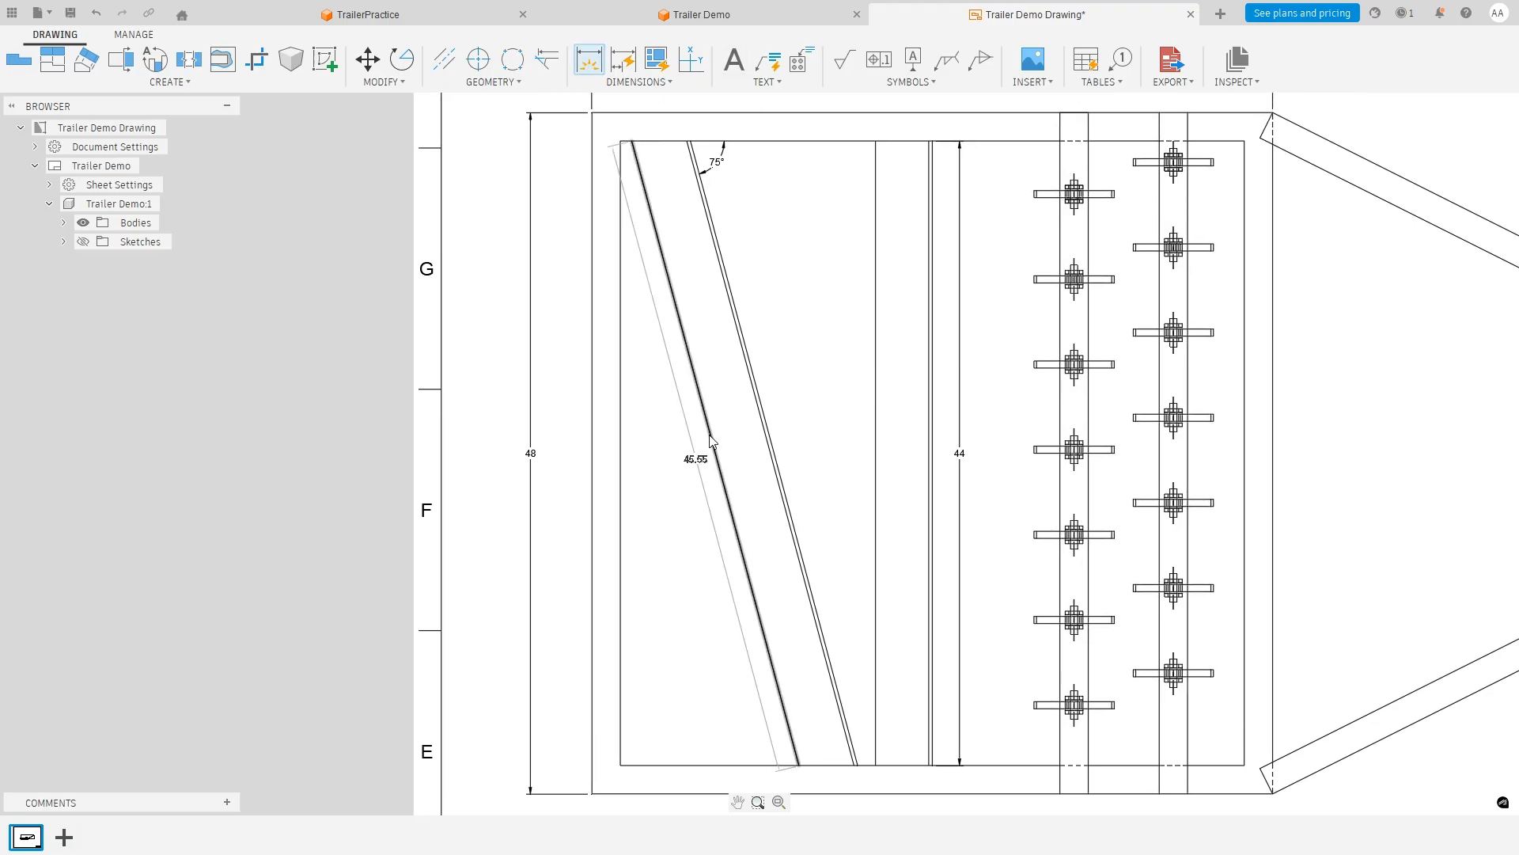
{"action": "left_click", "coordinate": [696, 479]}
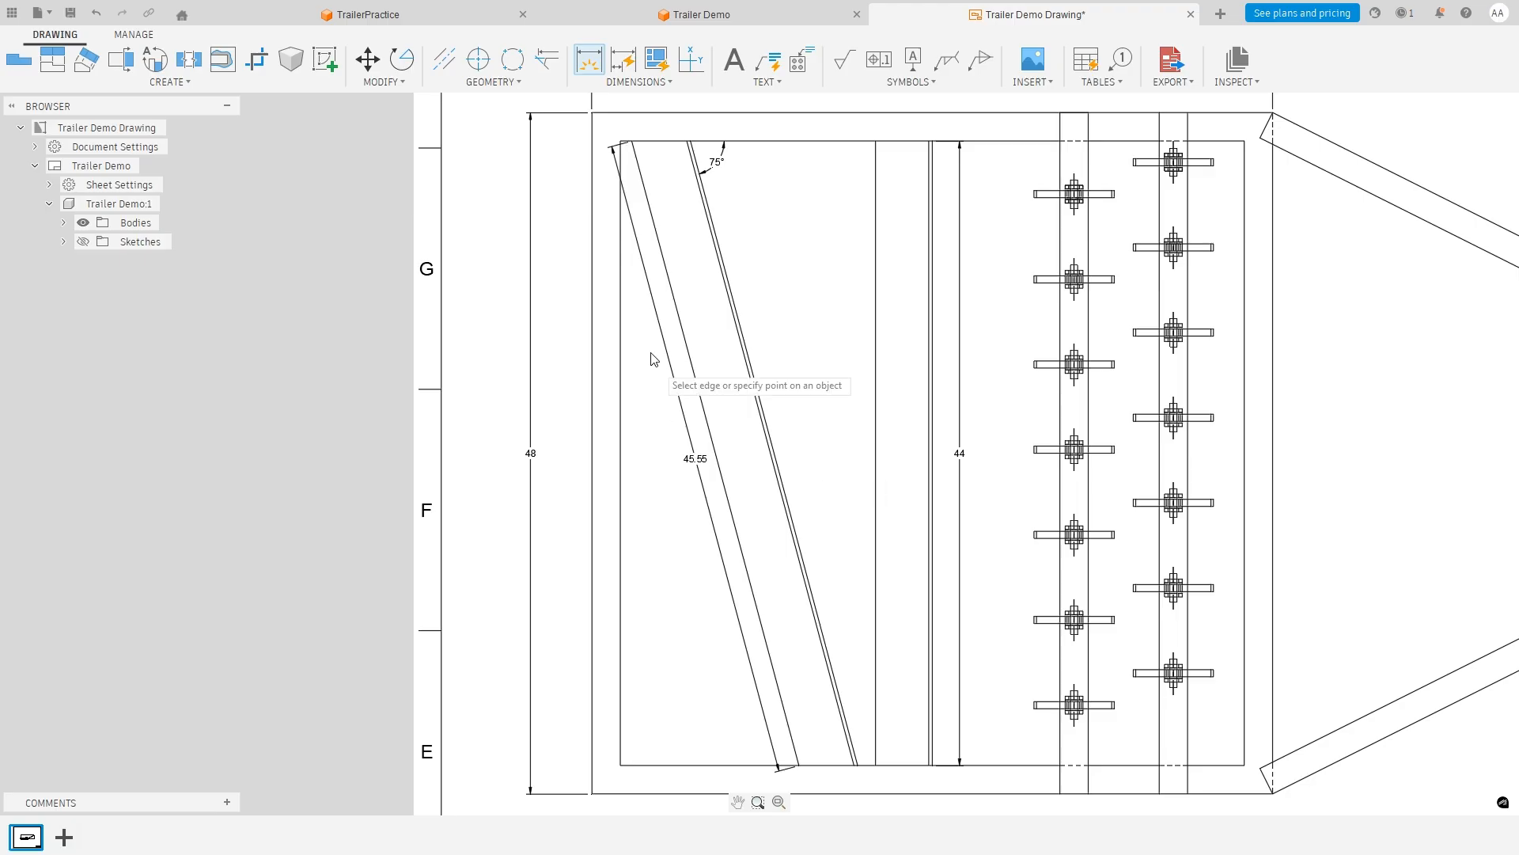
{"action": "left_click", "coordinate": [772, 434]}
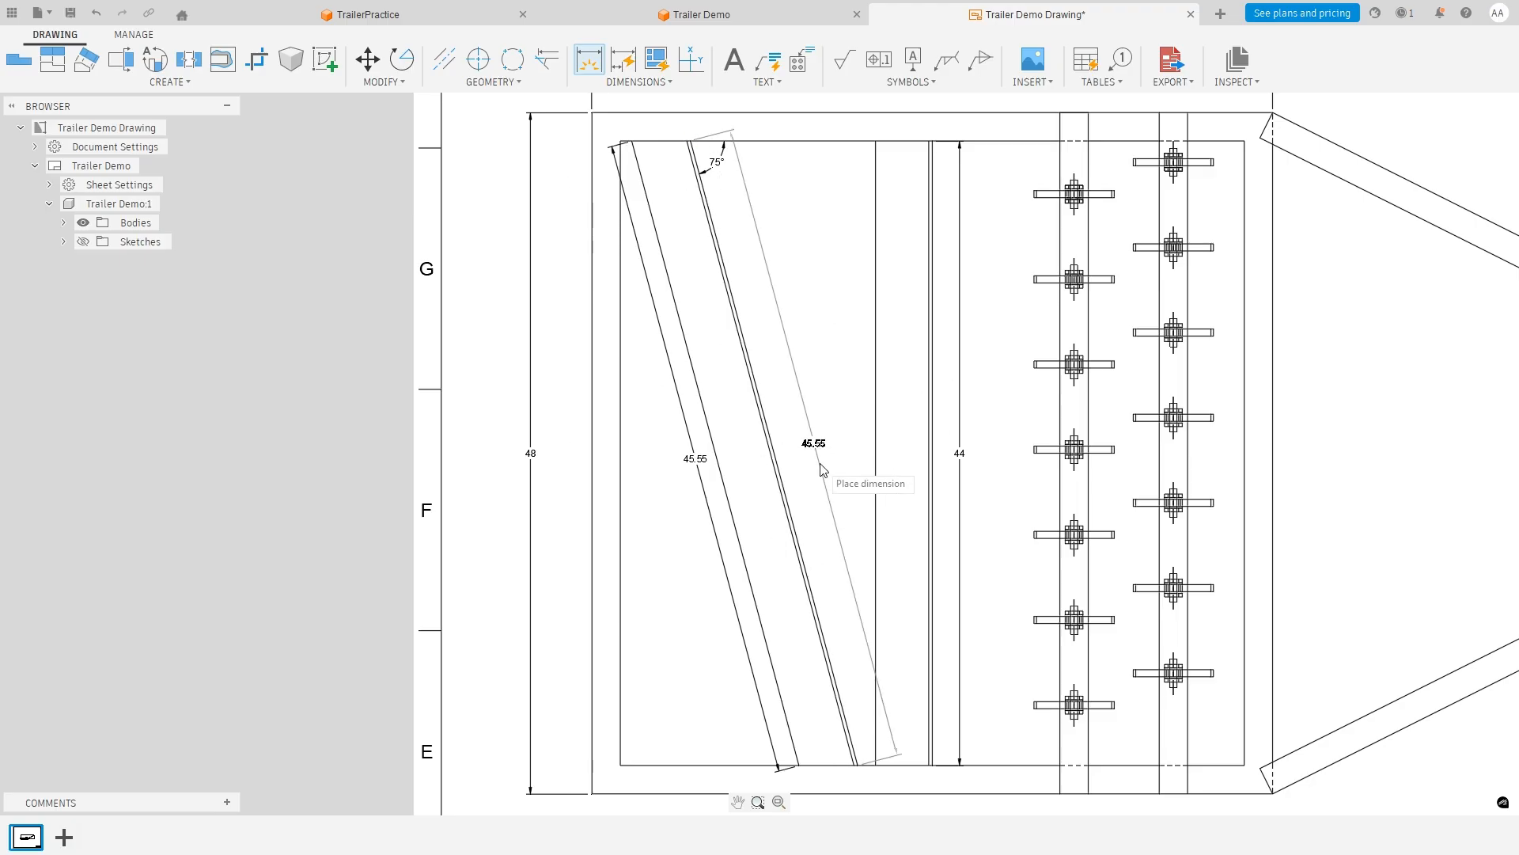
{"action": "left_click", "coordinate": [793, 448]}
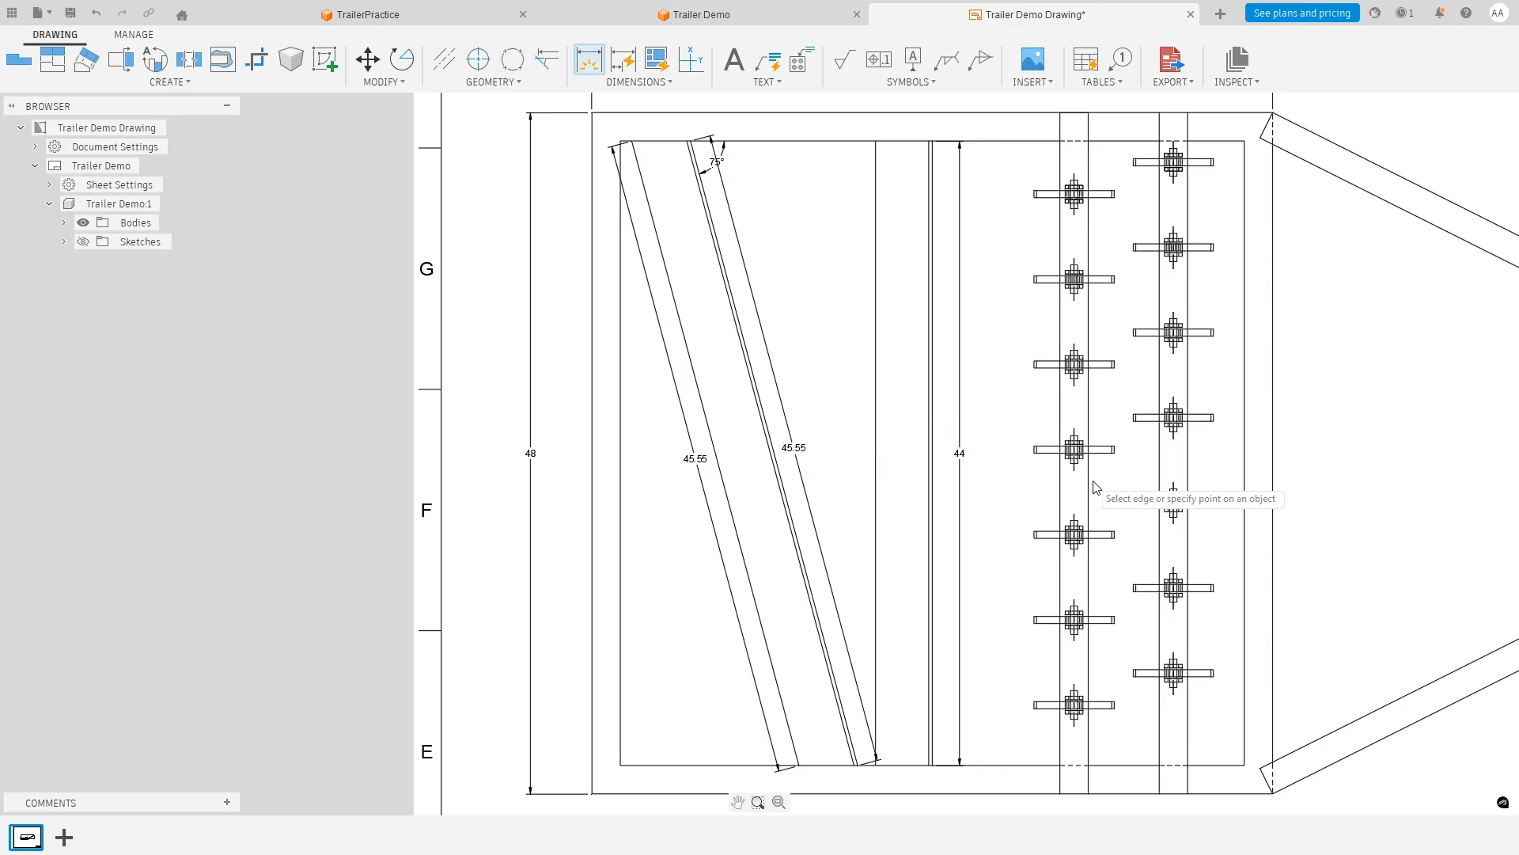
Dimension the outer edge of the short hitch-end crosspiece in the top view, placing the dimension outside the trailer.
{"action": "scroll", "coordinate": [1334, 629], "scroll_direction": "down", "scroll_amount": 3}
{"action": "scroll", "coordinate": [1330, 625], "scroll_direction": "down", "scroll_amount": 1}
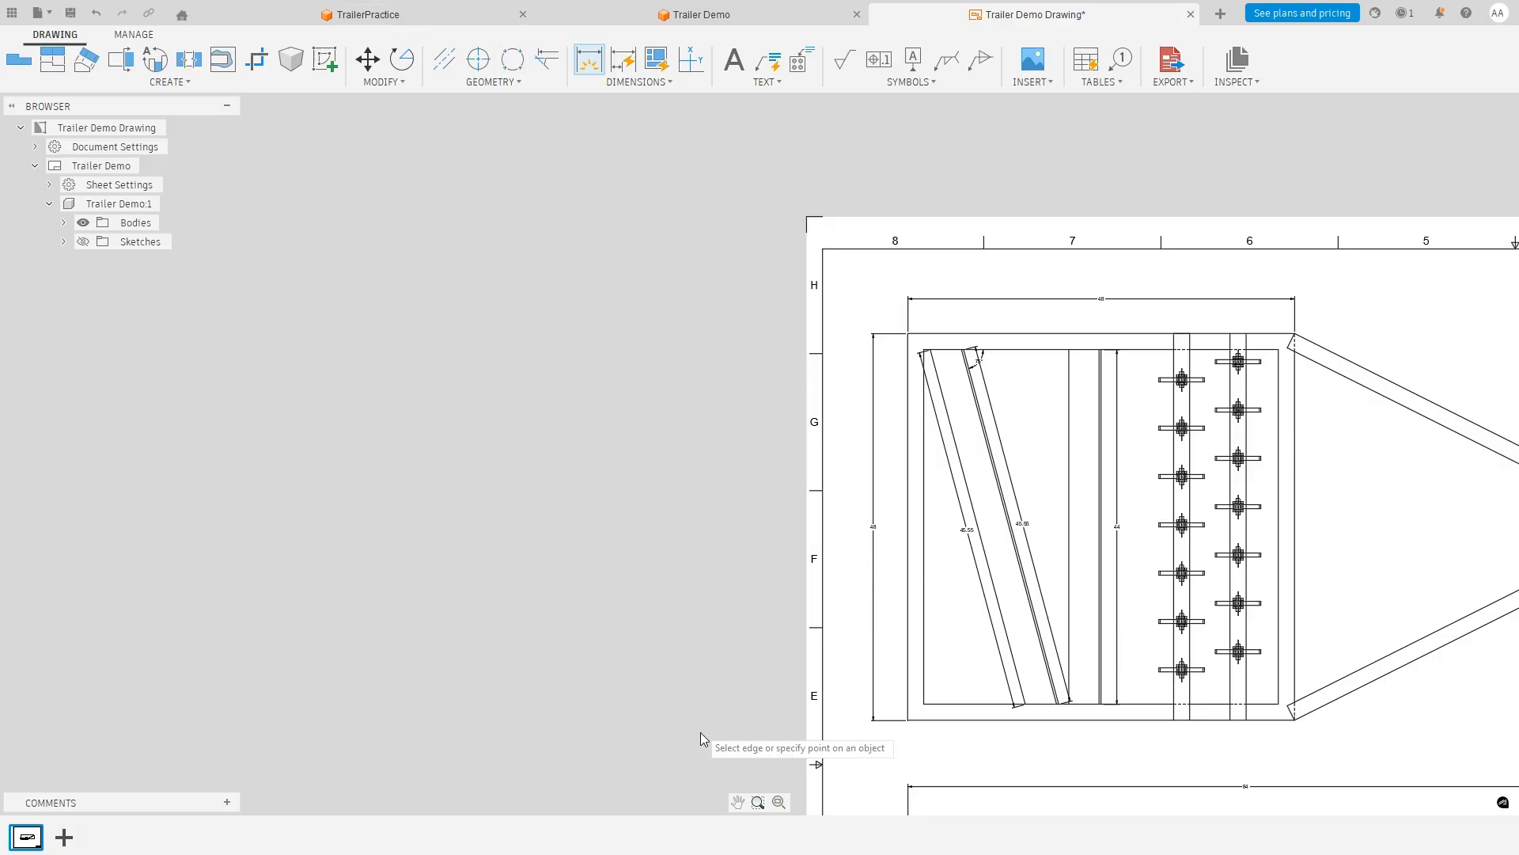
{"action": "left_click", "coordinate": [738, 802]}
{"action": "left_click_drag", "start_coordinate": [1371, 534], "coordinate": [800, 428]}
{"action": "scroll", "coordinate": [923, 380], "scroll_direction": "up", "scroll_amount": 5}
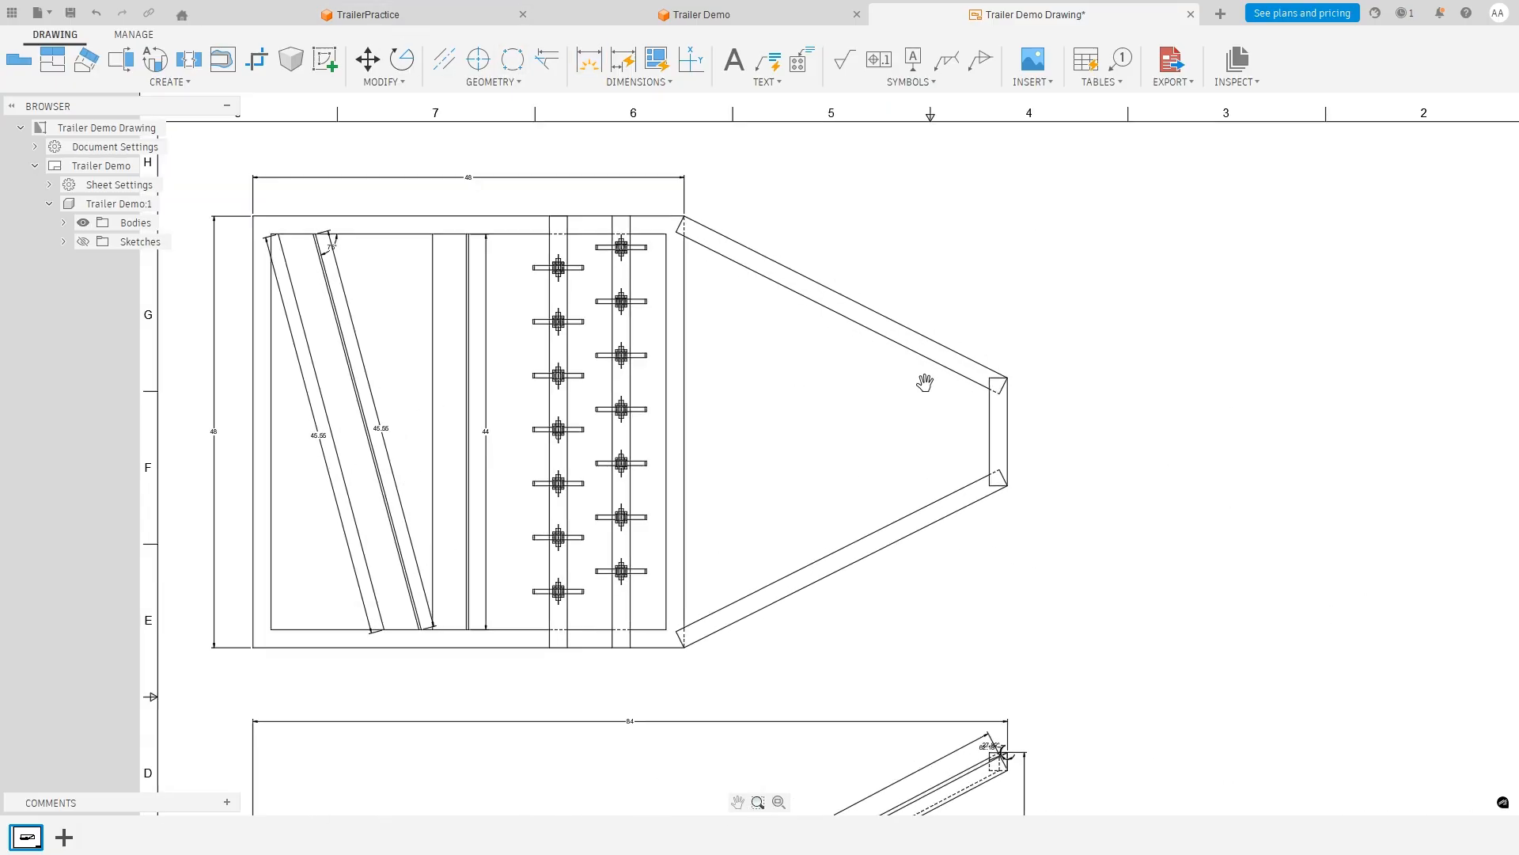
{"action": "scroll", "coordinate": [881, 379], "scroll_direction": "down", "scroll_amount": 3}
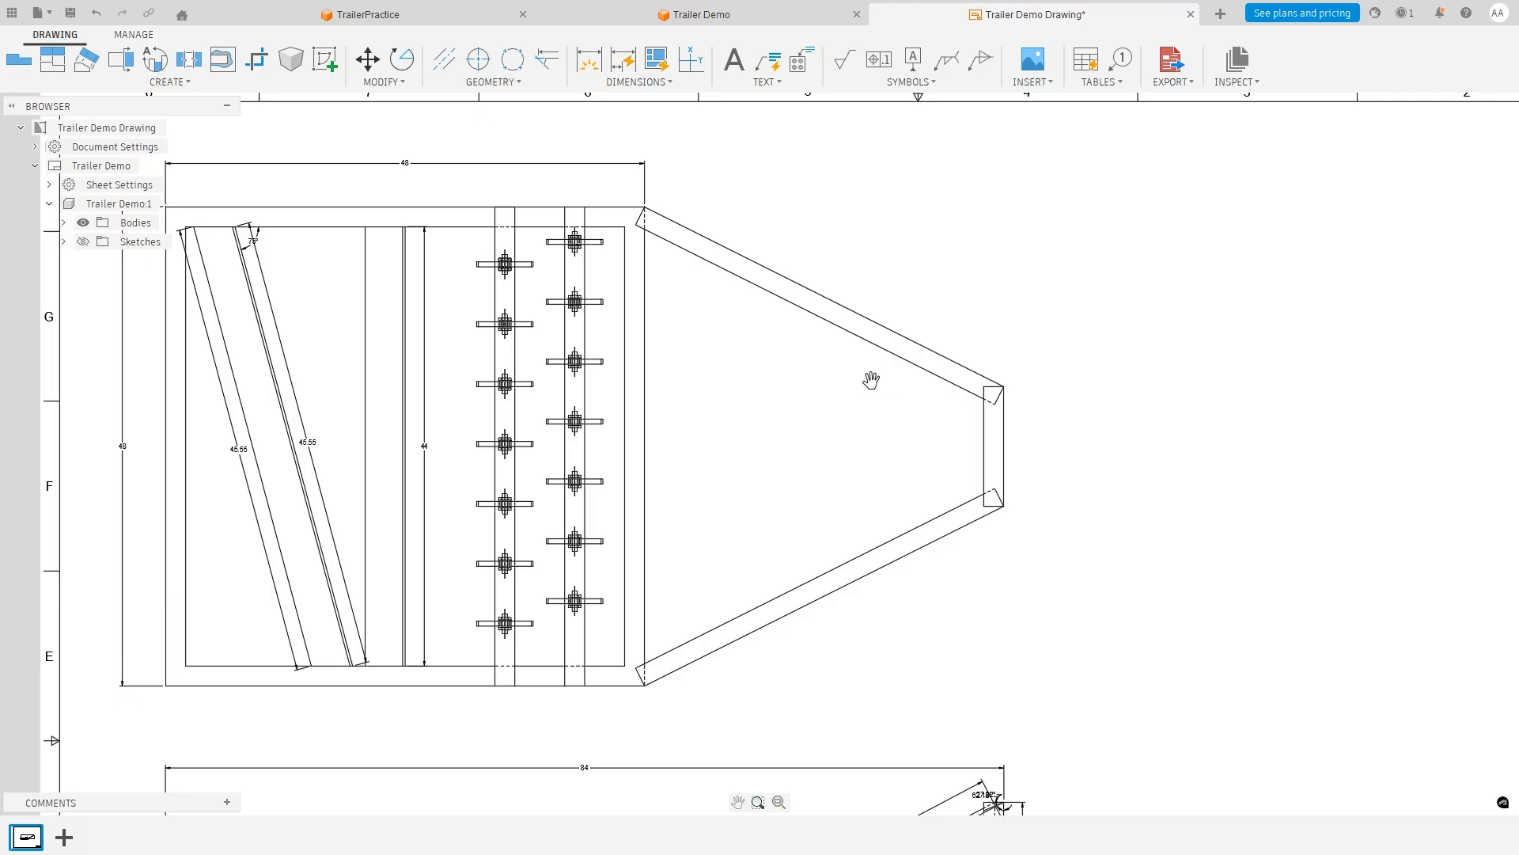
{"action": "scroll", "coordinate": [870, 380], "scroll_direction": "up", "scroll_amount": 2}
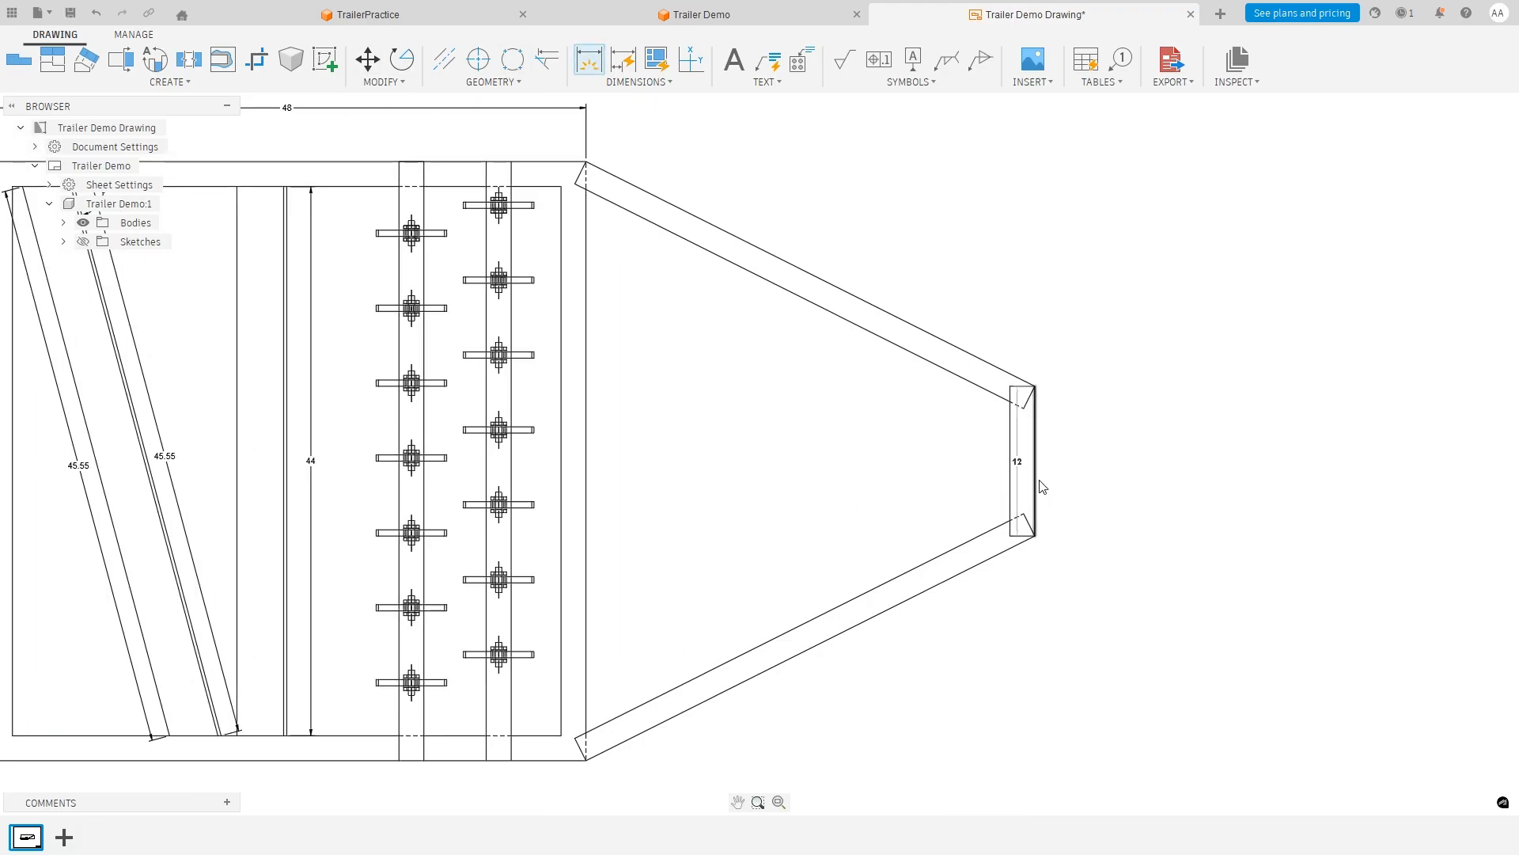
{"action": "left_click", "coordinate": [1071, 463]}
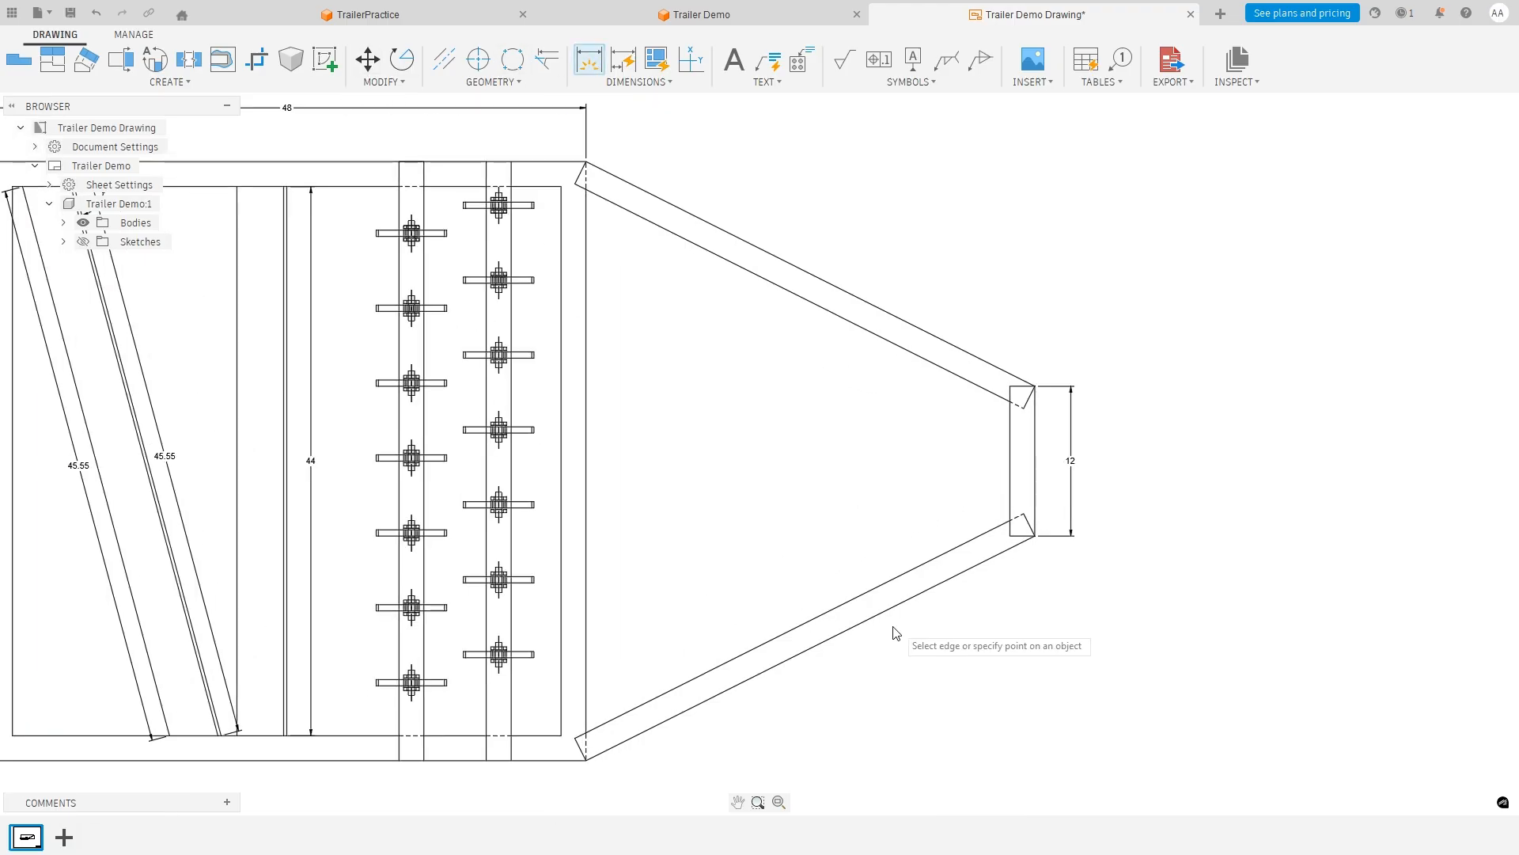
Dimension the outer edges of both angled tongue arms in the top view, placing each dimension outside its arm.
{"action": "left_click", "coordinate": [842, 635]}
{"action": "left_click", "coordinate": [835, 685]}
{"action": "left_click", "coordinate": [808, 281]}
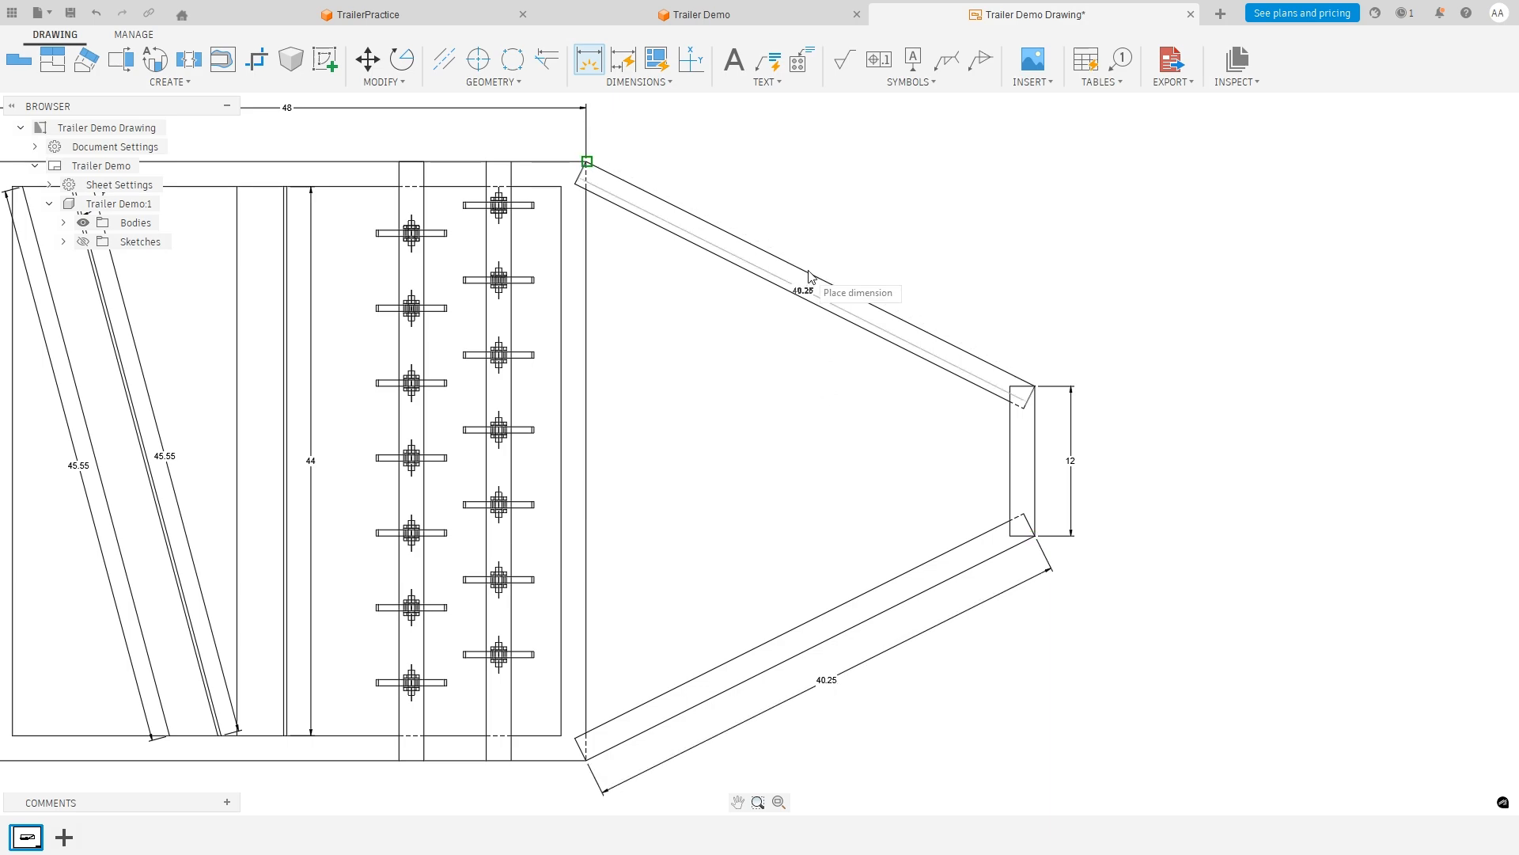
{"action": "left_click", "coordinate": [823, 234]}
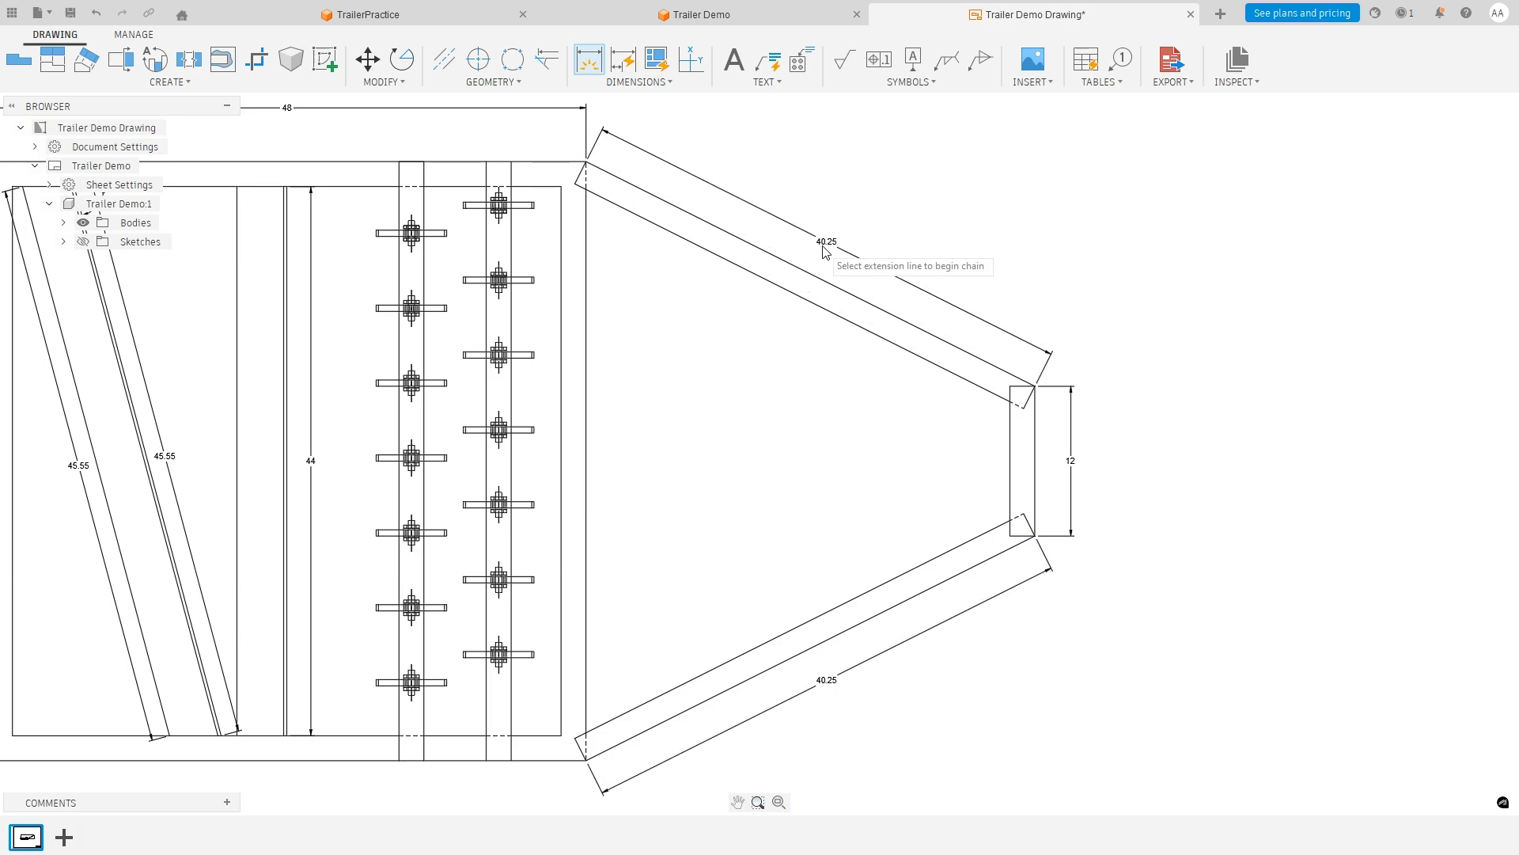
Dimension the inner angles between the frame's front edge and each of the two tongue arms in the top view.
{"action": "left_click", "coordinate": [587, 230]}
{"action": "left_click", "coordinate": [625, 209]}
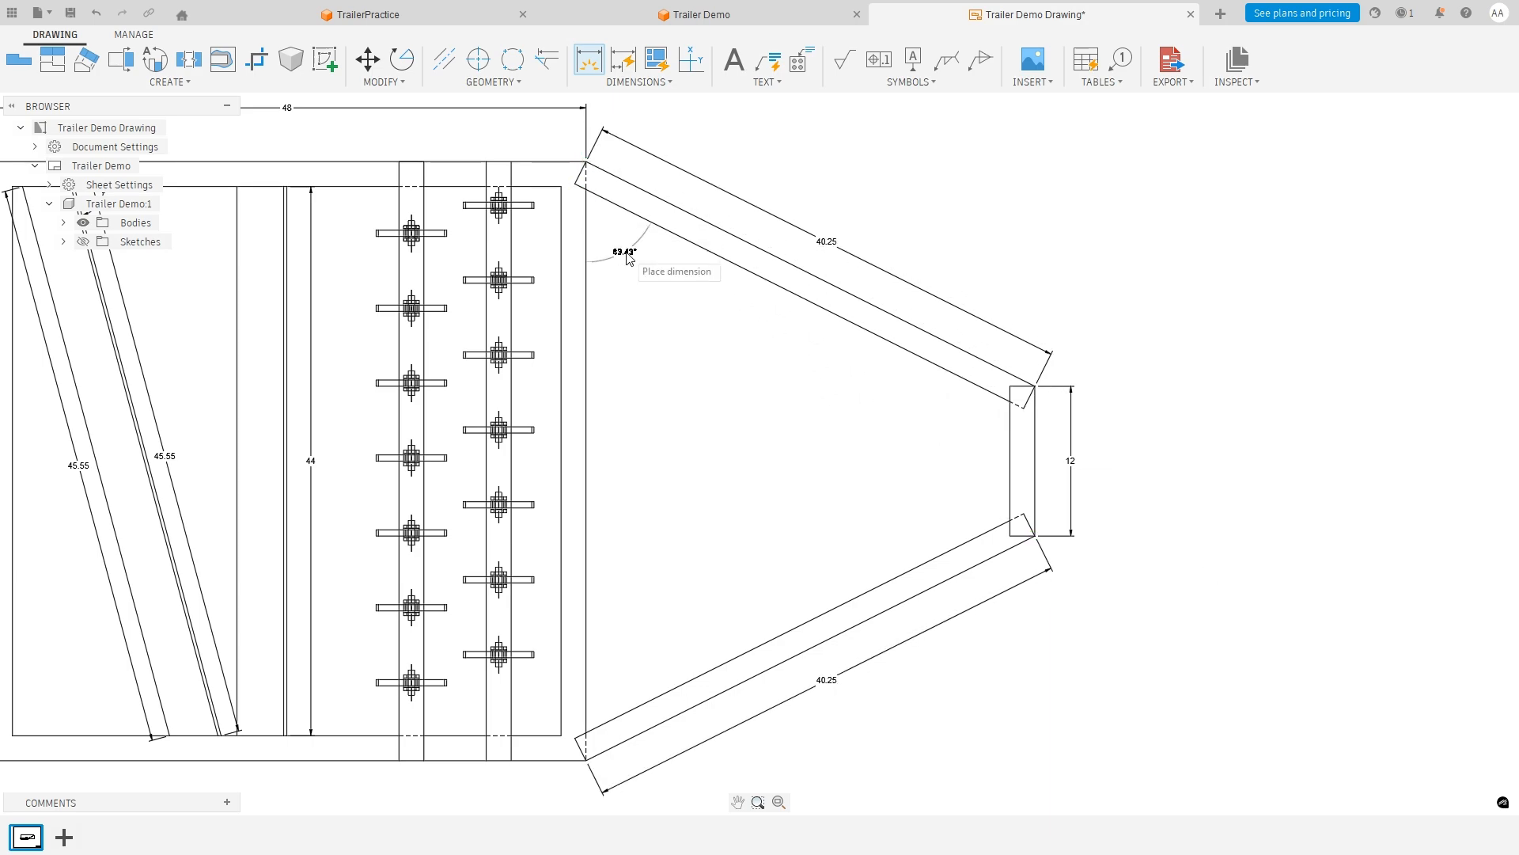
{"action": "left_click", "coordinate": [586, 667]}
{"action": "left_click", "coordinate": [637, 706]}
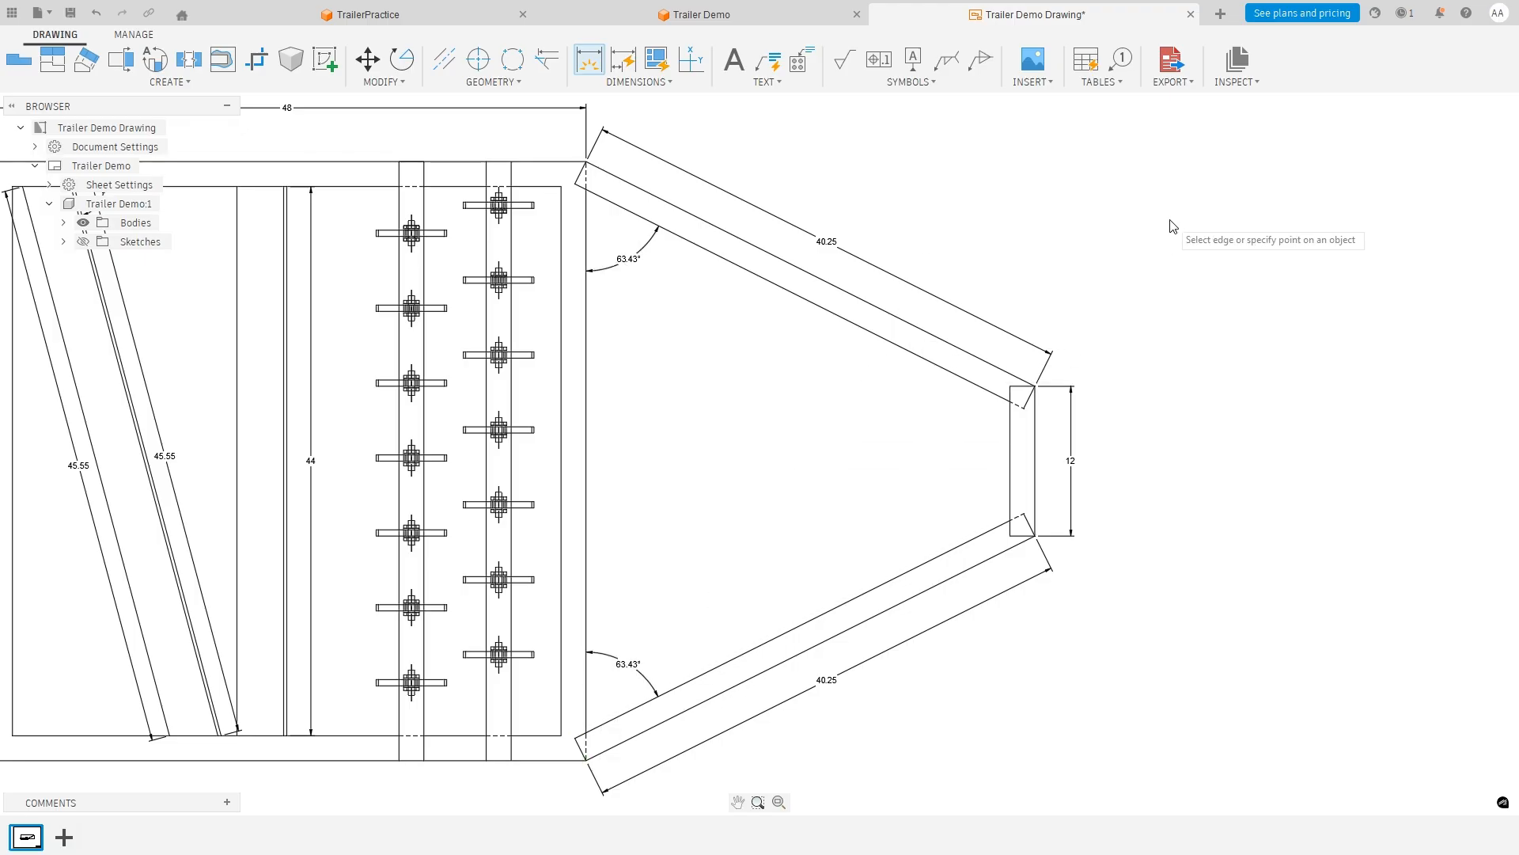
Dimension the inner angles between each tongue arm and the hitch-end crosspiece in the top view.
{"action": "left_click", "coordinate": [998, 398]}
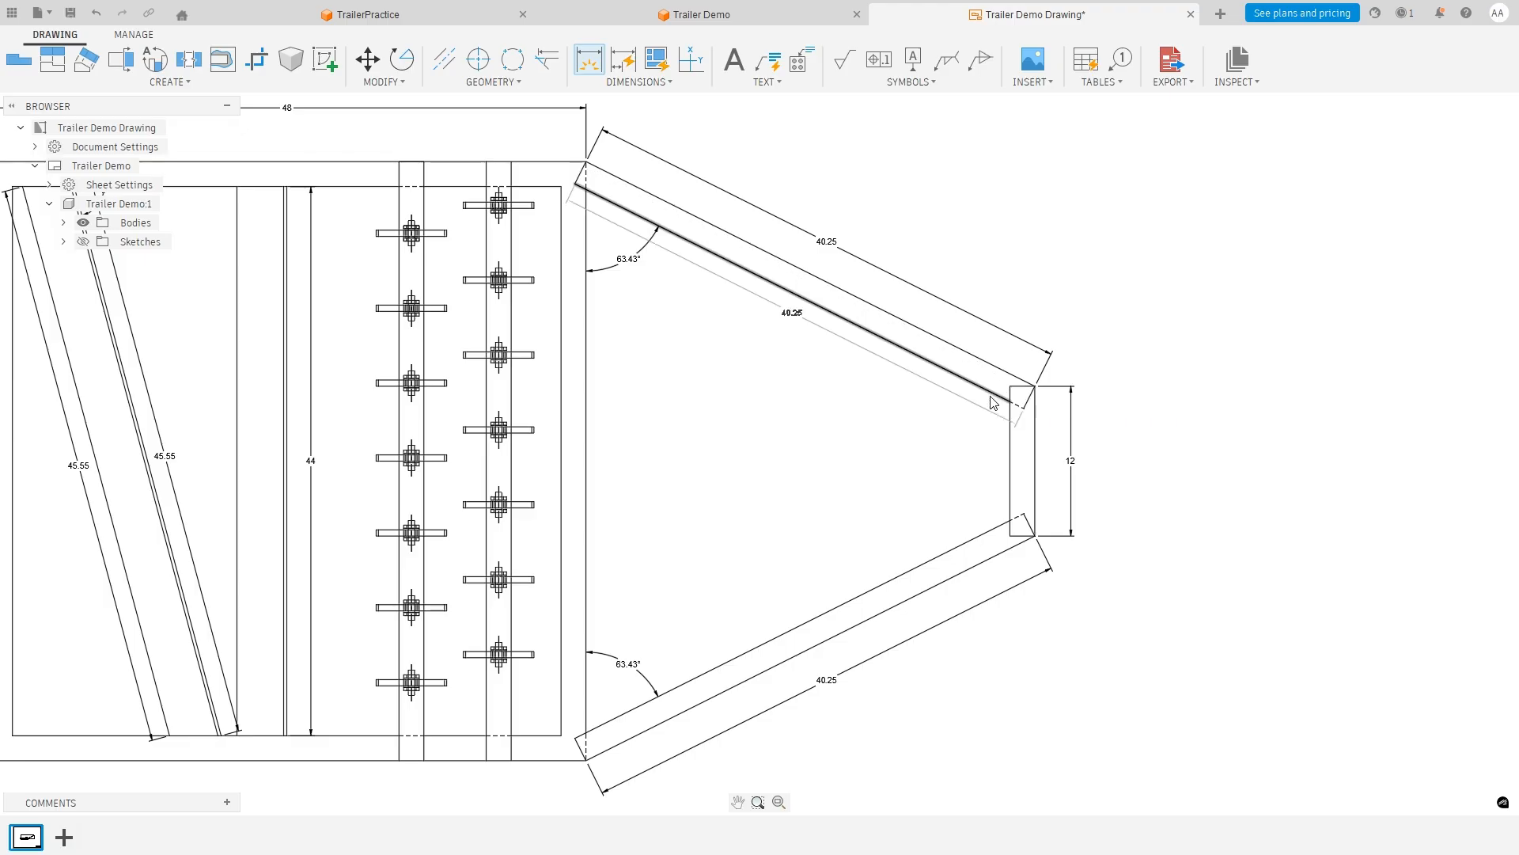
{"action": "left_click", "coordinate": [1011, 424]}
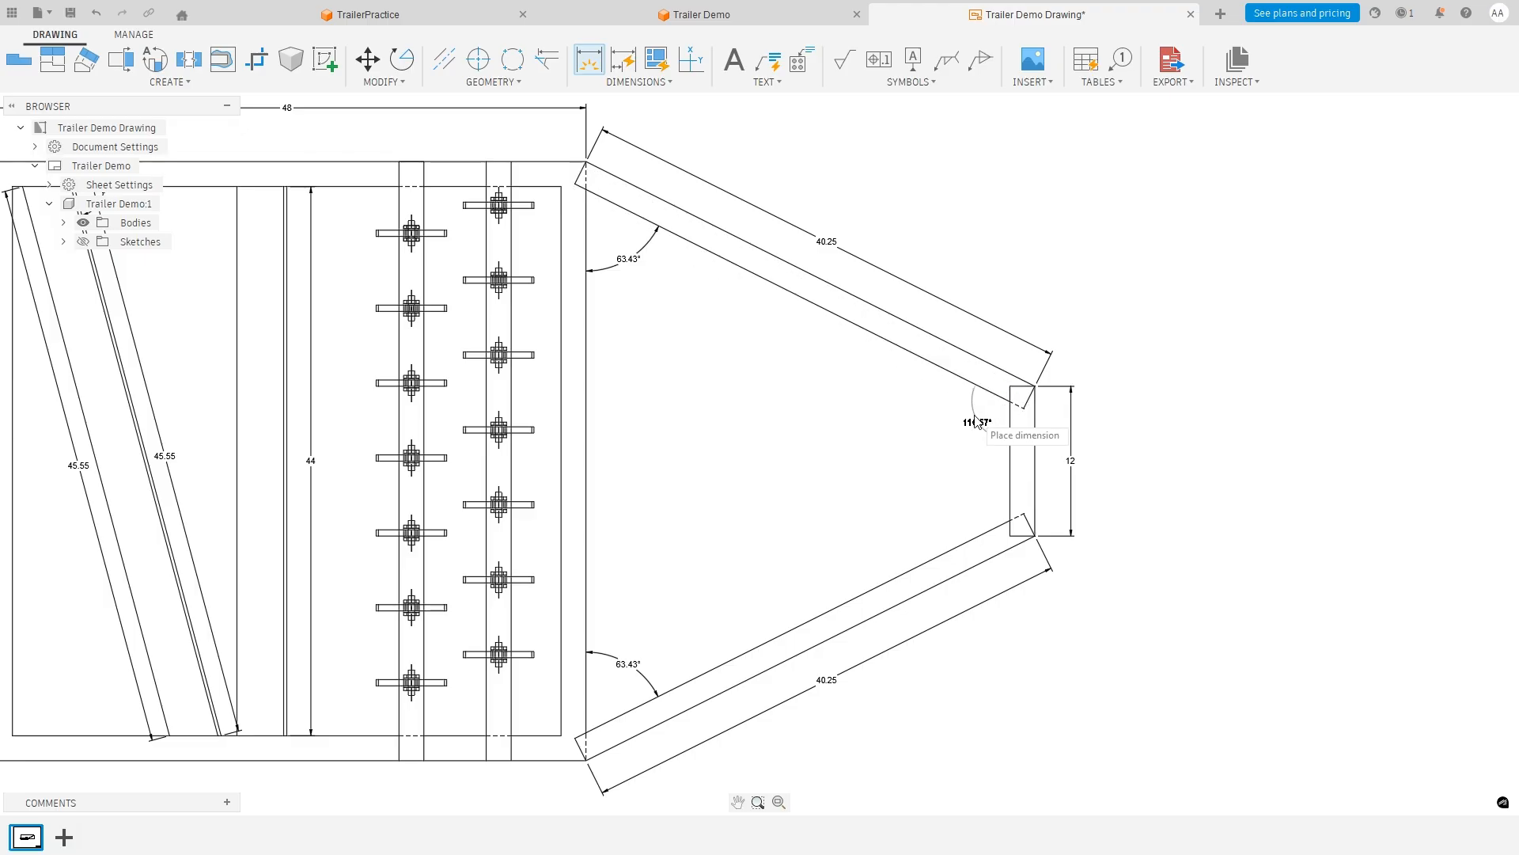
{"action": "left_click", "coordinate": [994, 532]}
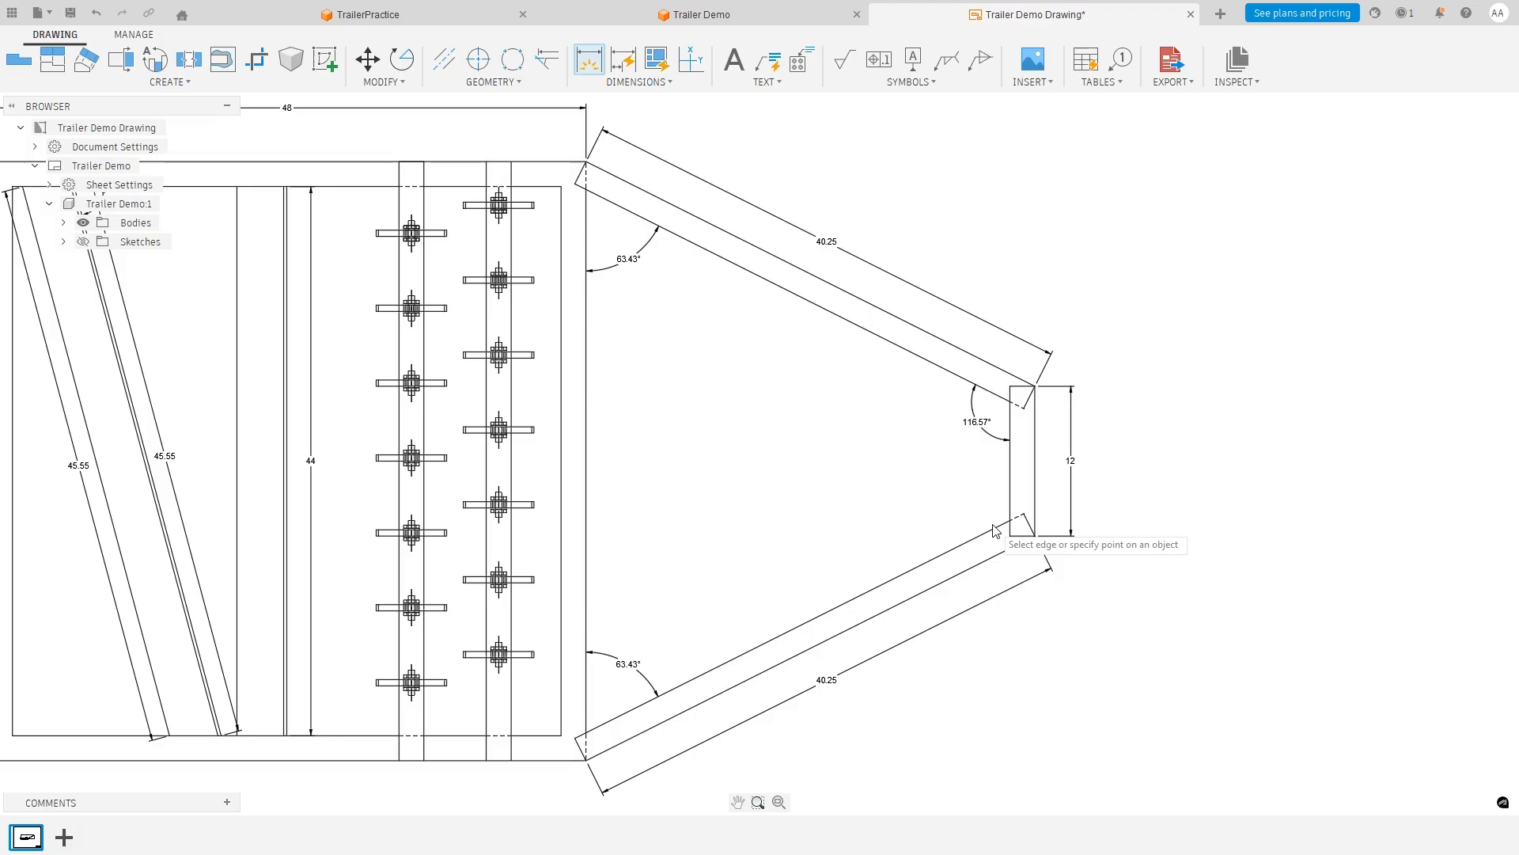
{"action": "left_click", "coordinate": [1011, 522]}
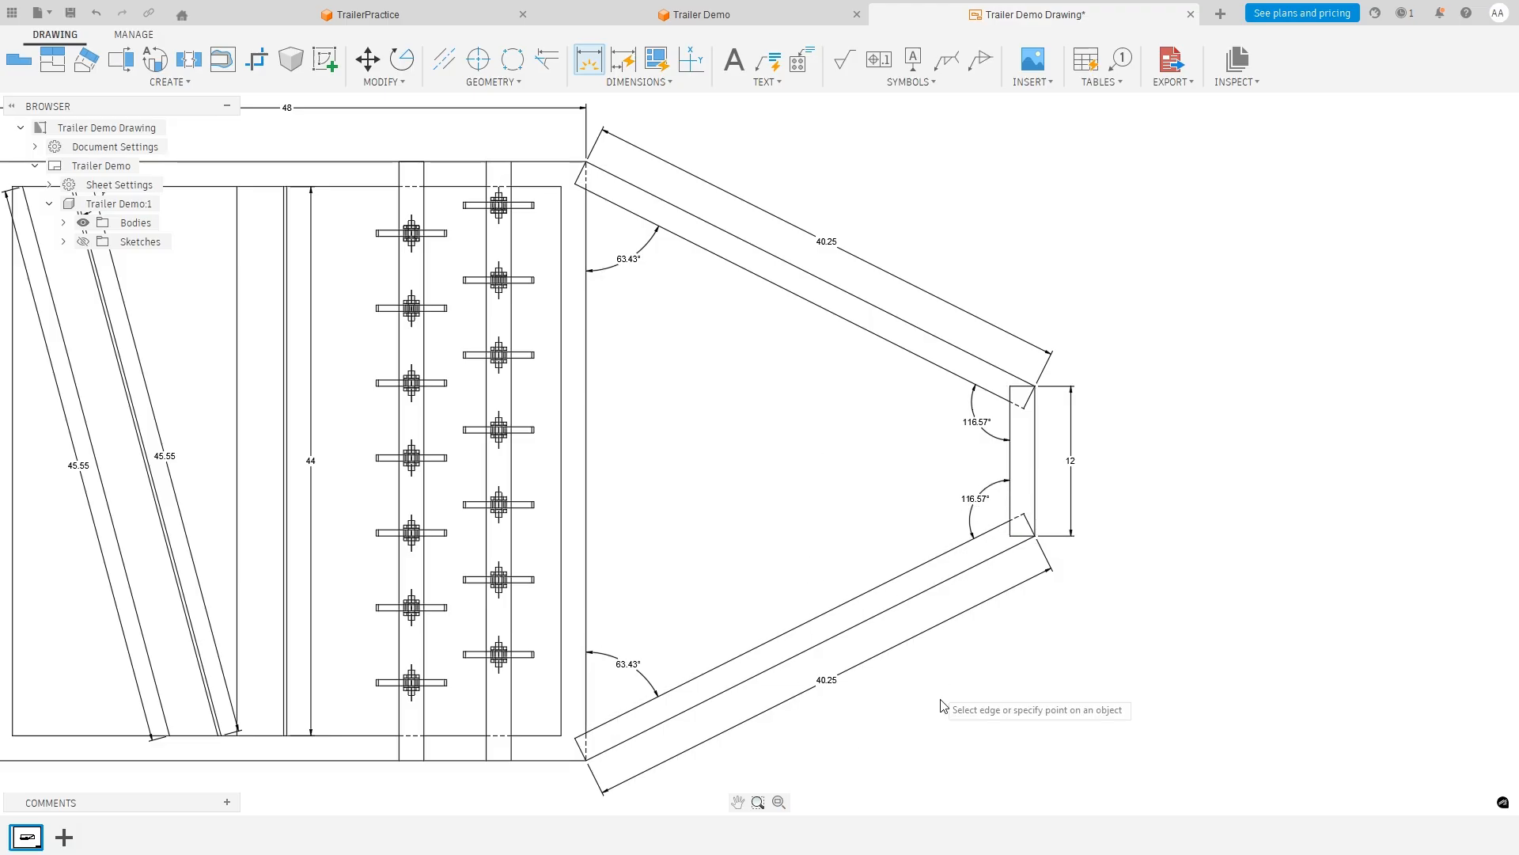
Dimension the angle between the raised tongue's lower edge and the frame's bottom edge in the side view, placing it beneath the tongue.
{"action": "scroll", "coordinate": [966, 760], "scroll_direction": "down", "scroll_amount": 3}
{"action": "key", "text": "Escape"}
{"action": "middle_click_drag", "start_coordinate": [922, 802], "coordinate": [802, 131]}
{"action": "scroll", "coordinate": [622, 318], "scroll_direction": "up", "scroll_amount": 2}
{"action": "middle_click_drag", "start_coordinate": [706, 206], "coordinate": [668, 257]}
{"action": "scroll", "coordinate": [668, 258], "scroll_direction": "up", "scroll_amount": 3}
{"action": "scroll", "coordinate": [669, 266], "scroll_direction": "up", "scroll_amount": 5}
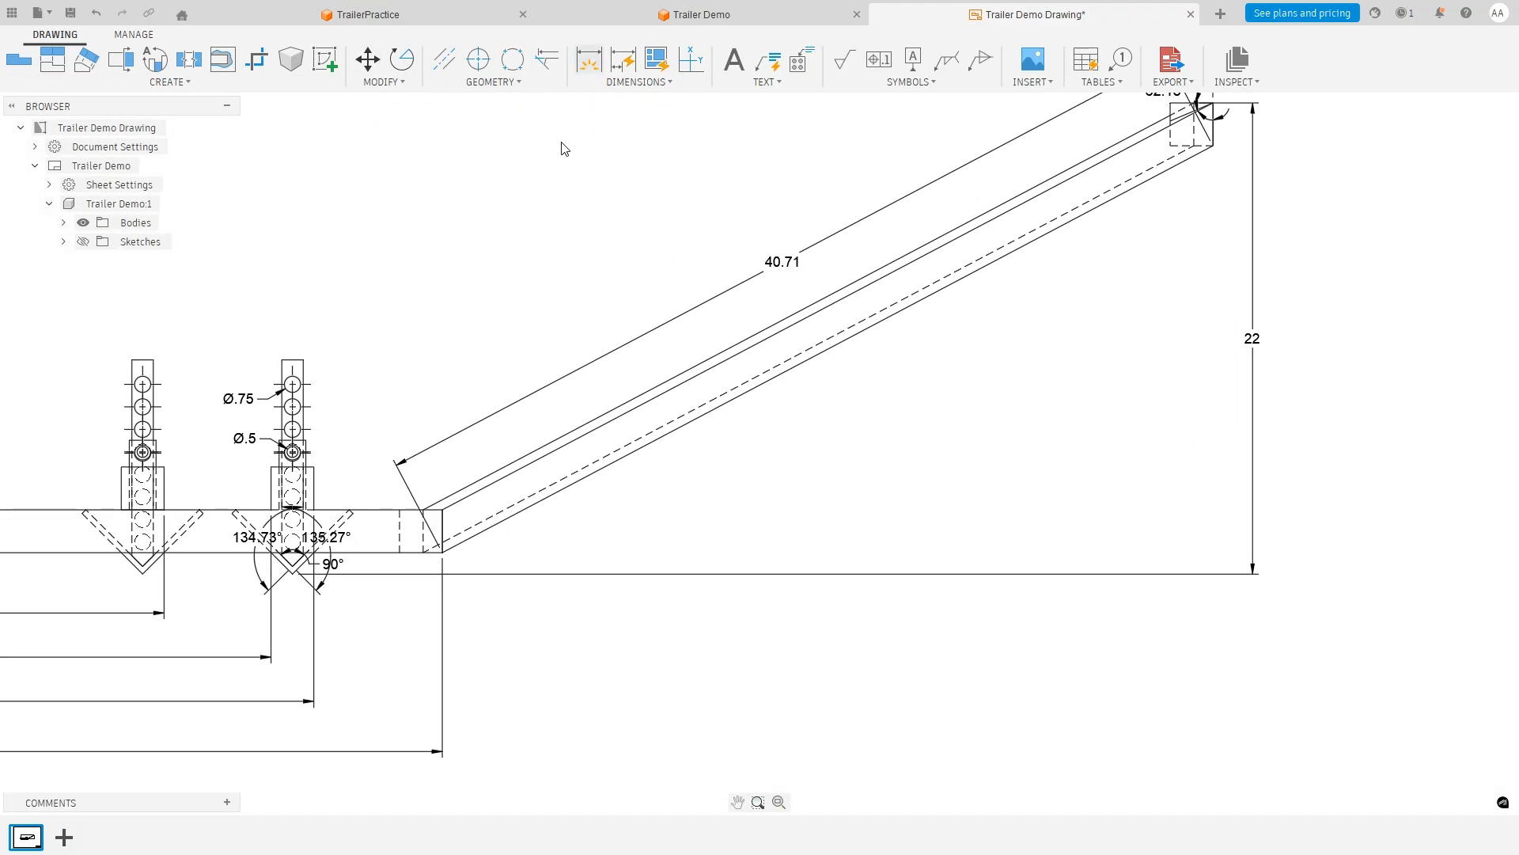
{"action": "key", "text": "d"}
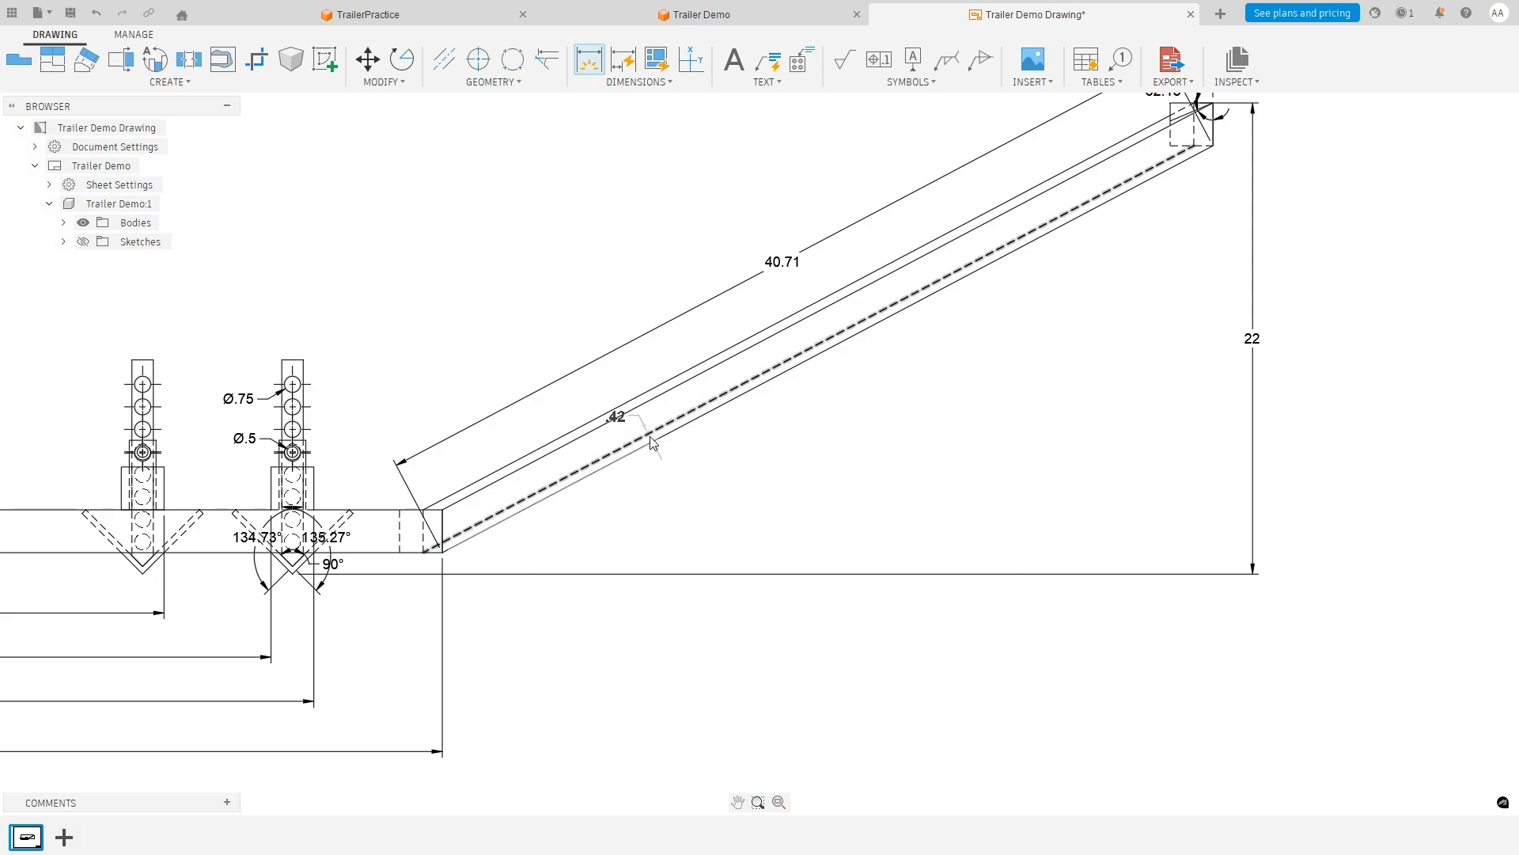
{"action": "key", "text": "Escape"}
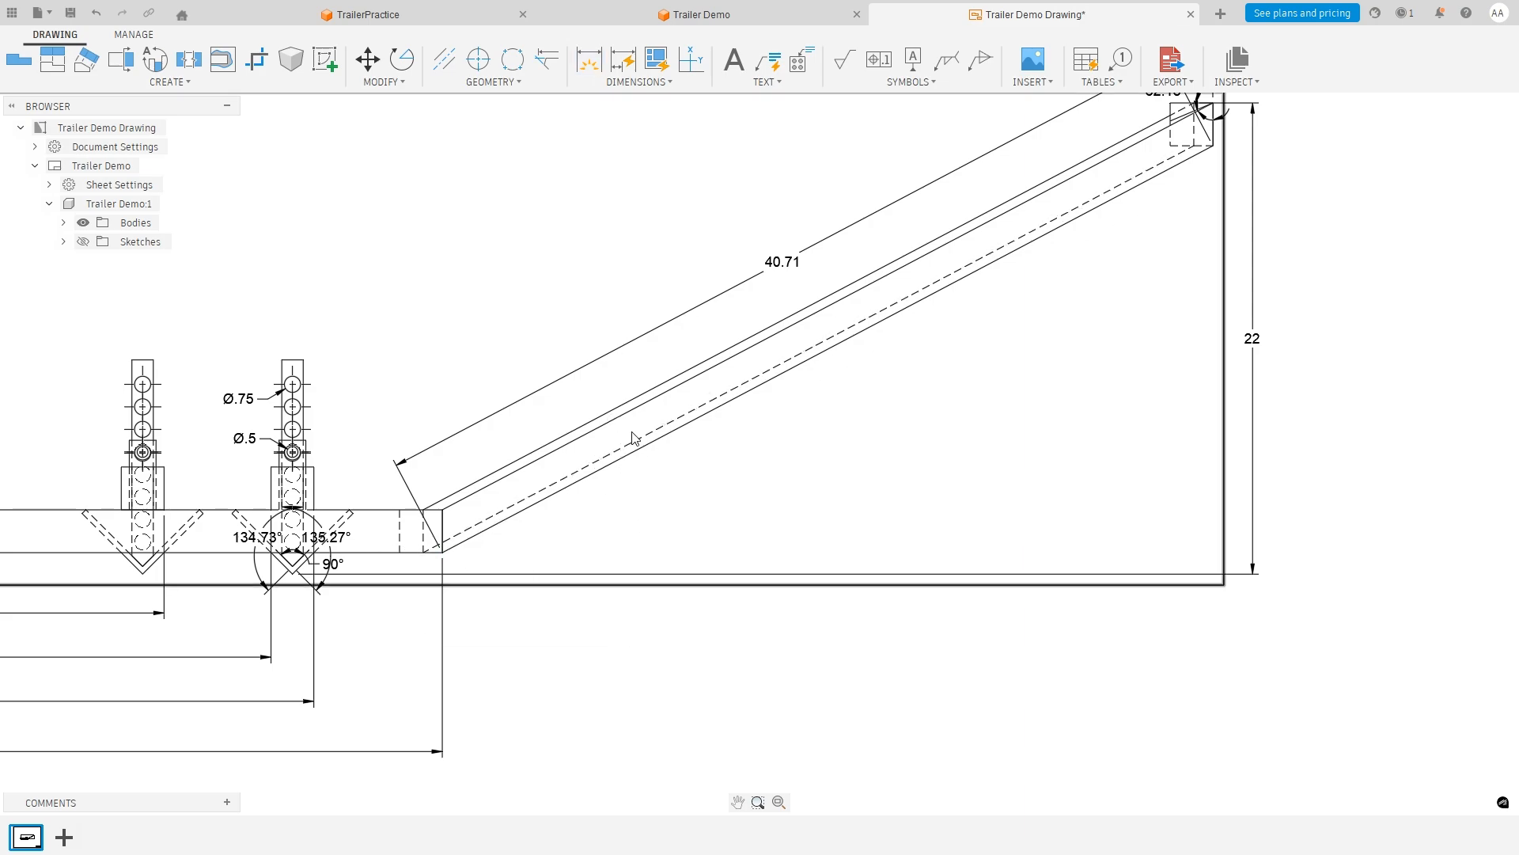
{"action": "left_click", "coordinate": [588, 61]}
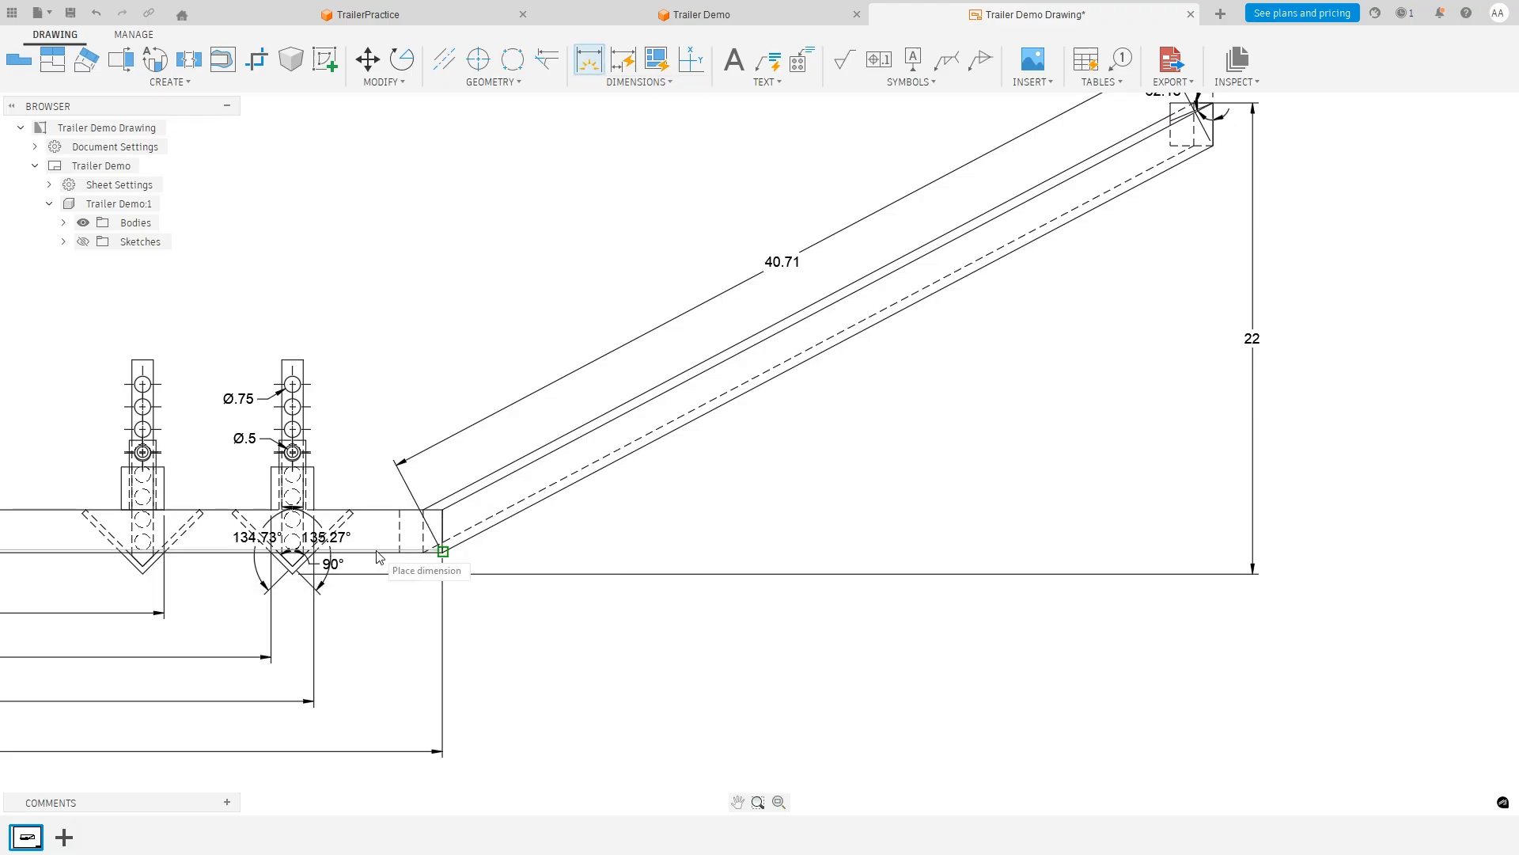
{"action": "left_click", "coordinate": [520, 511]}
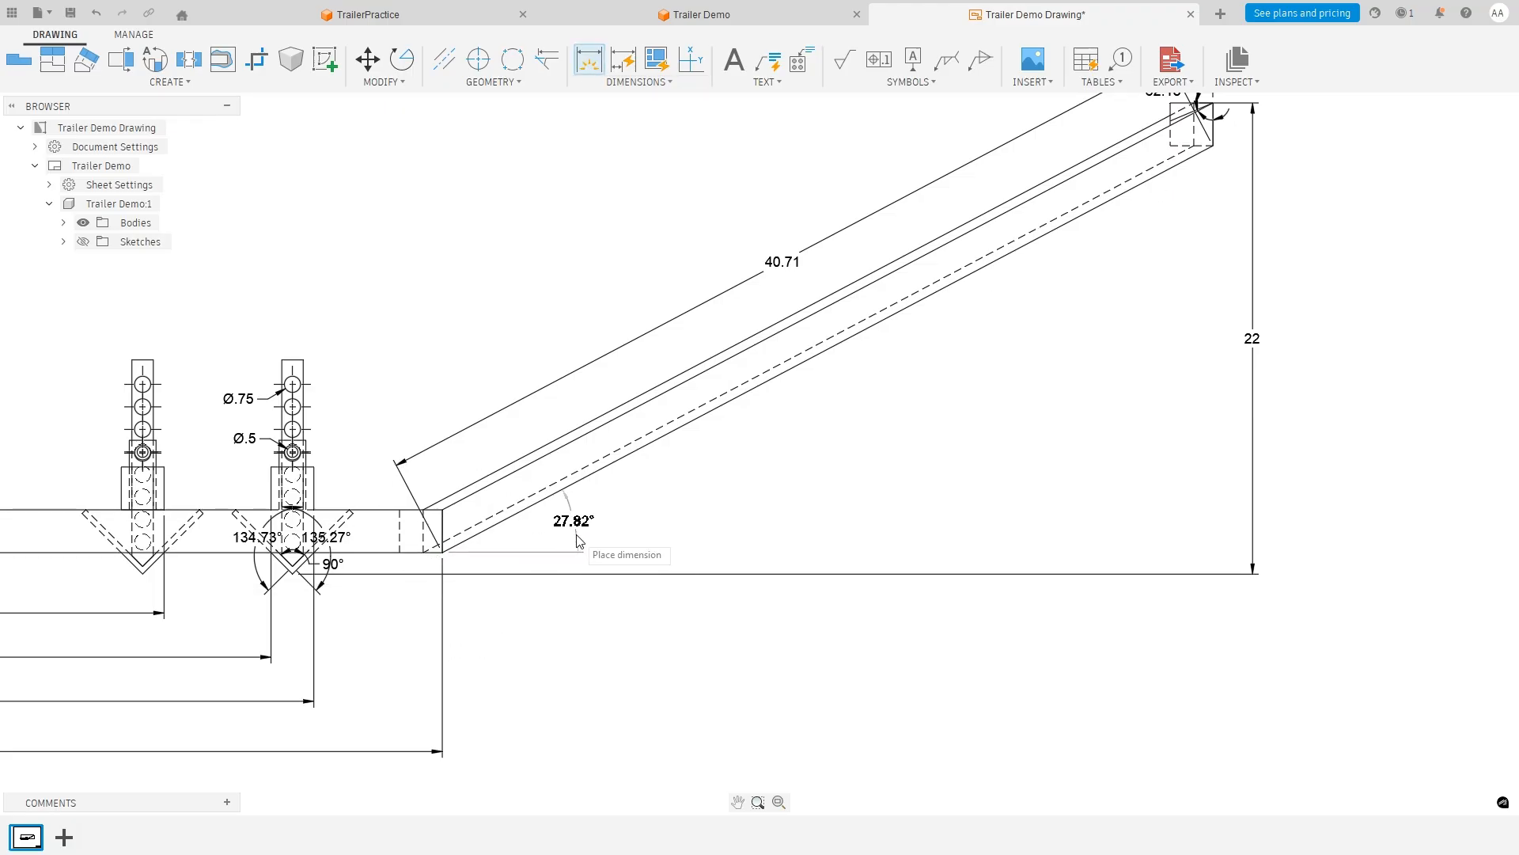
{"action": "scroll", "coordinate": [824, 456], "scroll_direction": "down", "scroll_amount": 8}
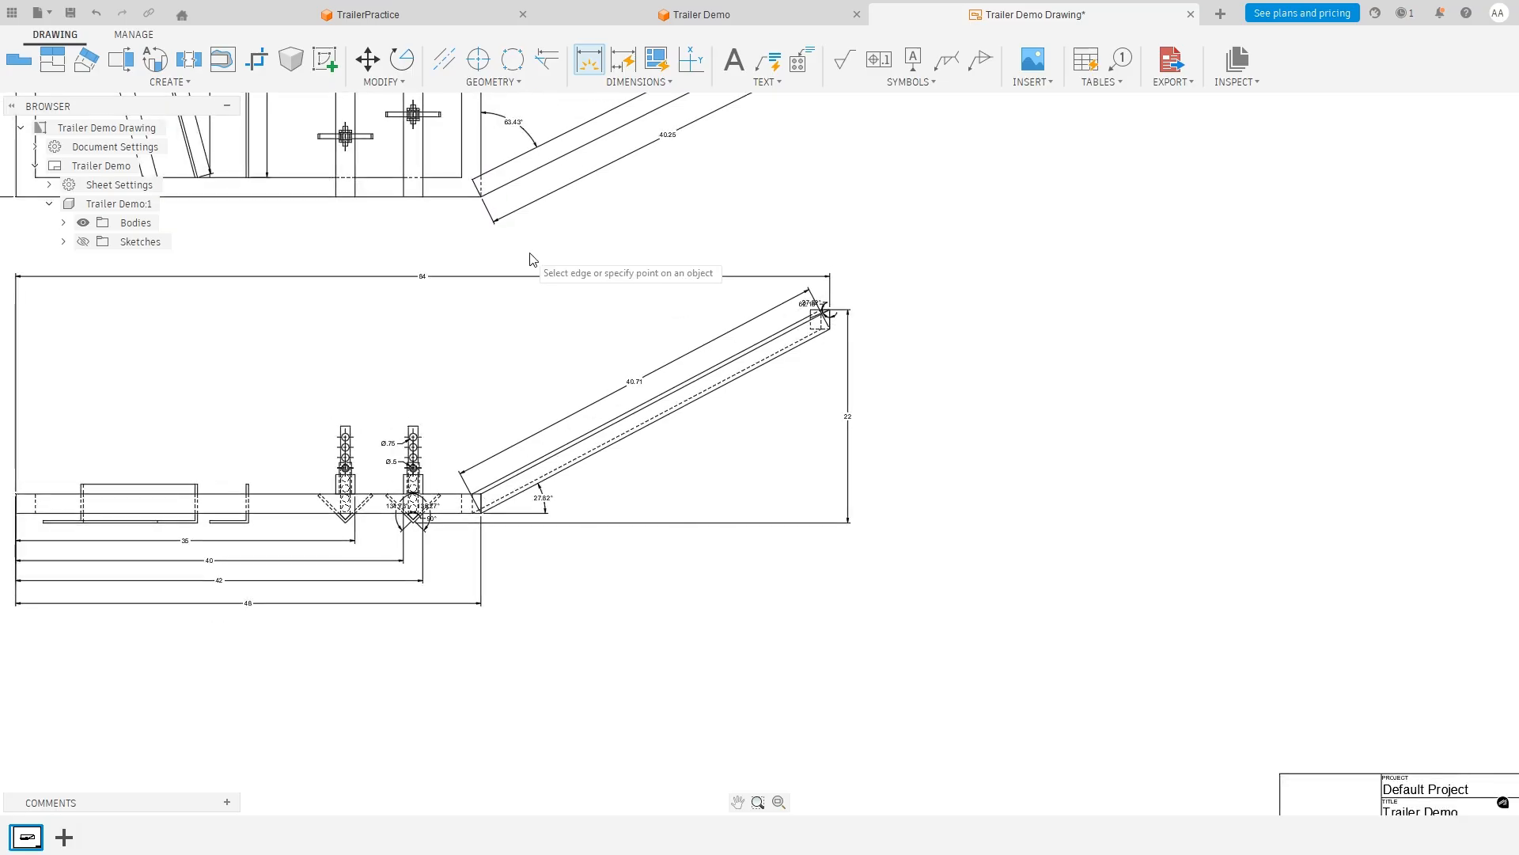
{"action": "scroll", "coordinate": [506, 142], "scroll_direction": "up", "scroll_amount": 10}
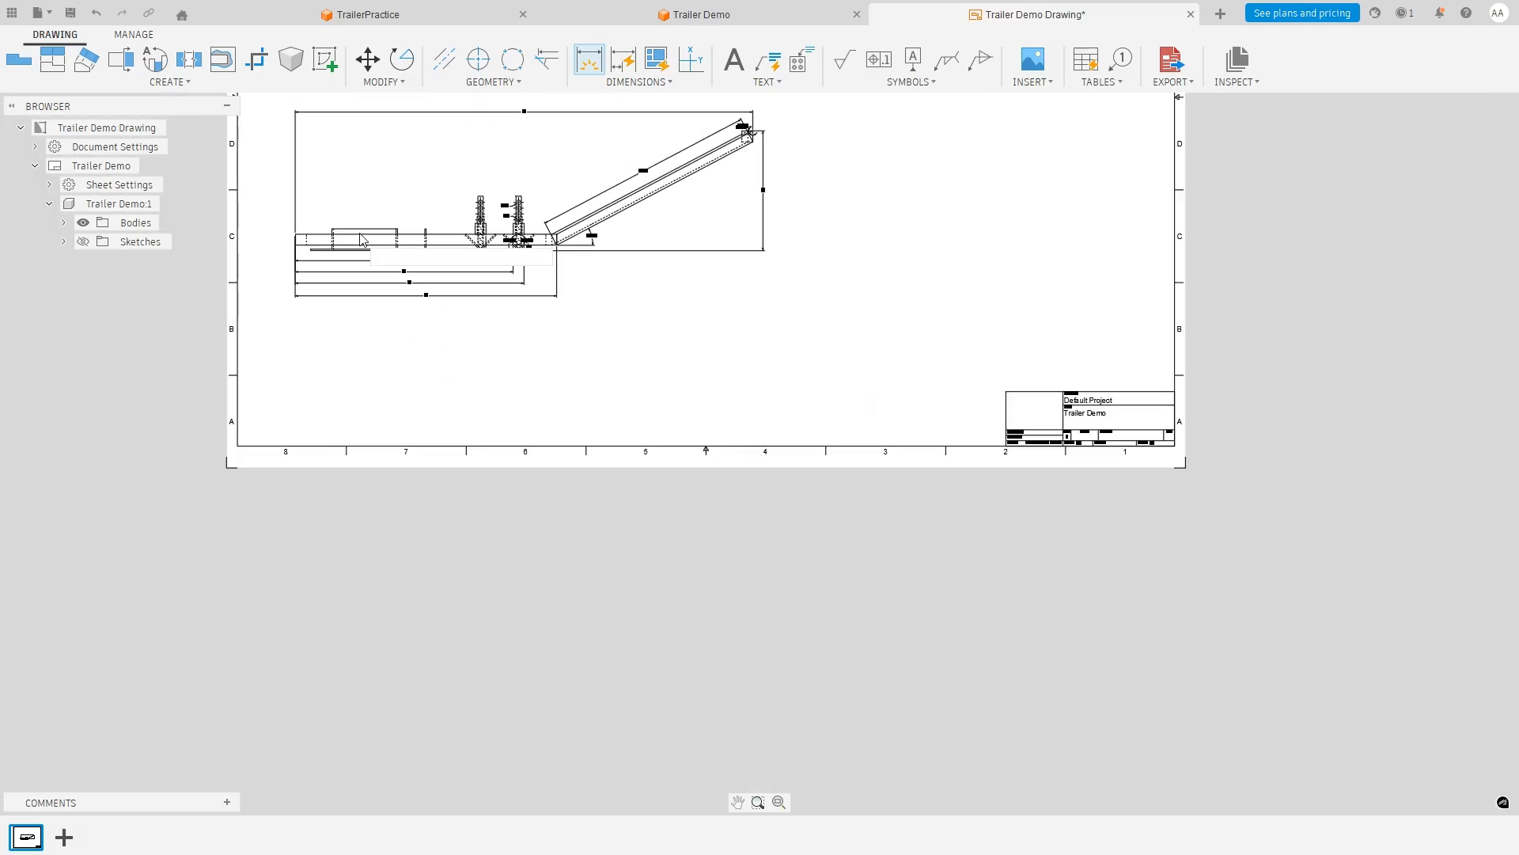
{"action": "scroll", "coordinate": [534, 140], "scroll_direction": "up", "scroll_amount": 1}
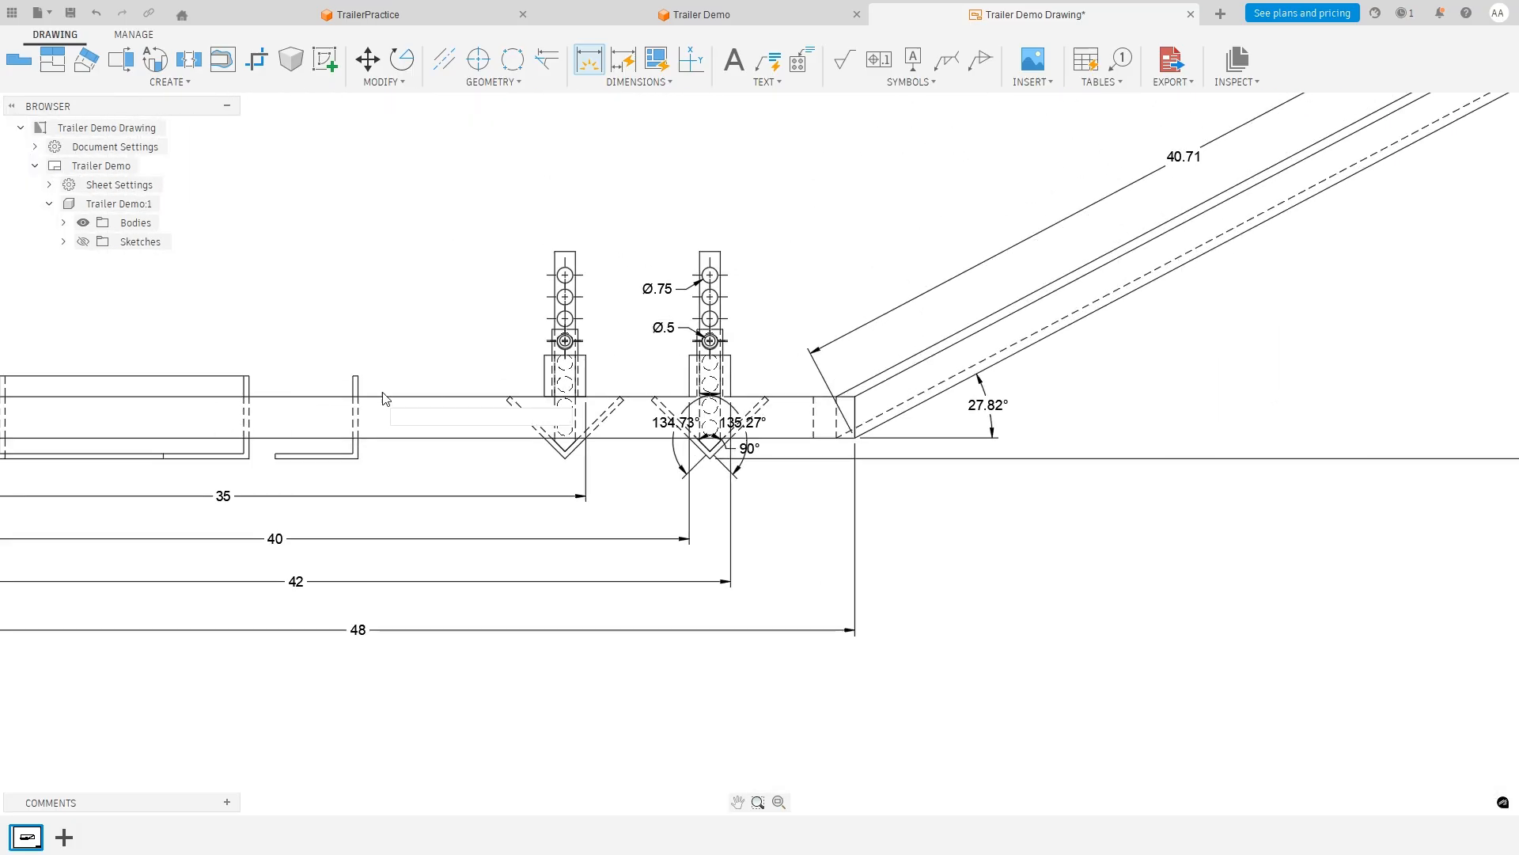
{"action": "scroll", "coordinate": [518, 269], "scroll_direction": "down", "scroll_amount": 2}
{"action": "left_click", "coordinate": [369, 60]}
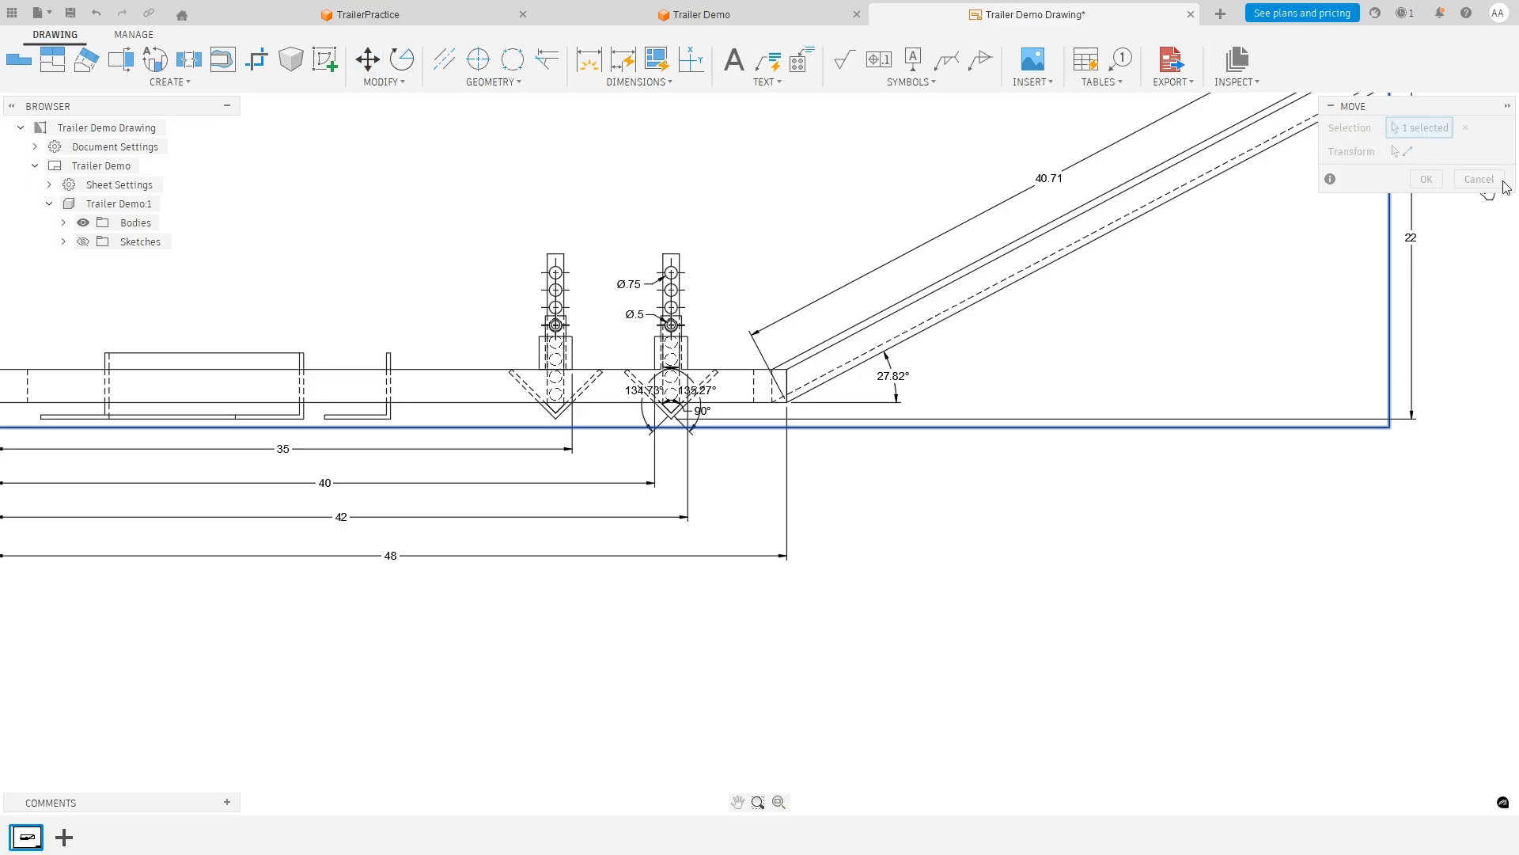
Dimension the top view from the frame's outer rear edge to the middle crossmember's far edge, placing it below the overall frame length dimension.
{"action": "middle_click_drag", "start_coordinate": [869, 553], "coordinate": [912, 784]}
{"action": "mouse_move", "coordinate": [859, 154]}
{"action": "middle_mouse_down"}
{"action": "mouse_move", "coordinate": [854, 573]}
{"action": "mouse_move", "coordinate": [911, 712]}
{"action": "middle_mouse_up"}
{"action": "middle_click_drag", "start_coordinate": [764, 420], "coordinate": [1055, 586]}
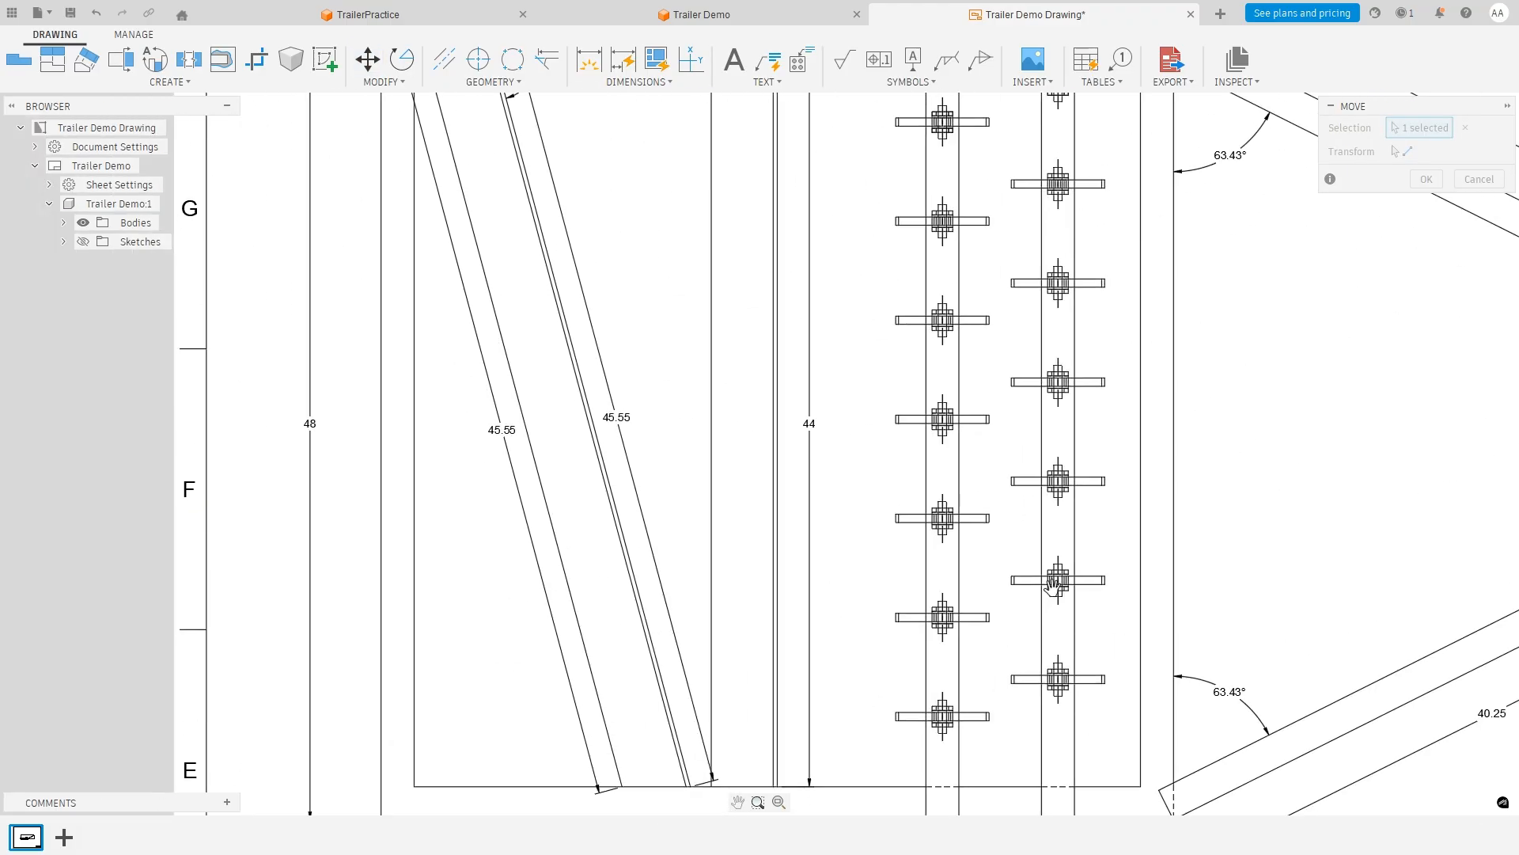
{"action": "mouse_move", "coordinate": [842, 481]}
{"action": "middle_mouse_down"}
{"action": "mouse_move", "coordinate": [892, 652]}
{"action": "mouse_move", "coordinate": [865, 624]}
{"action": "mouse_move", "coordinate": [844, 720]}
{"action": "middle_mouse_up"}
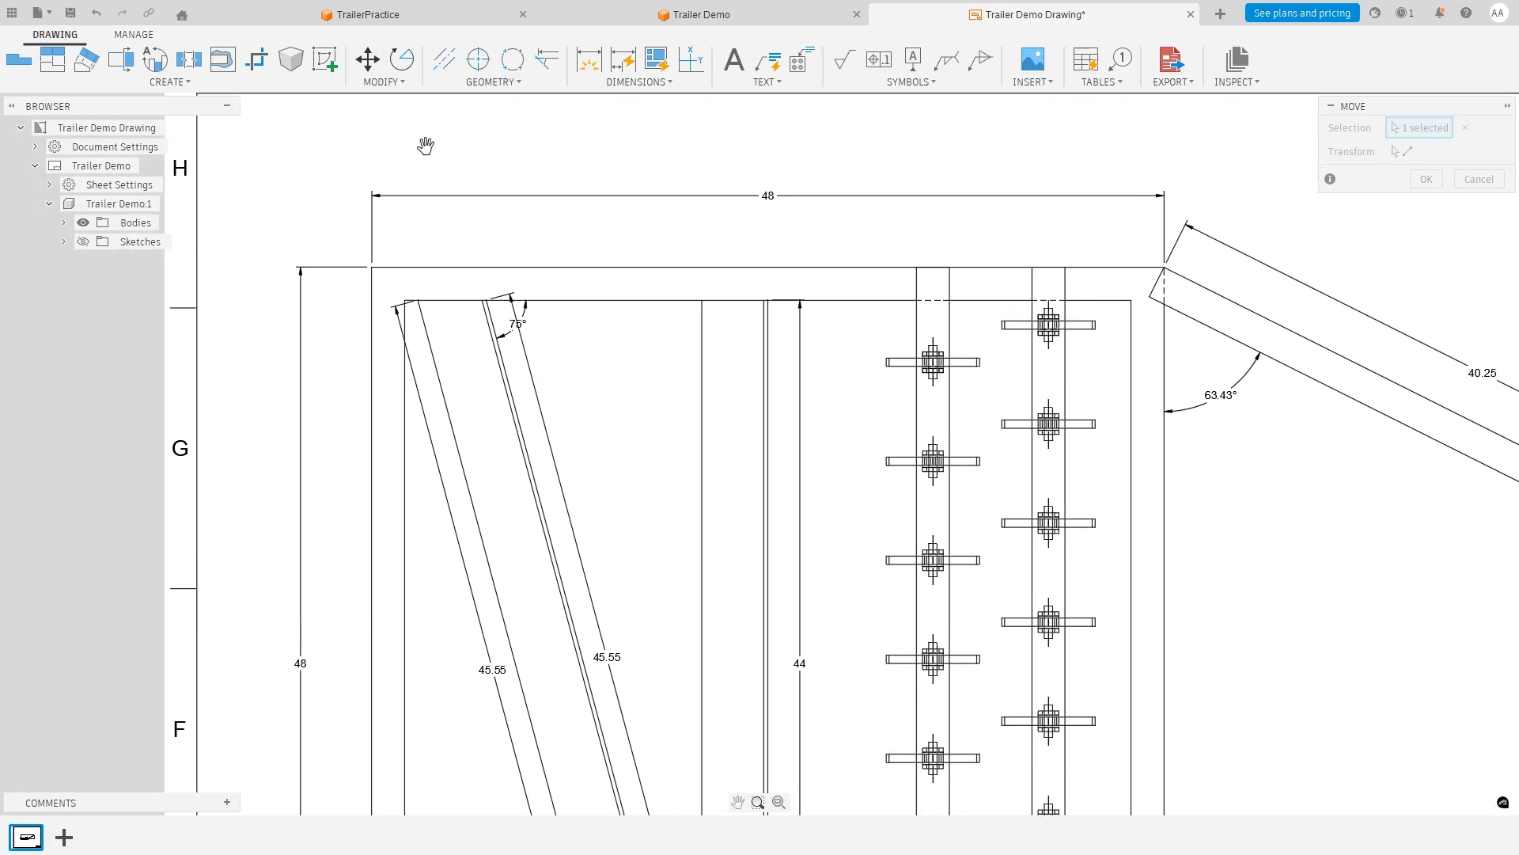
{"action": "left_click", "coordinate": [596, 63]}
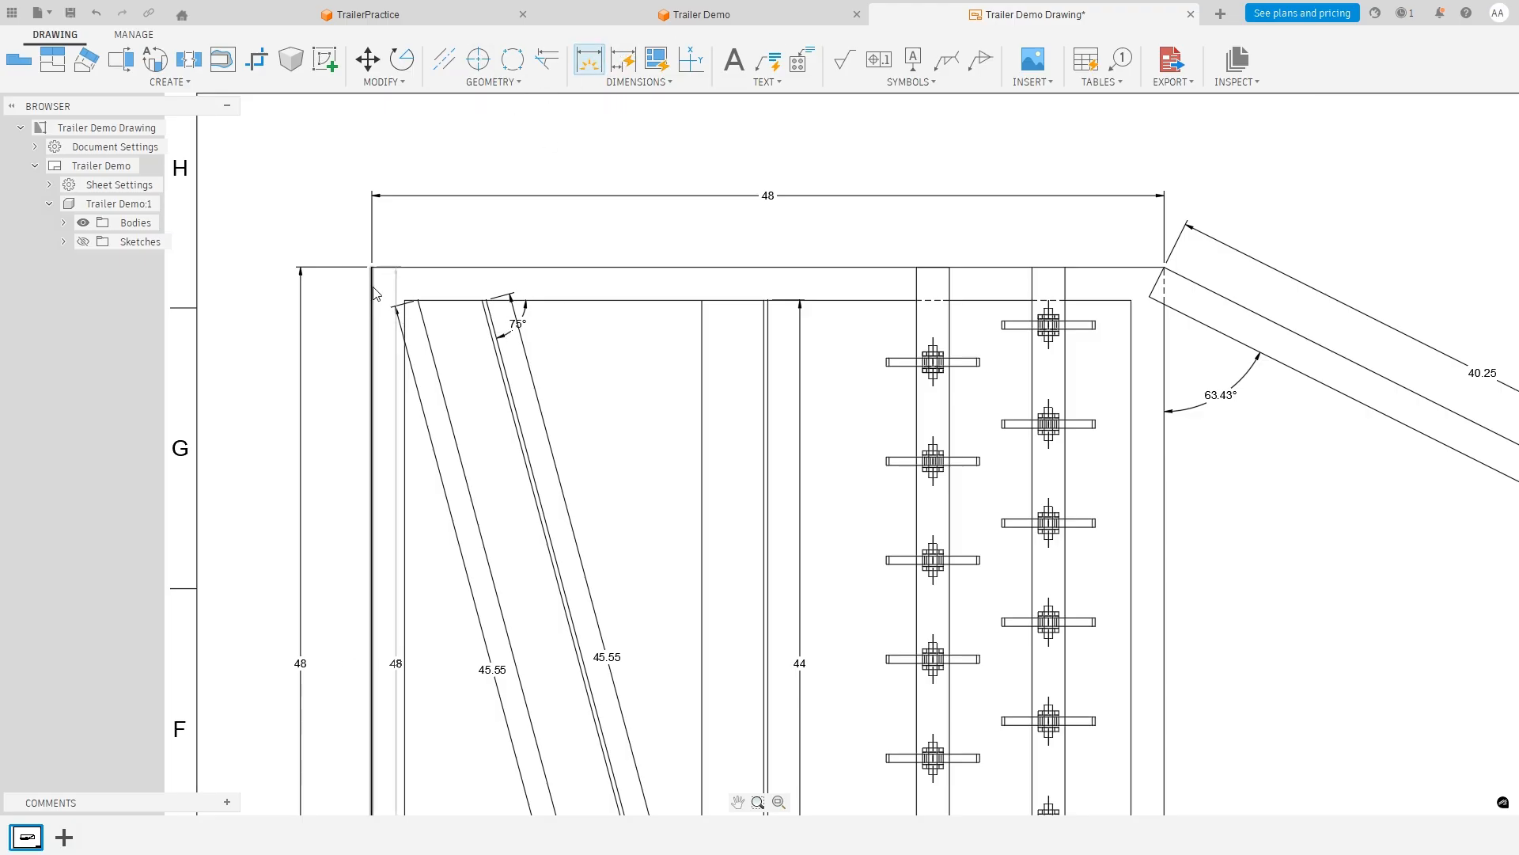
{"action": "left_click", "coordinate": [376, 291]}
{"action": "left_click", "coordinate": [768, 320]}
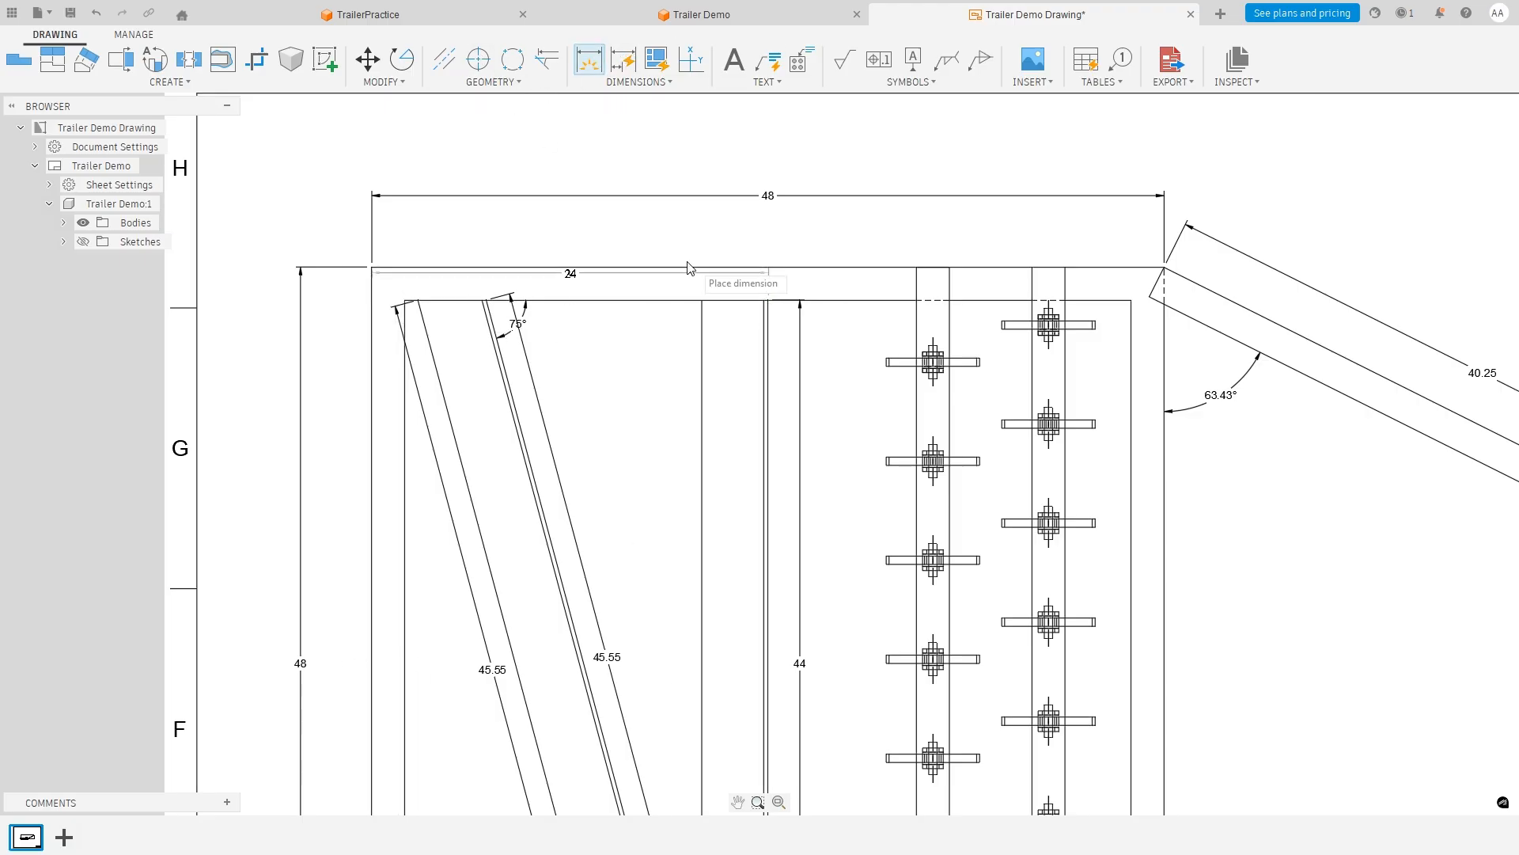
{"action": "left_click", "coordinate": [576, 227]}
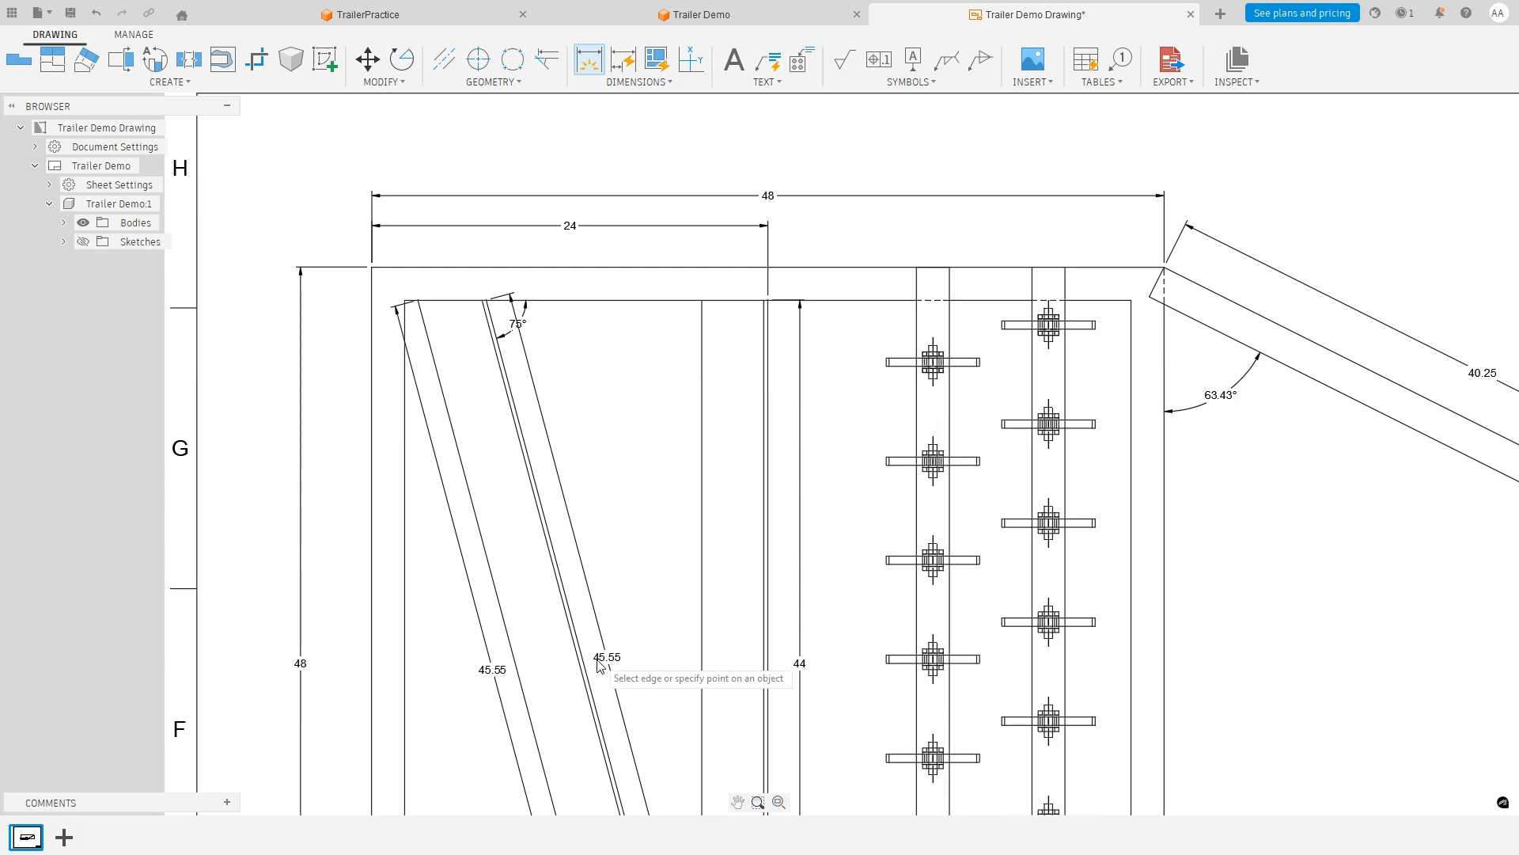
Dimension the perpendicular gap between the diagonal brace's outer edge and the frame's upper inner rear corner, placing it just above the brace.
{"action": "scroll", "coordinate": [415, 297], "scroll_direction": "up", "scroll_amount": 5}
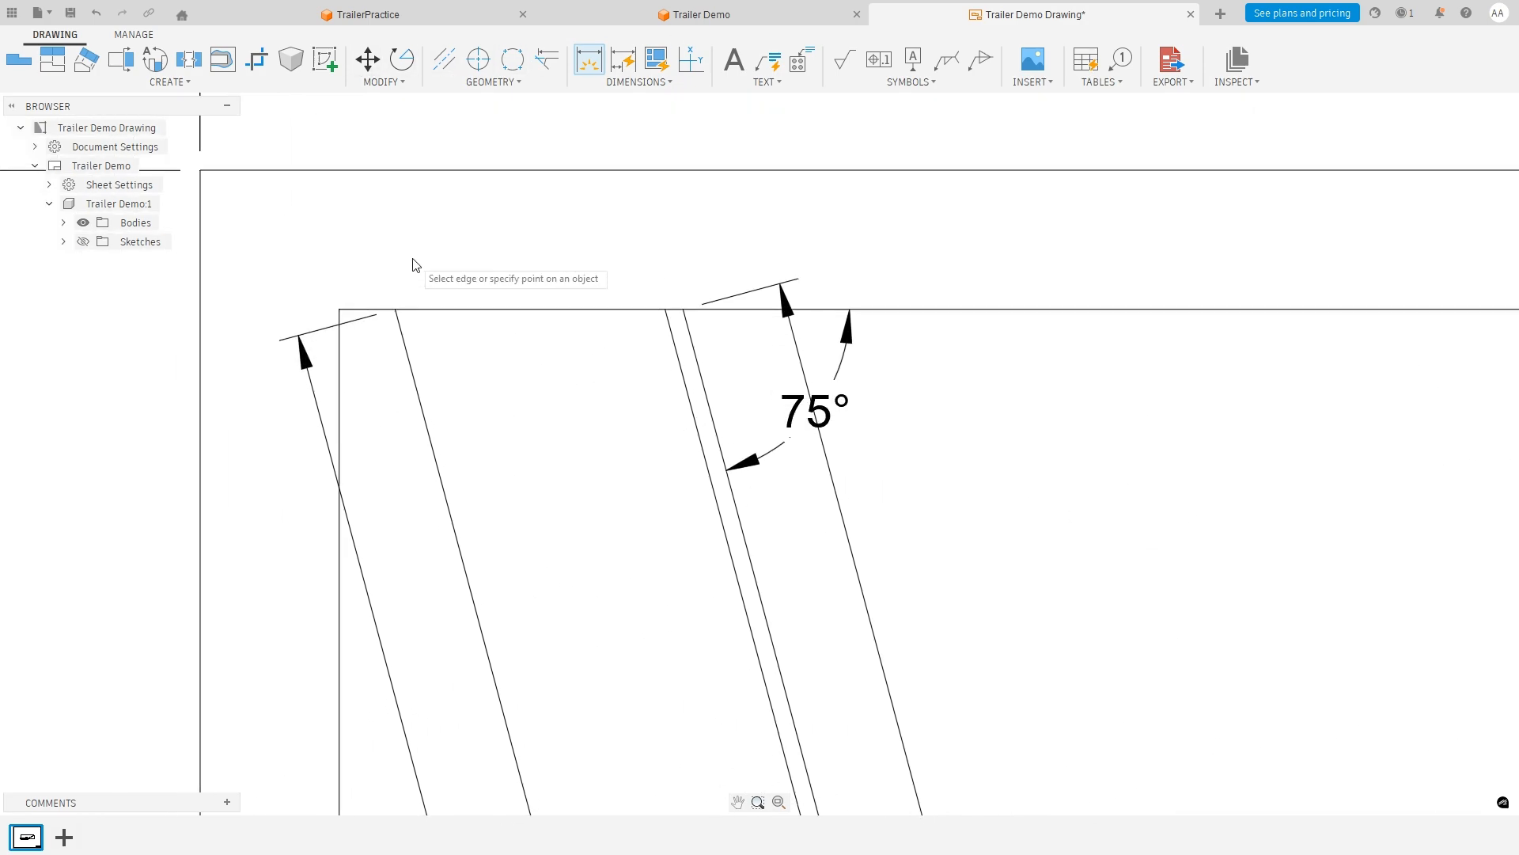
{"action": "left_click", "coordinate": [402, 320]}
{"action": "left_click", "coordinate": [340, 311]}
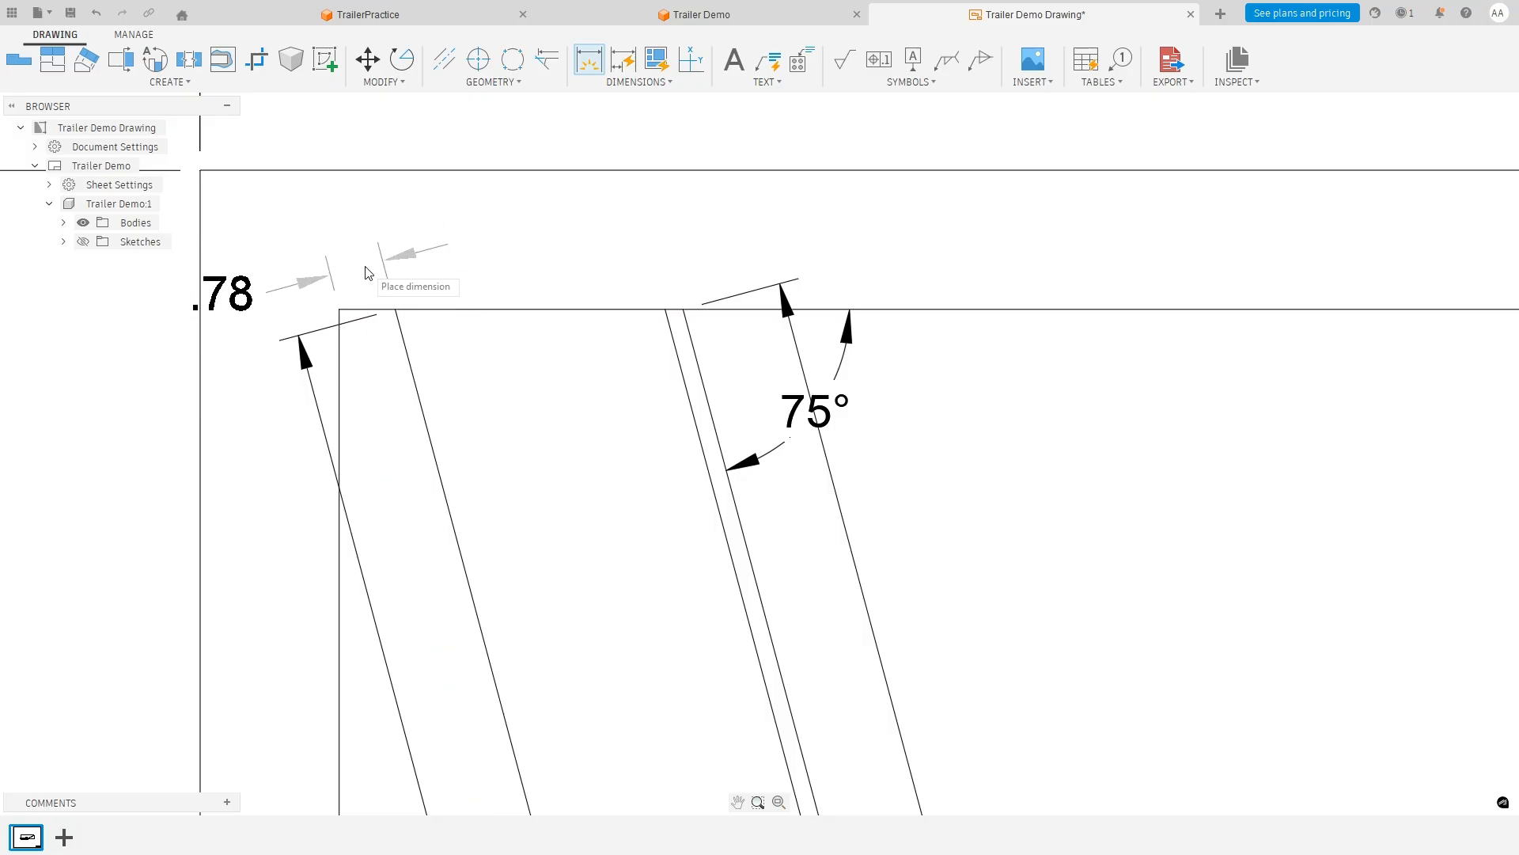
{"action": "scroll", "coordinate": [569, 577], "scroll_direction": "down", "scroll_amount": 3}
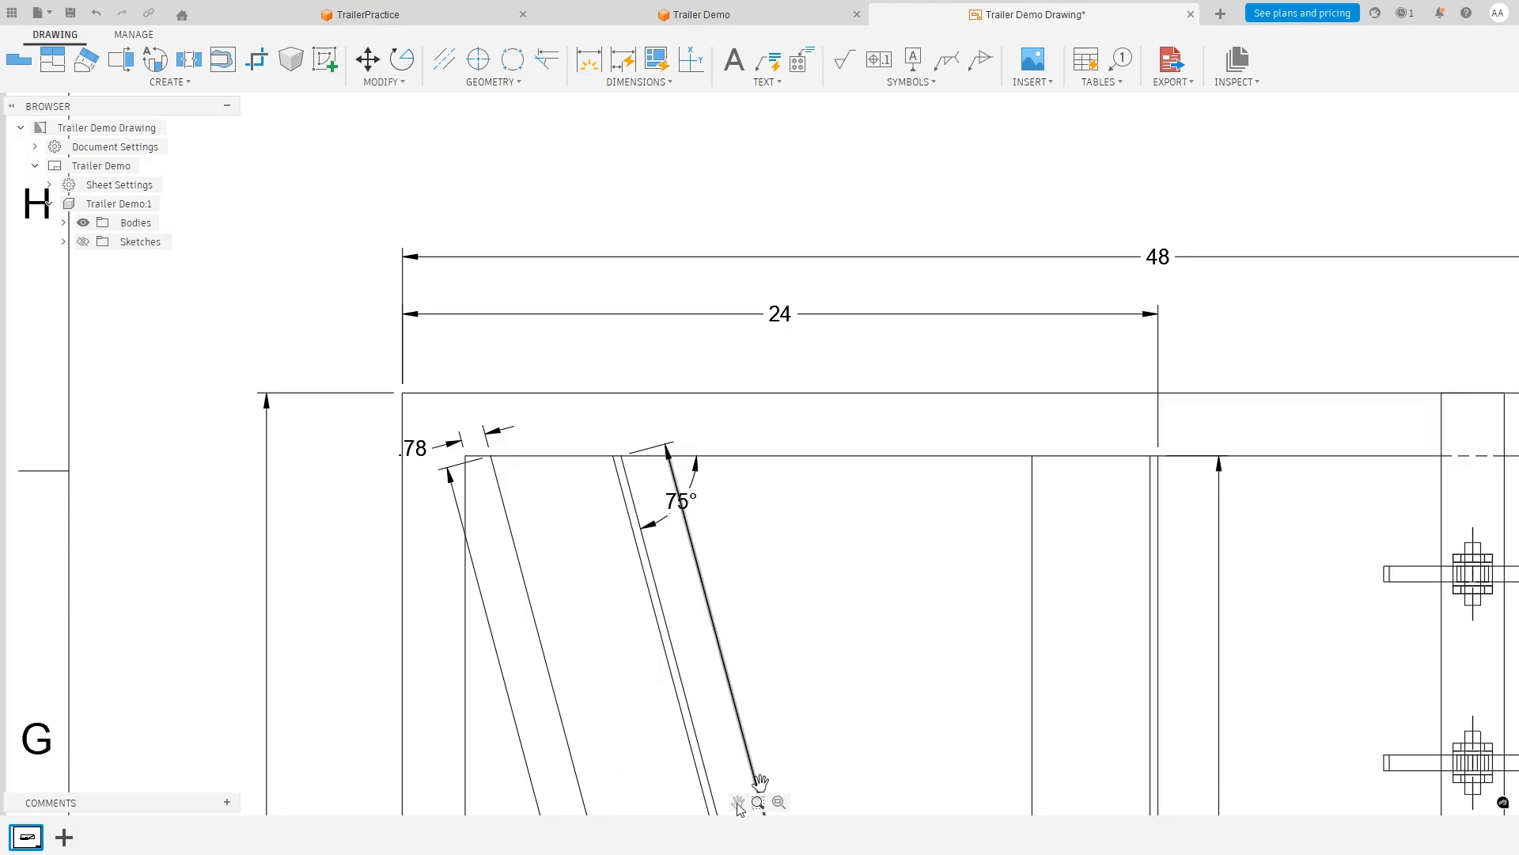
{"action": "middle_click_drag", "start_coordinate": [781, 717], "coordinate": [764, 103]}
{"action": "middle_click_drag", "start_coordinate": [733, 654], "coordinate": [776, 96]}
{"action": "middle_click_drag", "start_coordinate": [847, 444], "coordinate": [797, 363]}
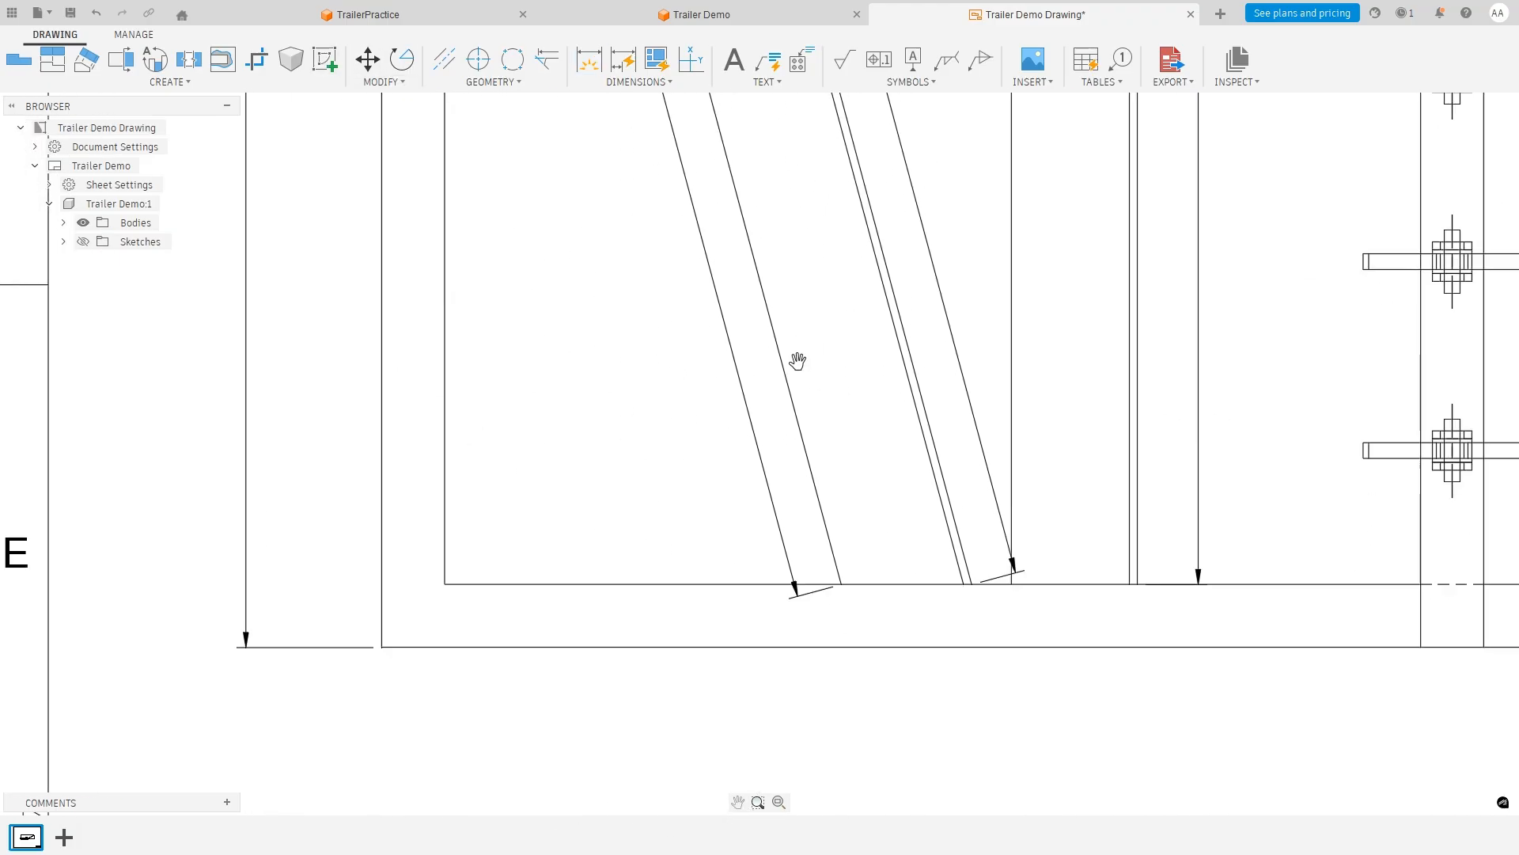
{"action": "left_click", "coordinate": [590, 63]}
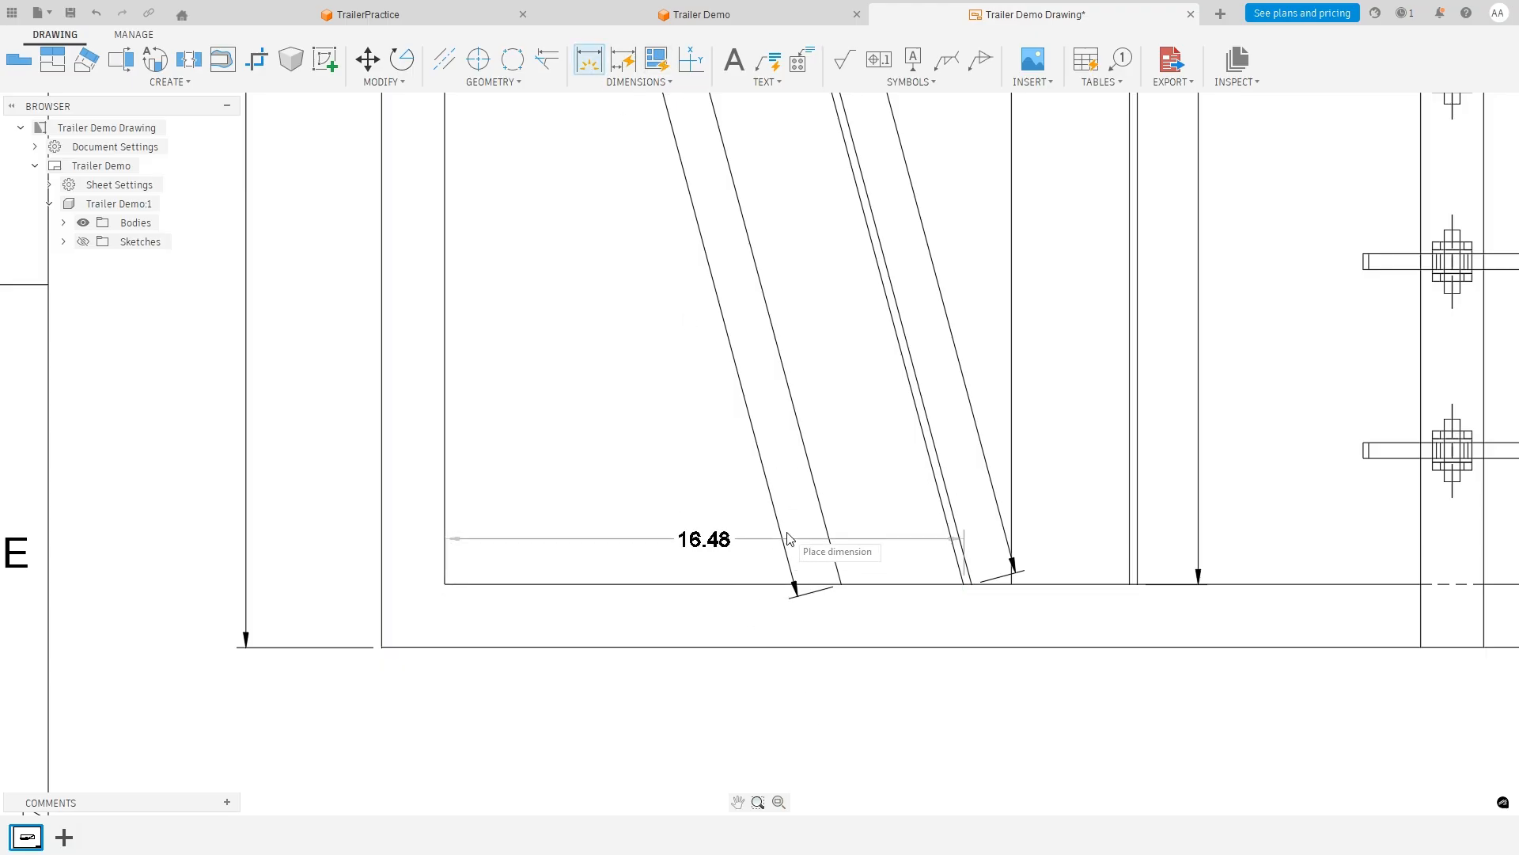
{"action": "scroll", "coordinate": [806, 555], "scroll_direction": "down", "scroll_amount": 1}
{"action": "scroll", "coordinate": [815, 554], "scroll_direction": "up", "scroll_amount": 3}
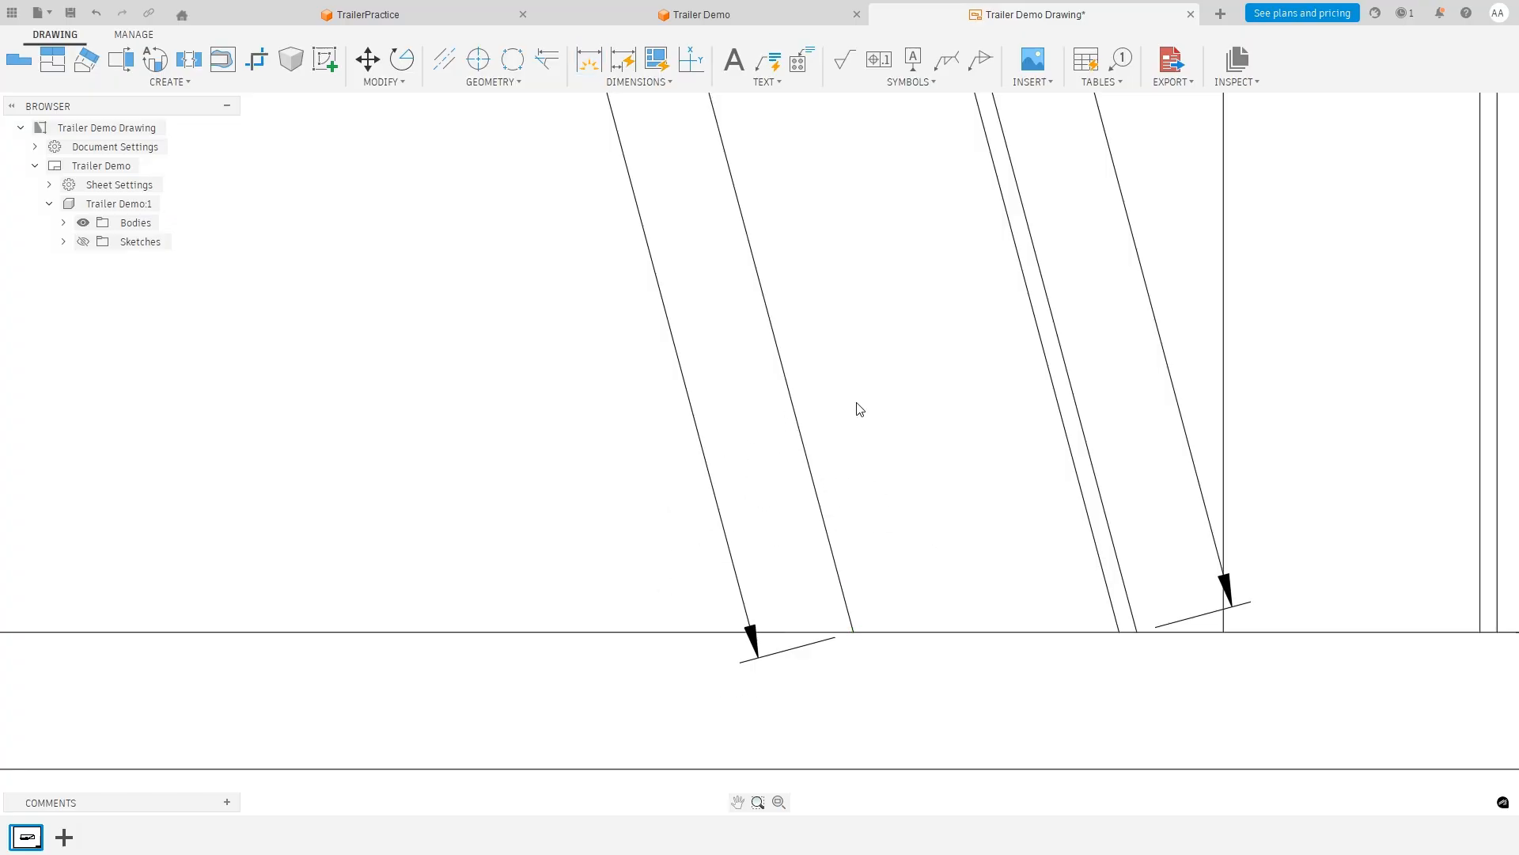
Dimension the perpendicular gap from the diagonal brace's lower end to the adjacent crossmember's bottom corner, placing it below the frame's inner edge.
{"action": "scroll", "coordinate": [1237, 421], "scroll_direction": "down", "scroll_amount": 4}
{"action": "scroll", "coordinate": [1109, 461], "scroll_direction": "up", "scroll_amount": 4}
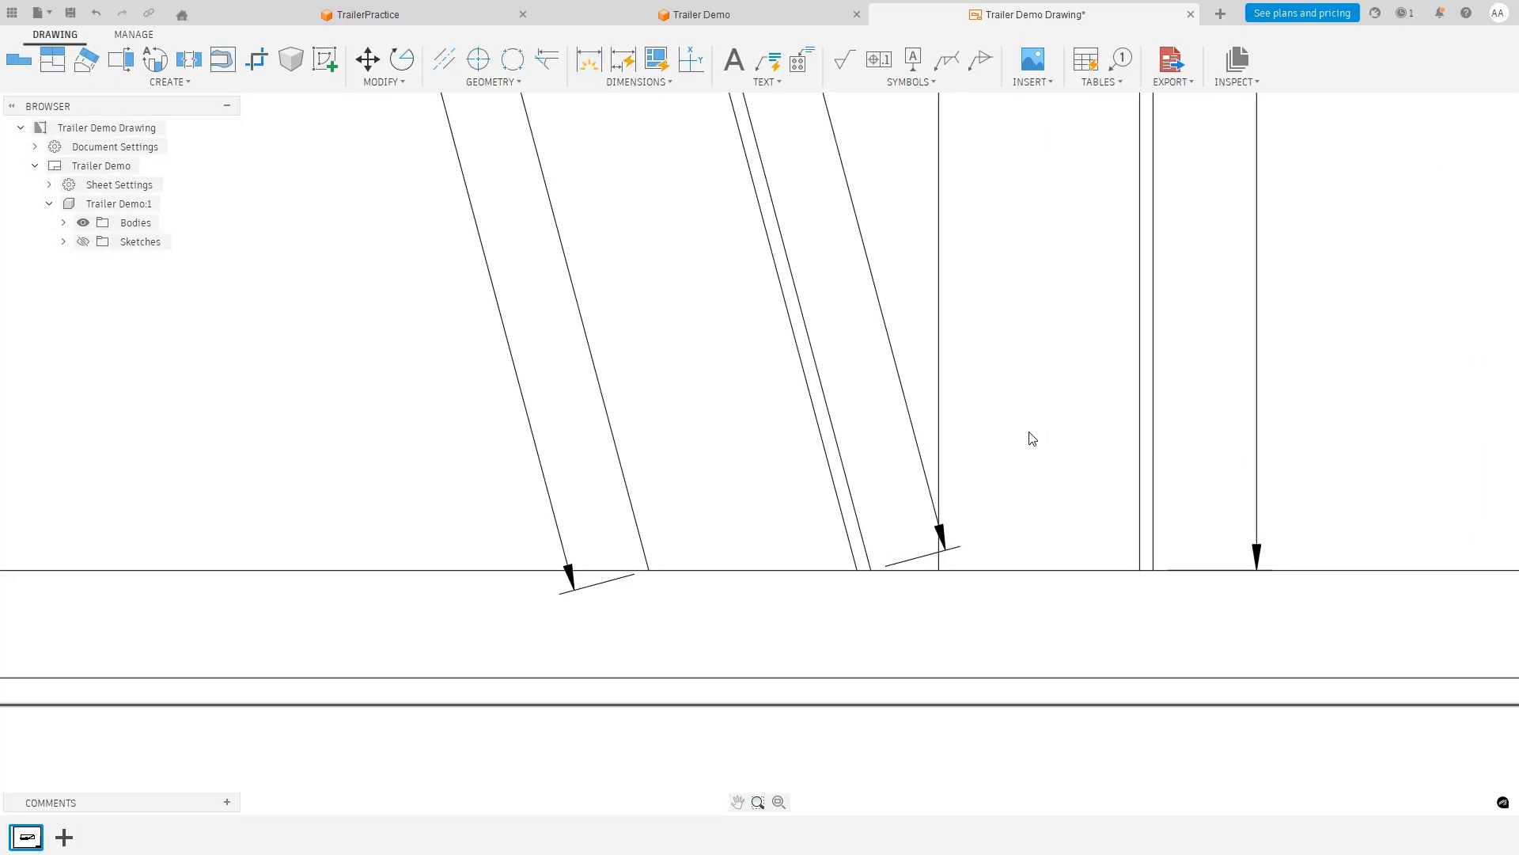
{"action": "scroll", "coordinate": [1032, 437], "scroll_direction": "up", "scroll_amount": 2}
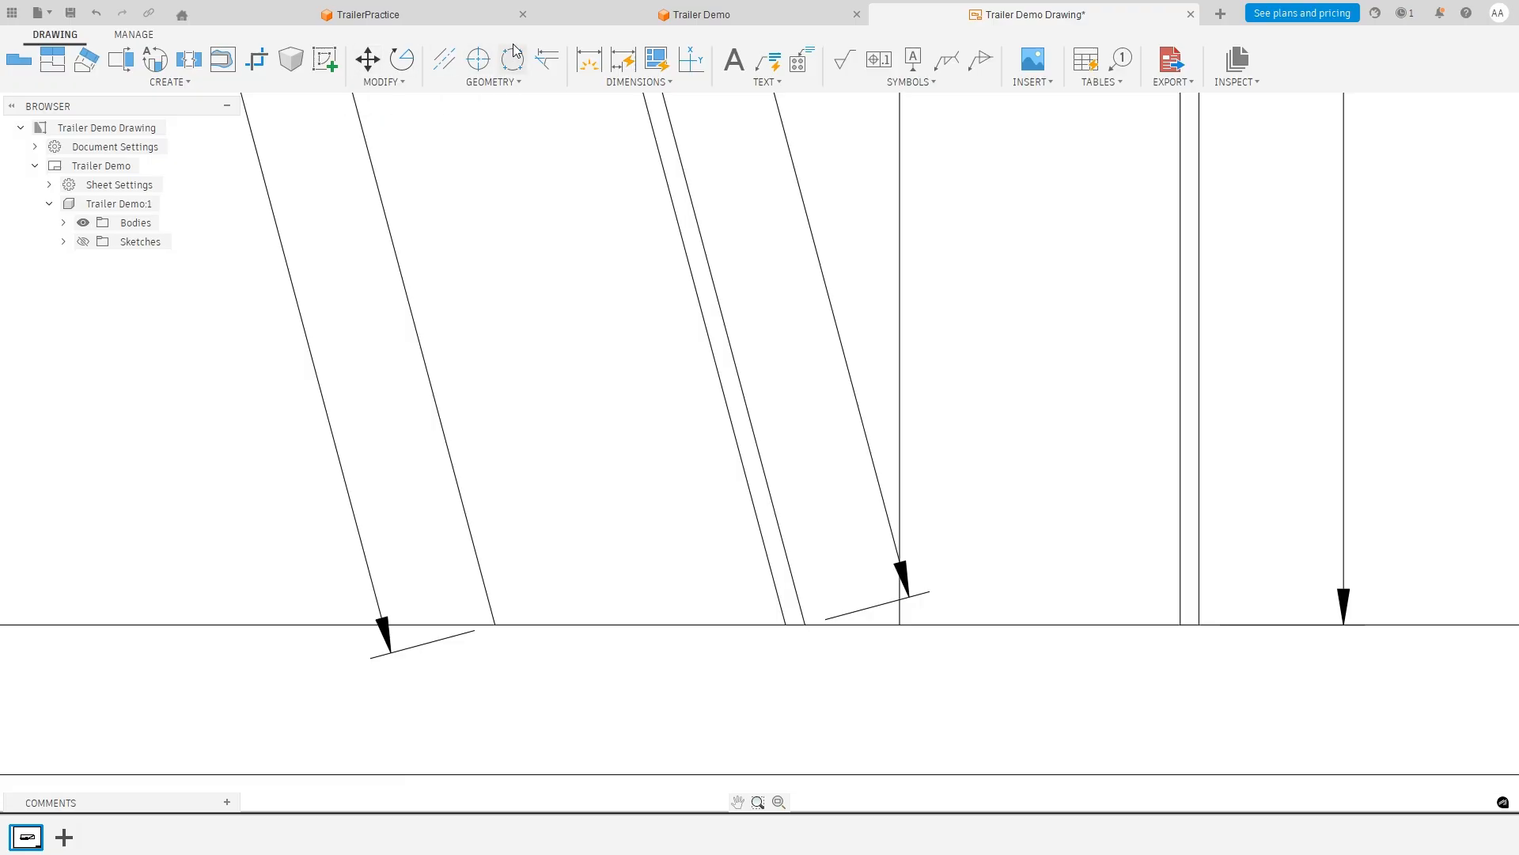
{"action": "left_click", "coordinate": [588, 61]}
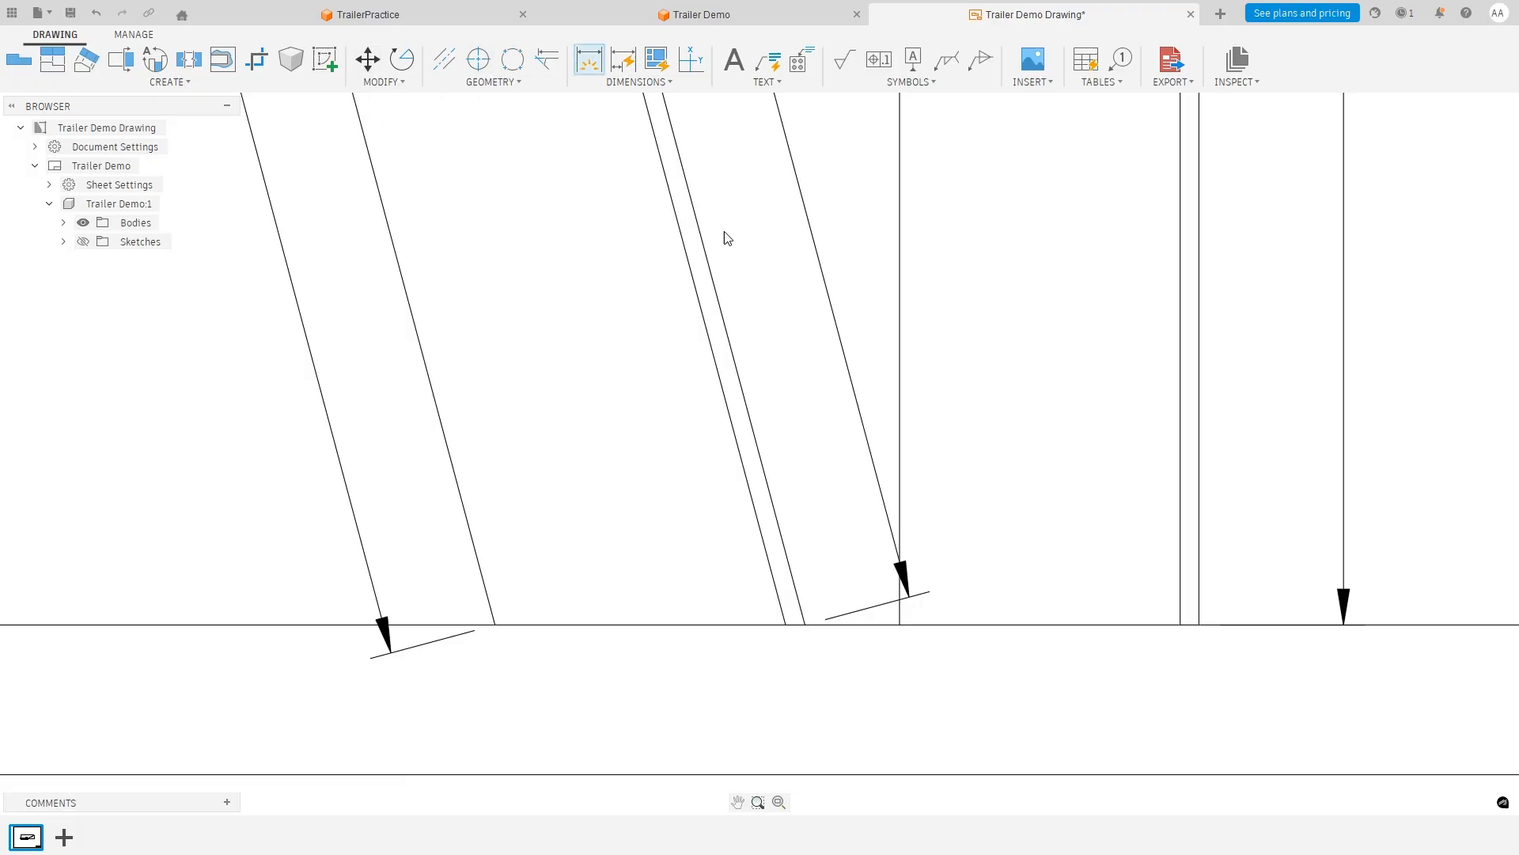
{"action": "left_click", "coordinate": [796, 595]}
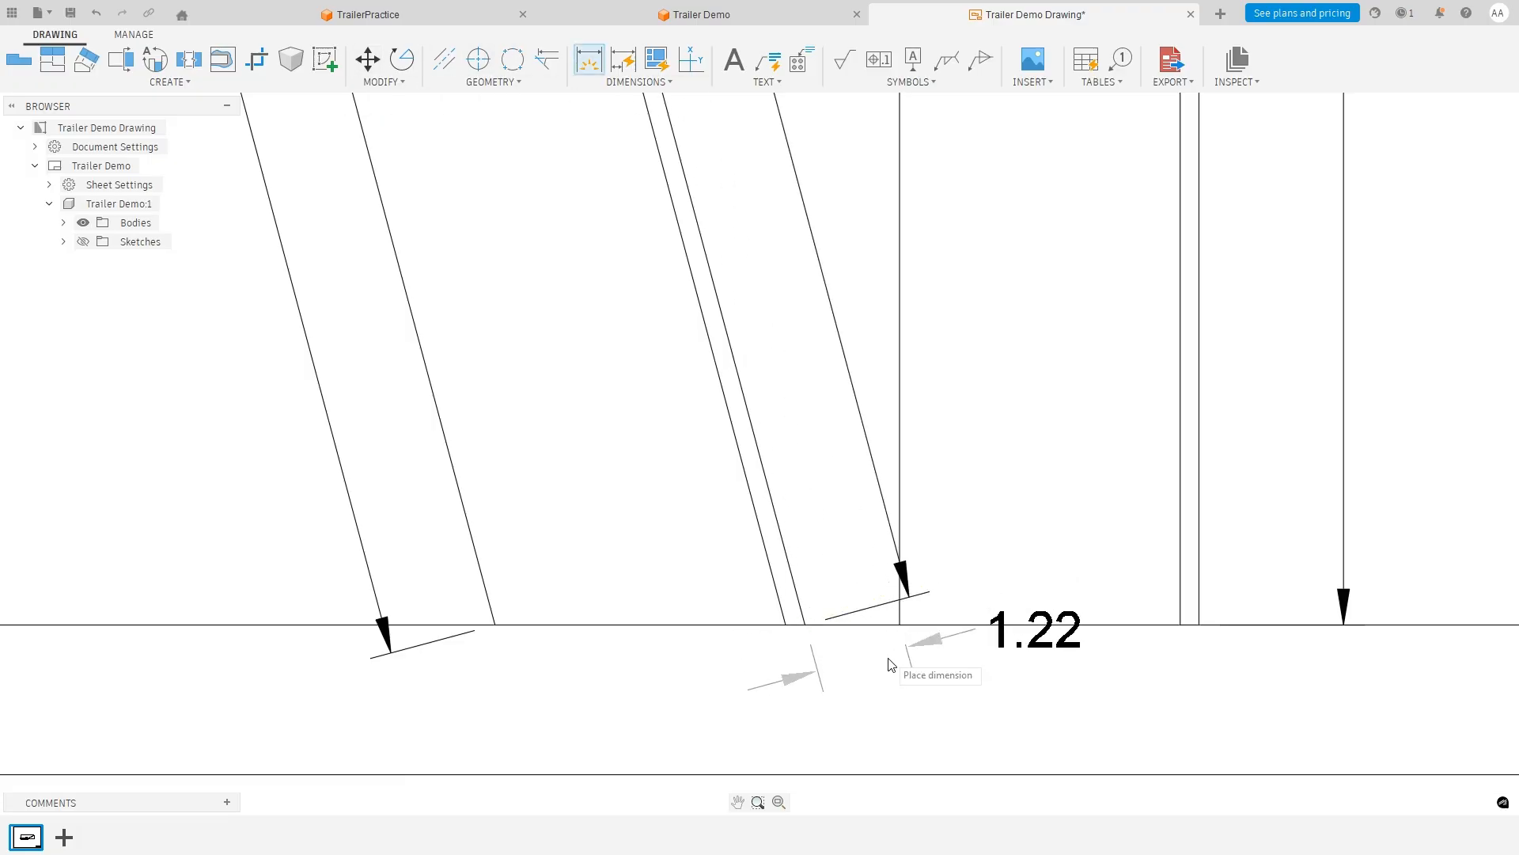
{"action": "left_click", "coordinate": [920, 704]}
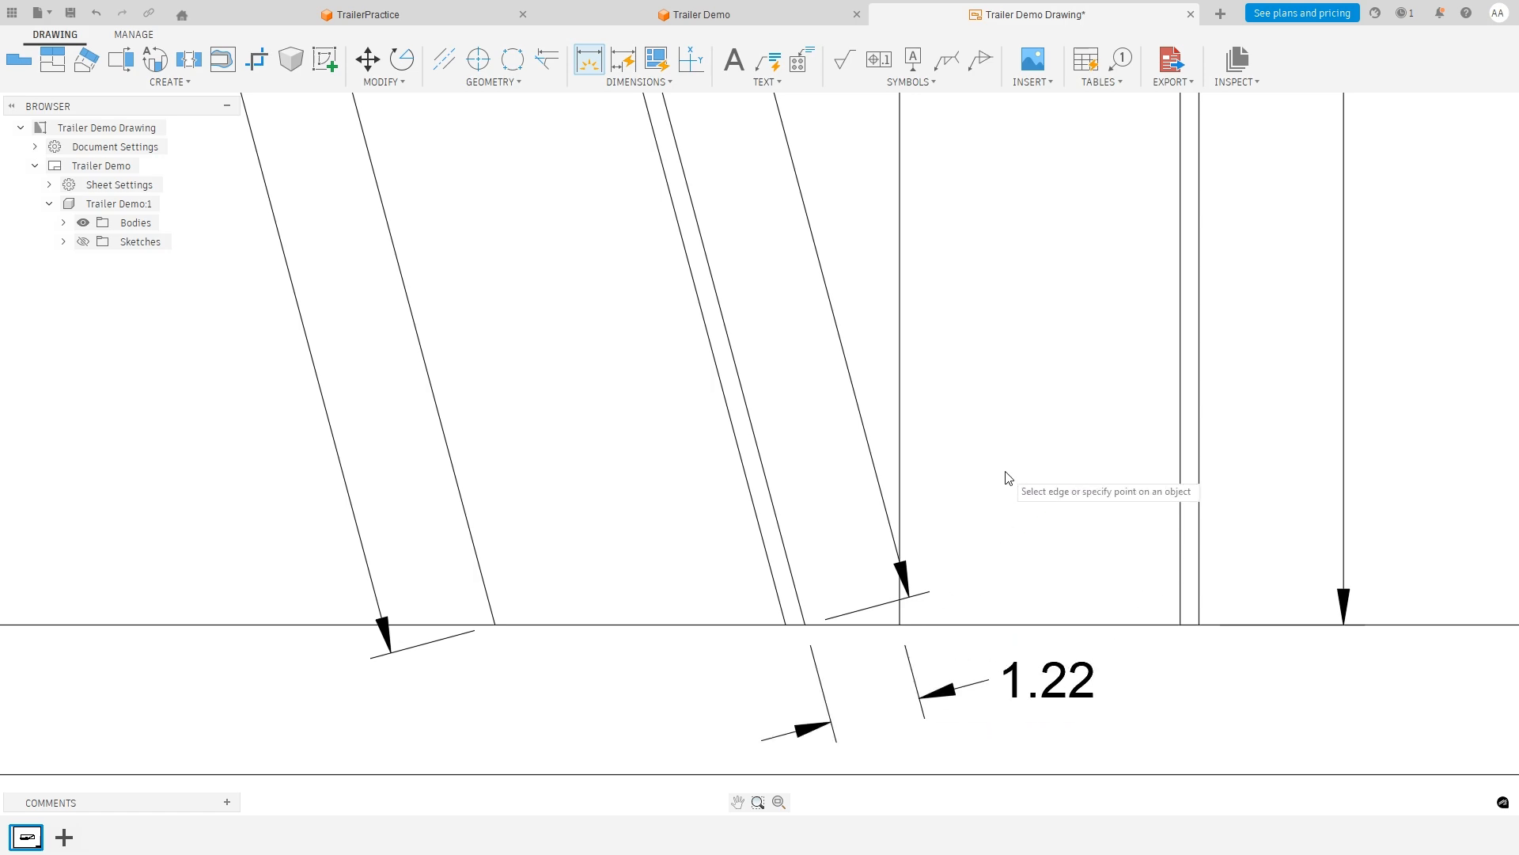
Dimension the horizontal distance between the diagonal brace's lower corner and the adjacent crossmember's corner, placing it above the frame's inner edge.
{"action": "left_click", "coordinate": [901, 623]}
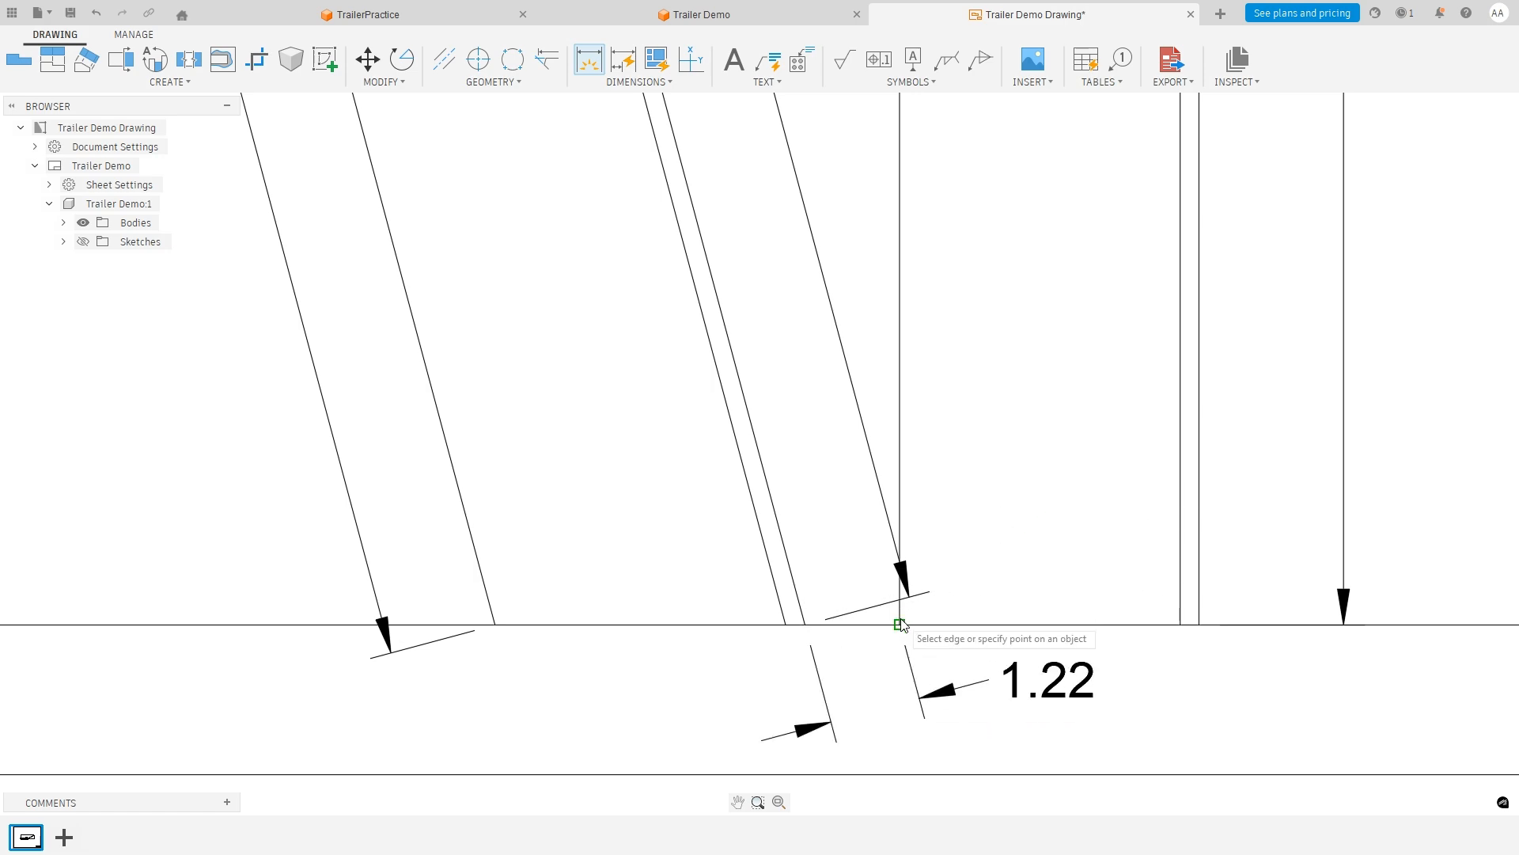
{"action": "left_click", "coordinate": [805, 624]}
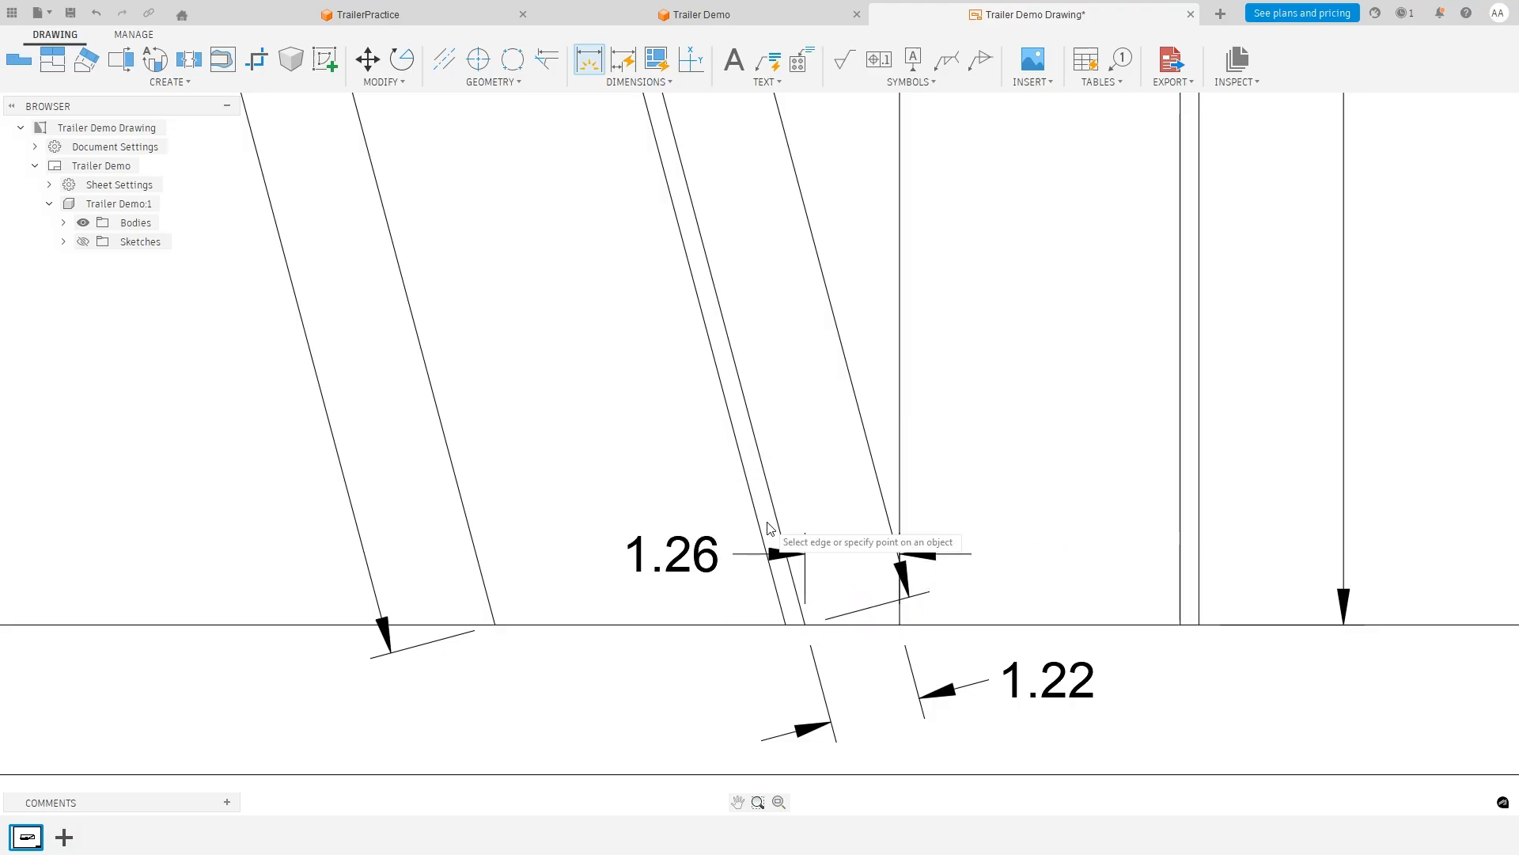
{"action": "left_click", "coordinate": [779, 550]}
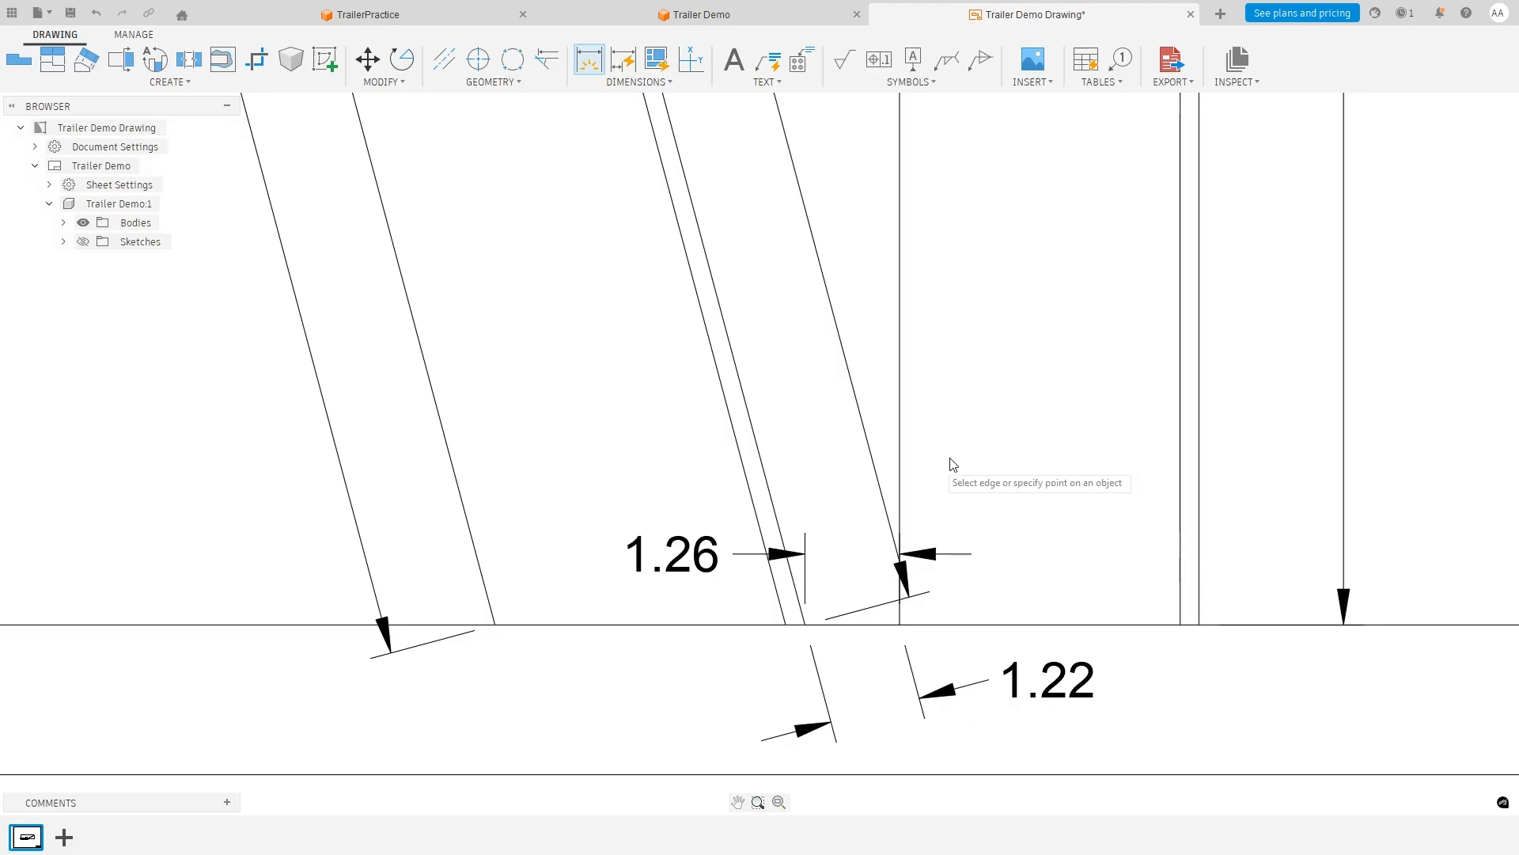
{"action": "key", "text": "Escape"}
Automatically arrange the top view's dimensions so they are spaced outside the trailer frame.
{"action": "scroll", "coordinate": [1207, 316], "scroll_direction": "down", "scroll_amount": 5}
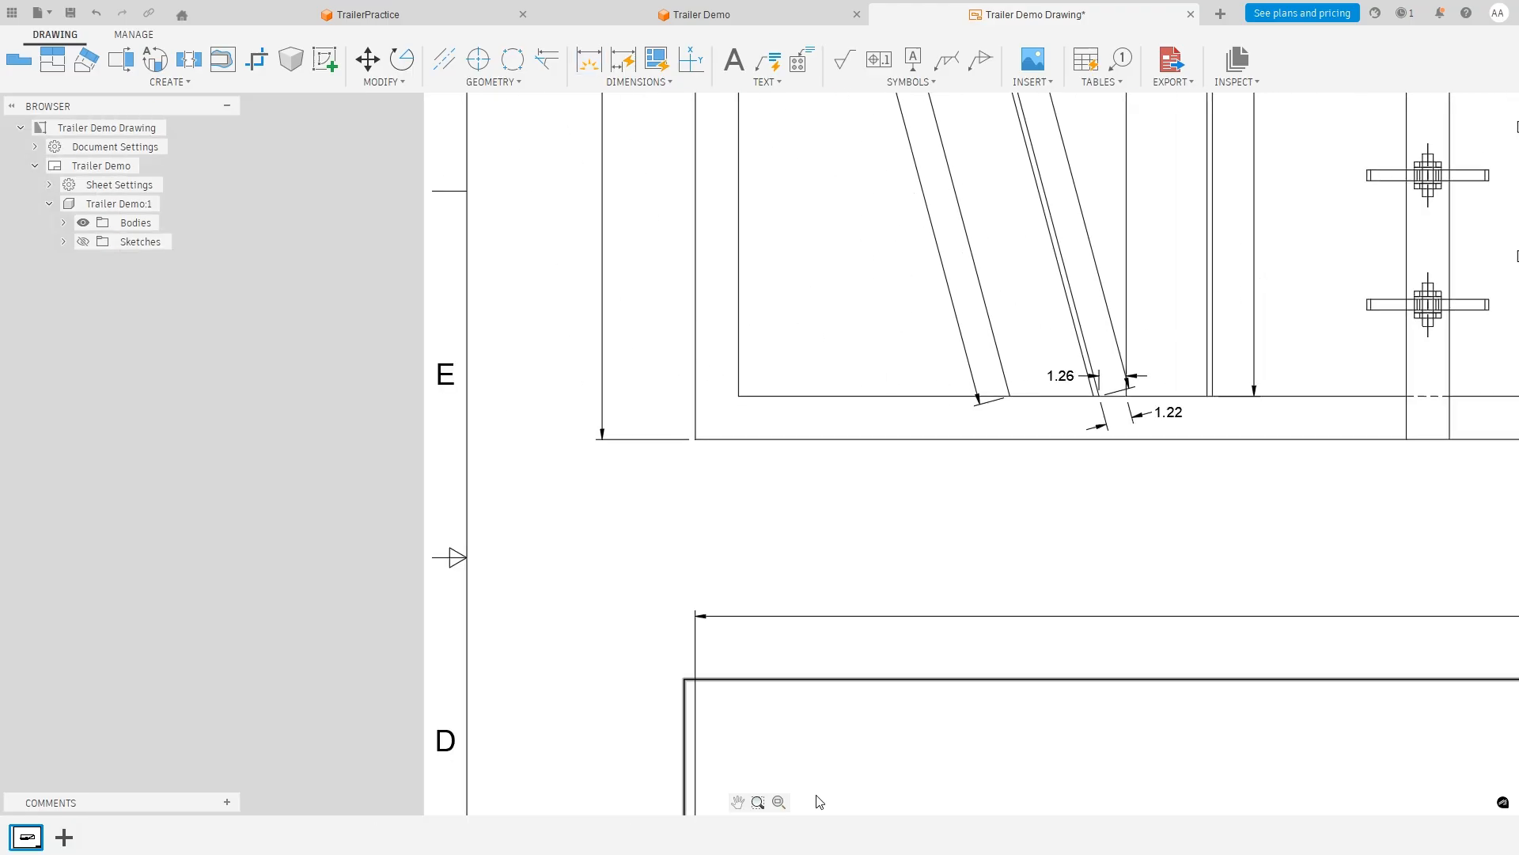
{"action": "left_click", "coordinate": [738, 804]}
{"action": "left_click_drag", "start_coordinate": [1098, 281], "coordinate": [845, 611]}
{"action": "scroll", "coordinate": [1155, 376], "scroll_direction": "down", "scroll_amount": 3}
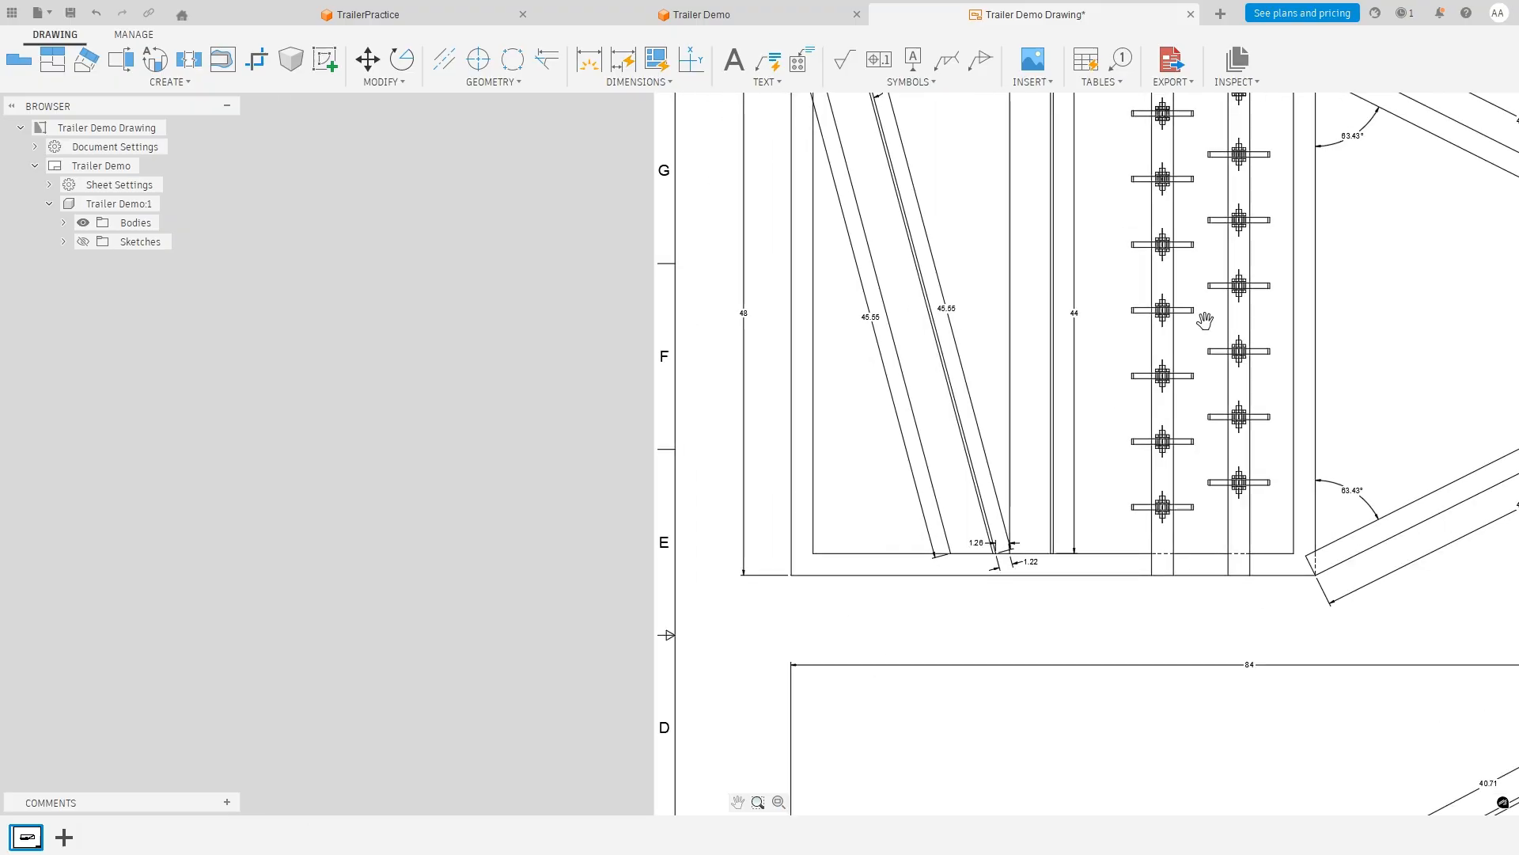
{"action": "left_click_drag", "start_coordinate": [1237, 318], "coordinate": [896, 406]}
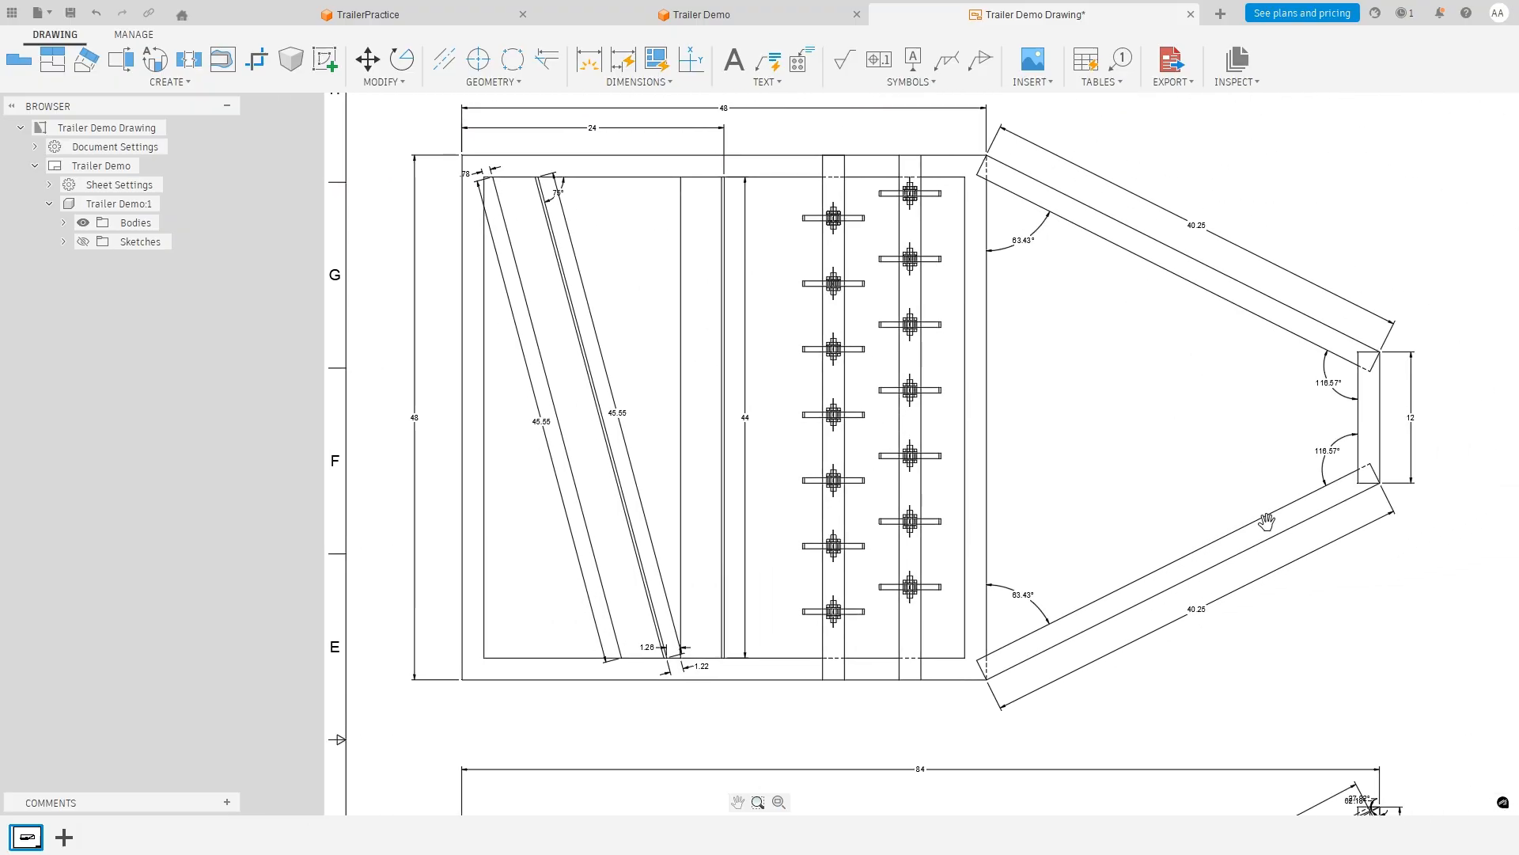
{"action": "left_click_drag", "start_coordinate": [1267, 521], "coordinate": [1081, 91]}
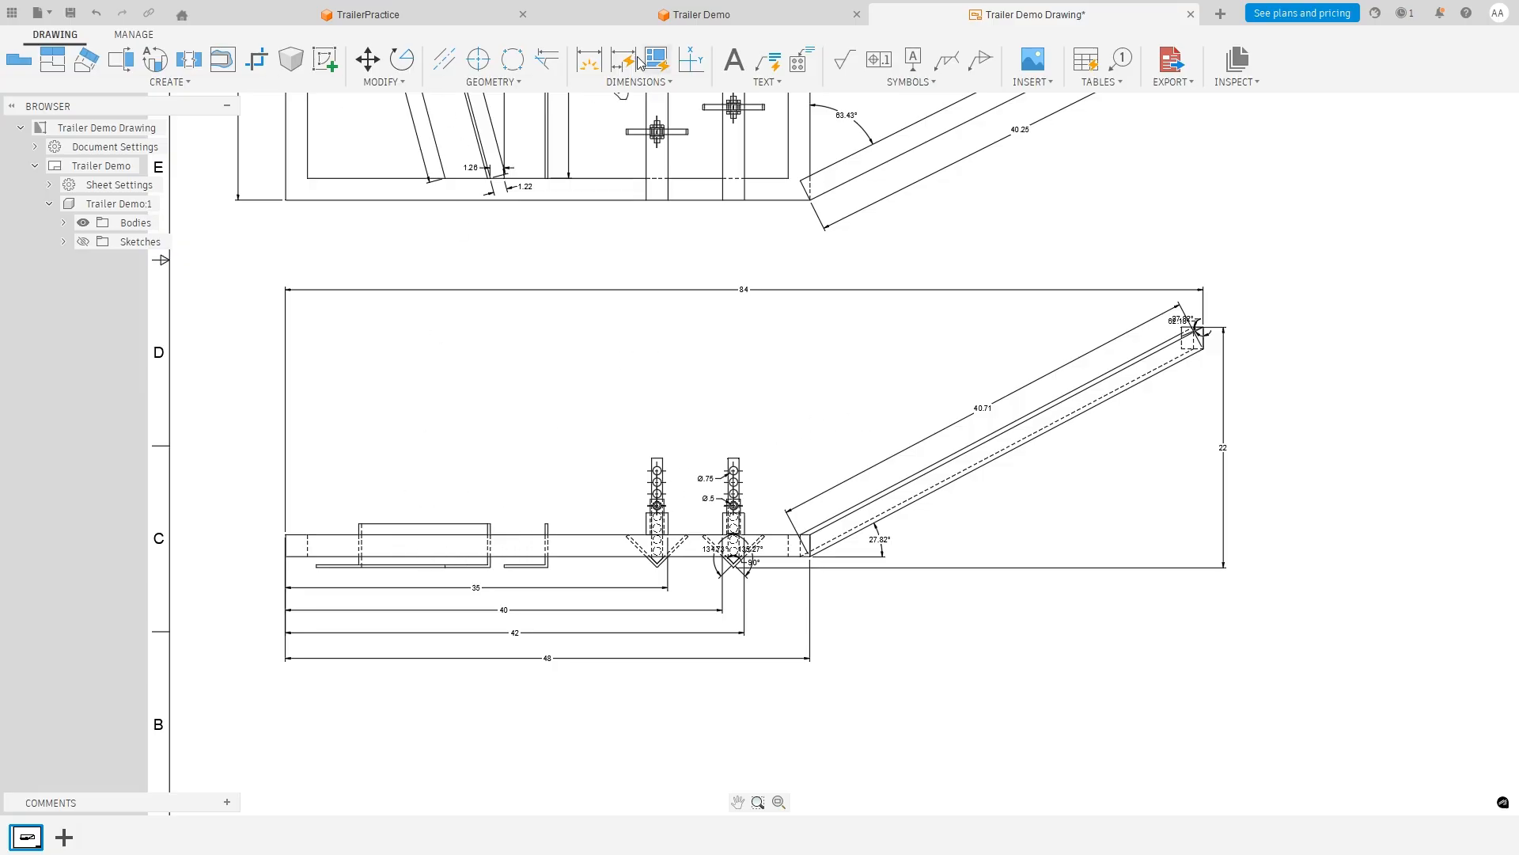
{"action": "left_click", "coordinate": [640, 82]}
{"action": "left_click", "coordinate": [641, 179]}
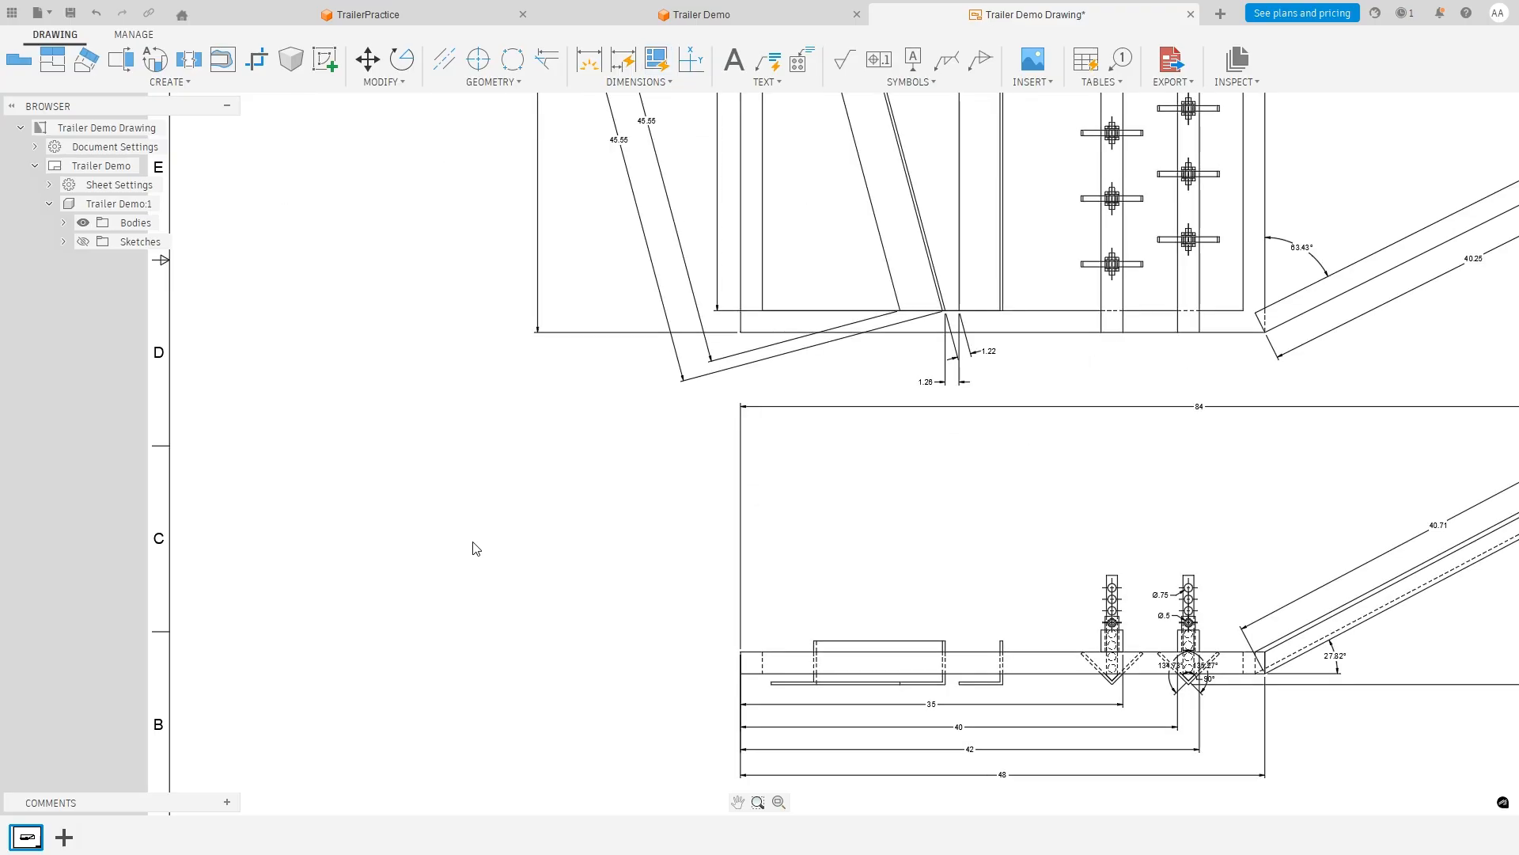
Look over the arranged dimensions across the sheet, checking both the side view and the top view.
{"action": "scroll", "coordinate": [1266, 672], "scroll_direction": "down", "scroll_amount": 4}
{"action": "scroll", "coordinate": [1341, 656], "scroll_direction": "down", "scroll_amount": 3}
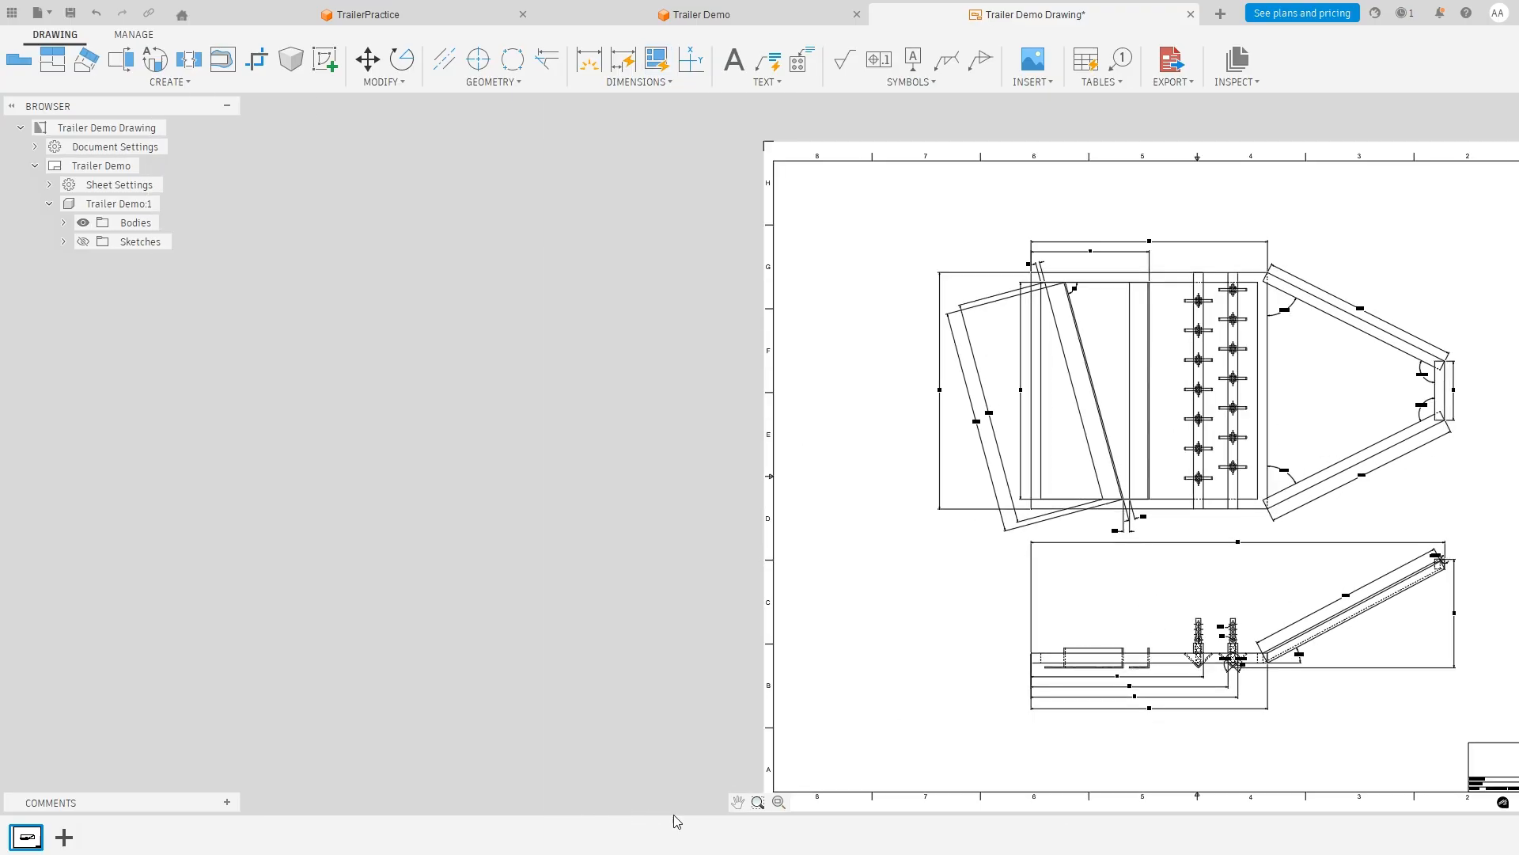
{"action": "left_click_drag", "start_coordinate": [1188, 711], "coordinate": [873, 692]}
{"action": "scroll", "coordinate": [897, 625], "scroll_direction": "up", "scroll_amount": 5}
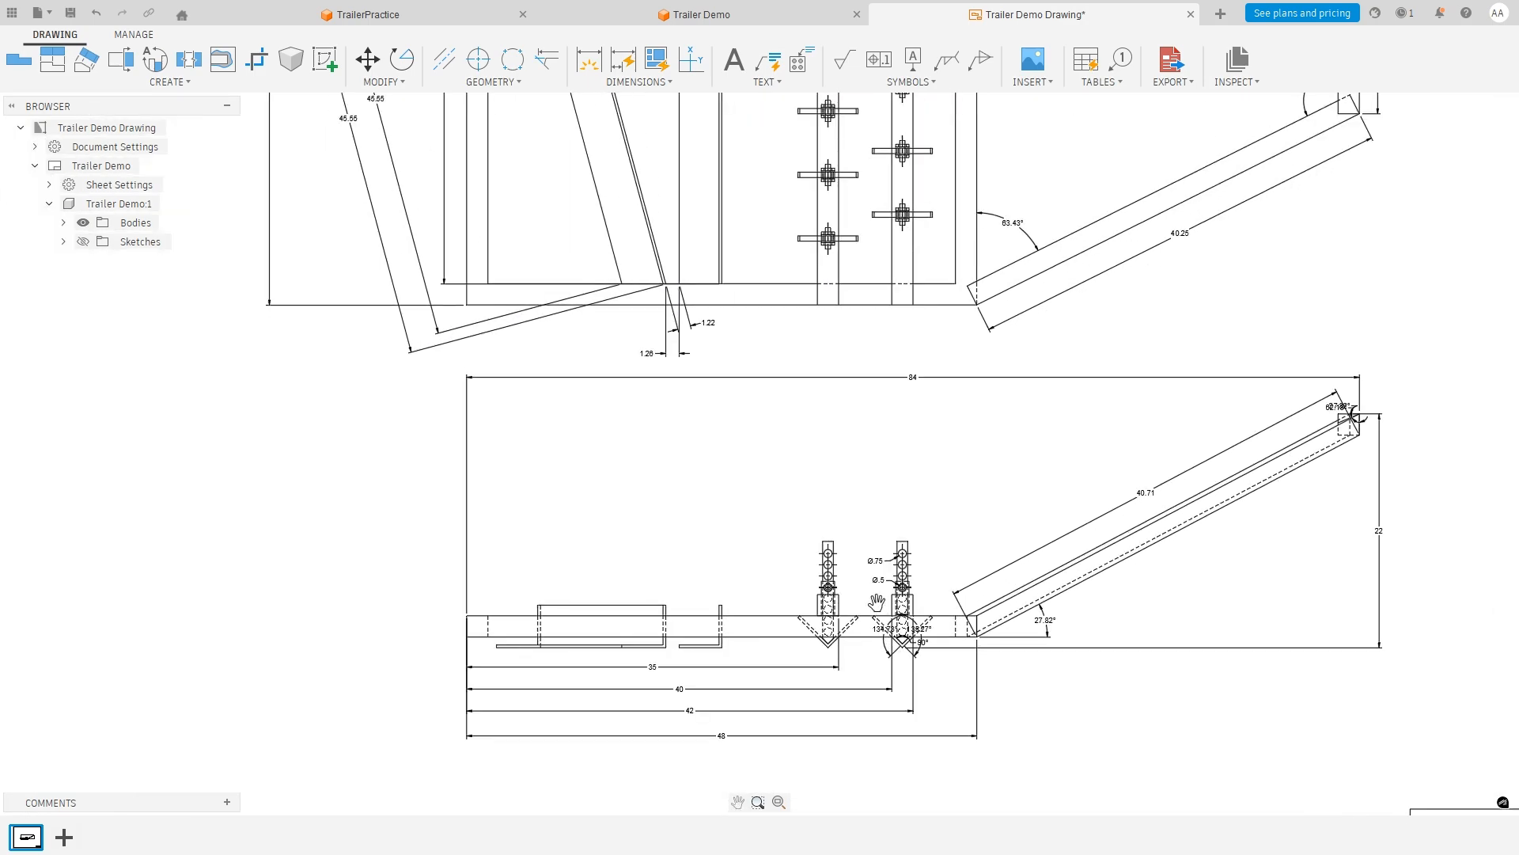
{"action": "scroll", "coordinate": [889, 621], "scroll_direction": "up", "scroll_amount": 3}
{"action": "scroll", "coordinate": [990, 353], "scroll_direction": "down", "scroll_amount": 3}
{"action": "left_click_drag", "start_coordinate": [996, 282], "coordinate": [922, 748]}
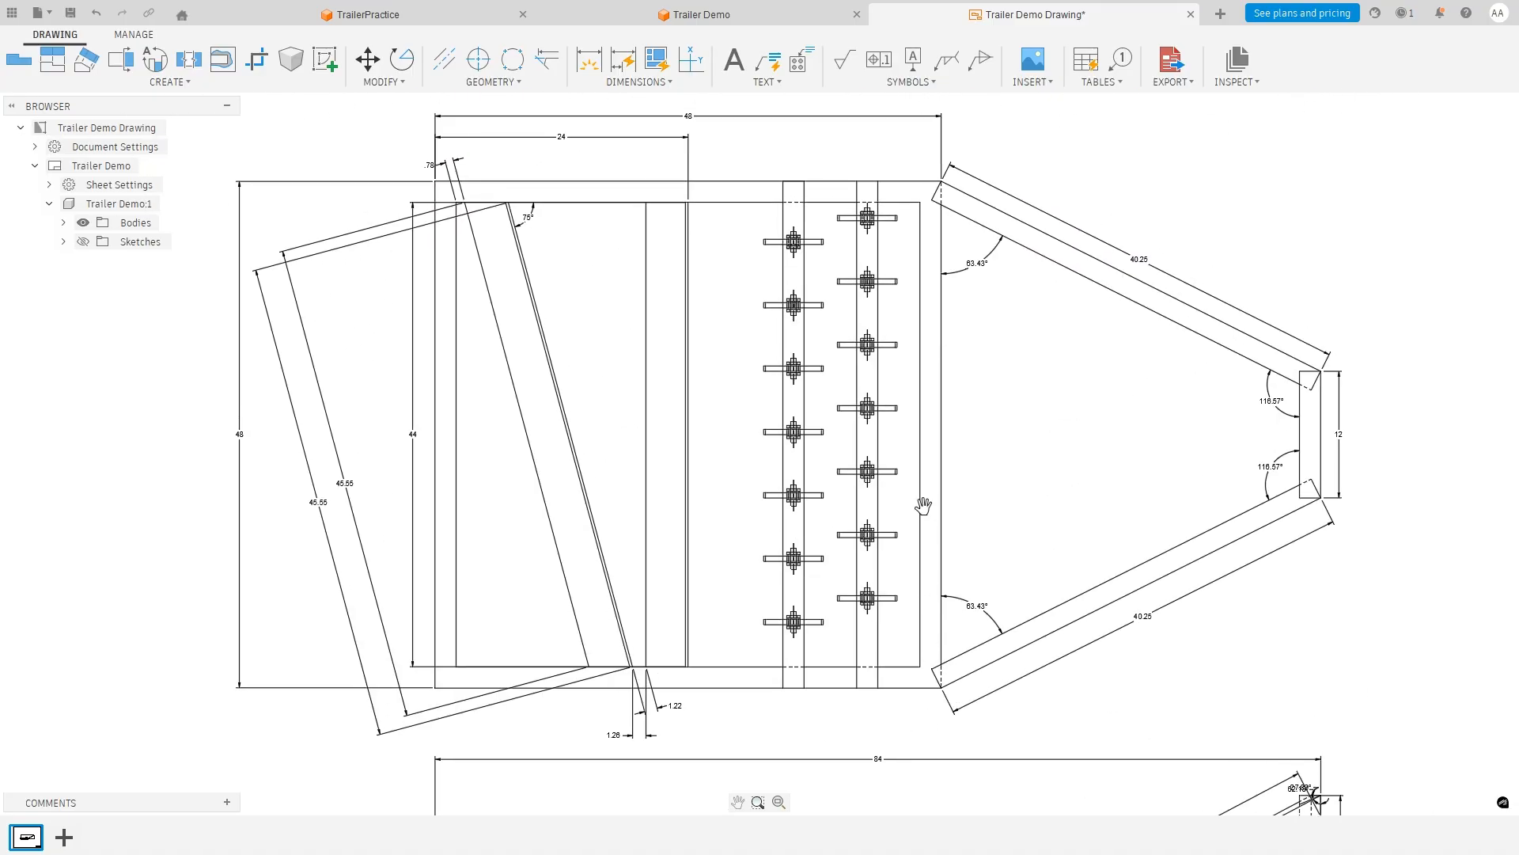